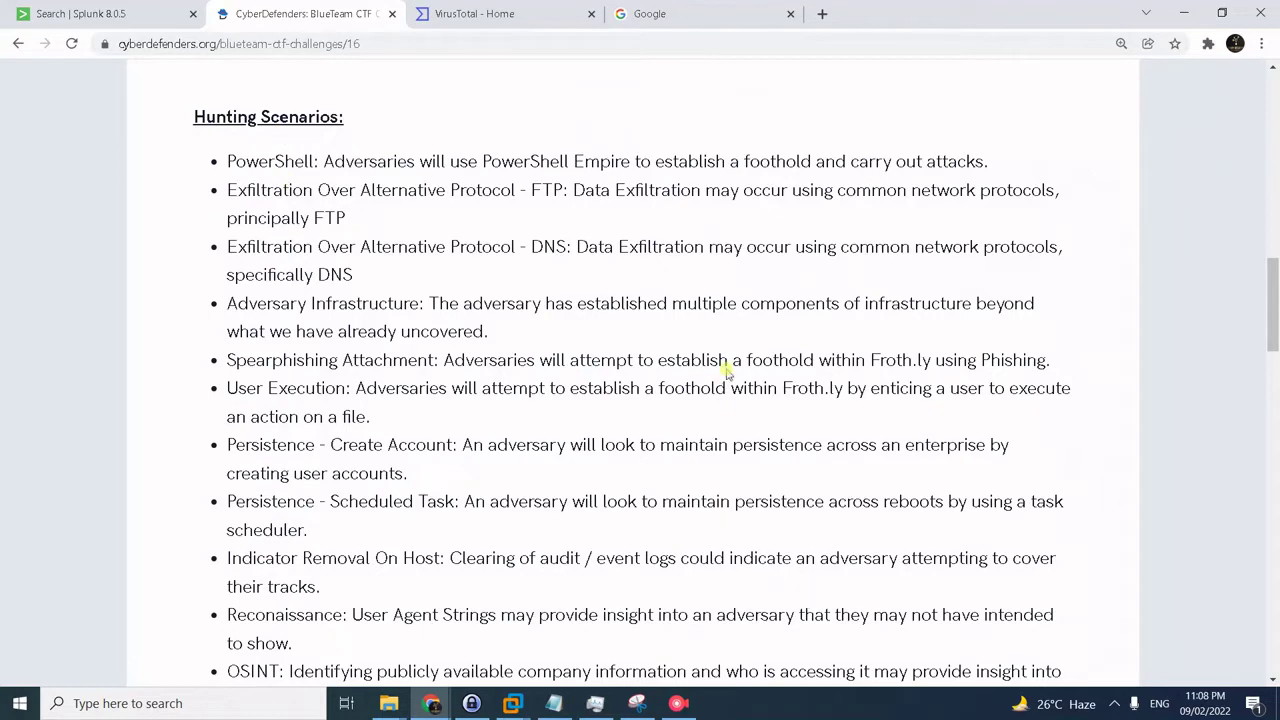
# - Scroll through the challenge details description
pyautogui.scroll(-1, 757, 321)
pyautogui.scroll(-1, 757, 321)
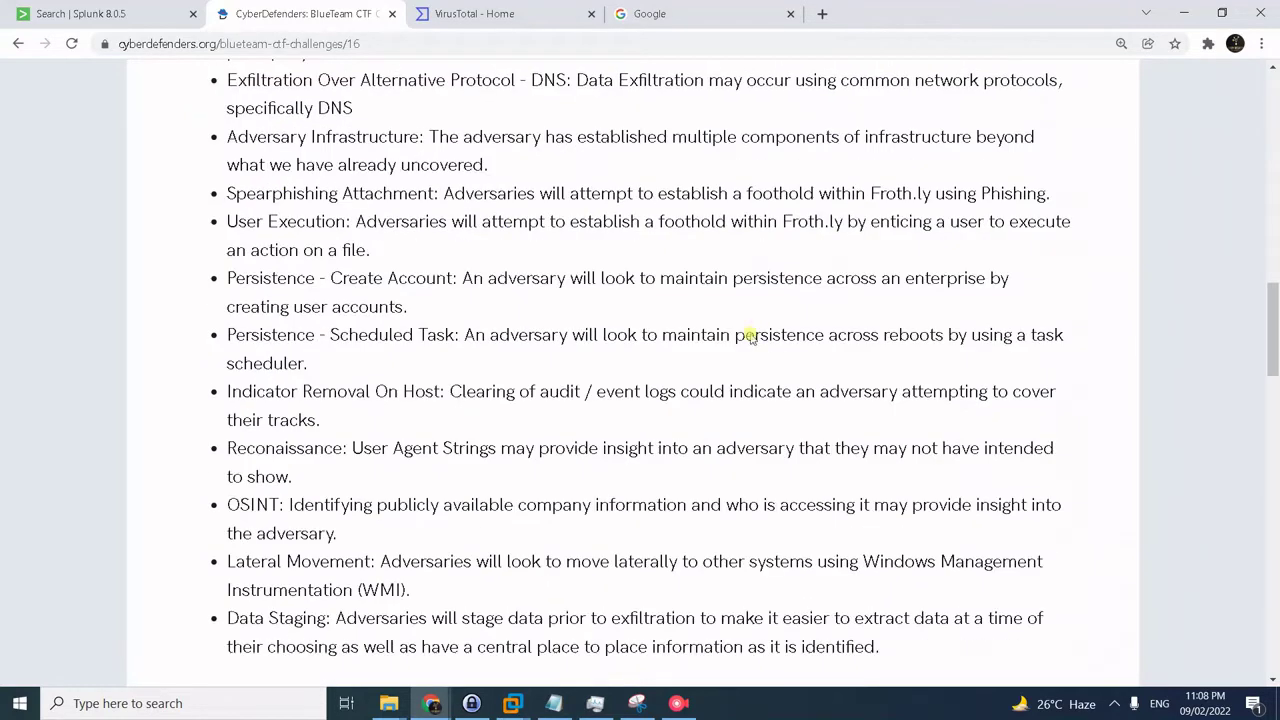
pyautogui.scroll(-1, 750, 338)
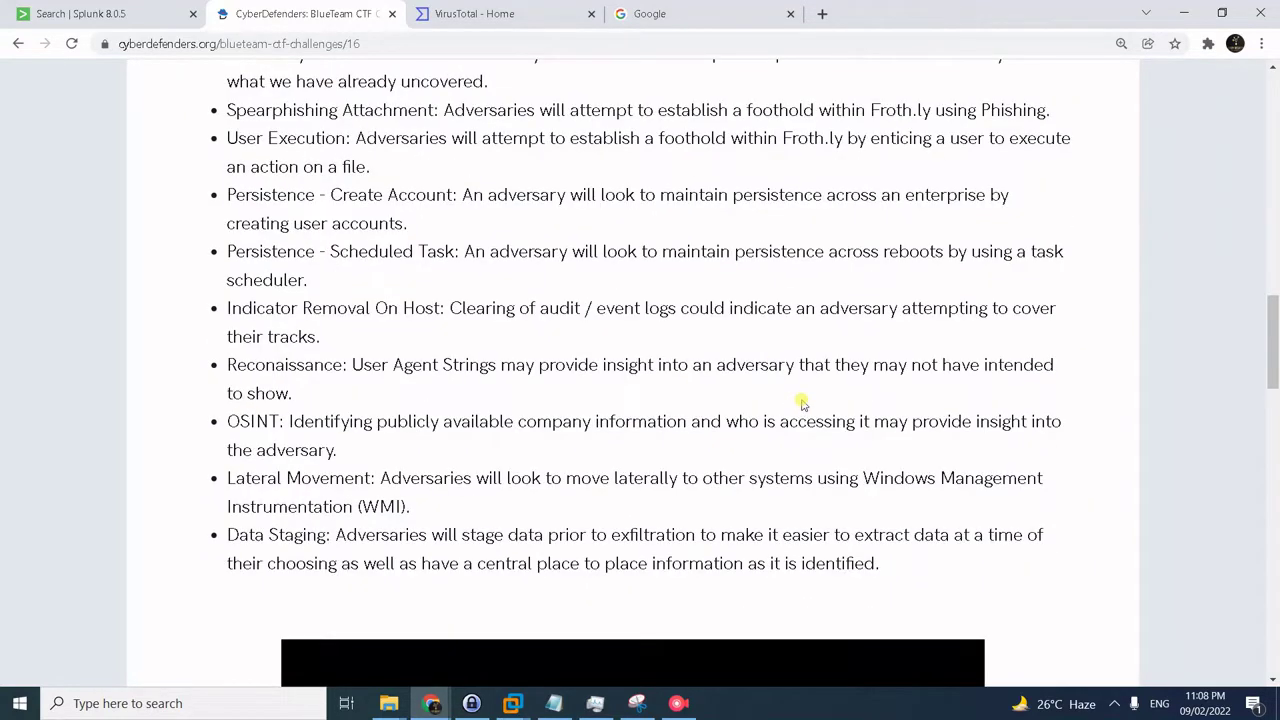
pyautogui.scroll(-5, 802, 403)
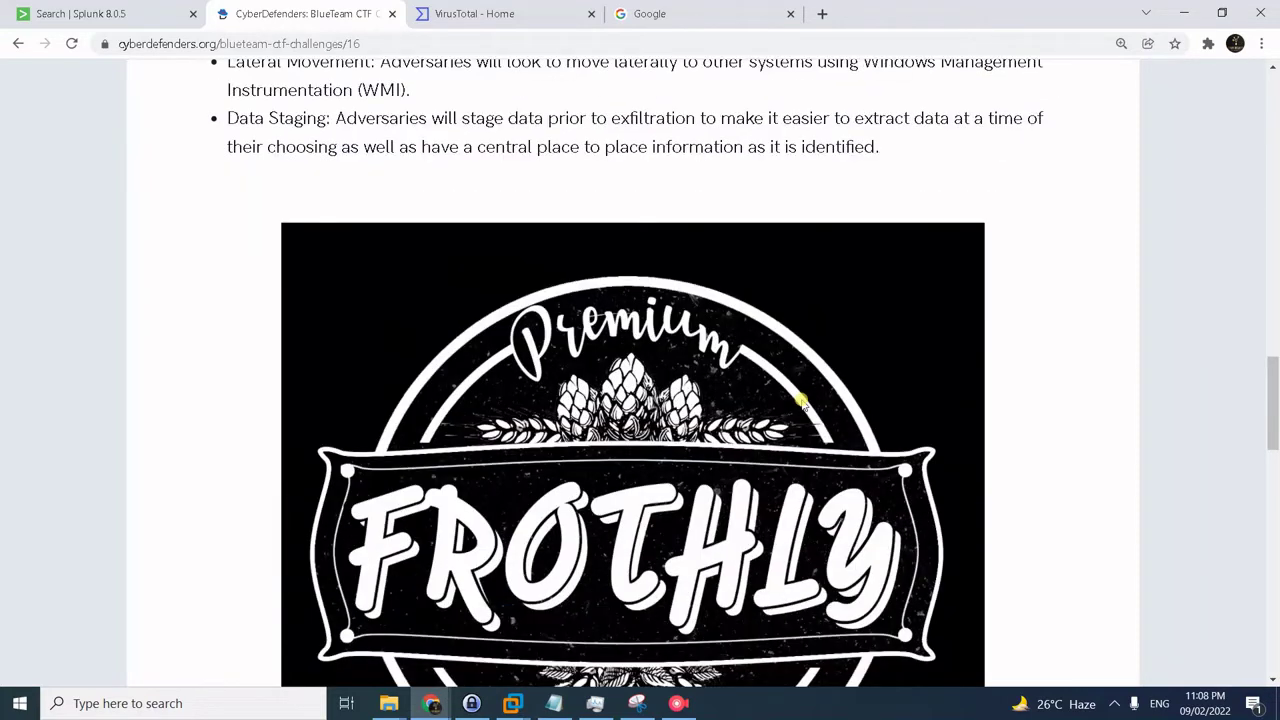
pyautogui.scroll(-8, 802, 403)
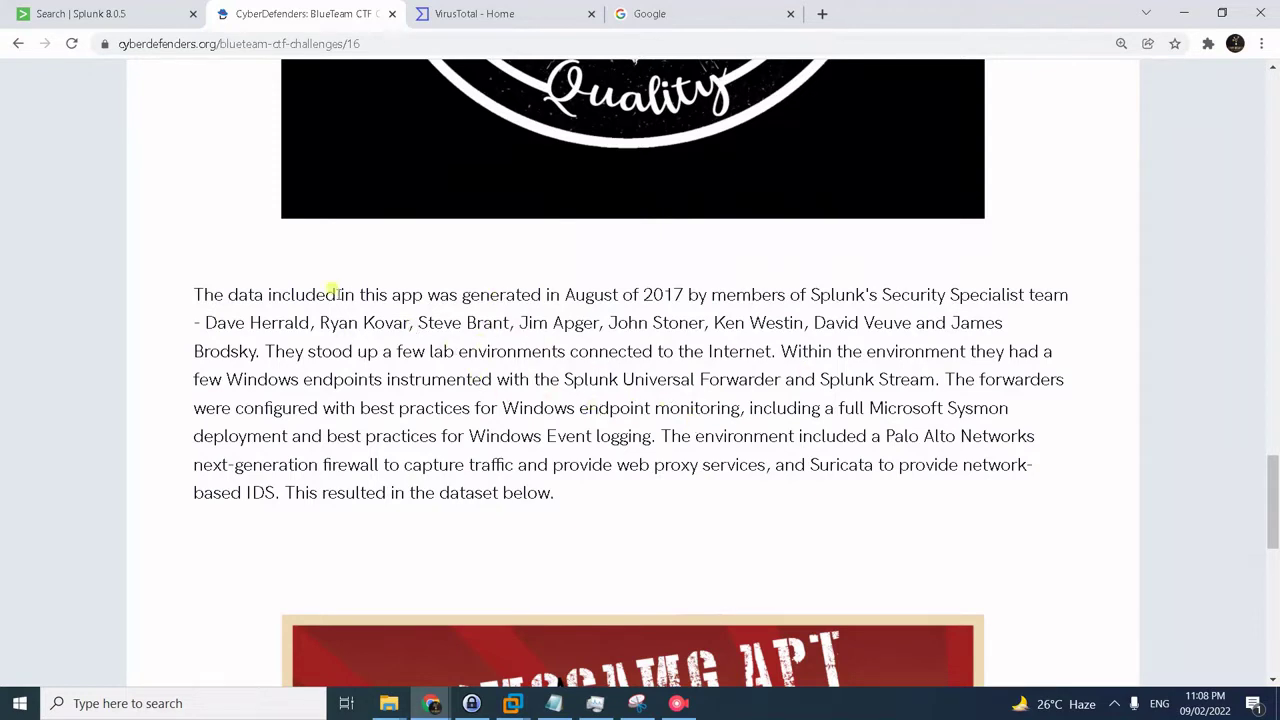
pyautogui.scroll(-3, 900, 418)
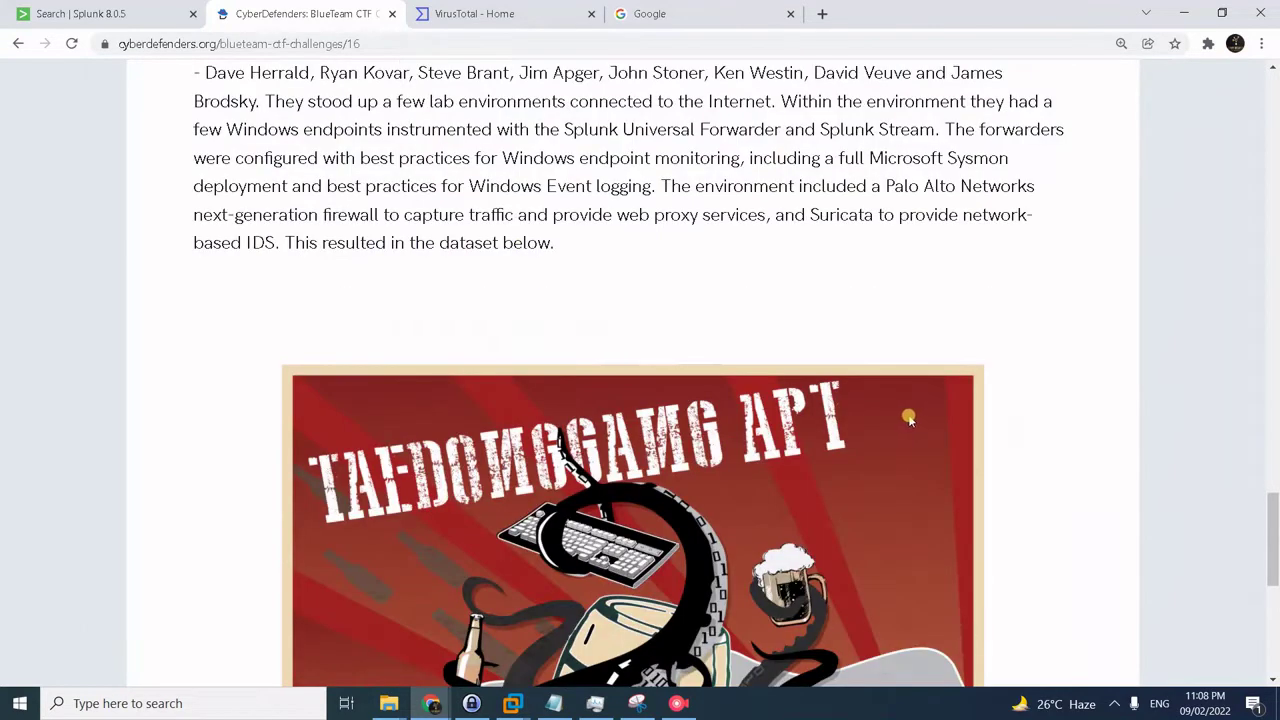
pyautogui.scroll(-2, 1075, 440)
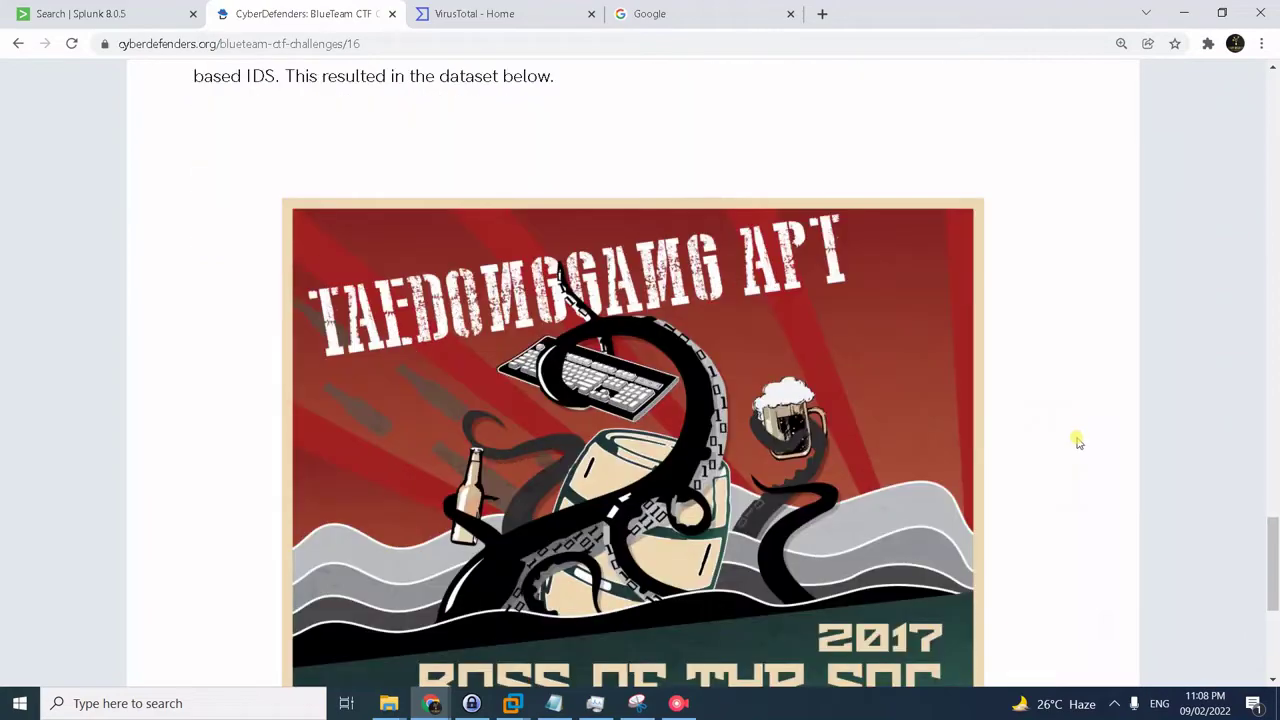
pyautogui.scroll(-3, 1075, 438)
pyautogui.scroll(3, 1060, 410)
pyautogui.scroll(20, 1058, 408)
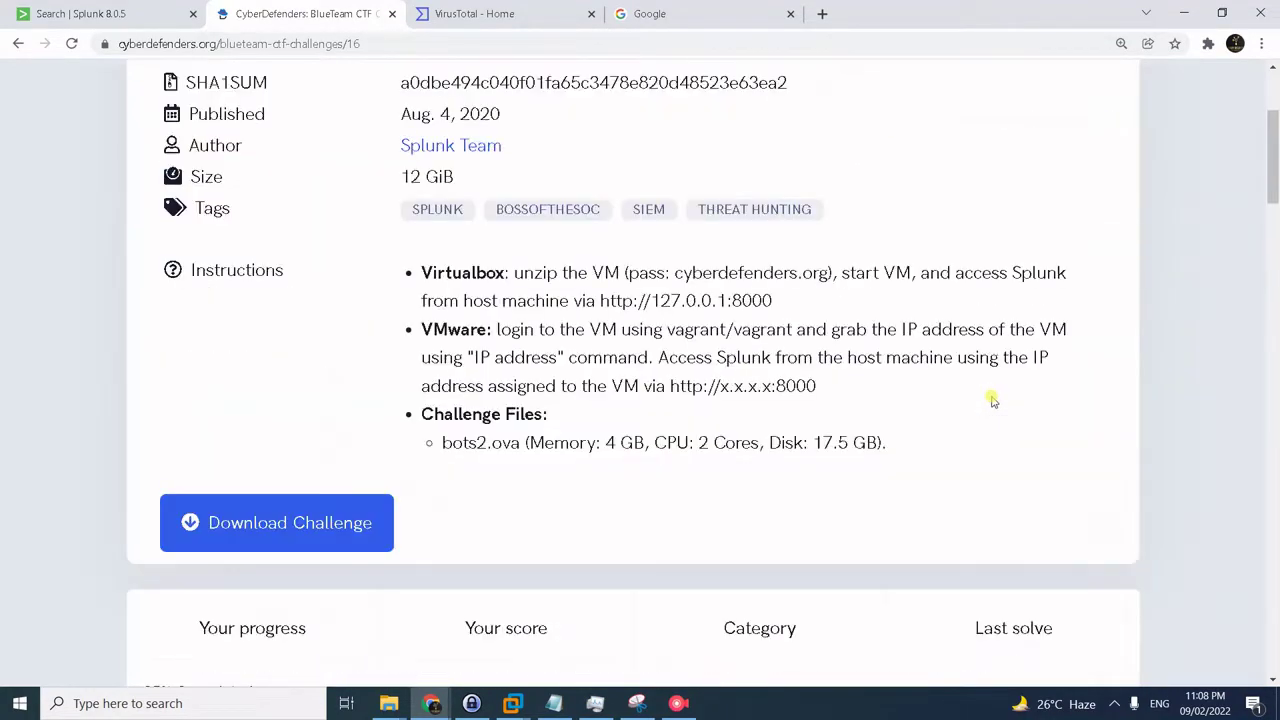
pyautogui.scroll(-3, 430, 475)
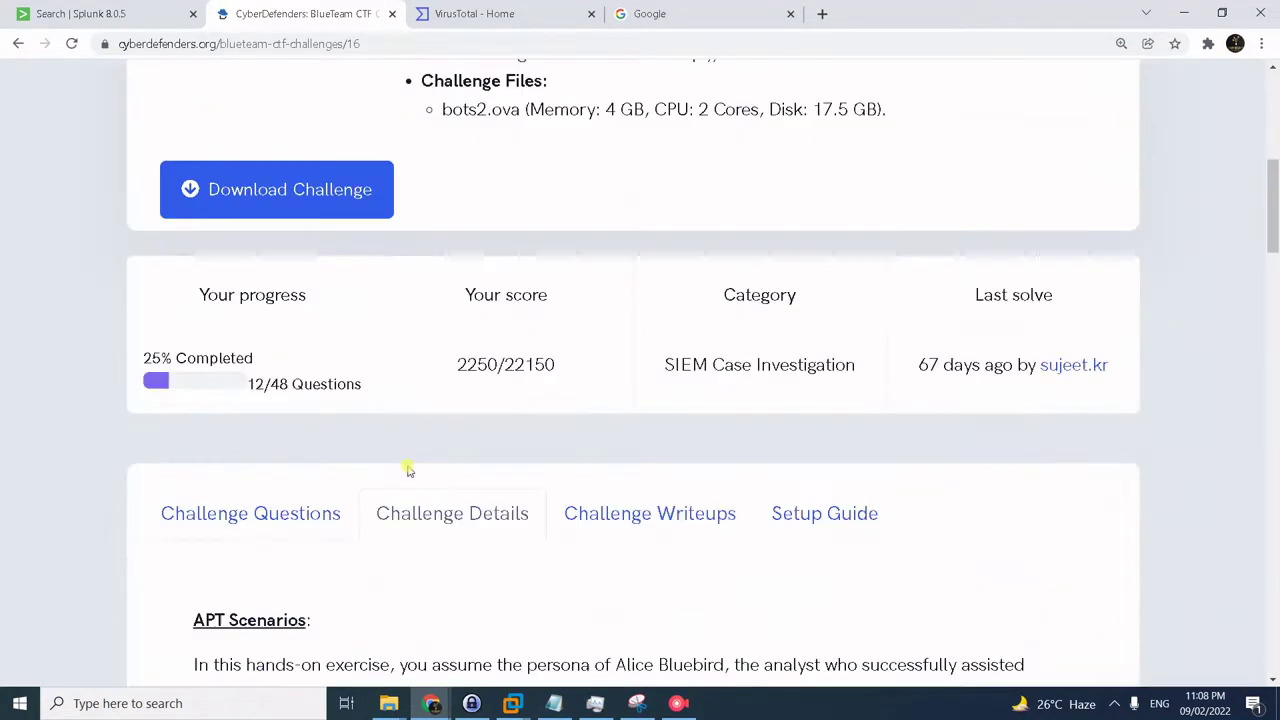
# - View the challenge question list, with questions 1 and 2 already answered
pyautogui.click(287, 515)
pyautogui.scroll(-2, 843, 333)
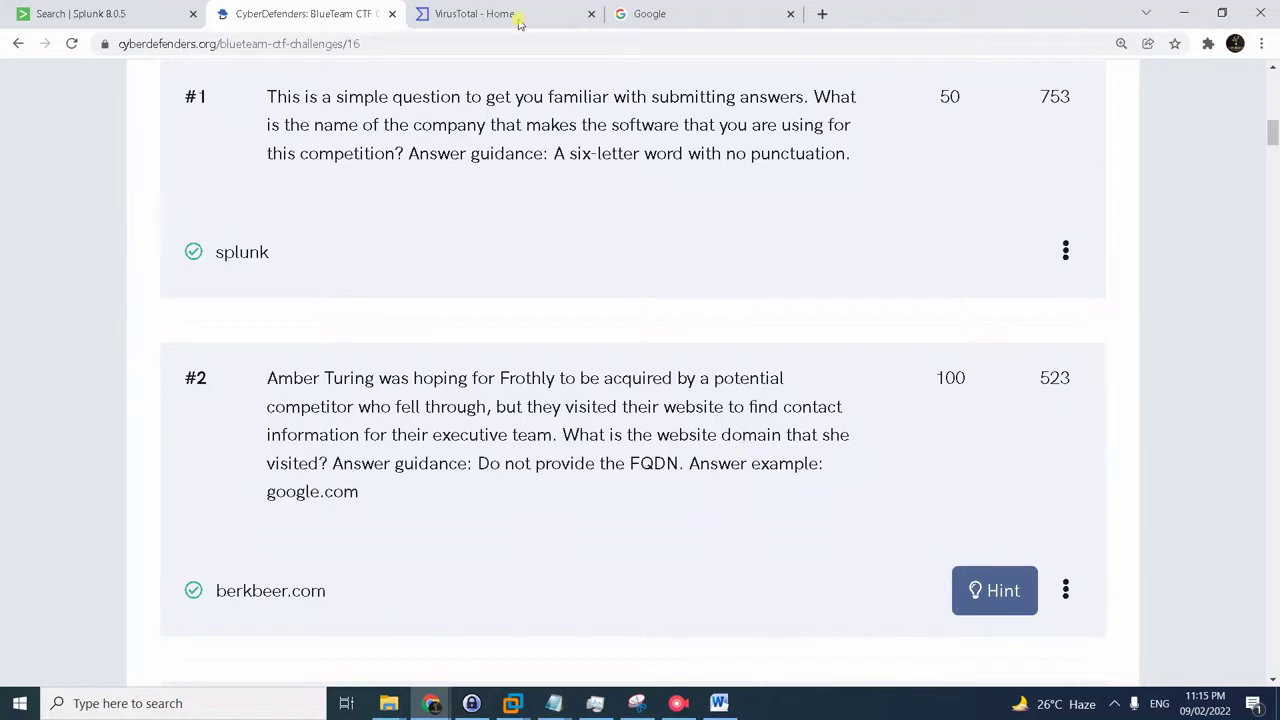
pyautogui.click(100, 15)
# - Search index=botsv2 amber with event sampling turned off
pyautogui.click(172, 188)
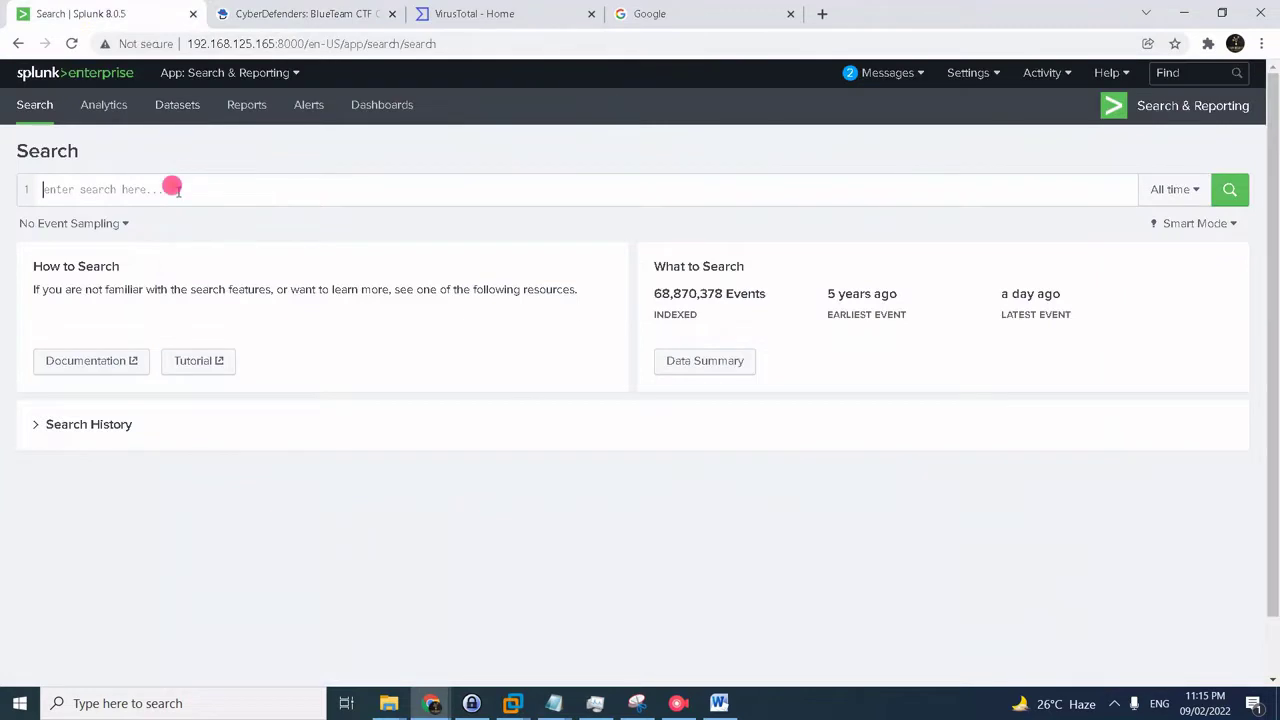
pyautogui.write('inde')
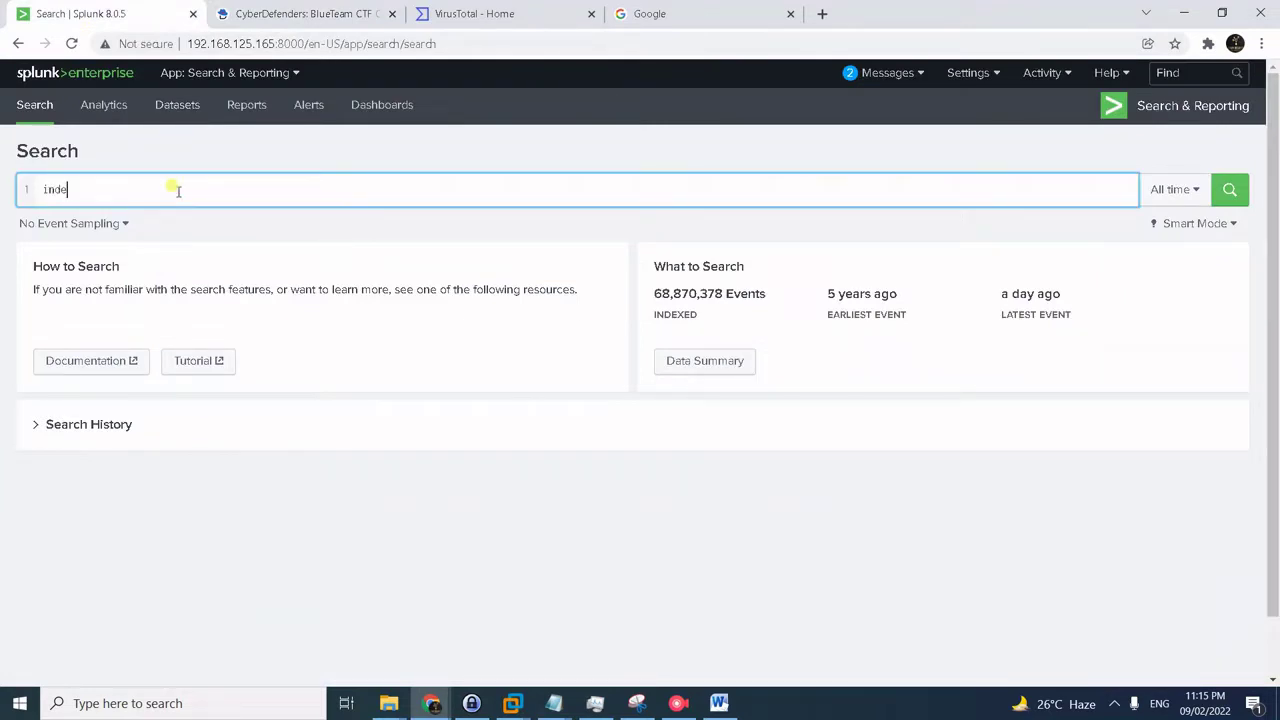
pyautogui.write('x=bopt')
pyautogui.press('BackSpace')
pyautogui.write('tsv')
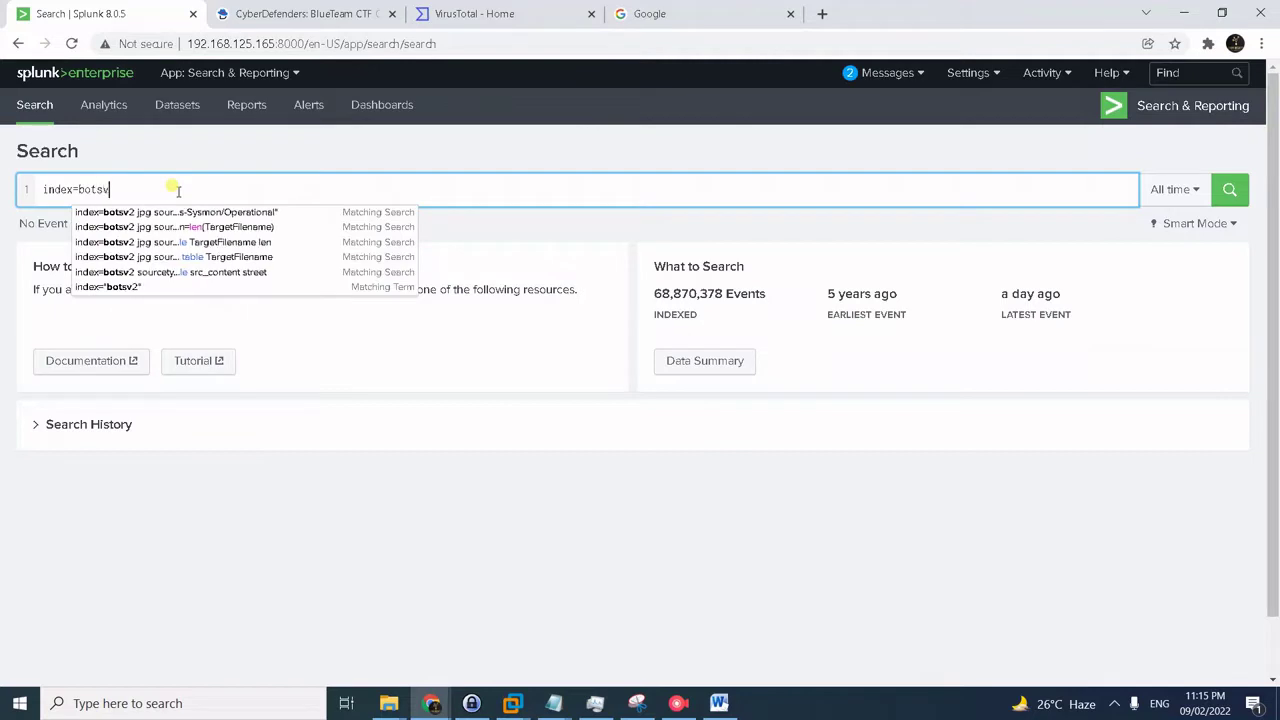
pyautogui.write('2 amber')
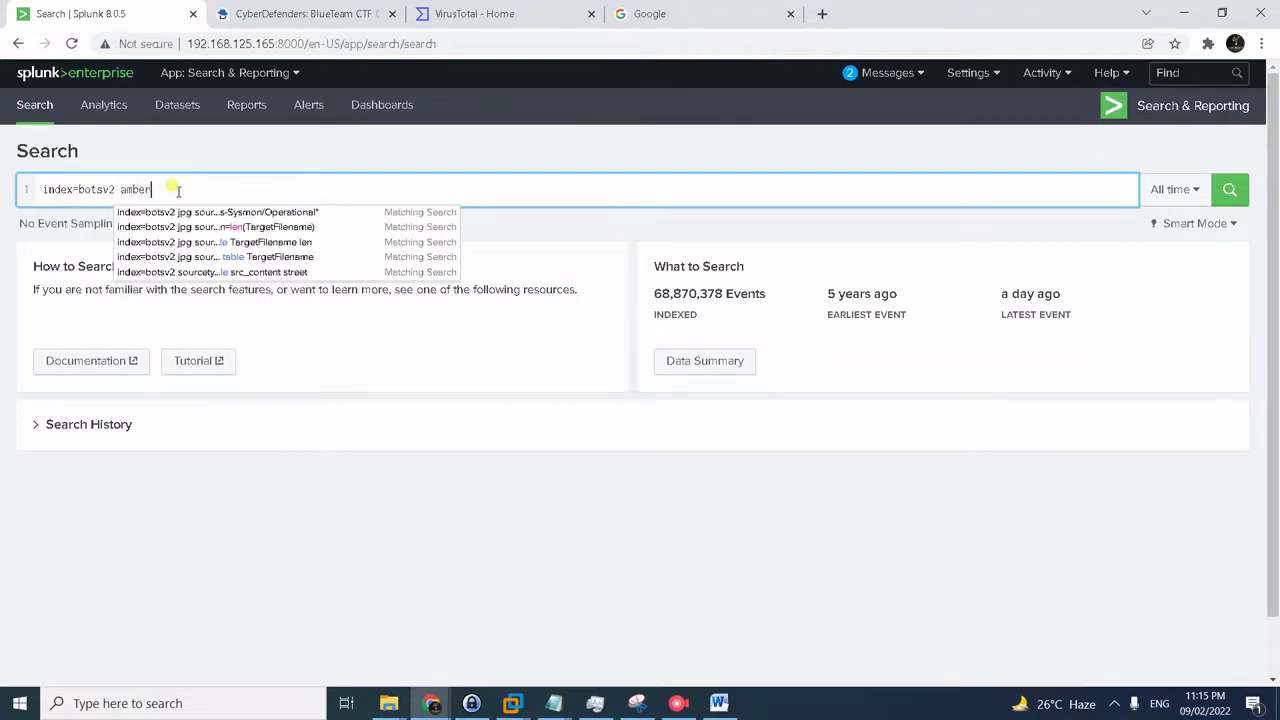
pyautogui.press('Return')
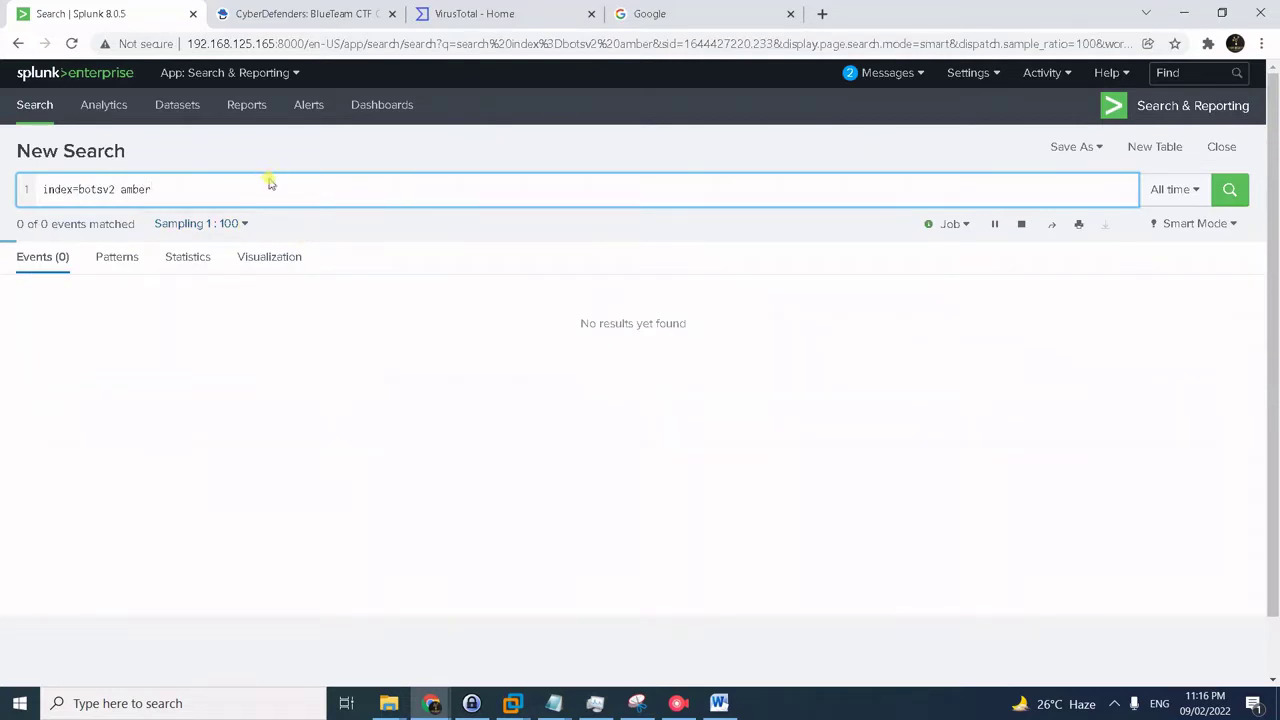
pyautogui.click(230, 223)
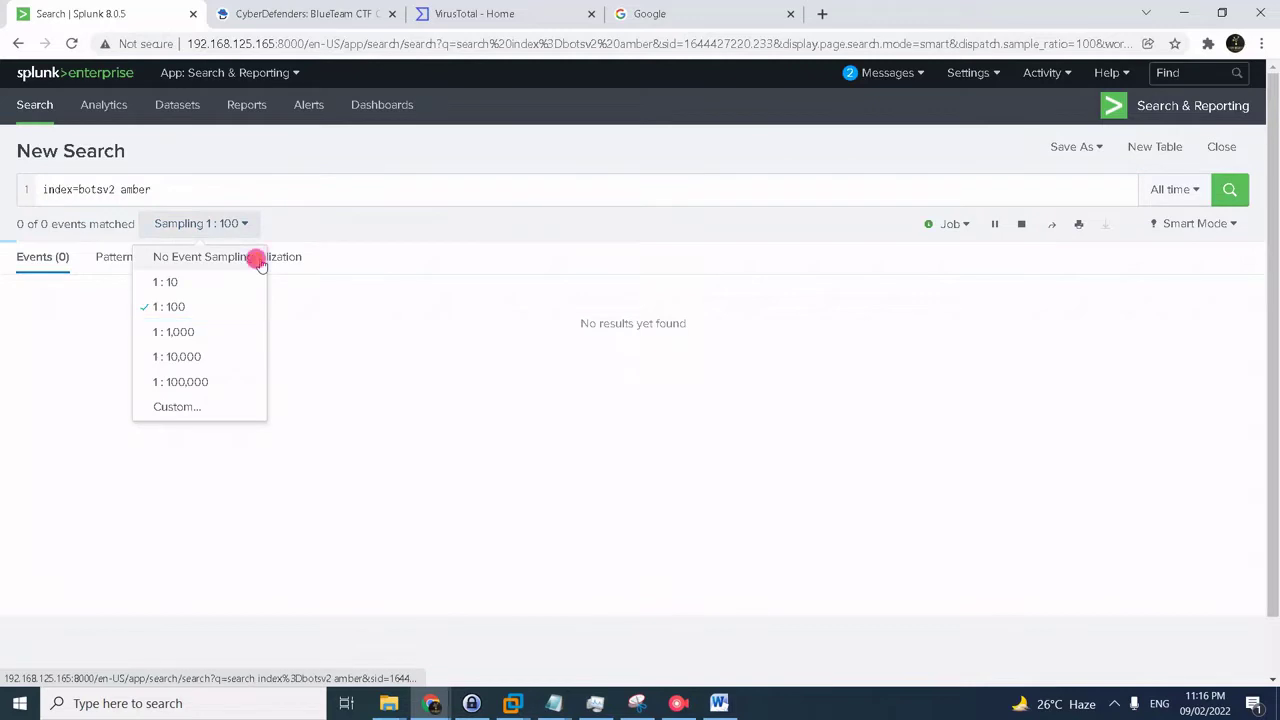
pyautogui.click(257, 254)
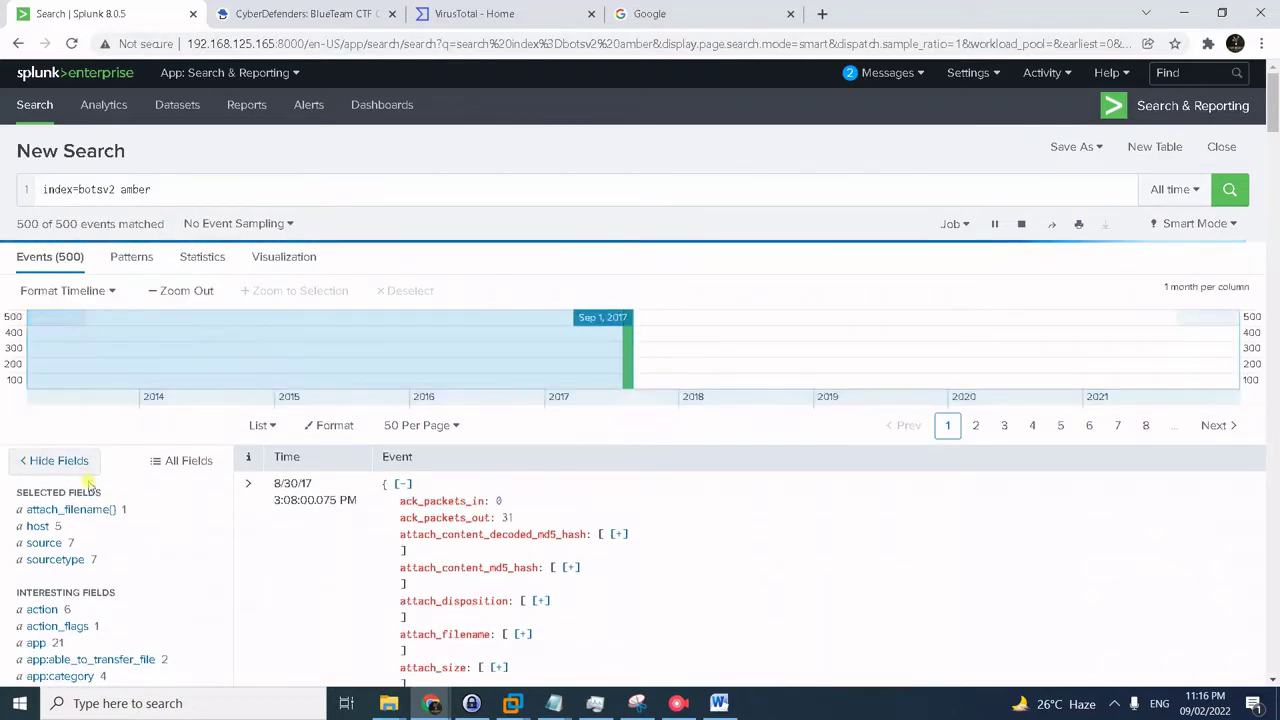
# - Filter the results to sourcetype pan:traffic and src_ip 10.0.2.101
pyautogui.click(55, 559)
pyautogui.scroll(-2, 376, 488)
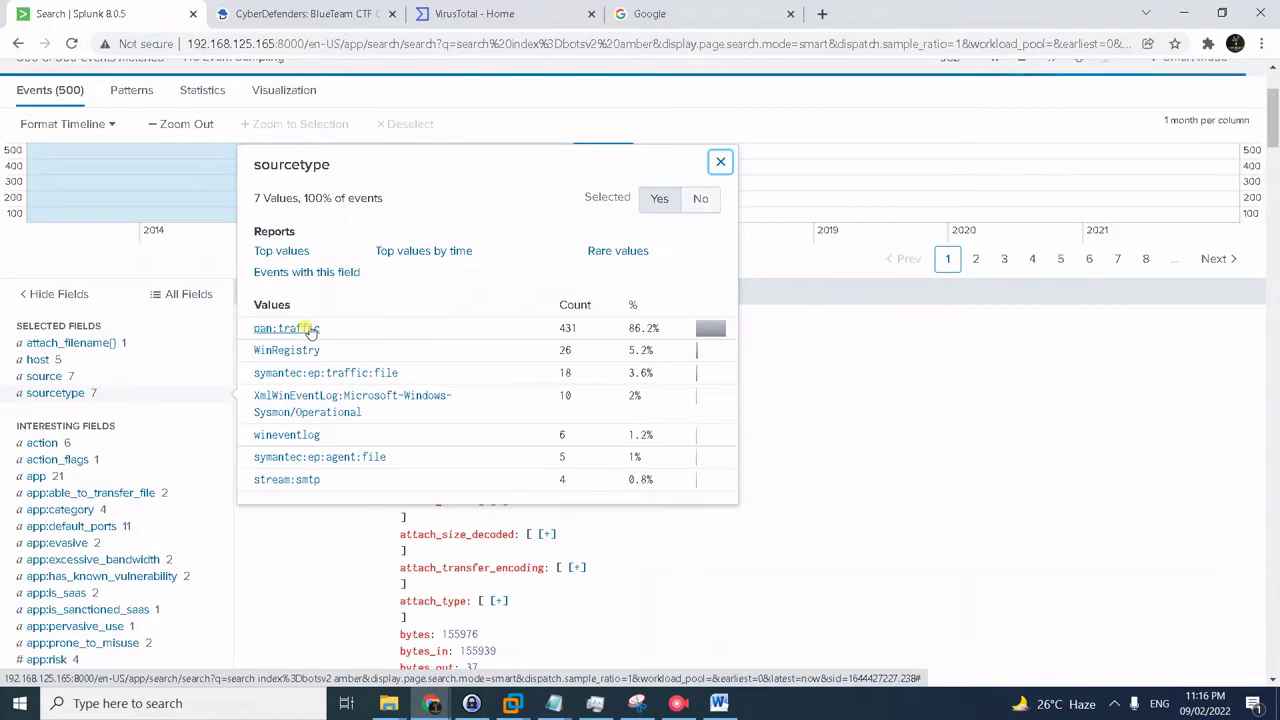
pyautogui.click(311, 330)
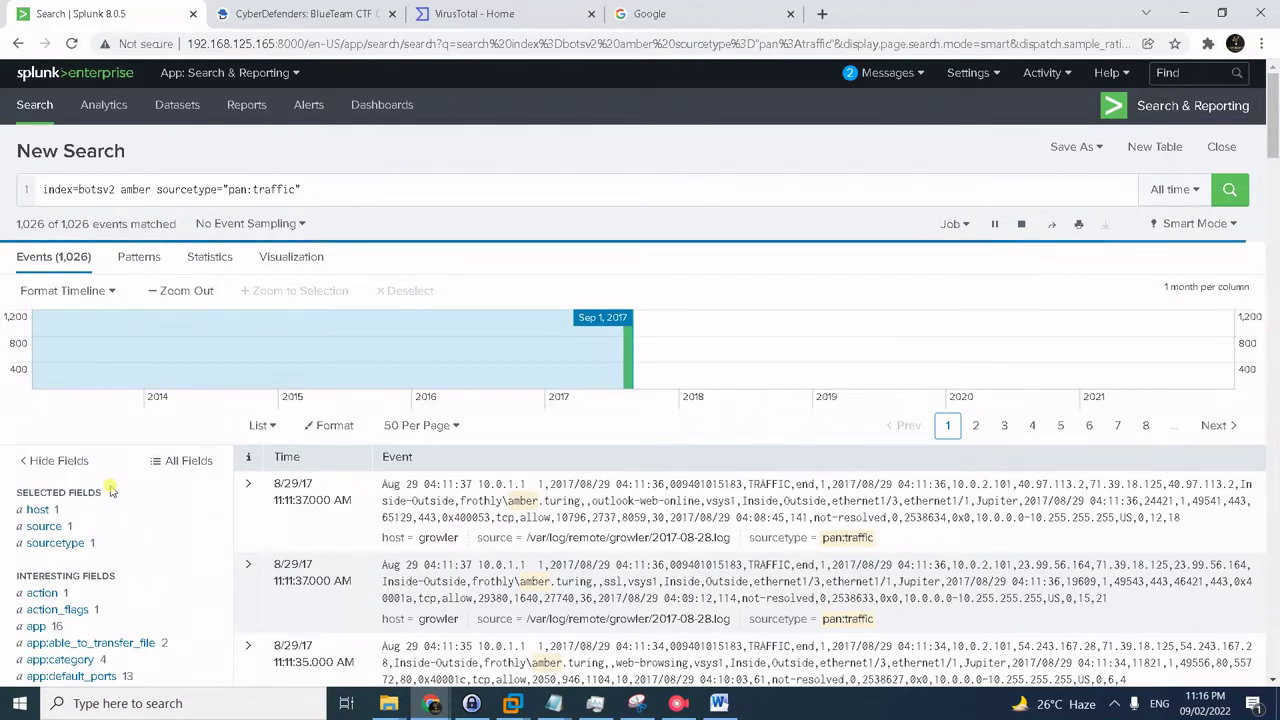
pyautogui.scroll(-3, 200, 520)
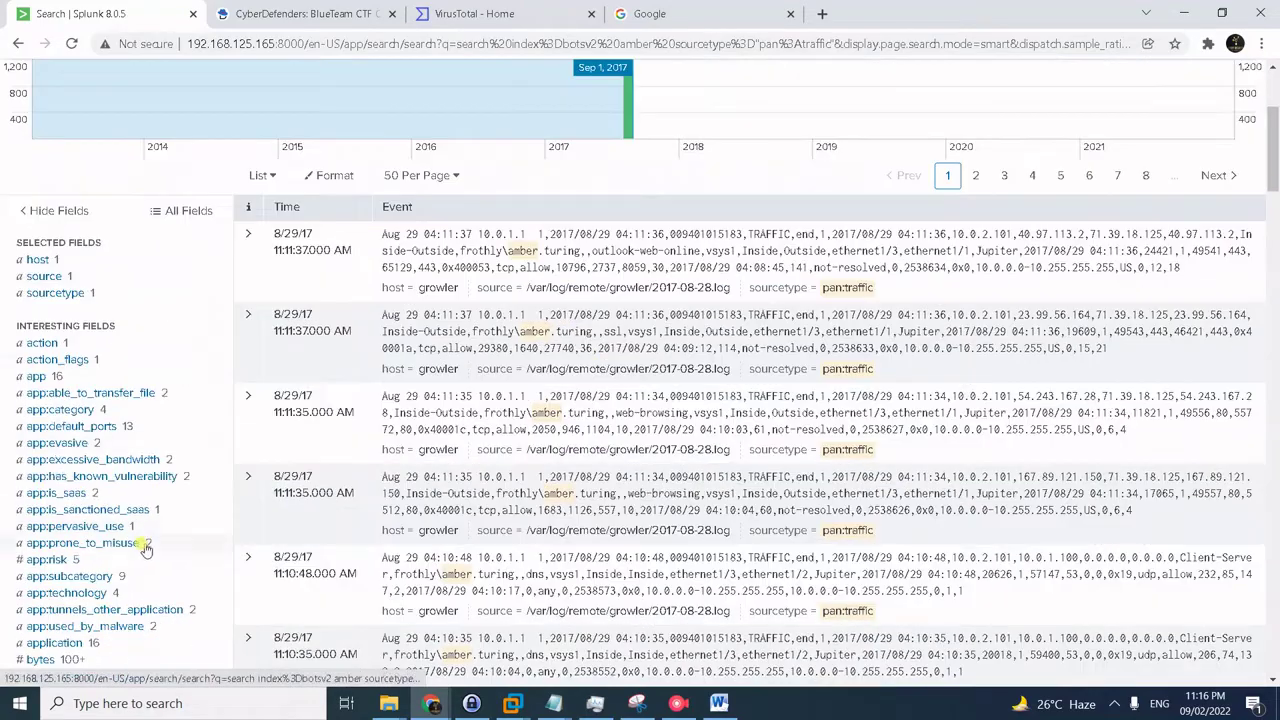
pyautogui.scroll(-10, 145, 548)
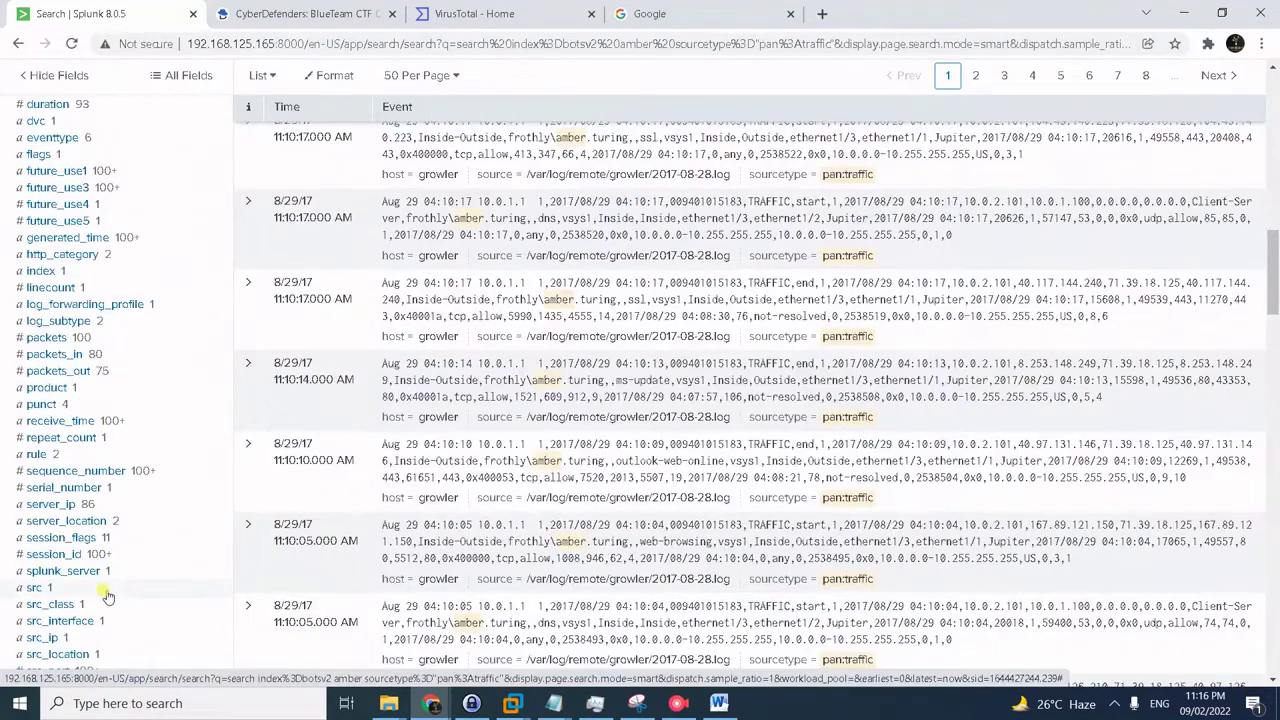
pyautogui.click(44, 637)
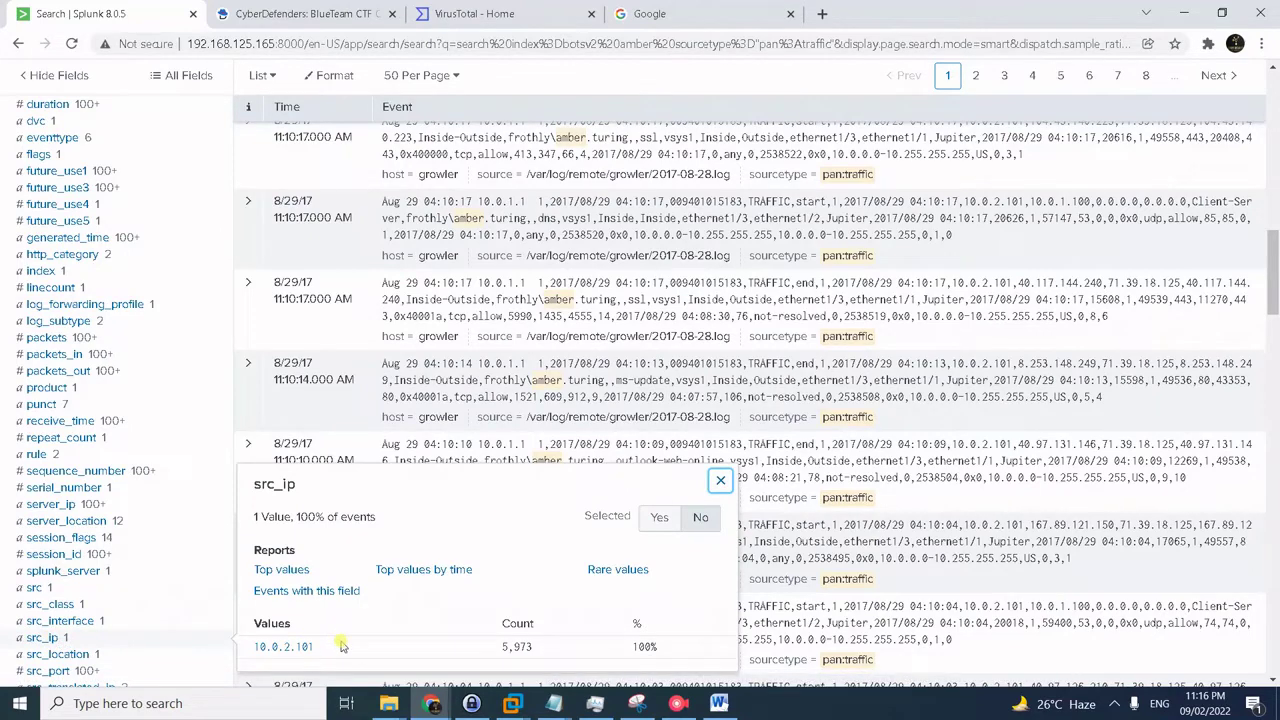
pyautogui.click(285, 647)
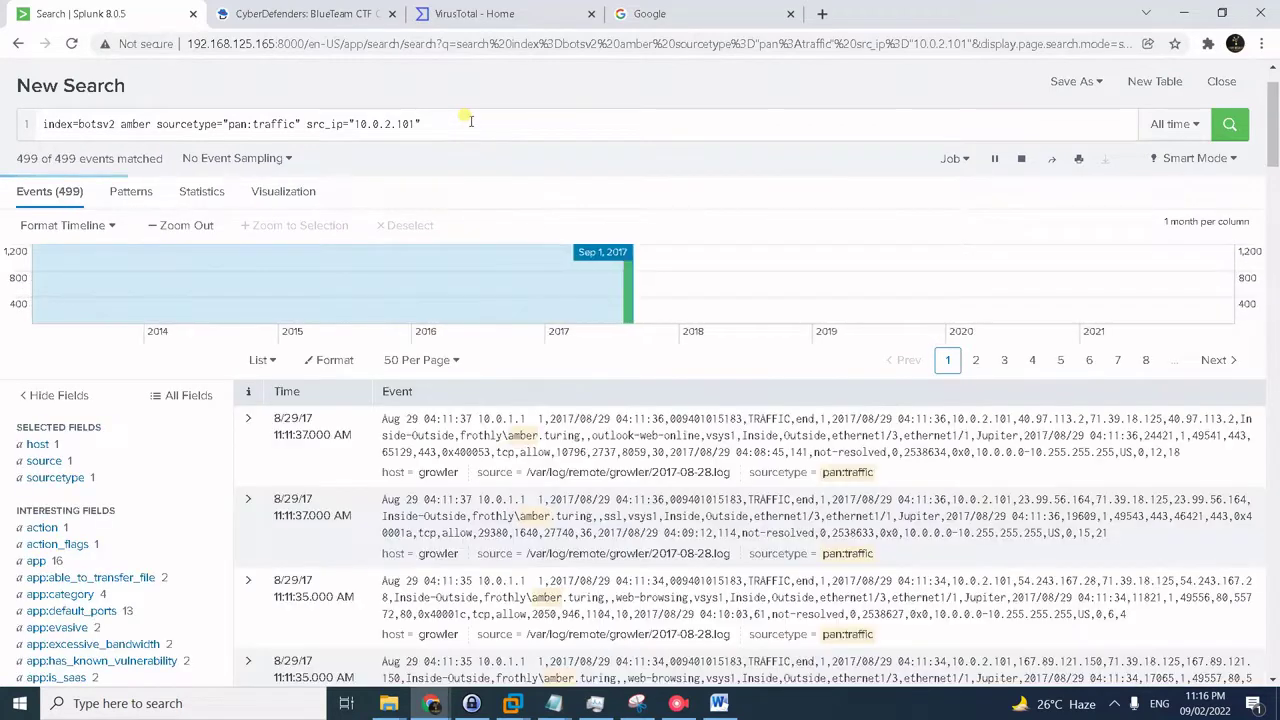
# - Change the search's sourcetype from pan:traffic to stream:http and run it
pyautogui.click(222, 128)
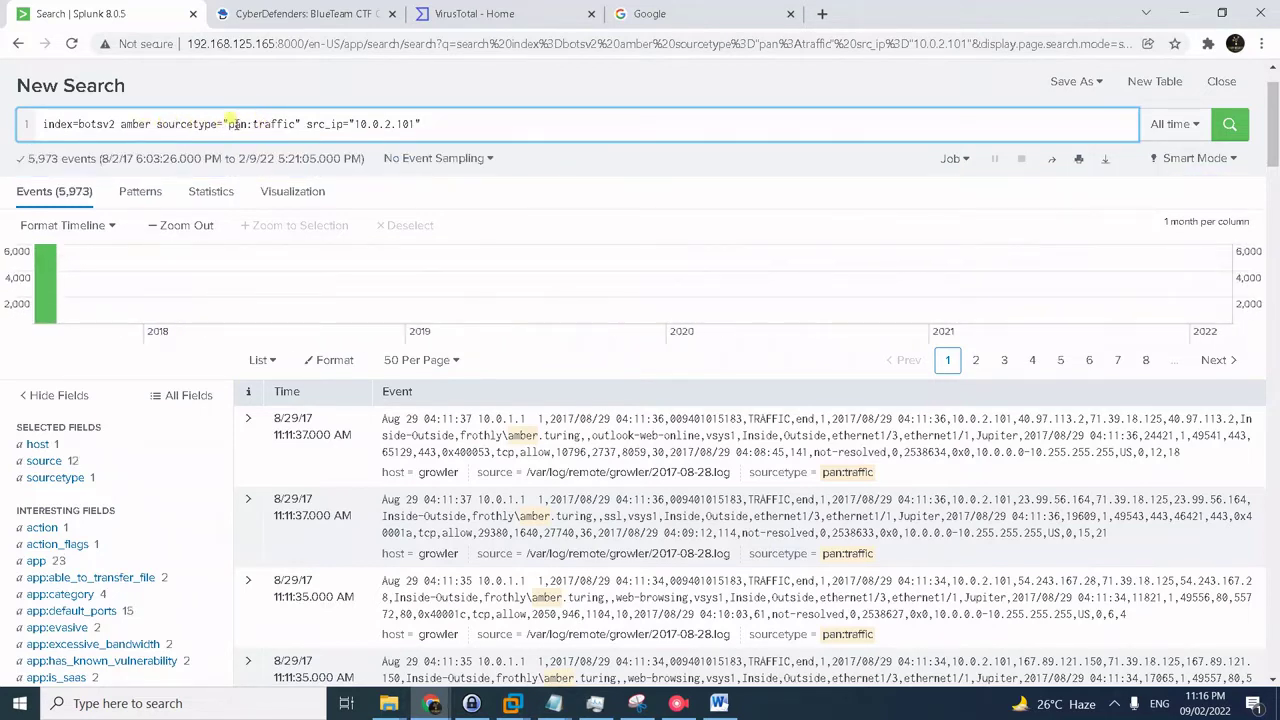
pyautogui.moveTo(228, 124); pyautogui.dragTo(300, 124)
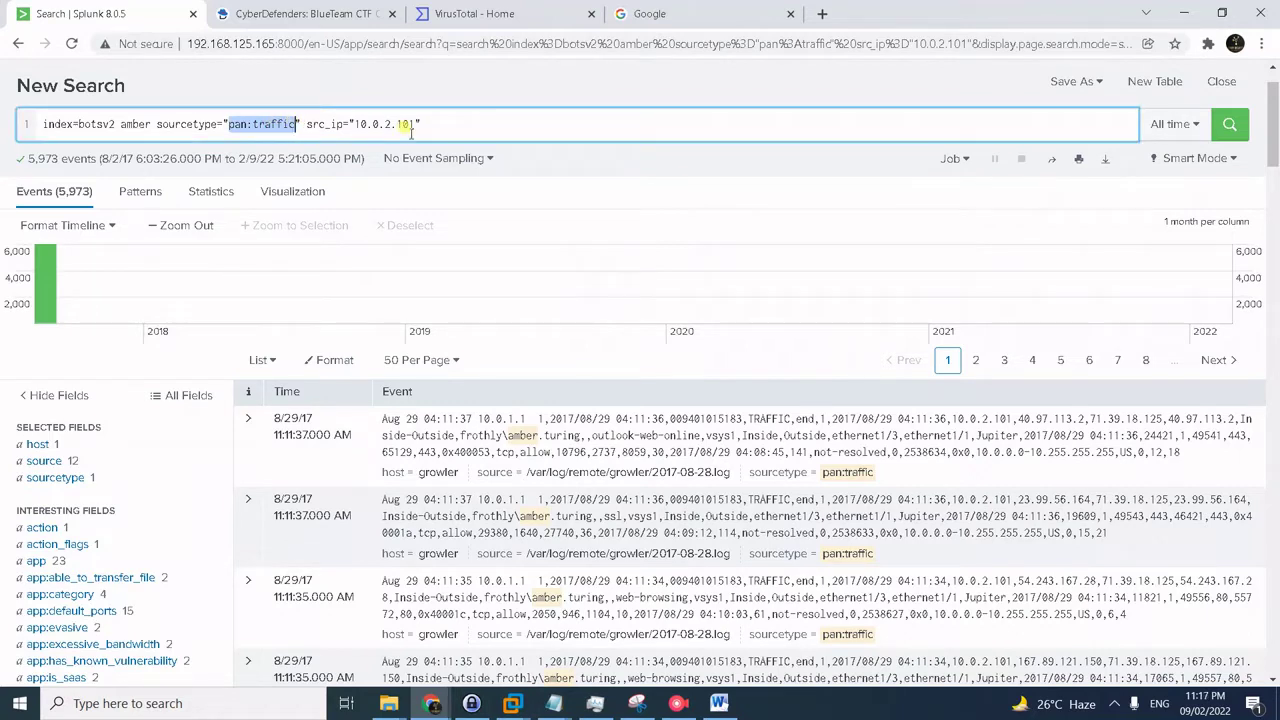
pyautogui.write('stream:h')
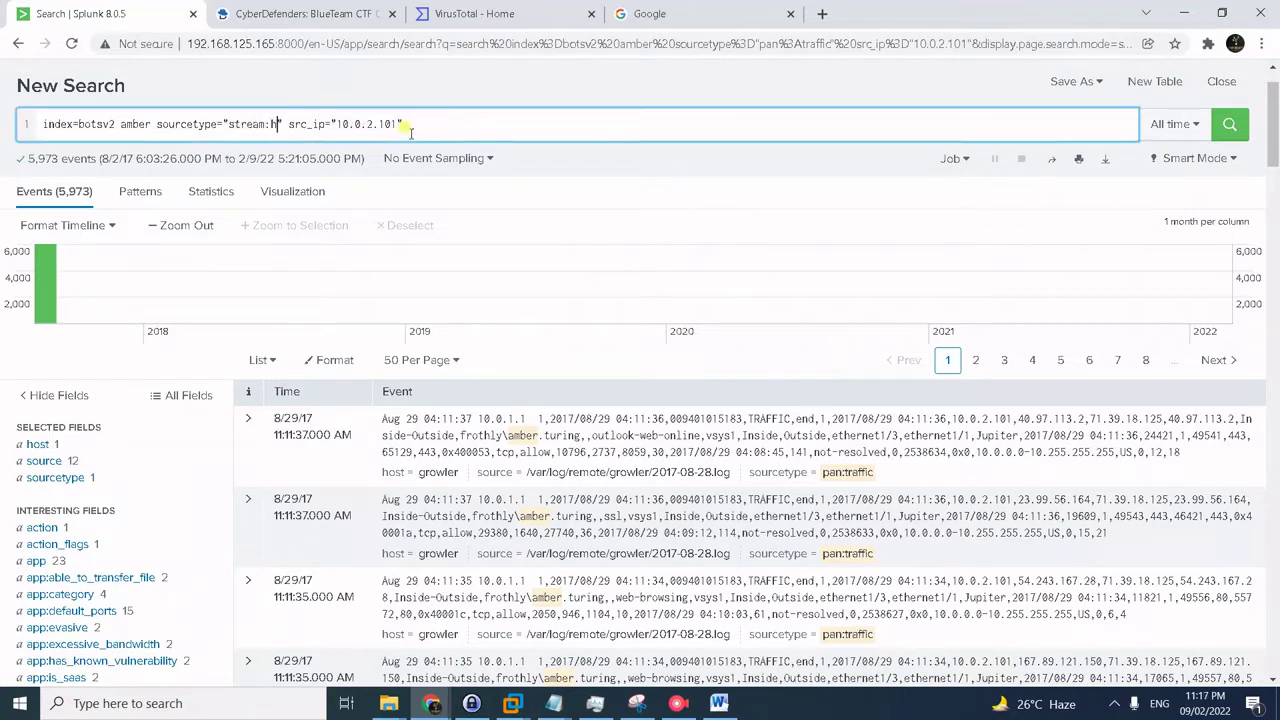
pyautogui.write('ttp')
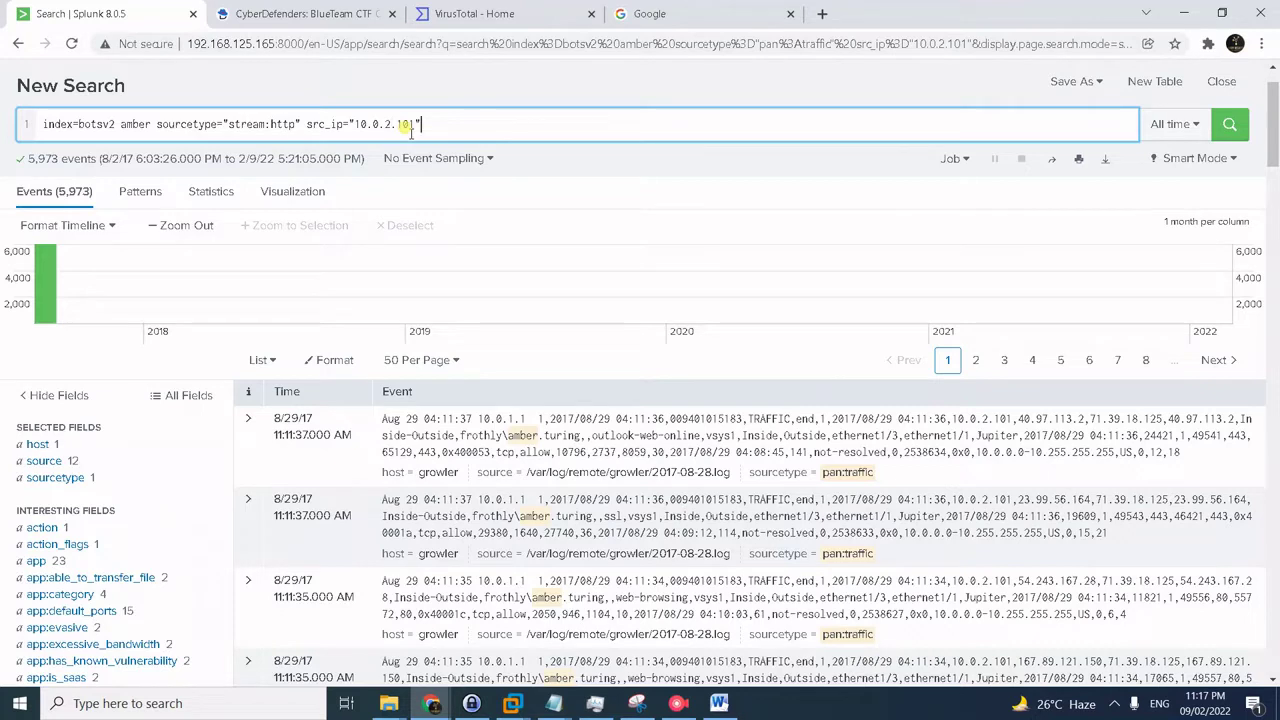
pyautogui.press('Return')
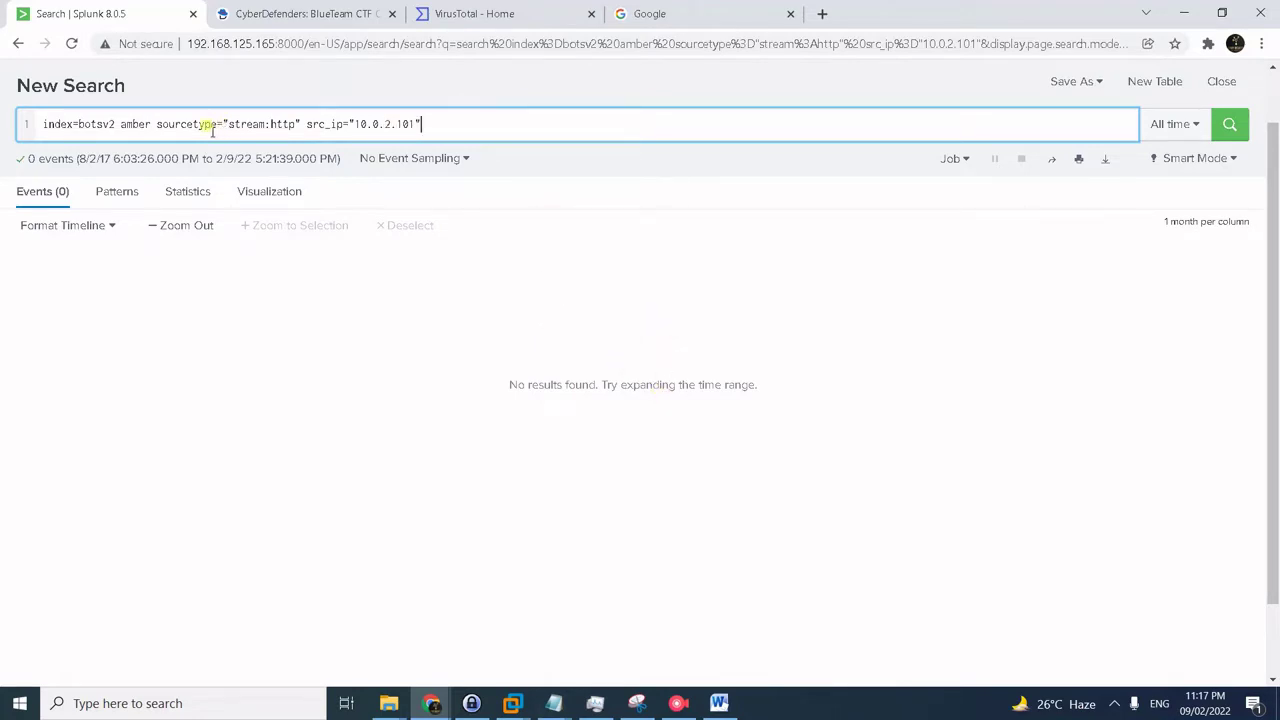
# - Remove the amber term from the query and rerun the search
pyautogui.click(145, 122)
pyautogui.press('BackSpace')
pyautogui.press('BackSpace')
pyautogui.press('BackSpace')
pyautogui.press('BackSpace')
pyautogui.press('BackSpace')
pyautogui.press('BackSpace')
pyautogui.press('Return')
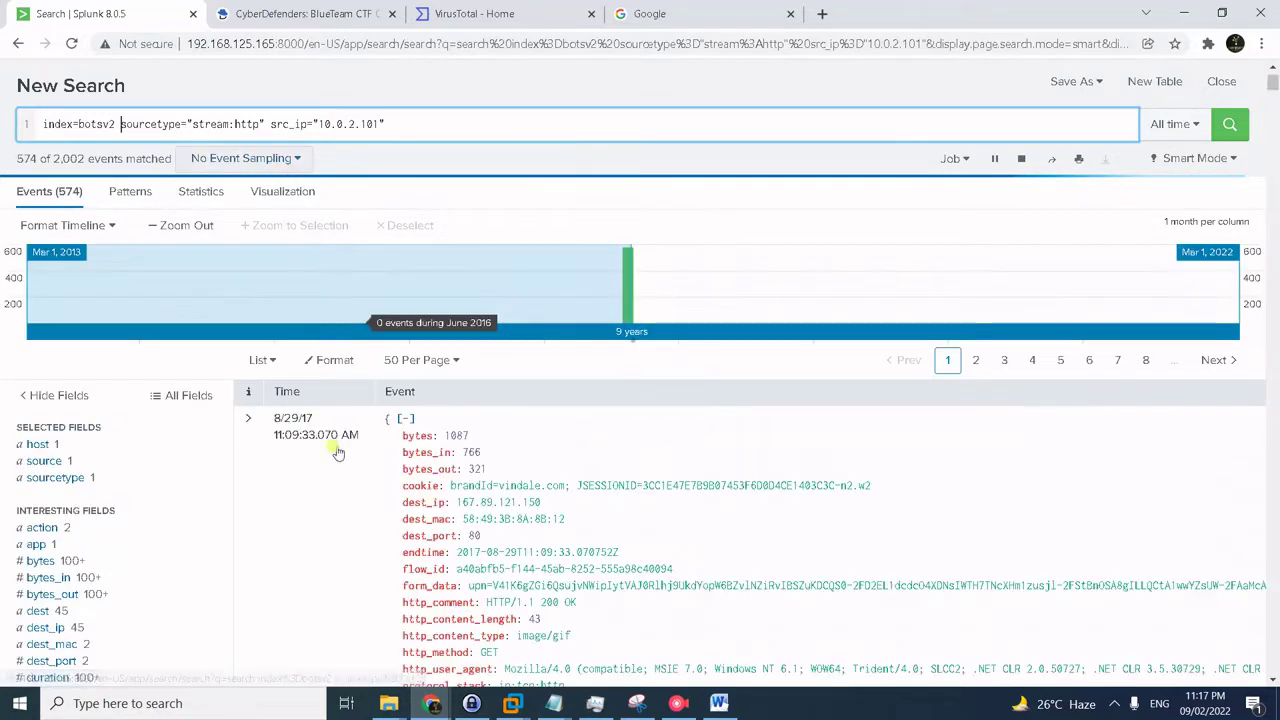
# - Review the top values of the site field
pyautogui.scroll(-2, 300, 440)
pyautogui.scroll(-4, 208, 470)
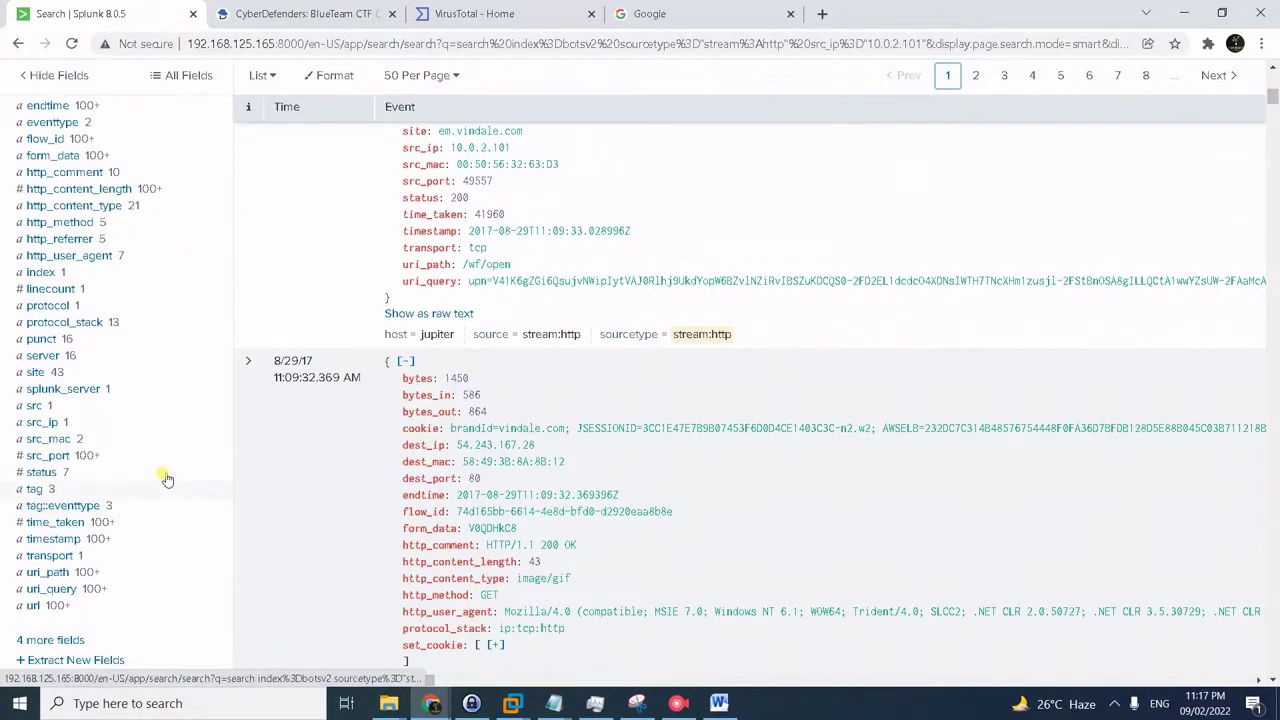
pyautogui.click(37, 373)
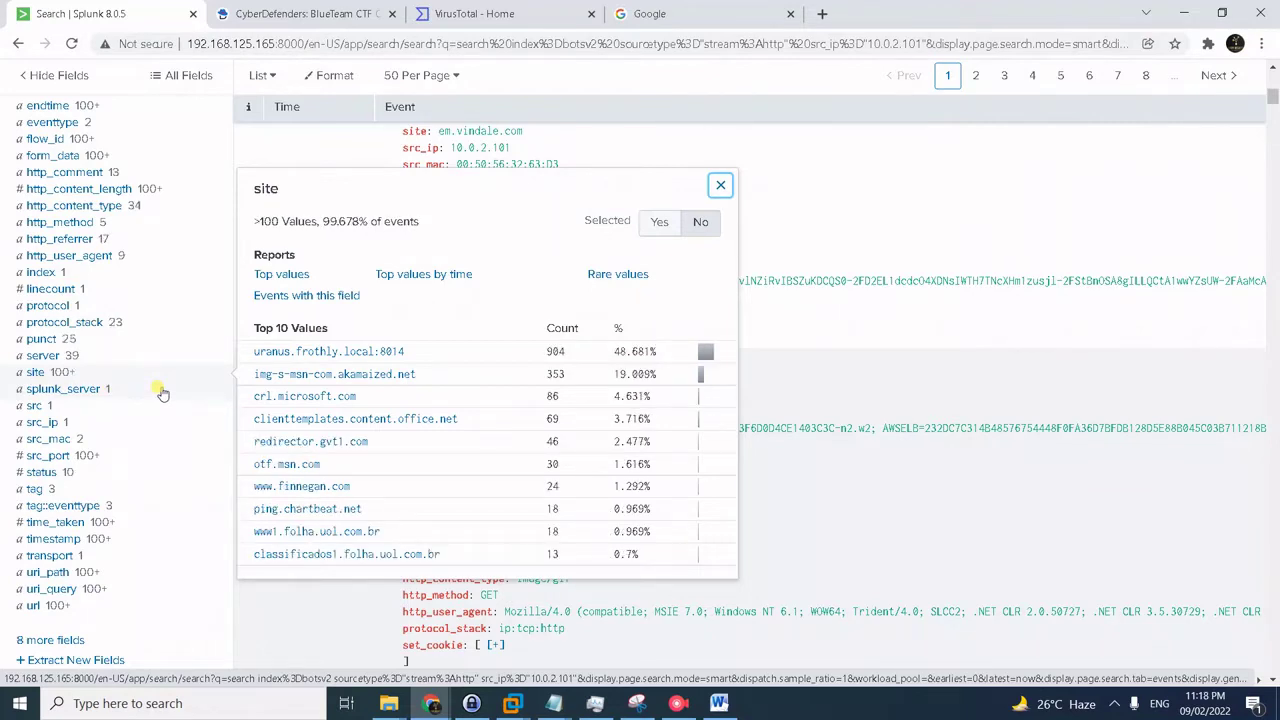
pyautogui.scroll(5, 300, 350)
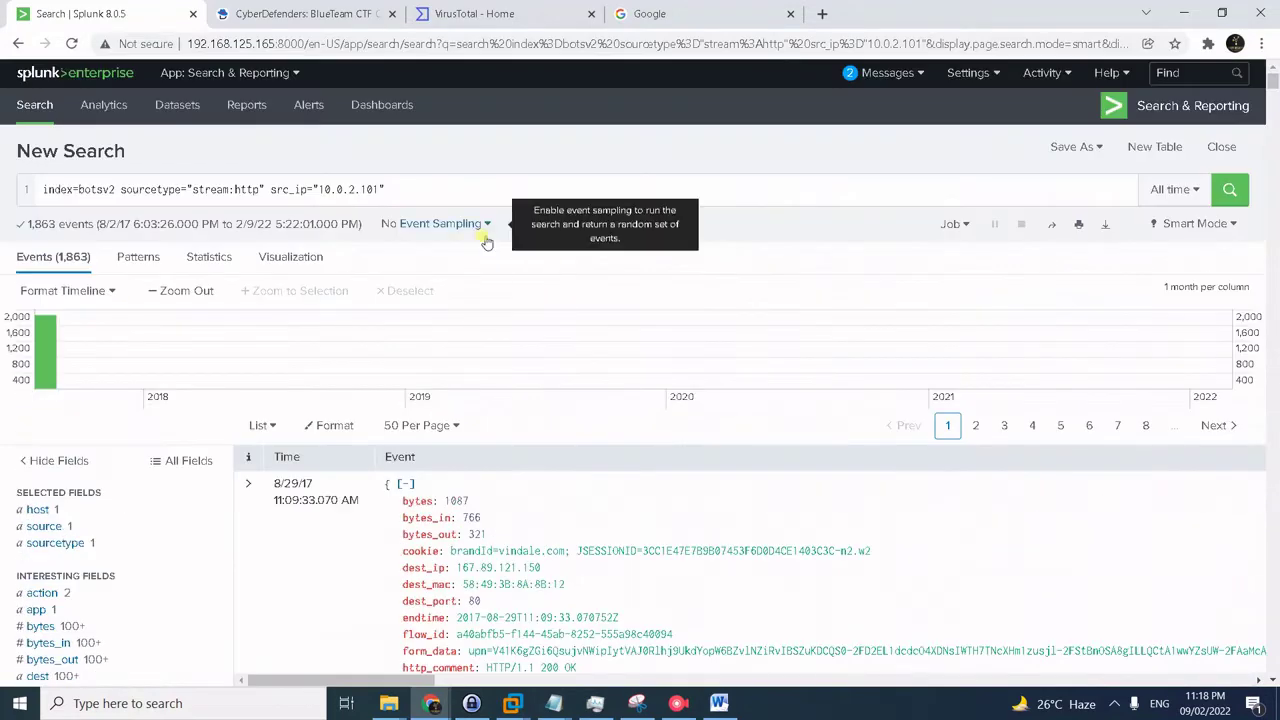
# - Append '| dedup site' and '| table site' to the query and run it
pyautogui.click(452, 182)
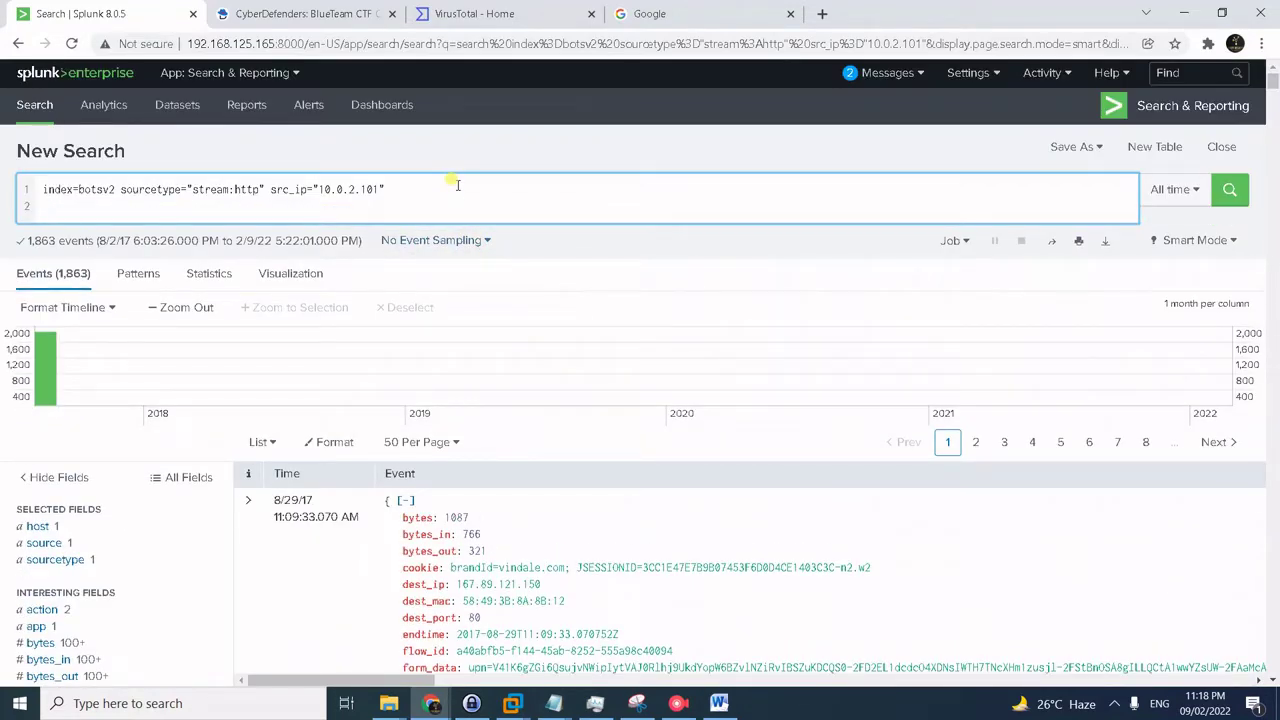
pyautogui.press('BackSpace')
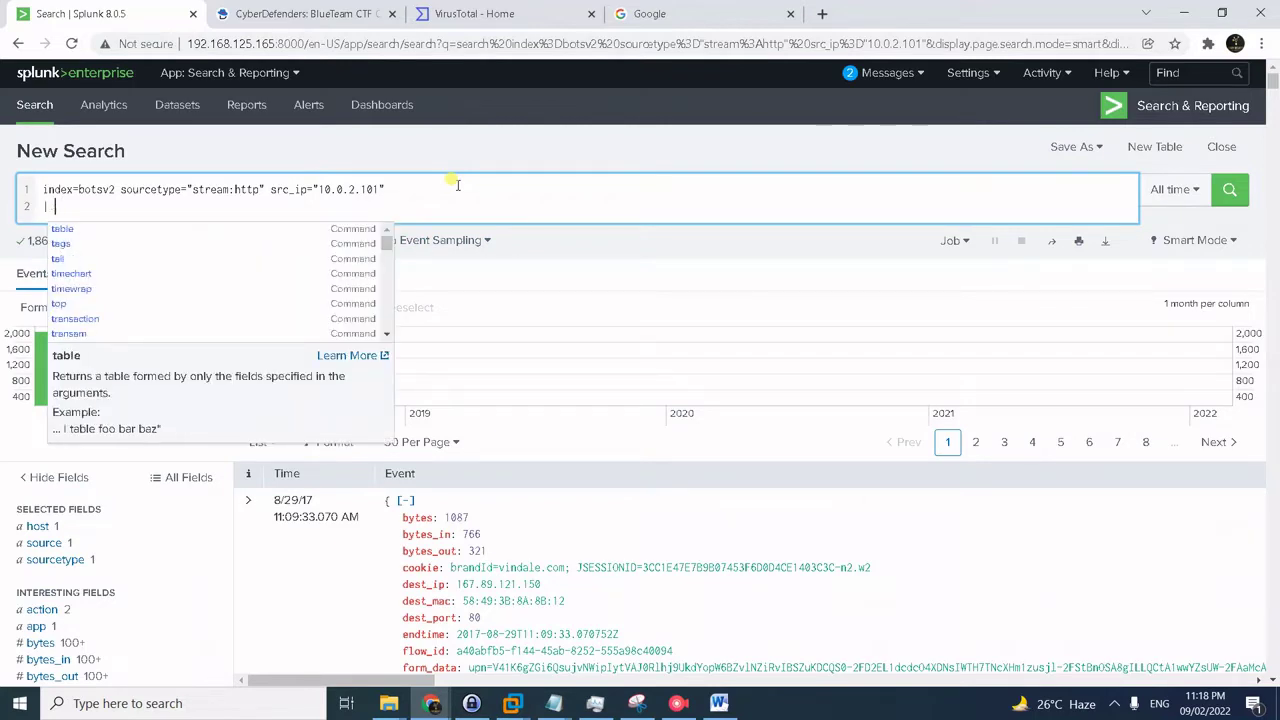
pyautogui.write('dedup')
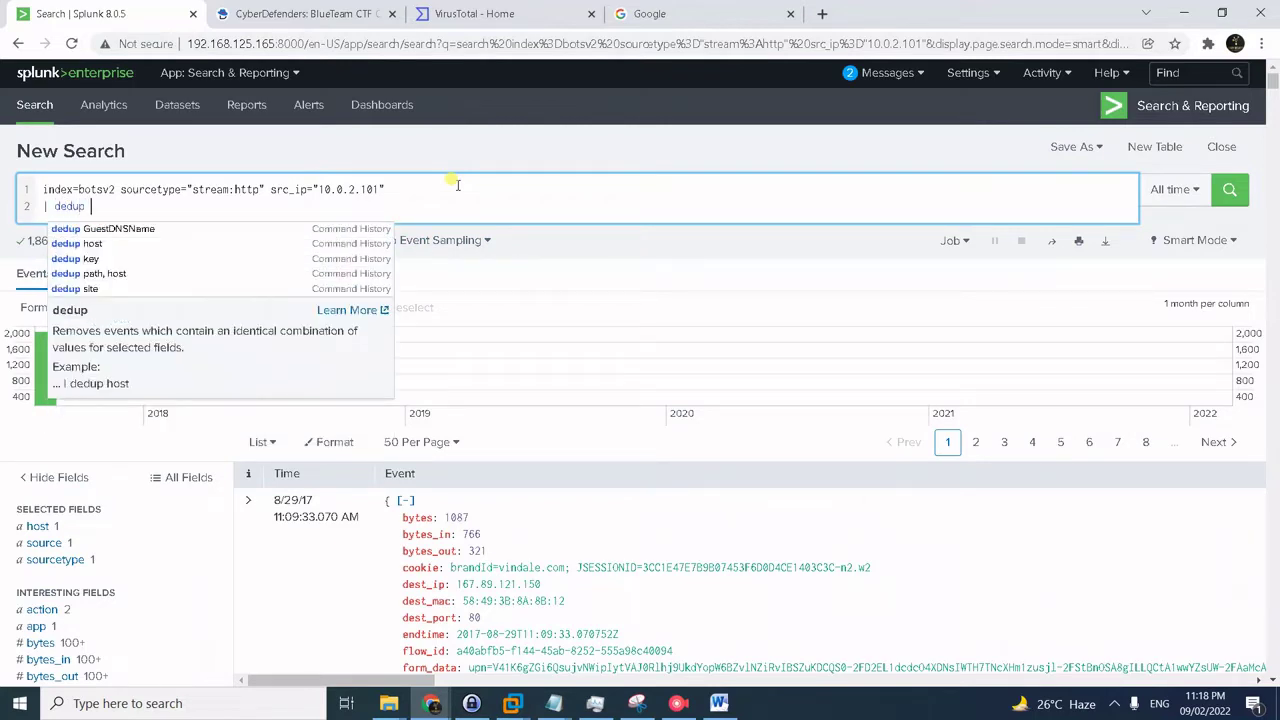
pyautogui.write(' site')
pyautogui.hotkey('shift', 'Return')
pyautogui.write('| table')
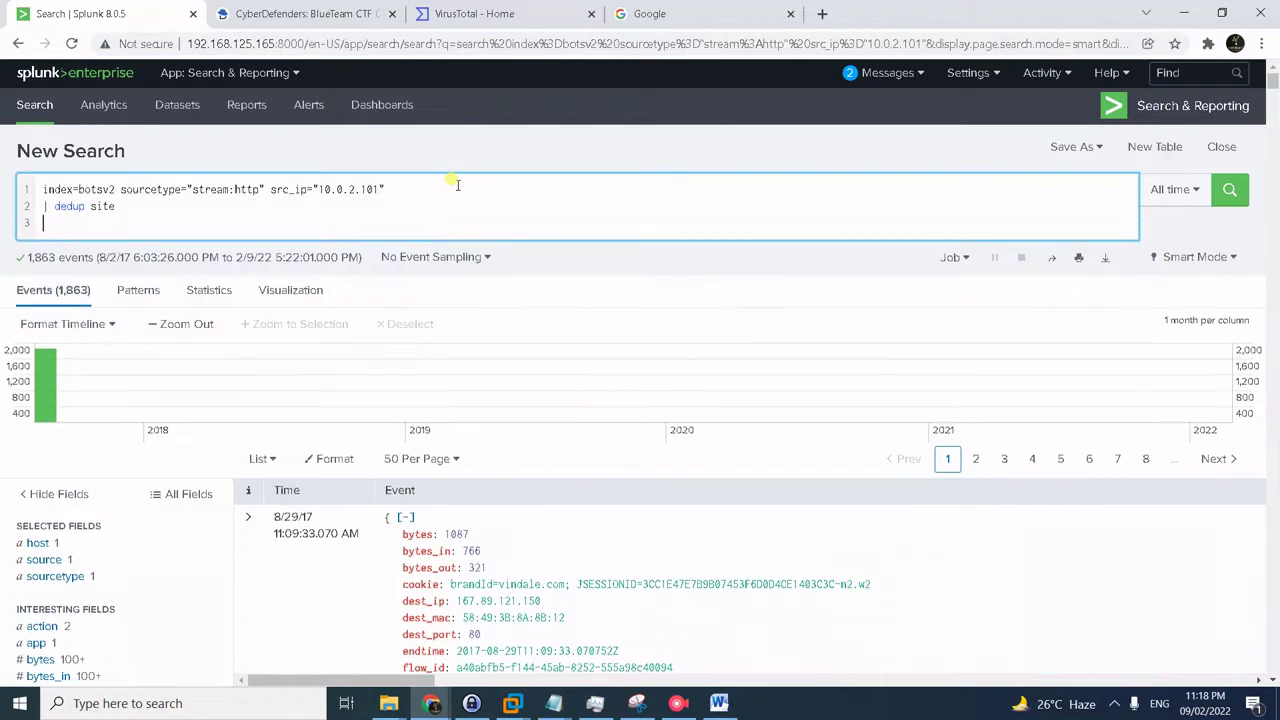
pyautogui.write(' site')
pyautogui.press('Return')
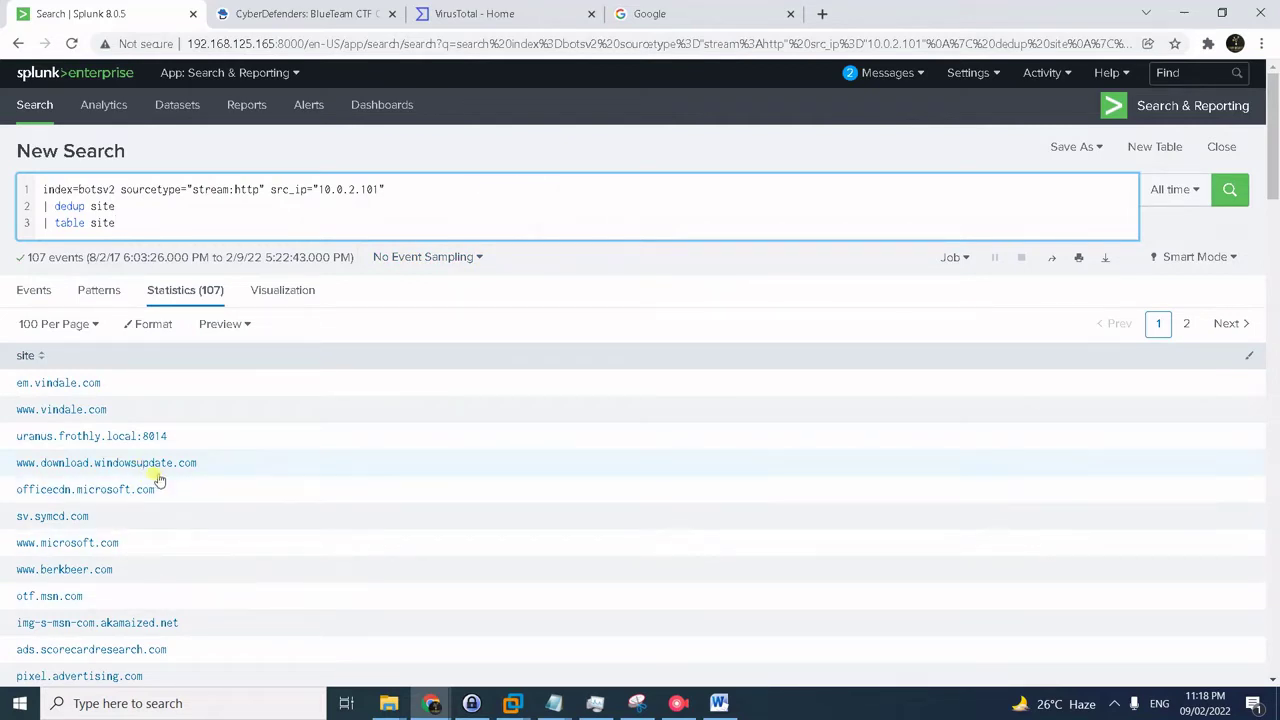
pyautogui.scroll(-1, 148, 595)
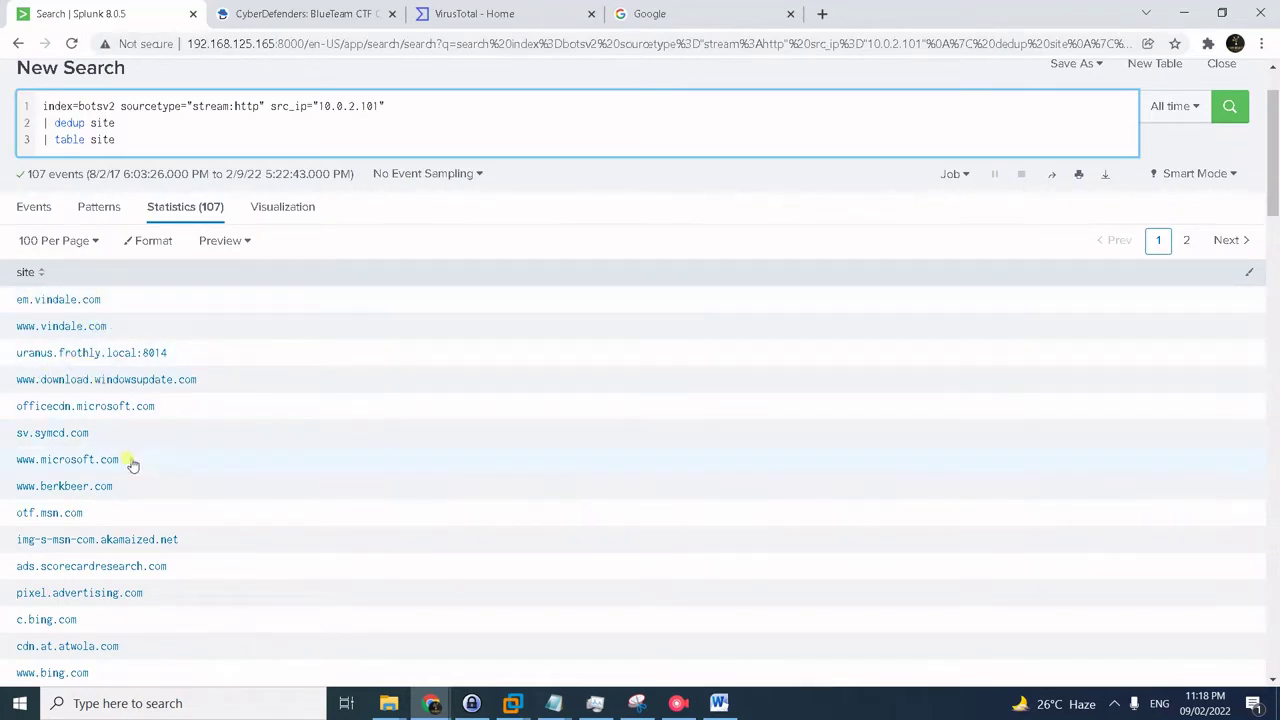
pyautogui.moveTo(120, 490); pyautogui.dragTo(12, 488)
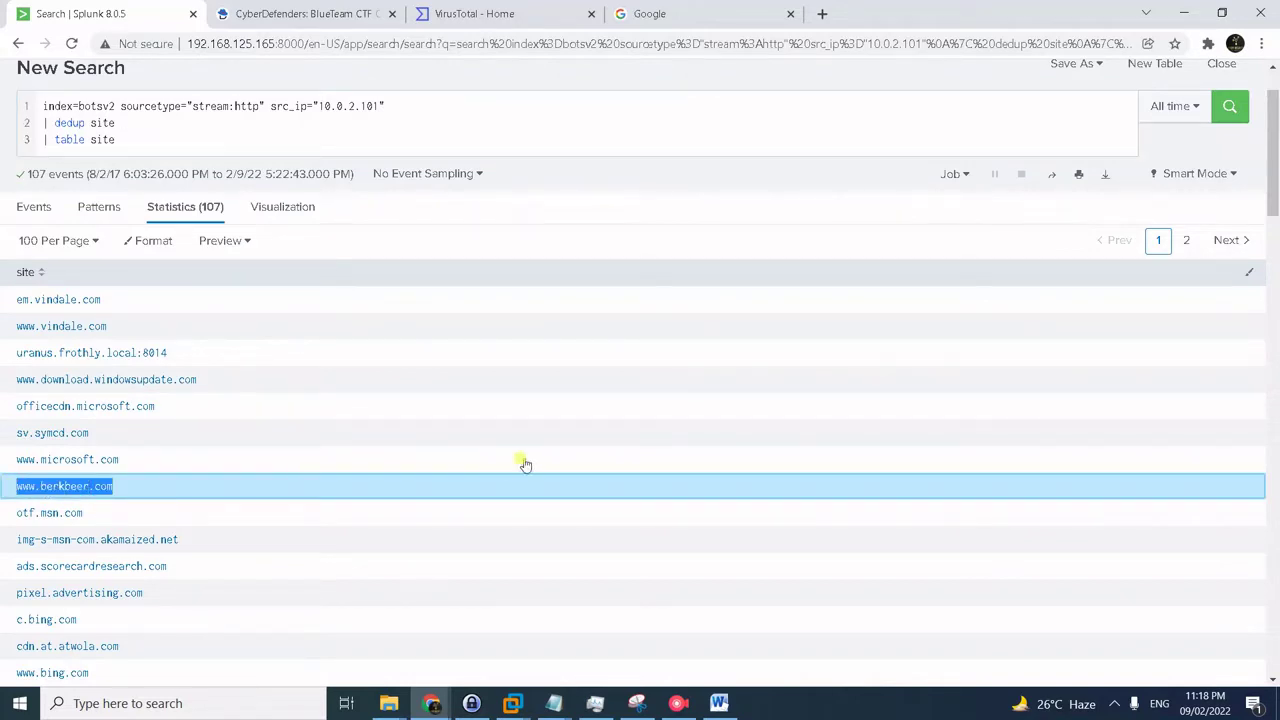
pyautogui.click(345, 12)
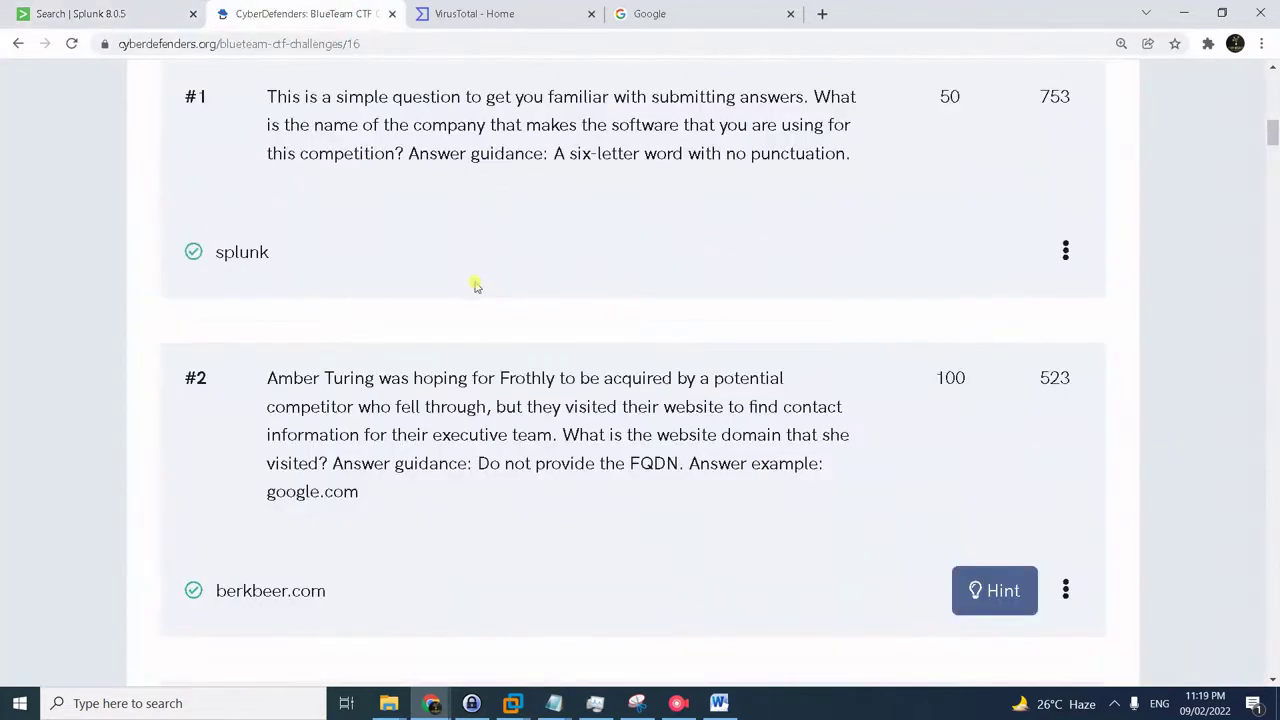
# - Confirm berkbeer.com was accepted for question #2, then return to Splunk
pyautogui.scroll(-1, 450, 400)
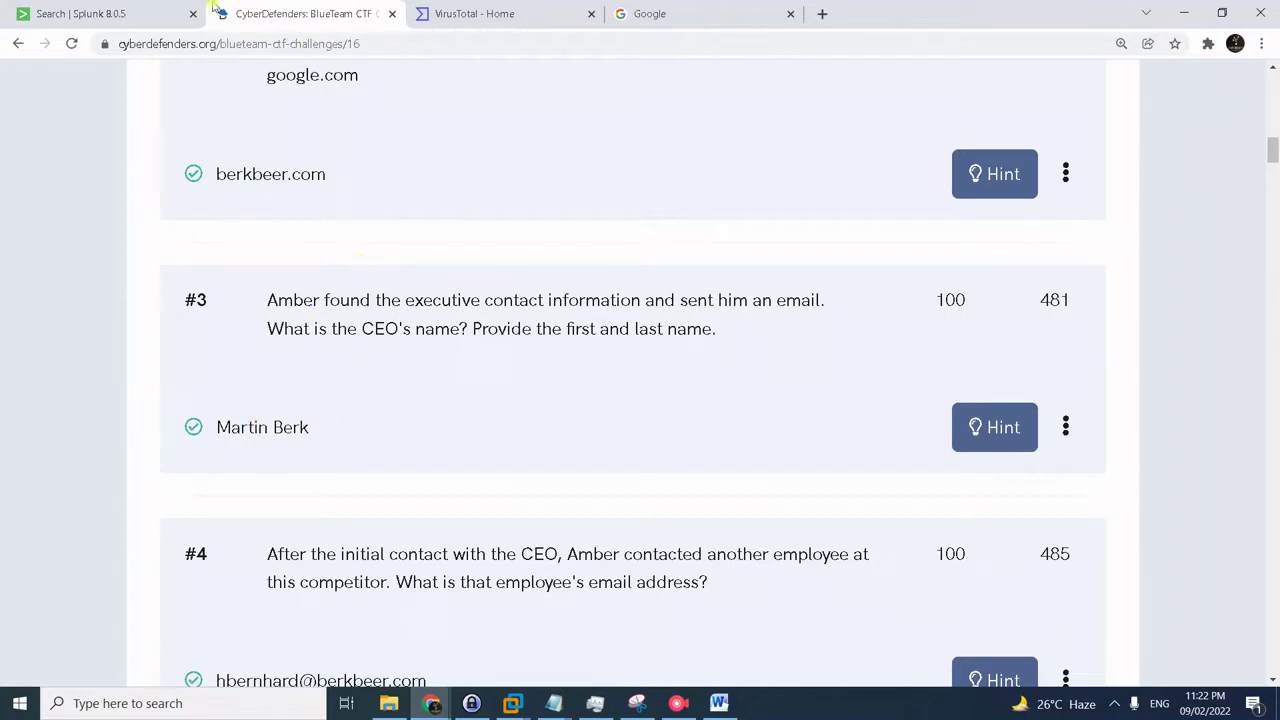
pyautogui.click(152, 18)
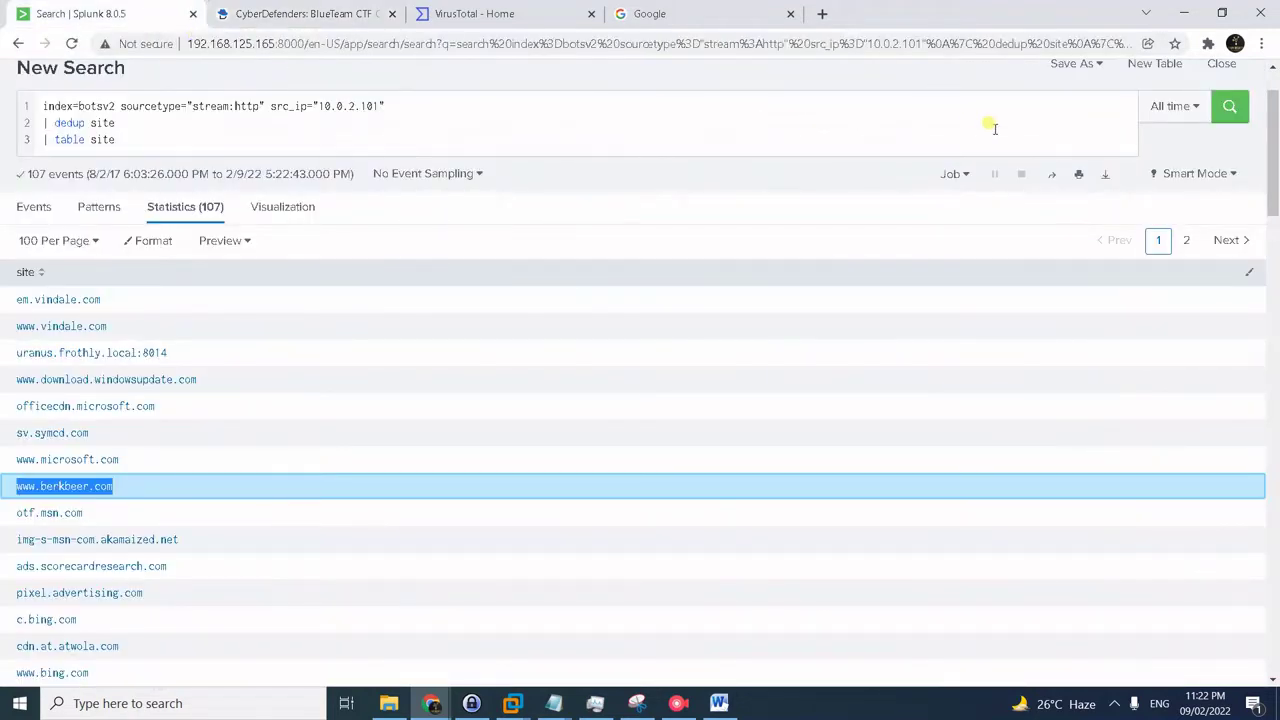
# - Replace the query with index=botsv2 sourcetype=stream:smtp and inspect the first email's sender fields
pyautogui.click(410, 122)
pyautogui.hotkey('ctrl', 'a')
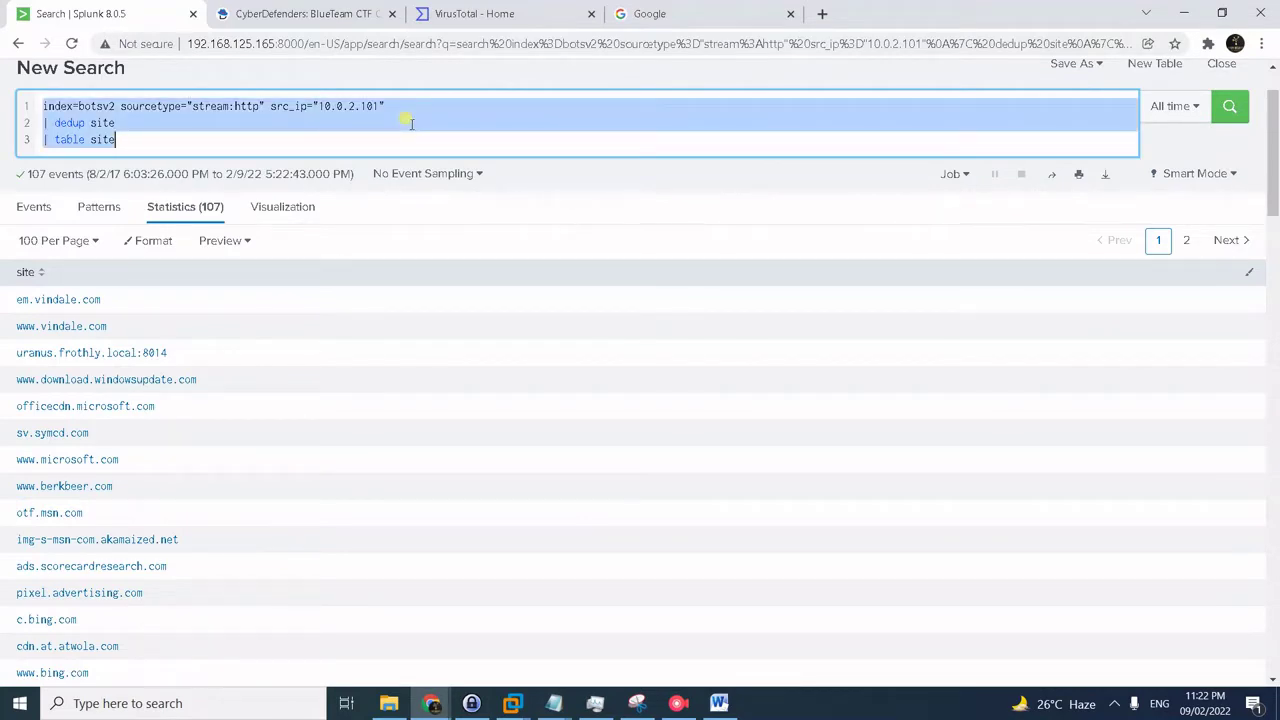
pyautogui.write('index=botsv2 sourcetype=stream:smtp')
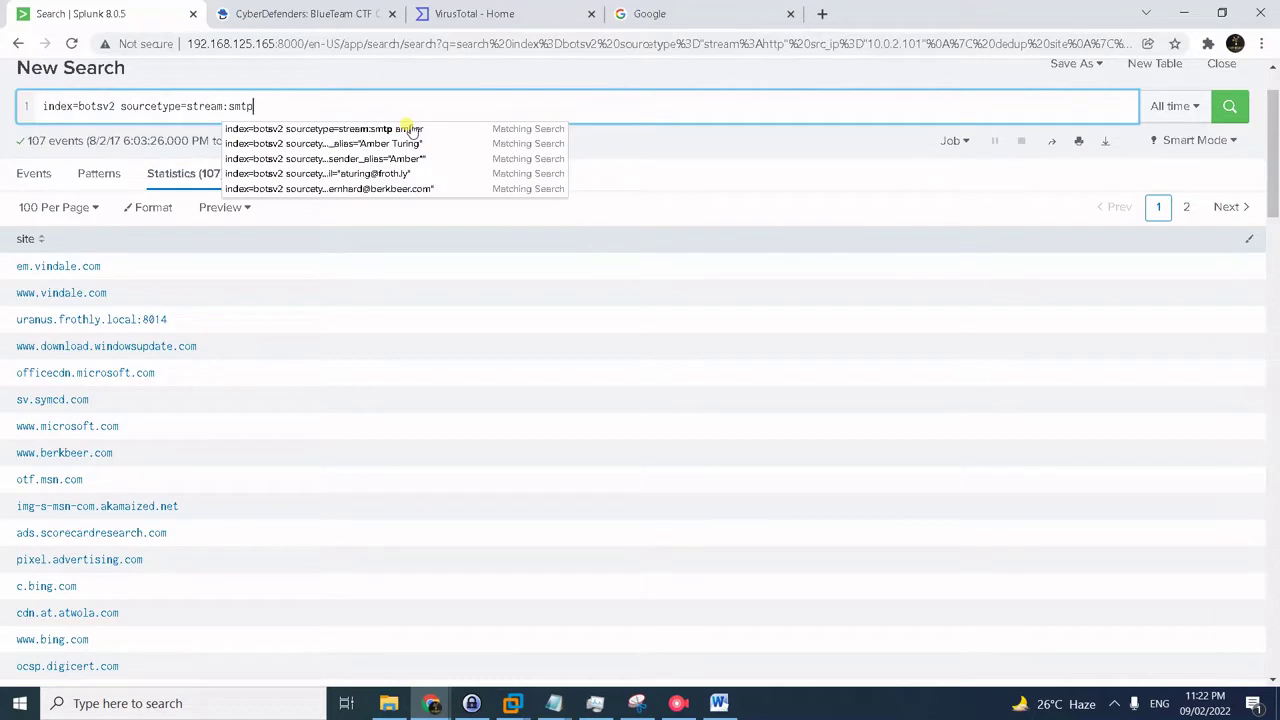
pyautogui.press('Return')
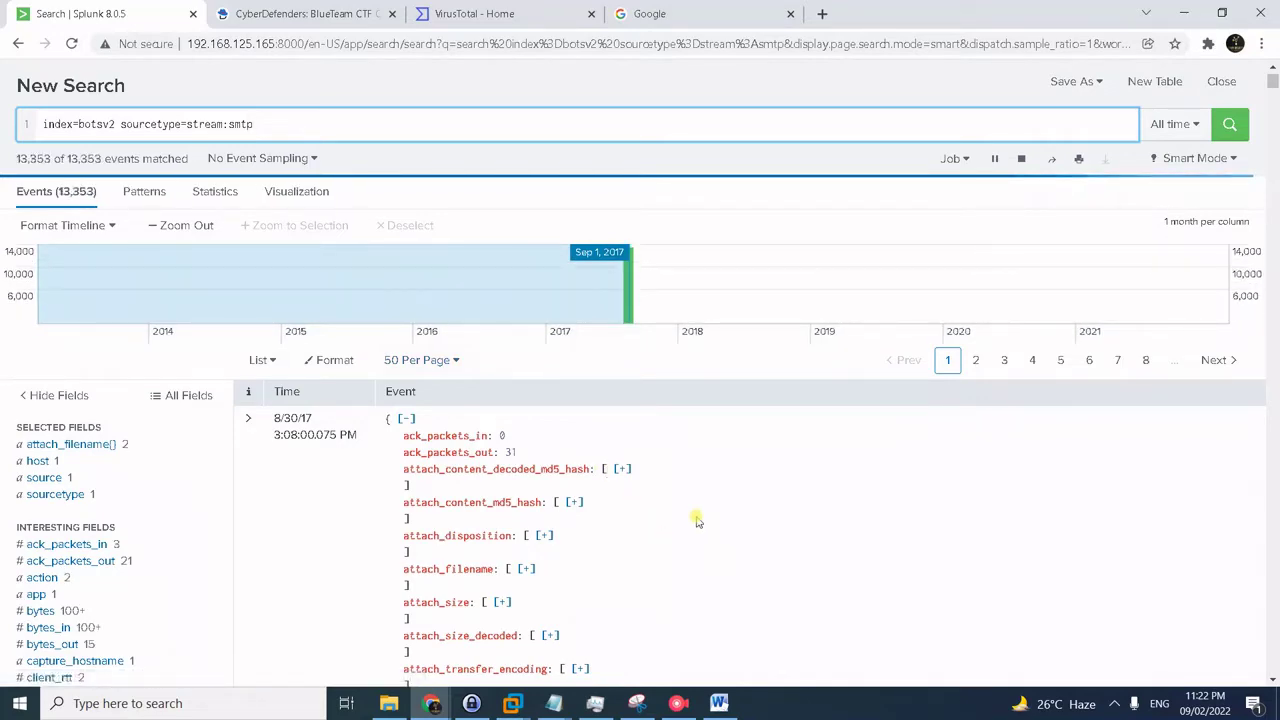
pyautogui.scroll(-4, 694, 518)
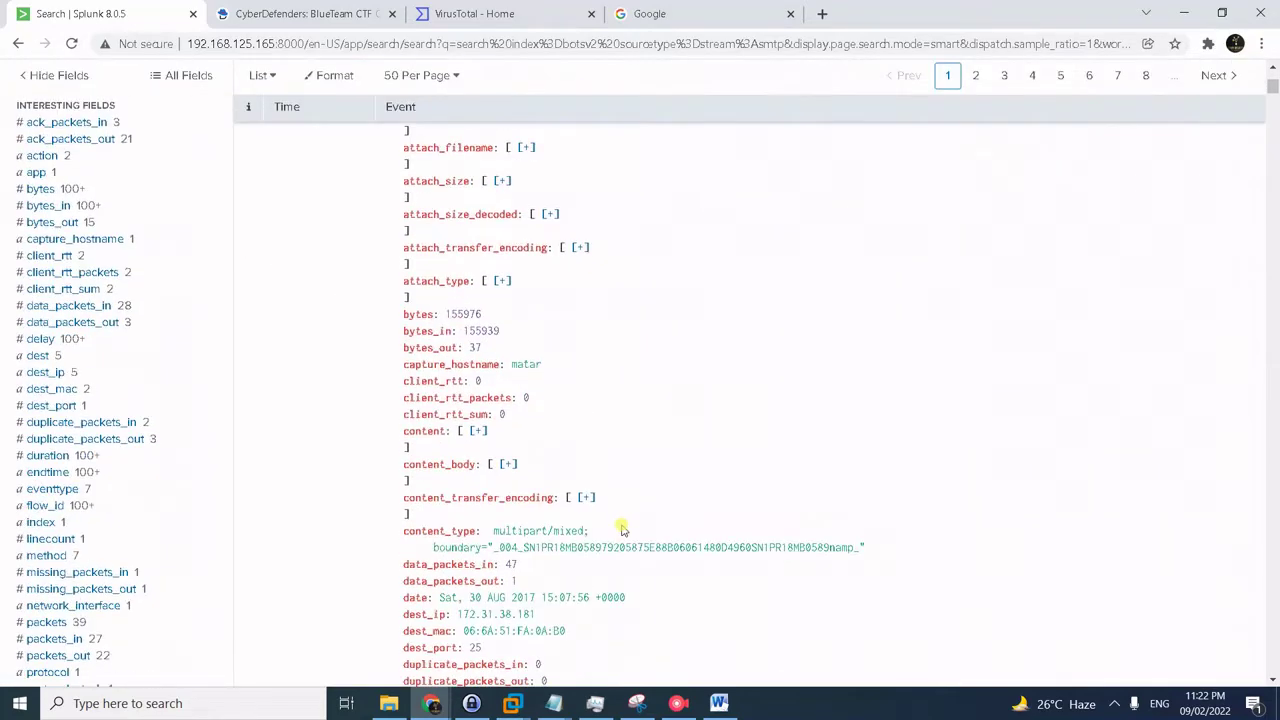
pyautogui.scroll(-4, 620, 530)
pyautogui.scroll(-2, 510, 530)
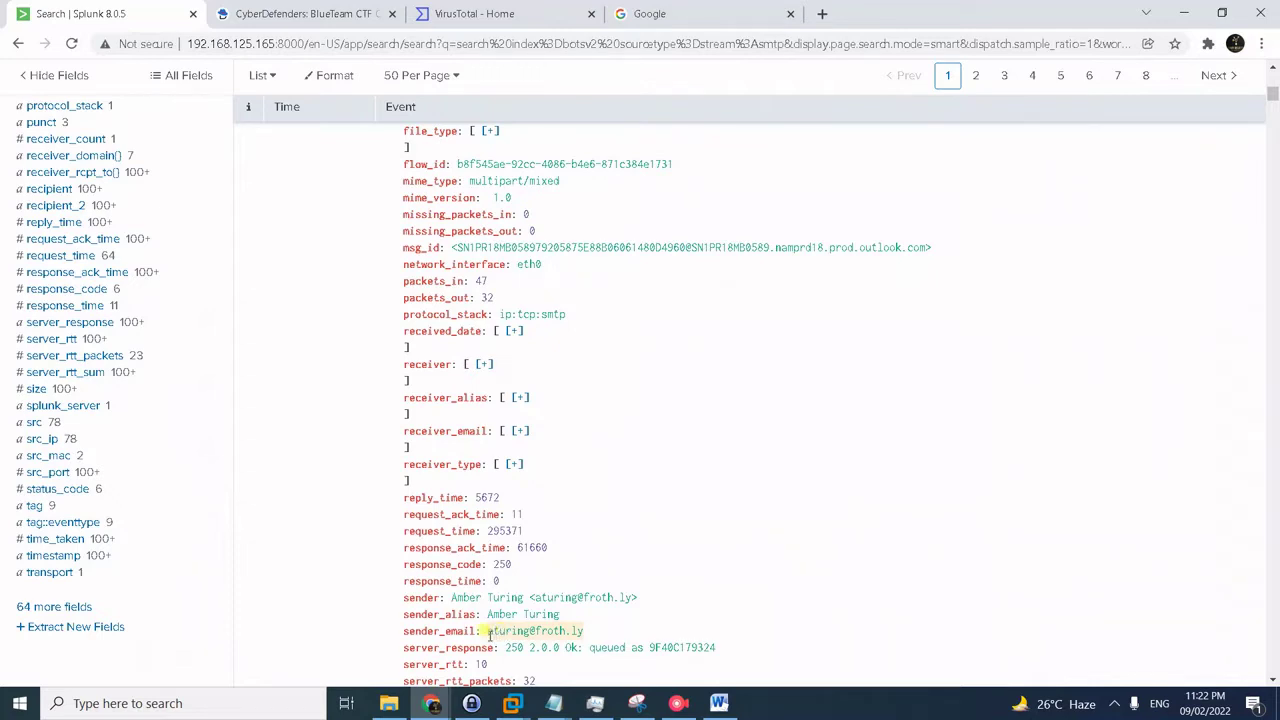
pyautogui.hotkey('alt', 'Tab')
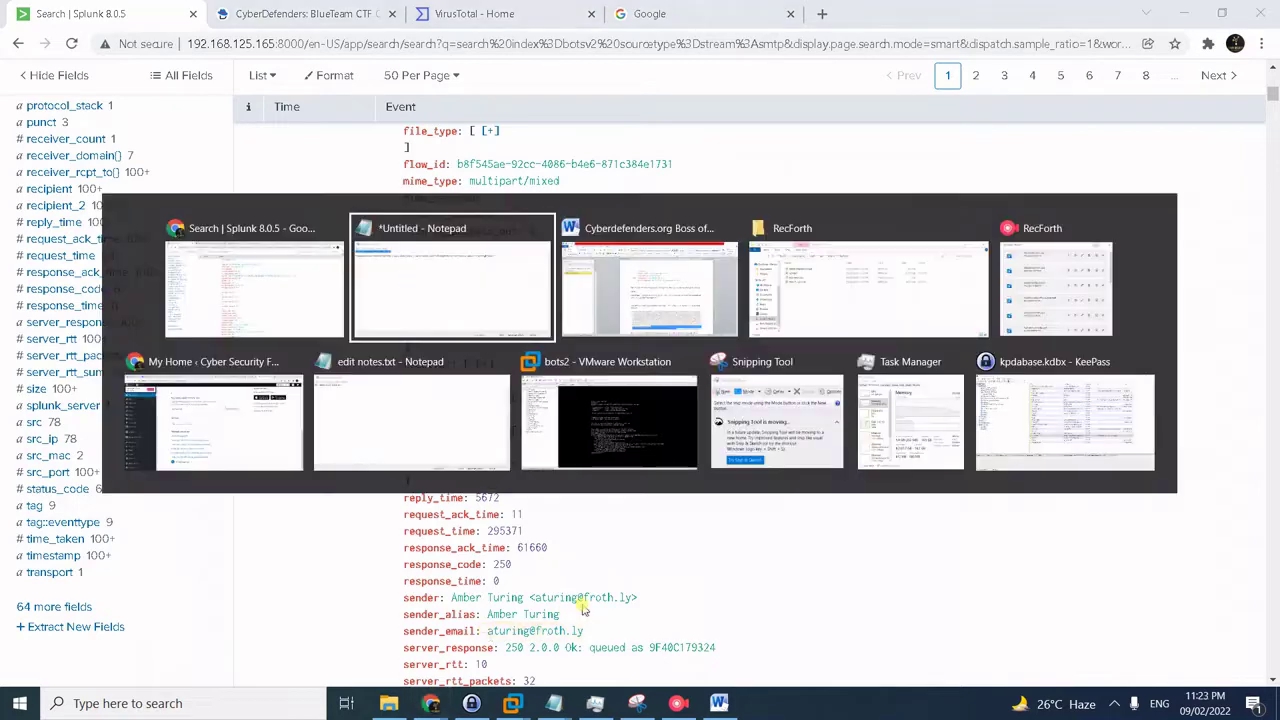
# - Run the saved spath query limiting SMTP events to the suspect's address, then find 'beer'
pyautogui.moveTo(702, 215); pyautogui.dragTo(80, 243)
pyautogui.hotkey('ctrl', 'c')
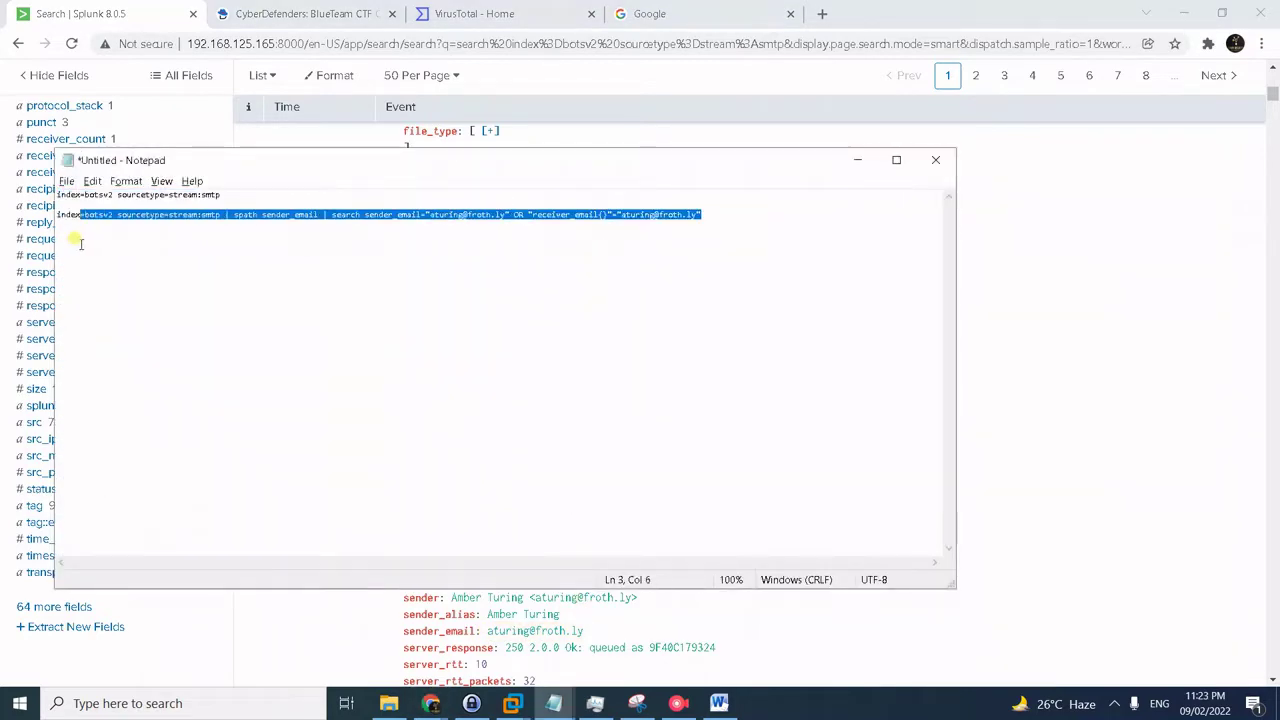
pyautogui.hotkey('alt', 'Tab')
pyautogui.scroll(12, 1030, 298)
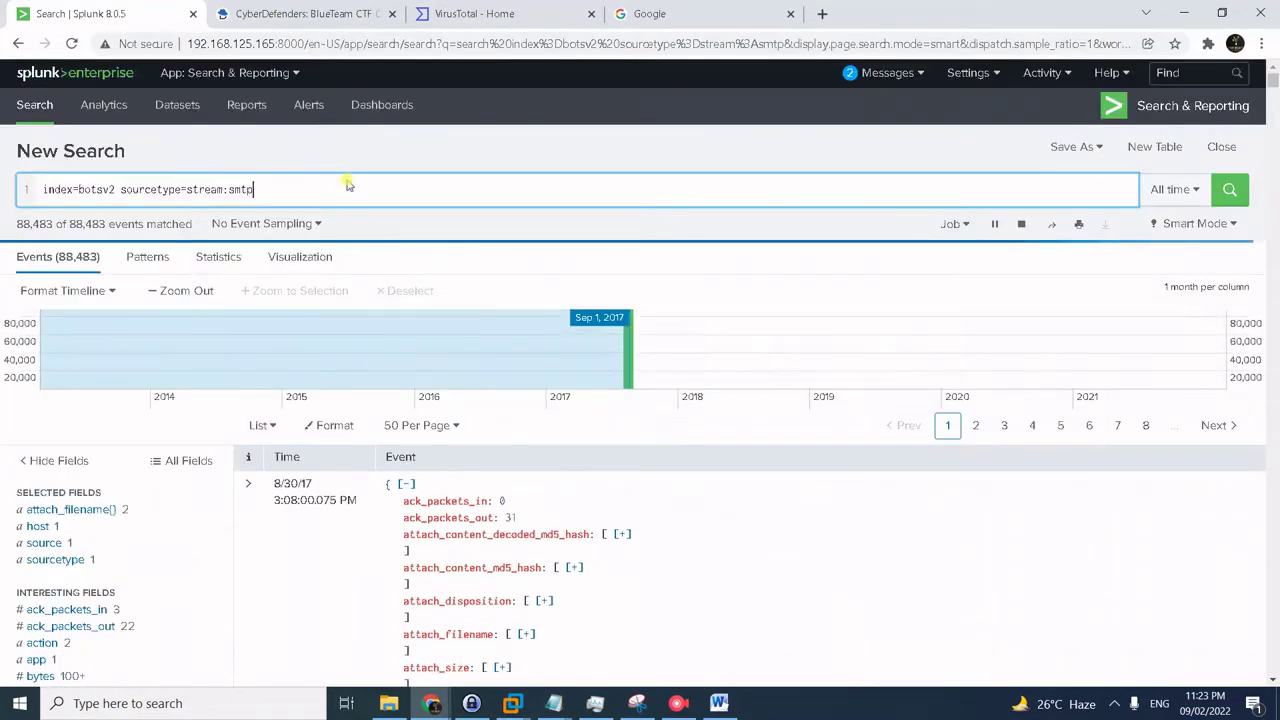
pyautogui.hotkey('ctrl', 'a')
pyautogui.hotkey('ctrl', 'v')
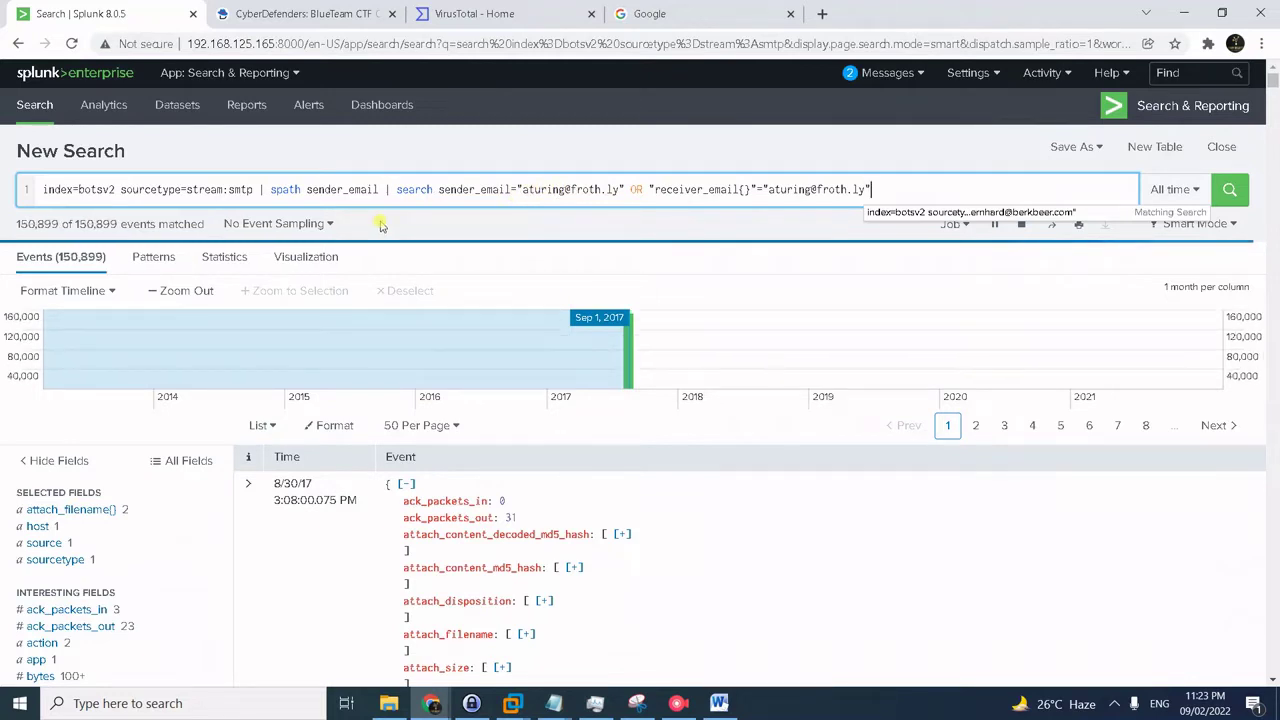
pyautogui.press('Return')
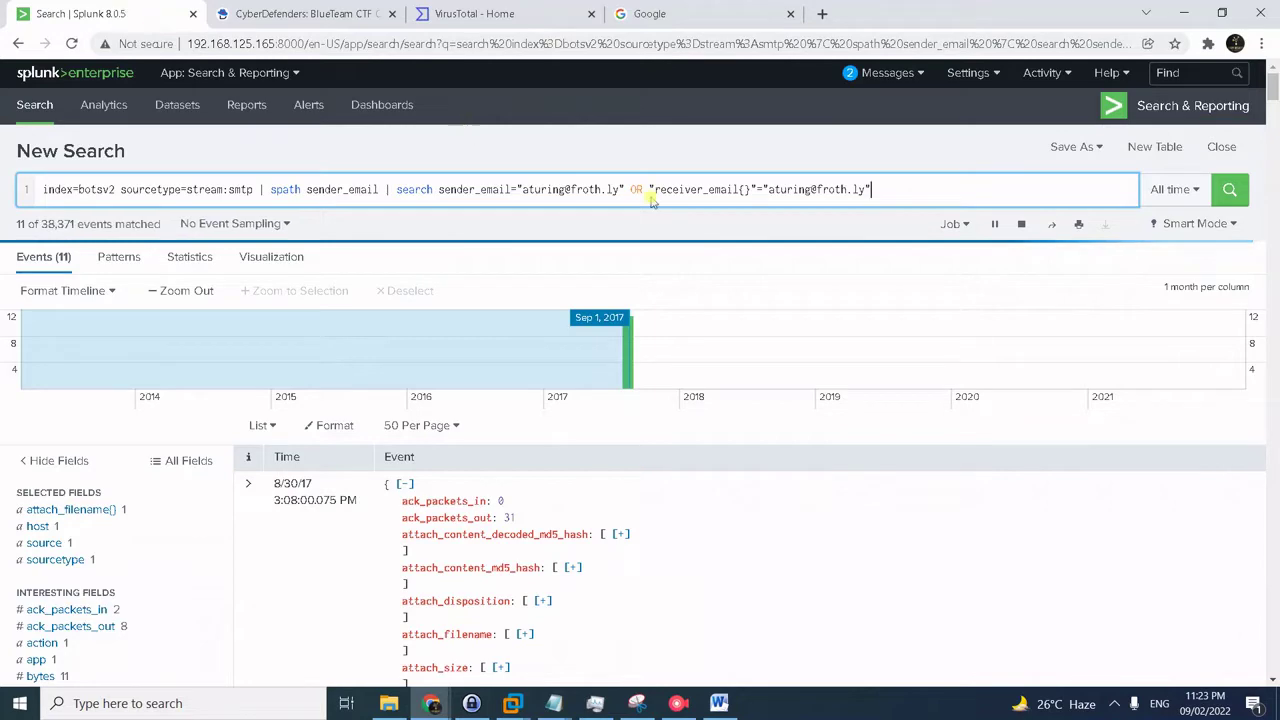
pyautogui.hotkey('ctrl', 'f')
pyautogui.write('beer')
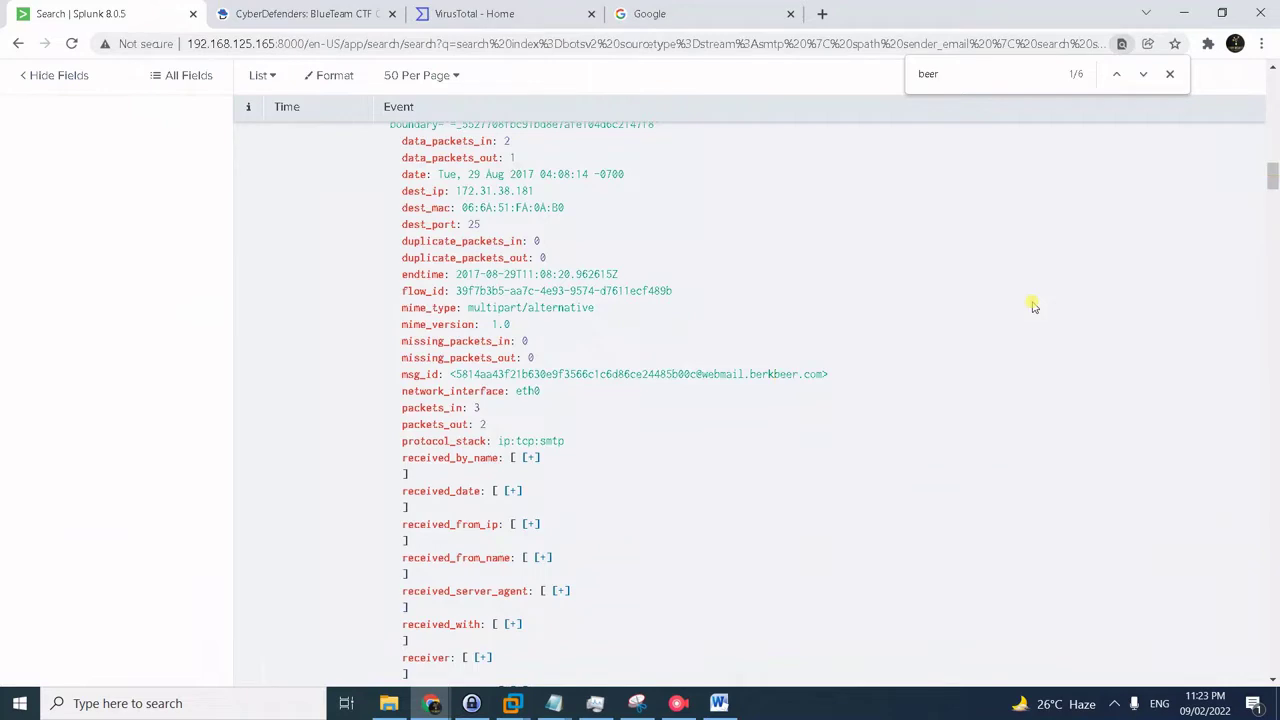
# - Step through the 'beer' matches and show the first email event as raw text
pyautogui.press('Return')
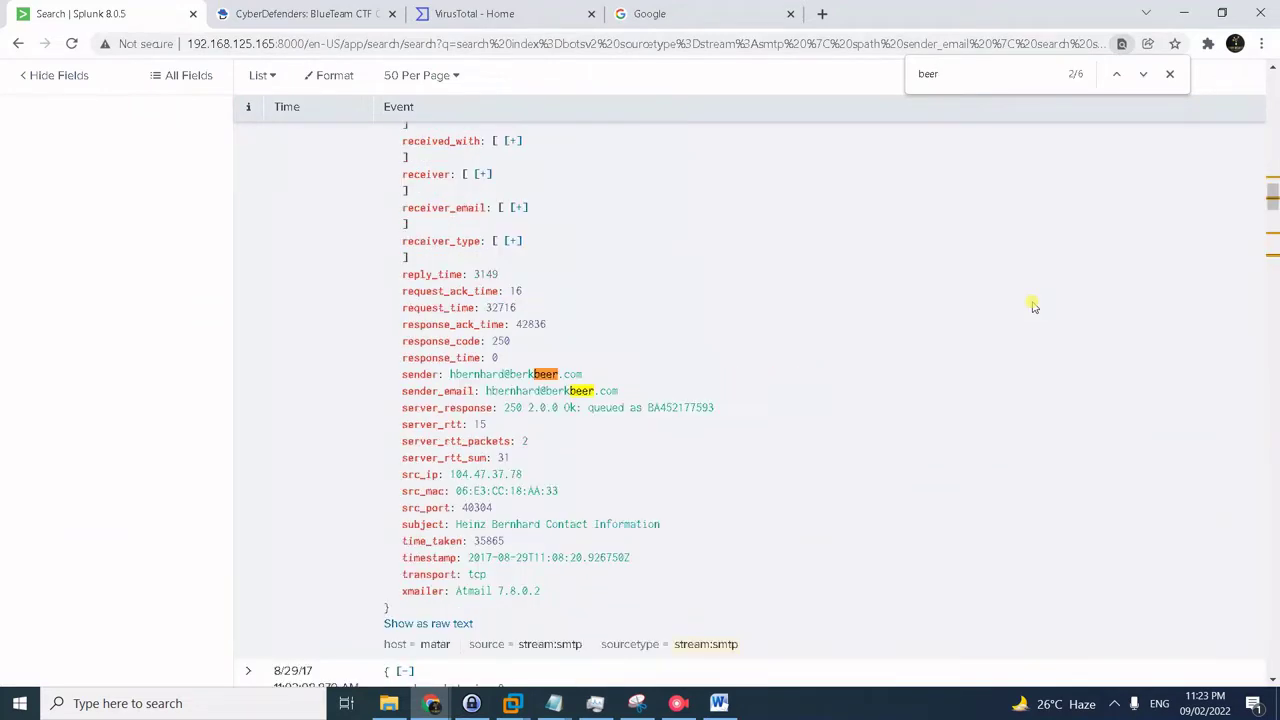
pyautogui.hotkey('shift', 'Return')
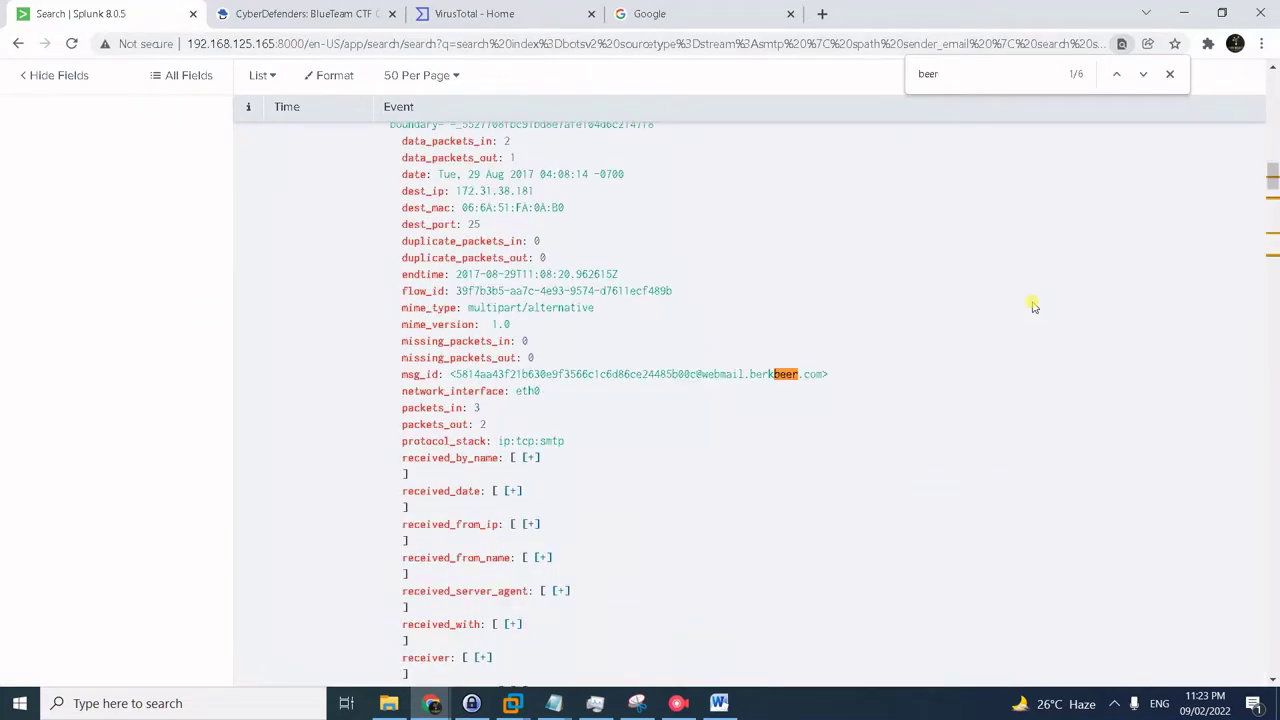
pyautogui.scroll(15, 1034, 307)
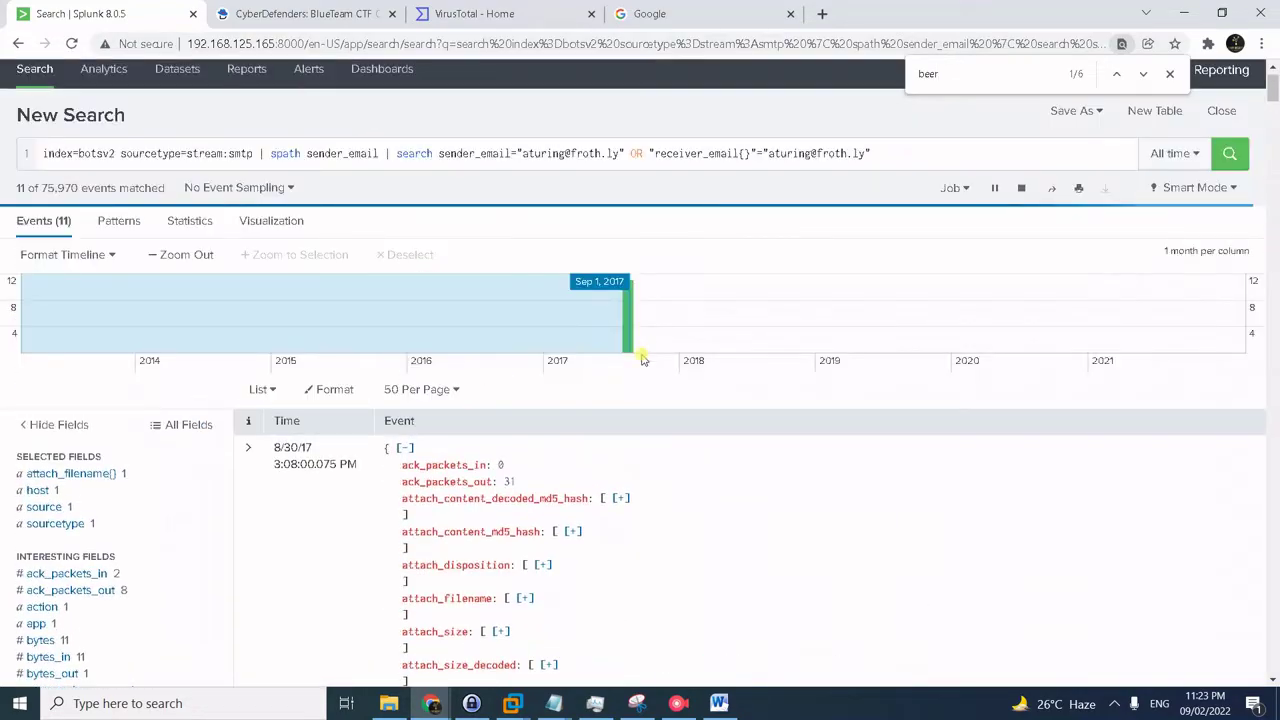
pyautogui.scroll(-10, 643, 360)
pyautogui.click(415, 545)
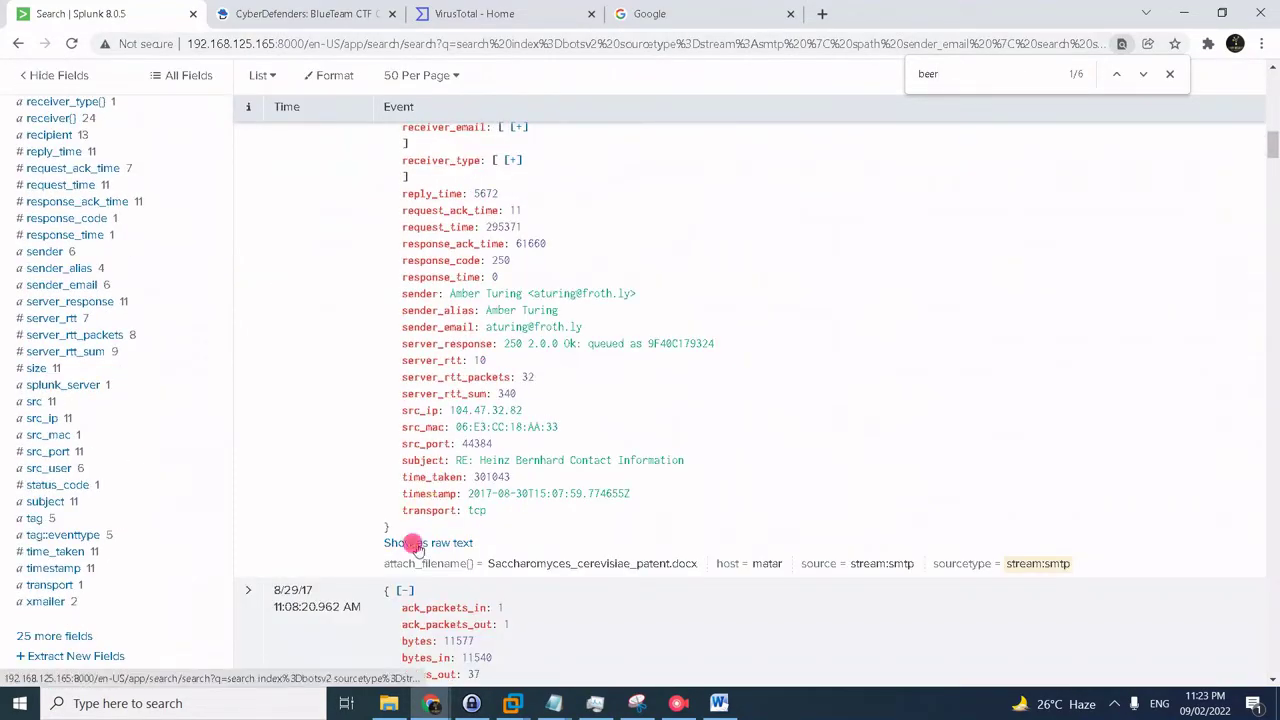
pyautogui.scroll(4, 688, 288)
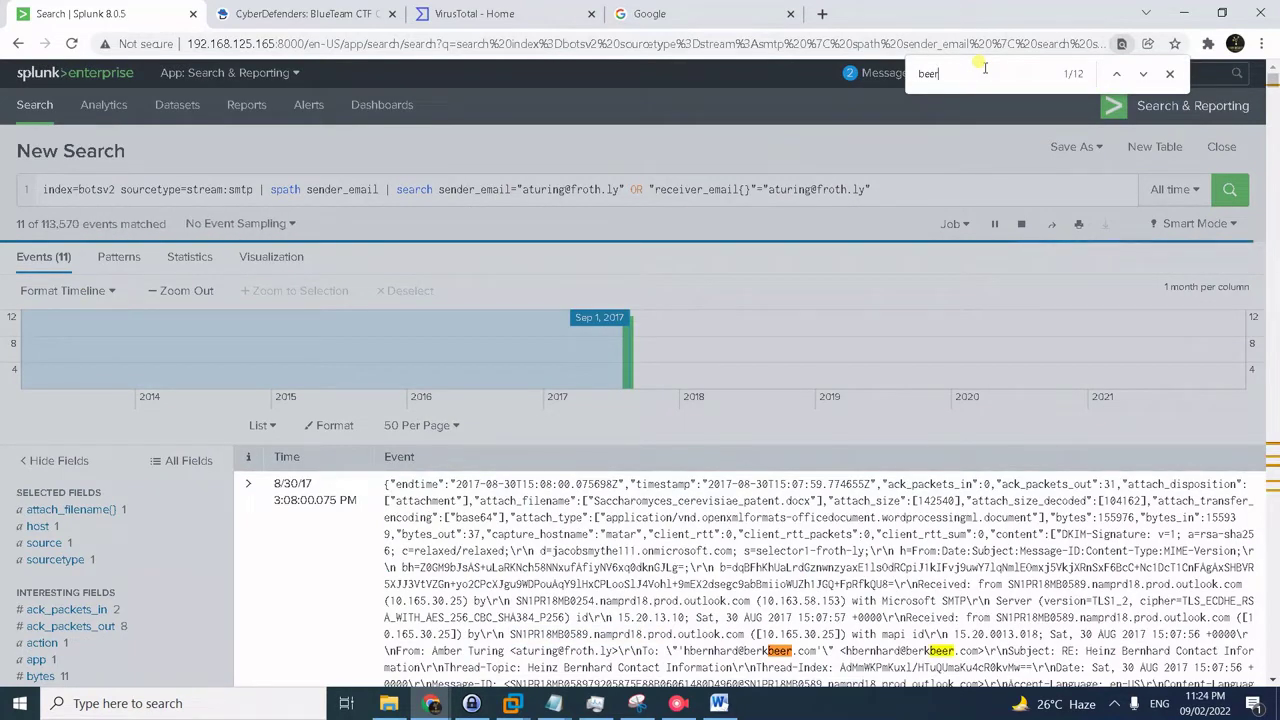
pyautogui.scroll(-2, 1172, 290)
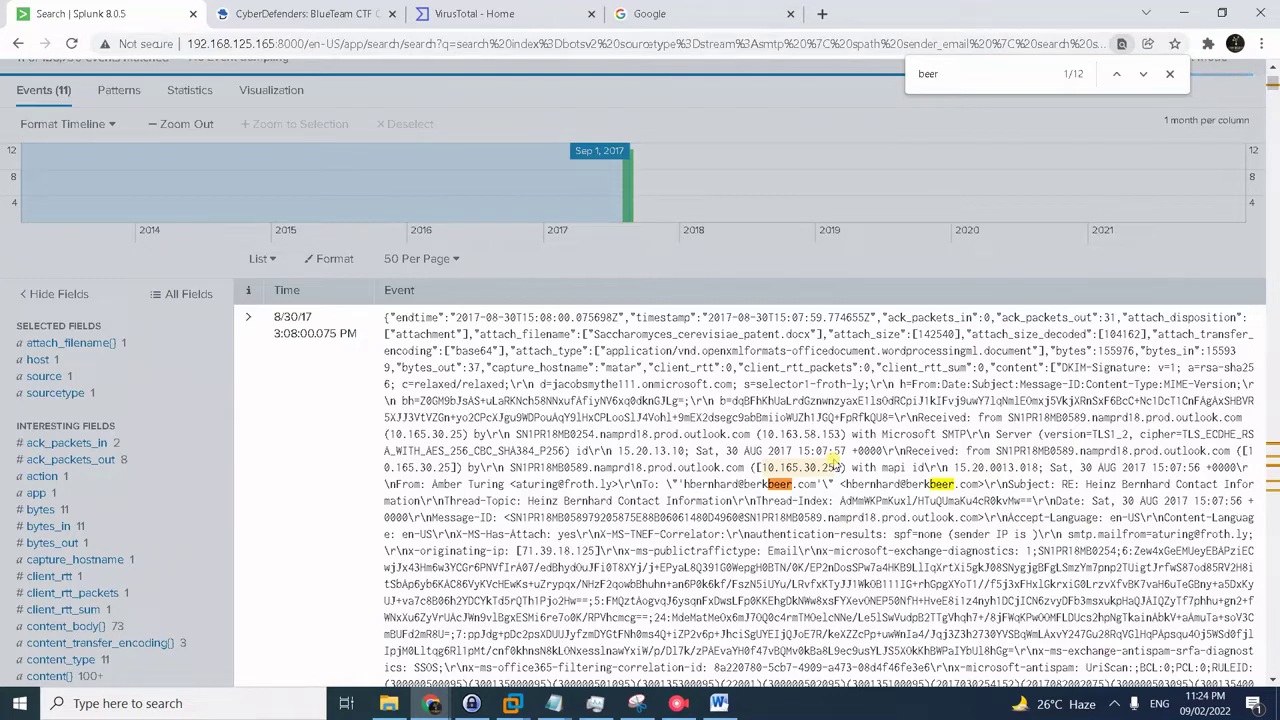
# - Search the emails for 'ber', then for 'martin'
pyautogui.hotkey('ctrl', 'f')
pyautogui.write('ber')
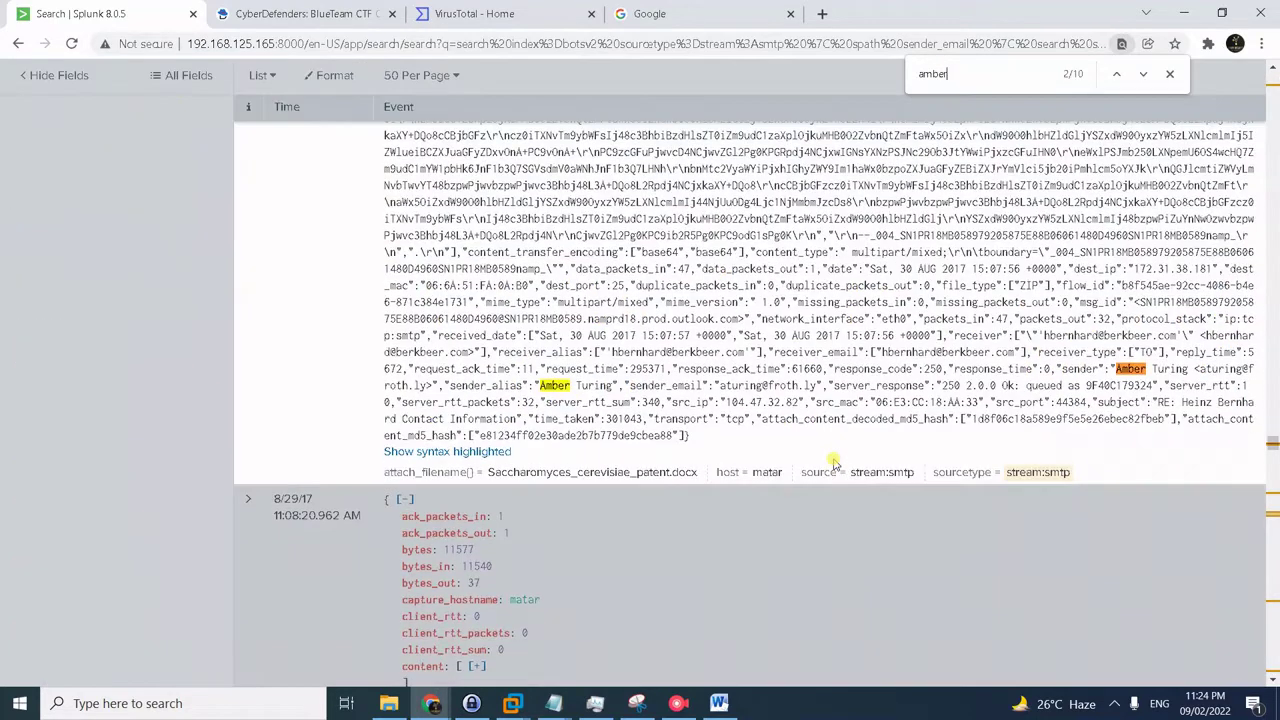
pyautogui.press('Return')
pyautogui.press('Return')
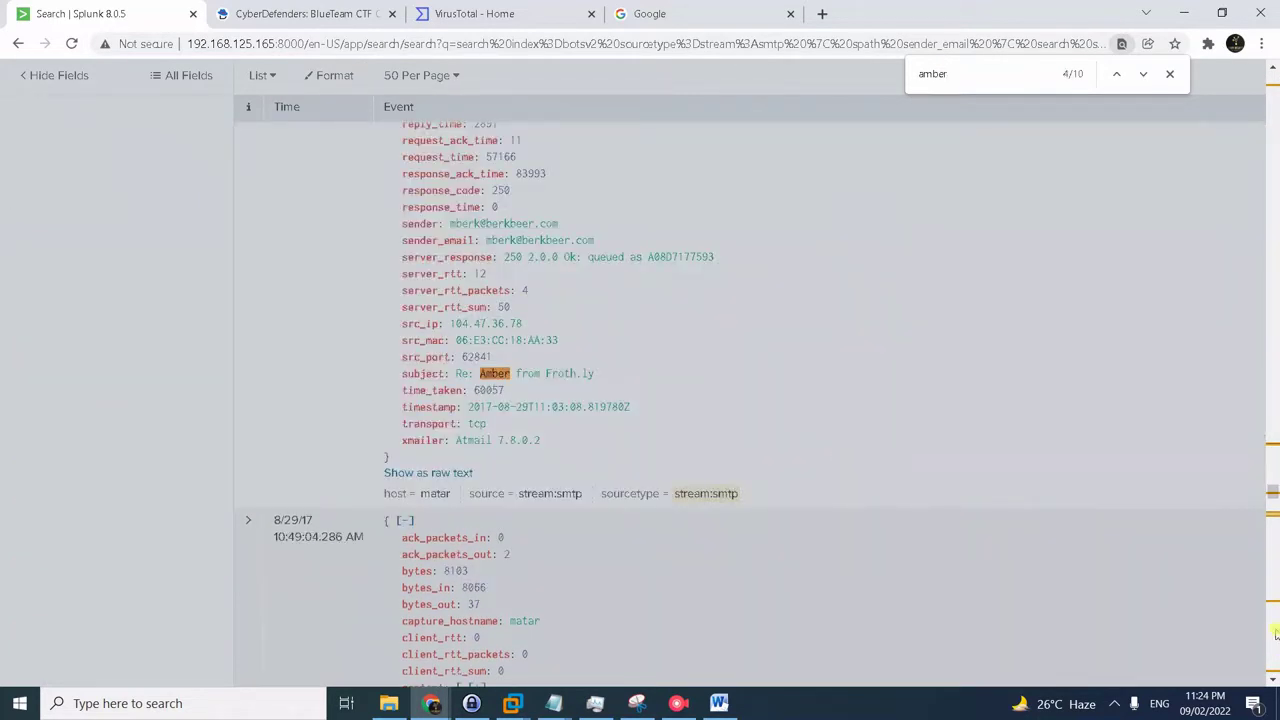
pyautogui.moveTo(1272, 492); pyautogui.dragTo(1271, 100)
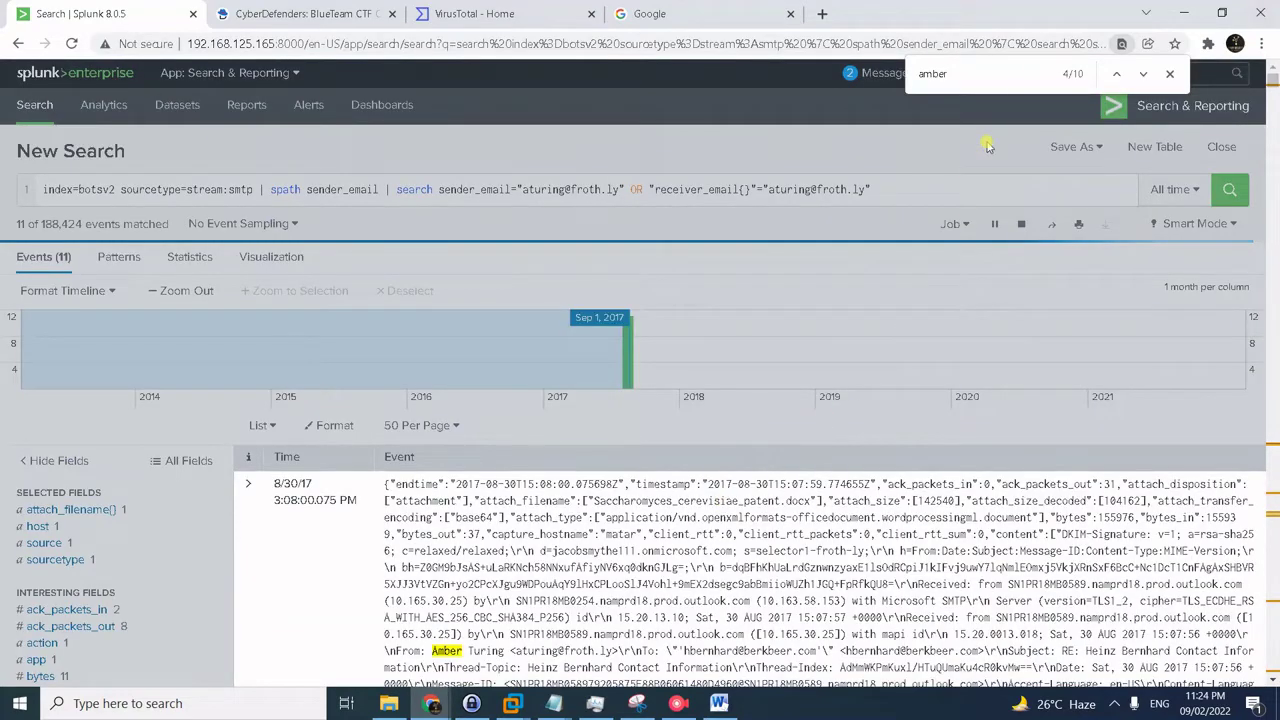
pyautogui.click(978, 63)
pyautogui.press('Return')
pyautogui.press('BackSpace')
pyautogui.press('BackSpace')
pyautogui.press('BackSpace')
pyautogui.press('BackSpace')
pyautogui.press('BackSpace')
pyautogui.write('martin')
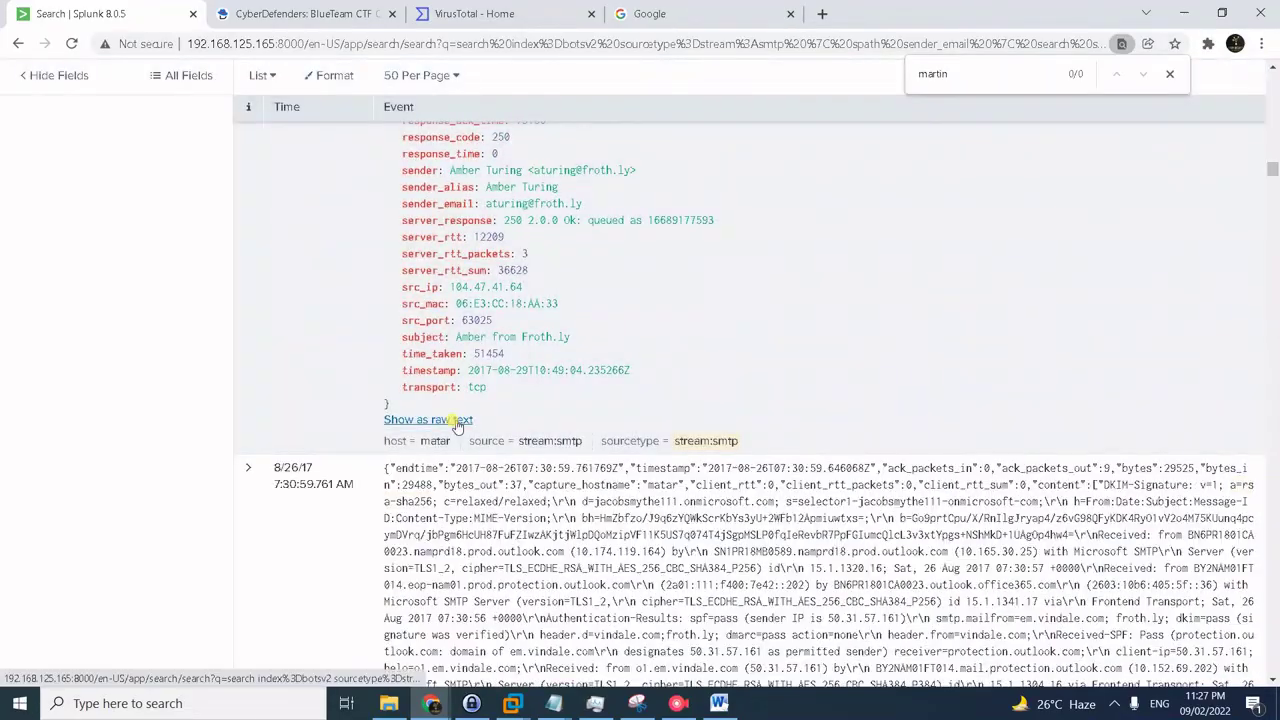
# - Show the incoming and outgoing SMTP email events as raw text
pyautogui.click(445, 420)
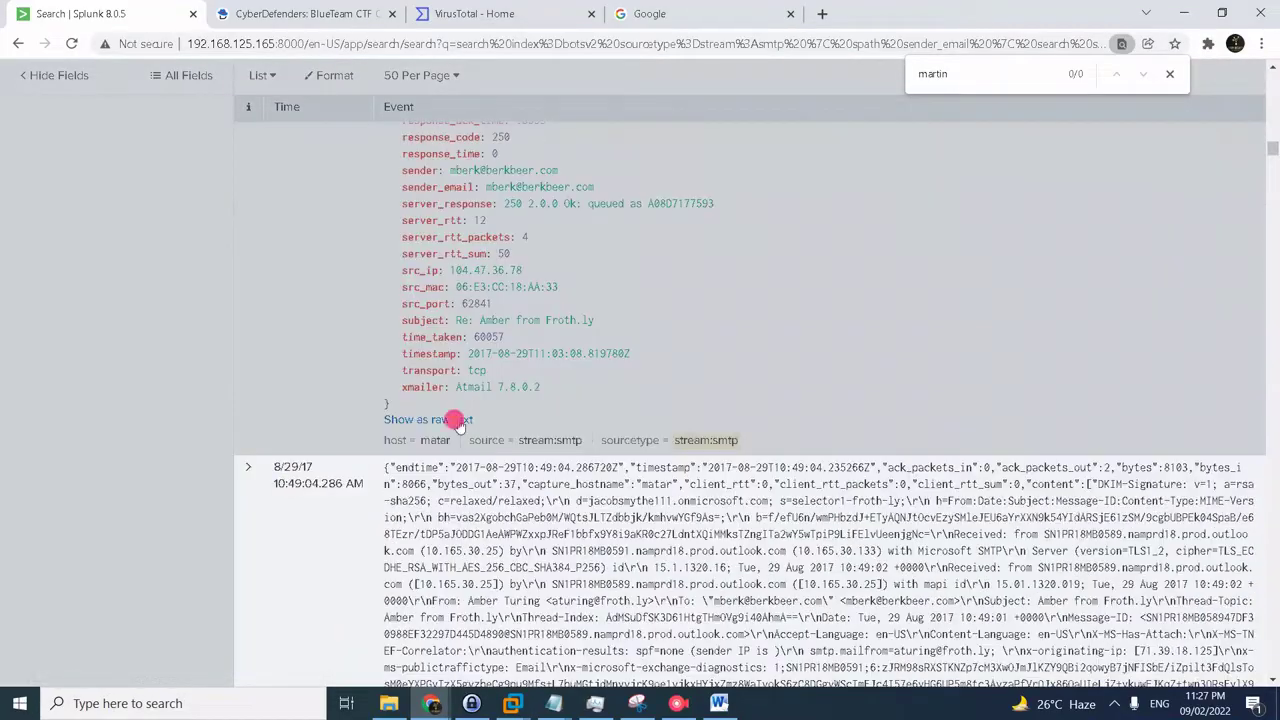
pyautogui.scroll(-5, 450, 400)
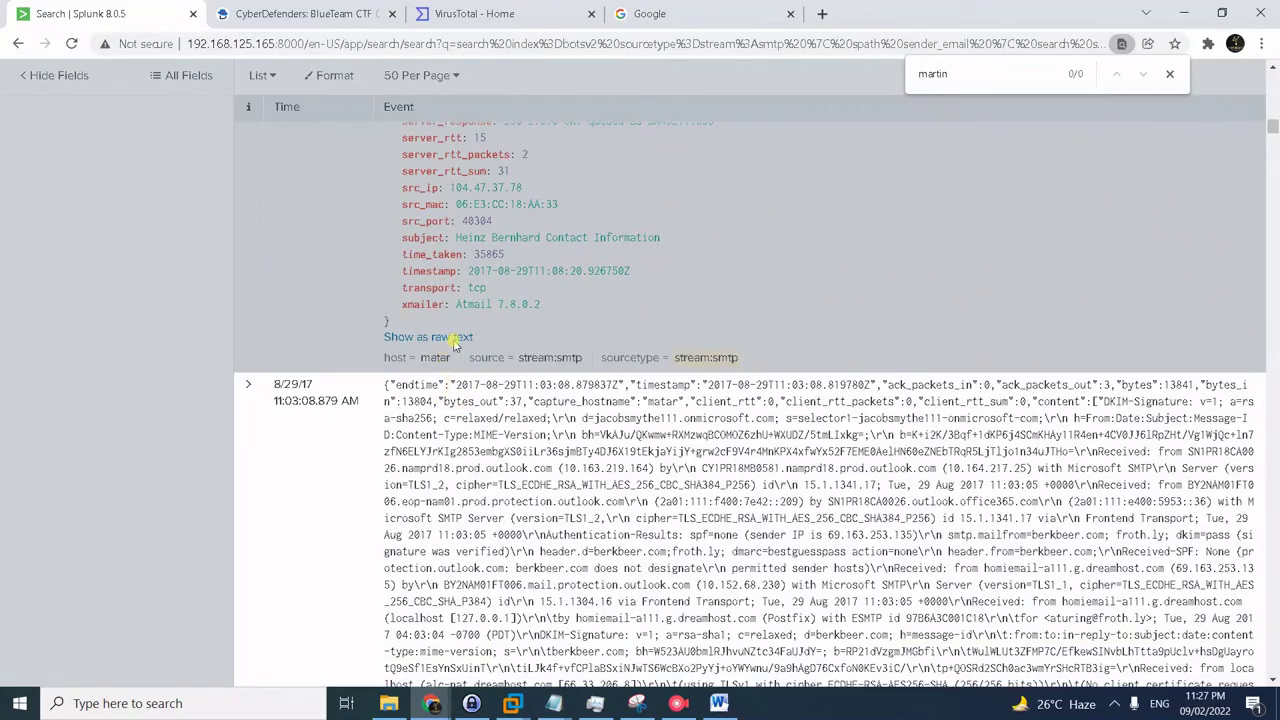
pyautogui.click(450, 338)
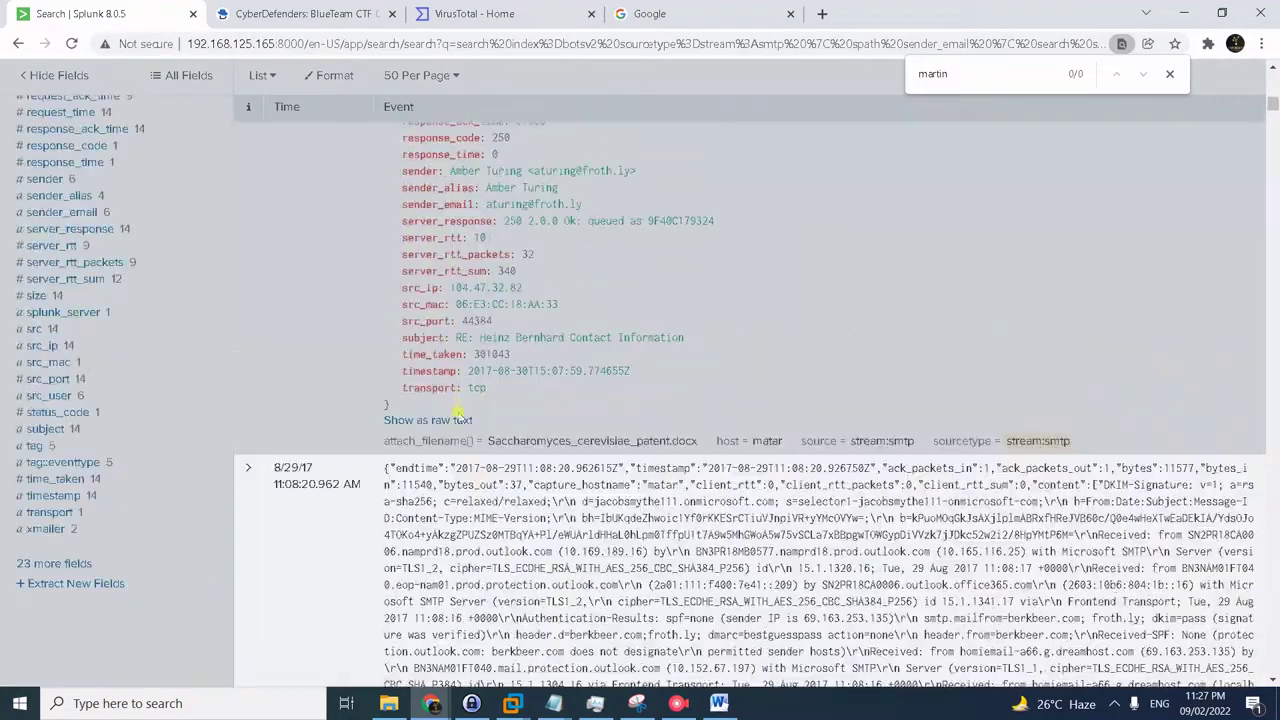
pyautogui.click(457, 420)
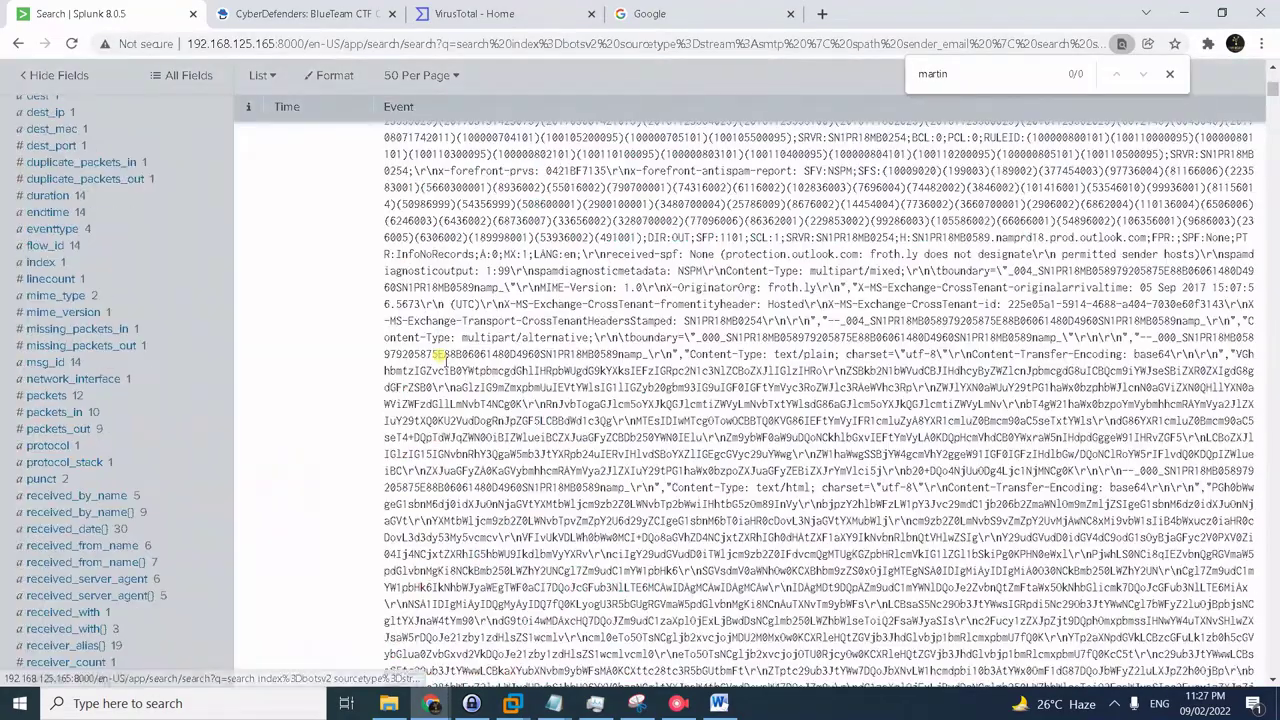
pyautogui.scroll(-10, 446, 358)
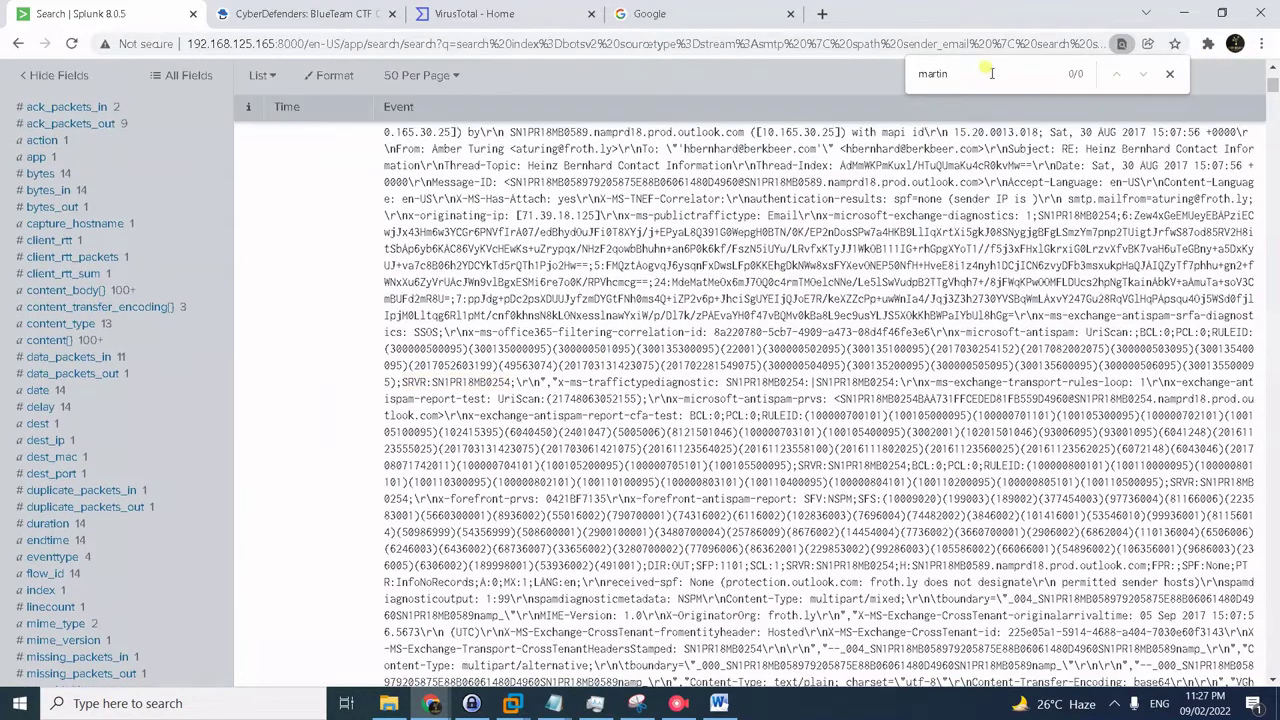
# - Locate the 'martin' match and select the competitor CEO's reply with its signature
pyautogui.press('Return')
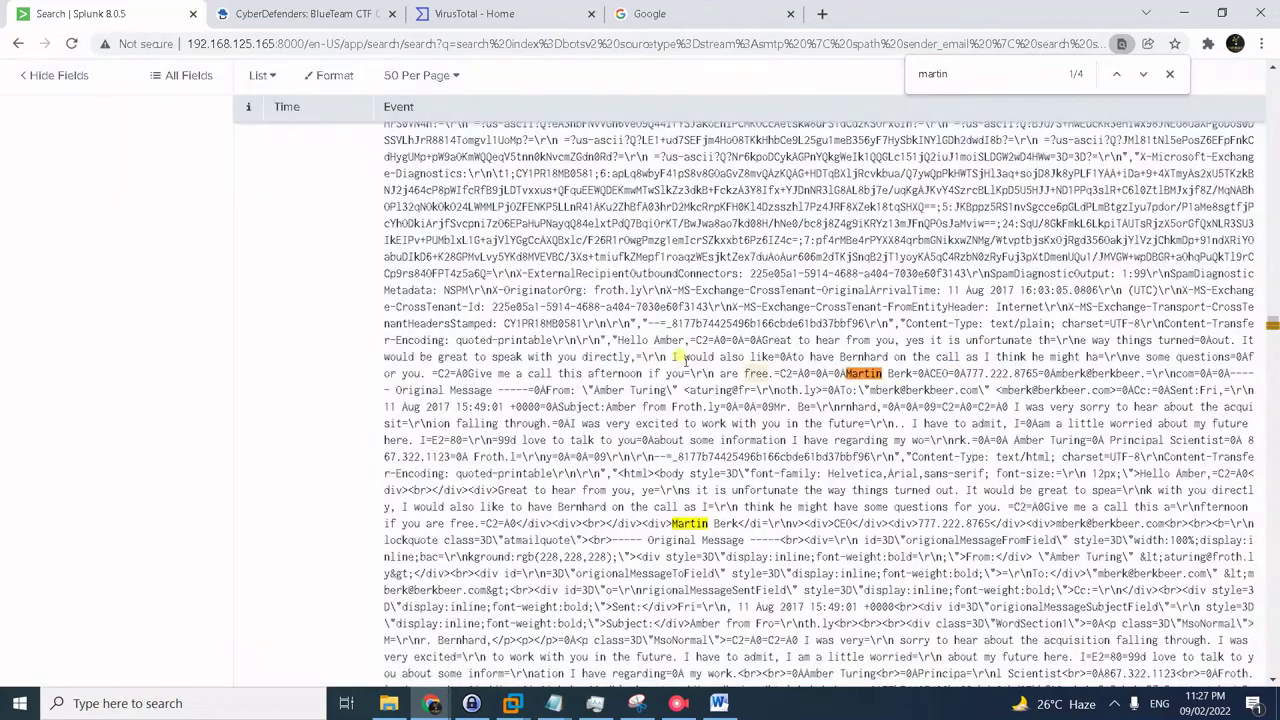
pyautogui.moveTo(613, 340); pyautogui.dragTo(978, 372)
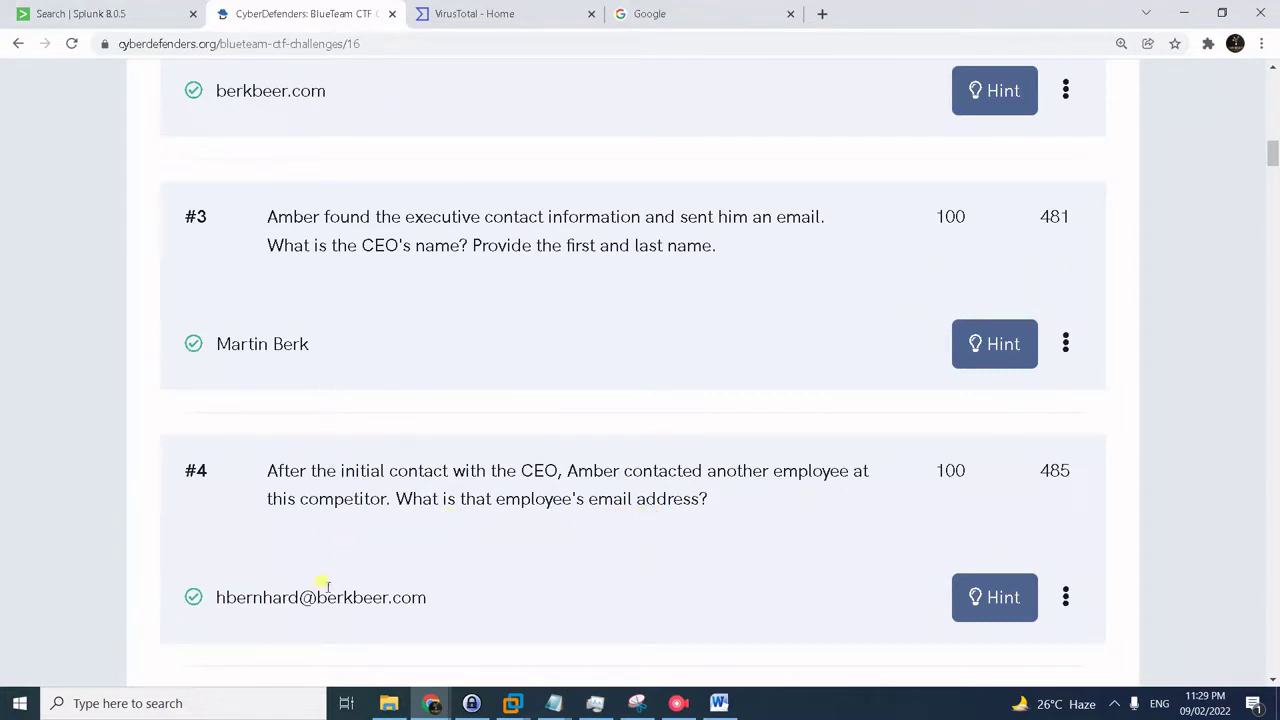
pyautogui.moveTo(318, 597); pyautogui.dragTo(452, 598)
pyautogui.hotkey('ctrl', 'c')
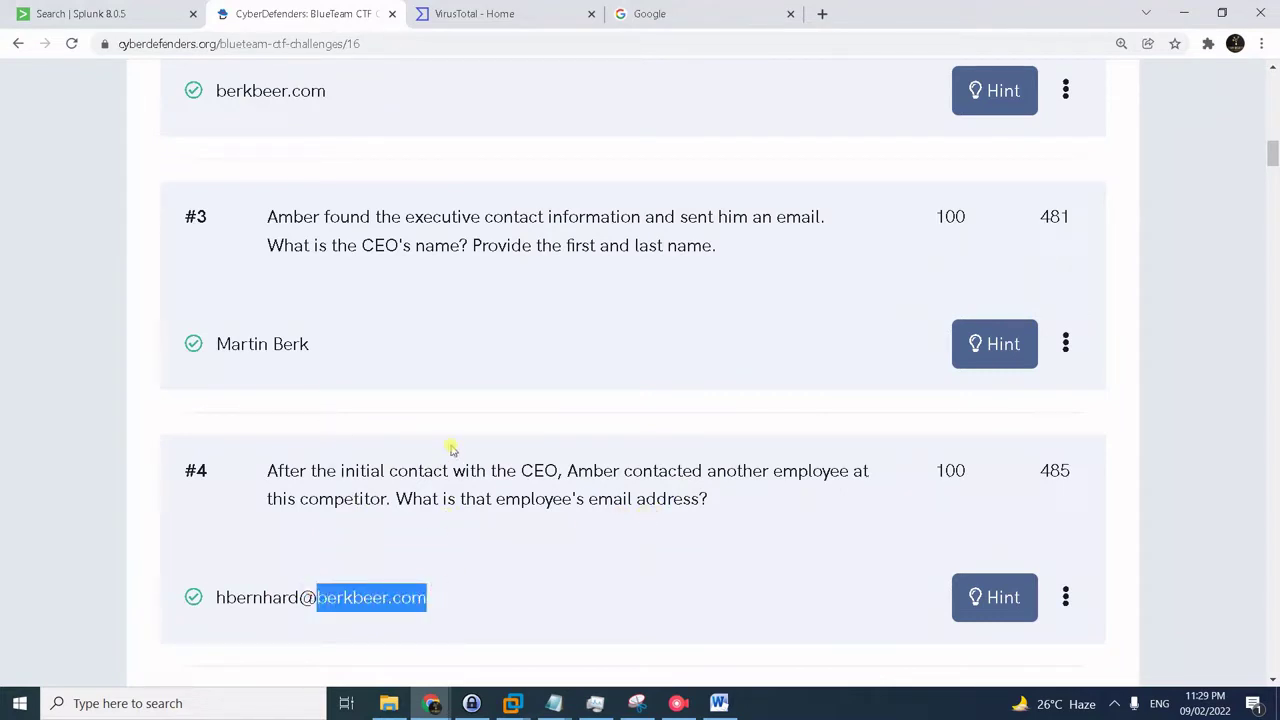
pyautogui.click(160, 14)
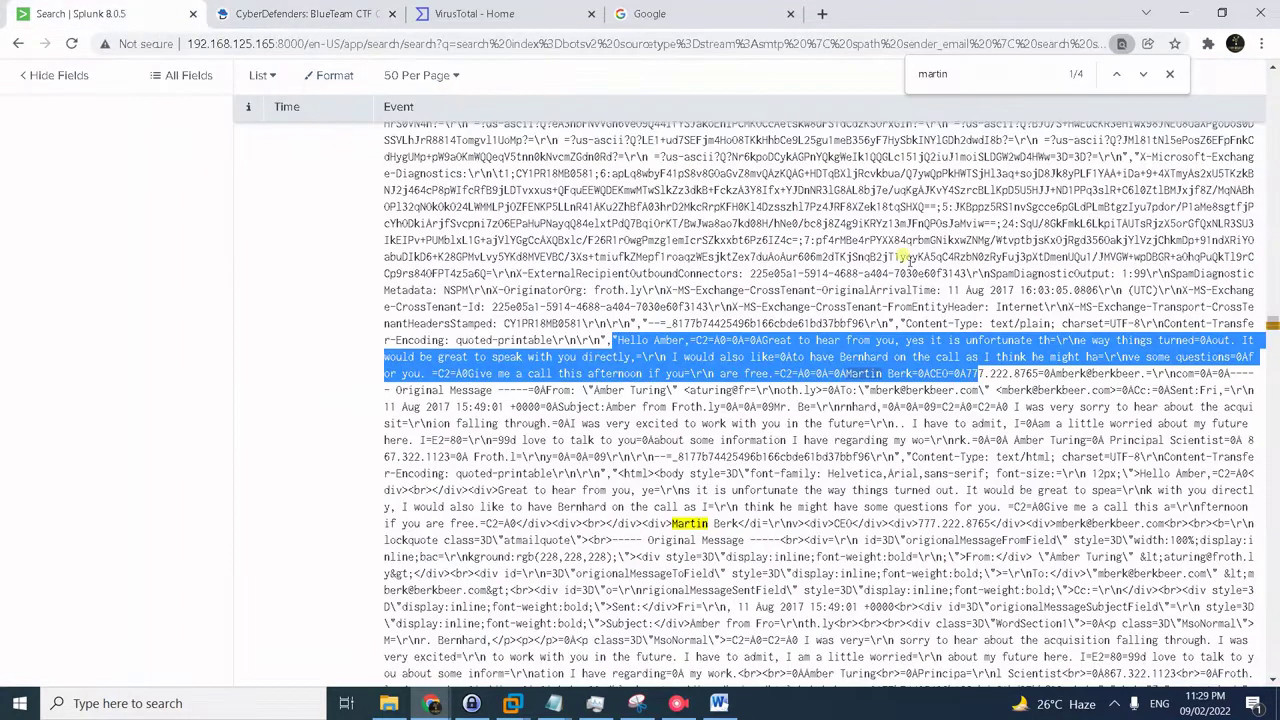
pyautogui.click(1000, 74)
# - Cycle through berkbeer.com matches to the 8/30/17 email to the competitor employee
pyautogui.hotkey('ctrl', 'a')
pyautogui.hotkey('ctrl', 'v')
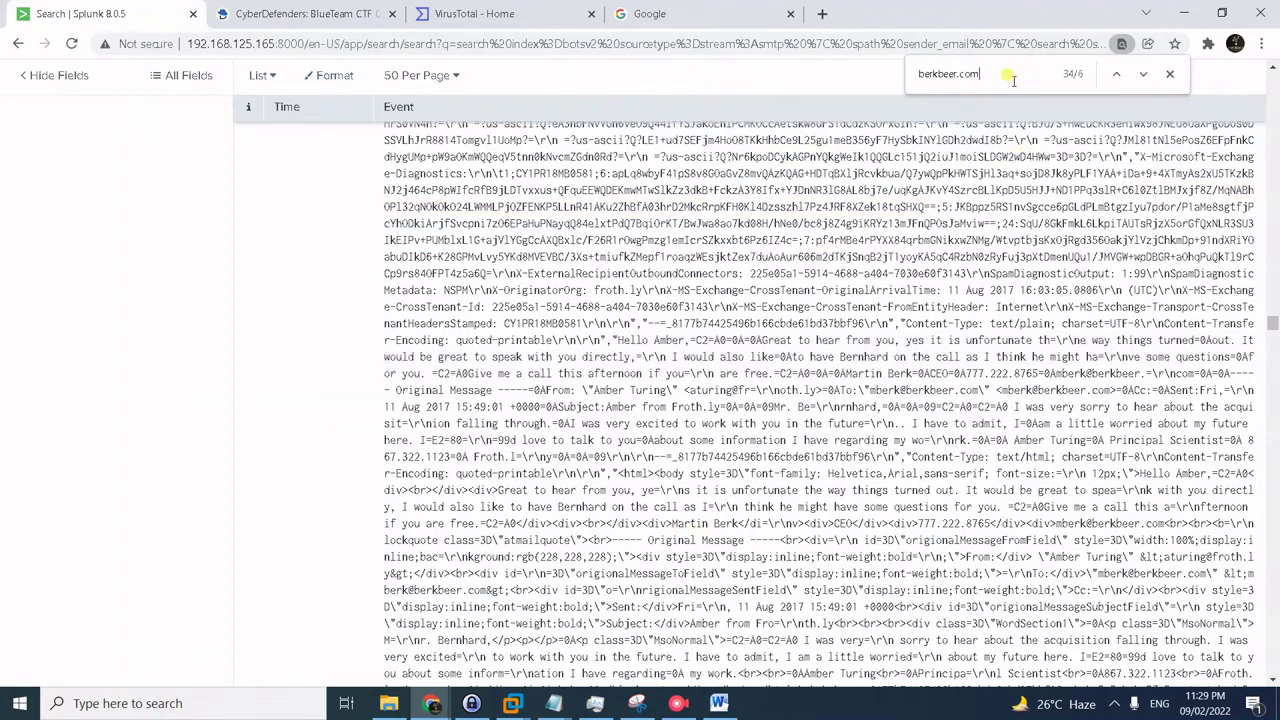
pyautogui.press('Down')
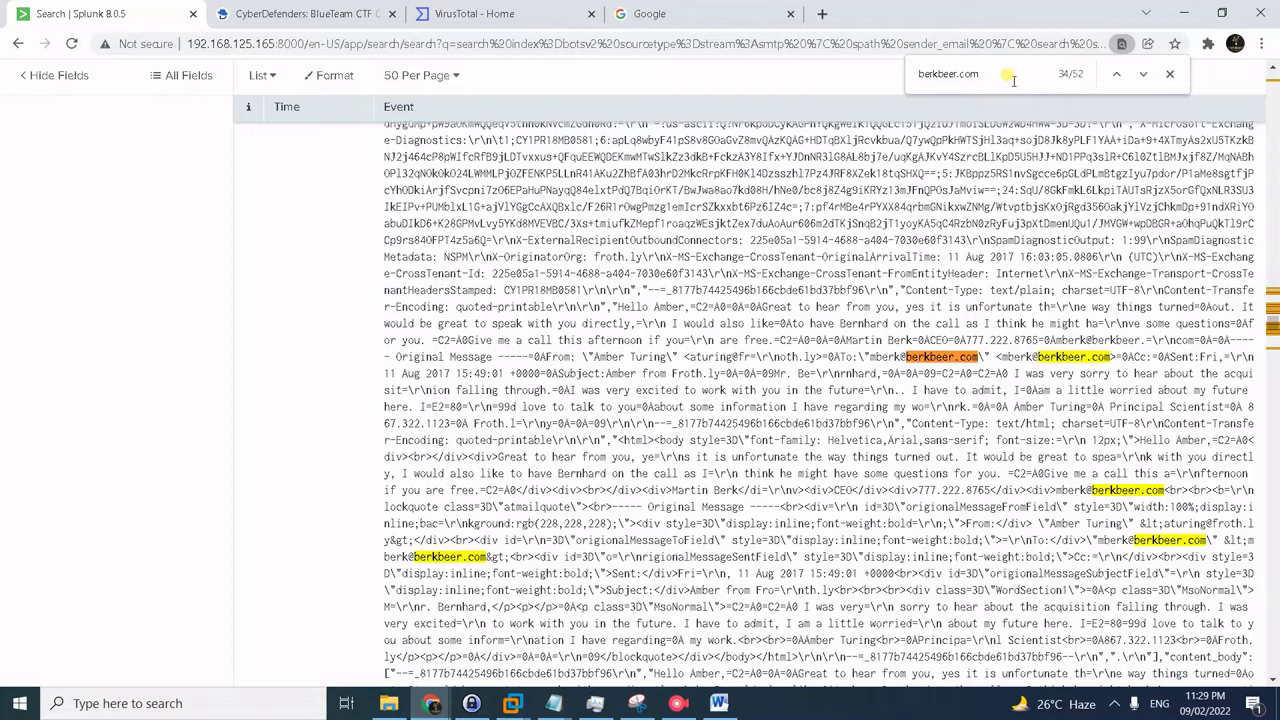
pyautogui.press('Return')
pyautogui.press('Return')
pyautogui.press('Return')
pyautogui.press('Return')
pyautogui.press('Return')
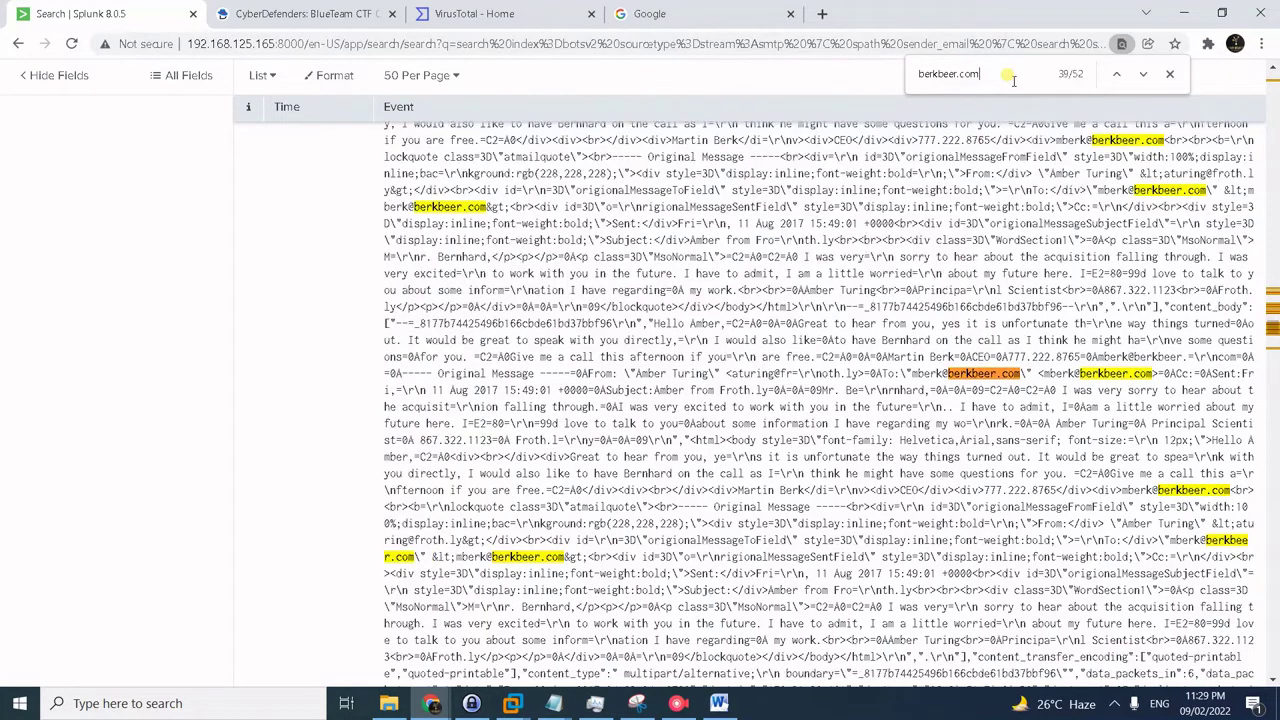
pyautogui.press('Return')
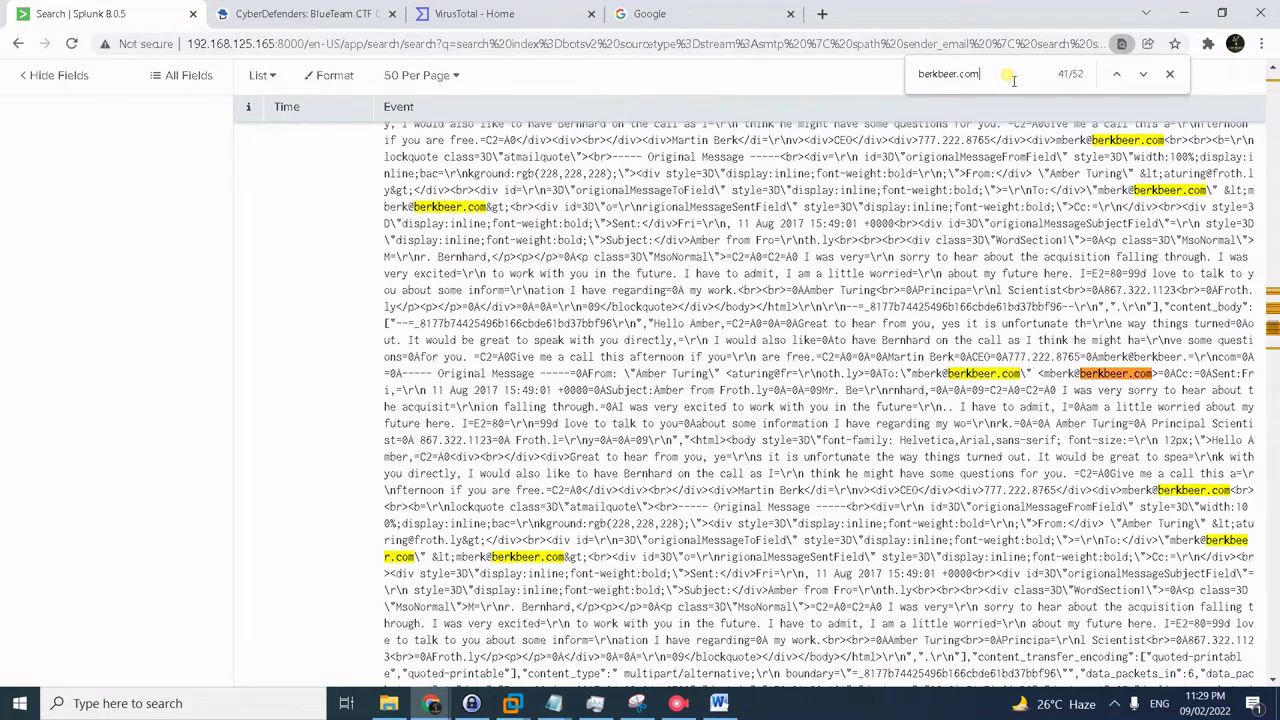
pyautogui.press('Return')
pyautogui.press('Return')
pyautogui.press('Return')
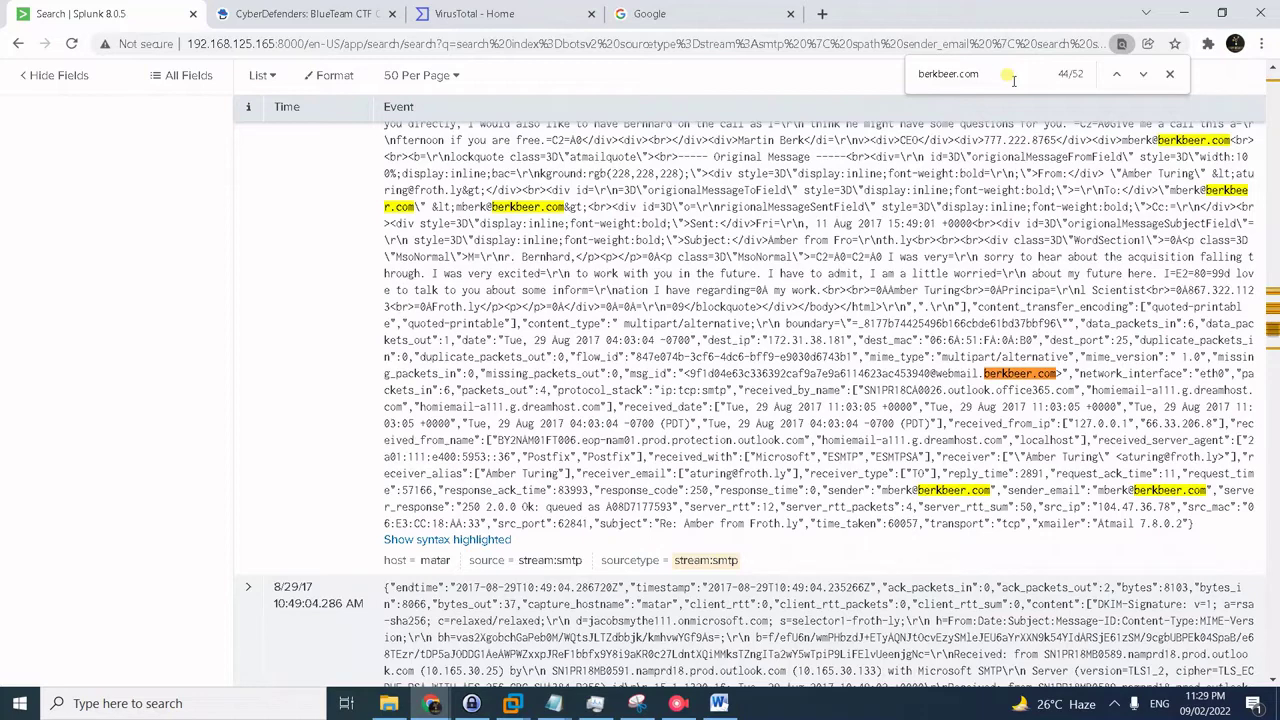
pyautogui.press('Return')
pyautogui.press('Return')
pyautogui.press('Return')
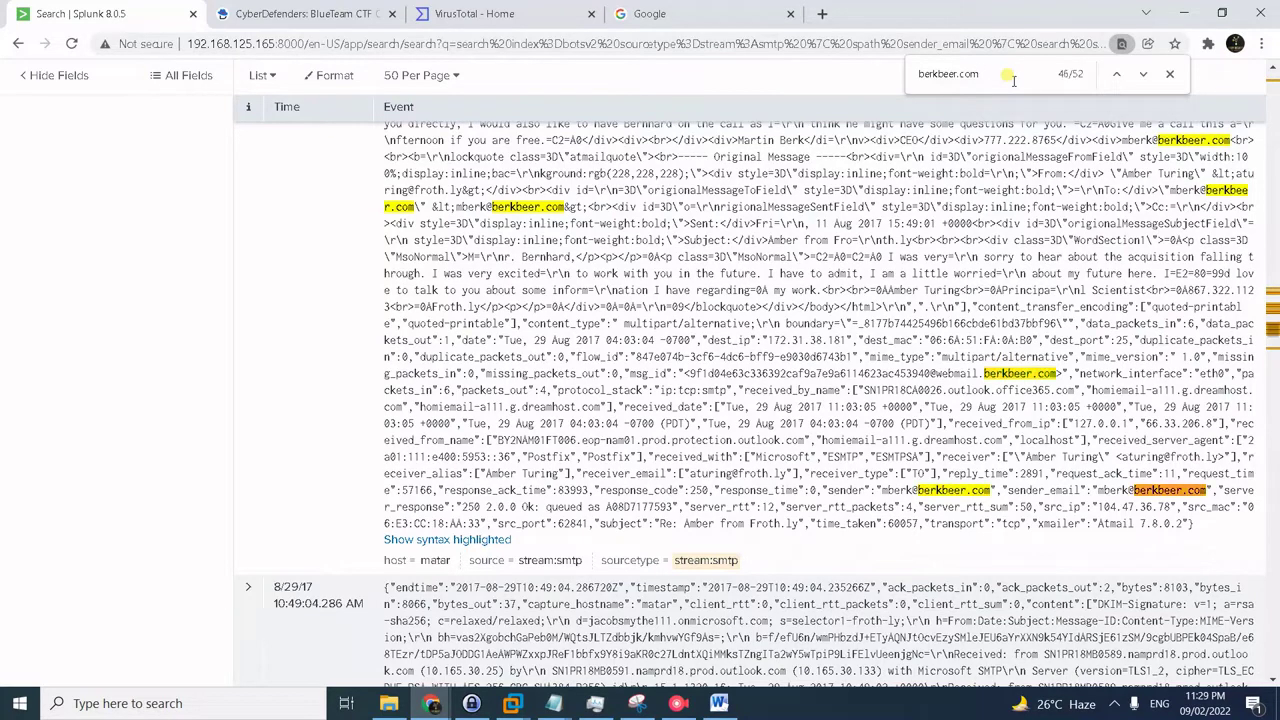
pyautogui.press('Return')
pyautogui.press('Return')
pyautogui.press('Return')
pyautogui.press('Return')
pyautogui.press('Return')
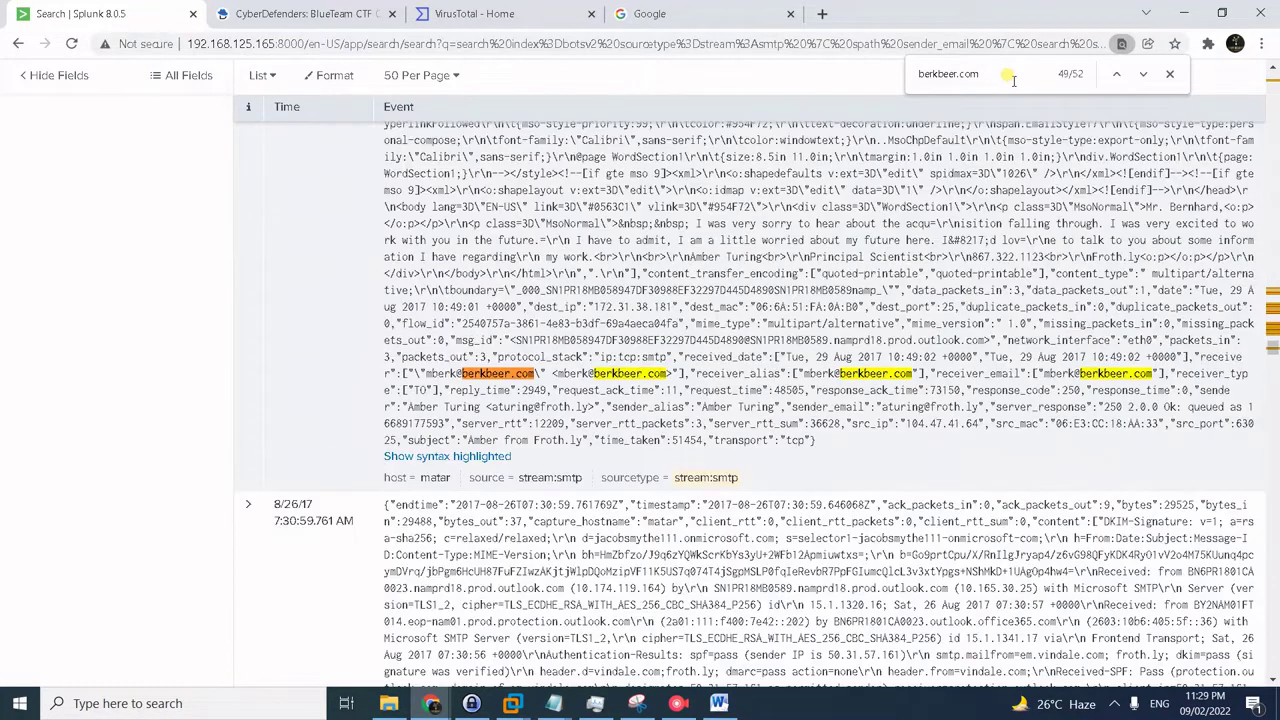
pyautogui.press('Return')
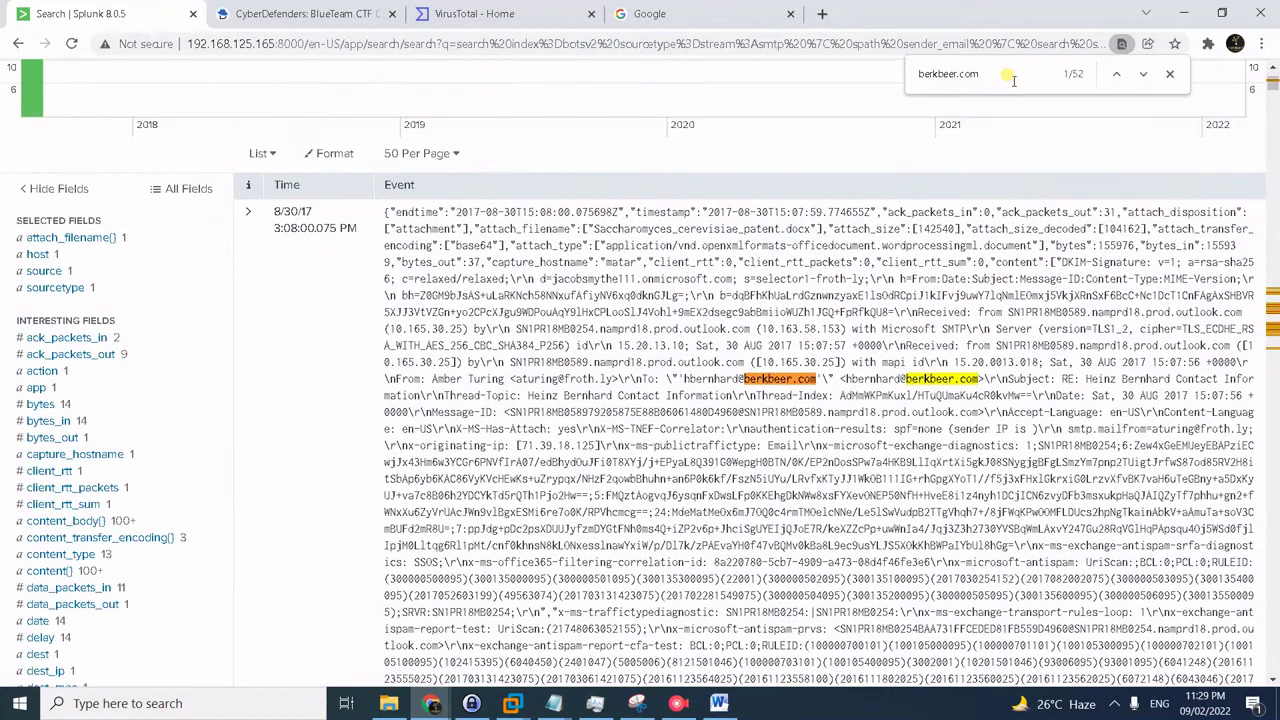
pyautogui.press('Return')
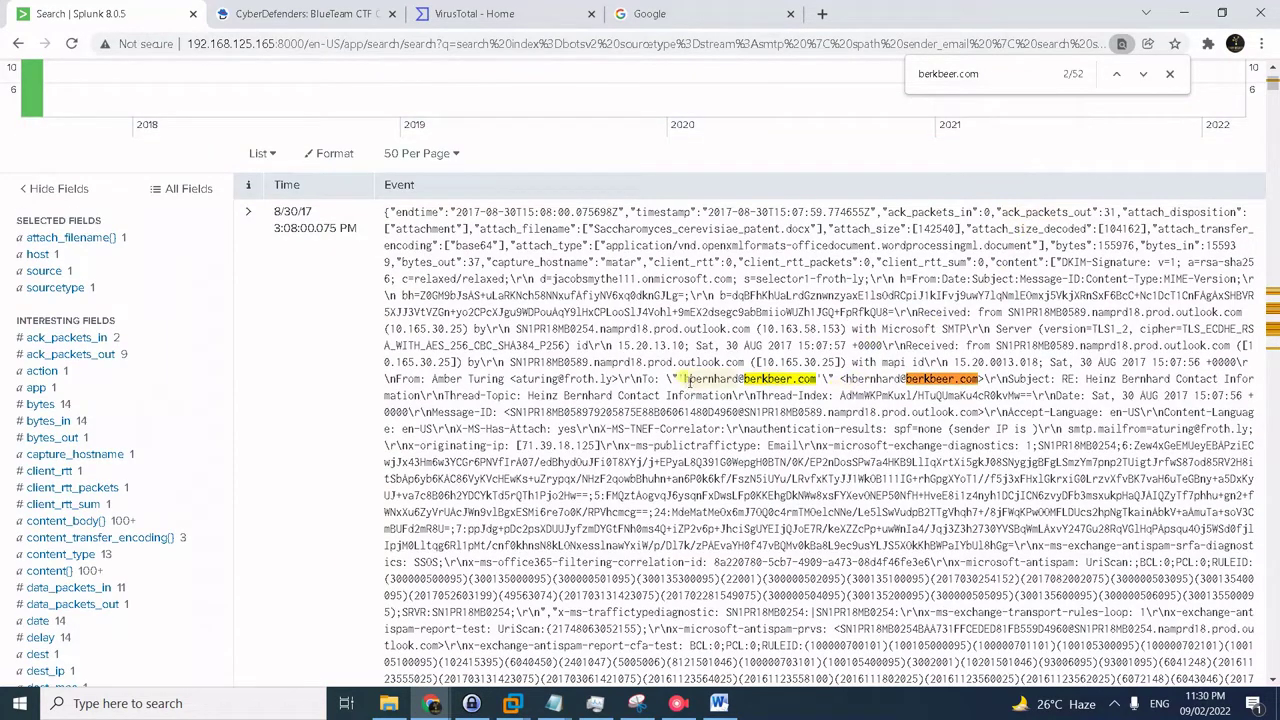
pyautogui.click(340, 10)
# - Scroll to question #5, showing Saccharomyces_cerevisiae_patent.docx accepted as the attachment answer
pyautogui.scroll(-2, 766, 458)
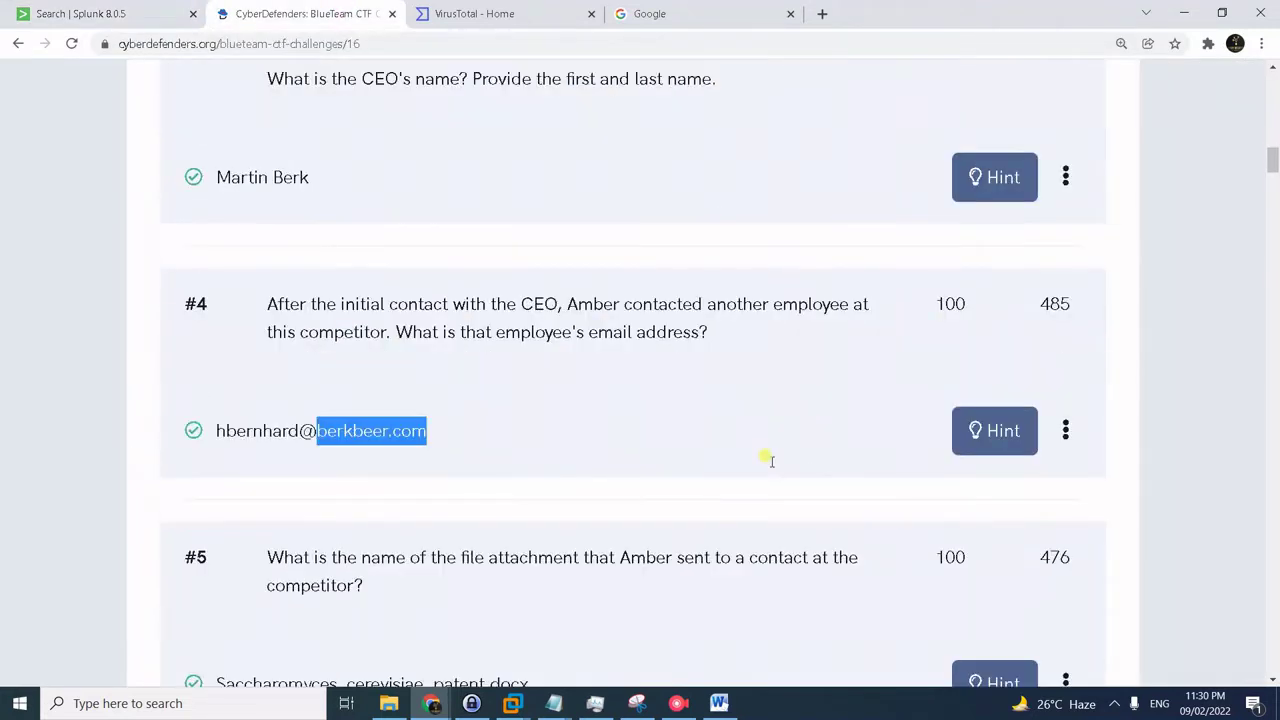
pyautogui.scroll(-1, 769, 459)
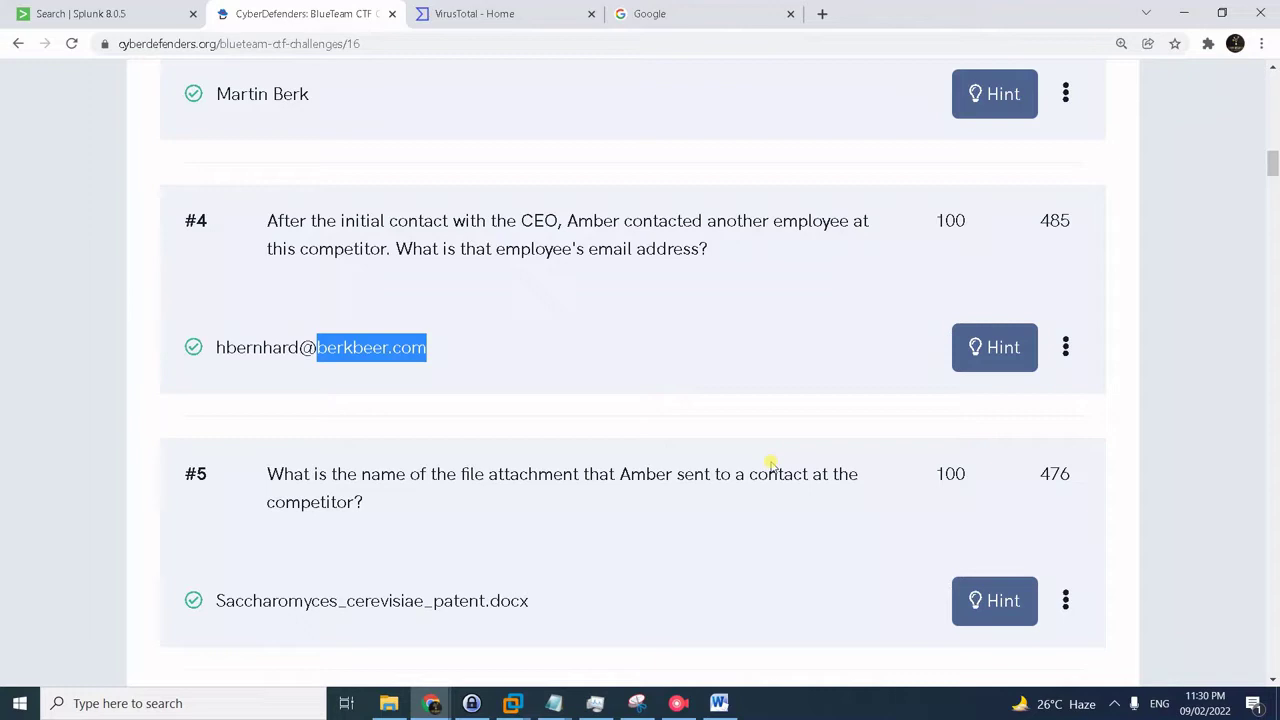
pyautogui.click(722, 472)
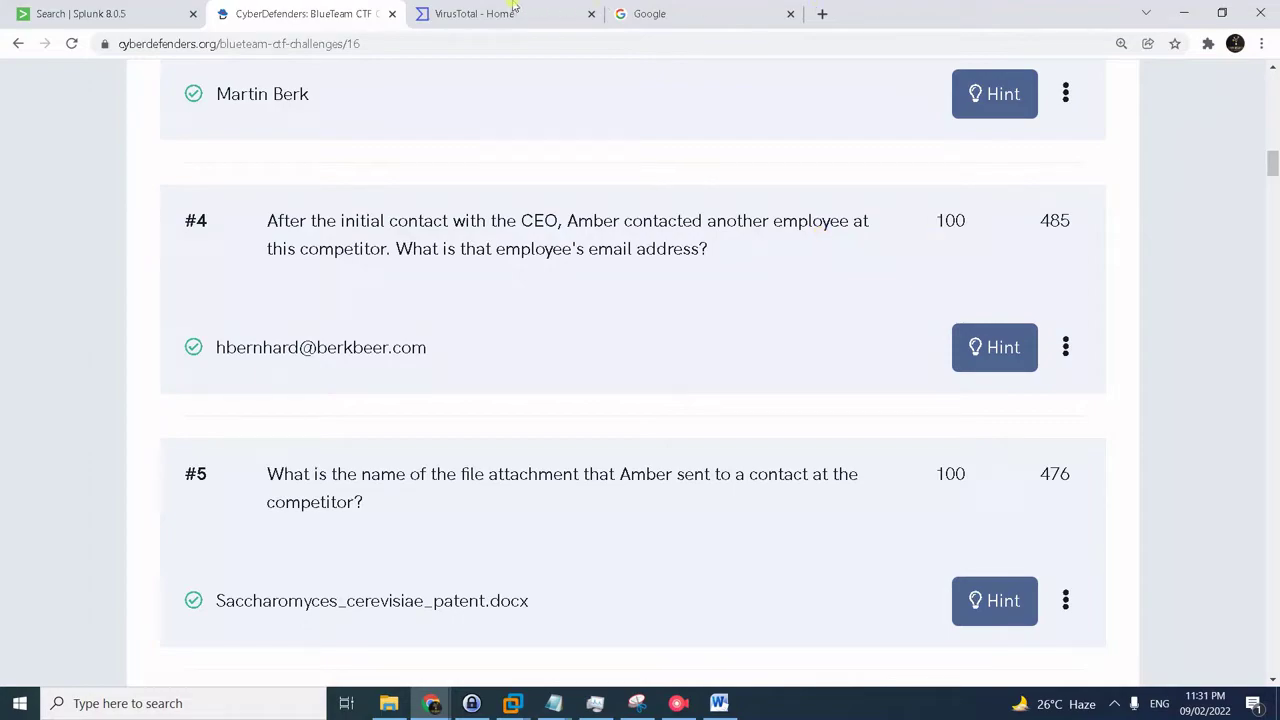
# - Rerun the SMTP search filtered to the competitor recipient and confirm its single attachment_filename value
pyautogui.click(103, 13)
pyautogui.scroll(5, 444, 228)
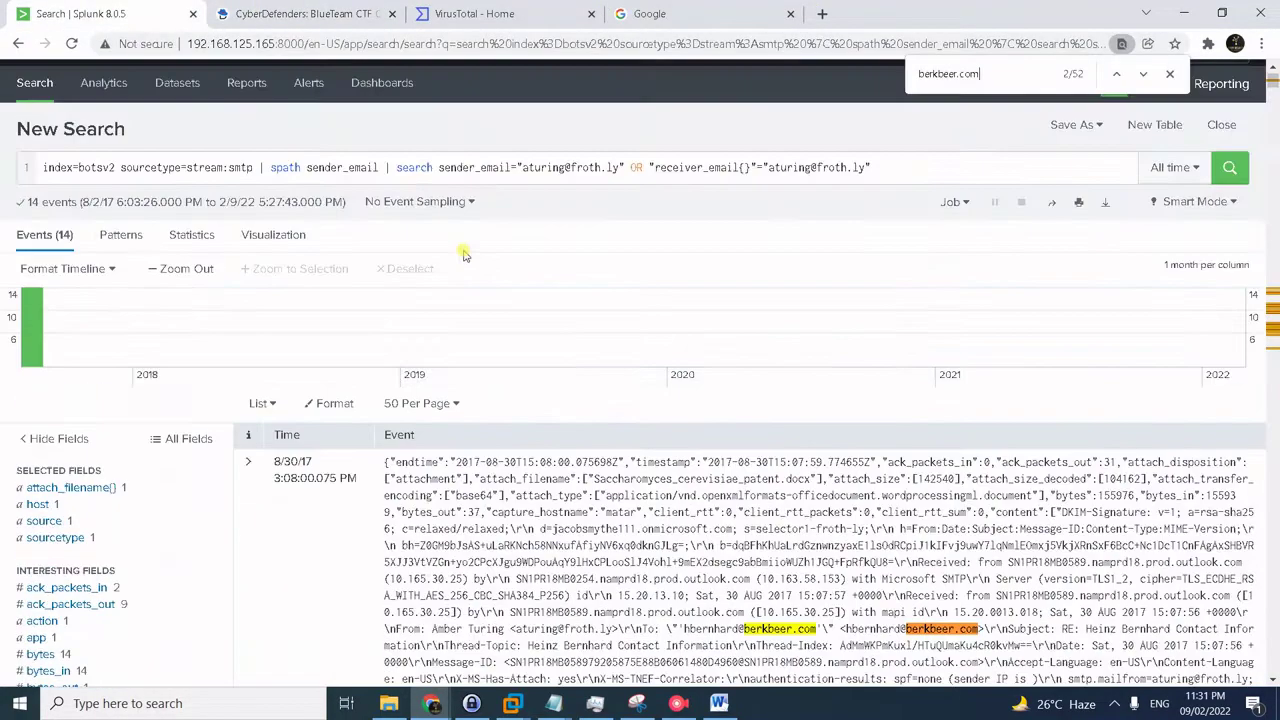
pyautogui.hotkey('alt', 'Tab')
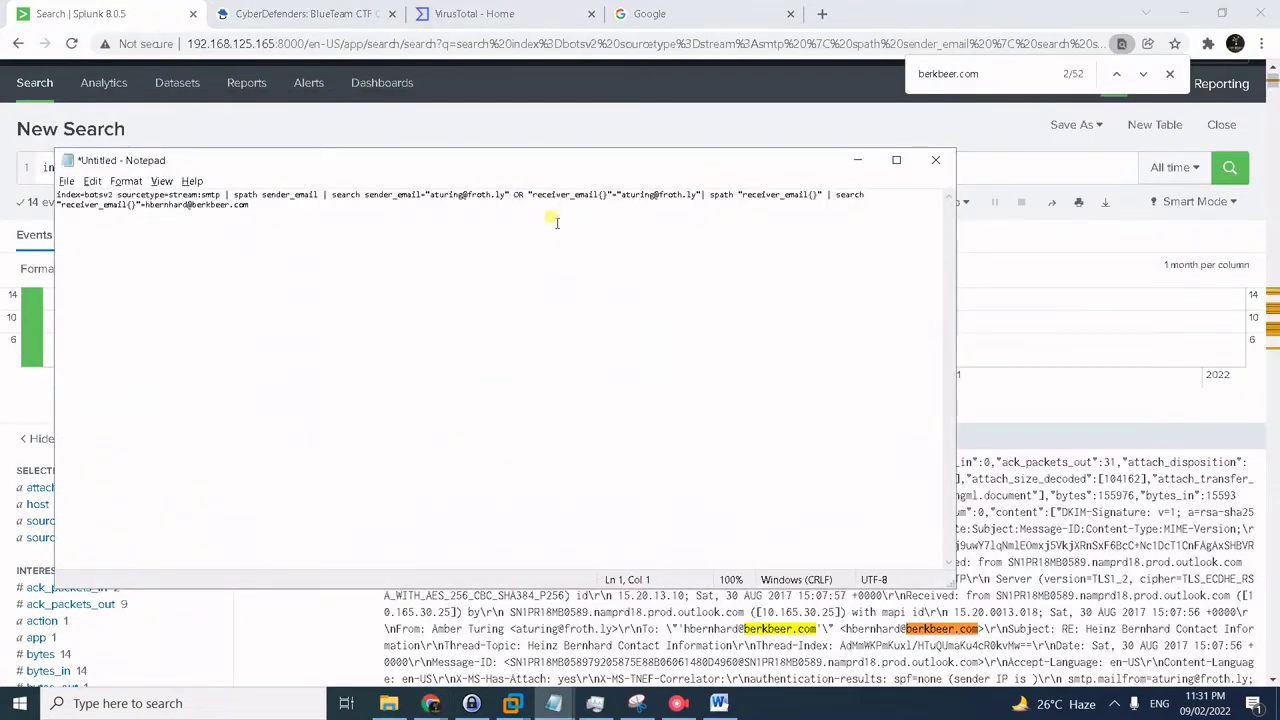
pyautogui.moveTo(480, 212); pyautogui.dragTo(12, 188)
pyautogui.hotkey('ctrl', 'c')
pyautogui.hotkey('alt', 'Tab')
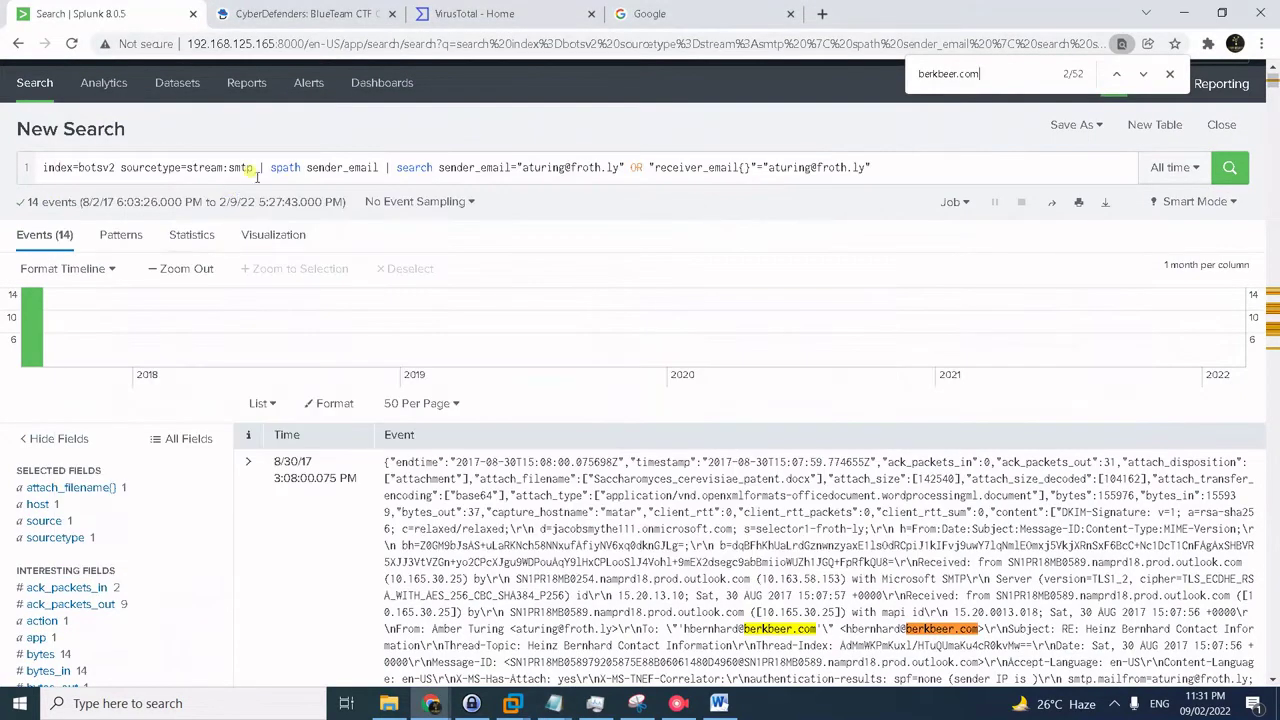
pyautogui.tripleClick(257, 172)
pyautogui.hotkey('ctrl', 'v')
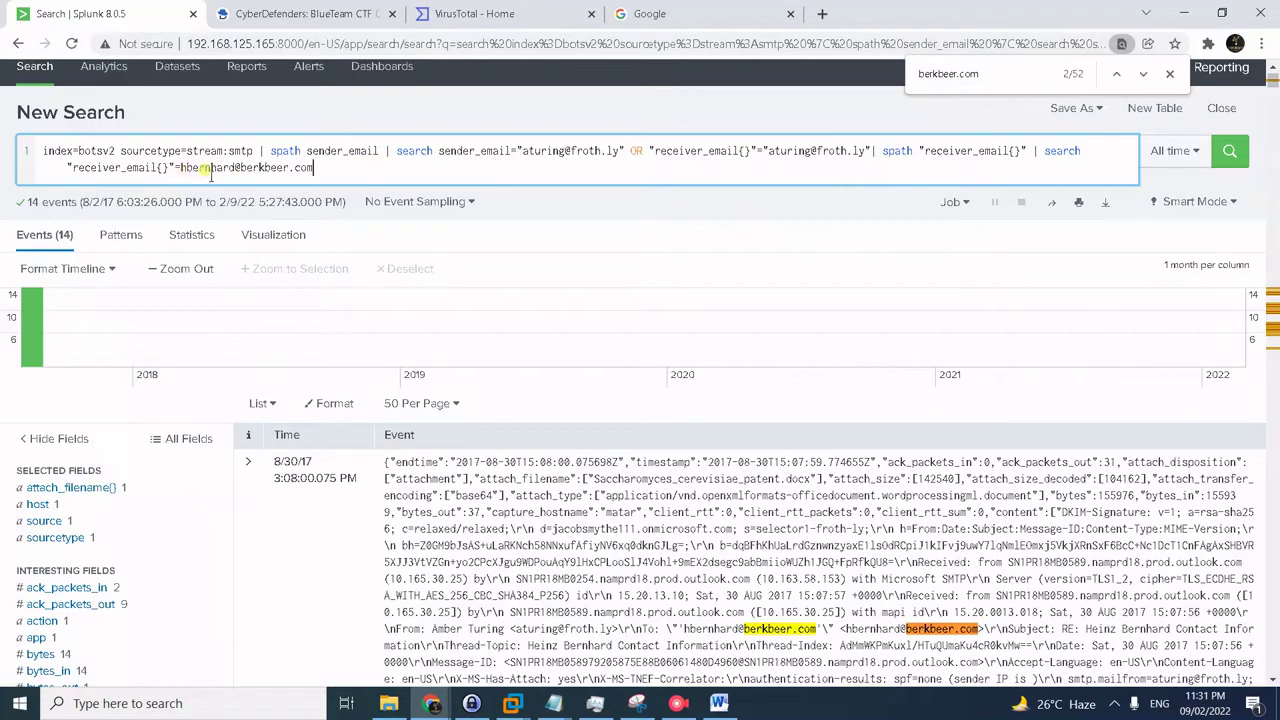
pyautogui.click(1060, 148)
pyautogui.press('Return')
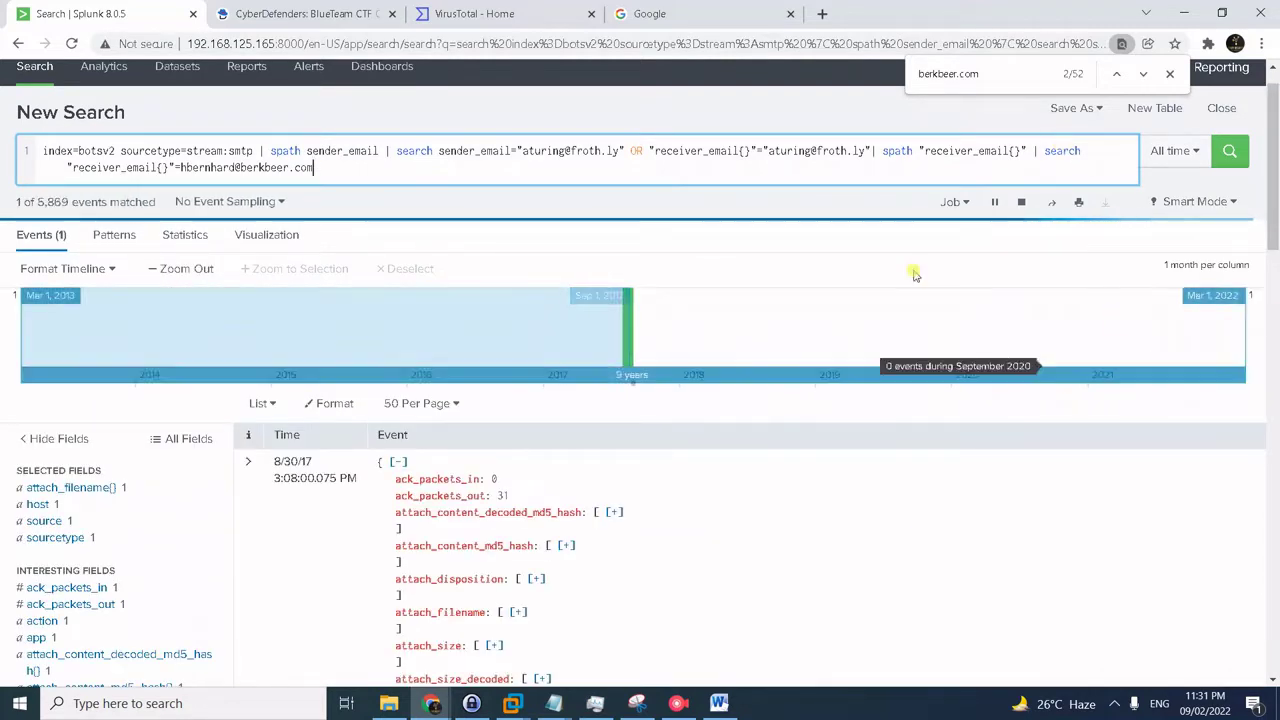
pyautogui.click(95, 488)
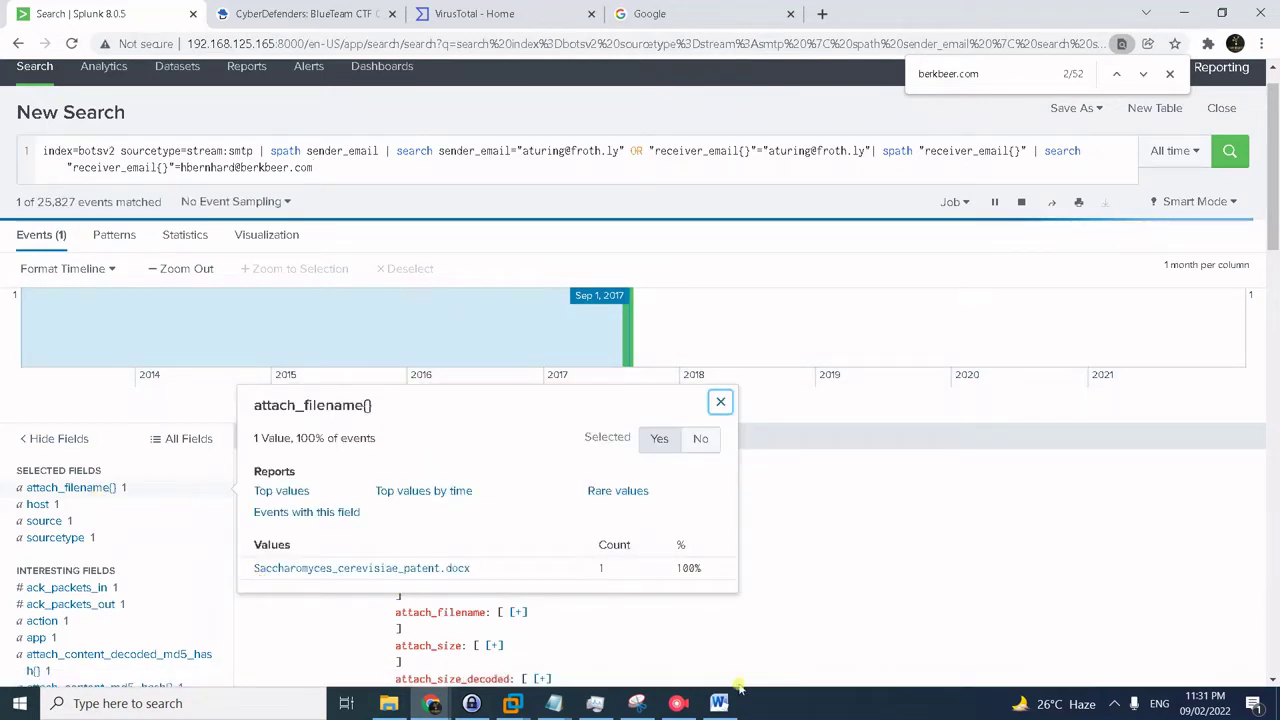
pyautogui.click(700, 630)
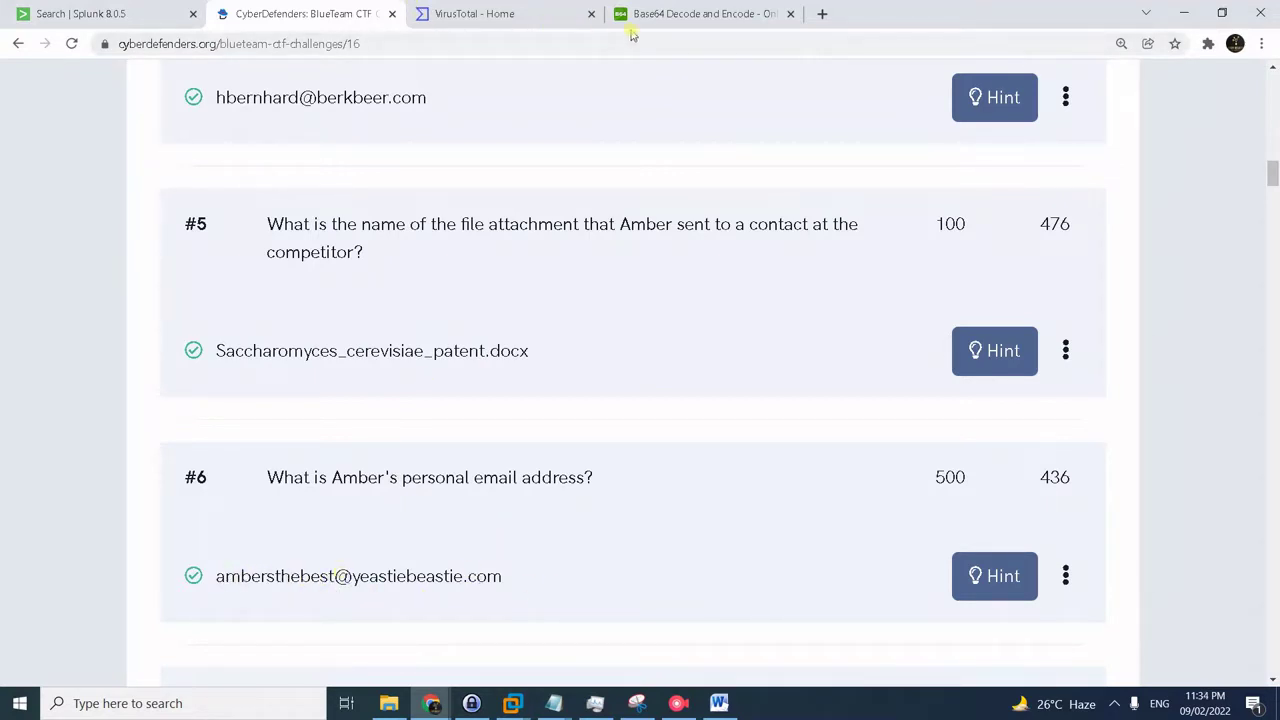
# - Replace the Splunk query with the saved one filtering on the froth.ly sender address, returning 3 events
pyautogui.click(107, 12)
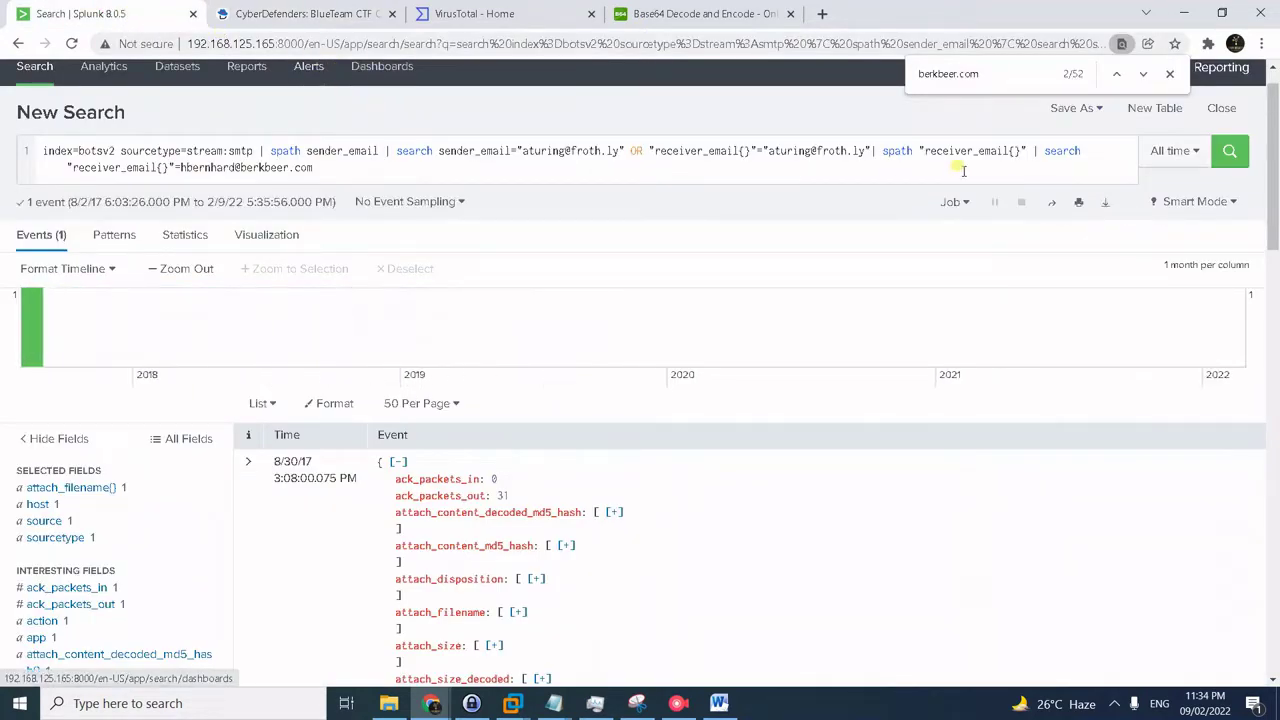
pyautogui.click(427, 171)
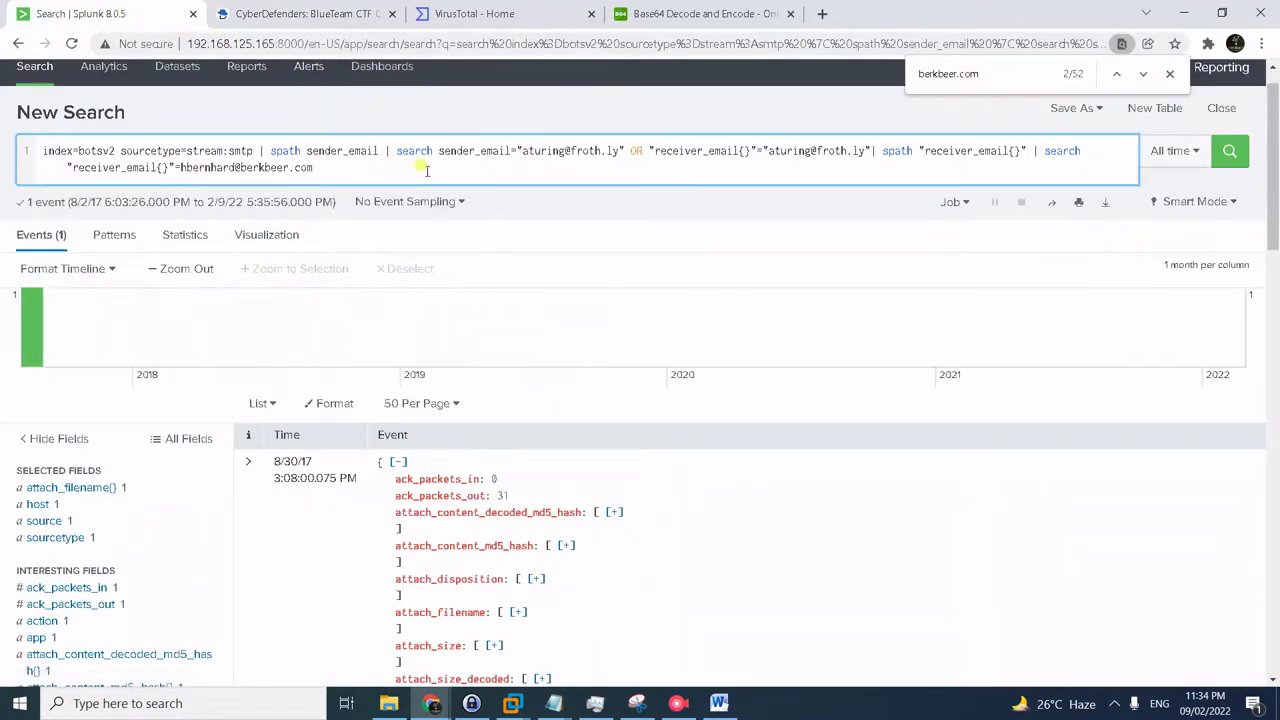
pyautogui.moveTo(553, 703)
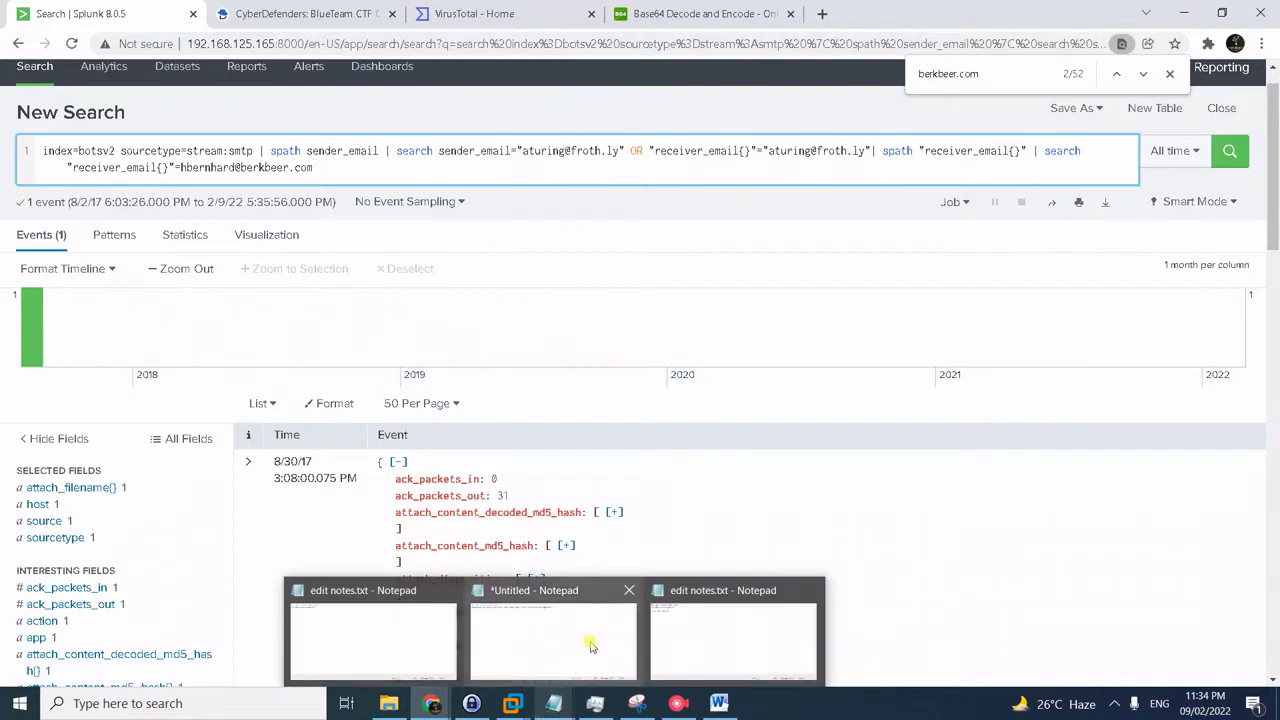
pyautogui.click(590, 647)
pyautogui.hotkey('ctrl', 'a')
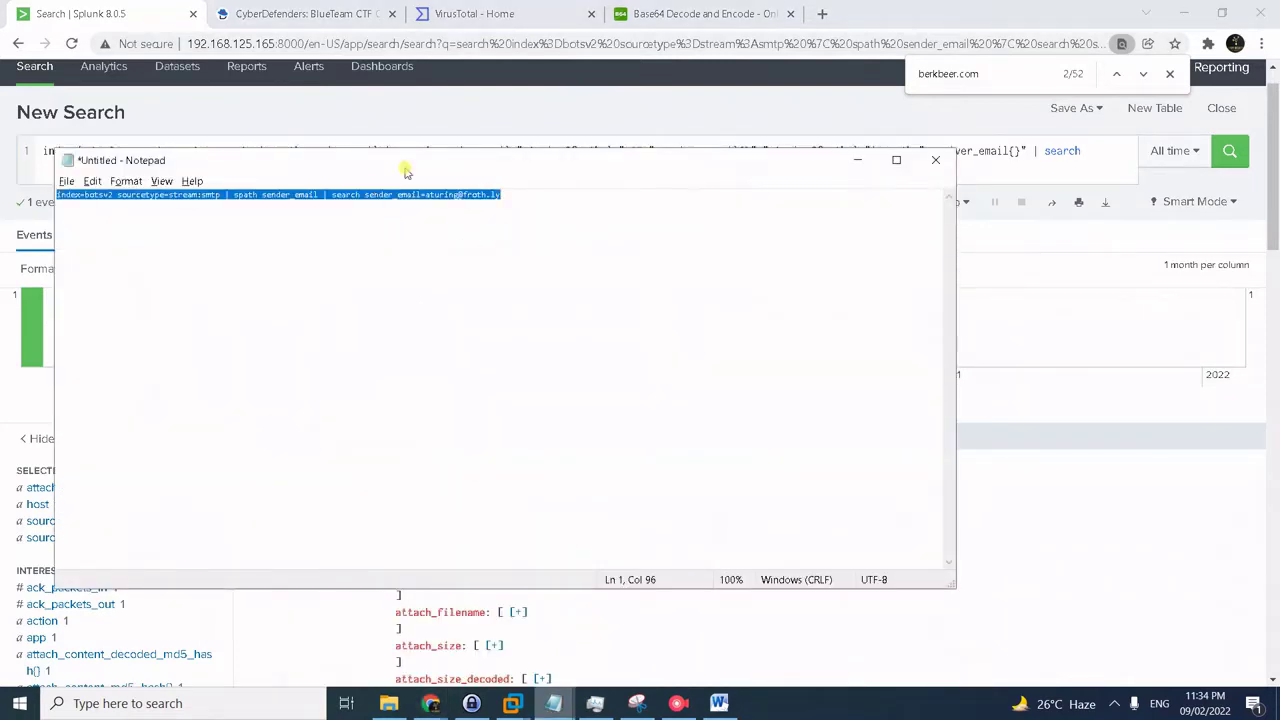
pyautogui.hotkey('ctrl', 'c')
pyautogui.hotkey('alt', 'Tab')
pyautogui.hotkey('ctrl', 'a')
pyautogui.hotkey('ctrl', 'v')
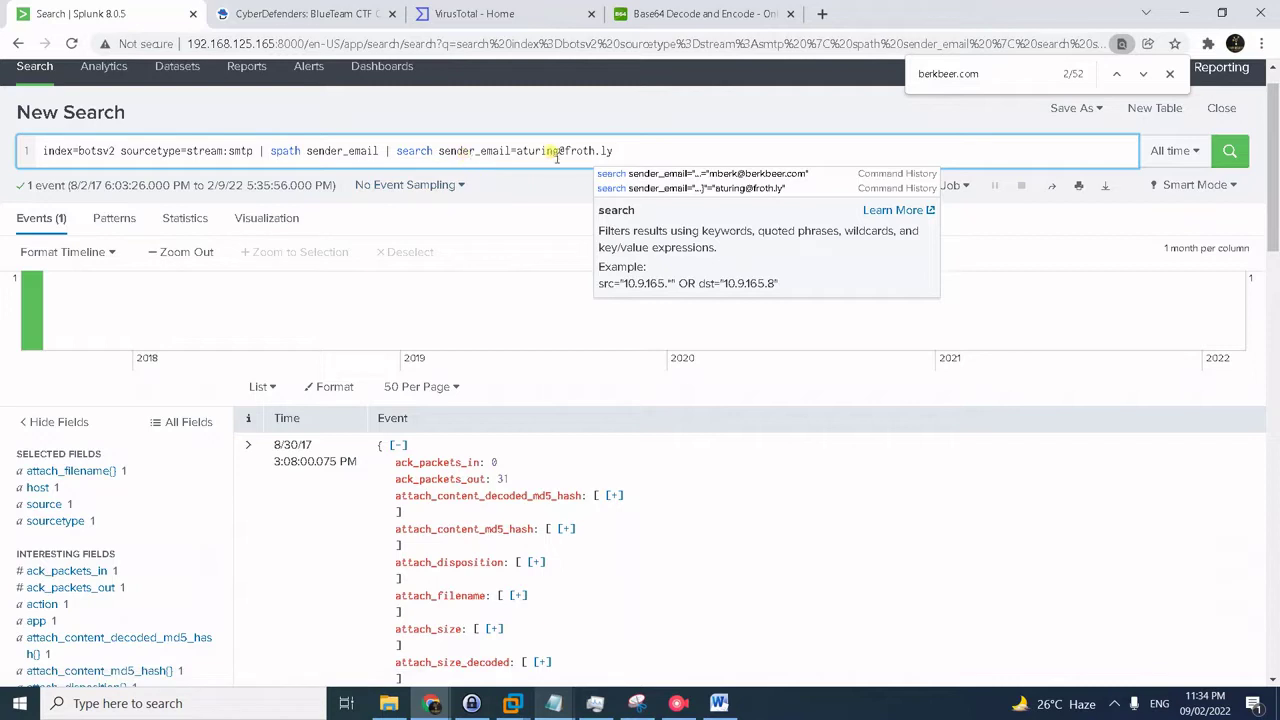
pyautogui.press('Return')
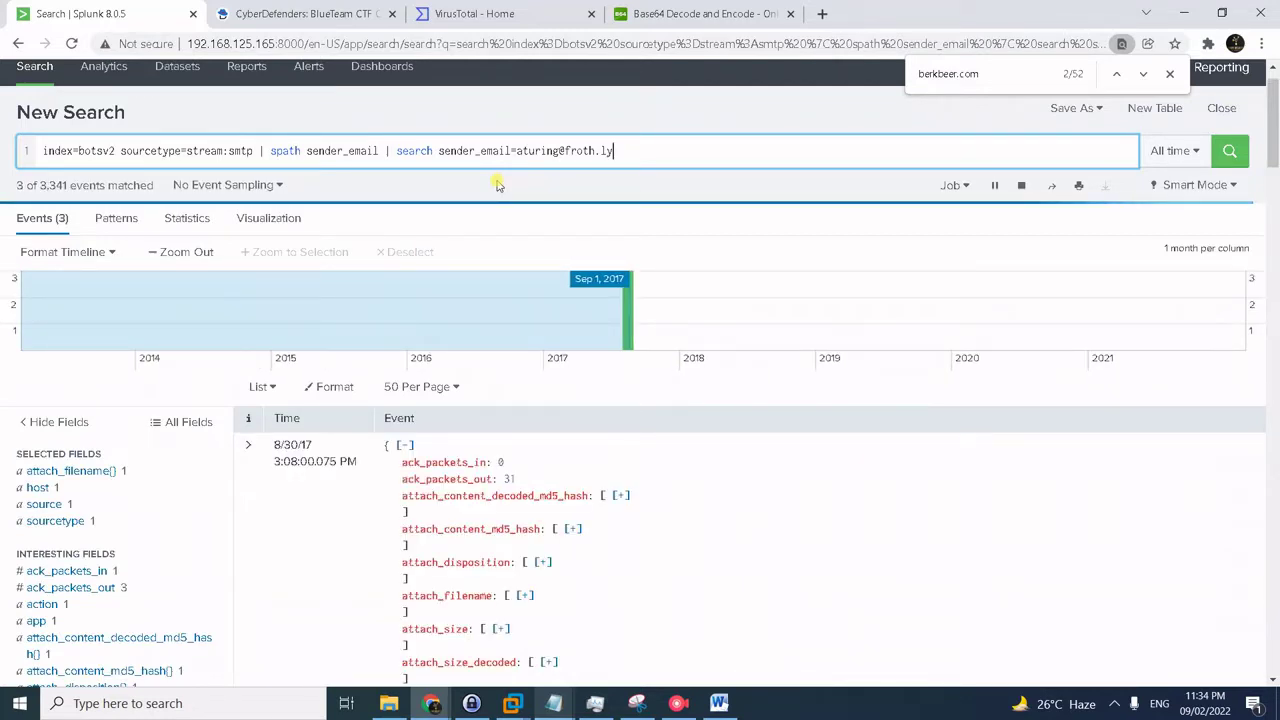
pyautogui.scroll(-2, 609, 445)
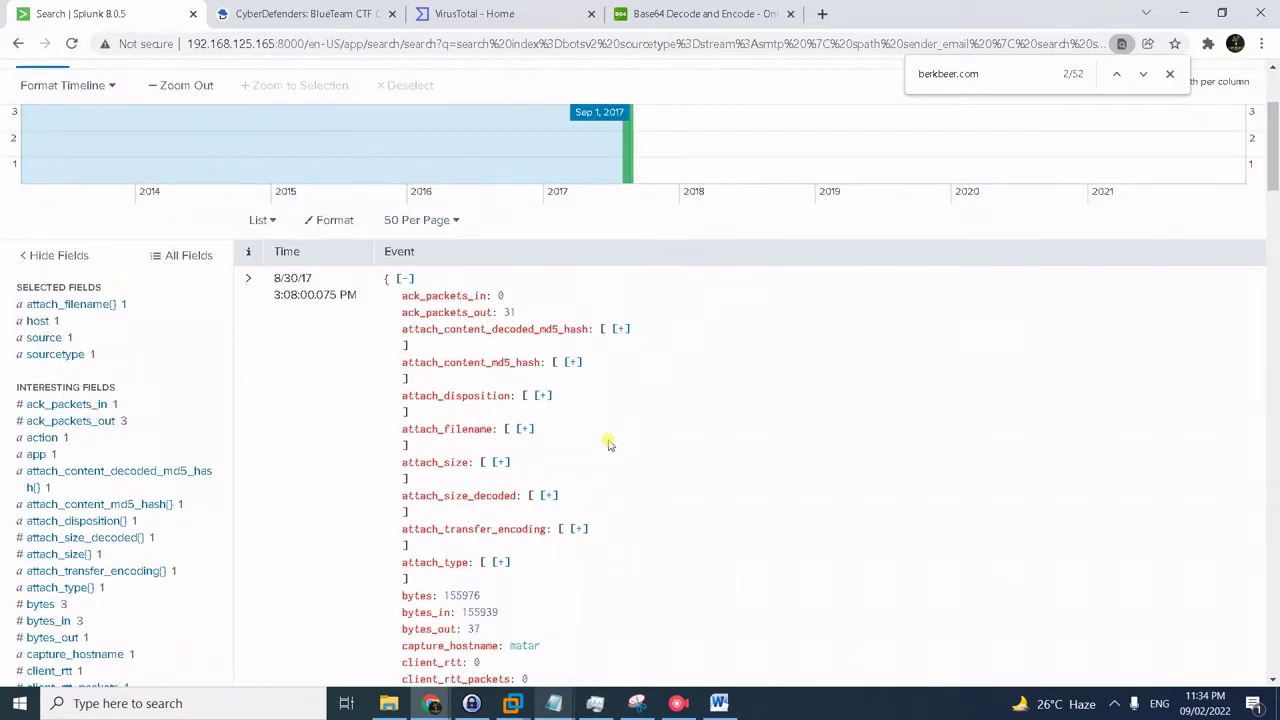
# - Scroll through the 8/30/17 competitor email's raw text and select a base64 token in it
pyautogui.scroll(-11, 609, 445)
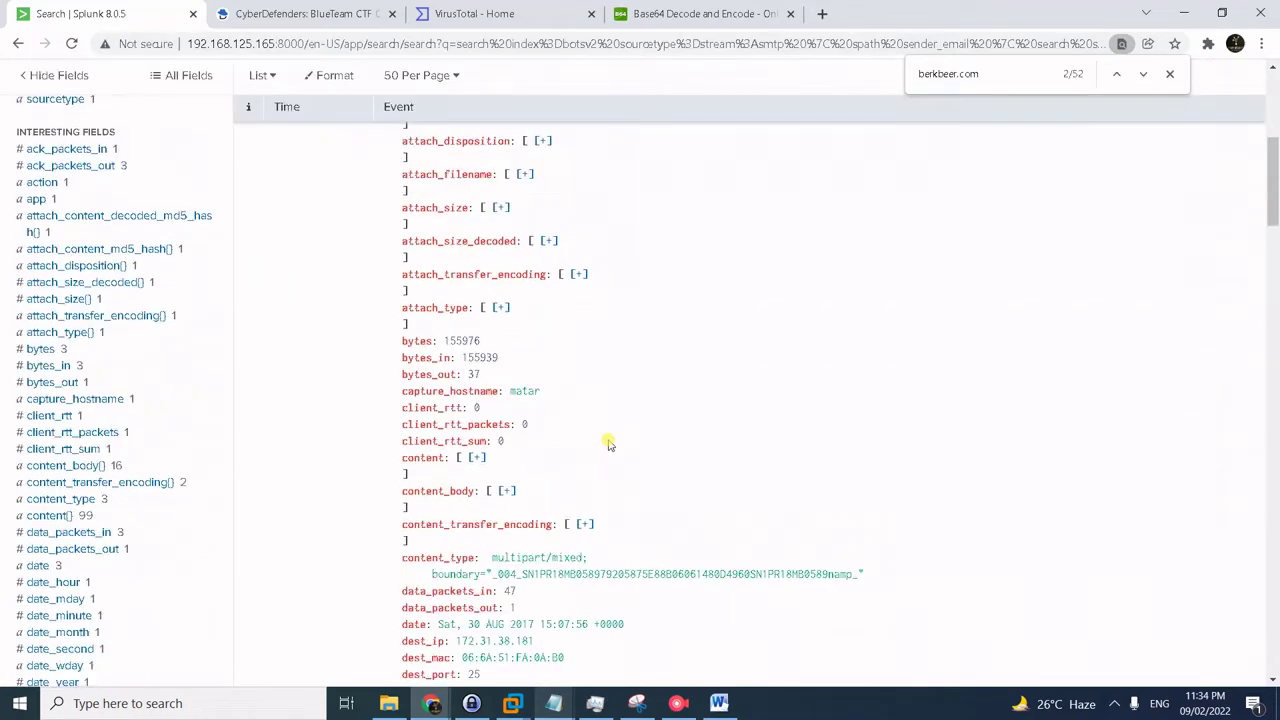
pyautogui.scroll(-4, 609, 445)
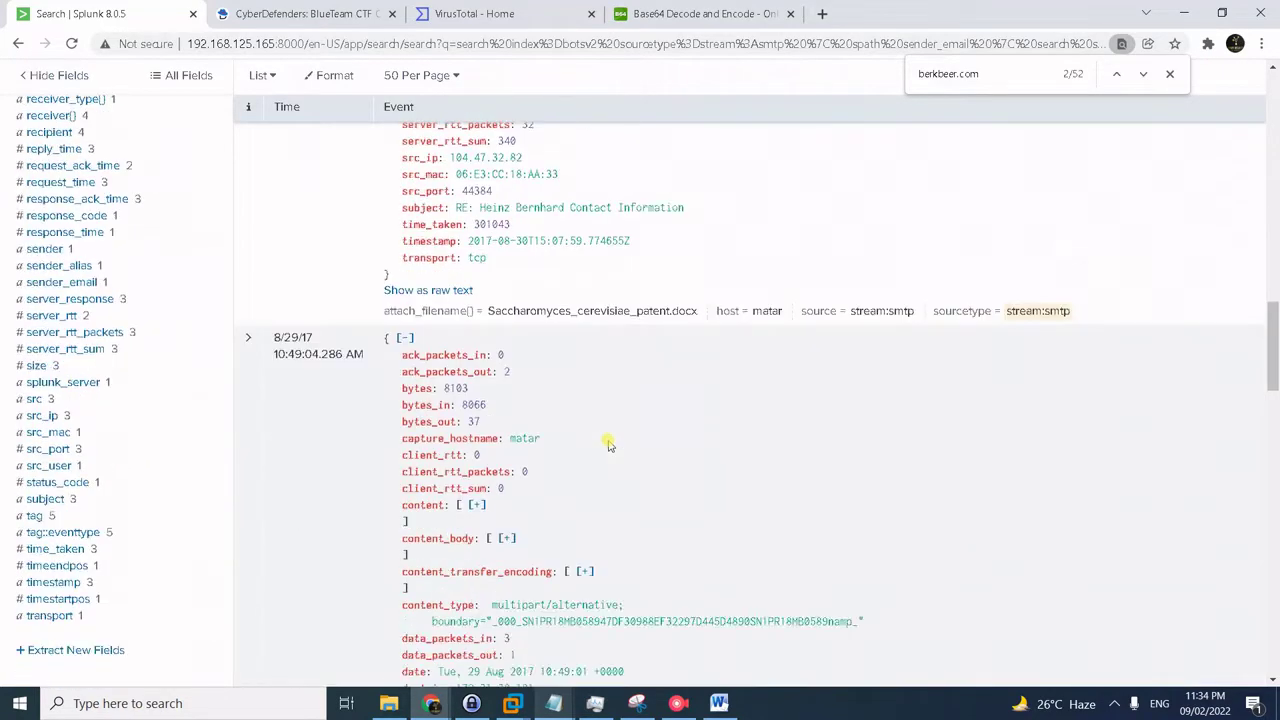
pyautogui.scroll(2, 609, 443)
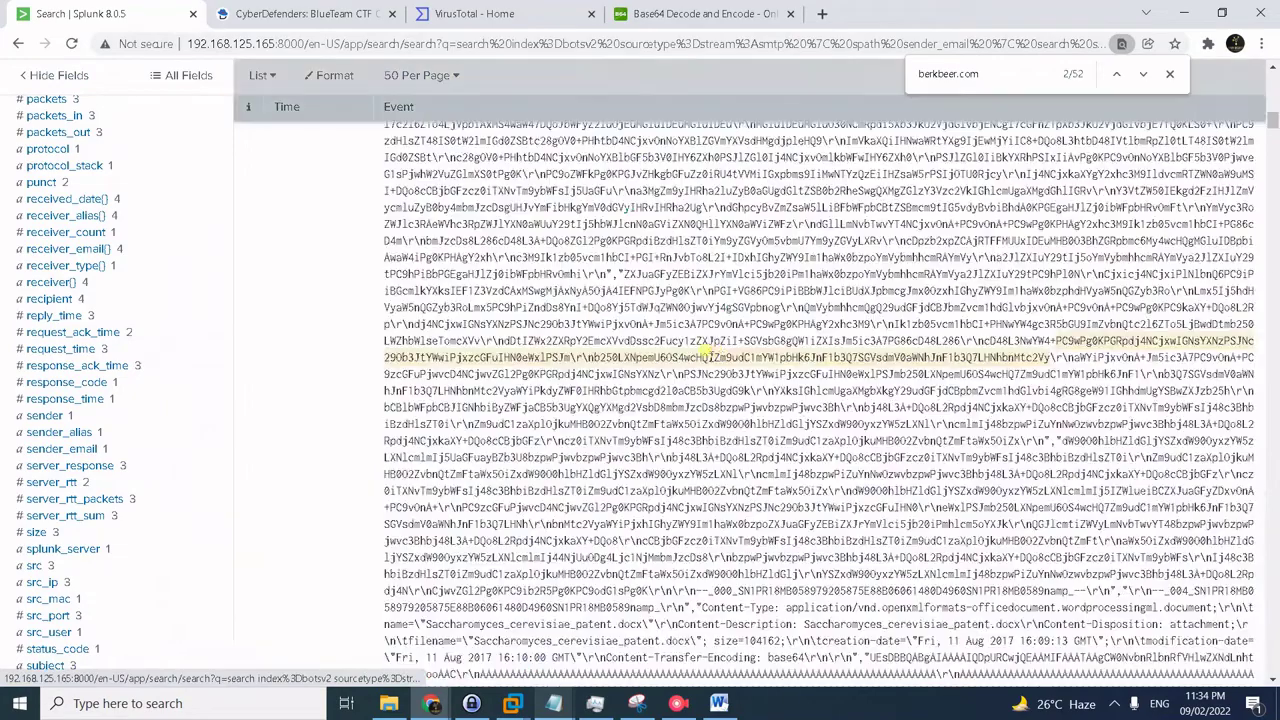
pyautogui.scroll(10, 660, 363)
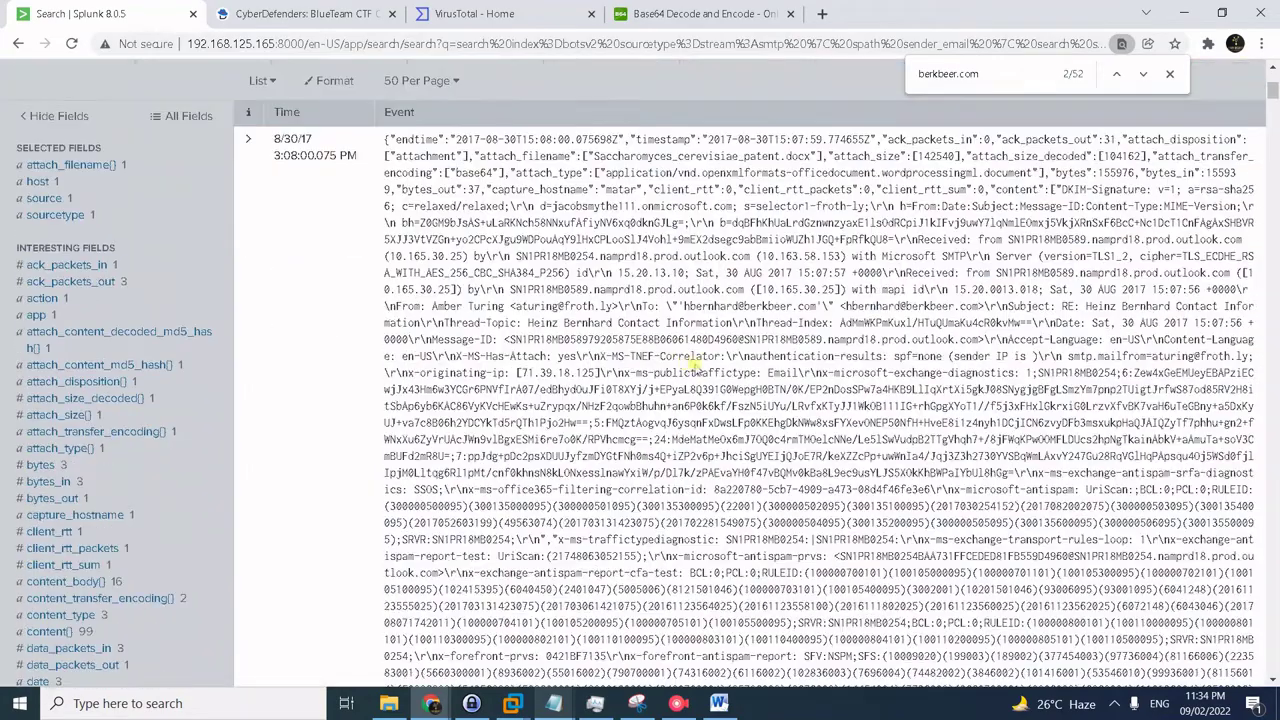
pyautogui.scroll(1, 730, 366)
pyautogui.doubleClick(968, 472)
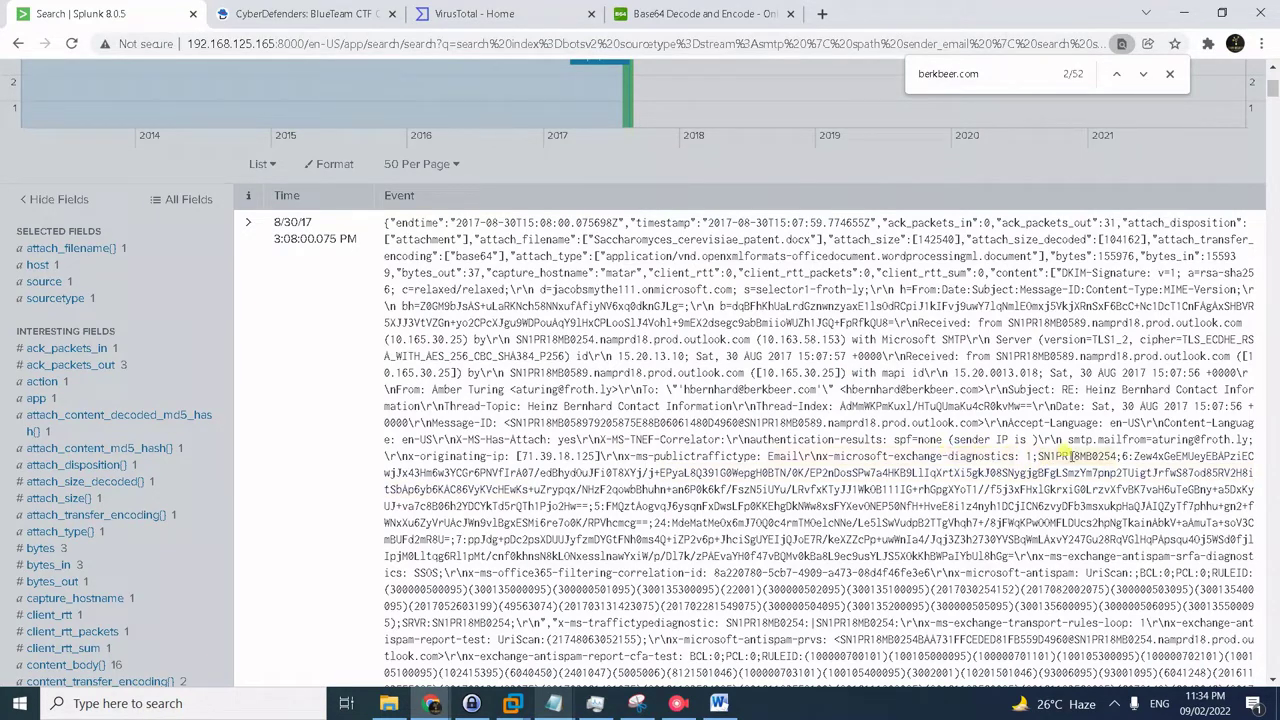
pyautogui.scroll(-5, 1070, 455)
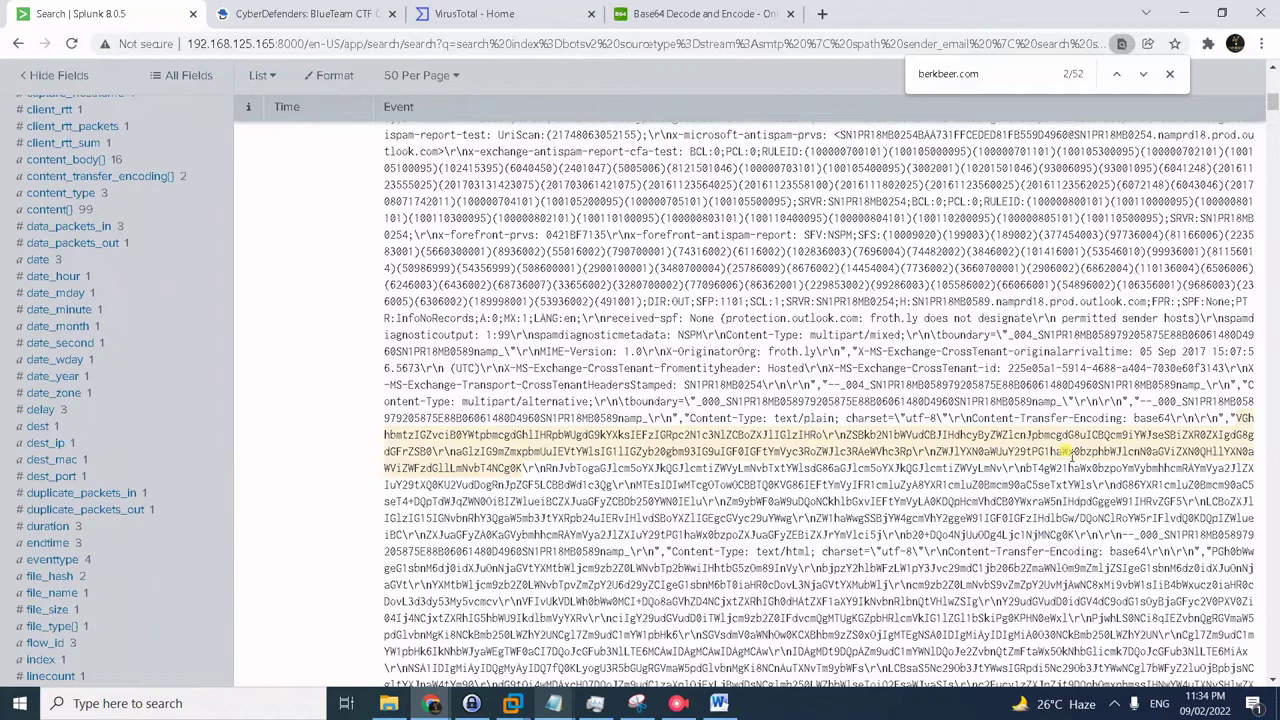
# - Start selecting the base64 message body after 'Content-Transfer-Encoding: base64' in the raw event
pyautogui.click(1173, 419)
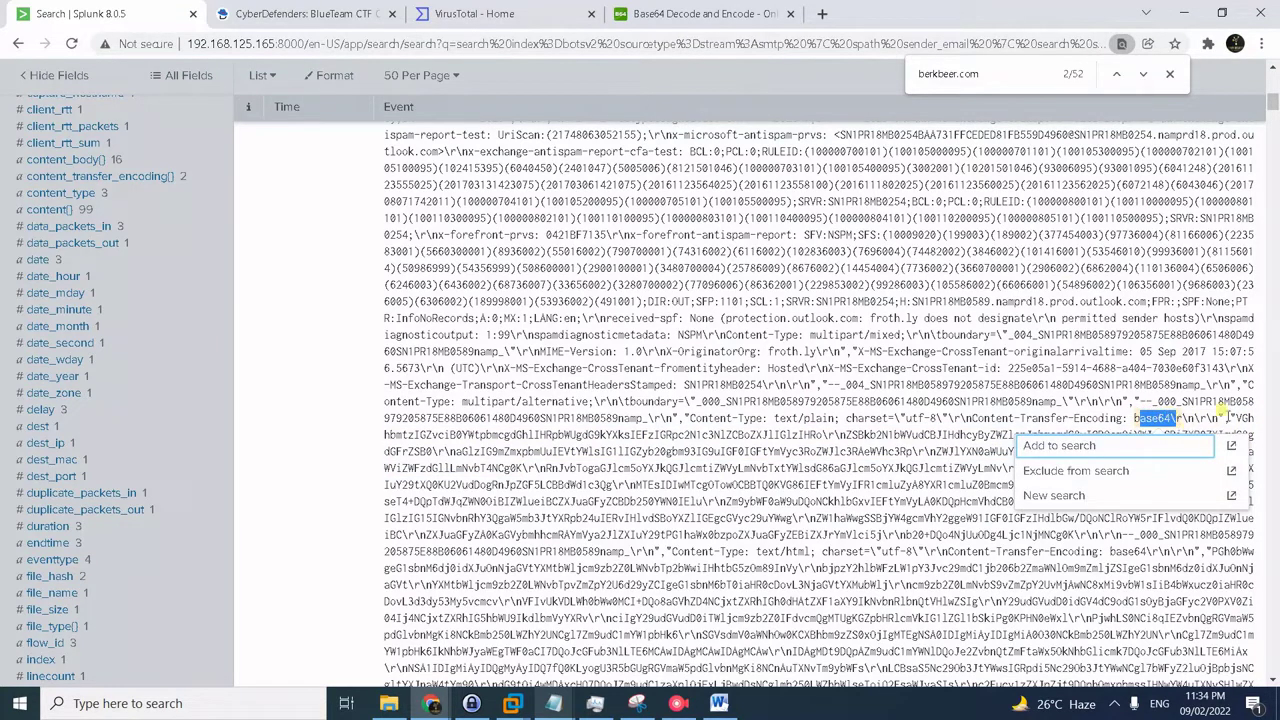
pyautogui.moveTo(1233, 418); pyautogui.dragTo(876, 516)
pyautogui.scroll(-10, 876, 518)
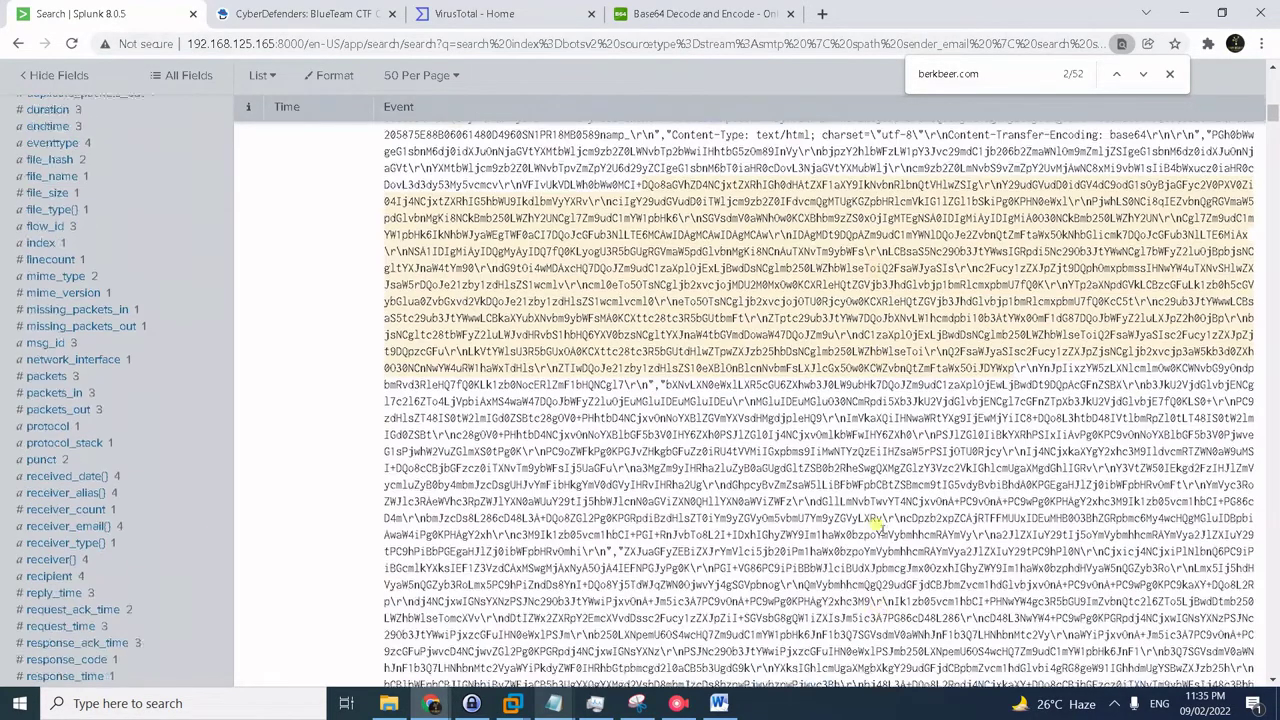
pyautogui.scroll(-5, 876, 522)
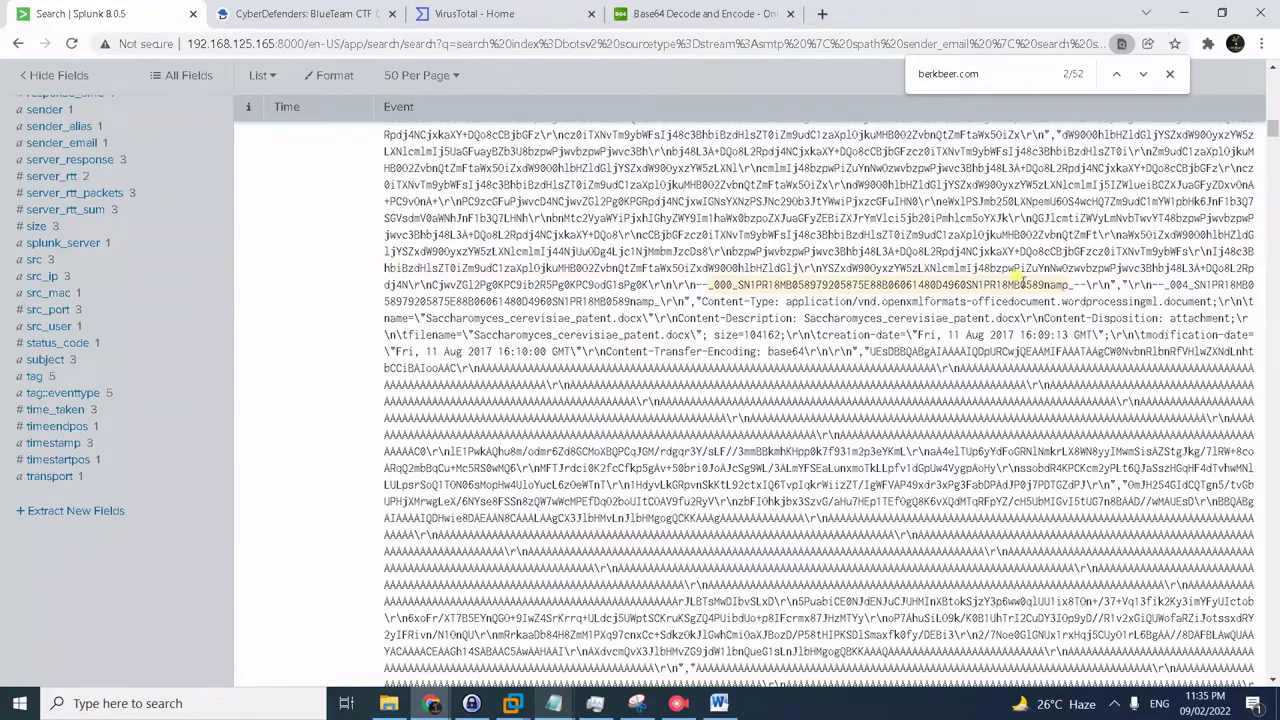
pyautogui.scroll(3, 1030, 278)
pyautogui.scroll(2, 1041, 352)
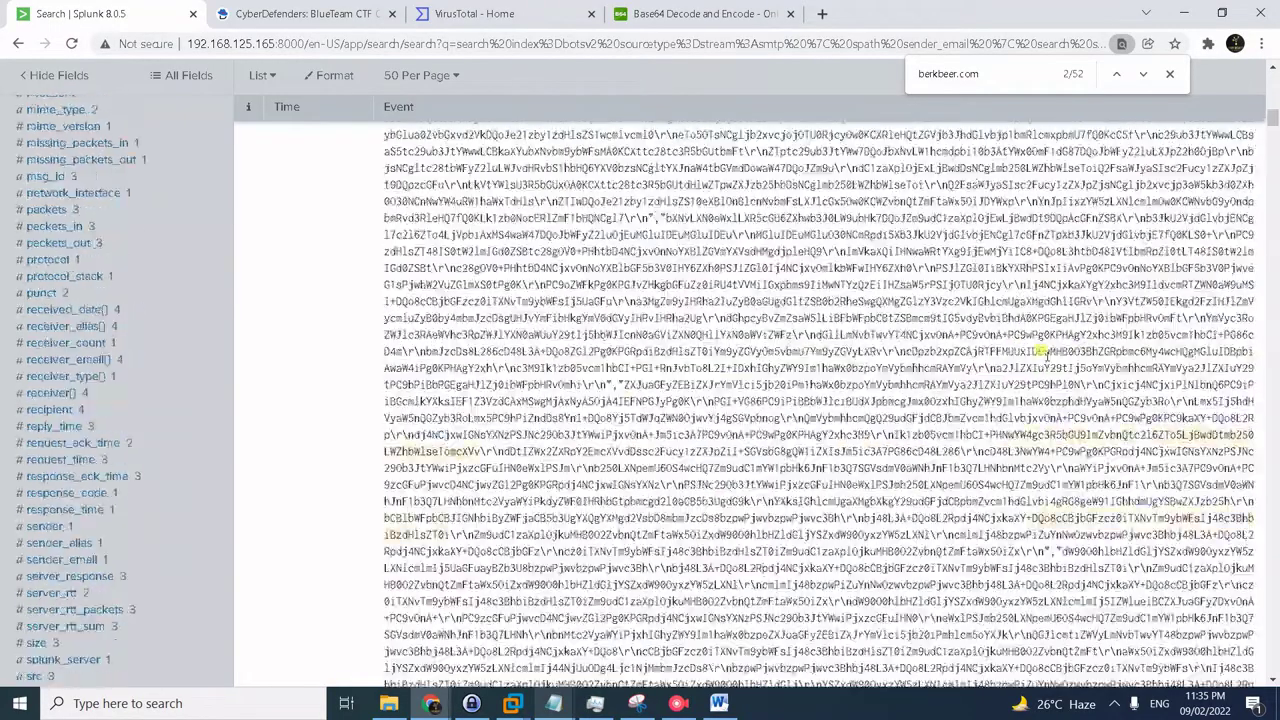
pyautogui.scroll(-4, 1031, 385)
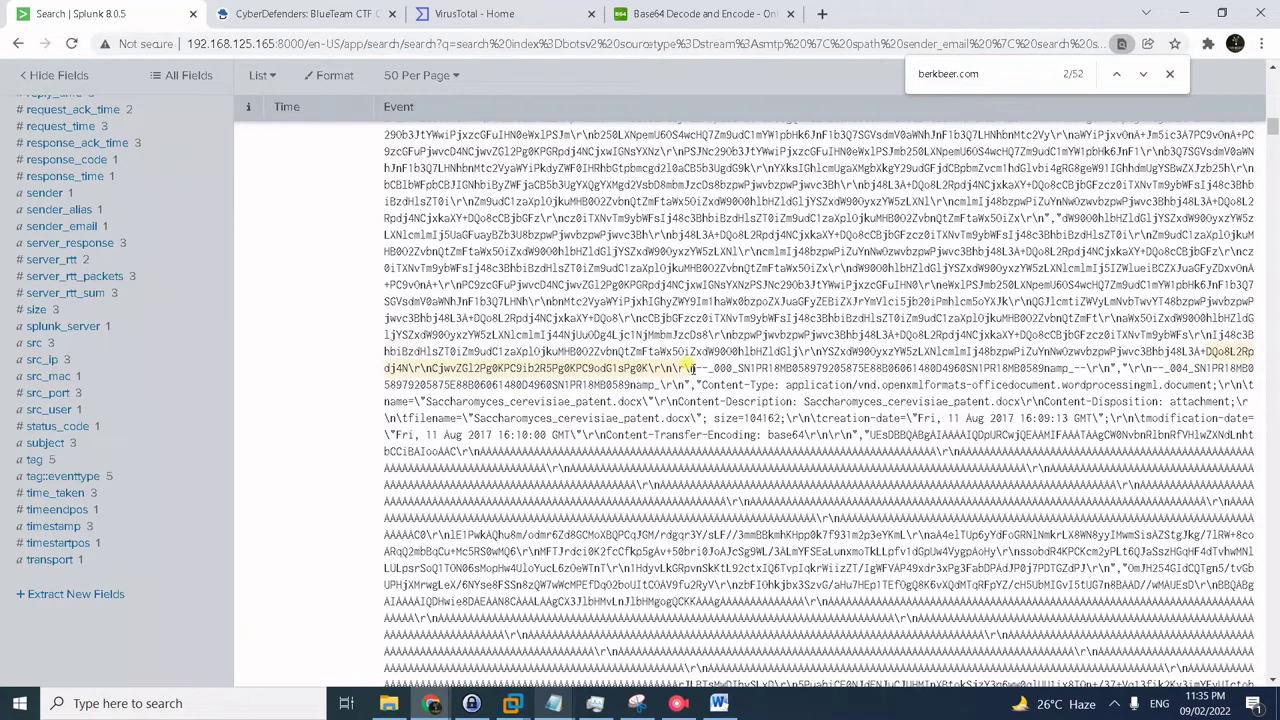
# - Scroll to the end of the base64 block and extend the selection there, past the docx MD5 hash
pyautogui.scroll(-3, 690, 368)
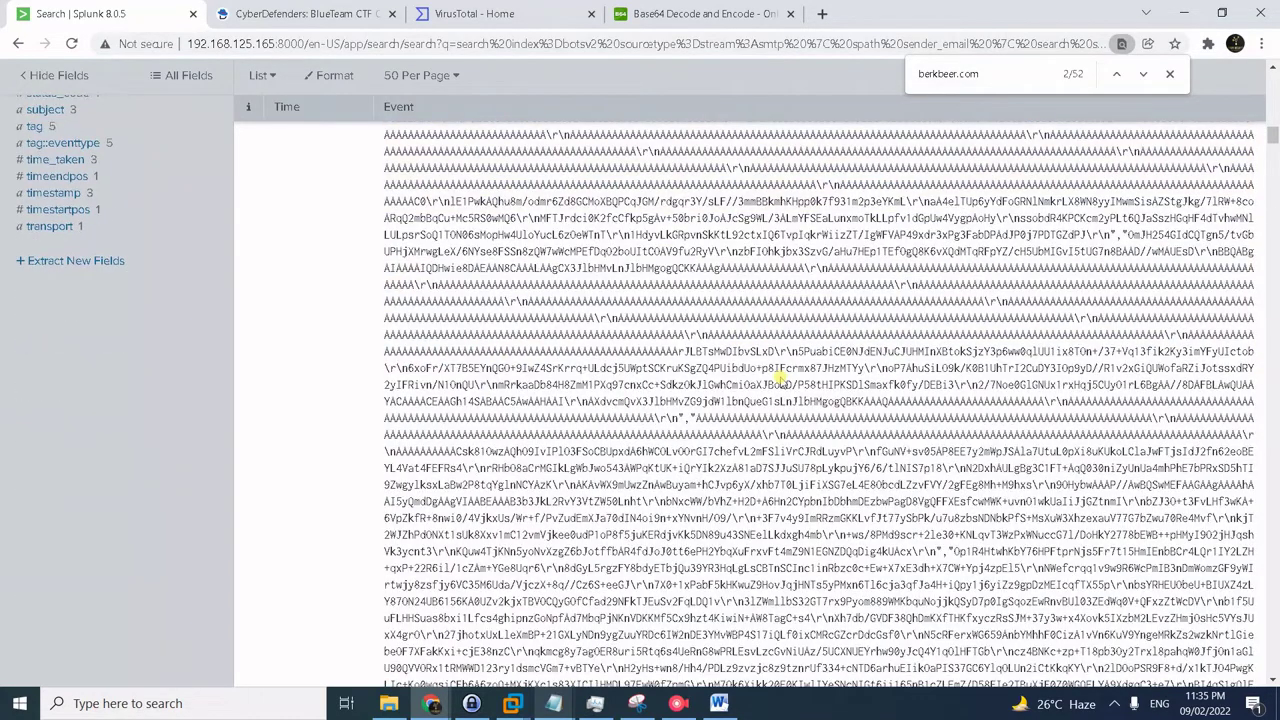
pyautogui.scroll(-10, 778, 378)
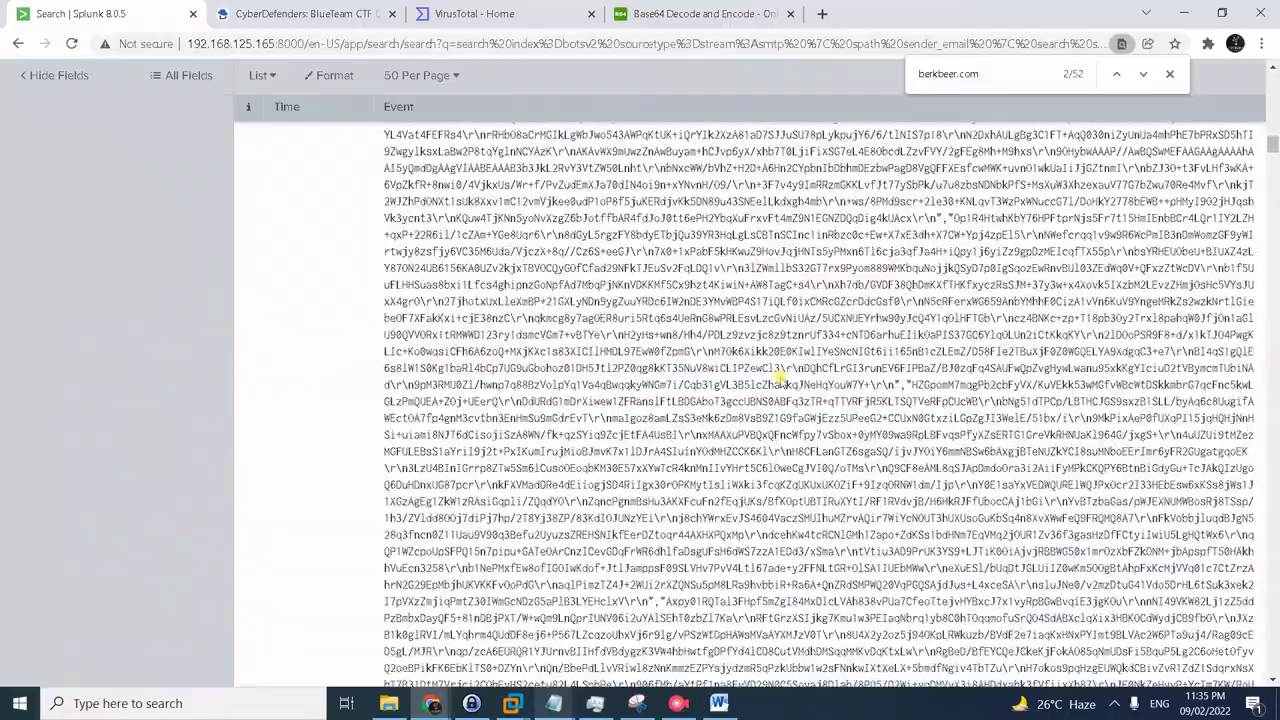
pyautogui.scroll(-10, 778, 378)
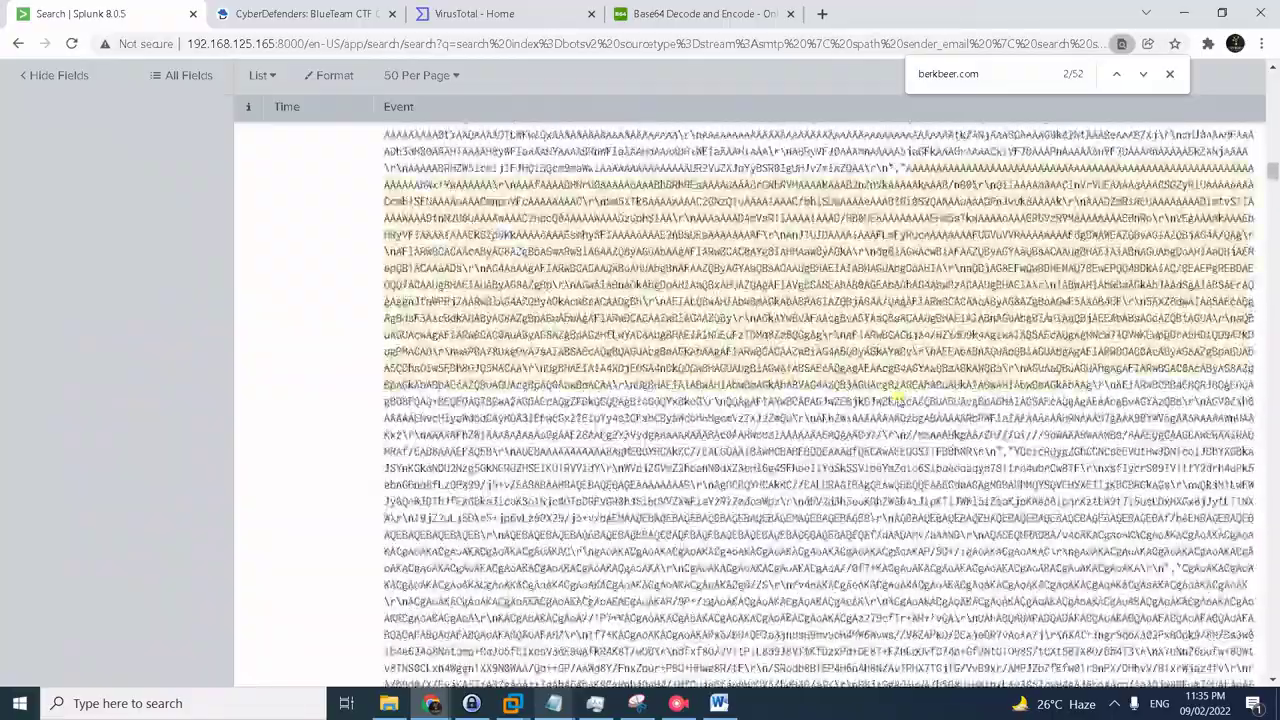
pyautogui.scroll(-10, 973, 468)
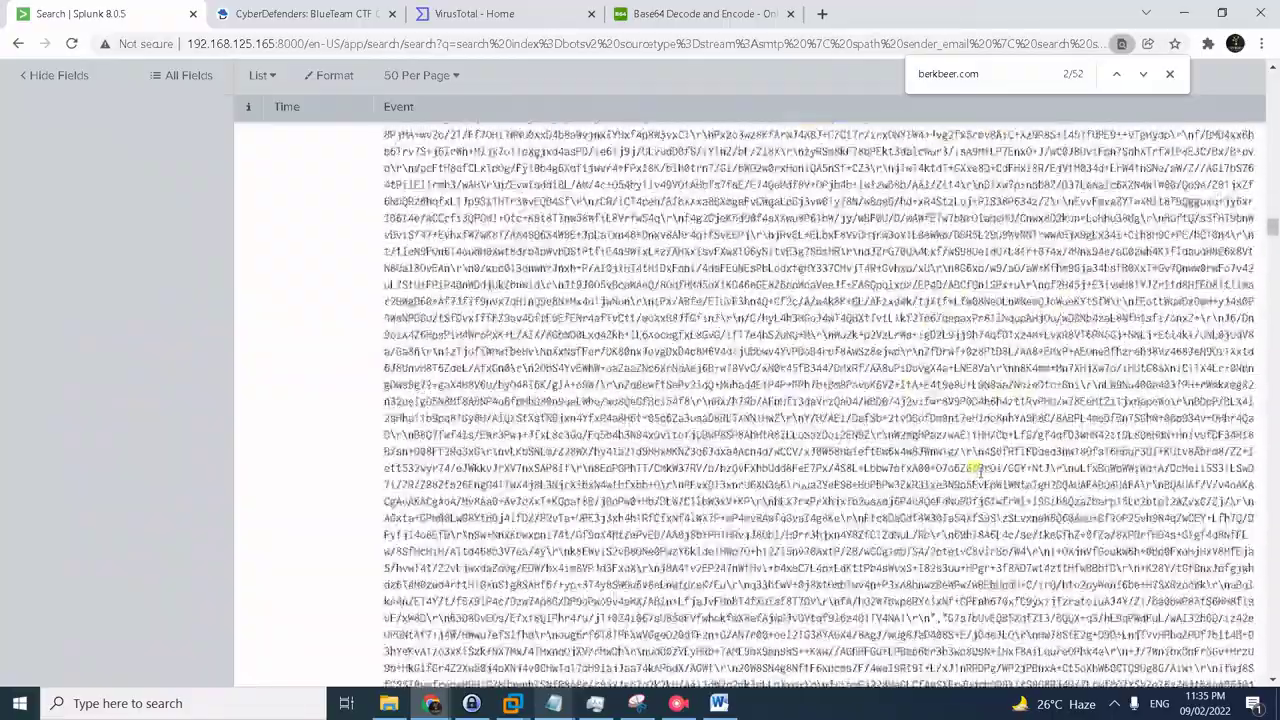
pyautogui.scroll(-10, 957, 472)
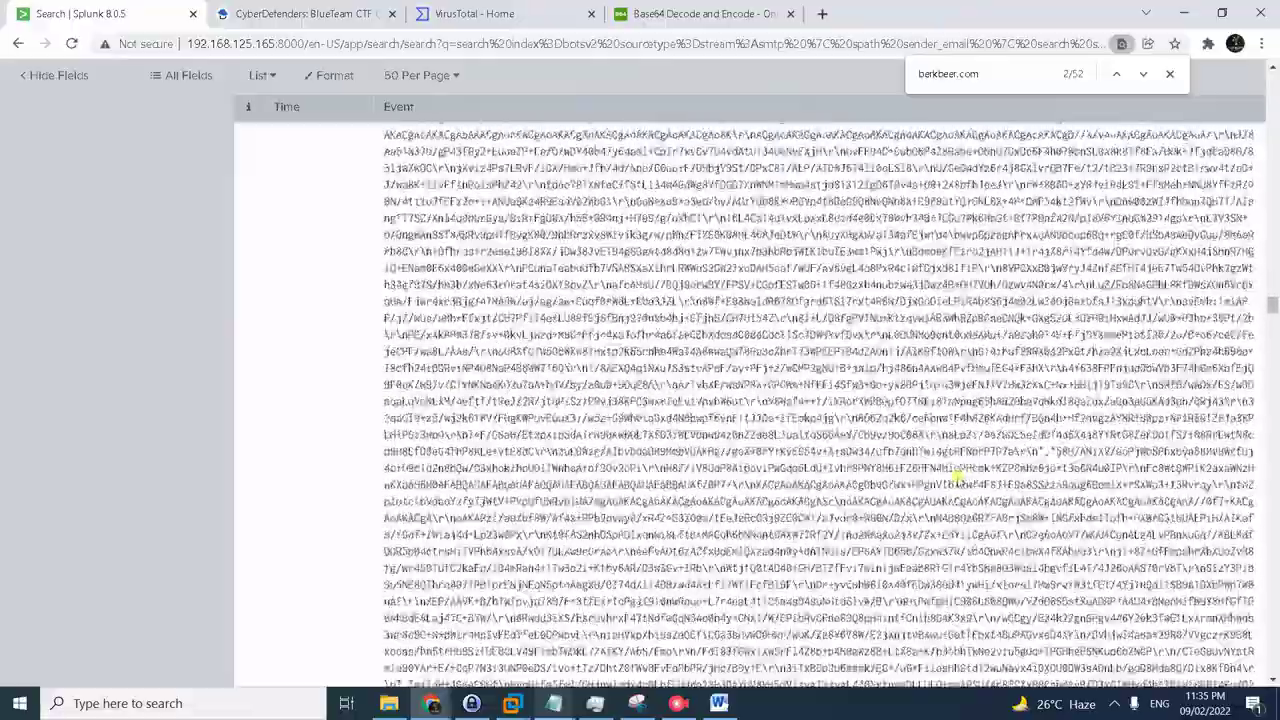
pyautogui.scroll(-10, 957, 475)
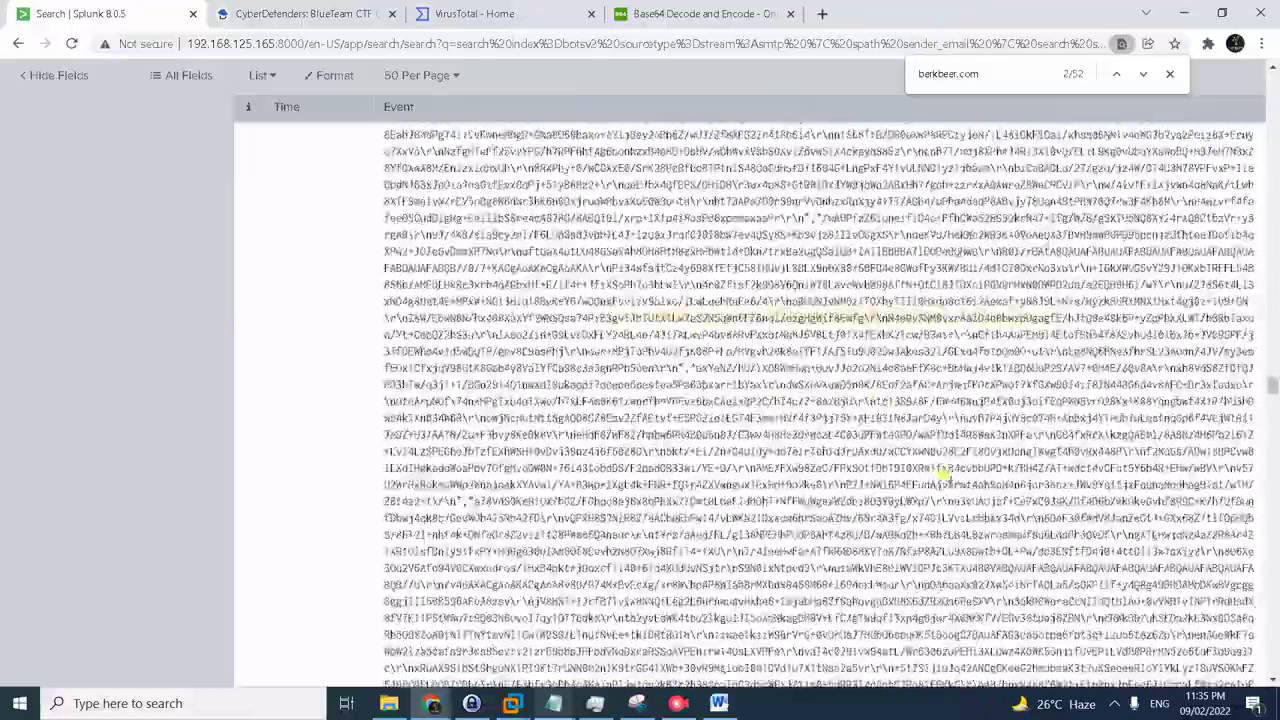
pyautogui.scroll(-10, 943, 478)
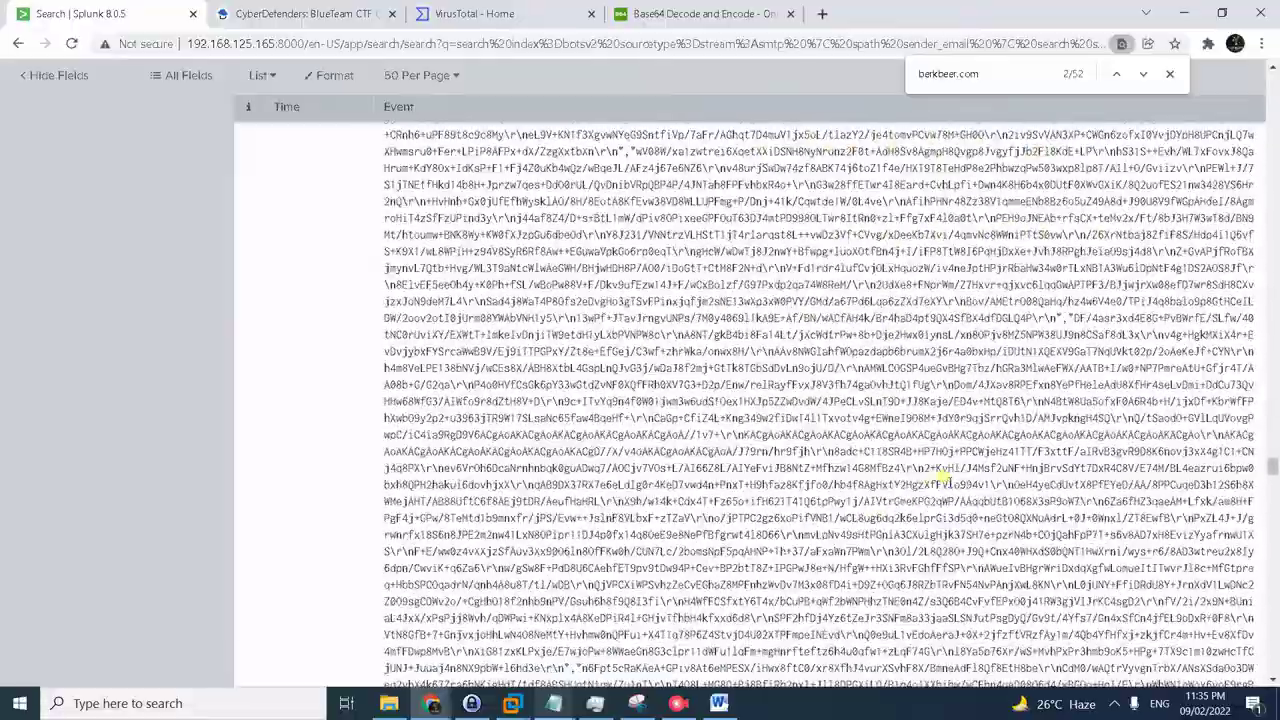
pyautogui.scroll(-10, 943, 480)
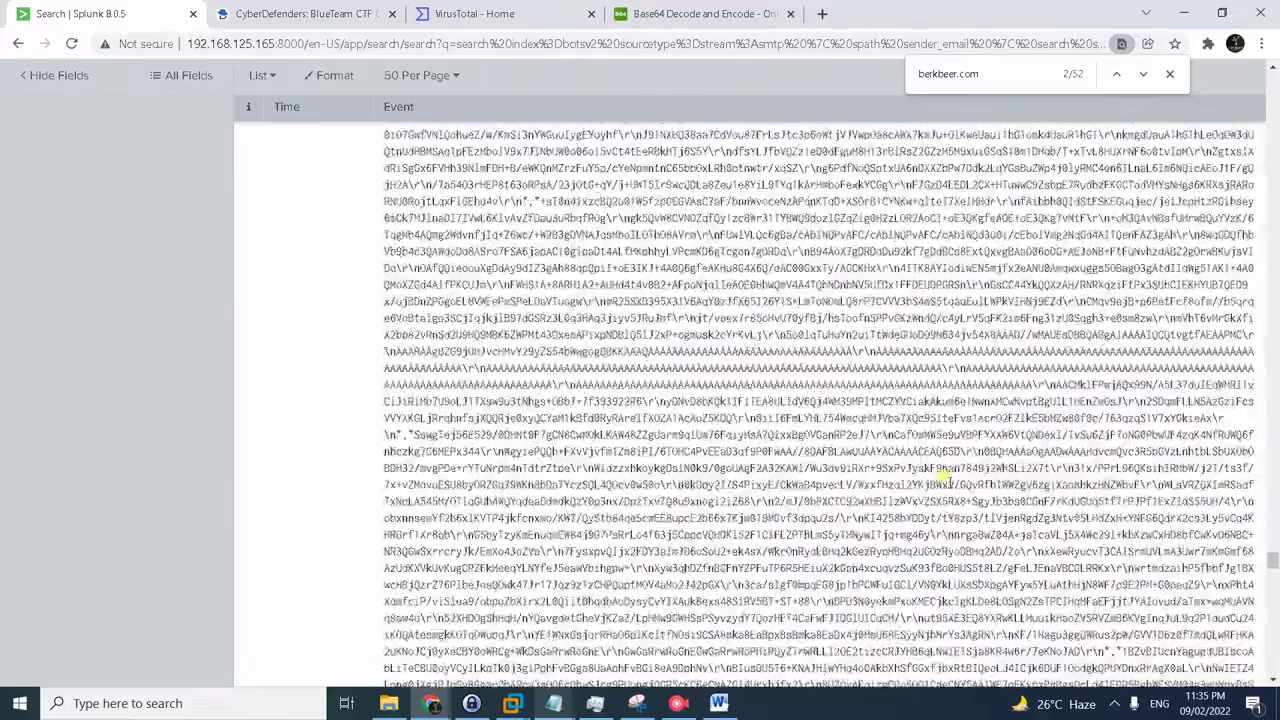
pyautogui.scroll(-8, 943, 480)
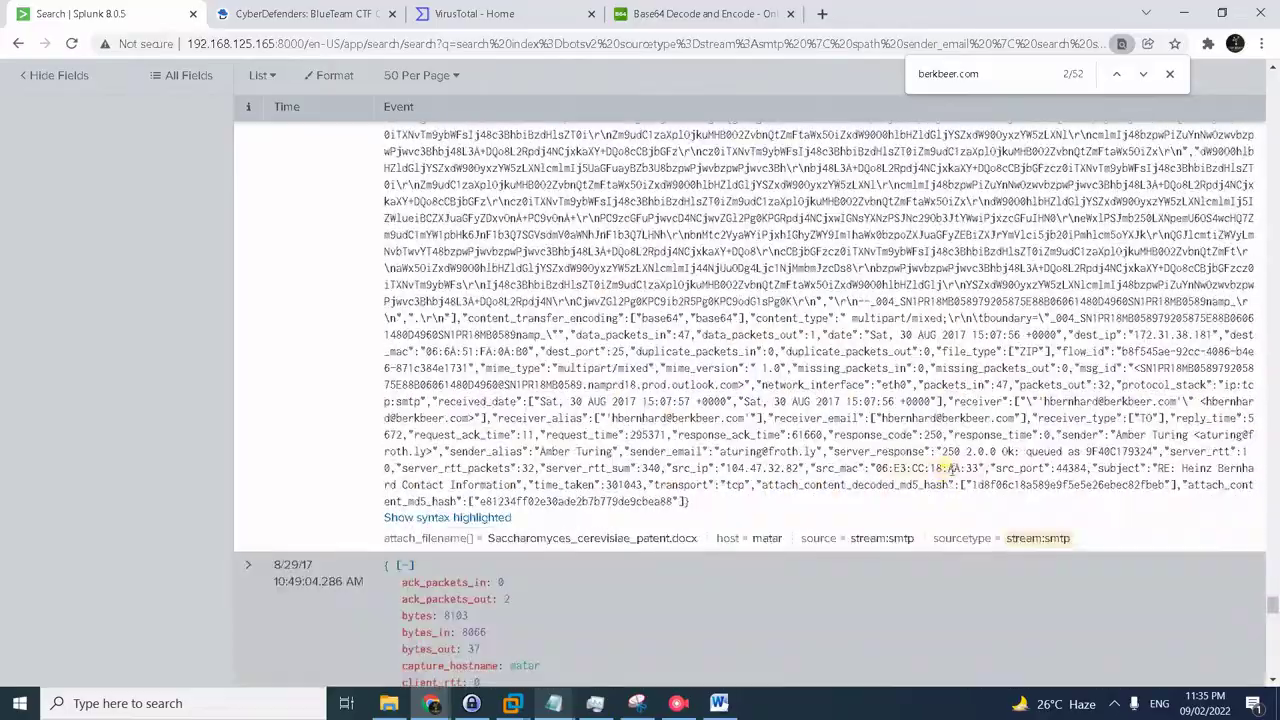
pyautogui.click(940, 448)
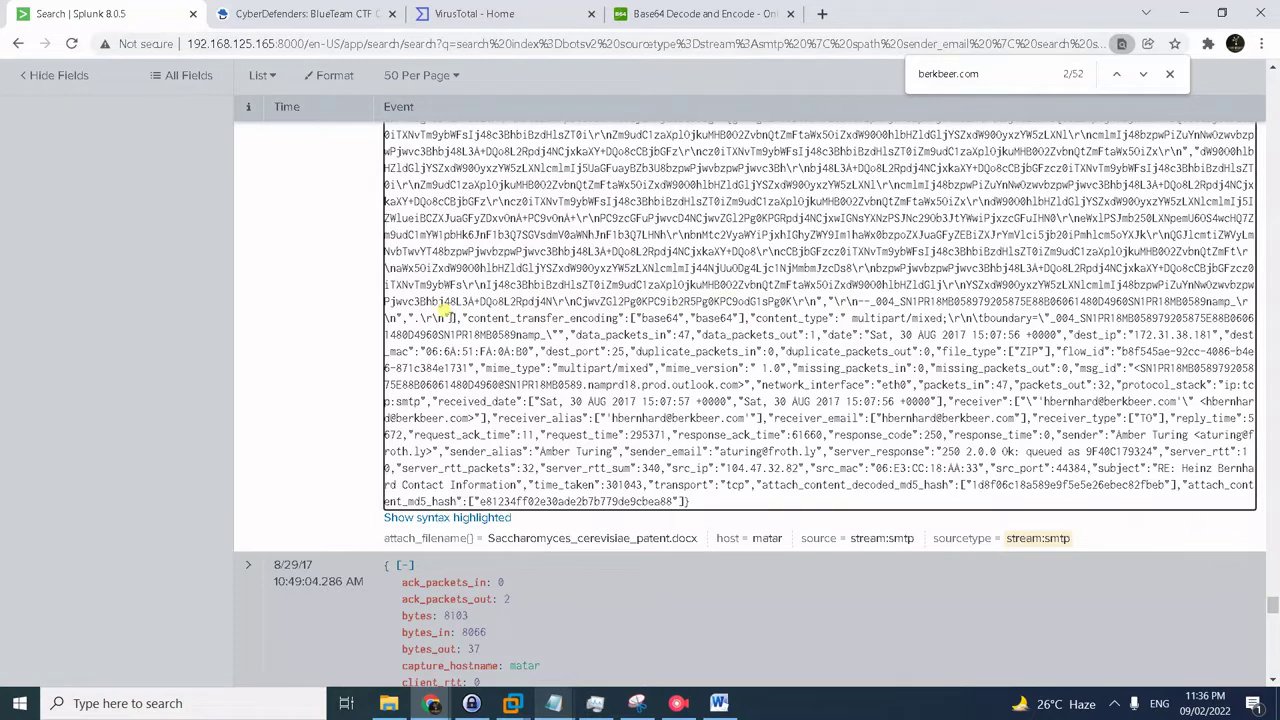
pyautogui.keyDown('shift'); pyautogui.click(446, 318); pyautogui.keyUp('shift')
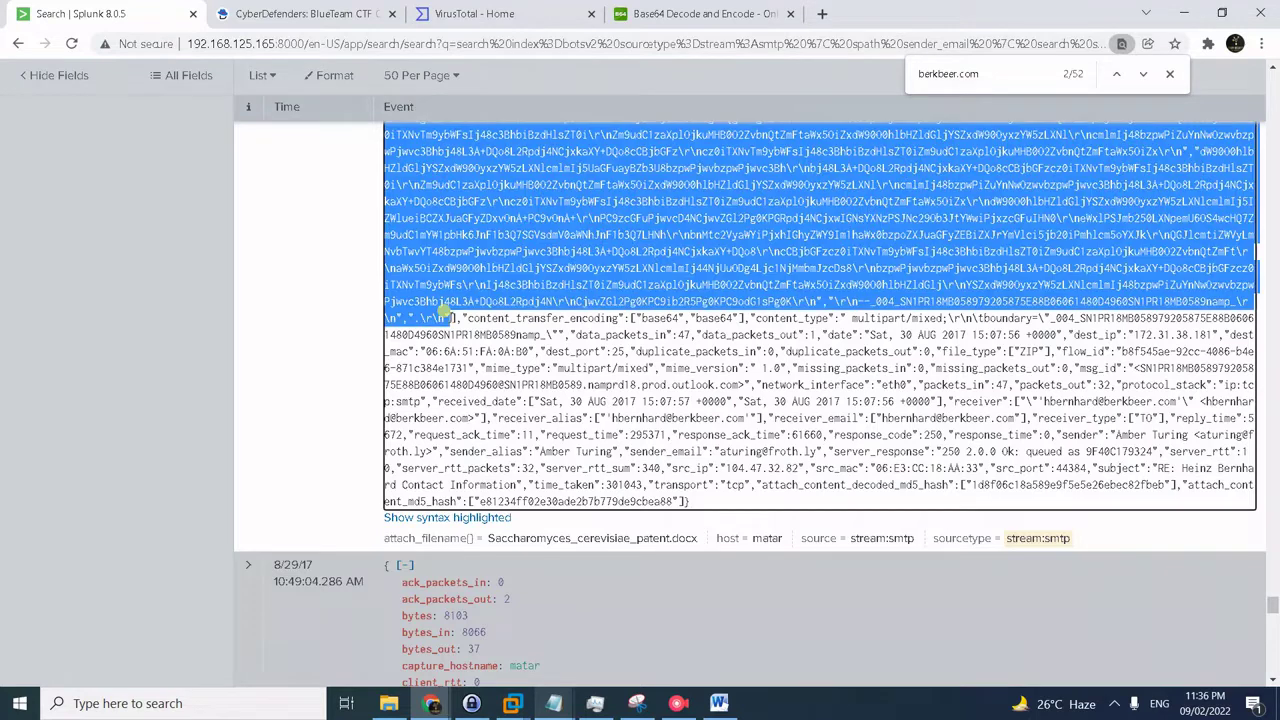
# - Paste the copied base64 body into base64decode.org and decode it
pyautogui.click(680, 14)
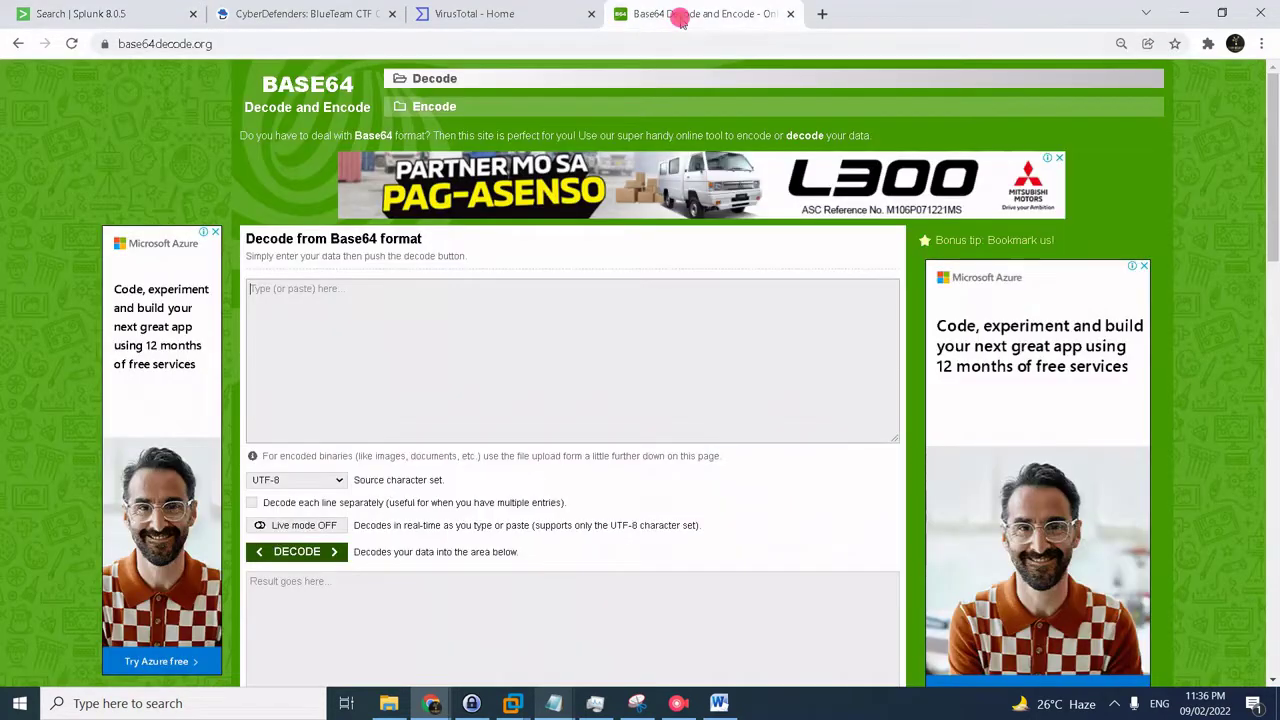
pyautogui.click(514, 305)
pyautogui.hotkey('ctrl', 'v')
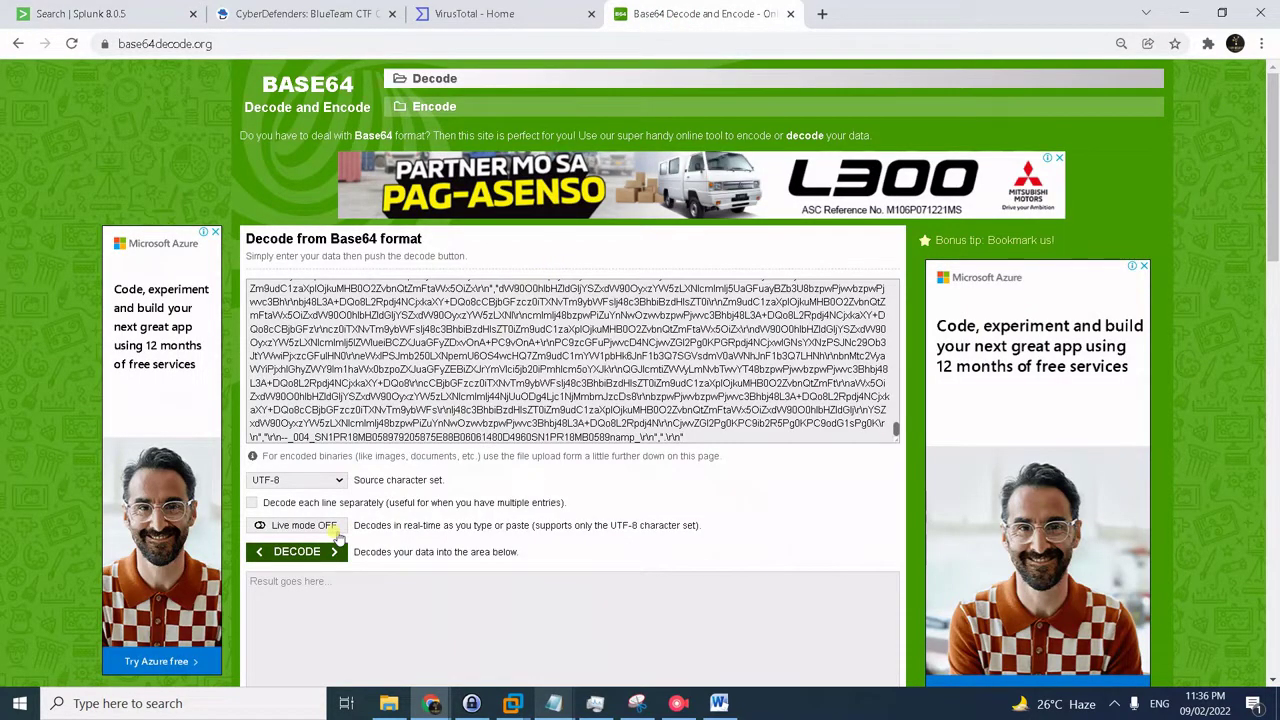
pyautogui.click(308, 556)
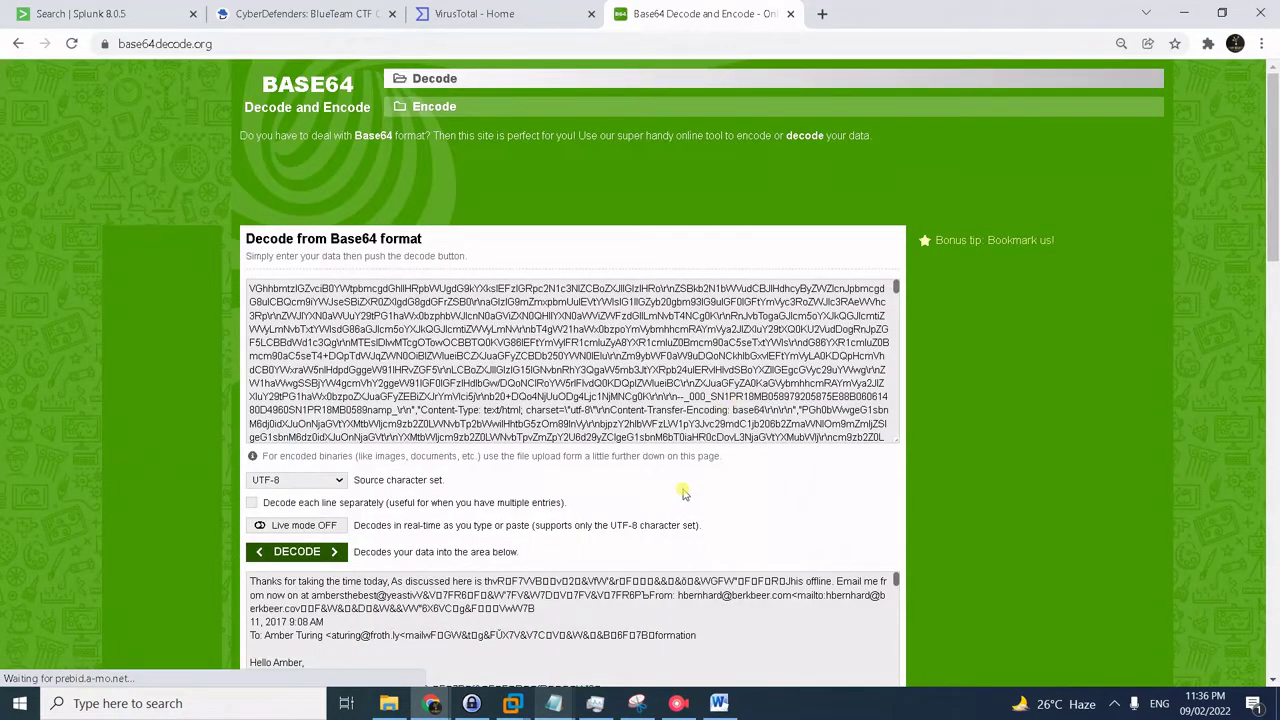
pyautogui.scroll(-2, 683, 494)
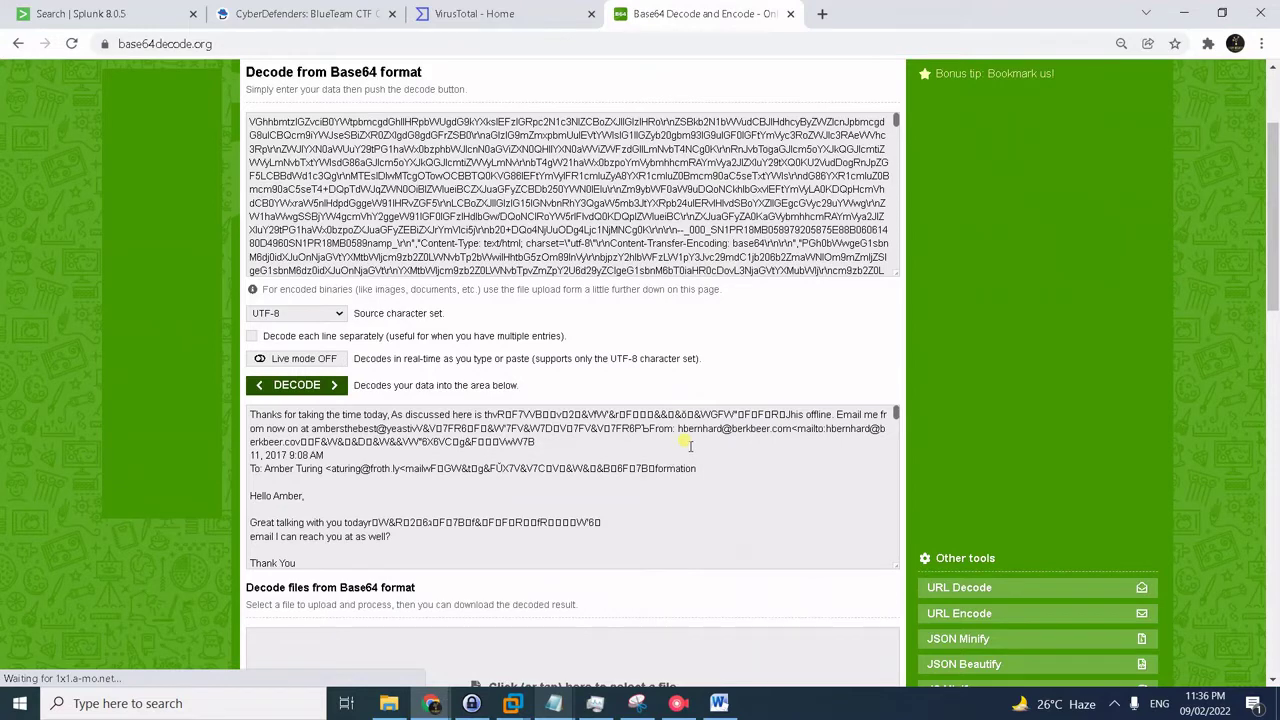
# - Read down through the decoded output into the garbled attachment data, glancing at the CyberDefenders questions
pyautogui.click(688, 447)
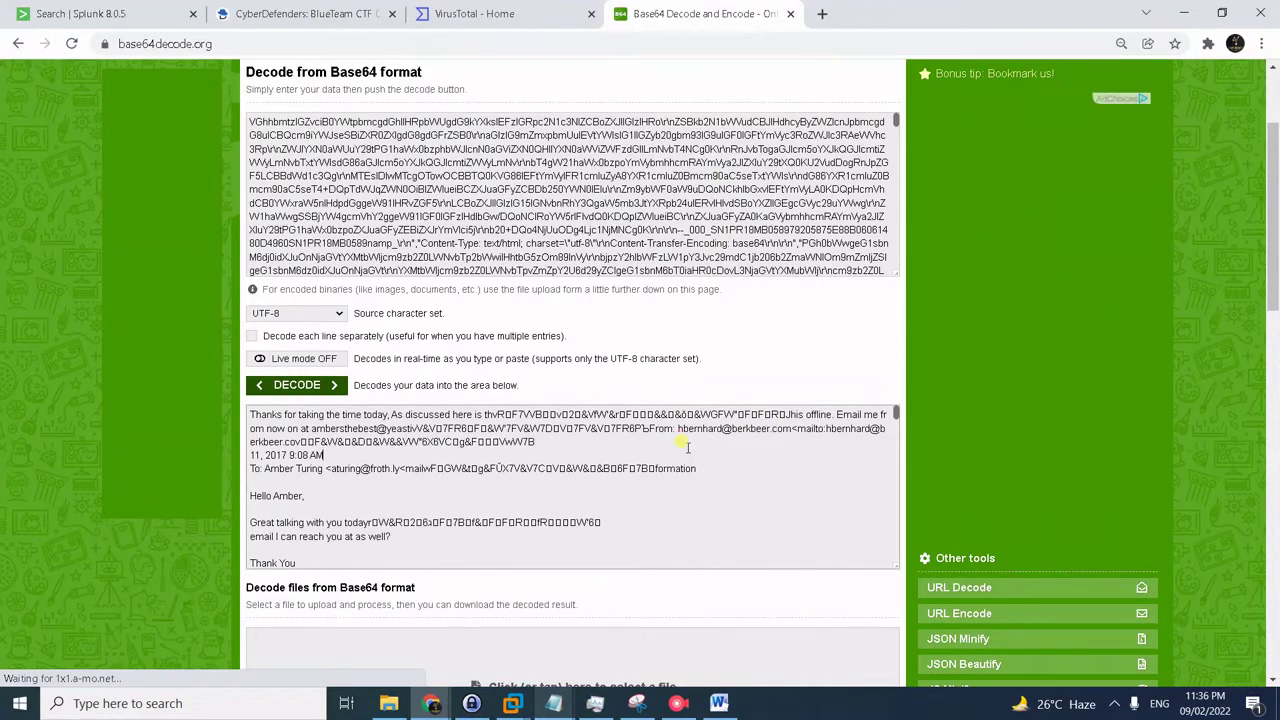
pyautogui.press('Down')
pyautogui.press('Down')
pyautogui.press('Down')
pyautogui.press('Down')
pyautogui.press('Down')
pyautogui.press('Down')
pyautogui.press('Down')
pyautogui.press('Down')
pyautogui.press('Down')
pyautogui.press('Down')
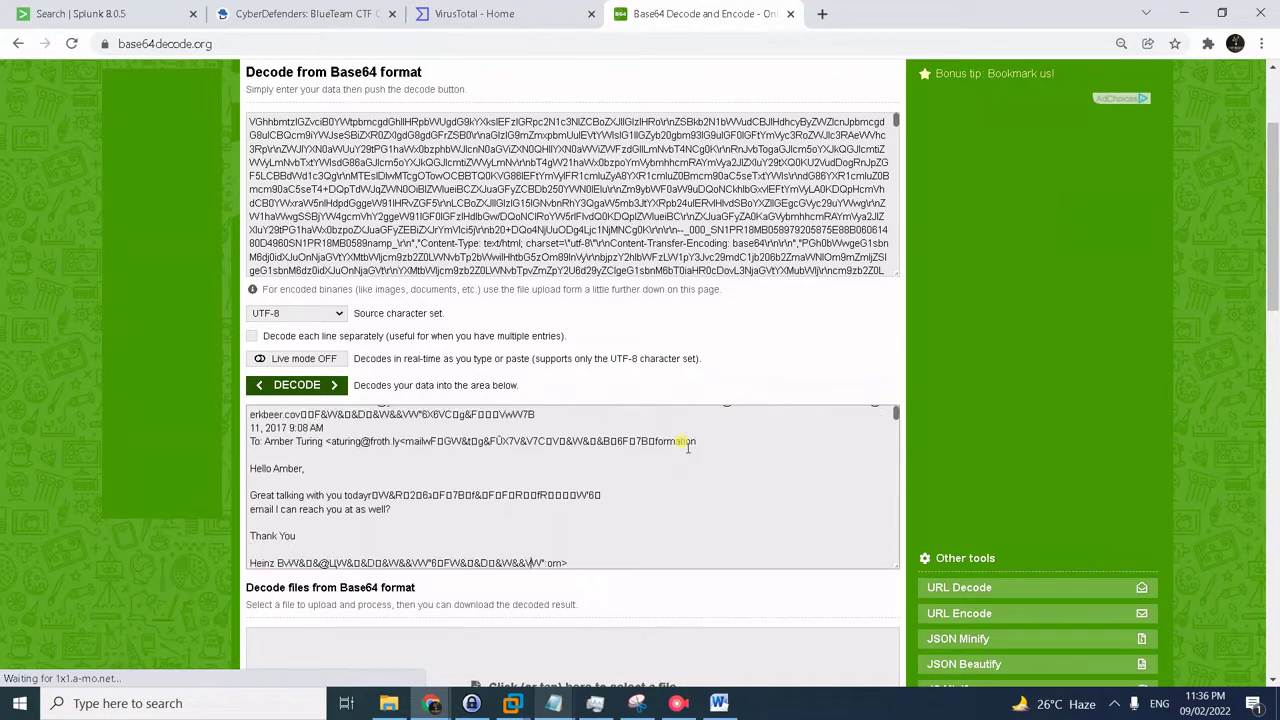
pyautogui.press('Down')
pyautogui.press('Down')
pyautogui.press('Down')
pyautogui.press('Down')
pyautogui.press('Down')
pyautogui.press('Down')
pyautogui.press('Down')
pyautogui.press('Down')
pyautogui.press('Down')
pyautogui.press('Down')
pyautogui.press('Down')
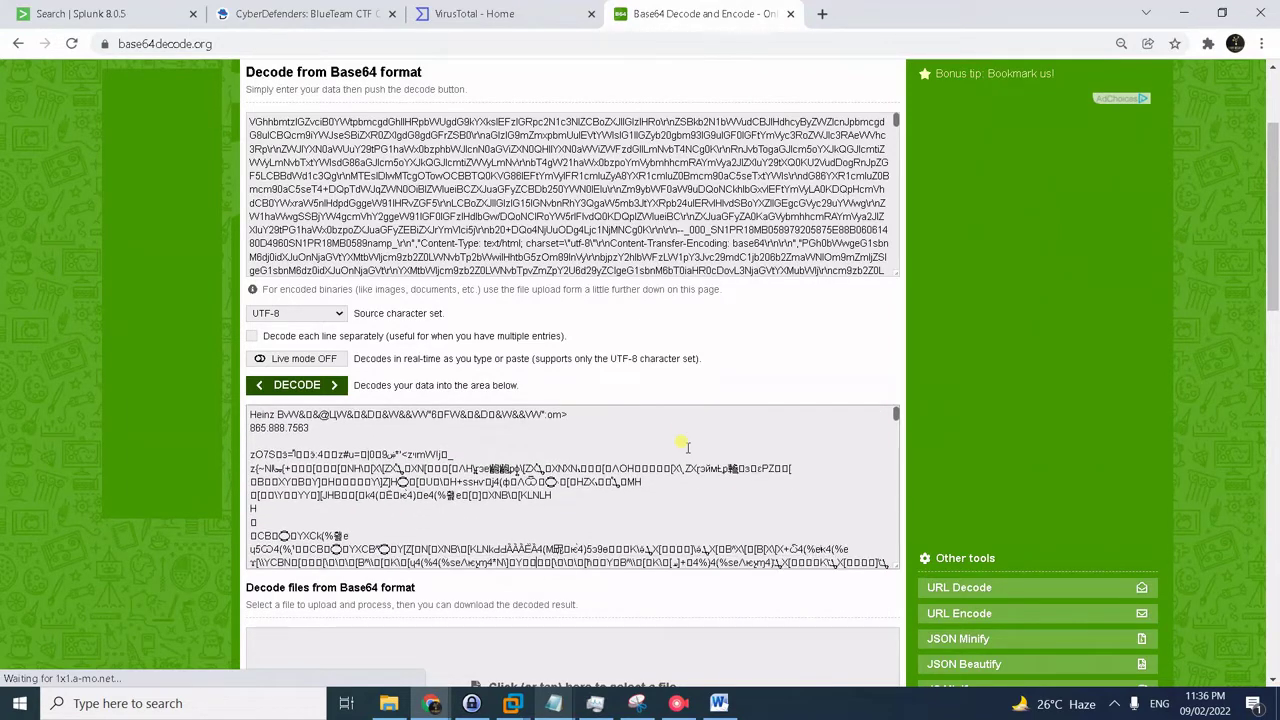
pyautogui.press('Down')
pyautogui.press('Down')
pyautogui.press('Down')
pyautogui.press('Down')
pyautogui.press('Down')
pyautogui.press('Down')
pyautogui.press('Down')
pyautogui.press('Down')
pyautogui.press('Down')
pyautogui.press('Down')
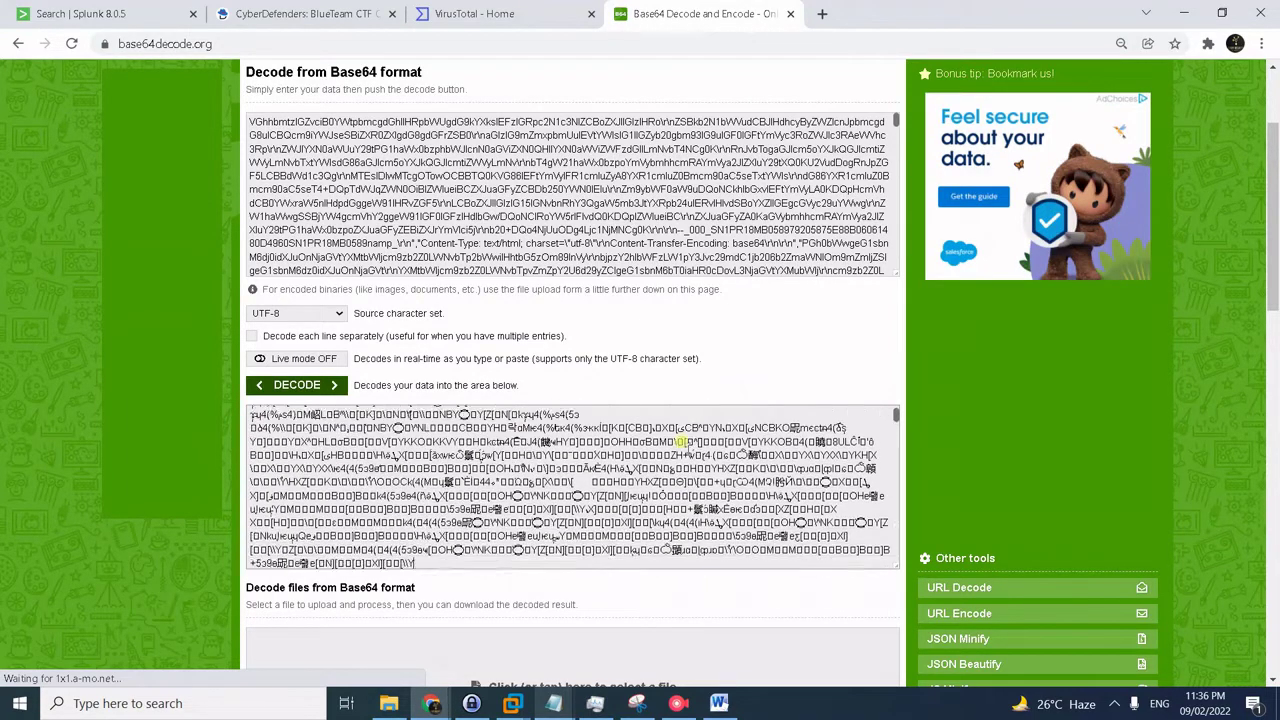
pyautogui.press('Down')
pyautogui.press('Down')
pyautogui.press('Down')
pyautogui.press('Down')
pyautogui.press('Down')
pyautogui.press('Down')
pyautogui.press('Down')
pyautogui.press('Down')
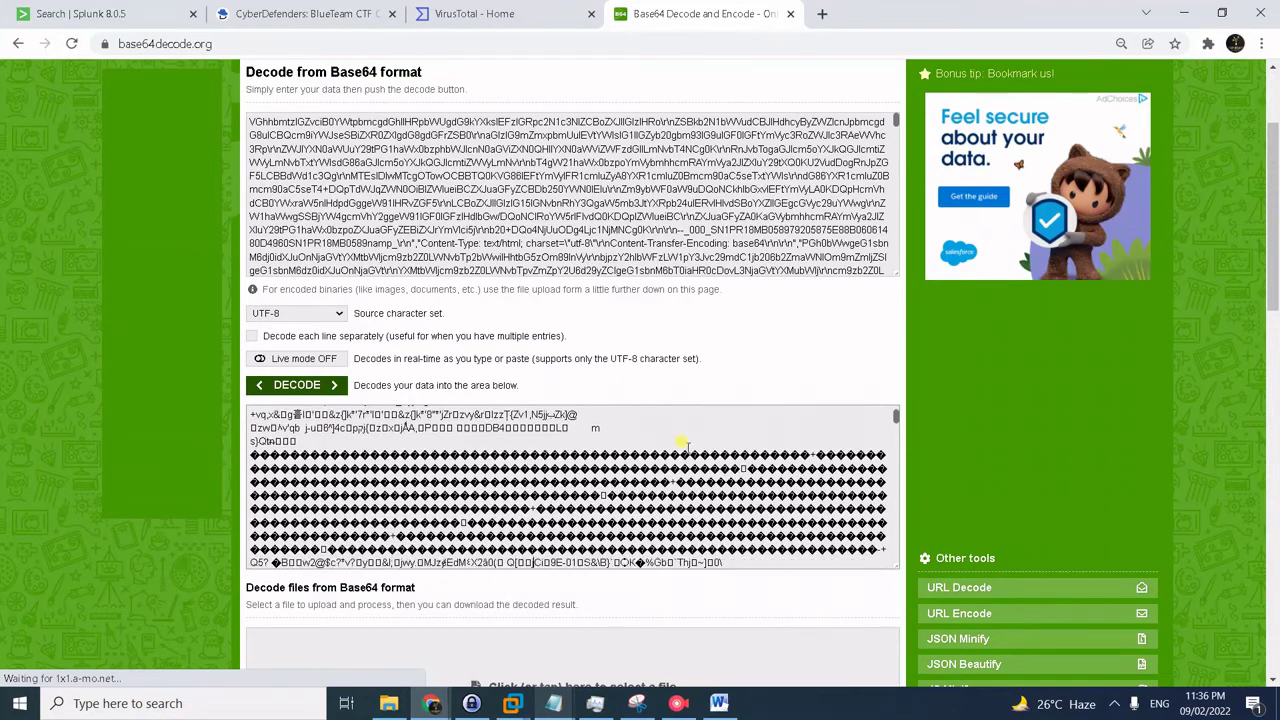
pyautogui.press('Down')
pyautogui.press('Down')
pyautogui.press('Down')
pyautogui.press('Down')
pyautogui.press('Down')
pyautogui.press('Down')
pyautogui.press('Down')
pyautogui.press('Down')
pyautogui.press('Down')
pyautogui.press('Down')
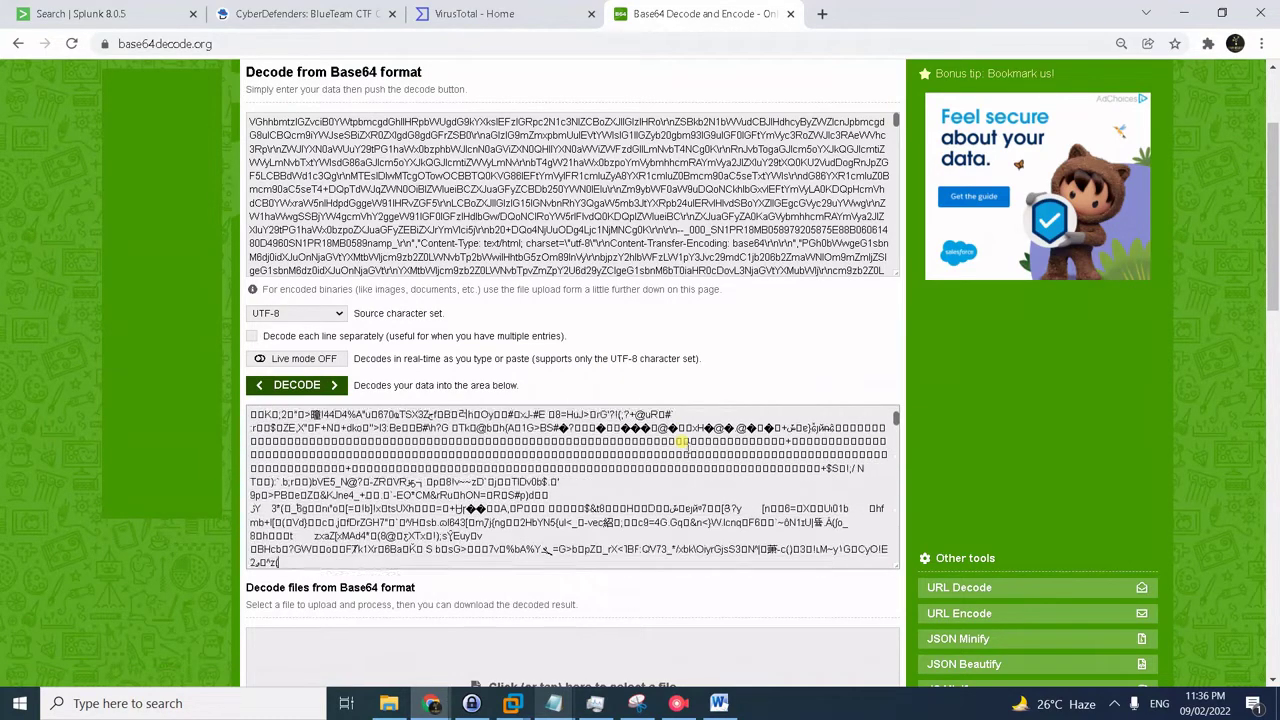
pyautogui.press('Down')
pyautogui.press('Down')
pyautogui.press('Down')
pyautogui.press('Down')
pyautogui.press('Down')
pyautogui.press('Down')
pyautogui.press('Down')
pyautogui.press('Down')
pyautogui.press('Down')
pyautogui.press('Down')
pyautogui.press('Down')
pyautogui.press('Down')
pyautogui.press('Down')
pyautogui.press('Down')
pyautogui.press('Down')
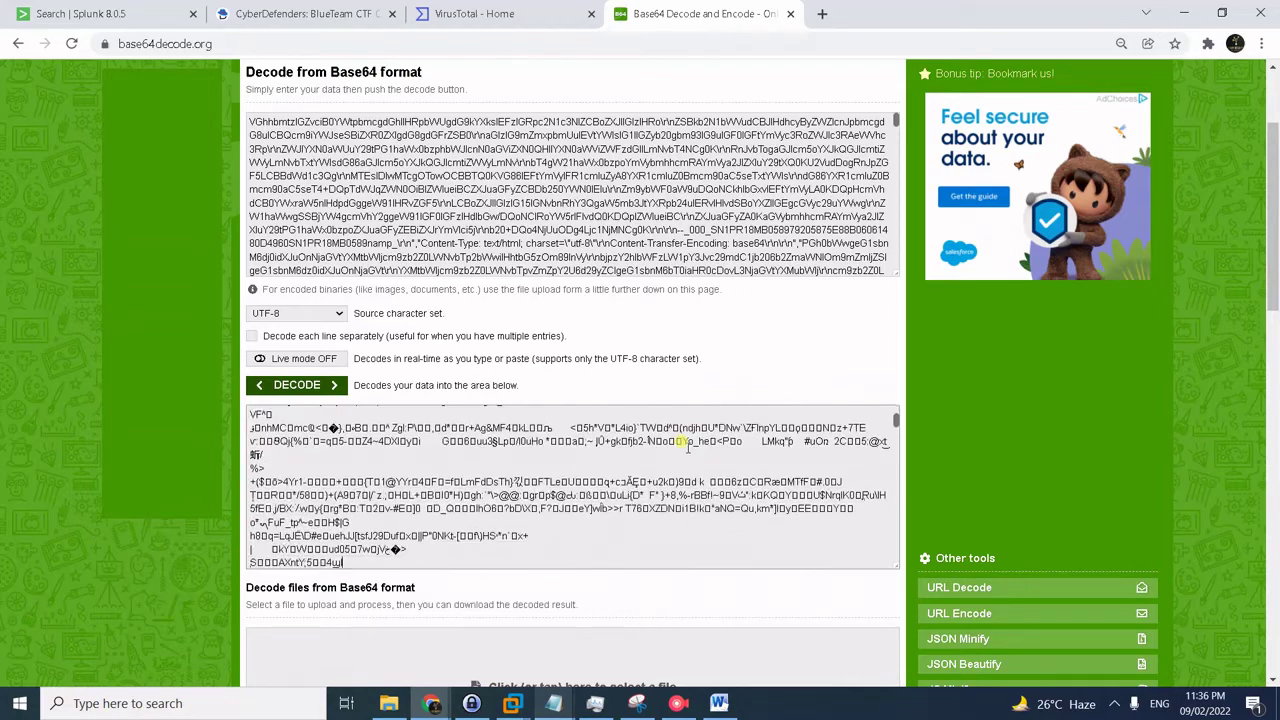
pyautogui.press('Down')
pyautogui.press('Down')
pyautogui.press('Down')
pyautogui.press('Down')
pyautogui.press('Down')
pyautogui.press('Down')
pyautogui.press('Down')
pyautogui.press('Down')
pyautogui.press('Down')
pyautogui.press('Down')
pyautogui.press('Down')
pyautogui.press('Down')
pyautogui.press('Down')
pyautogui.press('Down')
pyautogui.press('Down')
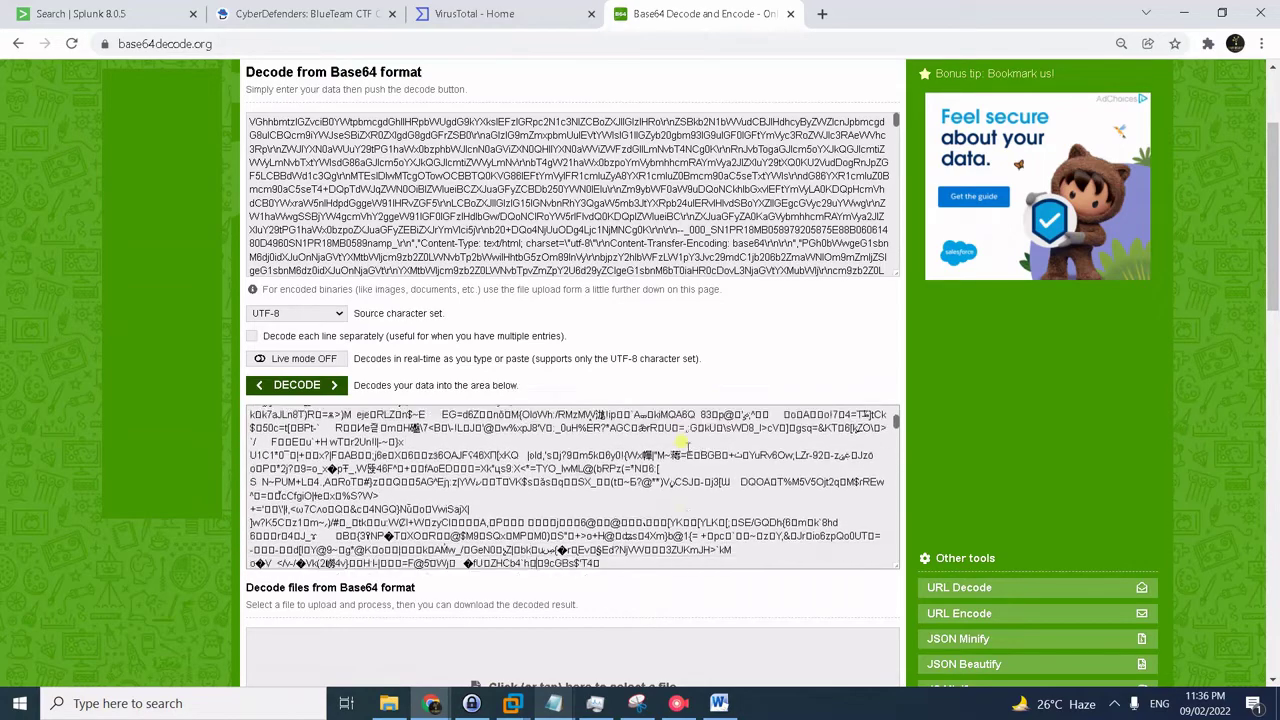
pyautogui.press('Down')
pyautogui.press('Down')
pyautogui.press('Down')
pyautogui.press('Down')
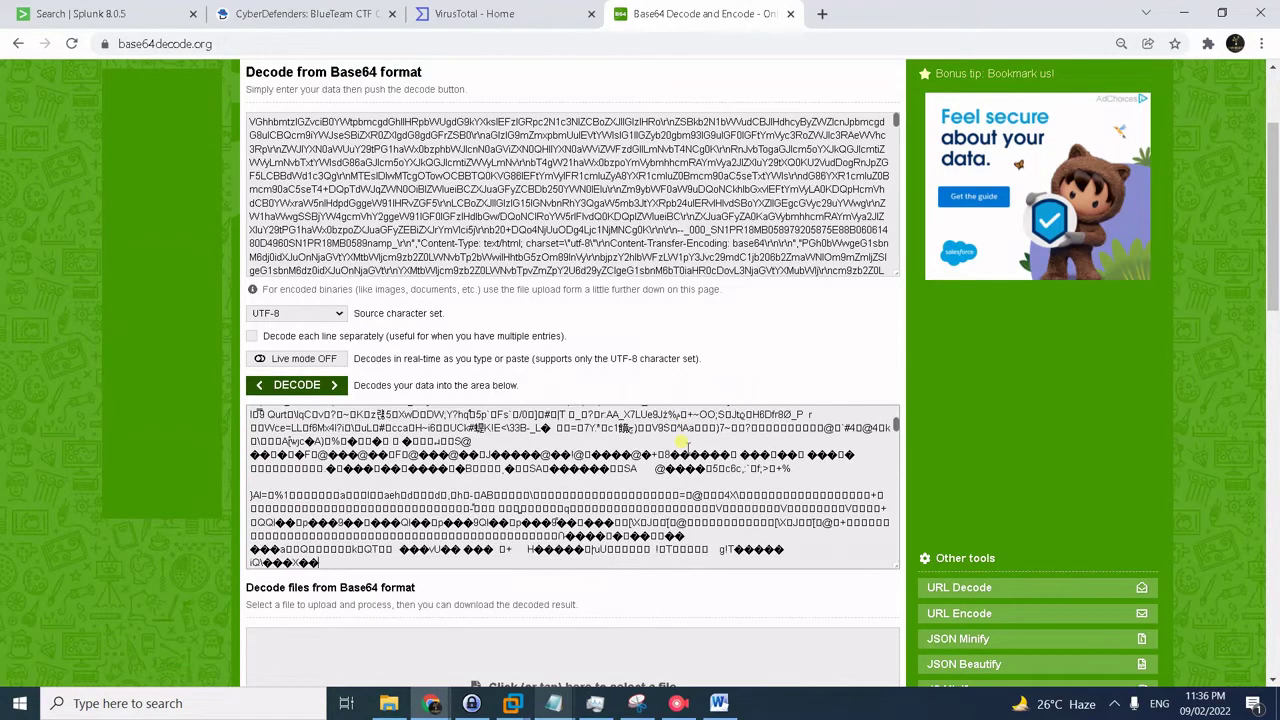
pyautogui.click(318, 8)
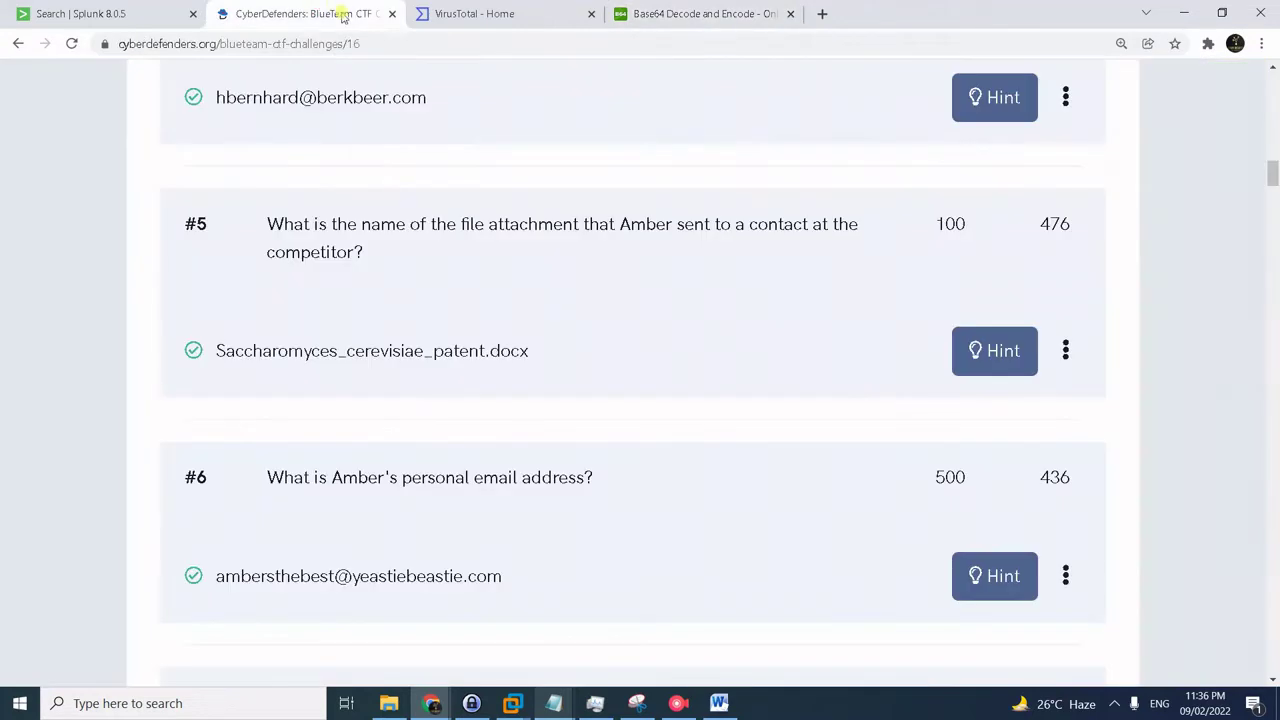
pyautogui.click(632, 14)
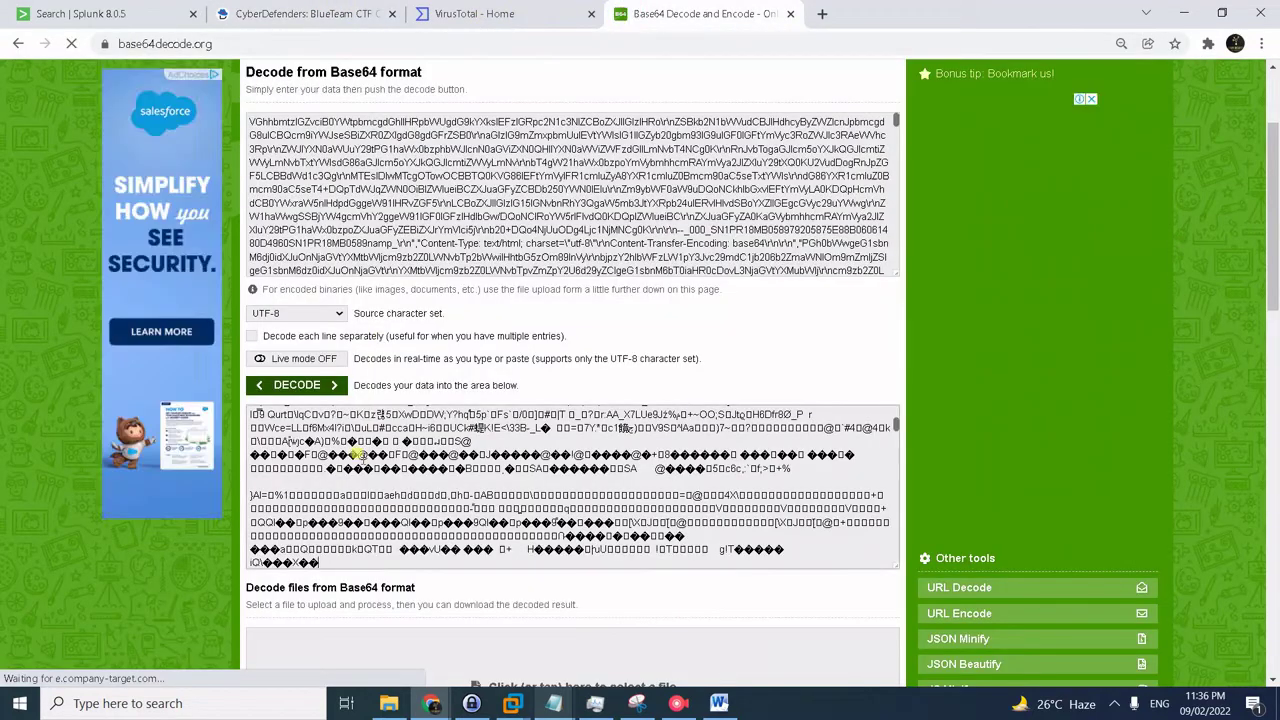
# - Copy the decoded output into a new Notepad document launched via Run
pyautogui.hotkey('ctrl', 'a')
pyautogui.press('super+r')
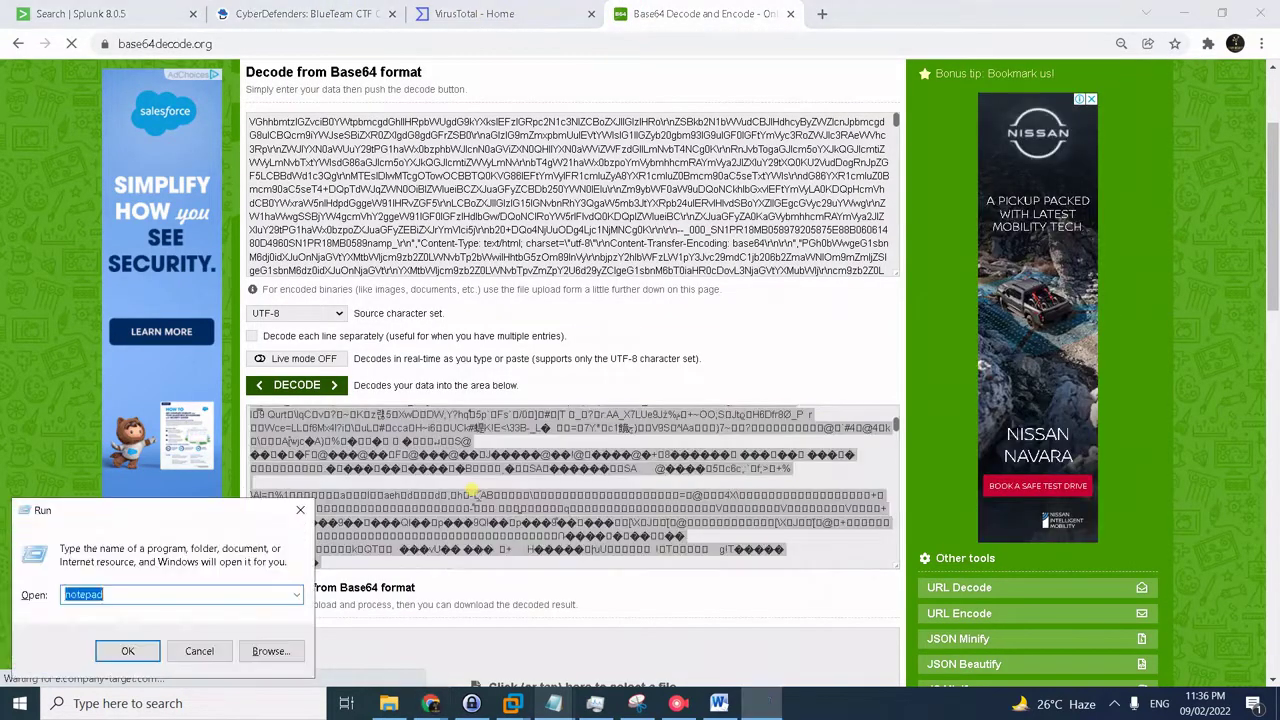
pyautogui.write('notepad')
pyautogui.press('Return')
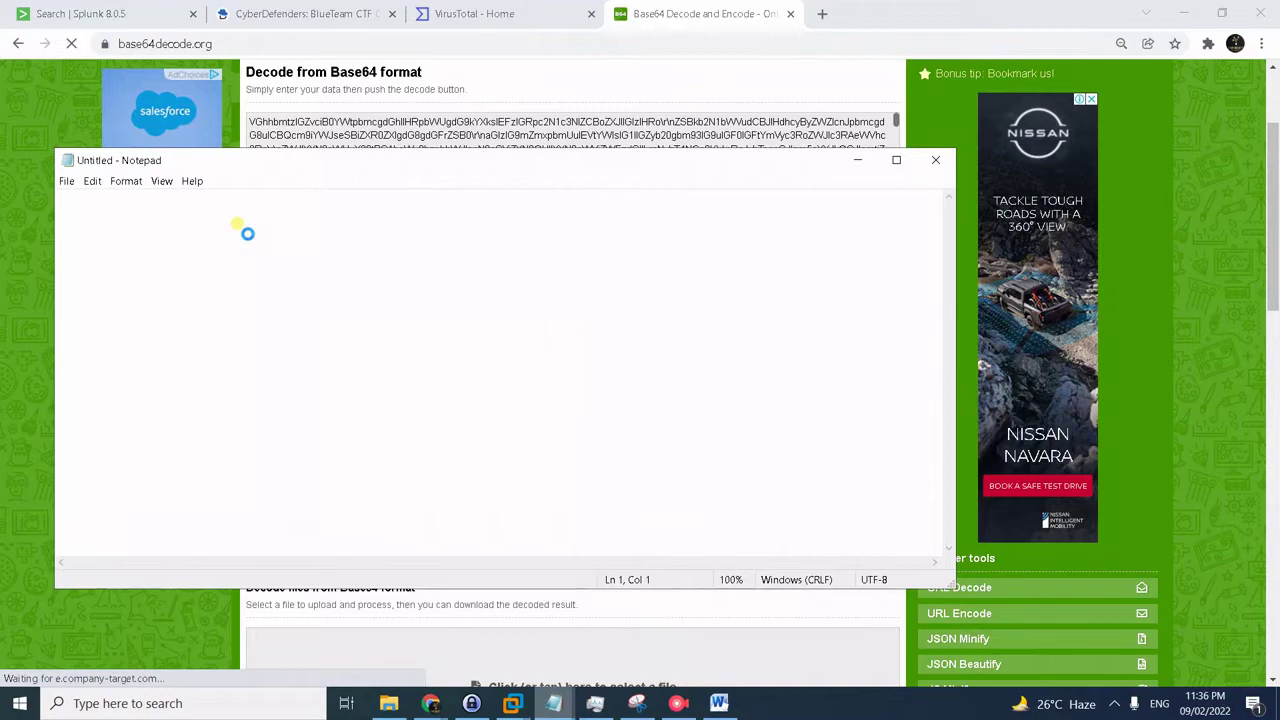
pyautogui.hotkey('ctrl', 'v')
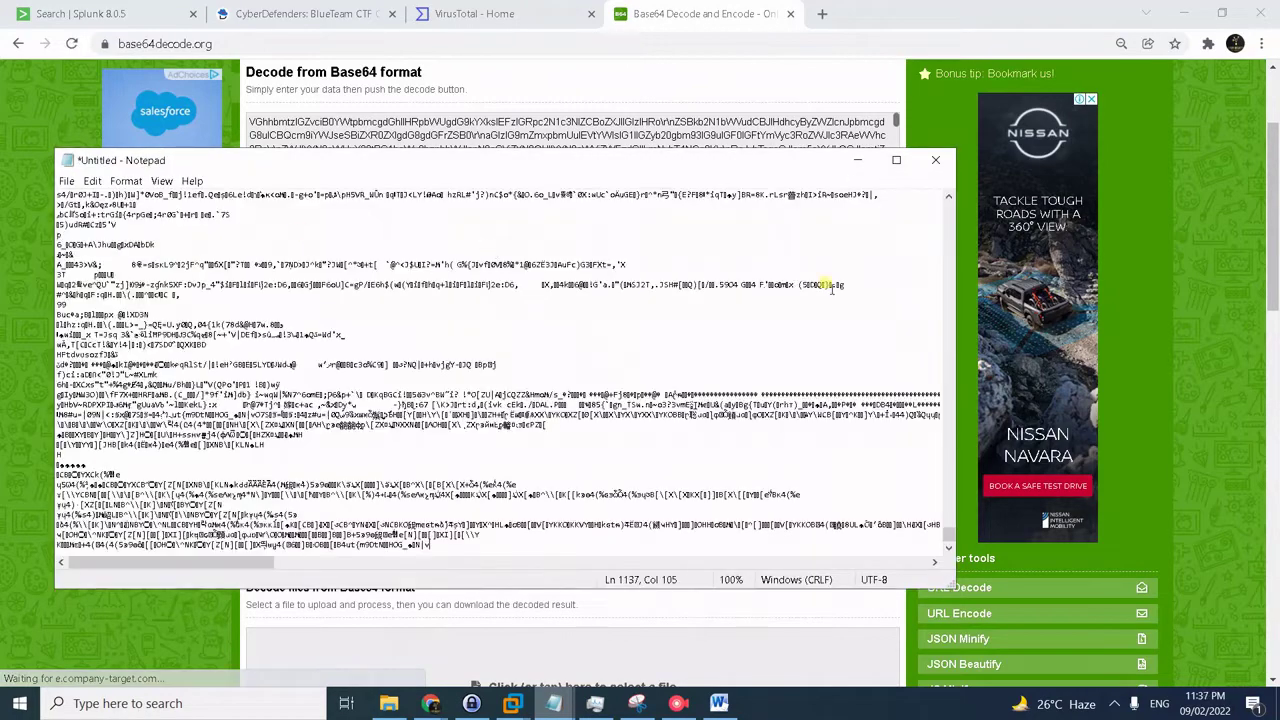
# - Search the note for the sender's first name, finding no match, then return to the browser
pyautogui.moveTo(950, 530); pyautogui.dragTo(745, 235)
pyautogui.click(630, 203)
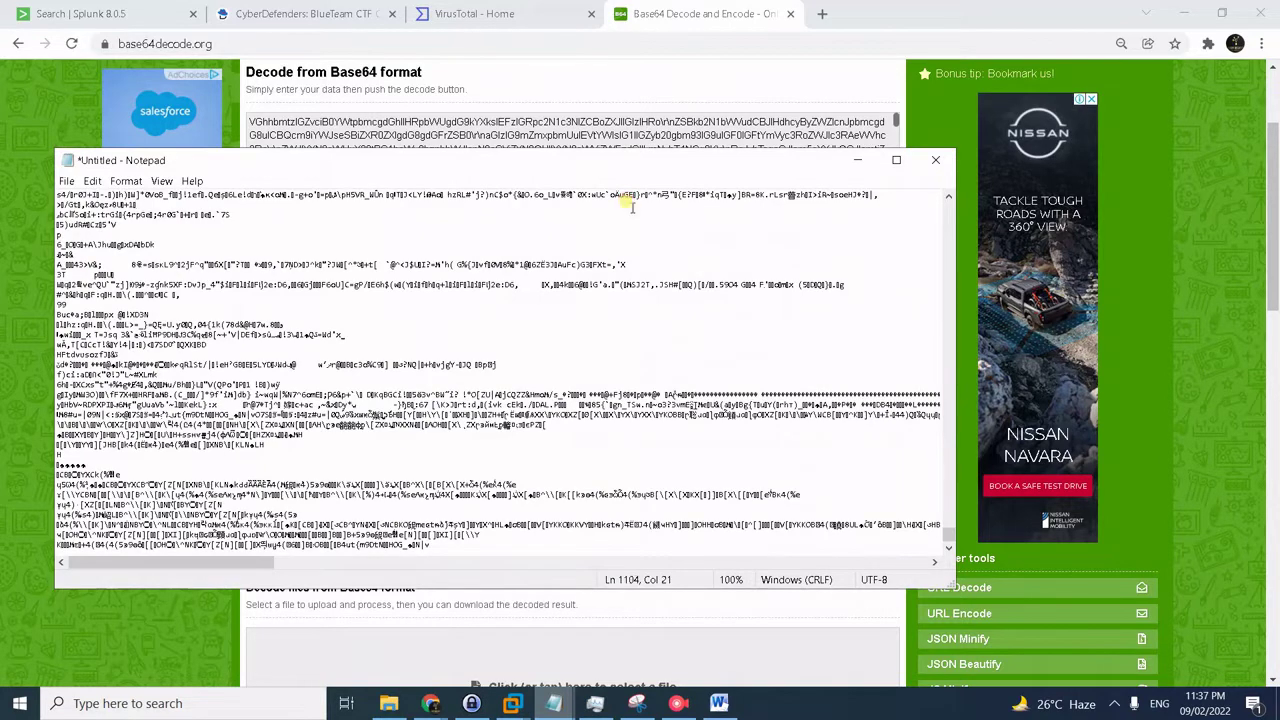
pyautogui.hotkey('ctrl', 'f')
pyautogui.write('ambers')
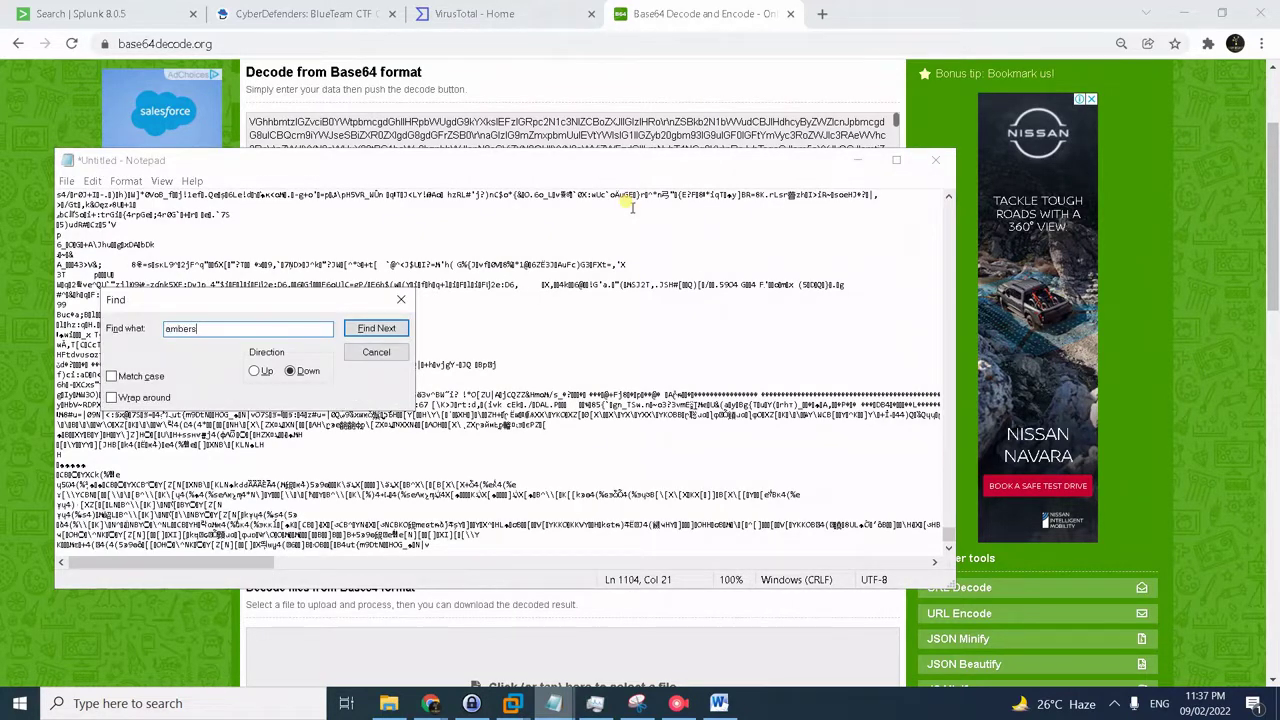
pyautogui.press('Return')
pyautogui.press('Return')
pyautogui.press('Return')
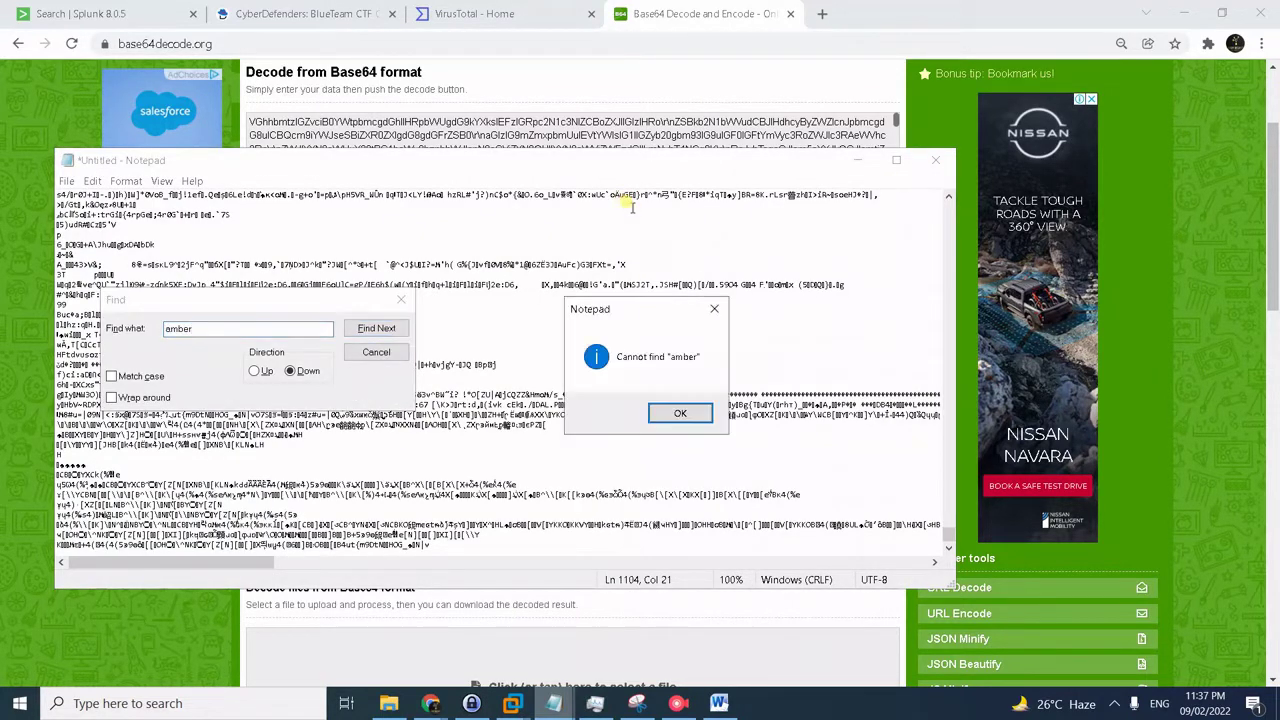
pyautogui.press('Return')
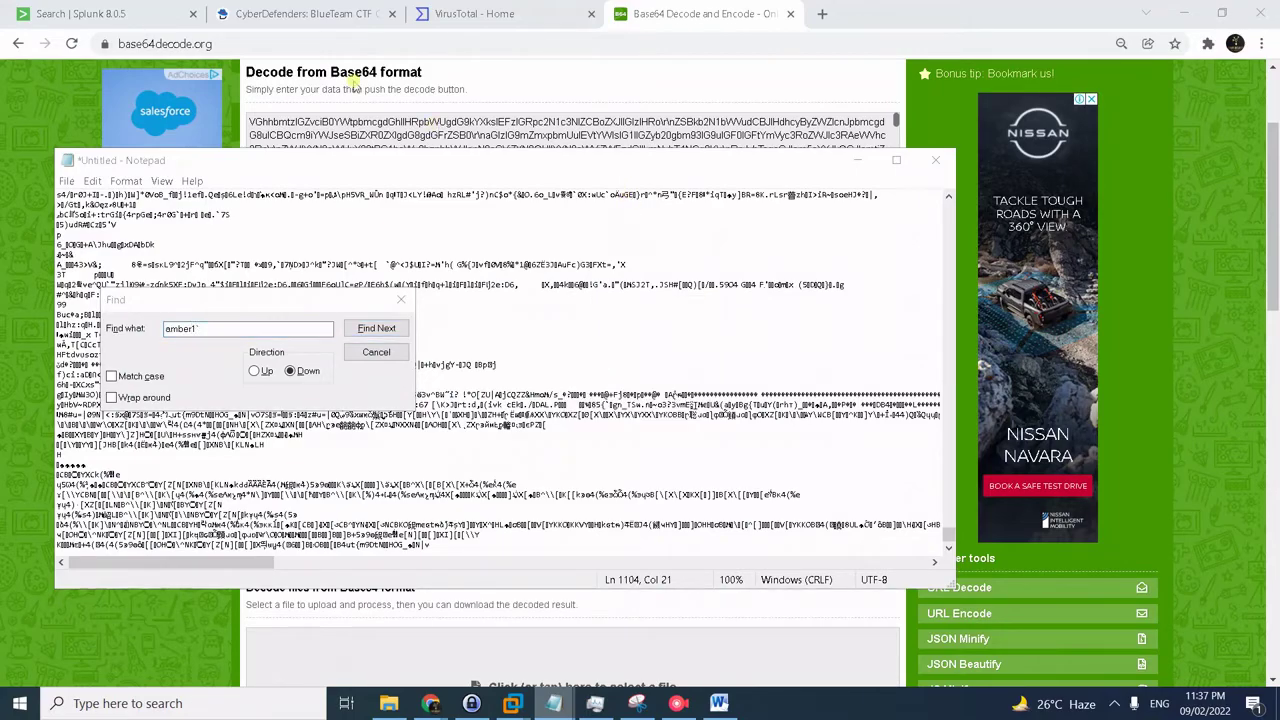
pyautogui.click(320, 8)
pyautogui.click(340, 10)
# - Scroll back to the patent-attachment email's raw event in Splunk and clear the earlier selection
pyautogui.click(130, 12)
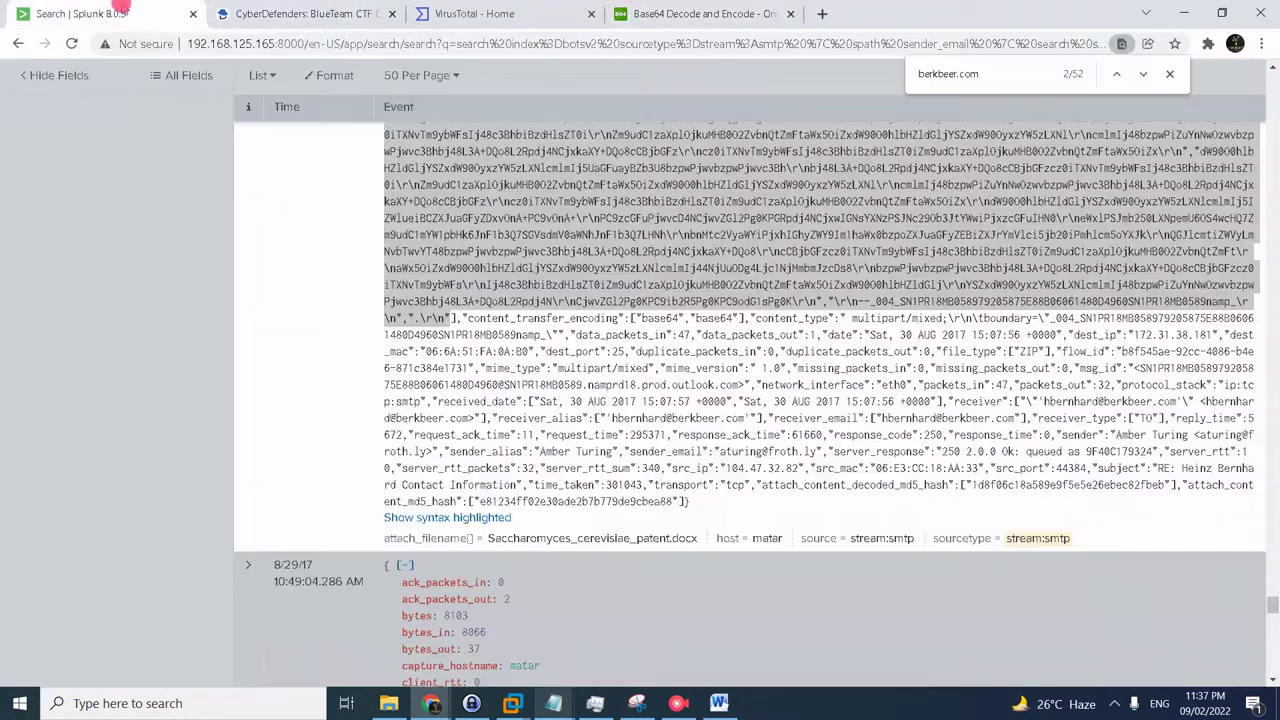
pyautogui.scroll(4, 843, 325)
pyautogui.scroll(-6, 843, 330)
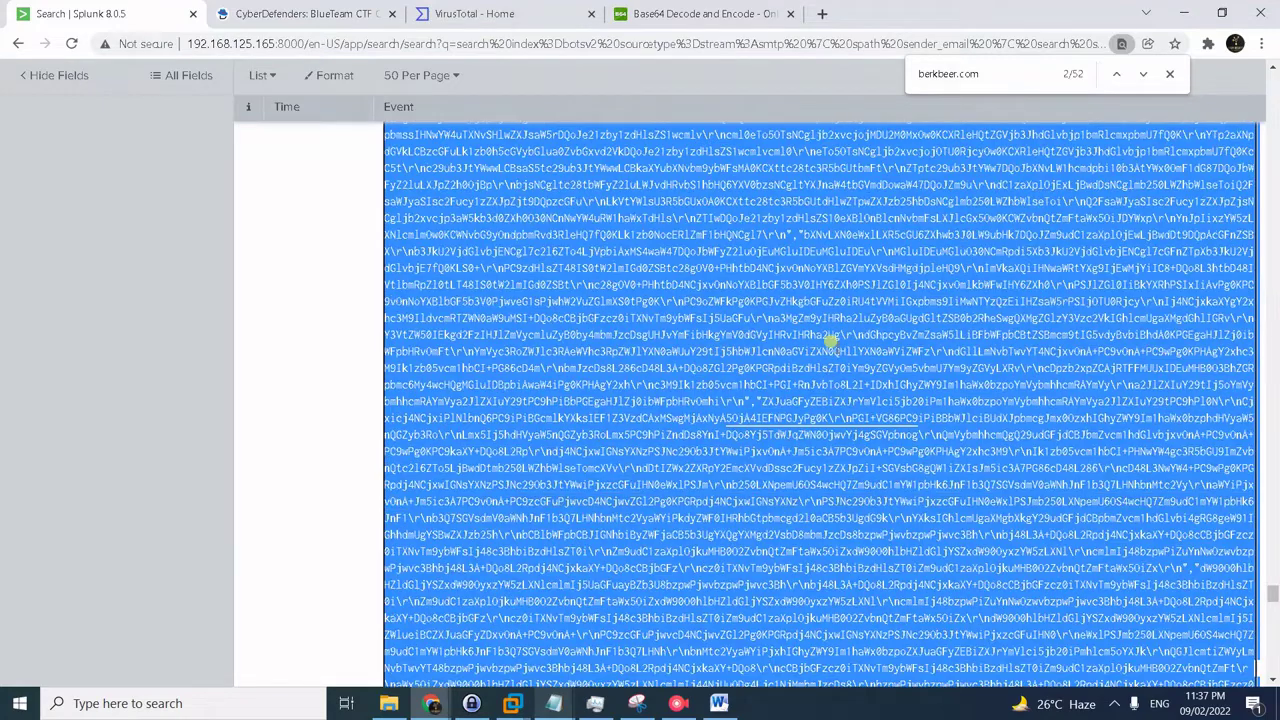
pyautogui.scroll(1, 840, 363)
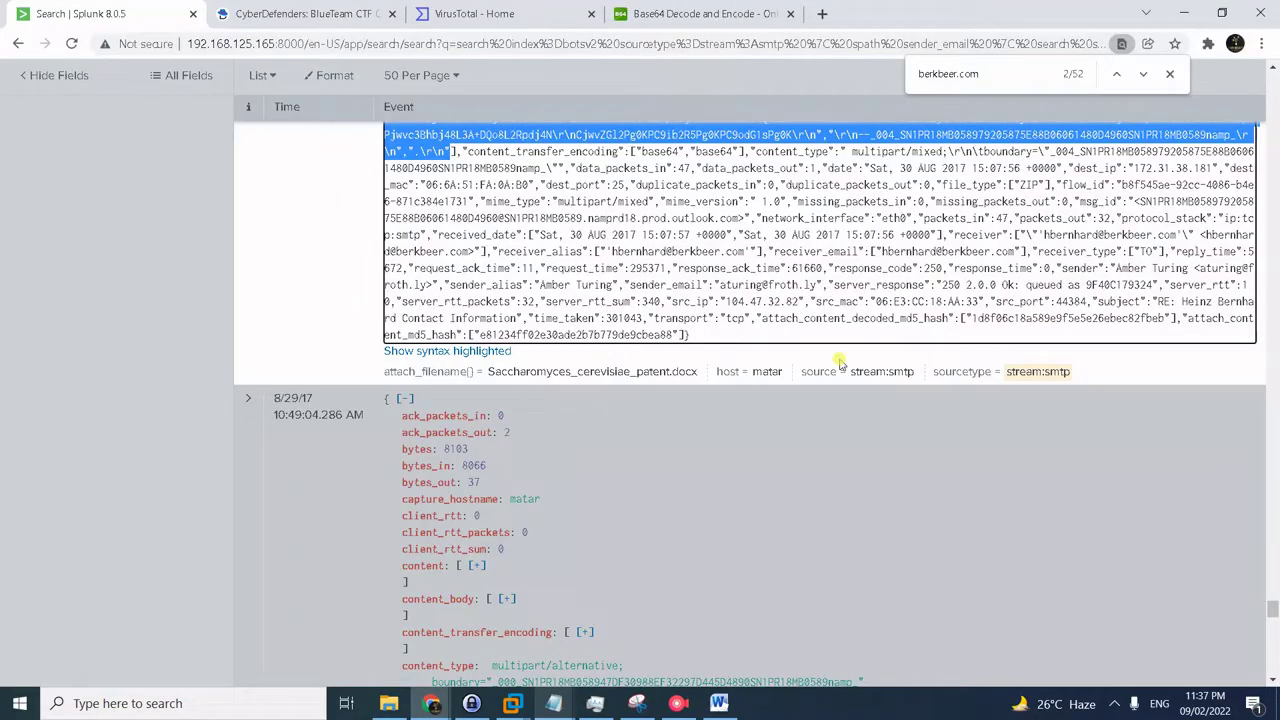
pyautogui.scroll(6, 862, 368)
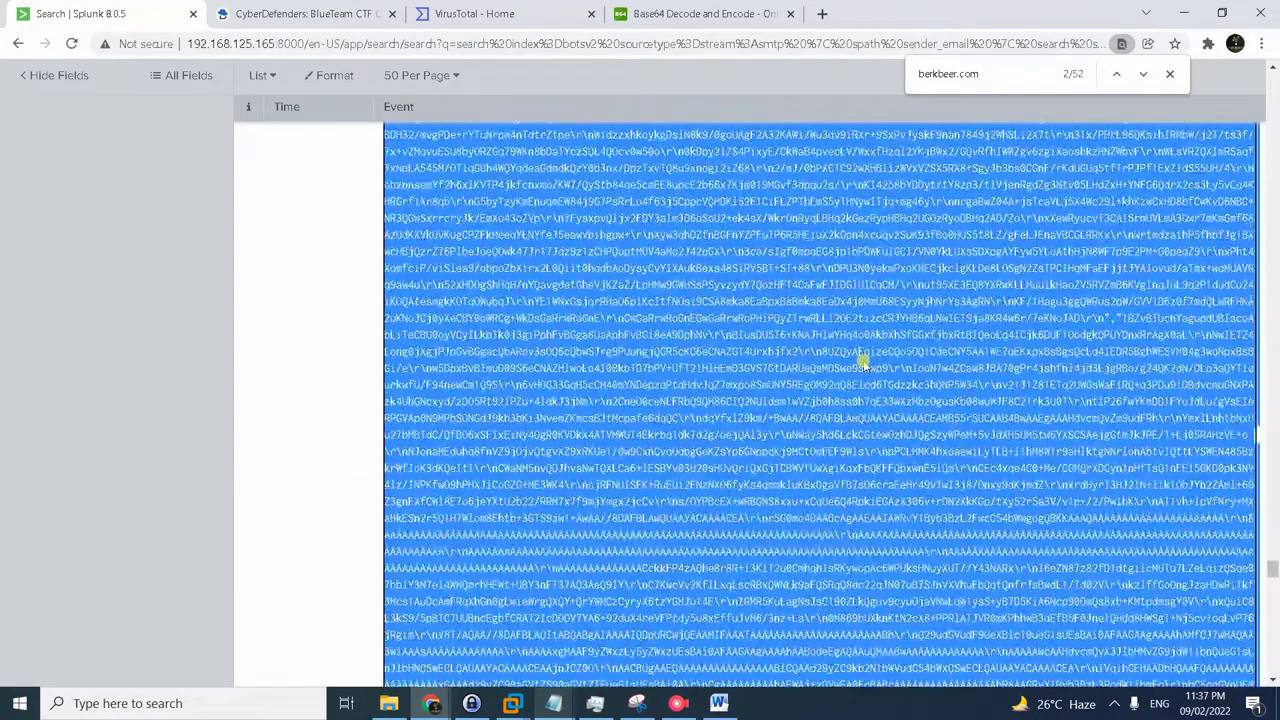
pyautogui.scroll(5, 1272, 463)
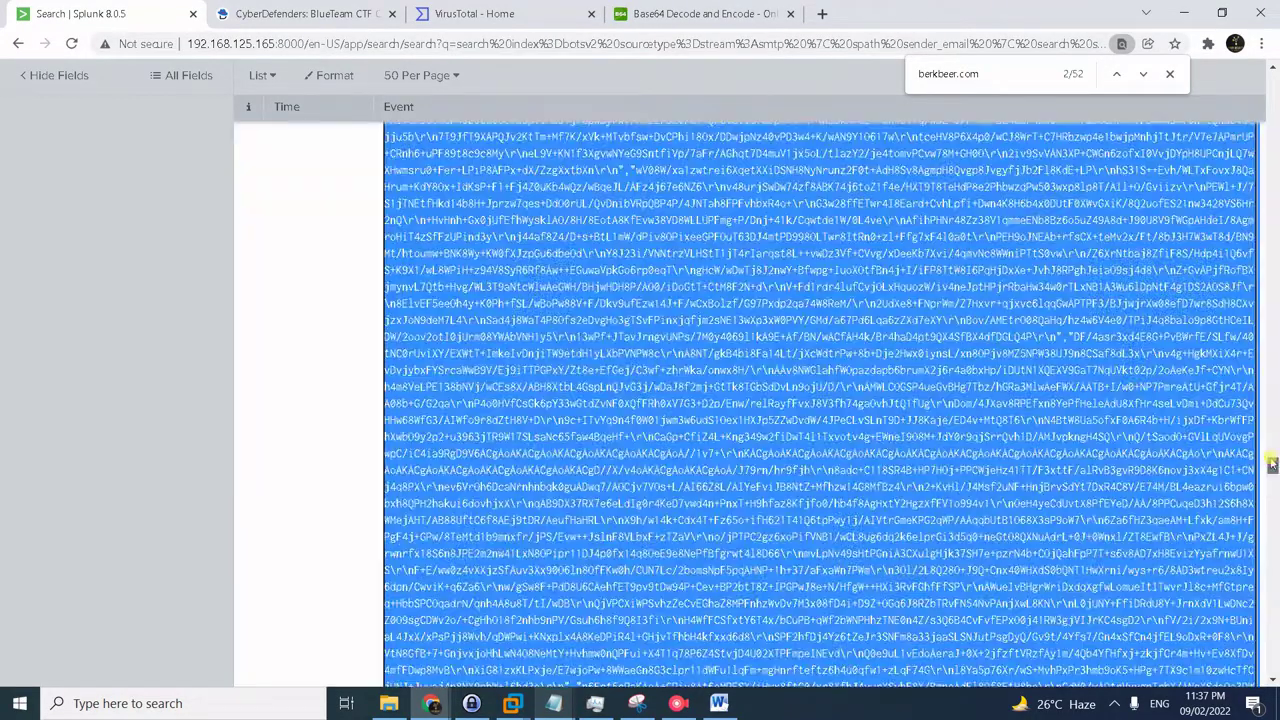
pyautogui.moveTo(1272, 463); pyautogui.dragTo(1270, 120)
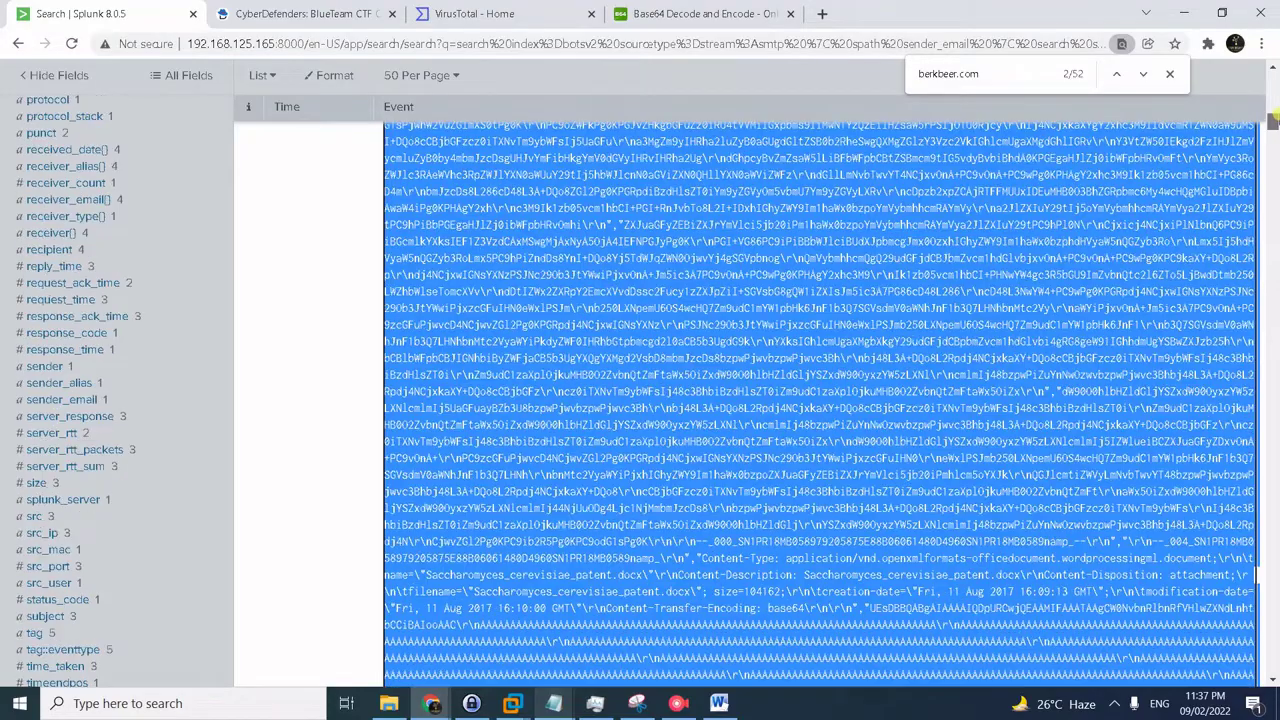
pyautogui.scroll(5, 990, 380)
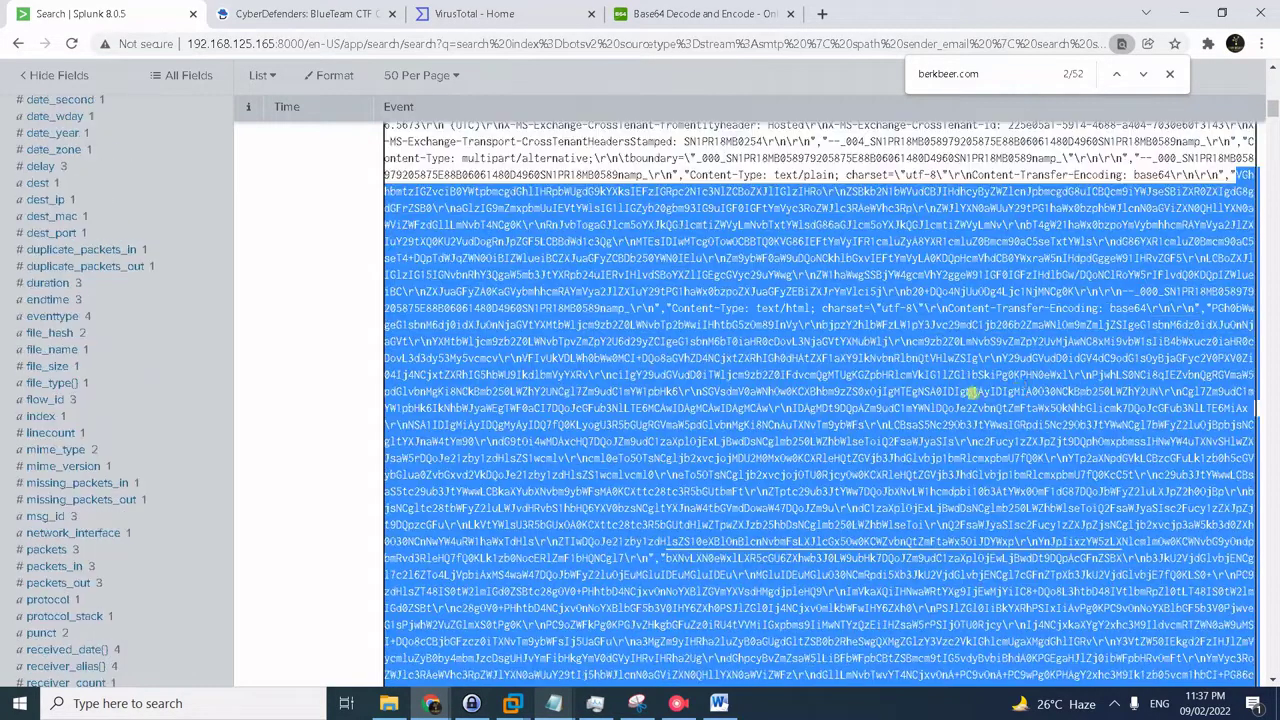
pyautogui.scroll(-2, 886, 391)
pyautogui.scroll(2, 857, 428)
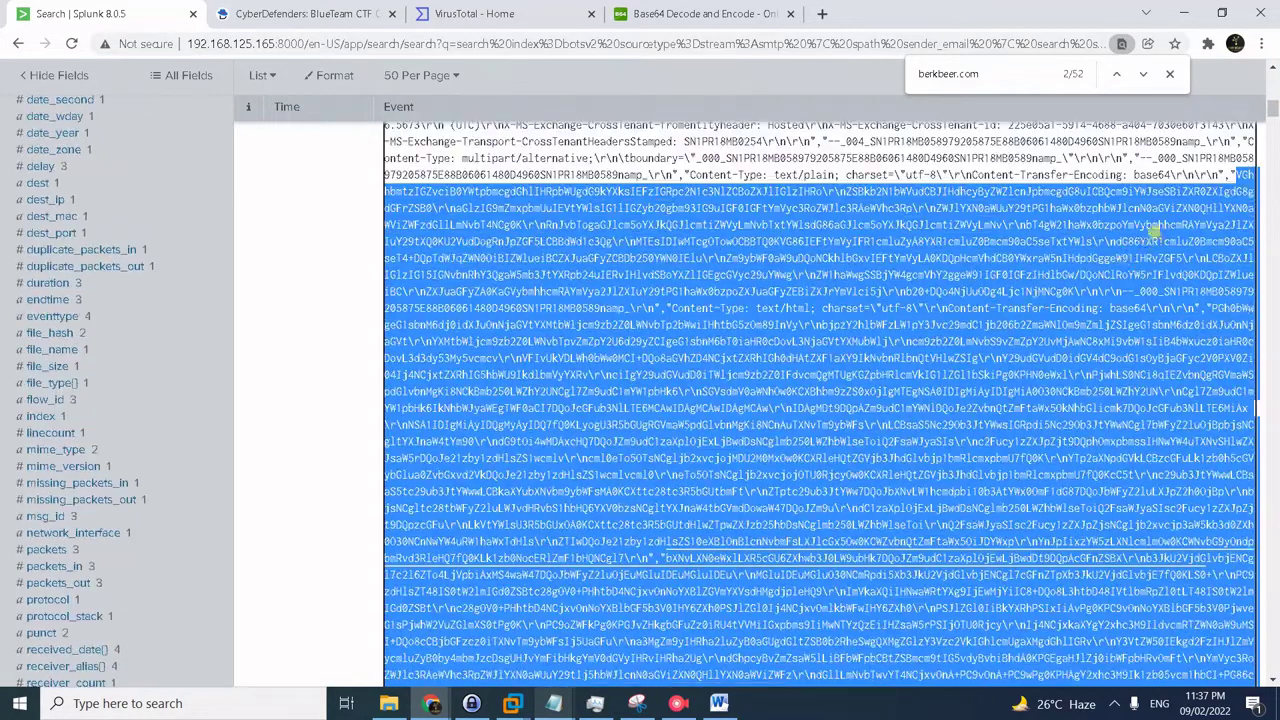
pyautogui.click(1155, 228)
# - Select the base64 message body from its start up to the MIME boundary line
pyautogui.doubleClick(1238, 174)
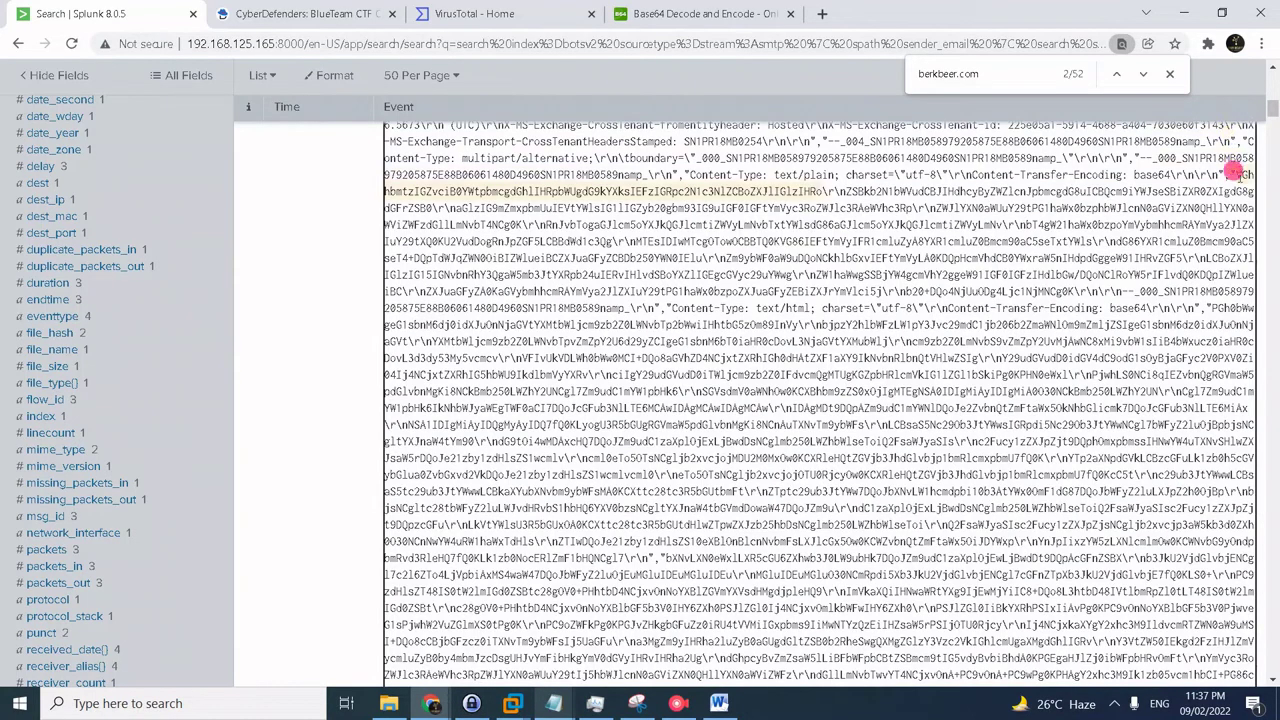
pyautogui.moveTo(1238, 174); pyautogui.dragTo(1200, 430)
pyautogui.click(1100, 440)
pyautogui.scroll(-5, 1055, 450)
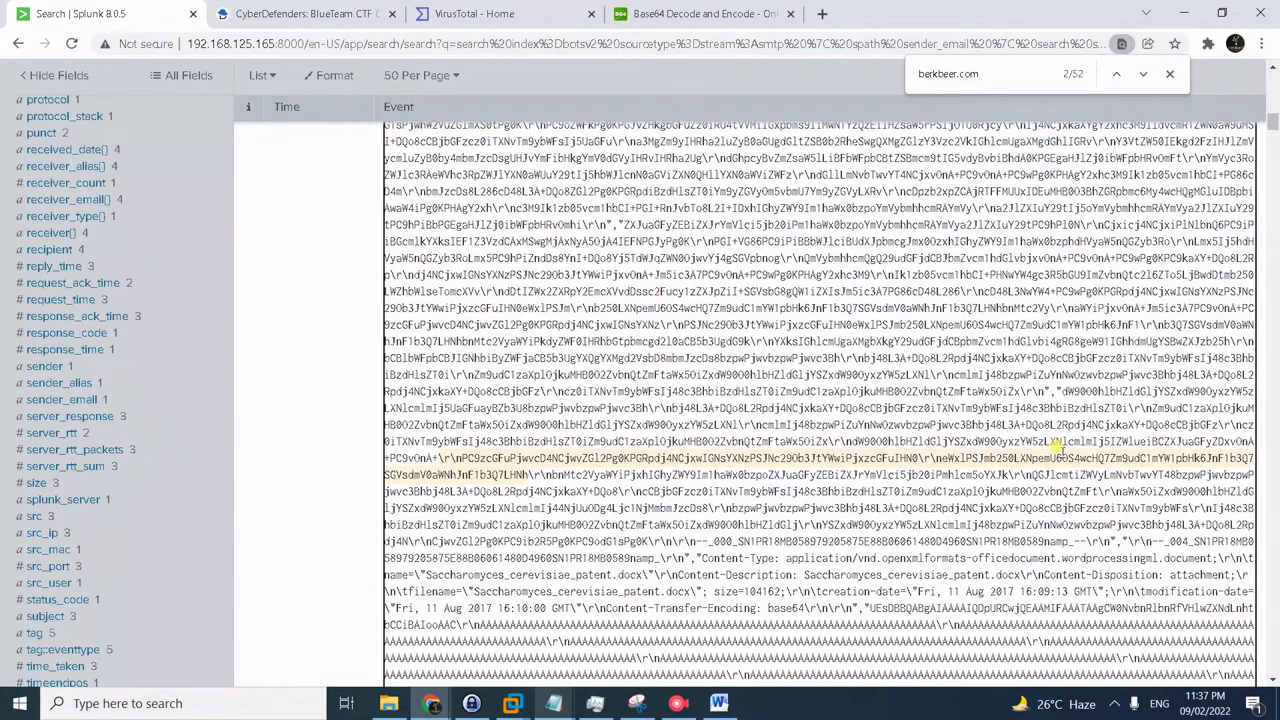
pyautogui.moveTo(945, 512); pyautogui.dragTo(627, 537)
pyautogui.click(627, 537)
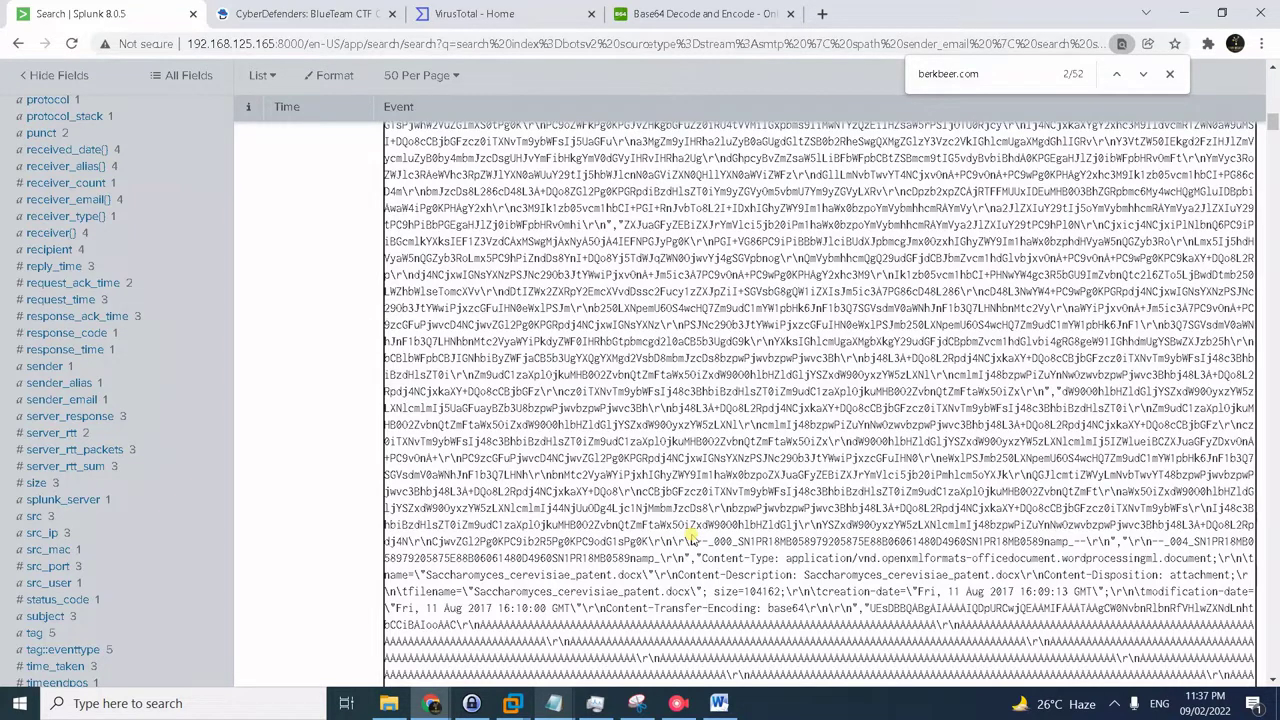
pyautogui.moveTo(1018, 508); pyautogui.dragTo(975, 525)
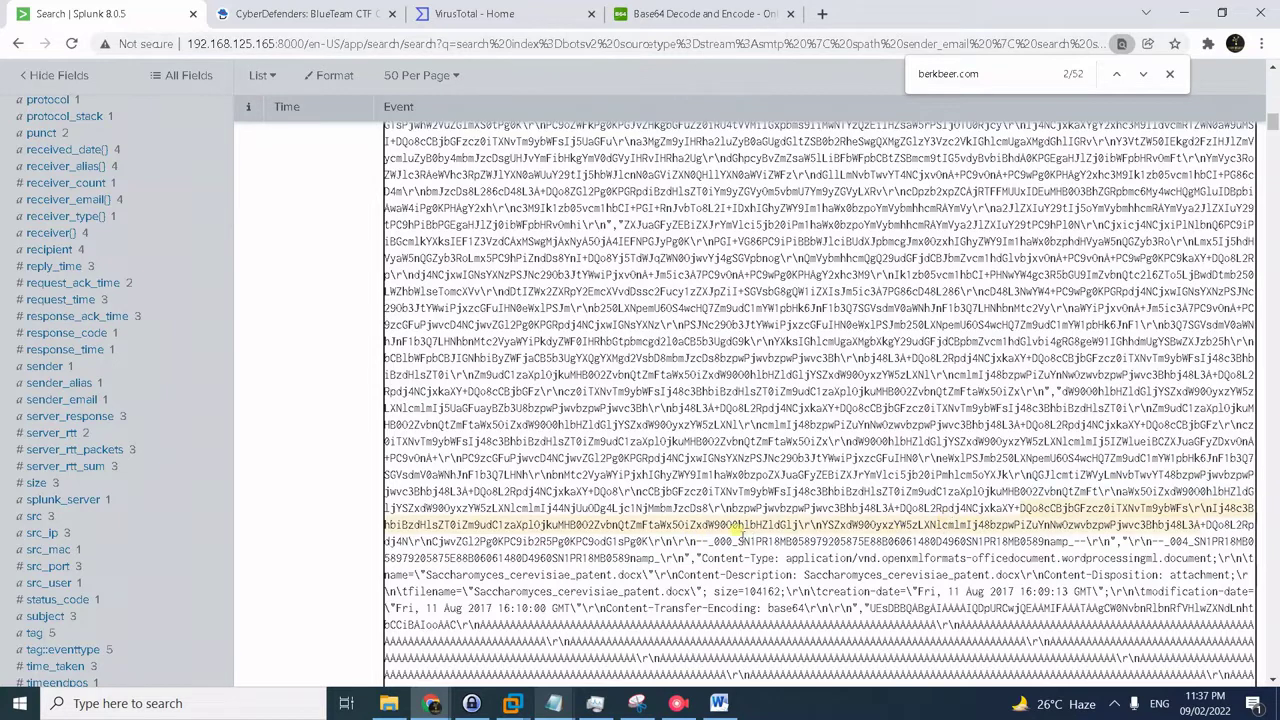
pyautogui.moveTo(698, 540); pyautogui.dragTo(730, 504)
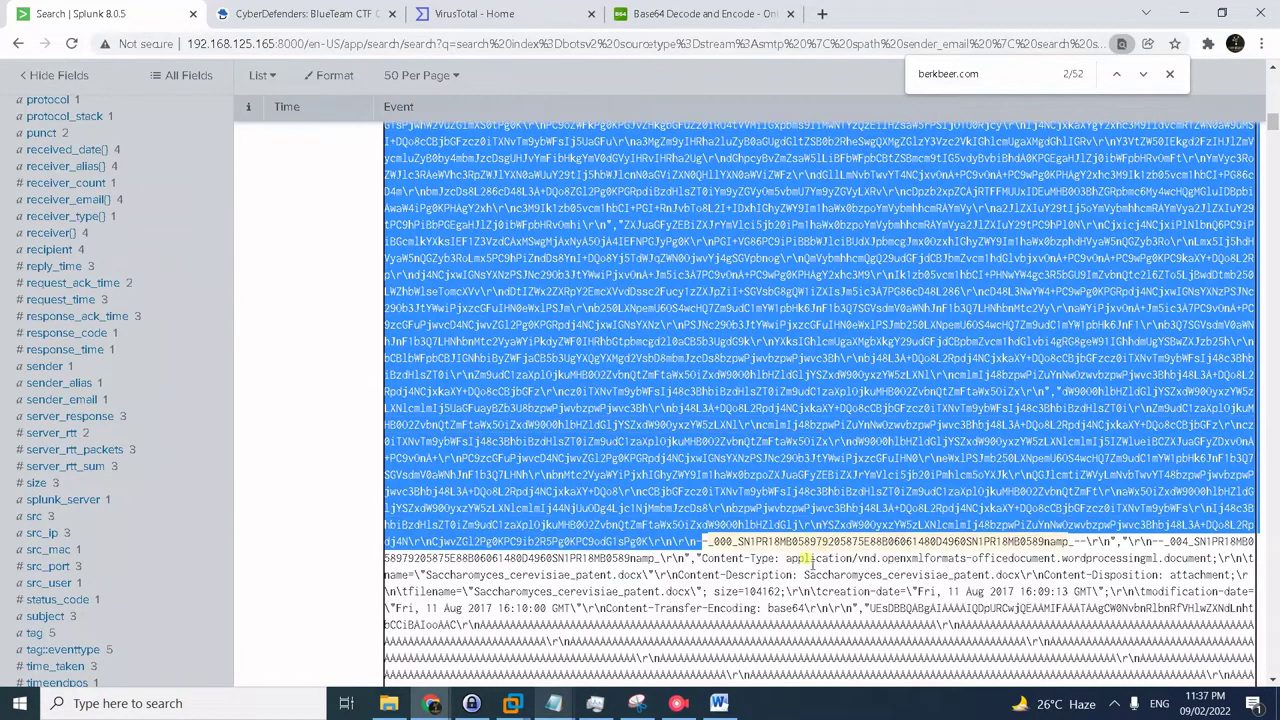
pyautogui.click(708, 14)
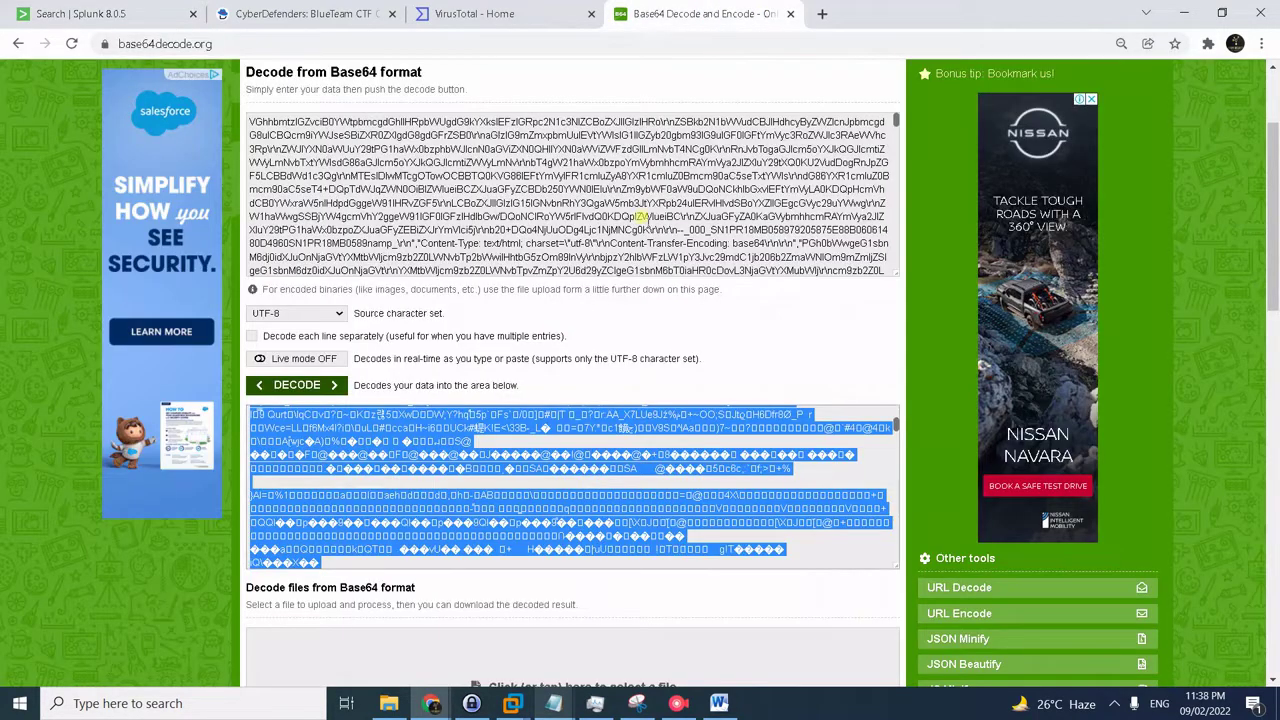
# - Replace the decoder input with the new base64 block and decode it, revealing 'Thanks for taking the time today'
pyautogui.click(640, 218)
pyautogui.hotkey('ctrl', 'a')
pyautogui.hotkey('ctrl', 'v')
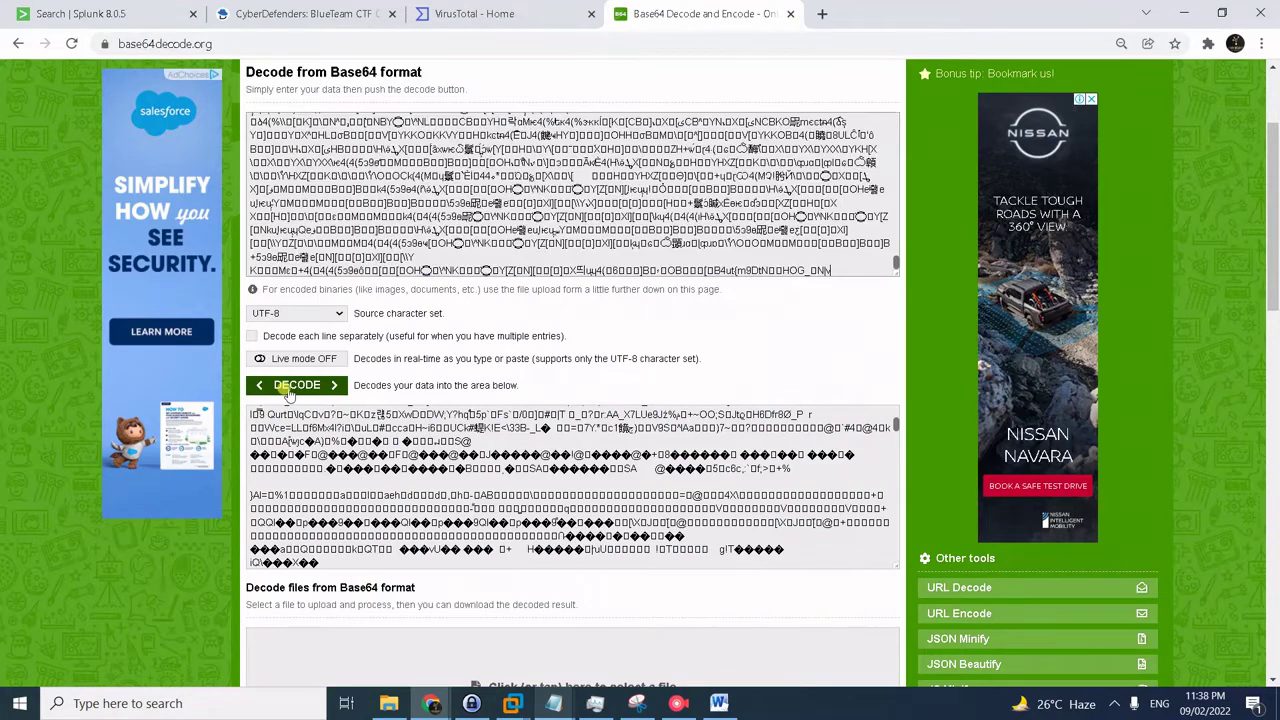
pyautogui.click(282, 386)
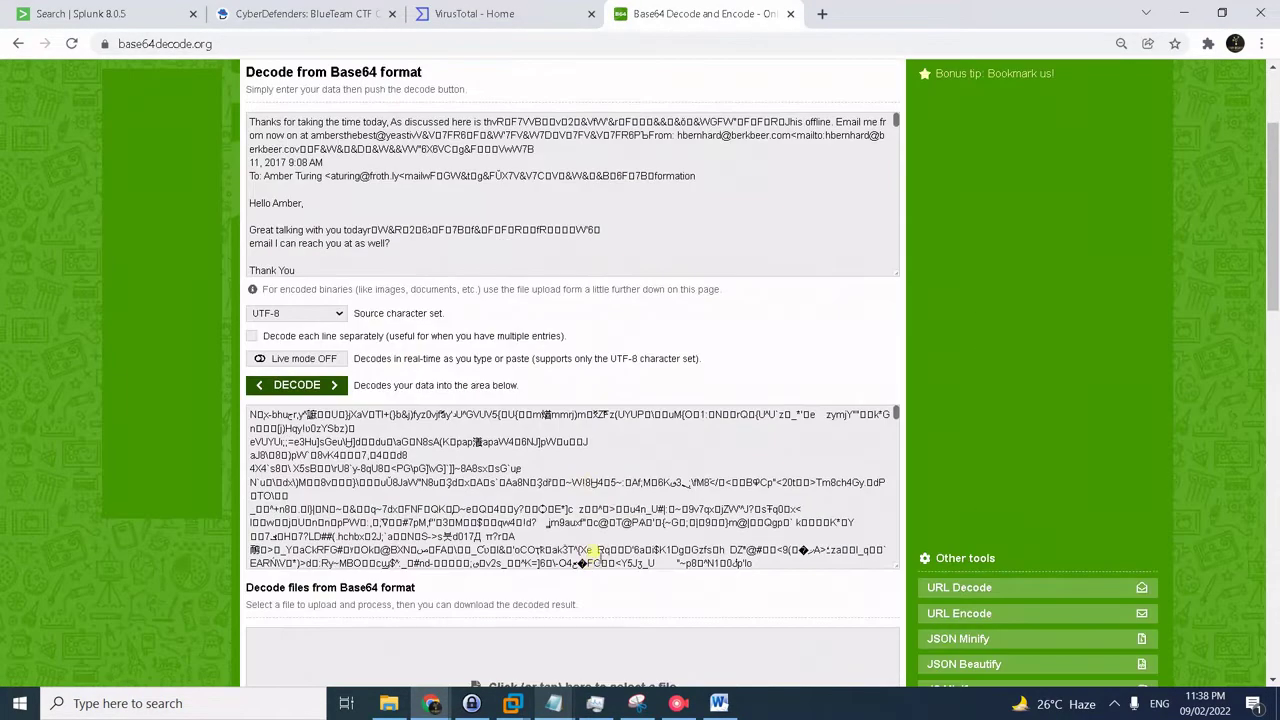
pyautogui.scroll(-6, 610, 474)
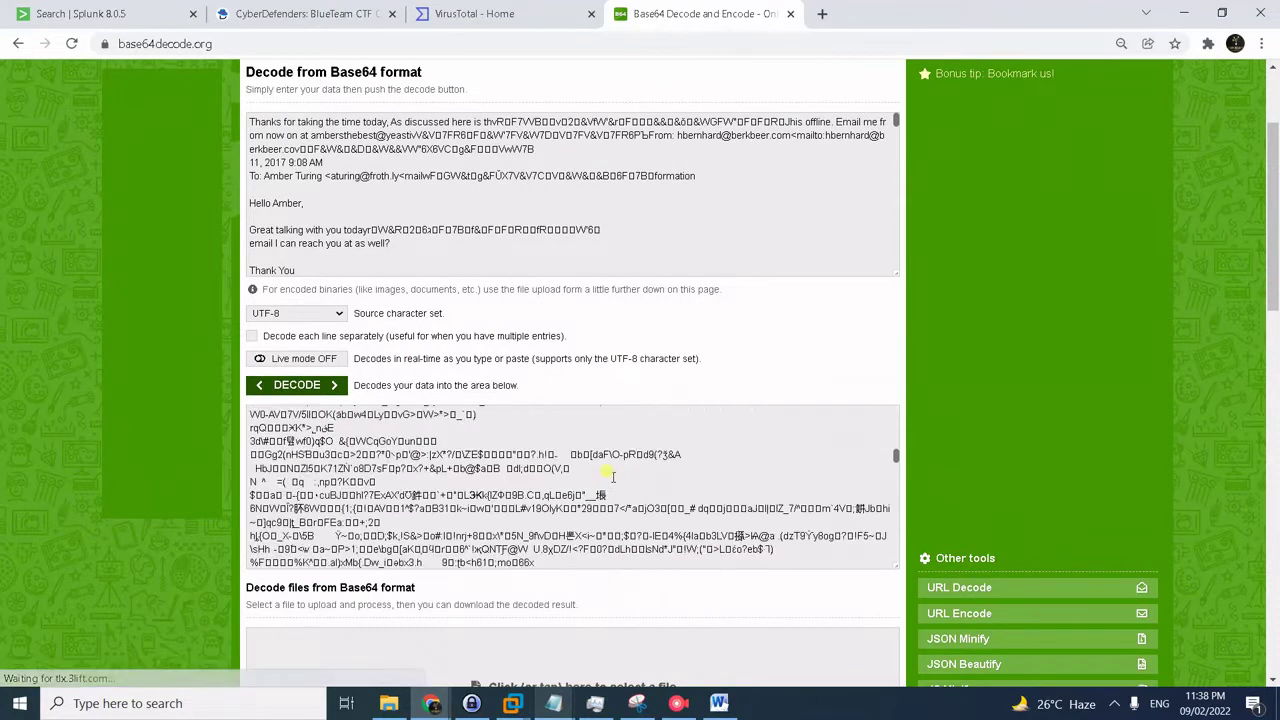
pyautogui.scroll(-6, 608, 474)
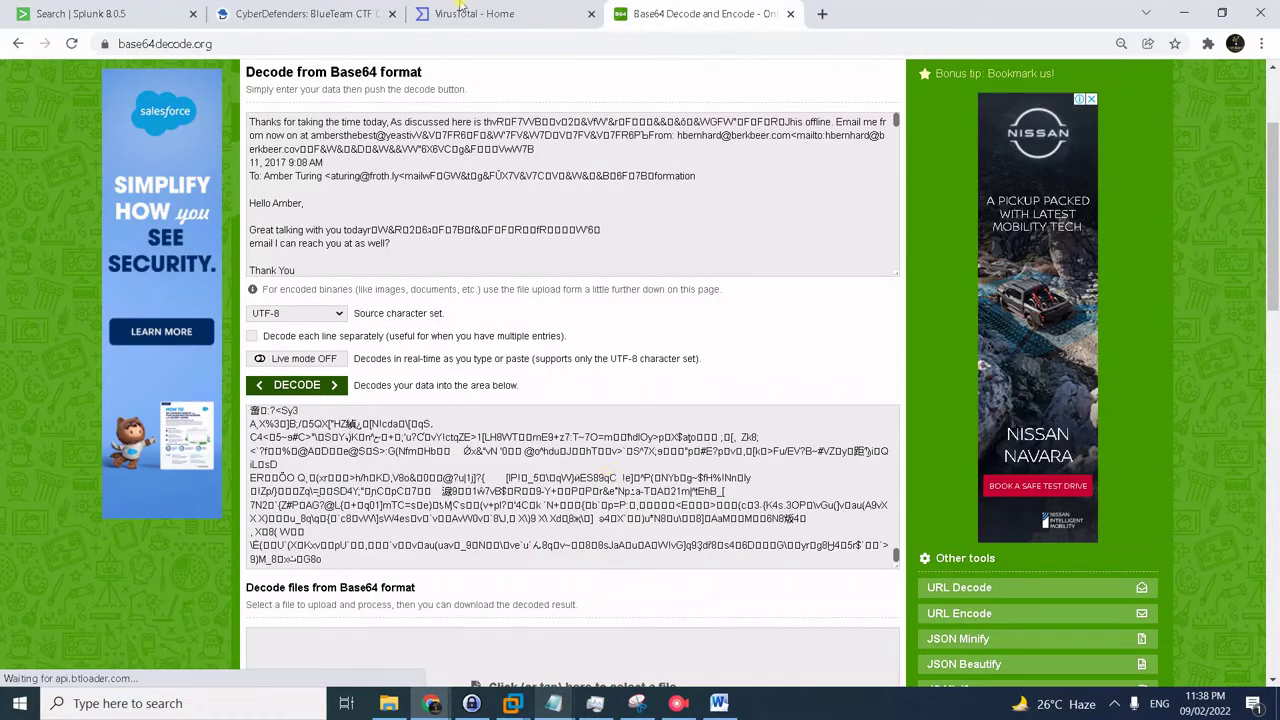
pyautogui.click(335, 12)
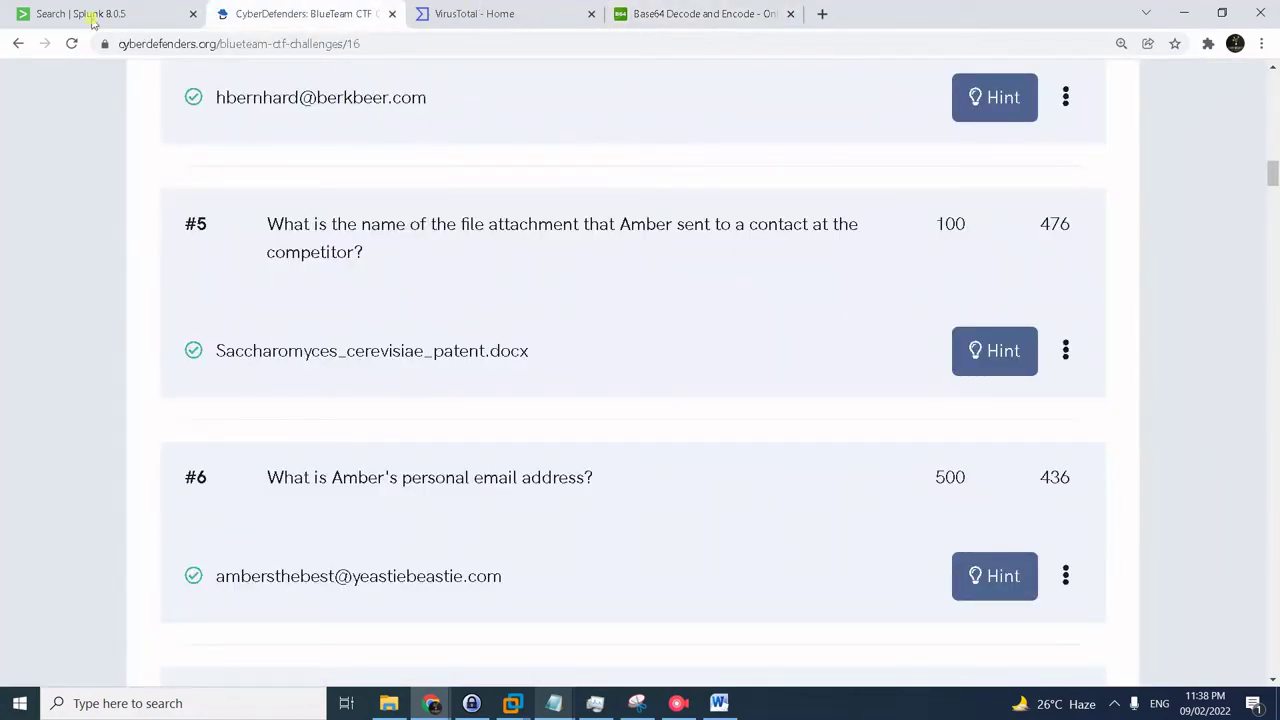
# - Search the Splunk results page for berkbeer.com matches, then close the find bar
pyautogui.click(91, 22)
pyautogui.hotkey('ctrl', 'f')
pyautogui.press('Return')
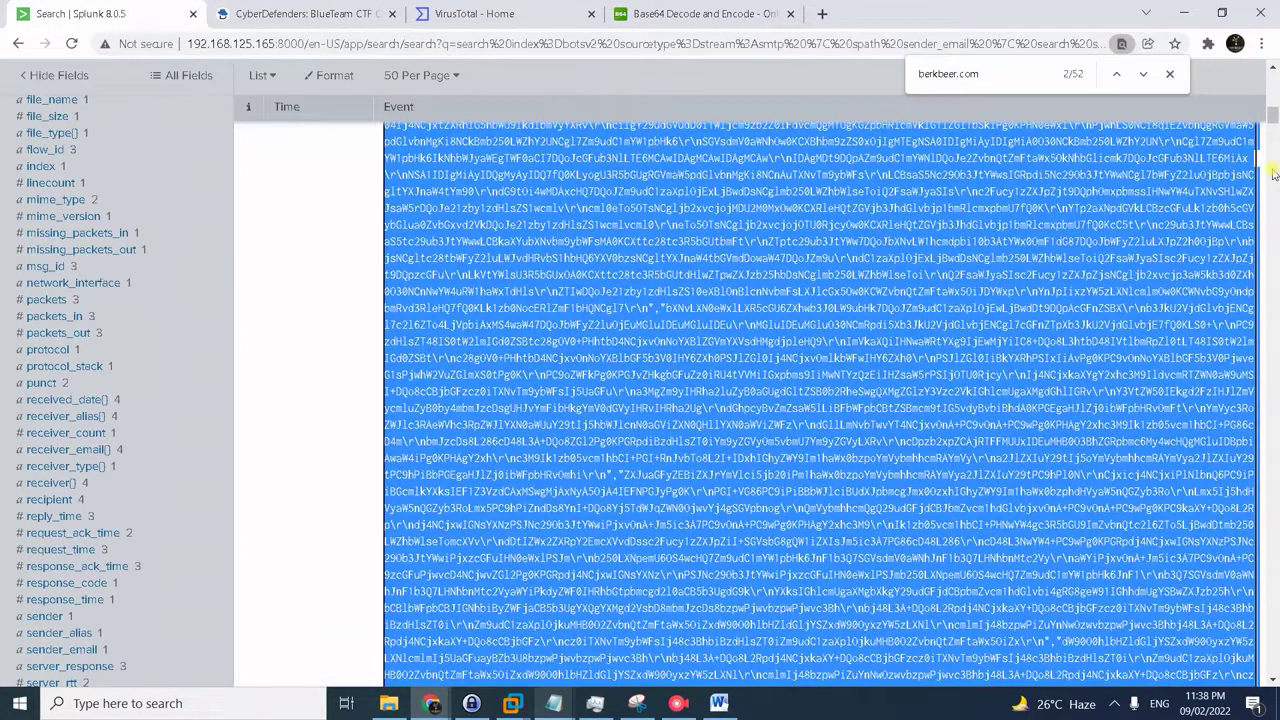
pyautogui.moveTo(1273, 120); pyautogui.dragTo(1056, 136)
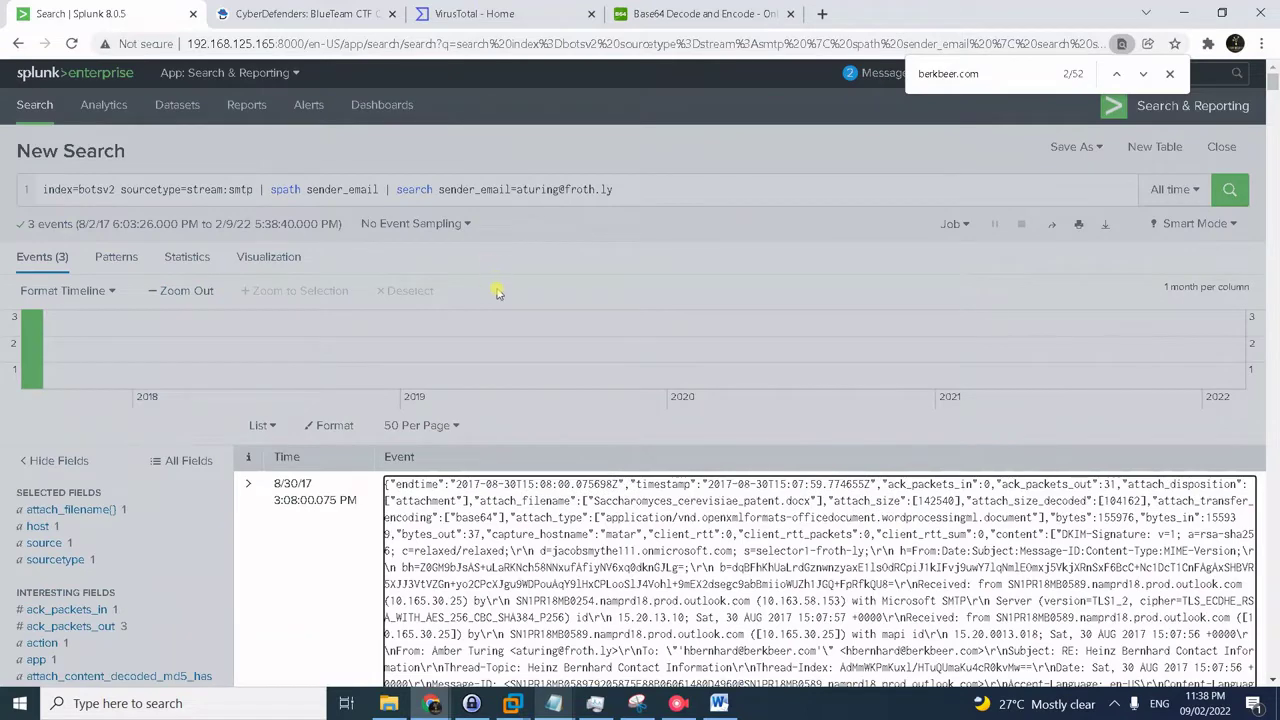
pyautogui.scroll(-2, 580, 362)
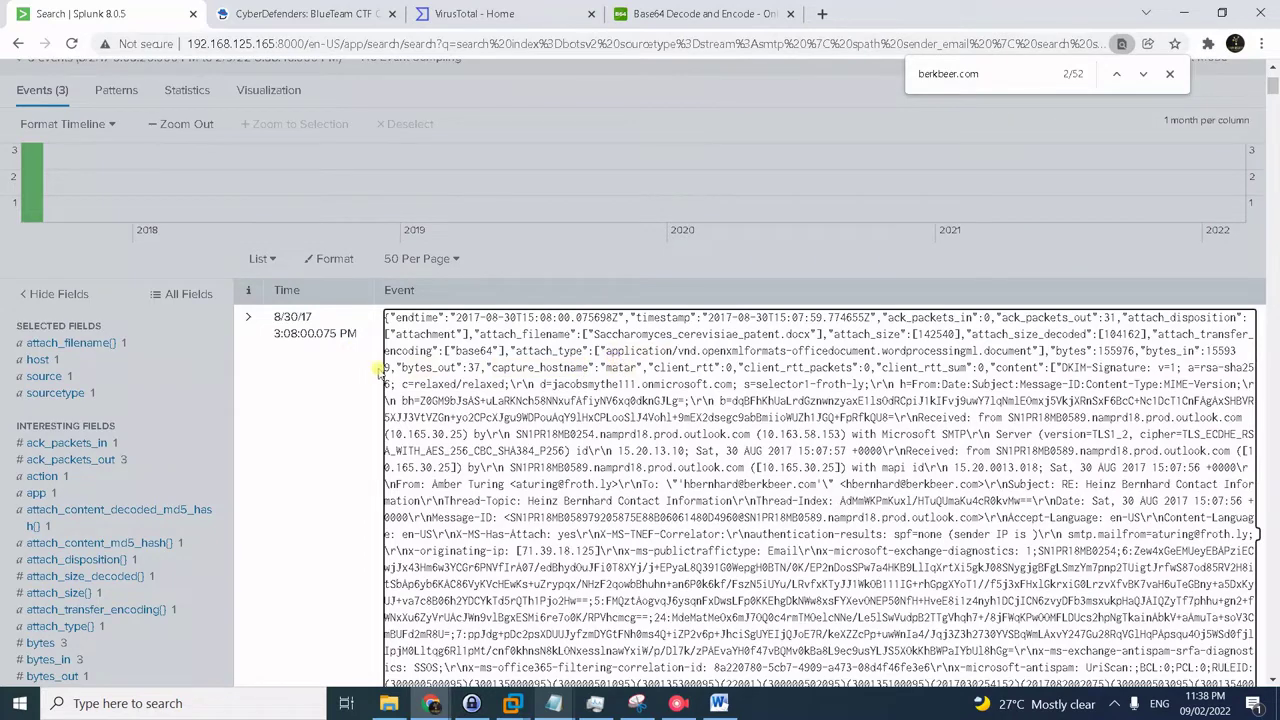
pyautogui.scroll(-10, 400, 375)
pyautogui.scroll(12, 405, 373)
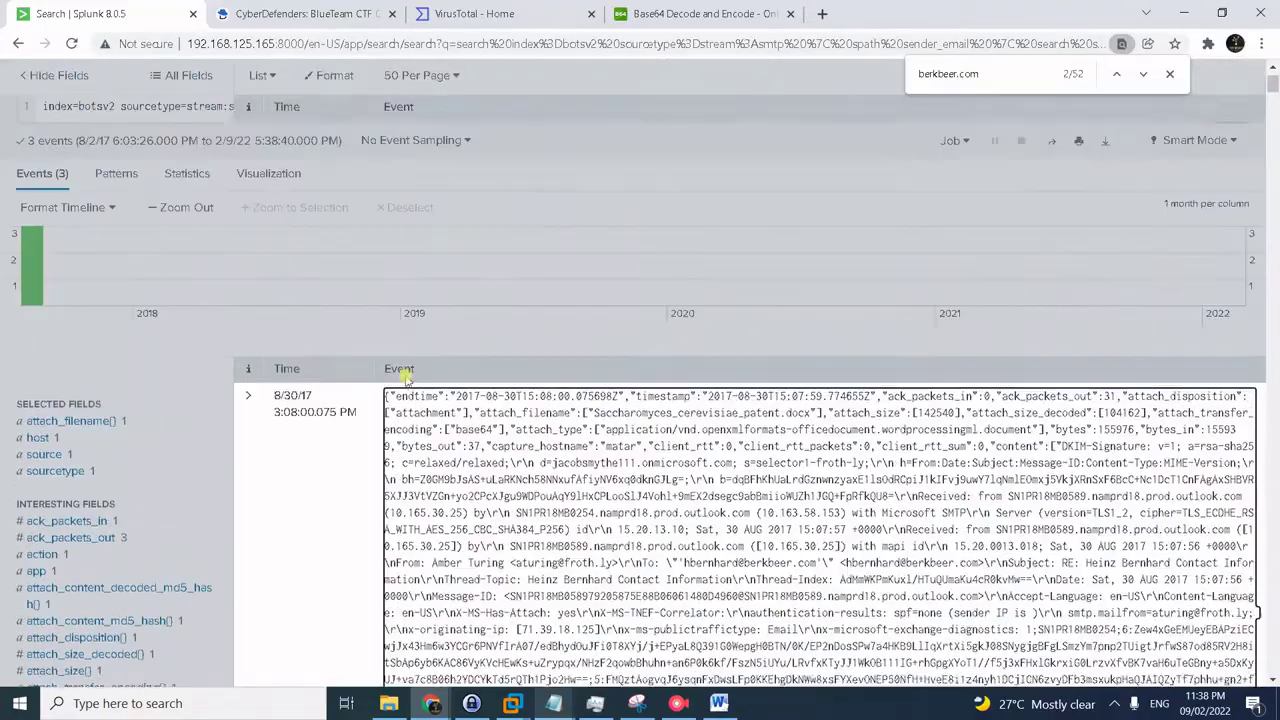
pyautogui.scroll(1, 405, 373)
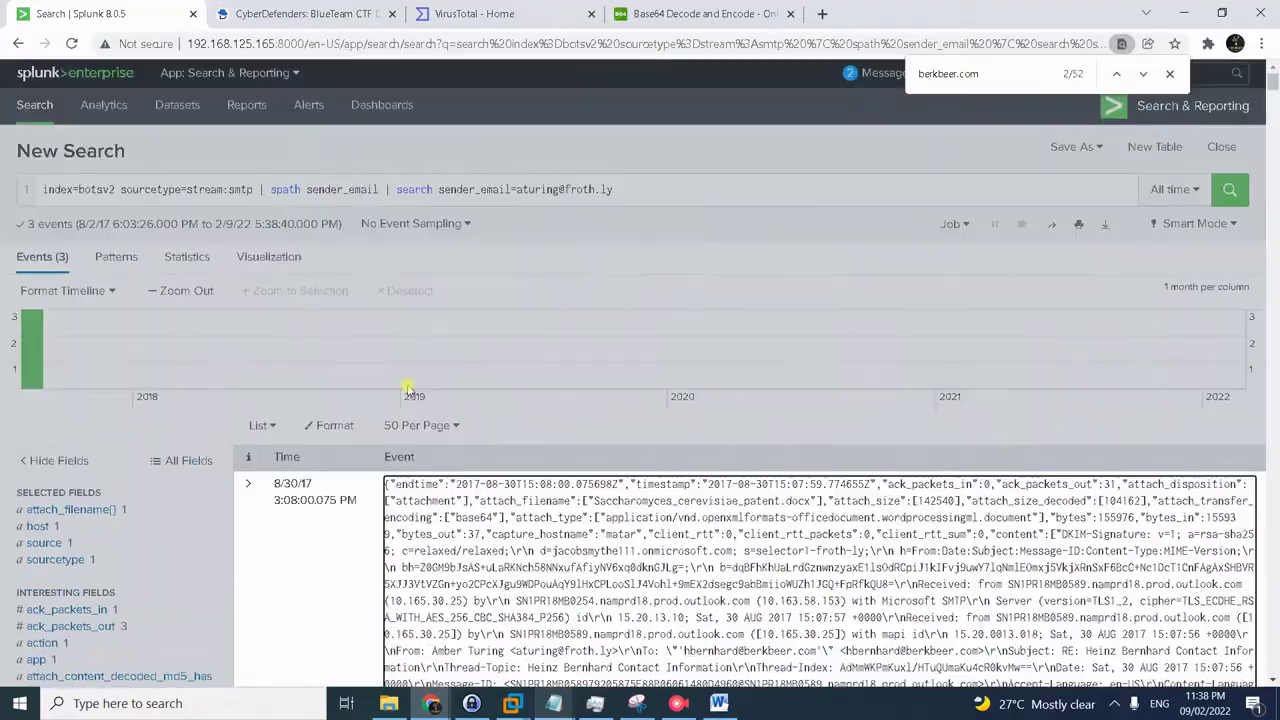
pyautogui.click(1169, 74)
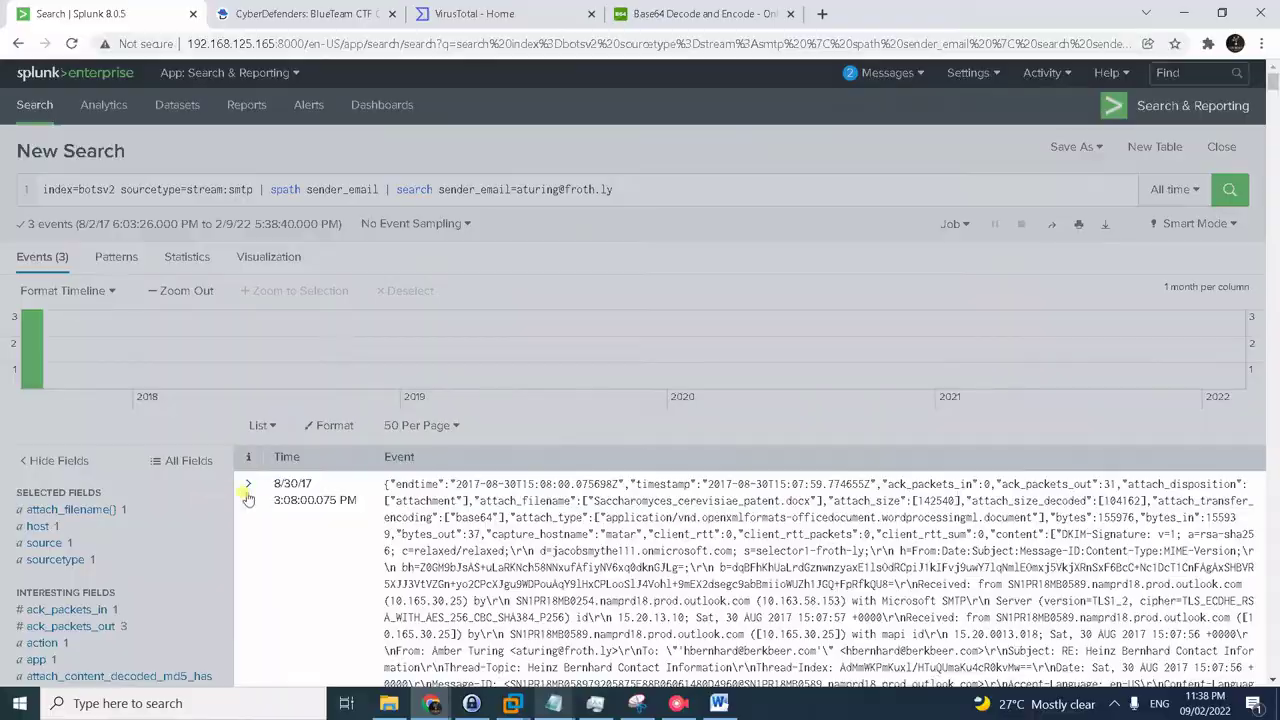
# - Review the sender's email events and show the 8/30/17 email as raw text
pyautogui.scroll(-10, 200, 502)
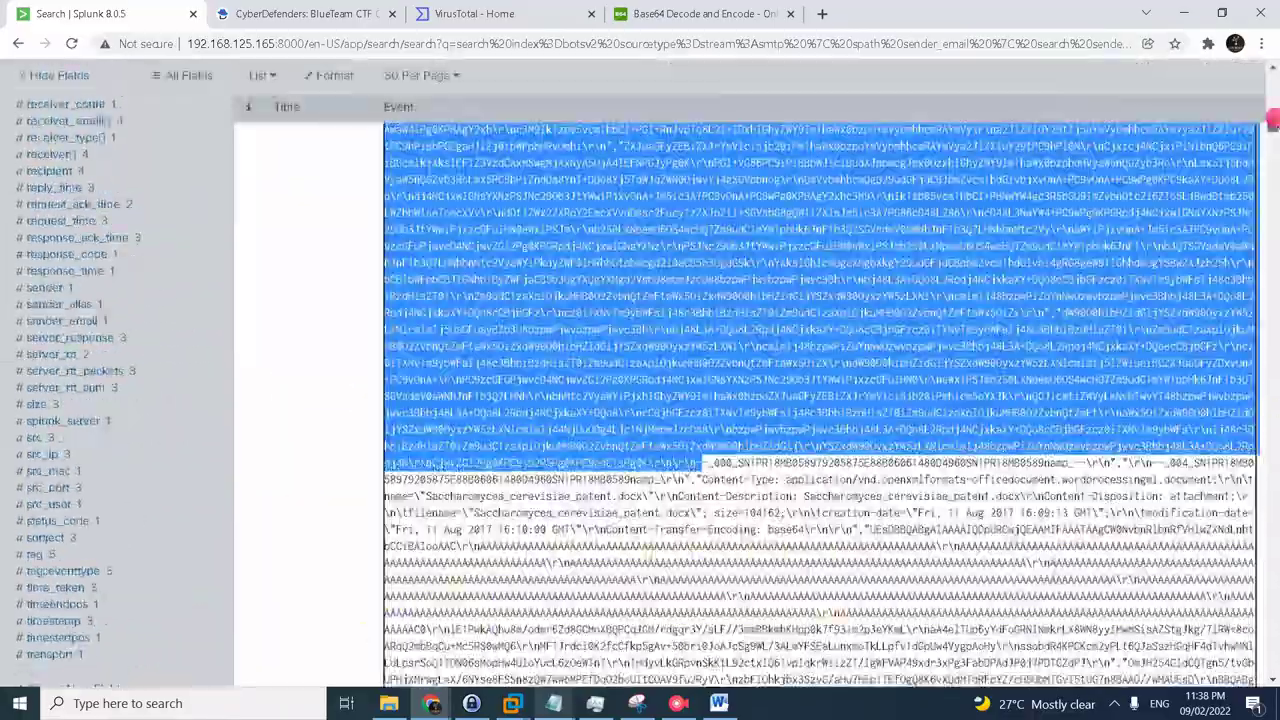
pyautogui.moveTo(1276, 340); pyautogui.dragTo(1272, 624)
pyautogui.scroll(4, 83, 190)
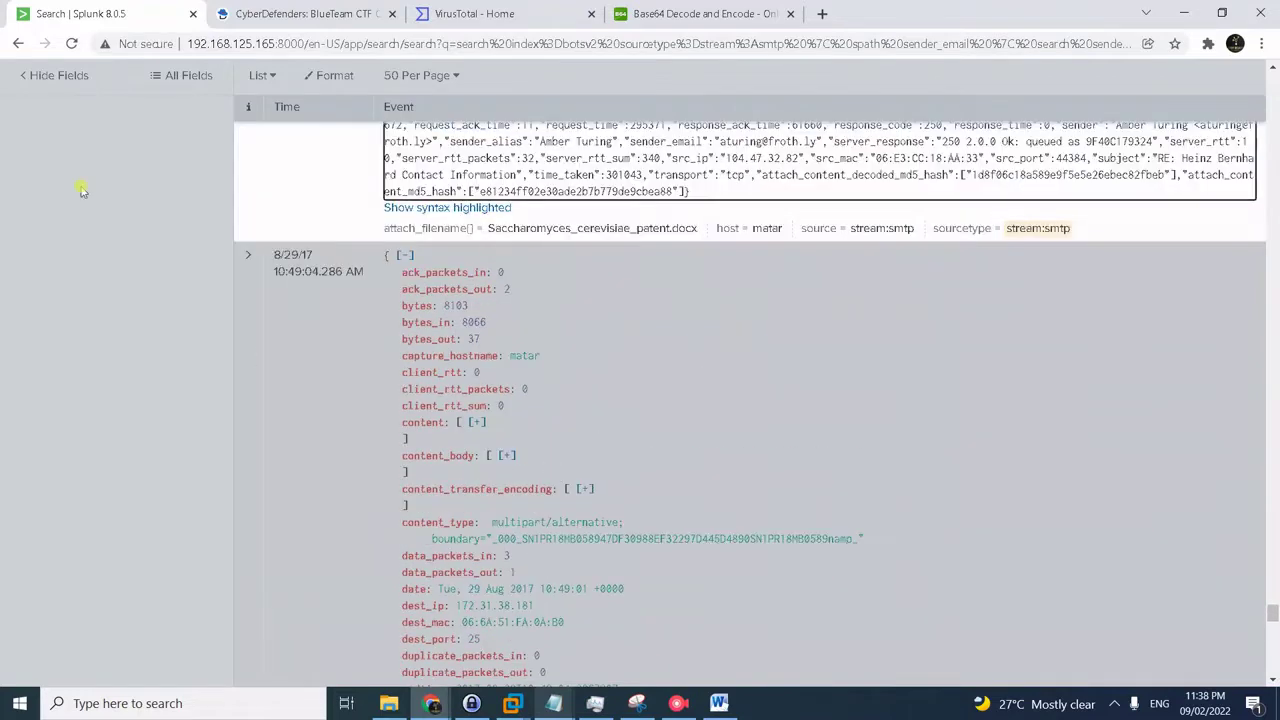
pyautogui.scroll(-10, 447, 228)
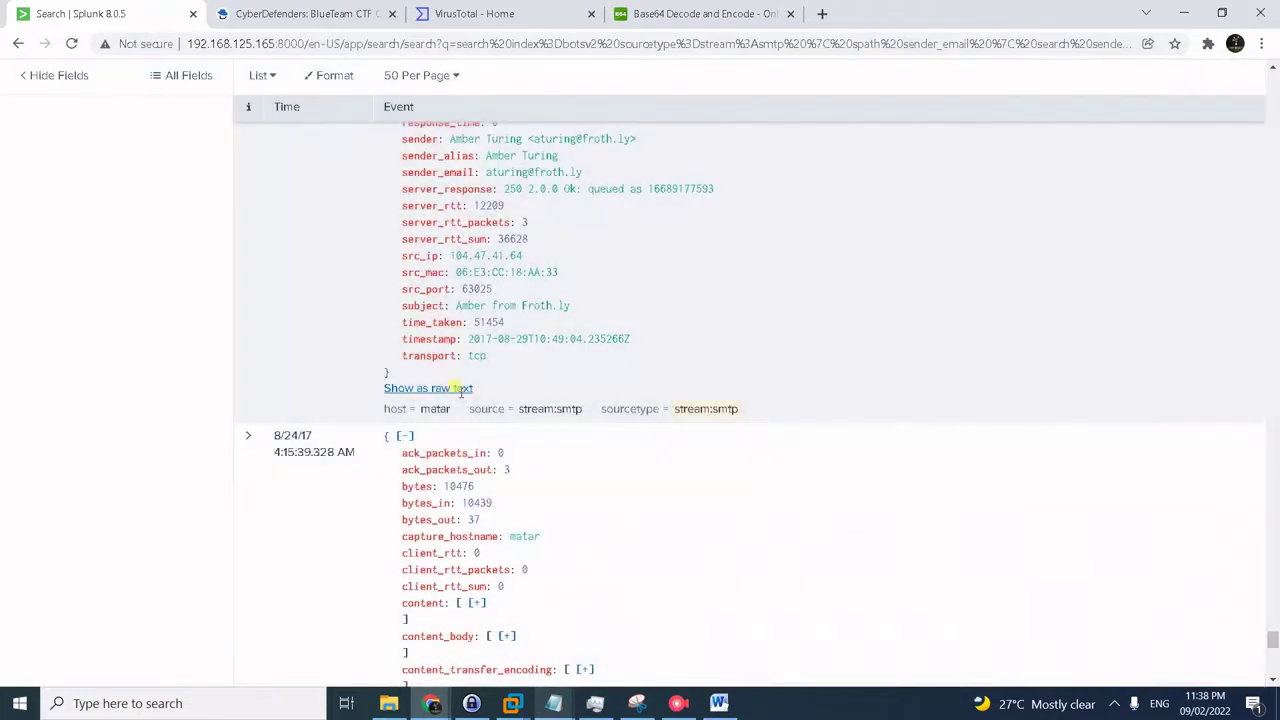
pyautogui.scroll(-8, 470, 395)
pyautogui.click(457, 390)
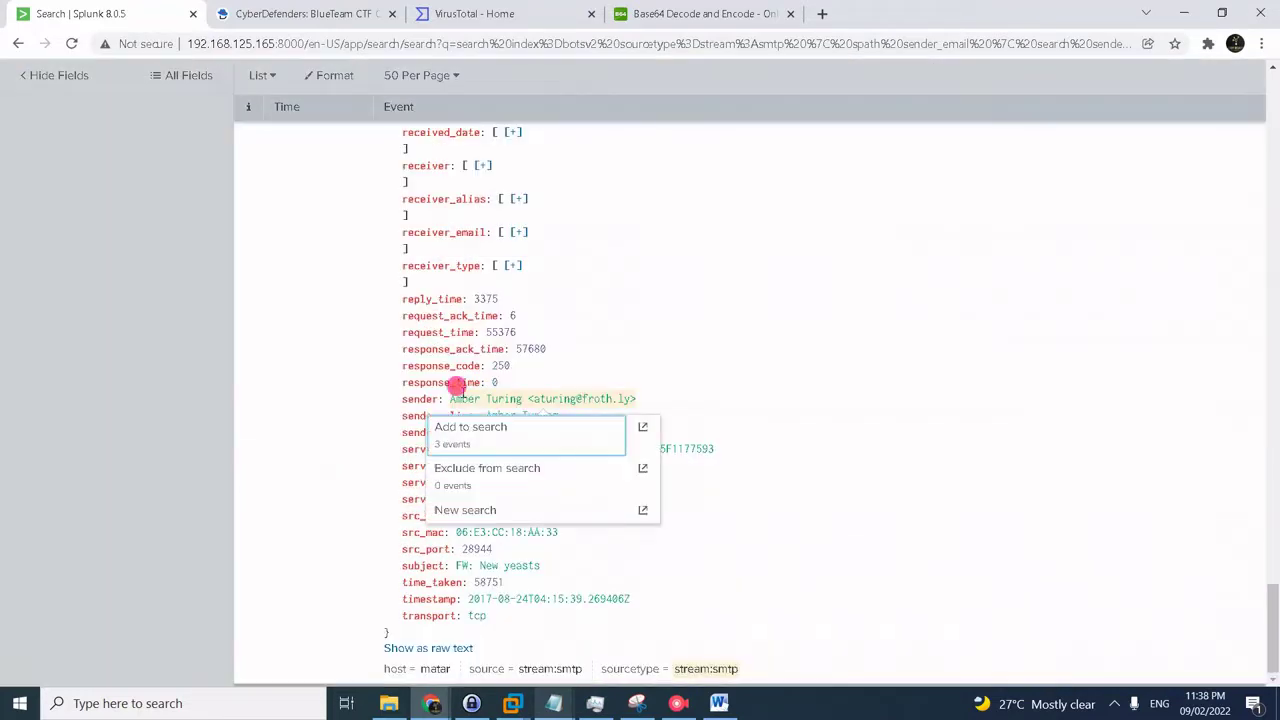
pyautogui.scroll(4, 335, 400)
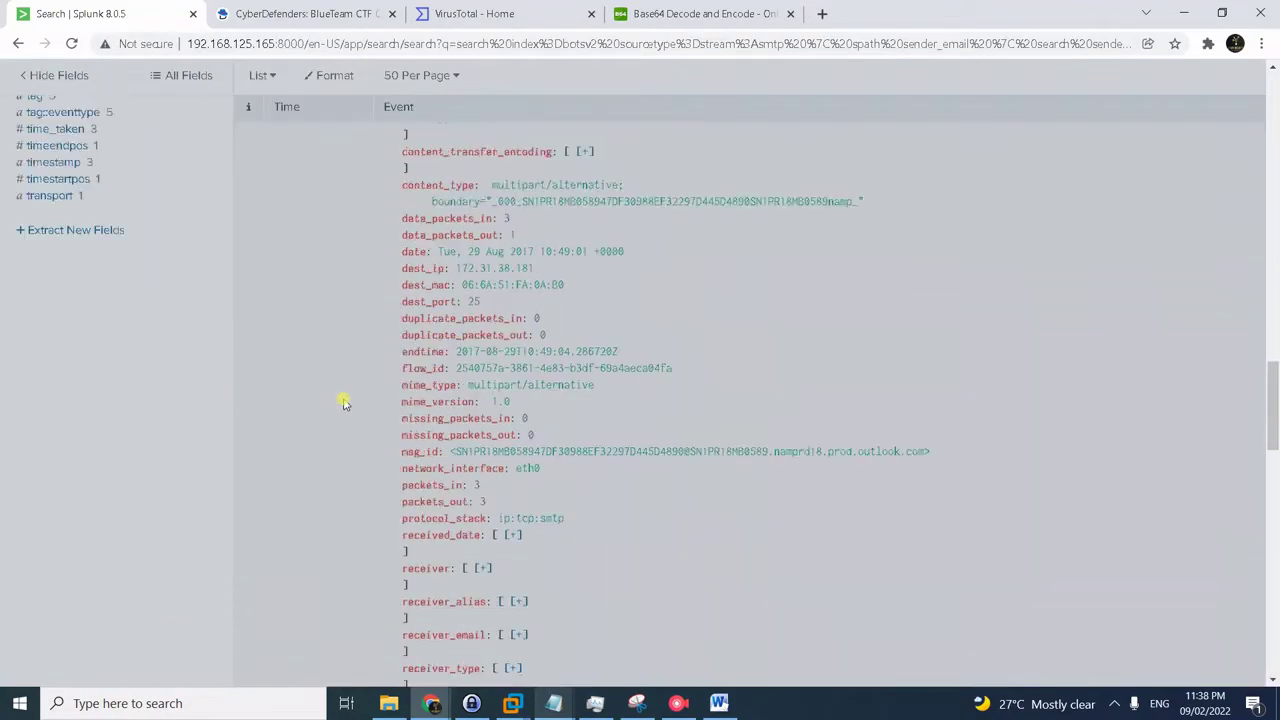
pyautogui.moveTo(1272, 390); pyautogui.dragTo(1218, 324)
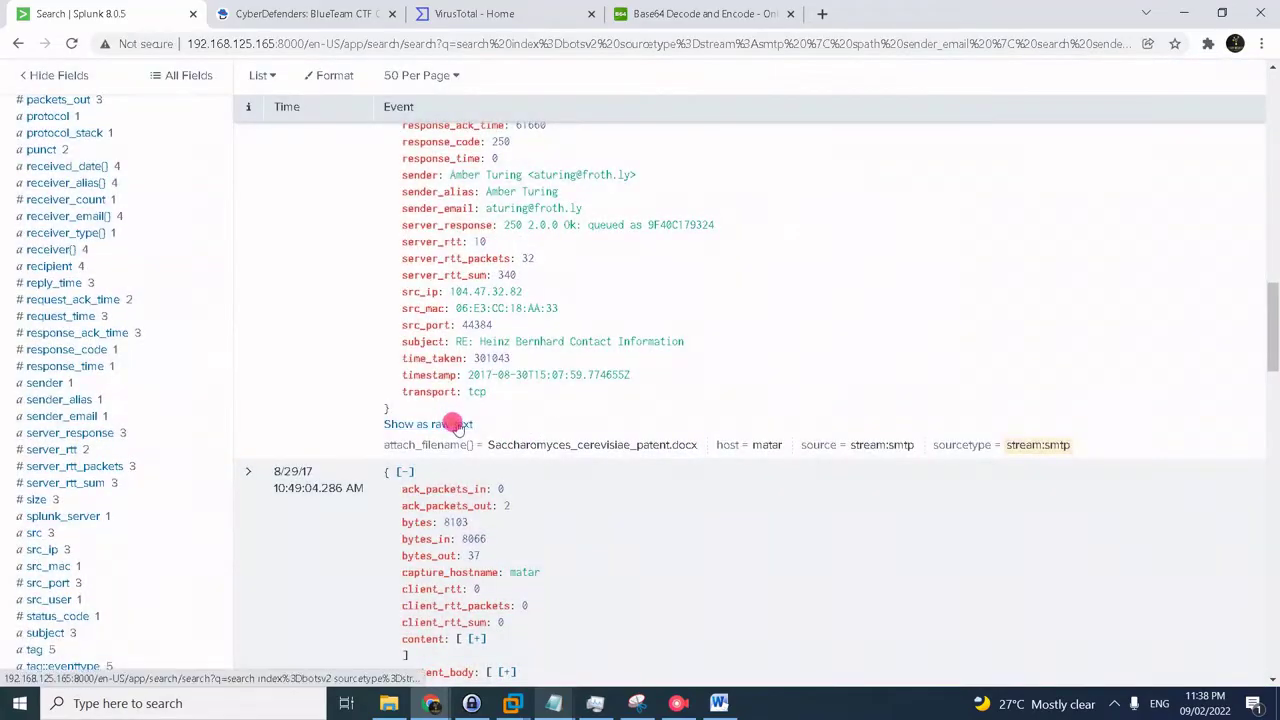
pyautogui.click(449, 424)
# - Restore the 8/30/17 event's field list and show the 8/29/17 and 8/24/17 emails as raw text
pyautogui.moveTo(1272, 100); pyautogui.dragTo(1249, 602)
pyautogui.click(405, 581)
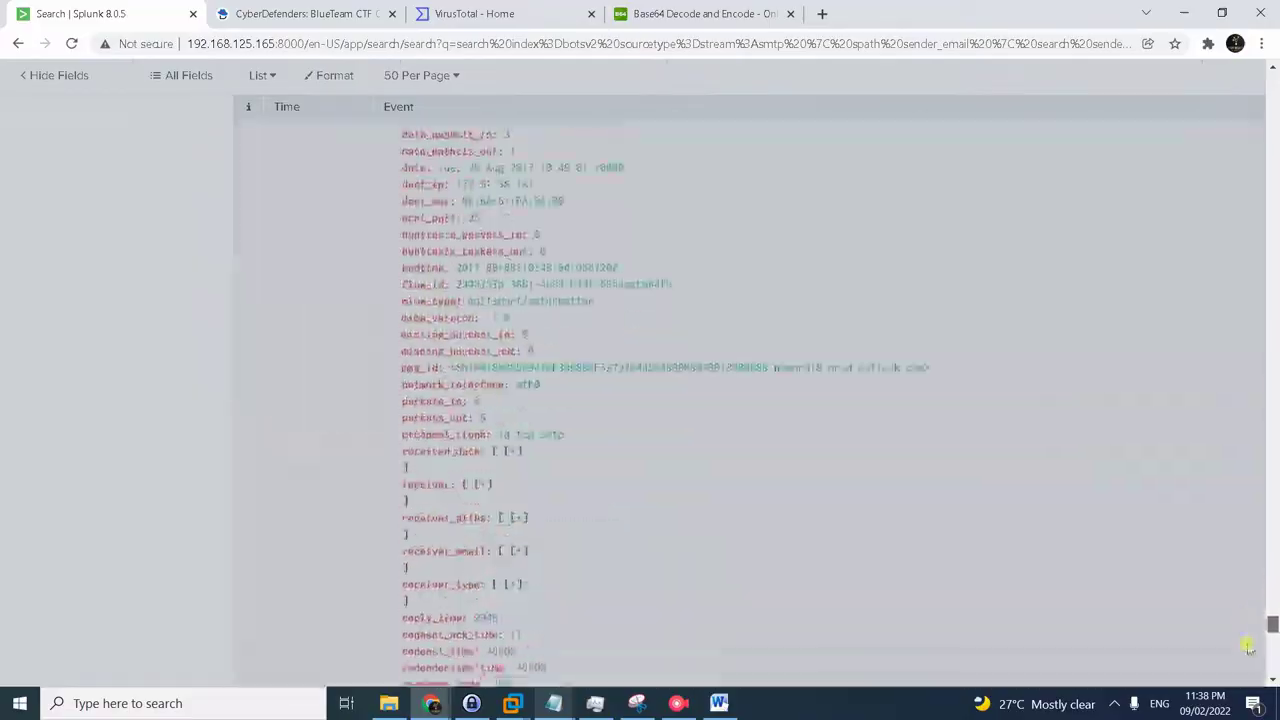
pyautogui.scroll(-5, 552, 654)
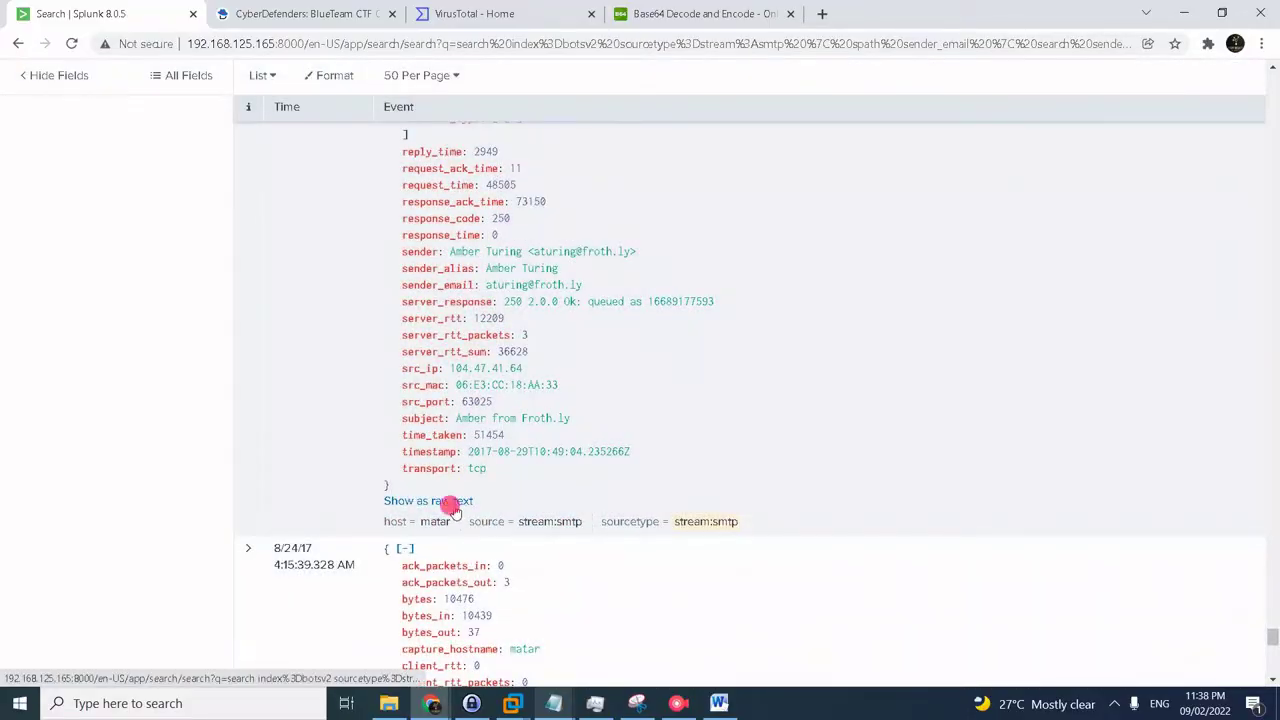
pyautogui.click(449, 501)
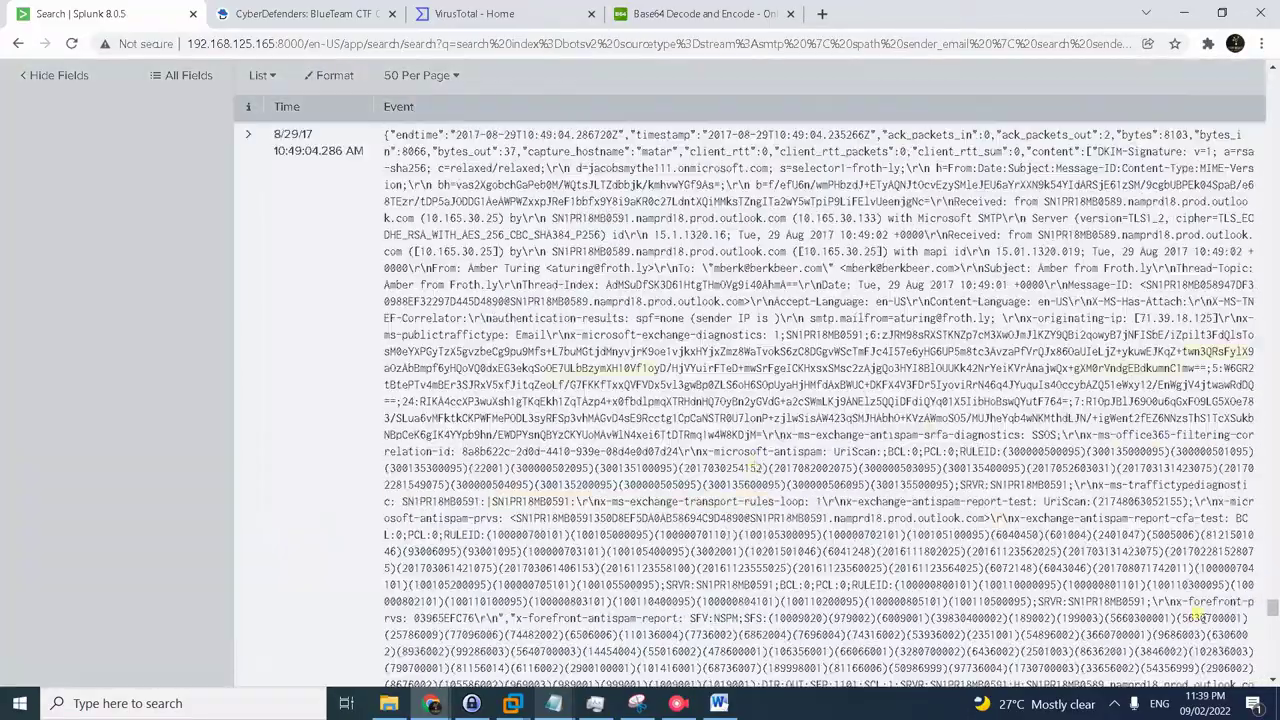
pyautogui.moveTo(1271, 605); pyautogui.dragTo(1273, 665)
pyautogui.moveTo(389, 703)
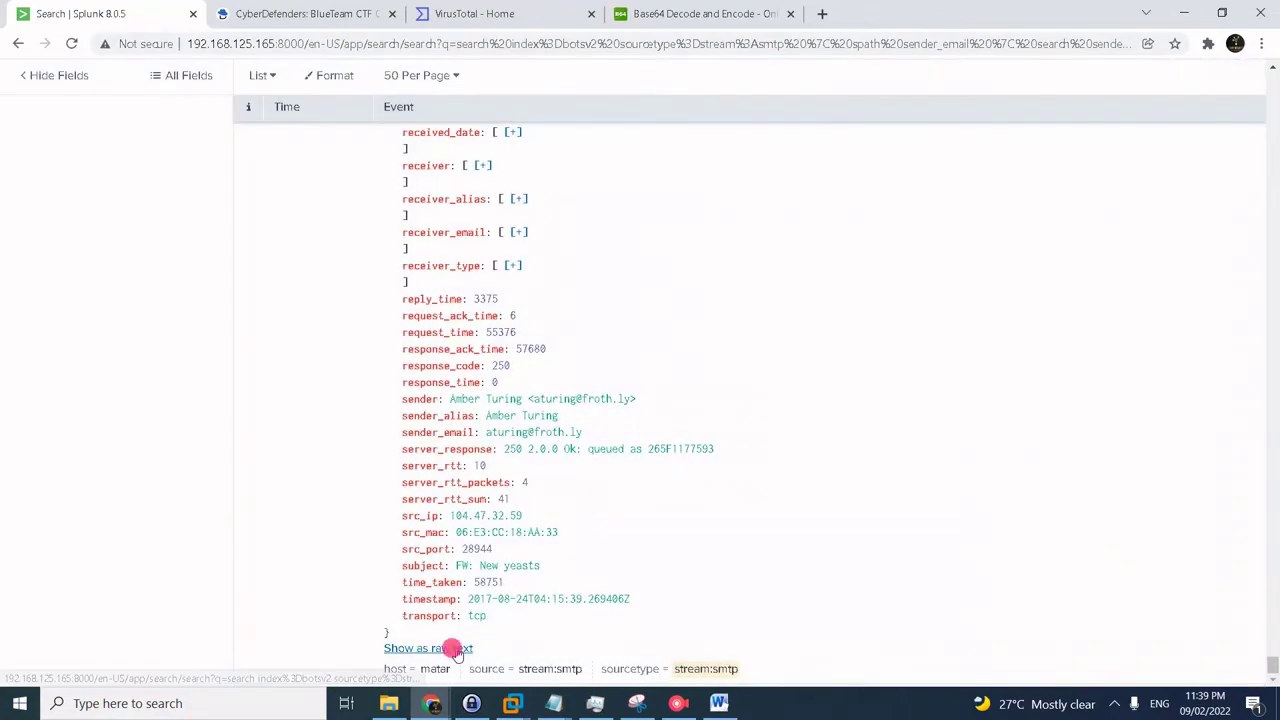
pyautogui.click(440, 648)
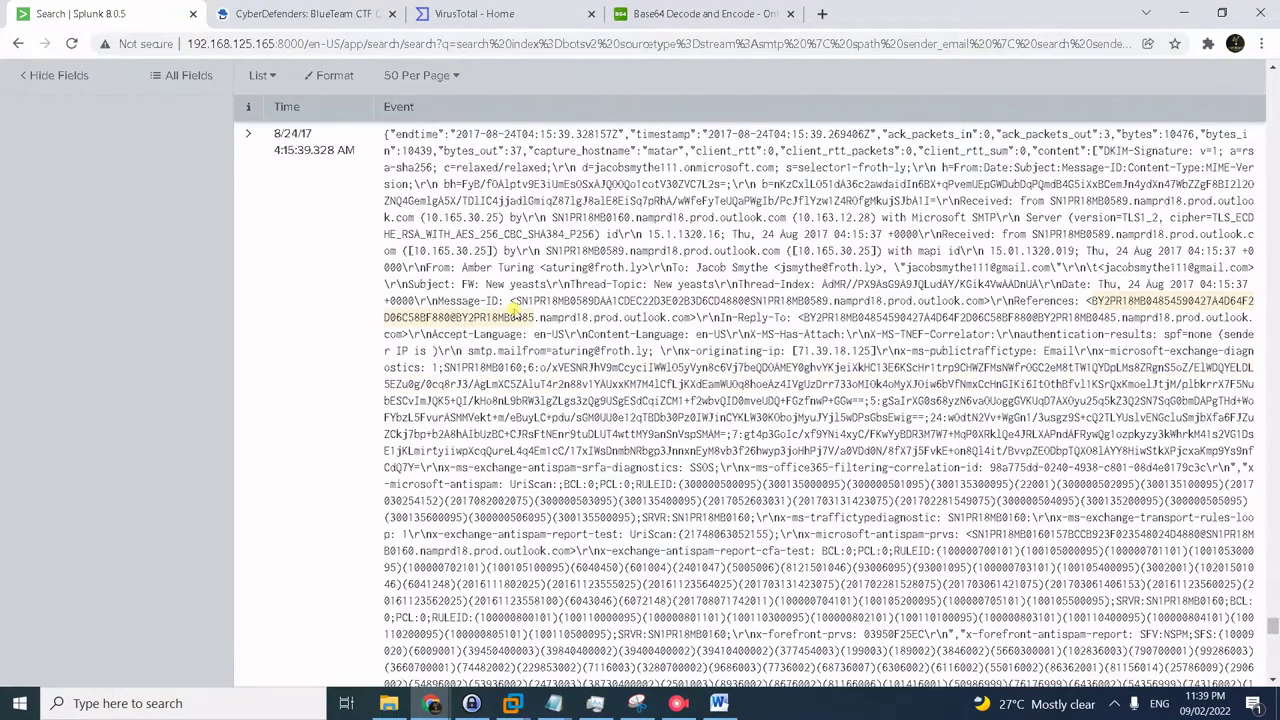
# - Find the text 'PGh0bW' in the raw email event
pyautogui.hotkey('ctrl', 'f')
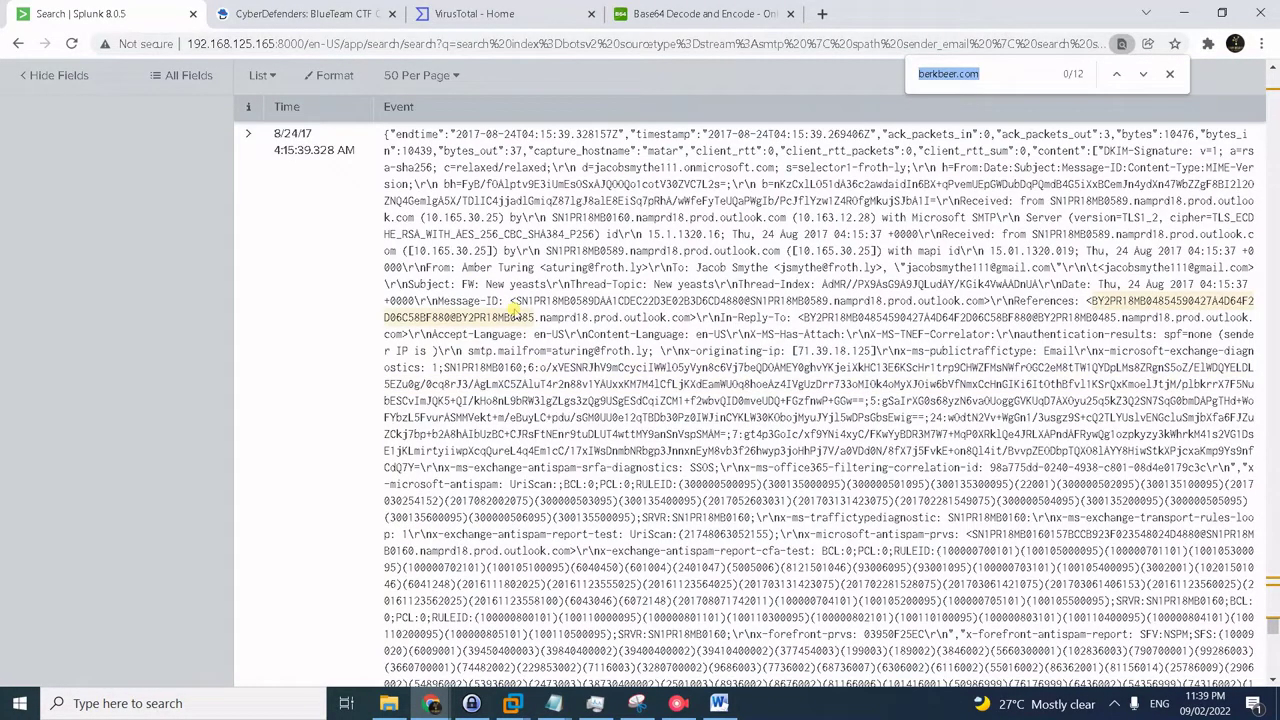
pyautogui.write('PGH')
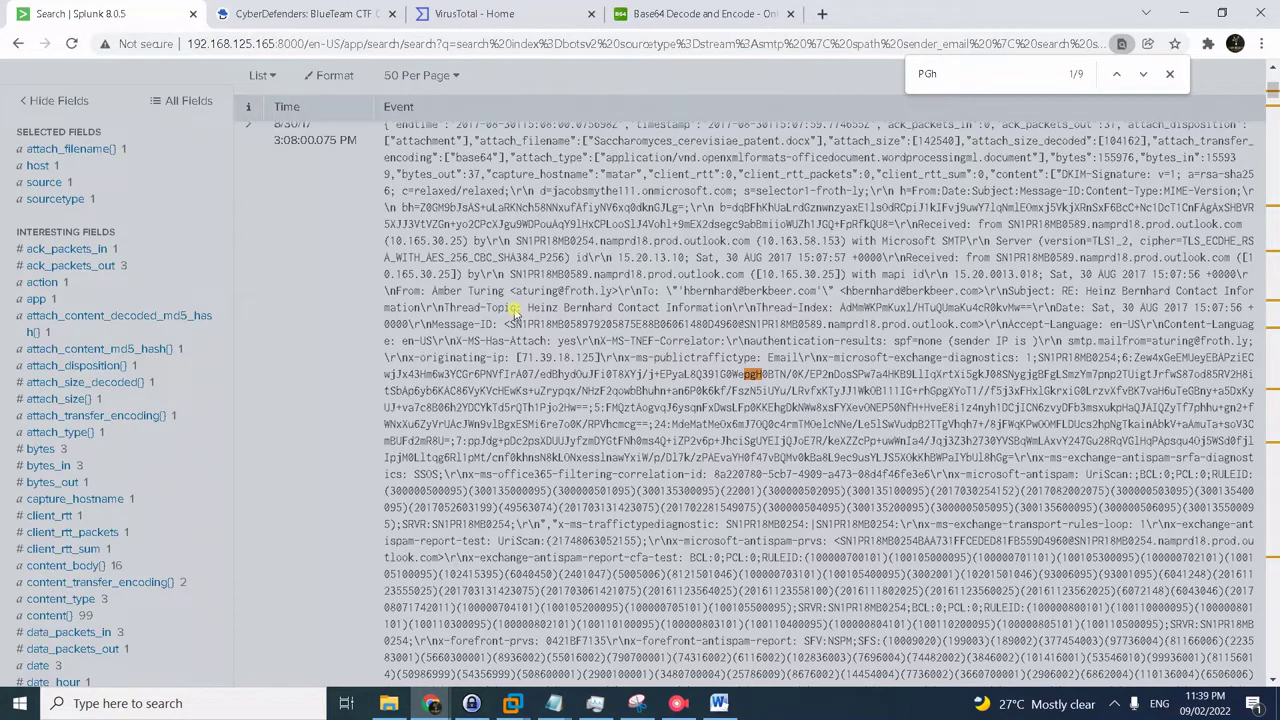
pyautogui.write('0b')
pyautogui.write('W')
pyautogui.press('BackSpace')
pyautogui.write('W')
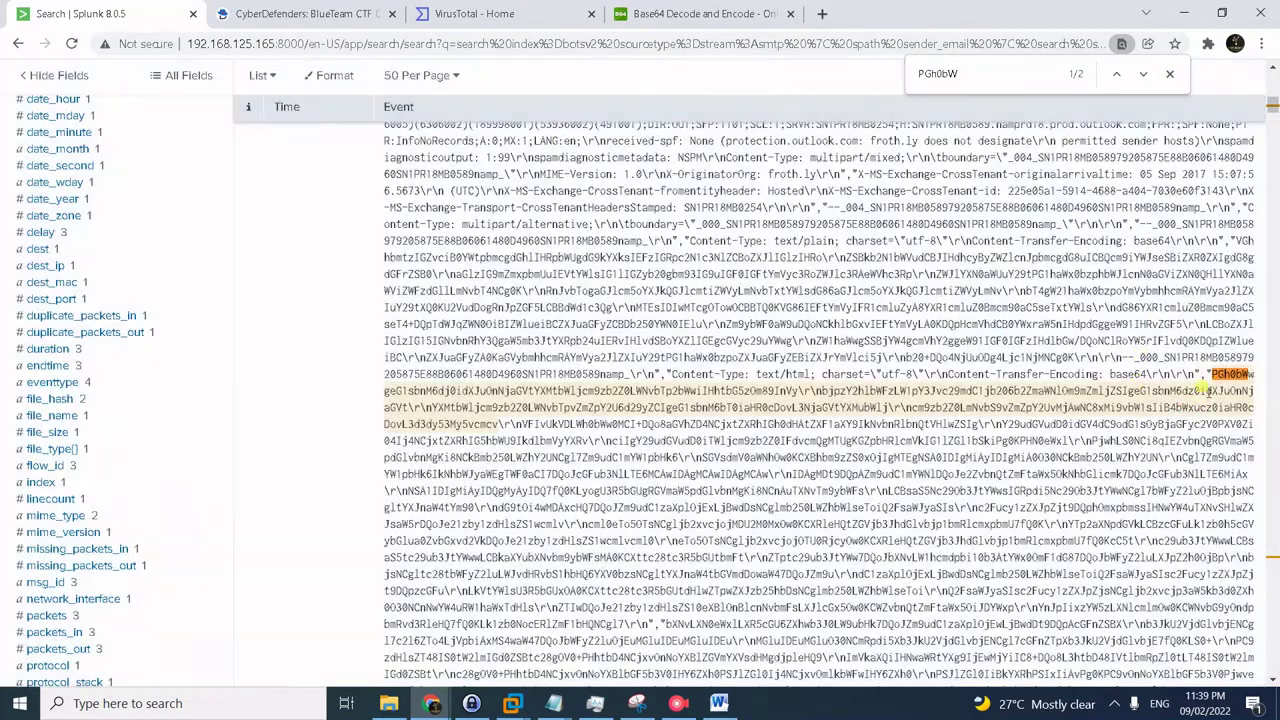
pyautogui.click(1170, 74)
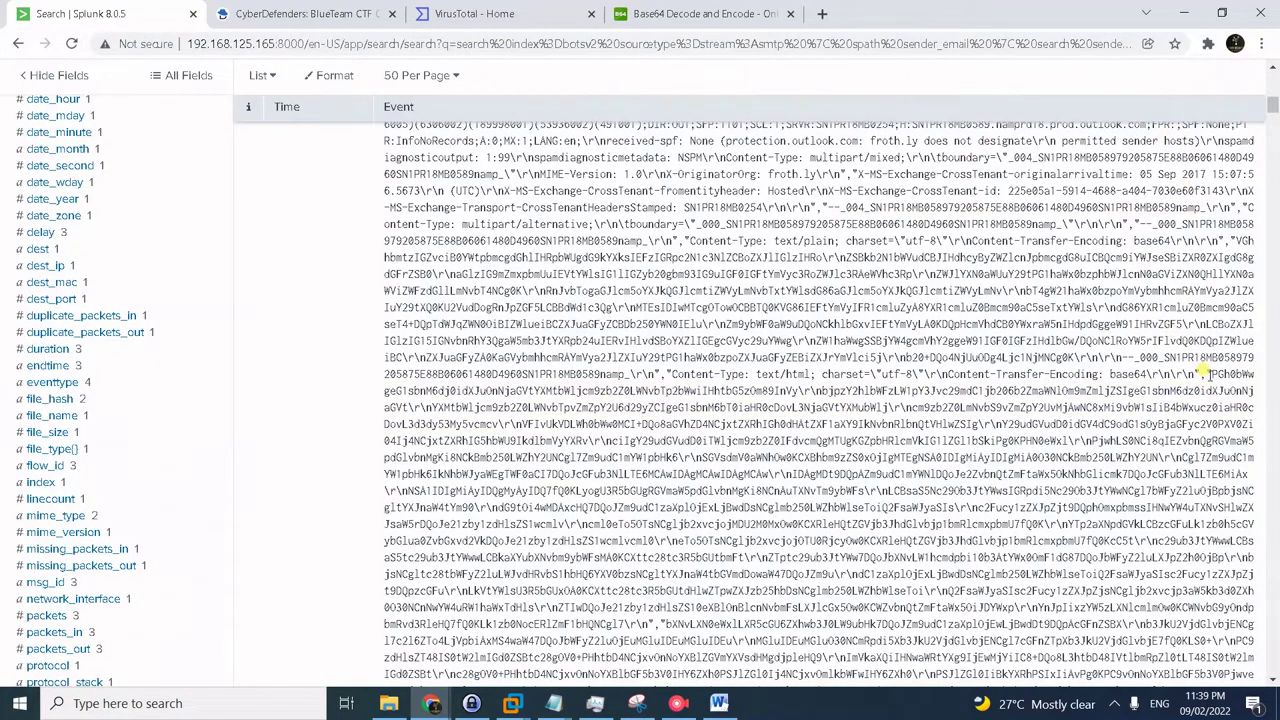
# - Select the whole base64-encoded HTML body and bring it to the Base64 decoder's input box
pyautogui.moveTo(1207, 369); pyautogui.dragTo(1183, 424)
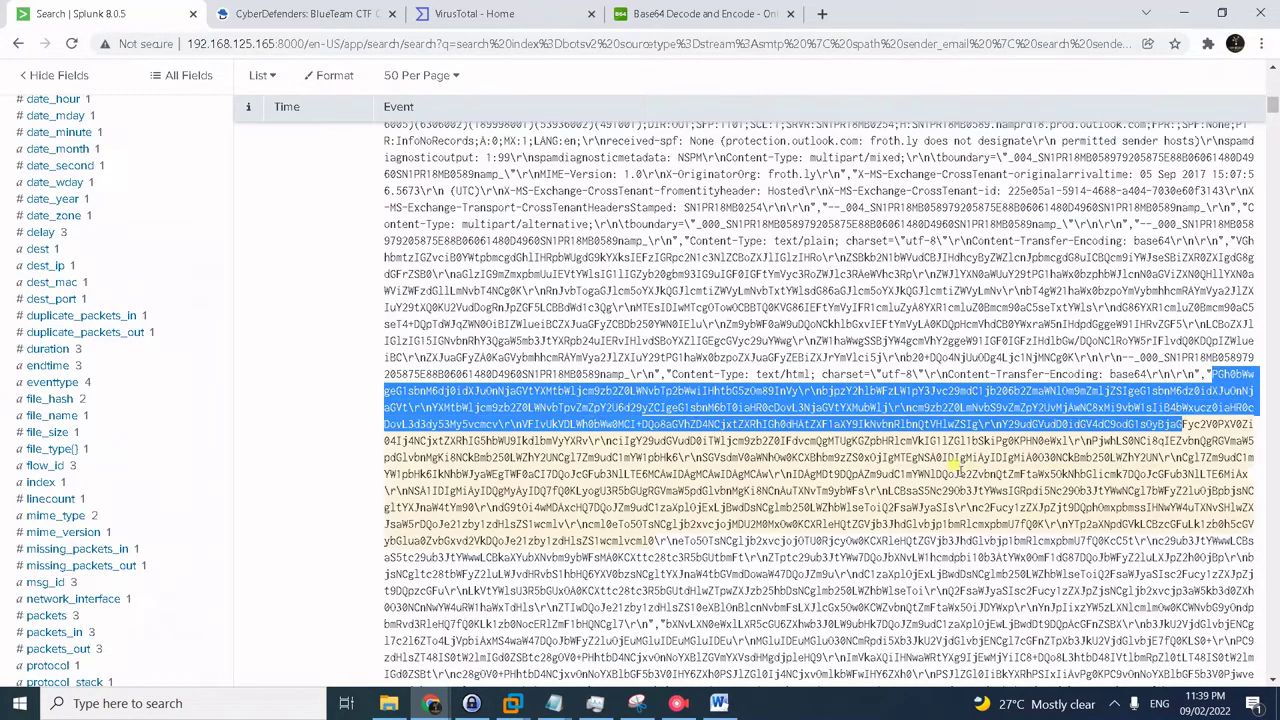
pyautogui.scroll(-6, 957, 467)
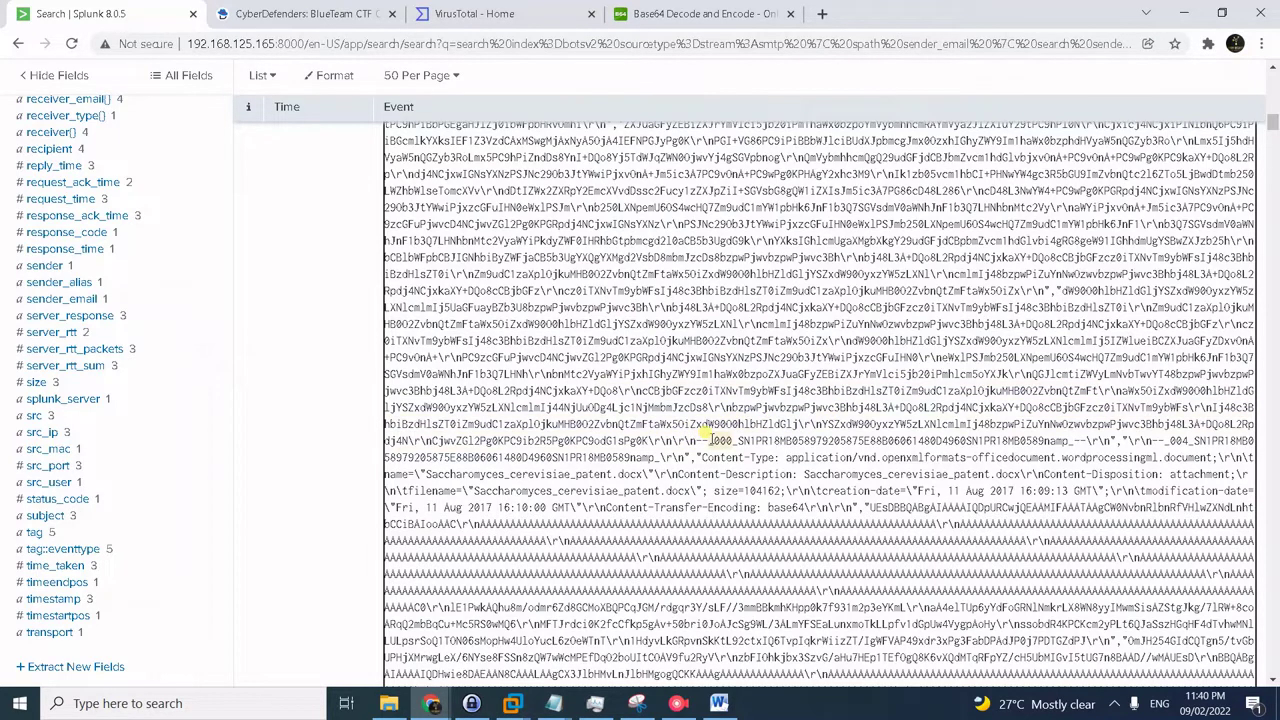
pyautogui.keyDown('shift'); pyautogui.click(703, 432); pyautogui.keyUp('shift')
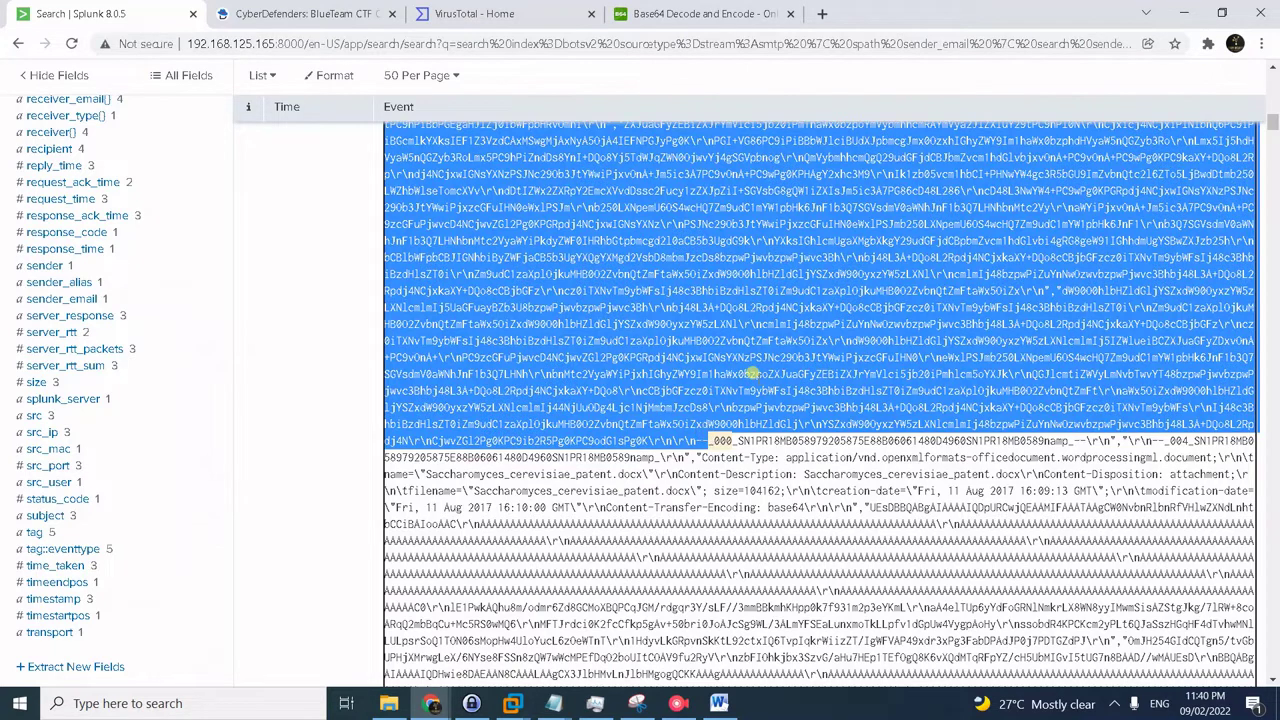
pyautogui.click(705, 13)
pyautogui.click(557, 176)
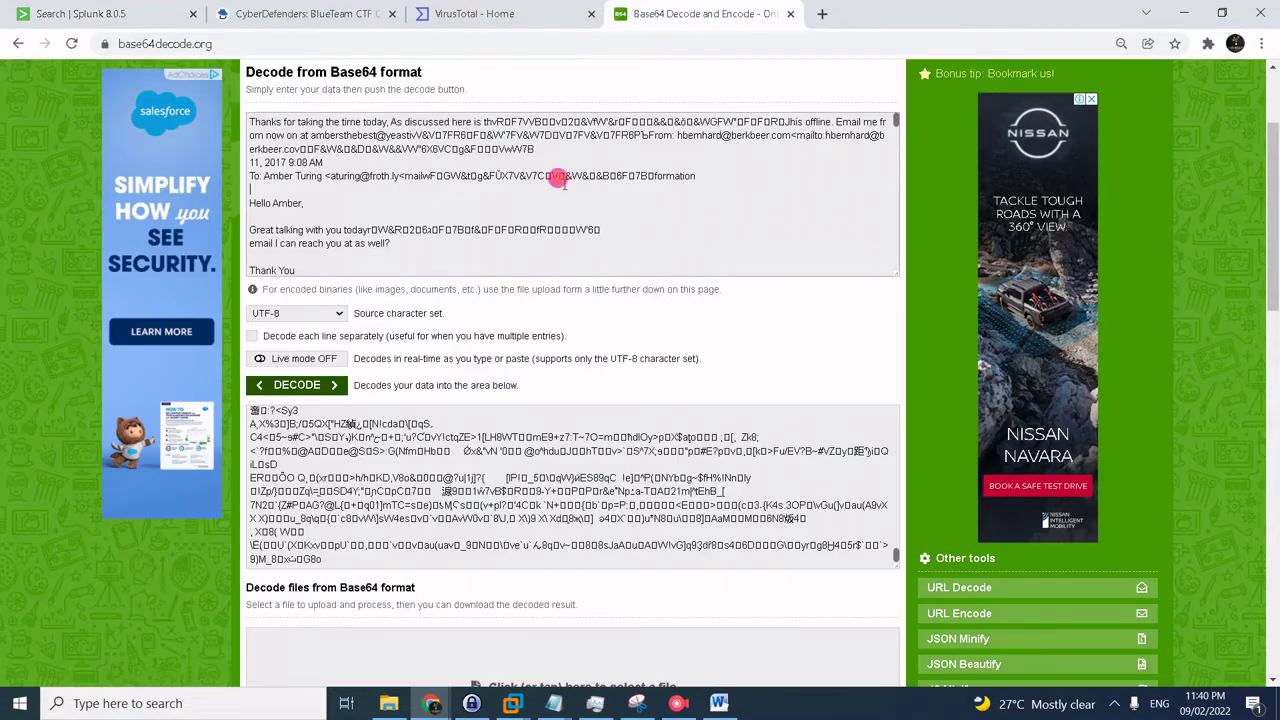
# - Replace the decoder input with the copied base64 body and decode it
pyautogui.hotkey('ctrl', 'a')
pyautogui.hotkey('ctrl', 'v')
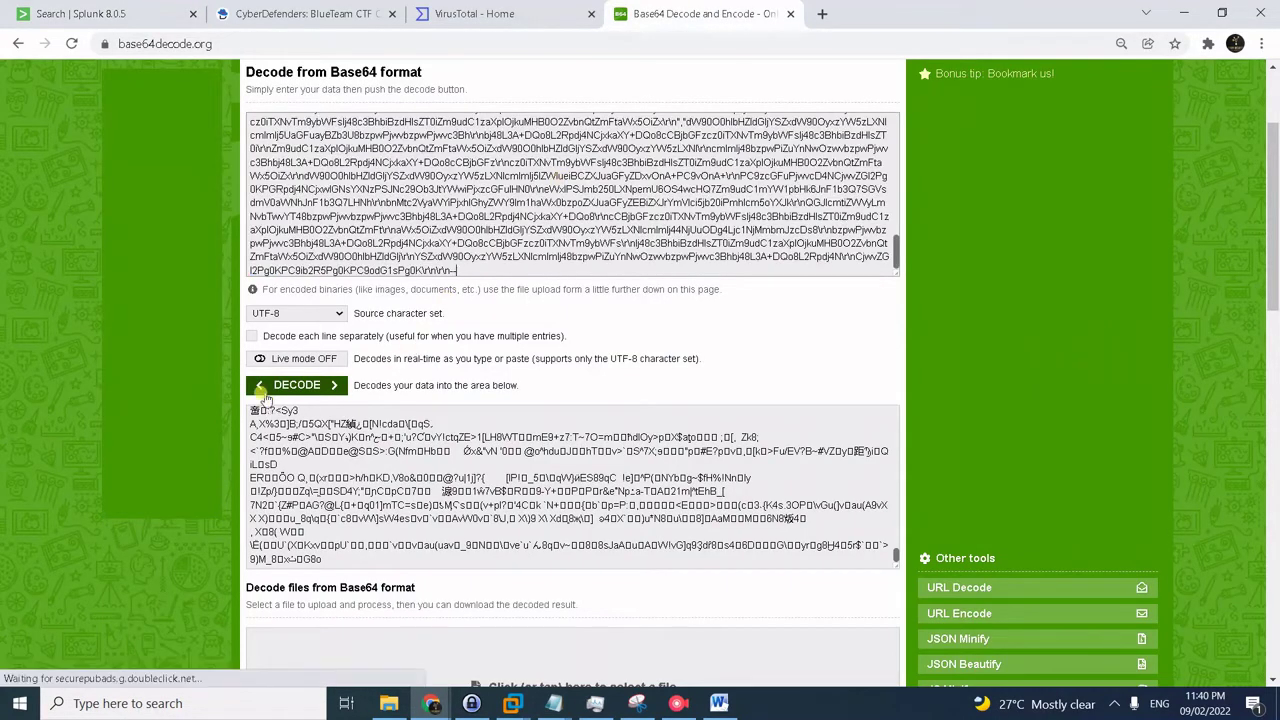
pyautogui.click(290, 385)
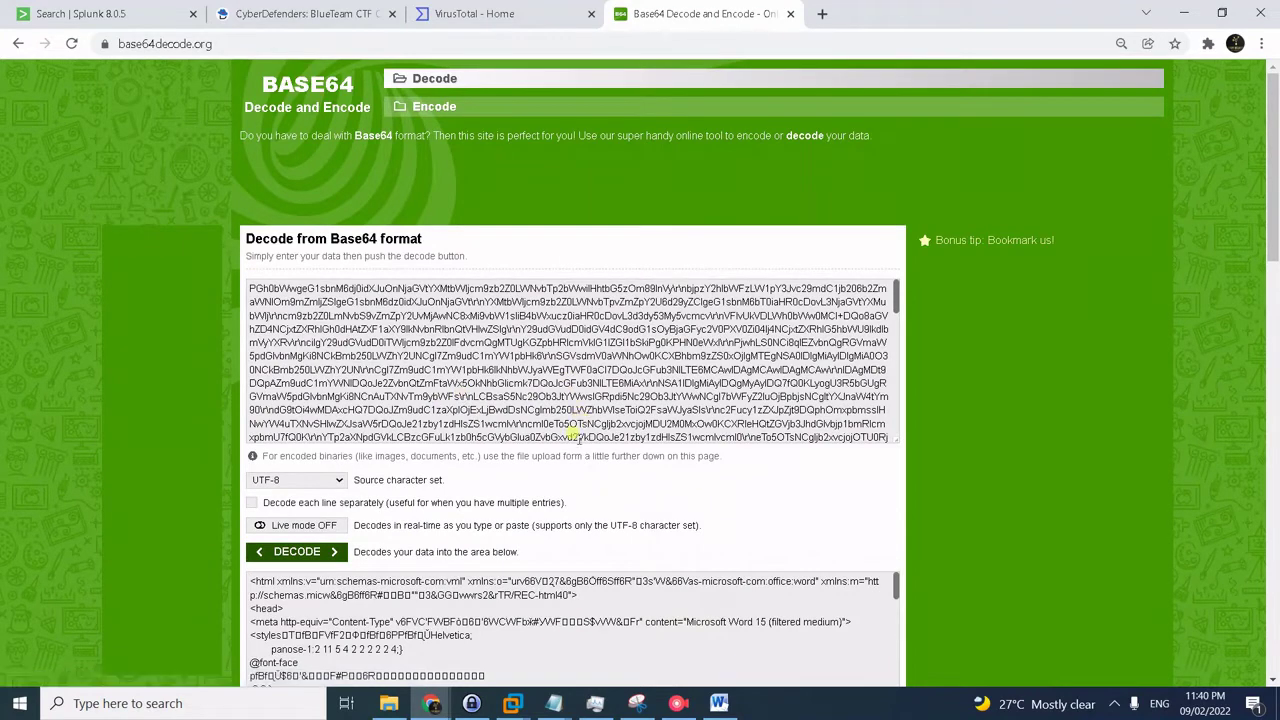
pyautogui.scroll(-1, 530, 460)
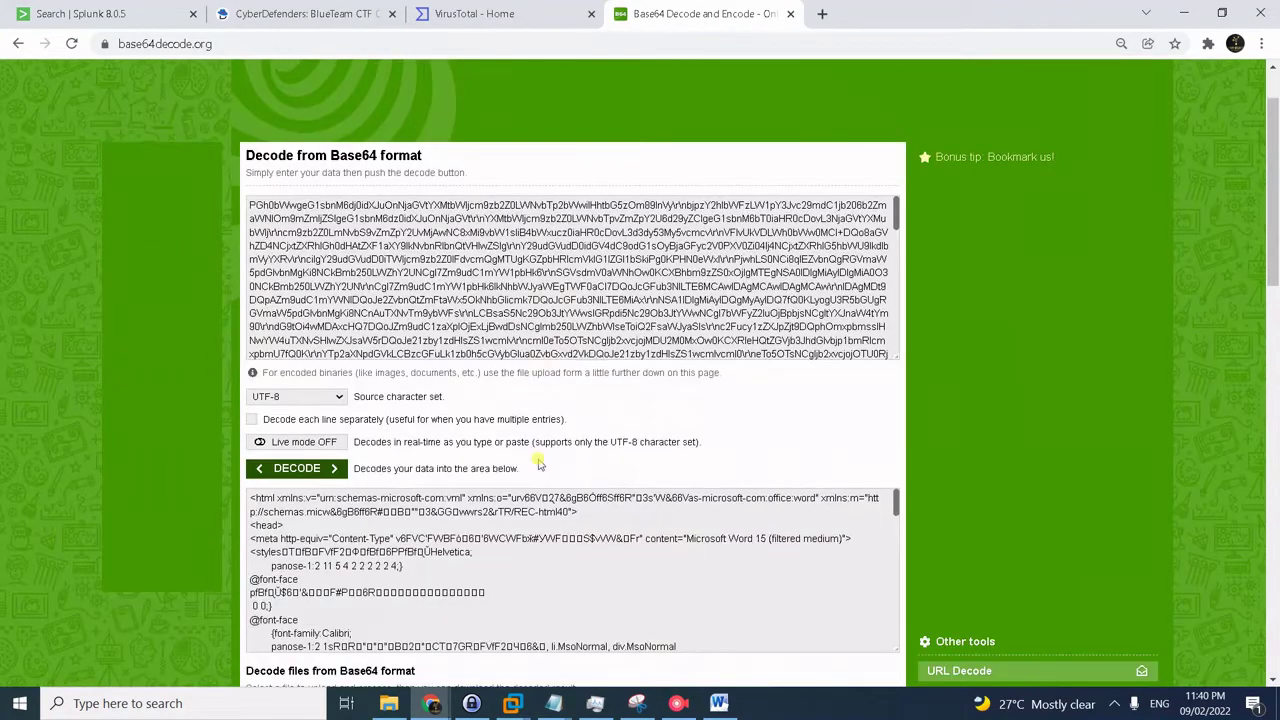
# - Scroll the decoded HTML and highlight the sender's personal e-mail address and its domain
pyautogui.click(452, 525)
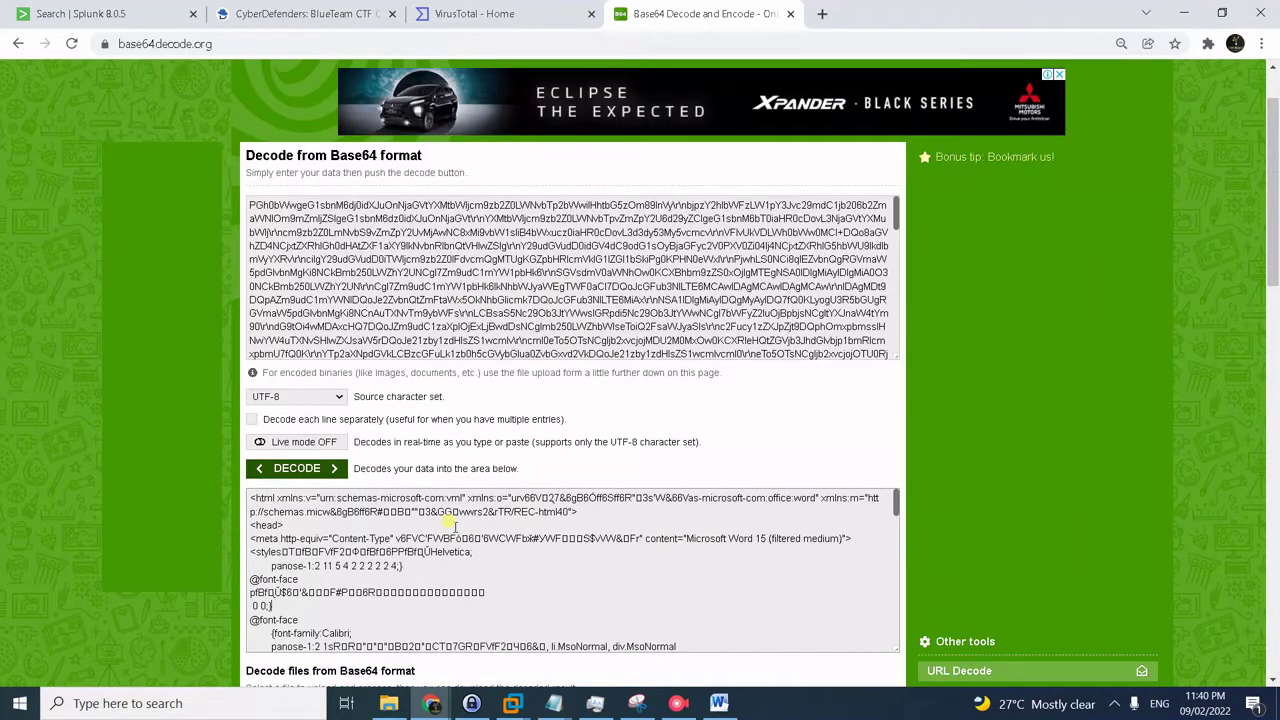
pyautogui.scroll(-2, 452, 523)
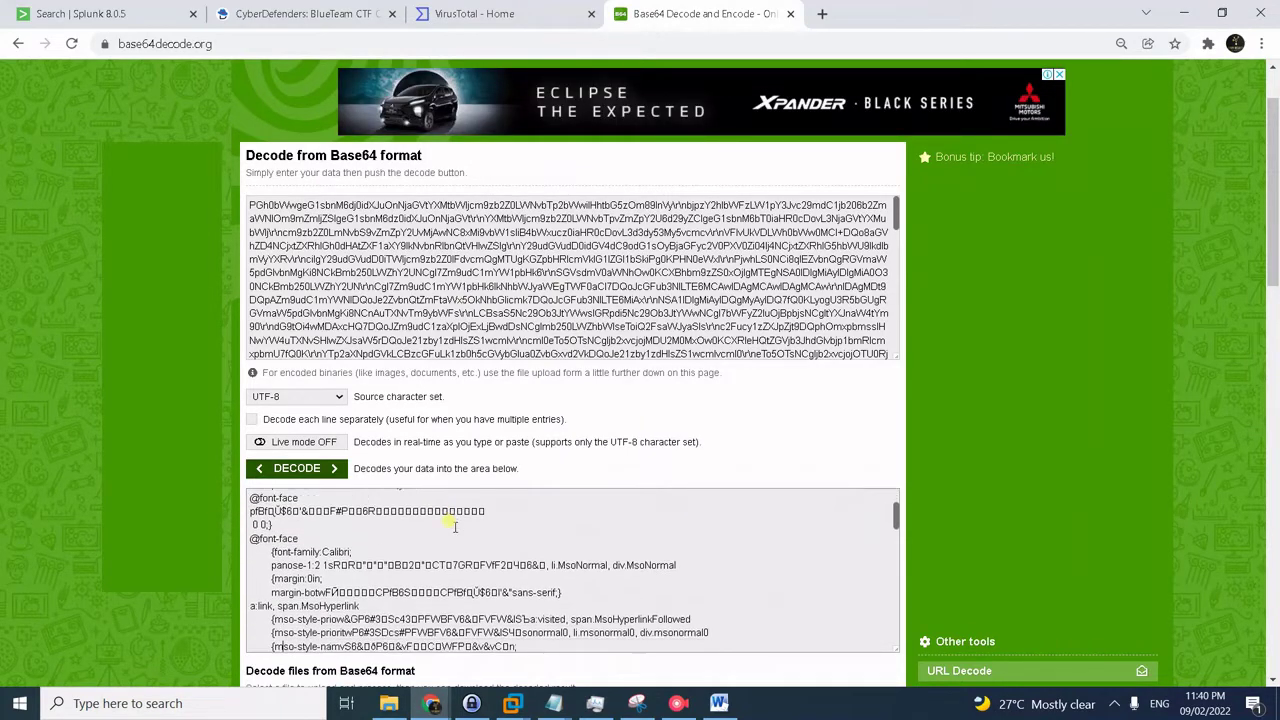
pyautogui.scroll(-5, 454, 524)
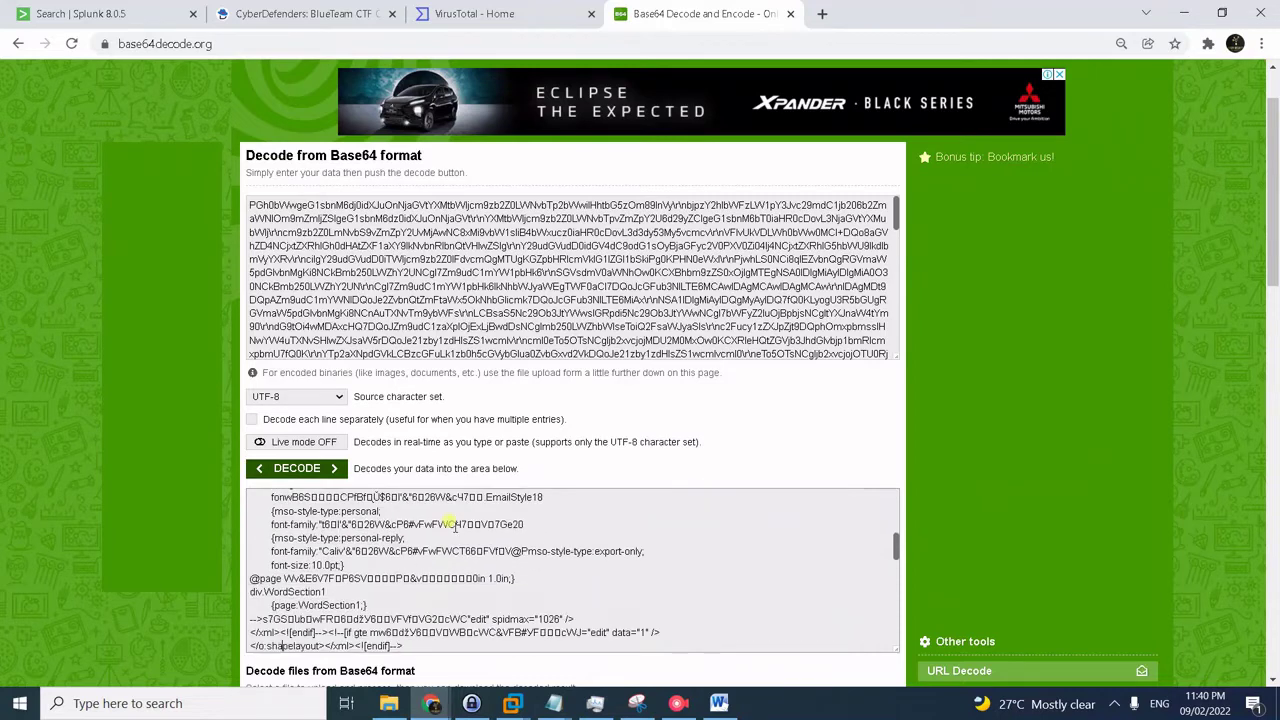
pyautogui.scroll(-5, 454, 524)
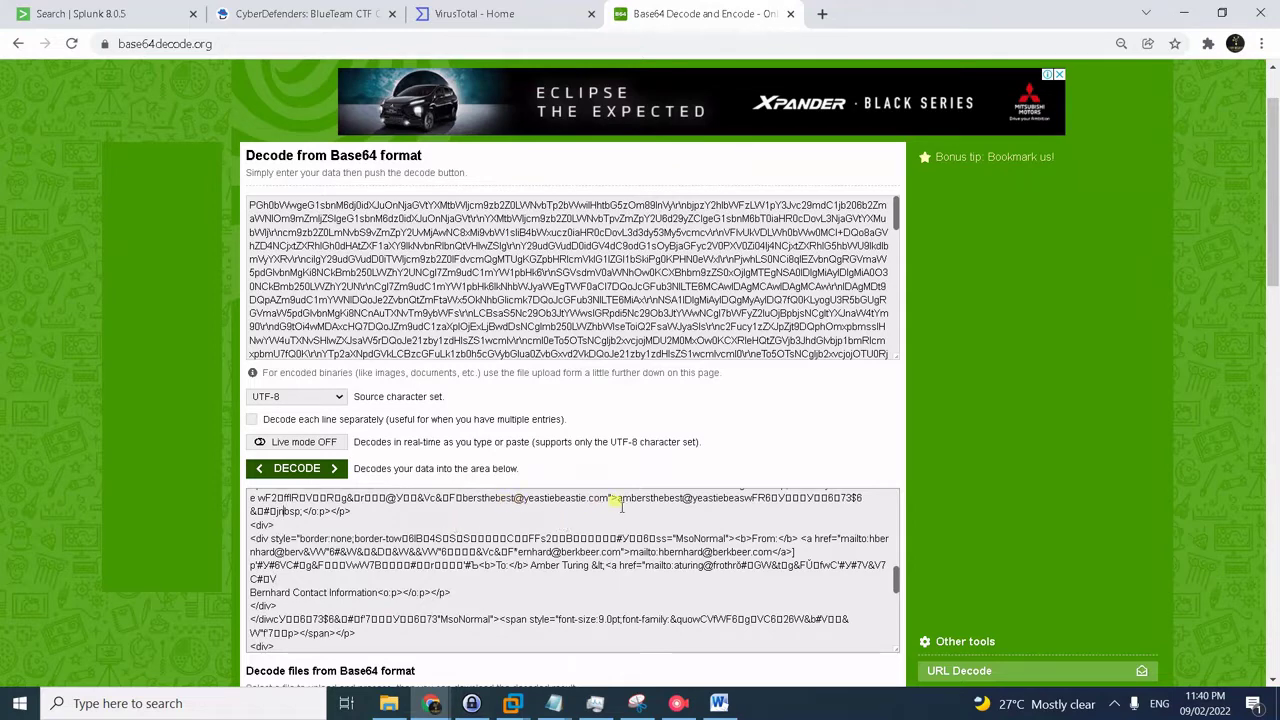
pyautogui.moveTo(621, 500); pyautogui.dragTo(729, 553)
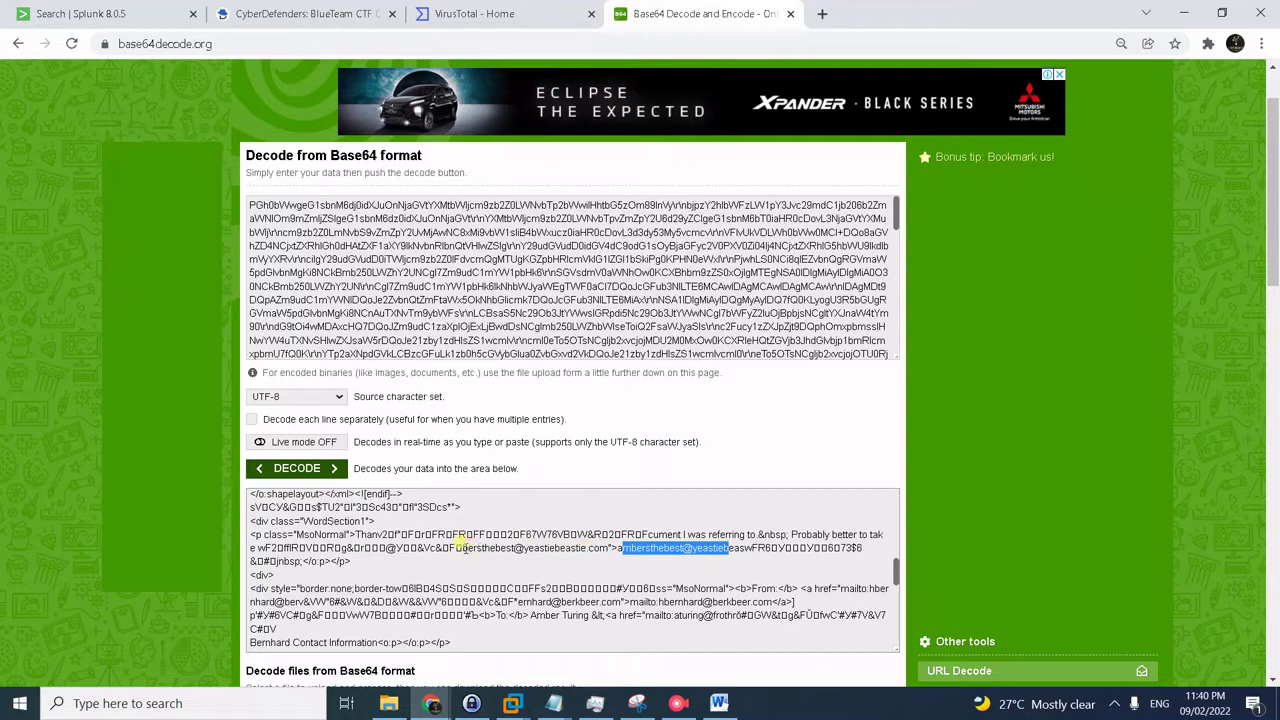
pyautogui.moveTo(460, 548); pyautogui.dragTo(730, 553)
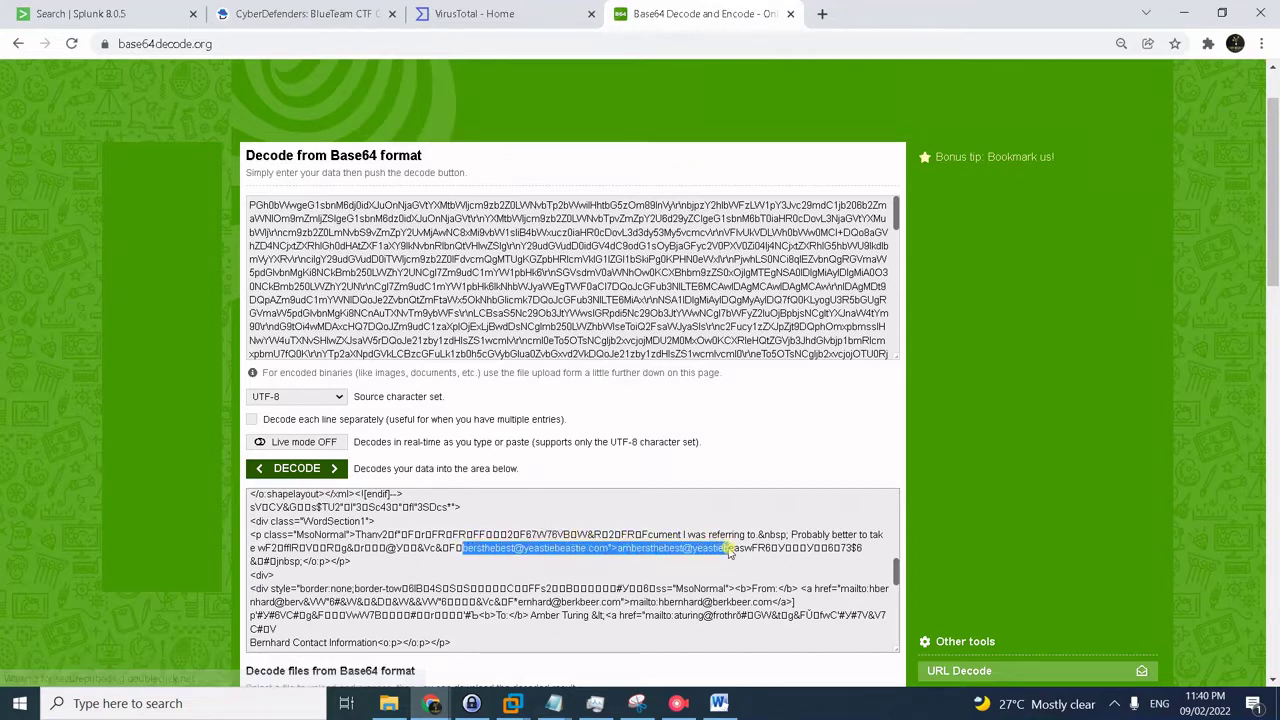
pyautogui.click(720, 557)
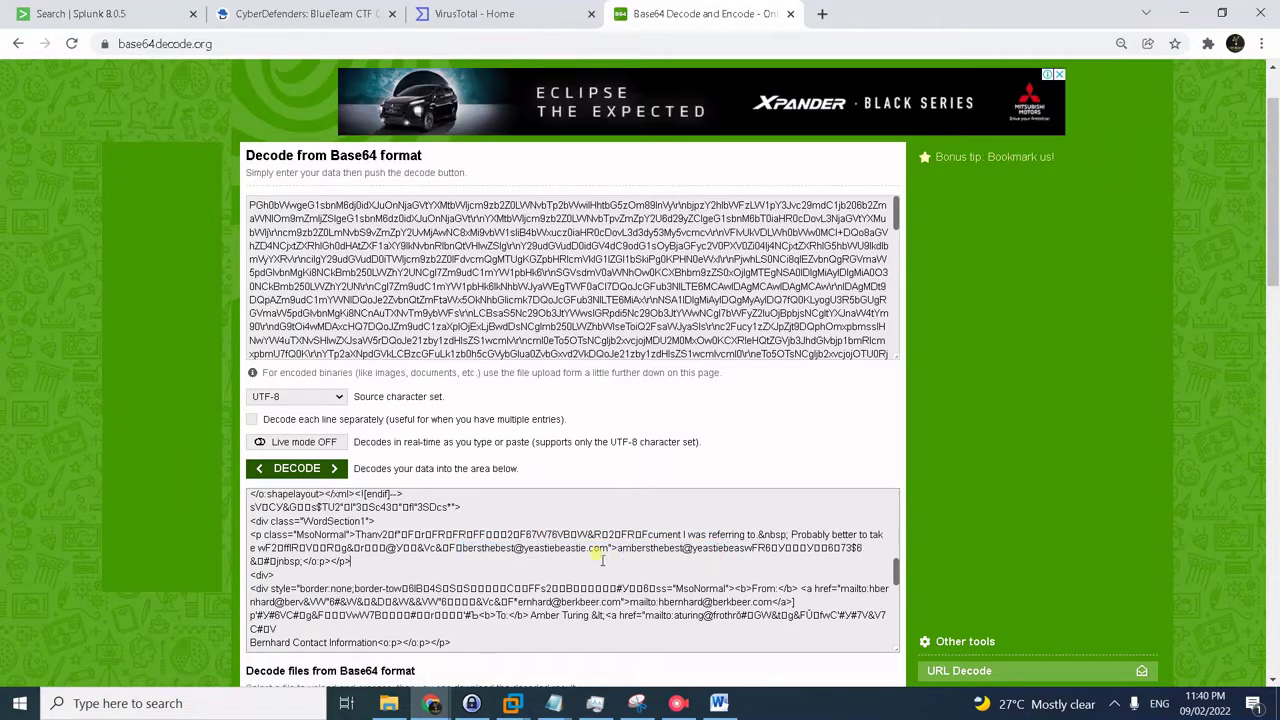
pyautogui.moveTo(620, 549); pyautogui.dragTo(740, 548)
pyautogui.click(687, 548)
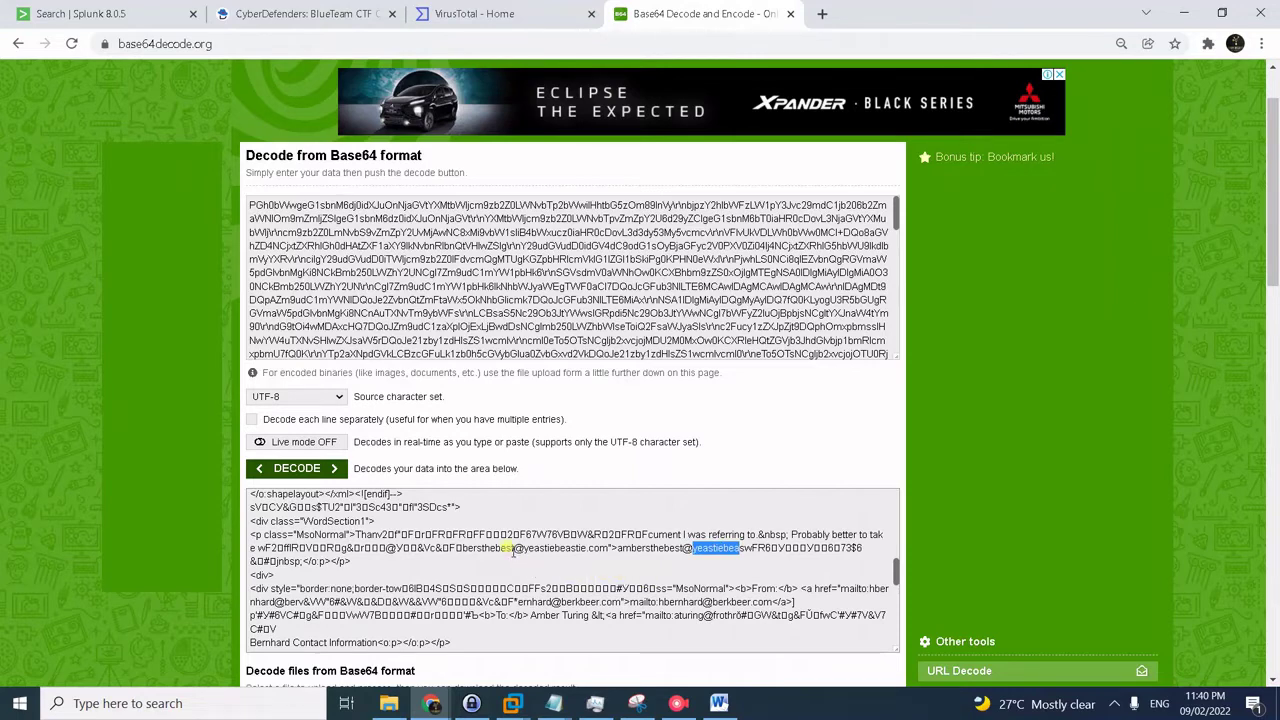
pyautogui.moveTo(513, 548); pyautogui.dragTo(608, 548)
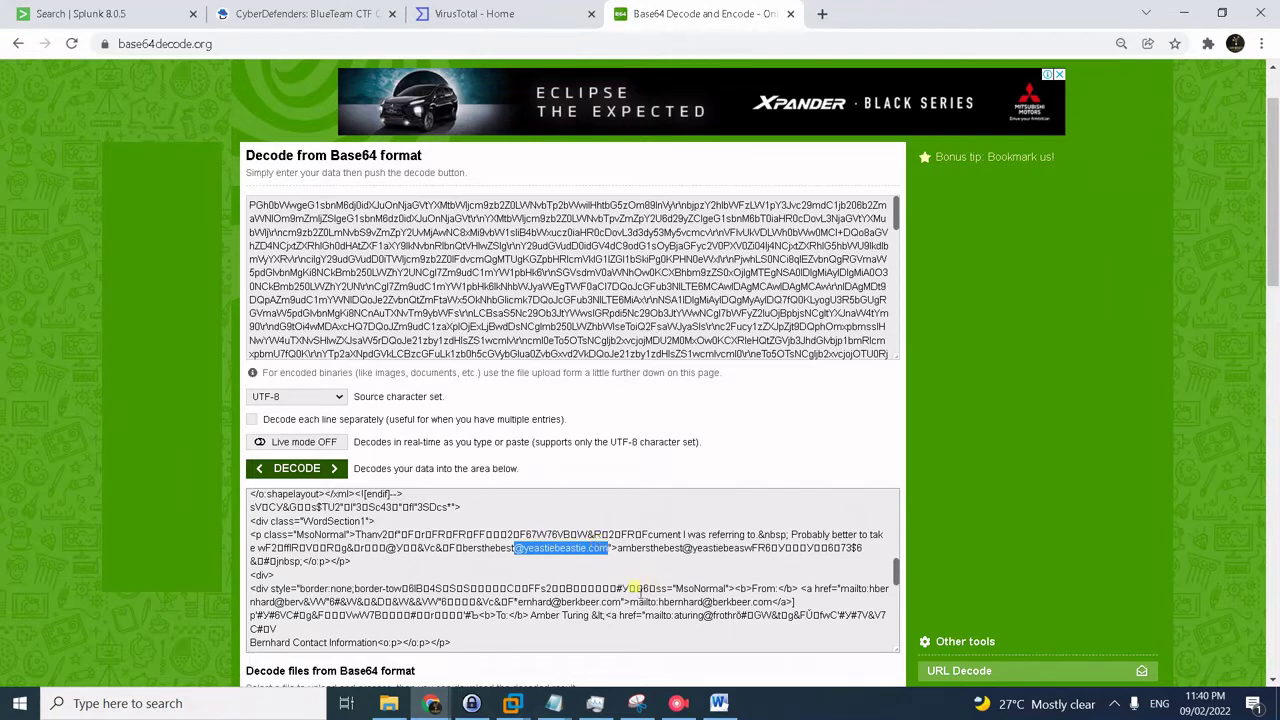
pyautogui.click(1118, 697)
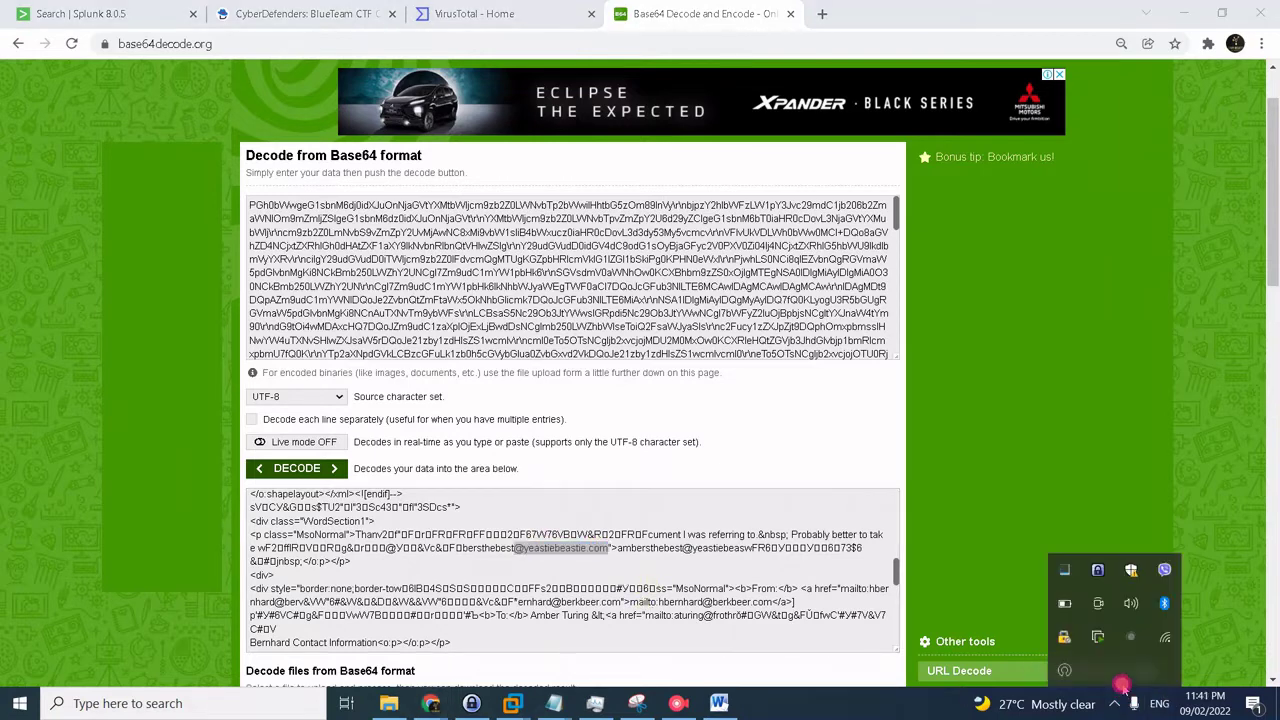
# - Review answered questions #6 and #7, including Tor version 7.0.4, then return to Splunk
pyautogui.click(1131, 637)
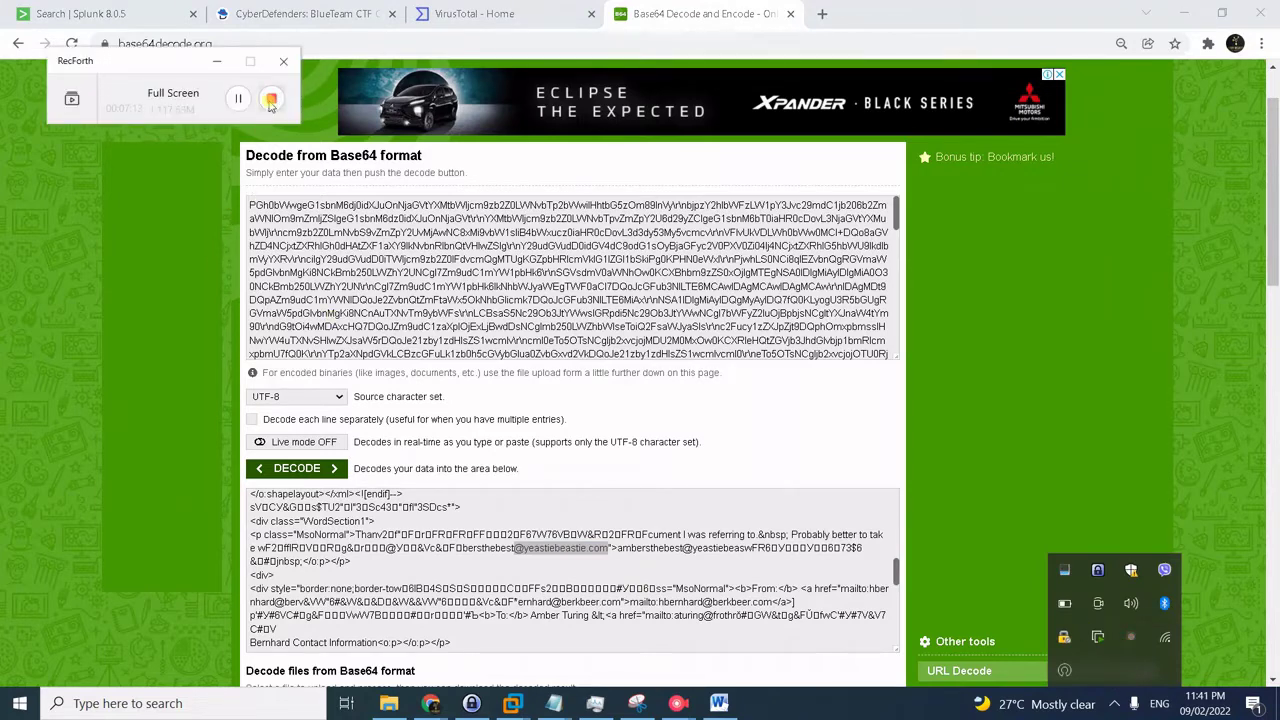
pyautogui.click(270, 101)
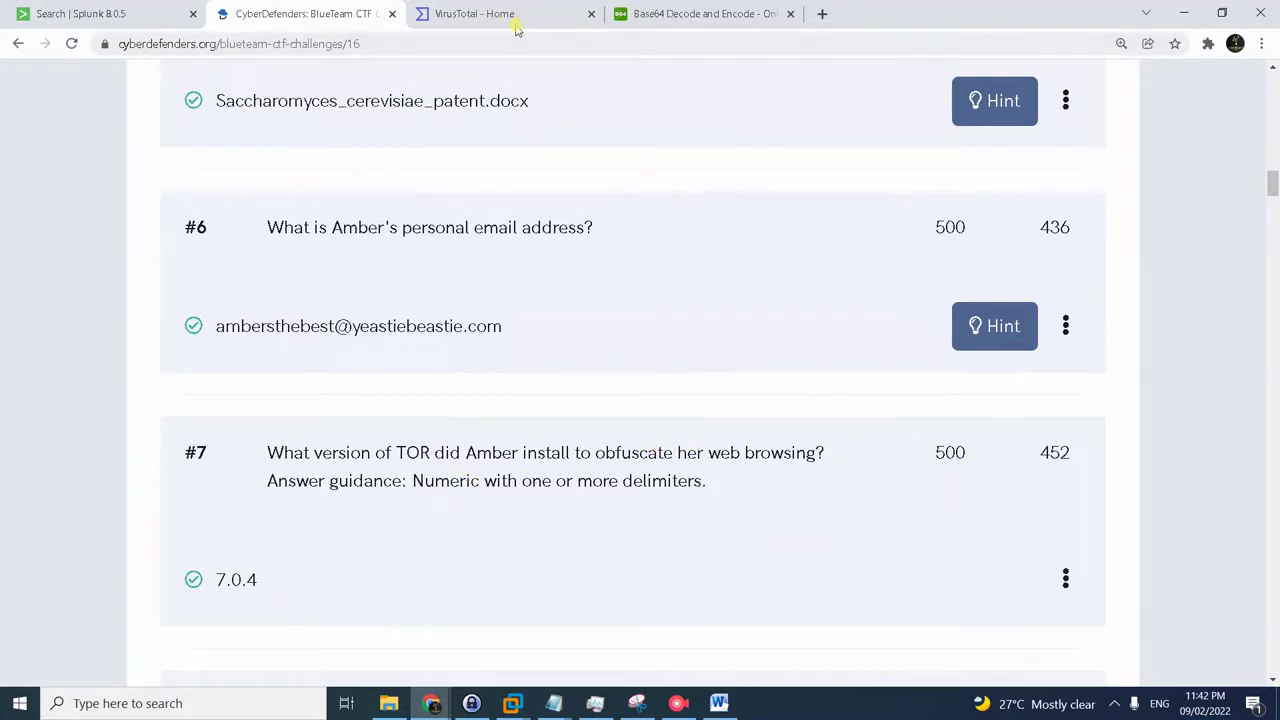
pyautogui.click(175, 10)
# - Replace the query terms after the index with 'amber tor install' and run the search
pyautogui.scroll(10, 620, 163)
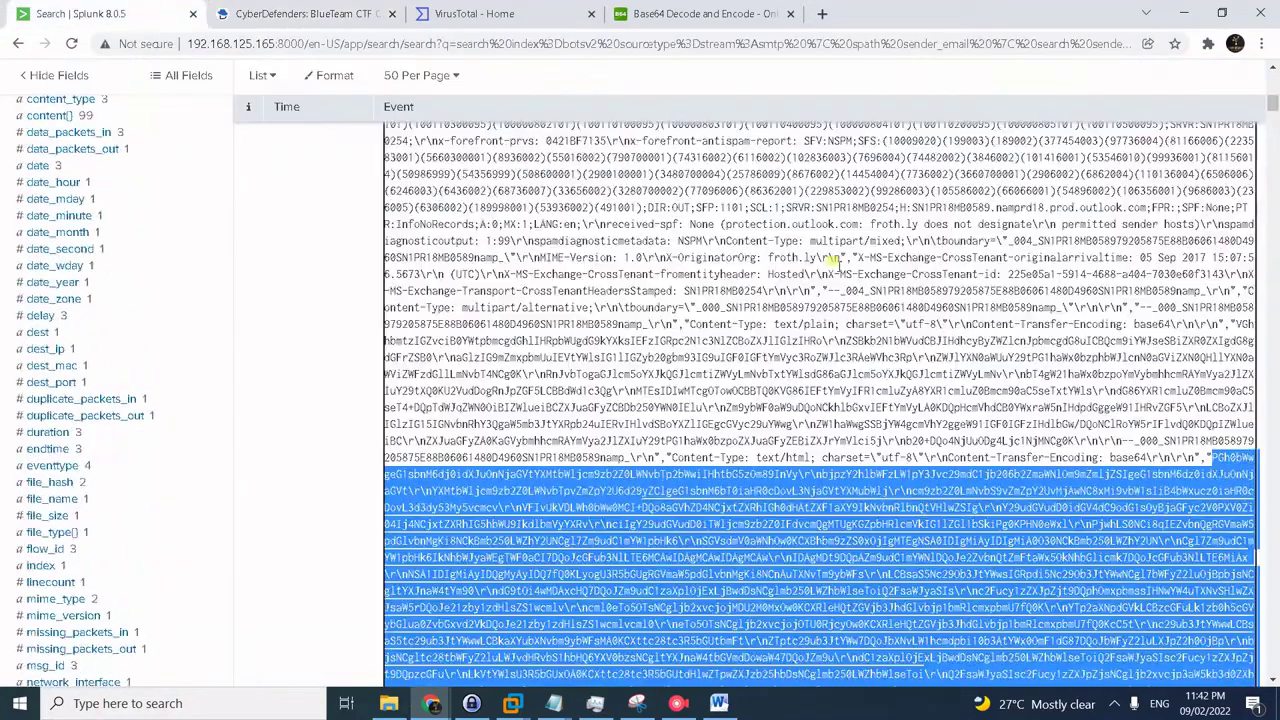
pyautogui.scroll(5, 678, 187)
pyautogui.scroll(2, 500, 158)
pyautogui.click(471, 194)
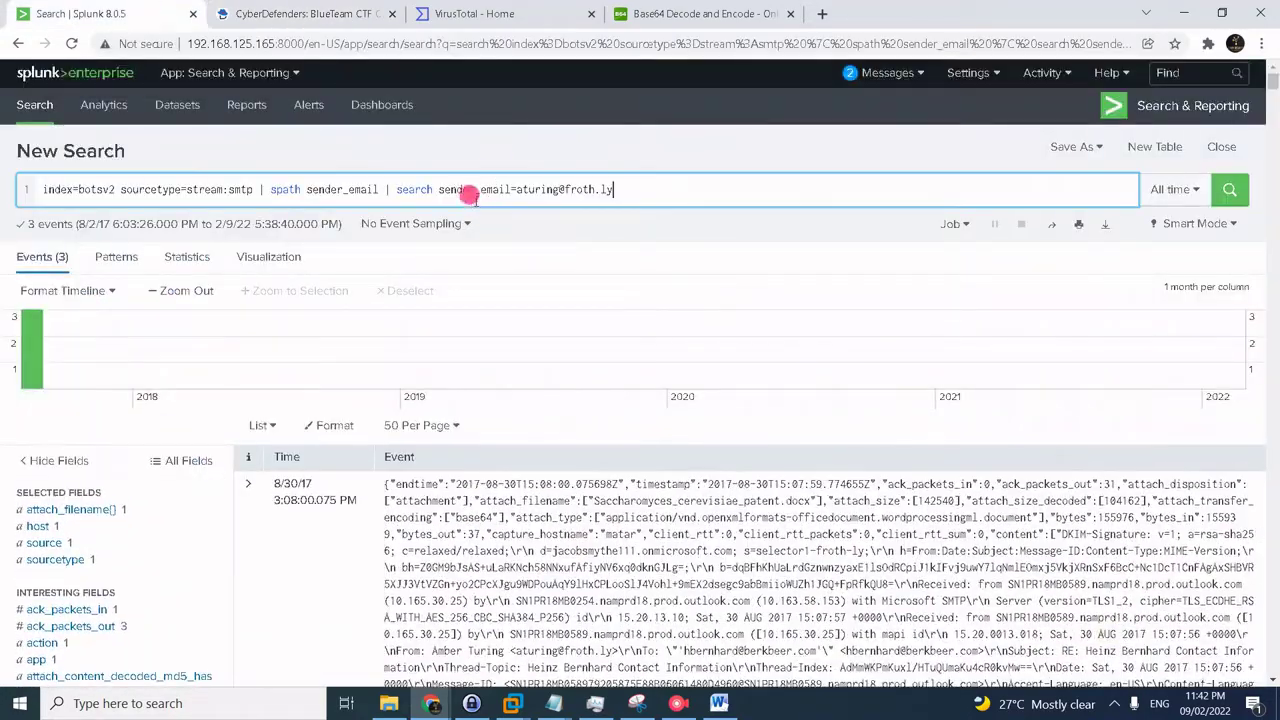
pyautogui.click(140, 189)
pyautogui.moveTo(140, 189); pyautogui.dragTo(970, 187)
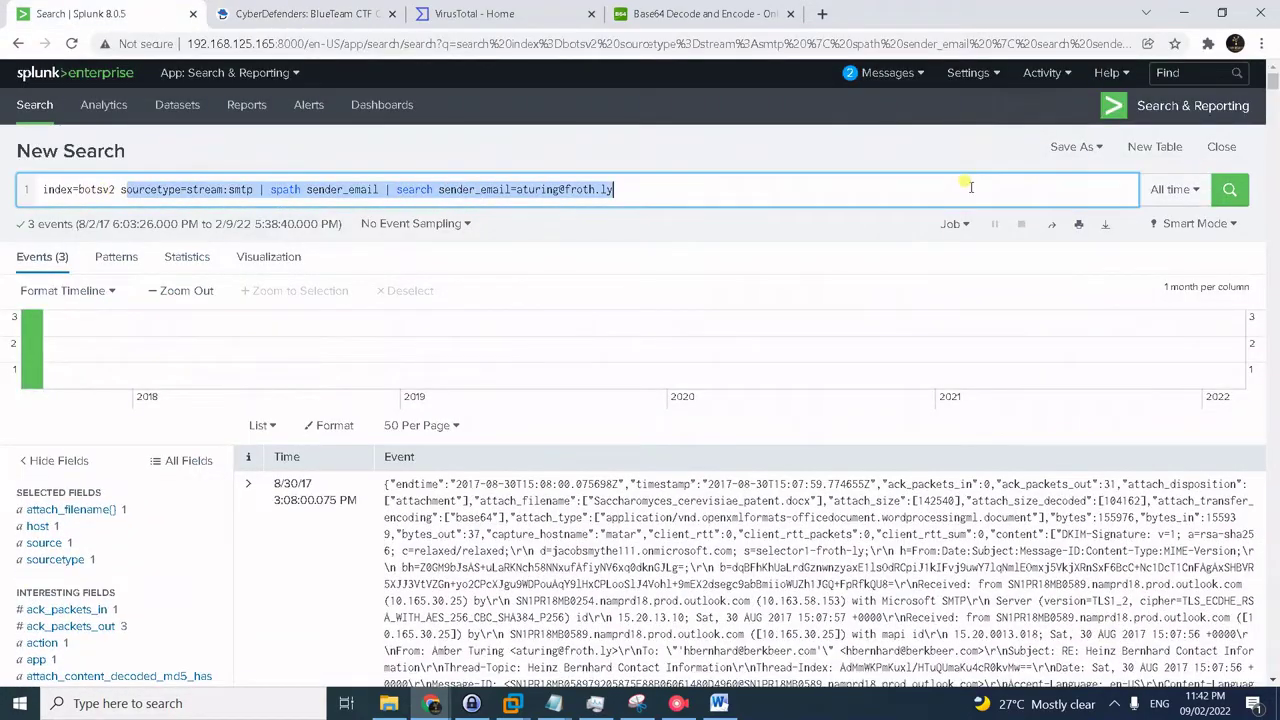
pyautogui.press('BackSpace')
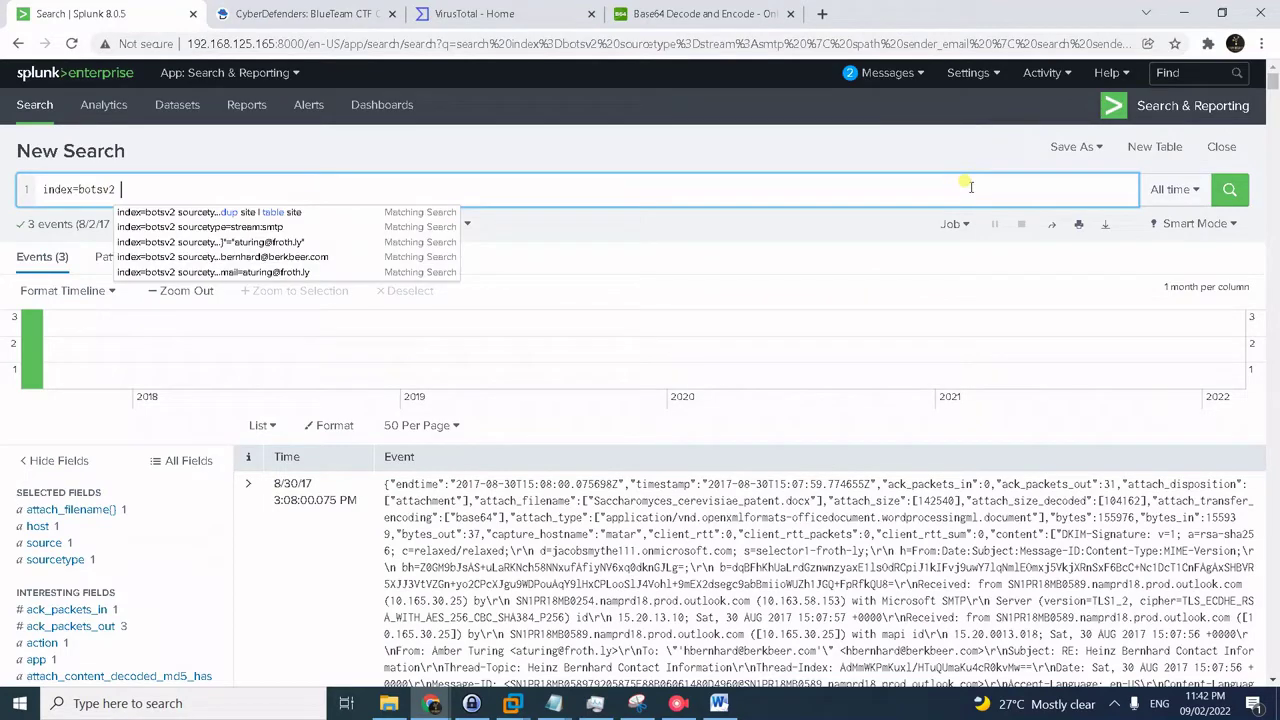
pyautogui.write('amber ')
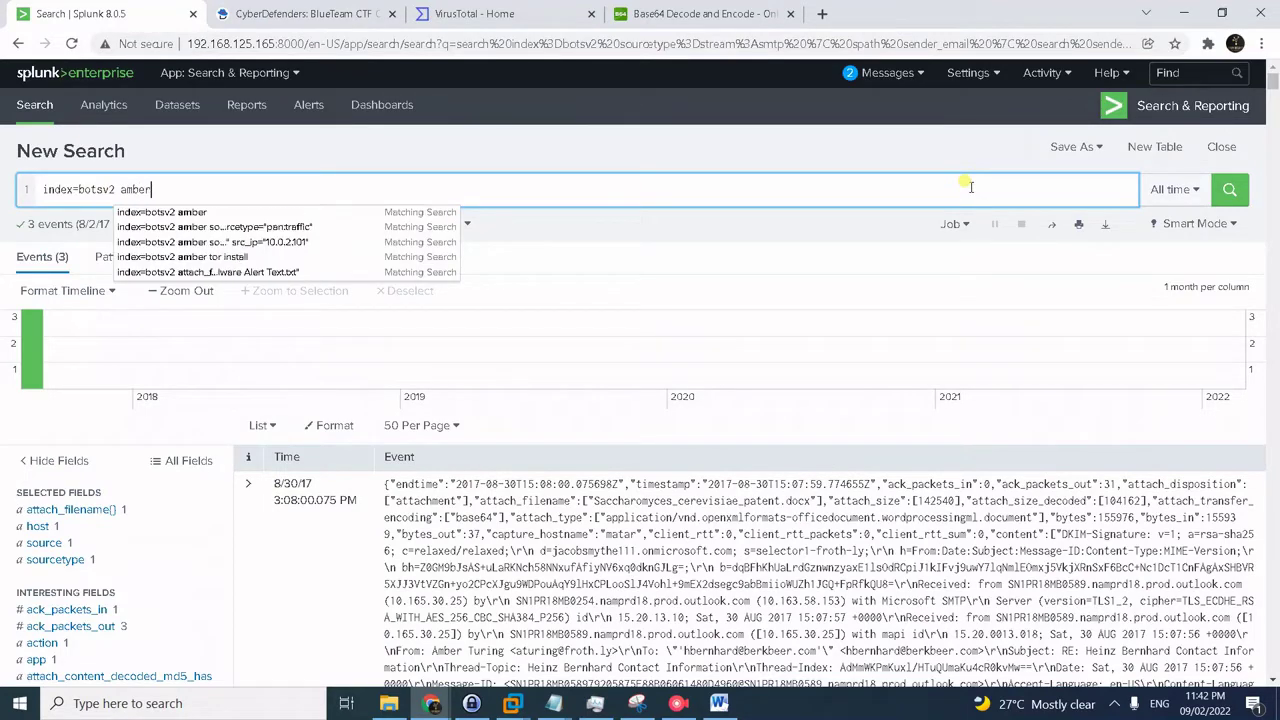
pyautogui.write('tor ')
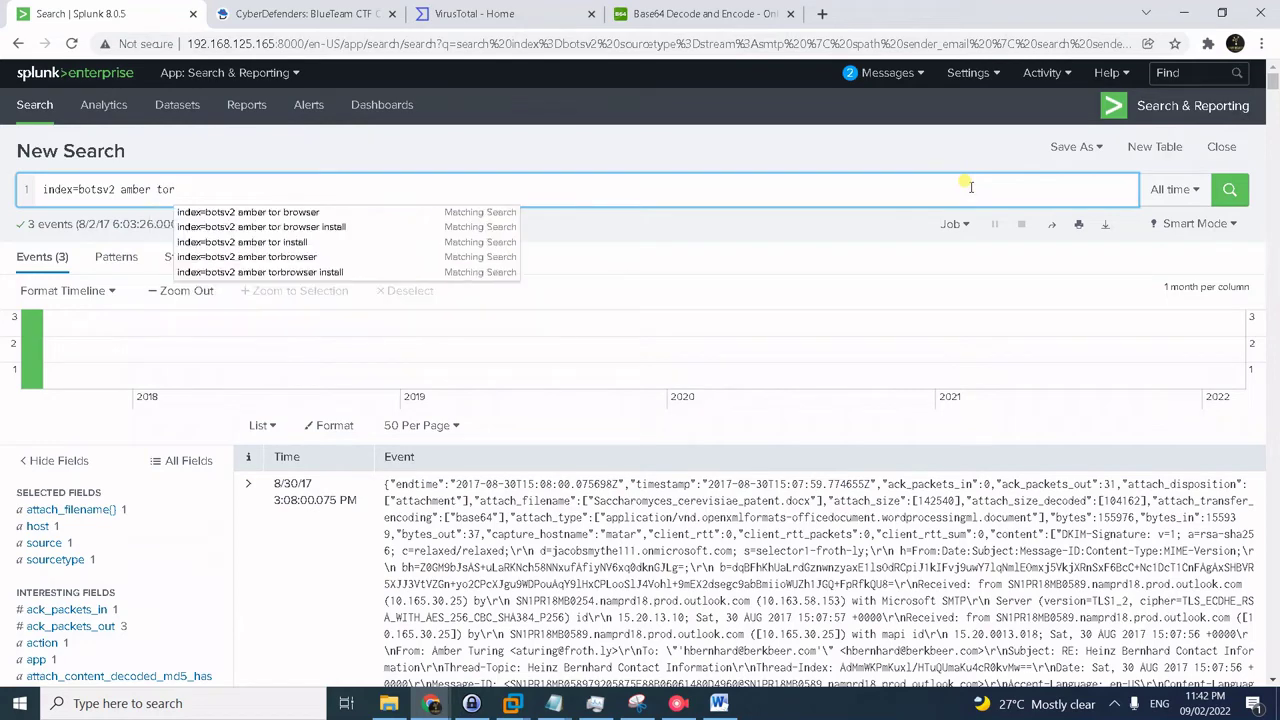
pyautogui.write('install')
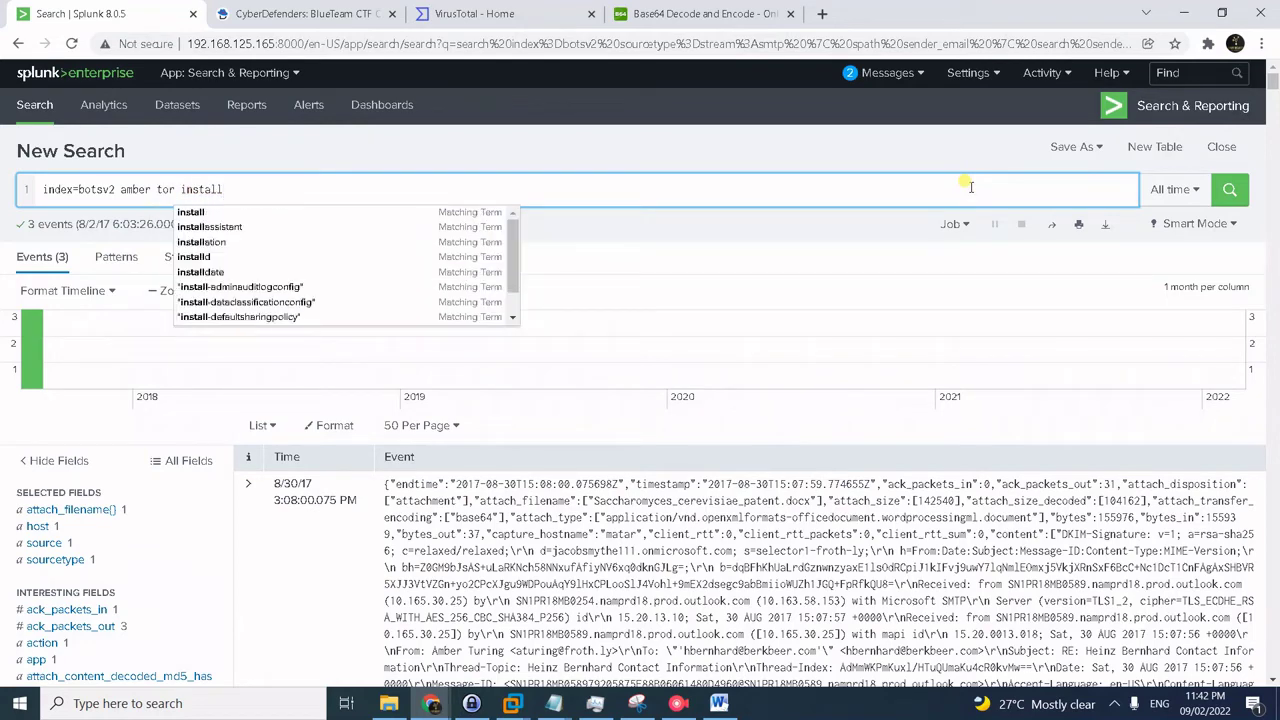
pyautogui.press('Return')
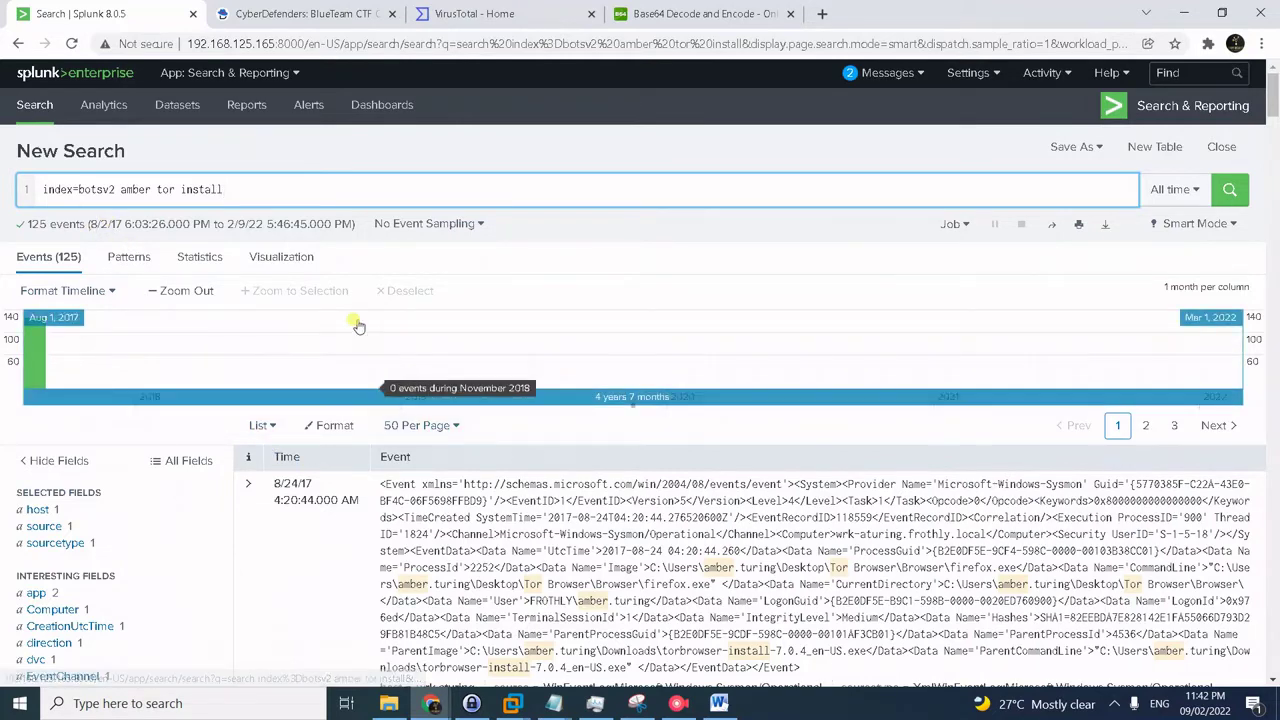
# - Highlight the torbrowser-install-7.0.4 installer path in the results, then go to the challenge questions
pyautogui.scroll(-2, 516, 465)
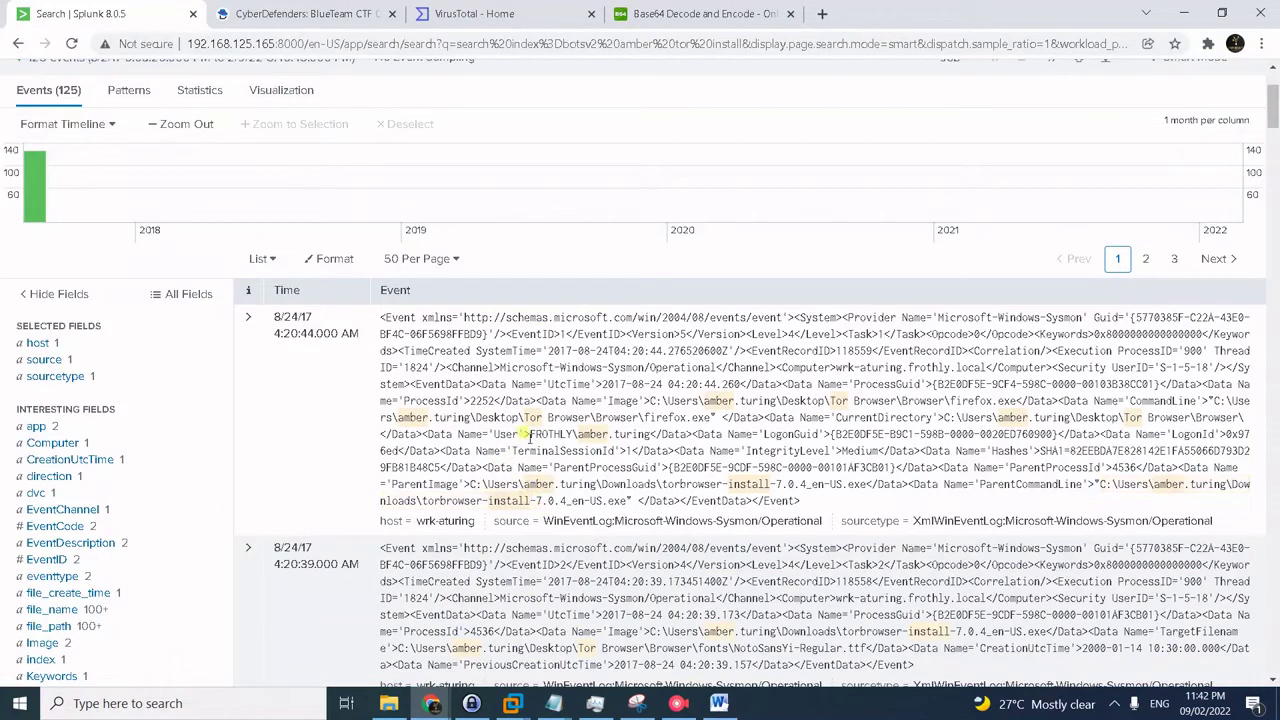
pyautogui.moveTo(466, 484); pyautogui.dragTo(778, 486)
pyautogui.moveTo(604, 484); pyautogui.dragTo(789, 486)
pyautogui.click(326, 14)
pyautogui.scroll(-3, 788, 363)
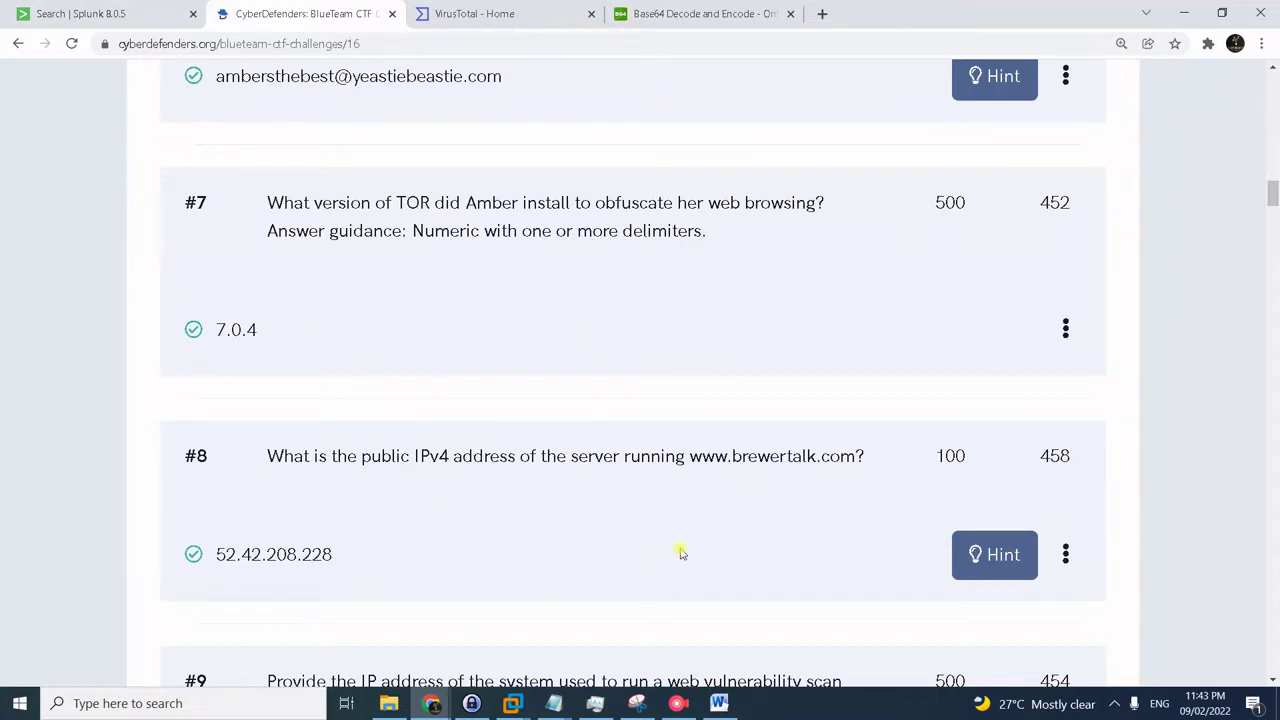
# - Replace the query with the brewertalk DNS search copied from the notes and run it
pyautogui.click(133, 14)
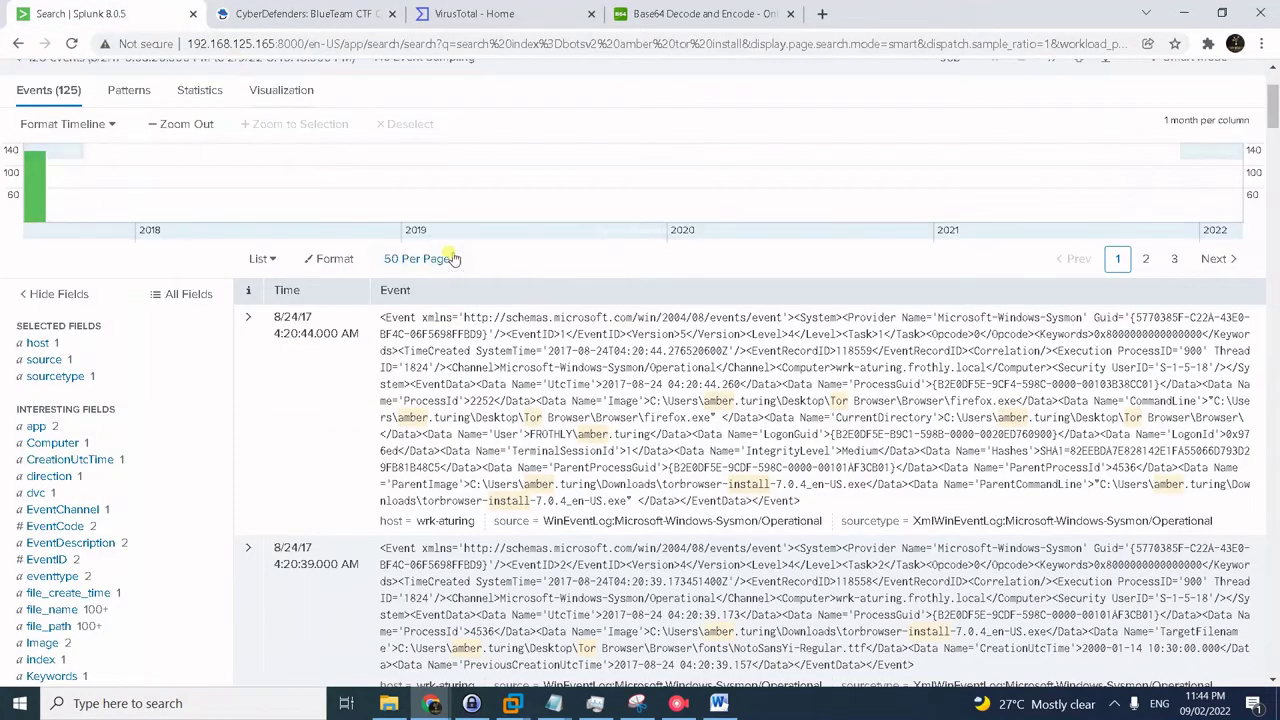
pyautogui.hotkey('alt', 'Tab')
pyautogui.press('Tab')
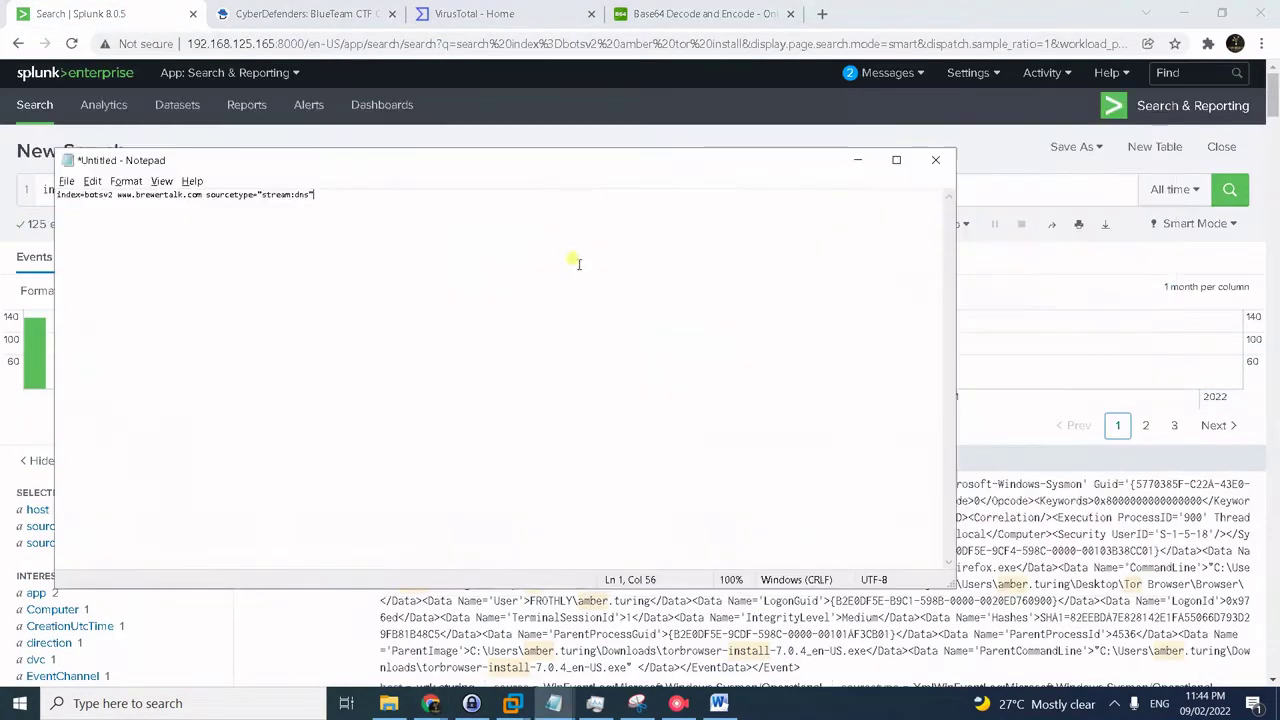
pyautogui.hotkey('alt', 'Tab')
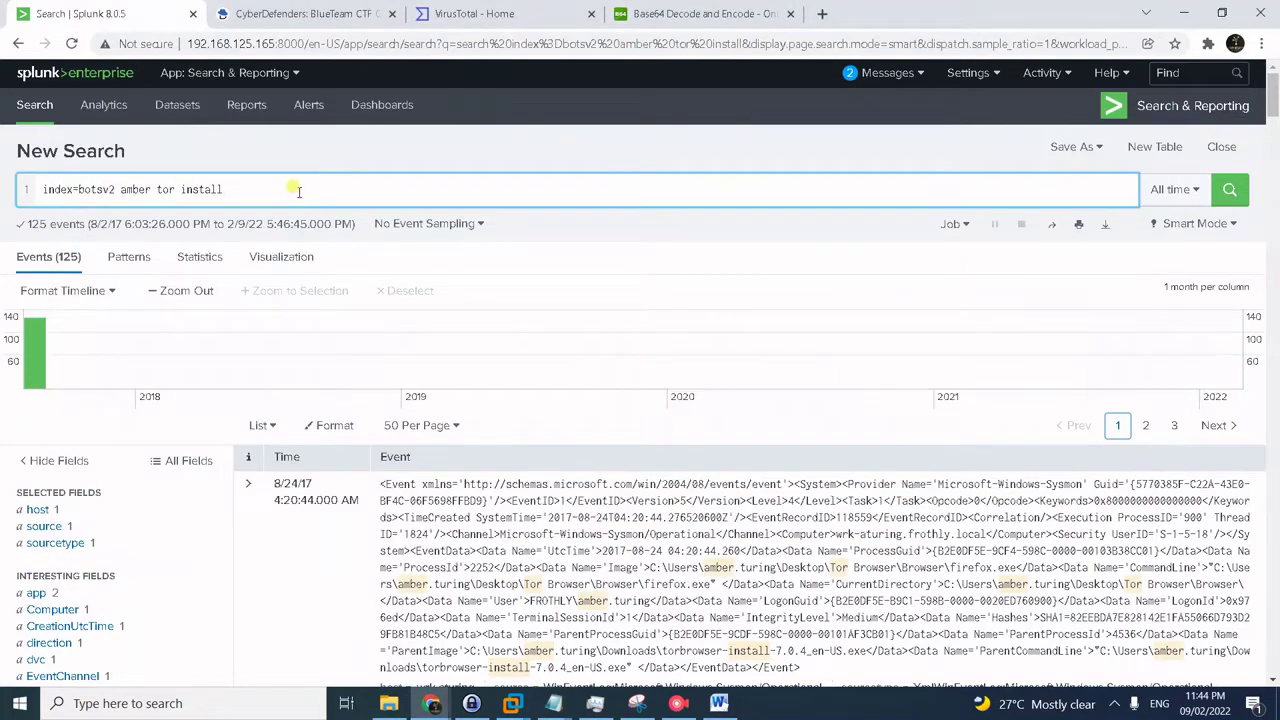
pyautogui.hotkey('ctrl', 'a')
pyautogui.write('index=botsv2 www.brewertalk.com sourcetype="stream:dns"')
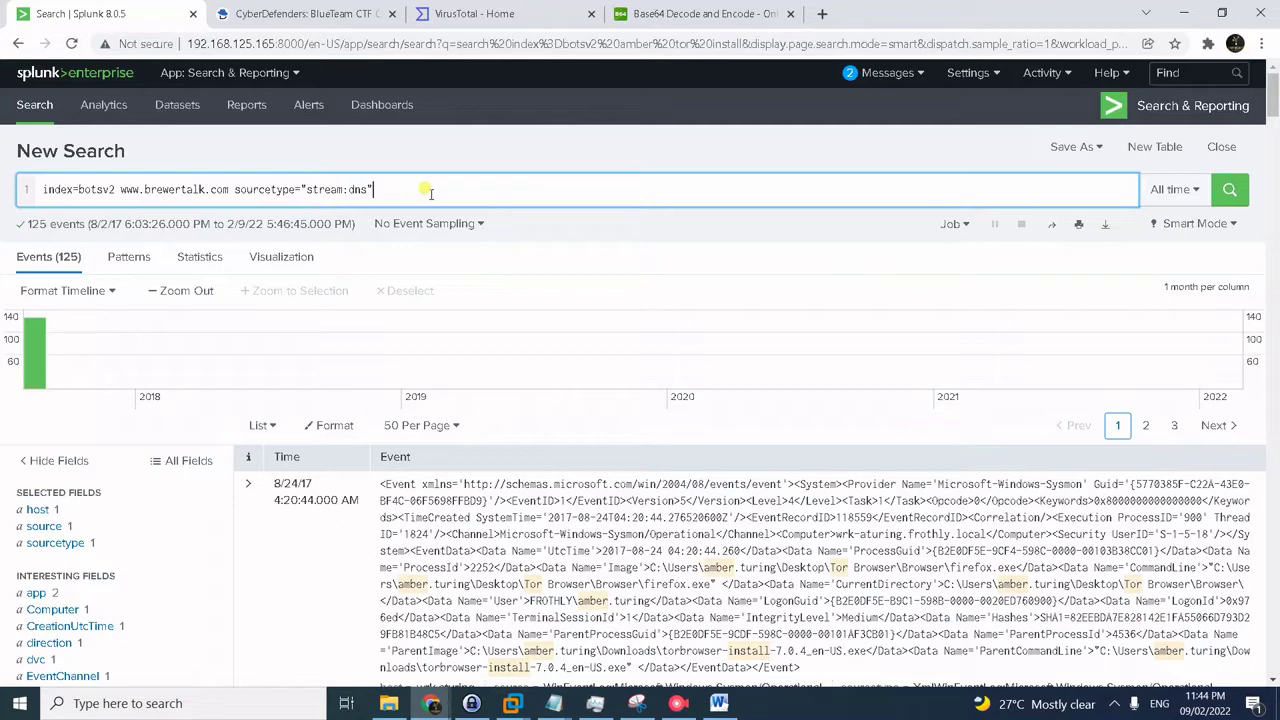
pyautogui.press('Return')
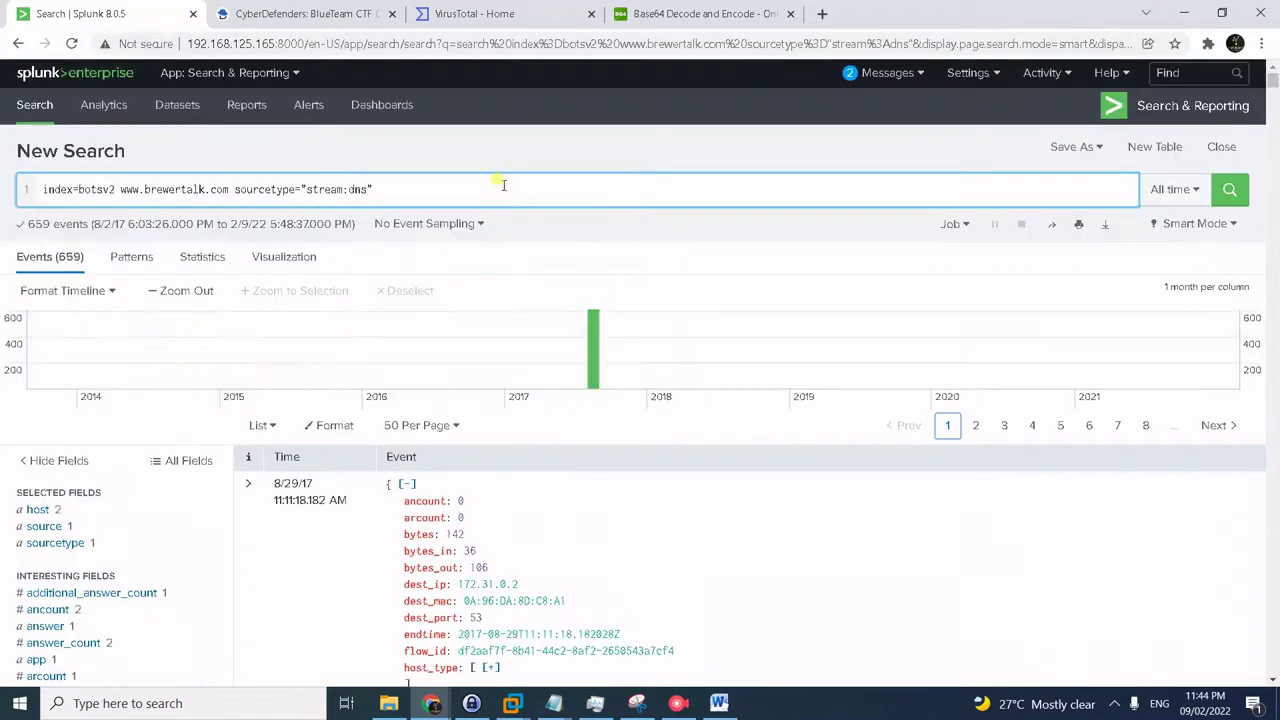
# - Read the answer field's single value, 52.42.208.228
pyautogui.scroll(-1, 214, 529)
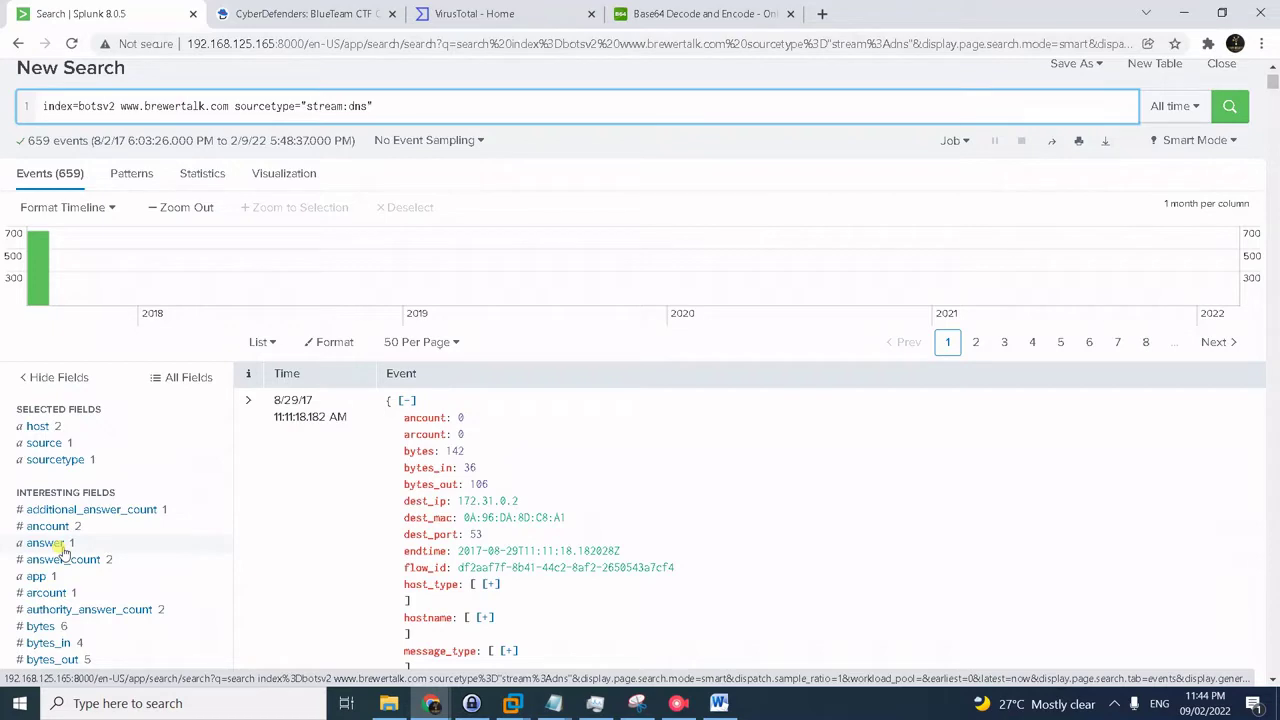
pyautogui.click(47, 543)
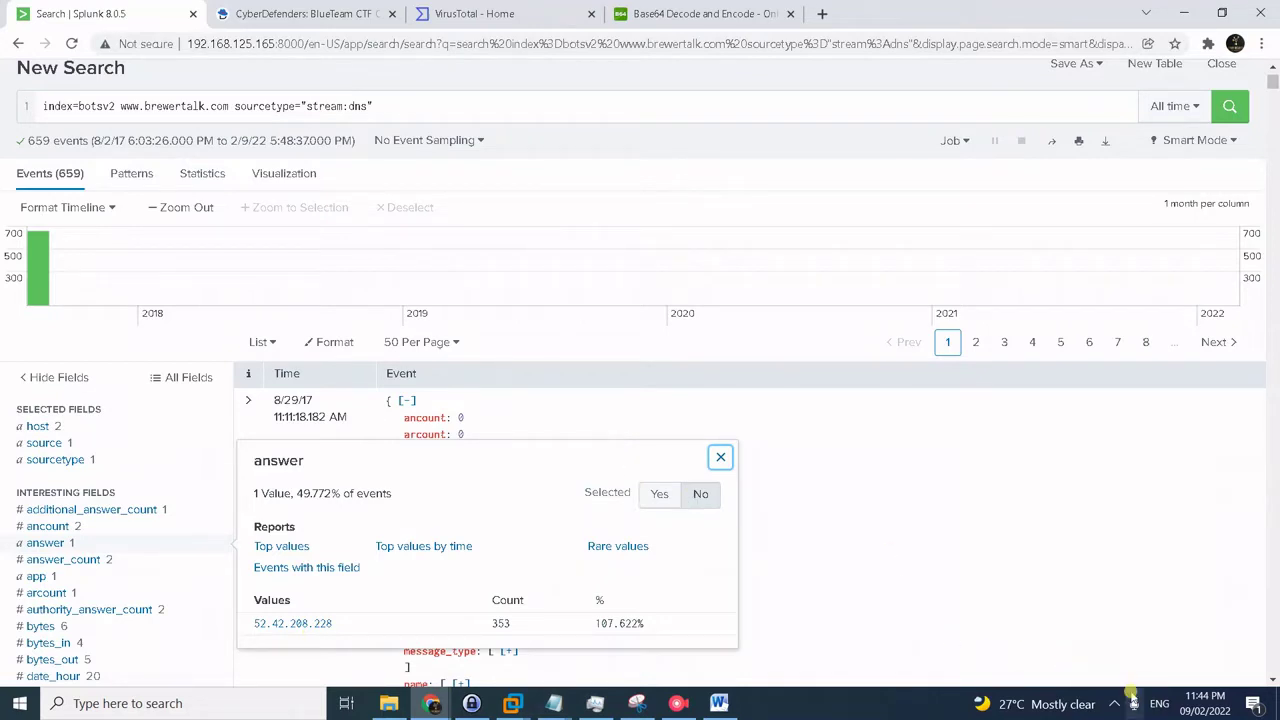
pyautogui.hotkey('ctrl', 'Tab')
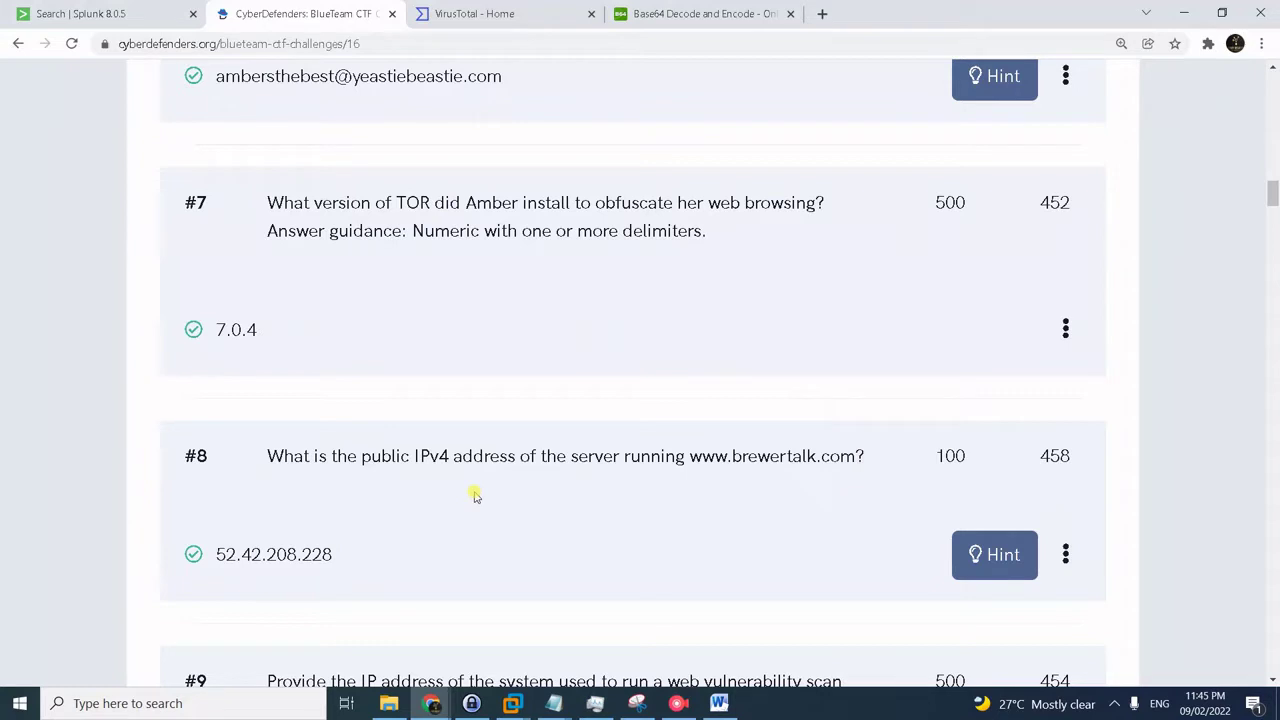
# - Scroll to question #9, accepted with 45.77.65.211, then return to the Splunk DNS results
pyautogui.scroll(-3, 472, 487)
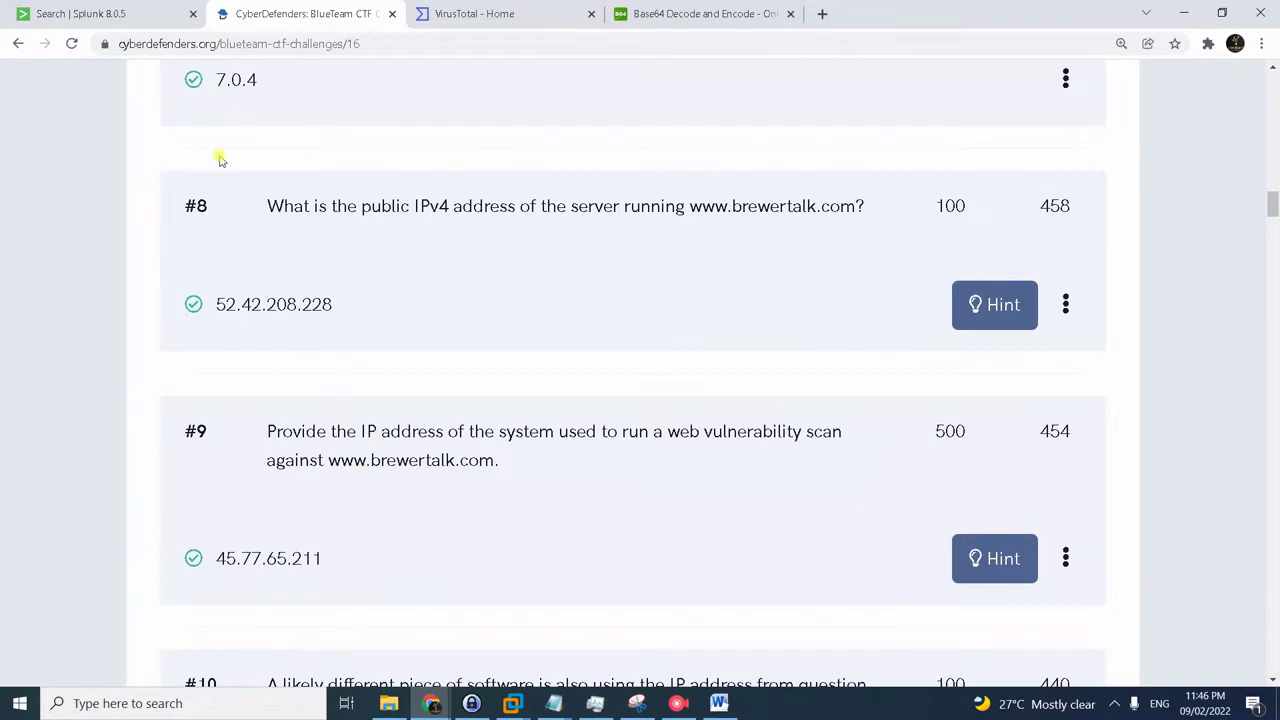
pyautogui.click(148, 18)
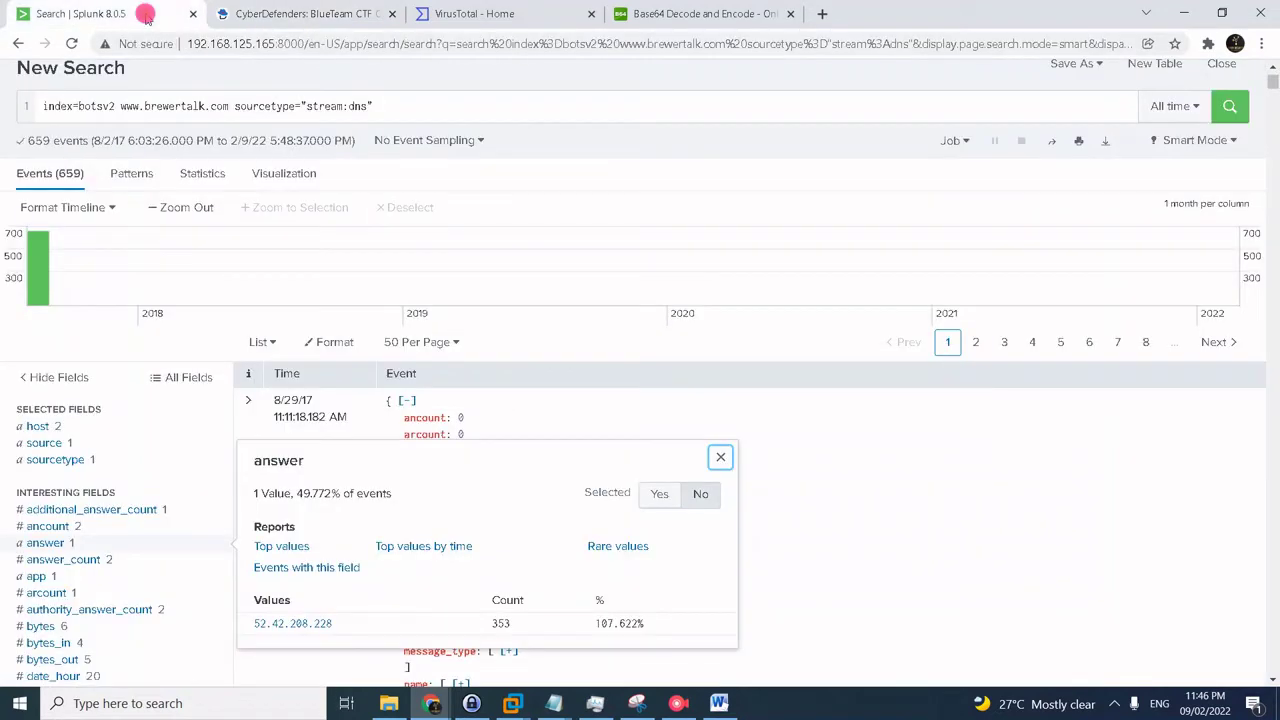
# - Change the search's sourcetype from stream:dns to stream:http and rerun it
pyautogui.click(337, 106)
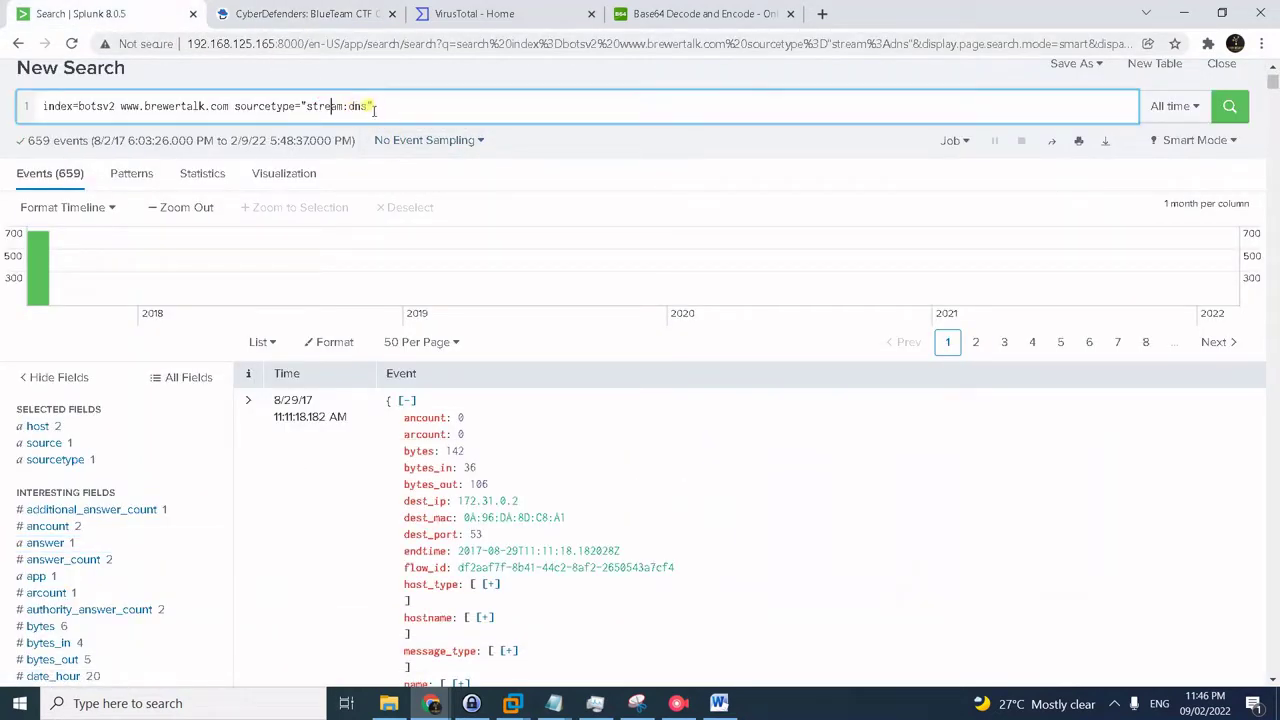
pyautogui.click(366, 104)
pyautogui.press('BackSpace')
pyautogui.press('BackSpace')
pyautogui.press('BackSpace')
pyautogui.write('thhp')
pyautogui.press('BackSpace')
pyautogui.press('BackSpace')
pyautogui.press('BackSpace')
pyautogui.press('BackSpace')
pyautogui.write('http')
pyautogui.press('Return')
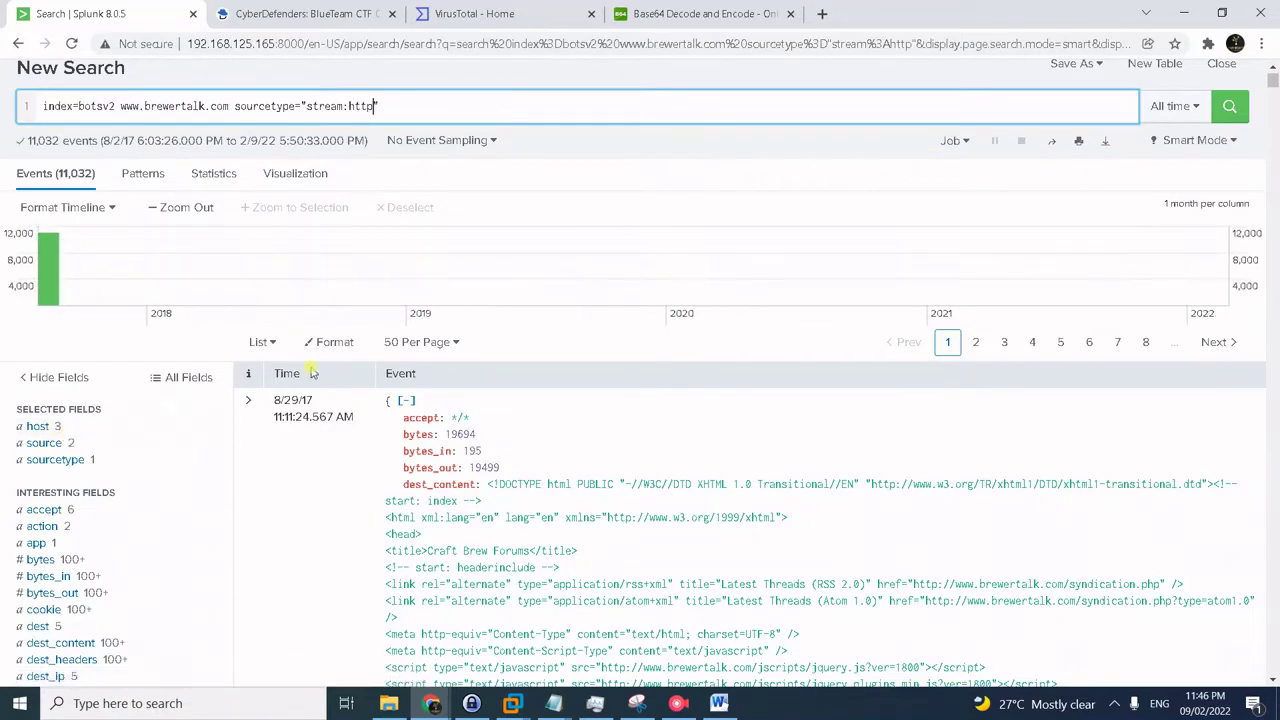
# - Show the src_ip values and highlight the dominant source 45.77.65.211
pyautogui.scroll(-2, 322, 375)
pyautogui.scroll(-2, 300, 512)
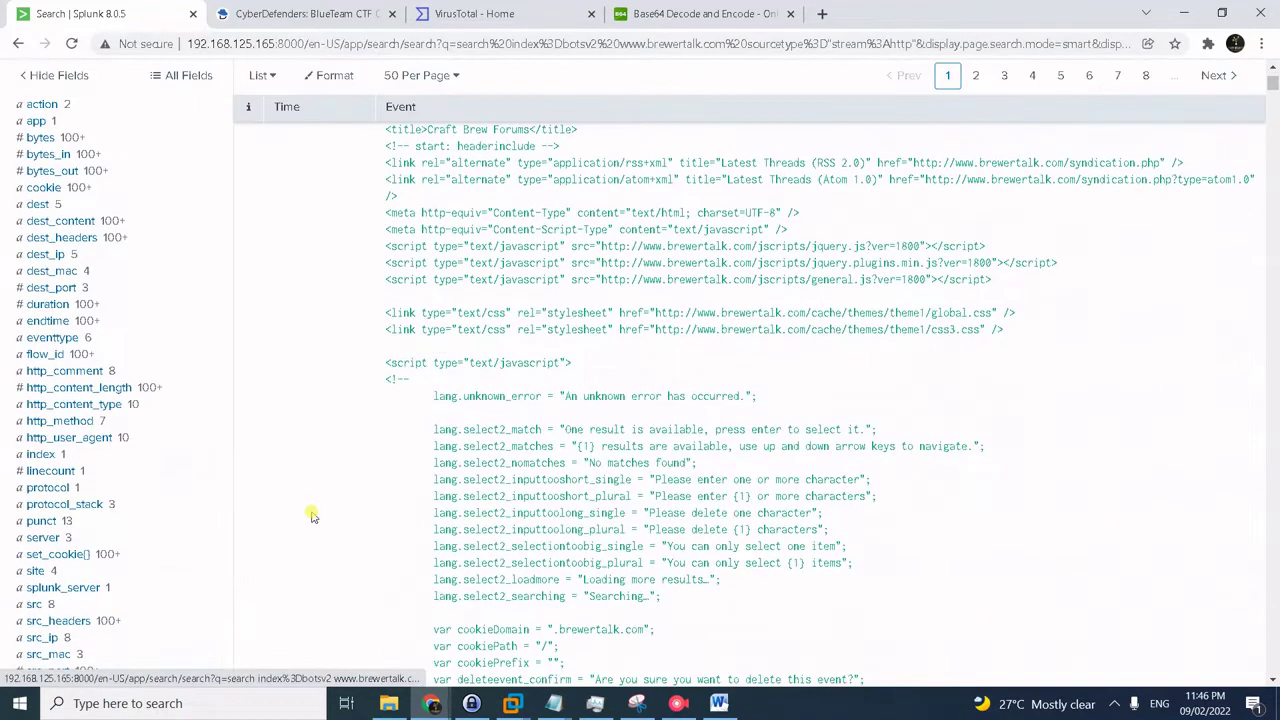
pyautogui.scroll(-1, 312, 517)
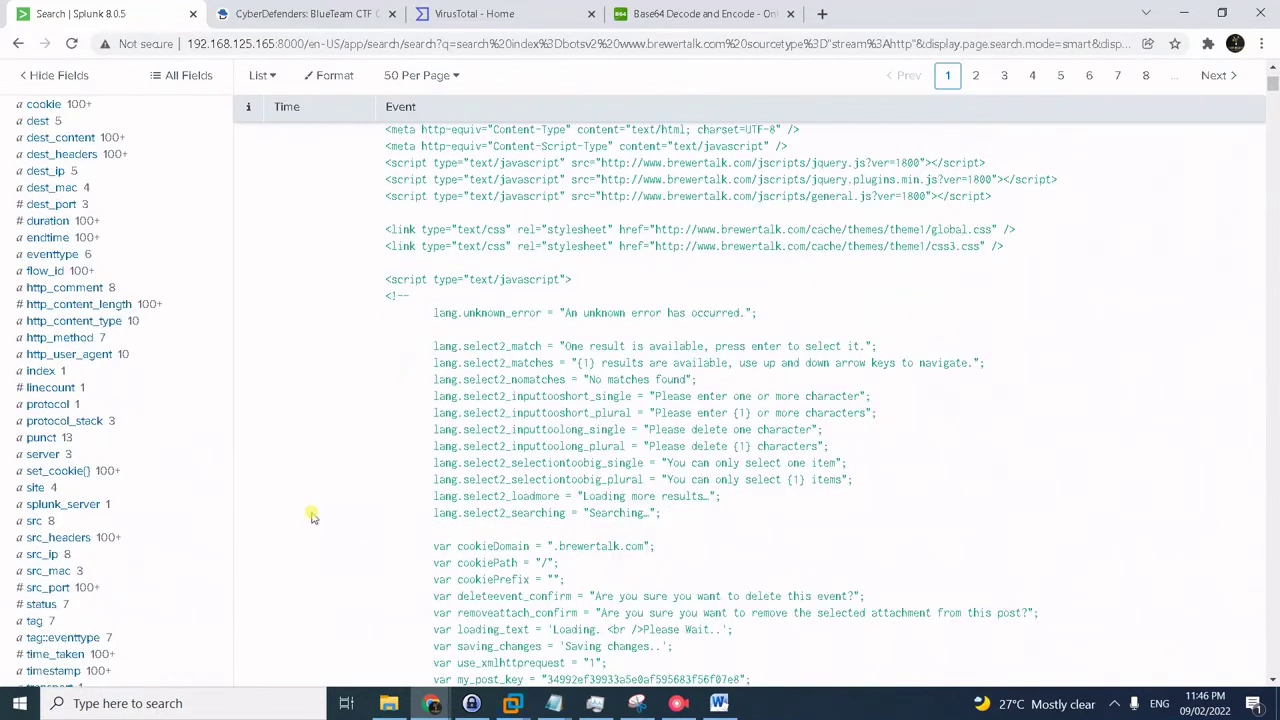
pyautogui.click(50, 556)
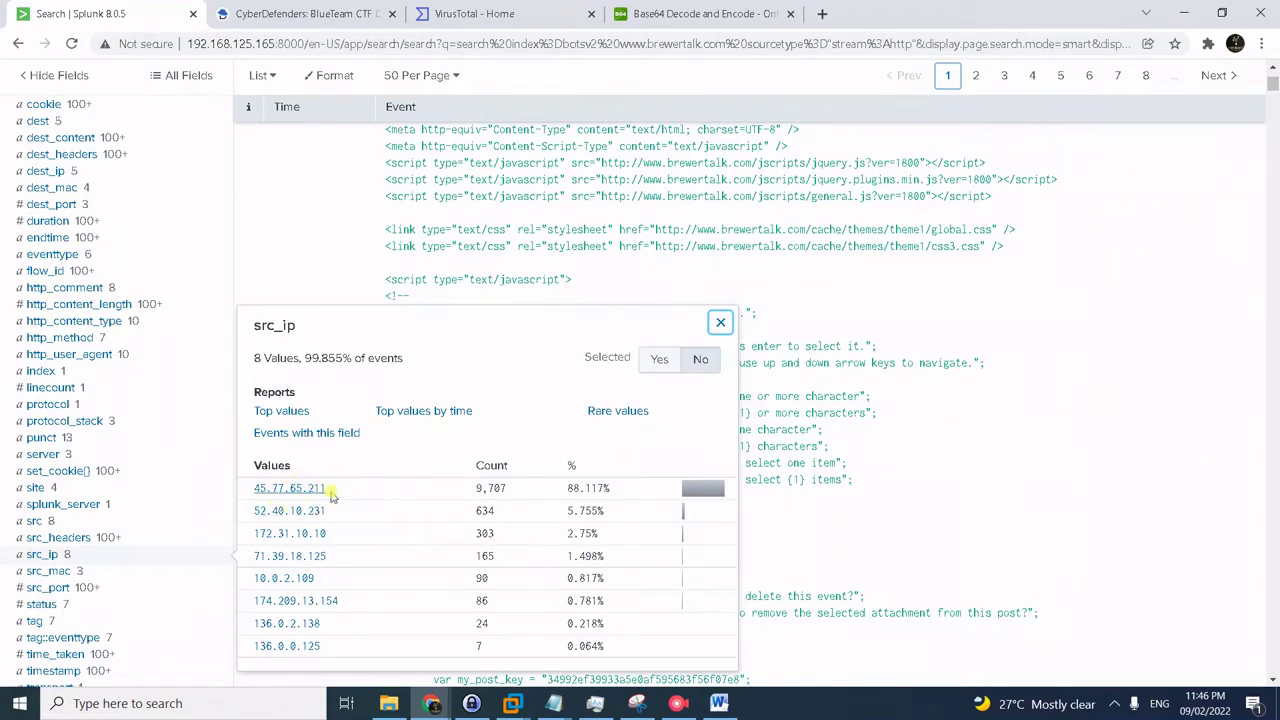
pyautogui.moveTo(332, 490); pyautogui.dragTo(251, 488)
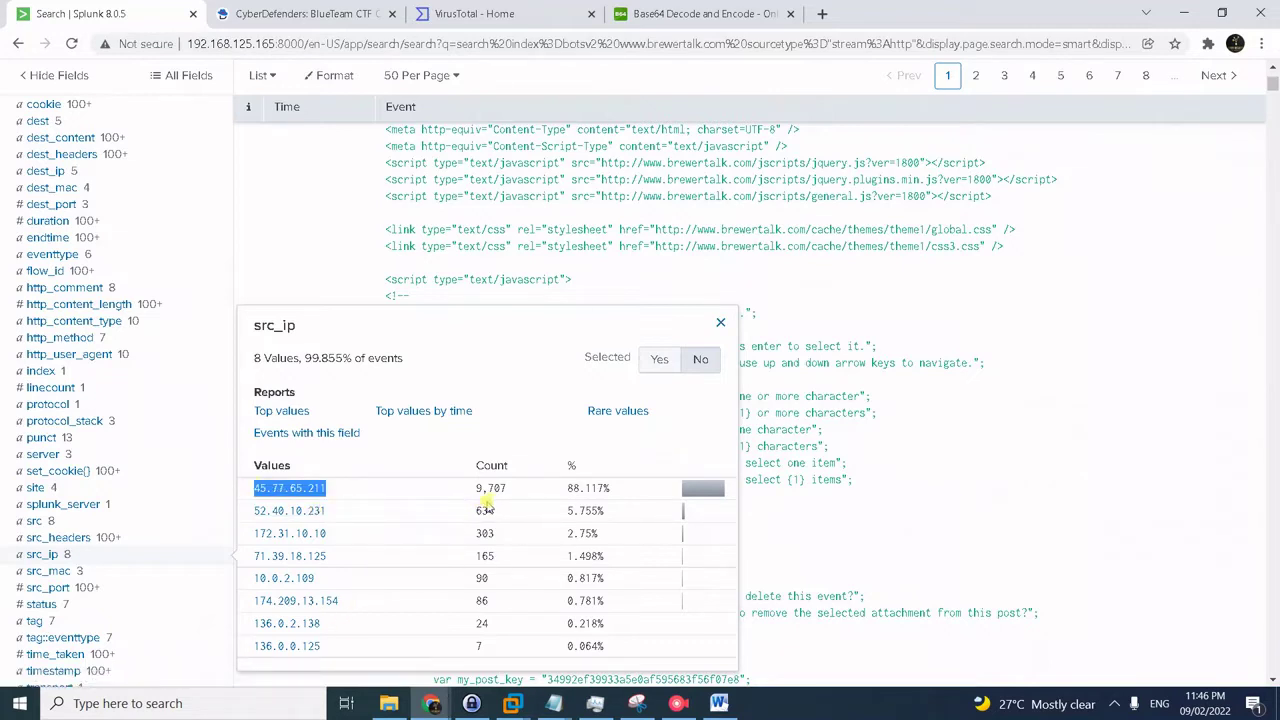
pyautogui.click(313, 18)
pyautogui.scroll(-2, 884, 493)
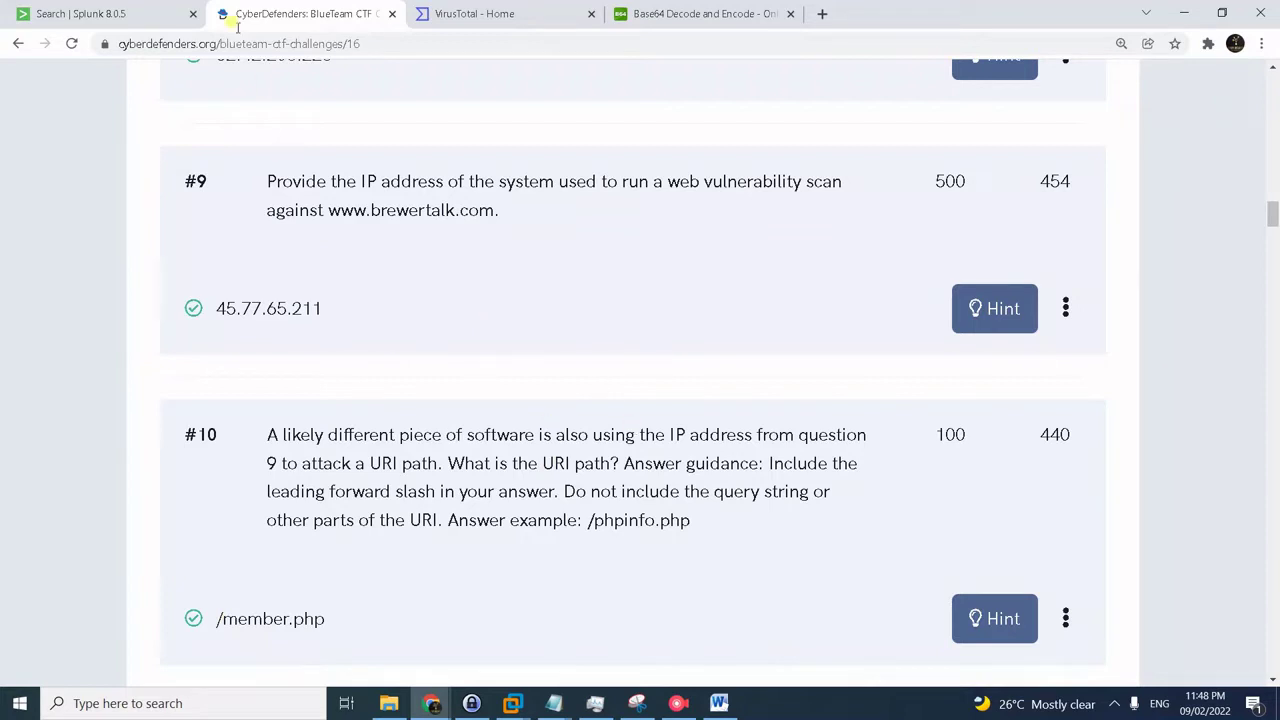
# - Filter the HTTP search to src_ip 45.77.65.211 and list its top uri_path values, showing /member.php
pyautogui.click(127, 8)
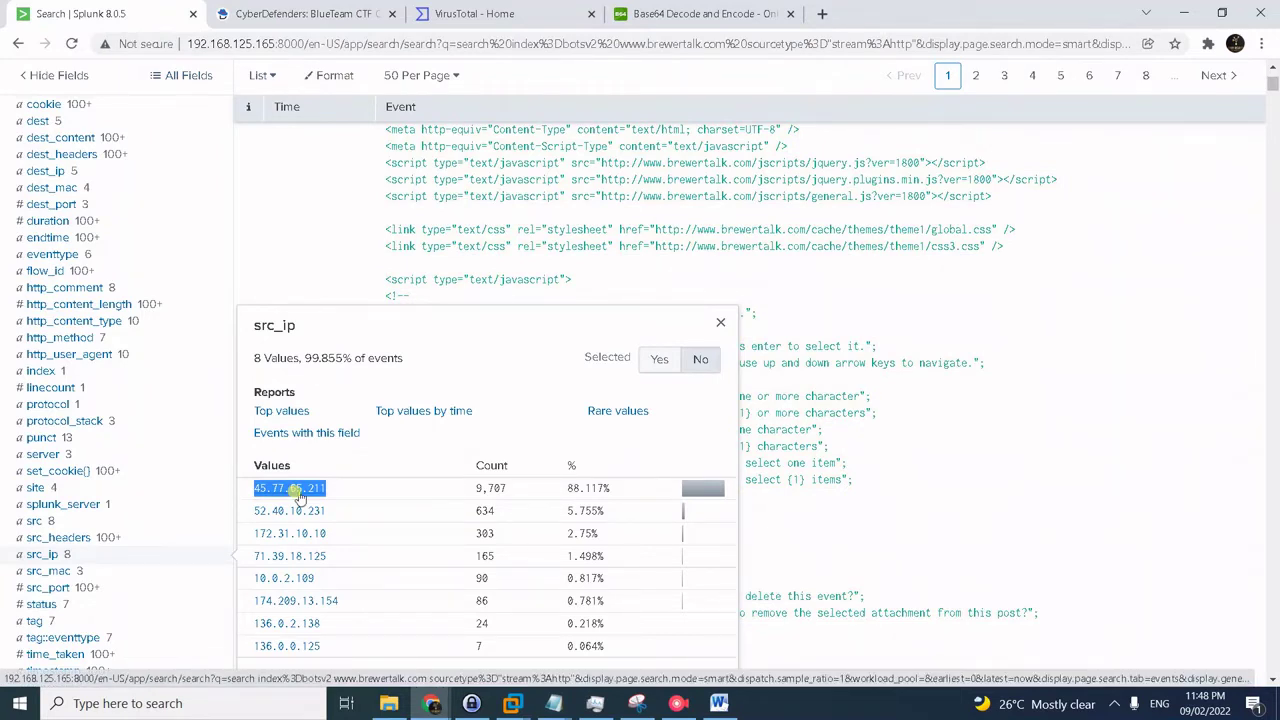
pyautogui.click(299, 497)
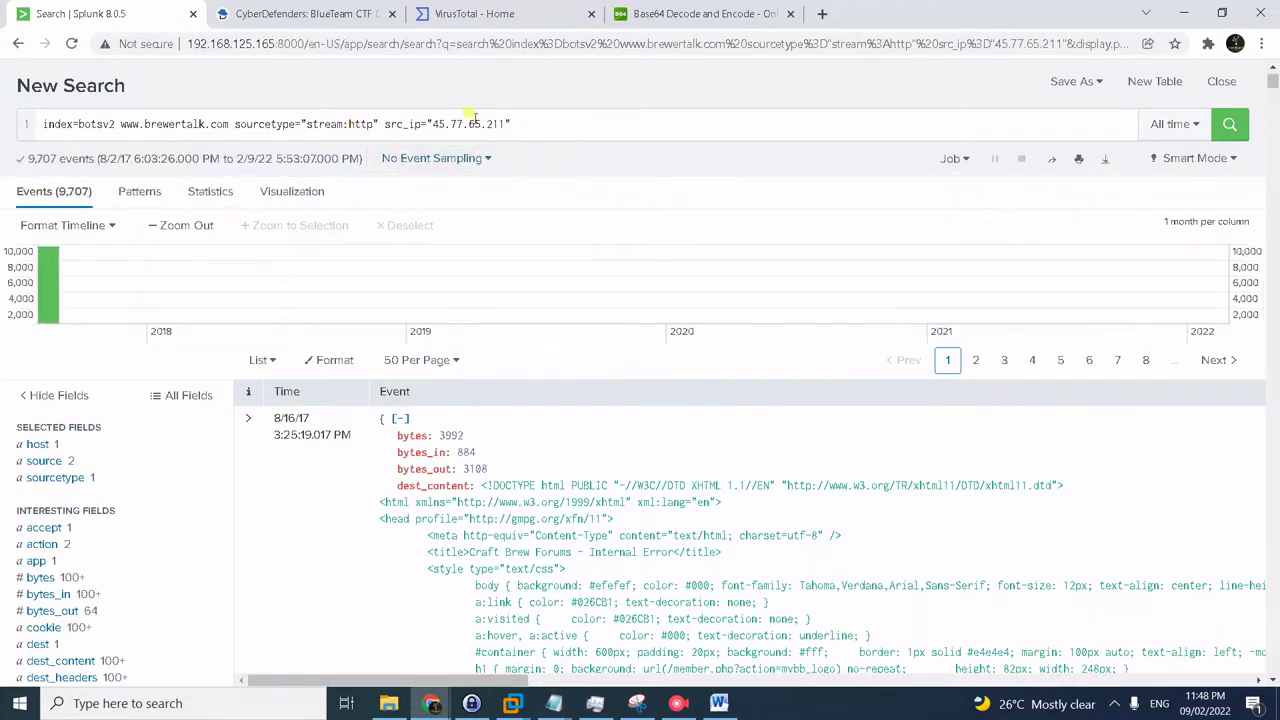
pyautogui.scroll(-3, 160, 515)
pyautogui.scroll(-5, 160, 515)
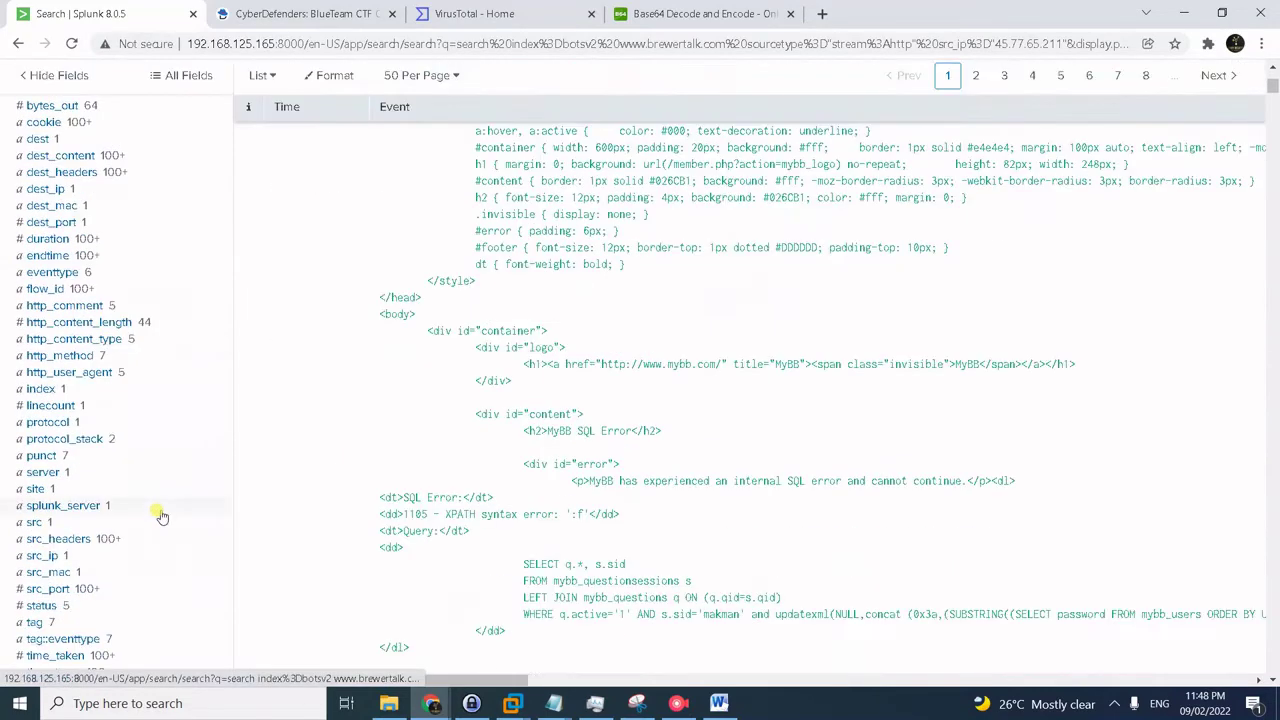
pyautogui.click(47, 456)
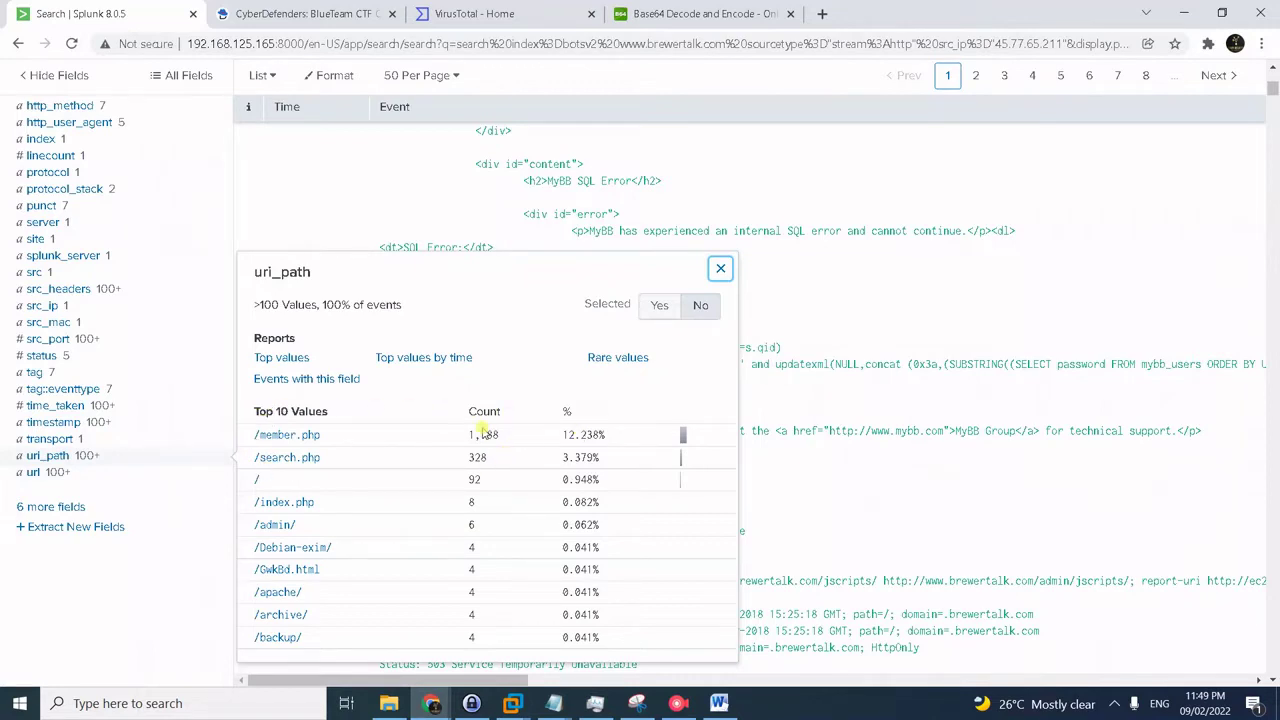
pyautogui.hotkey('alt', 'Tab')
pyautogui.click(623, 517)
pyautogui.hotkey('alt', 'Tab')
pyautogui.hotkey('ctrl', 'Tab')
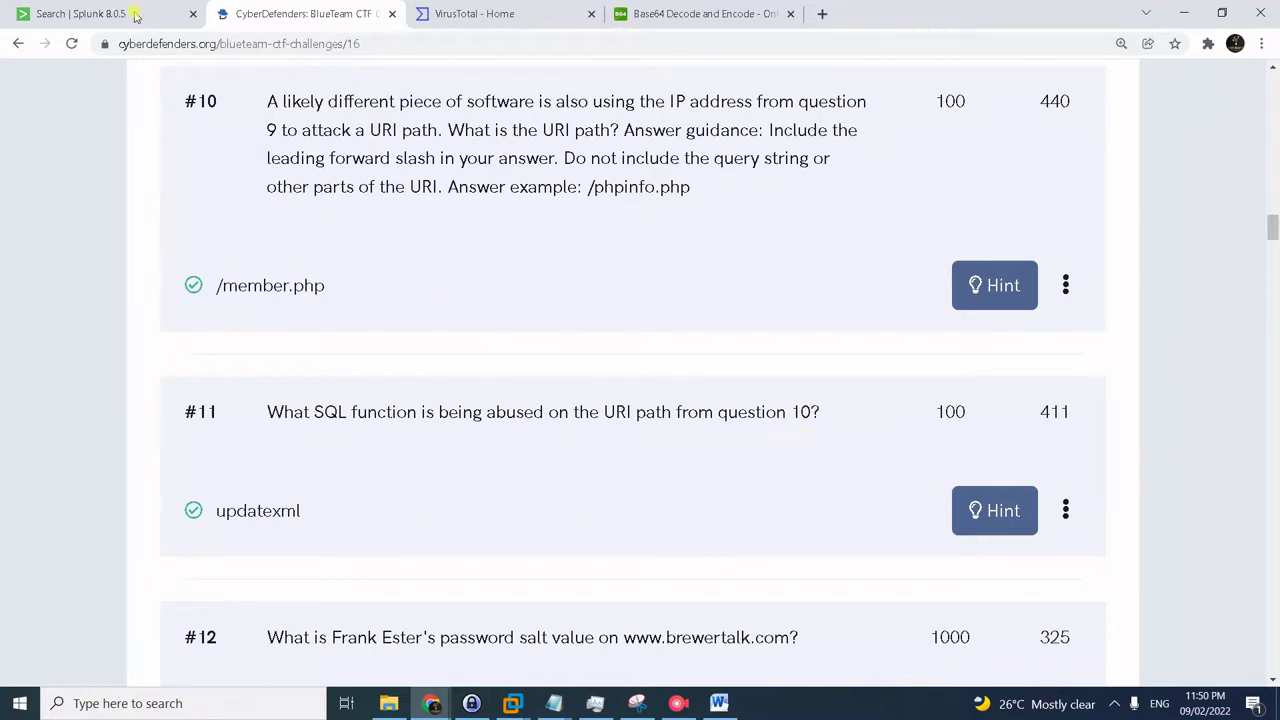
# - Filter the search to uri_path /member.php from the field's top values
pyautogui.click(135, 16)
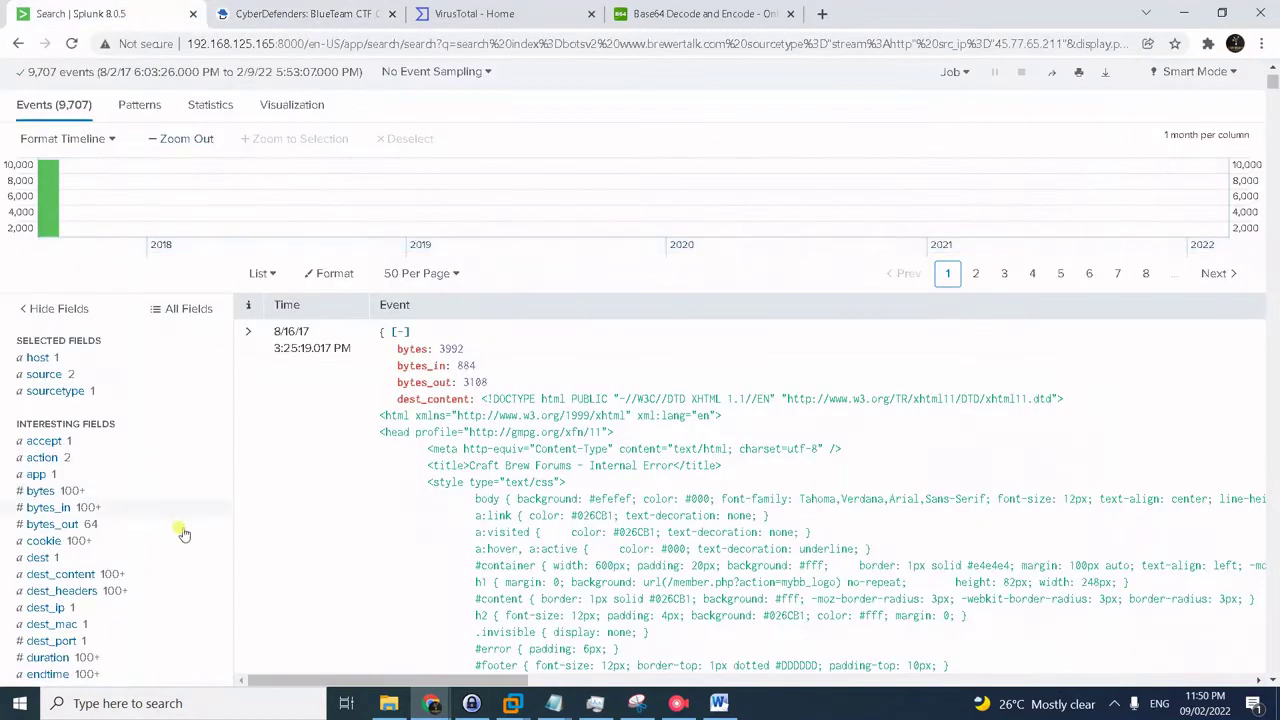
pyautogui.scroll(-5, 160, 550)
pyautogui.scroll(-3, 150, 557)
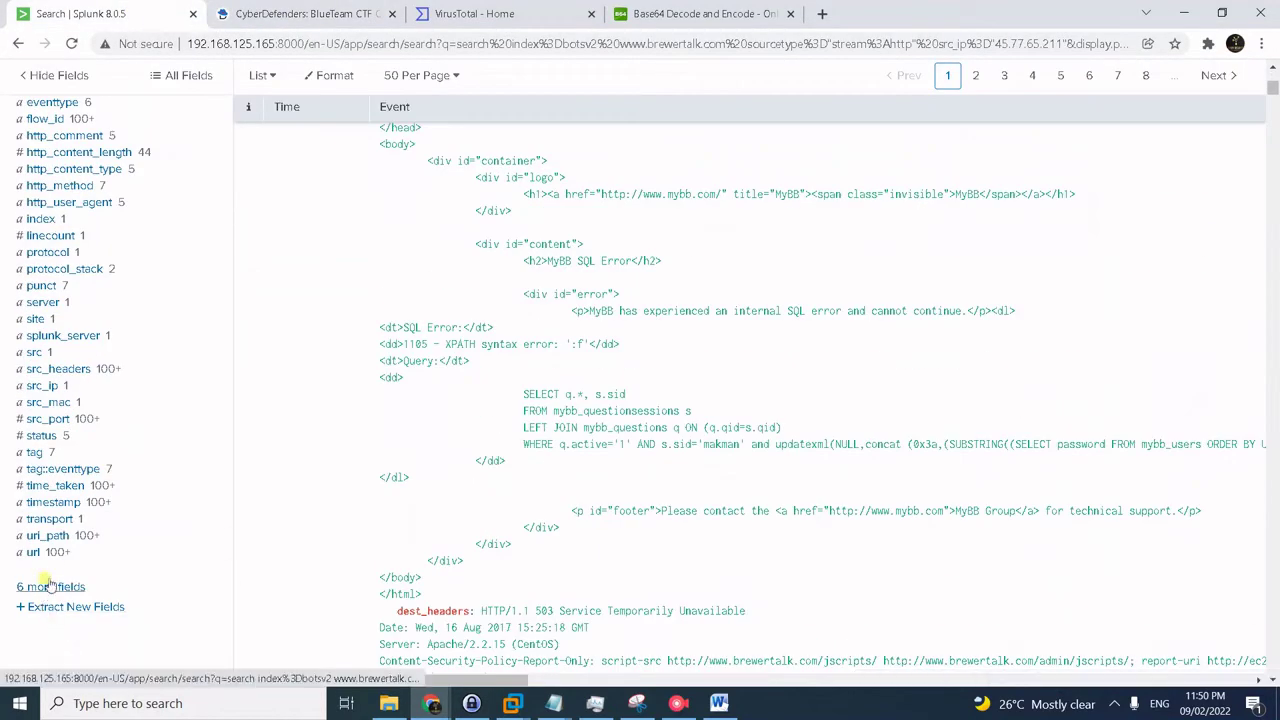
pyautogui.click(52, 538)
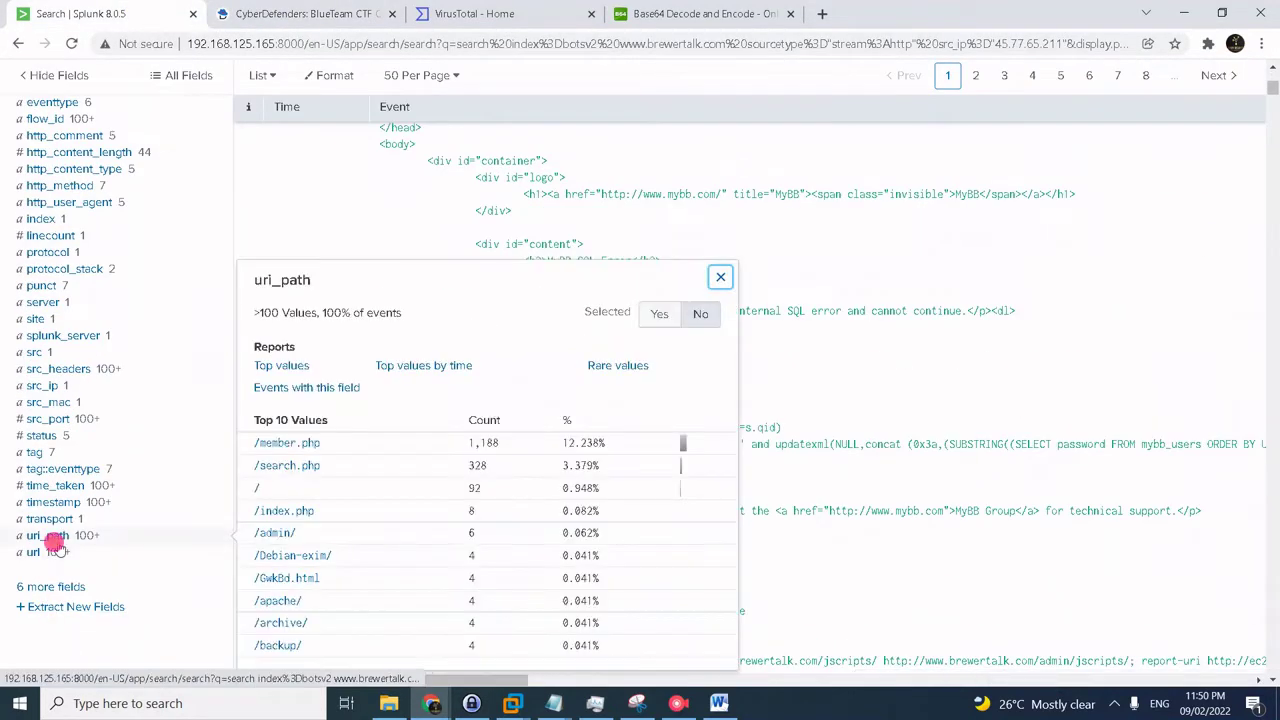
pyautogui.click(298, 445)
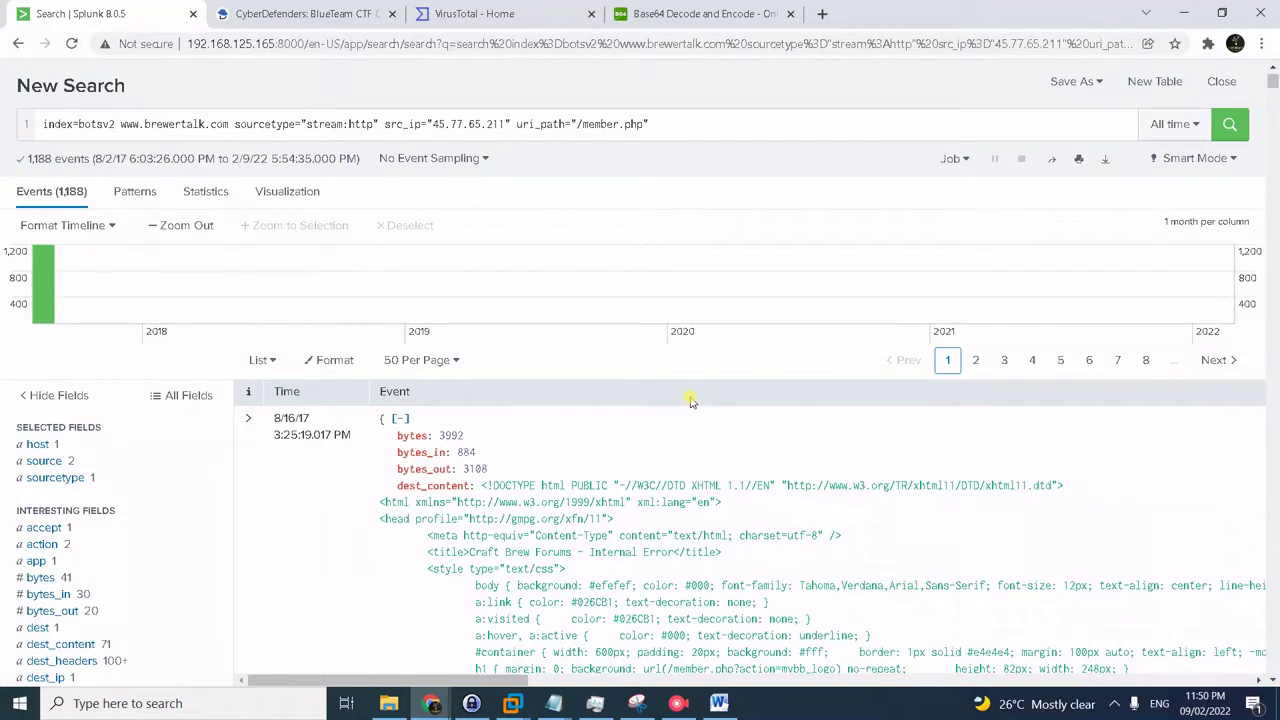
# - Append '| table form_data' on a new query line and run it
pyautogui.click(695, 121)
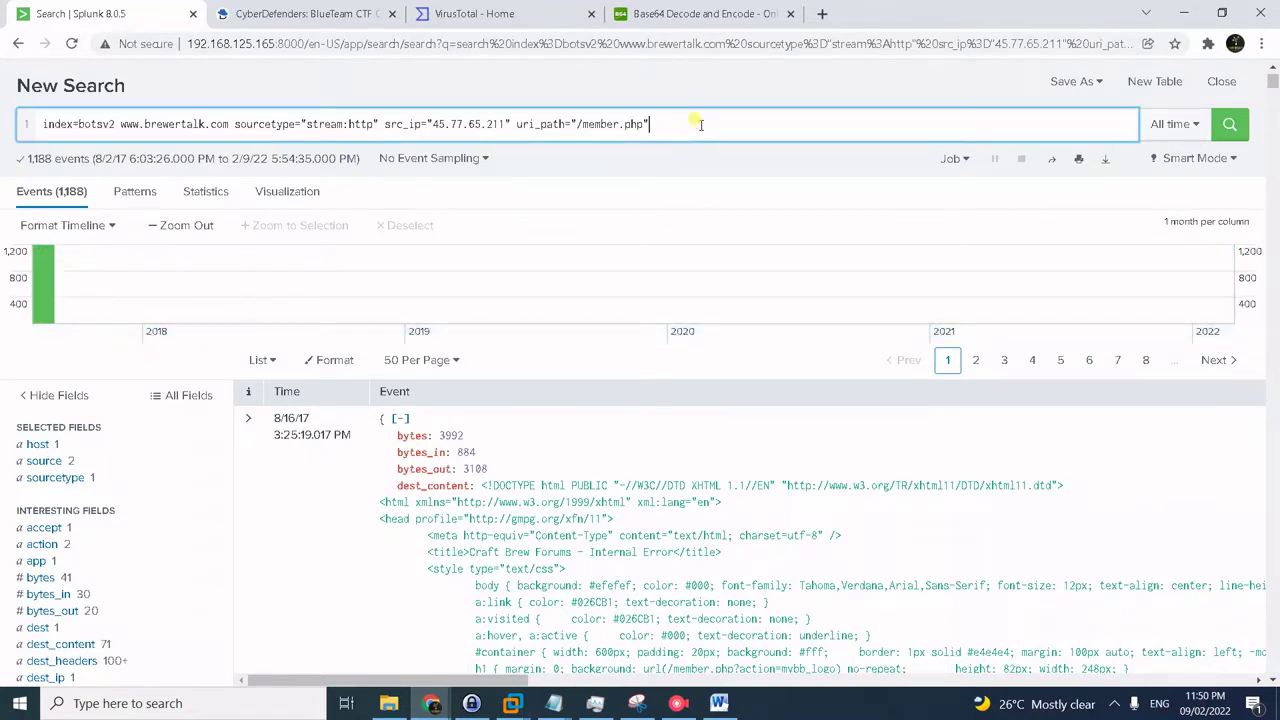
pyautogui.hotkey('shift', 'Return')
pyautogui.write('| form')
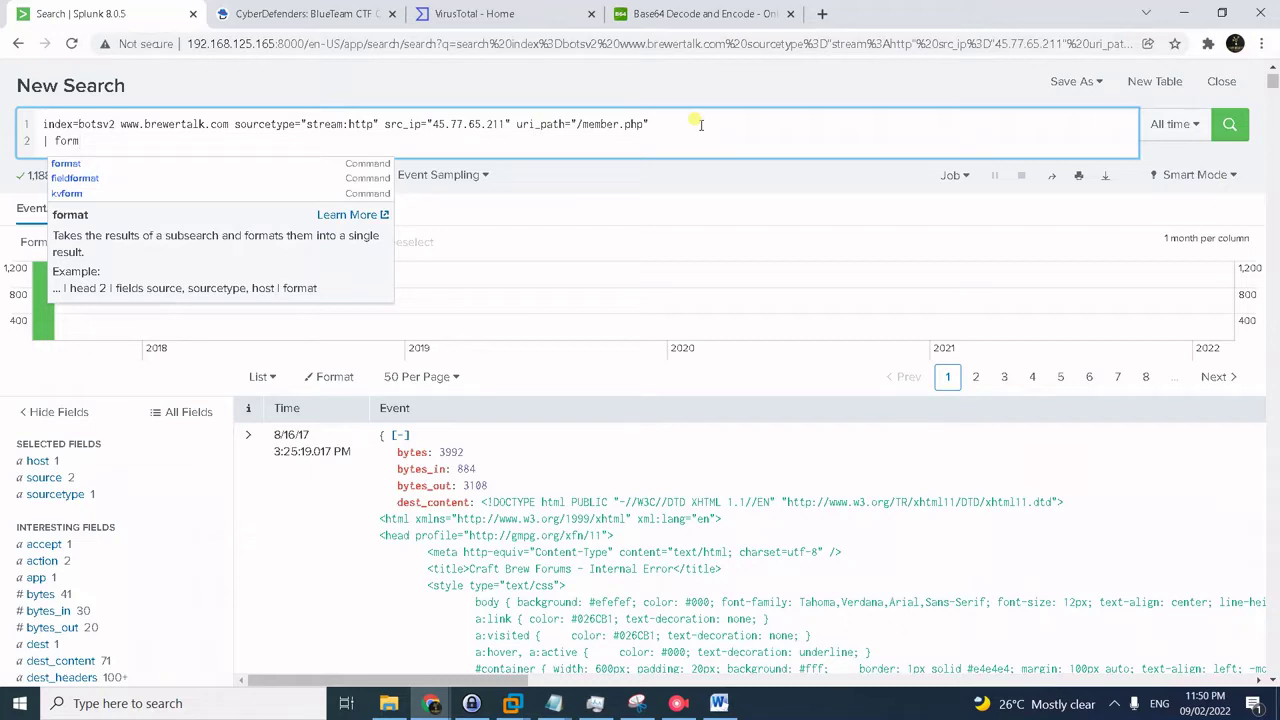
pyautogui.press('BackSpace')
pyautogui.press('BackSpace')
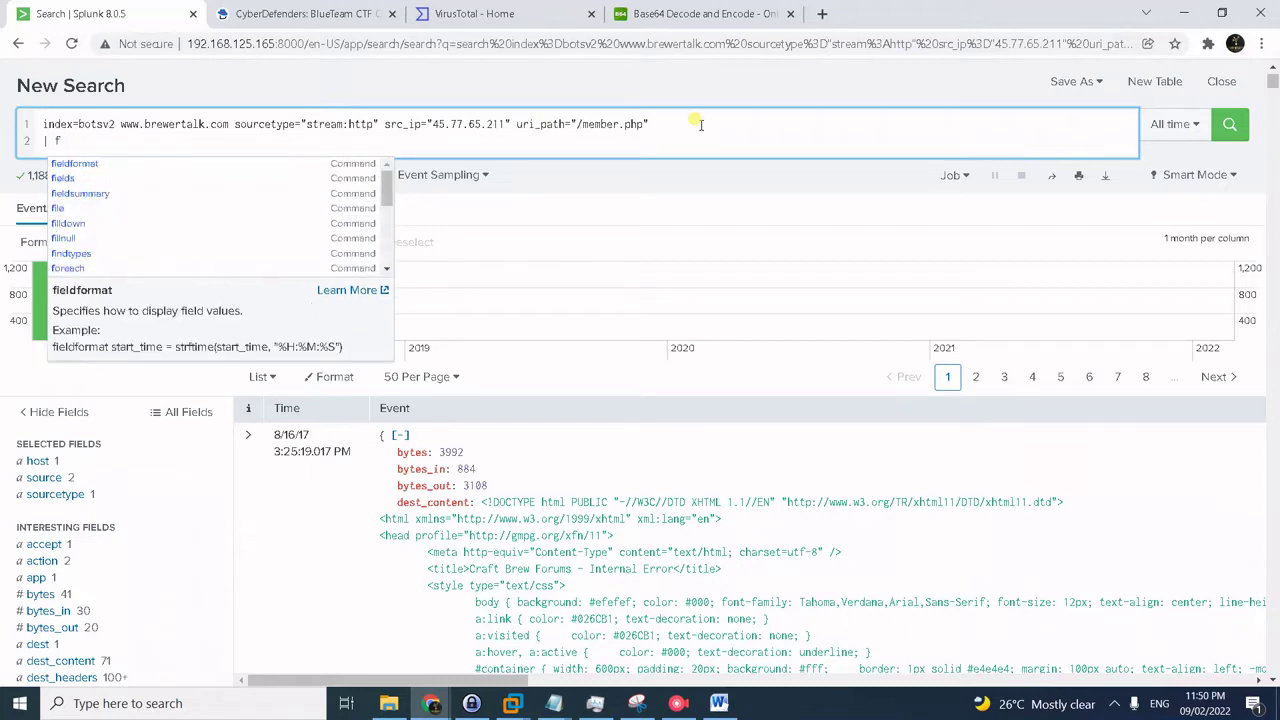
pyautogui.press('BackSpace')
pyautogui.write('table')
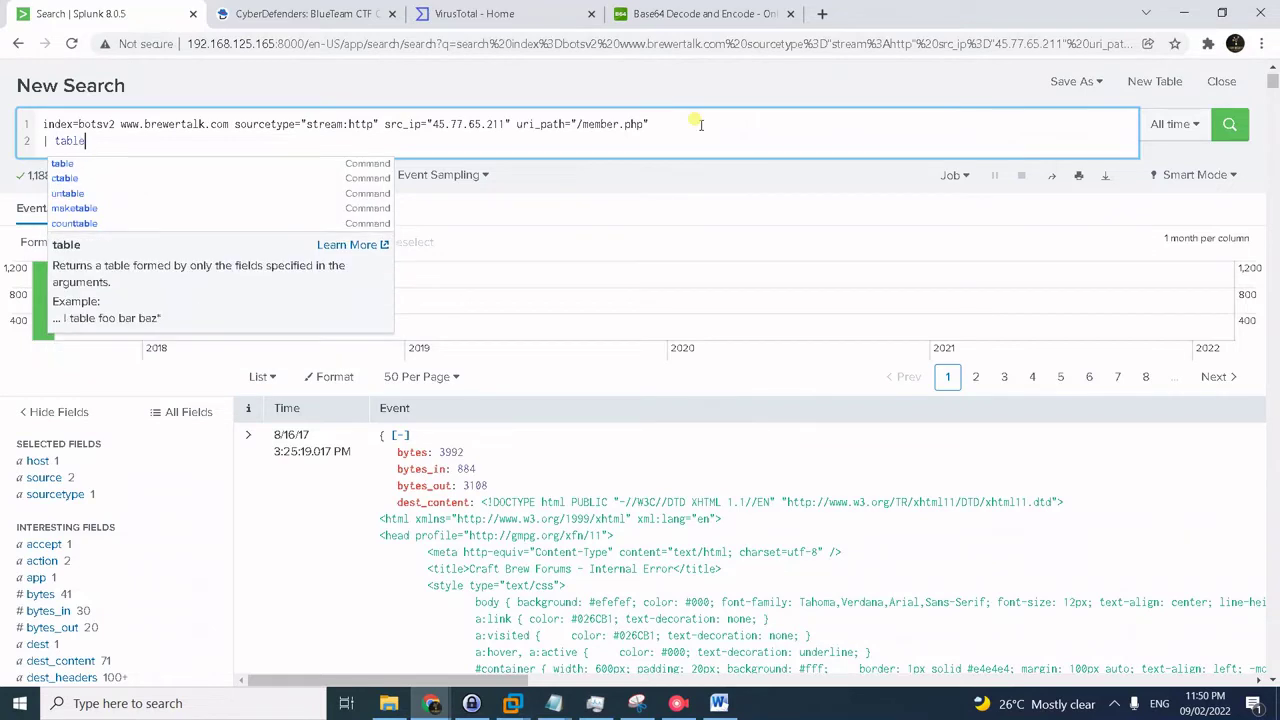
pyautogui.write(' form')
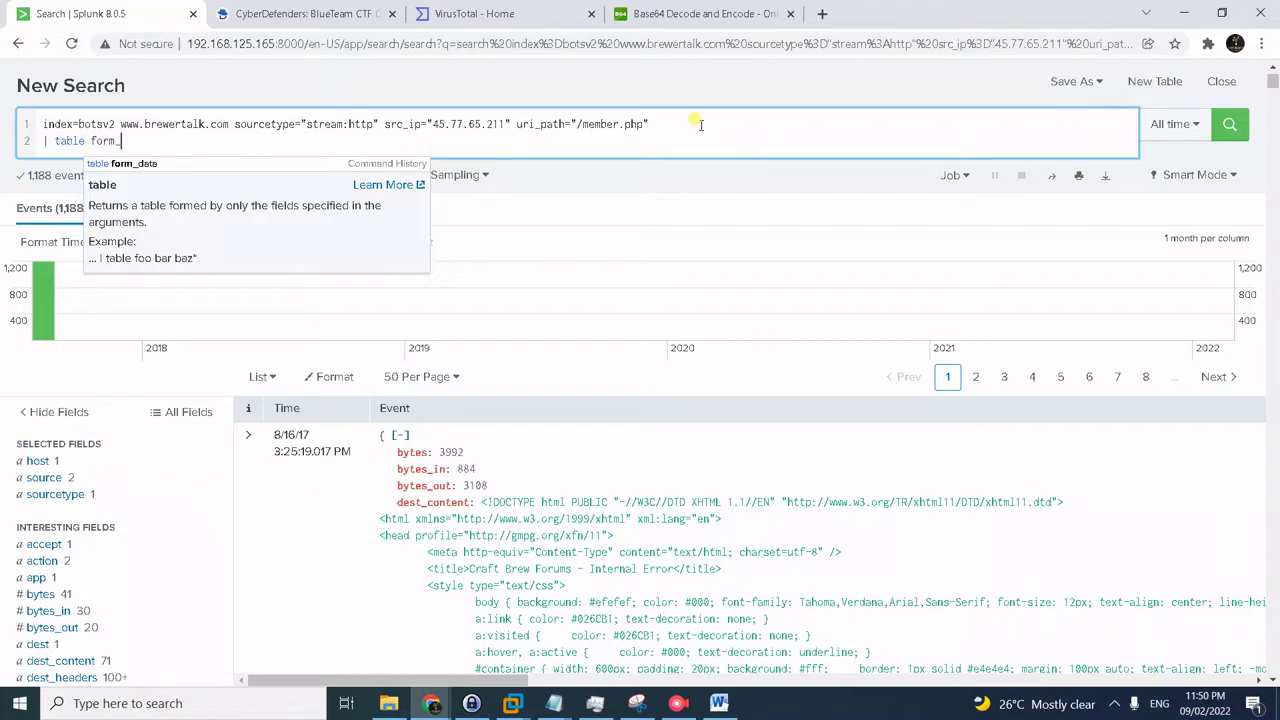
pyautogui.write('_data')
pyautogui.press('Return')
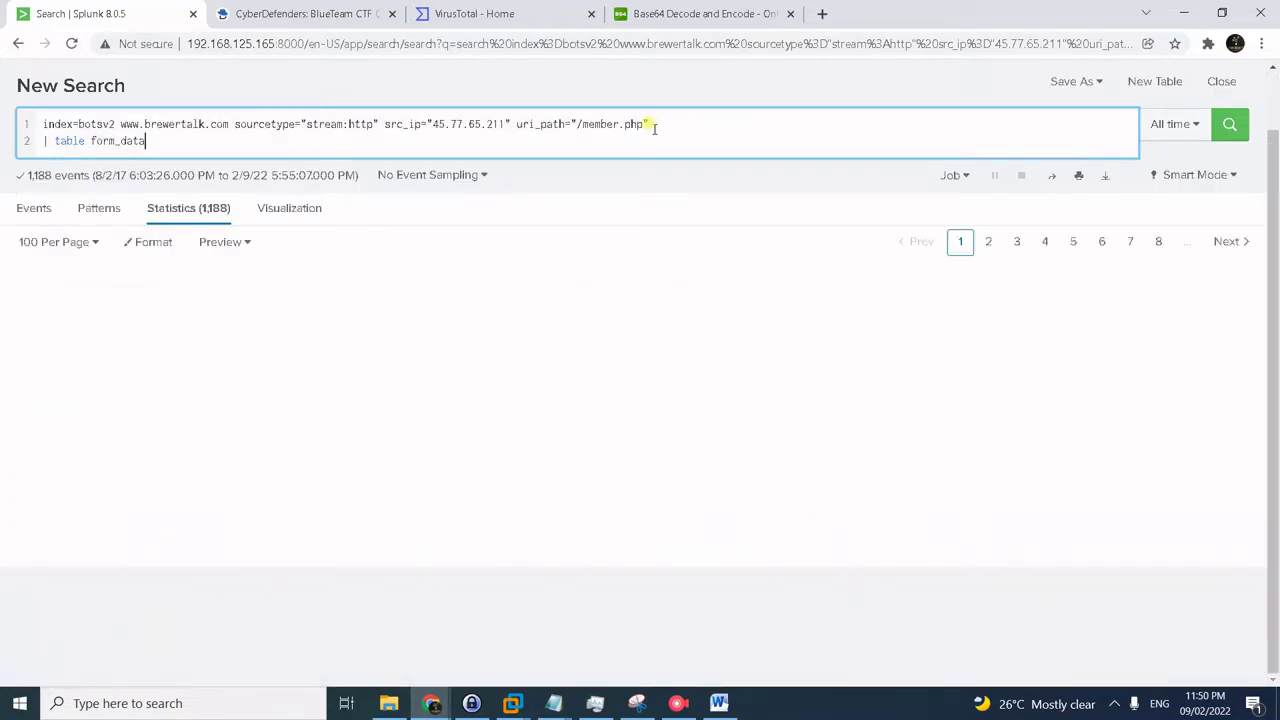
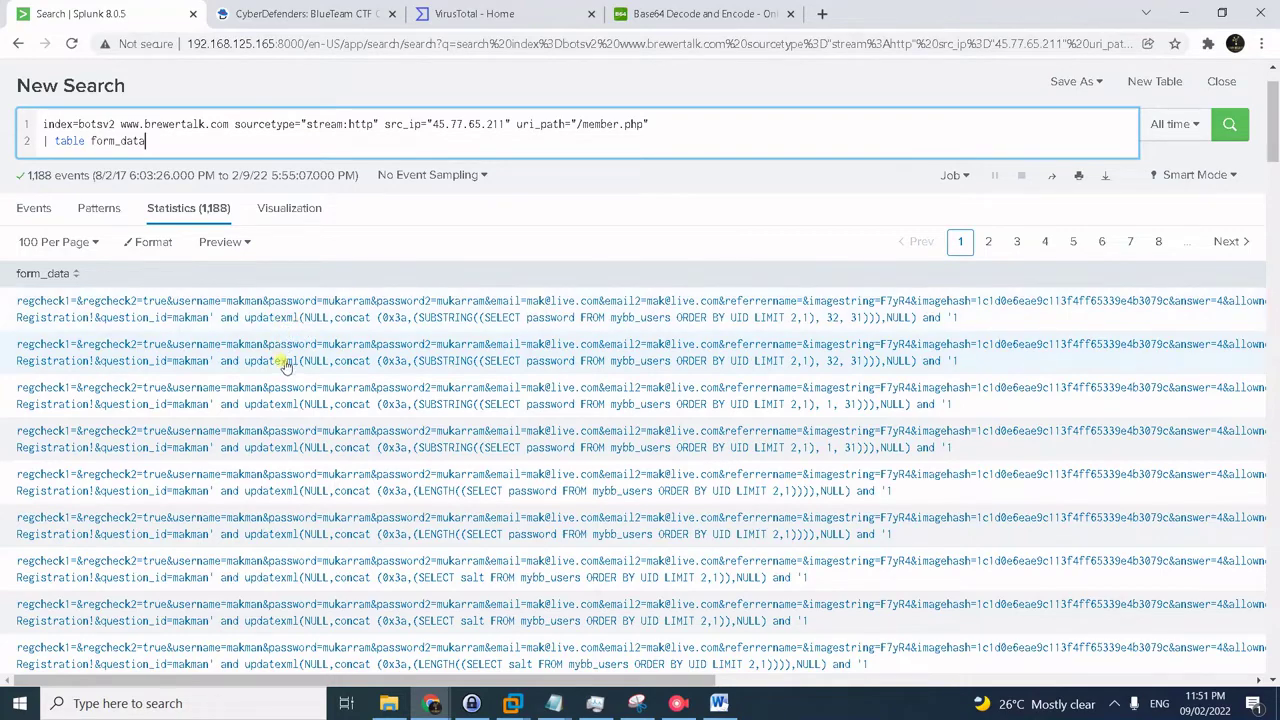
# - Scroll through the injected updatexml queries in the form_data rows, then bring up CyberDefenders questions #11–#13
pyautogui.scroll(-4, 278, 367)
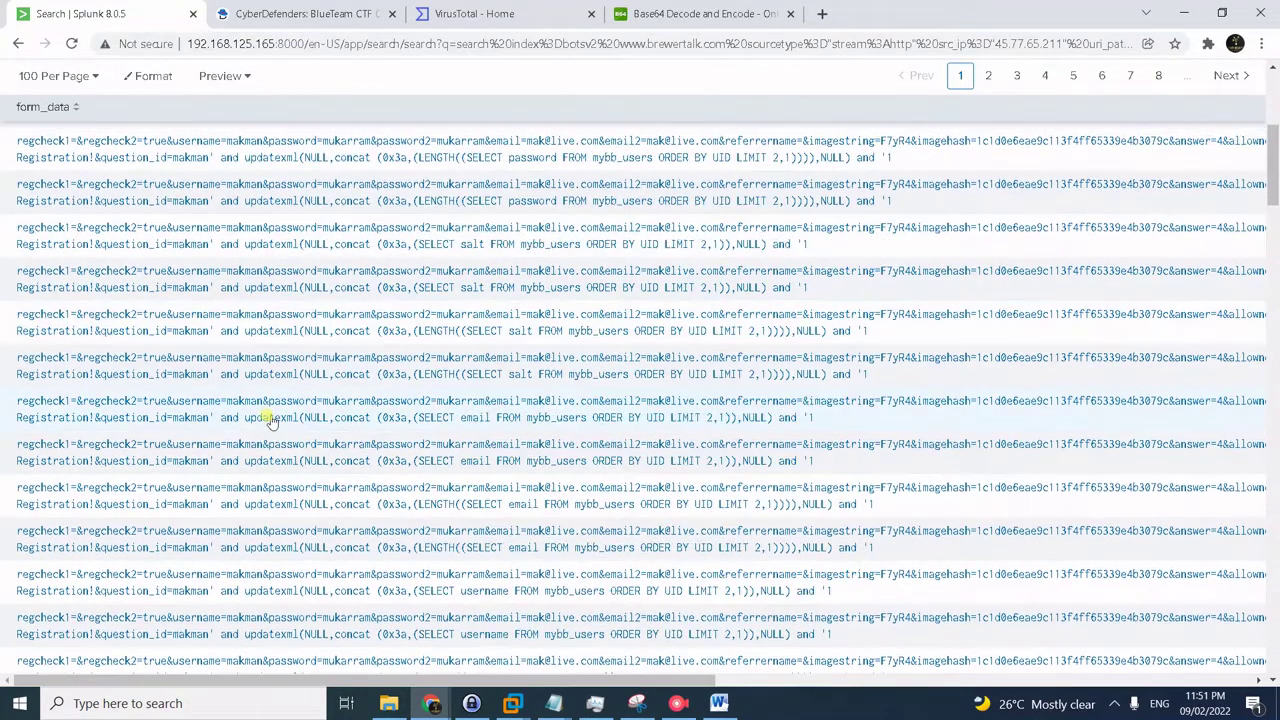
pyautogui.scroll(-5, 271, 433)
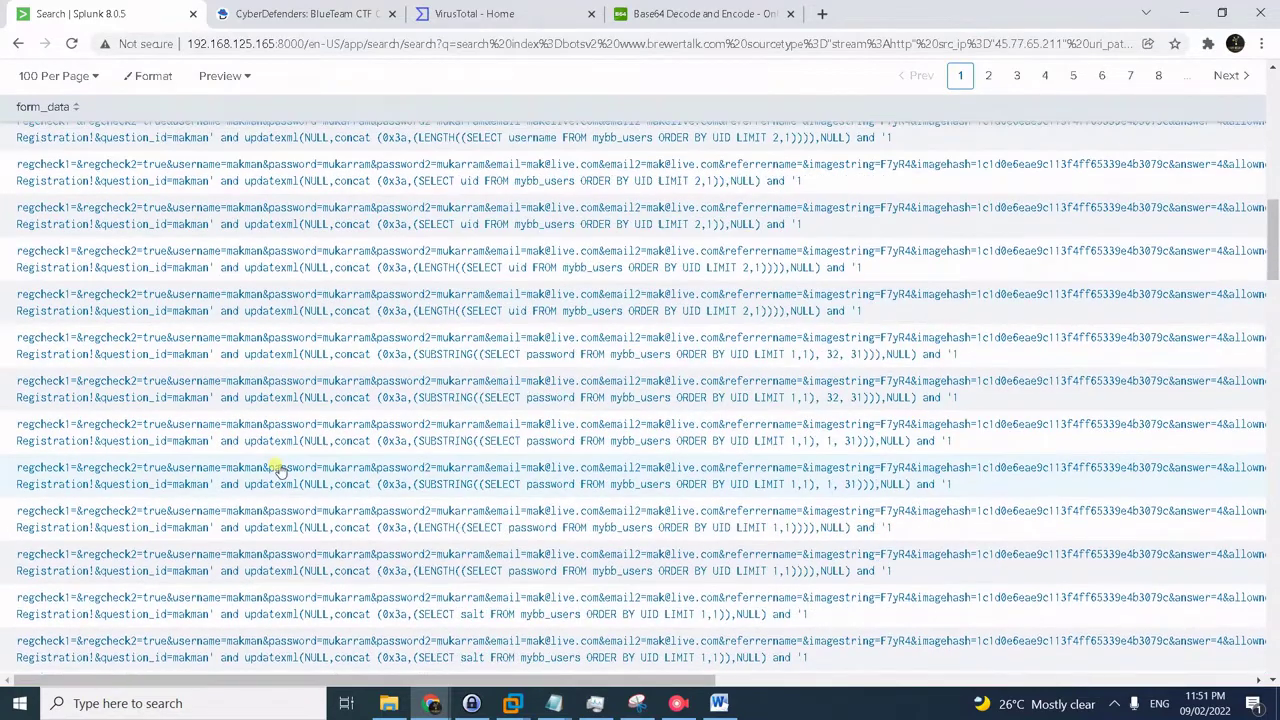
pyautogui.scroll(-3, 278, 525)
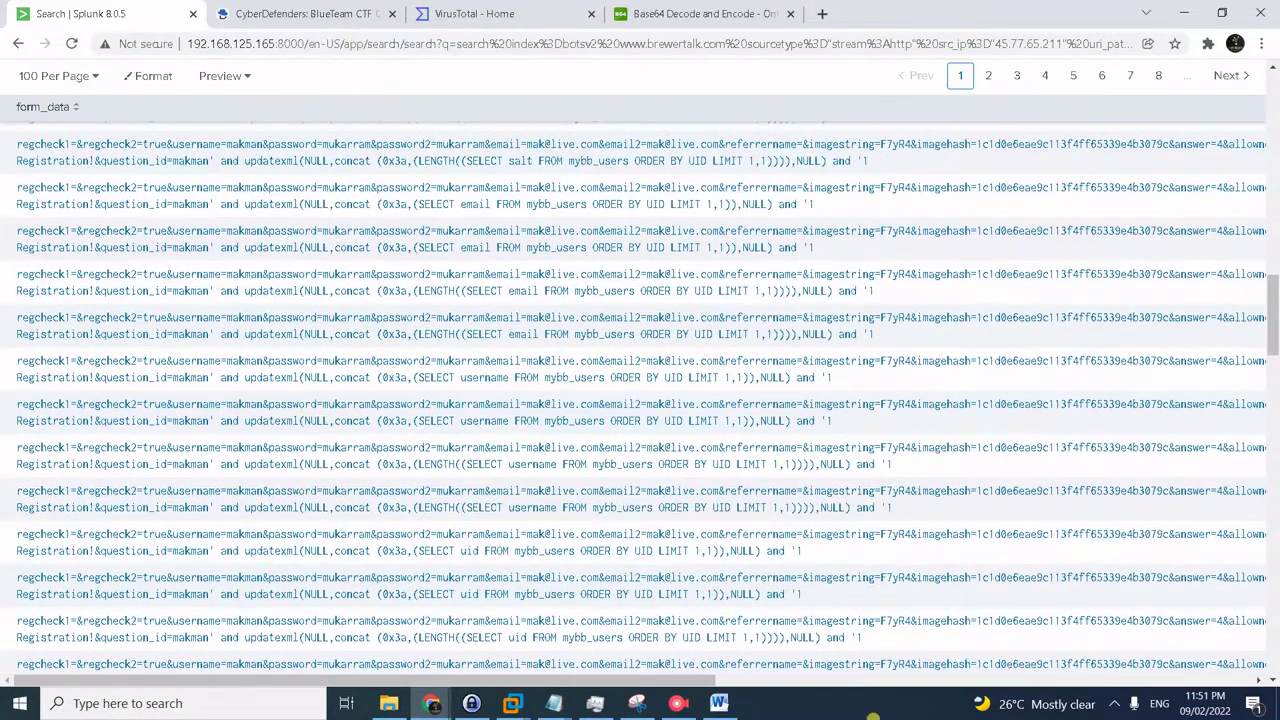
pyautogui.hotkey('ctrl', 'Tab')
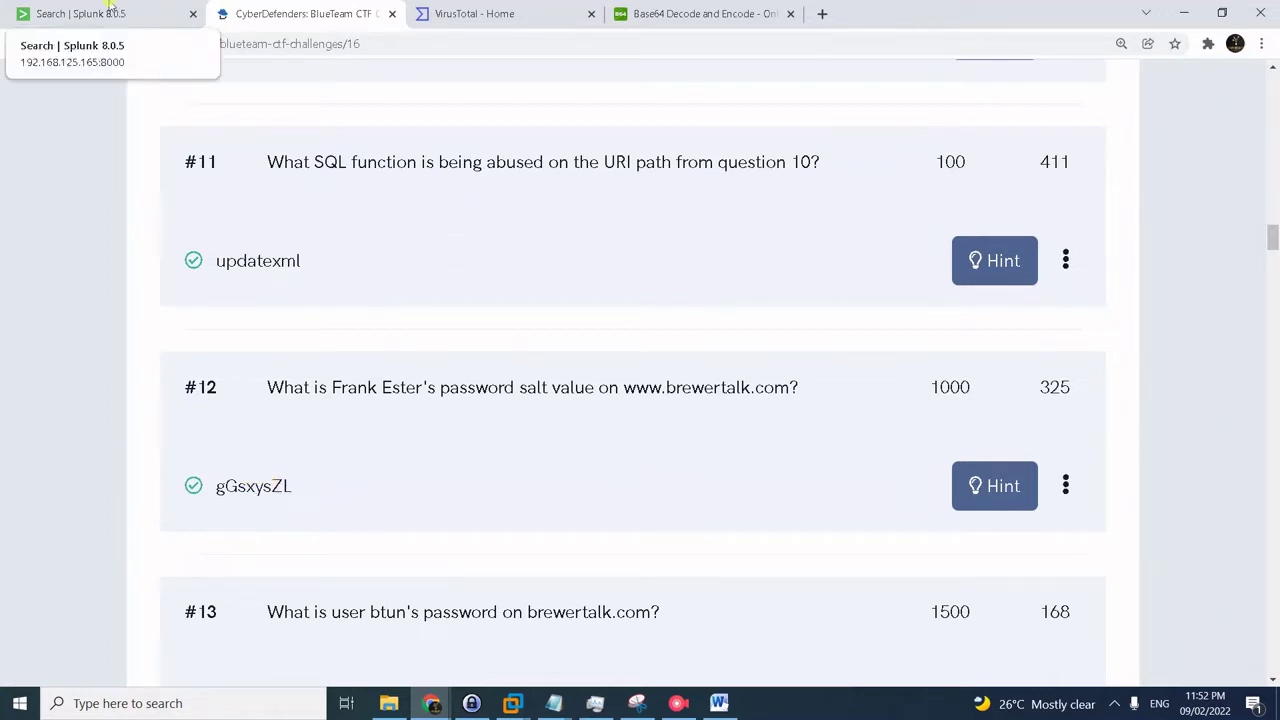
# - Replace the search with the saved member.php 'salt xpath syntax error' query, reversed, returning 12 events
pyautogui.click(112, 6)
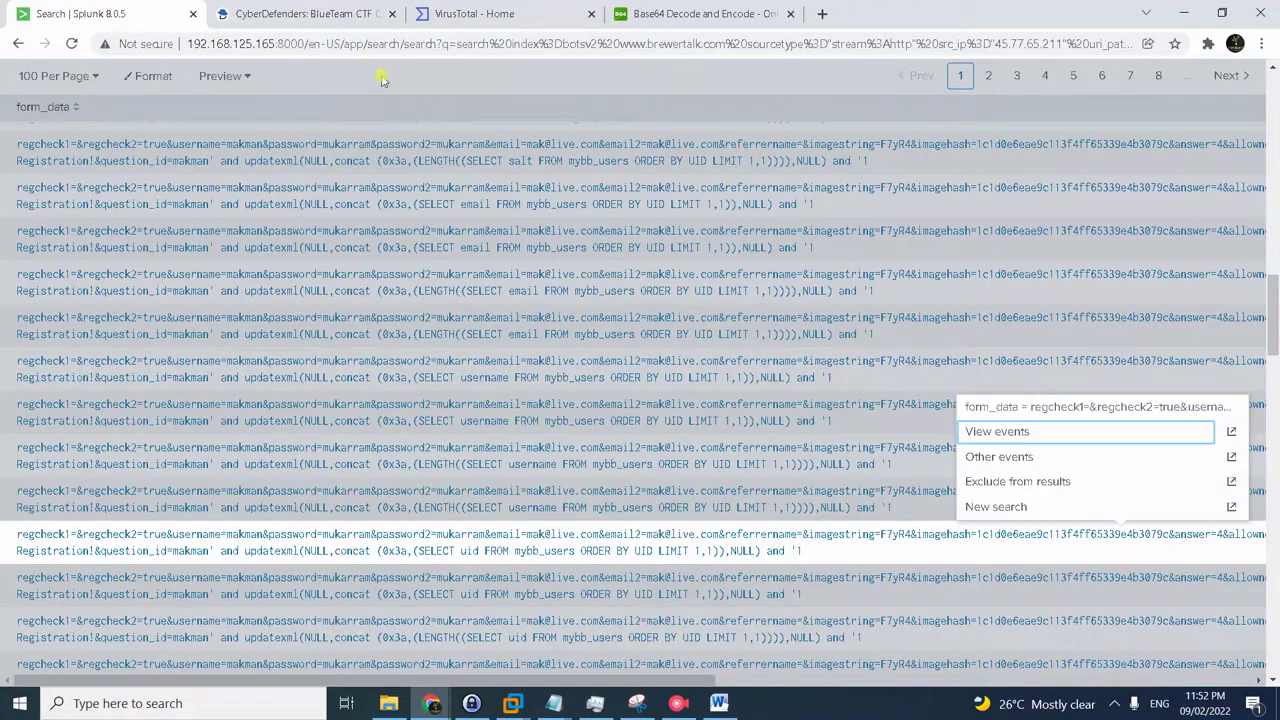
pyautogui.scroll(-2, 400, 140)
pyautogui.scroll(3, 400, 180)
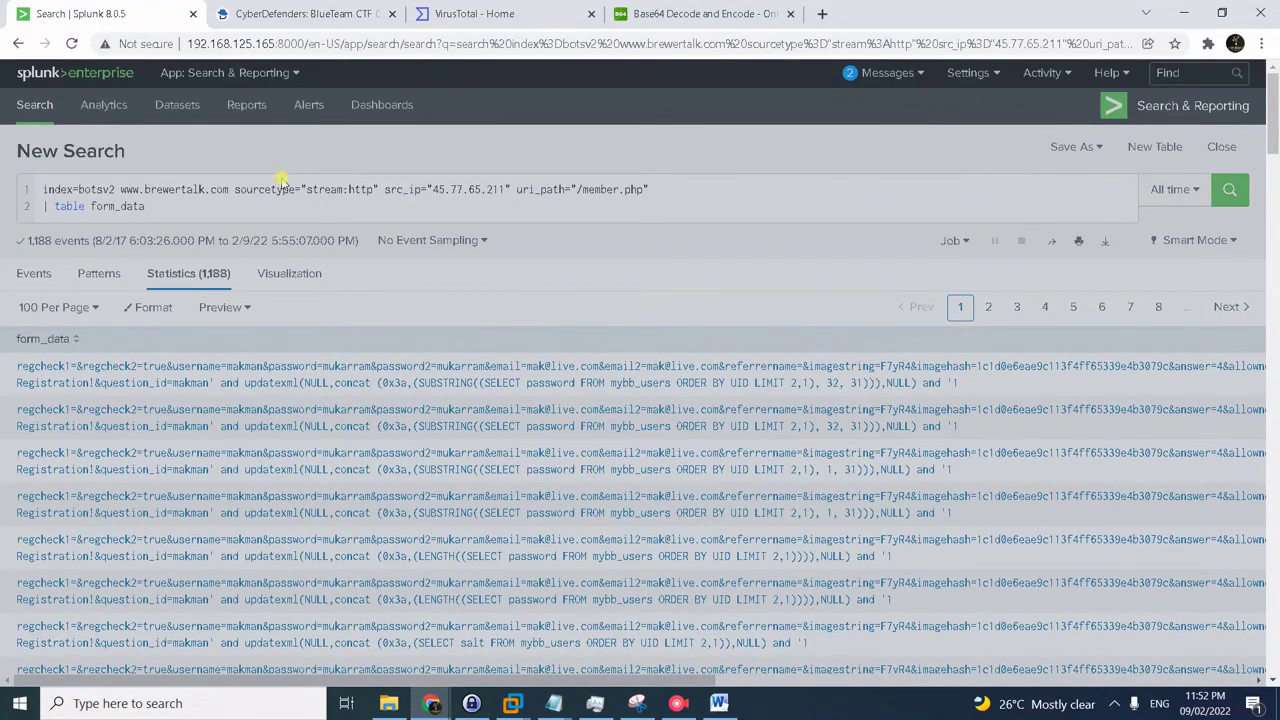
pyautogui.hotkey('alt', 'Tab')
pyautogui.hotkey('ctrl', 'a')
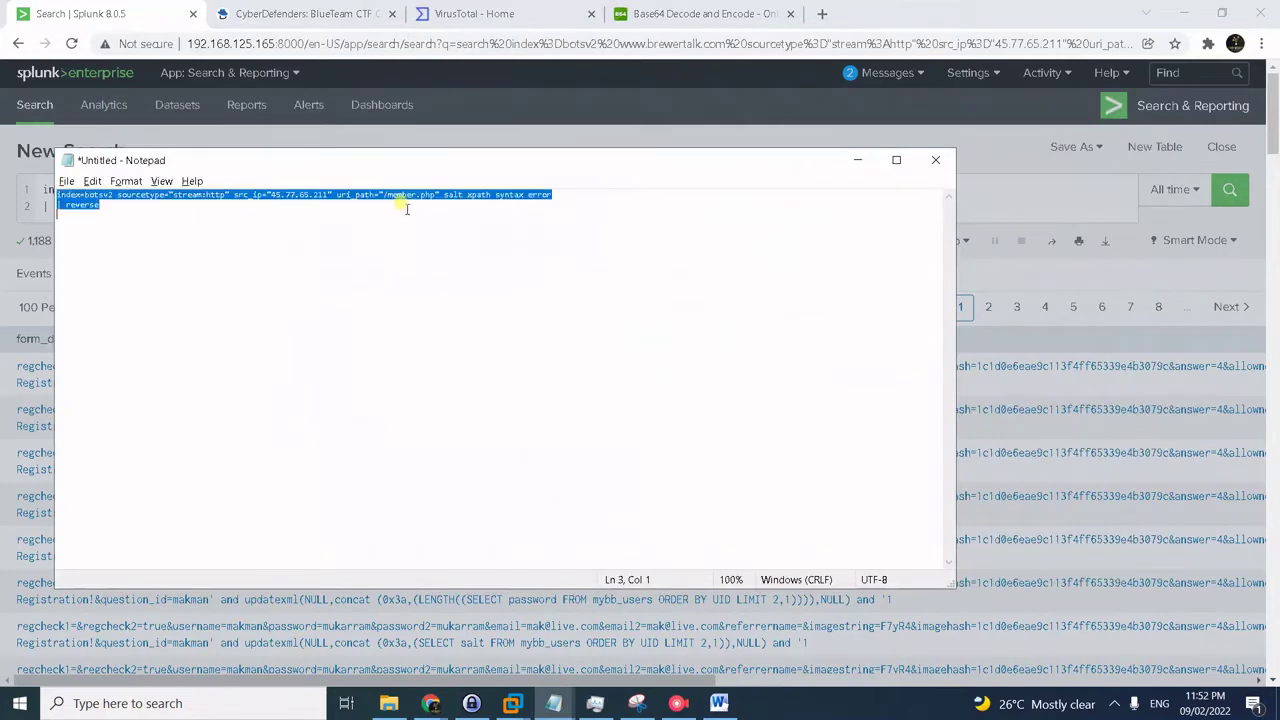
pyautogui.hotkey('alt', 'Tab')
pyautogui.hotkey('ctrl', 'a')
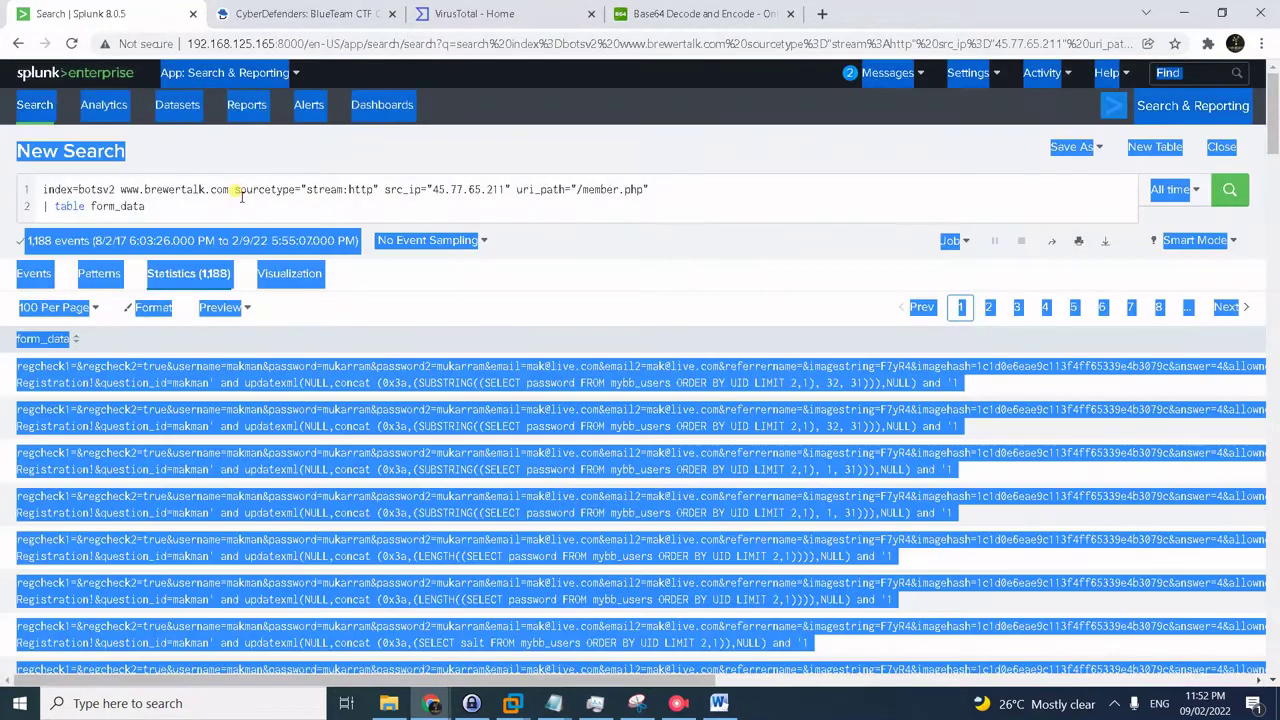
pyautogui.click(236, 192)
pyautogui.hotkey('ctrl', 'a')
pyautogui.write('index=botsv2 sourcetype="stream:http" src_ip="45.77.65.211" uri_path="/member.php" salt xpath syntax error | reverse')
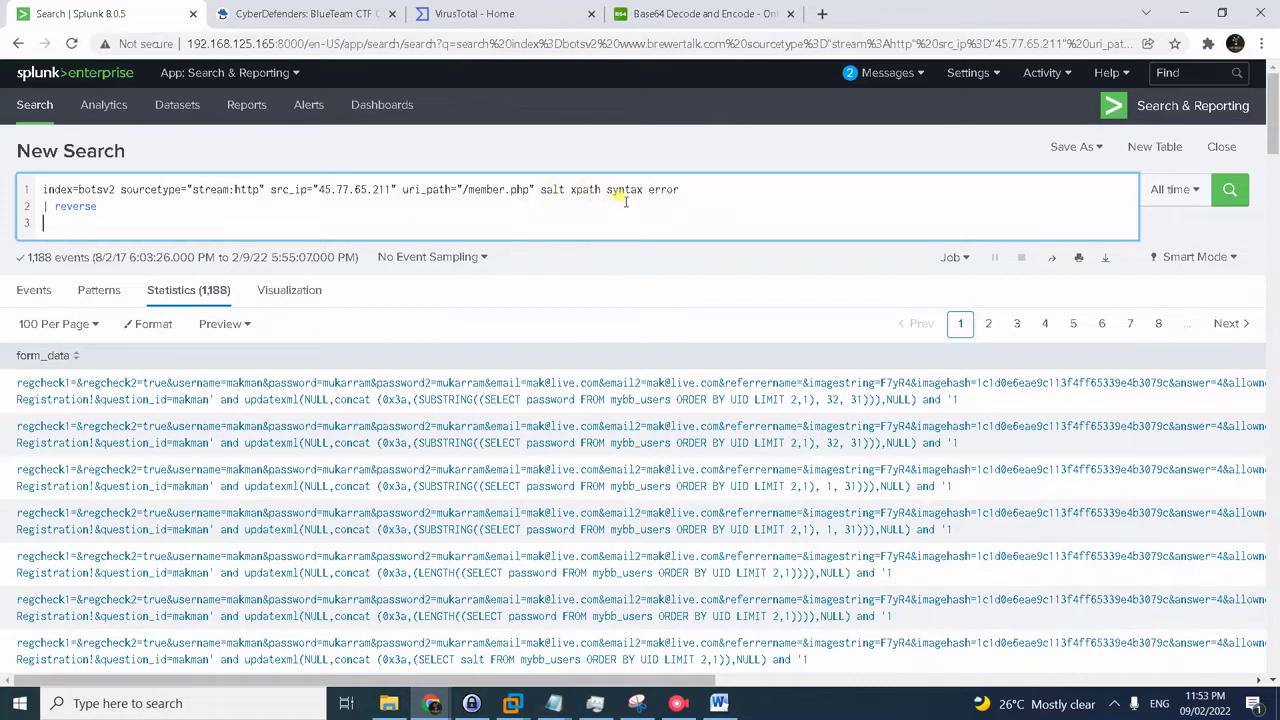
pyautogui.press('BackSpace')
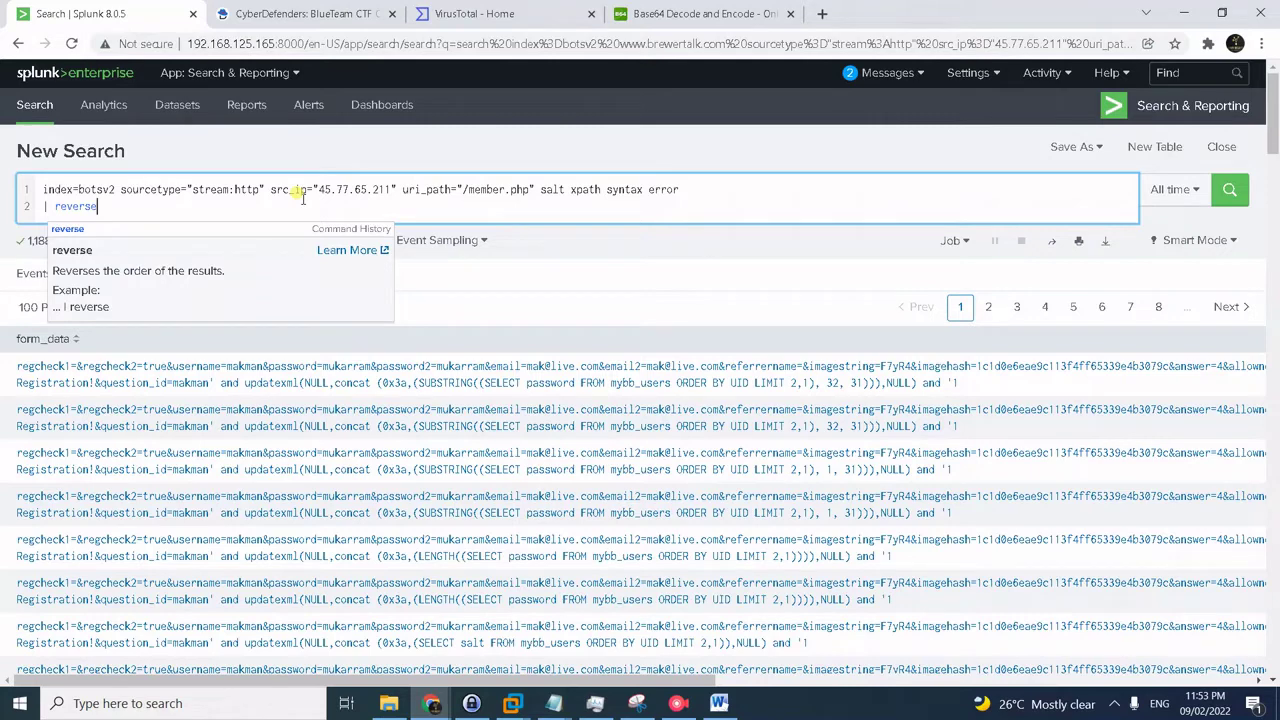
pyautogui.press('Return')
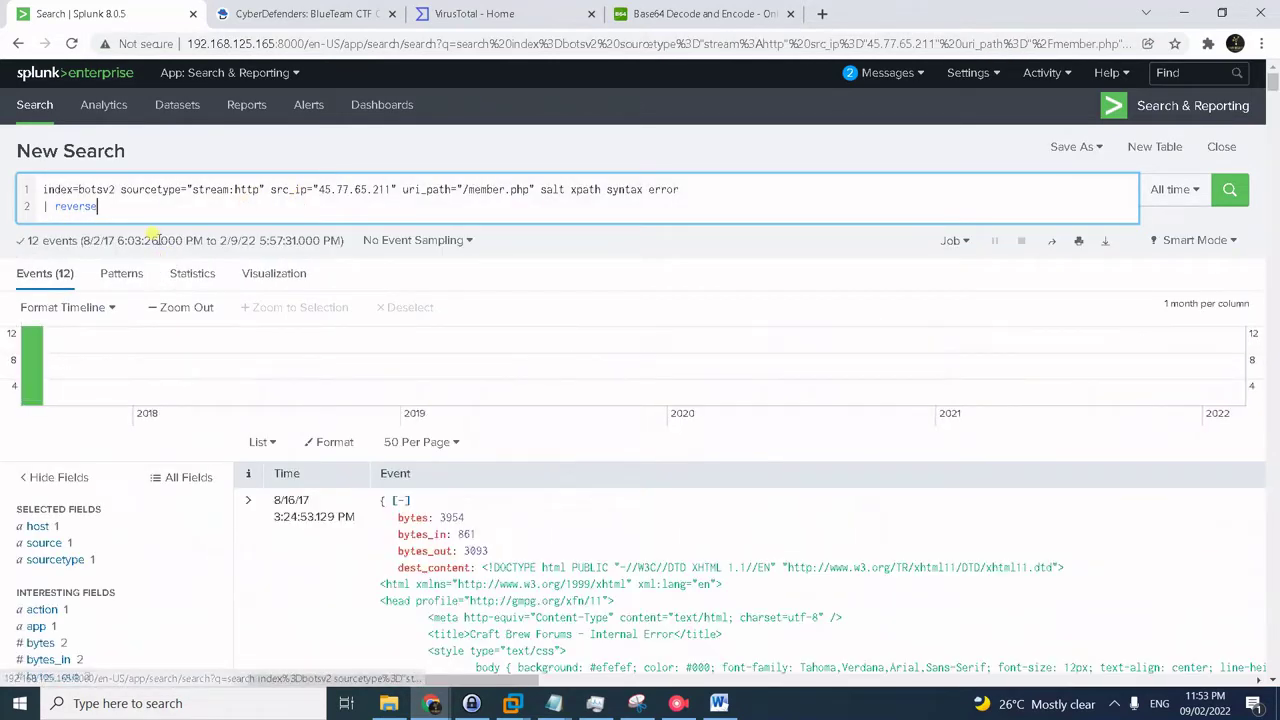
# - Scroll through the 12 events and search the page for 'xpath' matches
pyautogui.scroll(-2, 489, 451)
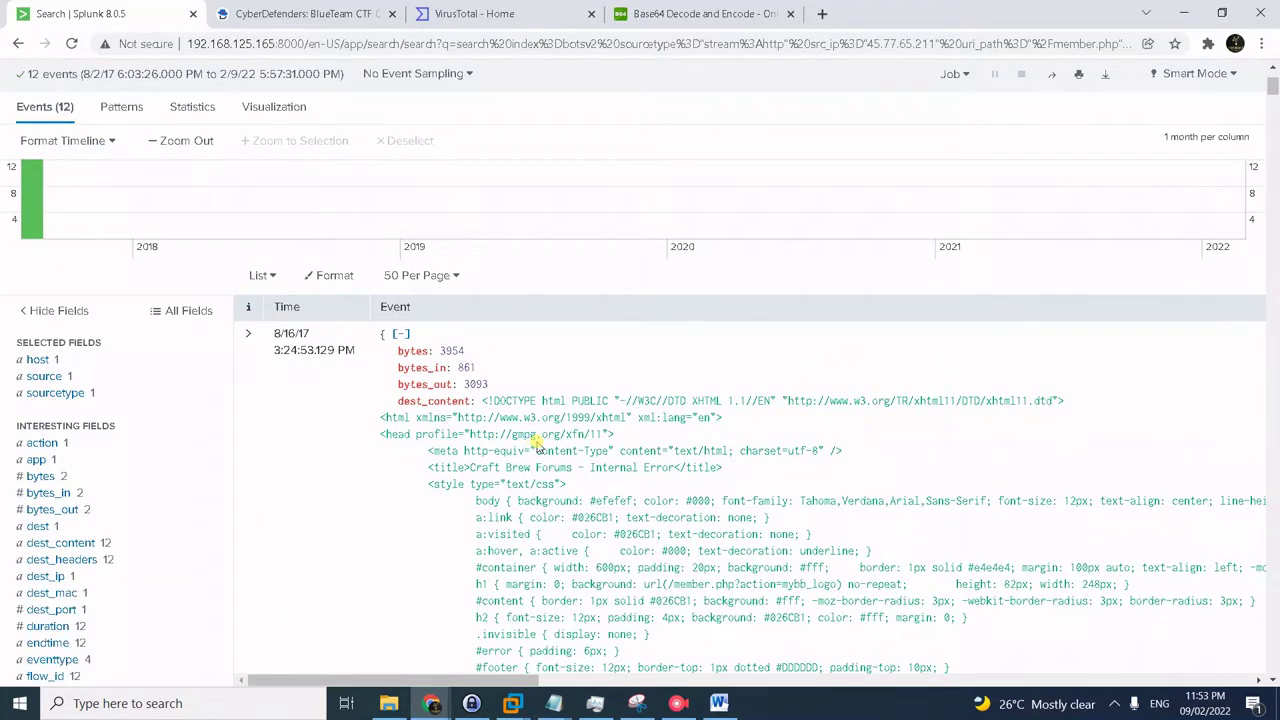
pyautogui.scroll(-1, 537, 447)
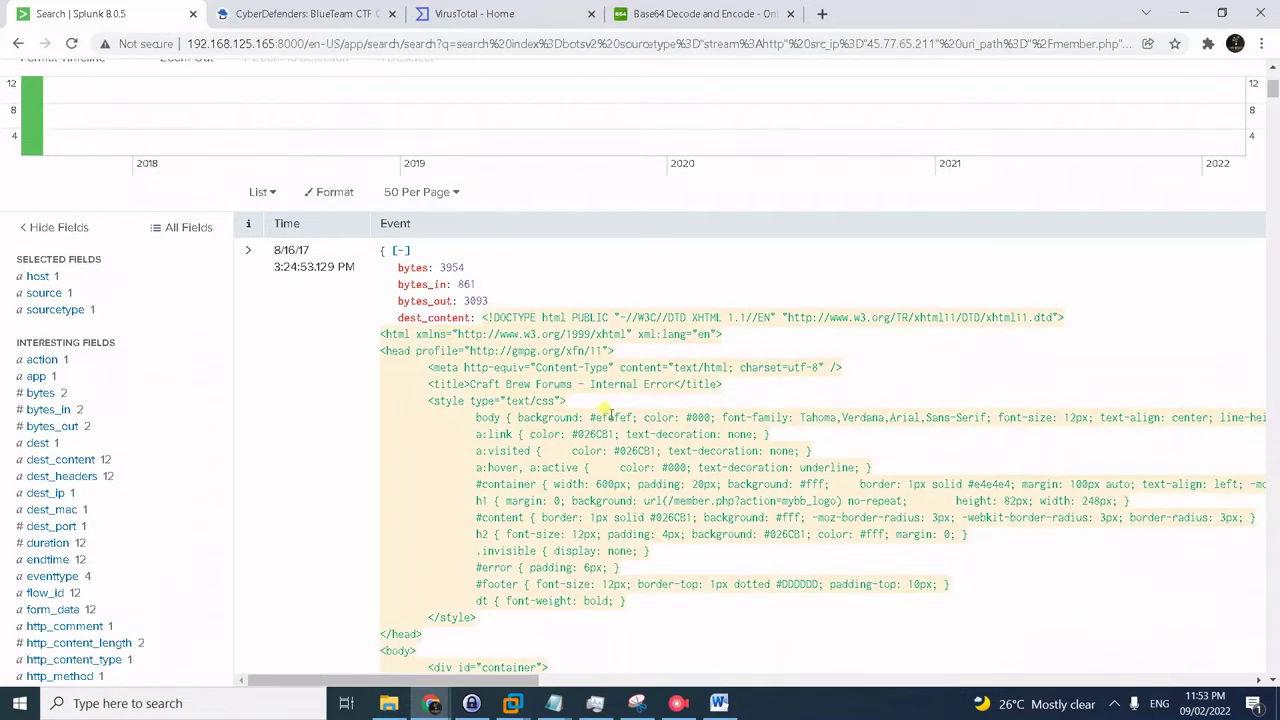
pyautogui.scroll(-3, 650, 470)
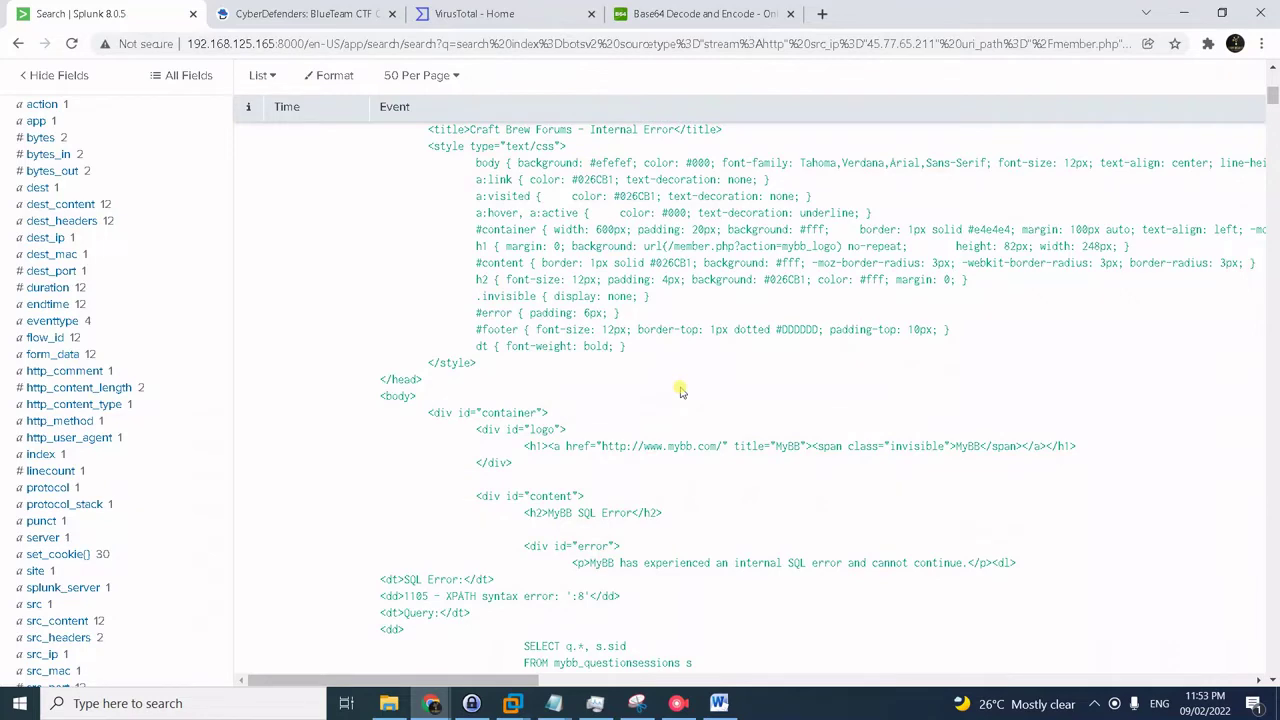
pyautogui.scroll(6, 680, 392)
pyautogui.write('xpath')
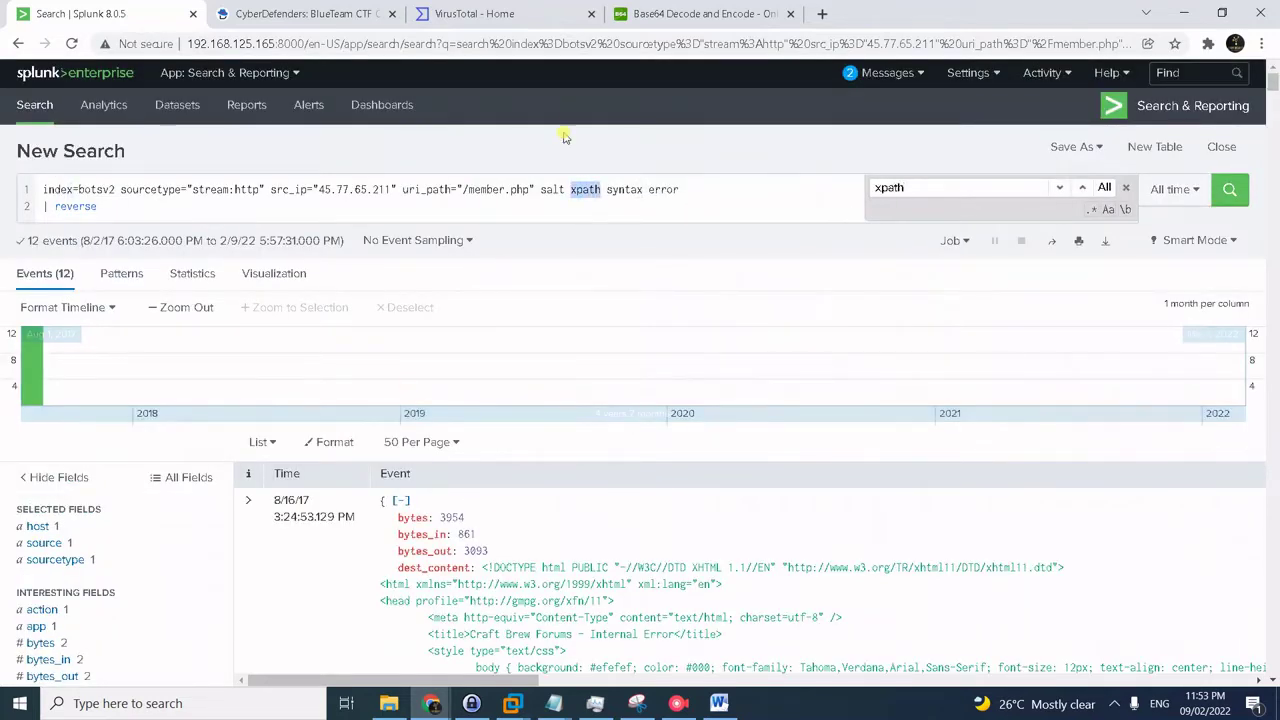
pyautogui.click(610, 67)
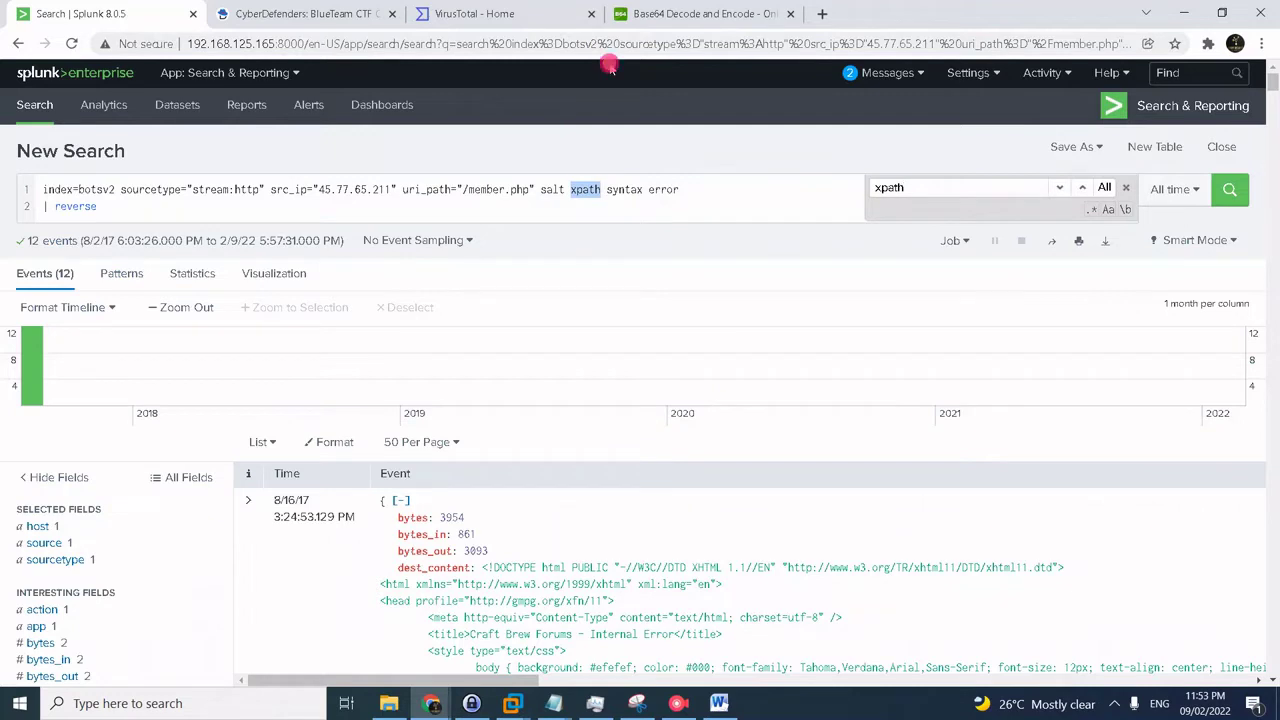
pyautogui.hotkey('ctrl', 'f')
pyautogui.write('xpath')
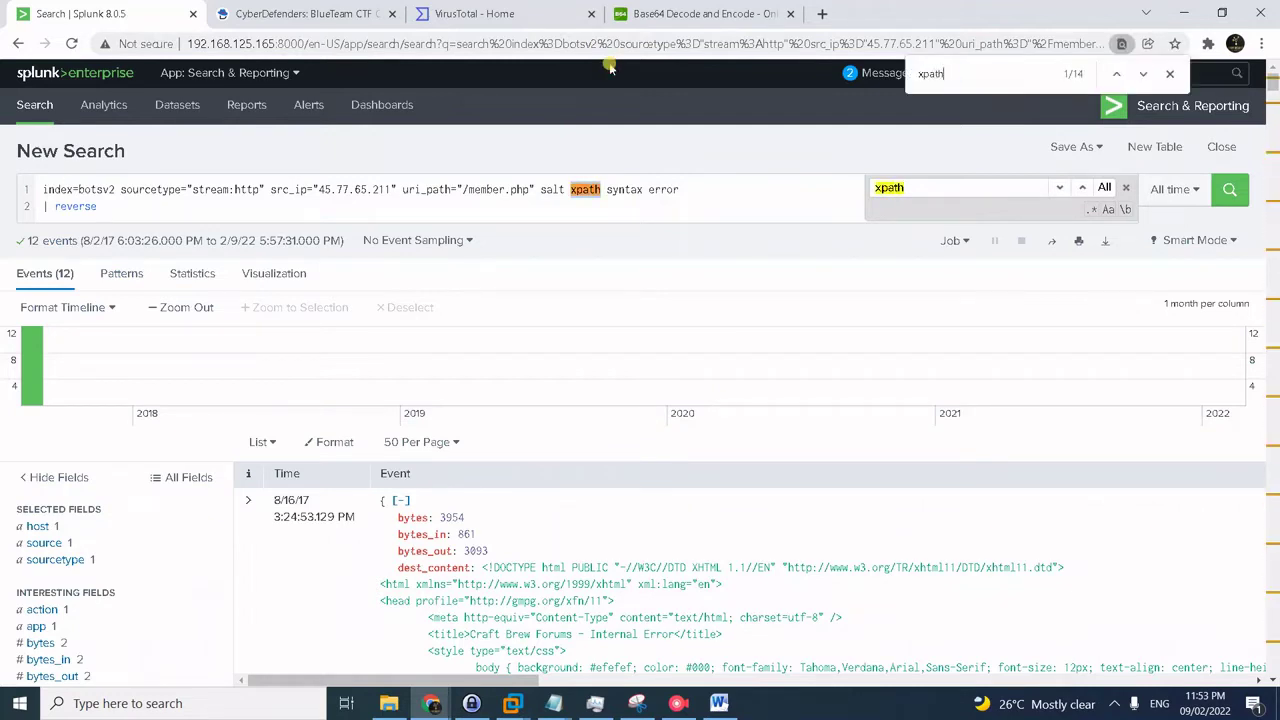
pyautogui.press('Return')
pyautogui.press('Return')
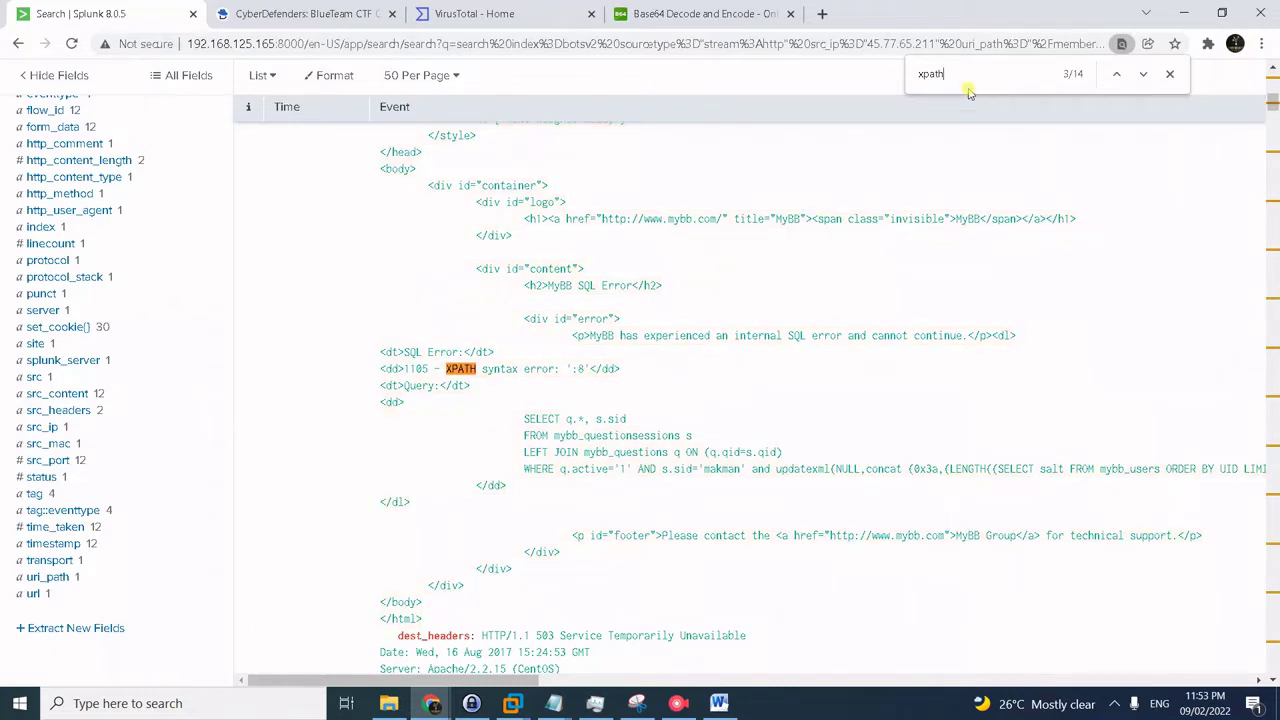
pyautogui.press('Return')
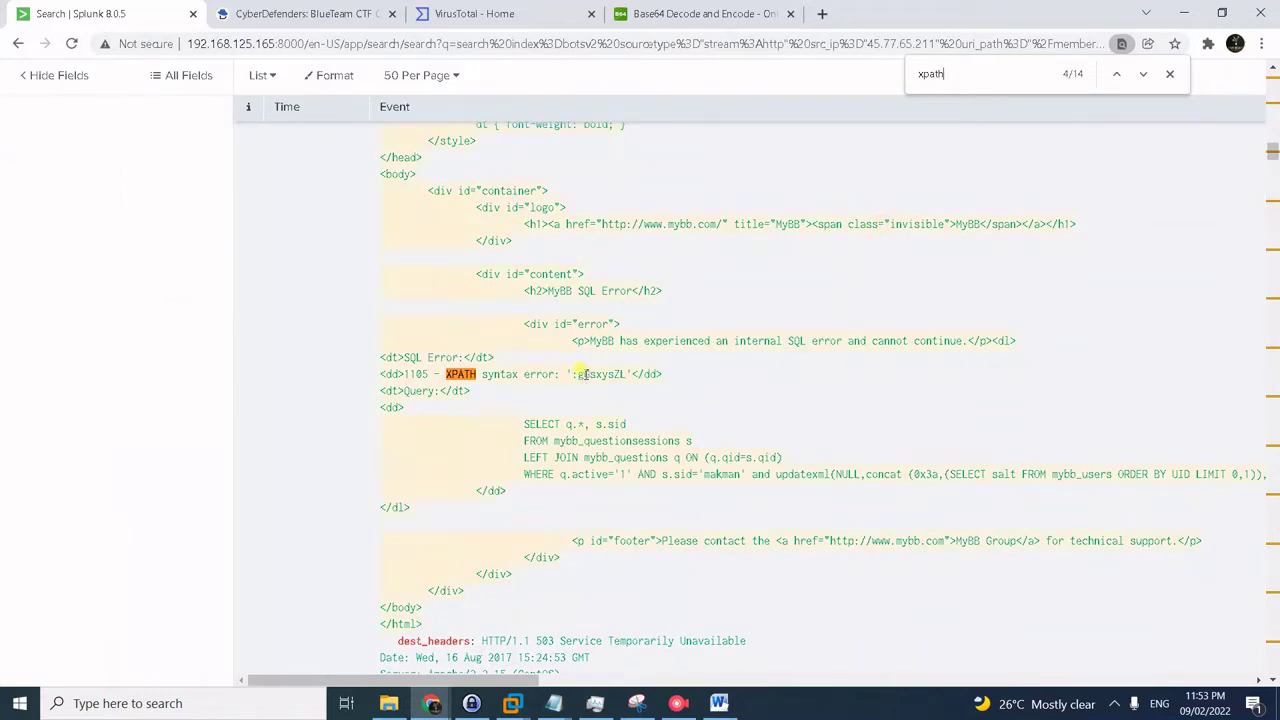
pyautogui.moveTo(579, 374); pyautogui.dragTo(624, 372)
pyautogui.click(980, 74)
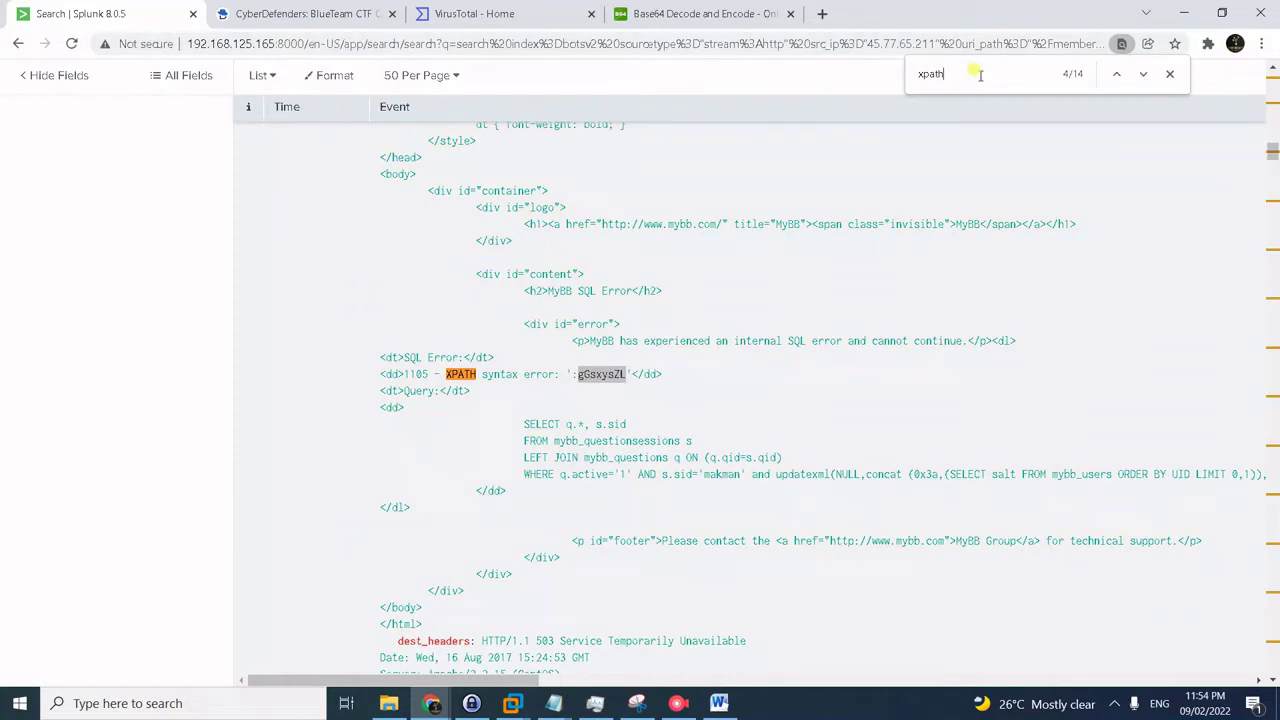
pyautogui.press('Return')
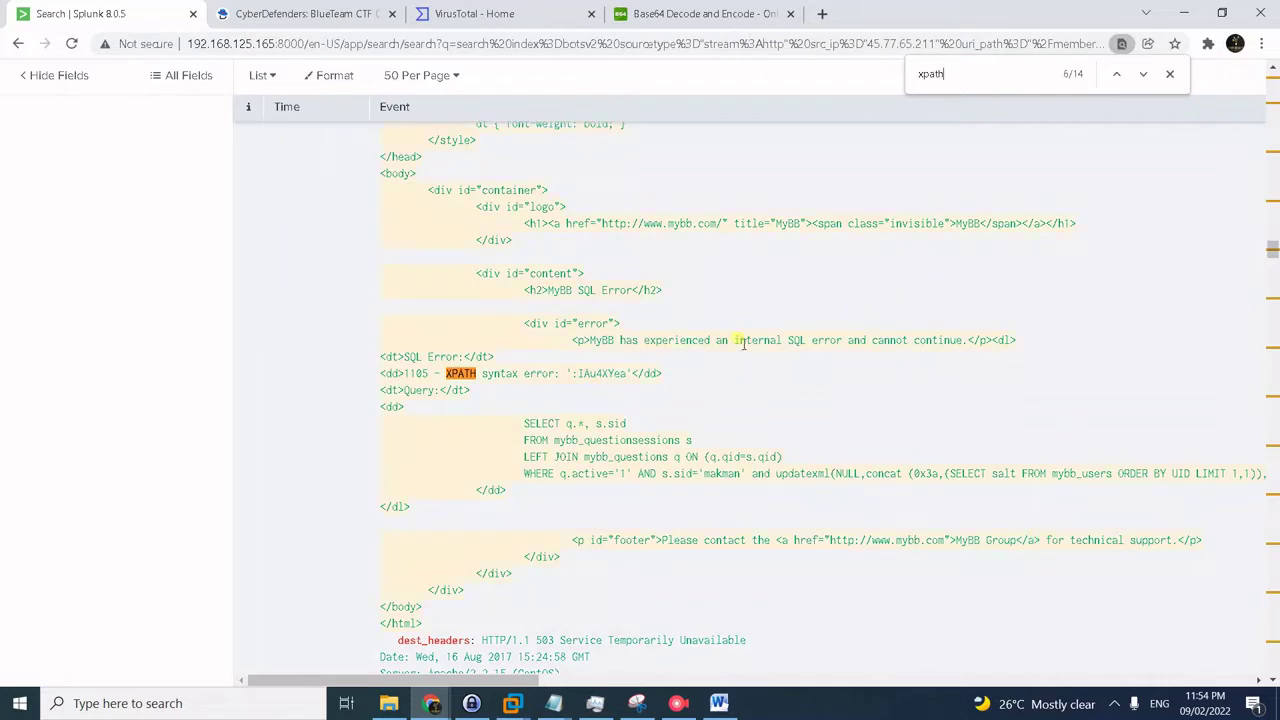
pyautogui.click(1116, 74)
pyautogui.click(1116, 74)
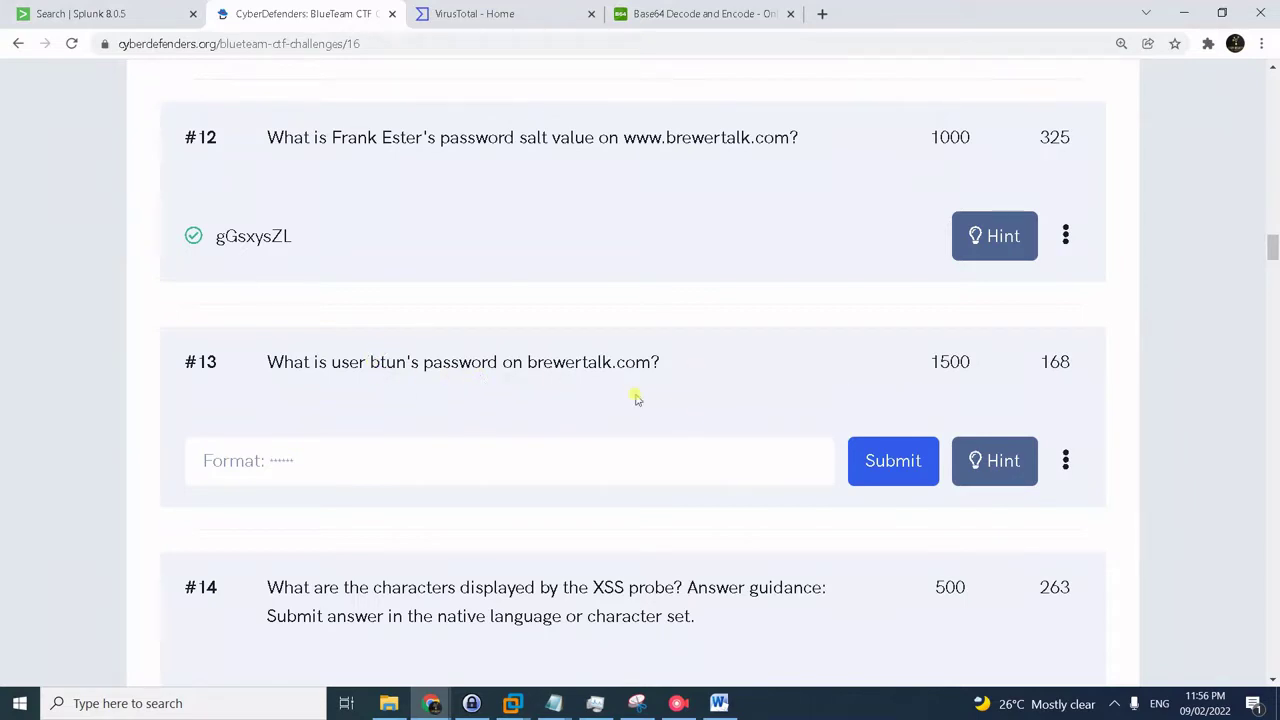
# - Select the first two-line 'btun' username query in the Notepad notes
pyautogui.click(160, 14)
pyautogui.scroll(5, 620, 275)
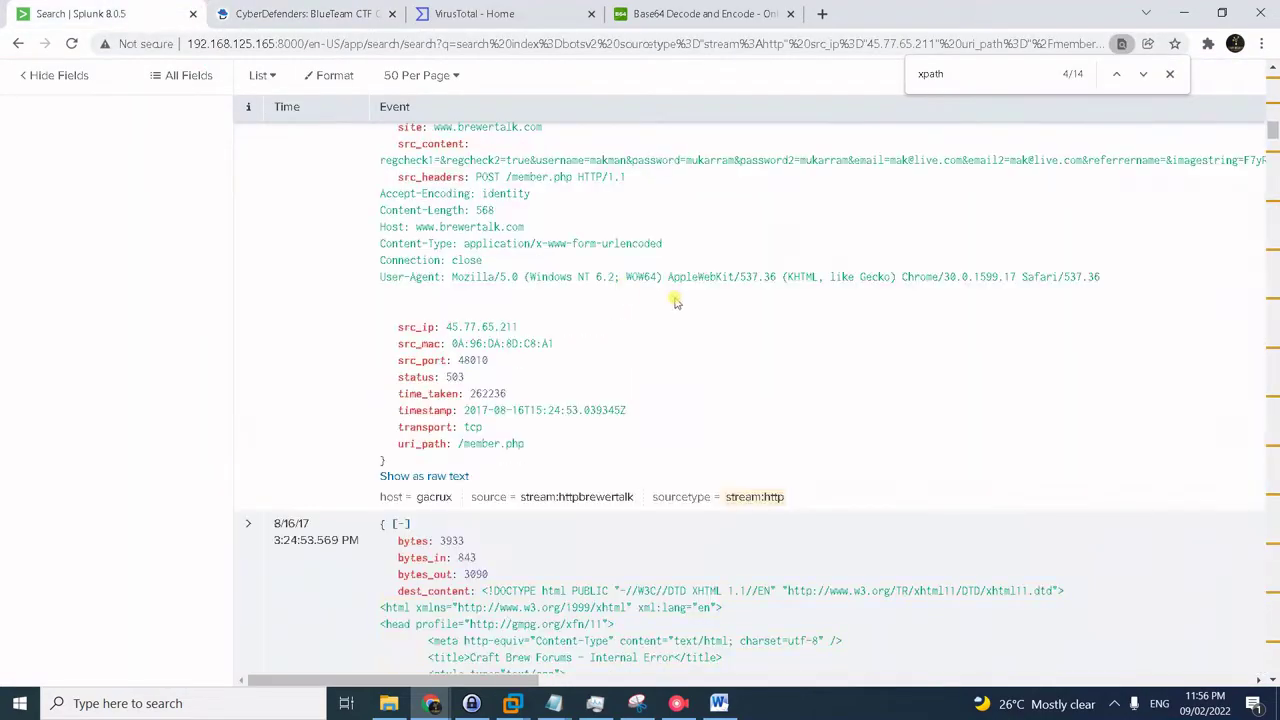
pyautogui.scroll(-10, 700, 300)
pyautogui.scroll(15, 716, 310)
pyautogui.hotkey('alt', 'Tab')
pyautogui.press('Tab')
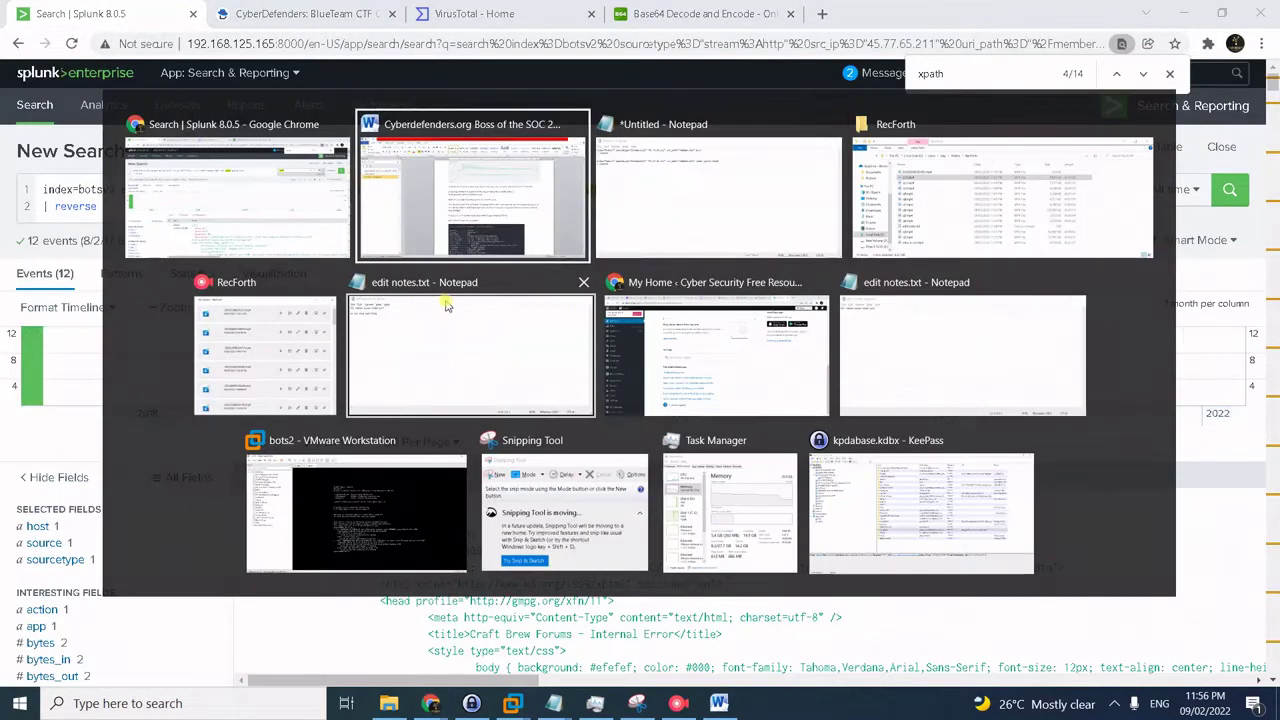
pyautogui.hotkey('ctrl', 'a')
pyautogui.moveTo(543, 263); pyautogui.dragTo(57, 243)
pyautogui.click(290, 229)
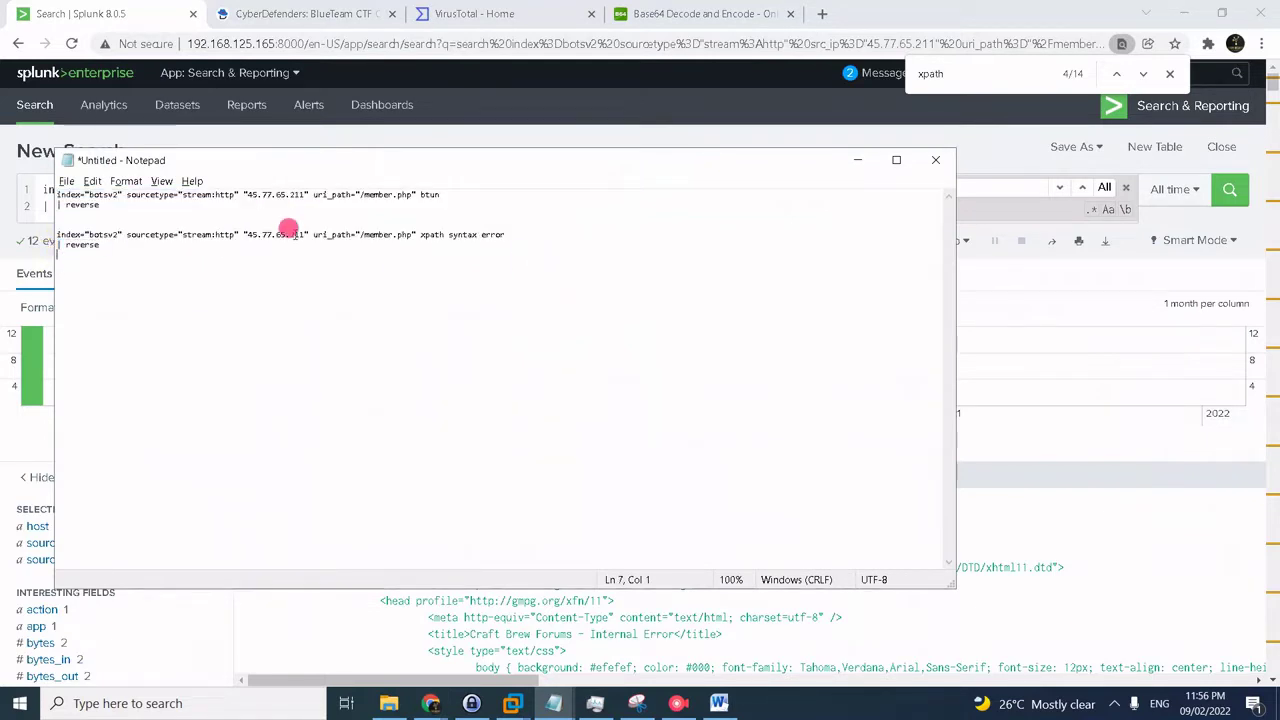
pyautogui.click(292, 203)
pyautogui.moveTo(290, 196); pyautogui.dragTo(62, 190)
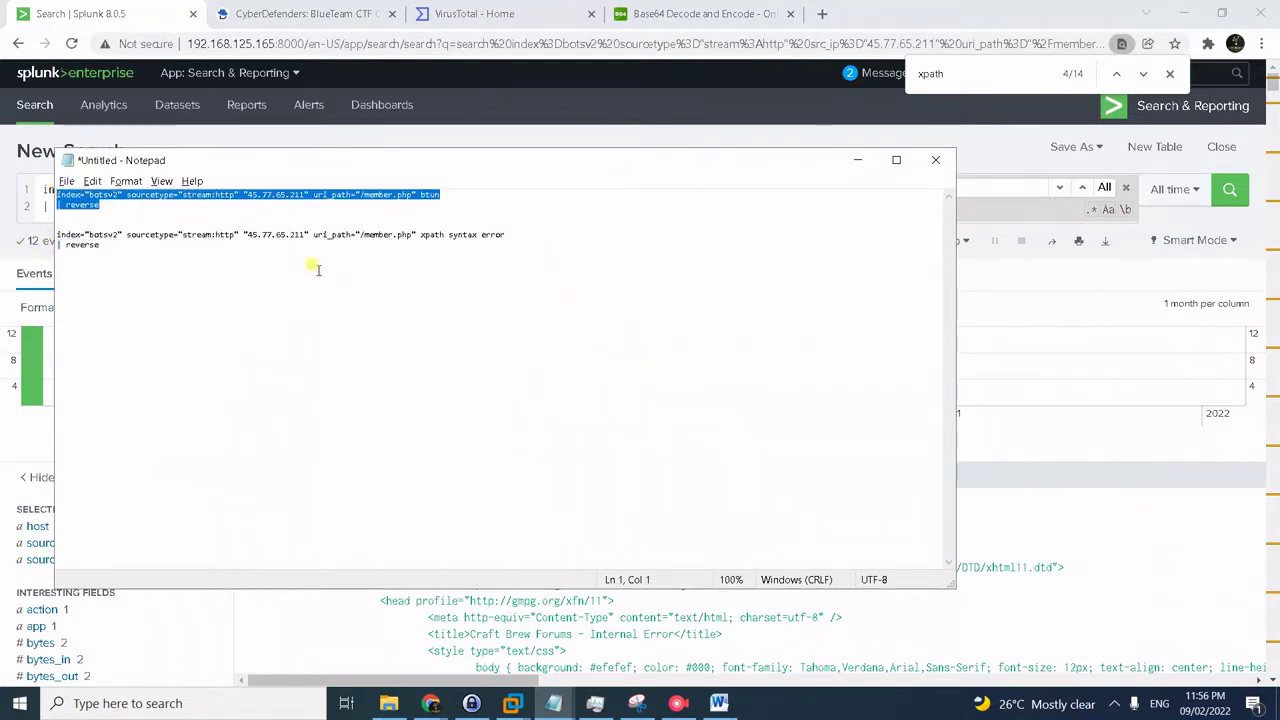
# - Paste the username query over the Splunk search and run it, returning 2 events
pyautogui.hotkey('alt', 'Tab')
pyautogui.click(305, 206)
pyautogui.hotkey('ctrl', 'a')
pyautogui.hotkey('ctrl', 'v')
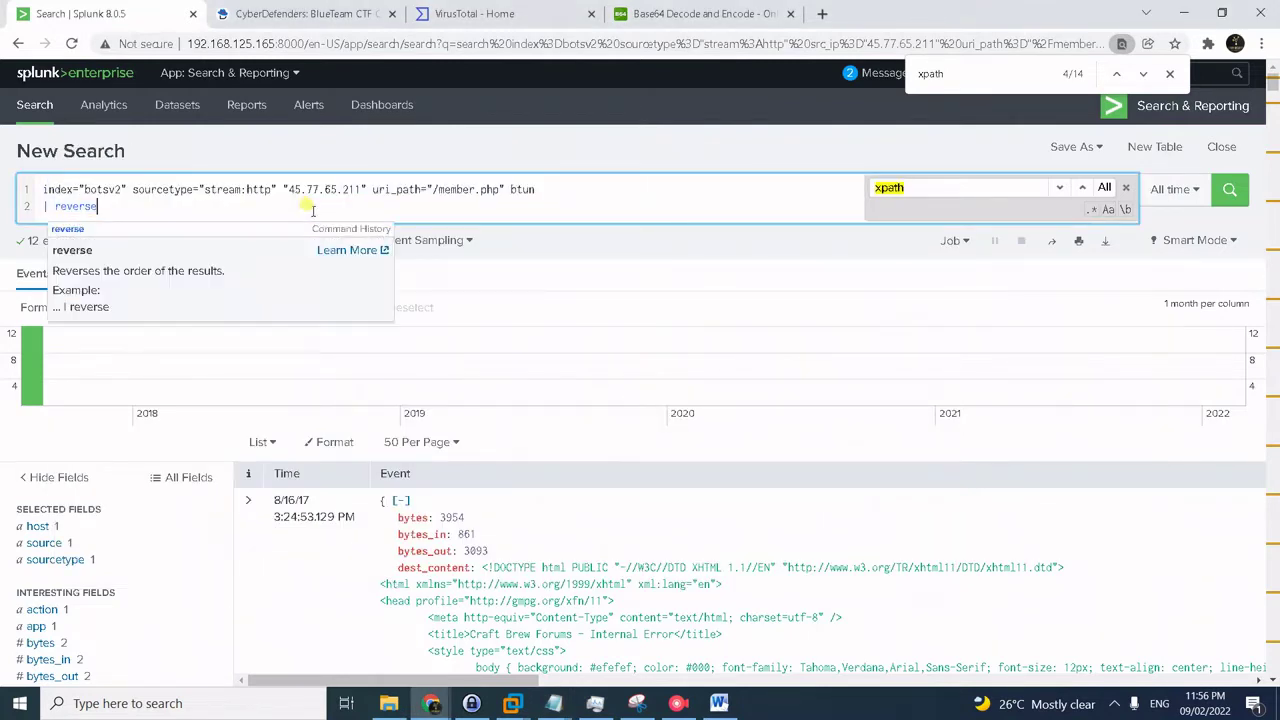
pyautogui.press('Return')
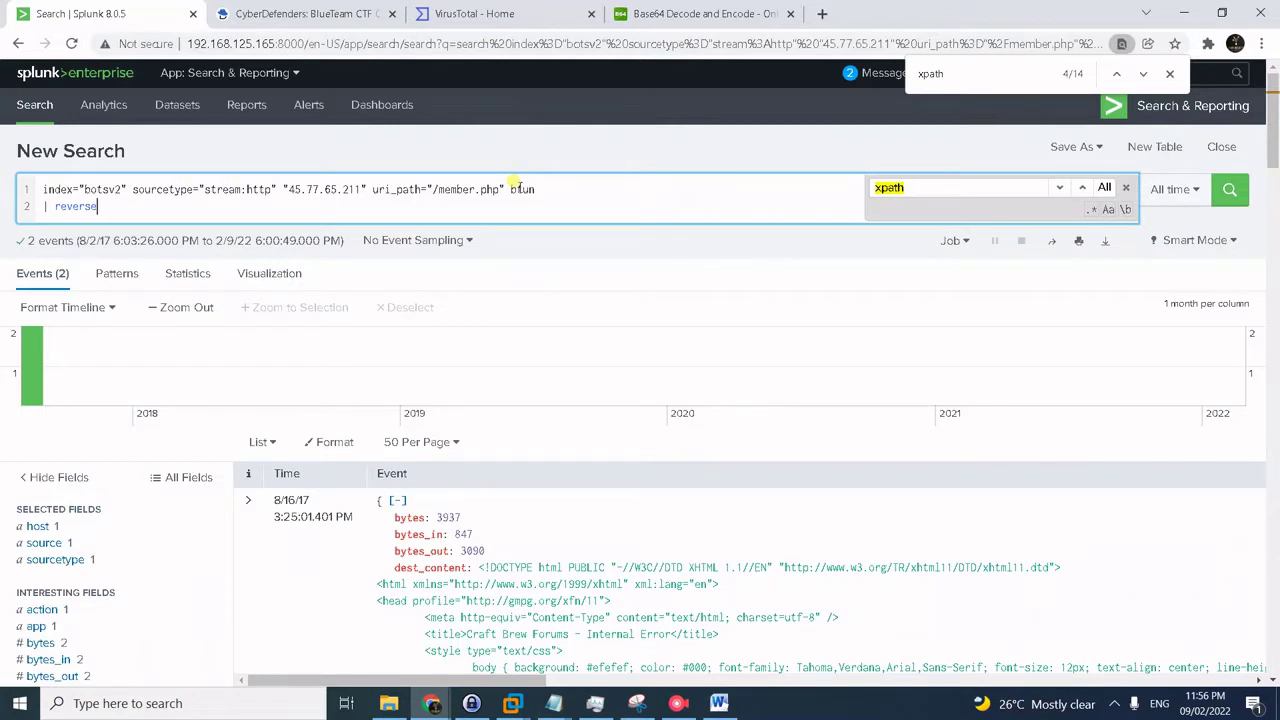
pyautogui.click(964, 76)
pyautogui.press('Return')
pyautogui.press('Return')
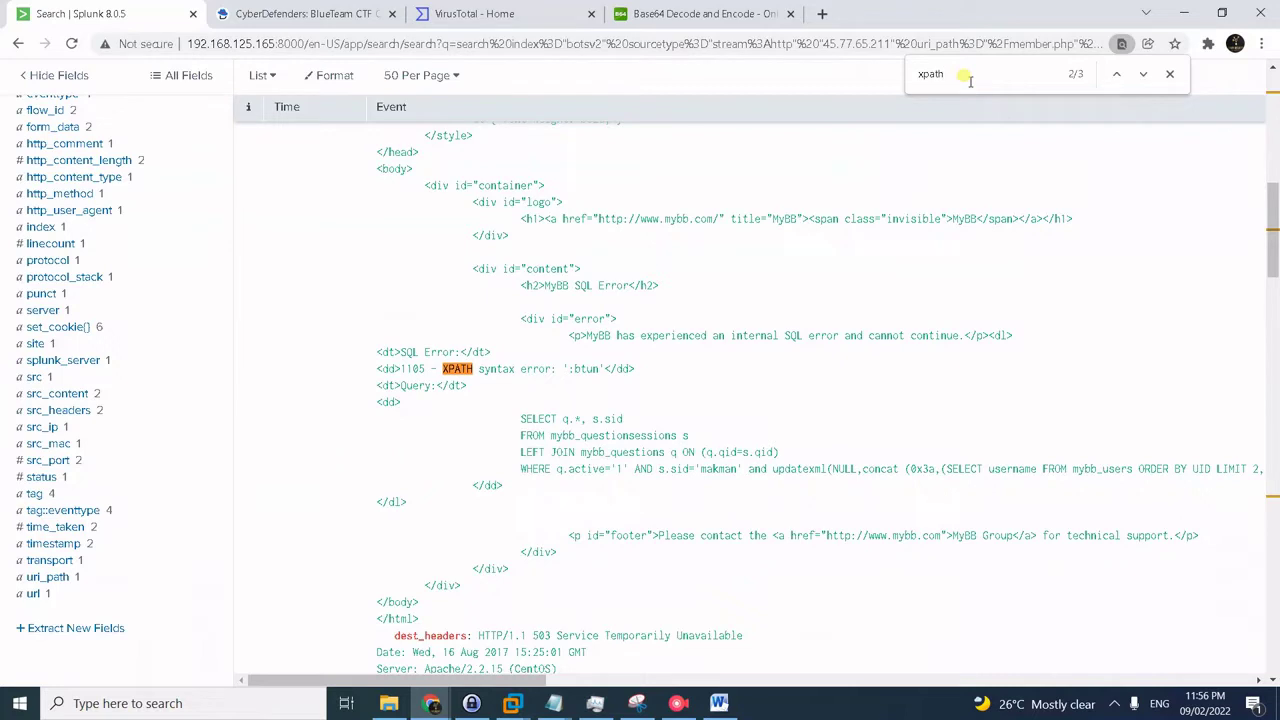
pyautogui.press('Return')
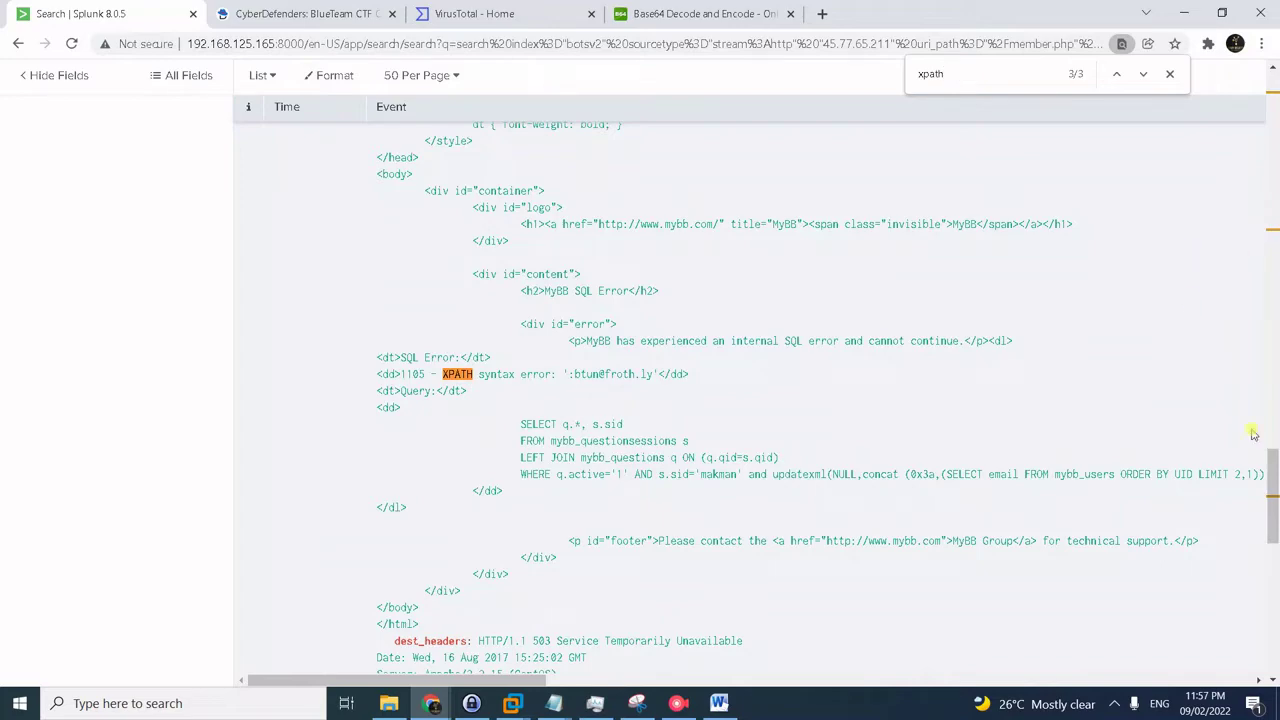
pyautogui.moveTo(1270, 478); pyautogui.dragTo(1272, 120)
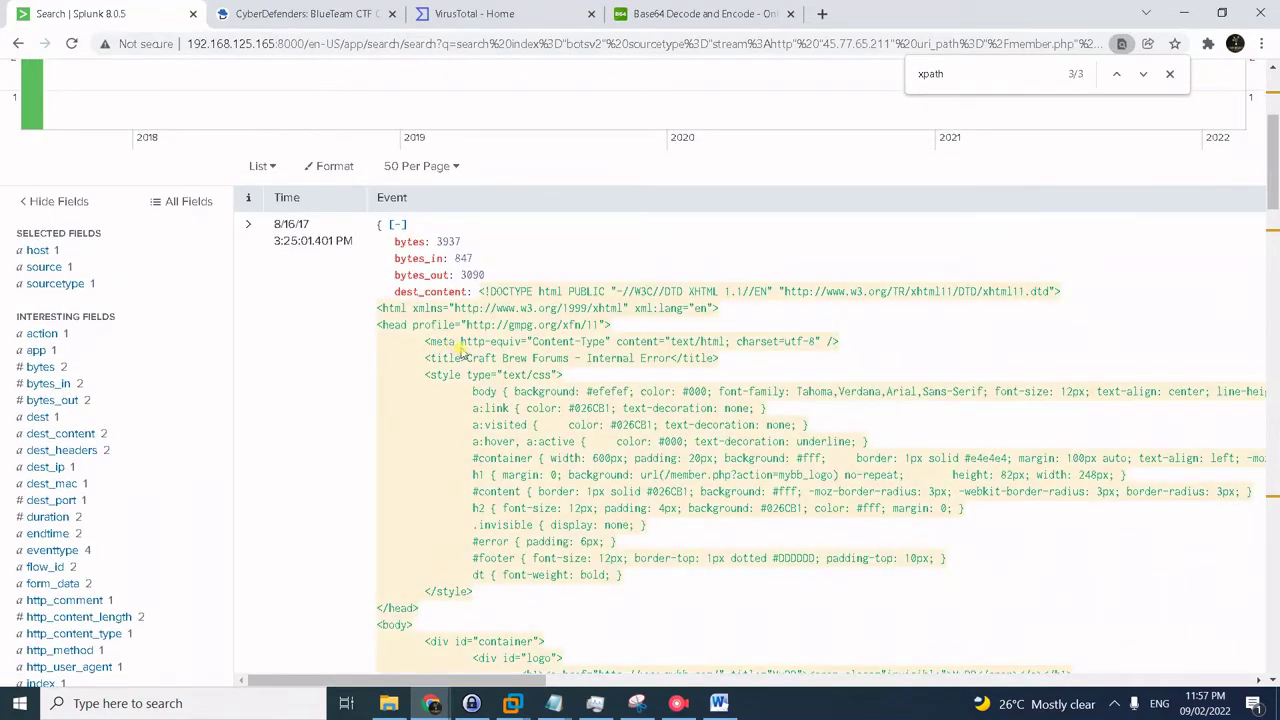
pyautogui.scroll(1, 578, 390)
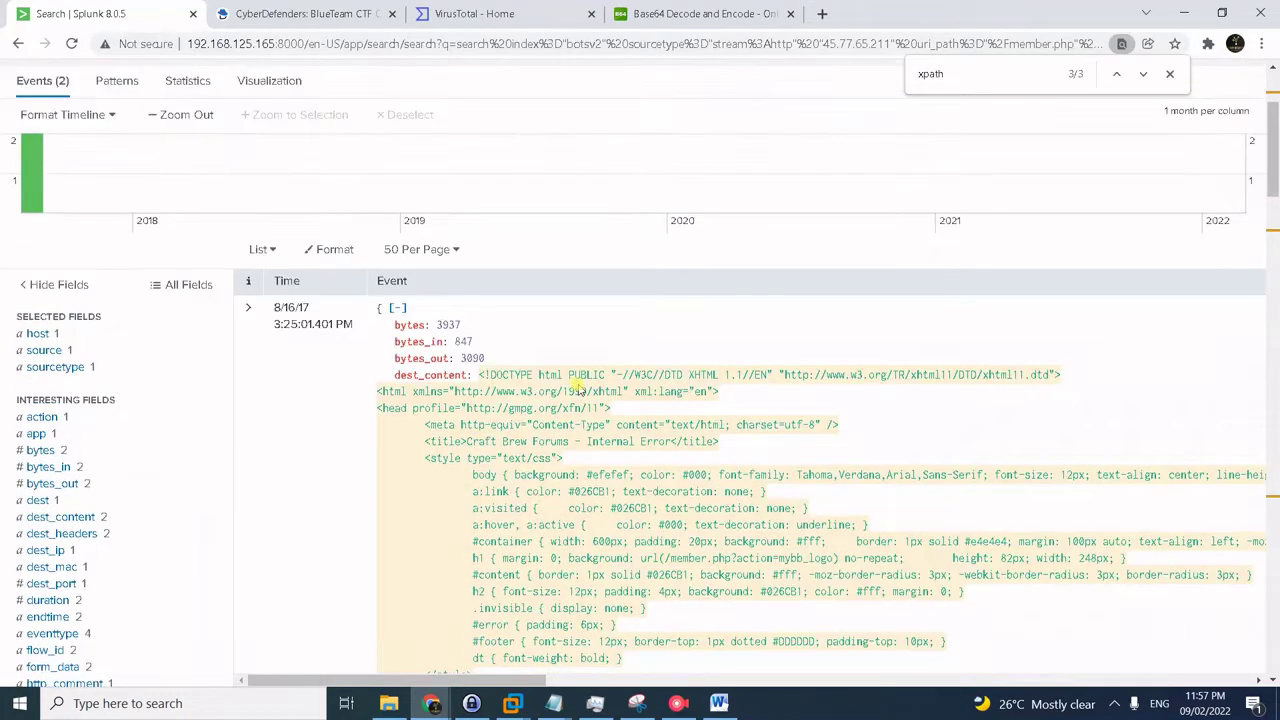
pyautogui.scroll(1, 578, 390)
pyautogui.scroll(1, 995, 270)
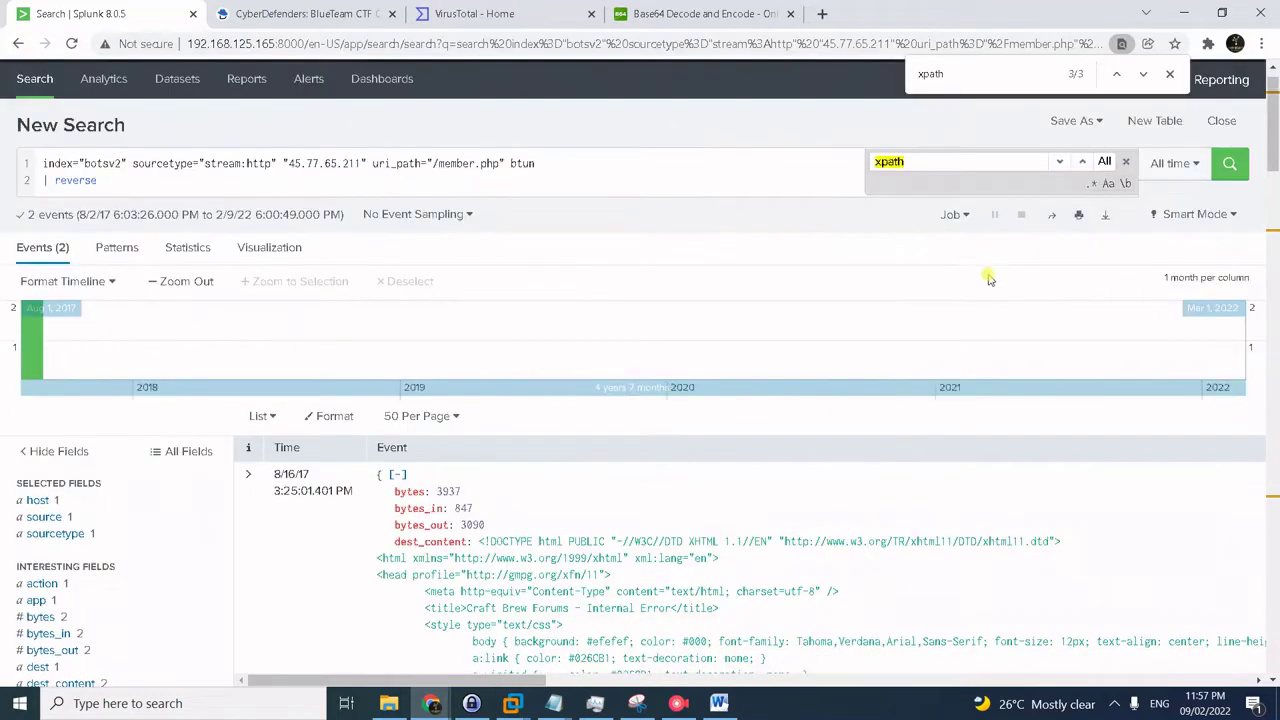
# - Set a custom Between date range with 16/08/2017 as both start and end date
pyautogui.click(1175, 163)
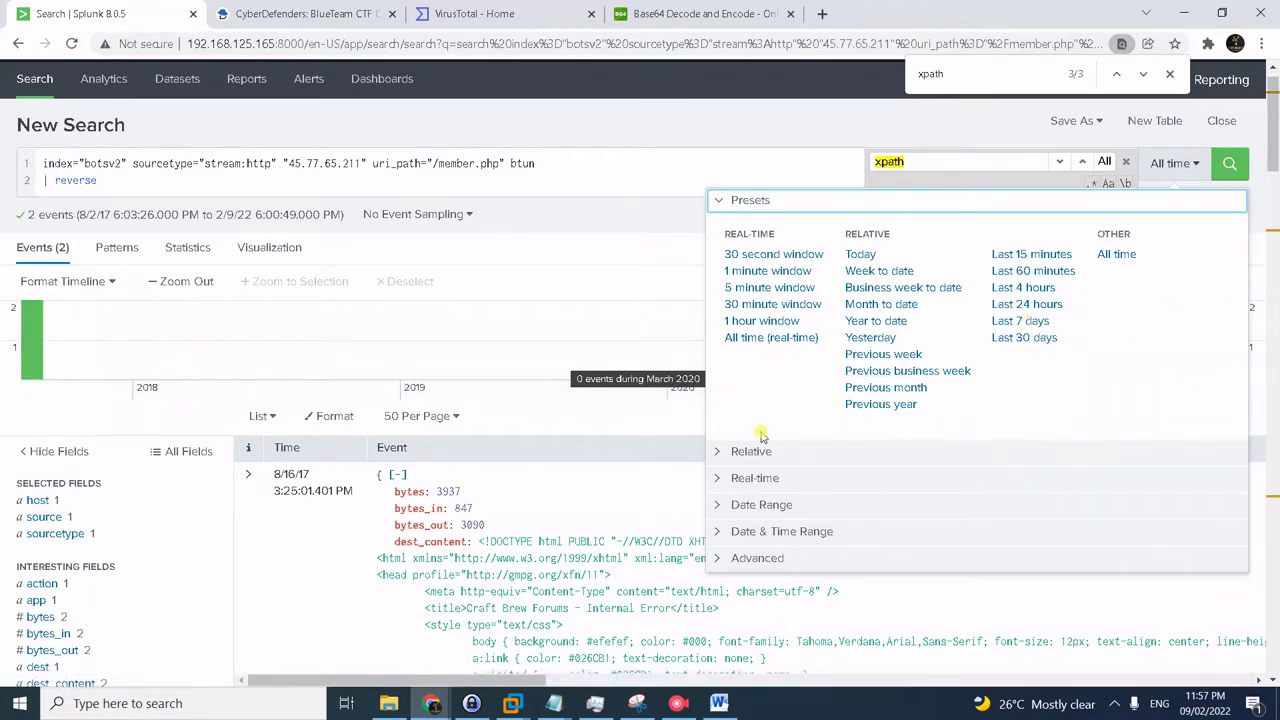
pyautogui.click(756, 537)
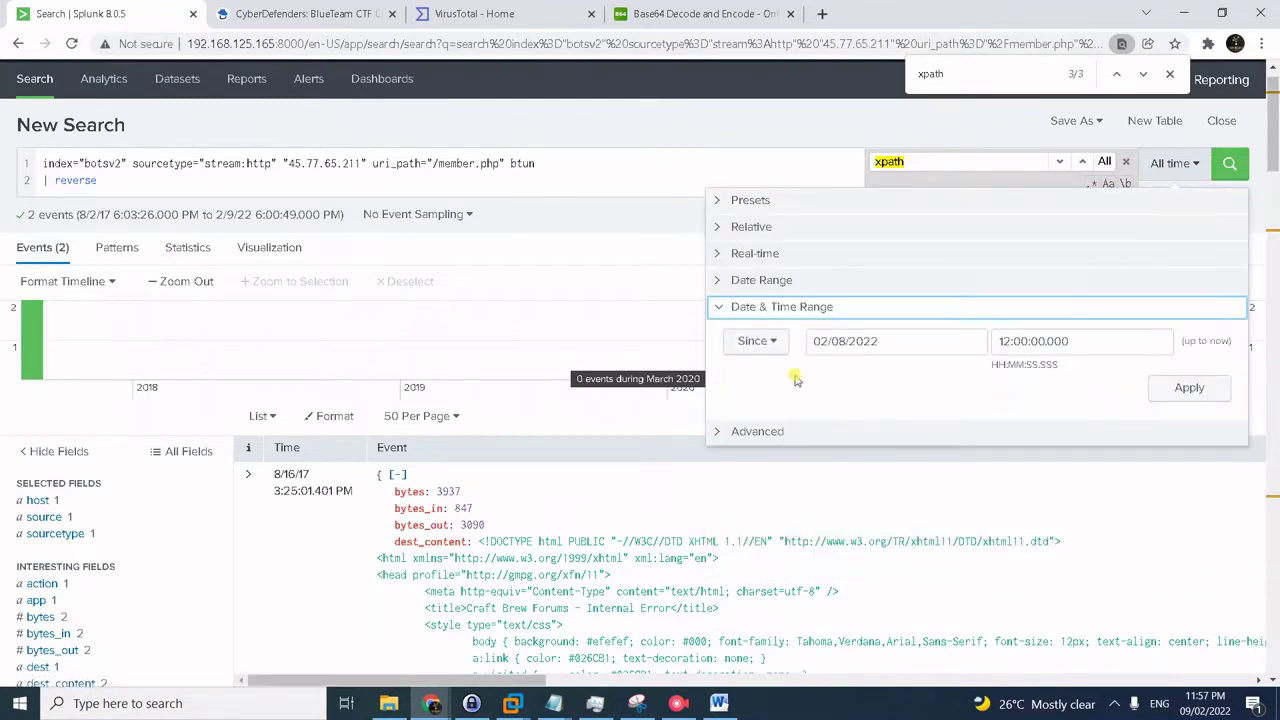
pyautogui.click(770, 343)
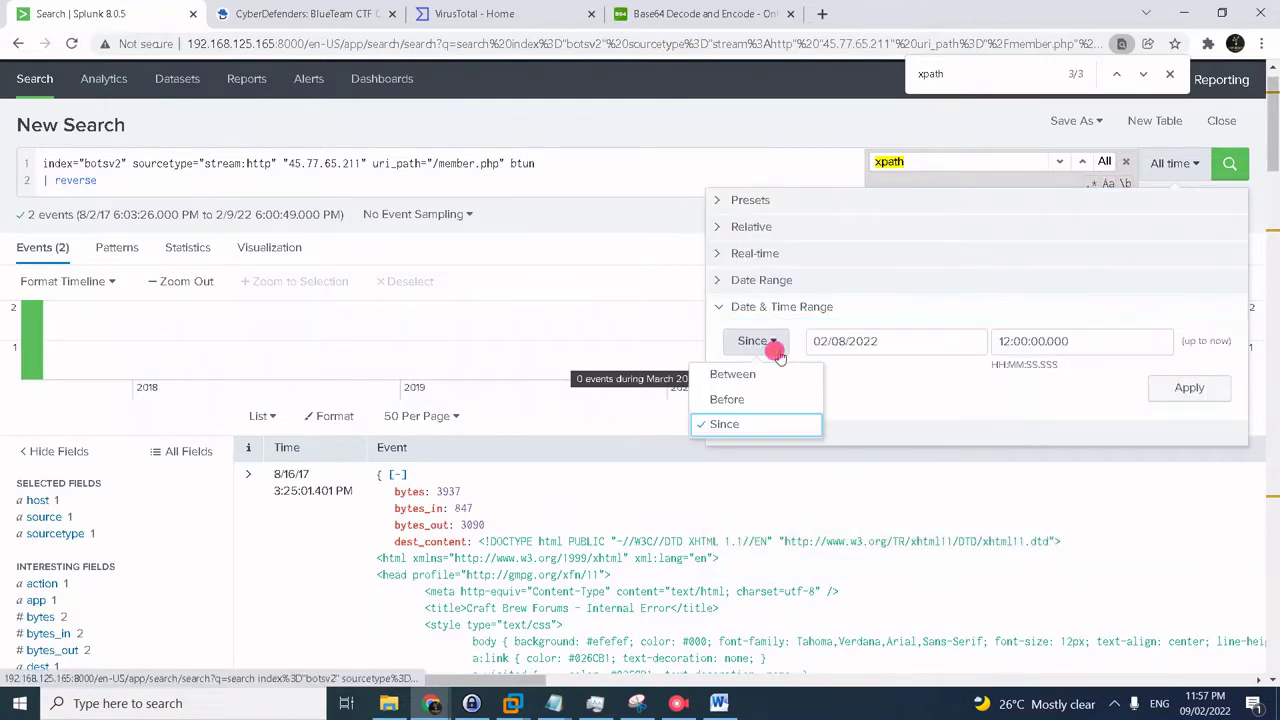
pyautogui.click(773, 377)
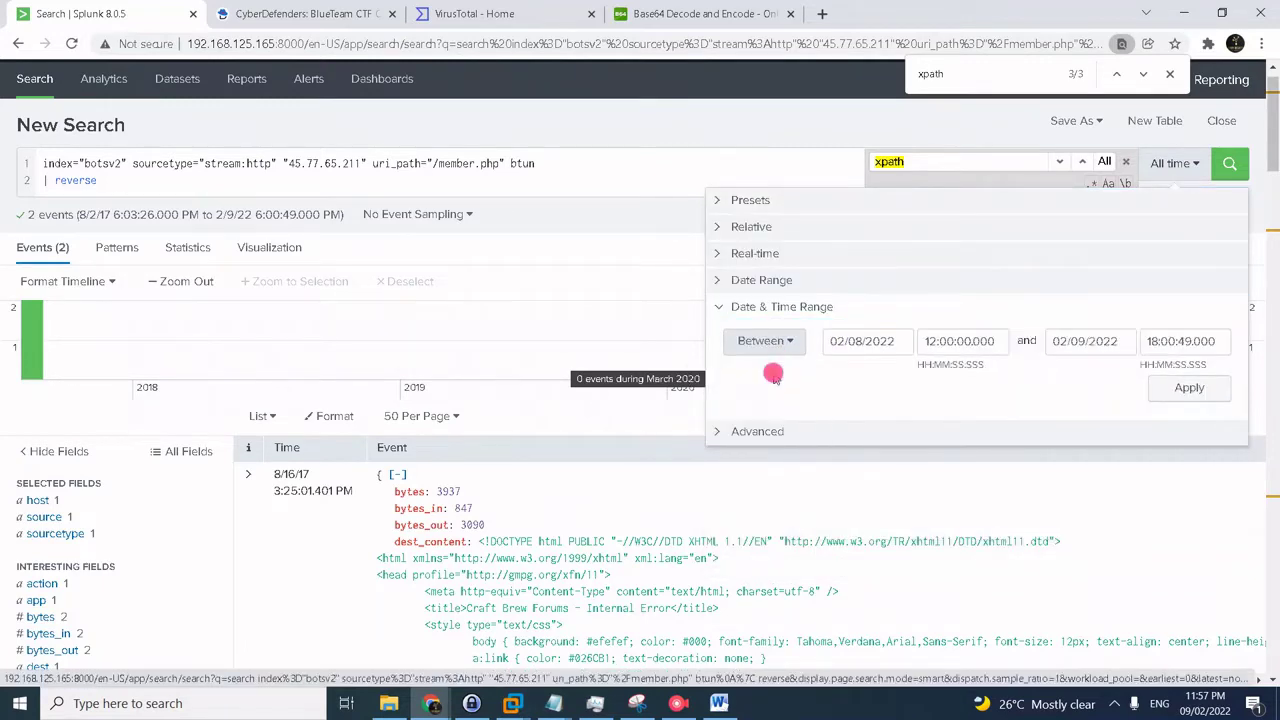
pyautogui.doubleClick(836, 341)
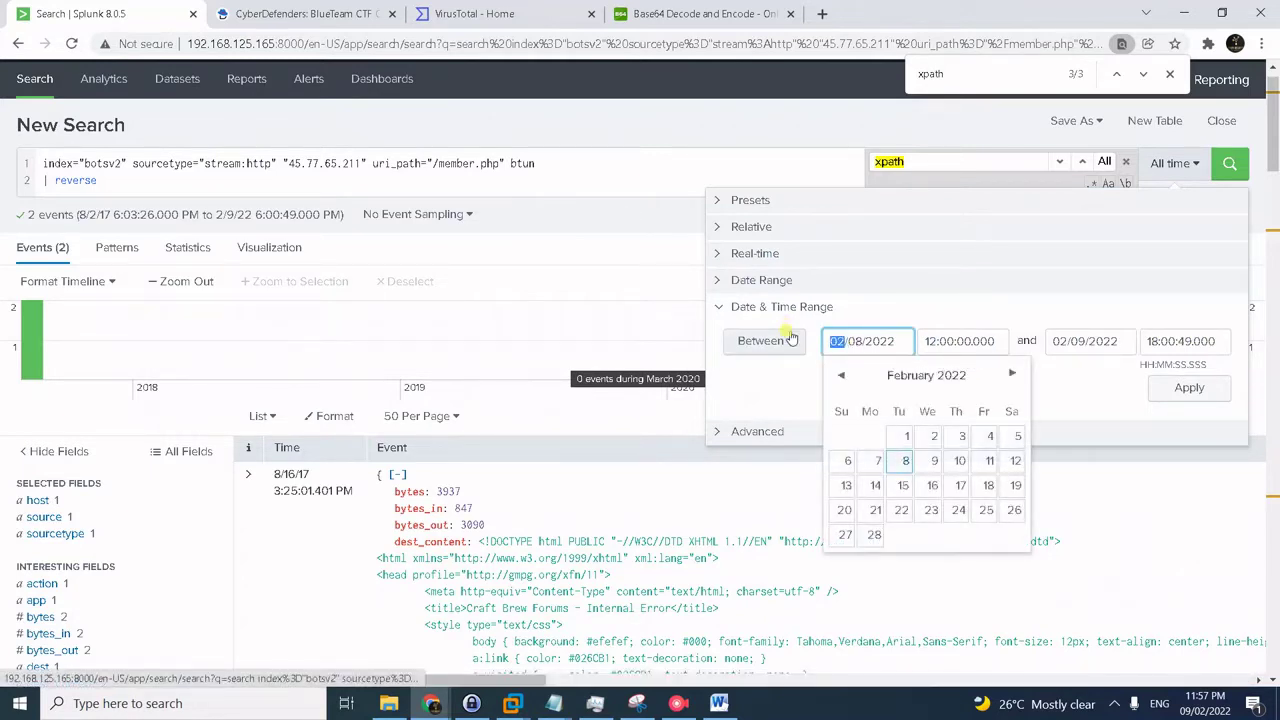
pyautogui.write('16')
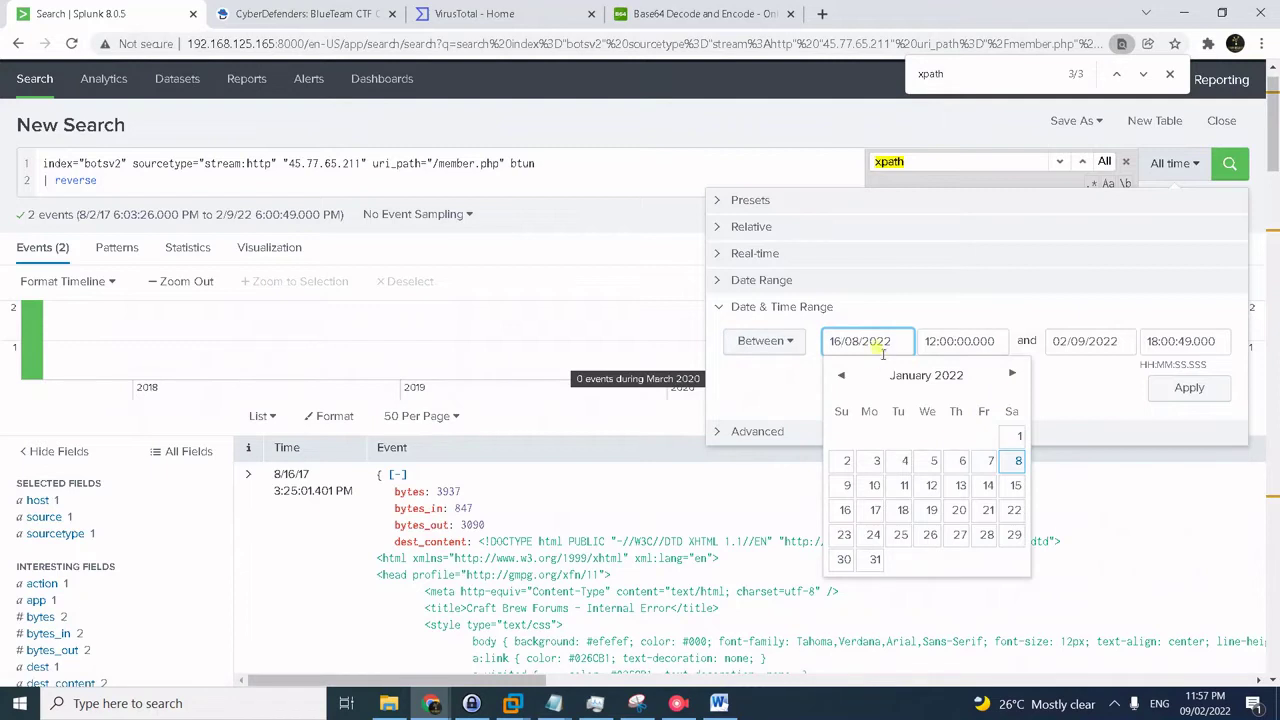
pyautogui.doubleClick(874, 339)
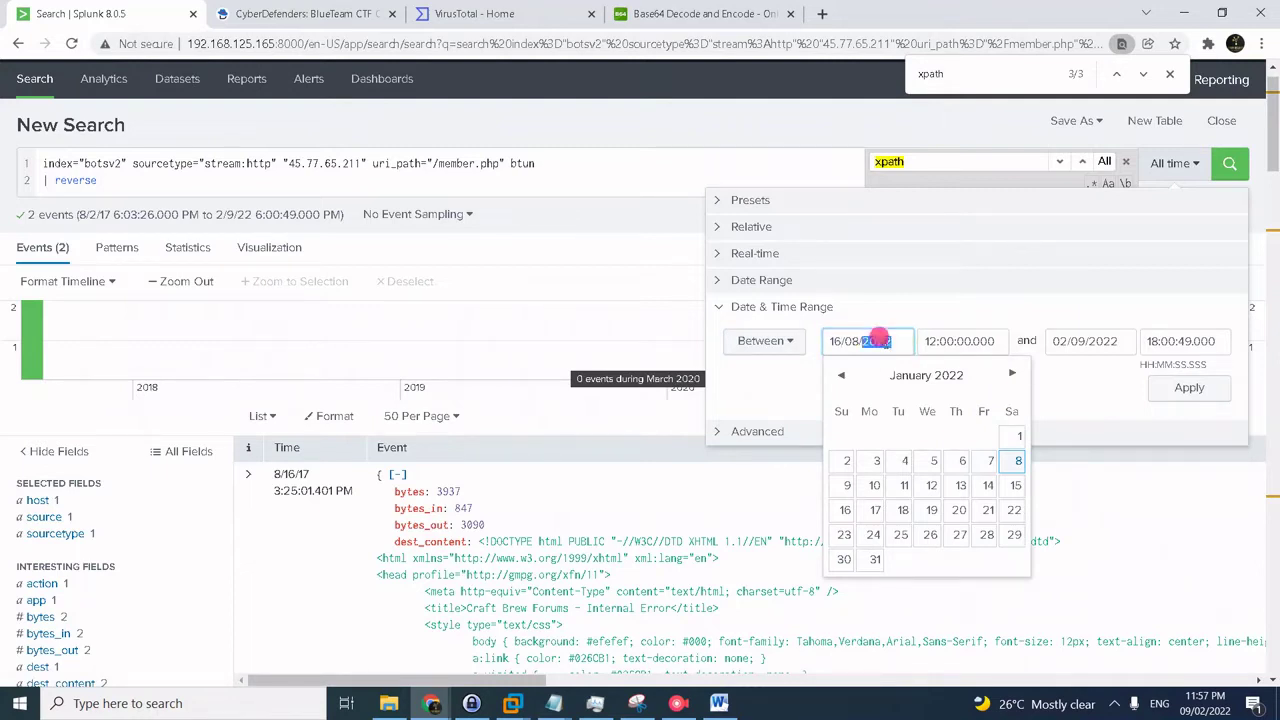
pyautogui.write('2017')
pyautogui.moveTo(888, 341); pyautogui.dragTo(786, 342)
pyautogui.hotkey('ctrl', 'c')
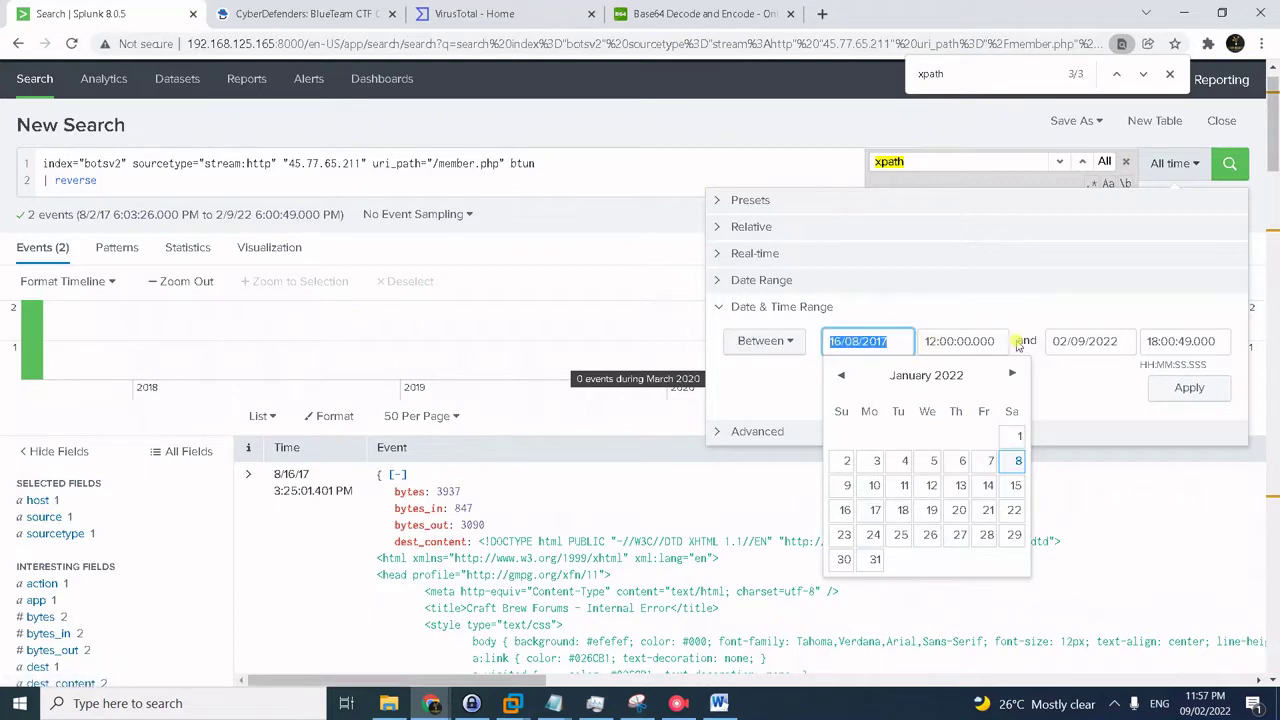
pyautogui.click(1112, 338)
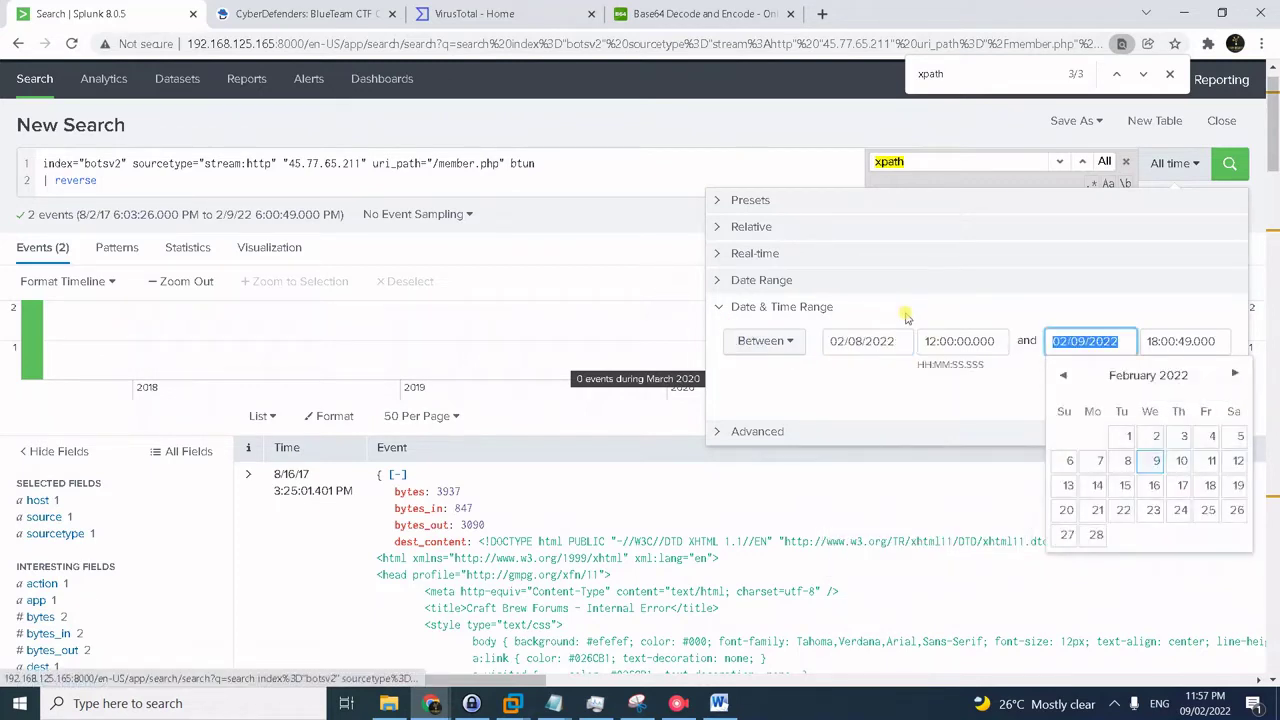
pyautogui.hotkey('ctrl', 'v')
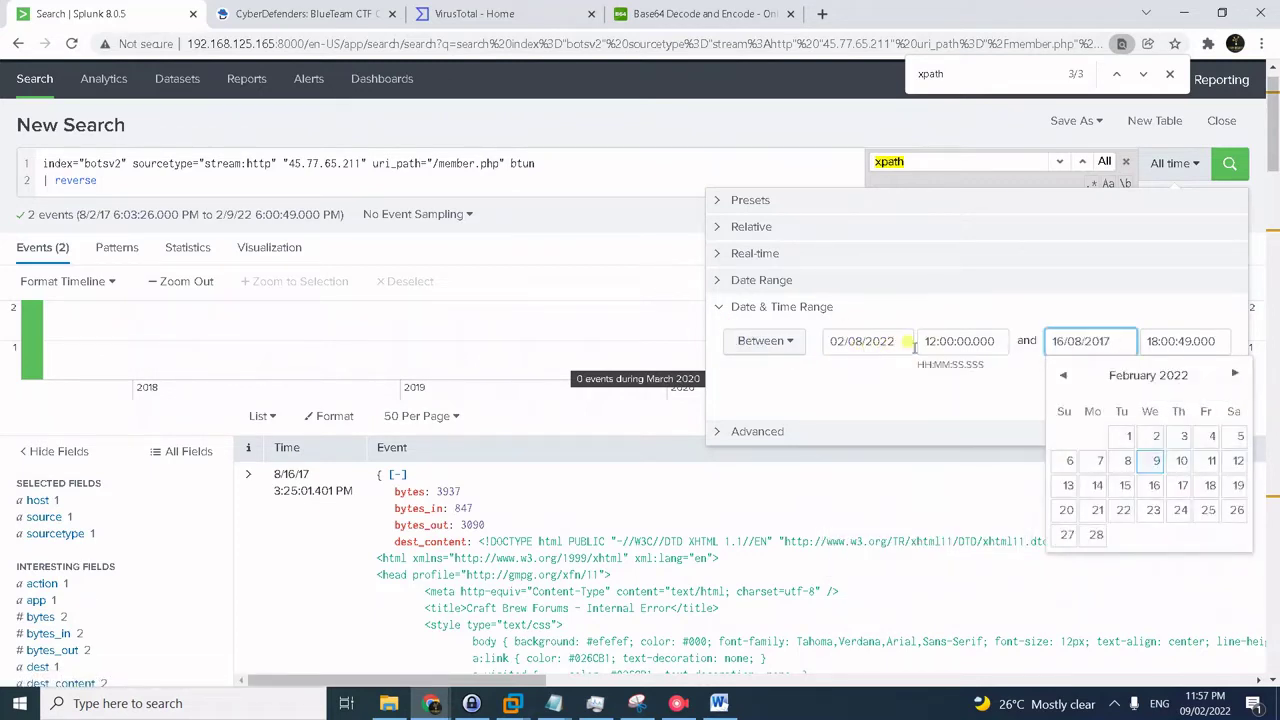
# - Set the times from 15:24:40.000 to 15:25:22.000 and apply the range to rerun the search
pyautogui.doubleClick(918, 341)
pyautogui.write('1')
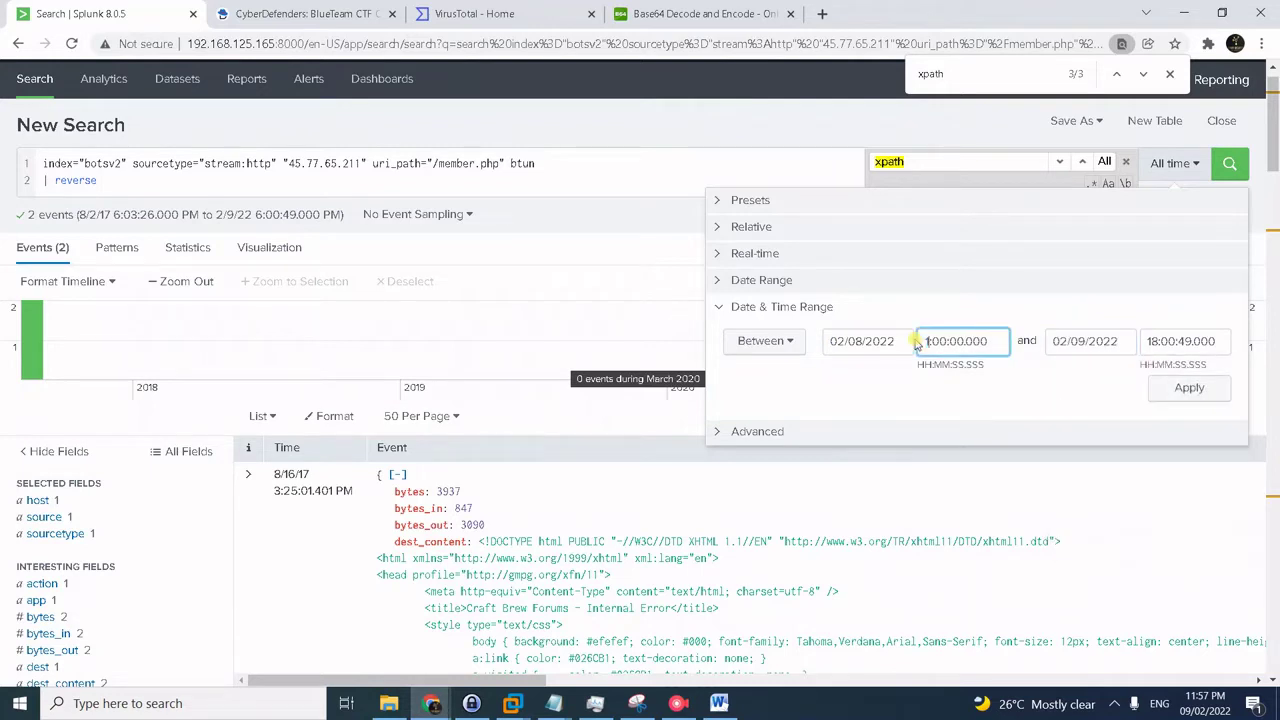
pyautogui.write('5')
pyautogui.doubleClick(950, 341)
pyautogui.write('24')
pyautogui.doubleClick(962, 341)
pyautogui.click(960, 341)
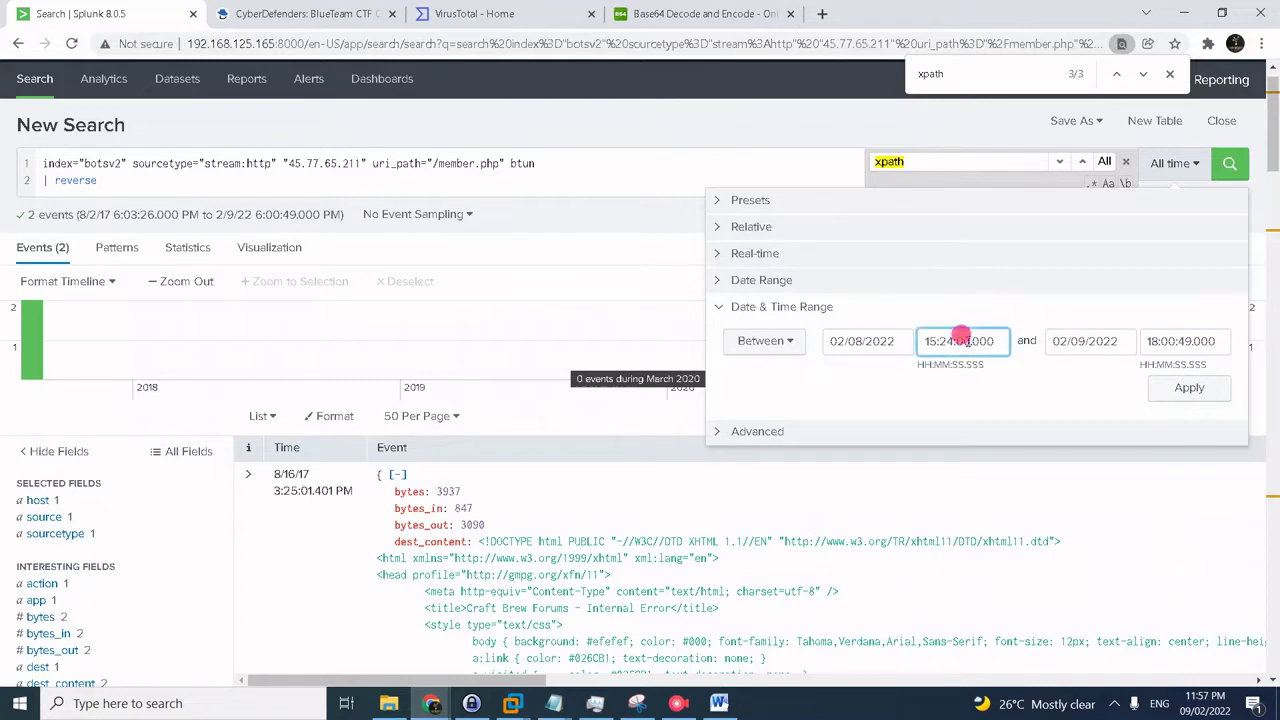
pyautogui.doubleClick(960, 341)
pyautogui.write('40')
pyautogui.click(1155, 341)
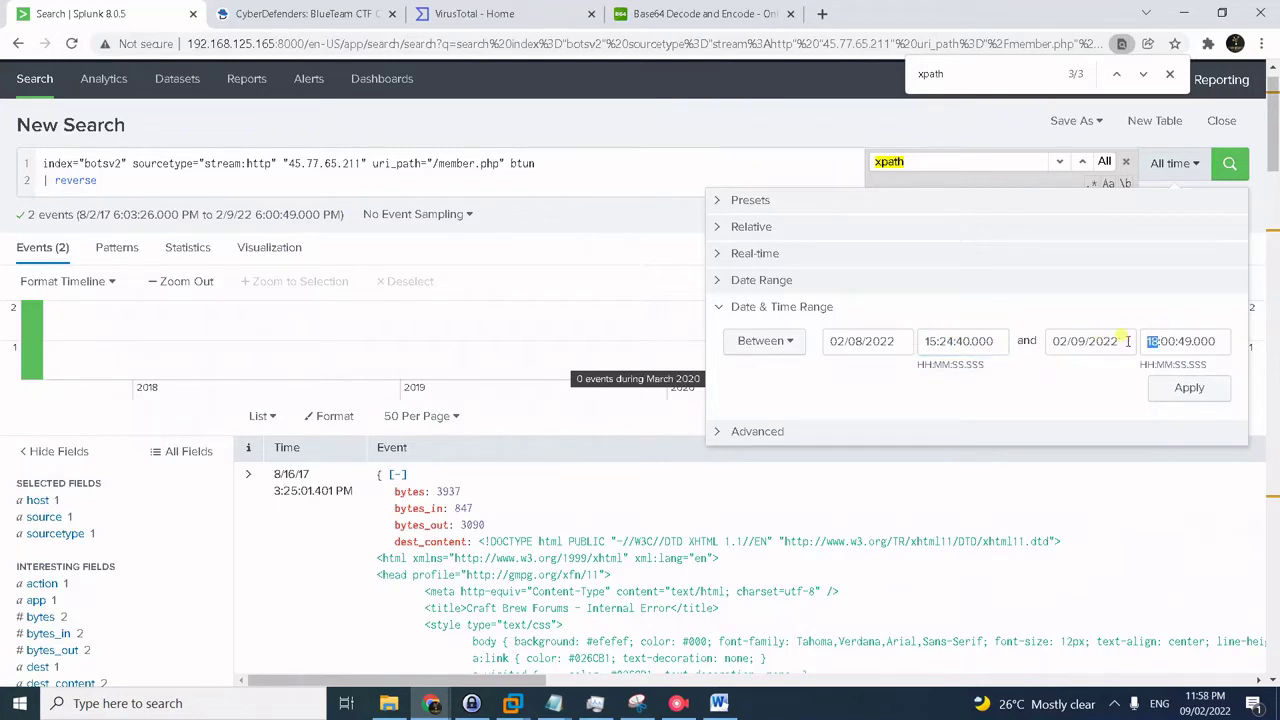
pyautogui.moveTo(1150, 341); pyautogui.dragTo(1180, 341)
pyautogui.write('15:25')
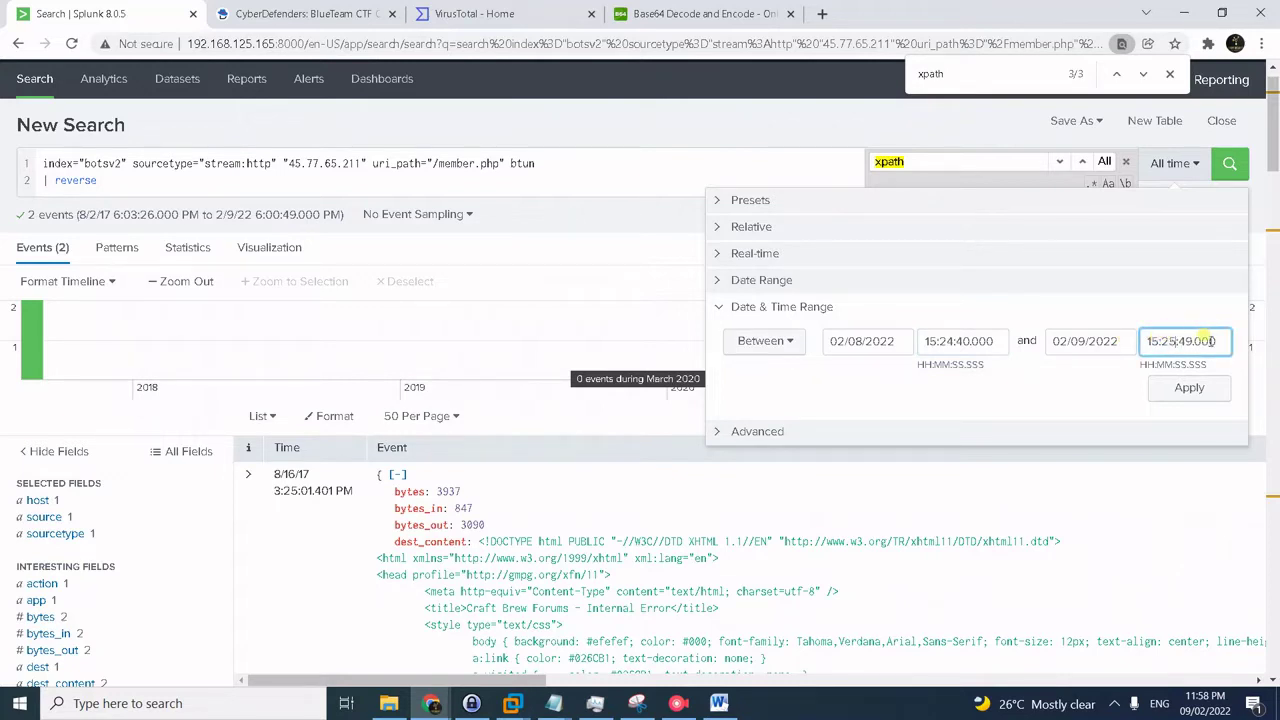
pyautogui.click(1176, 338)
pyautogui.doubleClick(1176, 340)
pyautogui.write('2')
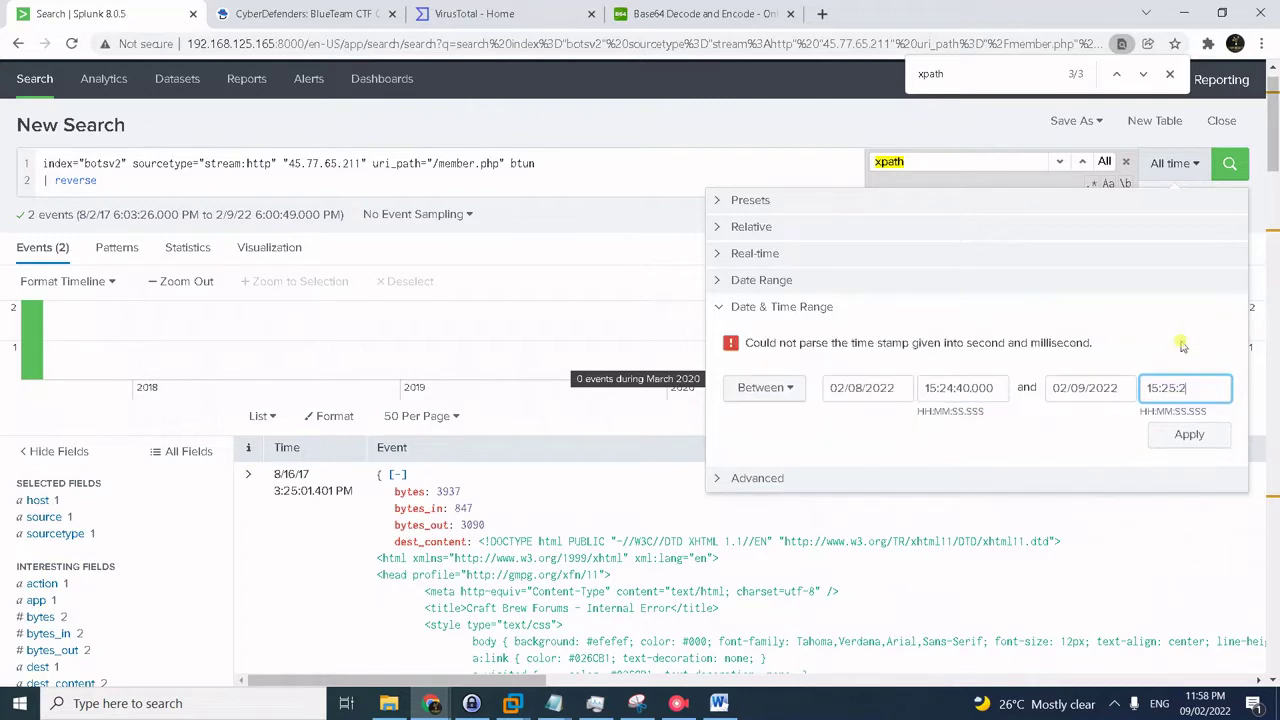
pyautogui.write('2.000')
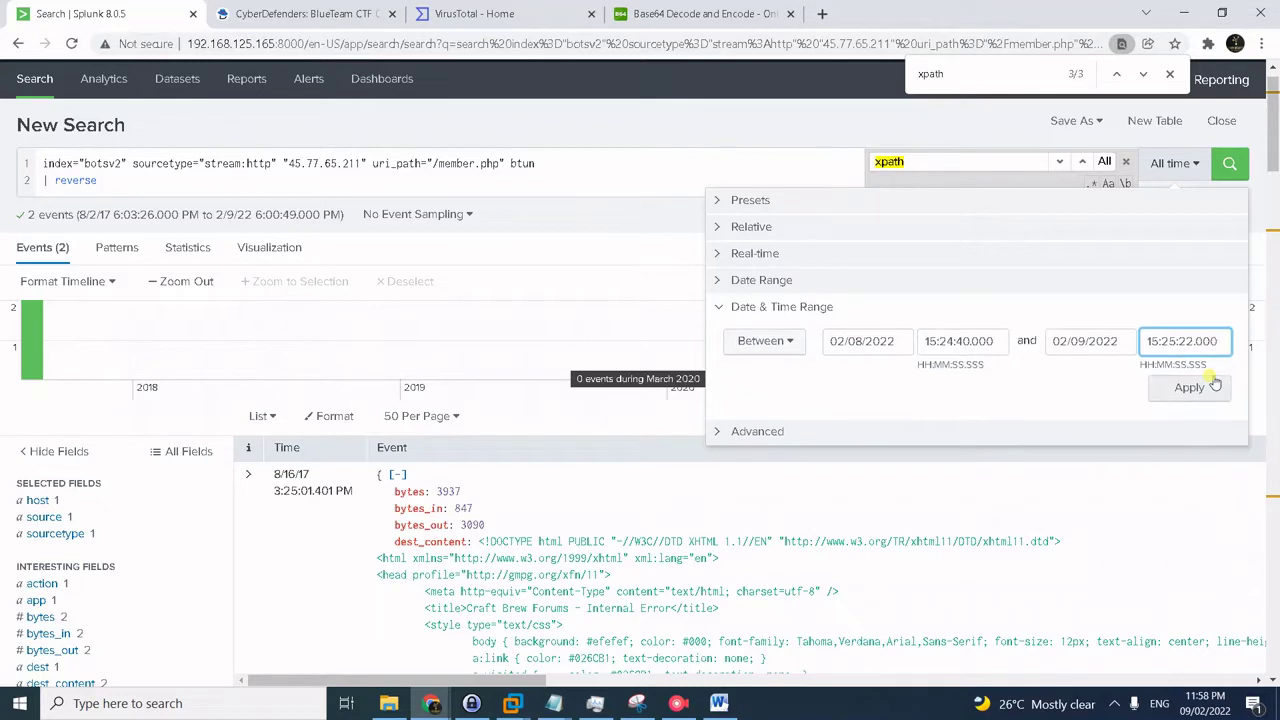
pyautogui.click(1192, 388)
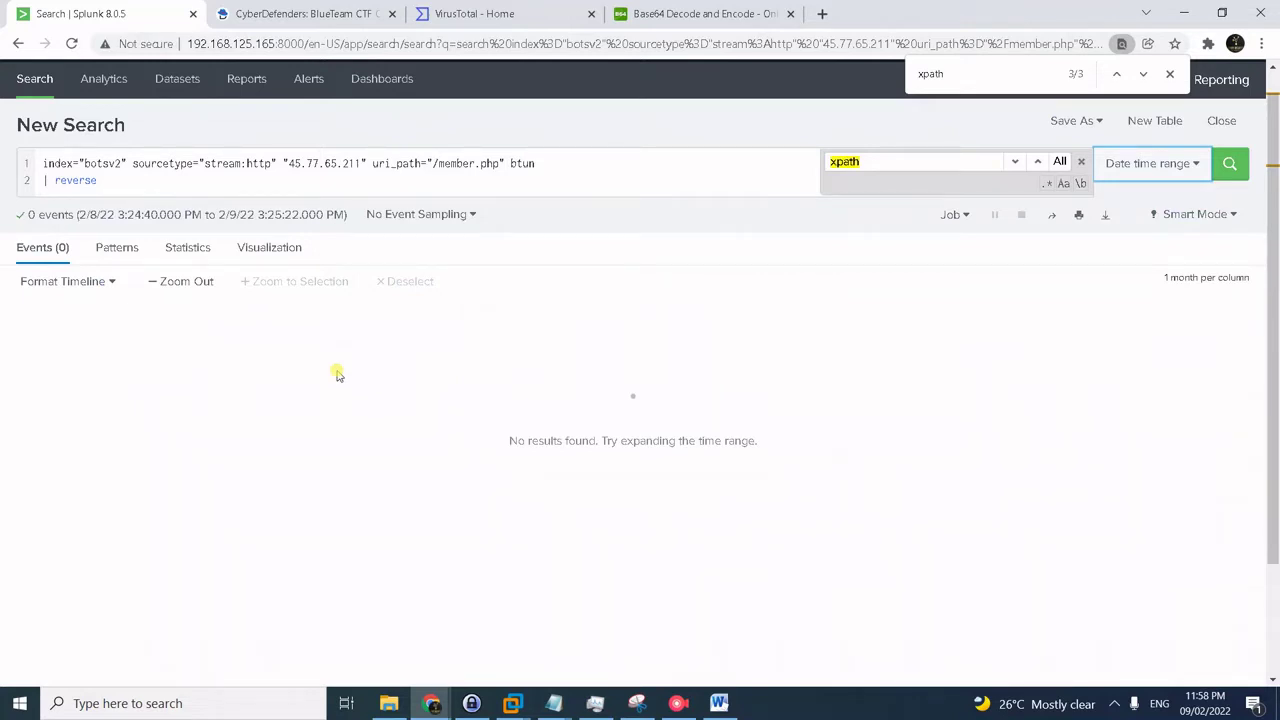
# - Remove 'btun' from the query and rerun the search
pyautogui.doubleClick(520, 164)
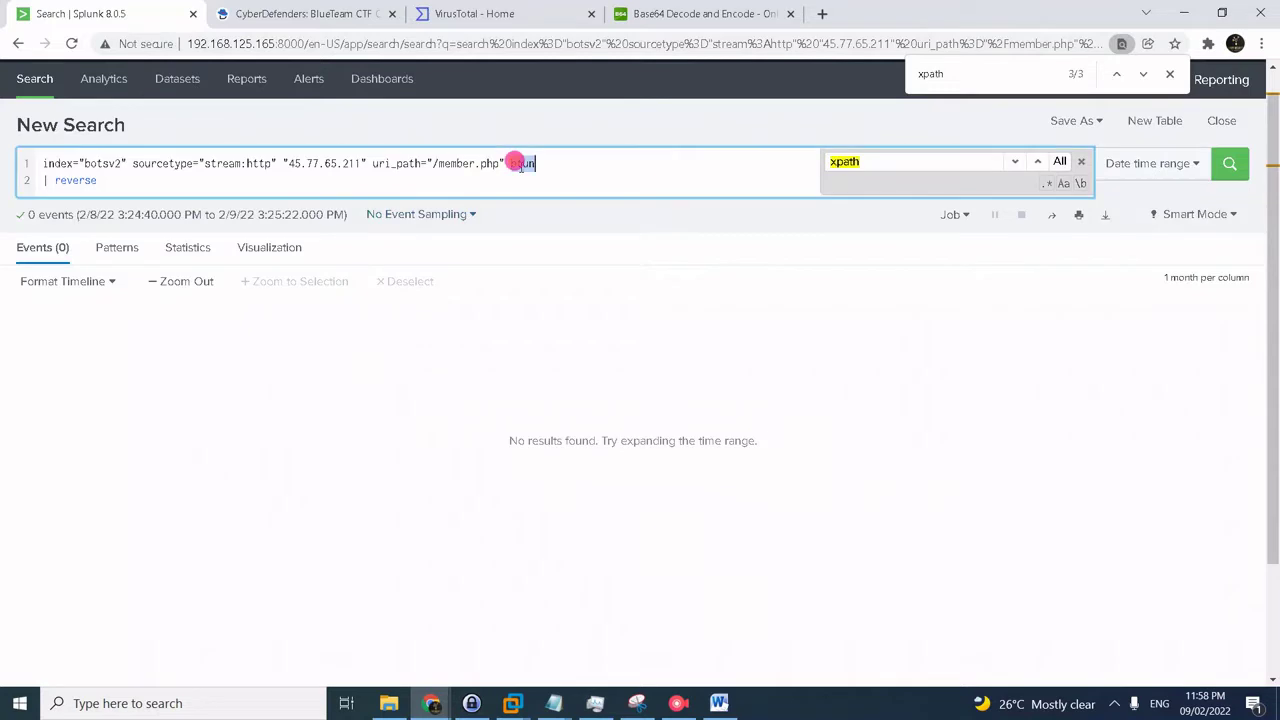
pyautogui.press('BackSpace')
pyautogui.press('BackSpace')
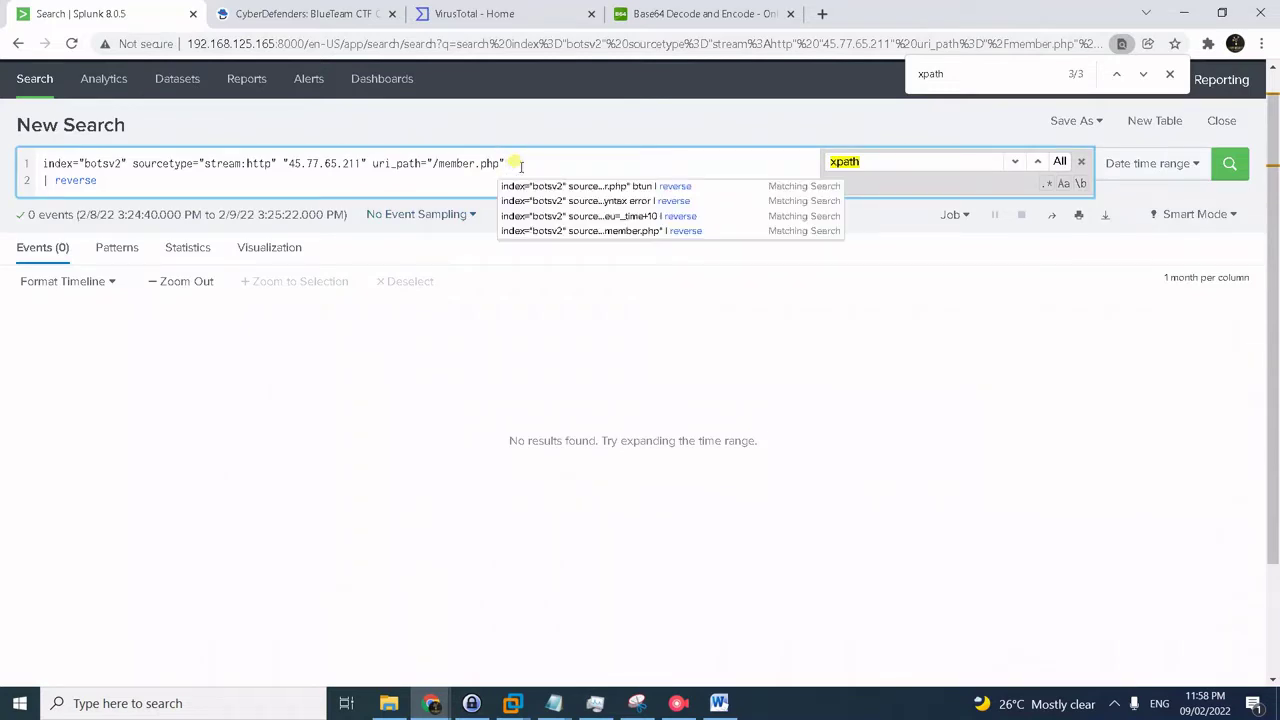
pyautogui.press('Escape')
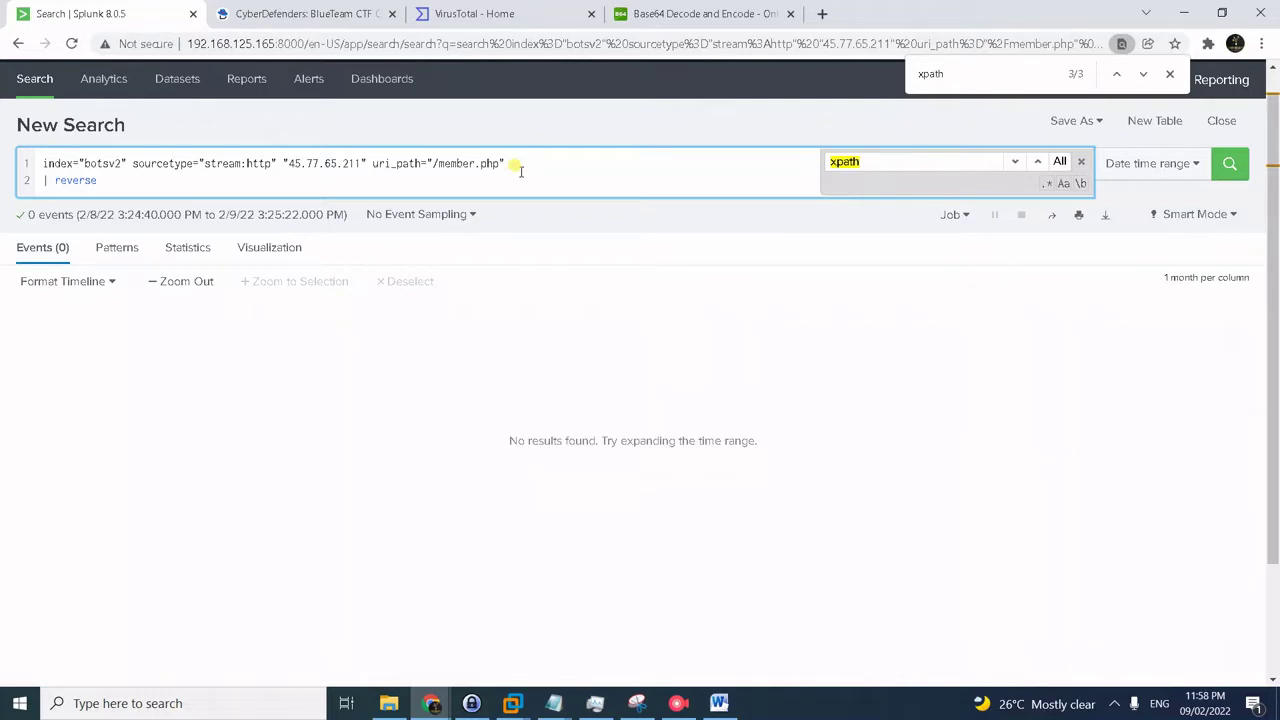
pyautogui.press('Return')
# - Add 'xpath syntax error' to the query and run it, returning 68 events
pyautogui.write('xpath ')
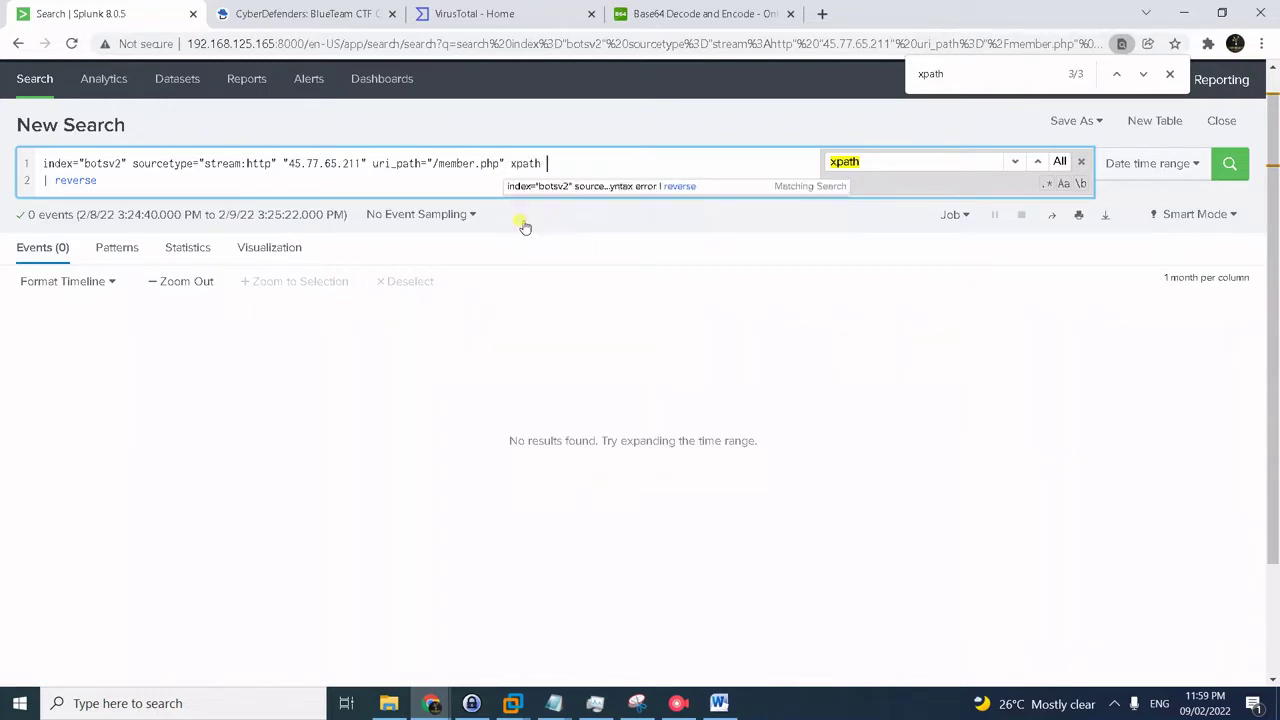
pyautogui.write('synta')
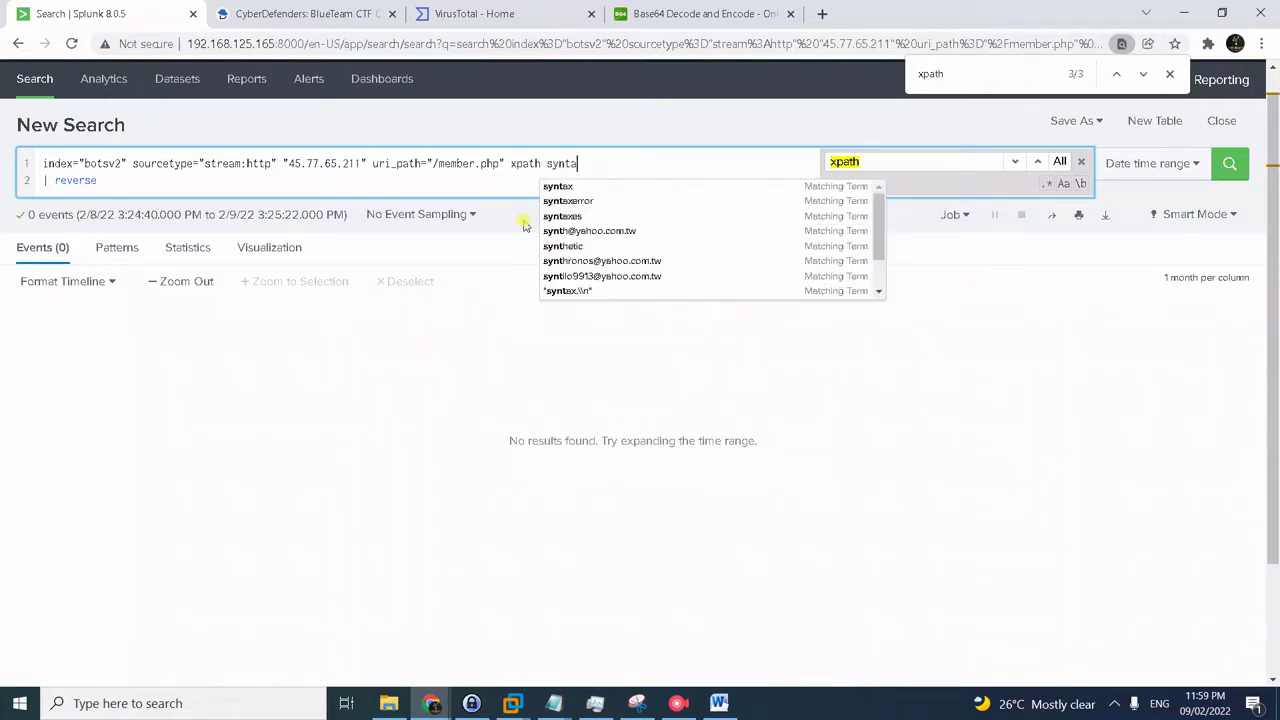
pyautogui.write('x error')
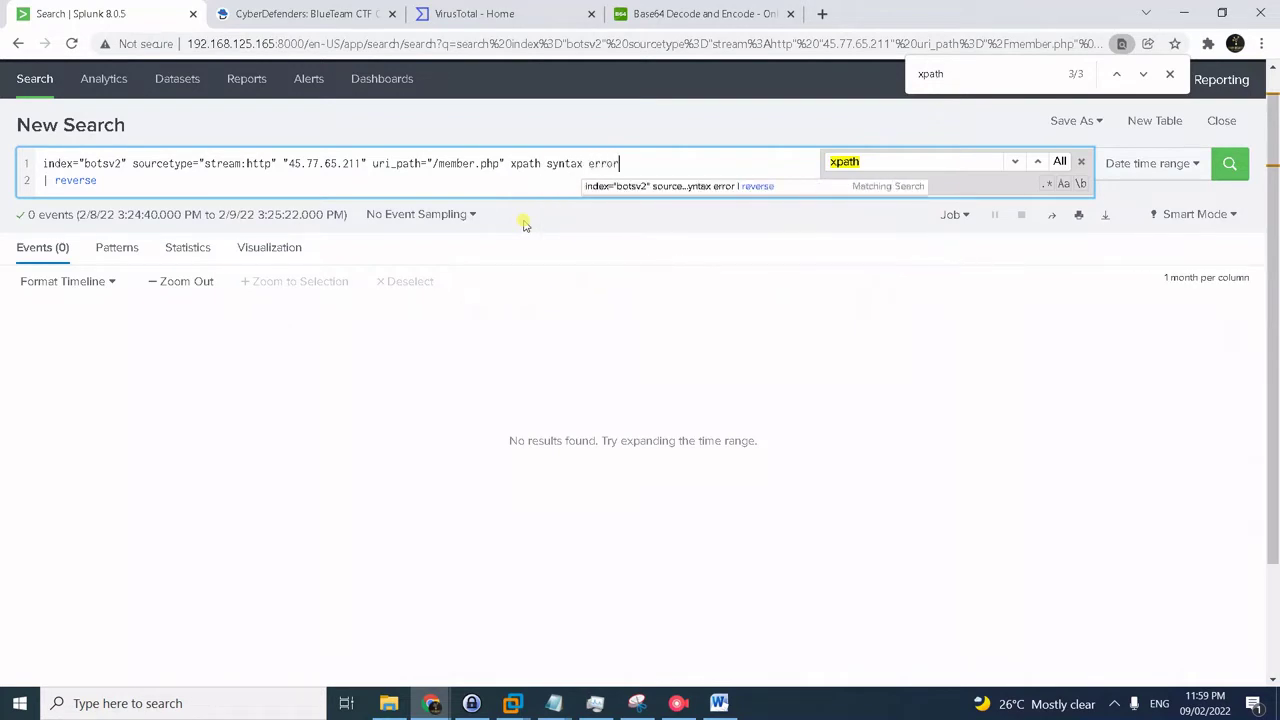
pyautogui.press('Return')
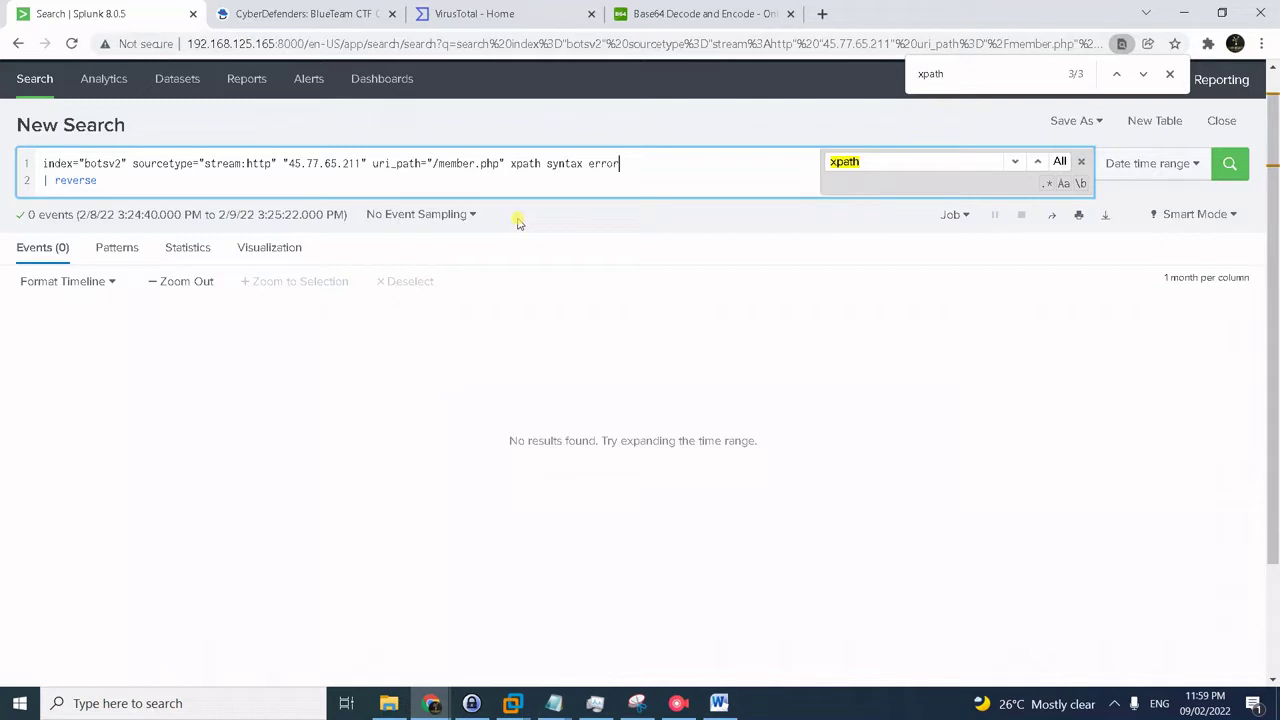
pyautogui.click(1117, 698)
pyautogui.click(1131, 637)
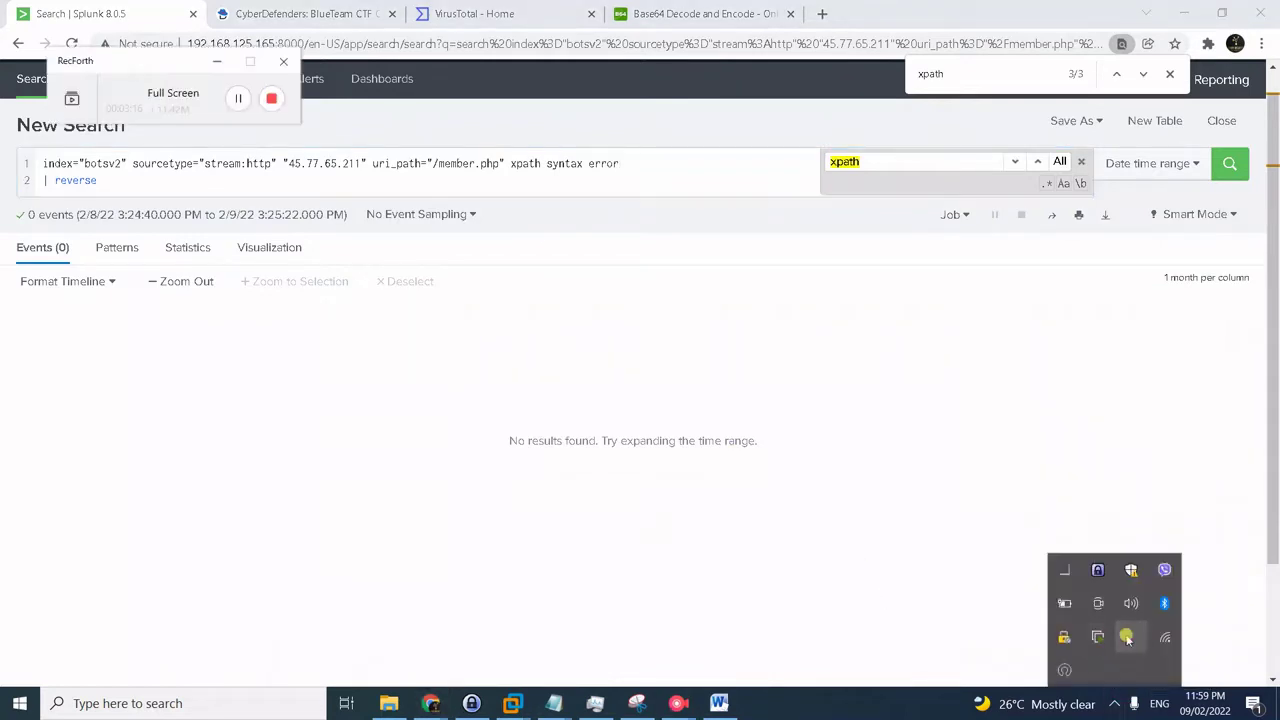
pyautogui.click(268, 95)
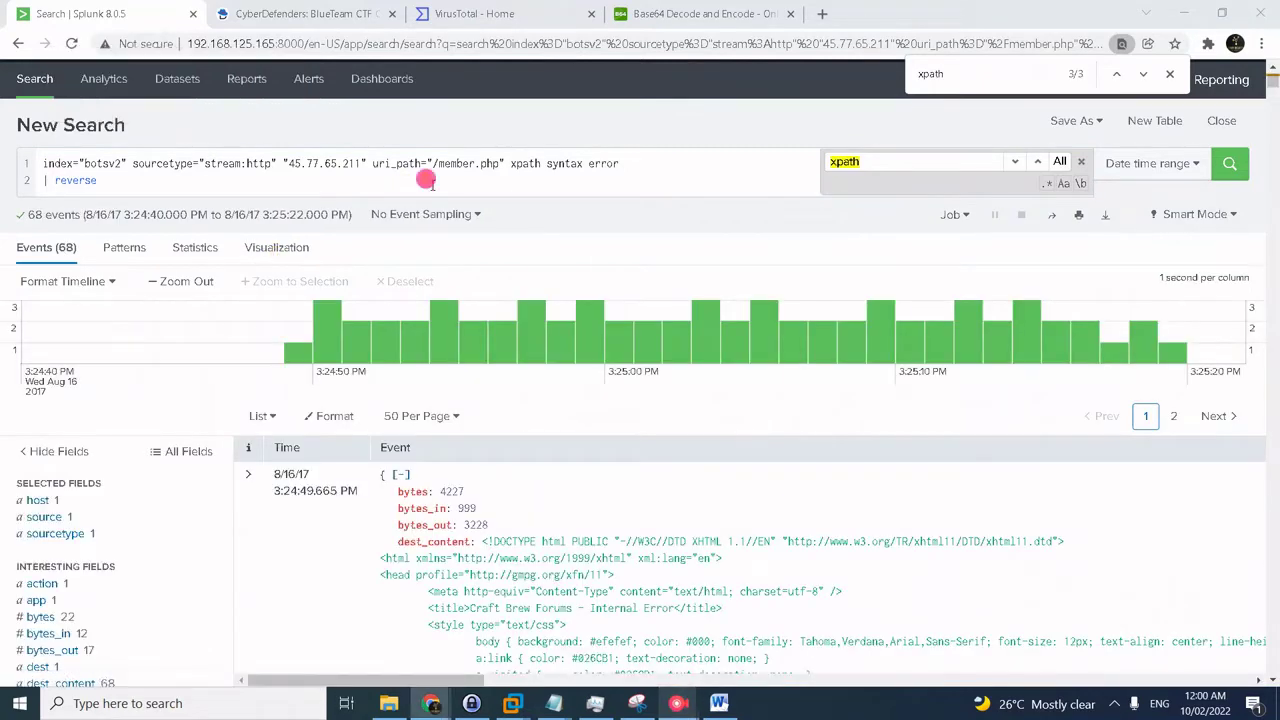
# - Rerun the search and step through the 'xpath' page matches to the error reporting password length 32
pyautogui.click(426, 180)
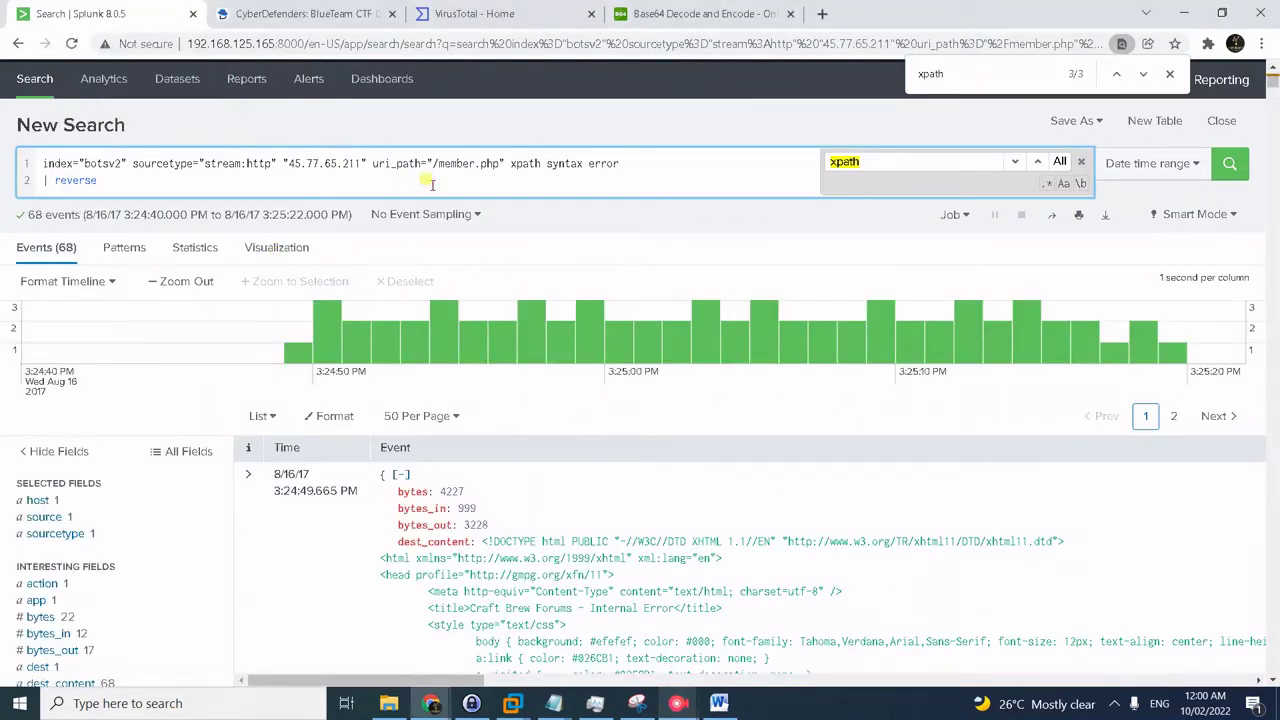
pyautogui.press('Return')
pyautogui.click(946, 74)
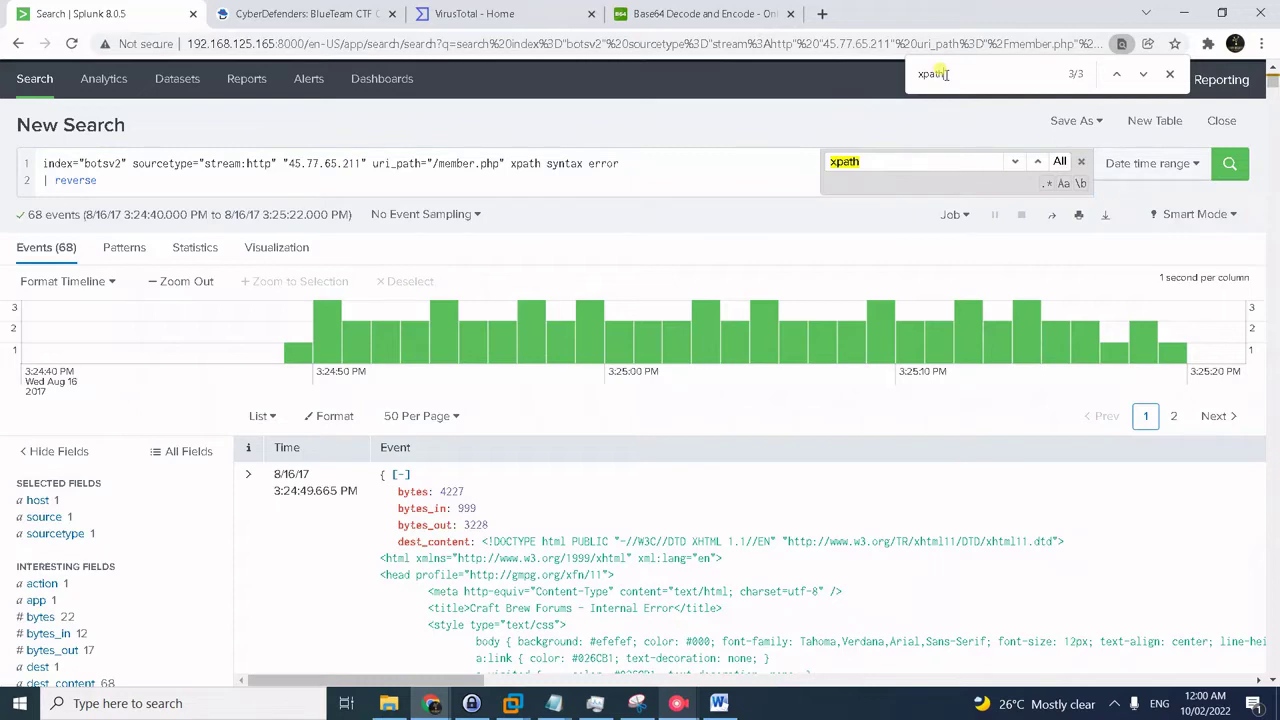
pyautogui.press('Return')
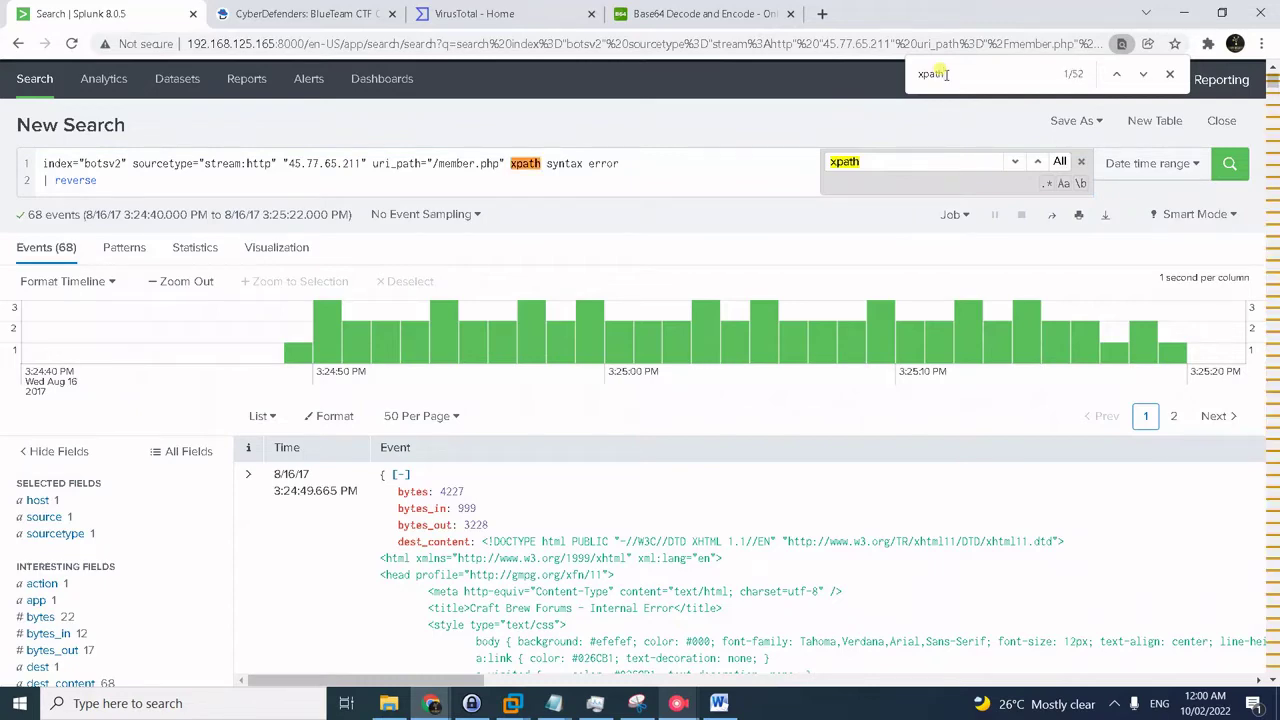
pyautogui.press('Return')
pyautogui.press('Return')
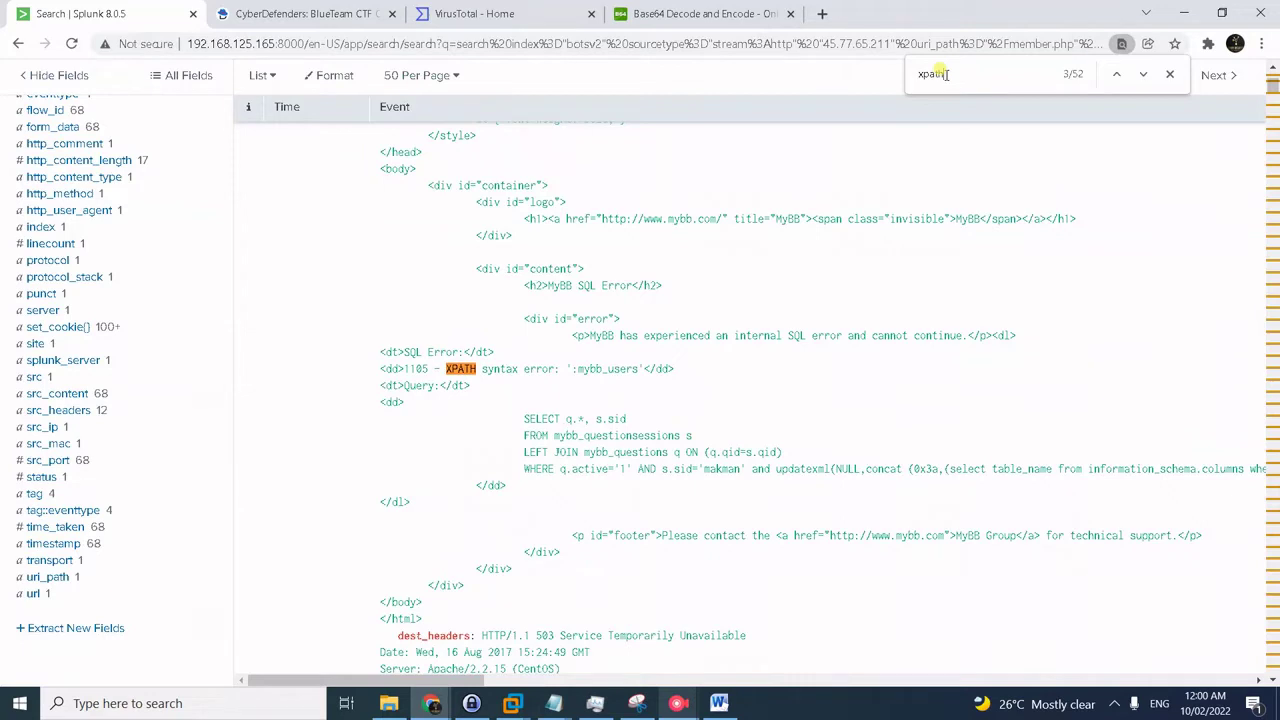
pyautogui.press('Return')
pyautogui.press('Return')
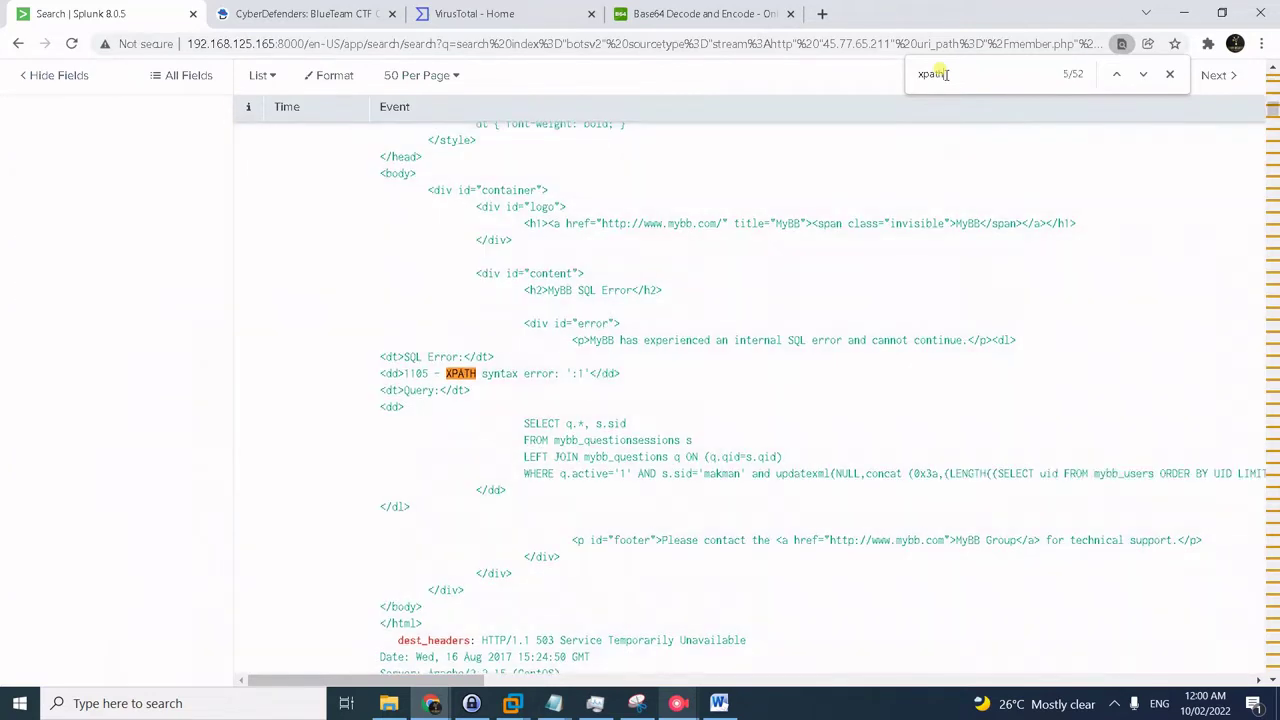
pyautogui.press('Return')
pyautogui.press('Return')
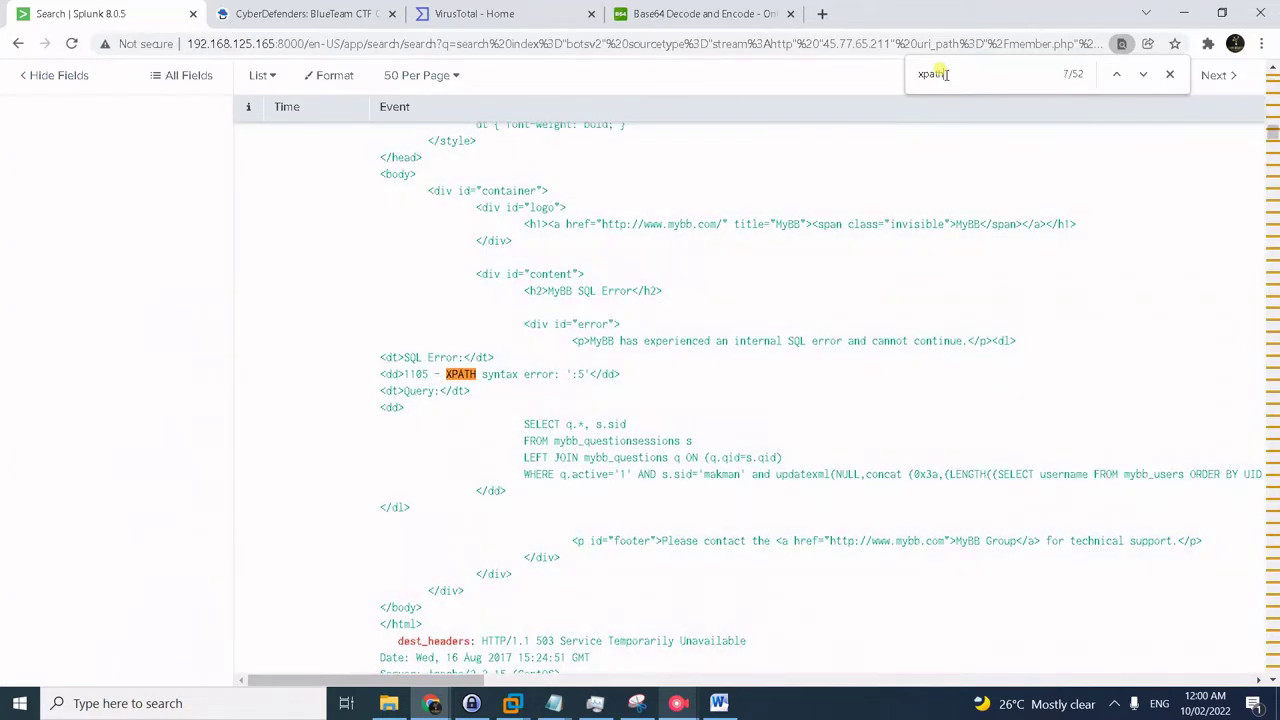
pyautogui.press('Return')
pyautogui.press('Return')
pyautogui.press('Return')
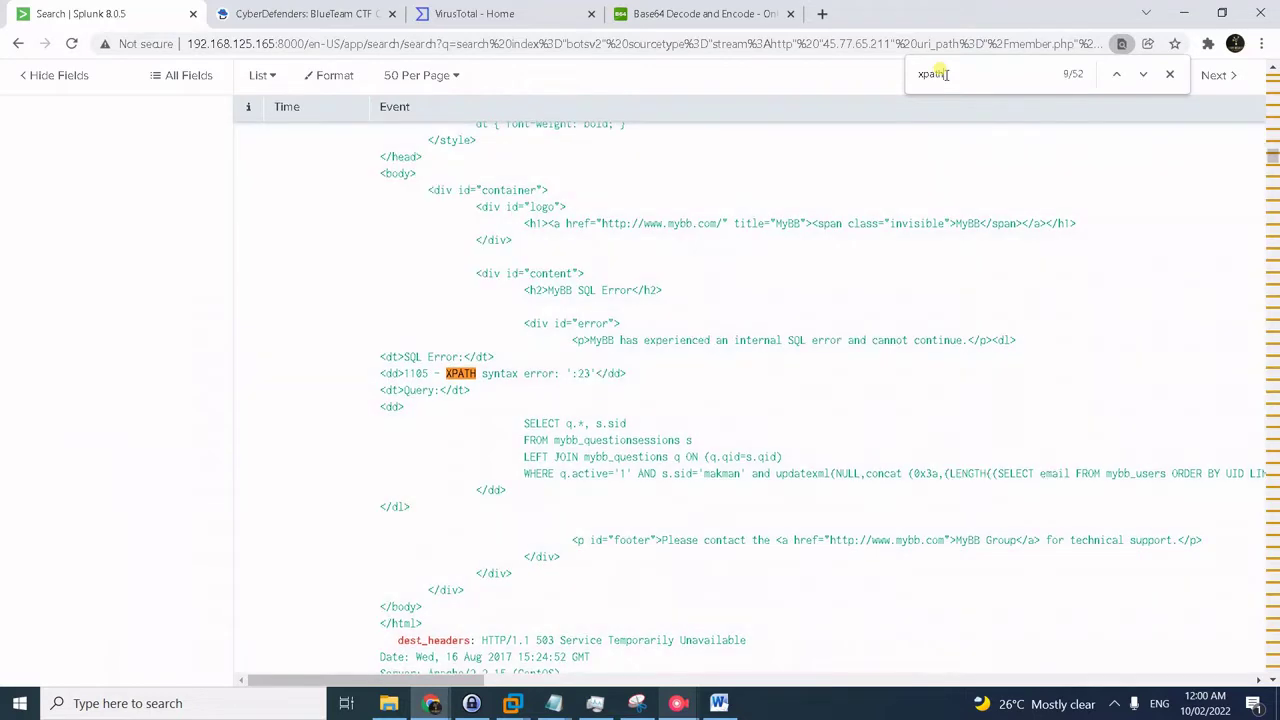
pyautogui.press('Return')
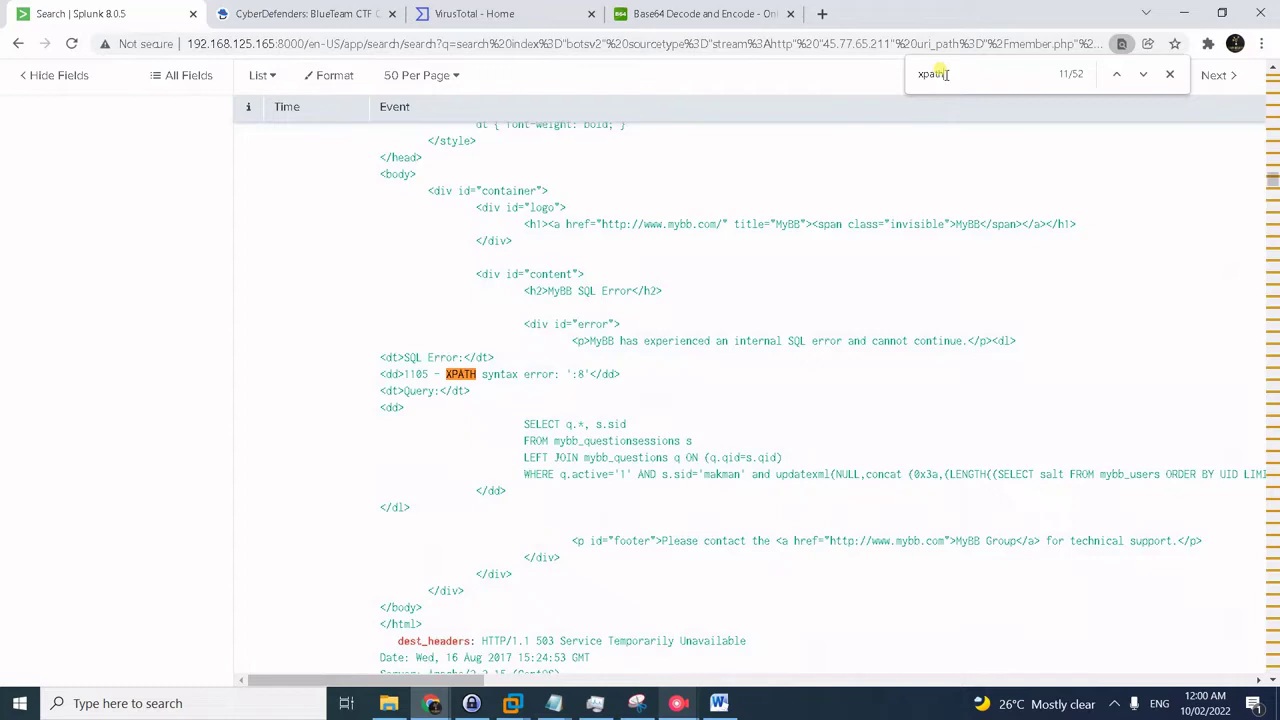
pyautogui.press('Return')
pyautogui.press('Return')
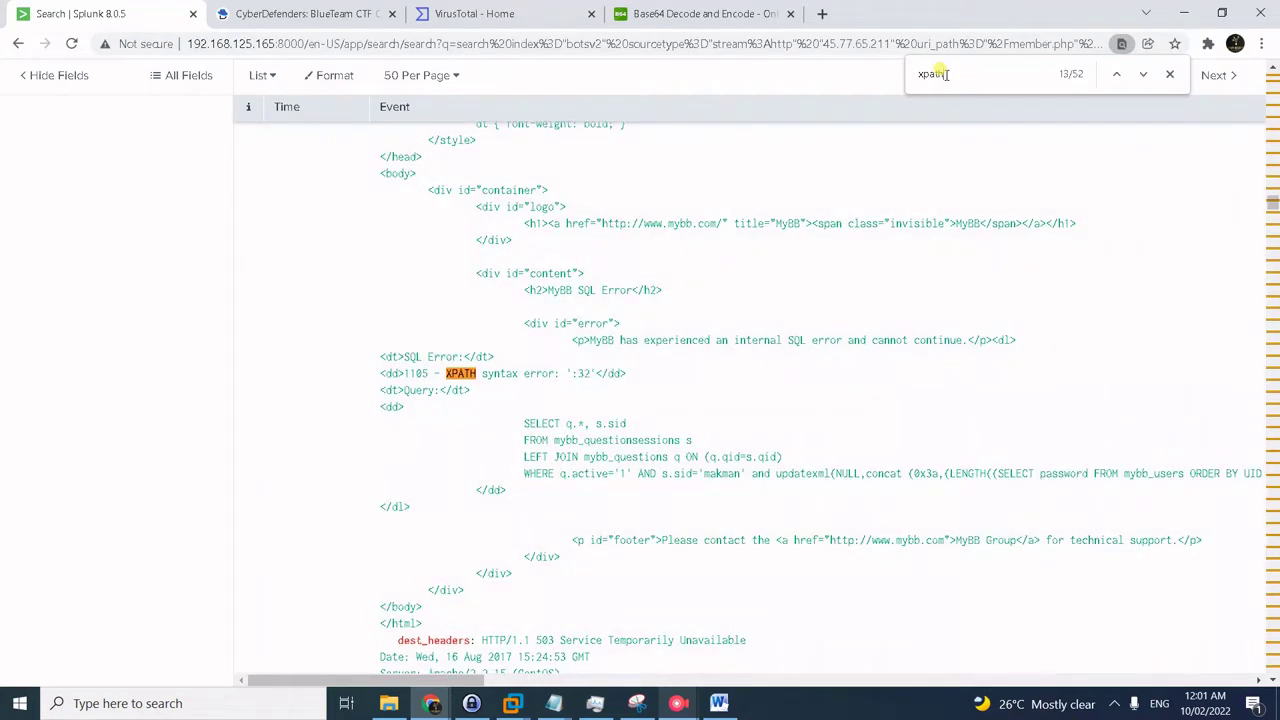
pyautogui.click(1113, 78)
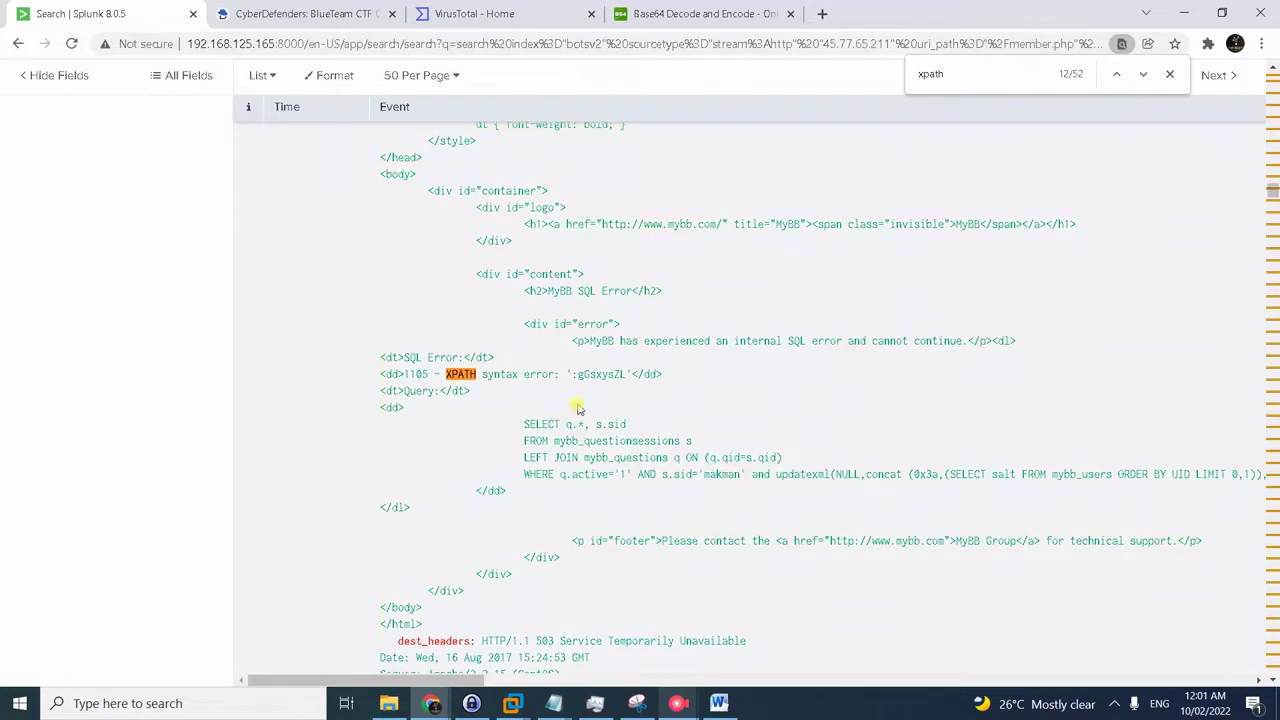
# - Move from the password-length error to the first leaked password hash fragment
pyautogui.click(1142, 78)
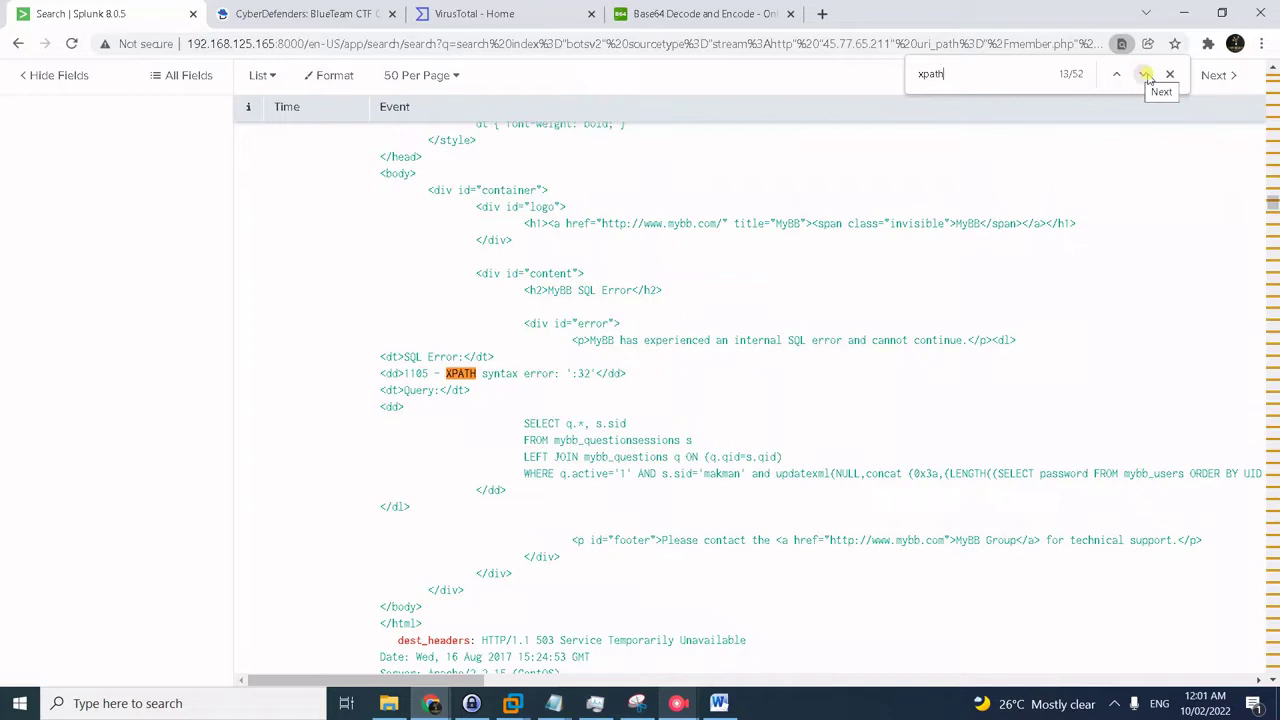
pyautogui.click(1146, 76)
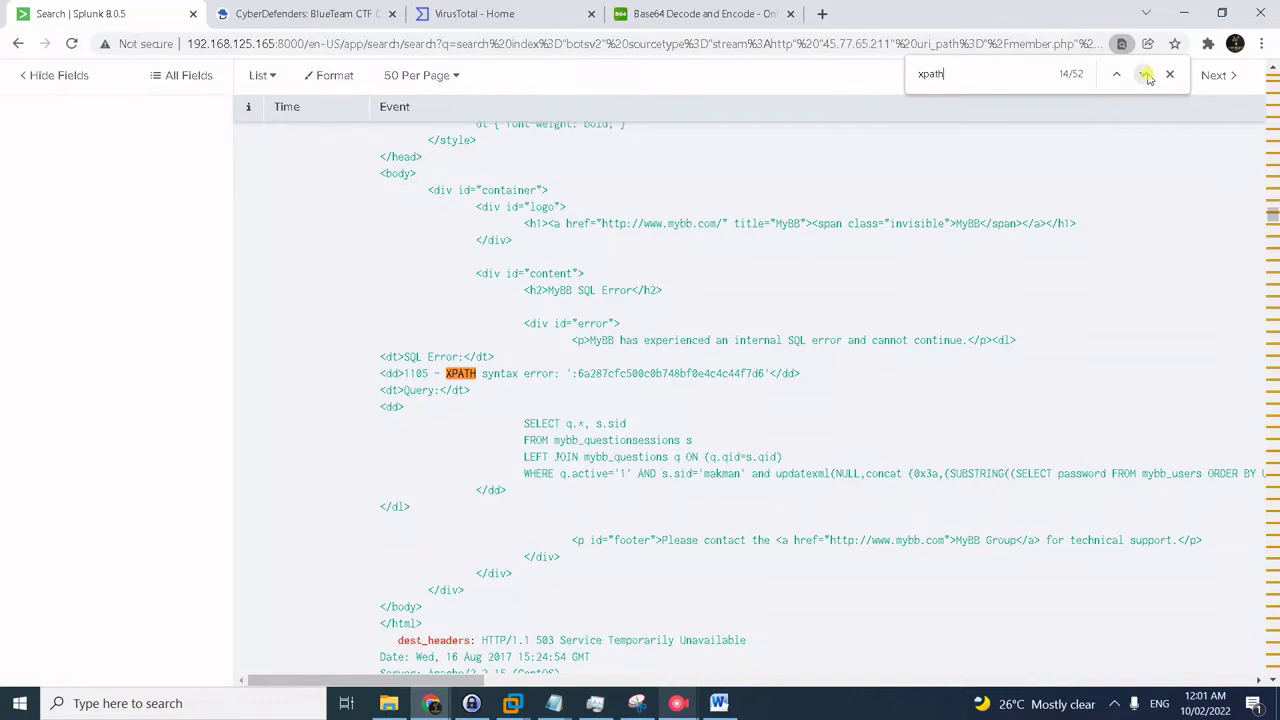
pyautogui.click(1143, 72)
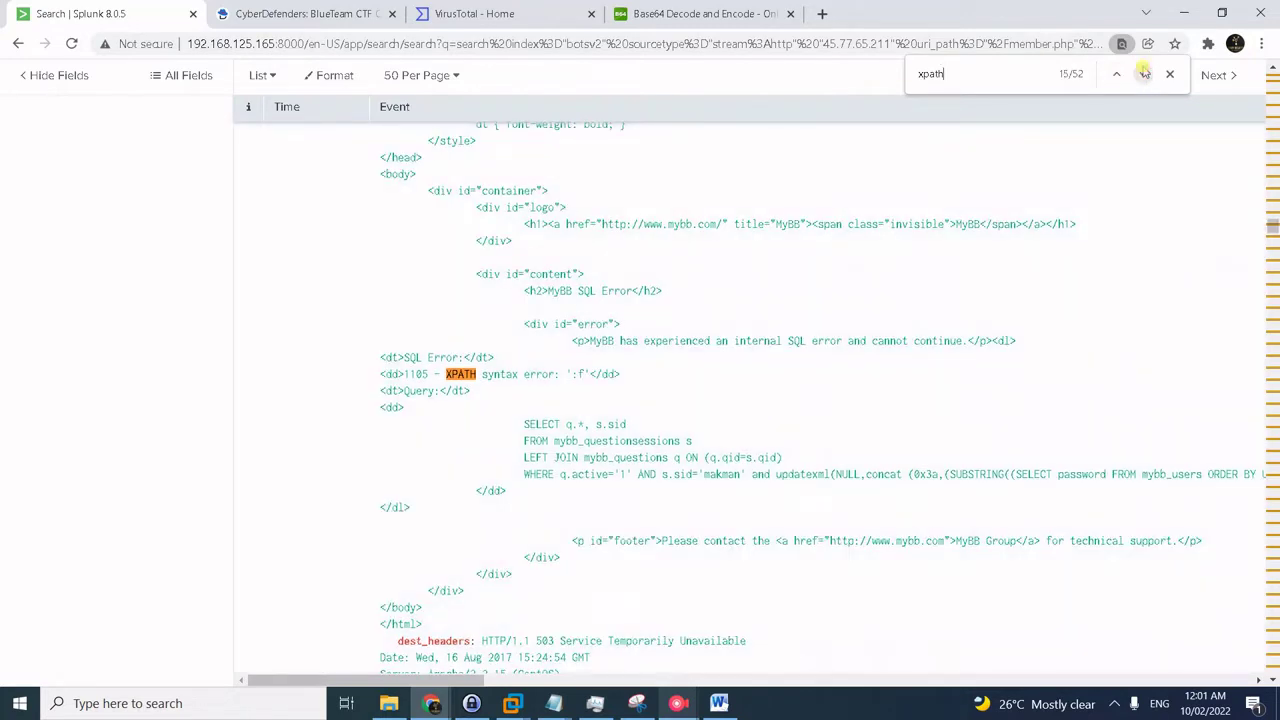
pyautogui.click(1118, 75)
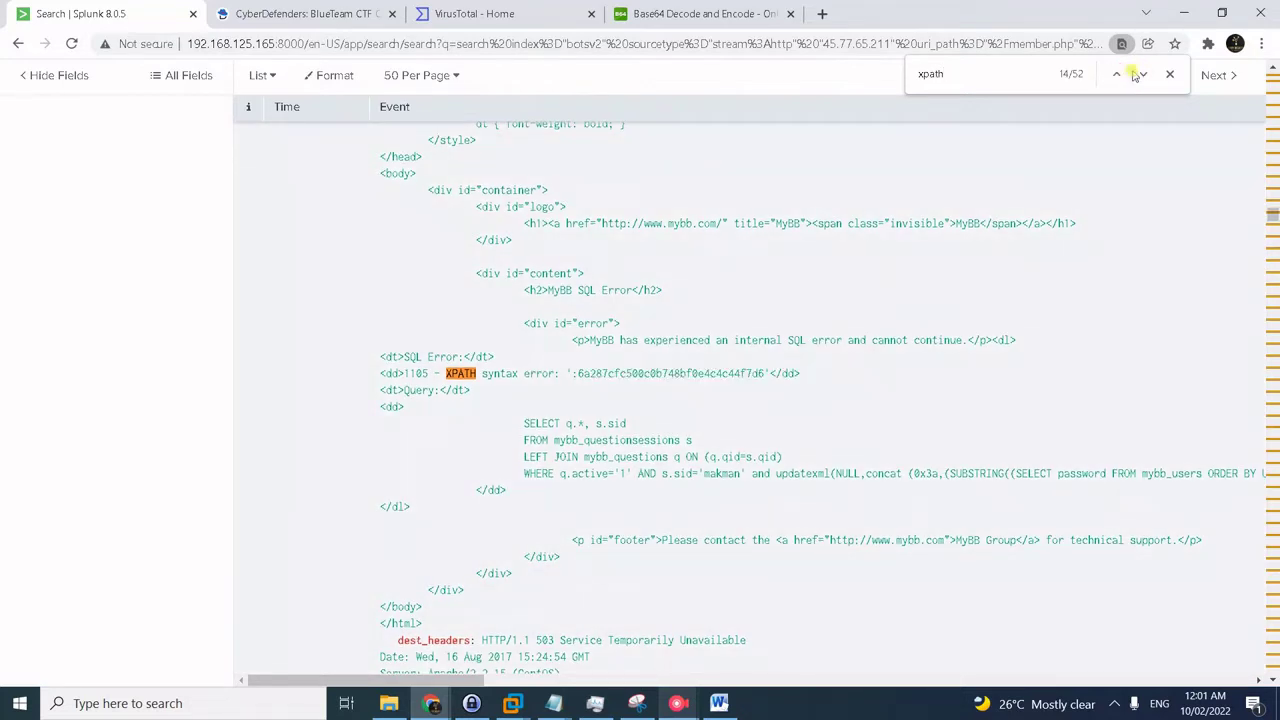
# - Skip ahead through the xpath matches to match 36 of 52, another leaked hash fragment
pyautogui.click(1140, 75)
pyautogui.click(1140, 75)
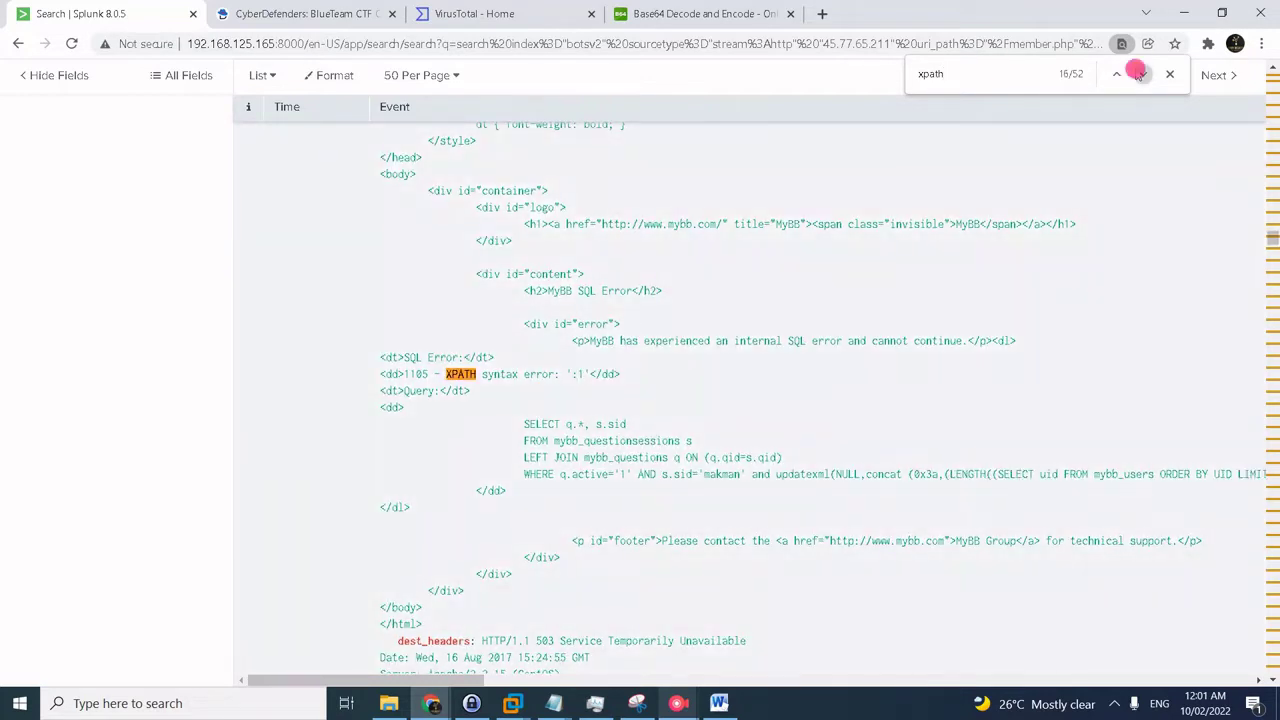
pyautogui.click(1140, 75)
pyautogui.click(1139, 75)
pyautogui.click(1139, 75)
pyautogui.click(1140, 75)
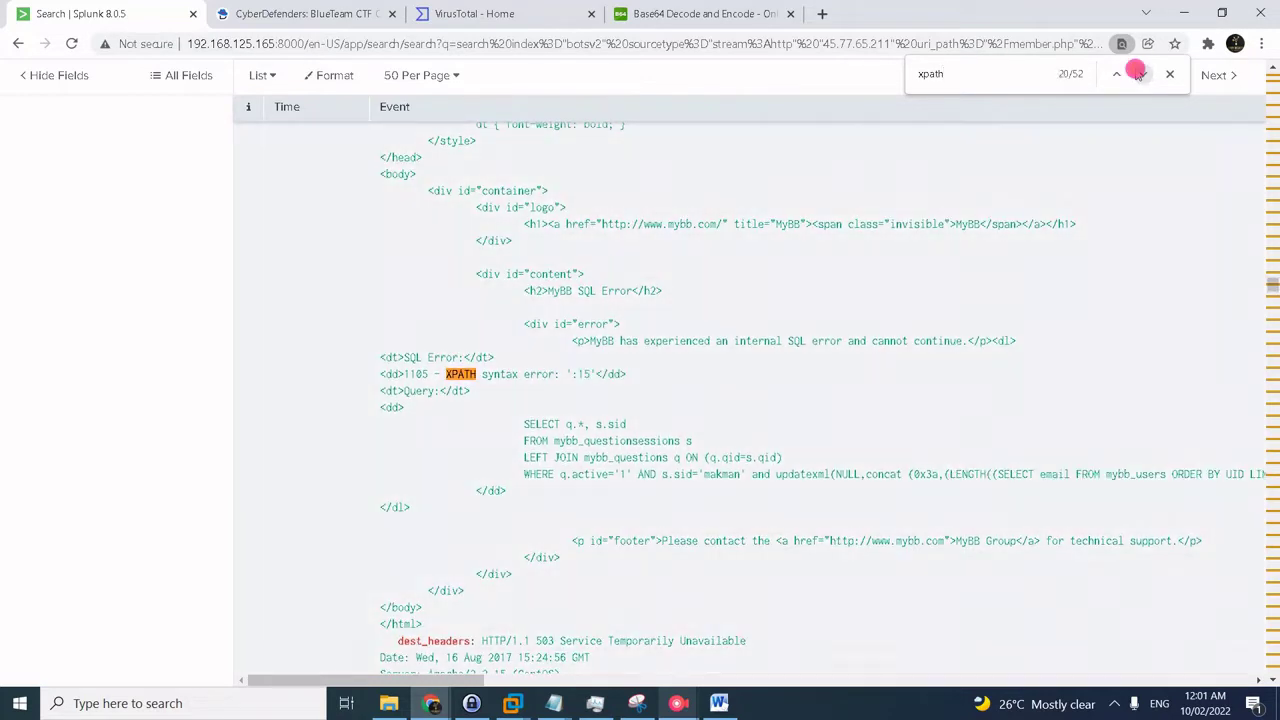
pyautogui.click(1140, 75)
pyautogui.click(1140, 75)
pyautogui.click(1140, 75)
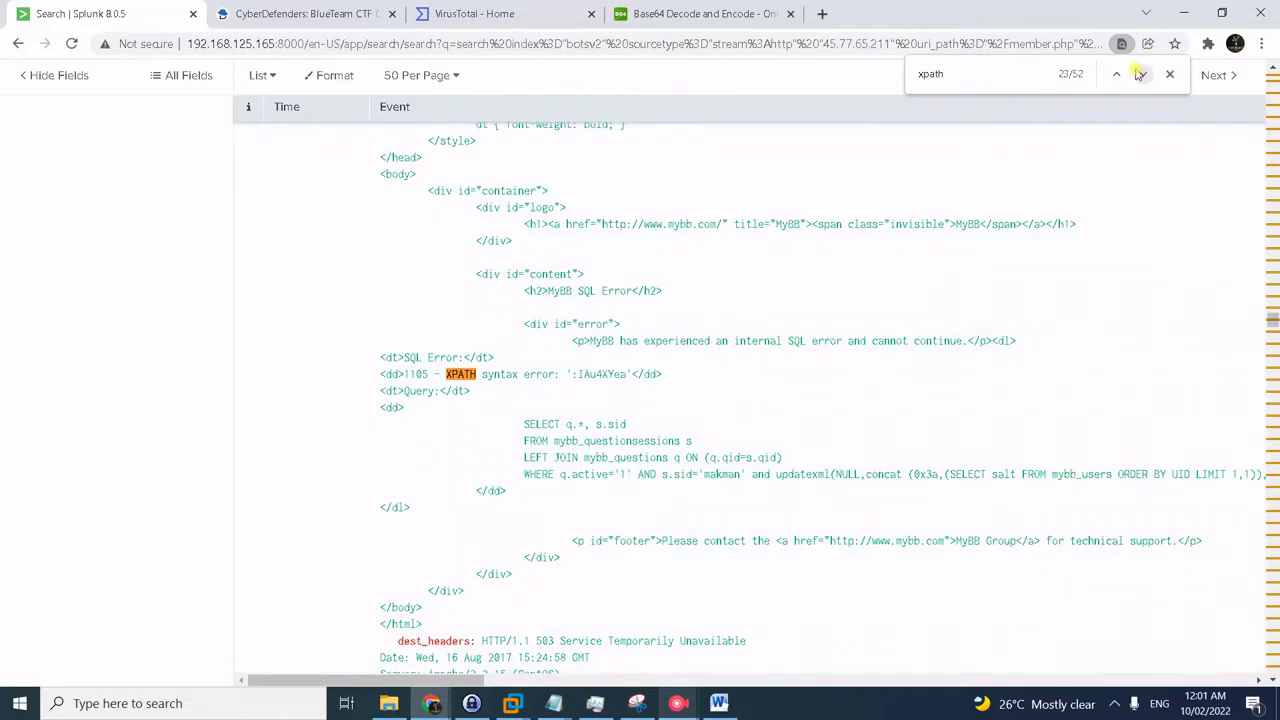
pyautogui.click(1139, 75)
pyautogui.click(1139, 75)
pyautogui.click(1140, 75)
pyautogui.click(1140, 75)
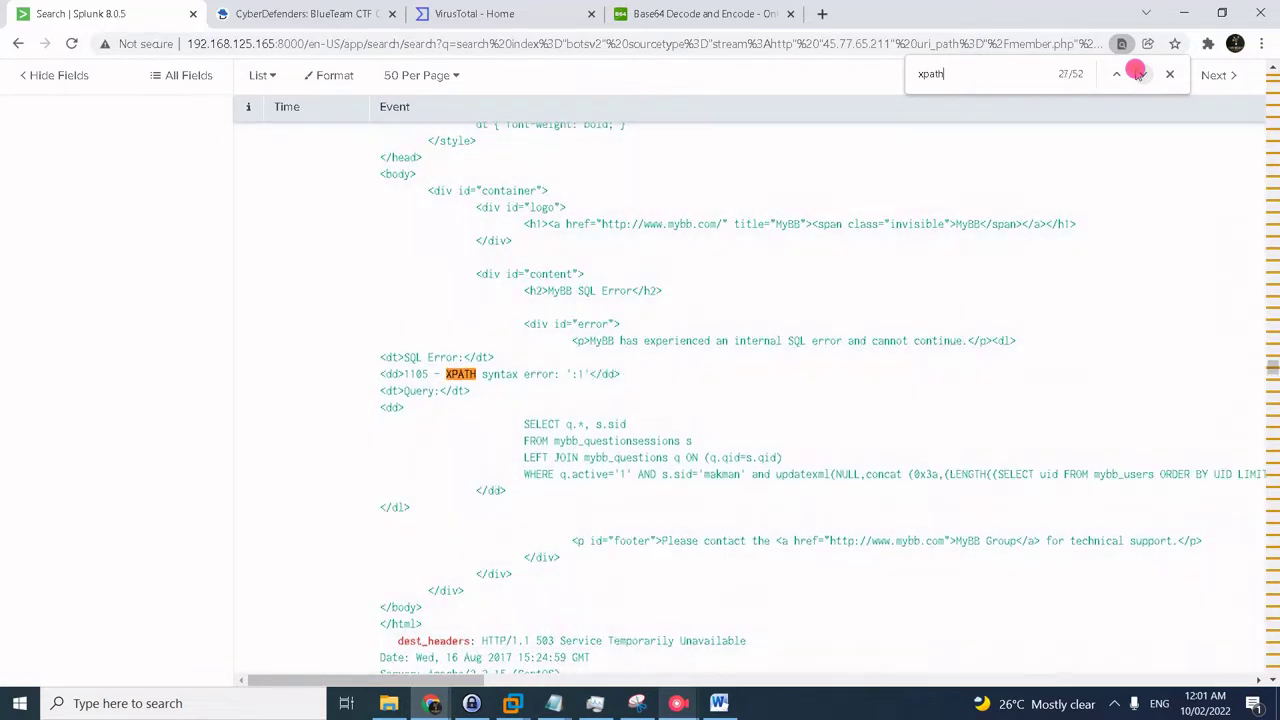
pyautogui.click(1140, 75)
pyautogui.click(1139, 75)
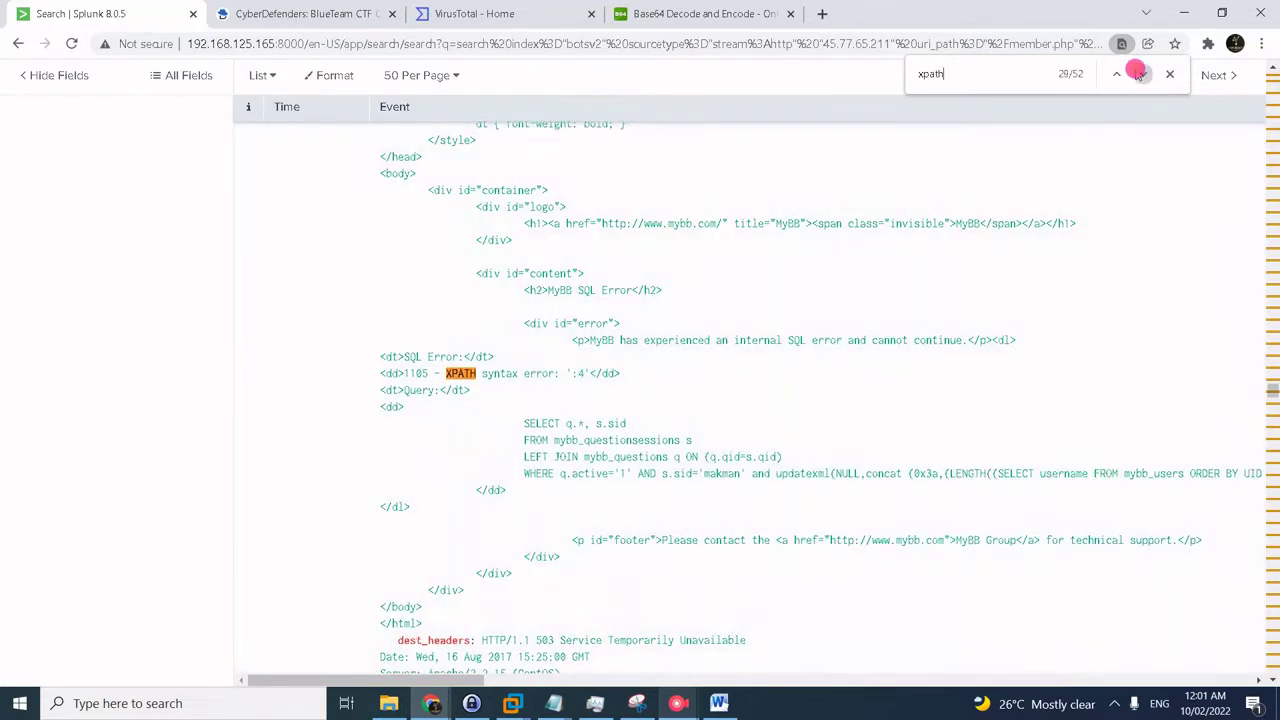
pyautogui.click(1139, 75)
pyautogui.click(1139, 75)
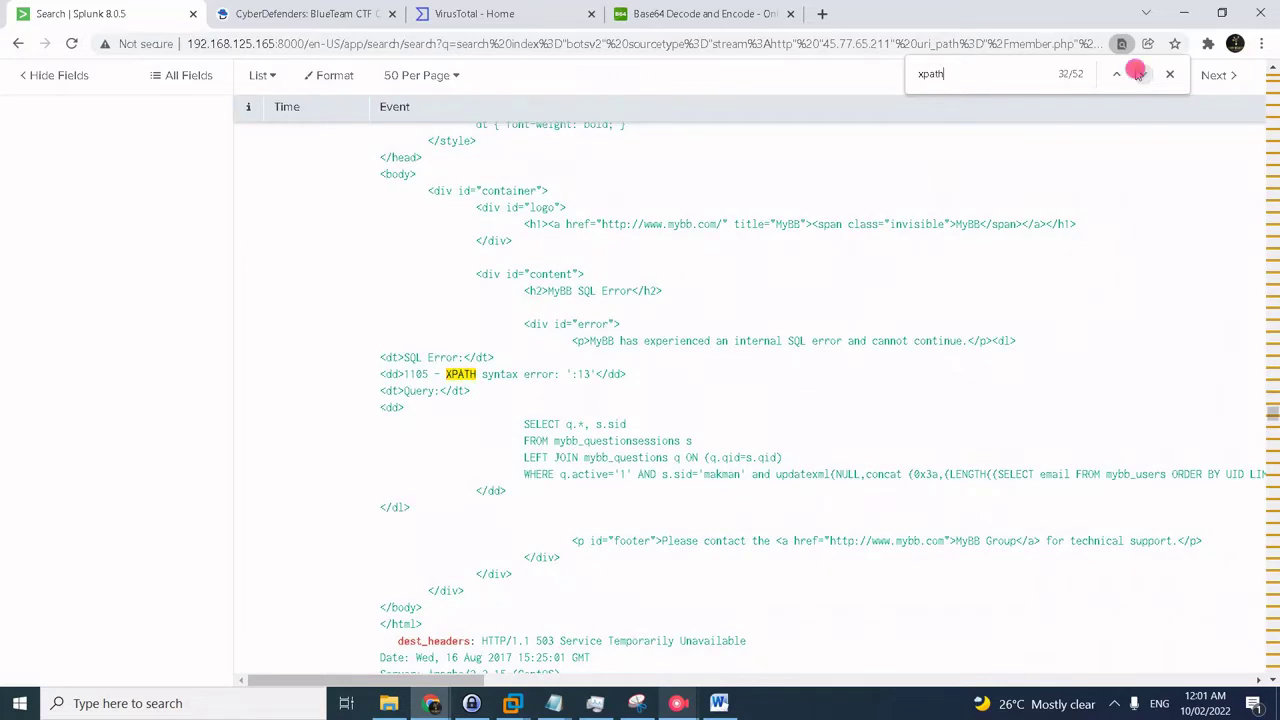
pyautogui.click(1139, 75)
pyautogui.click(1140, 75)
pyautogui.click(1139, 75)
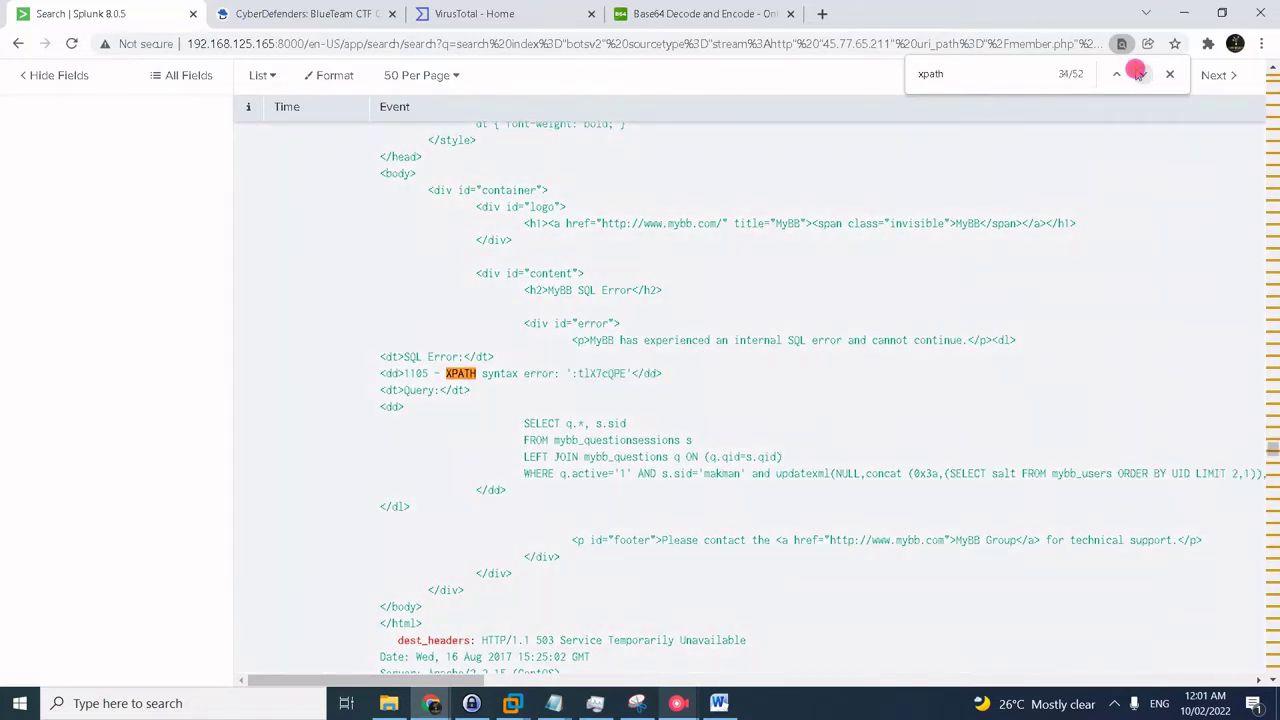
pyautogui.click(1139, 75)
pyautogui.click(1139, 75)
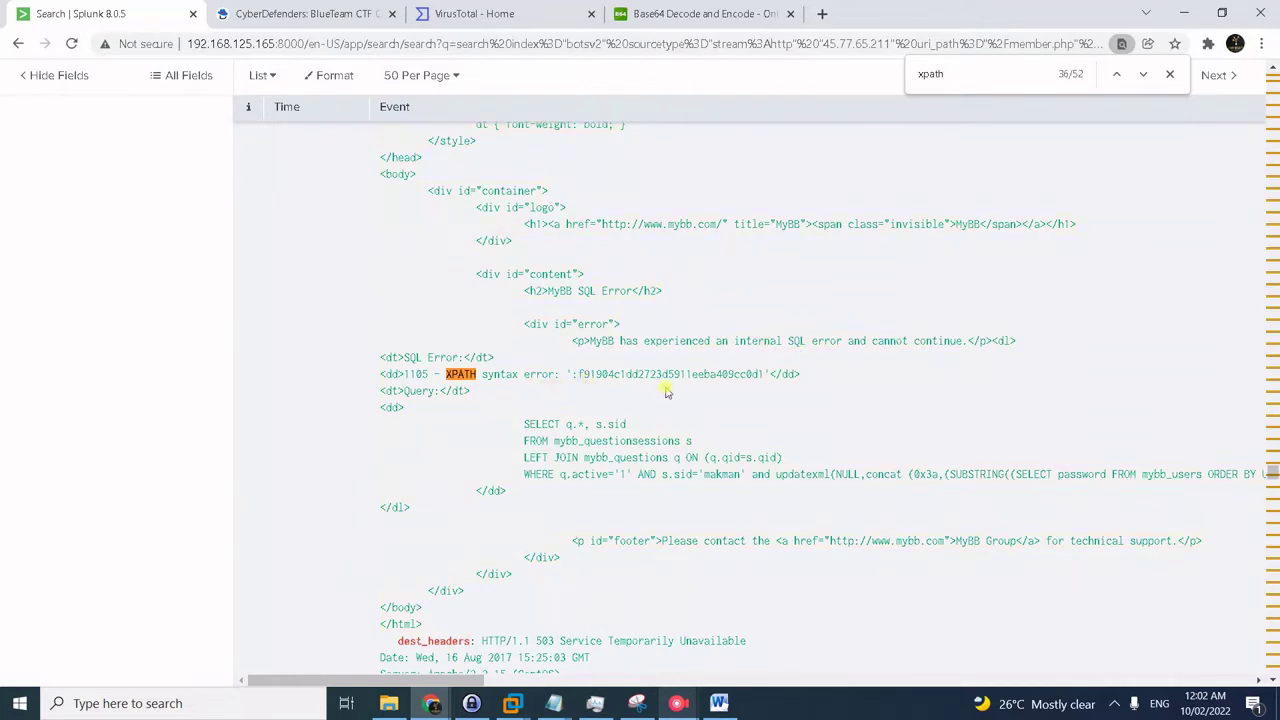
# - Copy the leaked hash fragment into a new Notepad note and add the missing leading 'f'
pyautogui.moveTo(468, 681); pyautogui.dragTo(520, 681)
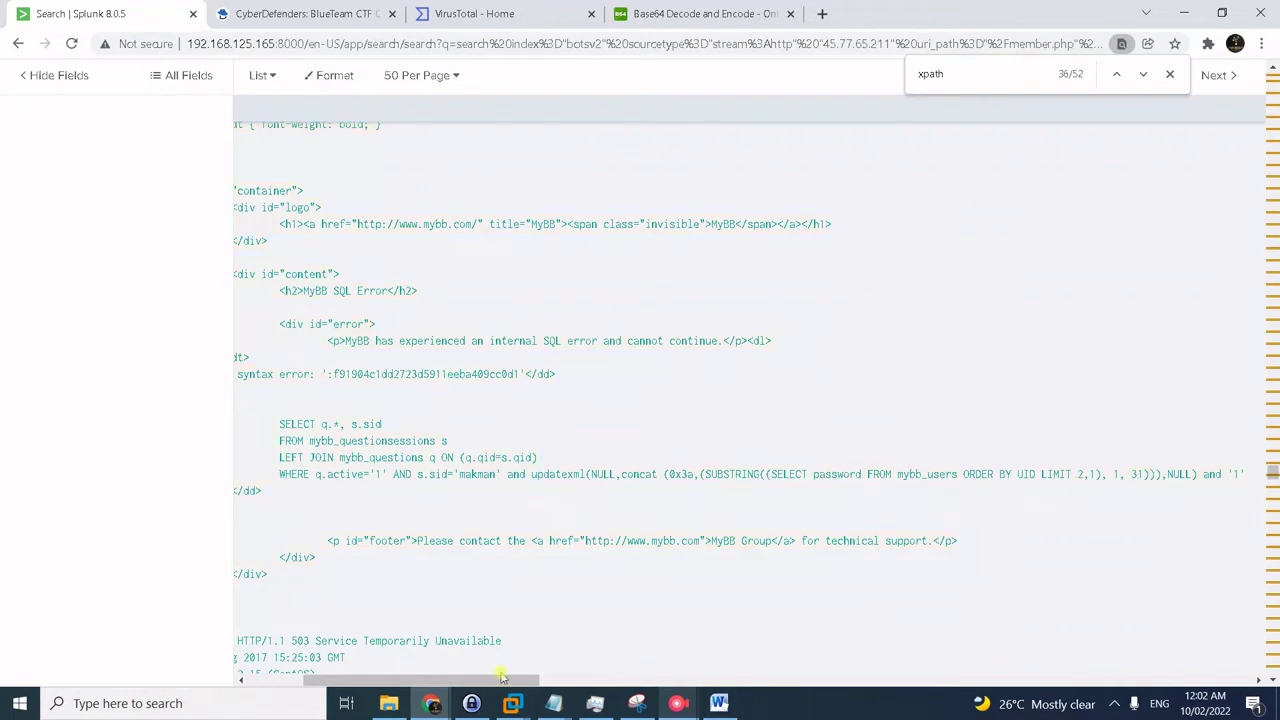
pyautogui.moveTo(503, 677); pyautogui.dragTo(448, 677)
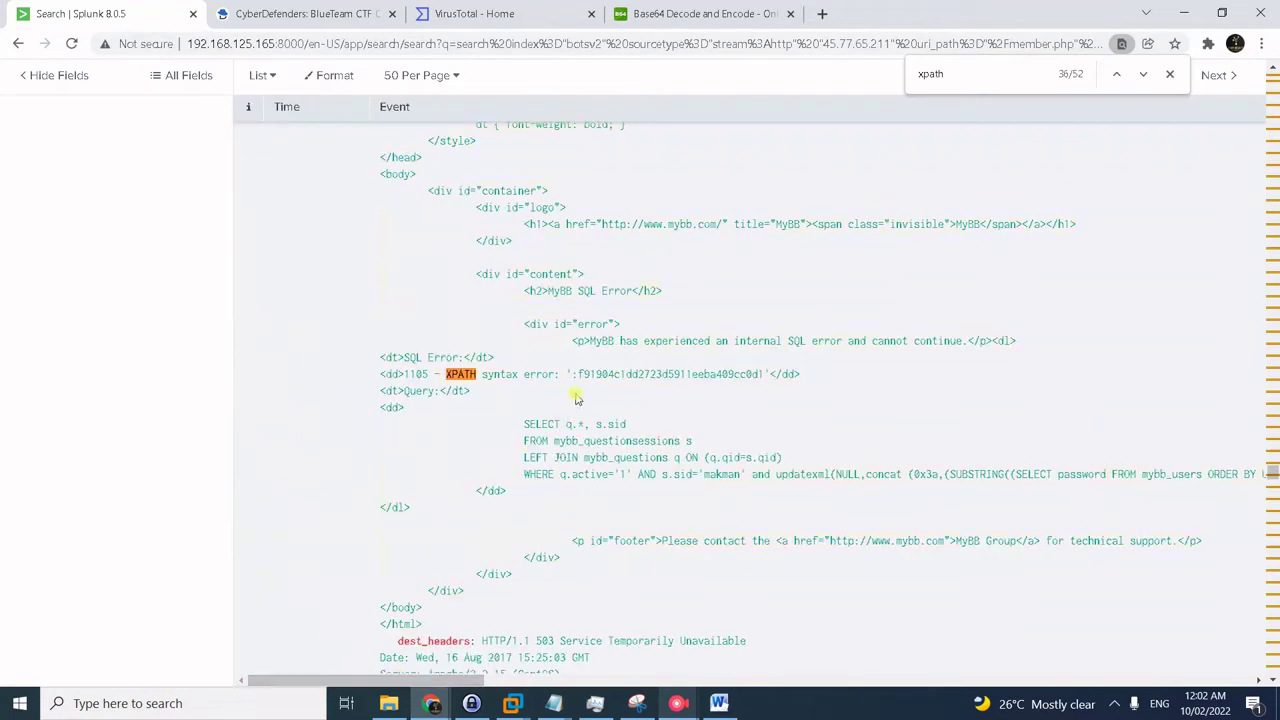
pyautogui.moveTo(582, 374); pyautogui.dragTo(774, 377)
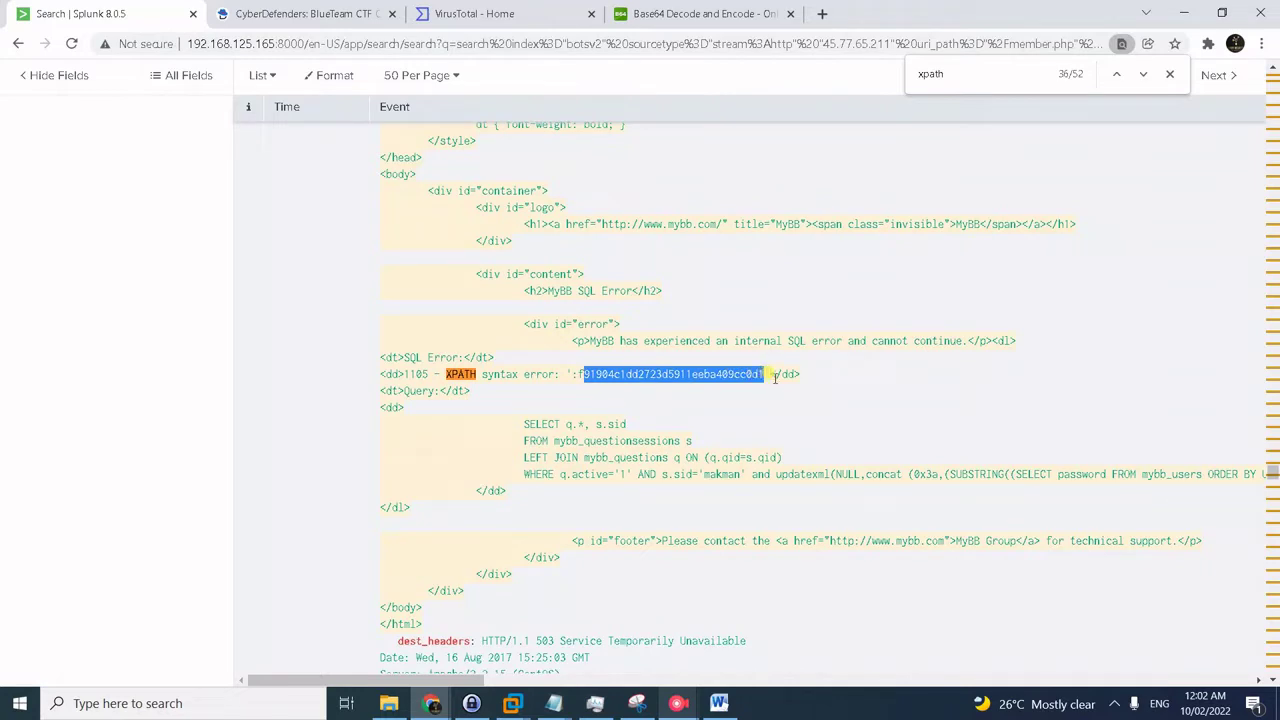
pyautogui.press('super+r')
pyautogui.write('notepad')
pyautogui.press('Return')
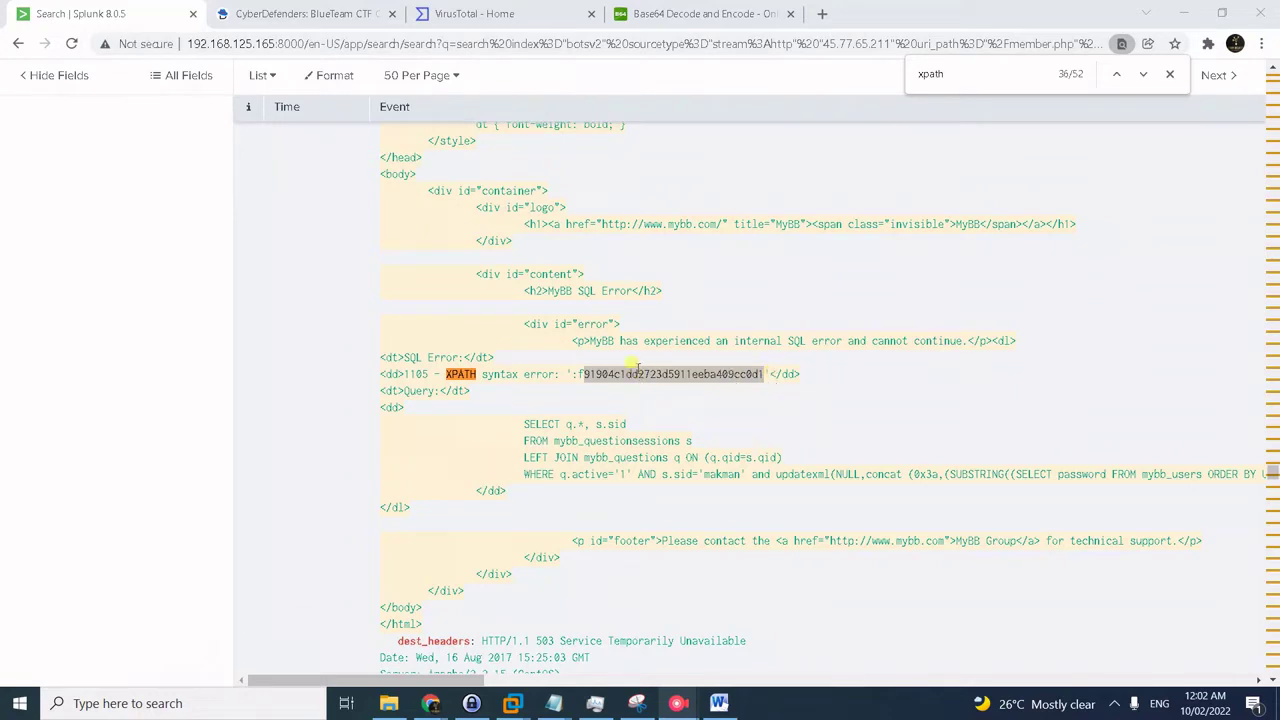
pyautogui.moveTo(554, 703)
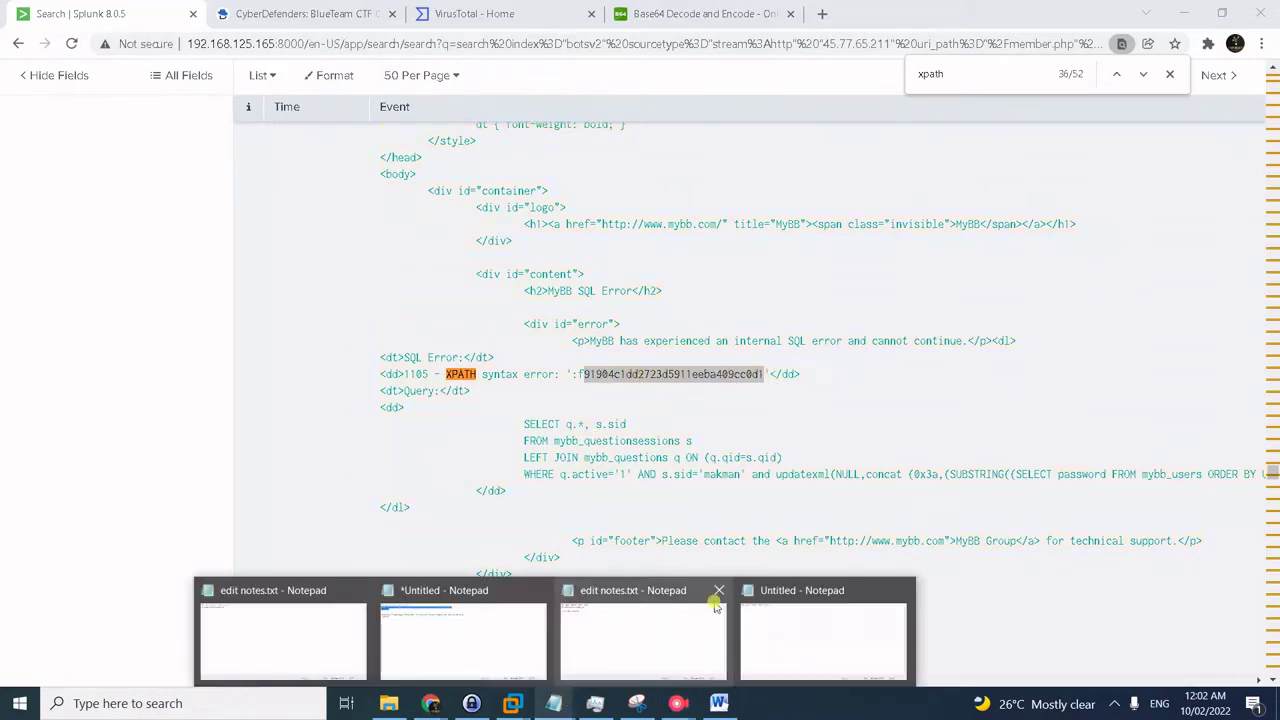
pyautogui.click(766, 600)
pyautogui.write('9f904c1dd2723d5911eeba409cc0d1')
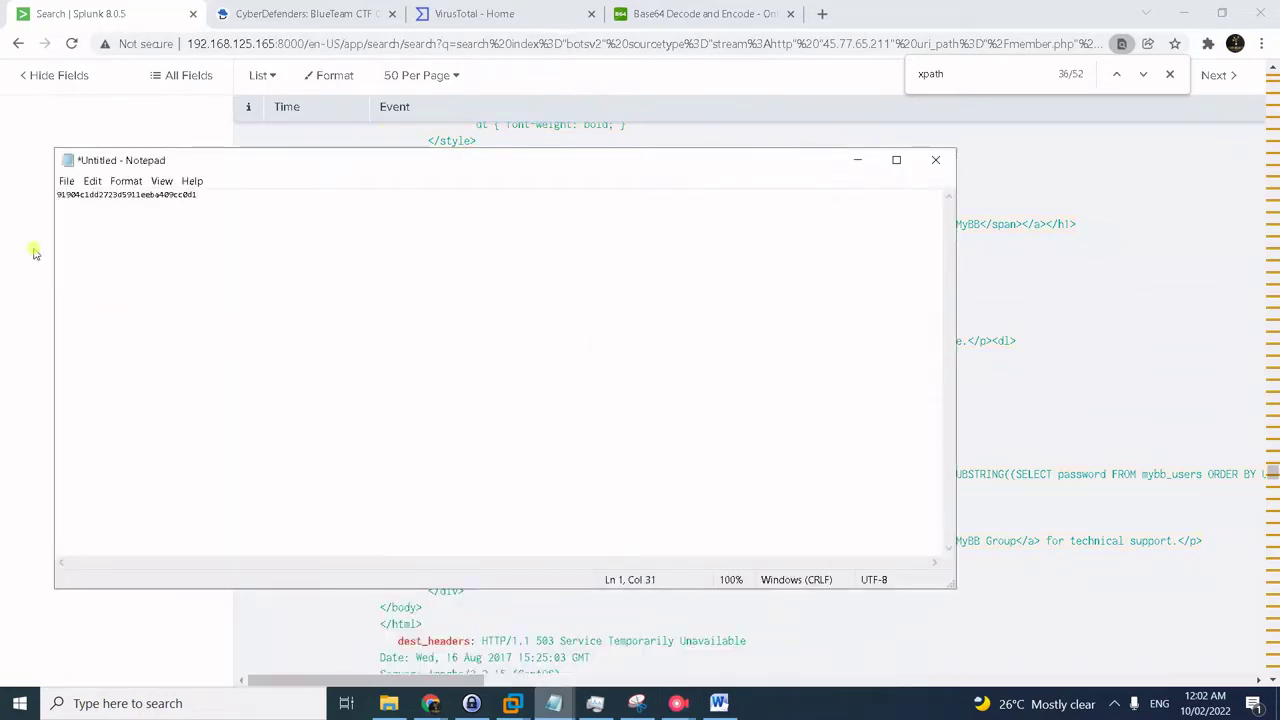
pyautogui.click(59, 195)
pyautogui.write('f')
pyautogui.hotkey('alt', 'Tab')
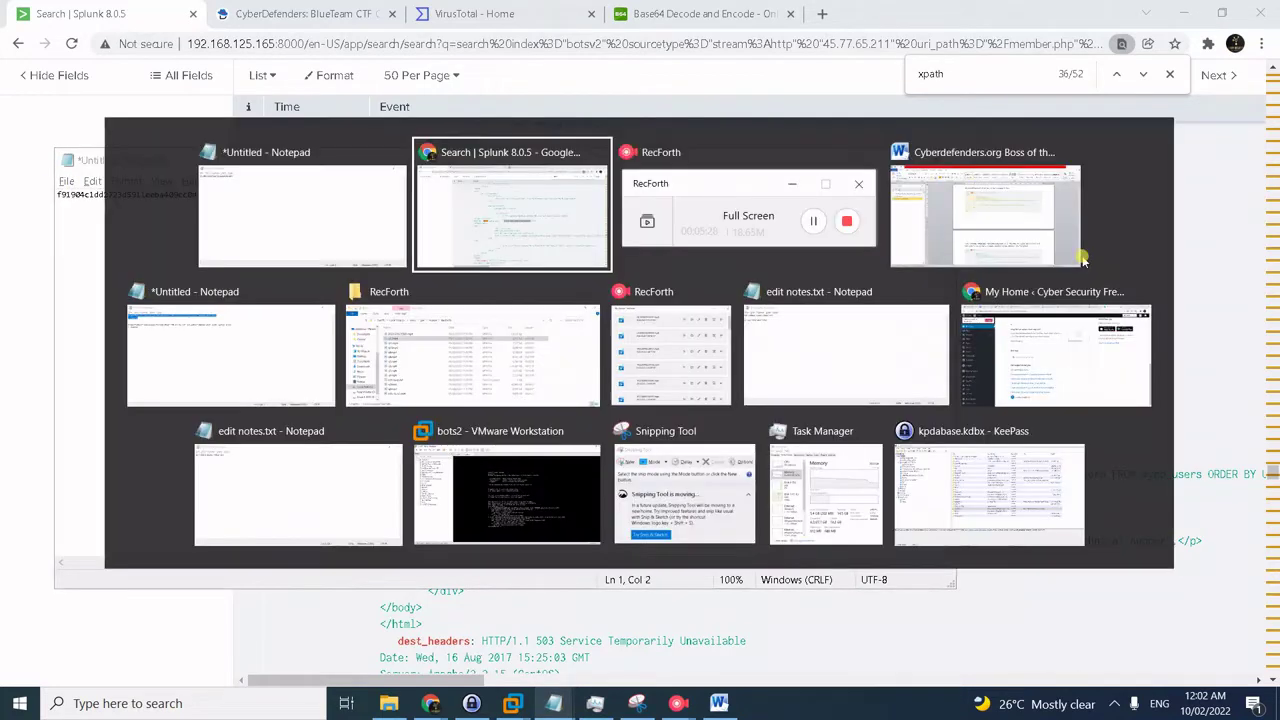
# - Go to the next XPATH error, match 37, and select its leaked final hash character 4
pyautogui.click(1144, 78)
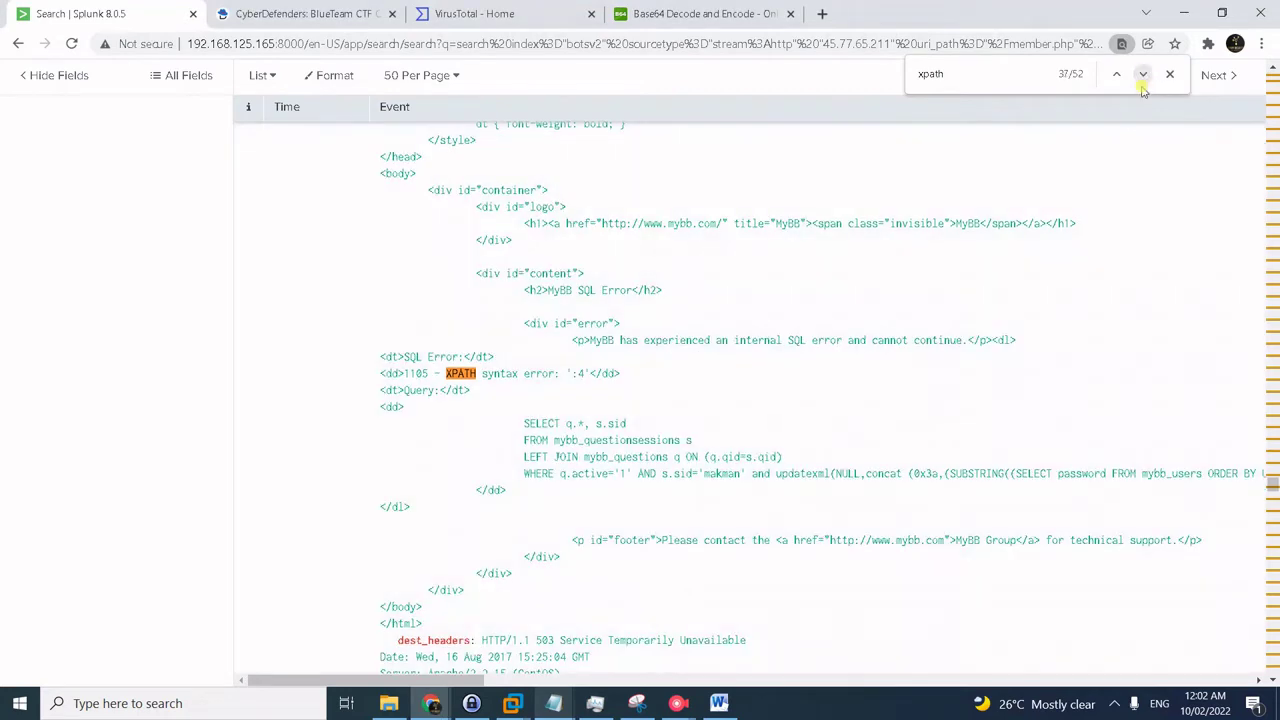
pyautogui.click(464, 678)
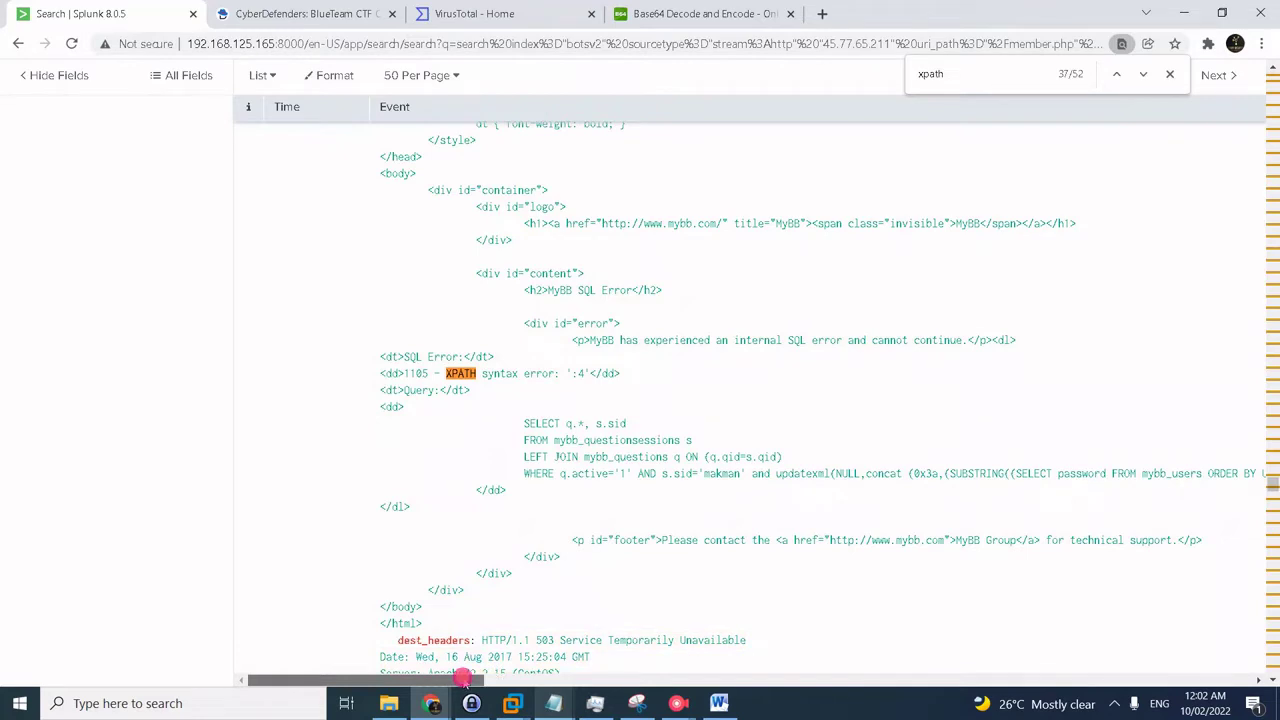
pyautogui.moveTo(464, 678); pyautogui.dragTo(506, 678)
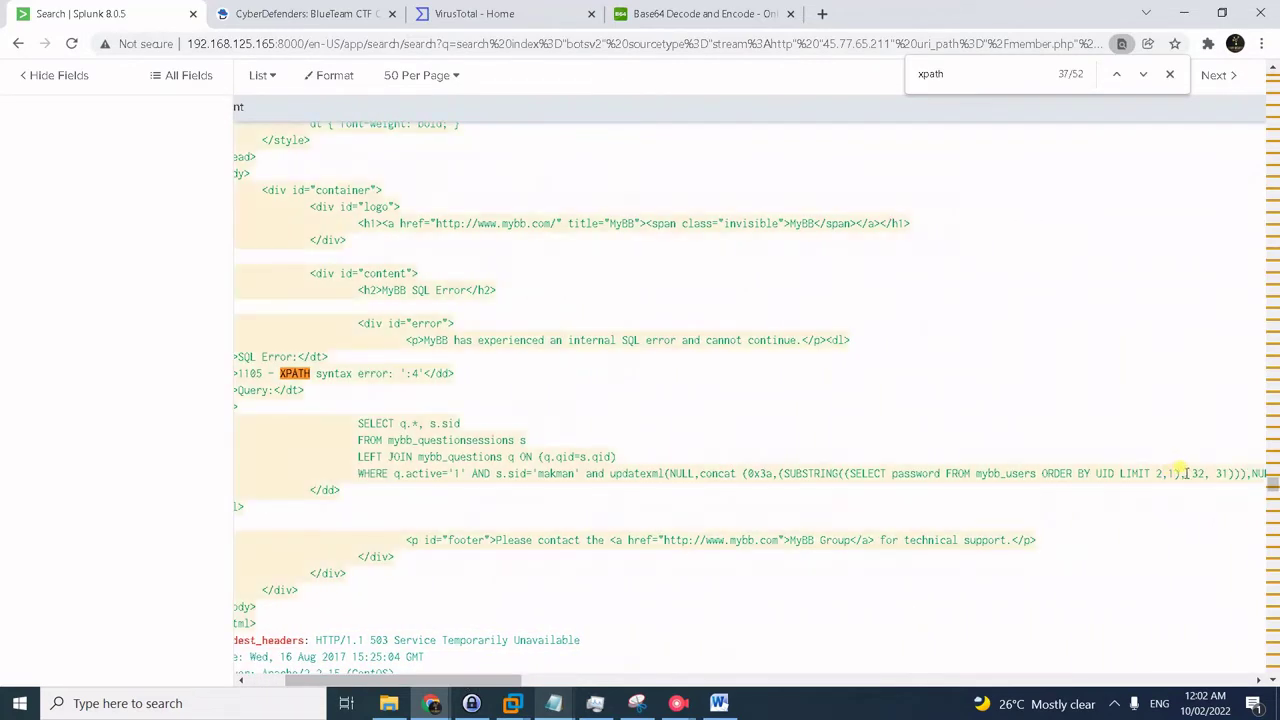
pyautogui.moveTo(1192, 471); pyautogui.dragTo(1232, 473)
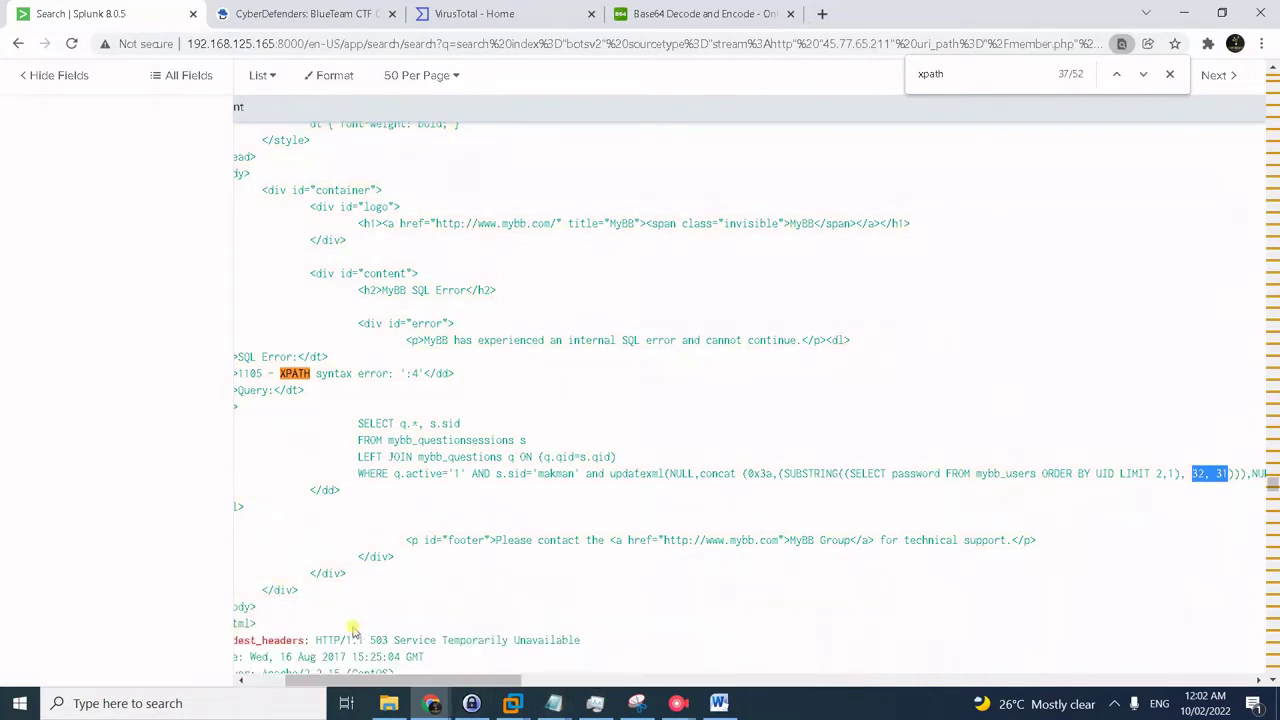
pyautogui.click(453, 677)
pyautogui.moveTo(453, 677); pyautogui.dragTo(415, 678)
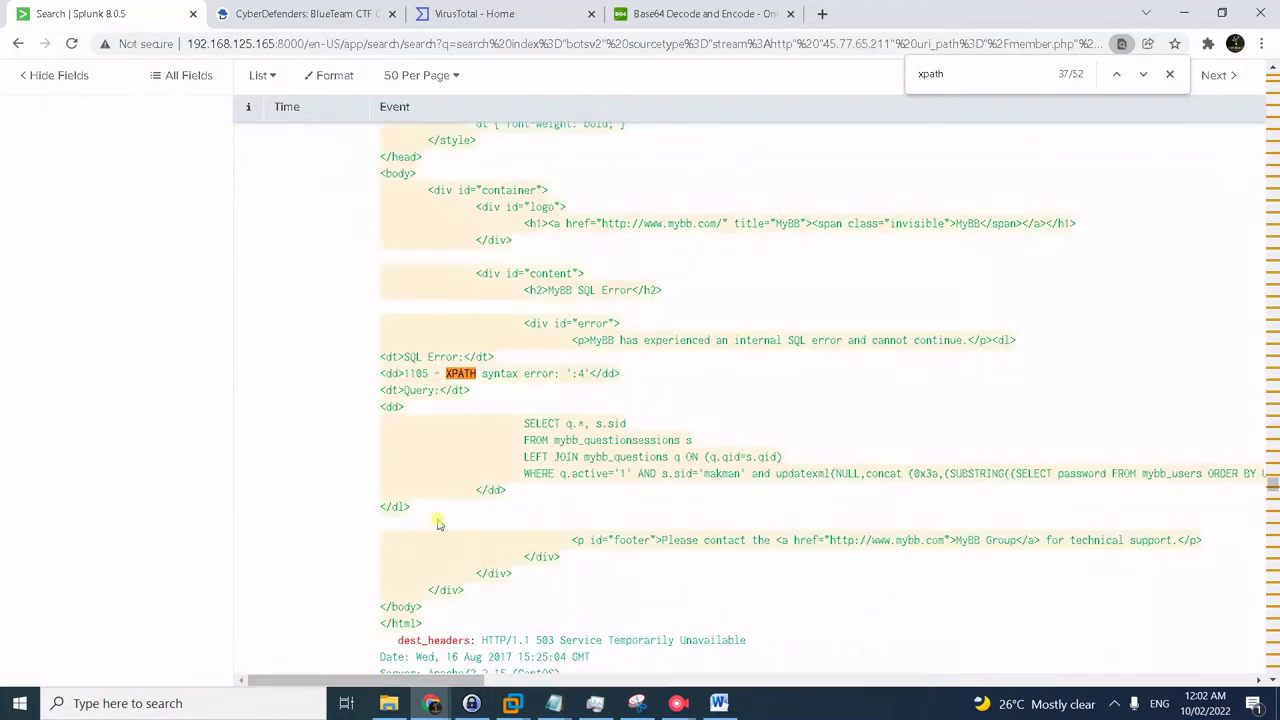
pyautogui.doubleClick(580, 372)
# - Append 4 to the hash in Notepad and select the full 32-character hash
pyautogui.hotkey('alt', 'Tab')
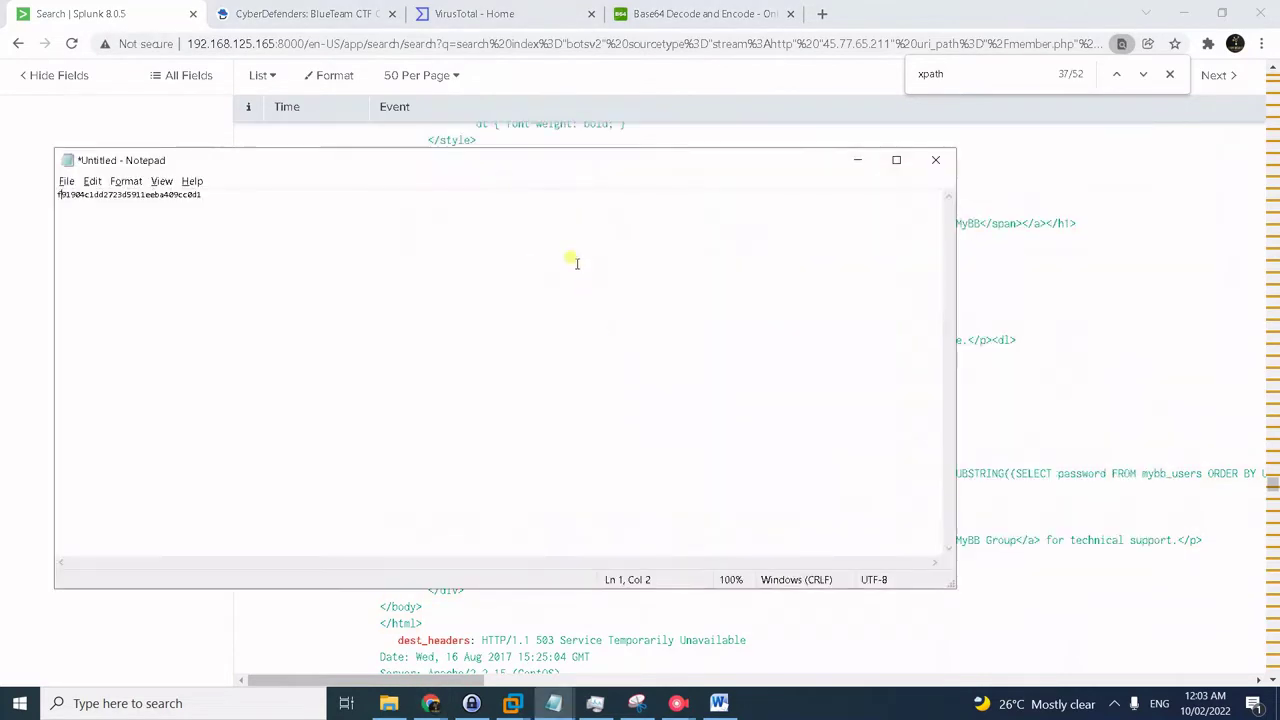
pyautogui.click(337, 206)
pyautogui.write('4')
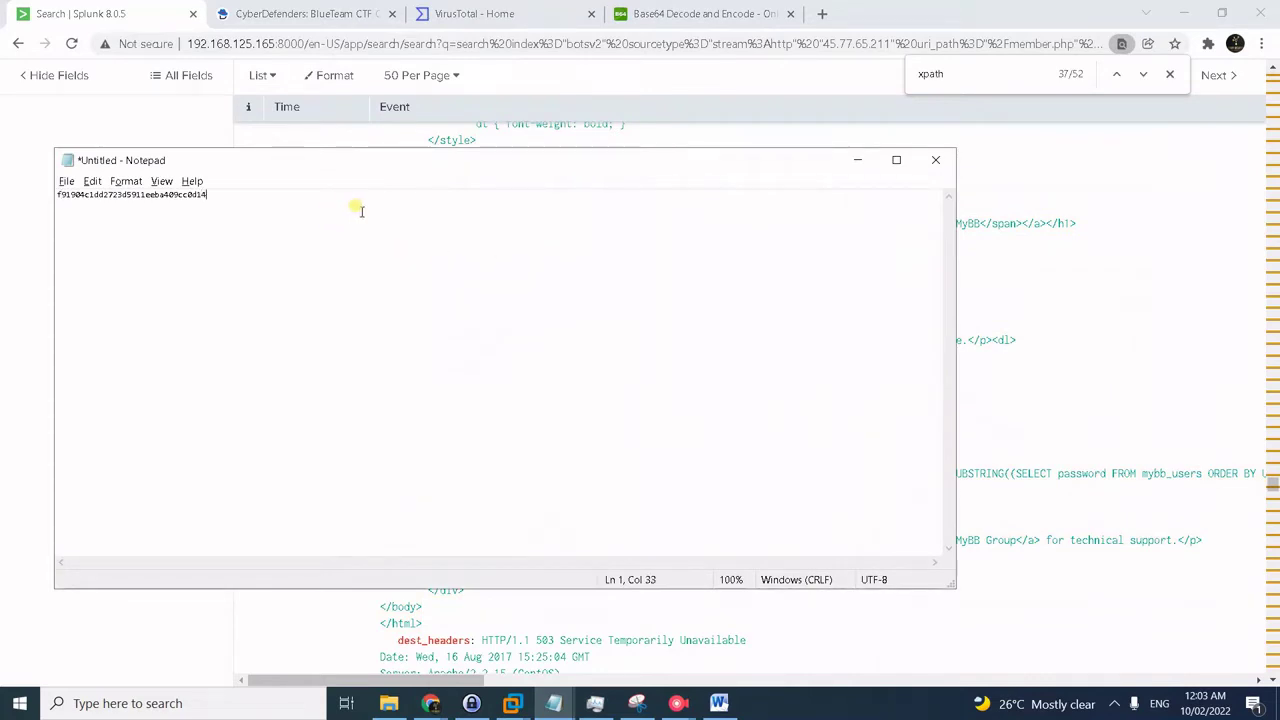
pyautogui.hotkey('shift', 'Home')
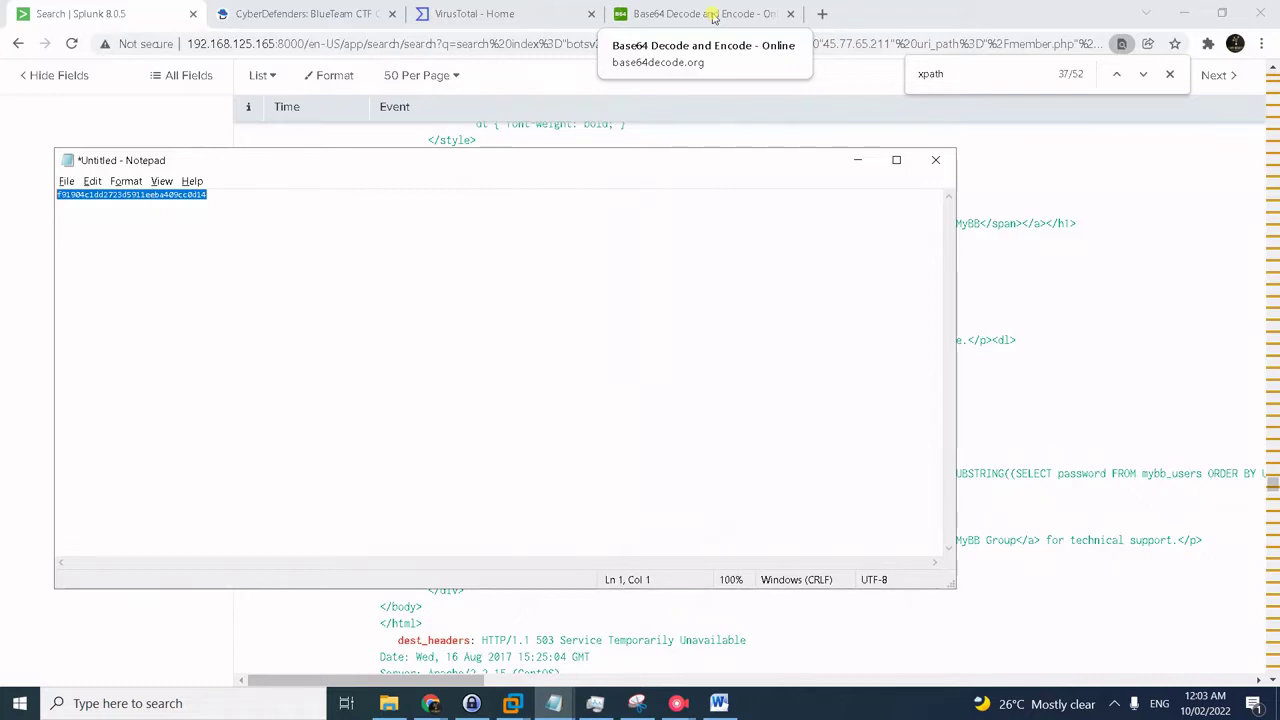
# - In the Base64 decoder tab, return to Google and search for 'cmd5.org'
pyautogui.click(713, 18)
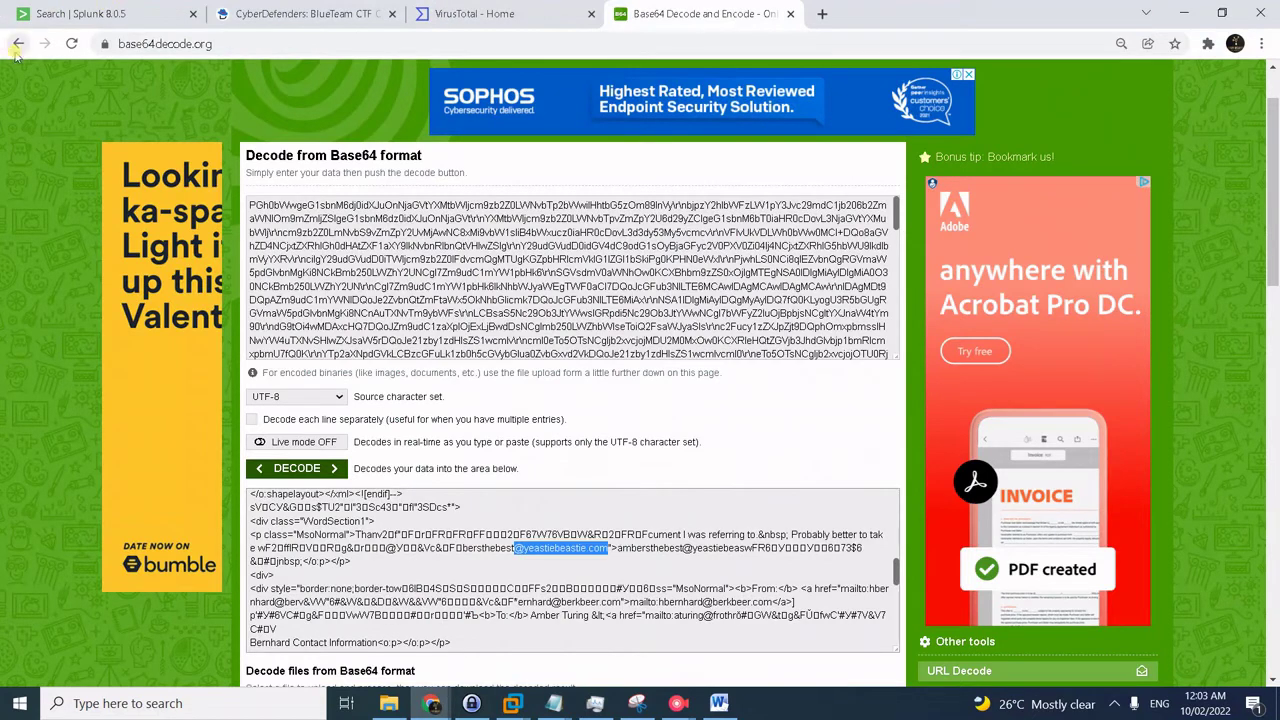
pyautogui.click(16, 46)
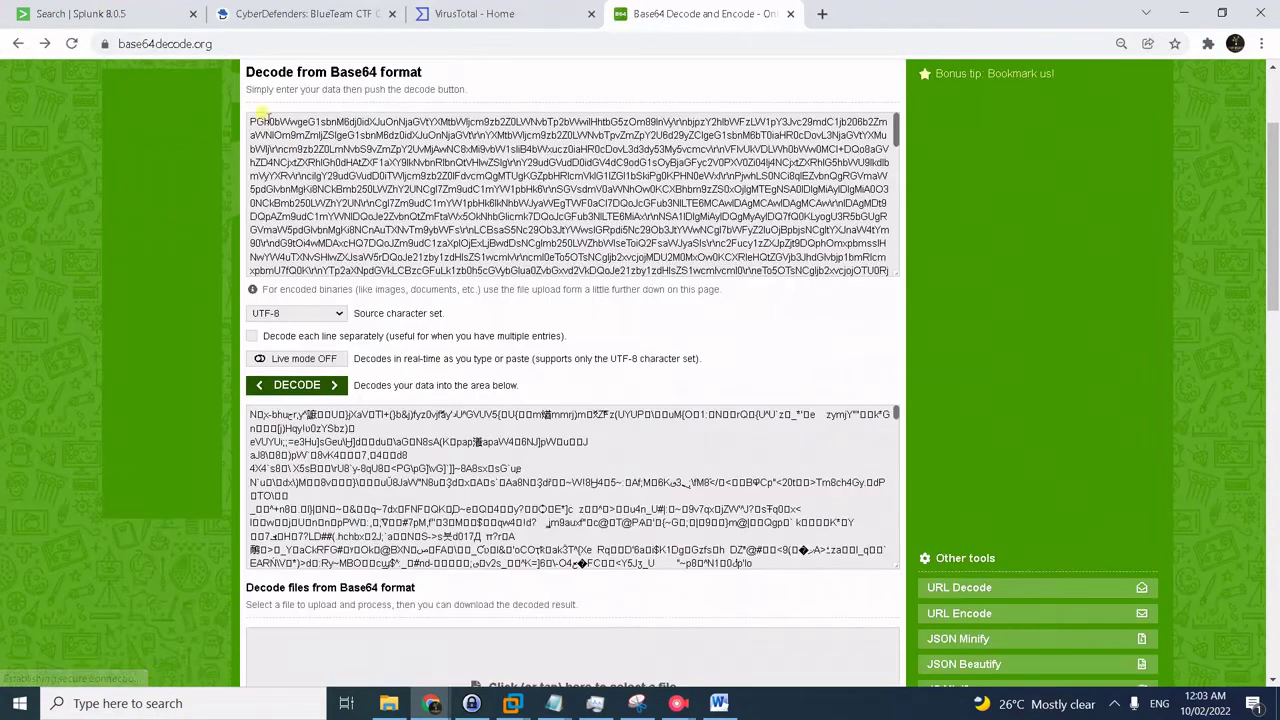
pyautogui.click(12, 44)
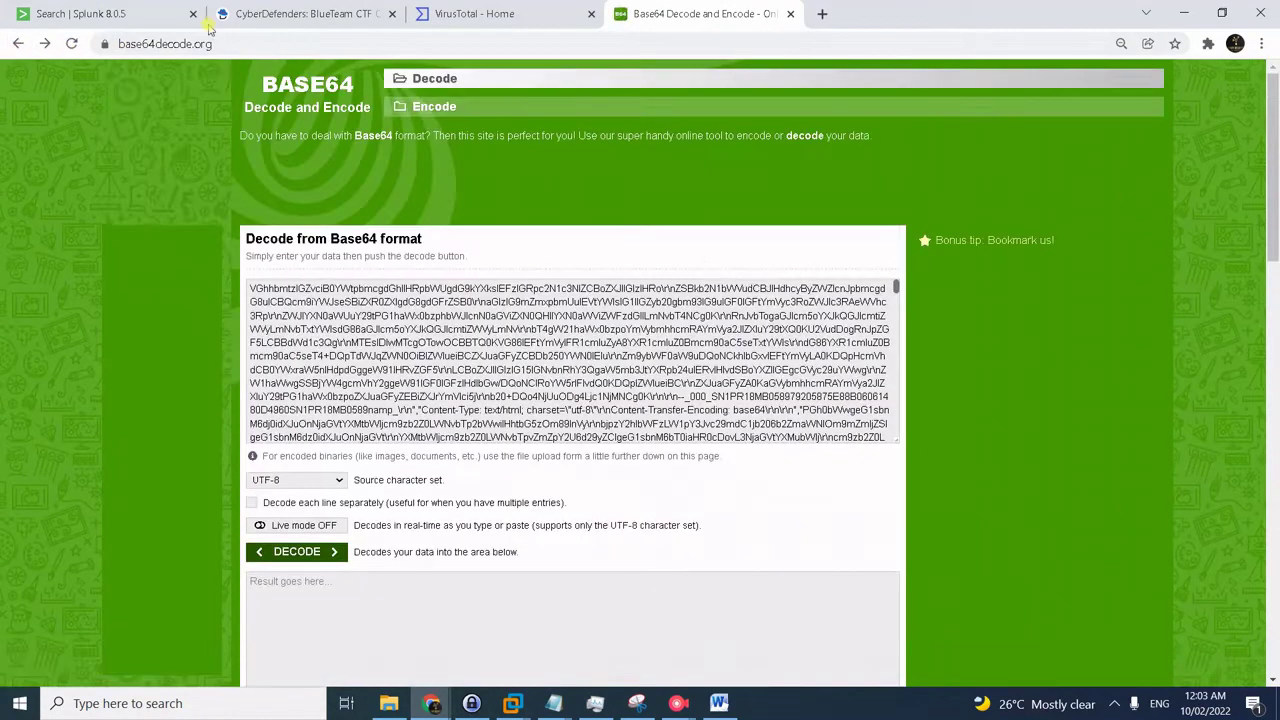
pyautogui.click(214, 42)
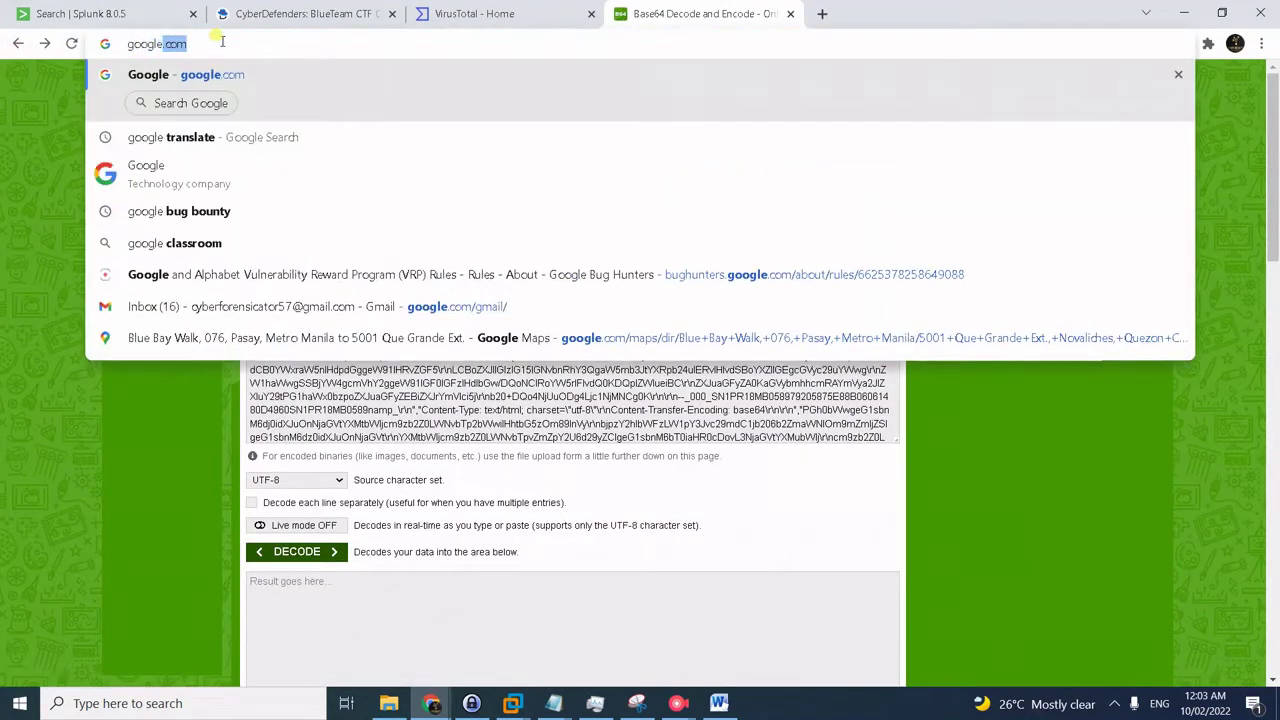
pyautogui.press('Return')
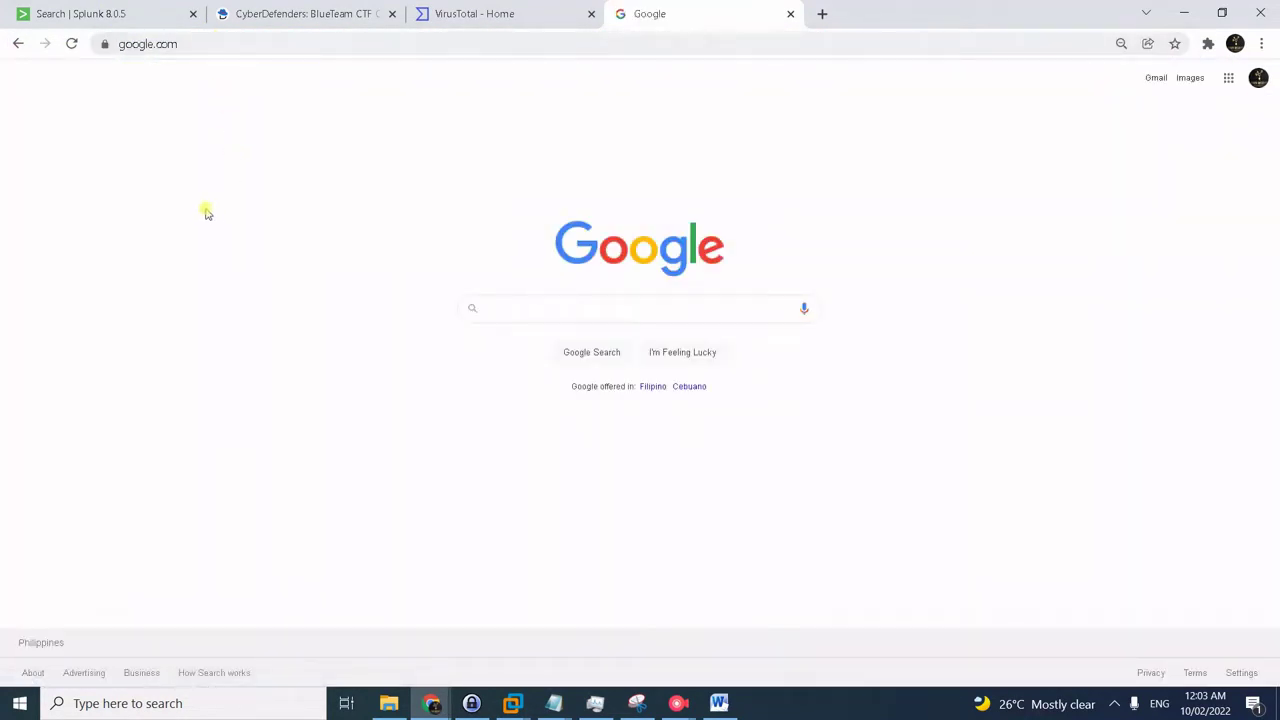
pyautogui.click(527, 299)
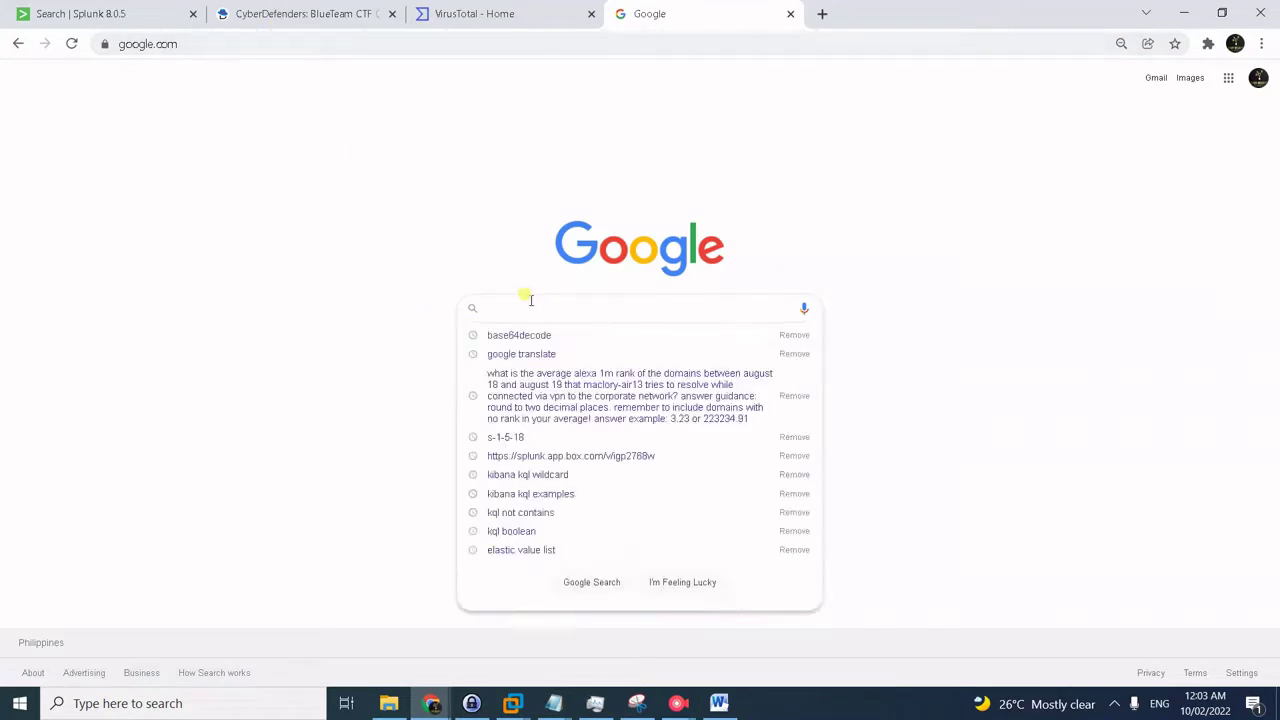
pyautogui.write('cmd5')
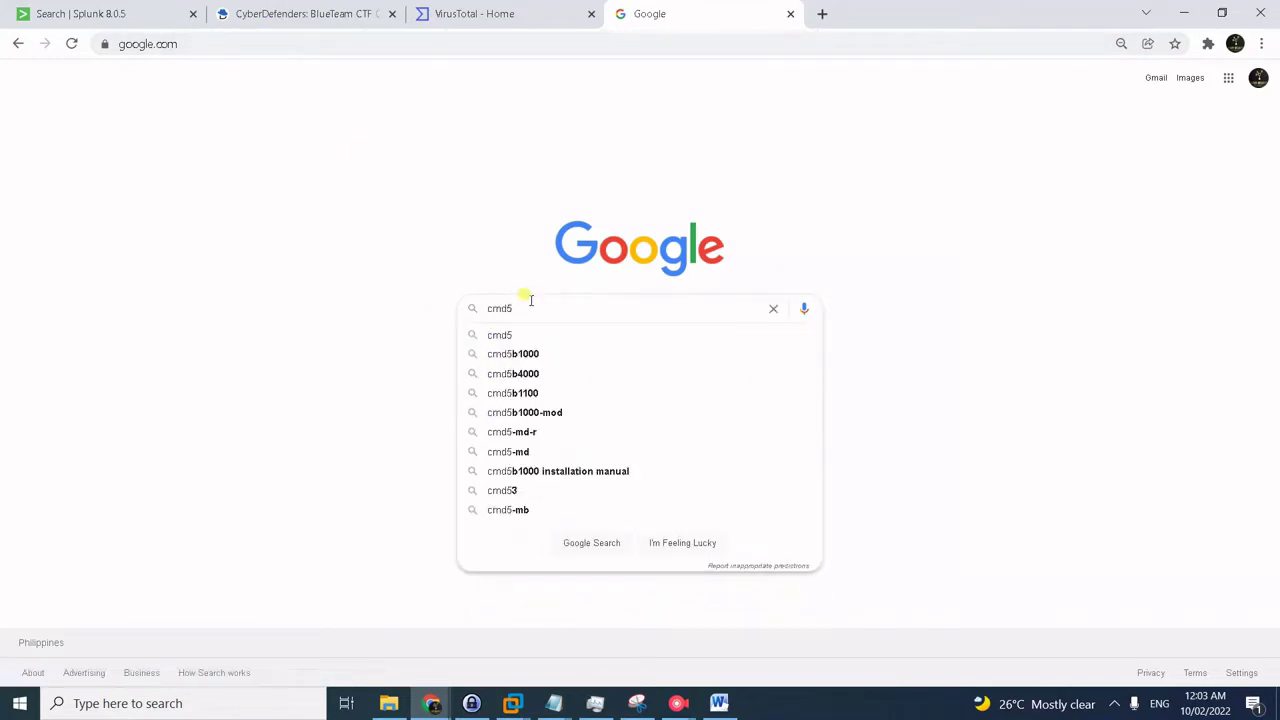
pyautogui.write('.org')
pyautogui.press('Return')
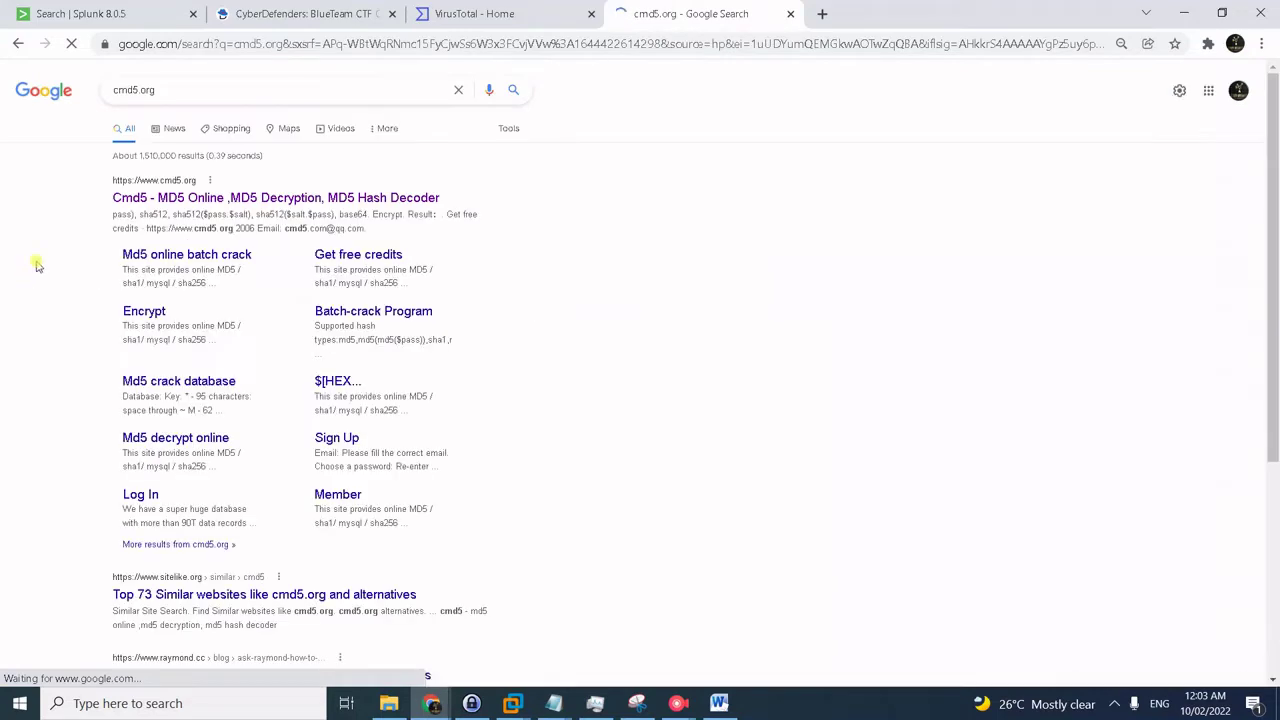
# - Open the Cmd5 result, focus its Hash field, then bring up the Notepad hash line
pyautogui.click(253, 200)
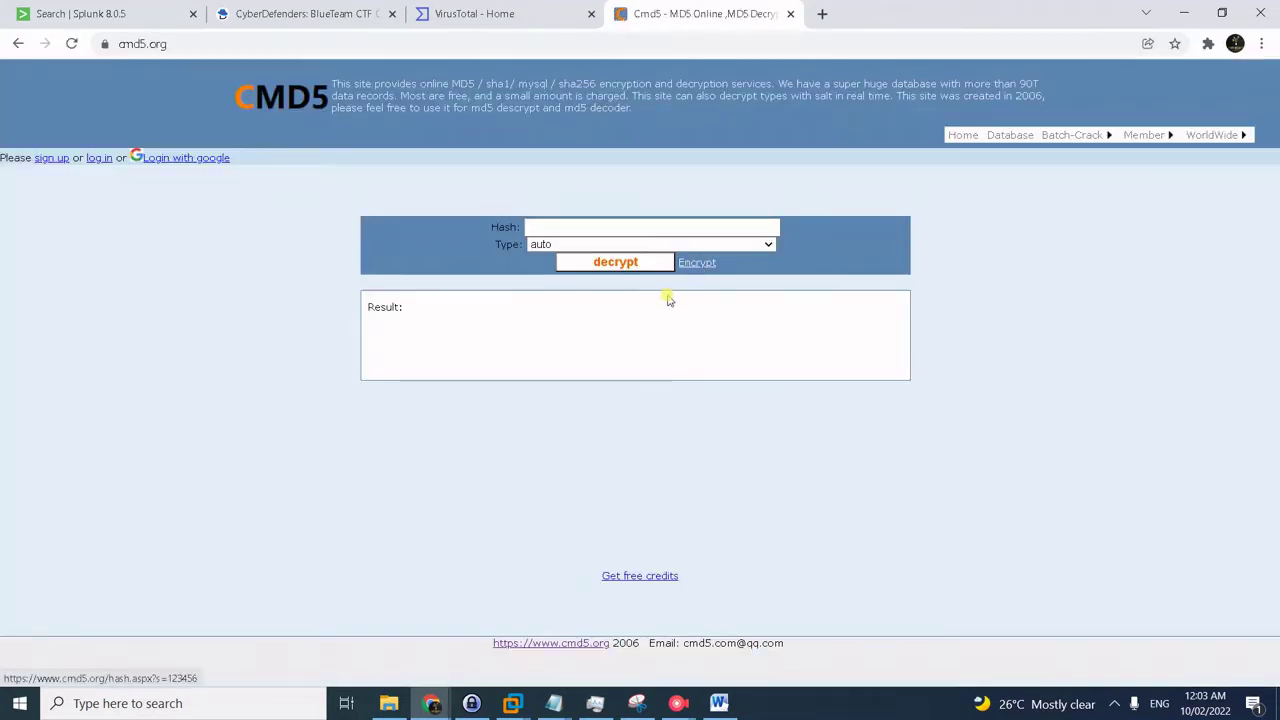
pyautogui.click(670, 220)
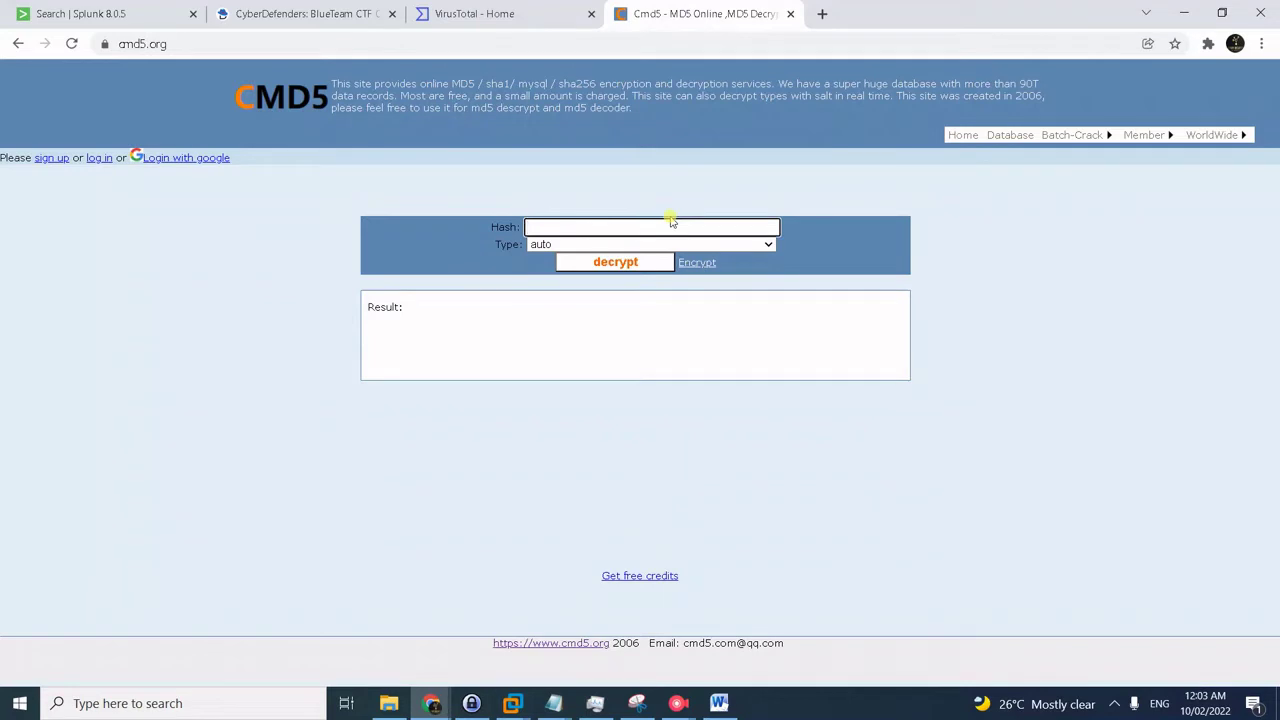
pyautogui.hotkey('alt', 'Tab')
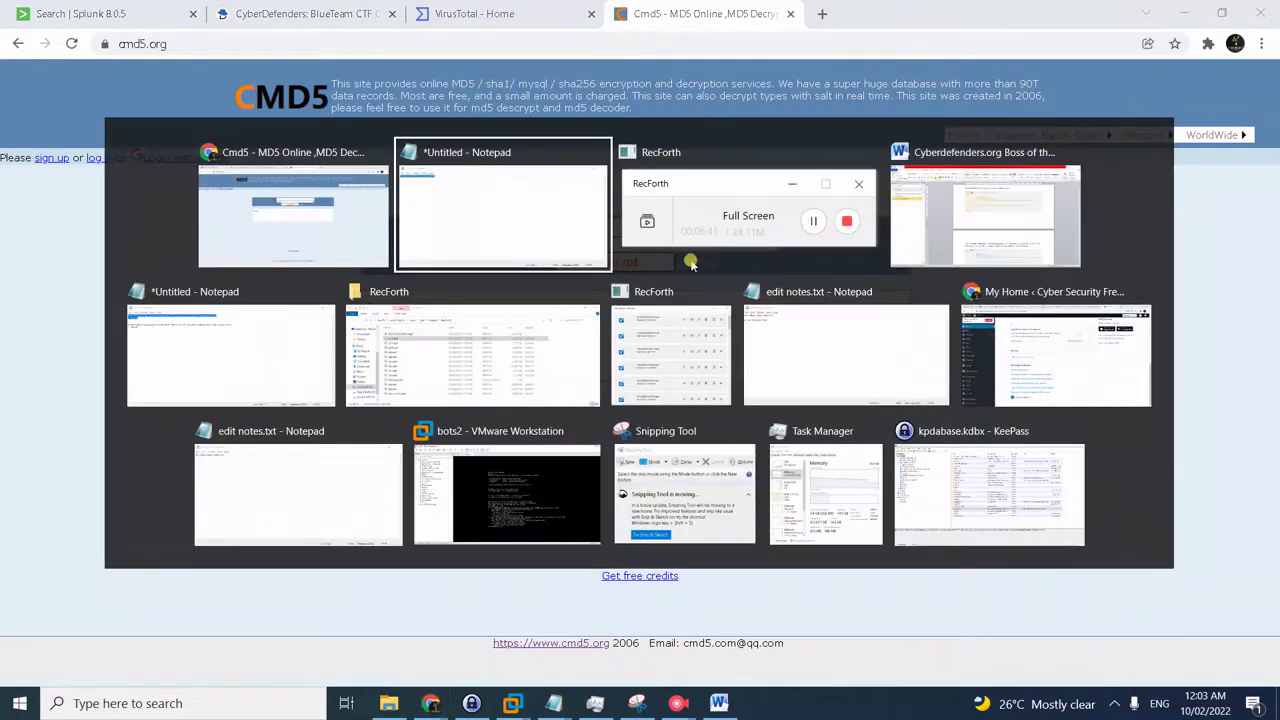
pyautogui.click(480, 227)
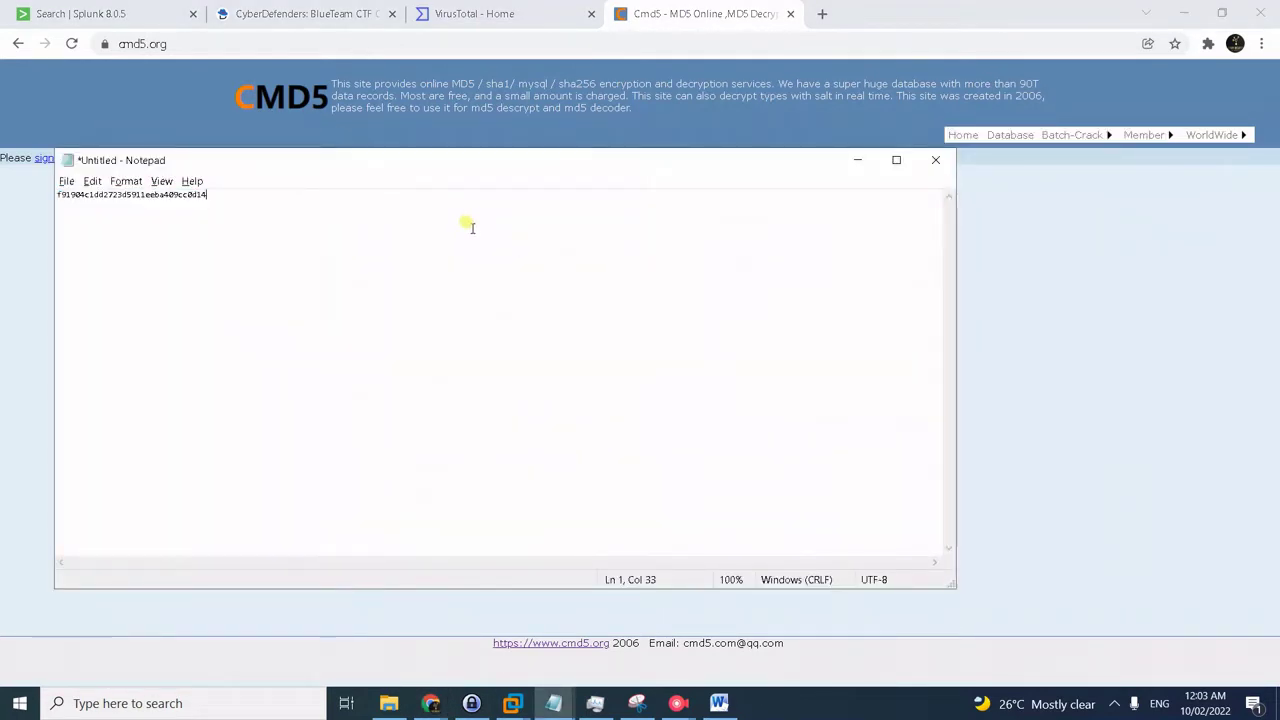
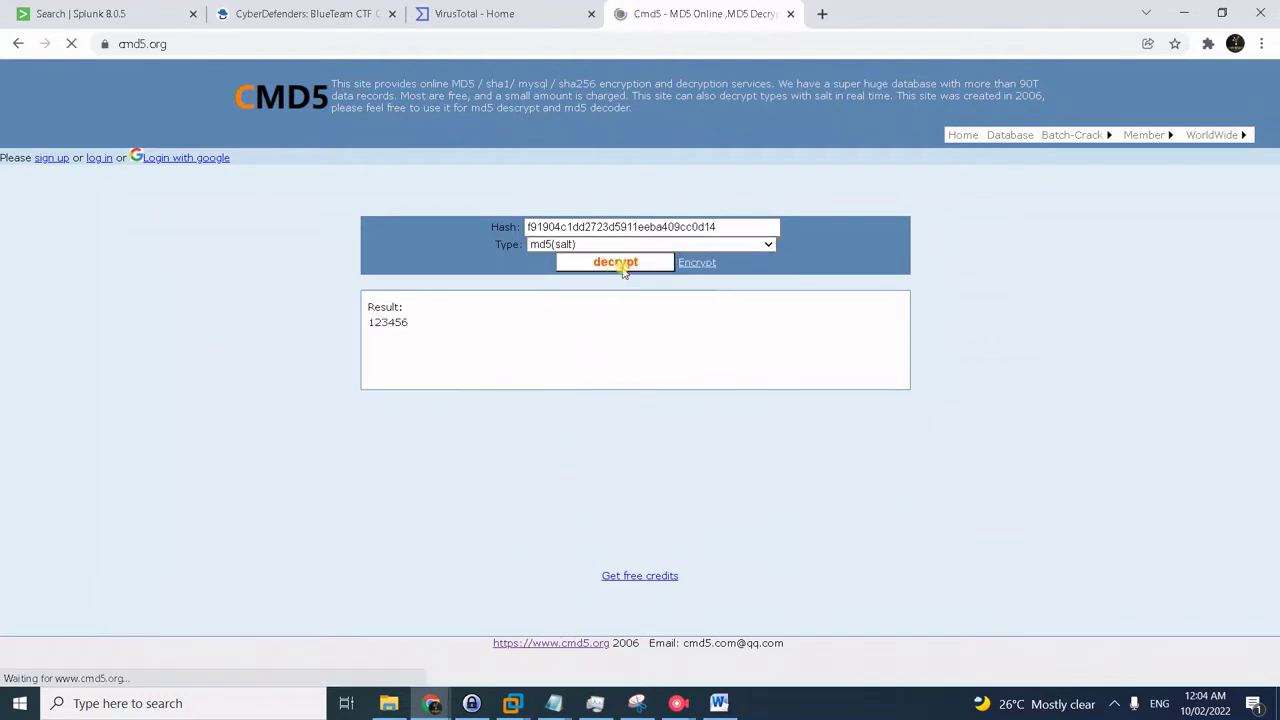
pyautogui.moveTo(421, 330)
pyautogui.mouseDown()
pyautogui.moveTo(369, 320)
pyautogui.moveTo(413, 328)
pyautogui.mouseUp()
pyautogui.click(426, 325)
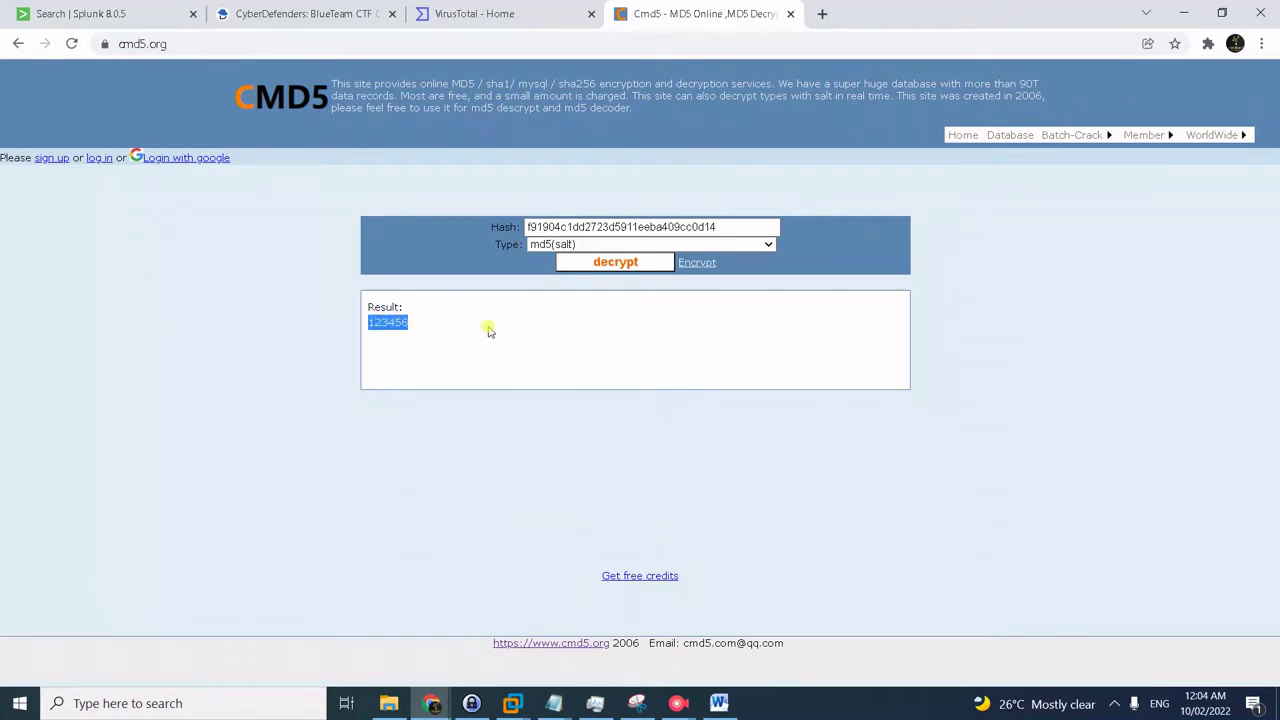
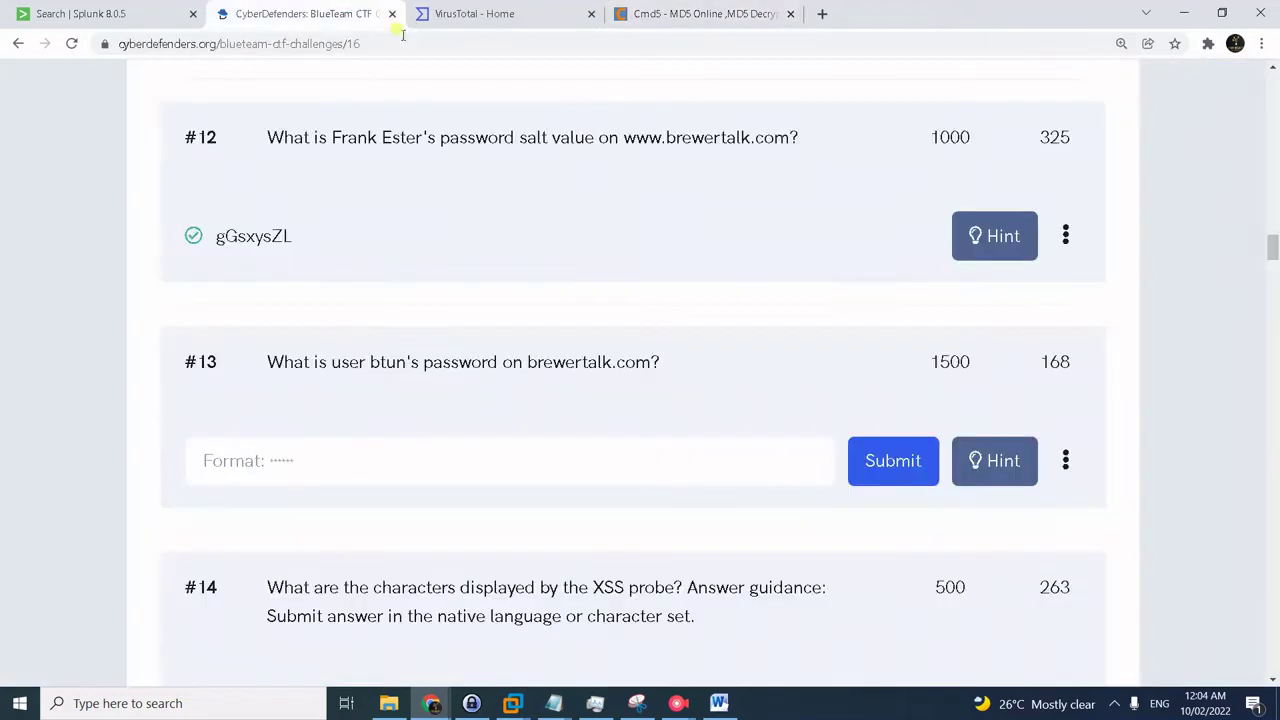
# - Paste the password cracked on cmd5 into the #13 answer field and submit it
pyautogui.click(526, 451)
pyautogui.write('123456')
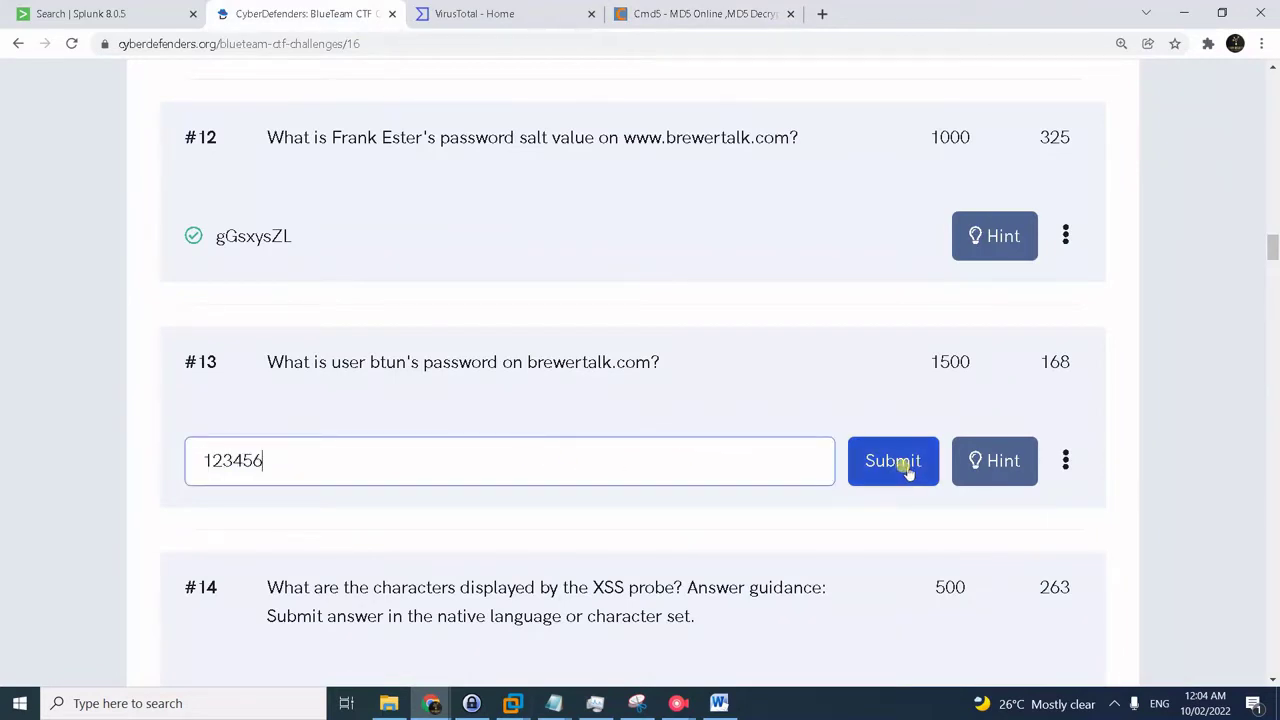
pyautogui.click(905, 468)
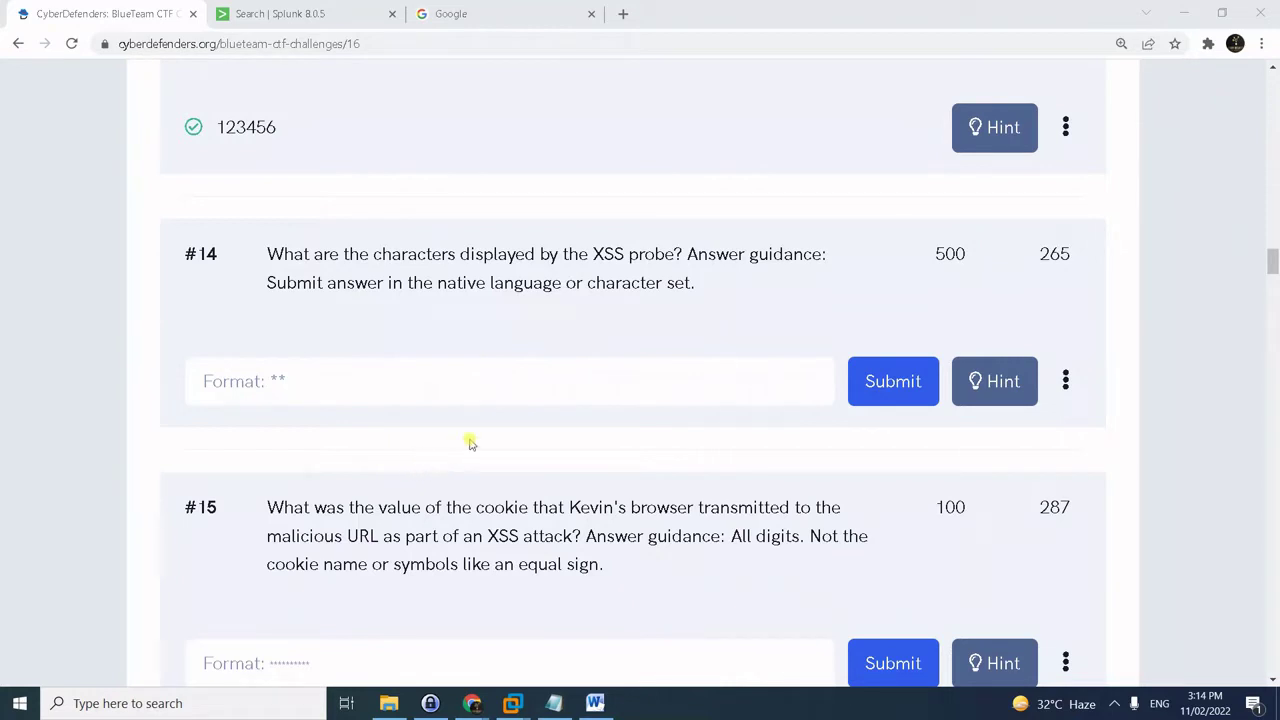
# - Copy the saved <script> search query from the notes and go to Splunk search
pyautogui.click(534, 372)
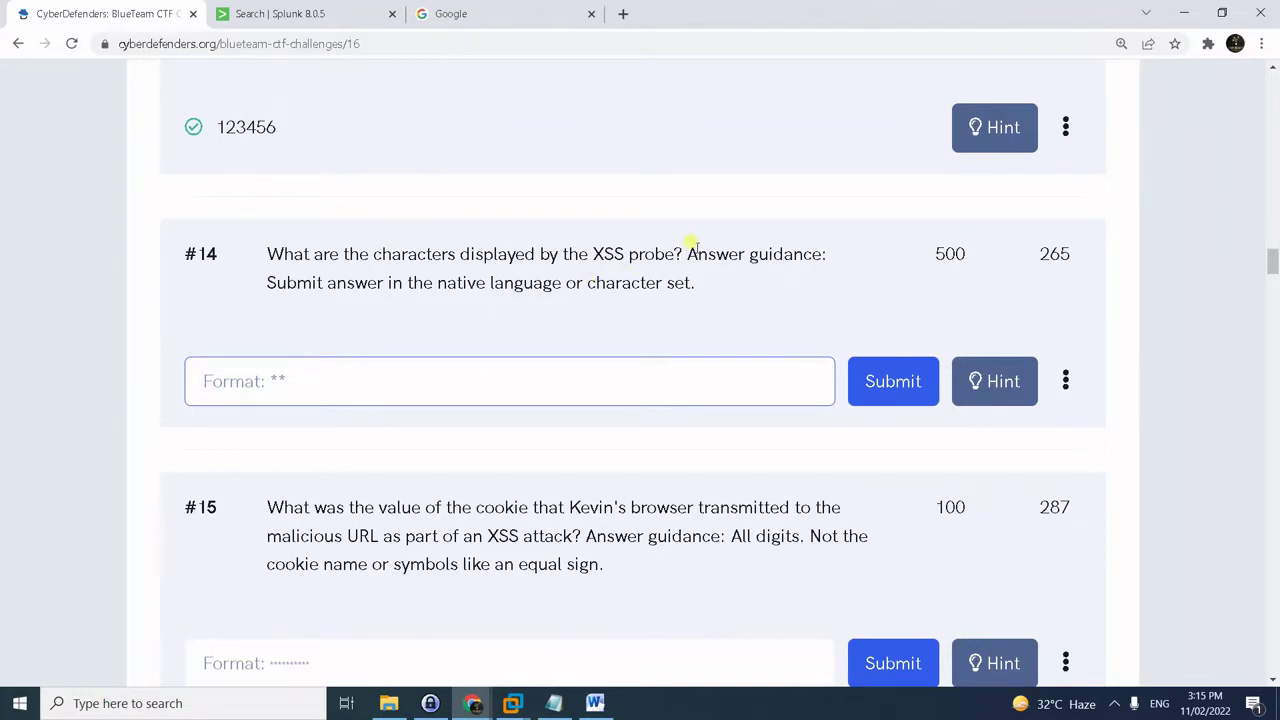
pyautogui.scroll(-1, 512, 318)
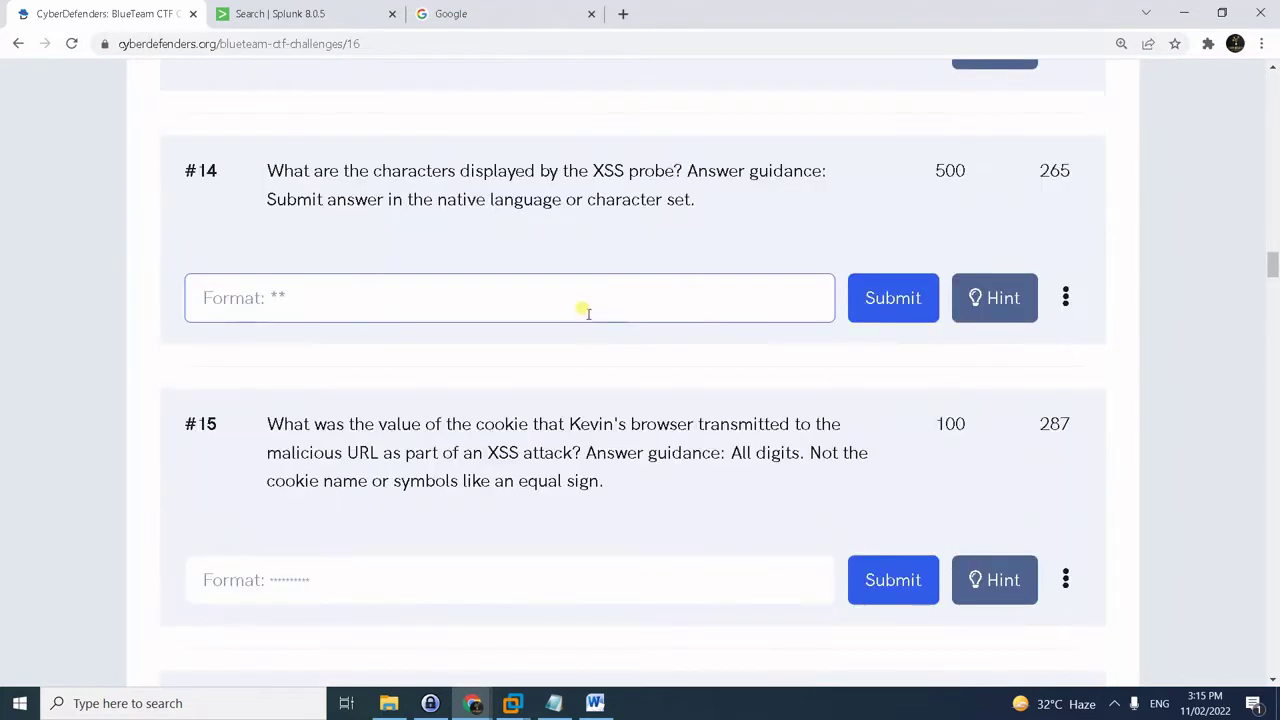
pyautogui.click(590, 300)
pyautogui.hotkey('alt', 'Tab')
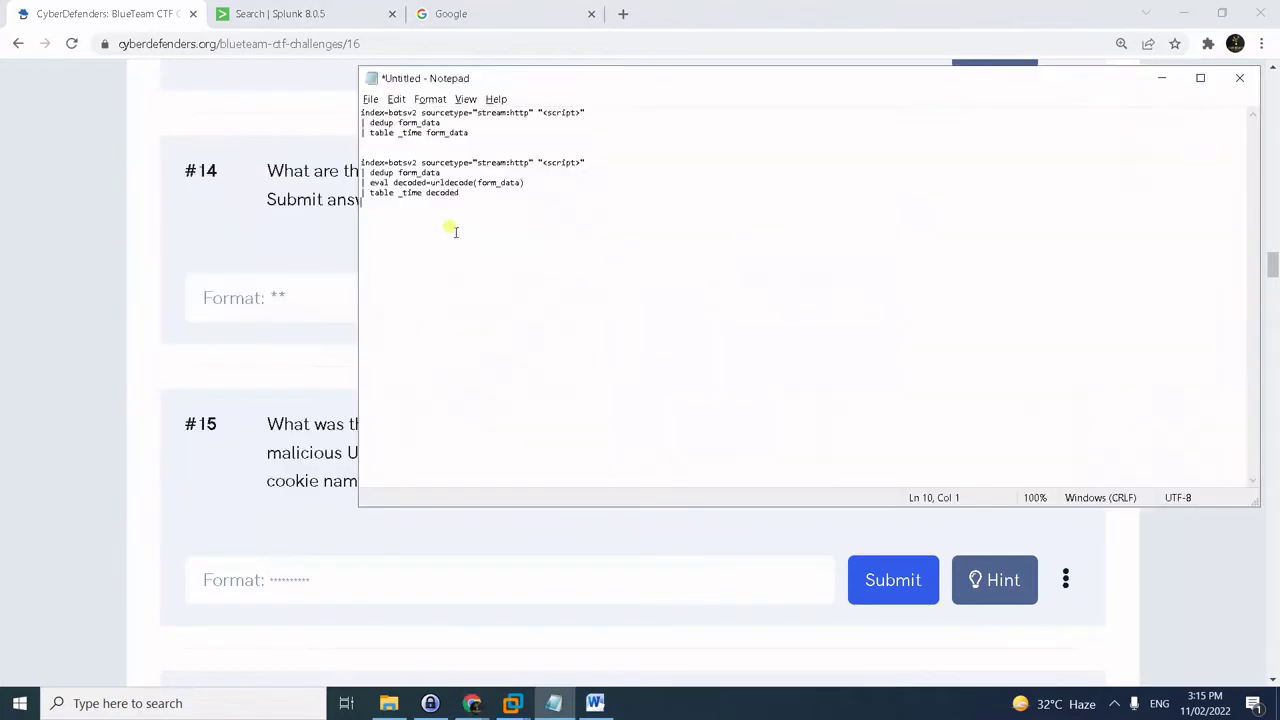
pyautogui.moveTo(470, 133); pyautogui.dragTo(361, 112)
pyautogui.hotkey('ctrl', 'c')
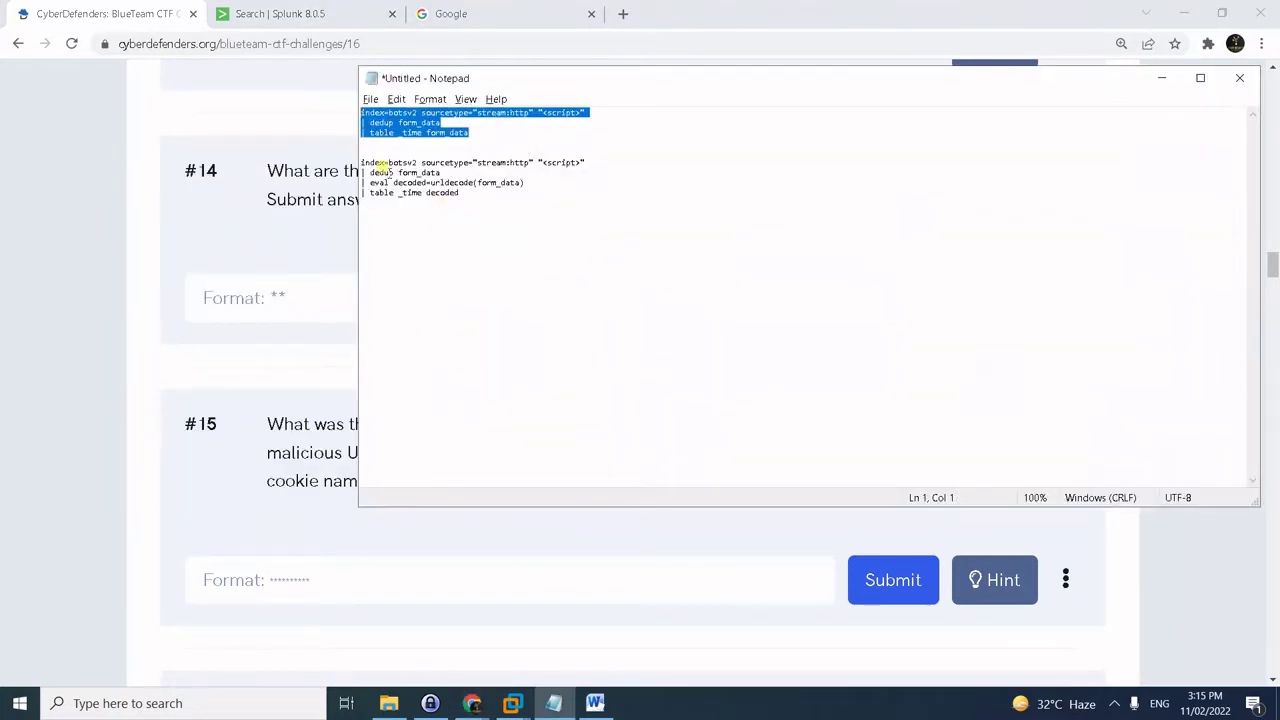
pyautogui.hotkey('alt', 'Tab')
pyautogui.click(248, 14)
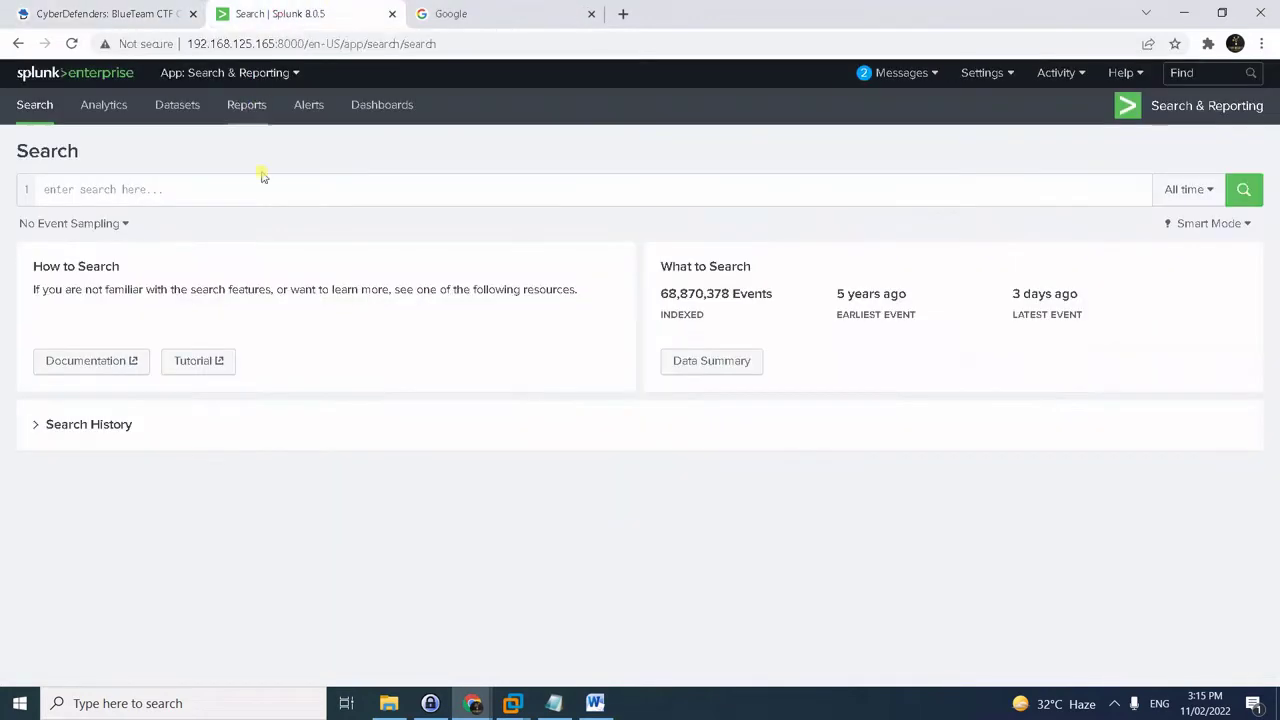
# - Paste the <script> form_data query into Splunk's search bar and run it
pyautogui.click(266, 198)
pyautogui.hotkey('ctrl', 'v')
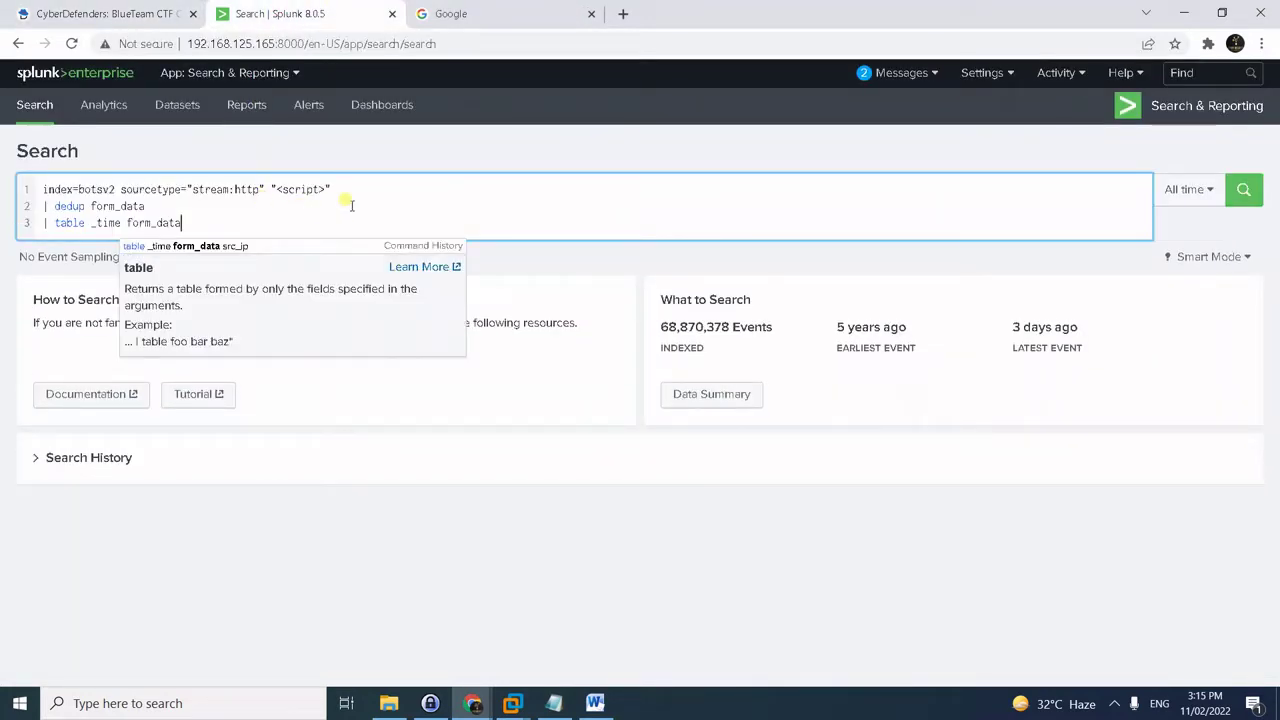
pyautogui.click(371, 198)
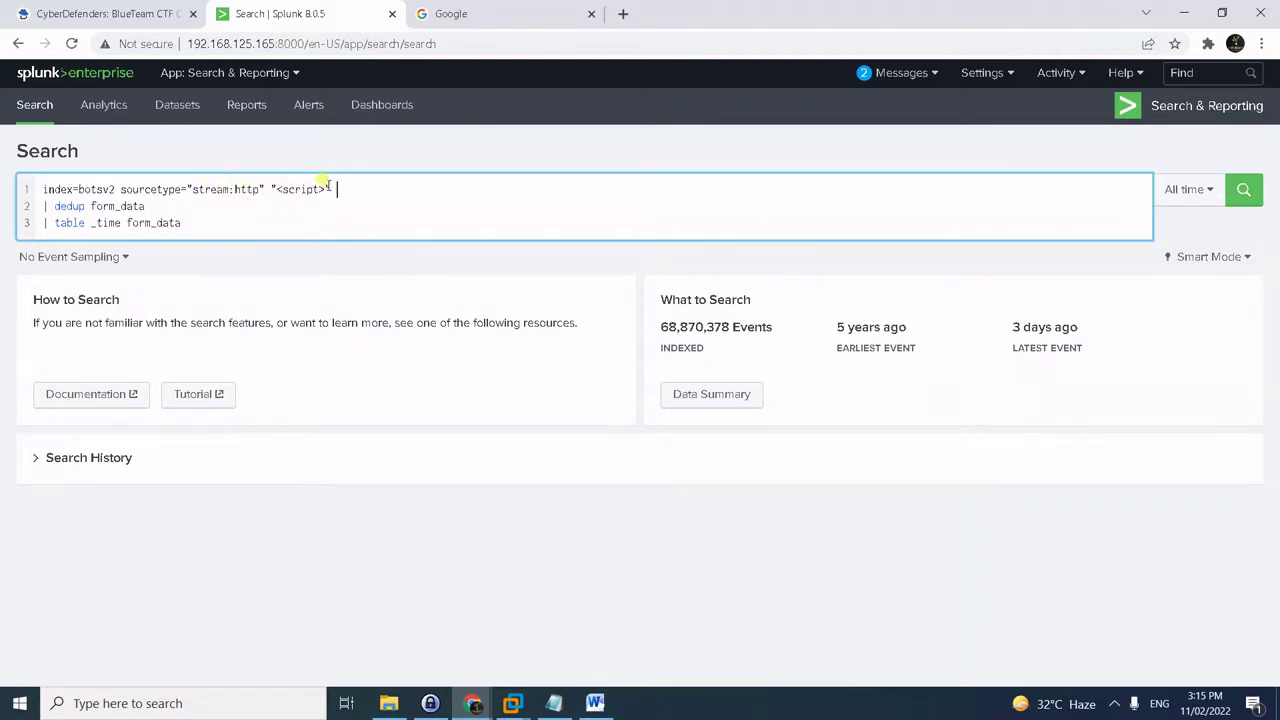
pyautogui.moveTo(325, 189); pyautogui.dragTo(276, 189)
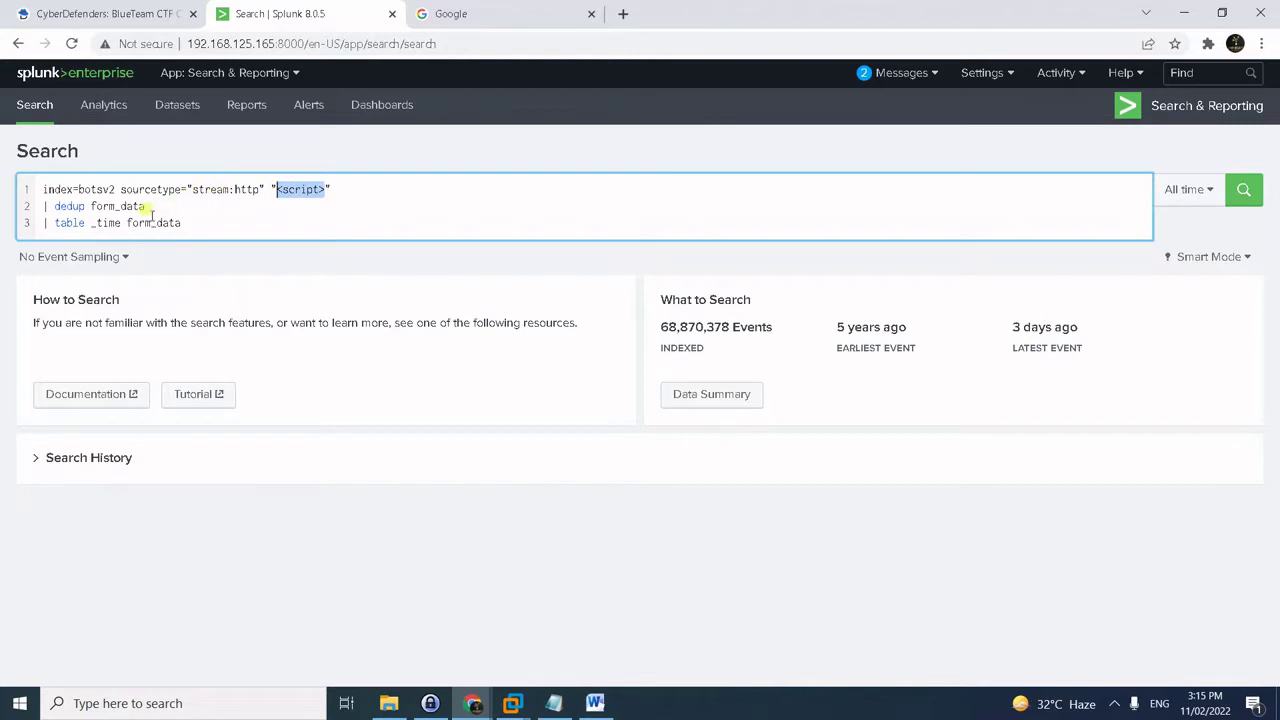
pyautogui.click(72, 206)
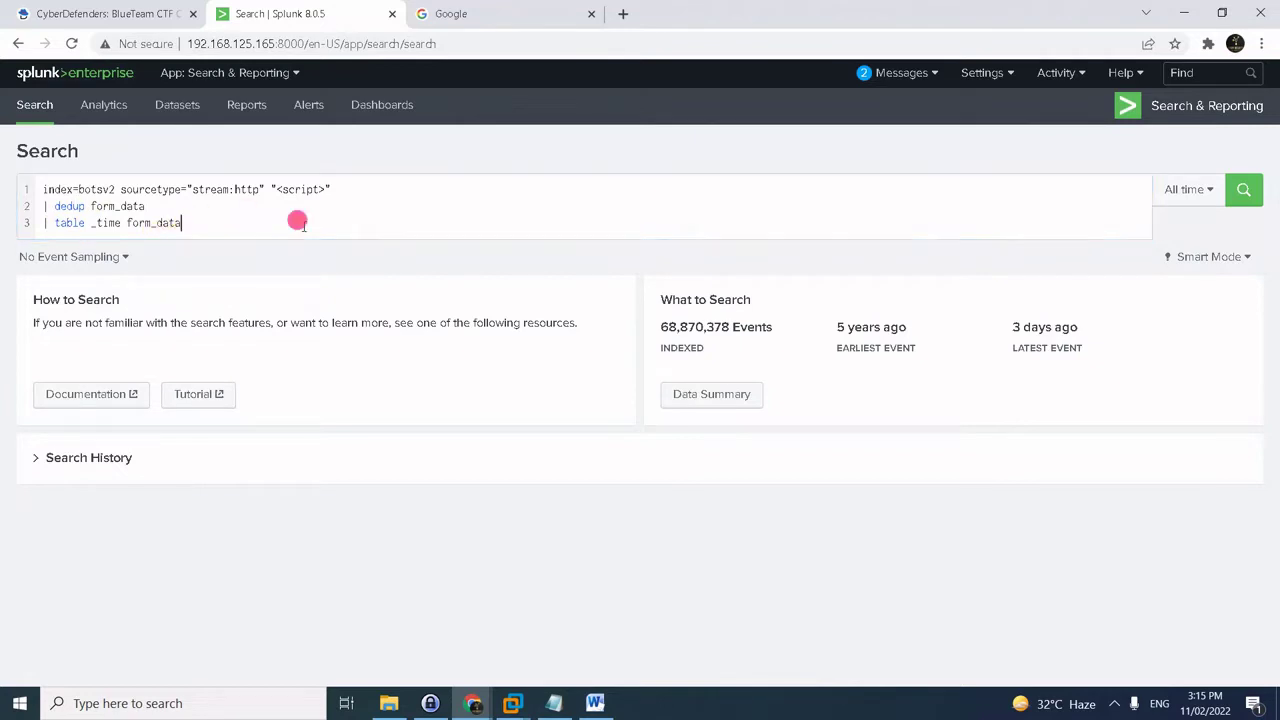
pyautogui.press('Return')
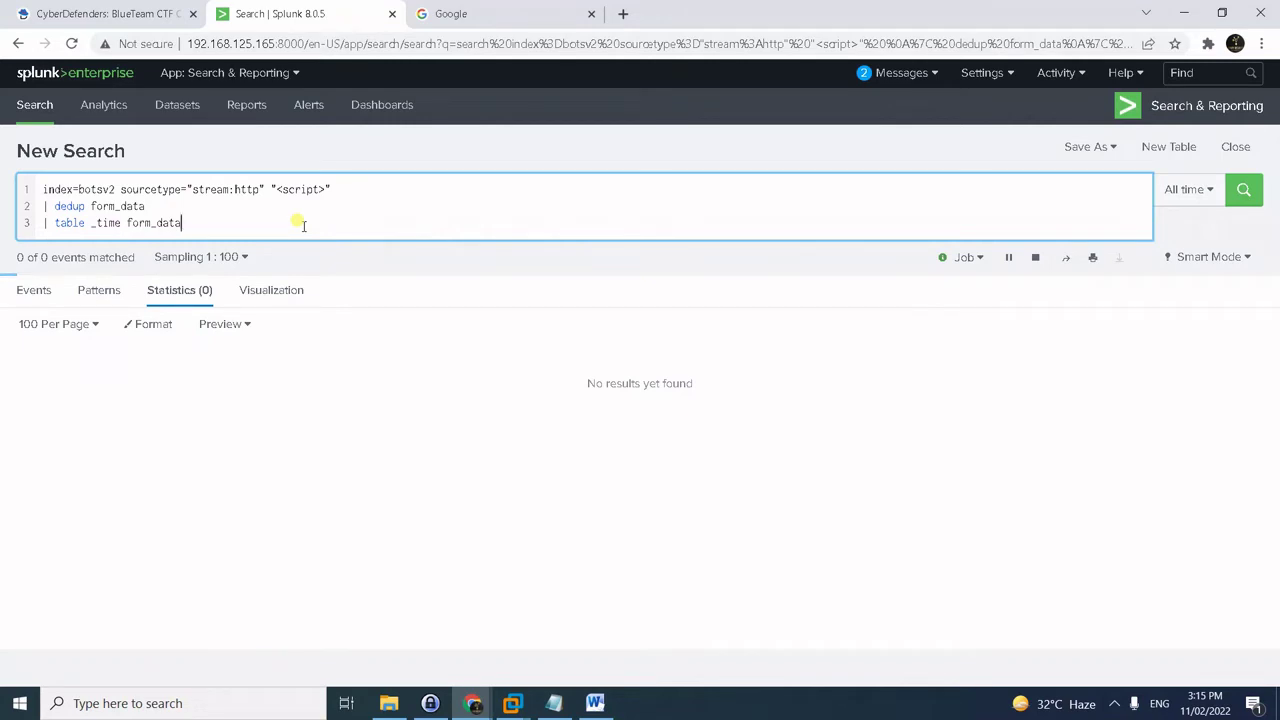
# - Set Sampling to No Event Sampling and rerun the search
pyautogui.click(229, 257)
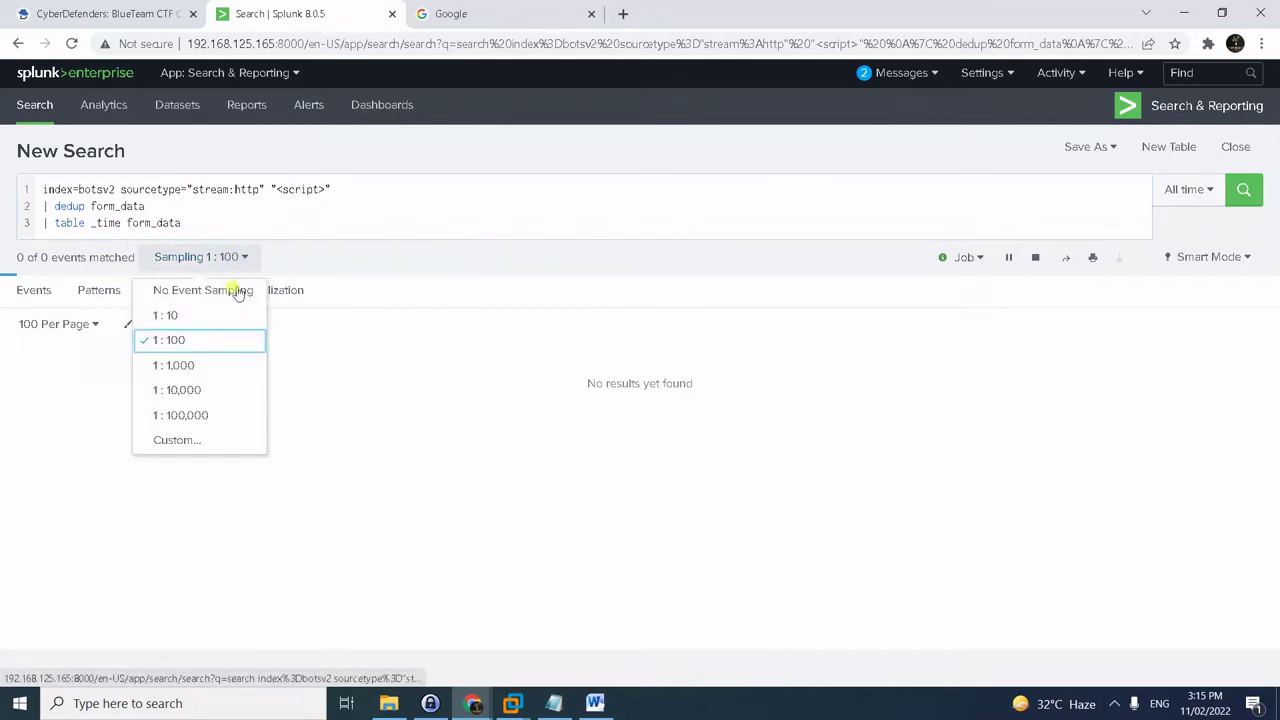
pyautogui.click(231, 295)
pyautogui.click(42, 290)
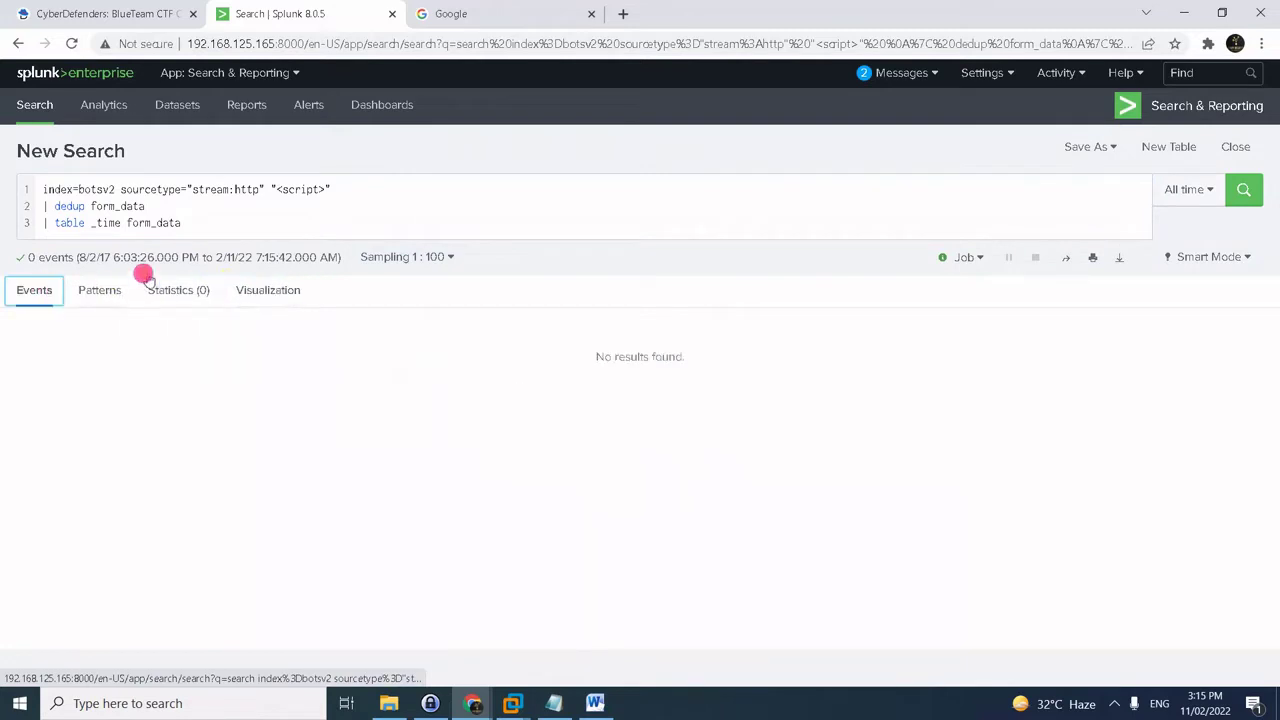
pyautogui.click(380, 257)
pyautogui.click(392, 289)
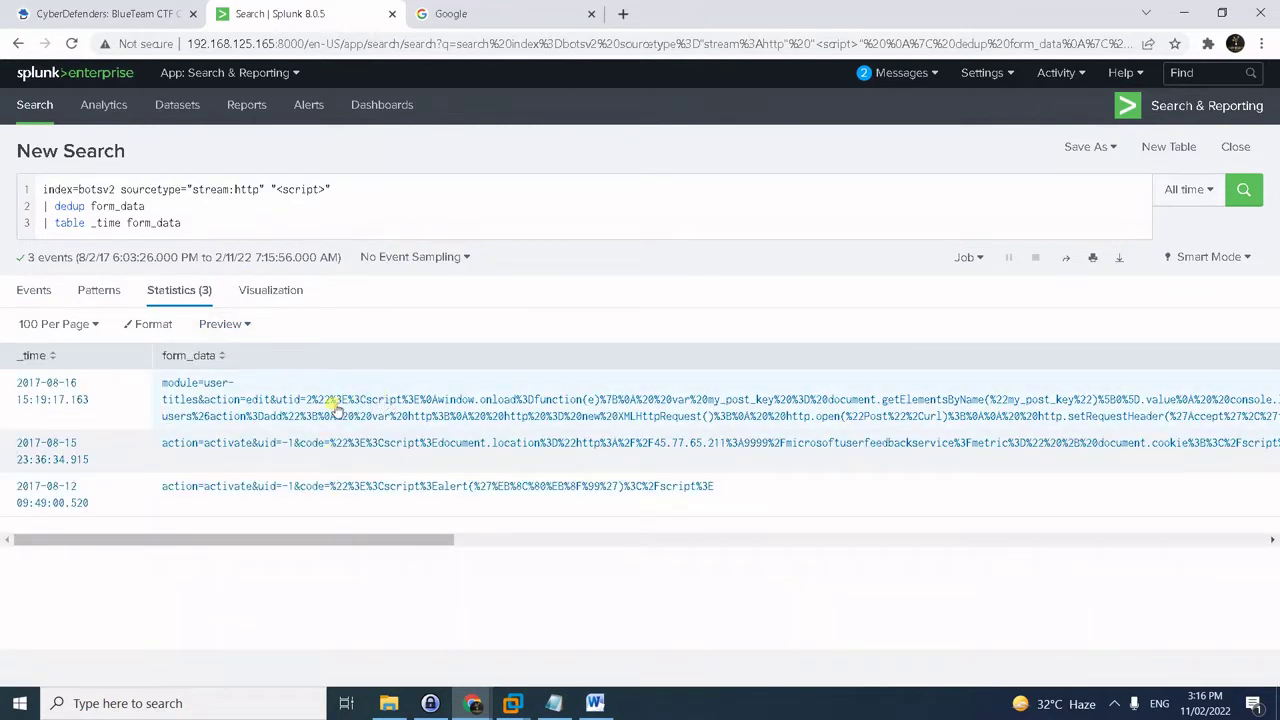
pyautogui.click(225, 207)
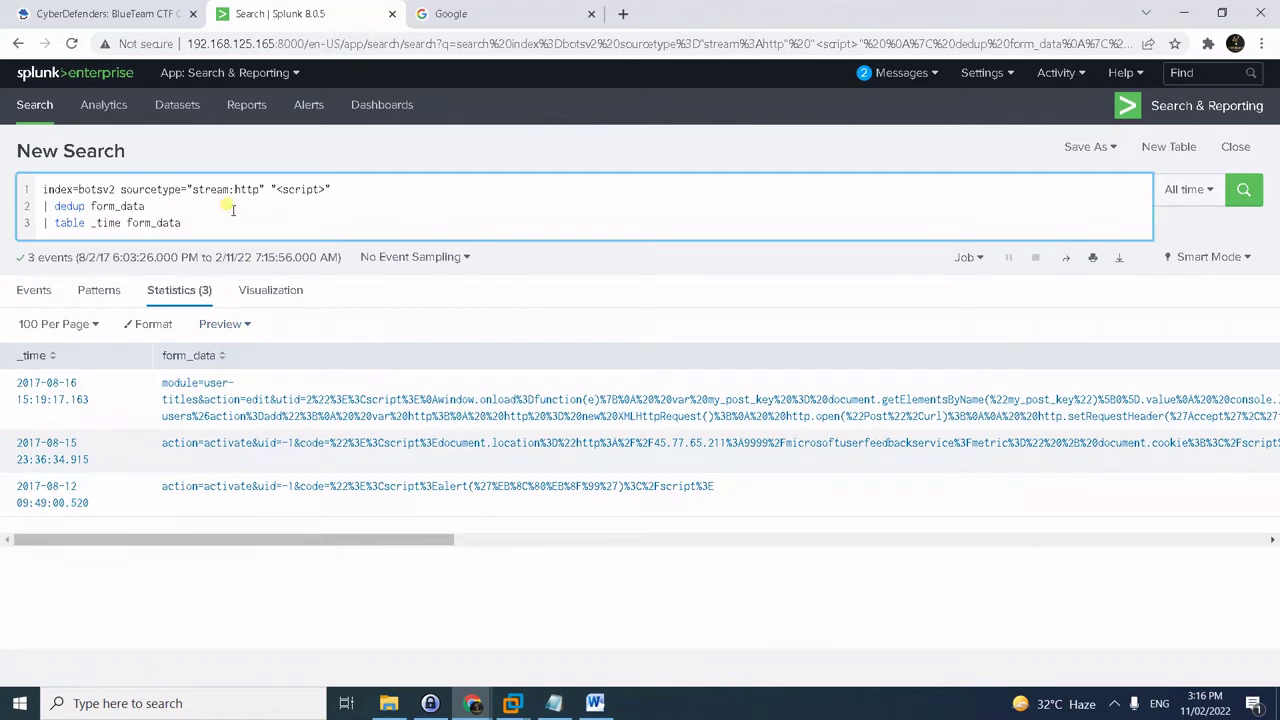
pyautogui.press('Return')
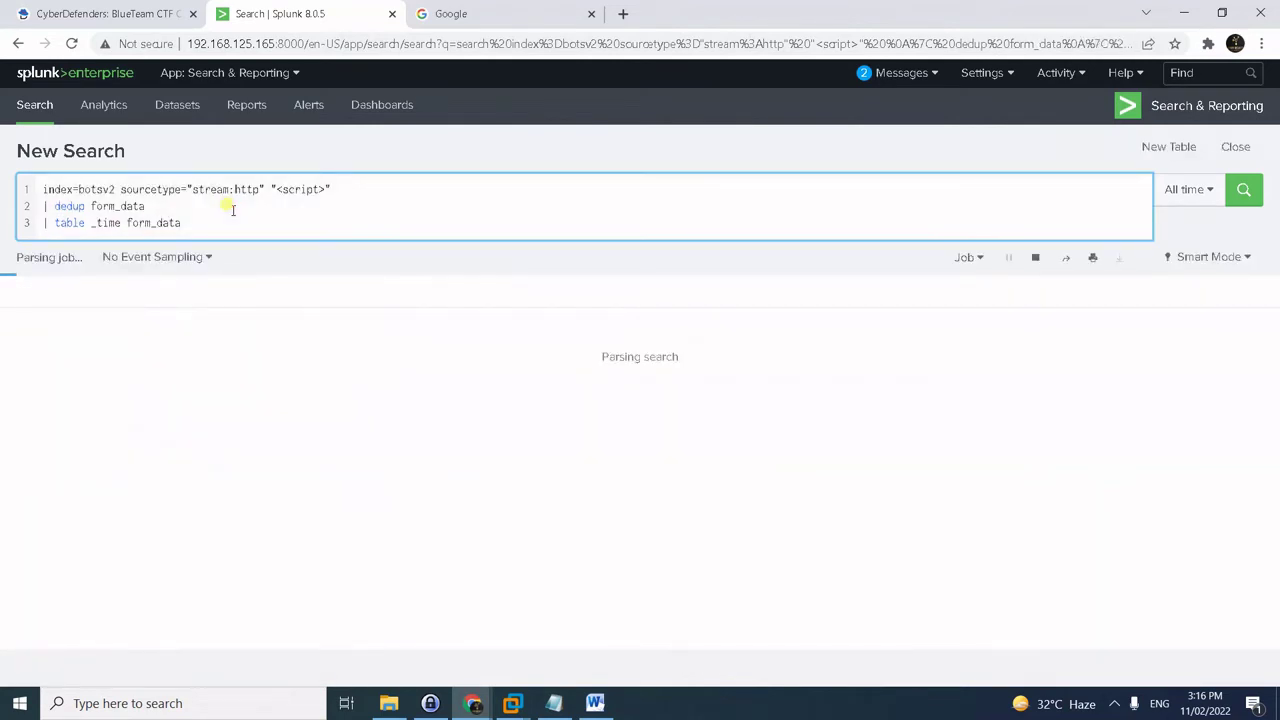
# - Add | eval decoded=urldecode(form_data) and table decoded instead of form_data
pyautogui.hotkey('shift', 'Return')
pyautogui.write('| ')
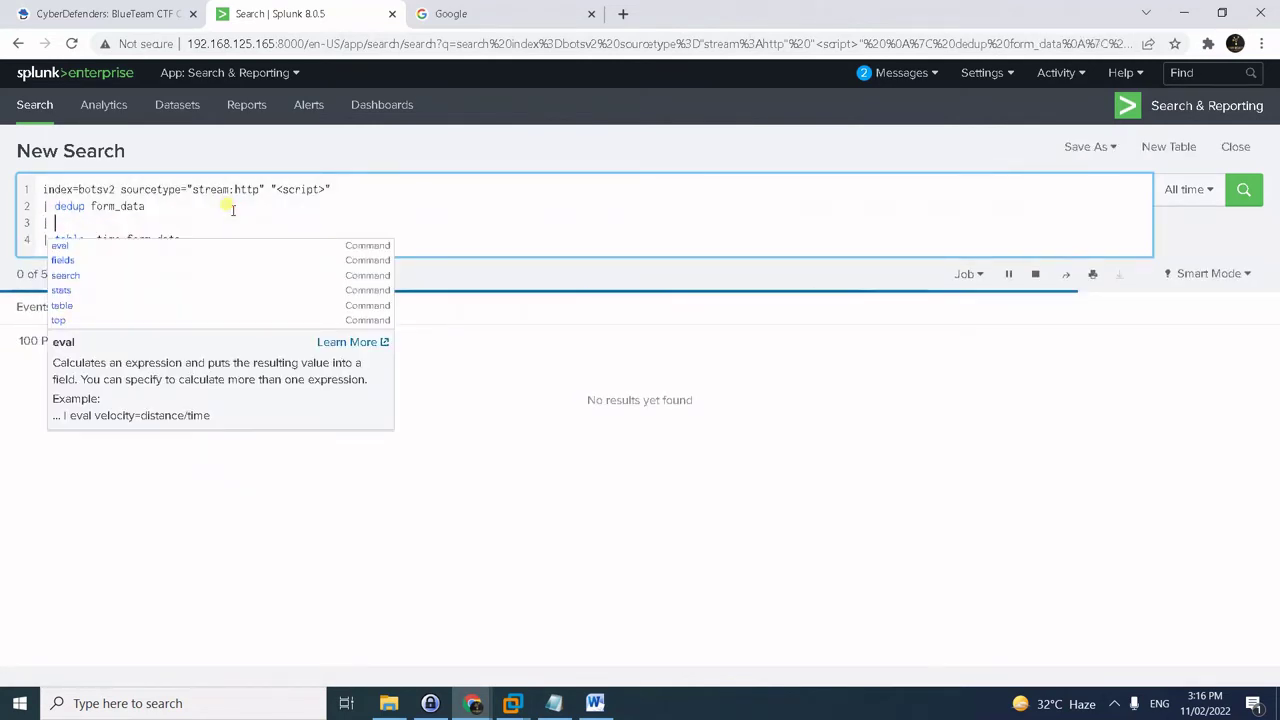
pyautogui.write('eval')
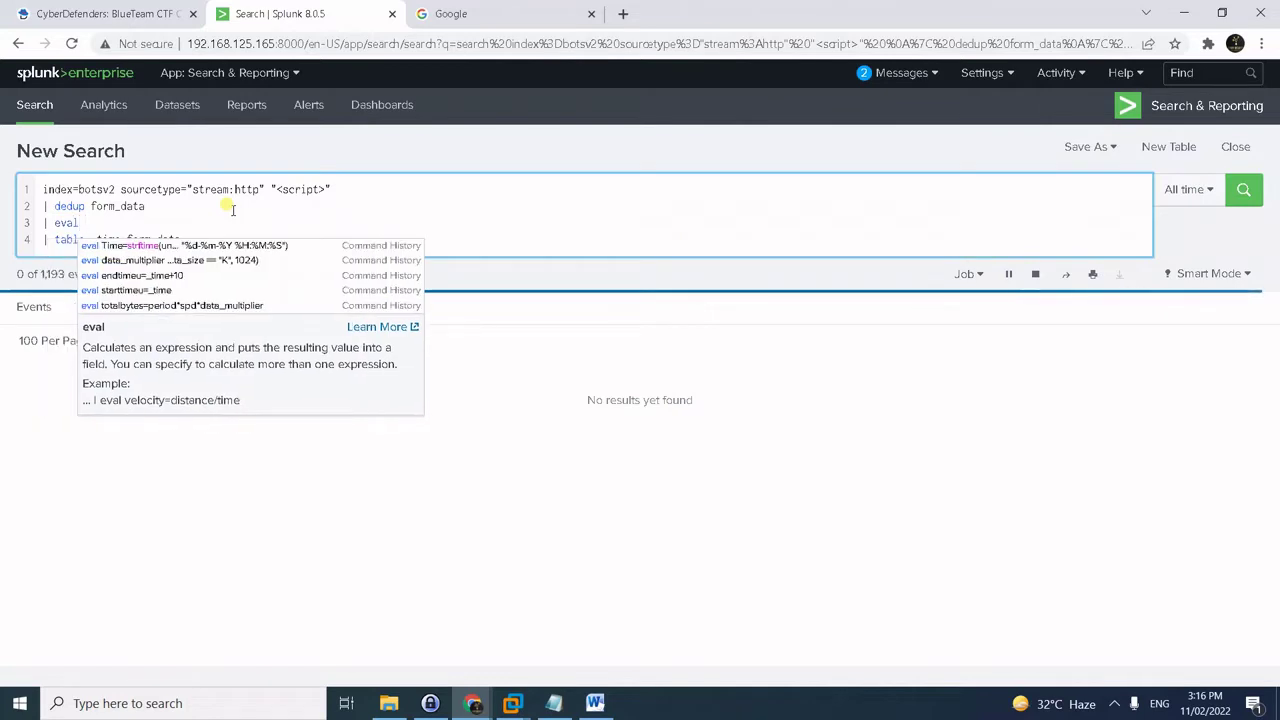
pyautogui.write(' decoded')
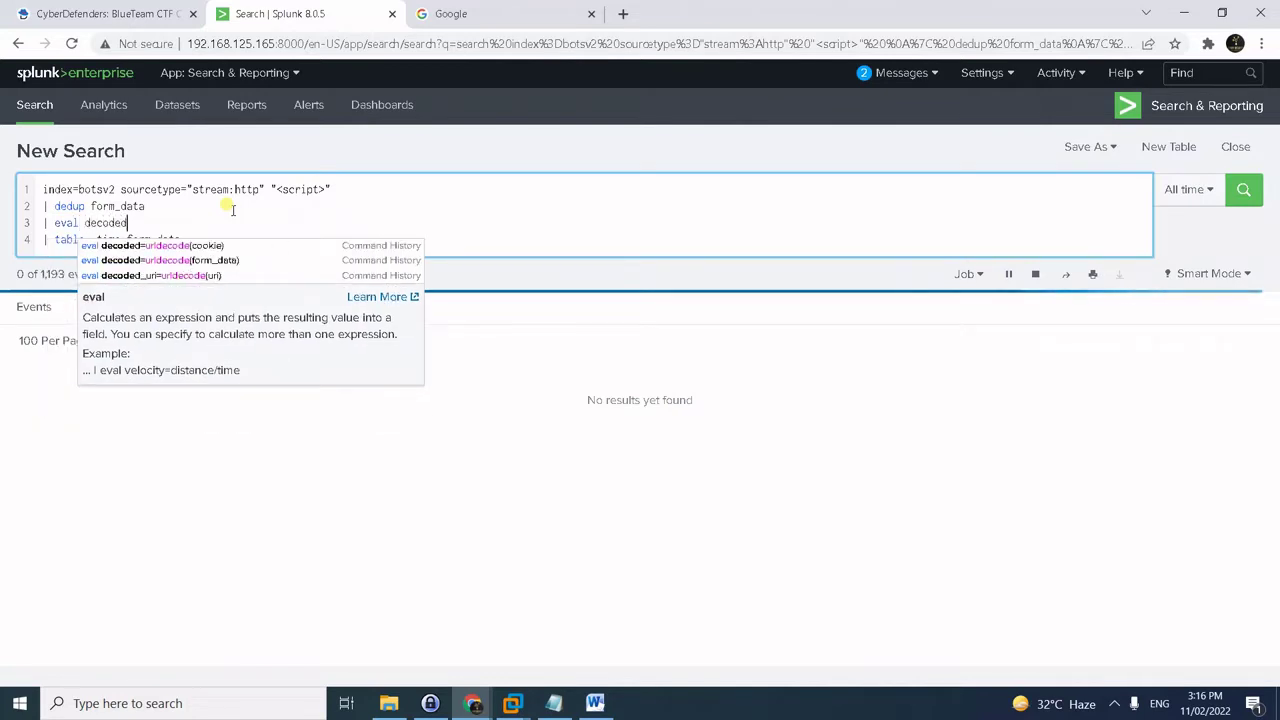
pyautogui.write('=urld')
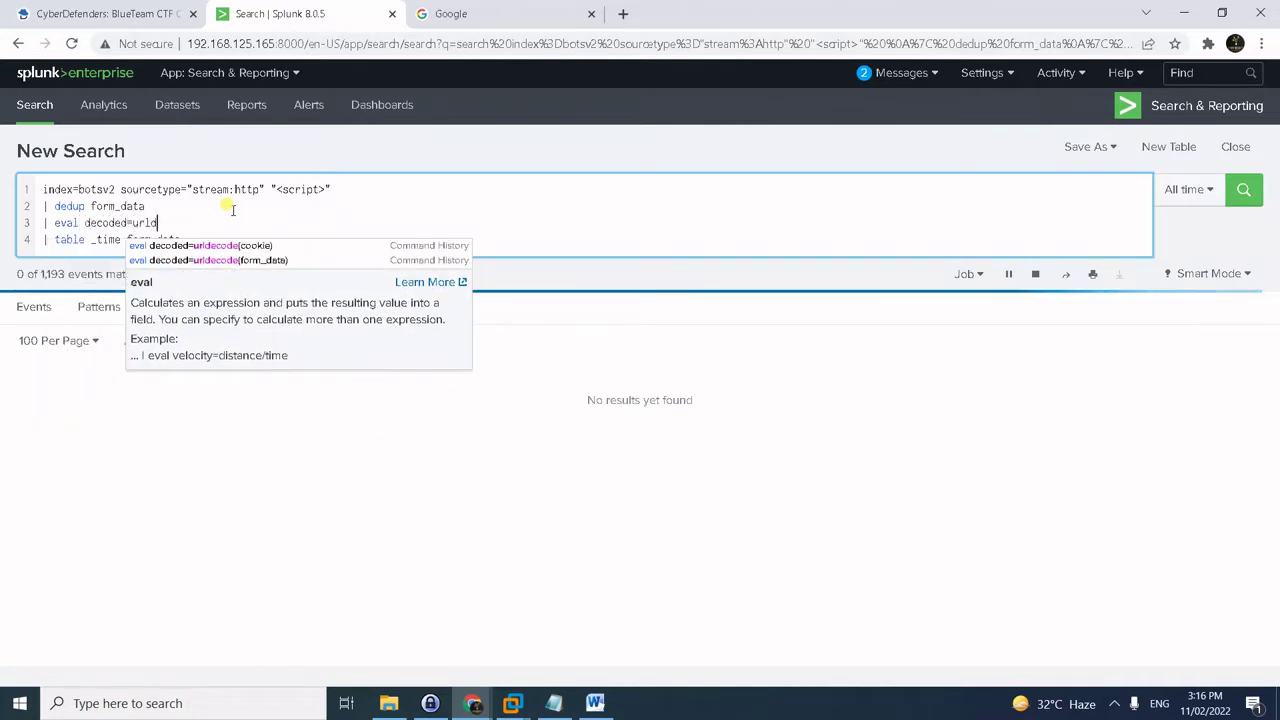
pyautogui.write('ecode')
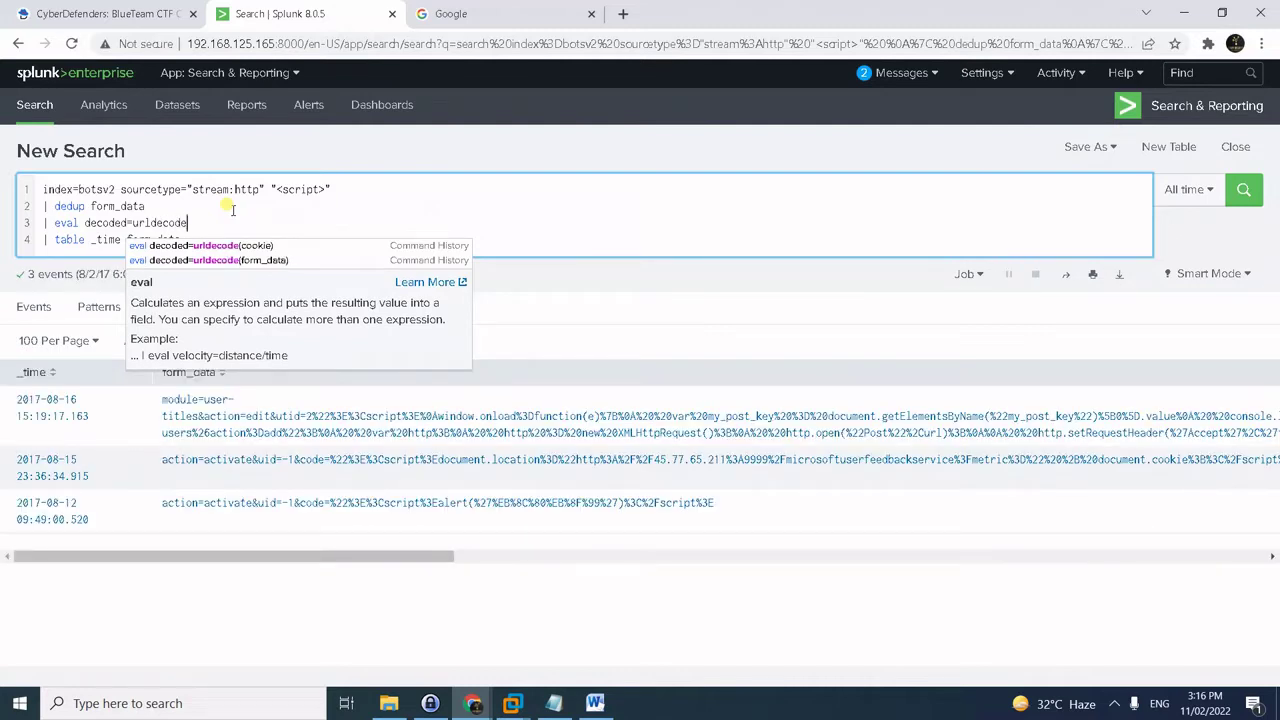
pyautogui.write('(form_dat')
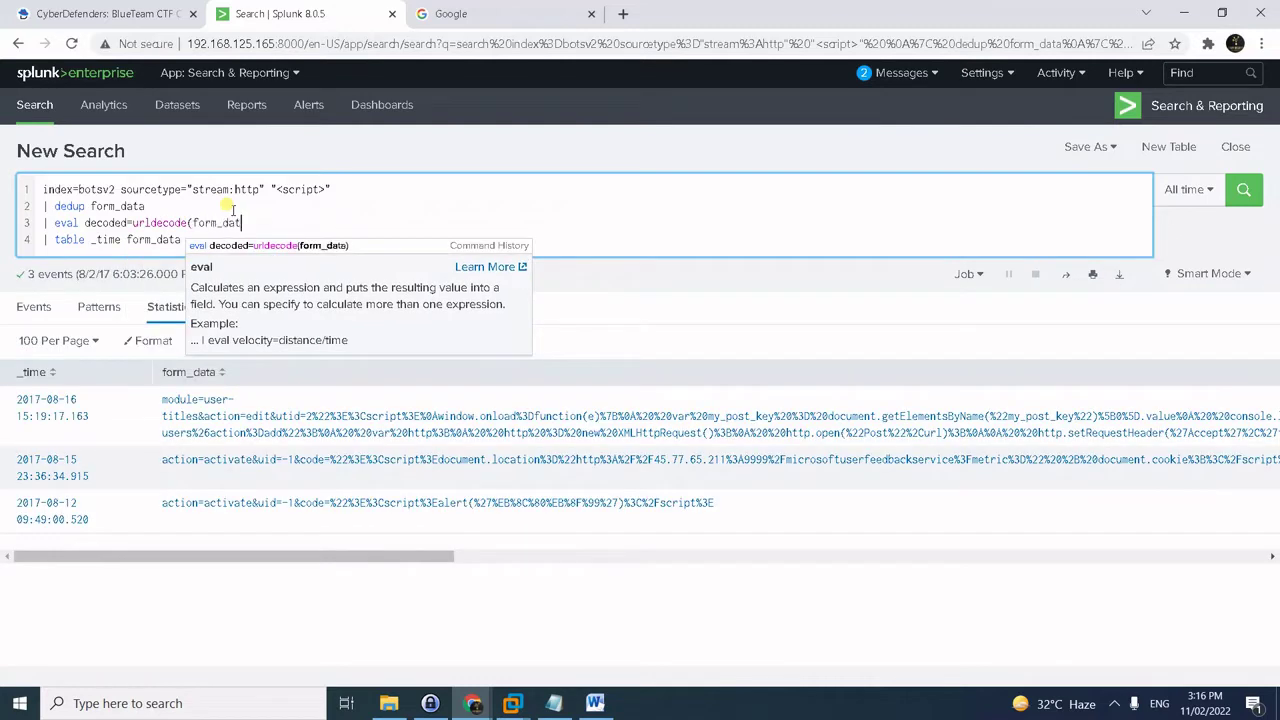
pyautogui.write('a)')
pyautogui.press('Down')
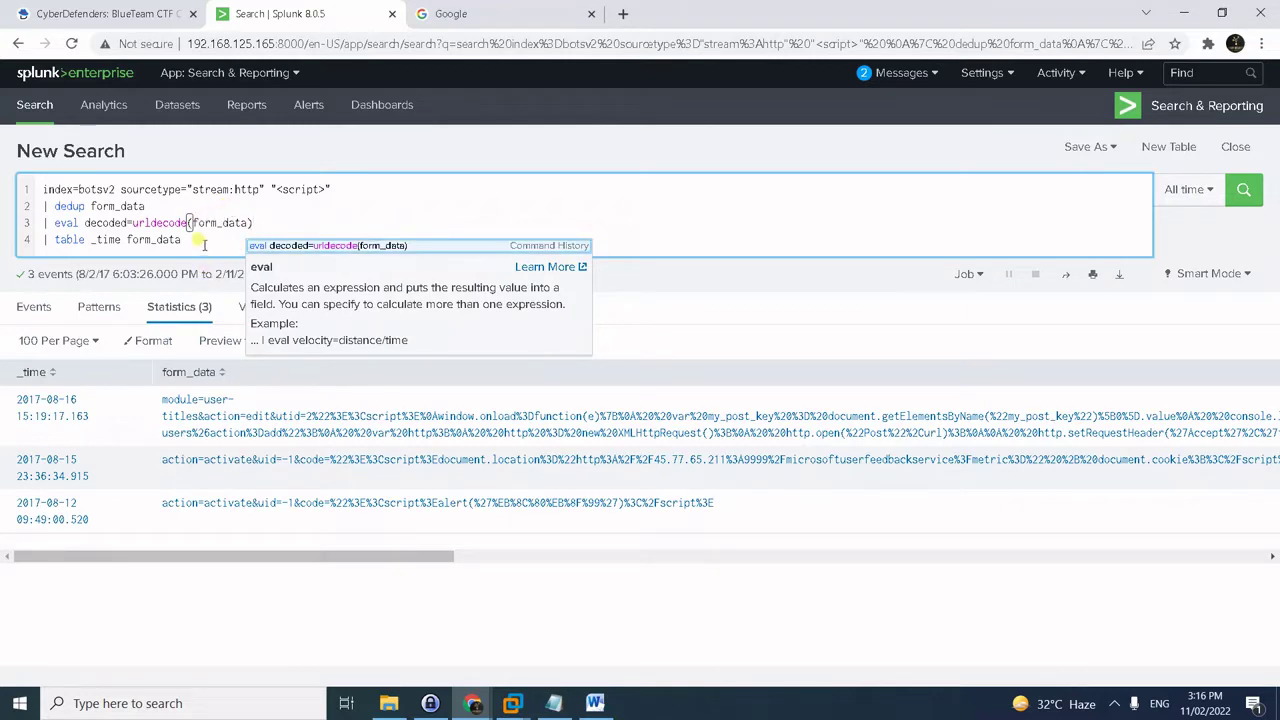
pyautogui.click(199, 239)
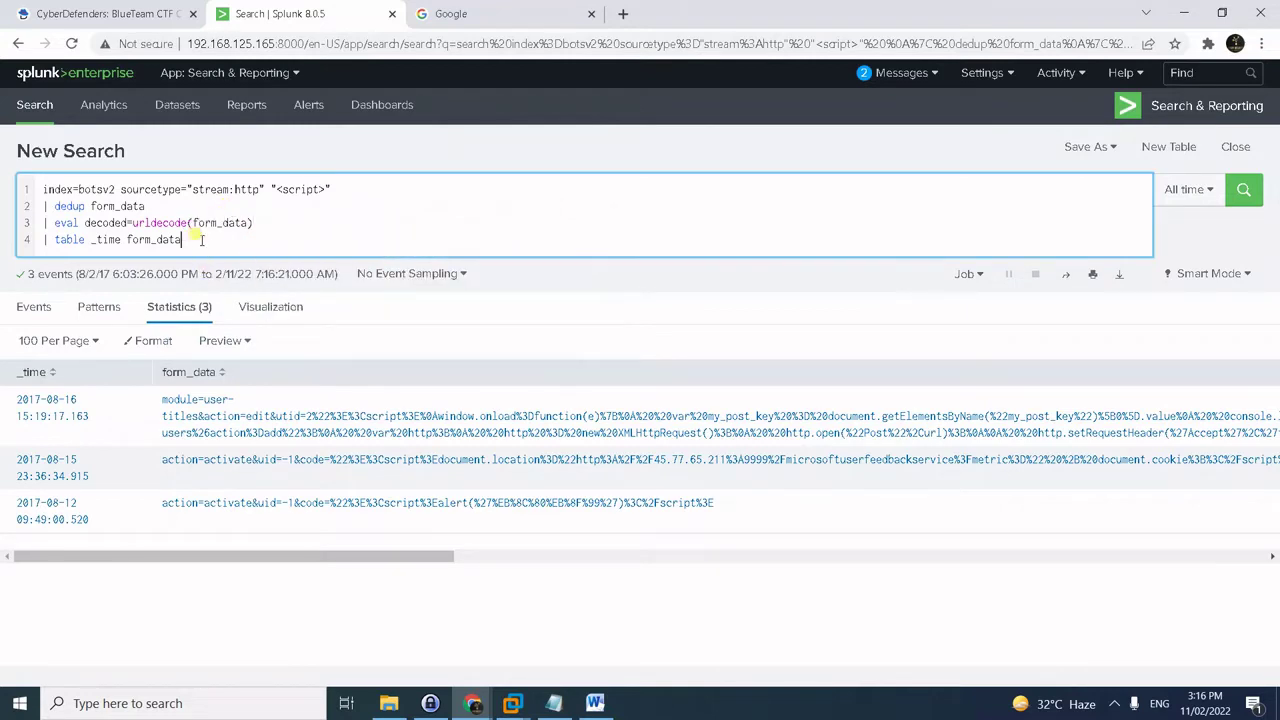
pyautogui.moveTo(201, 240); pyautogui.dragTo(127, 242)
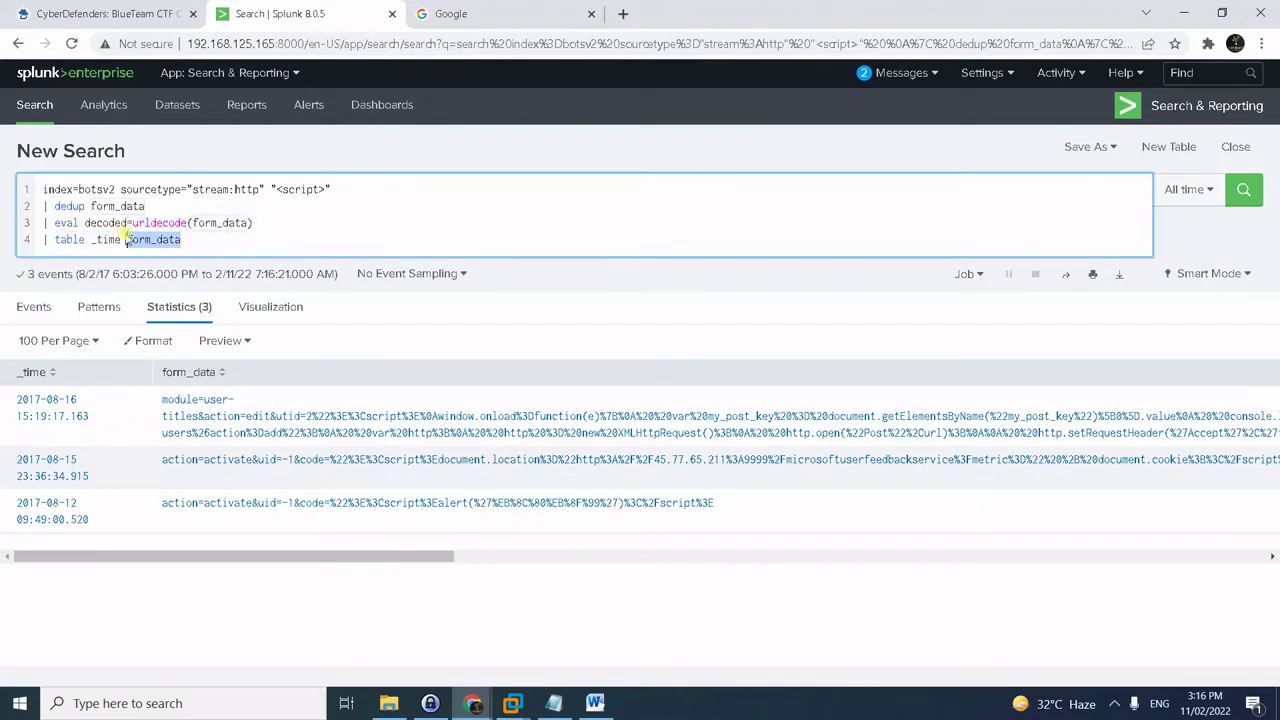
pyautogui.write('decoded')
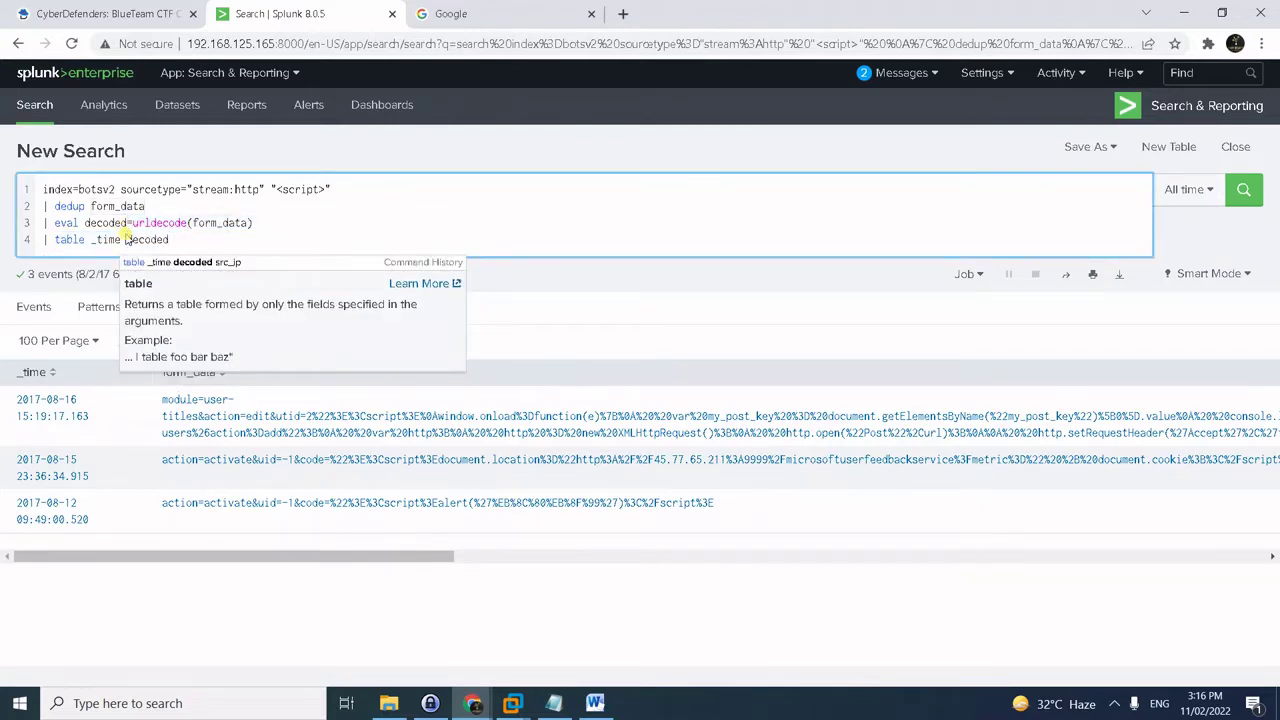
pyautogui.press('Return')
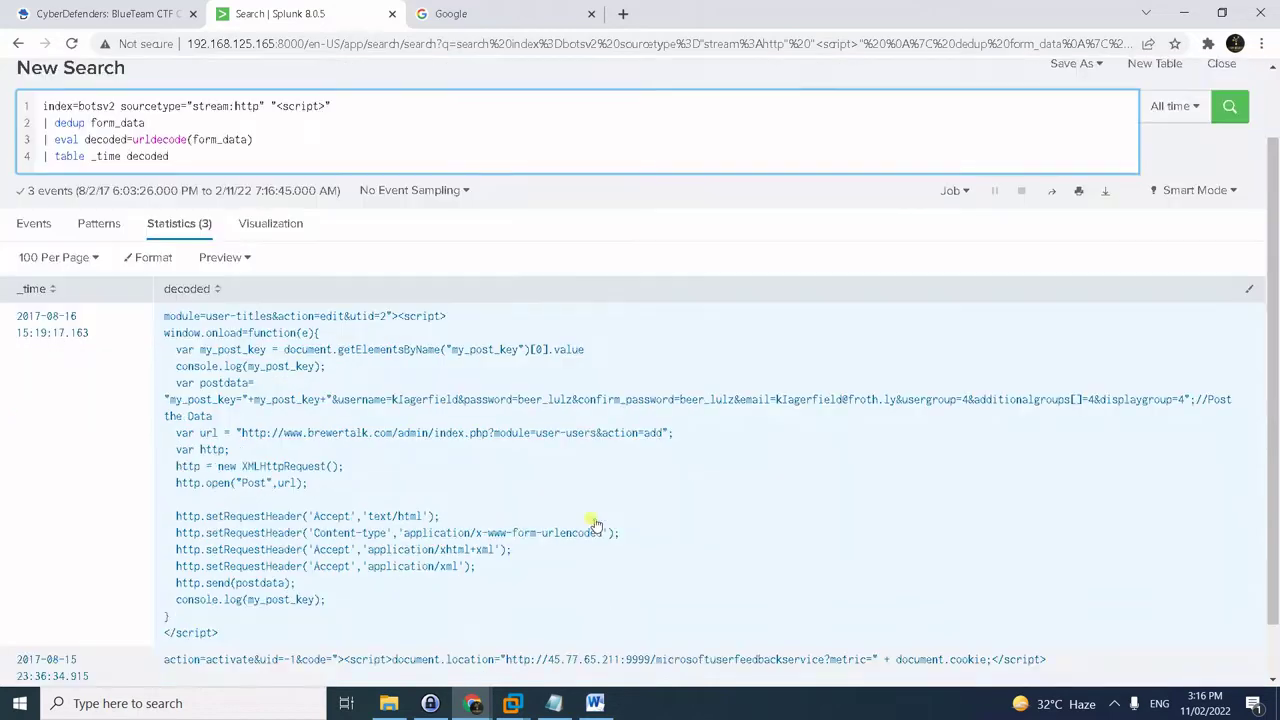
# - Select the 대동 characters inside the probe's alert() and return to CyberDefenders
pyautogui.scroll(-2, 563, 521)
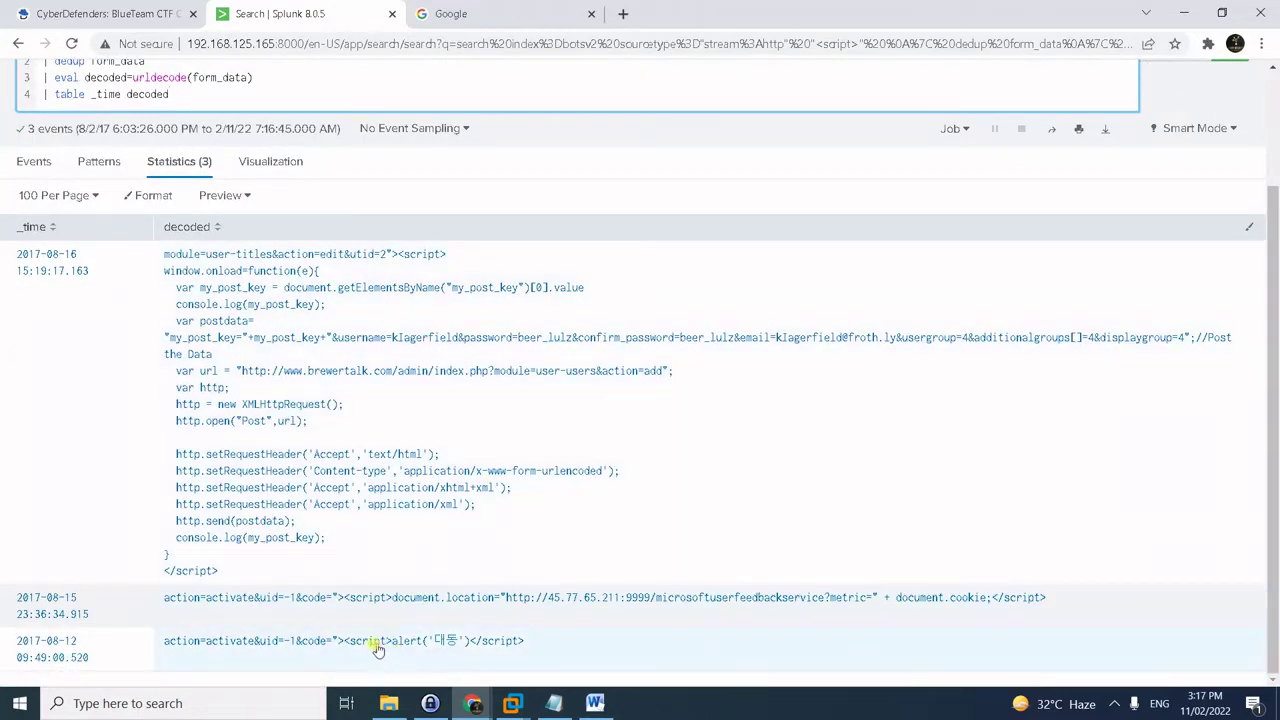
pyautogui.moveTo(428, 651); pyautogui.dragTo(462, 651)
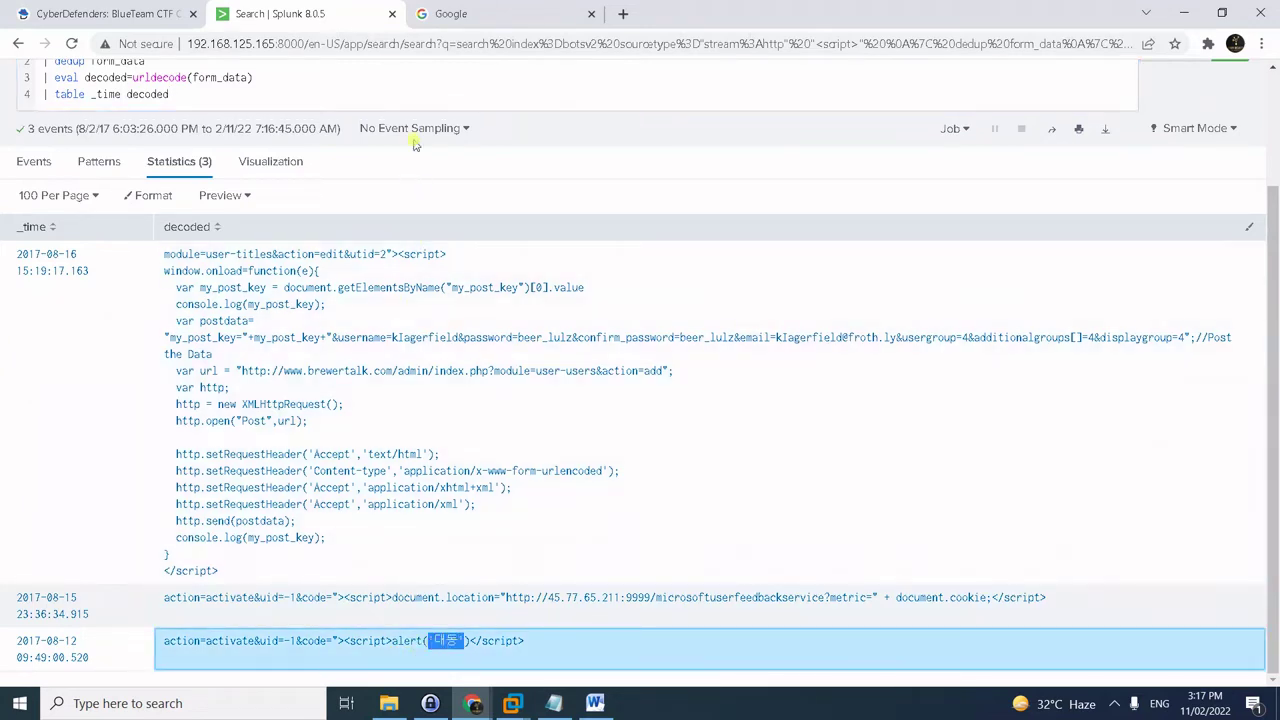
pyautogui.click(170, 12)
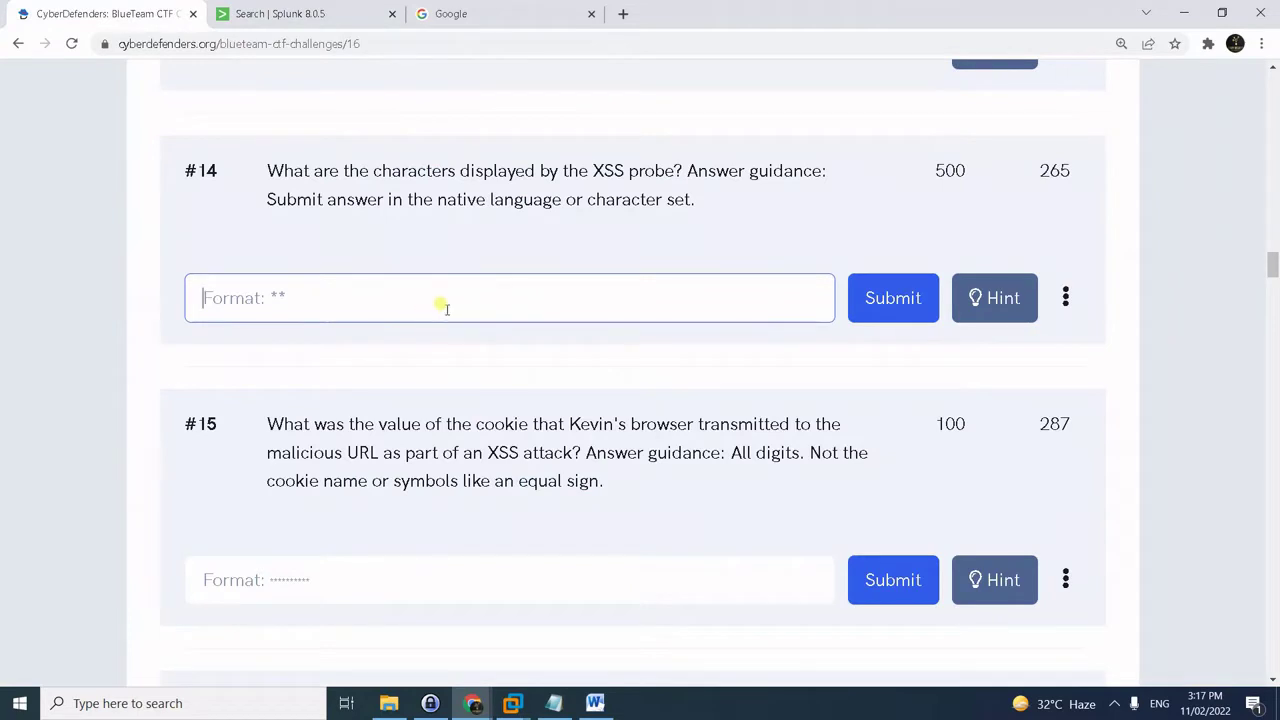
# - Submit 대동 for question #14, deleting its surrounding quotes after the unicode warning
pyautogui.write("'대동'")
pyautogui.click(886, 318)
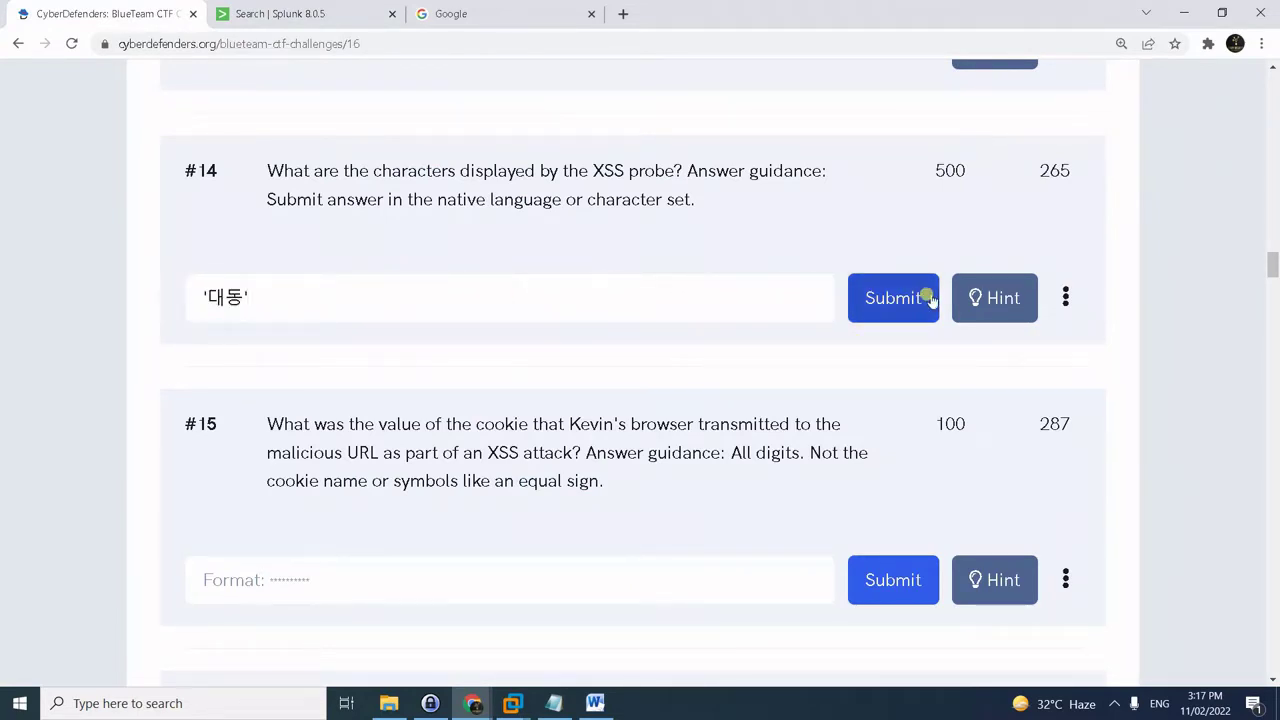
pyautogui.click(886, 296)
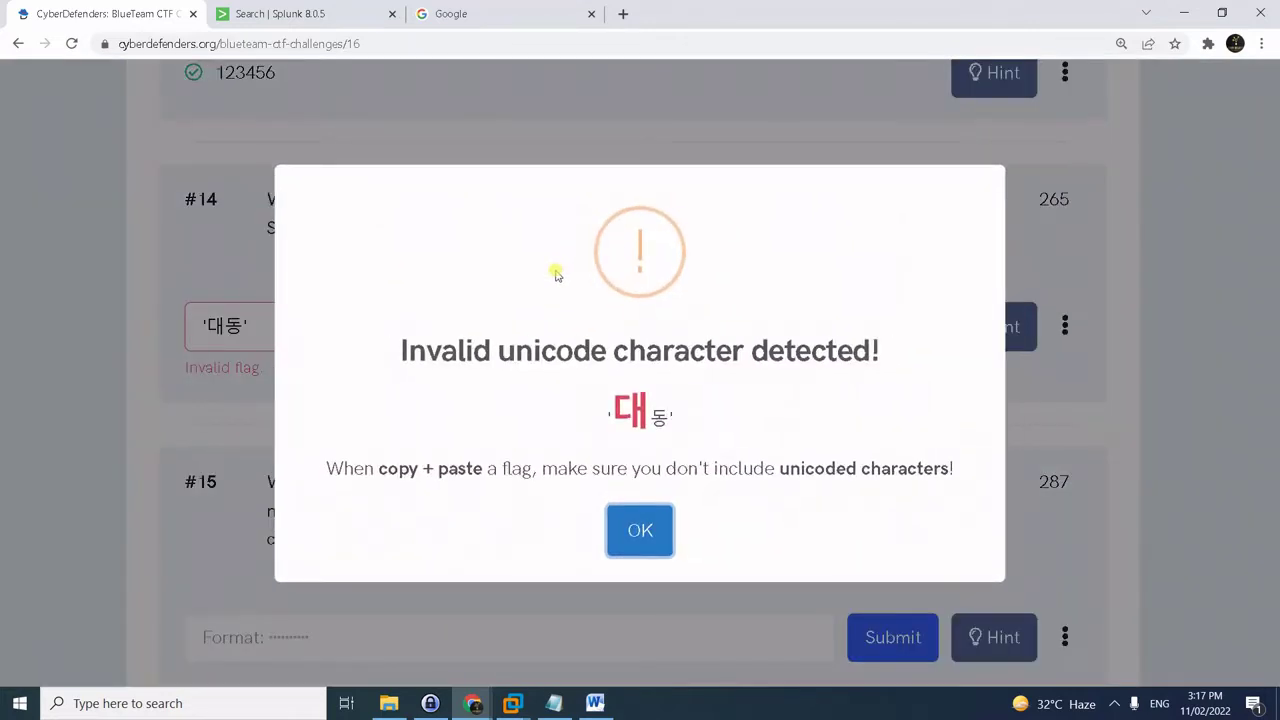
pyautogui.click(644, 533)
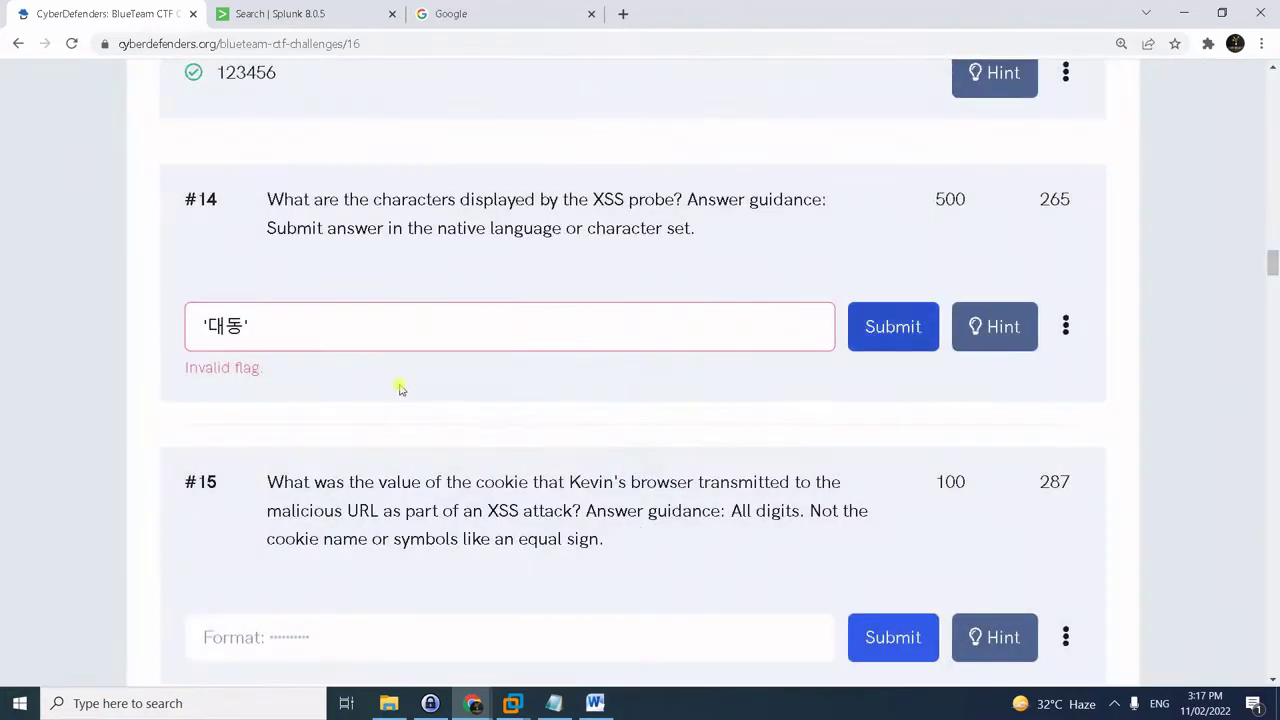
pyautogui.click(354, 330)
pyautogui.press('BackSpace')
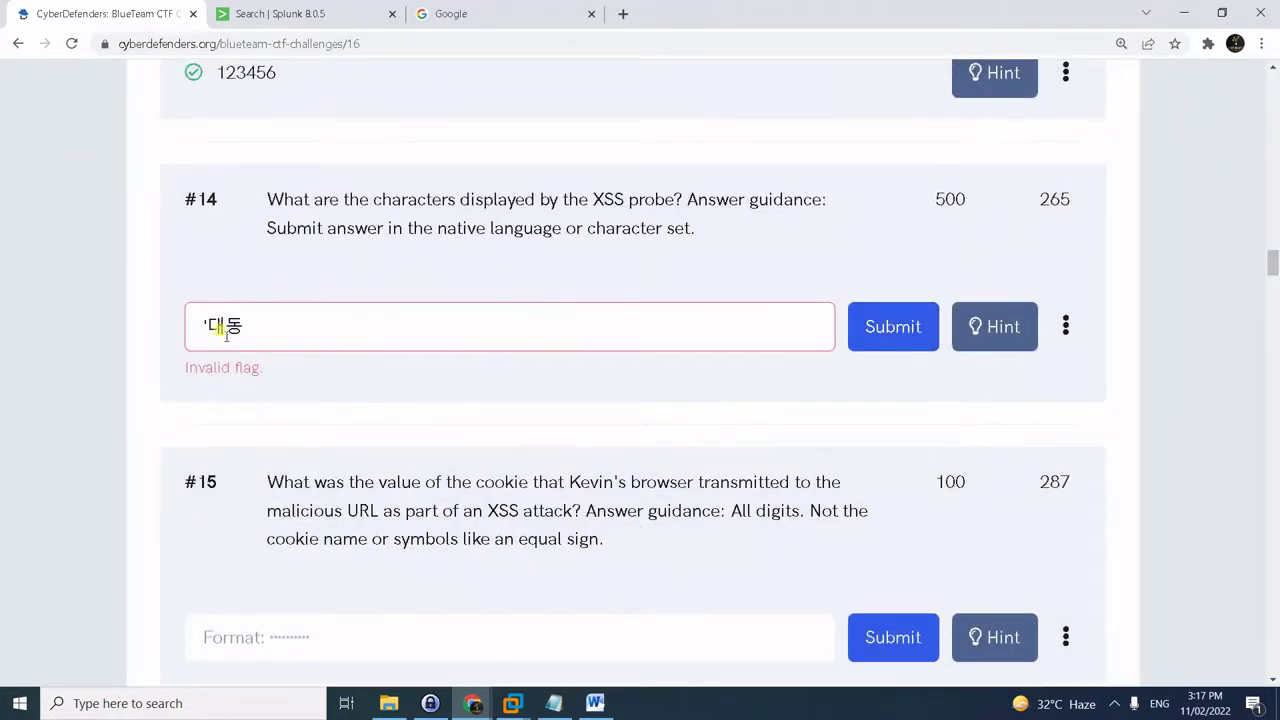
pyautogui.click(207, 326)
pyautogui.press('BackSpace')
pyautogui.click(868, 334)
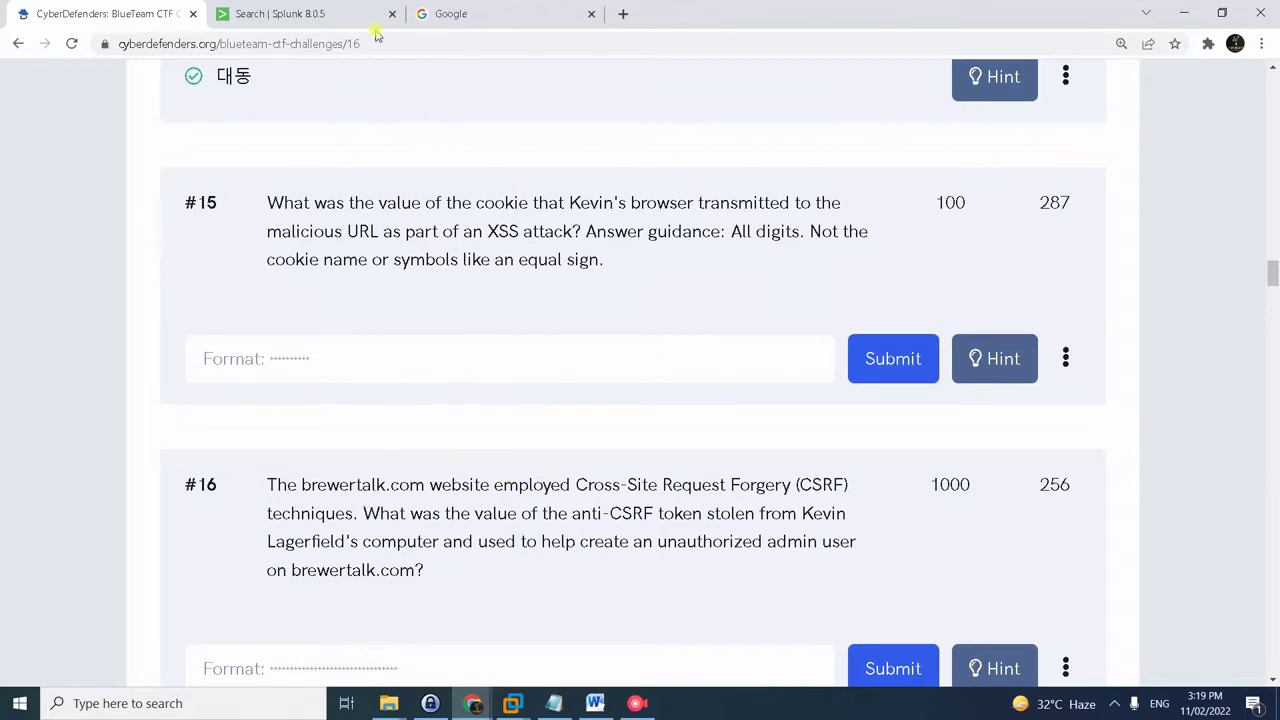
# - Replace the Splunk query with the saved search ending 'kevin' and run it
pyautogui.click(345, 22)
pyautogui.scroll(2, 497, 628)
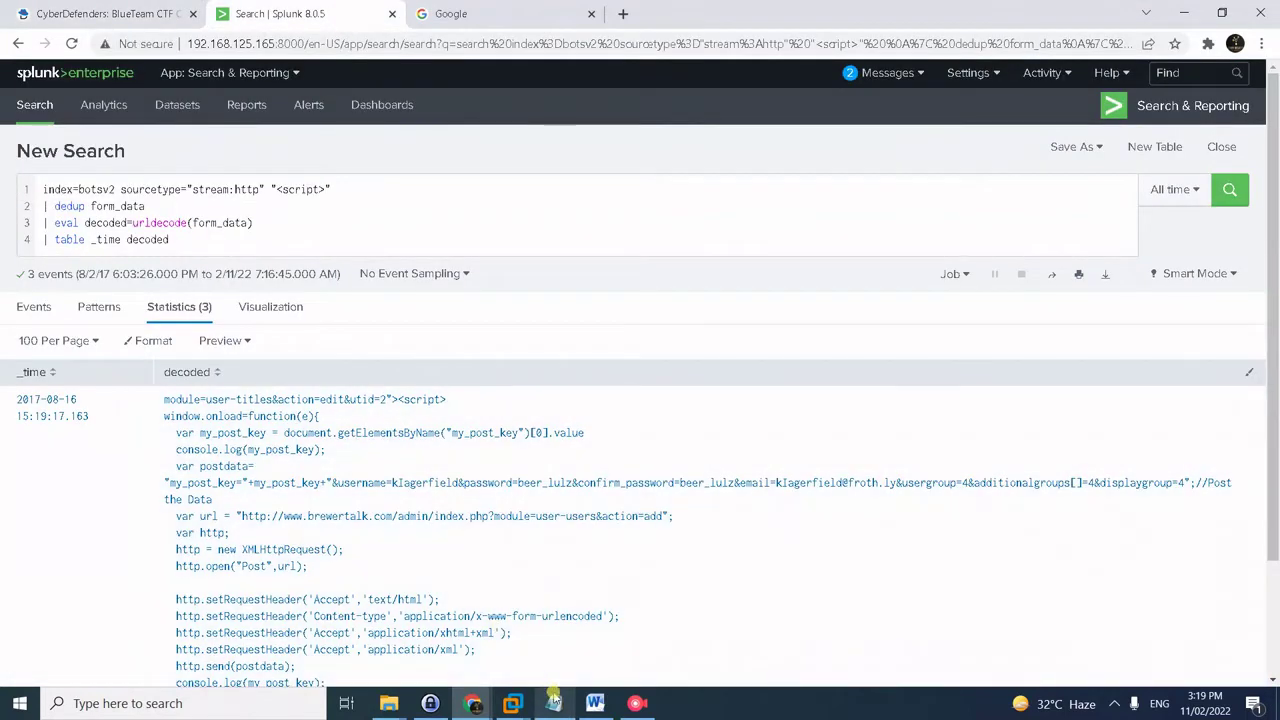
pyautogui.click(553, 703)
pyautogui.hotkey('ctrl', 'a')
pyautogui.hotkey('ctrl', 'c')
pyautogui.click(280, 240)
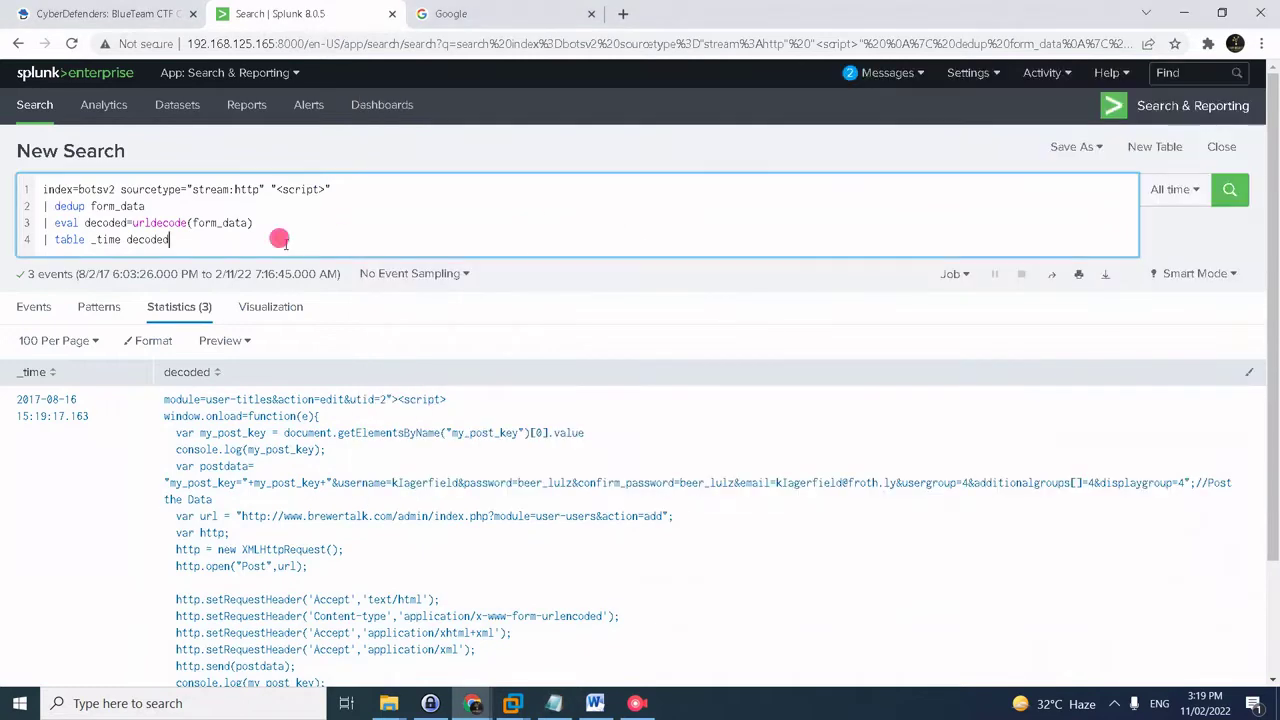
pyautogui.hotkey('ctrl', 'a')
pyautogui.hotkey('ctrl', 'v')
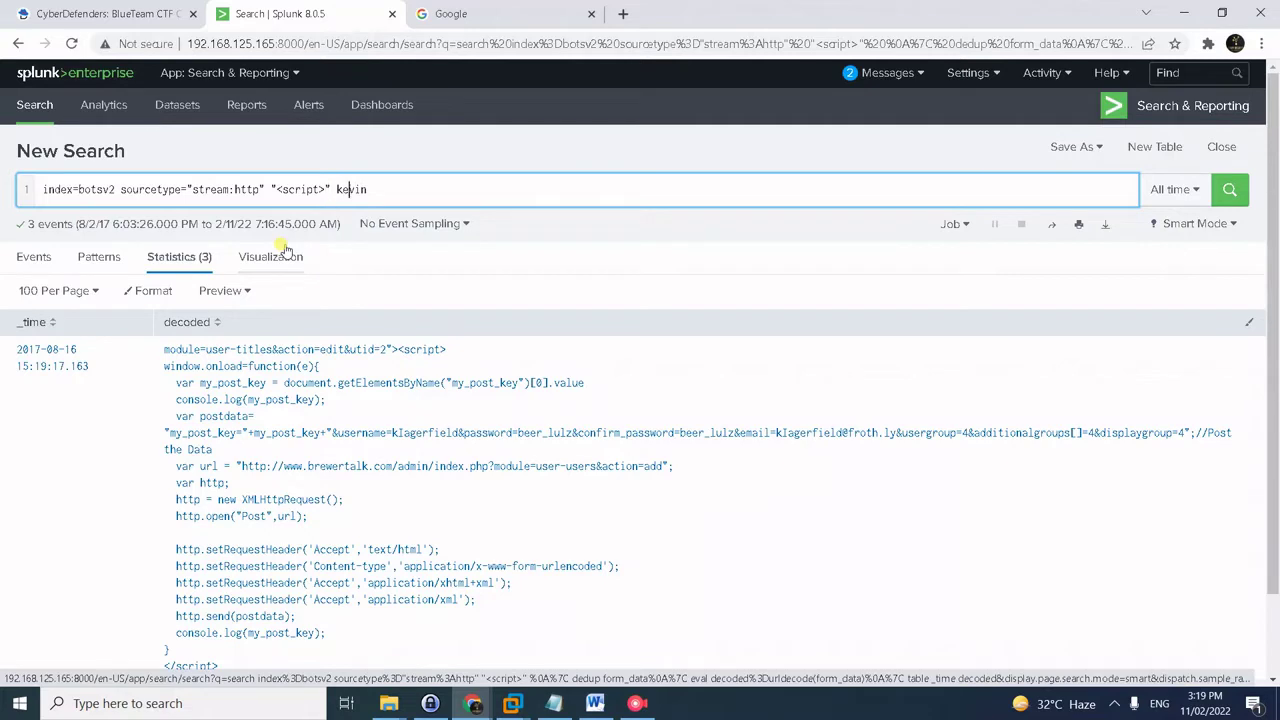
pyautogui.press('Return')
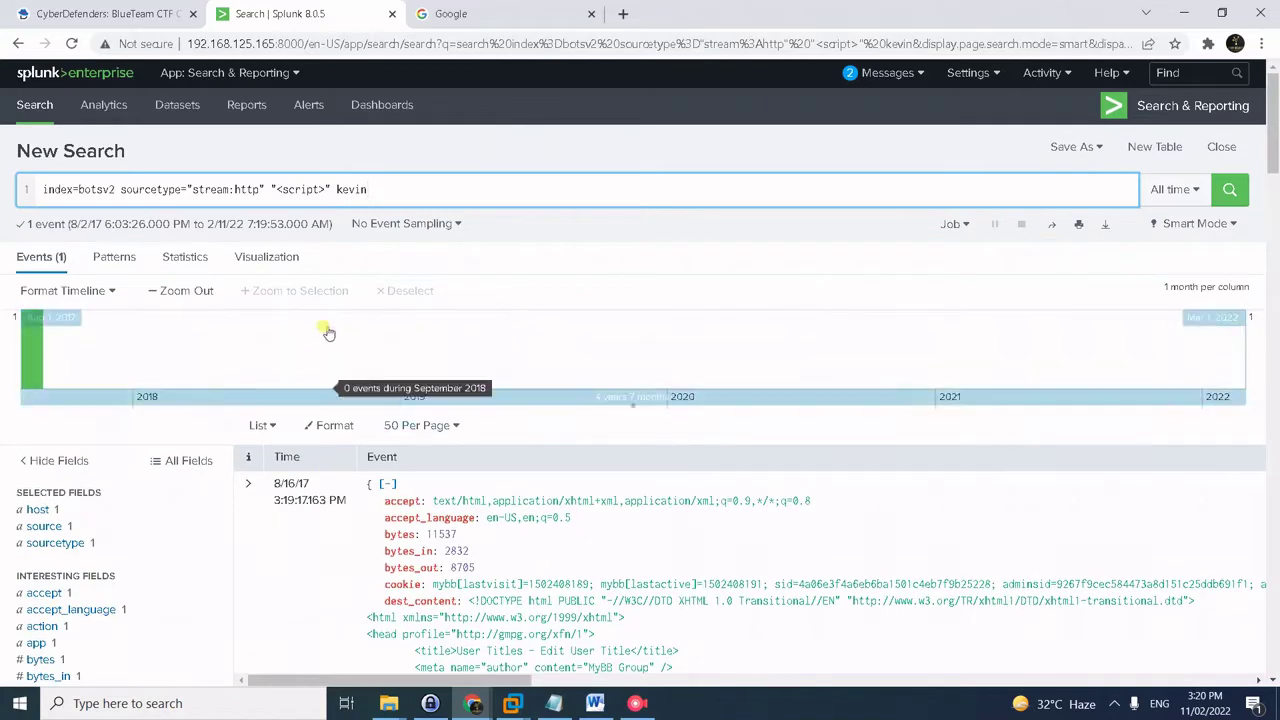
pyautogui.scroll(-1, 255, 340)
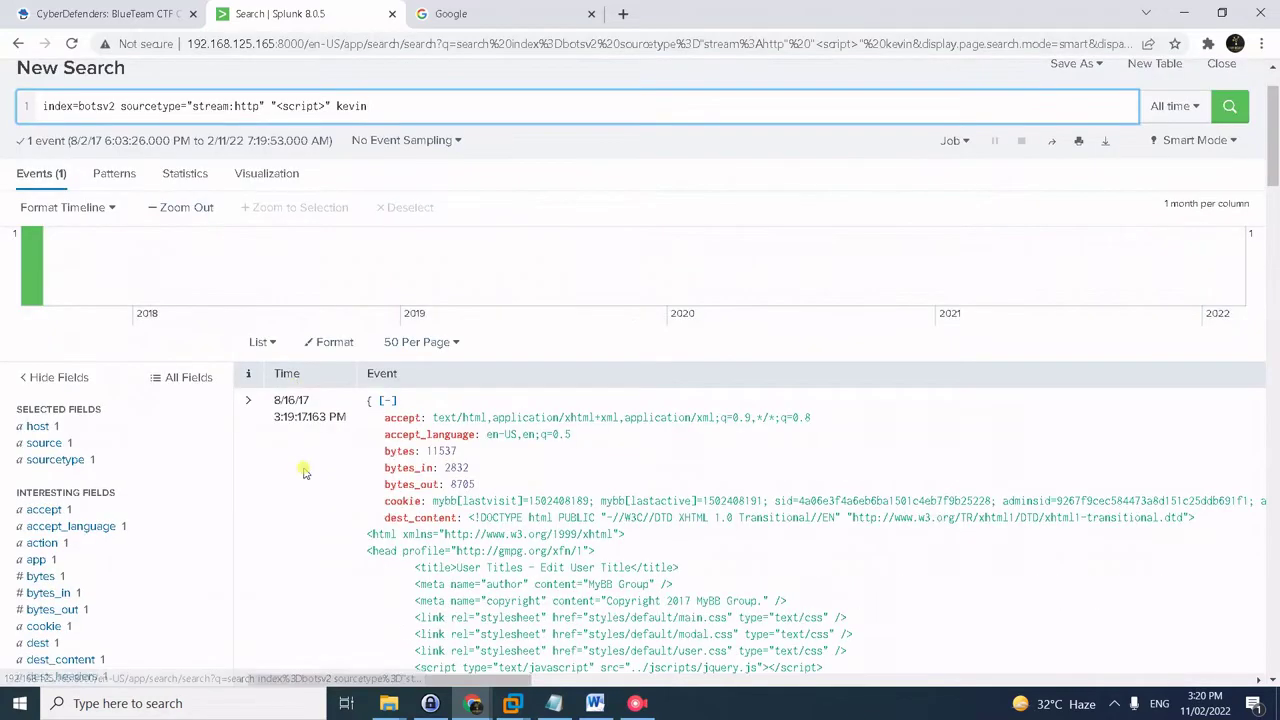
pyautogui.scroll(-3, 114, 471)
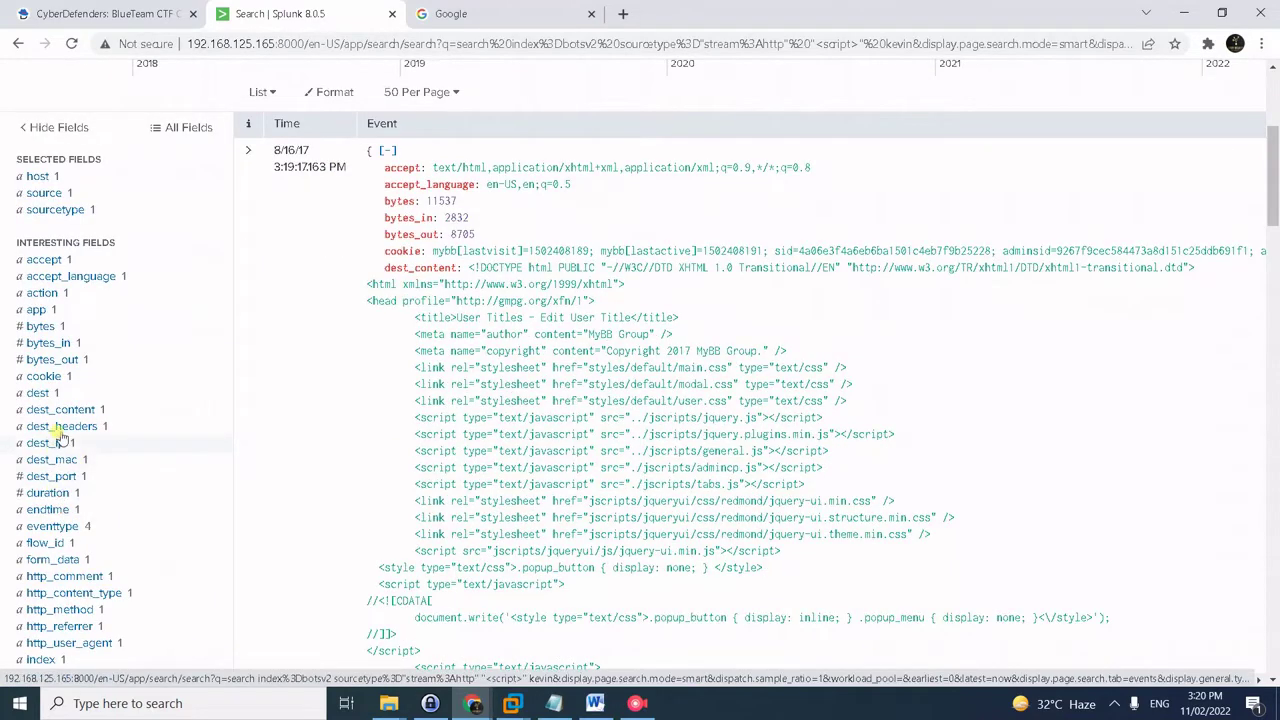
pyautogui.click(44, 376)
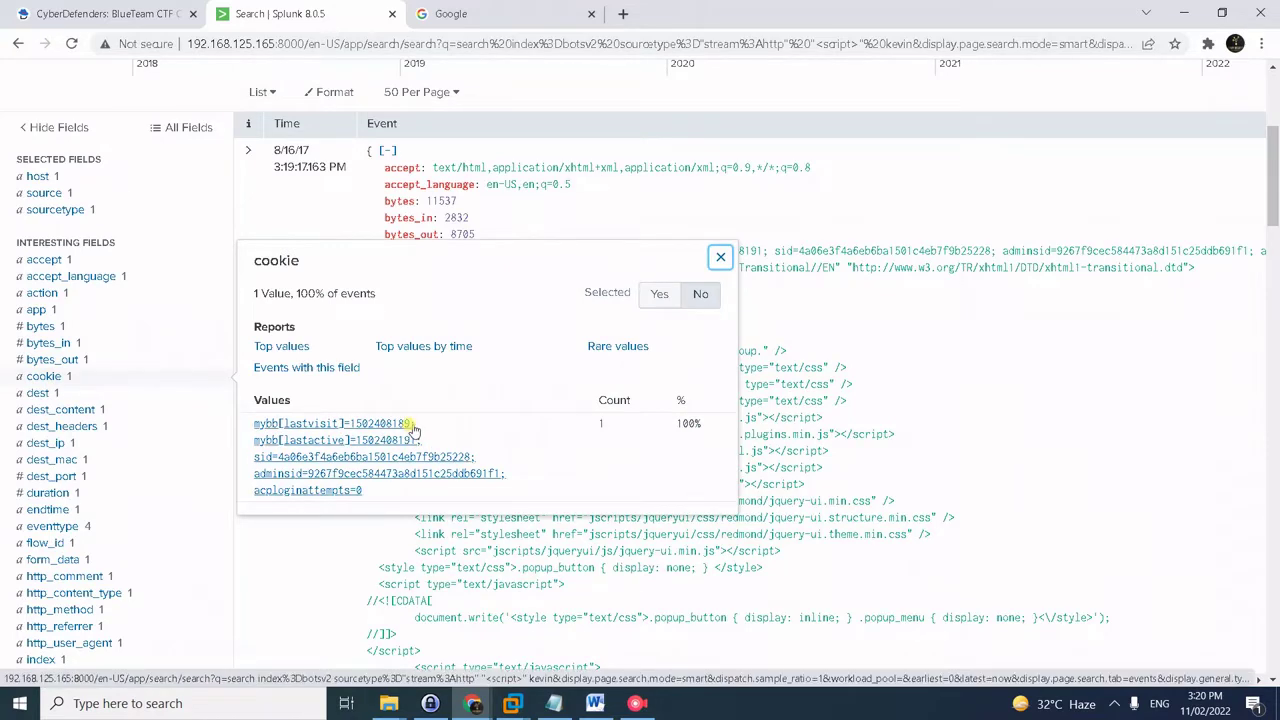
pyautogui.tripleClick(400, 423)
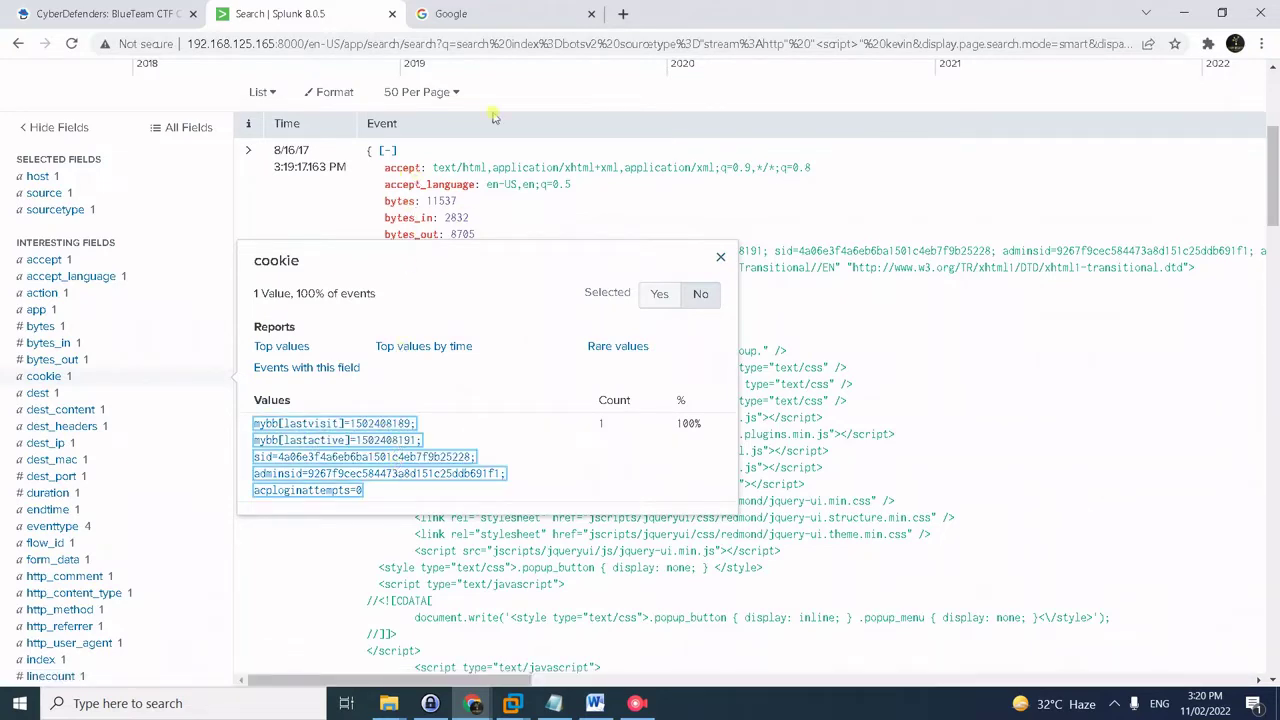
pyautogui.click(152, 14)
pyautogui.click(436, 356)
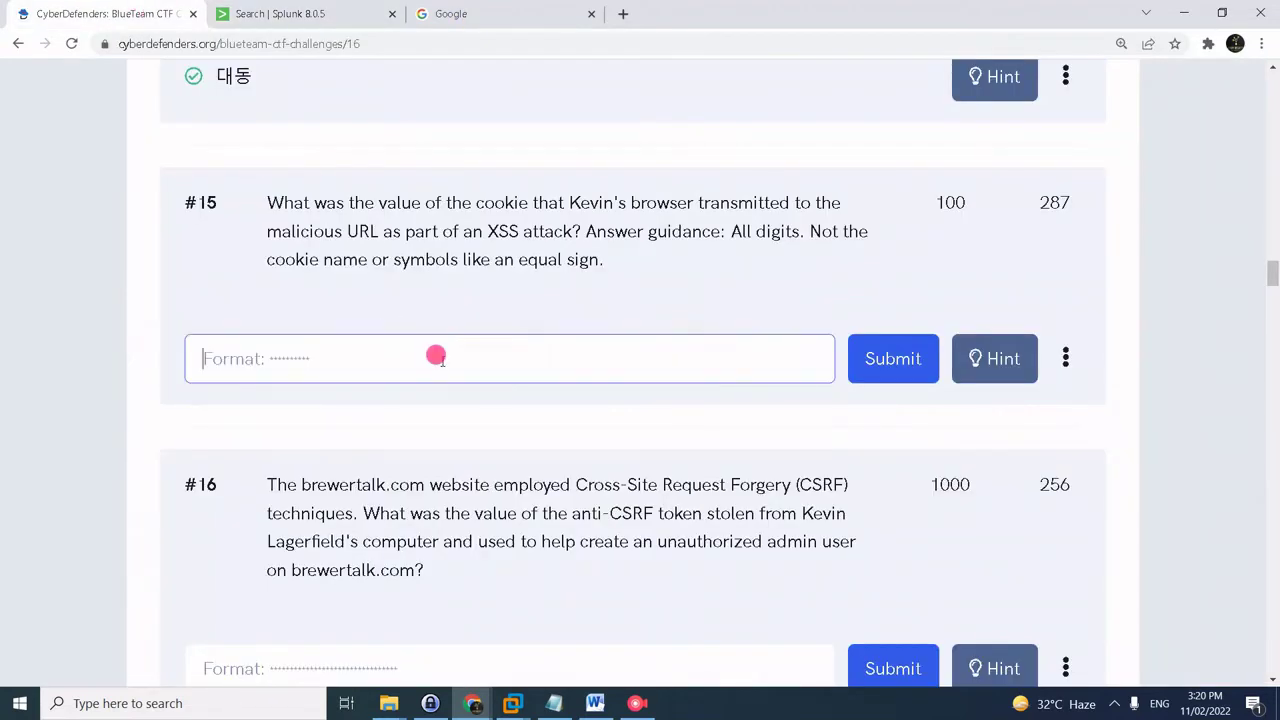
pyautogui.write('15024')
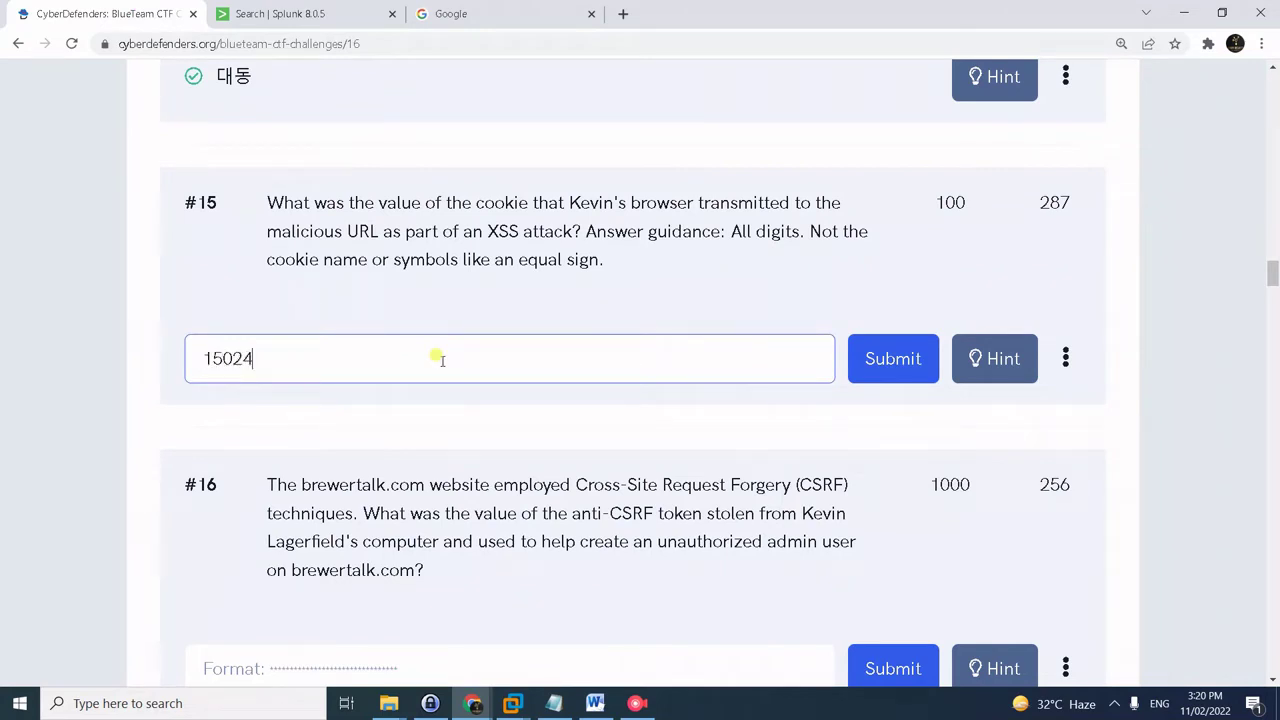
pyautogui.write('08189')
pyautogui.press('Return')
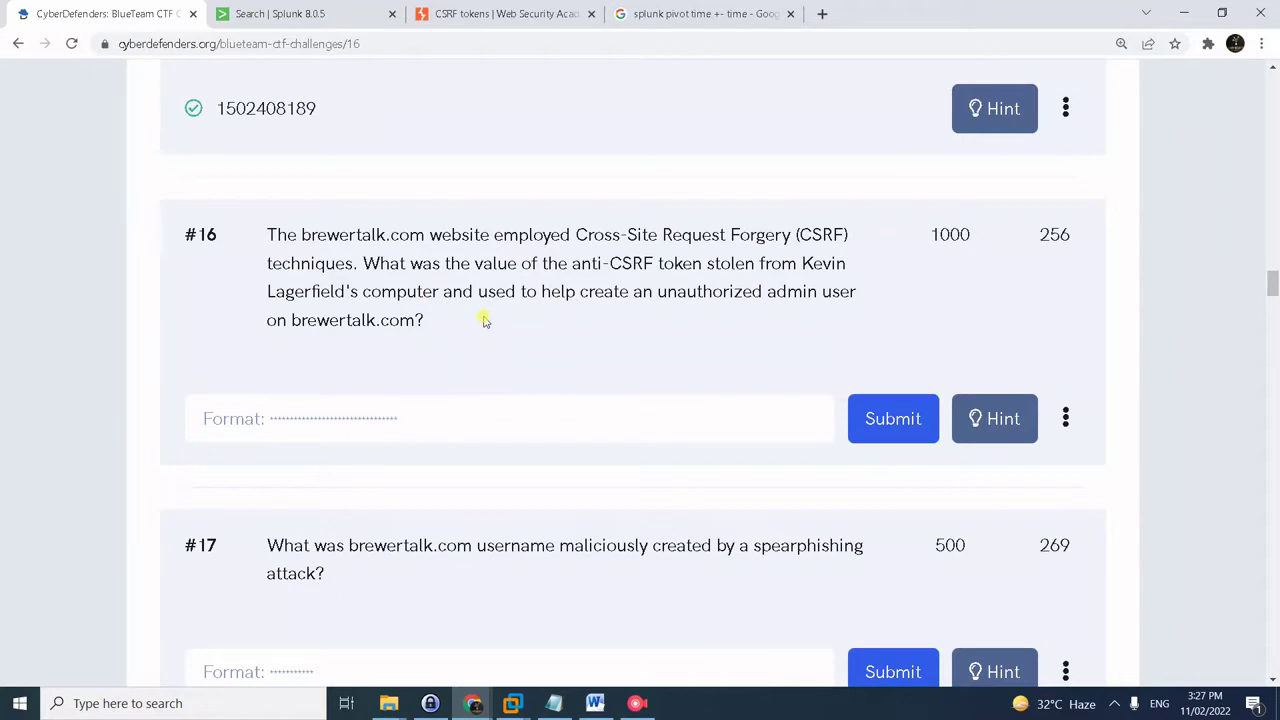
# - Open the CSRF tokens article and scroll its code example across the hidden csrf-token input
pyautogui.click(520, 13)
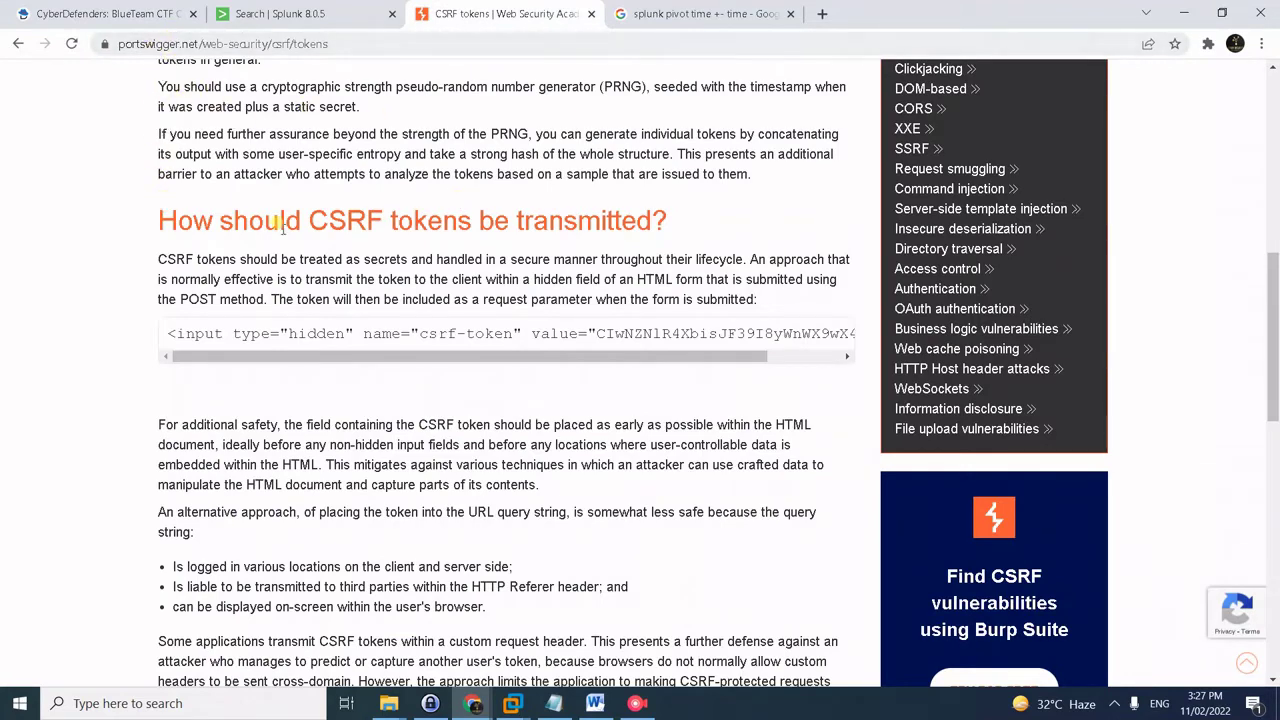
pyautogui.click(234, 360)
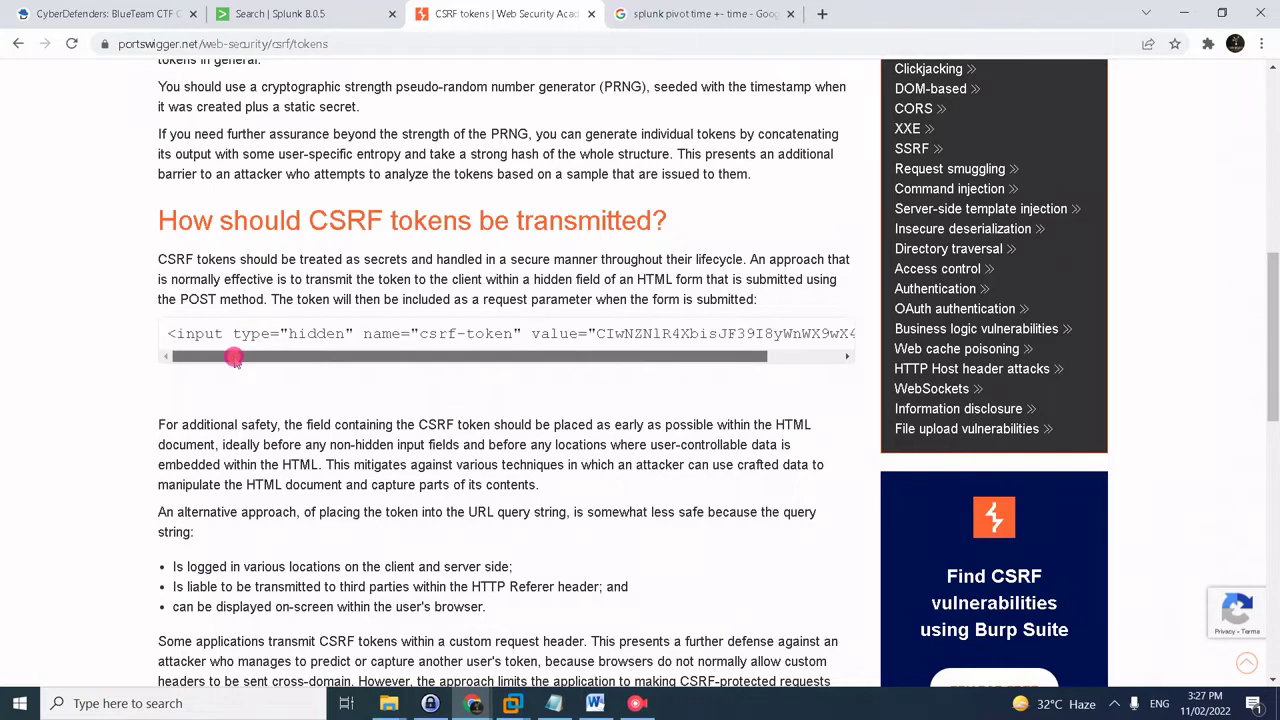
pyautogui.moveTo(234, 360); pyautogui.dragTo(198, 350)
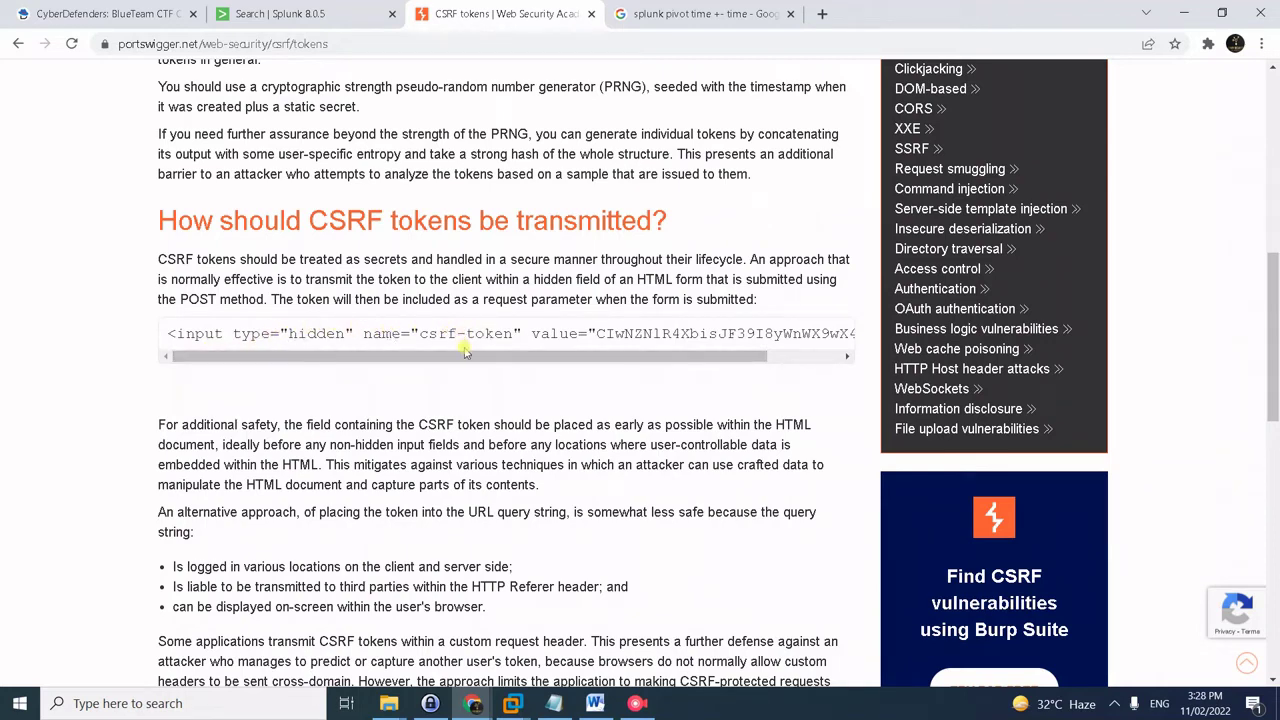
pyautogui.moveTo(464, 351); pyautogui.dragTo(538, 355)
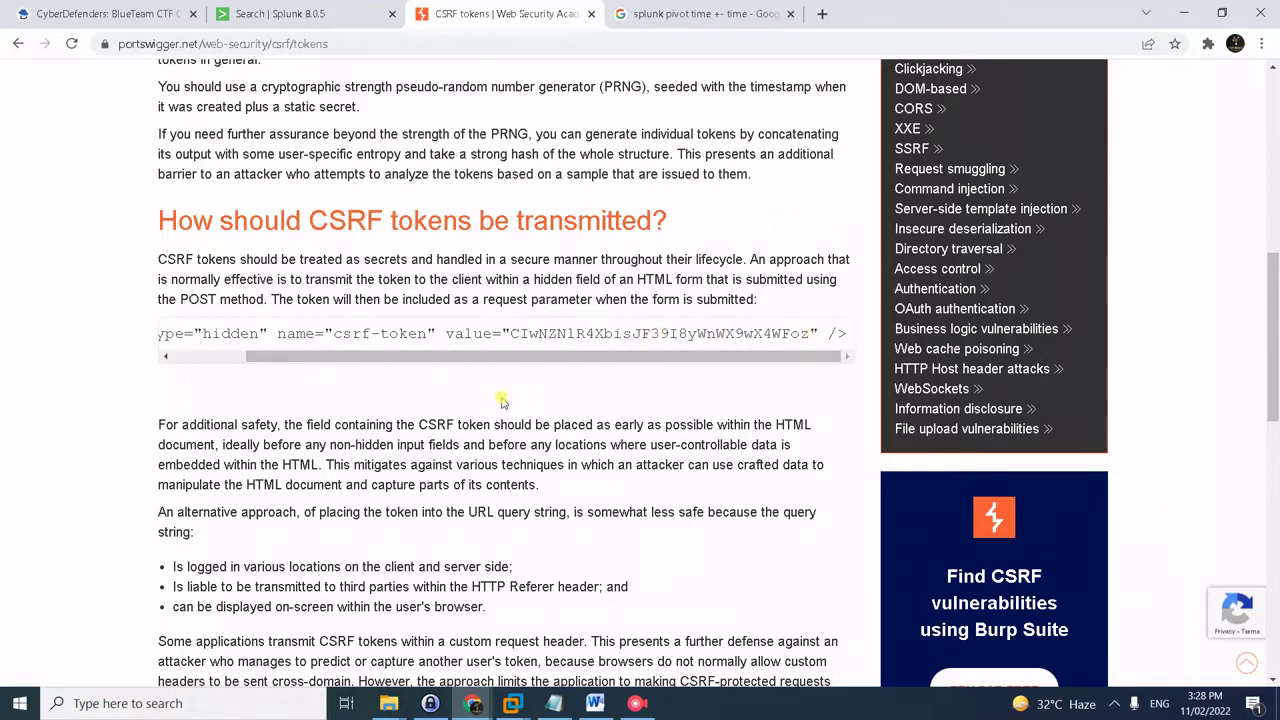
pyautogui.moveTo(372, 358); pyautogui.dragTo(296, 358)
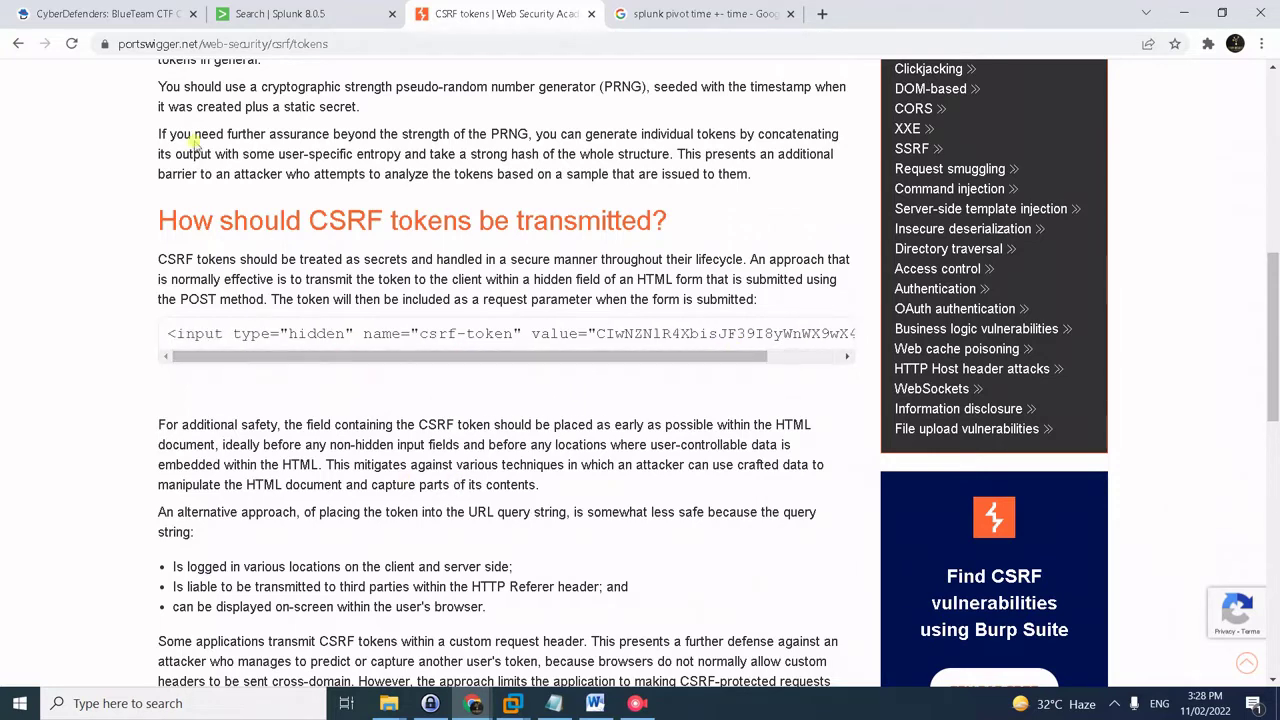
# - Remove 'kevin' from the Splunk query, leaving the stream:http "<script>" search
pyautogui.click(287, 14)
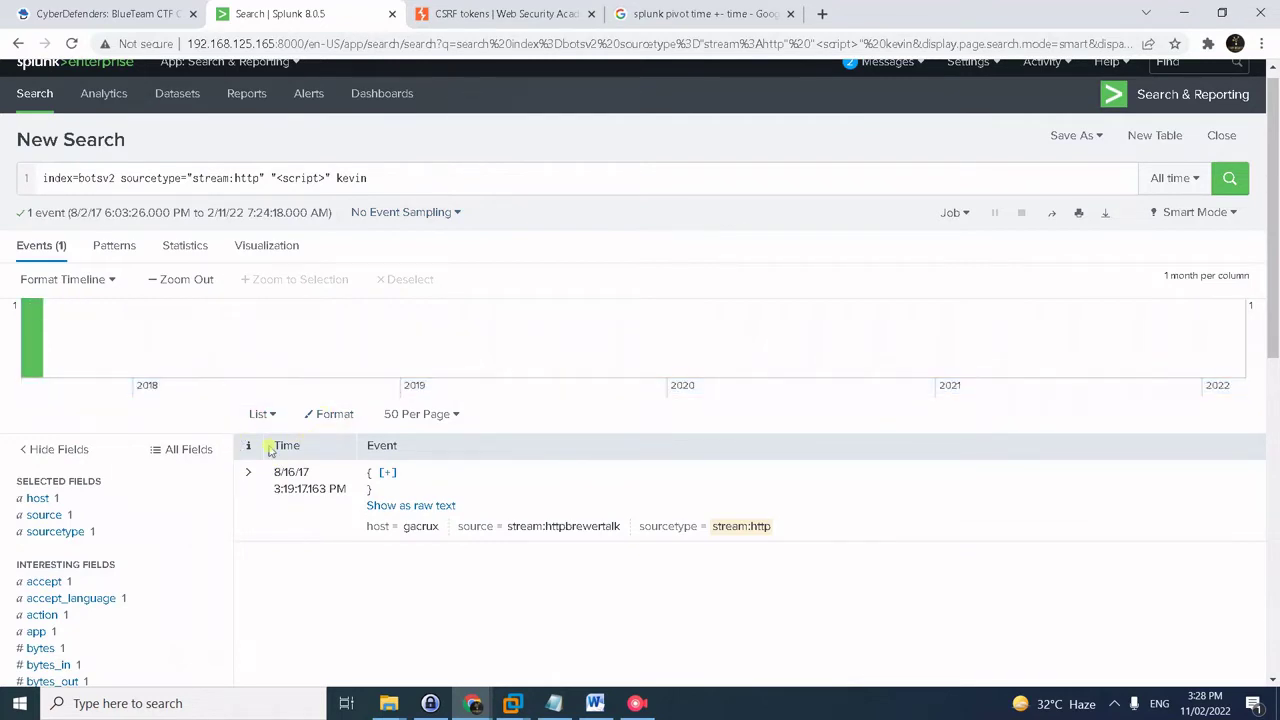
pyautogui.click(290, 489)
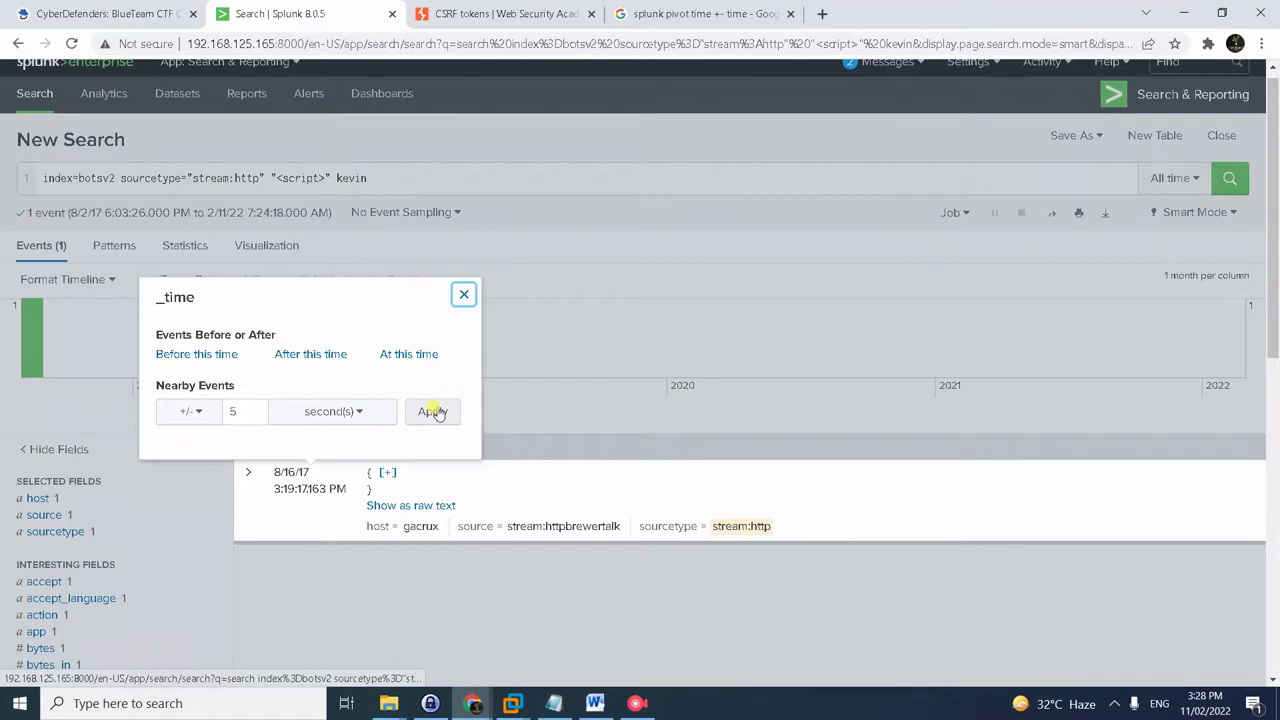
pyautogui.click(334, 179)
pyautogui.moveTo(334, 179); pyautogui.dragTo(560, 165)
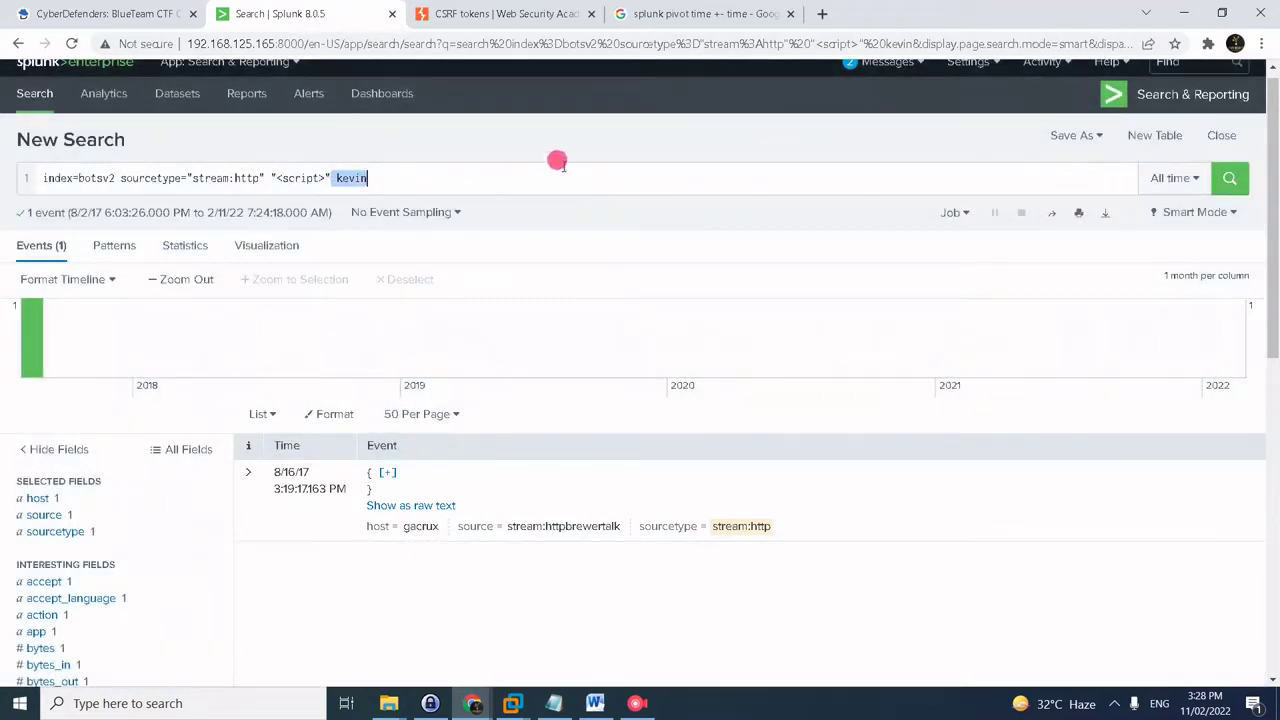
pyautogui.doubleClick(350, 178)
pyautogui.press('BackSpace')
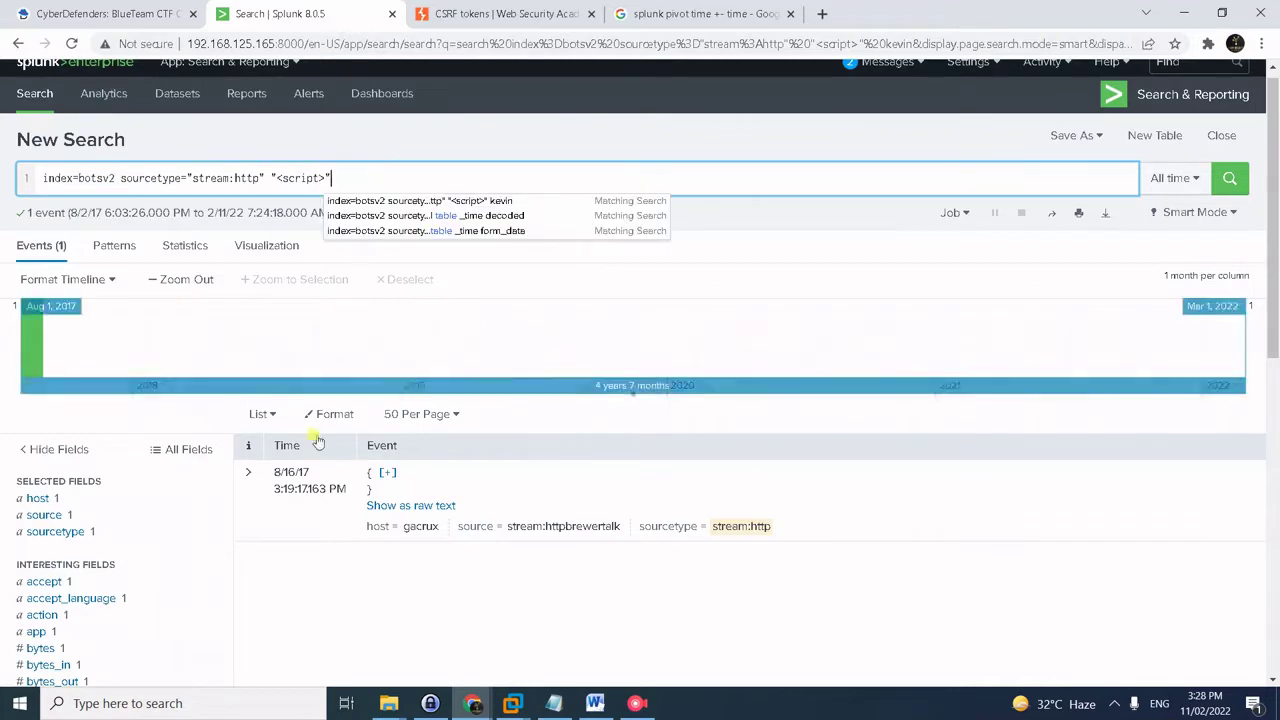
# - Search events within 5 seconds of the event and read its dest_content page HTML
pyautogui.moveTo(275, 470); pyautogui.dragTo(303, 484)
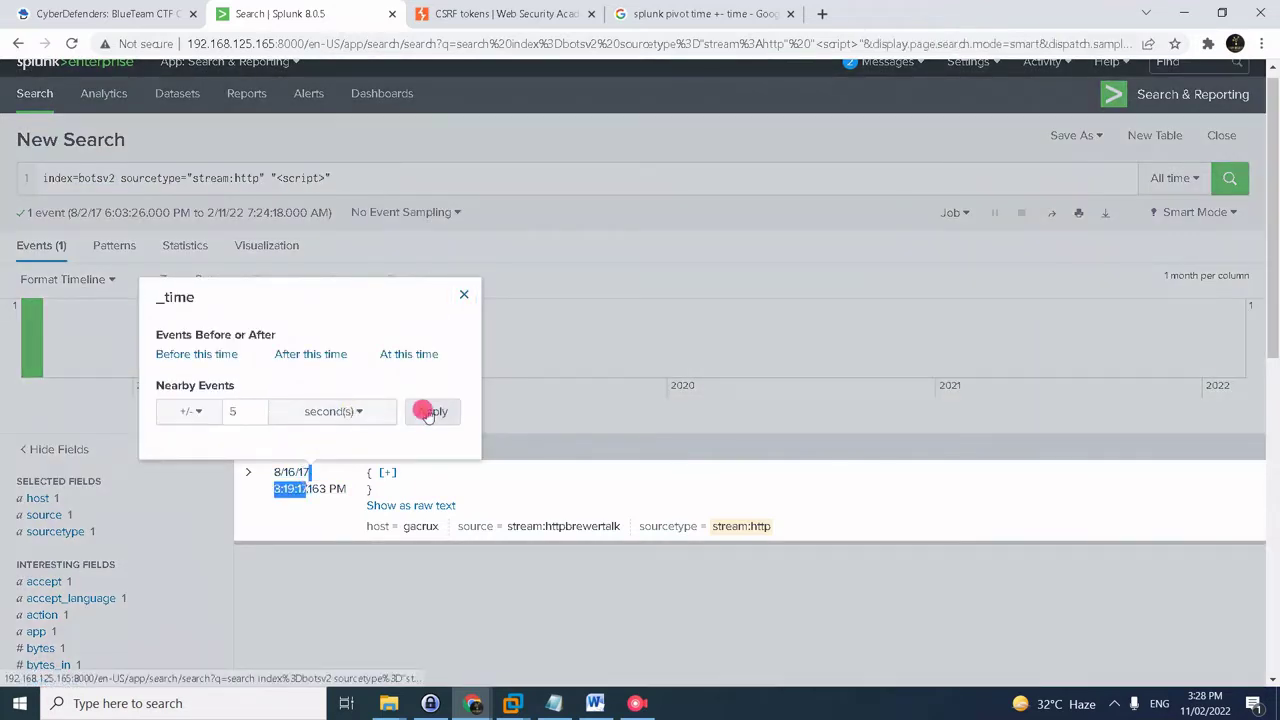
pyautogui.click(428, 411)
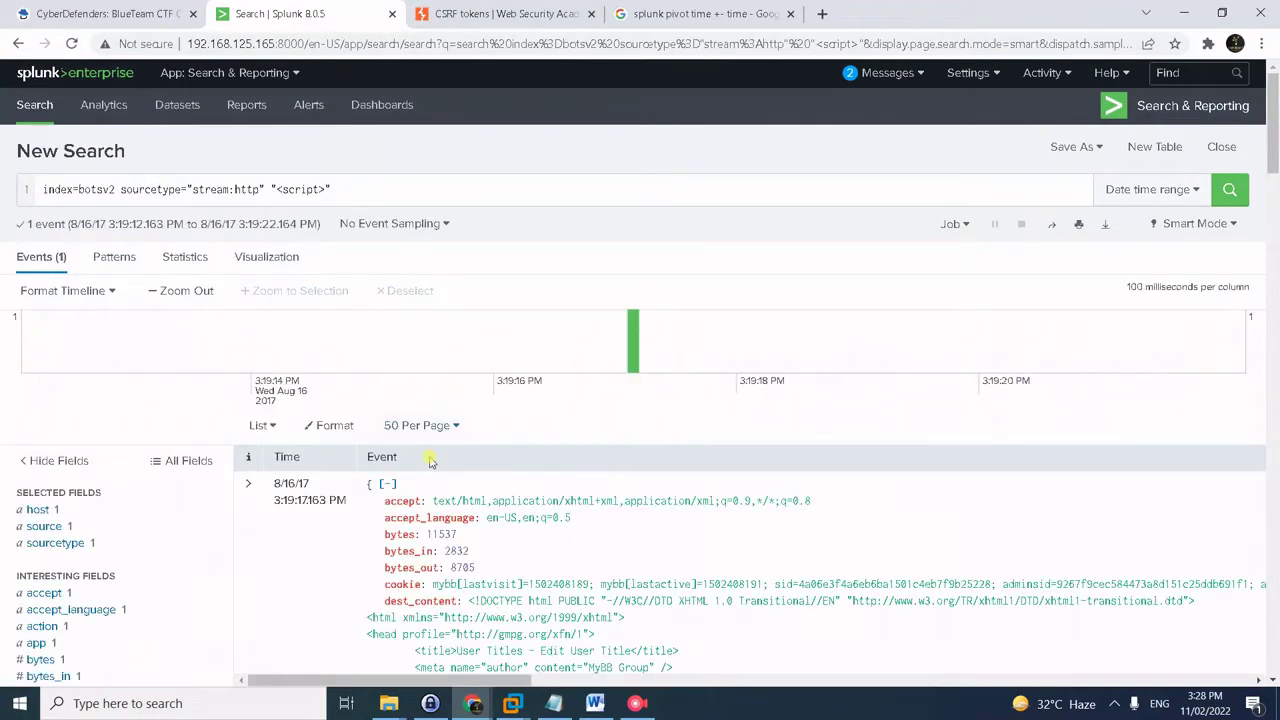
pyautogui.scroll(-4, 432, 500)
pyautogui.scroll(-4, 432, 507)
pyautogui.scroll(6, 432, 505)
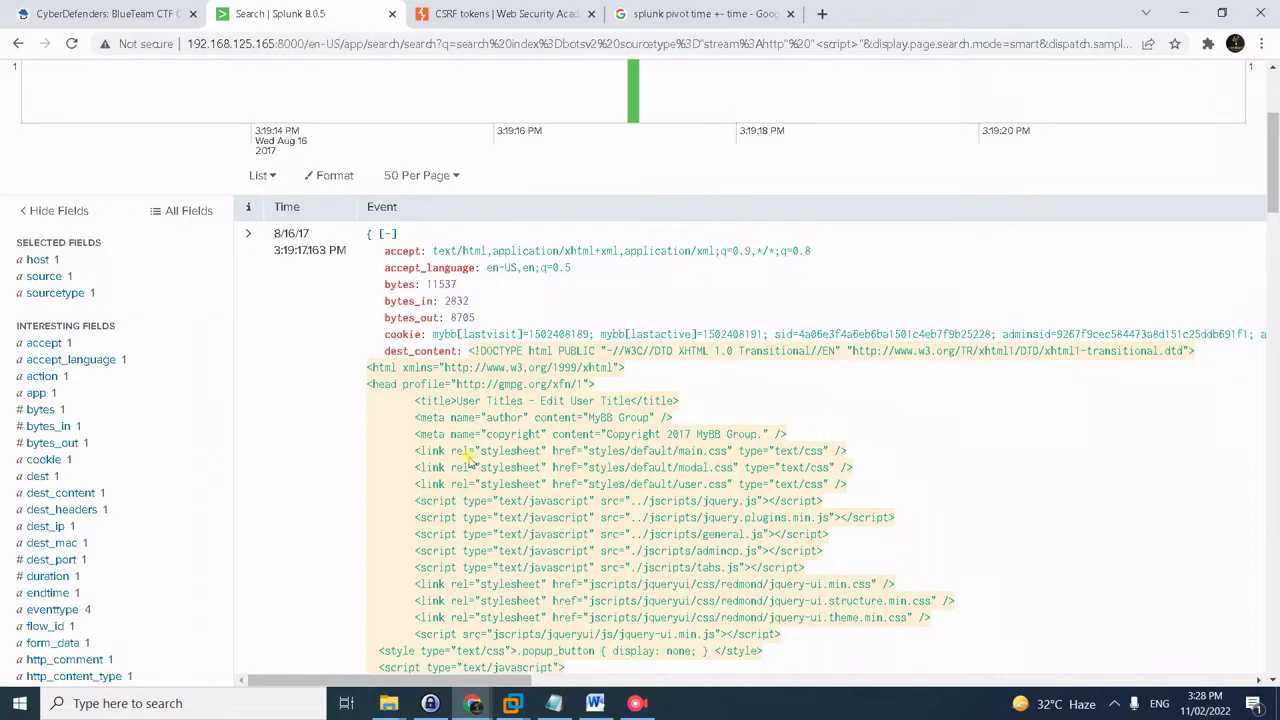
pyautogui.hotkey('alt', 'Tab')
pyautogui.press('Tab')
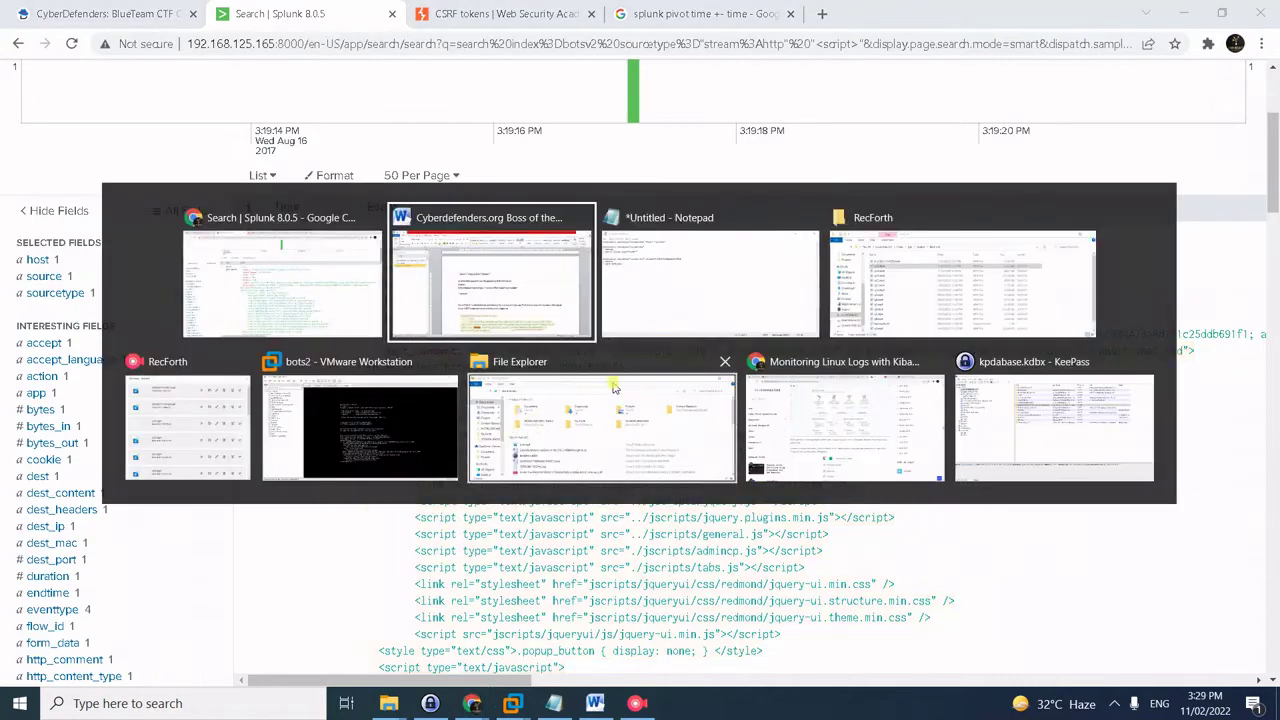
# - Run the saved hidden-input search and find 'hidden' in the event text
pyautogui.moveTo(507, 153); pyautogui.dragTo(356, 128)
pyautogui.hotkey('alt', 'Tab')
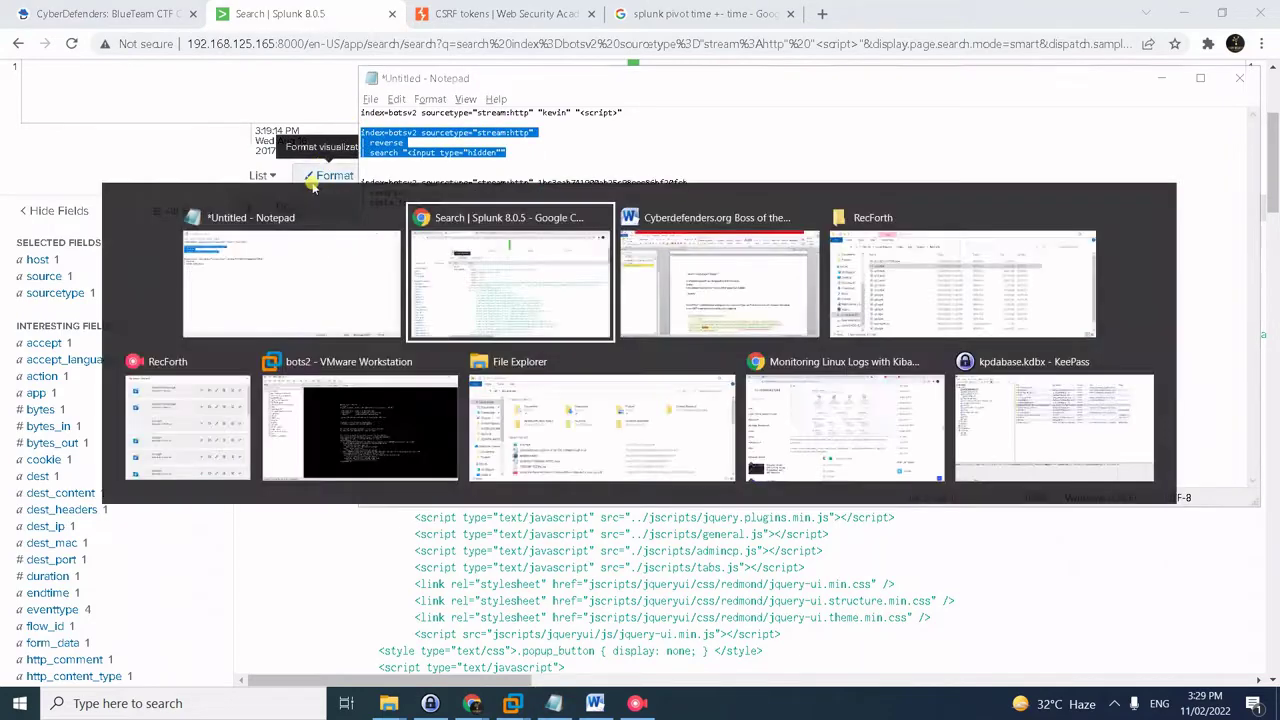
pyautogui.click(368, 112)
pyautogui.hotkey('ctrl', 'a')
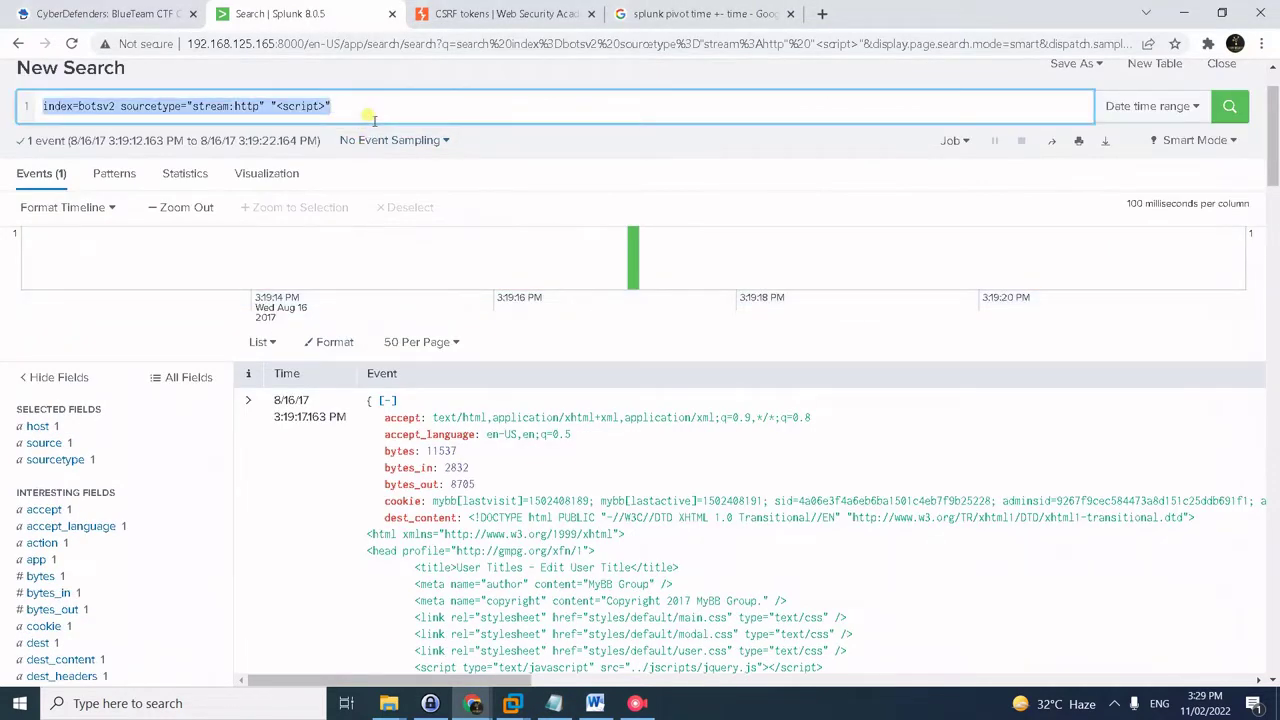
pyautogui.write('index=botsv2 sourcetype="stream:http" | reverse | search "<input type="hidden""')
pyautogui.press('Return')
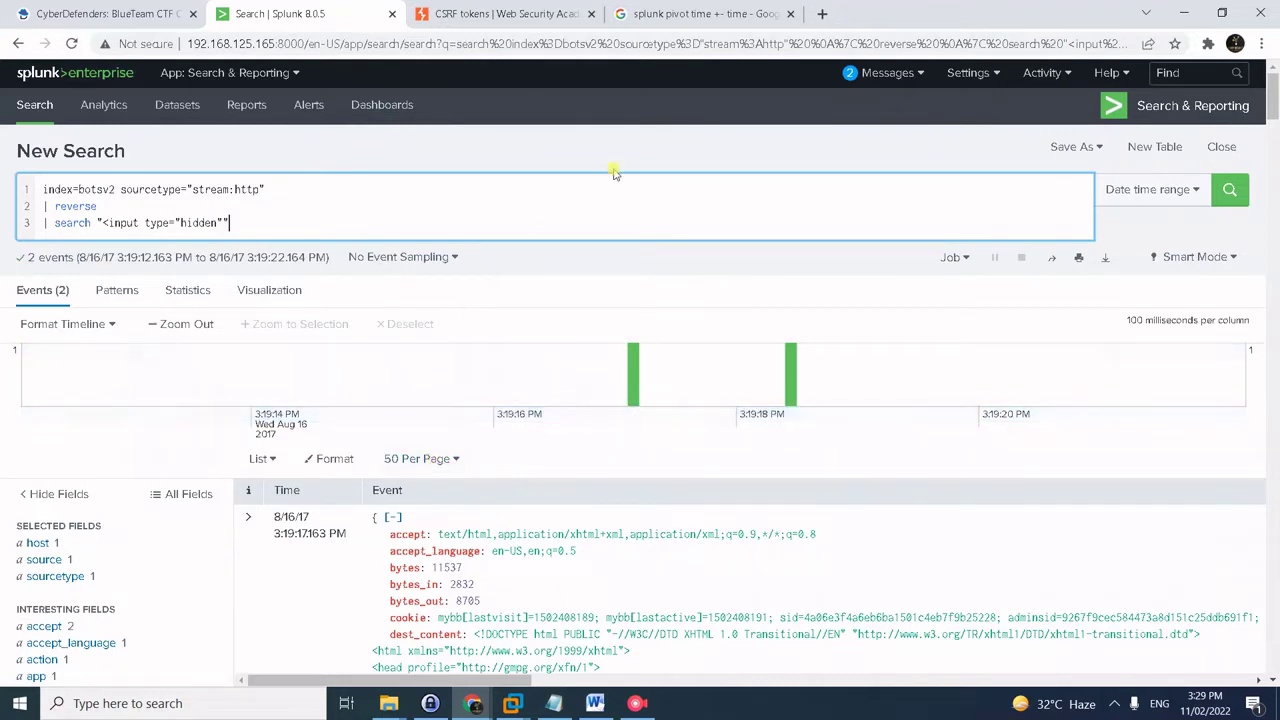
pyautogui.click(695, 121)
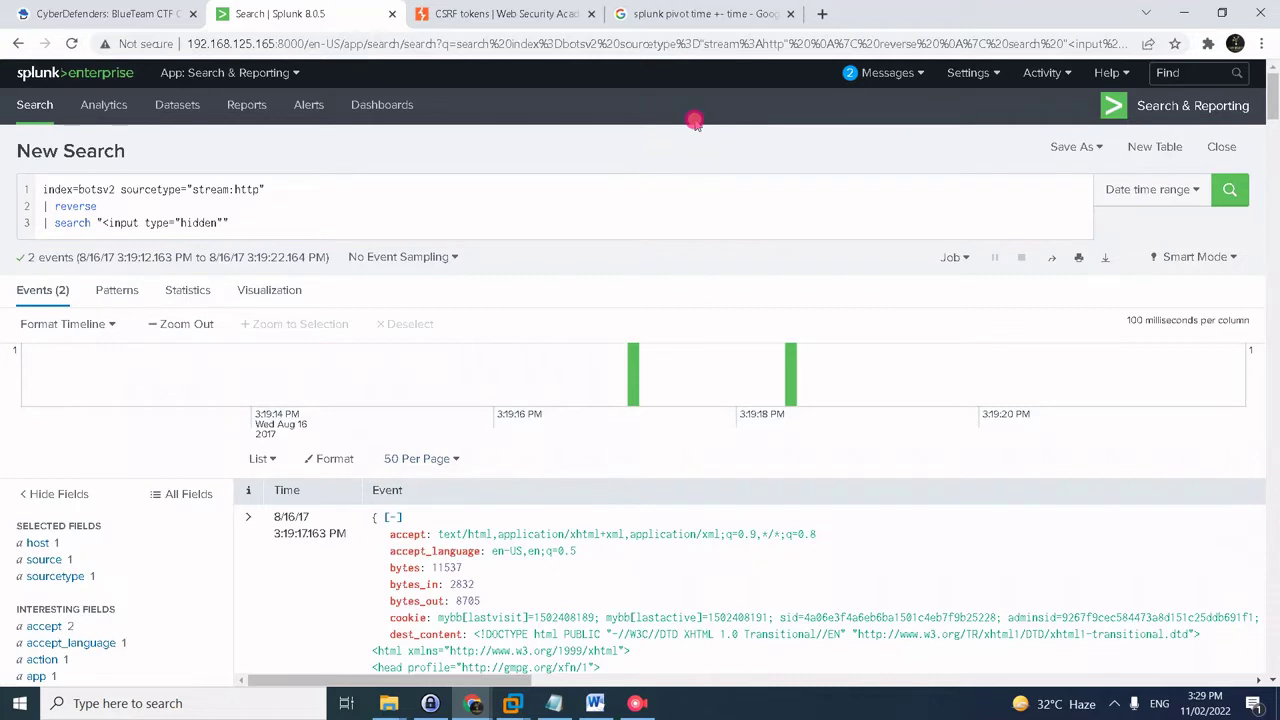
pyautogui.hotkey('ctrl', 'f')
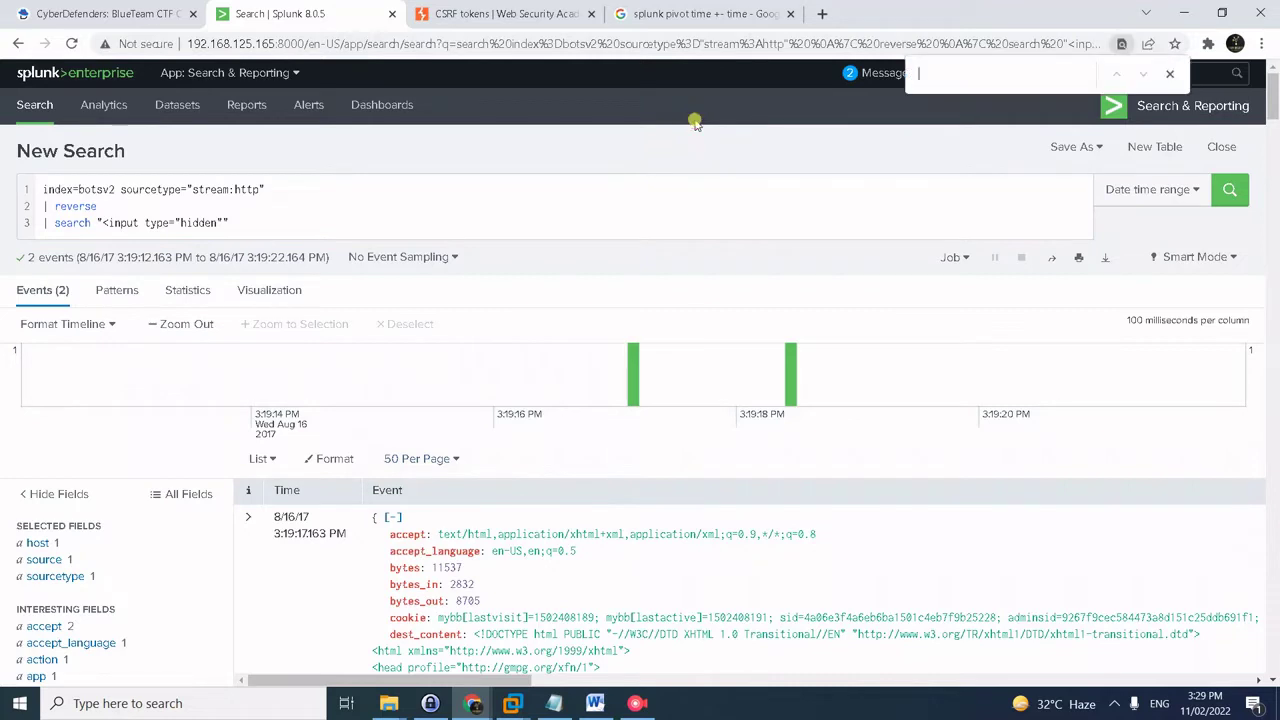
pyautogui.write('hidden')
pyautogui.press('Return')
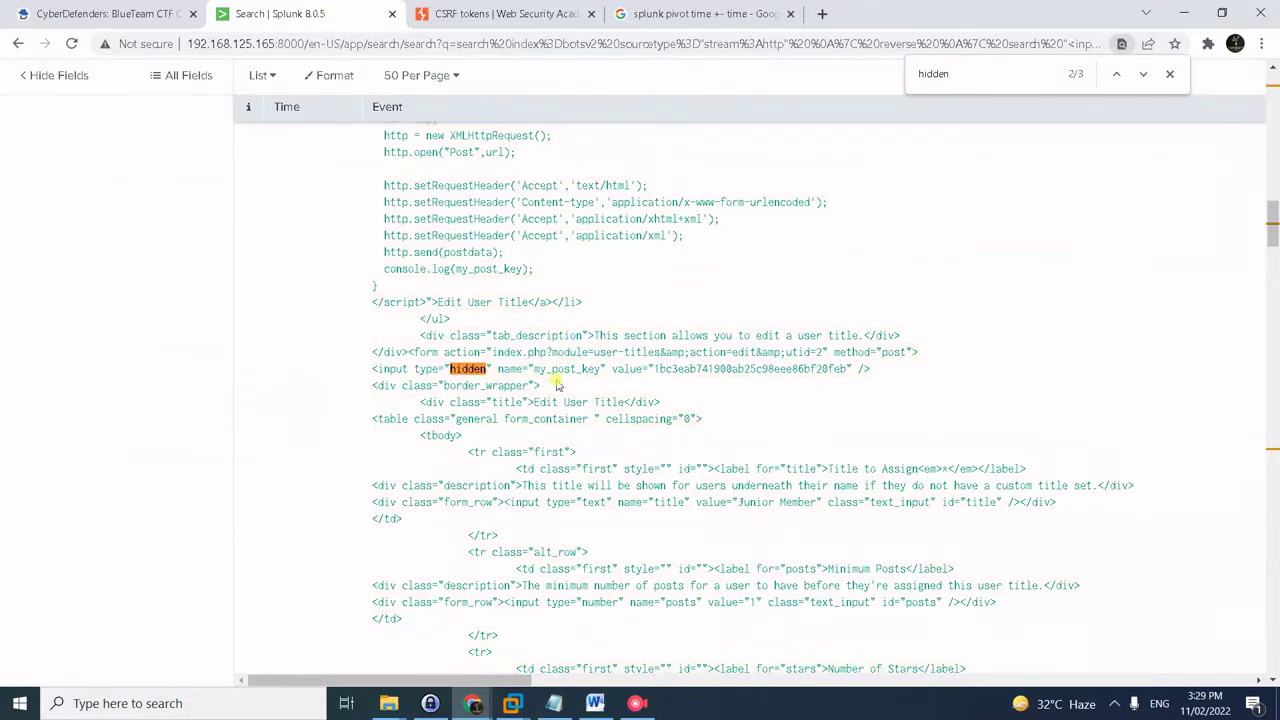
# - Select the my_post_key token value and copy the token-based form_data query from the notes
pyautogui.moveTo(654, 369); pyautogui.dragTo(853, 369)
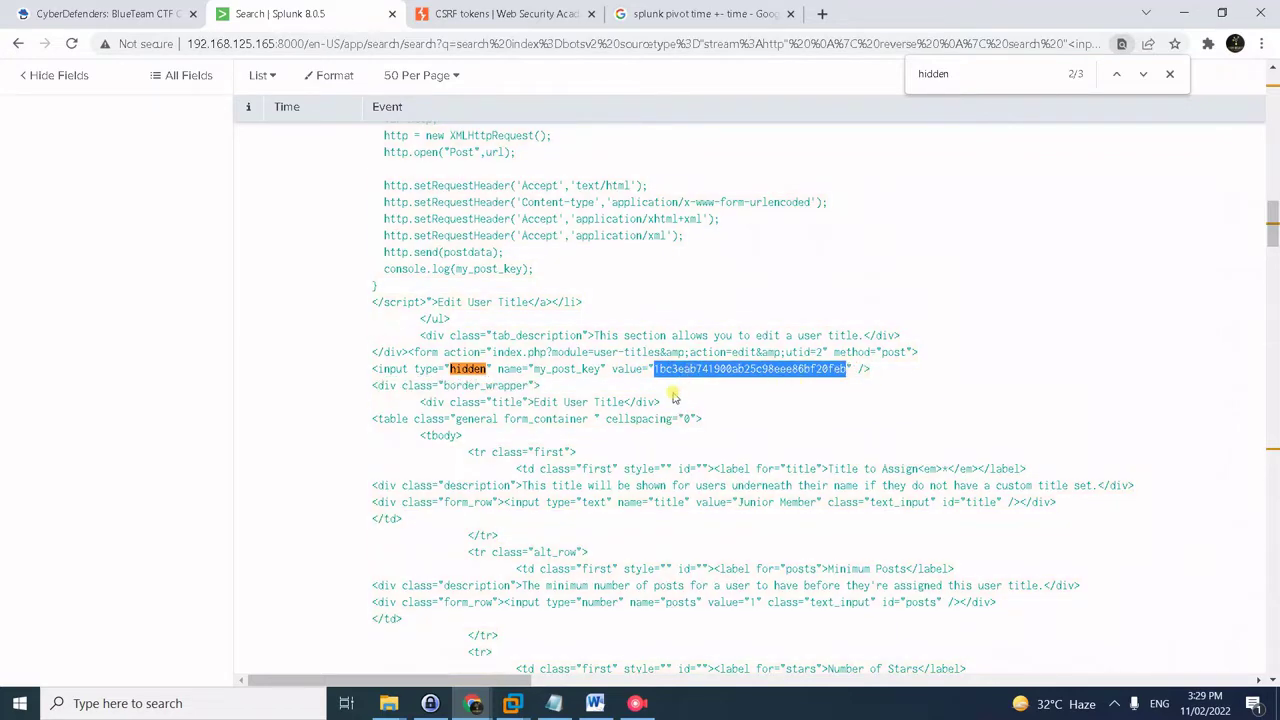
pyautogui.hotkey('alt', 'Tab')
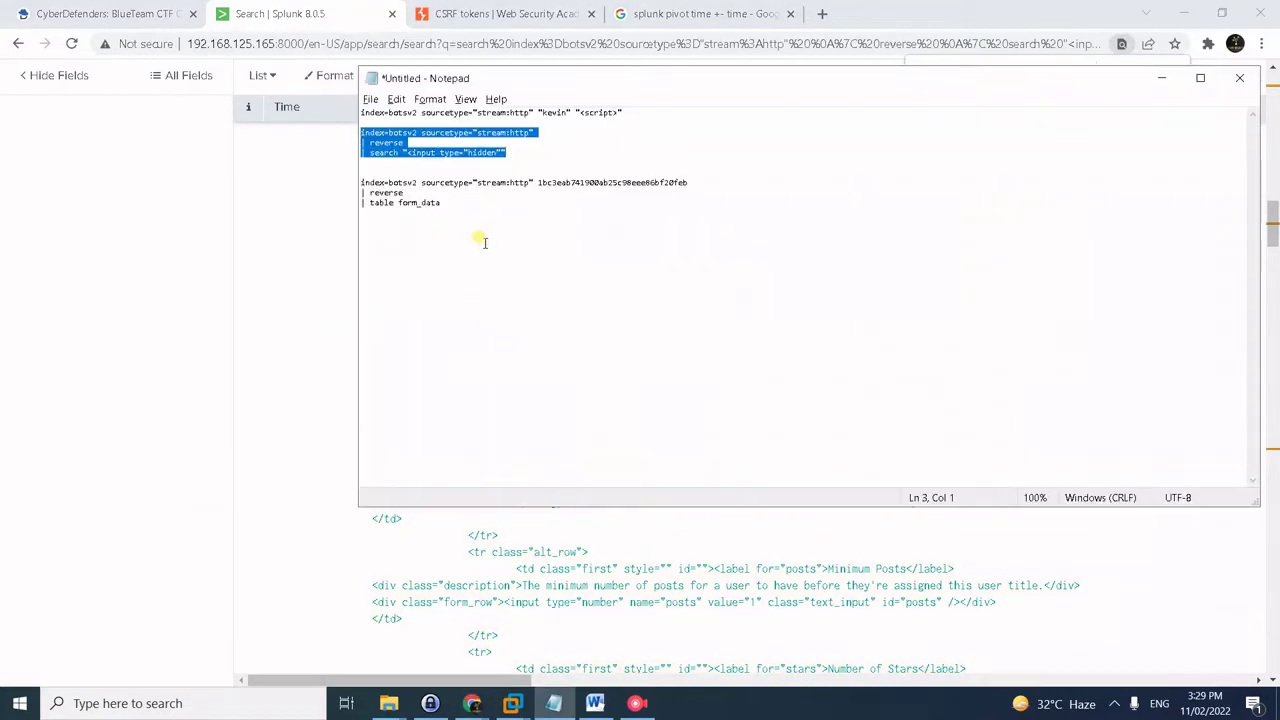
pyautogui.moveTo(478, 207); pyautogui.dragTo(343, 188)
pyautogui.hotkey('ctrl', 'c')
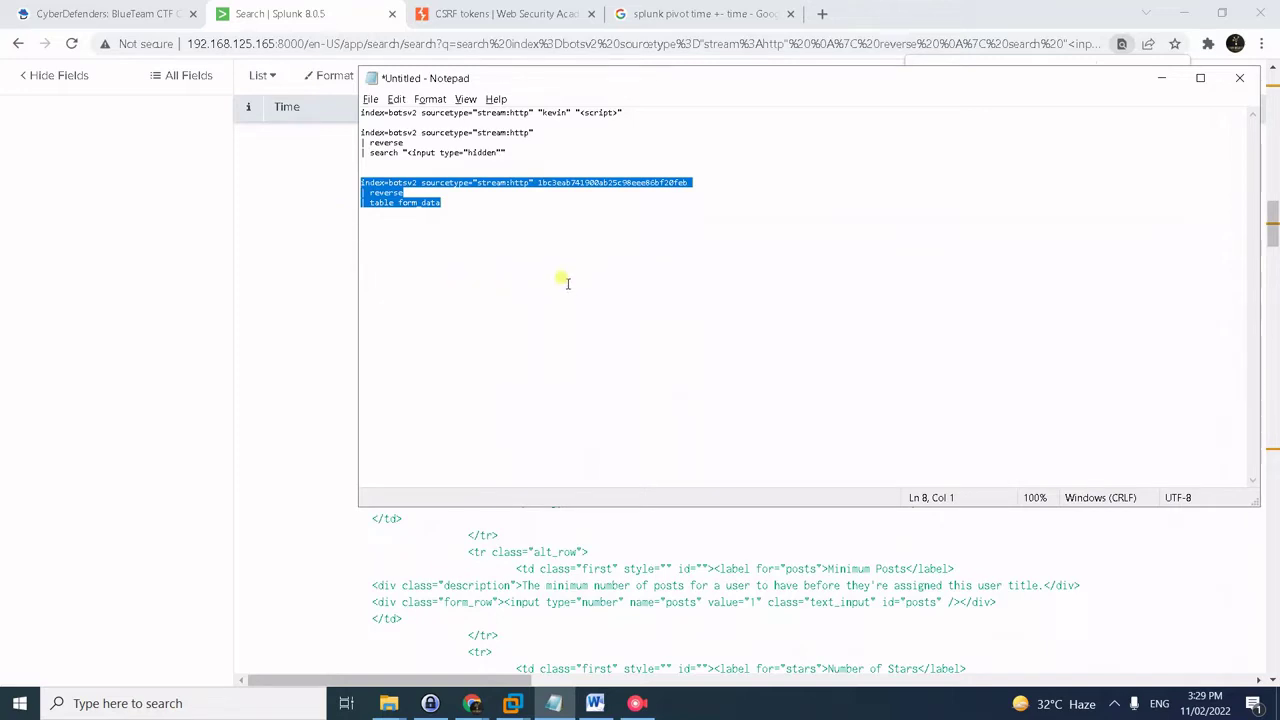
pyautogui.hotkey('alt', 'Tab')
pyautogui.scroll(3, 455, 140)
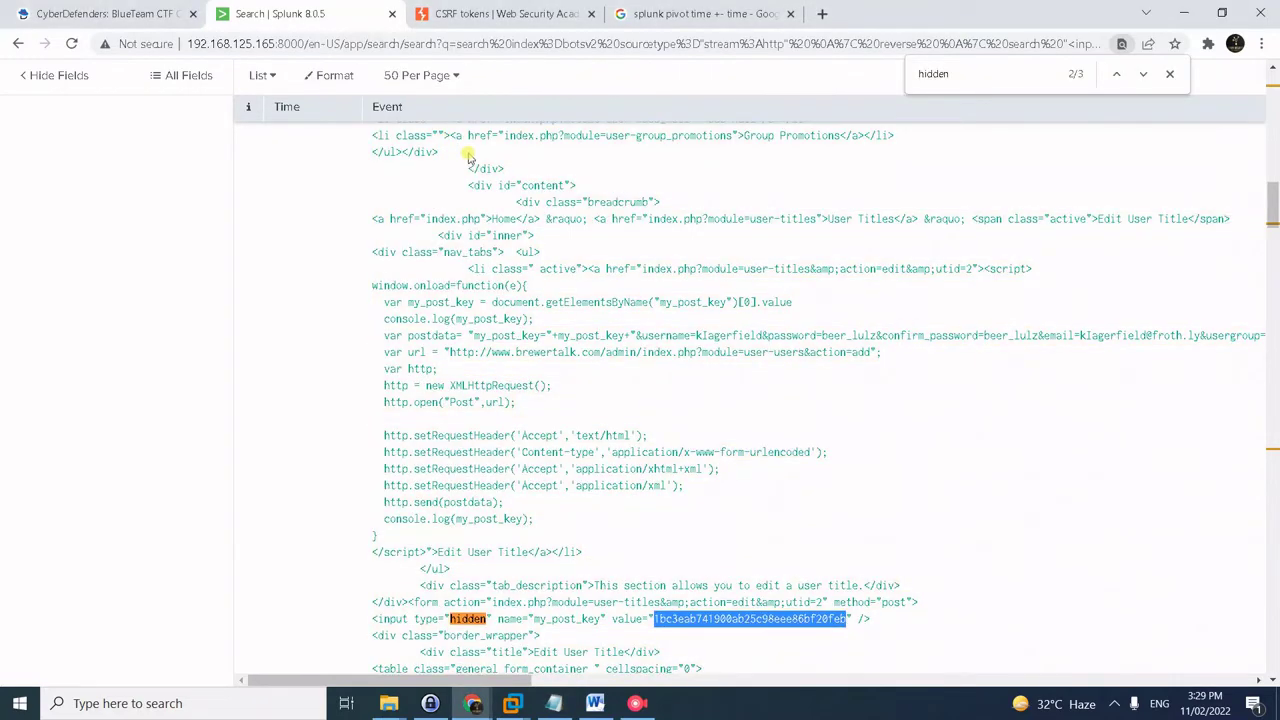
pyautogui.scroll(4, 478, 155)
pyautogui.scroll(10, 480, 165)
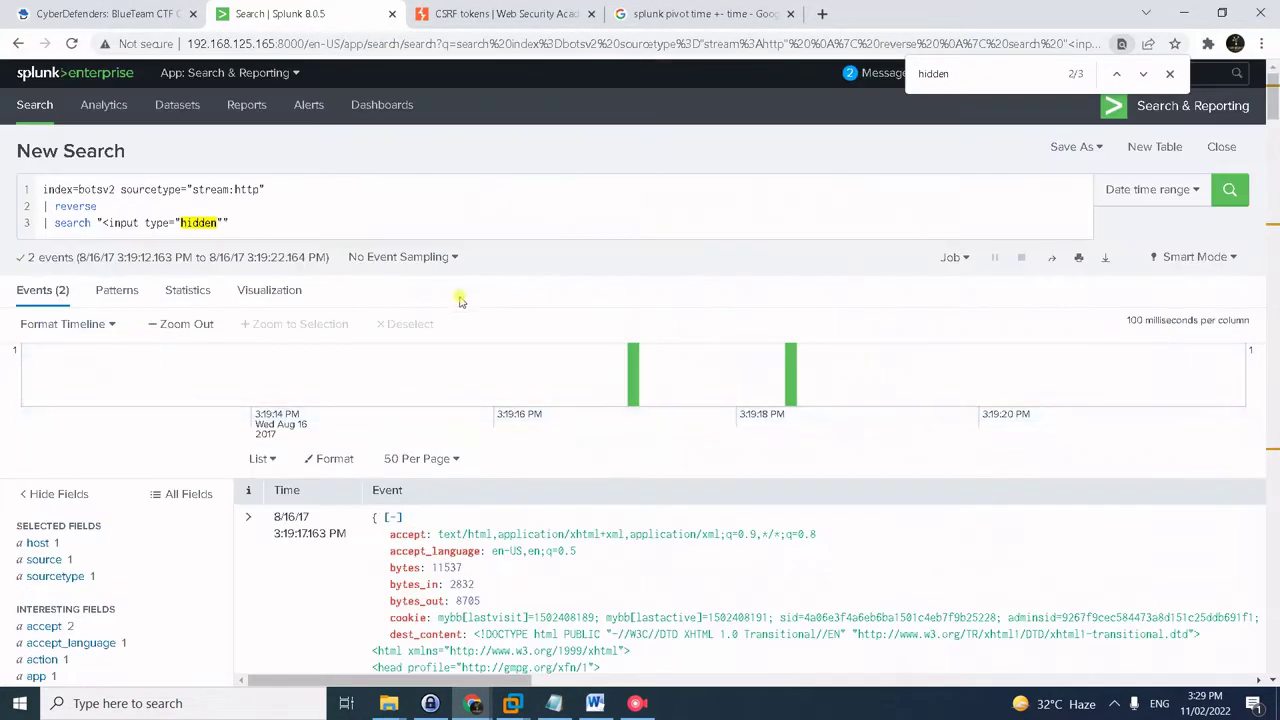
pyautogui.click(330, 183)
# - Run the token search with | reverse | table form_data, returning 4 events
pyautogui.hotkey('ctrl', 'a')
pyautogui.hotkey('ctrl', 'v')
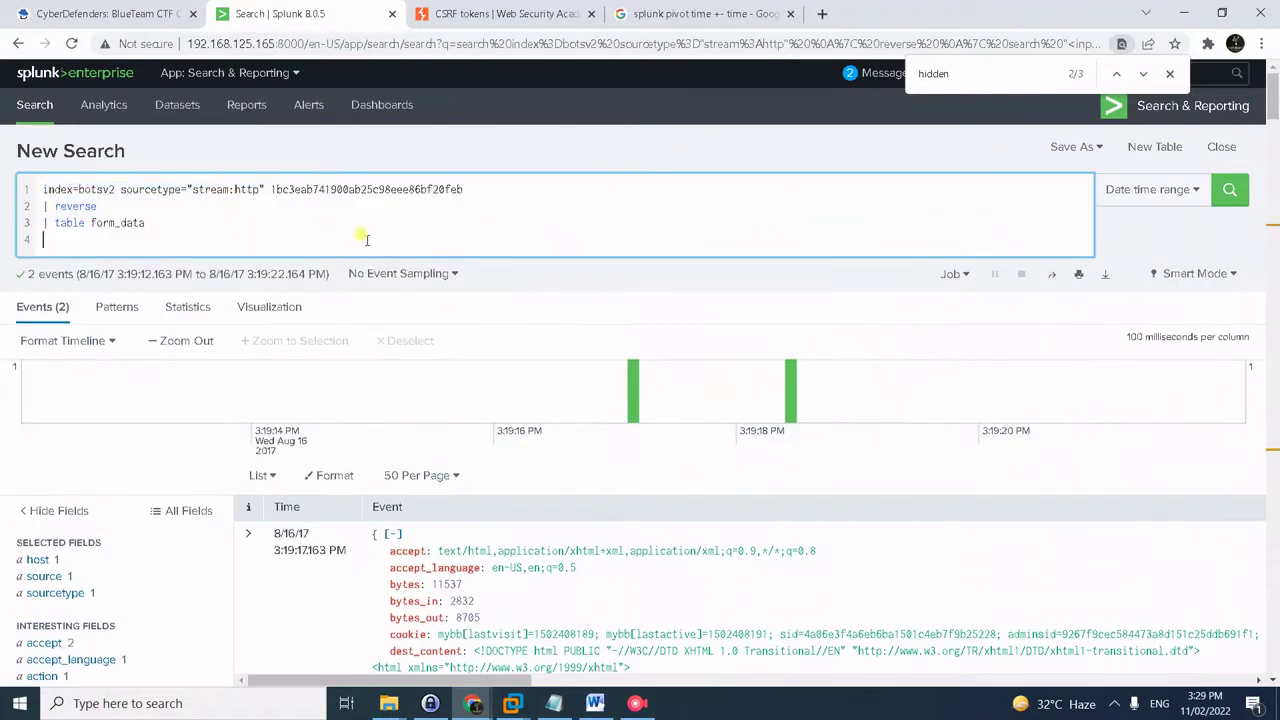
pyautogui.press('BackSpace')
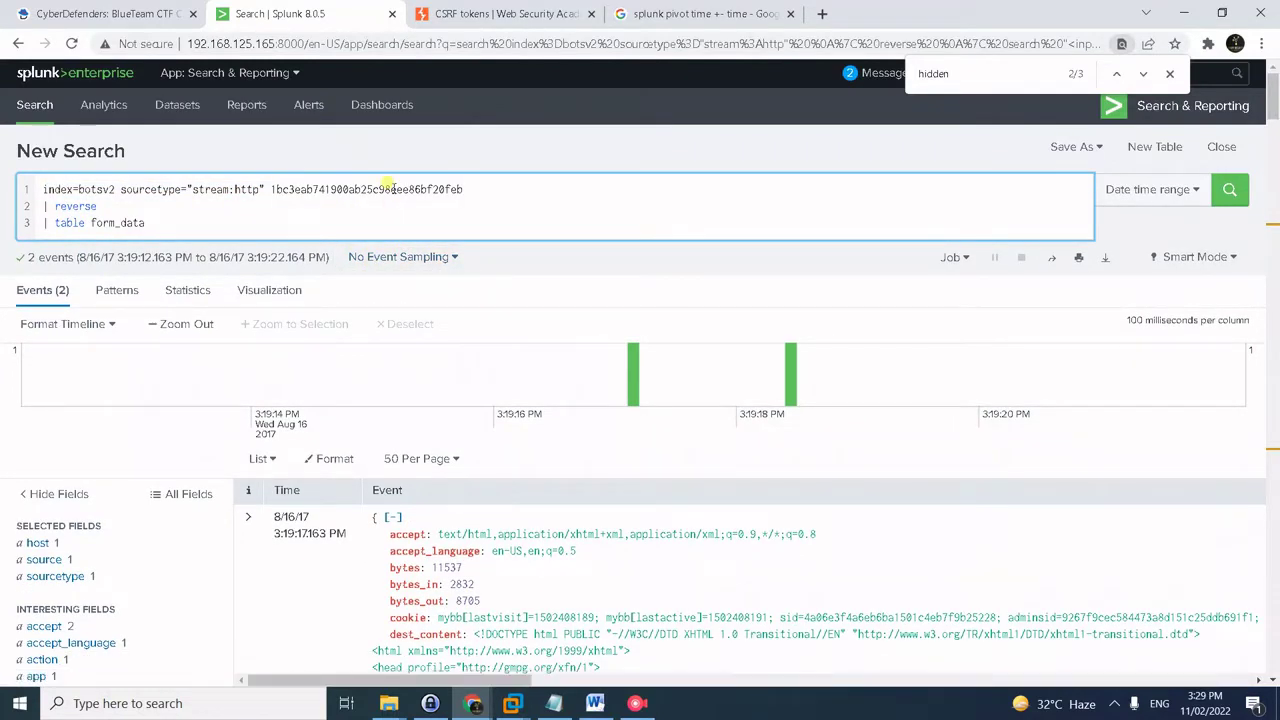
pyautogui.press('Return')
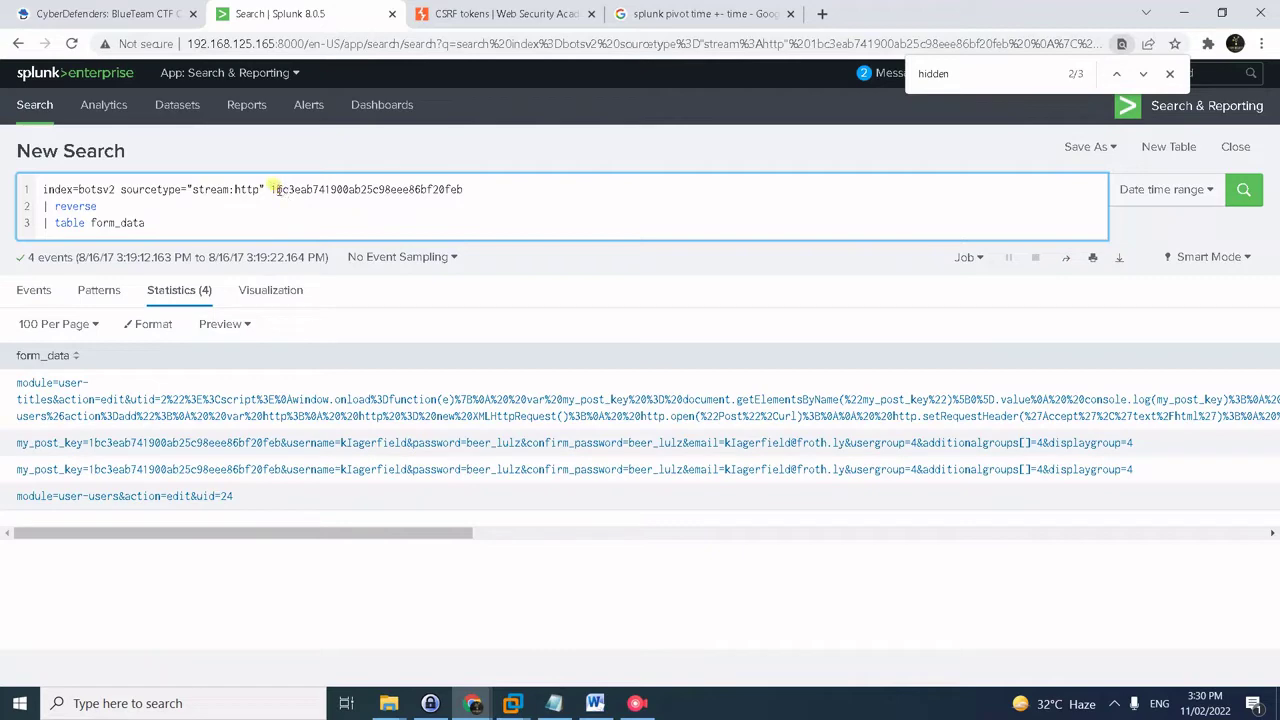
pyautogui.moveTo(272, 189); pyautogui.dragTo(462, 184)
pyautogui.hotkey('ctrl', 'c')
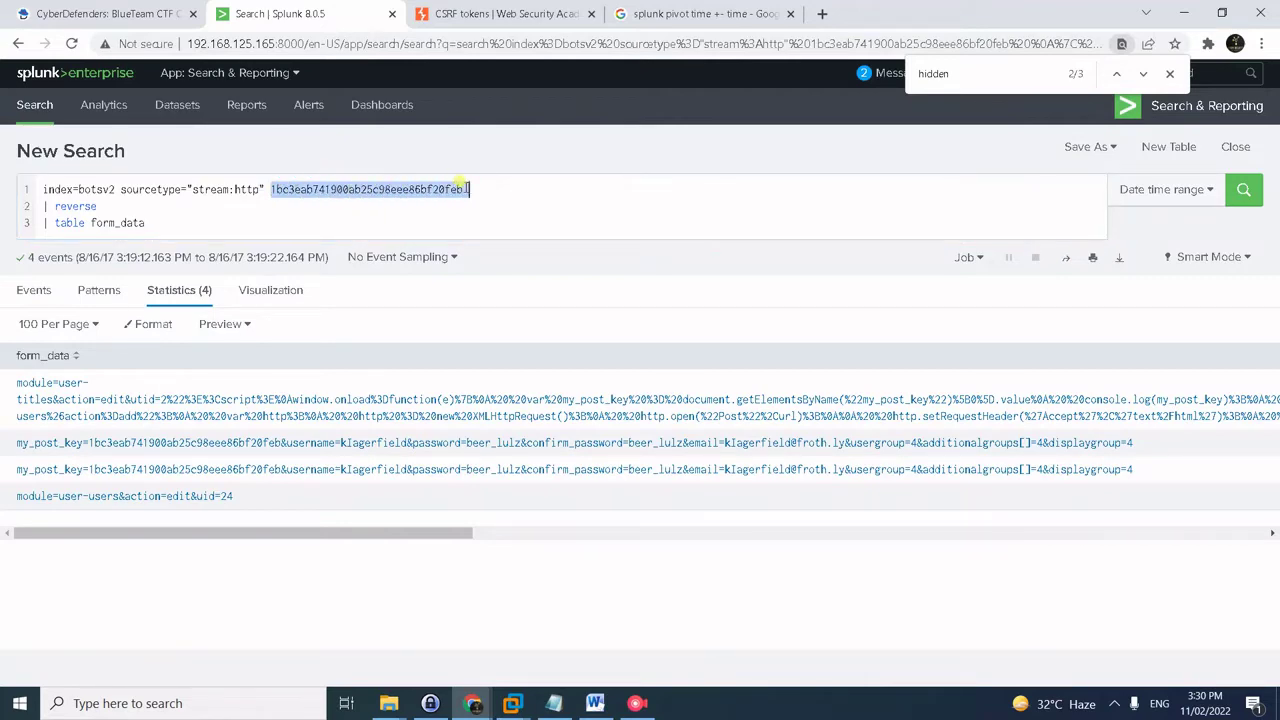
# - Paste the stolen anti-CSRF token as question #16's answer and submit it
pyautogui.click(145, 12)
pyautogui.click(334, 418)
pyautogui.hotkey('ctrl', 'v')
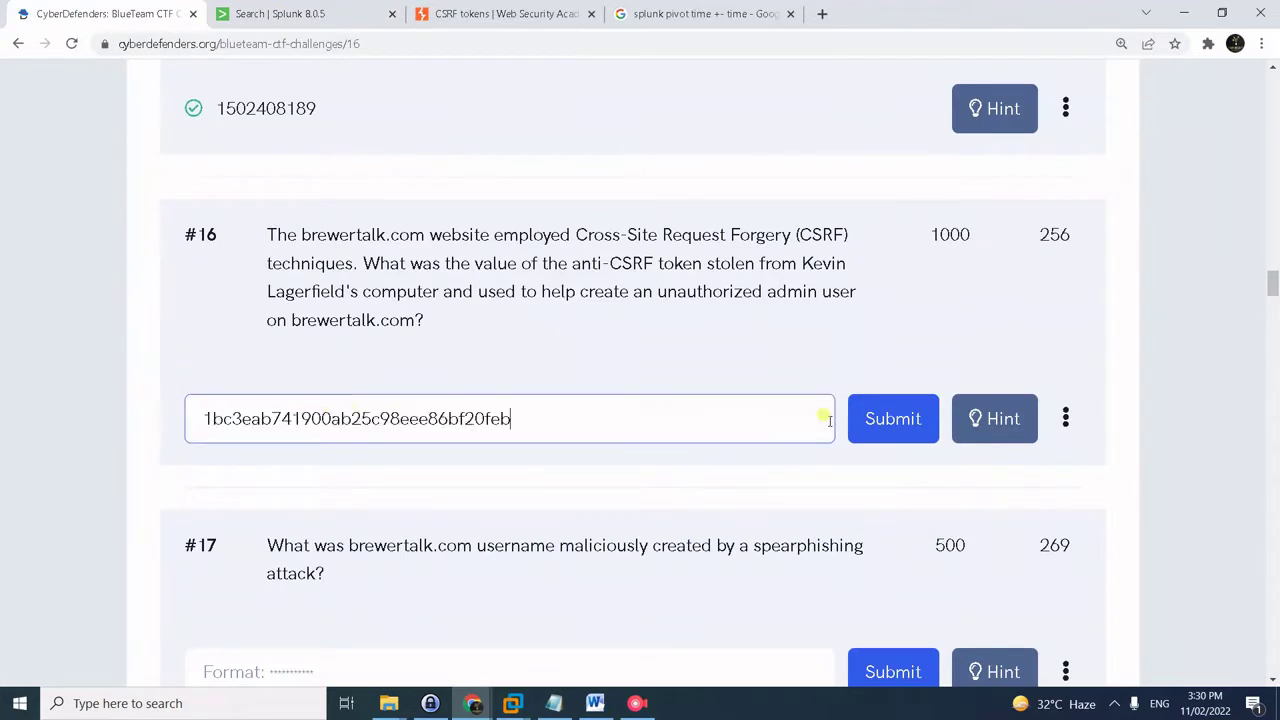
pyautogui.click(866, 416)
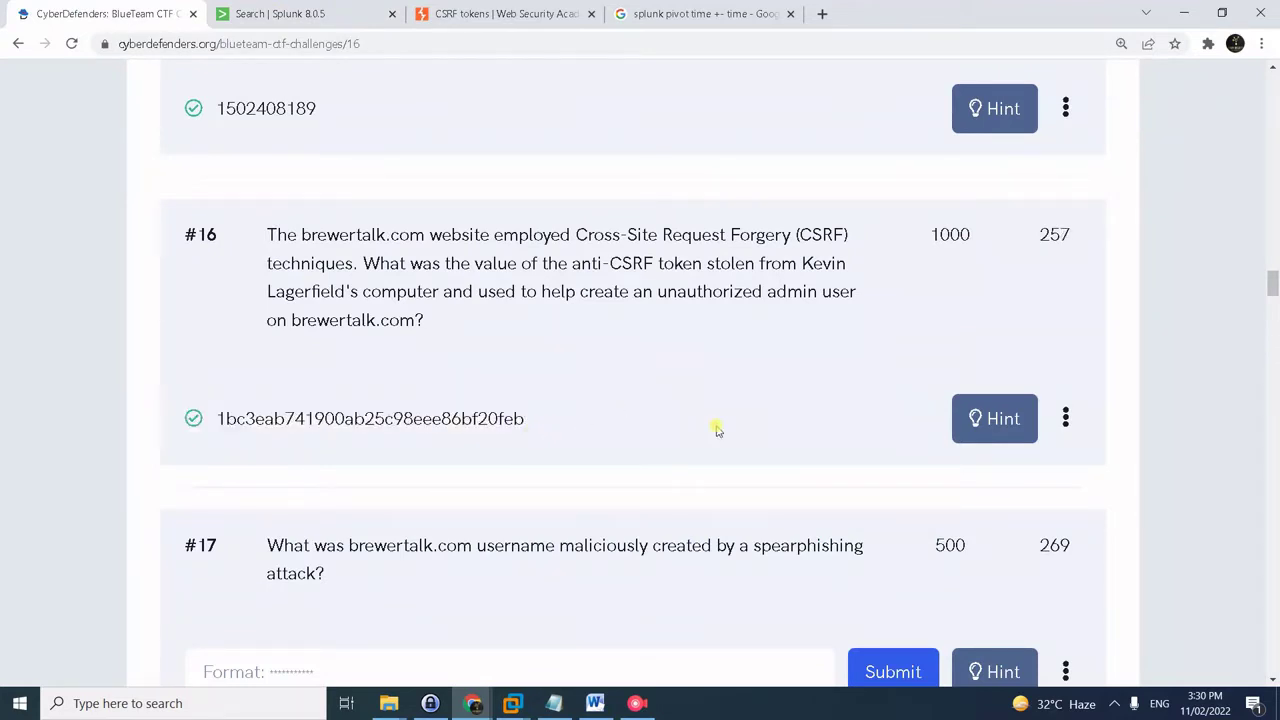
pyautogui.scroll(-1, 700, 470)
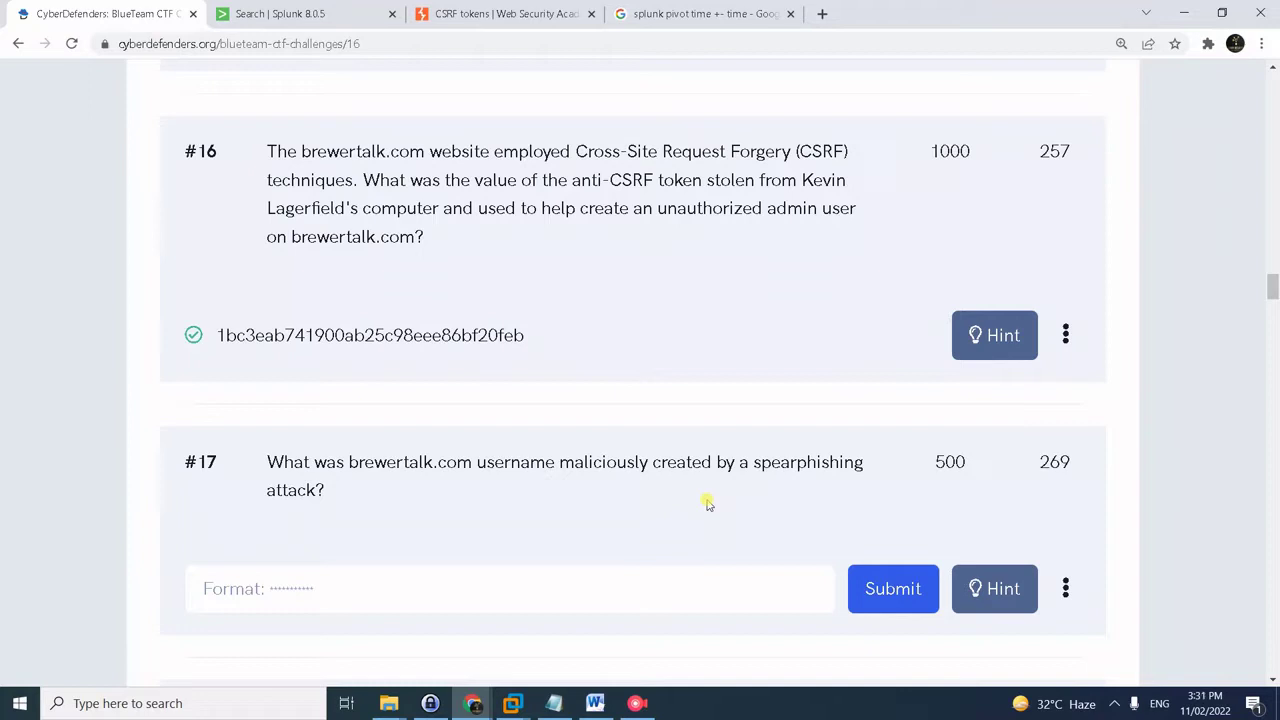
# - Copy the new user's name from the Splunk email field and submit it for question #17
pyautogui.click(356, 14)
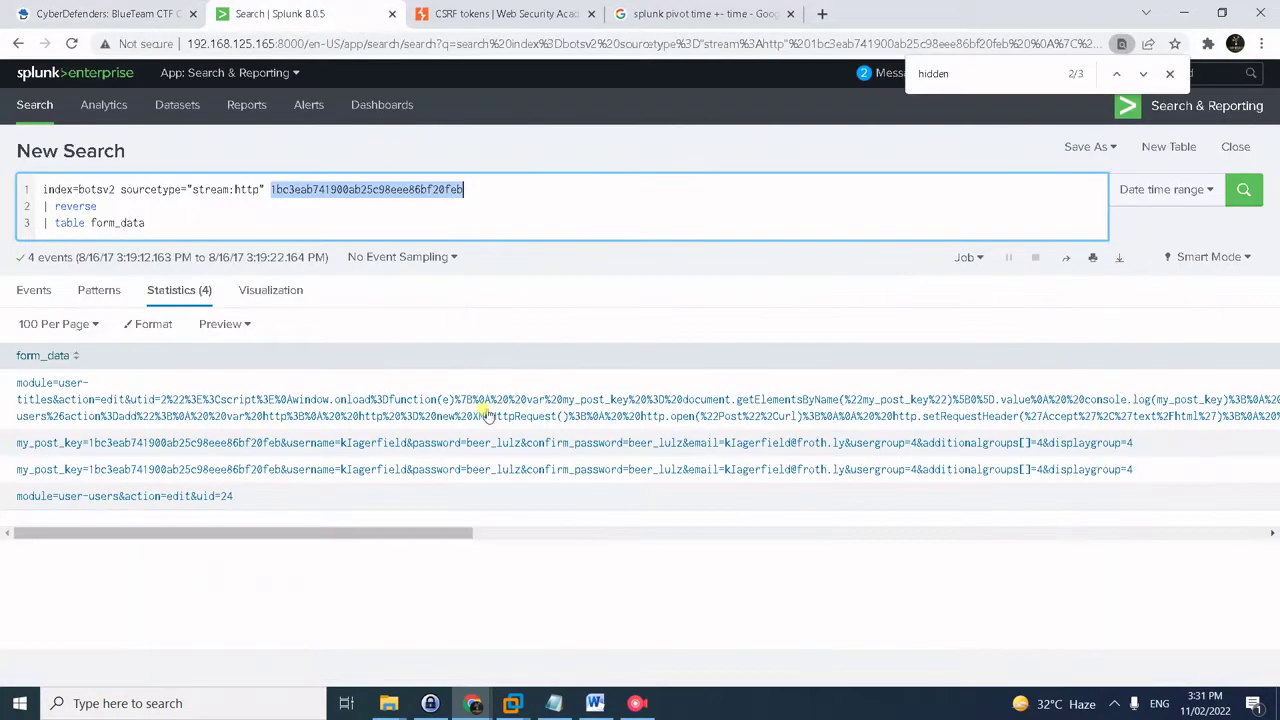
pyautogui.click(740, 480)
pyautogui.doubleClick(740, 480)
pyautogui.hotkey('ctrl', 'c')
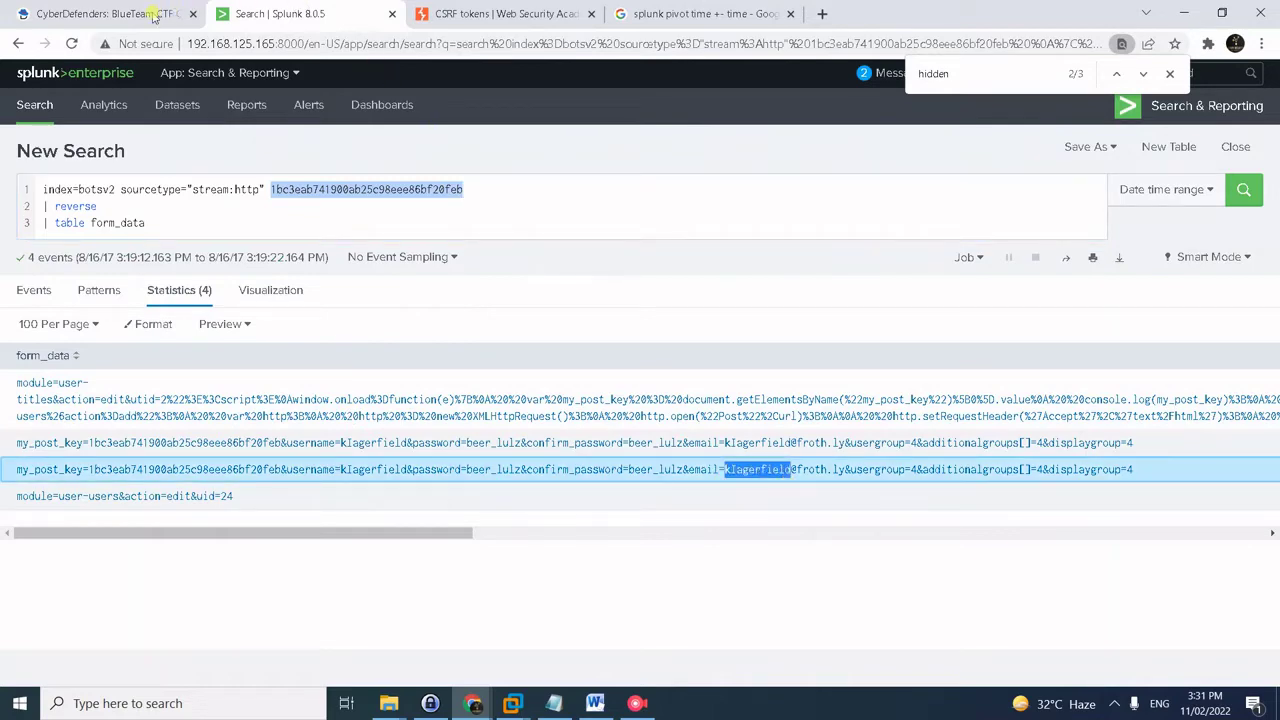
pyautogui.click(150, 14)
pyautogui.click(371, 575)
pyautogui.hotkey('ctrl', 'v')
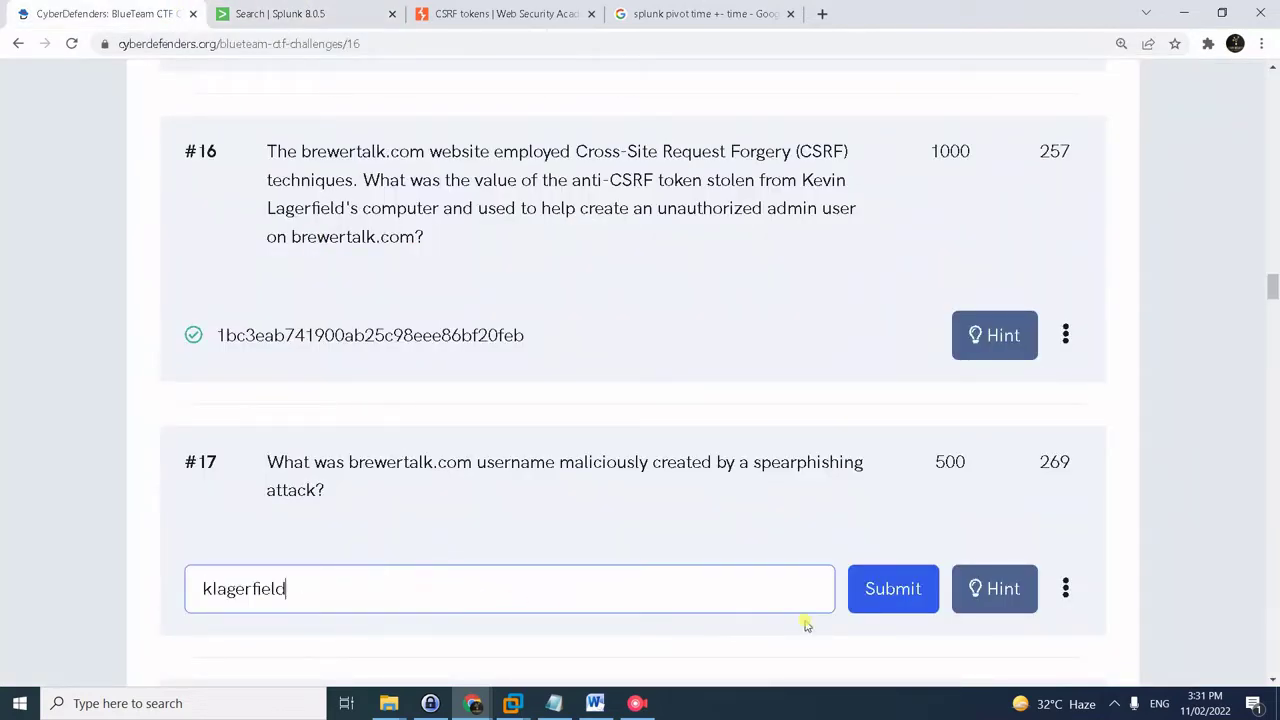
pyautogui.click(873, 592)
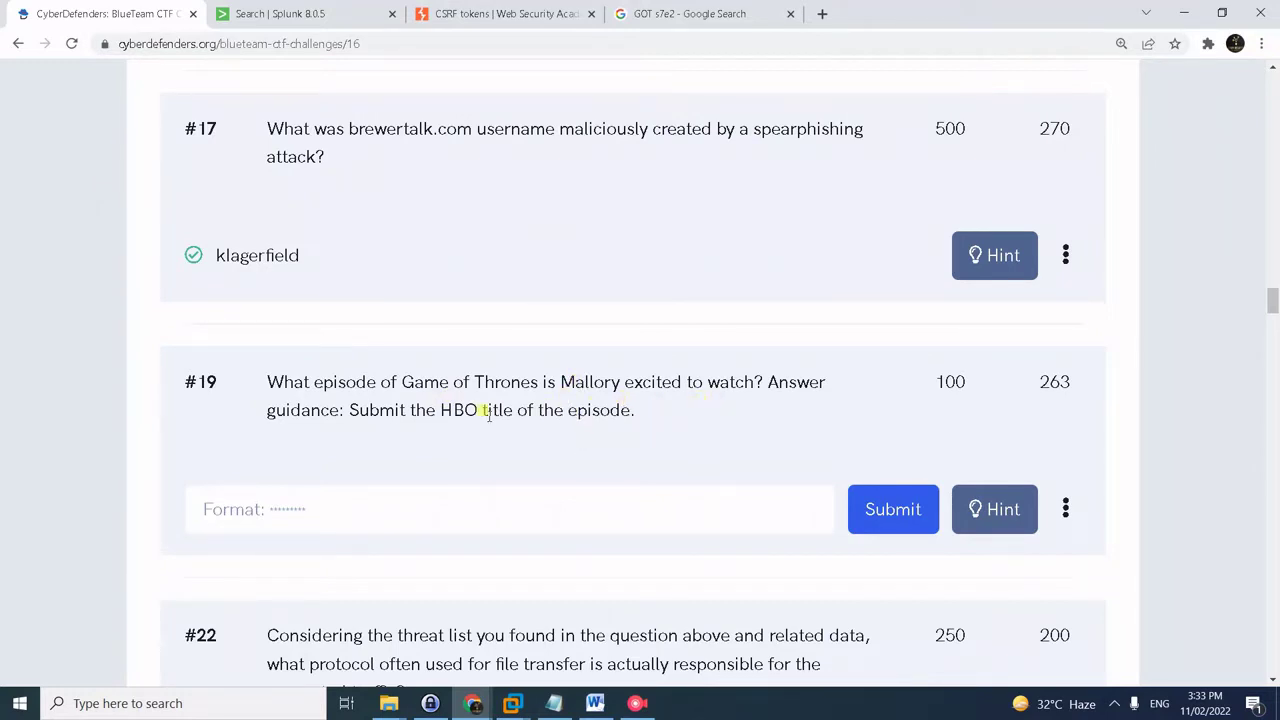
# - Replace the Splunk query with the saved mallory GoT search and run it
pyautogui.hotkey('alt', 'Tab')
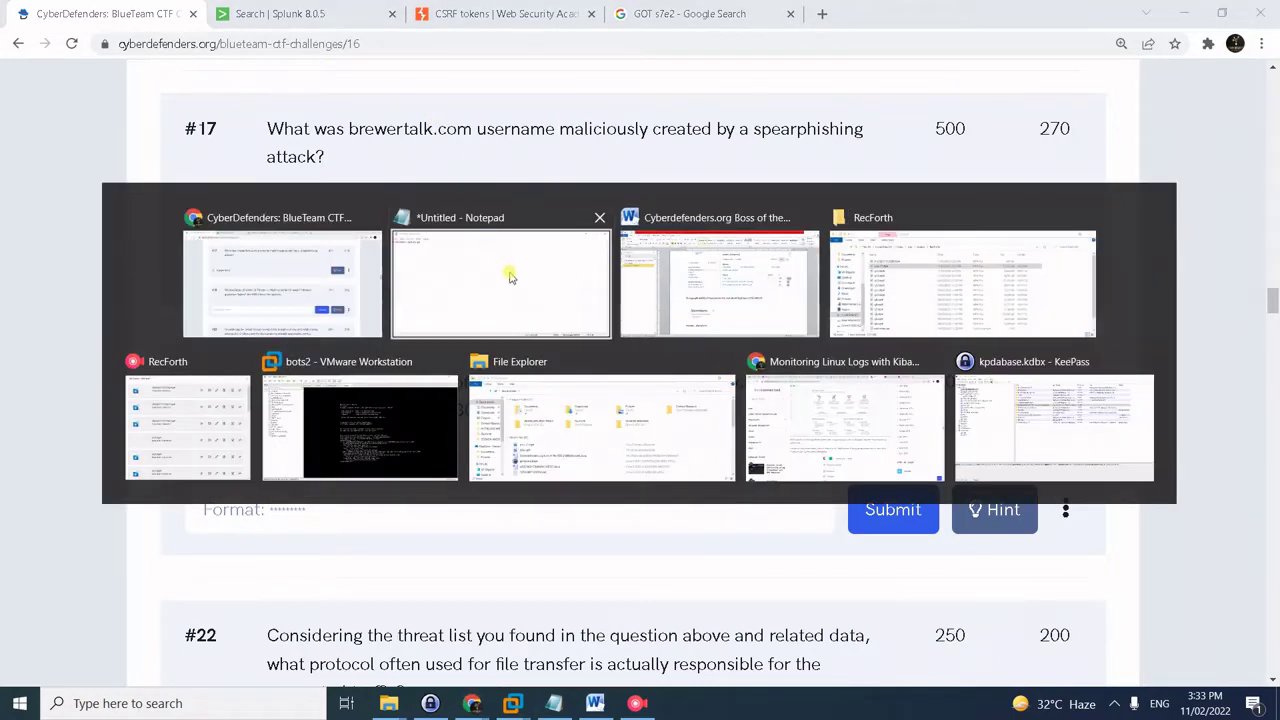
pyautogui.hotkey('ctrl', 'a')
pyautogui.hotkey('ctrl', 'c')
pyautogui.click(258, 12)
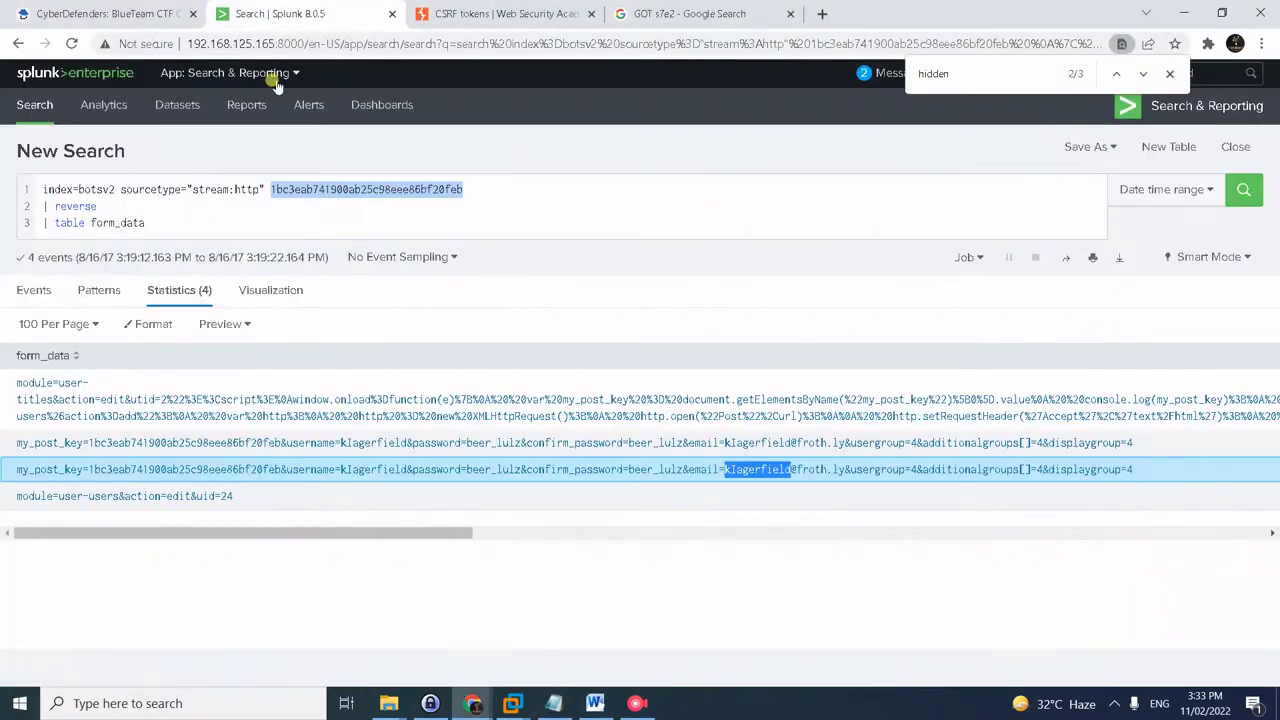
pyautogui.click(285, 188)
pyautogui.hotkey('ctrl', 'a')
pyautogui.hotkey('ctrl', 'v')
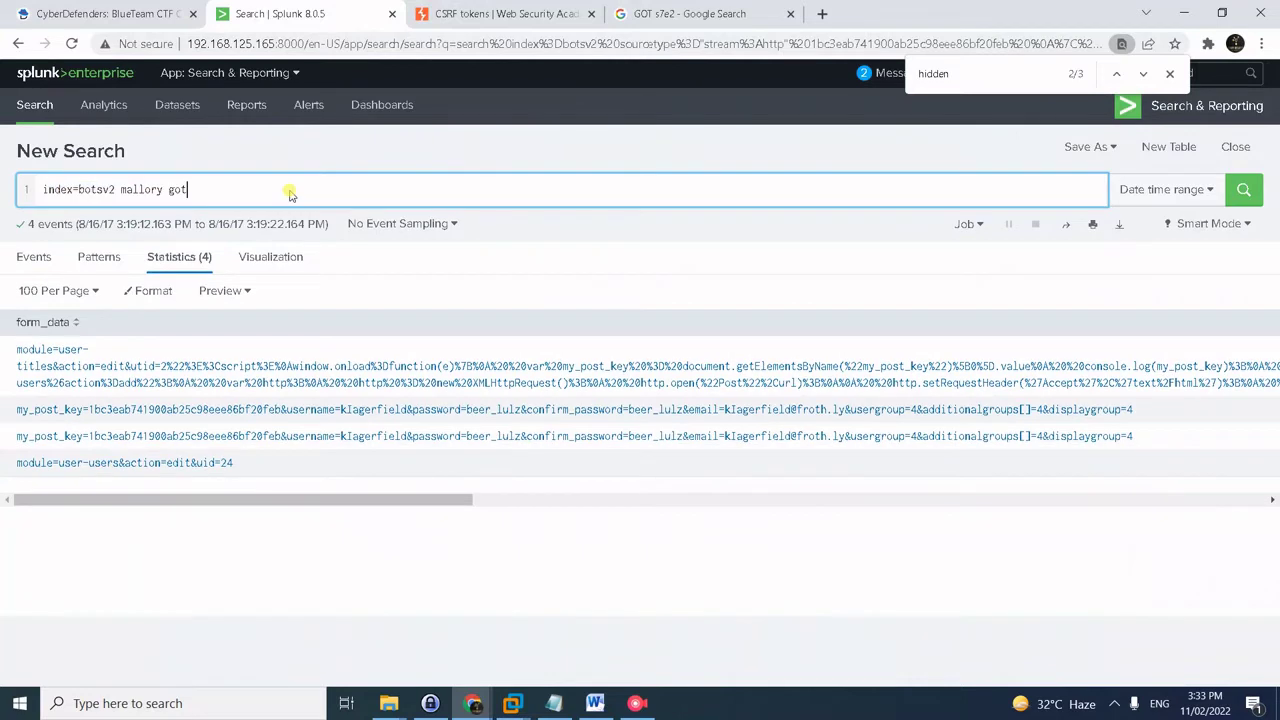
pyautogui.press('Return')
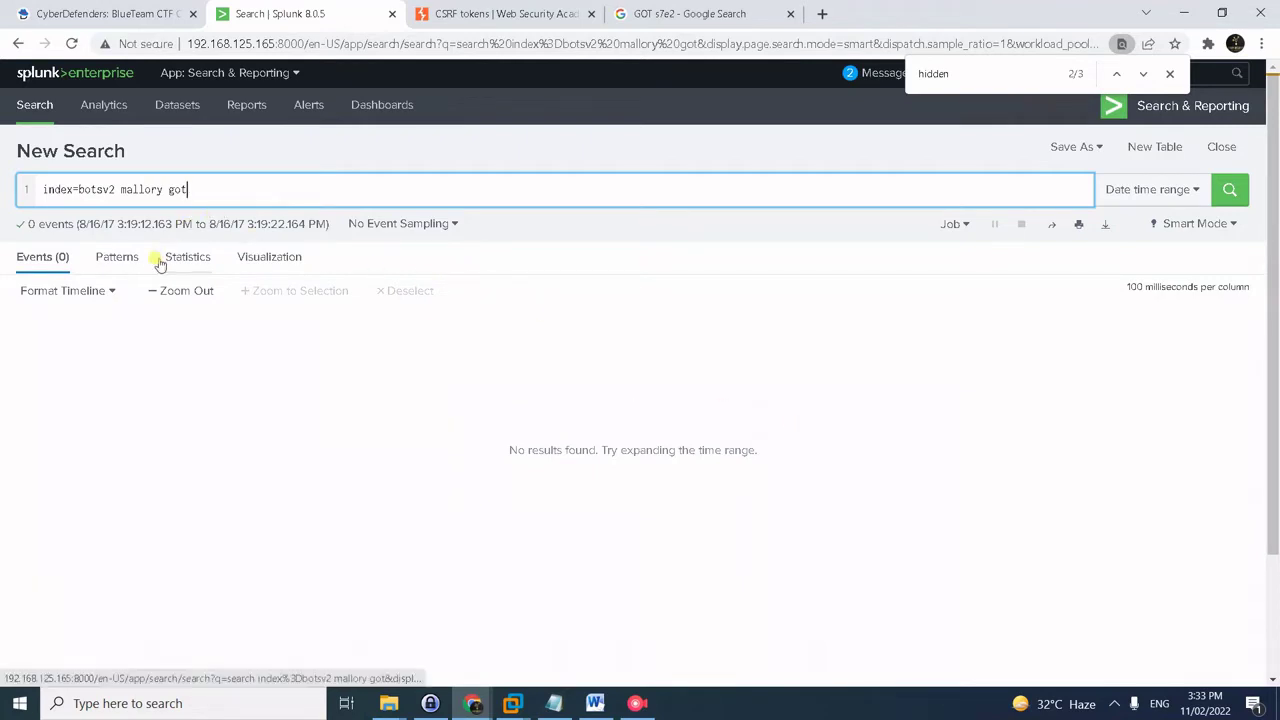
pyautogui.press('Return')
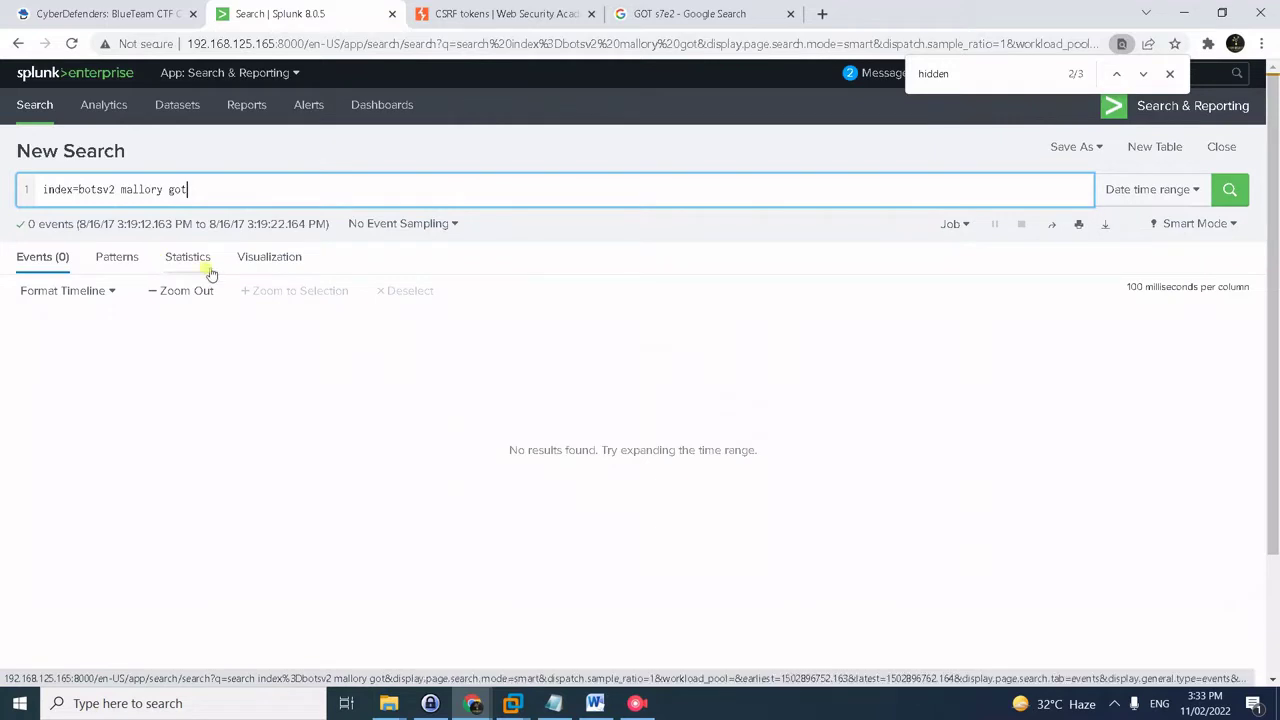
# - Widen the search to All time and list attach_filename values, revealing GoT.S7E2.BOTS.BOTS.BOTS.mkv.torrent
pyautogui.click(1140, 196)
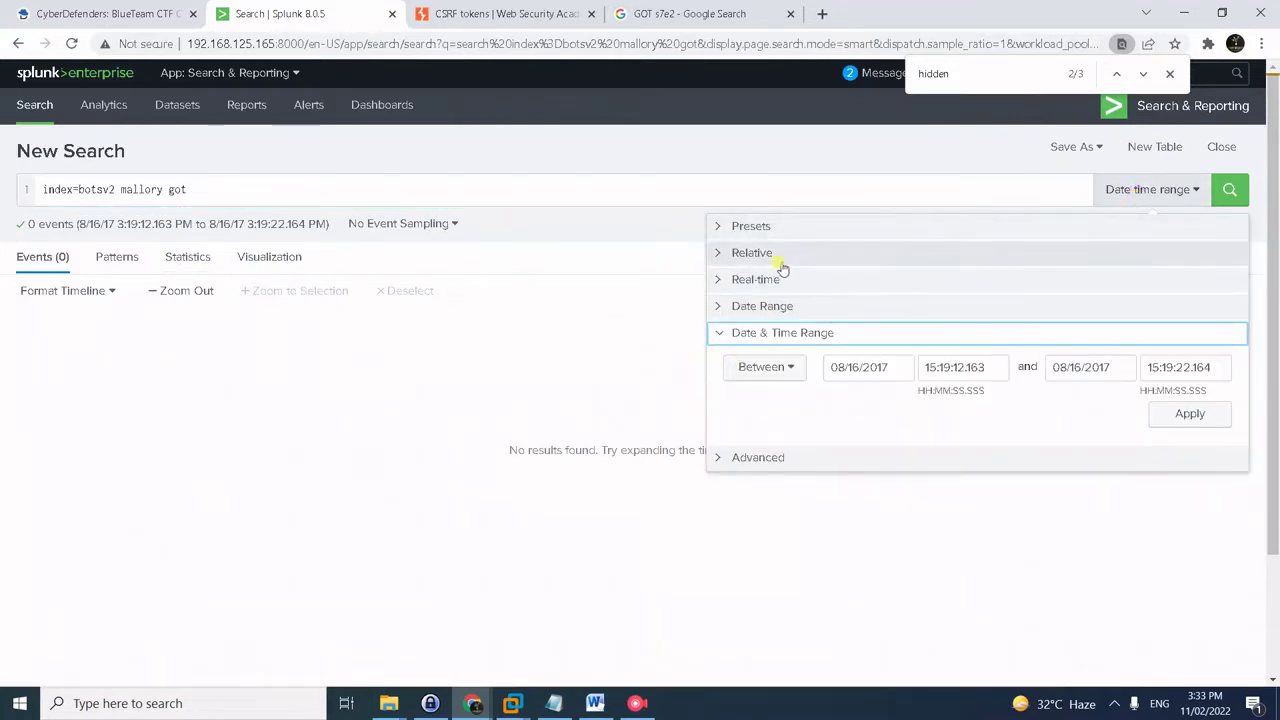
pyautogui.click(1140, 194)
pyautogui.click(1146, 196)
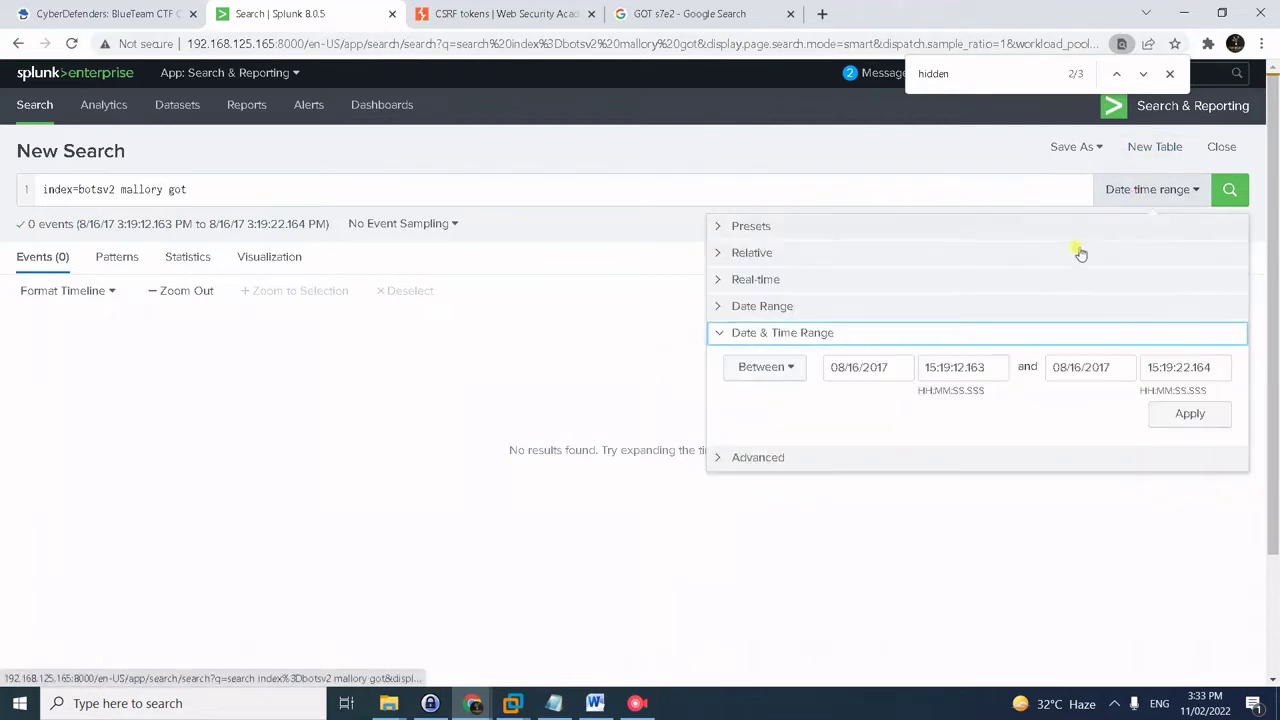
pyautogui.click(876, 310)
pyautogui.click(768, 279)
pyautogui.click(752, 252)
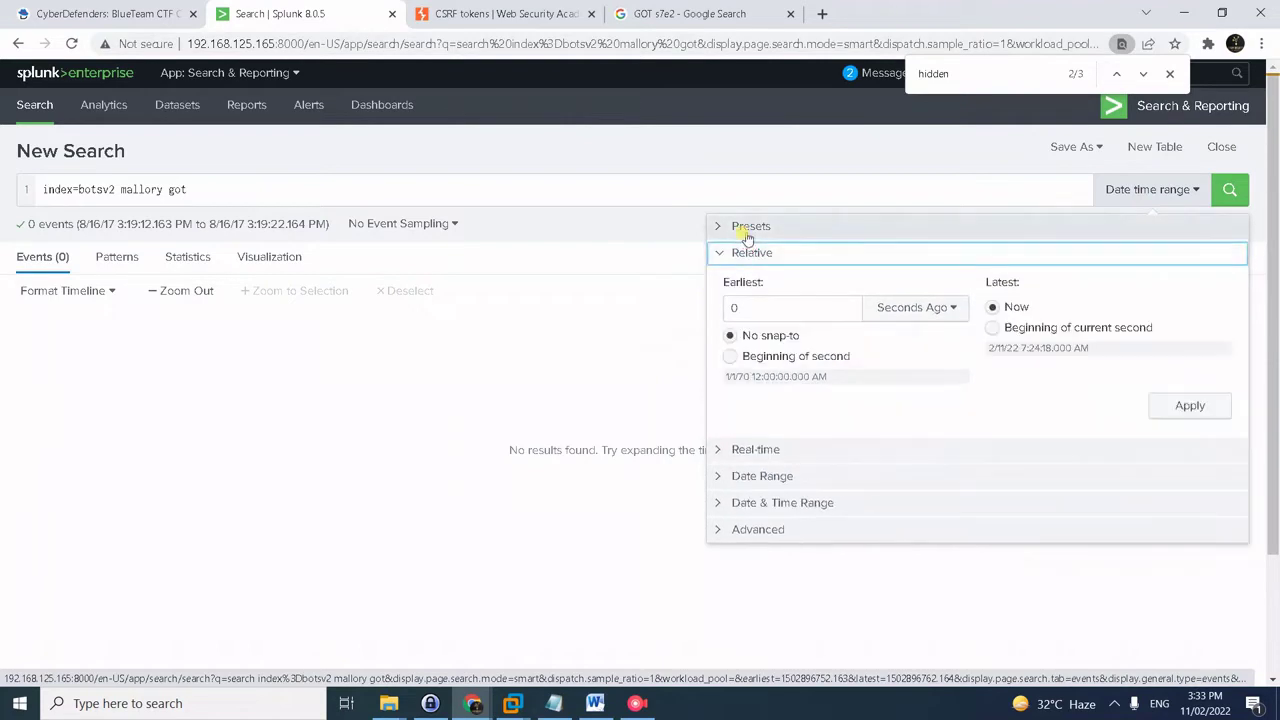
pyautogui.click(750, 228)
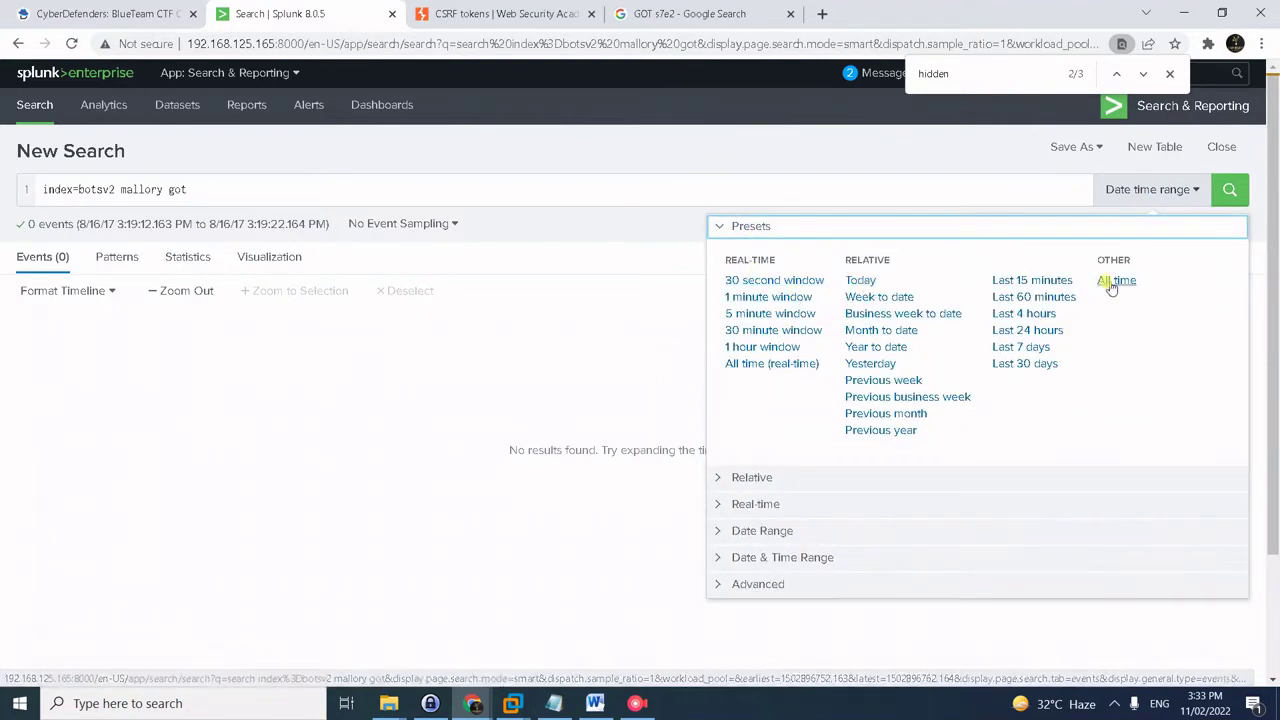
pyautogui.click(1112, 282)
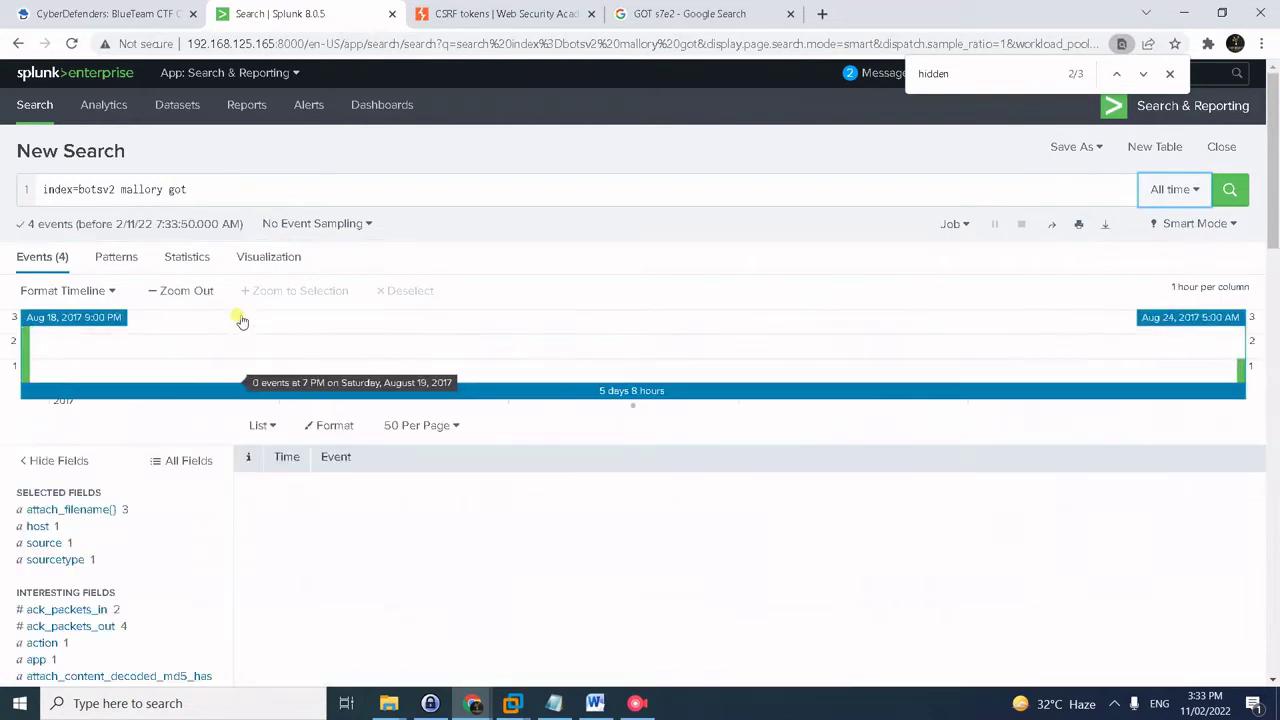
pyautogui.scroll(-1, 270, 412)
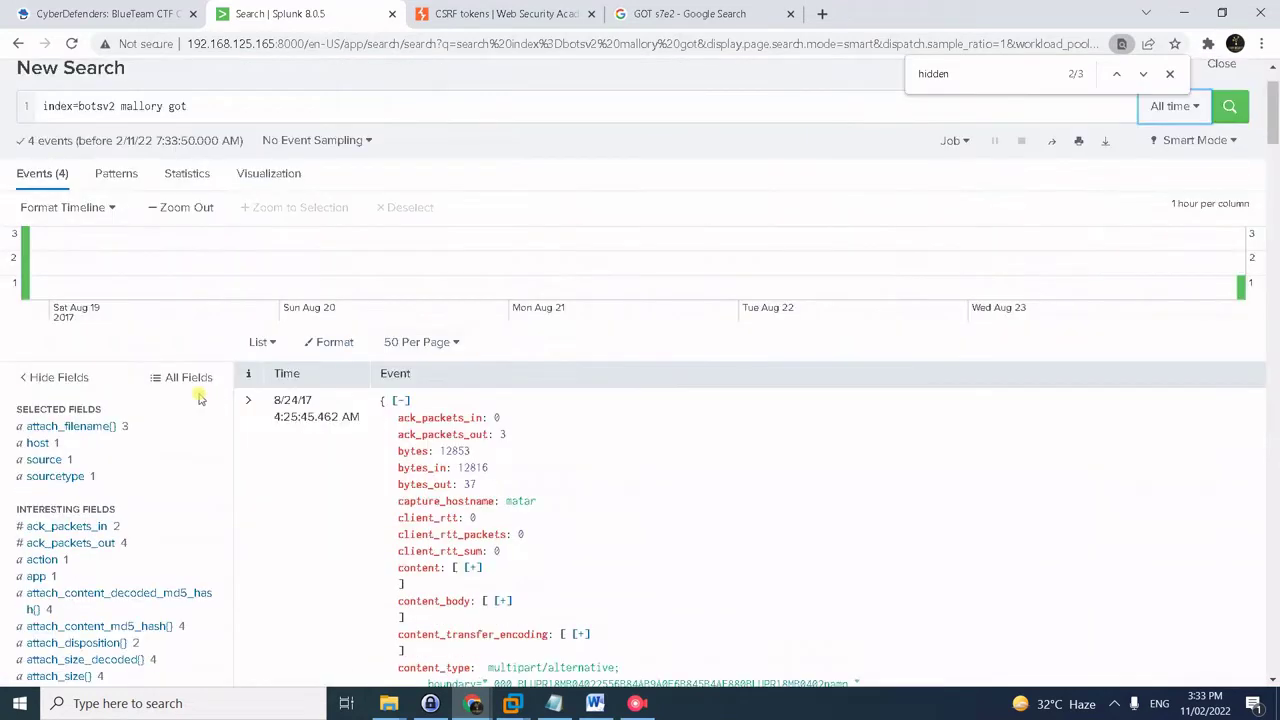
pyautogui.click(103, 426)
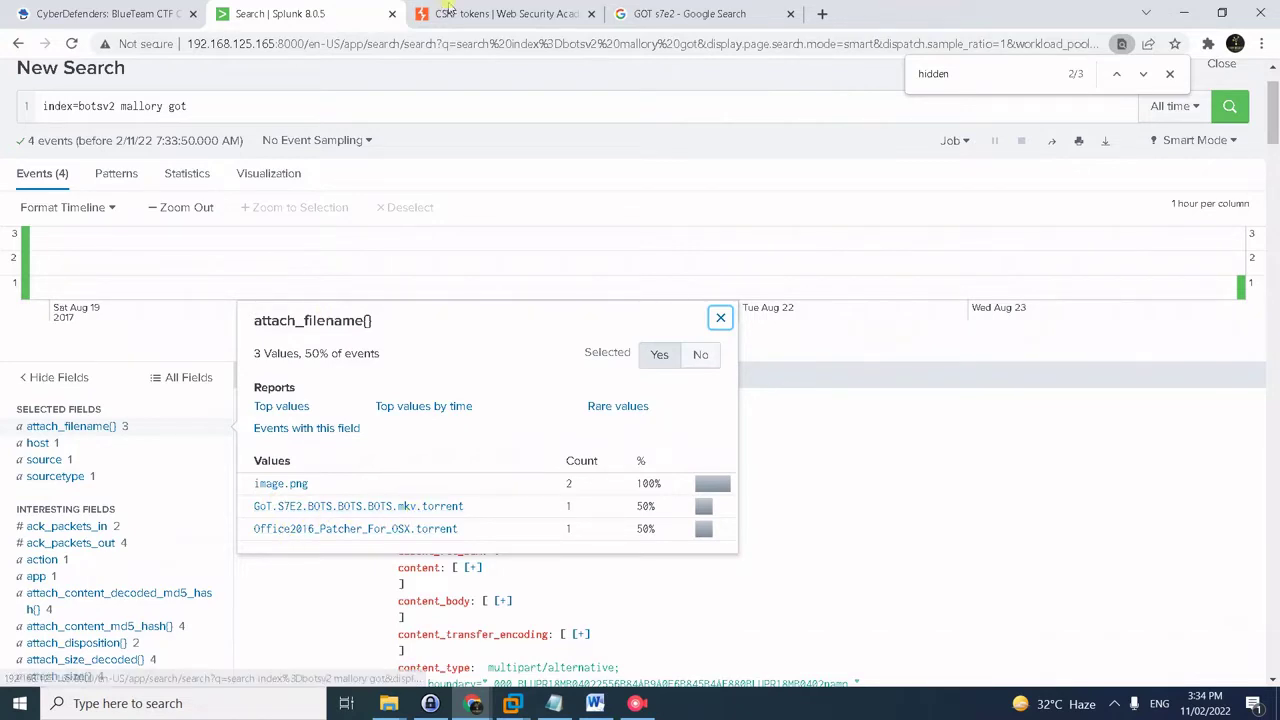
pyautogui.click(688, 14)
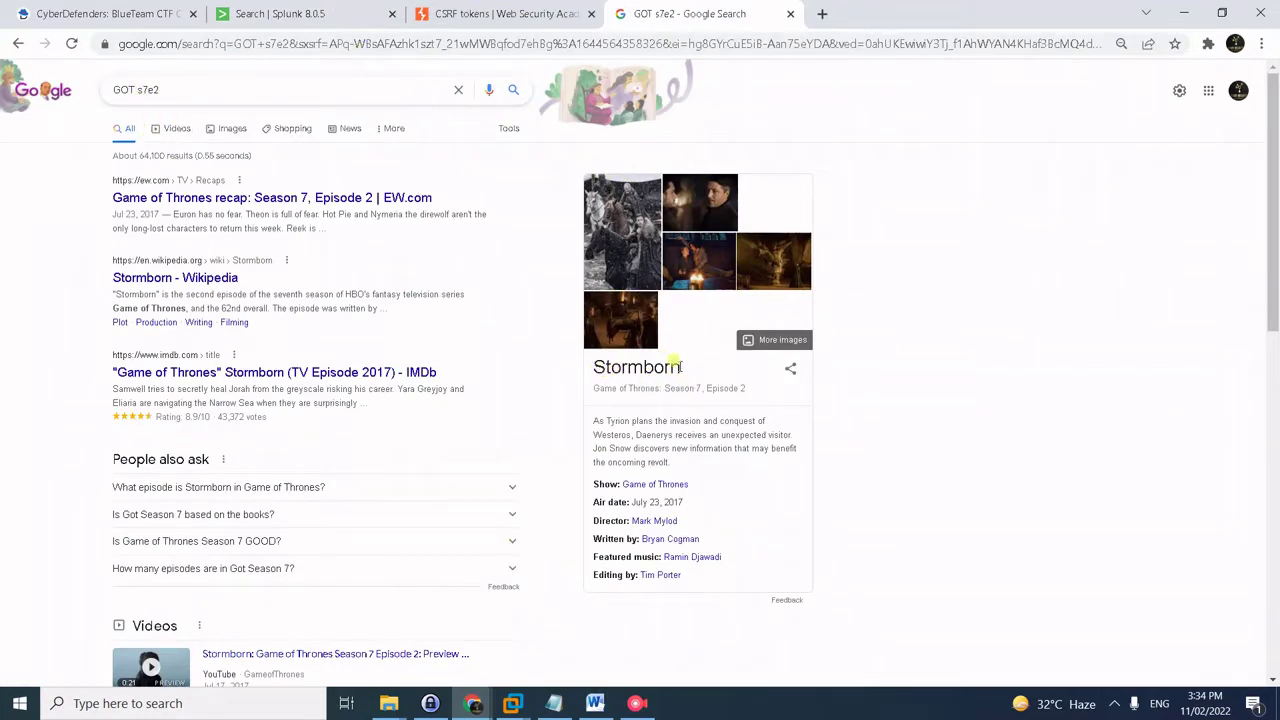
# - Copy 'Stormborn' from the Google results and submit it as question #19's answer
pyautogui.moveTo(691, 371); pyautogui.dragTo(580, 360)
pyautogui.hotkey('ctrl', 'c')
pyautogui.hotkey('ctrl', '2')
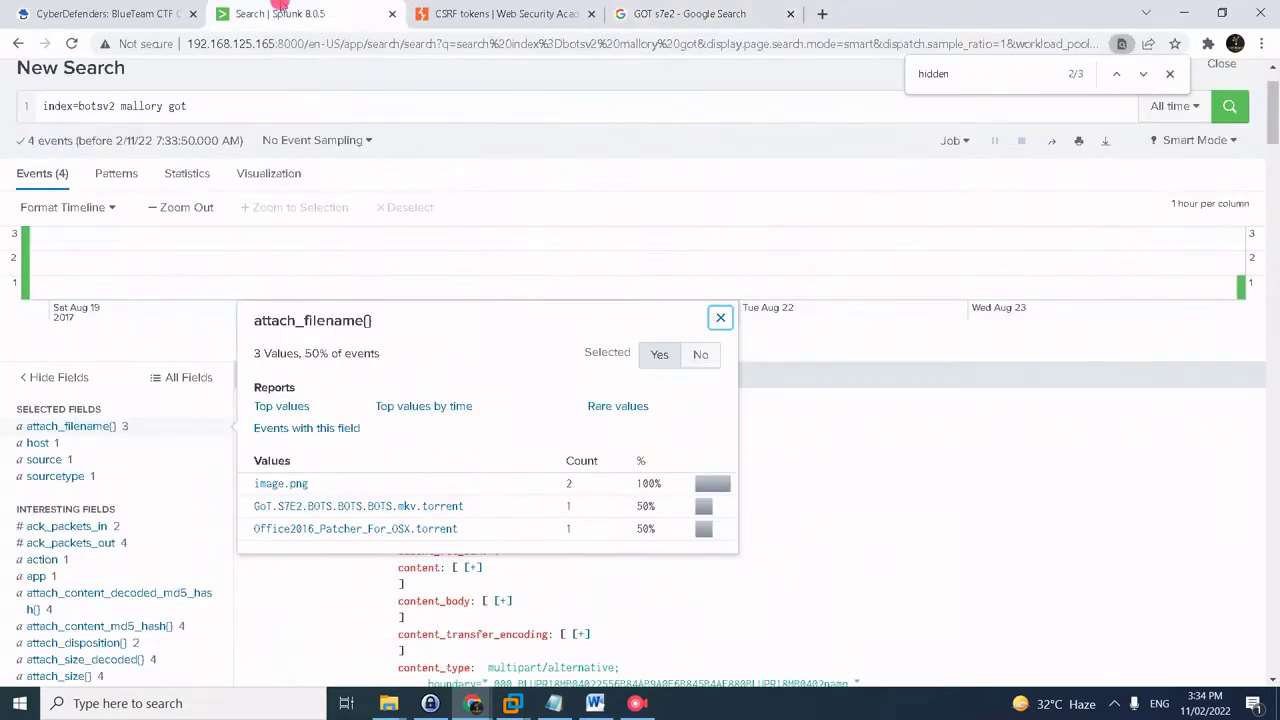
pyautogui.hotkey('ctrl', '1')
pyautogui.click(469, 488)
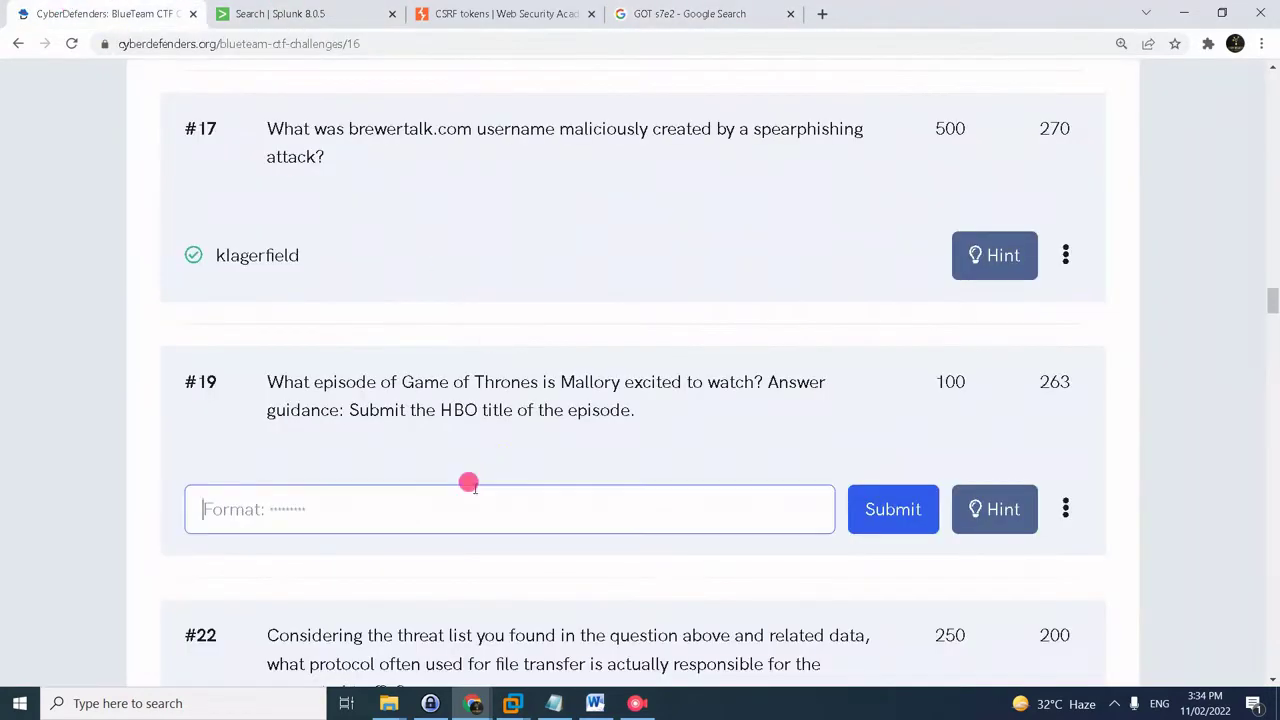
pyautogui.hotkey('ctrl', 'v')
pyautogui.click(877, 528)
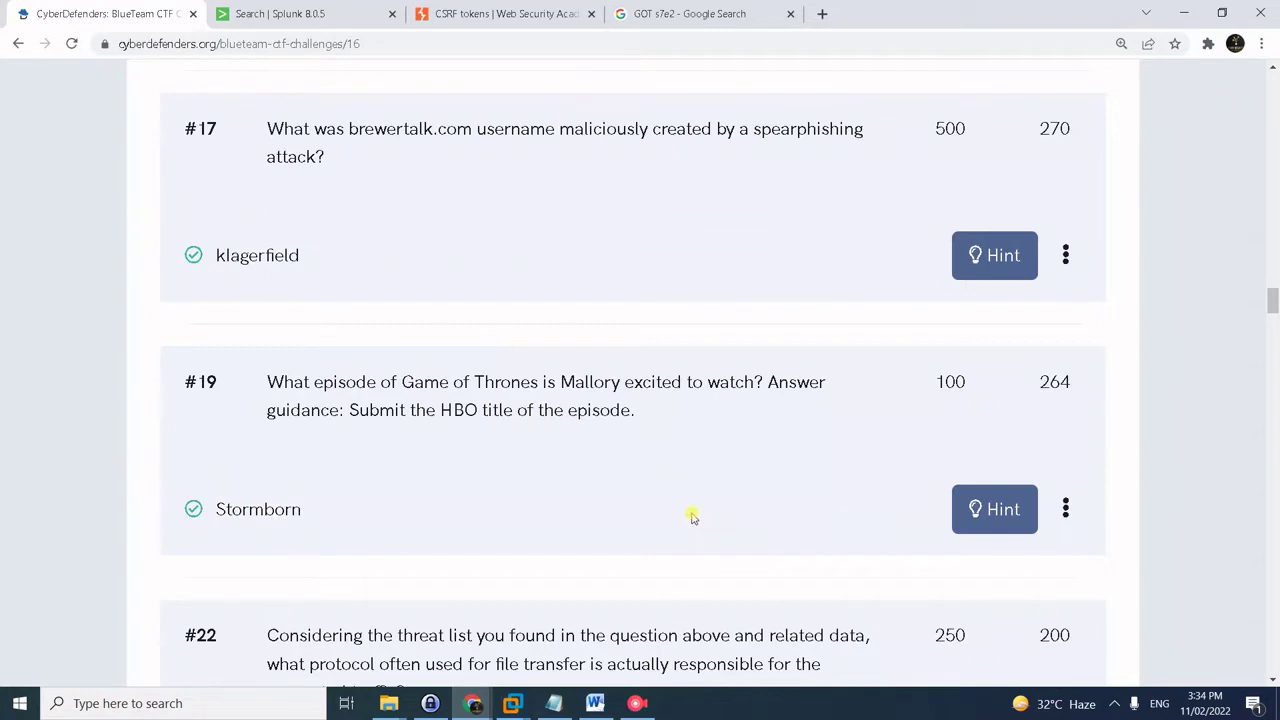
pyautogui.scroll(-3, 388, 178)
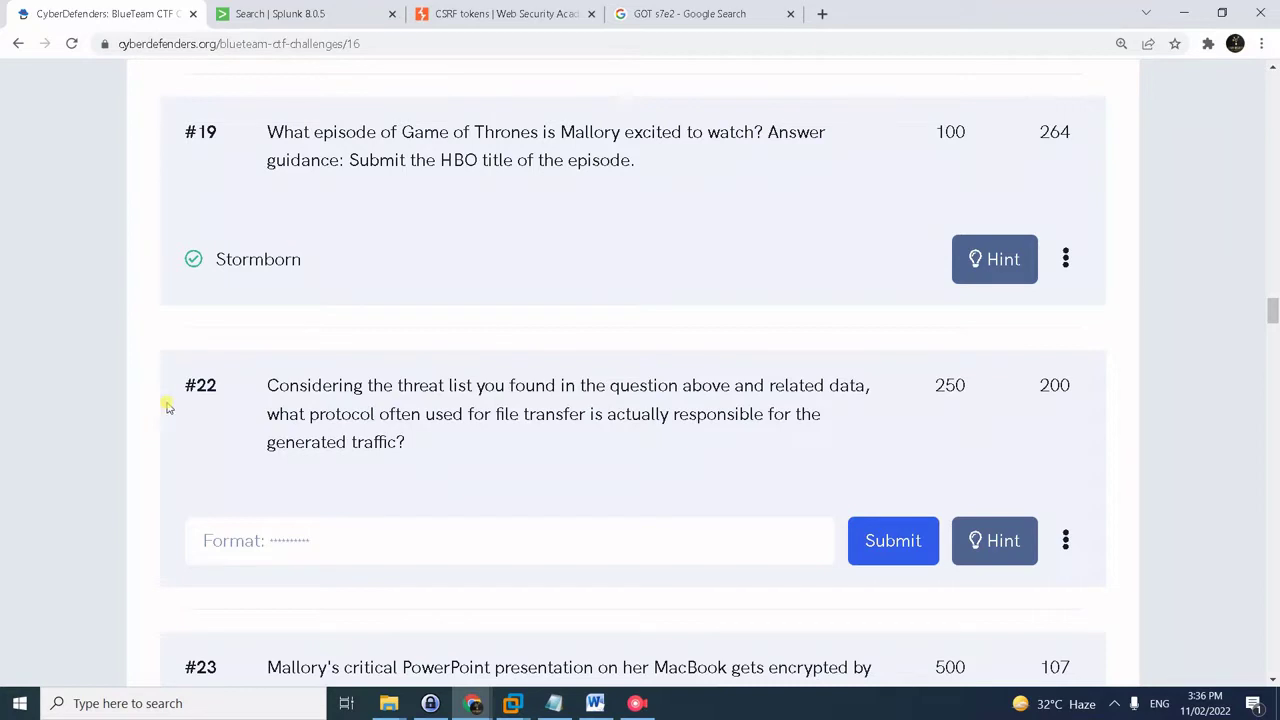
# - Copy the saved query index=botsv2 5.39.93.112 from the Notepad notes
pyautogui.hotkey('alt', 'Tab')
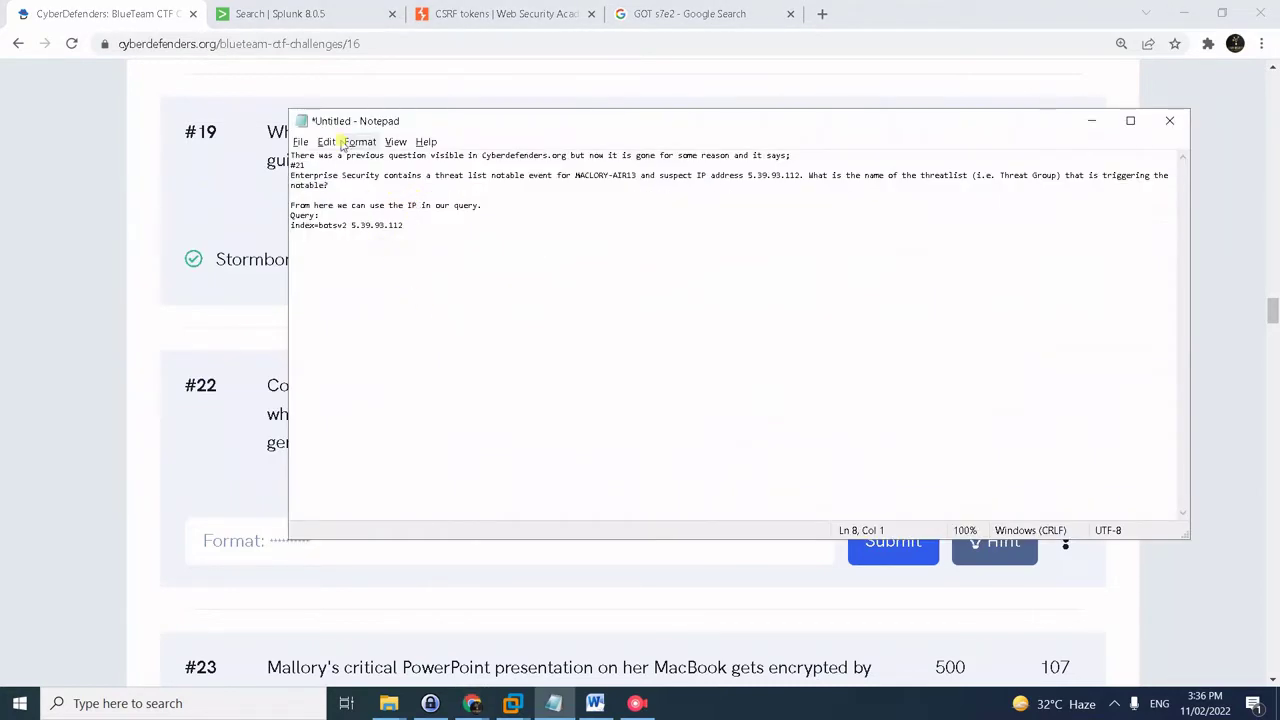
pyautogui.keyDown('ctrl'); pyautogui.scroll(1, 378, 306); pyautogui.keyUp('ctrl')
pyautogui.moveTo(418, 127); pyautogui.dragTo(304, 137)
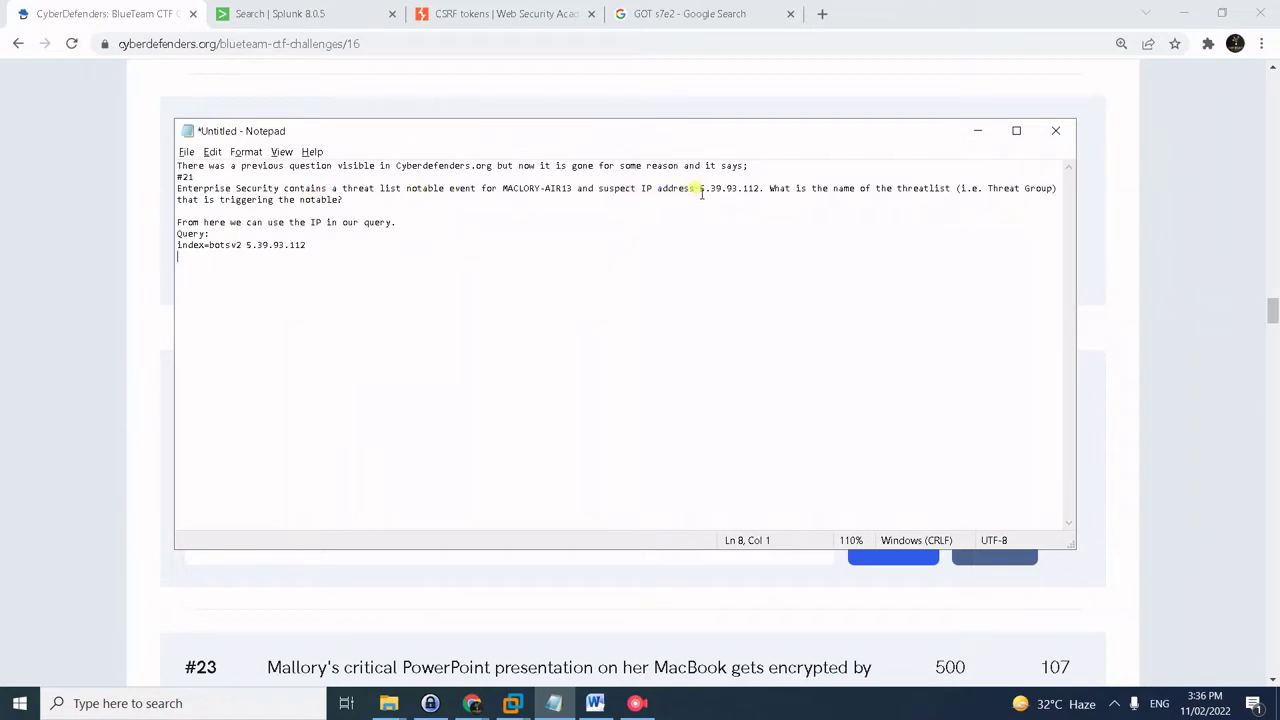
pyautogui.moveTo(699, 189); pyautogui.dragTo(748, 189)
pyautogui.moveTo(364, 259); pyautogui.dragTo(104, 242)
pyautogui.hotkey('ctrl', 'c')
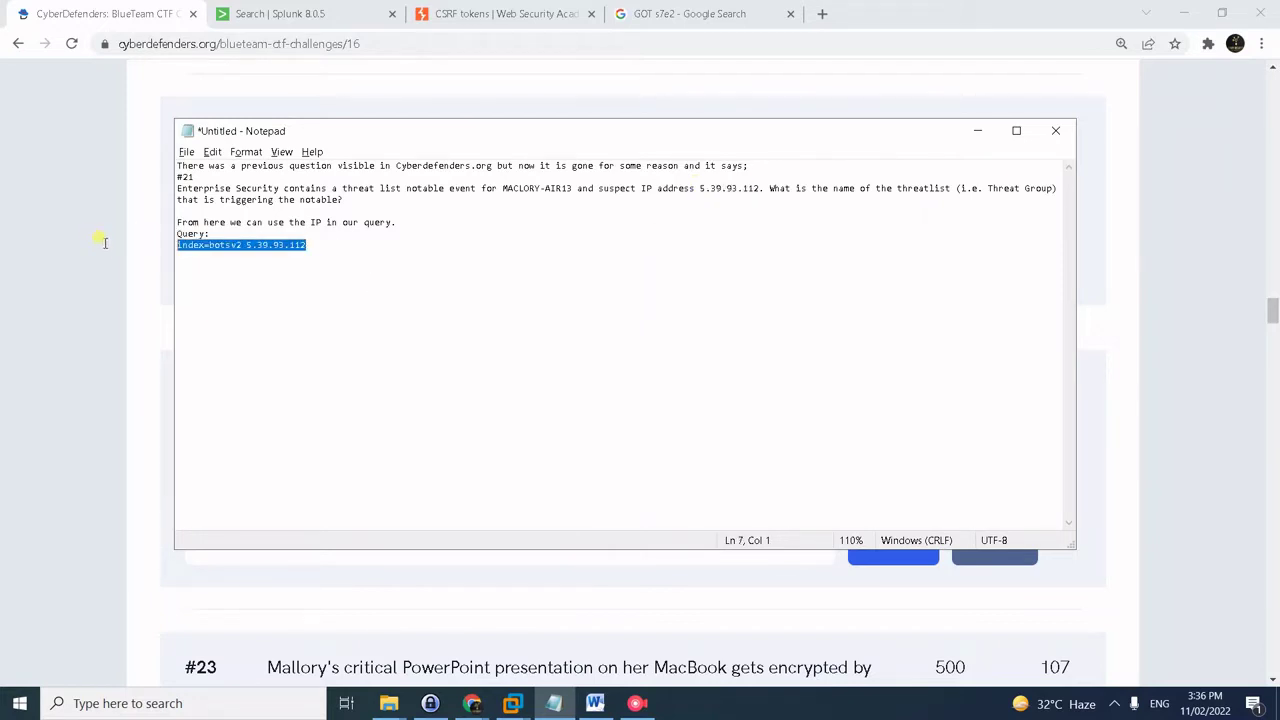
pyautogui.click(71, 271)
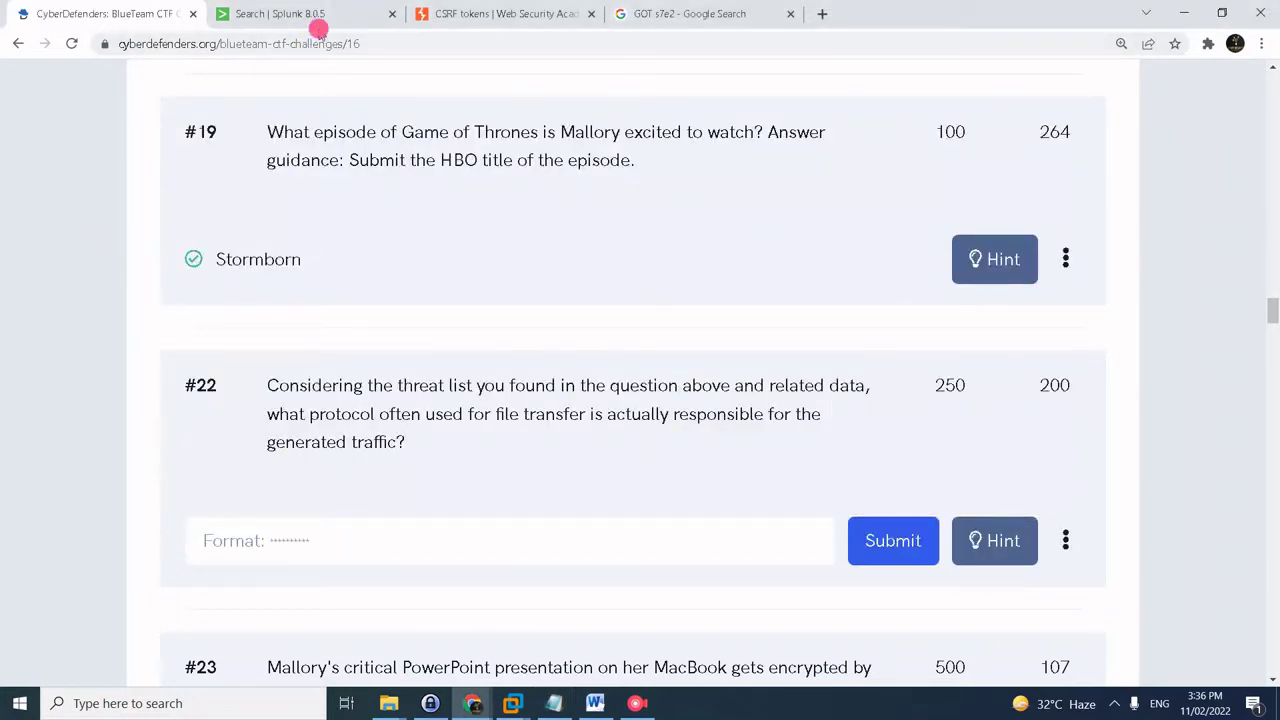
pyautogui.click(333, 17)
# - Run the Splunk search index=botsv2 5.39.93.112
pyautogui.click(350, 110)
pyautogui.hotkey('ctrl', 'a')
pyautogui.hotkey('ctrl', 'v')
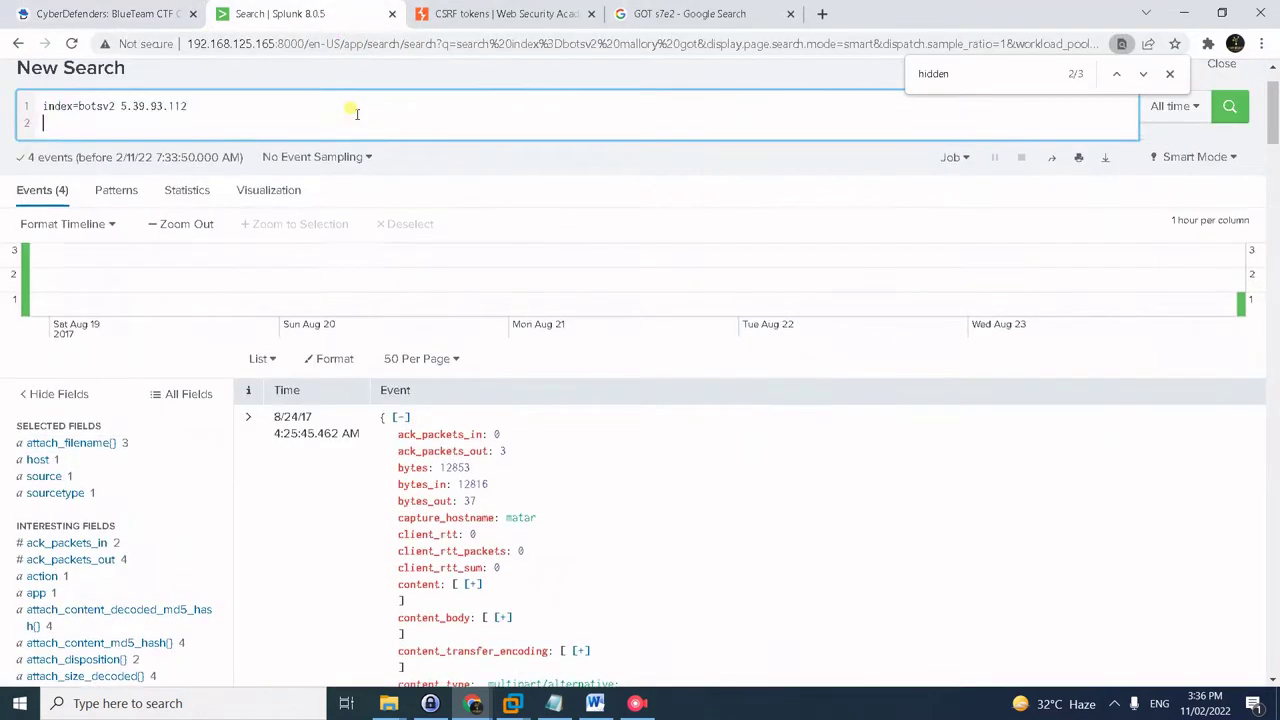
pyautogui.press('Return')
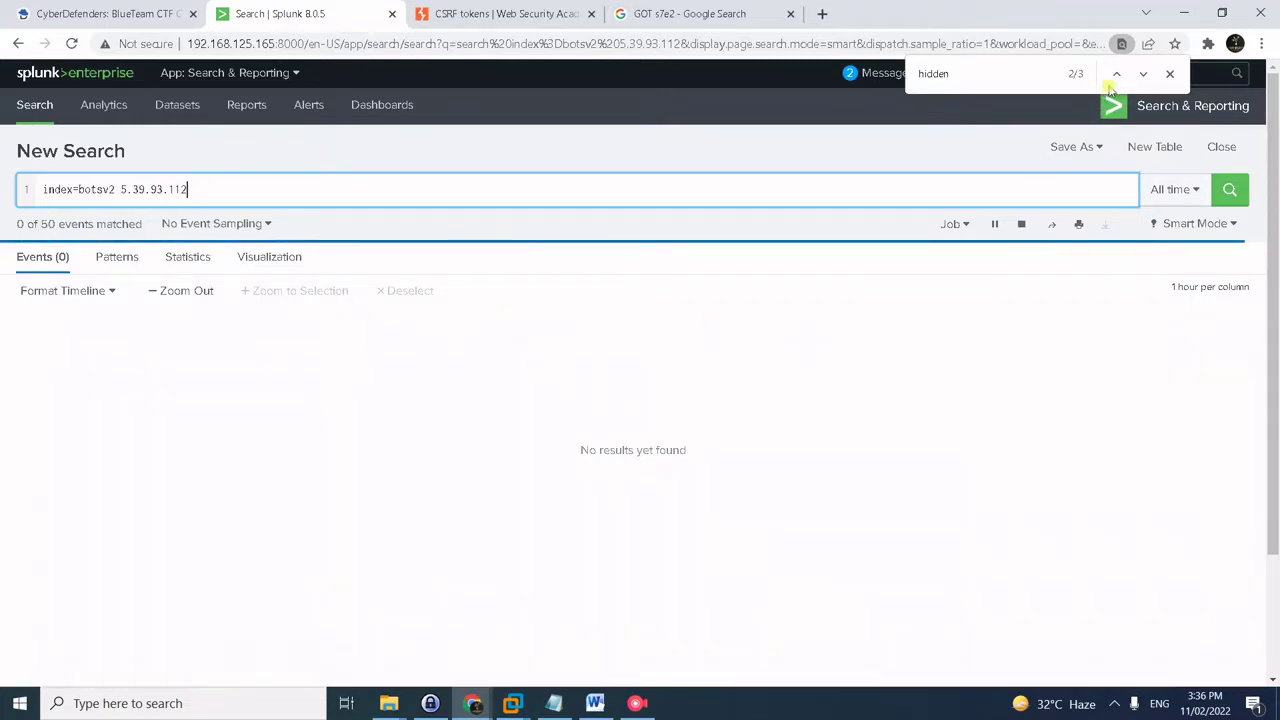
pyautogui.click(807, 258)
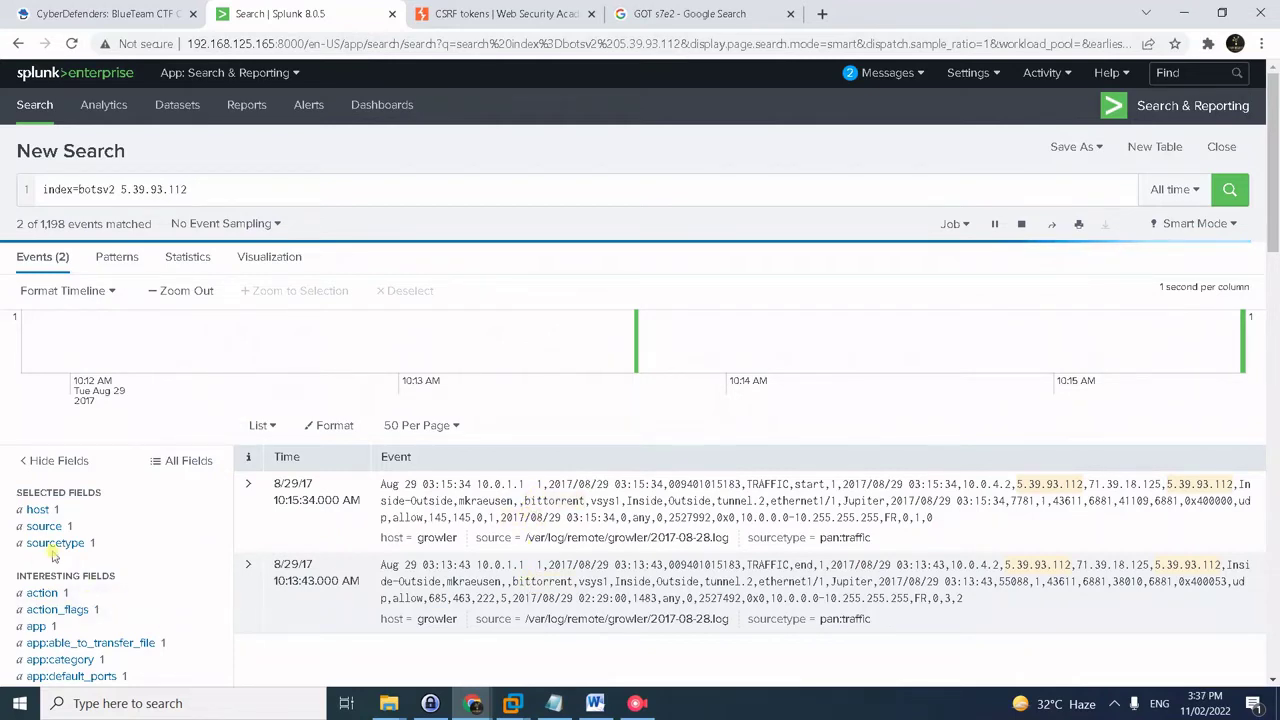
# - Check the app field of the 2 pan:traffic events and copy its value, bittorrent
pyautogui.scroll(-1, 97, 543)
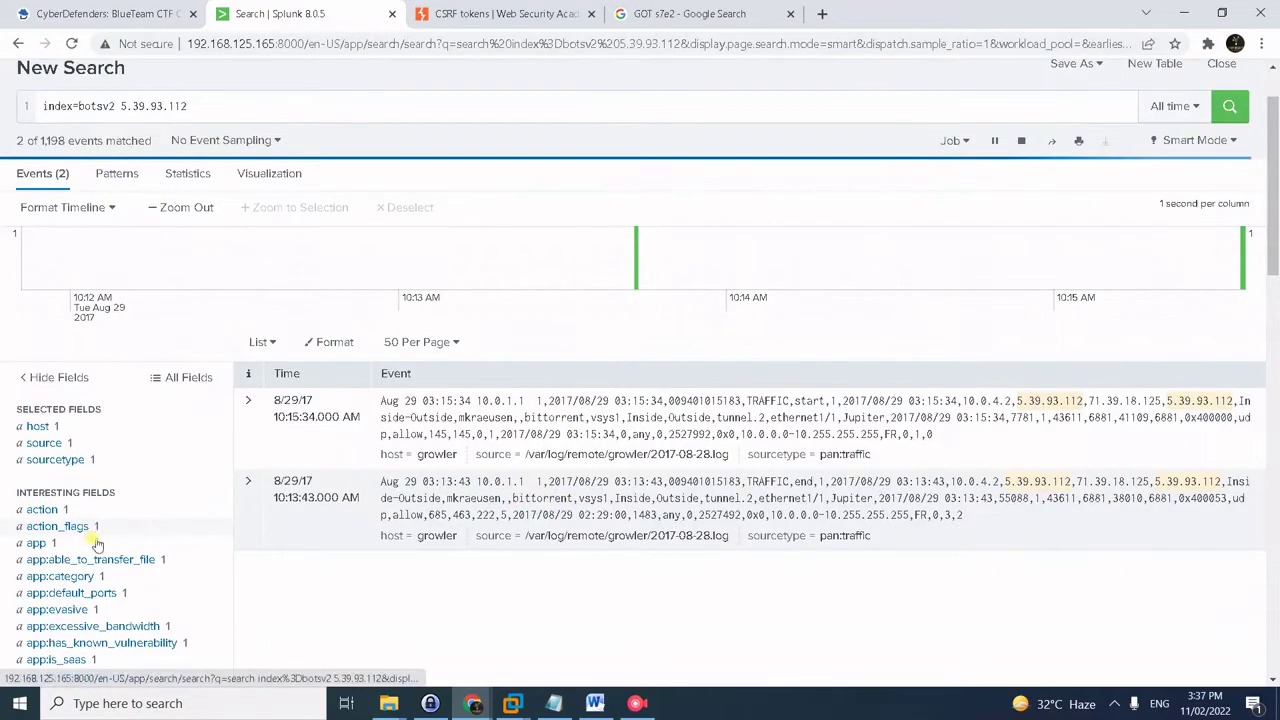
pyautogui.click(36, 543)
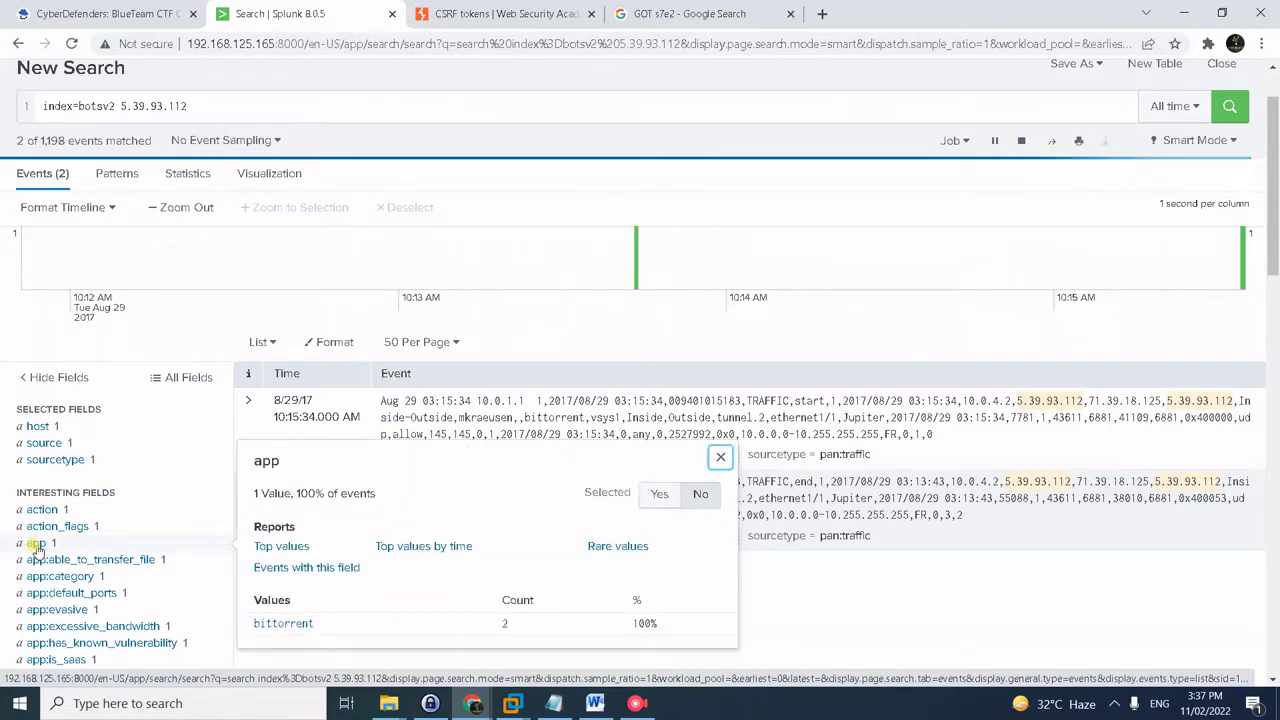
pyautogui.moveTo(316, 626); pyautogui.dragTo(253, 625)
pyautogui.hotkey('ctrl', 'c')
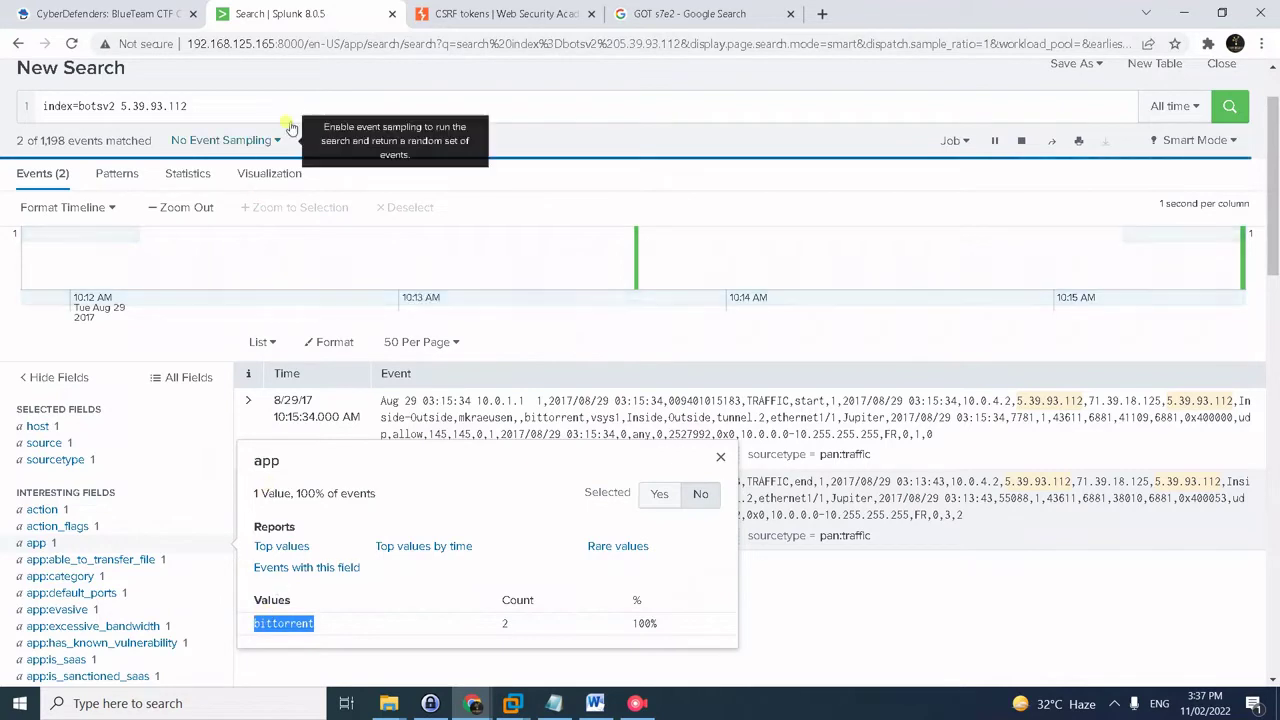
pyautogui.click(163, 6)
pyautogui.click(363, 533)
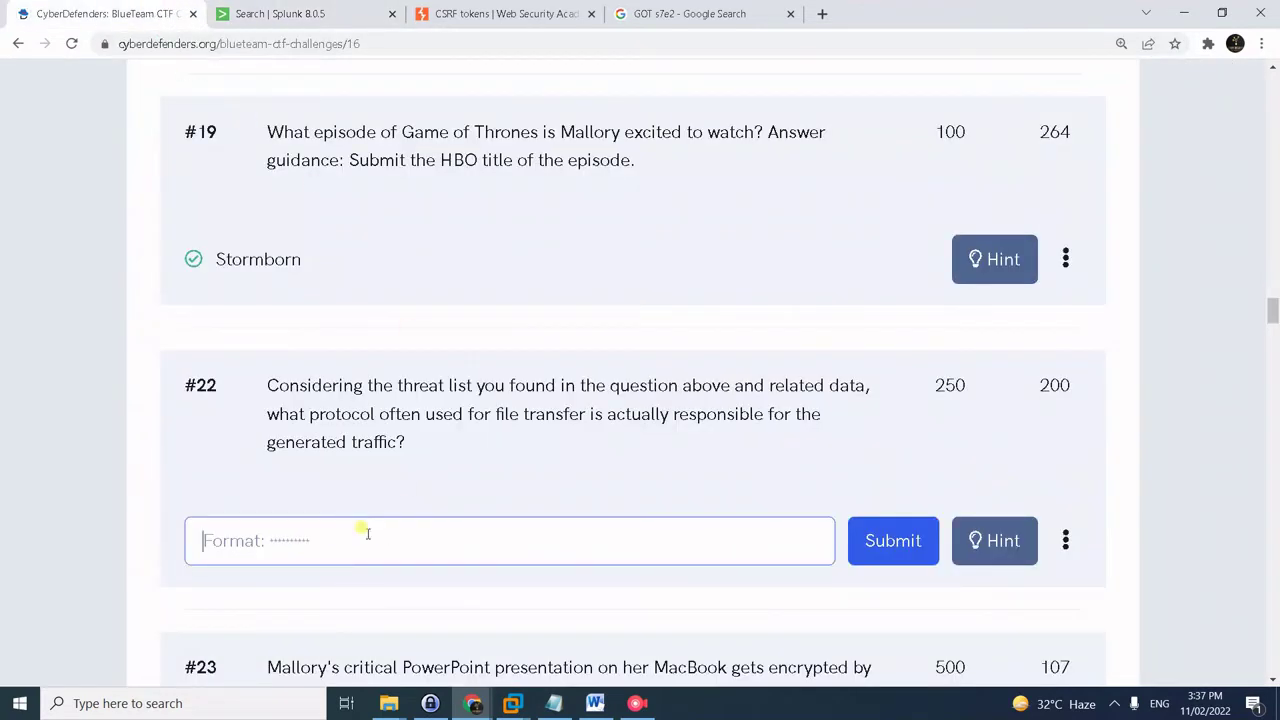
# - Submit bittorrent for question #22 and note question #23's HH:MM:SS time format
pyautogui.hotkey('ctrl', 'v')
pyautogui.click(873, 550)
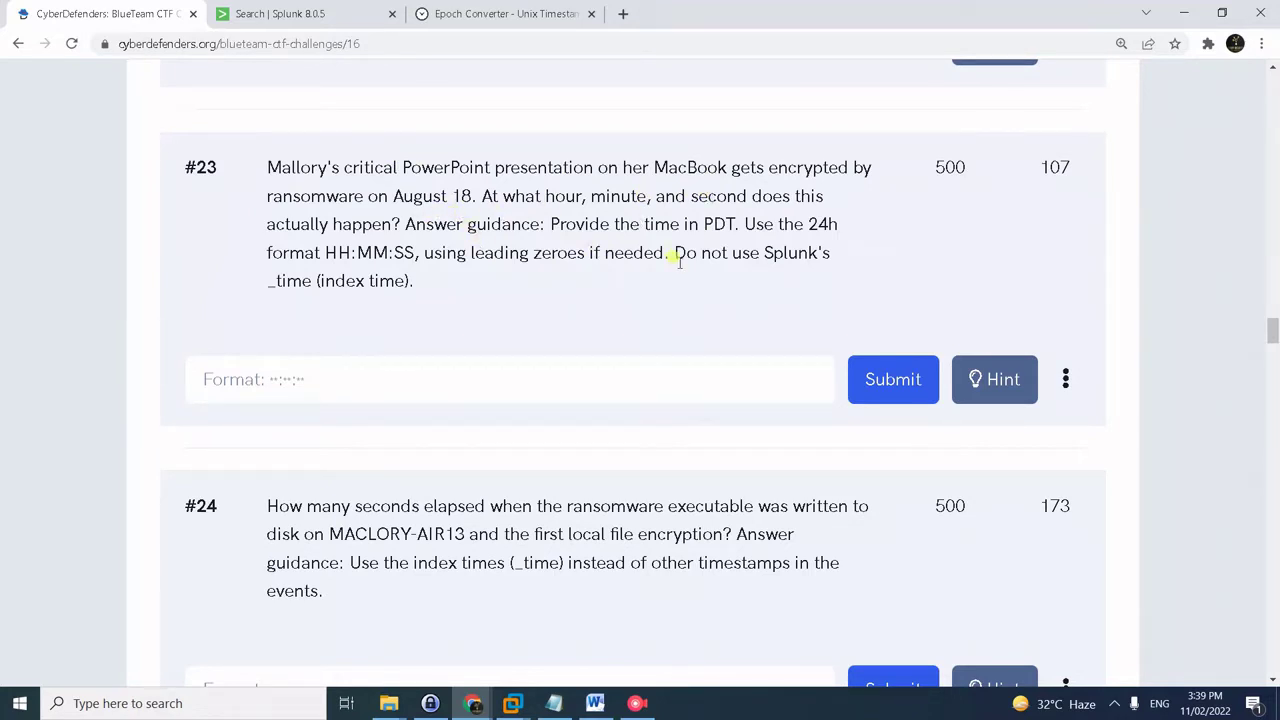
pyautogui.moveTo(327, 252); pyautogui.dragTo(409, 253)
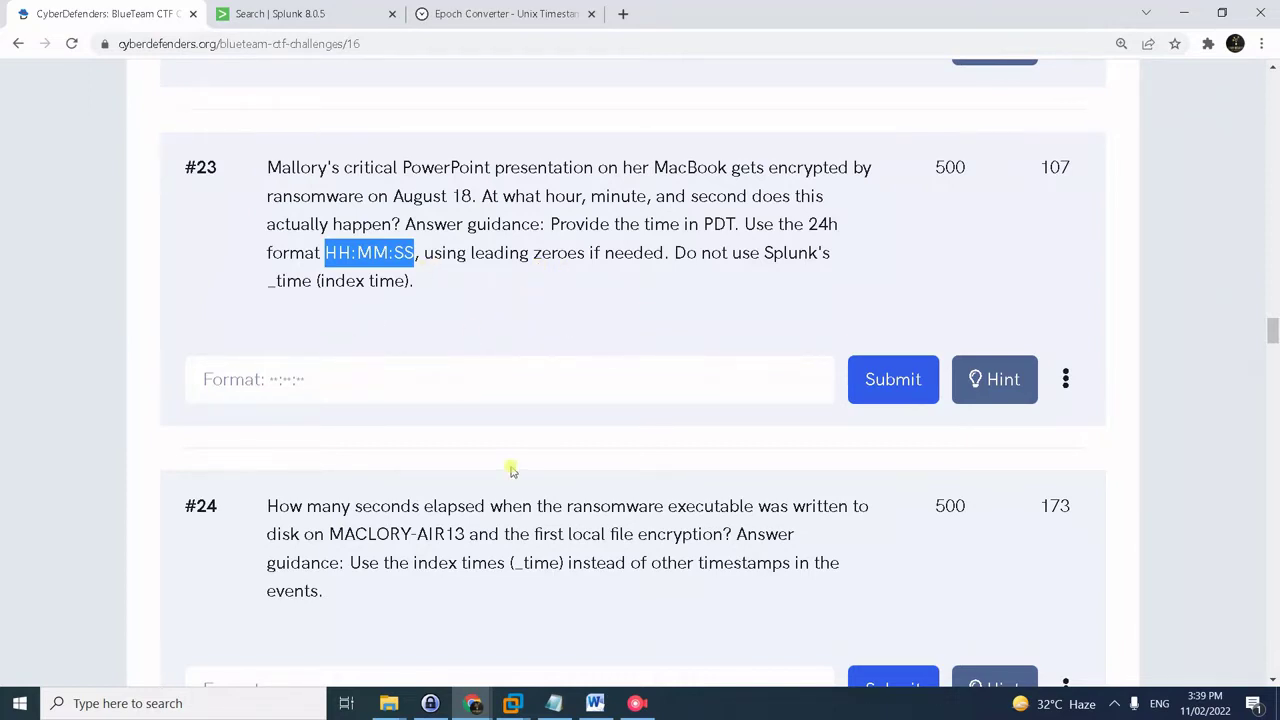
# - Run index=botsv2 "*documents*" ("*.ppt" OR "*.pptx") | reverse, returning 6 osquery file events
pyautogui.hotkey('alt', 'Tab')
pyautogui.hotkey('alt', 'Tab')
pyautogui.hotkey('alt', 'Tab')
pyautogui.hotkey('ctrl', 'a')
pyautogui.hotkey('ctrl', 'c')
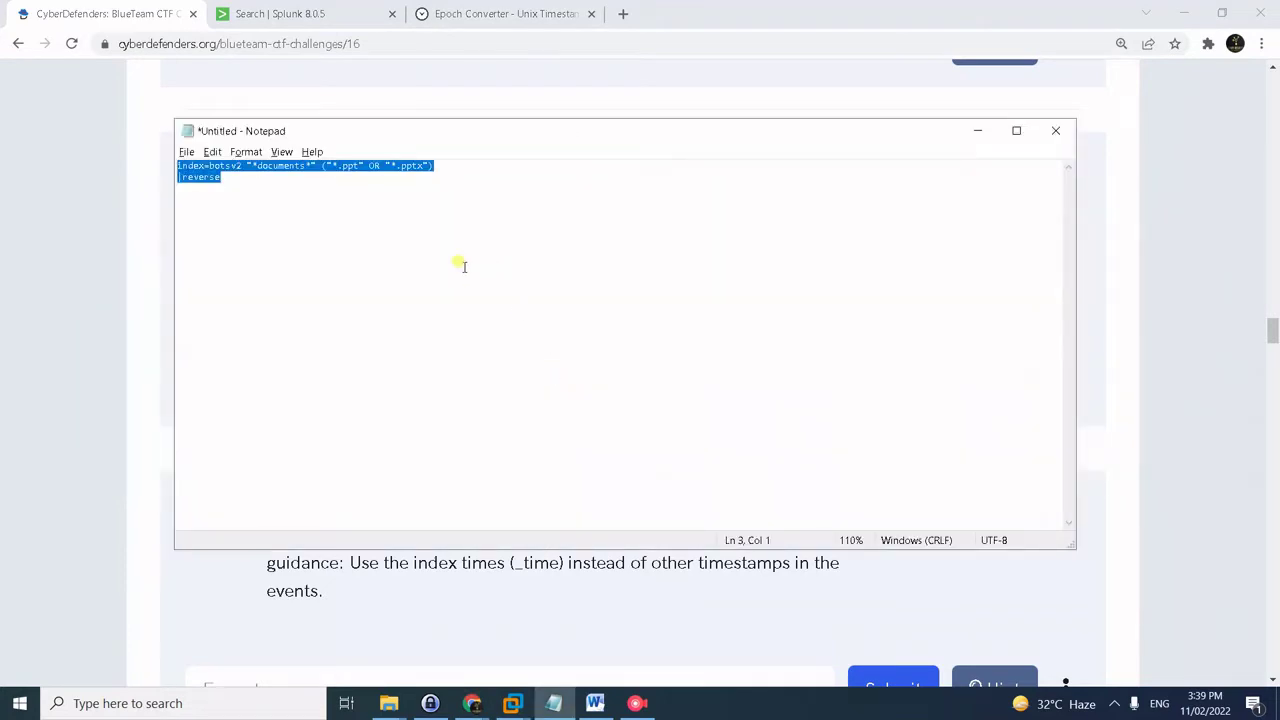
pyautogui.hotkey('alt', 'Tab')
pyautogui.click(278, 14)
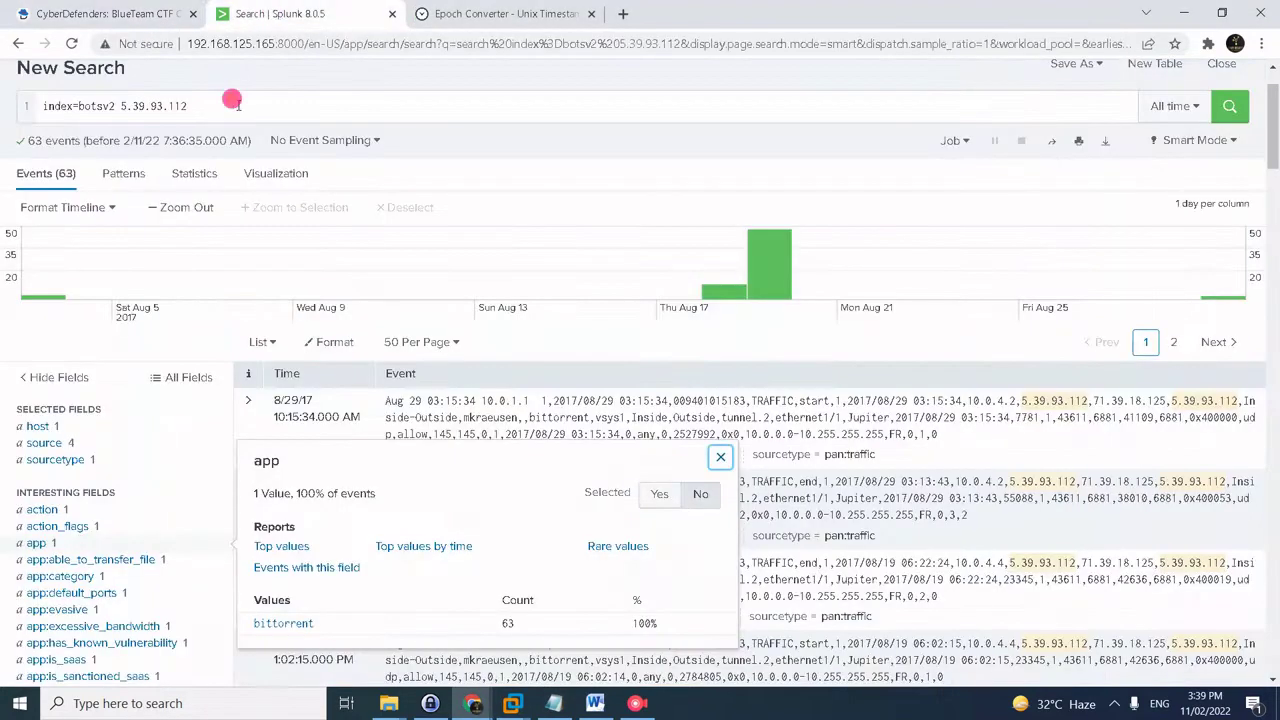
pyautogui.click(232, 101)
pyautogui.hotkey('ctrl', 'a')
pyautogui.hotkey('ctrl', 'v')
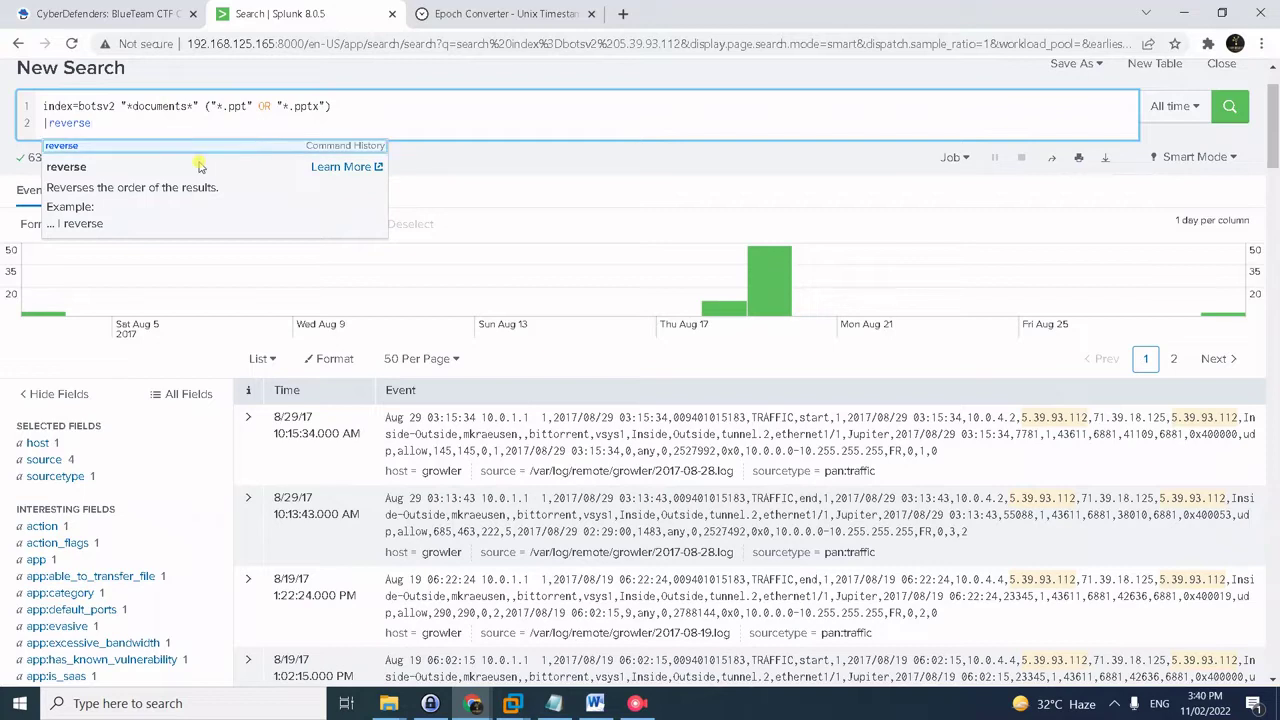
pyautogui.click(170, 120)
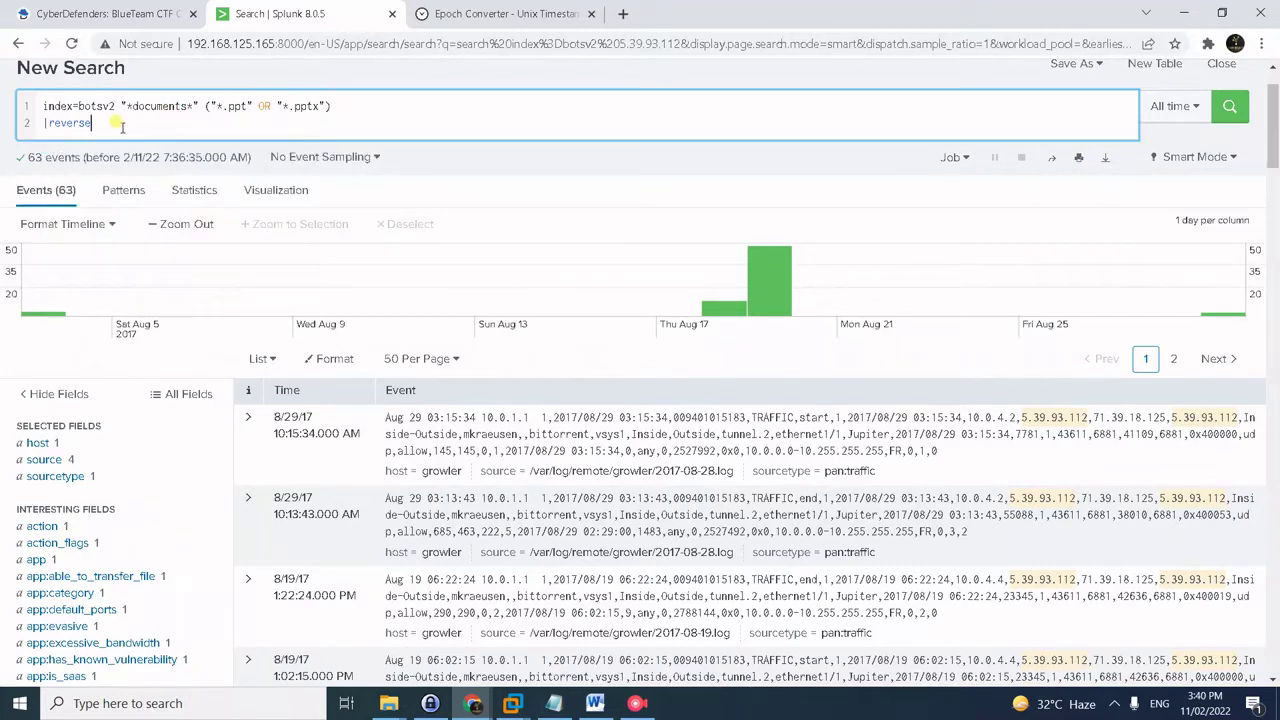
pyautogui.press('Return')
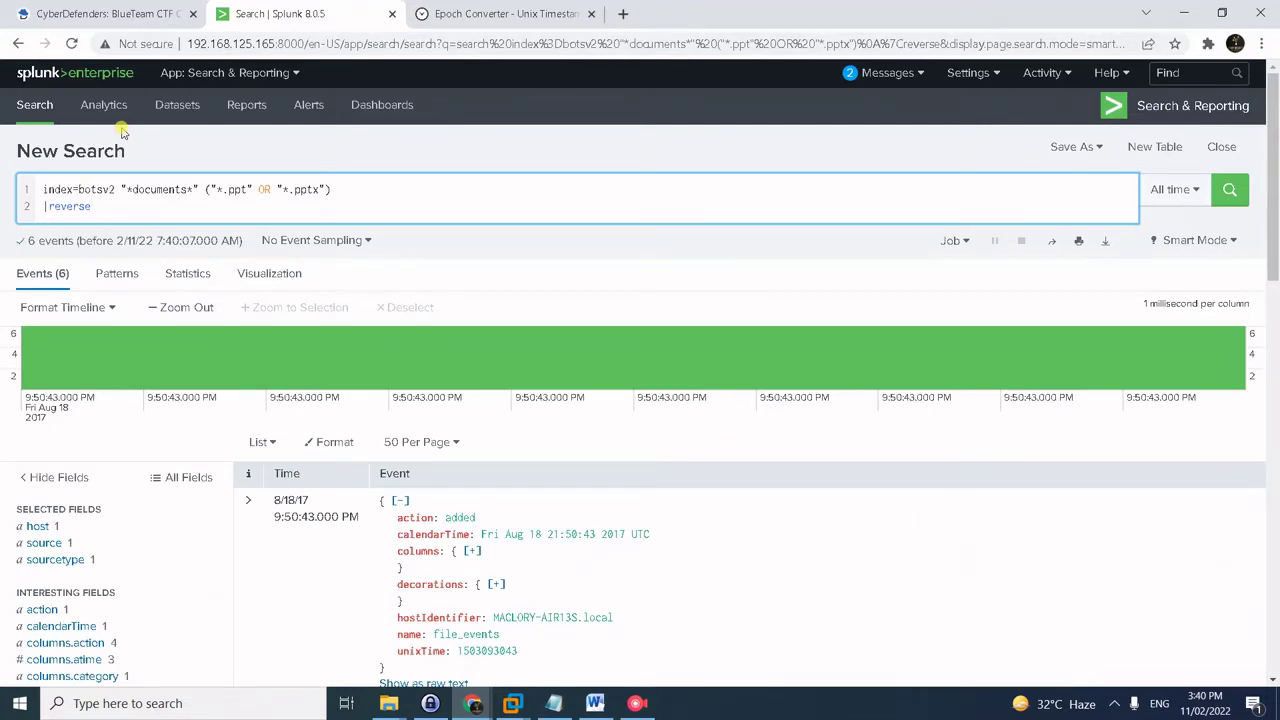
pyautogui.scroll(-2, 529, 471)
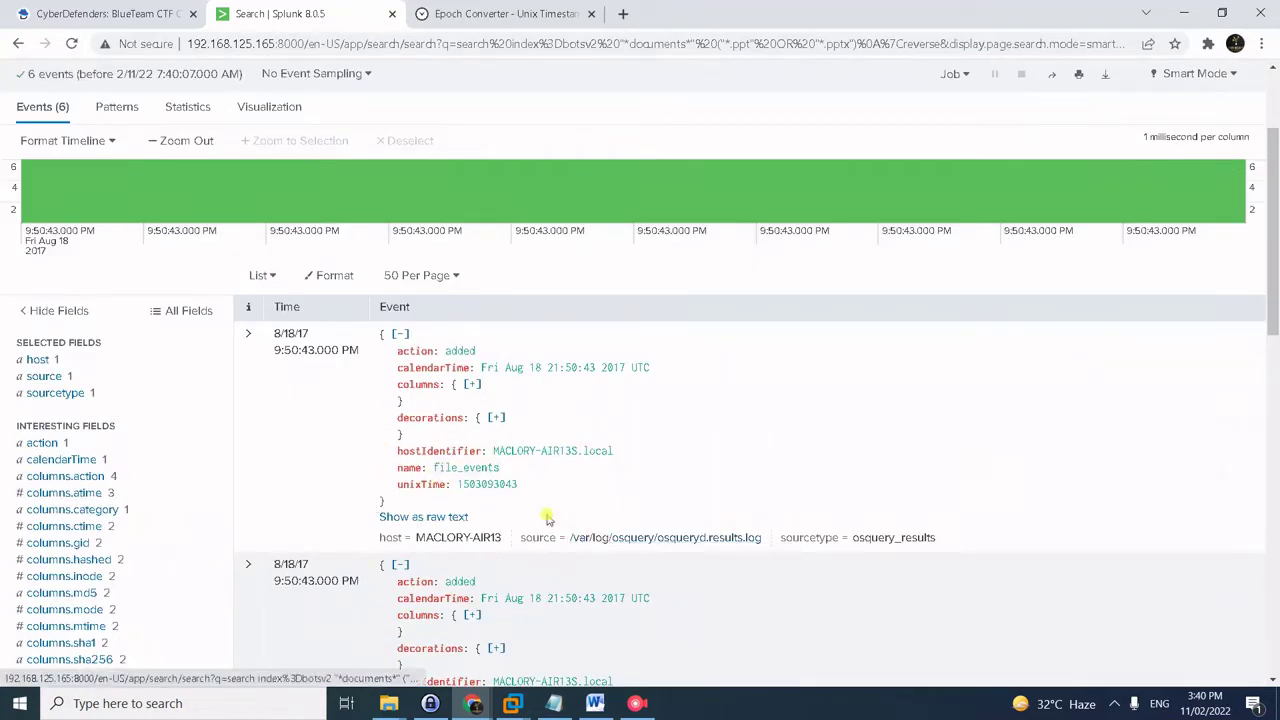
pyautogui.scroll(-1, 357, 486)
pyautogui.scroll(1, 341, 480)
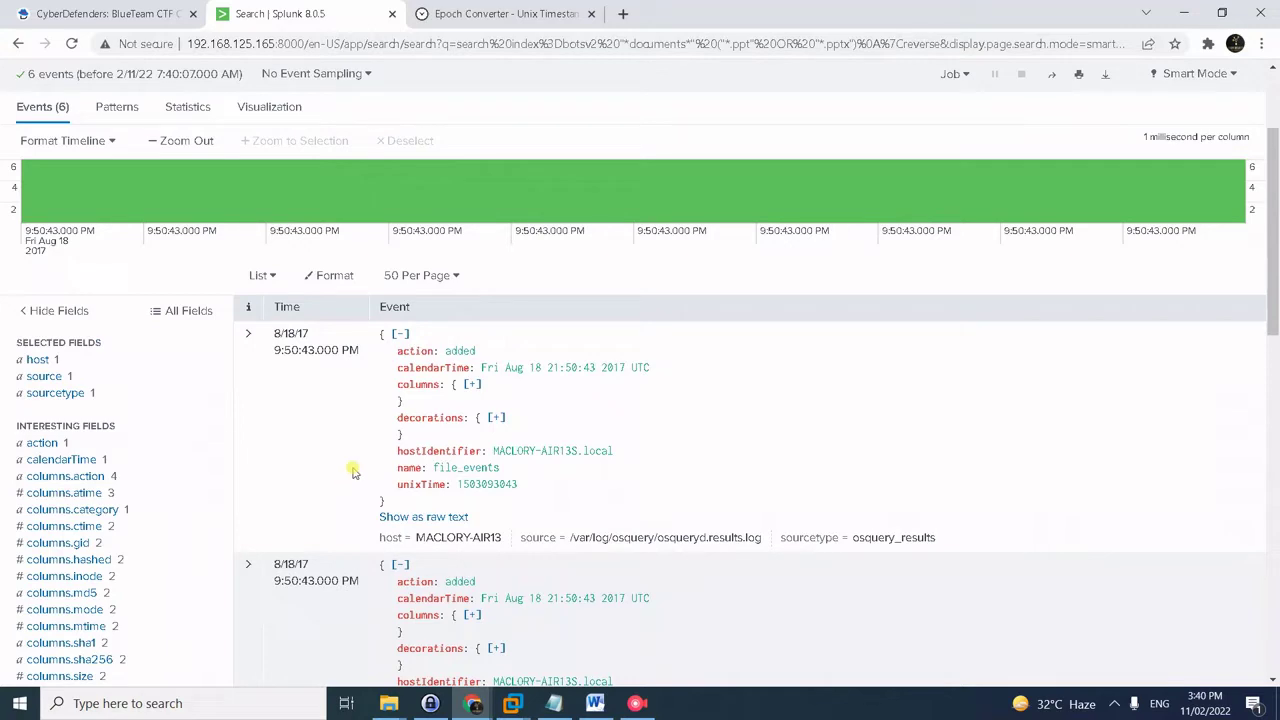
# - Switch the Splunk event display from List to Raw
pyautogui.click(261, 276)
pyautogui.click(322, 277)
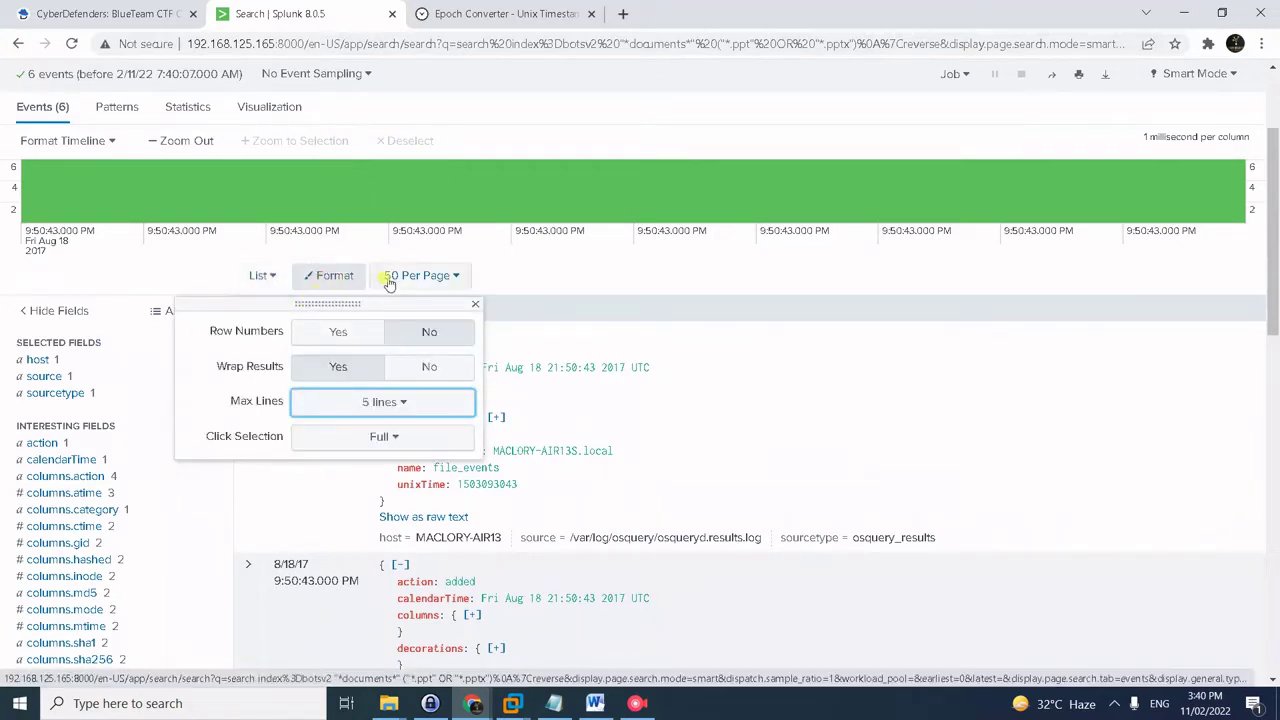
pyautogui.click(266, 277)
pyautogui.click(227, 309)
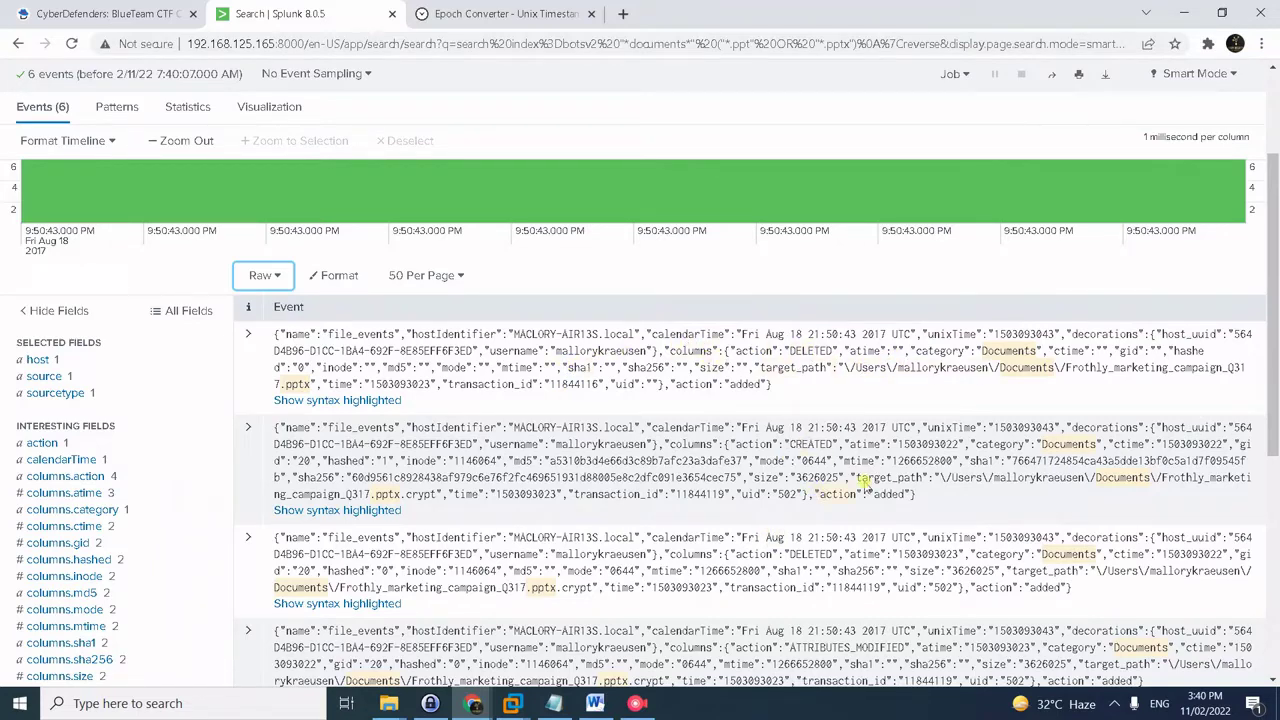
pyautogui.scroll(-2, 828, 480)
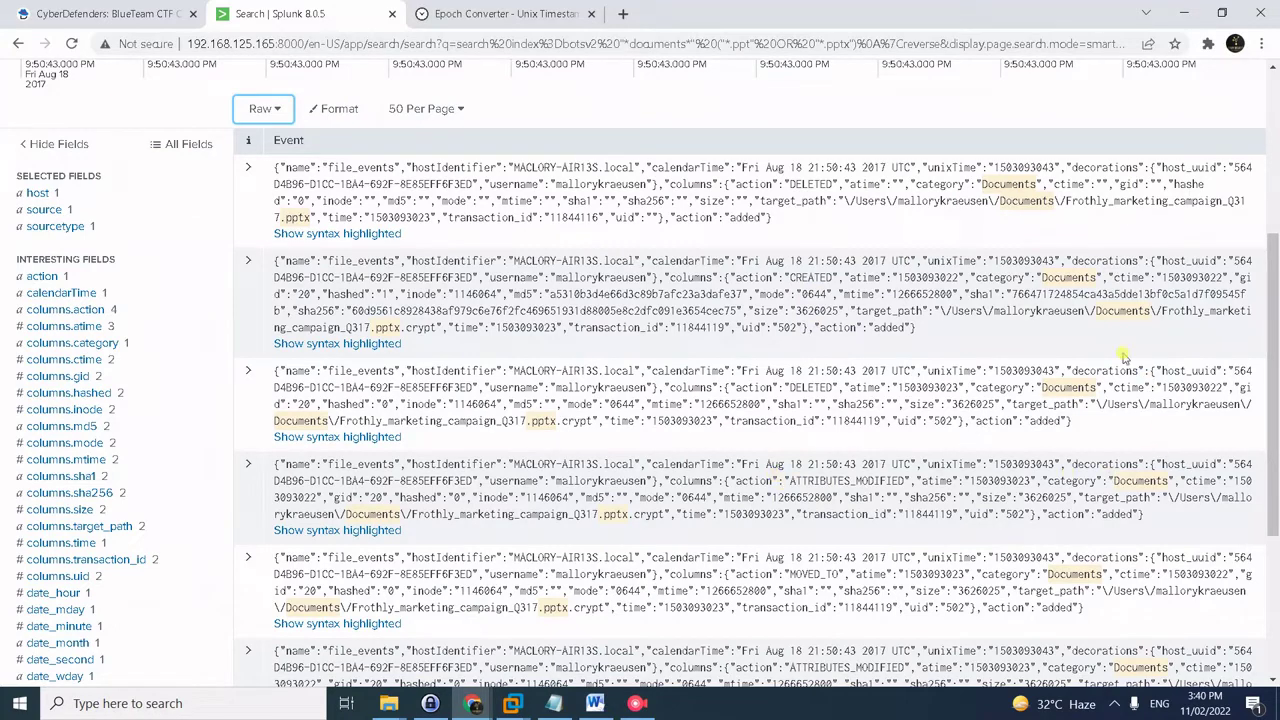
pyautogui.moveTo(1112, 277); pyautogui.dragTo(1185, 286)
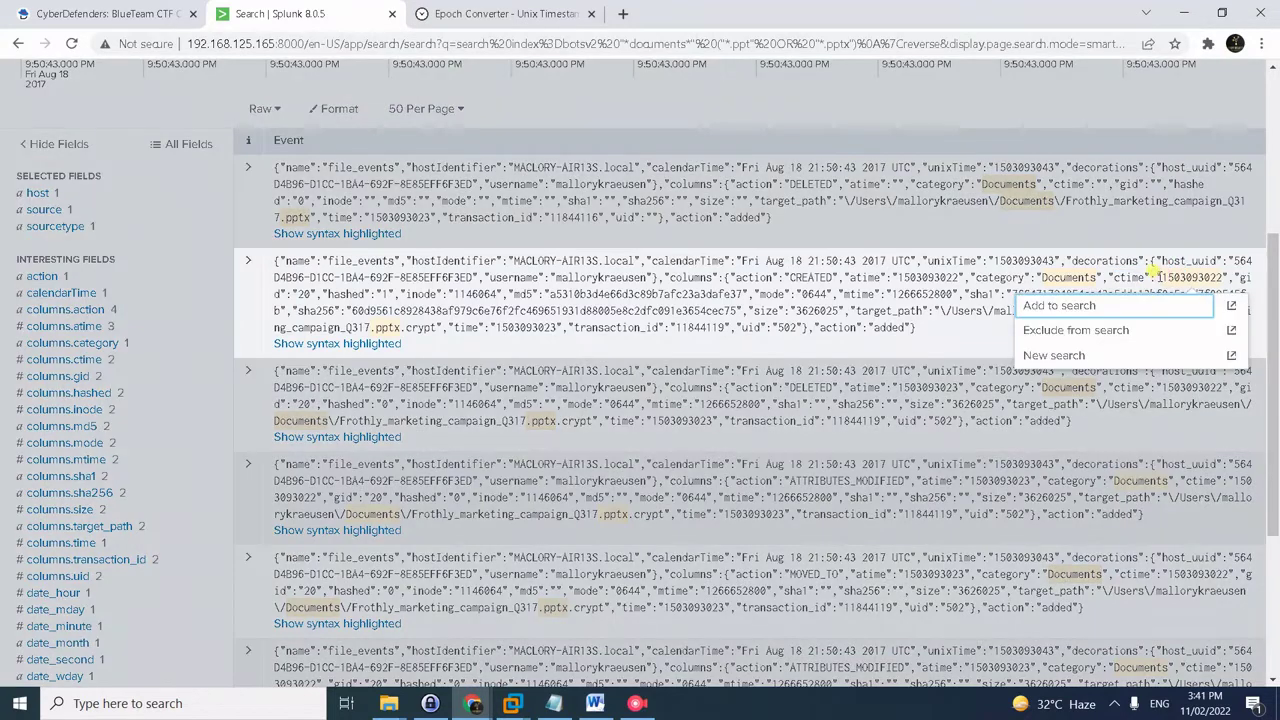
pyautogui.click(1168, 273)
pyautogui.moveTo(1162, 277); pyautogui.dragTo(1222, 278)
pyautogui.hotkey('ctrl', 'c')
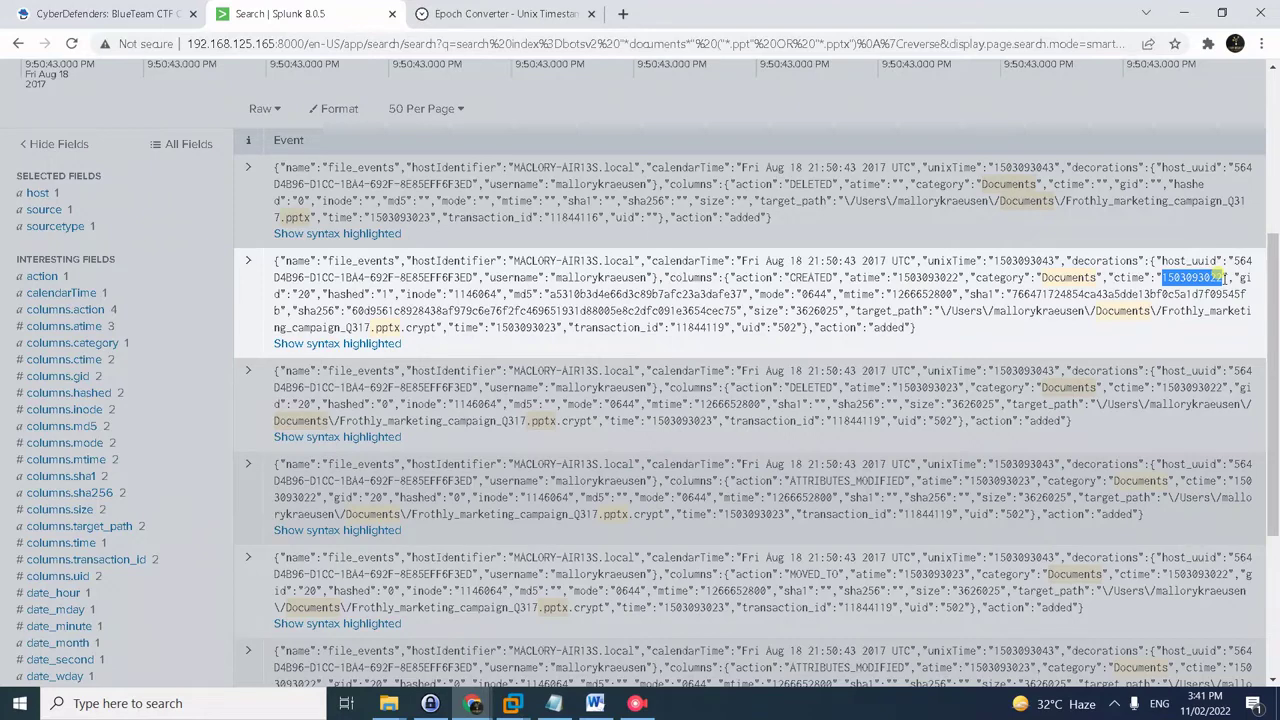
pyautogui.click(510, 13)
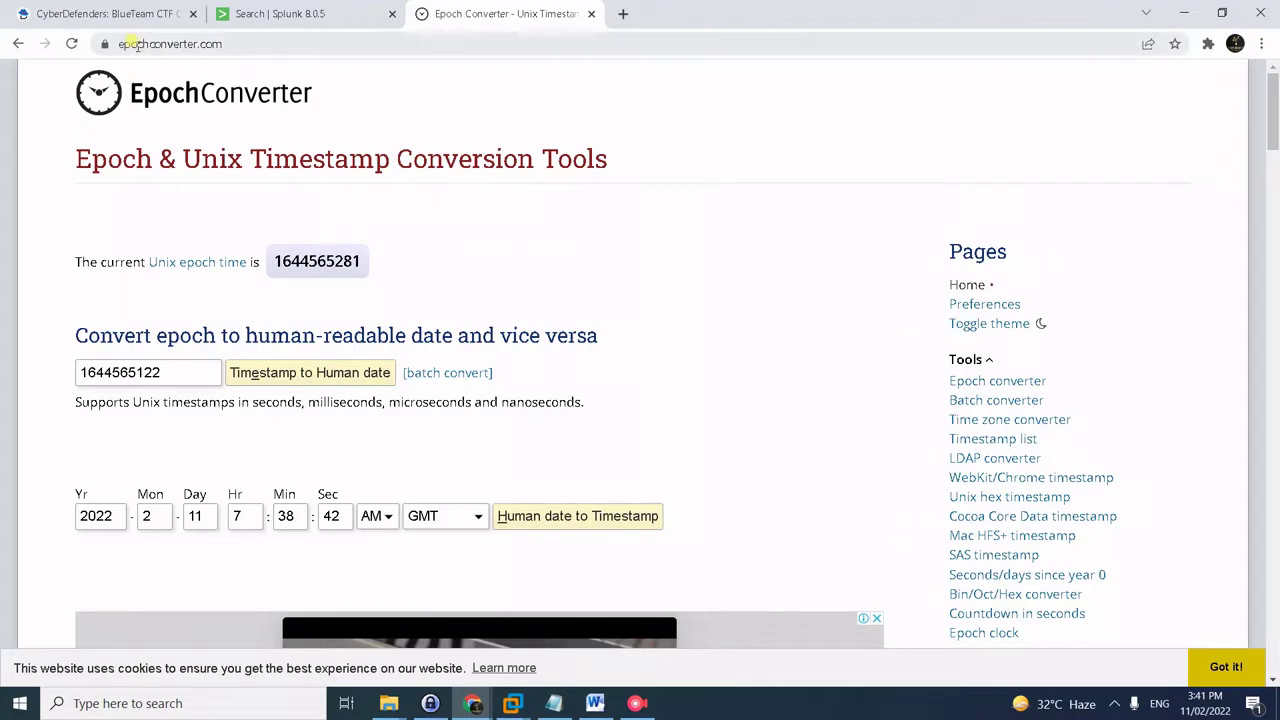
pyautogui.moveTo(172, 367); pyautogui.dragTo(14, 310)
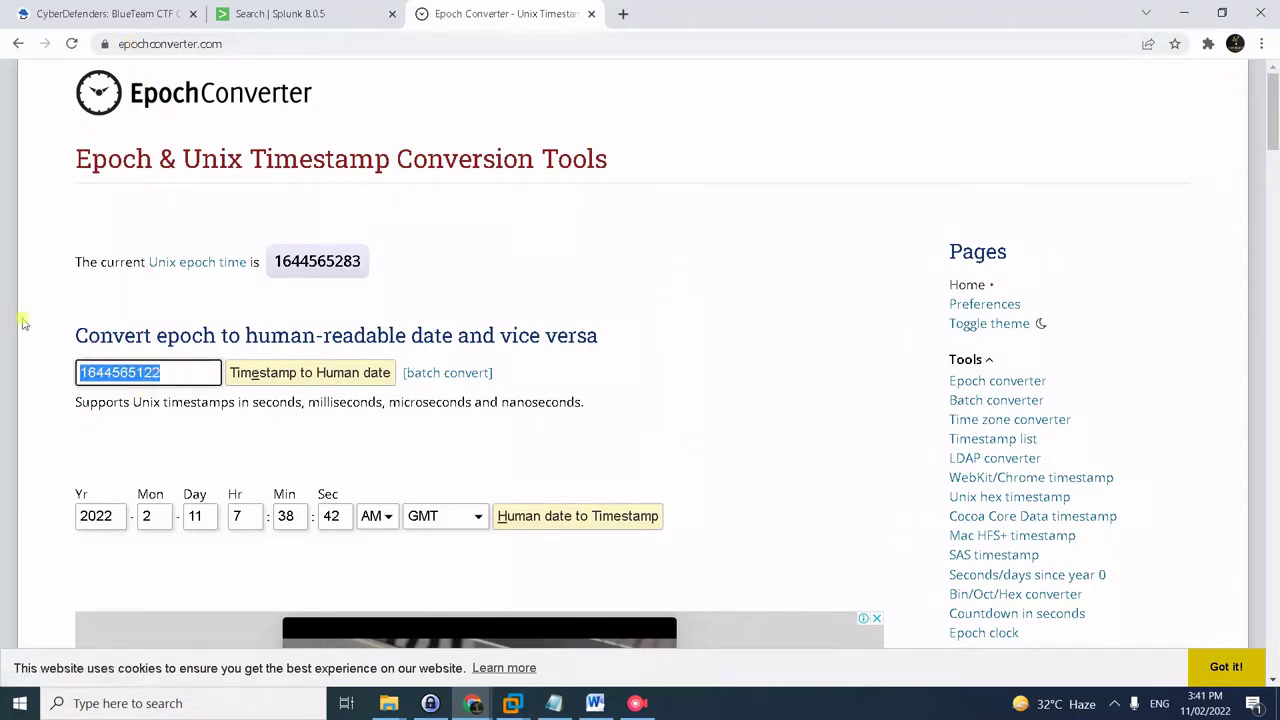
pyautogui.hotkey('ctrl', 'v')
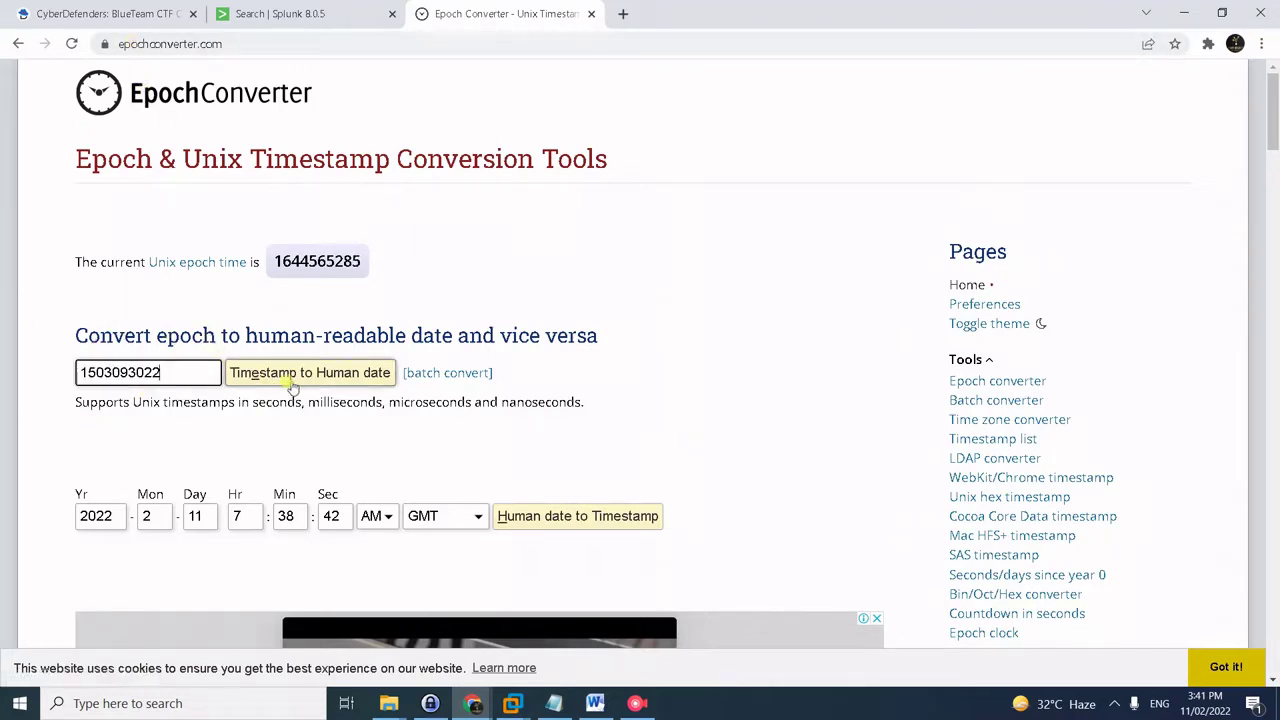
pyautogui.click(290, 378)
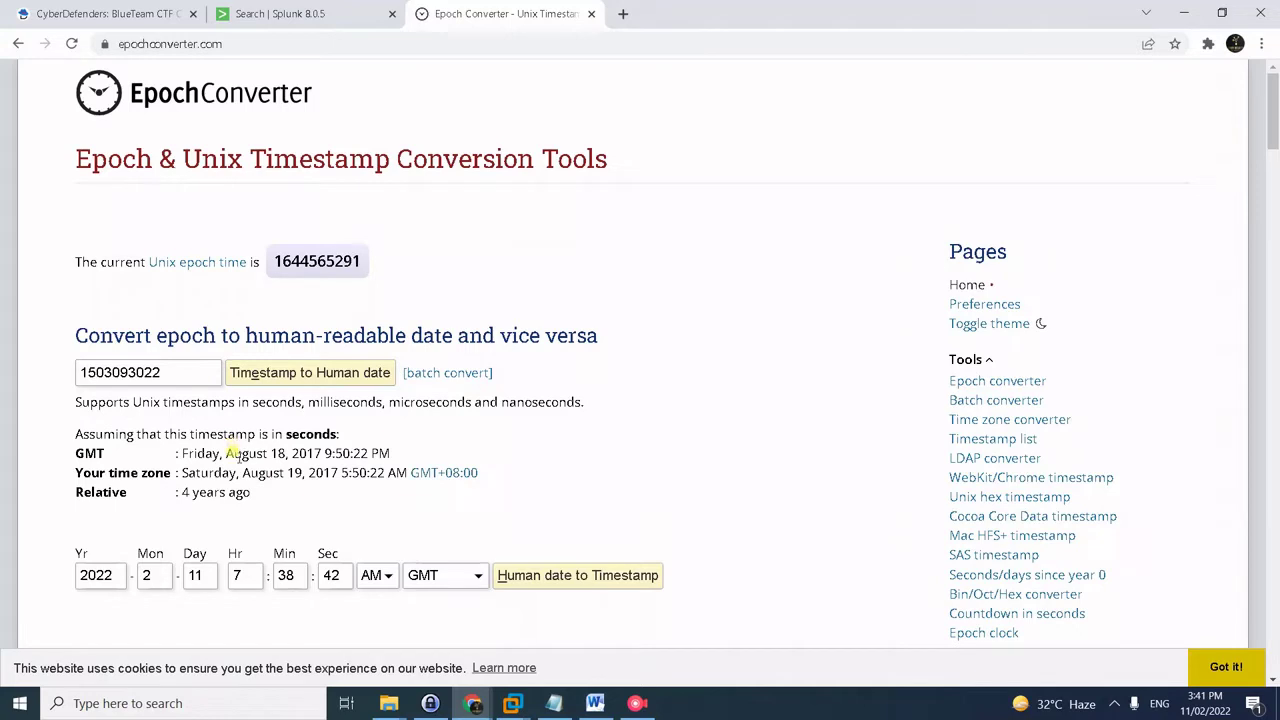
pyautogui.moveTo(232, 452); pyautogui.dragTo(368, 456)
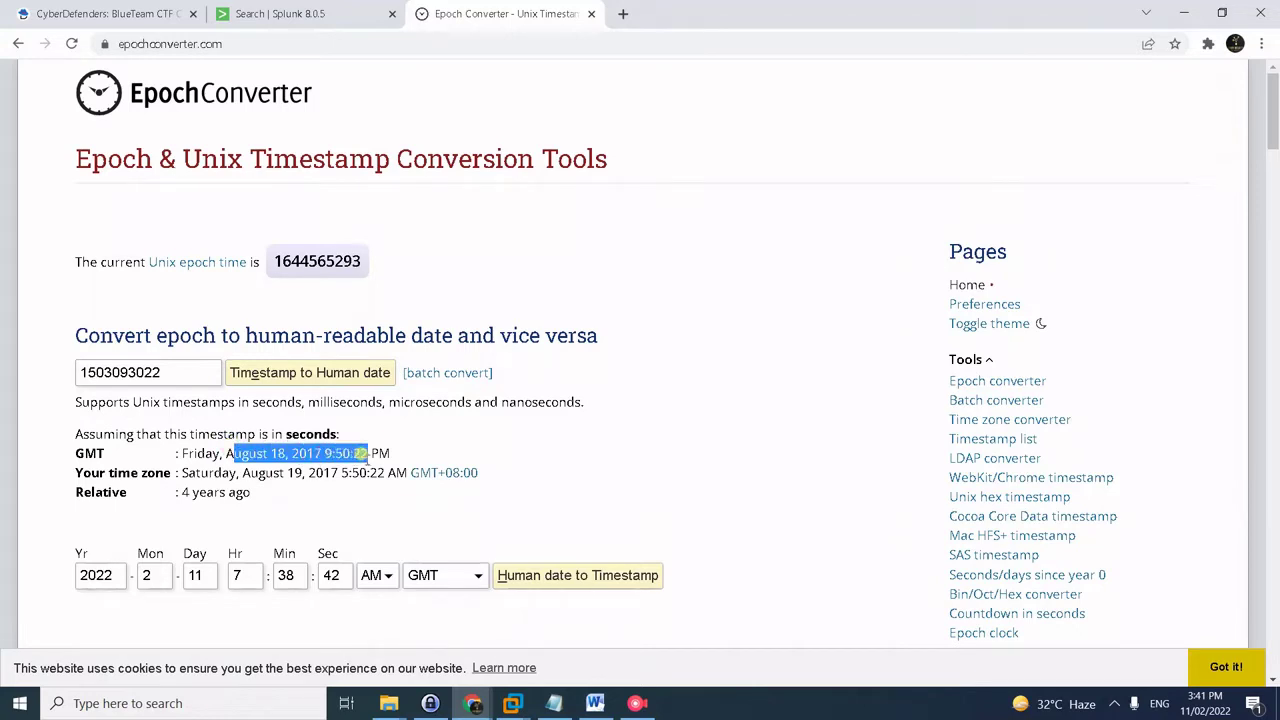
pyautogui.moveTo(222, 452); pyautogui.dragTo(372, 455)
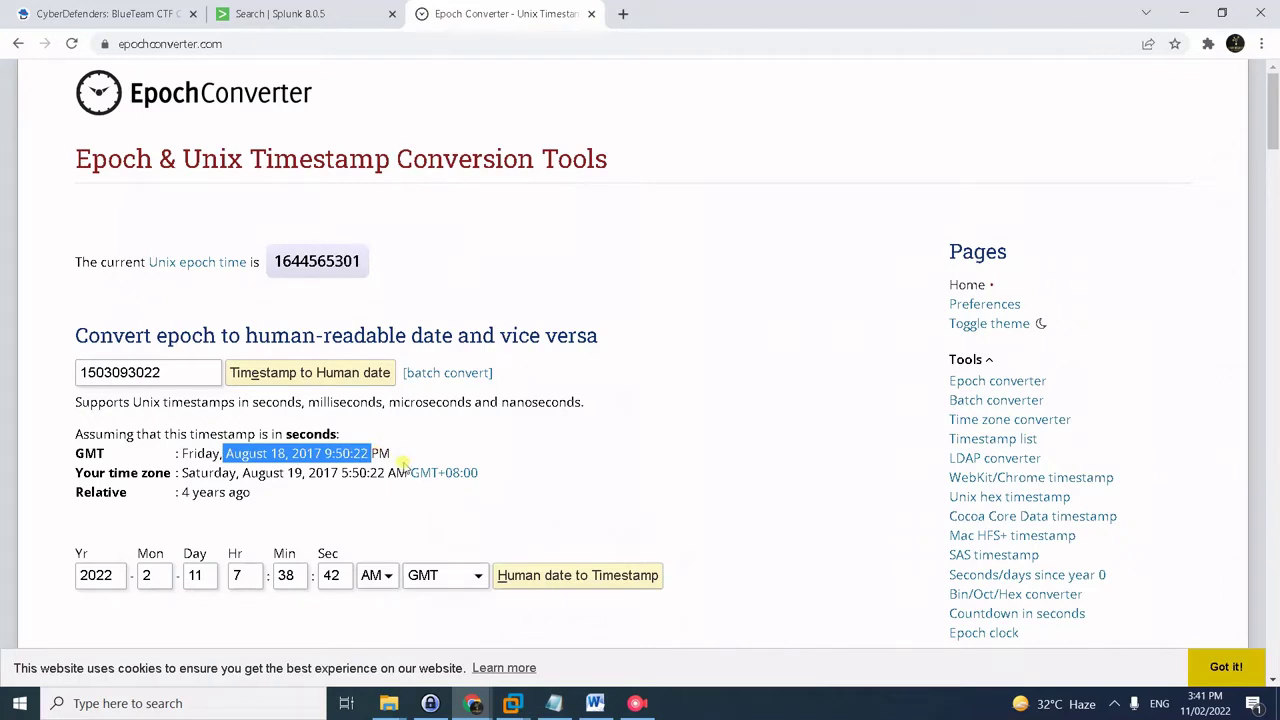
pyautogui.scroll(-1, 432, 451)
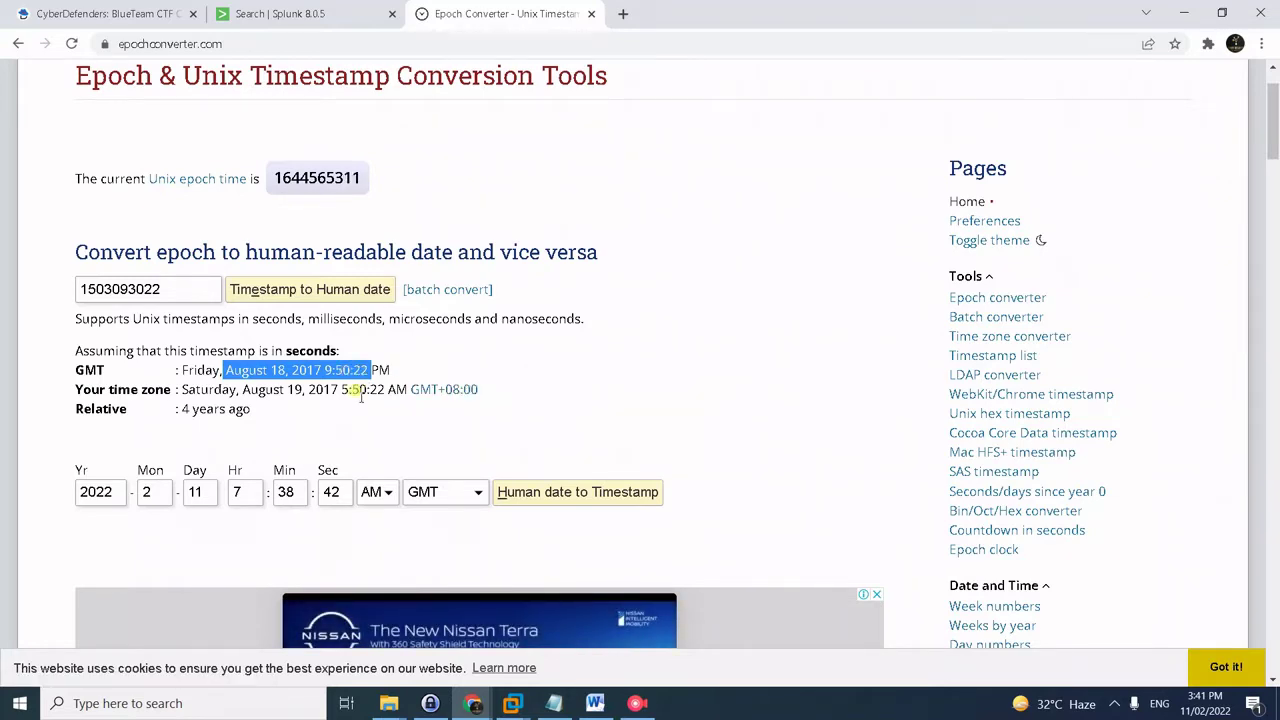
pyautogui.moveTo(311, 394)
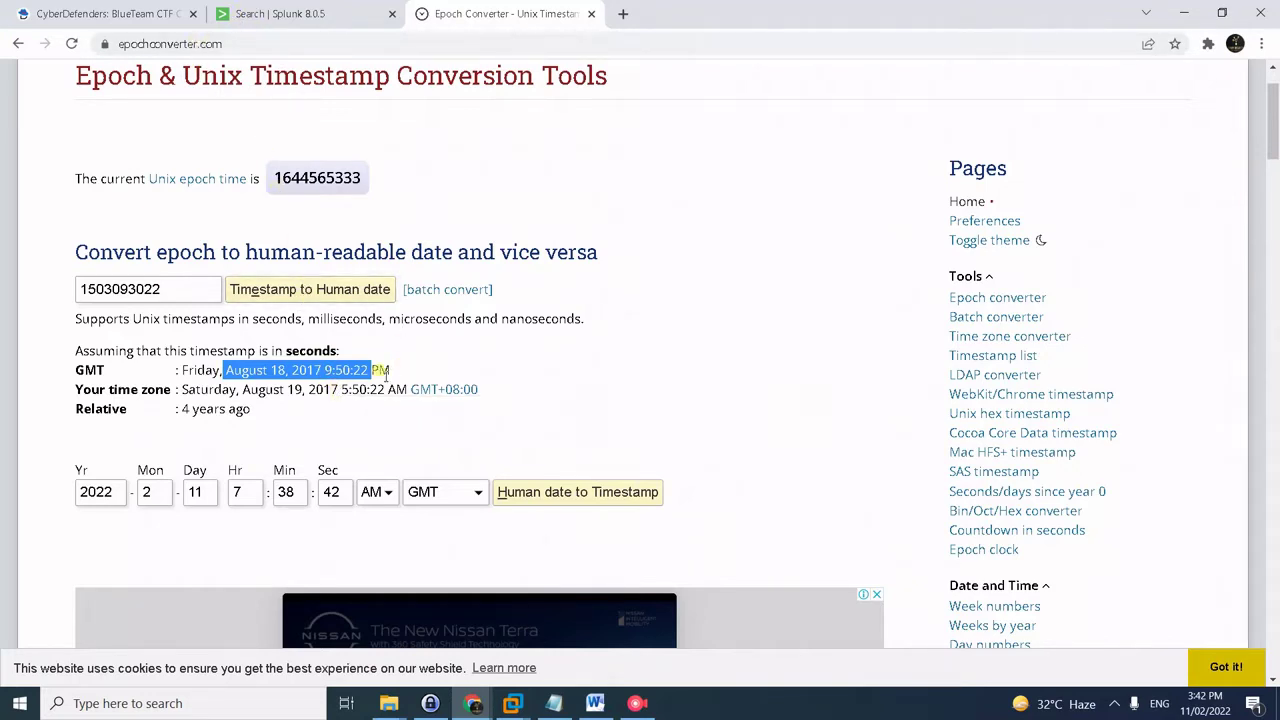
pyautogui.click(100, 12)
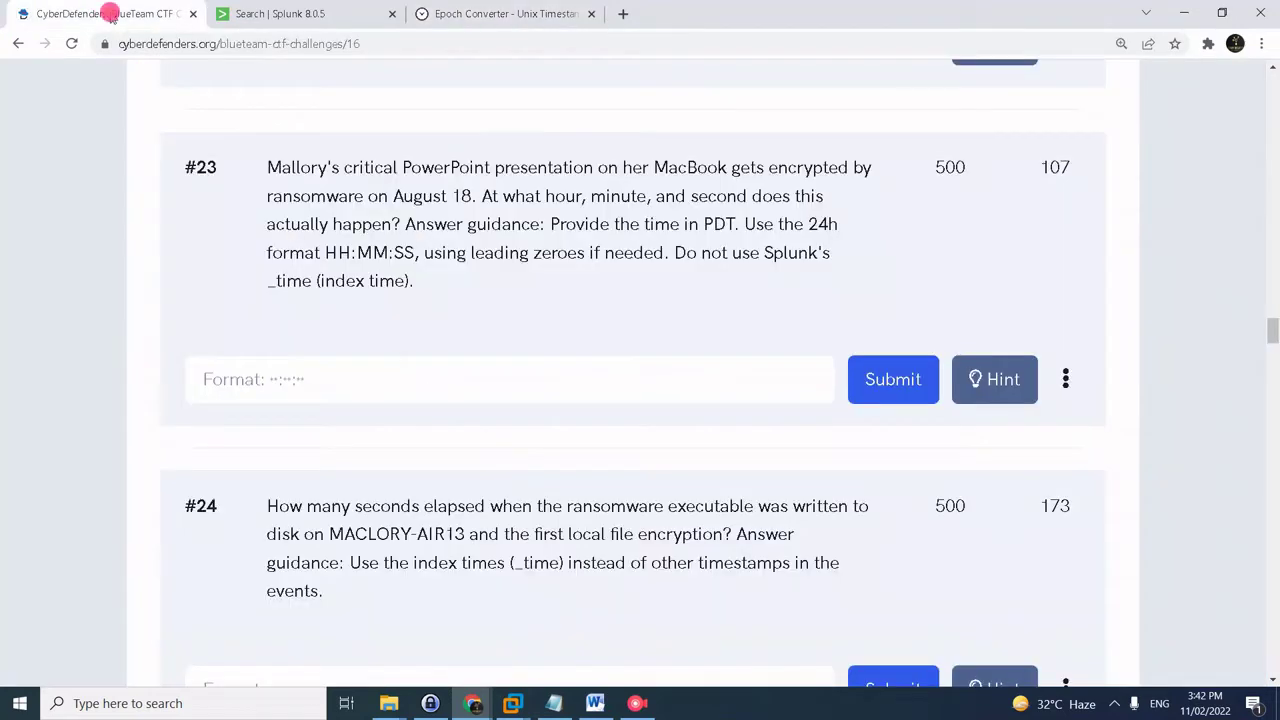
# - Submit the PDT time 14:50:22 as question #23's answer
pyautogui.click(326, 385)
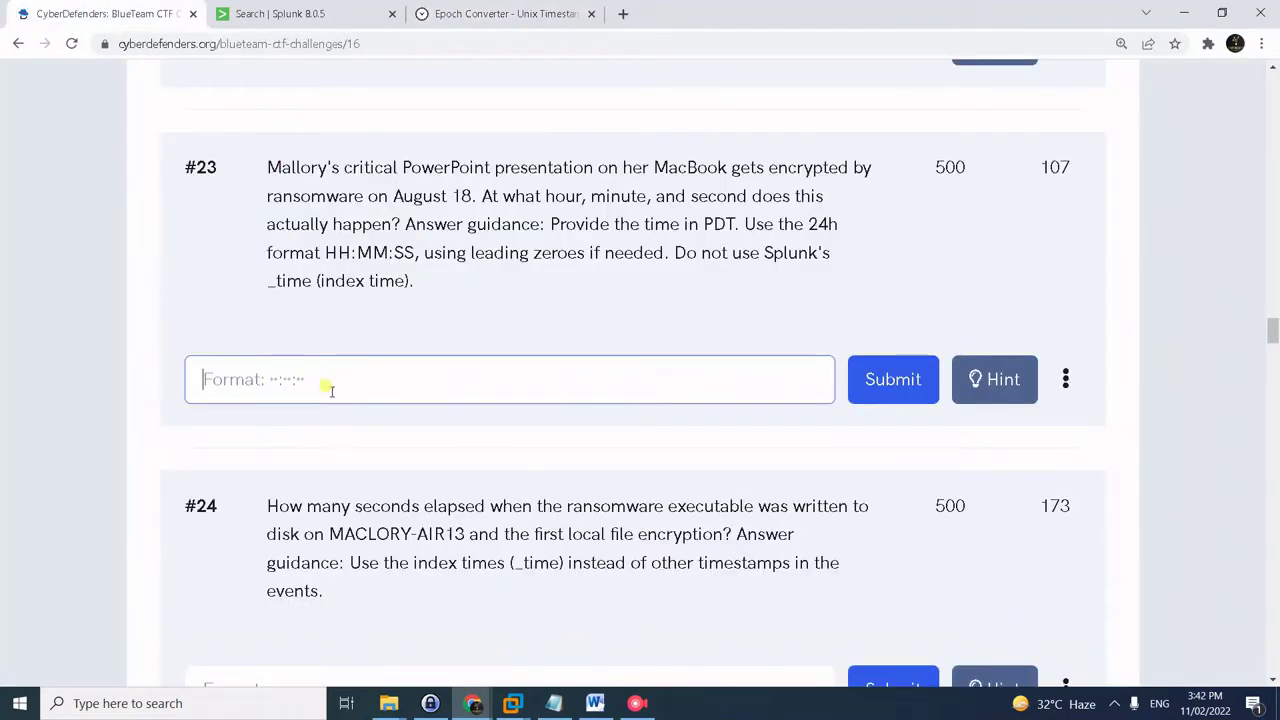
pyautogui.write('14:4')
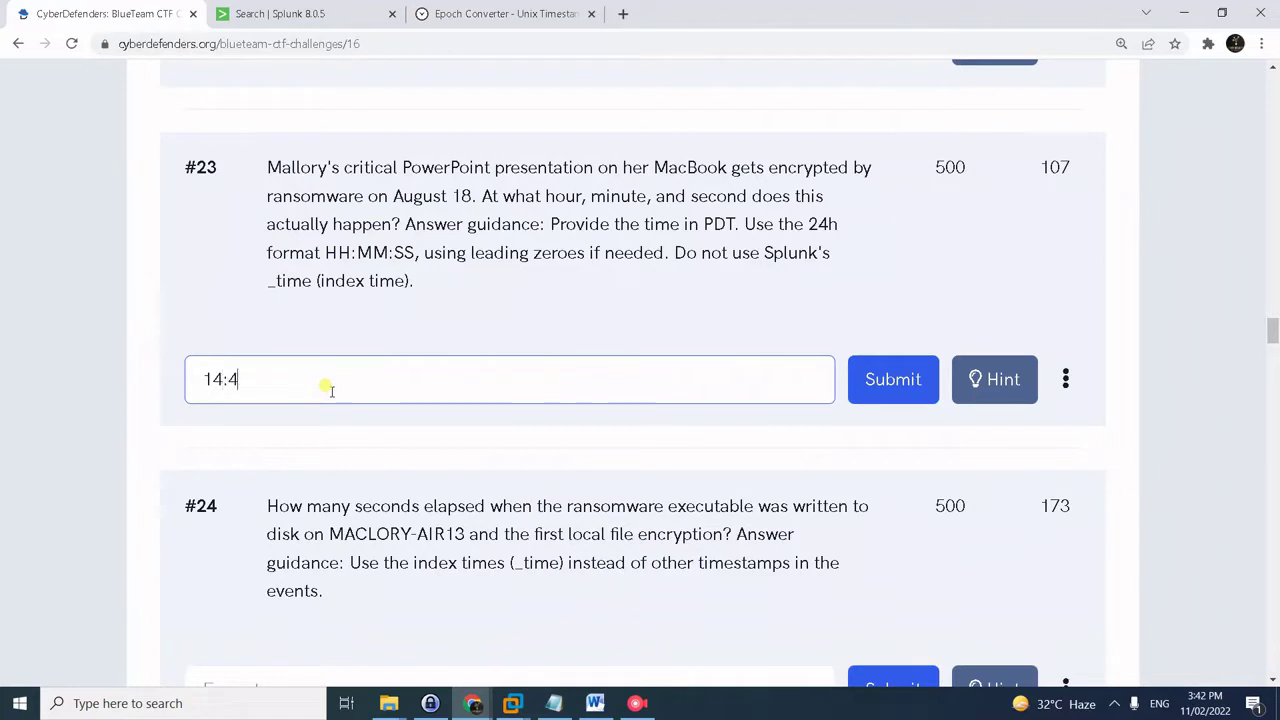
pyautogui.press('BackSpace')
pyautogui.write('50:22')
pyautogui.click(891, 379)
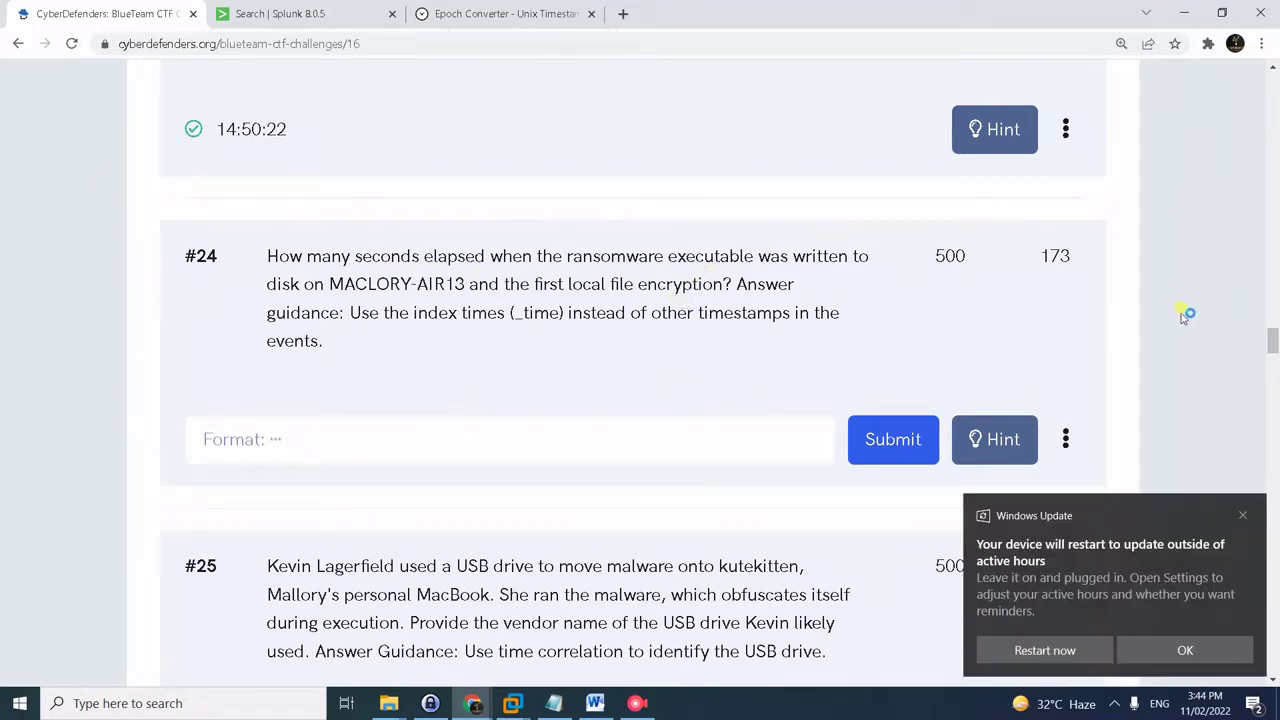
pyautogui.click(1253, 505)
pyautogui.click(1041, 432)
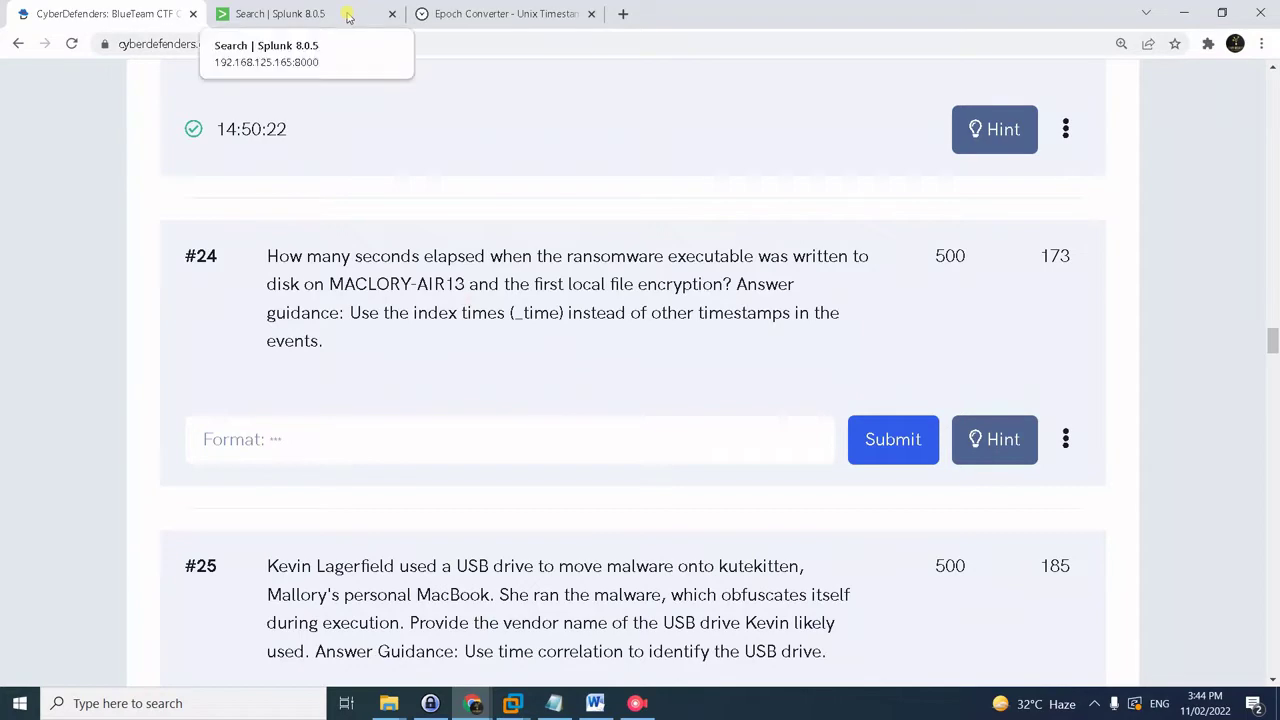
# - Search for *.crypt files on MACLORY-AIR13S, replacing the previous query
pyautogui.click(348, 17)
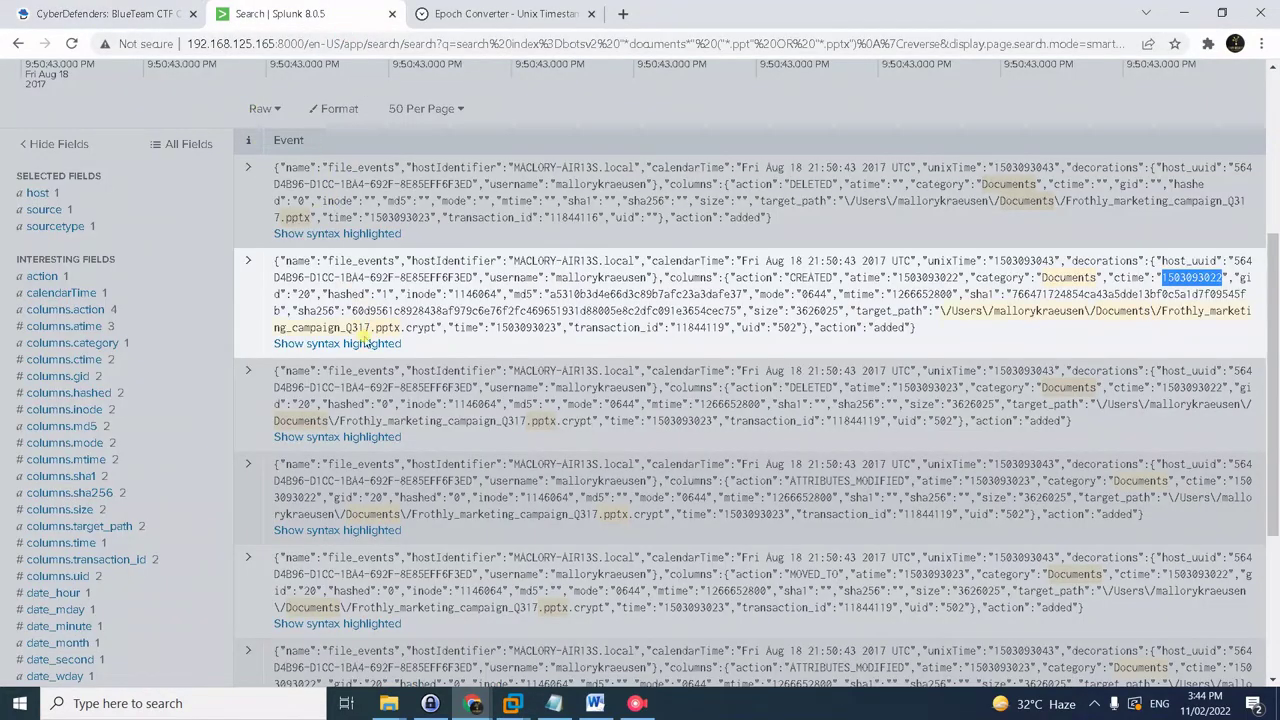
pyautogui.scroll(5, 365, 340)
pyautogui.click(307, 202)
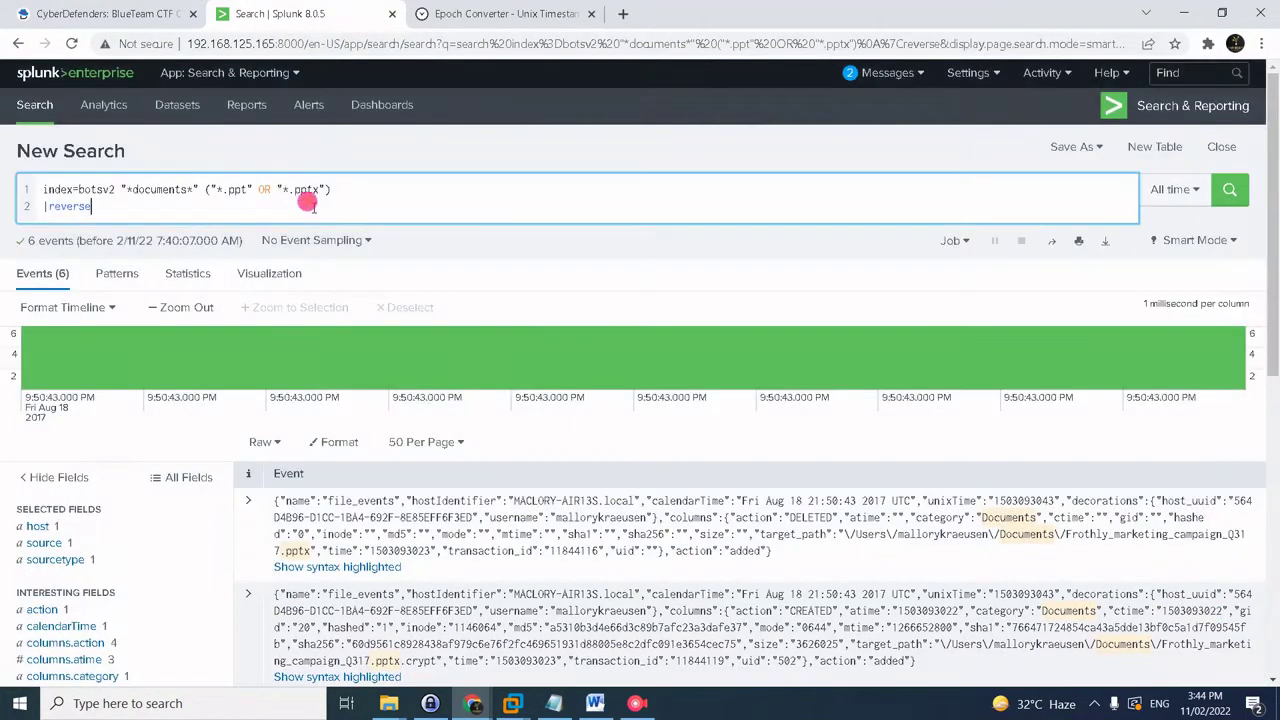
pyautogui.hotkey('ctrl', 'a')
pyautogui.write('index=botsv2  MACLORY-AIR13S "*.crypt" | reverse')
pyautogui.press('BackSpace')
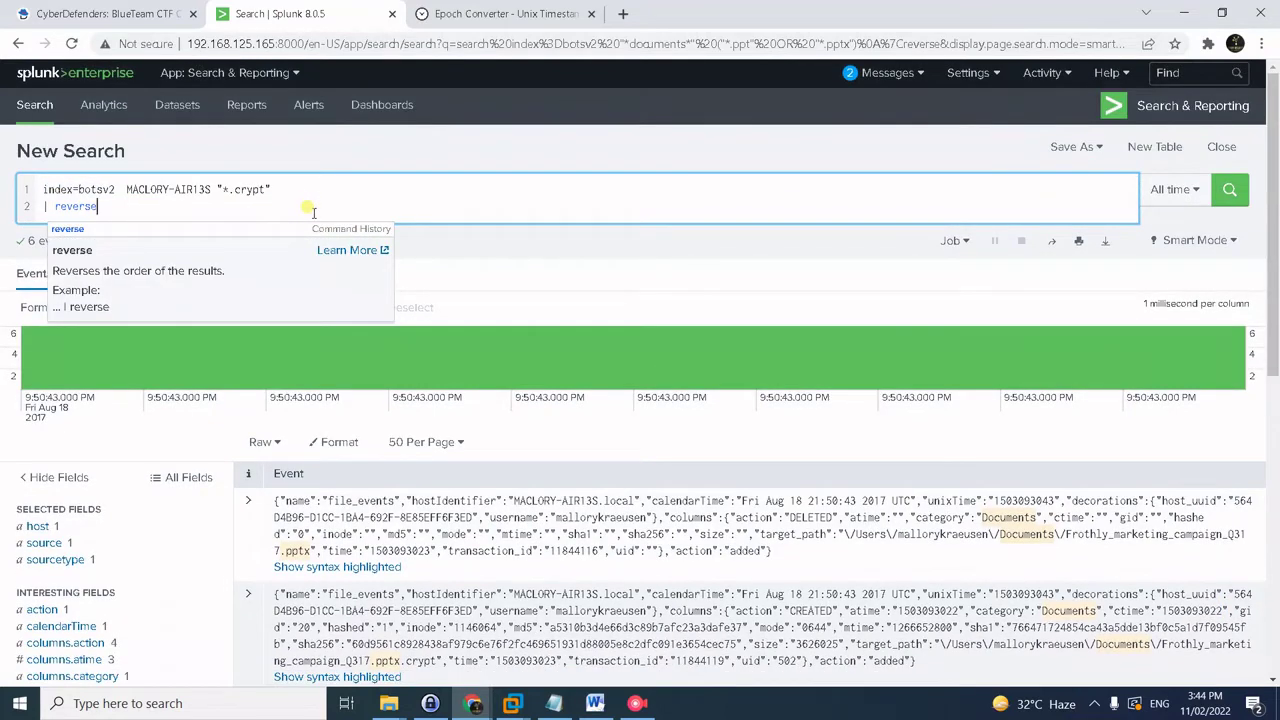
pyautogui.press('Return')
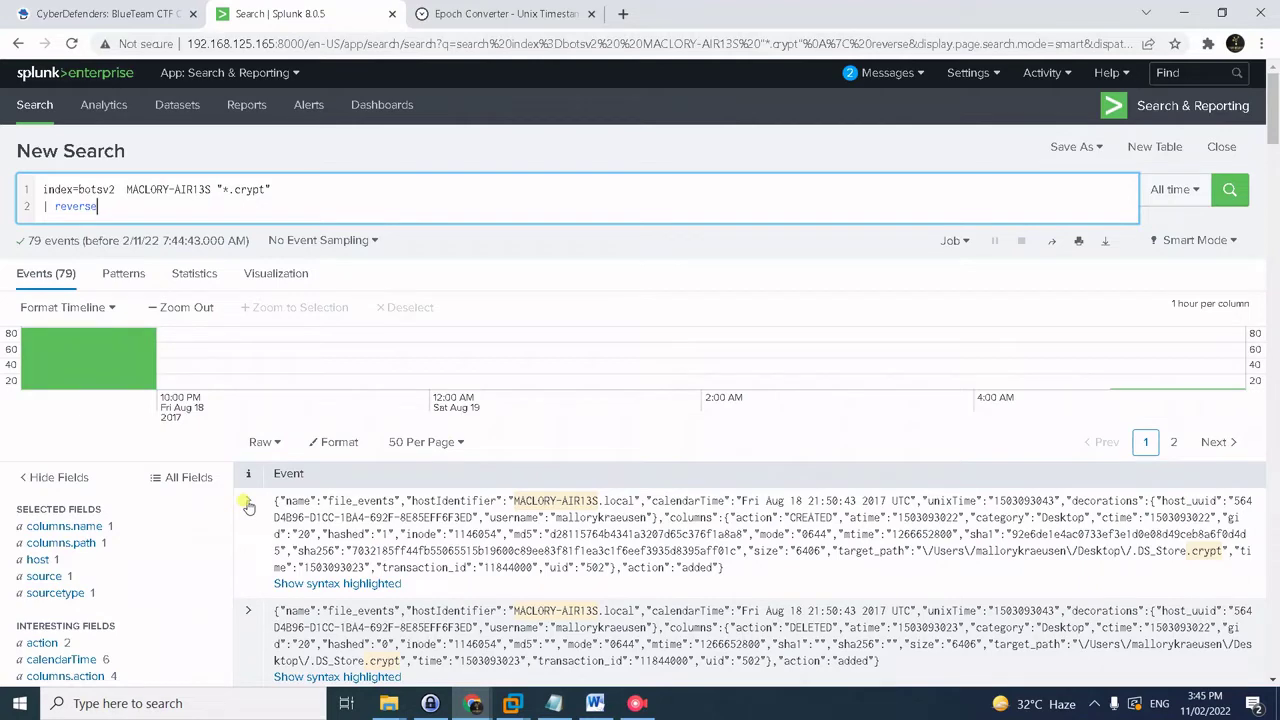
# - Show the 79 results in list view and take the first event's timestamp
pyautogui.click(248, 502)
pyautogui.click(249, 501)
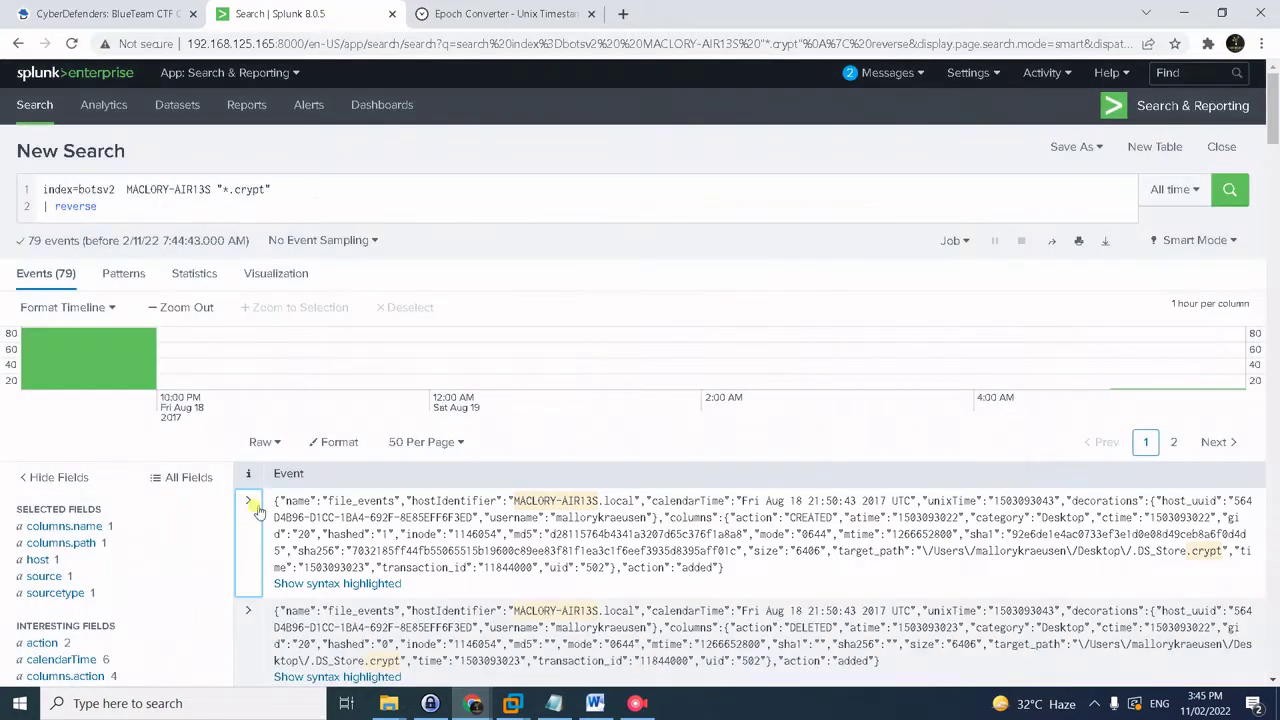
pyautogui.click(337, 445)
pyautogui.click(277, 448)
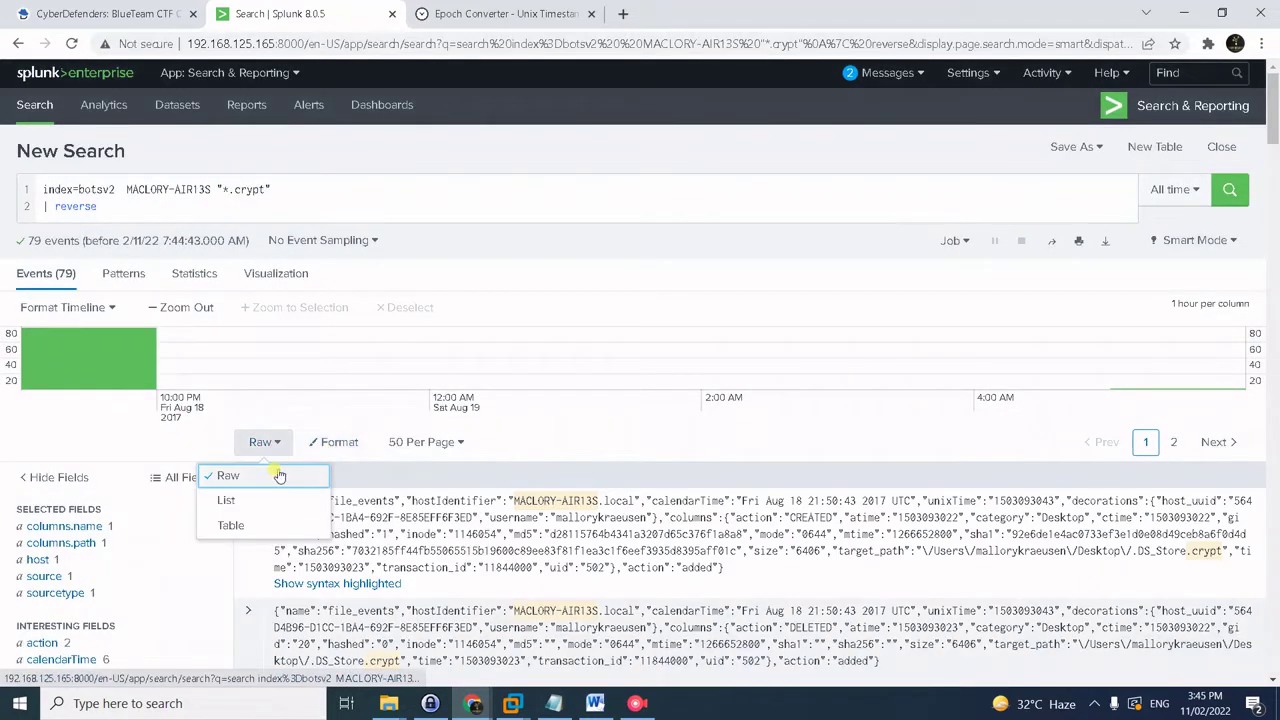
pyautogui.click(272, 502)
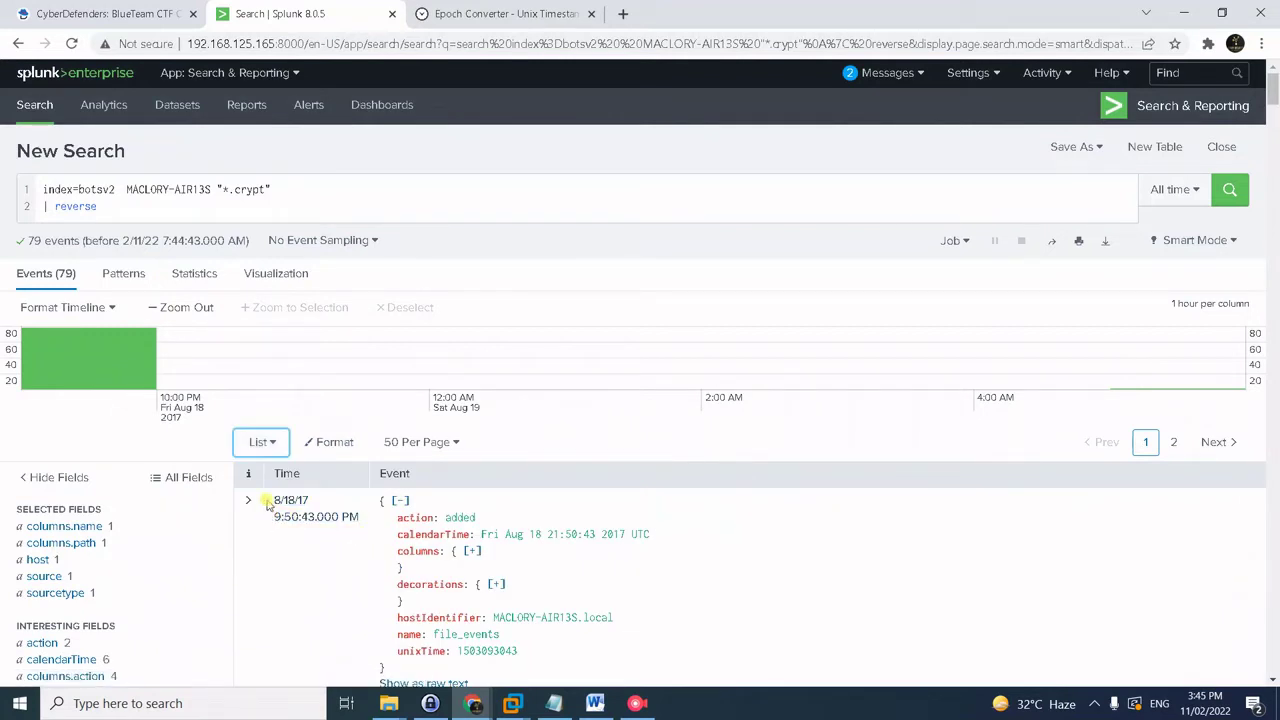
pyautogui.moveTo(268, 502); pyautogui.dragTo(362, 520)
pyautogui.hotkey('ctrl', 'c')
# - Paste the time 8/18/17 9:50:43 PM into the notes below the saved queries
pyautogui.click(554, 703)
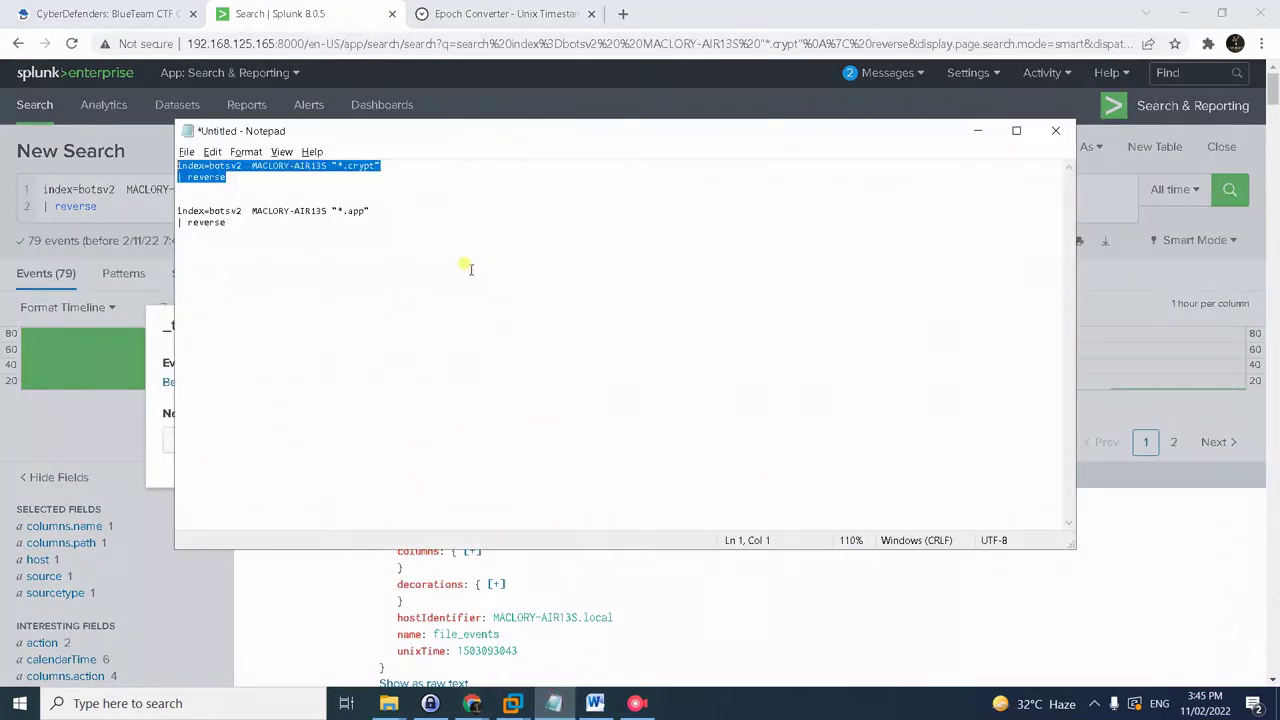
pyautogui.click(481, 278)
pyautogui.hotkey('ctrl', 'v')
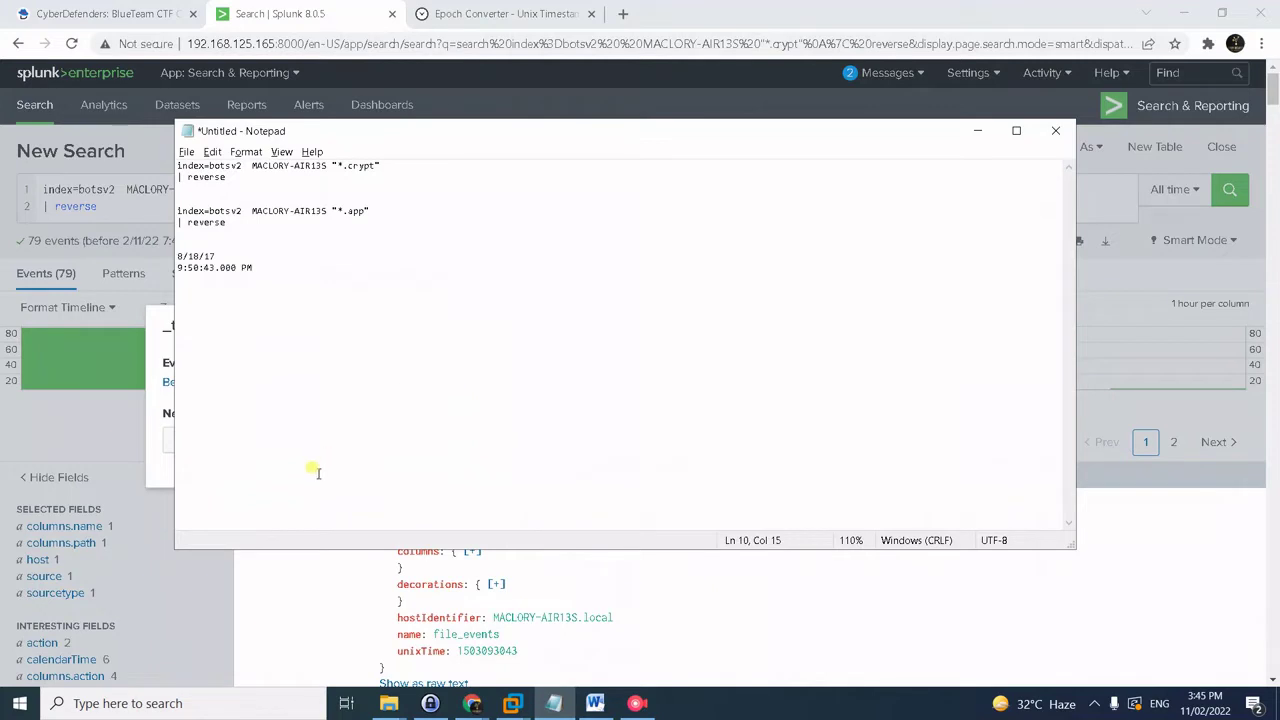
pyautogui.click(258, 570)
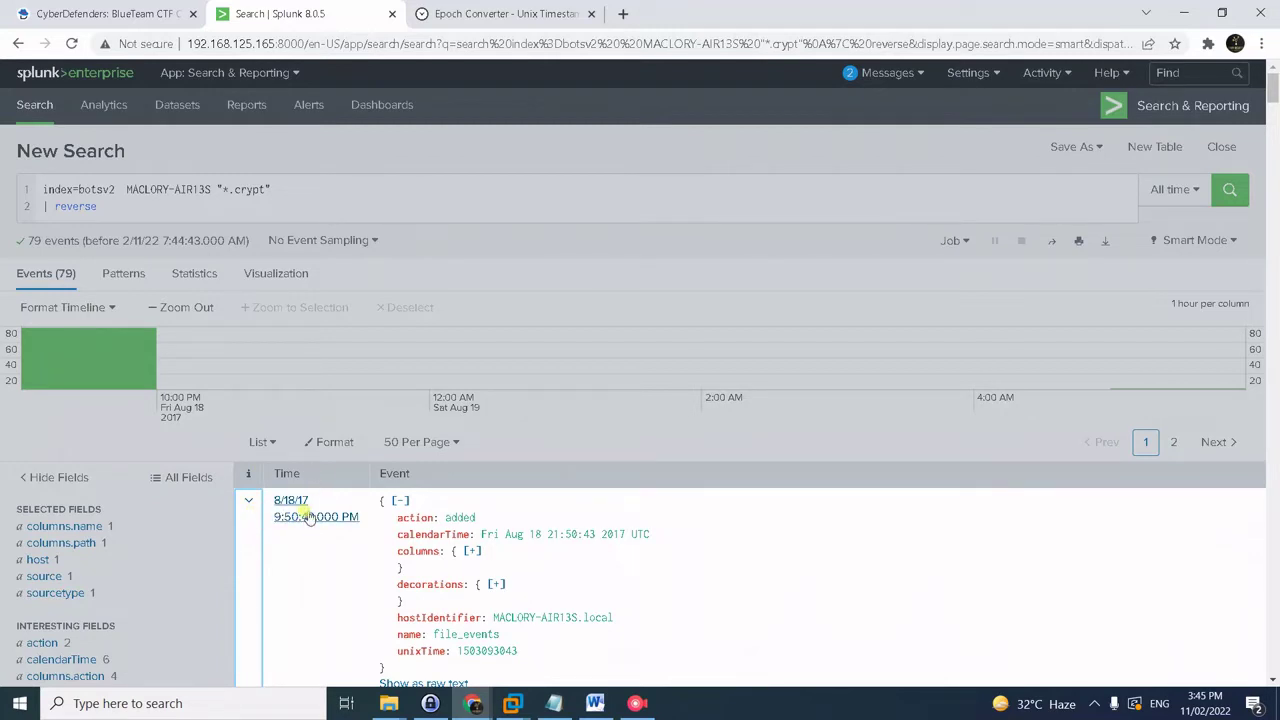
# - Limit the .crypt search to the 5 minutes before the 9:50:43 PM event, leaving 72 events
pyautogui.click(309, 516)
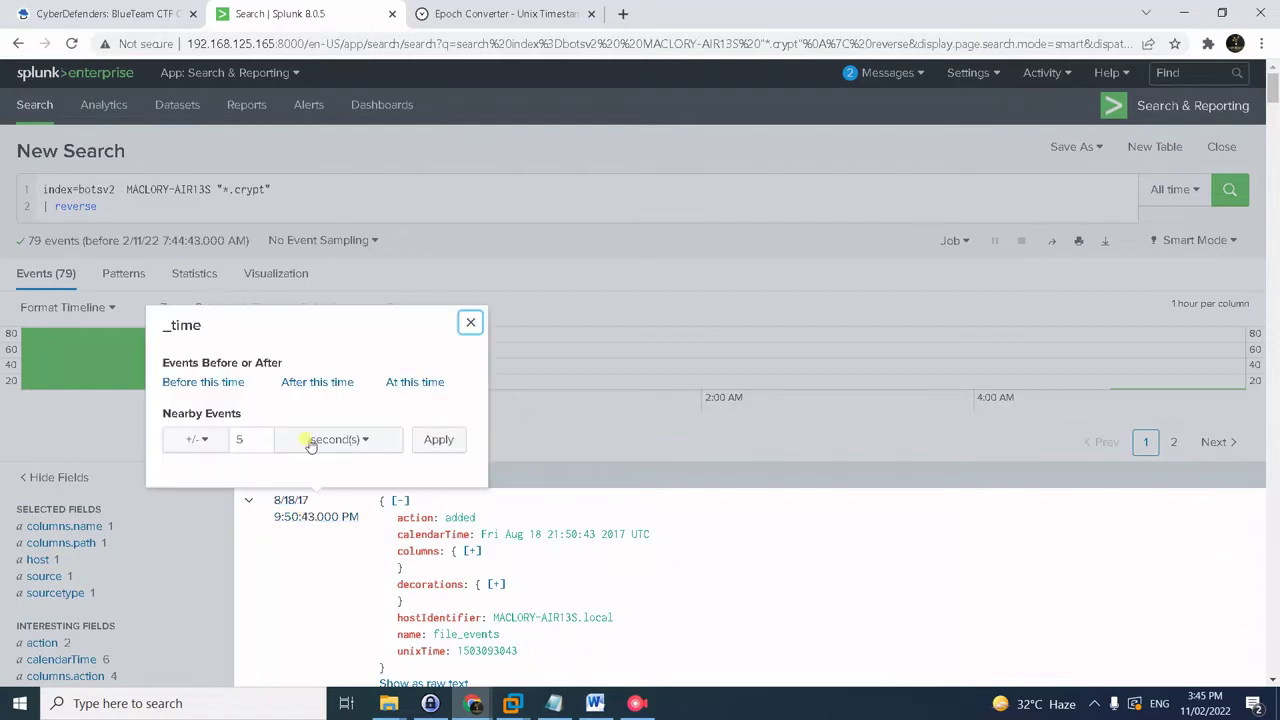
pyautogui.click(198, 444)
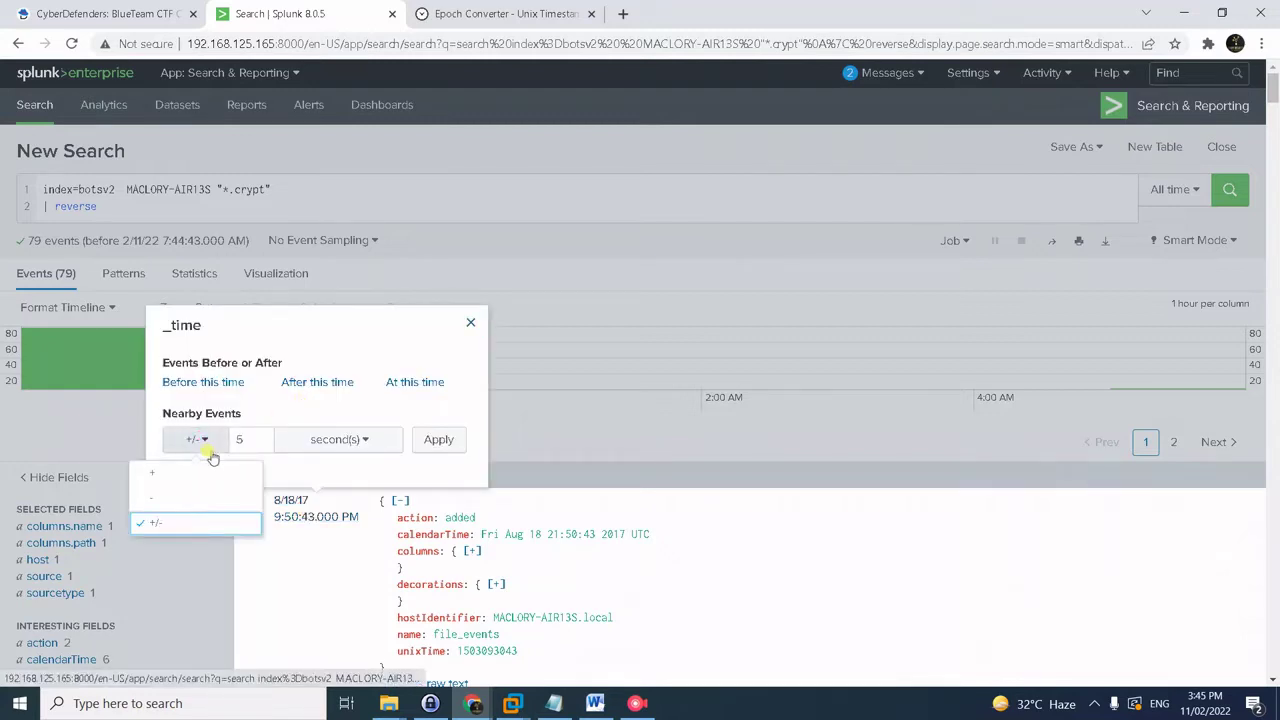
pyautogui.click(180, 500)
pyautogui.click(338, 439)
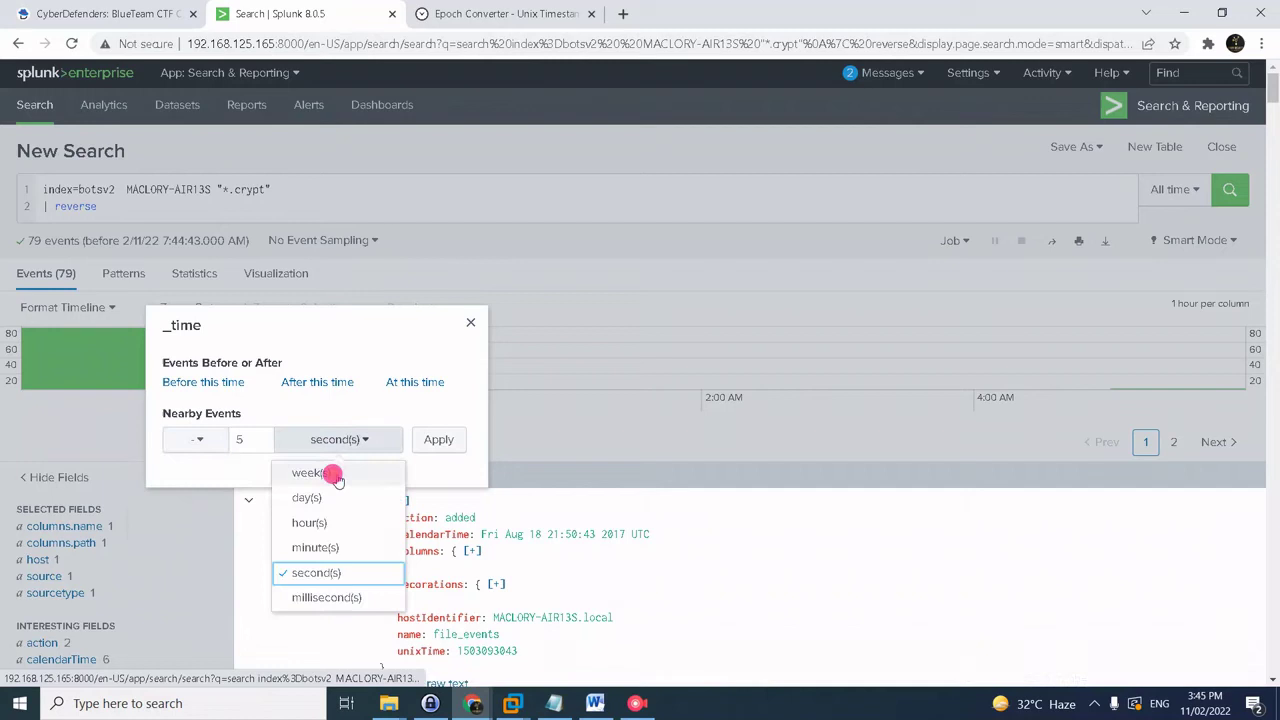
pyautogui.click(316, 547)
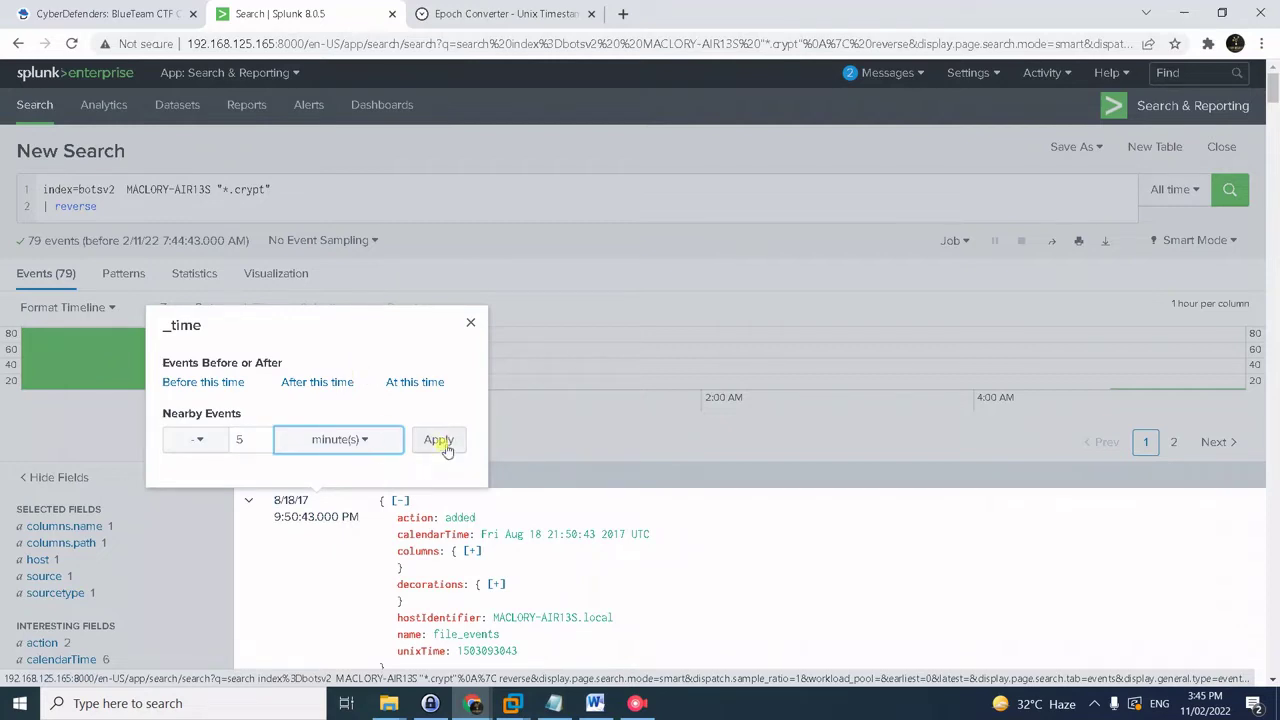
pyautogui.click(440, 446)
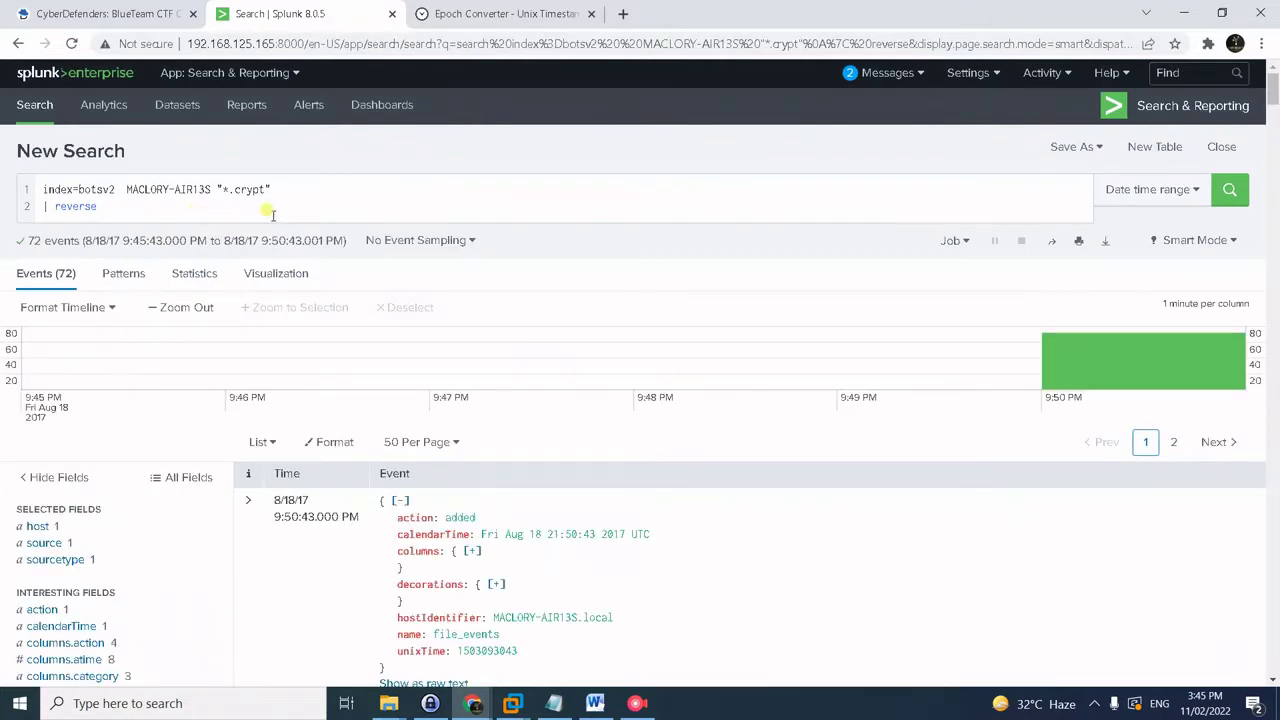
pyautogui.hotkey('alt', 'Tab')
pyautogui.hotkey('alt', 'Tab')
pyautogui.hotkey('alt', 'Tab')
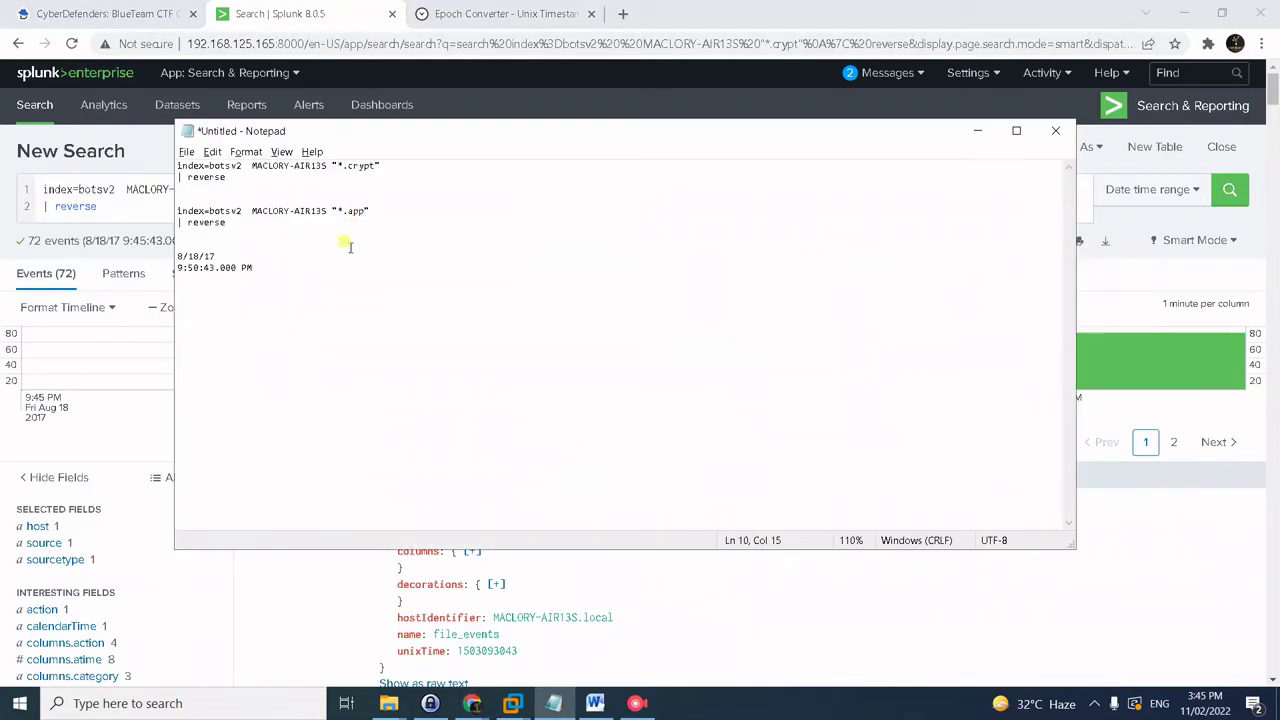
pyautogui.moveTo(255, 222); pyautogui.dragTo(185, 195)
pyautogui.hotkey('ctrl', 'c')
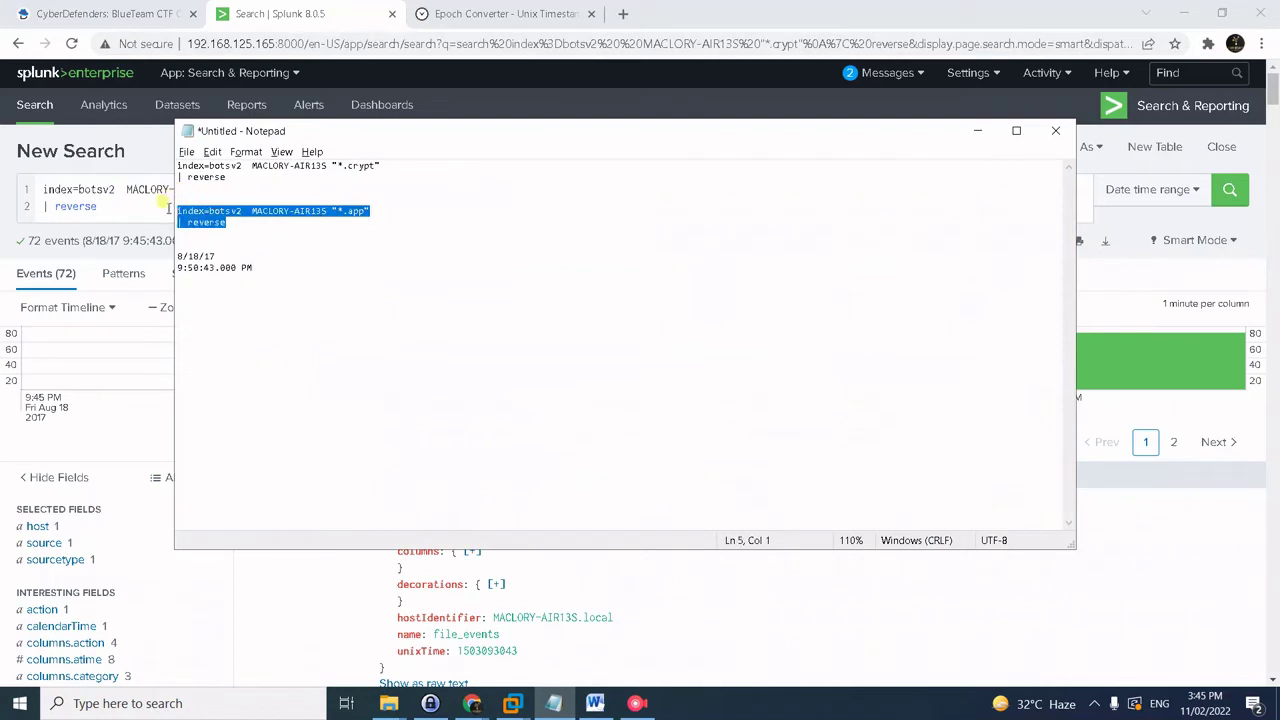
# - Run the saved *.app query over the same five-minute window
pyautogui.hotkey('alt', 'Tab')
pyautogui.click(157, 190)
pyautogui.hotkey('ctrl', 'a')
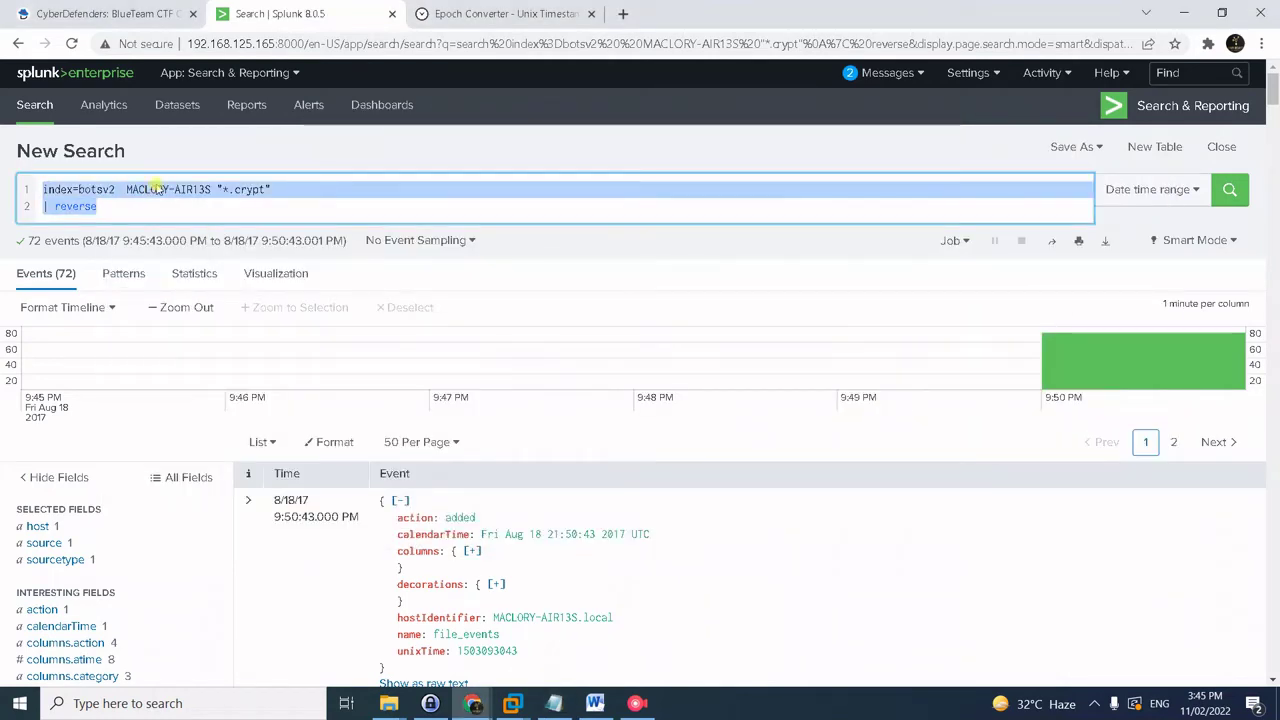
pyautogui.hotkey('ctrl', 'v')
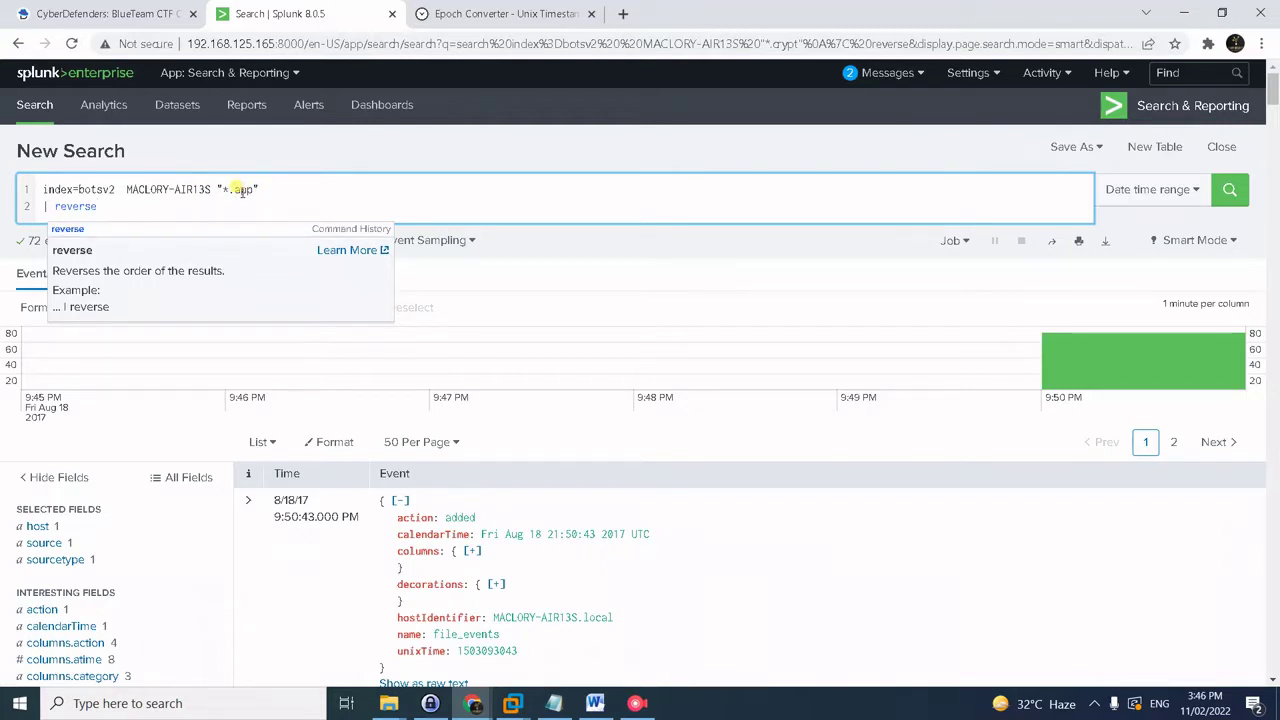
pyautogui.press('Return')
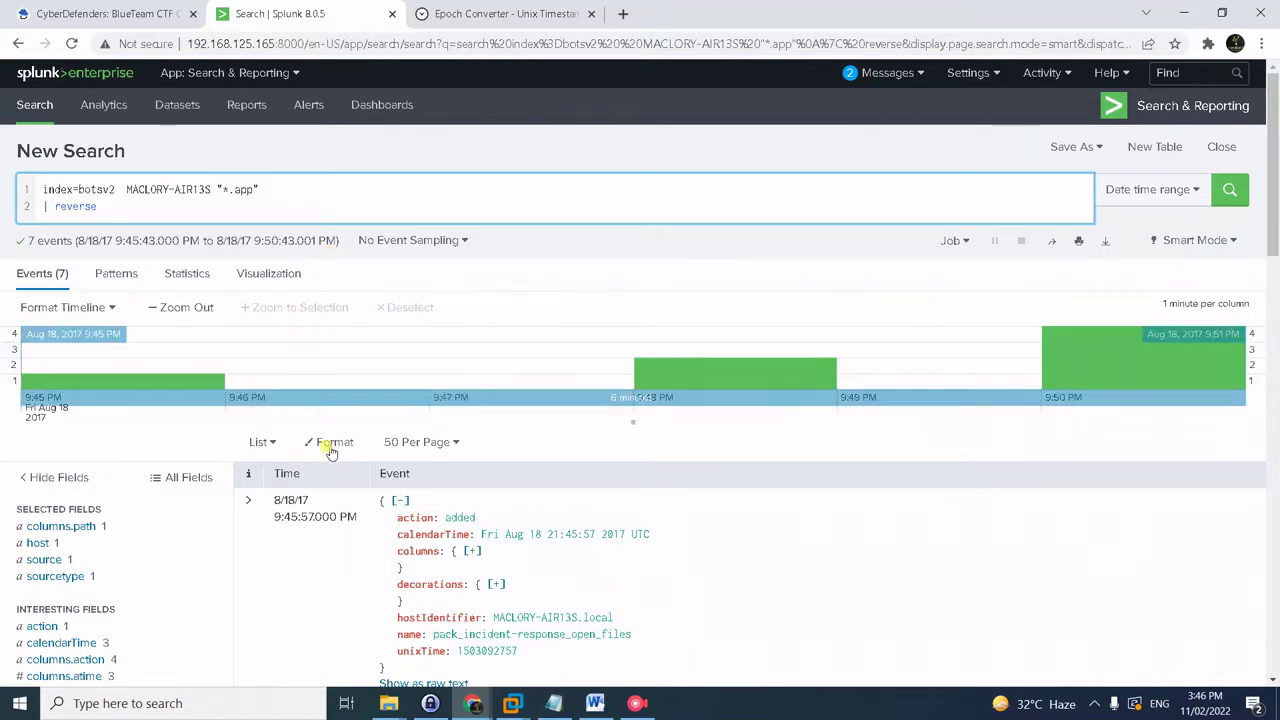
pyautogui.scroll(-2, 388, 517)
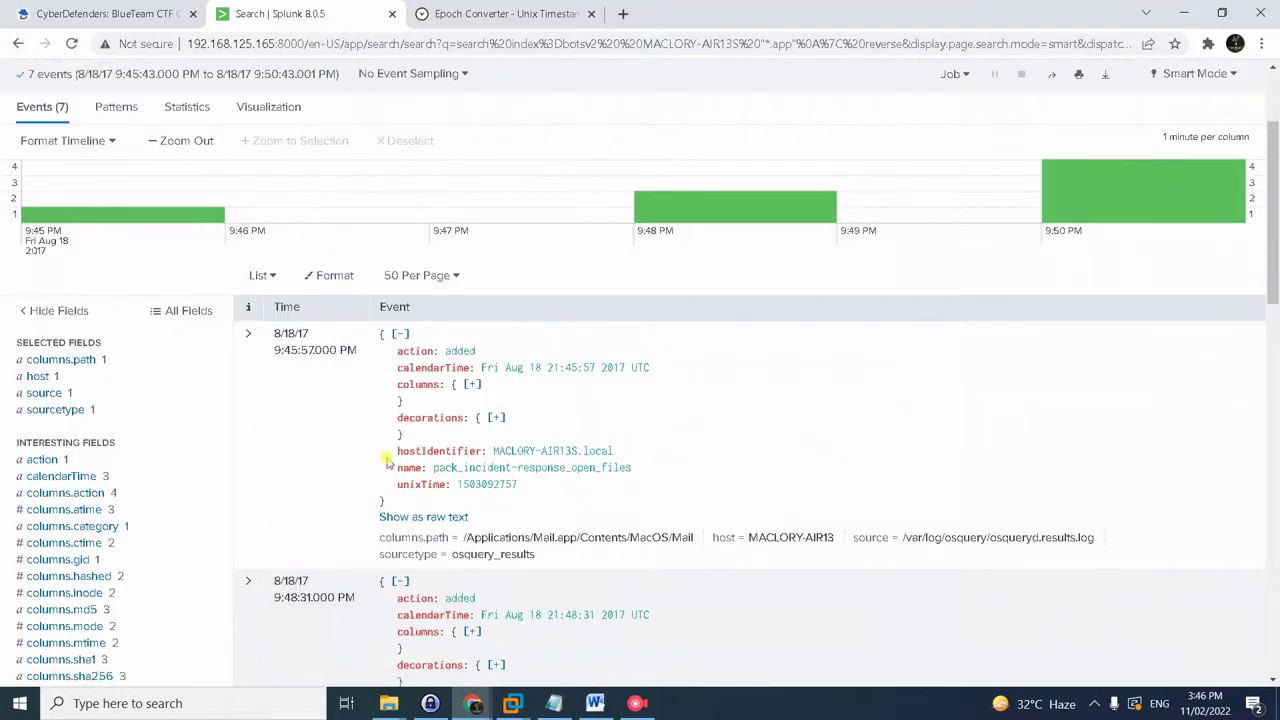
# - Show the 7 events as raw text and select Office 2016 Patcher.app and its calendarTime
pyautogui.click(262, 275)
pyautogui.click(314, 277)
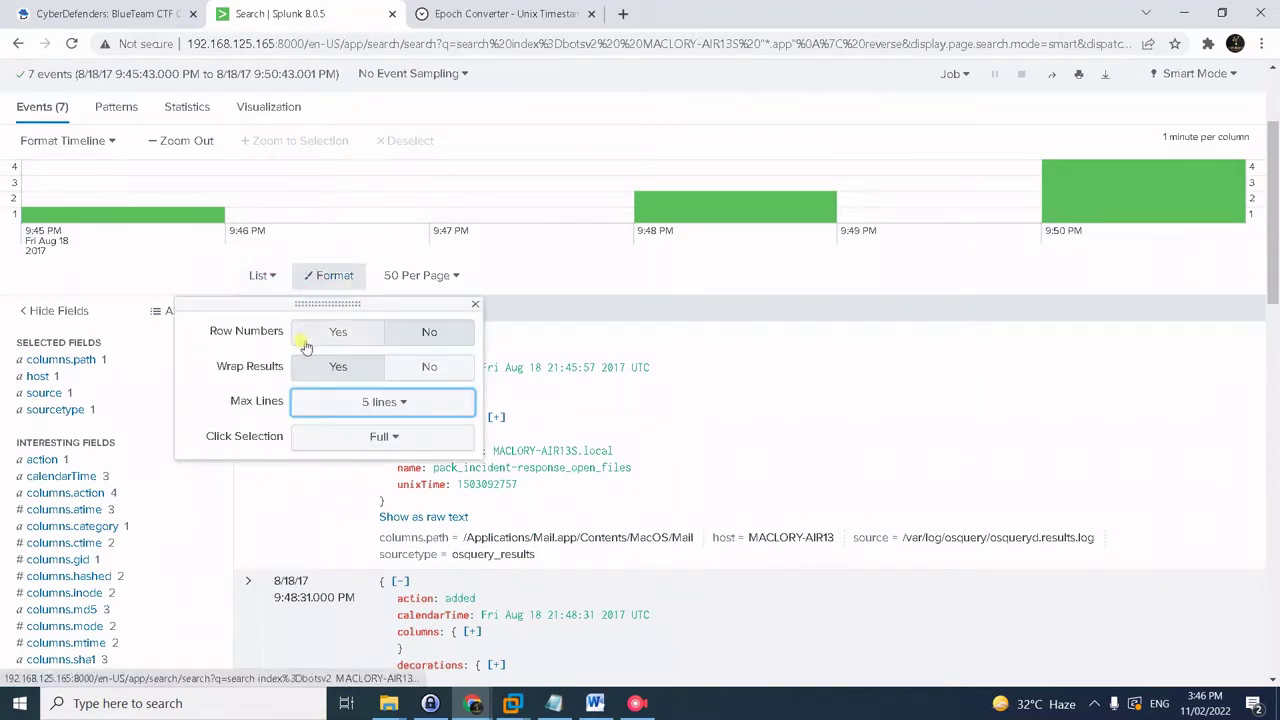
pyautogui.click(262, 275)
pyautogui.click(265, 306)
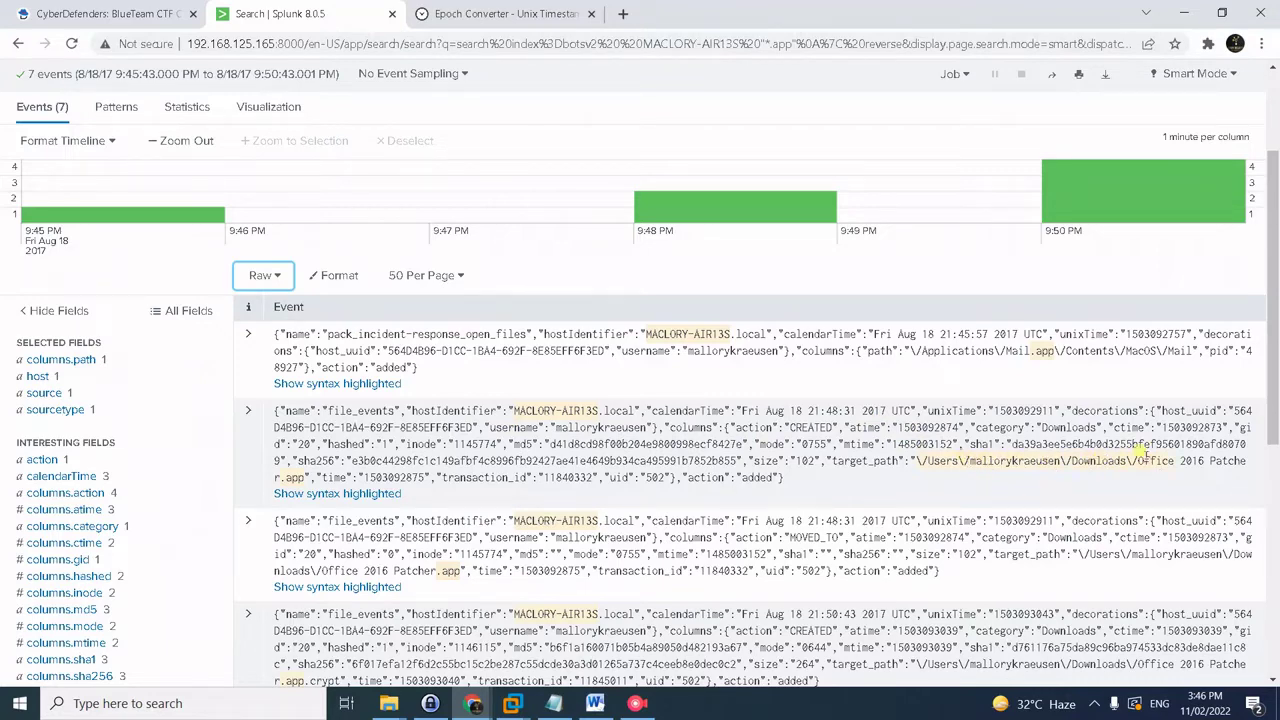
pyautogui.moveTo(1138, 458); pyautogui.dragTo(304, 486)
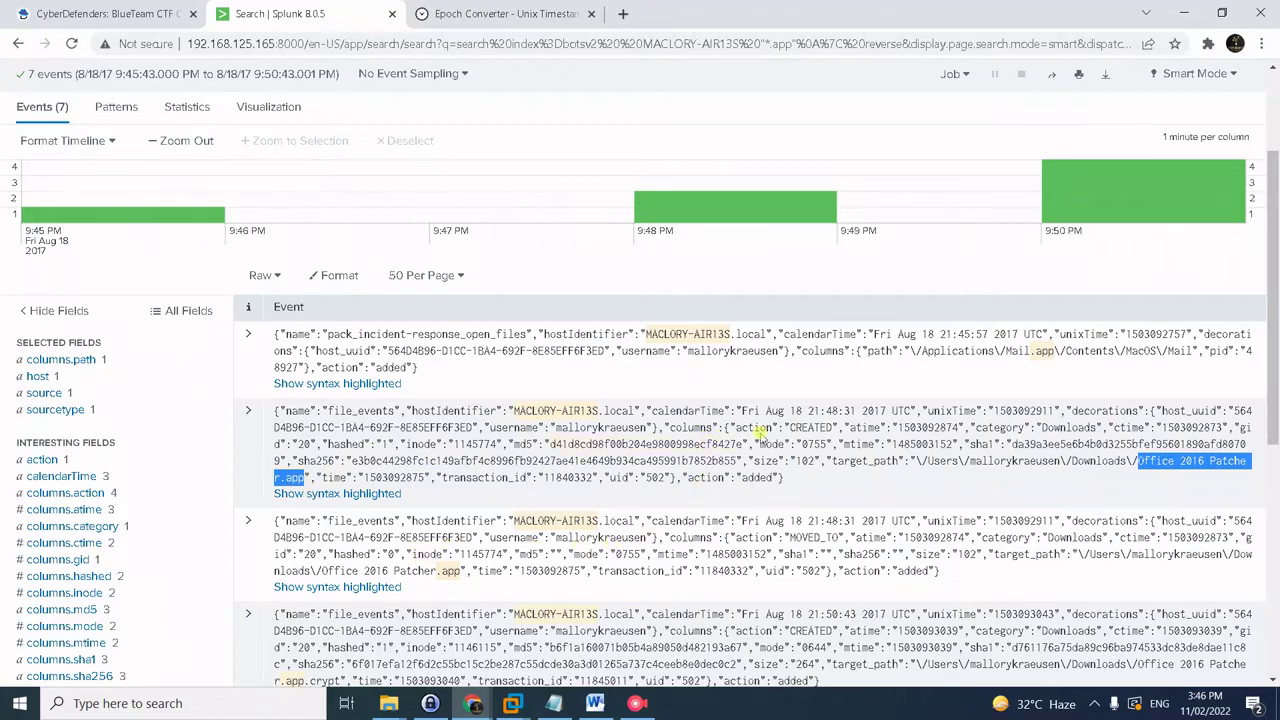
pyautogui.moveTo(766, 410); pyautogui.dragTo(916, 411)
pyautogui.hotkey('ctrl', 'c')
pyautogui.hotkey('alt', 'Tab')
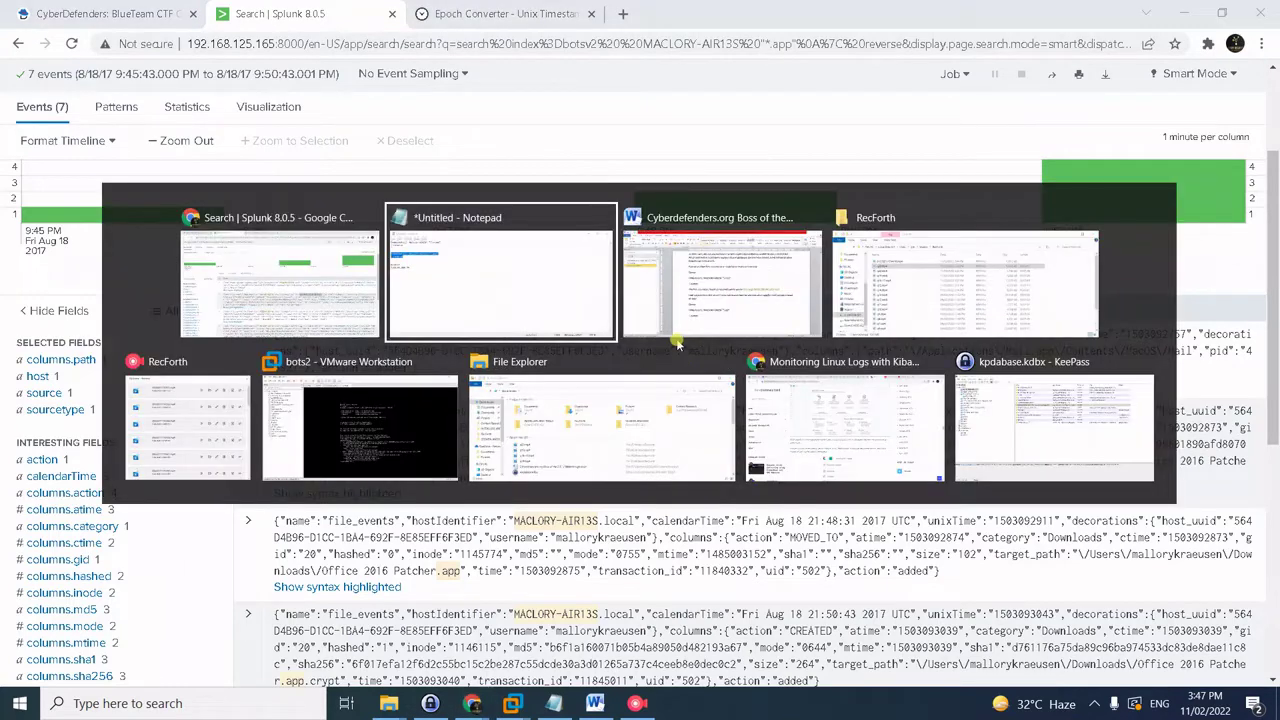
# - Paste the patcher's time, Aug 18 21:48:31 2017 UTC, on a new line in the notes
pyautogui.click(402, 300)
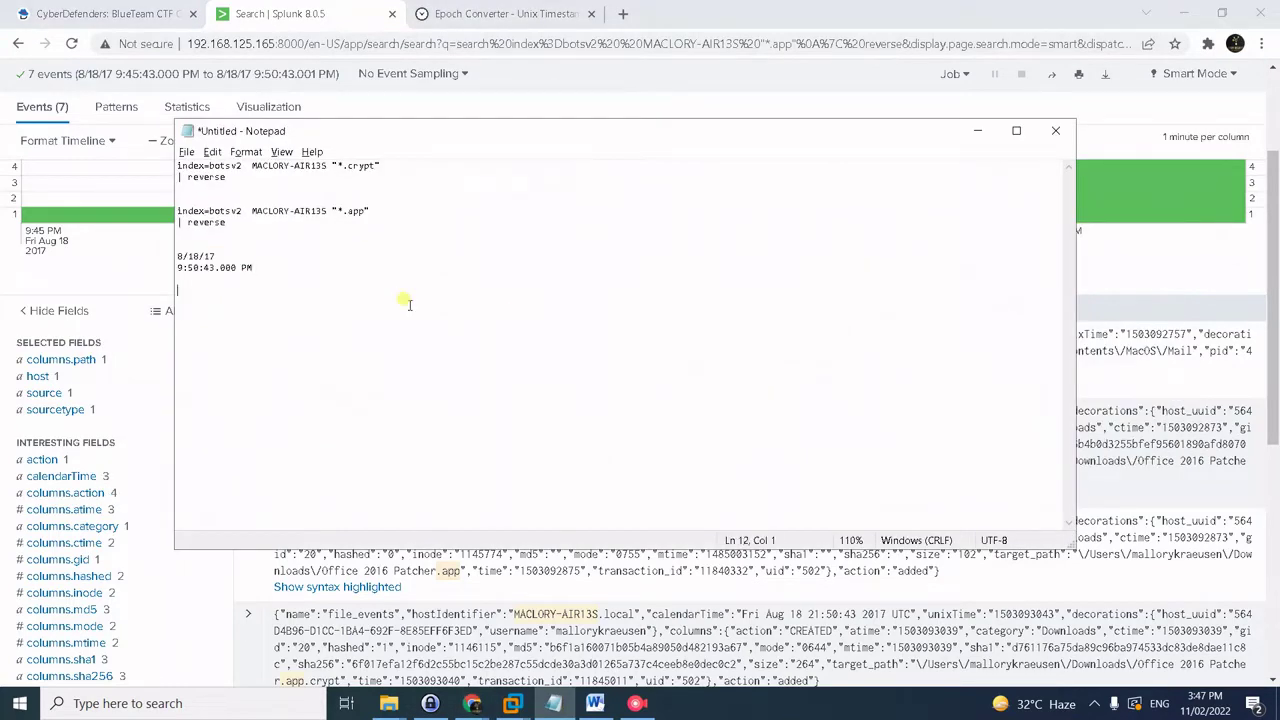
pyautogui.hotkey('ctrl', 'v')
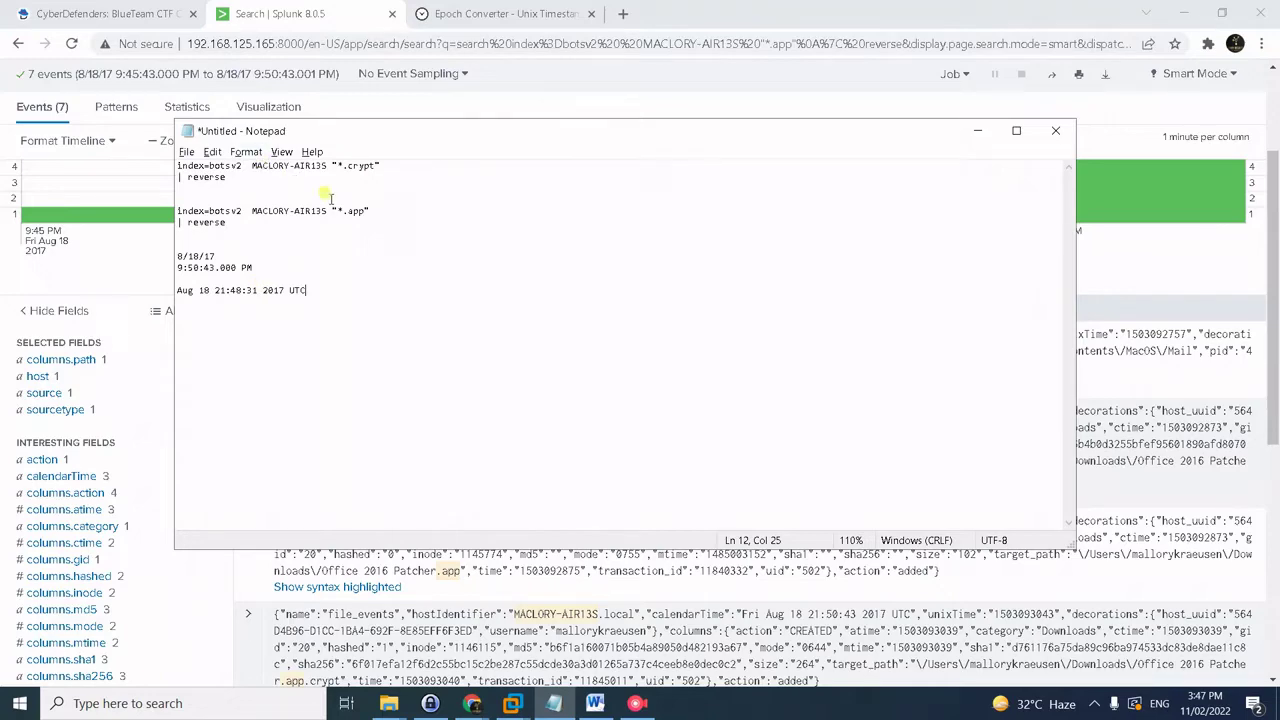
pyautogui.click(141, 8)
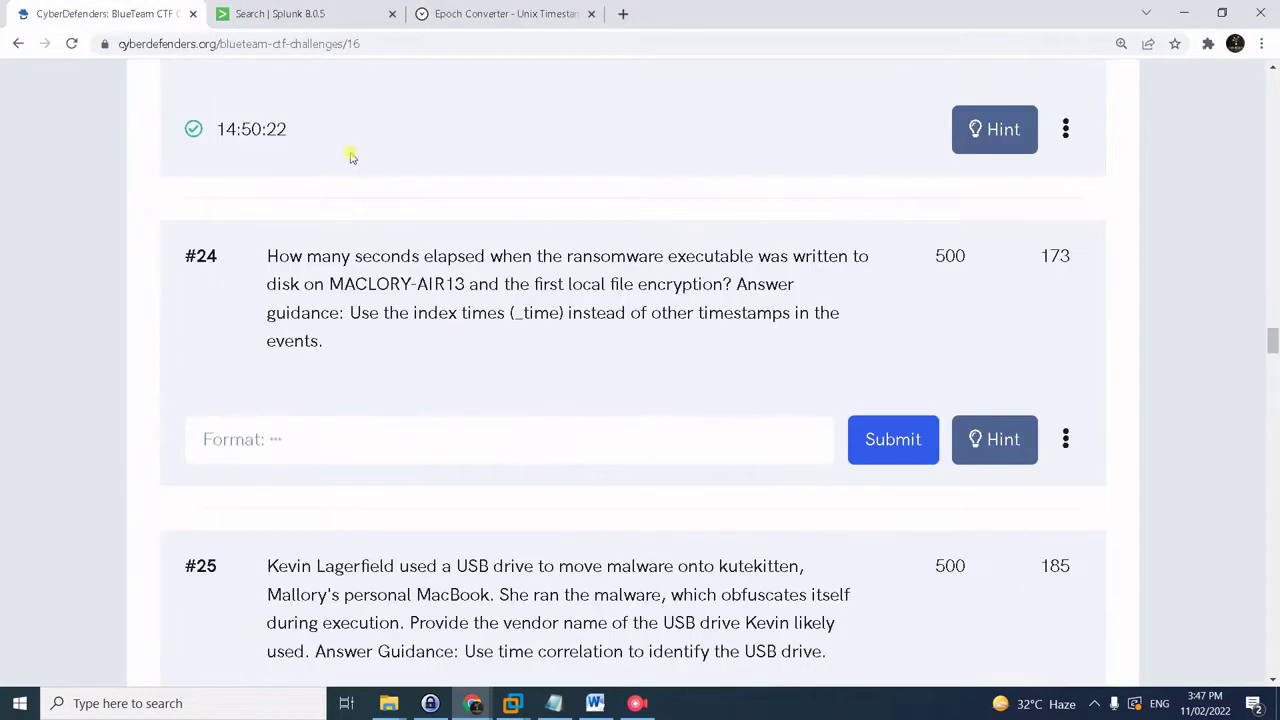
# - Enter 132 as the answer to question #24 and submit it
pyautogui.click(362, 430)
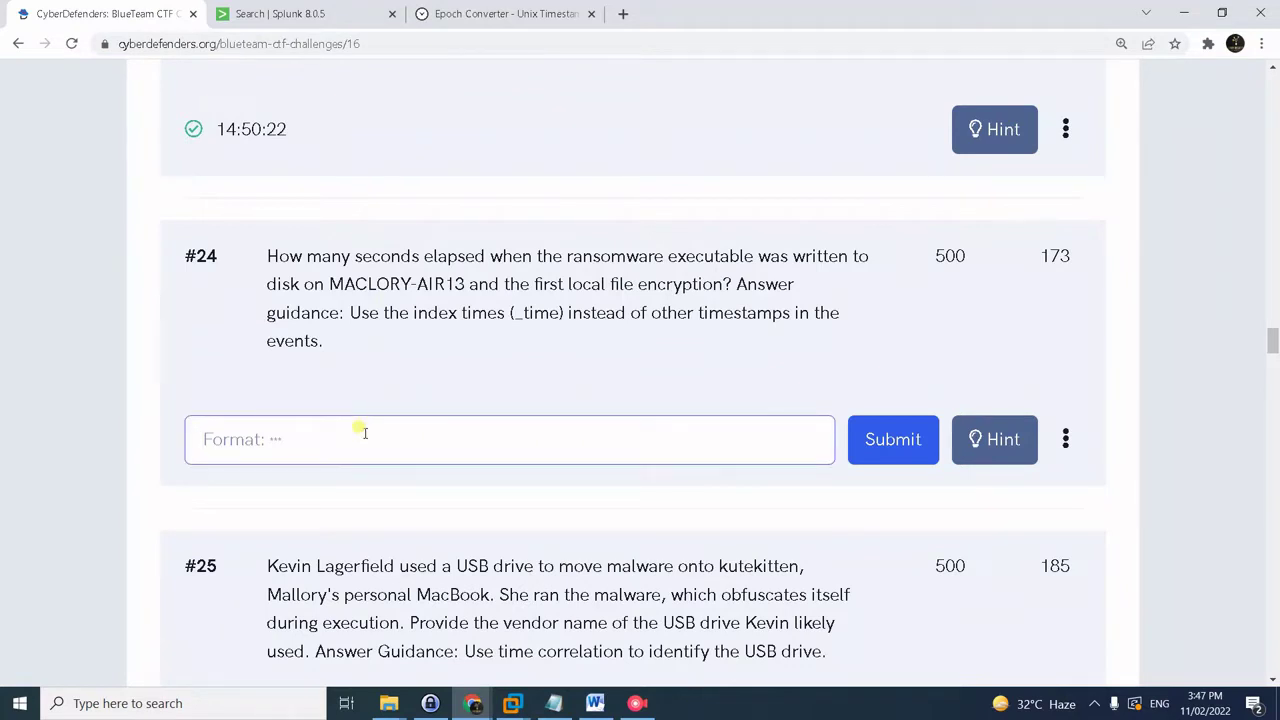
pyautogui.write('132')
pyautogui.click(886, 438)
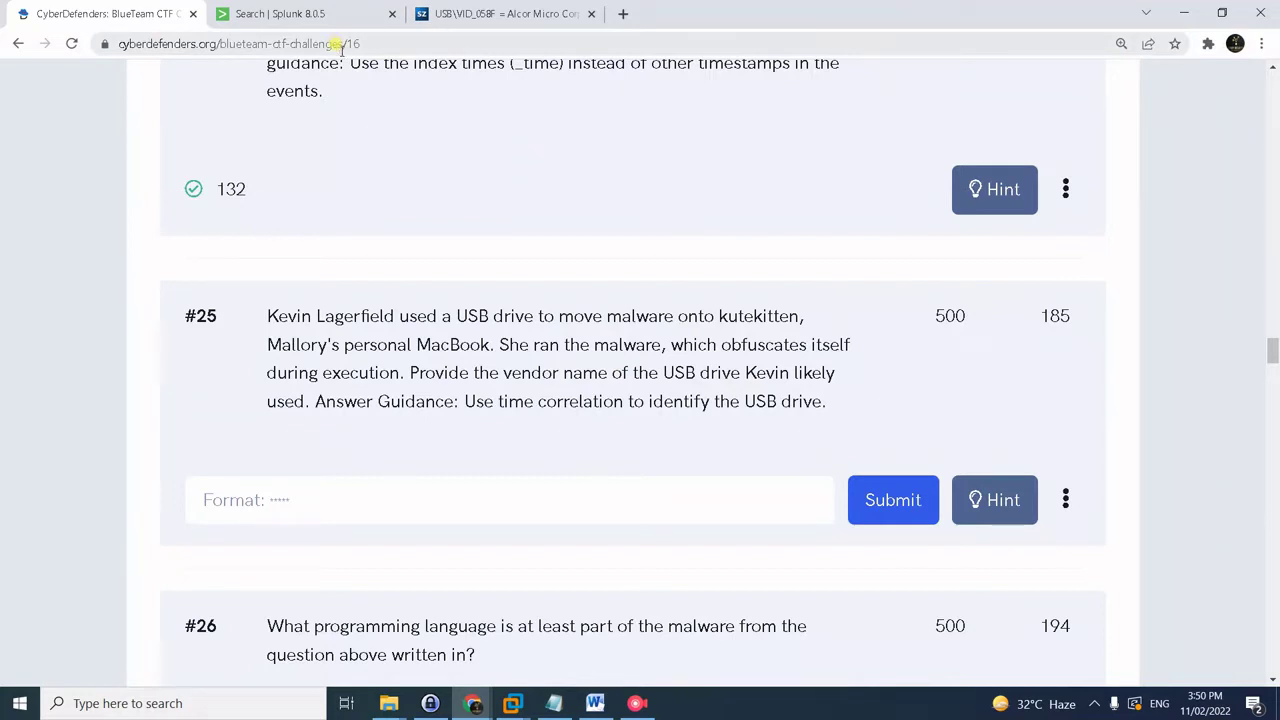
pyautogui.click(340, 20)
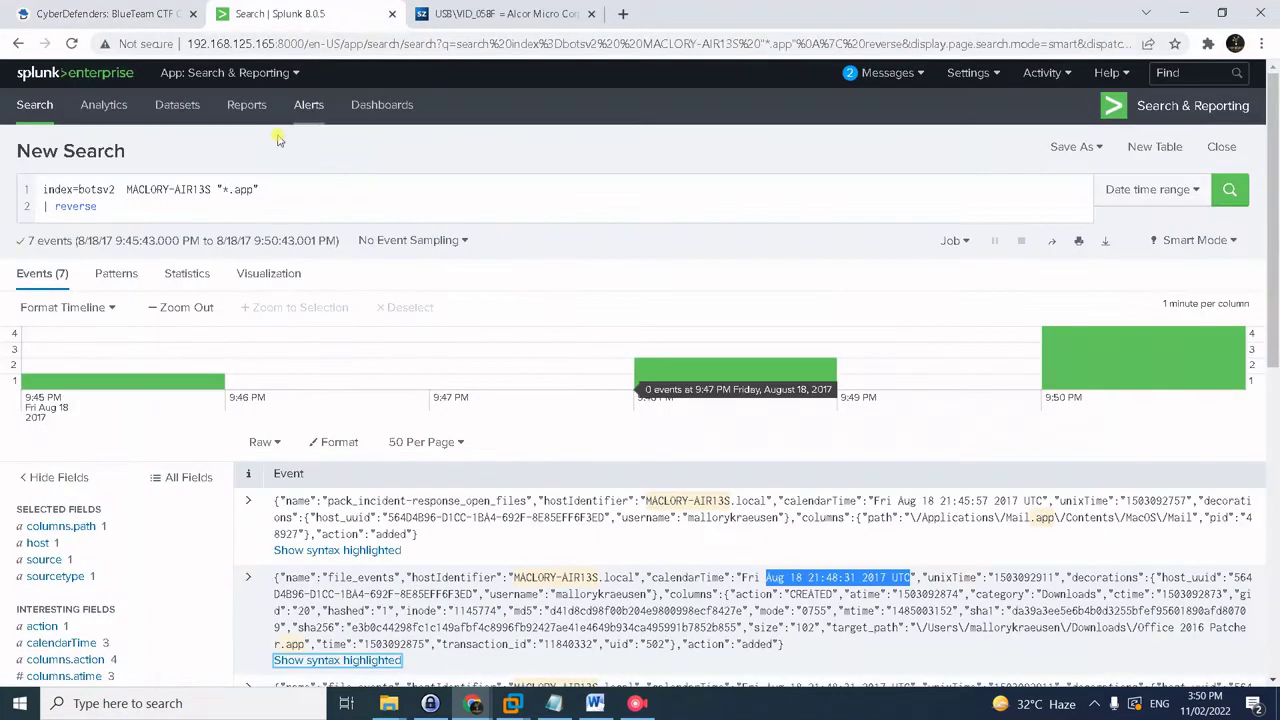
# - Run the index=botsv2 kutekitten usb | reverse search, checking the spelling against question #25
pyautogui.click(266, 184)
pyautogui.hotkey('ctrl', 'a')
pyautogui.write('index=botsv2 kutekitten usb | reverse')
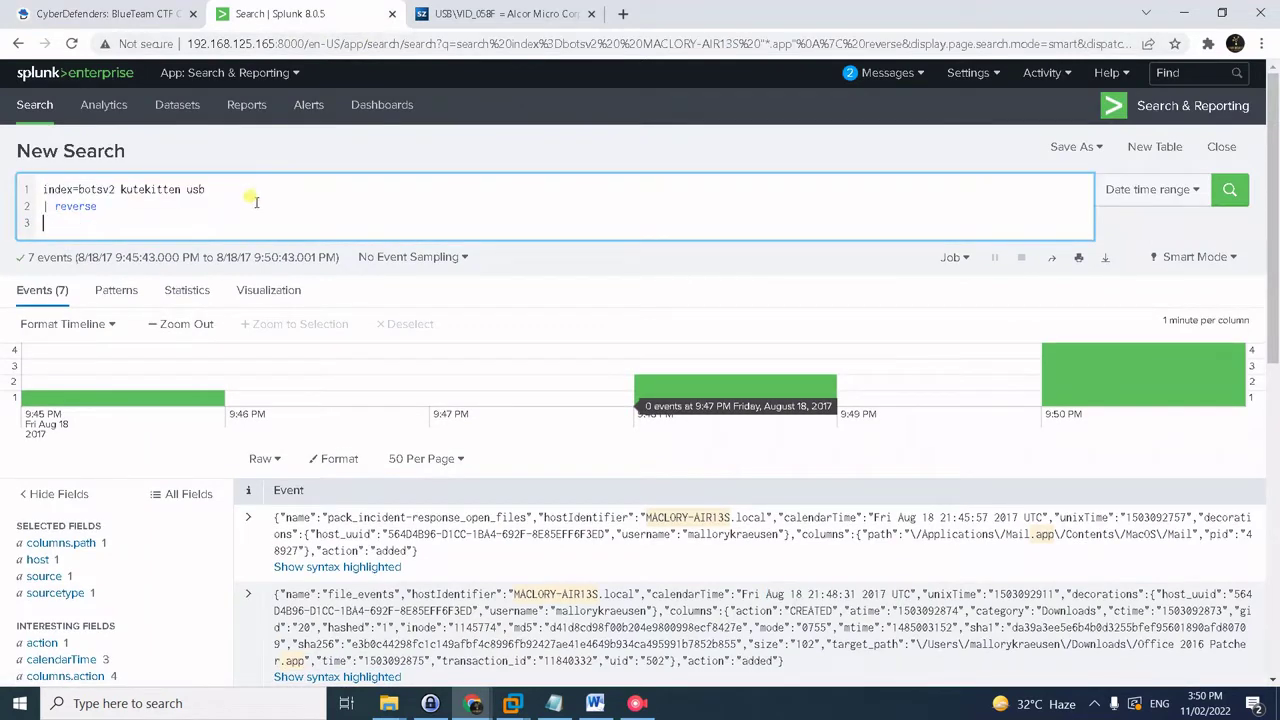
pyautogui.press('BackSpace')
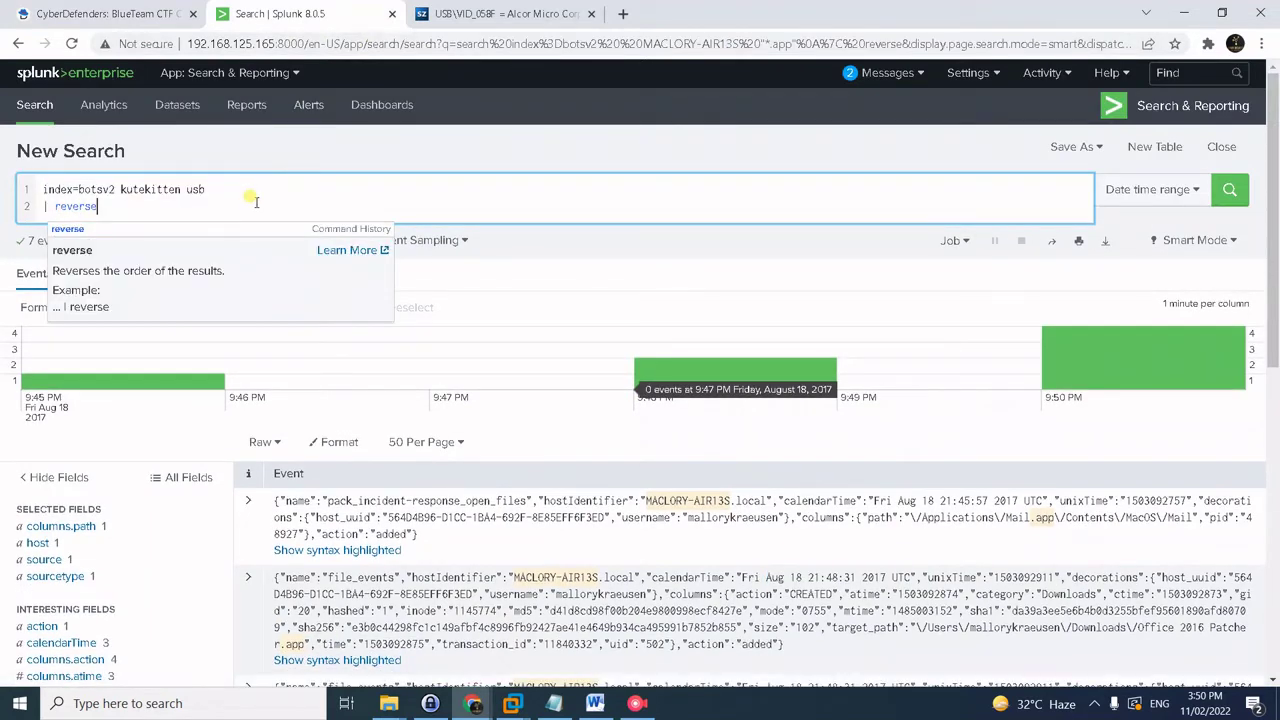
pyautogui.click(209, 205)
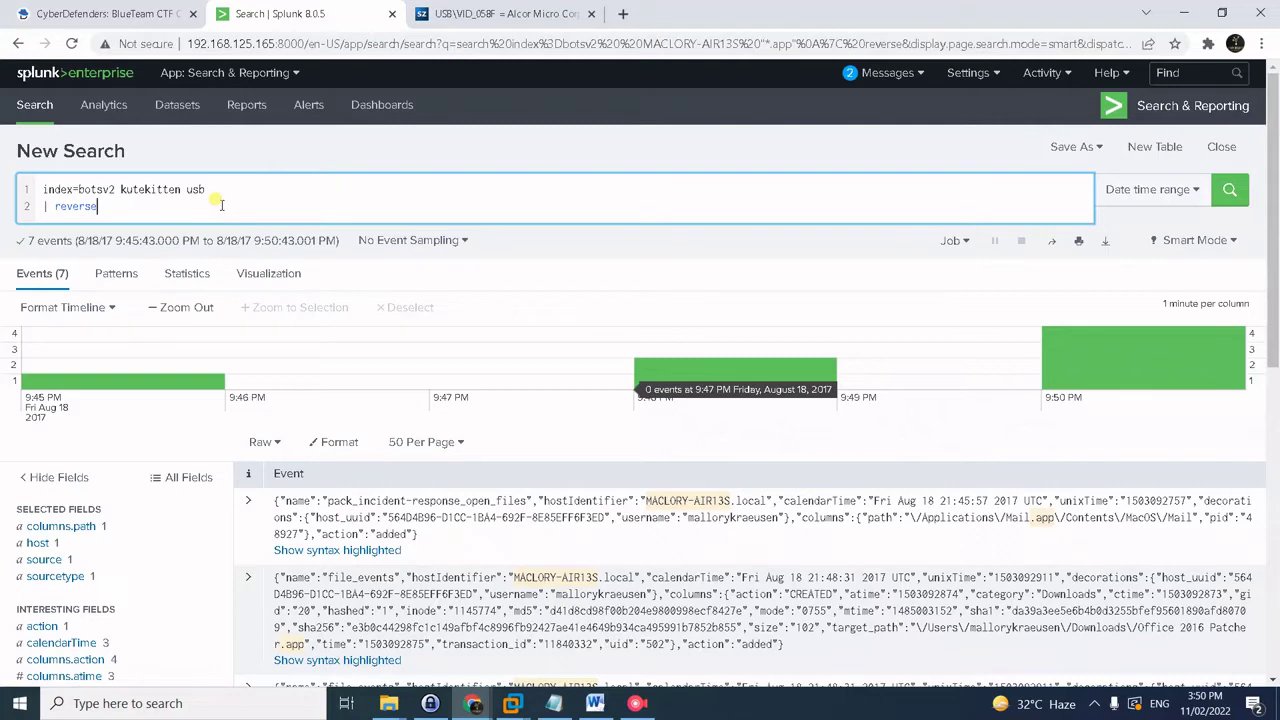
pyautogui.click(52, 10)
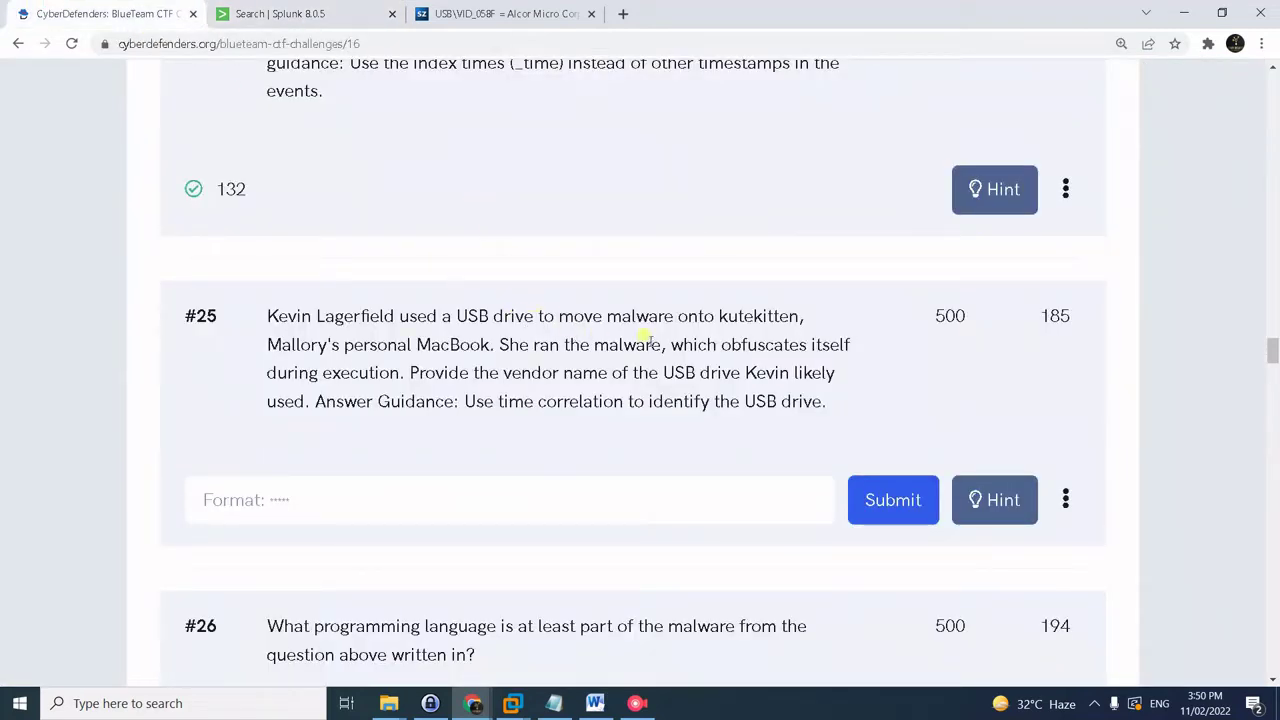
pyautogui.moveTo(717, 316); pyautogui.dragTo(806, 316)
pyautogui.click(335, 14)
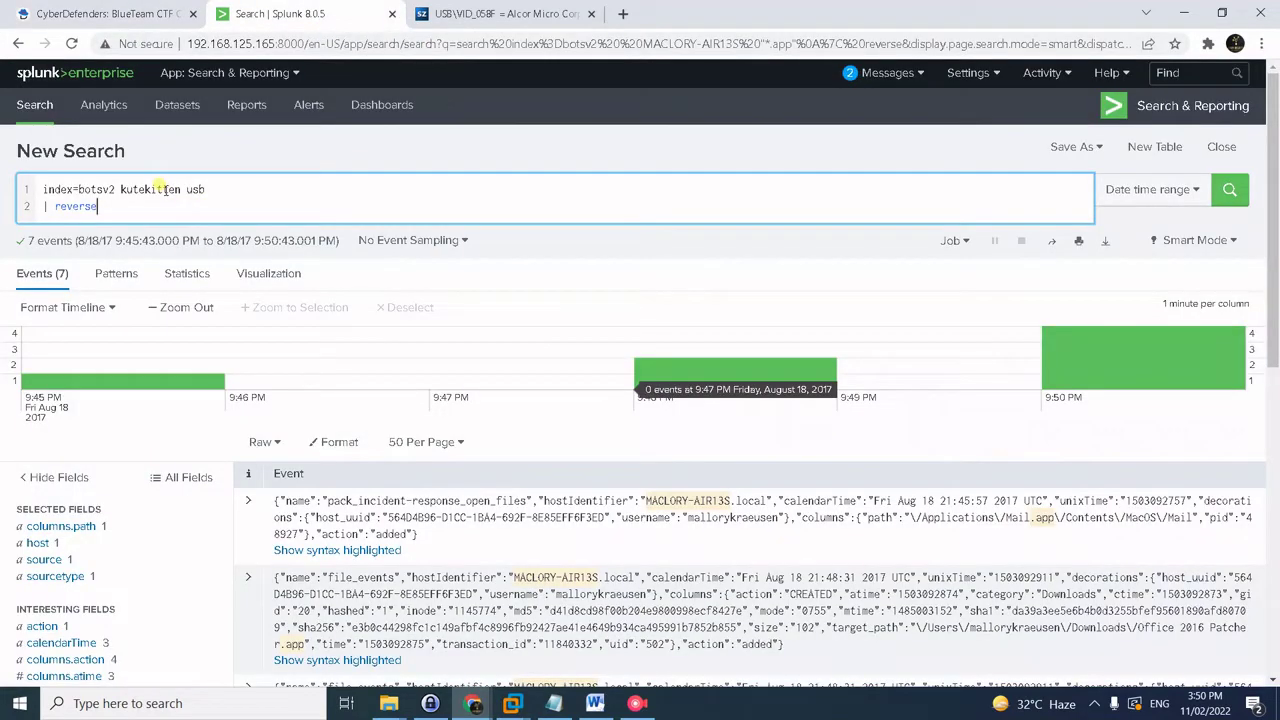
pyautogui.press('Return')
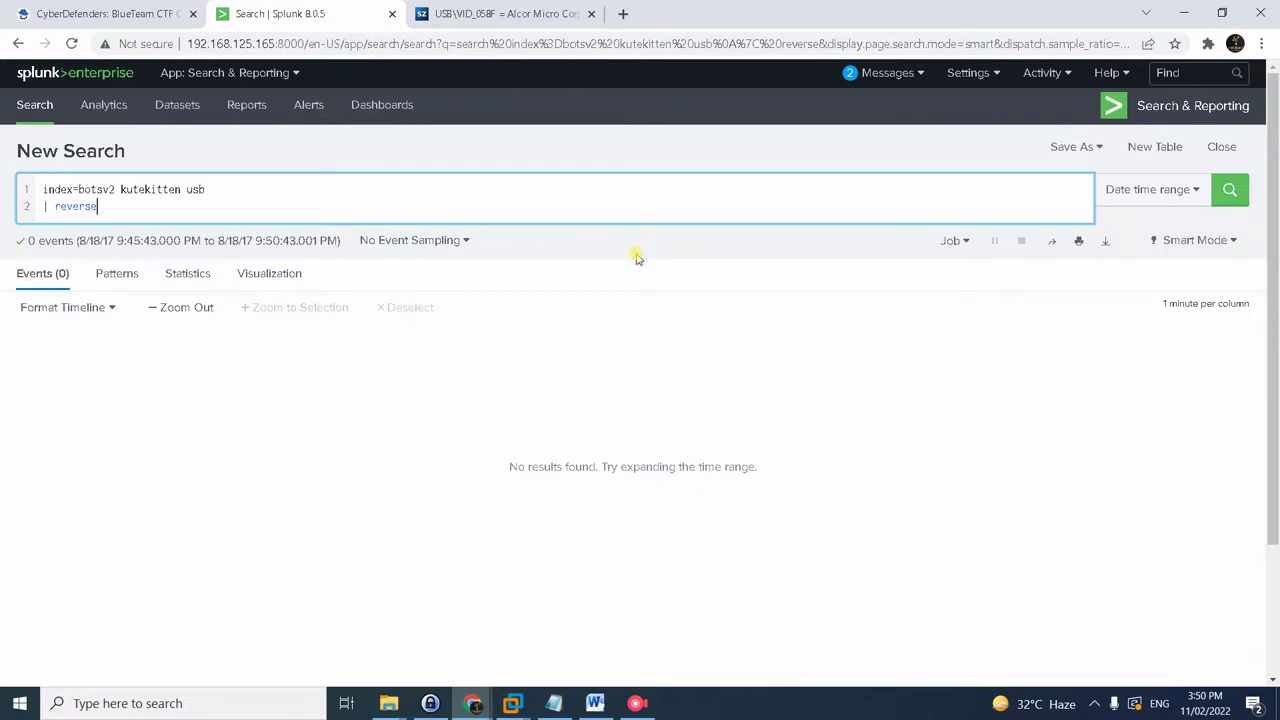
# - Set the search time range to All time and scan the 40 events
pyautogui.click(1152, 189)
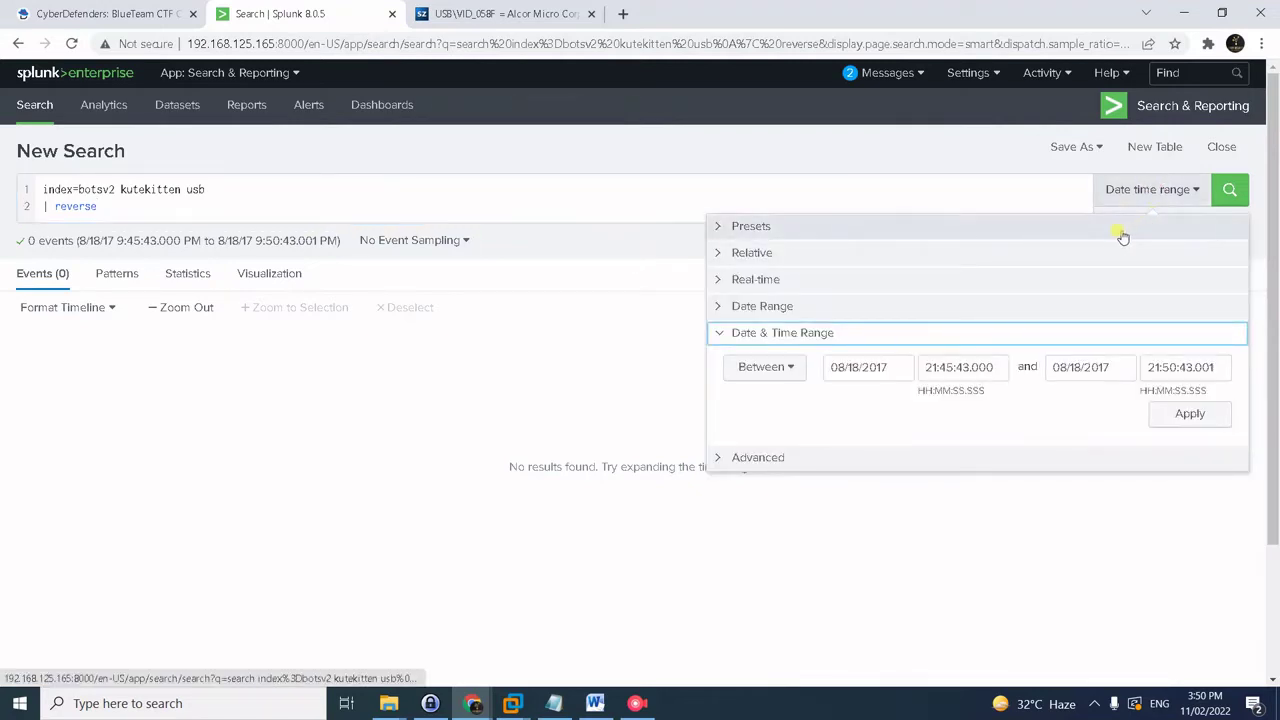
pyautogui.click(1123, 233)
pyautogui.click(1108, 276)
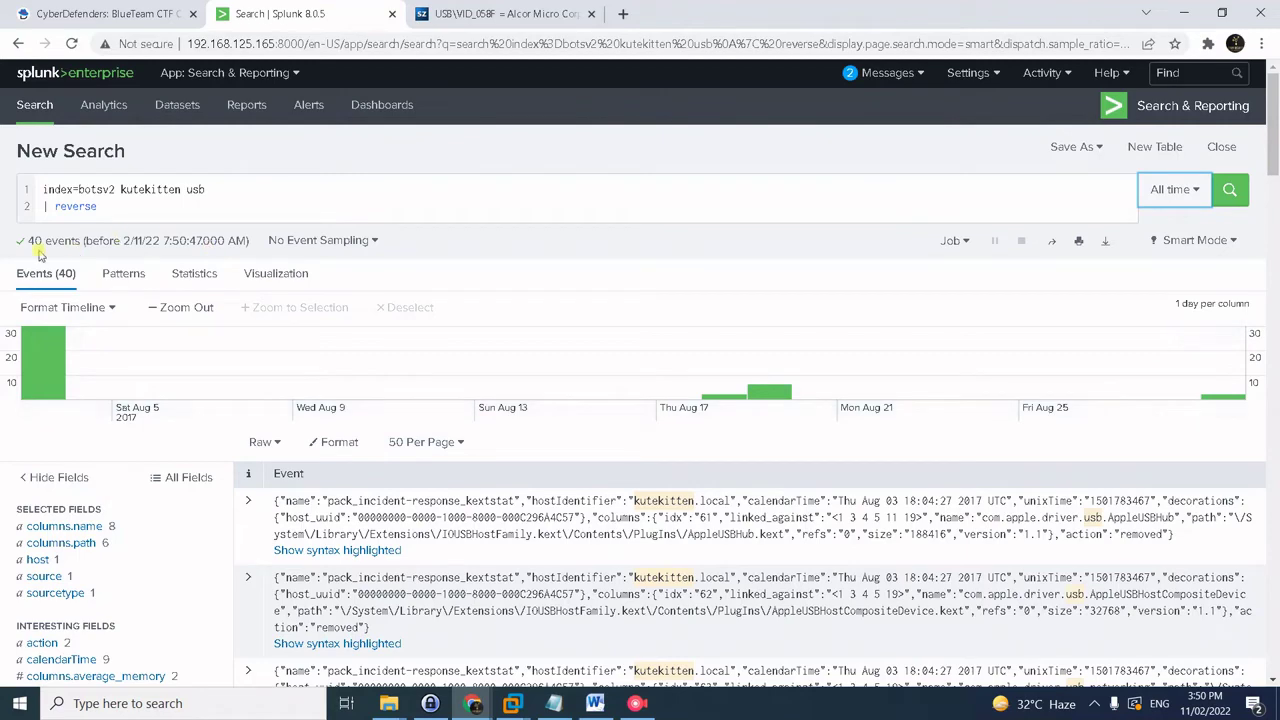
pyautogui.scroll(-1, 460, 536)
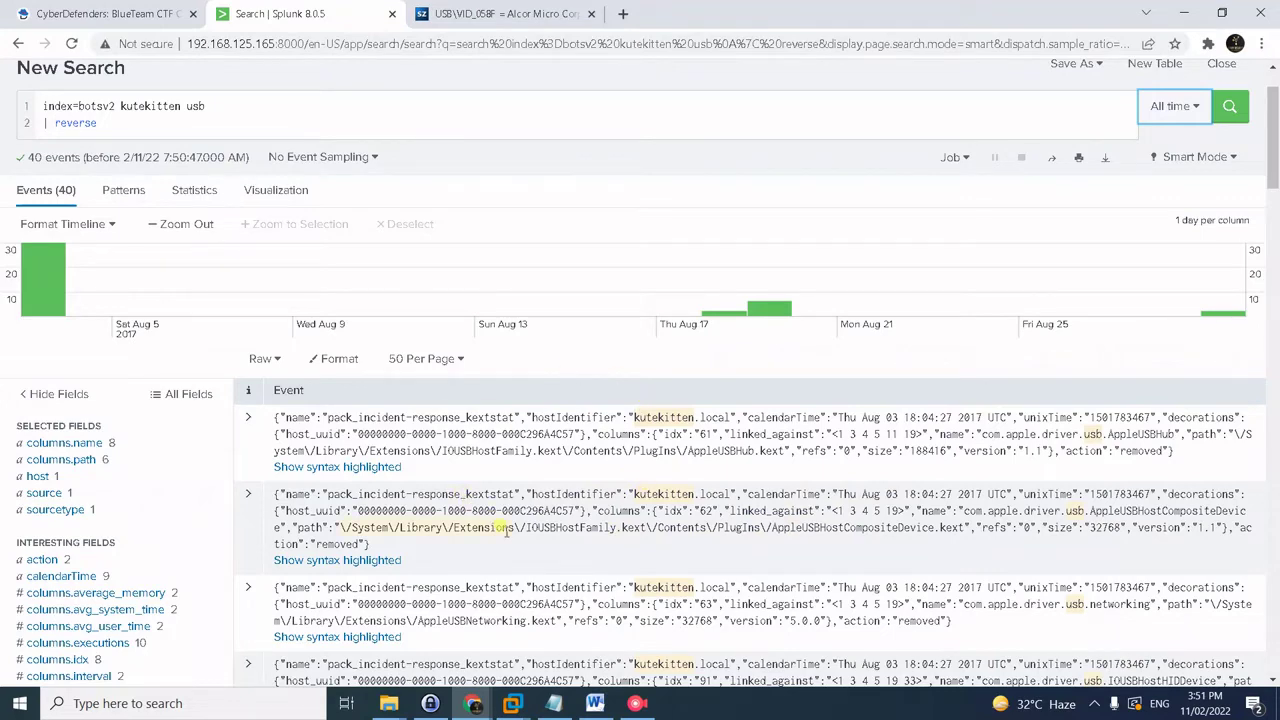
pyautogui.scroll(-1, 503, 531)
pyautogui.scroll(2, 520, 515)
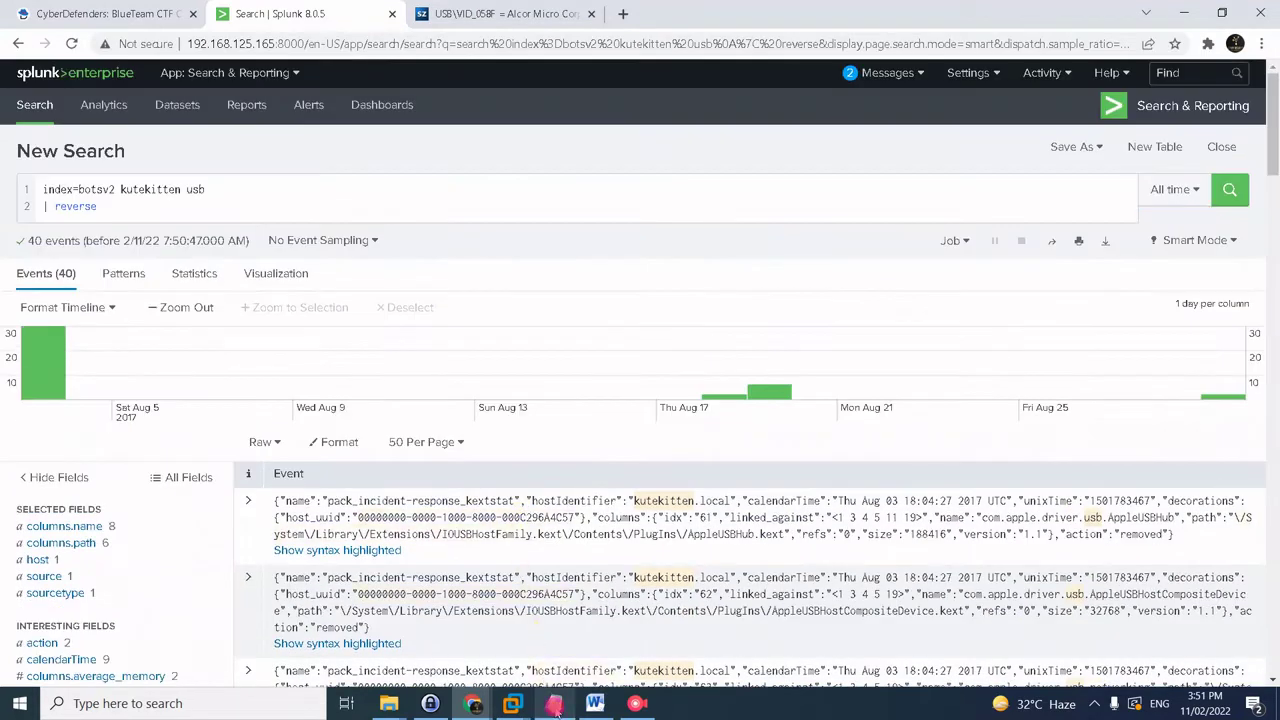
# - Run the saved query excluding removed and Apple USB events, then select vendor ID 13fe
pyautogui.click(553, 703)
pyautogui.moveTo(668, 224); pyautogui.dragTo(176, 208)
pyautogui.hotkey('ctrl', 'c')
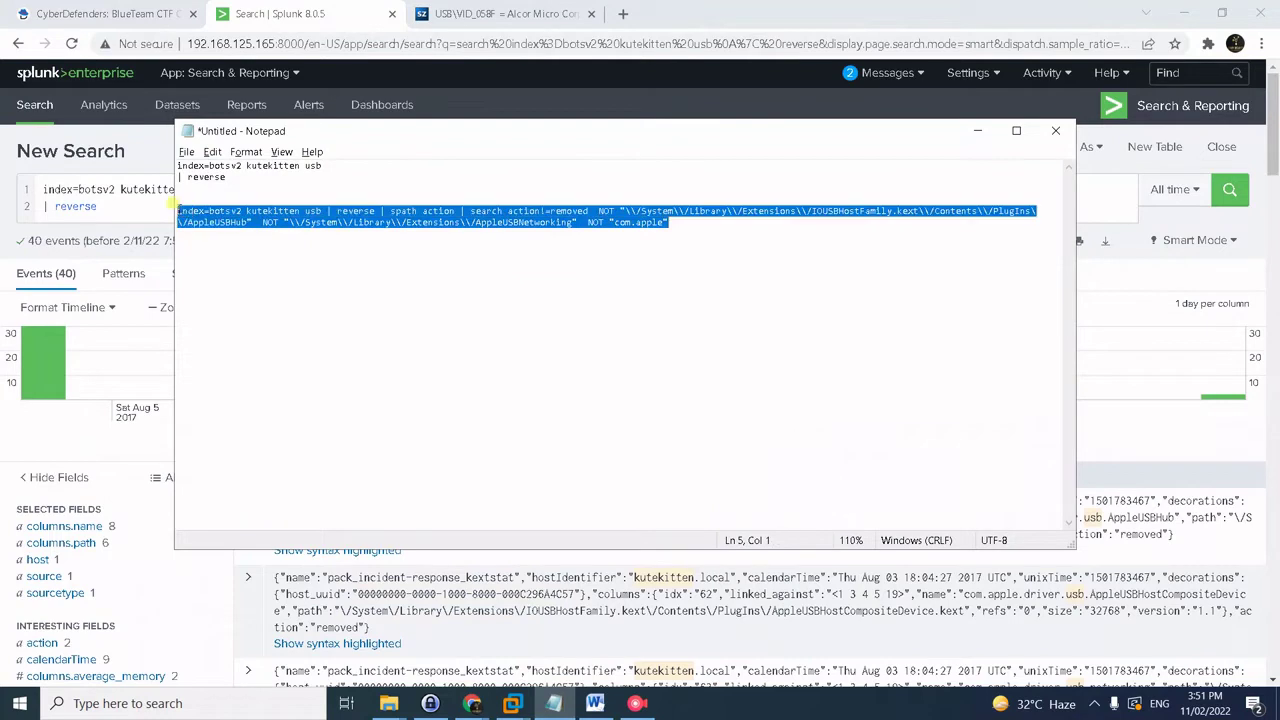
pyautogui.click(94, 190)
pyautogui.hotkey('ctrl', 'a')
pyautogui.hotkey('ctrl', 'v')
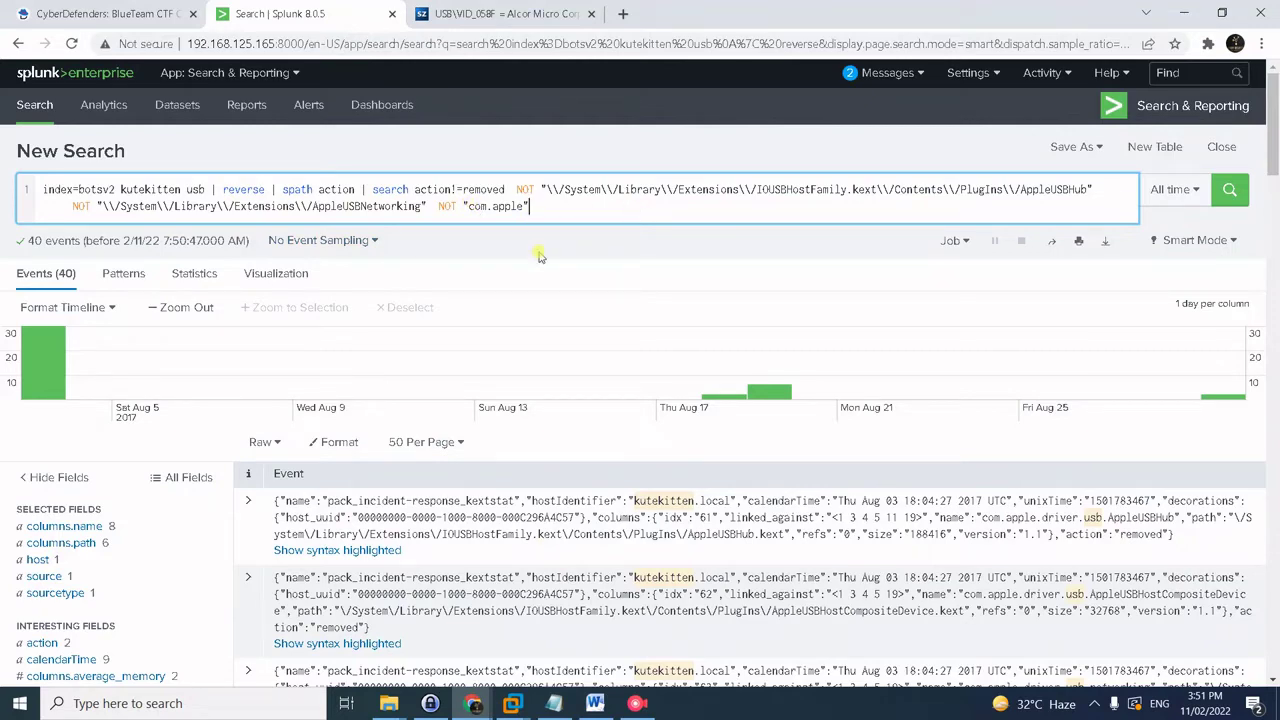
pyautogui.press('Return')
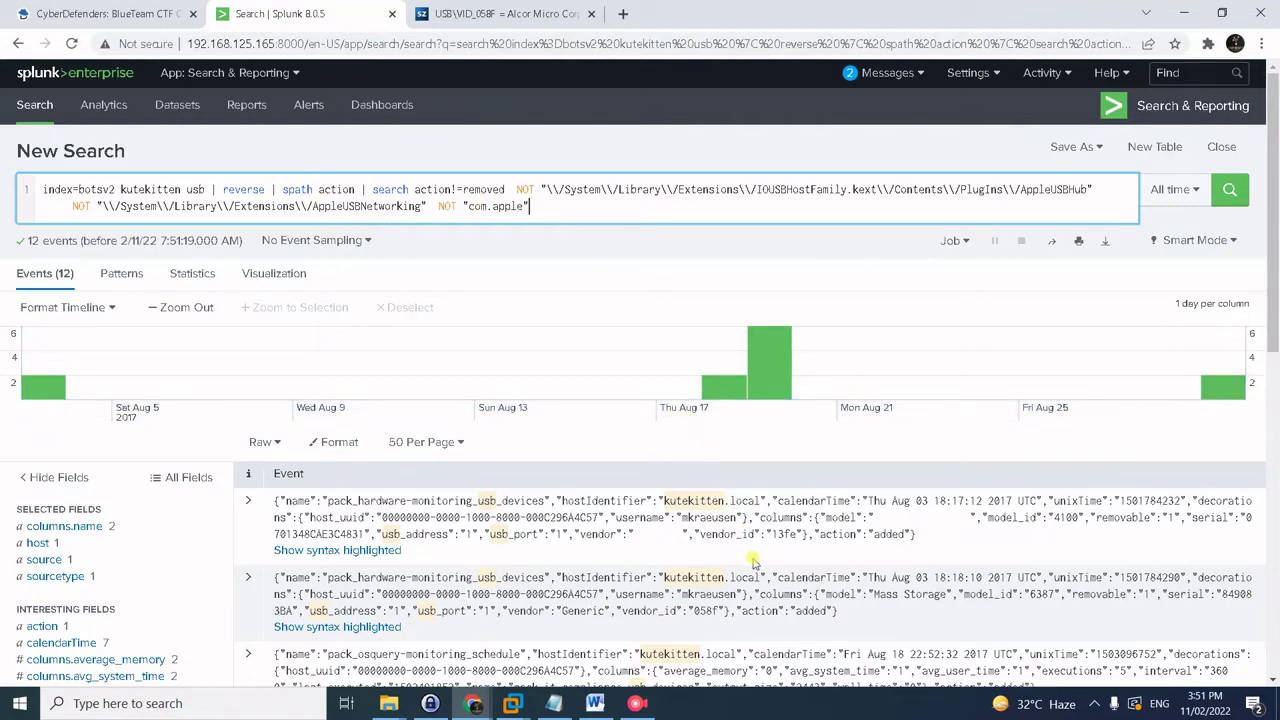
pyautogui.moveTo(771, 533); pyautogui.dragTo(798, 536)
pyautogui.hotkey('ctrl', 'c')
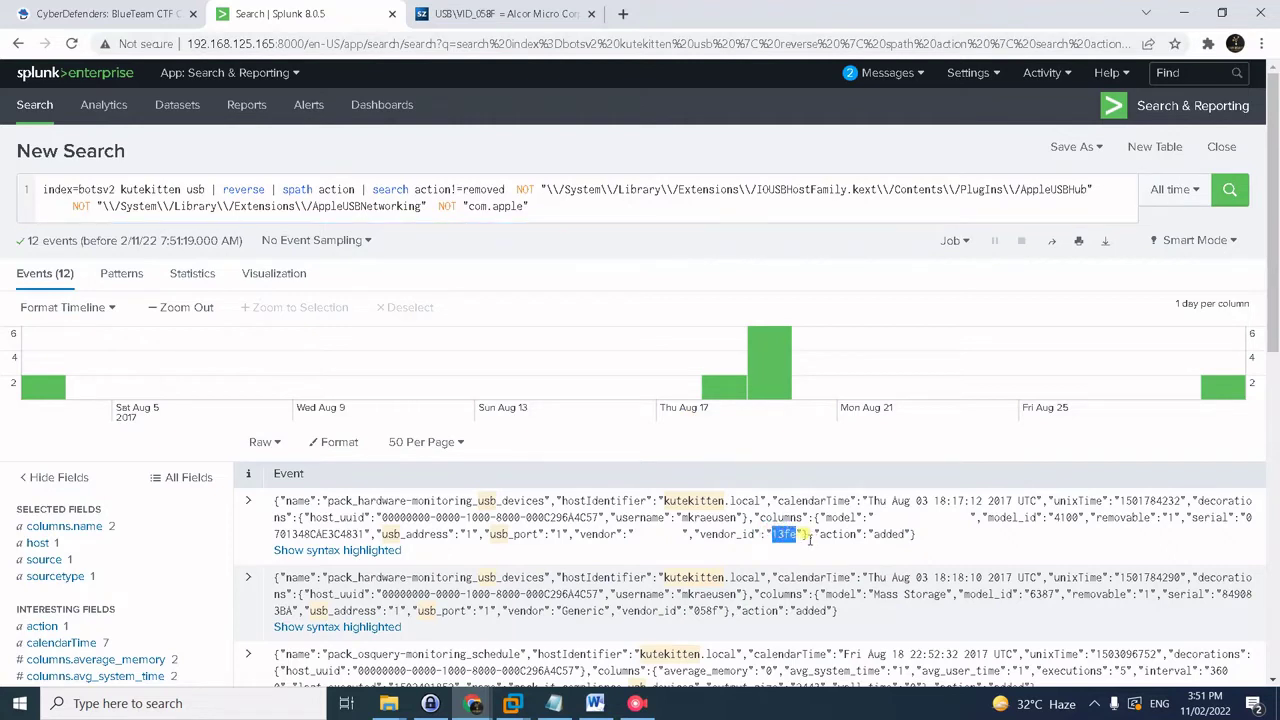
# - Look up USB vendor ID 13fe on the-sz.com and copy the resulting vendor name, PATRIOT
pyautogui.click(547, 14)
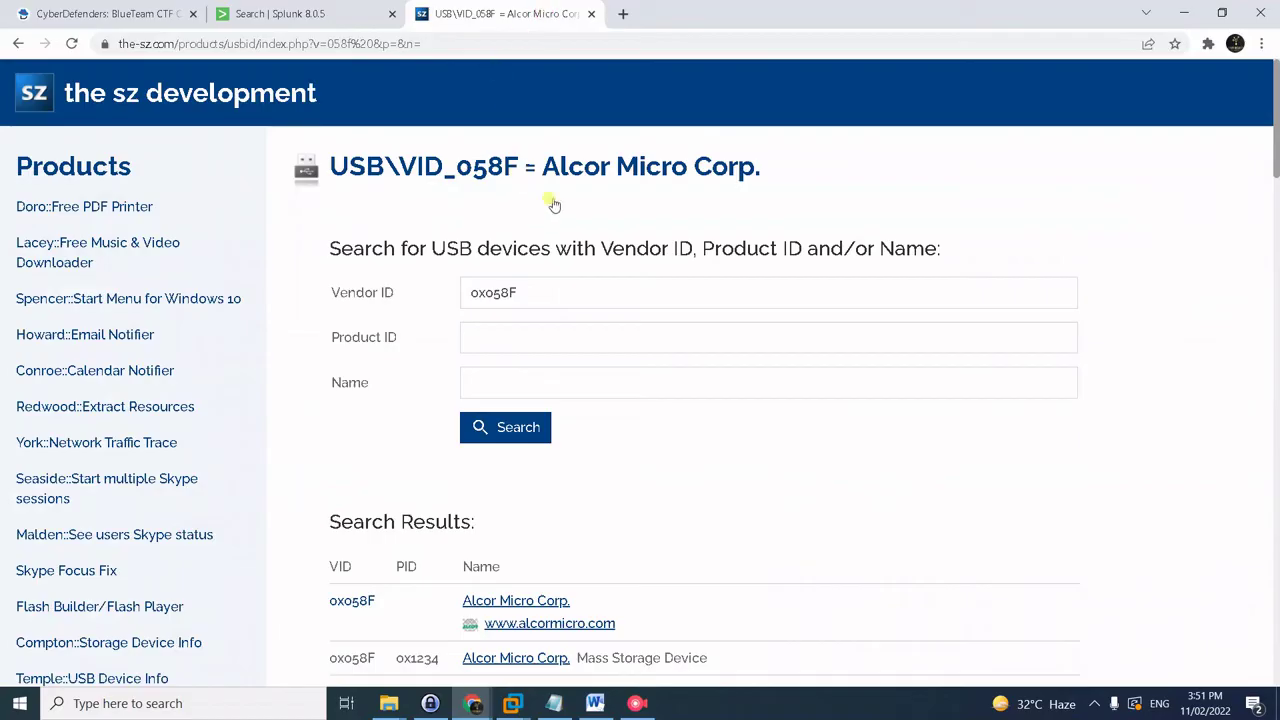
pyautogui.doubleClick(589, 291)
pyautogui.hotkey('ctrl', 'v')
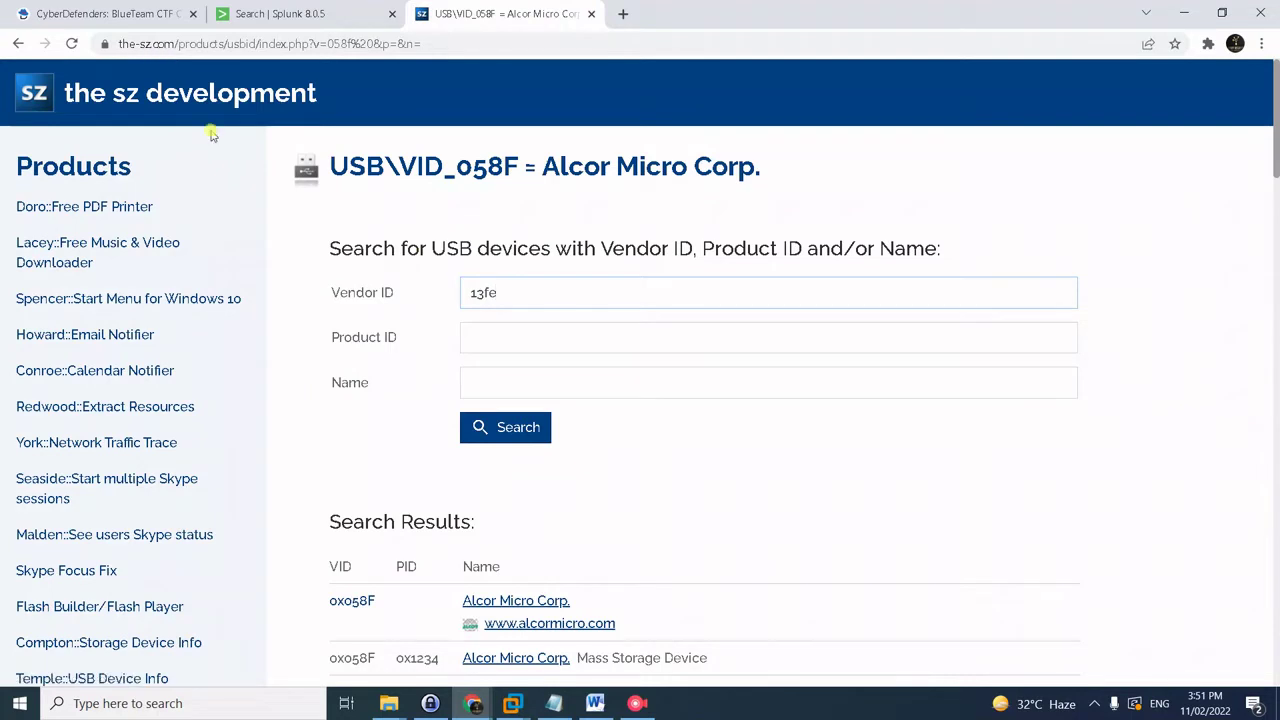
pyautogui.click(520, 440)
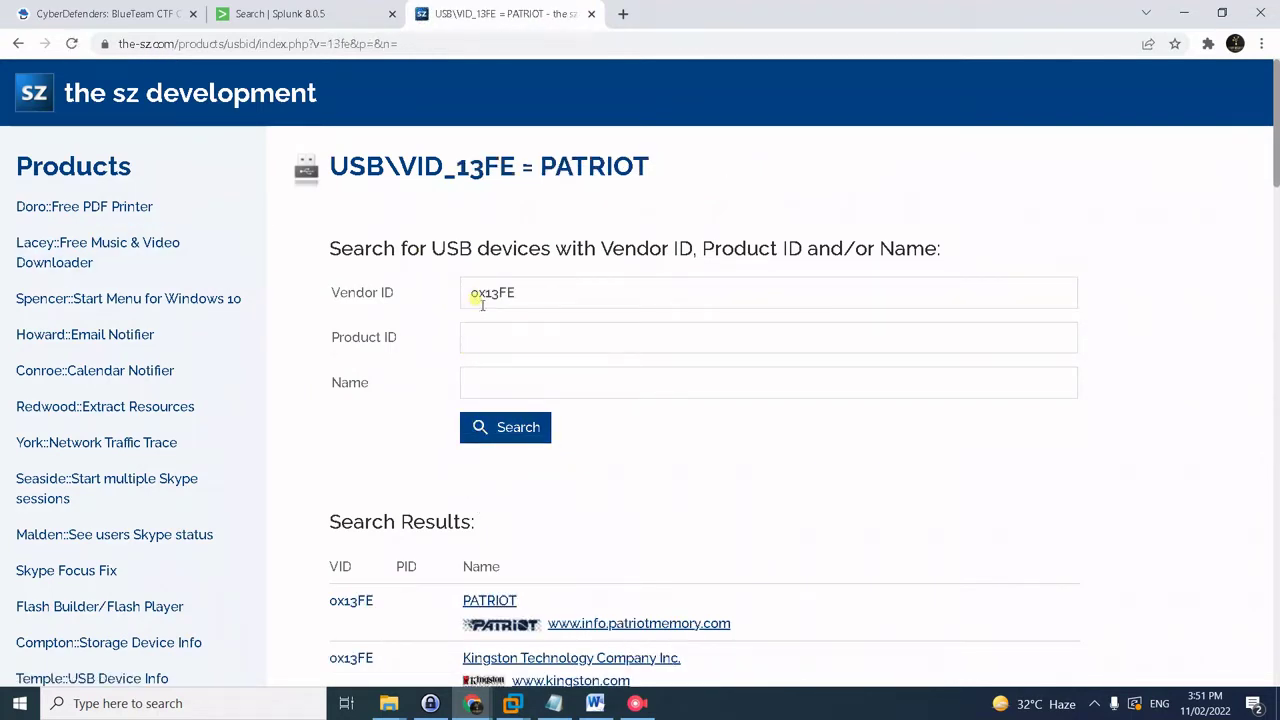
pyautogui.moveTo(522, 601); pyautogui.dragTo(446, 601)
pyautogui.hotkey('ctrl', 'c')
pyautogui.click(265, 12)
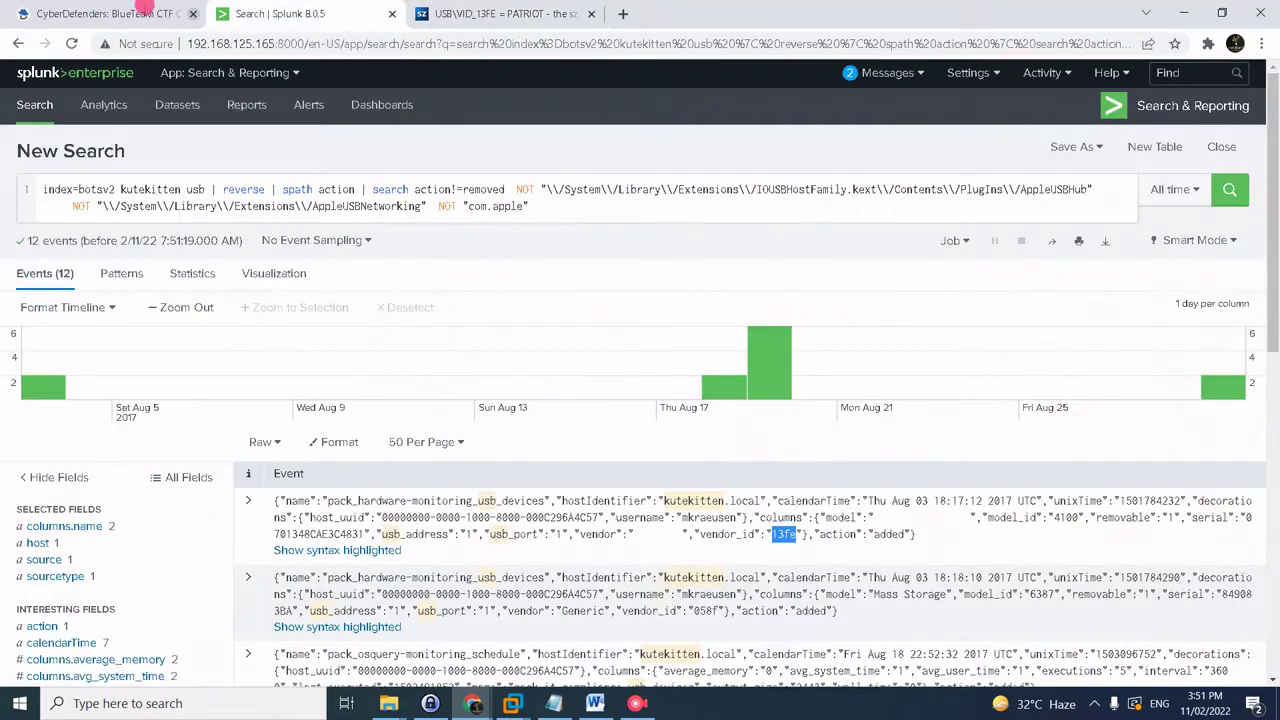
pyautogui.click(145, 12)
# - Submit PATRIOT as the answer to question #25, which is rejected
pyautogui.click(250, 464)
pyautogui.click(323, 500)
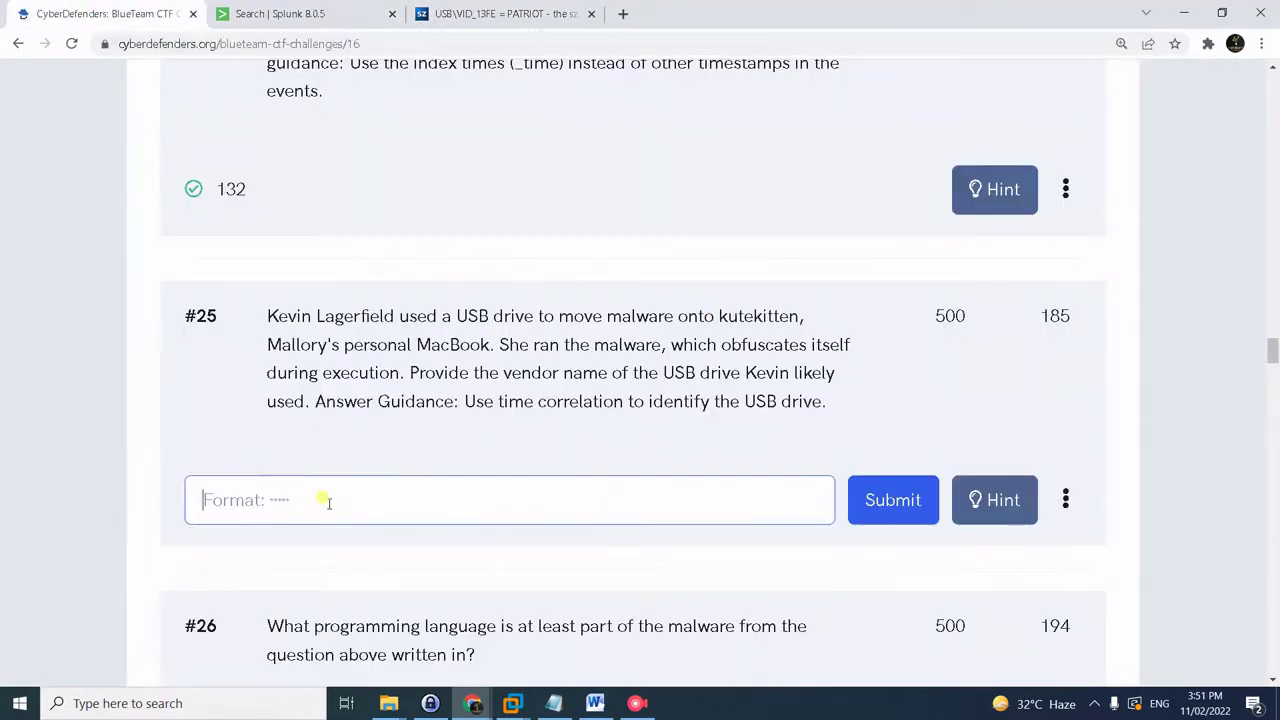
pyautogui.hotkey('ctrl', 'v')
pyautogui.click(926, 511)
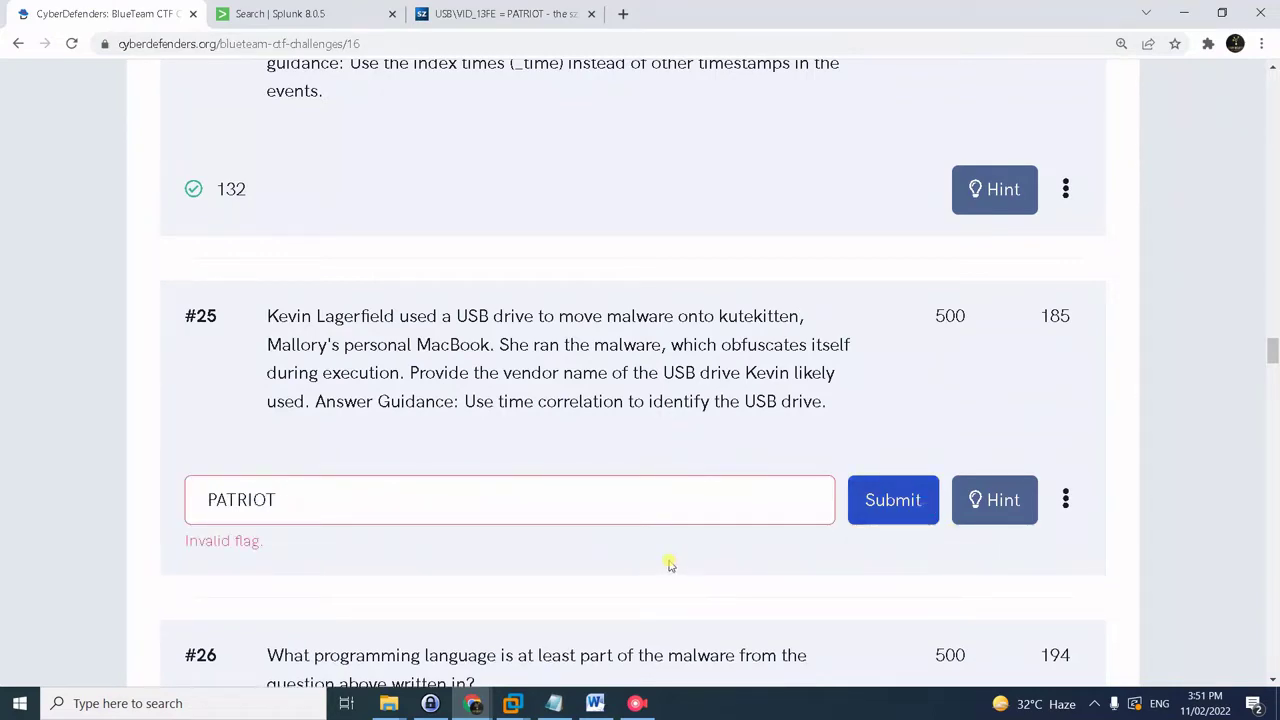
# - Look up the second vendor ID, 058f, which resolves to Alcor Micro Corp
pyautogui.click(343, 14)
pyautogui.scroll(-1, 918, 560)
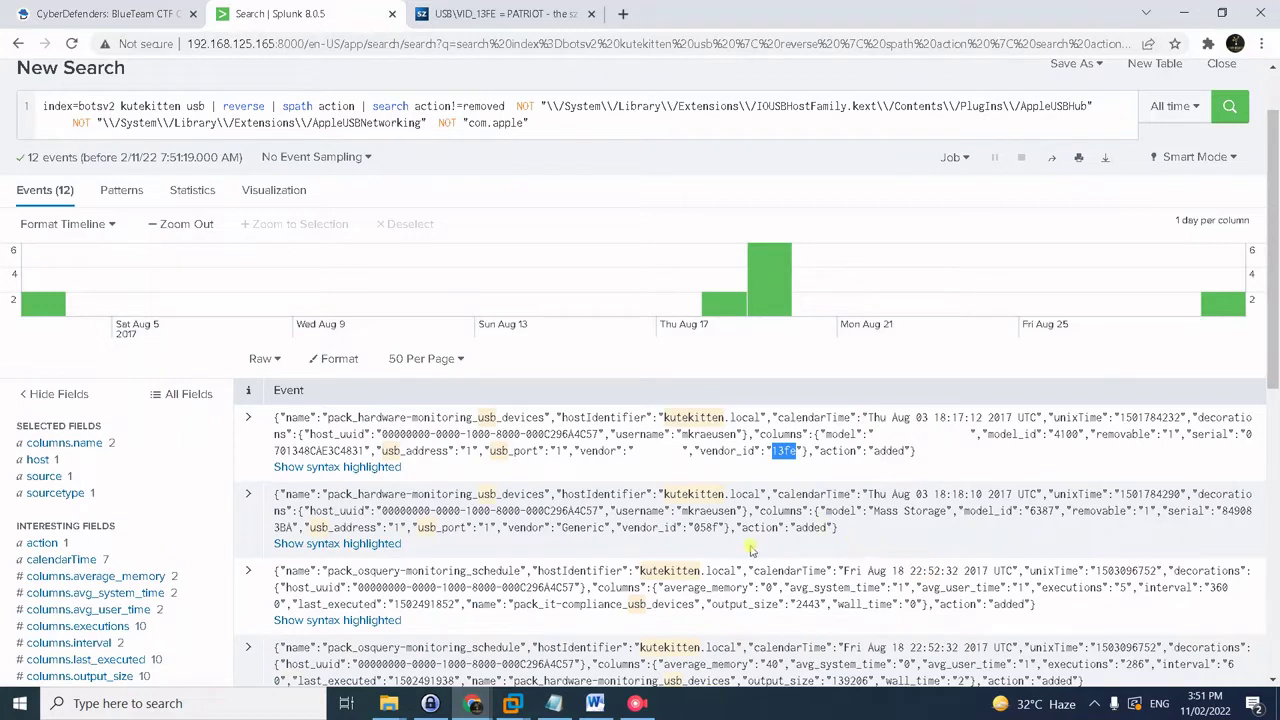
pyautogui.moveTo(692, 527); pyautogui.dragTo(718, 528)
pyautogui.hotkey('ctrl', 'c')
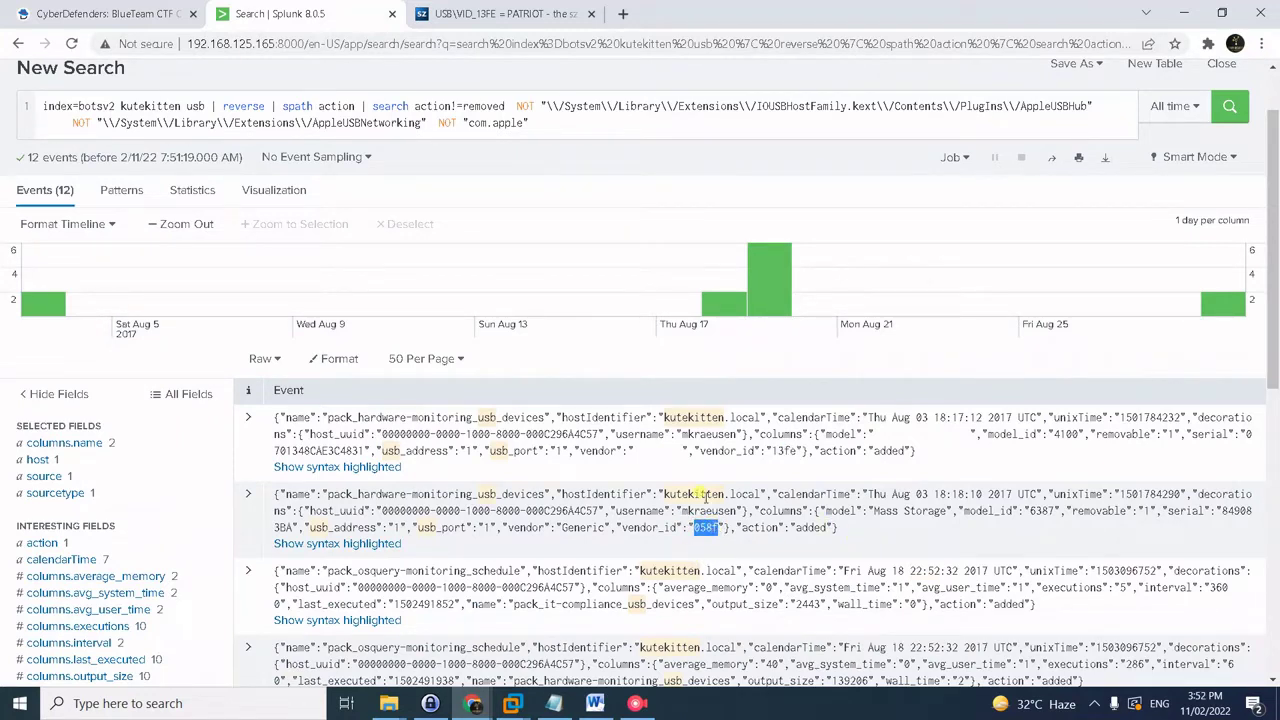
pyautogui.click(462, 12)
pyautogui.click(608, 284)
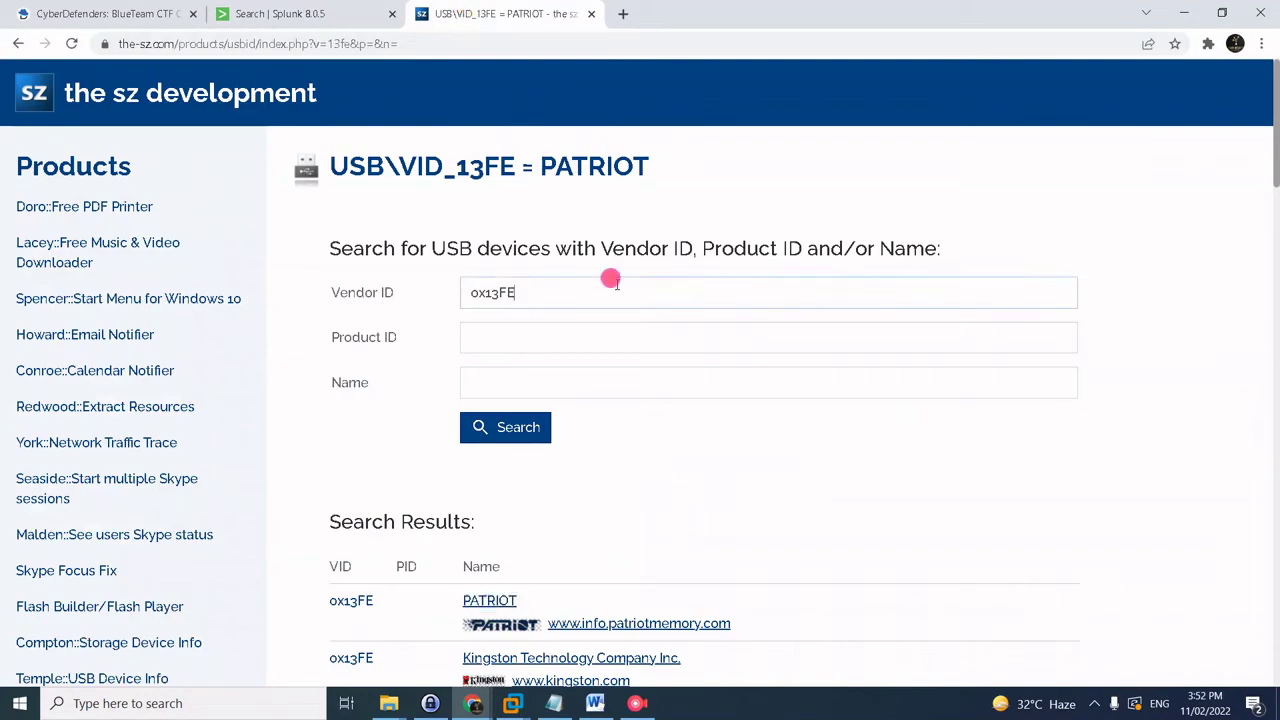
pyautogui.hotkey('ctrl', 'a')
pyautogui.hotkey('ctrl', 'v')
pyautogui.click(514, 440)
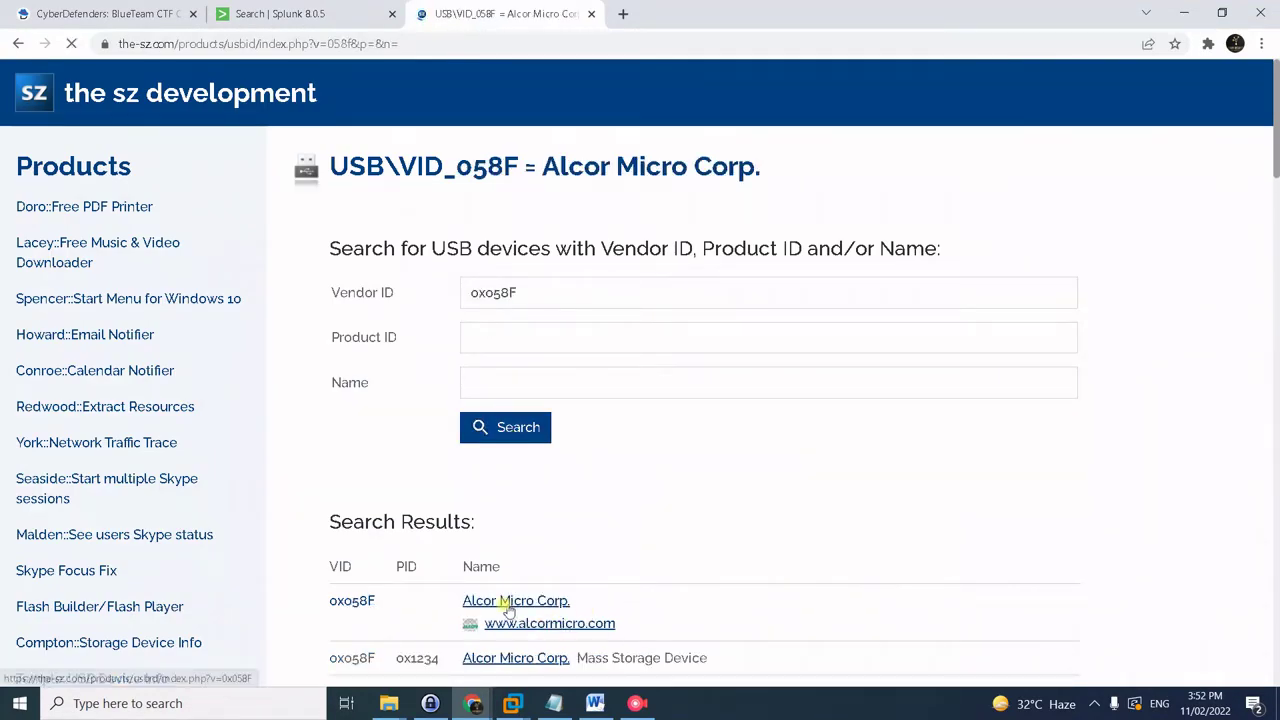
# - Replace the answer to question #25 with Alcor and submit it
pyautogui.click(186, 8)
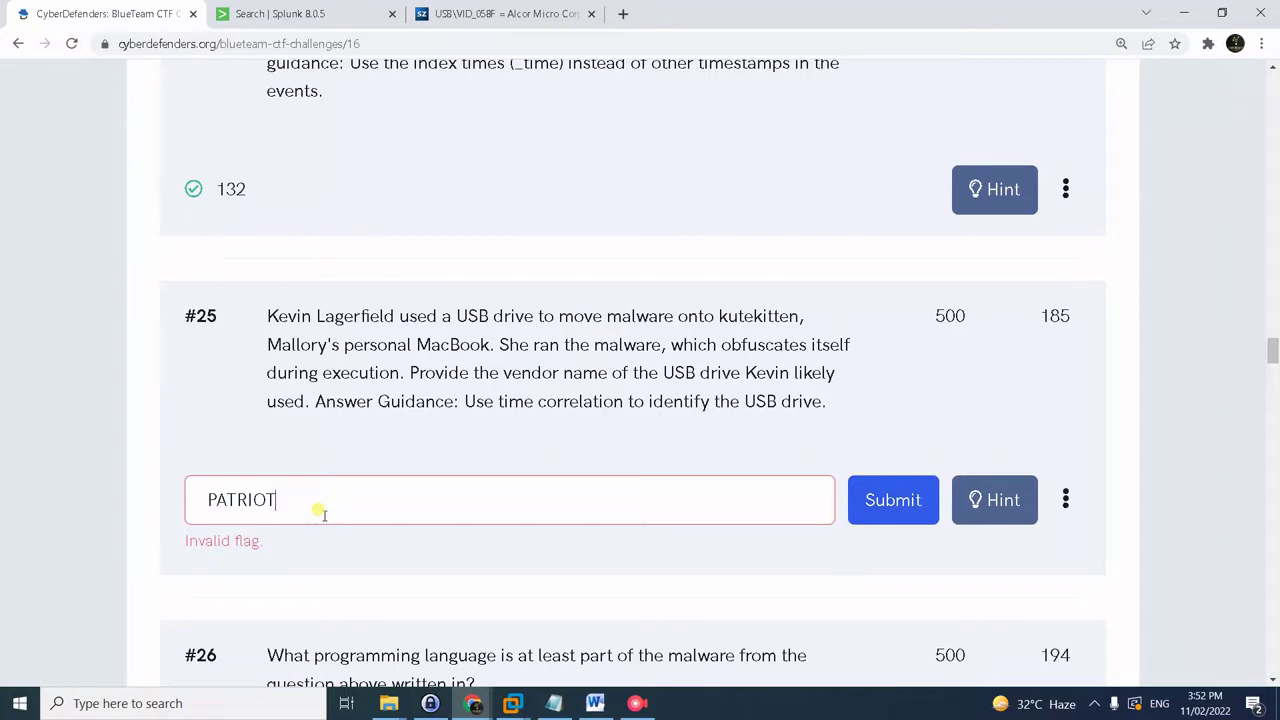
pyautogui.hotkey('ctrl', 'a')
pyautogui.write('Alcor')
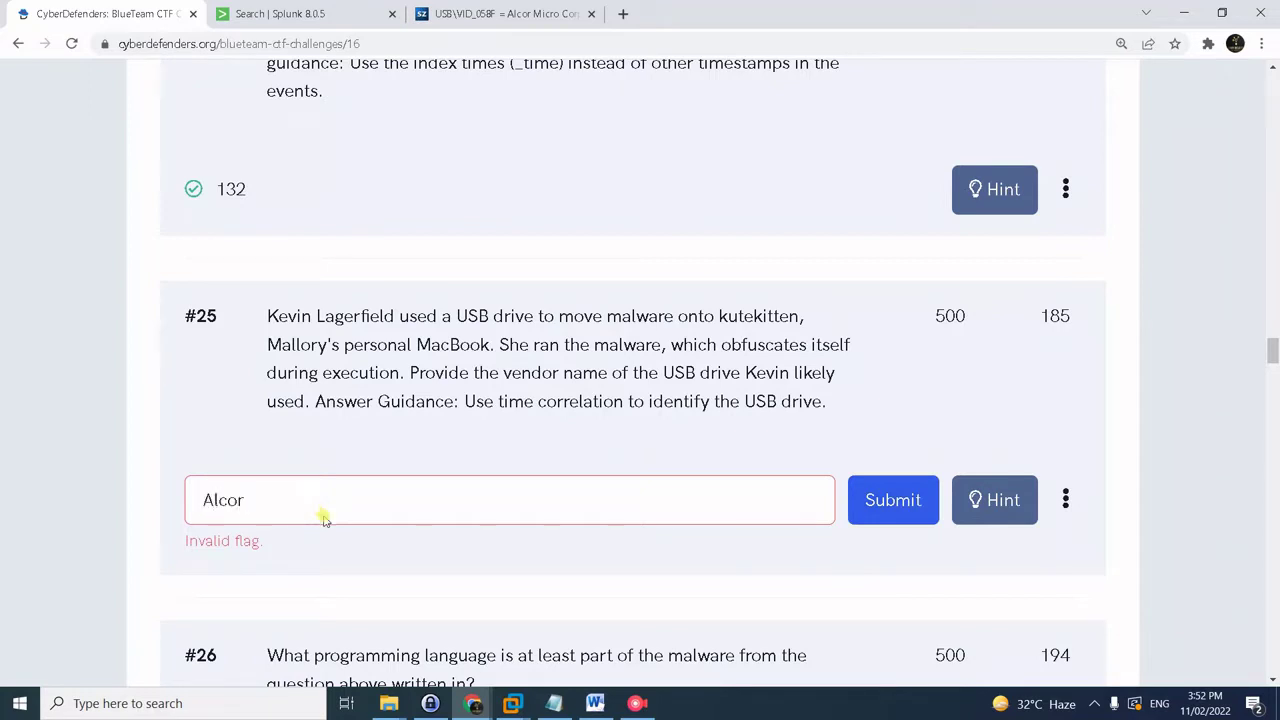
pyautogui.press('Return')
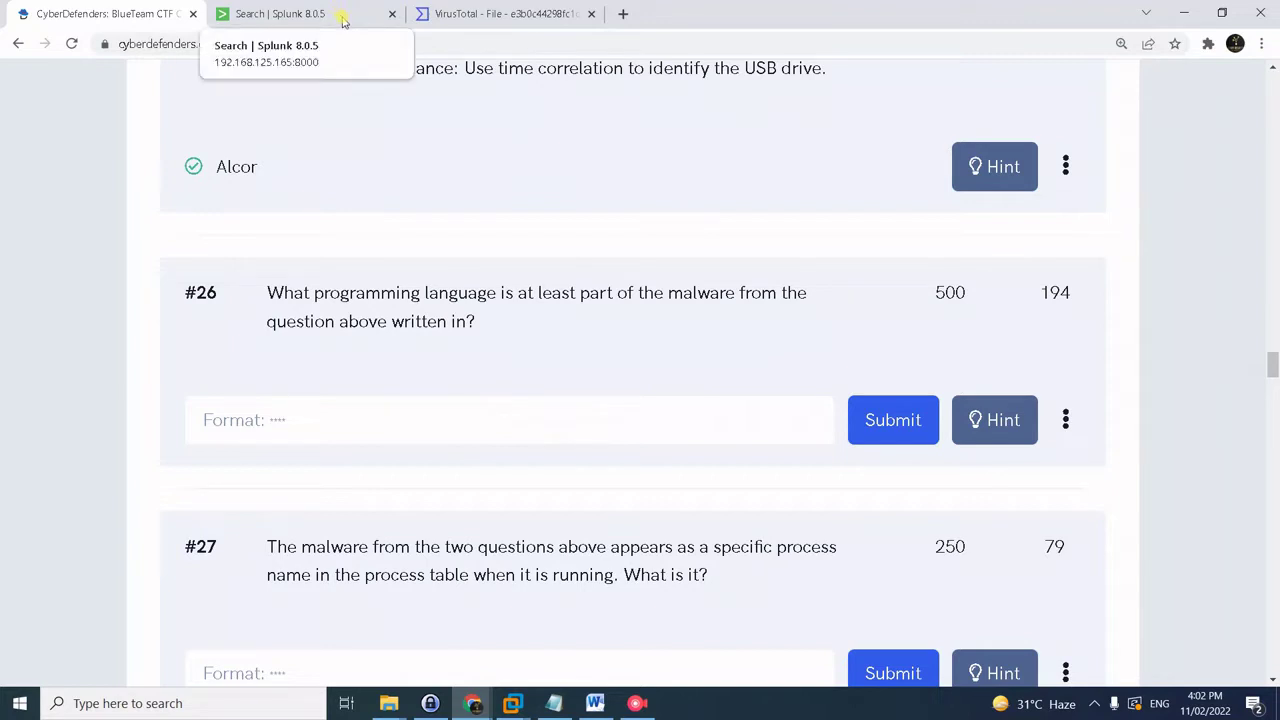
# - Go back to the Splunk search of kutekitten Downloads events
pyautogui.click(342, 18)
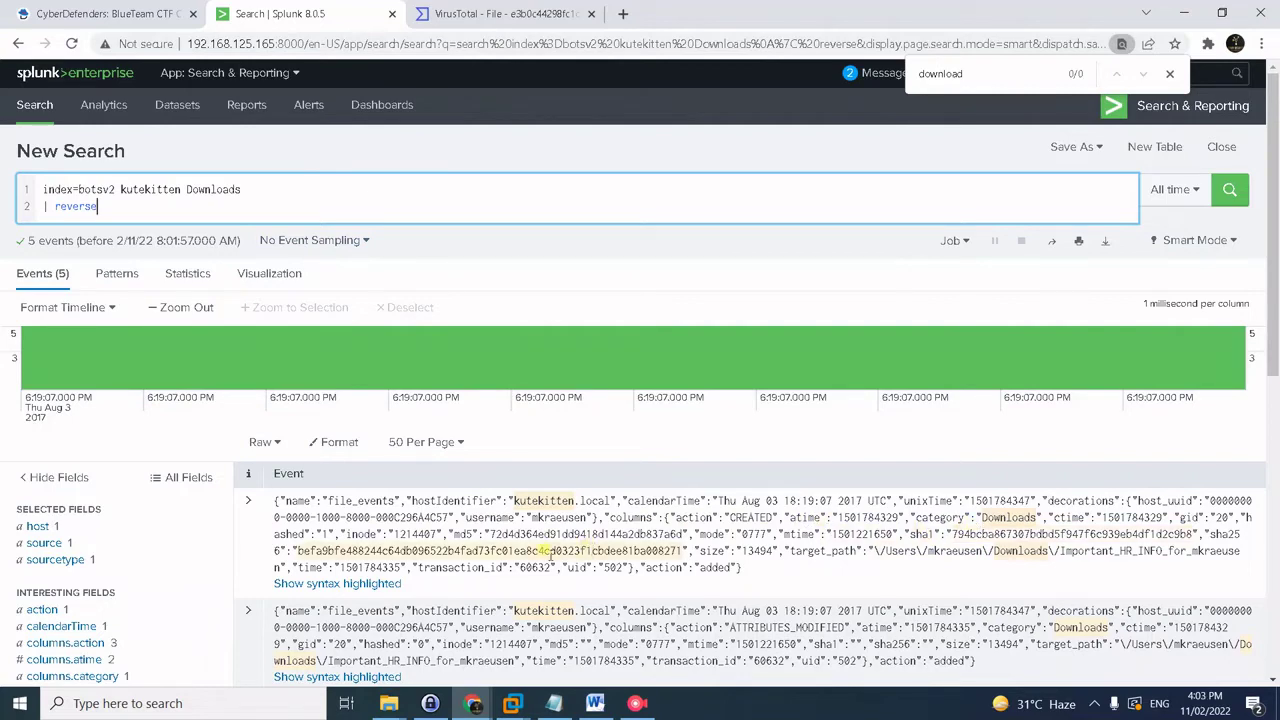
# - Copy the Important_HR_INFO file's sha256 hash from the first Splunk event, then go to VirusTotal
pyautogui.click(425, 545)
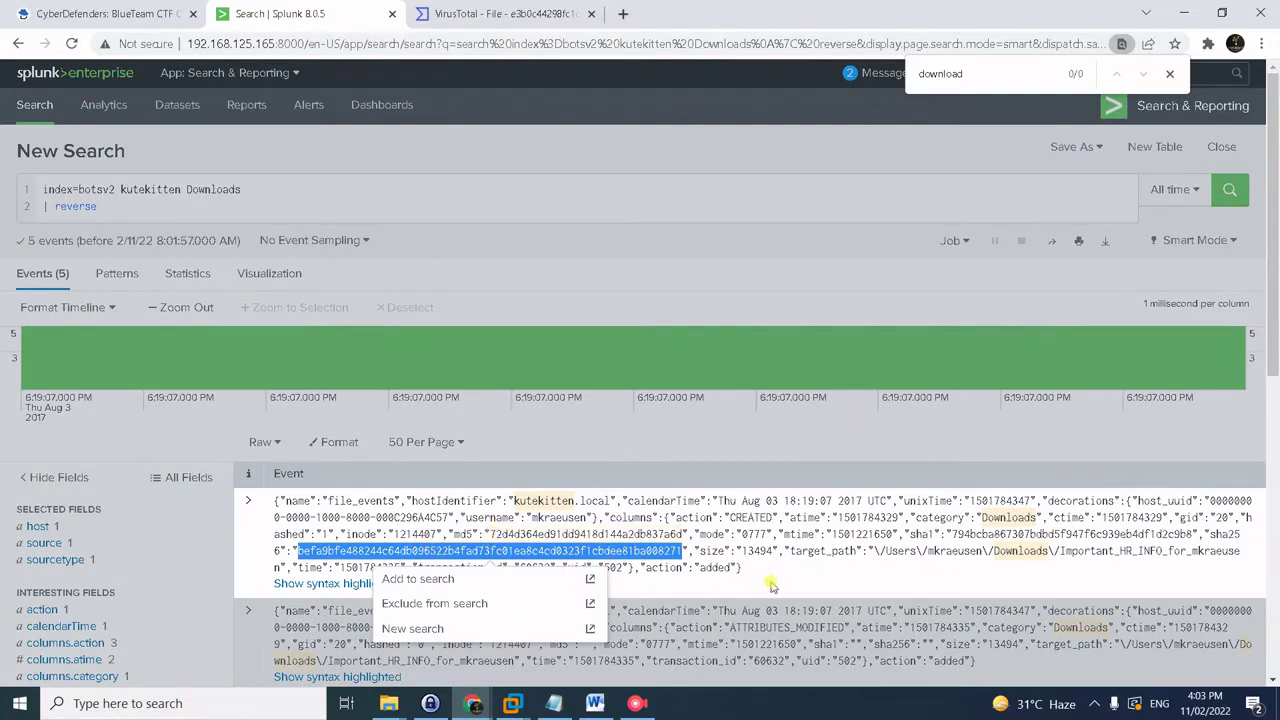
pyautogui.click(997, 572)
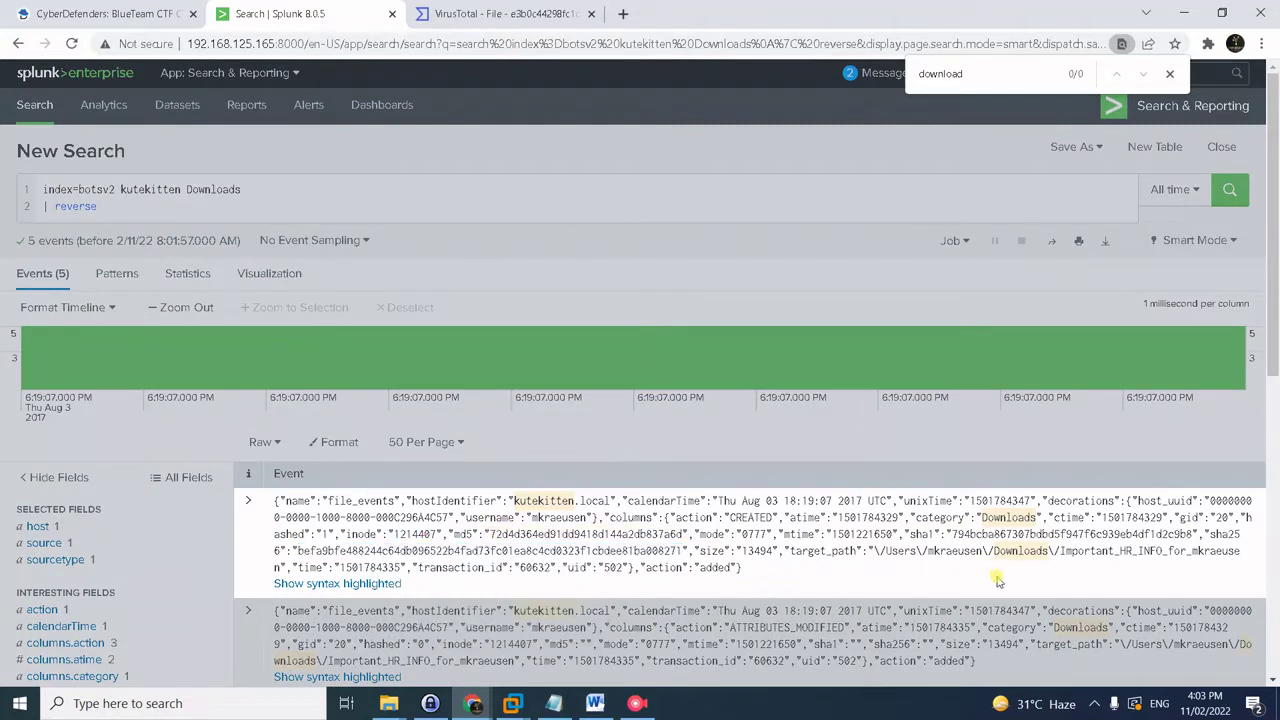
pyautogui.click(525, 14)
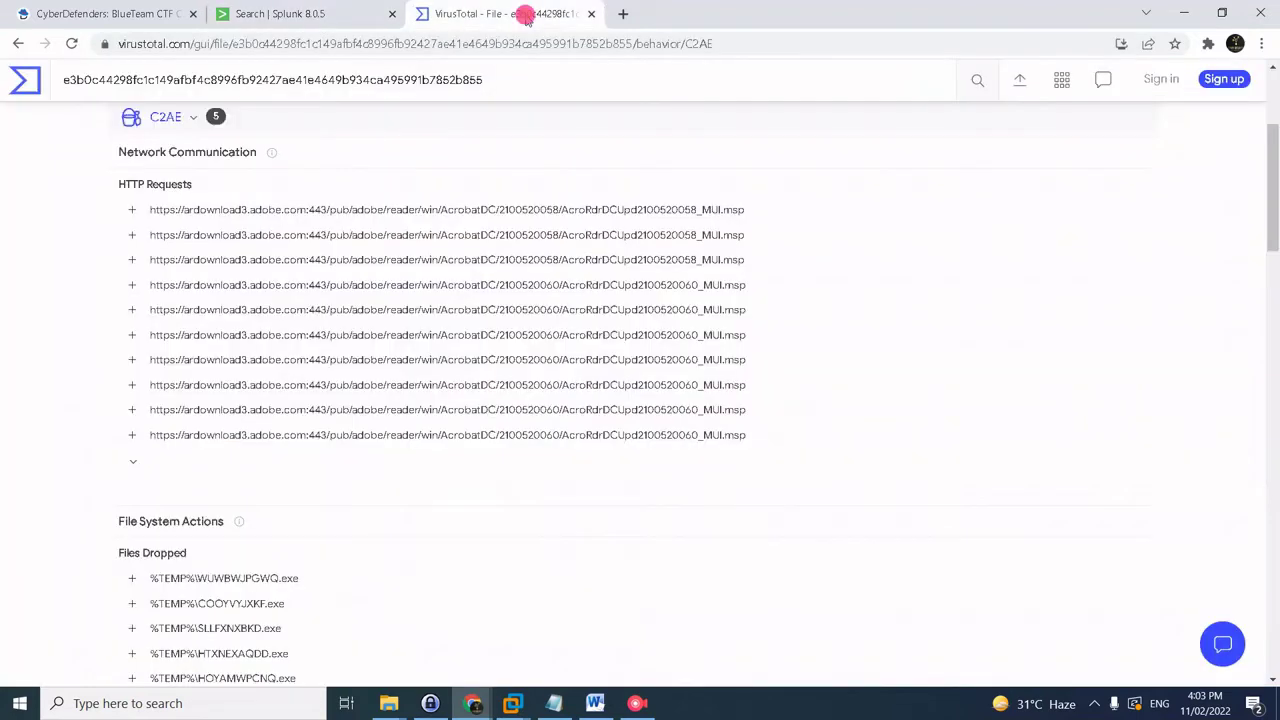
# - Look up the downloaded file's sha256 hash on VirusTotal
pyautogui.doubleClick(410, 82)
pyautogui.write('befa9bfe488244c64db096522b4fad73fc01ea8c4cd0323f1cbdee81ba008271')
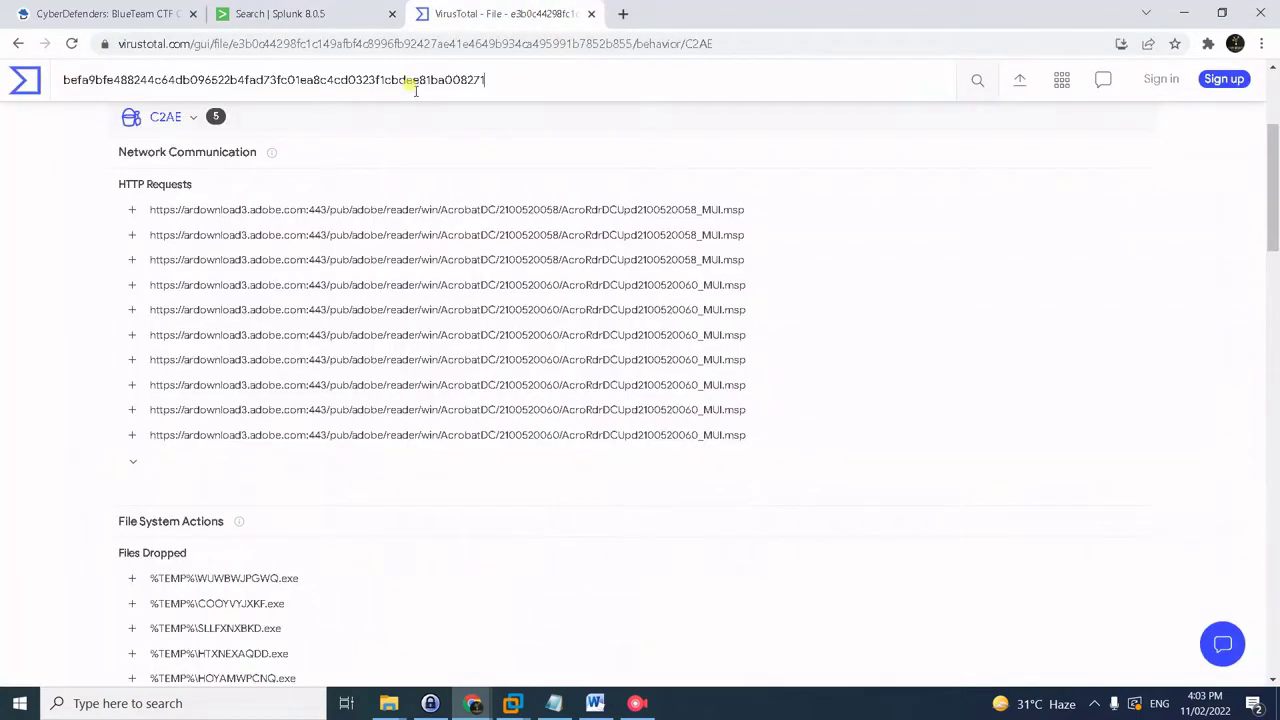
pyautogui.press('Return')
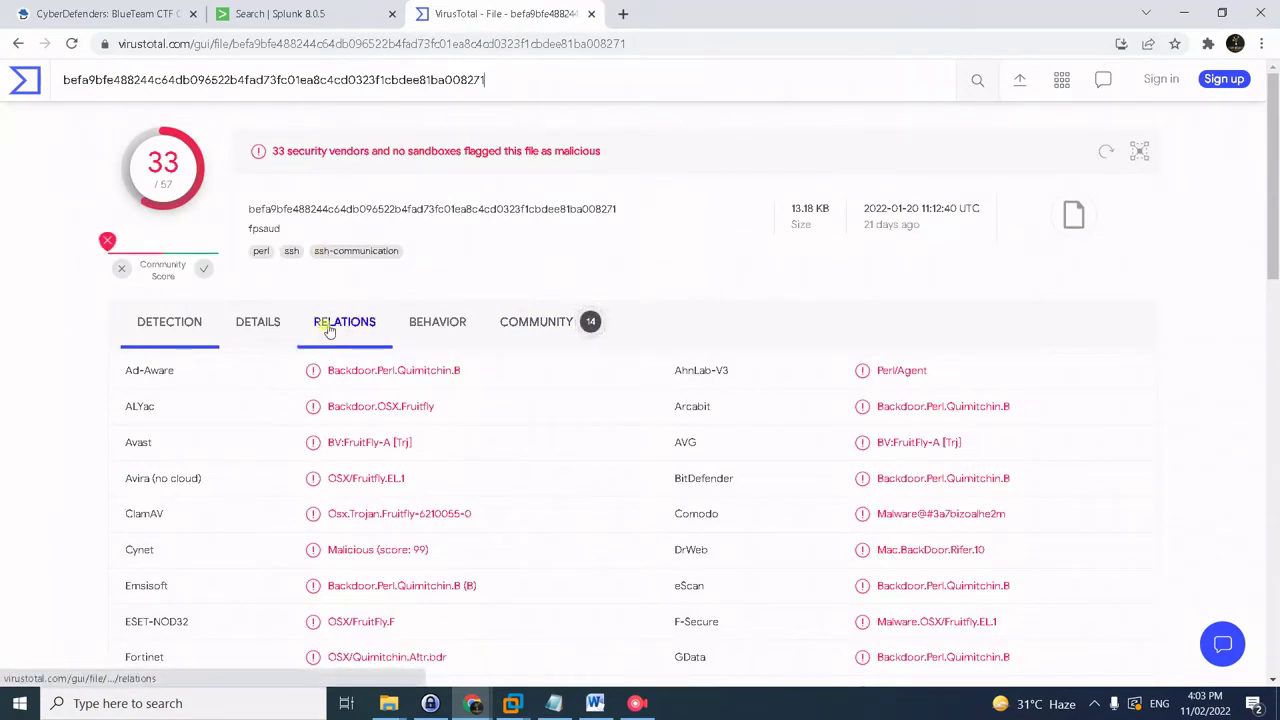
pyautogui.scroll(-1, 327, 331)
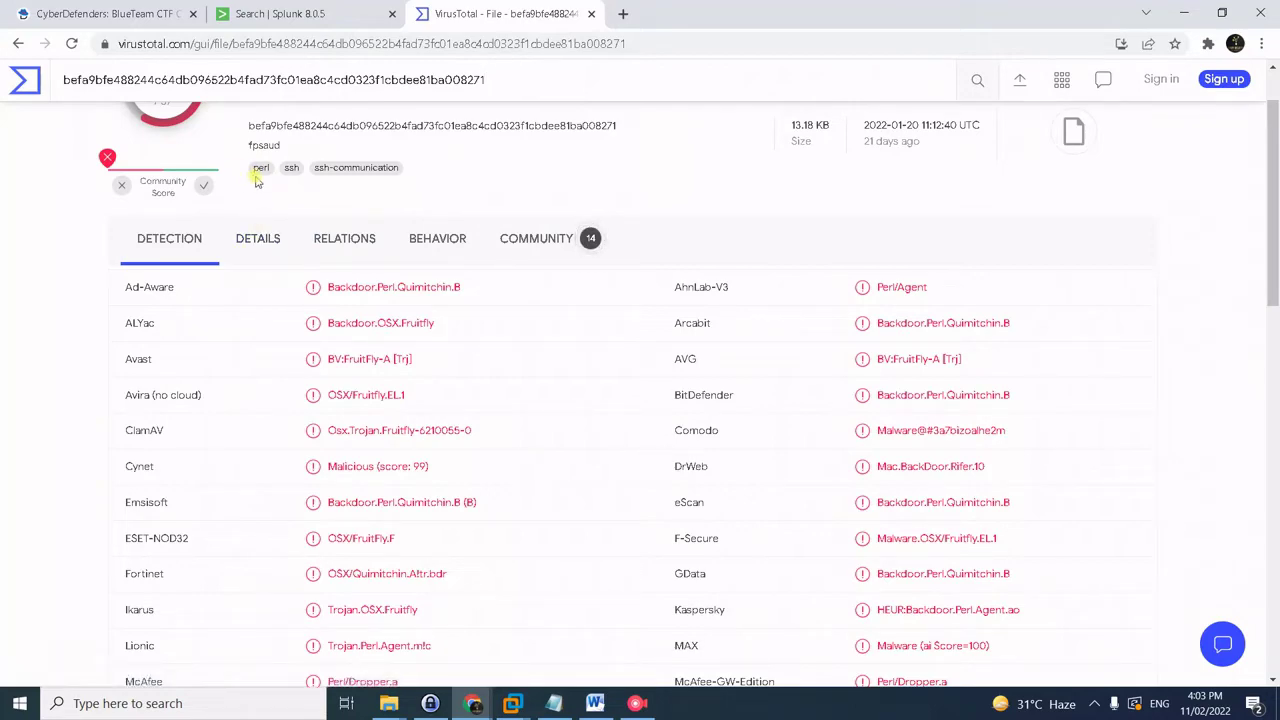
# - Review the fpsaud sample's details and the domains it contacted
pyautogui.click(277, 250)
pyautogui.scroll(-3, 345, 380)
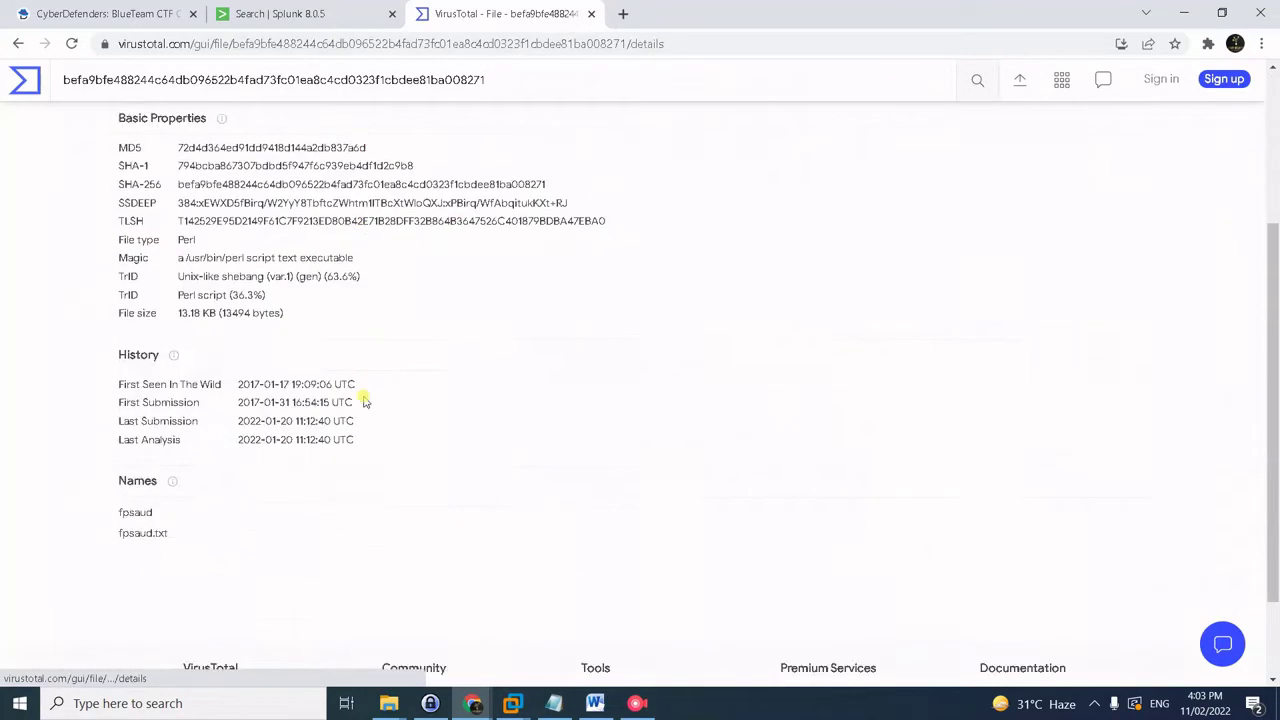
pyautogui.scroll(3, 329, 366)
pyautogui.click(326, 325)
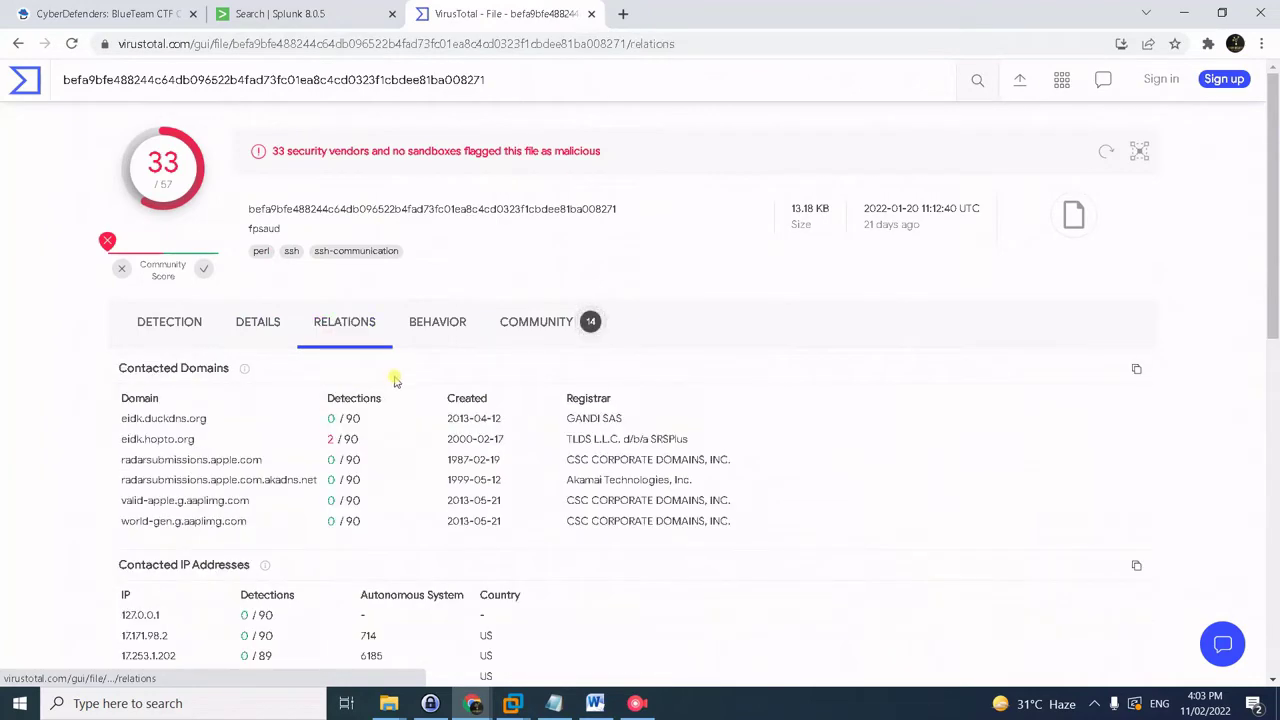
pyautogui.scroll(-3, 390, 400)
pyautogui.scroll(3, 383, 440)
# - Inspect the behavior report's full Files Opened list of Perl 5.18 library modules
pyautogui.click(437, 331)
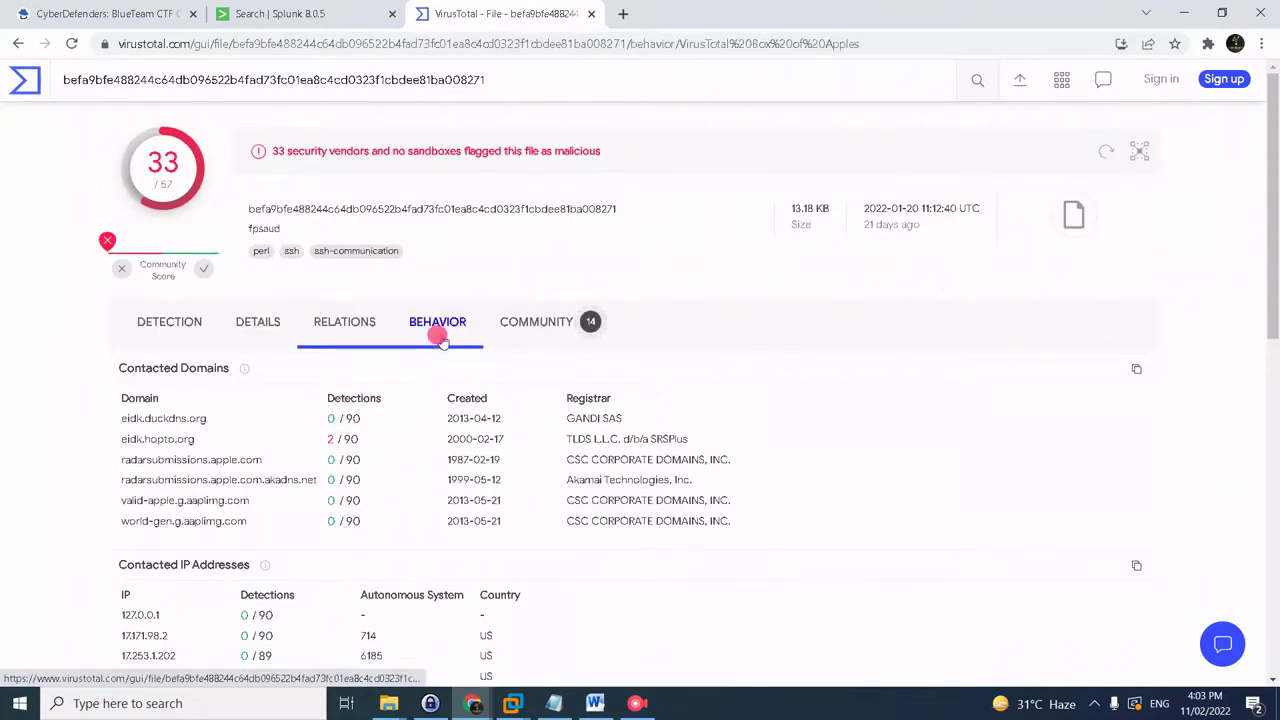
pyautogui.scroll(-4, 494, 430)
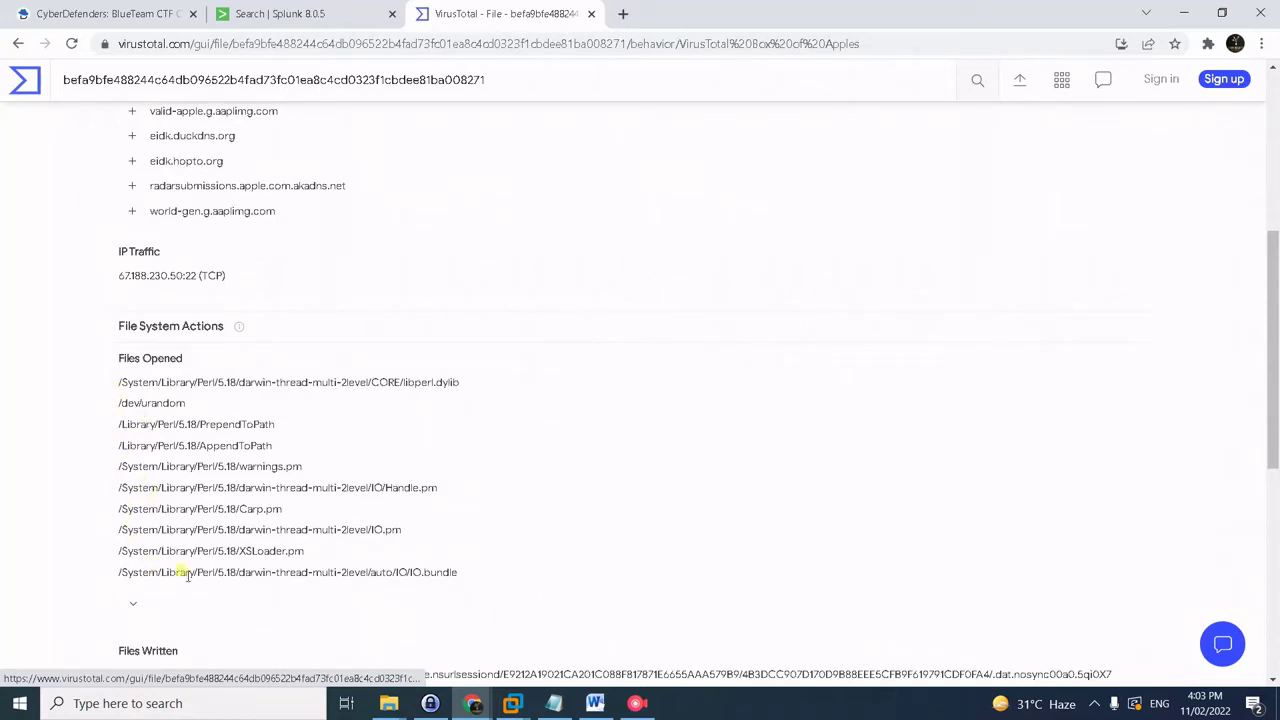
pyautogui.click(133, 603)
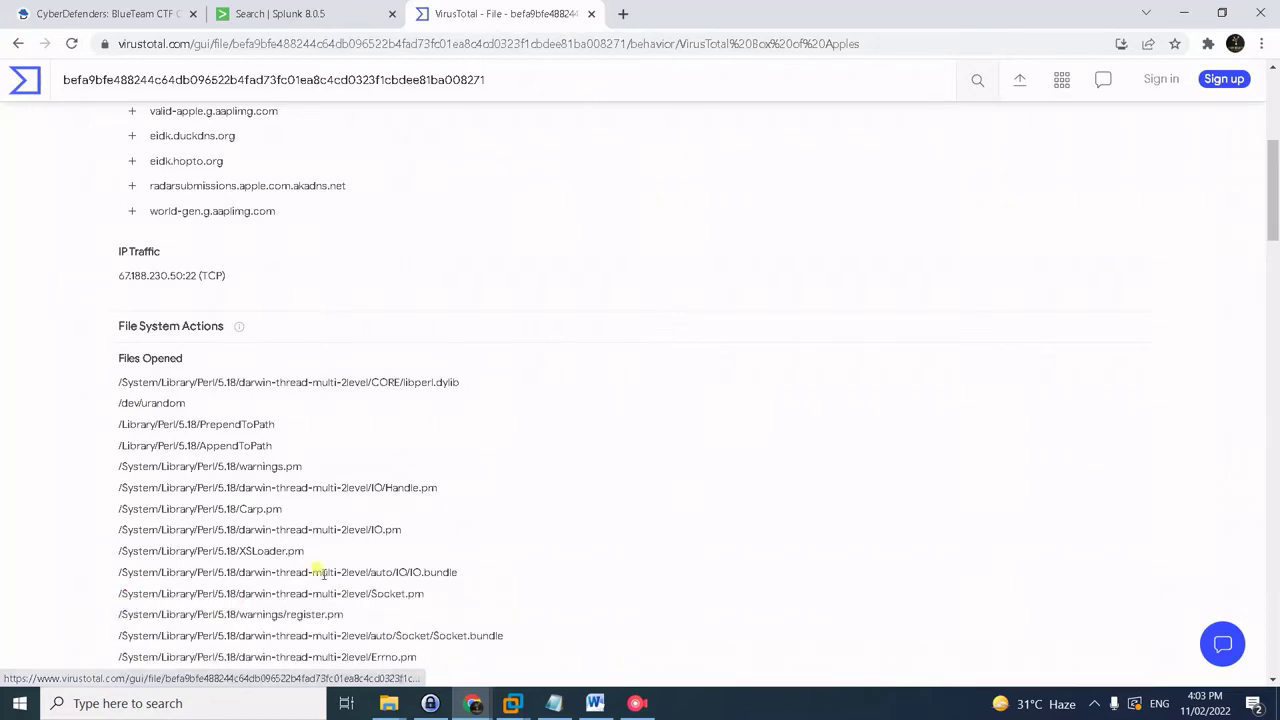
pyautogui.scroll(-5, 350, 560)
pyautogui.scroll(-3, 355, 552)
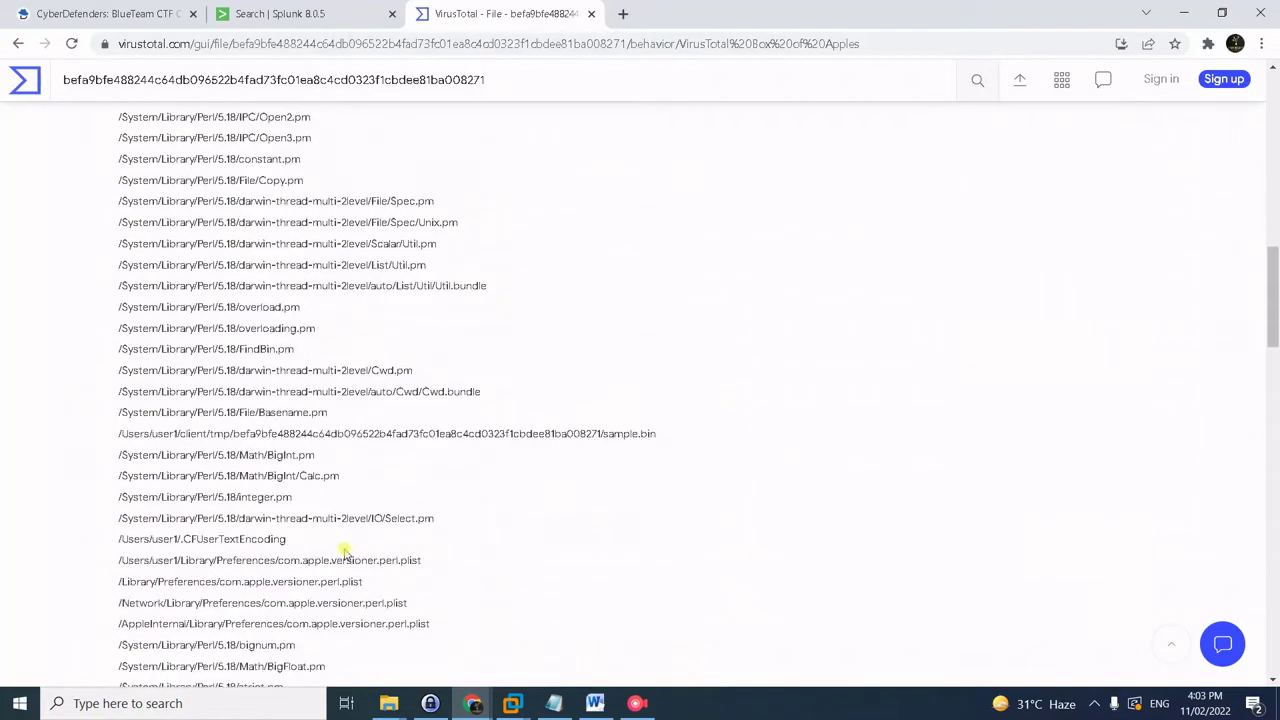
pyautogui.scroll(-5, 343, 552)
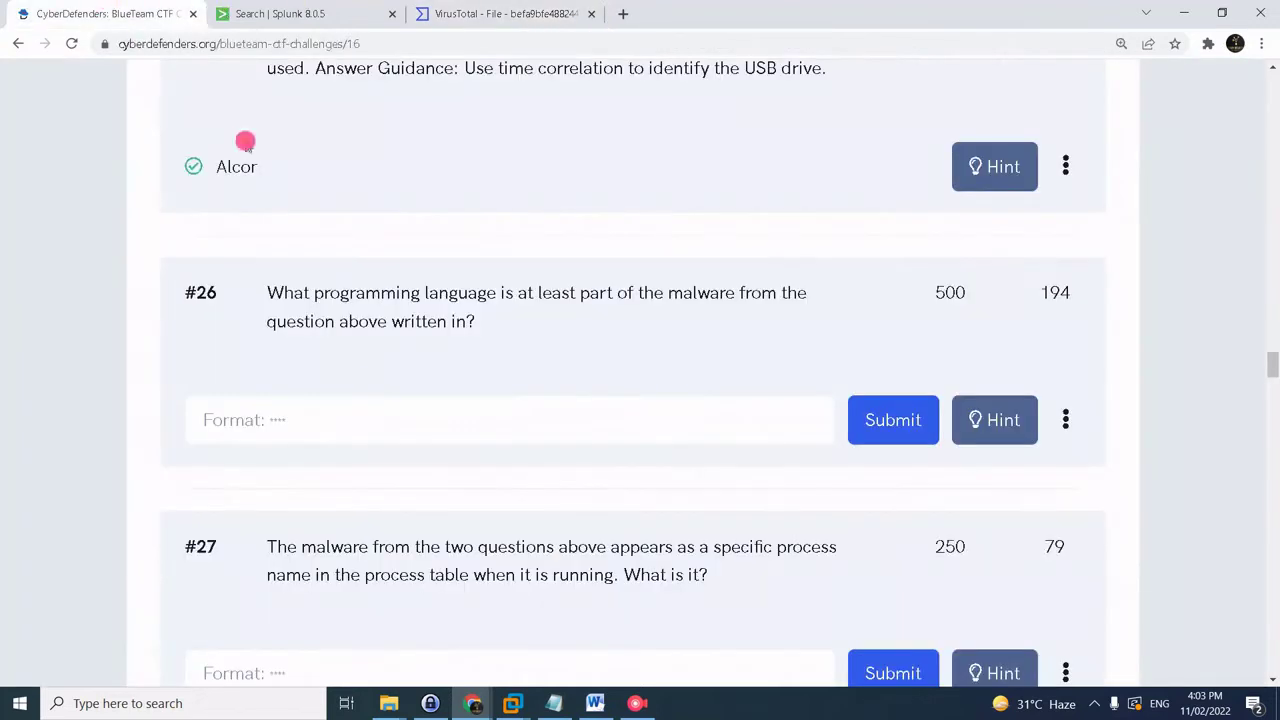
pyautogui.click(111, 12)
# - Answer question #26 with perl
pyautogui.click(348, 430)
pyautogui.write('perl')
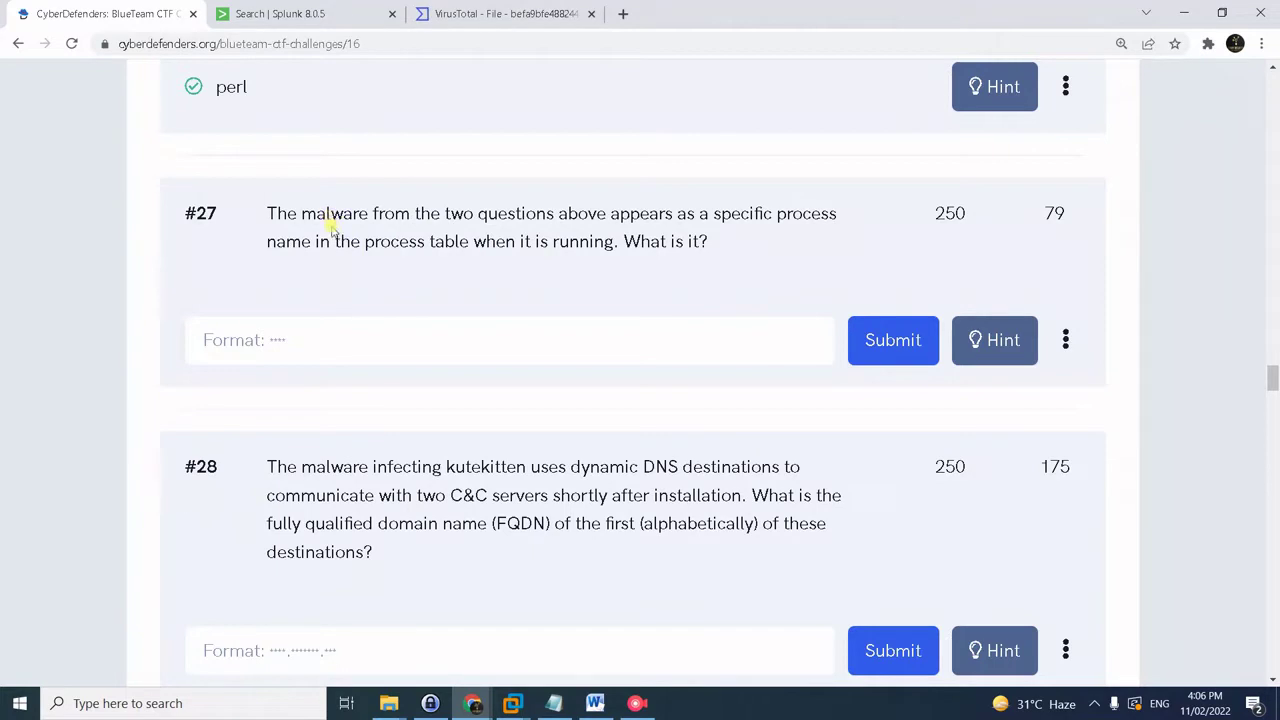
pyautogui.click(488, 15)
# - Copy the sample's SHA-256 hash from VirusTotal's details and open a new browser tab
pyautogui.scroll(5, 556, 355)
pyautogui.scroll(10, 553, 375)
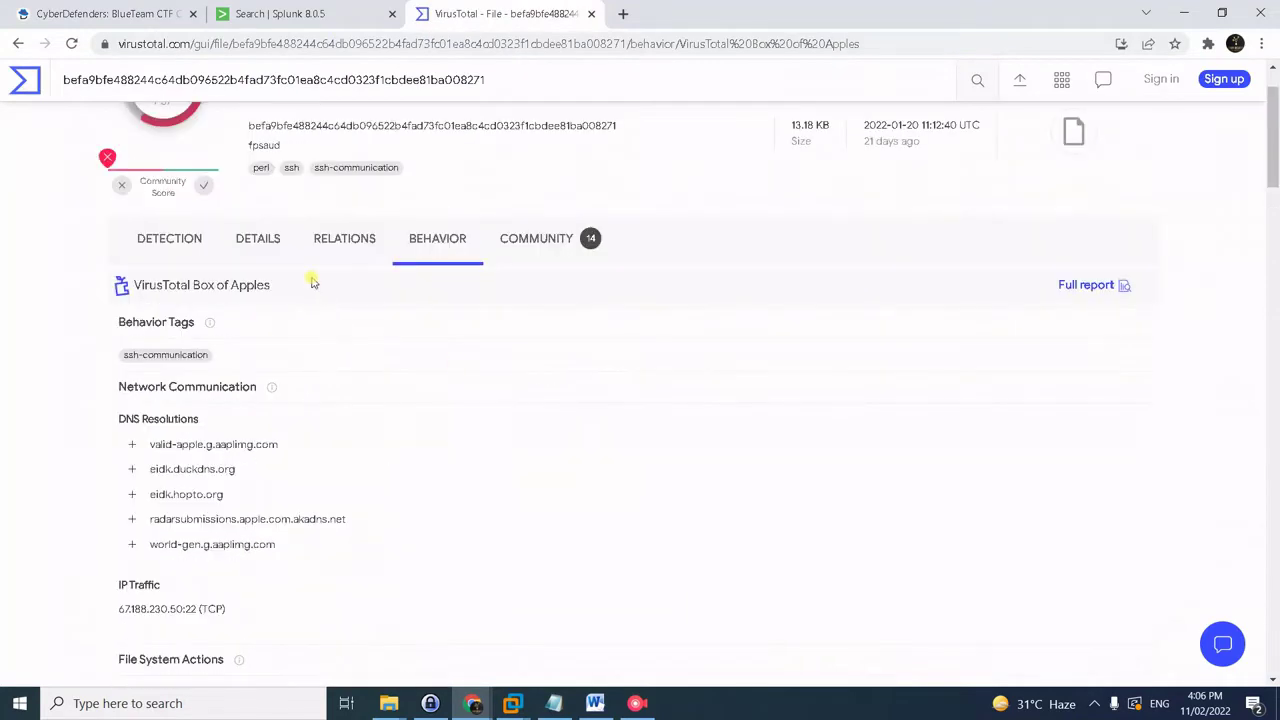
pyautogui.click(257, 321)
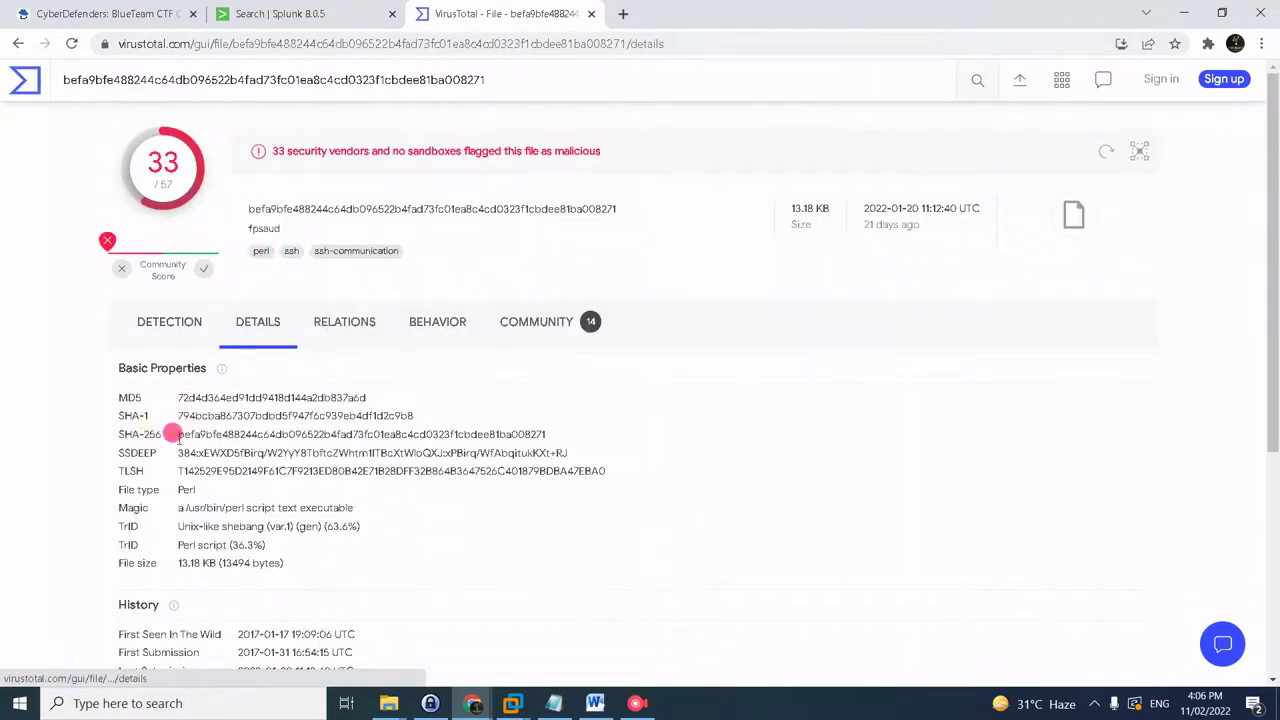
pyautogui.moveTo(177, 434); pyautogui.dragTo(571, 434)
pyautogui.hotkey('ctrl', 'c')
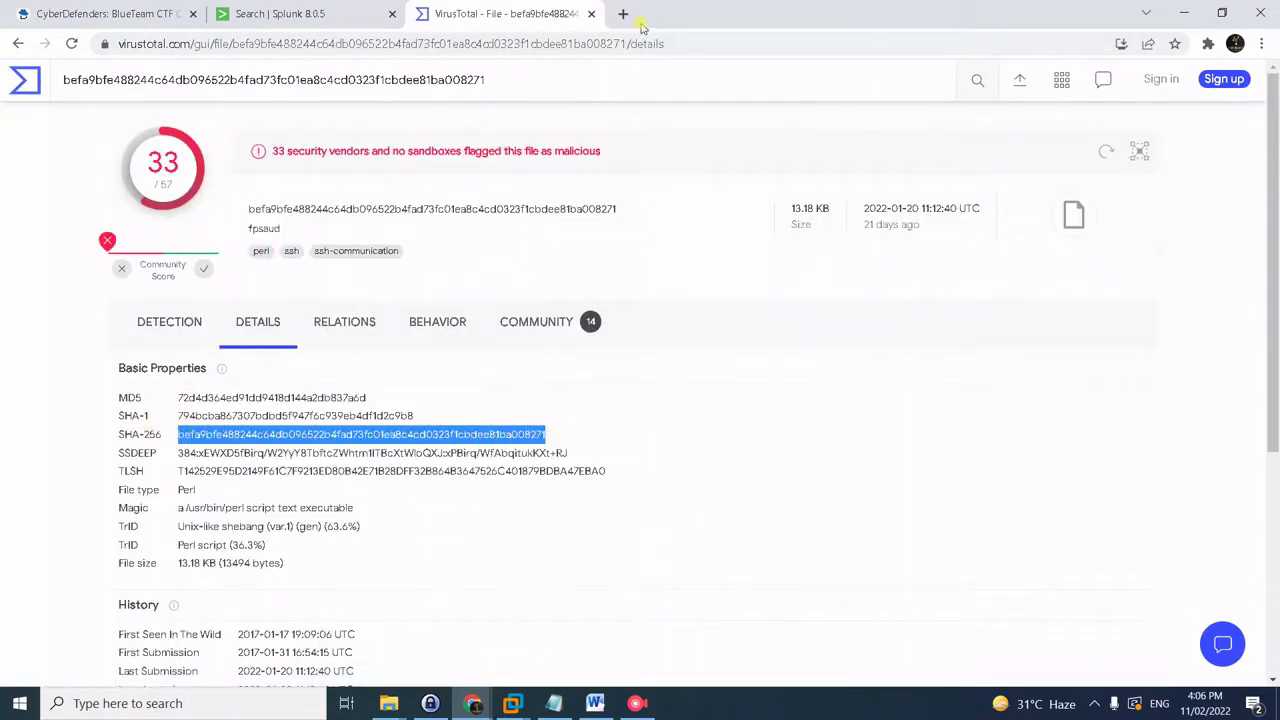
pyautogui.click(623, 14)
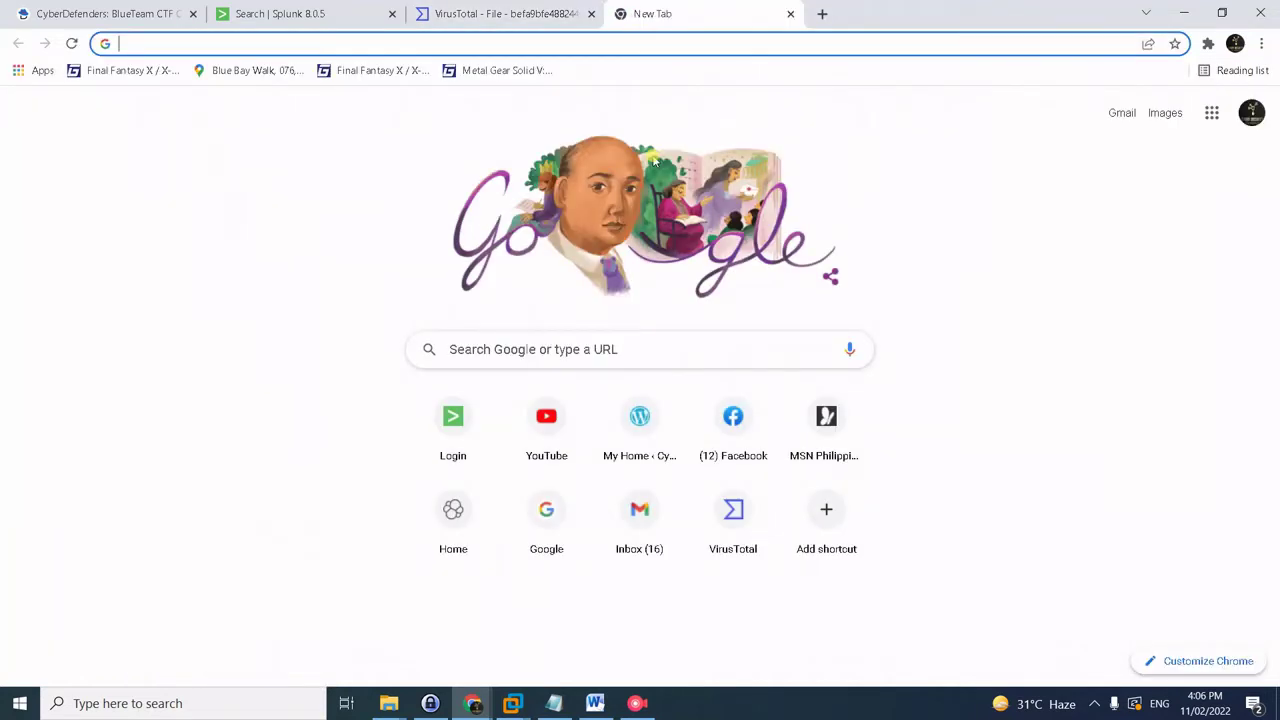
# - Google the SHA-256 hash and open the Virus Bulletin OSX/FruitFly.B paper
pyautogui.hotkey('ctrl', 'v')
pyautogui.press('Return')
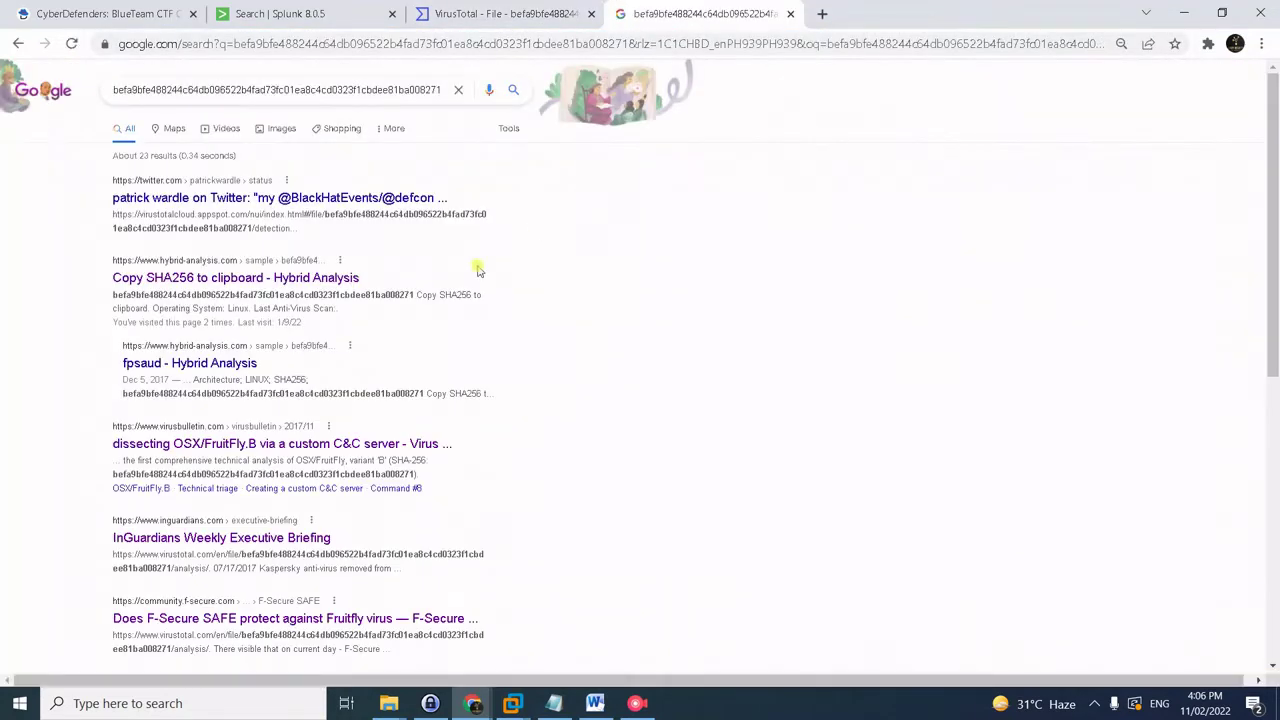
pyautogui.click(280, 443)
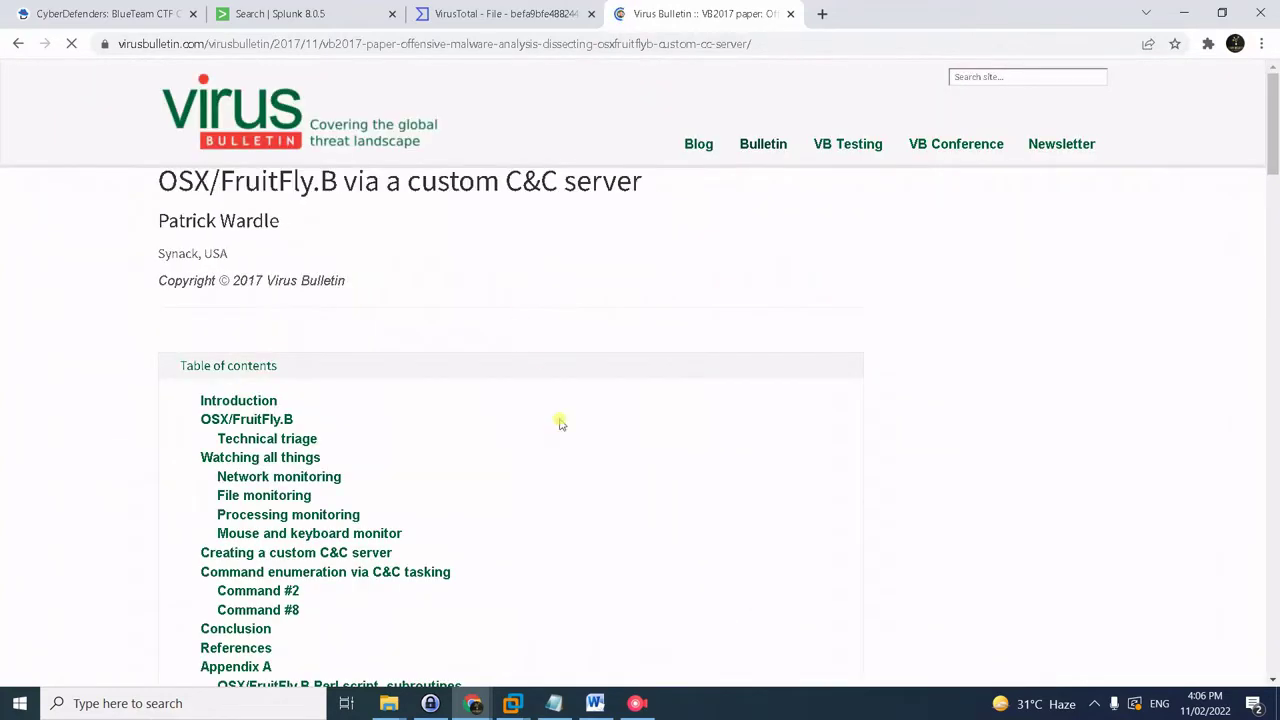
# - Find the paper's passage where the script renames its process to java
pyautogui.scroll(-2, 1097, 543)
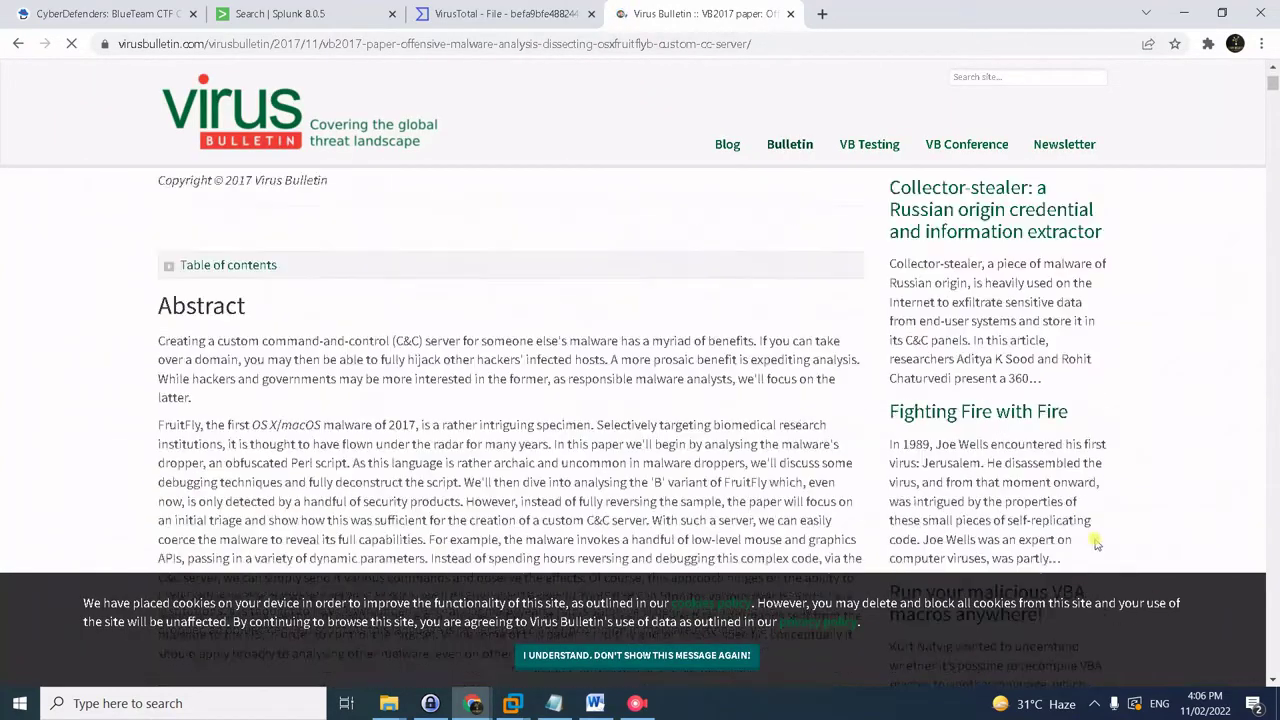
pyautogui.scroll(-15, 625, 490)
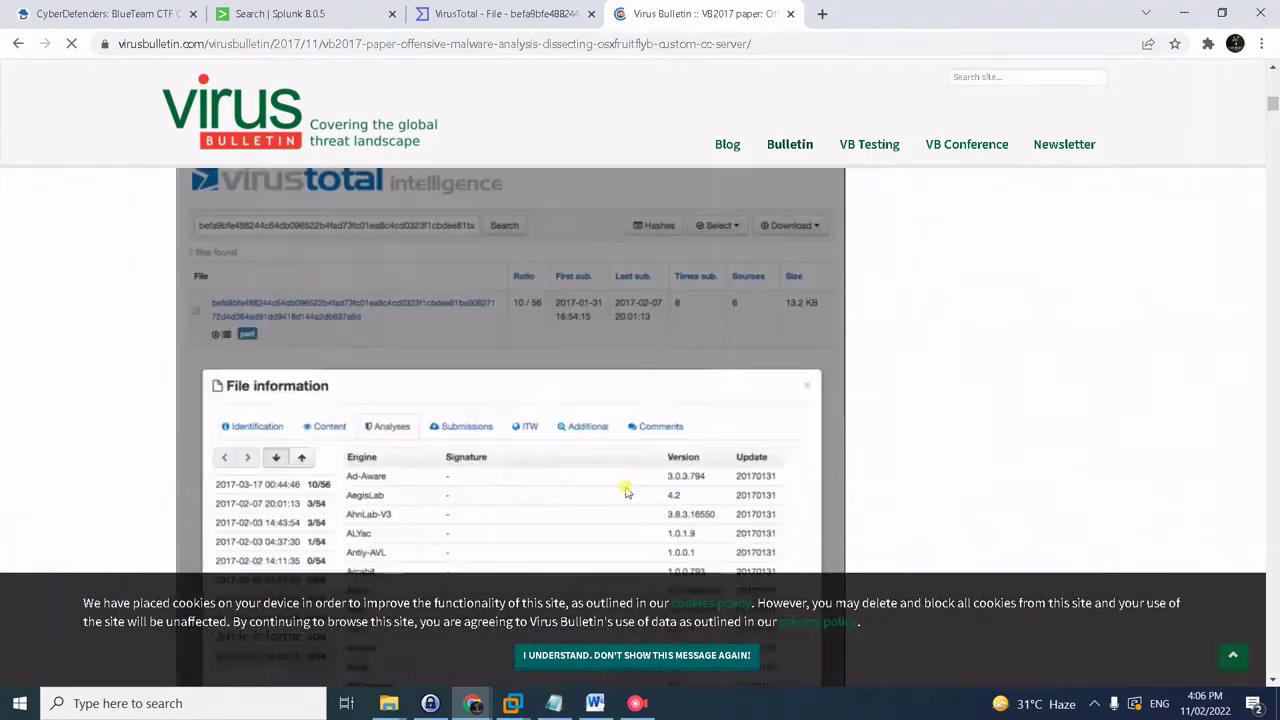
pyautogui.scroll(-8, 626, 490)
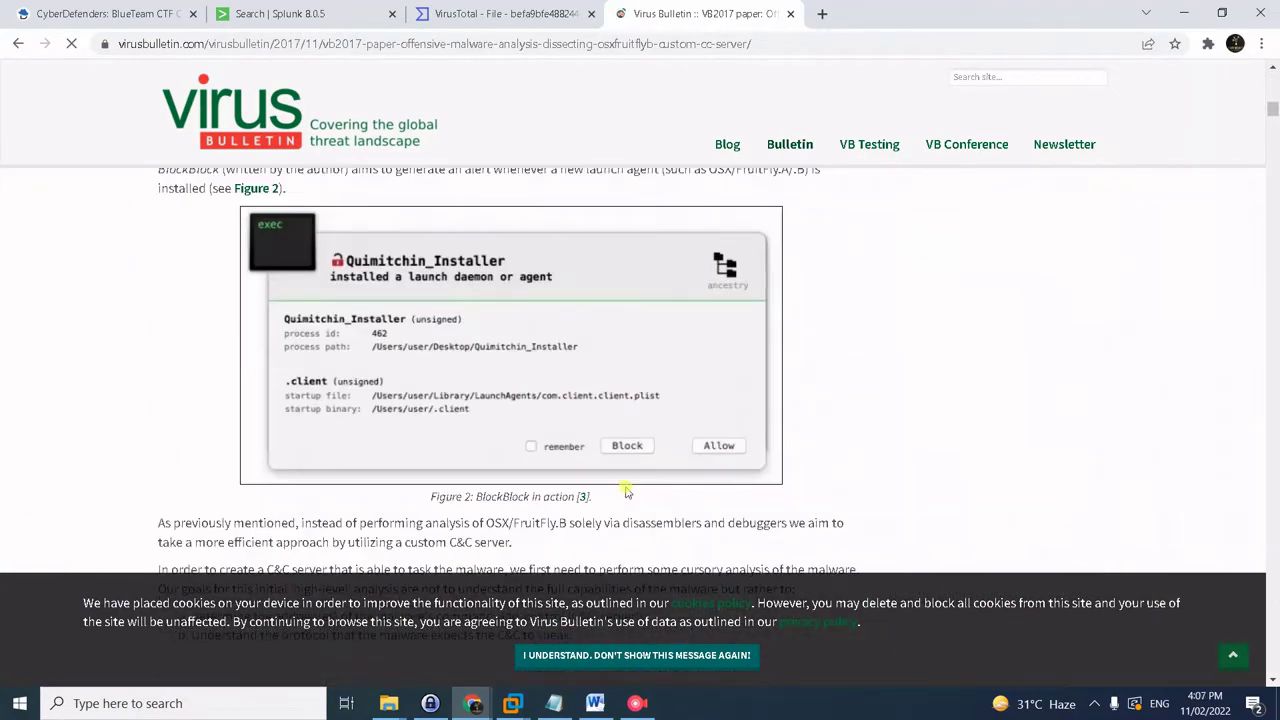
pyautogui.scroll(-9, 626, 490)
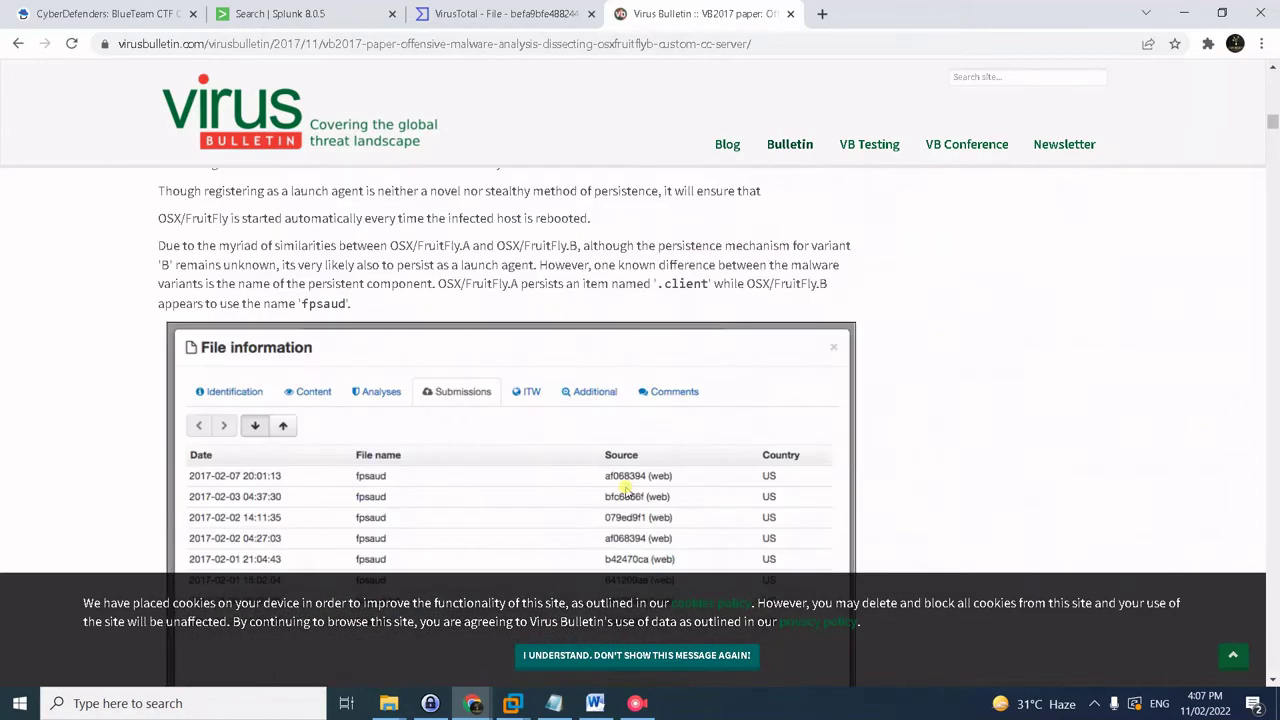
pyautogui.scroll(-10, 625, 488)
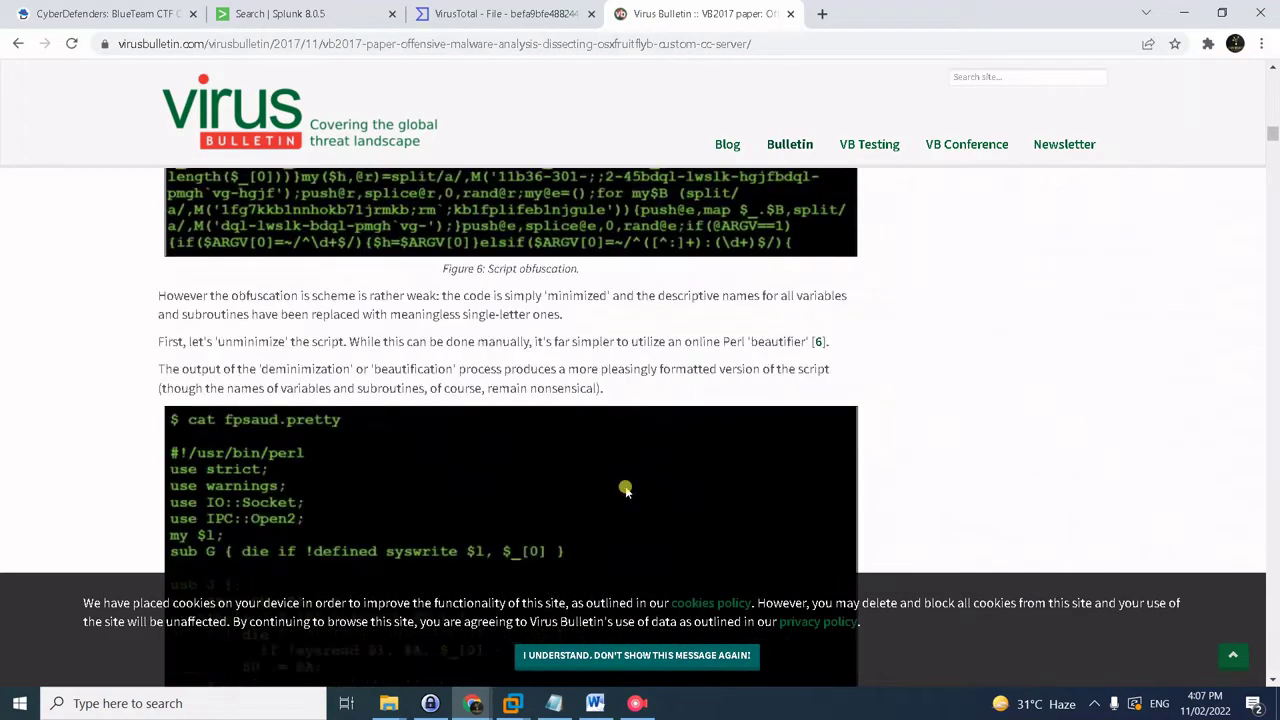
pyautogui.scroll(-8, 625, 488)
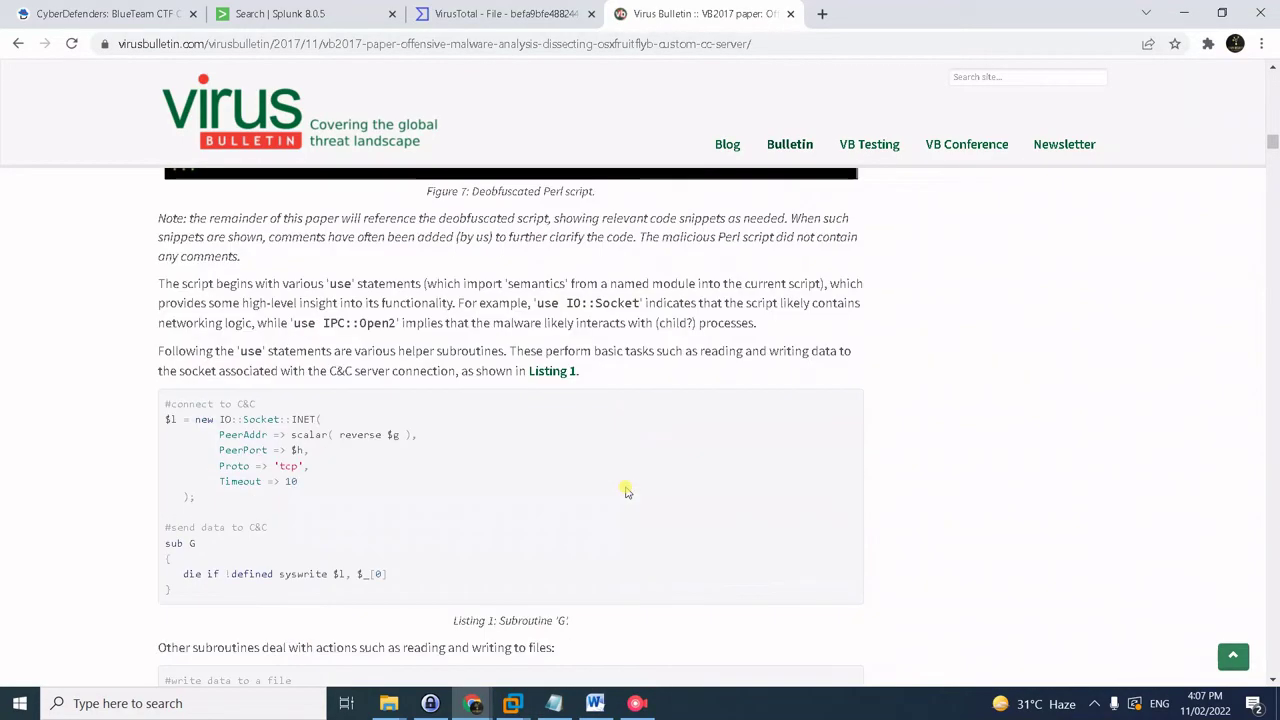
pyautogui.scroll(-5, 626, 490)
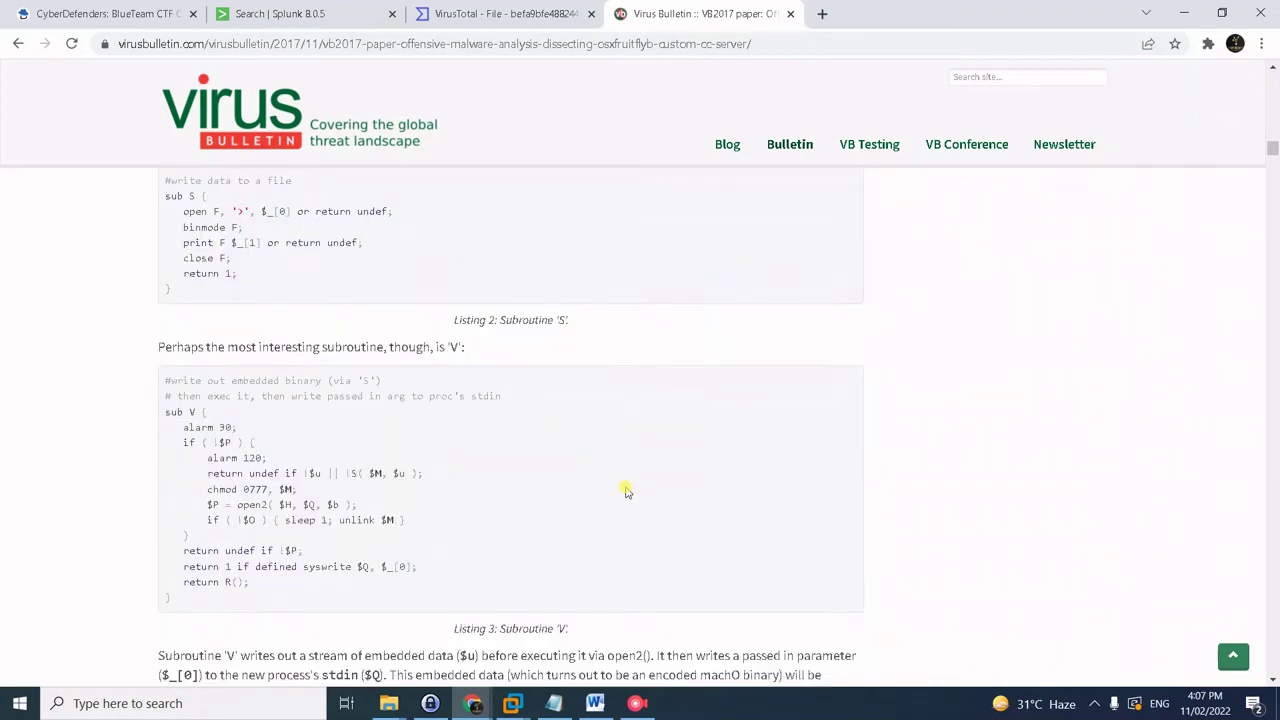
pyautogui.scroll(-8, 626, 490)
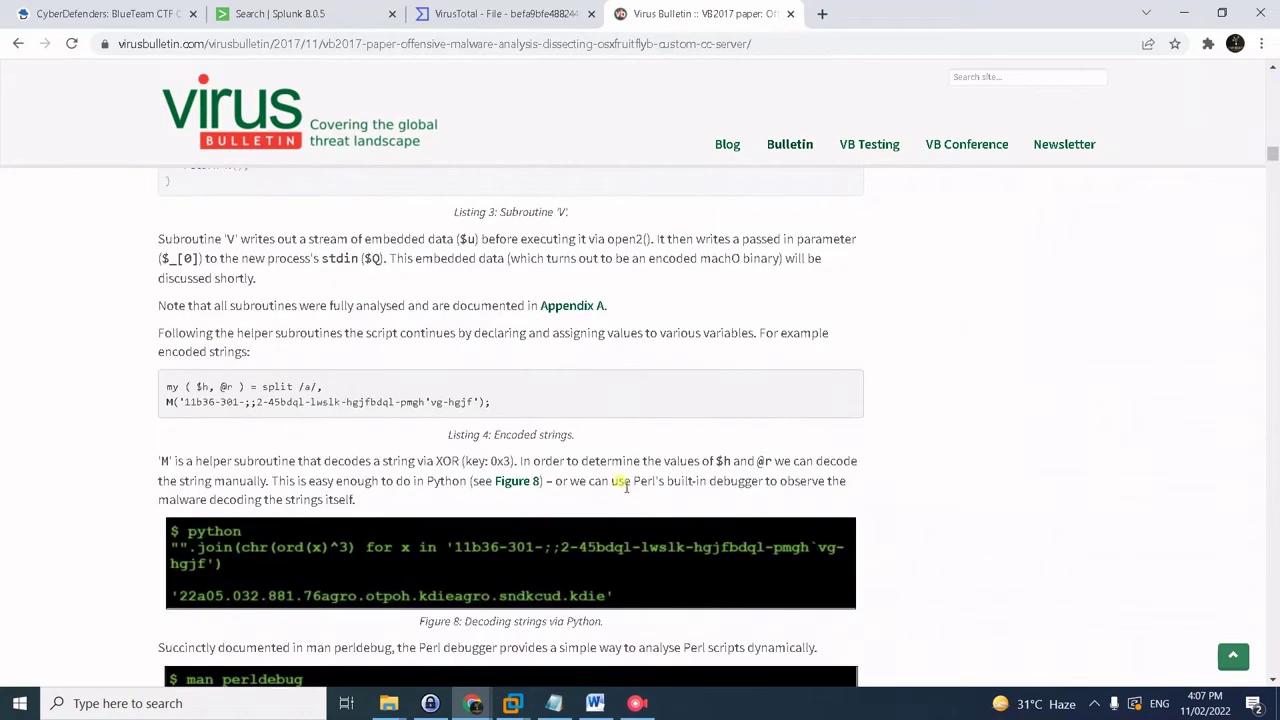
pyautogui.scroll(-3, 626, 487)
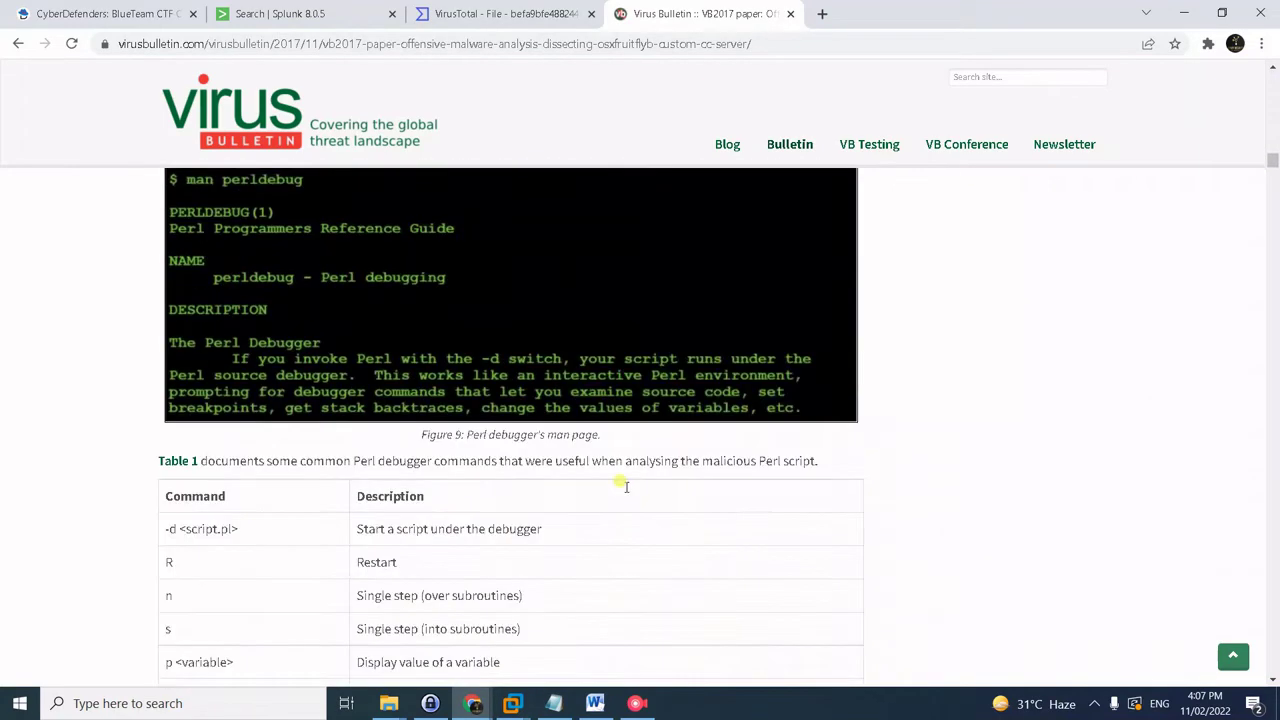
pyautogui.hotkey('ctrl', 'f')
pyautogui.write('java')
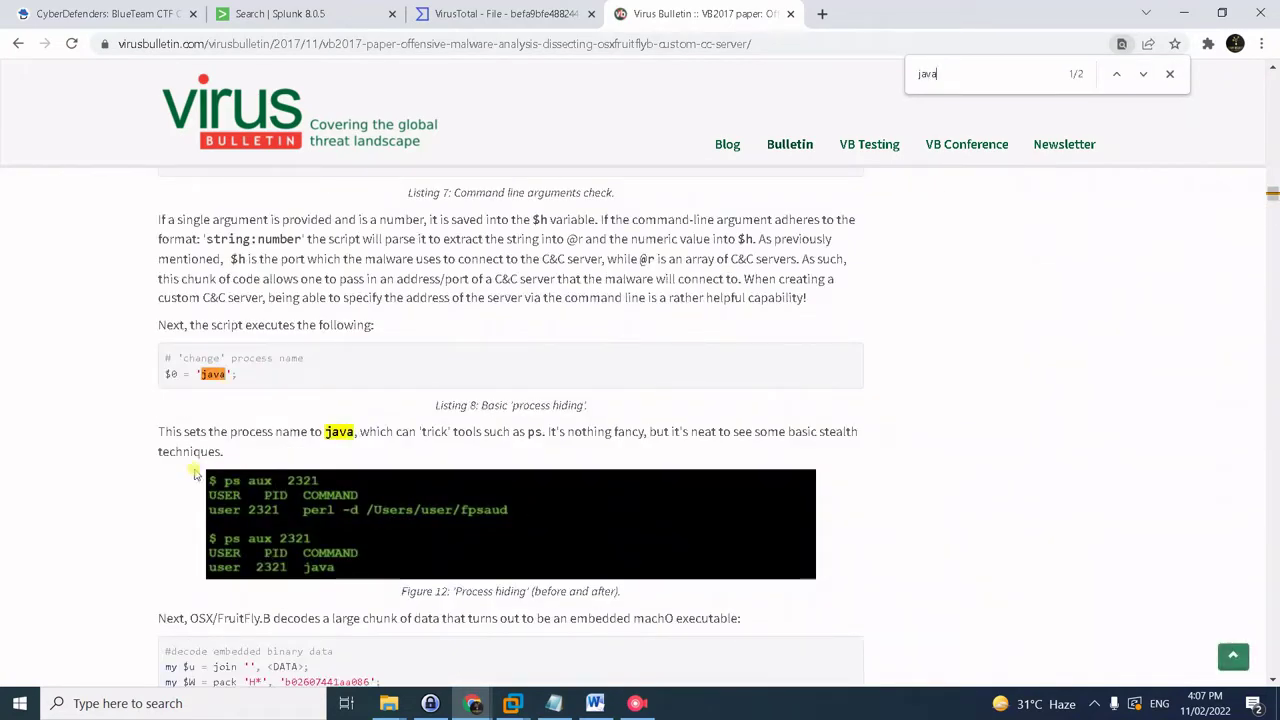
pyautogui.scroll(-1, 260, 451)
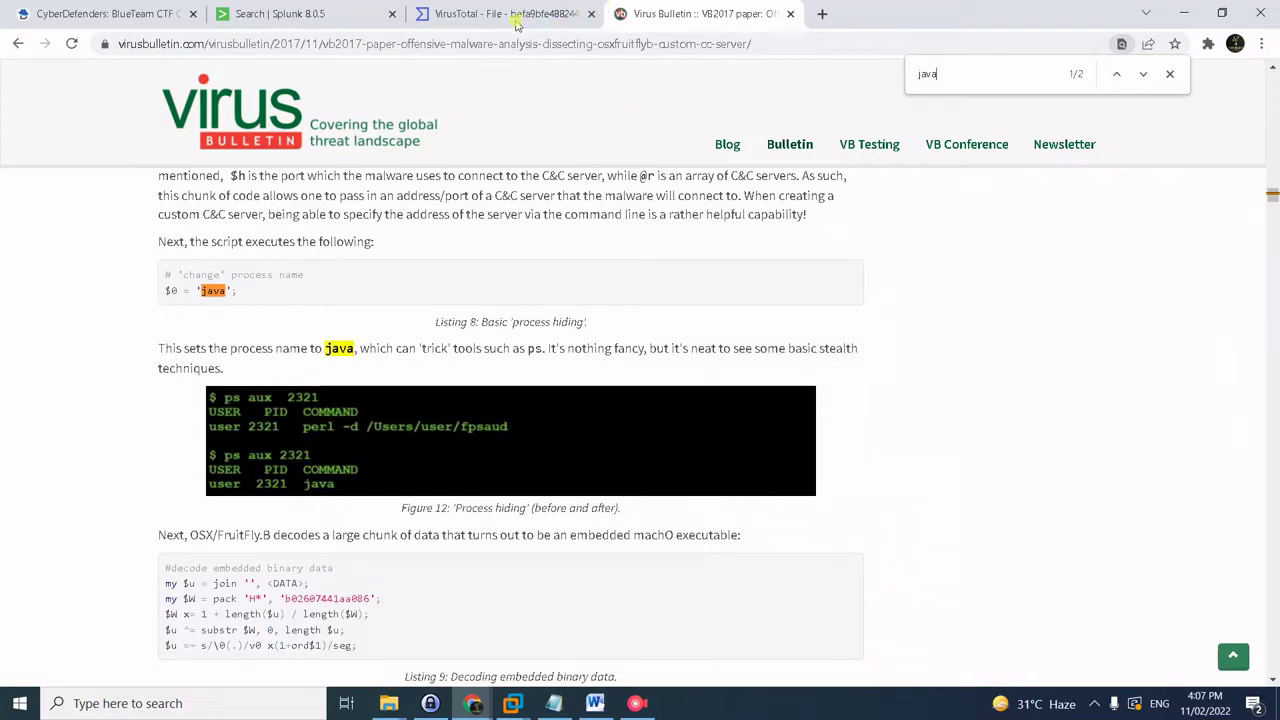
# - Rewrite the Splunk query to search kutekitten for java and run it
pyautogui.click(145, 14)
pyautogui.click(305, 12)
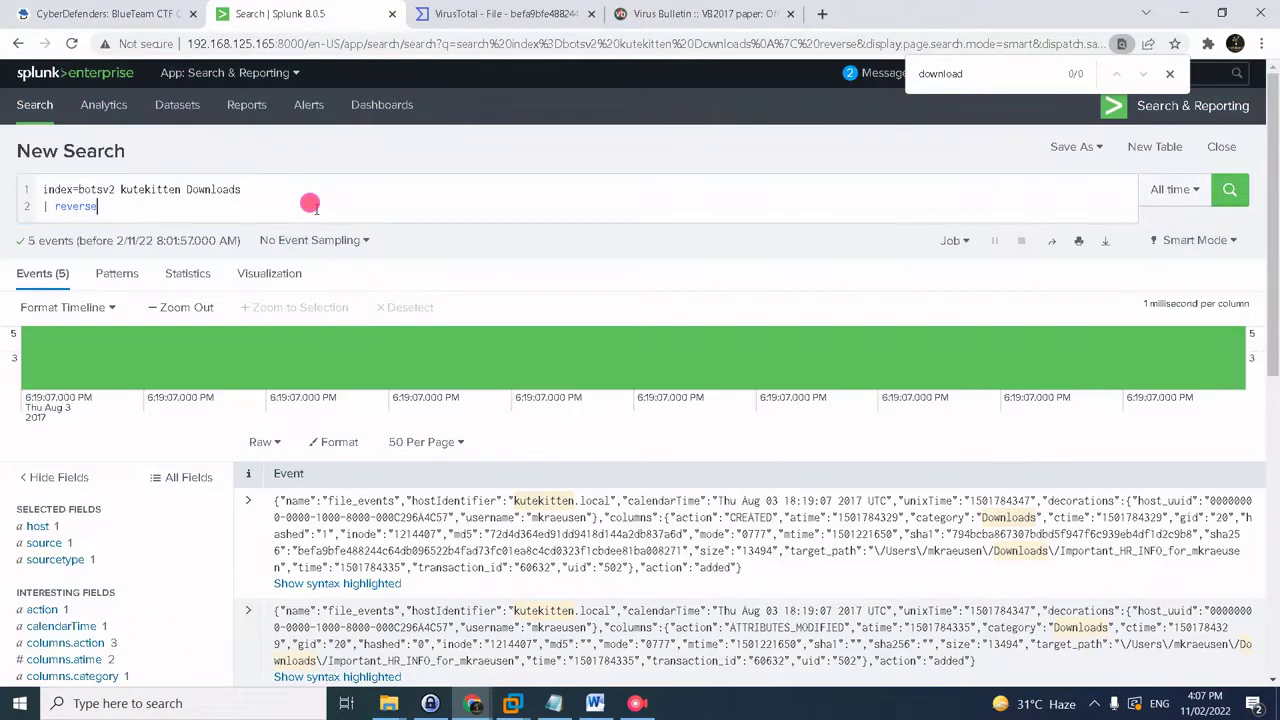
pyautogui.click(320, 205)
pyautogui.hotkey('ctrl', 'a')
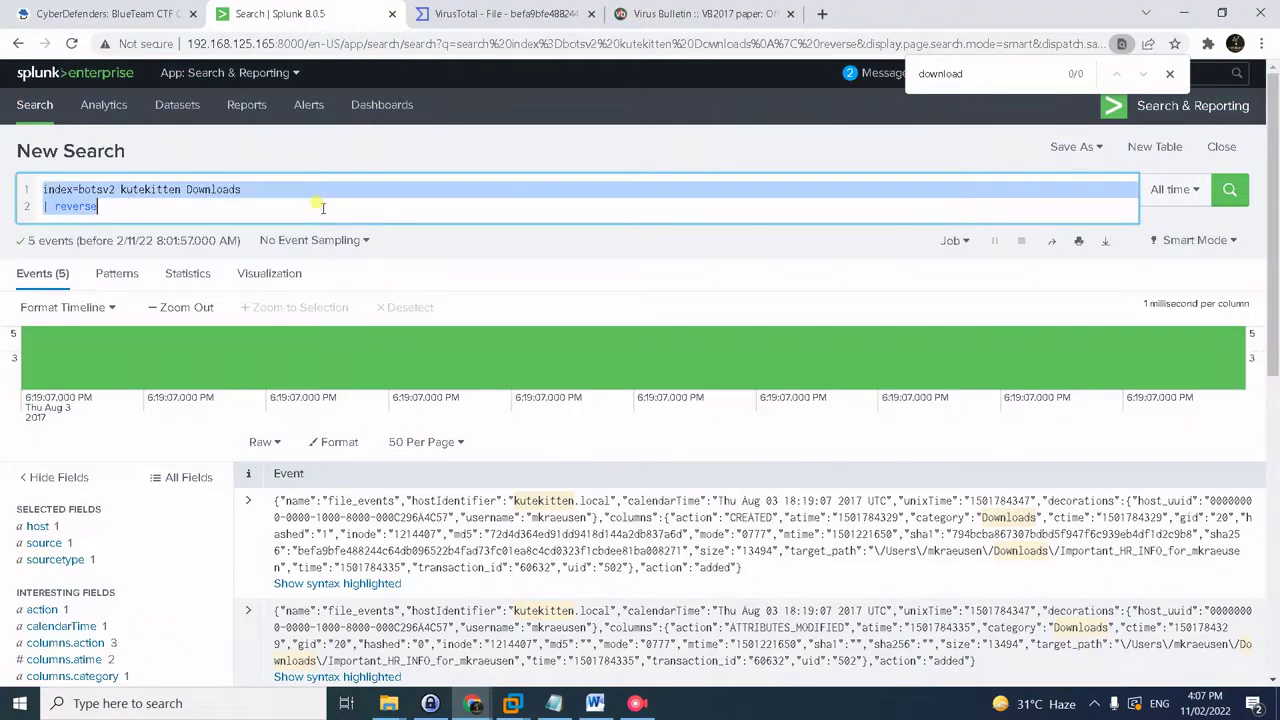
pyautogui.hotkey('ctrl', 'v')
pyautogui.hotkey('ctrl', 'z')
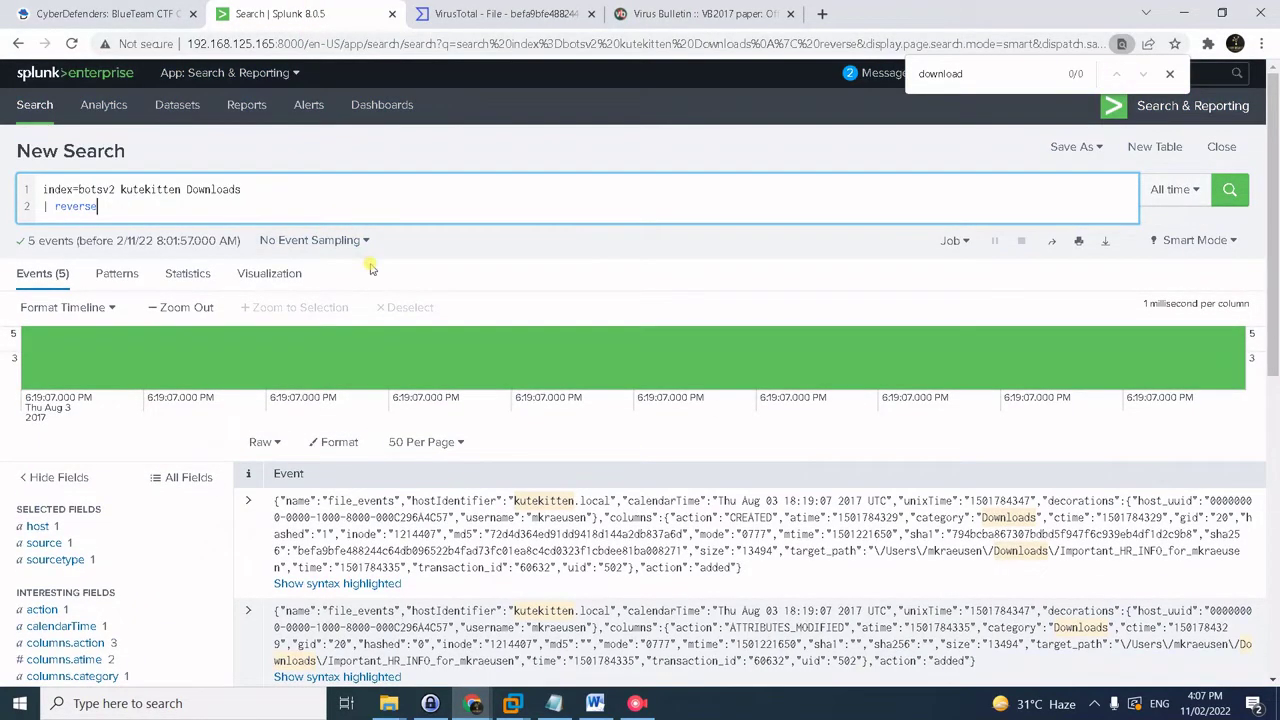
pyautogui.hotkey('alt', 'Tab')
pyautogui.hotkey('alt', 'Tab')
pyautogui.hotkey('ctrl', 'c')
pyautogui.hotkey('alt', 'Tab')
pyautogui.hotkey('ctrl', 'v')
pyautogui.press('Return')
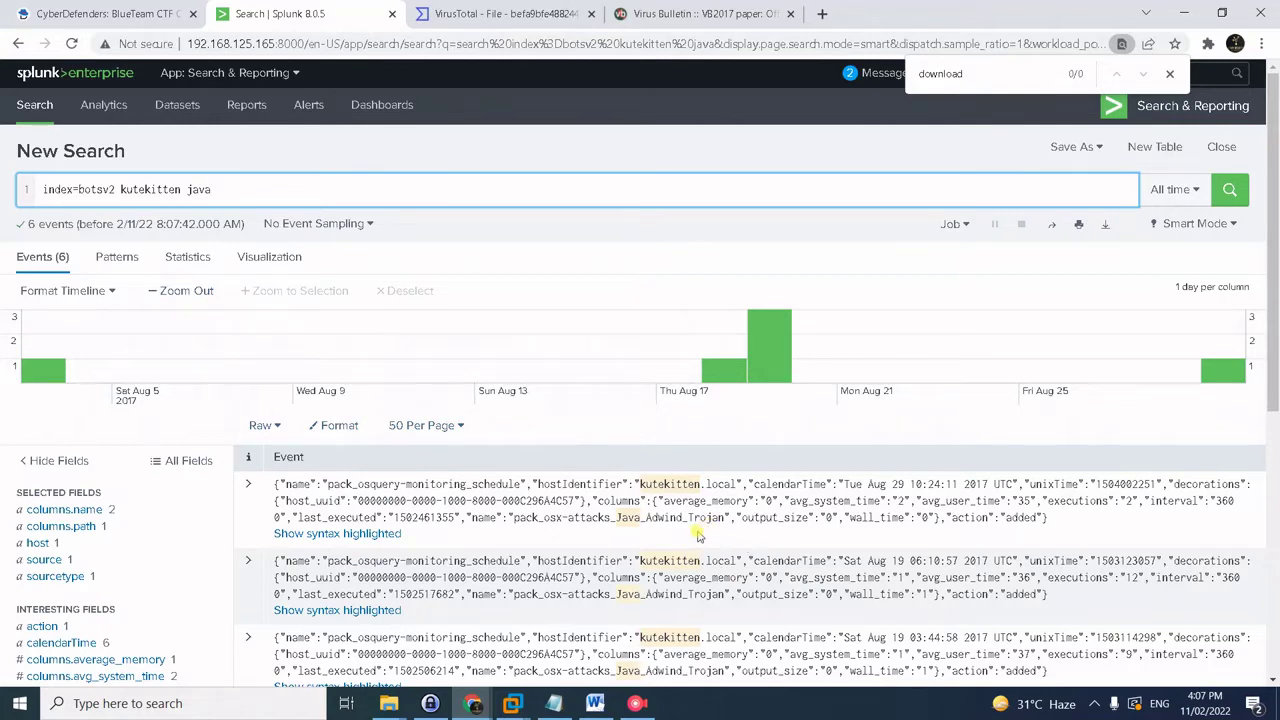
# - Locate the event whose cmdline java runs /usr/bin/perl5.18 and highlight both values
pyautogui.scroll(-1, 765, 533)
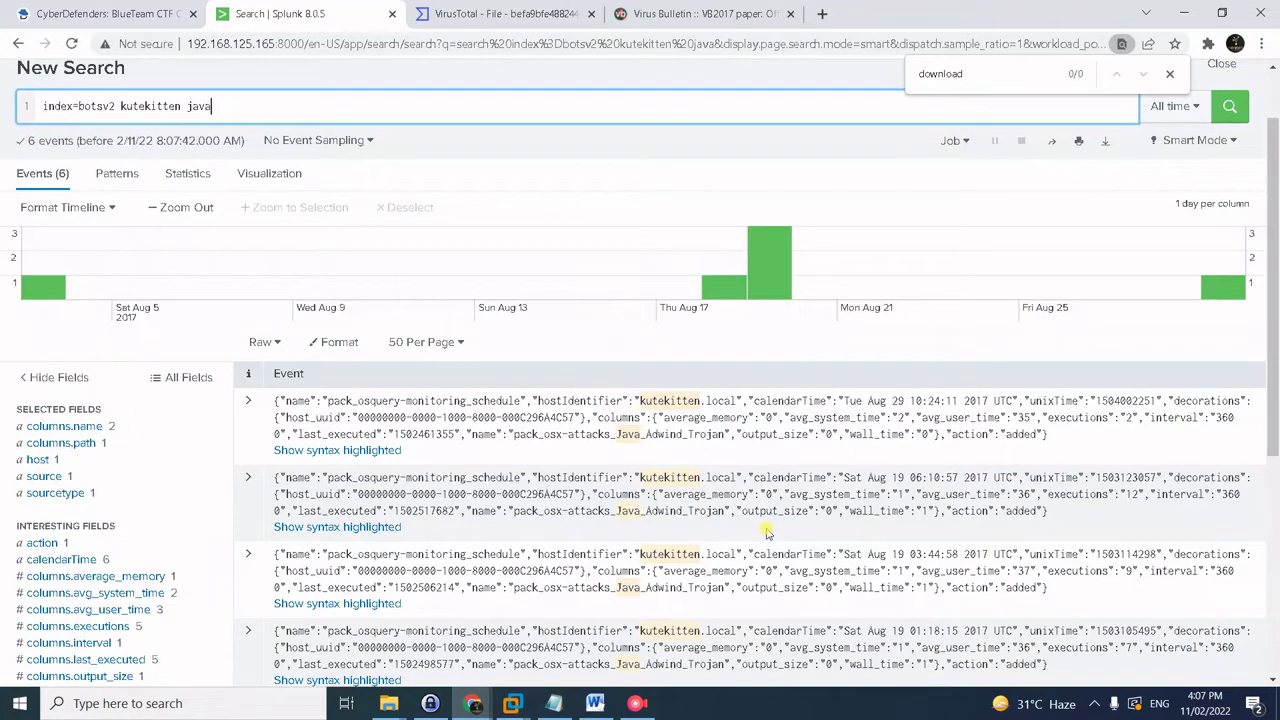
pyautogui.scroll(-1, 765, 533)
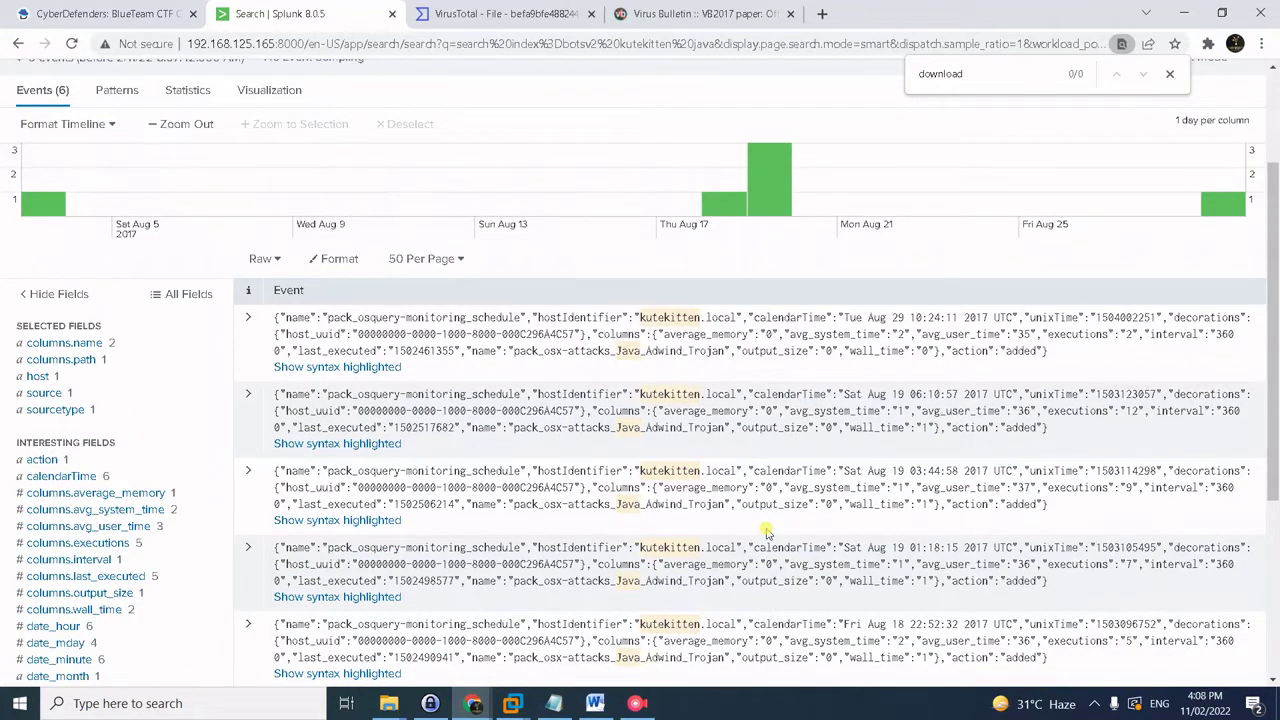
pyautogui.scroll(-2, 765, 533)
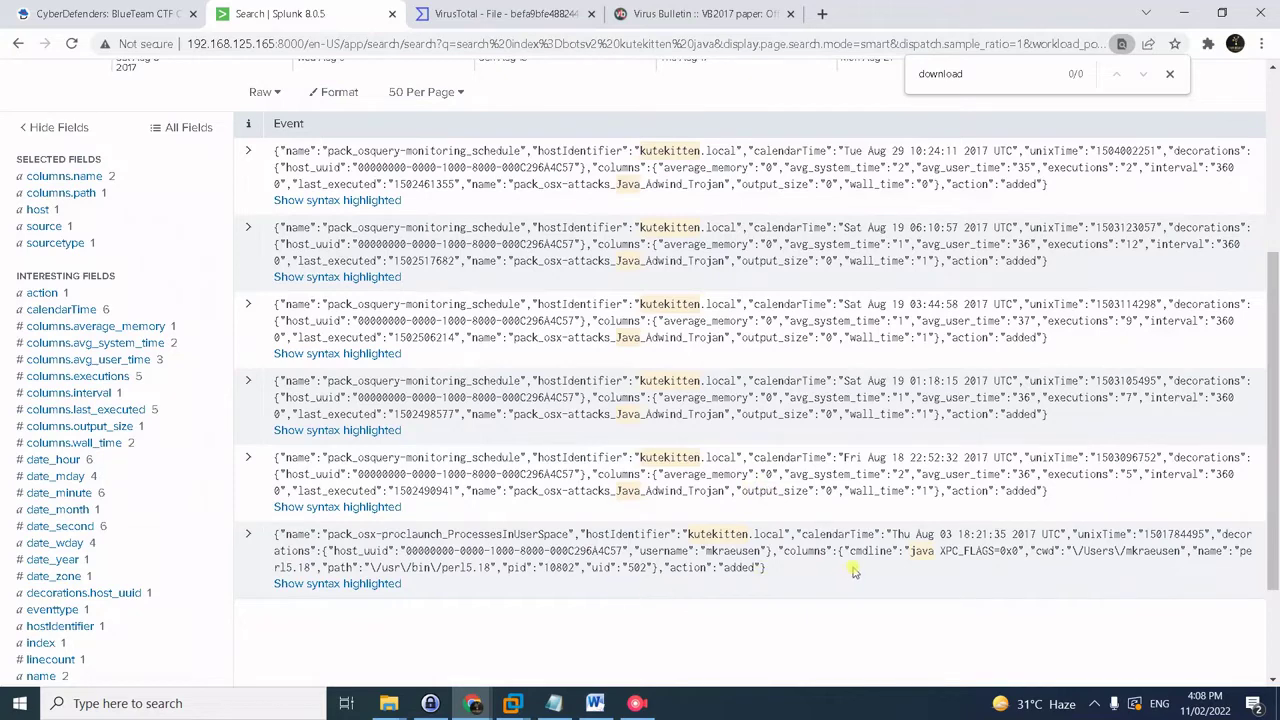
pyautogui.moveTo(850, 549); pyautogui.dragTo(937, 550)
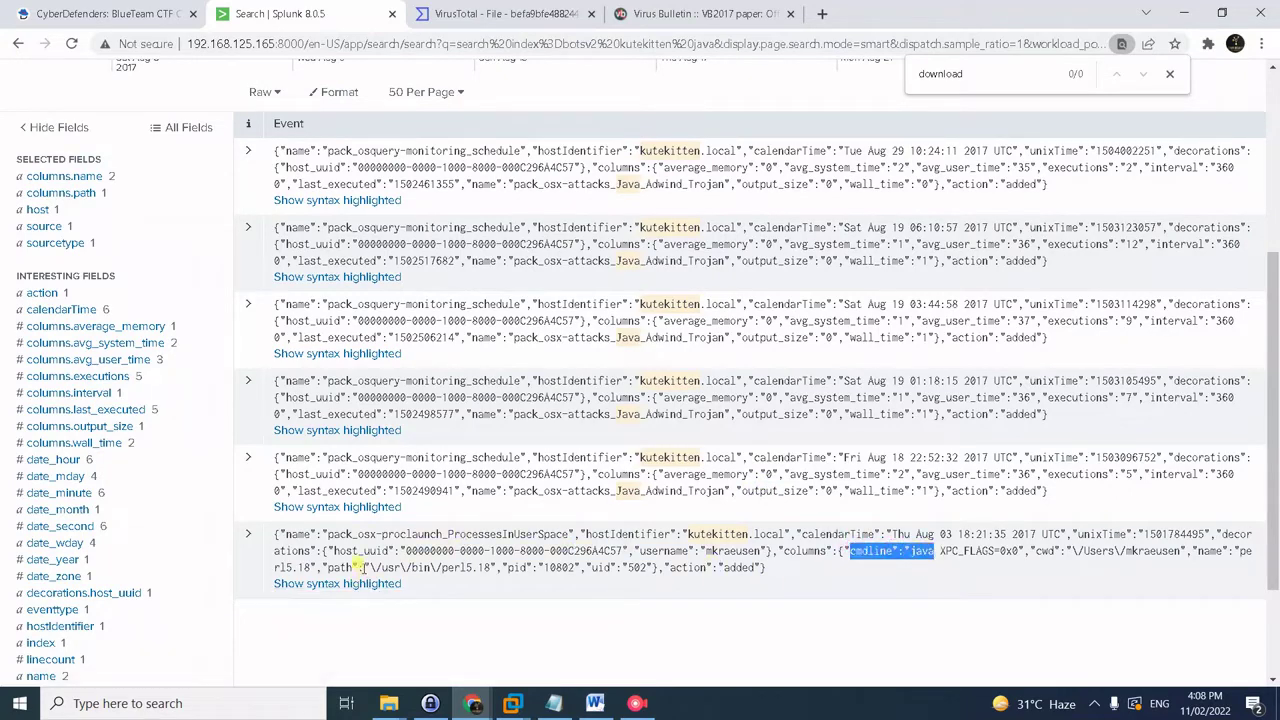
pyautogui.moveTo(365, 567); pyautogui.dragTo(493, 553)
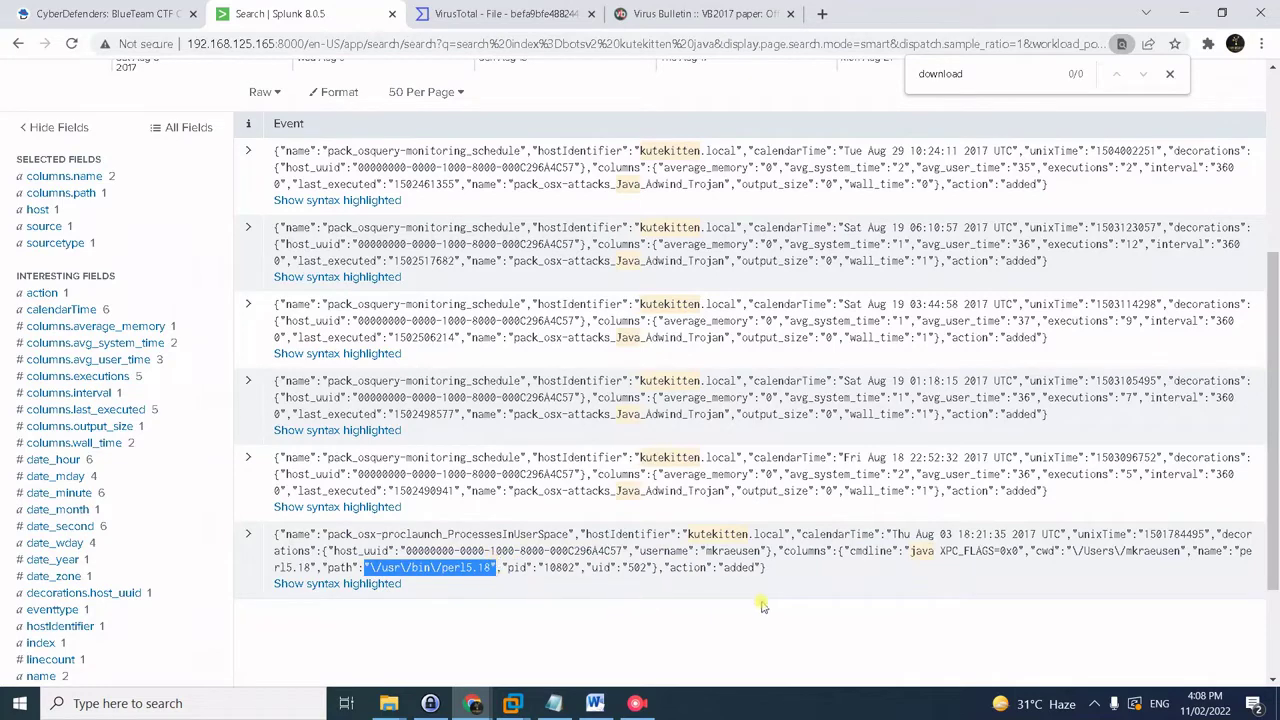
pyautogui.click(684, 540)
pyautogui.click(107, 12)
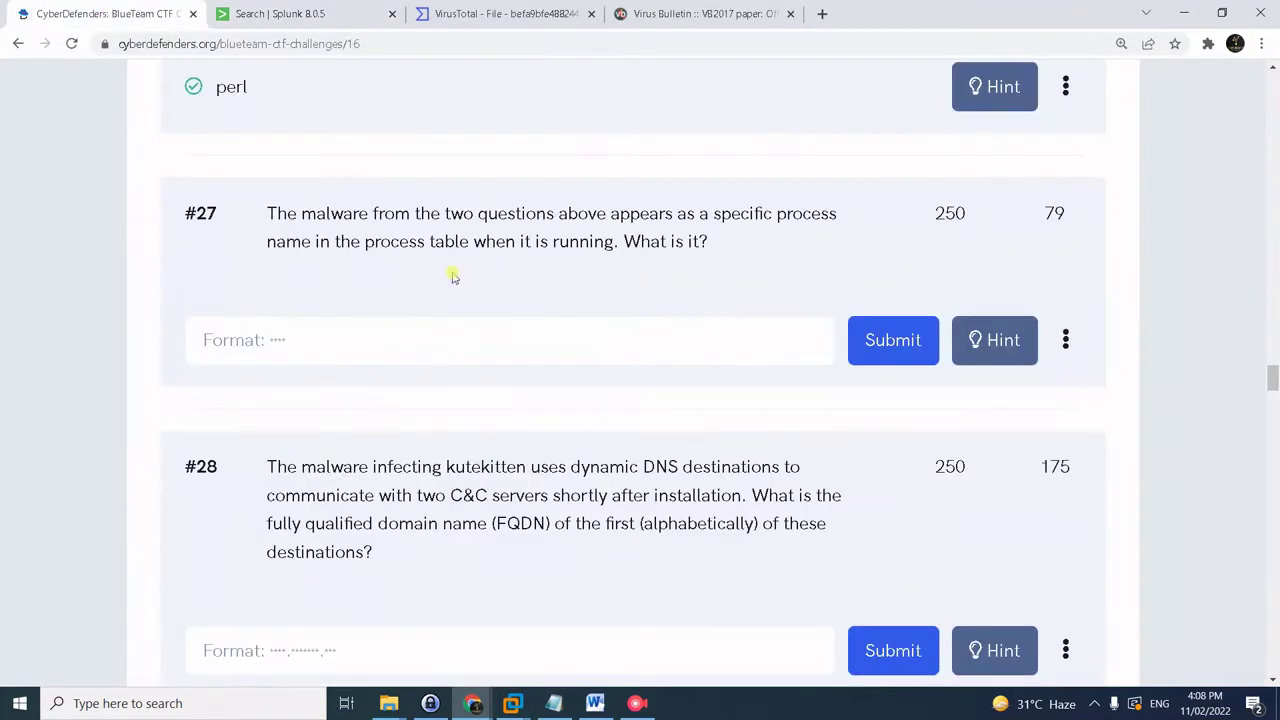
# - Submit java as the answer to question #27
pyautogui.click(526, 346)
pyautogui.write('java')
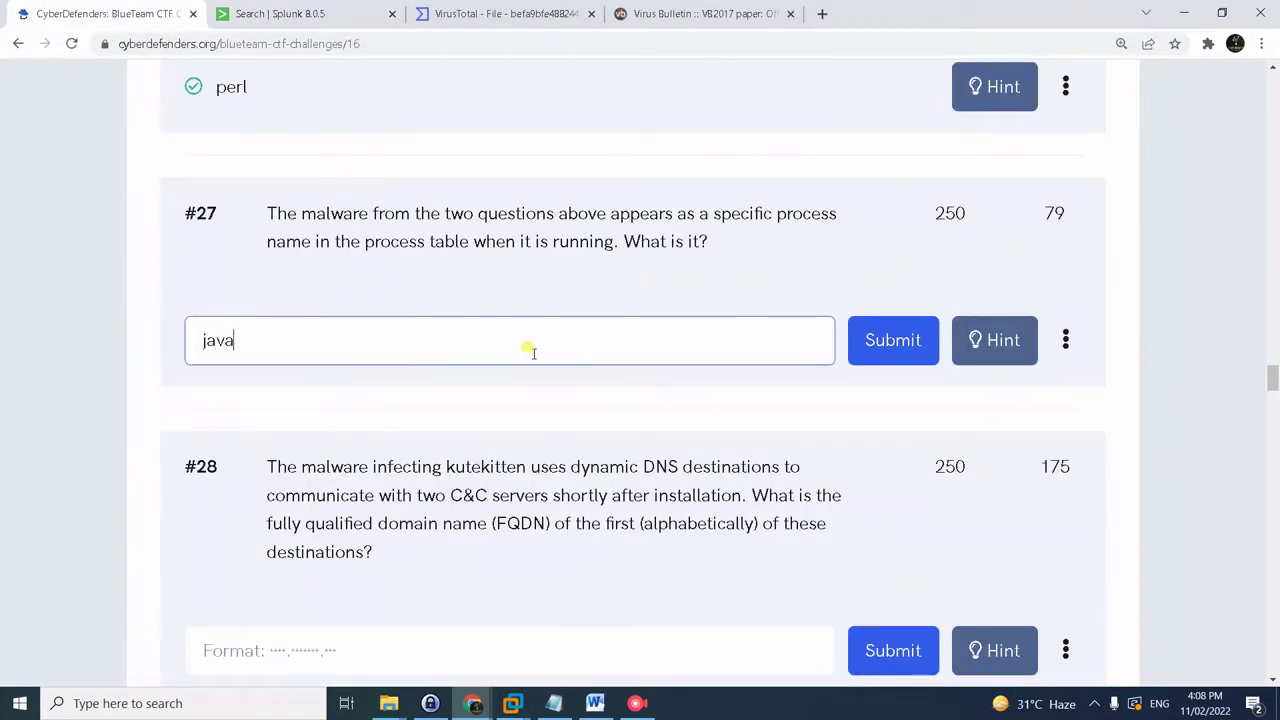
pyautogui.press('Return')
pyautogui.scroll(-2, 253, 366)
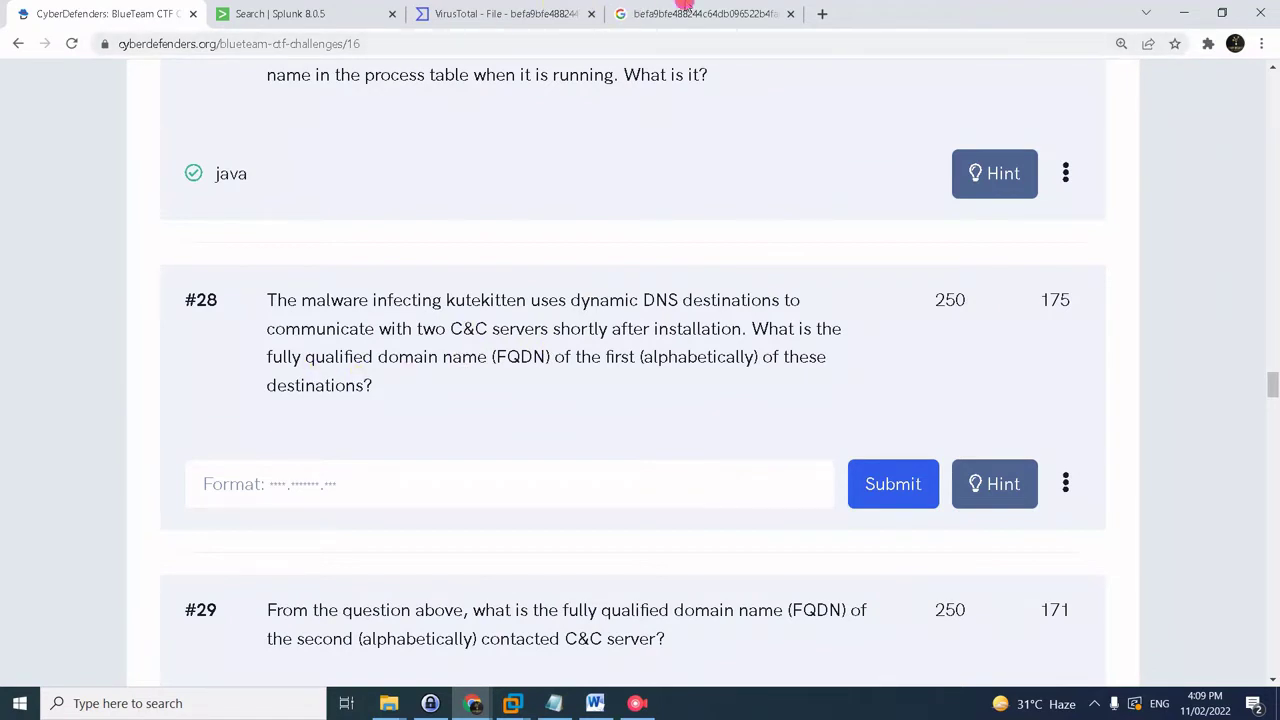
# - Open the fpsaud Hybrid Analysis report and find DNS requests to eidk.duckdns.org and eidk.hopto.org
pyautogui.click(686, 8)
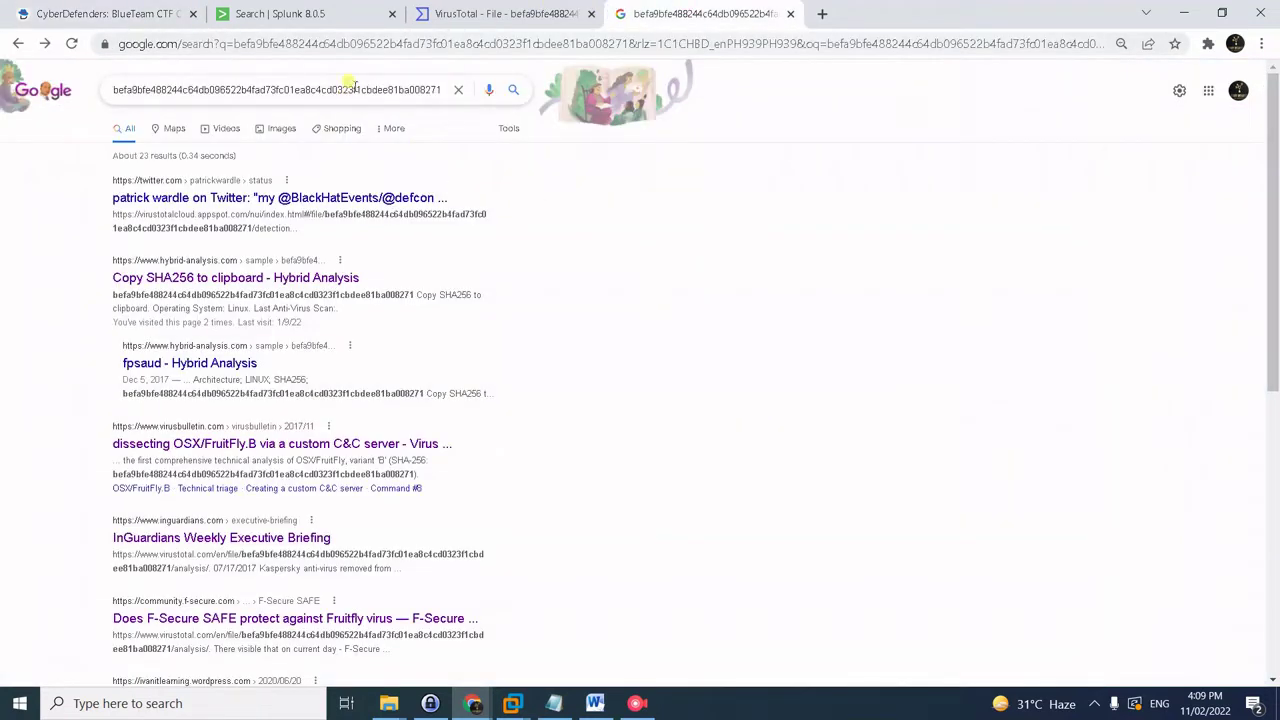
pyautogui.click(176, 372)
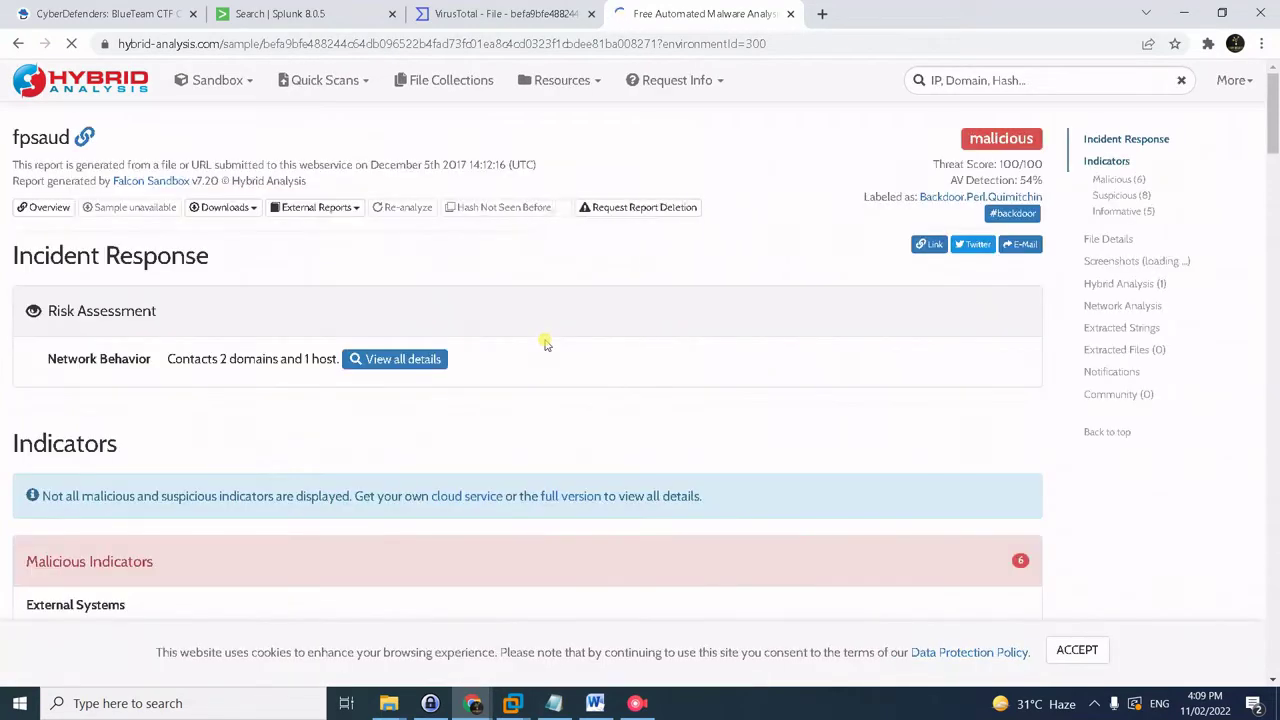
pyautogui.scroll(-10, 555, 430)
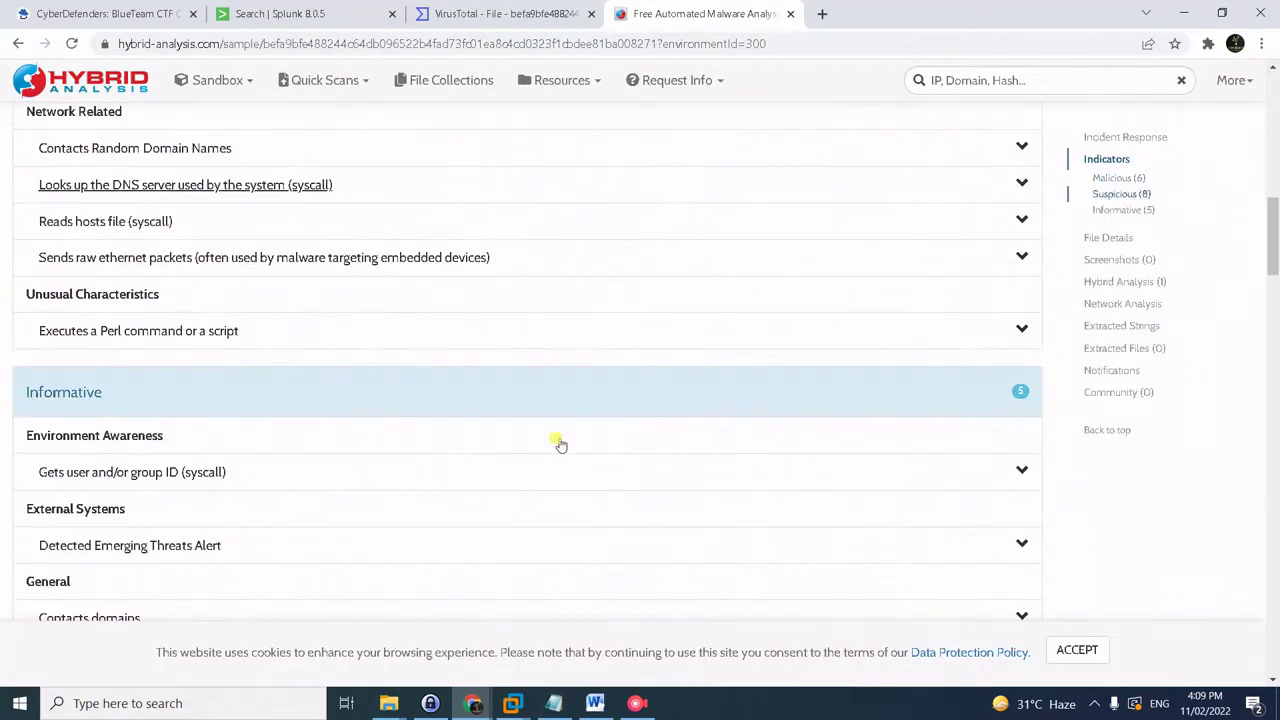
pyautogui.scroll(-14, 560, 443)
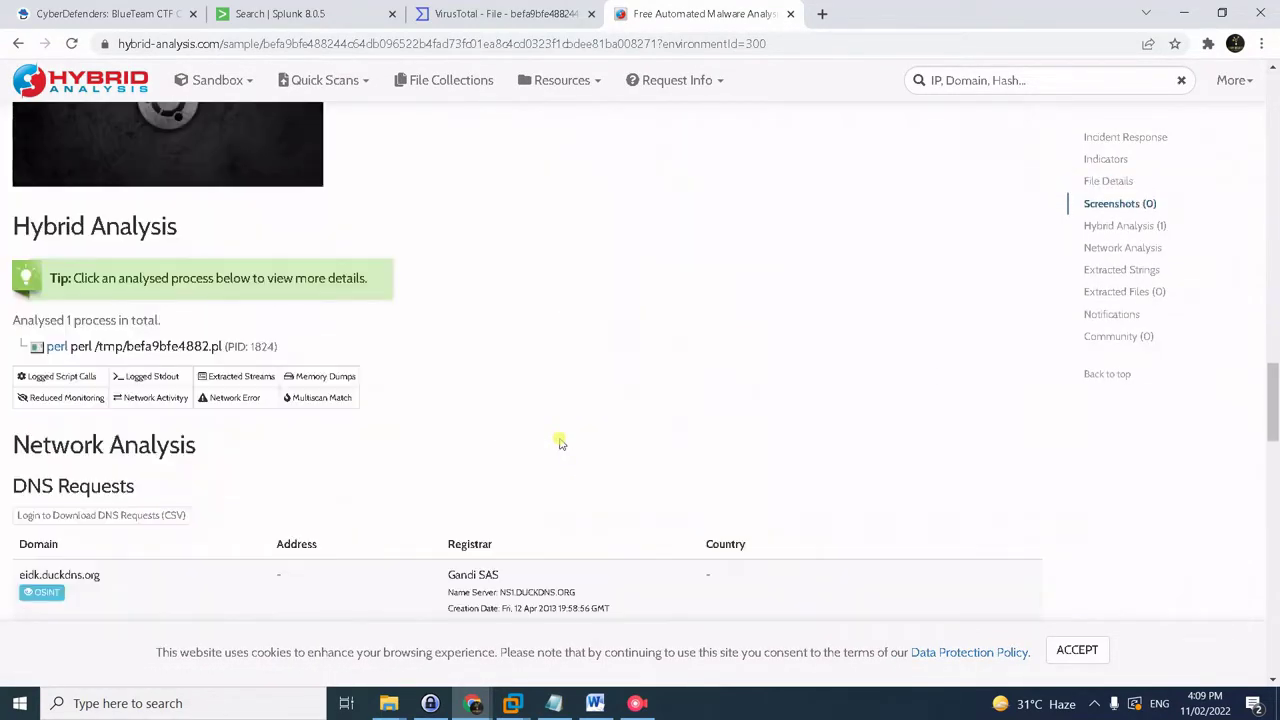
pyautogui.scroll(-2, 557, 435)
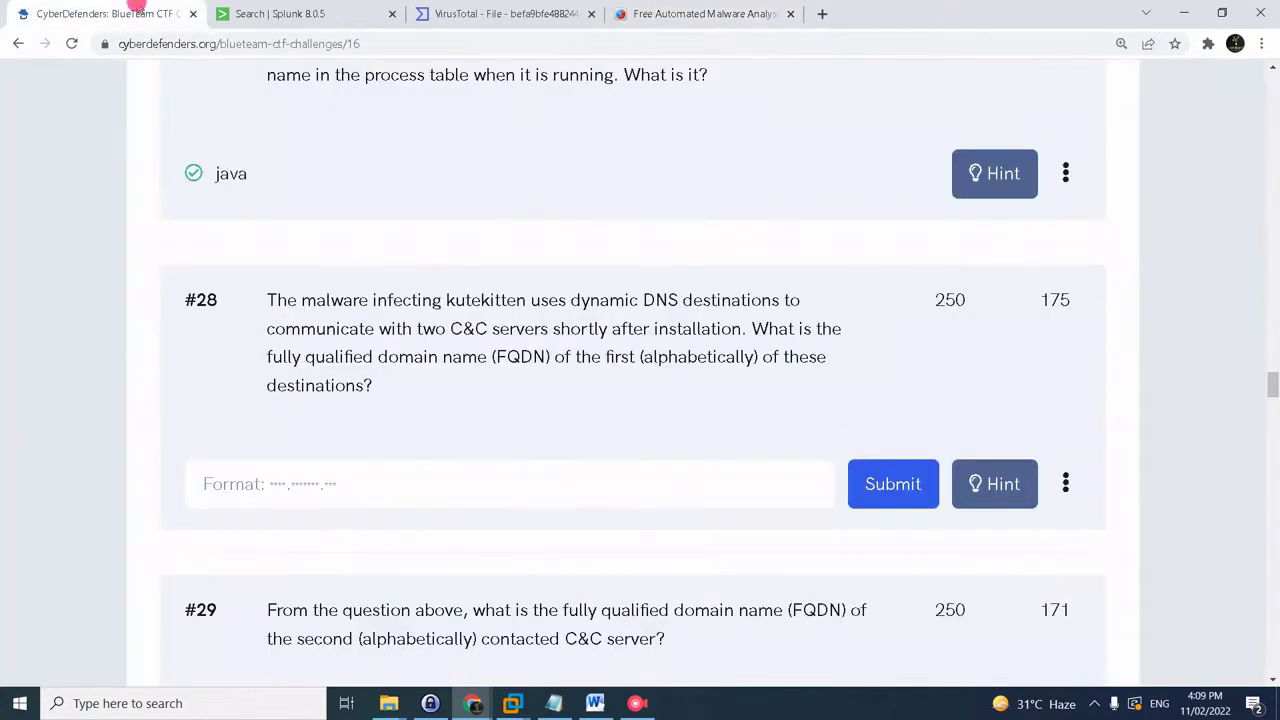
pyautogui.click(141, 13)
# - Copy eidk.duckdns.org from Hybrid Analysis and submit it as the #28 answer
pyautogui.click(668, 14)
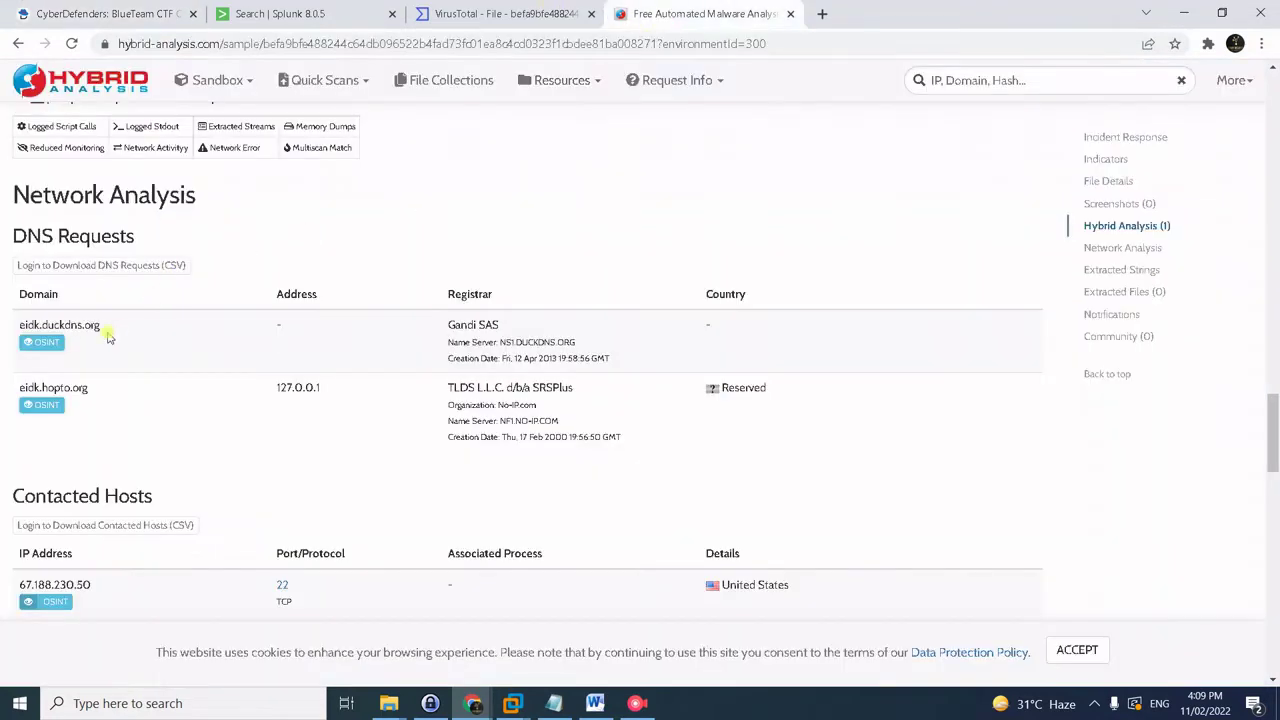
pyautogui.moveTo(106, 330); pyautogui.dragTo(18, 322)
pyautogui.click(135, 14)
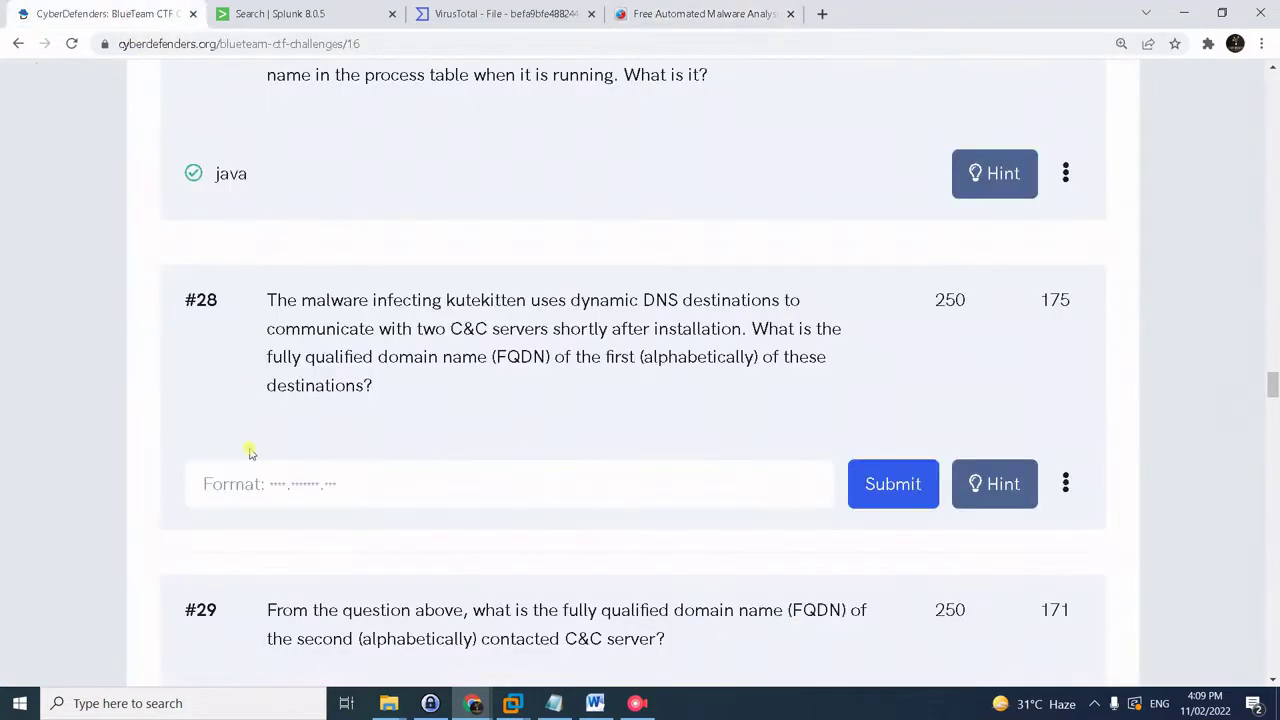
pyautogui.click(268, 472)
pyautogui.hotkey('ctrl', 'v')
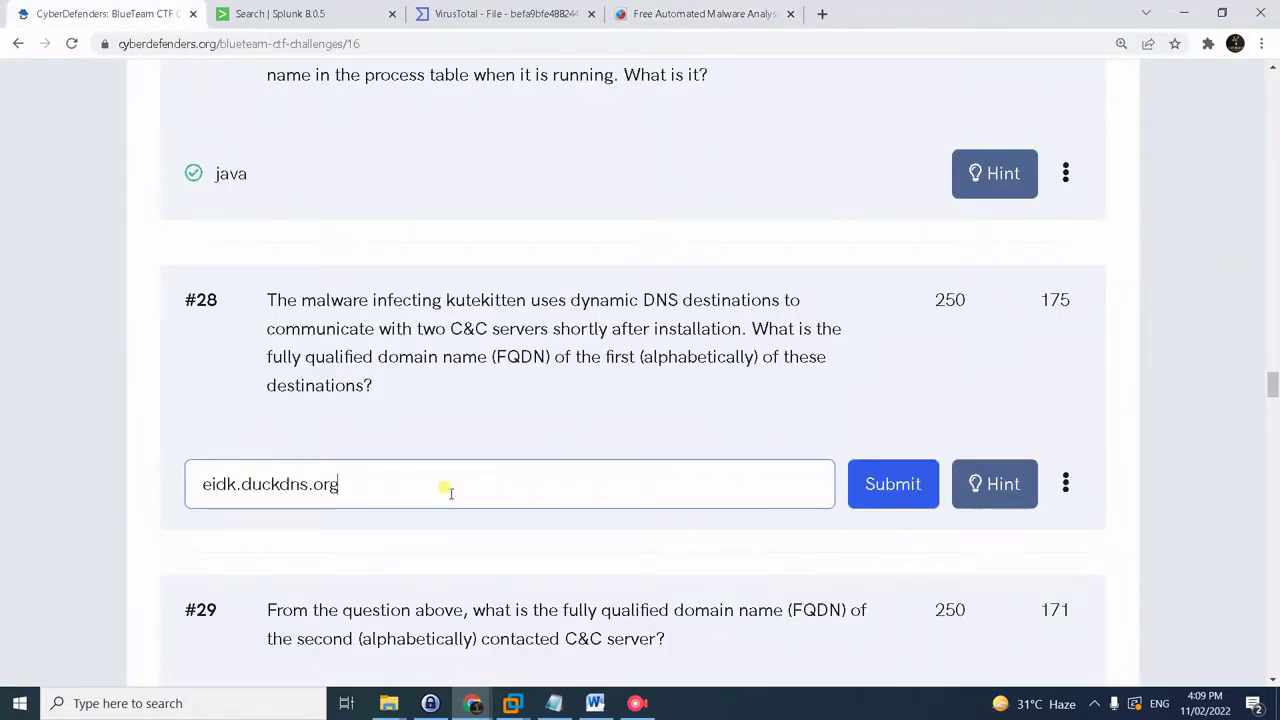
pyautogui.press('Return')
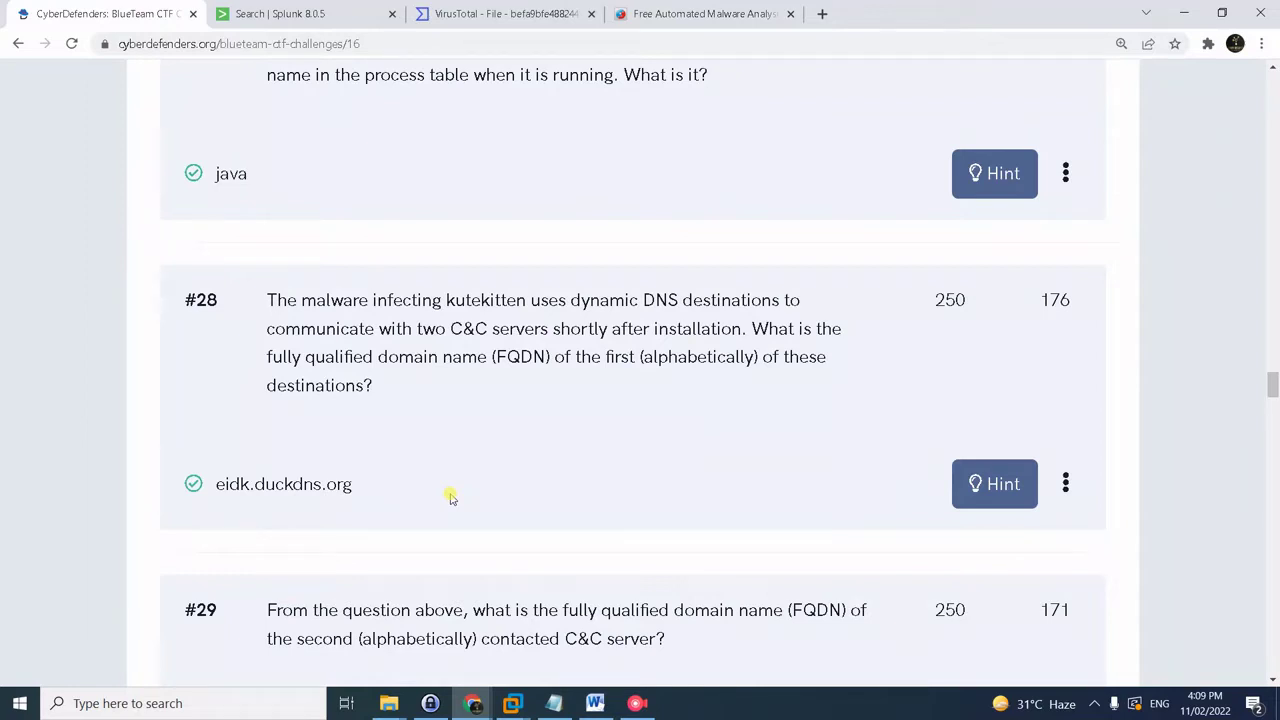
pyautogui.scroll(-2, 450, 497)
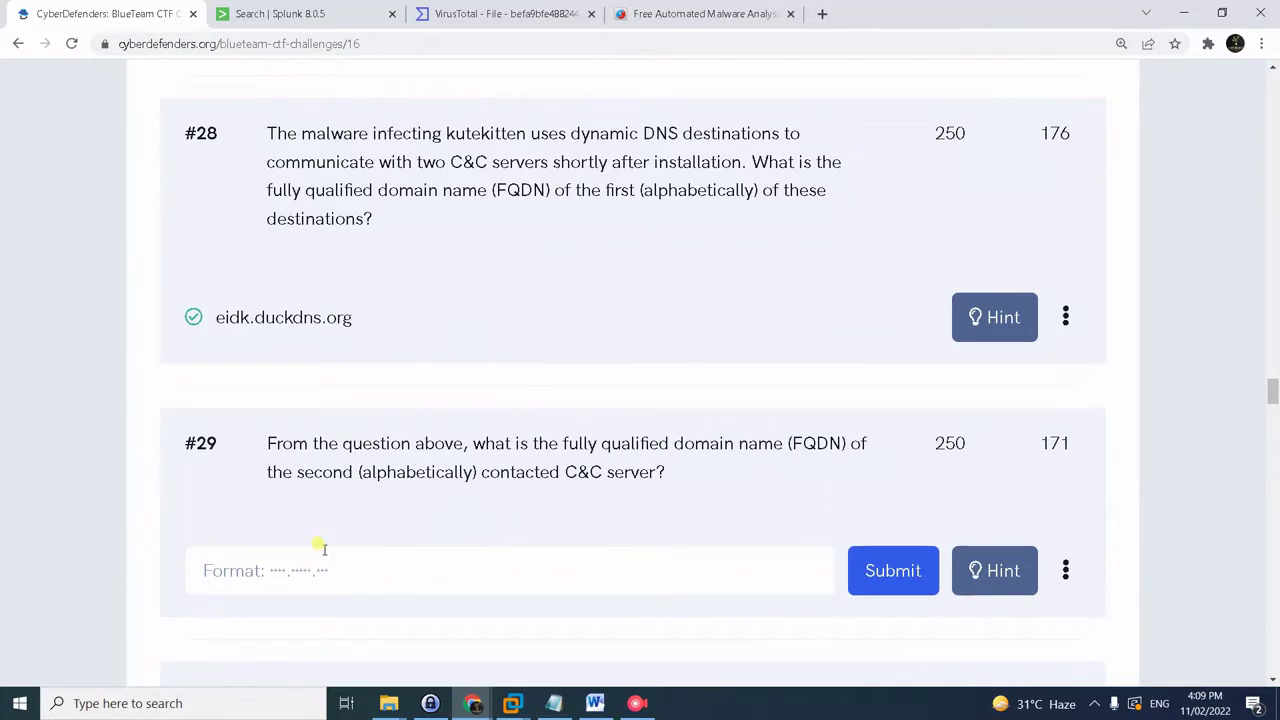
# - Copy eidk.hopto.org from Hybrid Analysis and submit it as the #29 answer
pyautogui.click(706, 18)
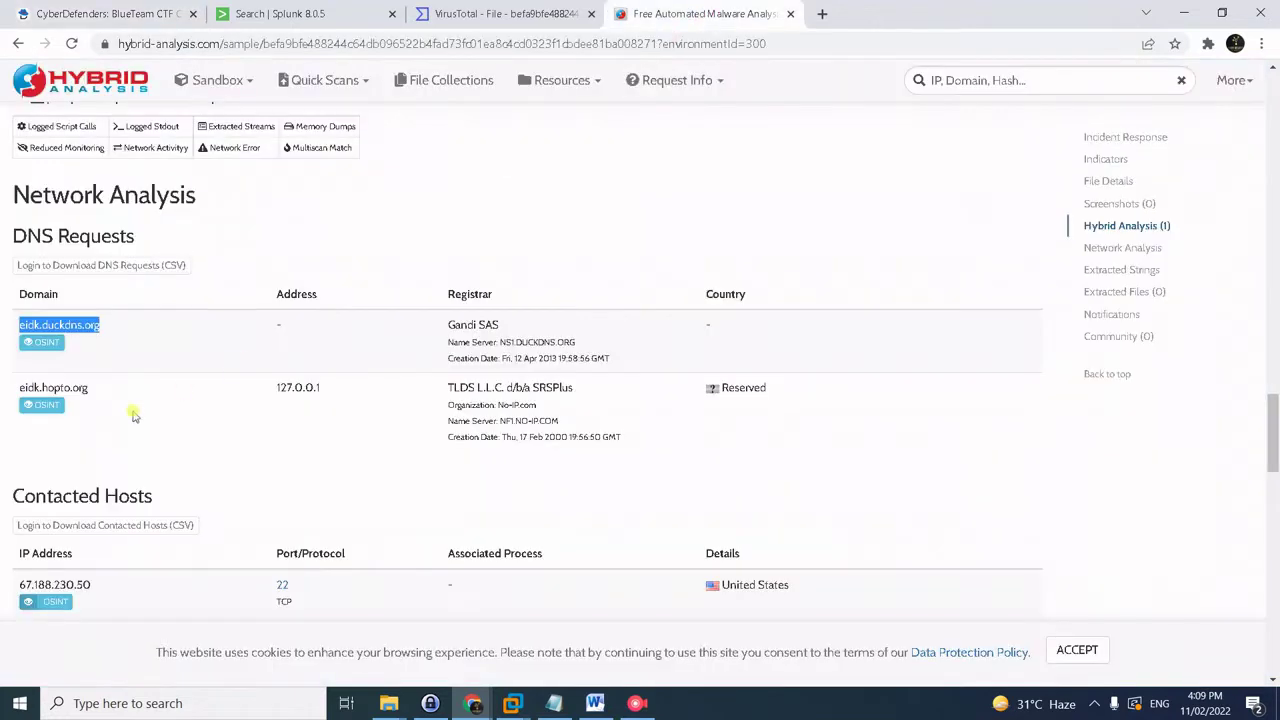
pyautogui.moveTo(98, 392); pyautogui.dragTo(12, 378)
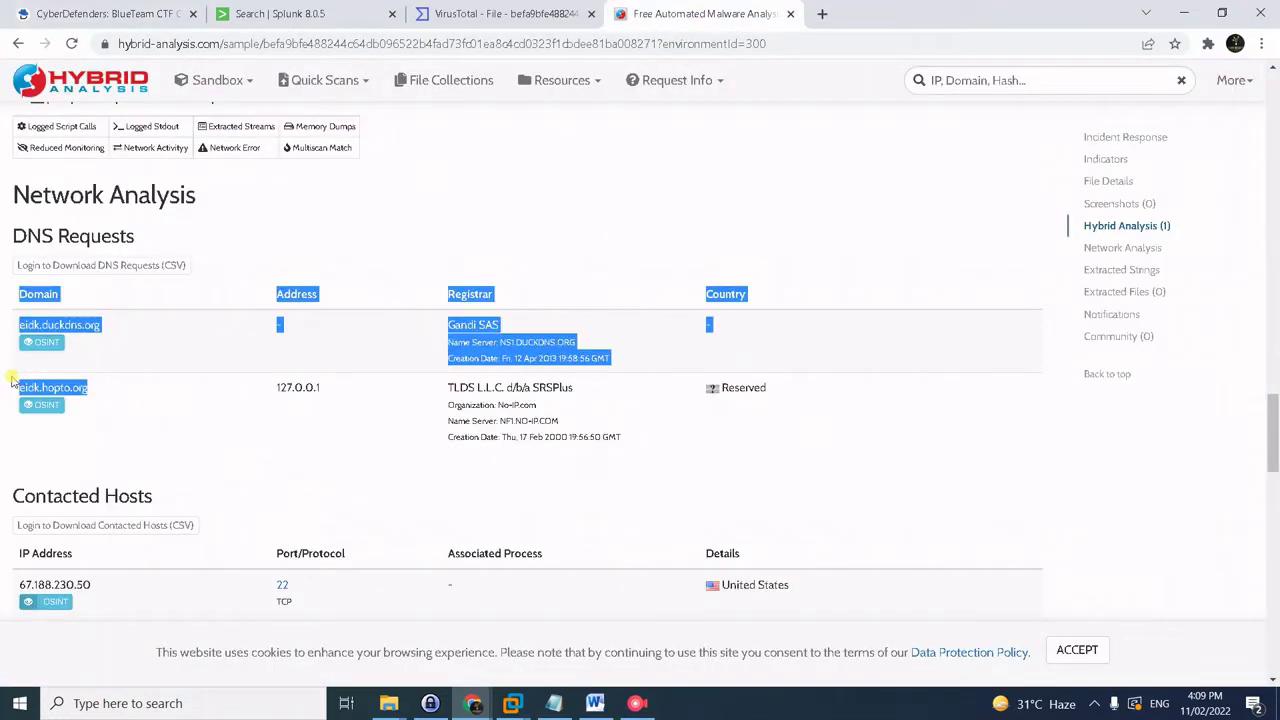
pyautogui.moveTo(91, 393); pyautogui.dragTo(19, 386)
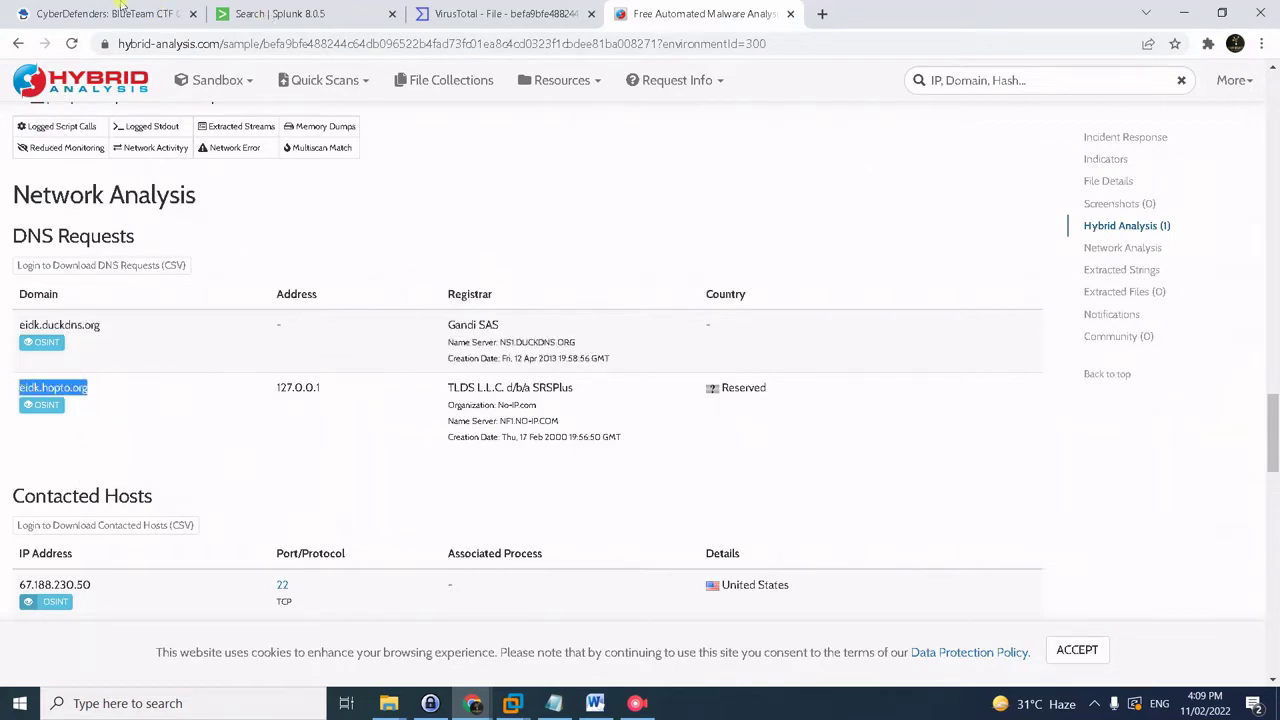
pyautogui.click(116, 12)
pyautogui.click(293, 567)
pyautogui.hotkey('ctrl', 'v')
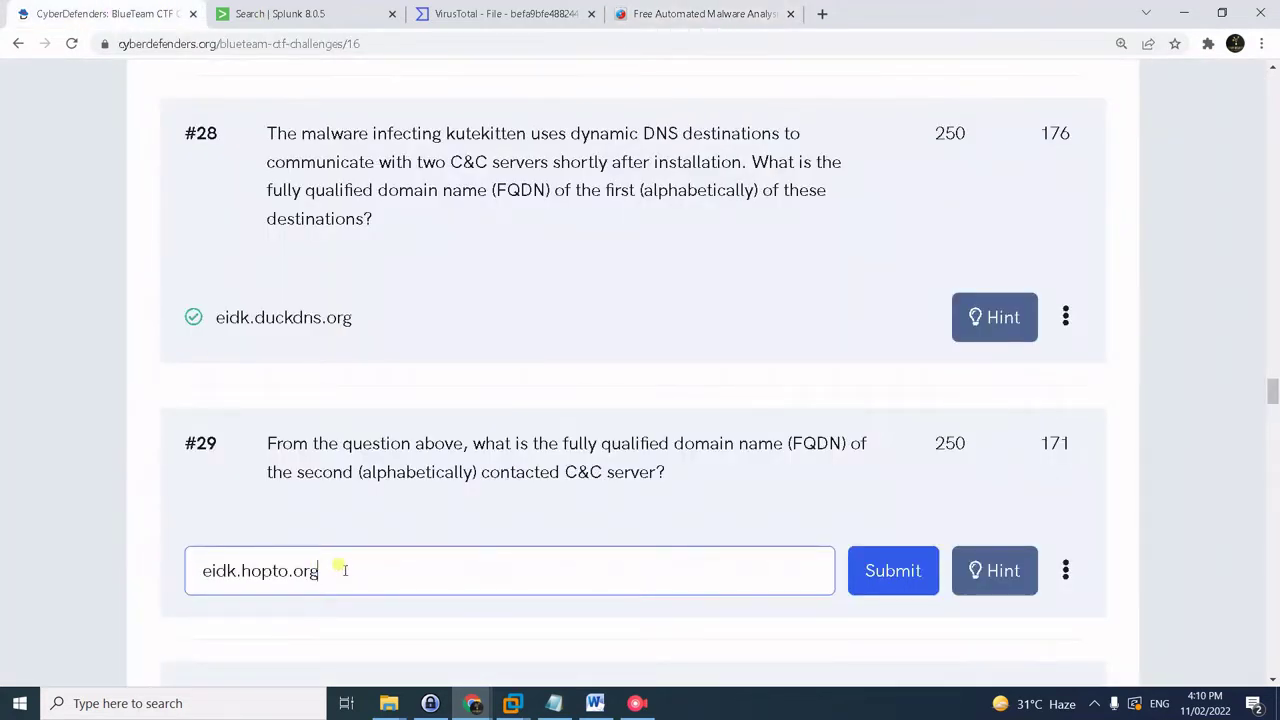
pyautogui.press('Return')
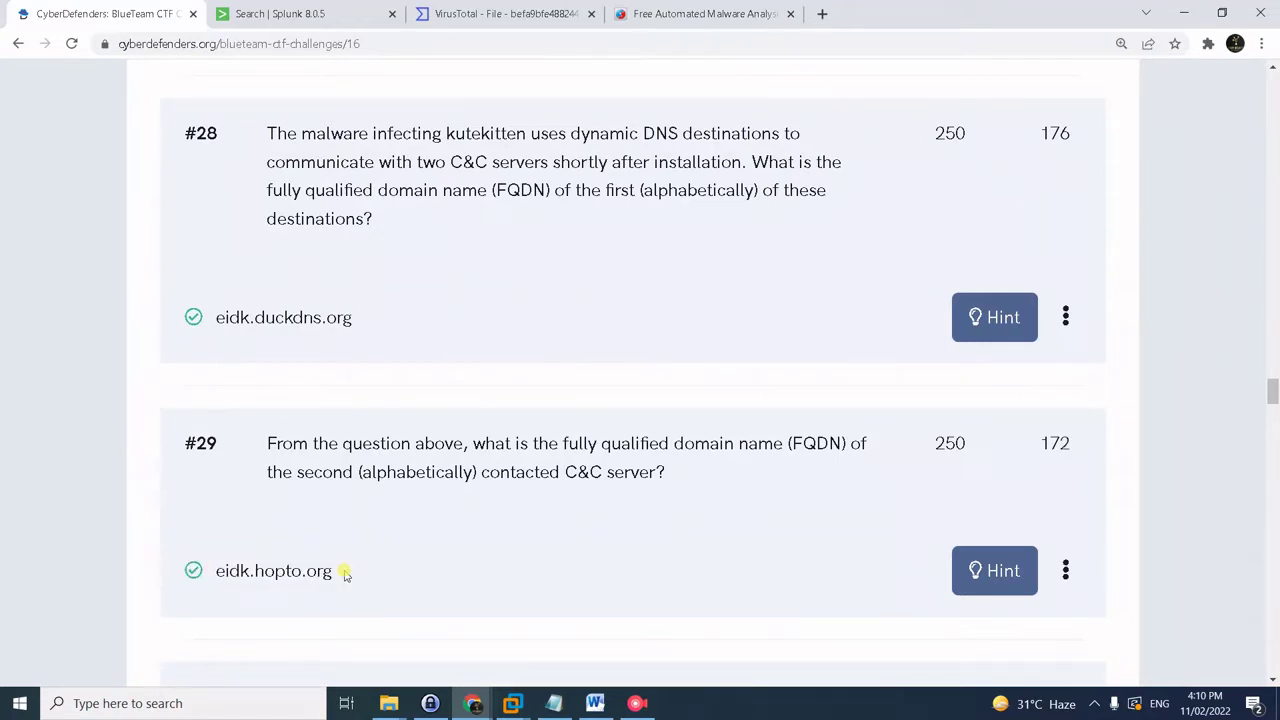
pyautogui.scroll(-2, 563, 623)
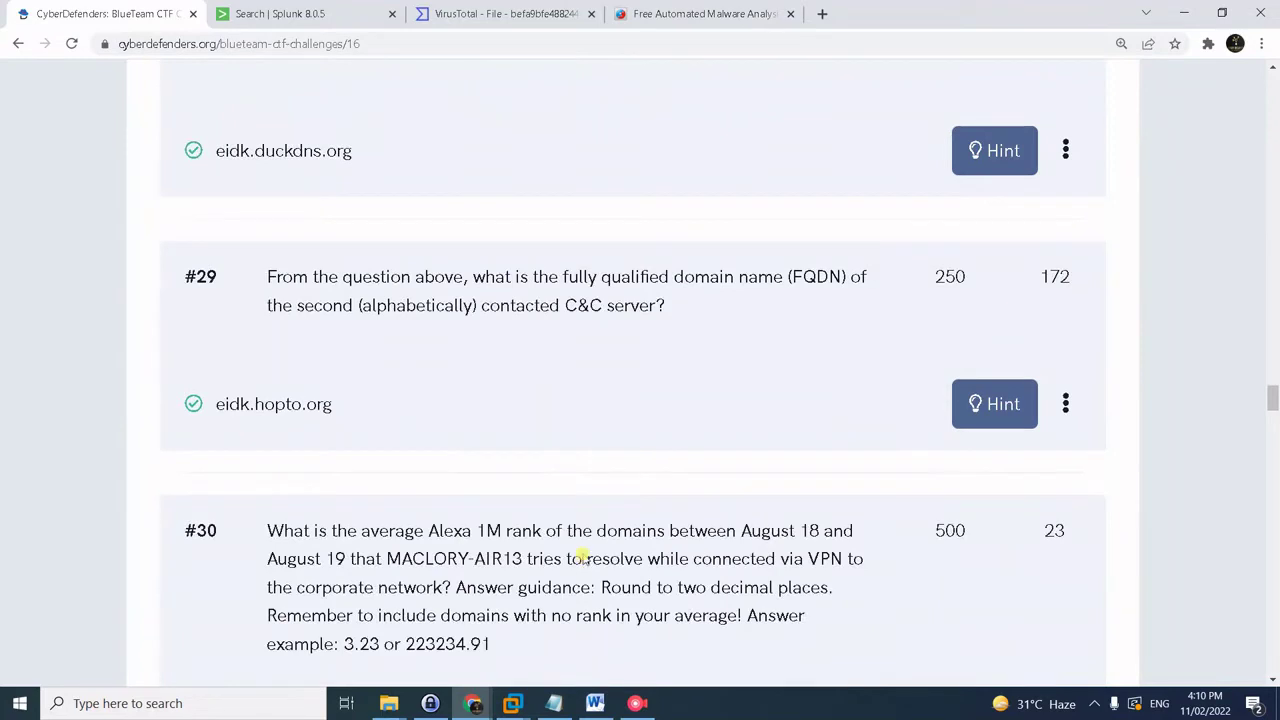
pyautogui.scroll(-2, 582, 558)
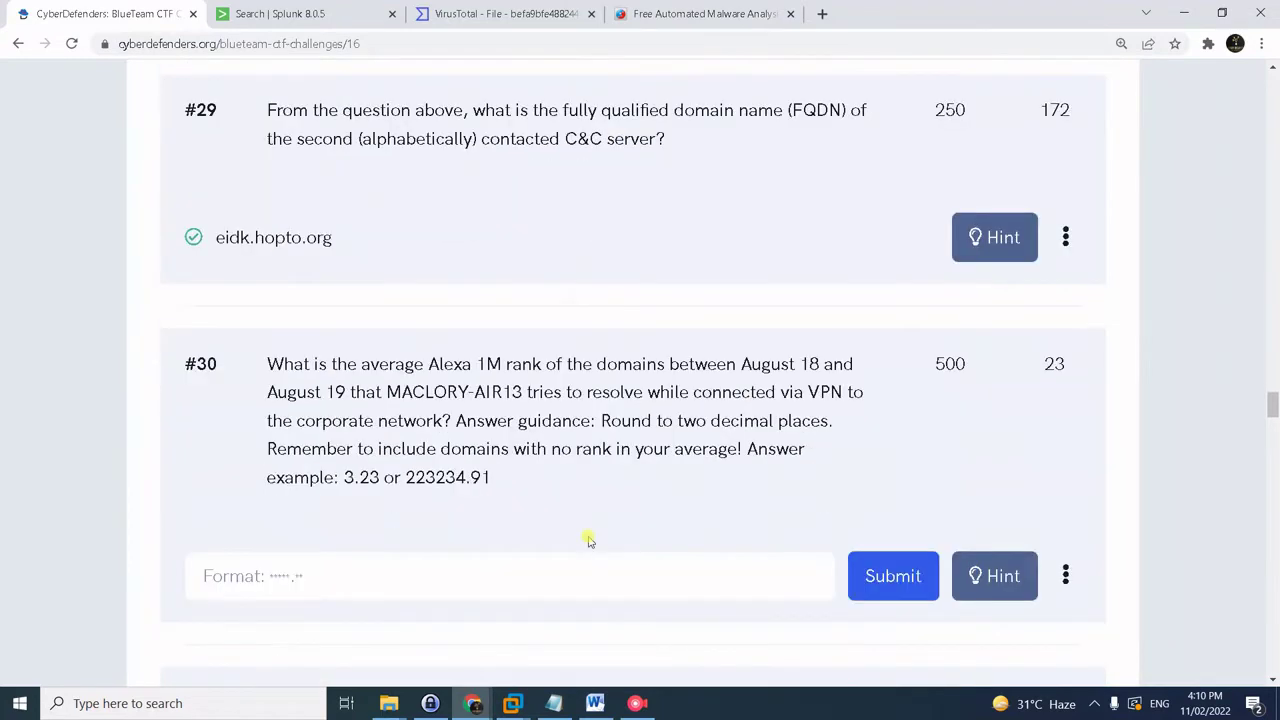
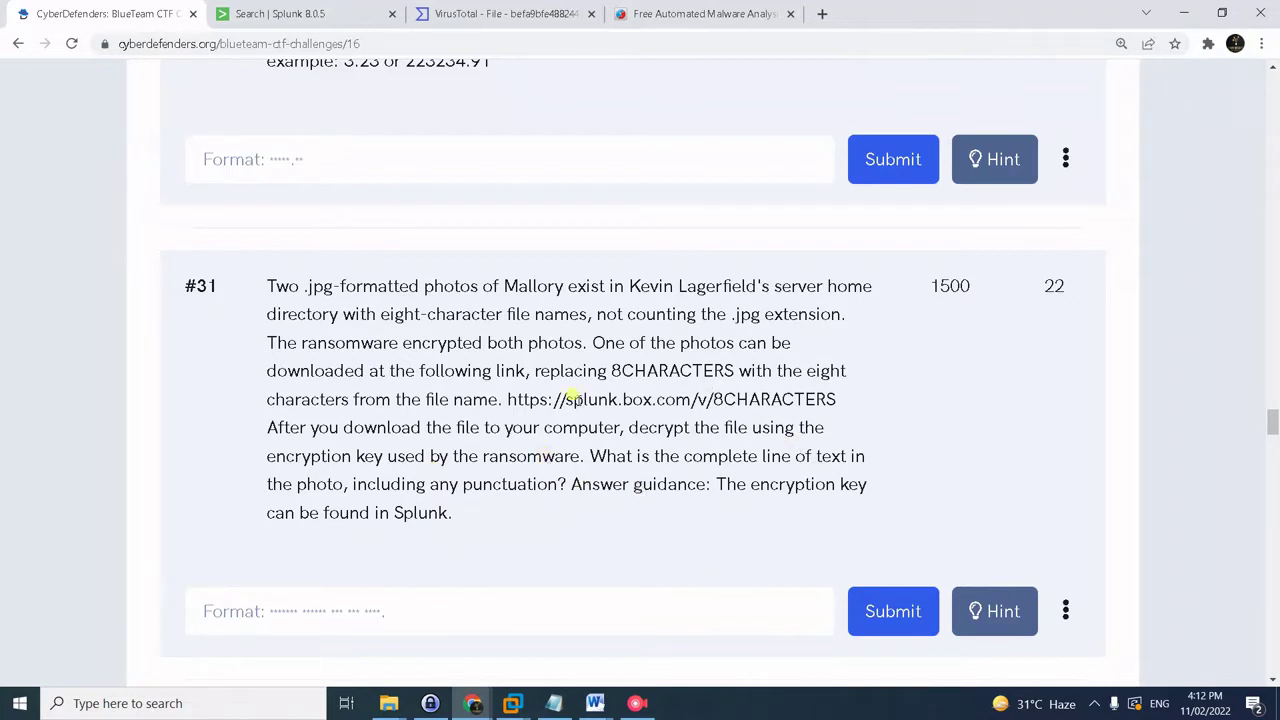
# - Check the download link in question #31, copy the jpg Sysmon query from the notes, and return to Splunk
pyautogui.moveTo(508, 394); pyautogui.dragTo(850, 403)
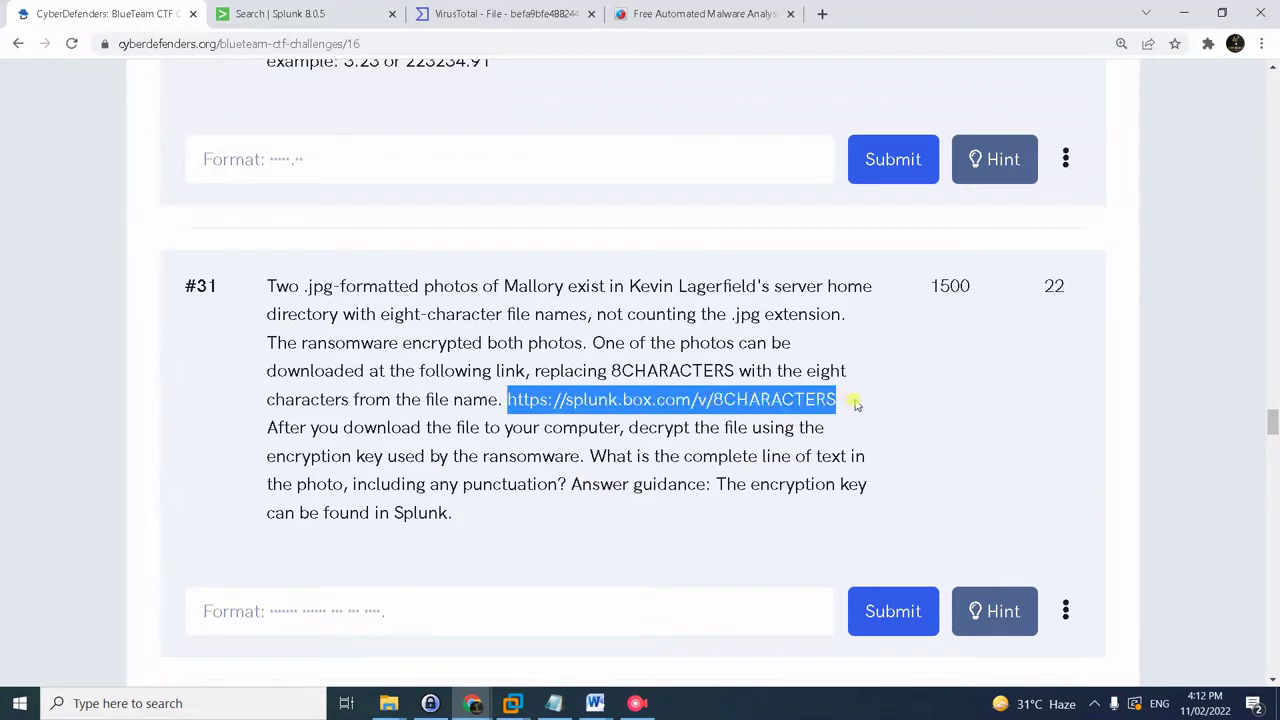
pyautogui.click(853, 402)
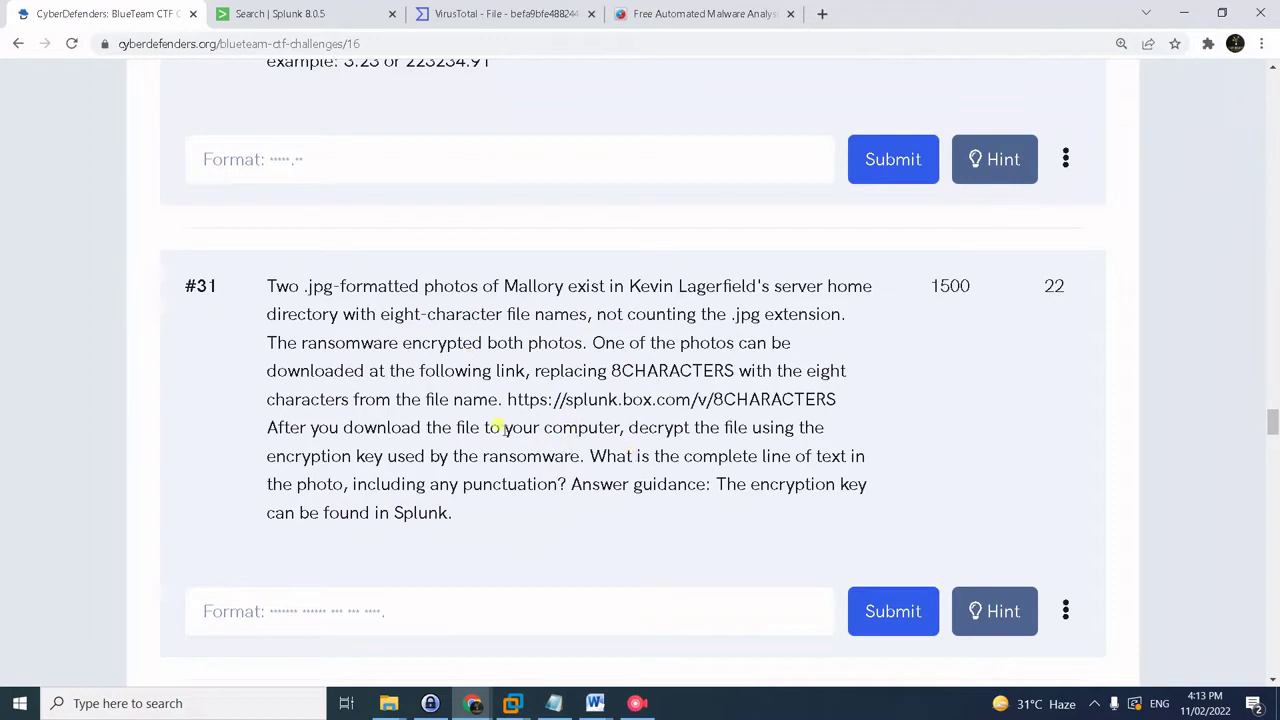
pyautogui.hotkey('alt', 'Tab')
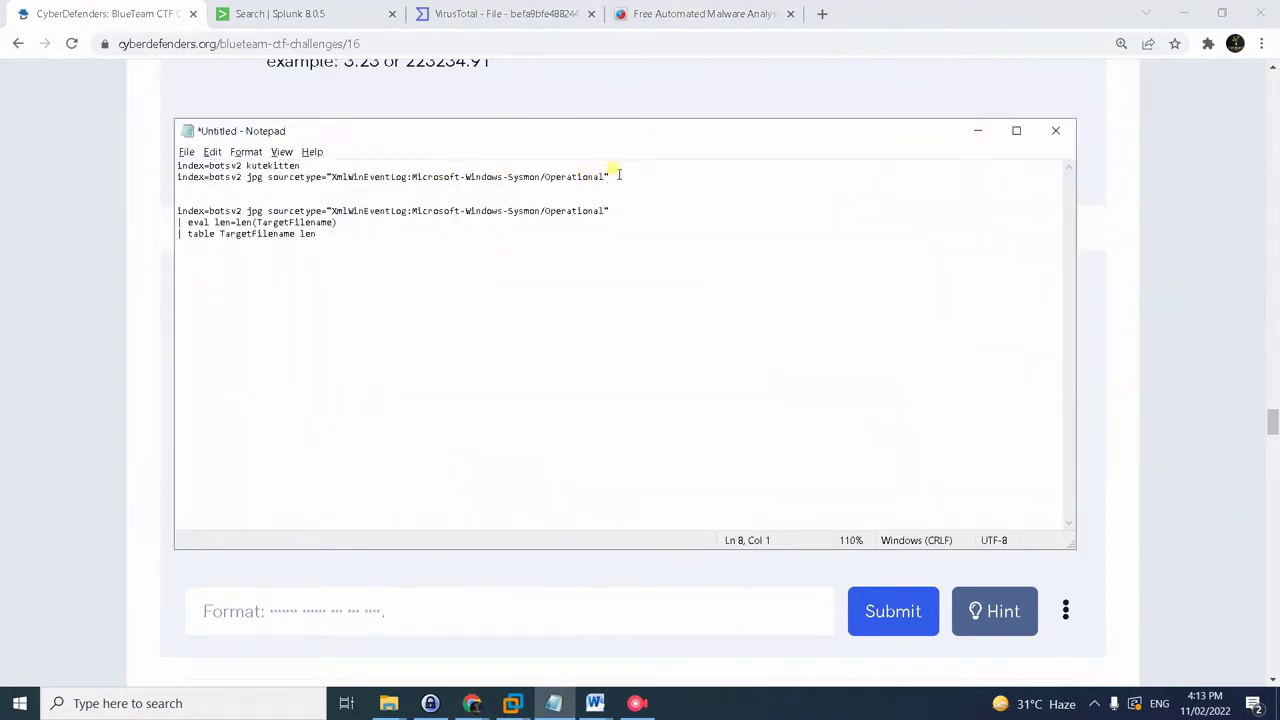
pyautogui.moveTo(619, 175); pyautogui.dragTo(130, 82)
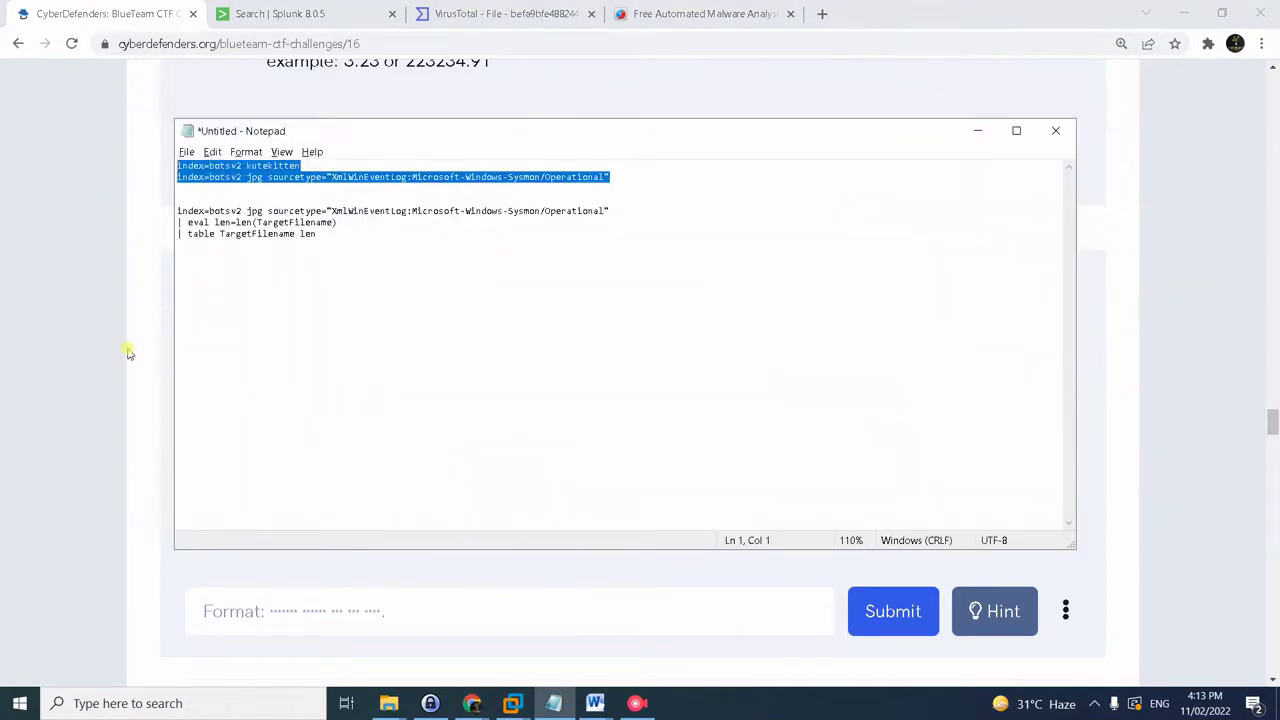
pyautogui.click(537, 203)
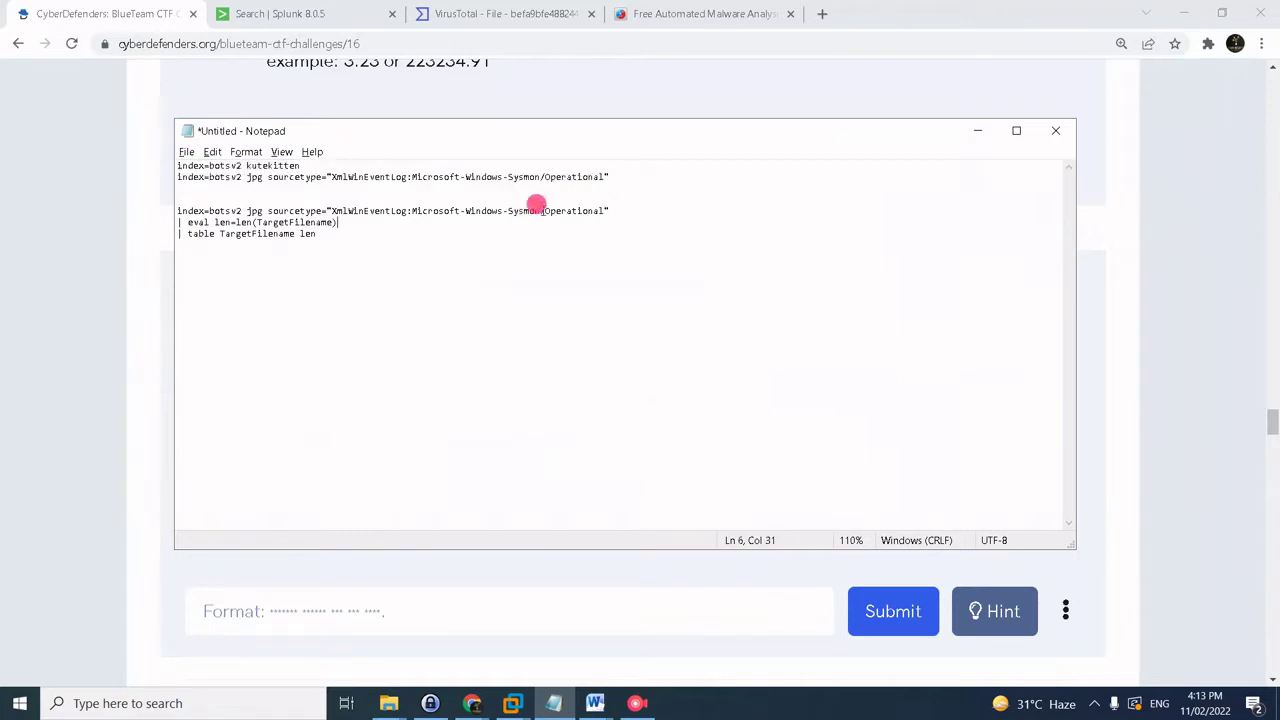
pyautogui.moveTo(177, 177); pyautogui.dragTo(185, 171)
pyautogui.keyDown('shift'); pyautogui.click(659, 189); pyautogui.keyUp('shift')
pyautogui.hotkey('ctrl', 'c')
pyautogui.click(166, 330)
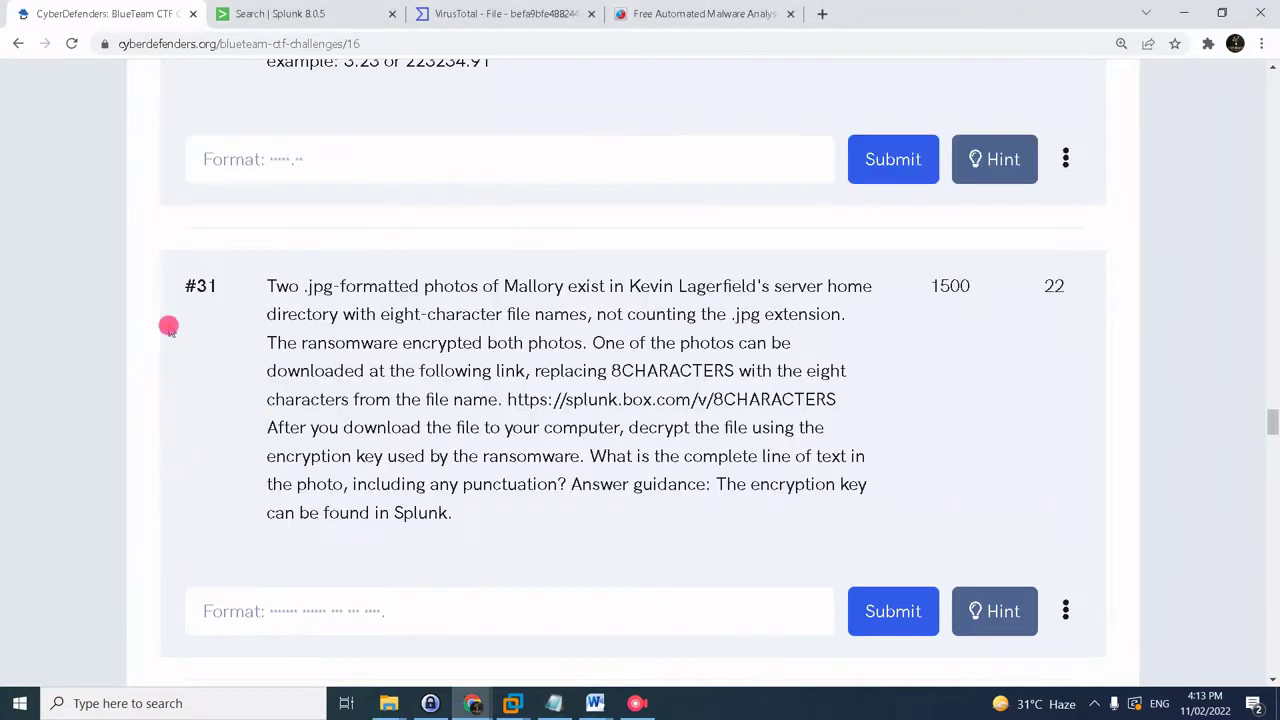
pyautogui.click(314, 12)
# - Run the jpg Sysmon Operational search, which returns 95 events of .jpg.crypt files
pyautogui.tripleClick(206, 175)
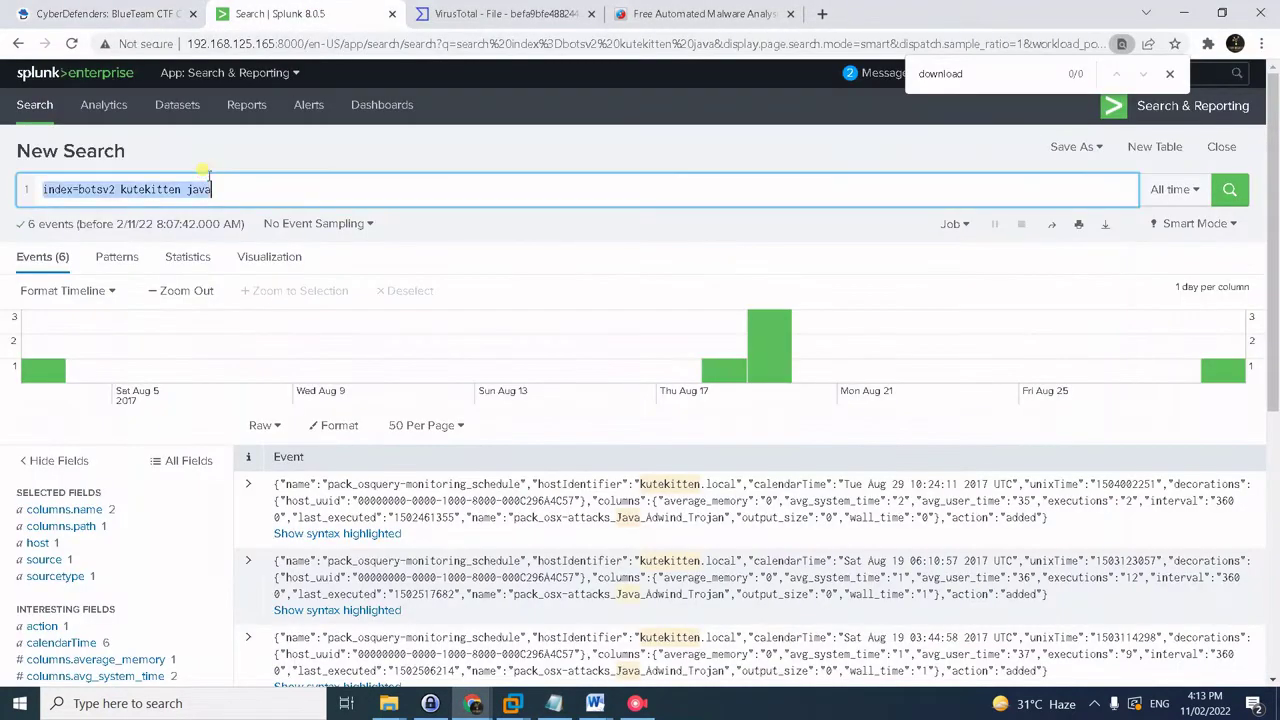
pyautogui.hotkey('ctrl', 'v')
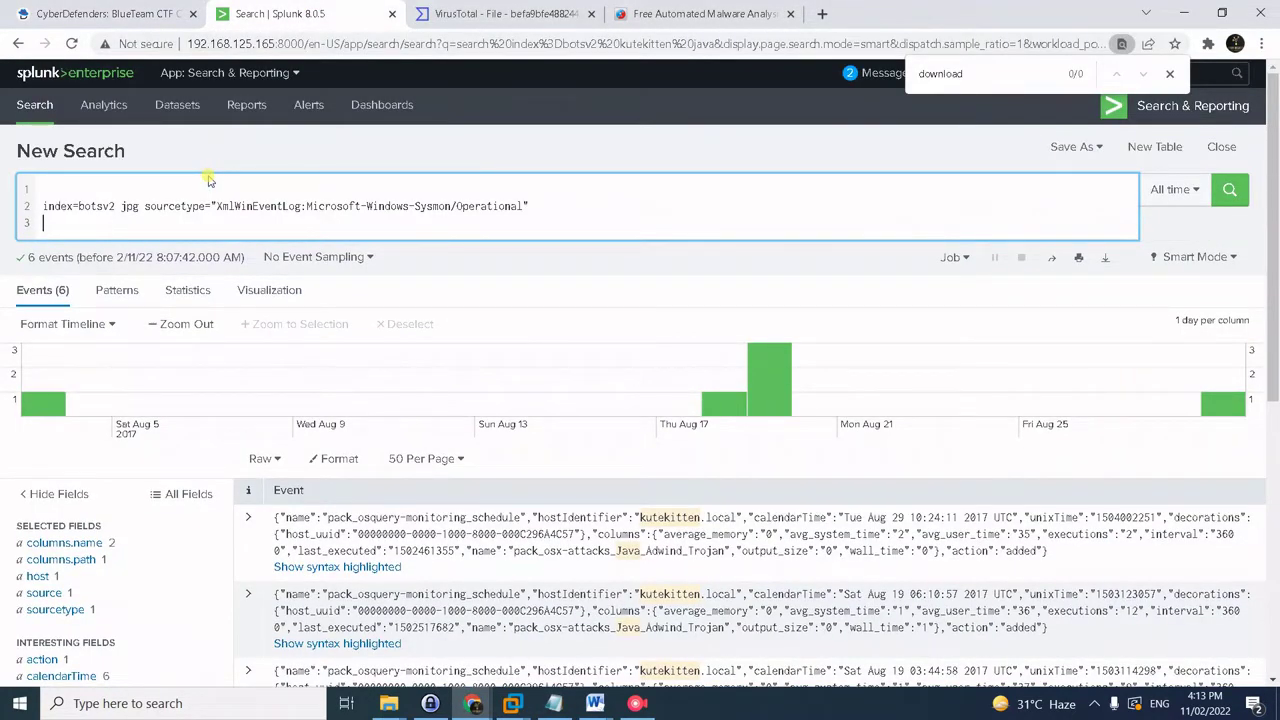
pyautogui.press('Delete')
pyautogui.press('Down')
pyautogui.press('BackSpace')
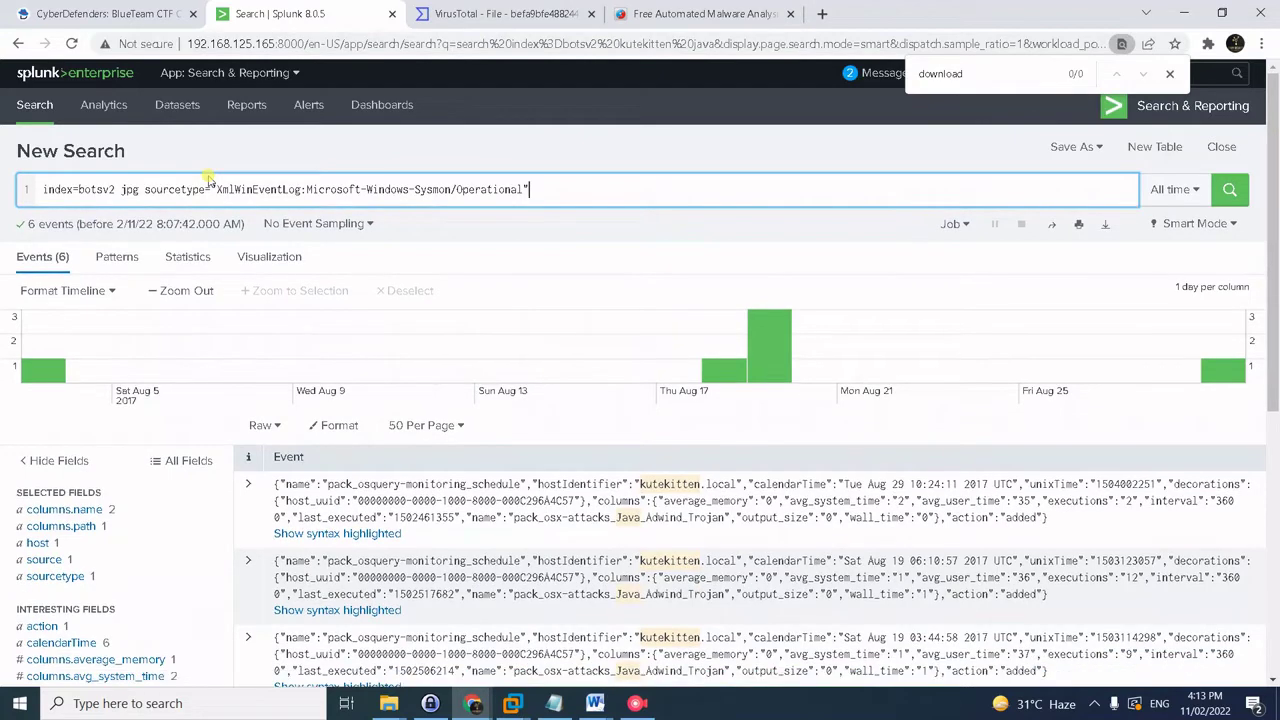
pyautogui.press('Return')
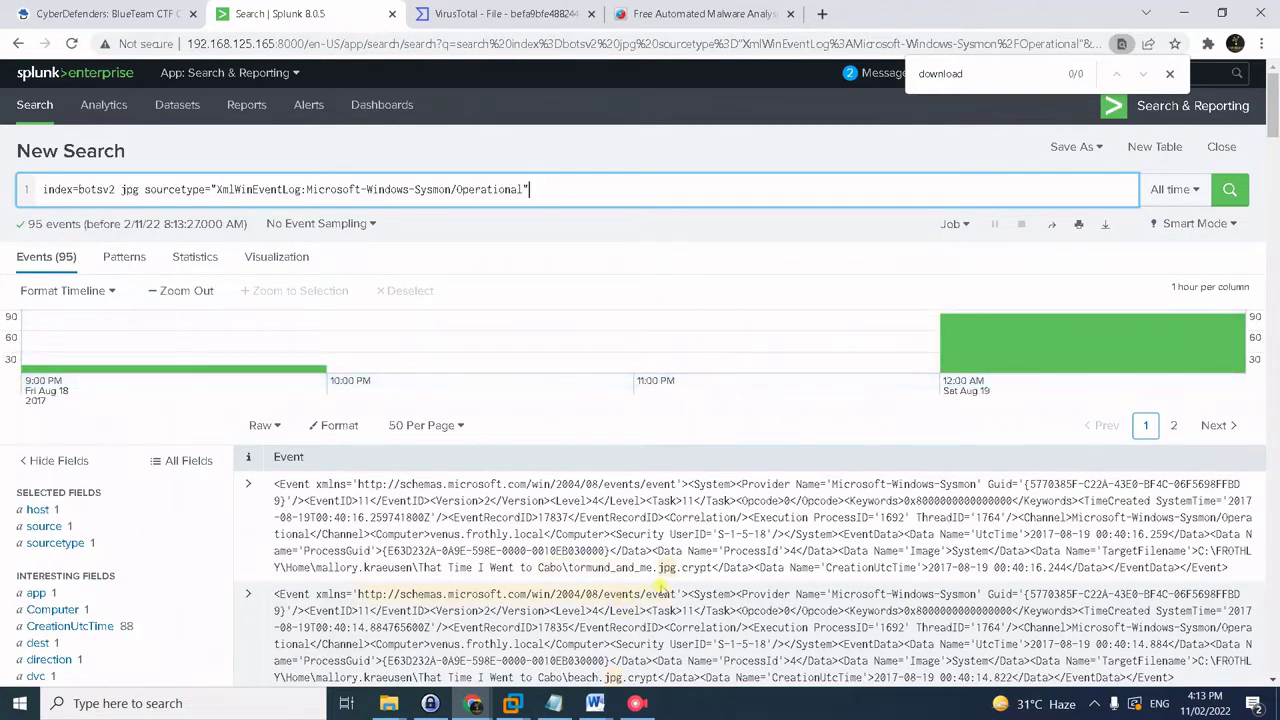
pyautogui.scroll(-1, 666, 586)
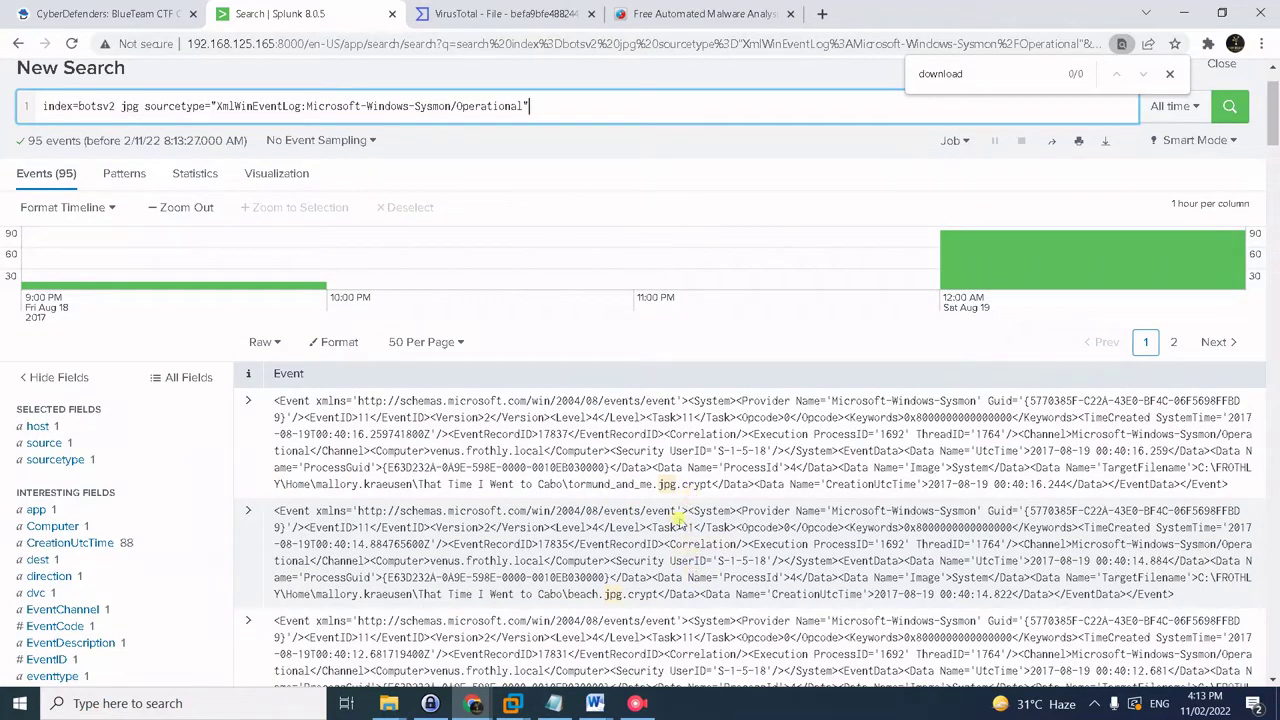
pyautogui.moveTo(677, 484); pyautogui.dragTo(714, 485)
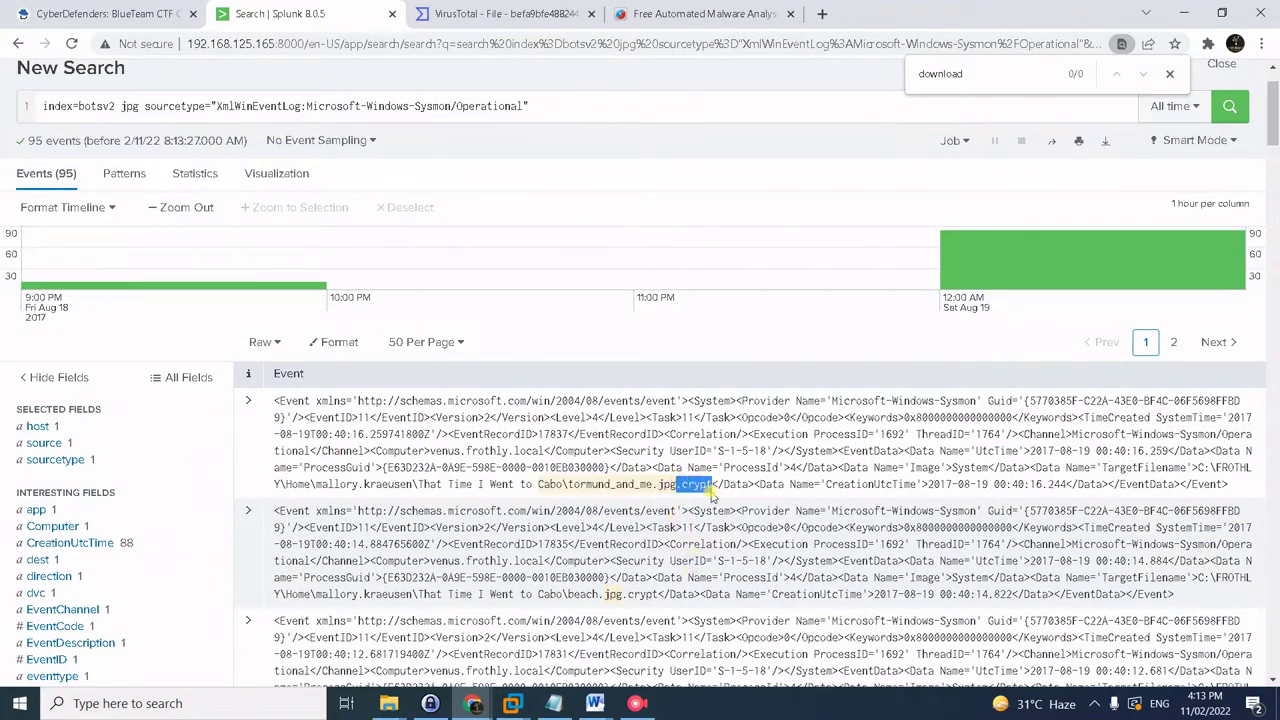
pyautogui.scroll(-3, 651, 606)
pyautogui.scroll(3, 645, 607)
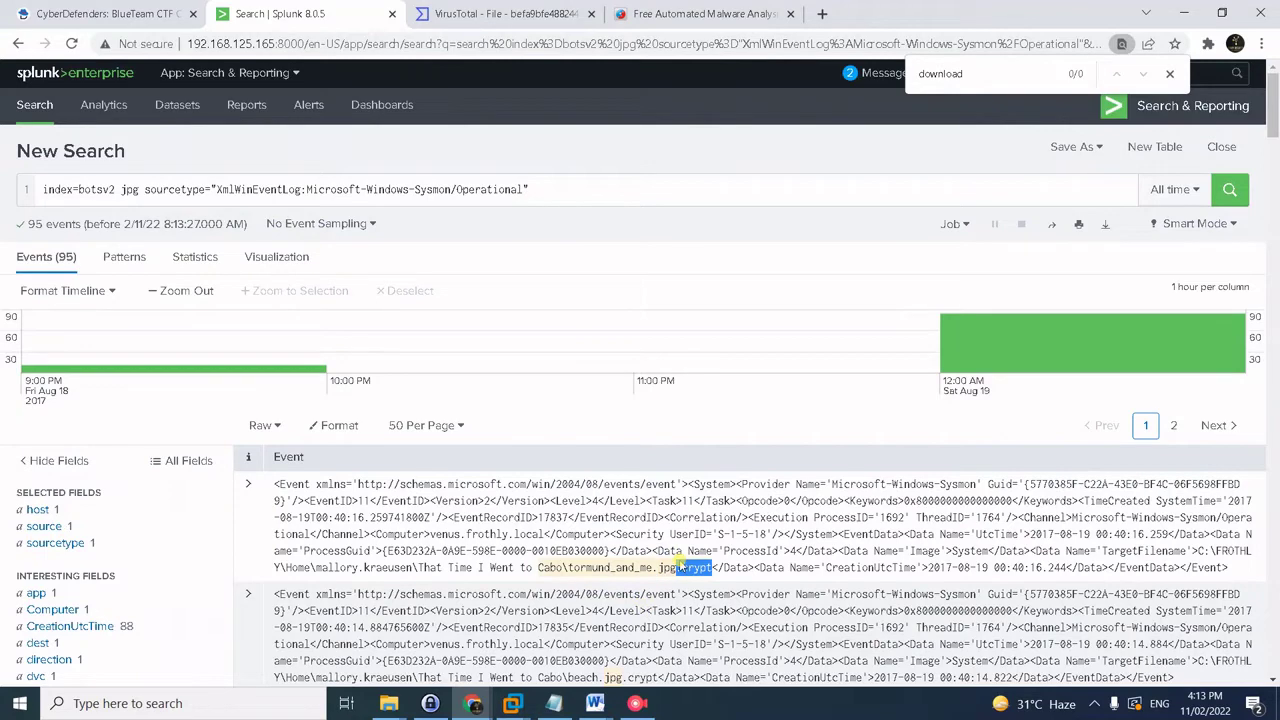
# - Recheck the home-directory wording of question #31 and view the top TargetFilename values
pyautogui.click(178, 12)
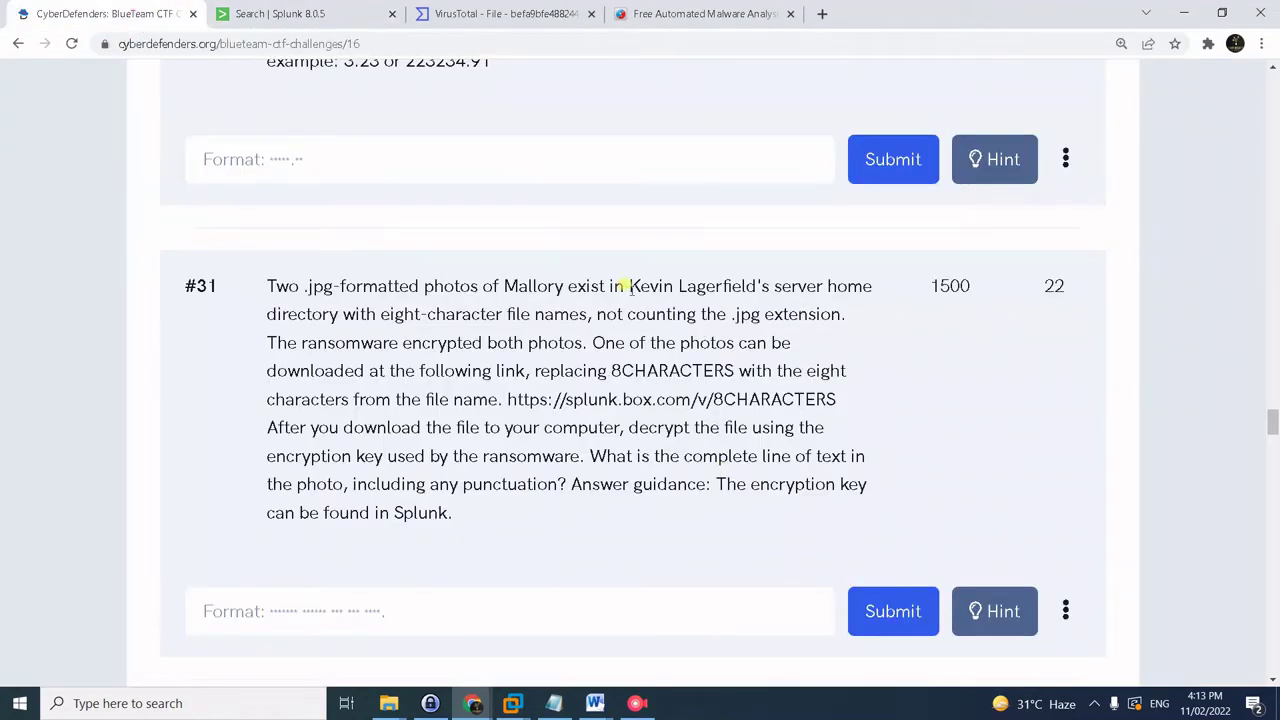
pyautogui.moveTo(630, 288); pyautogui.dragTo(866, 280)
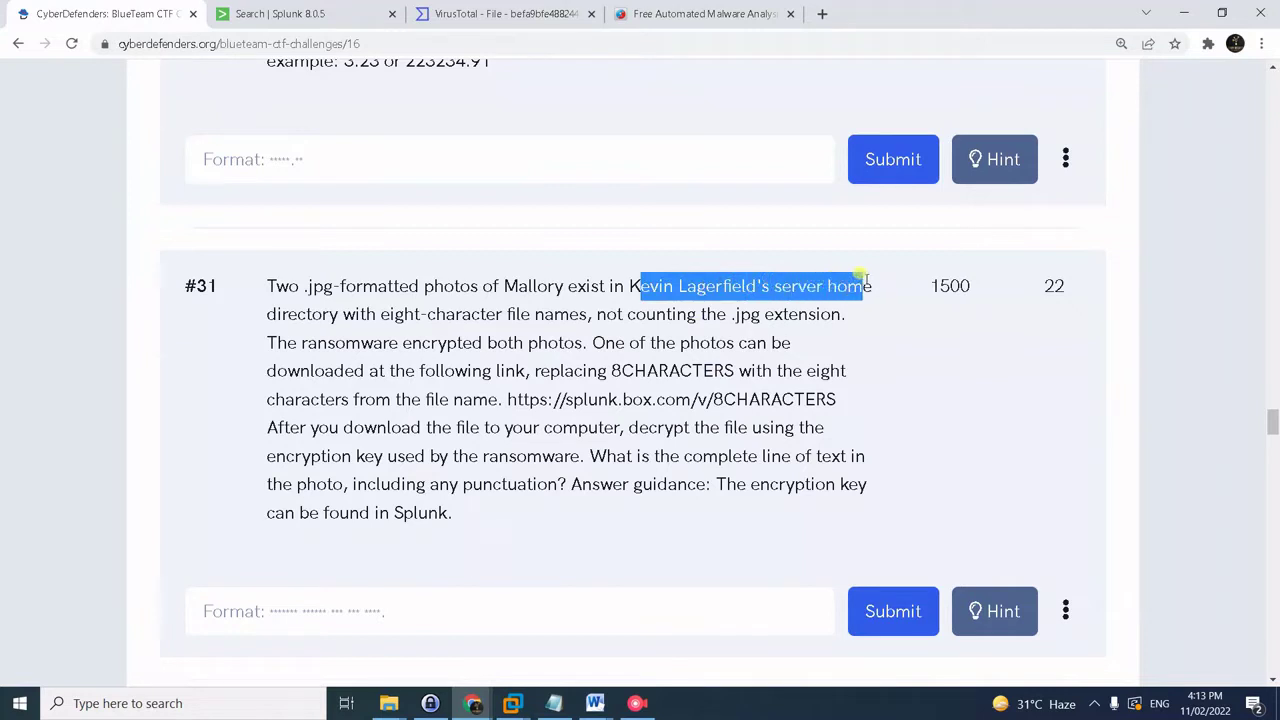
pyautogui.click(287, 12)
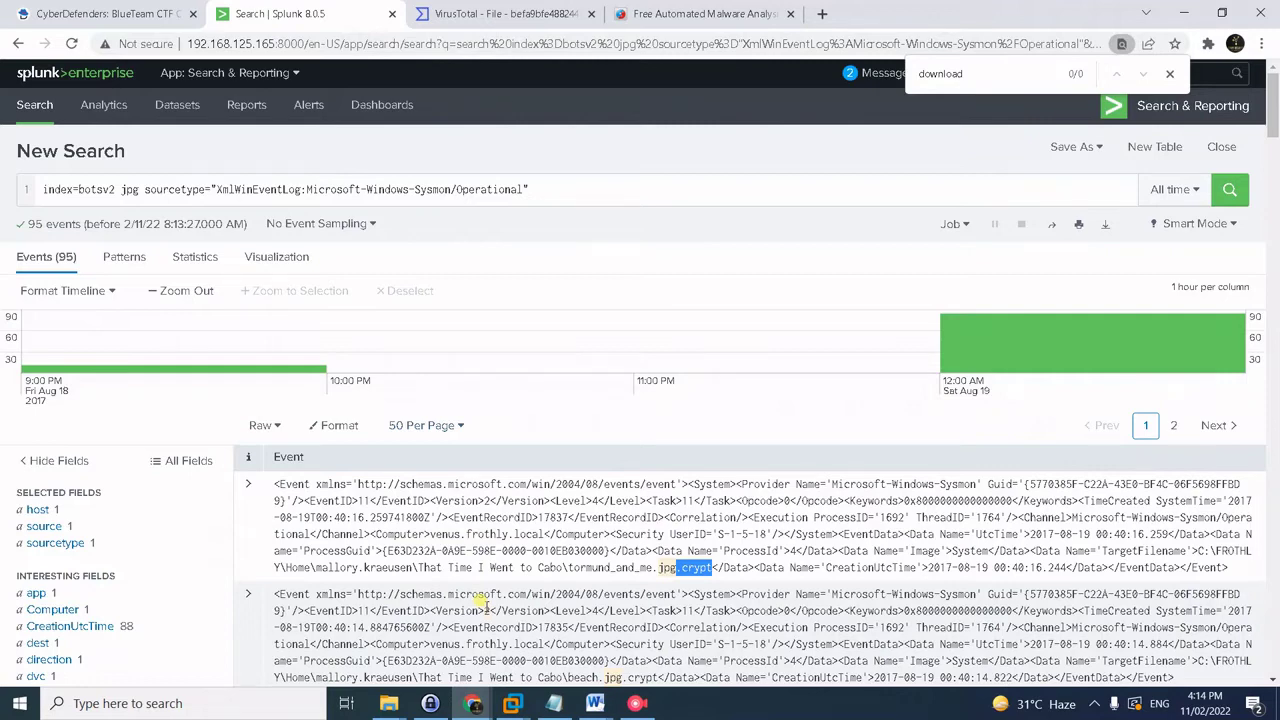
pyautogui.scroll(-3, 140, 610)
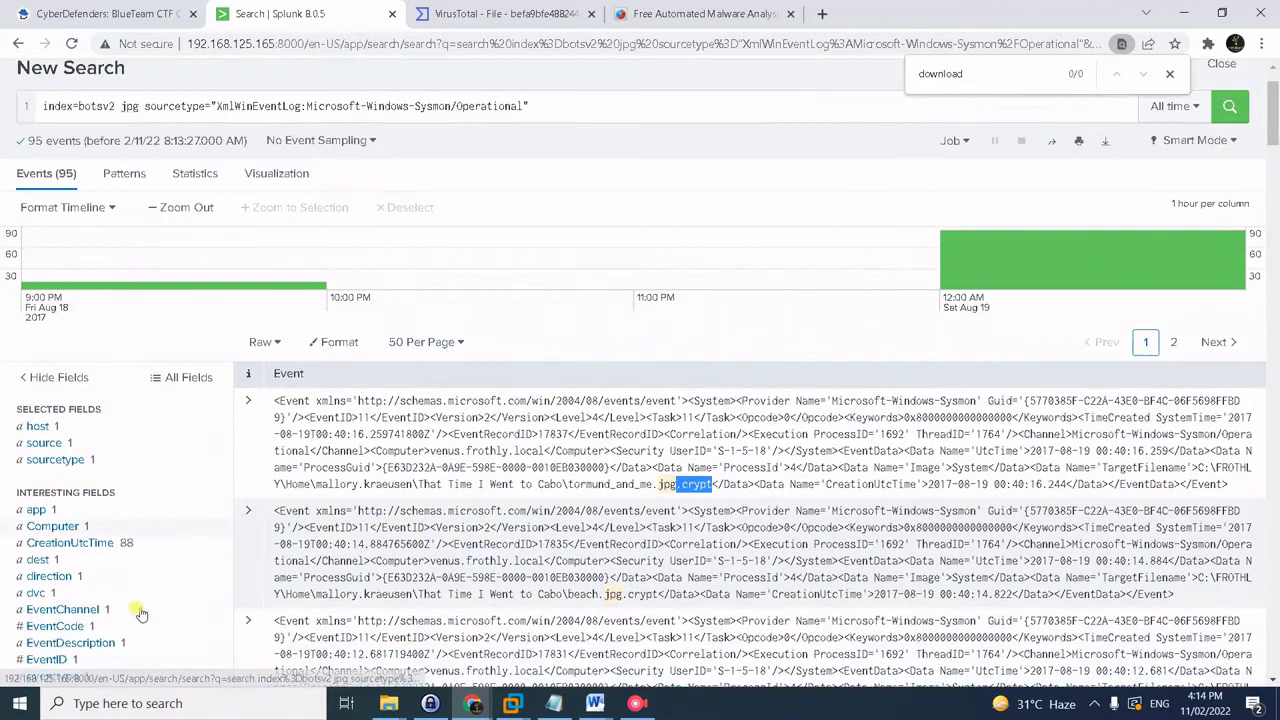
pyautogui.scroll(-9, 166, 503)
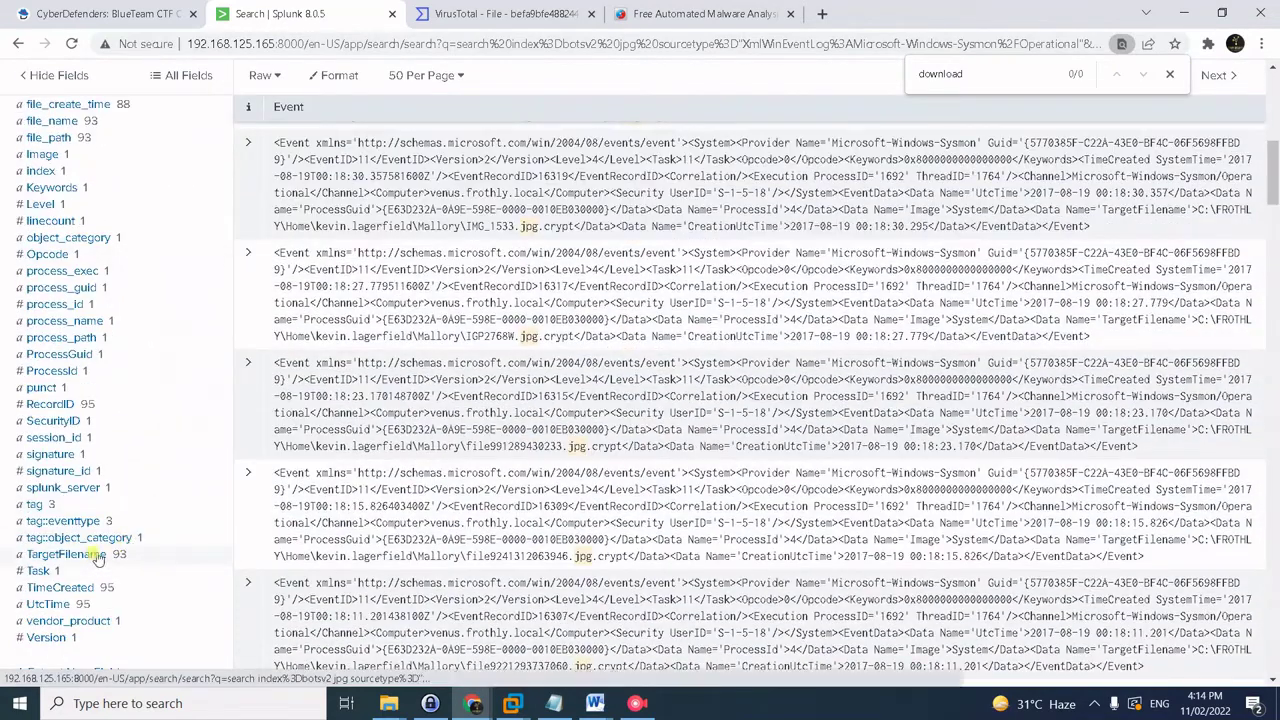
pyautogui.click(66, 554)
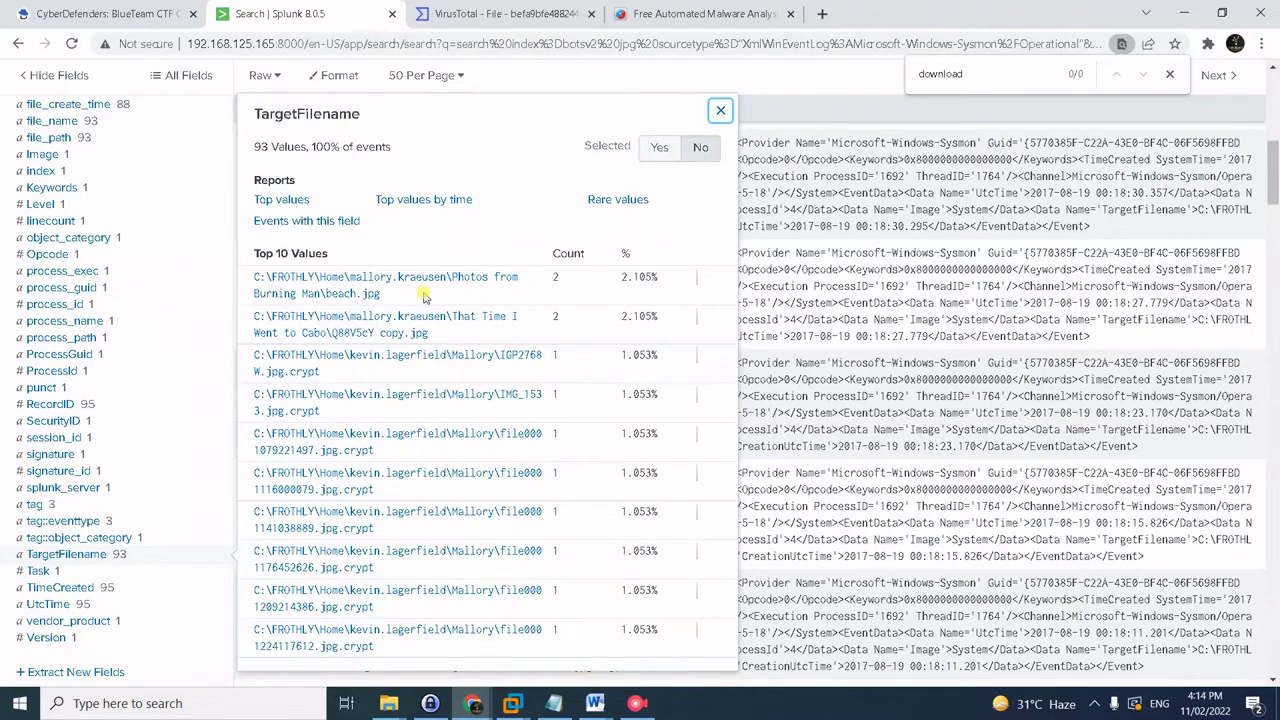
pyautogui.scroll(10, 886, 354)
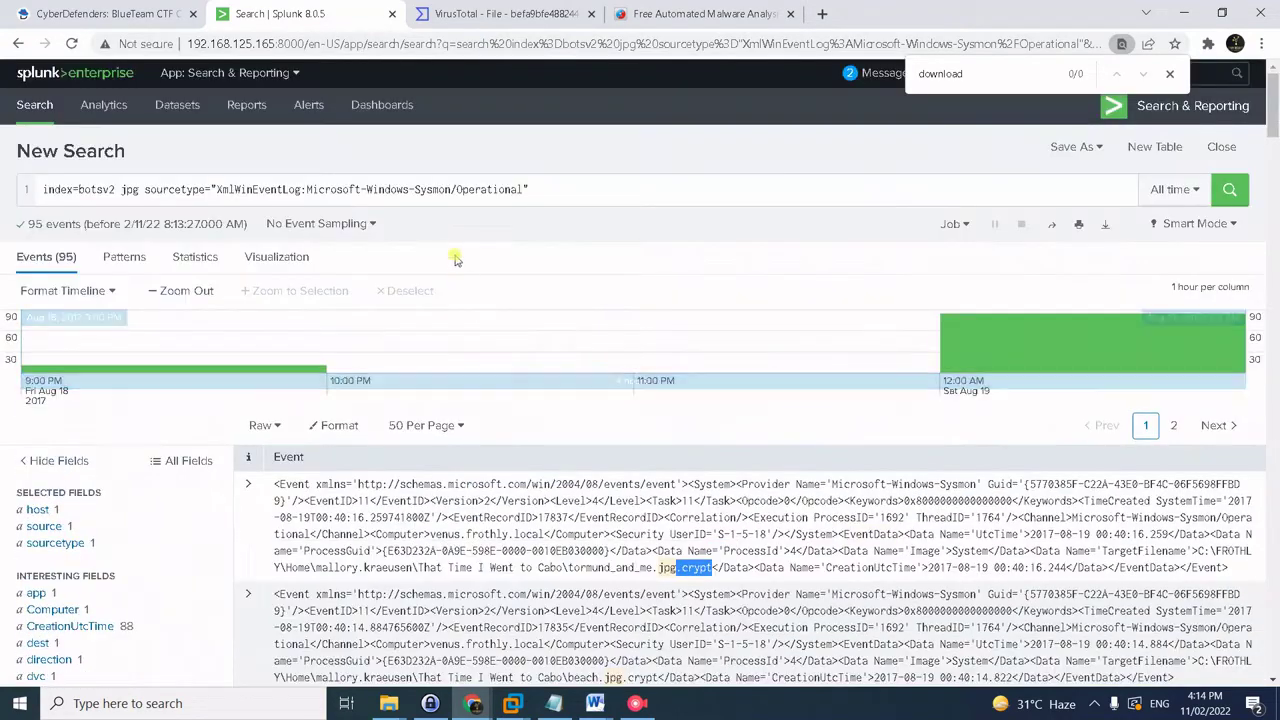
pyautogui.click(551, 190)
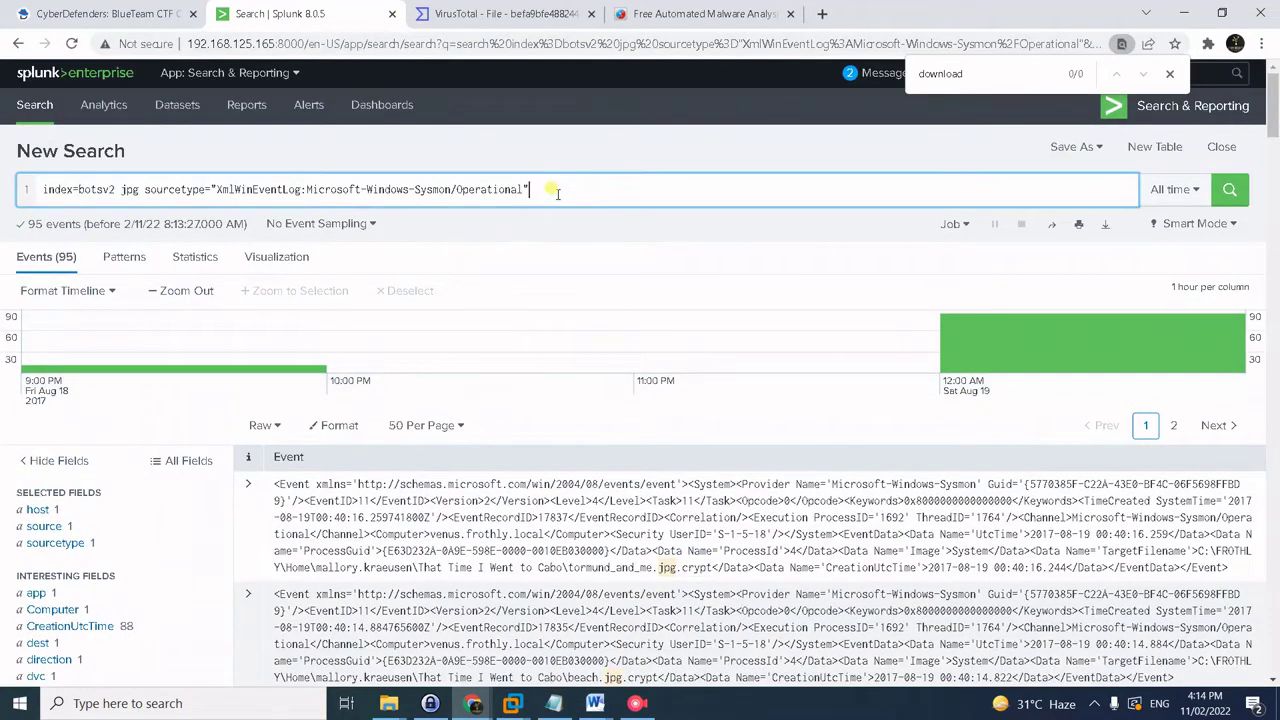
# - Run the eval len/table query listing each jpg TargetFilename with its length
pyautogui.hotkey('alt', 'Tab')
pyautogui.doubleClick(307, 233)
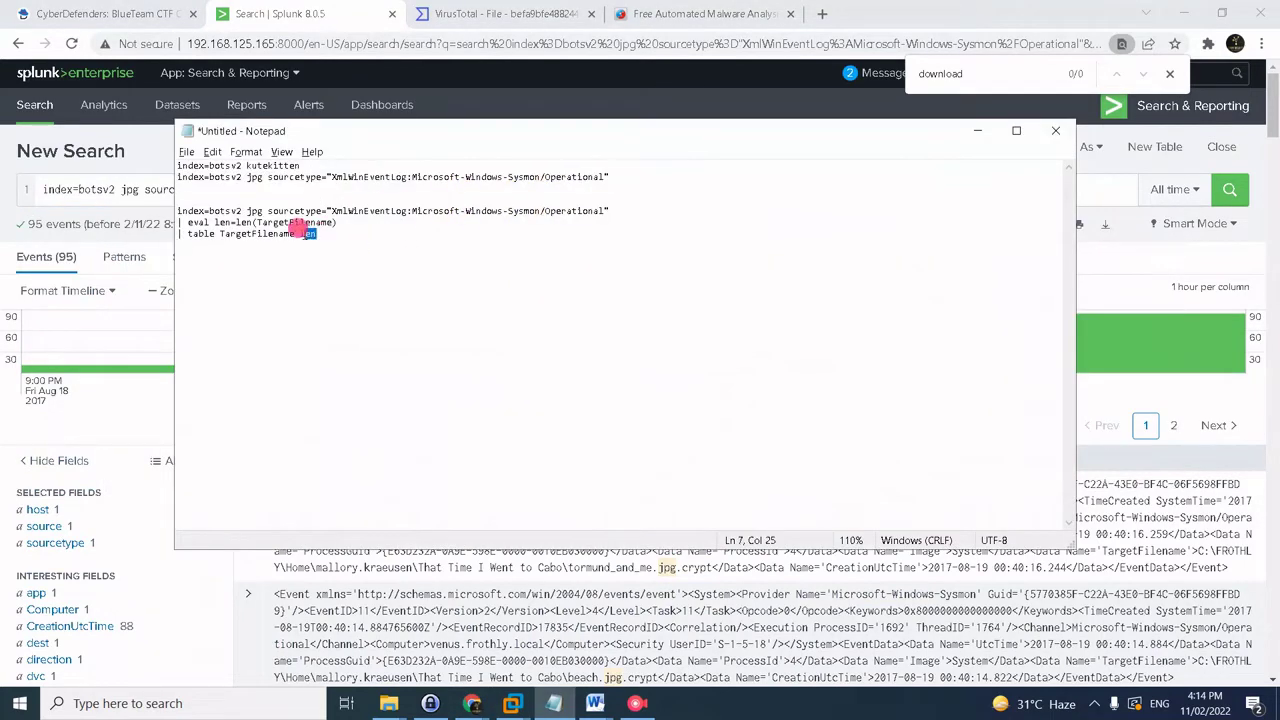
pyautogui.moveTo(317, 235); pyautogui.dragTo(142, 199)
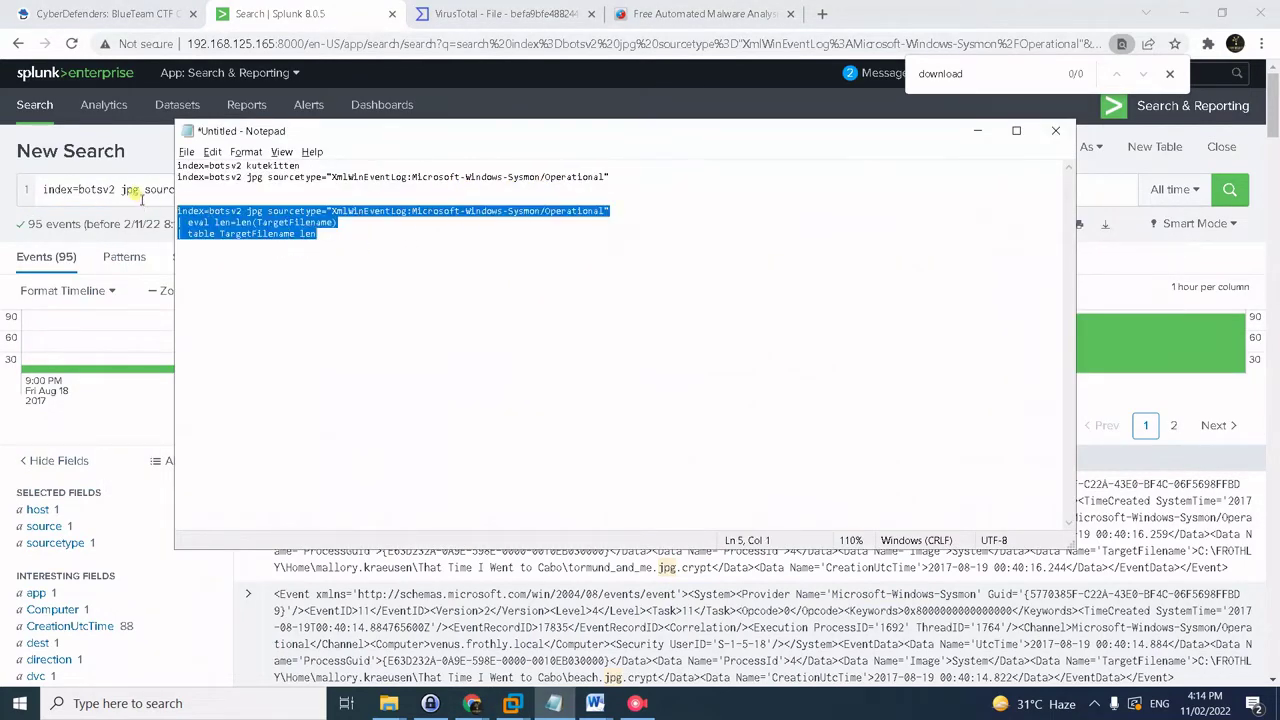
pyautogui.hotkey('ctrl', 'c')
pyautogui.click(142, 199)
pyautogui.hotkey('ctrl', 'a')
pyautogui.hotkey('ctrl', 'v')
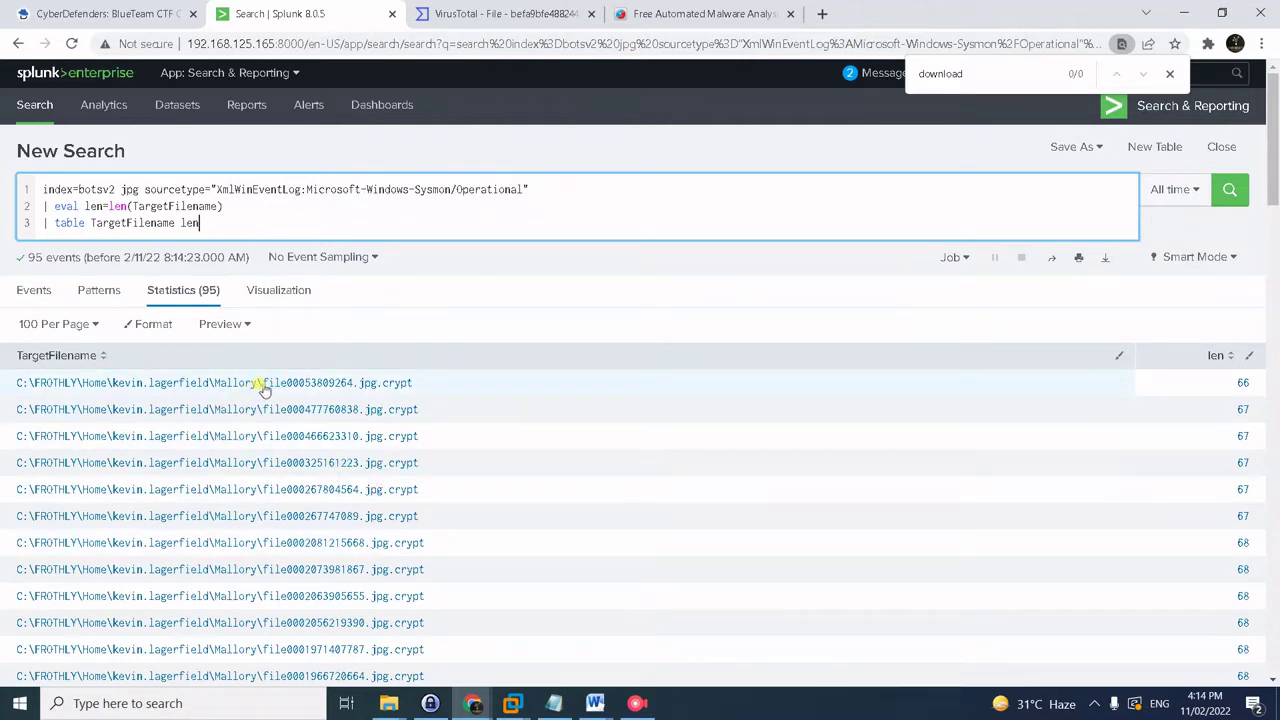
# - Copy the folder path from the first result and bring up the blank Word Document1
pyautogui.moveTo(262, 388); pyautogui.dragTo(12, 388)
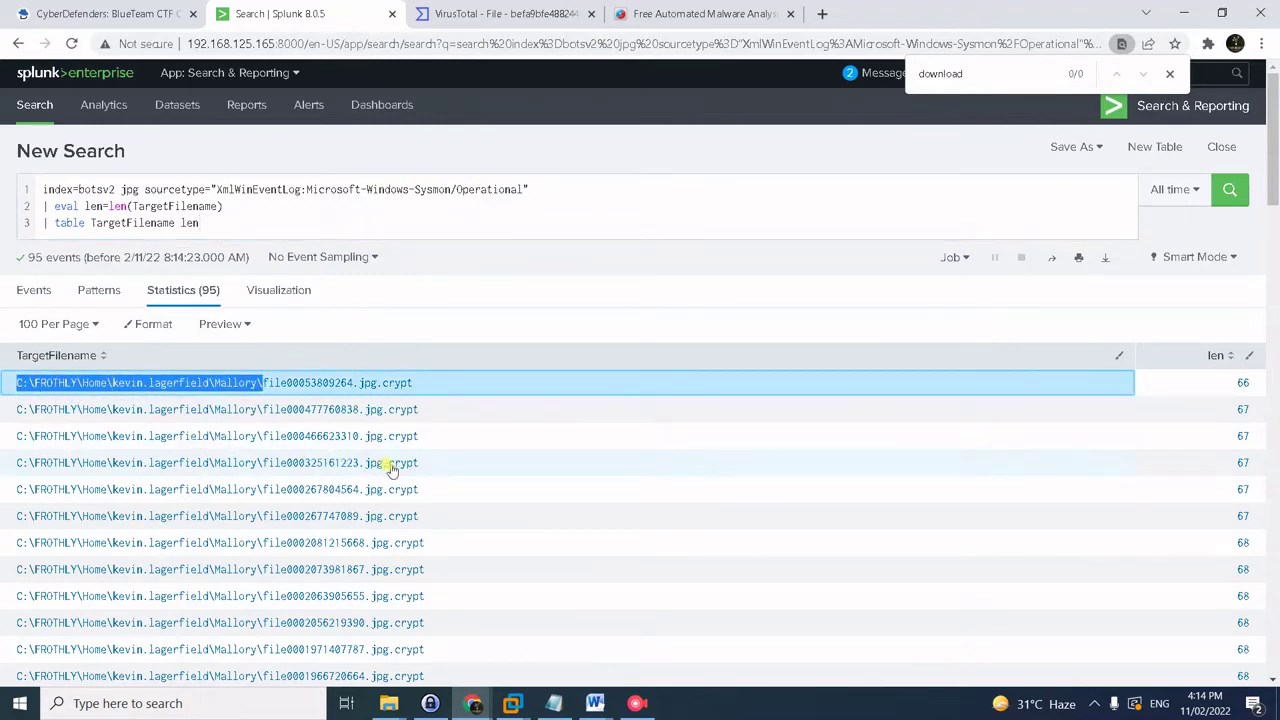
pyautogui.click(595, 703)
pyautogui.click(675, 632)
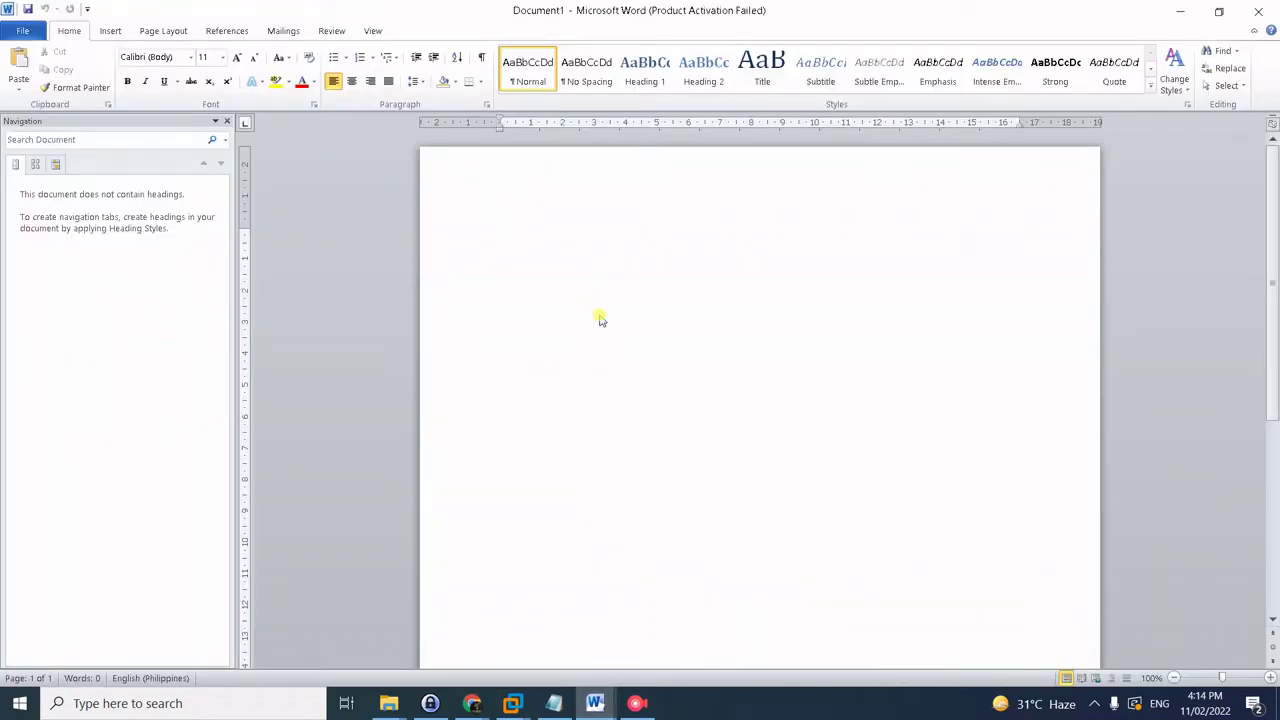
# - Paste the copied folder path into Word and check its character count
pyautogui.hotkey('ctrl', 'v')
pyautogui.moveTo(777, 220); pyautogui.dragTo(488, 227)
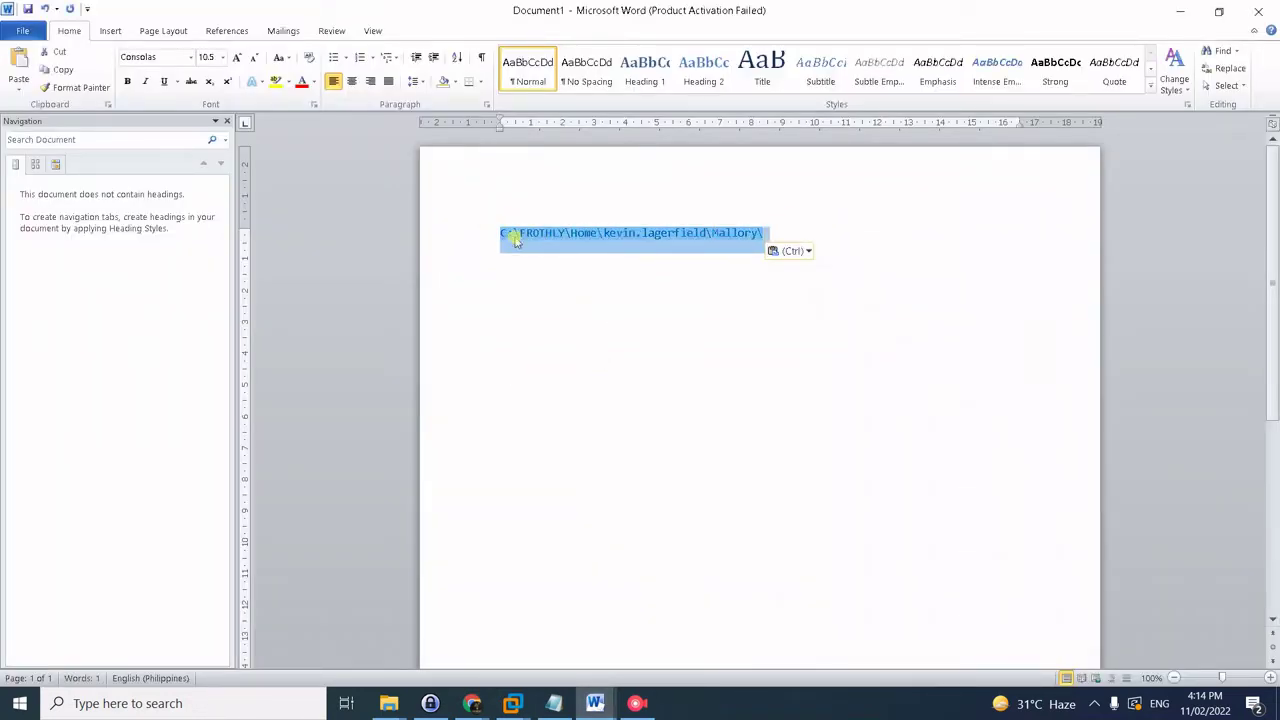
pyautogui.click(139, 679)
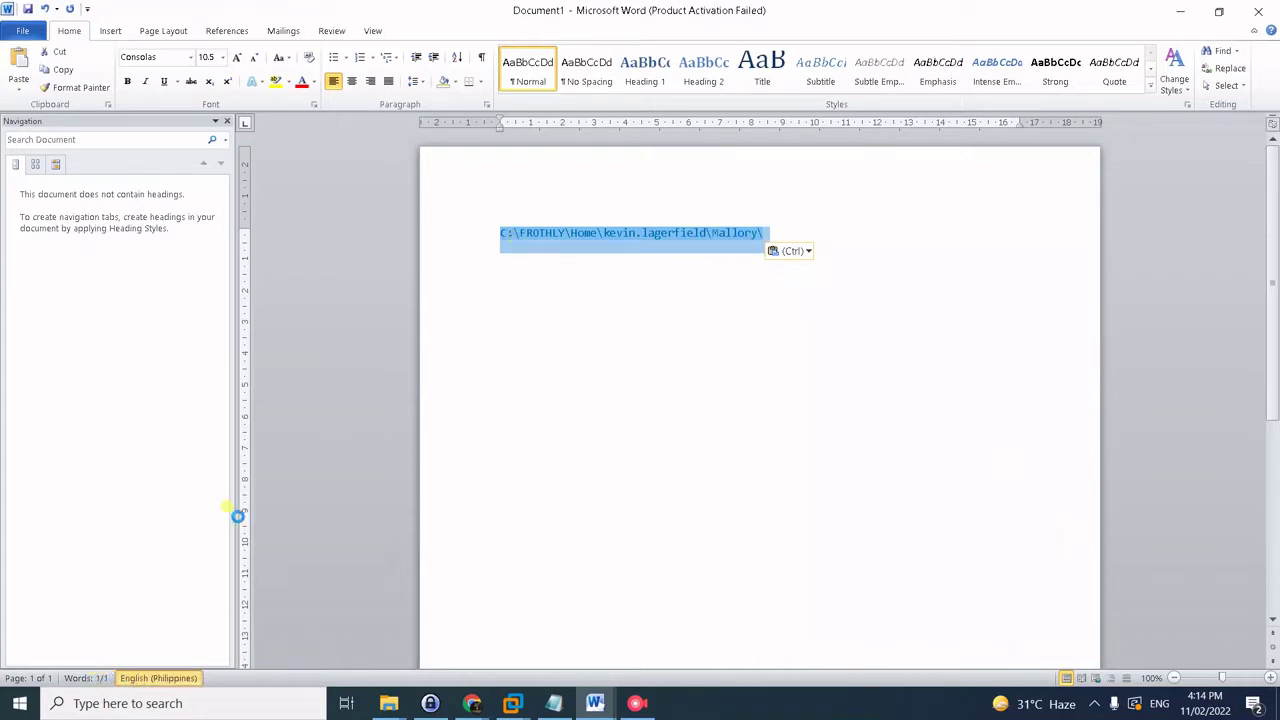
pyautogui.click(743, 222)
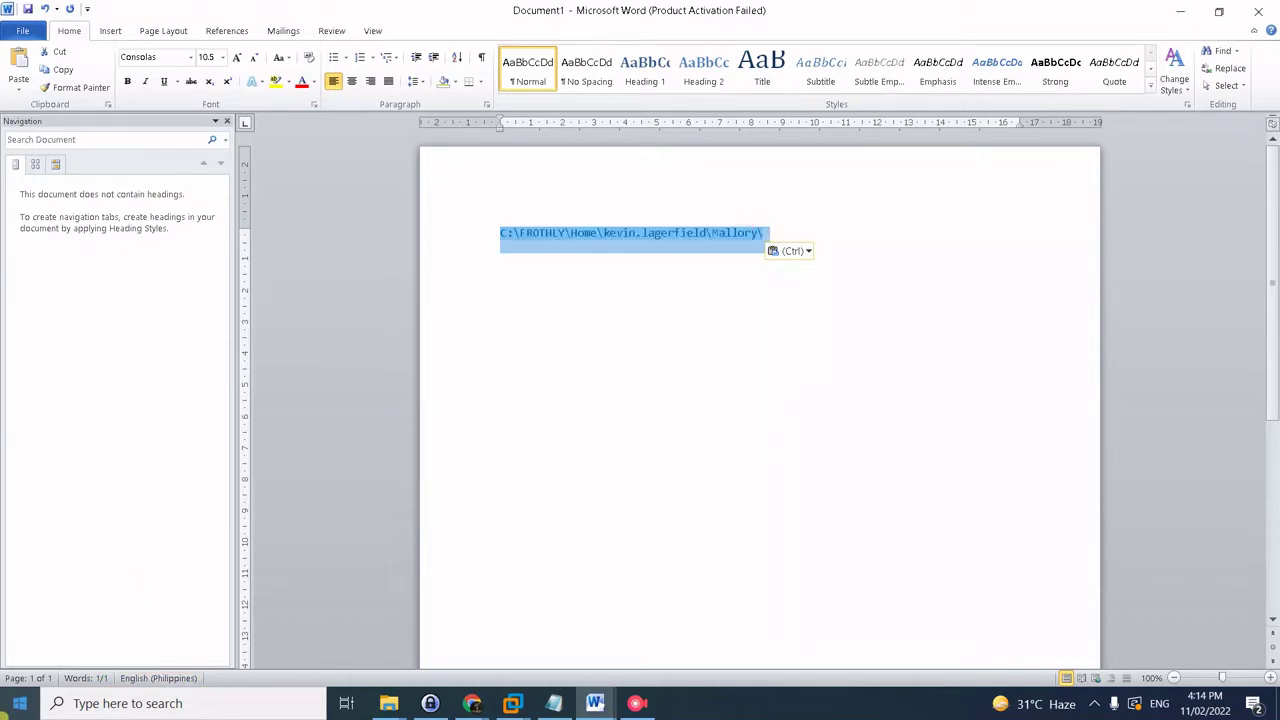
pyautogui.click(88, 678)
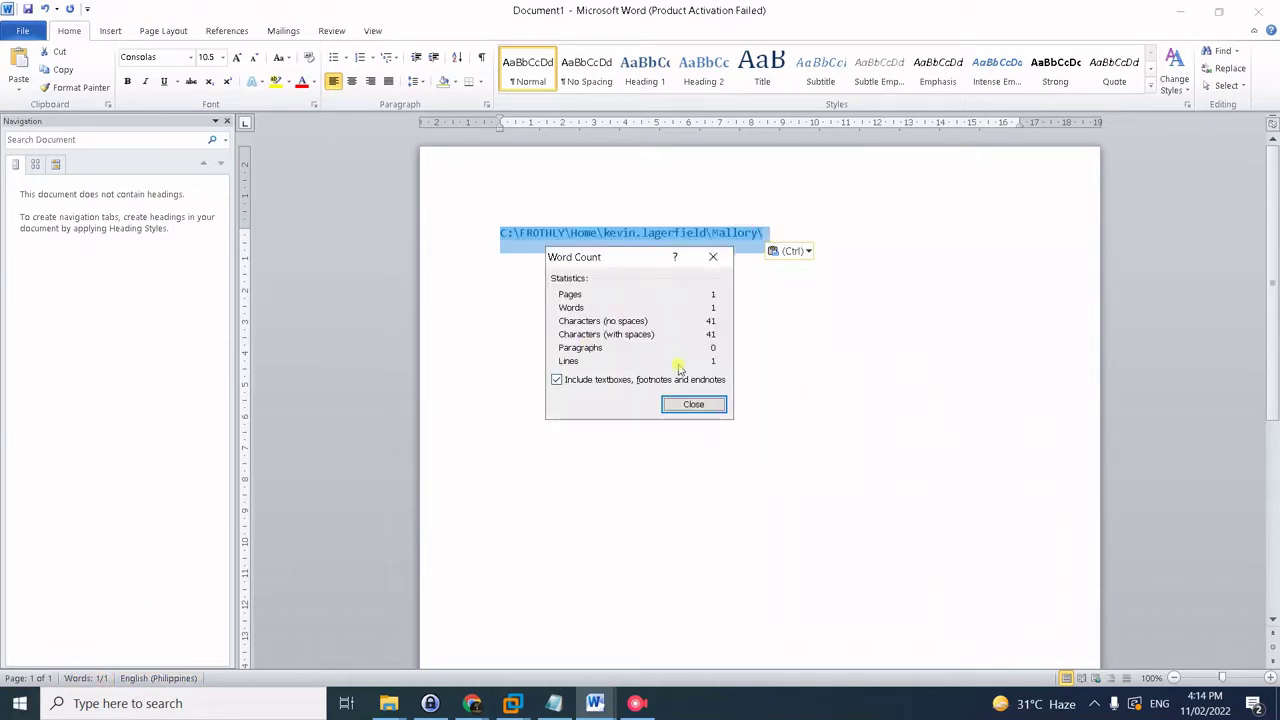
pyautogui.click(718, 404)
# - Append .jpg.crypt to the path, remove the stray space, and confirm it is 51 characters
pyautogui.hotkey('alt', 'Tab')
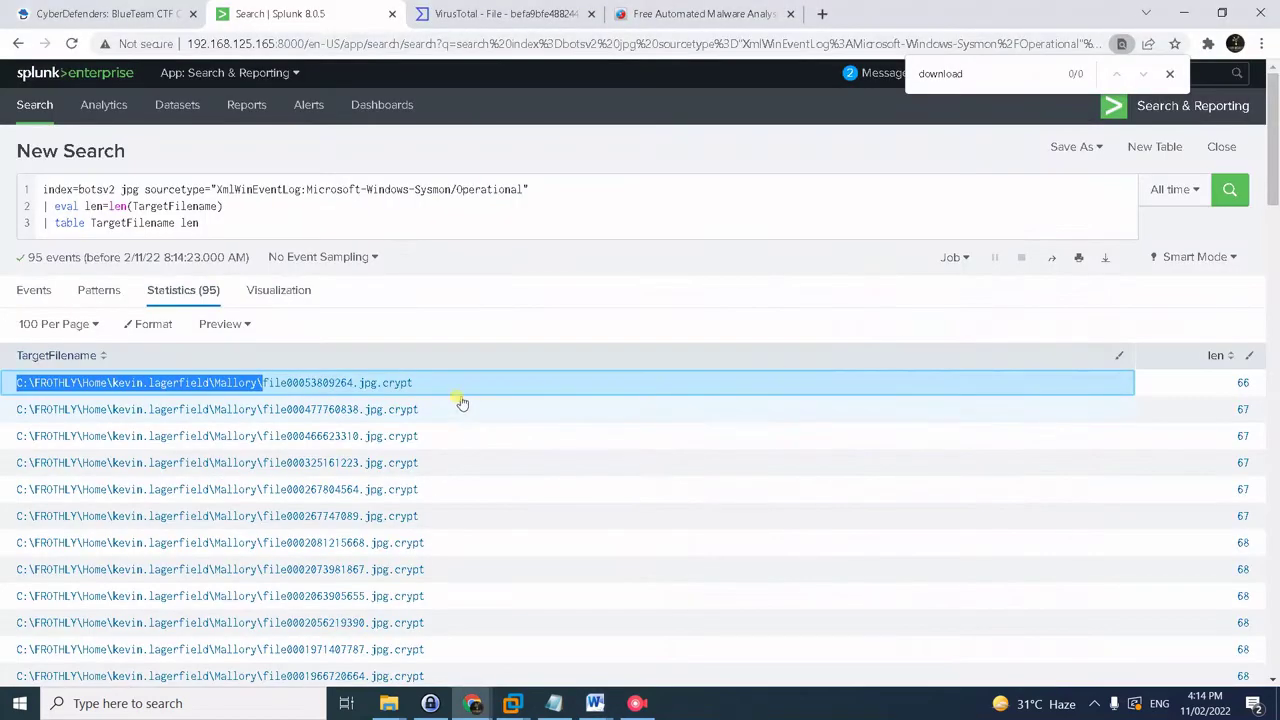
pyautogui.moveTo(412, 383); pyautogui.dragTo(354, 385)
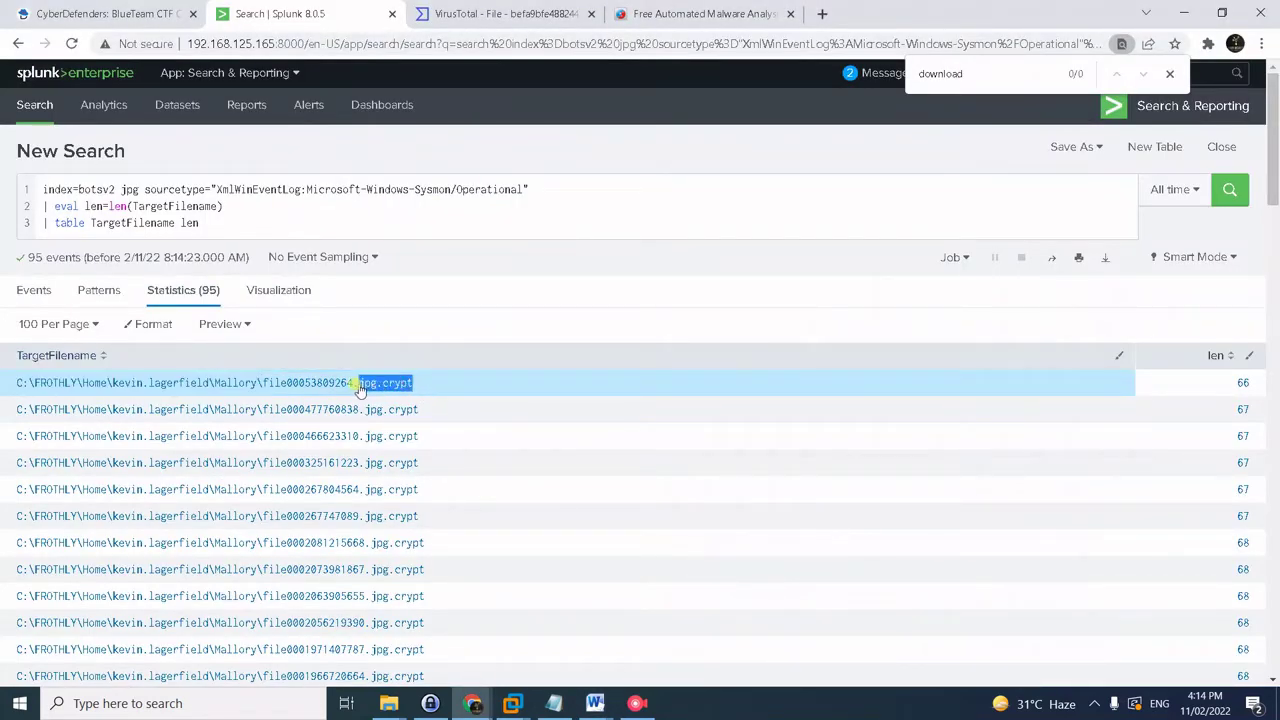
pyautogui.hotkey('alt', 'Tab')
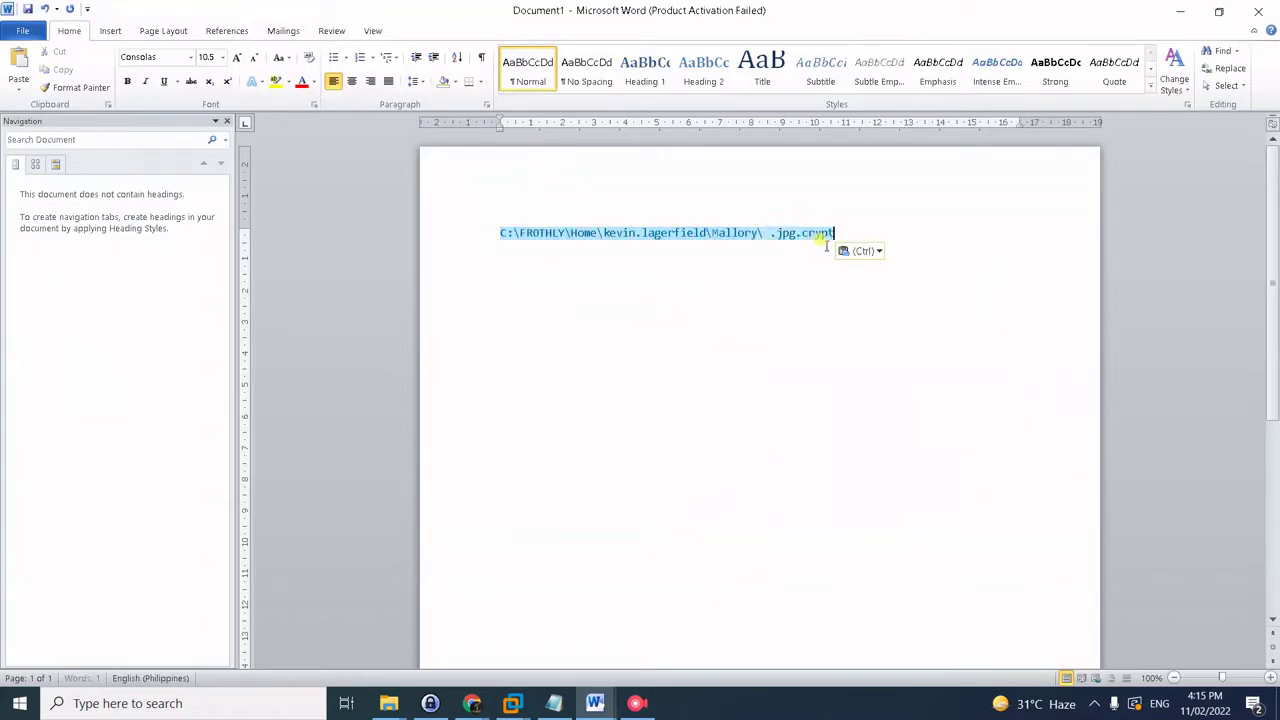
pyautogui.hotkey('ctrl', 'v')
pyautogui.click(767, 232)
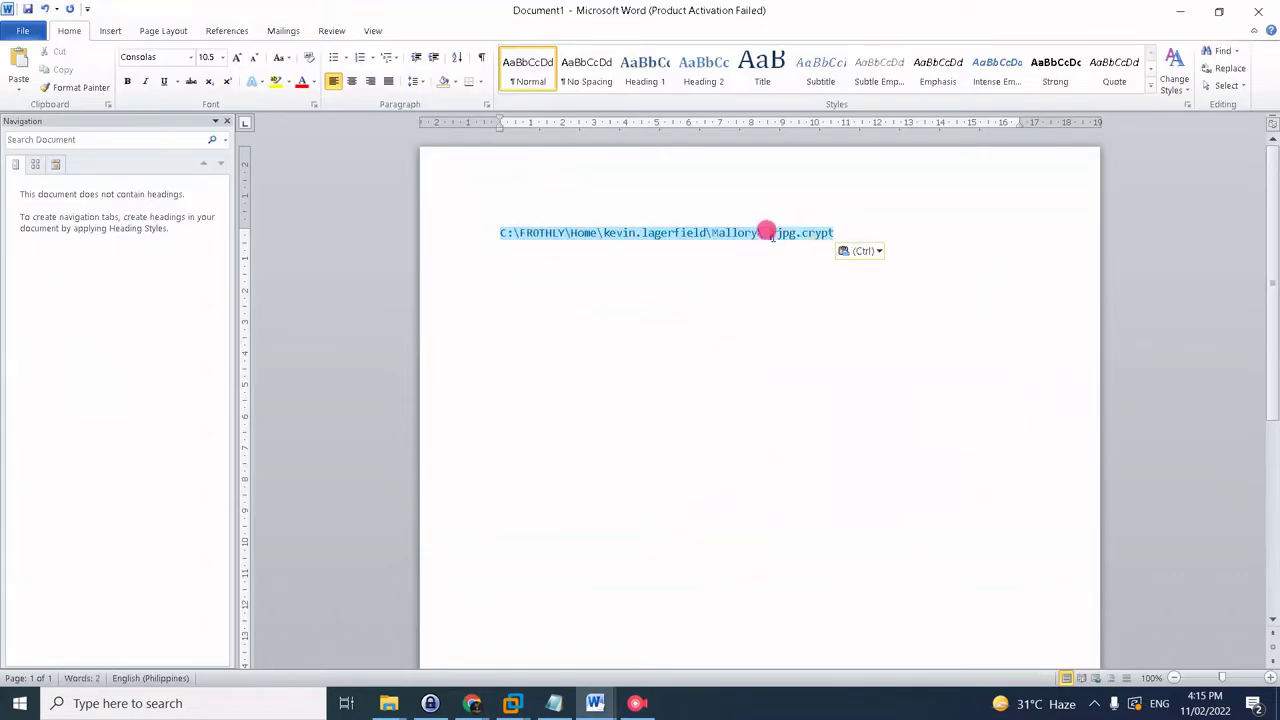
pyautogui.press('BackSpace')
pyautogui.click(833, 230)
pyautogui.moveTo(833, 230); pyautogui.dragTo(509, 214)
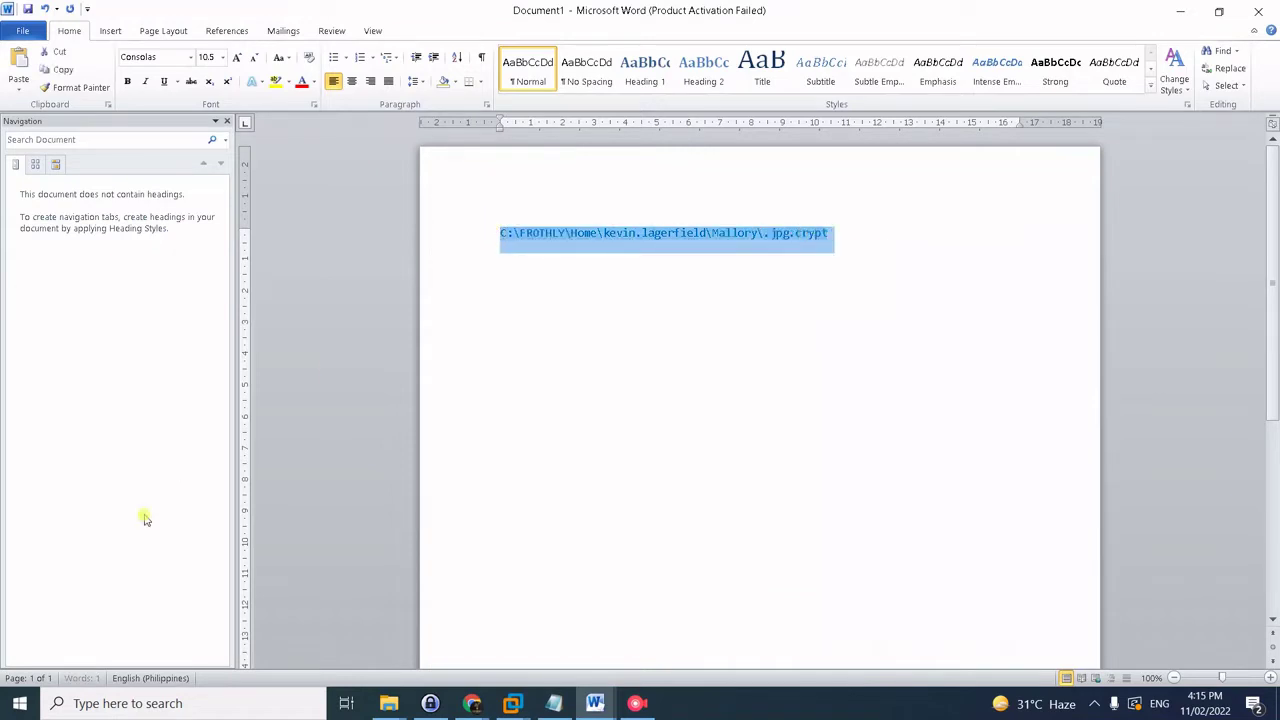
pyautogui.click(75, 680)
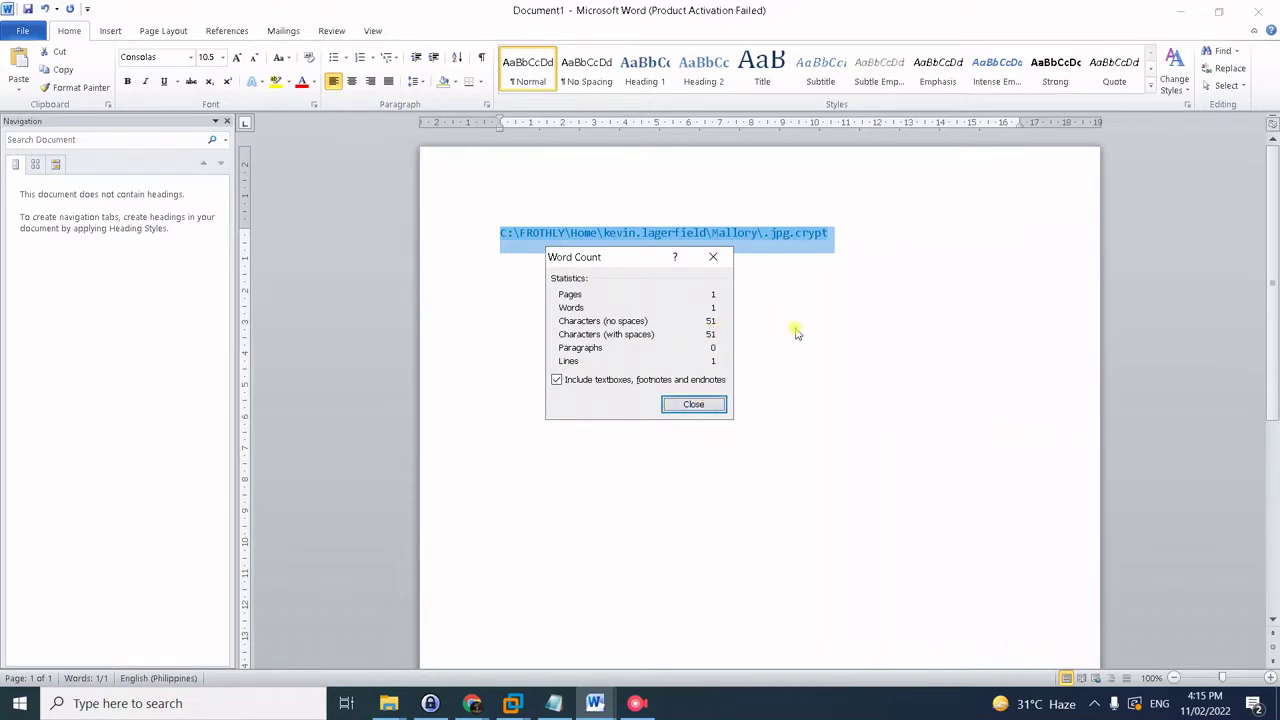
pyautogui.click(670, 403)
pyautogui.hotkey('alt', 'Tab')
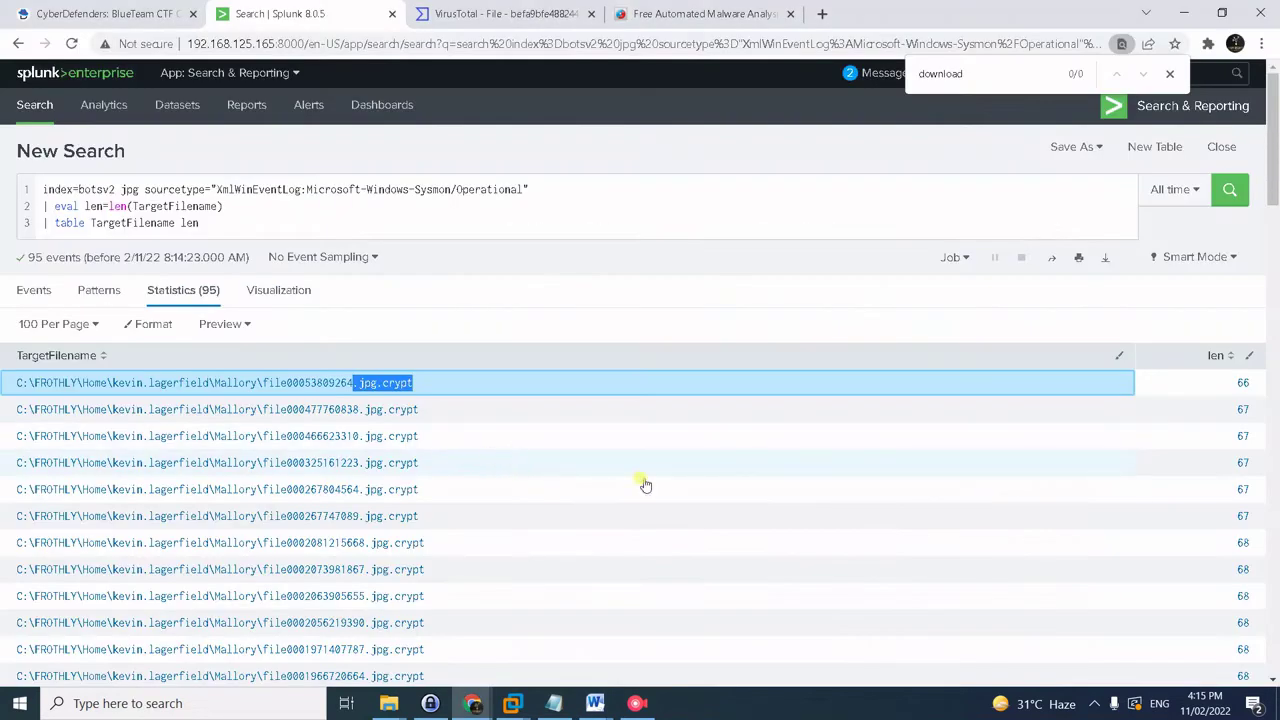
# - Sort results by len ascending, surfacing IMG_1533 and IGP2768W at 59 characters
pyautogui.click(1206, 357)
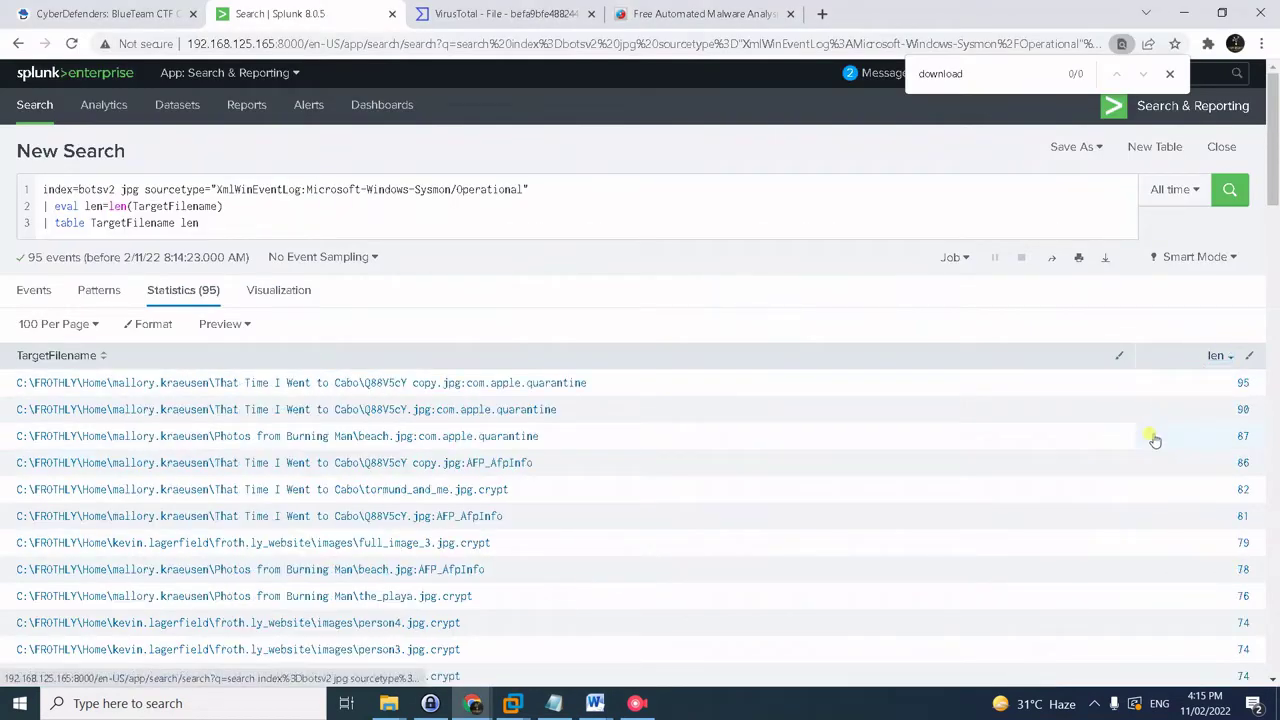
pyautogui.click(1210, 356)
pyautogui.click(1210, 357)
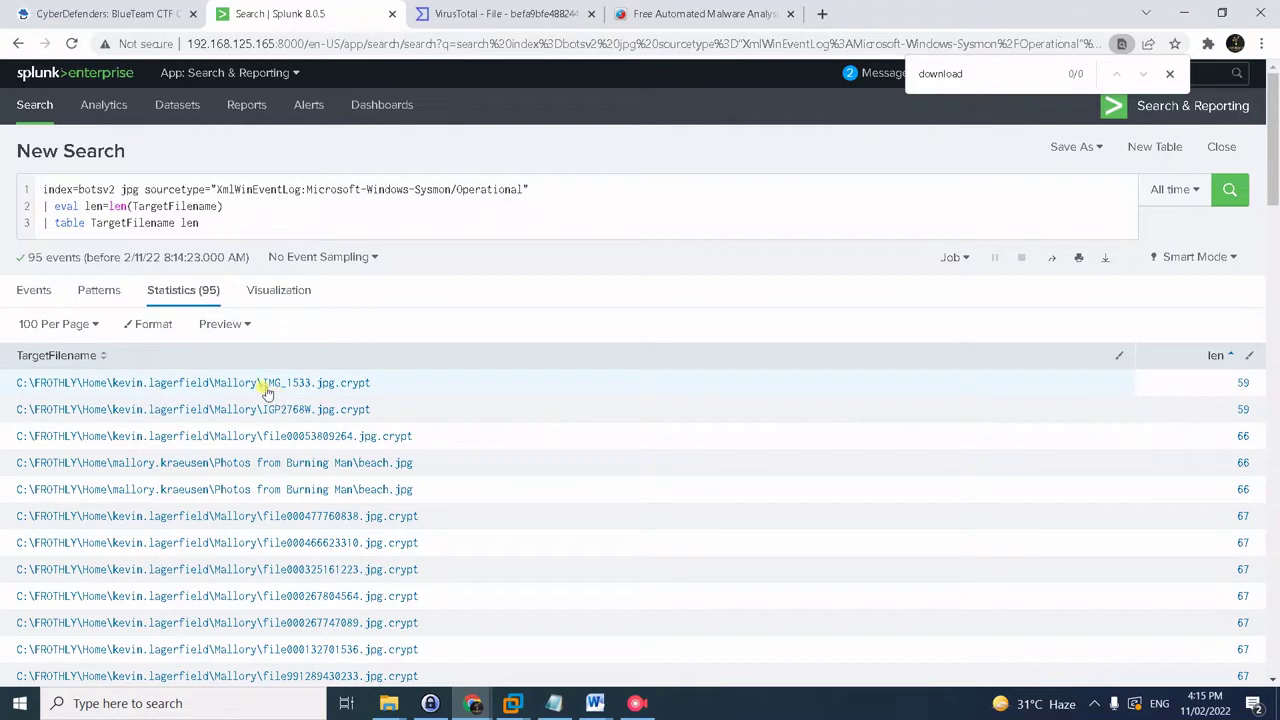
pyautogui.moveTo(267, 392); pyautogui.dragTo(313, 390)
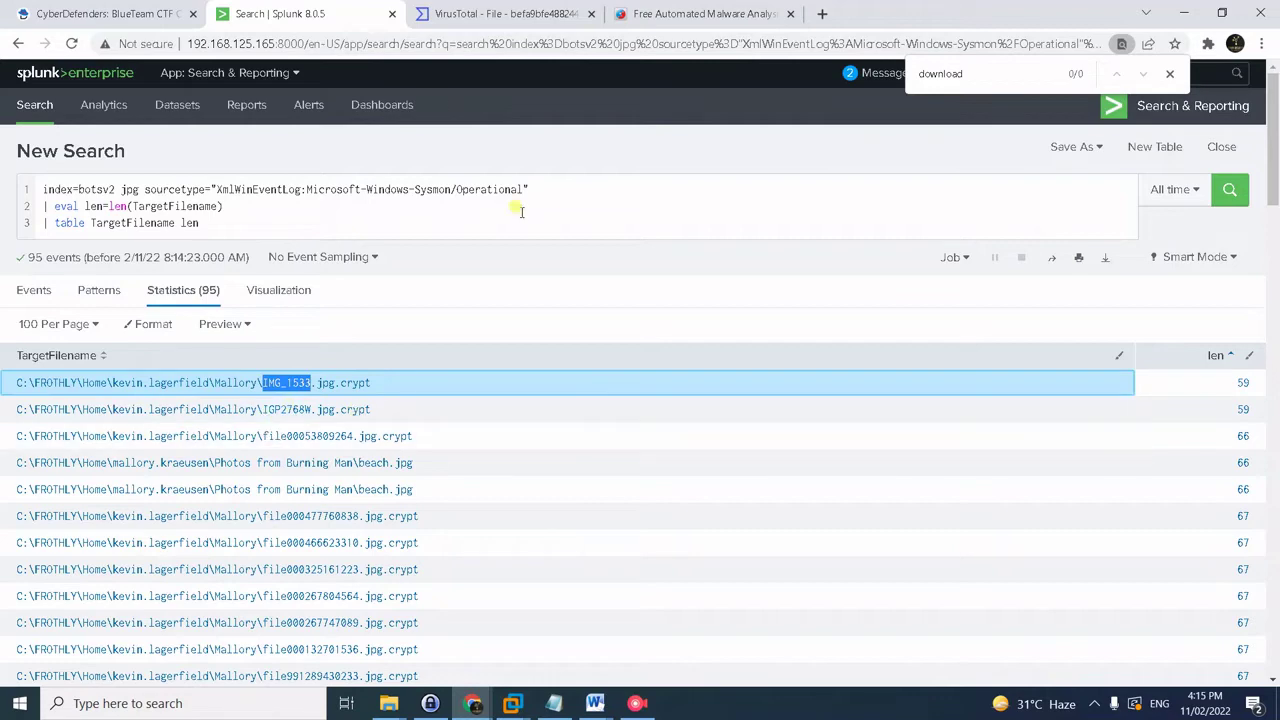
pyautogui.click(120, 13)
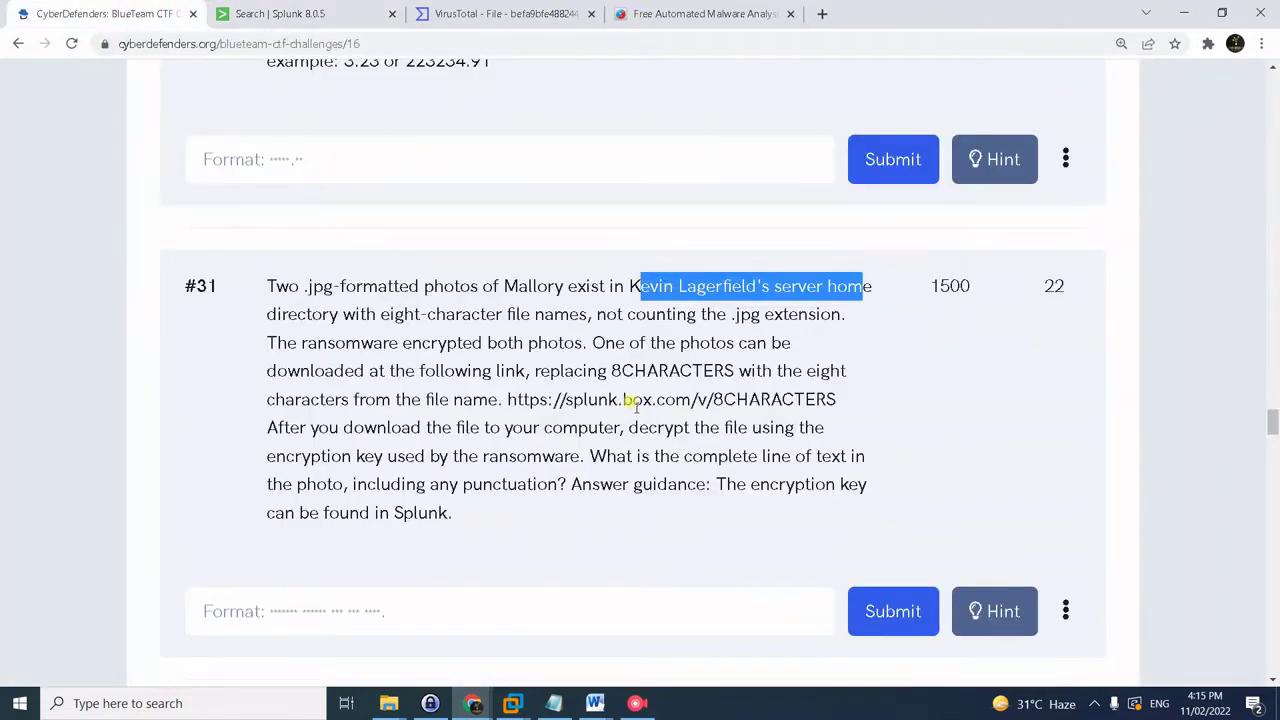
pyautogui.moveTo(505, 399); pyautogui.dragTo(713, 400)
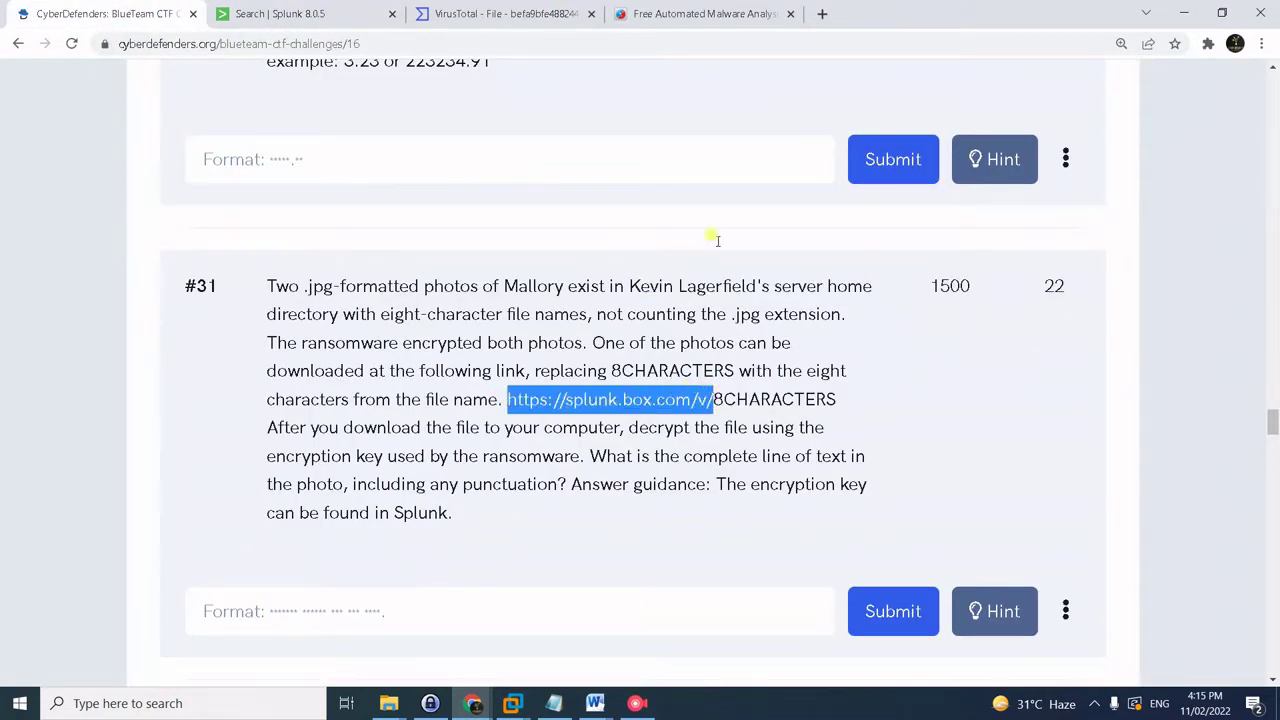
pyautogui.click(821, 13)
pyautogui.hotkey('ctrl', 'v')
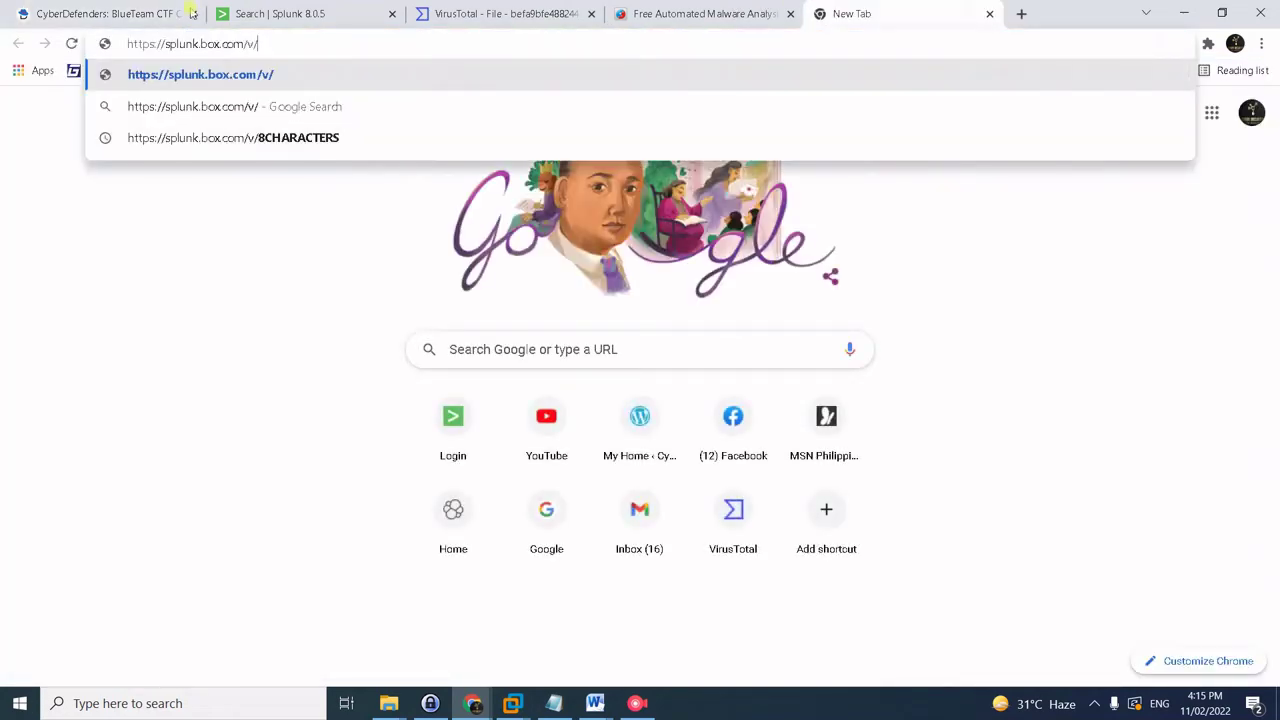
pyautogui.click(258, 10)
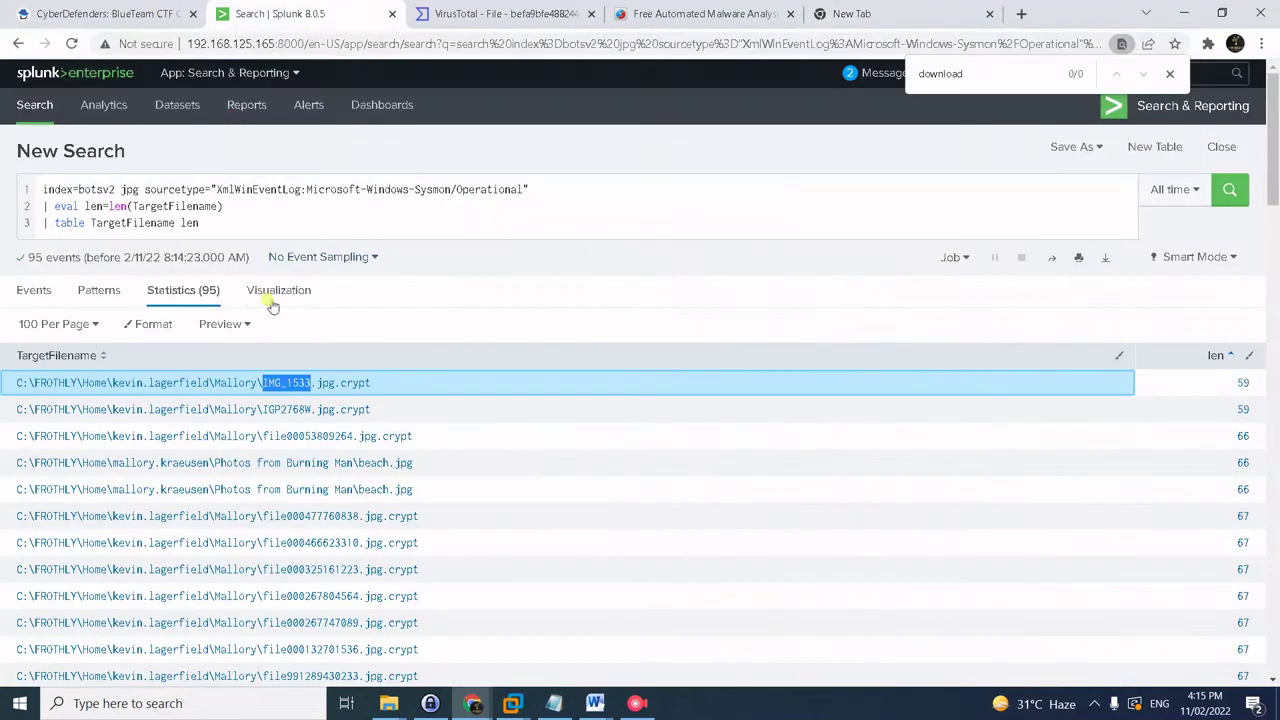
pyautogui.click(268, 393)
pyautogui.moveTo(261, 382); pyautogui.dragTo(315, 379)
pyautogui.click(851, 13)
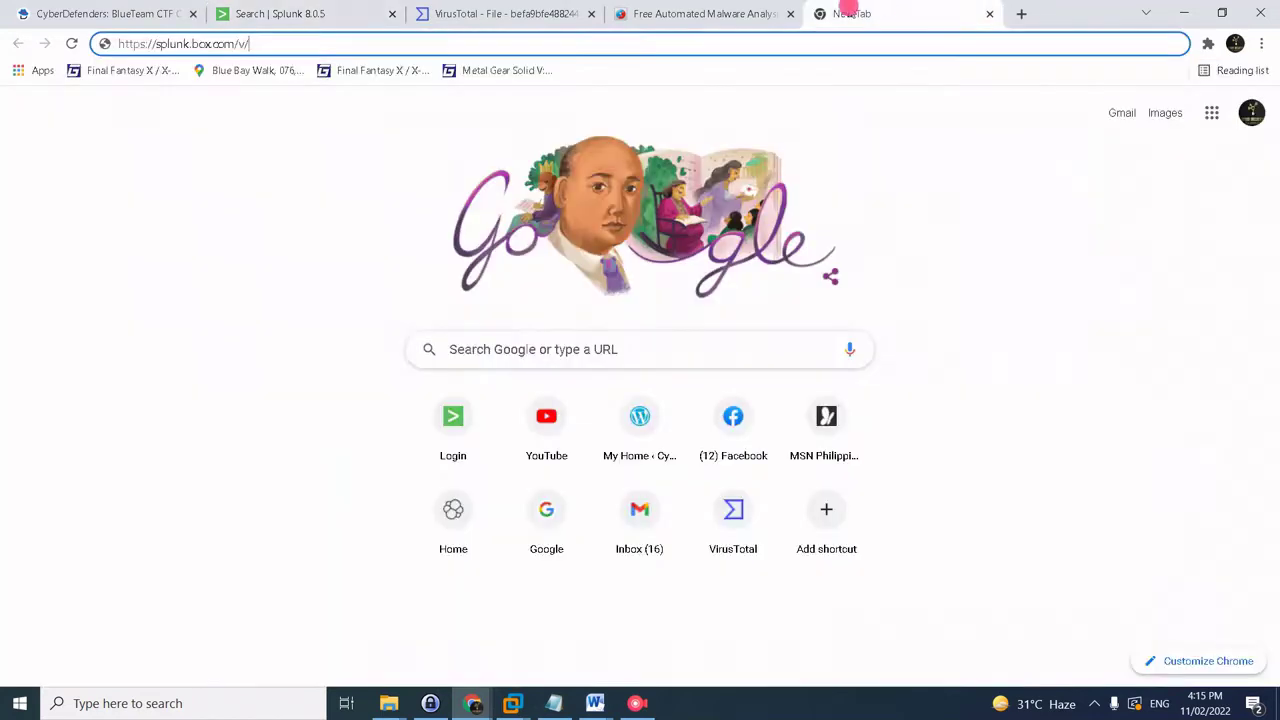
pyautogui.click(380, 43)
pyautogui.hotkey('ctrl', 'v')
pyautogui.press('Return')
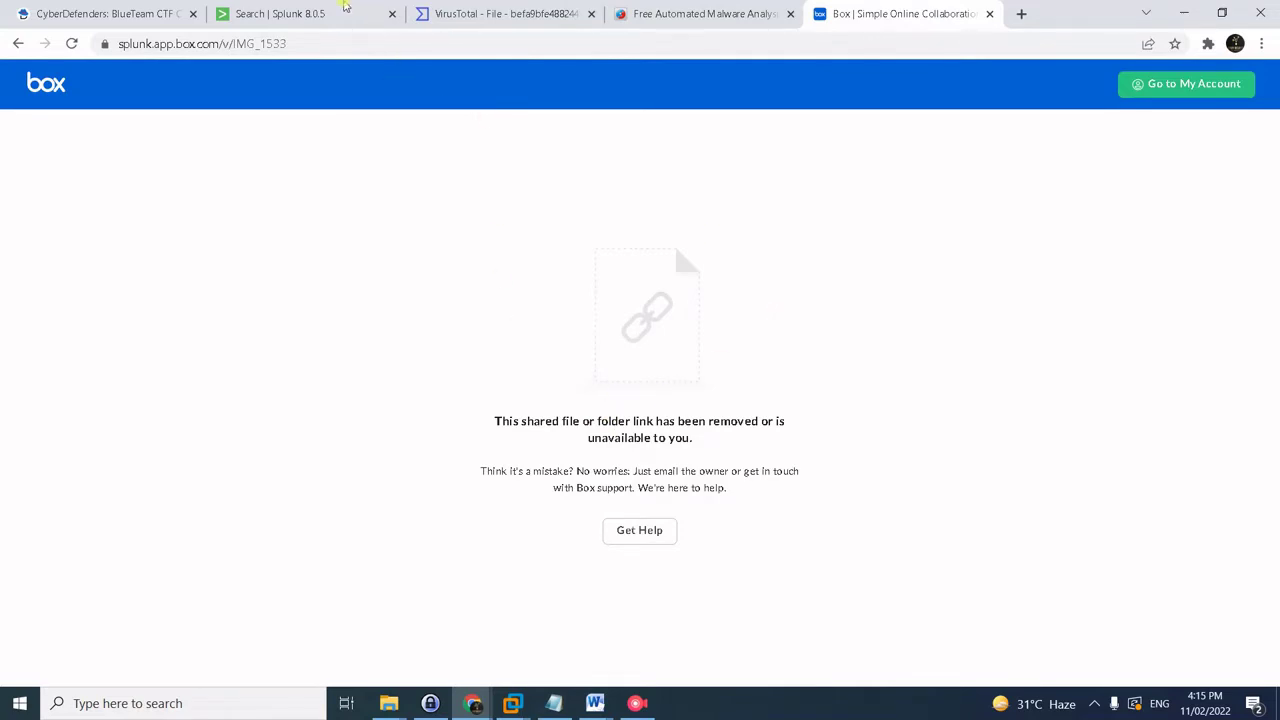
# - Try the Box link with IGP2768W instead, finding the shared file removed
pyautogui.click(148, 8)
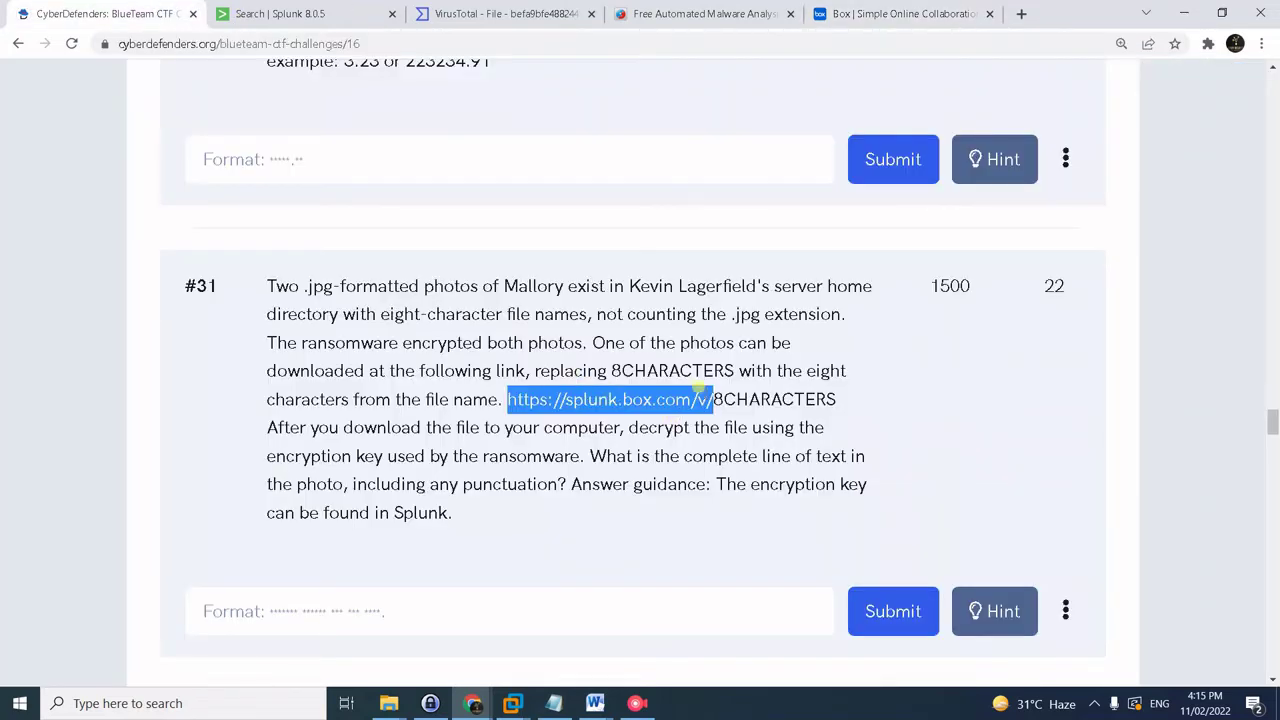
pyautogui.scroll(-1, 535, 563)
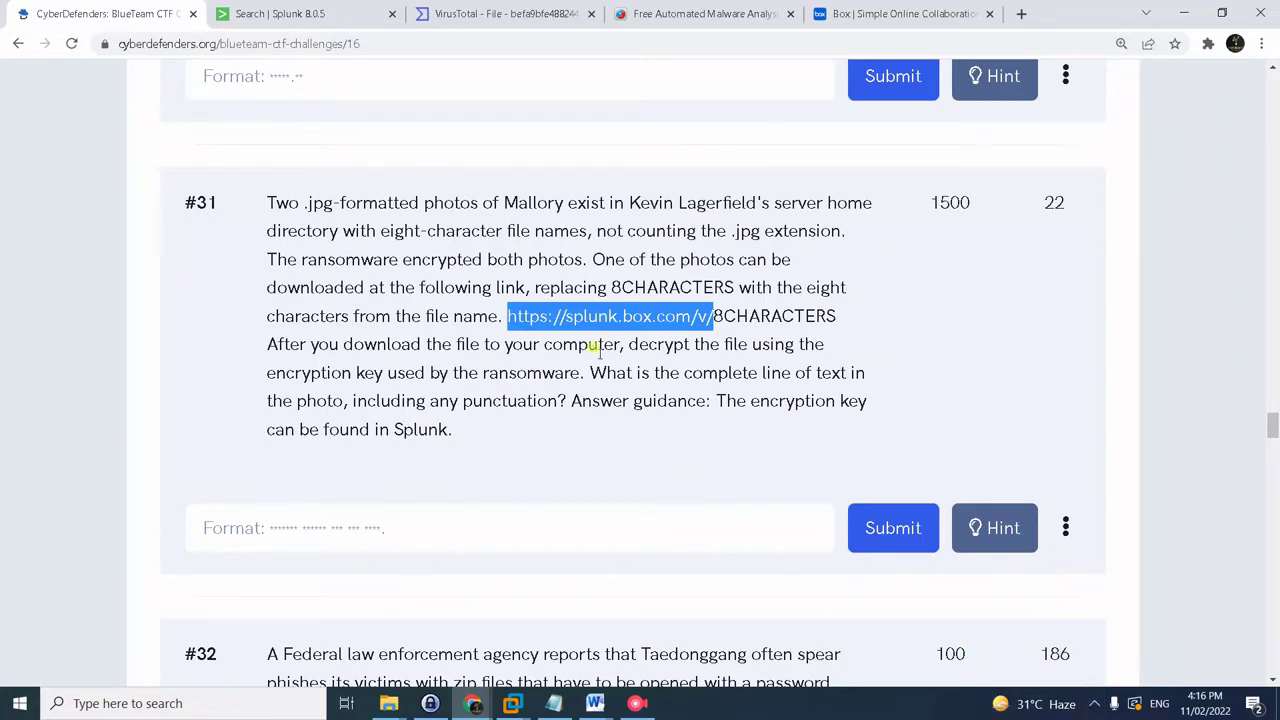
pyautogui.click(363, 6)
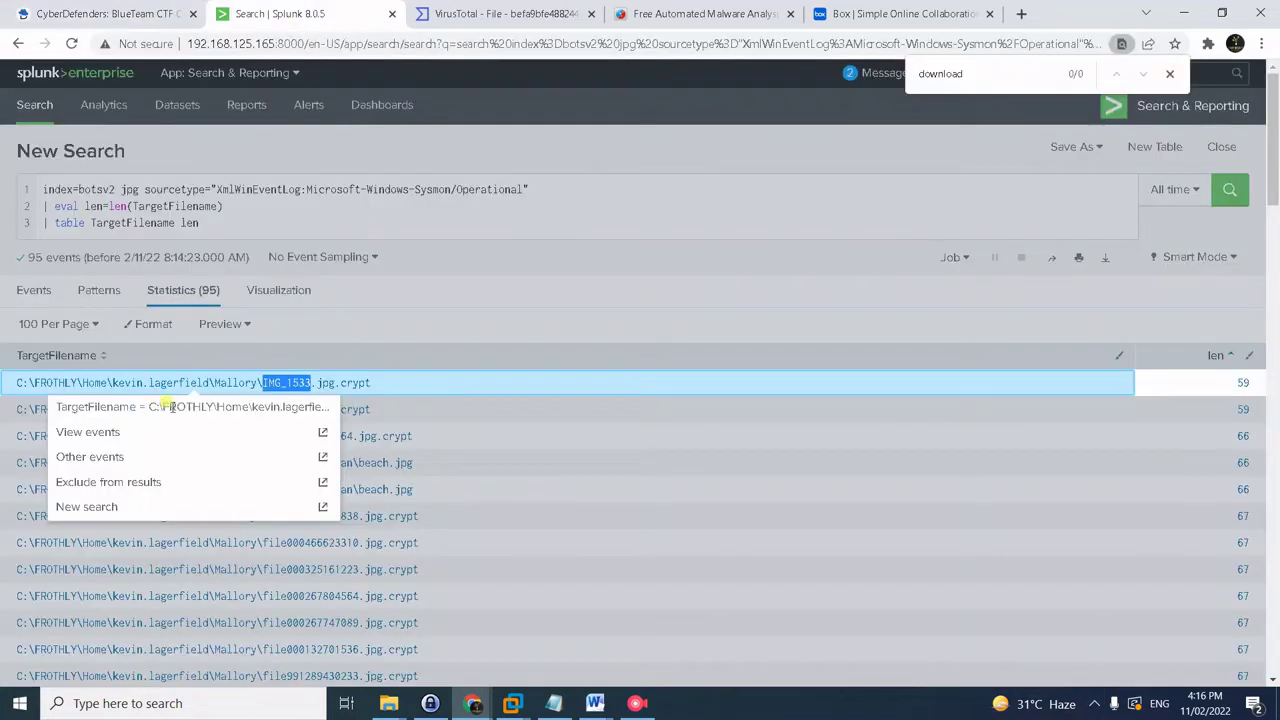
pyautogui.click(434, 410)
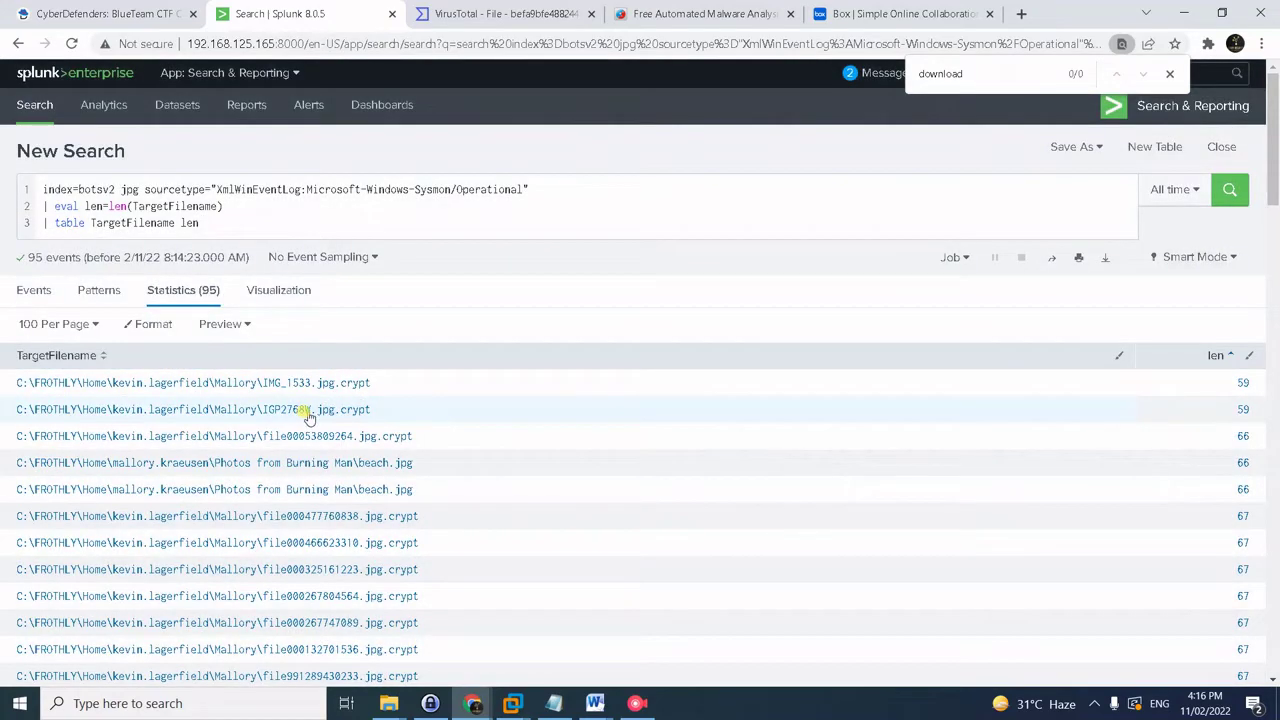
pyautogui.moveTo(311, 412); pyautogui.dragTo(262, 416)
pyautogui.hotkey('ctrl', 'c')
pyautogui.click(870, 13)
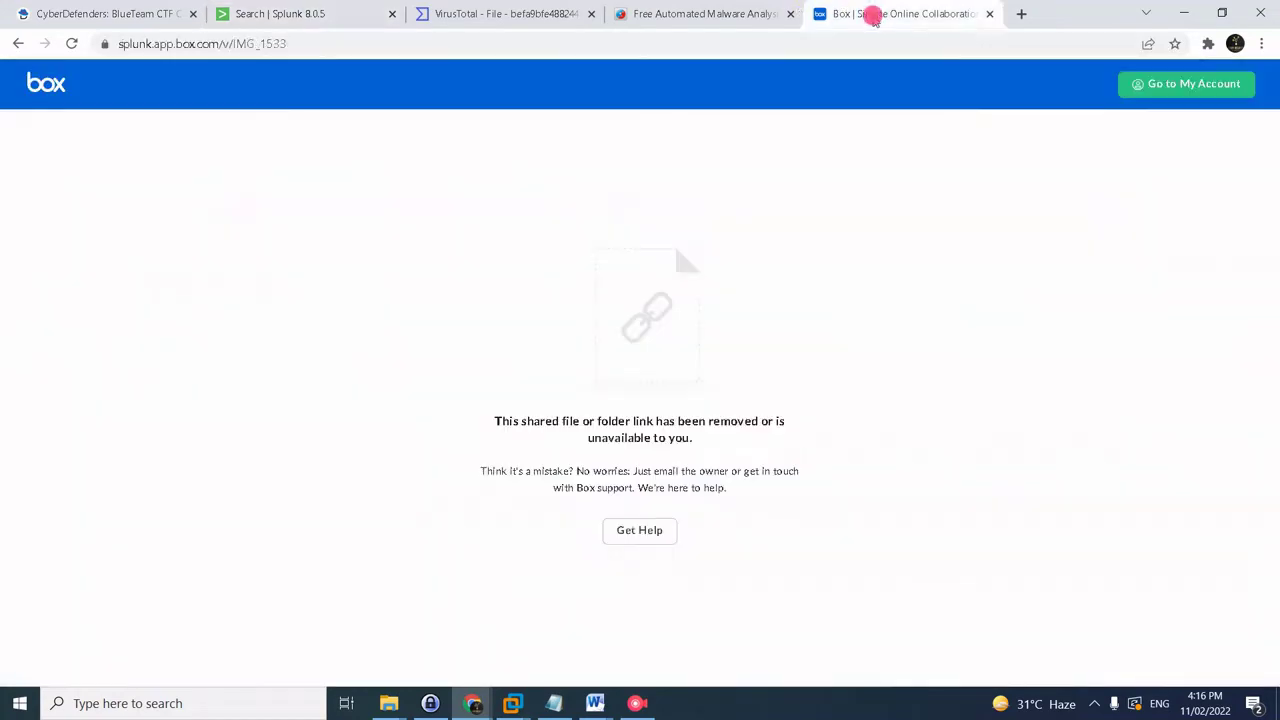
pyautogui.moveTo(234, 44); pyautogui.dragTo(417, 42)
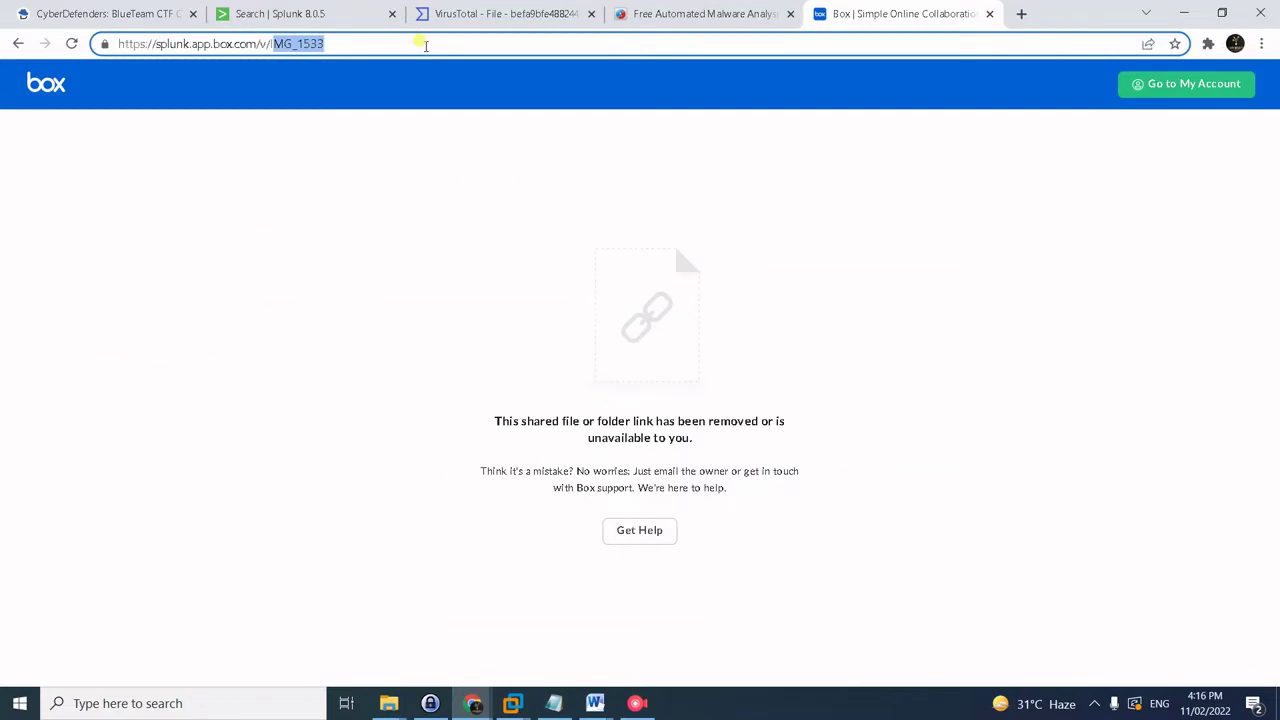
pyautogui.press('BackSpace')
pyautogui.hotkey('ctrl', 'v')
pyautogui.press('Return')
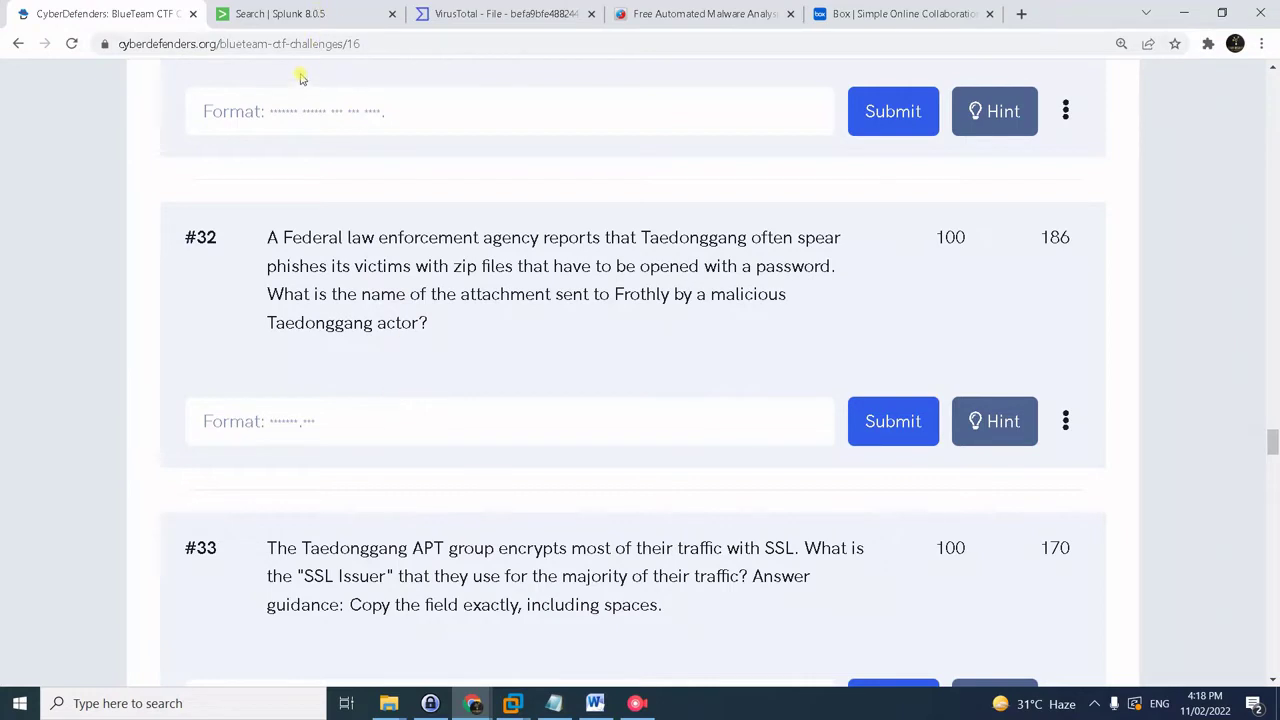
# - Run index=botsv2 sourcetype="stream:smtp" | stats count by attach_filename{}
pyautogui.click(302, 8)
pyautogui.click(285, 199)
pyautogui.hotkey('ctrl', 'a')
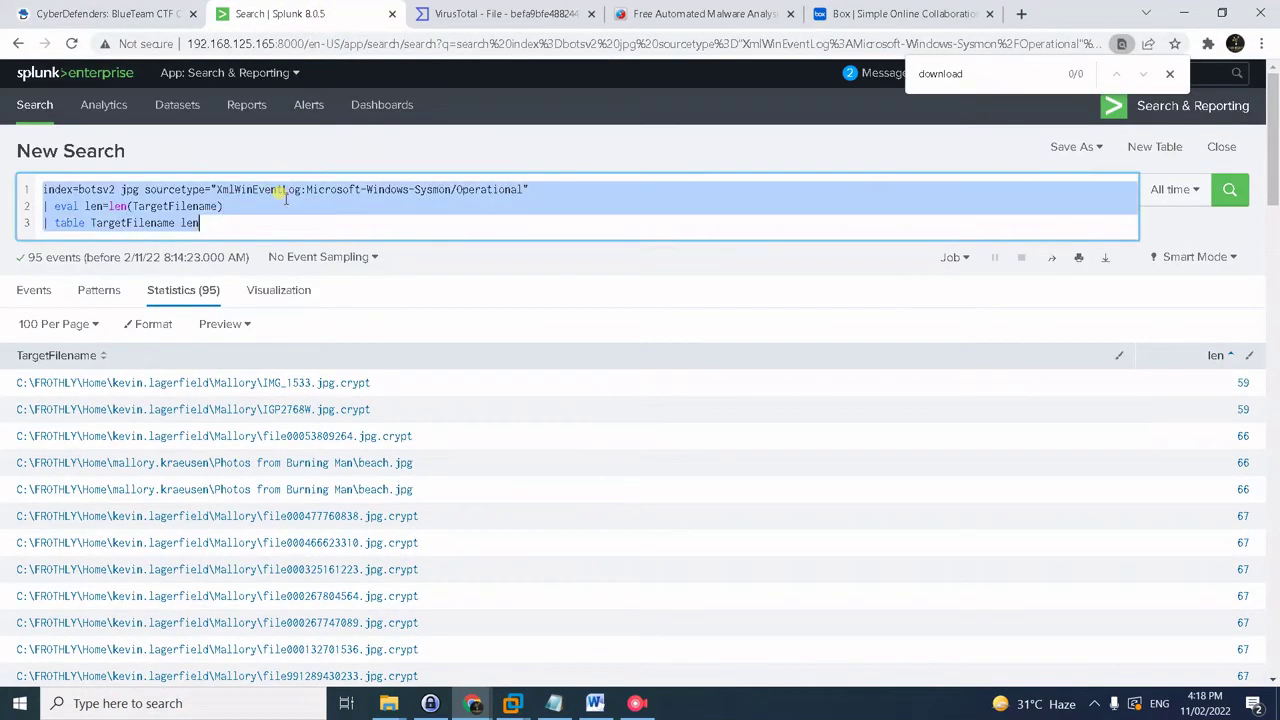
pyautogui.write('index=botsv2 sourcetype="stream:smtp" | stats count by attach_filename{}')
pyautogui.press('BackSpace')
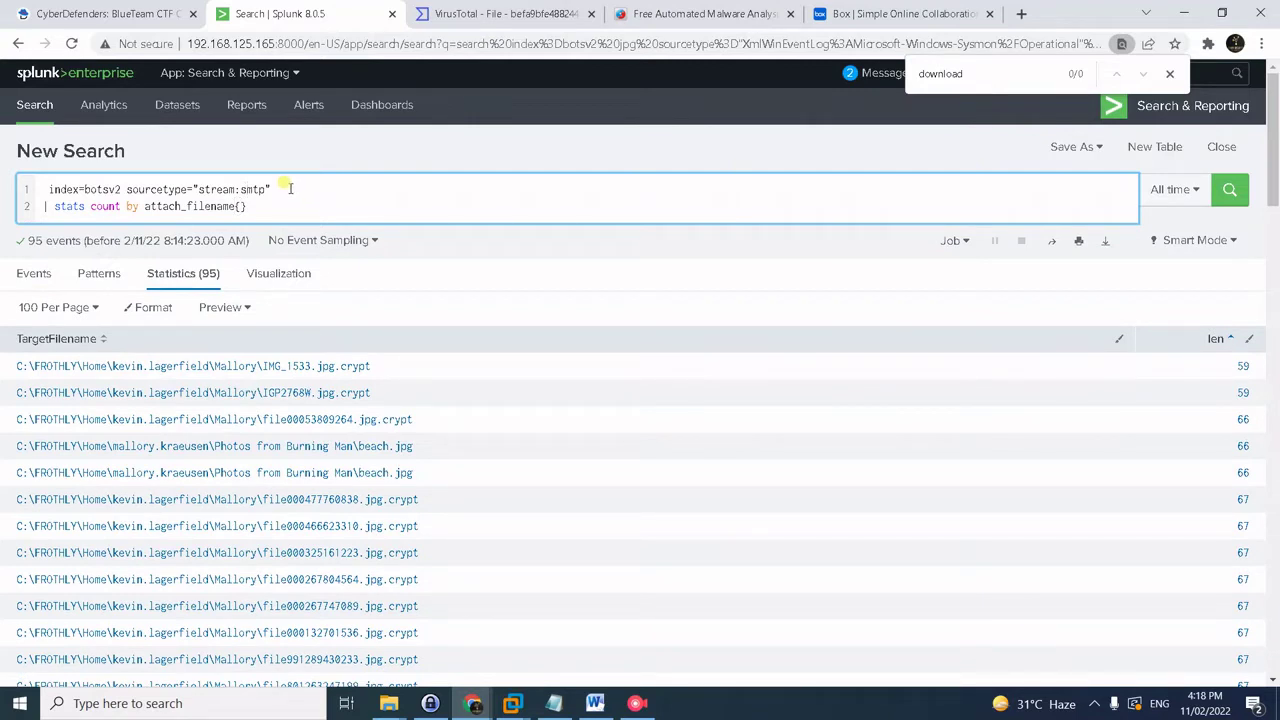
pyautogui.moveTo(286, 188); pyautogui.dragTo(205, 182)
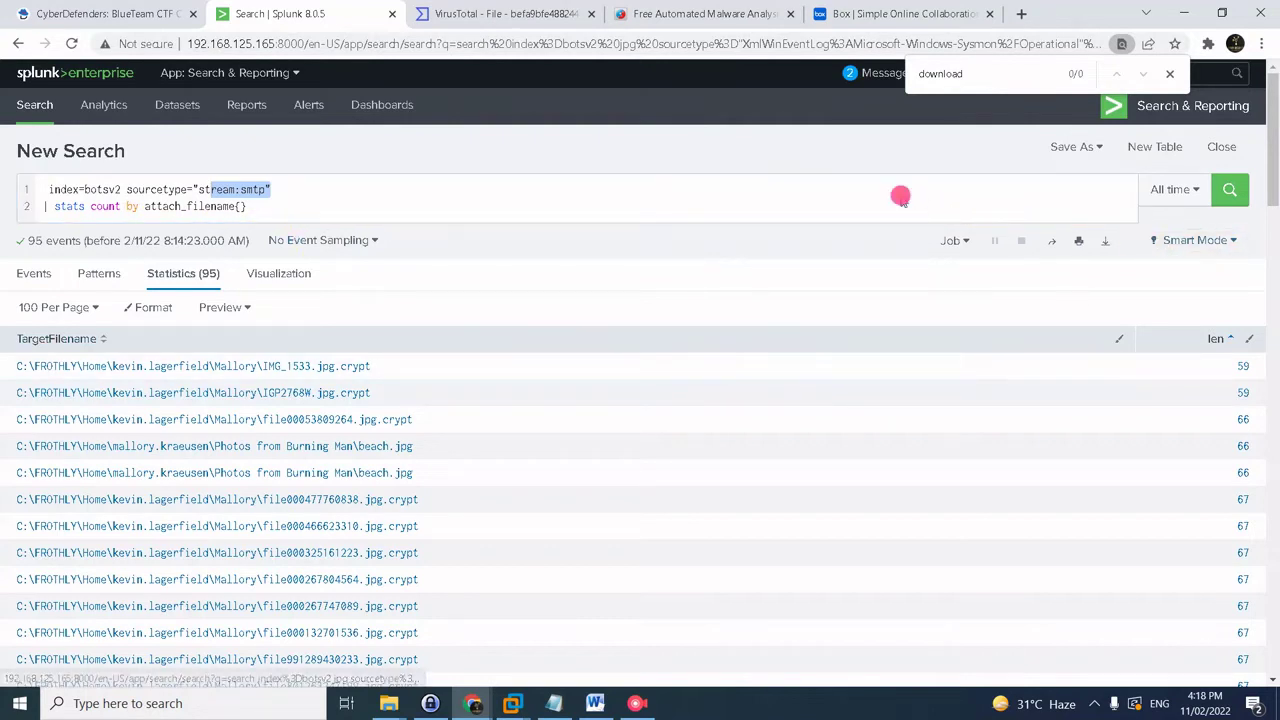
pyautogui.click(897, 194)
pyautogui.press('Return')
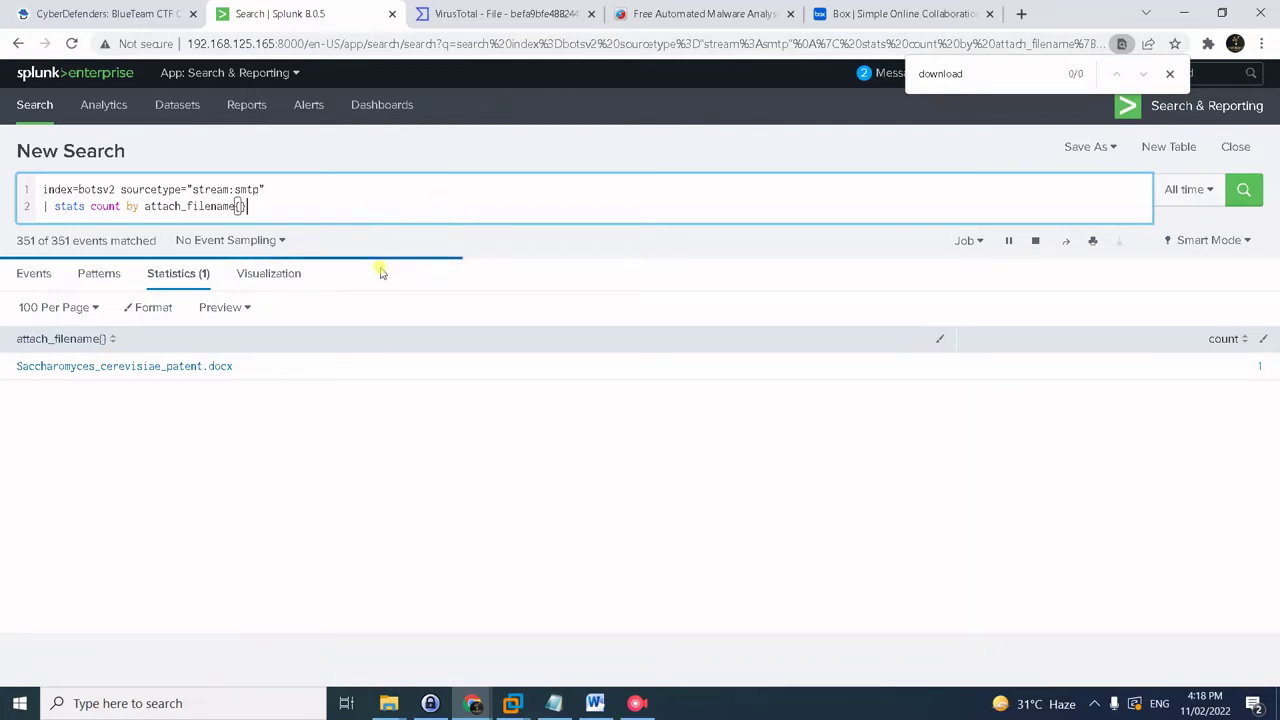
# - Copy invoice.zip, sent four times, and focus the question #32 answer field
pyautogui.click(1094, 703)
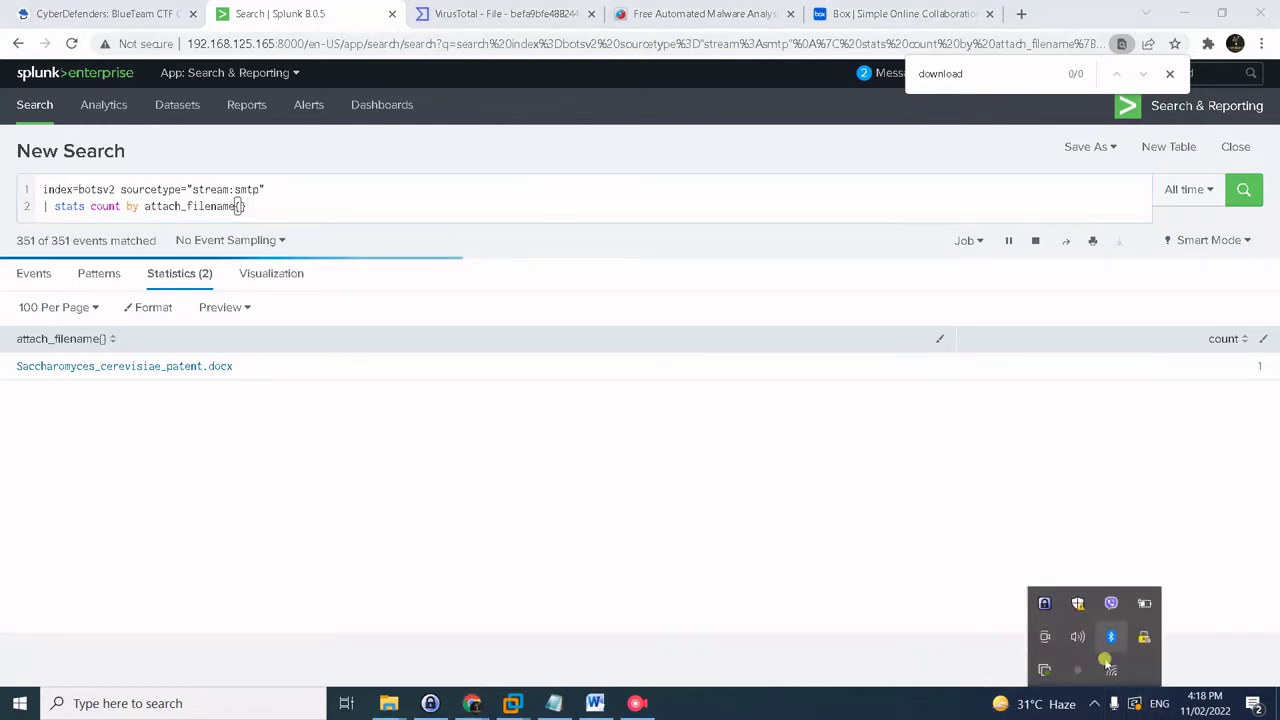
pyautogui.click(1077, 670)
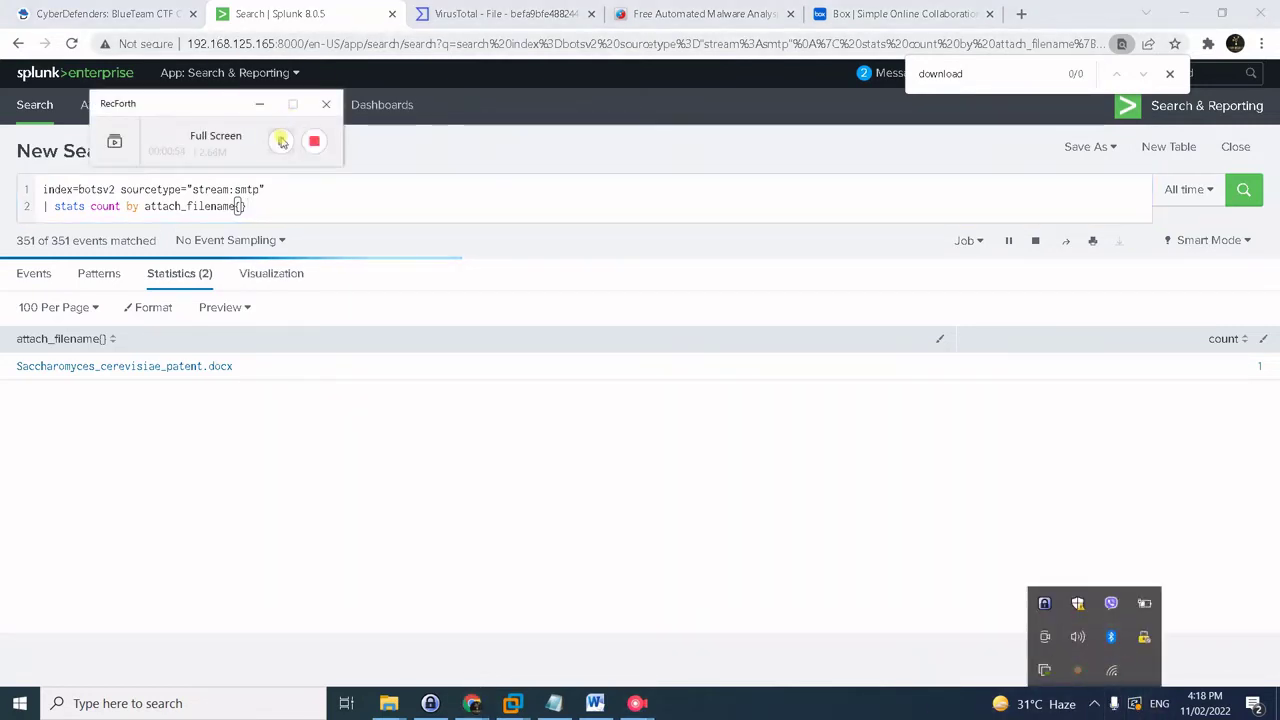
pyautogui.click(295, 210)
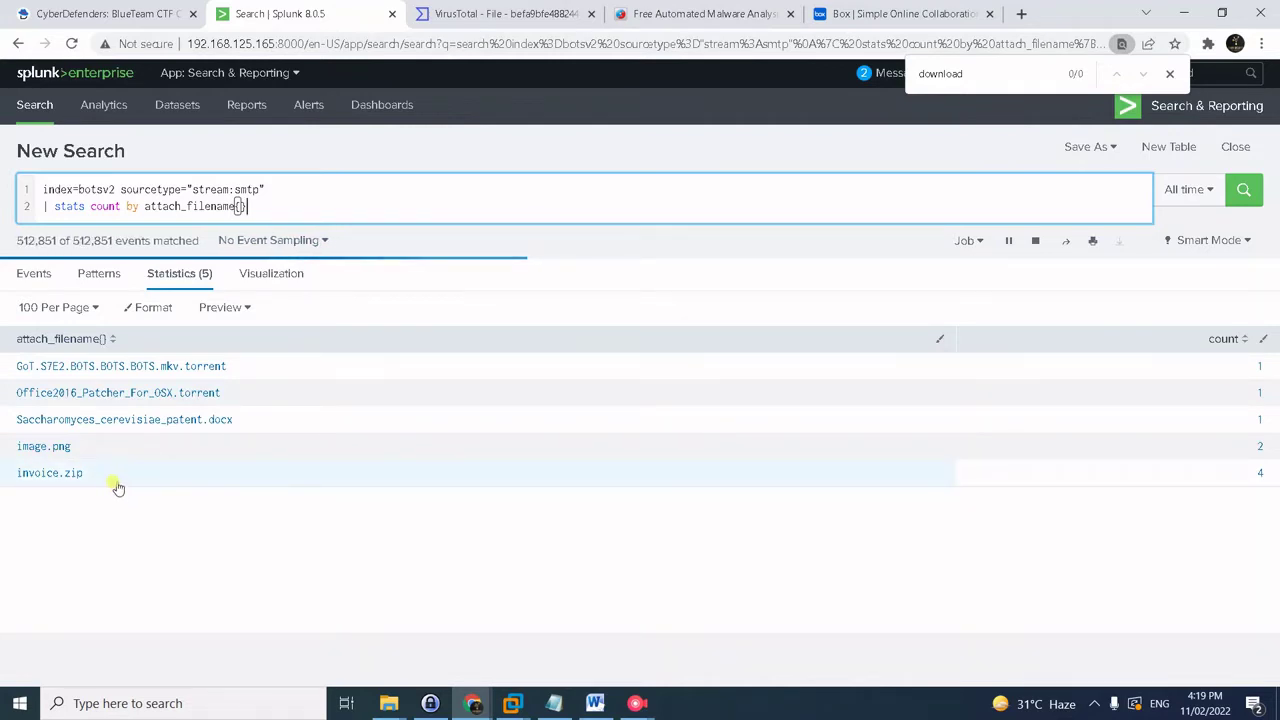
pyautogui.moveTo(103, 477); pyautogui.dragTo(20, 477)
pyautogui.hotkey('ctrl', 'c')
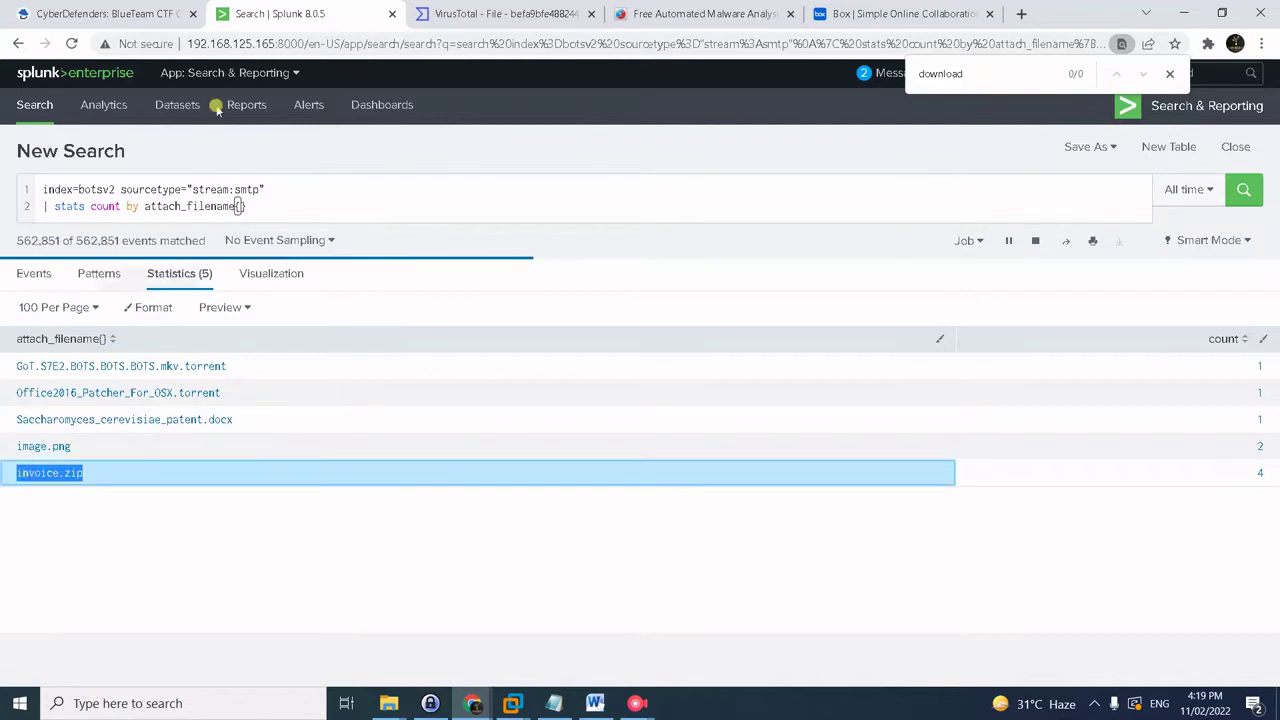
pyautogui.click(122, 13)
pyautogui.click(300, 404)
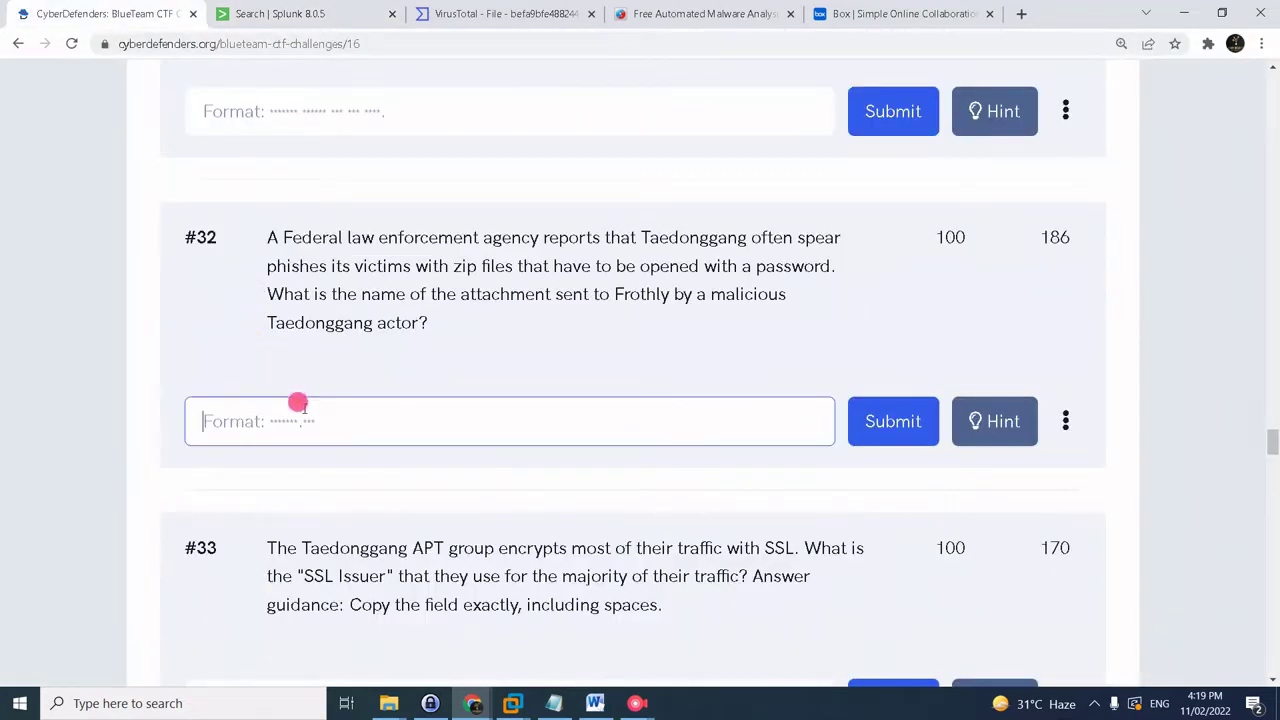
# - Submit invoice.zip as the answer to question #32
pyautogui.scroll(2, 450, 380)
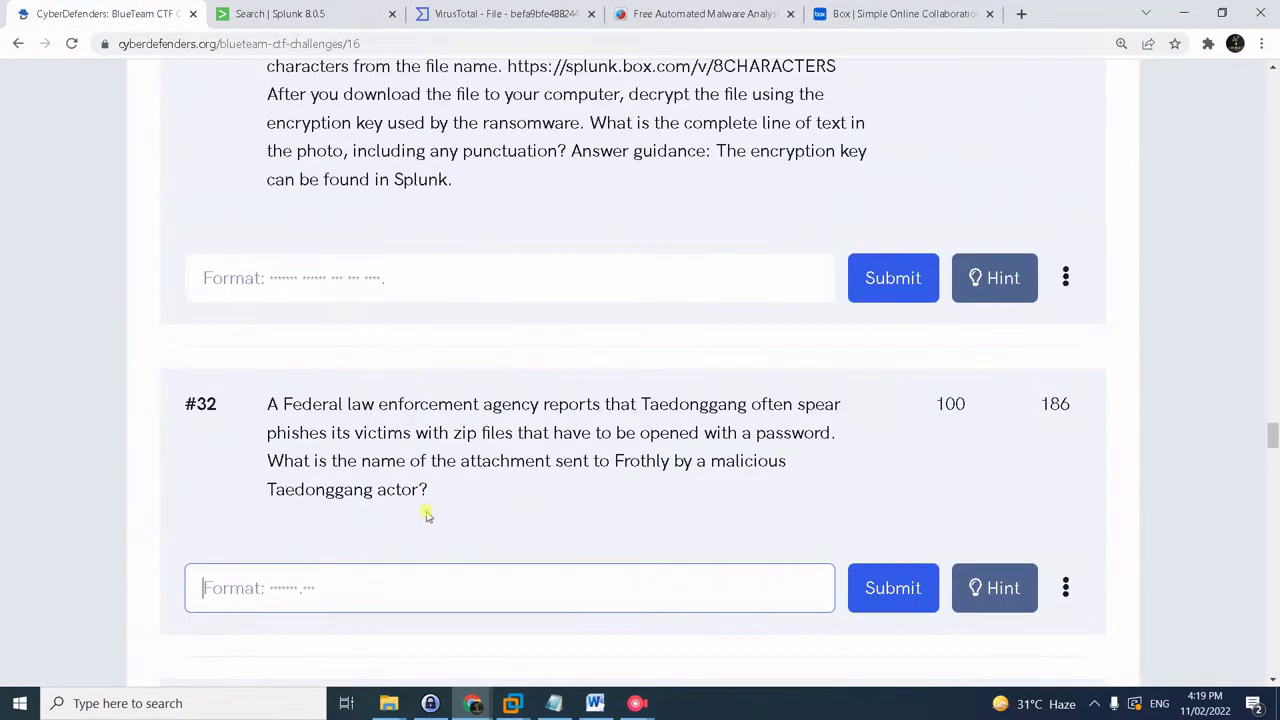
pyautogui.hotkey('ctrl', 'v')
pyautogui.click(891, 588)
pyautogui.scroll(-2, 505, 511)
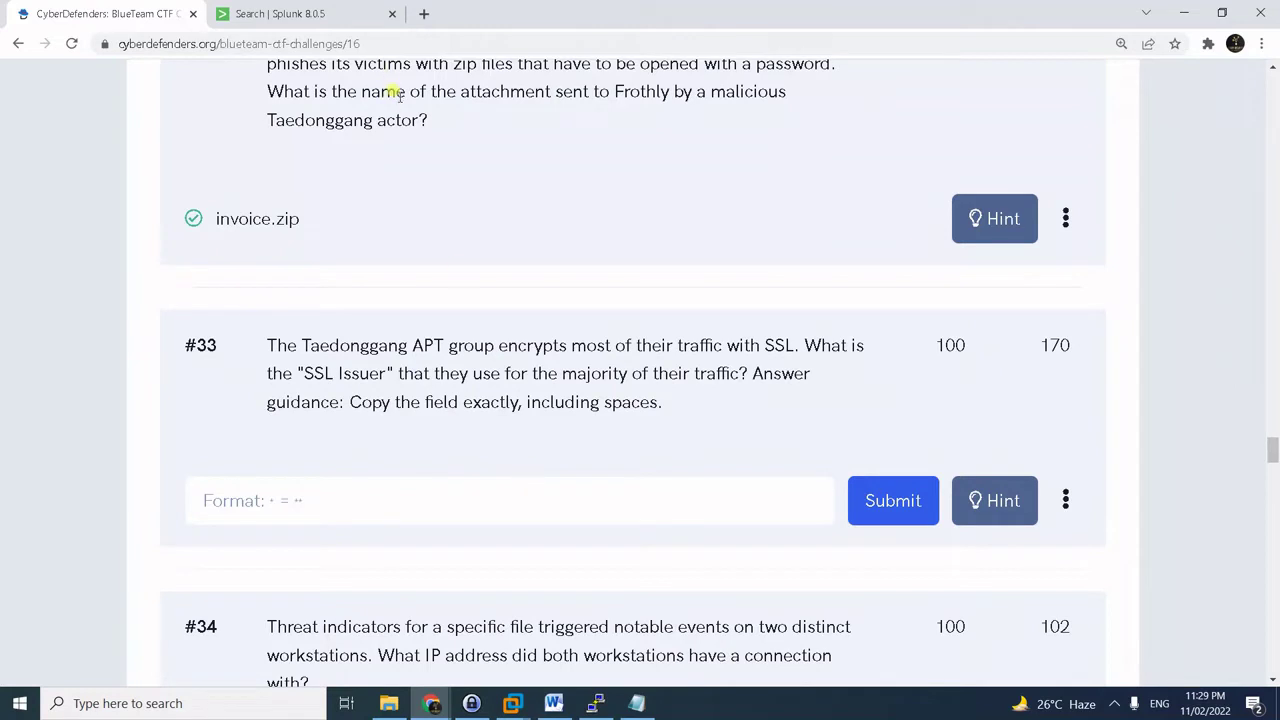
pyautogui.click(350, 10)
# - Search attach_filename{}="Malware Alert Text.txt" with No Event Sampling, returning 4 events
pyautogui.click(364, 174)
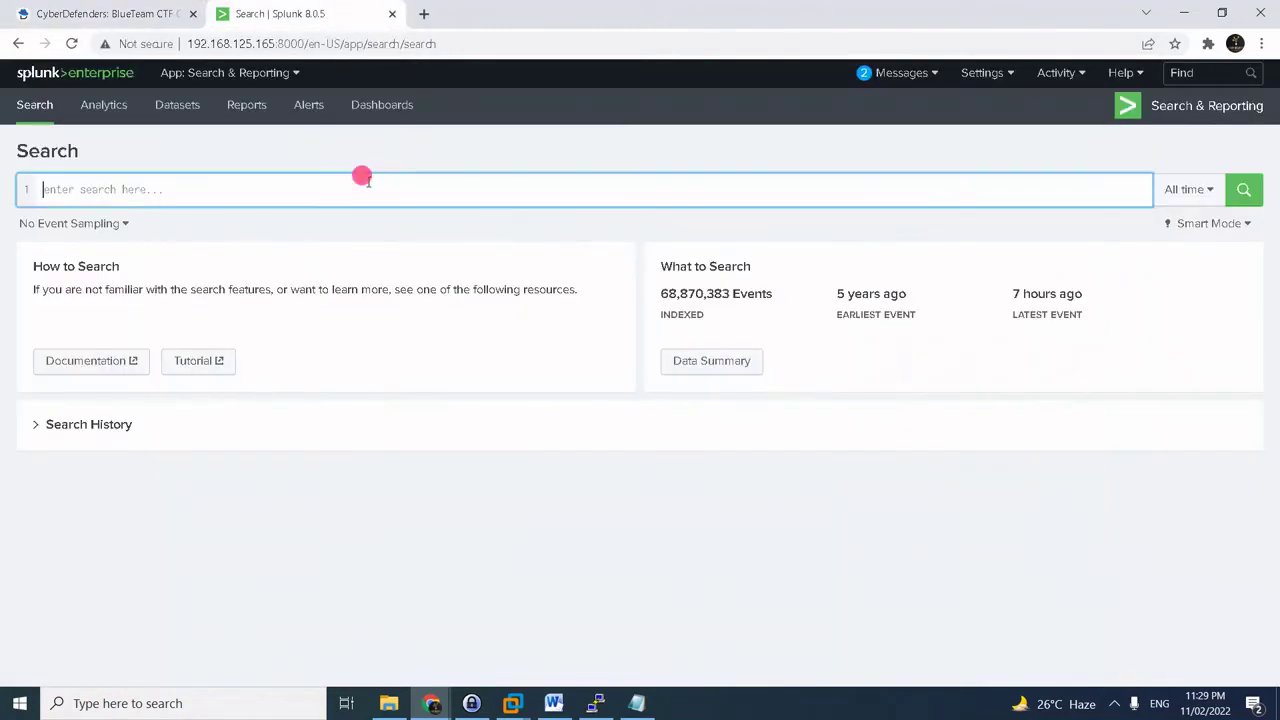
pyautogui.write('index=botsv2 attach_filename{}="Malware Alert Text.txt"')
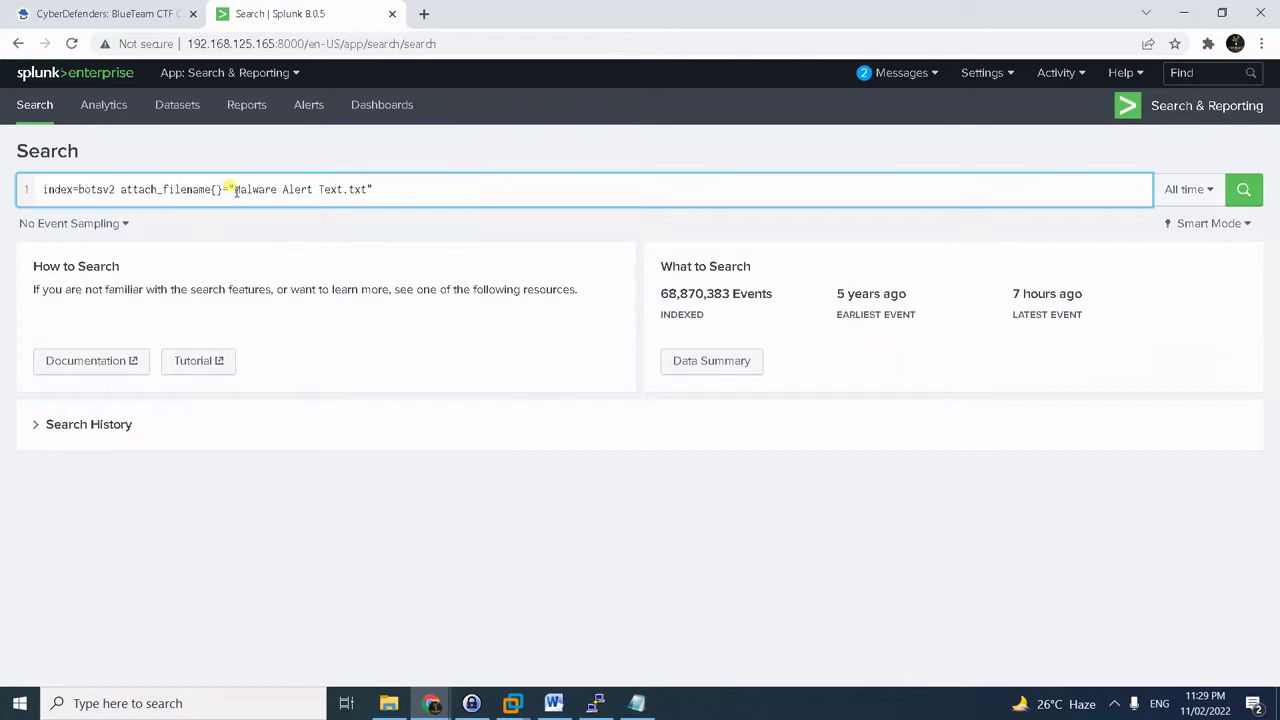
pyautogui.click(447, 185)
pyautogui.press('Return')
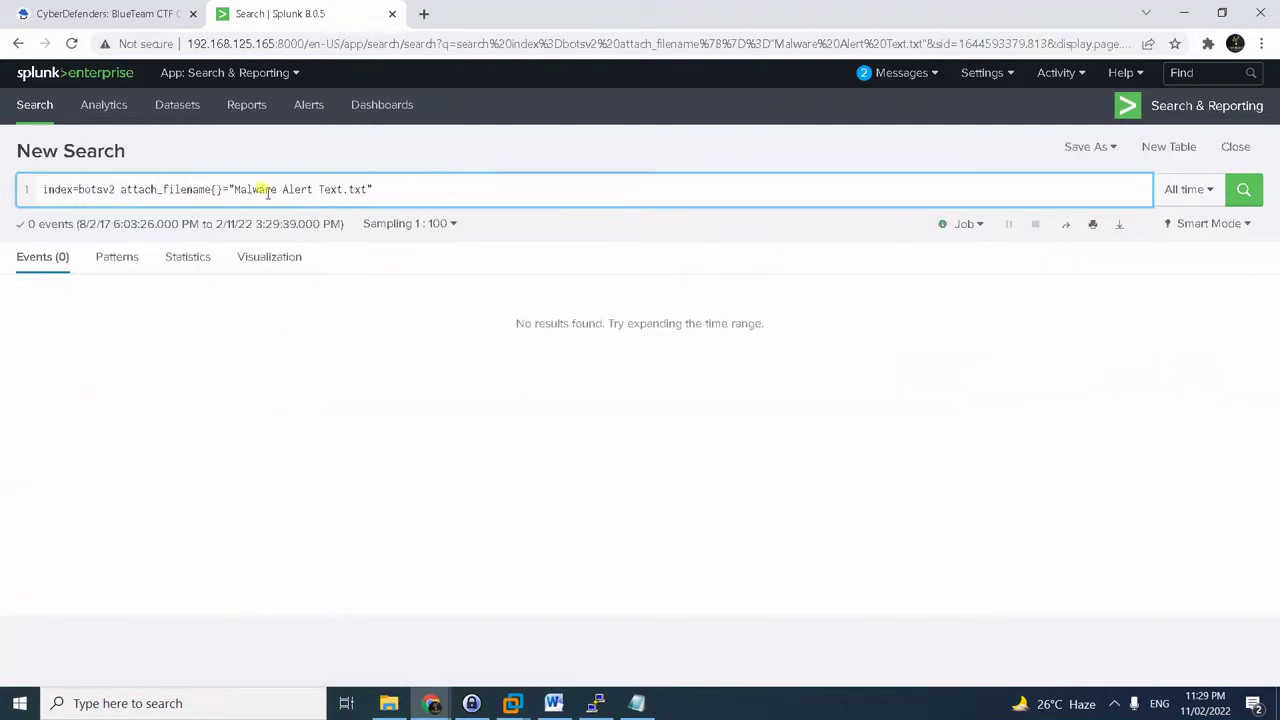
pyautogui.moveTo(229, 190)
pyautogui.mouseDown()
pyautogui.moveTo(363, 212)
pyautogui.moveTo(380, 179)
pyautogui.moveTo(260, 173)
pyautogui.moveTo(247, 190)
pyautogui.mouseUp()
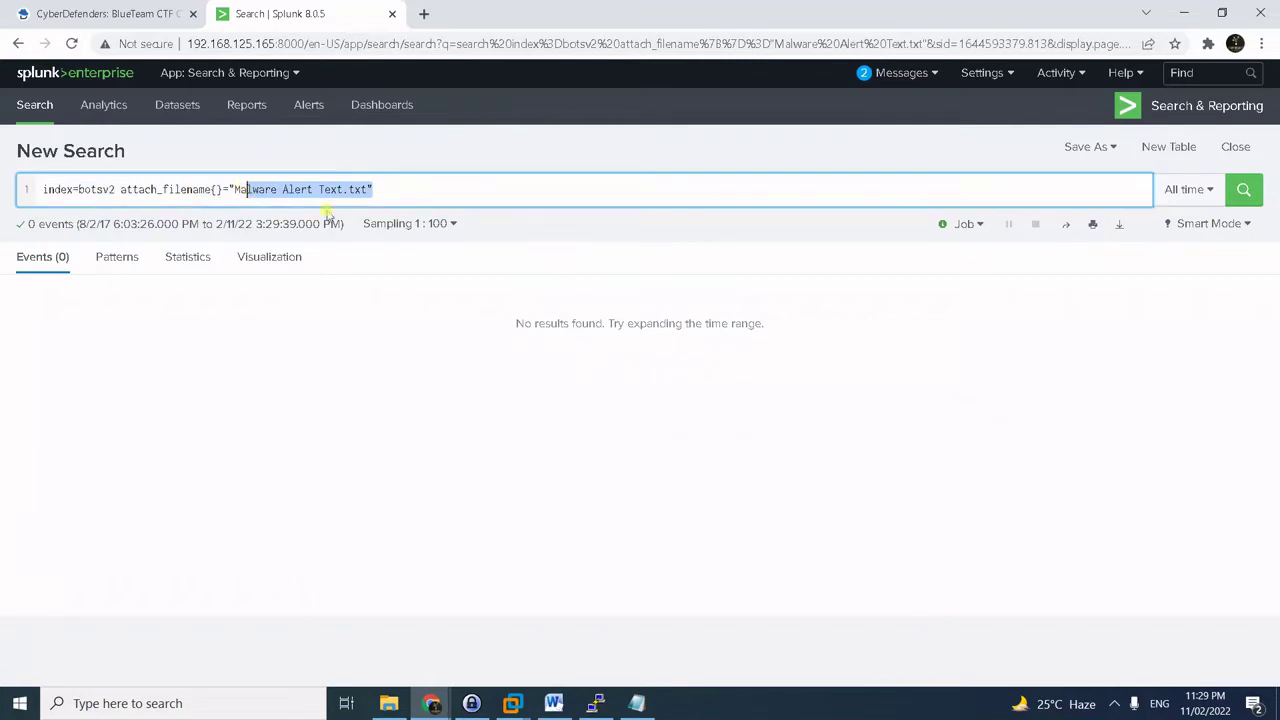
pyautogui.click(449, 194)
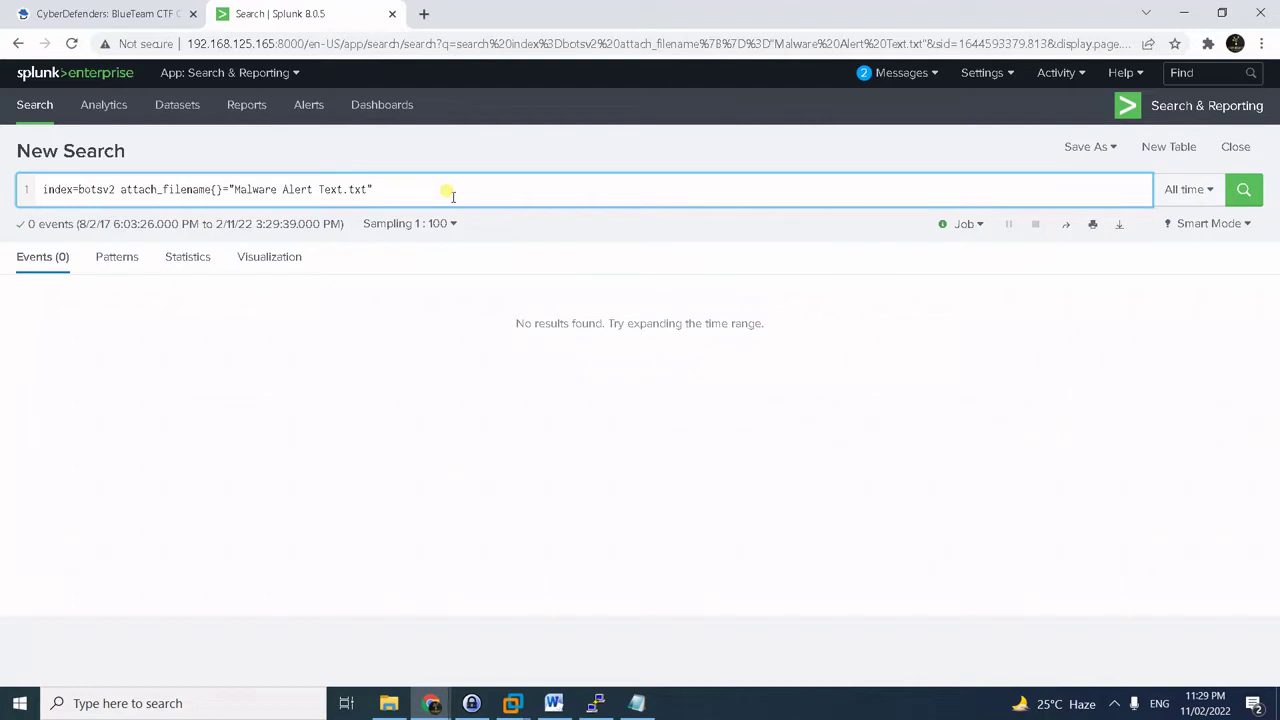
pyautogui.click(441, 224)
pyautogui.click(445, 256)
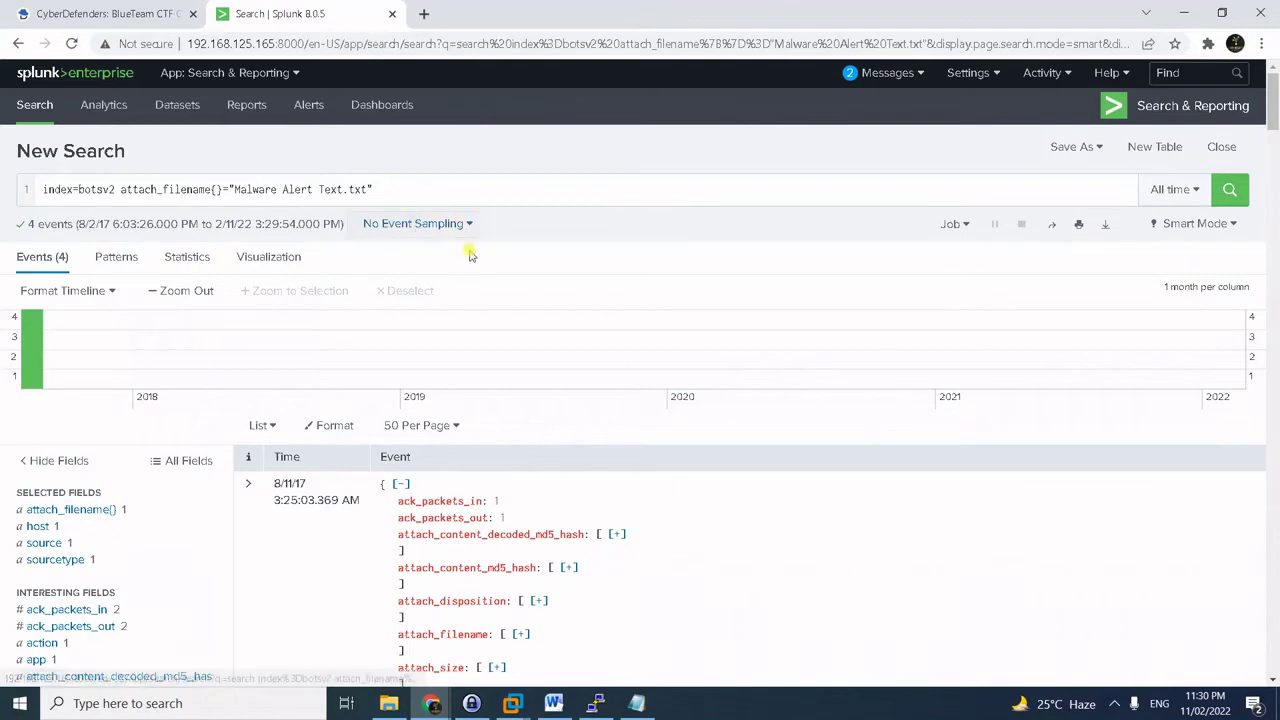
# - Review the sender_email values and copy the prepared stream:smtp sender query from the notes
pyautogui.scroll(-3, 470, 255)
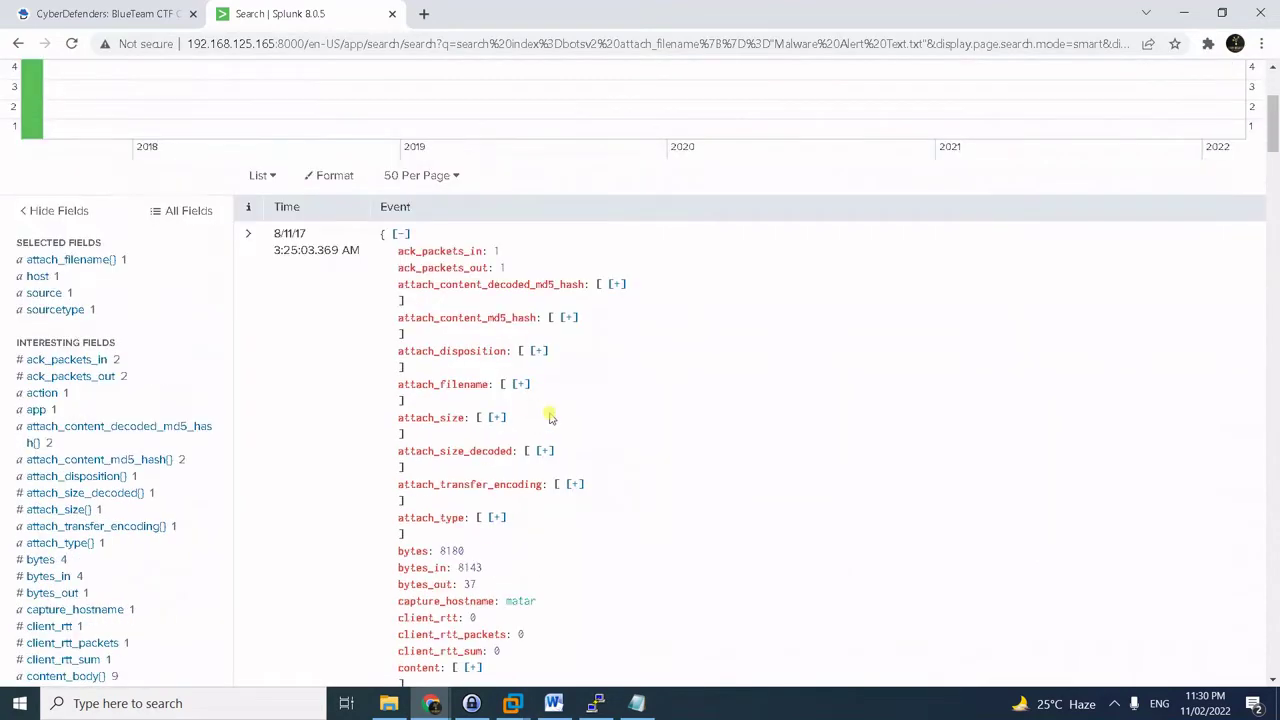
pyautogui.scroll(-4, 450, 436)
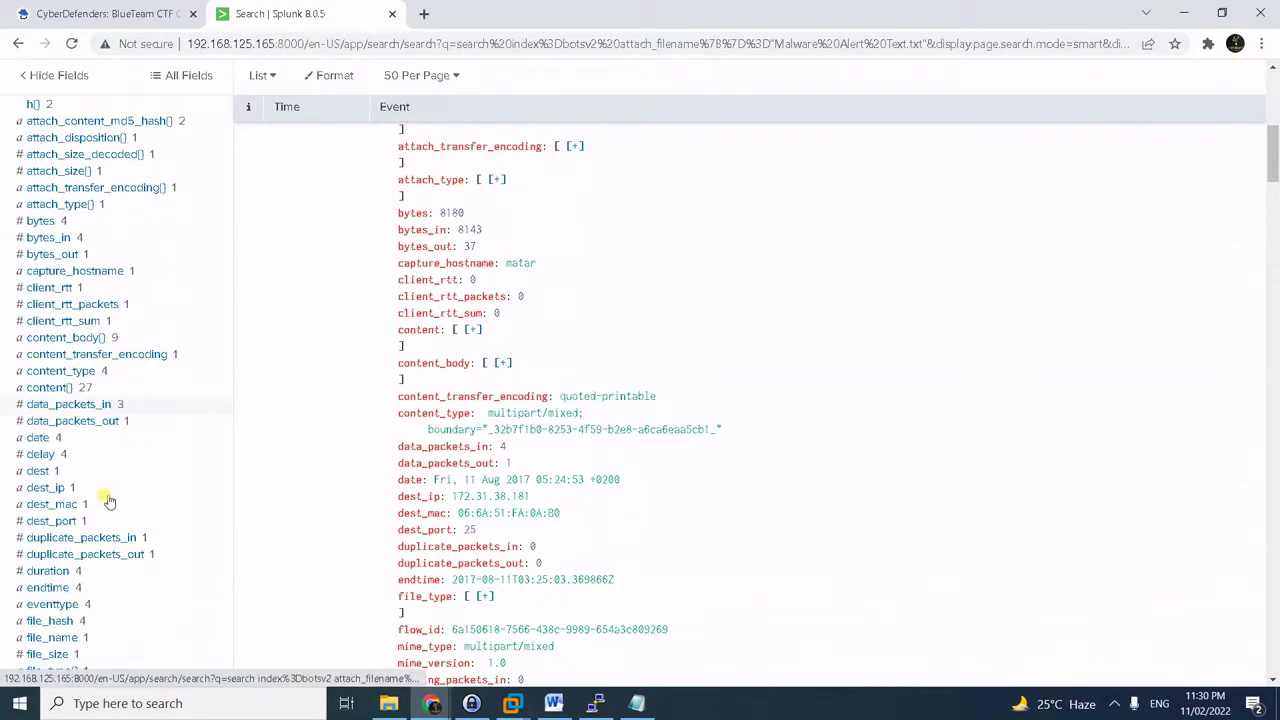
pyautogui.scroll(-9, 108, 502)
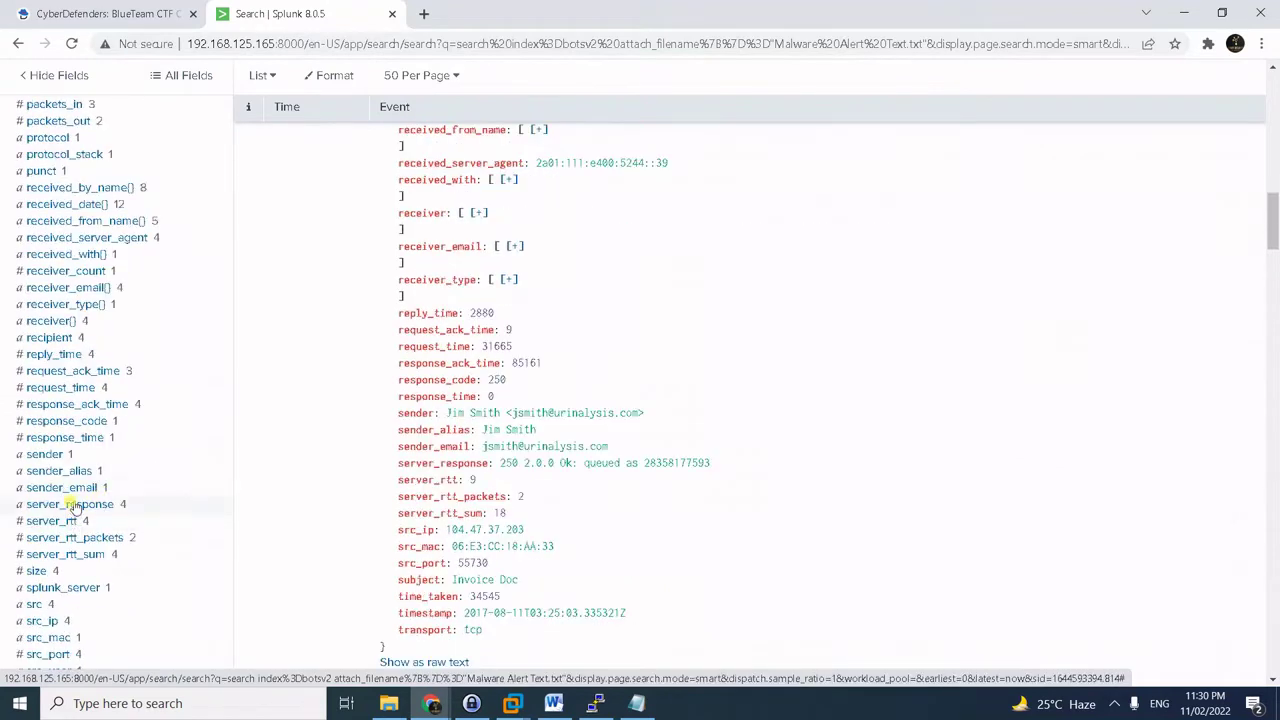
pyautogui.click(72, 488)
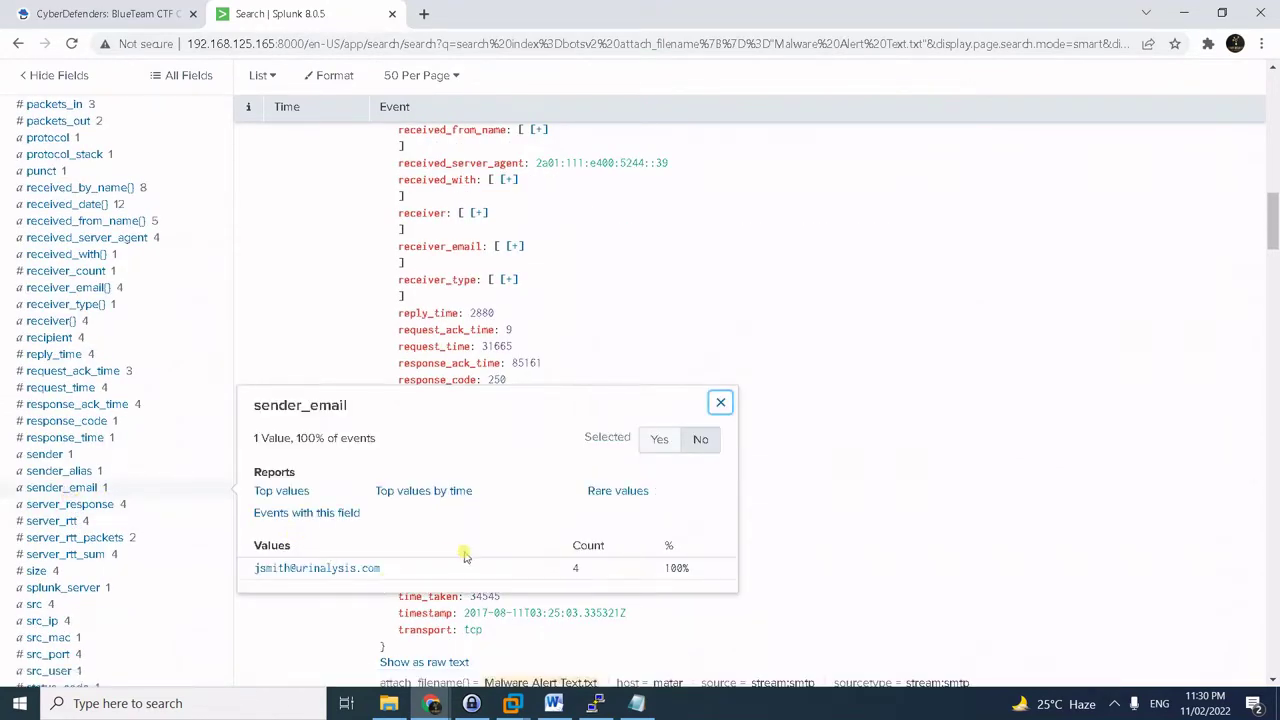
pyautogui.click(636, 703)
pyautogui.moveTo(551, 196); pyautogui.dragTo(177, 196)
pyautogui.hotkey('ctrl', 'c')
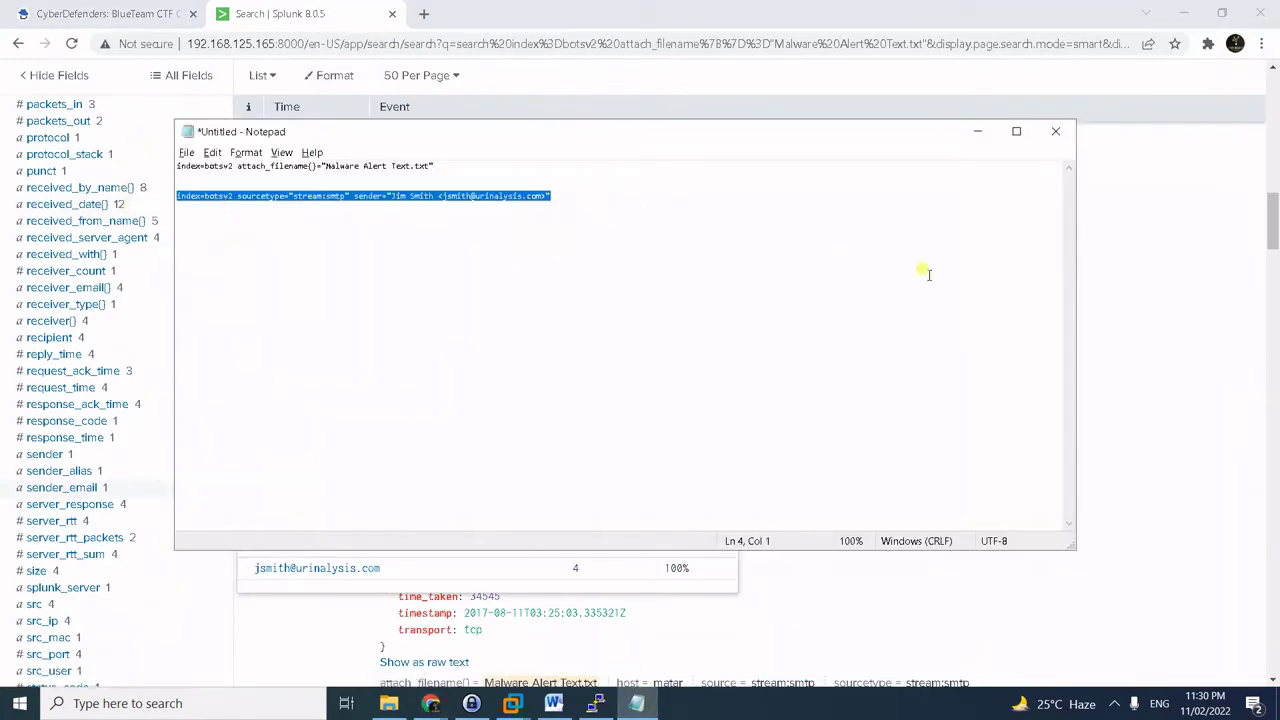
pyautogui.click(1243, 274)
pyautogui.moveTo(1270, 225); pyautogui.dragTo(1268, 70)
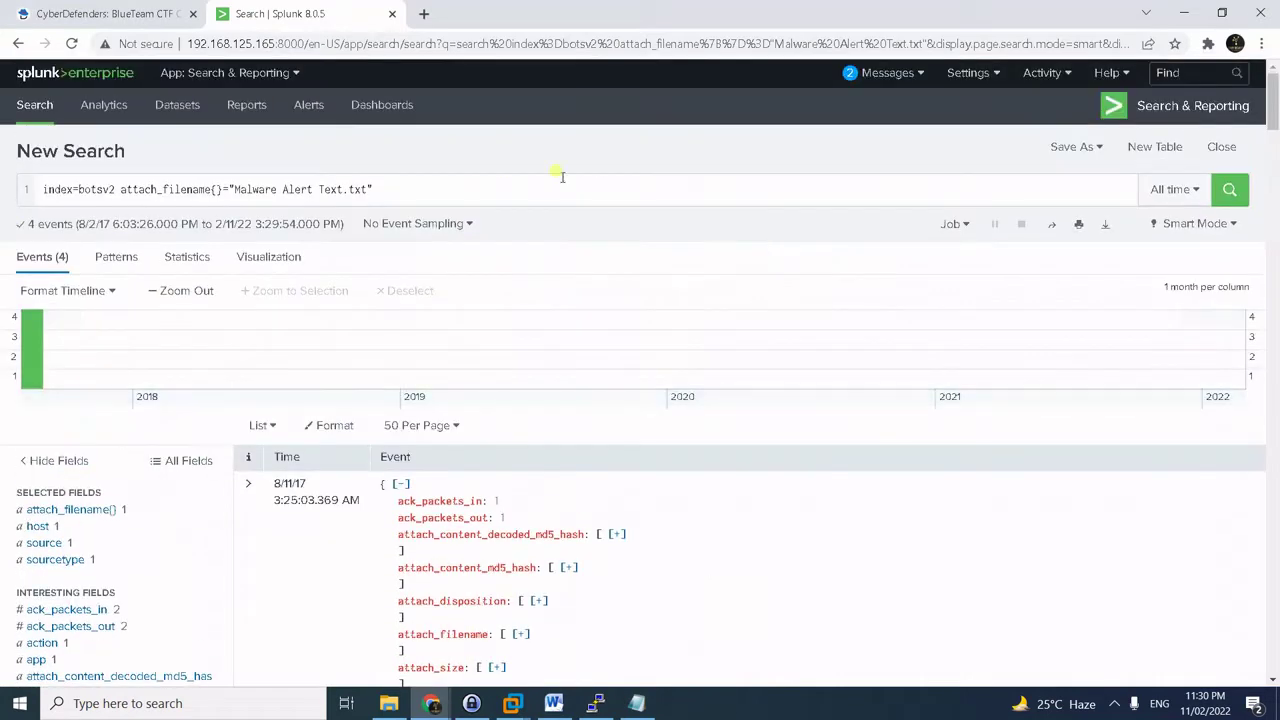
pyautogui.tripleClick(397, 190)
# - Run the stream:smtp search for emails from that sender and expand the event's full content
pyautogui.hotkey('ctrl', 'v')
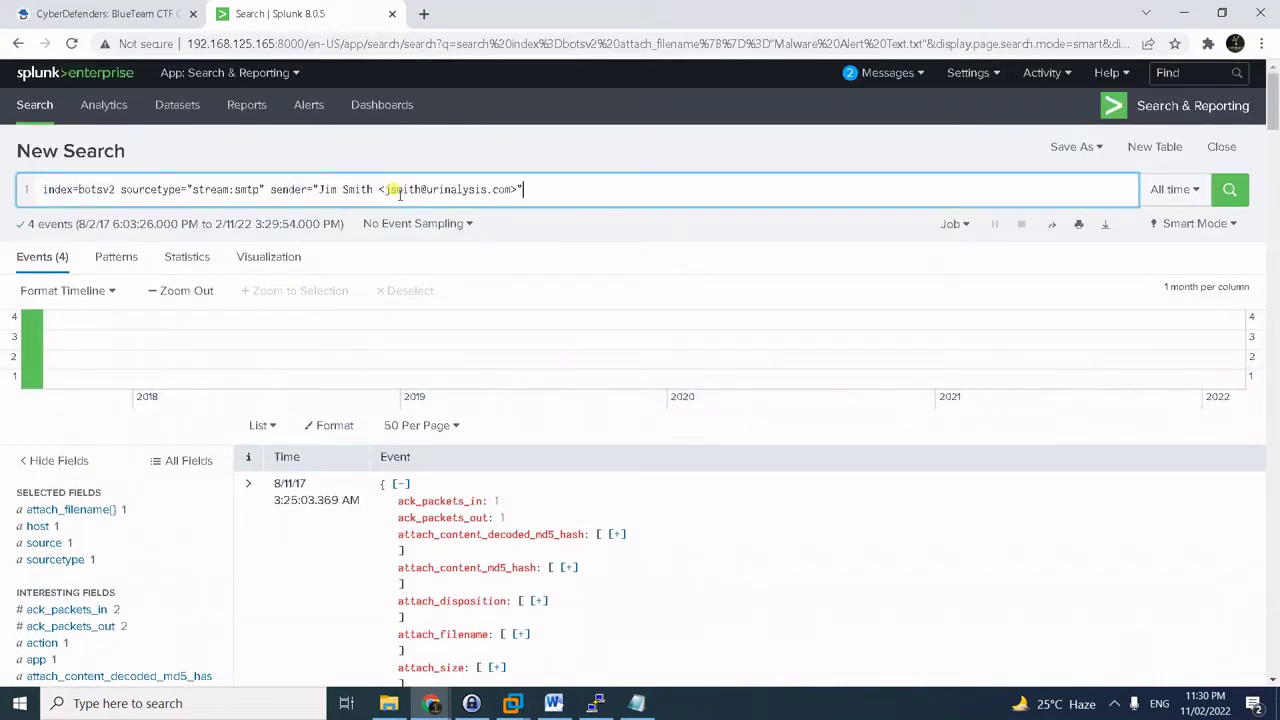
pyautogui.press('Return')
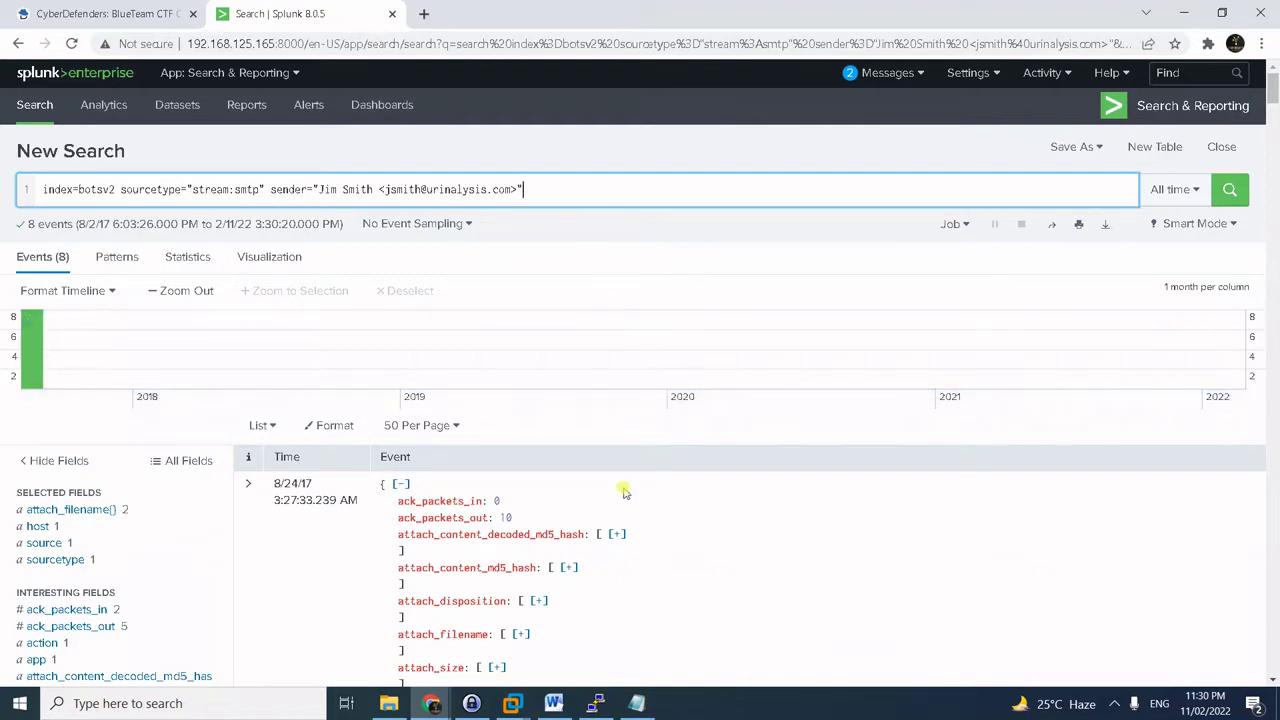
pyautogui.scroll(-3, 628, 490)
pyautogui.scroll(-1, 628, 490)
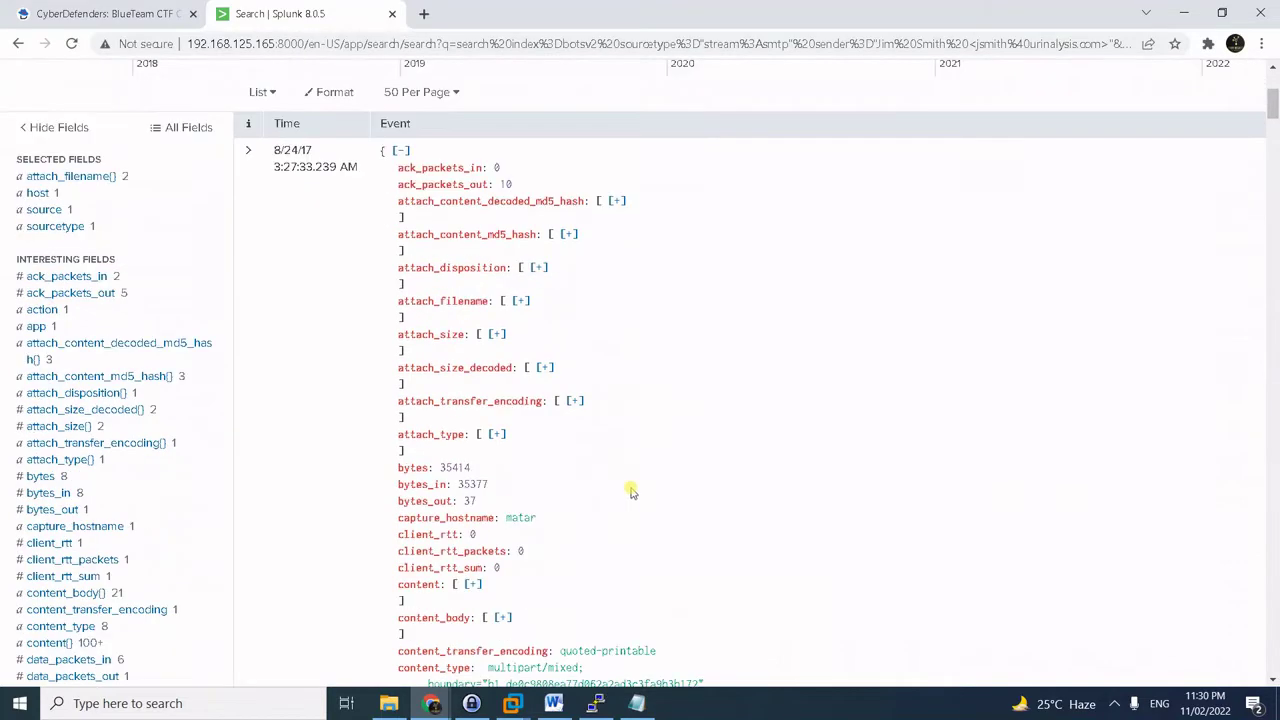
pyautogui.click(473, 587)
pyautogui.scroll(-4, 818, 530)
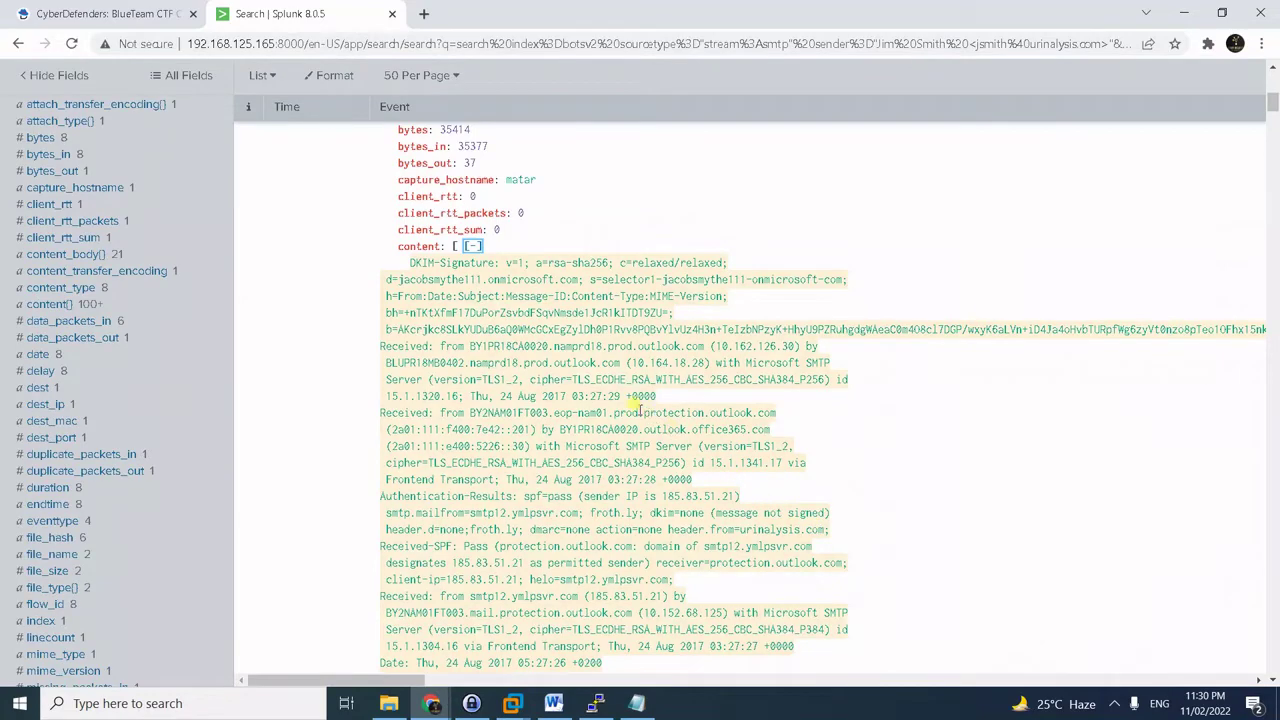
pyautogui.scroll(-3, 645, 411)
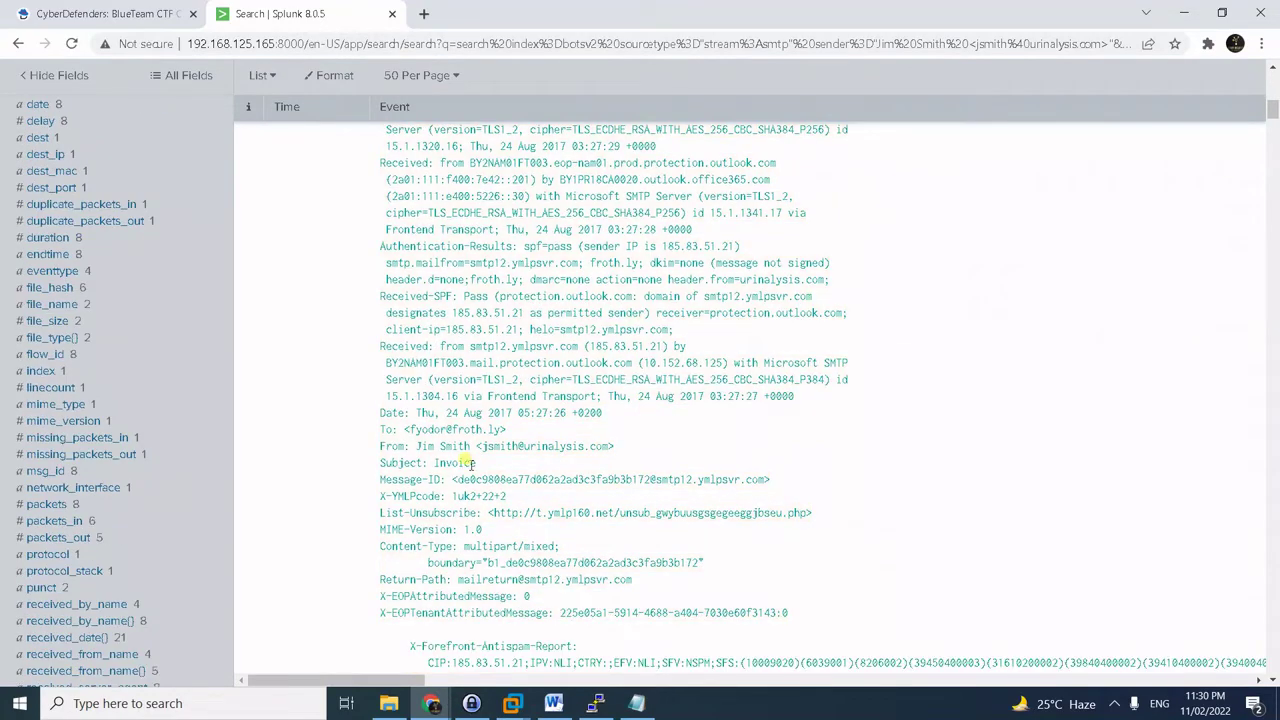
# - Scroll past the Subject: Invoice line and select the whole base64 invoice.zip attachment block
pyautogui.moveTo(382, 465); pyautogui.dragTo(477, 465)
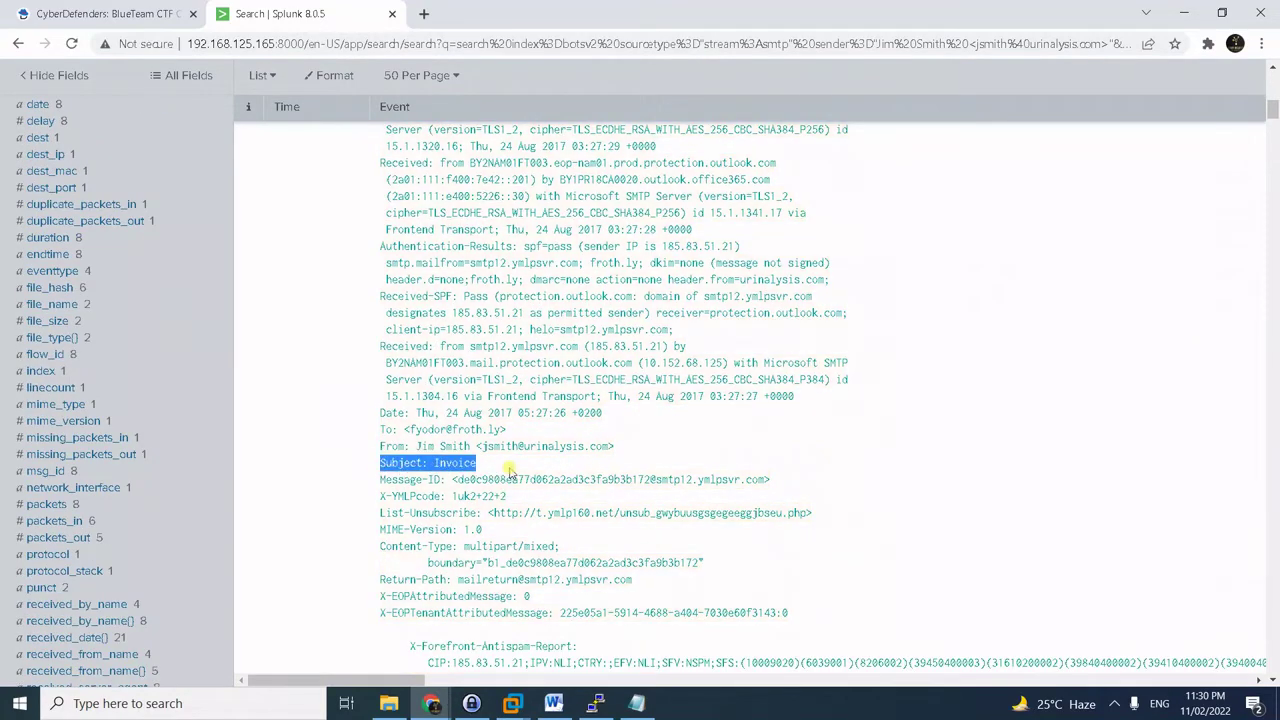
pyautogui.scroll(-2, 757, 507)
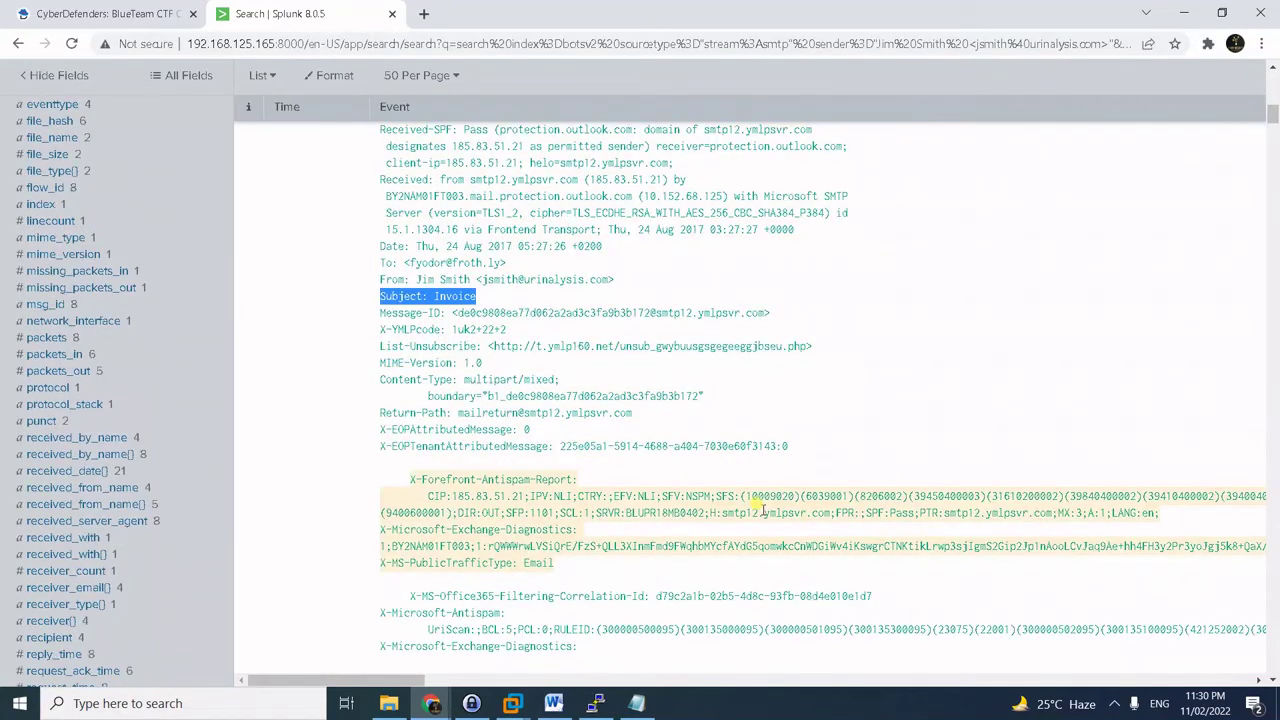
pyautogui.scroll(-2, 757, 470)
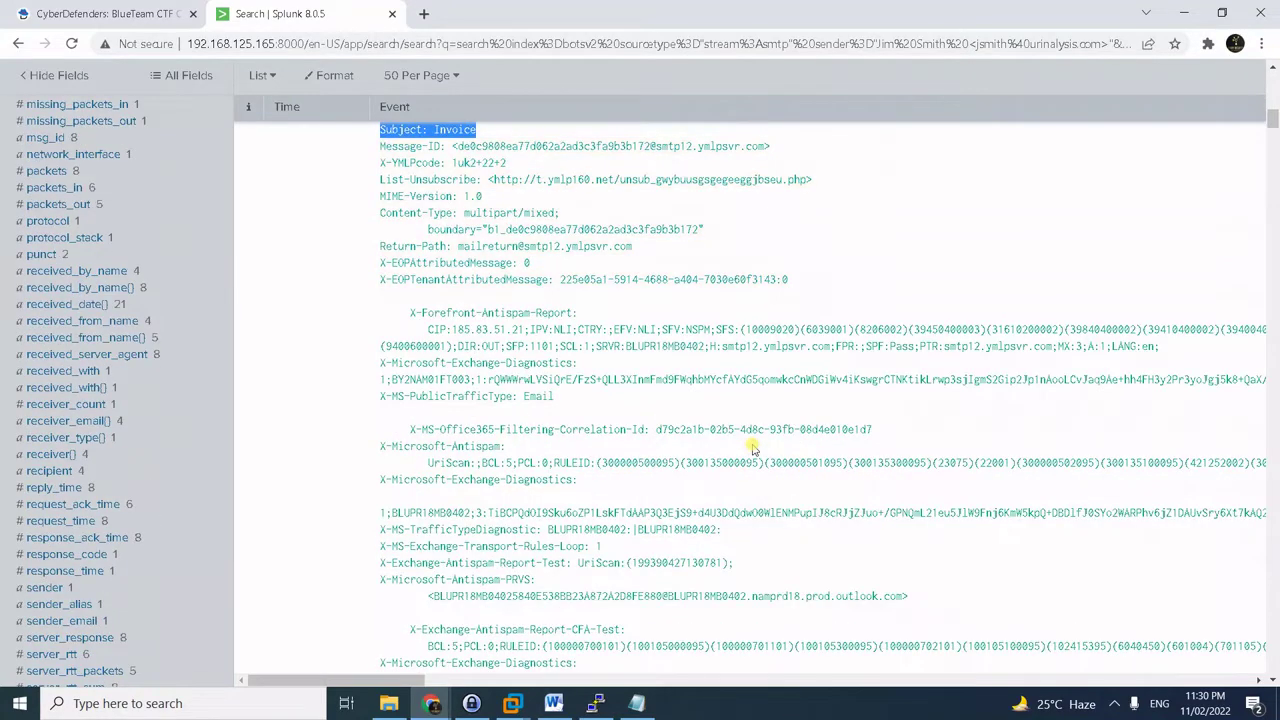
pyautogui.scroll(-2, 754, 450)
pyautogui.scroll(-1, 754, 450)
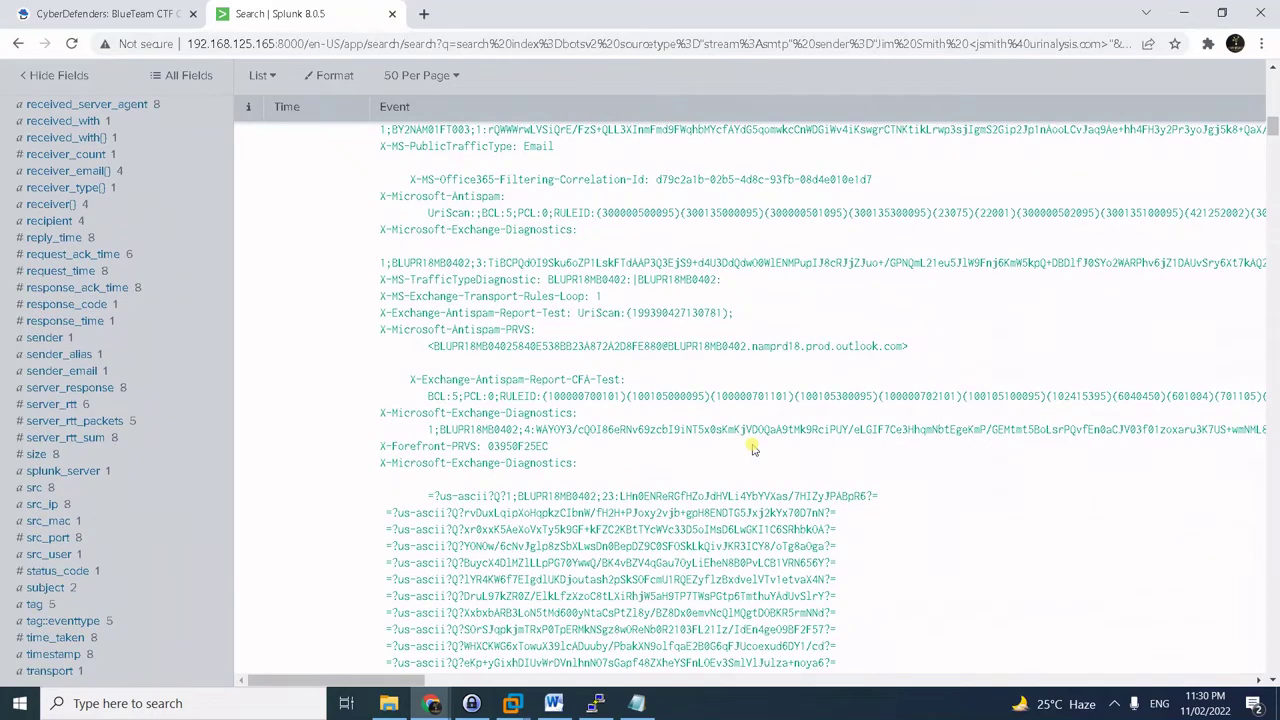
pyautogui.scroll(-11, 754, 450)
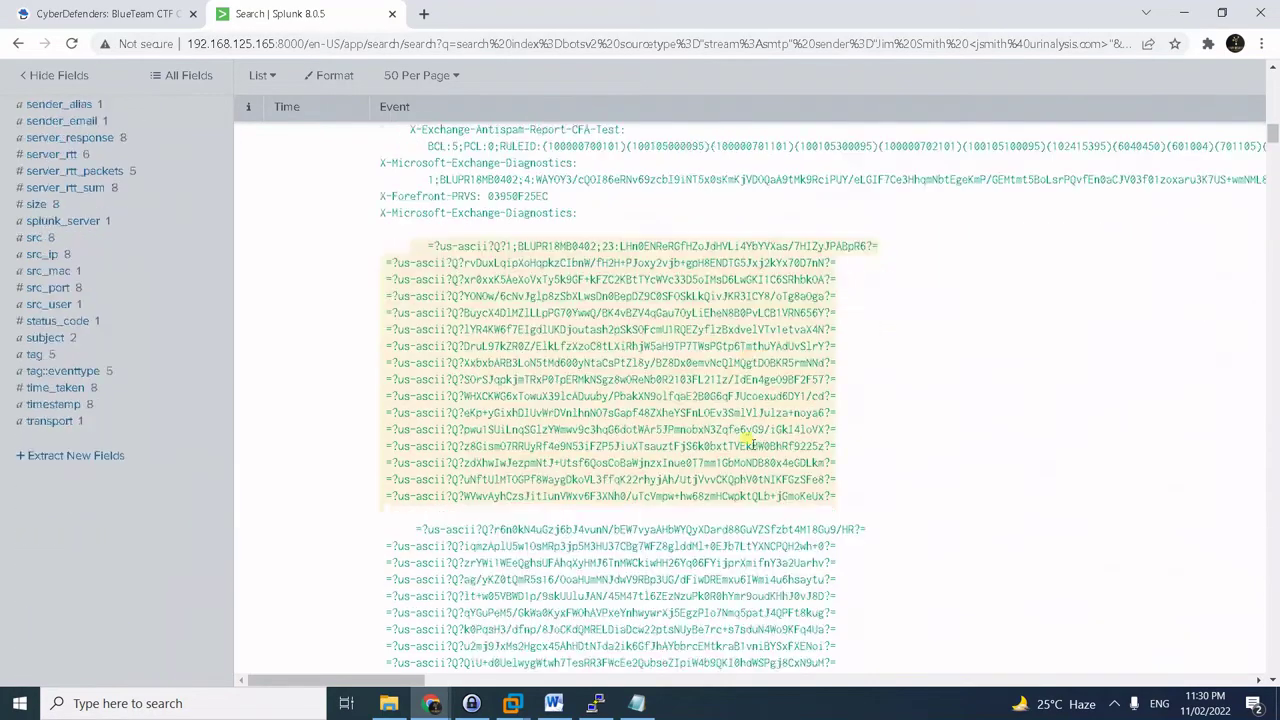
pyautogui.scroll(-7, 754, 450)
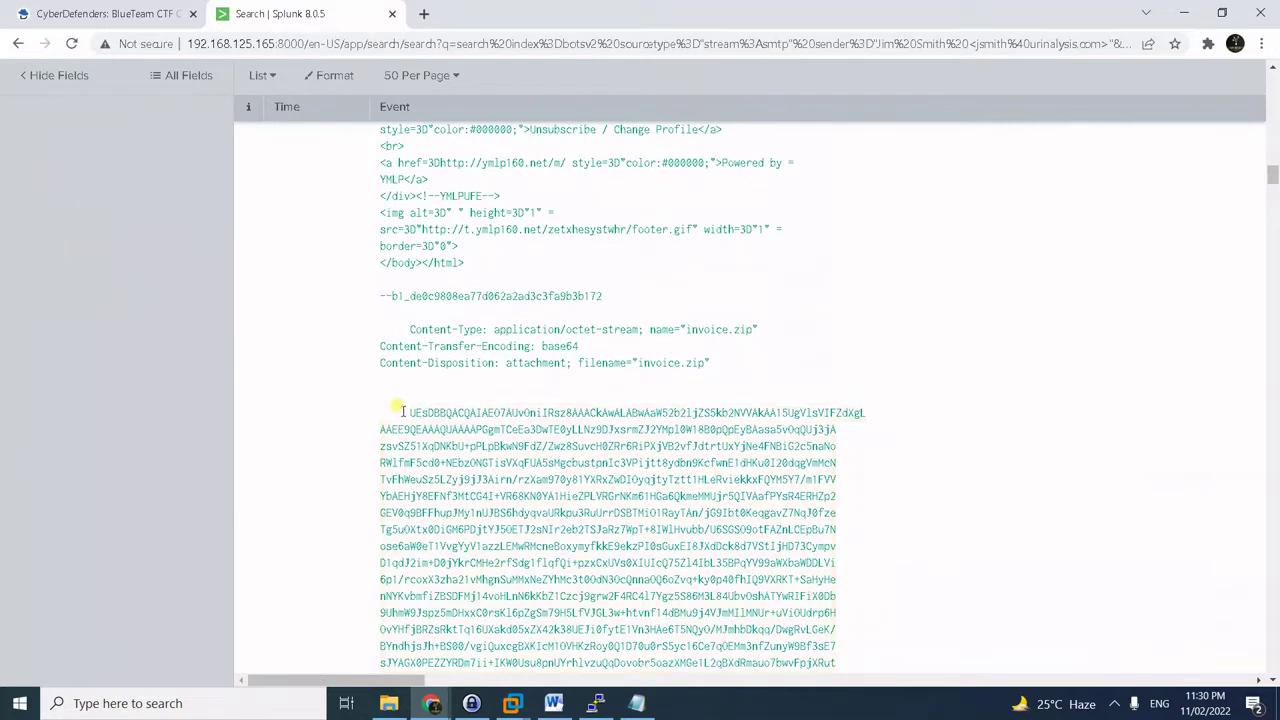
pyautogui.moveTo(410, 412); pyautogui.dragTo(422, 414)
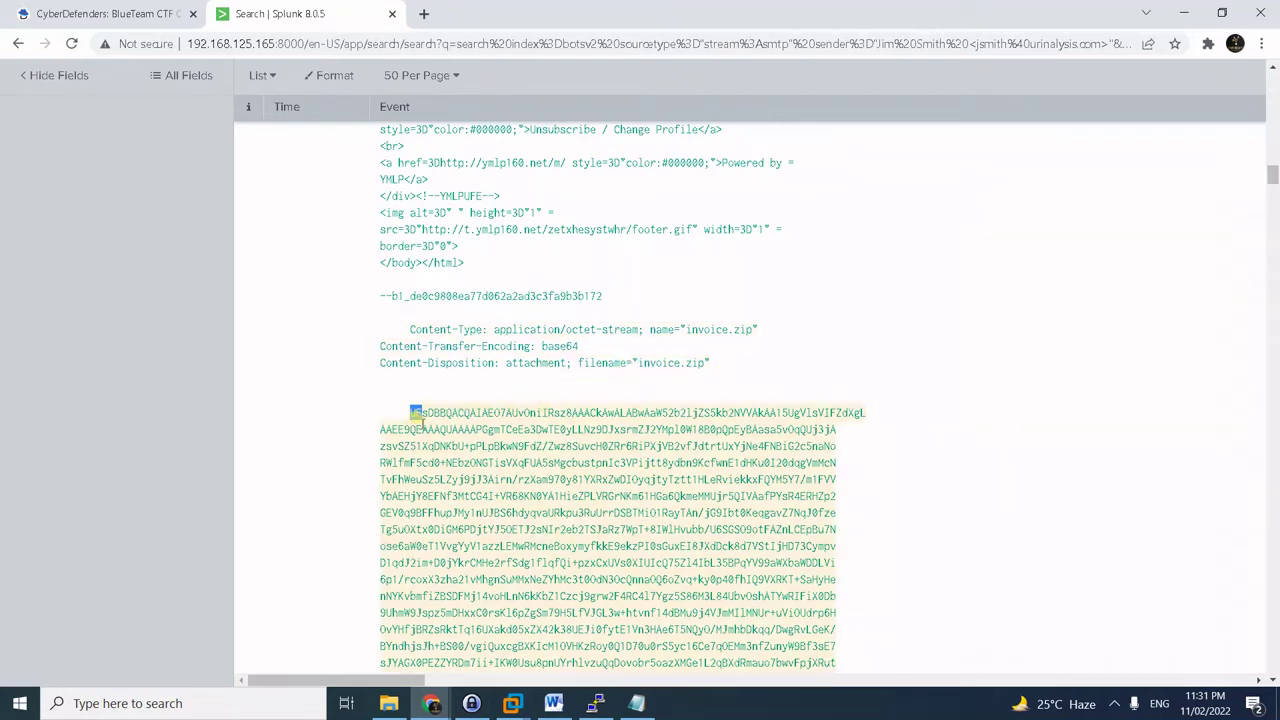
pyautogui.moveTo(411, 413); pyautogui.dragTo(553, 497)
pyautogui.scroll(-5, 712, 544)
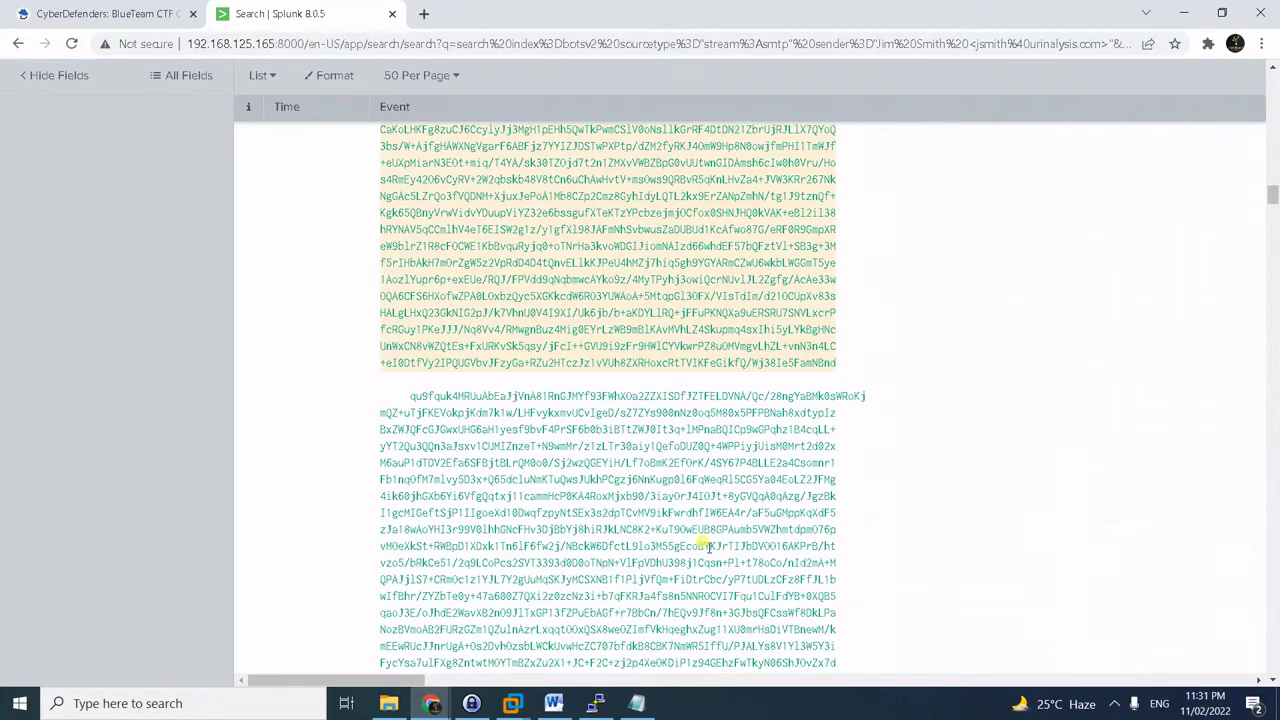
pyautogui.scroll(-10, 708, 546)
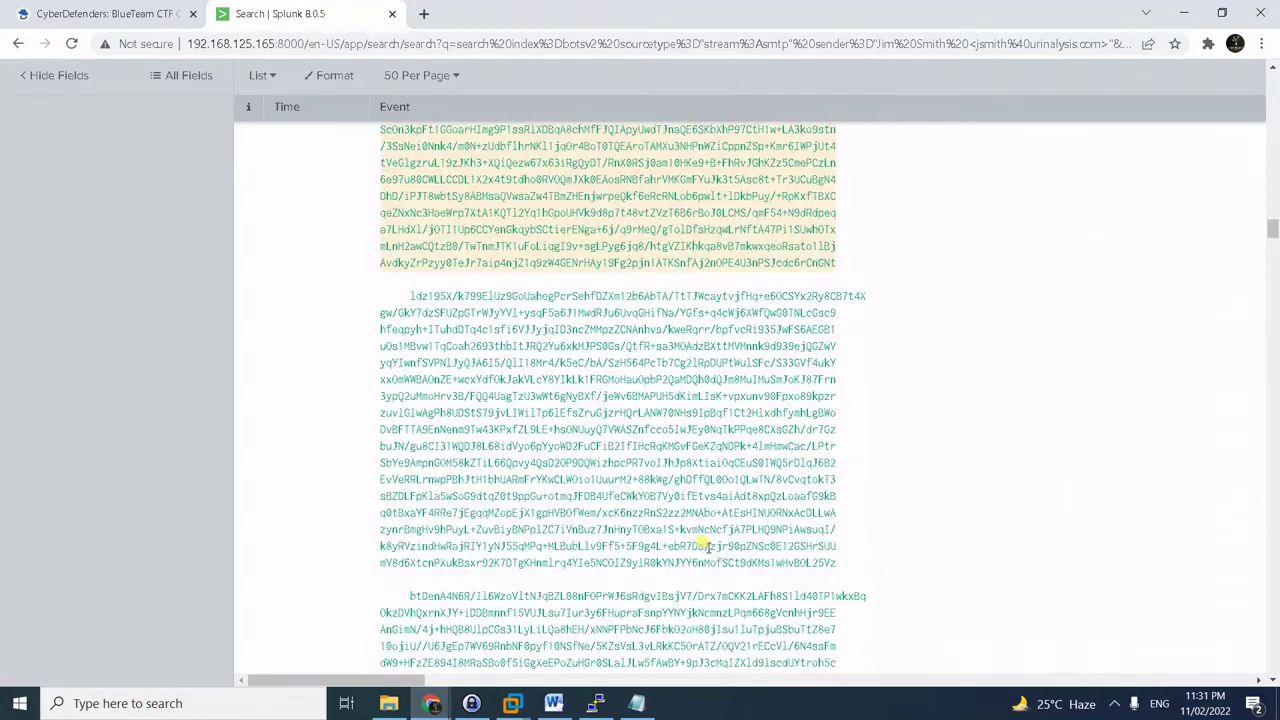
pyautogui.scroll(-6, 708, 546)
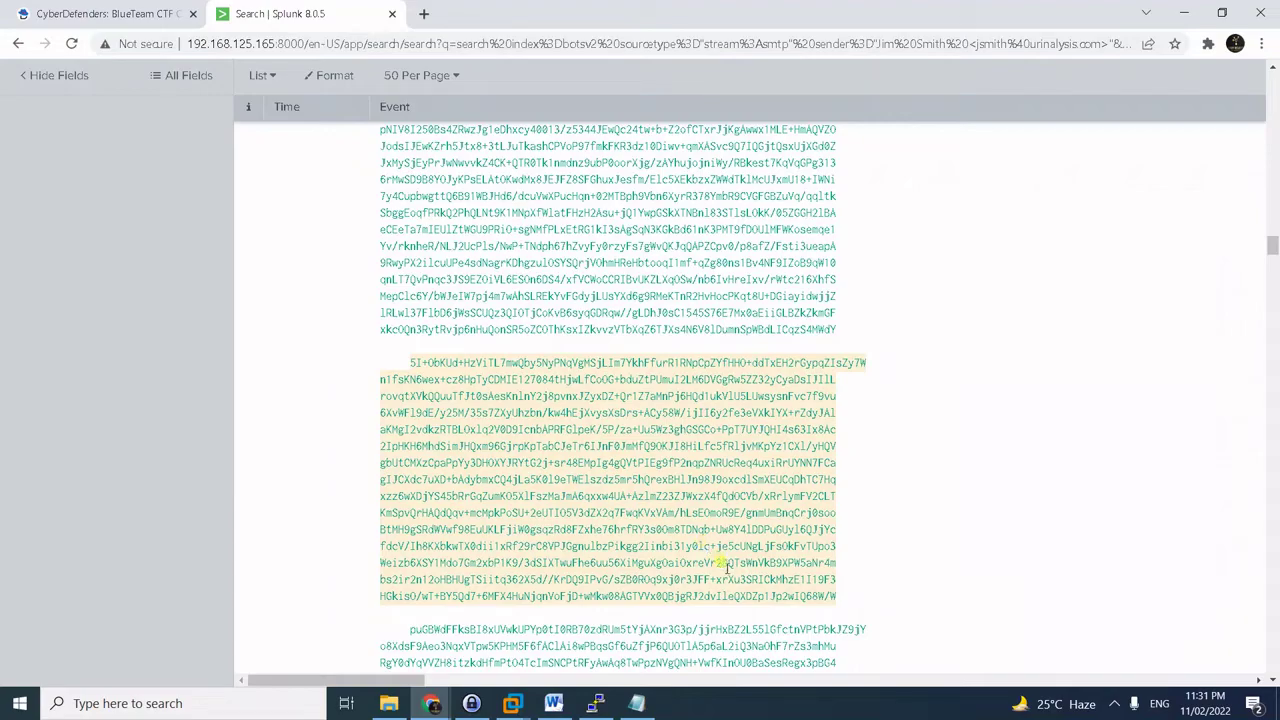
pyautogui.scroll(-5, 708, 546)
pyautogui.scroll(-5, 714, 537)
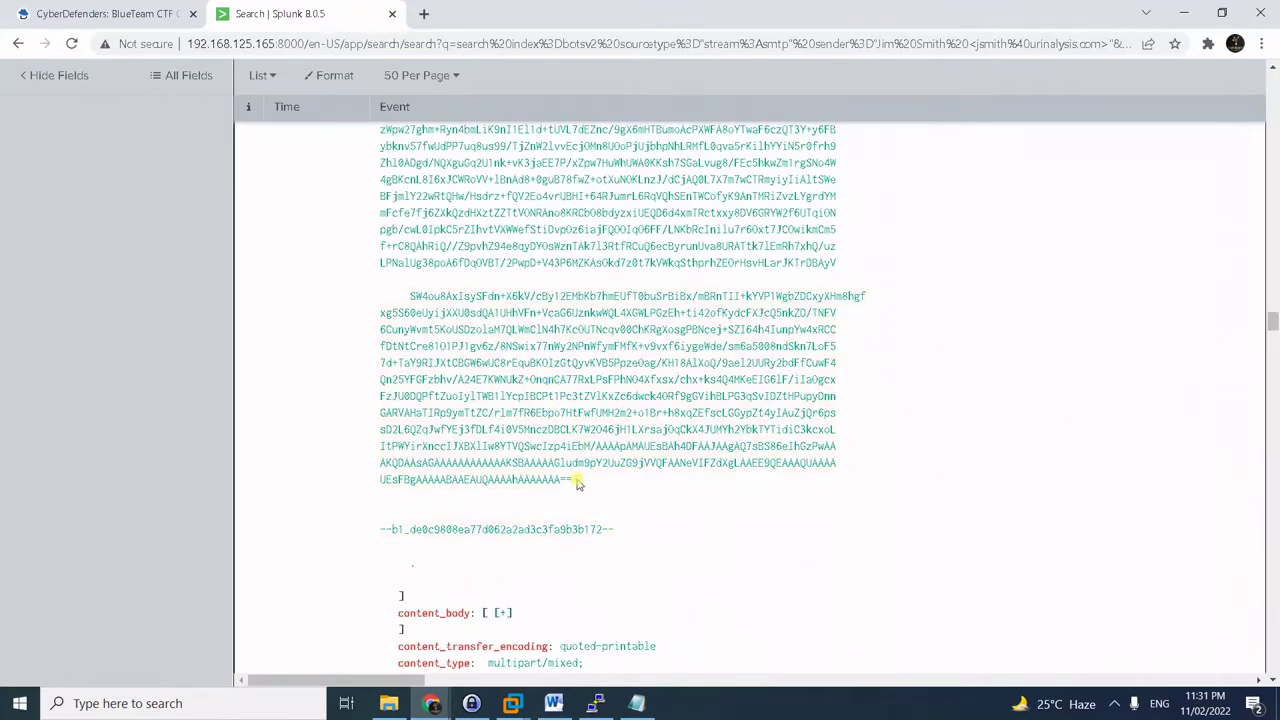
pyautogui.tripleClick(585, 479)
# - Create an empty invoice.txt in the SSH terminal with touch
pyautogui.click(595, 703)
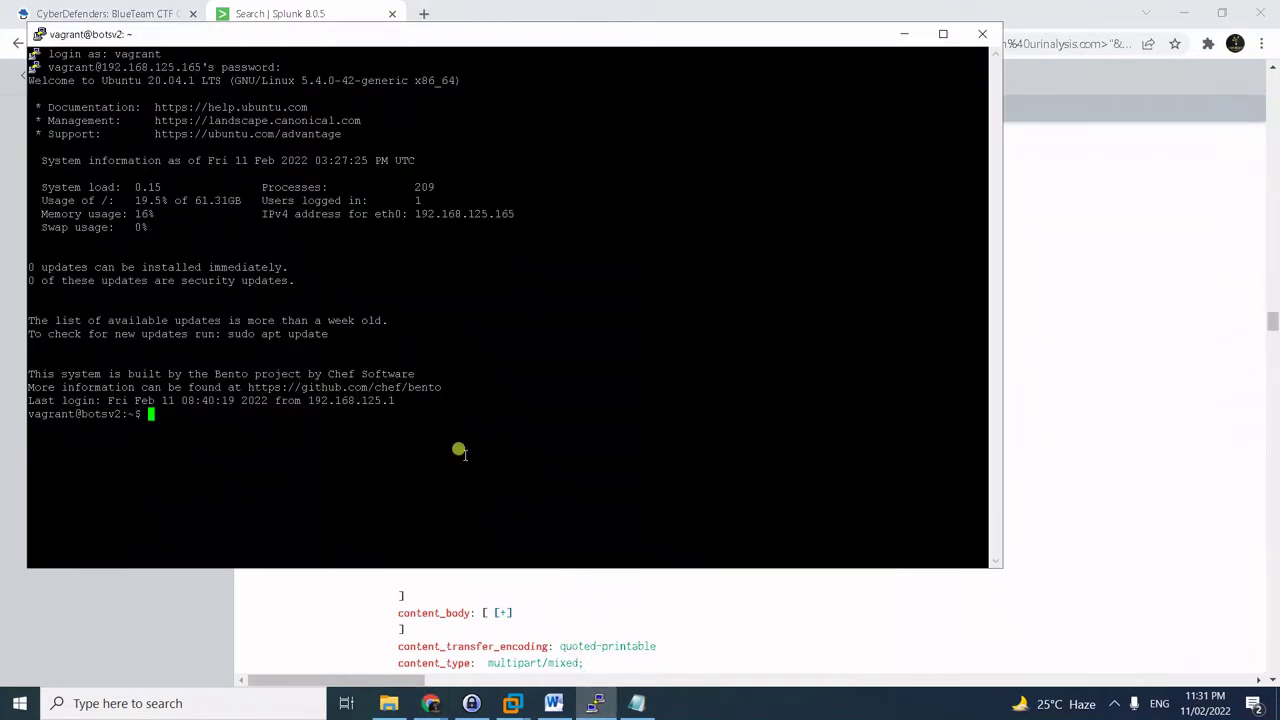
pyautogui.write('t')
pyautogui.press('BackSpace')
pyautogui.write('touch ')
pyautogui.write('invoice.tx')
pyautogui.write('t')
pyautogui.press('Return')
# - Open invoice.txt in nano and paste the copied base64 attachment text into it
pyautogui.write('nano')
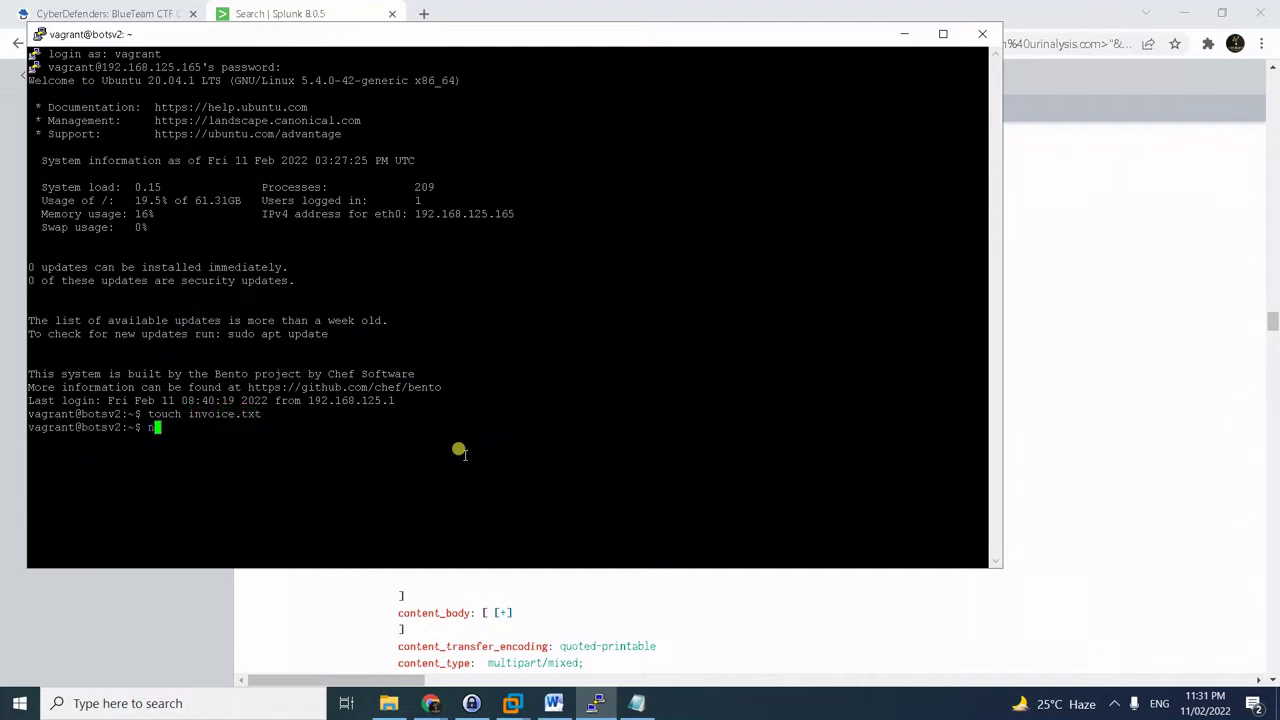
pyautogui.press('BackSpace')
pyautogui.press('BackSpace')
pyautogui.press('BackSpace')
pyautogui.press('BackSpace')
pyautogui.write('ano invoice.txt')
pyautogui.press('Return')
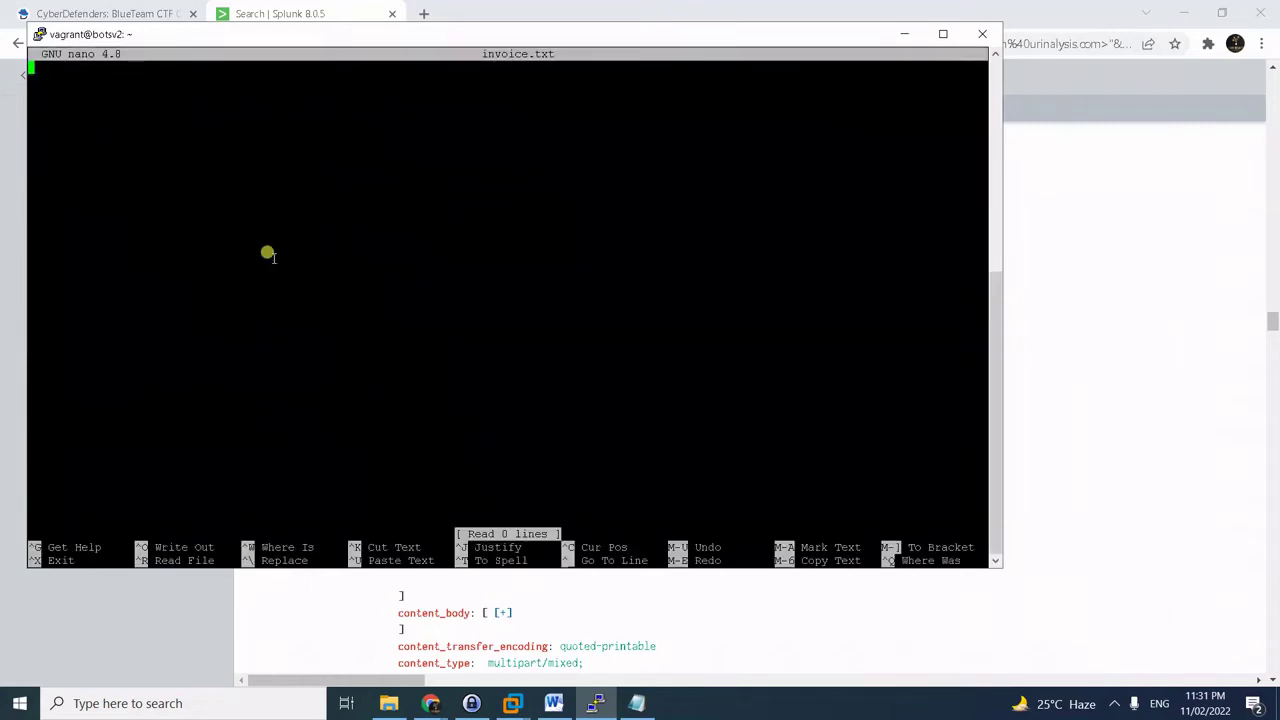
pyautogui.rightClick(232, 188)
pyautogui.click(232, 188)
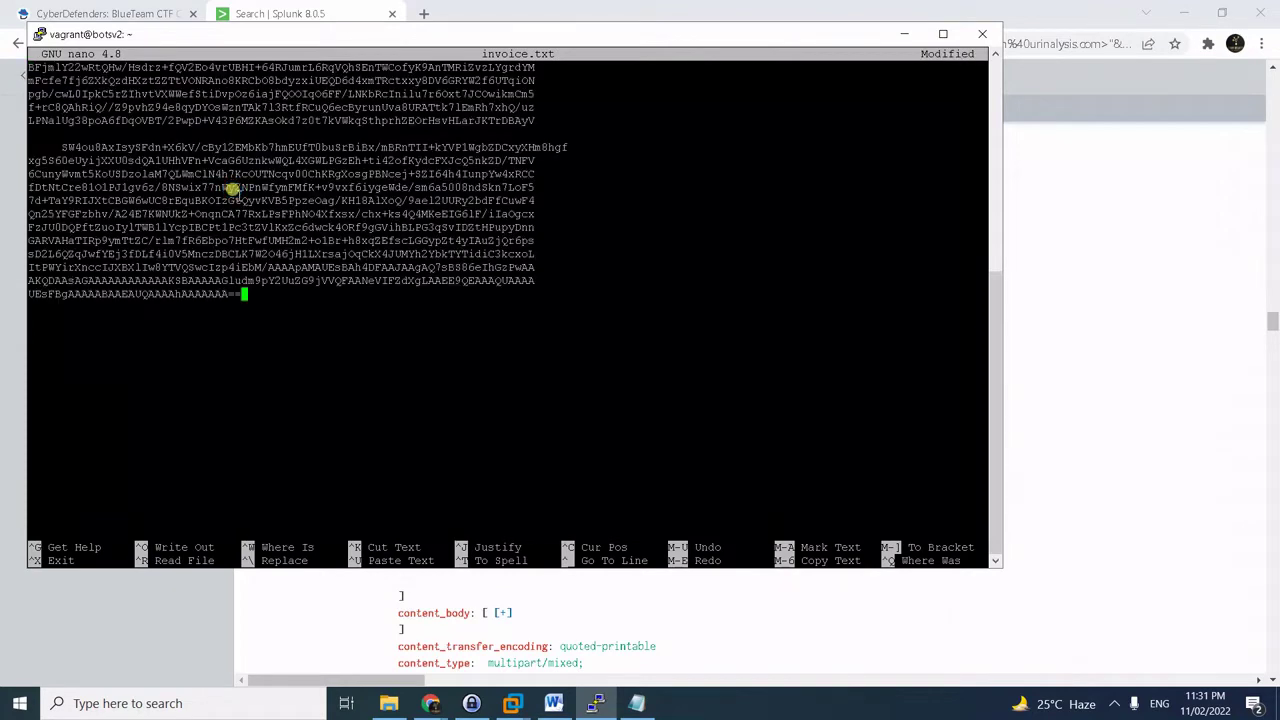
pyautogui.hotkey('ctrl', 'o')
# - Save invoice.txt, exit nano, and show its first lines with head
pyautogui.press('Return')
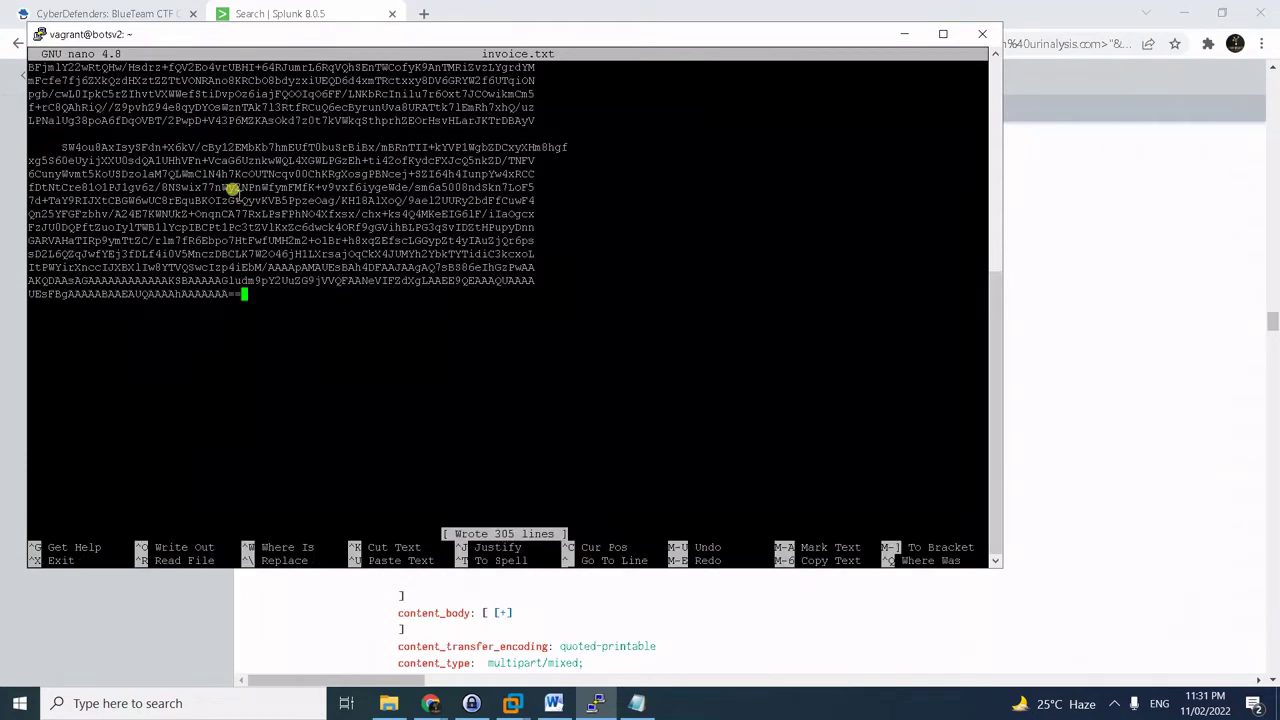
pyautogui.hotkey('ctrl', 'x')
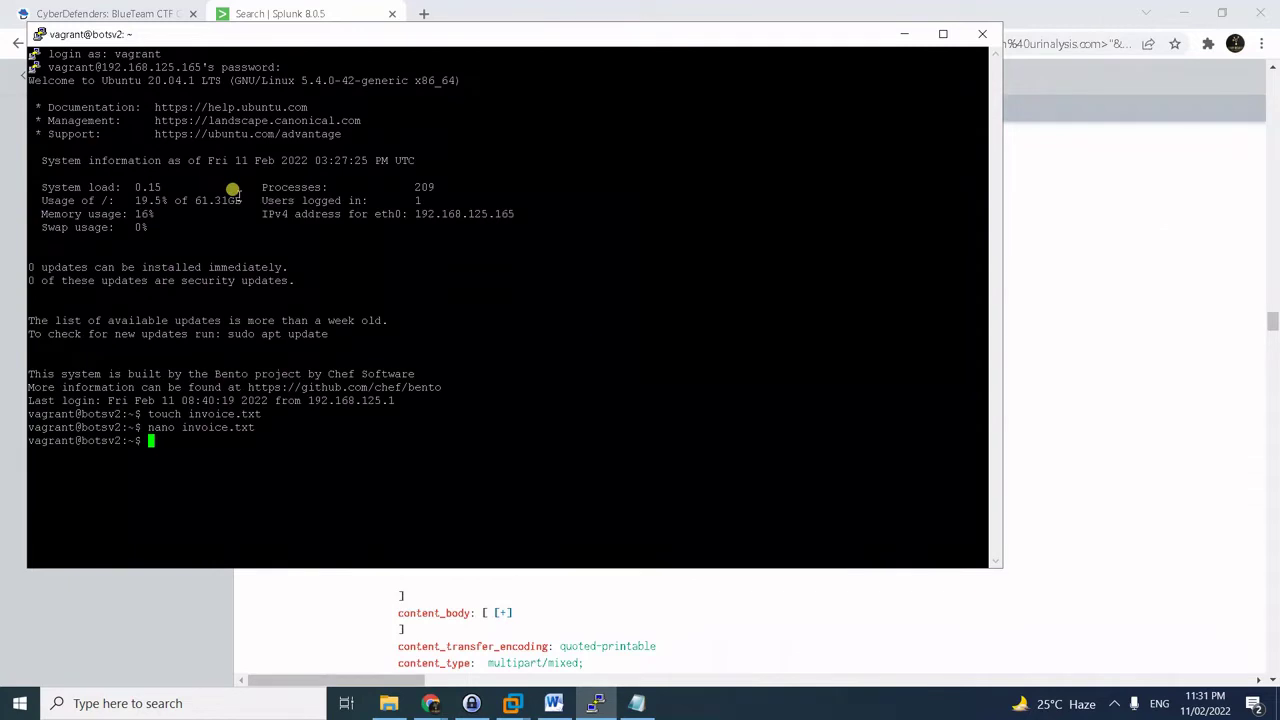
pyautogui.write('head invo')
pyautogui.press('Tab')
pyautogui.press('Return')
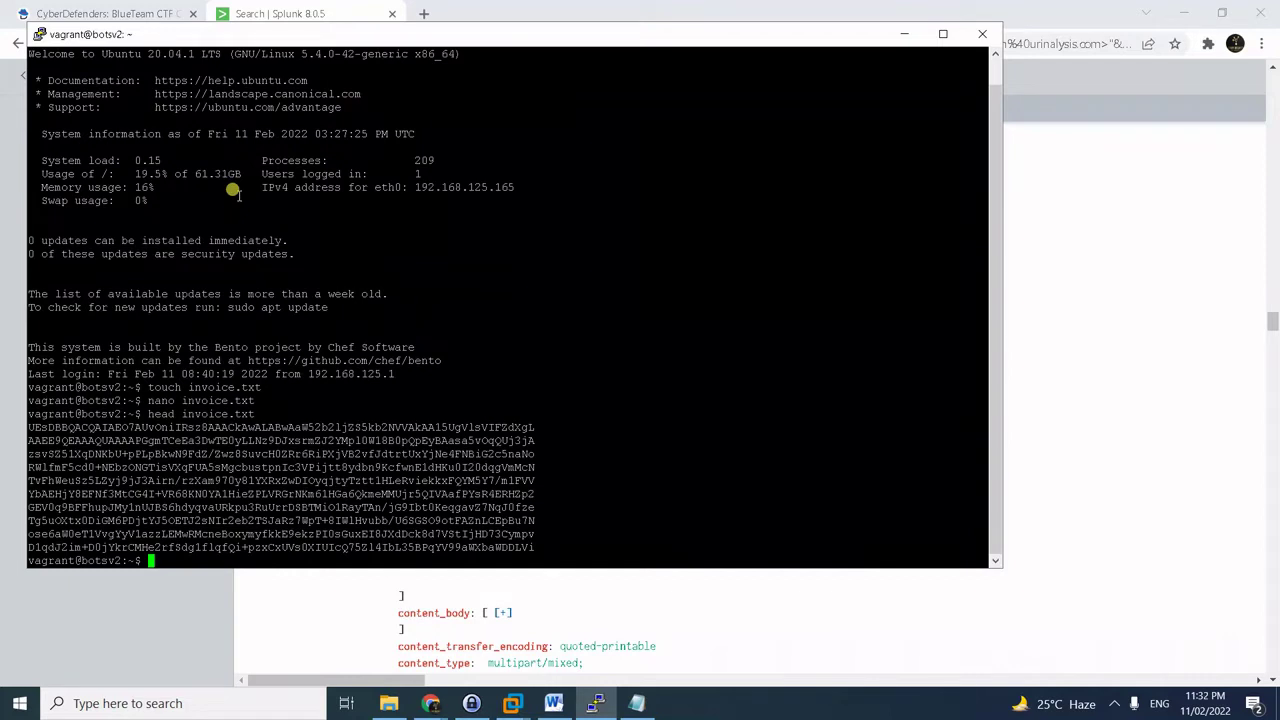
# - Show the last lines of invoice.txt with tail, then begin the cat | tr -d '\n' command
pyautogui.press('Up')
pyautogui.press('Left')
pyautogui.press('Left')
pyautogui.press('Left')
pyautogui.press('Left')
pyautogui.press('Left')
pyautogui.press('Left')
pyautogui.press('Left')
pyautogui.press('Left')
pyautogui.press('Left')
pyautogui.press('Left')
pyautogui.press('Left')
pyautogui.press('Left')
pyautogui.press('Left')
pyautogui.press('Right')
pyautogui.press('BackSpace')
pyautogui.press('BackSpace')
pyautogui.press('BackSpace')
pyautogui.press('BackSpace')
pyautogui.write('tail')
pyautogui.press('Return')
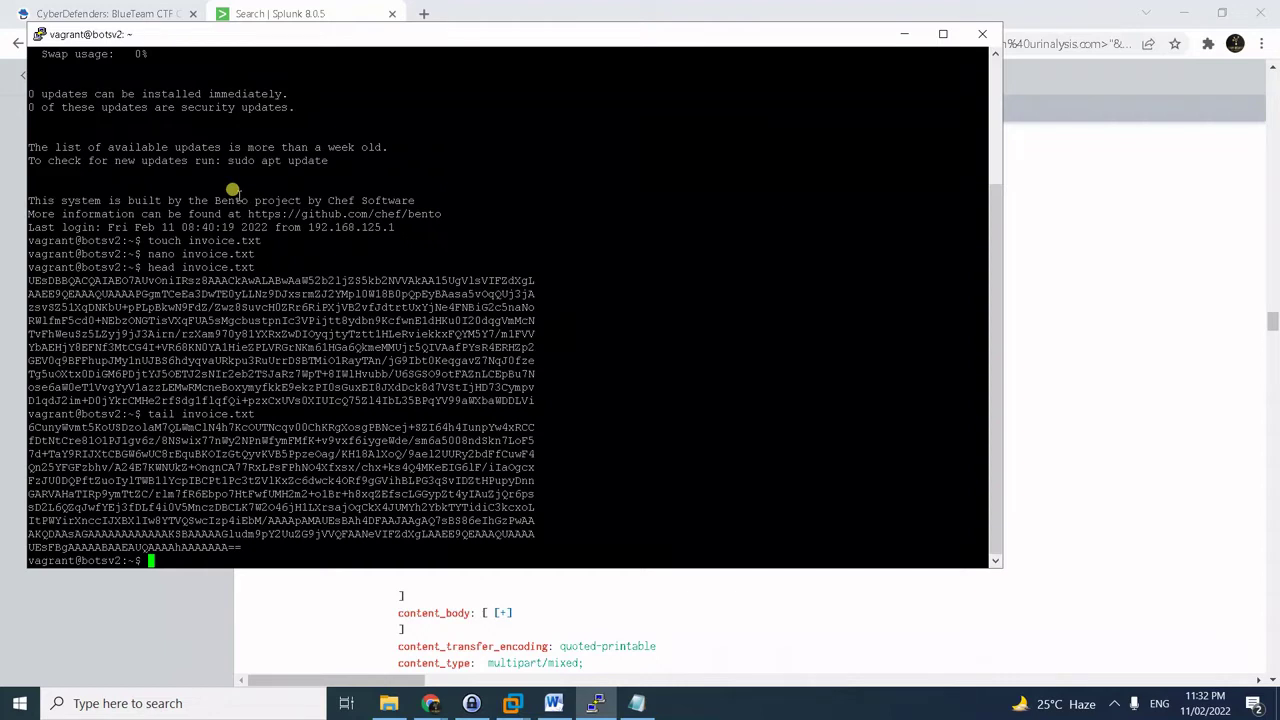
pyautogui.write('cat')
pyautogui.write(' invoice.txt')
pyautogui.write(' |tr')
pyautogui.write(' -d')
pyautogui.write(" '\\")
pyautogui.write('n')
pyautogui.write("'")
pyautogui.write(' > invo')
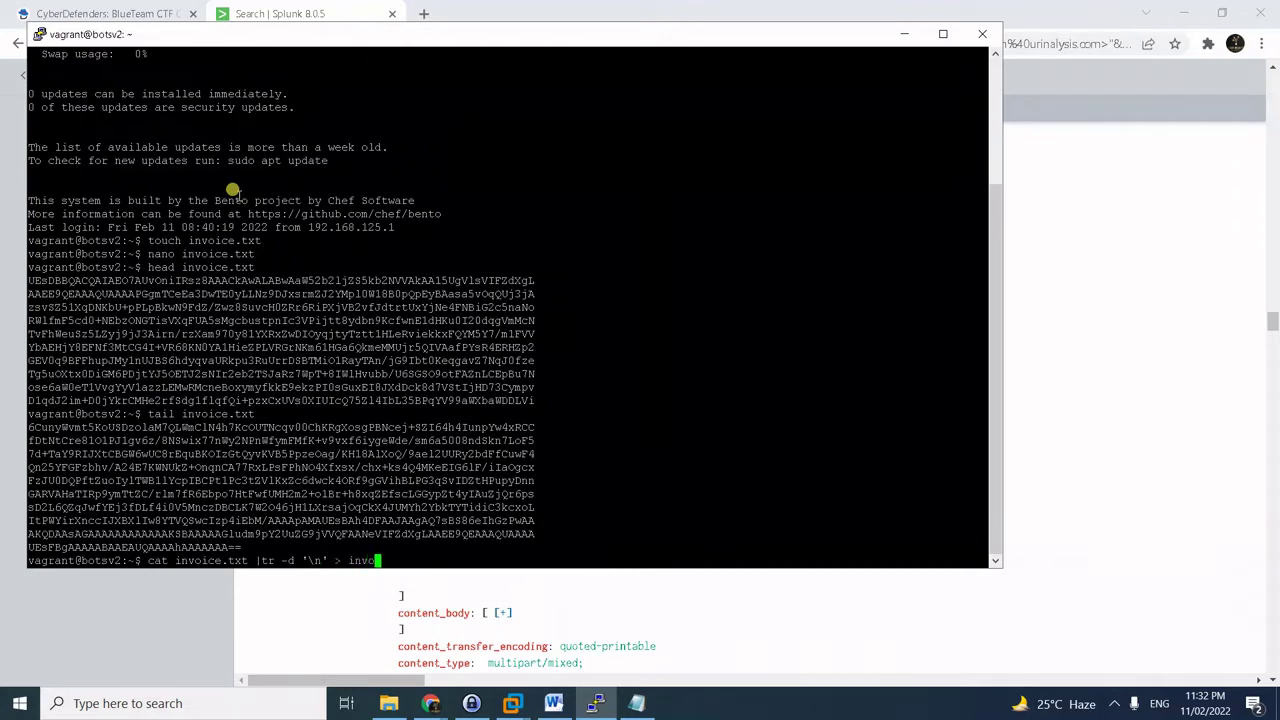
pyautogui.write('ice.')
pyautogui.write('.txt')
# - Write invoice2.txt with all newlines stripped and print it to check the output
pyautogui.press('Return')
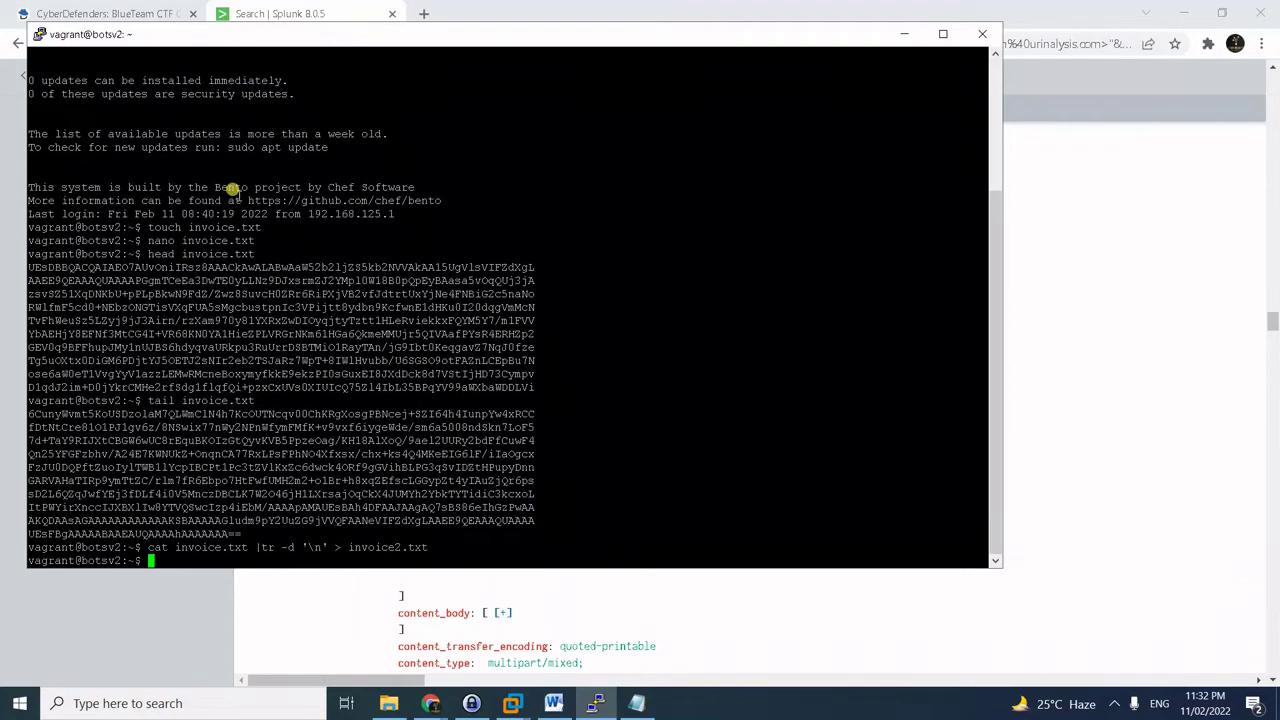
pyautogui.write('cat invoice2.txt')
pyautogui.press('Return')
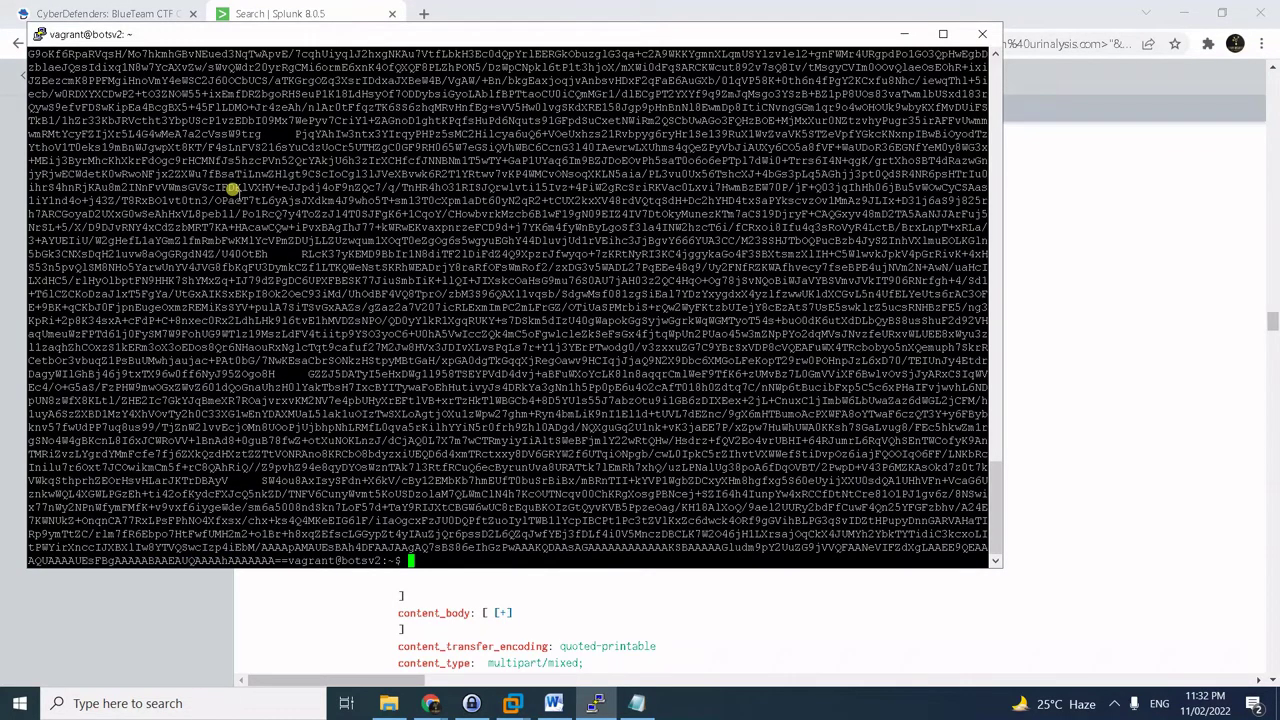
pyautogui.scroll(3, 263, 277)
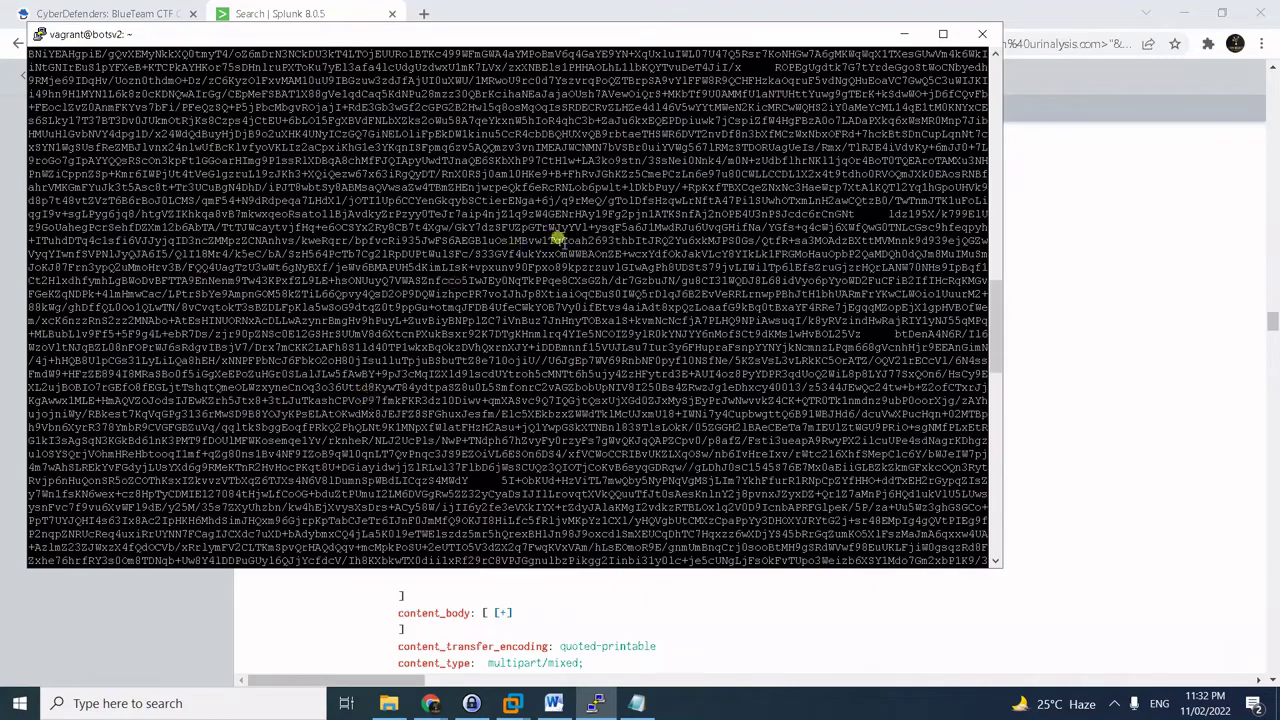
pyautogui.scroll(10, 557, 238)
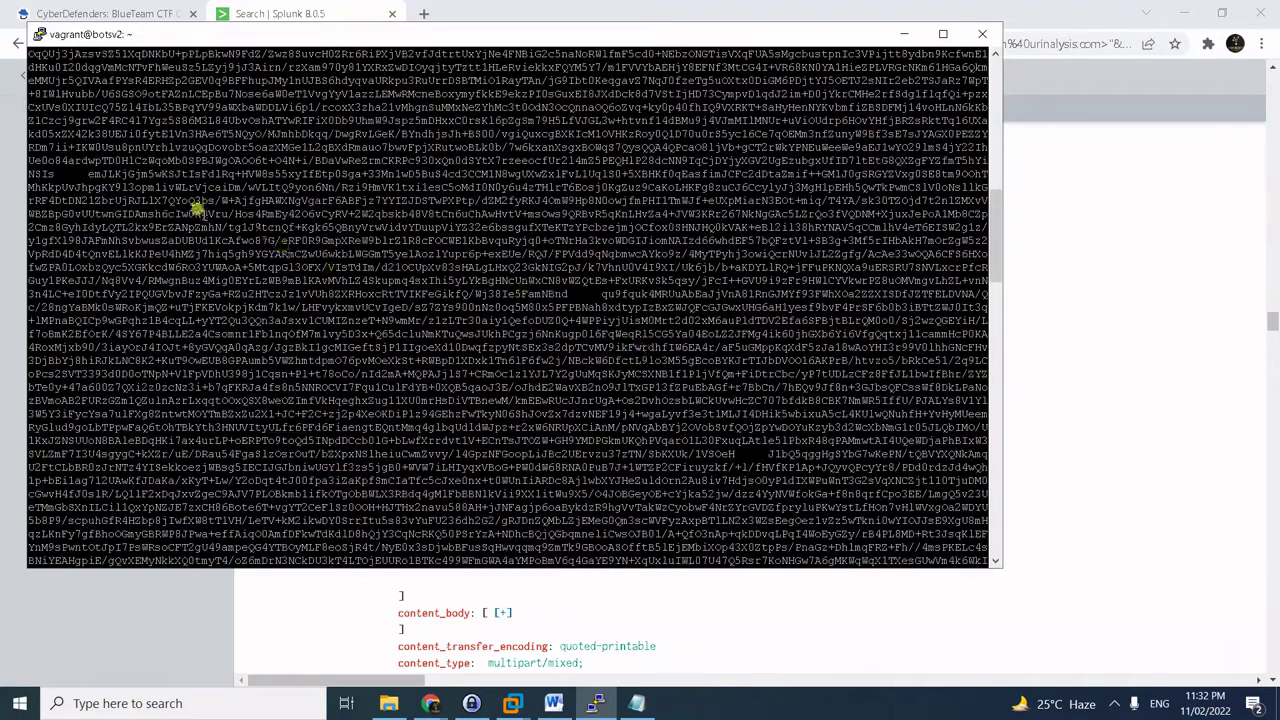
pyautogui.moveTo(95, 175); pyautogui.dragTo(50, 165)
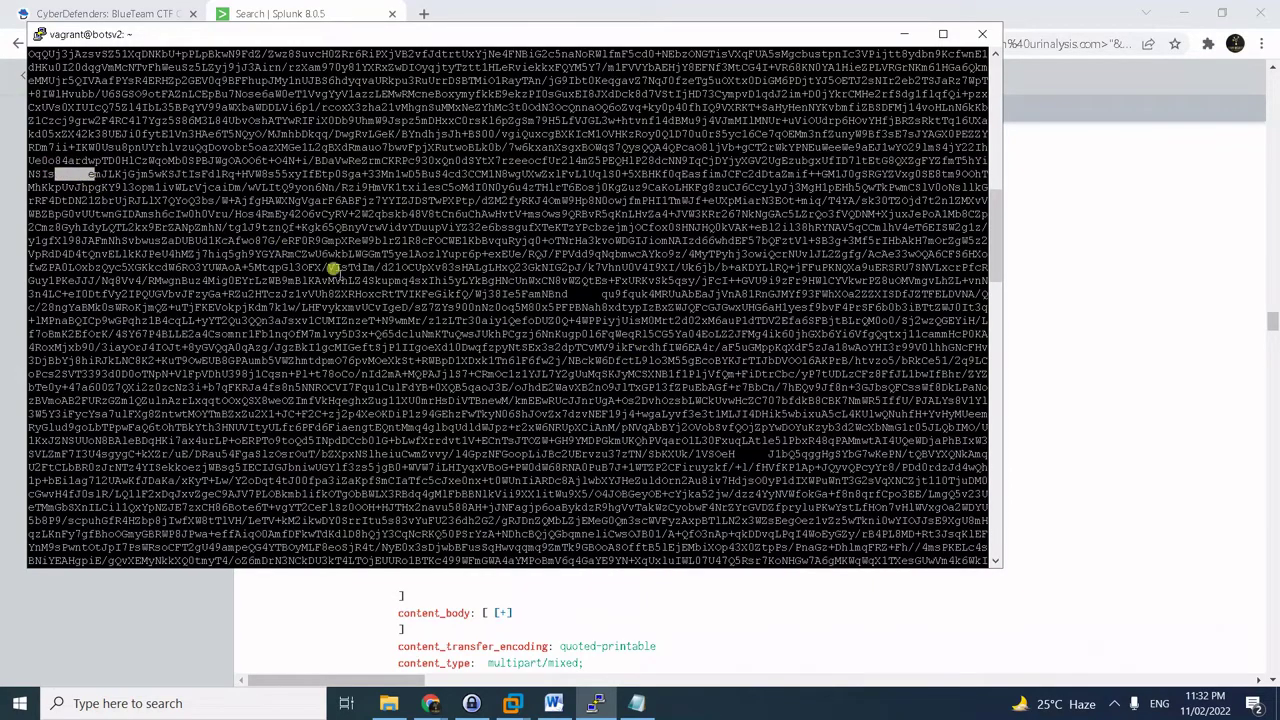
pyautogui.scroll(-15, 386, 280)
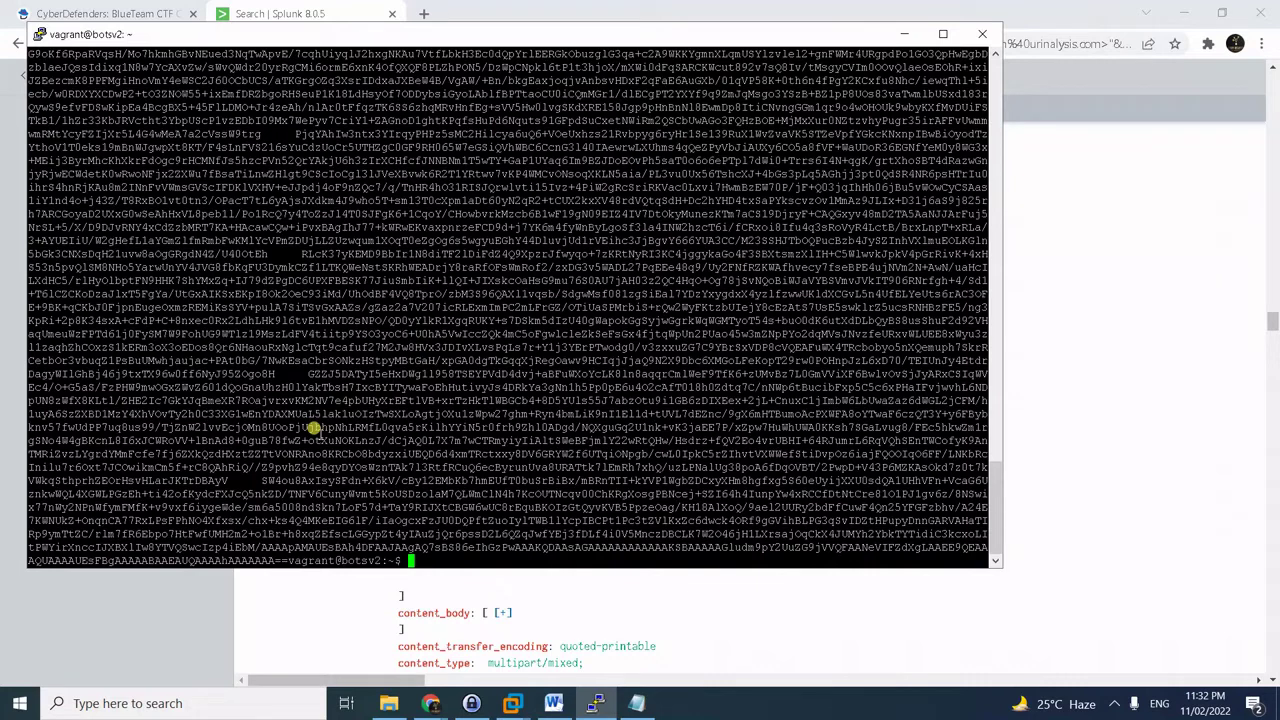
# - Open invoice2.txt in vim with the terminal maximized, showing one 22071-character line
pyautogui.write('vim invoice2.txt')
pyautogui.press('Return')
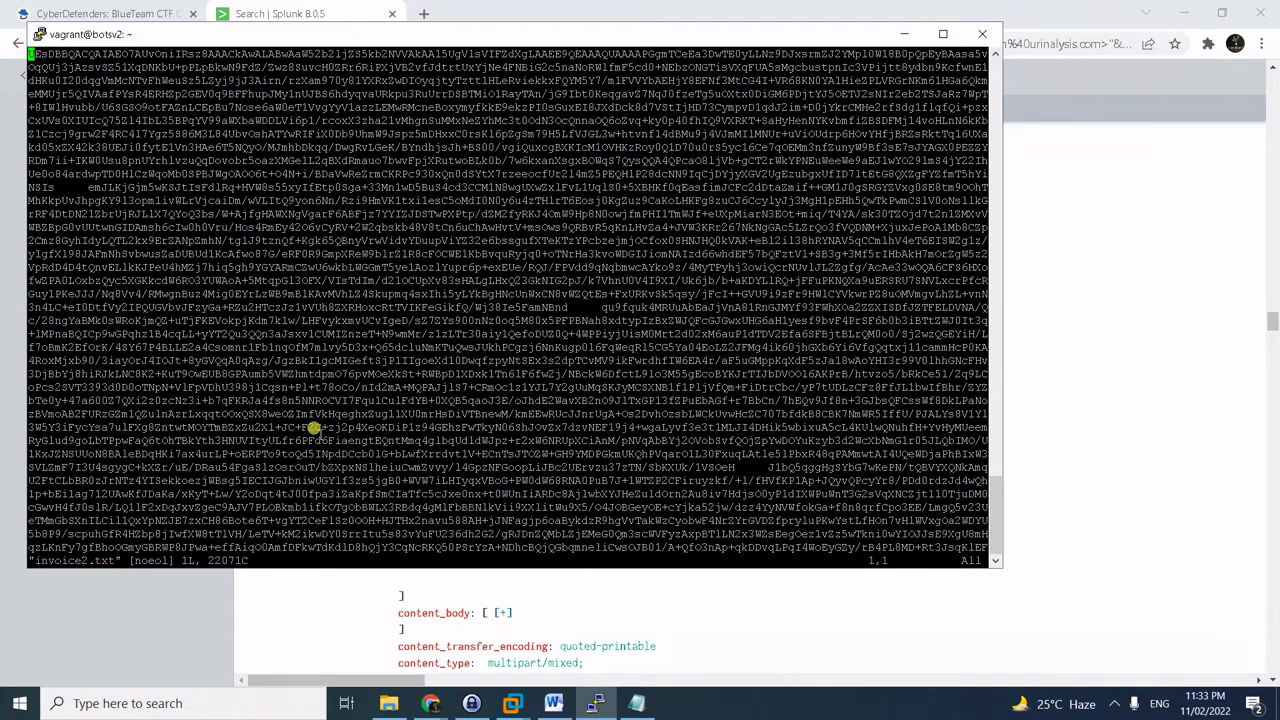
pyautogui.press('Right')
pyautogui.press('Right')
pyautogui.press('Right')
pyautogui.press('Right')
pyautogui.press('Right')
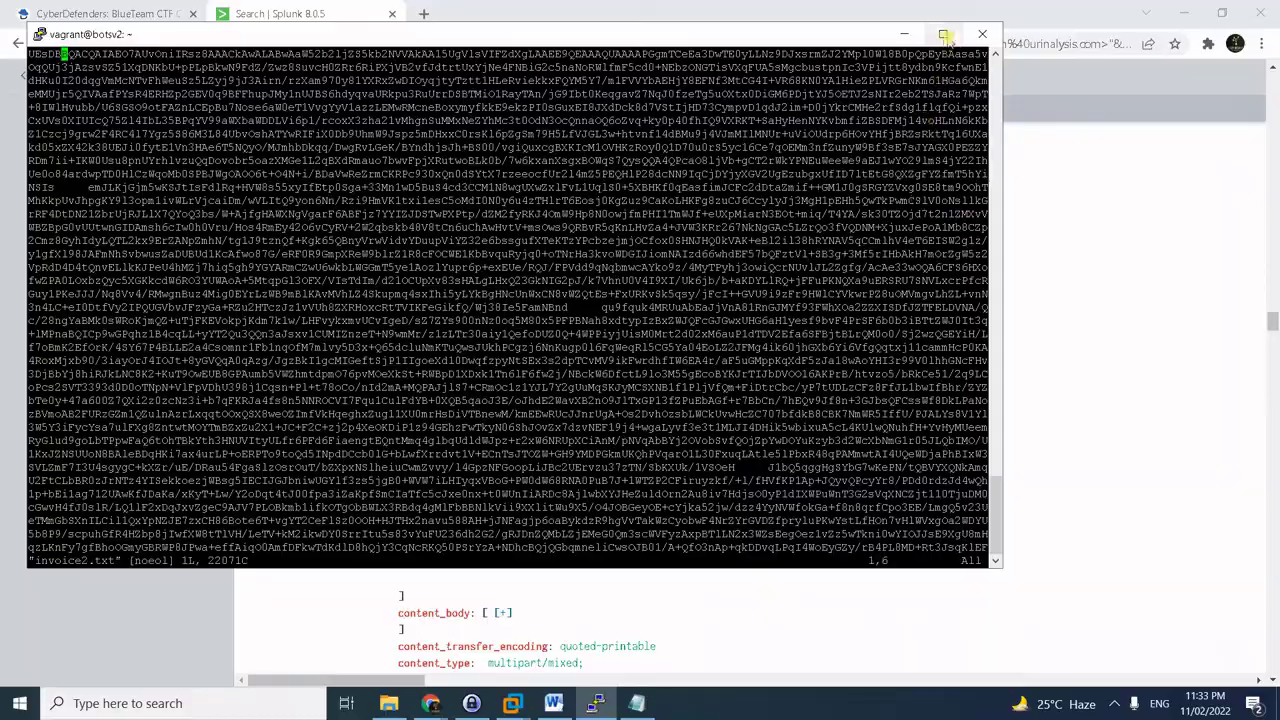
pyautogui.click(942, 34)
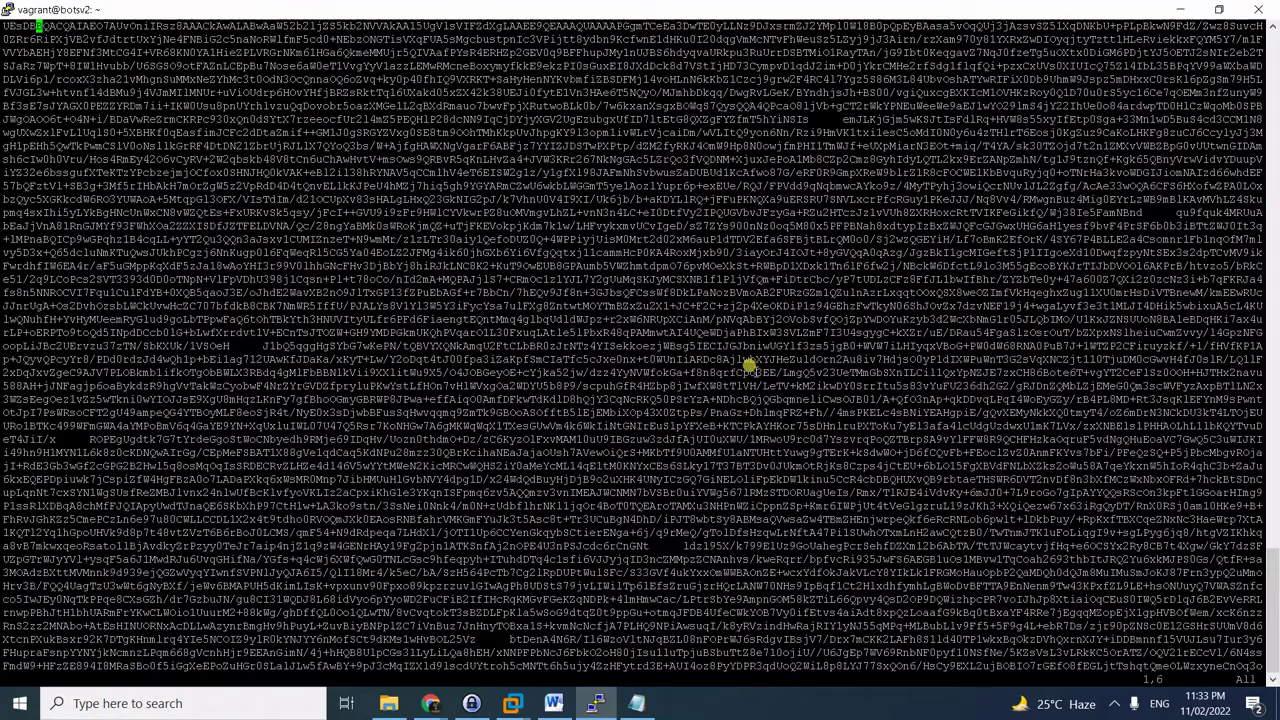
pyautogui.press('Right')
pyautogui.press('Right')
pyautogui.press('Right')
pyautogui.press('Right')
pyautogui.press('Right')
pyautogui.press('Right')
pyautogui.press('Right')
pyautogui.press('Right')
pyautogui.press('Right')
pyautogui.press('Right')
pyautogui.press('Right')
pyautogui.press('Right')
pyautogui.press('Right')
pyautogui.press('Right')
pyautogui.press('Right')
pyautogui.press('Right')
pyautogui.press('Right')
pyautogui.press('Right')
pyautogui.press('Right')
pyautogui.press('Right')
pyautogui.press('Right')
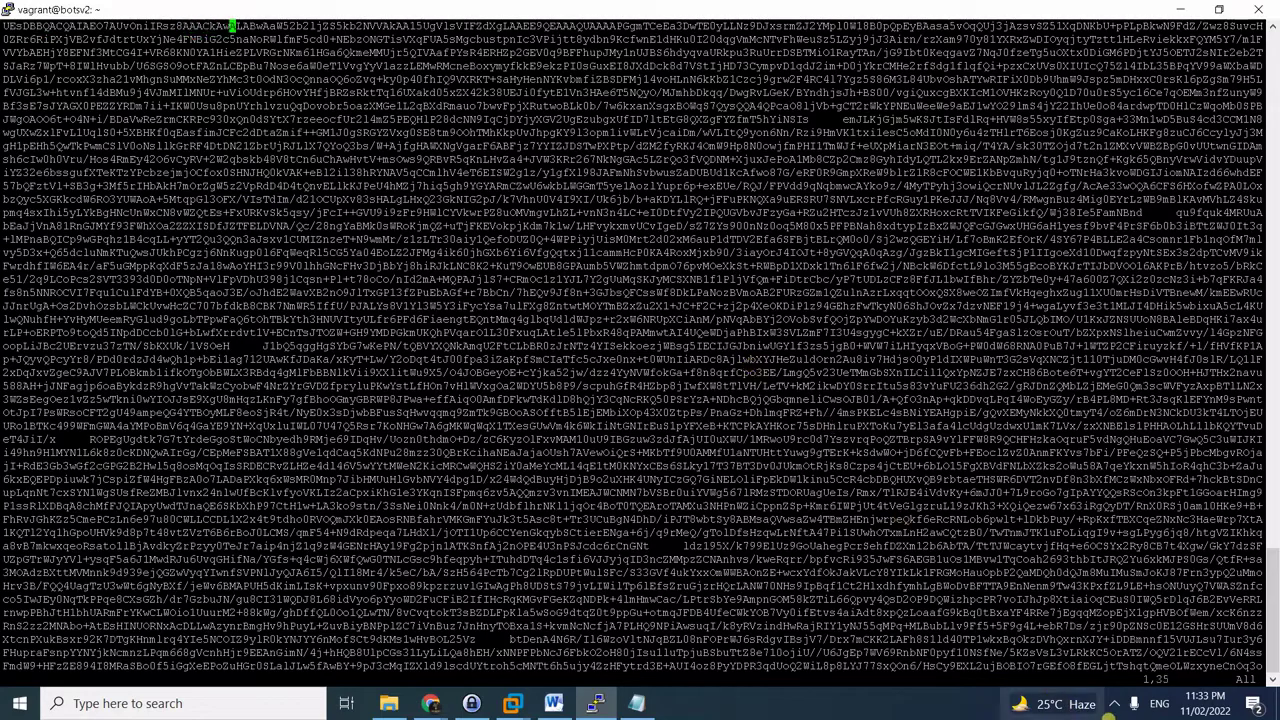
pyautogui.click(1114, 703)
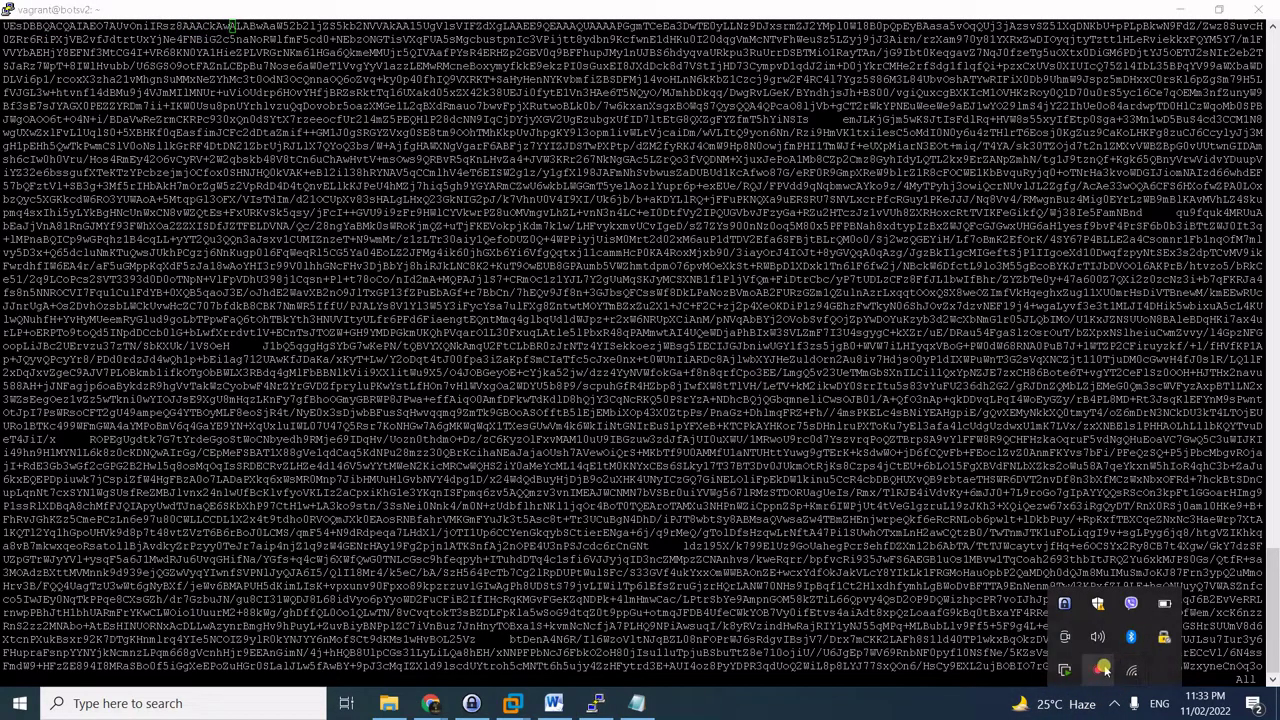
pyautogui.click(1118, 671)
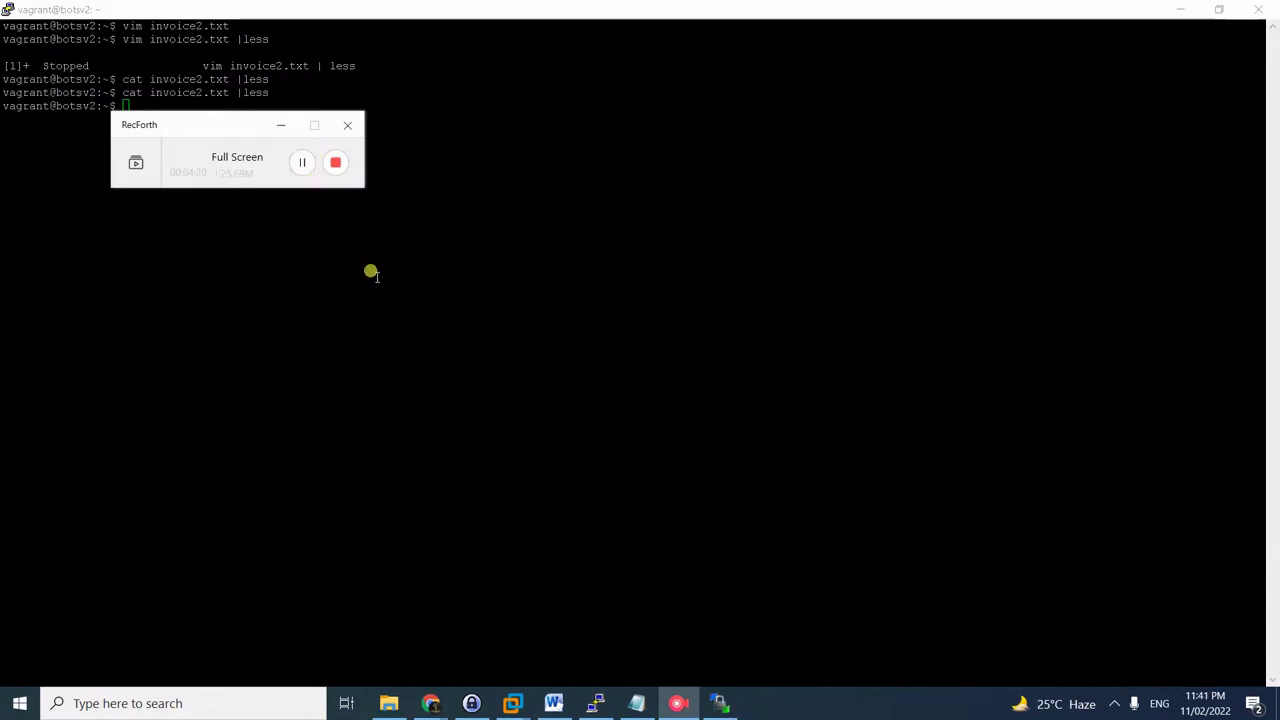
pyautogui.press('Up')
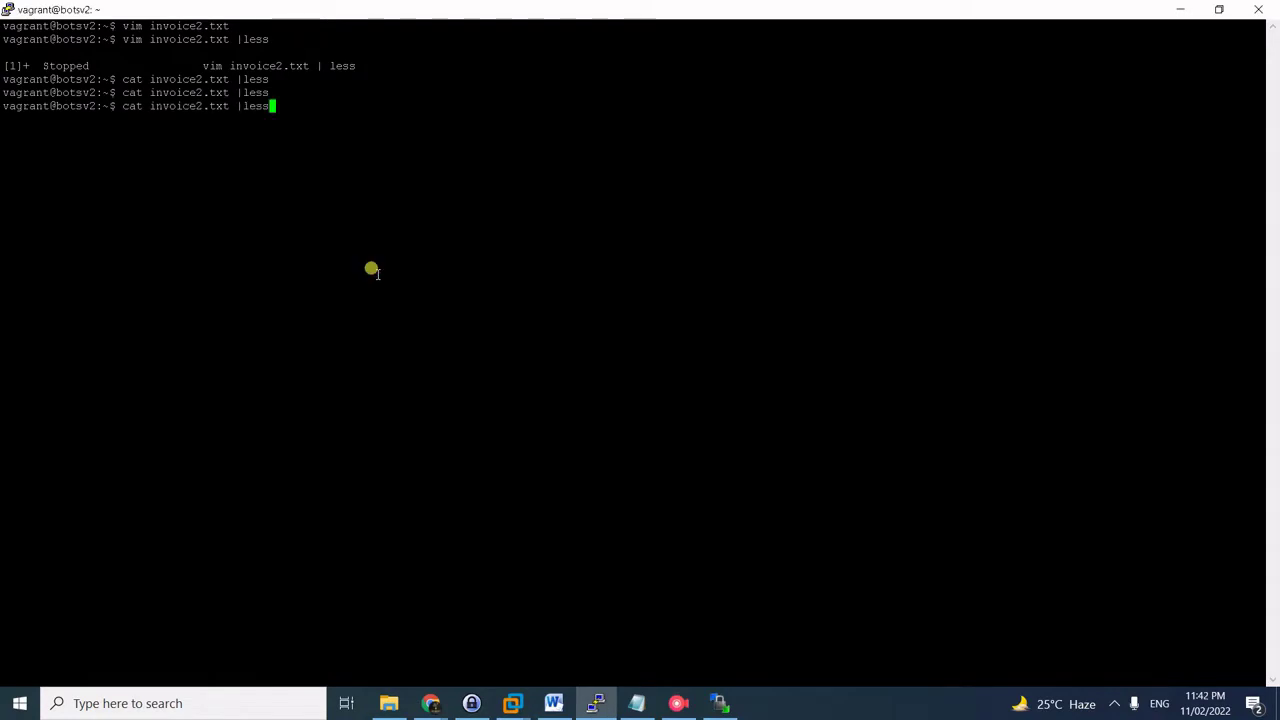
pyautogui.press('Return')
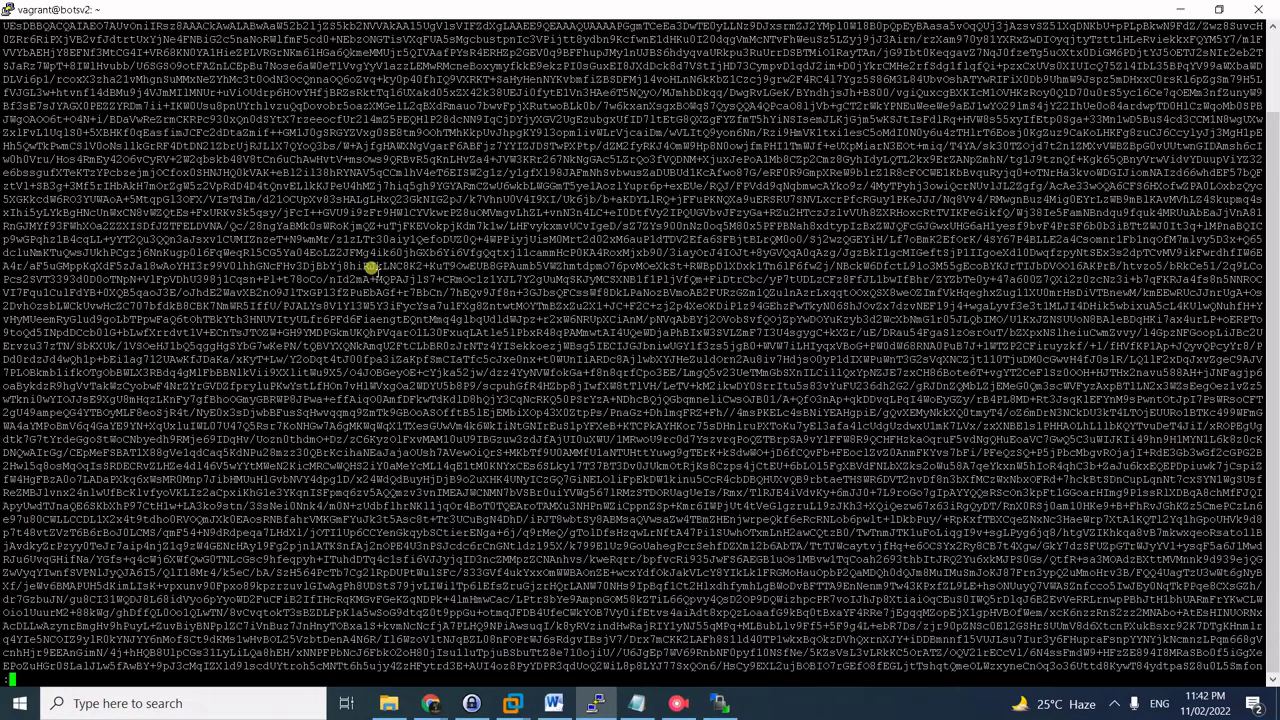
pyautogui.scroll(-8, 370, 268)
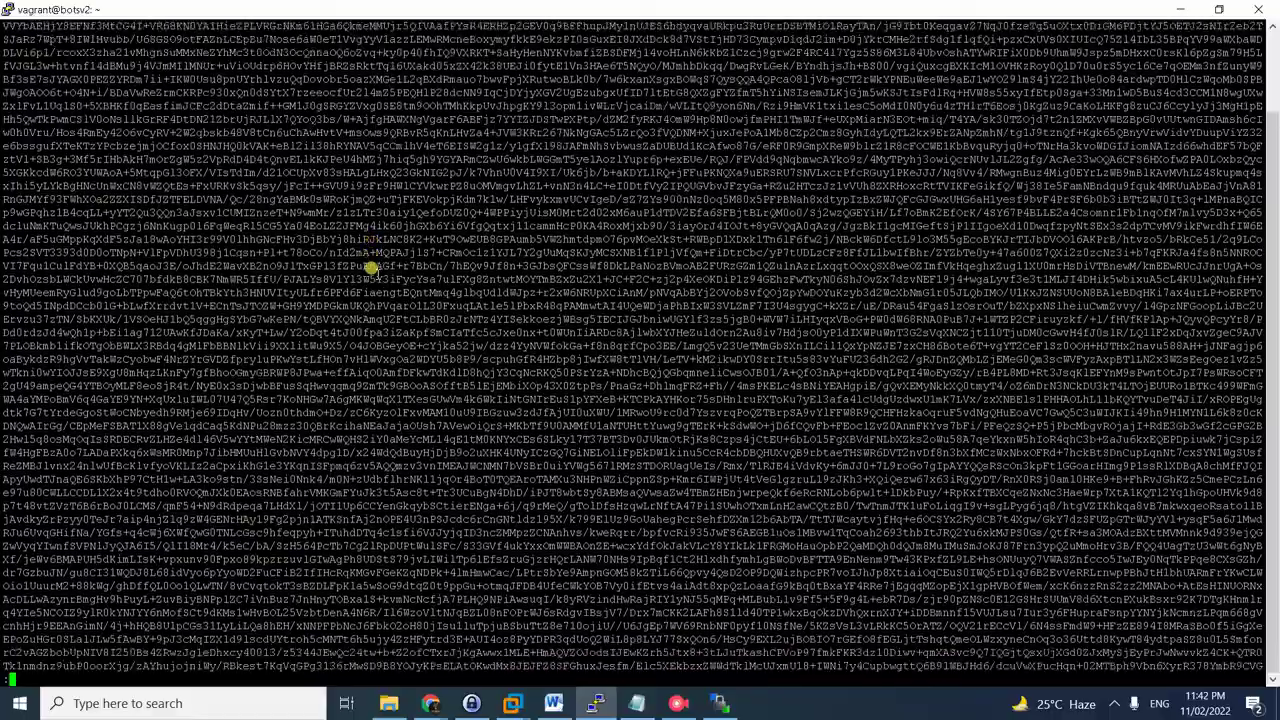
pyautogui.scroll(-14, 370, 268)
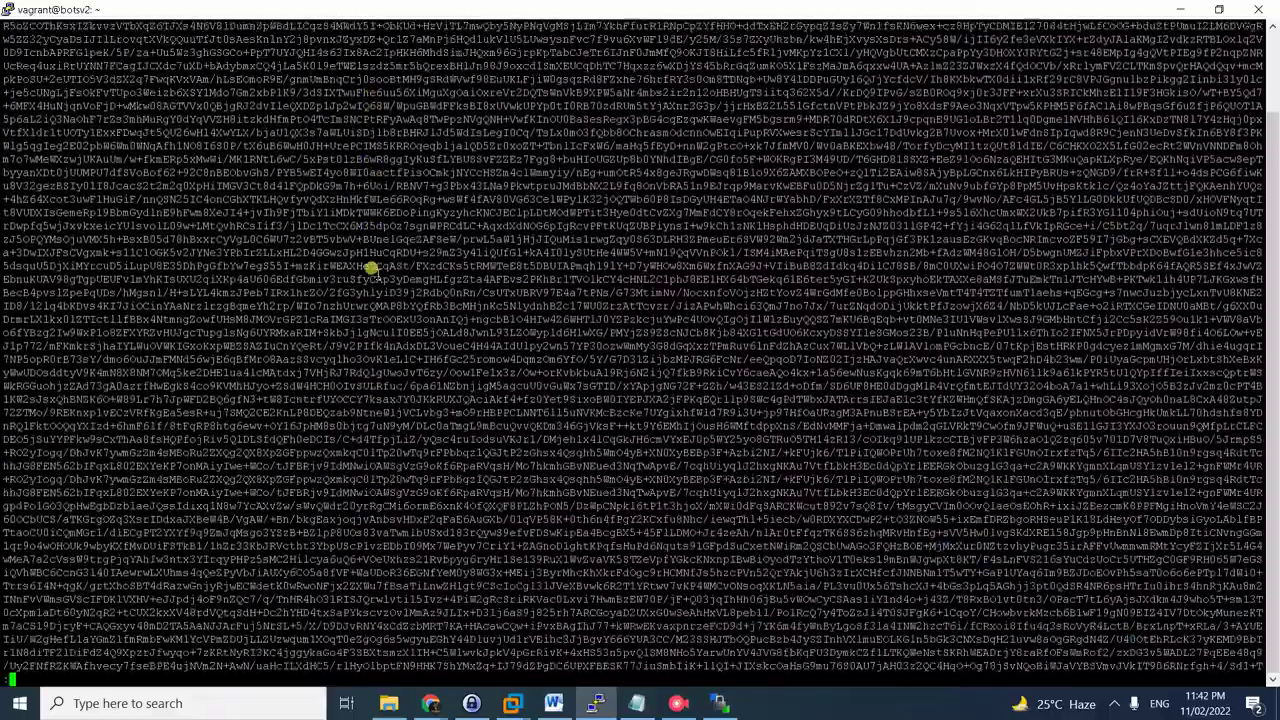
pyautogui.scroll(-2, 370, 268)
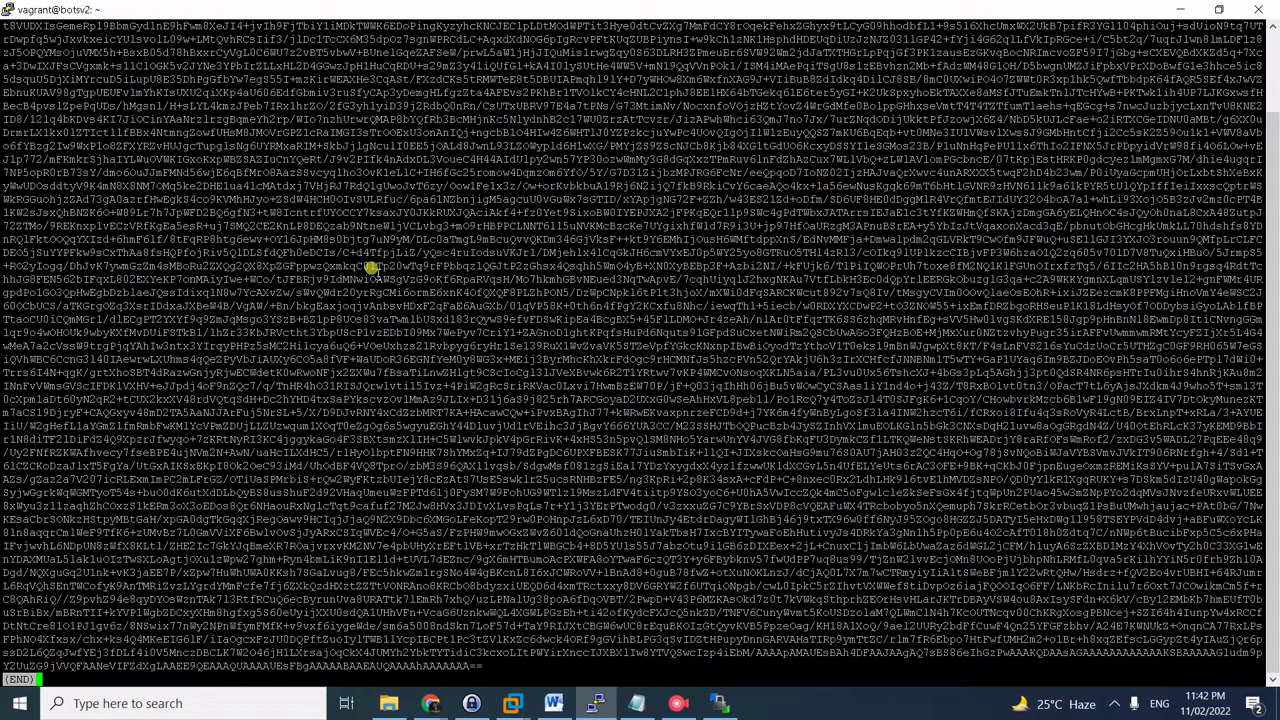
pyautogui.press('q')
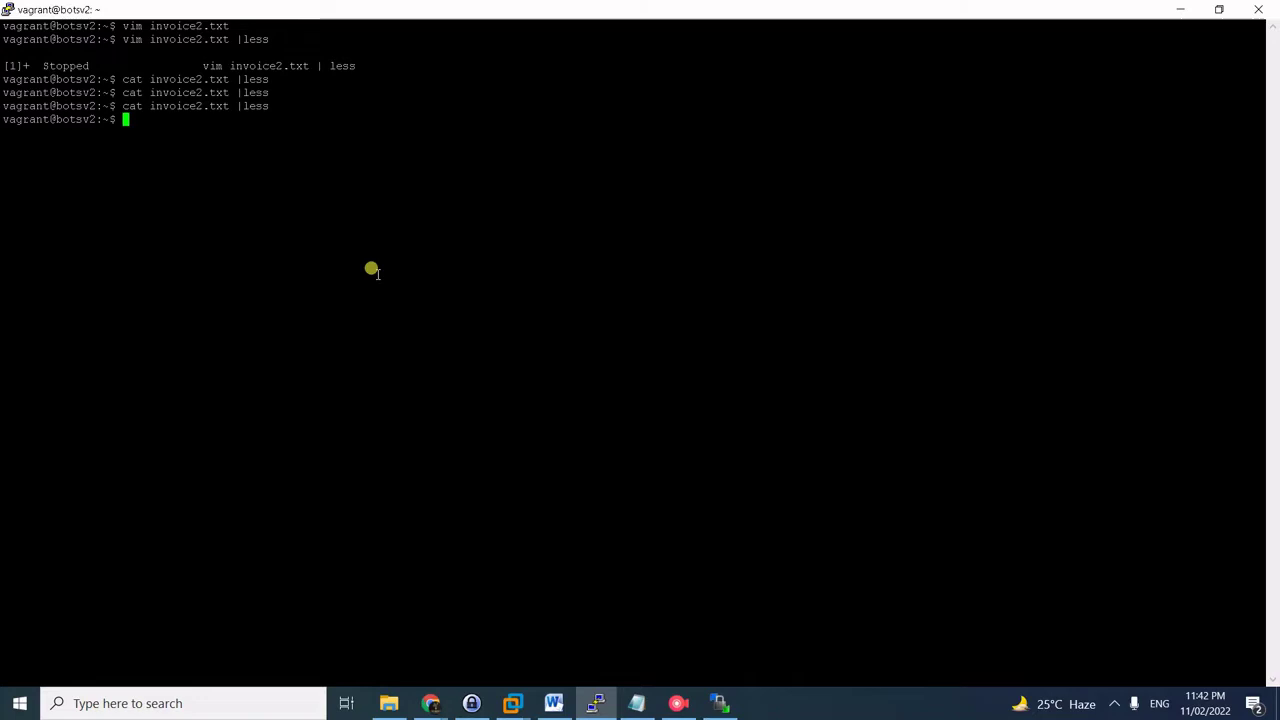
# - Decode invoice2.txt from base64 into invoice.zip, fixing the option to --decode
pyautogui.write('cat invoice2.')
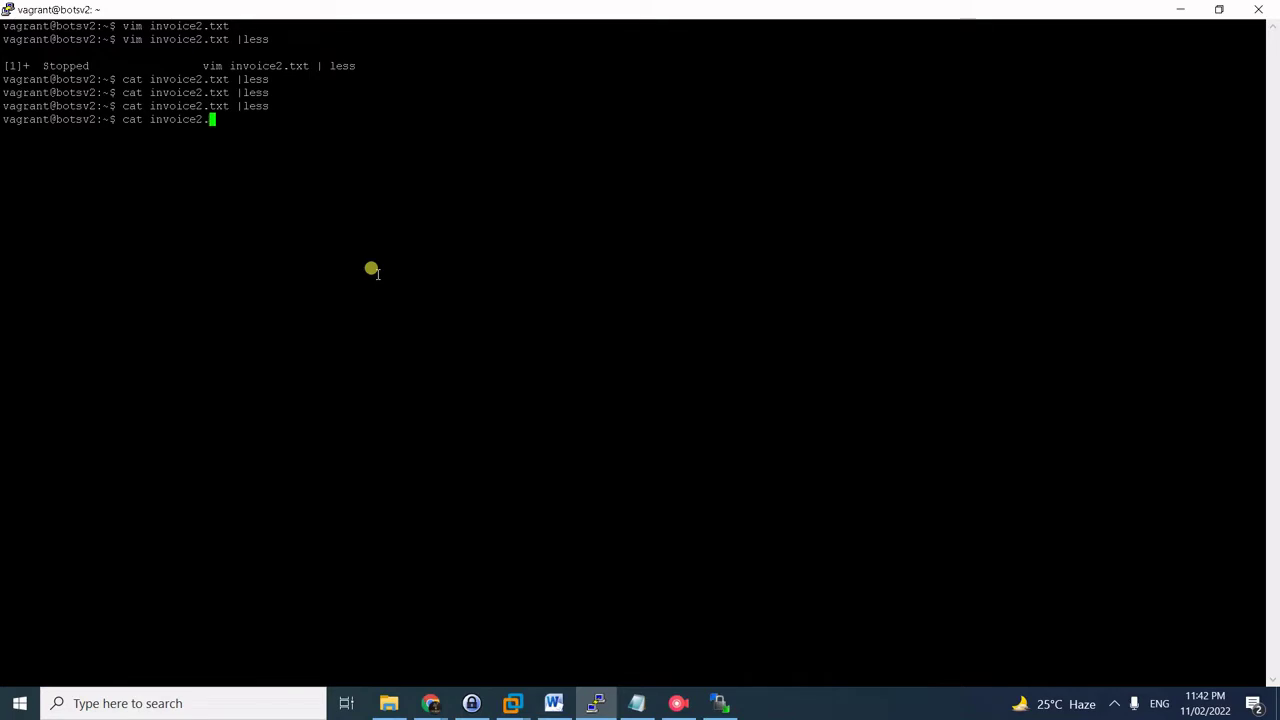
pyautogui.write('tx')
pyautogui.press('Tab')
pyautogui.write('|base64 -decode')
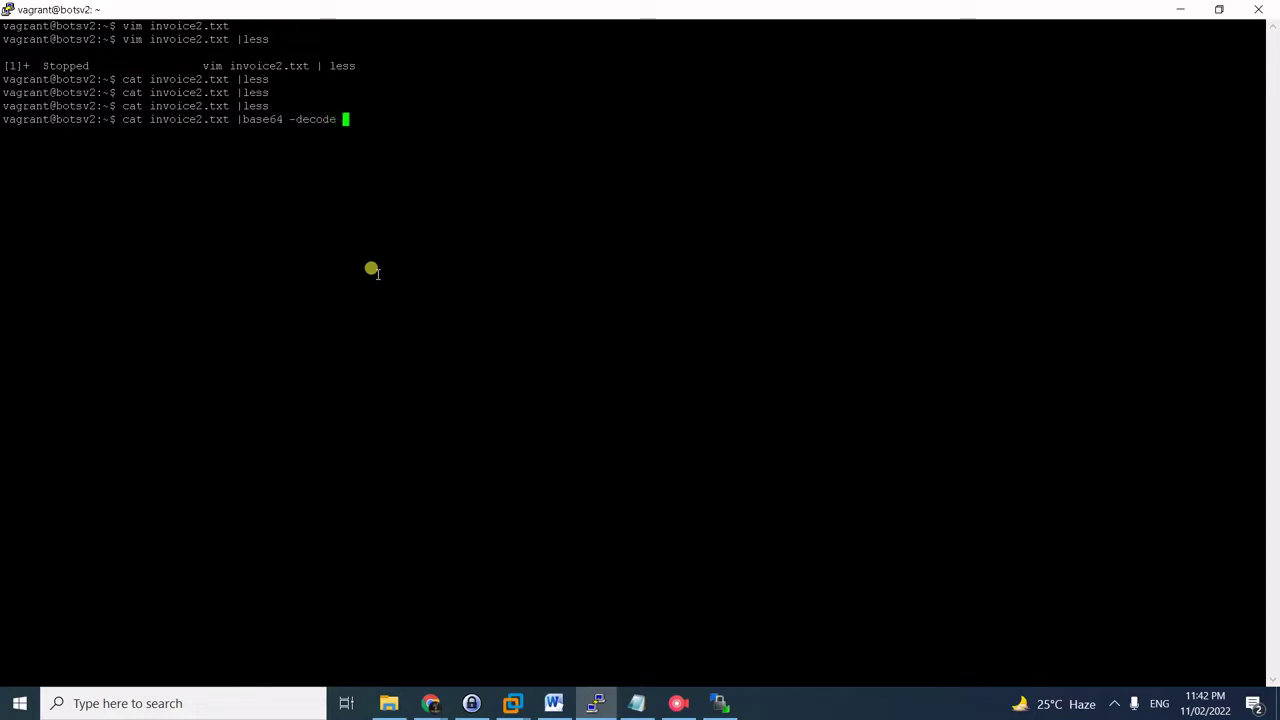
pyautogui.write(' > invoice.zip')
pyautogui.press('Return')
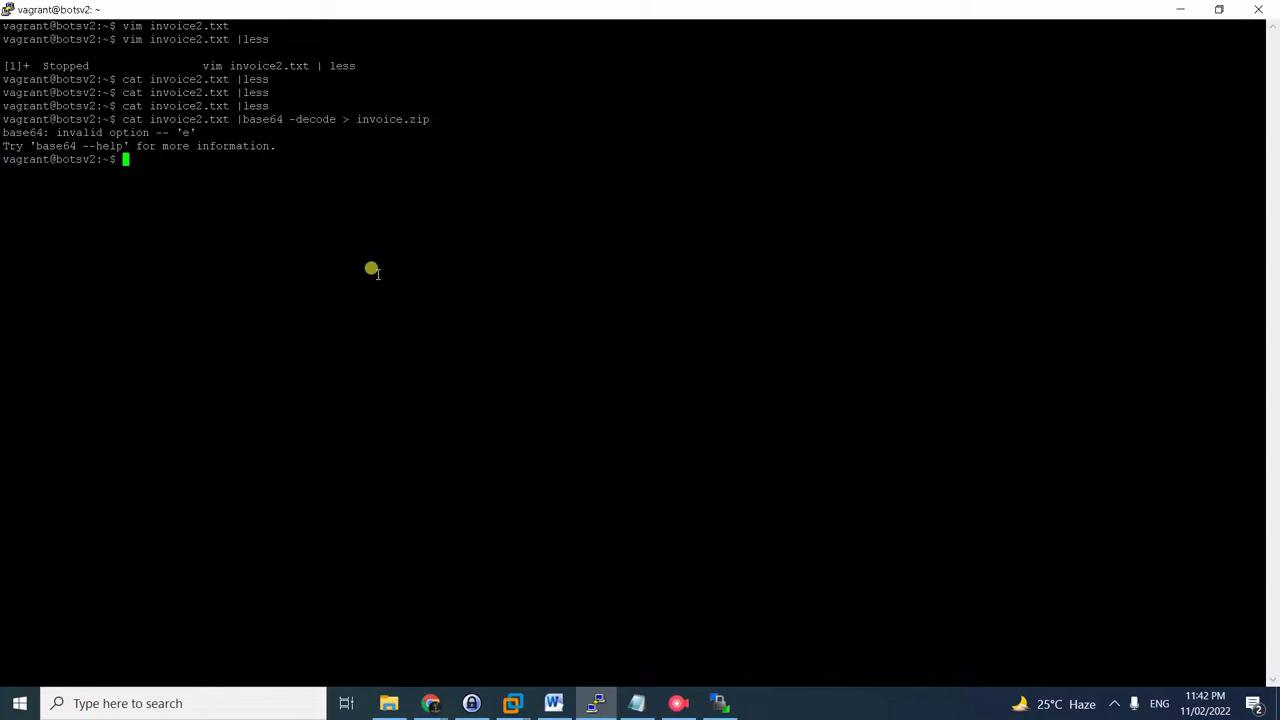
pyautogui.press('Up')
pyautogui.press('Left')
pyautogui.press('Left')
pyautogui.press('Left')
pyautogui.press('Left')
pyautogui.press('Left')
pyautogui.press('Left')
pyautogui.press('Left')
pyautogui.press('Left')
pyautogui.press('Left')
pyautogui.press('Left')
pyautogui.press('Left')
pyautogui.press('Left')
pyautogui.press('Left')
pyautogui.press('Left')
pyautogui.press('Left')
pyautogui.press('Left')
pyautogui.press('Left')
pyautogui.press('Left')
pyautogui.press('Left')
pyautogui.press('Left')
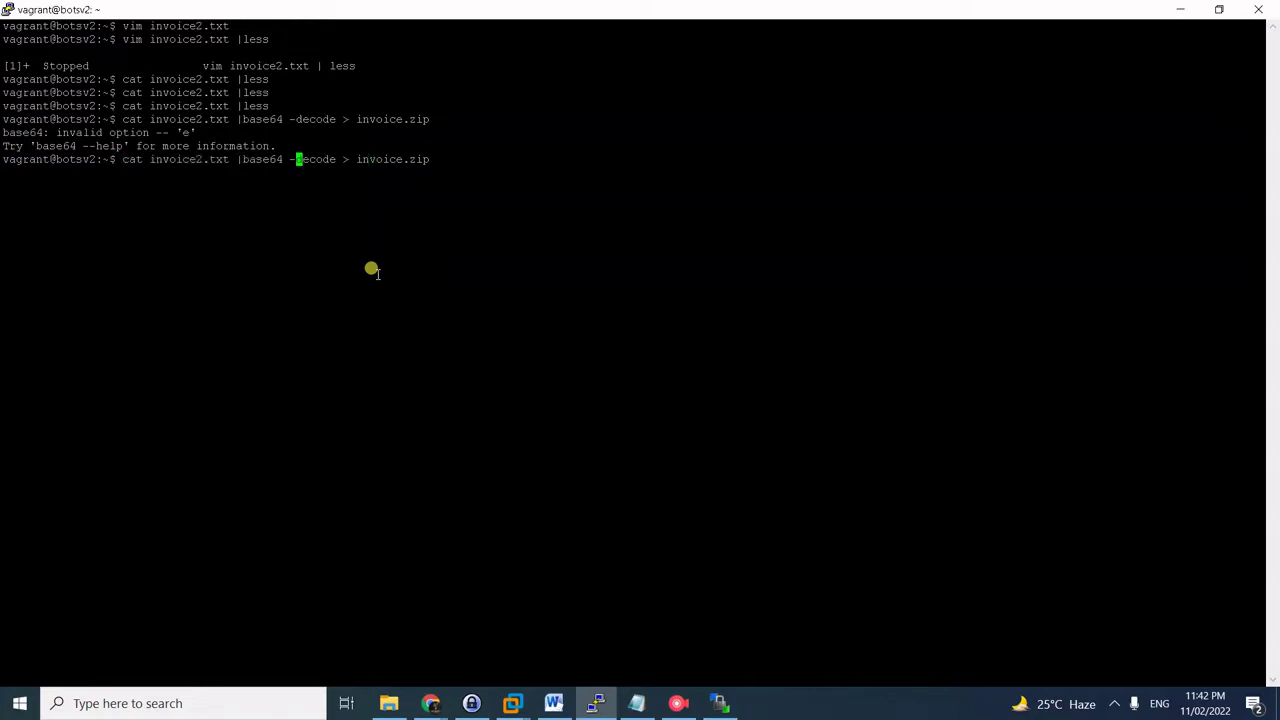
pyautogui.write('-')
pyautogui.press('Return')
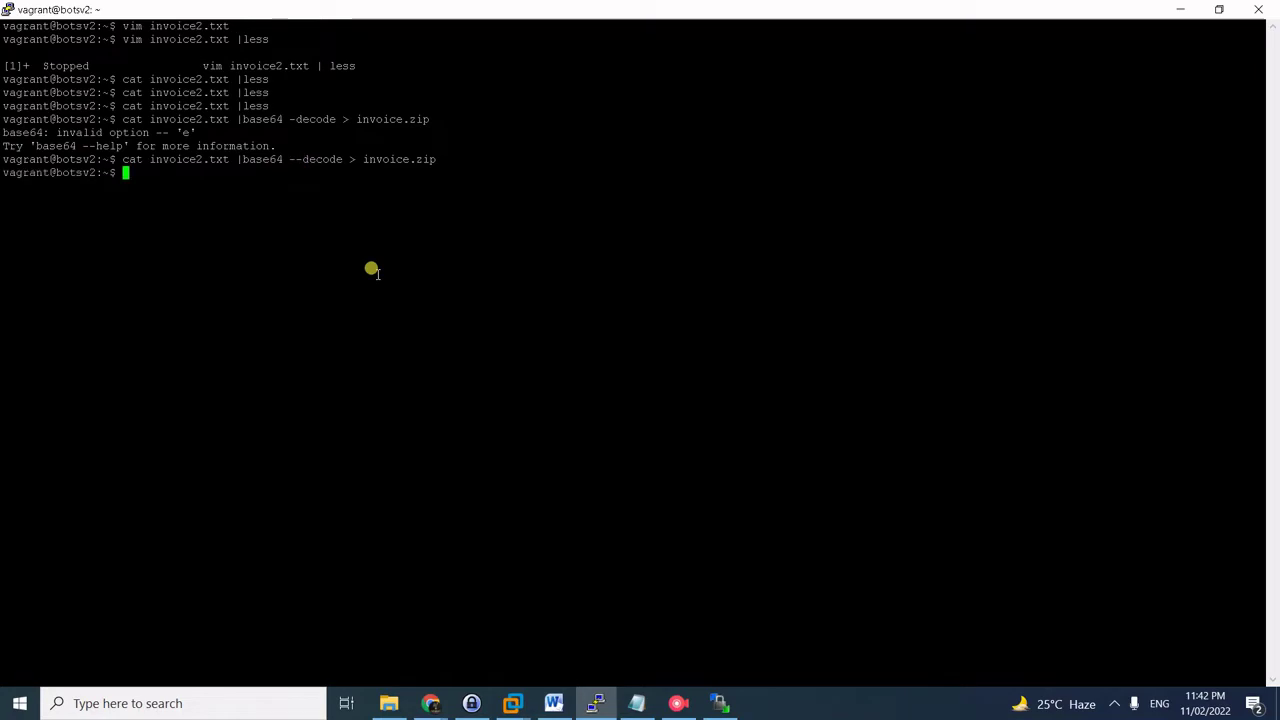
# - Confirm invoice.zip is a Zip archive and run unzip until it asks for a password
pyautogui.write('ls')
pyautogui.press('Return')
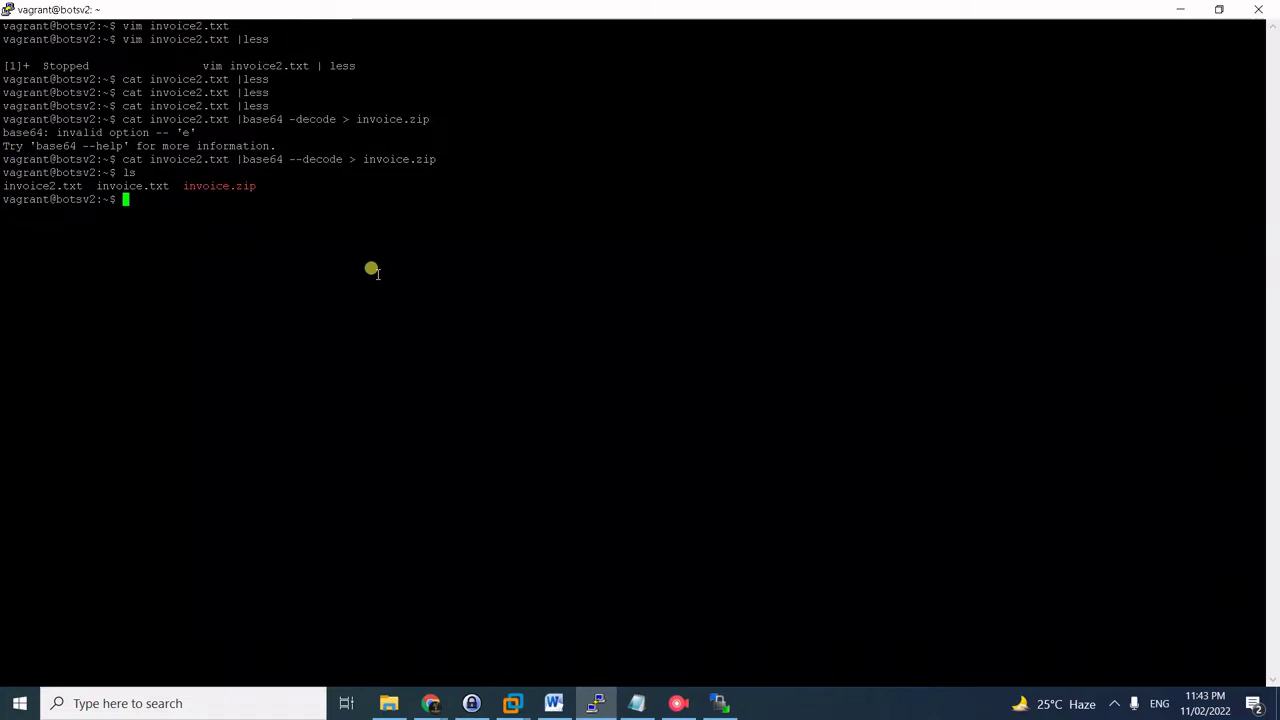
pyautogui.write('file invoice.zip')
pyautogui.press('Return')
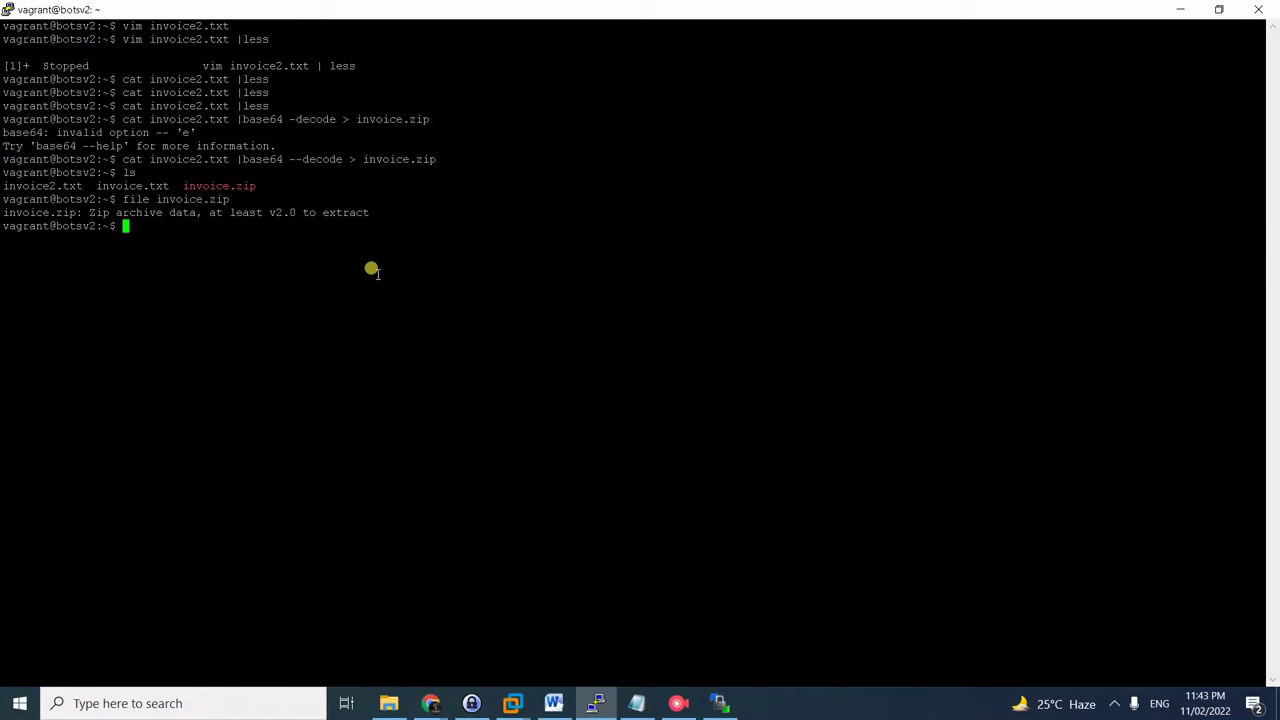
pyautogui.write('unzip invoice.zip')
pyautogui.press('Return')
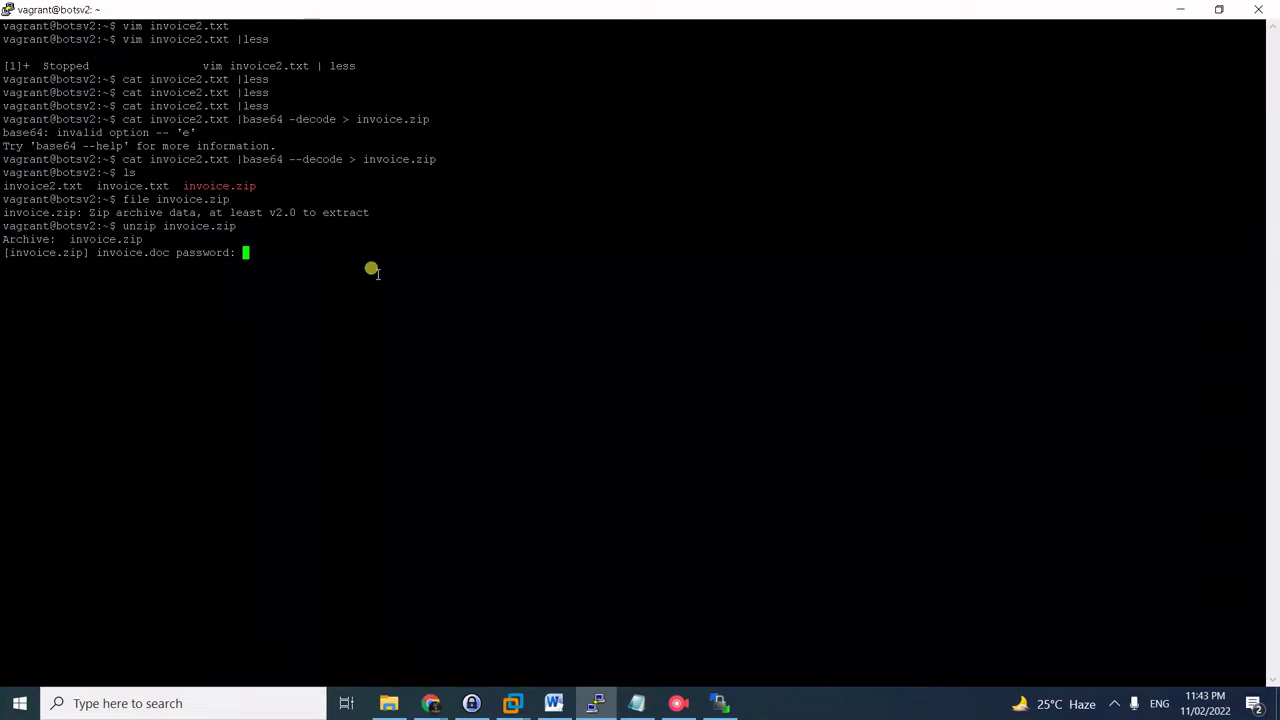
pyautogui.click(431, 703)
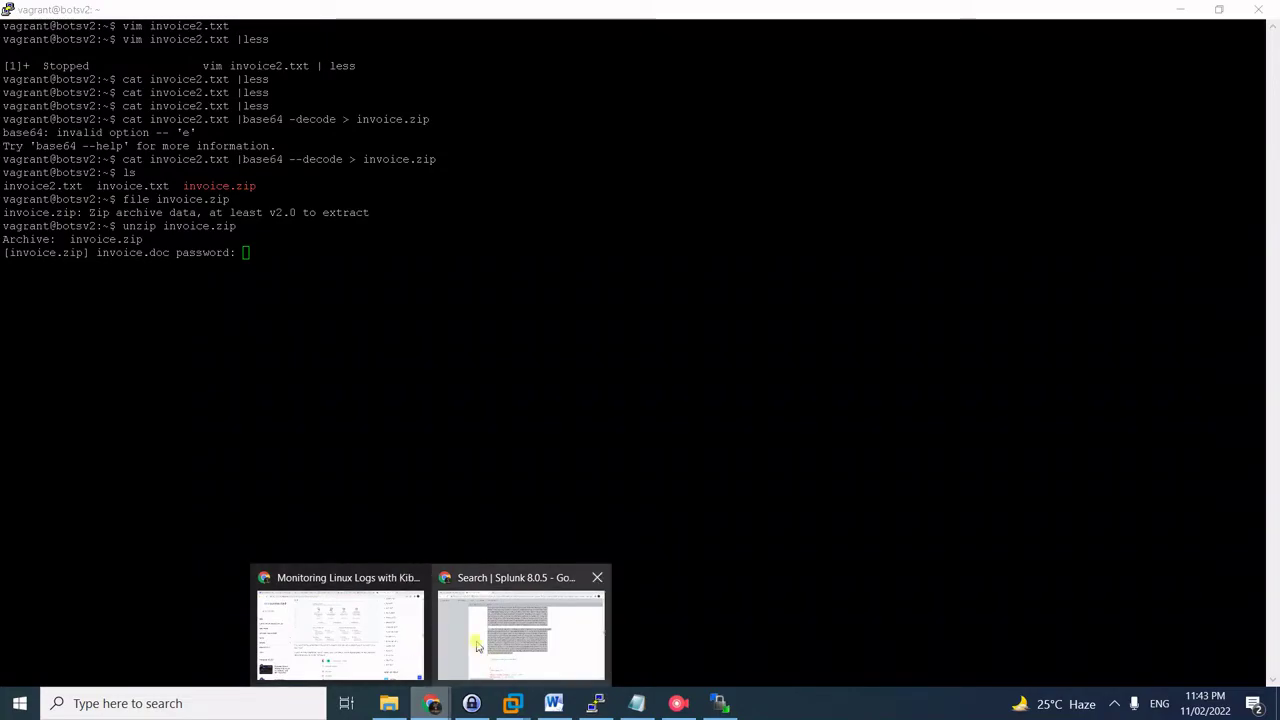
# - Search the phishing email body in Splunk for 'password' to find the invoice archive password
pyautogui.click(477, 646)
pyautogui.scroll(-5, 650, 487)
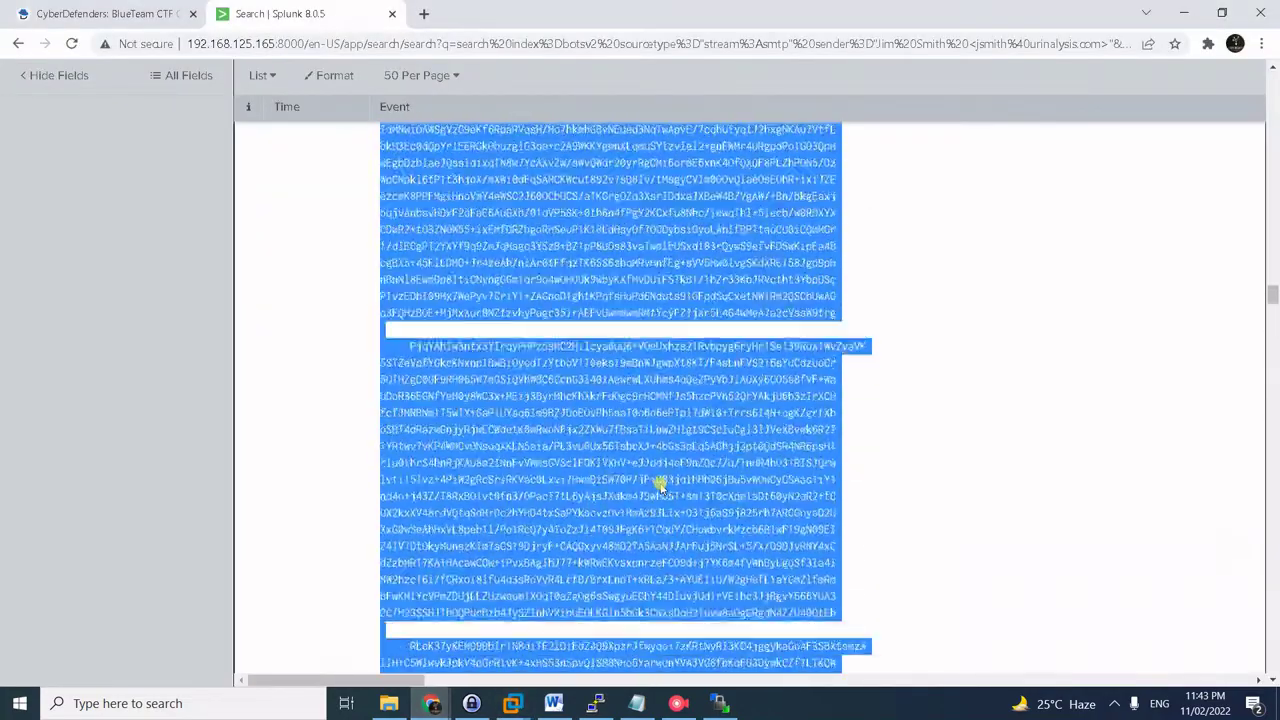
pyautogui.scroll(15, 660, 487)
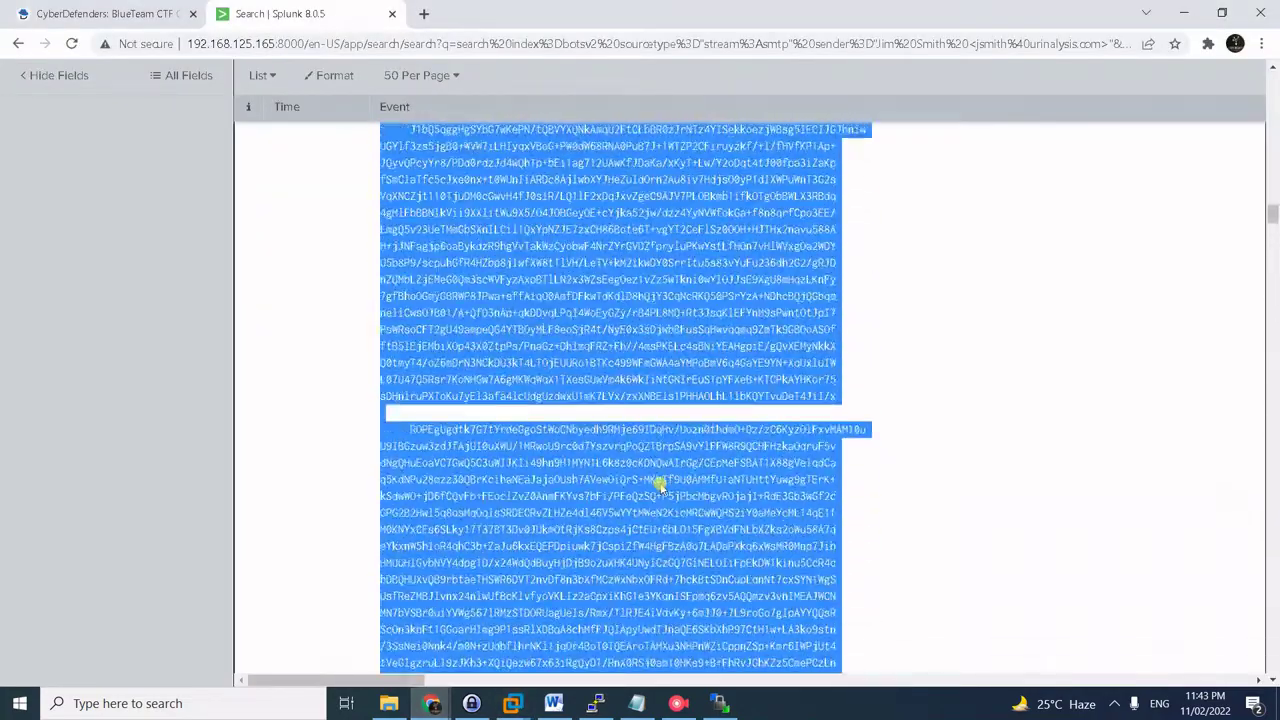
pyautogui.scroll(10, 660, 487)
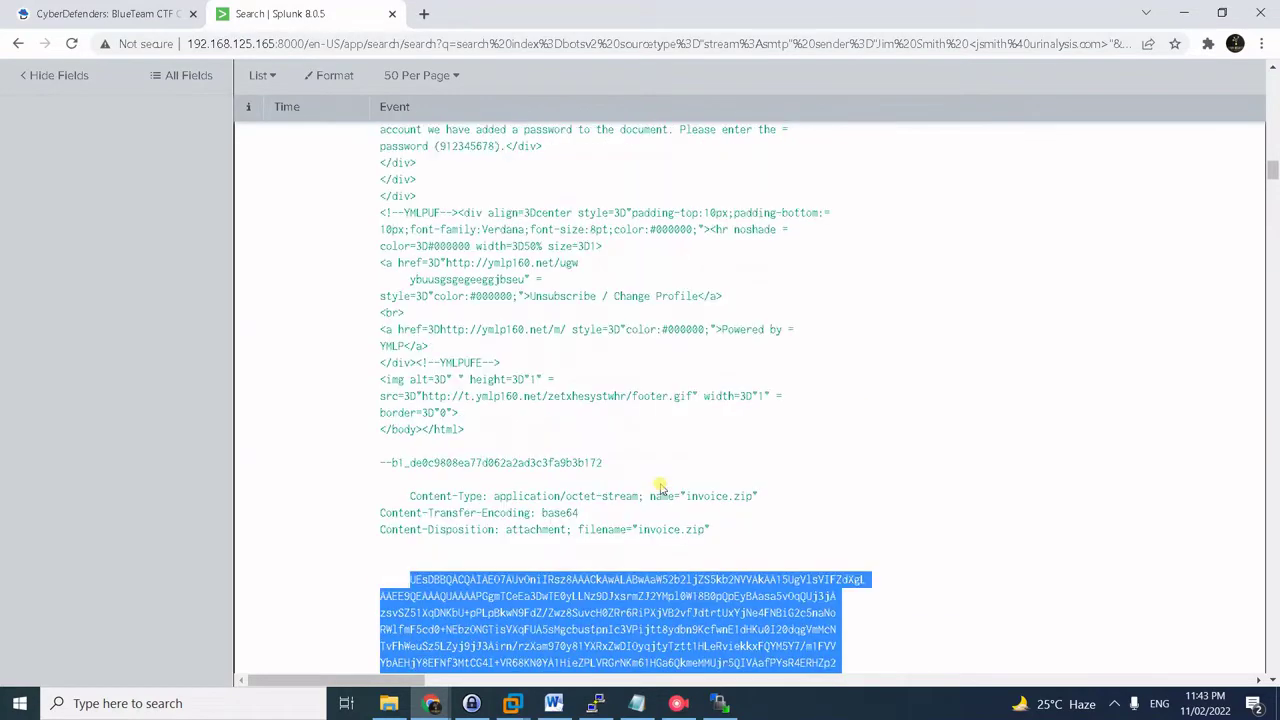
pyautogui.scroll(5, 660, 487)
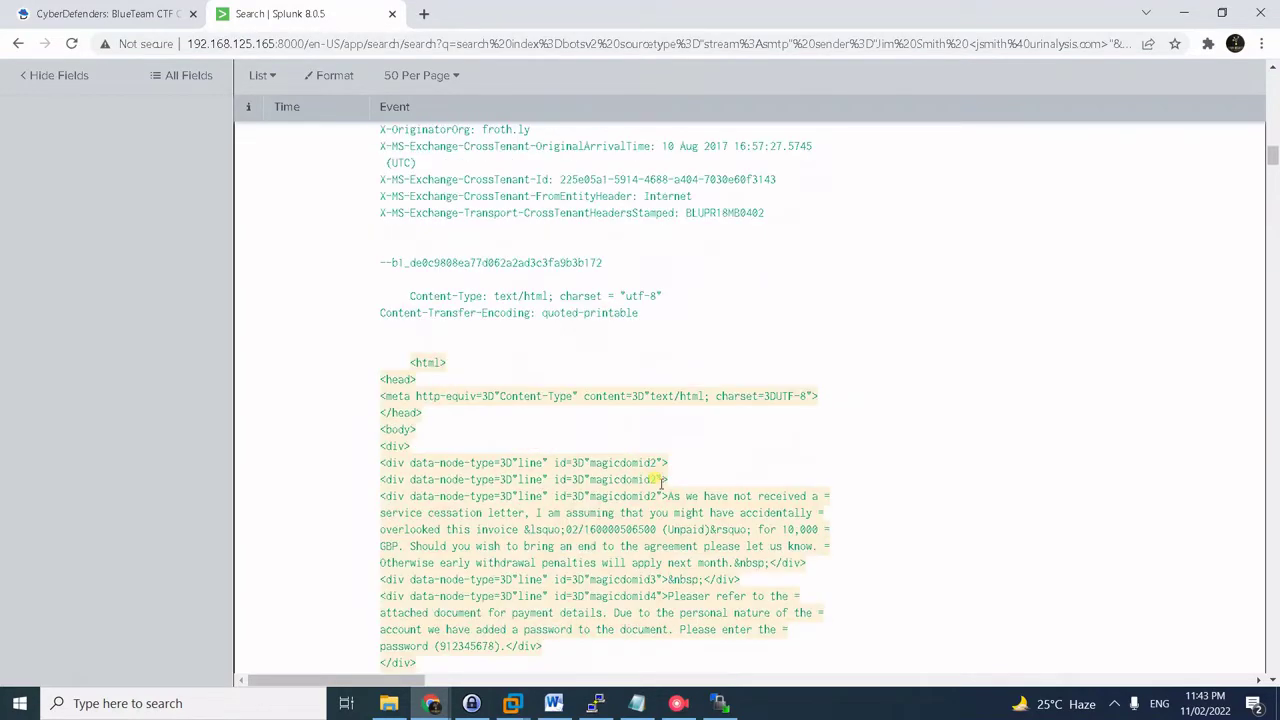
pyautogui.scroll(10, 660, 483)
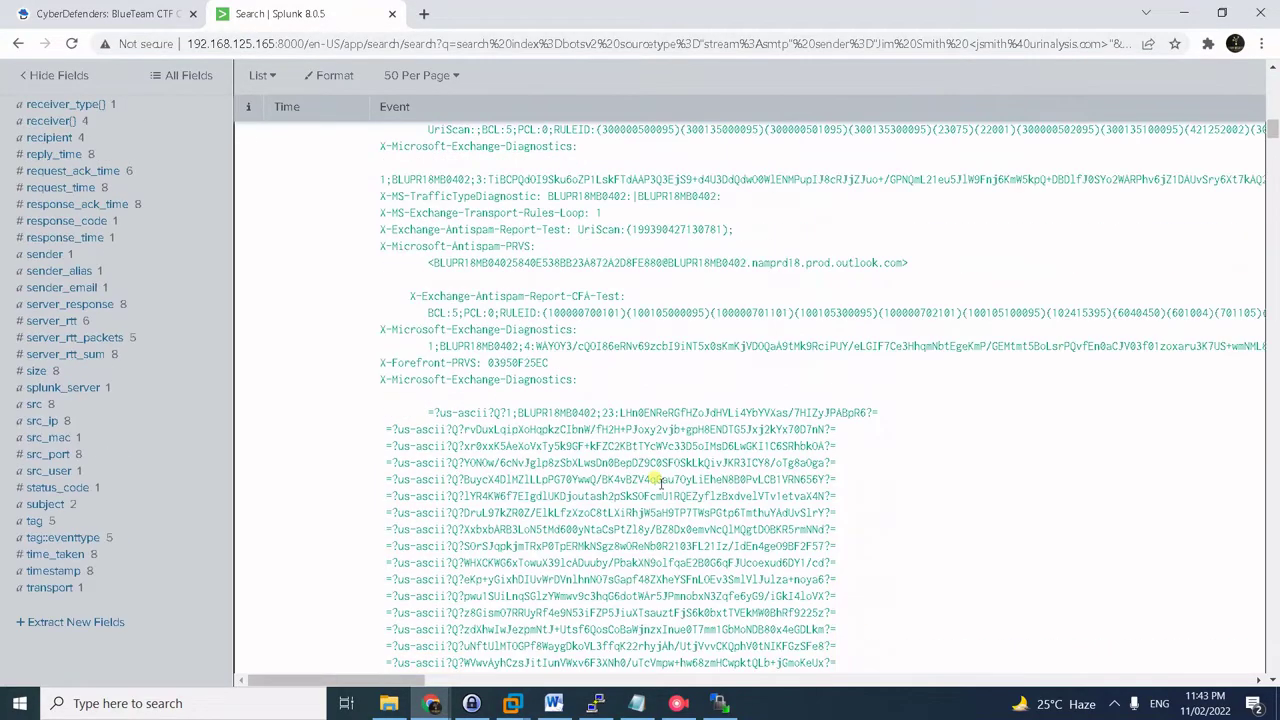
pyautogui.scroll(10, 660, 483)
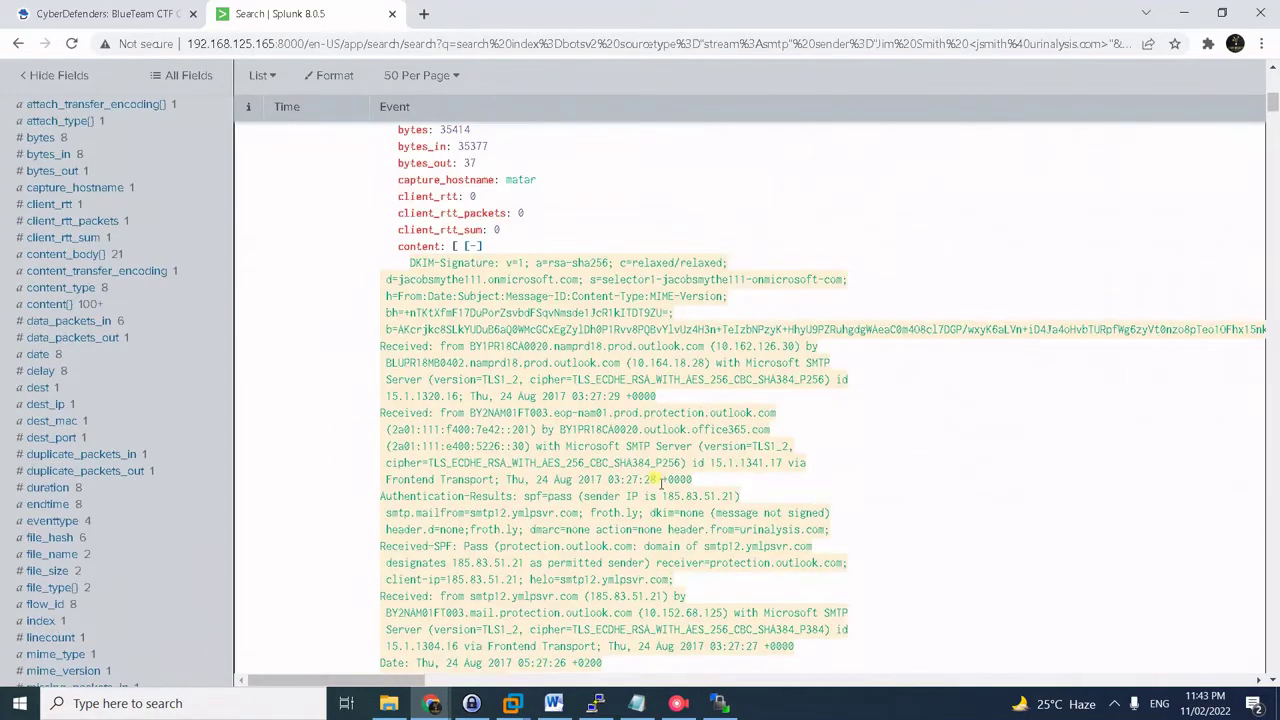
pyautogui.scroll(5, 660, 483)
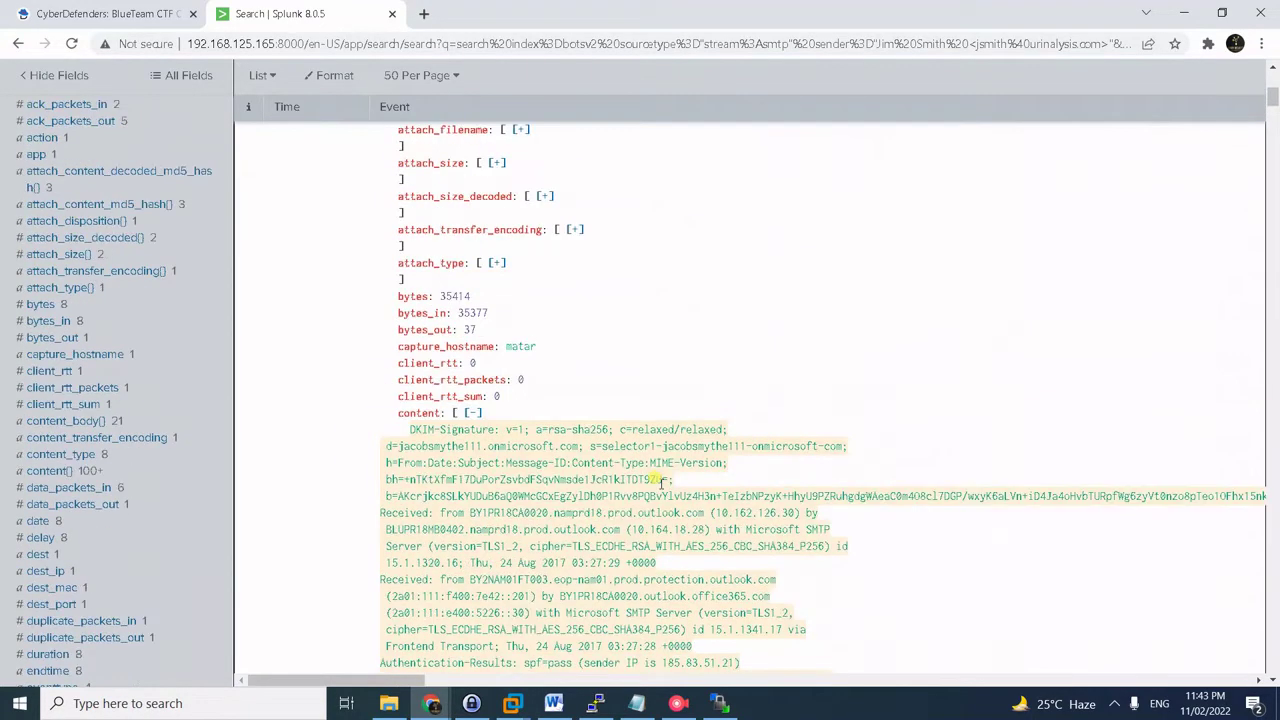
pyautogui.scroll(-2, 660, 501)
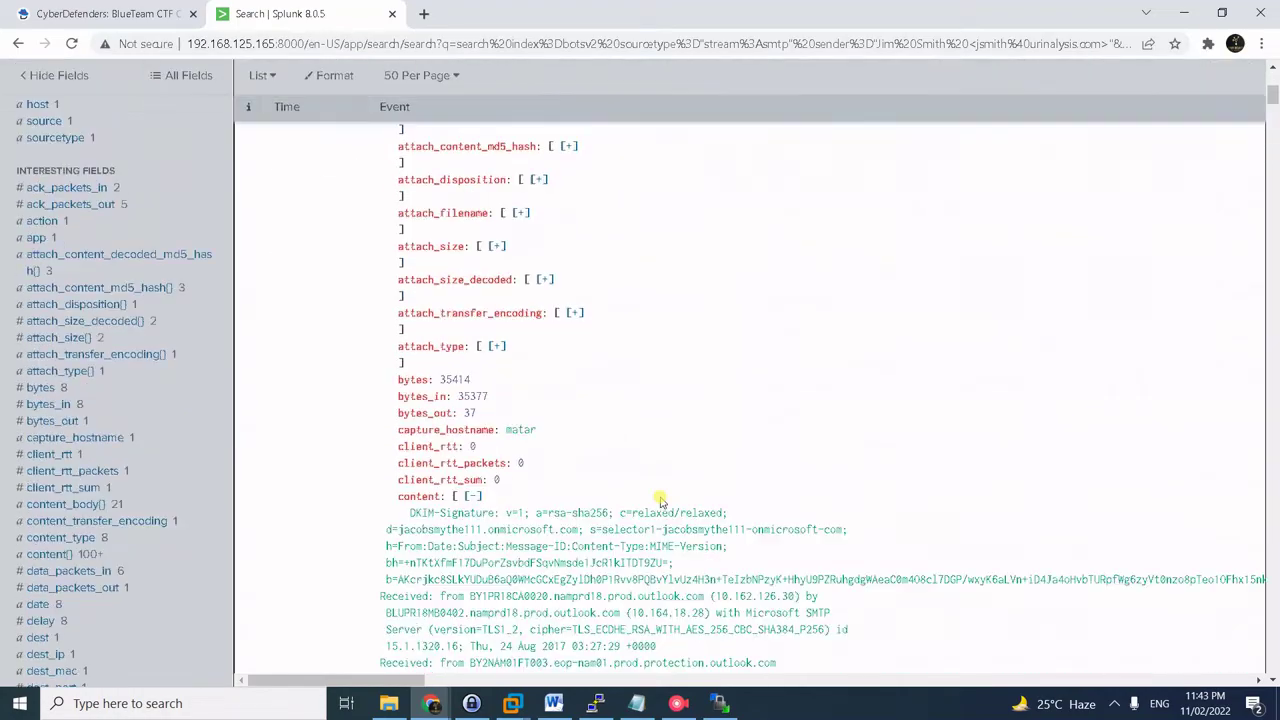
pyautogui.scroll(-15, 660, 501)
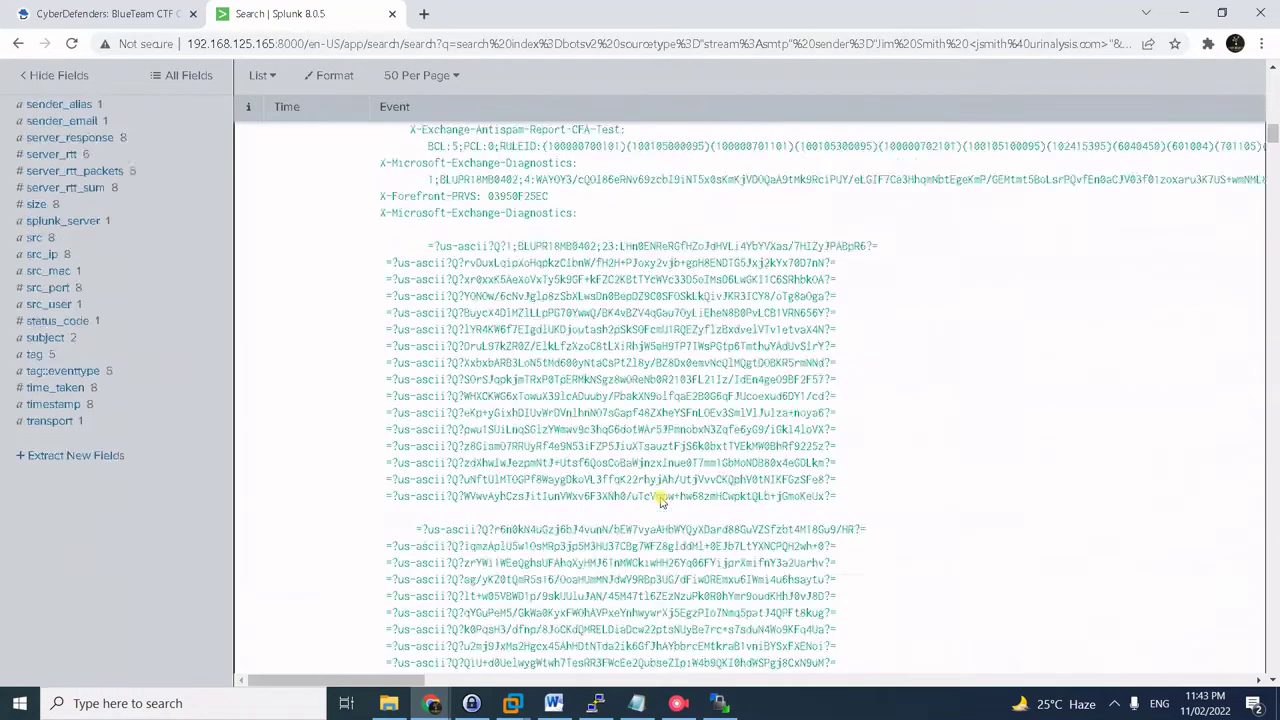
pyautogui.hotkey('ctrl', 'f')
pyautogui.write('password')
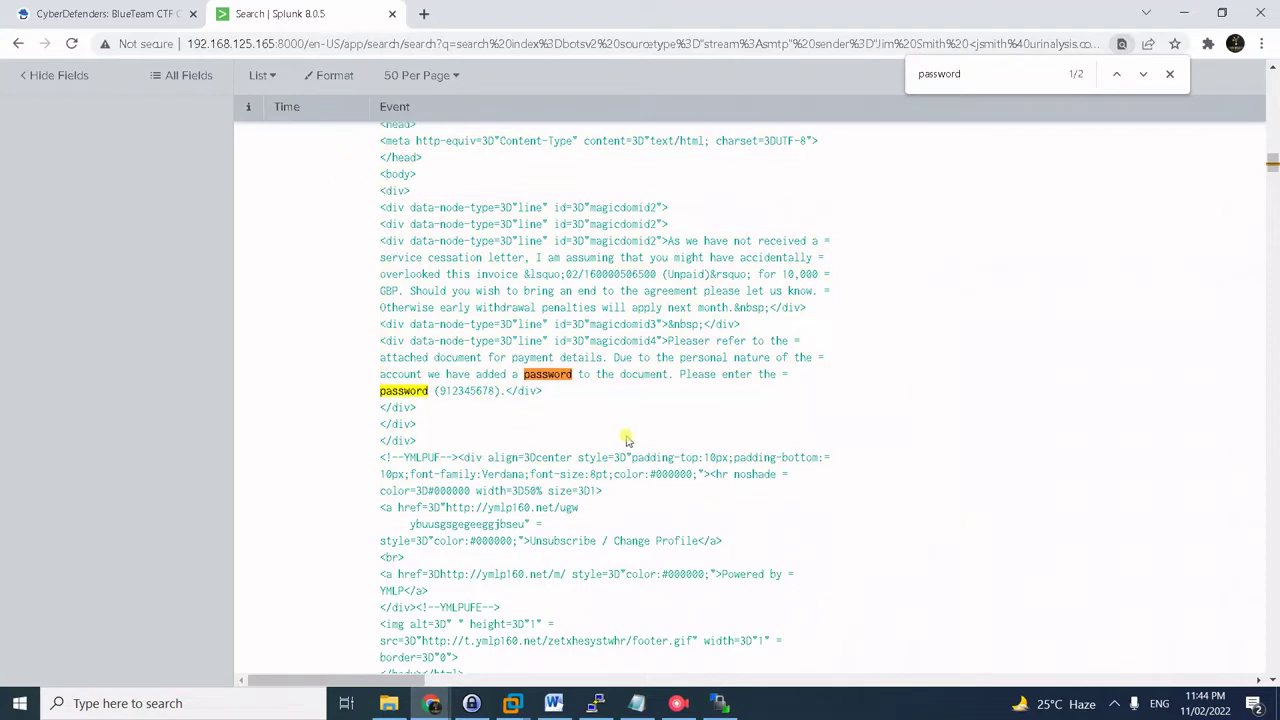
pyautogui.hotkey('alt', 'Tab')
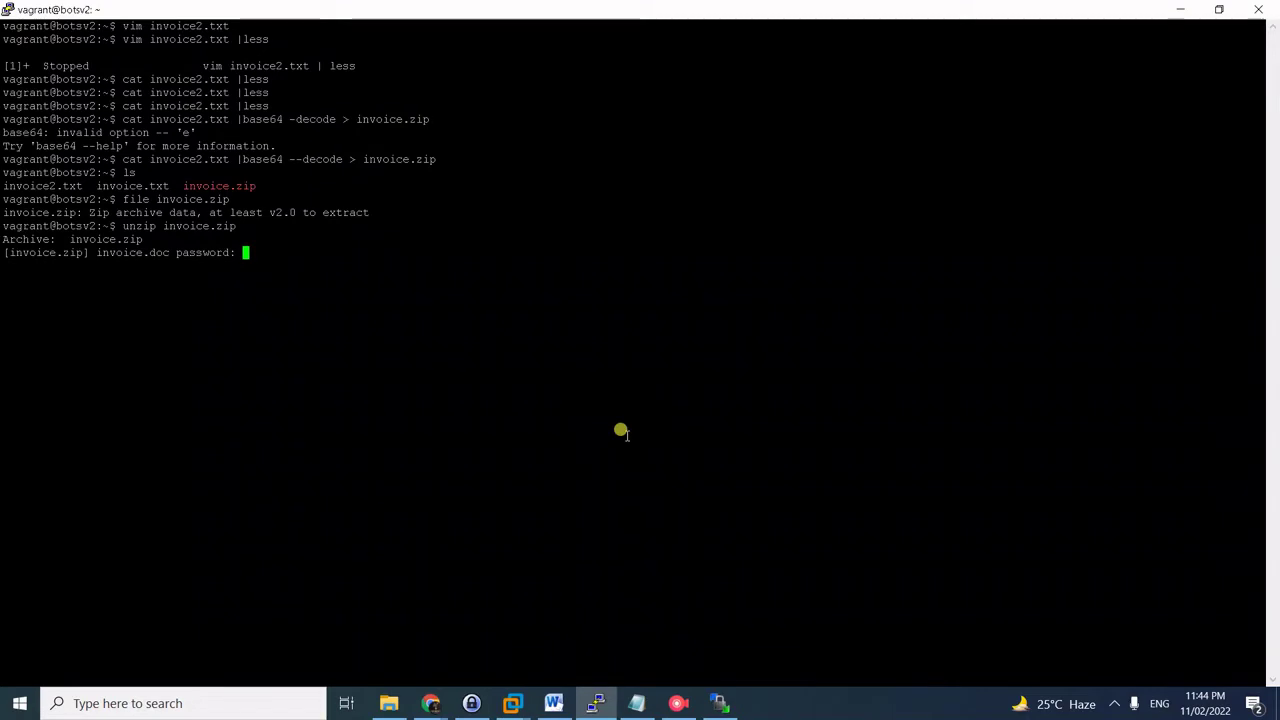
# - Enter the archive password to extract invoice.doc and confirm it is a Word document
pyautogui.press('Return')
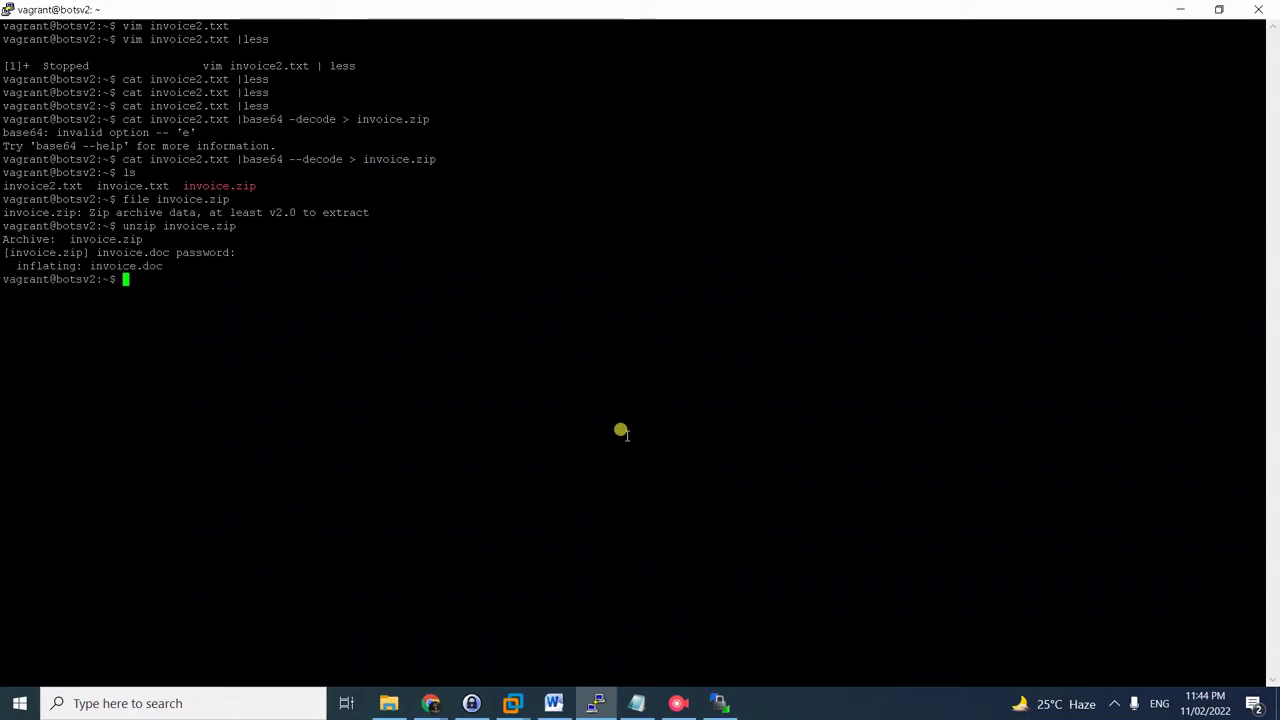
pyautogui.write('ls')
pyautogui.press('Return')
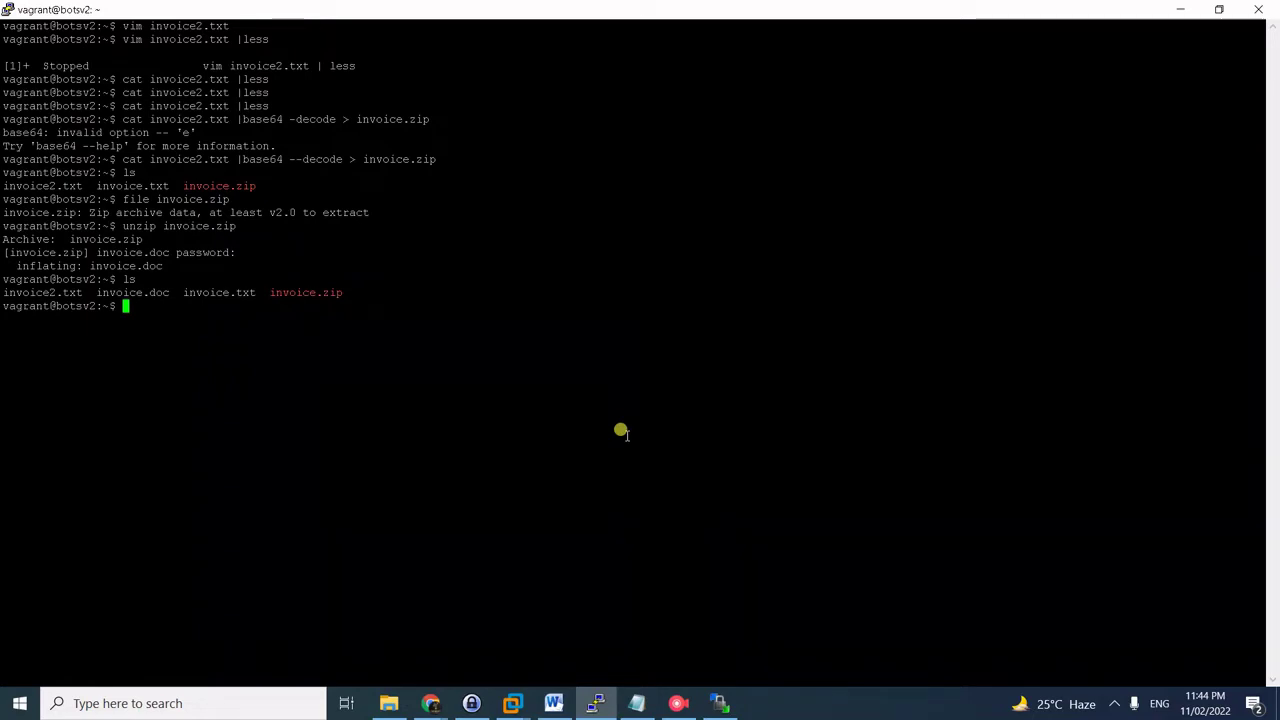
pyautogui.write('file invoice.doc')
pyautogui.press('Return')
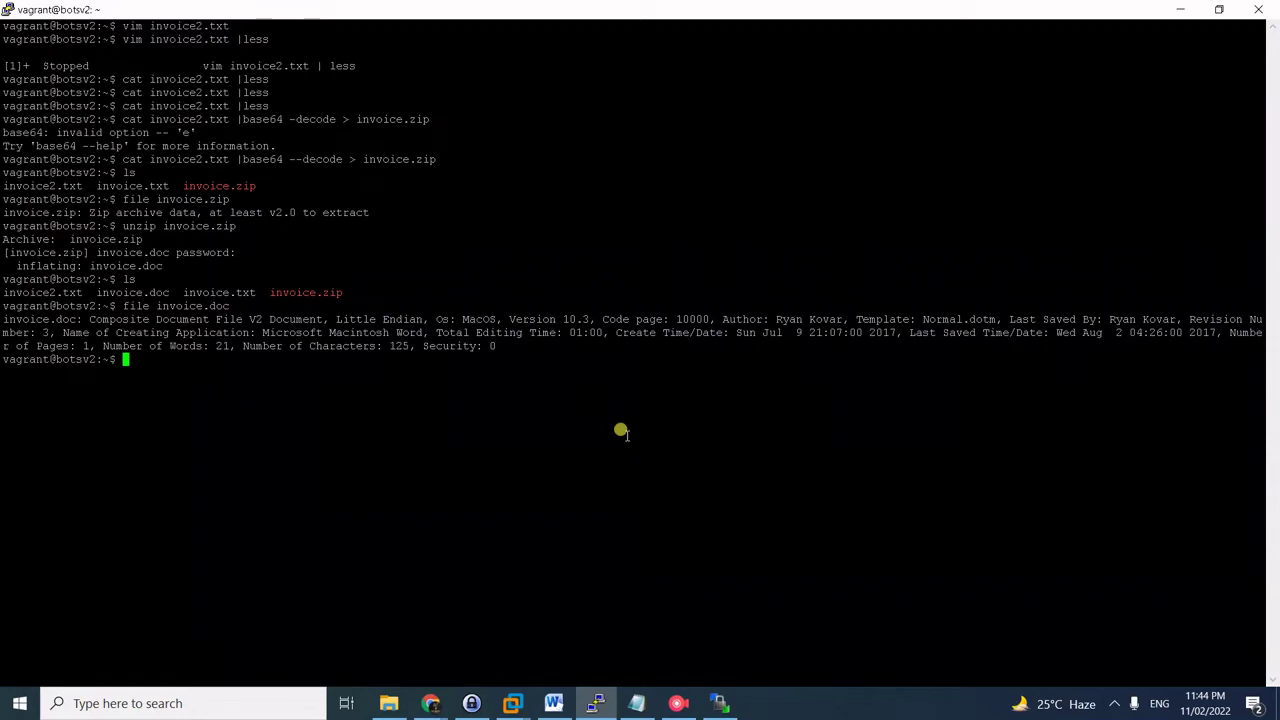
# - Compute and copy invoice.doc's MD5 hash, 3709eef2d72de0de72649ebdaf3e4082
pyautogui.write('md5sum invo')
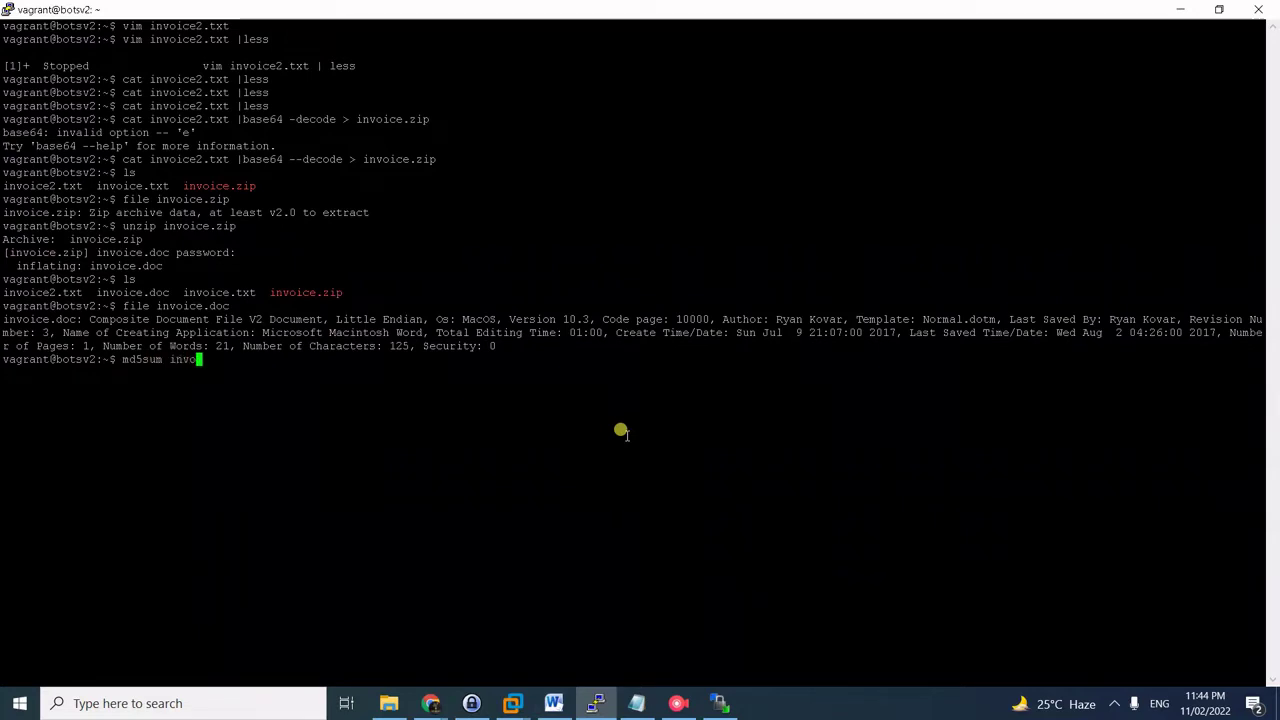
pyautogui.write('ice.doc')
pyautogui.press('Return')
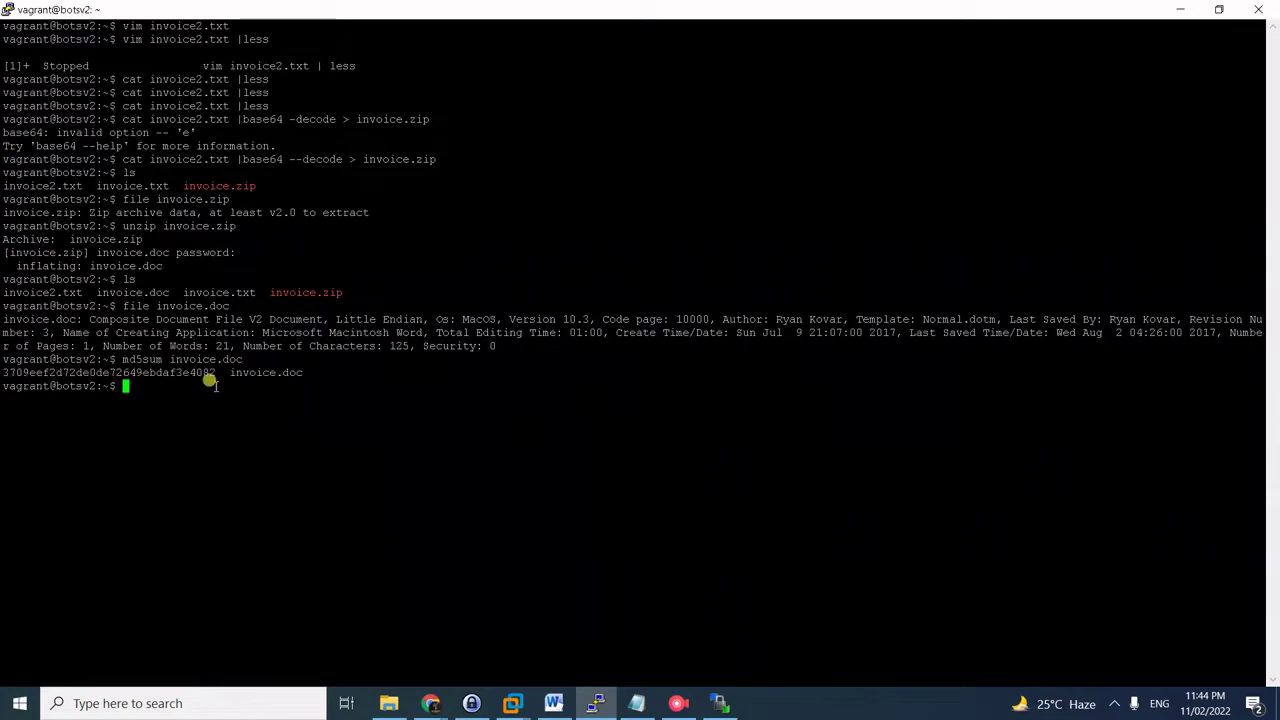
pyautogui.doubleClick(190, 373)
pyautogui.hotkey('ctrl', 'c')
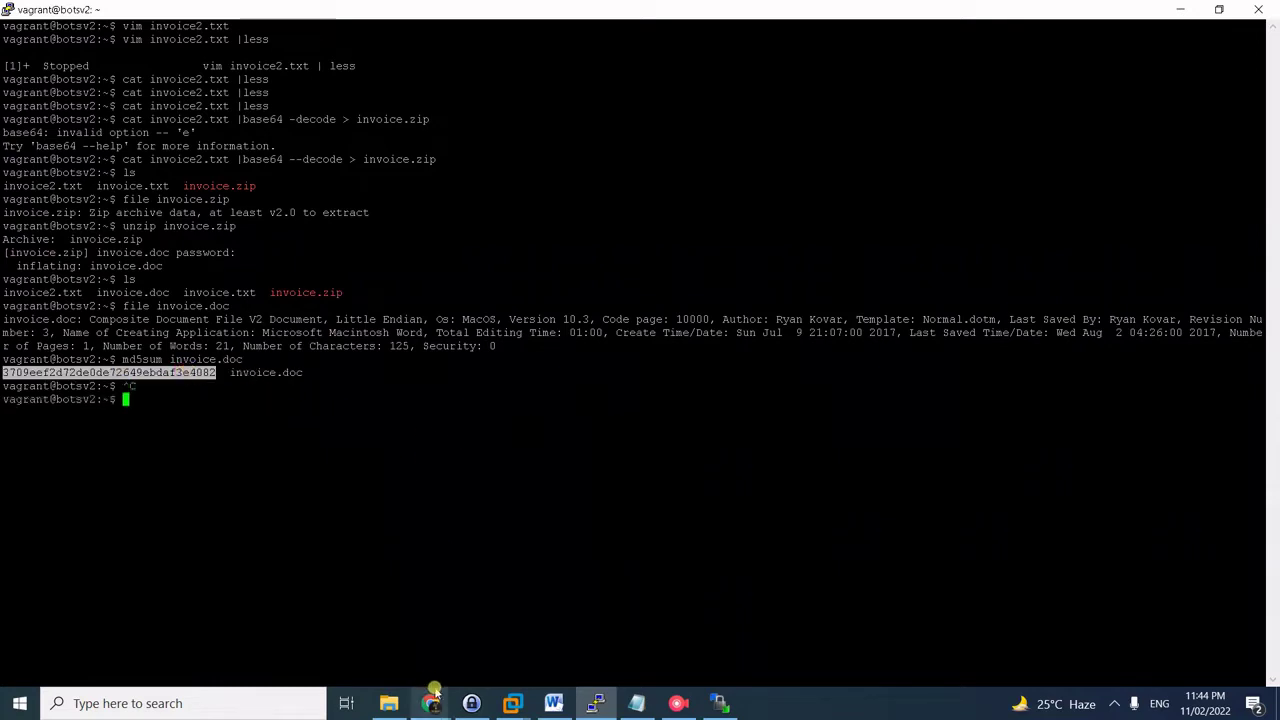
pyautogui.moveTo(431, 702)
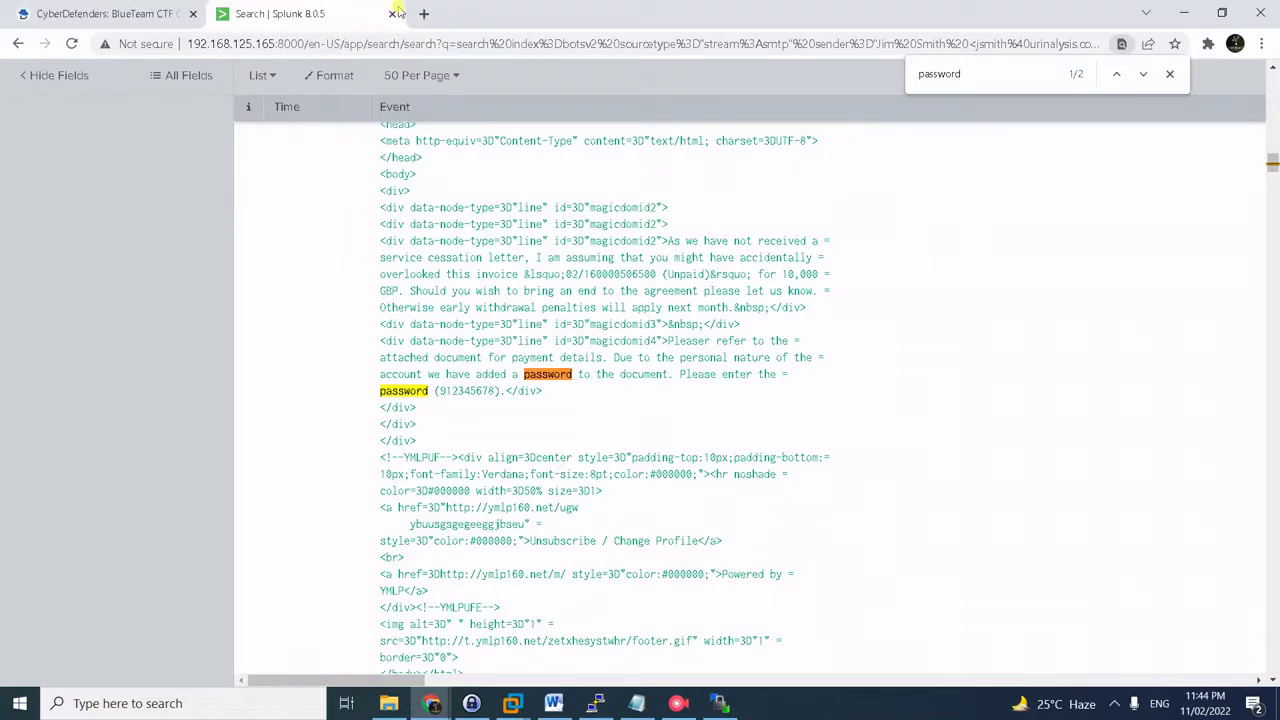
pyautogui.click(424, 14)
# - Look up the invoice.doc MD5 hash on VirusTotal
pyautogui.write('viur')
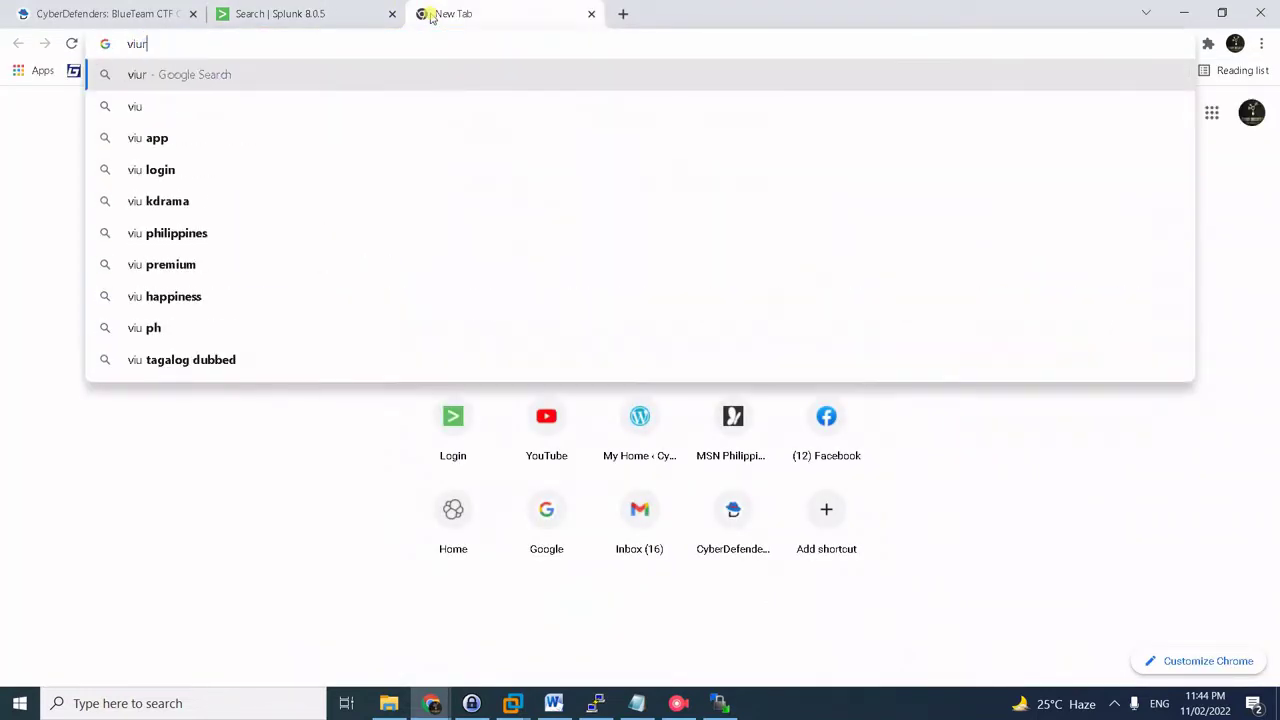
pyautogui.press('BackSpace')
pyautogui.press('Down')
pyautogui.press('Down')
pyautogui.press('Down')
pyautogui.press('Down')
pyautogui.press('Down')
pyautogui.press('Return')
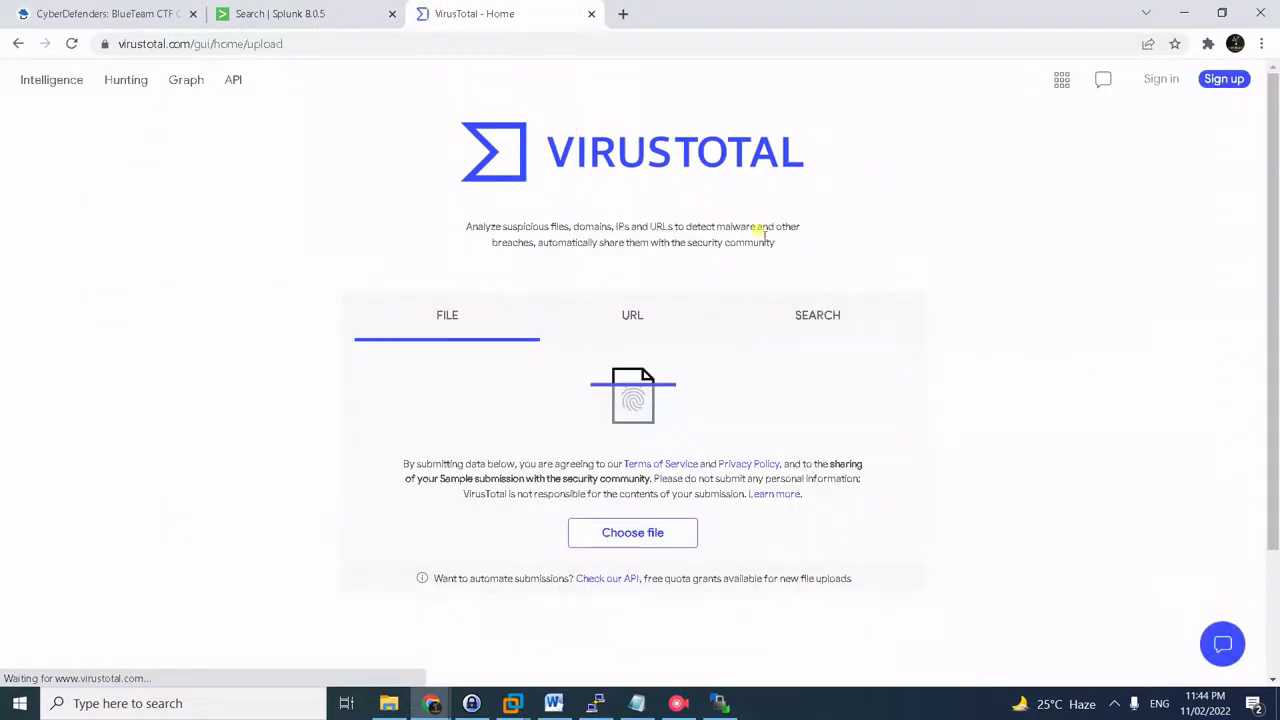
pyautogui.click(823, 318)
pyautogui.hotkey('ctrl', 'v')
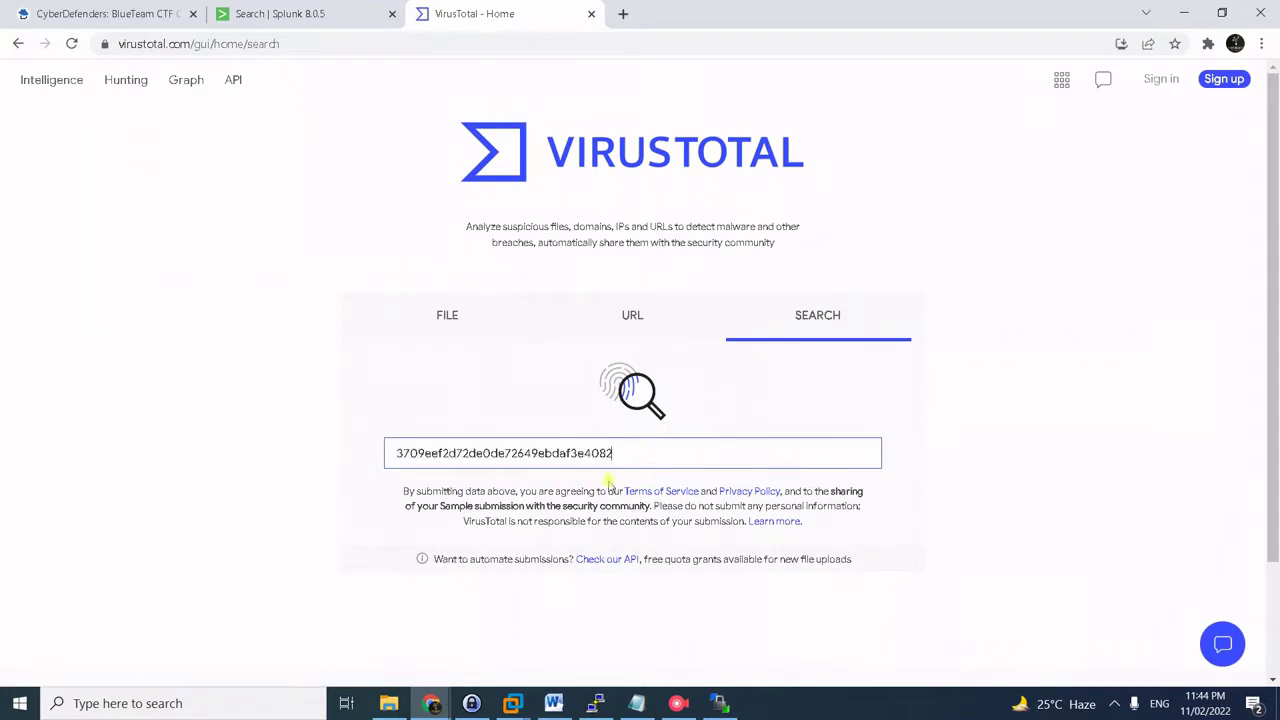
pyautogui.press('Return')
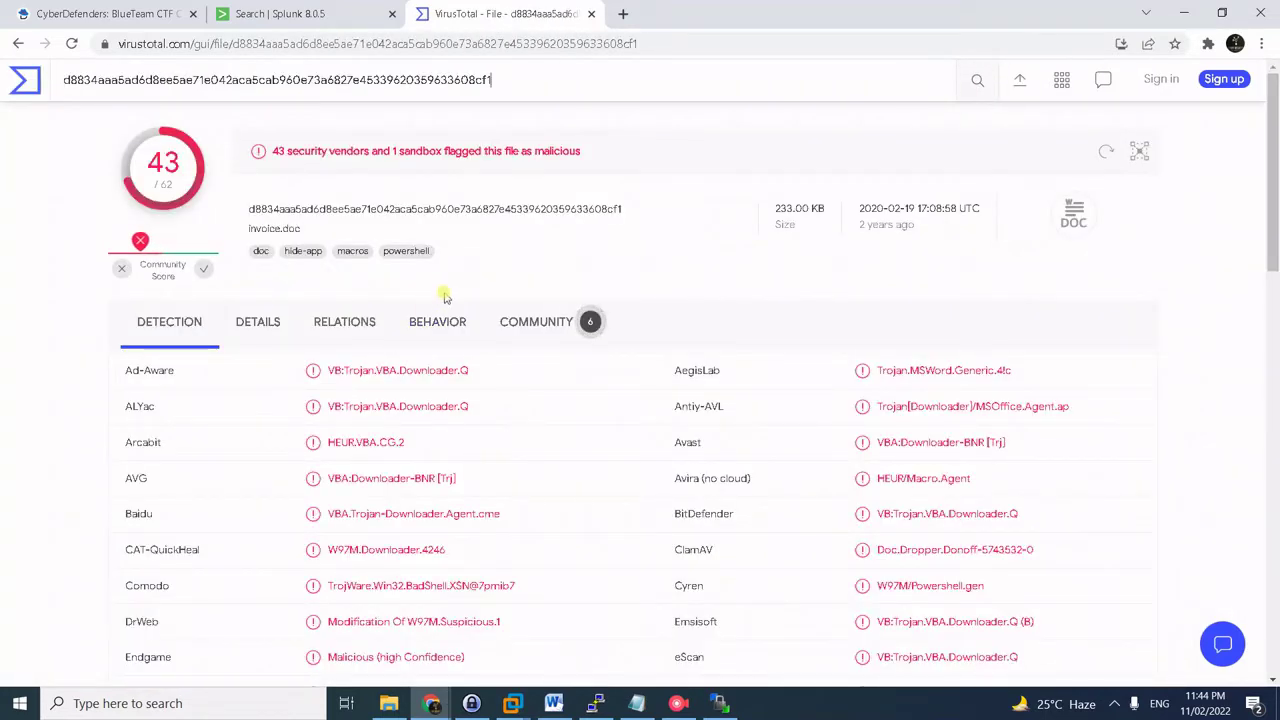
# - Open contacted IP 45.77.65.211's details and select its certificate issuer C=US
pyautogui.click(260, 348)
pyautogui.click(335, 330)
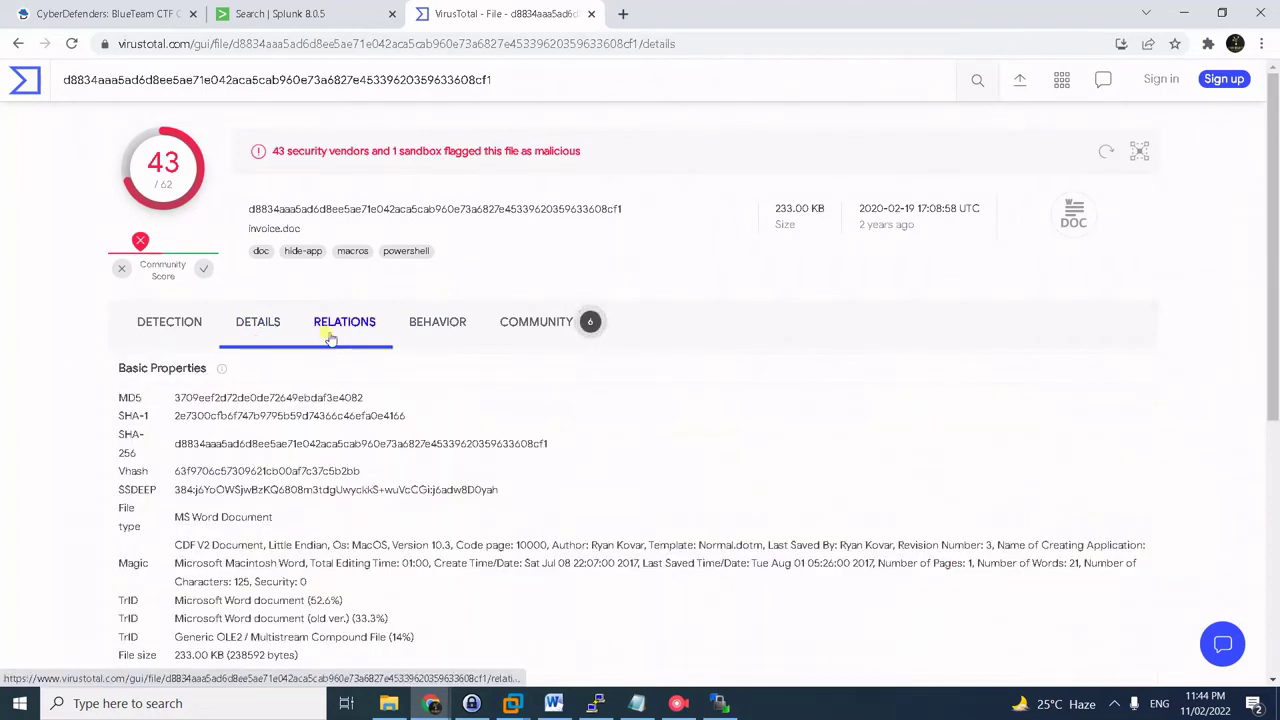
pyautogui.click(437, 338)
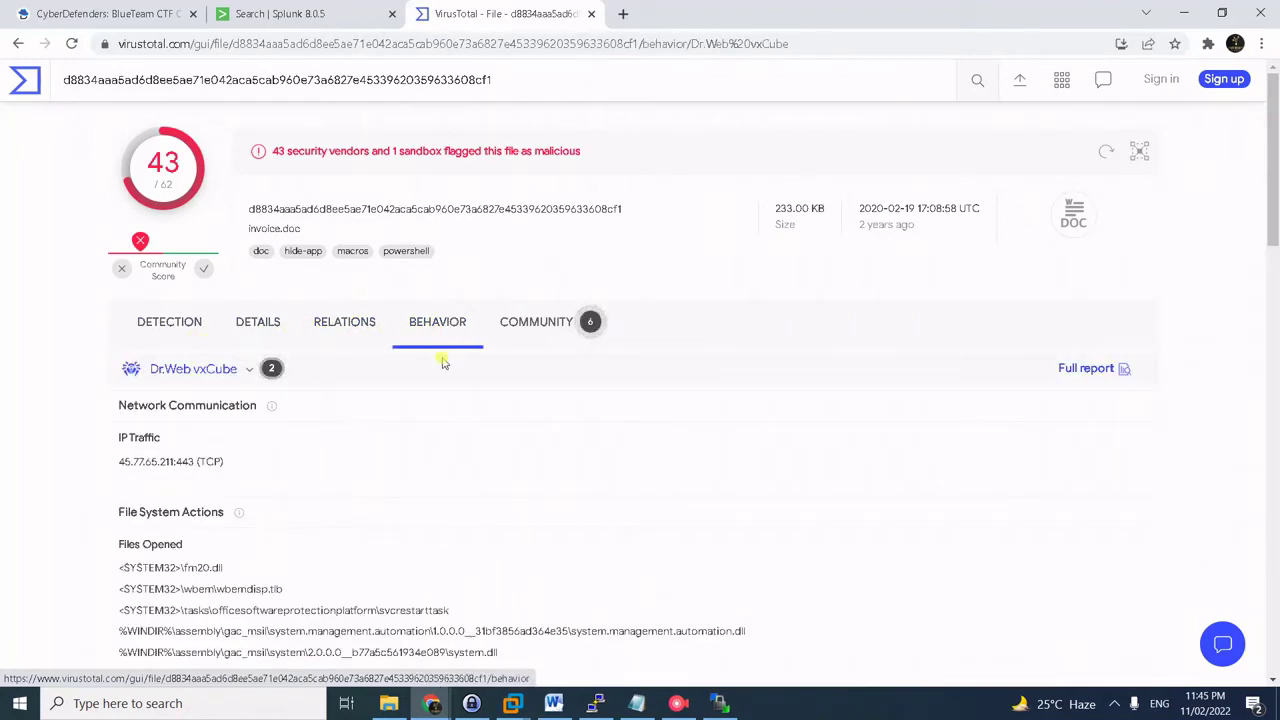
pyautogui.click(340, 323)
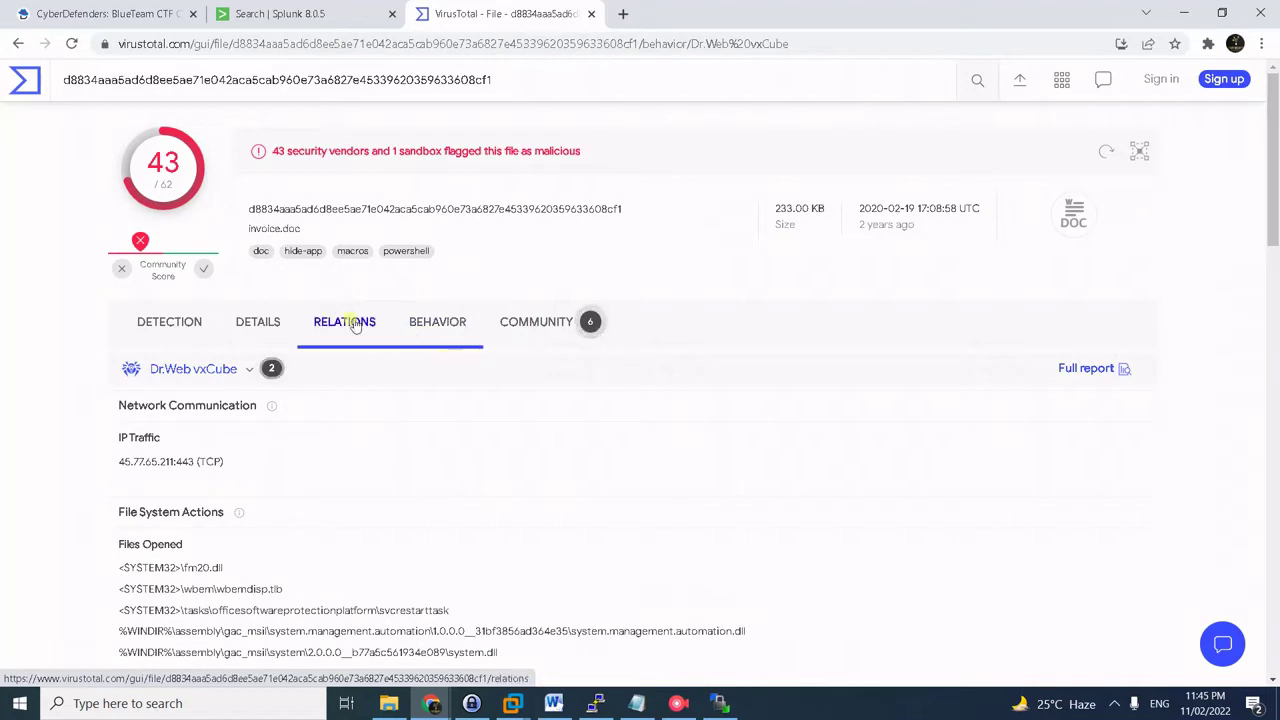
pyautogui.scroll(-2, 390, 320)
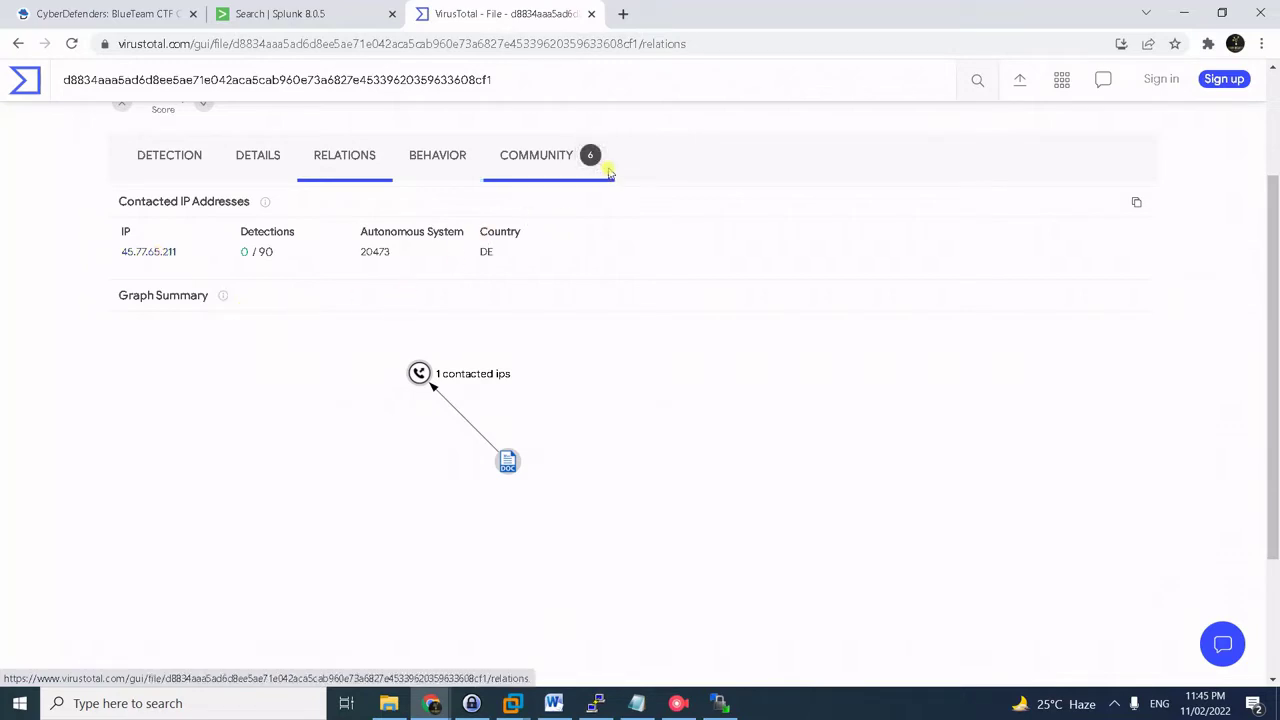
pyautogui.click(150, 253)
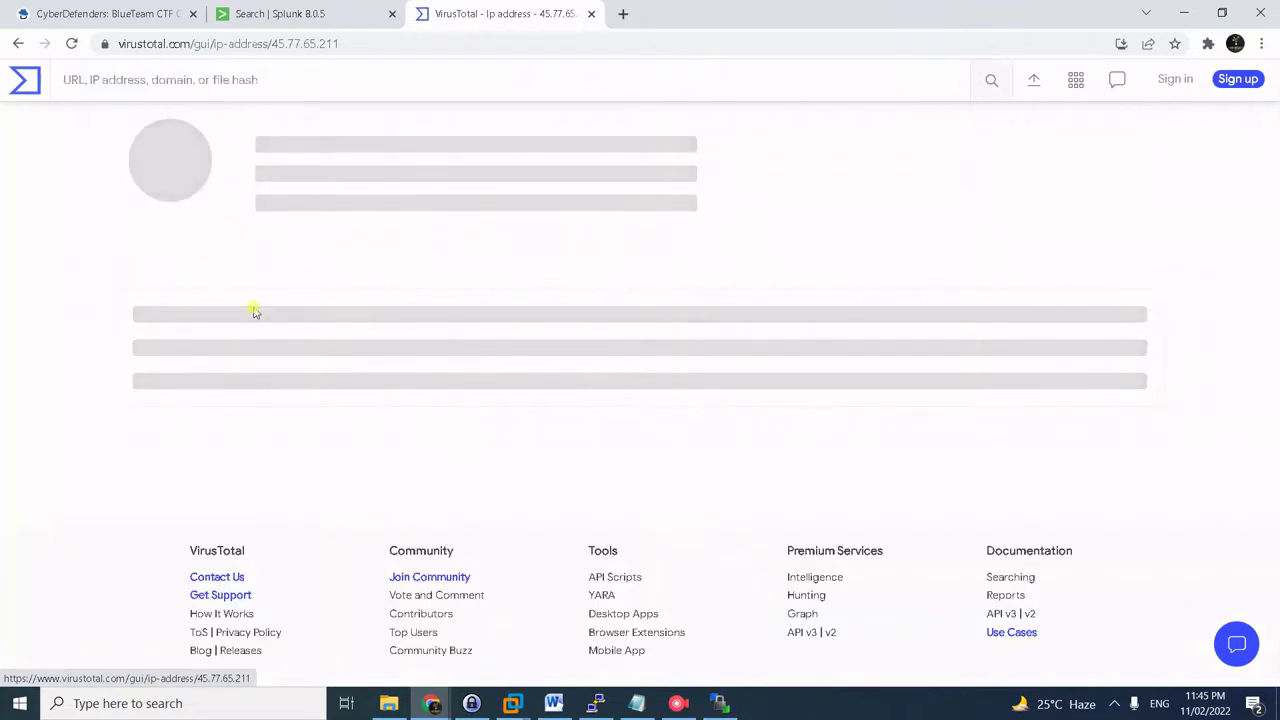
pyautogui.click(277, 319)
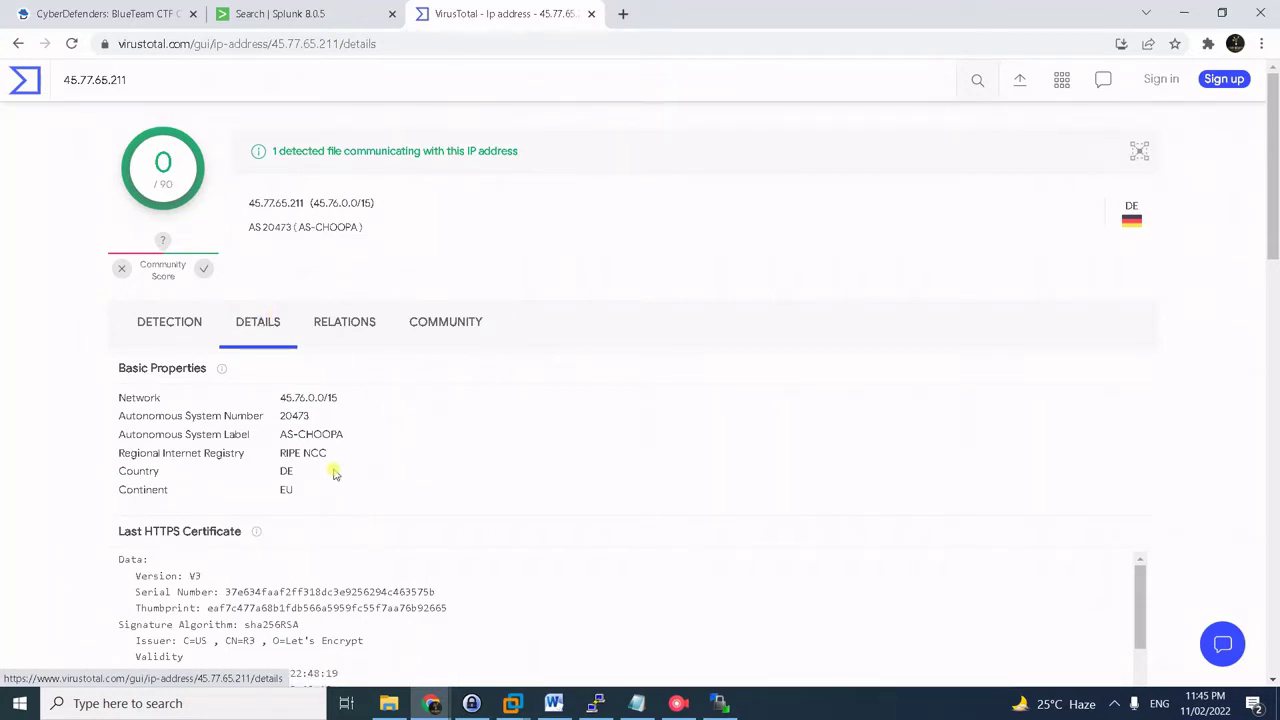
pyautogui.scroll(-1, 334, 466)
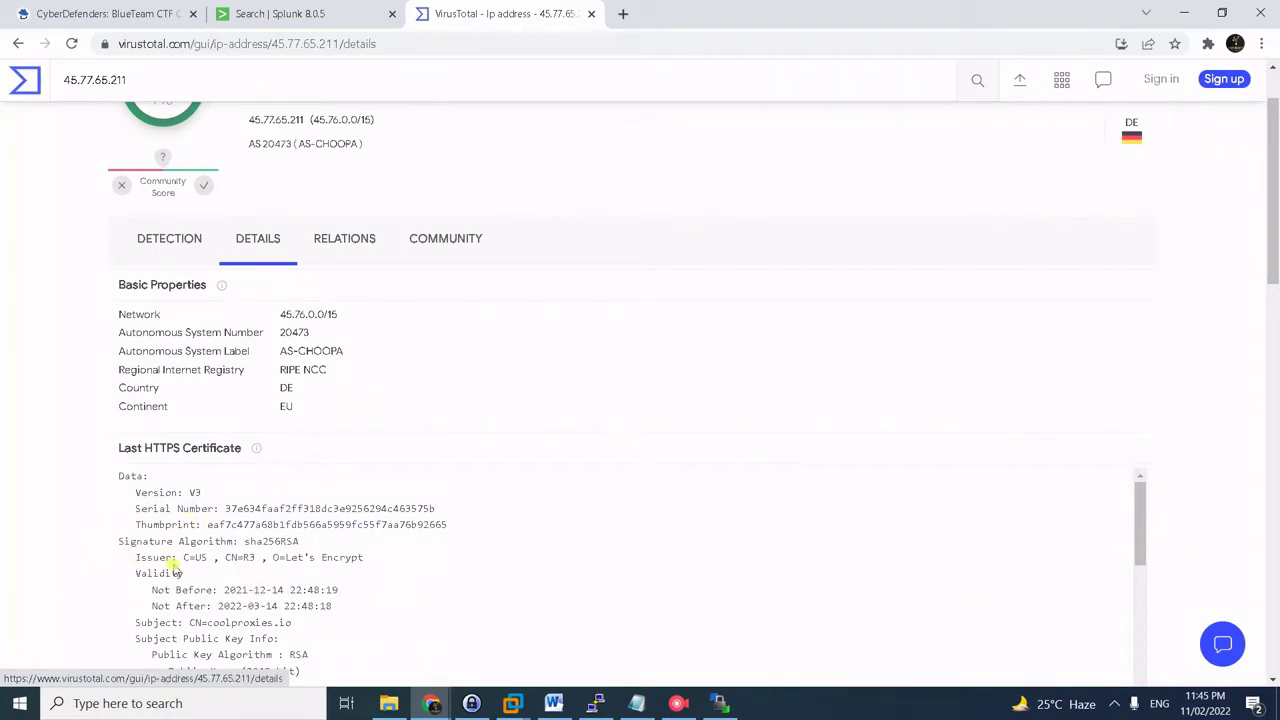
pyautogui.moveTo(183, 559); pyautogui.dragTo(207, 559)
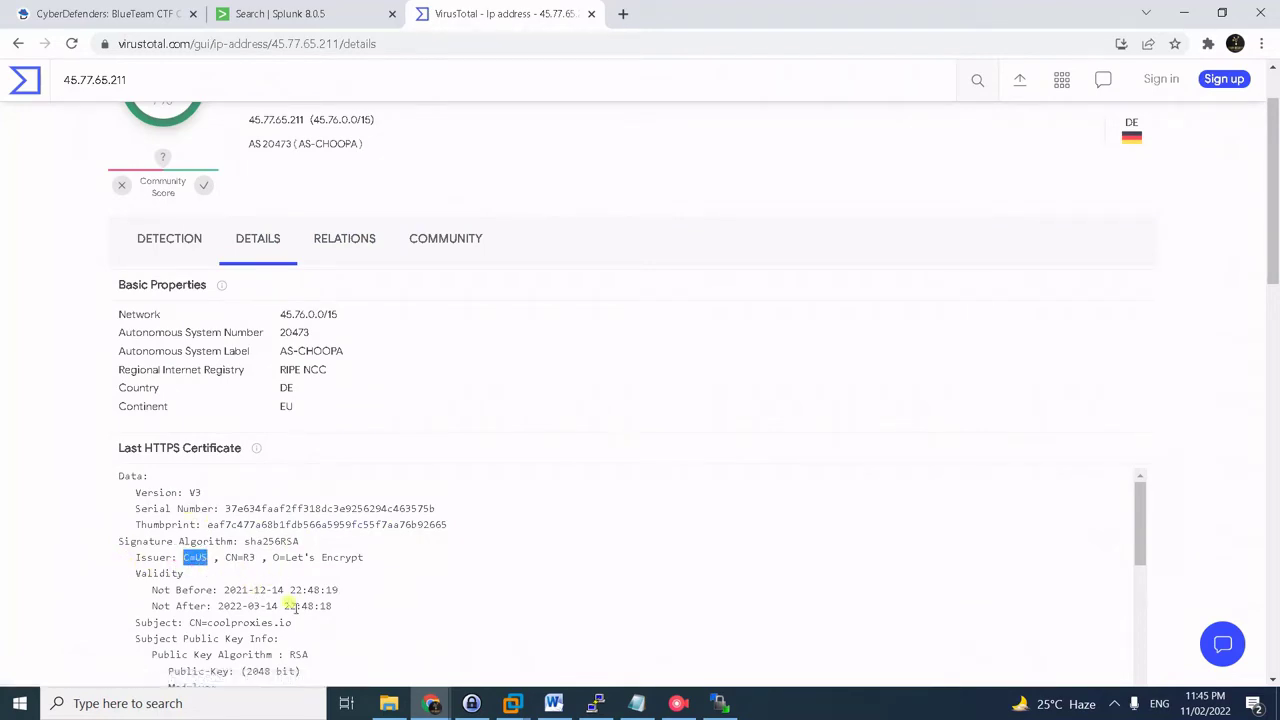
# - Answer question #33 with C=US, then resubmit it with spaces as C = US
pyautogui.click(60, 14)
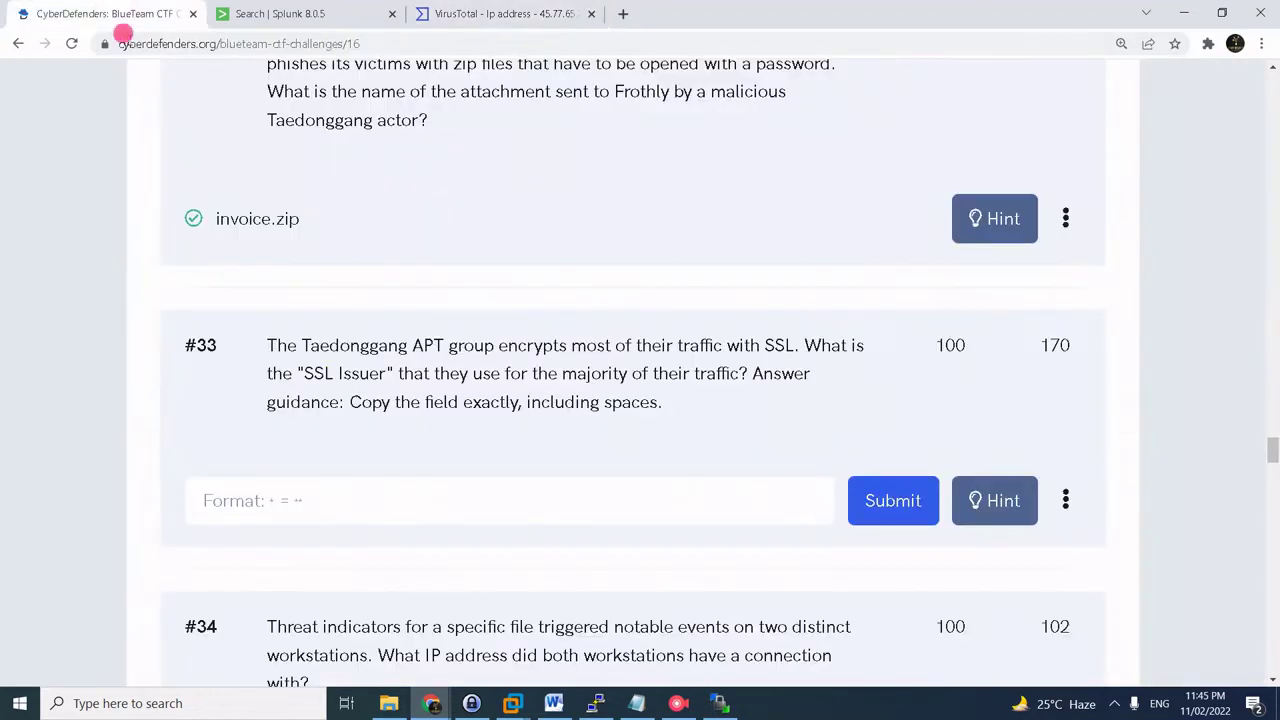
pyautogui.click(329, 491)
pyautogui.hotkey('ctrl', 'v')
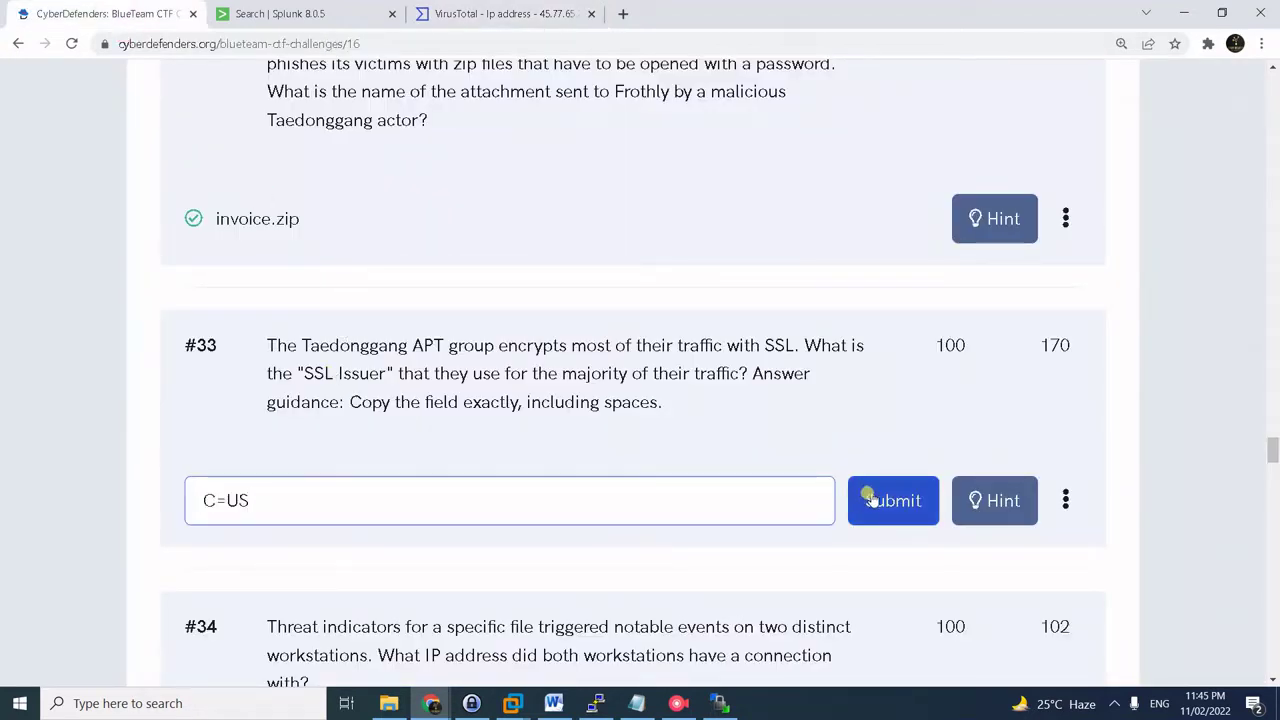
pyautogui.click(866, 497)
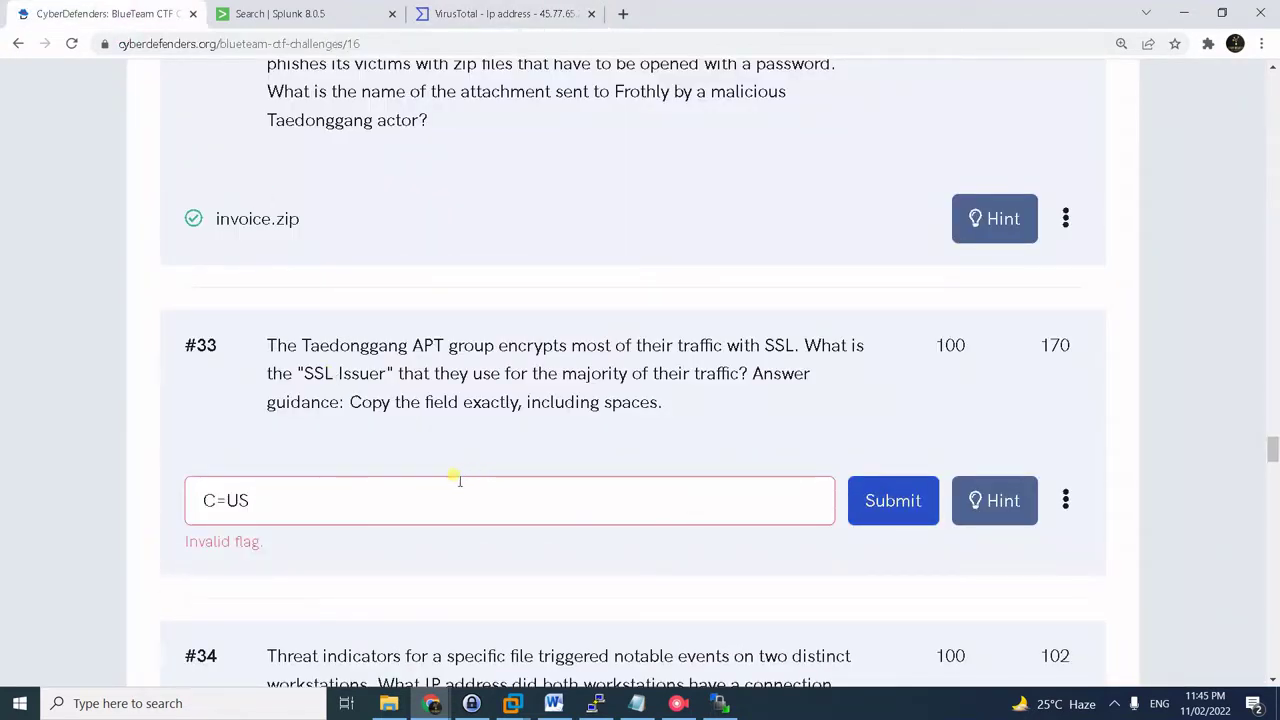
pyautogui.click(257, 497)
pyautogui.click(195, 494)
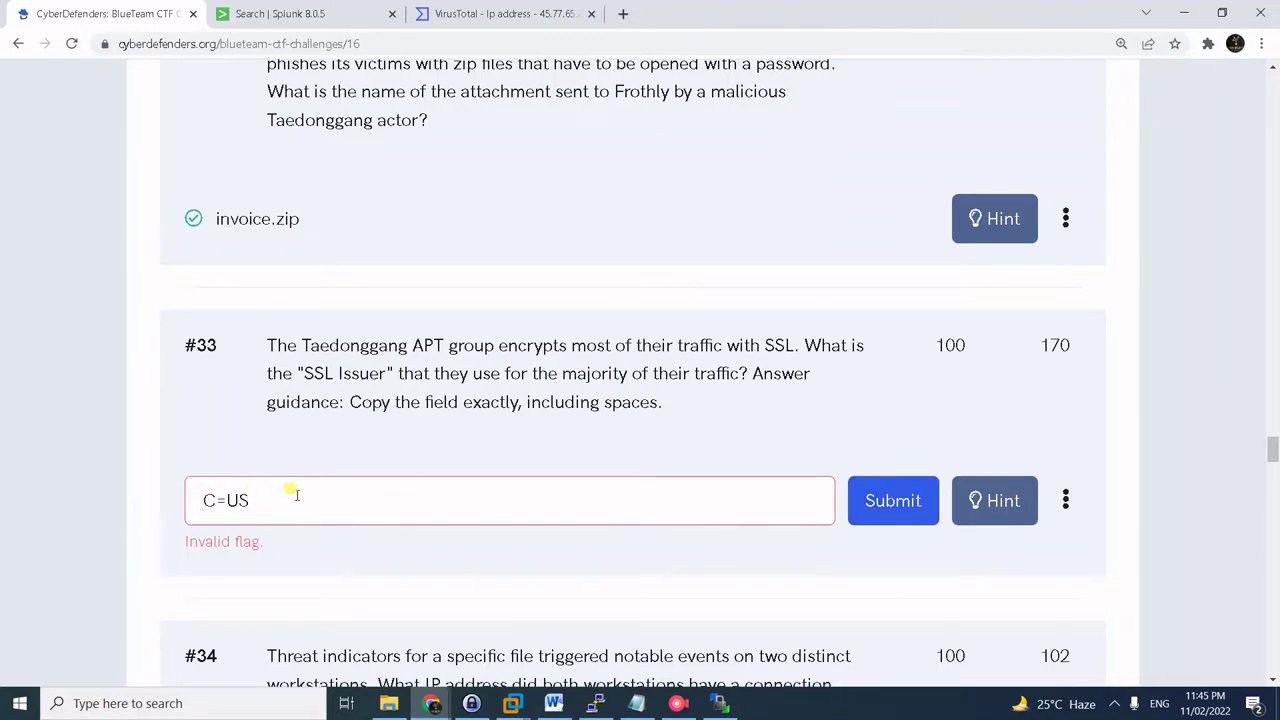
pyautogui.click(216, 497)
pyautogui.press('Right')
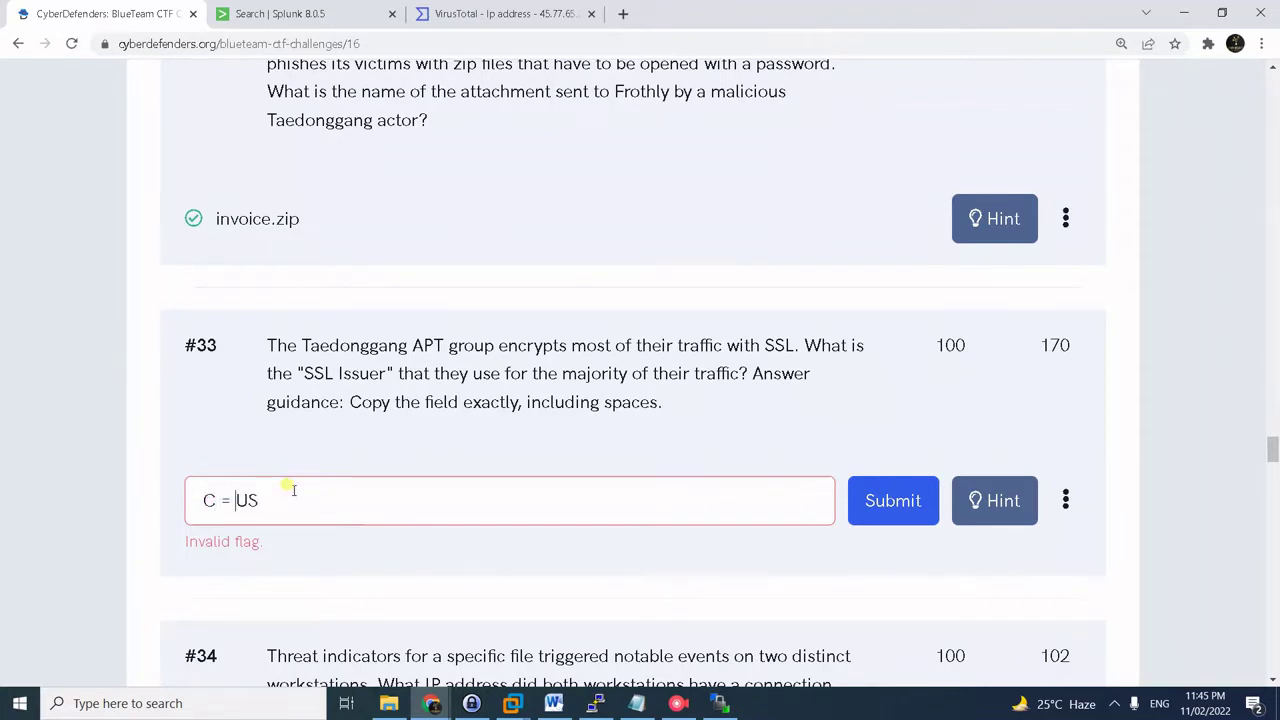
pyautogui.press('Return')
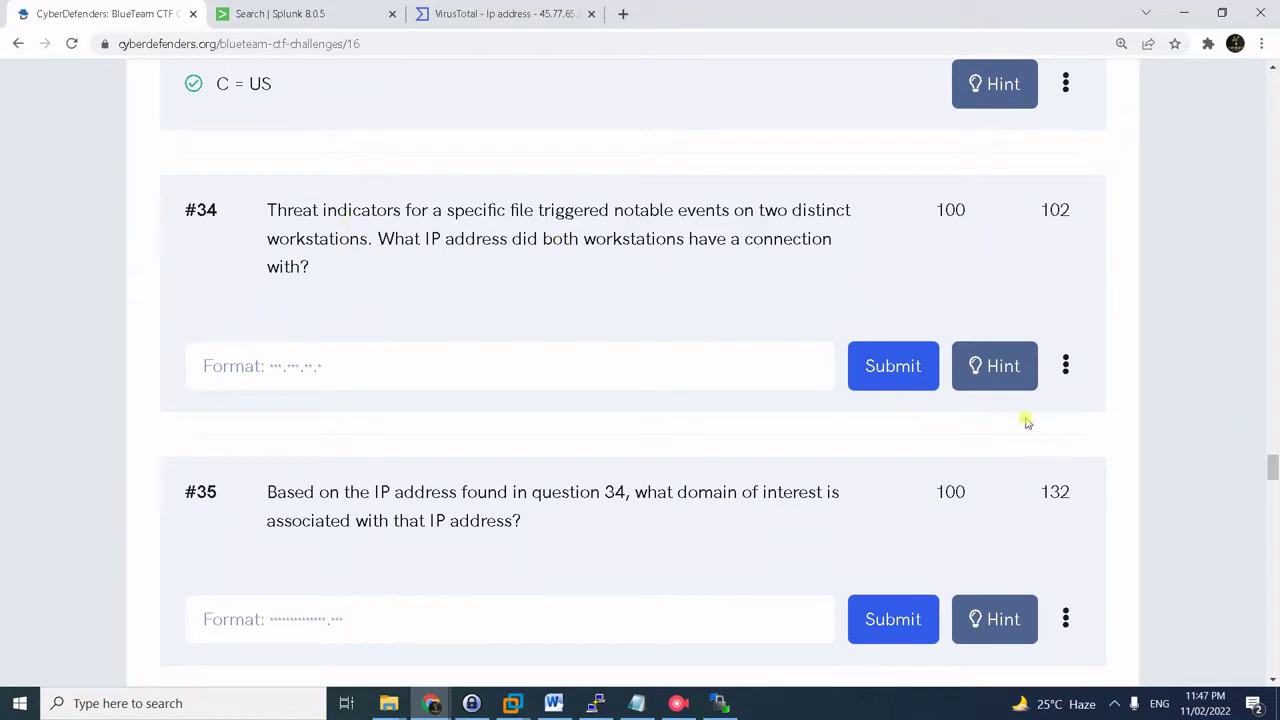
# - Reveal all three hints for question #34
pyautogui.click(994, 371)
pyautogui.click(200, 312)
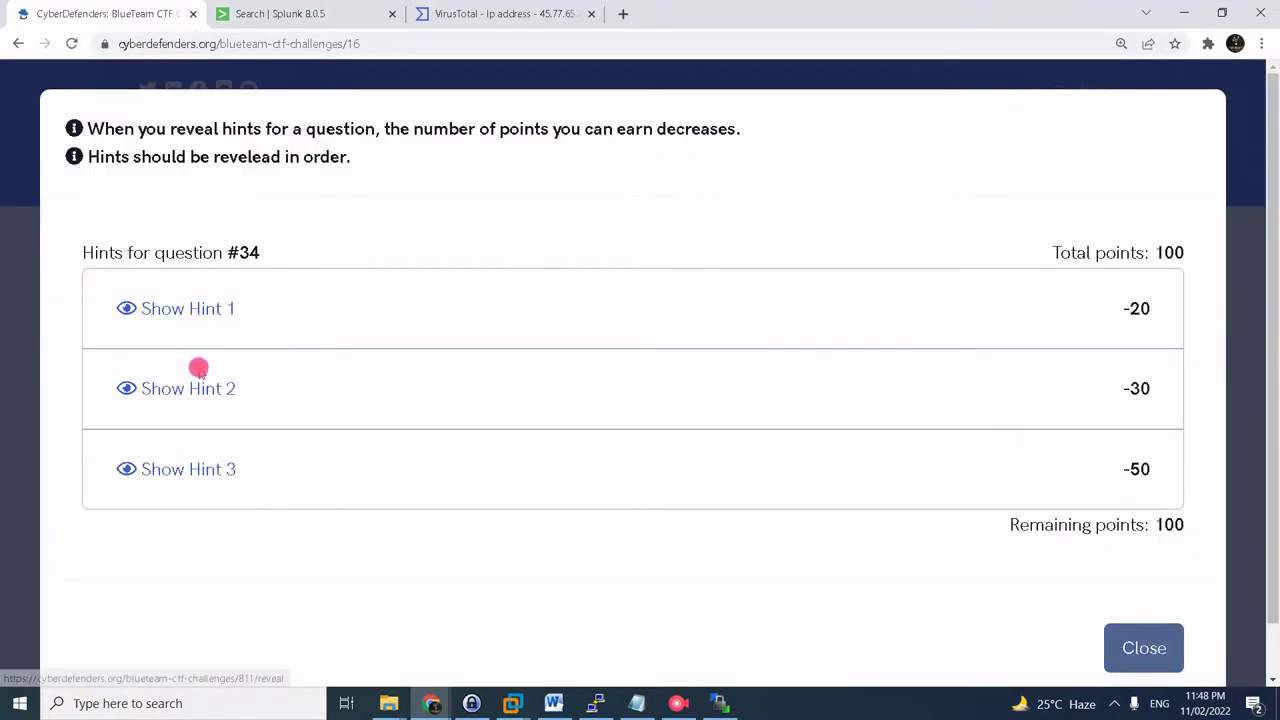
pyautogui.click(197, 420)
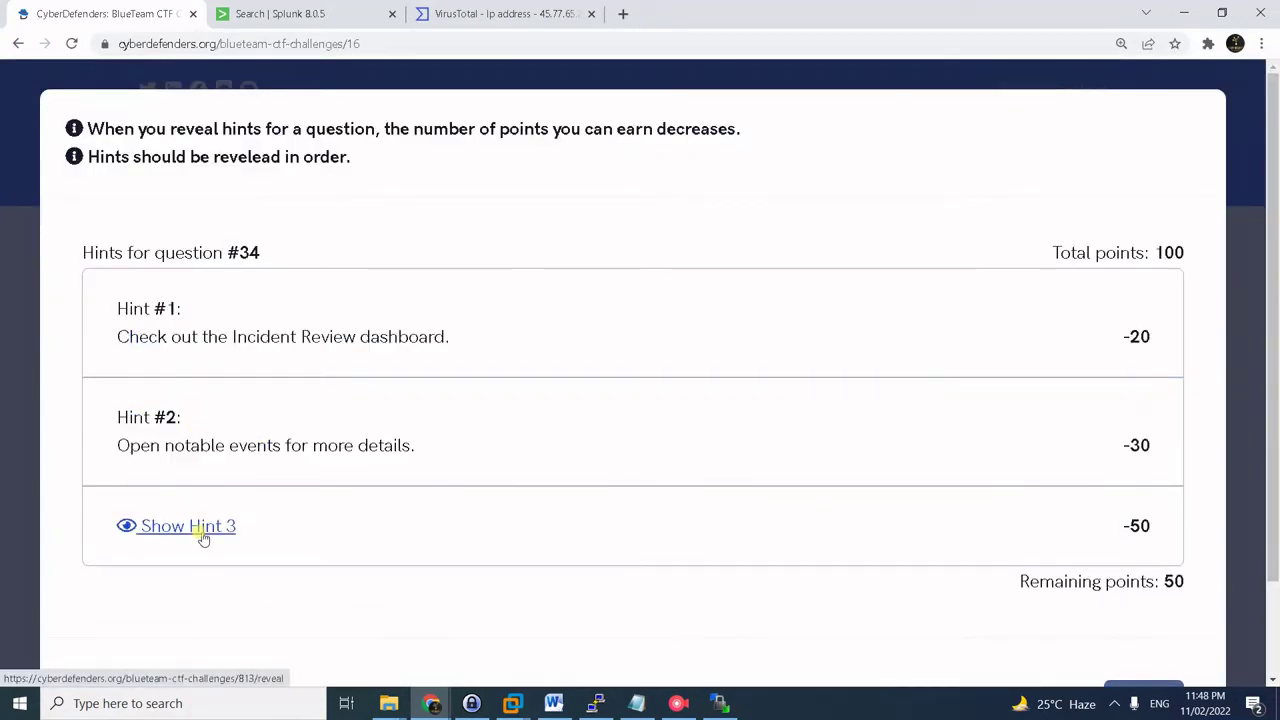
pyautogui.click(202, 538)
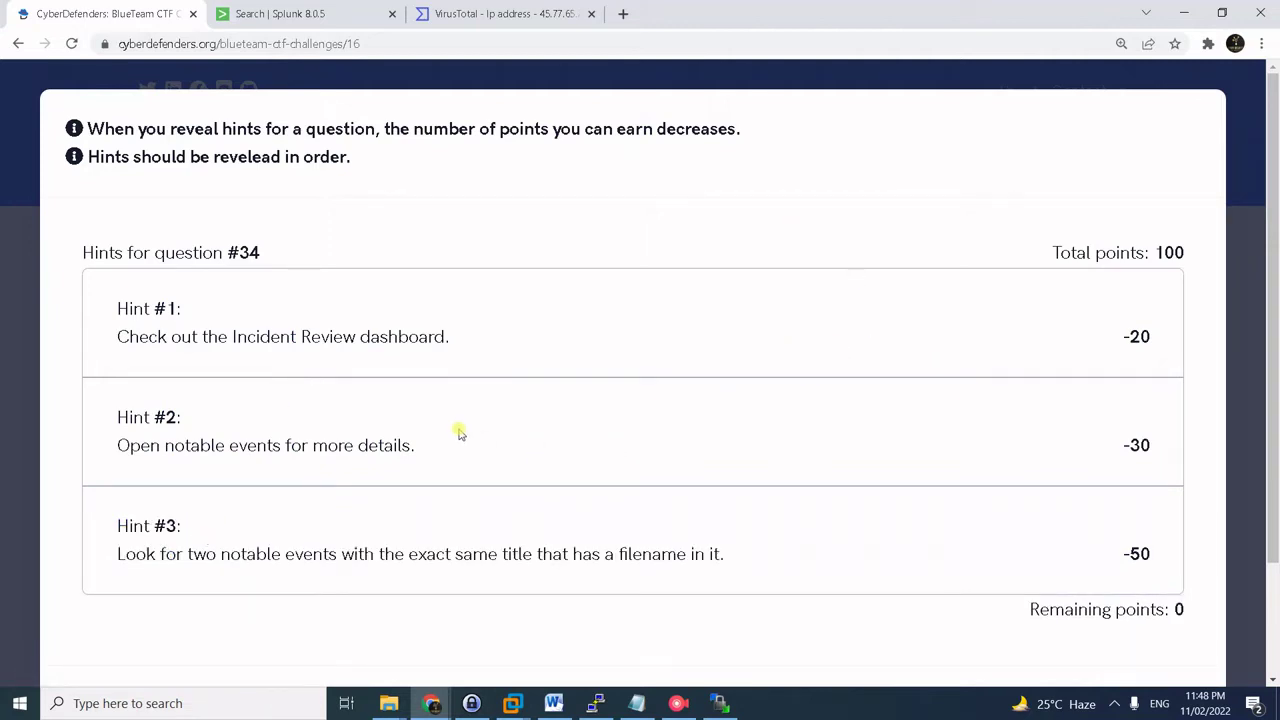
pyautogui.click(1212, 303)
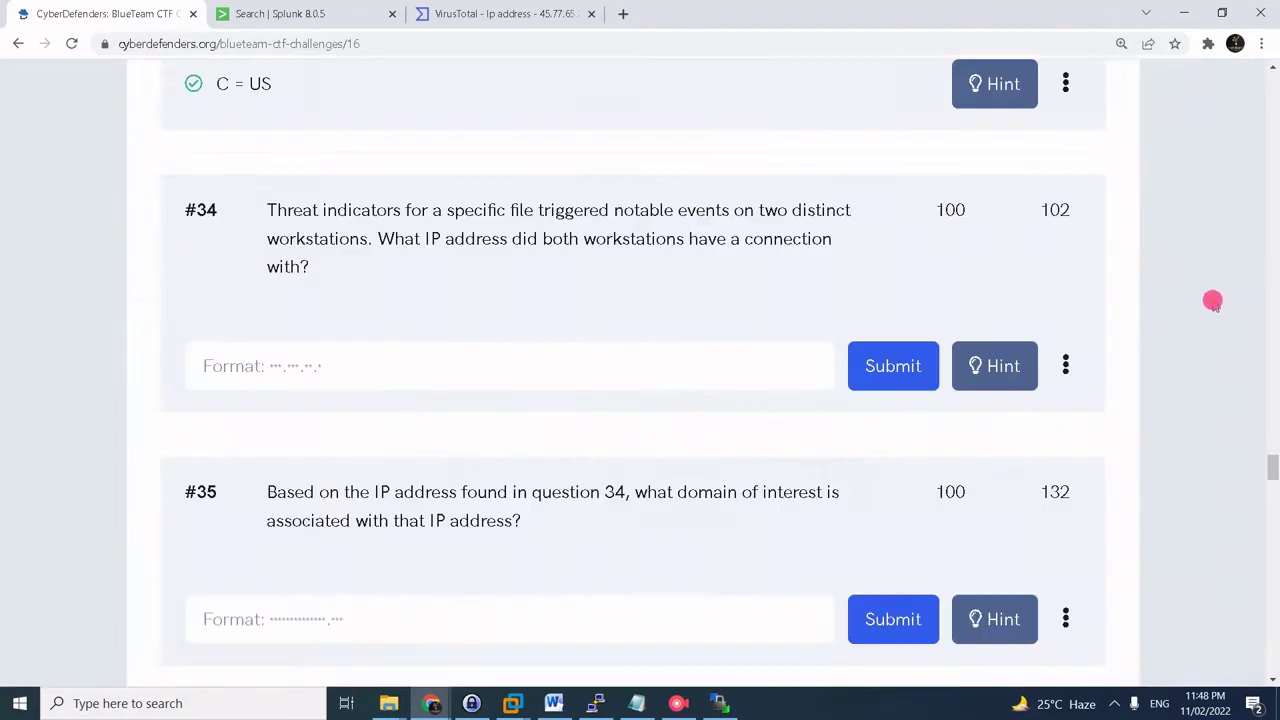
pyautogui.scroll(-1, 1190, 320)
pyautogui.scroll(1, 900, 360)
# - Submit 160.153.91.7 as the answer to question #34
pyautogui.click(360, 376)
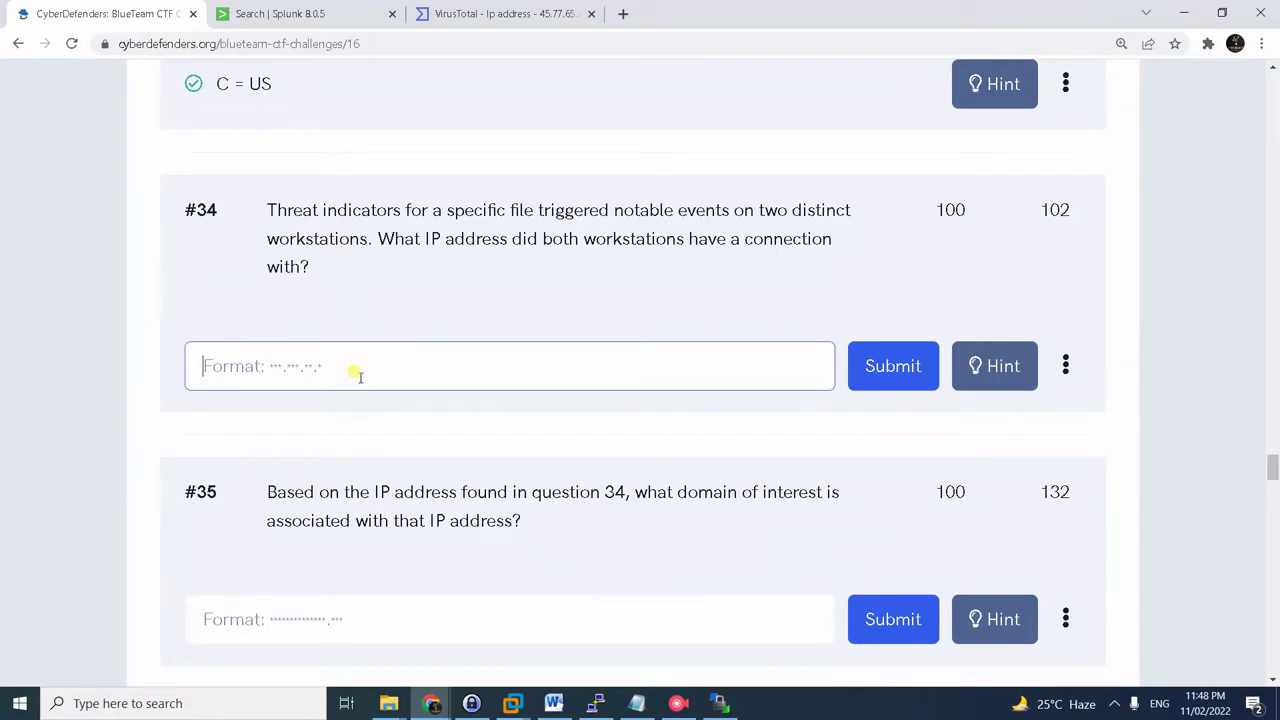
pyautogui.write('160.153.91.7')
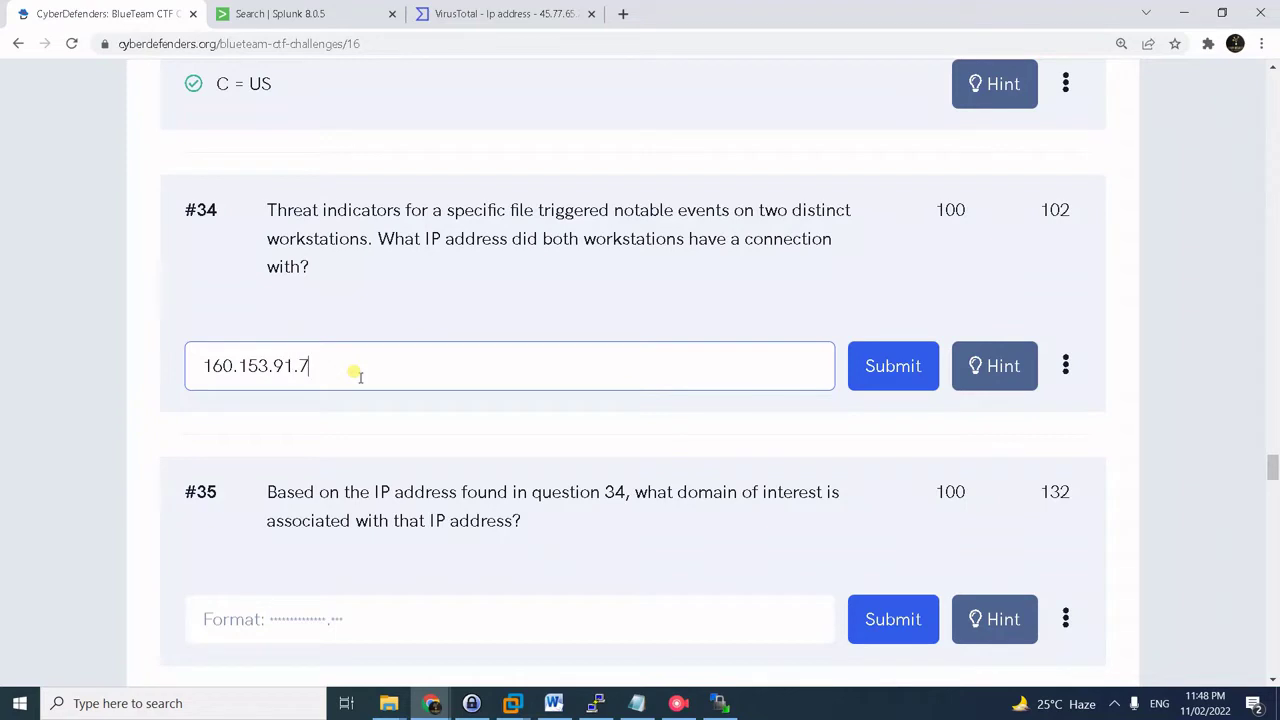
pyautogui.press('Return')
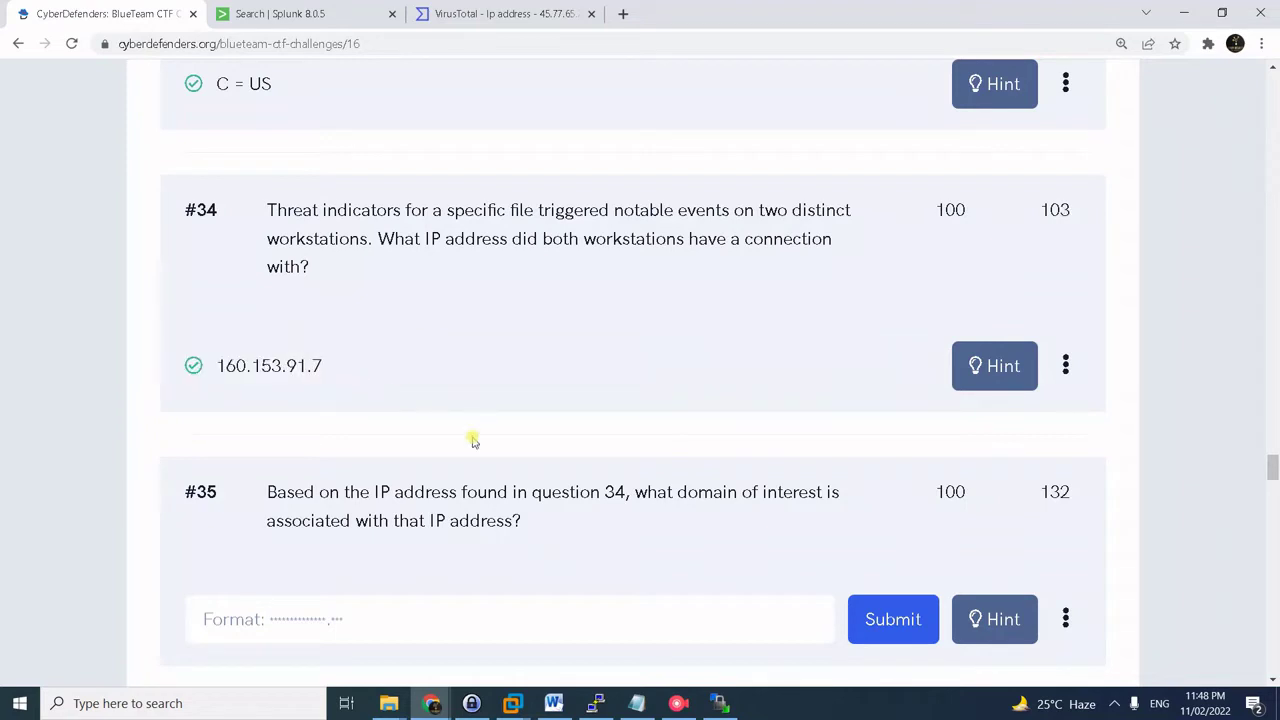
pyautogui.scroll(-1, 470, 509)
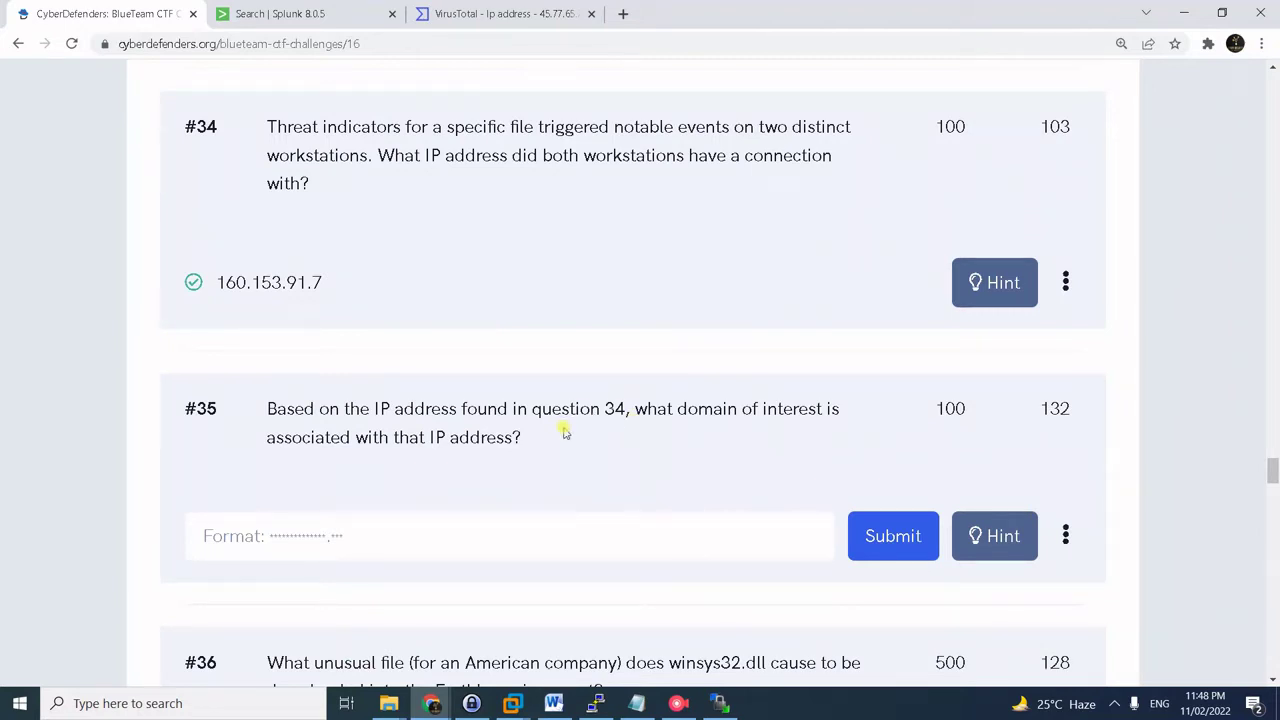
# - Copy the saved DNS query from the notes and run it in Splunk for 160.153.91.7
pyautogui.hotkey('alt', 'Tab')
pyautogui.press('Tab')
pyautogui.press('Tab')
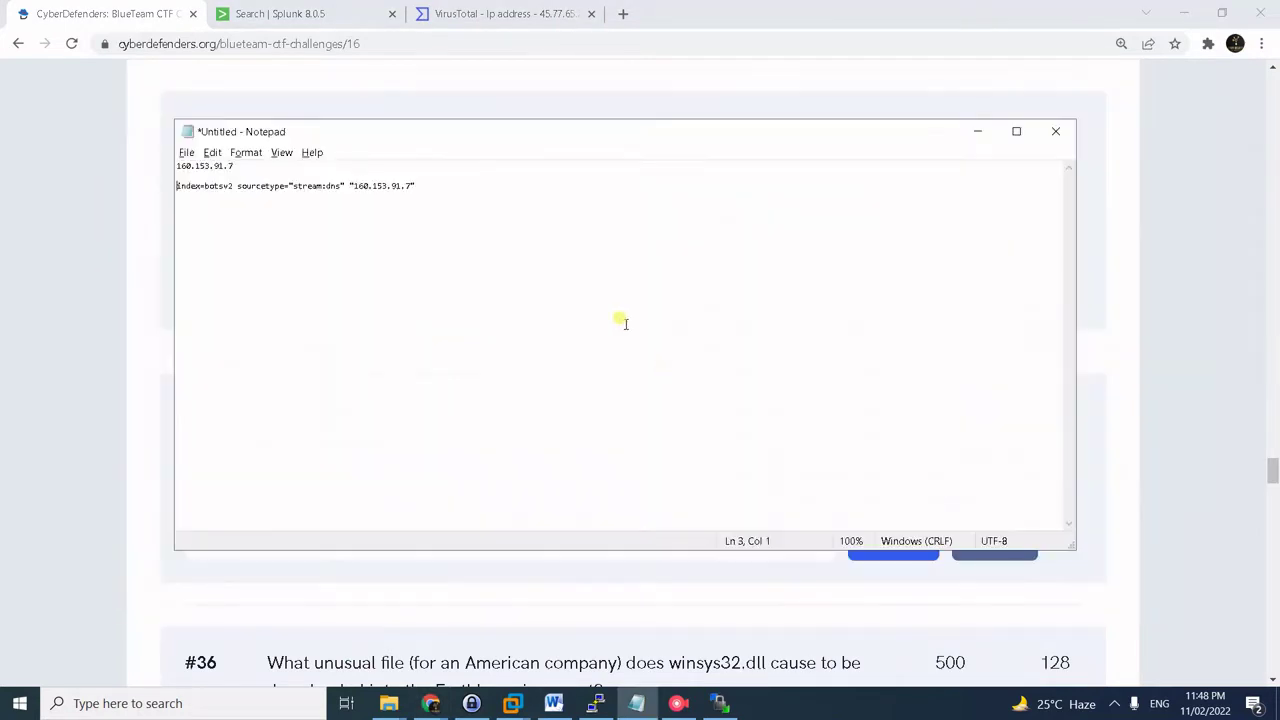
pyautogui.moveTo(540, 219); pyautogui.dragTo(114, 193)
pyautogui.hotkey('ctrl', 'c')
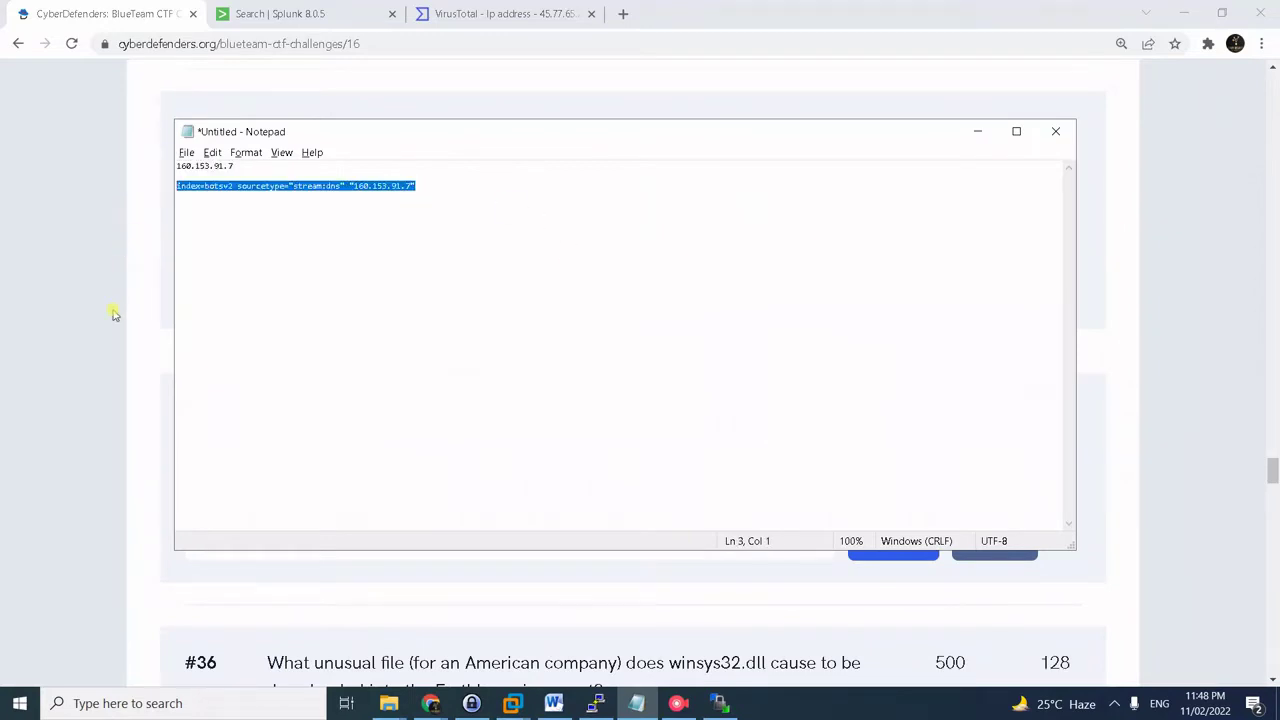
pyautogui.click(114, 314)
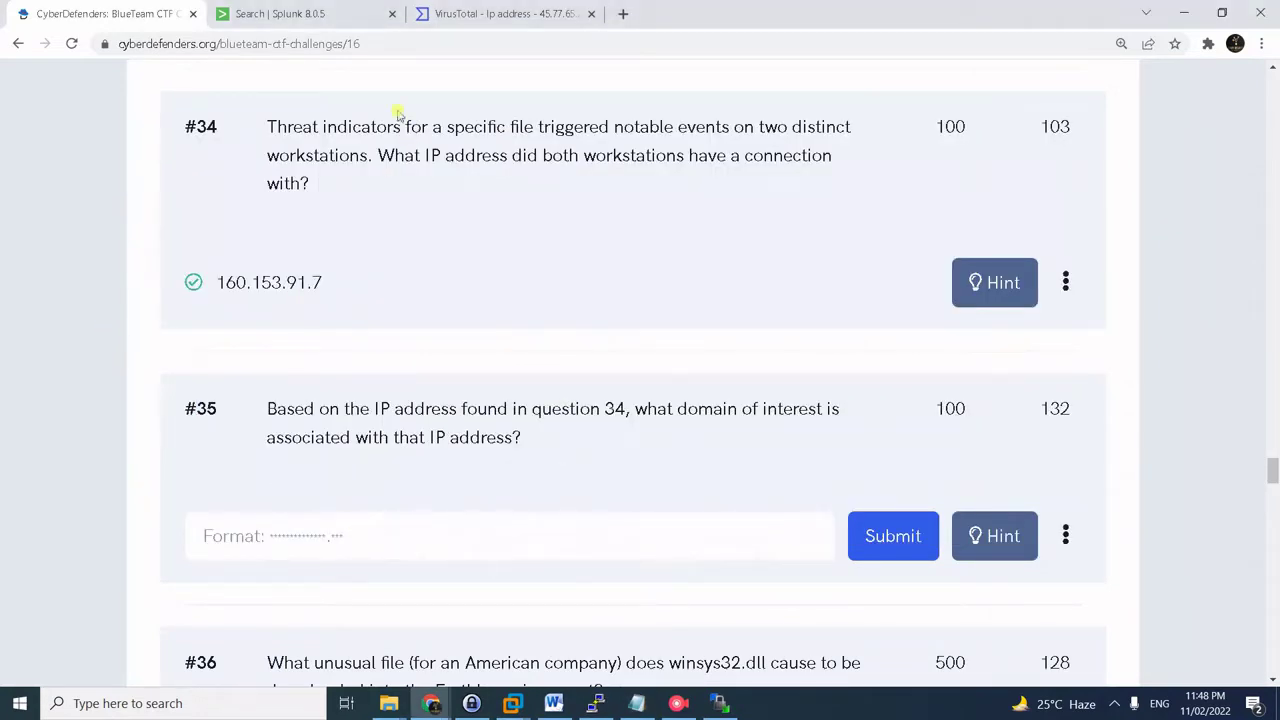
pyautogui.click(331, 27)
pyautogui.scroll(20, 318, 150)
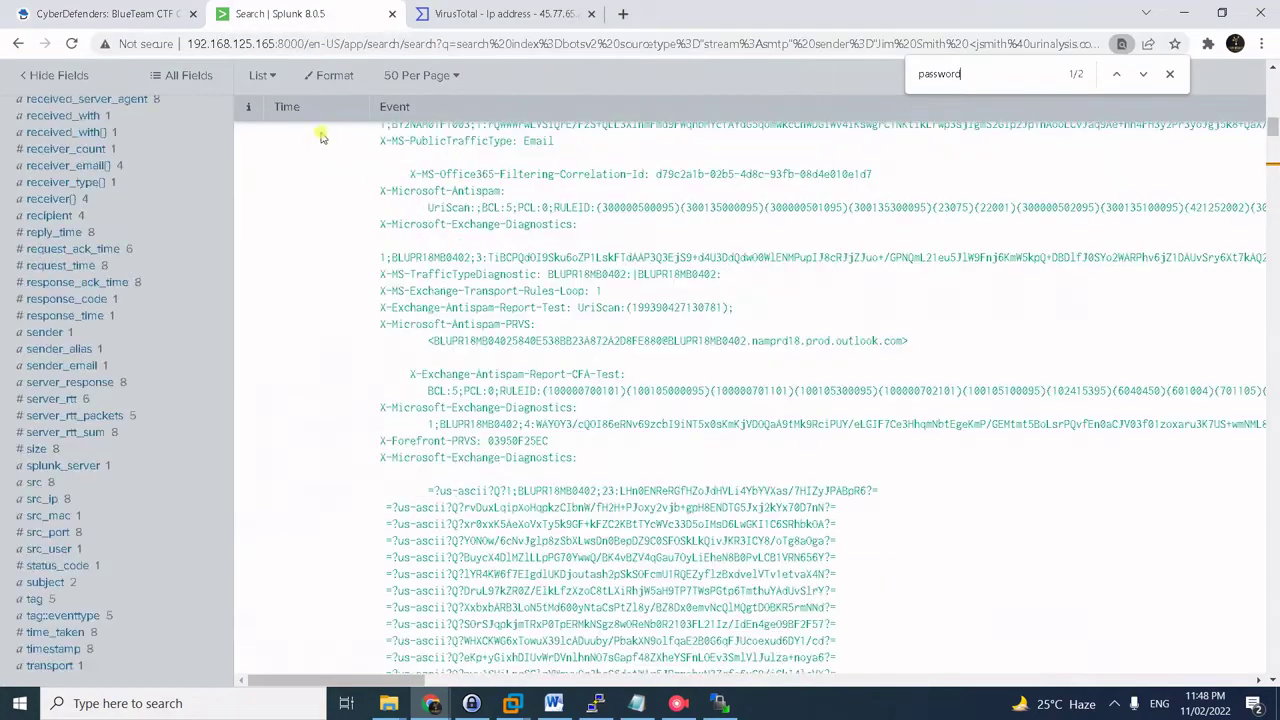
pyautogui.scroll(10, 315, 165)
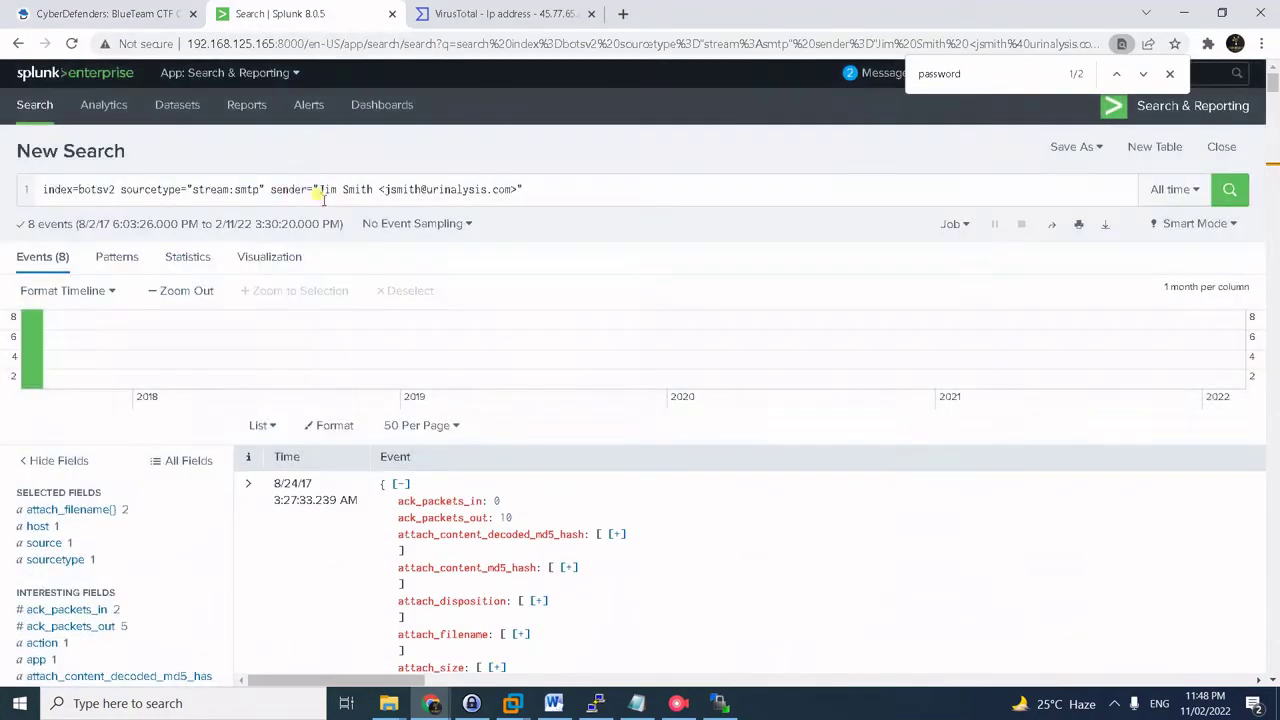
pyautogui.tripleClick(323, 197)
pyautogui.hotkey('ctrl', 'v')
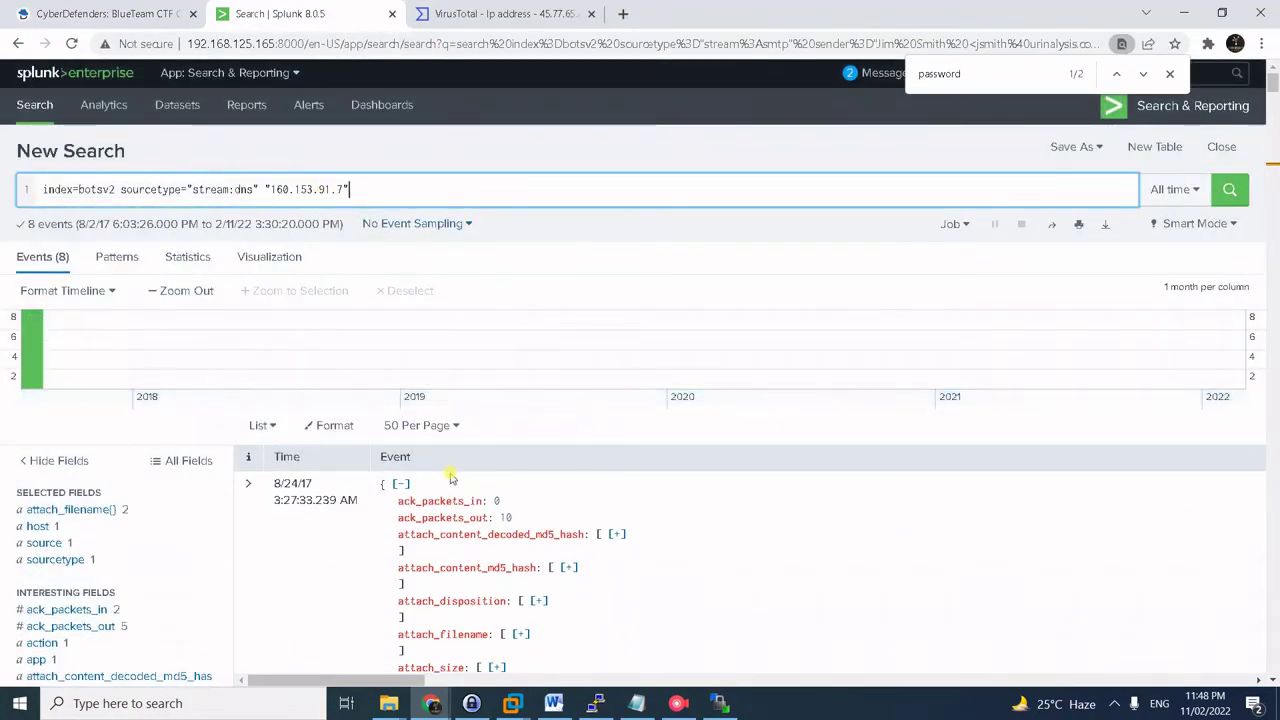
pyautogui.click(329, 198)
pyautogui.press('Return')
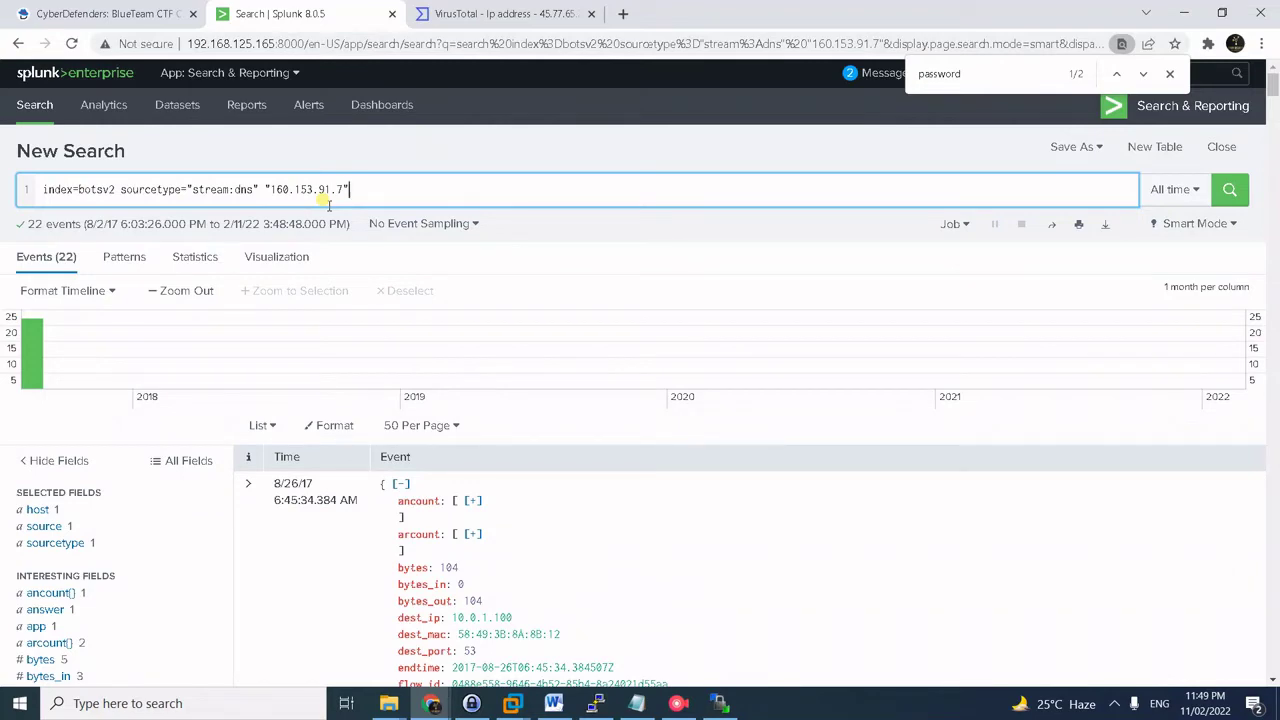
# - Select hildegardsfarm.com from the name() field values and focus the #35 answer box
pyautogui.scroll(-1, 97, 510)
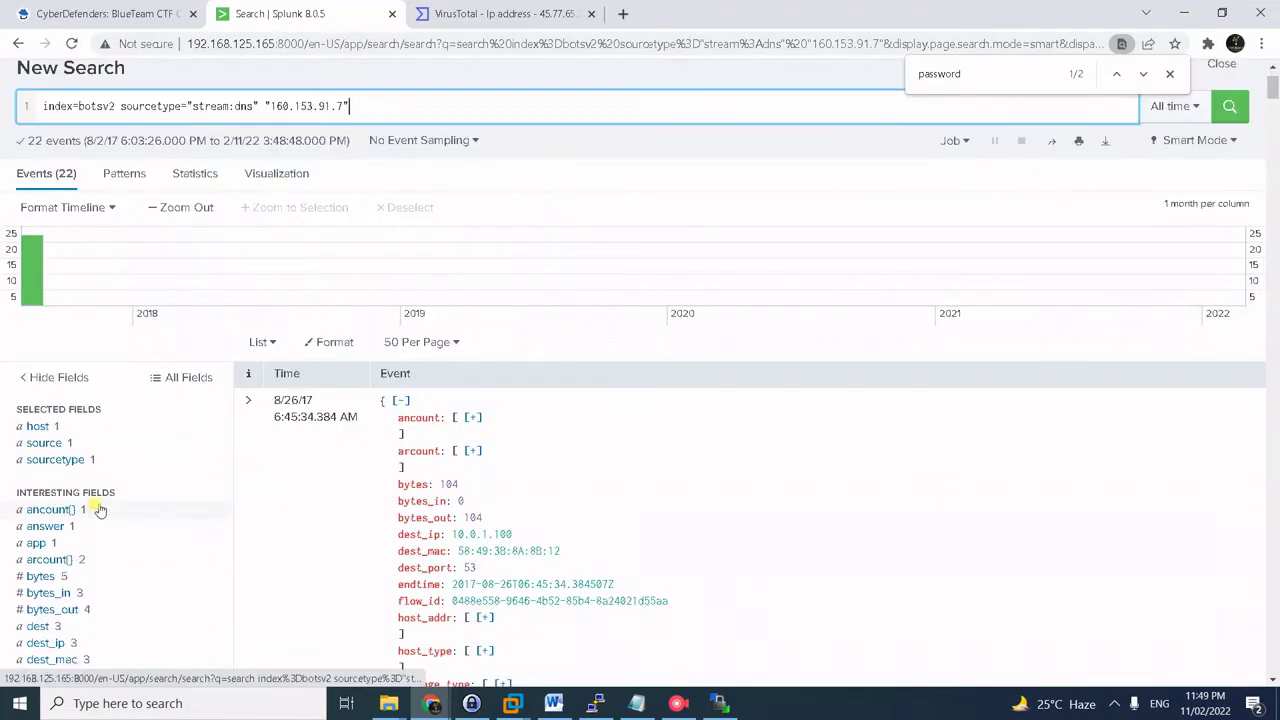
pyautogui.scroll(-4, 97, 510)
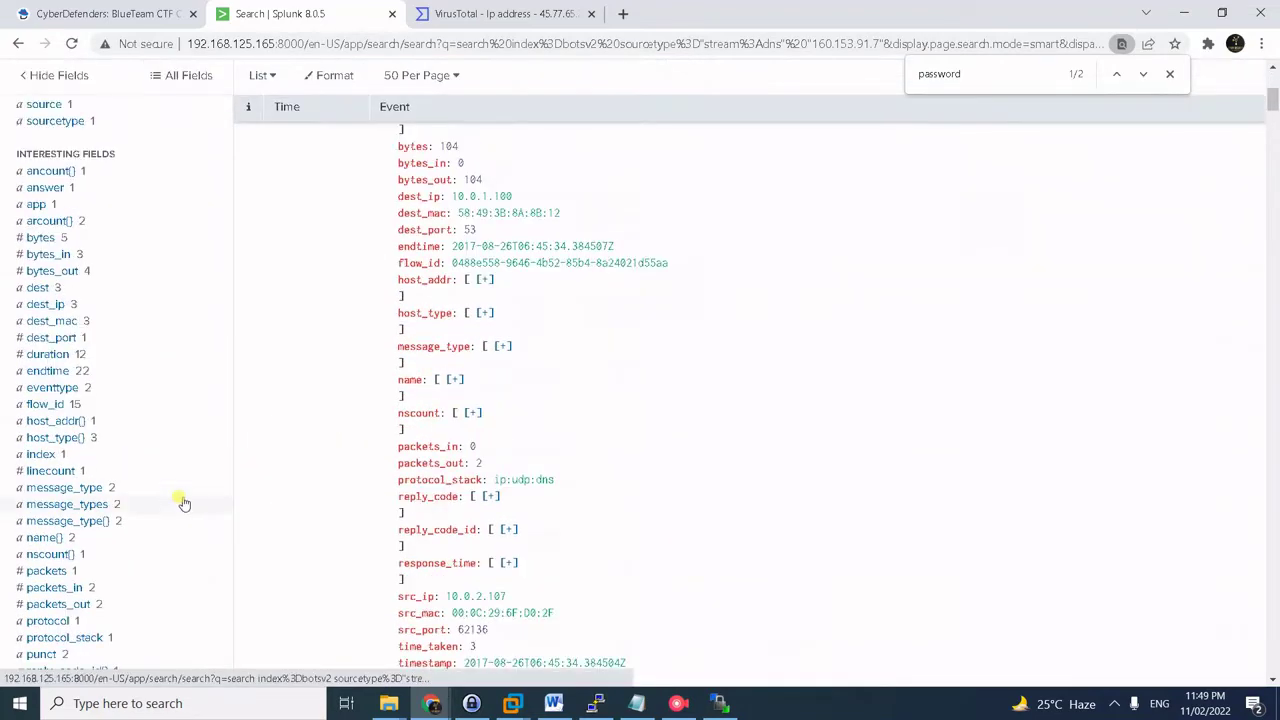
pyautogui.scroll(-1, 163, 523)
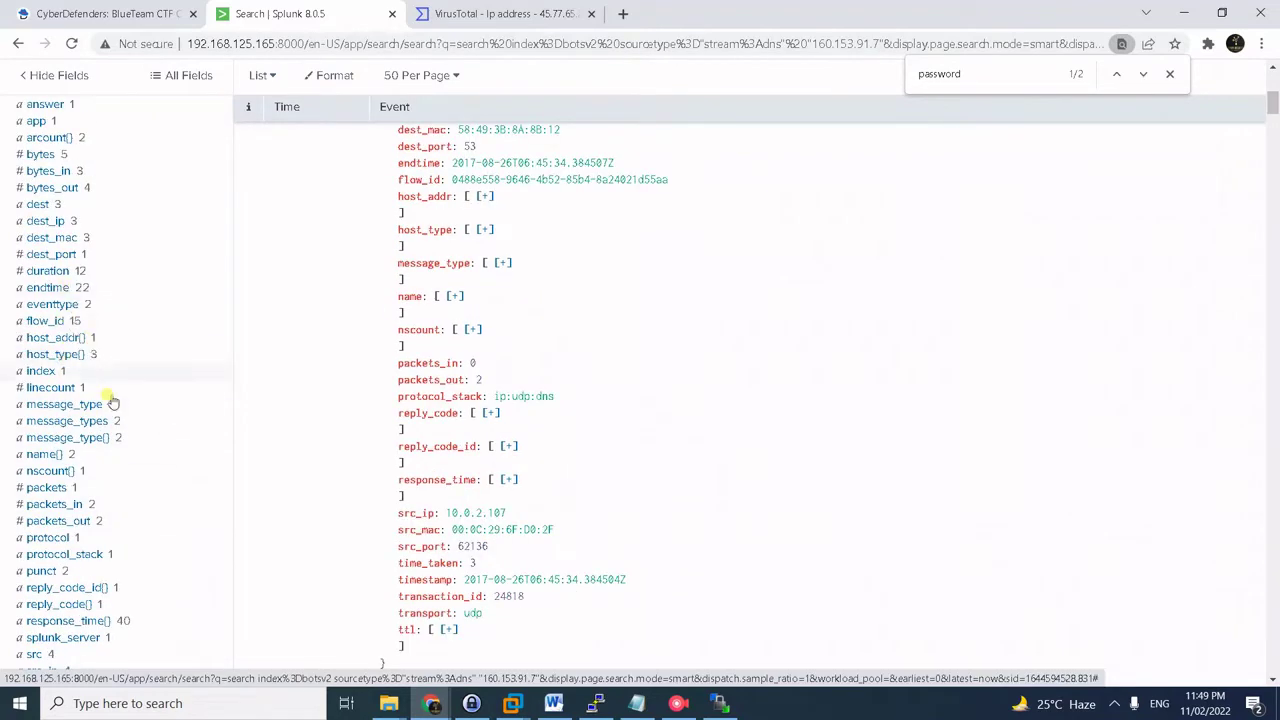
pyautogui.scroll(-2, 101, 440)
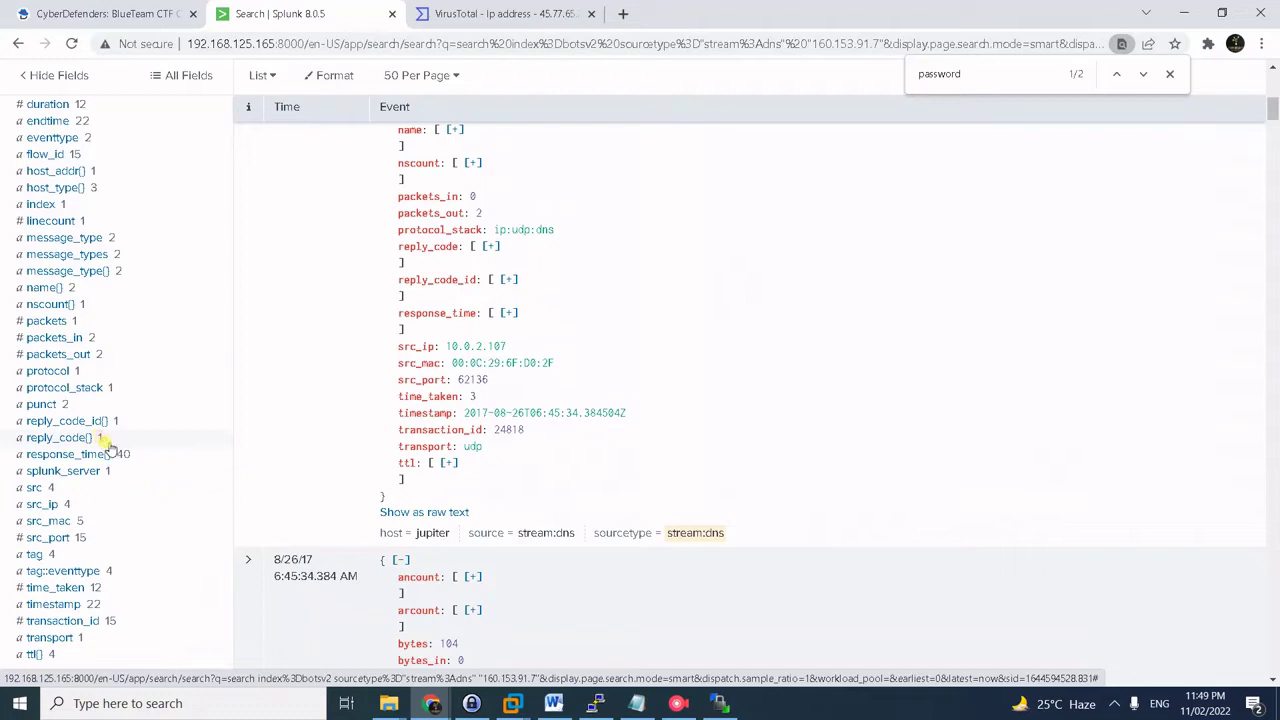
pyautogui.click(45, 288)
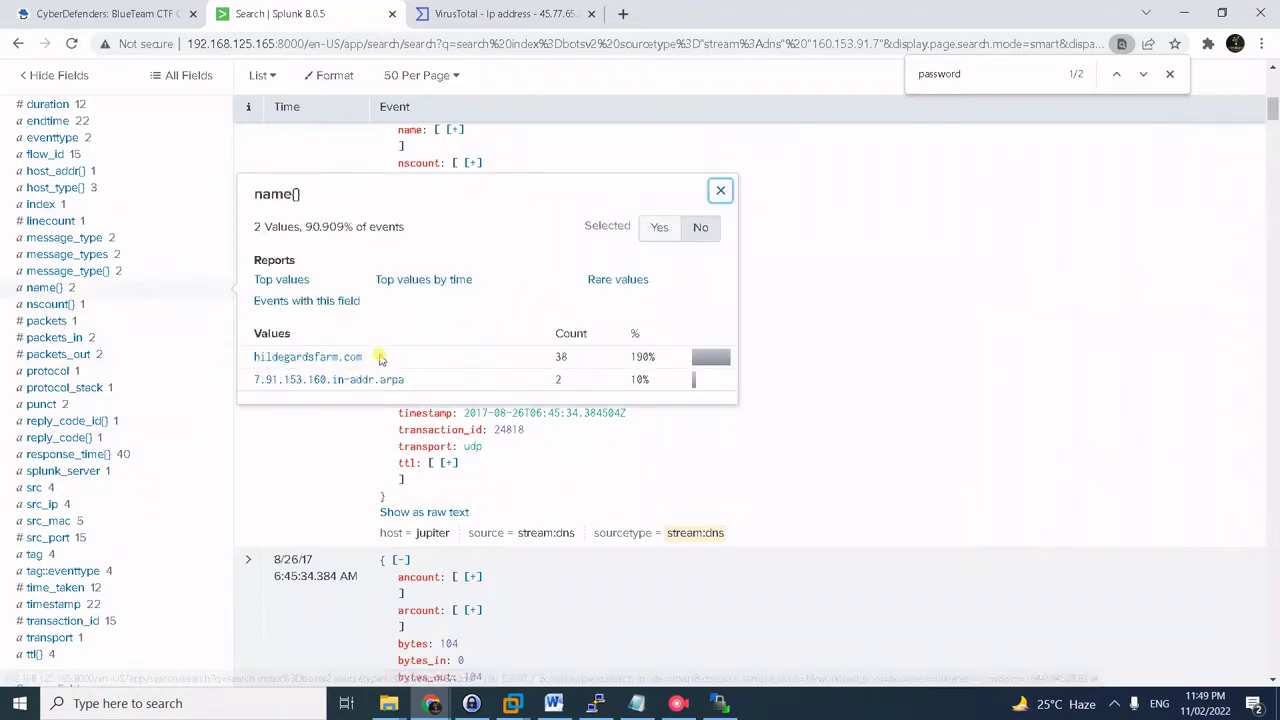
pyautogui.moveTo(378, 357); pyautogui.dragTo(245, 356)
pyautogui.hotkey('ctrl', 'c')
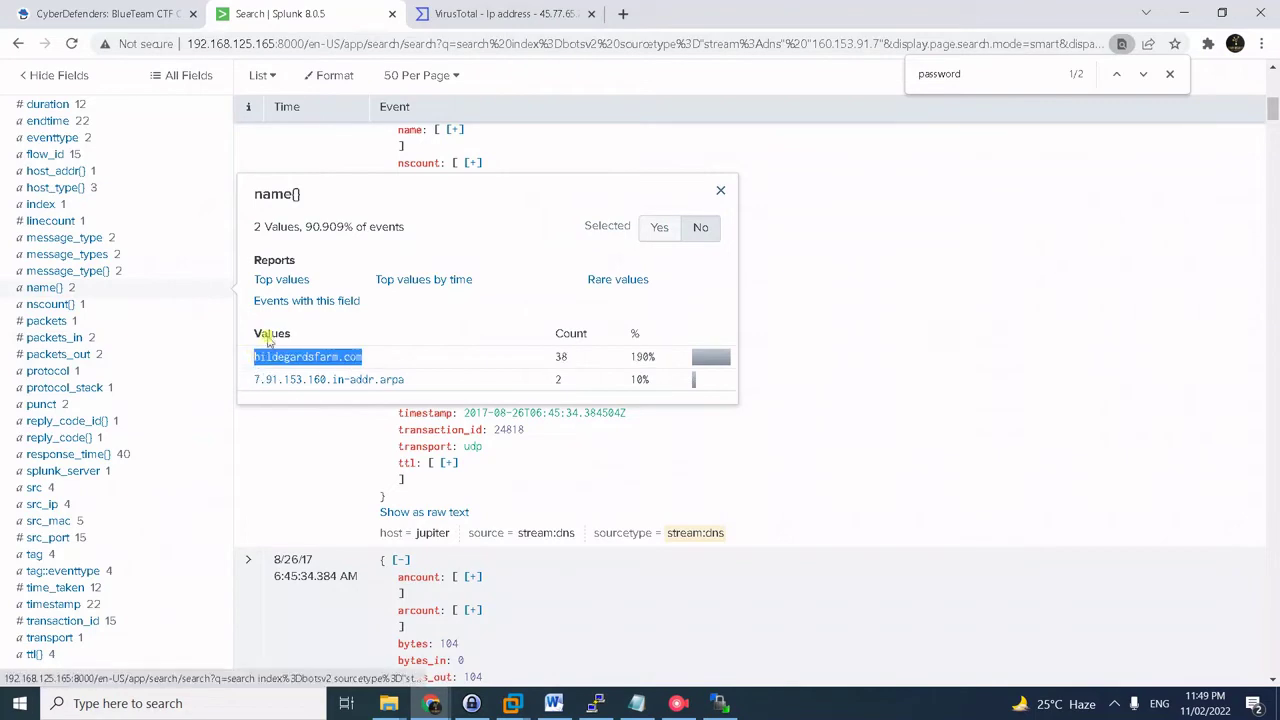
pyautogui.click(148, 12)
pyautogui.click(494, 538)
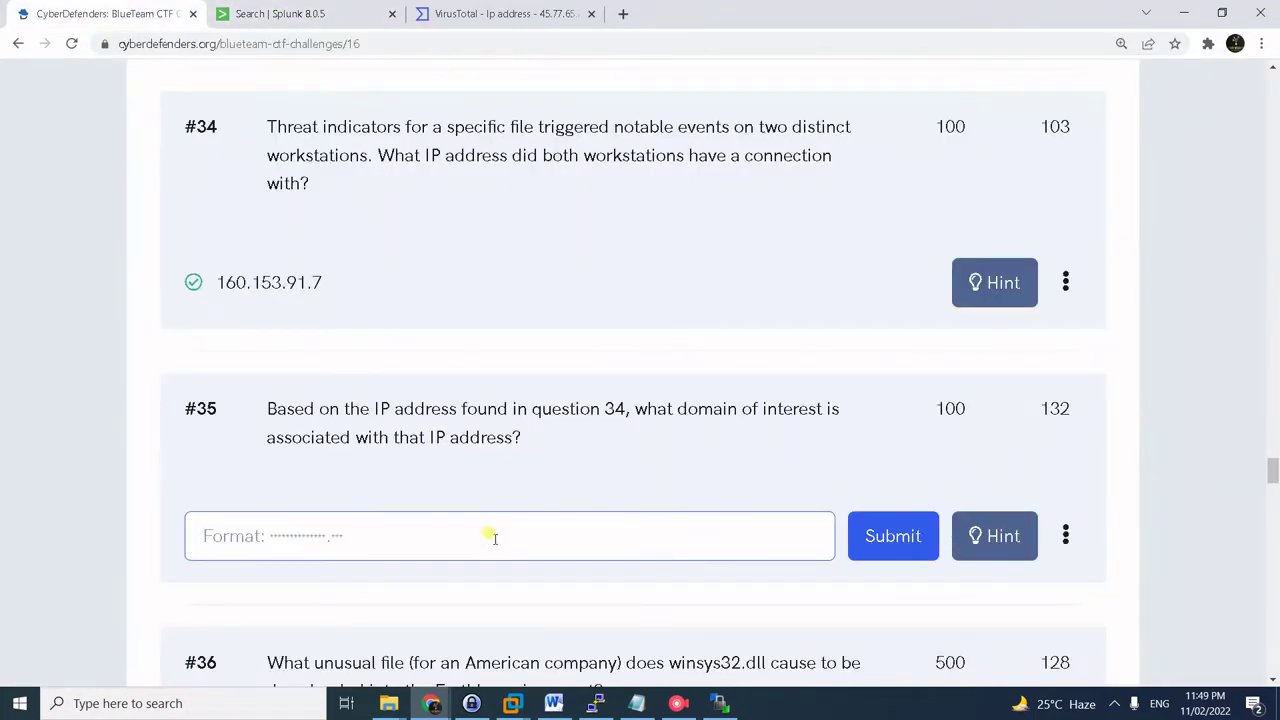
# - Submit hildegardsfarm.com as the answer to question #35
pyautogui.hotkey('ctrl', 'v')
pyautogui.click(914, 543)
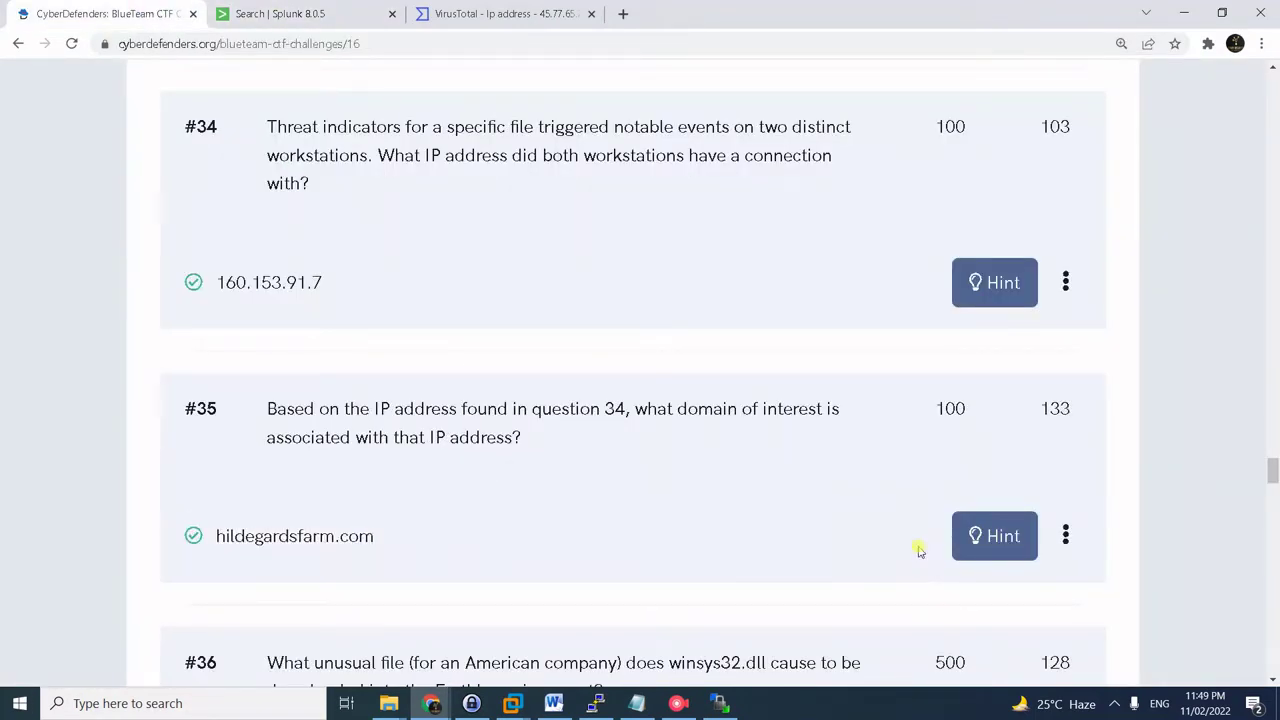
pyautogui.click(678, 703)
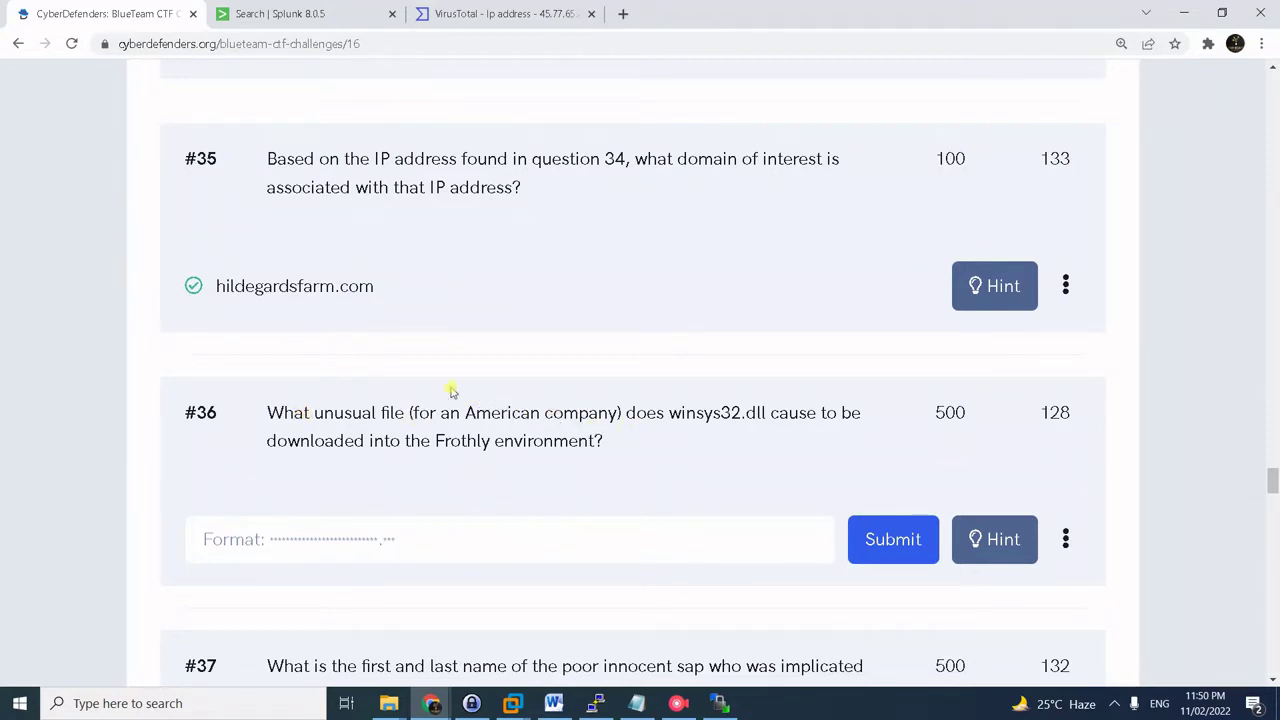
# - Copy question #36's wording about the unusual file winsys32.dll caused to be downloaded
pyautogui.moveTo(440, 412); pyautogui.dragTo(626, 414)
pyautogui.click(672, 442)
pyautogui.moveTo(670, 420); pyautogui.dragTo(604, 442)
pyautogui.click(300, 14)
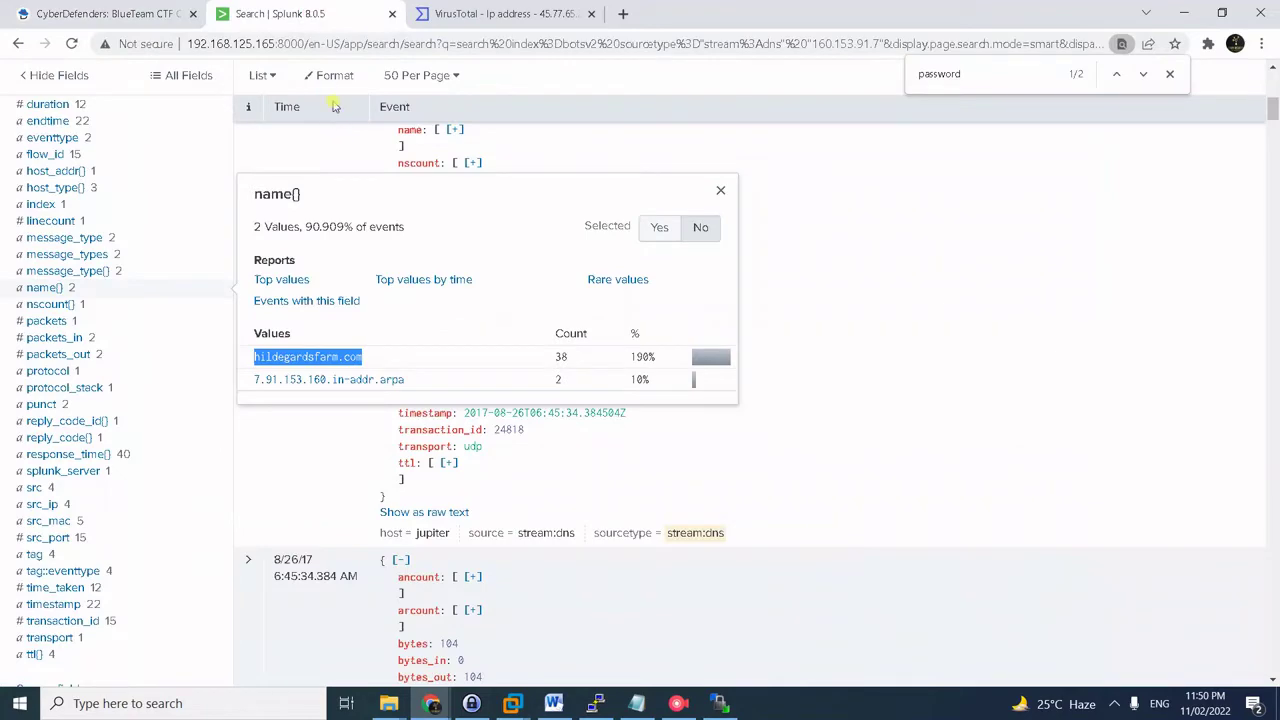
# - Search botsv2 for "winsys32.dll" events in reverse order
pyautogui.scroll(10, 335, 107)
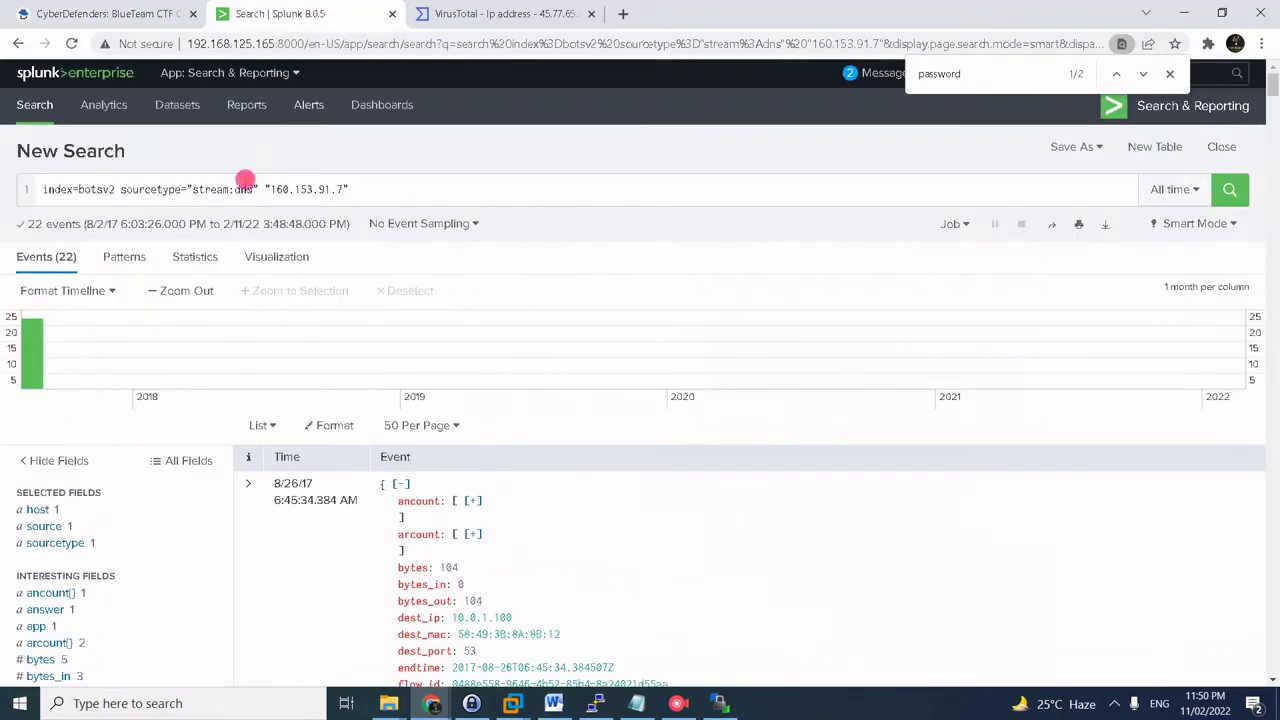
pyautogui.click(245, 181)
pyautogui.hotkey('ctrl', 'a')
pyautogui.write('index=botsv2 "winsys32.dll" | reverse')
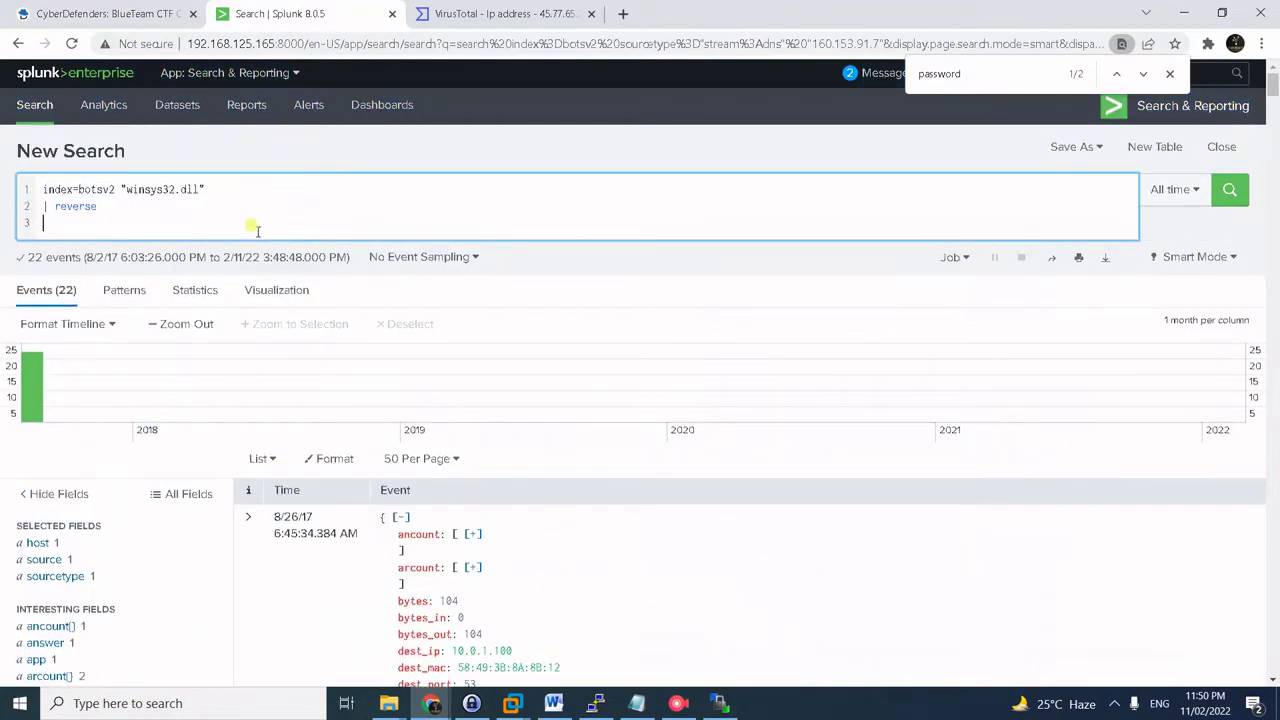
pyautogui.press('BackSpace')
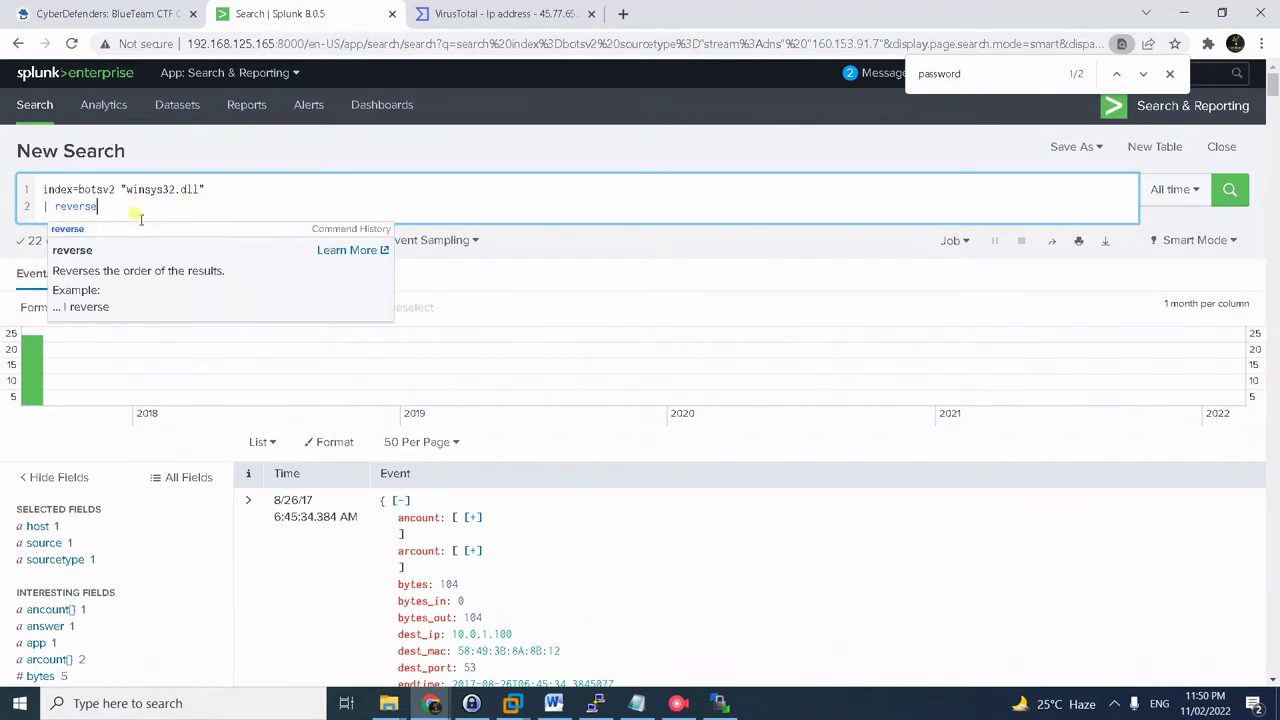
pyautogui.press('Return')
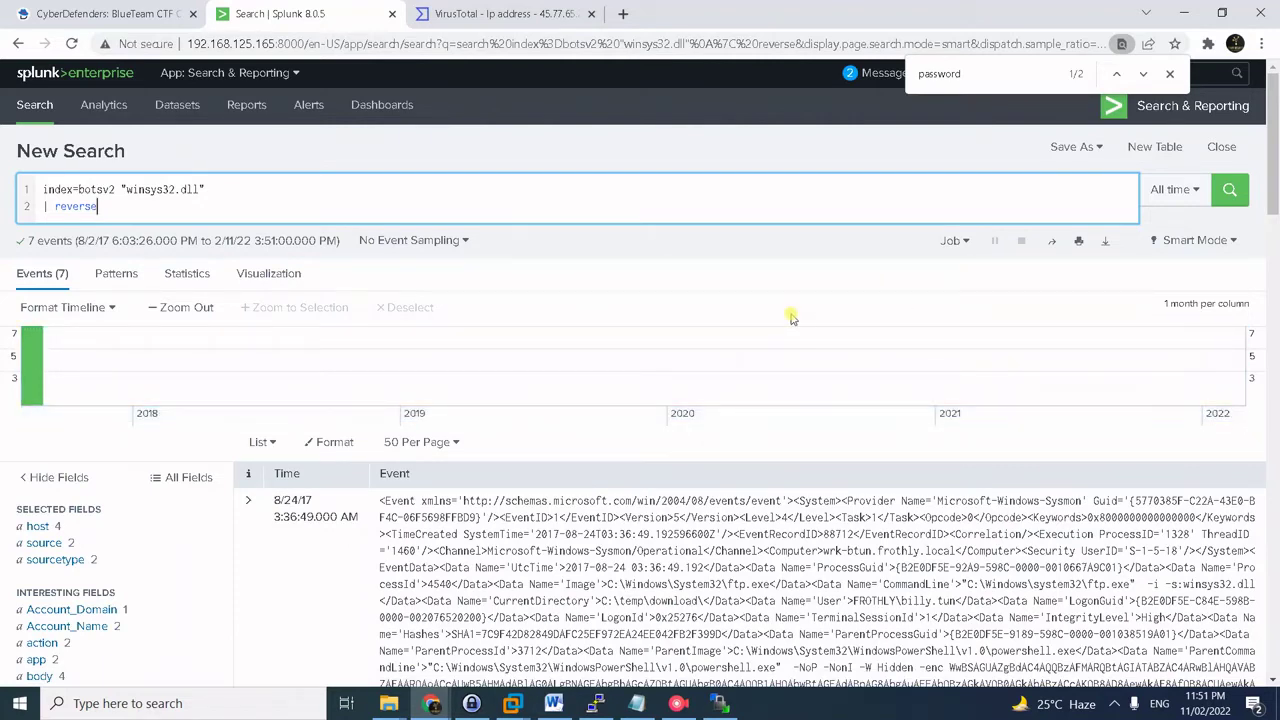
# - Keep the 7 results in list view and inspect the first event's details
pyautogui.scroll(-2, 831, 343)
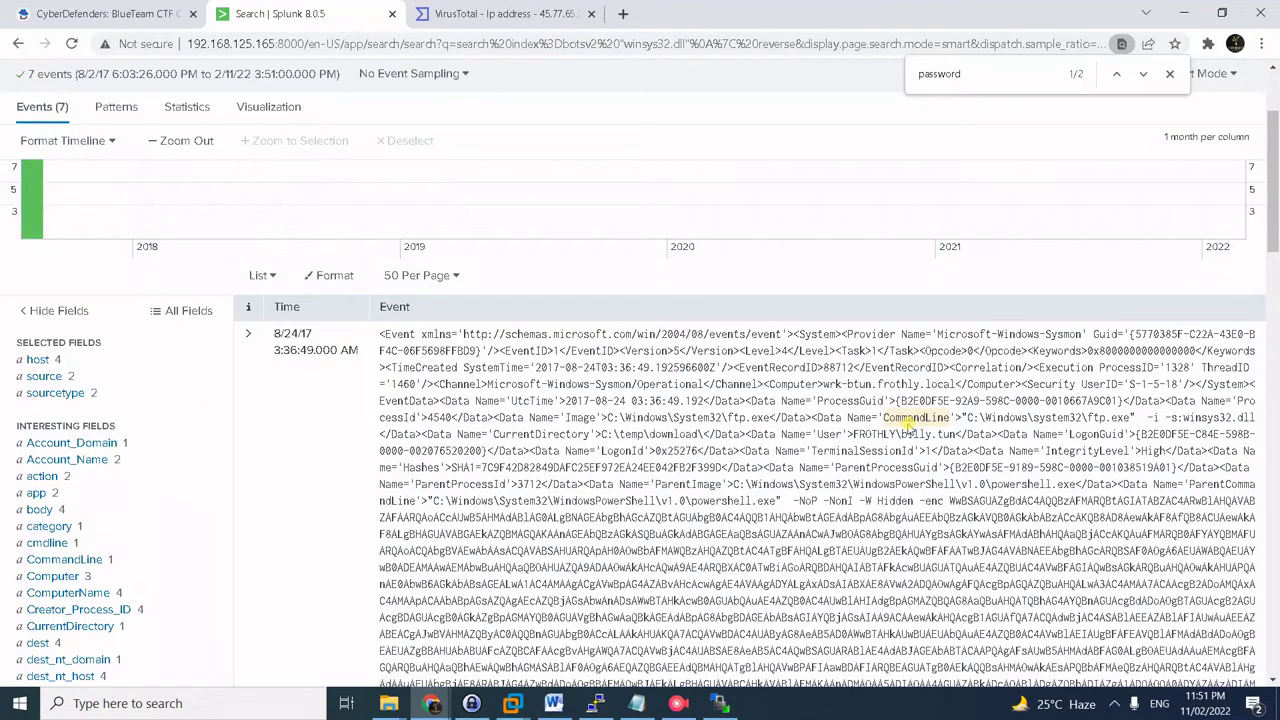
pyautogui.scroll(-2, 820, 446)
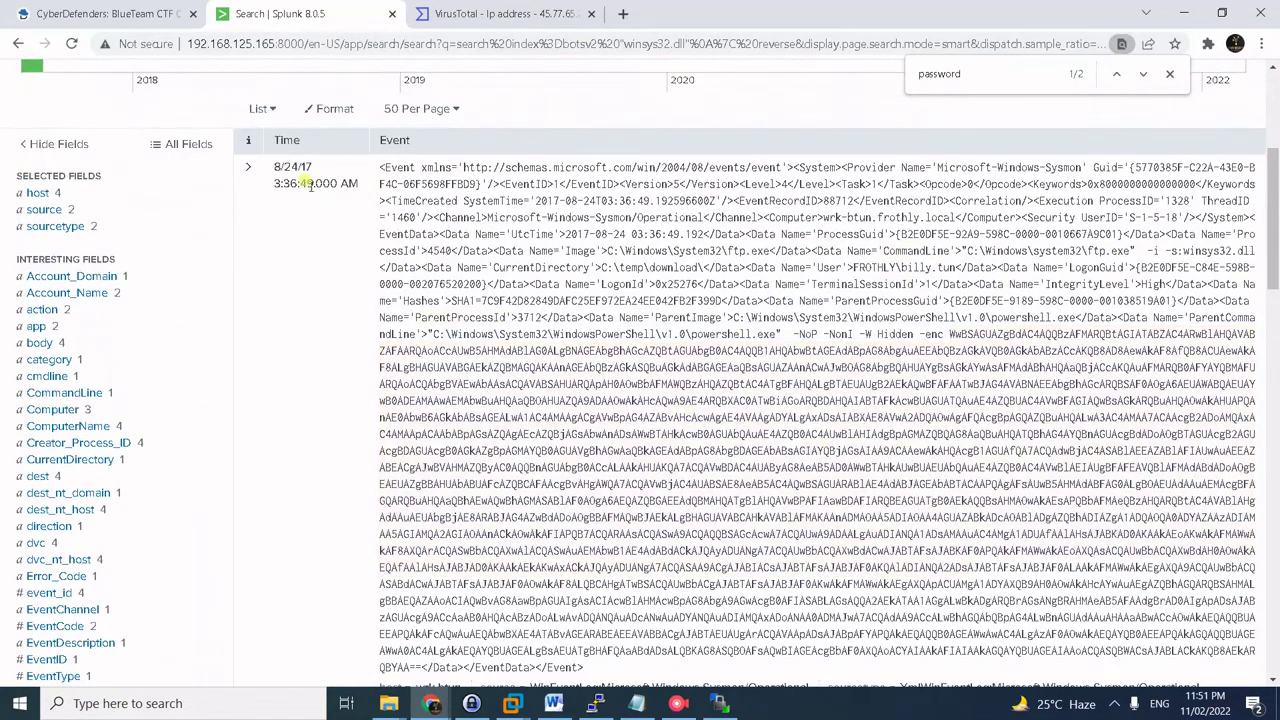
pyautogui.scroll(1, 338, 200)
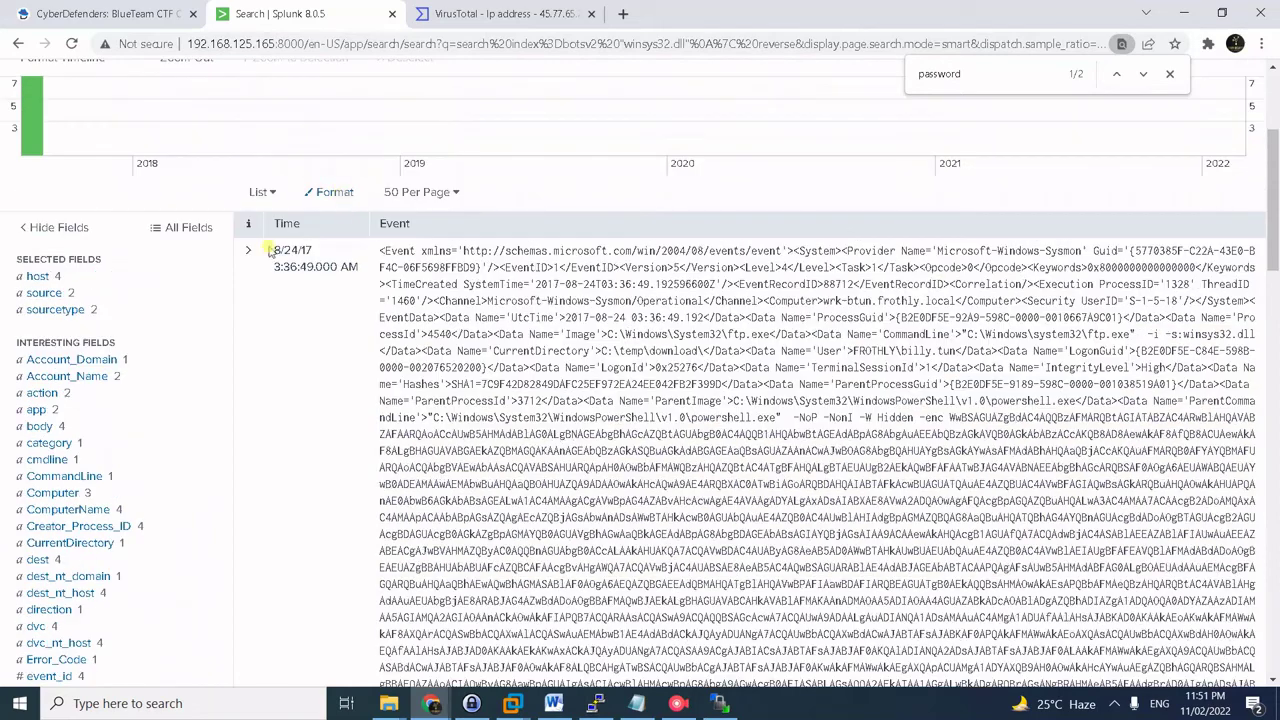
pyautogui.click(276, 194)
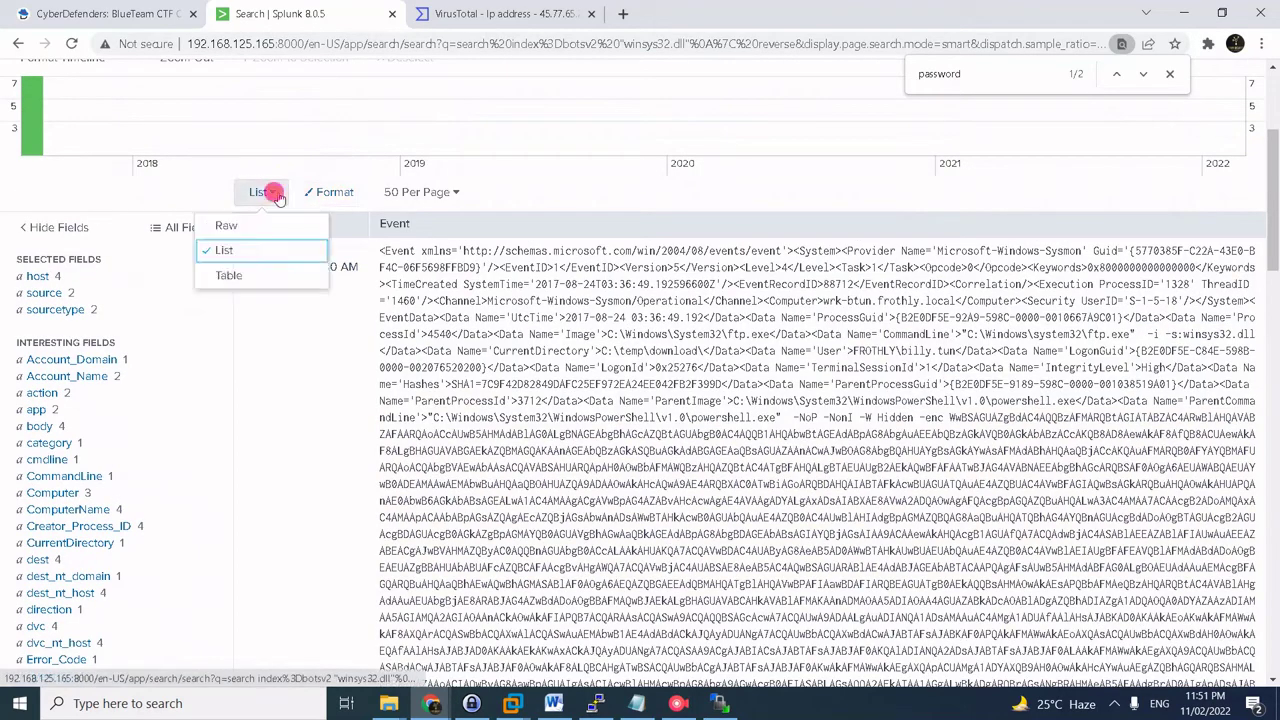
pyautogui.click(231, 250)
pyautogui.scroll(-5, 340, 285)
pyautogui.scroll(4, 300, 270)
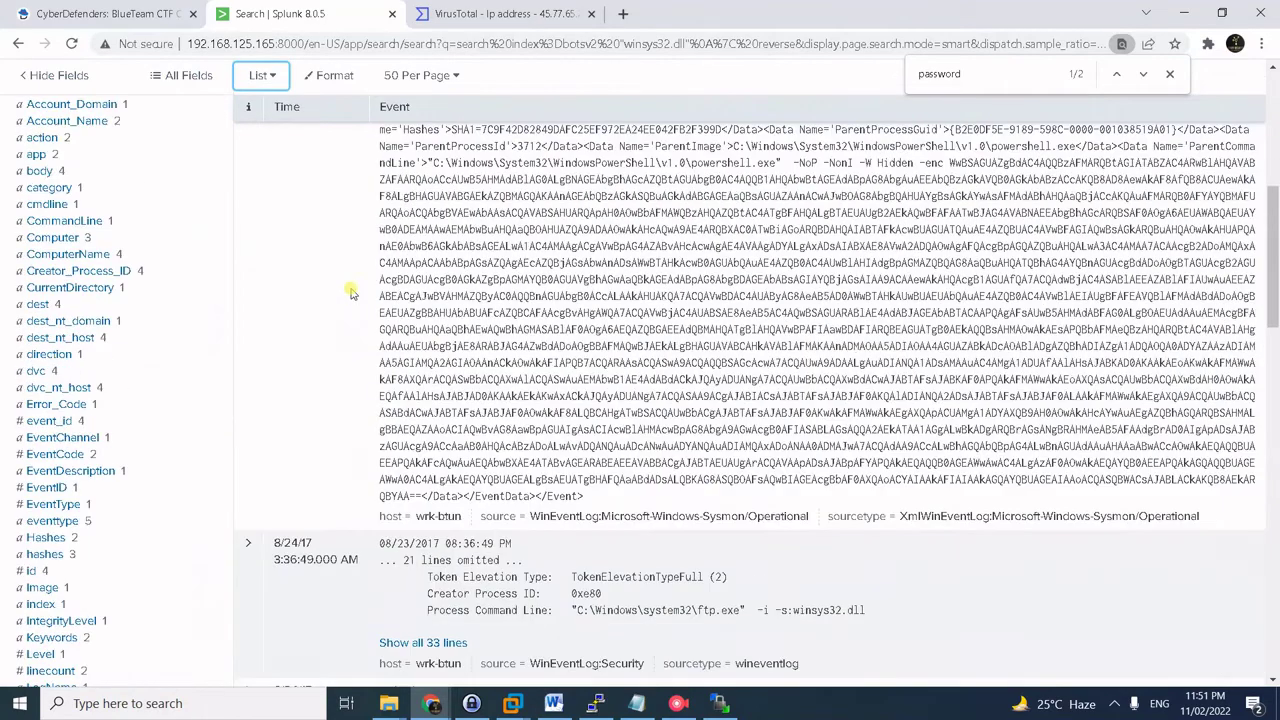
pyautogui.click(248, 167)
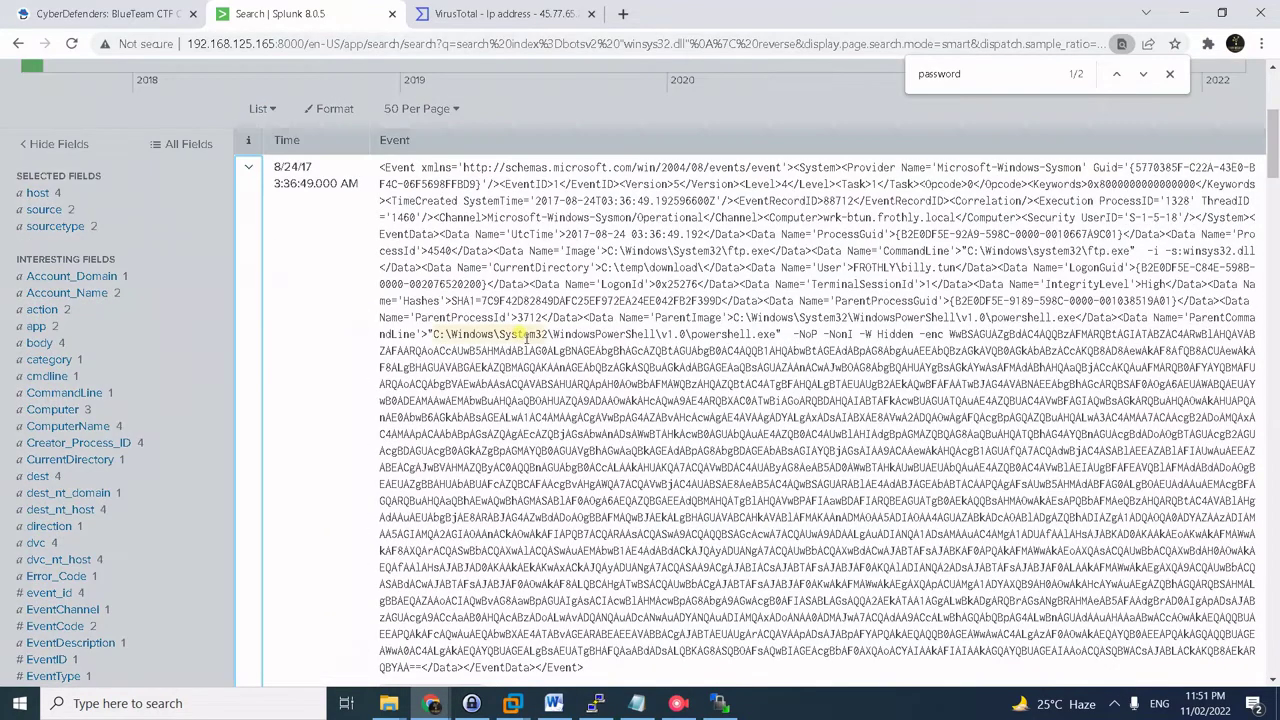
pyautogui.click(248, 167)
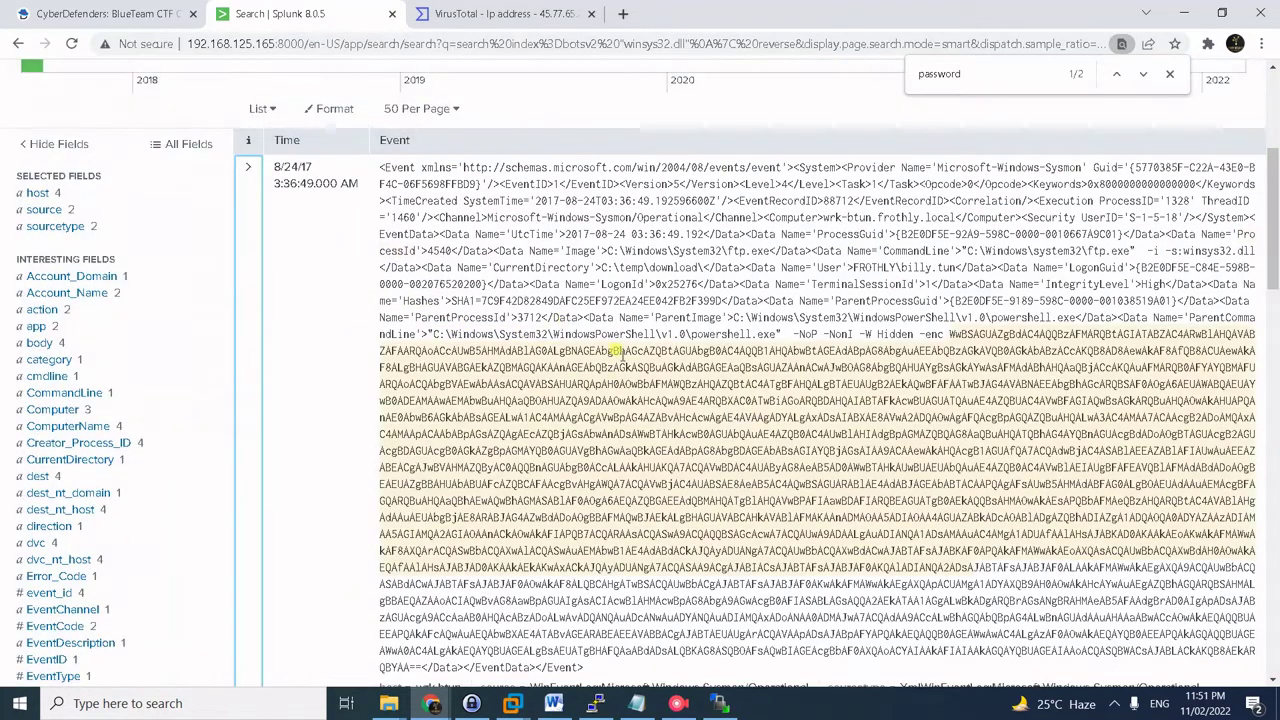
# - Find 'command' on the page and select the ftp.exe -i -s:winsys32.dll CommandLine
pyautogui.hotkey('ctrl', 'f')
pyautogui.write('command')
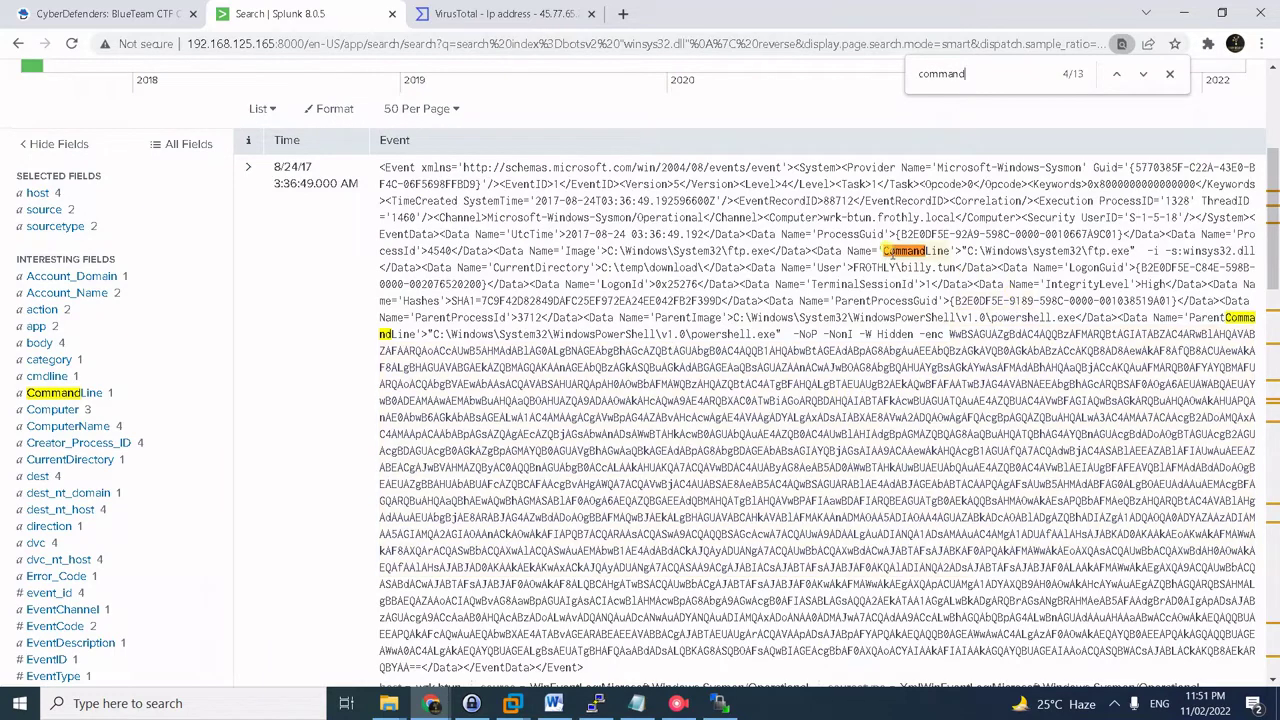
pyautogui.click(889, 247)
pyautogui.moveTo(883, 249); pyautogui.dragTo(1240, 251)
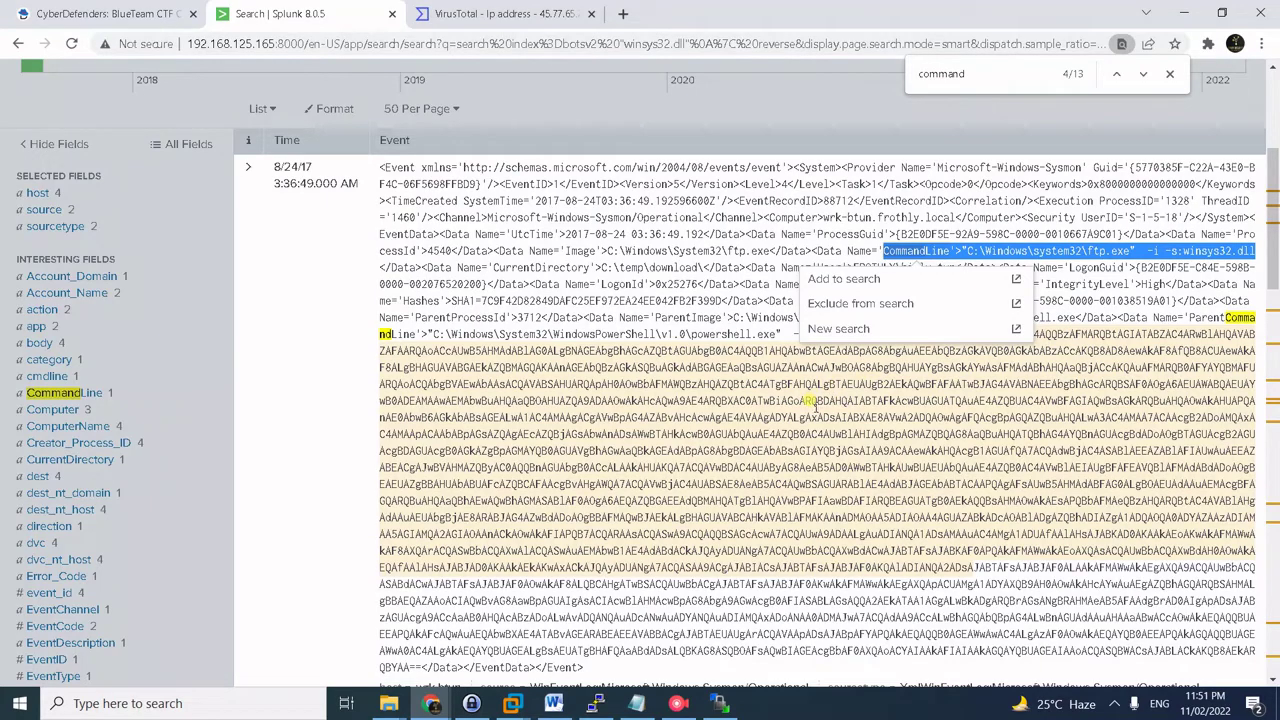
pyautogui.scroll(-3, 178, 482)
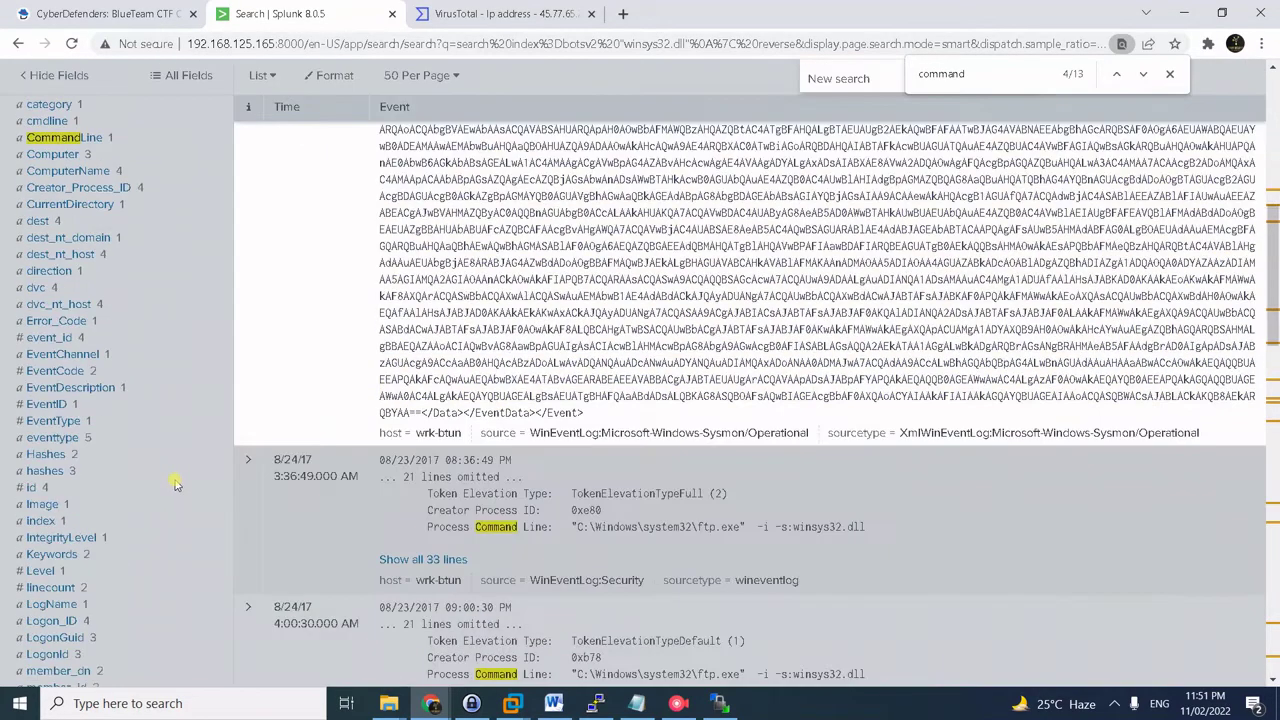
pyautogui.scroll(-1, 175, 484)
pyautogui.scroll(6, 170, 482)
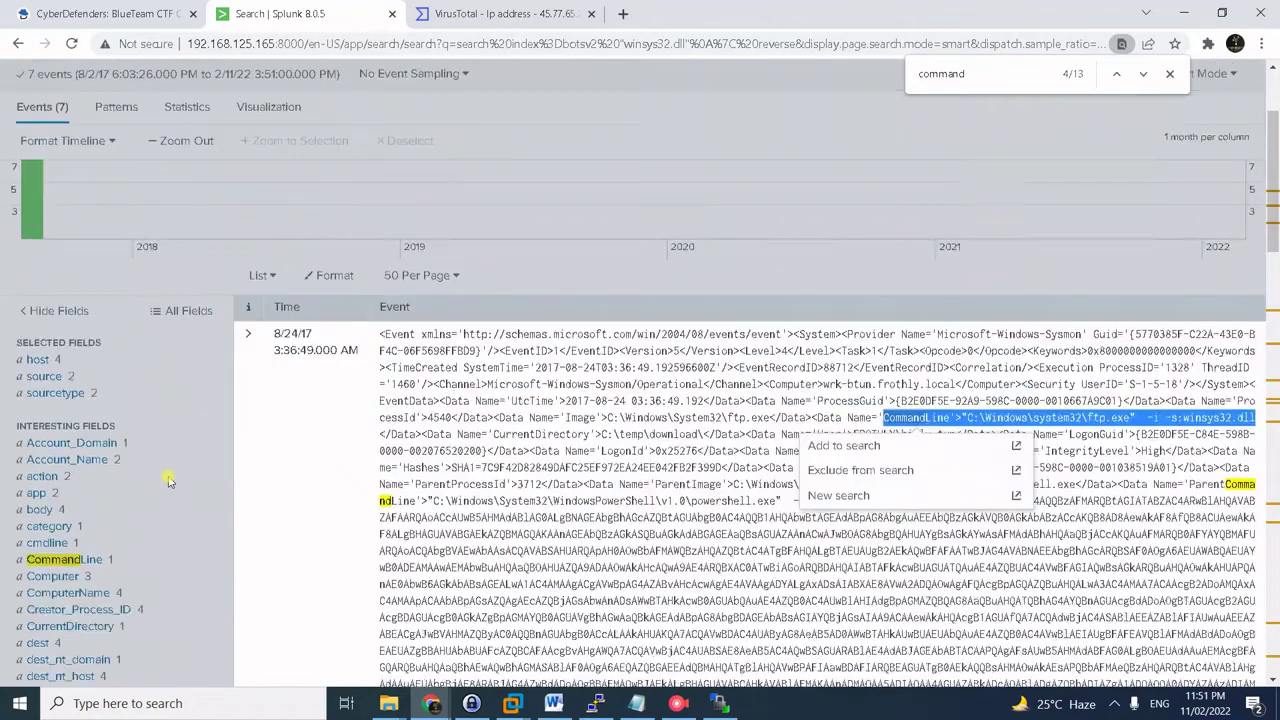
pyautogui.scroll(-8, 170, 482)
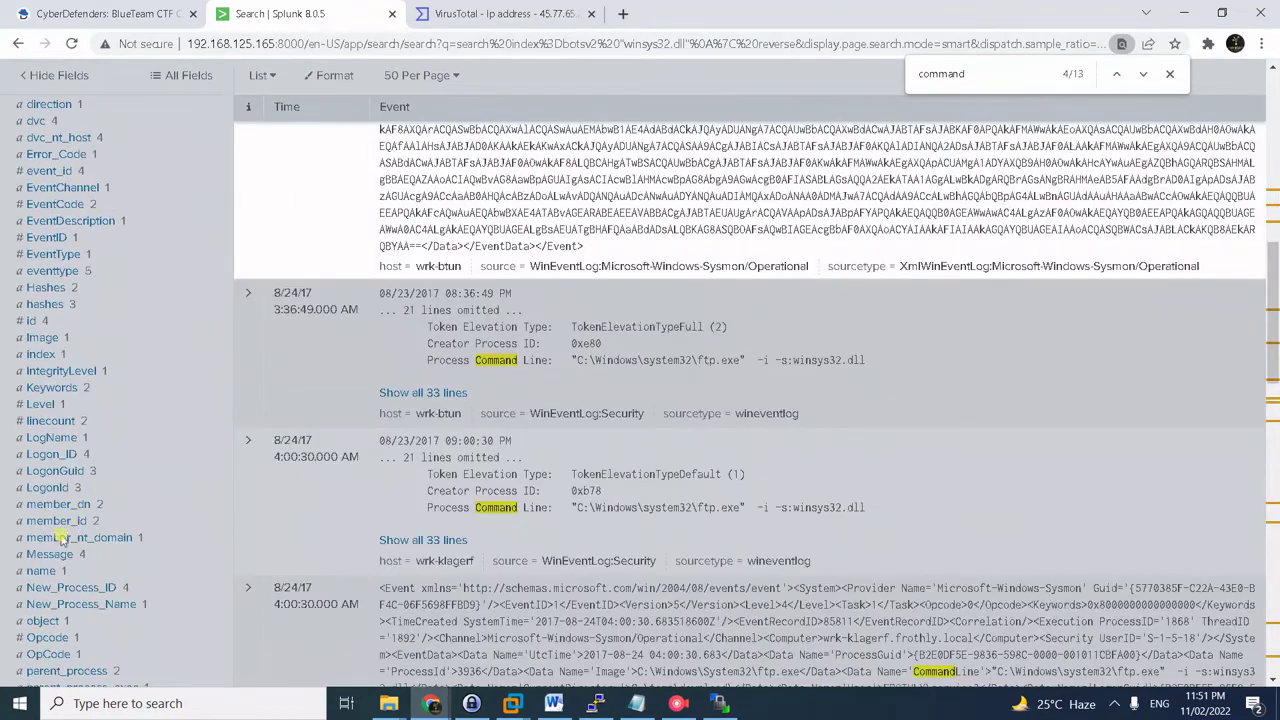
# - Look through the remaining events' ftp.exe command lines
pyautogui.click(133, 507)
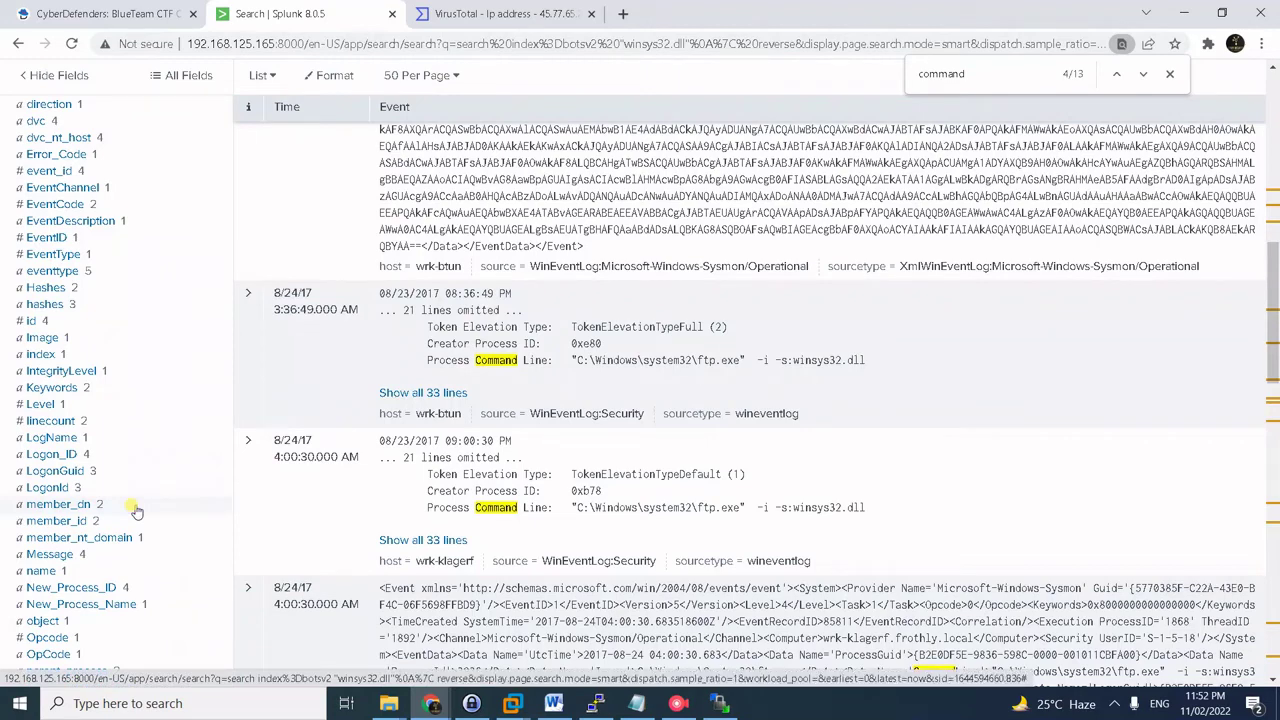
pyautogui.scroll(-1, 150, 495)
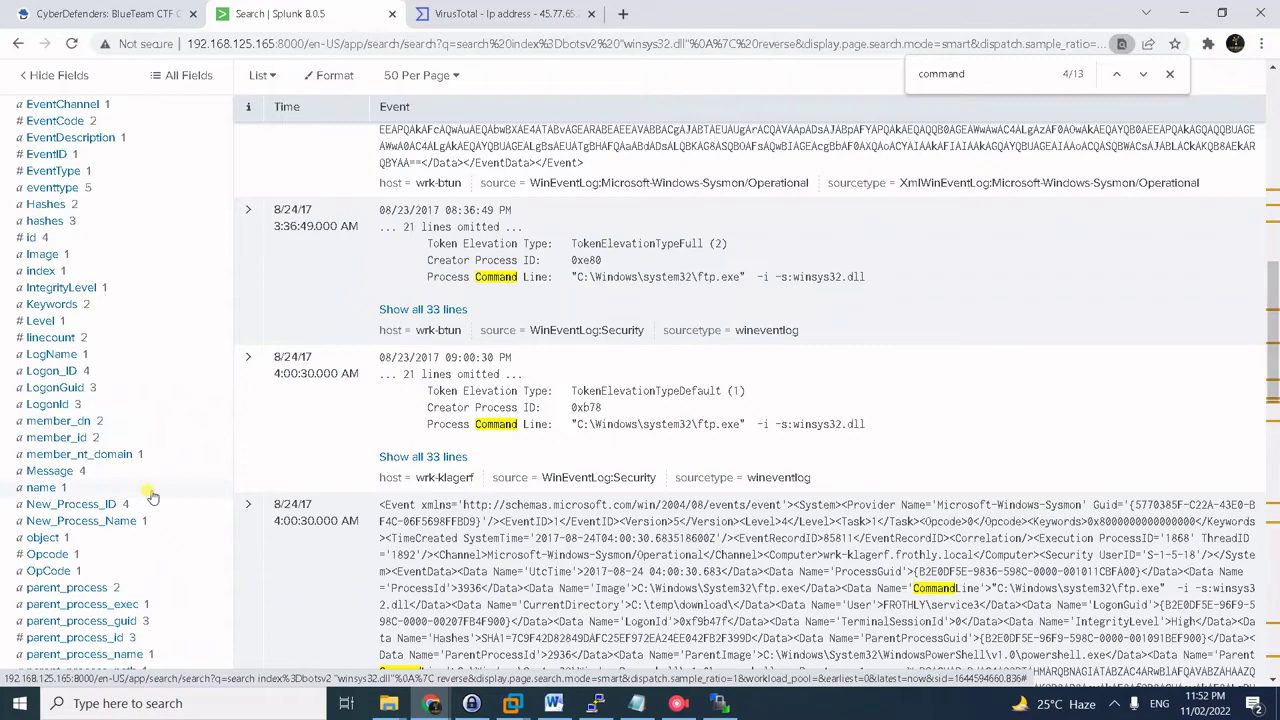
pyautogui.scroll(3, 150, 495)
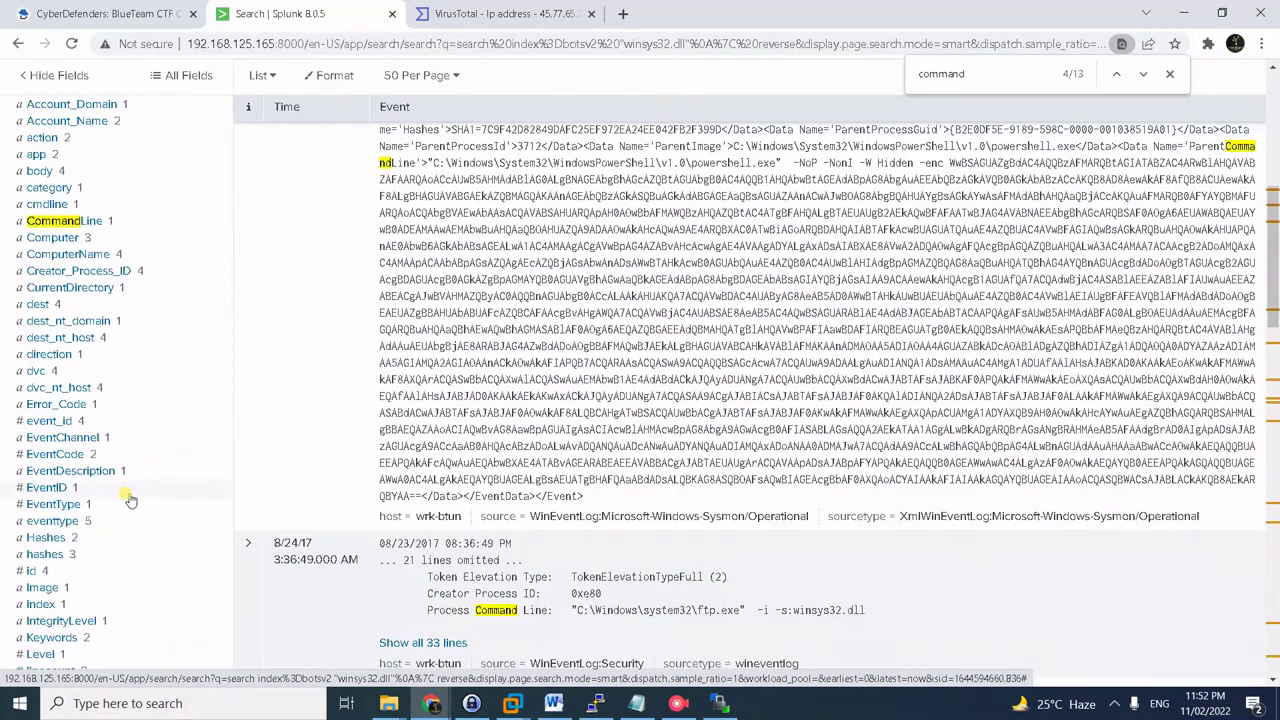
pyautogui.scroll(-2, 121, 487)
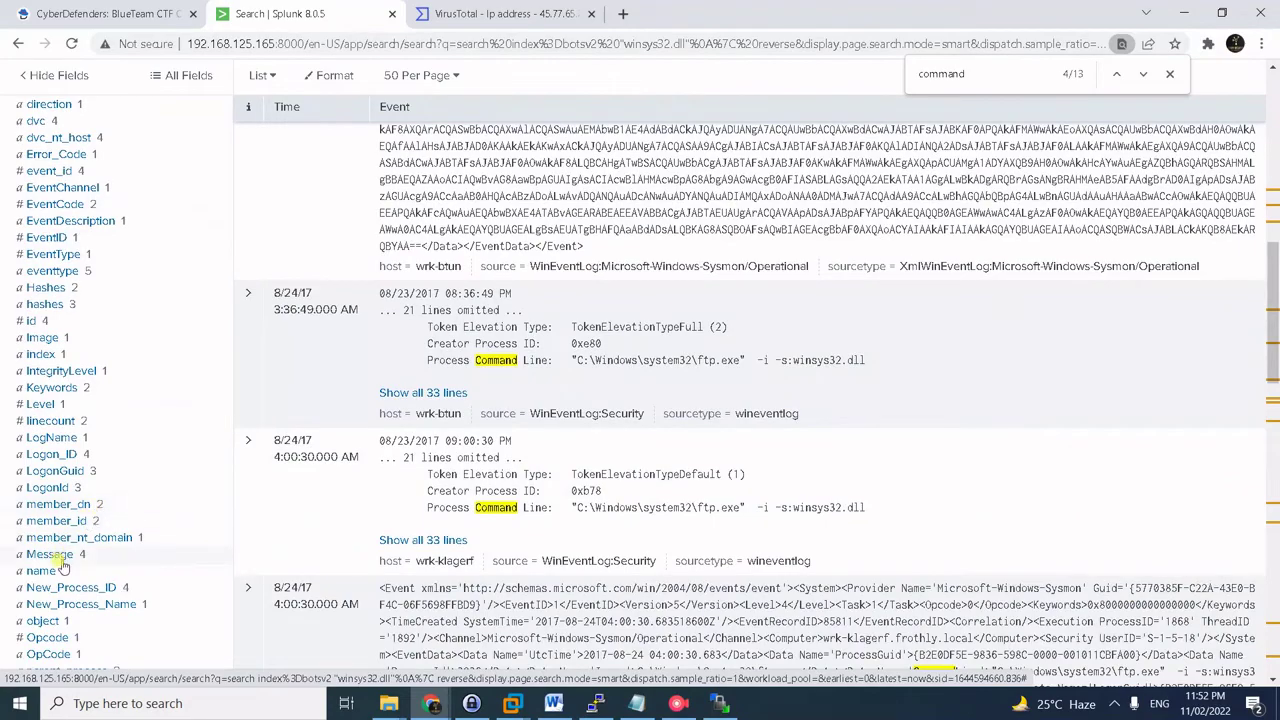
pyautogui.scroll(-2, 63, 570)
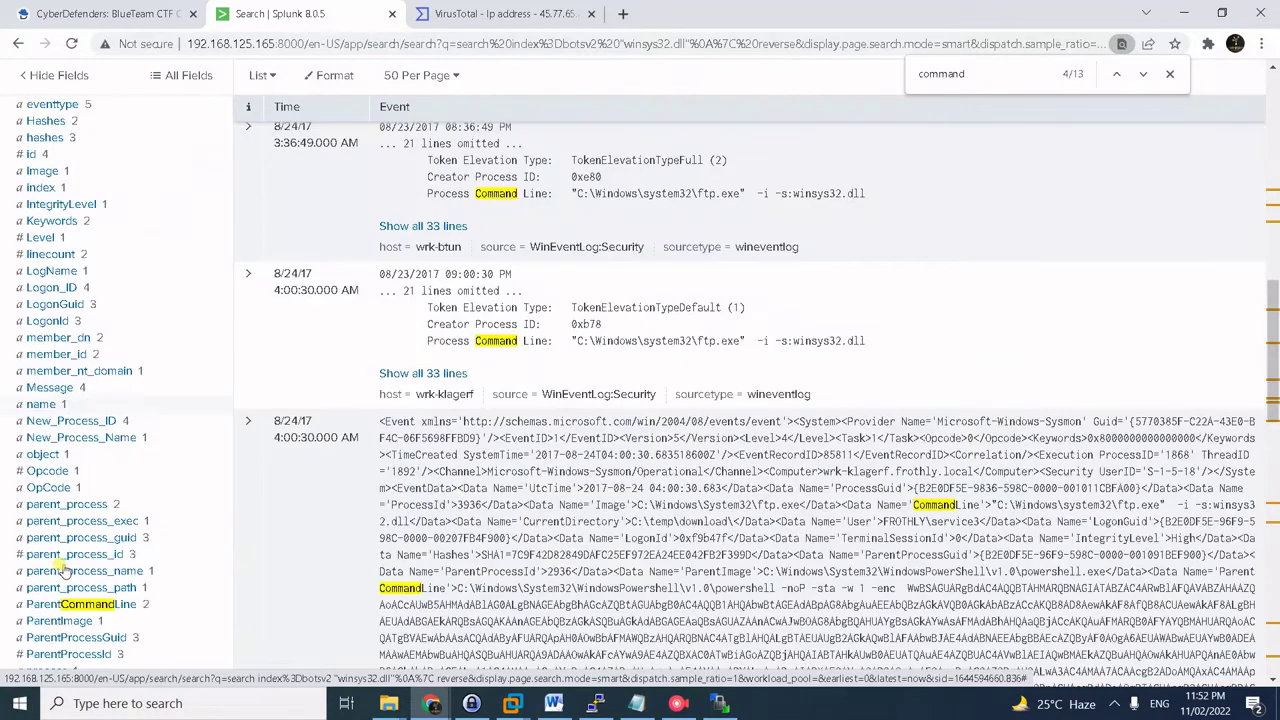
pyautogui.scroll(6, 75, 590)
pyautogui.scroll(3, 83, 557)
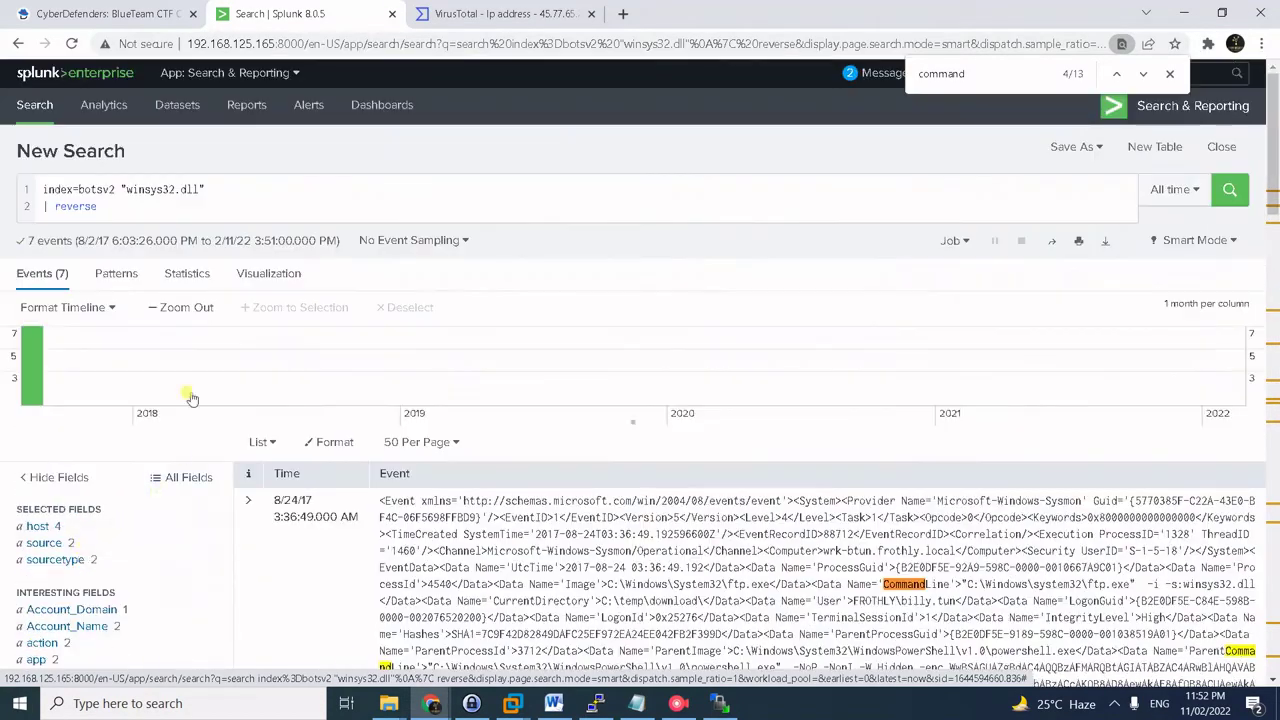
# - Replace the winsys32.dll term with sourcetype="stream:ftp" and run the reversed botsv2 search
pyautogui.click(240, 206)
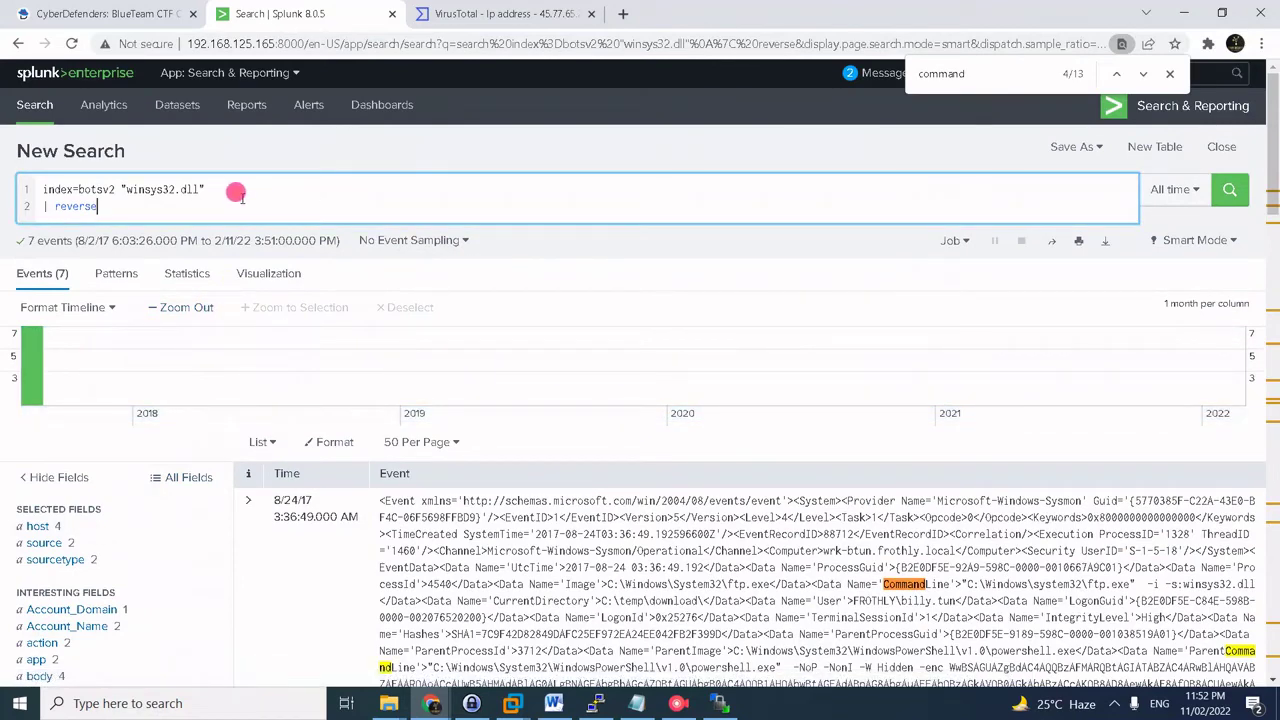
pyautogui.moveTo(246, 186); pyautogui.dragTo(121, 189)
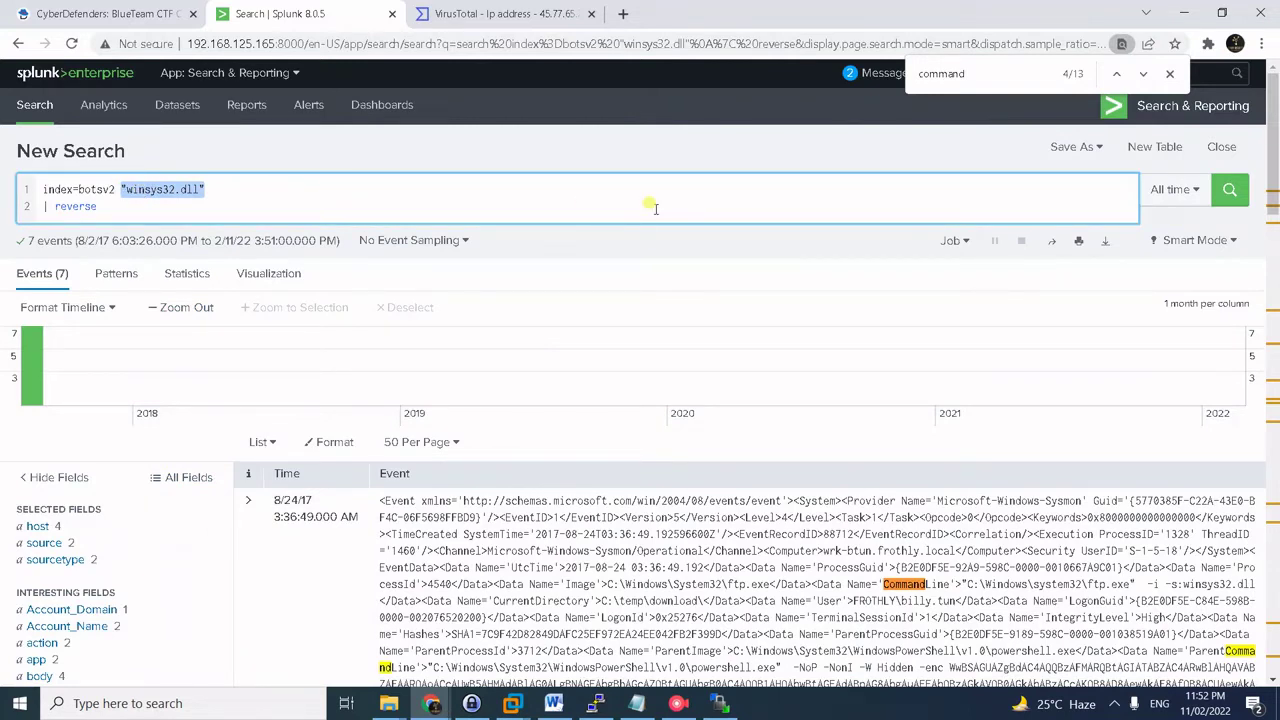
pyautogui.write('sourcetype:')
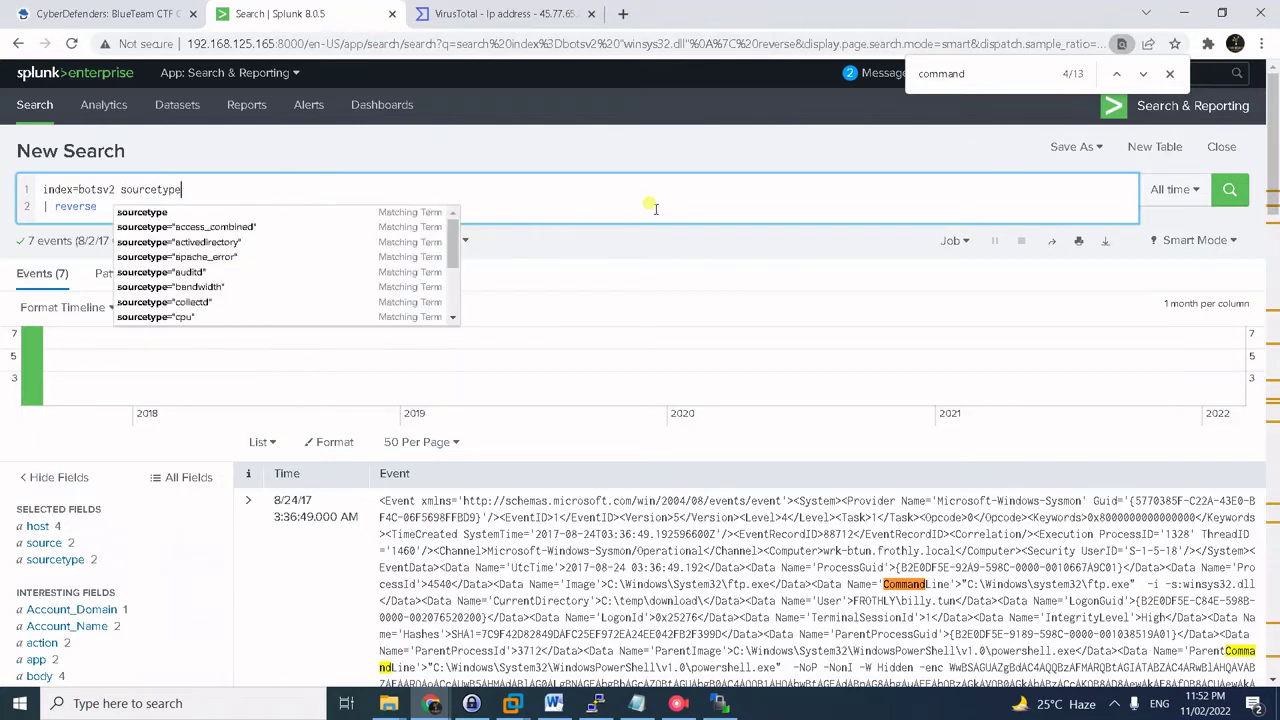
pyautogui.press('BackSpace')
pyautogui.write('="stream')
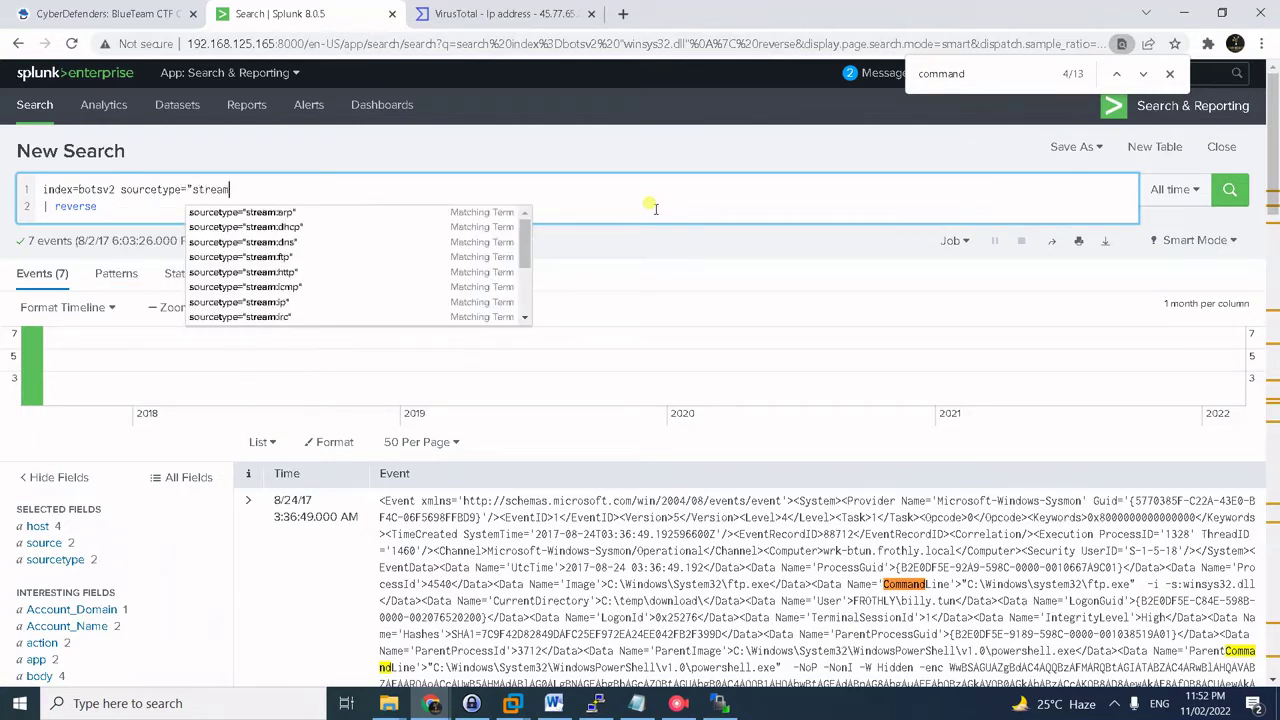
pyautogui.click(273, 257)
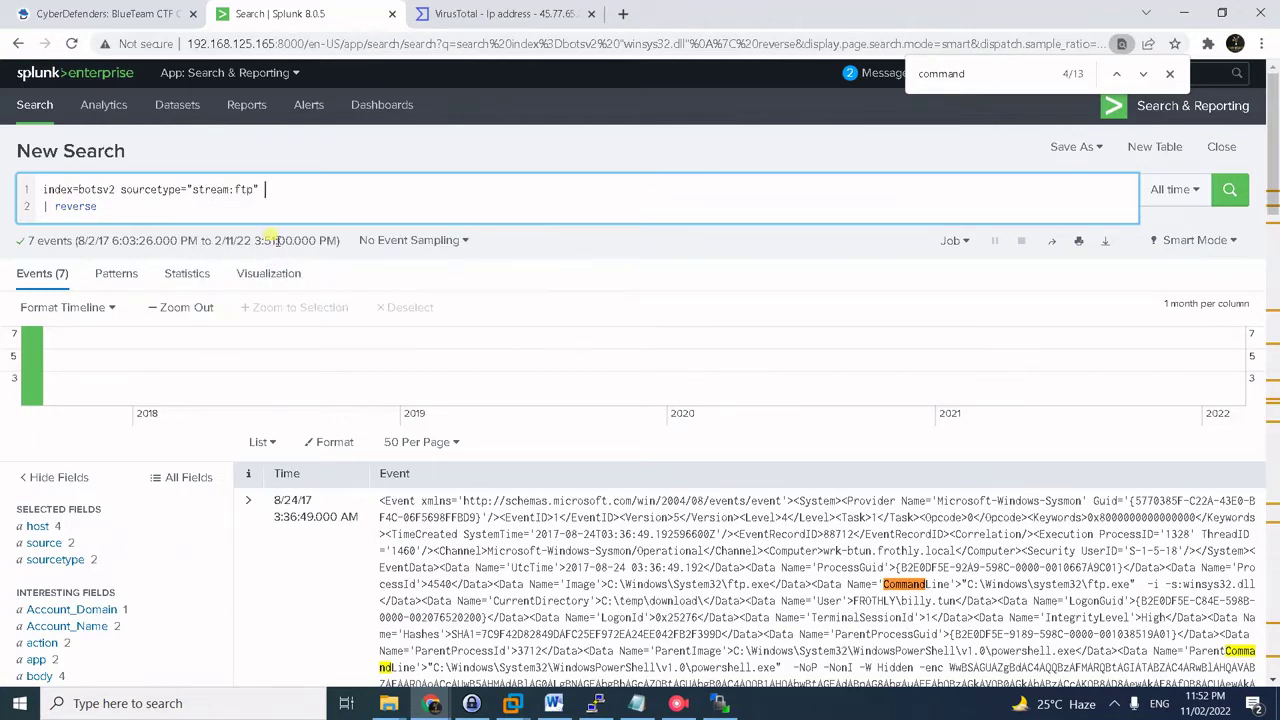
pyautogui.press('Return')
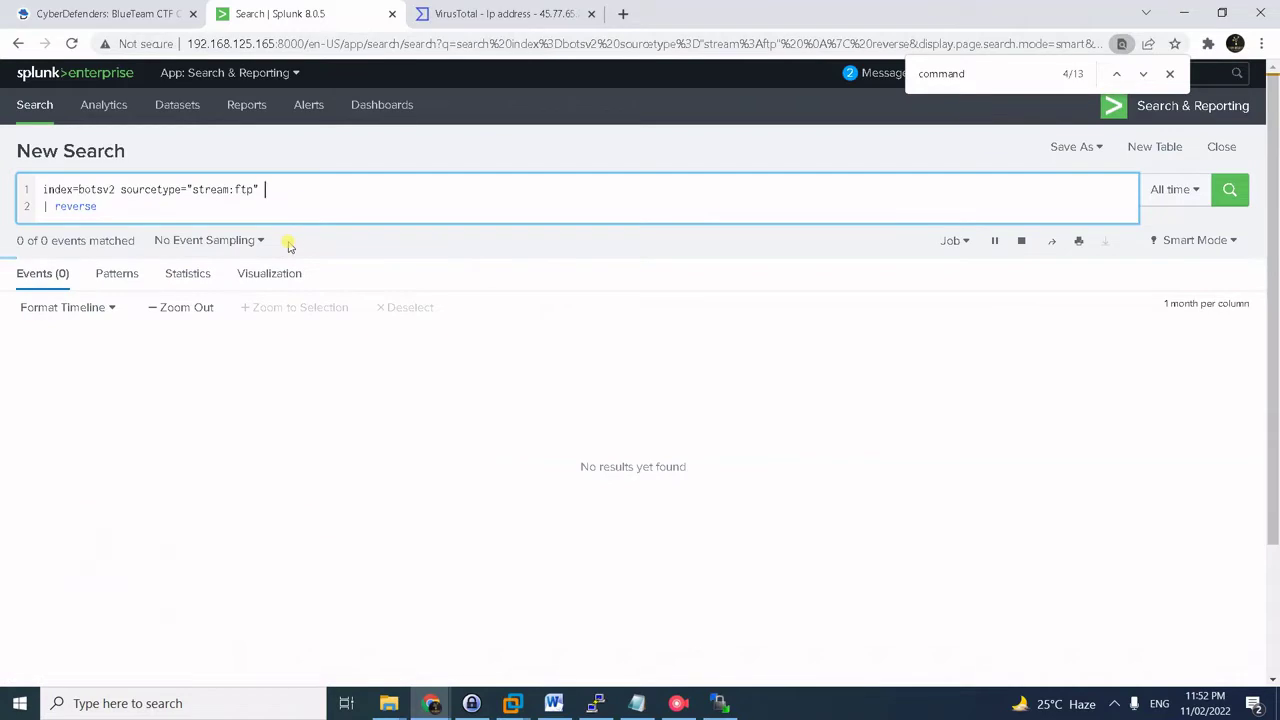
pyautogui.scroll(-3, 215, 489)
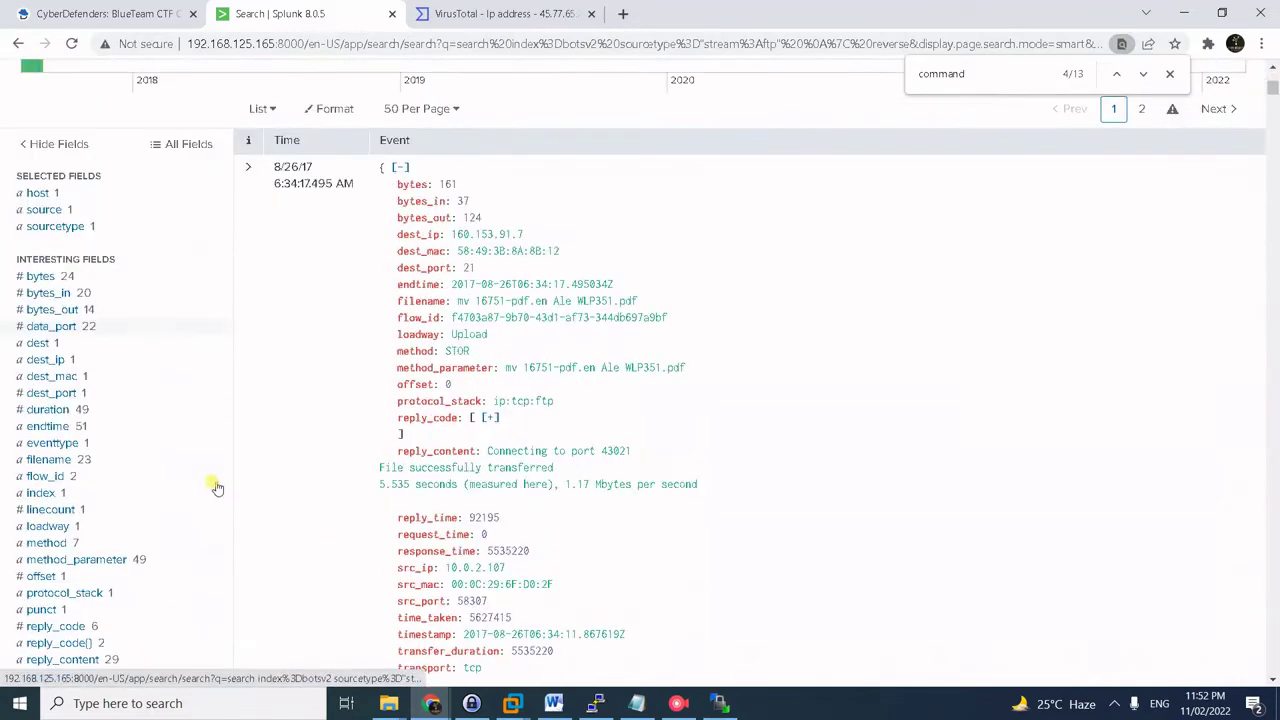
# - Filter the FTP events to the RETR method only
pyautogui.click(46, 542)
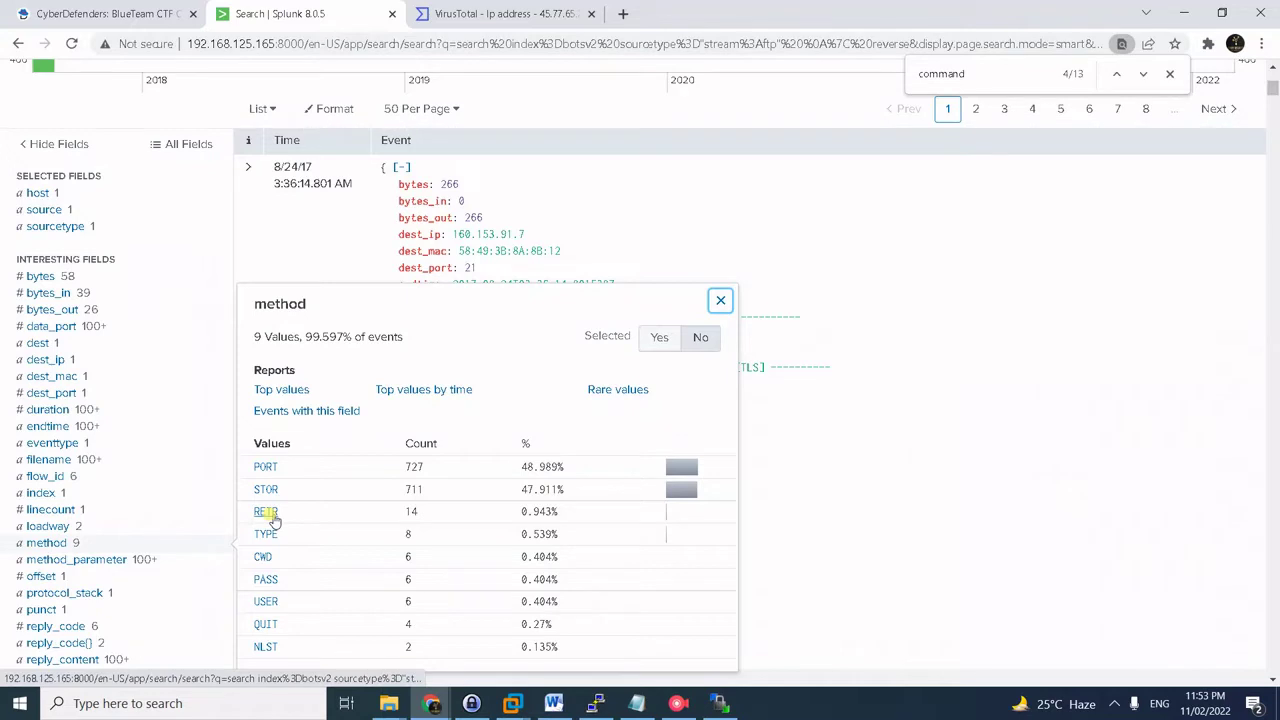
pyautogui.click(266, 512)
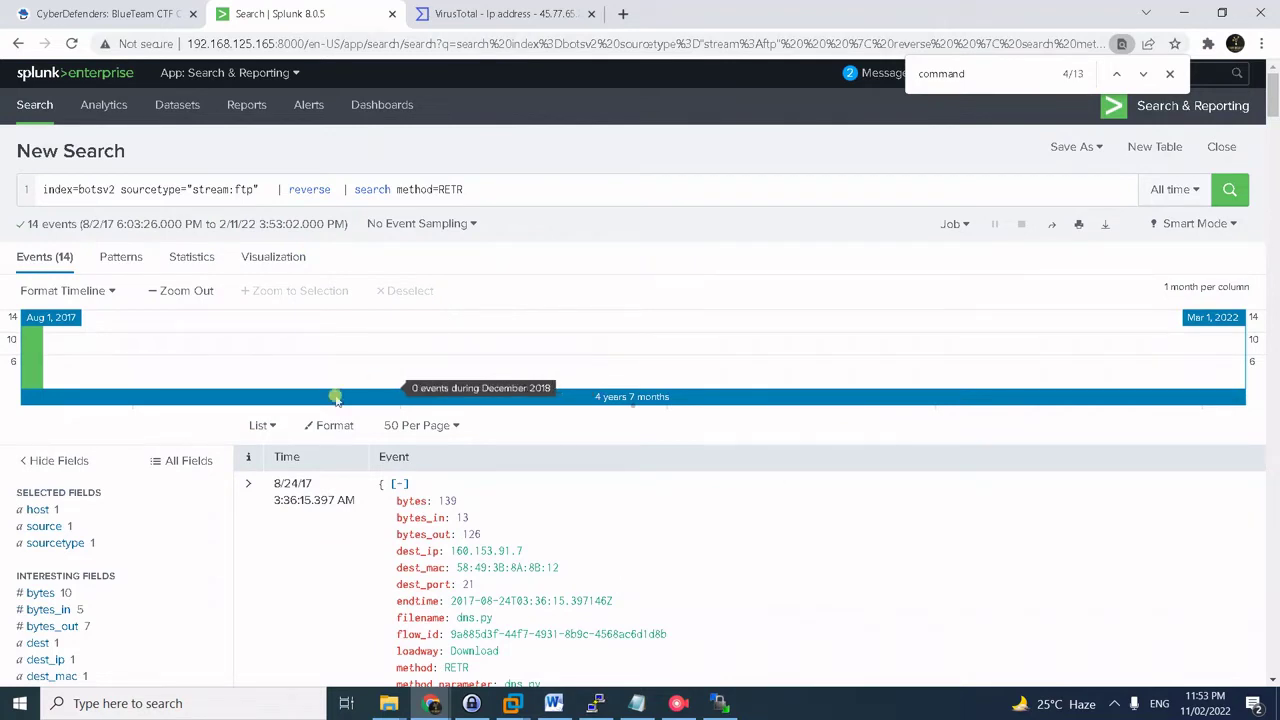
pyautogui.scroll(-2, 185, 478)
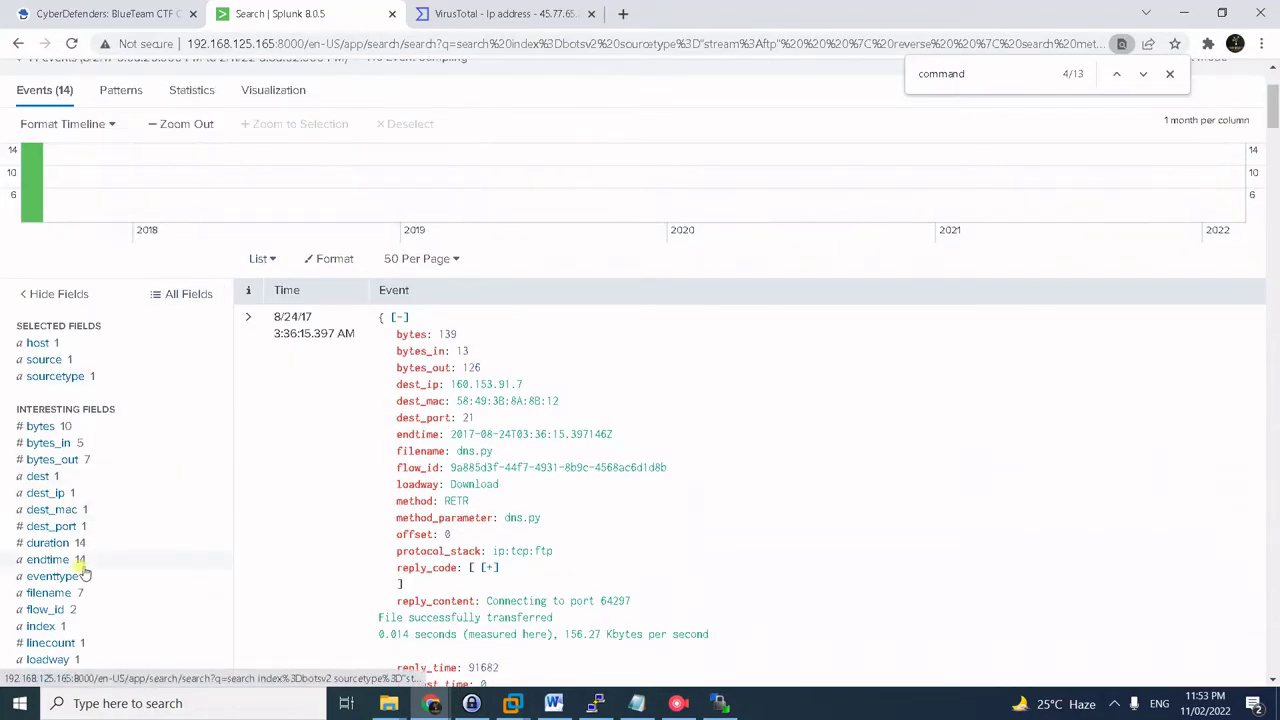
# - Copy the 나는_데이비드를_사랑한다.hwp value from the filename field
pyautogui.click(55, 593)
pyautogui.scroll(-1, 518, 411)
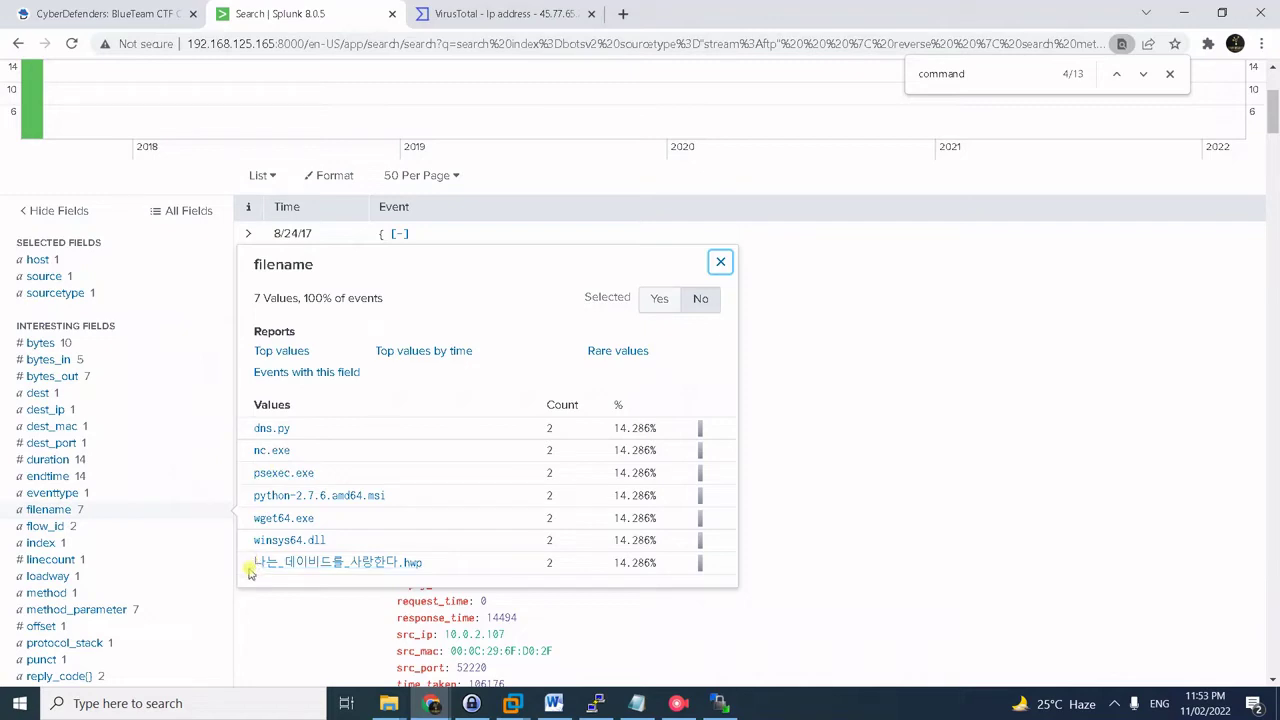
pyautogui.moveTo(250, 572); pyautogui.dragTo(428, 571)
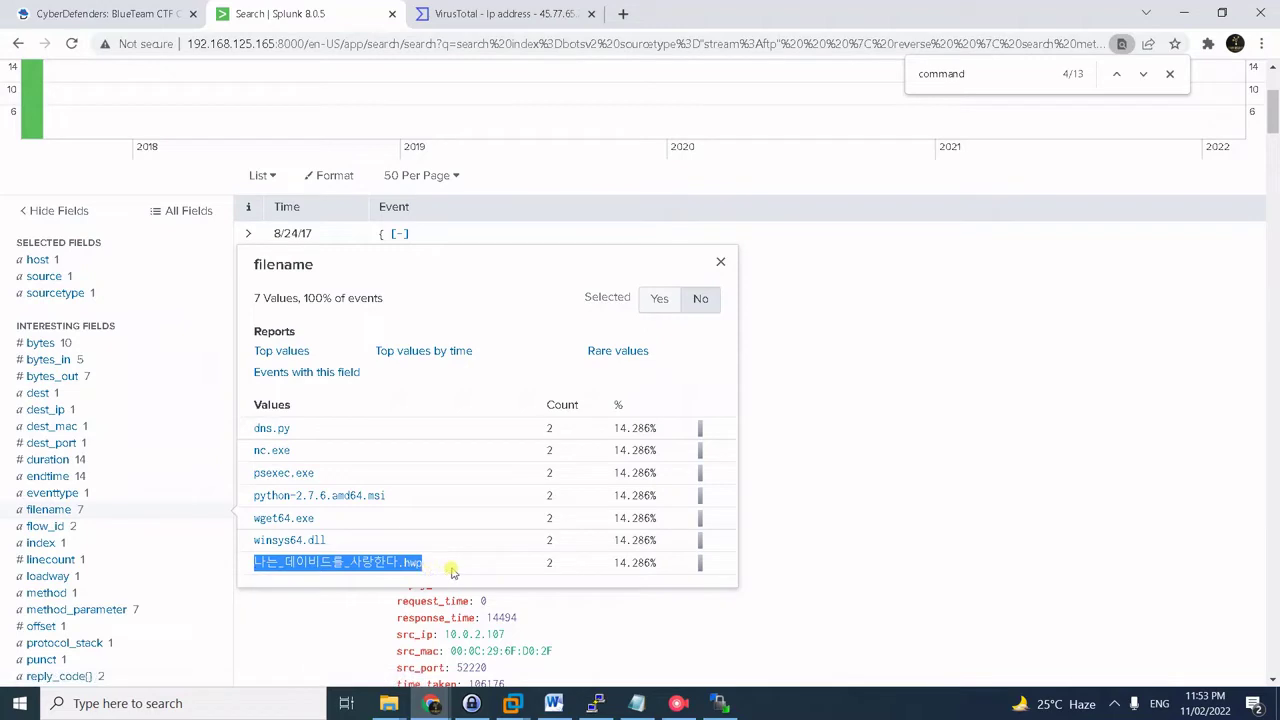
pyautogui.click(456, 558)
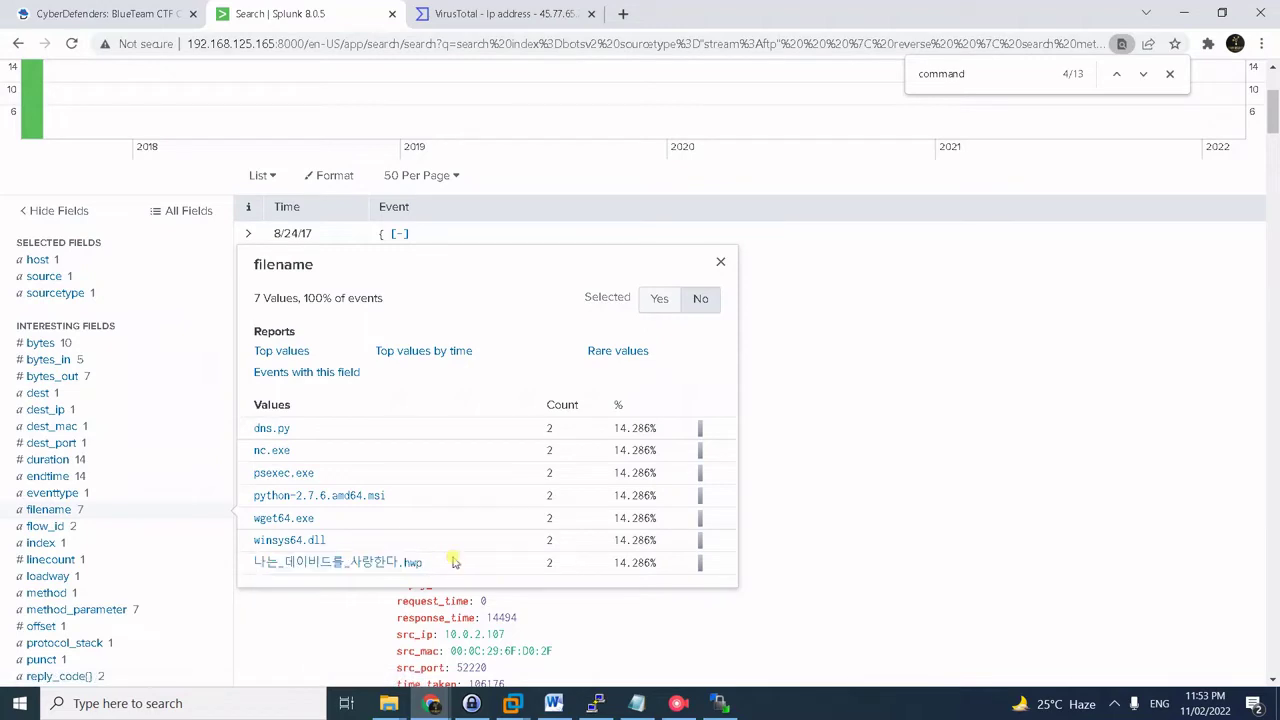
pyautogui.moveTo(451, 561); pyautogui.dragTo(260, 565)
pyautogui.hotkey('ctrl', 'c')
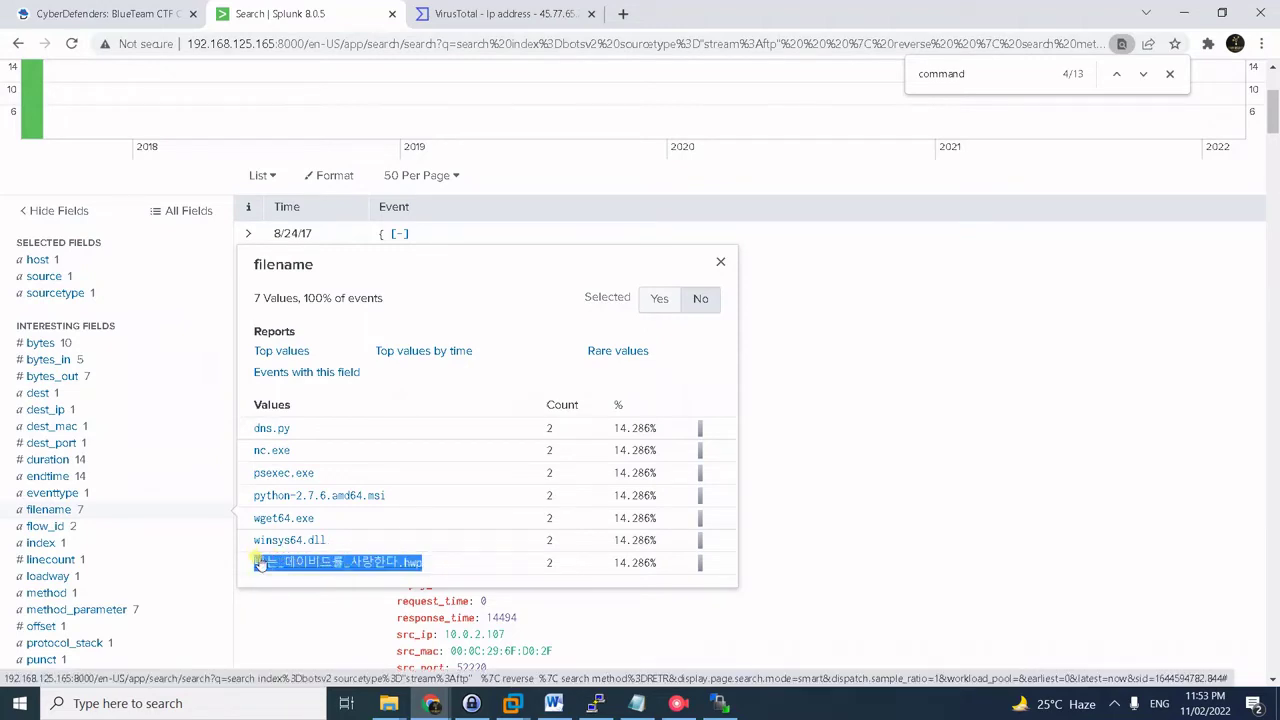
pyautogui.hotkey('ctrl', '1')
pyautogui.click(480, 537)
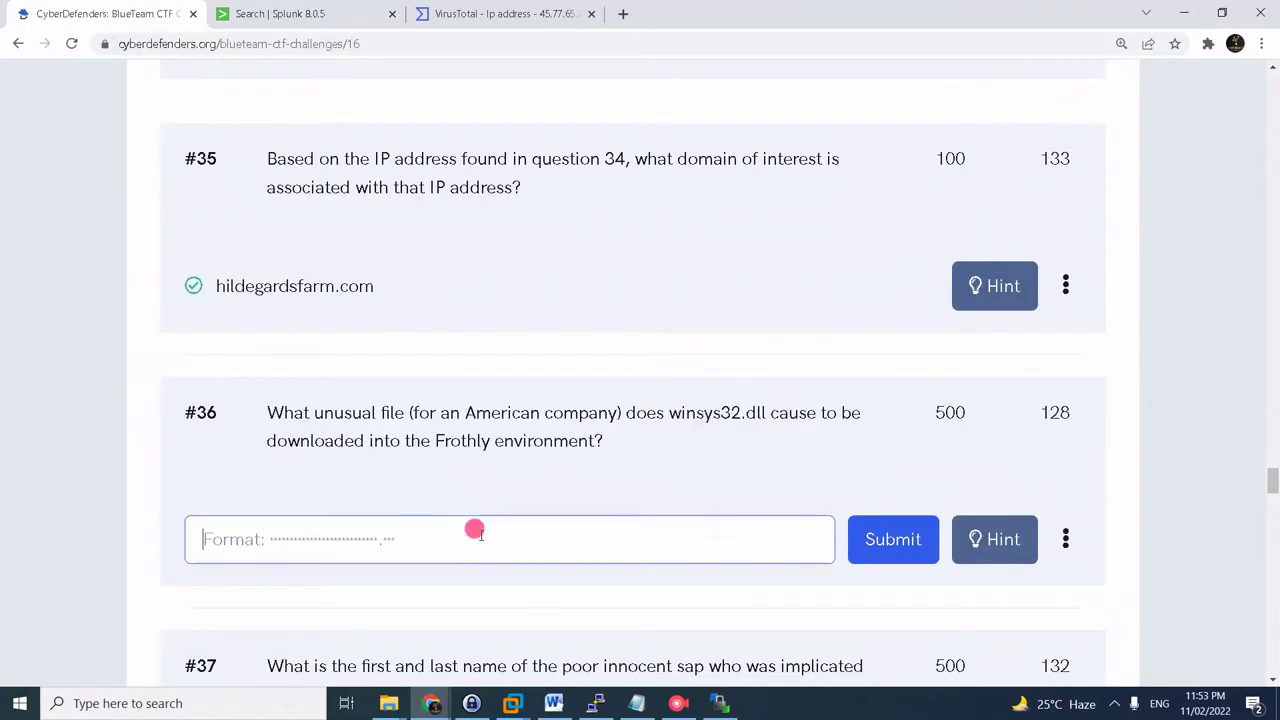
# - Submit 나는_데이비드를_사랑한다.hwp as question #36's answer
pyautogui.hotkey('ctrl', 'v')
pyautogui.click(870, 538)
pyautogui.scroll(-3, 475, 493)
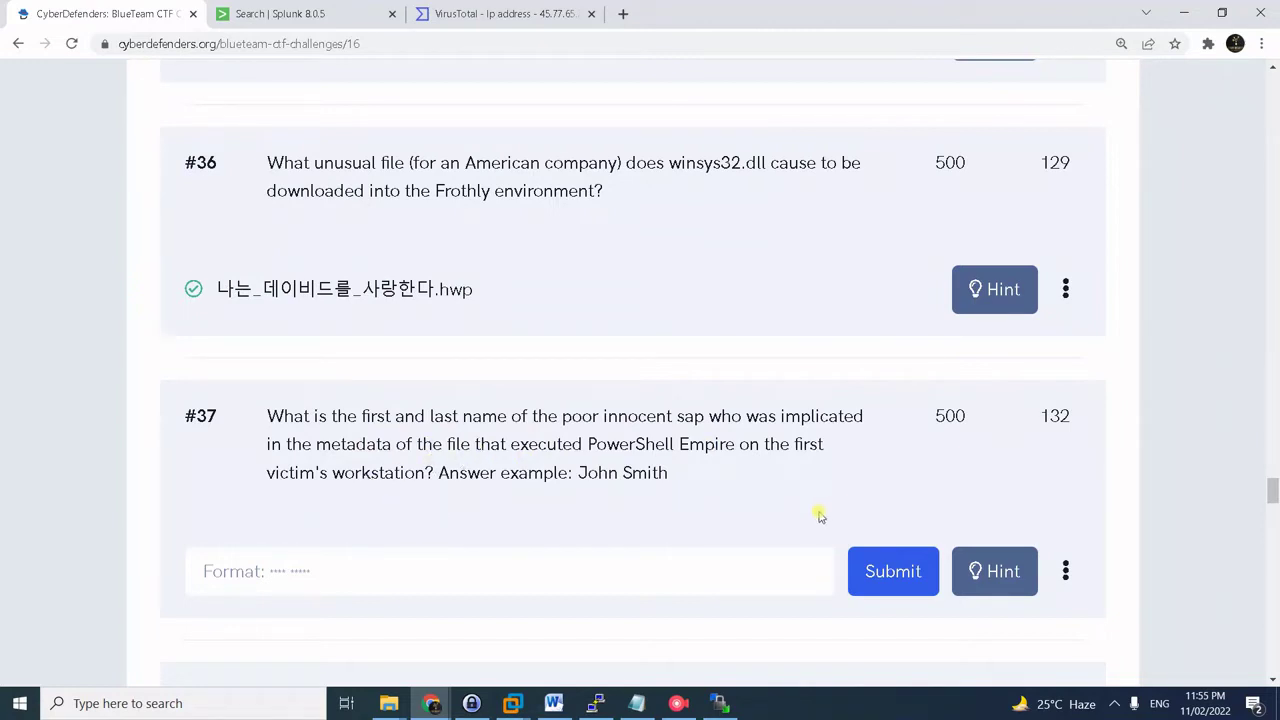
pyautogui.click(598, 705)
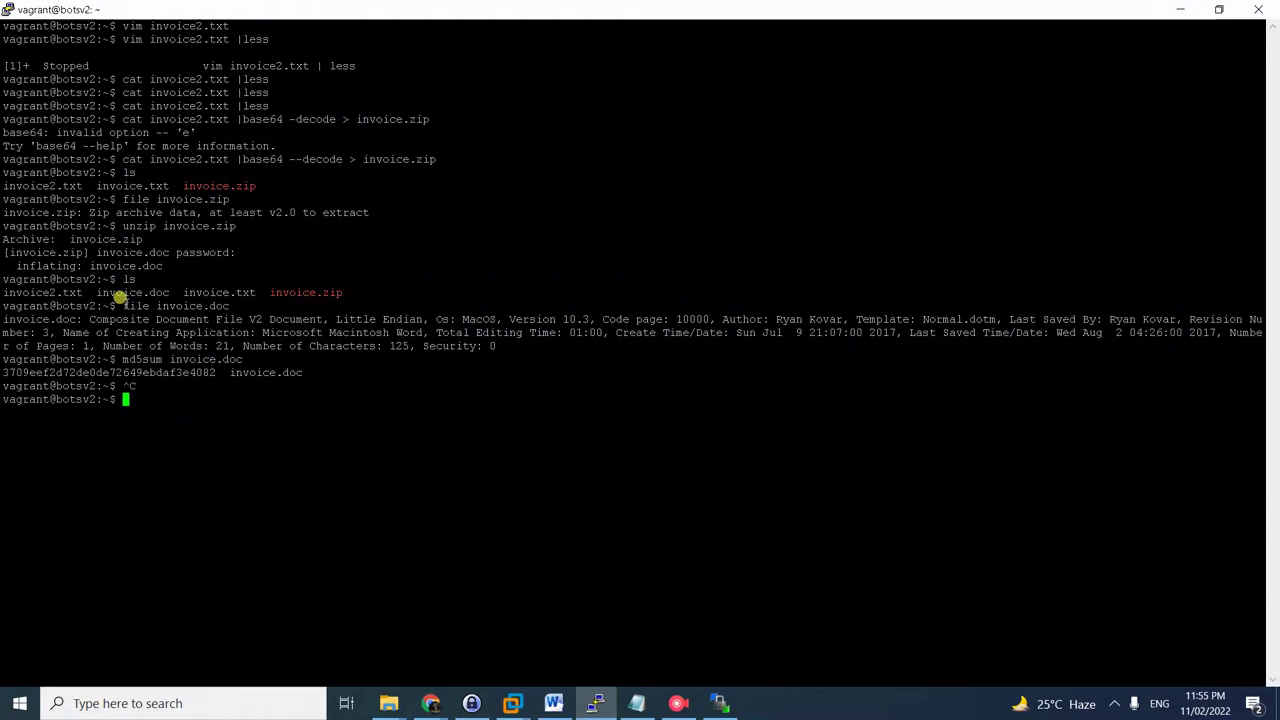
# - Copy the Author name from the 'file invoice.doc' metadata output
pyautogui.moveTo(122, 305); pyautogui.dragTo(562, 347)
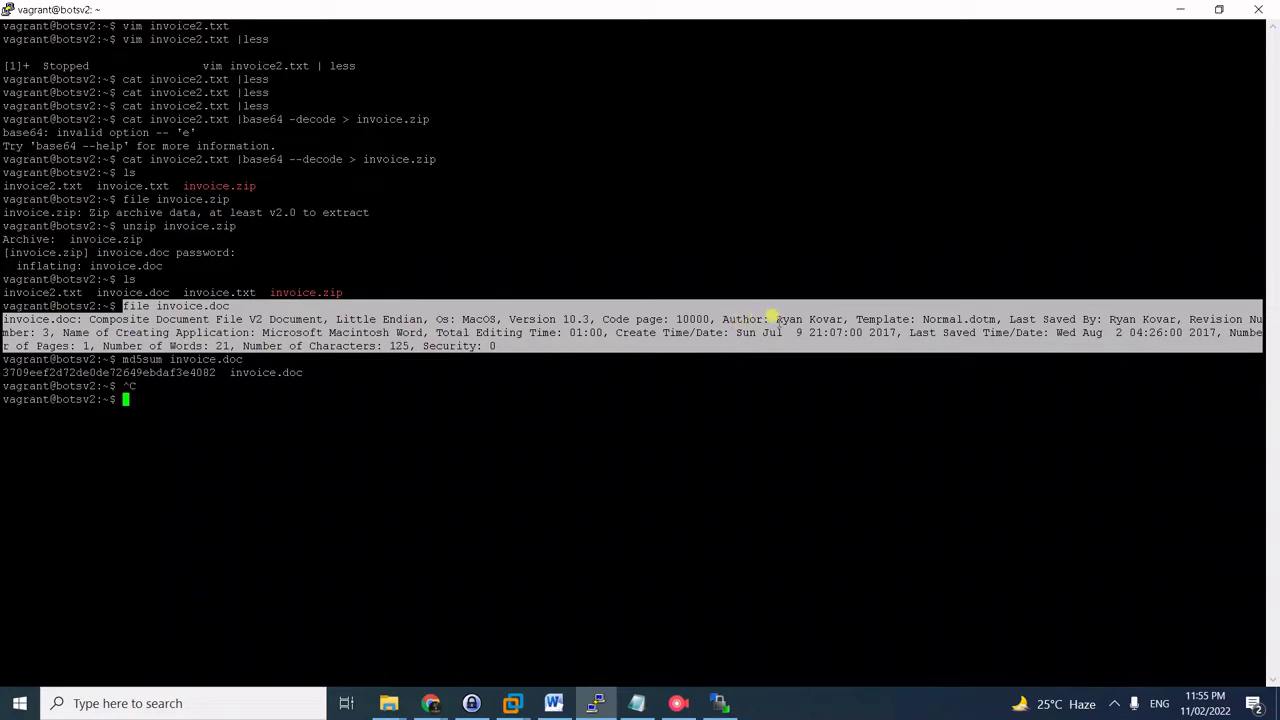
pyautogui.moveTo(776, 319); pyautogui.dragTo(842, 318)
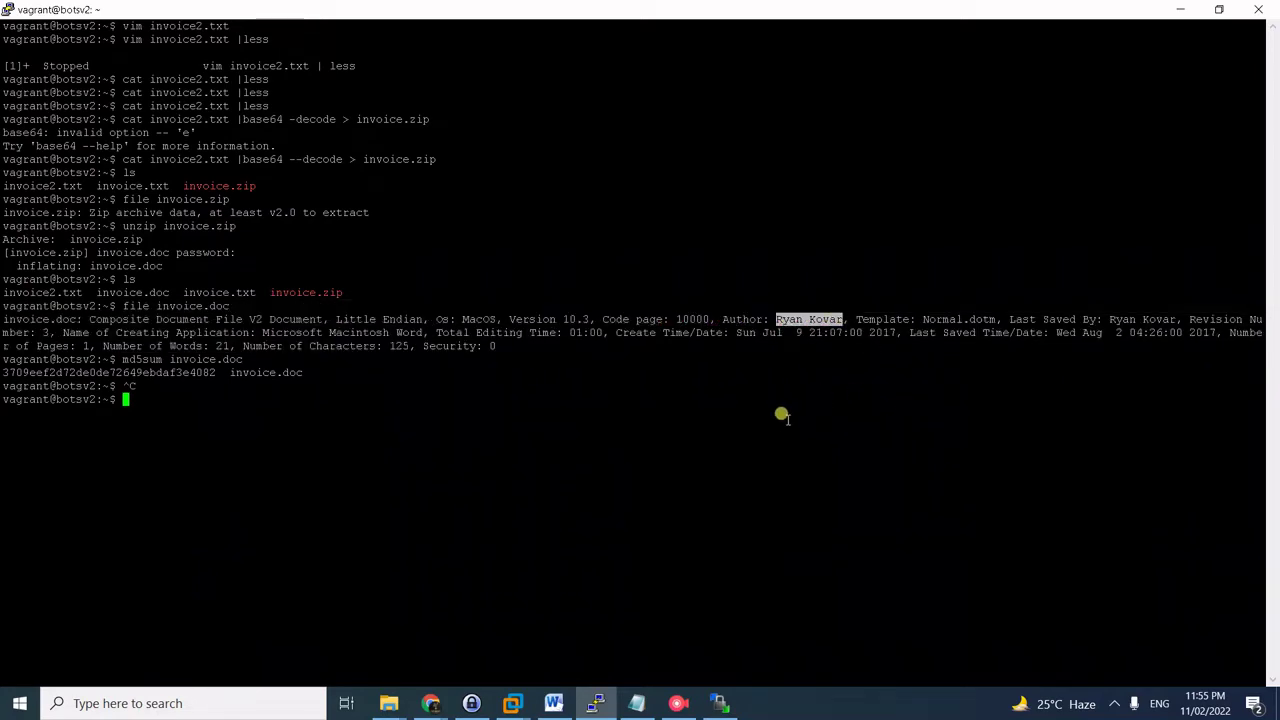
pyautogui.hotkey('alt', 'Tab')
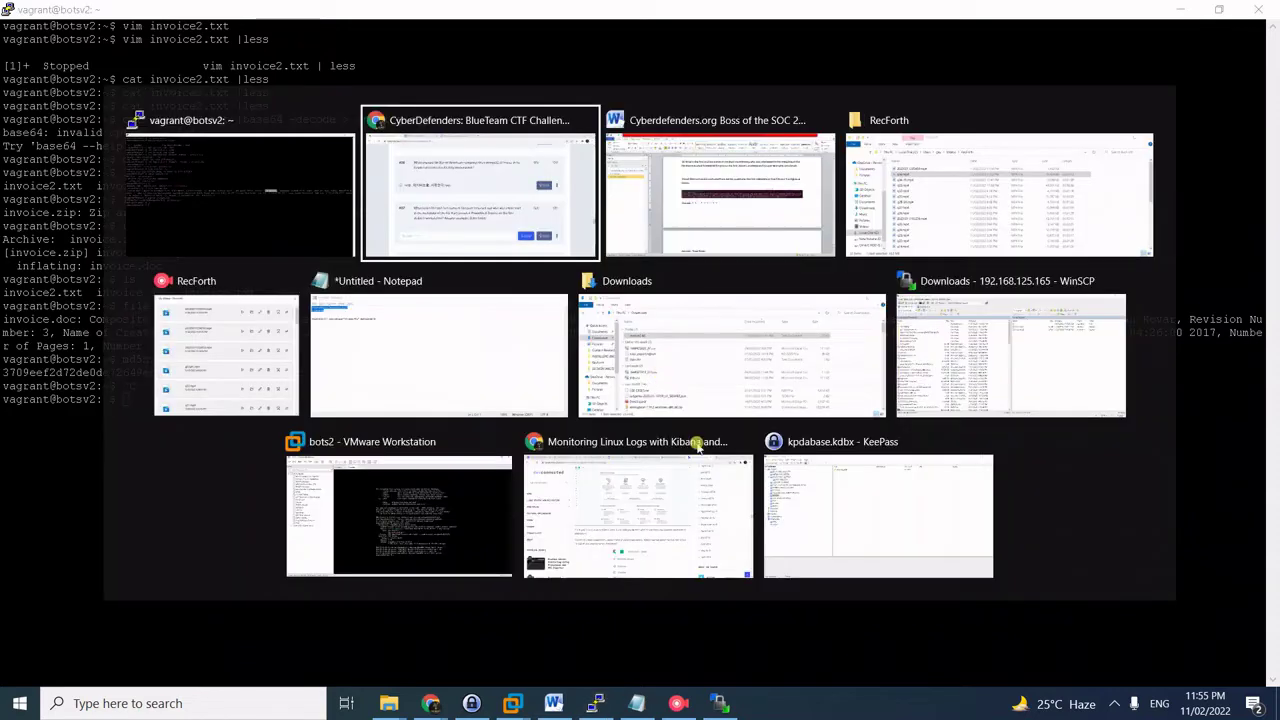
pyautogui.click(325, 571)
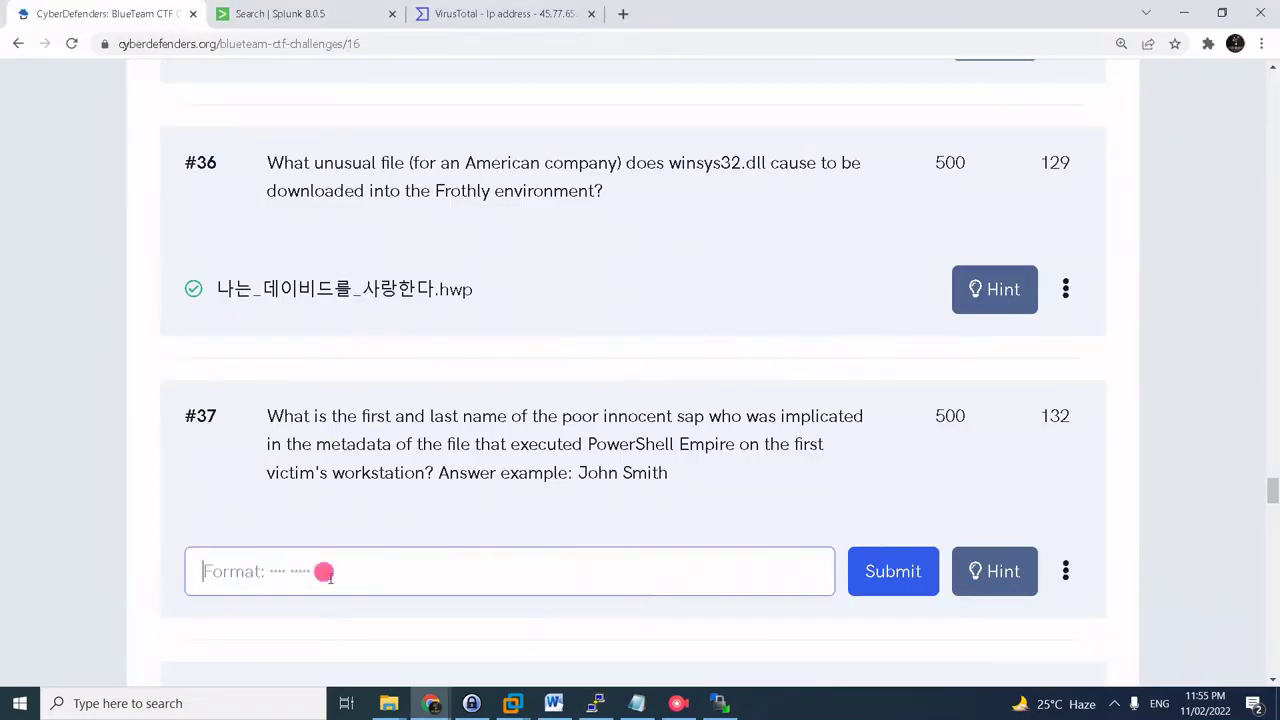
# - Submit the invoice.doc author's first and last name for question #37
pyautogui.write('Ryan Kovar')
pyautogui.click(862, 560)
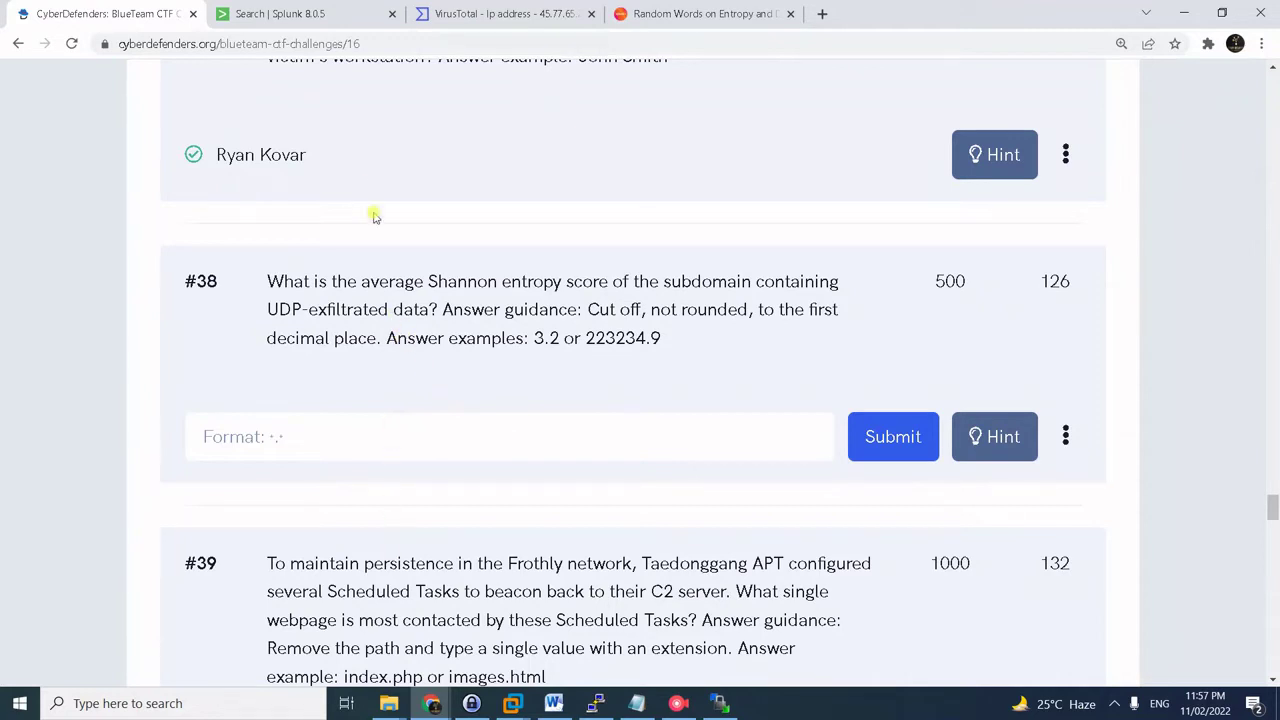
pyautogui.click(338, 14)
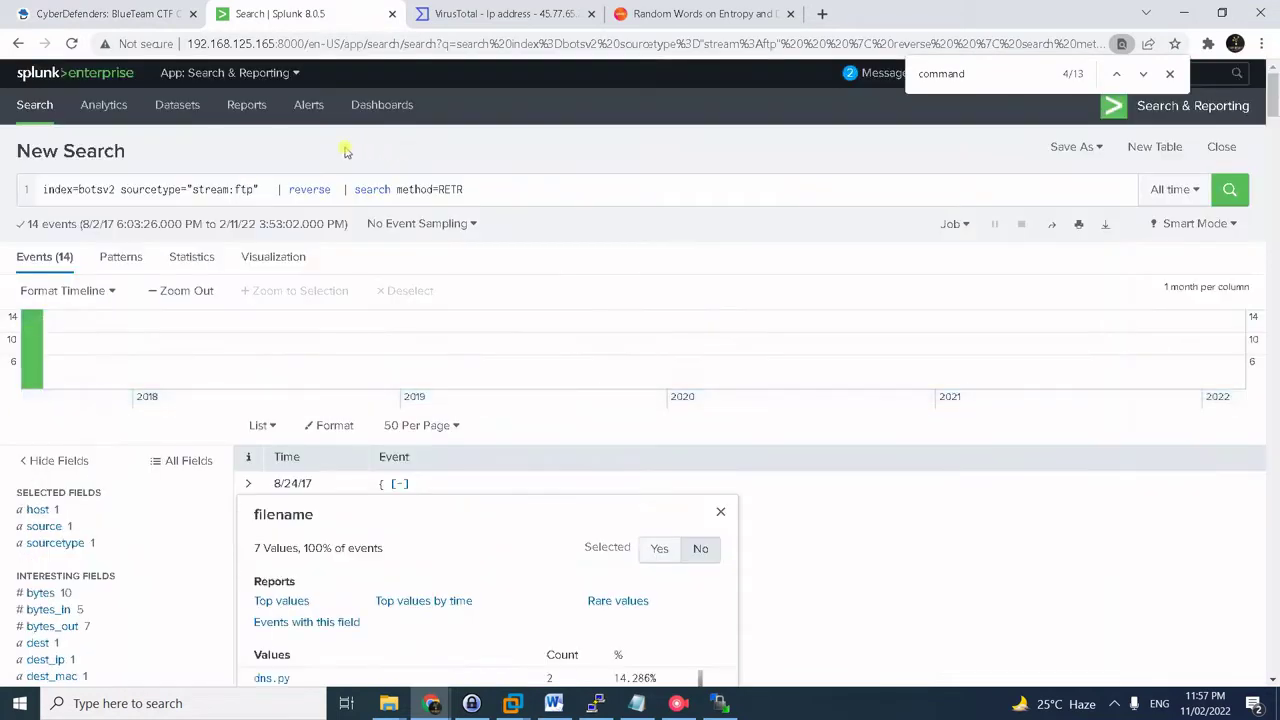
# - Count port 53 DNS traffic per dest_ip and sort the 56 destinations by count
pyautogui.click(290, 189)
pyautogui.hotkey('ctrl', 'a')
pyautogui.write('index="botsv2" sourcetype=stream:dns dest_port=53  | stats count by dest_ip | sort -count')
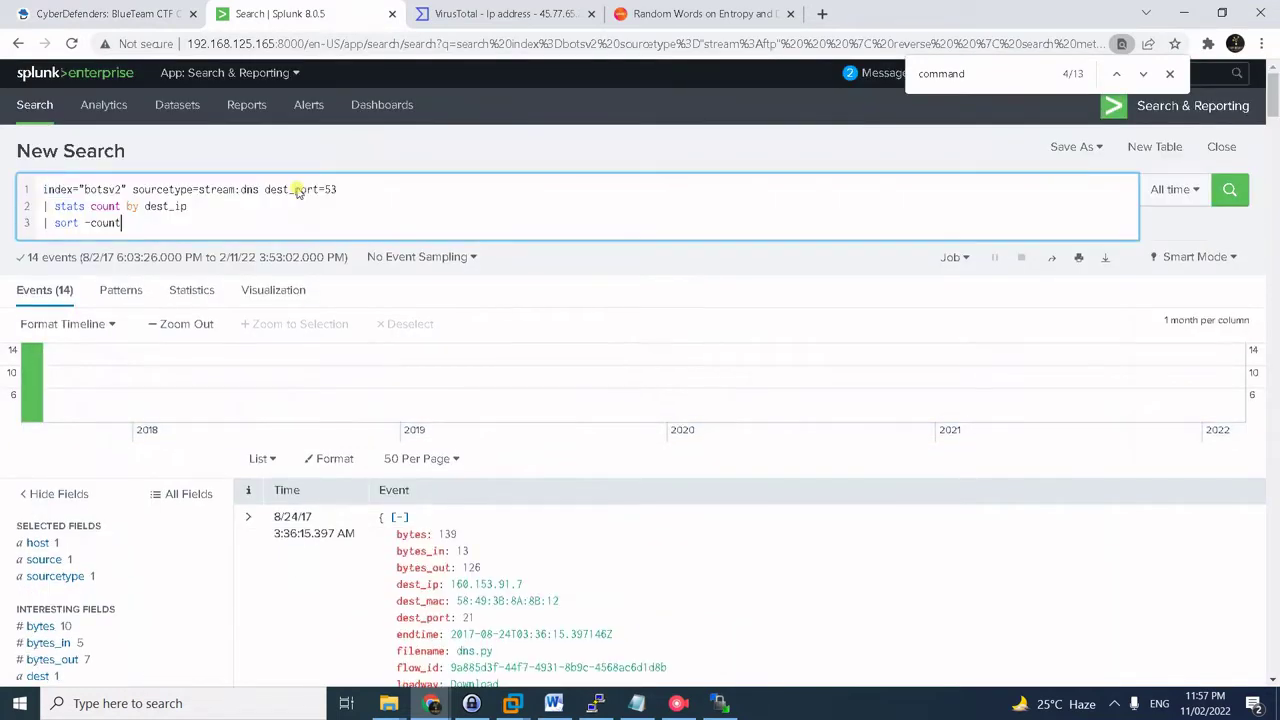
pyautogui.press('Return')
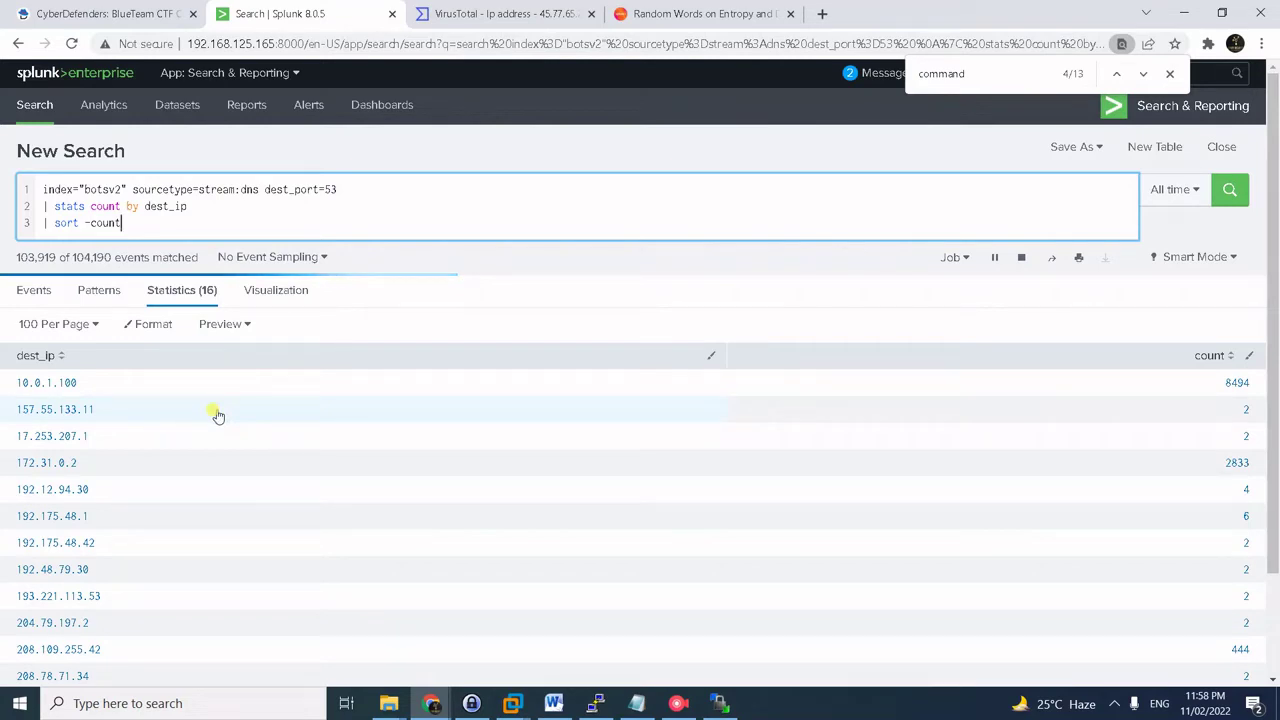
pyautogui.click(1222, 358)
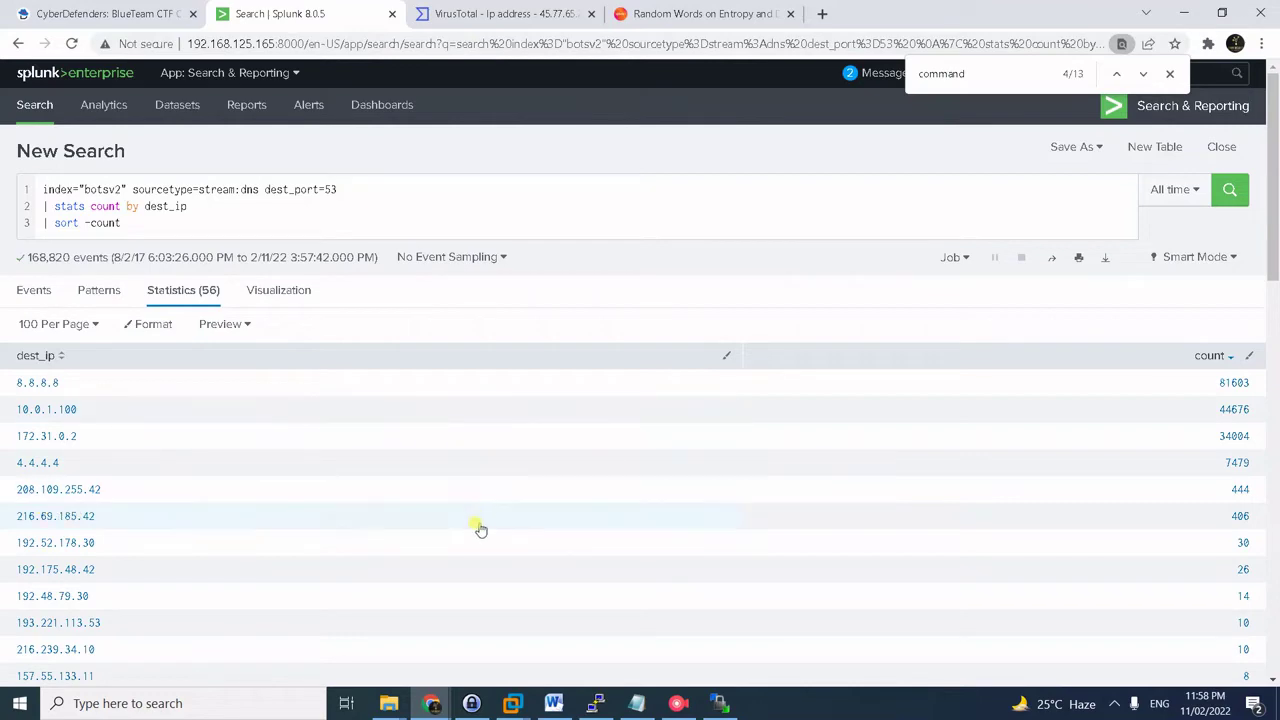
# - Run the saved query tabling dest_ip and query for 216.69.185.42 and 208.109.255.42
pyautogui.hotkey('alt', 'Tab')
pyautogui.press('Tab')
pyautogui.hotkey('alt', 'Tab')
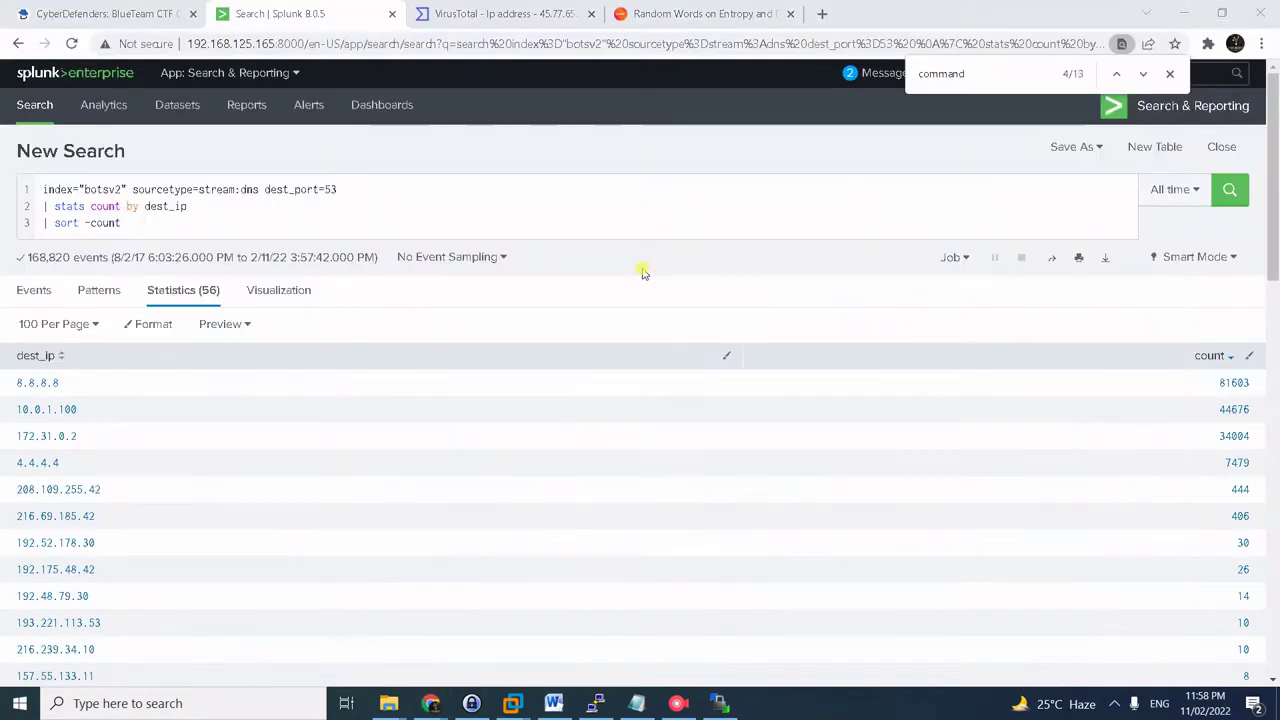
pyautogui.hotkey('alt', 'Tab')
pyautogui.press('Tab')
pyautogui.press('Tab')
pyautogui.moveTo(285, 234); pyautogui.dragTo(180, 221)
pyautogui.hotkey('ctrl', 'c')
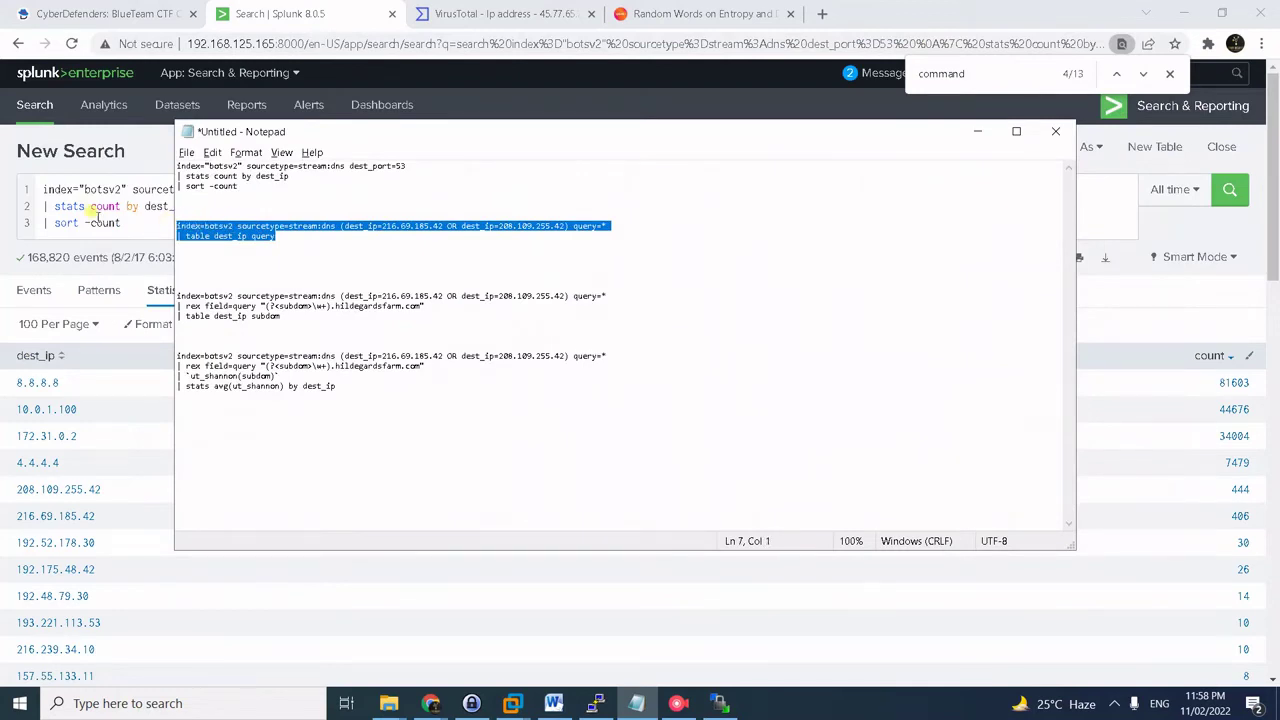
pyautogui.click(88, 210)
pyautogui.hotkey('ctrl', 'a')
pyautogui.hotkey('ctrl', 'v')
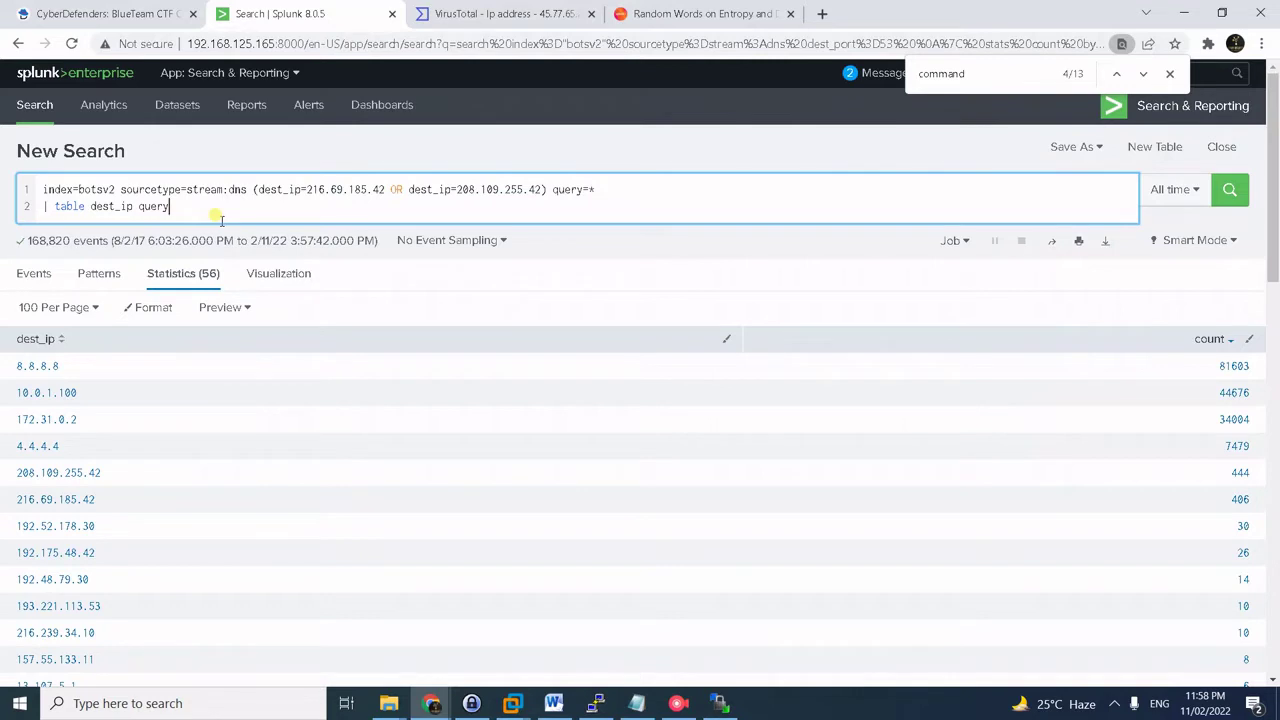
pyautogui.press('Return')
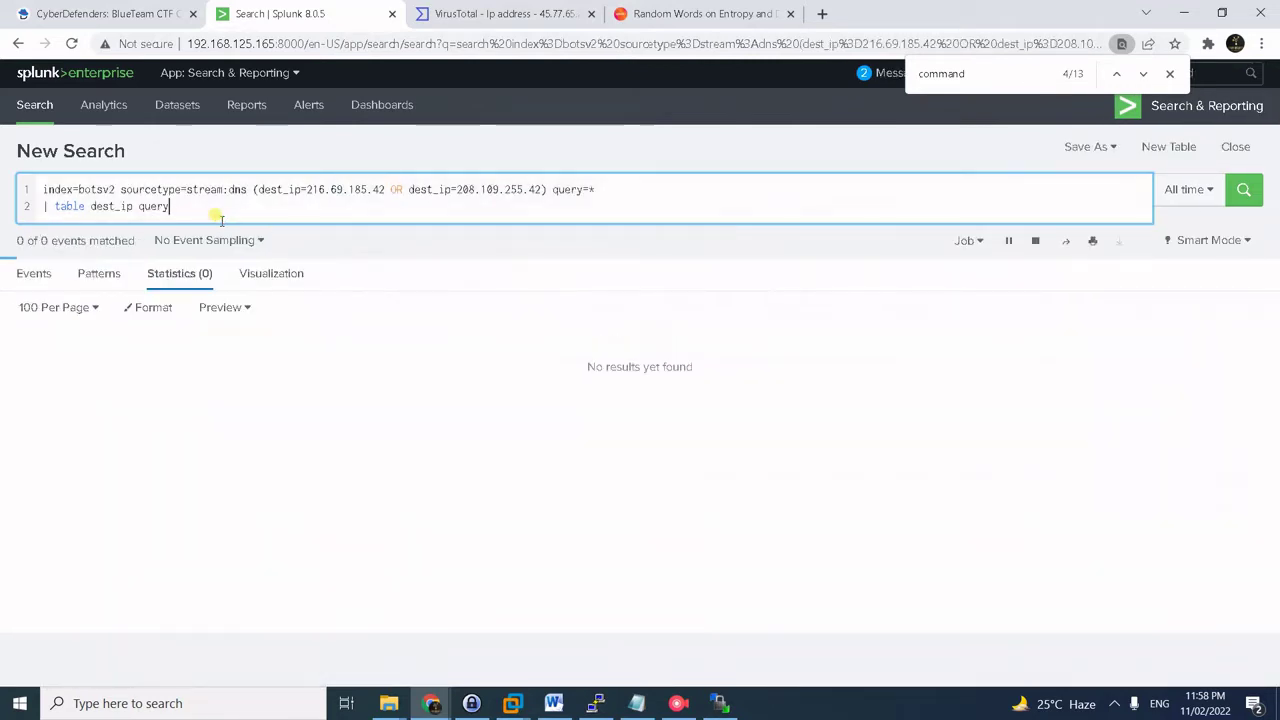
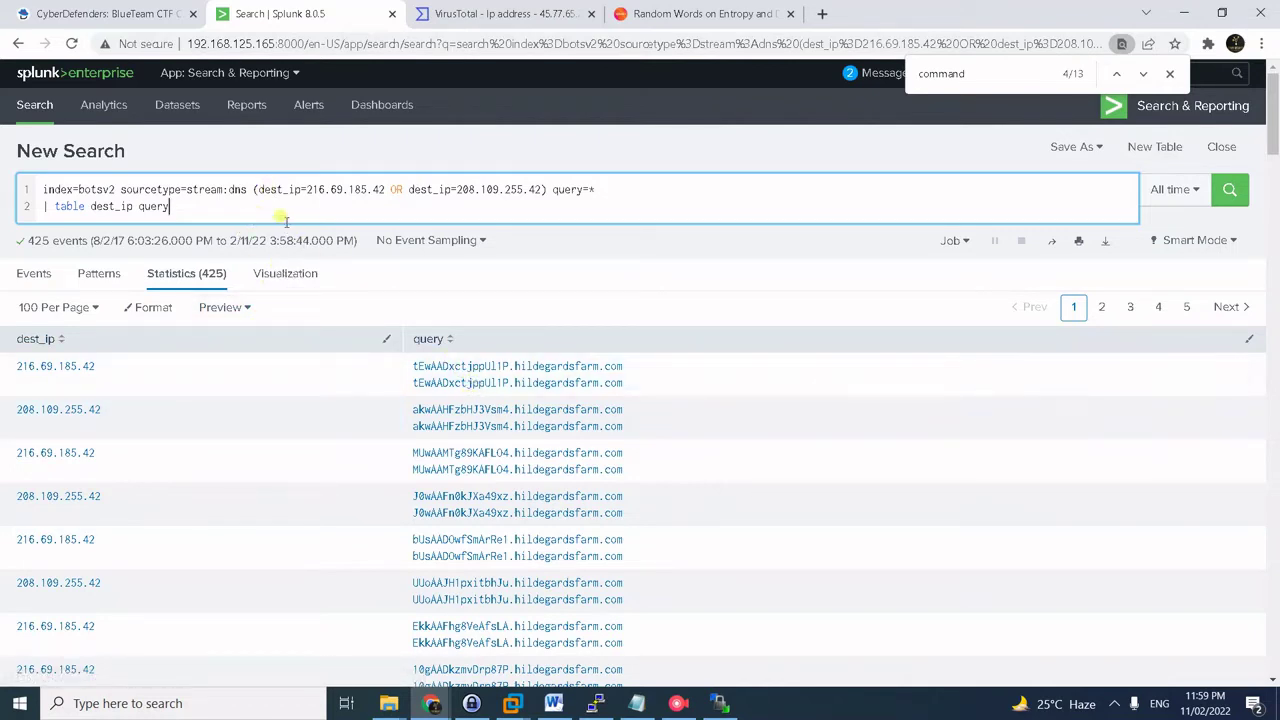
# - Run the rex search tabling each dest_ip with its hildegardsfarm.com subdomain as subdom (425 events)
pyautogui.hotkey('alt', 'Tab')
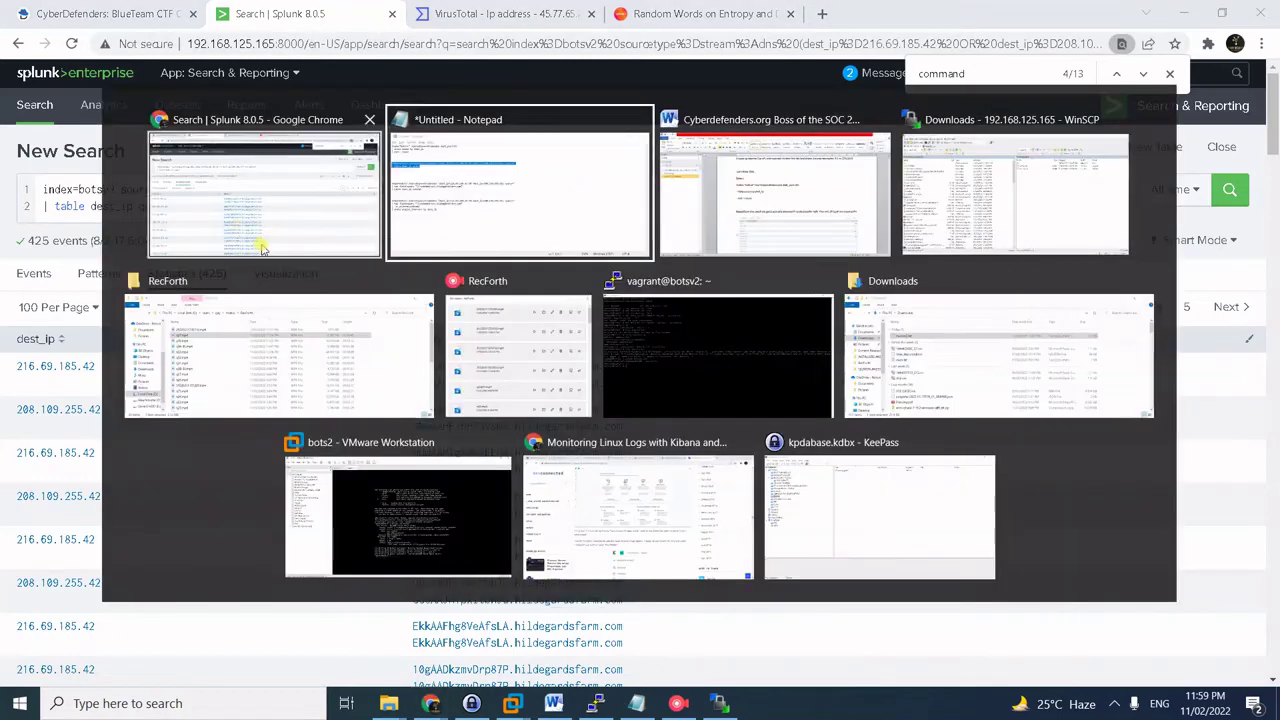
pyautogui.moveTo(178, 296); pyautogui.dragTo(178, 326)
pyautogui.hotkey('ctrl', 'c')
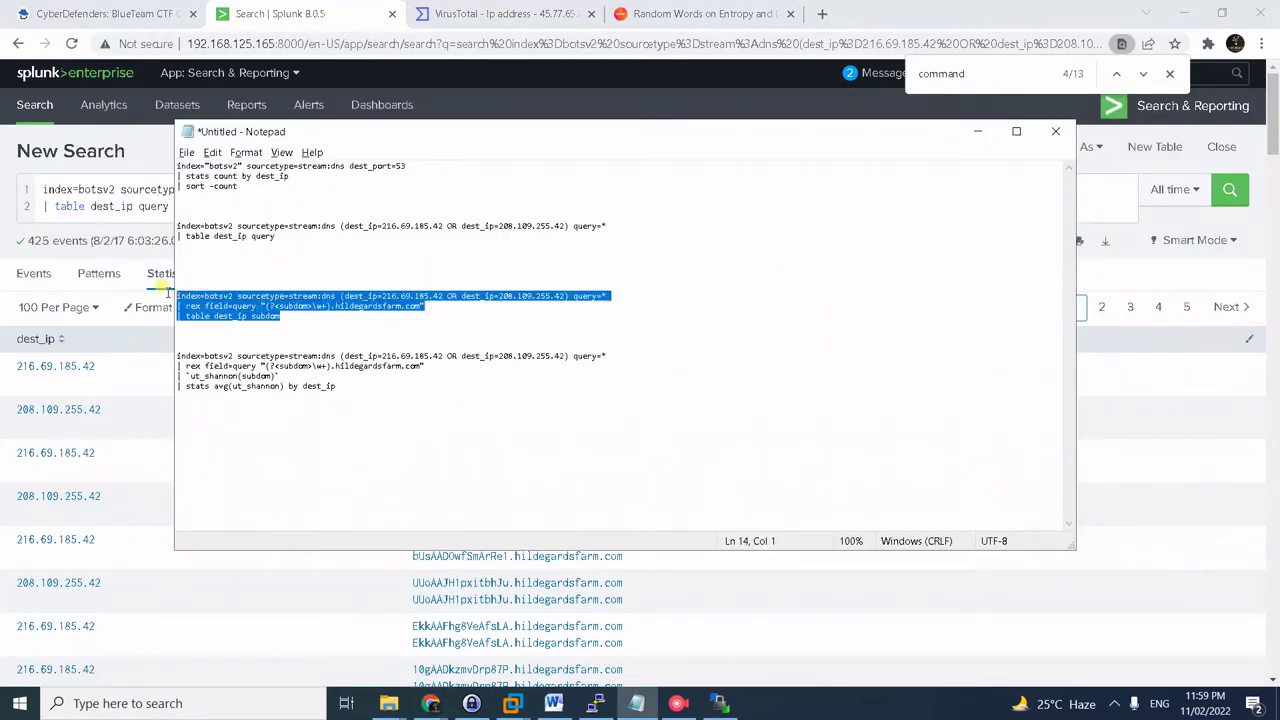
pyautogui.hotkey('alt', 'Tab')
pyautogui.hotkey('ctrl', 'a')
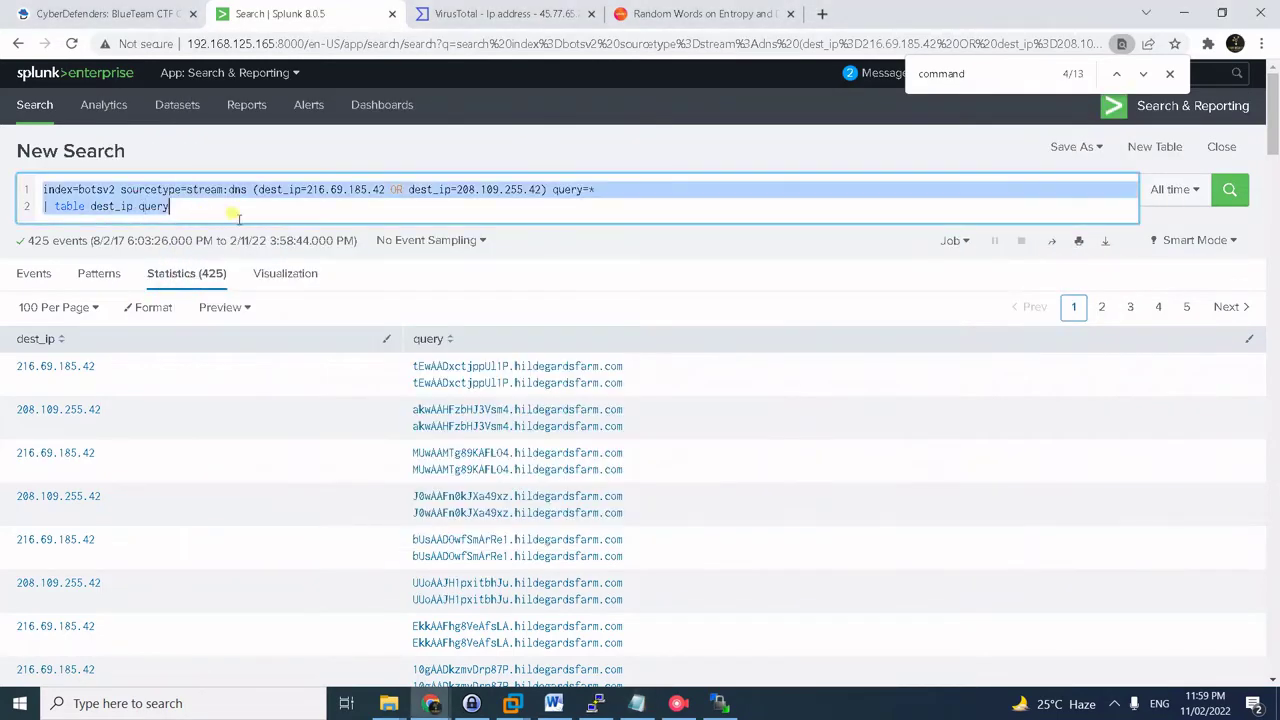
pyautogui.hotkey('ctrl', 'v')
pyautogui.click(253, 189)
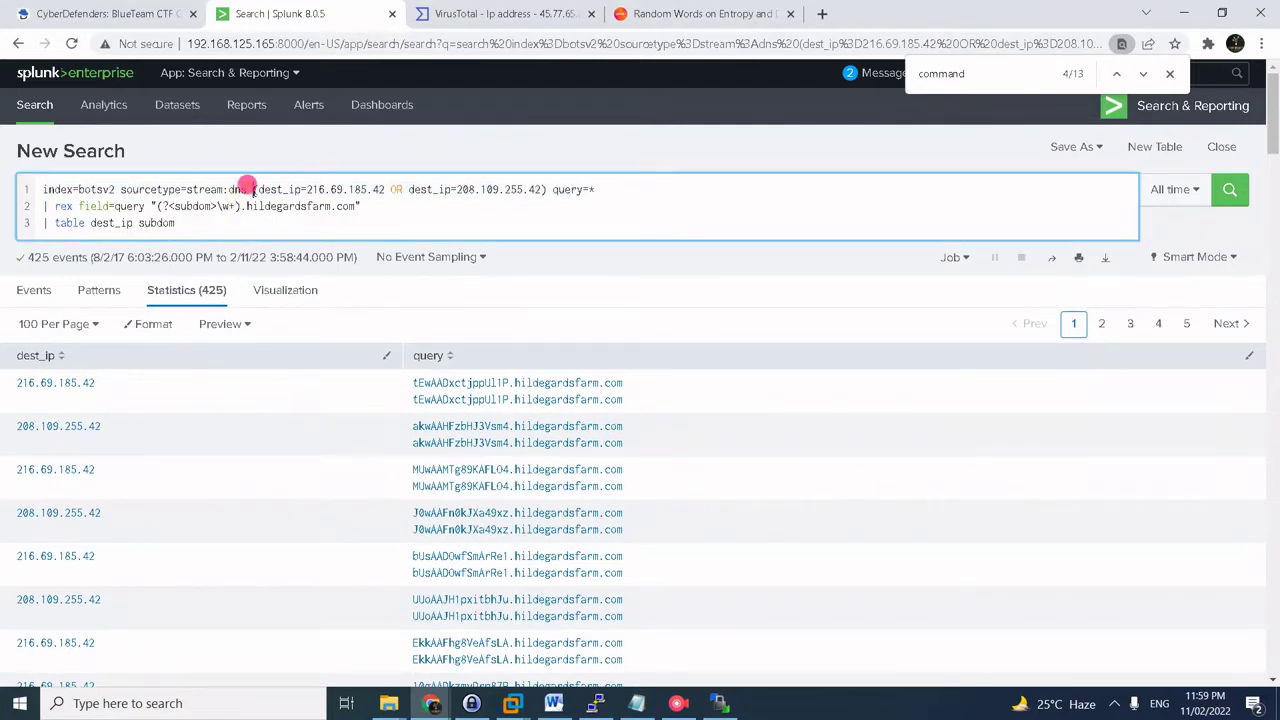
pyautogui.moveTo(548, 189); pyautogui.dragTo(249, 189)
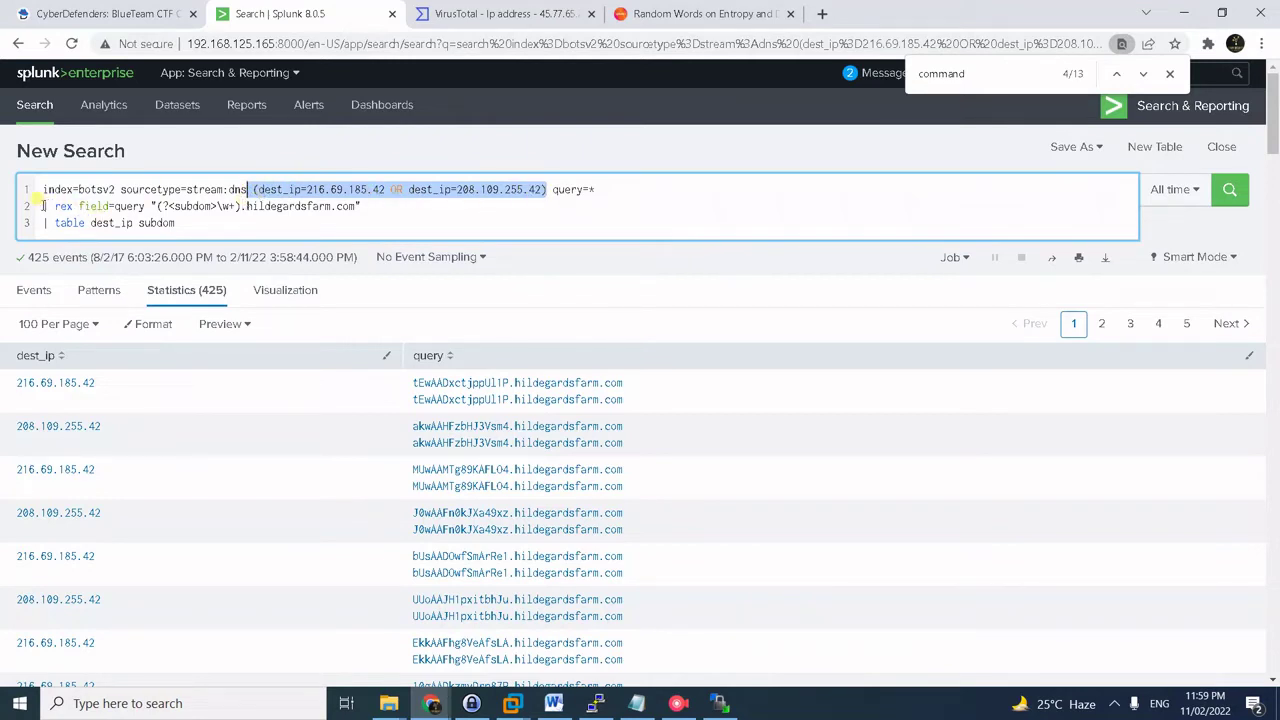
pyautogui.click(146, 204)
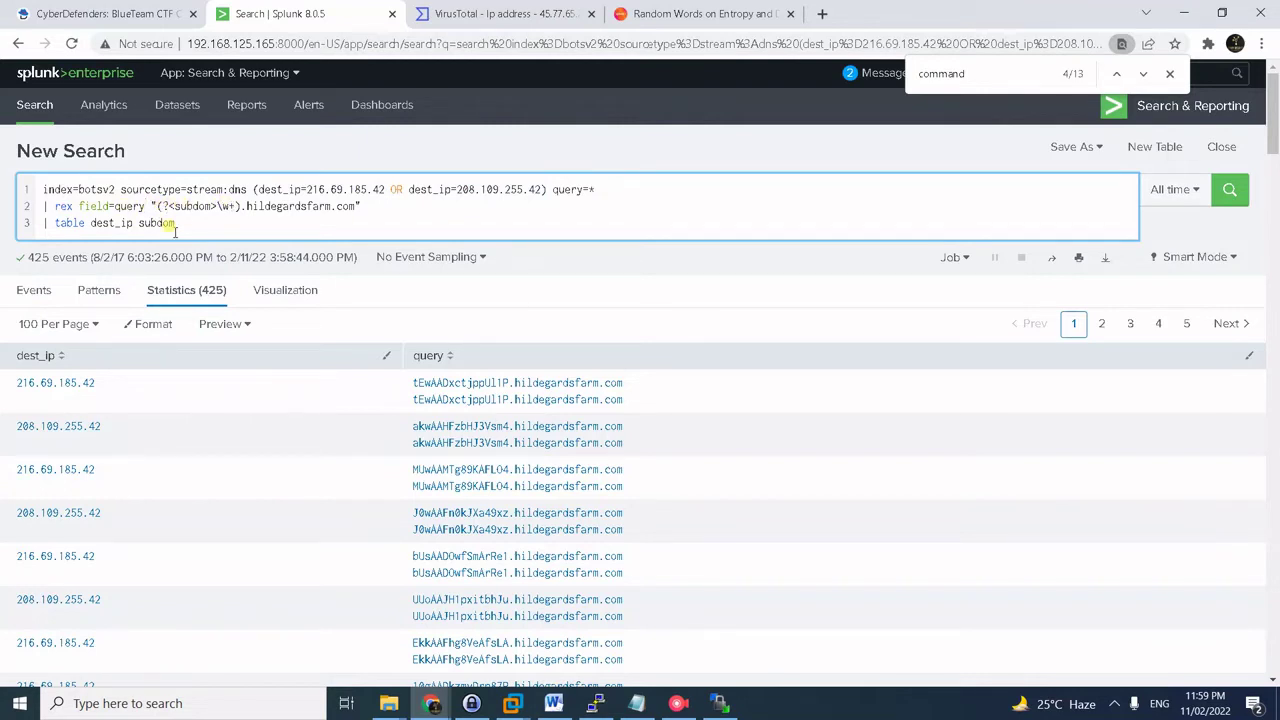
pyautogui.click(182, 223)
pyautogui.press('Return')
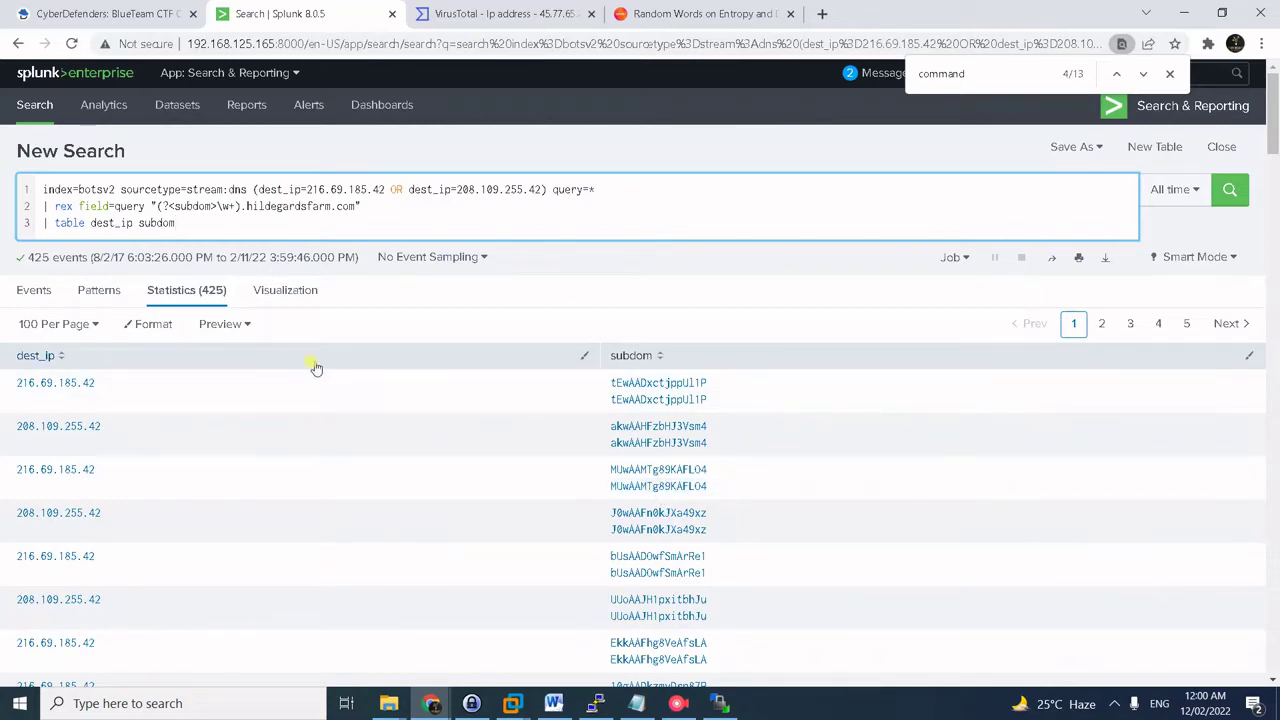
# - Read the ut_shannon domain-entropy example query in the 'Random Words on Entropy and DNS' blog post
pyautogui.click(630, 18)
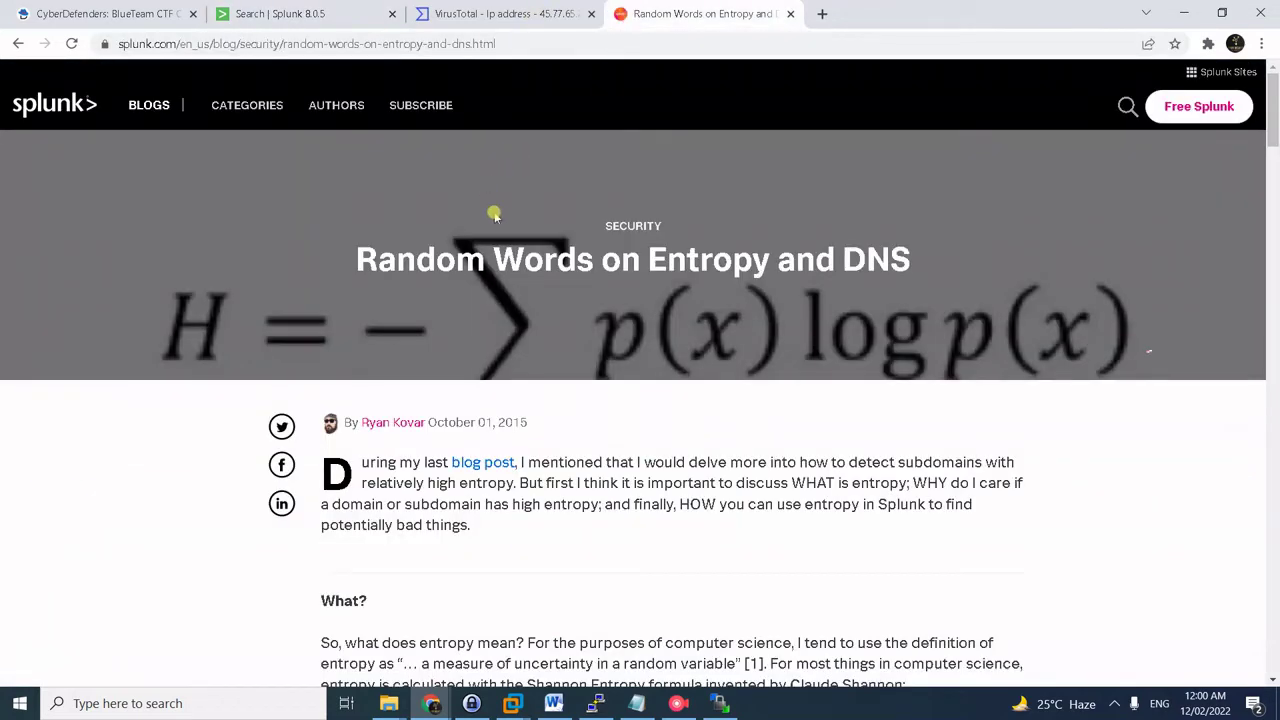
pyautogui.scroll(-4, 603, 391)
pyautogui.scroll(-2, 603, 391)
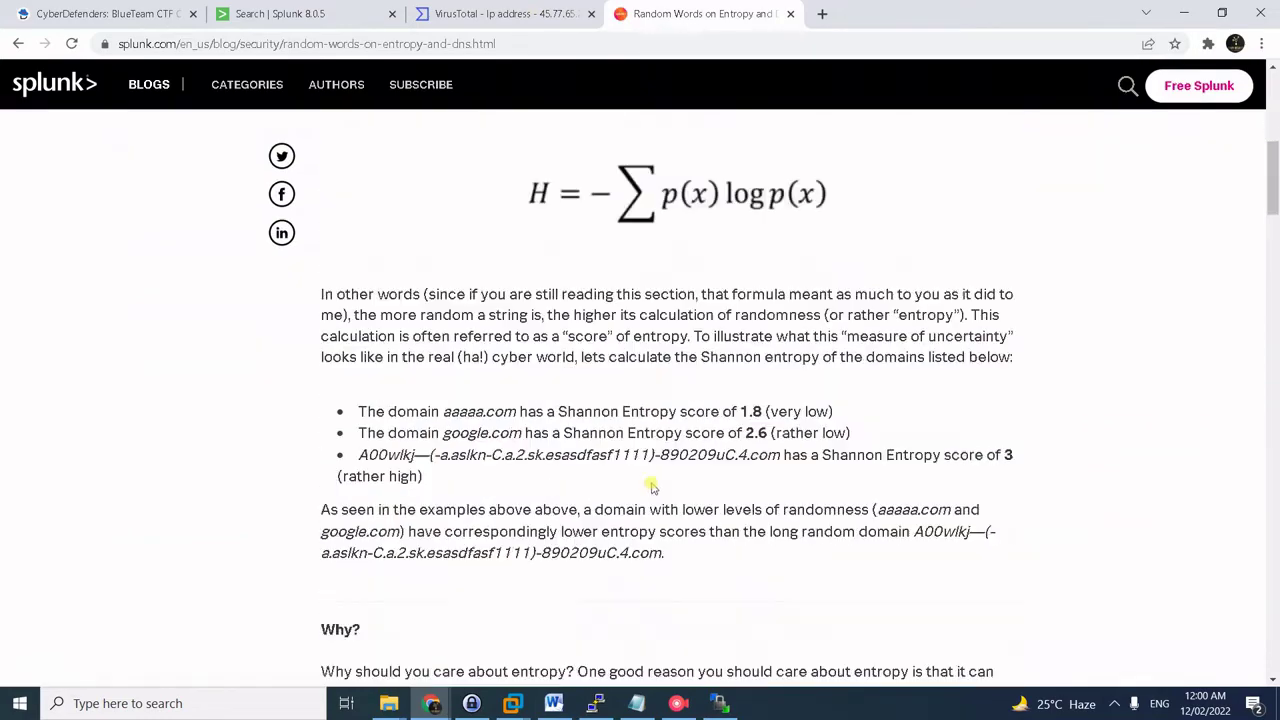
pyautogui.scroll(-2, 934, 569)
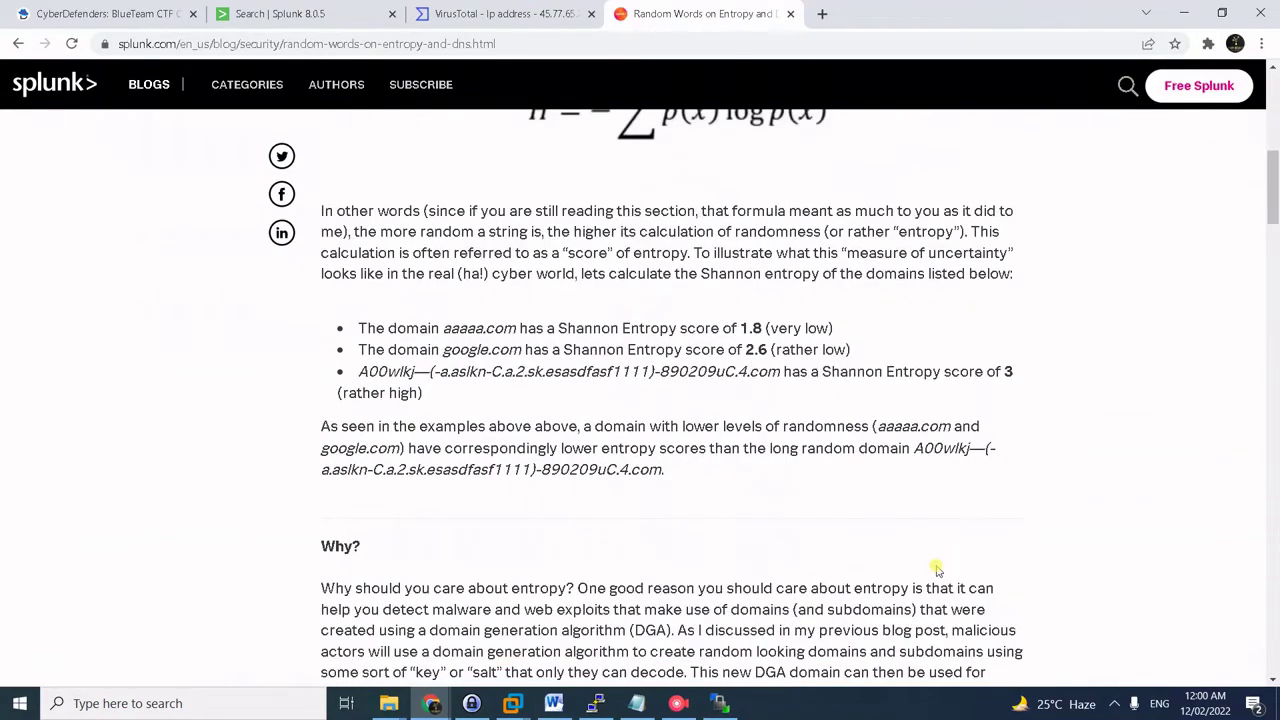
pyautogui.scroll(-10, 930, 562)
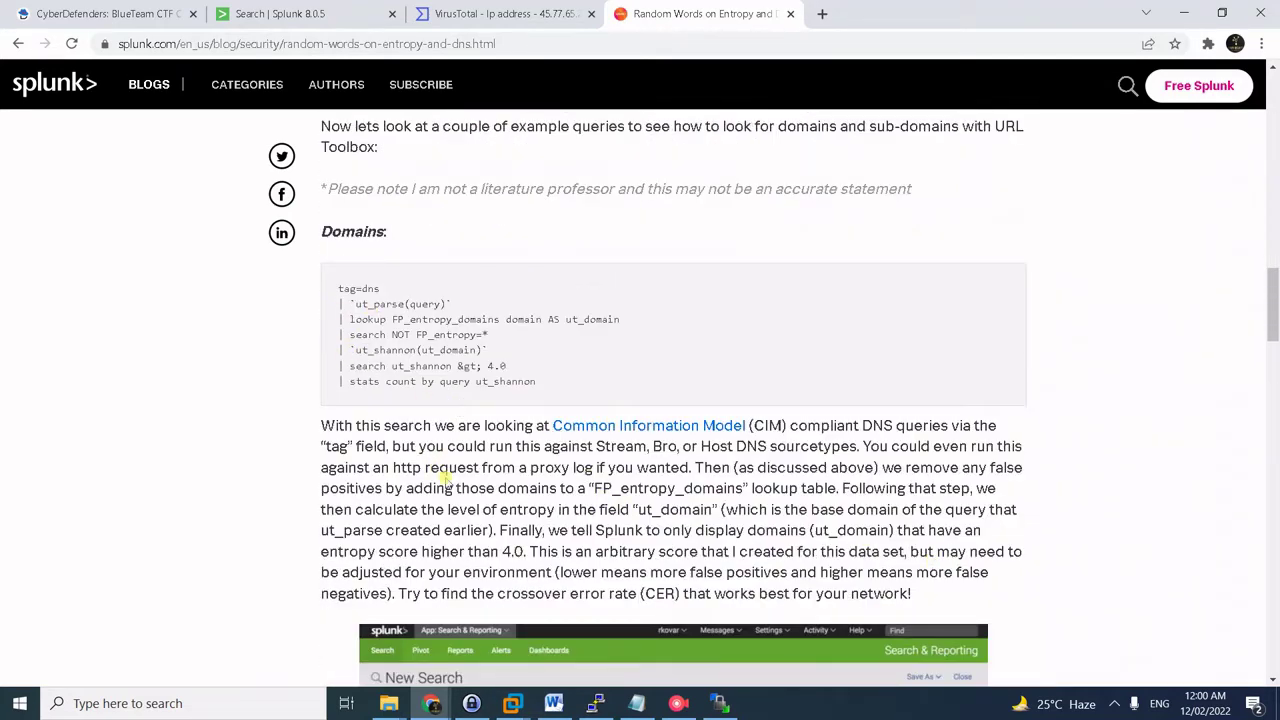
pyautogui.scroll(-3, 440, 475)
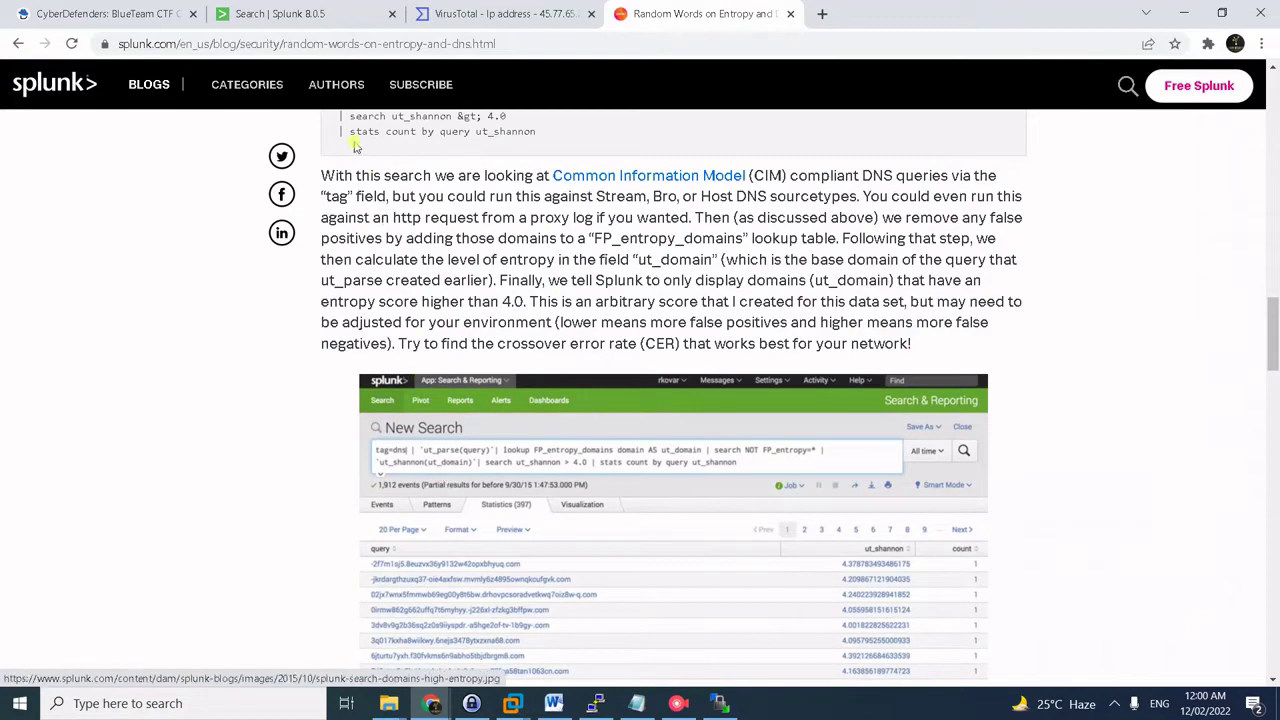
pyautogui.scroll(2, 403, 302)
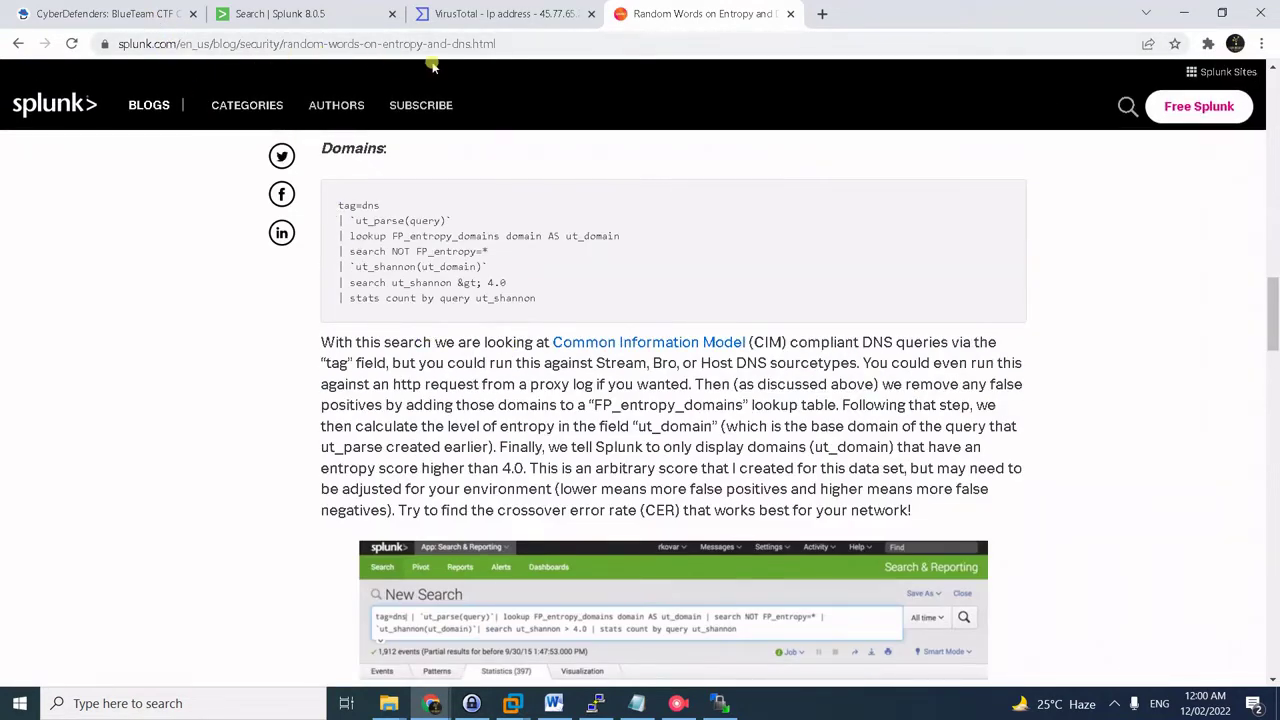
pyautogui.click(122, 40)
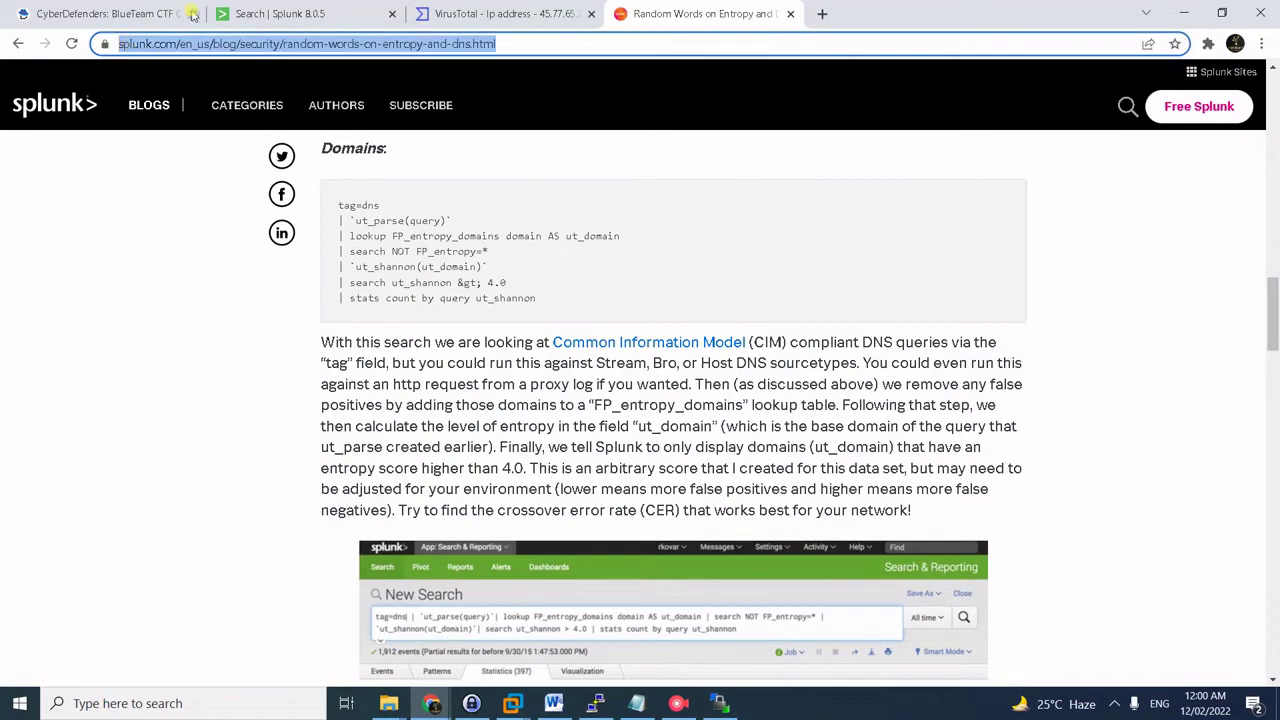
pyautogui.click(283, 13)
# - Average ut_shannon entropy of subdom by dest_ip, giving 3.6167 and 3.6340
pyautogui.hotkey('alt', 'Tab')
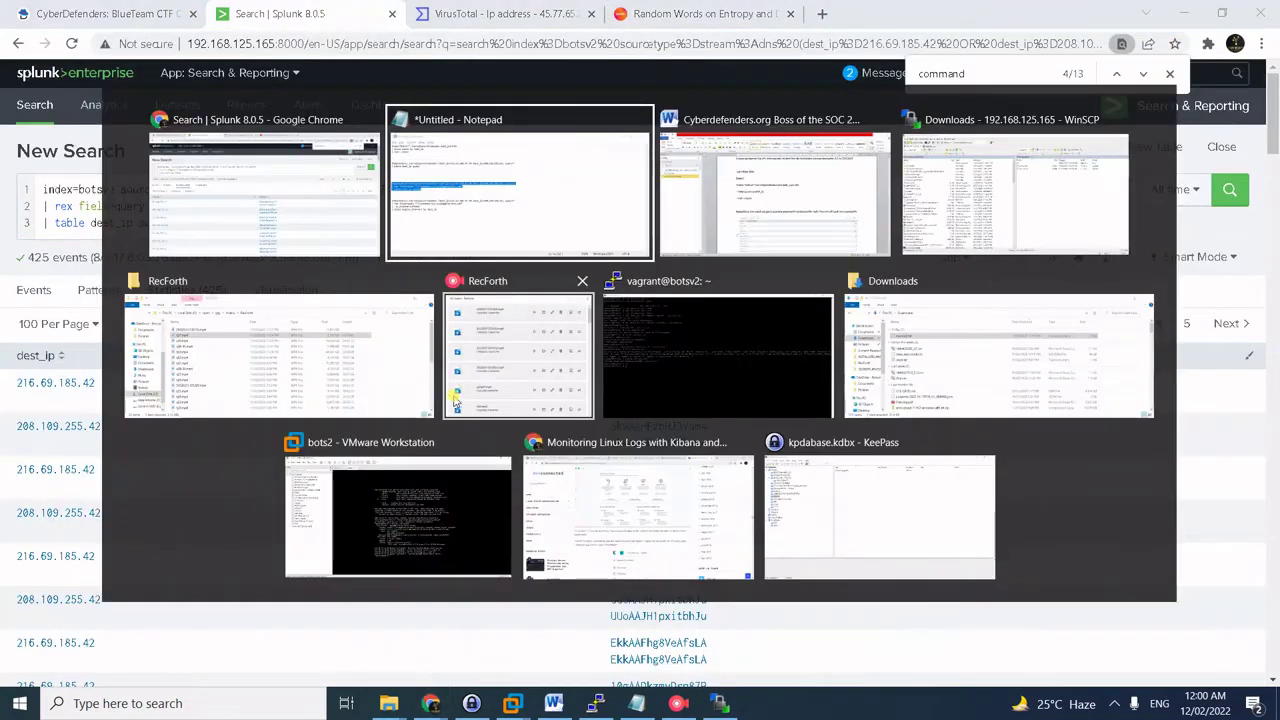
pyautogui.moveTo(338, 387); pyautogui.dragTo(180, 356)
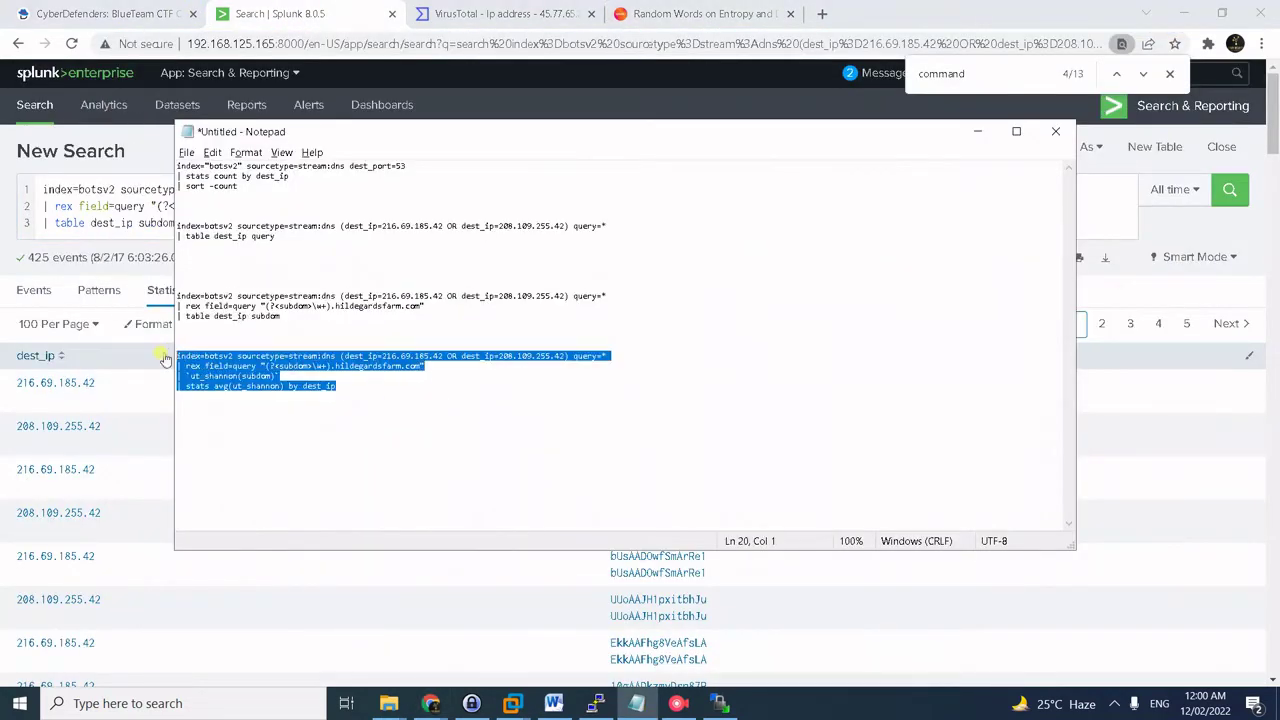
pyautogui.hotkey('ctrl', 'c')
pyautogui.click(138, 222)
pyautogui.hotkey('ctrl', 'a')
pyautogui.hotkey('ctrl', 'v')
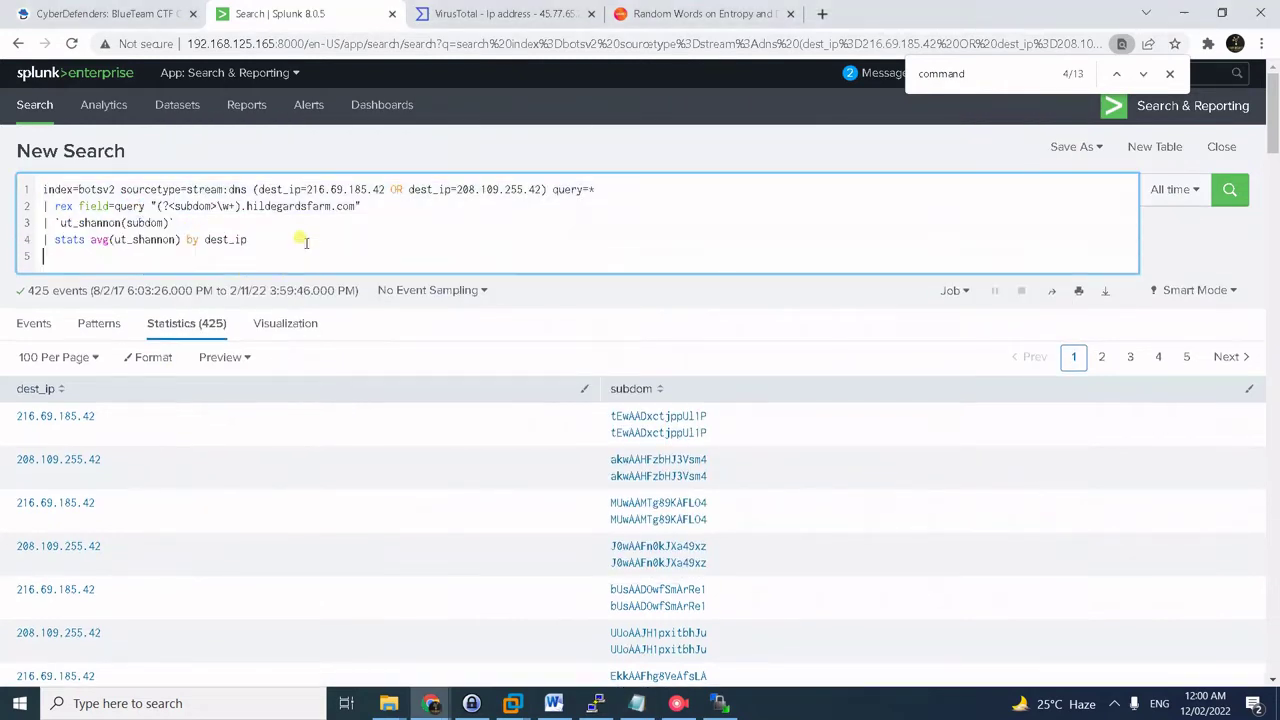
pyautogui.press('BackSpace')
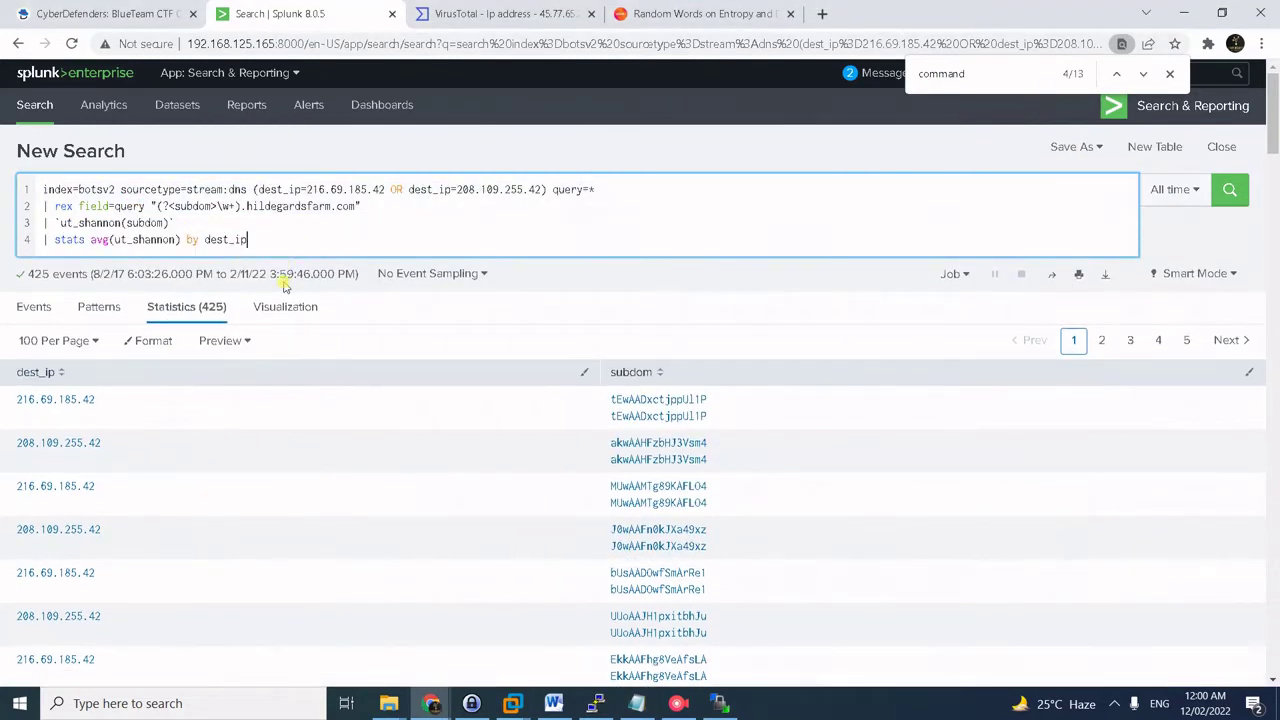
pyautogui.moveTo(182, 222); pyautogui.dragTo(303, 243)
pyautogui.click(303, 243)
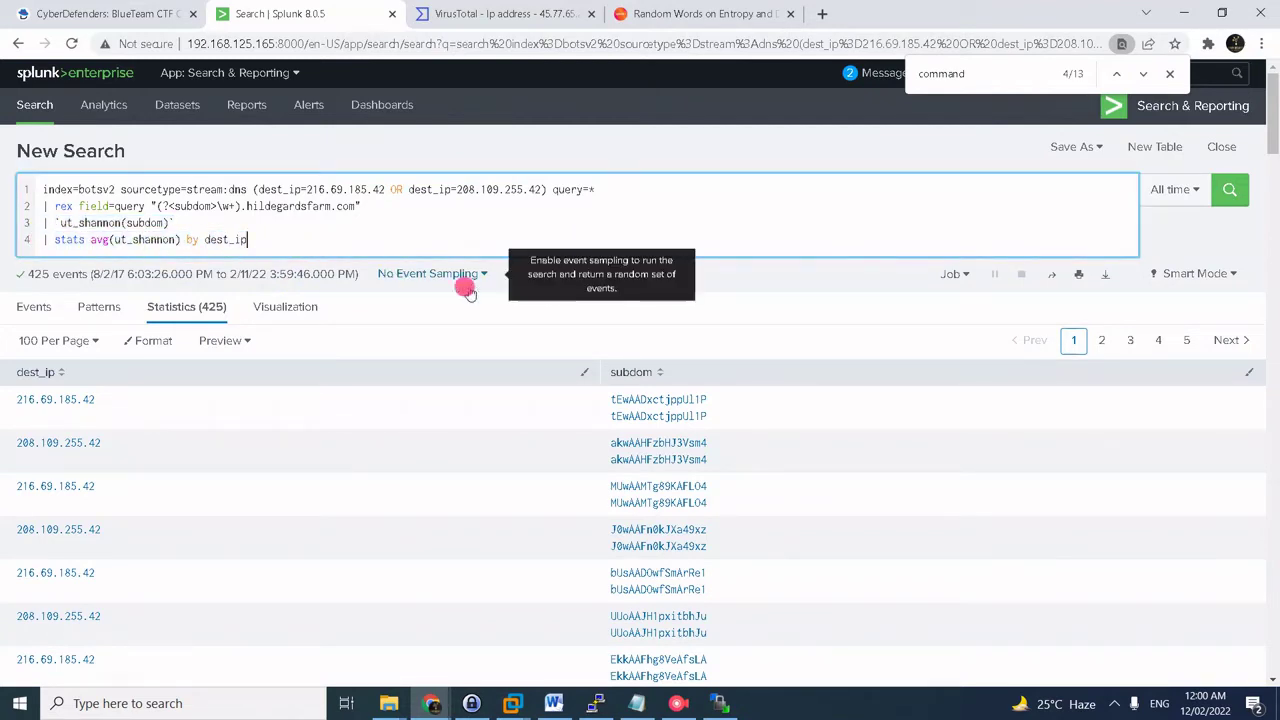
pyautogui.press('Return')
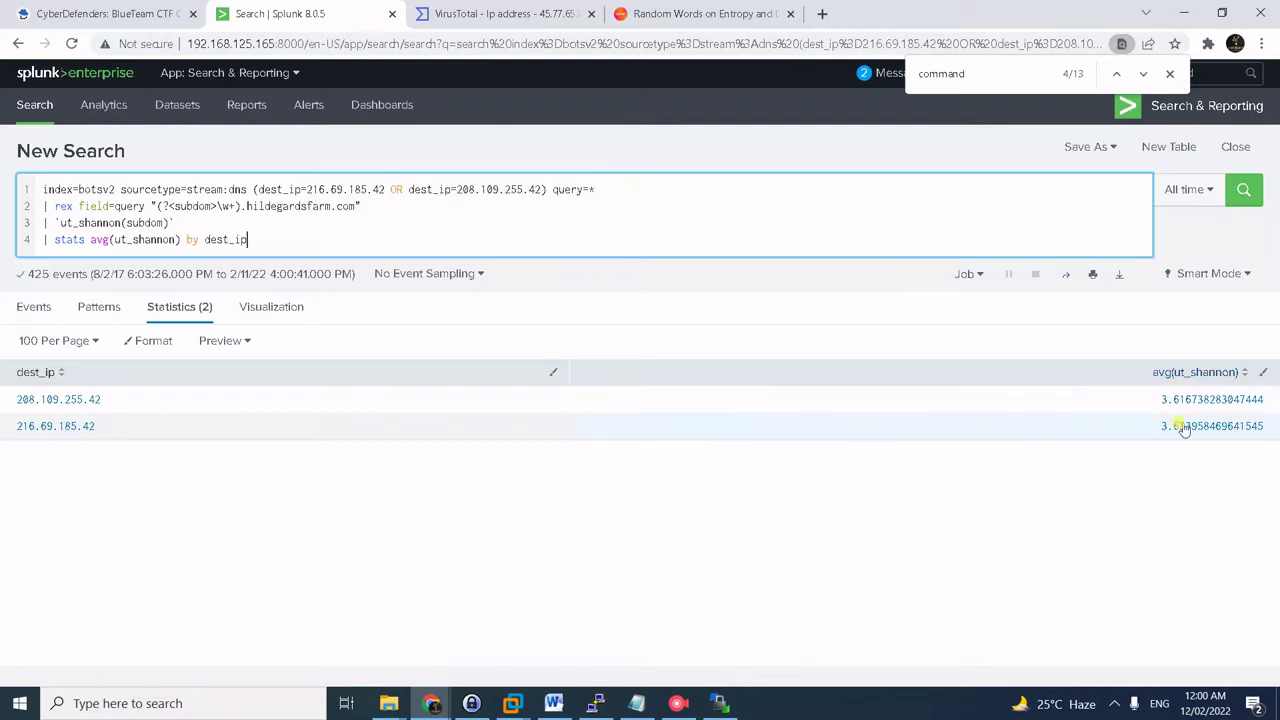
# - Submit 3.6 as the answer to challenge #38
pyautogui.click(176, 14)
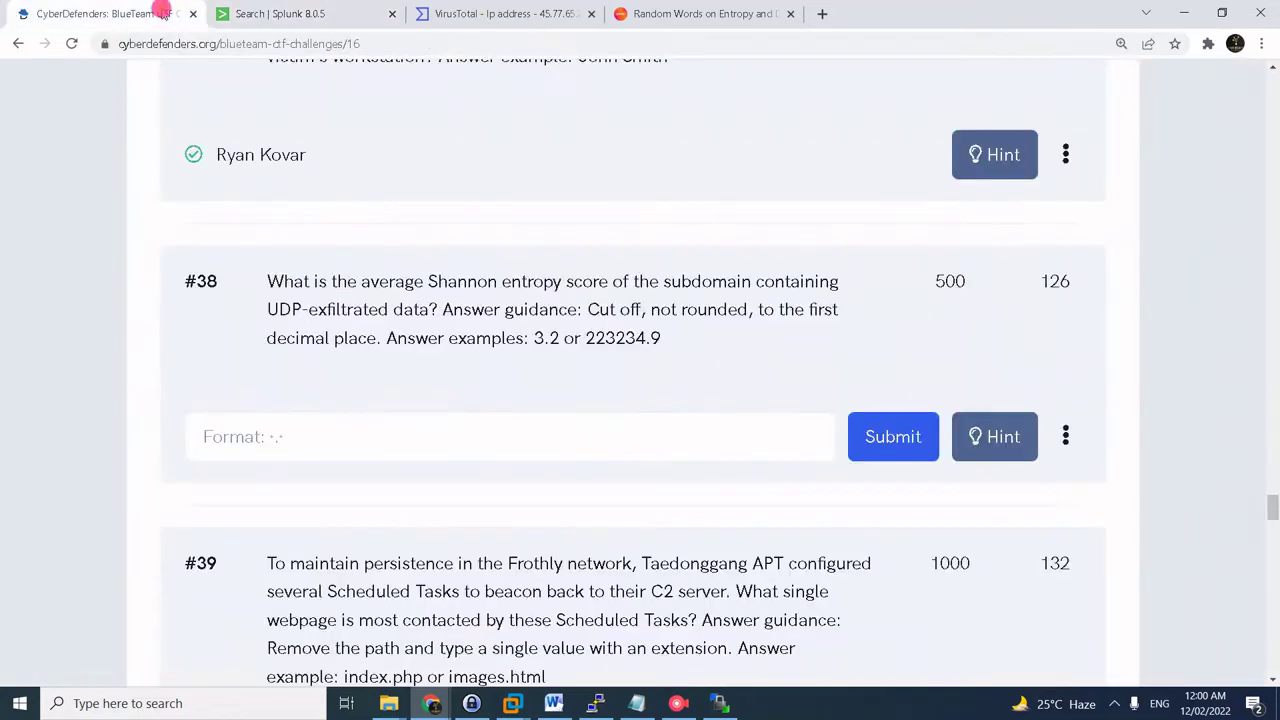
pyautogui.click(720, 416)
pyautogui.write('3')
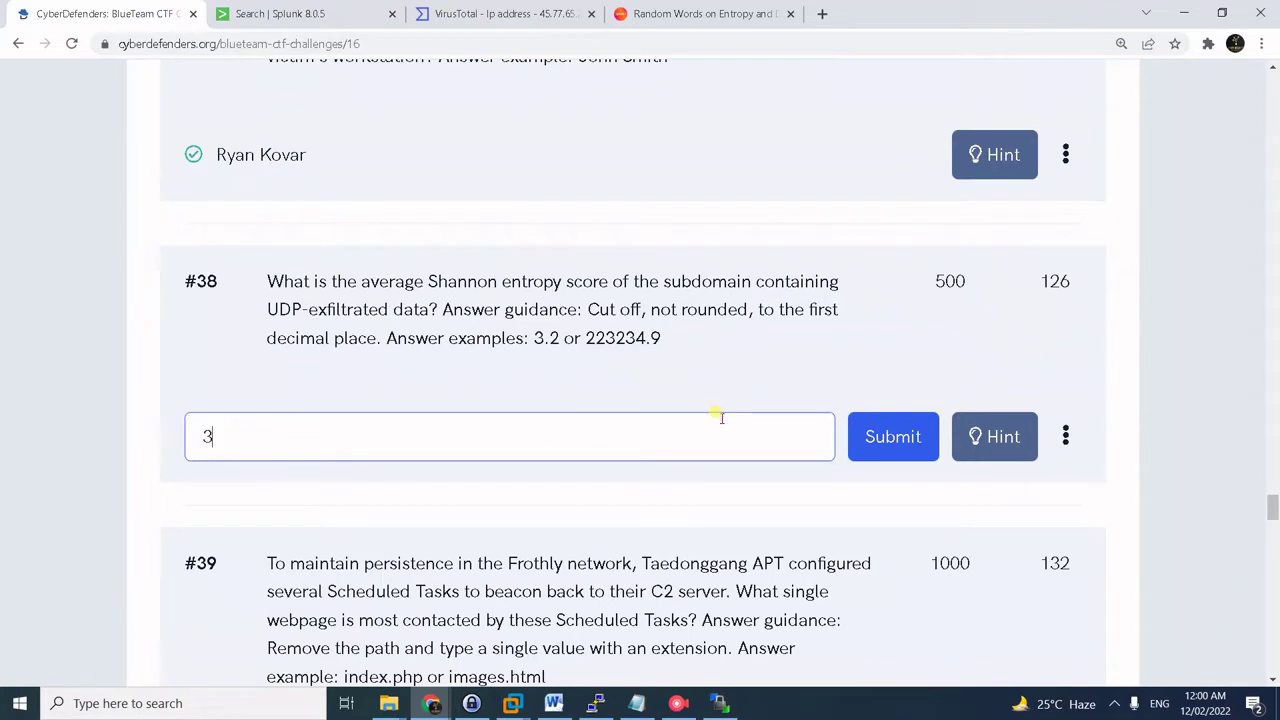
pyautogui.write('.6')
pyautogui.press('Return')
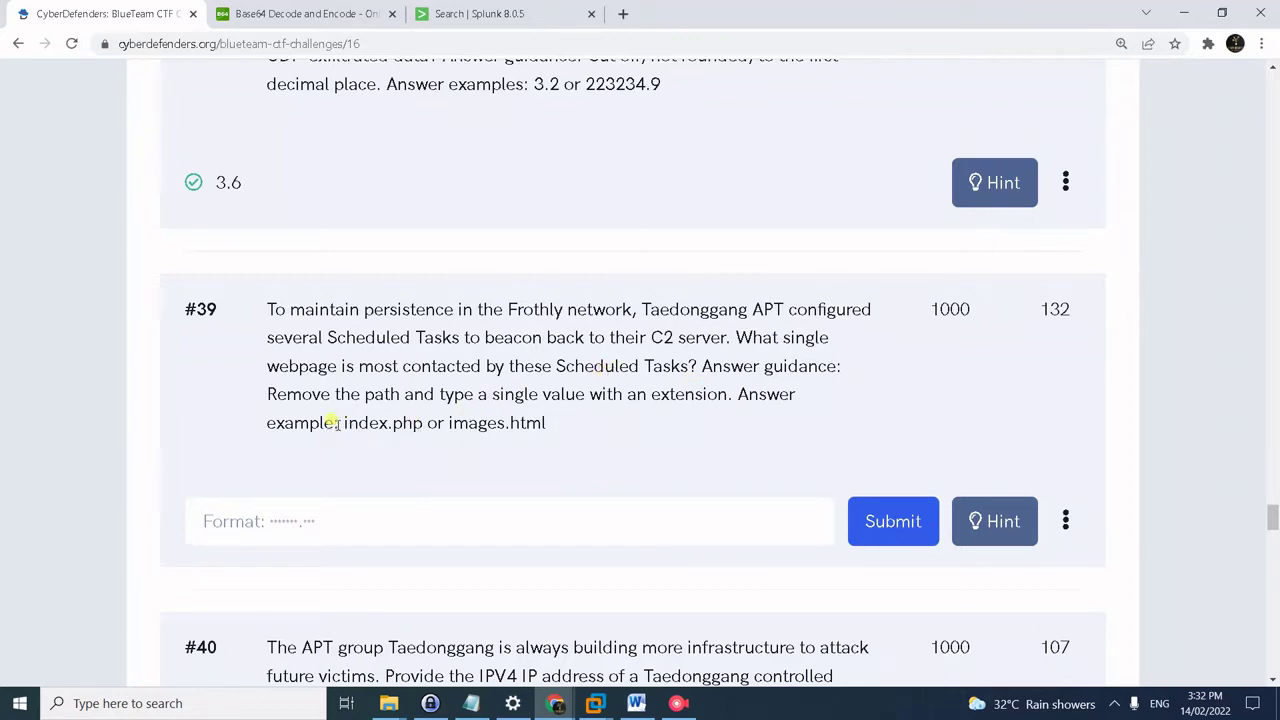
# - Review the example answer formats shown for question #39
pyautogui.moveTo(338, 423); pyautogui.dragTo(434, 449)
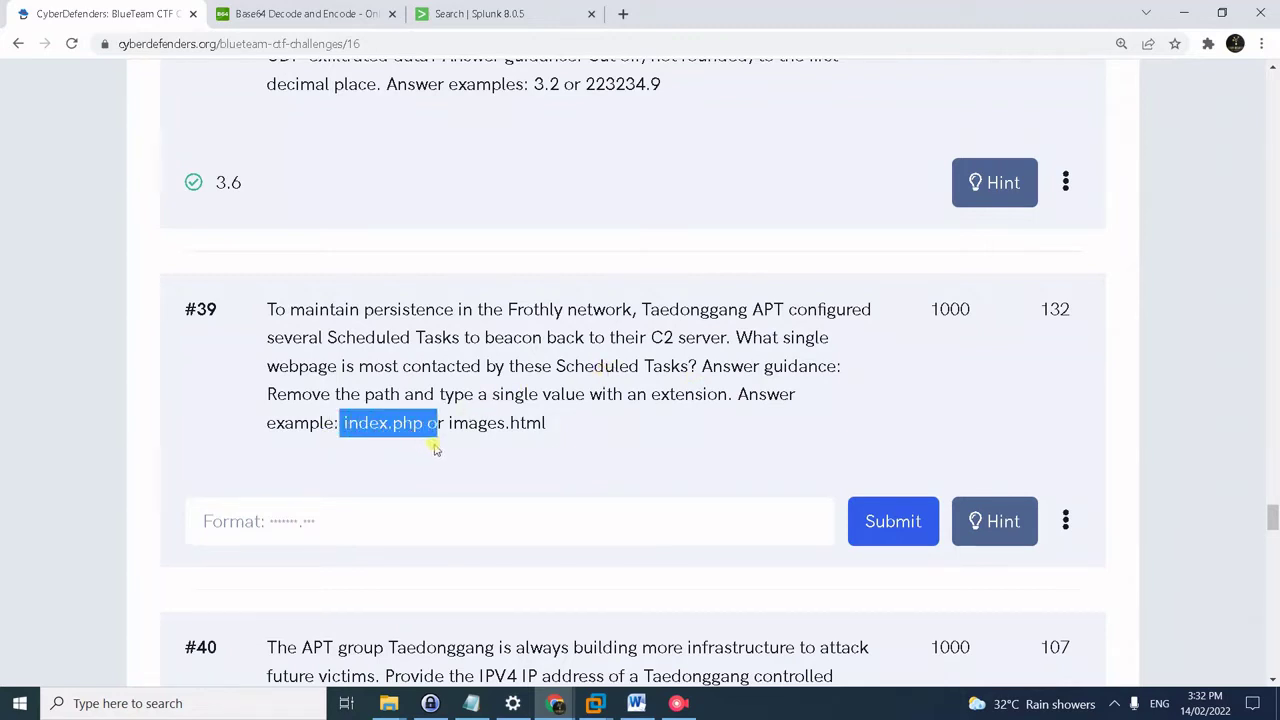
pyautogui.moveTo(576, 432); pyautogui.dragTo(450, 409)
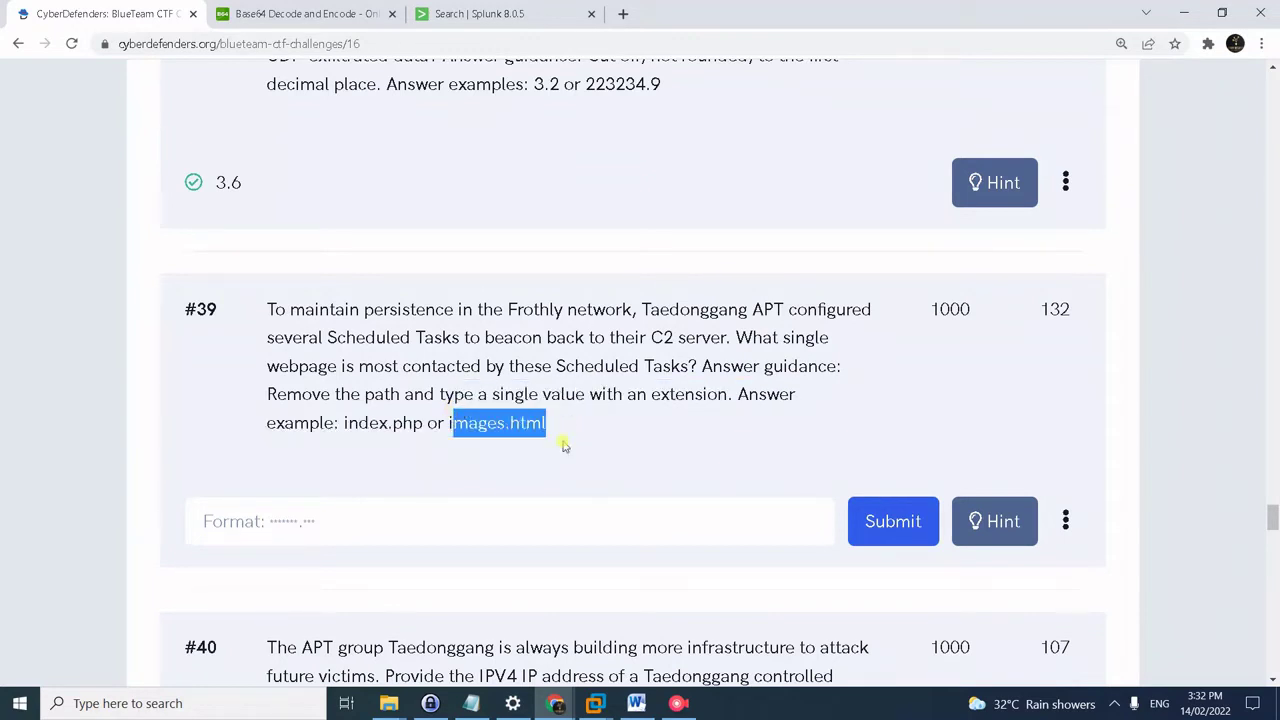
pyautogui.click(603, 448)
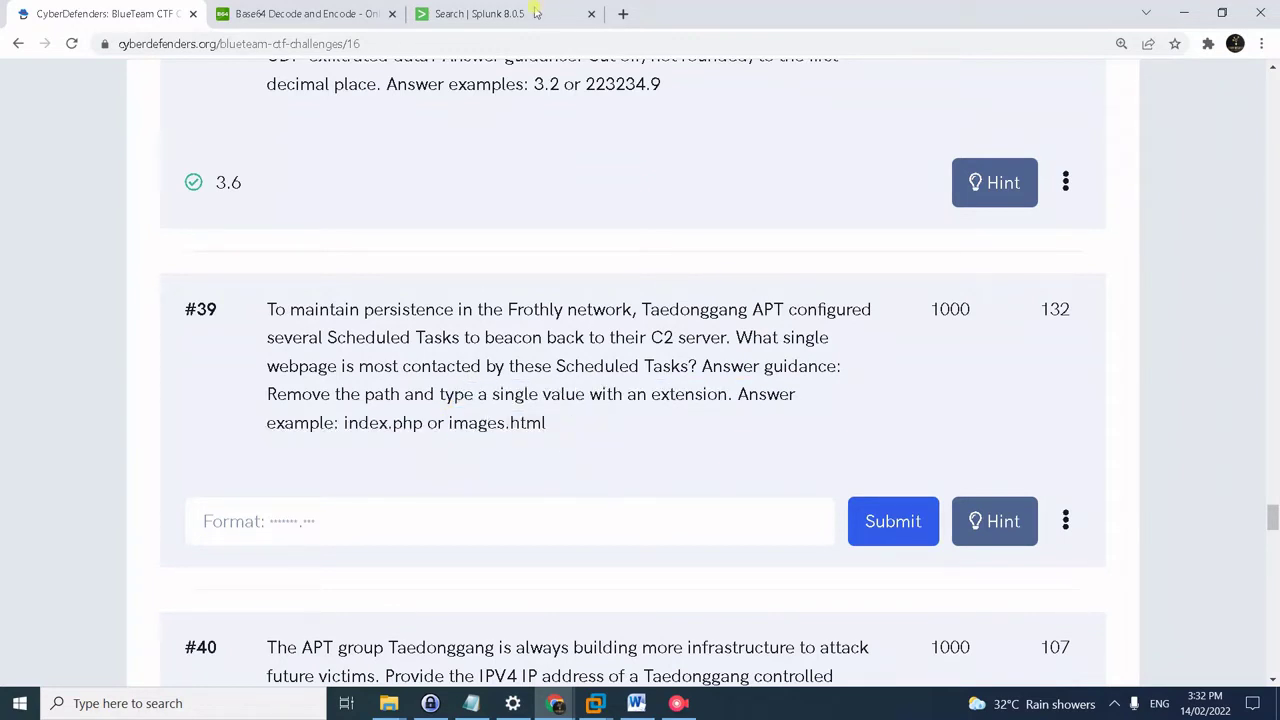
pyautogui.click(527, 13)
pyautogui.hotkey('alt', 'Tab')
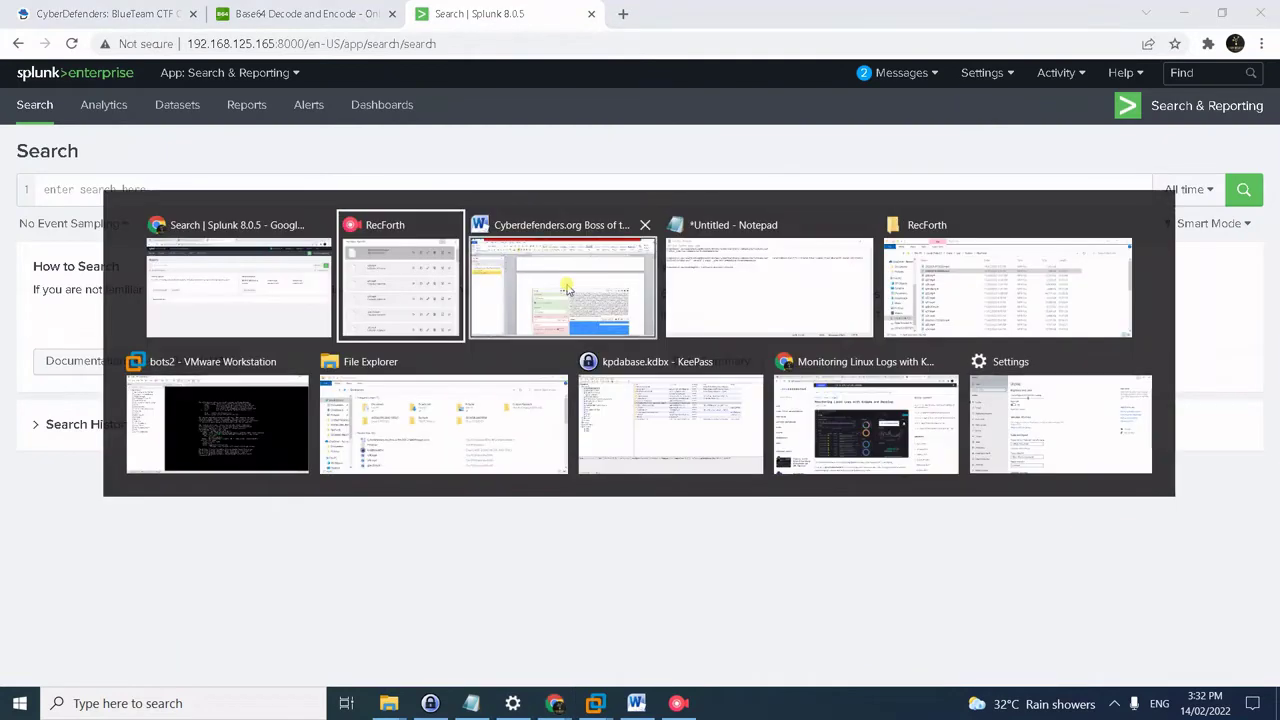
# - Run the botsv2 Sysmon schtasks.exe search tabling time, host, CommandLine and ParentCommandLine
pyautogui.hotkey('alt', 'Tab')
pyautogui.hotkey('alt', 'Tab')
pyautogui.moveTo(634, 178); pyautogui.dragTo(105, 74)
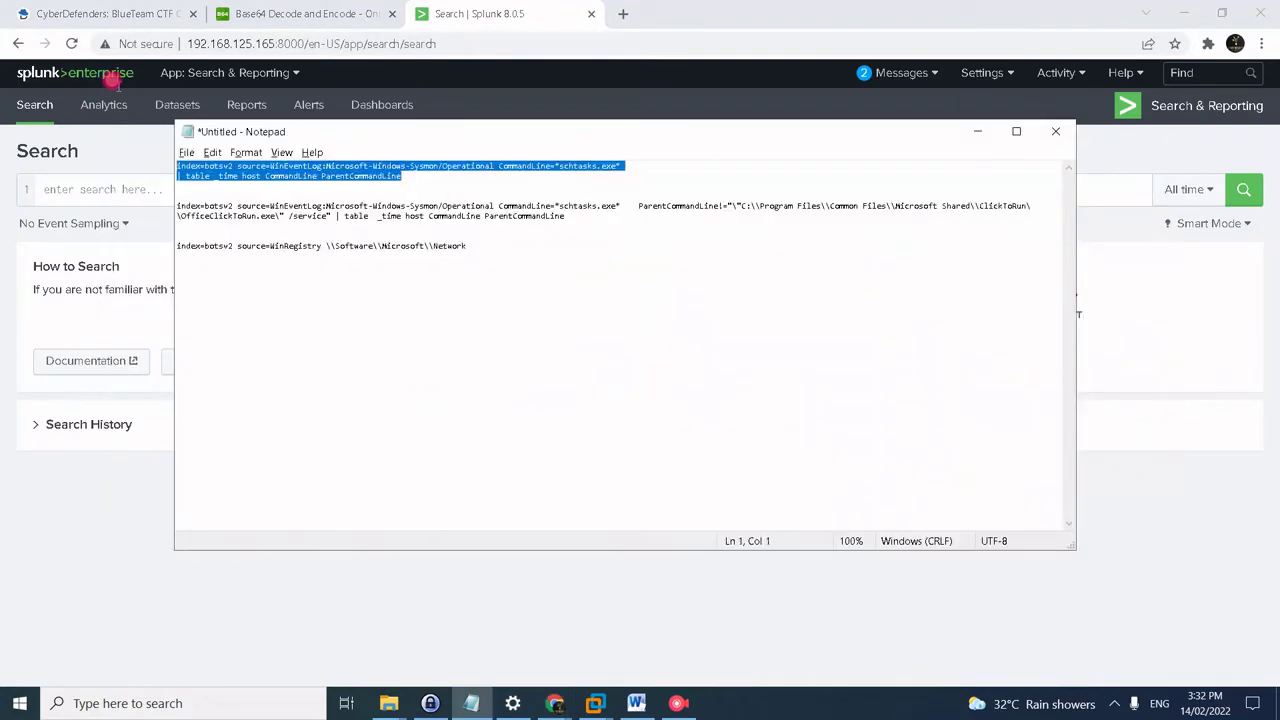
pyautogui.hotkey('alt', 'Tab')
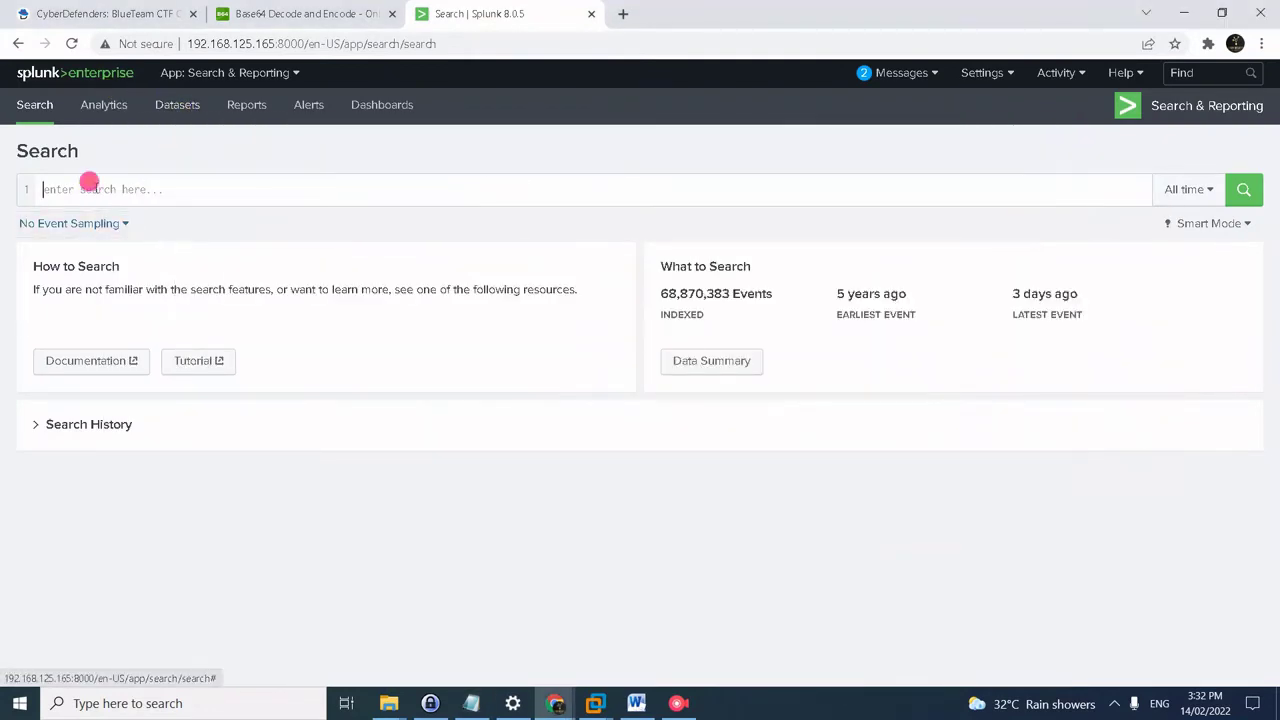
pyautogui.click(88, 181)
pyautogui.hotkey('ctrl', 'v')
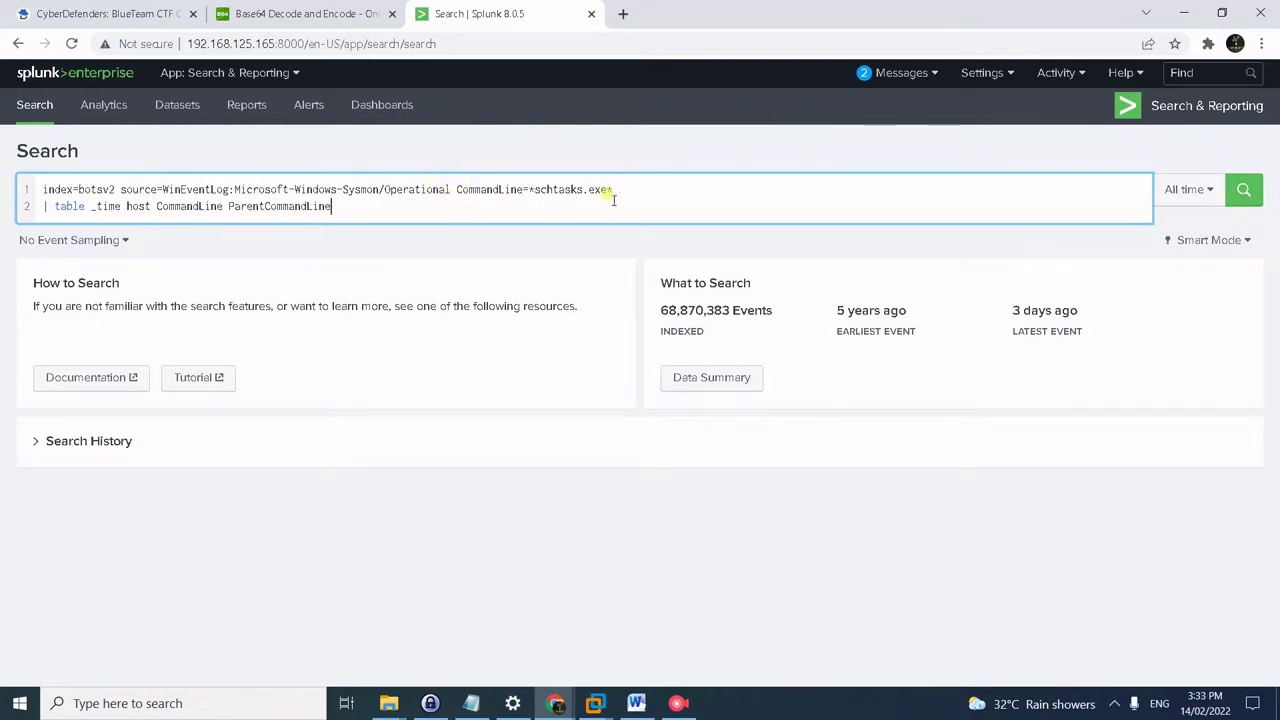
pyautogui.moveTo(609, 189); pyautogui.dragTo(527, 191)
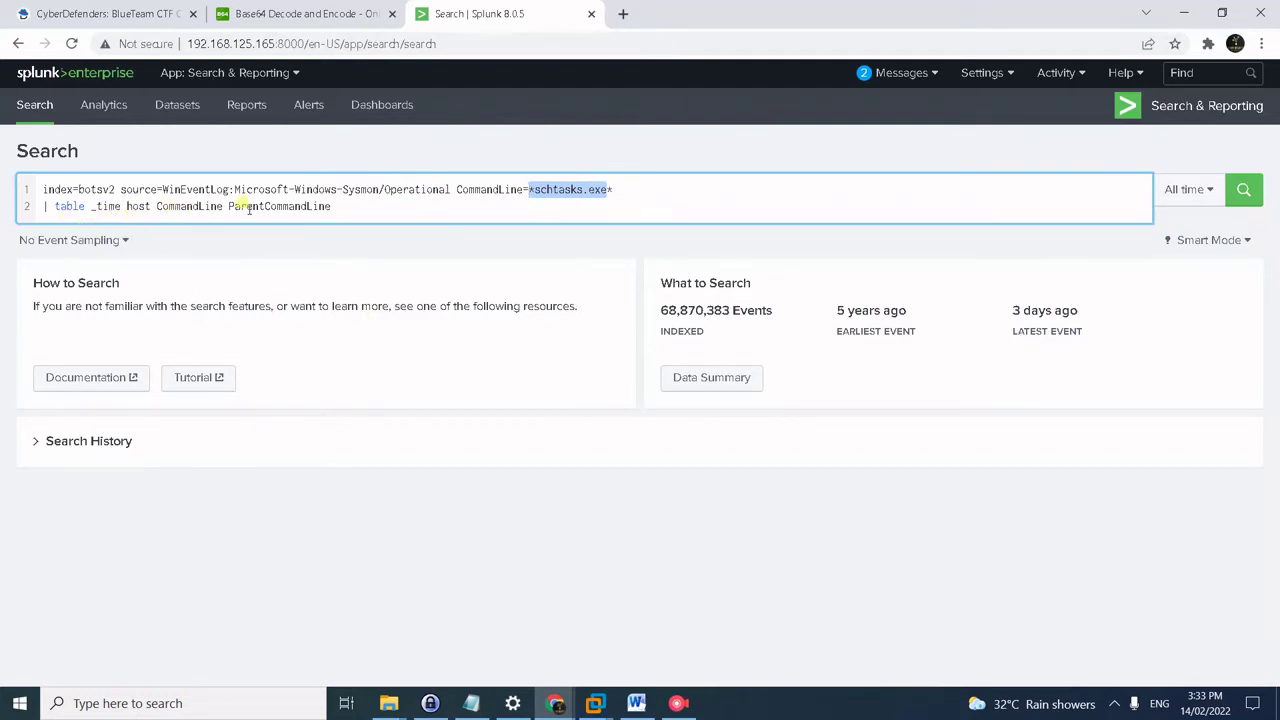
pyautogui.click(363, 218)
pyautogui.press('Return')
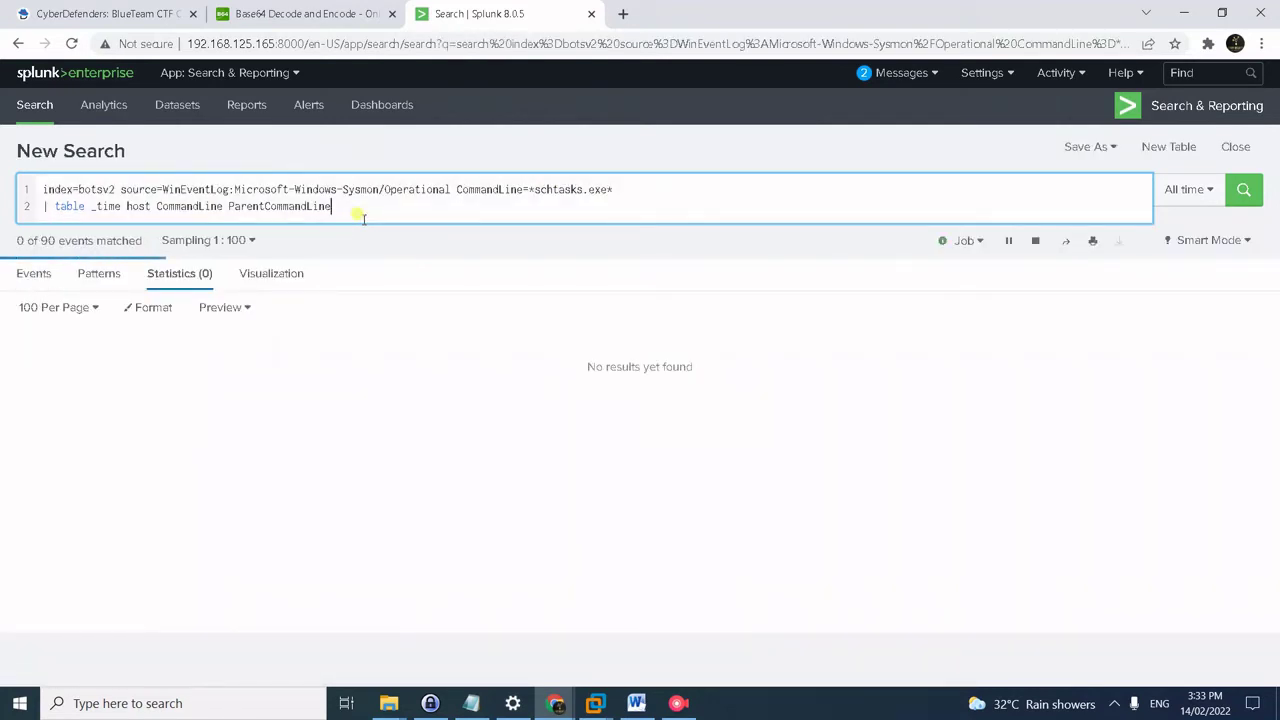
# - Set sampling to No Event Sampling and review the daily PowerShell scheduled-task creations
pyautogui.click(213, 240)
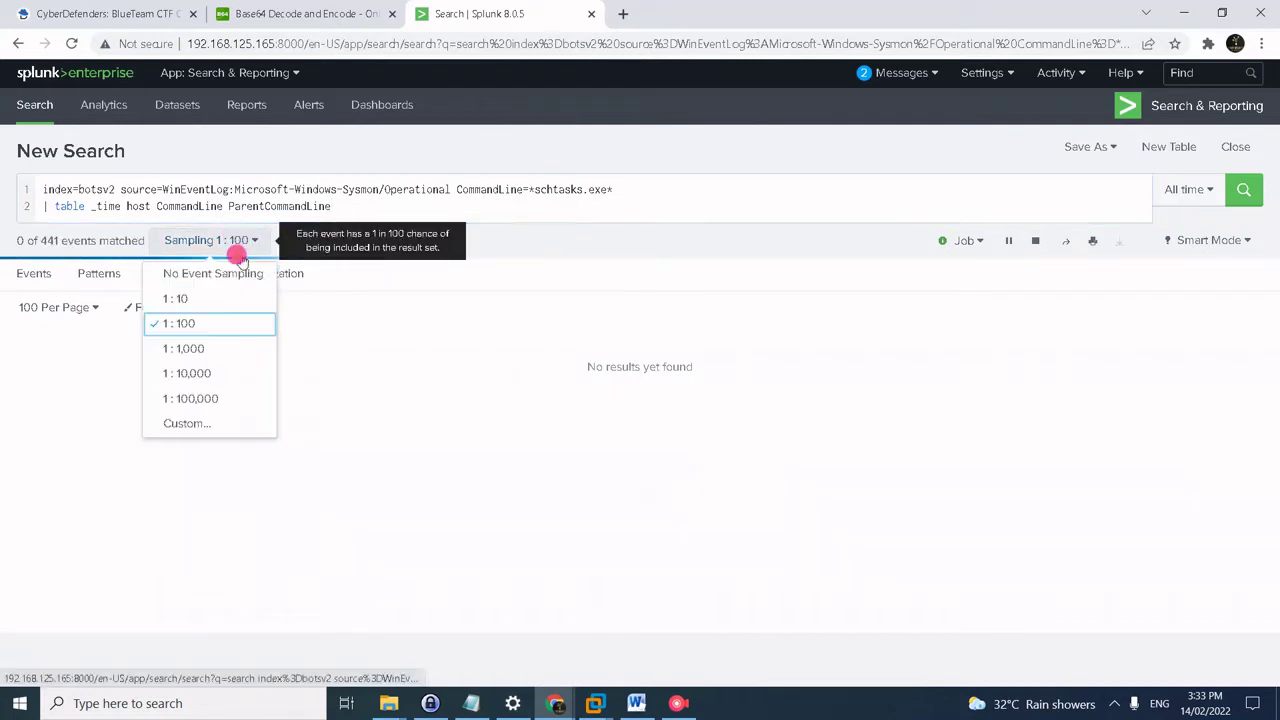
pyautogui.click(234, 274)
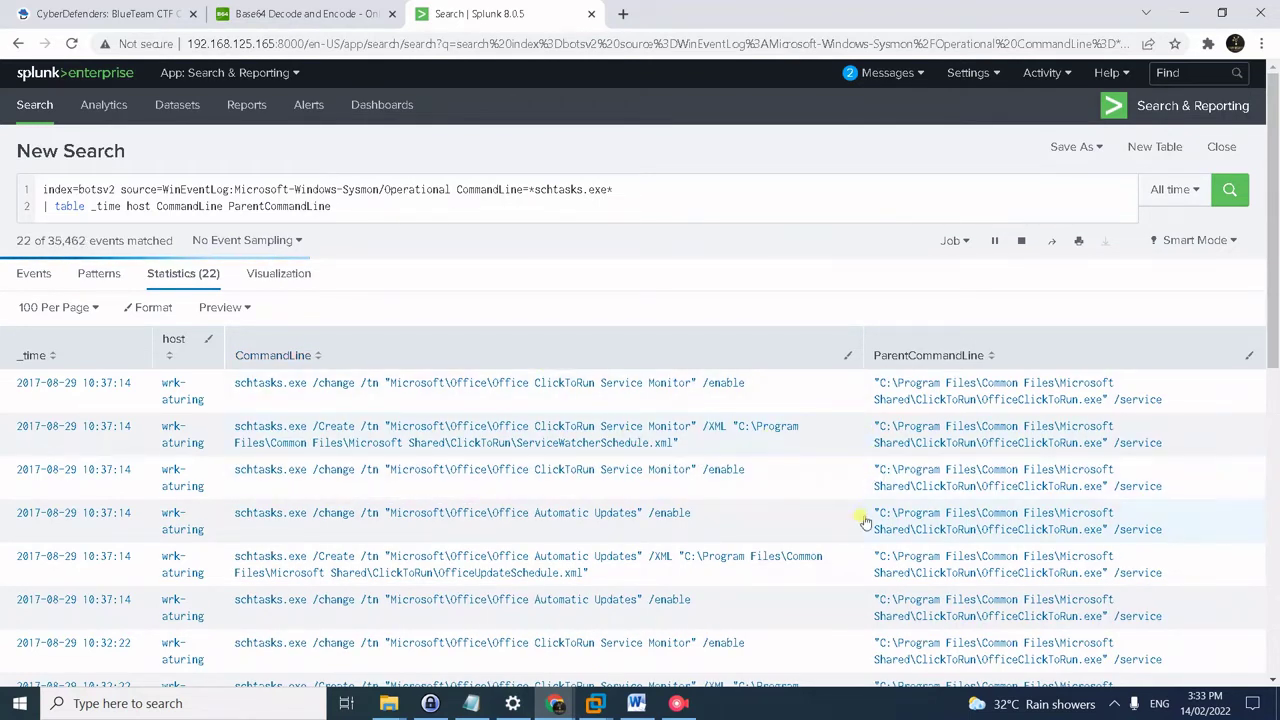
pyautogui.scroll(-1, 817, 531)
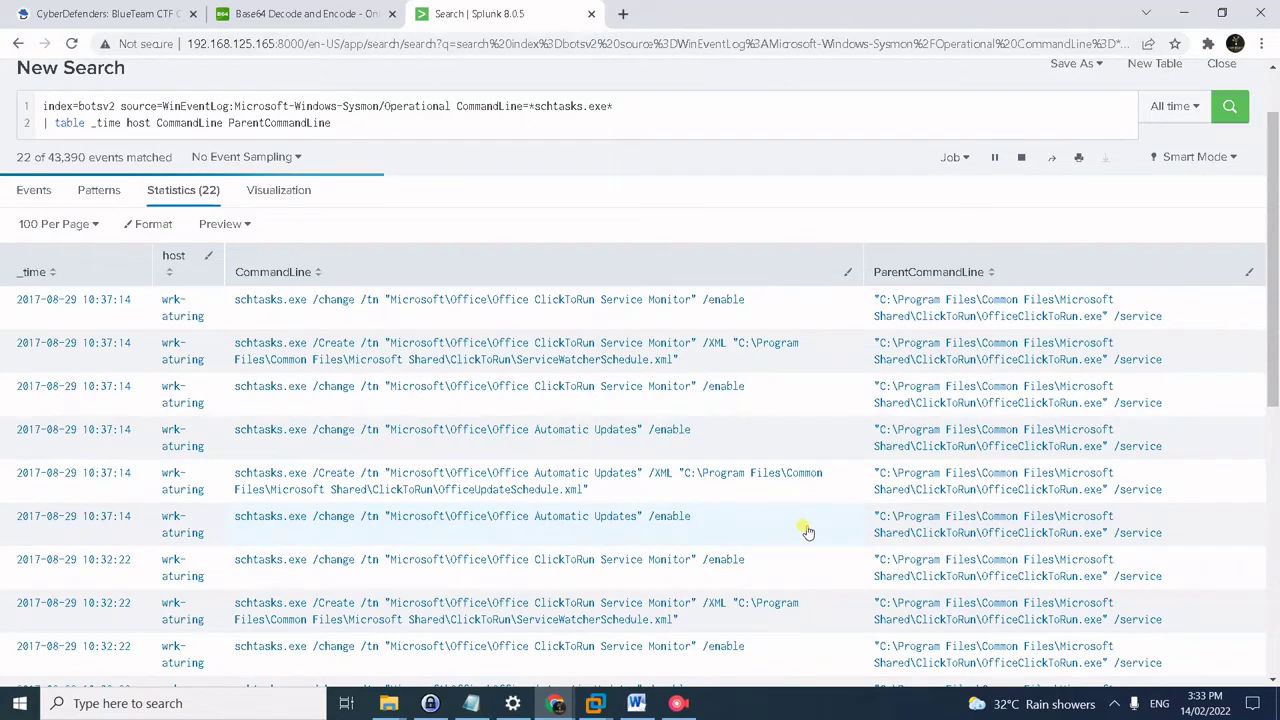
pyautogui.scroll(-2, 807, 531)
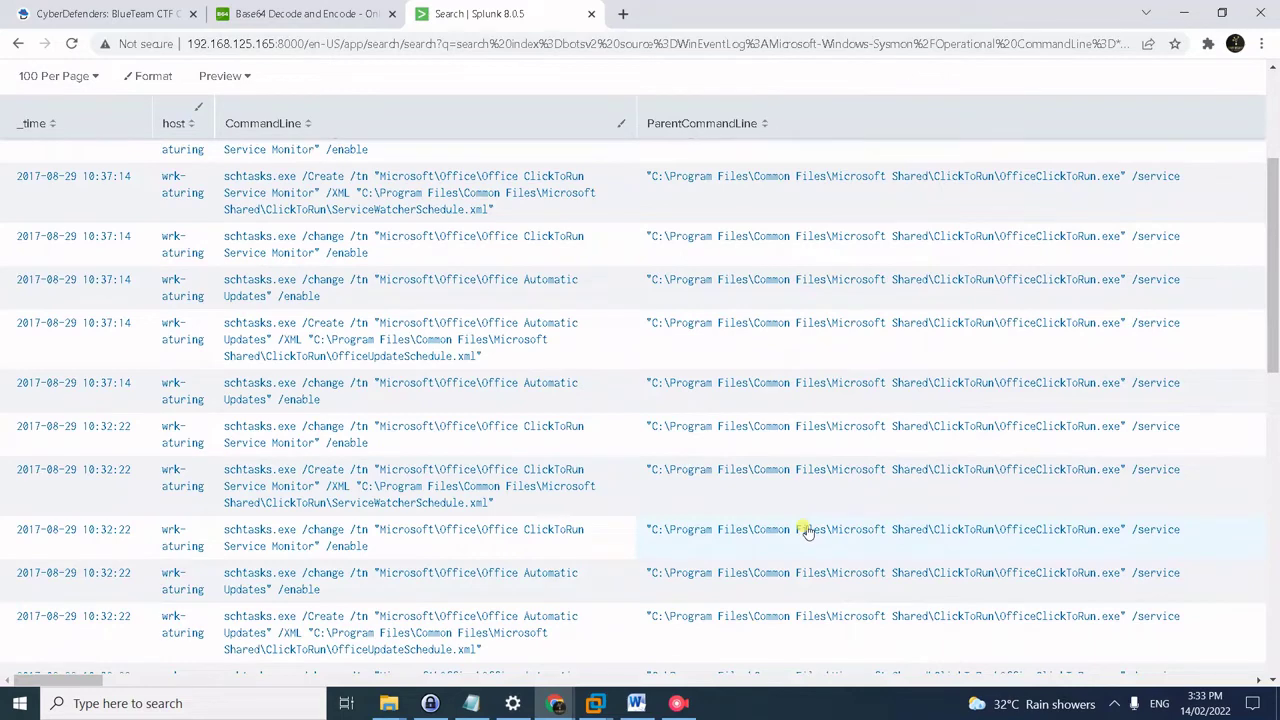
pyautogui.scroll(1, 697, 403)
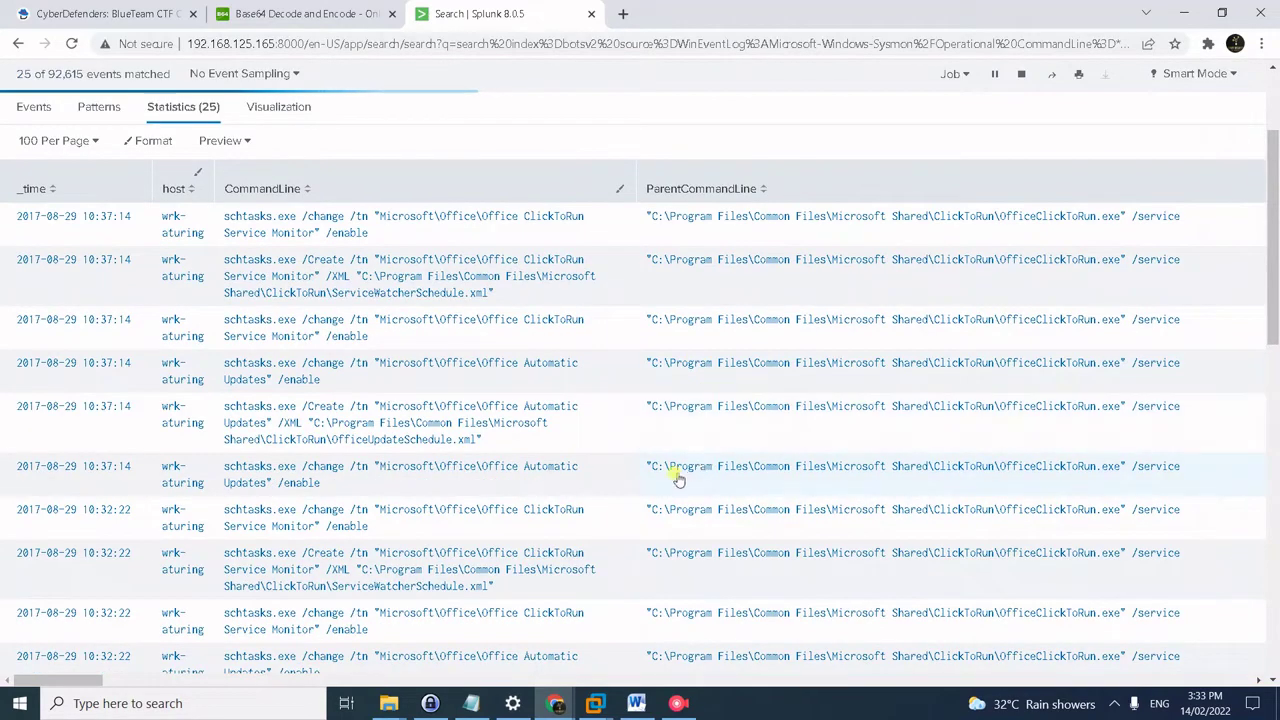
pyautogui.scroll(-4, 640, 490)
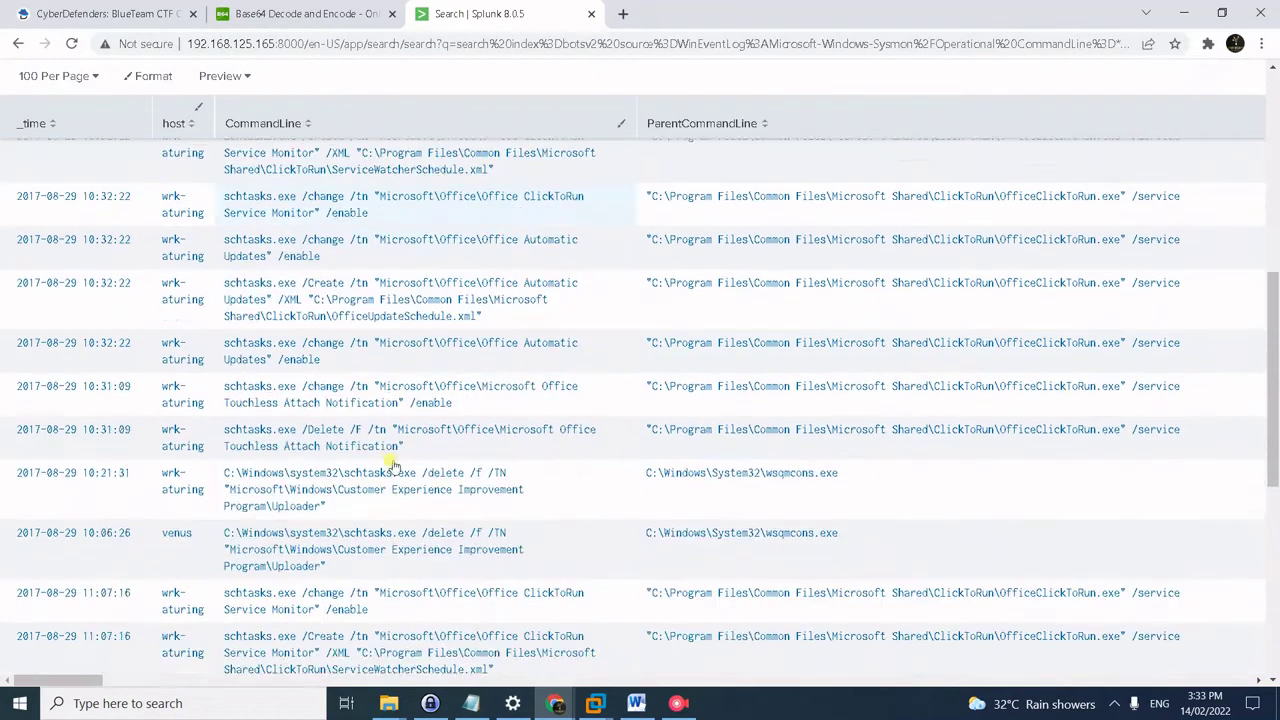
pyautogui.scroll(-3, 395, 466)
pyautogui.scroll(-3, 397, 469)
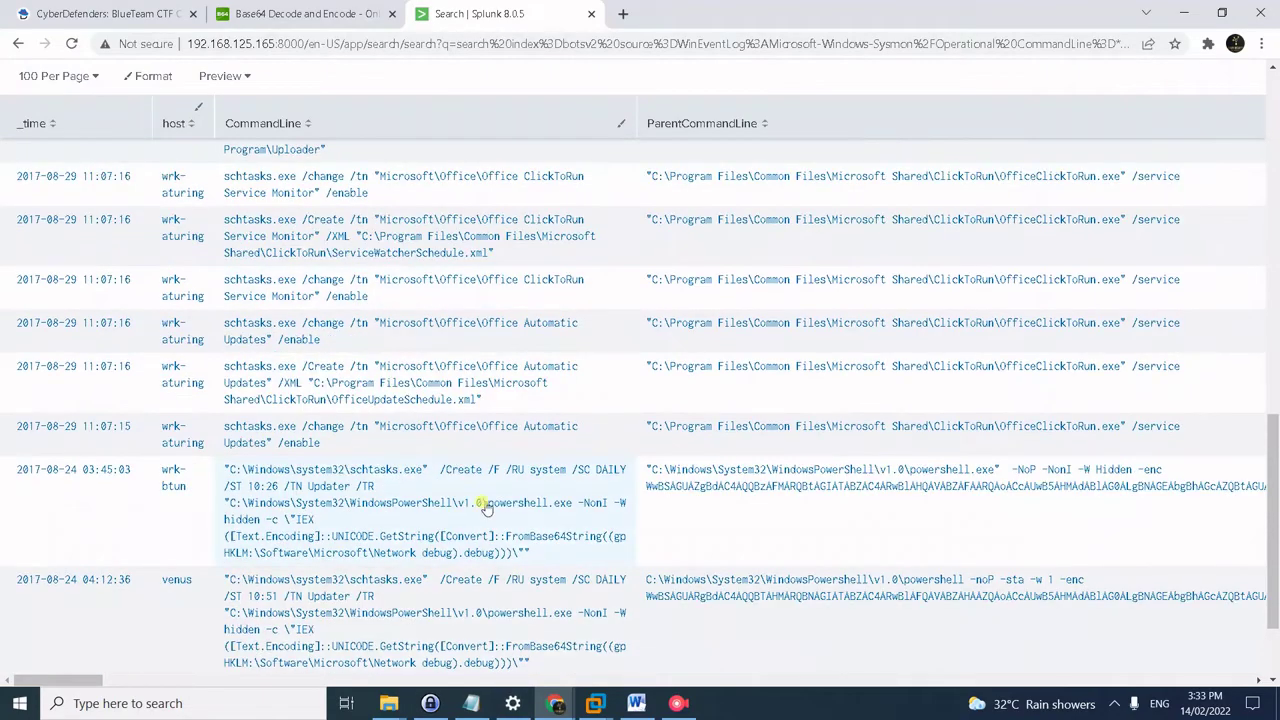
pyautogui.scroll(7, 490, 469)
pyautogui.scroll(6, 490, 469)
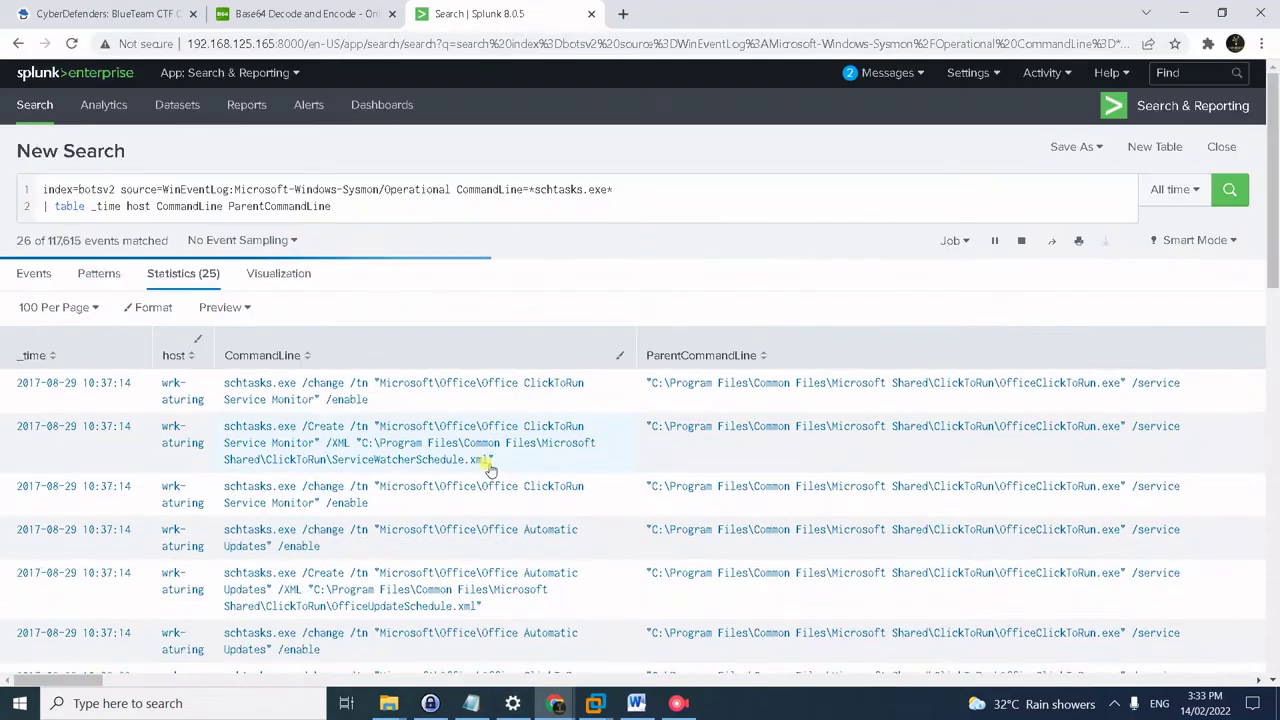
# - Rerun the schtasks.exe search with ParentCommandLine!=OfficeClickToRun, leaving 15 events
pyautogui.hotkey('alt', 'Tab')
pyautogui.moveTo(597, 213); pyautogui.dragTo(177, 205)
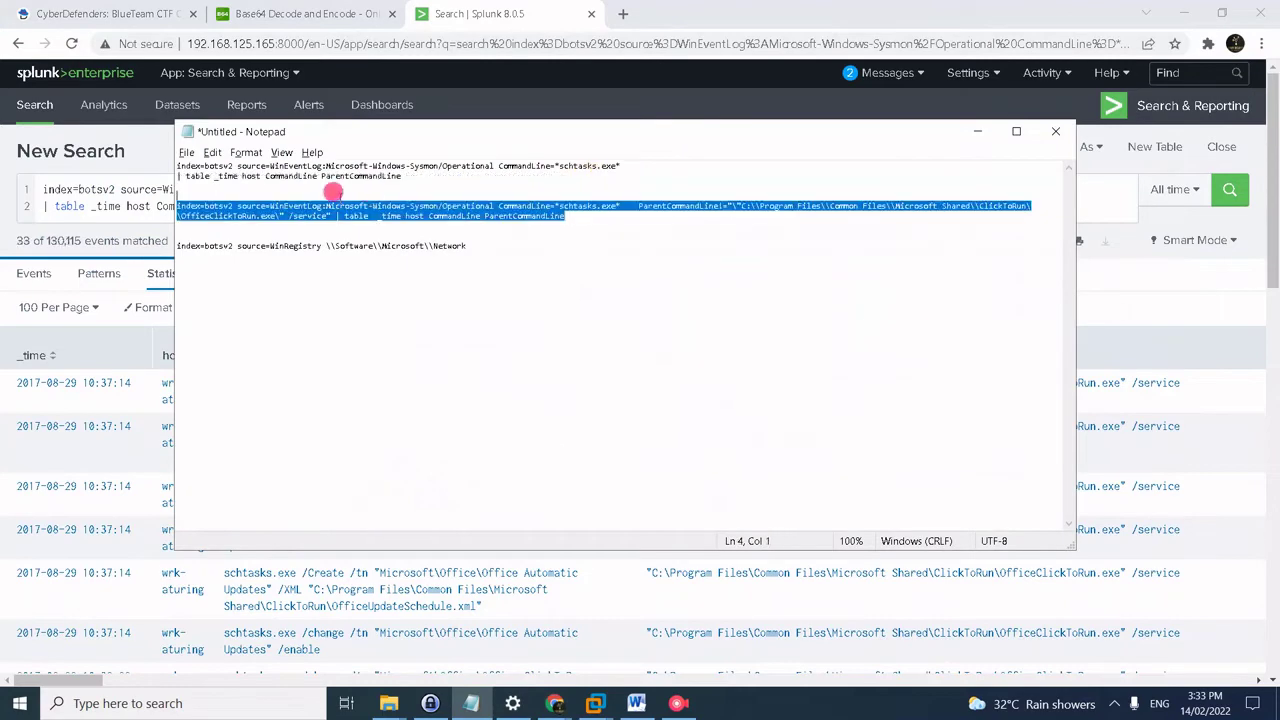
pyautogui.hotkey('ctrl', 'c')
pyautogui.hotkey('alt', 'Tab')
pyautogui.click(145, 206)
pyautogui.hotkey('ctrl', 'a')
pyautogui.hotkey('ctrl', 'v')
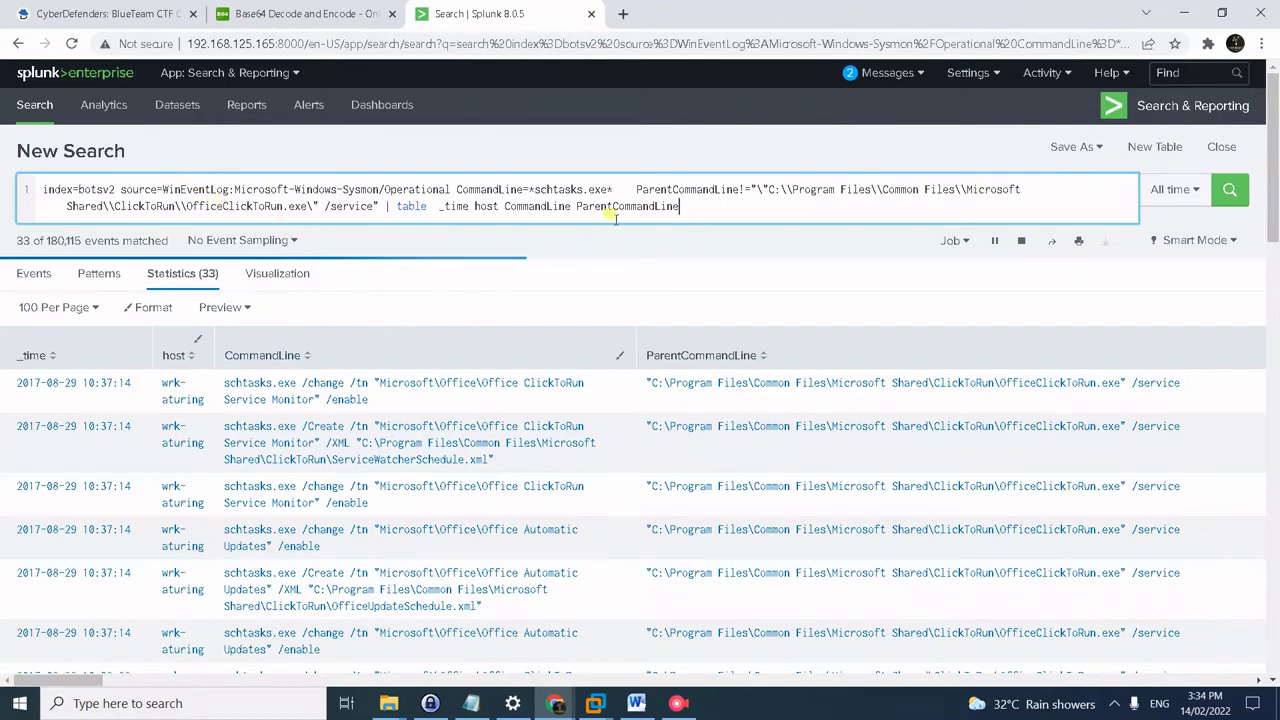
pyautogui.press('Return')
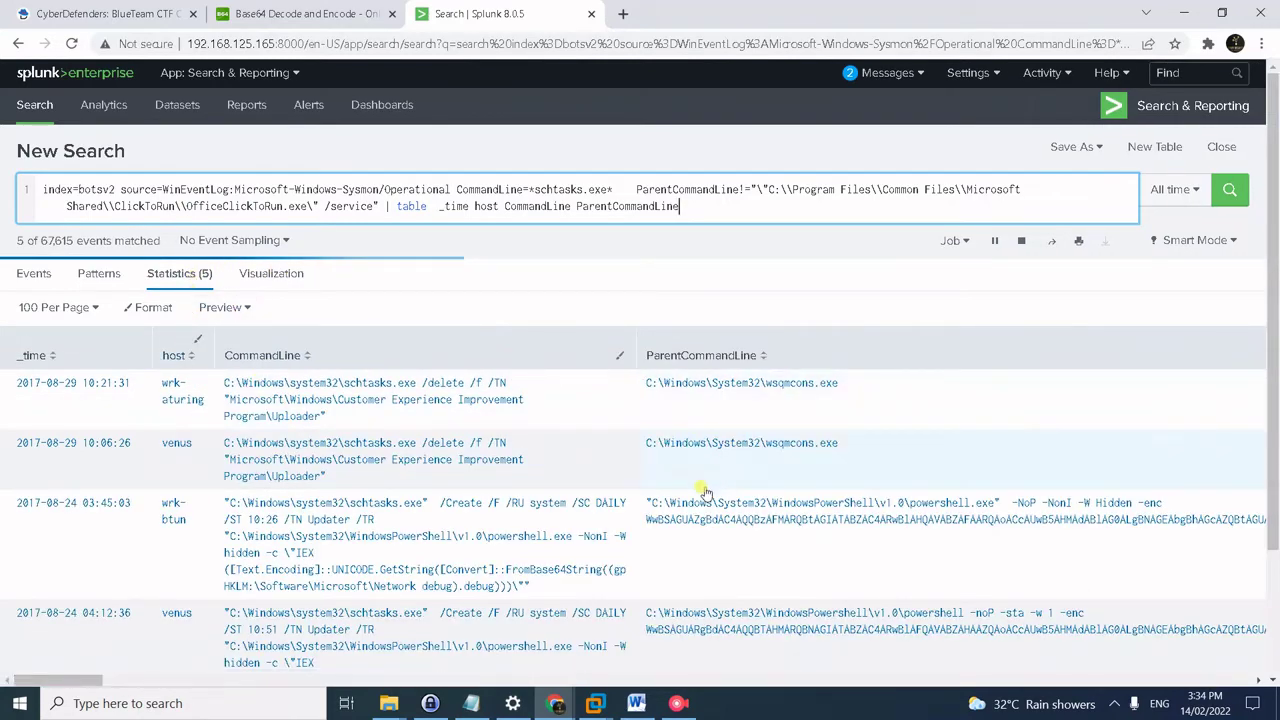
# - Inspect the filtered results, including the encoded PowerShell parent command line
pyautogui.scroll(-2, 705, 492)
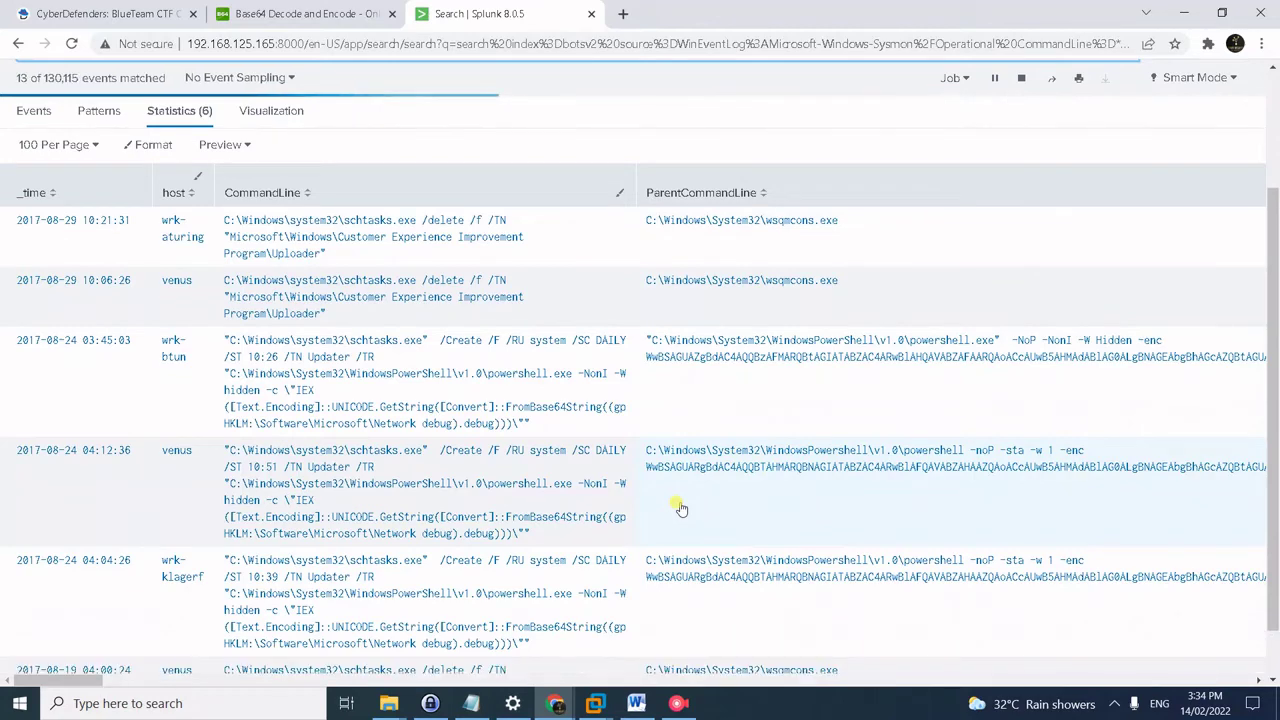
pyautogui.scroll(3, 679, 508)
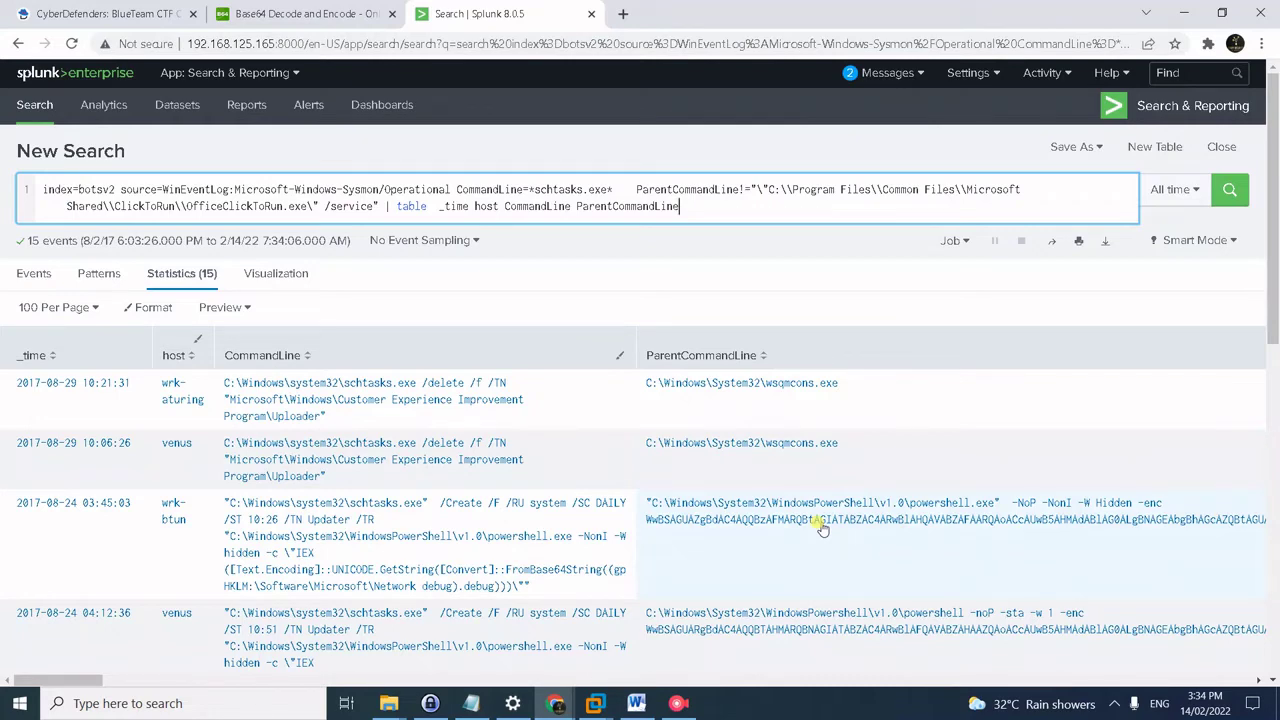
pyautogui.scroll(-1, 820, 528)
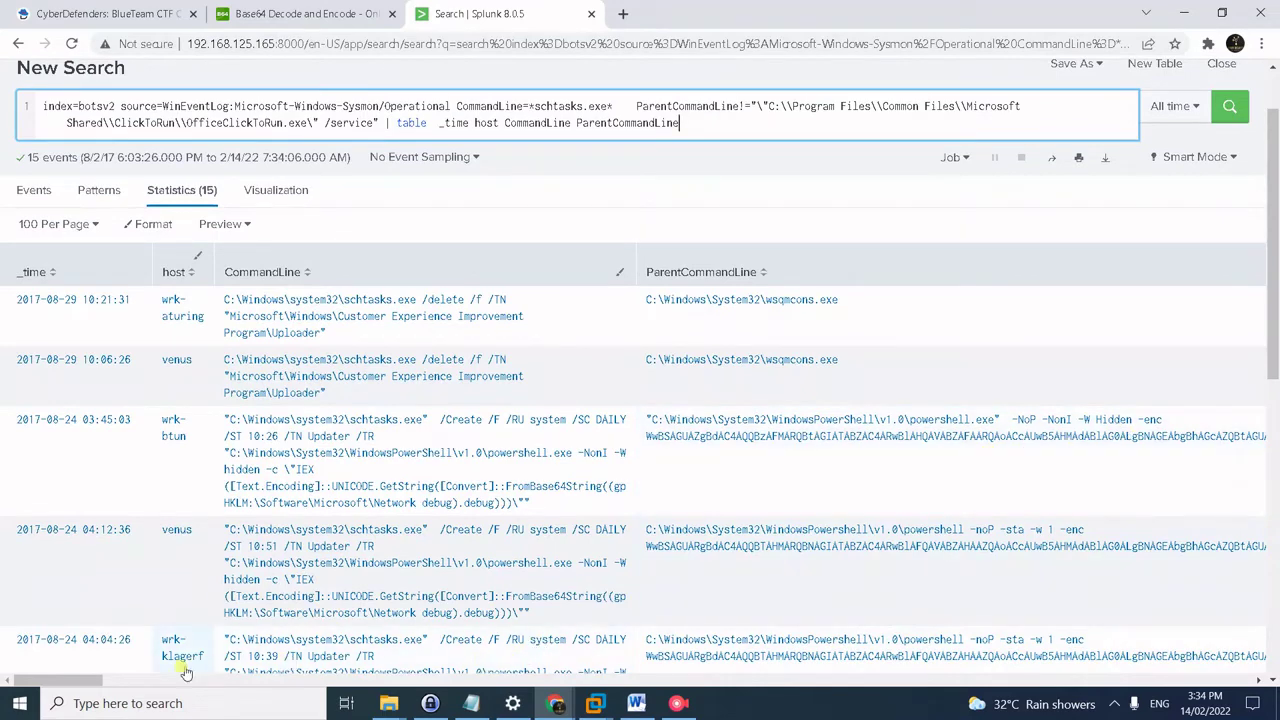
pyautogui.moveTo(91, 682)
pyautogui.mouseDown()
pyautogui.moveTo(287, 686)
pyautogui.moveTo(70, 686)
pyautogui.mouseUp()
pyautogui.click(733, 494)
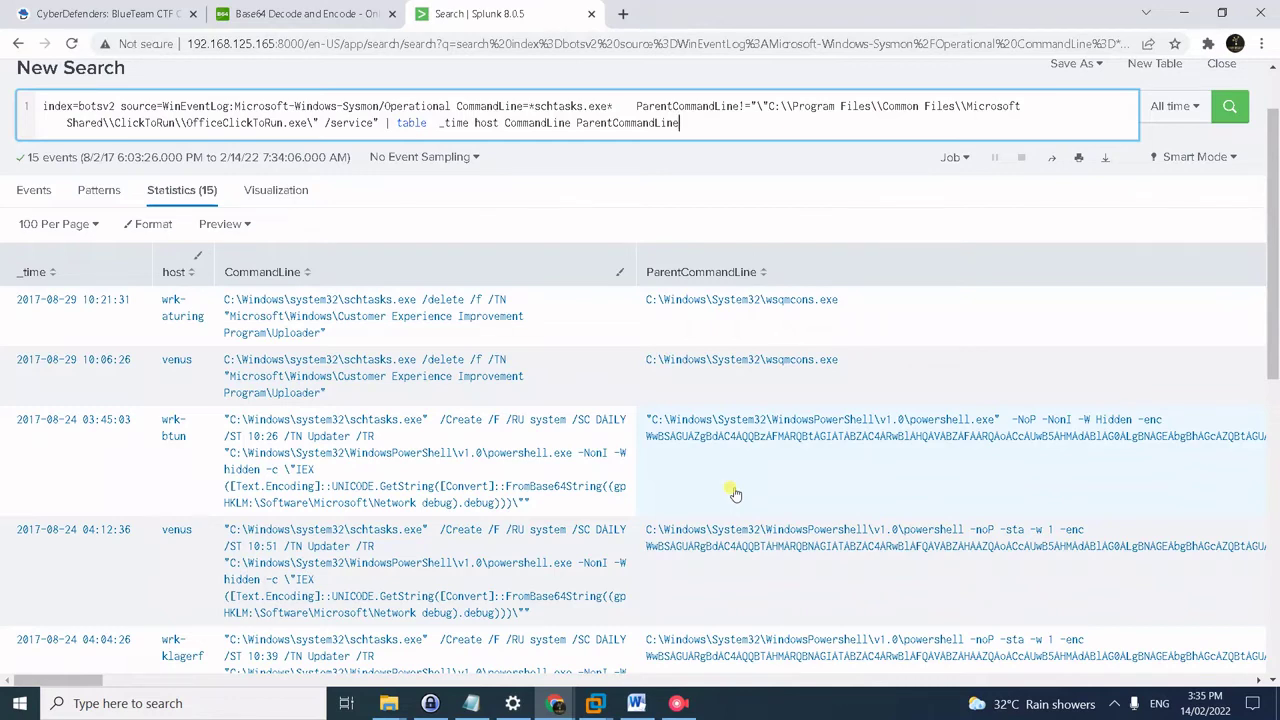
pyautogui.click(96, 12)
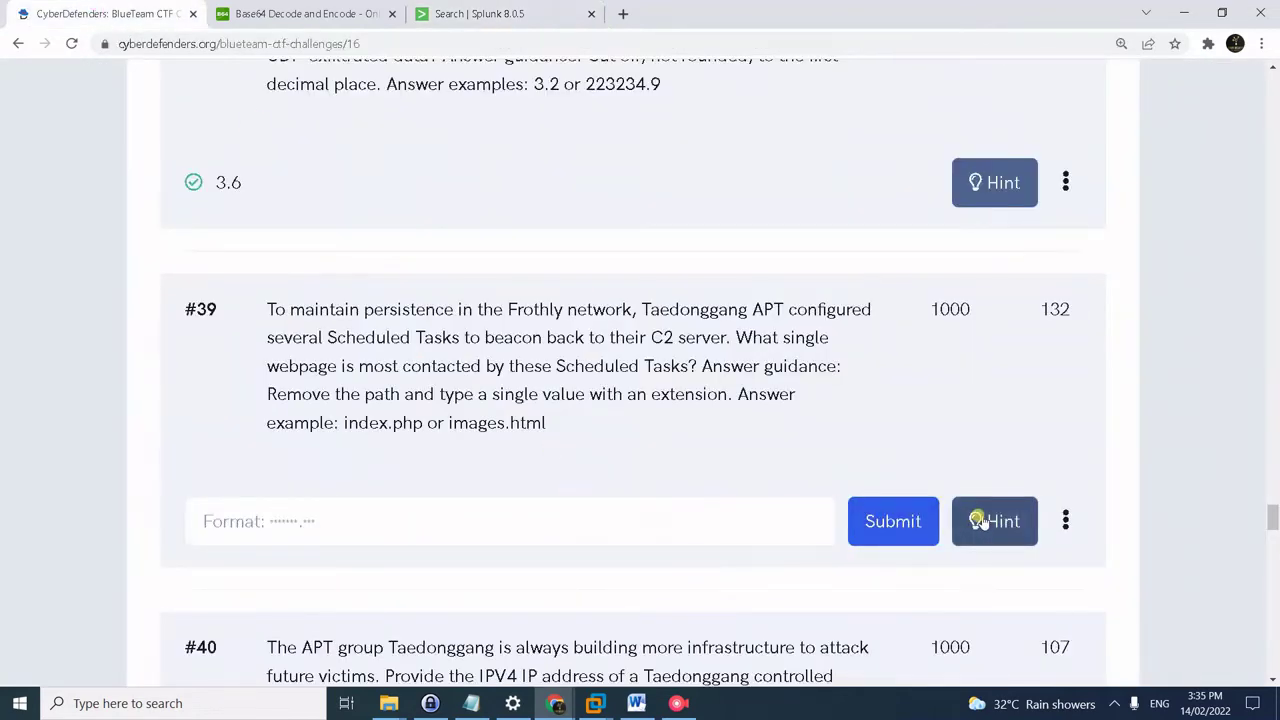
# - Show hints 1, 2 and 3 for question #39, then close the hints panel
pyautogui.click(986, 521)
pyautogui.click(209, 320)
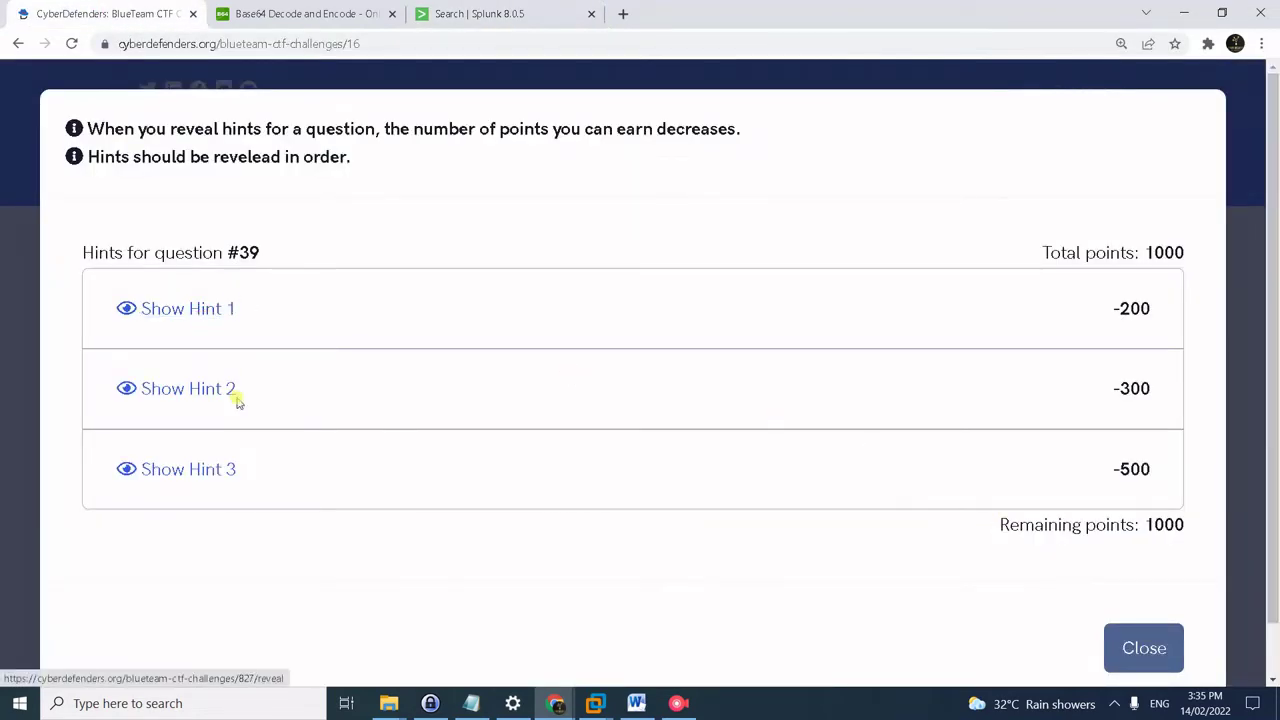
pyautogui.click(205, 414)
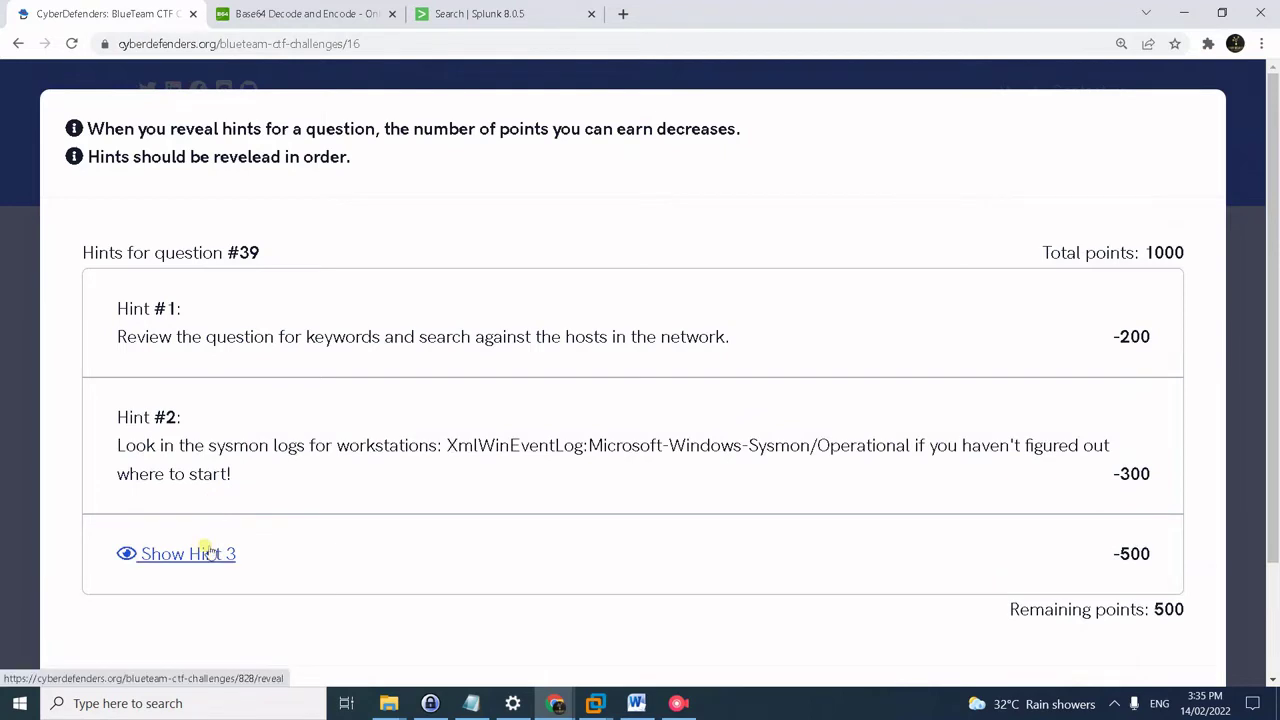
pyautogui.click(195, 553)
pyautogui.scroll(-1, 494, 531)
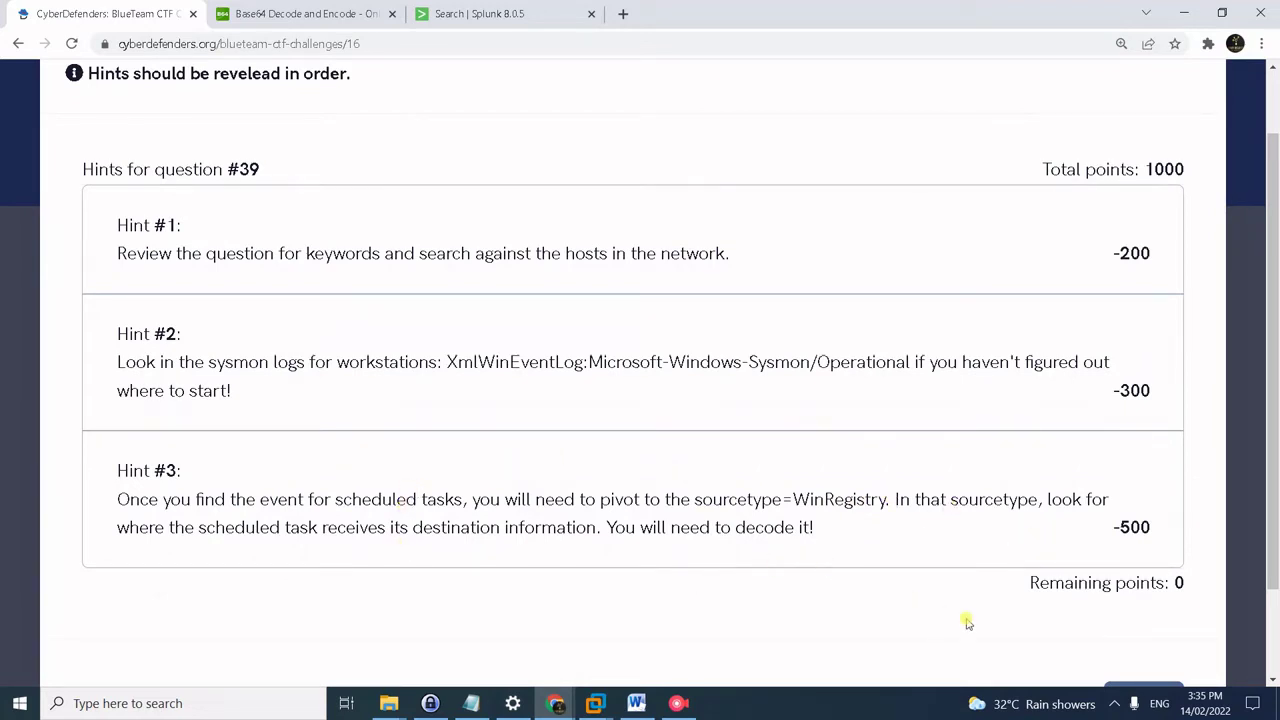
pyautogui.scroll(-1, 966, 620)
pyautogui.click(1139, 649)
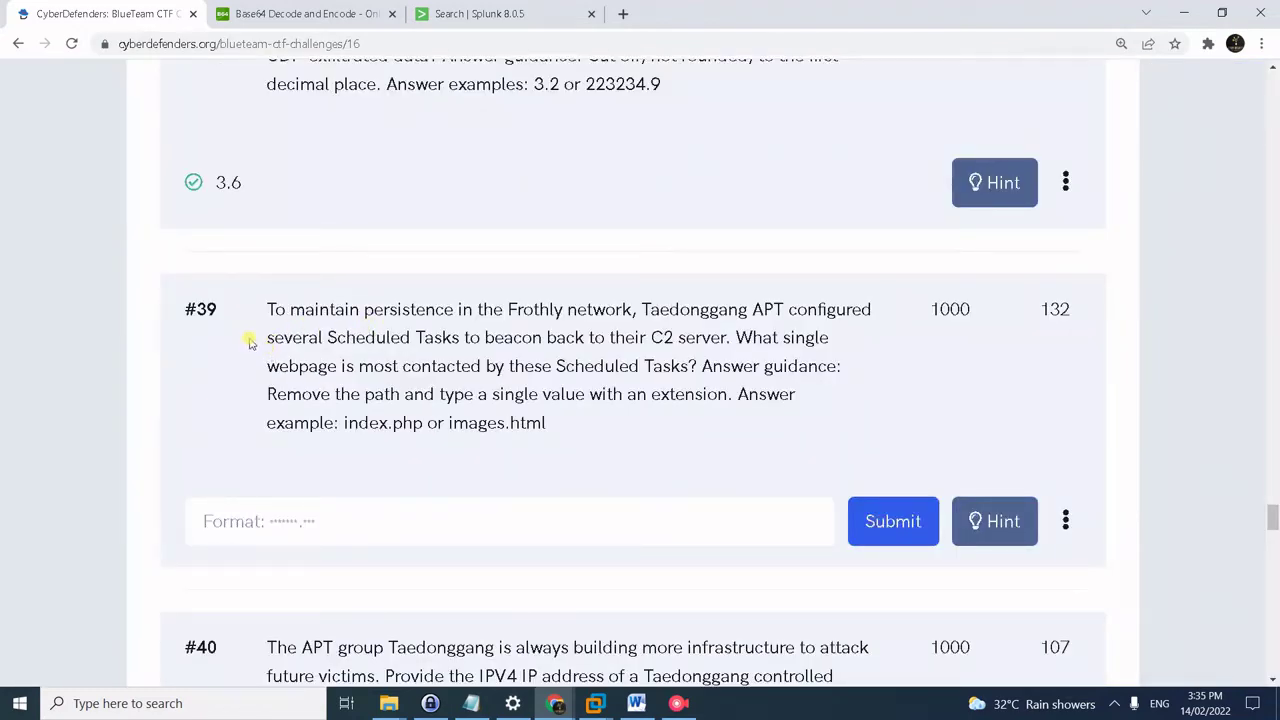
pyautogui.hotkey('alt', 'Tab')
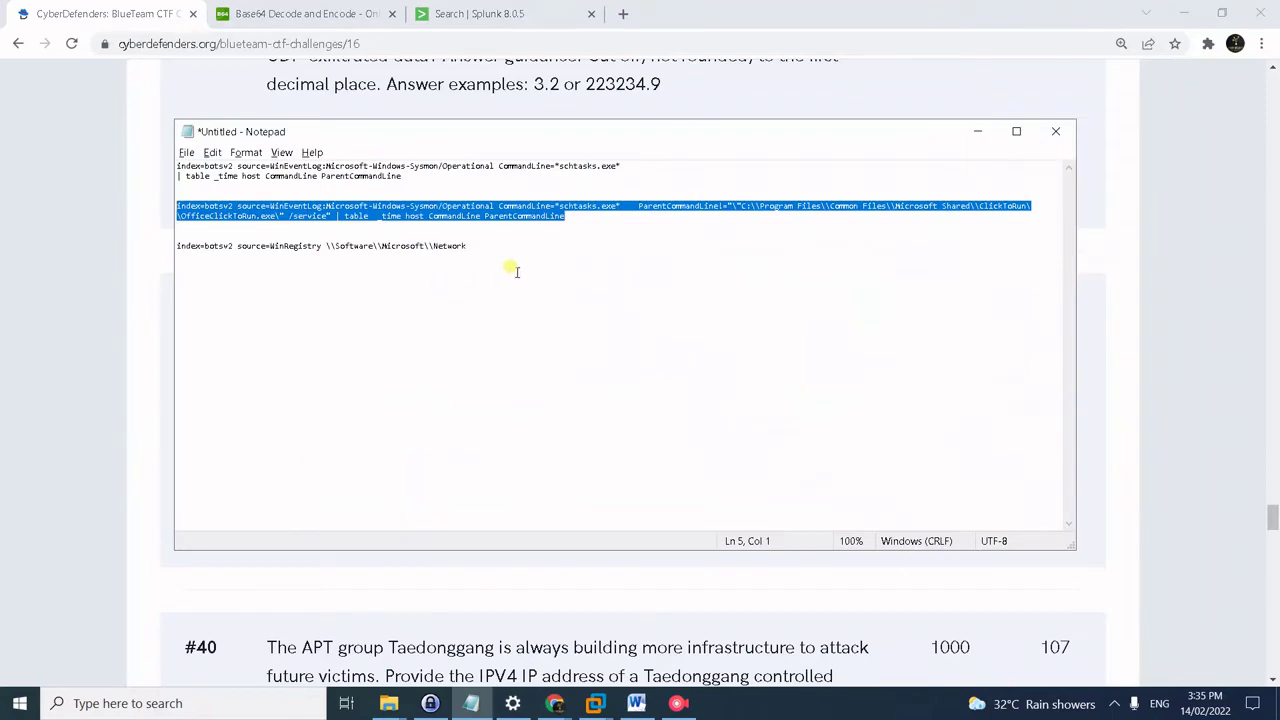
# - Search botsv2 WinRegistry for \Software\Microsoft\Network, finding four powershell.exe debug-value writes
pyautogui.moveTo(468, 246); pyautogui.dragTo(157, 251)
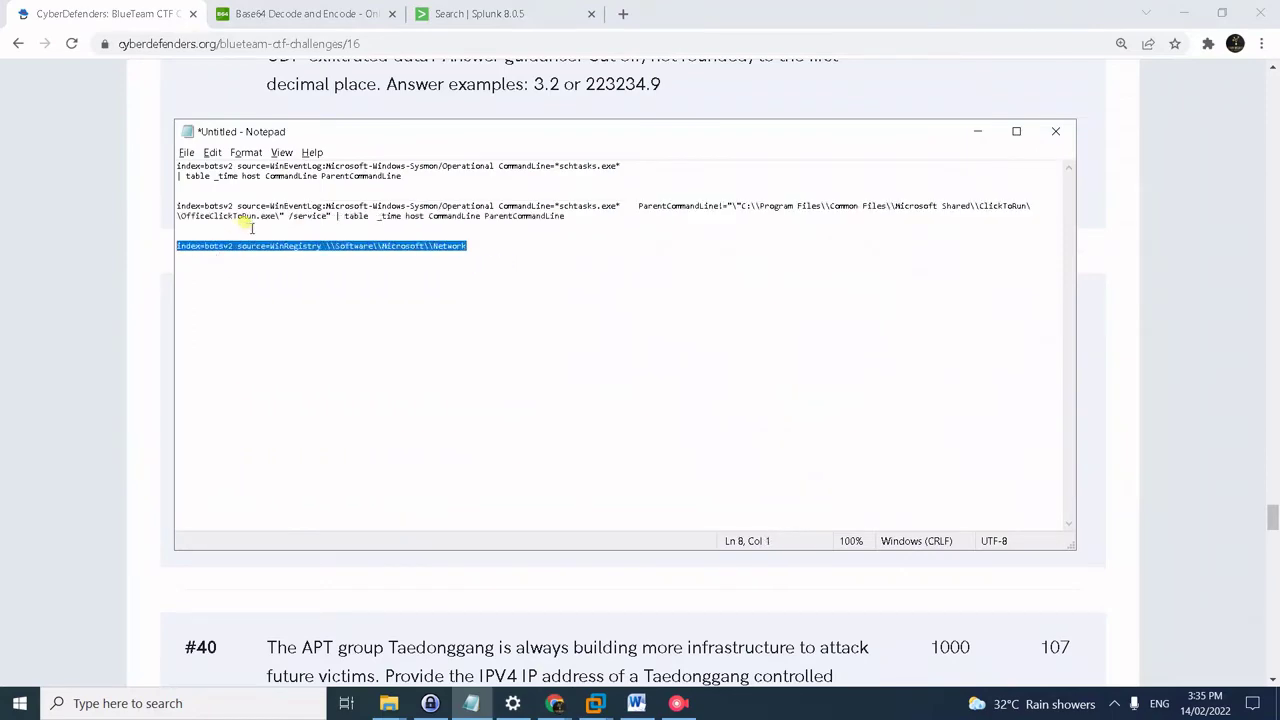
pyautogui.hotkey('alt', 'Tab')
pyautogui.scroll(3, 414, 249)
pyautogui.click(445, 14)
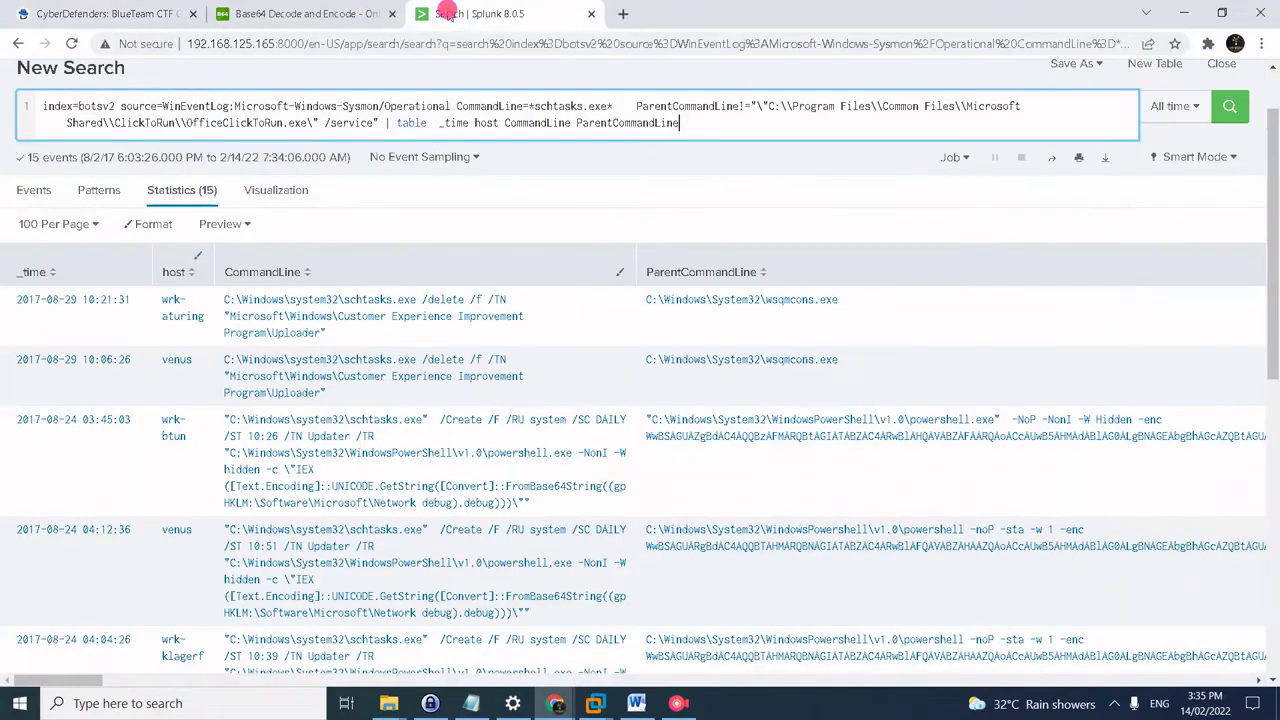
pyautogui.tripleClick(424, 122)
pyautogui.hotkey('ctrl', 'v')
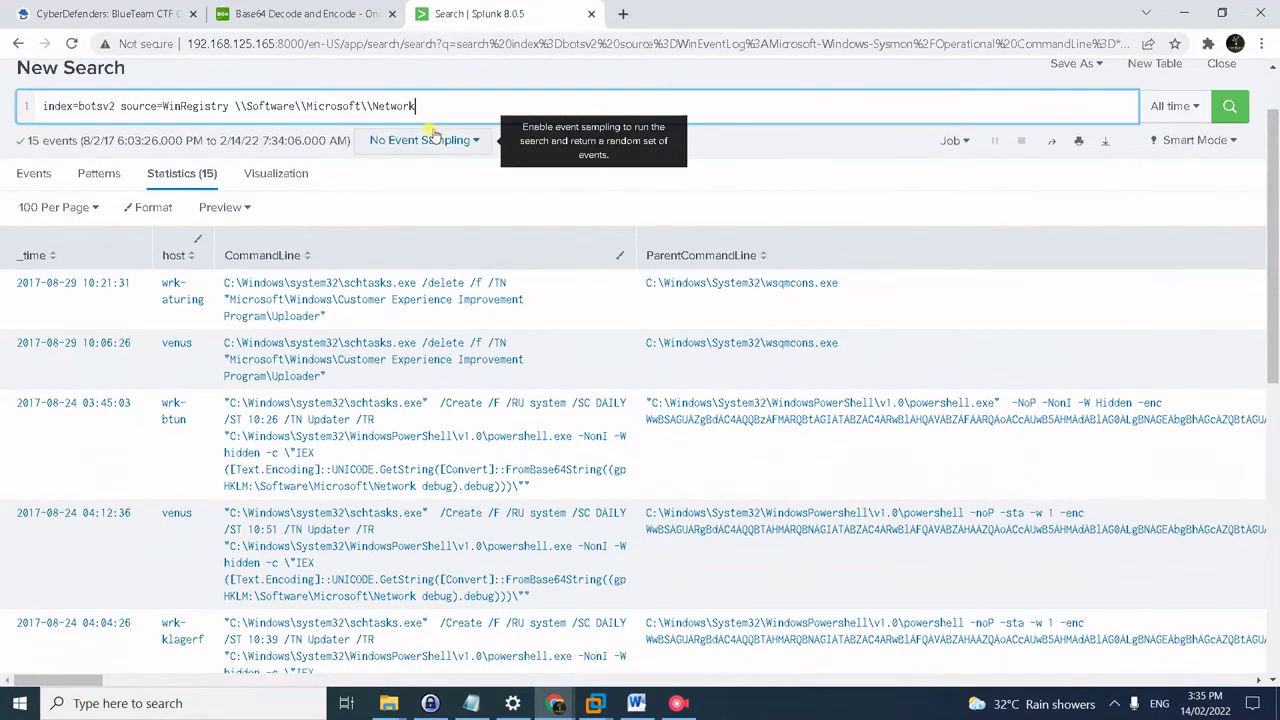
pyautogui.press('Return')
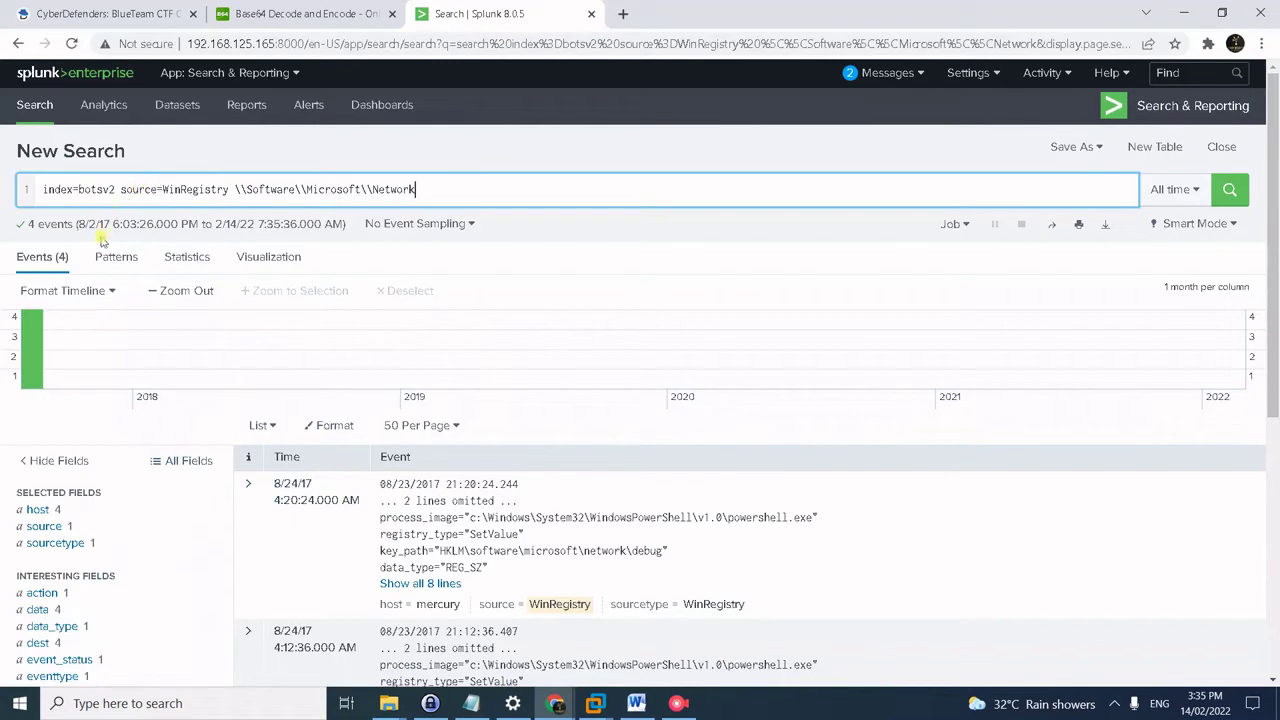
pyautogui.scroll(-1, 866, 588)
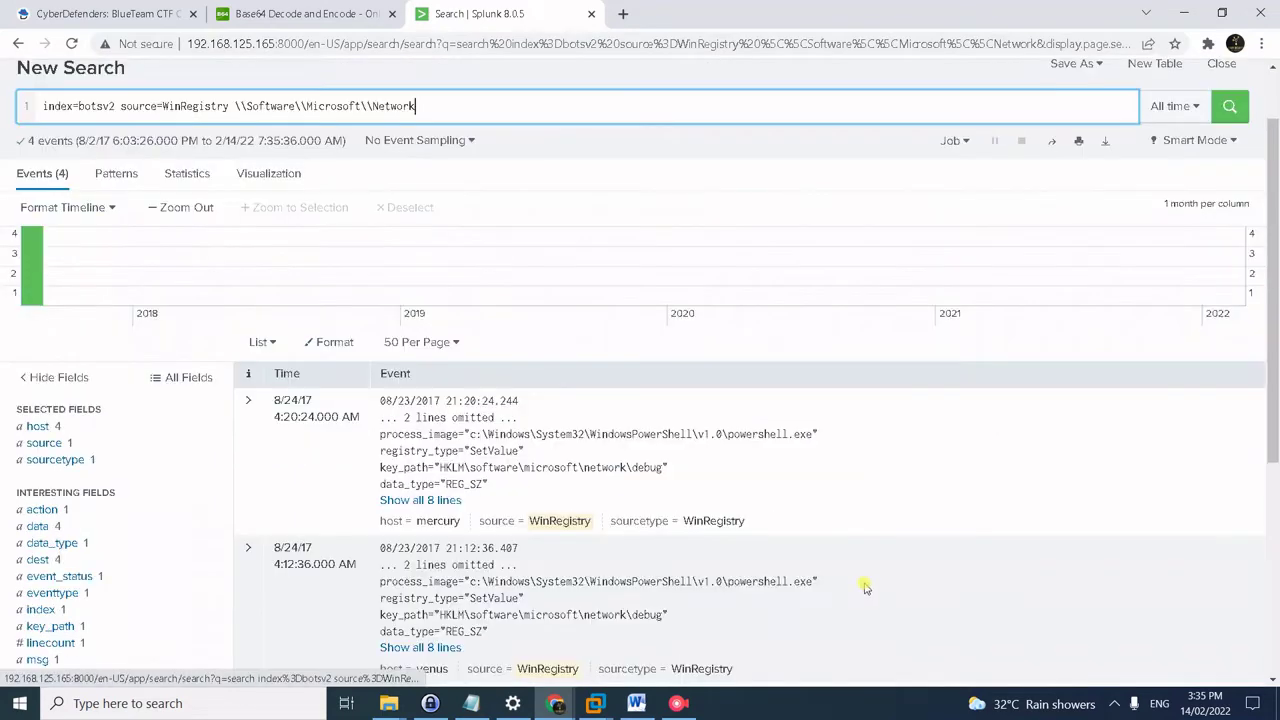
pyautogui.scroll(-3, 835, 562)
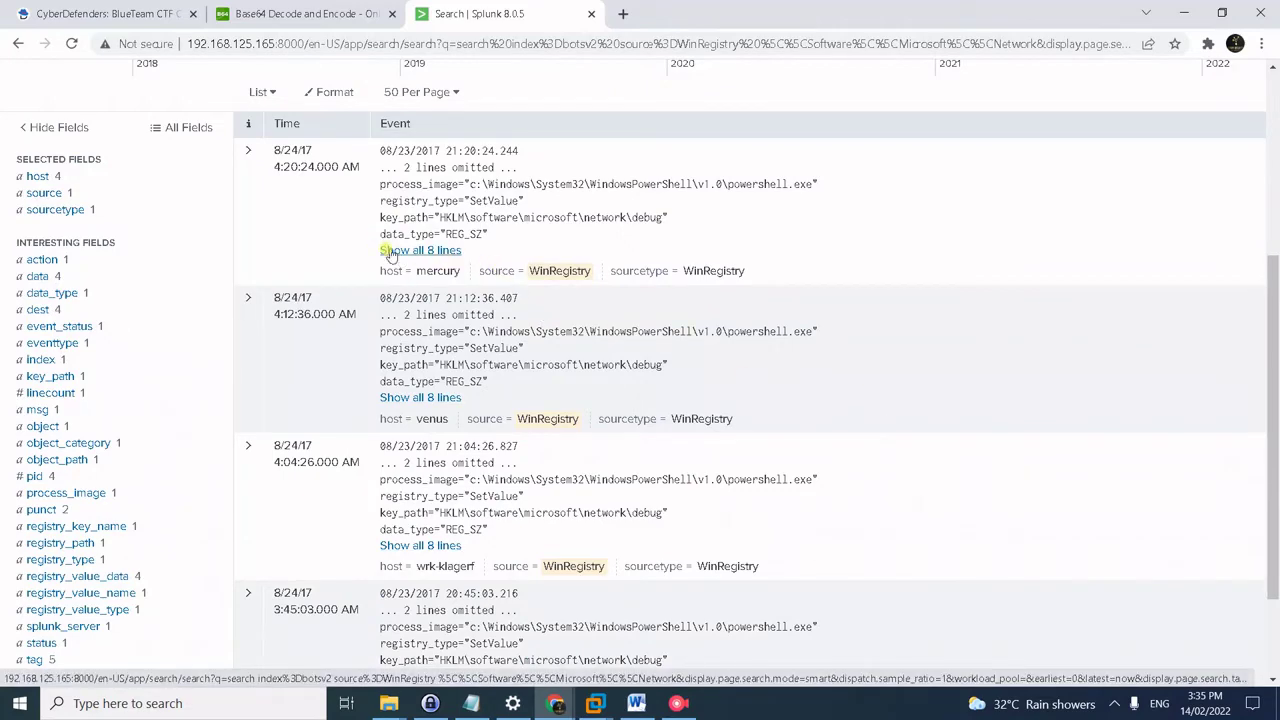
pyautogui.scroll(2, 390, 255)
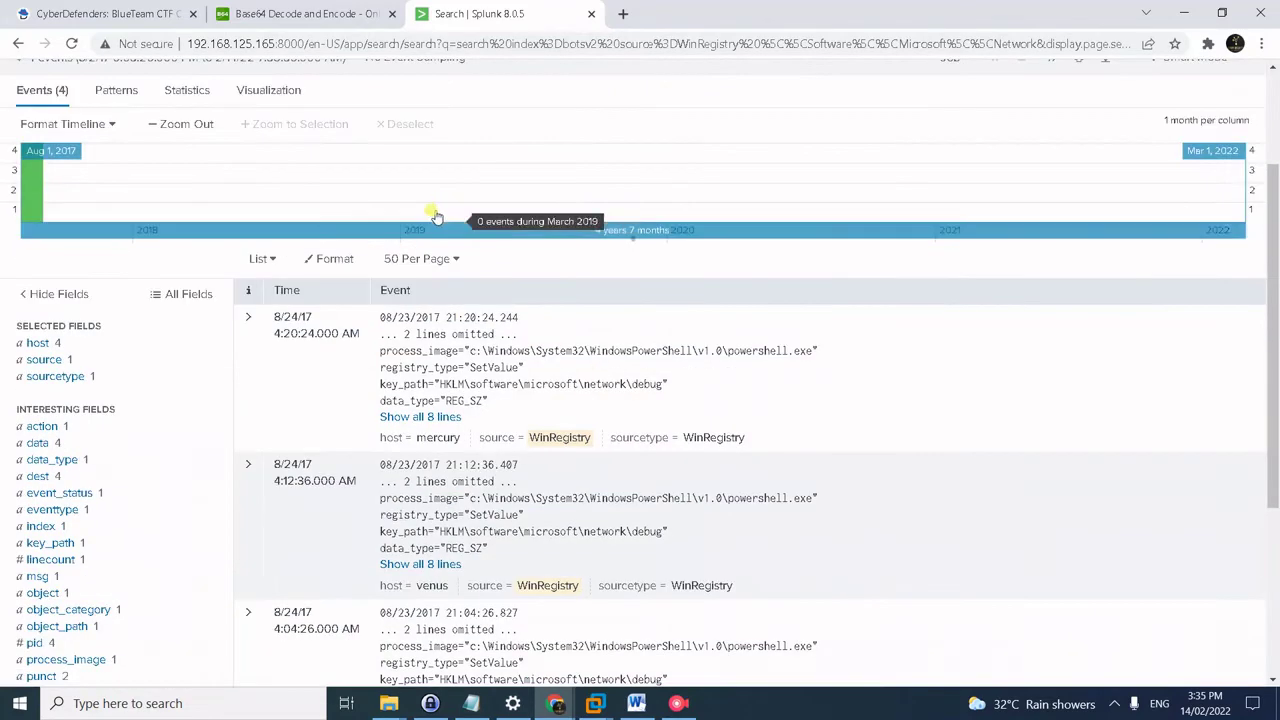
pyautogui.click(357, 260)
pyautogui.click(264, 259)
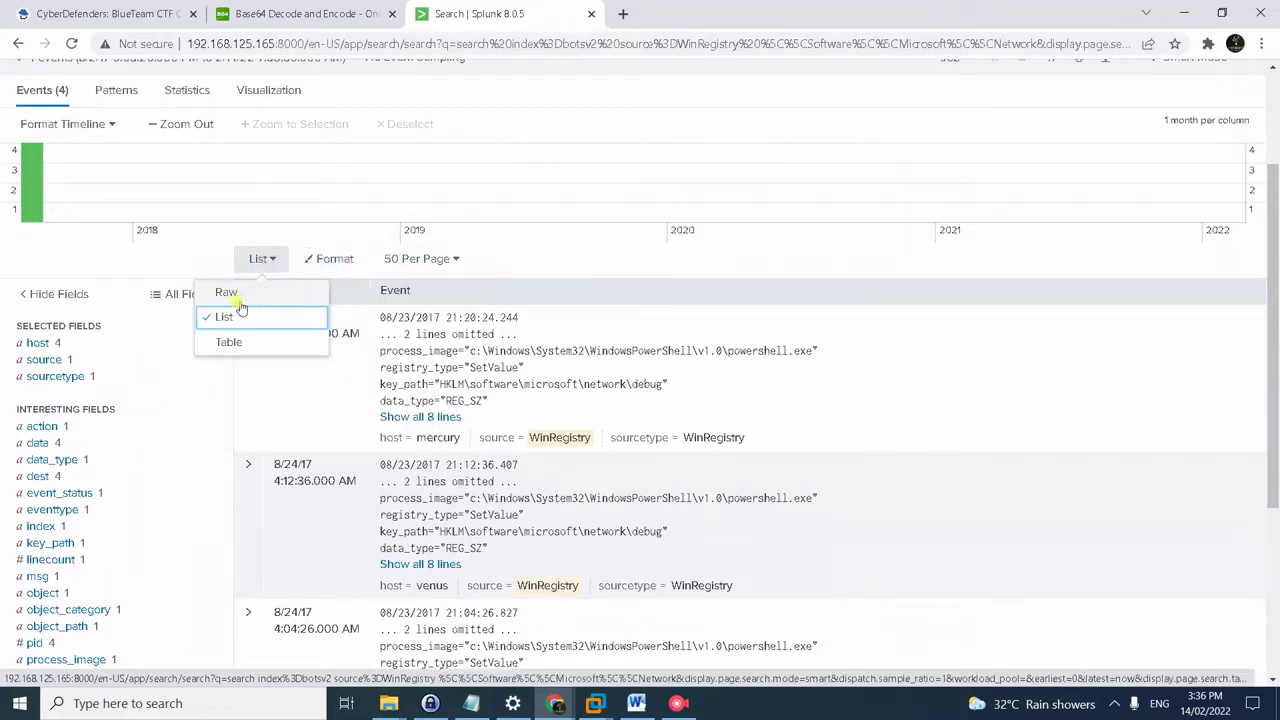
# - Switch the events to Raw view and expand the first event's full base64 data value
pyautogui.click(226, 297)
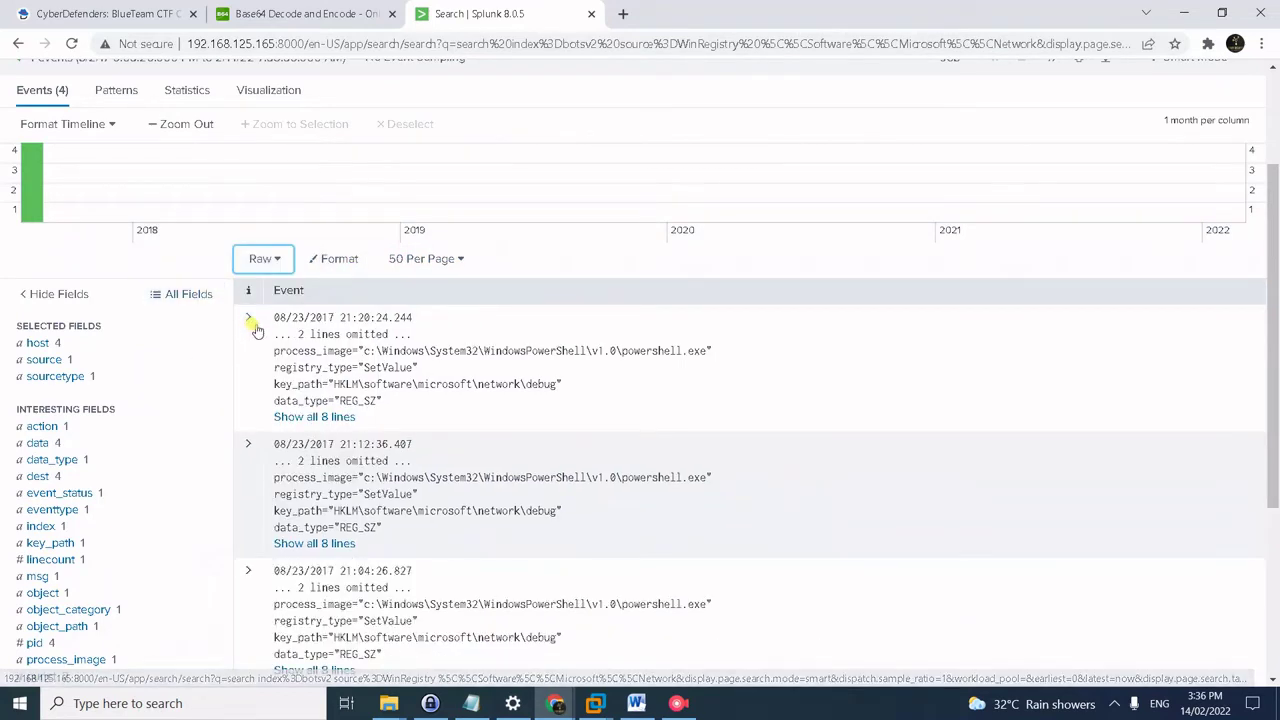
pyautogui.scroll(-2, 502, 389)
pyautogui.click(334, 251)
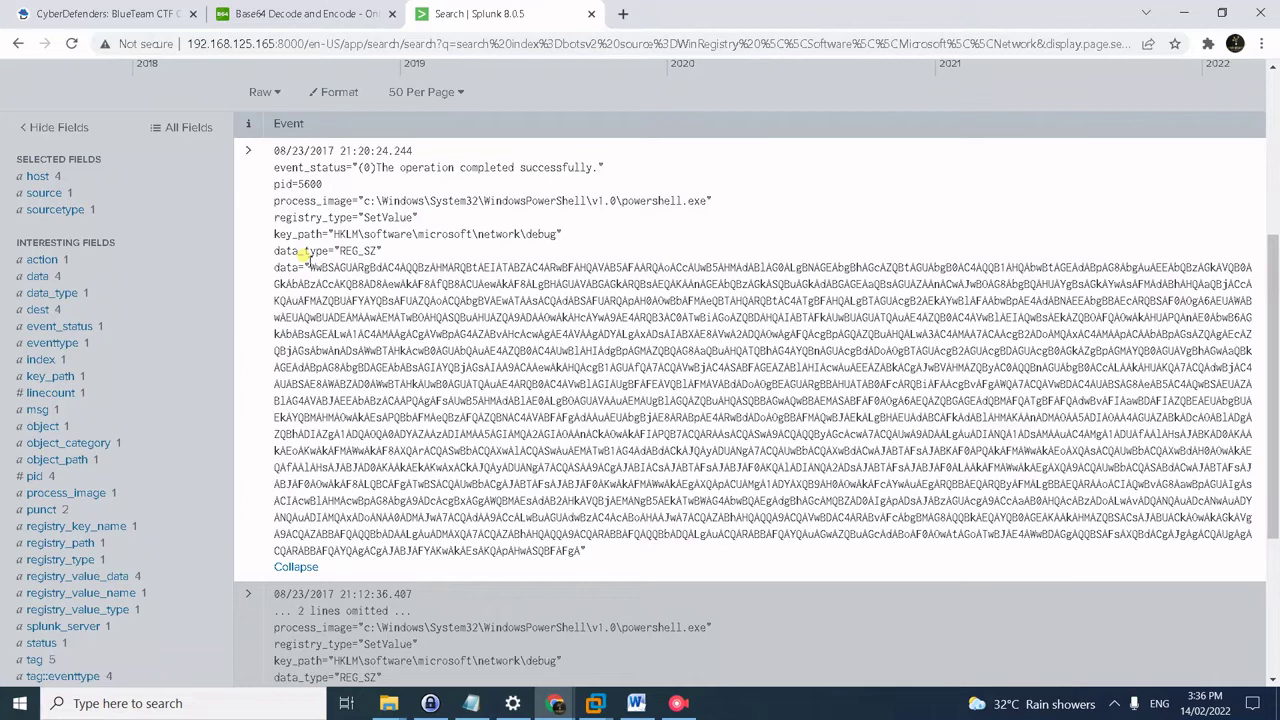
pyautogui.moveTo(308, 262); pyautogui.dragTo(577, 549)
# - Expand the 21:12:36, 21:04:26 and 20:45:03 events to show all their lines
pyautogui.scroll(-3, 408, 537)
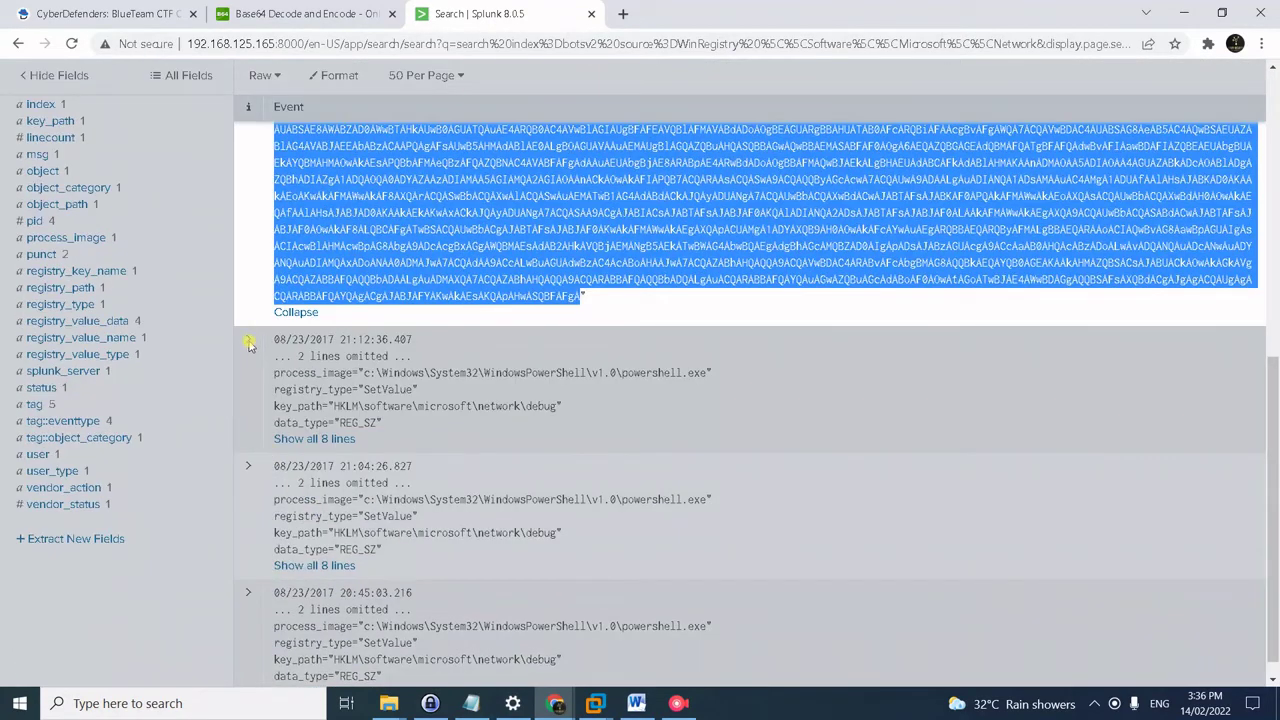
pyautogui.click(249, 343)
pyautogui.scroll(-1, 400, 445)
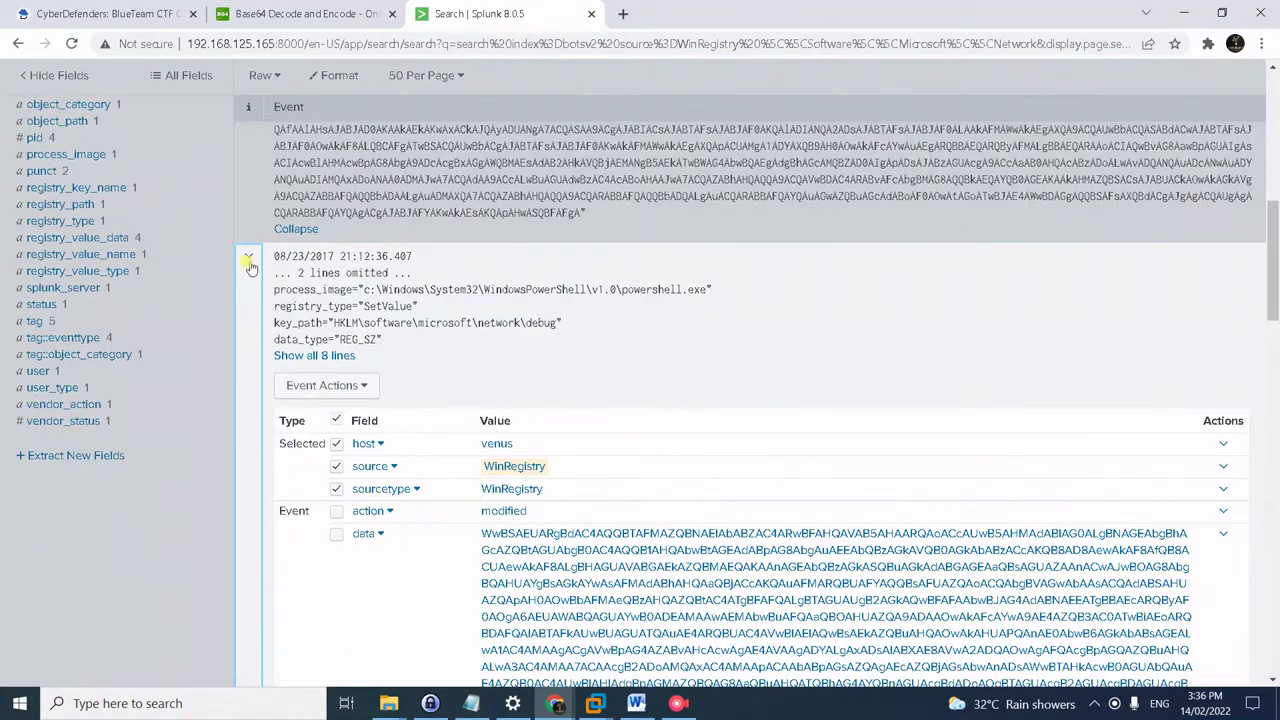
pyautogui.click(250, 264)
pyautogui.click(310, 415)
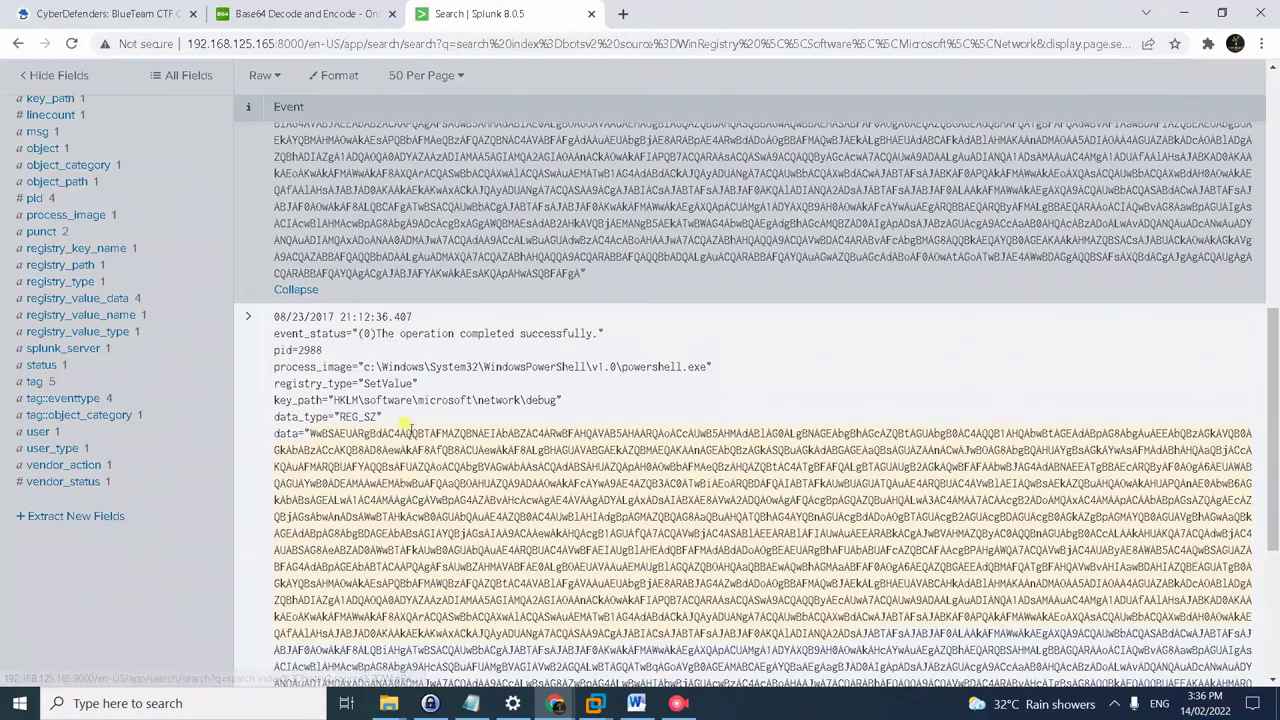
pyautogui.scroll(4, 410, 428)
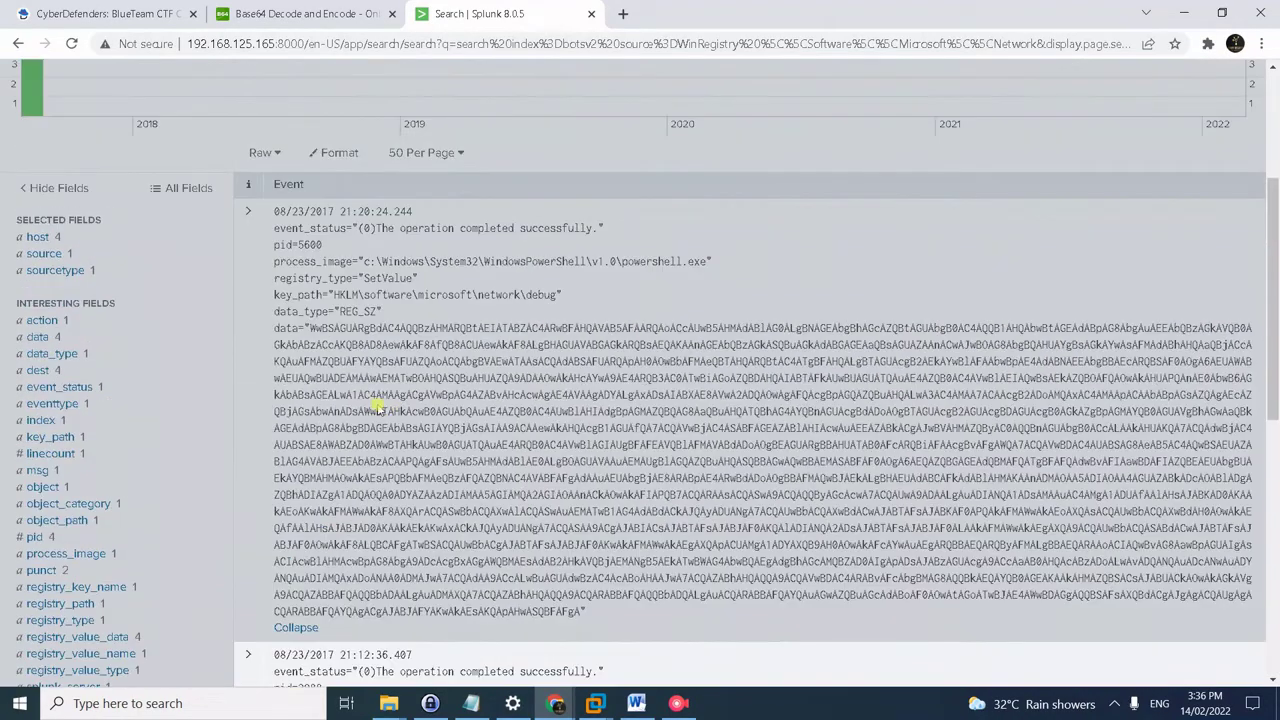
pyautogui.scroll(-2, 376, 405)
pyautogui.scroll(-4, 466, 486)
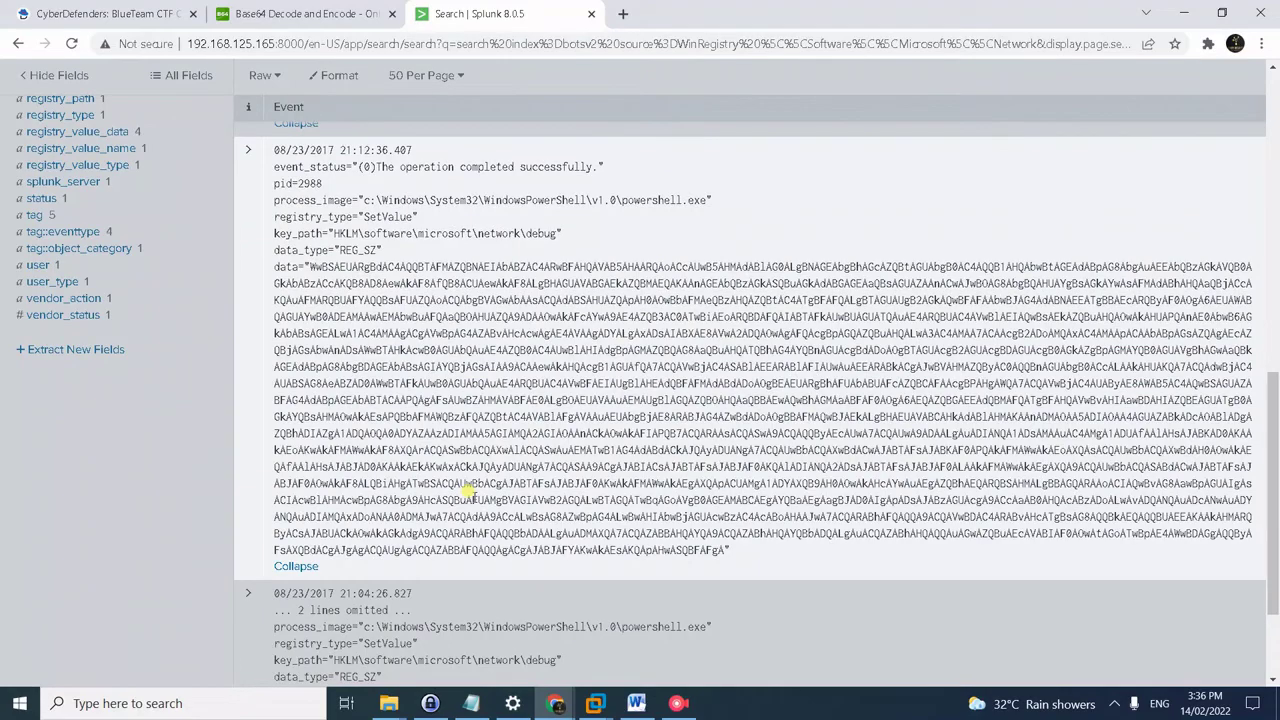
pyautogui.scroll(-2, 466, 486)
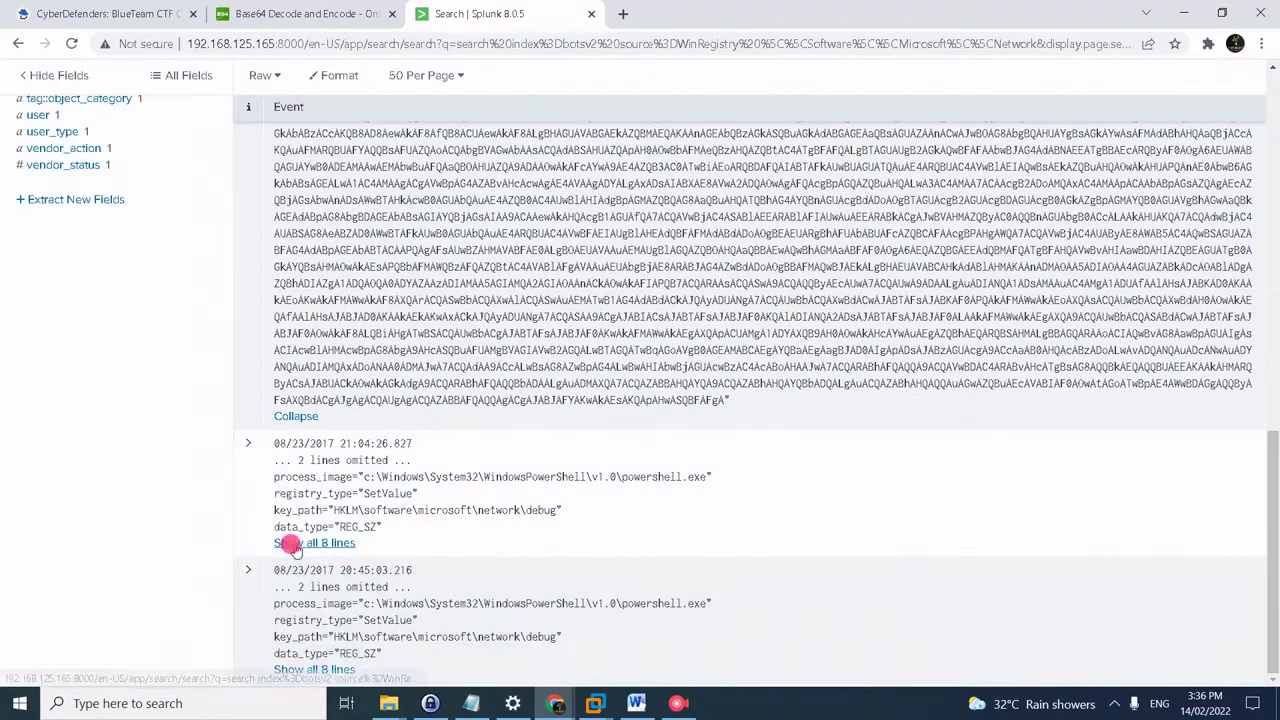
pyautogui.click(292, 543)
pyautogui.scroll(-2, 548, 480)
pyautogui.scroll(-2, 390, 420)
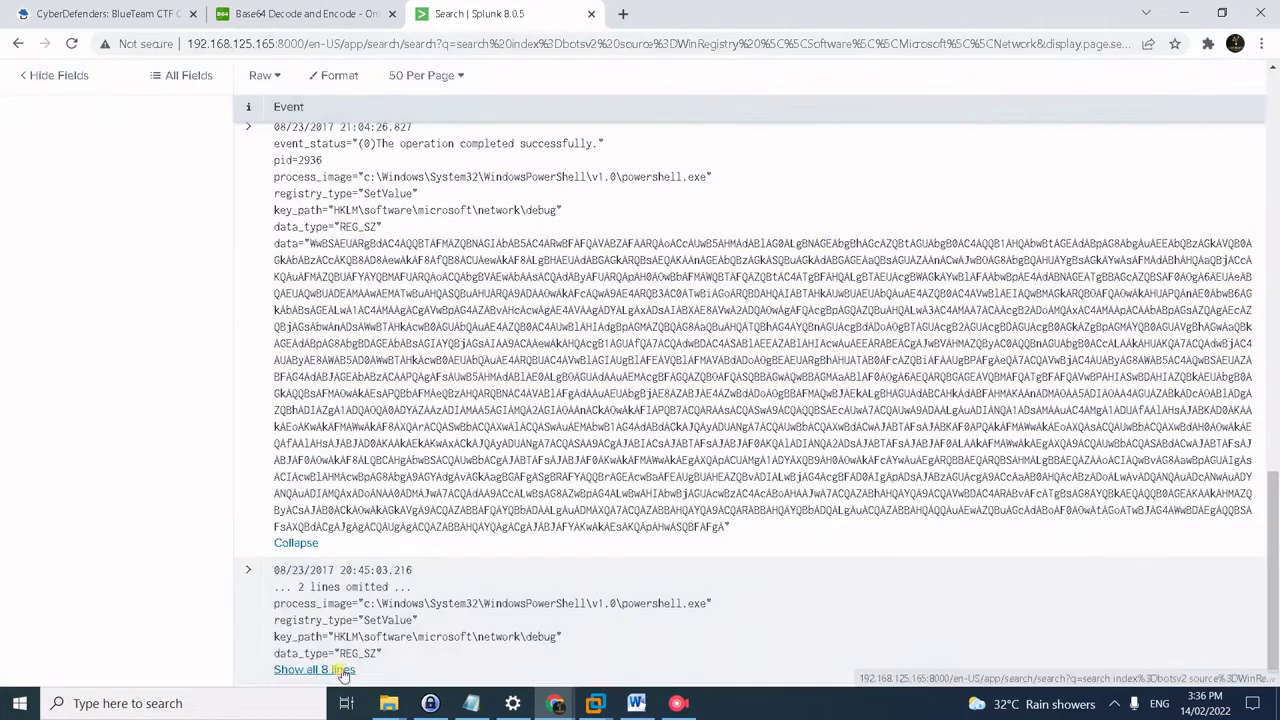
pyautogui.click(314, 669)
pyautogui.scroll(-4, 444, 450)
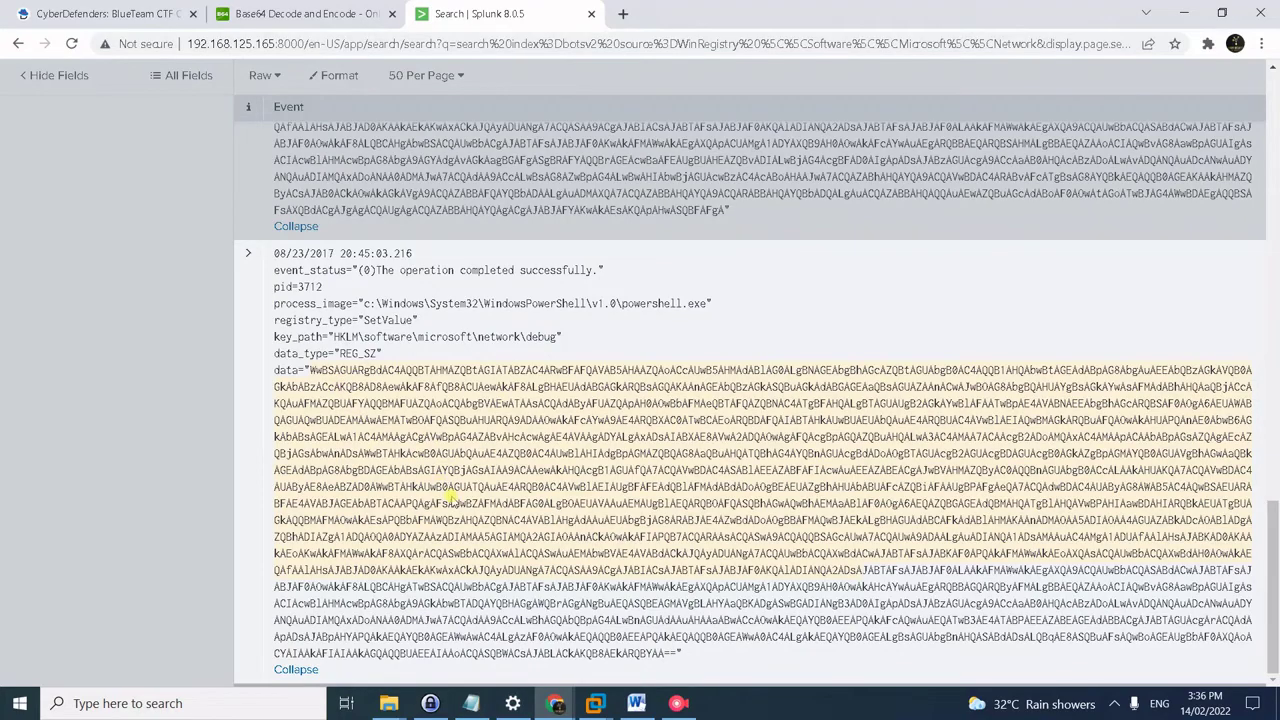
pyautogui.scroll(2, 452, 497)
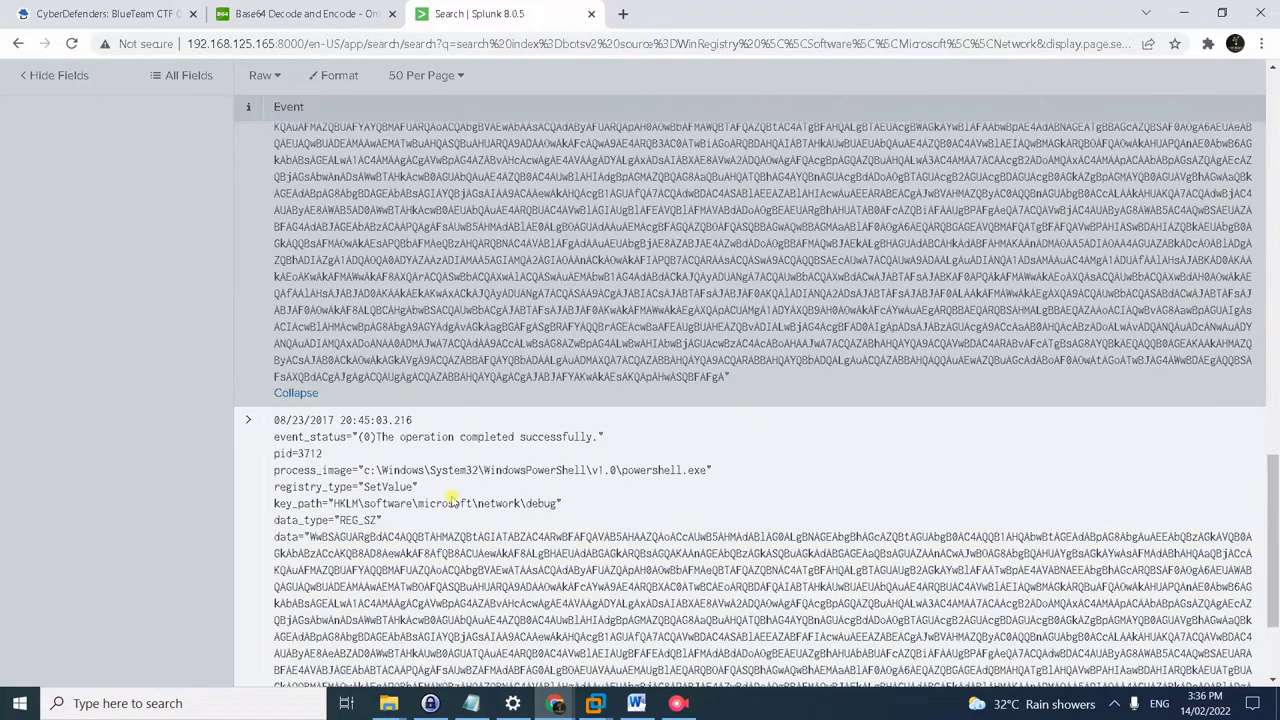
pyautogui.scroll(5, 452, 497)
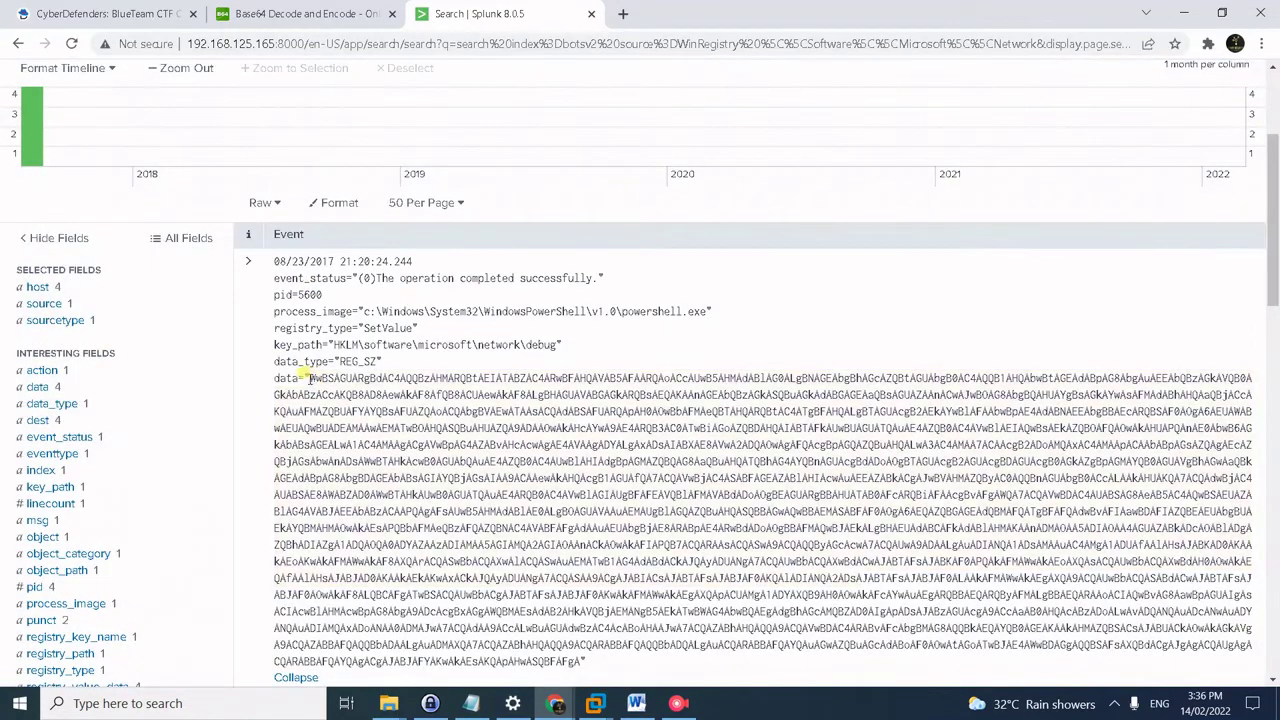
# - Decode the 21:20:24 event's base64 data on base64decode.org, which yields garbled binary
pyautogui.moveTo(310, 380); pyautogui.dragTo(578, 662)
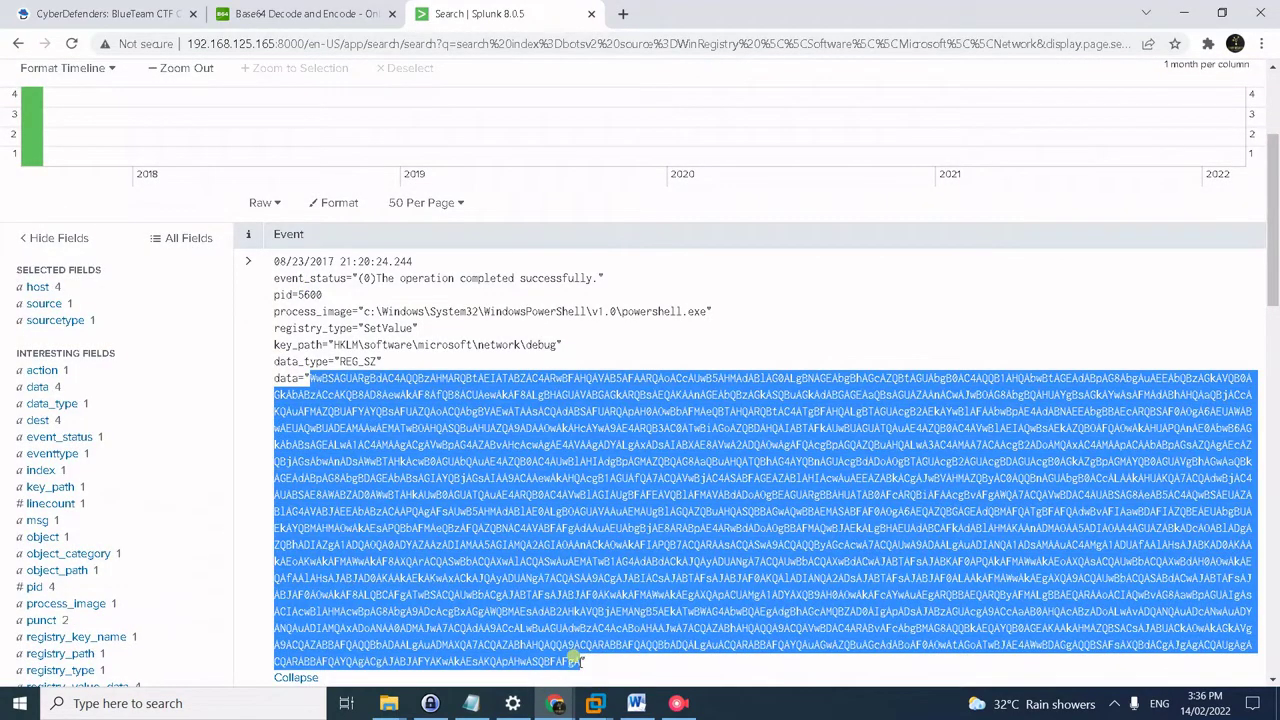
pyautogui.click(330, 13)
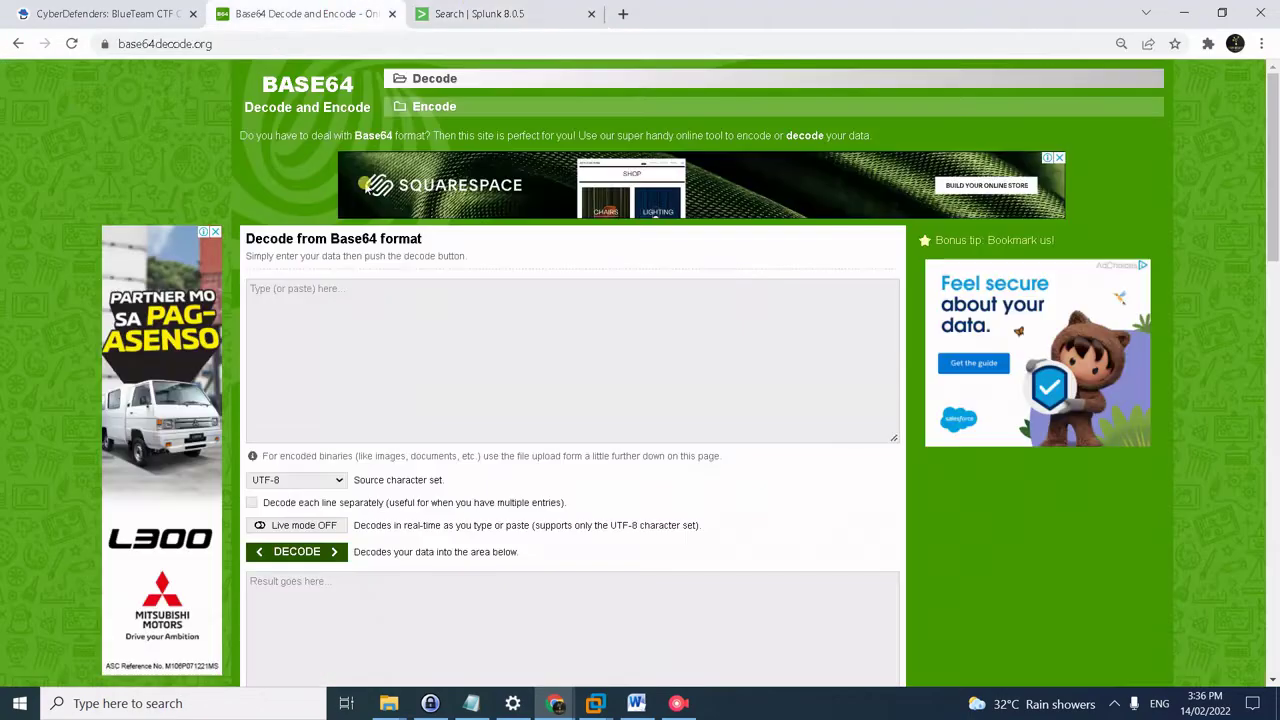
pyautogui.click(374, 337)
pyautogui.hotkey('ctrl', 'v')
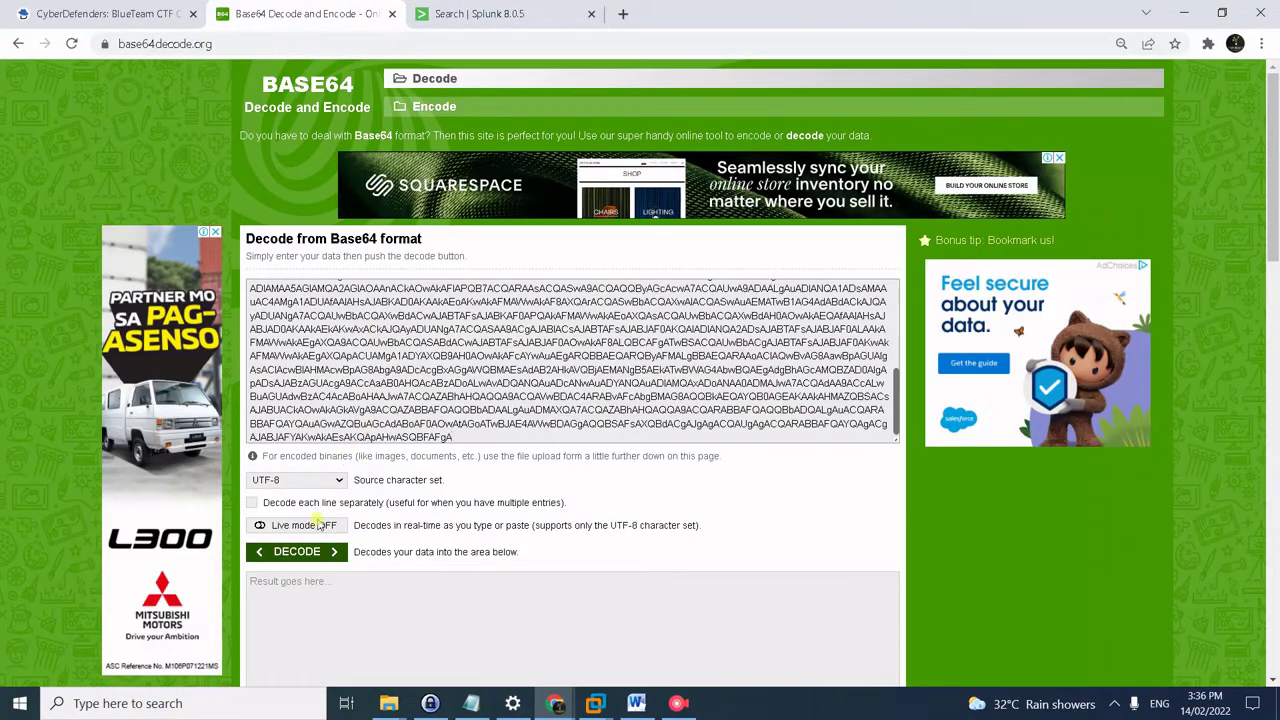
pyautogui.click(300, 552)
pyautogui.scroll(-3, 620, 555)
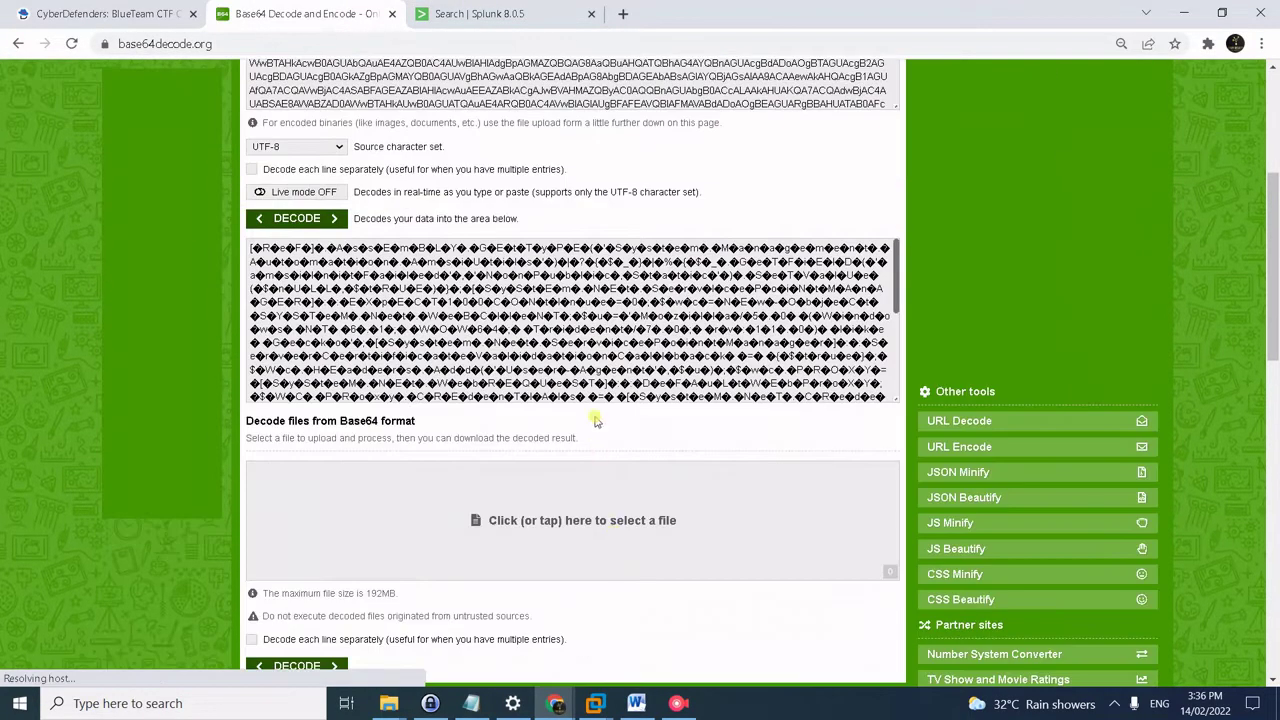
pyautogui.scroll(-3, 594, 421)
pyautogui.scroll(2, 554, 263)
pyautogui.scroll(-2, 551, 286)
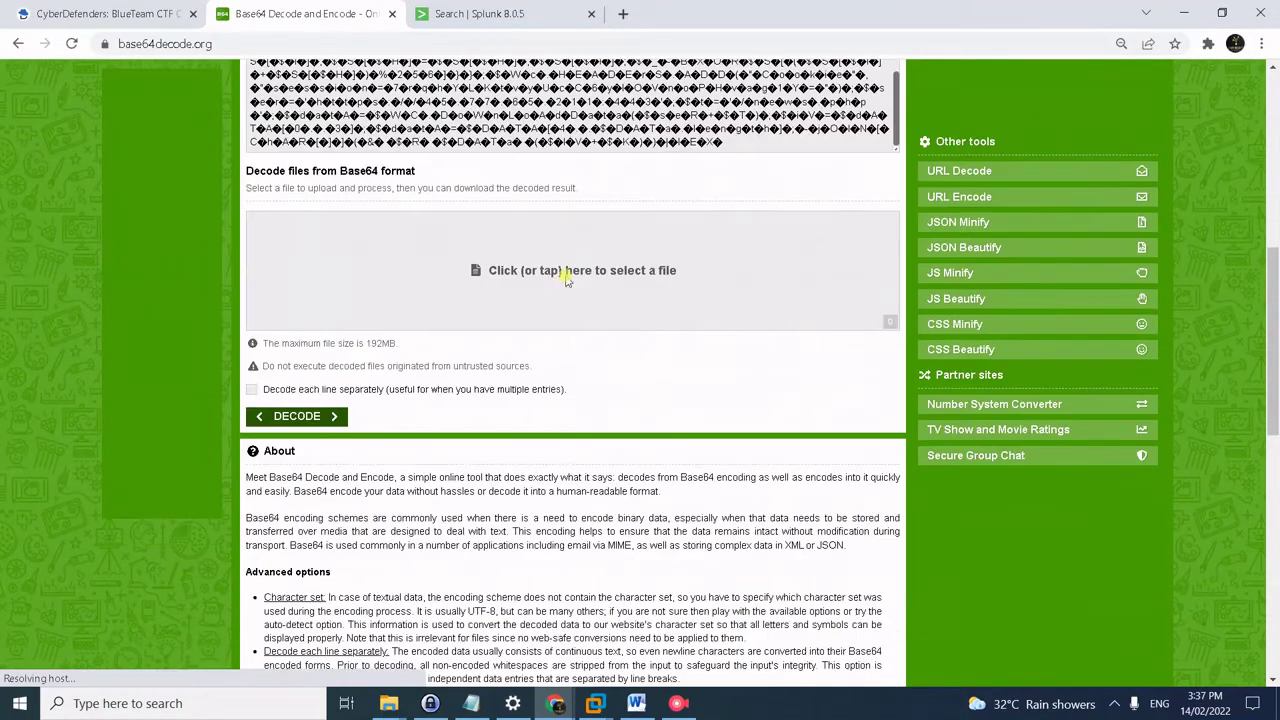
pyautogui.scroll(-1, 554, 289)
pyautogui.scroll(5, 531, 331)
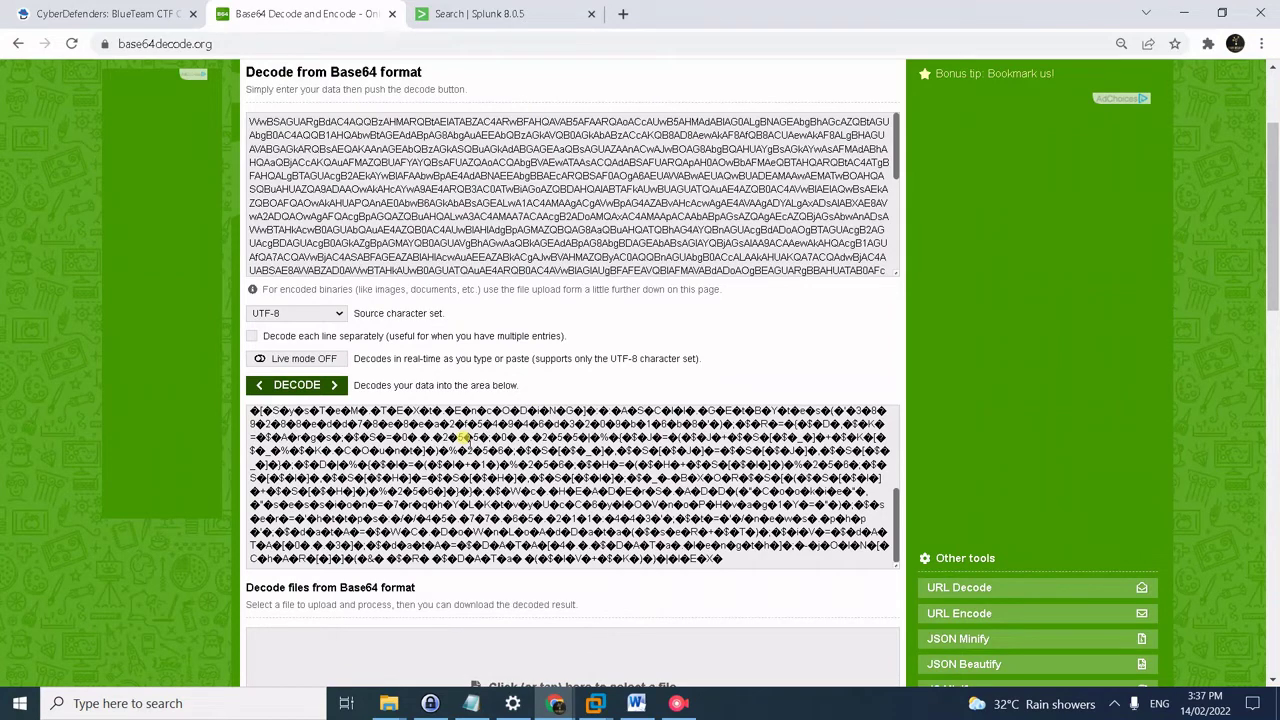
pyautogui.scroll(10, 775, 510)
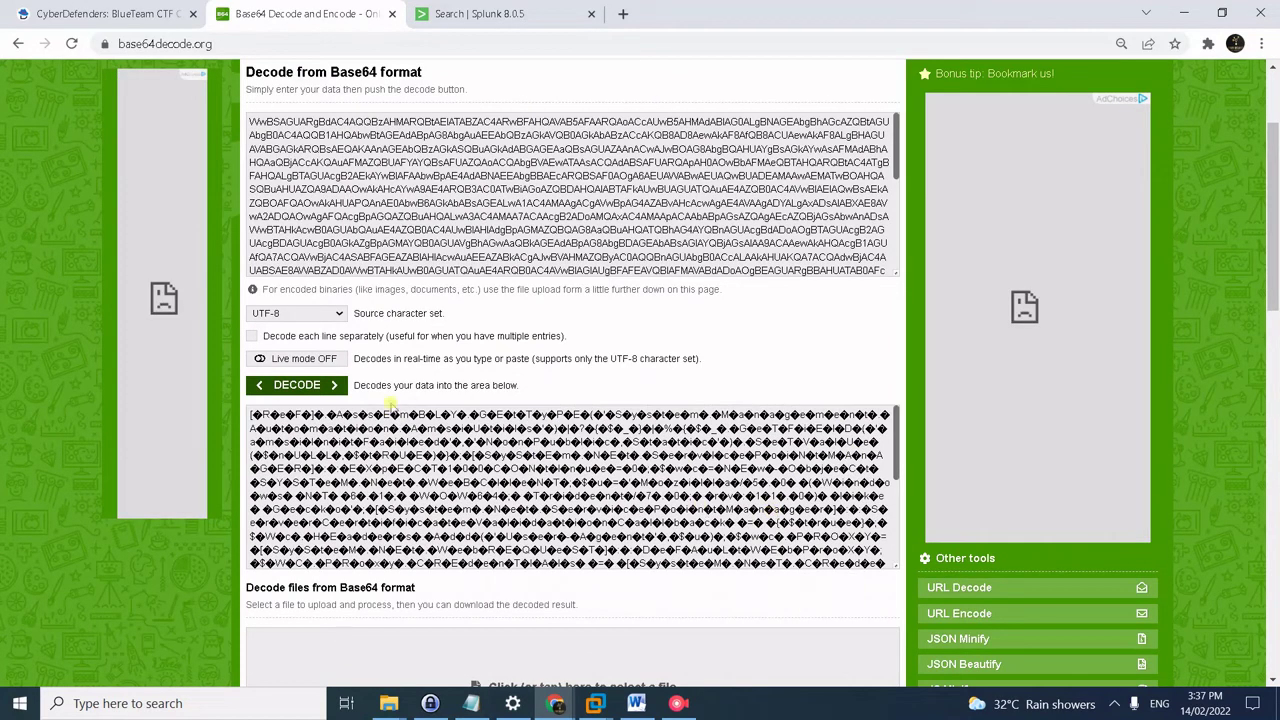
pyautogui.click(143, 9)
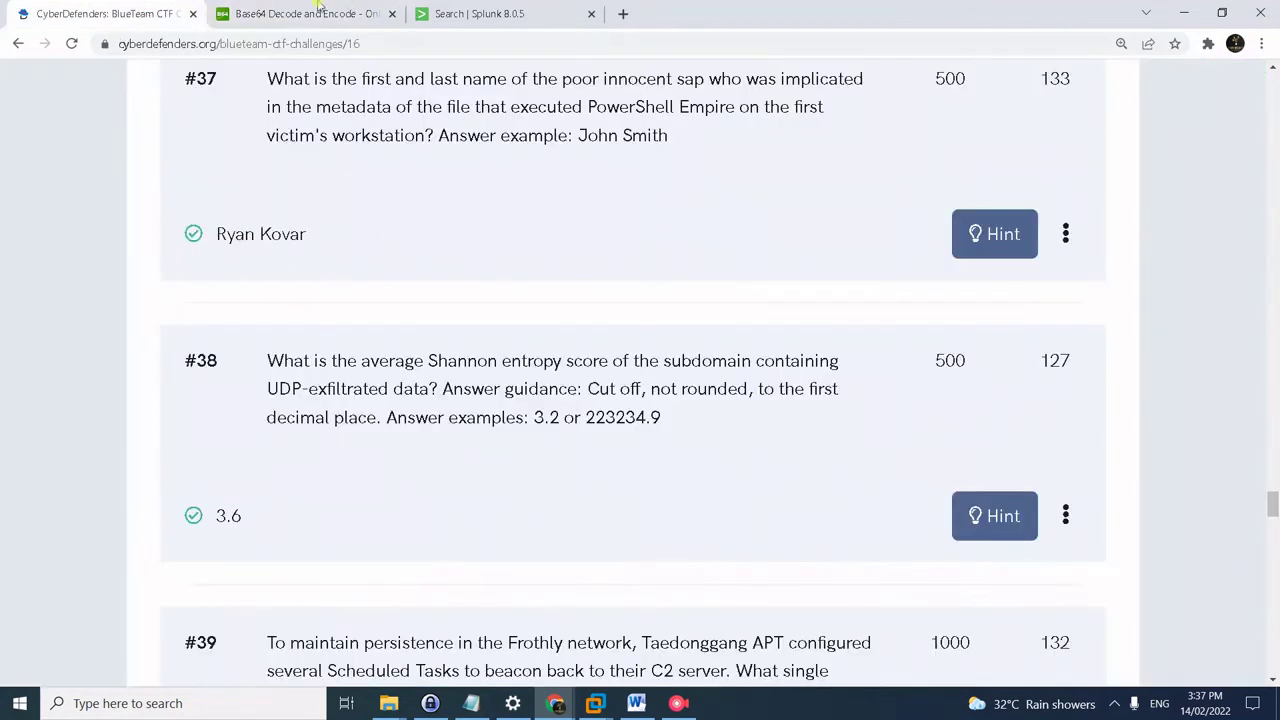
# - Copy the complete base64 data string of the 20:45:03 registry event from the Splunk results
pyautogui.click(315, 12)
pyautogui.click(470, 13)
pyautogui.scroll(-1, 533, 530)
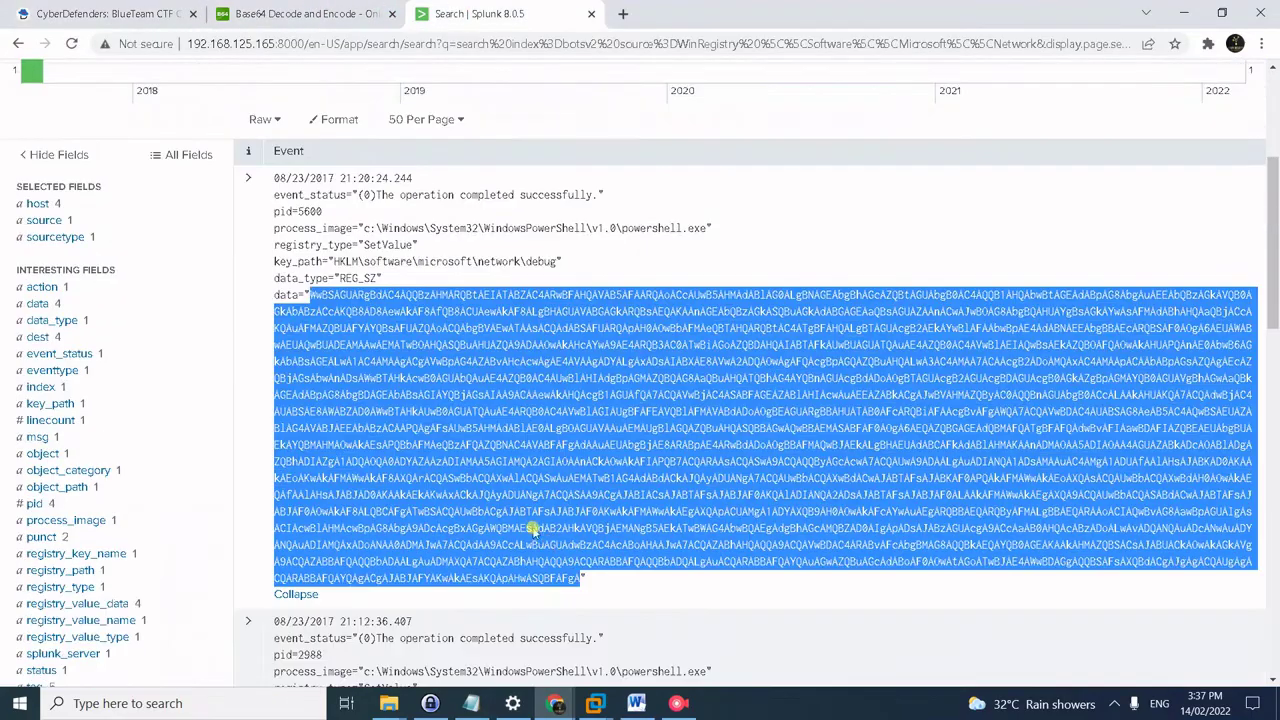
pyautogui.scroll(-6, 533, 530)
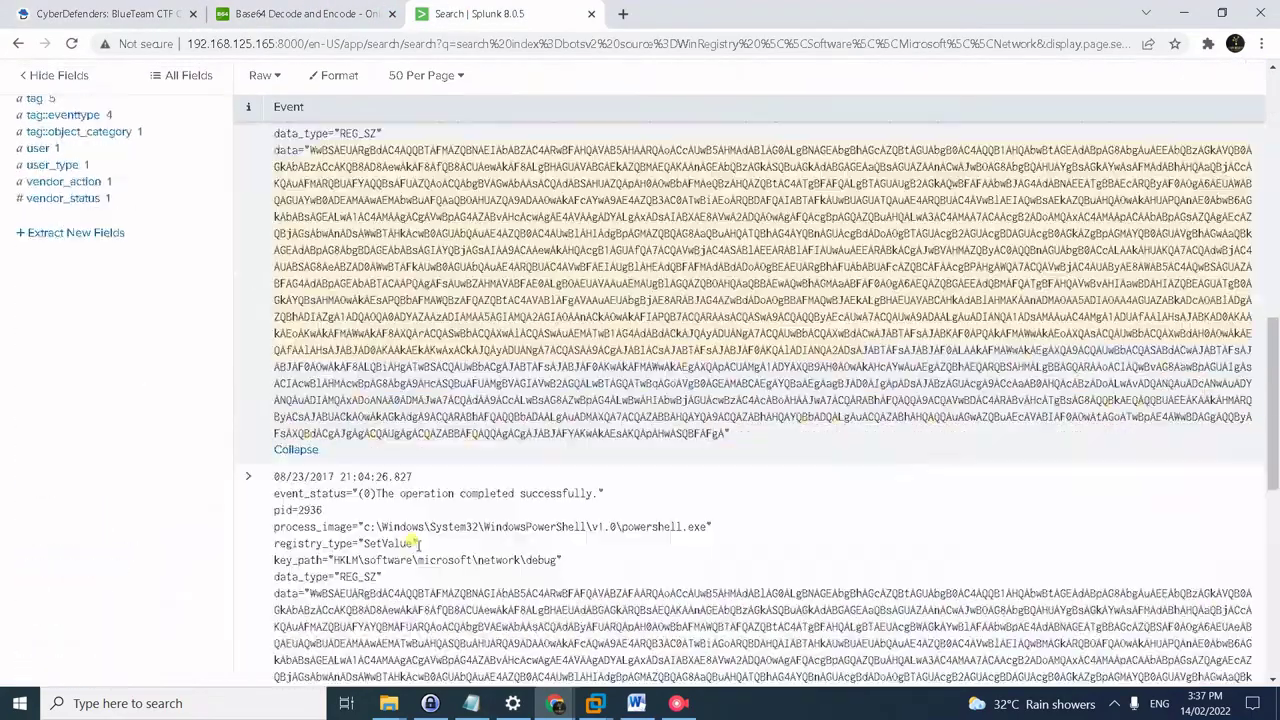
pyautogui.scroll(-5, 420, 543)
pyautogui.click(305, 367)
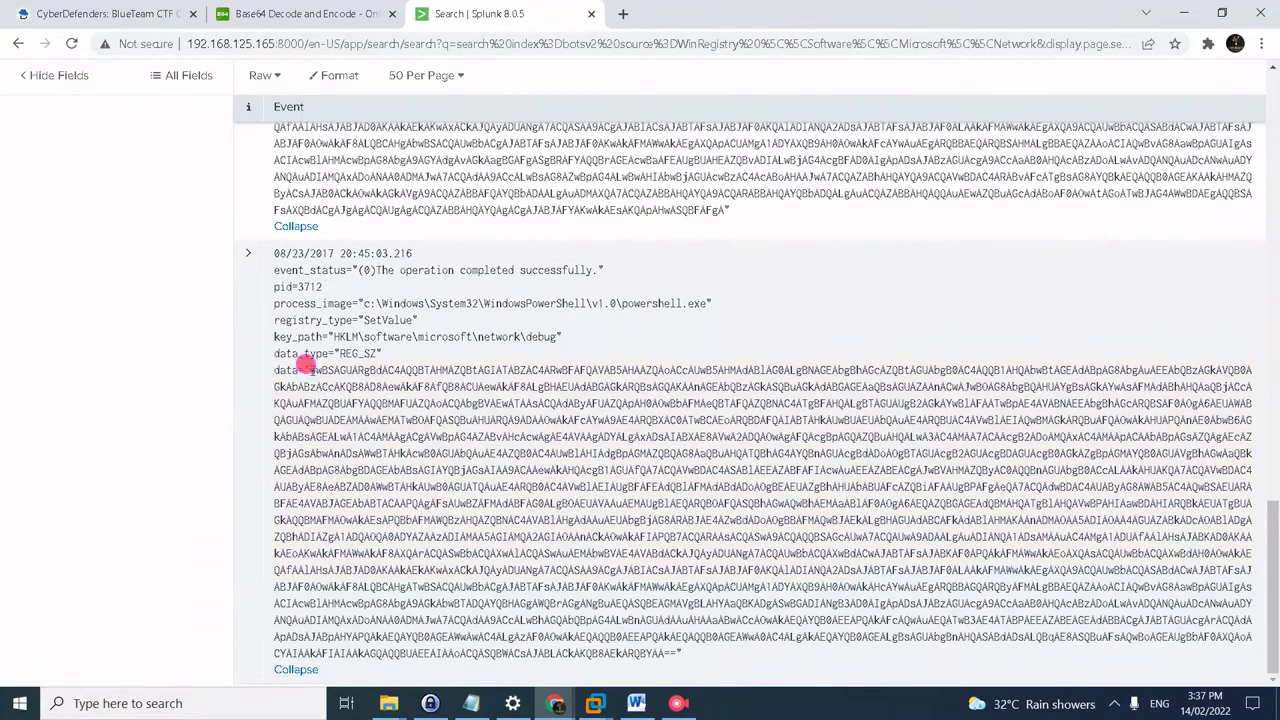
pyautogui.moveTo(305, 367); pyautogui.dragTo(673, 652)
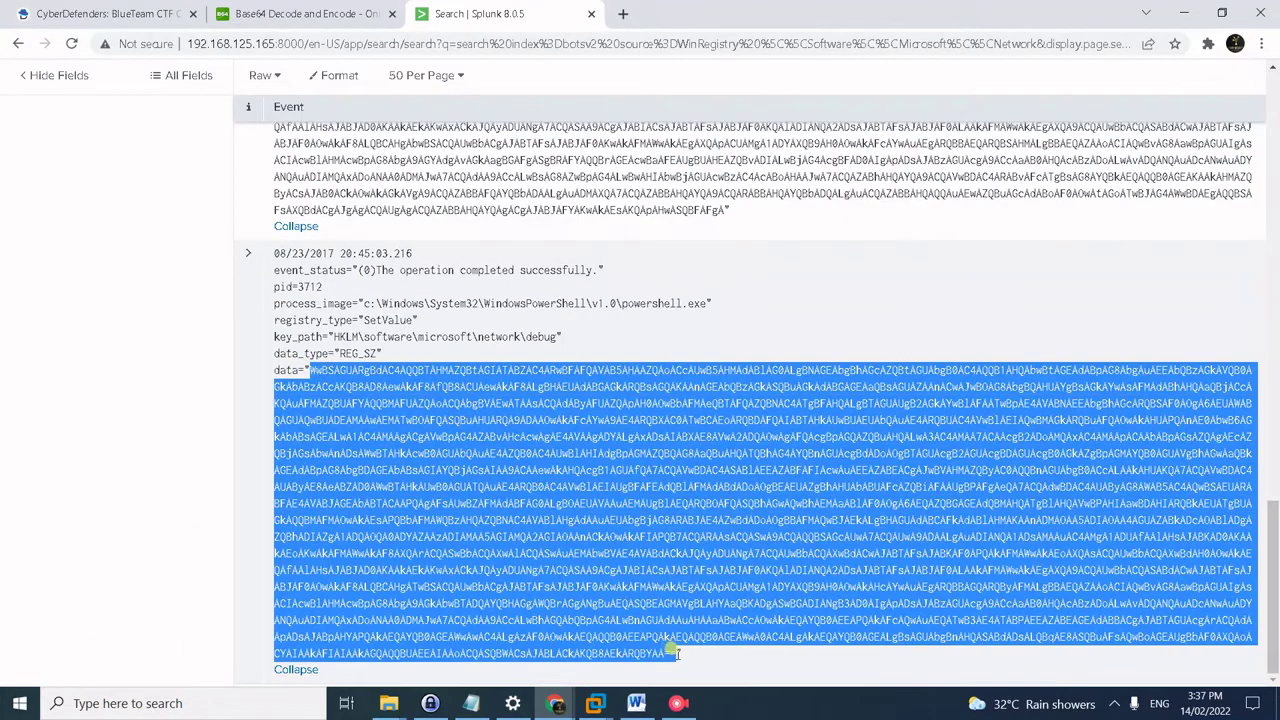
pyautogui.hotkey('ctrl', 'c')
pyautogui.click(318, 13)
pyautogui.click(370, 250)
pyautogui.hotkey('ctrl', 'a')
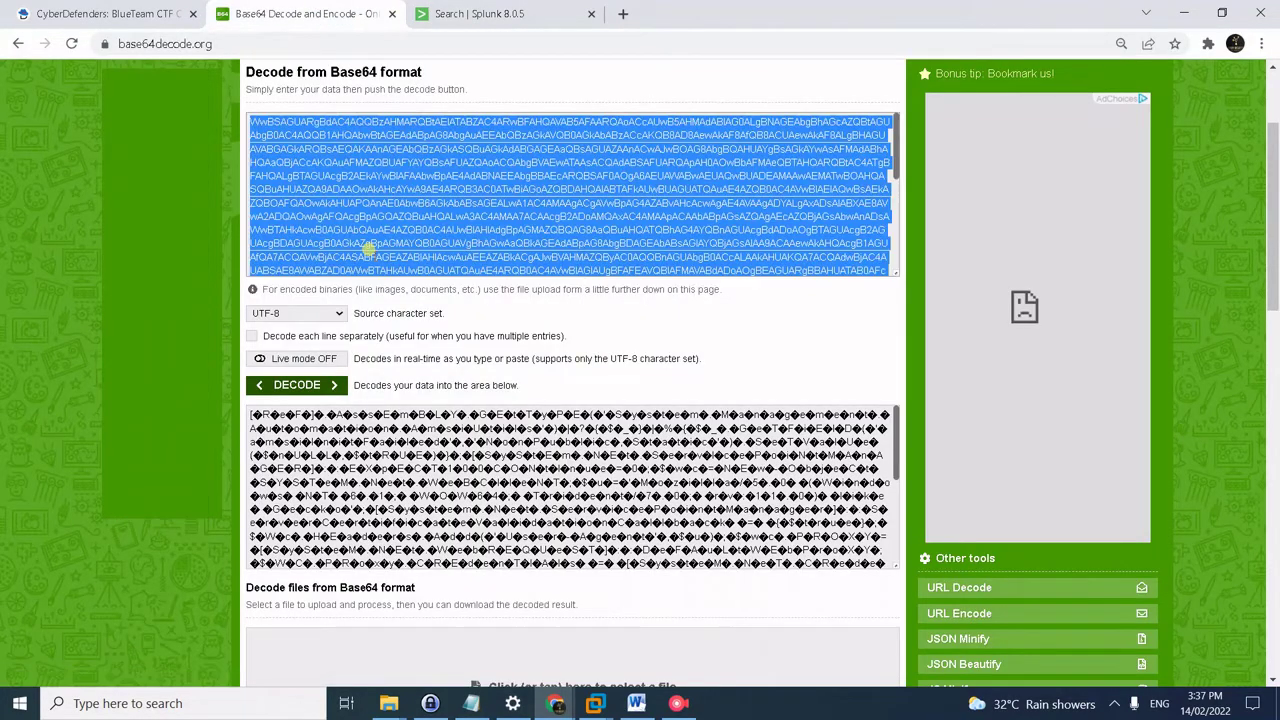
pyautogui.hotkey('ctrl', 'v')
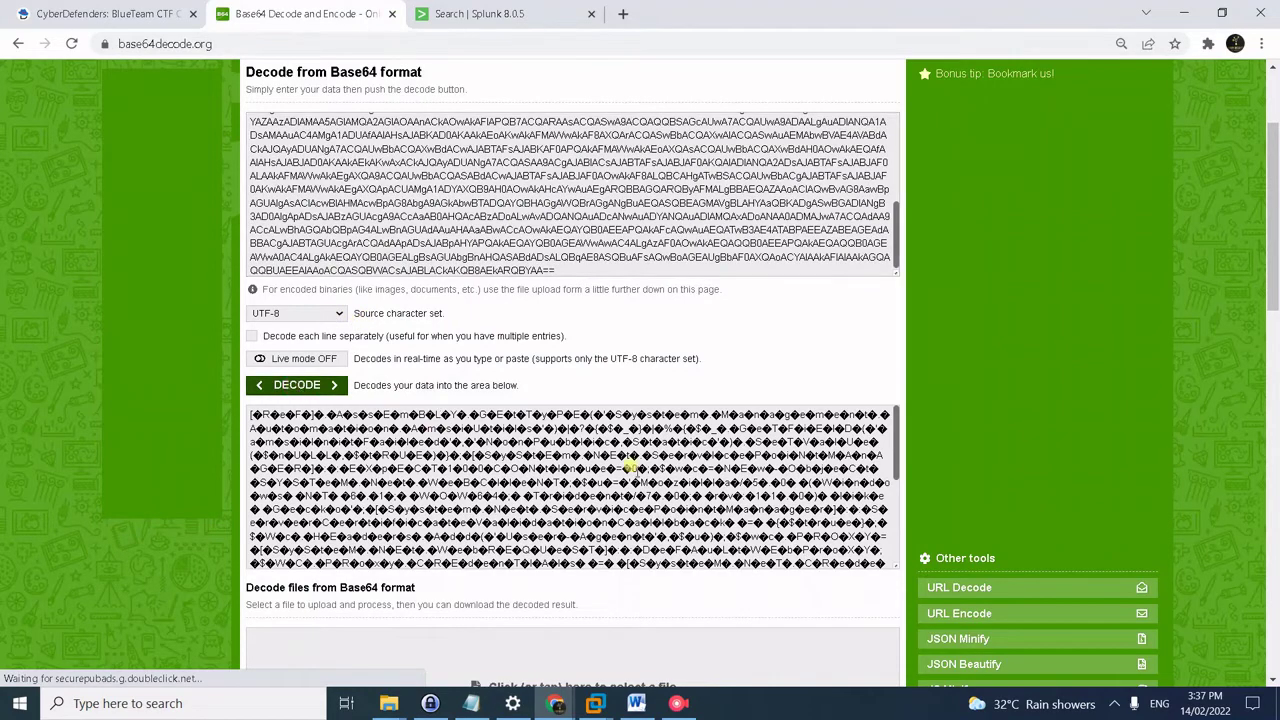
pyautogui.scroll(2, 630, 465)
pyautogui.scroll(-6, 608, 580)
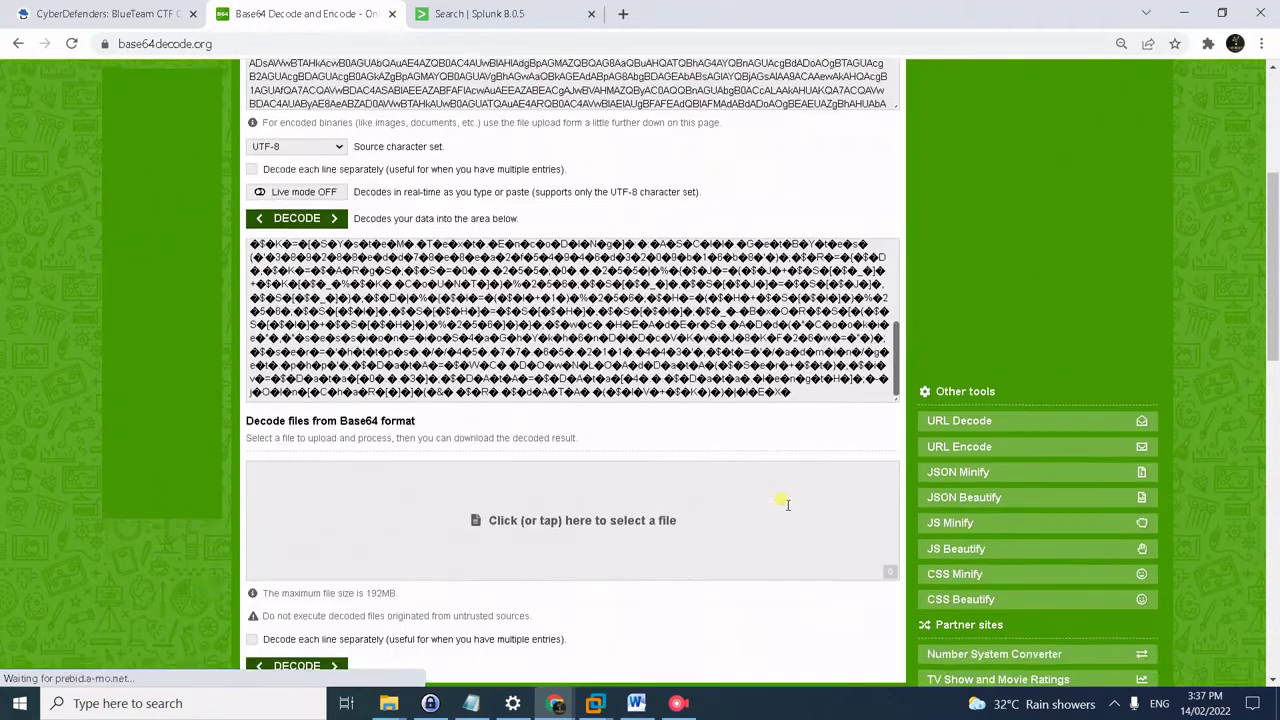
pyautogui.scroll(-1, 780, 500)
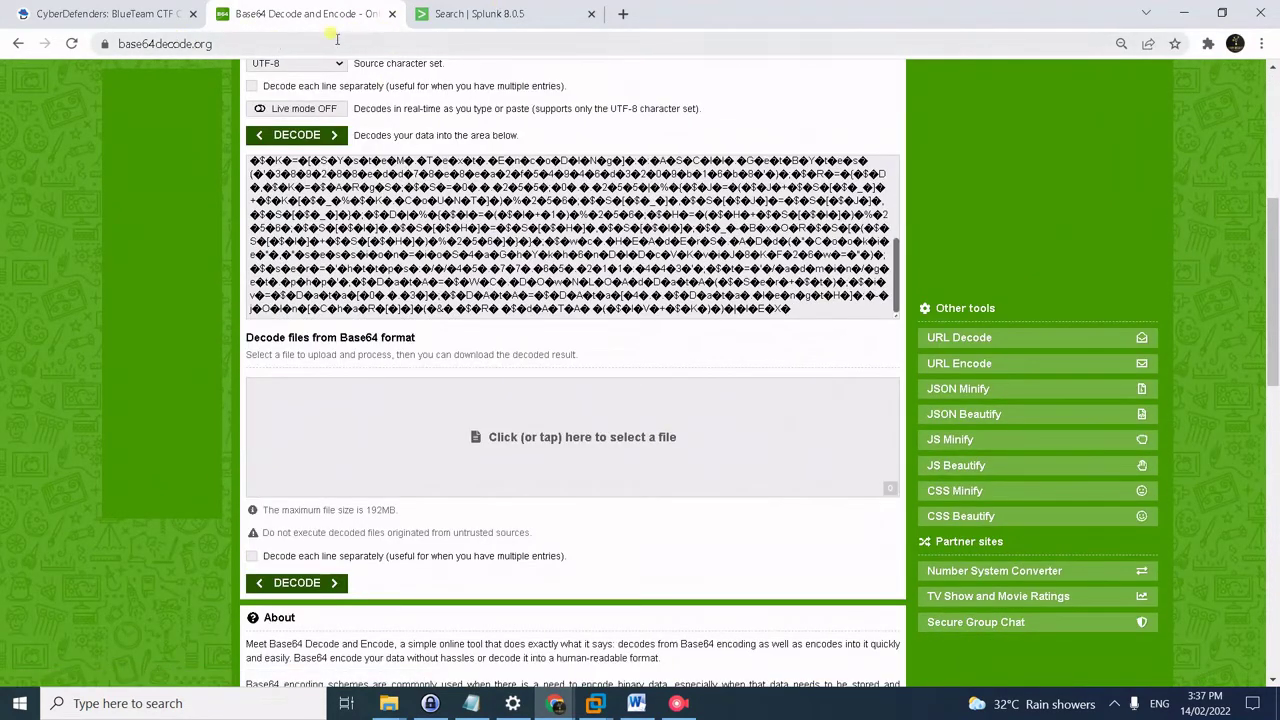
pyautogui.click(622, 13)
# - Open CyberChef from a Google search for 'cyberchef' and add From Base64 to the recipe
pyautogui.write('c')
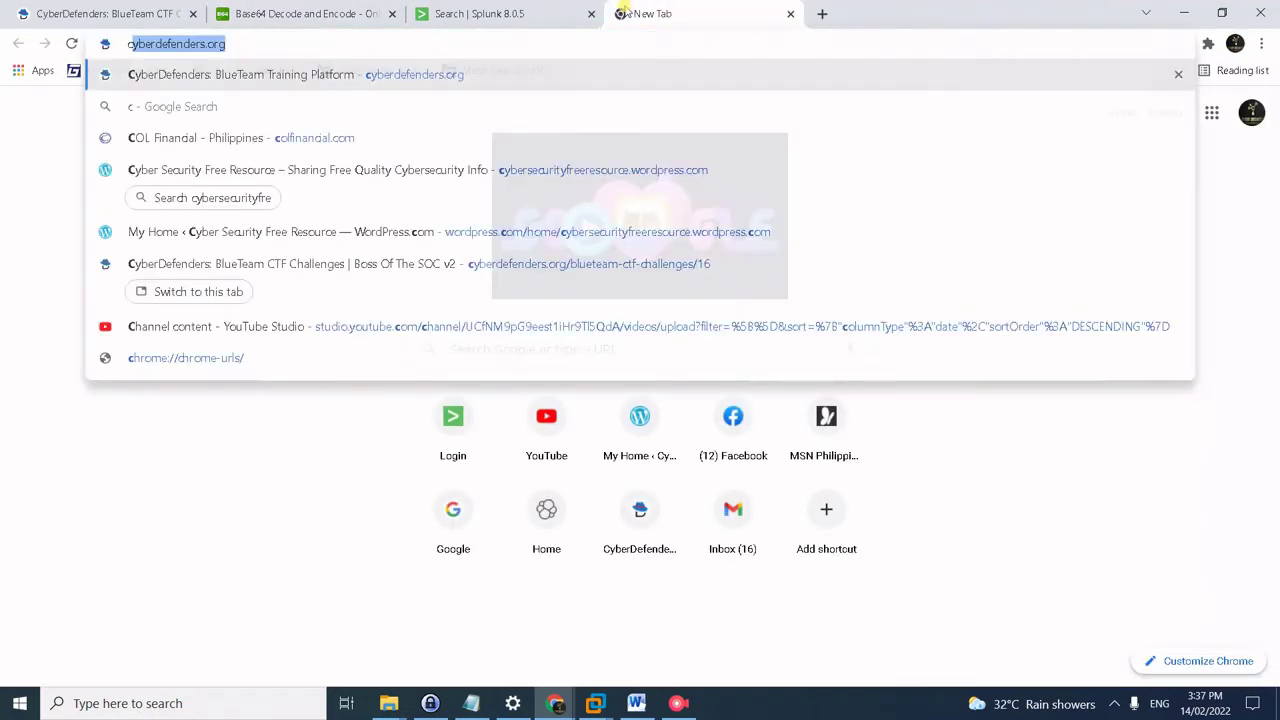
pyautogui.write('yberchef')
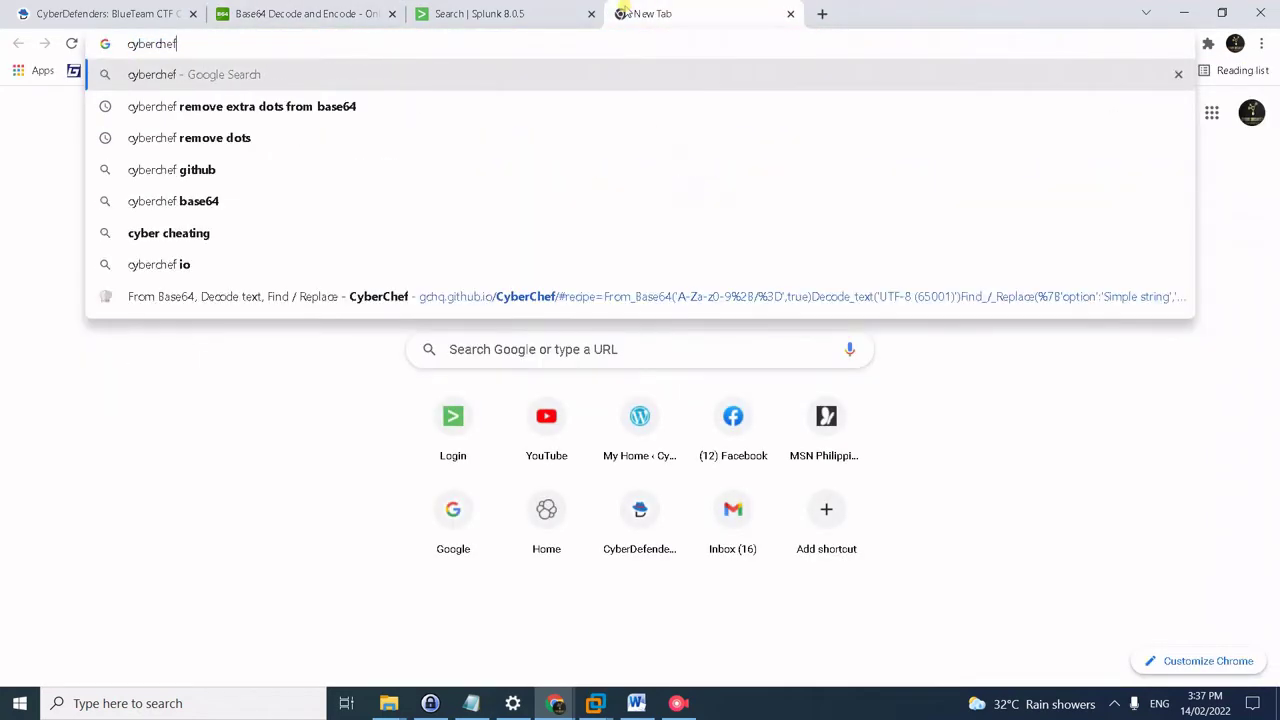
pyautogui.press('Return')
pyautogui.click(143, 242)
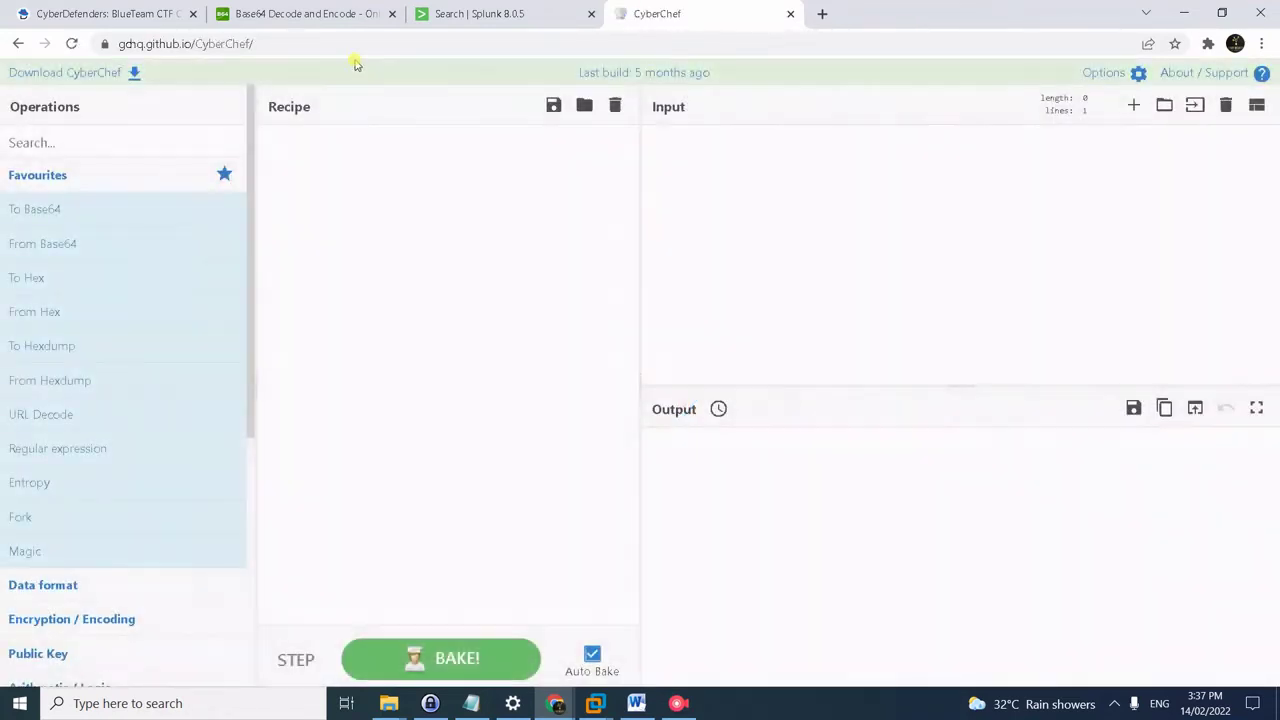
pyautogui.click(47, 243)
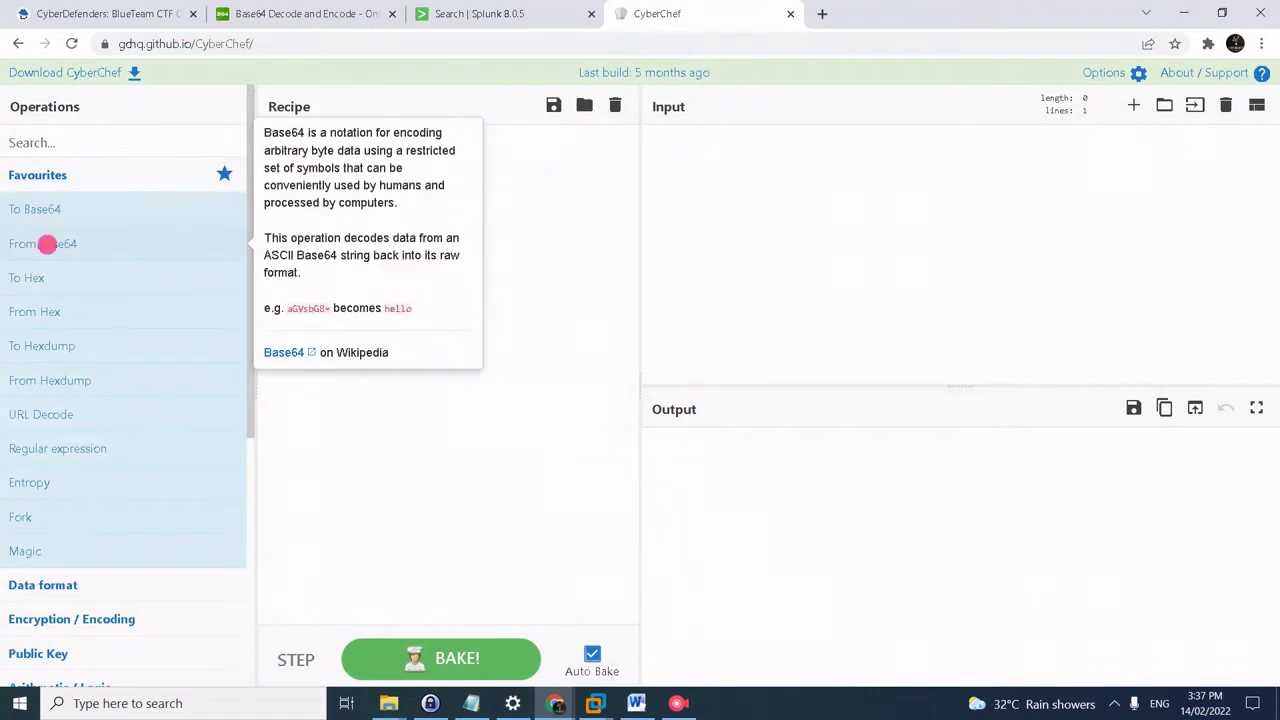
pyautogui.moveTo(47, 243); pyautogui.dragTo(427, 244)
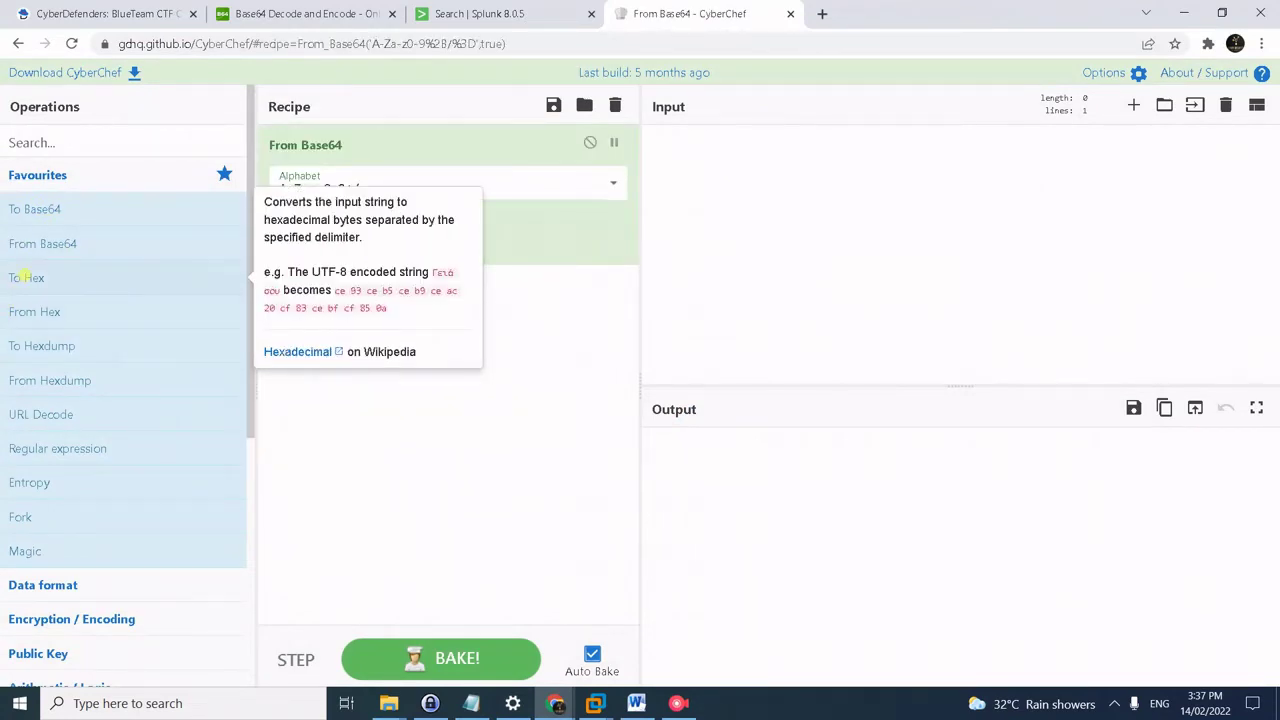
# - Paste the registry Base64 string as input to decode it, then filter operations by 'find'
pyautogui.click(692, 205)
pyautogui.hotkey('ctrl', 'v')
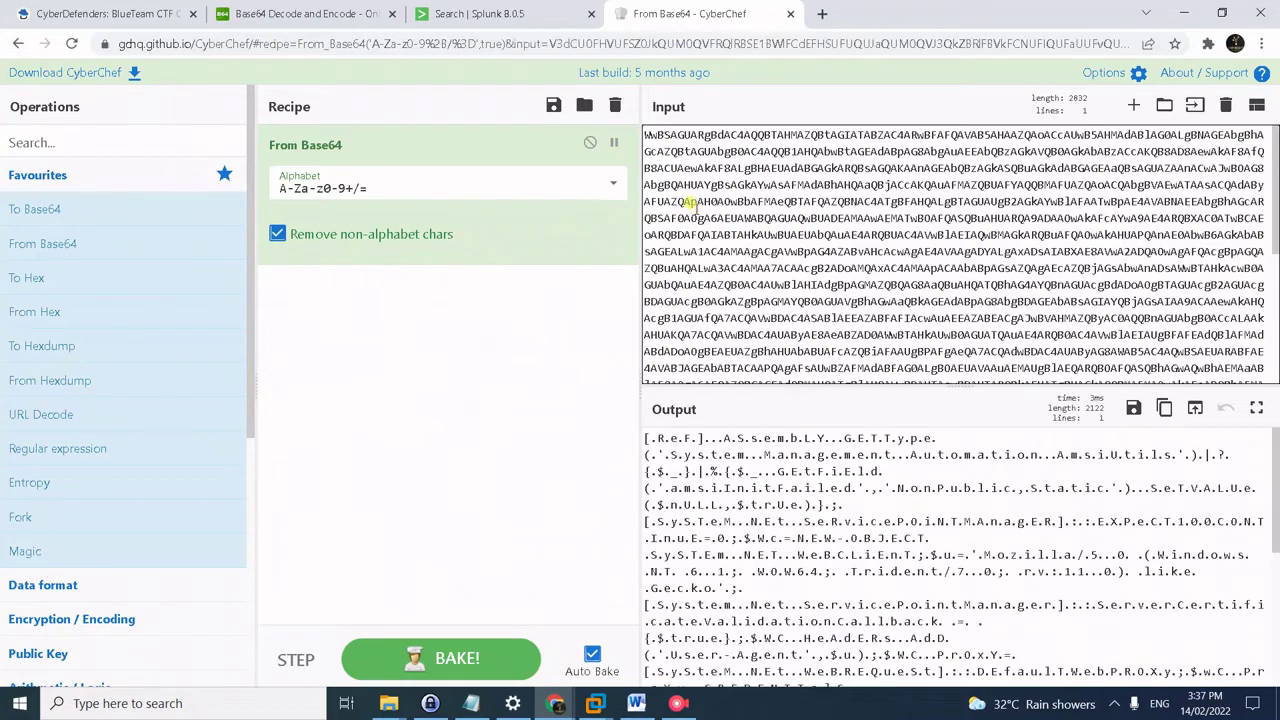
pyautogui.scroll(-1, 1030, 468)
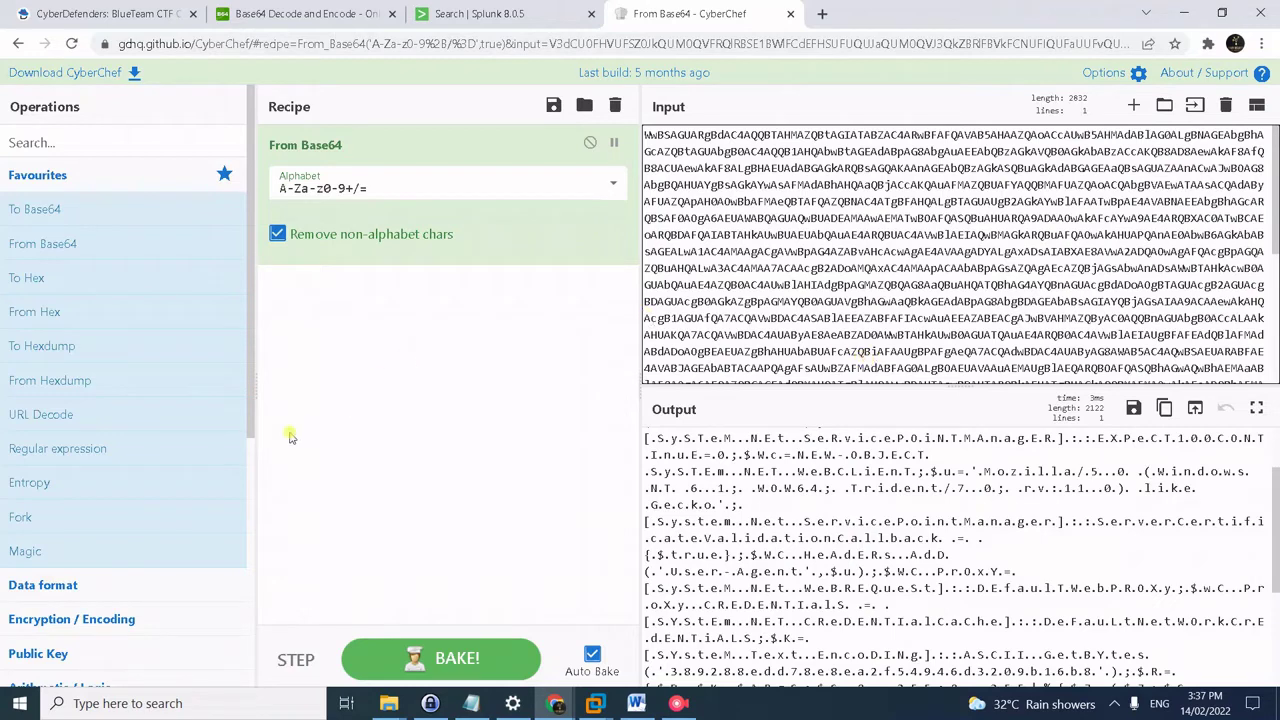
pyautogui.scroll(-2, 143, 458)
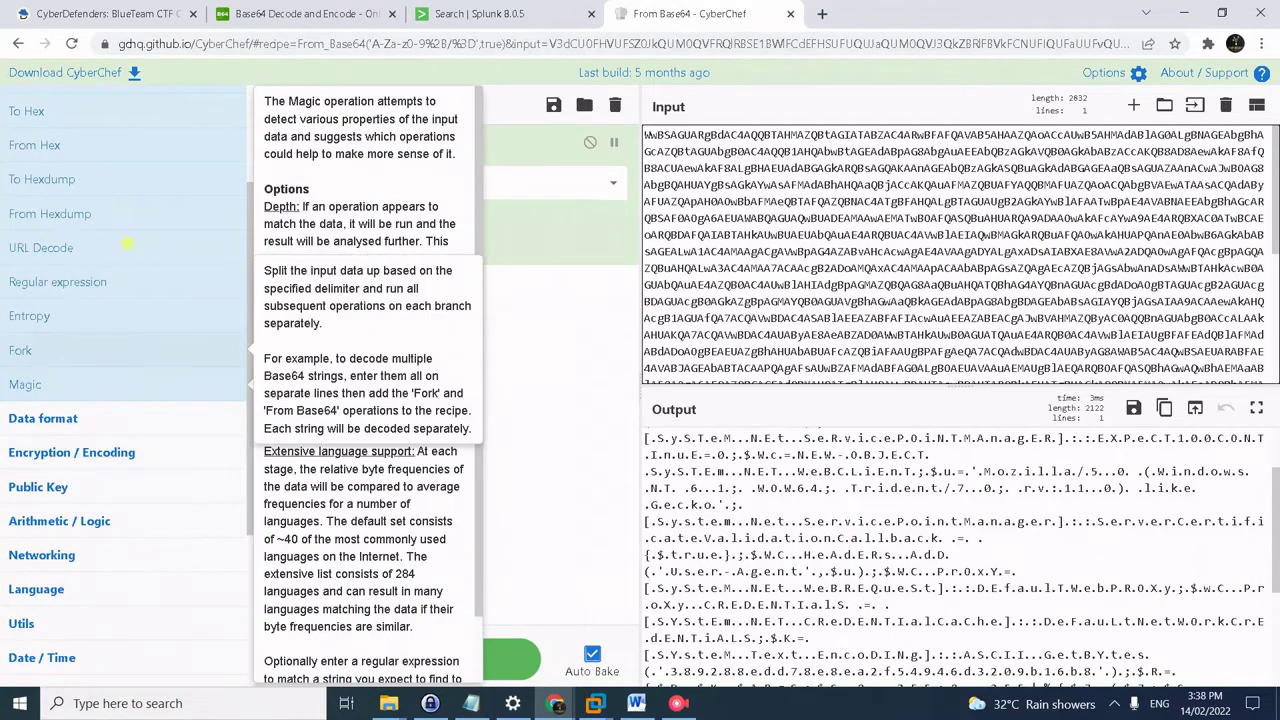
pyautogui.scroll(2, 120, 380)
pyautogui.click(101, 150)
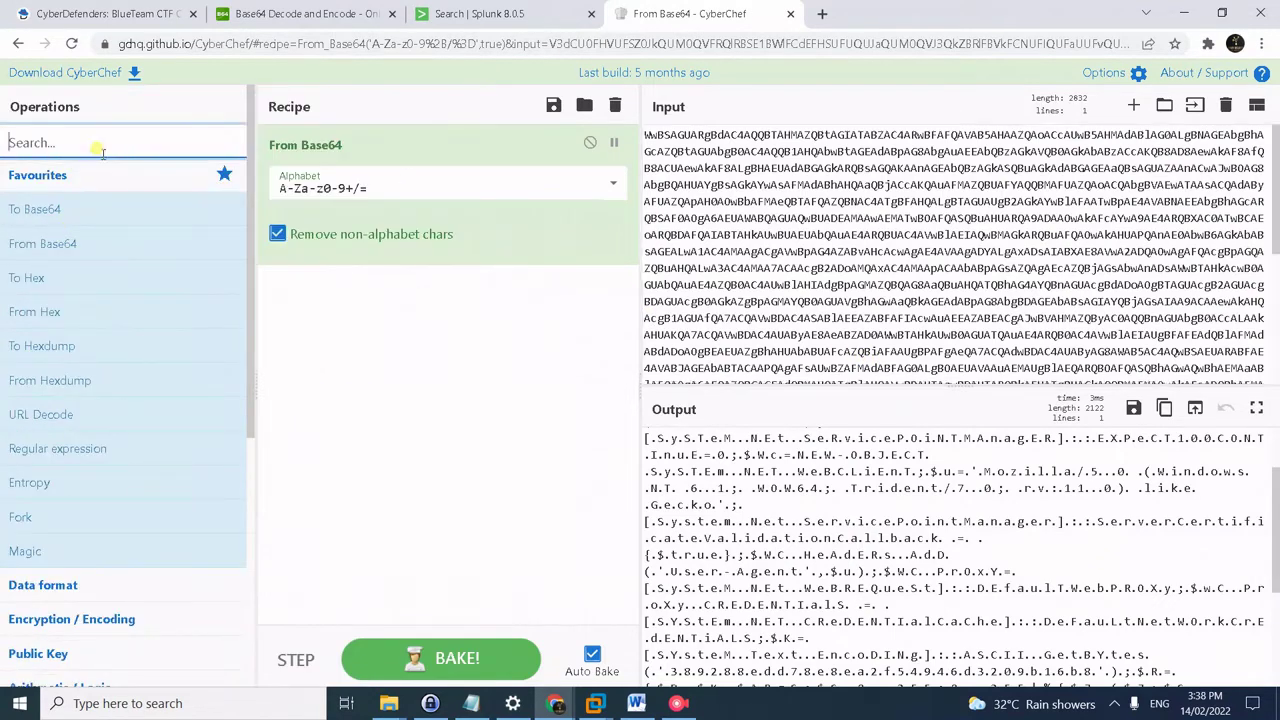
pyautogui.write('find')
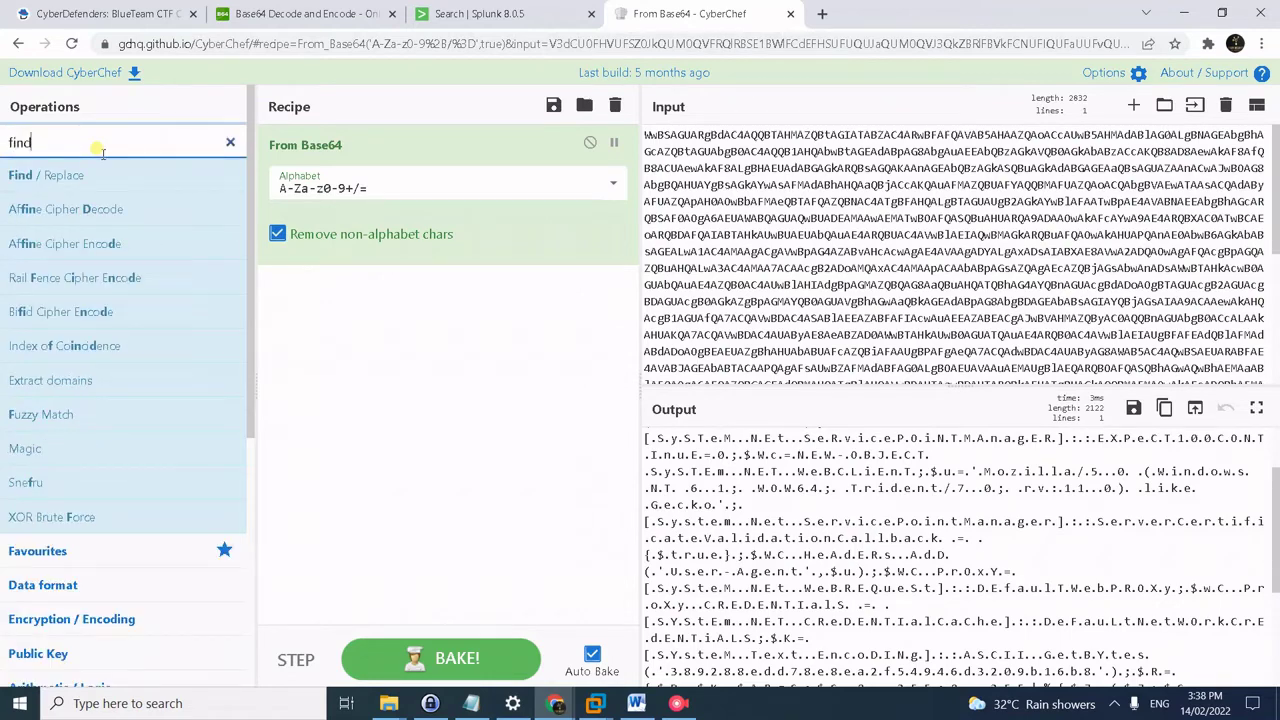
# - Add a Find / Replace step after From Base64 with '.' as the regex pattern and empty replacement
pyautogui.moveTo(91, 171); pyautogui.dragTo(371, 337)
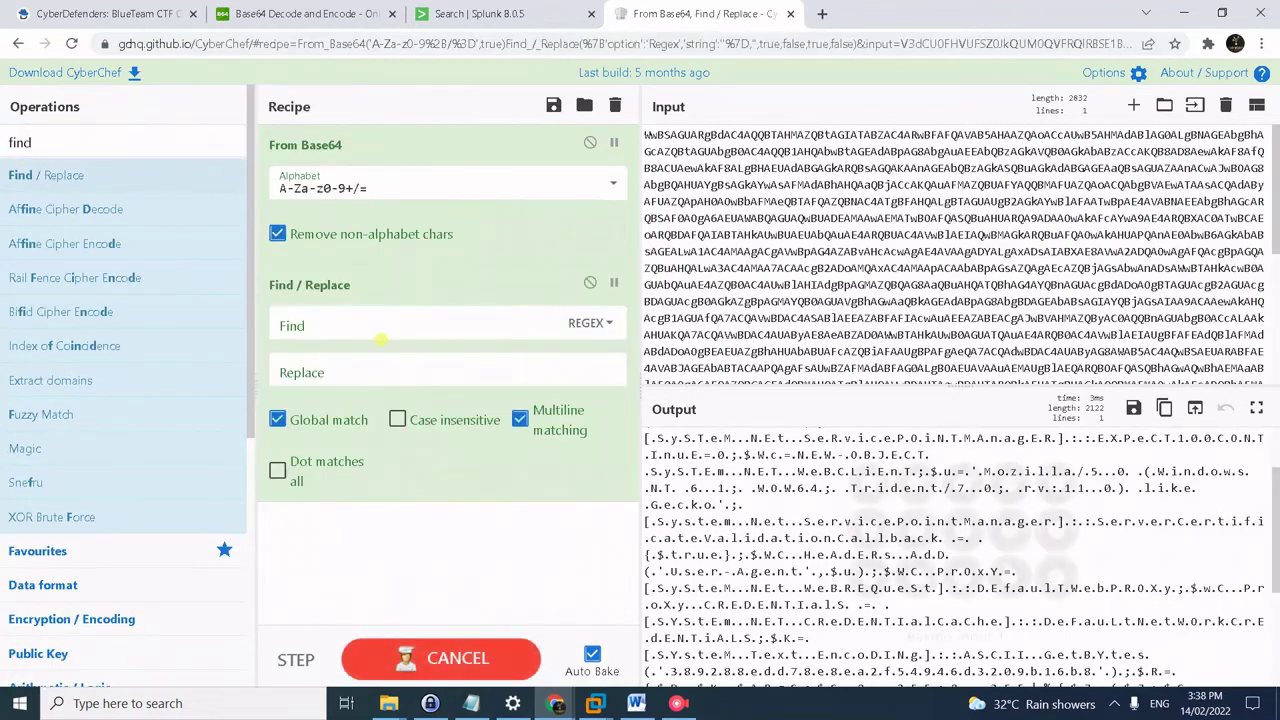
pyautogui.click(318, 323)
pyautogui.write('.')
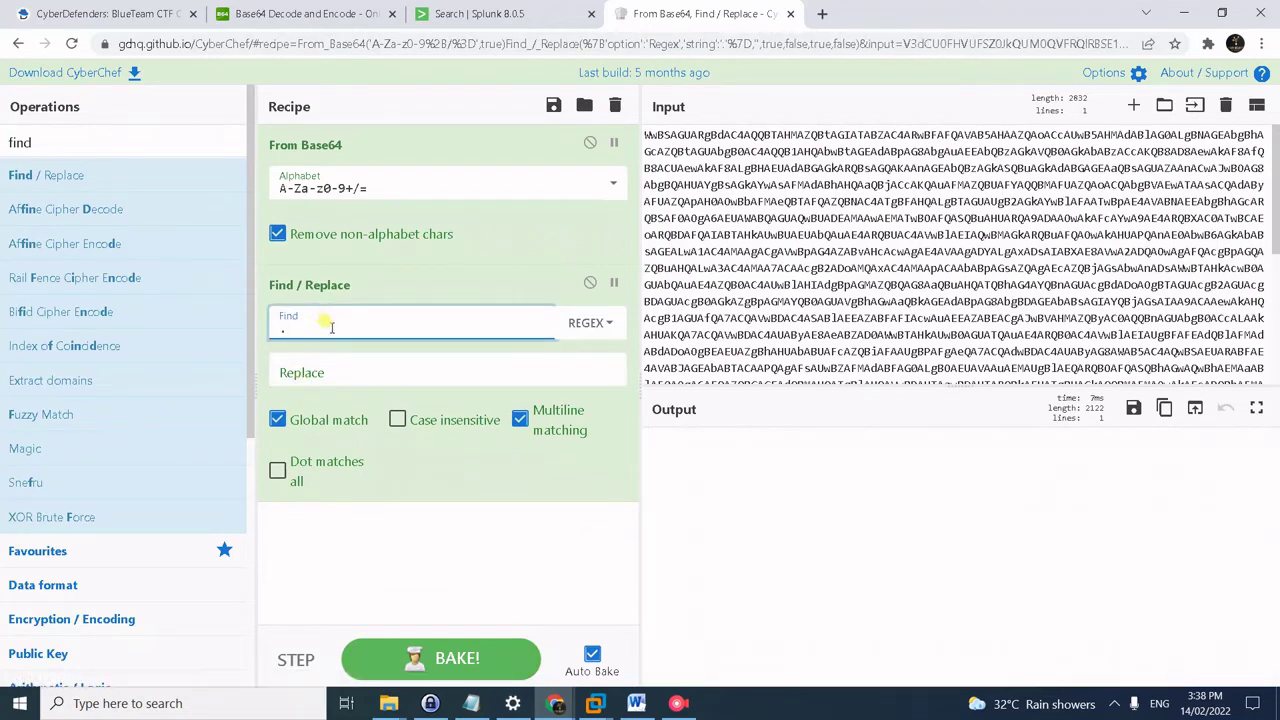
pyautogui.click(320, 366)
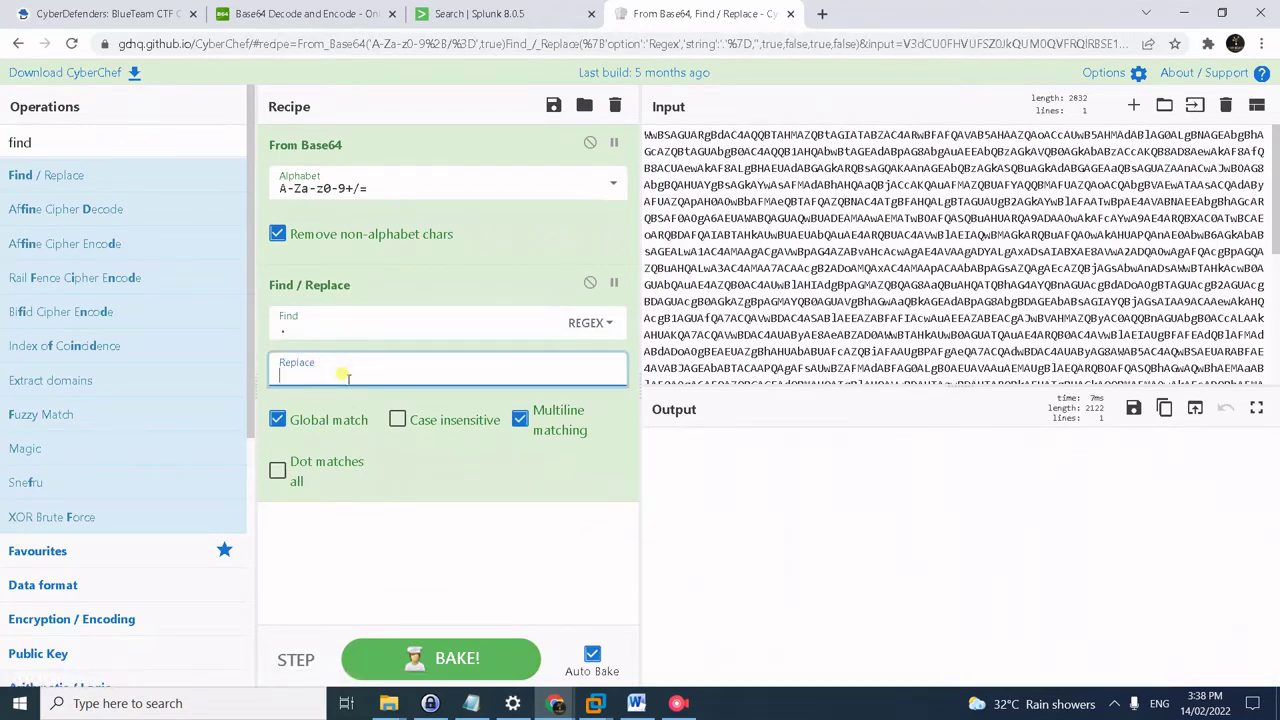
pyautogui.doubleClick(343, 318)
pyautogui.press('BackSpace')
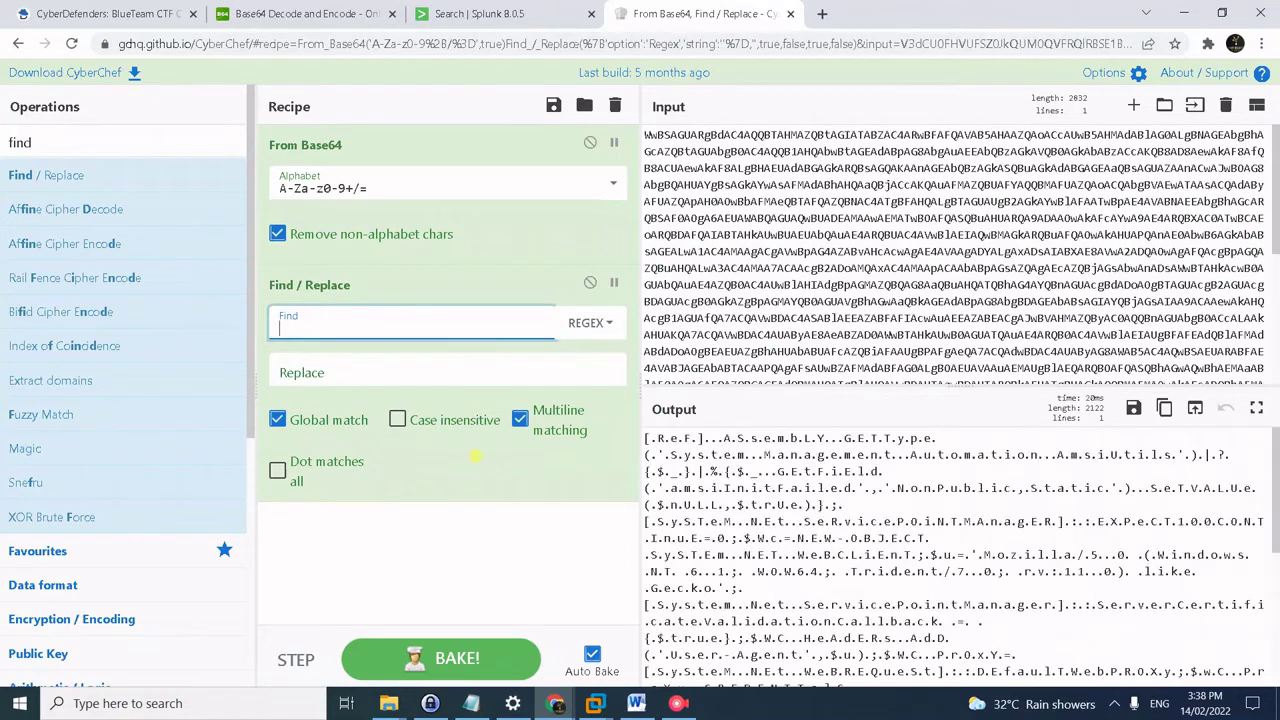
pyautogui.write('.')
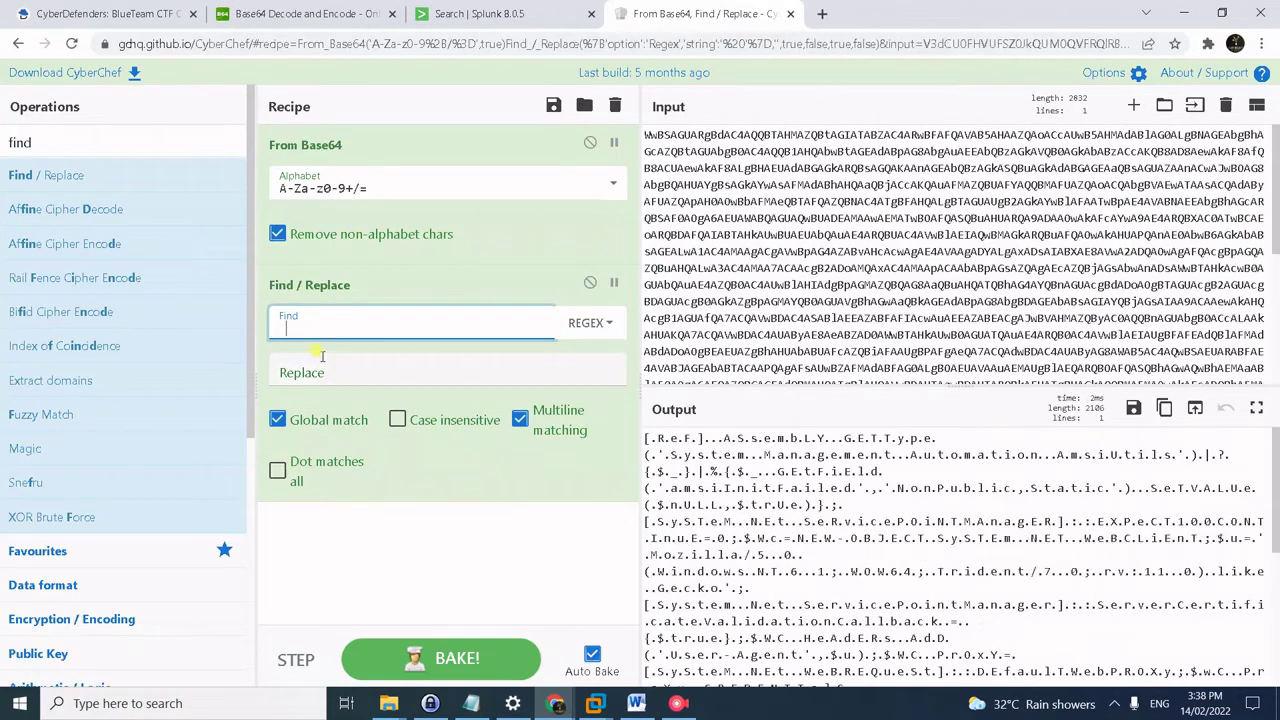
pyautogui.click(325, 362)
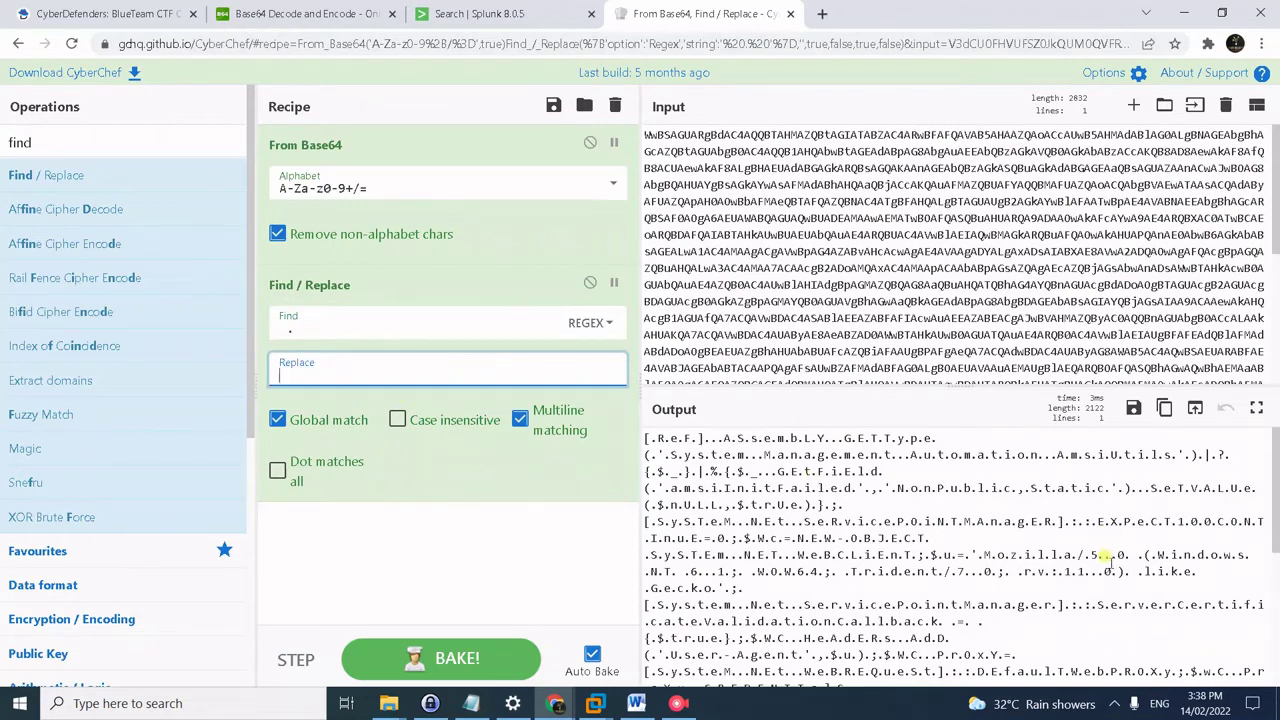
# - Select the https address ending in /admin/get.php in the decoded output
pyautogui.scroll(-2, 1108, 562)
pyautogui.scroll(-2, 1108, 552)
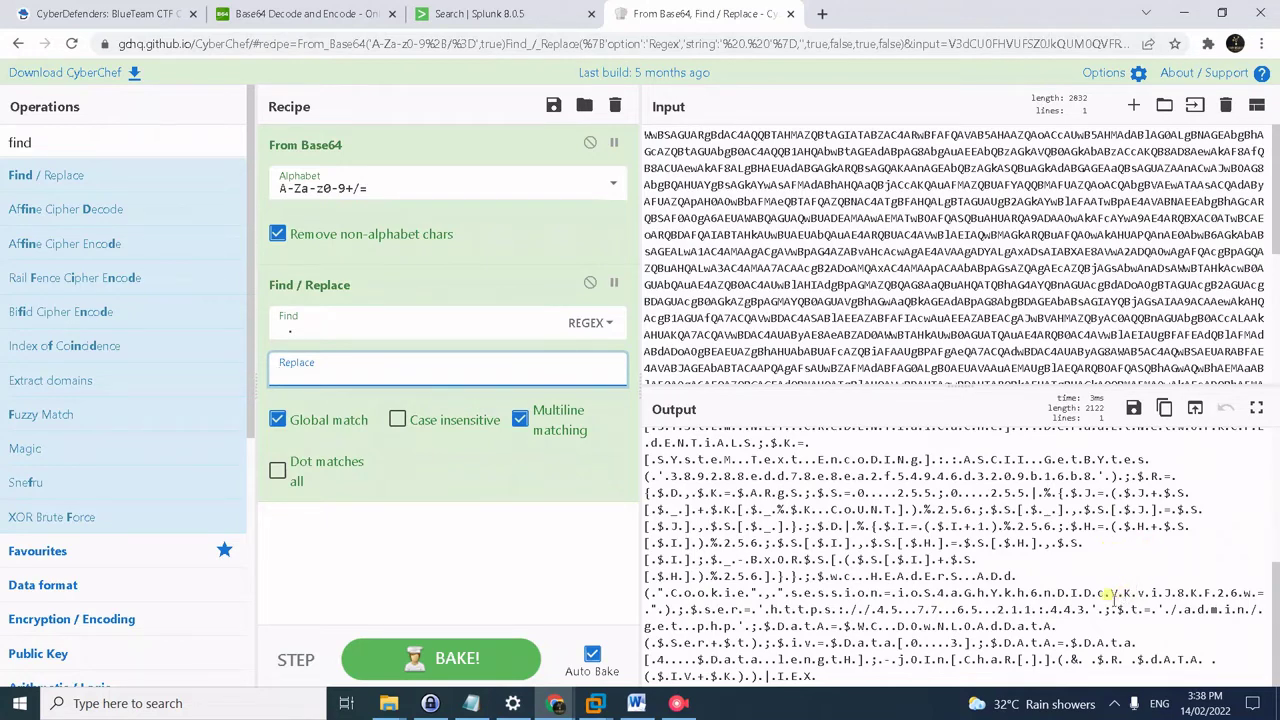
pyautogui.click(1267, 604)
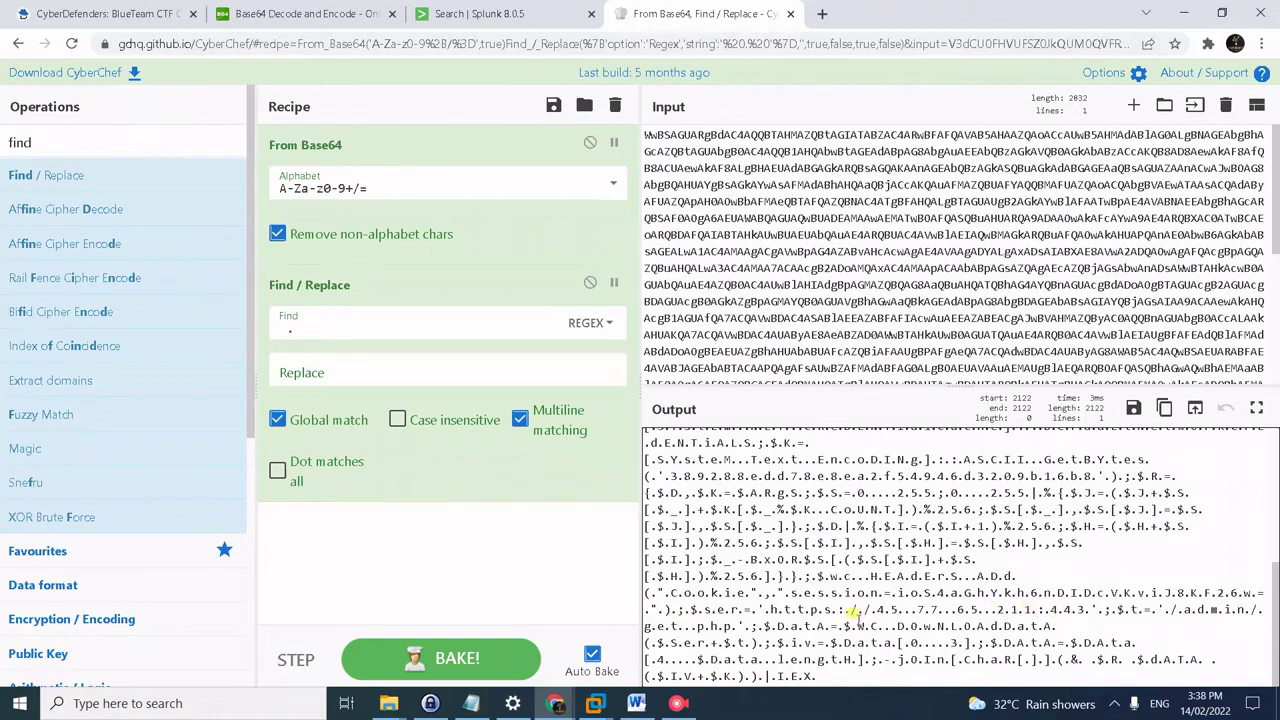
pyautogui.moveTo(774, 606)
pyautogui.mouseDown()
pyautogui.moveTo(900, 628)
pyautogui.moveTo(1250, 610)
pyautogui.moveTo(752, 626)
pyautogui.moveTo(766, 628)
pyautogui.mouseUp()
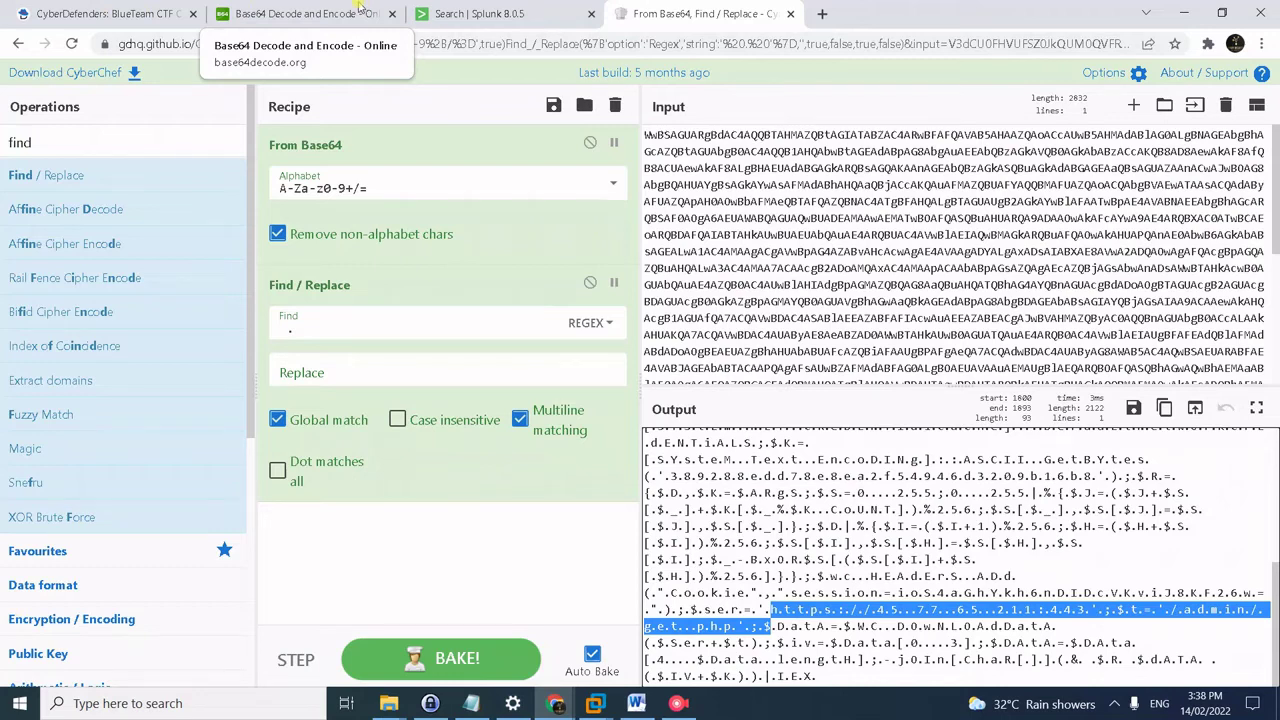
# - Submit get.php as the answer to question #39, which is rejected as invalid
pyautogui.click(130, 12)
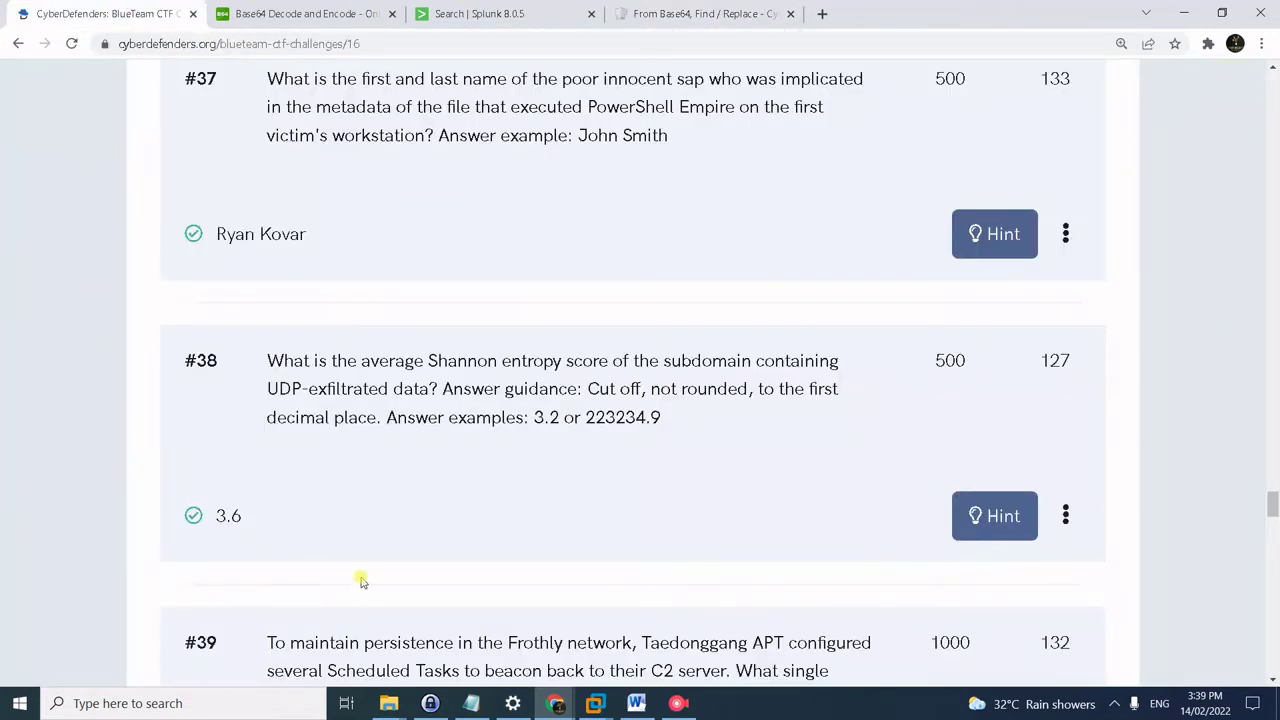
pyautogui.scroll(-3, 362, 582)
pyautogui.click(333, 521)
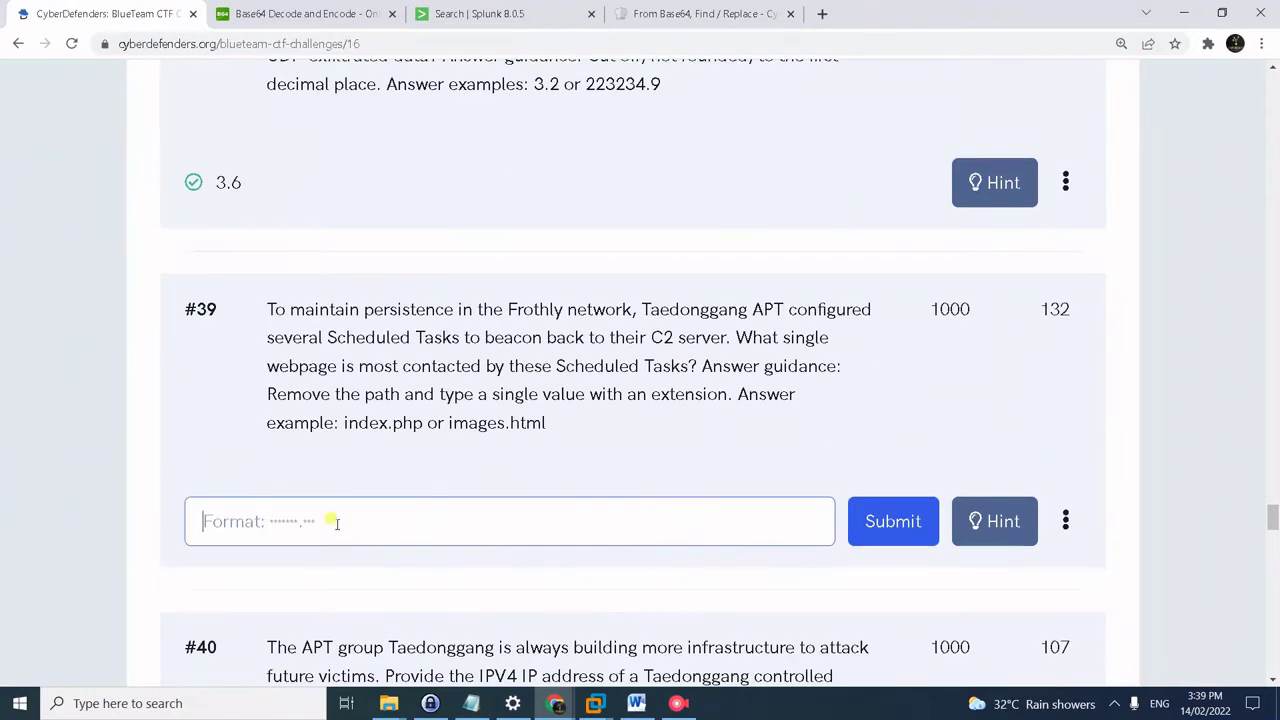
pyautogui.write('get.php')
pyautogui.press('Return')
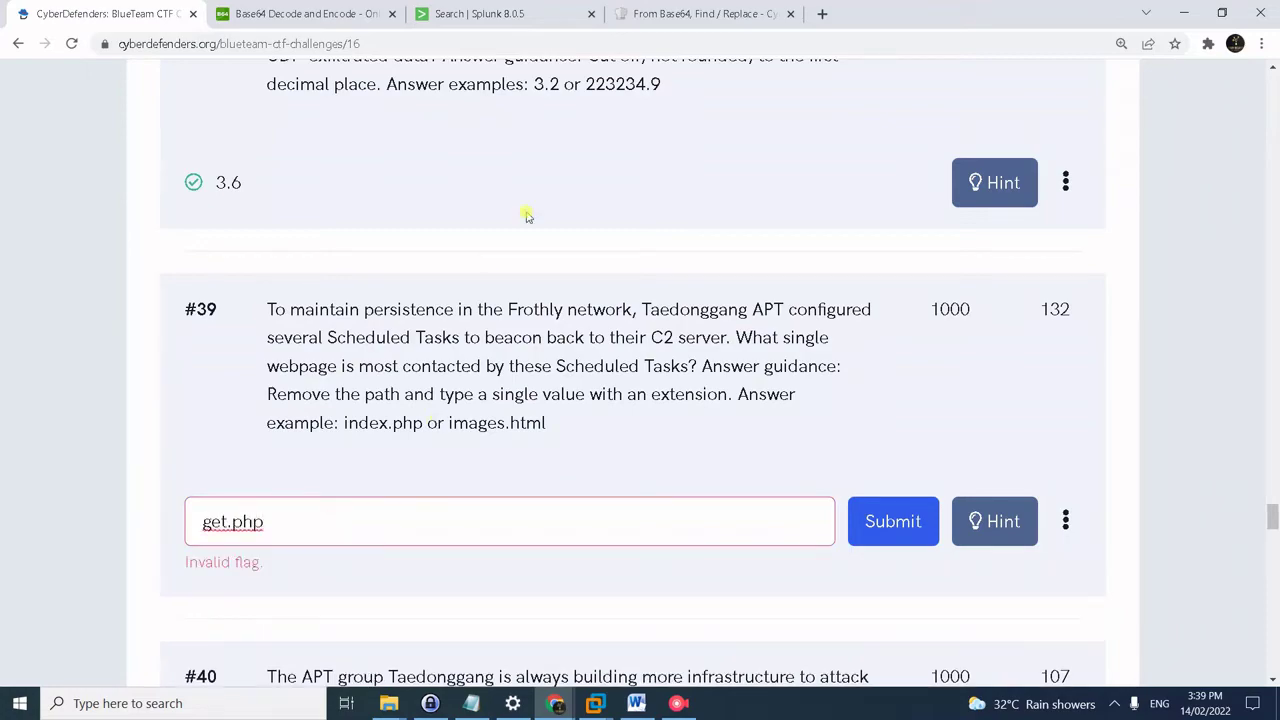
pyautogui.click(343, 15)
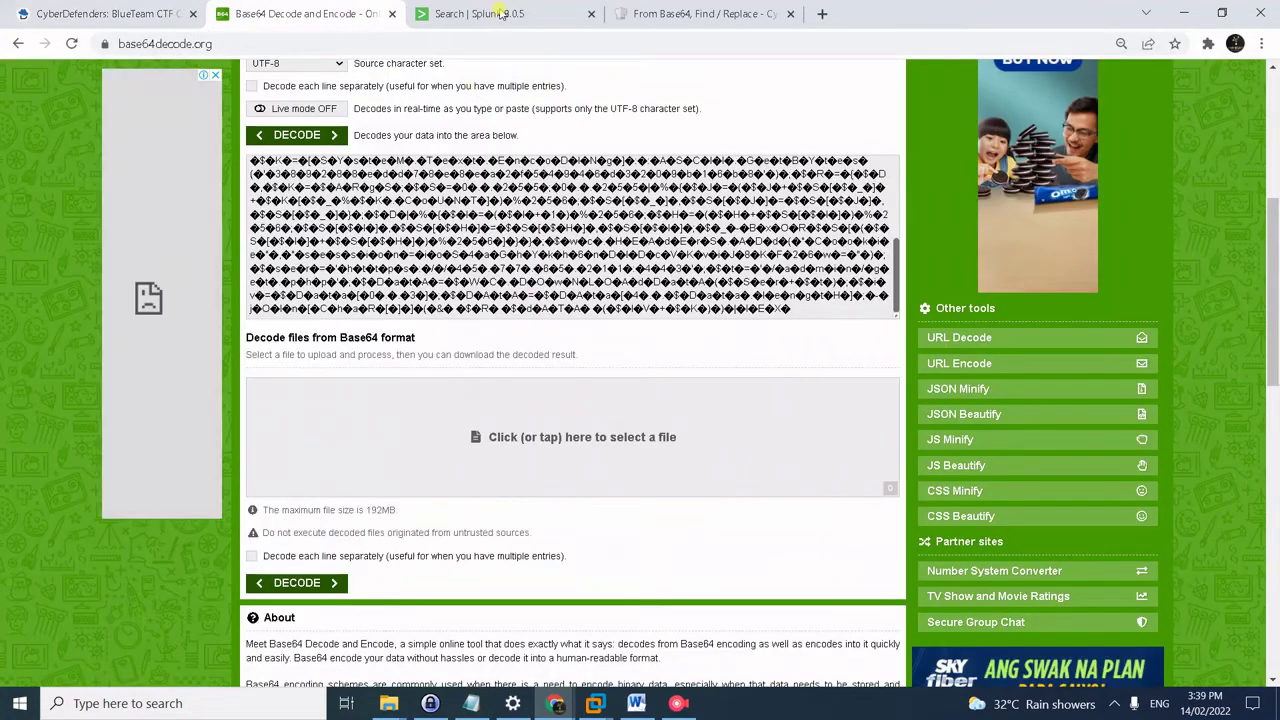
# - Select the full data="…" Base64 value of the network debug registry event in Splunk
pyautogui.click(500, 14)
pyautogui.scroll(2, 436, 345)
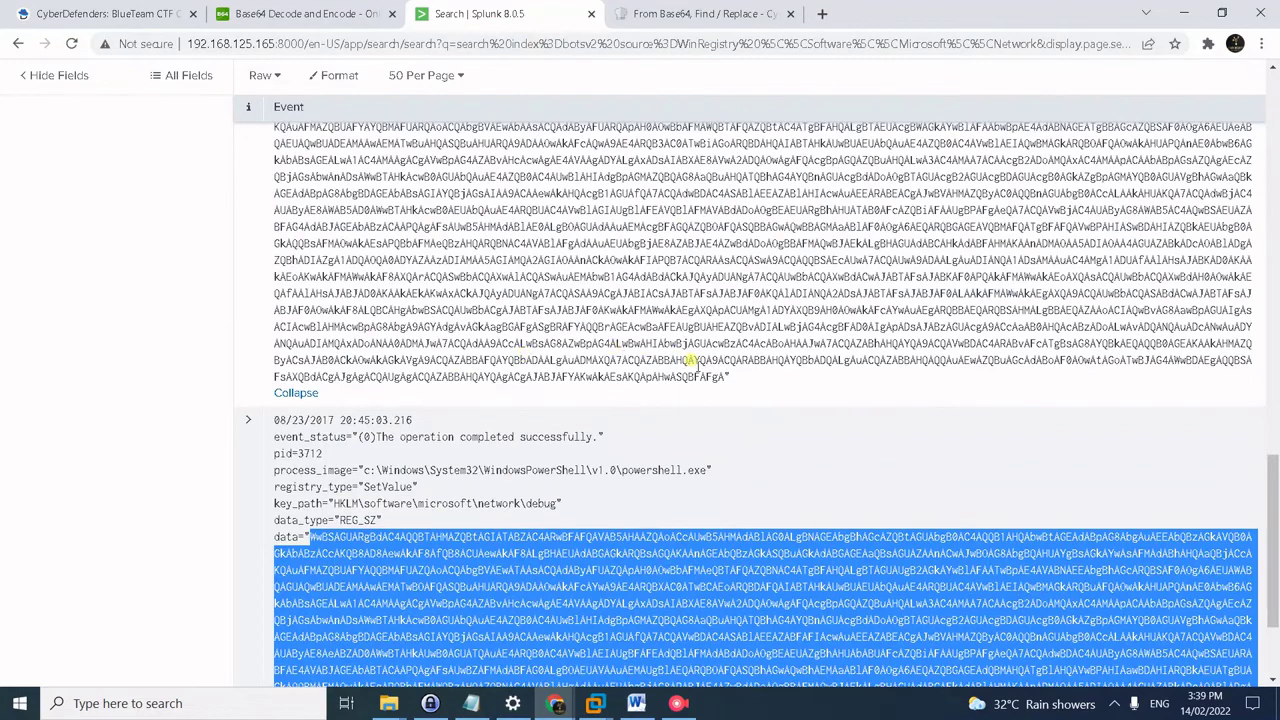
pyautogui.moveTo(722, 376); pyautogui.dragTo(465, 252)
pyautogui.scroll(1, 290, 230)
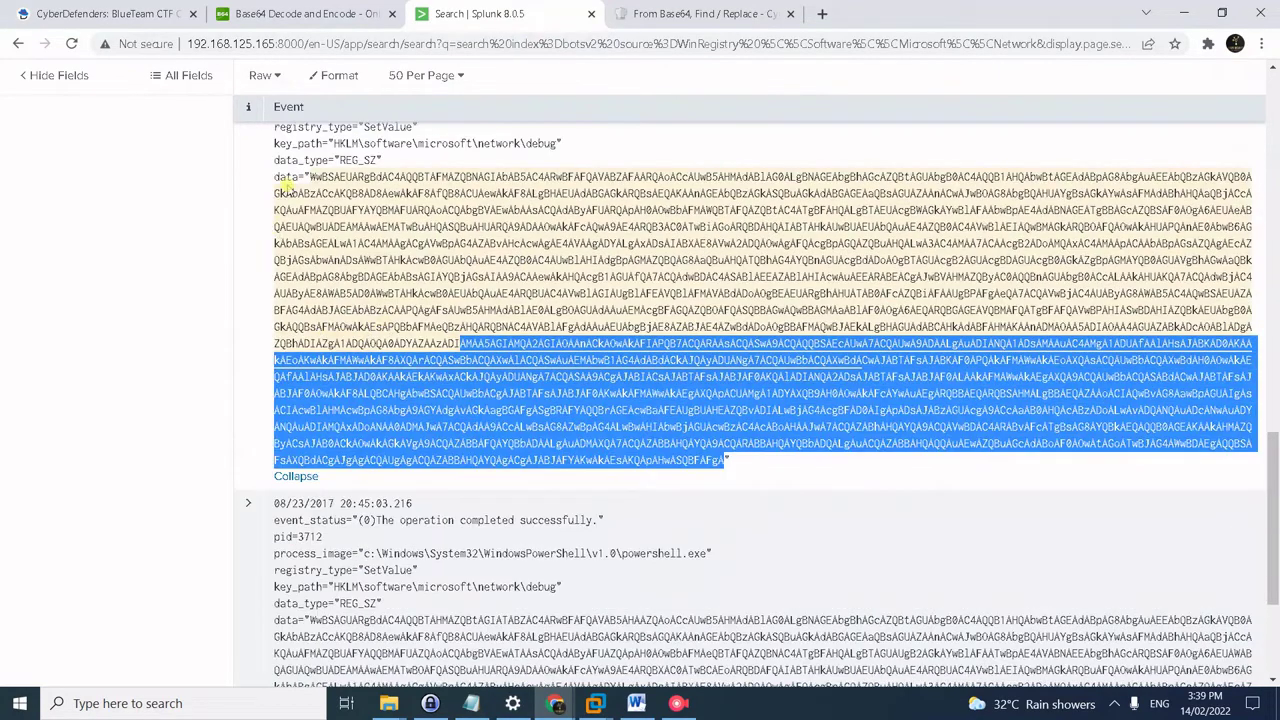
pyautogui.moveTo(305, 172); pyautogui.dragTo(310, 176)
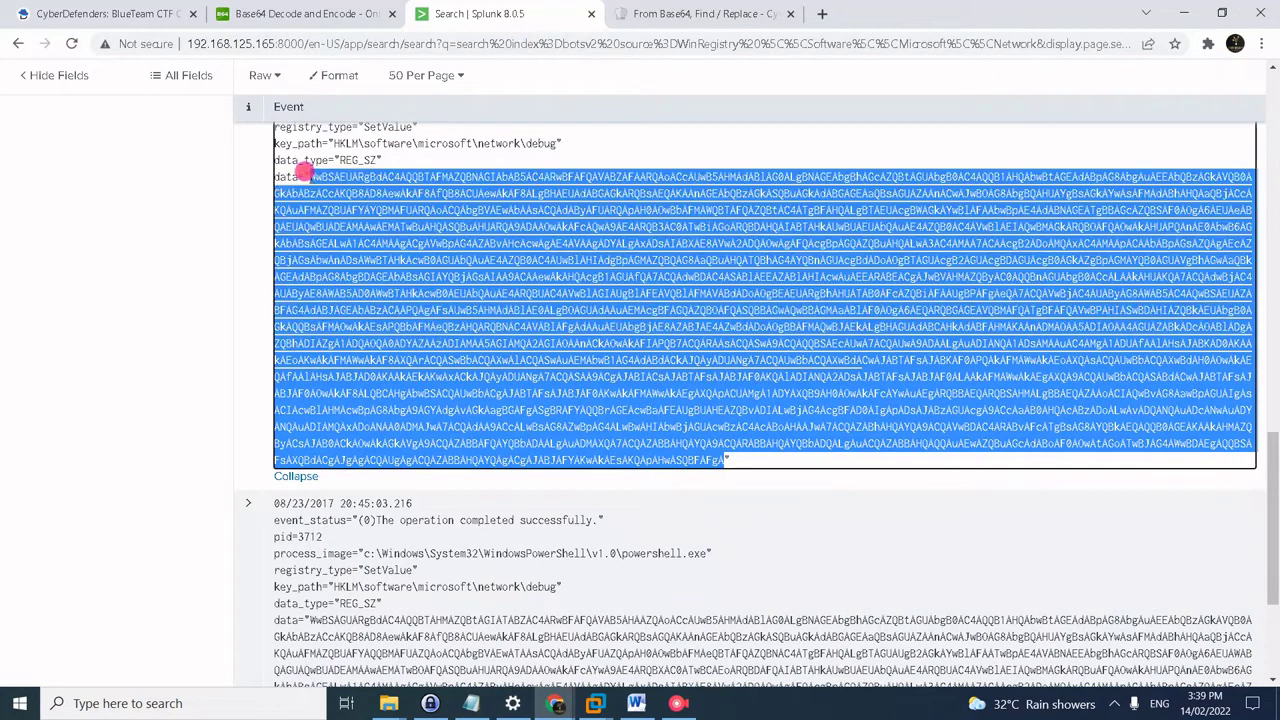
pyautogui.click(705, 13)
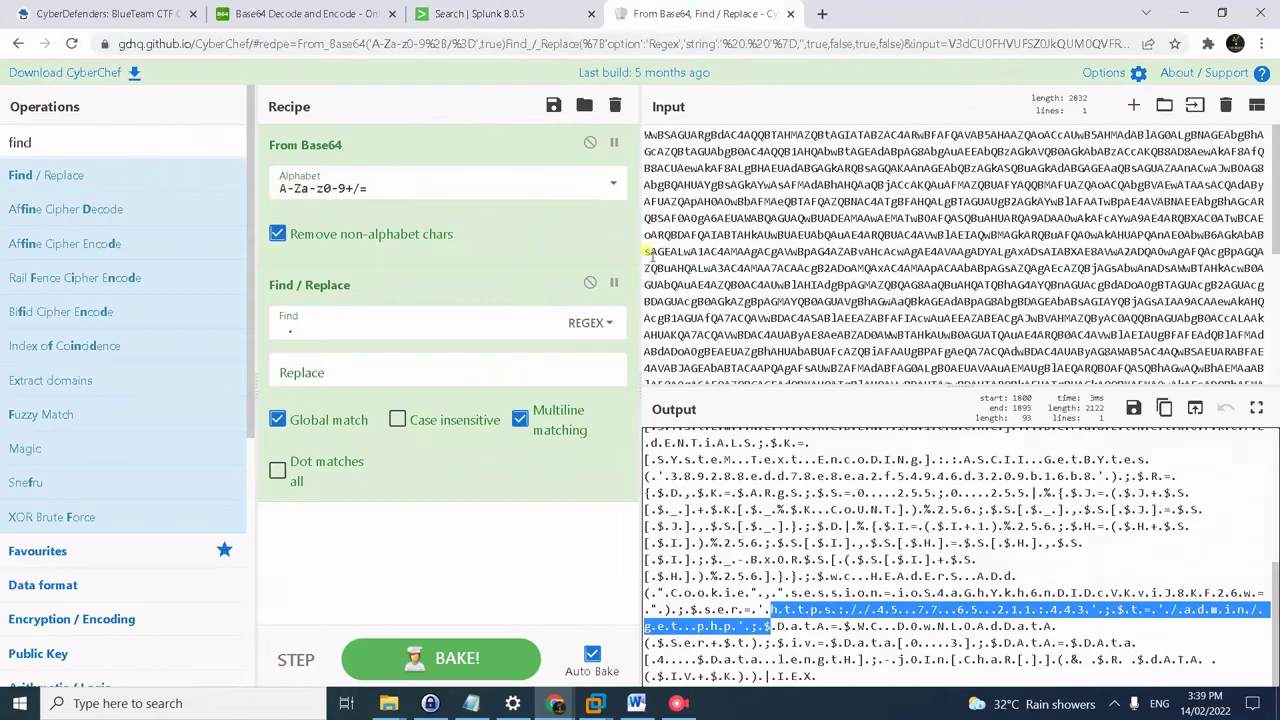
# - Replace the CyberChef input with the other registry Base64 value, revealing the /login/process.php address
pyautogui.click(829, 263)
pyautogui.hotkey('ctrl', 'a')
pyautogui.hotkey('ctrl', 'v')
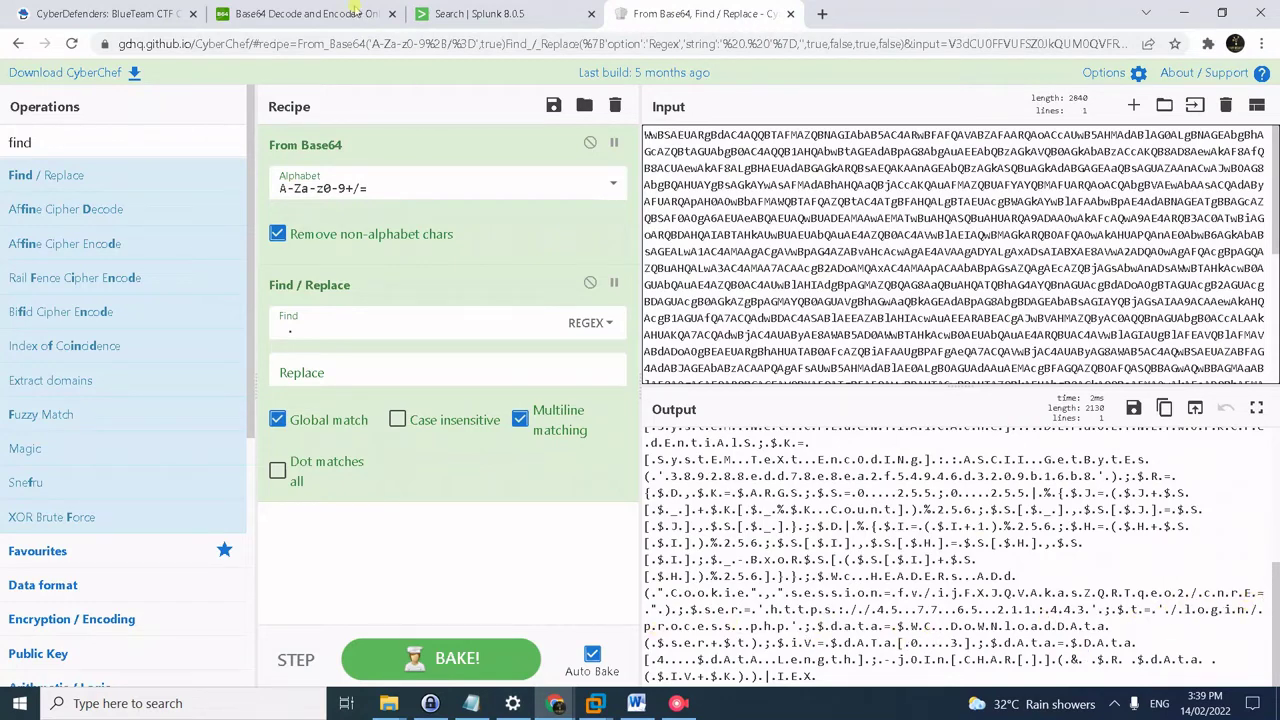
pyautogui.click(70, 10)
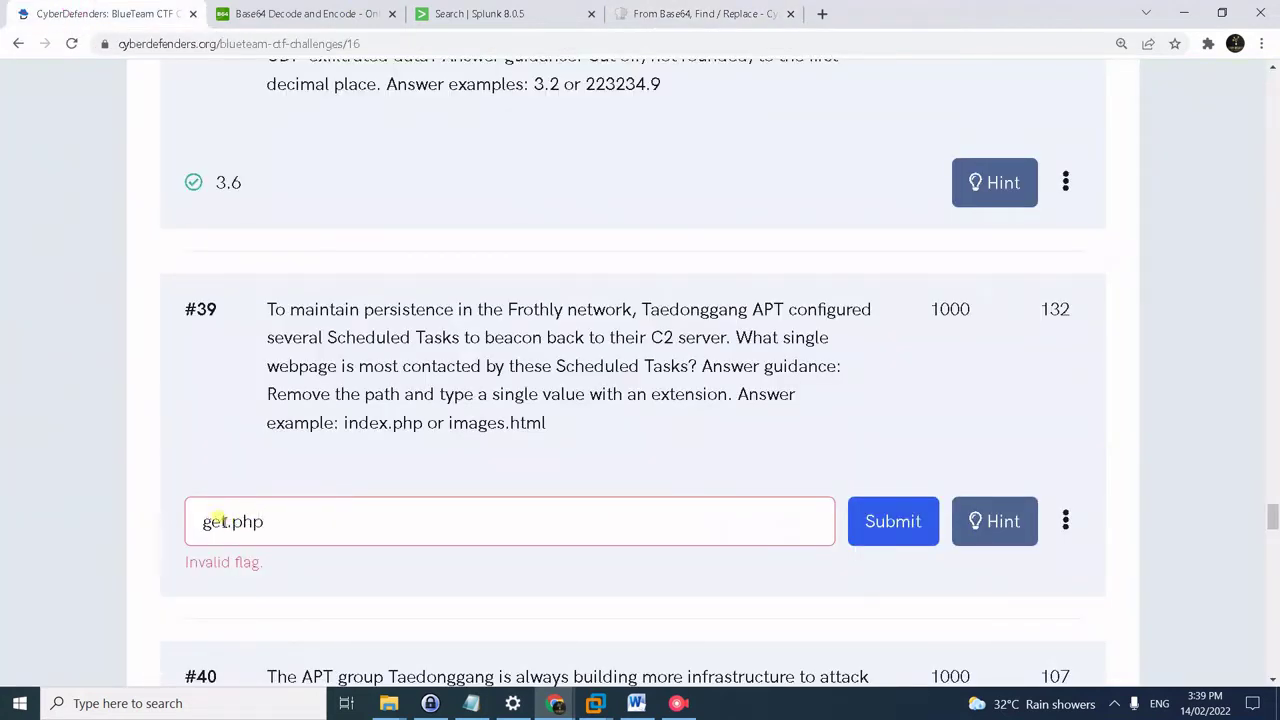
# - Change the #39 answer from get.php to process.php and submit it successfully
pyautogui.moveTo(218, 514); pyautogui.dragTo(116, 497)
pyautogui.press('Delete')
pyautogui.press('Delete')
pyautogui.write('process')
pyautogui.press('Return')
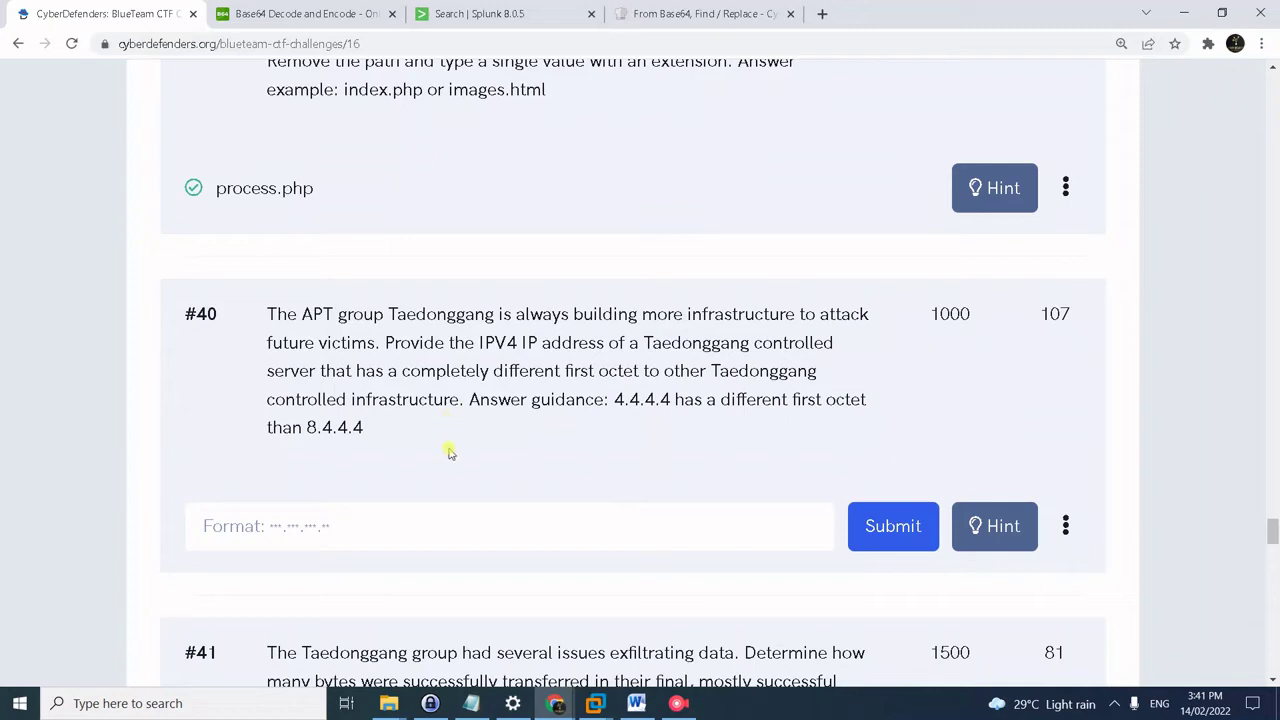
pyautogui.click(476, 16)
pyautogui.click(251, 12)
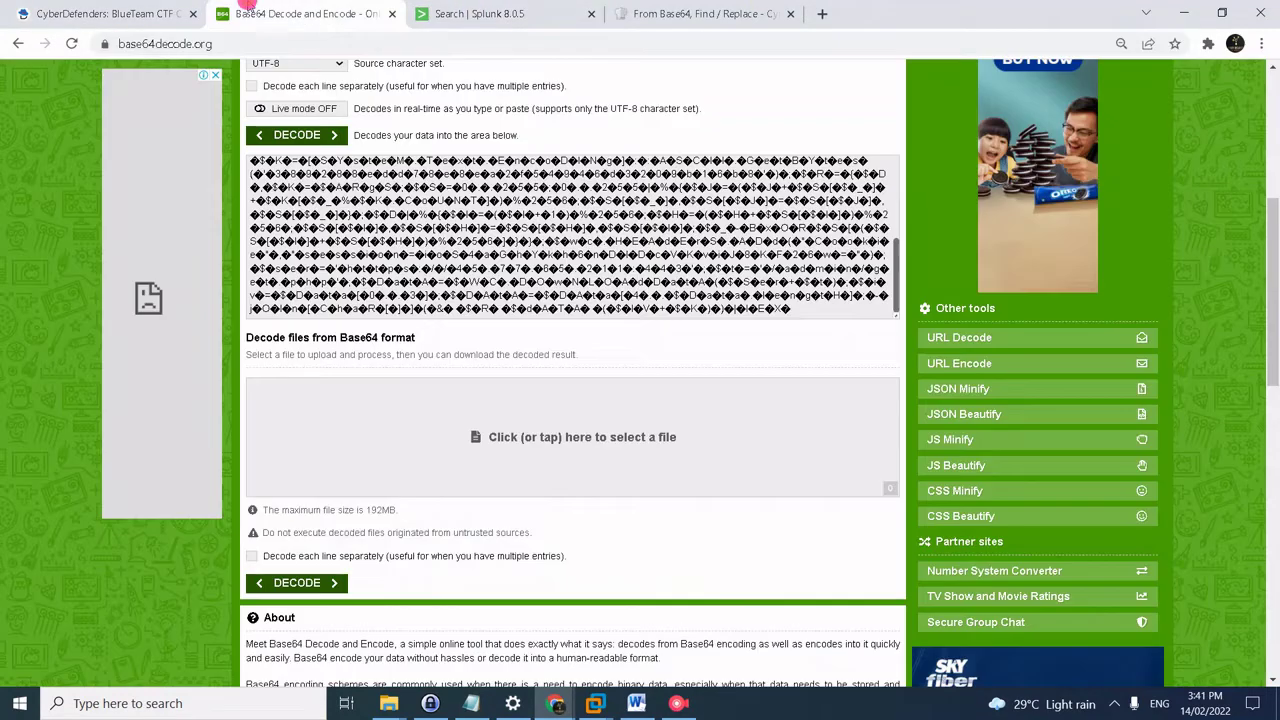
# - Search the web for 'censys search', open search.censys.io, and view its Hosts dataset options
pyautogui.click(250, 44)
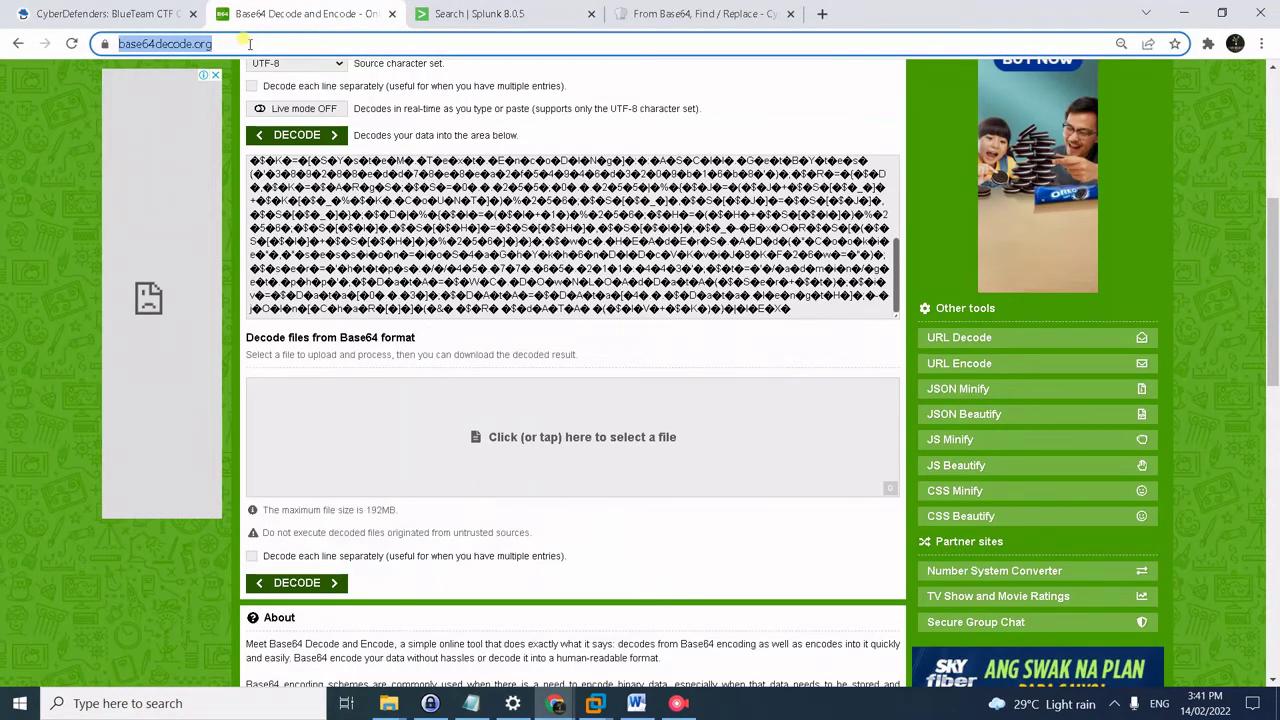
pyautogui.write('censysy')
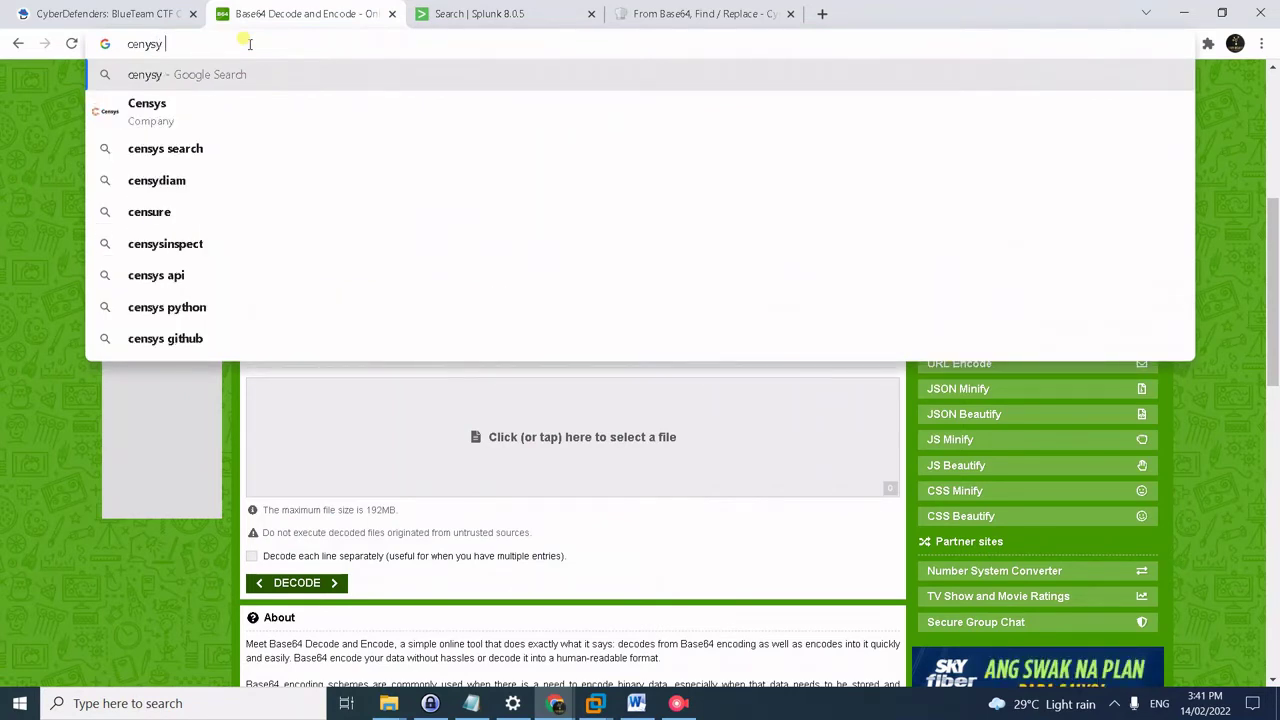
pyautogui.press('BackSpace')
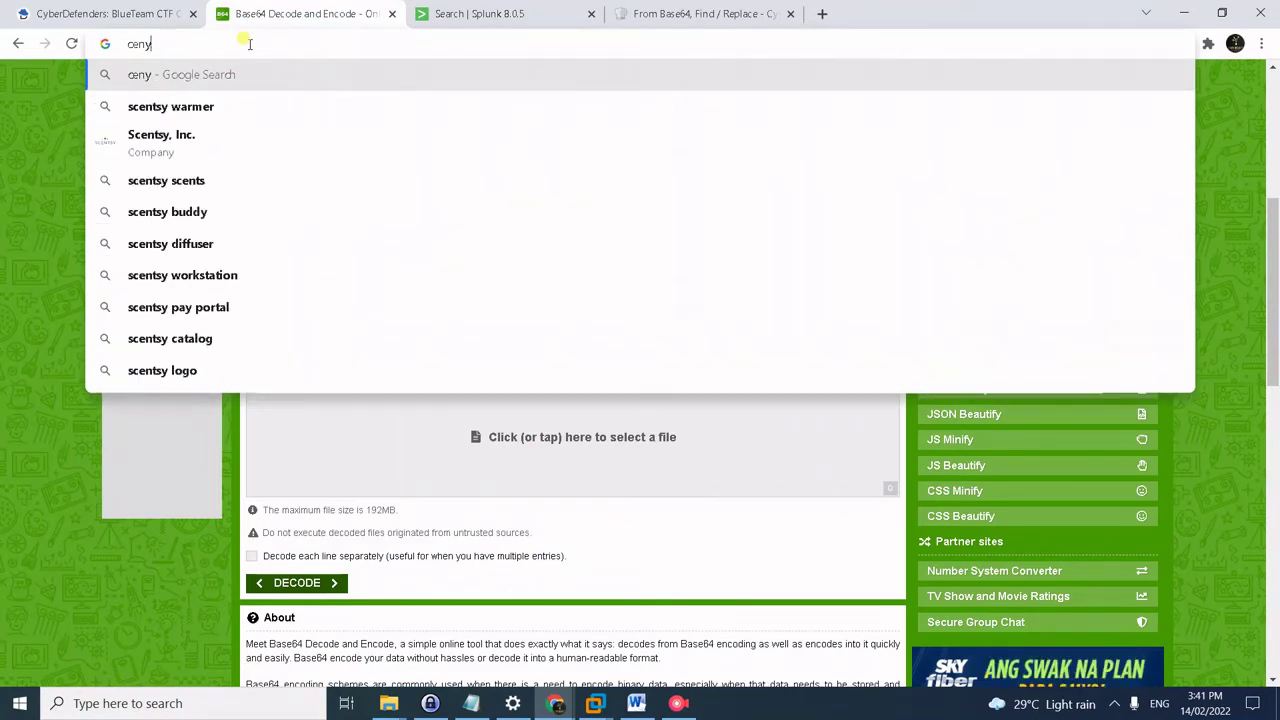
pyautogui.press('BackSpace')
pyautogui.write('sys')
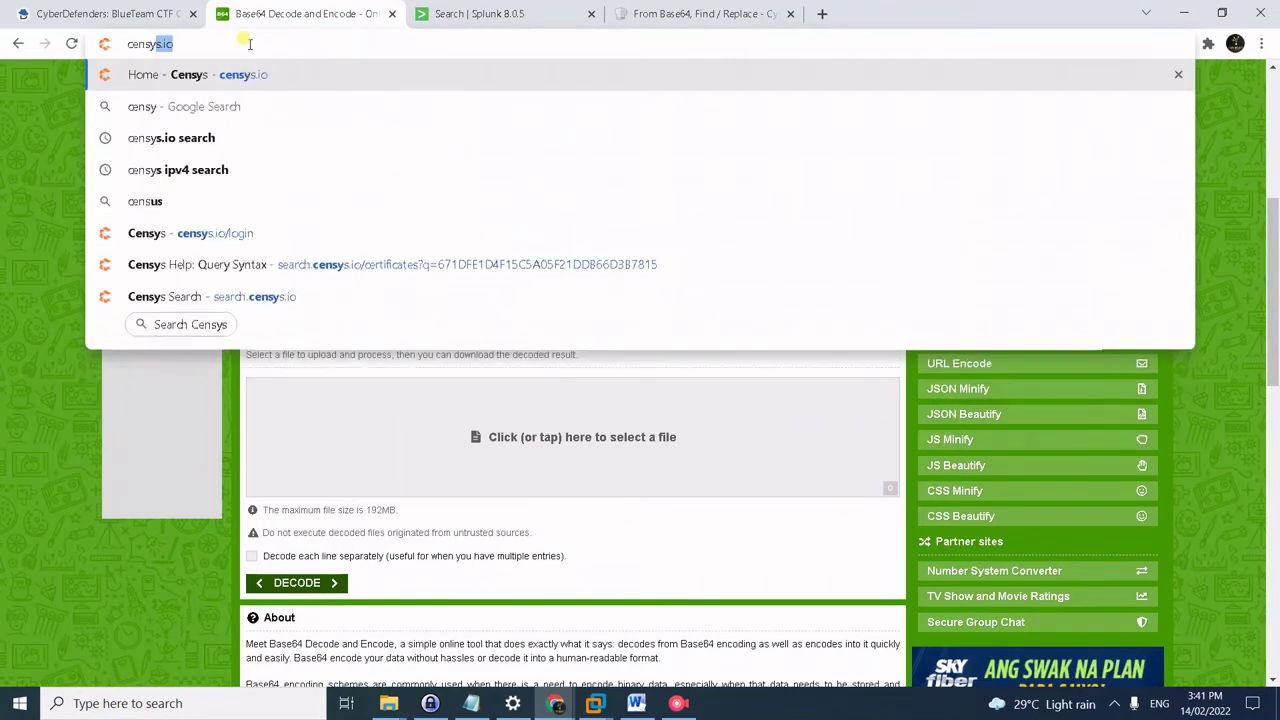
pyautogui.write(' search')
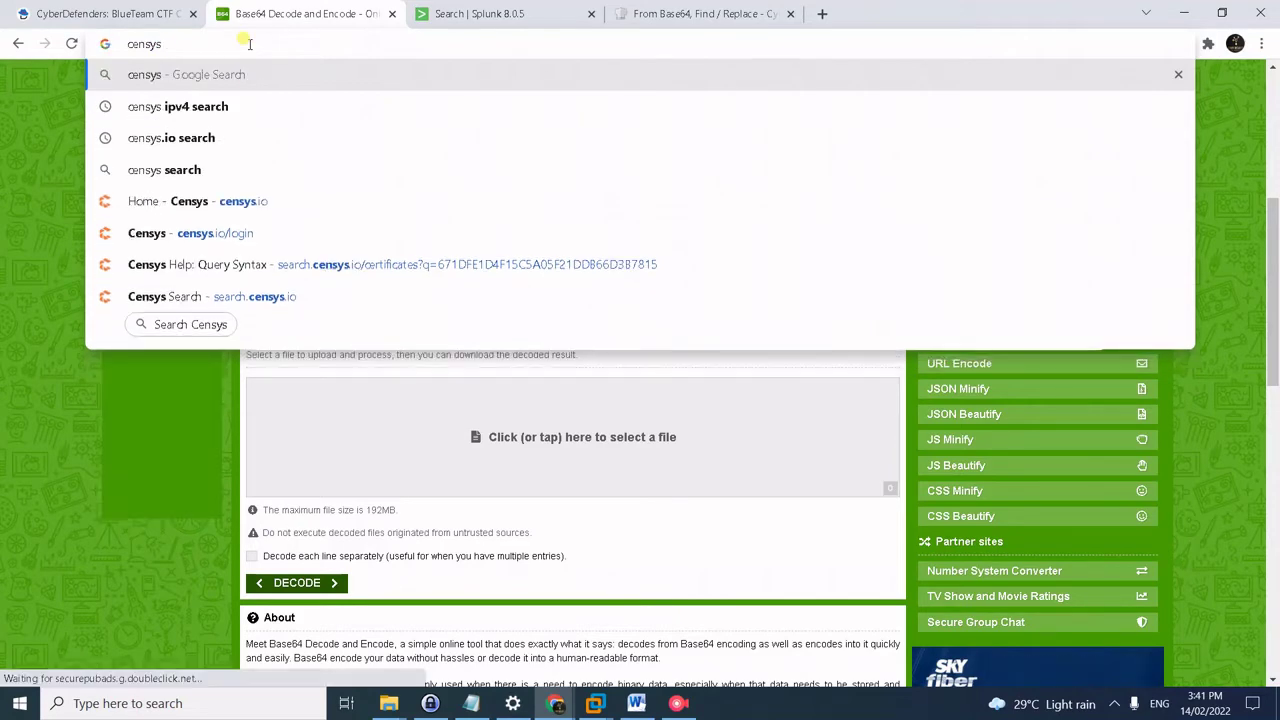
pyautogui.press('Return')
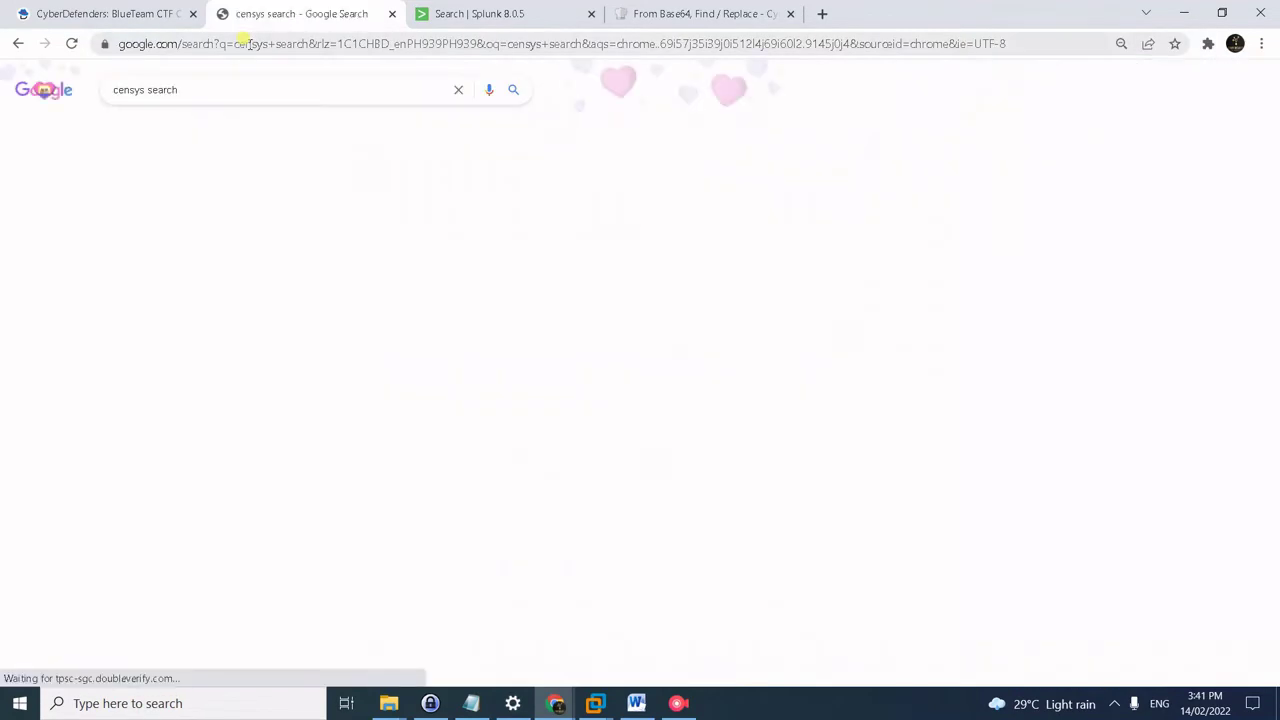
pyautogui.click(130, 200)
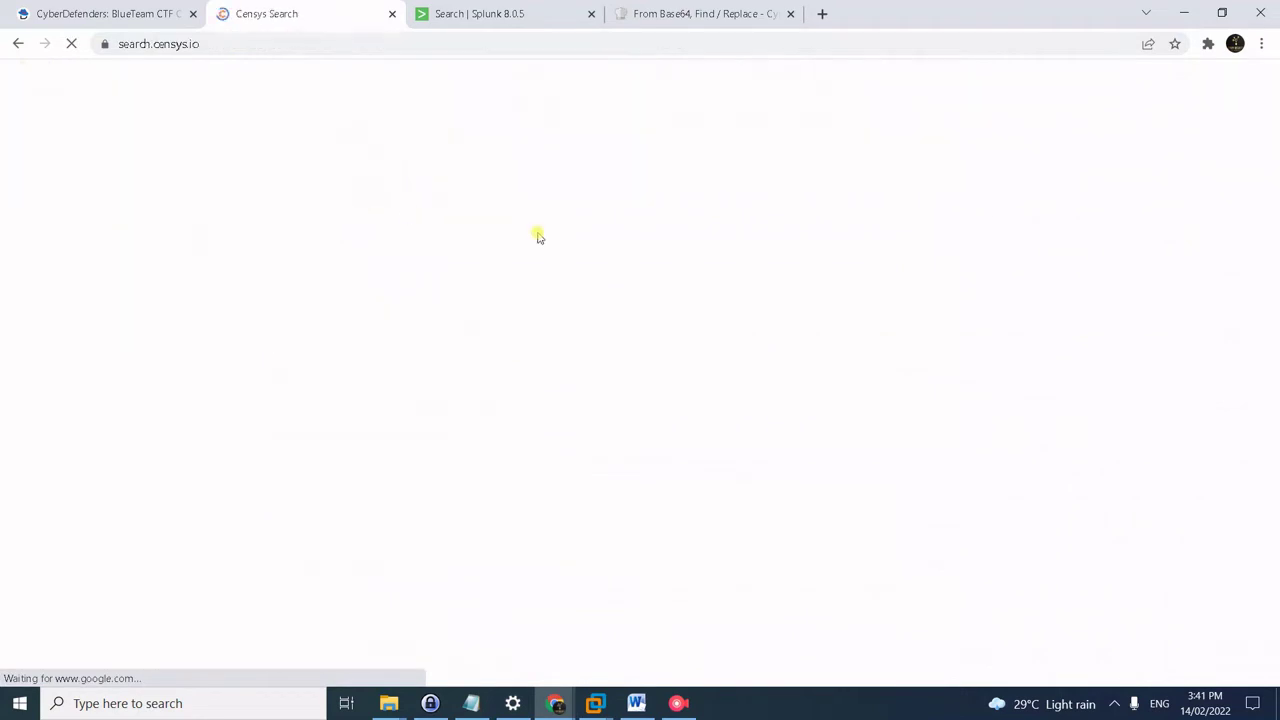
pyautogui.click(422, 318)
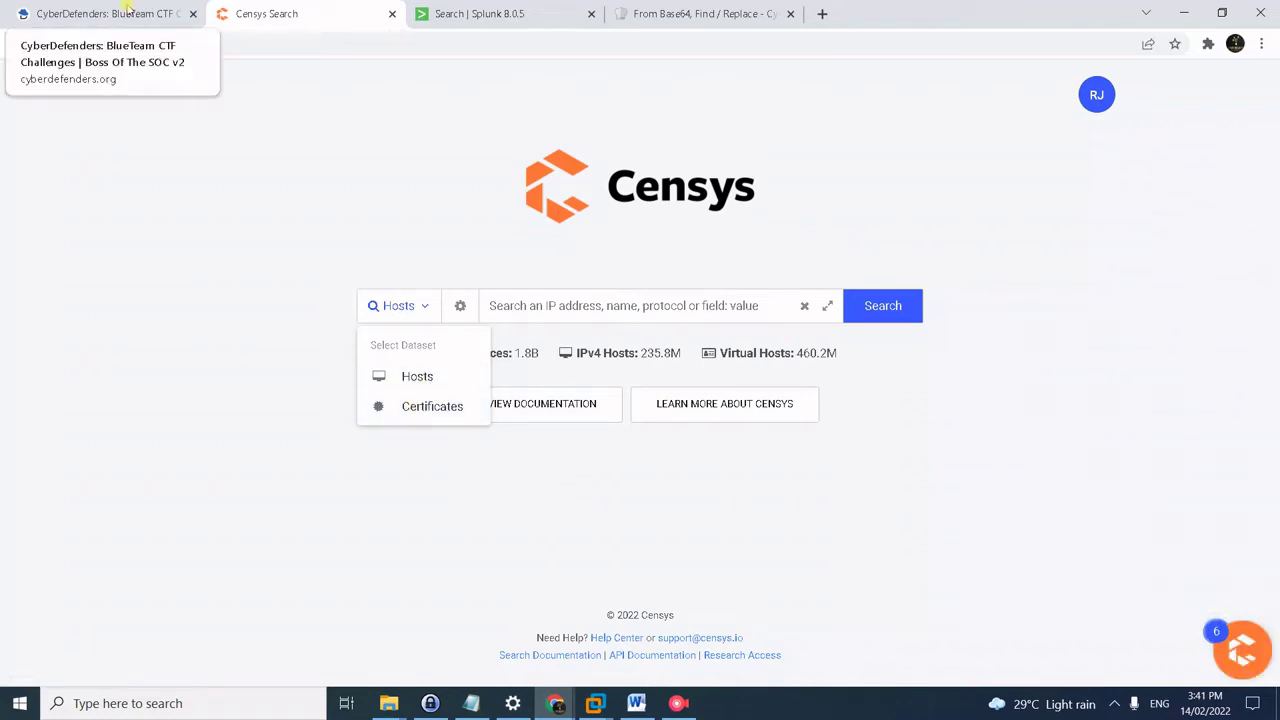
# - Paste the saved stream:tcp query for 45.77.65.211 from Notepad into Splunk and run it
pyautogui.click(443, 10)
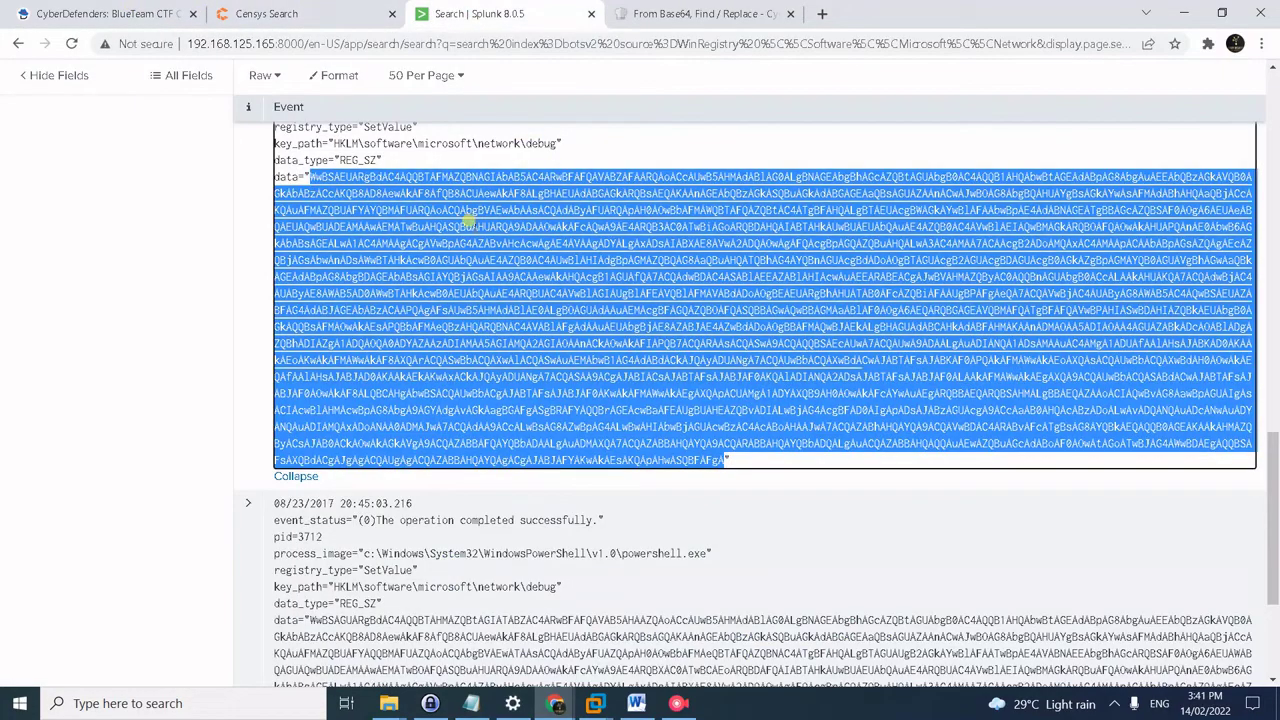
pyautogui.scroll(10, 466, 214)
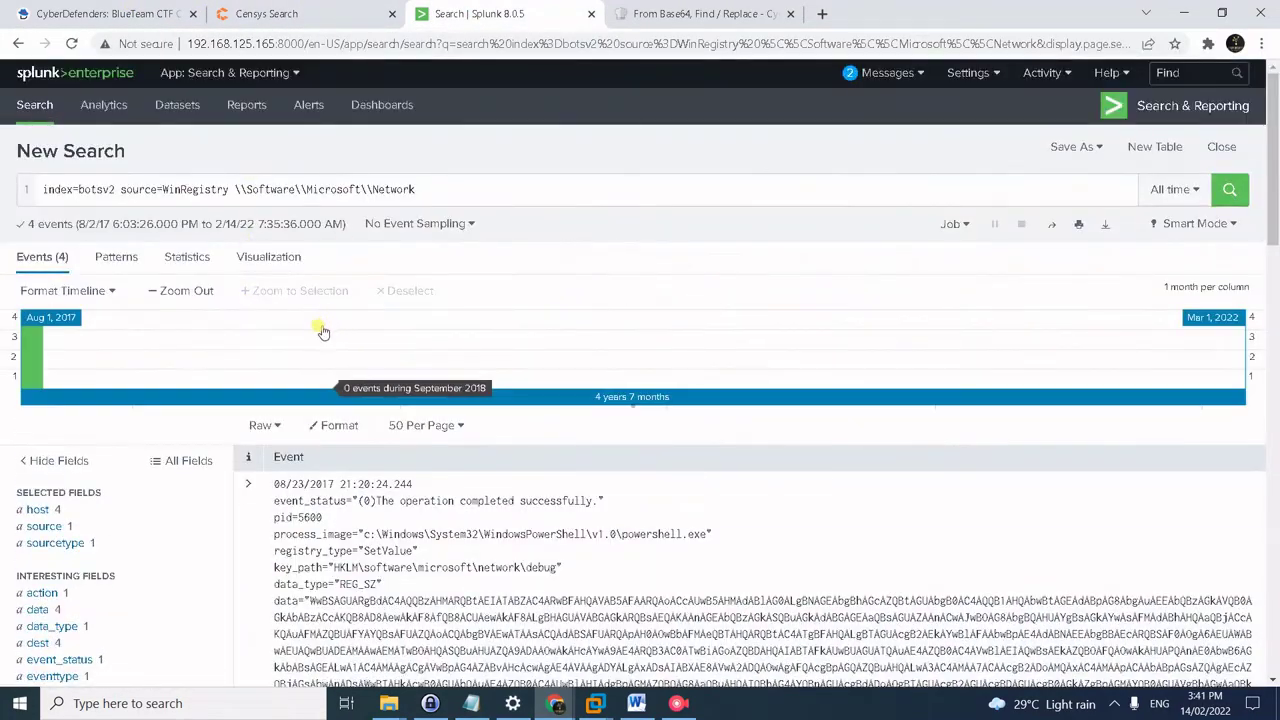
pyautogui.hotkey('alt', 'Tab')
pyautogui.press('Tab')
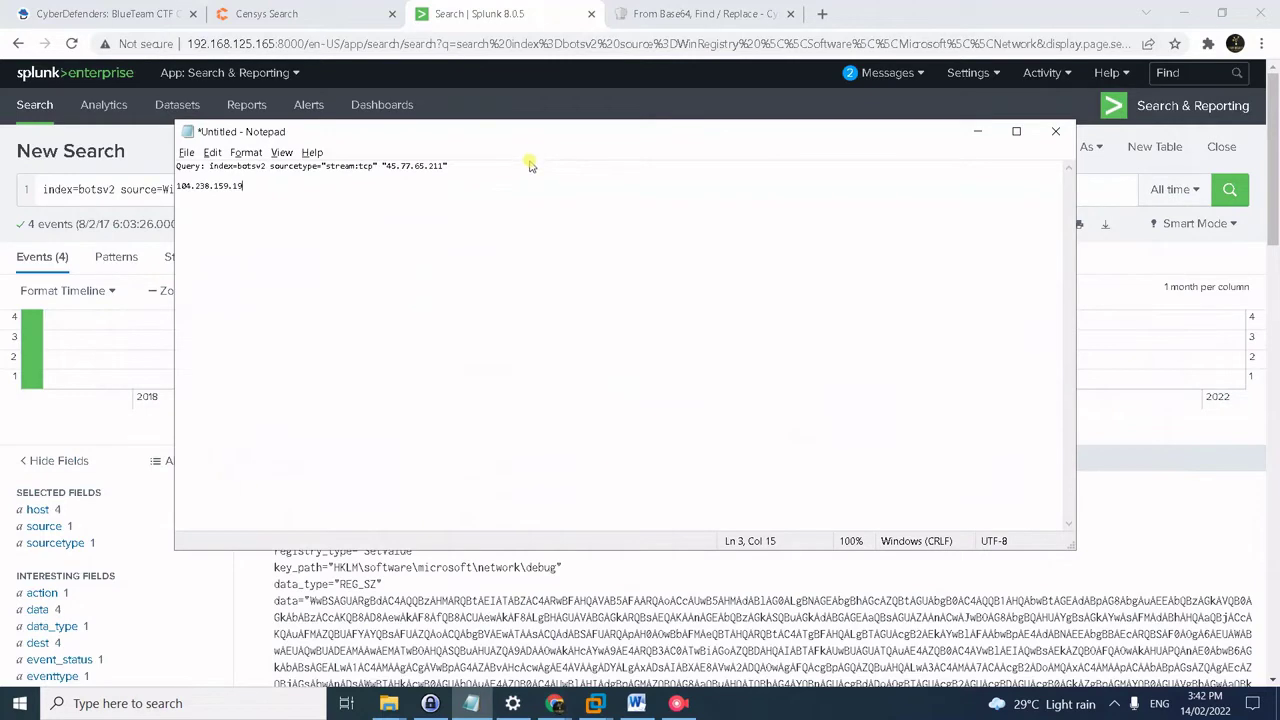
pyautogui.moveTo(448, 166); pyautogui.dragTo(206, 170)
pyautogui.hotkey('ctrl', 'c')
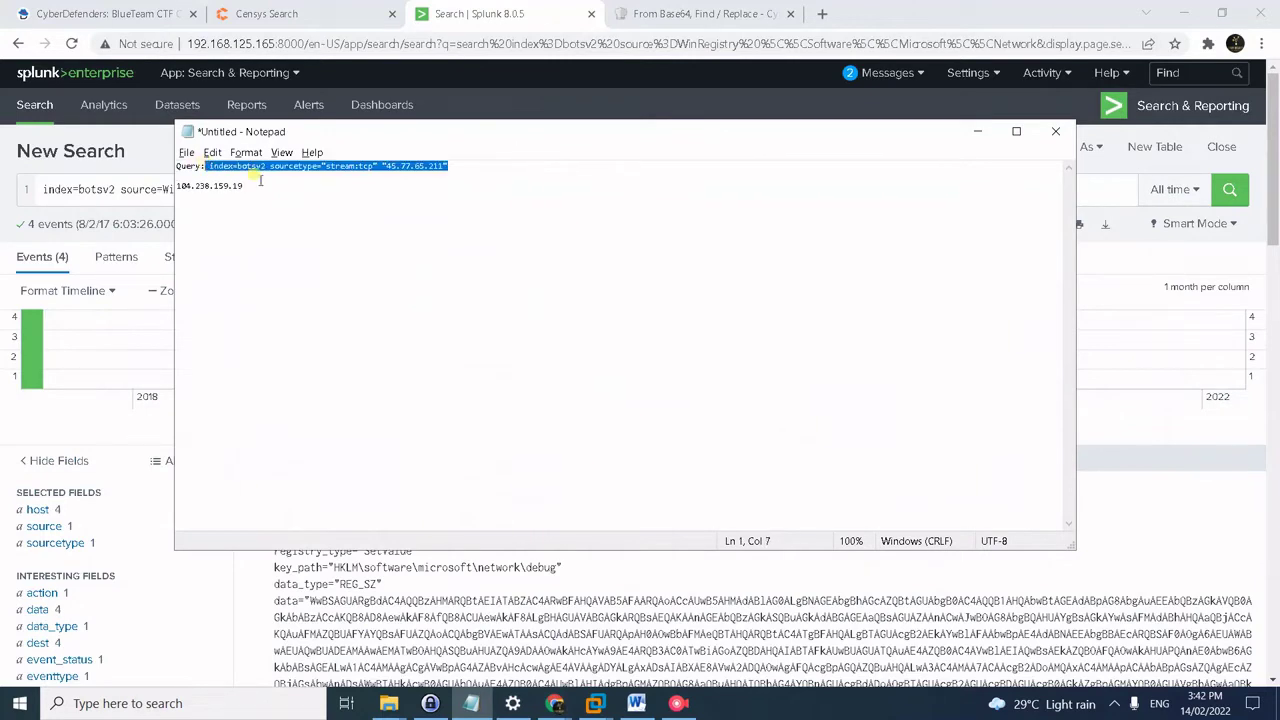
pyautogui.click(151, 191)
pyautogui.hotkey('ctrl', 'a')
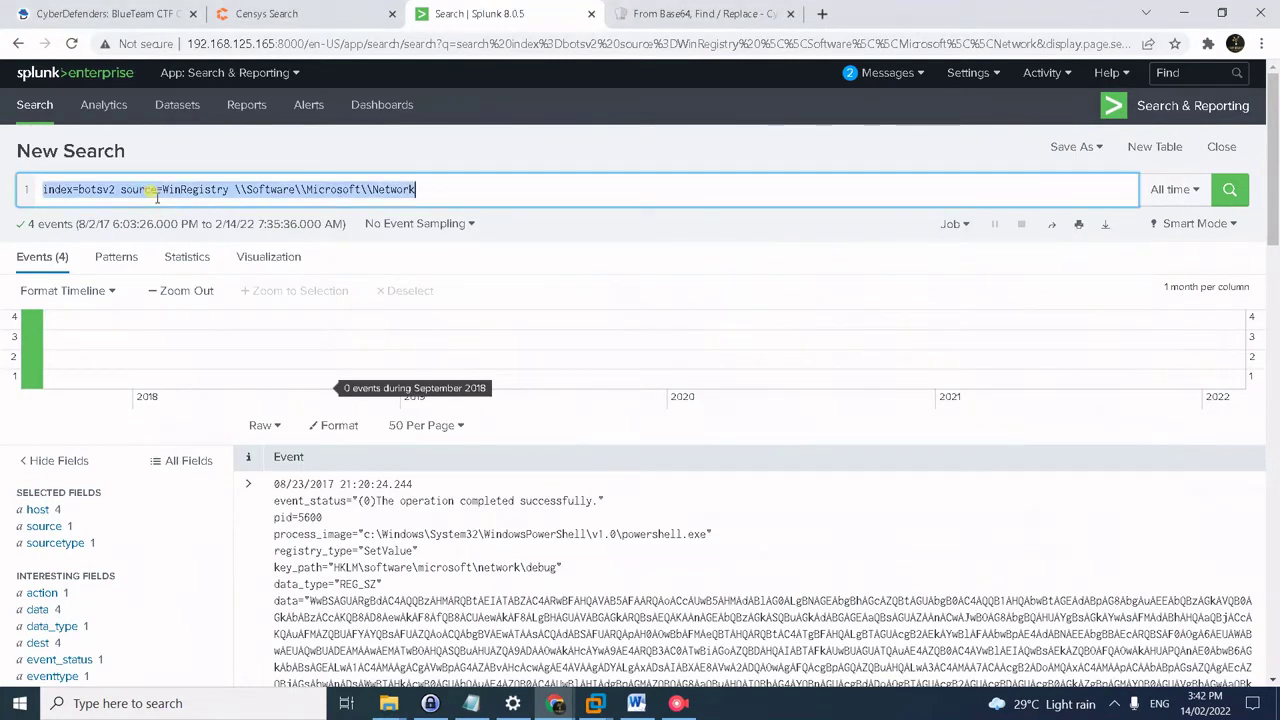
pyautogui.hotkey('ctrl', 'v')
pyautogui.press('Return')
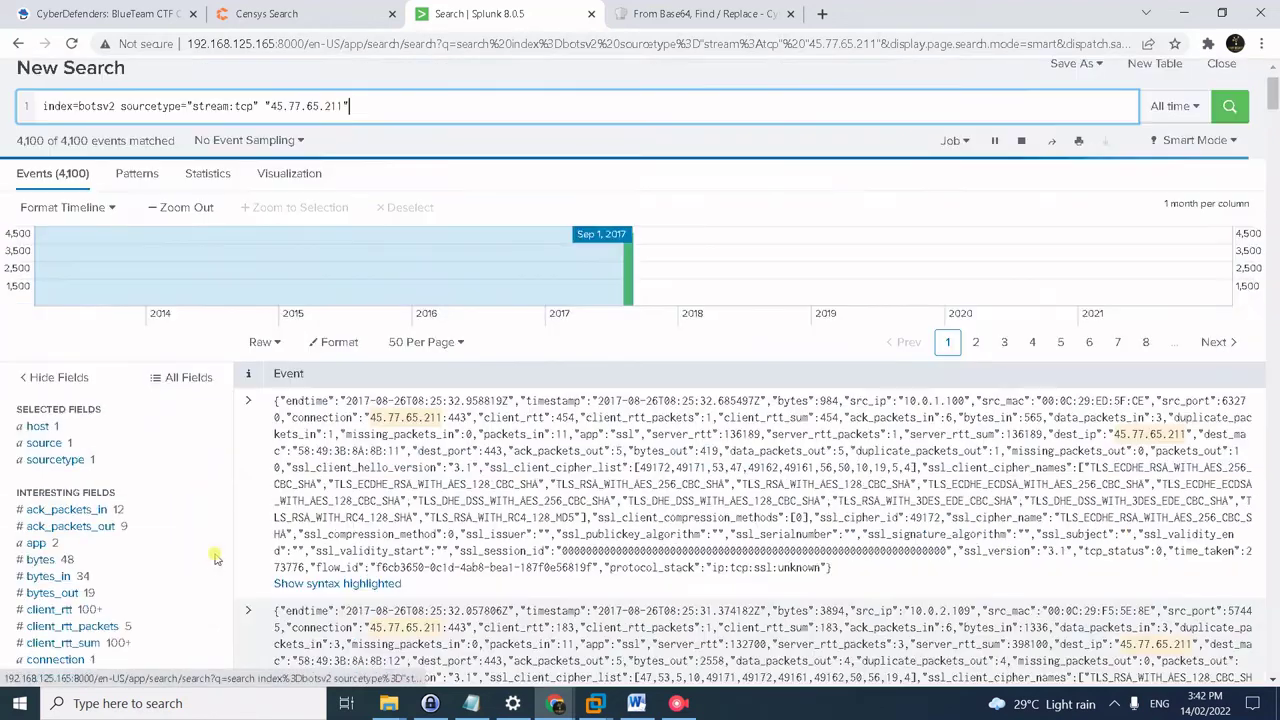
# - Copy the single ssl_cert_md5 value 671DFE1D4F15C5A05F21DDB66D3B7815 from Splunk for a Censys lookup
pyautogui.scroll(-1, 209, 557)
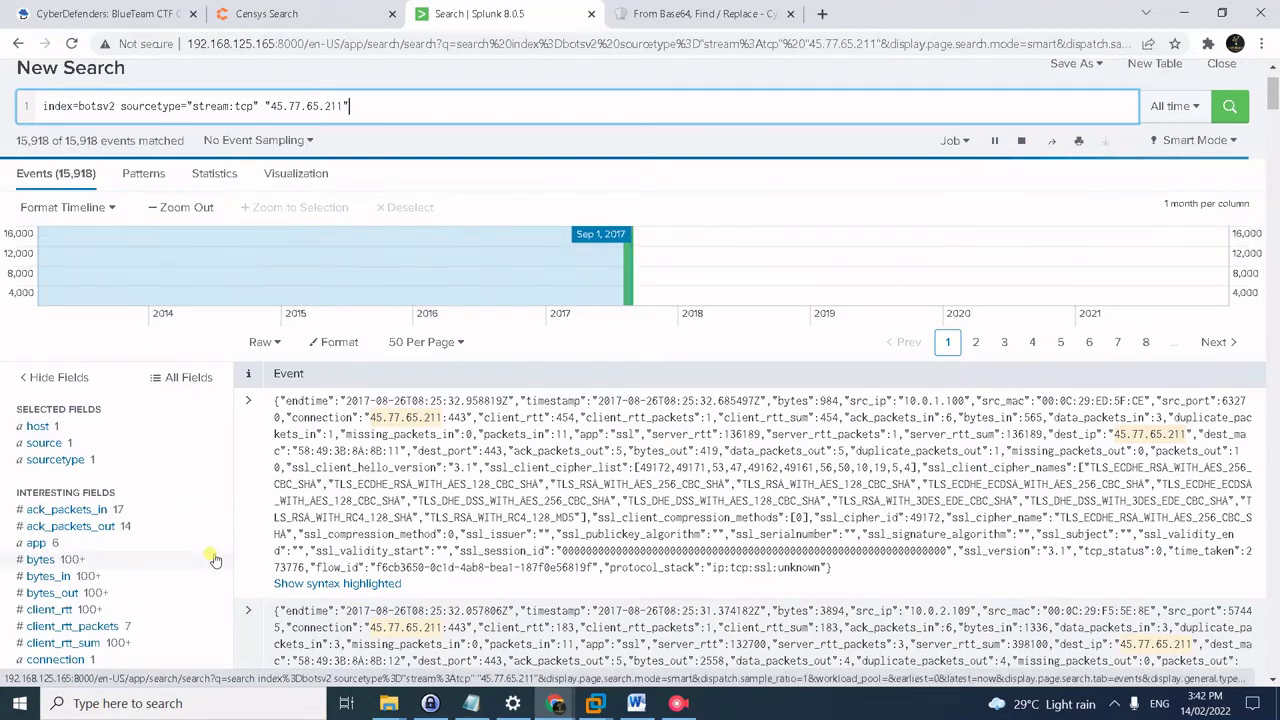
pyautogui.scroll(-5, 148, 543)
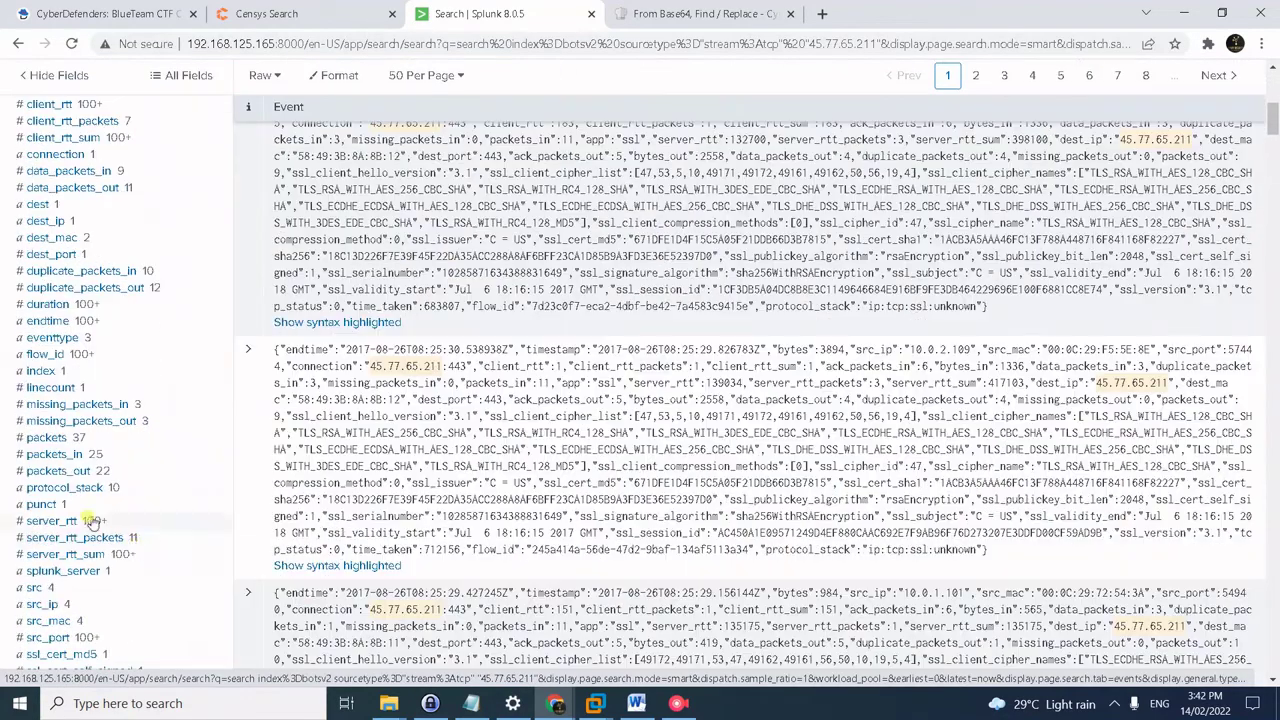
pyautogui.scroll(-2, 214, 510)
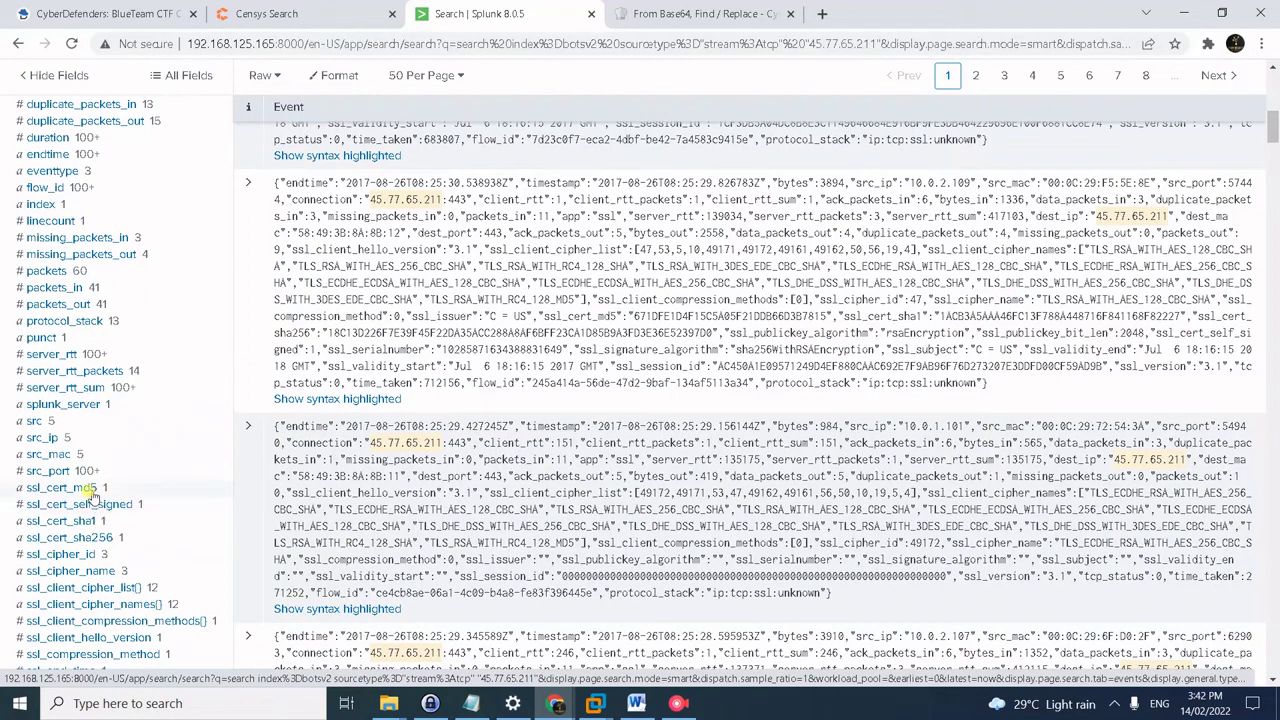
pyautogui.click(88, 489)
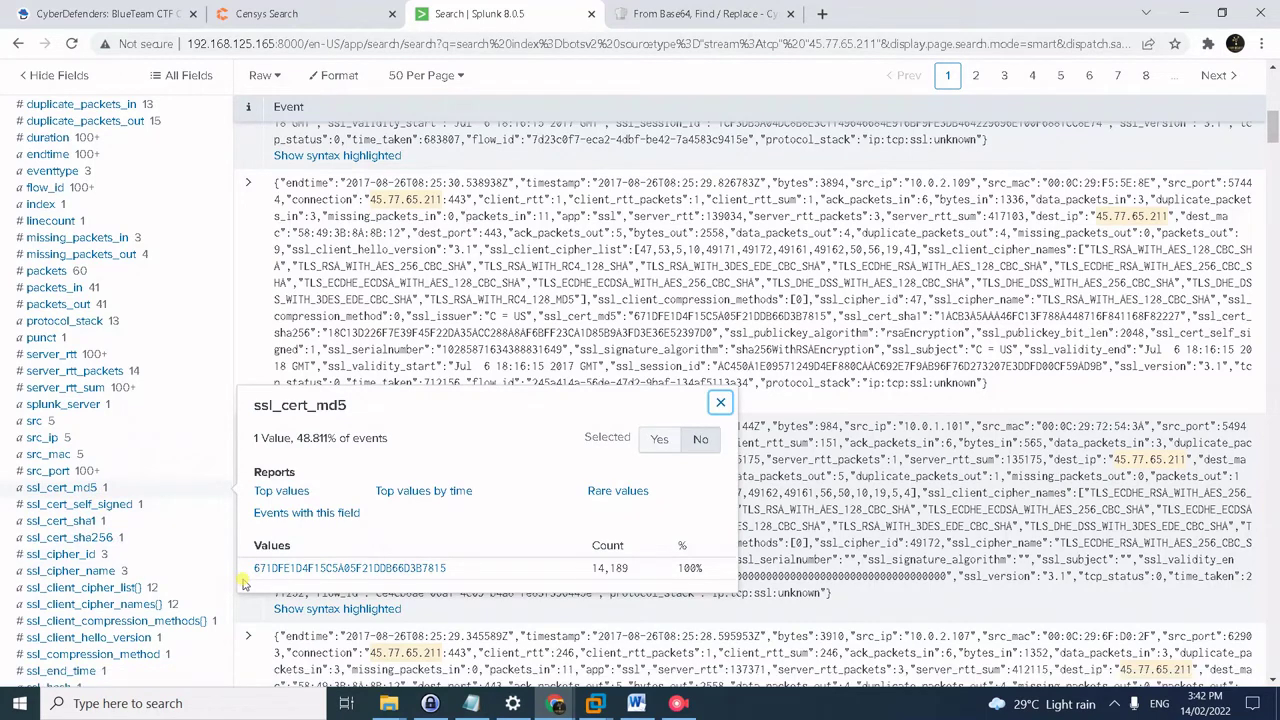
pyautogui.moveTo(250, 570); pyautogui.dragTo(503, 582)
pyautogui.hotkey('ctrl', 'c')
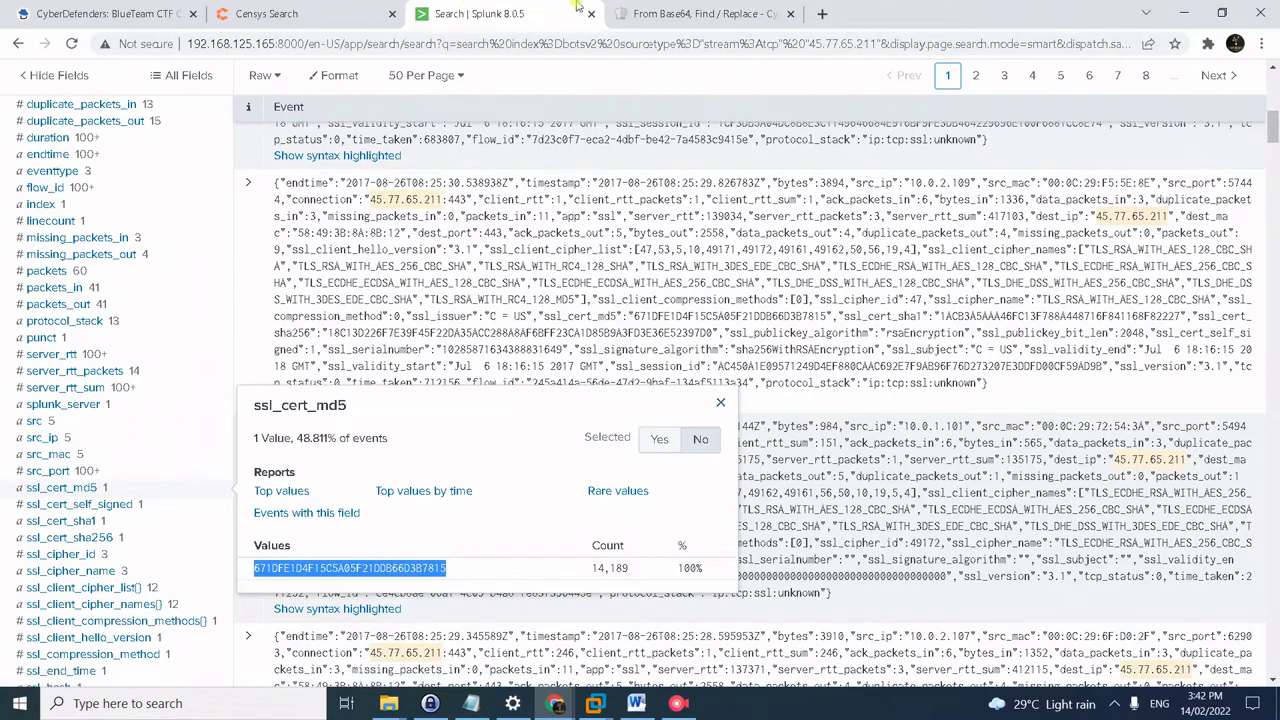
pyautogui.click(663, 8)
pyautogui.click(318, 12)
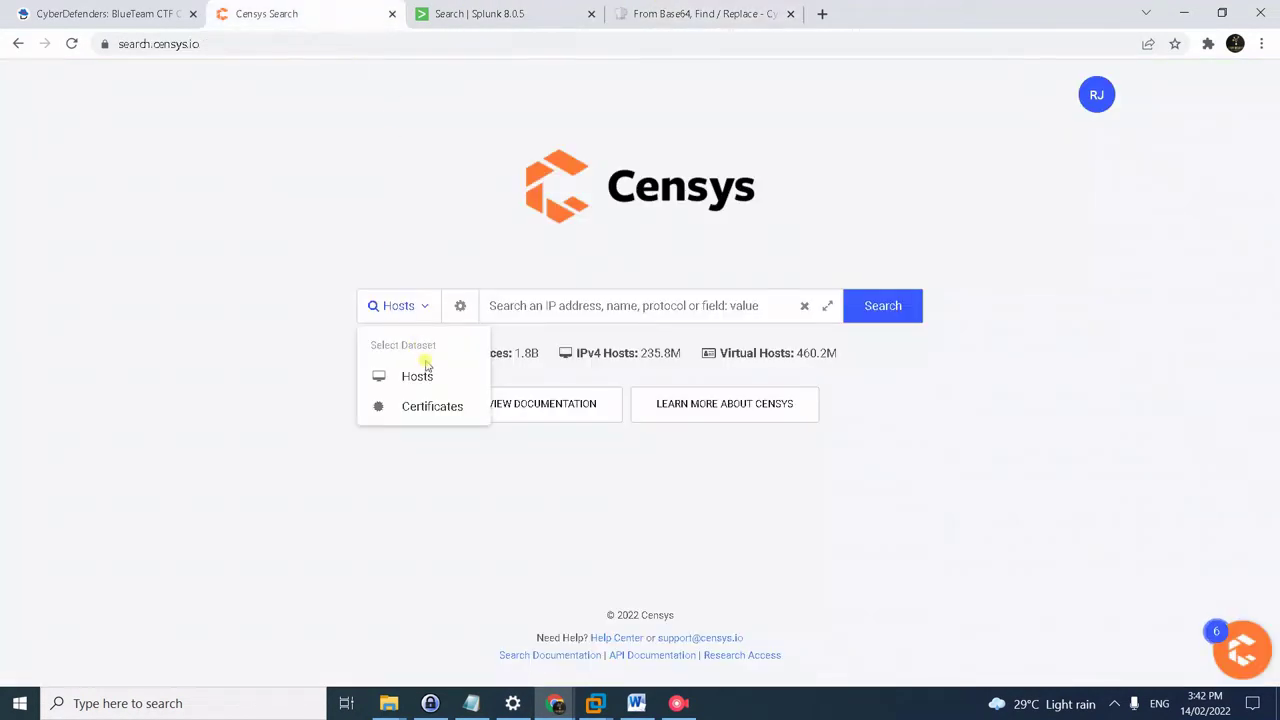
# - Search Censys Certificates for hash 671DFE1D4F15C5A05F21DDB66D3B7815, finding one self-signed US certificate
pyautogui.click(420, 406)
pyautogui.click(577, 303)
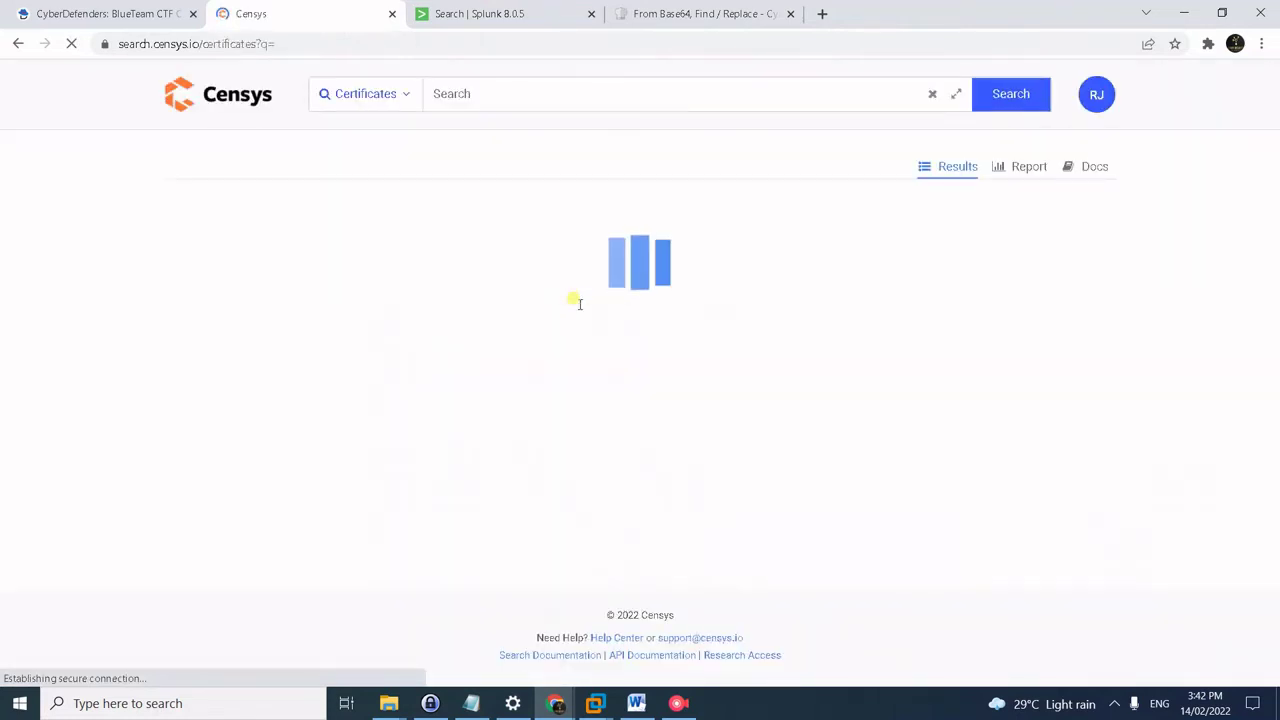
pyautogui.click(503, 88)
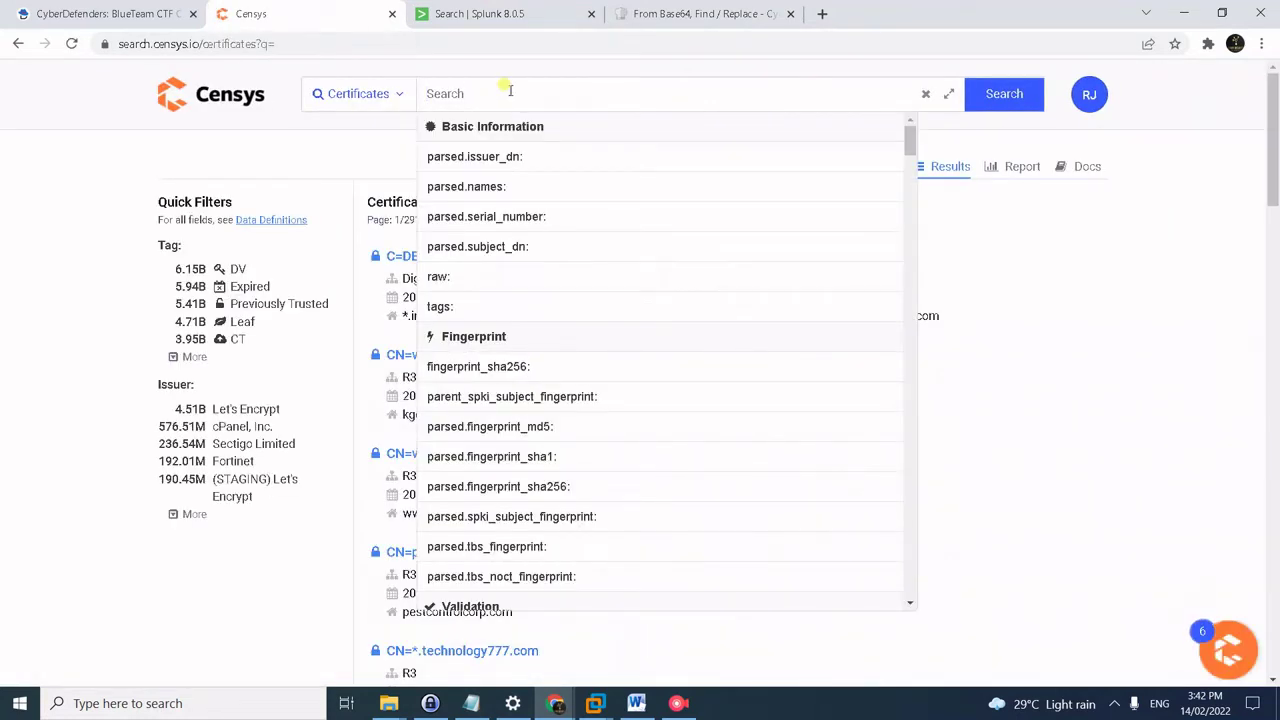
pyautogui.hotkey('ctrl', 'v')
pyautogui.press('Return')
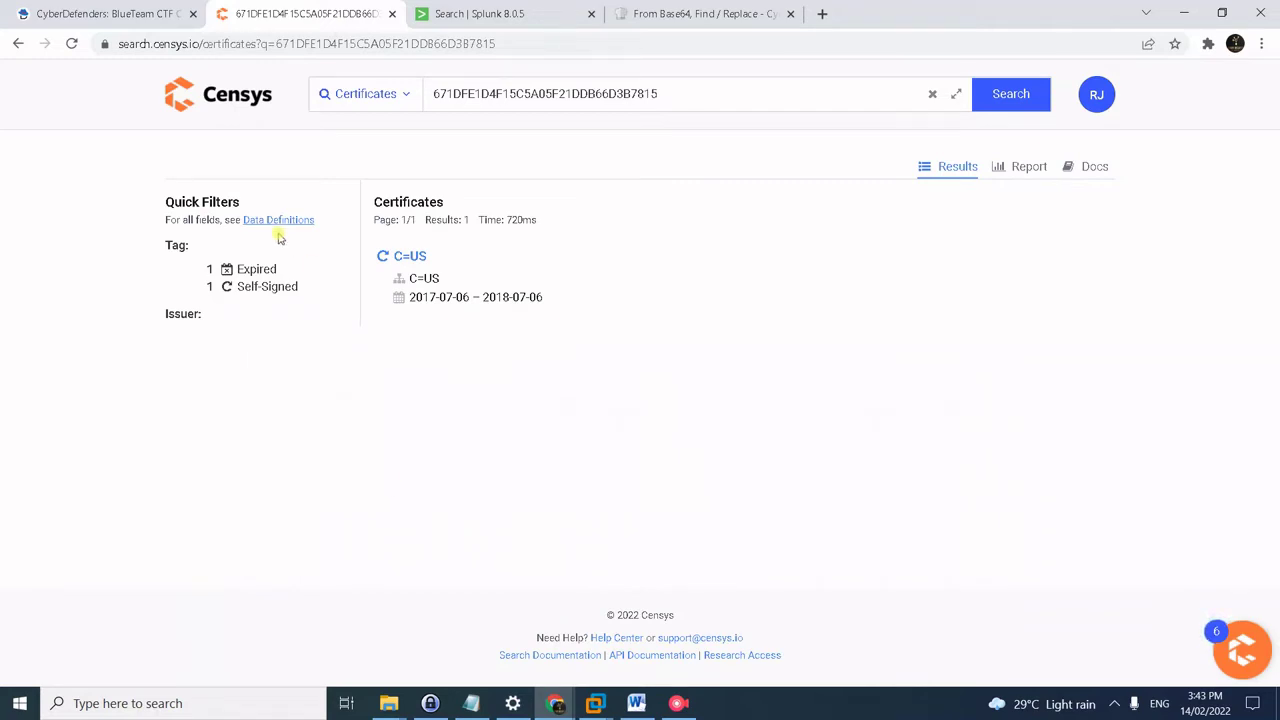
# - Select the noted IP 104.238.159.19 in the saved notes for question #40
pyautogui.moveTo(623, 712)
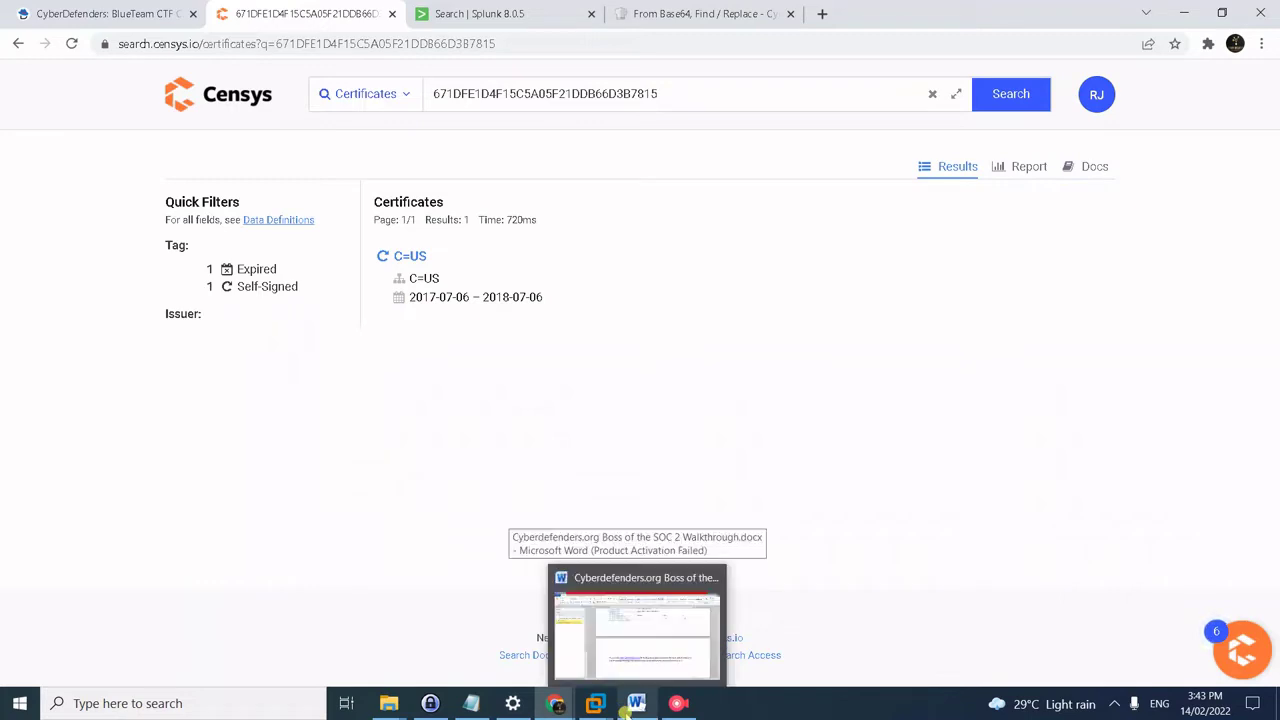
pyautogui.click(606, 668)
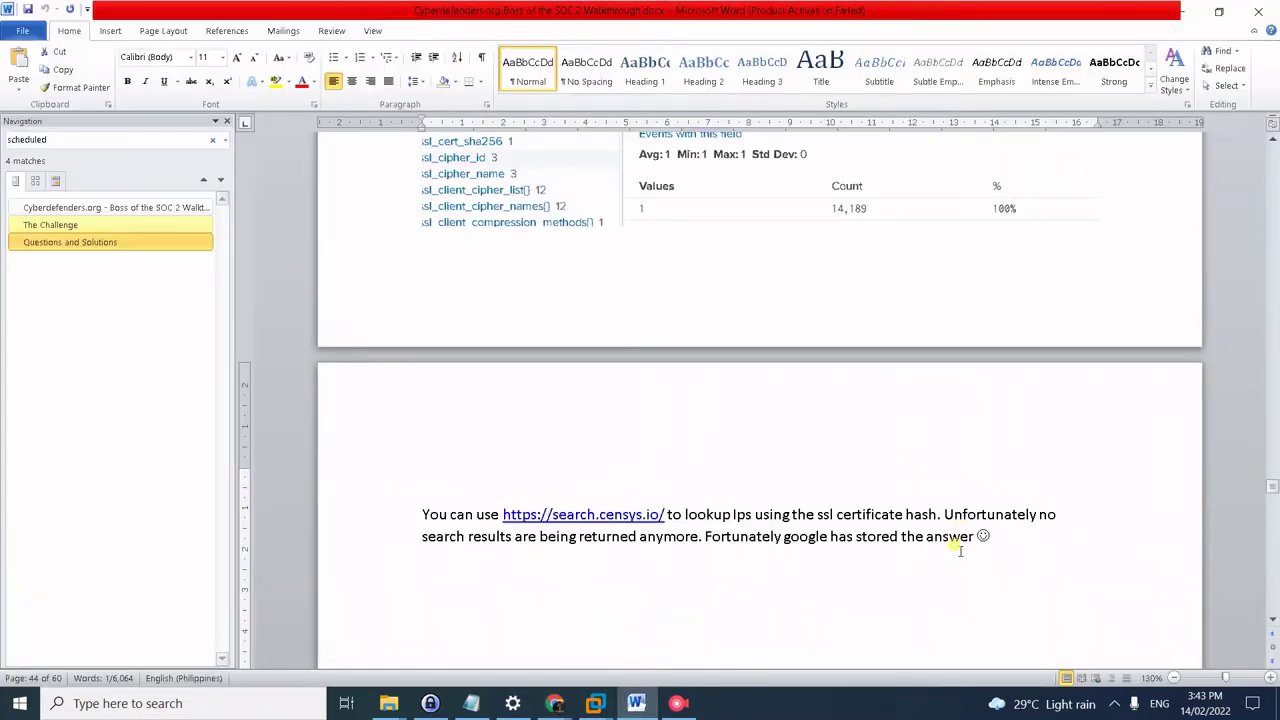
pyautogui.scroll(-2, 915, 548)
pyautogui.hotkey('alt', 'Tab')
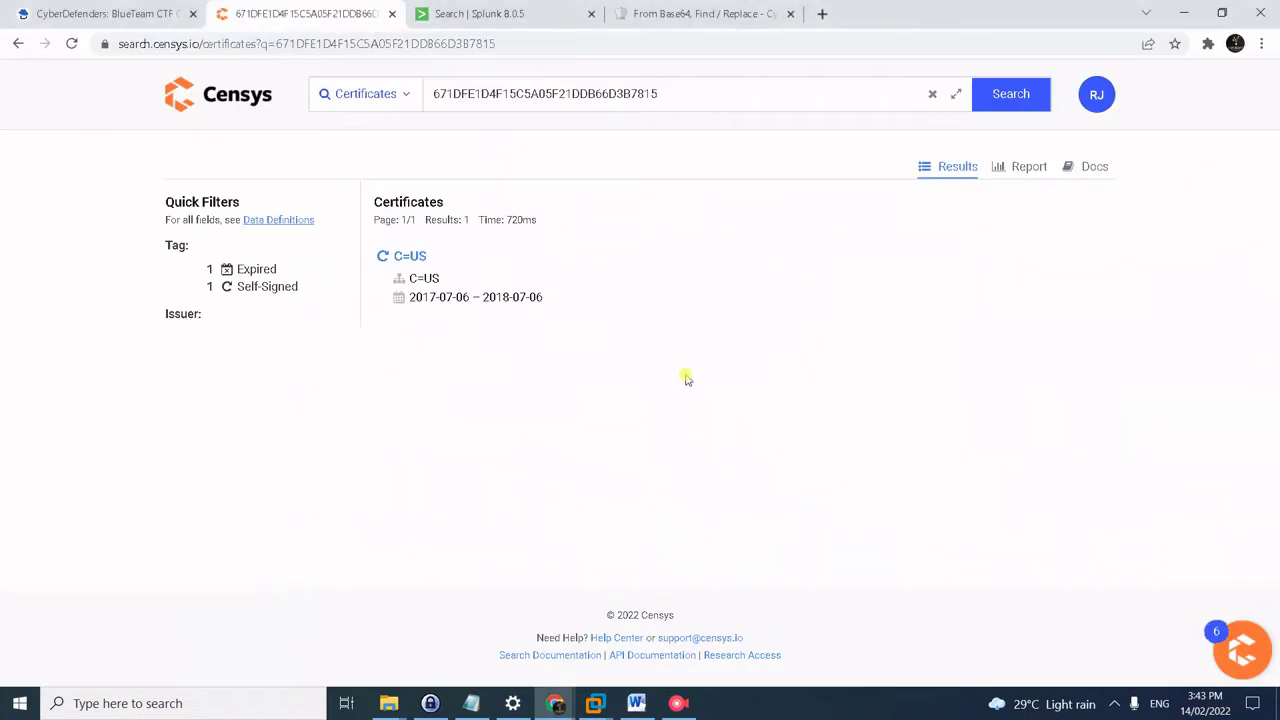
pyautogui.hotkey('alt', 'Tab')
pyautogui.press('Tab')
pyautogui.click(272, 207)
pyautogui.moveTo(246, 186); pyautogui.dragTo(165, 186)
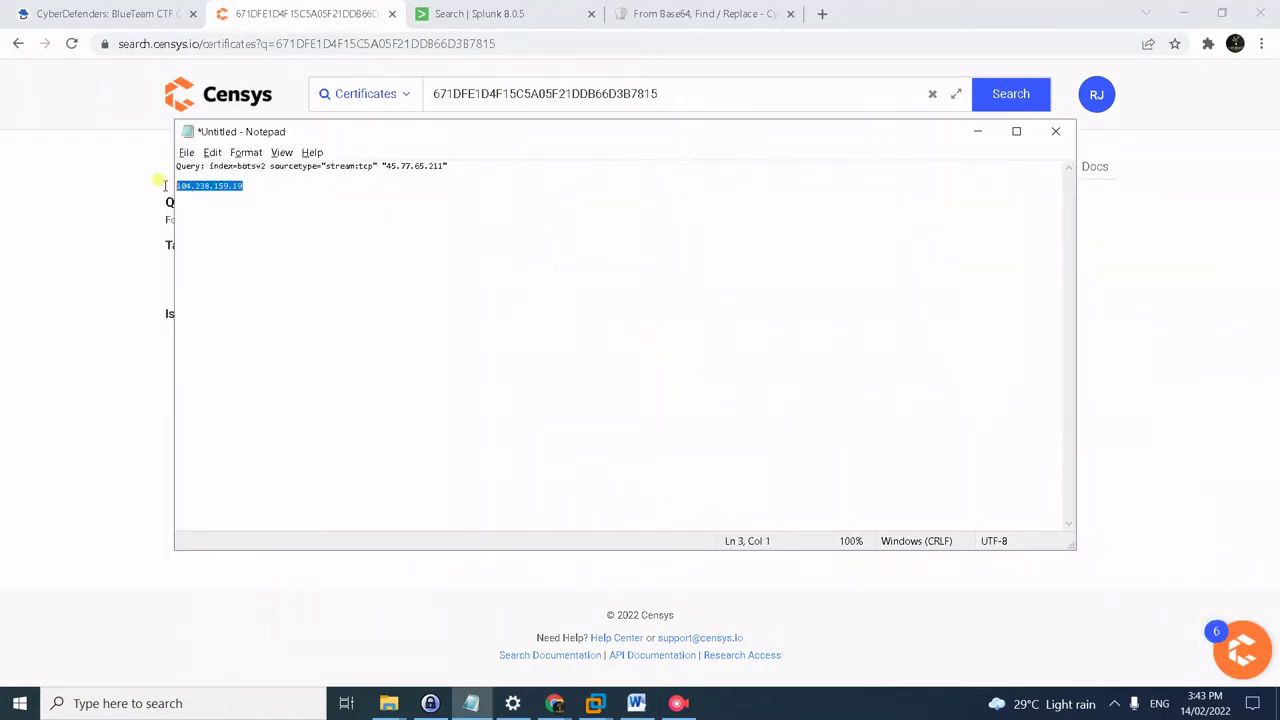
pyautogui.click(80, 12)
# - Submit 104.238.159.19 as the answer to question #40
pyautogui.click(358, 503)
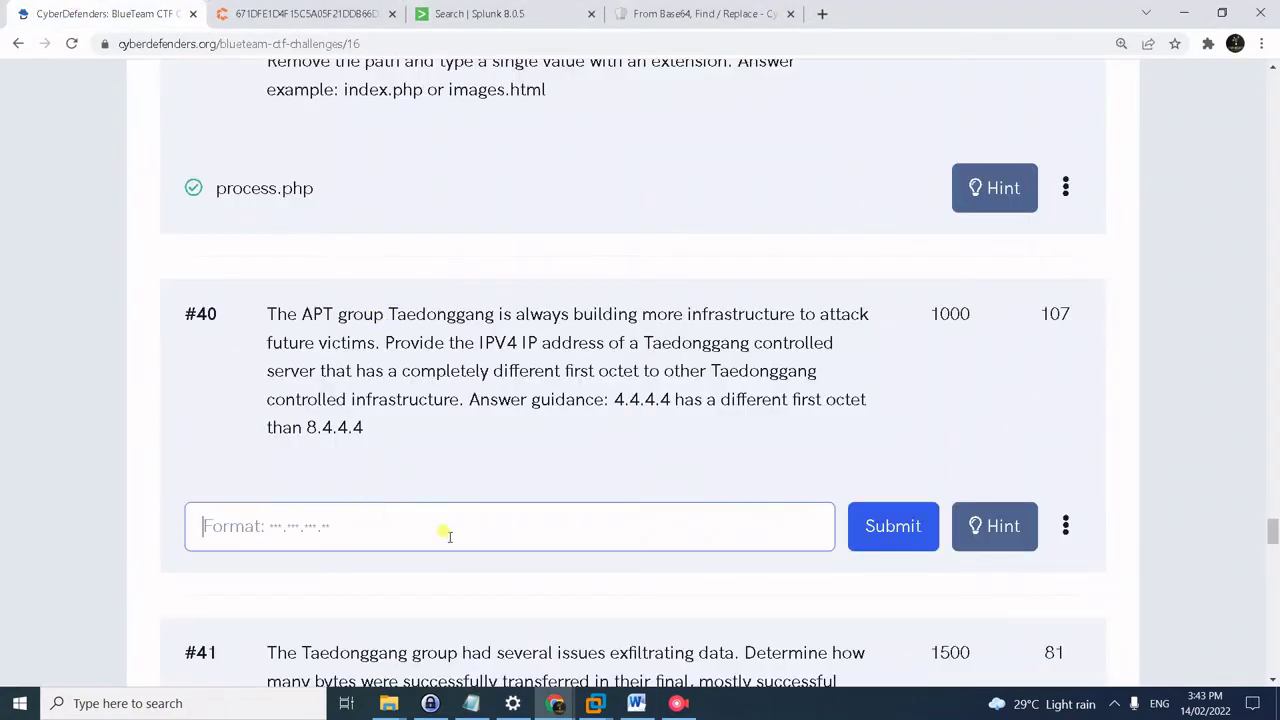
pyautogui.write('104.238.159.19')
pyautogui.click(870, 535)
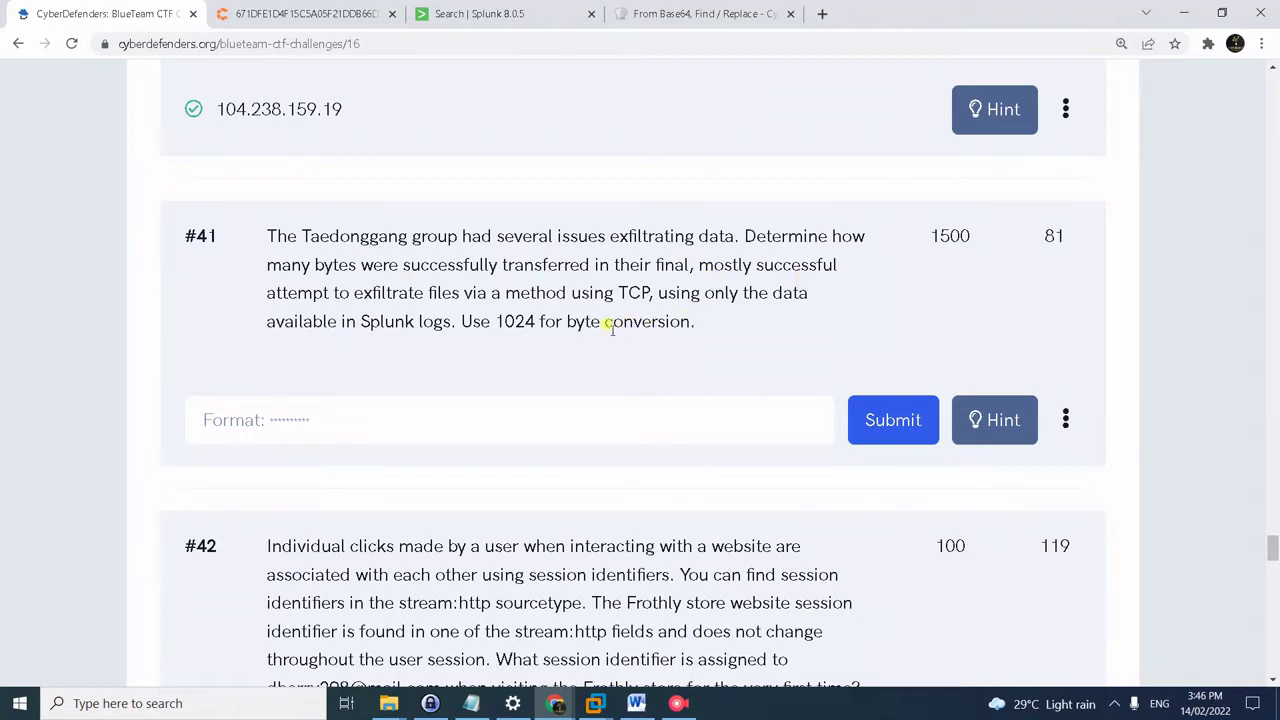
# - Read question #41's 1024 byte-conversion note, then go back to Splunk
pyautogui.moveTo(502, 318); pyautogui.dragTo(546, 321)
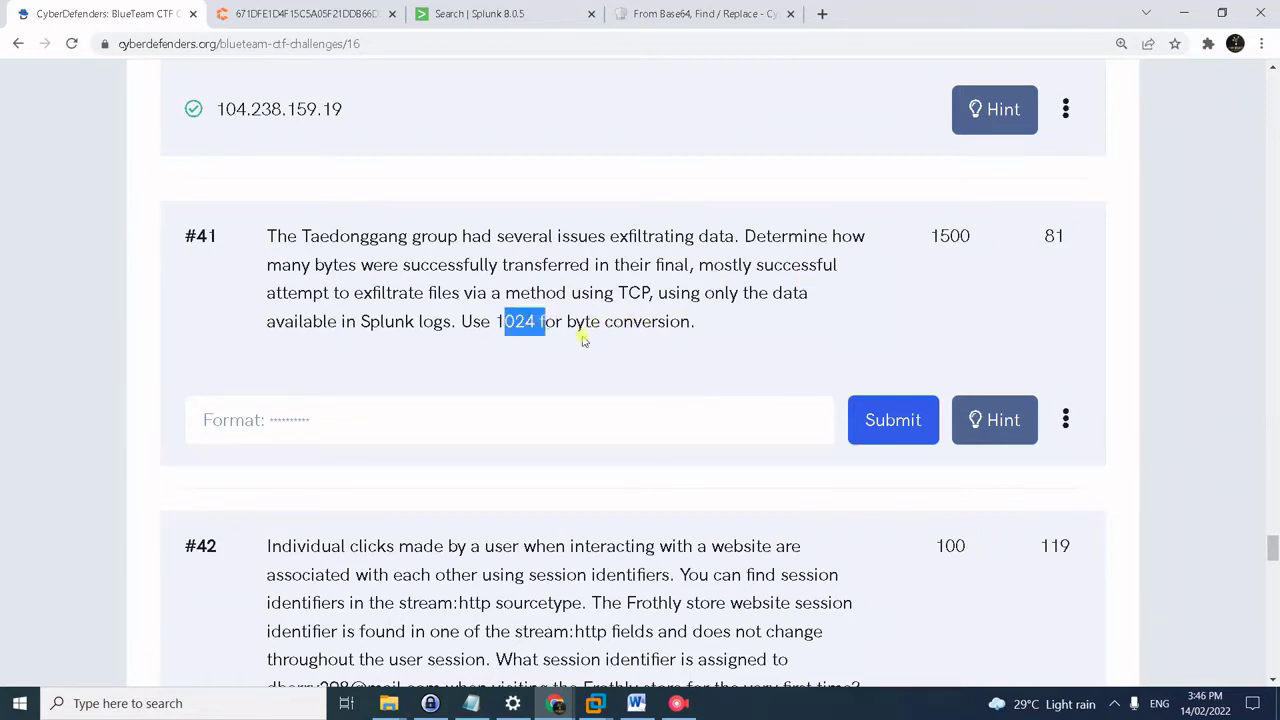
pyautogui.click(395, 360)
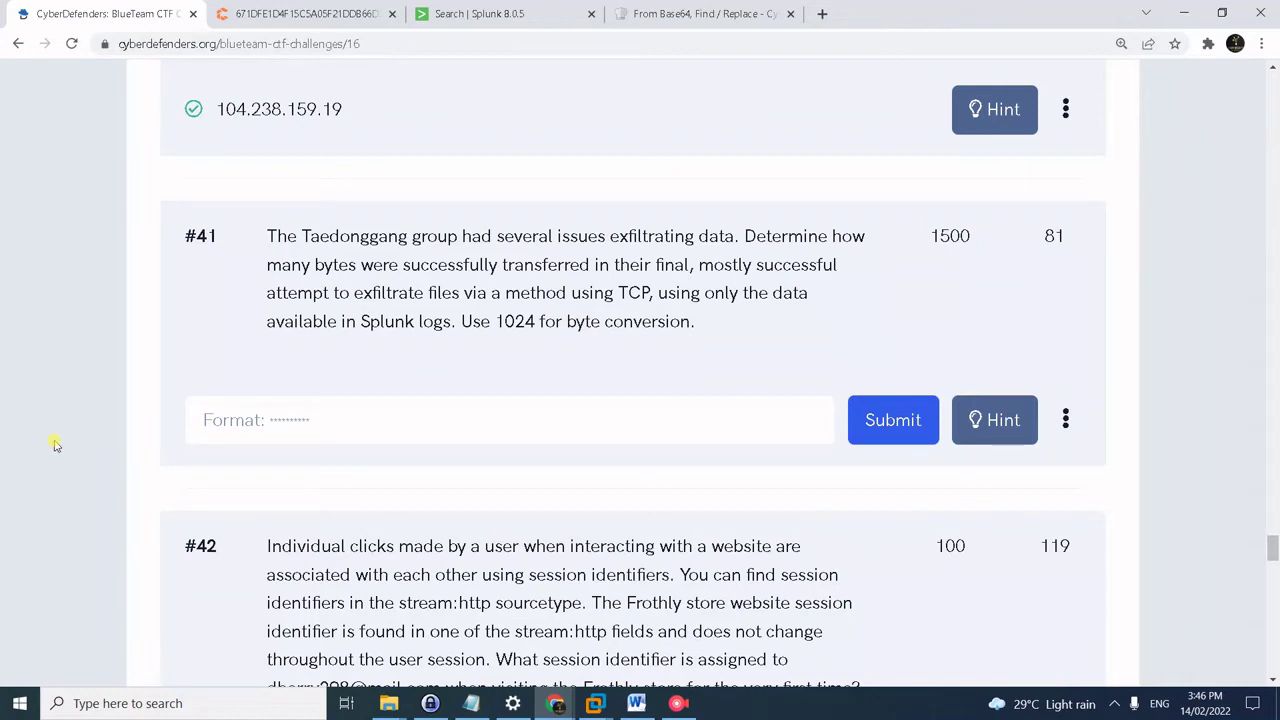
pyautogui.hotkey('alt', 'Tab')
pyautogui.hotkey('alt', 'Tab')
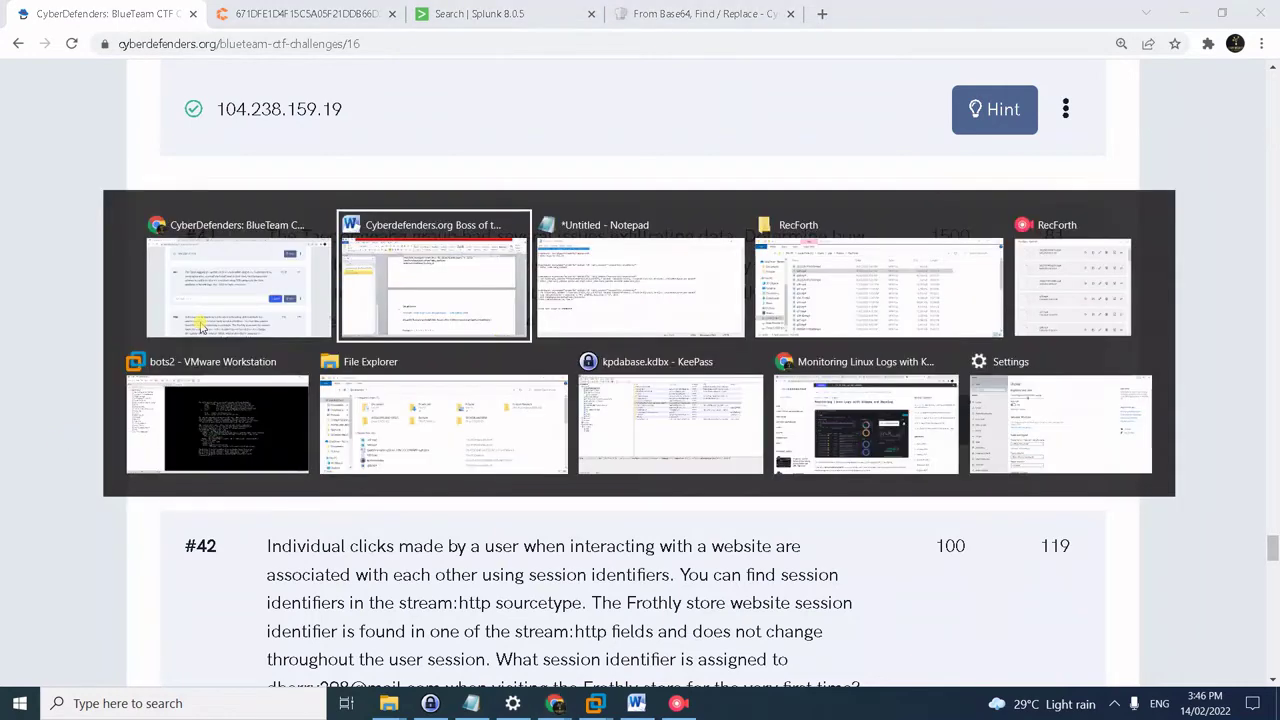
pyautogui.hotkey('alt', 'Tab')
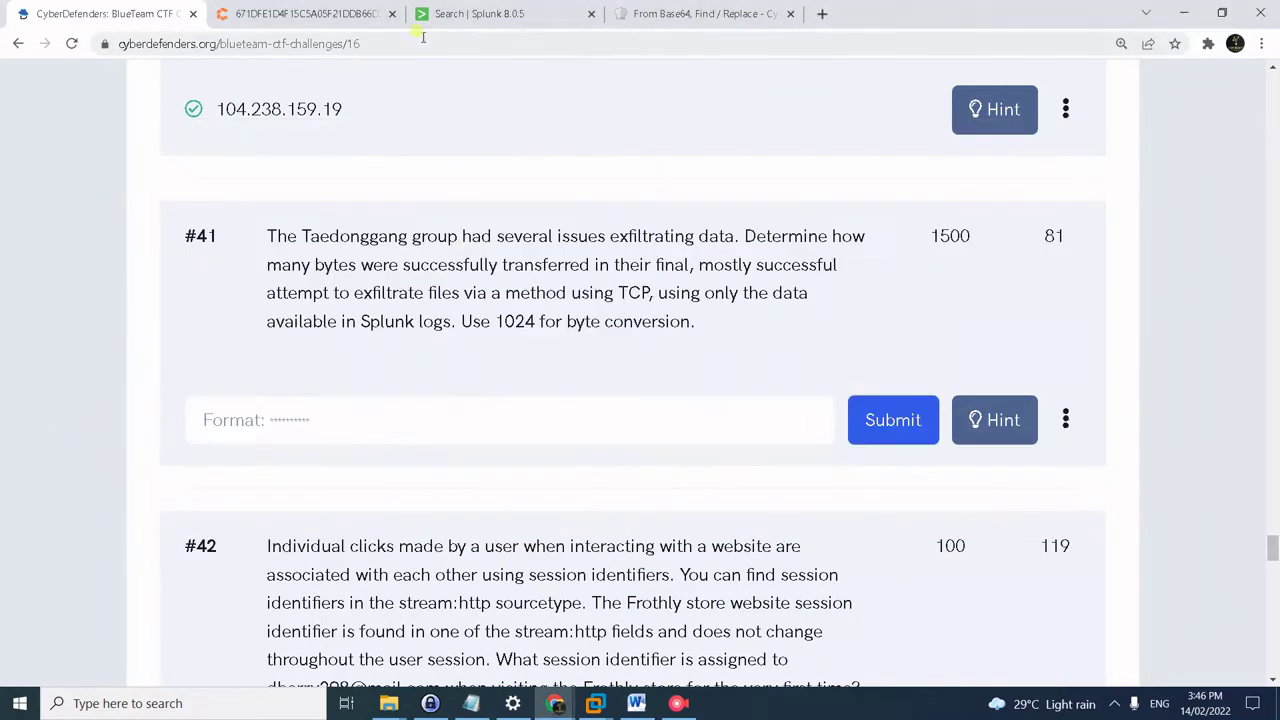
pyautogui.click(456, 14)
# - Run the botsv2 stream:ftp method=STOR upload search, returning 711 events
pyautogui.scroll(2, 255, 127)
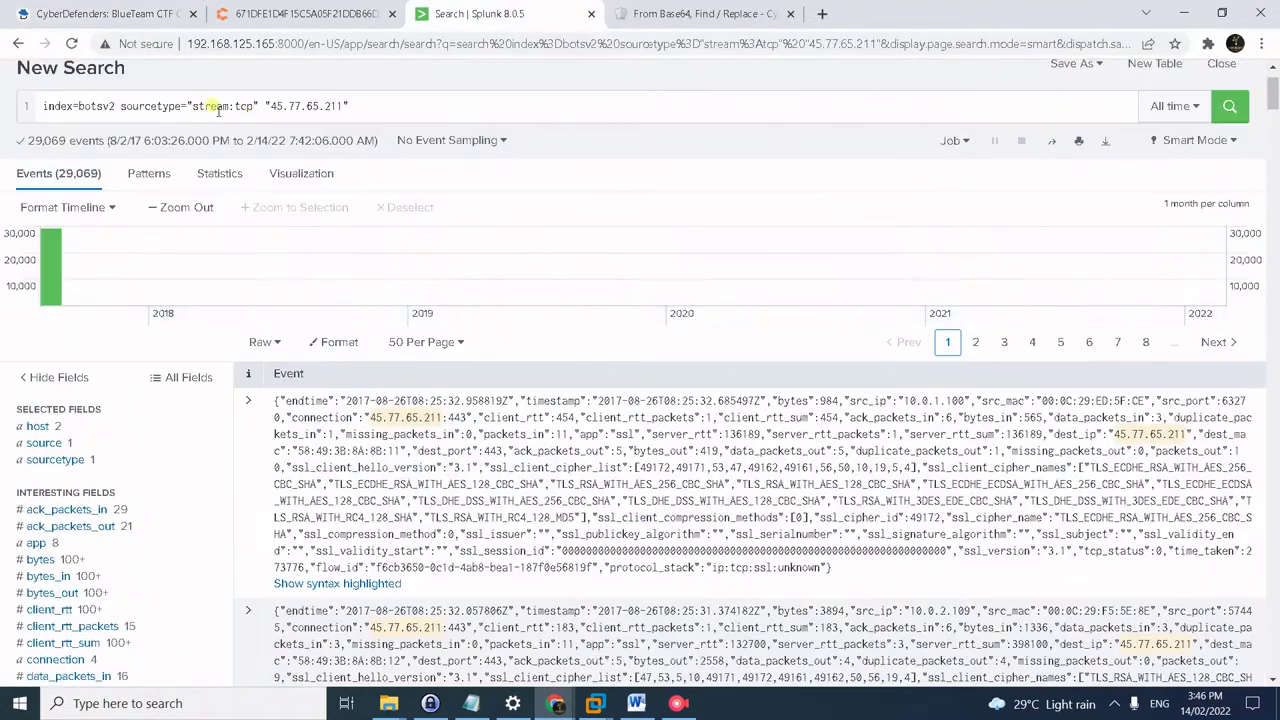
pyautogui.click(214, 100)
pyautogui.hotkey('ctrl', 'a')
pyautogui.write('index=botsv2 sourcetype="stream:ftp" method=STOR')
pyautogui.press('Return')
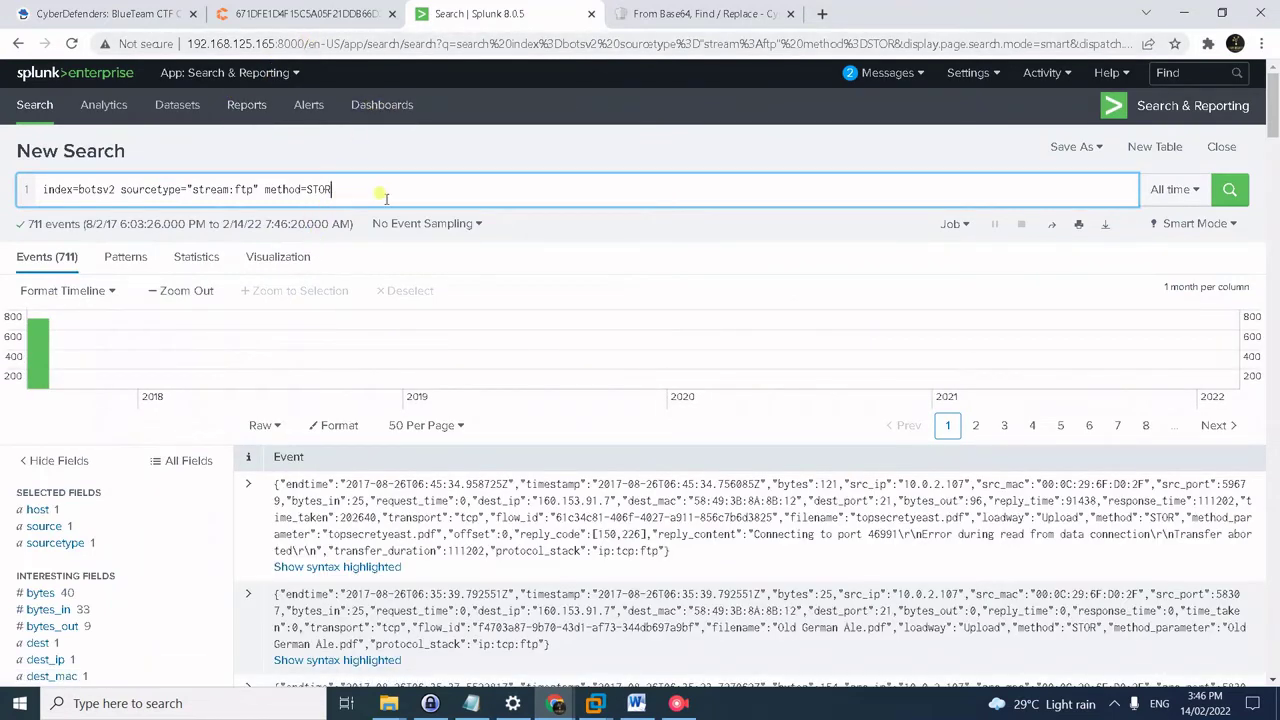
pyautogui.press('Return')
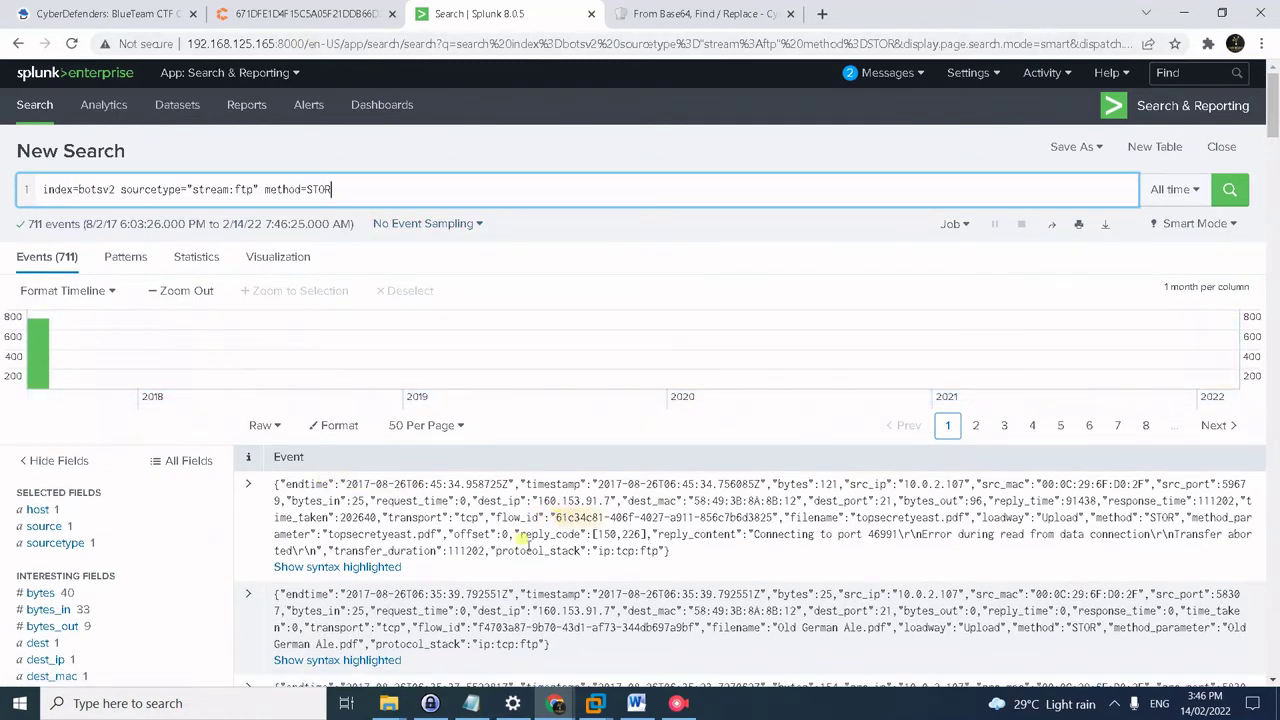
# - Show events as a List and inspect the successful-transfer lines of the uploads
pyautogui.click(285, 428)
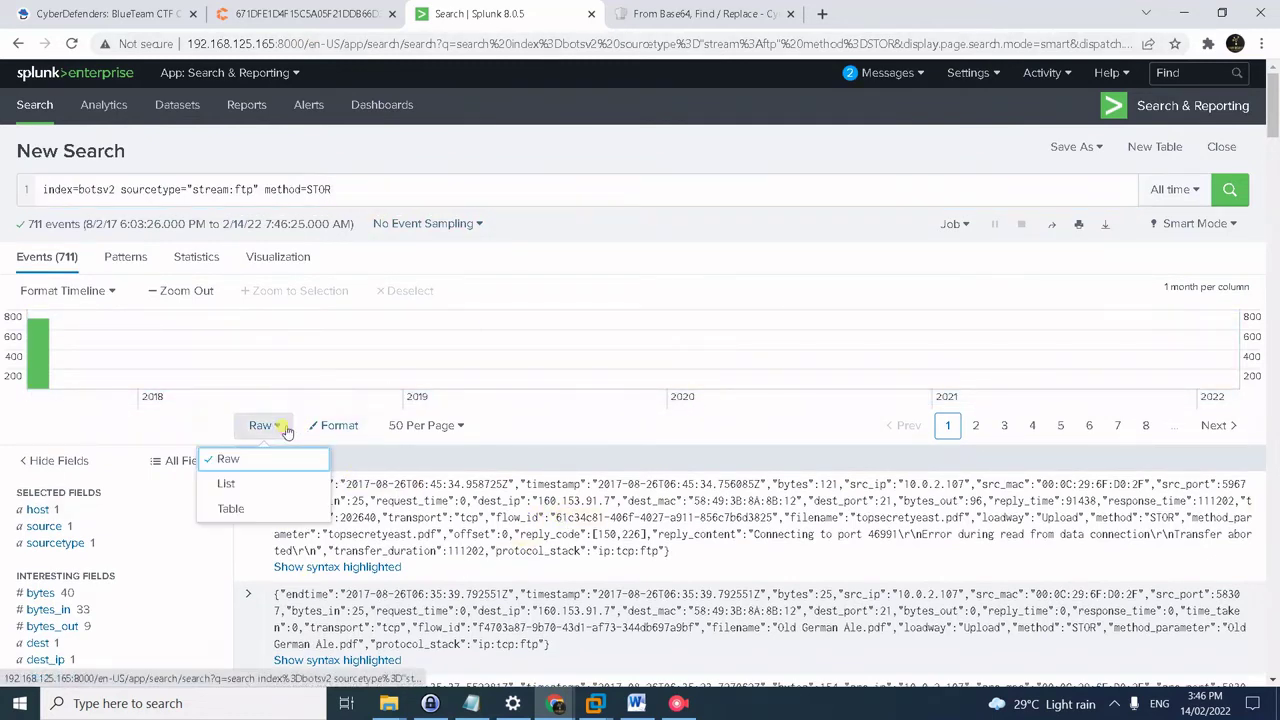
pyautogui.click(250, 484)
pyautogui.scroll(-2, 657, 443)
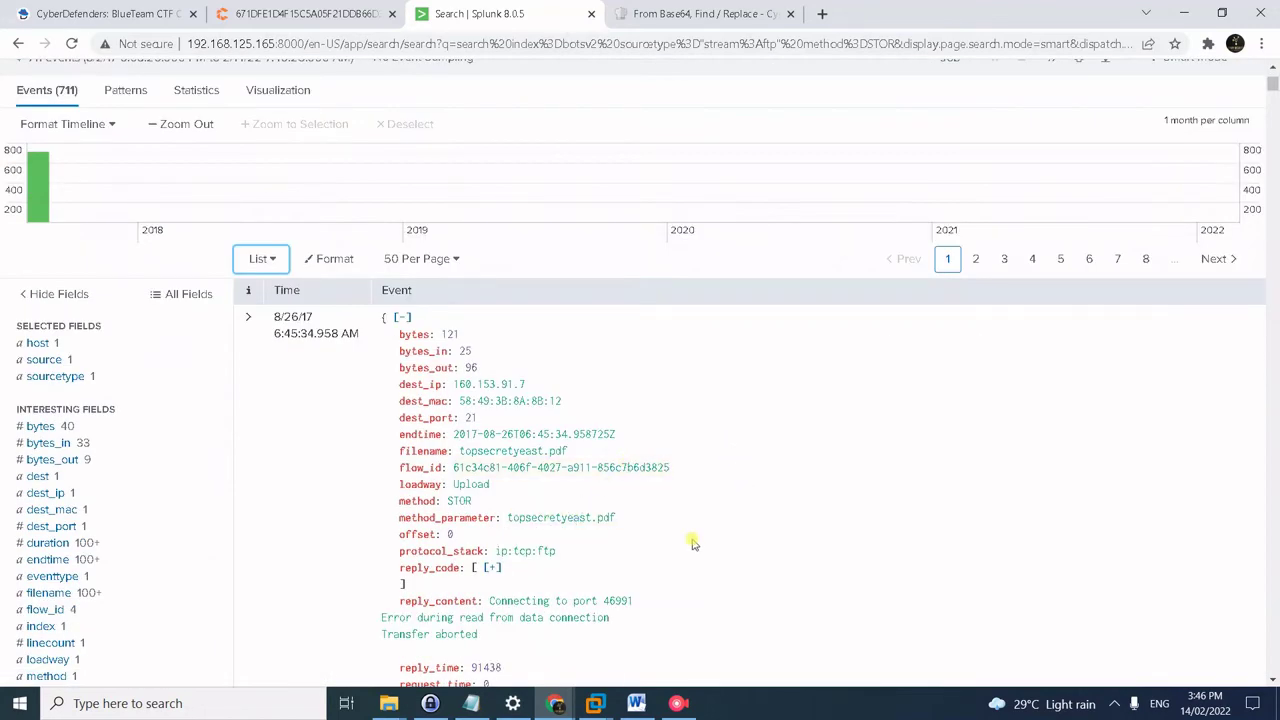
pyautogui.scroll(-1, 585, 618)
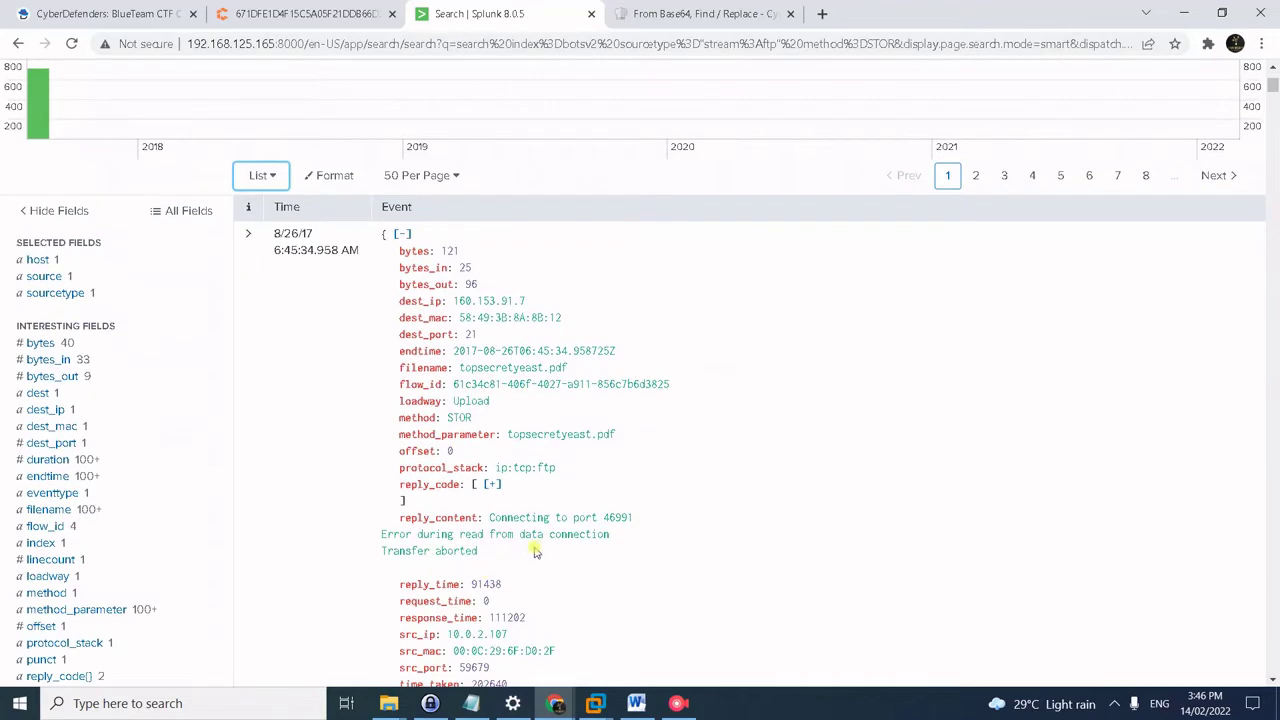
pyautogui.scroll(-8, 545, 545)
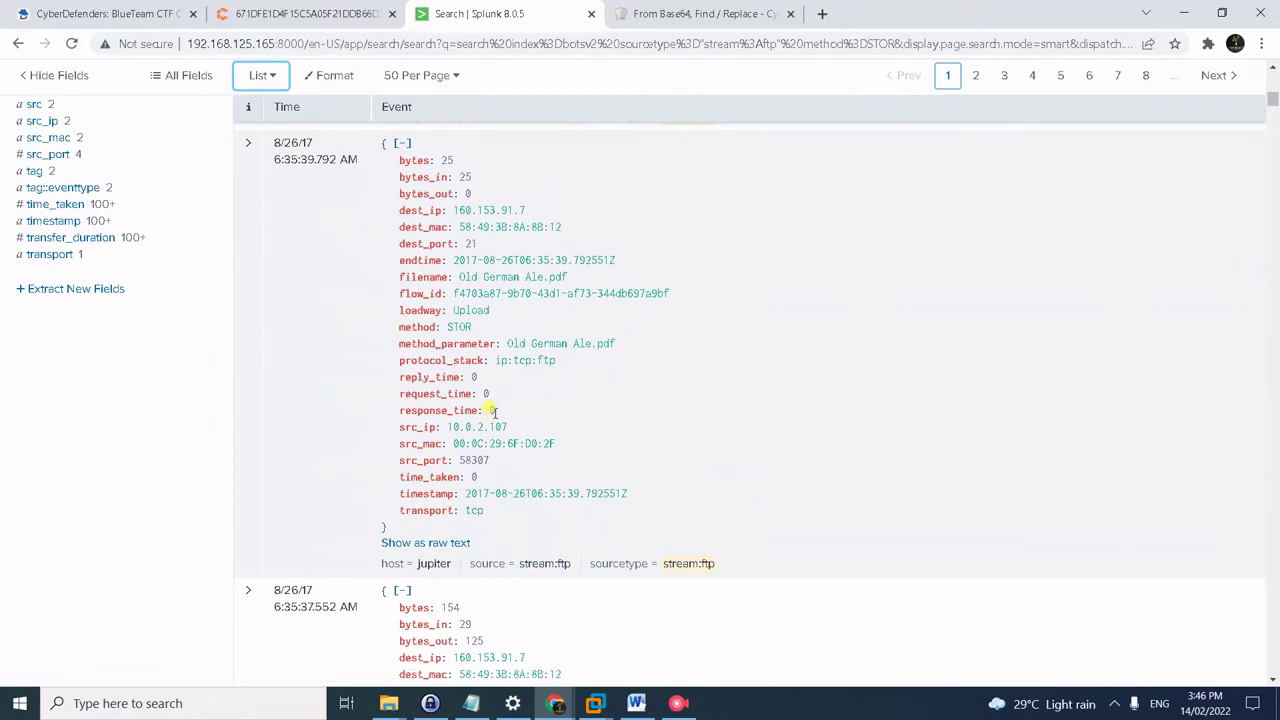
pyautogui.scroll(-3, 494, 411)
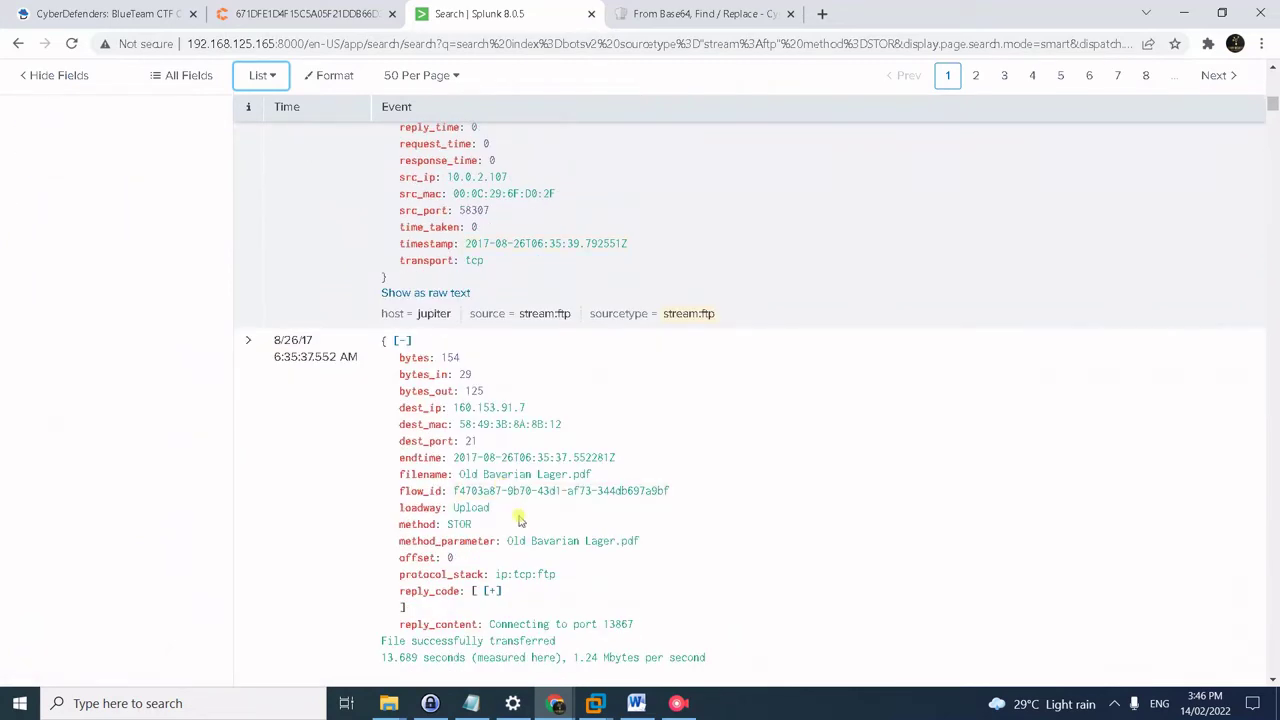
pyautogui.scroll(-1, 600, 562)
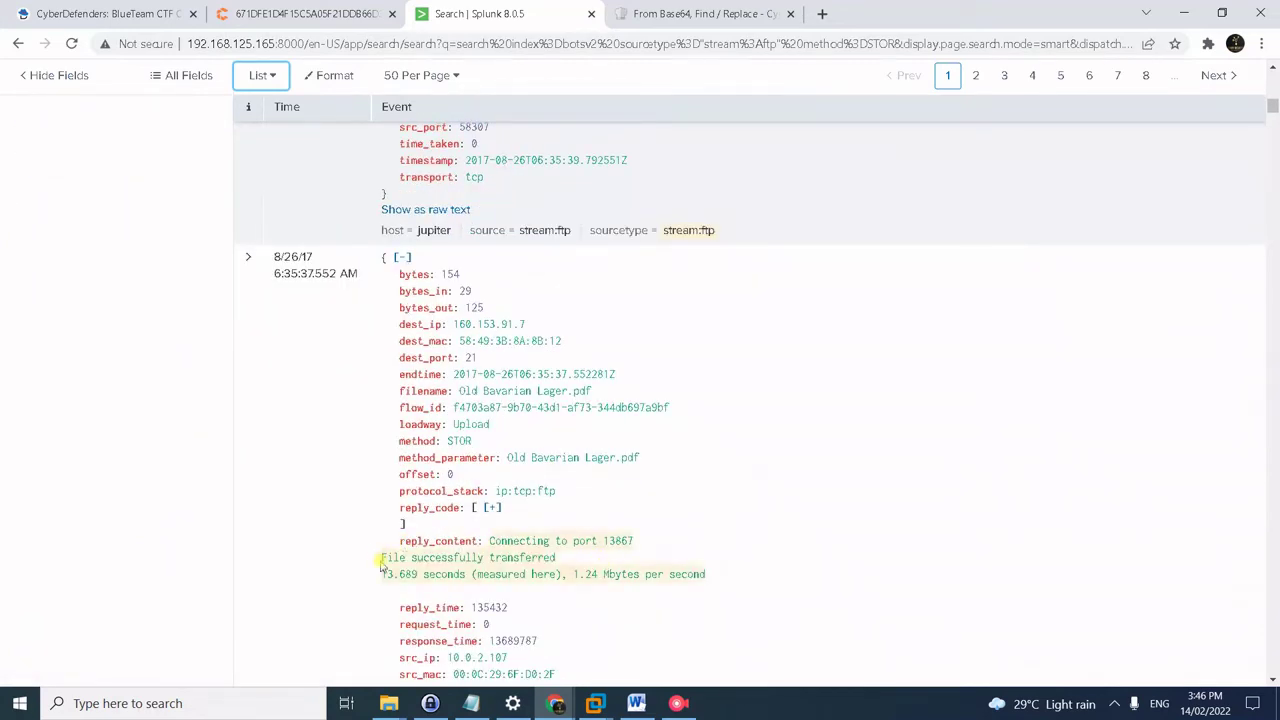
pyautogui.moveTo(372, 563); pyautogui.dragTo(725, 582)
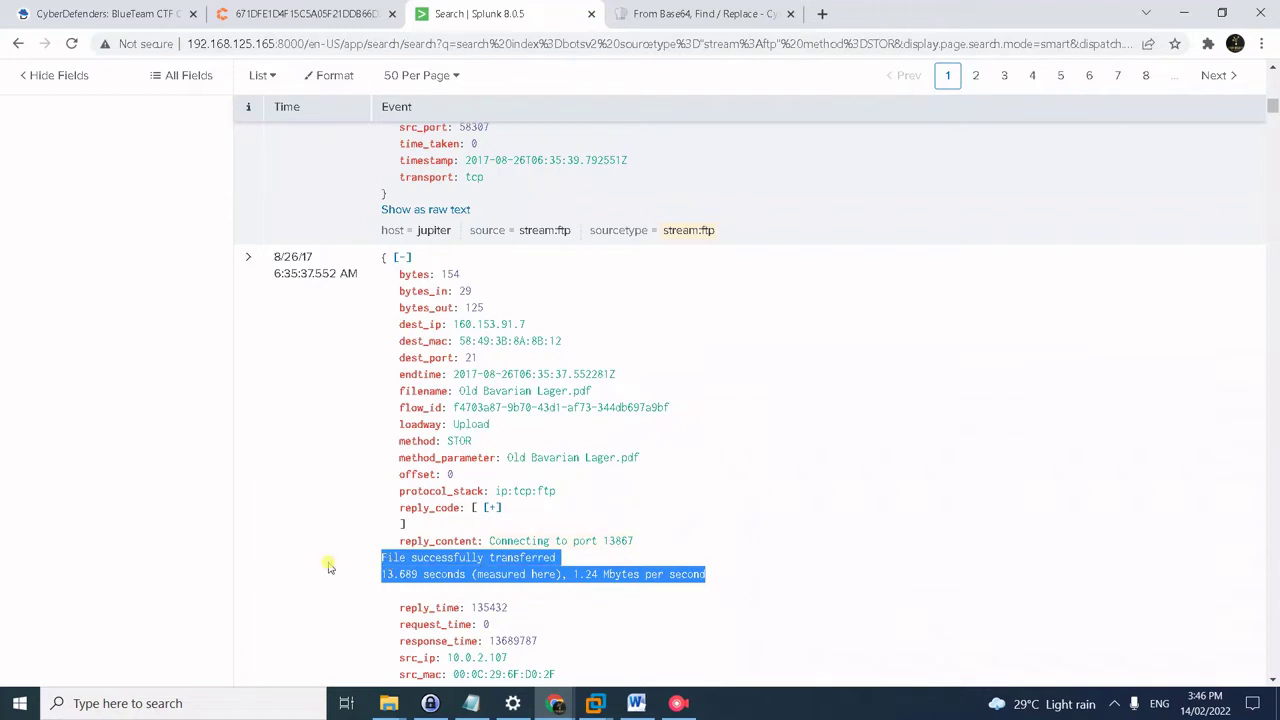
pyautogui.click(360, 570)
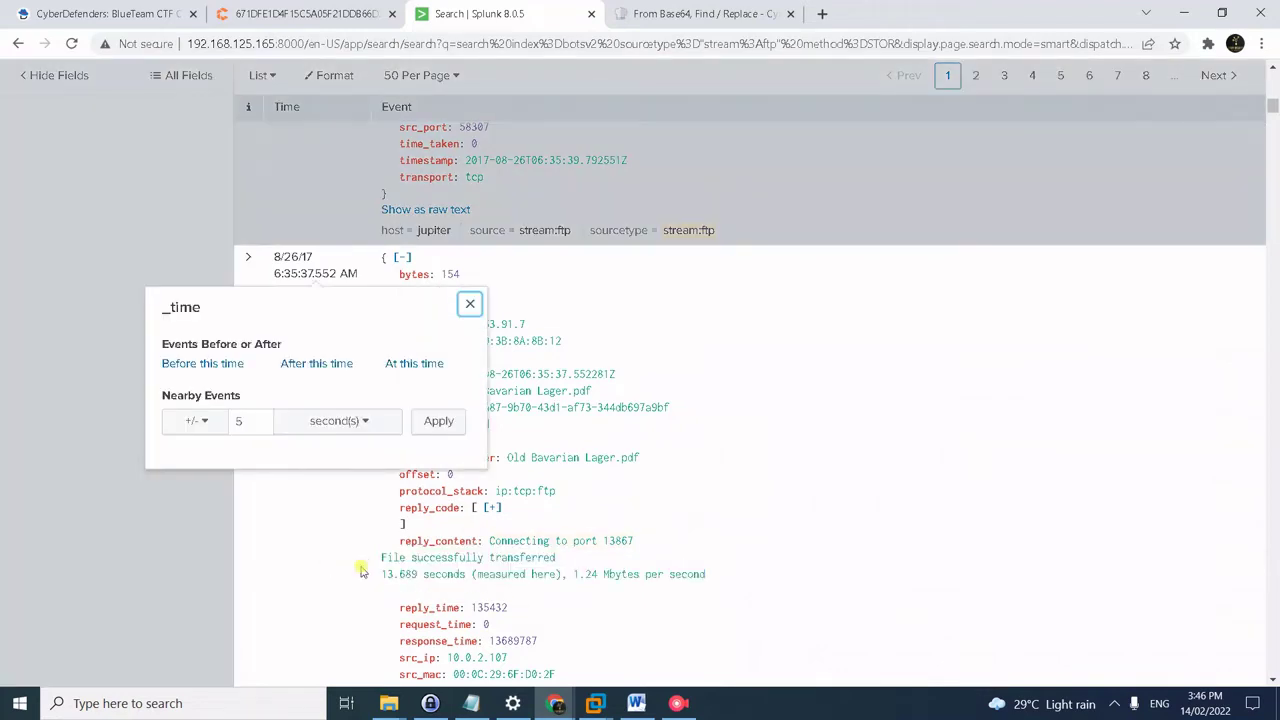
pyautogui.click(470, 304)
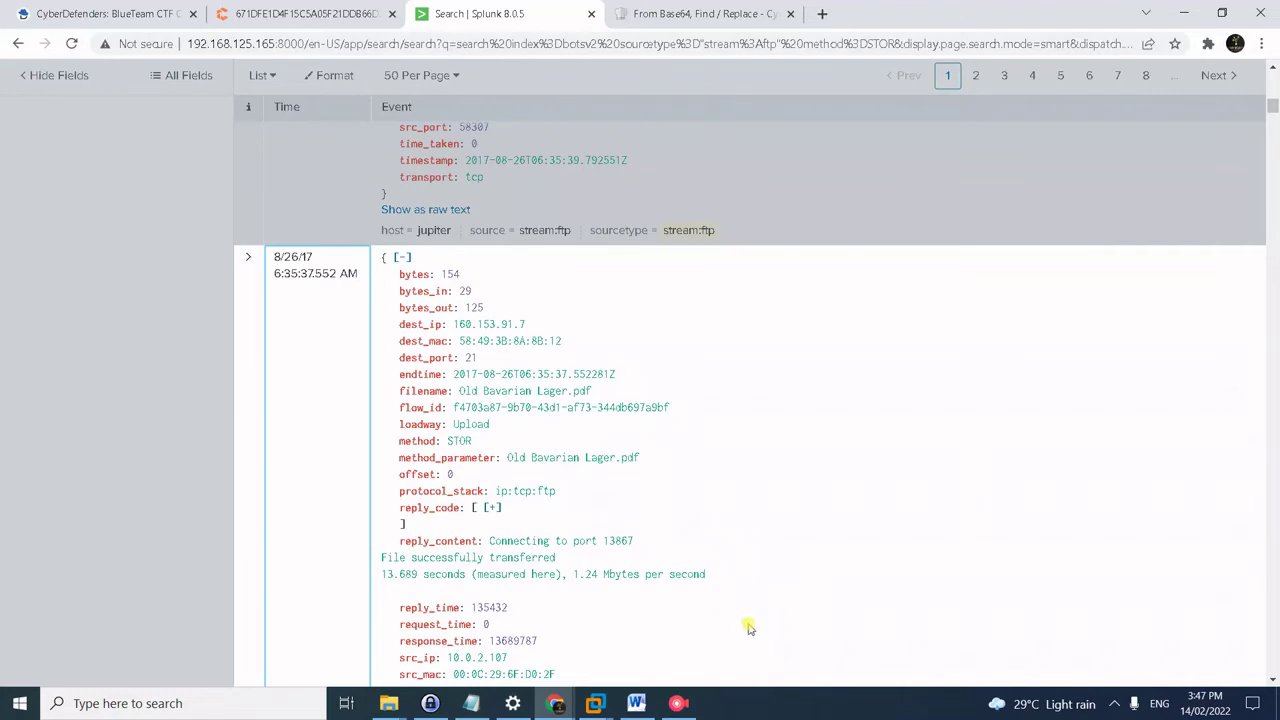
# - Select the saved flow_id count query in the notes
pyautogui.click(471, 703)
pyautogui.moveTo(346, 195); pyautogui.dragTo(165, 184)
pyautogui.click(244, 110)
pyautogui.scroll(15, 300, 100)
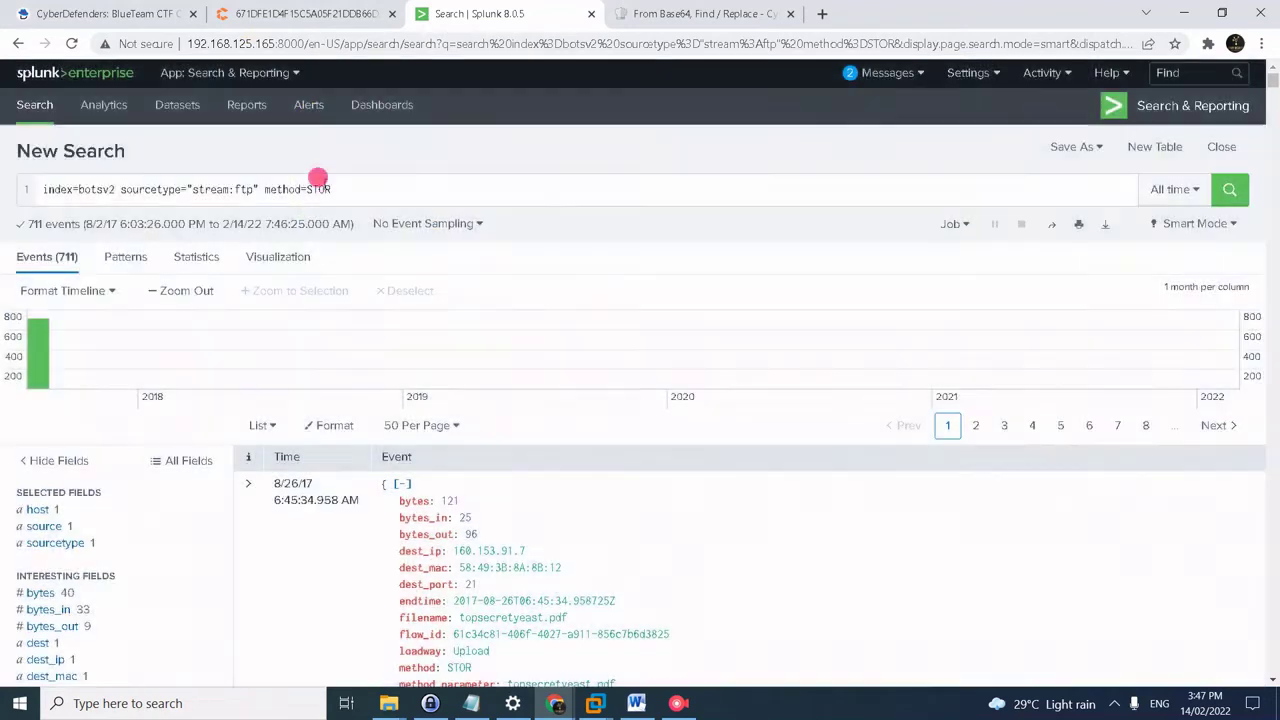
# - Count FTP uploads by flow_id and sort descending so the 496-upload flow leads
pyautogui.click(328, 187)
pyautogui.hotkey('ctrl', 'a')
pyautogui.hotkey('ctrl', 'v')
pyautogui.press('Return')
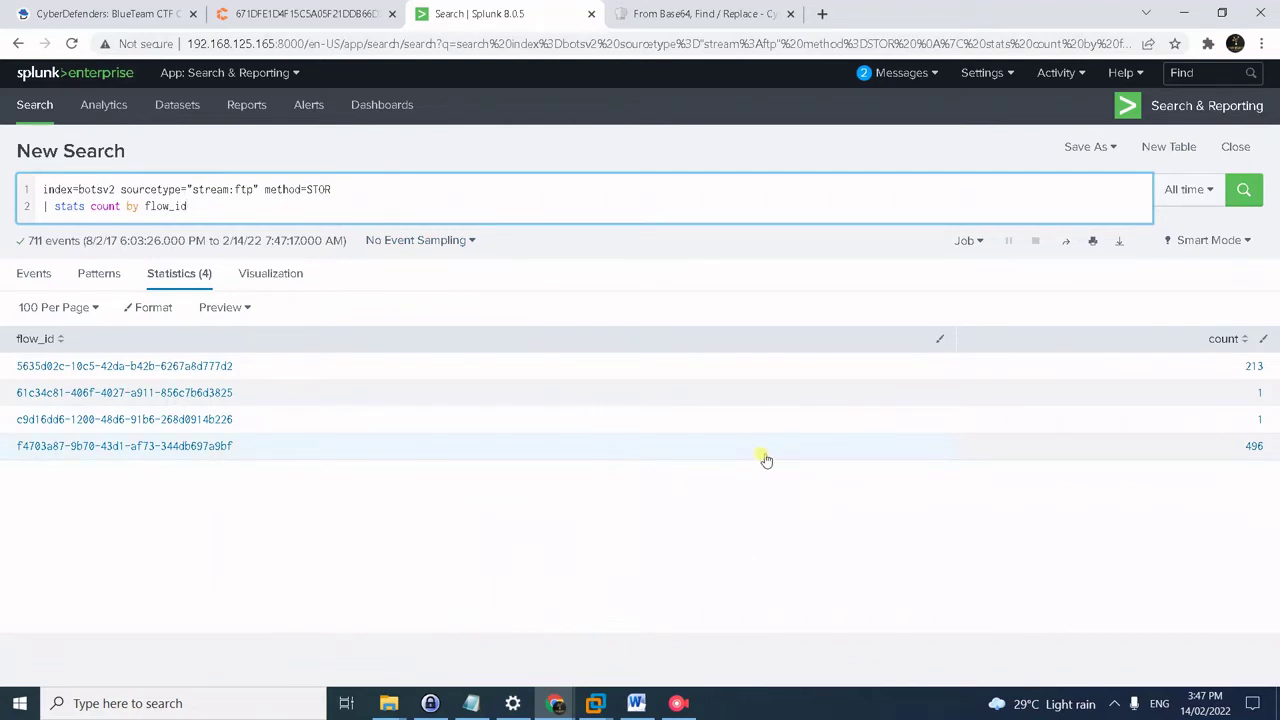
pyautogui.click(1167, 348)
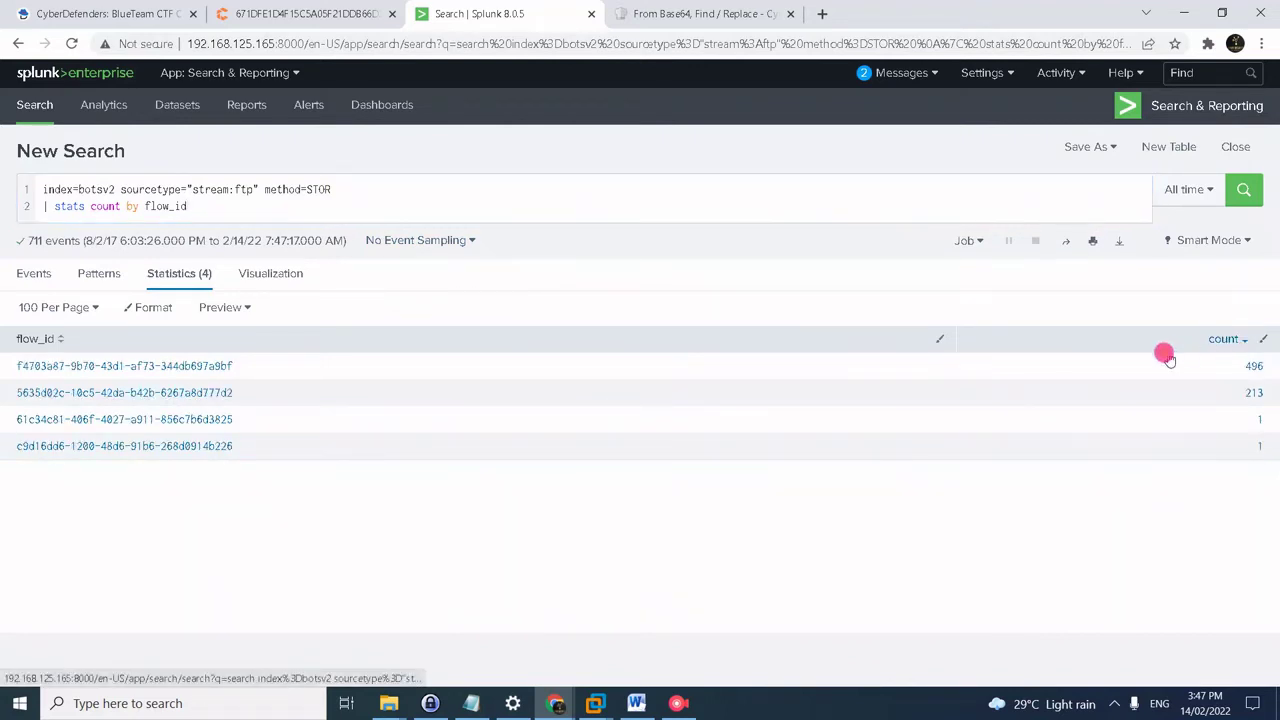
pyautogui.click(238, 372)
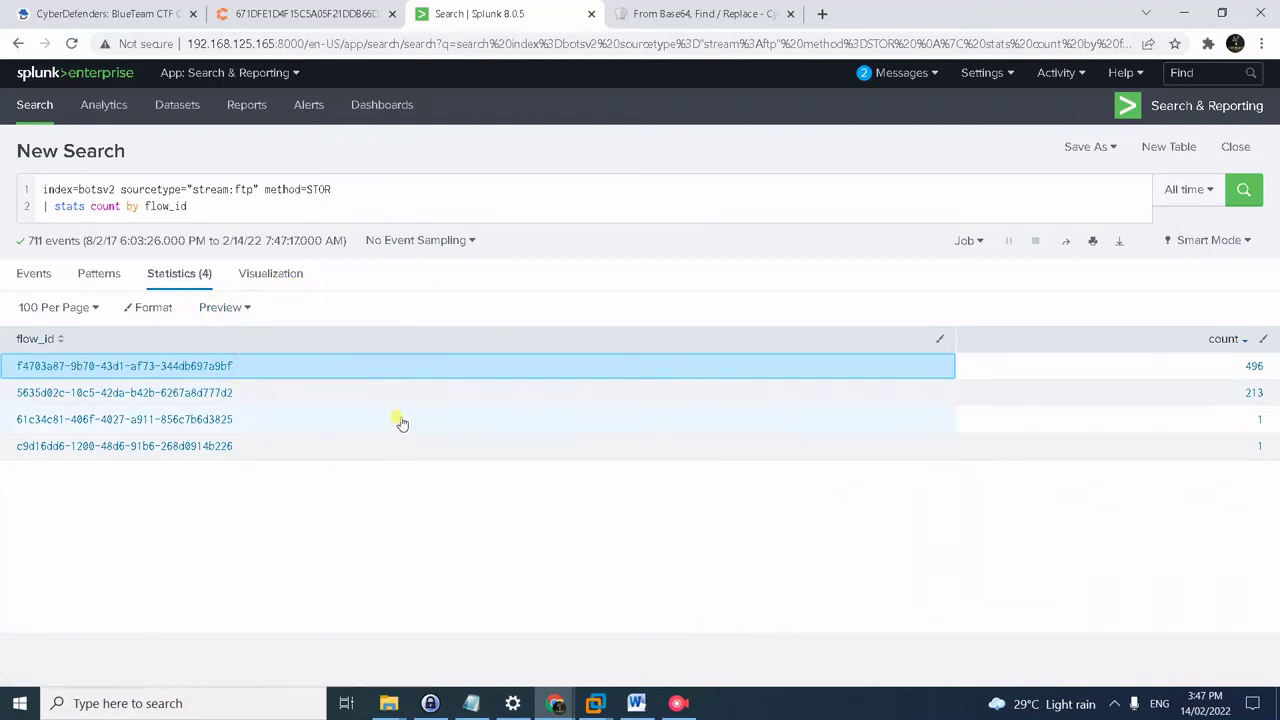
# - Copy the saved reply_content successful-transfer query from the notes
pyautogui.hotkey('alt', 'Tab')
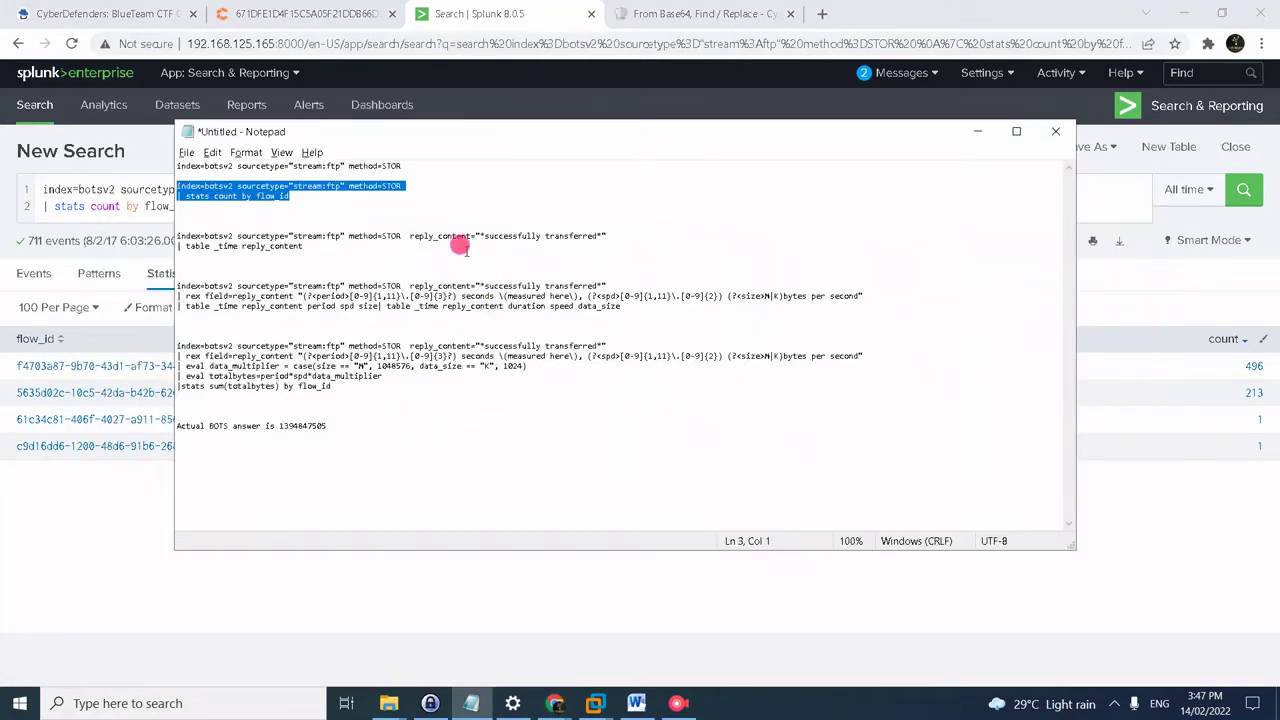
pyautogui.moveTo(304, 246); pyautogui.dragTo(158, 234)
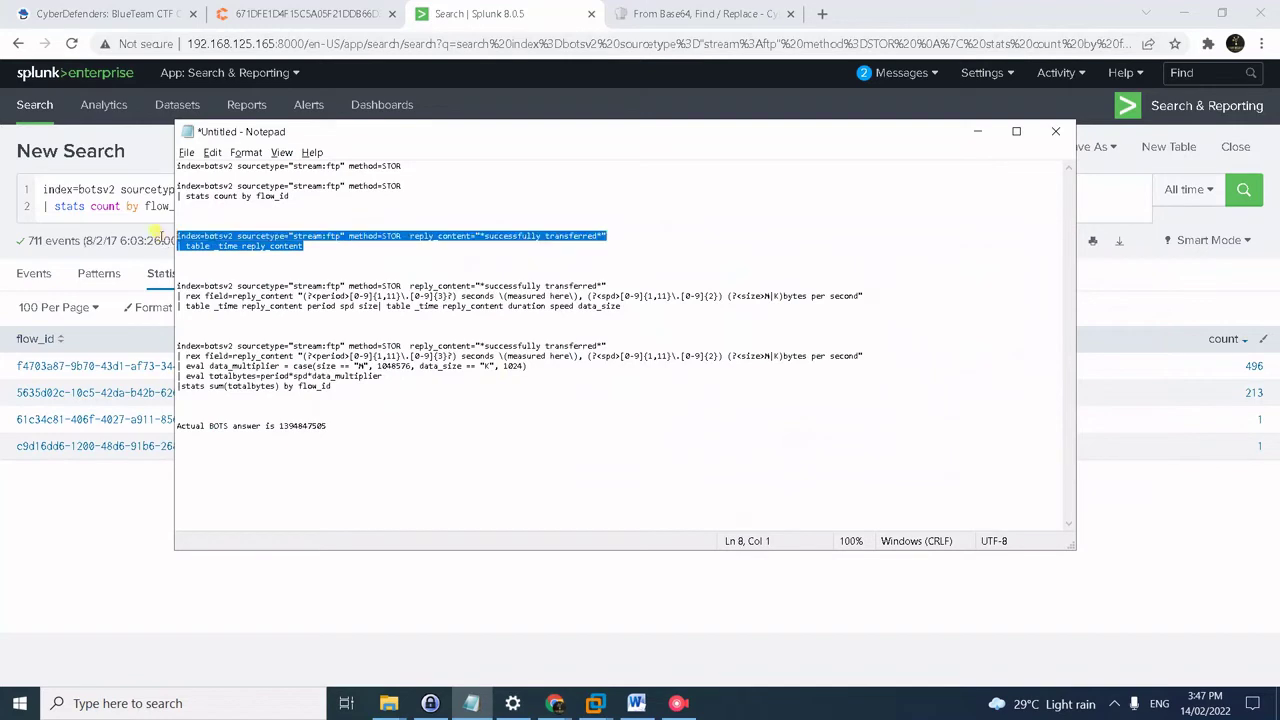
pyautogui.hotkey('ctrl', 'c')
pyautogui.click(78, 189)
# - Run the reply_content successful-transfer search (707 uploads), then select the saved three-line rex/table query
pyautogui.hotkey('ctrl', 'a')
pyautogui.hotkey('ctrl', 'v')
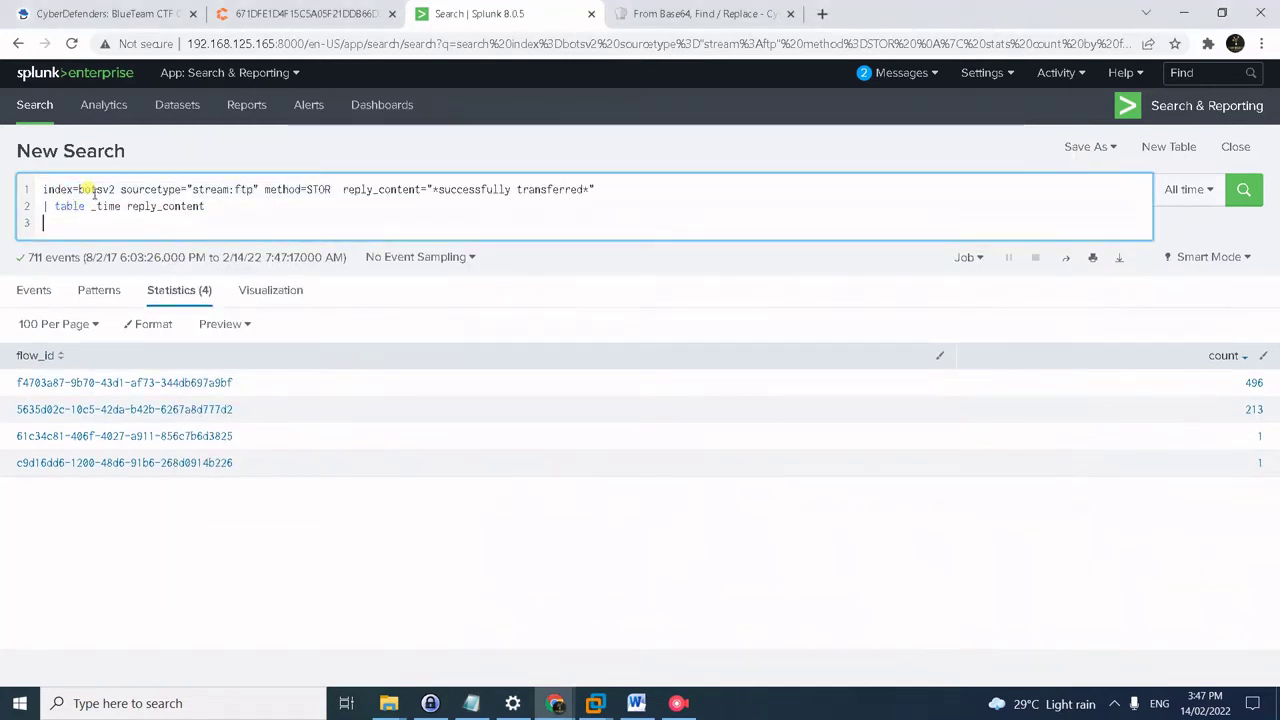
pyautogui.press('Return')
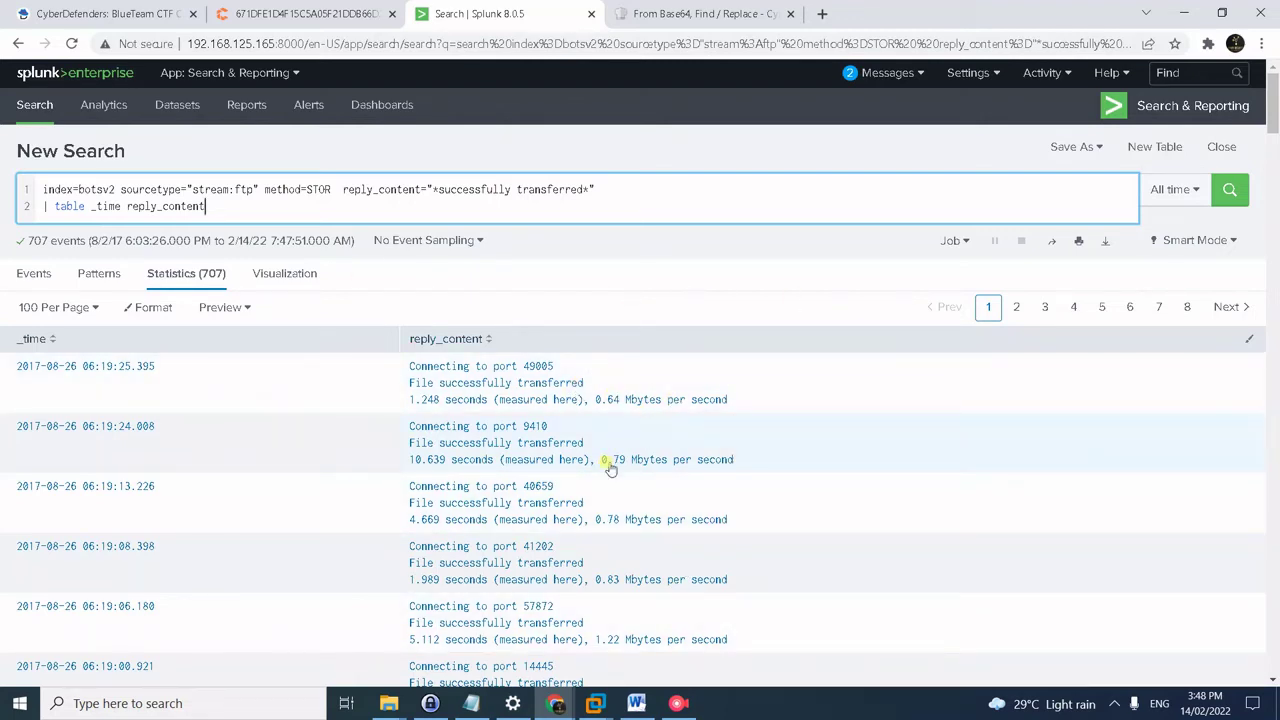
pyautogui.hotkey('alt', 'Tab')
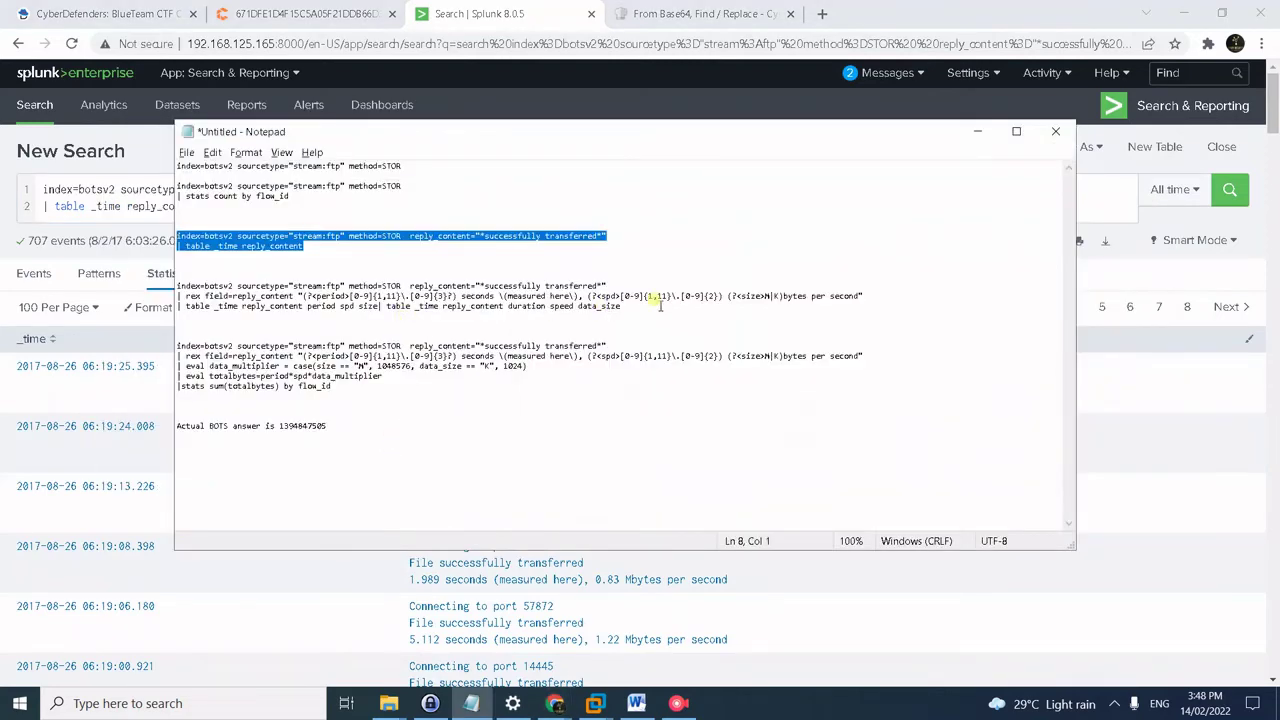
pyautogui.moveTo(646, 305); pyautogui.dragTo(158, 290)
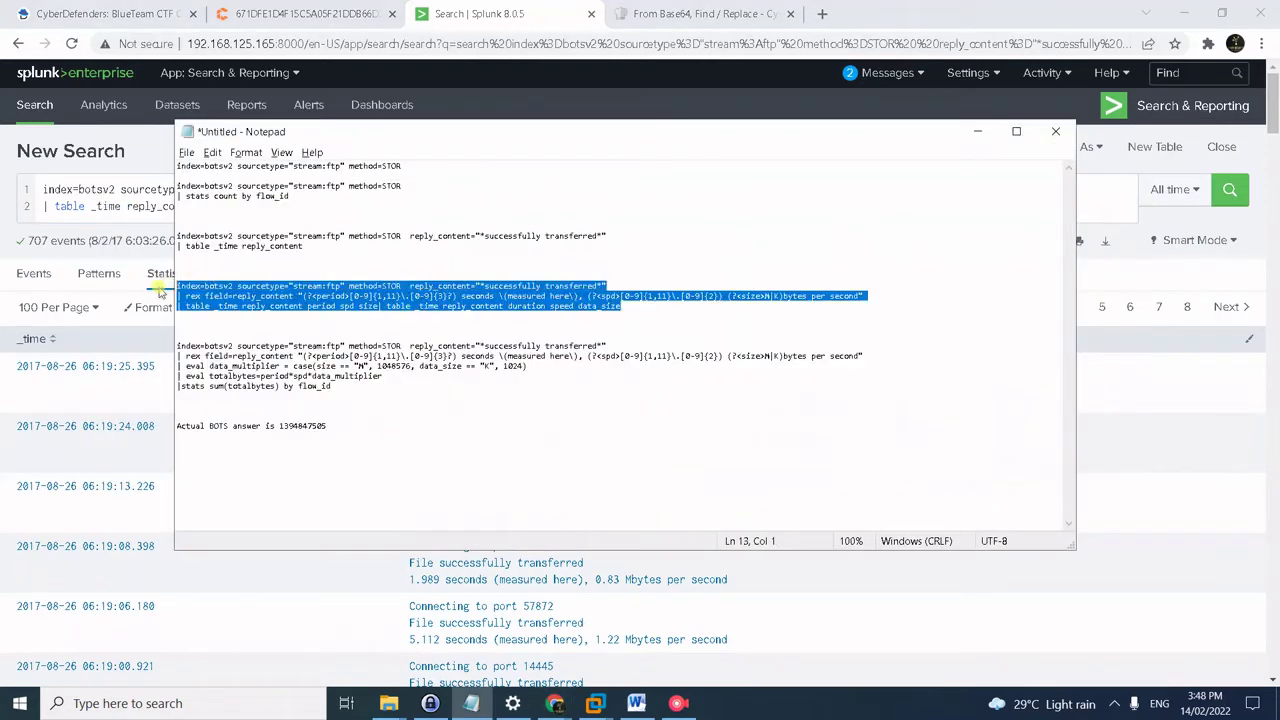
# - Replace the search with the rex query extracting period, spd and size, and run it
pyautogui.click(118, 240)
pyautogui.hotkey('ctrl', 'a')
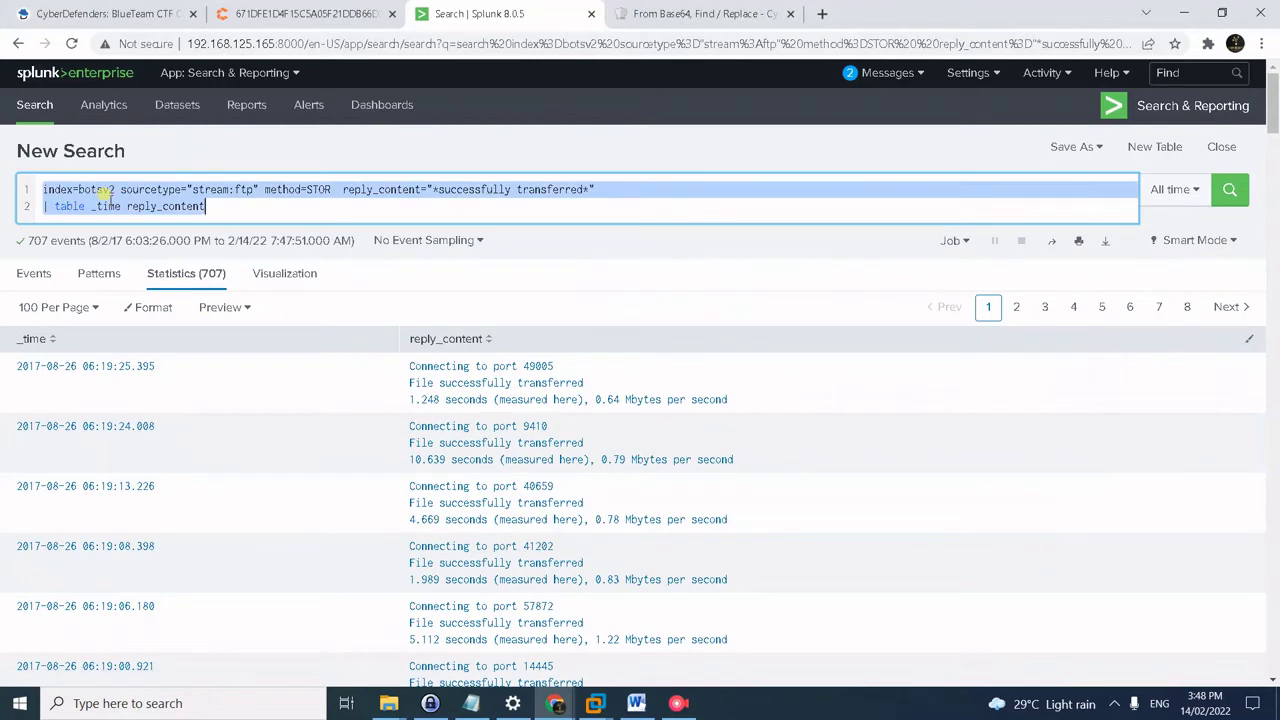
pyautogui.hotkey('ctrl', 'v')
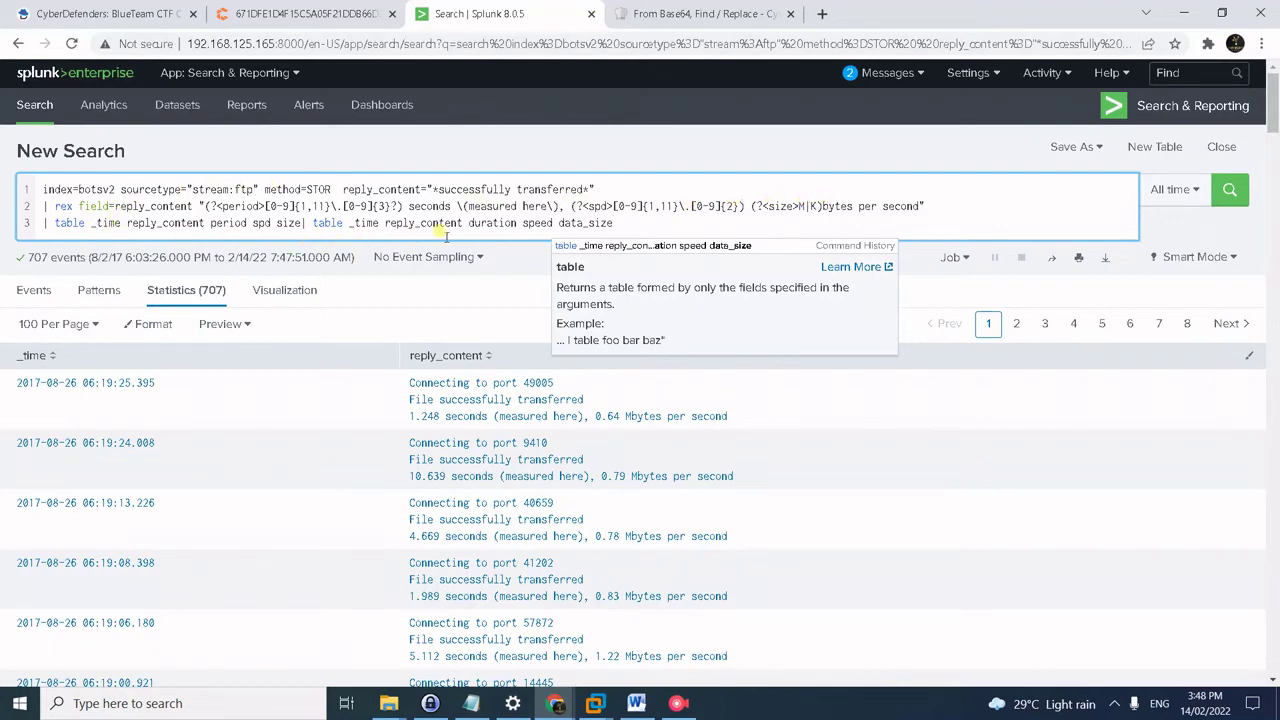
pyautogui.press('Return')
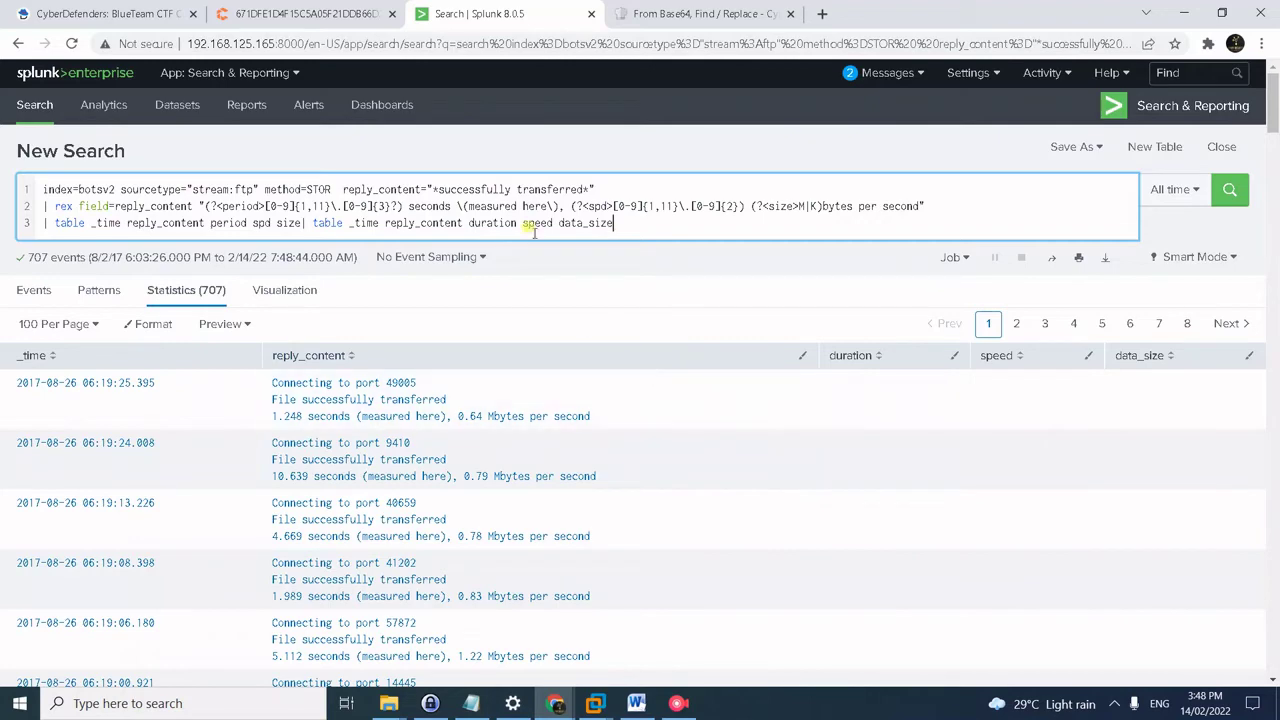
pyautogui.scroll(-4, 614, 403)
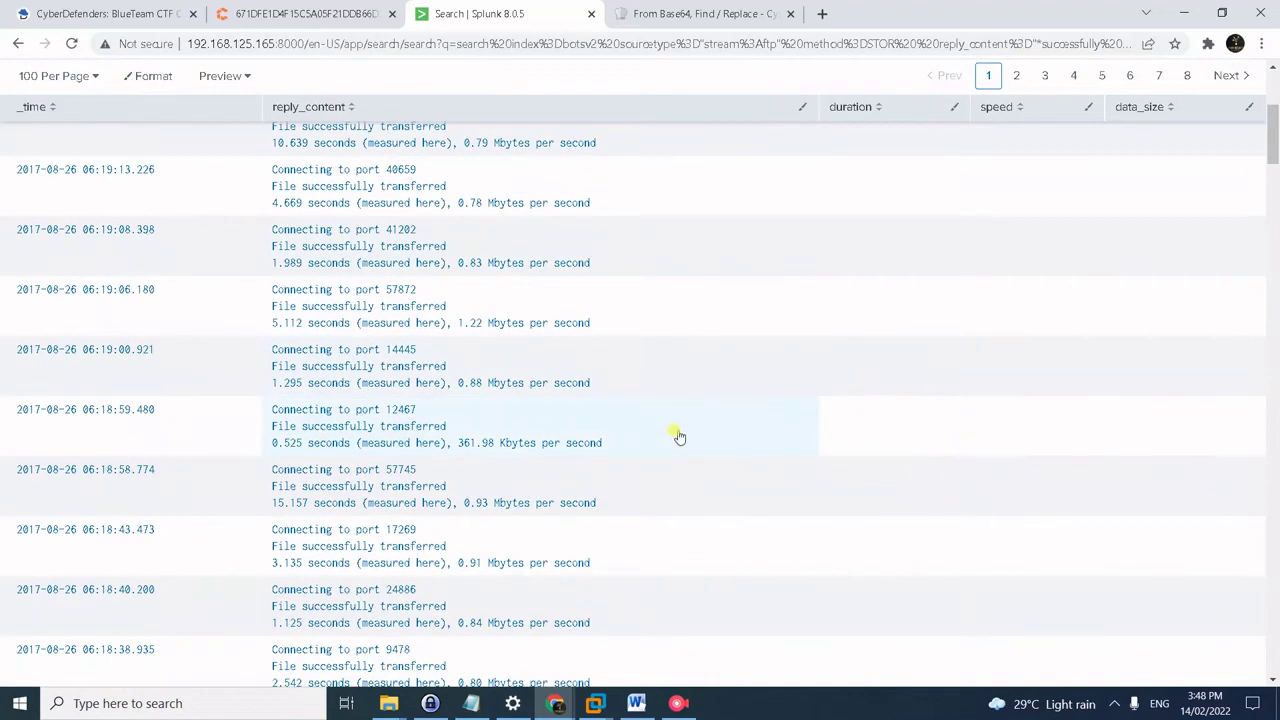
pyautogui.scroll(4, 677, 434)
# - Check the saved notes and sort the extracted transfer results by duration
pyautogui.hotkey('alt', 'Tab')
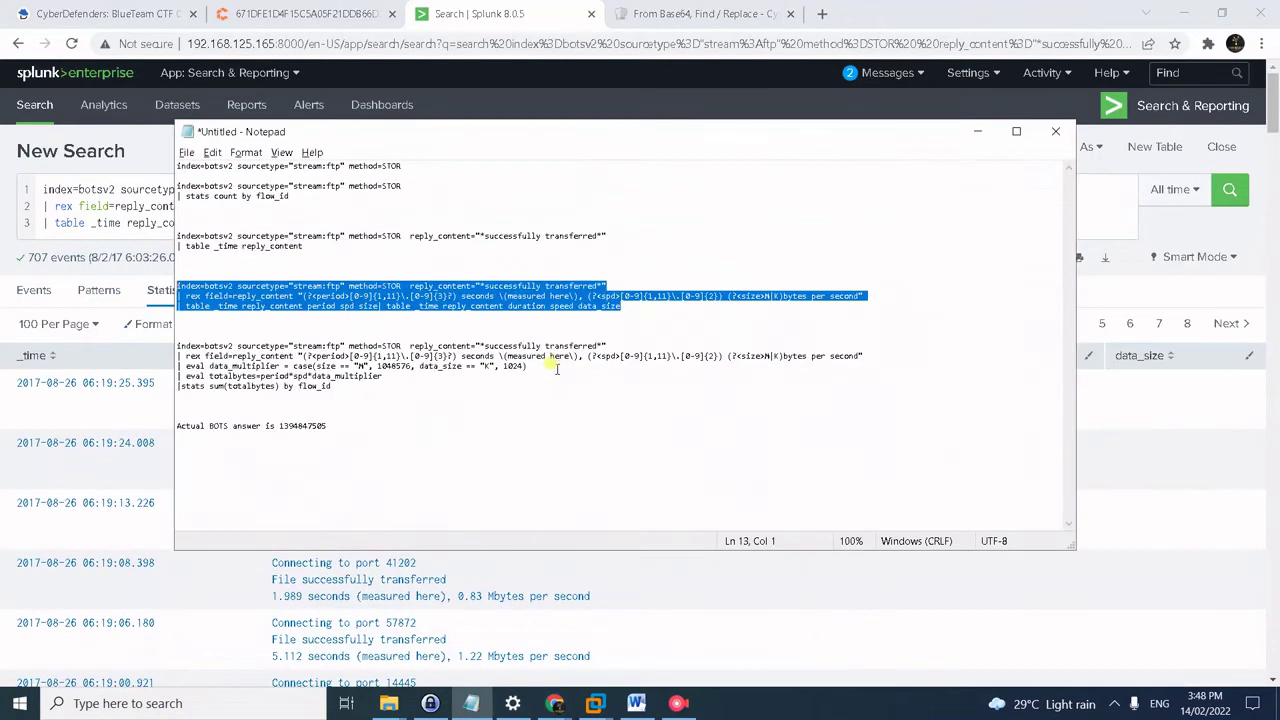
pyautogui.hotkey('alt', 'Tab')
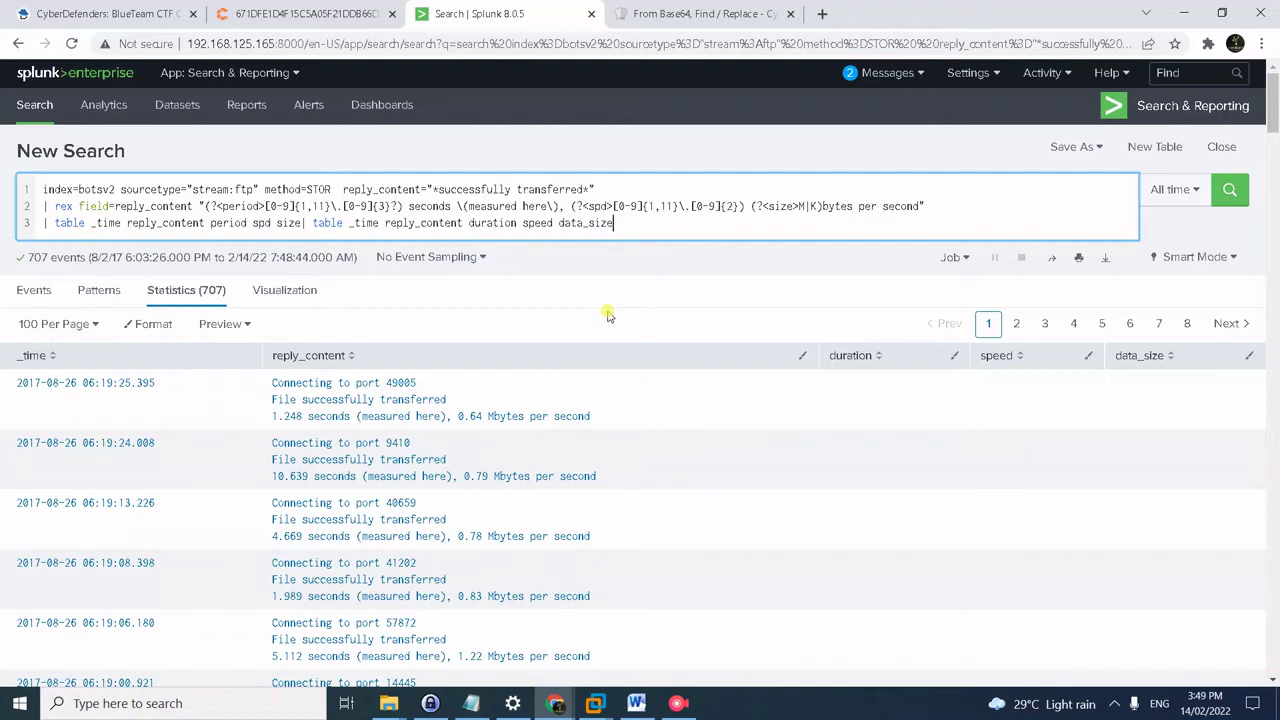
pyautogui.hotkey('alt', 'Tab')
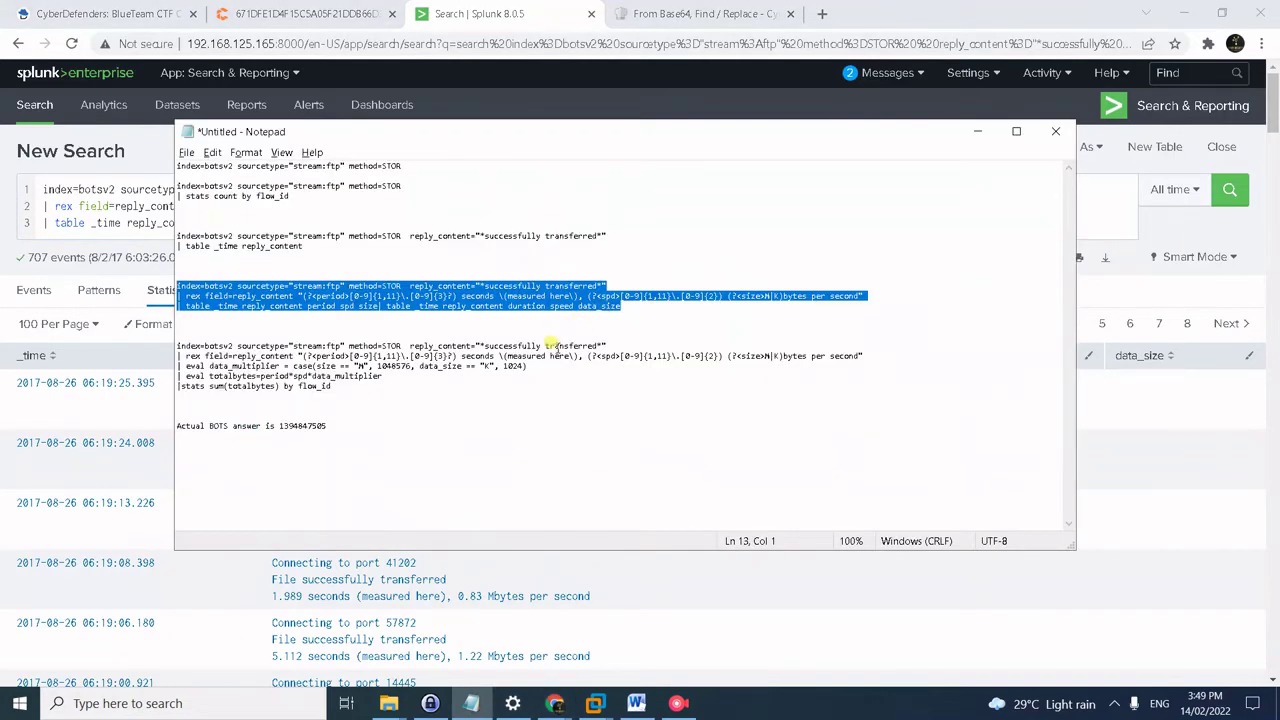
pyautogui.hotkey('alt', 'Tab')
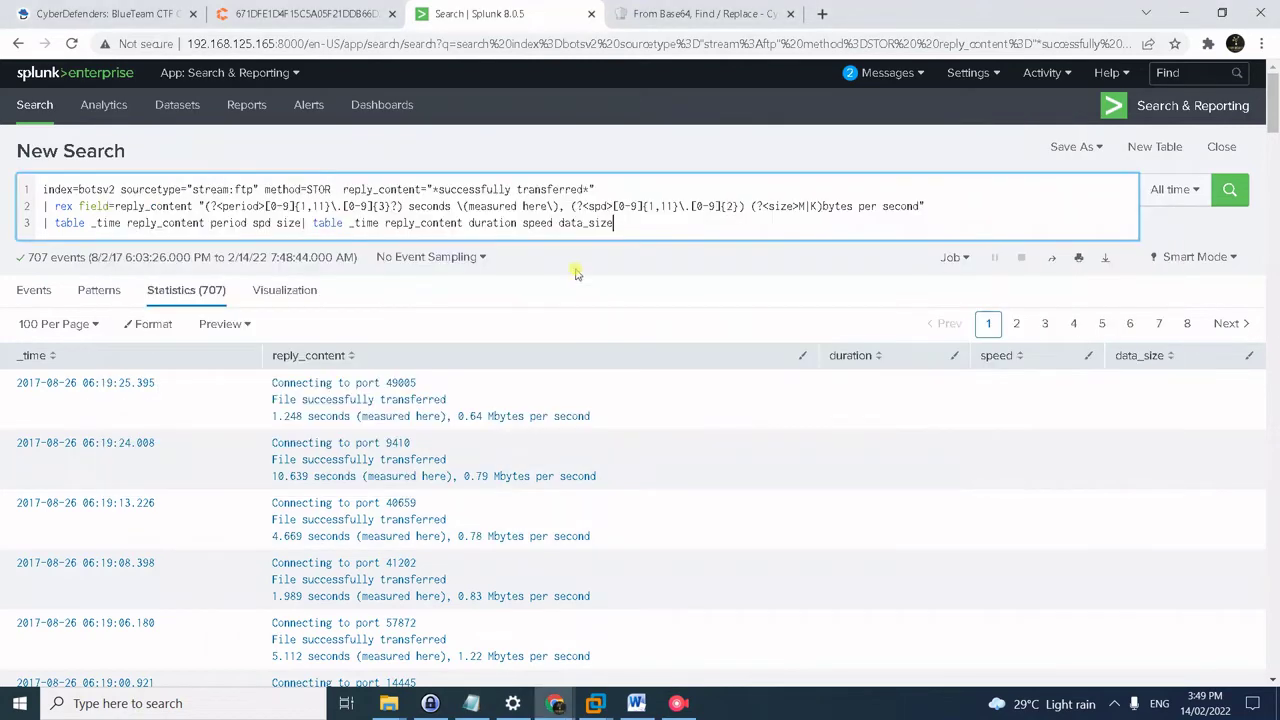
pyautogui.scroll(-10, 1022, 460)
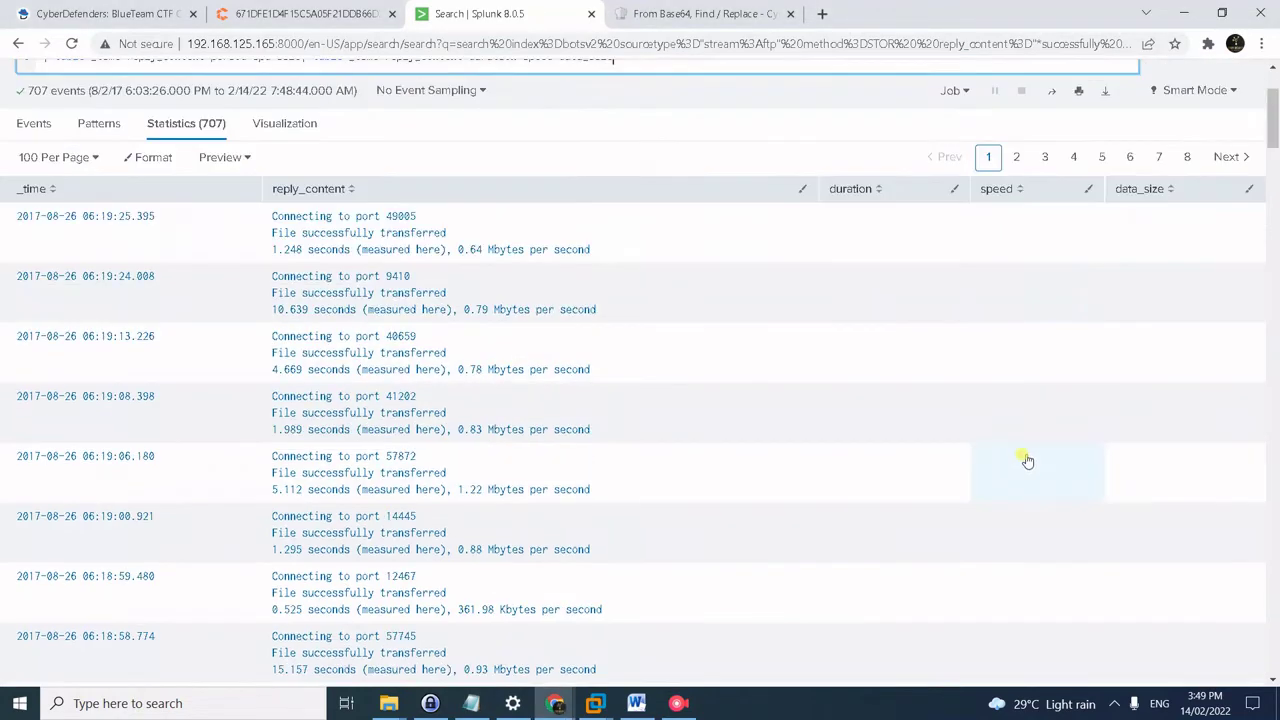
pyautogui.scroll(10, 1022, 462)
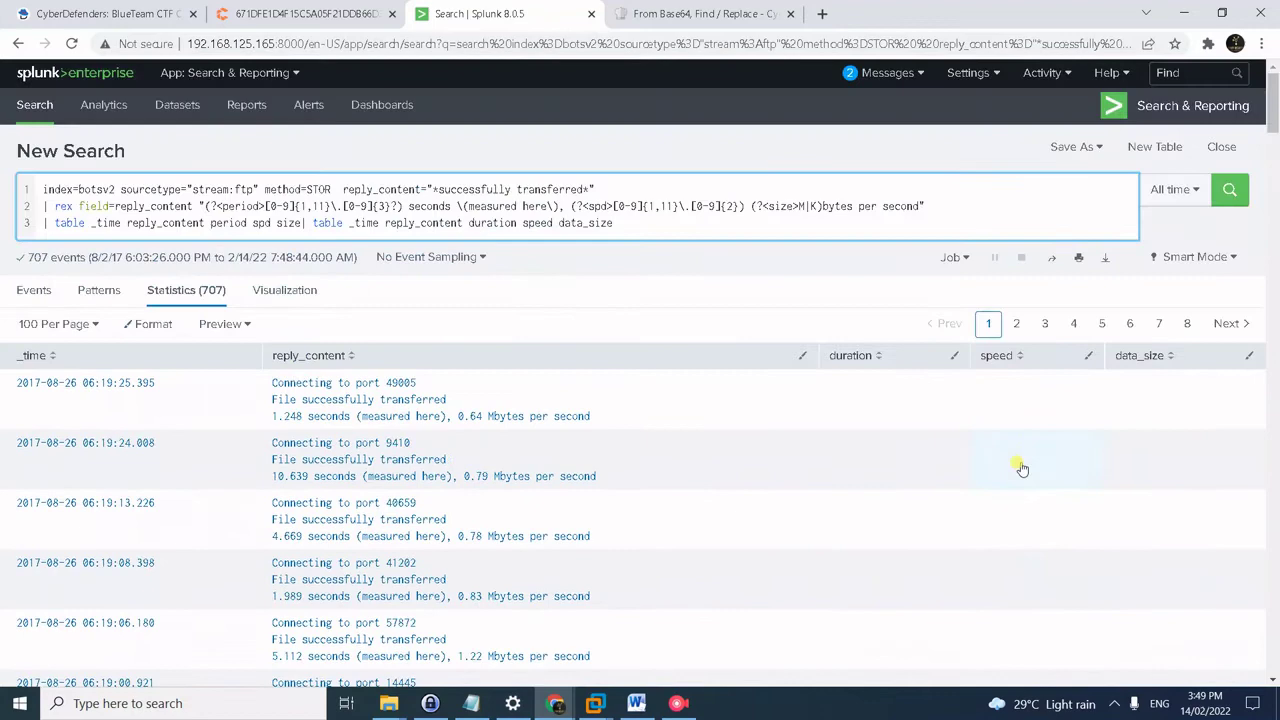
pyautogui.click(870, 356)
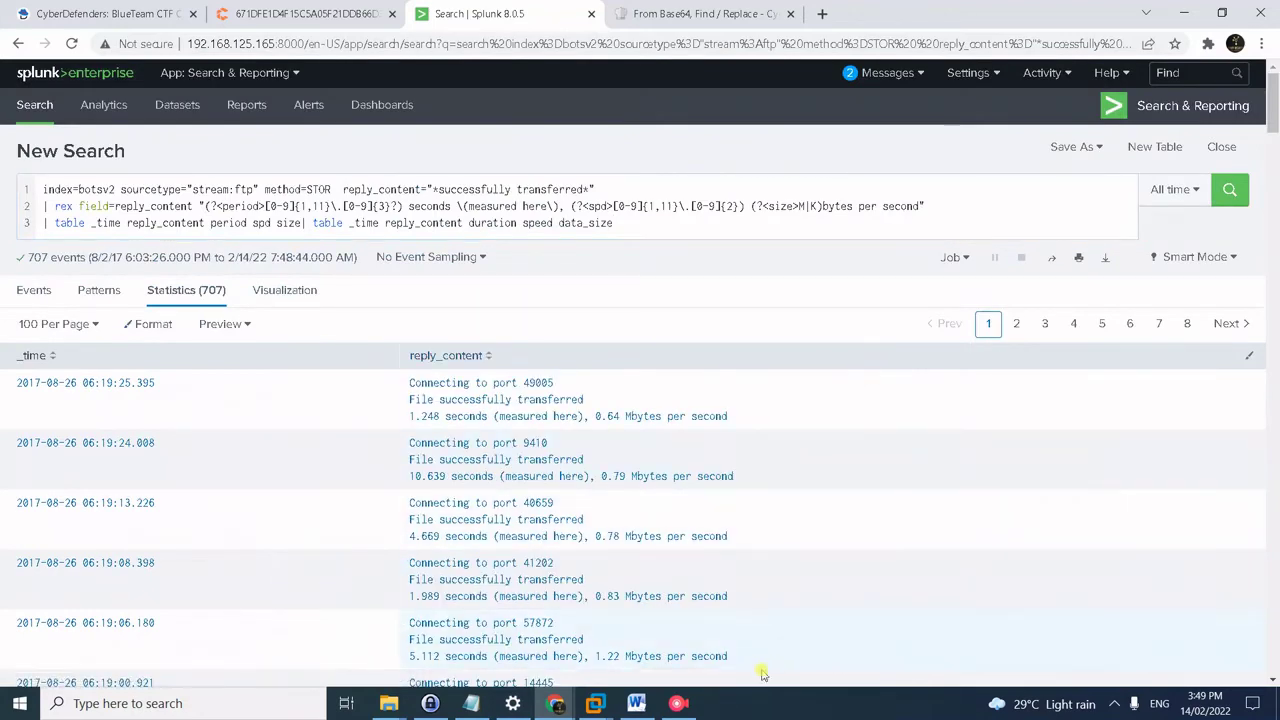
pyautogui.scroll(-1, 1075, 502)
pyautogui.scroll(1, 1062, 525)
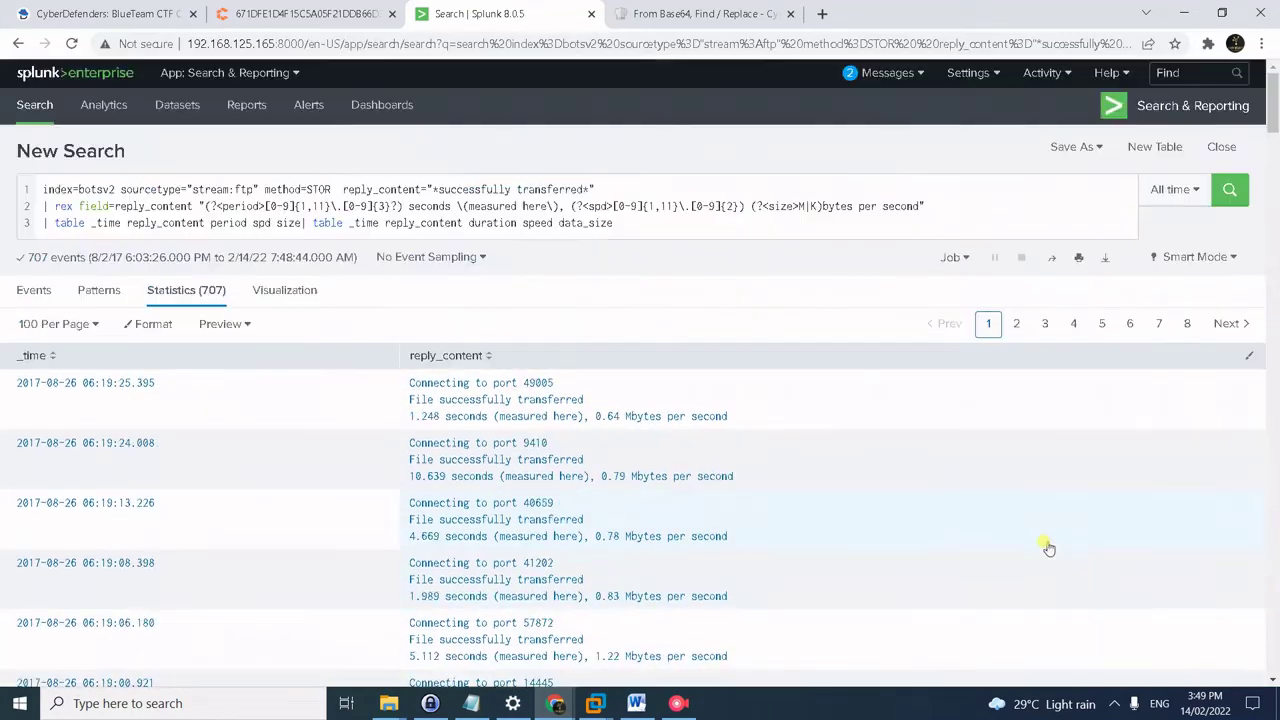
# - Re-run the period/spd/size extraction search and return to editing the query
pyautogui.click(623, 224)
pyautogui.hotkey('ctrl', 'a')
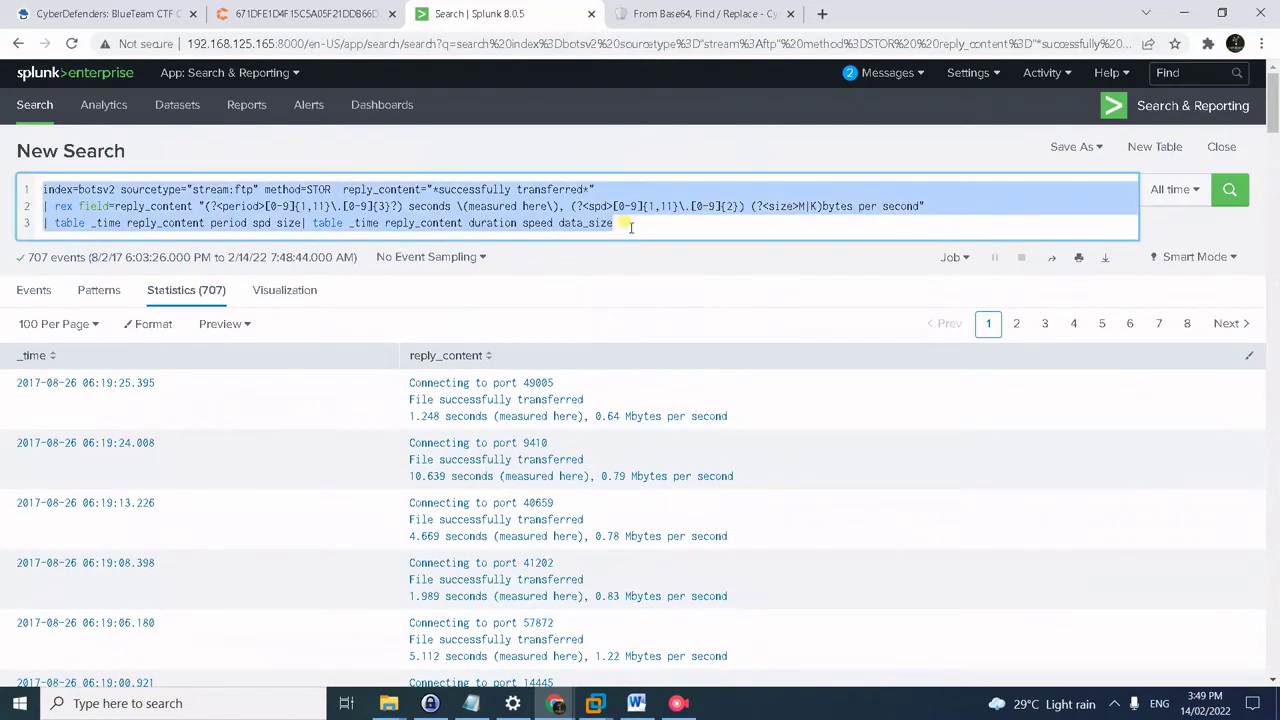
pyautogui.click(630, 225)
pyautogui.press('Return')
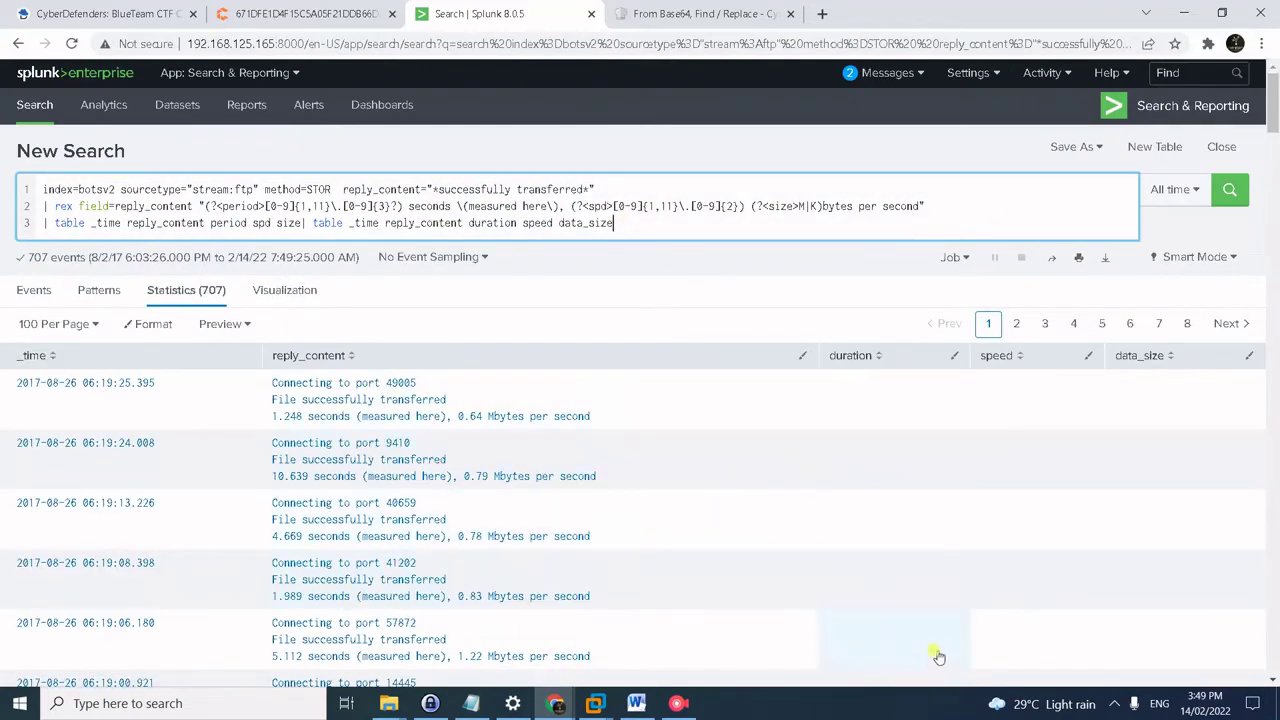
pyautogui.click(1045, 455)
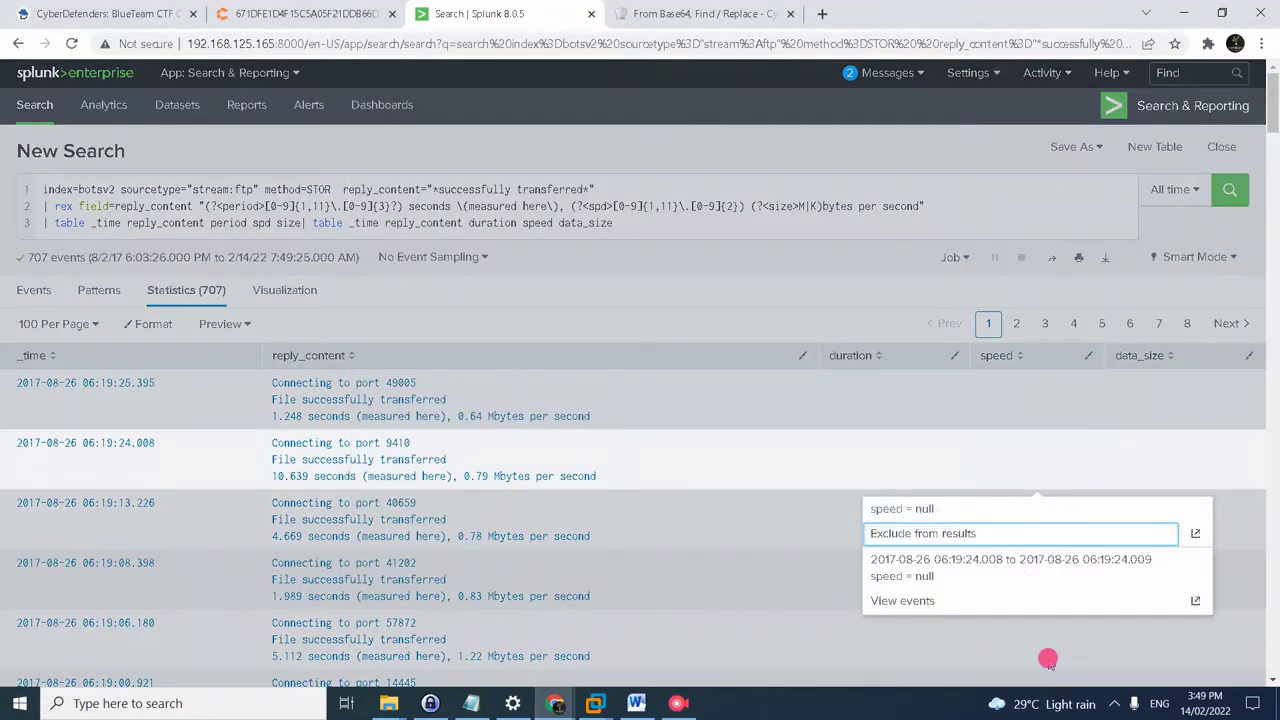
pyautogui.click(1114, 703)
pyautogui.click(1100, 677)
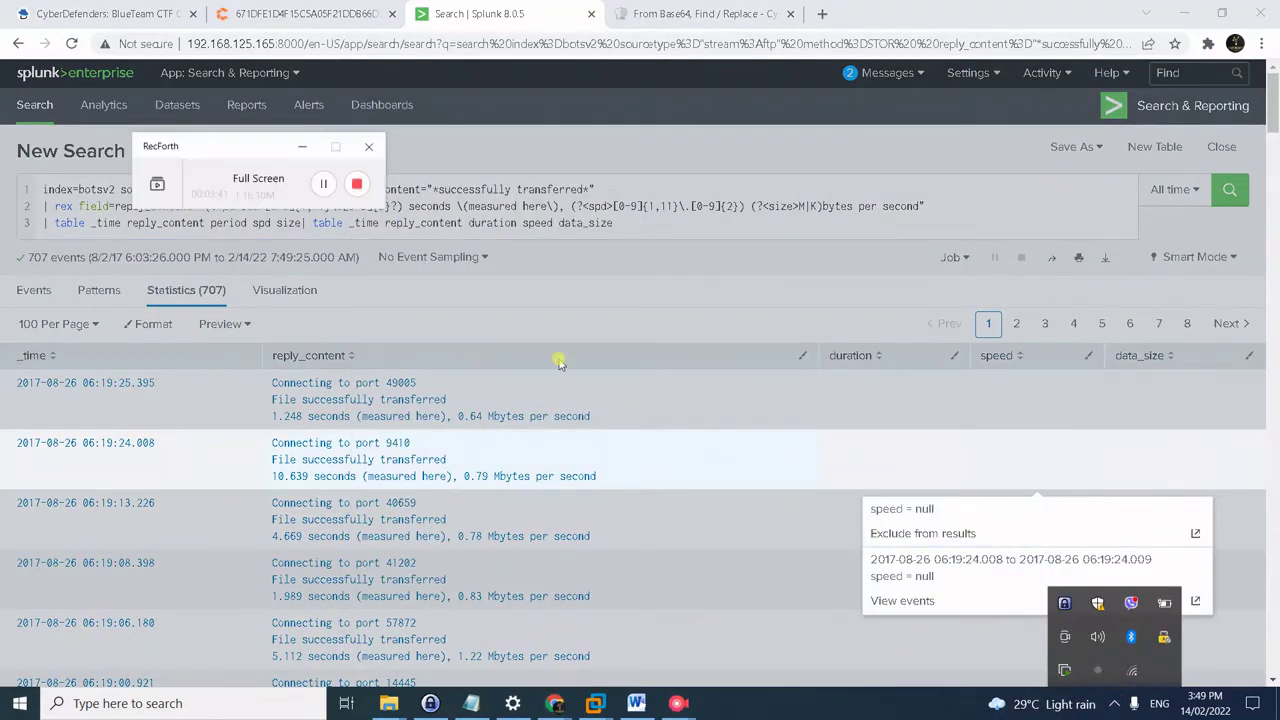
pyautogui.click(323, 183)
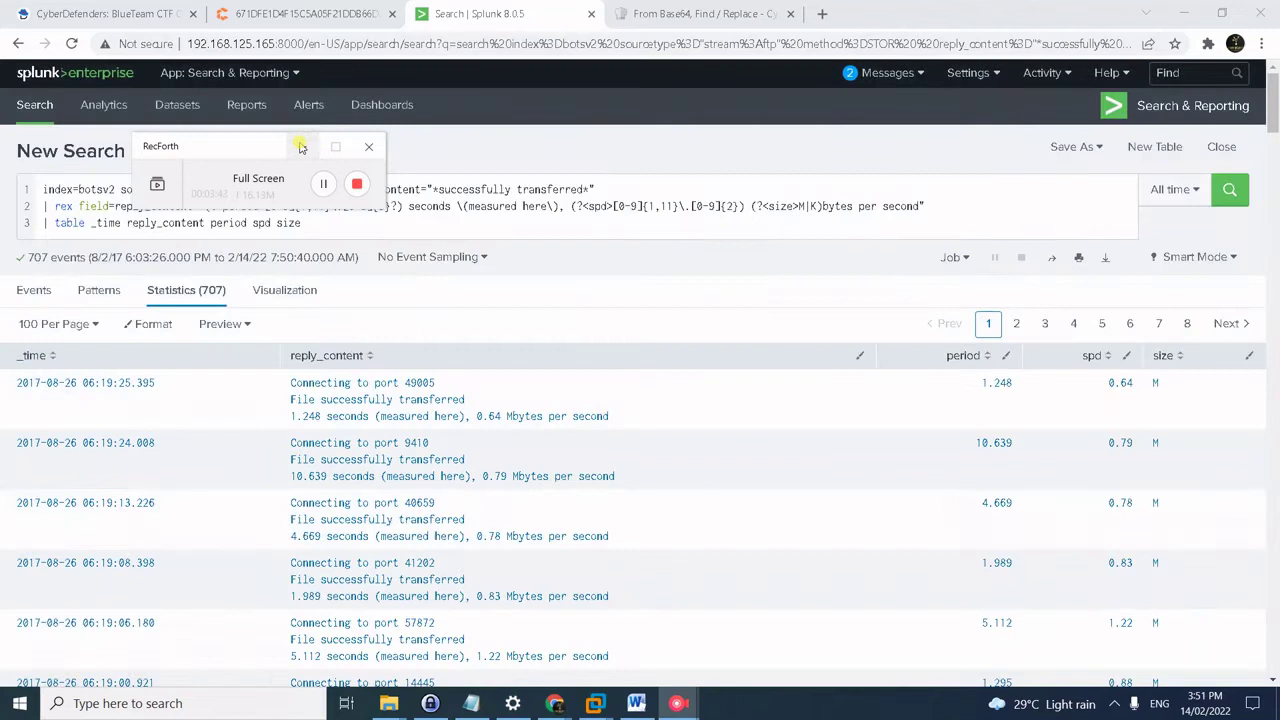
pyautogui.click(300, 147)
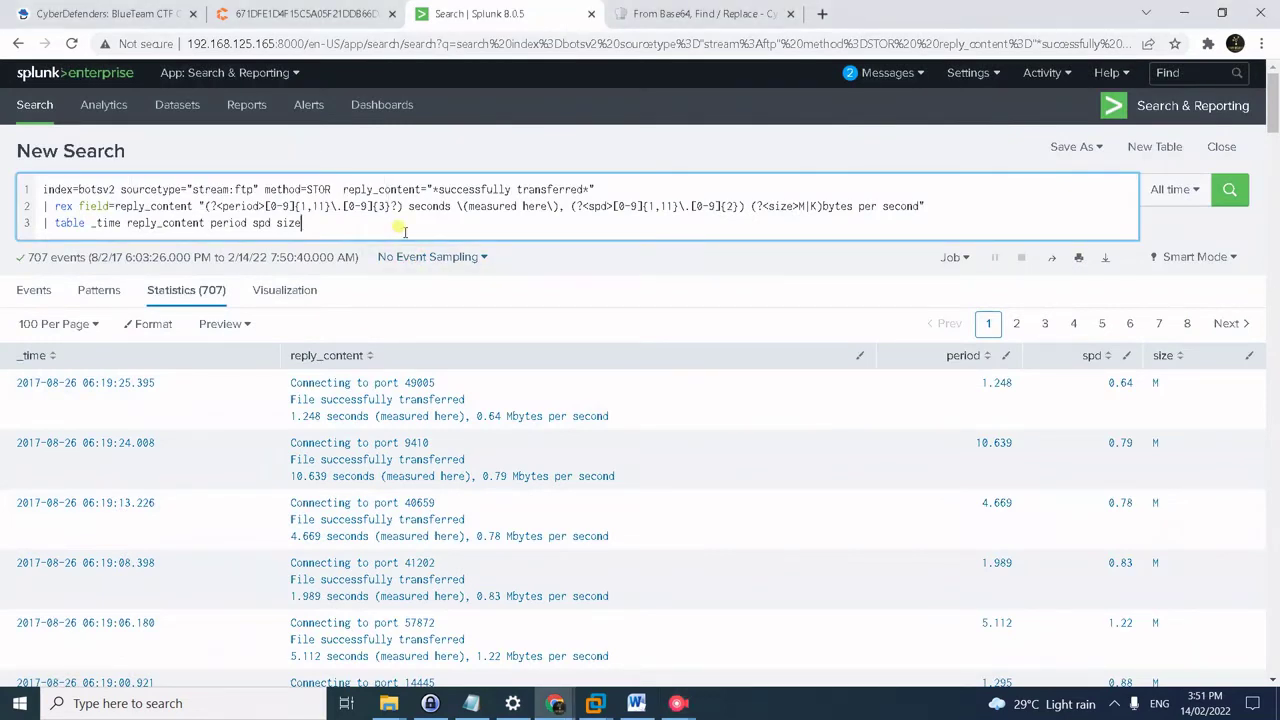
# - Run the five-line eval/stats sum(totalbytes) by flow_id query across the three flows
pyautogui.press('Return')
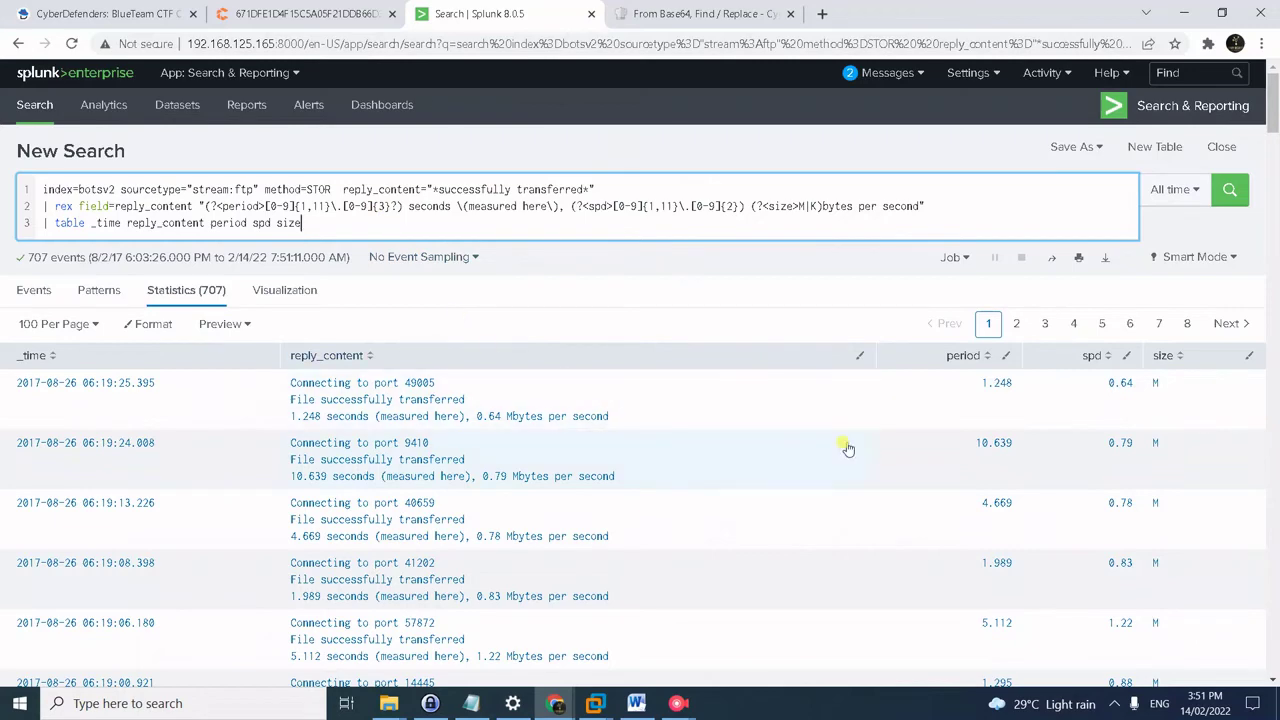
pyautogui.hotkey('alt', 'Tab')
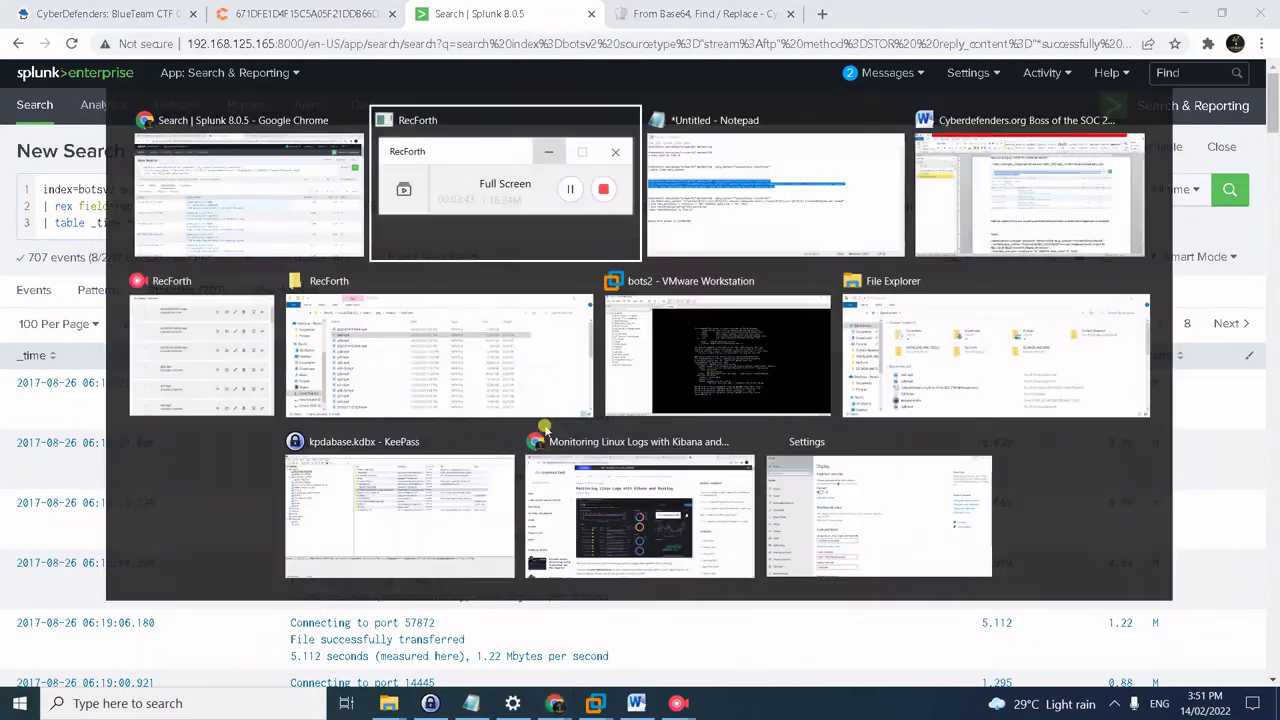
pyautogui.hotkey('alt', 'Tab')
pyautogui.moveTo(394, 390); pyautogui.dragTo(140, 338)
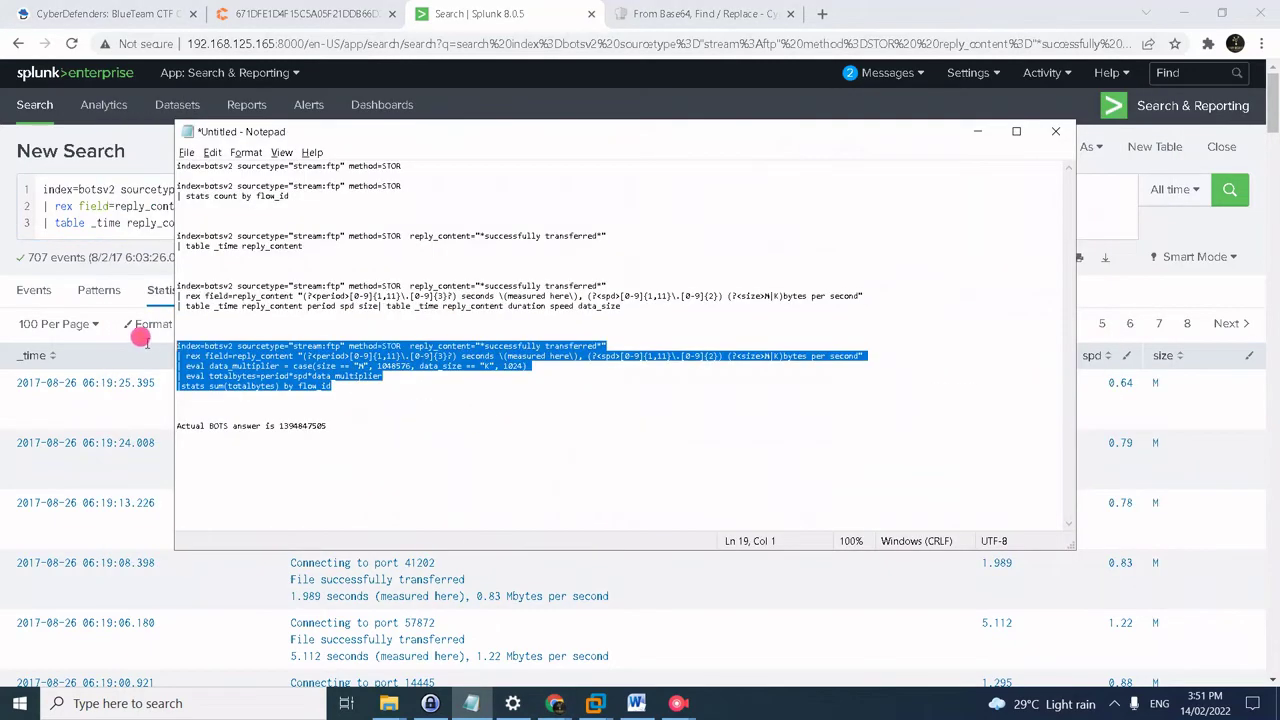
pyautogui.click(95, 206)
pyautogui.hotkey('ctrl', 'a')
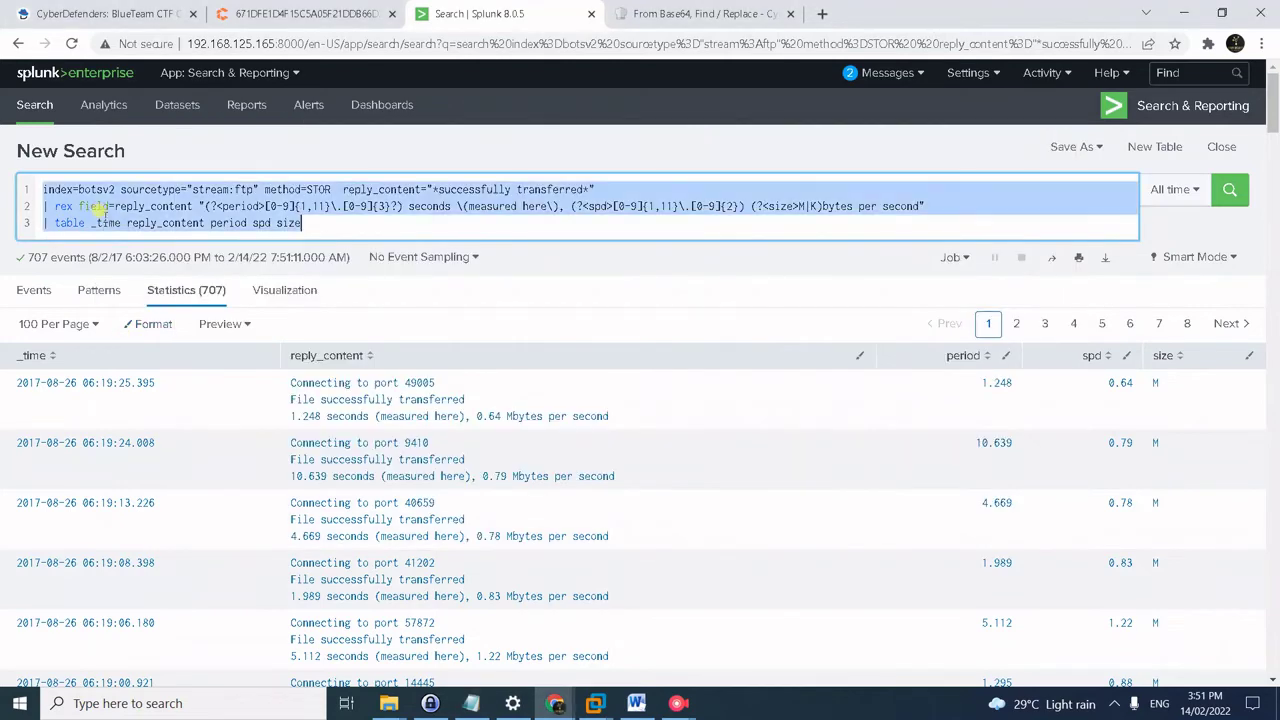
pyautogui.write('index=botsv2 sourcetype="stream:ftp" method=STOR  reply_content="*successfully transferred*" | rex field=reply_content "(?<period>[0-9]{1,11}\\.[0-9]{3}?) seconds \\(measured here\\), (?<spd>[0-9]{1,11}\\.[0-9]{2}) (?<size>M|K)bytes per second" | eval data_multiplier = case(size == "M", 1048576, data_size == "K", 1024) | eval totalbytes=period*spd*data_multiplier |stats sum(totalbytes) by flow_id')
pyautogui.press('BackSpace')
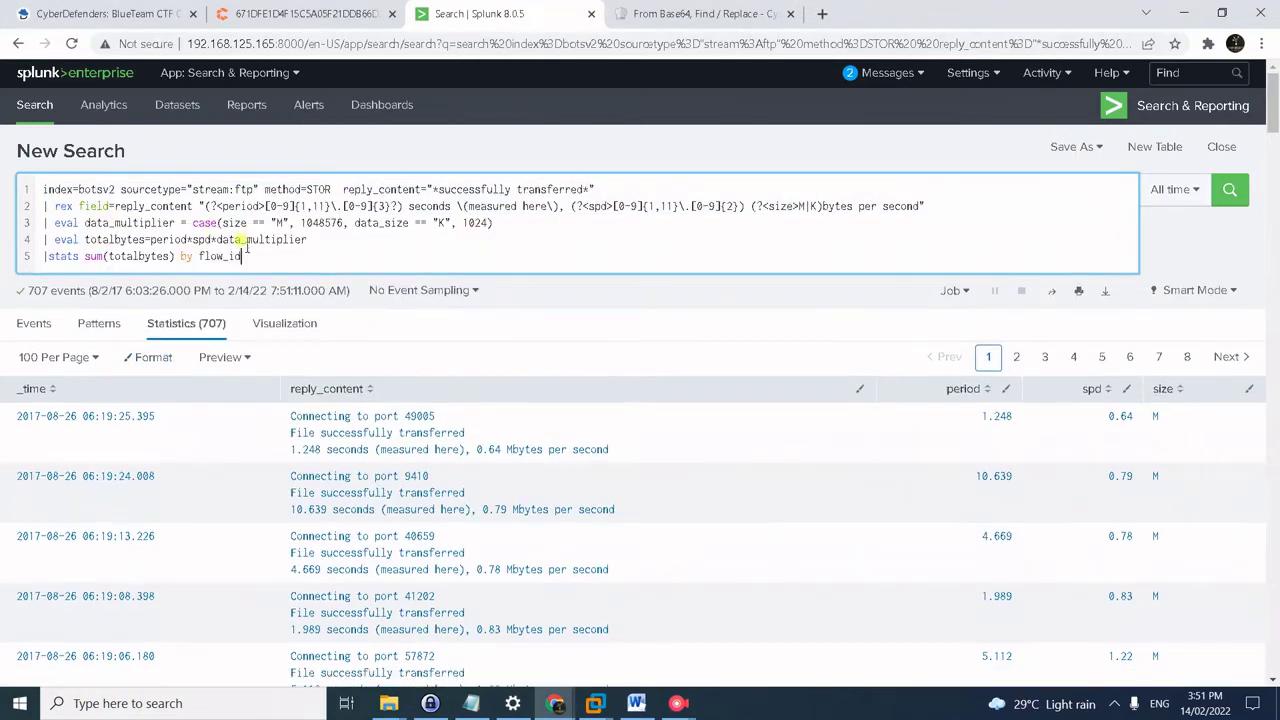
pyautogui.press('Return')
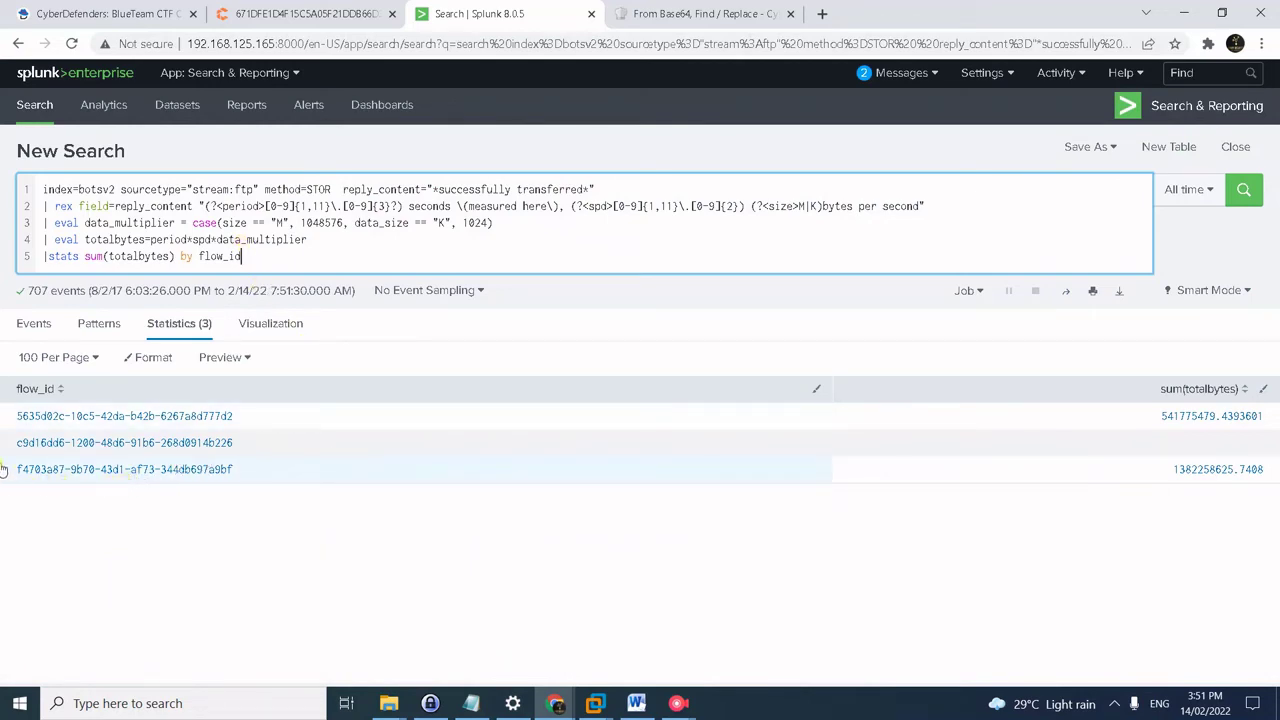
pyautogui.click(1170, 474)
pyautogui.moveTo(1170, 474); pyautogui.dragTo(1236, 482)
pyautogui.hotkey('ctrl', 'c')
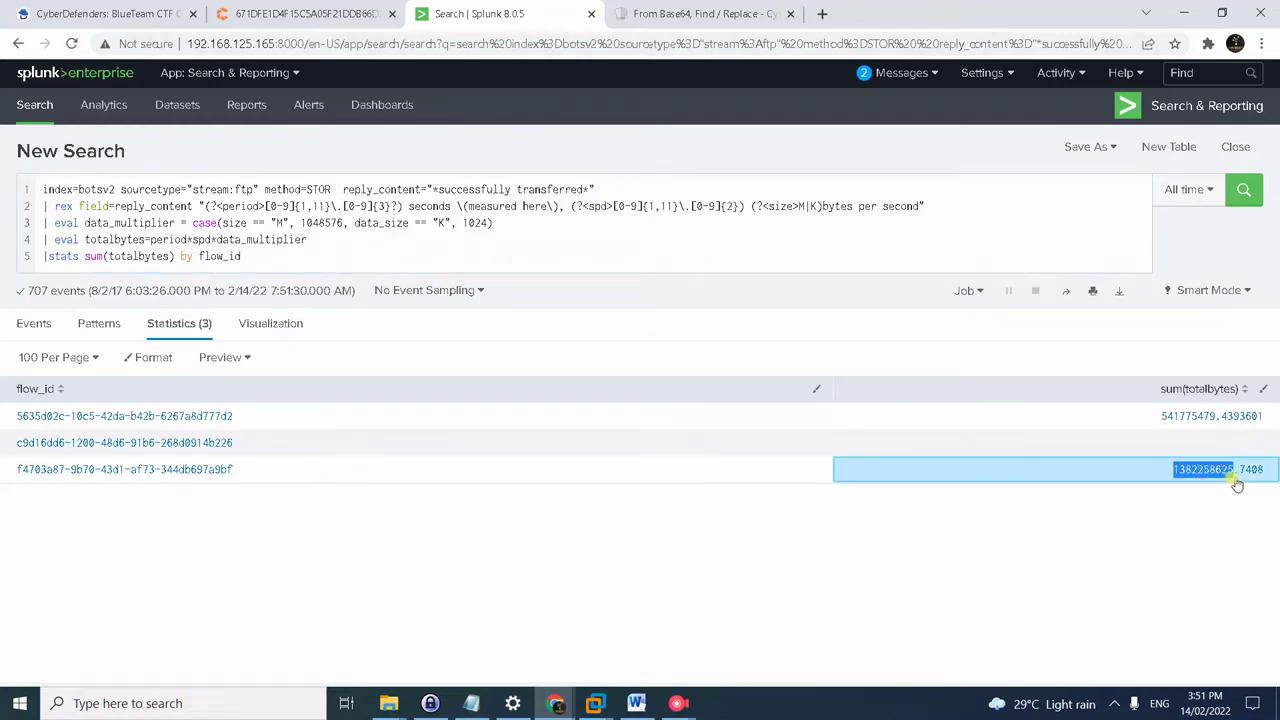
pyautogui.click(471, 703)
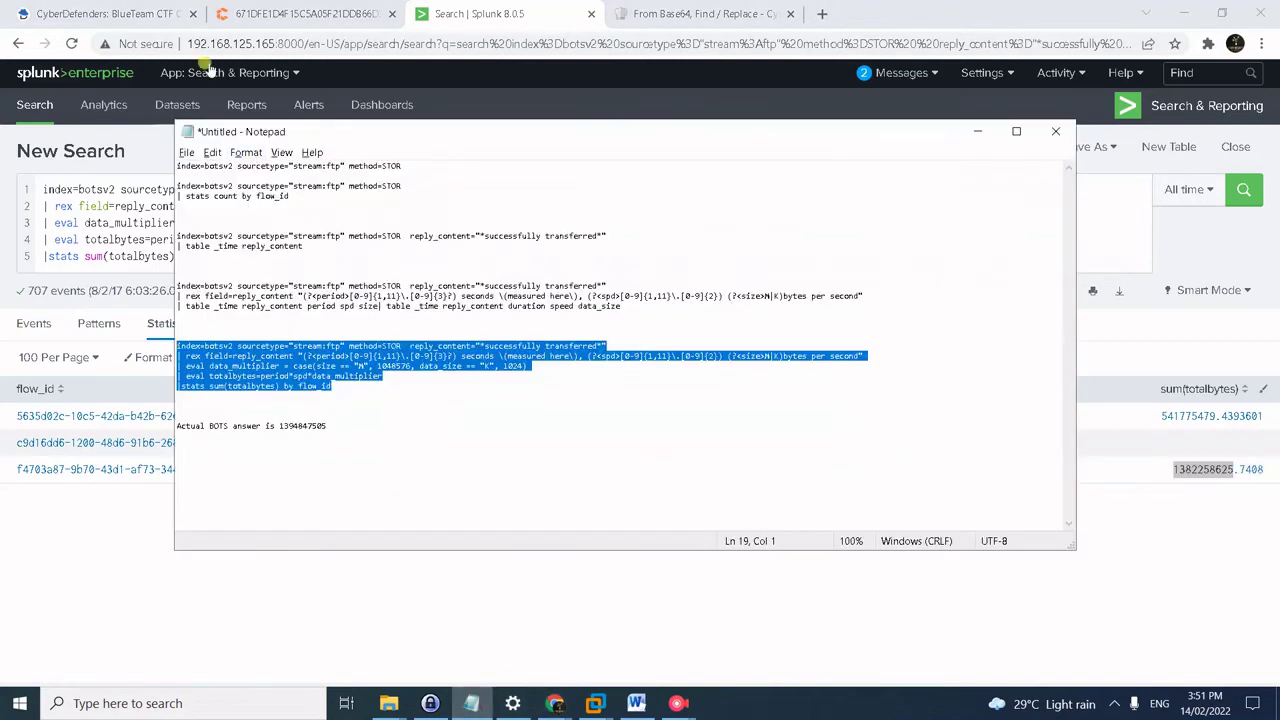
pyautogui.click(118, 12)
pyautogui.click(312, 406)
pyautogui.hotkey('ctrl', 'v')
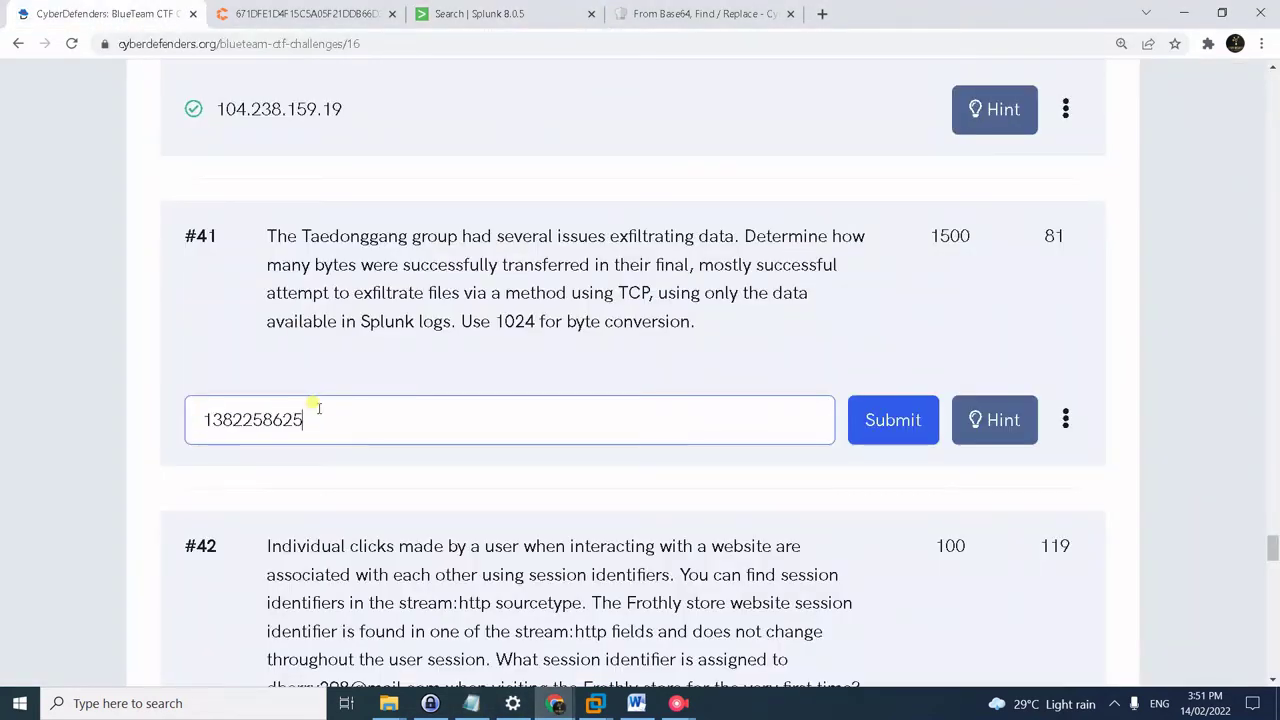
pyautogui.press('Return')
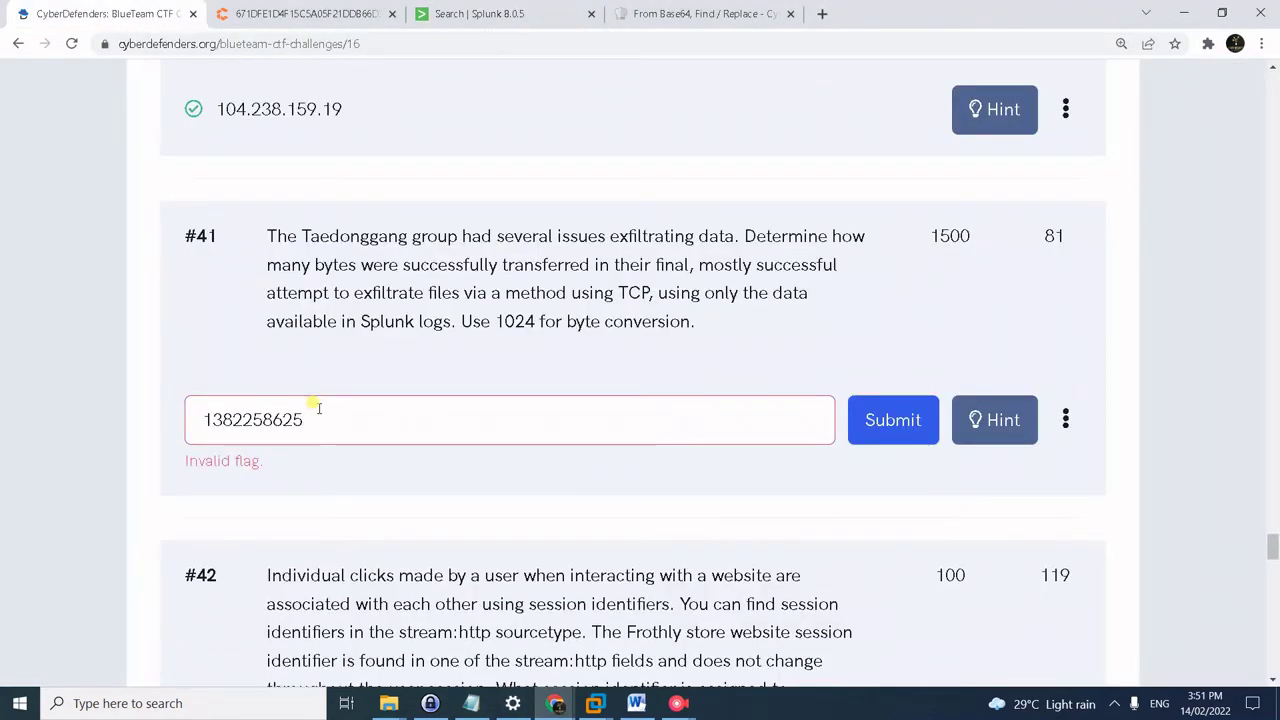
pyautogui.hotkey('alt', 'Tab')
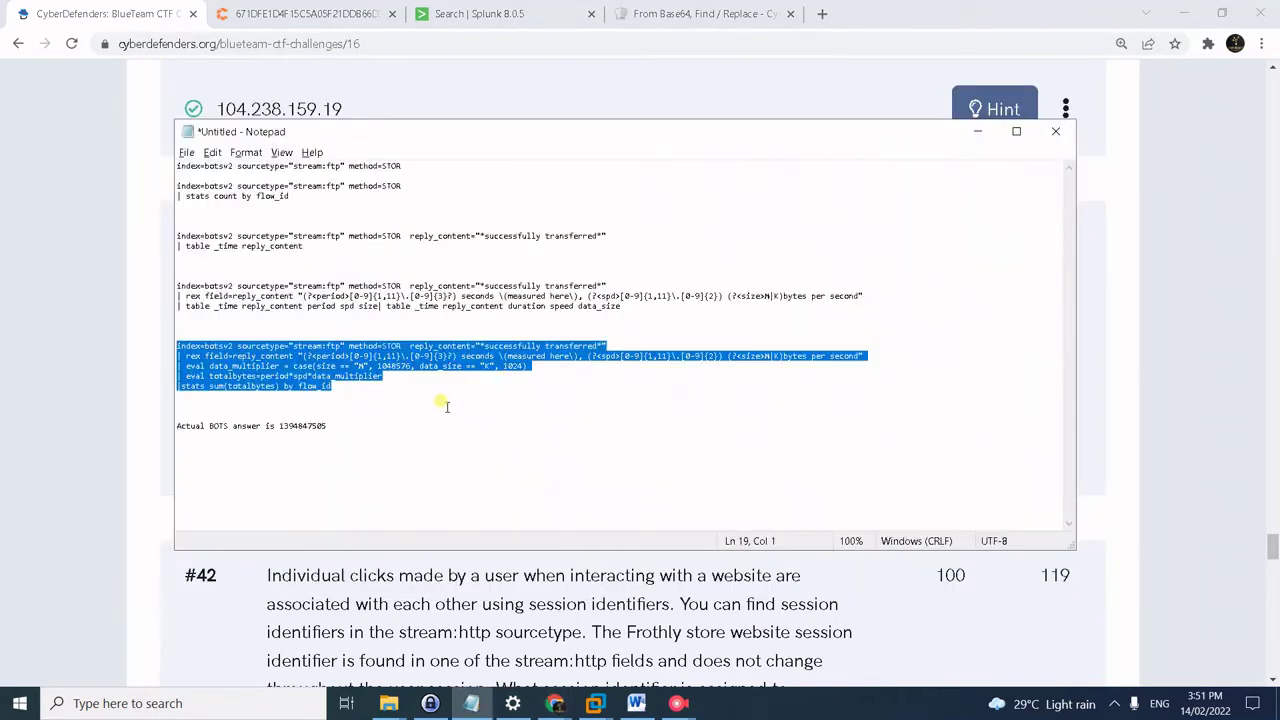
pyautogui.moveTo(328, 427); pyautogui.dragTo(281, 431)
pyautogui.hotkey('ctrl', 'c')
pyautogui.hotkey('alt', 'Tab')
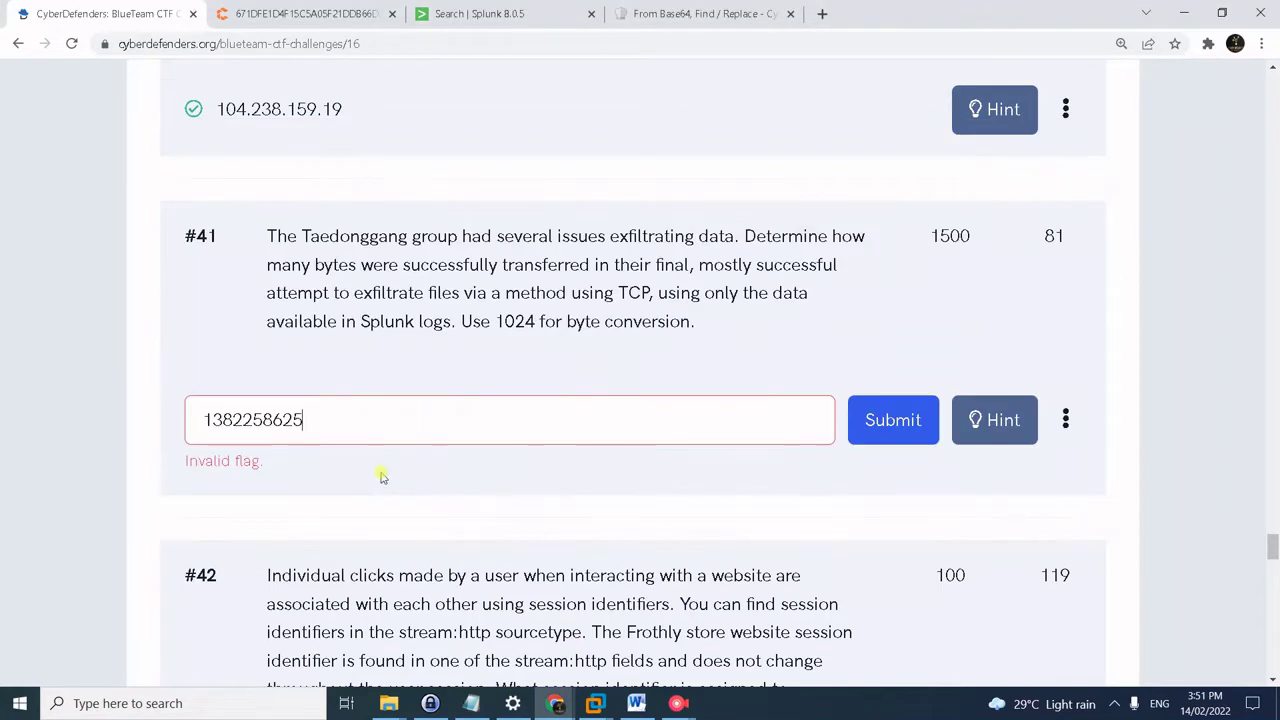
pyautogui.click(266, 417)
pyautogui.click(241, 417)
pyautogui.click(262, 417)
pyautogui.click(232, 418)
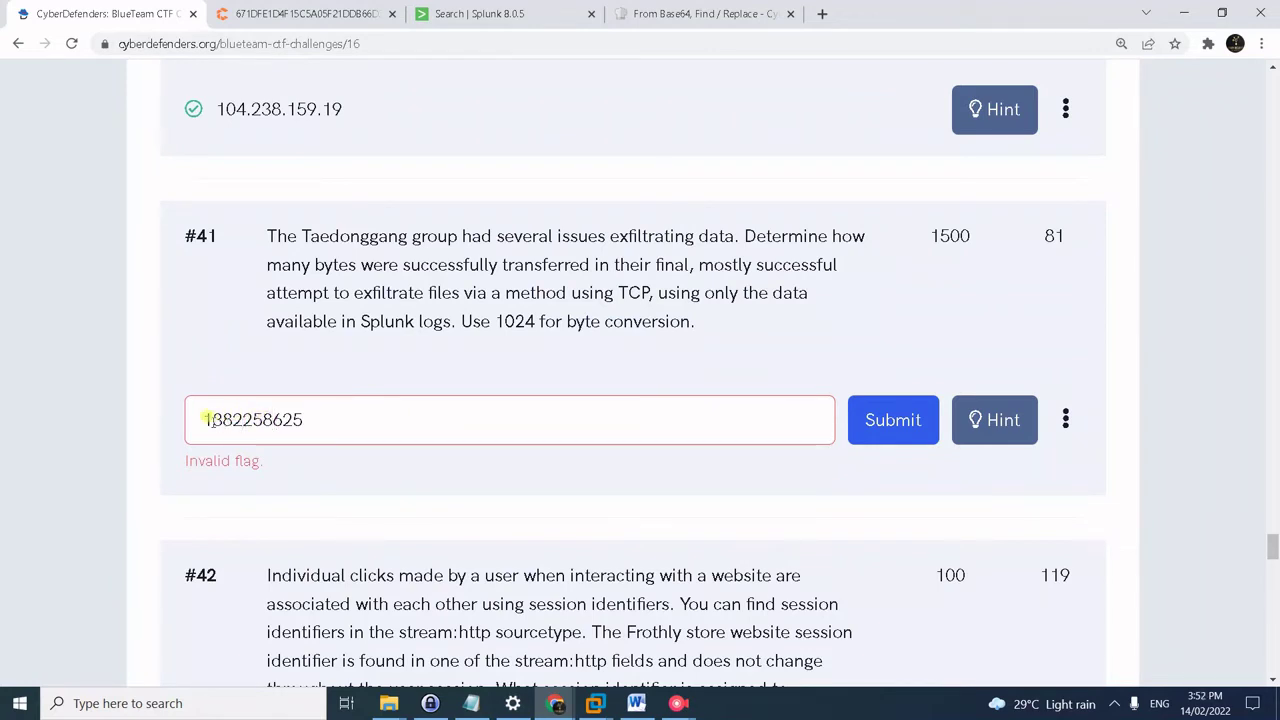
pyautogui.click(207, 419)
pyautogui.hotkey('alt', 'Tab')
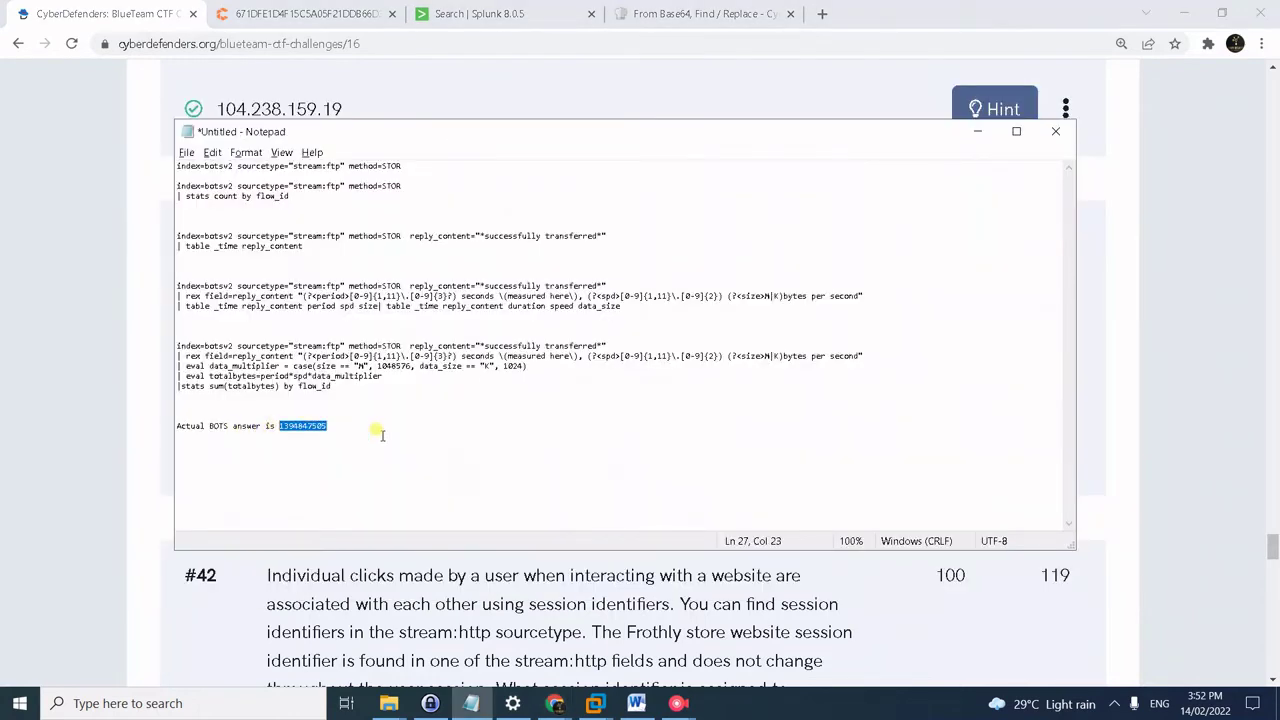
pyautogui.hotkey('alt', 'Tab')
pyautogui.click(329, 418)
pyautogui.hotkey('ctrl', 'a')
pyautogui.hotkey('ctrl', 'v')
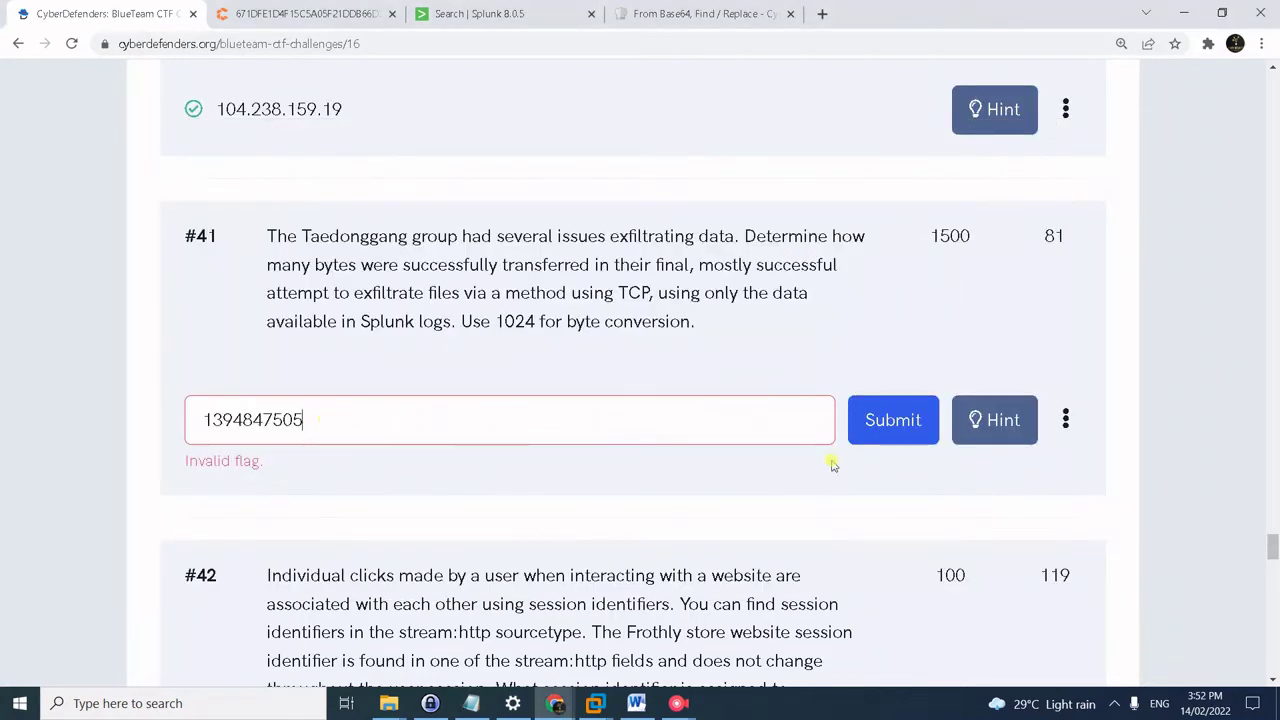
pyautogui.click(894, 437)
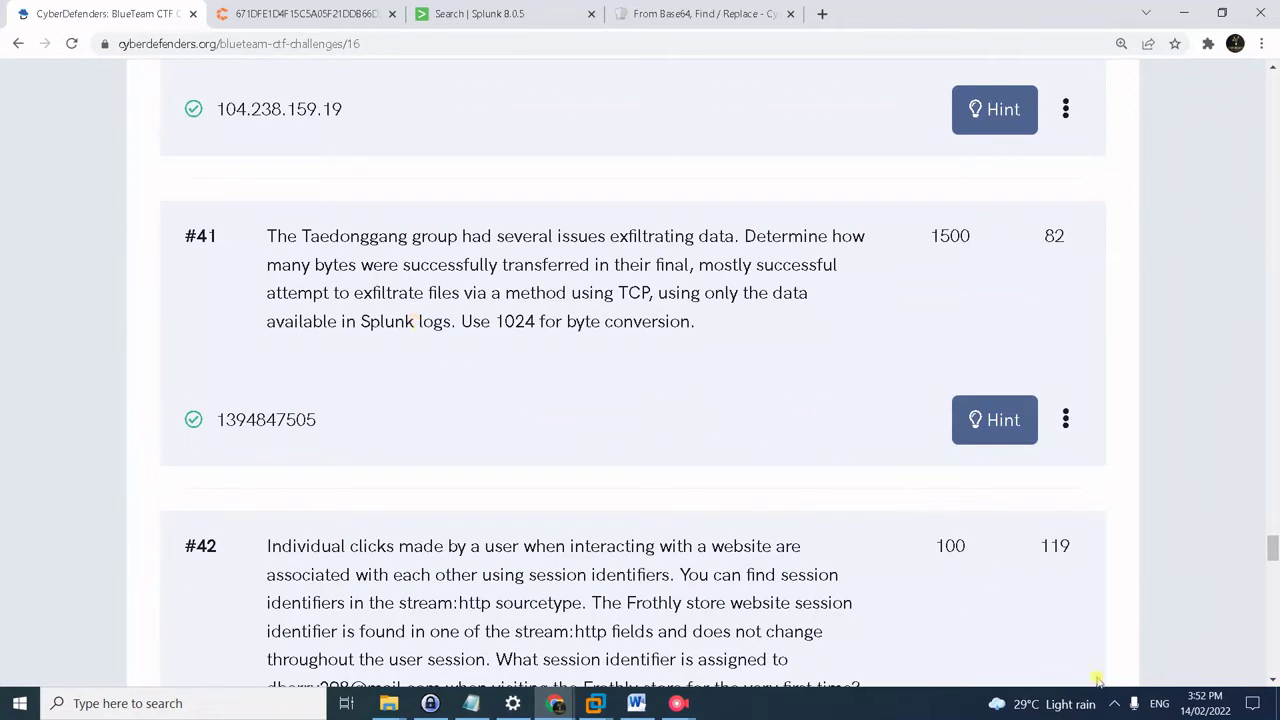
# - Scroll to question #42 on the first session ID, then bring up Splunk and the saved stream:http queries
pyautogui.scroll(-3, 400, 346)
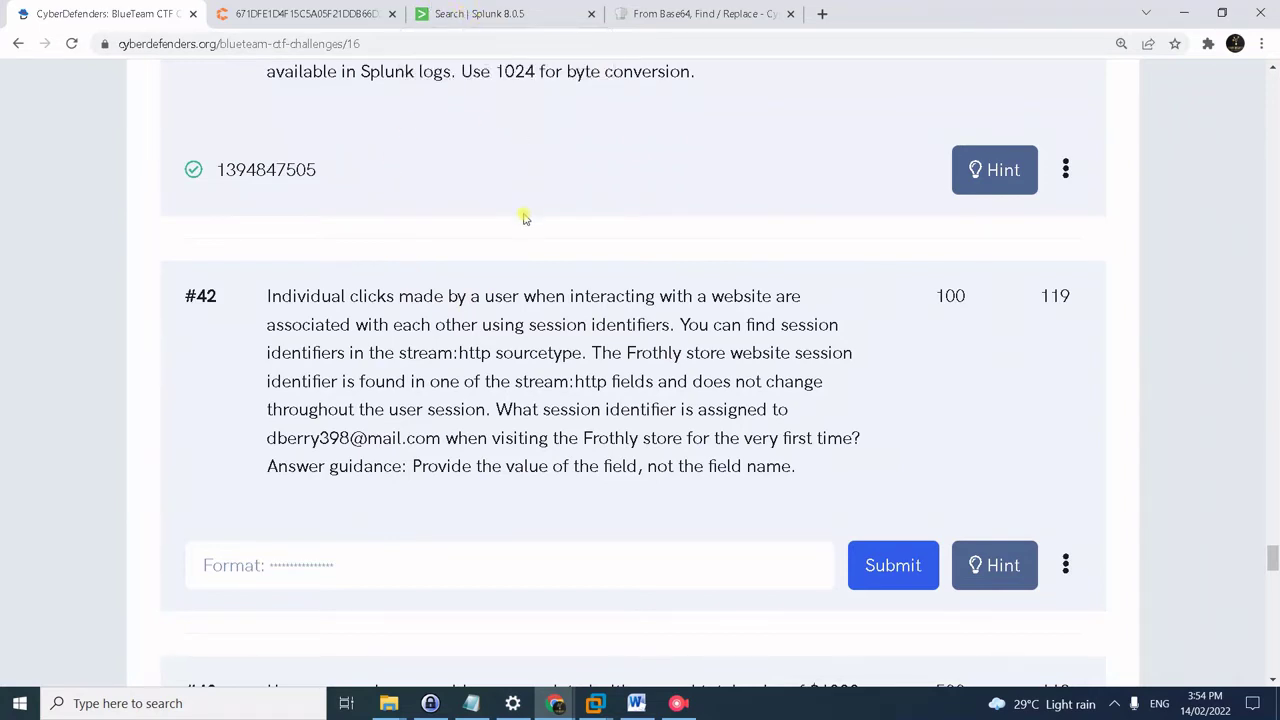
pyautogui.hotkey('ctrl', '3')
pyautogui.hotkey('alt', 'Tab')
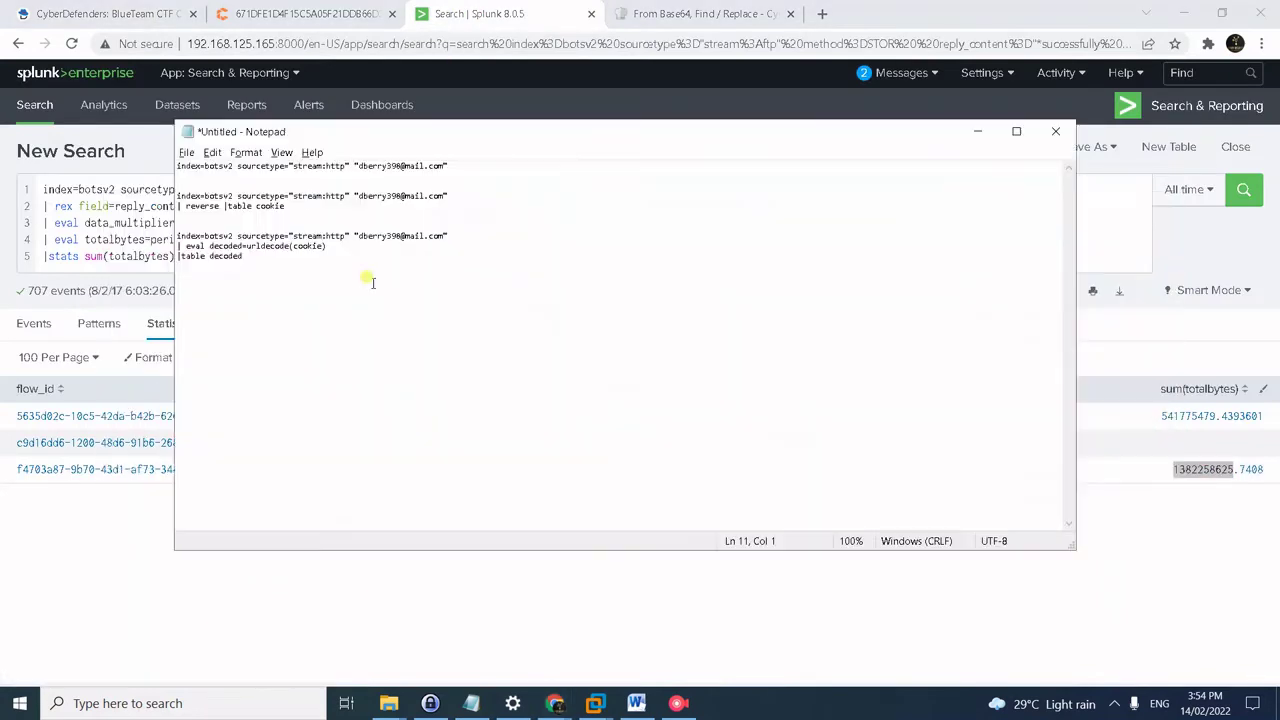
# - Run the saved stream:http search for events containing the user's e-mail address
pyautogui.moveTo(450, 166); pyautogui.dragTo(178, 167)
pyautogui.hotkey('ctrl', 'c')
pyautogui.click(140, 148)
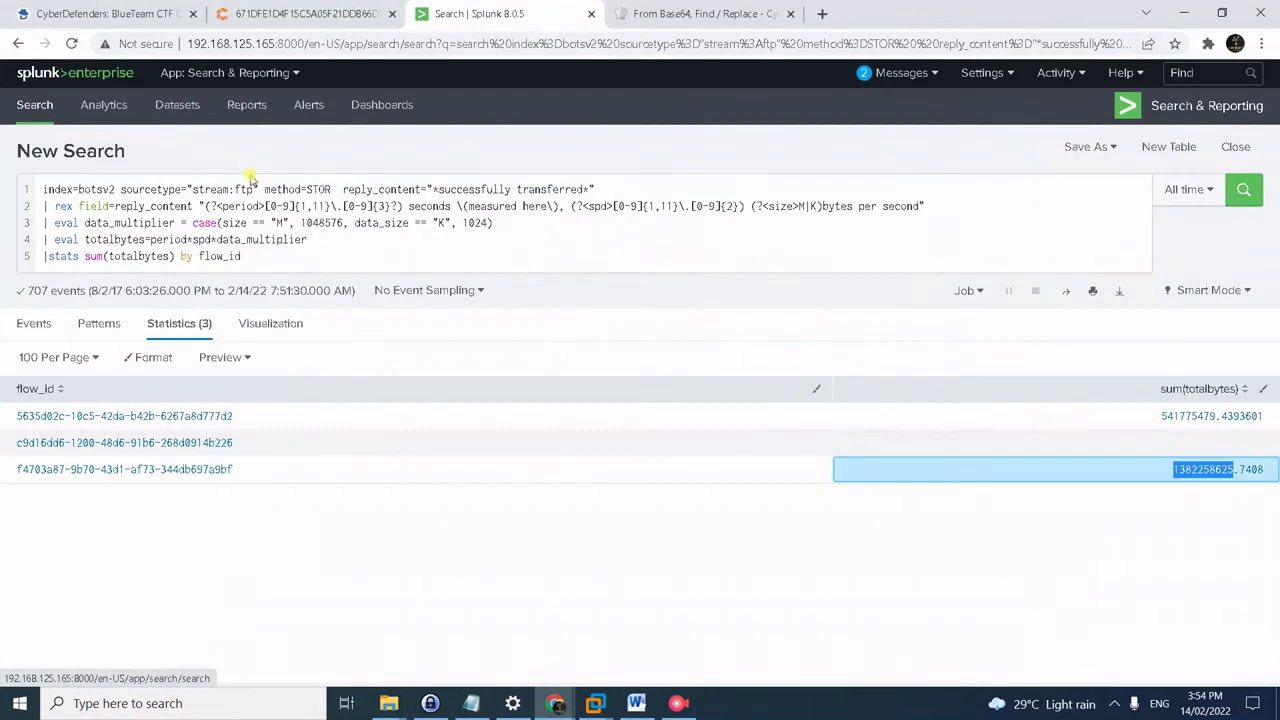
pyautogui.click(262, 185)
pyautogui.hotkey('ctrl', 'a')
pyautogui.hotkey('ctrl', 'v')
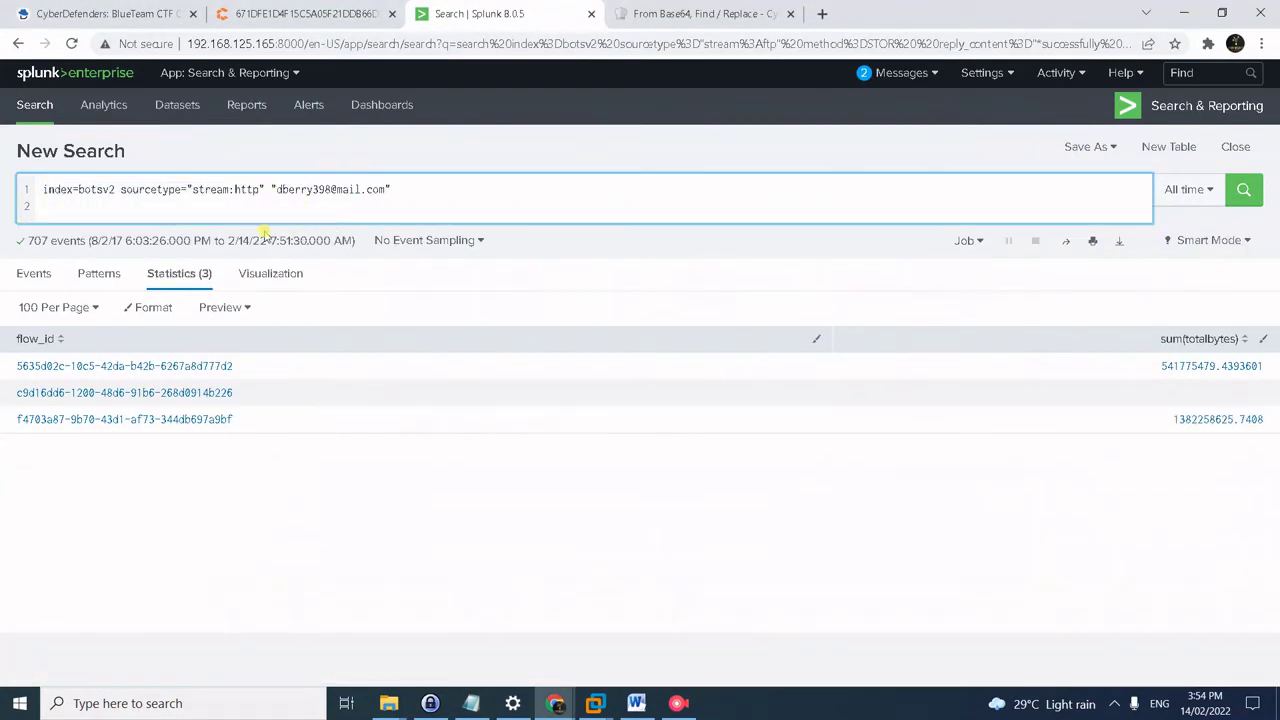
pyautogui.press('BackSpace')
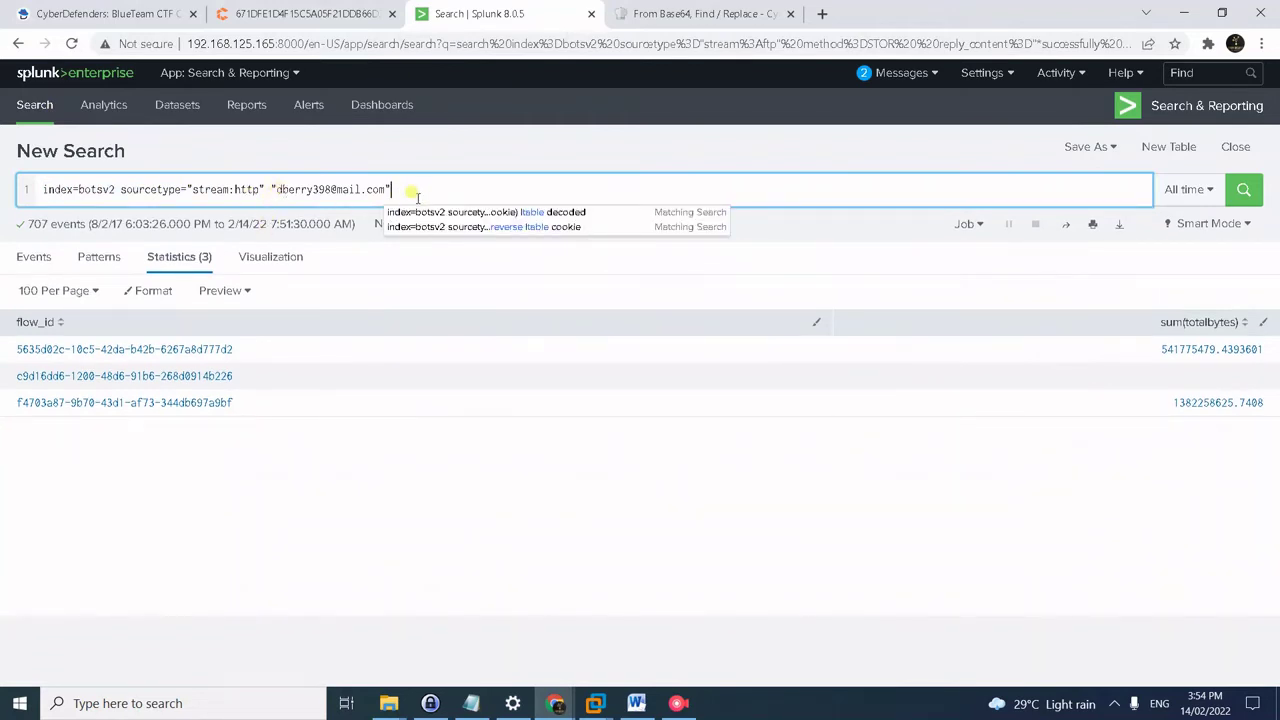
pyautogui.press('Return')
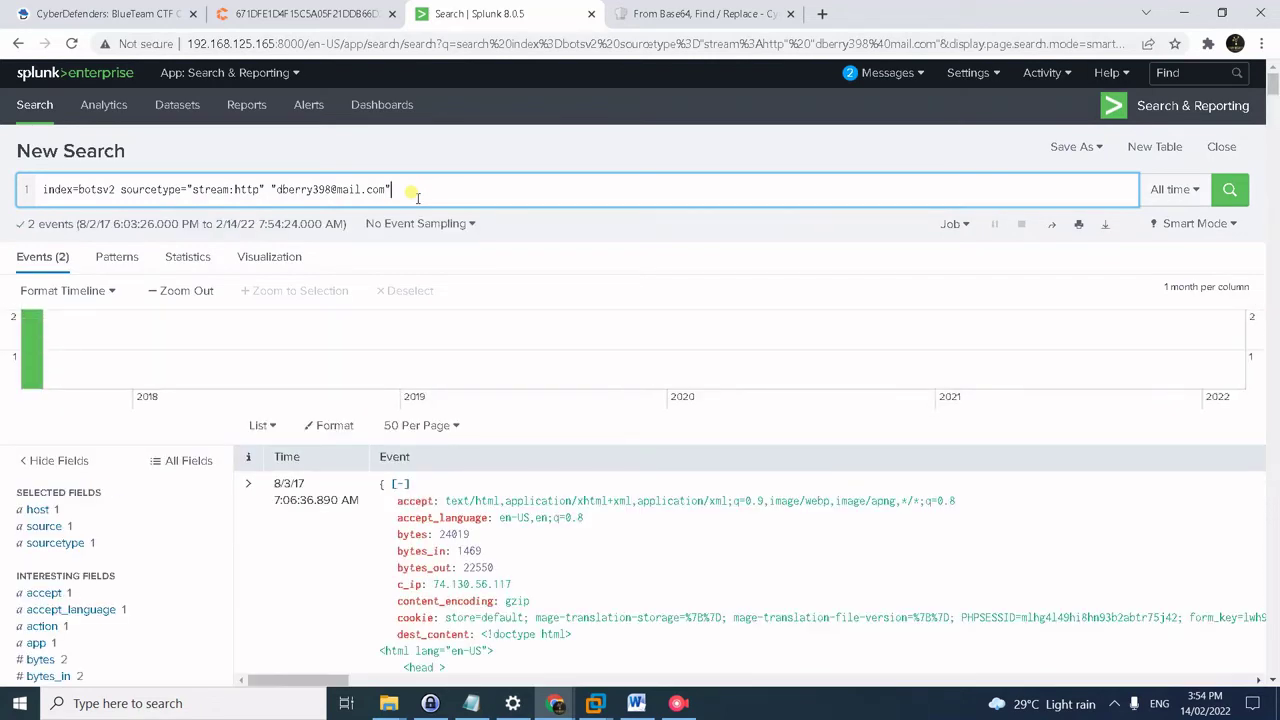
# - Rerun the search with '| reverse | table cookie' to list the cookie values oldest first
pyautogui.hotkey('alt', 'Tab')
pyautogui.hotkey('alt', 'Tab')
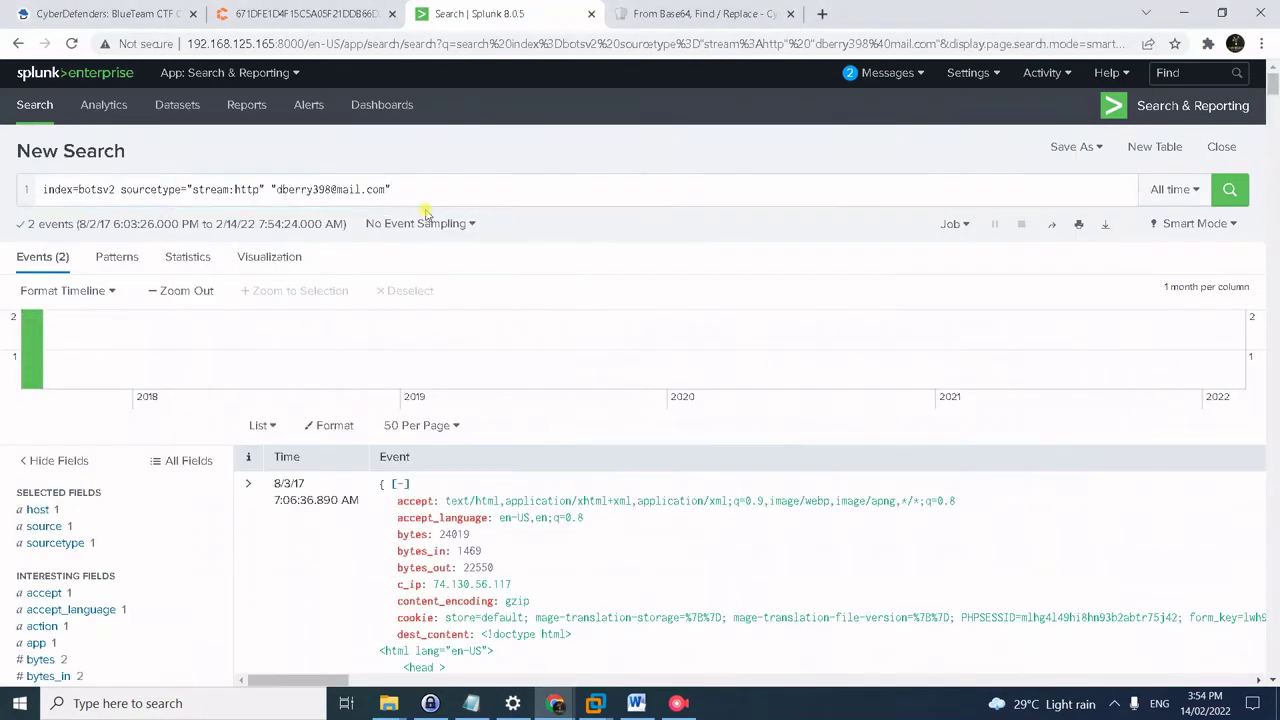
pyautogui.hotkey('alt', 'Tab')
pyautogui.moveTo(340, 205); pyautogui.dragTo(165, 195)
pyautogui.hotkey('ctrl', 'c')
pyautogui.hotkey('alt', 'Tab')
pyautogui.click(112, 180)
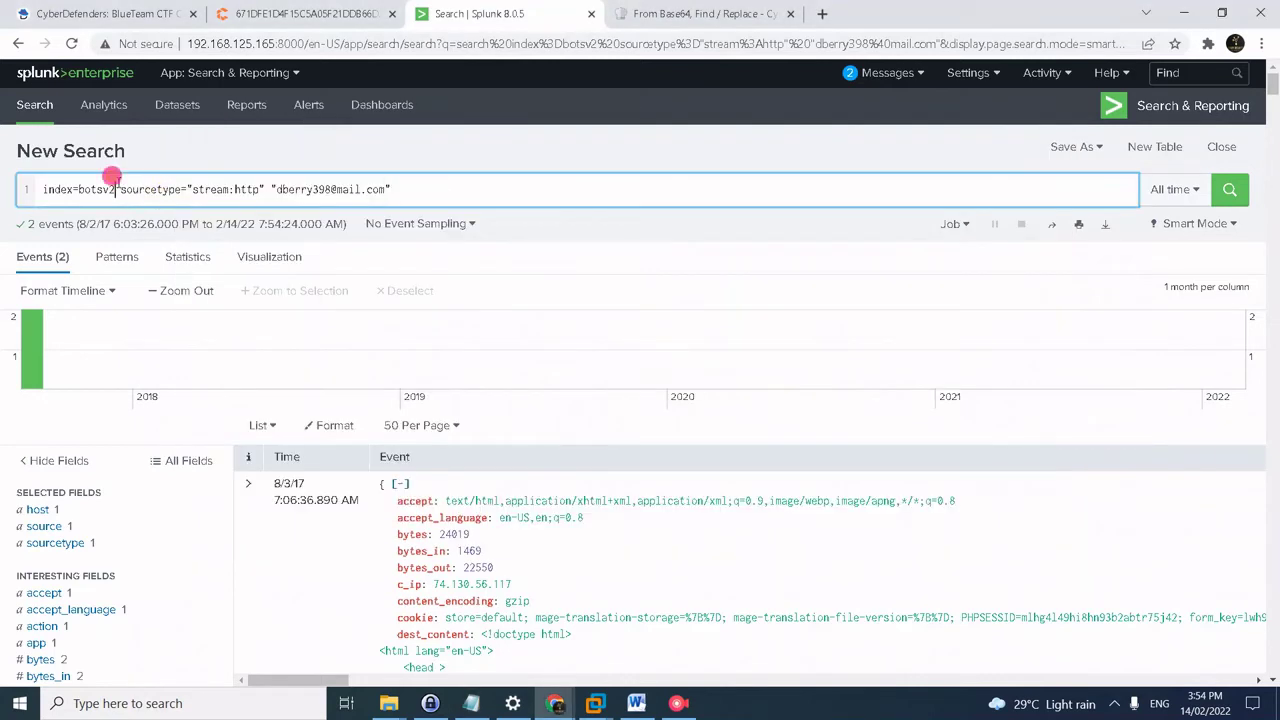
pyautogui.hotkey('ctrl', 'a')
pyautogui.hotkey('ctrl', 'v')
pyautogui.press('Return')
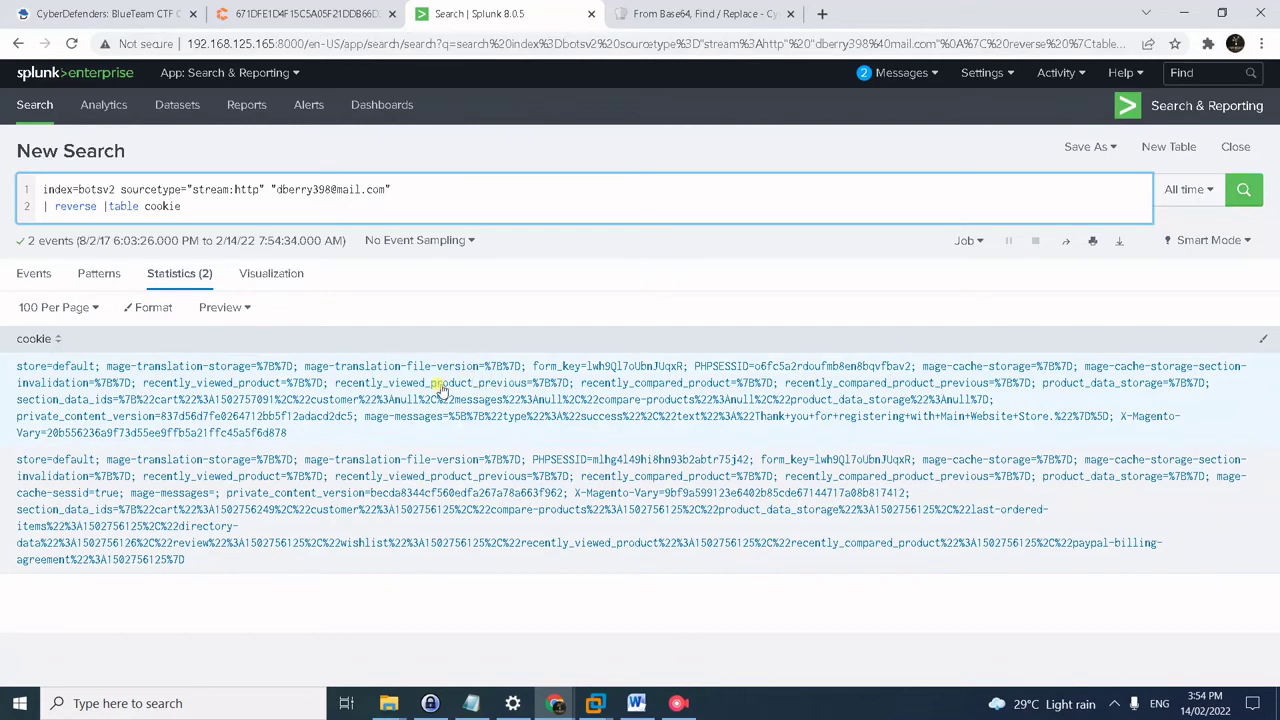
pyautogui.hotkey('alt', 'Tab')
pyautogui.moveTo(262, 262); pyautogui.dragTo(143, 238)
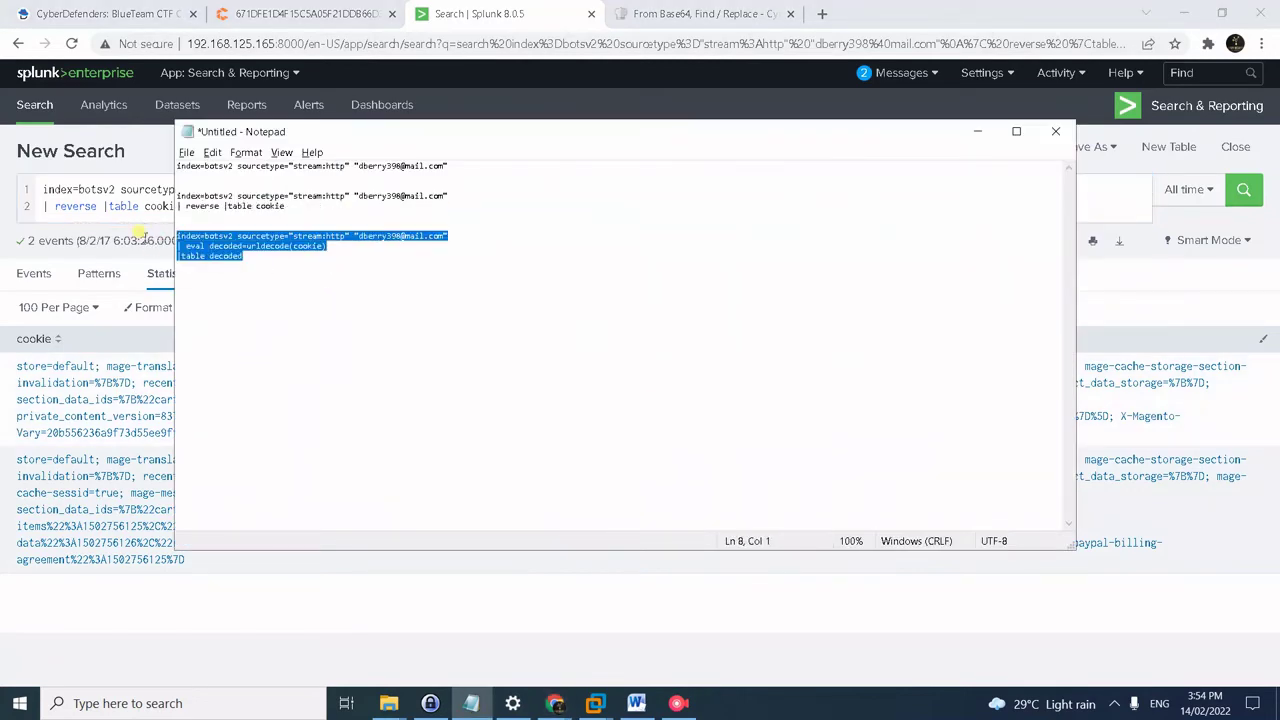
# - Run the cookie query with 'eval decoded=urldecode(cookie) | table decoded', after fixing its spacing
pyautogui.hotkey('ctrl', 'c')
pyautogui.hotkey('alt', 'Tab')
pyautogui.hotkey('ctrl', 'a')
pyautogui.hotkey('ctrl', 'v')
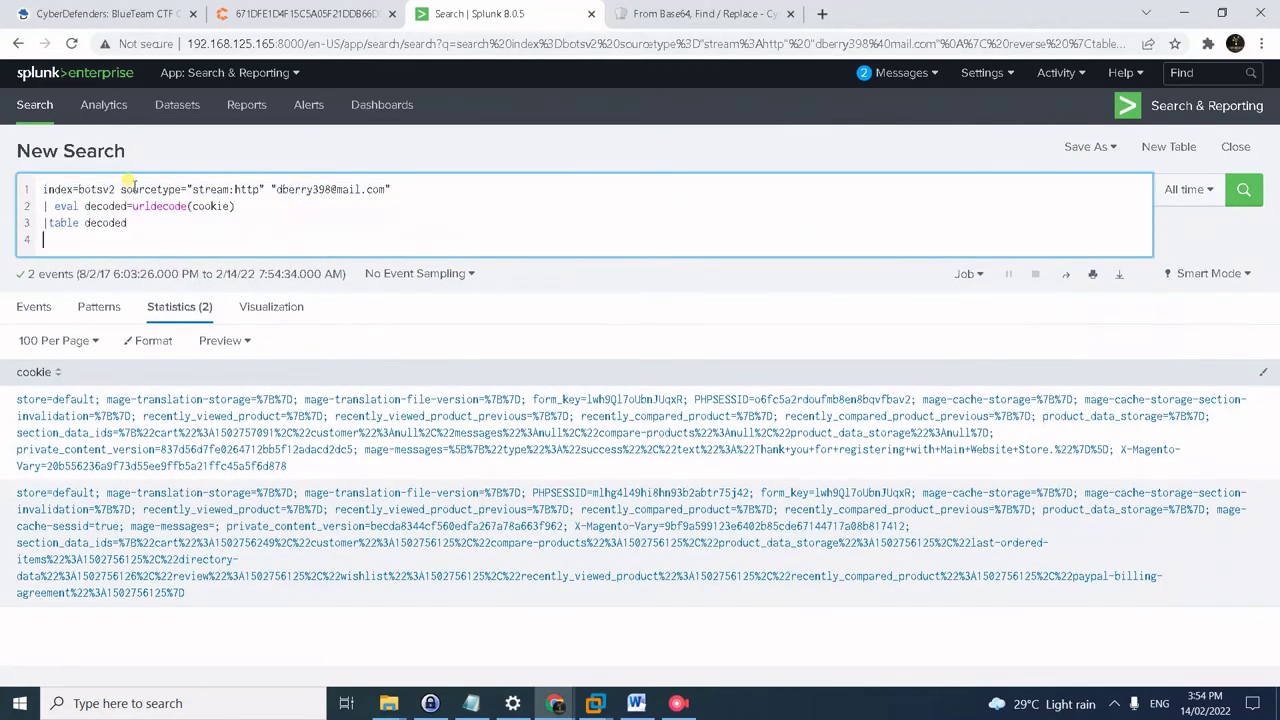
pyautogui.press('BackSpace')
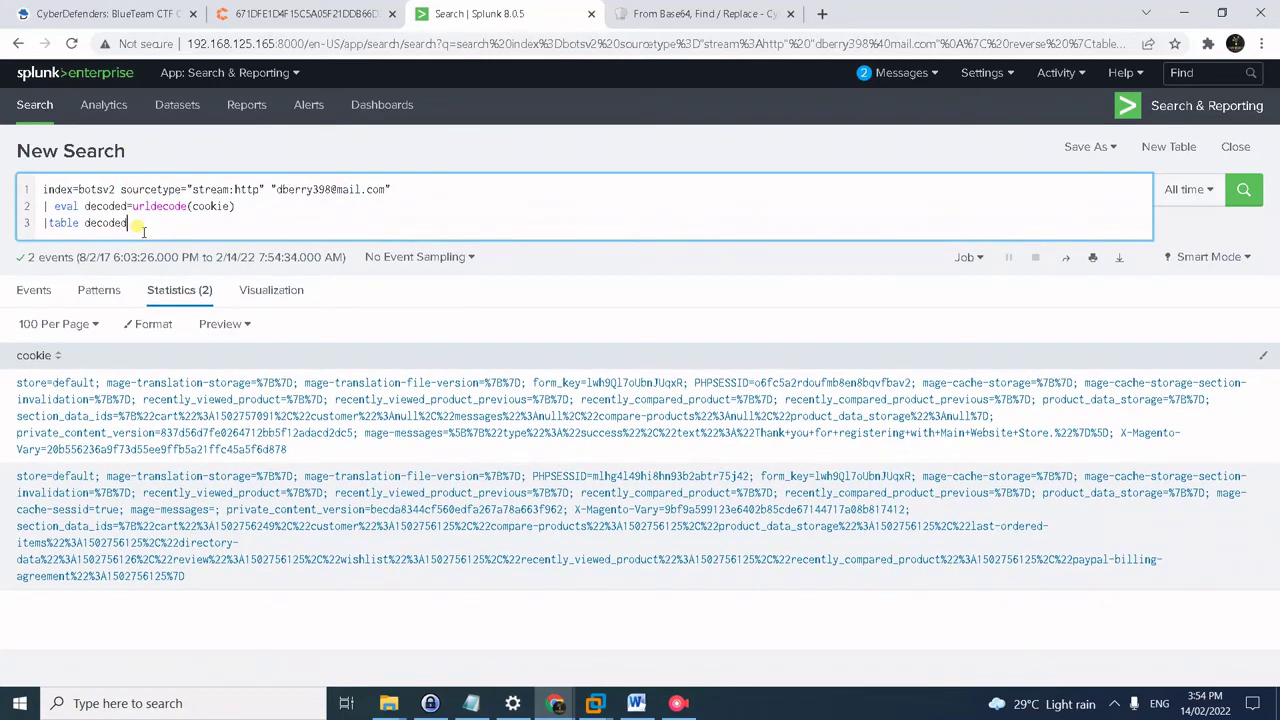
pyautogui.click(56, 206)
pyautogui.press('BackSpace')
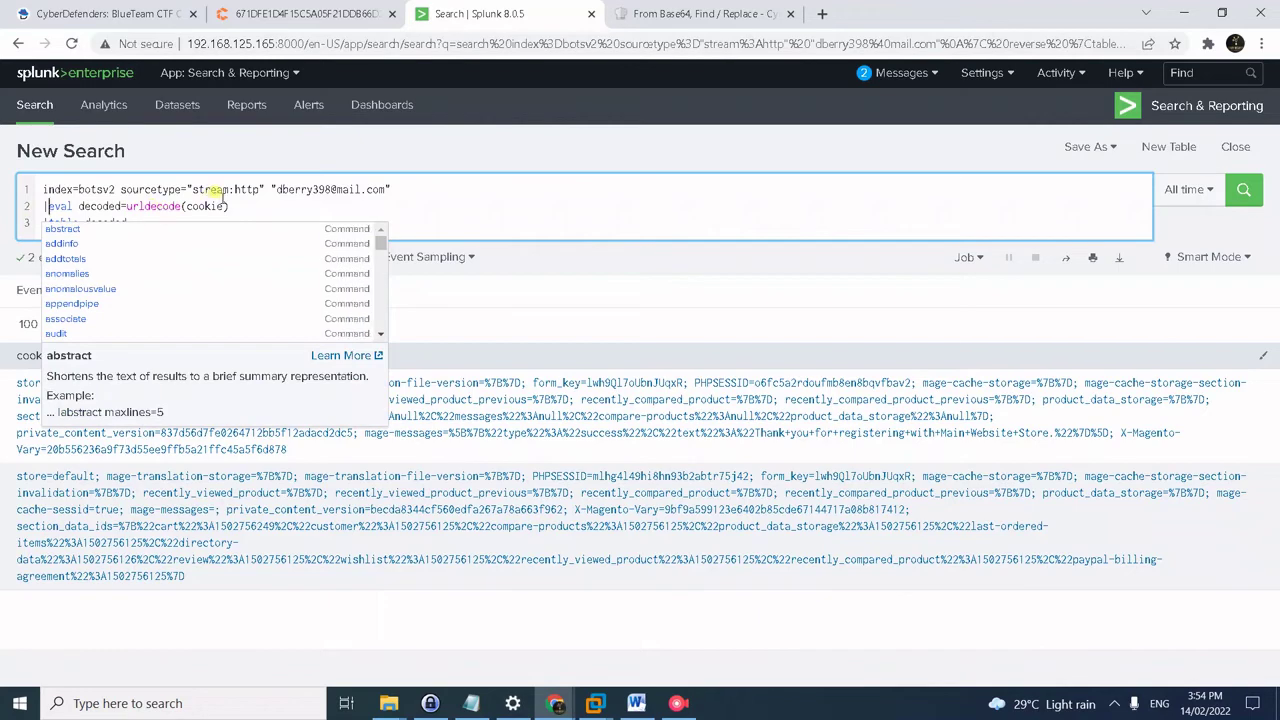
pyautogui.click(213, 189)
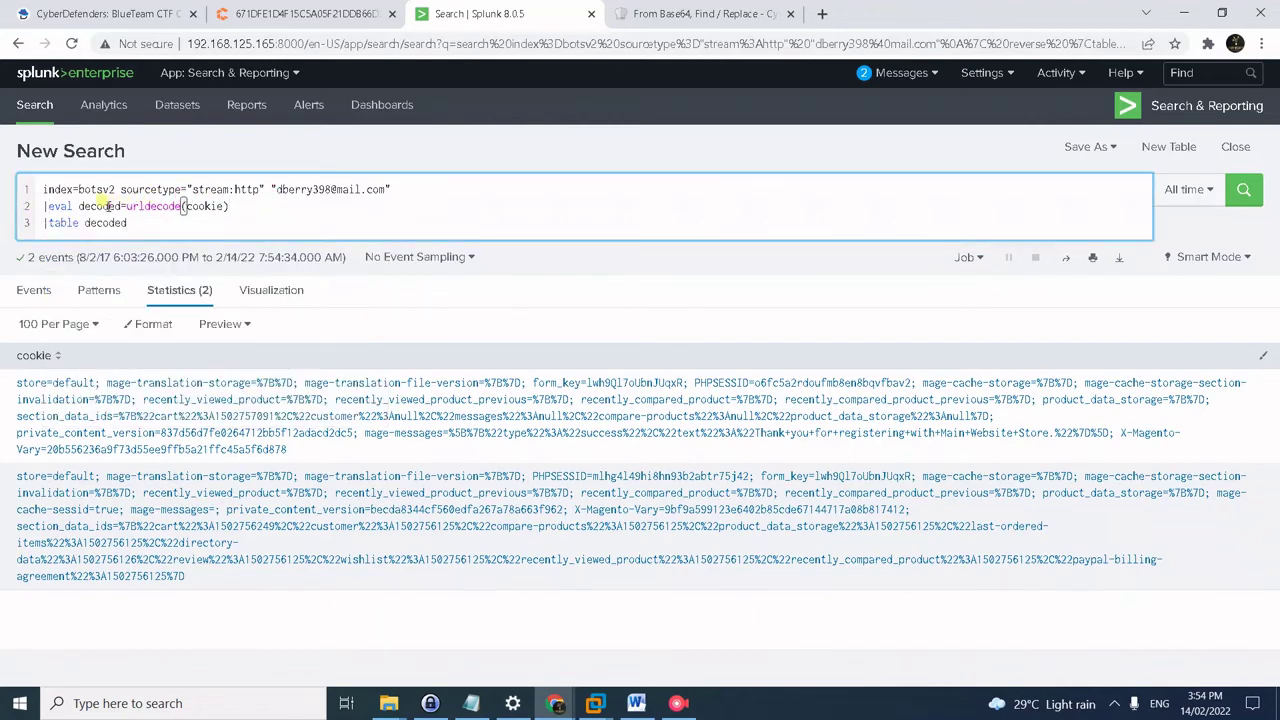
pyautogui.press('End')
pyautogui.moveTo(128, 206); pyautogui.dragTo(178, 206)
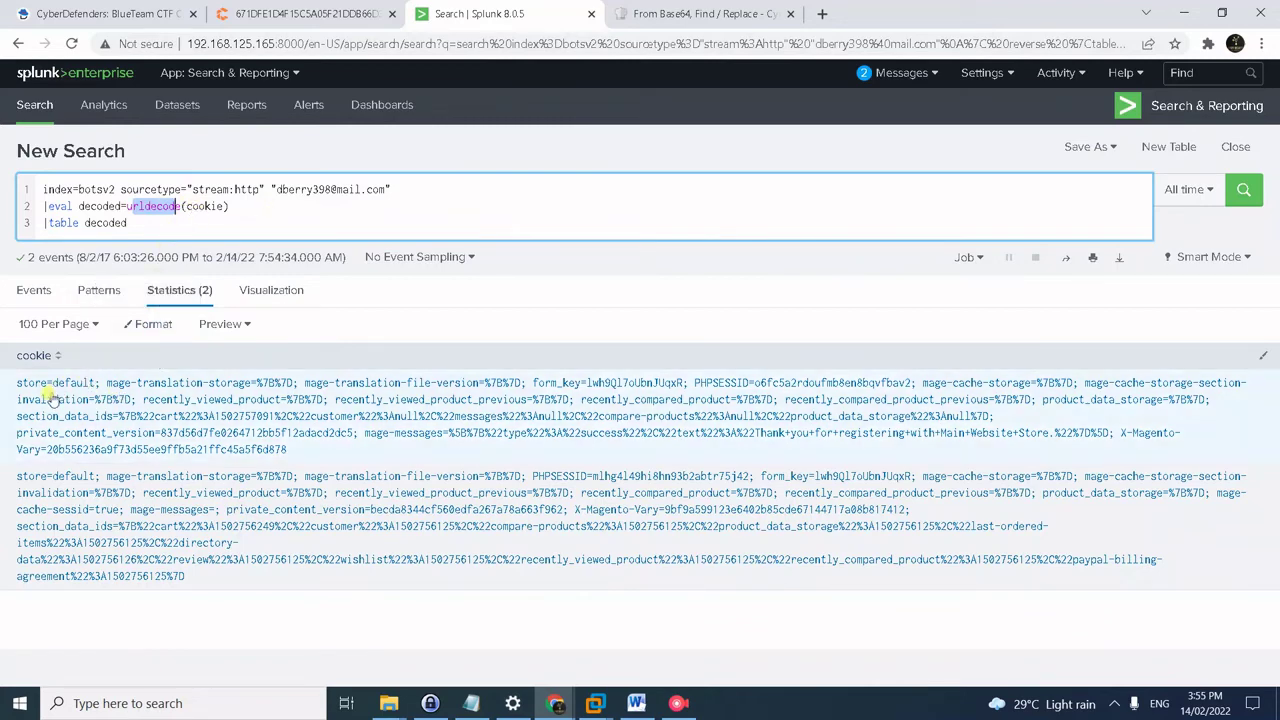
pyautogui.click(272, 221)
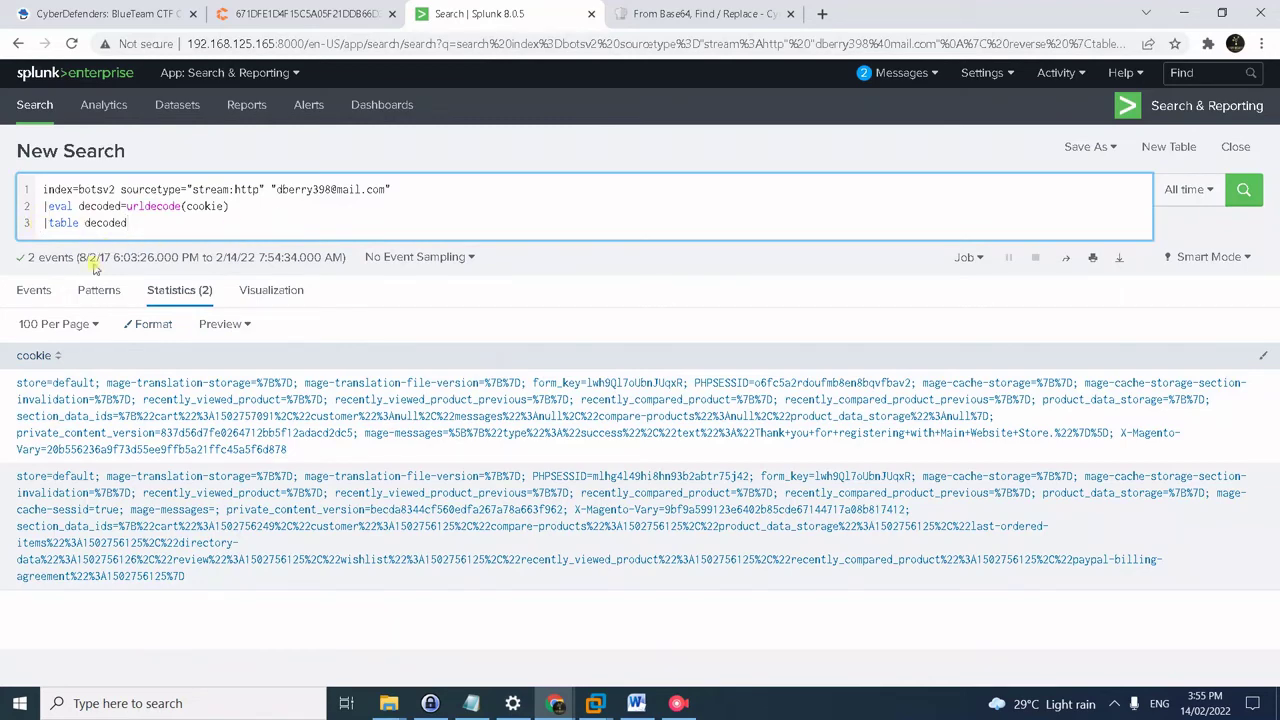
pyautogui.press('Return')
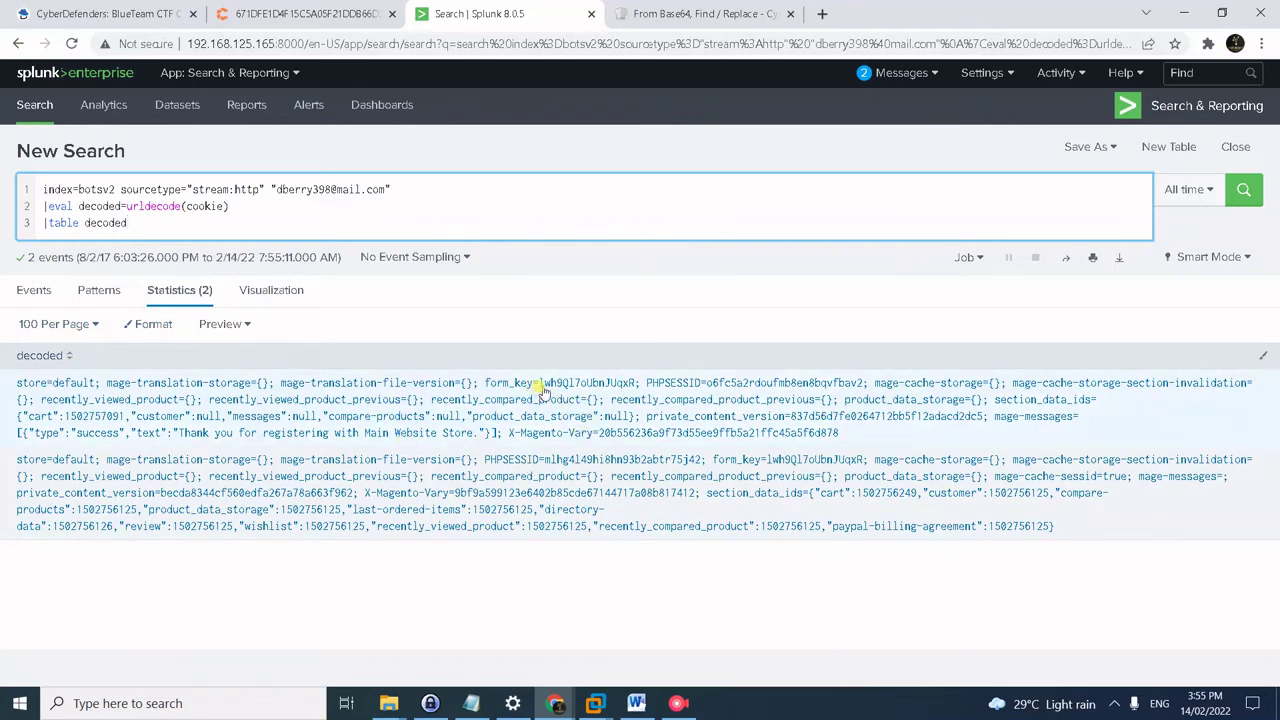
# - Copy the first row's form_key value and go back to CyberDefenders question #42
pyautogui.moveTo(541, 386); pyautogui.dragTo(640, 386)
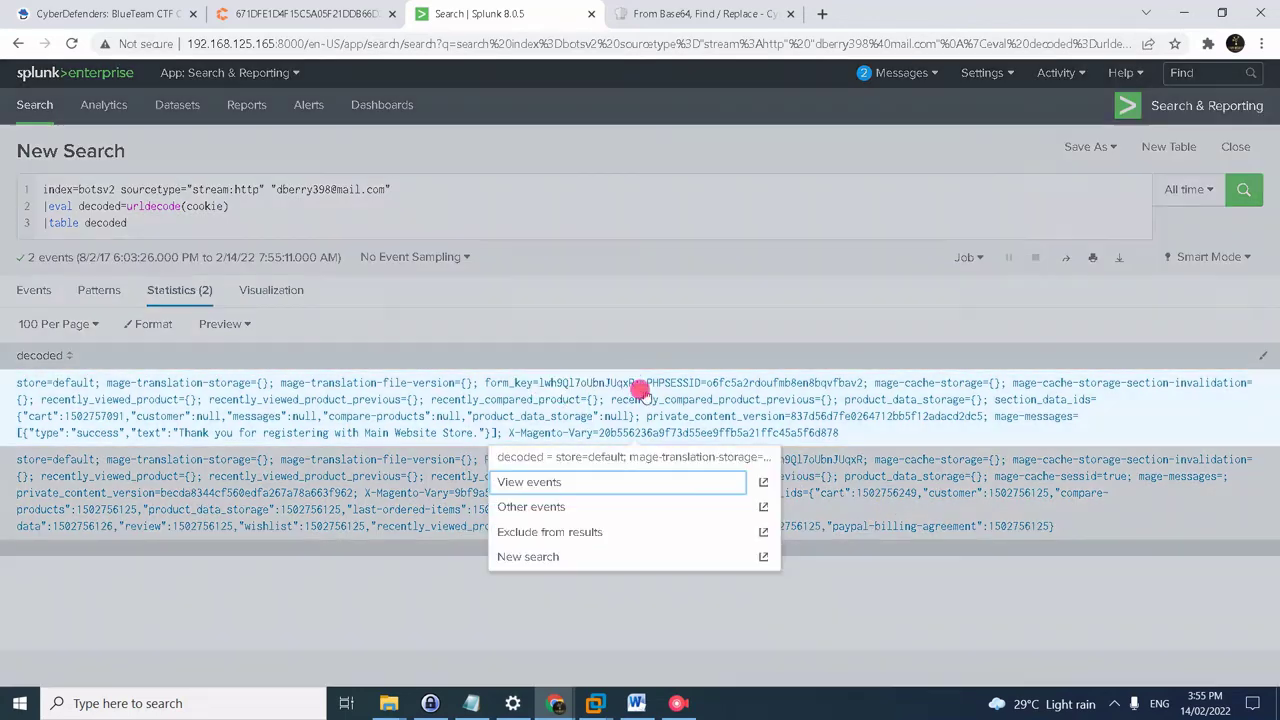
pyautogui.click(640, 386)
pyautogui.moveTo(640, 386); pyautogui.dragTo(537, 389)
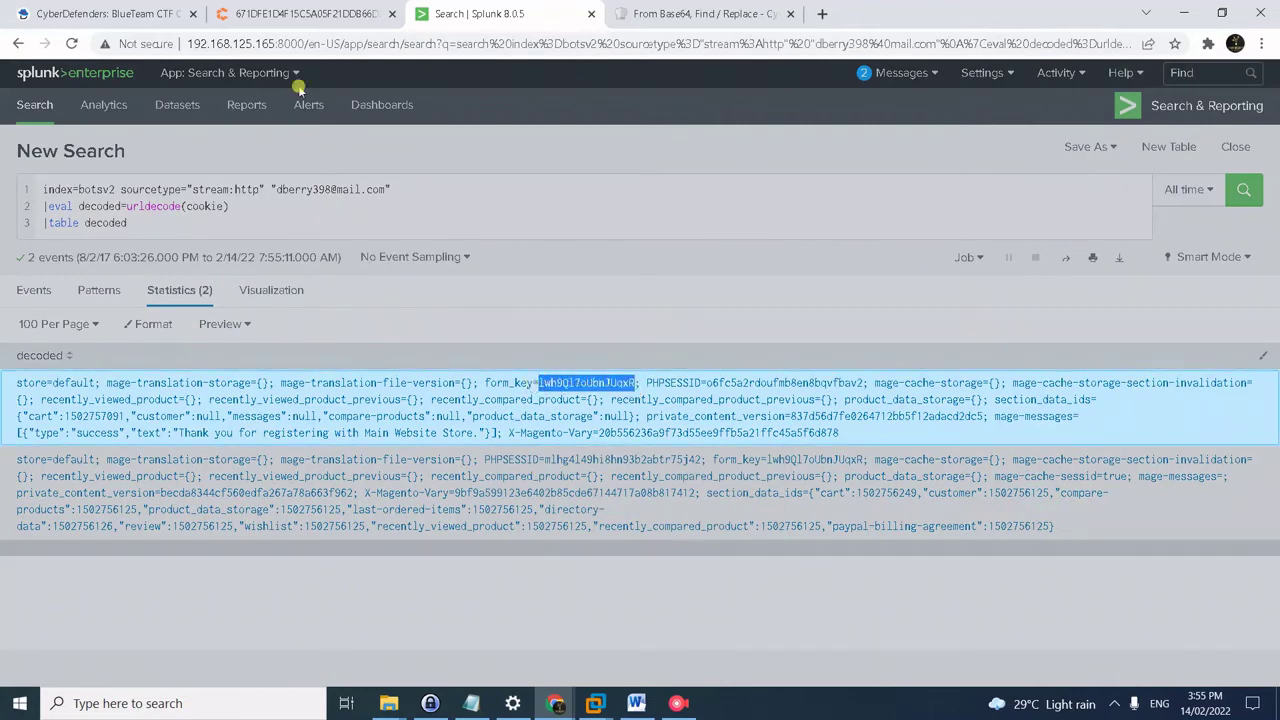
pyautogui.click(140, 14)
pyautogui.click(343, 555)
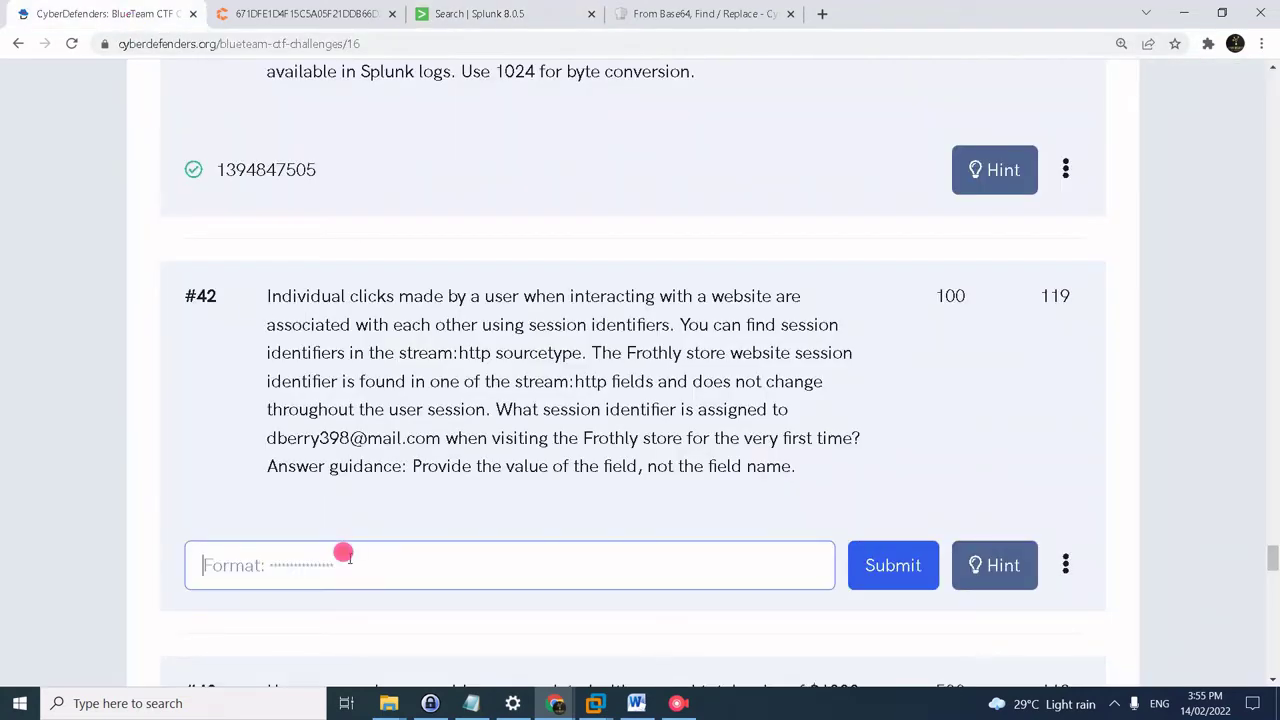
# - Submit the copied form_key value as the #42 answer, then return to Splunk
pyautogui.hotkey('ctrl', 'v')
pyautogui.press('Return')
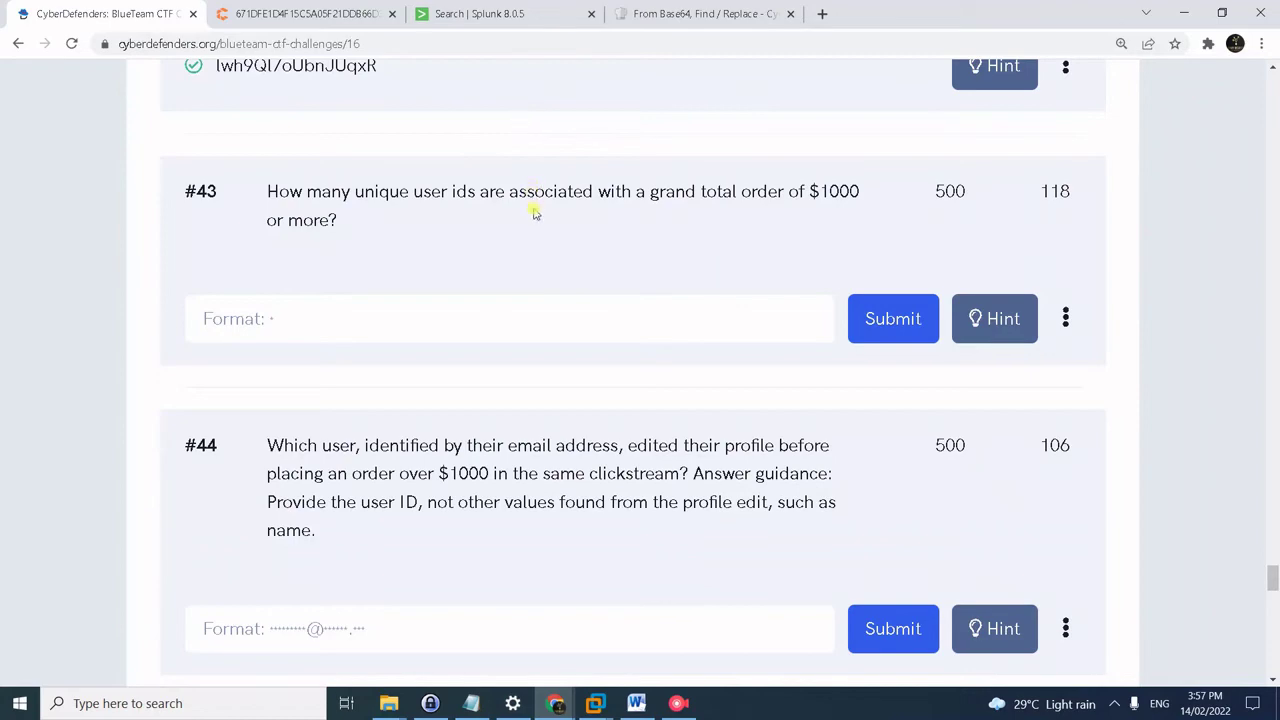
pyautogui.click(491, 16)
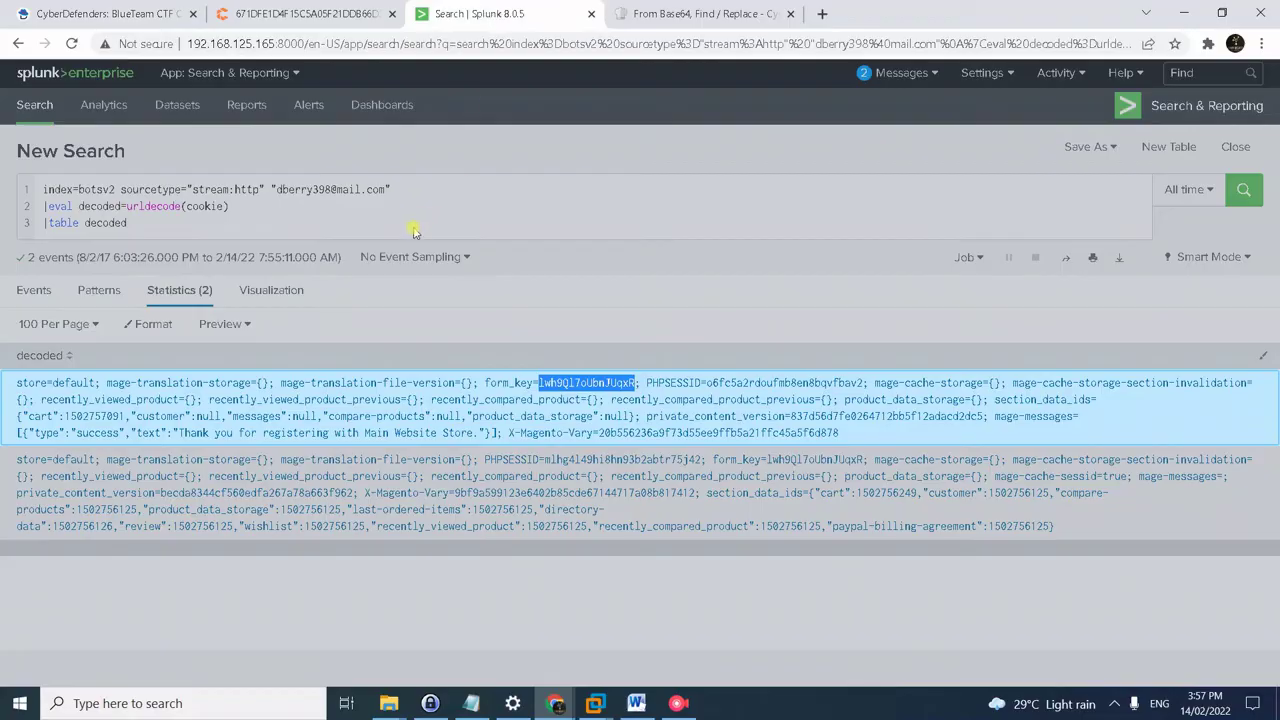
# - Replace the query with the saved stream:http search for grand_total content and run it
pyautogui.hotkey('alt', 'Tab')
pyautogui.hotkey('alt', 'Tab')
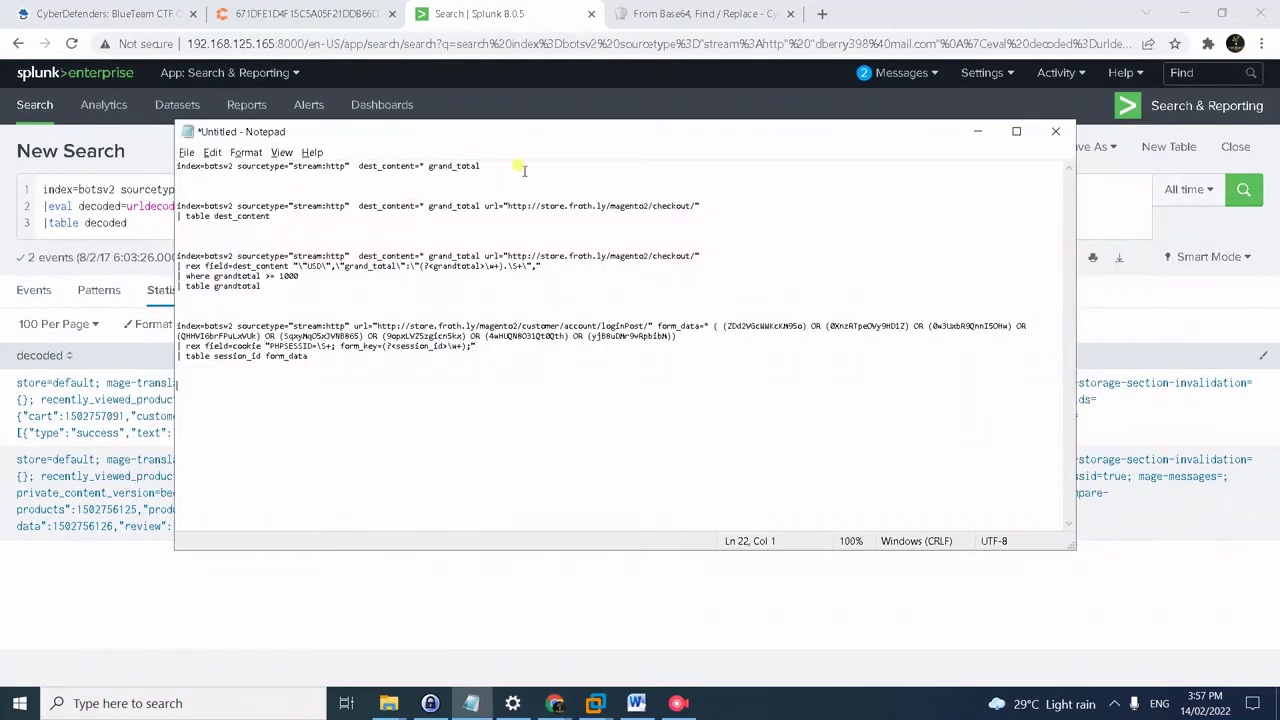
pyautogui.moveTo(515, 166); pyautogui.dragTo(14, 146)
pyautogui.hotkey('ctrl', 'c')
pyautogui.click(60, 196)
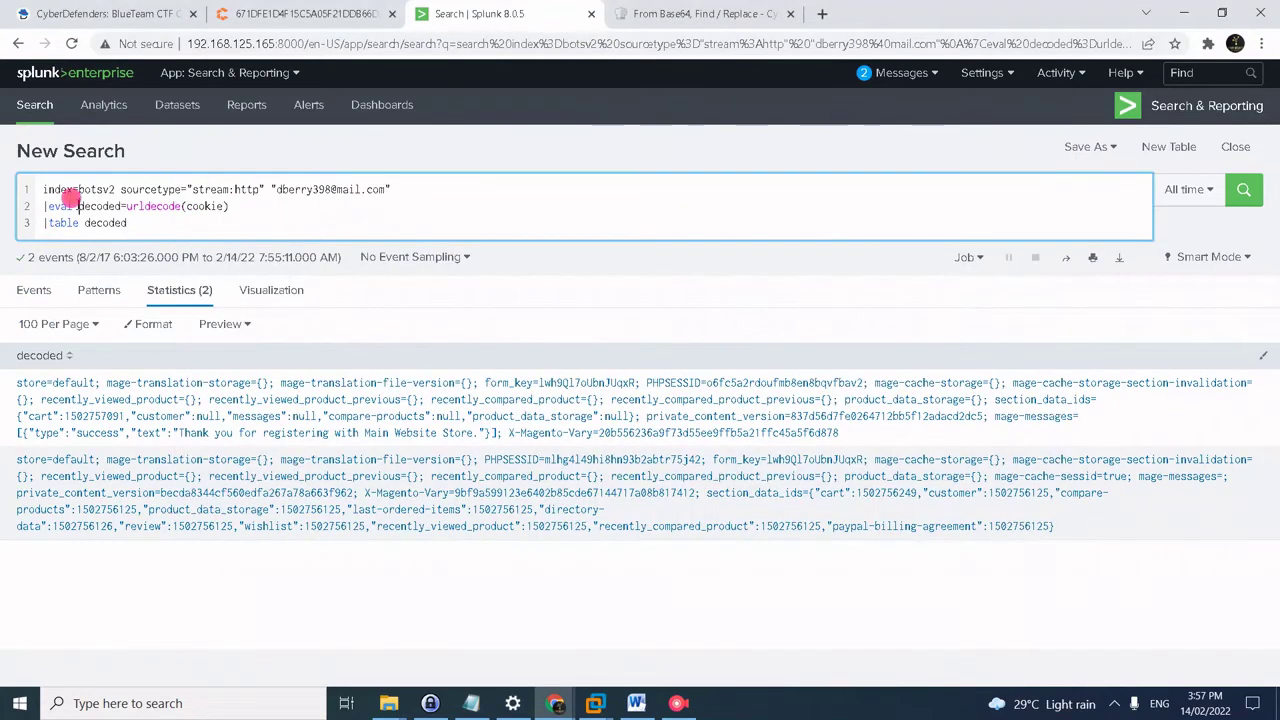
pyautogui.hotkey('ctrl', 'a')
pyautogui.hotkey('ctrl', 'v')
pyautogui.press('Return')
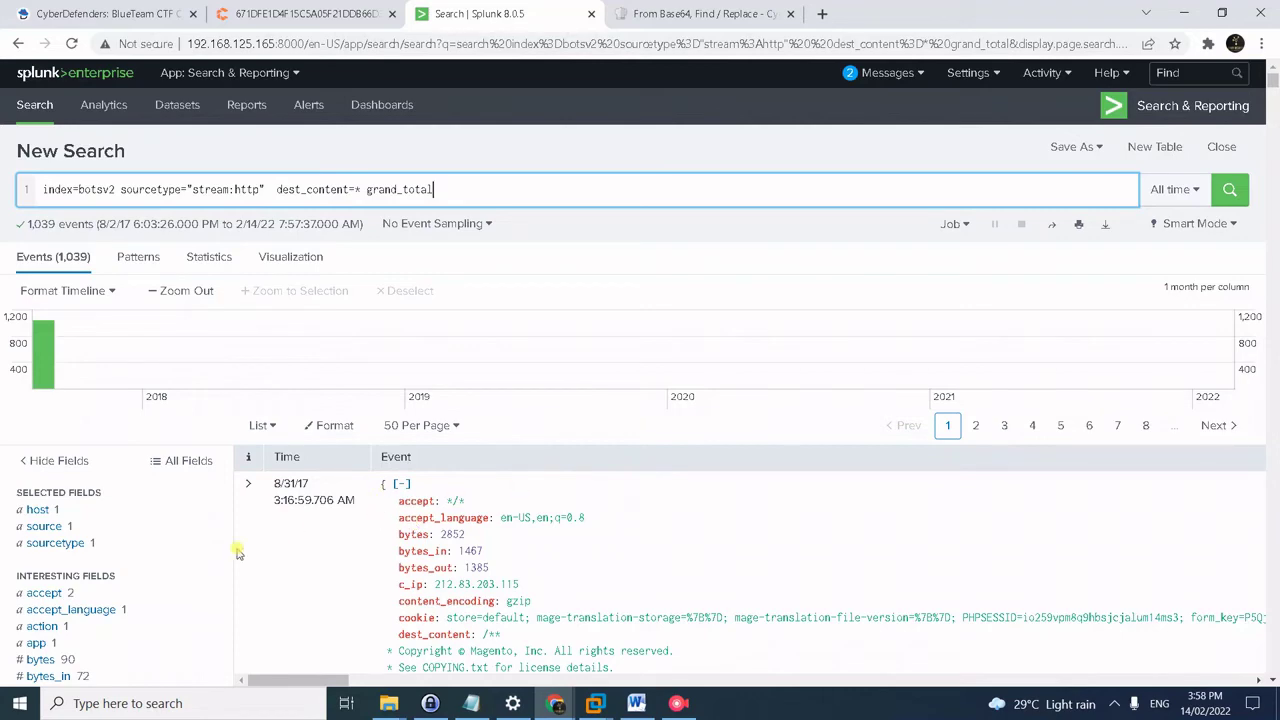
# - Filter the results to the store.froth.ly/magento2/checkout/ URL, leaving 148 events
pyautogui.scroll(-12, 186, 577)
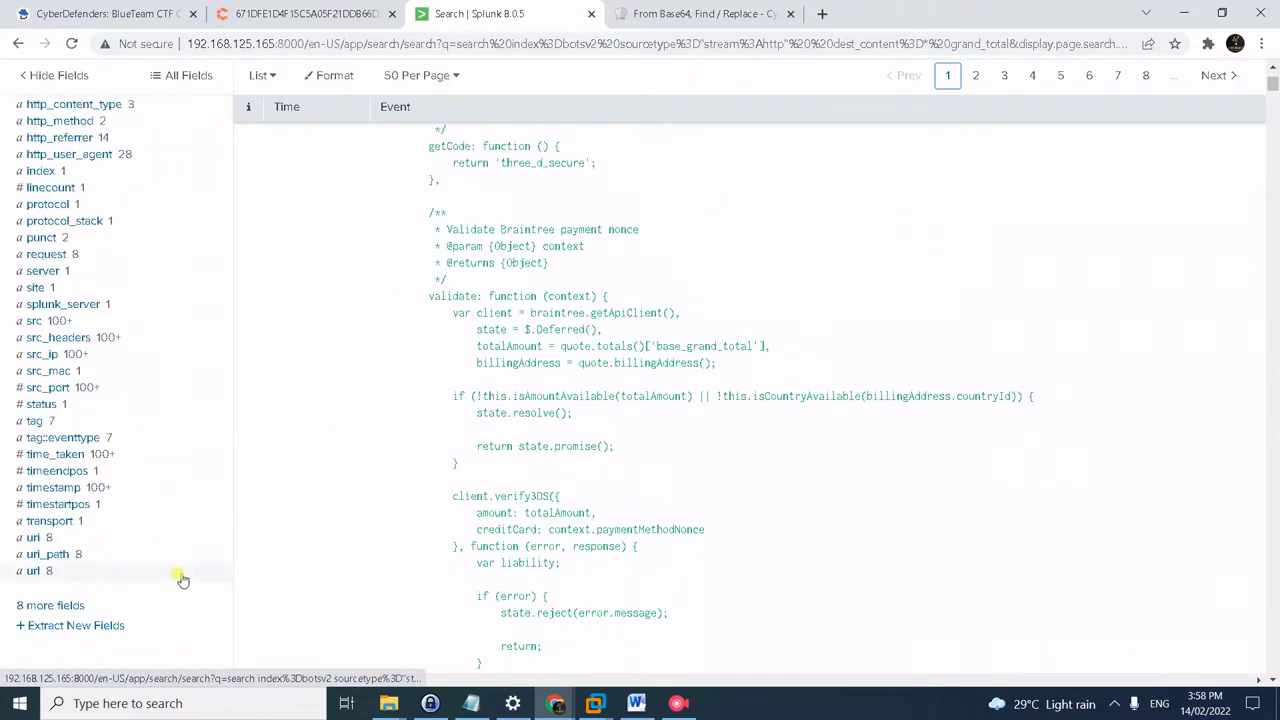
pyautogui.click(34, 571)
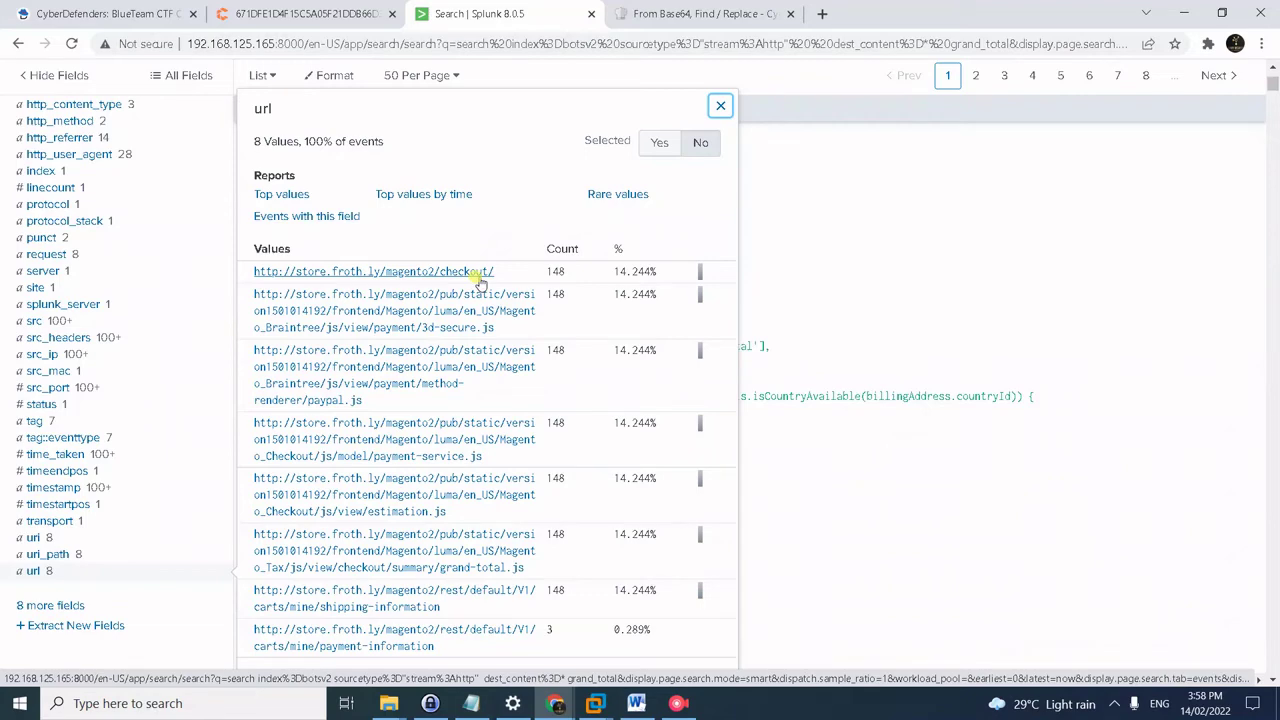
pyautogui.click(481, 283)
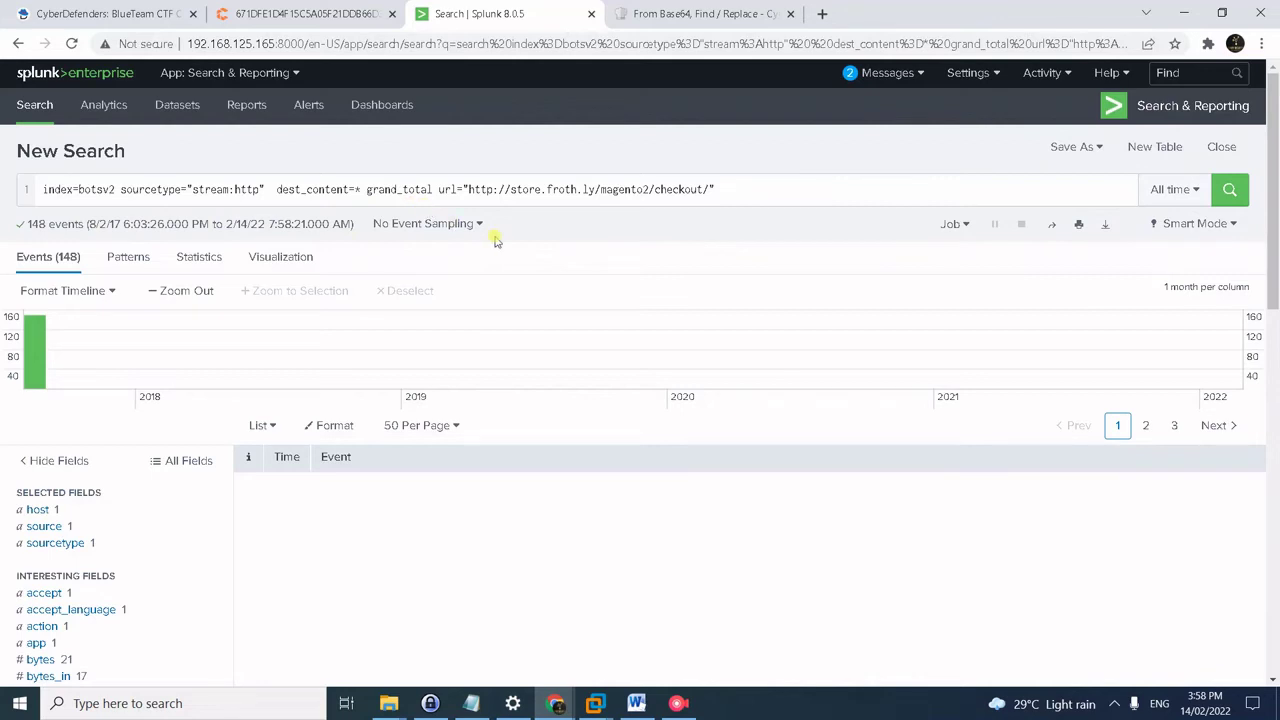
# - Append '| table dest_content' to the checkout query and run it
pyautogui.hotkey('alt', 'Tab')
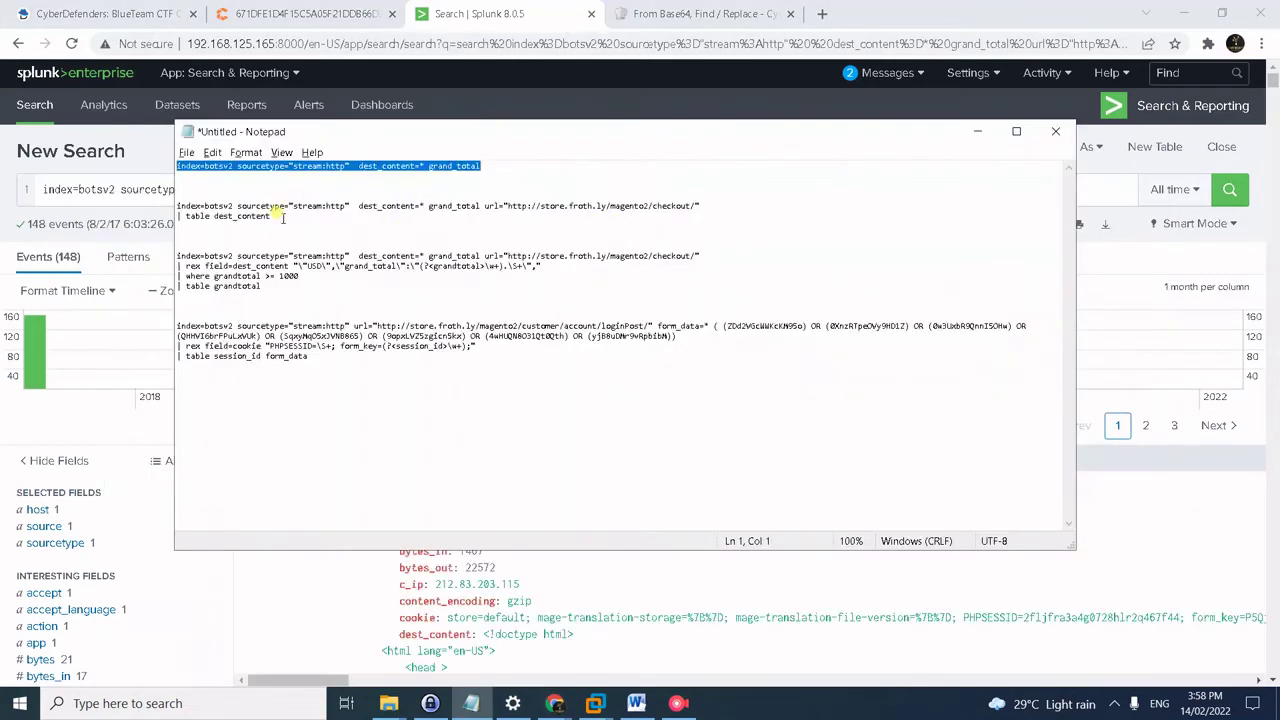
pyautogui.moveTo(280, 217); pyautogui.dragTo(104, 207)
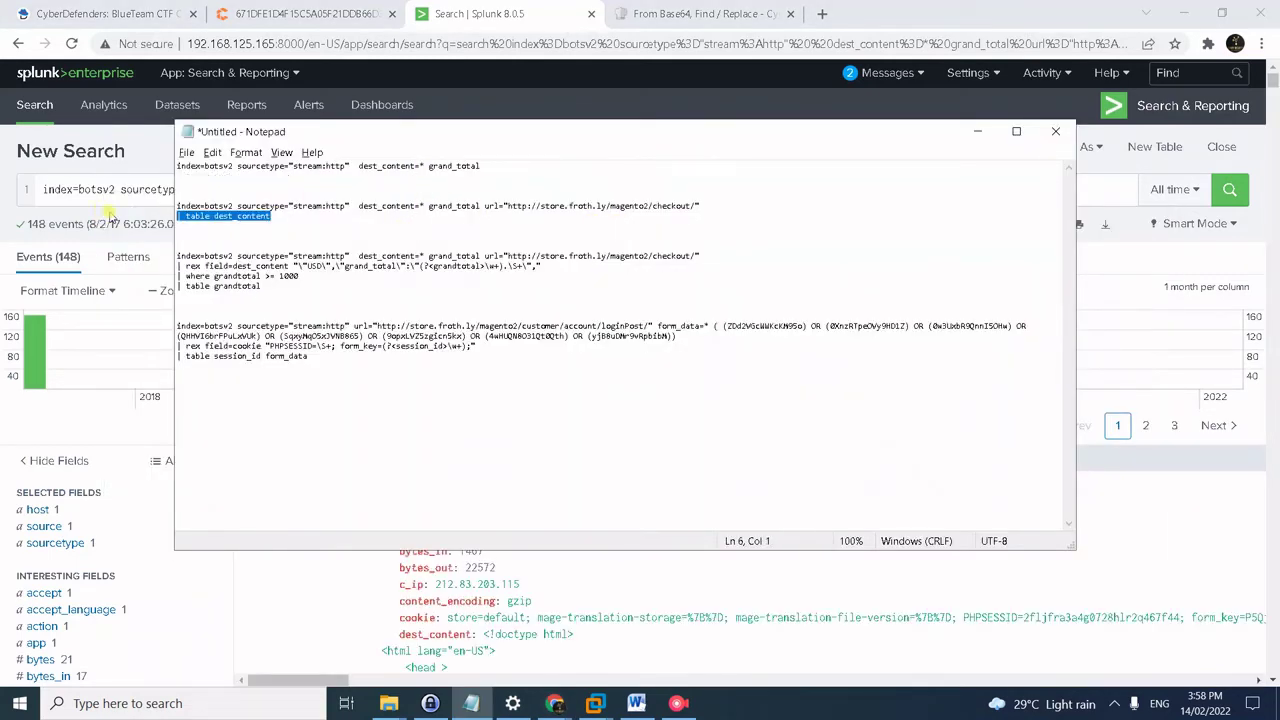
pyautogui.hotkey('alt', 'Tab')
pyautogui.click(760, 183)
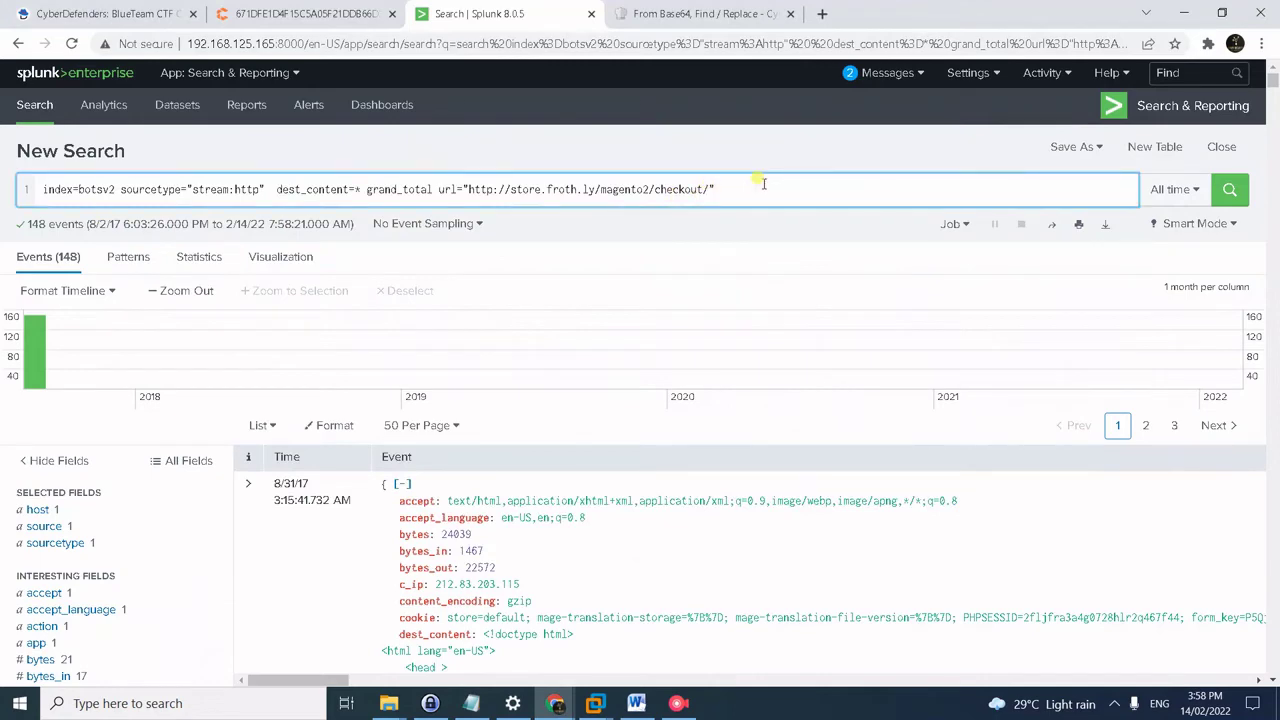
pyautogui.hotkey('ctrl', 'v')
pyautogui.press('Return')
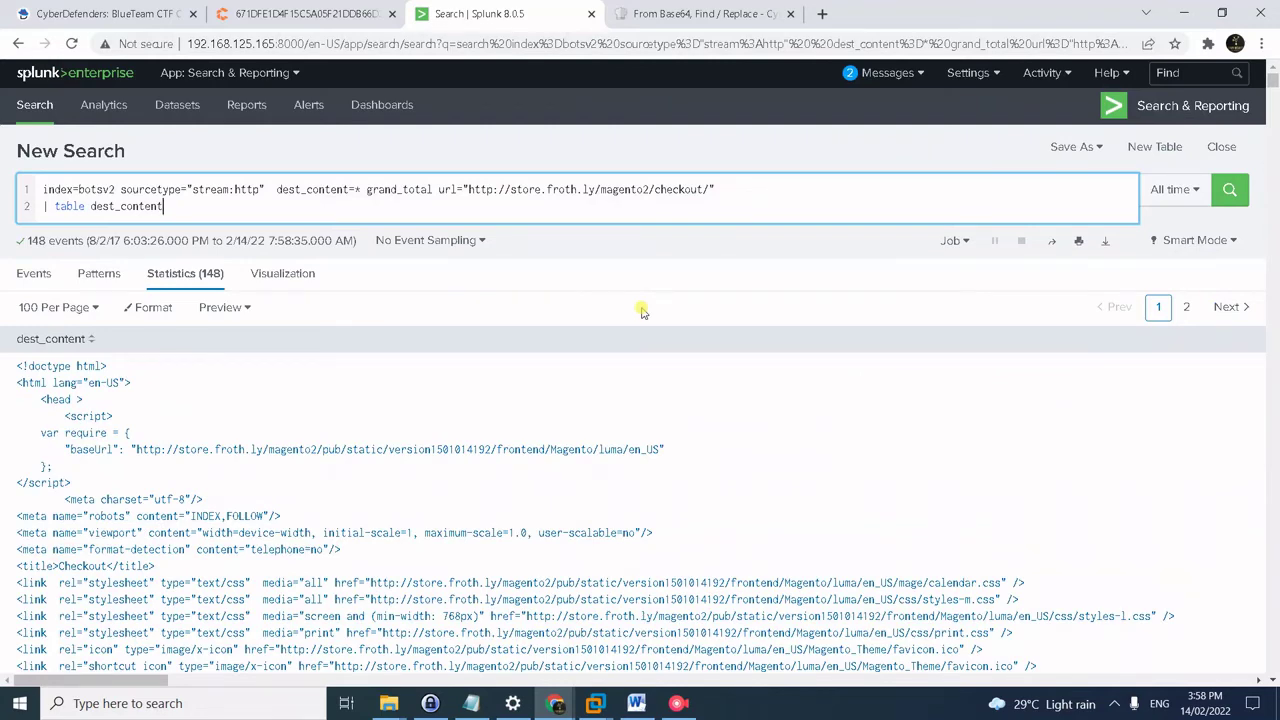
pyautogui.scroll(-4, 586, 449)
pyautogui.scroll(3, 387, 449)
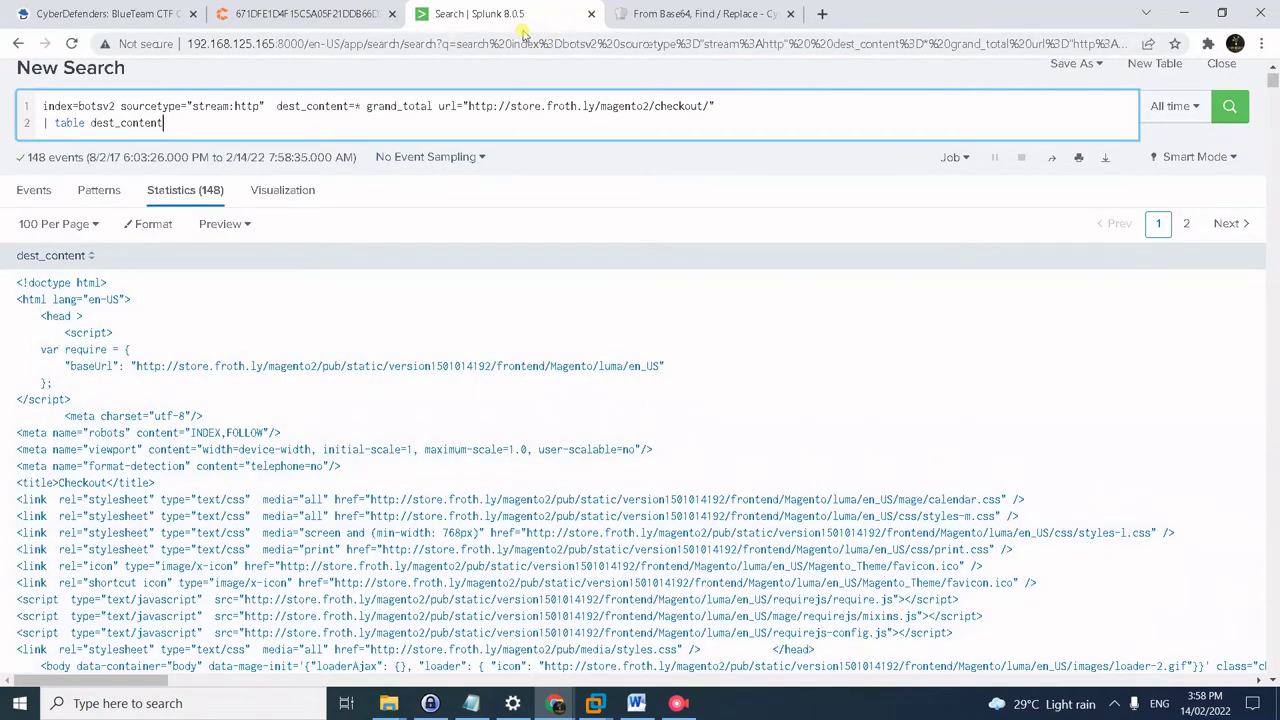
# - Search the dest_content results page for the total amounts in the checkout source
pyautogui.hotkey('ctrl', 'f')
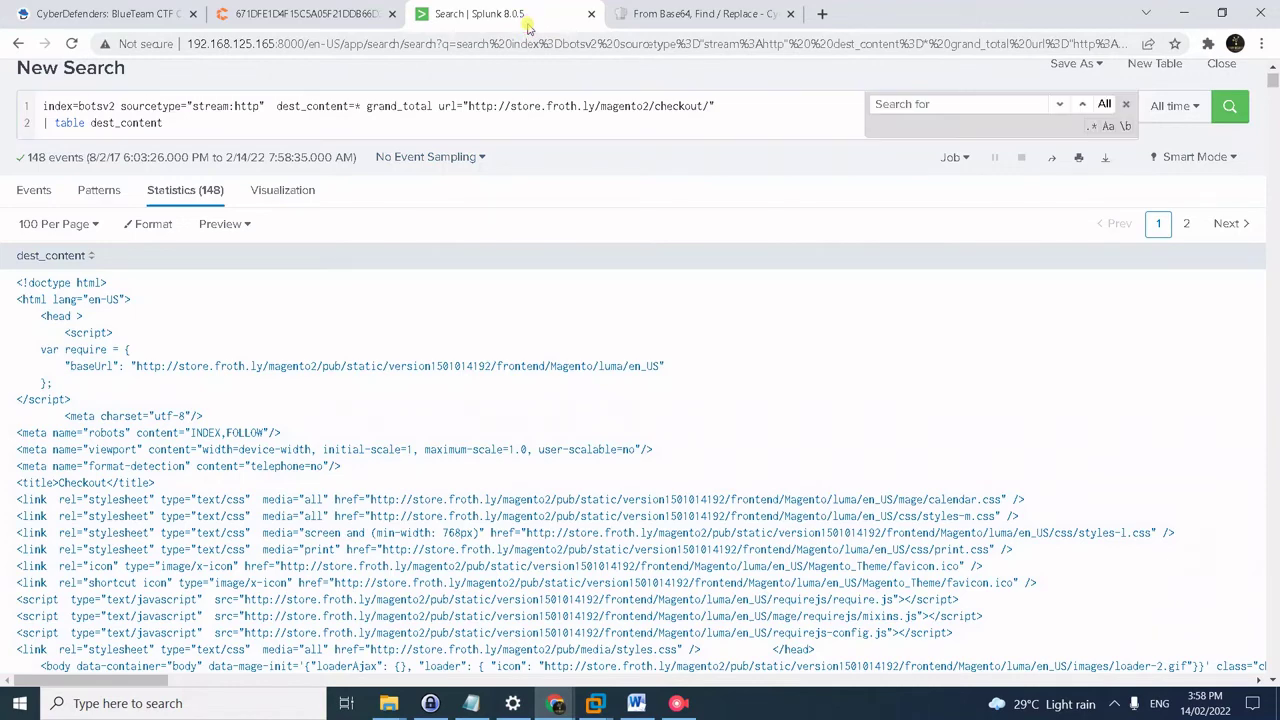
pyautogui.click(1126, 105)
pyautogui.click(560, 73)
pyautogui.hotkey('ctrl', 'f')
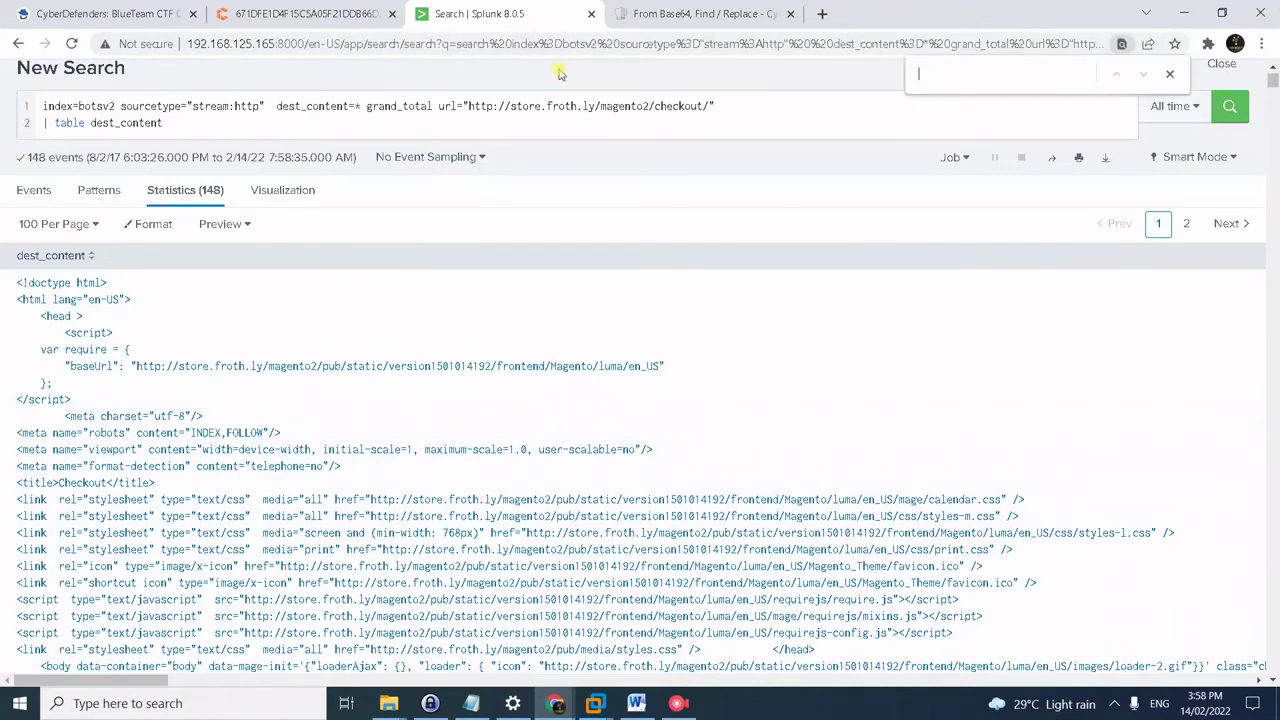
pyautogui.write('total')
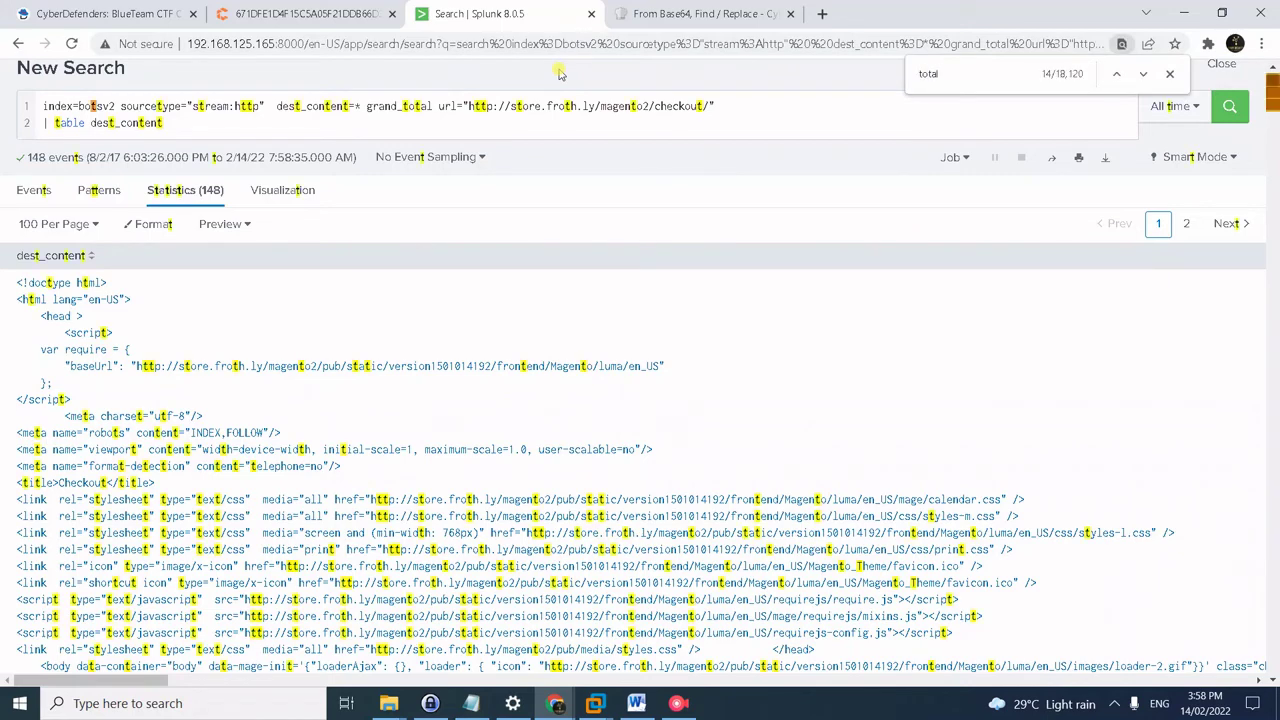
pyautogui.click(1169, 73)
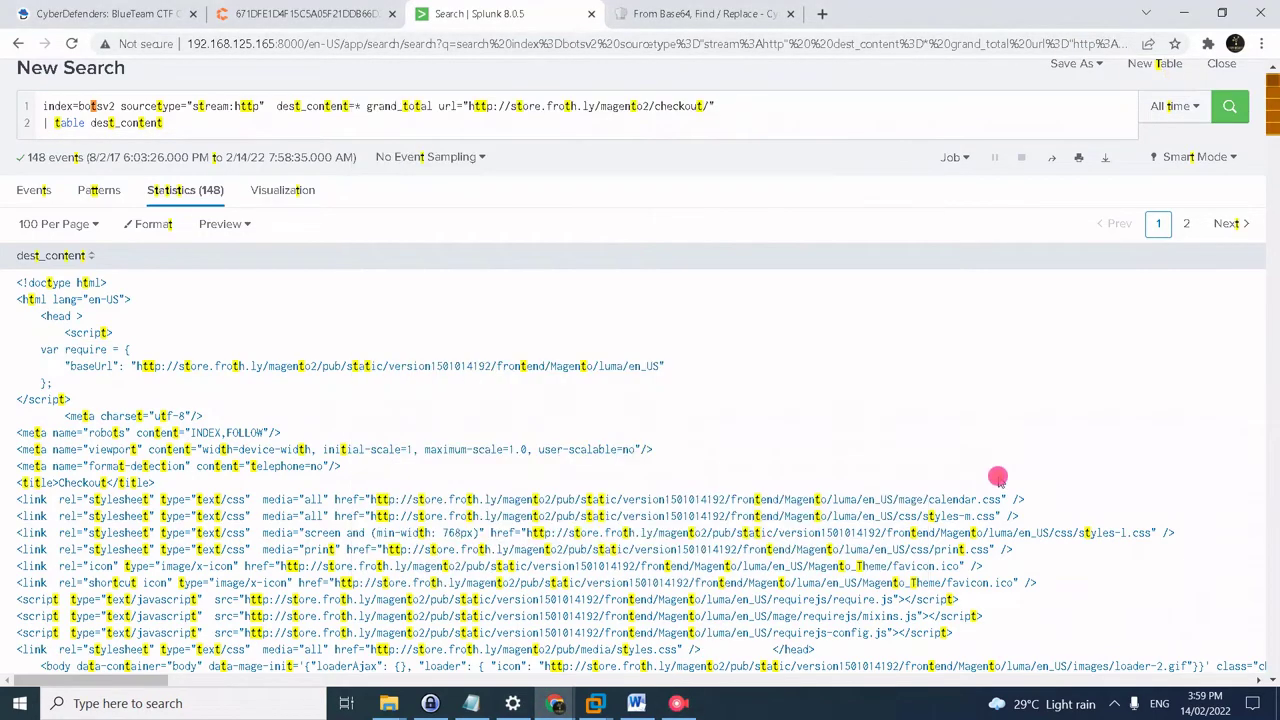
pyautogui.click(1115, 704)
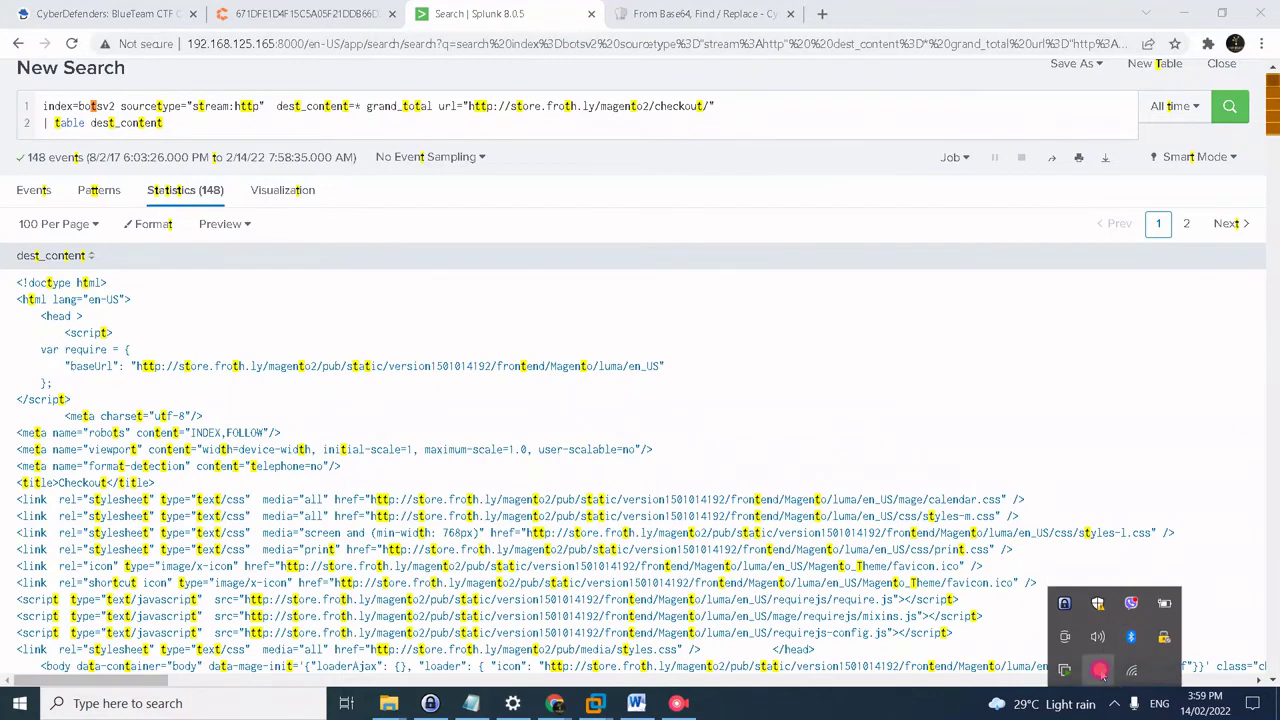
pyautogui.click(1097, 669)
pyautogui.click(323, 186)
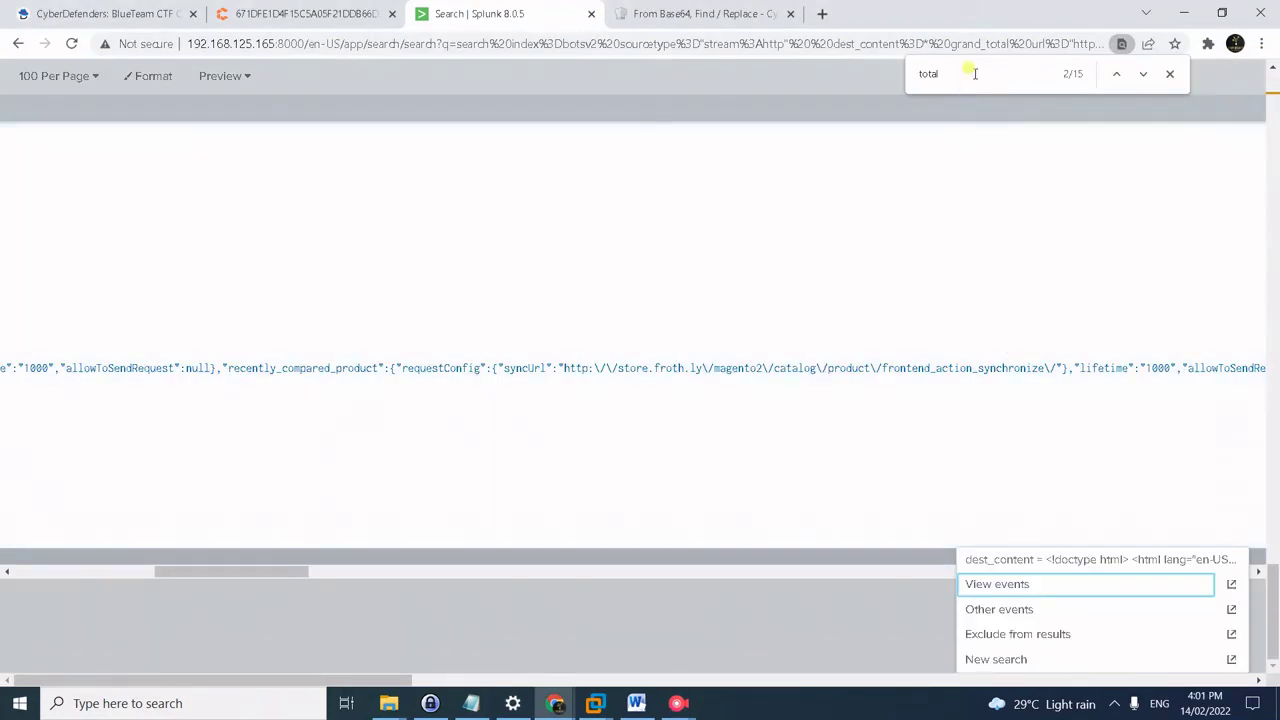
pyautogui.click(967, 71)
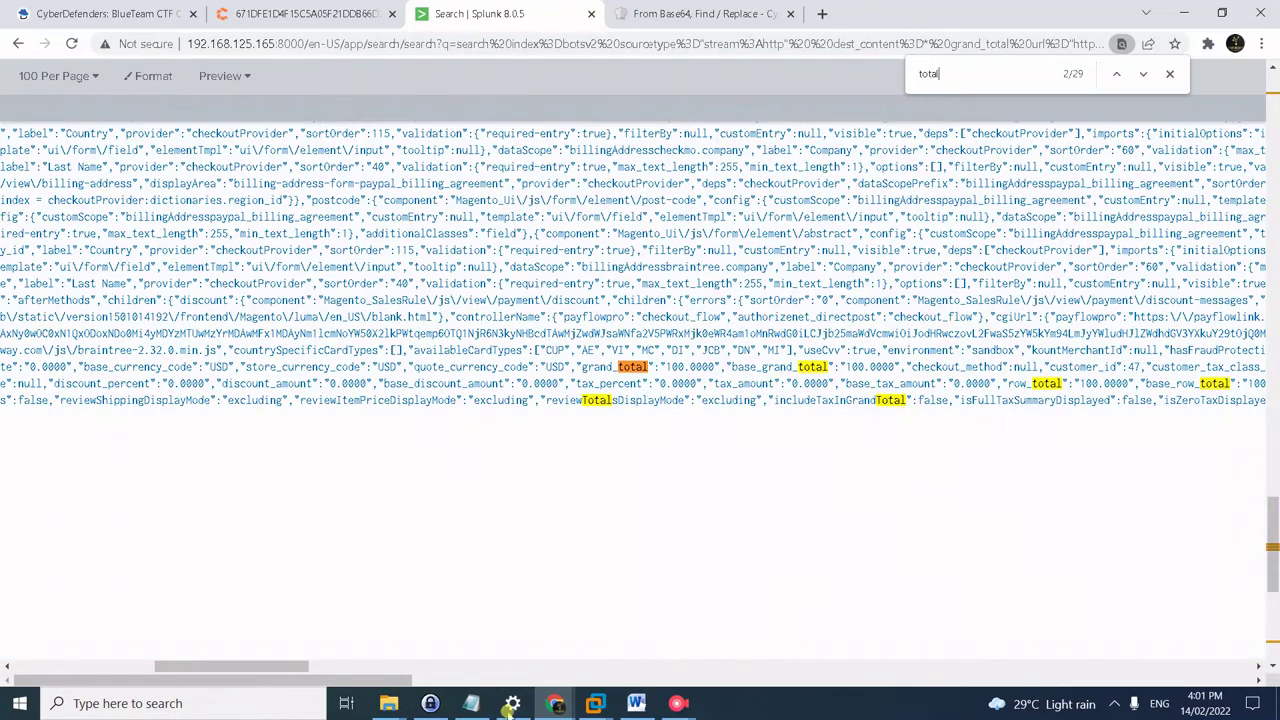
# - Copy the rex, where and table grandtotal query lines from the Notepad notes
pyautogui.click(471, 703)
pyautogui.click(268, 285)
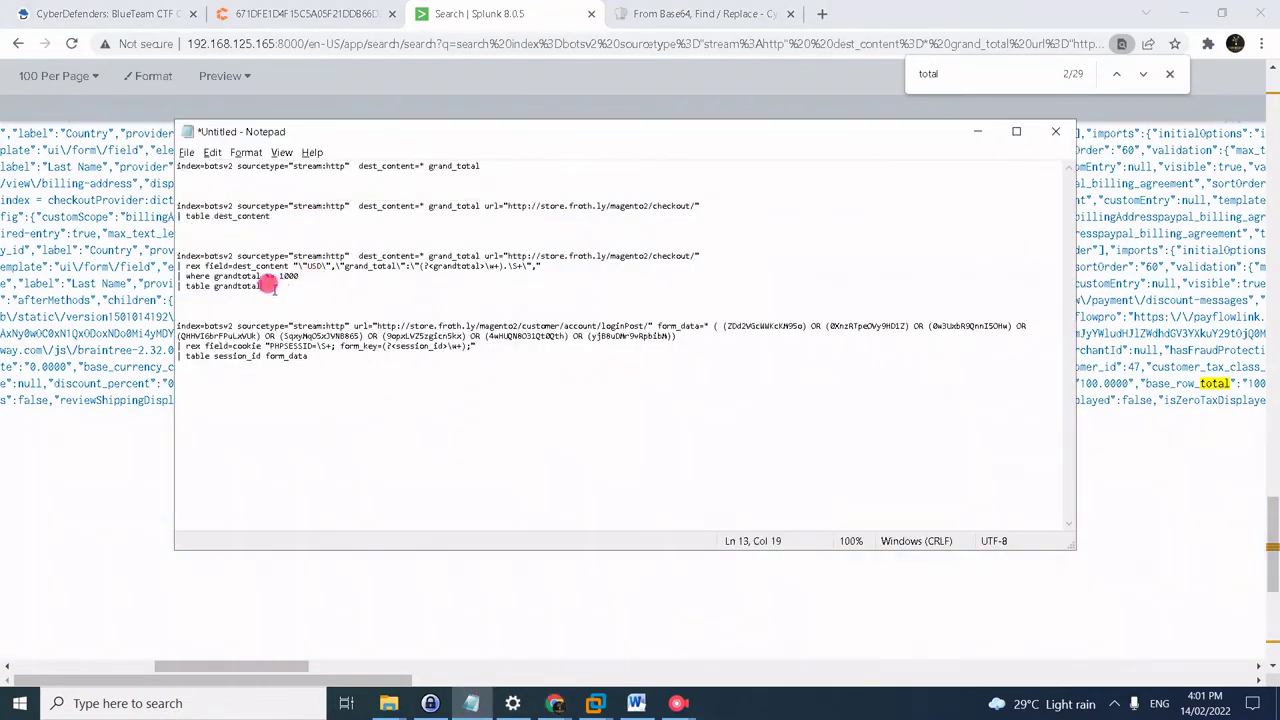
pyautogui.moveTo(268, 285); pyautogui.dragTo(152, 257)
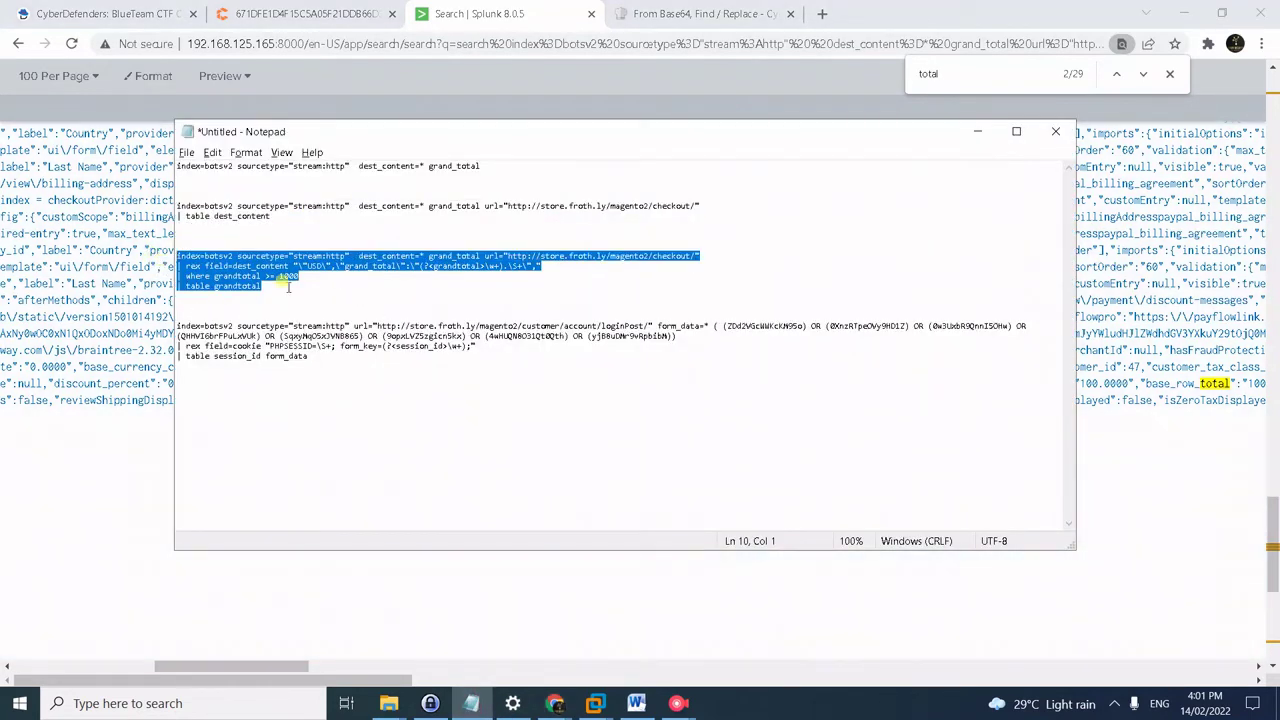
pyautogui.moveTo(197, 670); pyautogui.dragTo(45, 670)
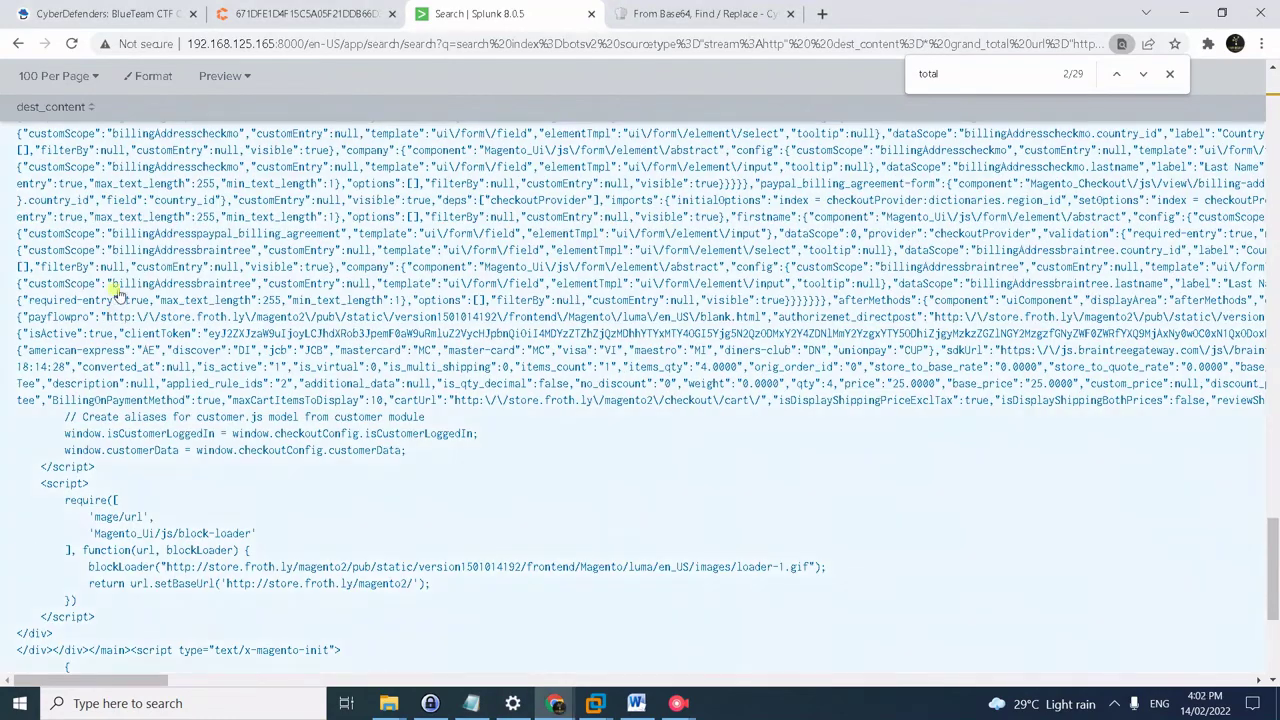
pyautogui.scroll(15, 80, 287)
pyautogui.scroll(10, 59, 287)
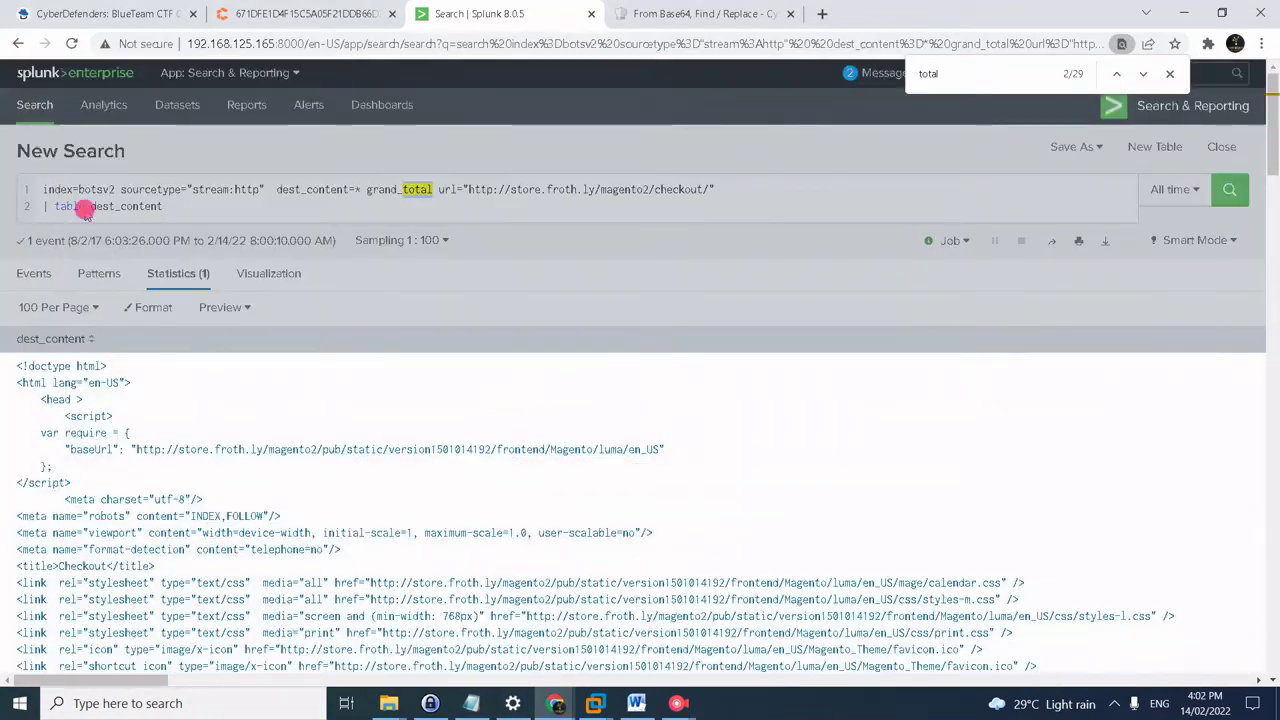
# - Run the rex/where grandtotal query unsampled, listing eight totals from 1000 to 1872
pyautogui.click(86, 207)
pyautogui.hotkey('ctrl', 'a')
pyautogui.hotkey('ctrl', 'v')
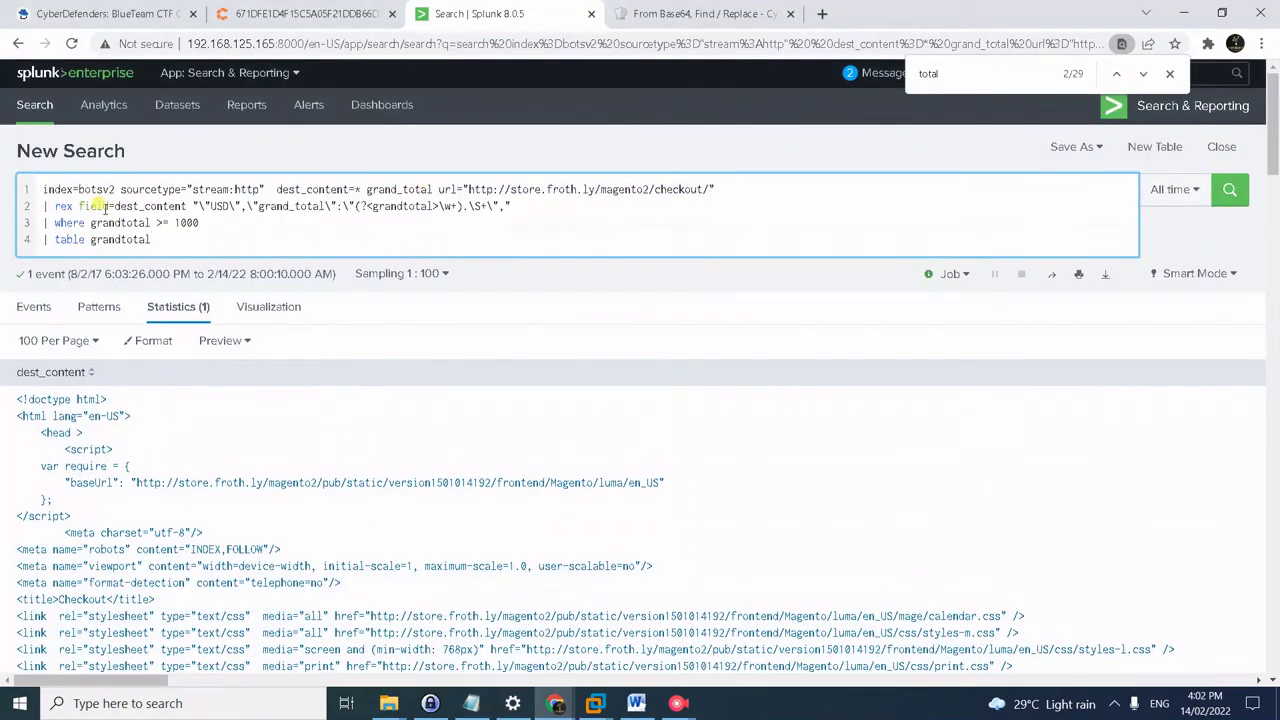
pyautogui.press('Return')
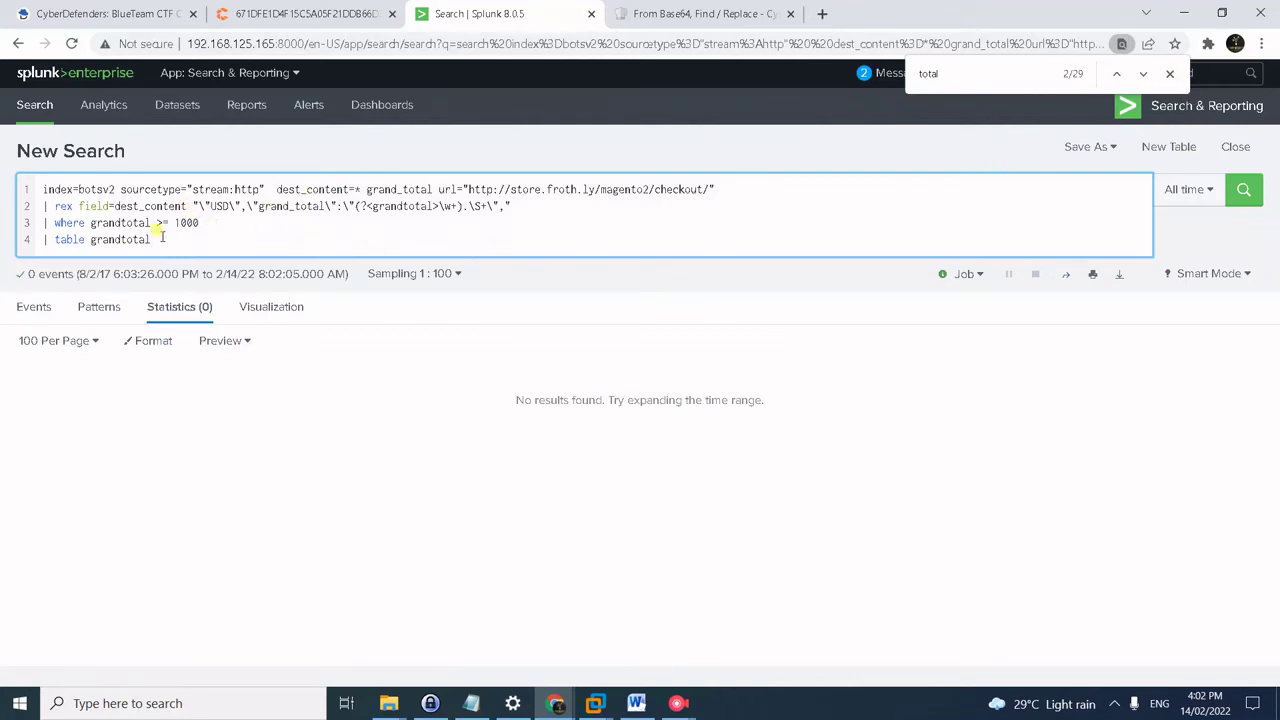
pyautogui.click(440, 275)
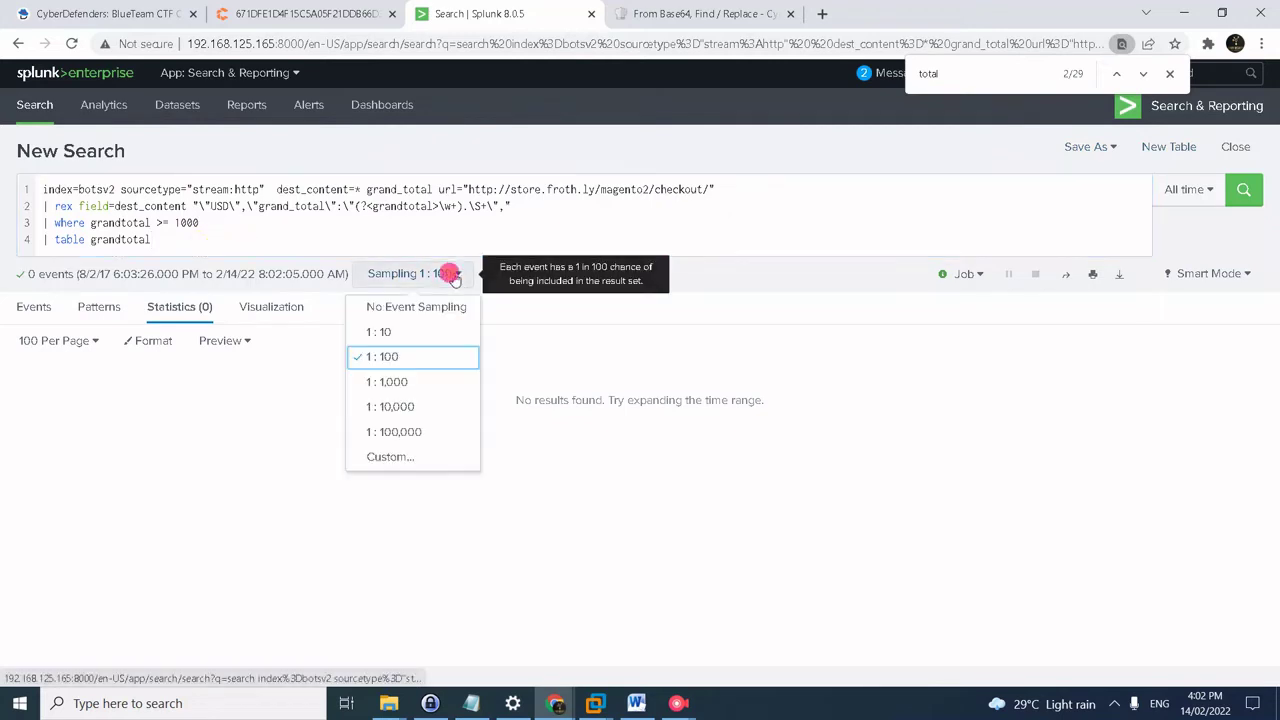
pyautogui.click(411, 308)
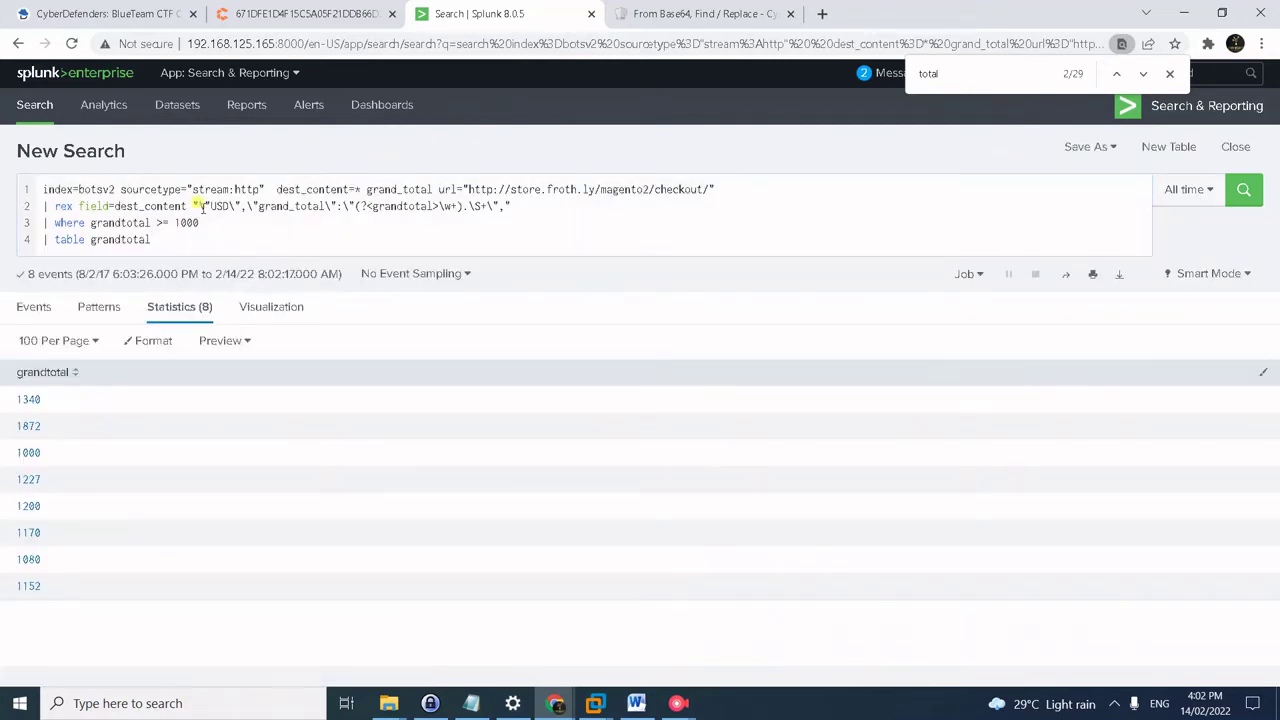
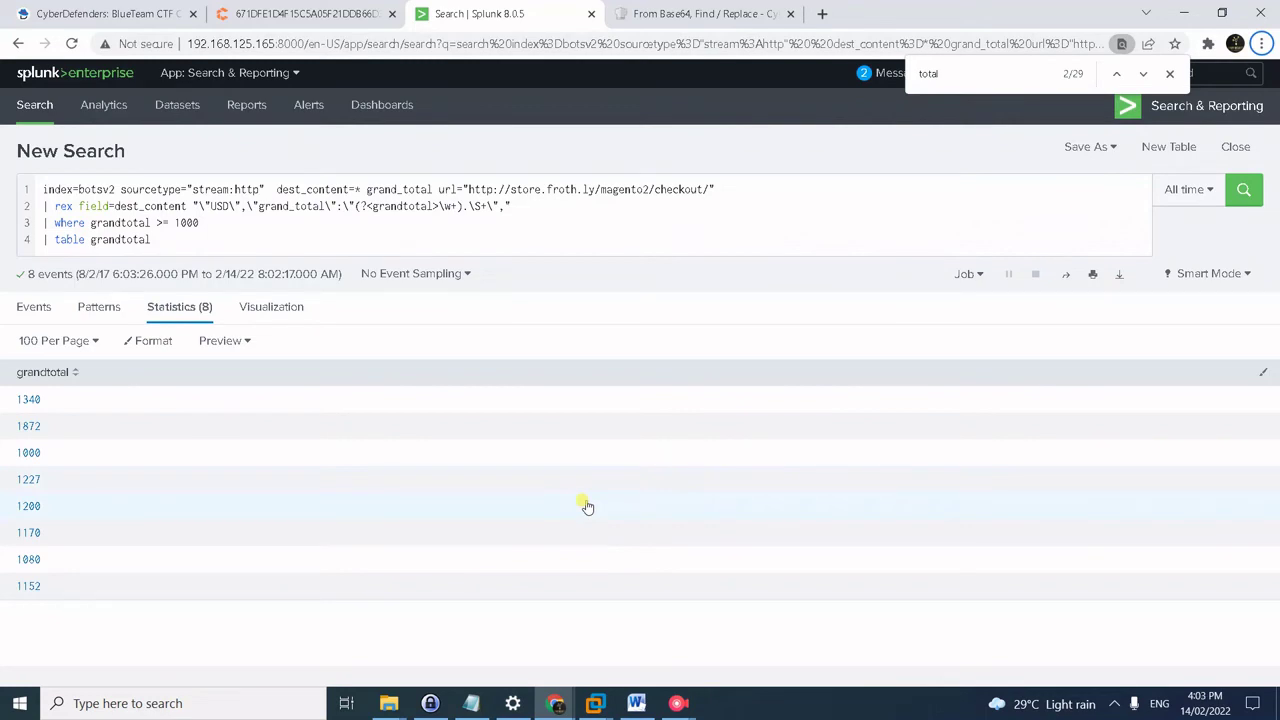
# - Paste the loginPost form_data query into Splunk, then undo back to the four-line grandtotal query
pyautogui.hotkey('alt', 'Tab')
pyautogui.moveTo(412, 358); pyautogui.dragTo(158, 322)
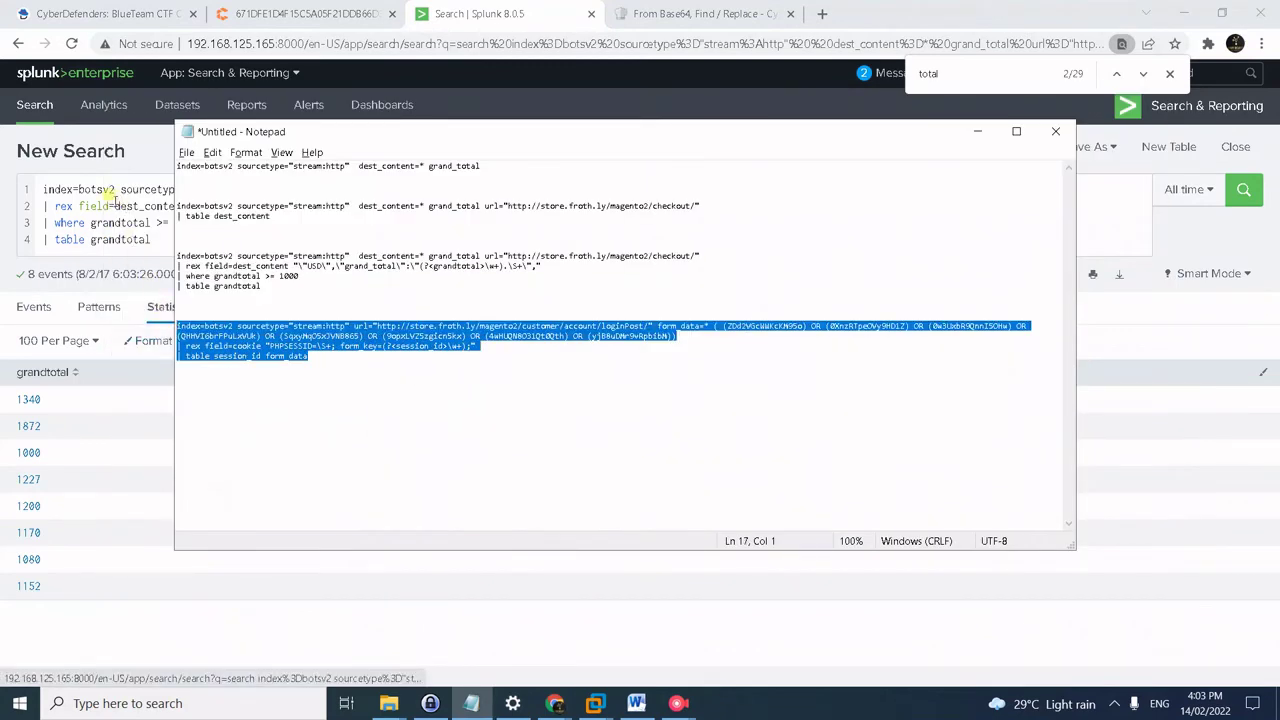
pyautogui.click(108, 196)
pyautogui.hotkey('ctrl', 'a')
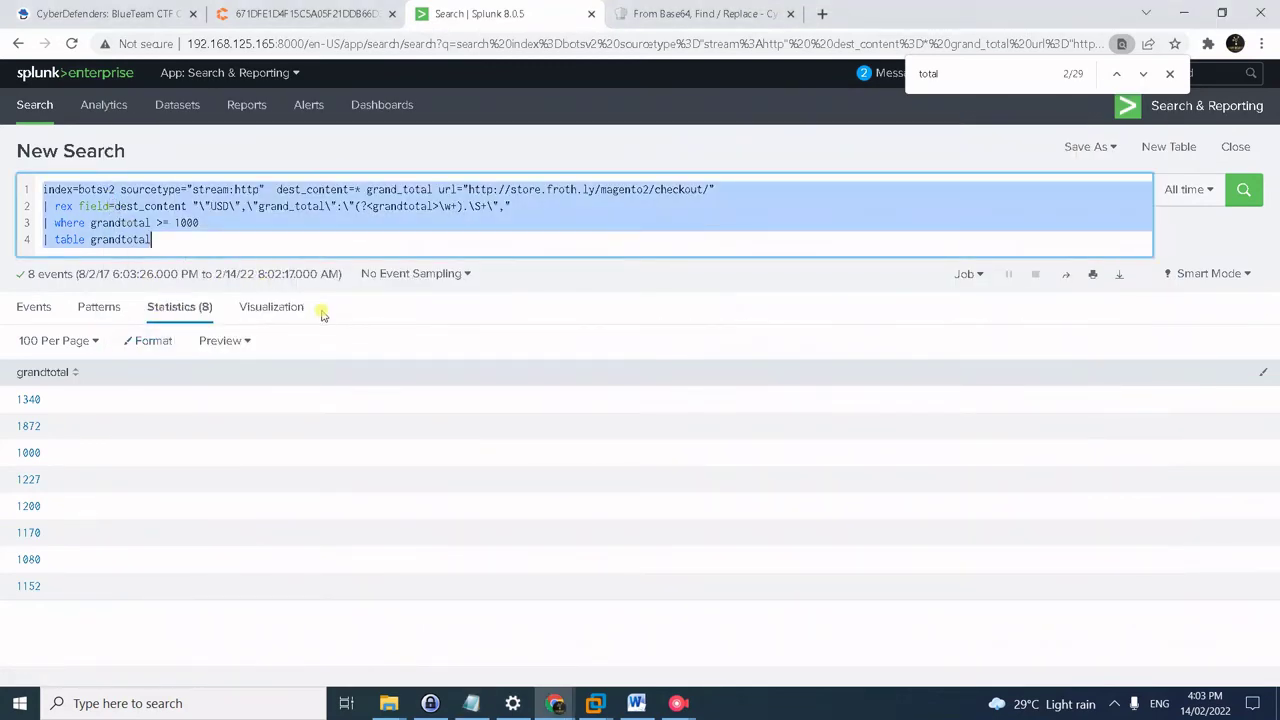
pyautogui.write('index=botsv2 sourcetype="stream:http" url="http://store.froth.ly/magento2/customer/account/loginPost/" form_data=* ( (ZDd2VGcWWKcKM95o) OR (0XnzRTpeOVy9HD1Z) OR (0w3UxbR9QnnI5OHw) OR (QHHVI6brFPuLxVUk) OR (SqxyMq05xJVNB865) OR (9opxLVZ5zgicn5kx) OR (4wHUQN8031Qt0Qth) OR (yjB8uDMr9vRpbibM)) | rex field=cookie "PHPSESSID=\\S+; form_key=(?<session_id>\\w+);" | table session_id form_data')
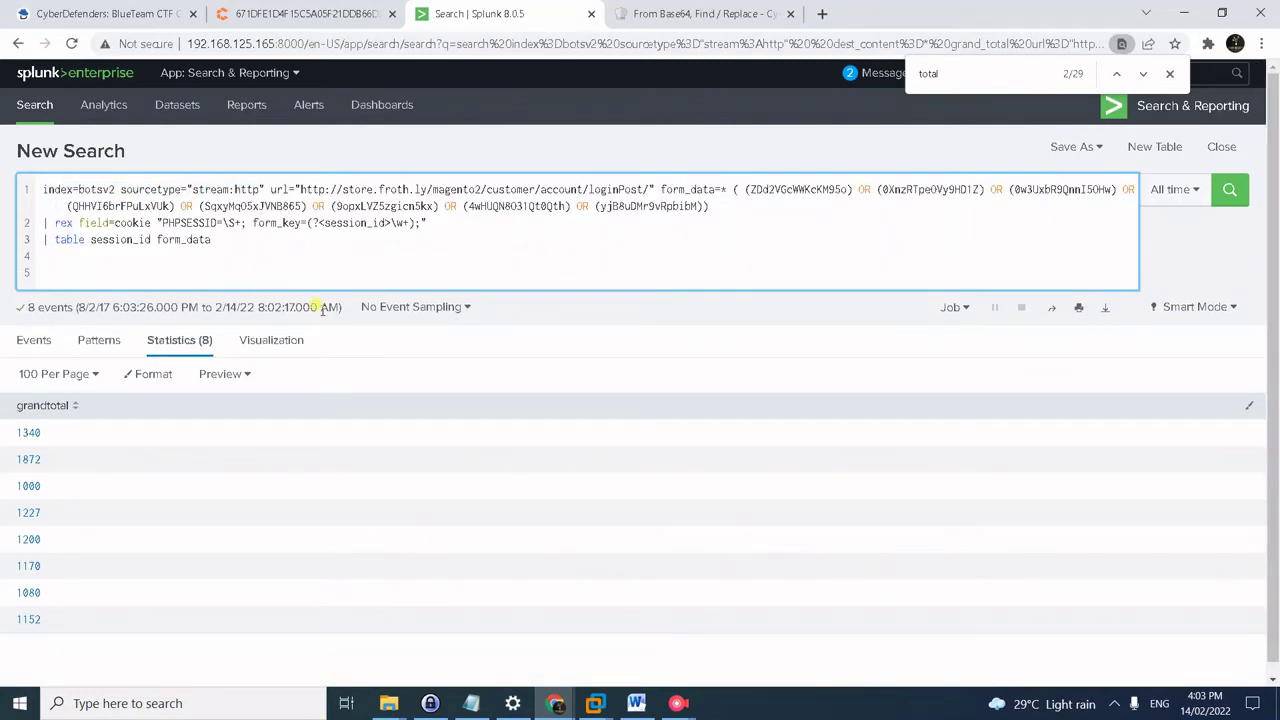
pyautogui.press('BackSpace')
pyautogui.press('BackSpace')
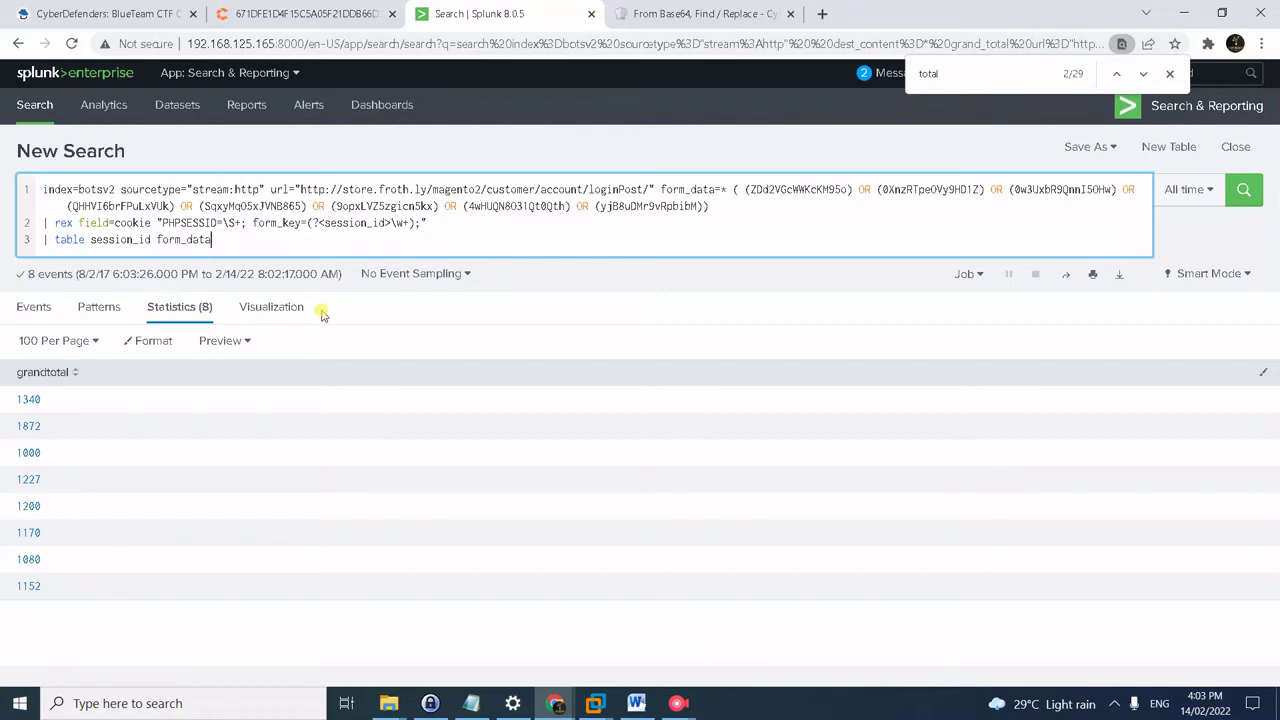
pyautogui.hotkey('ctrl', 'z')
pyautogui.hotkey('ctrl', 'z')
pyautogui.hotkey('ctrl', 'z')
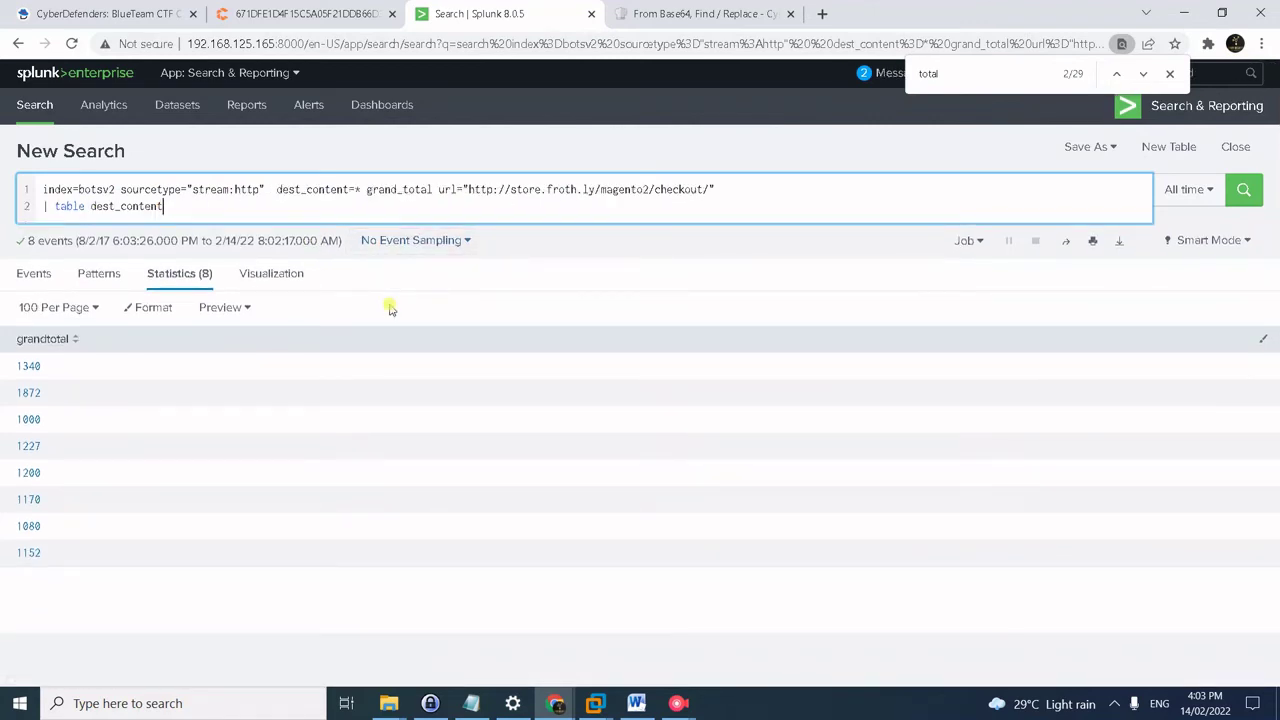
pyautogui.hotkey('ctrl', 'shift', 'z')
pyautogui.click(678, 703)
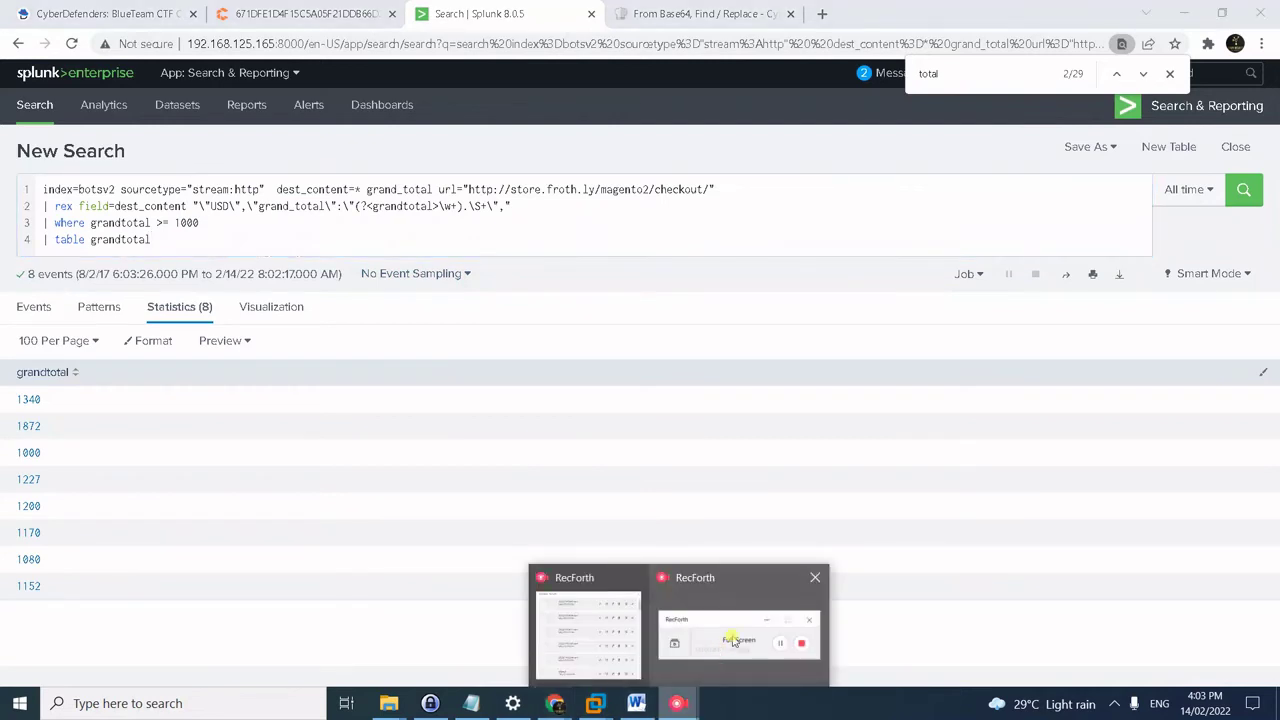
pyautogui.click(733, 640)
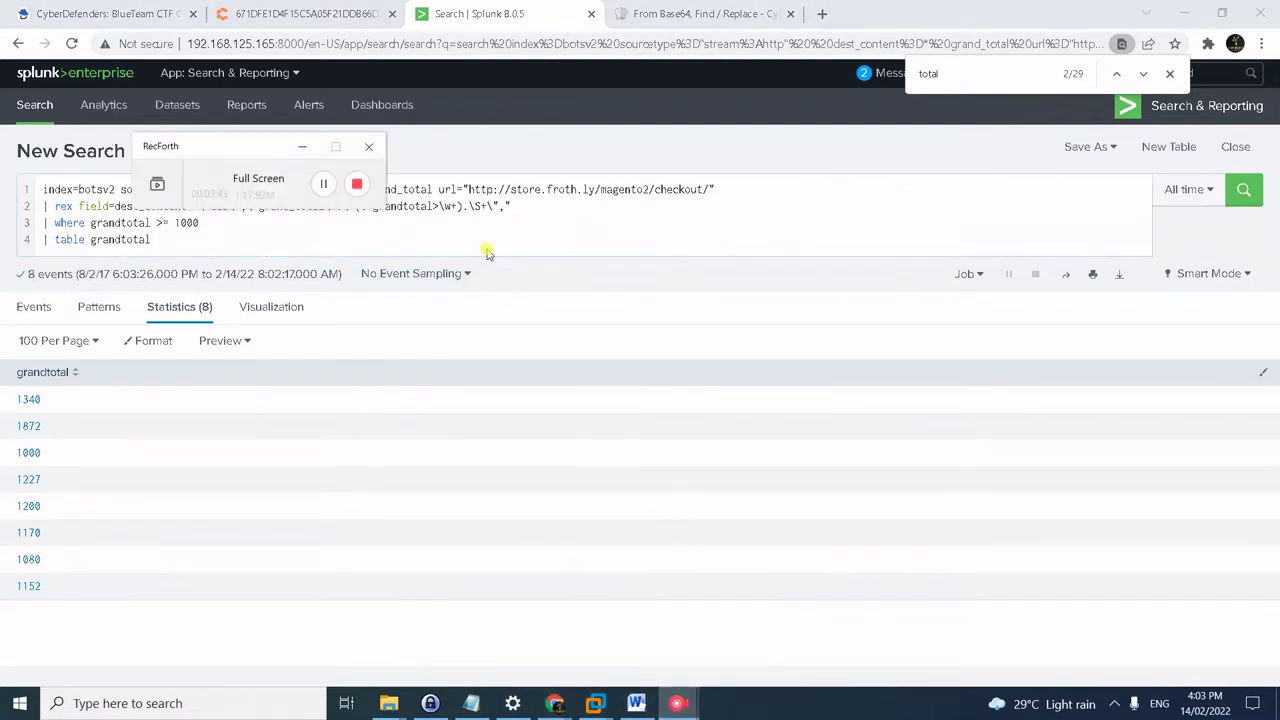
pyautogui.click(322, 234)
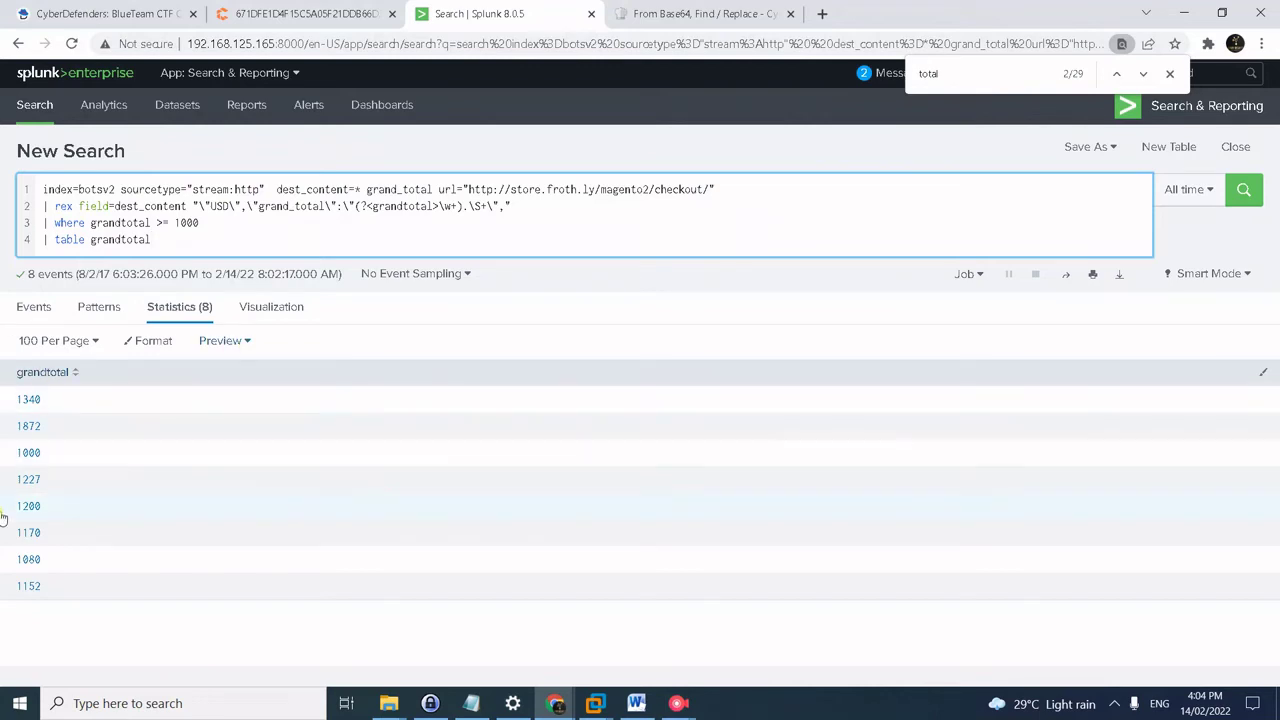
# - Replace query lines 2–4 with the PHPSESSID rex cookie line and session_id/form_data table from the notes
pyautogui.press('super+Tab')
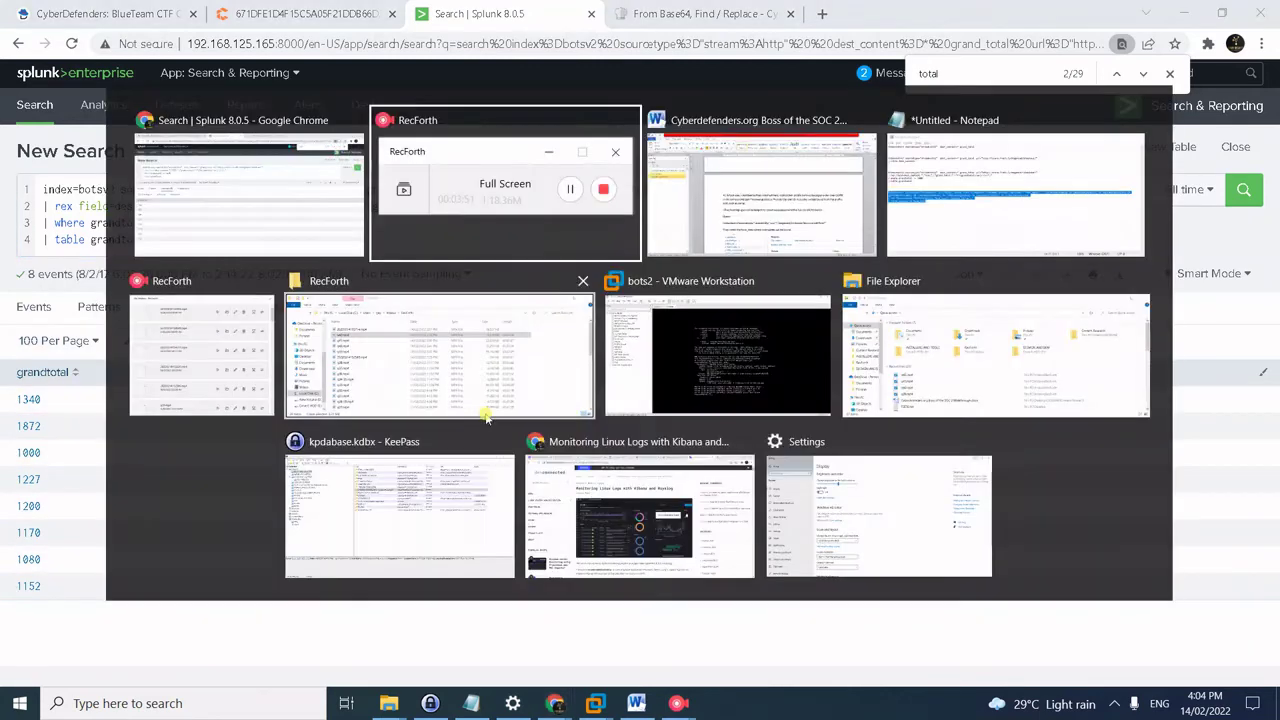
pyautogui.click(1015, 195)
pyautogui.click(437, 326)
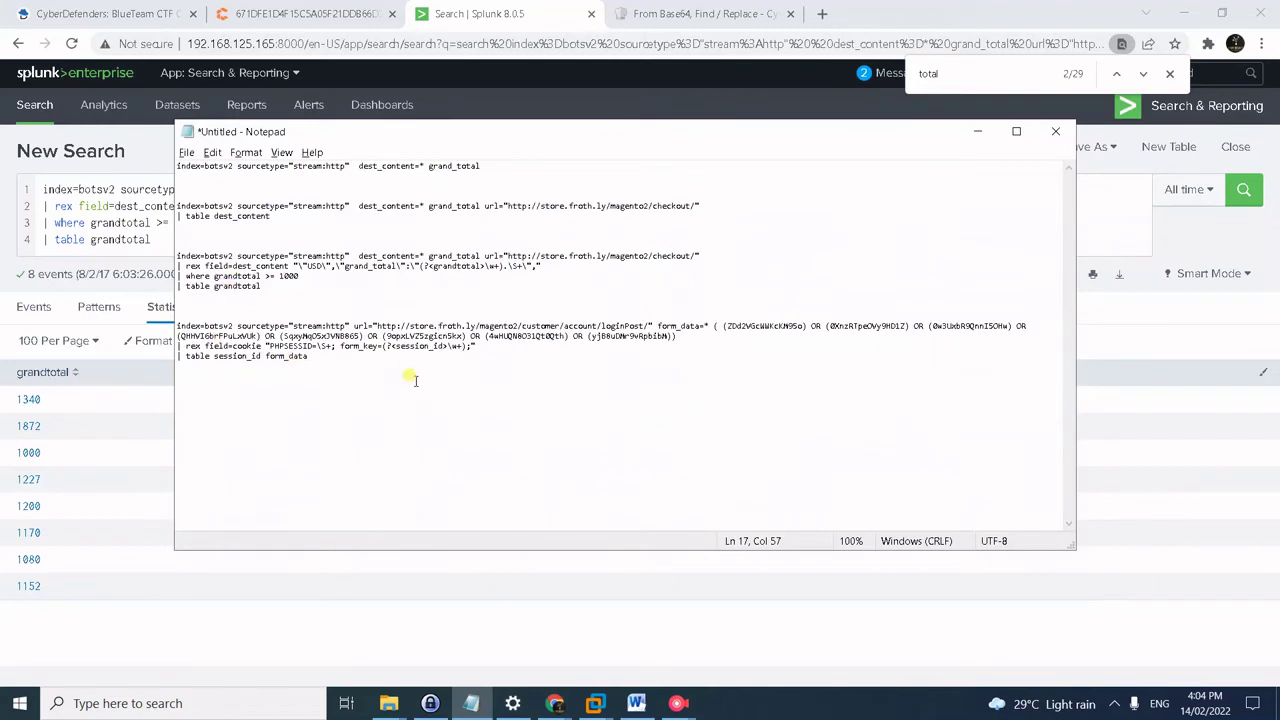
pyautogui.moveTo(531, 349); pyautogui.dragTo(160, 347)
pyautogui.hotkey('ctrl', 'c')
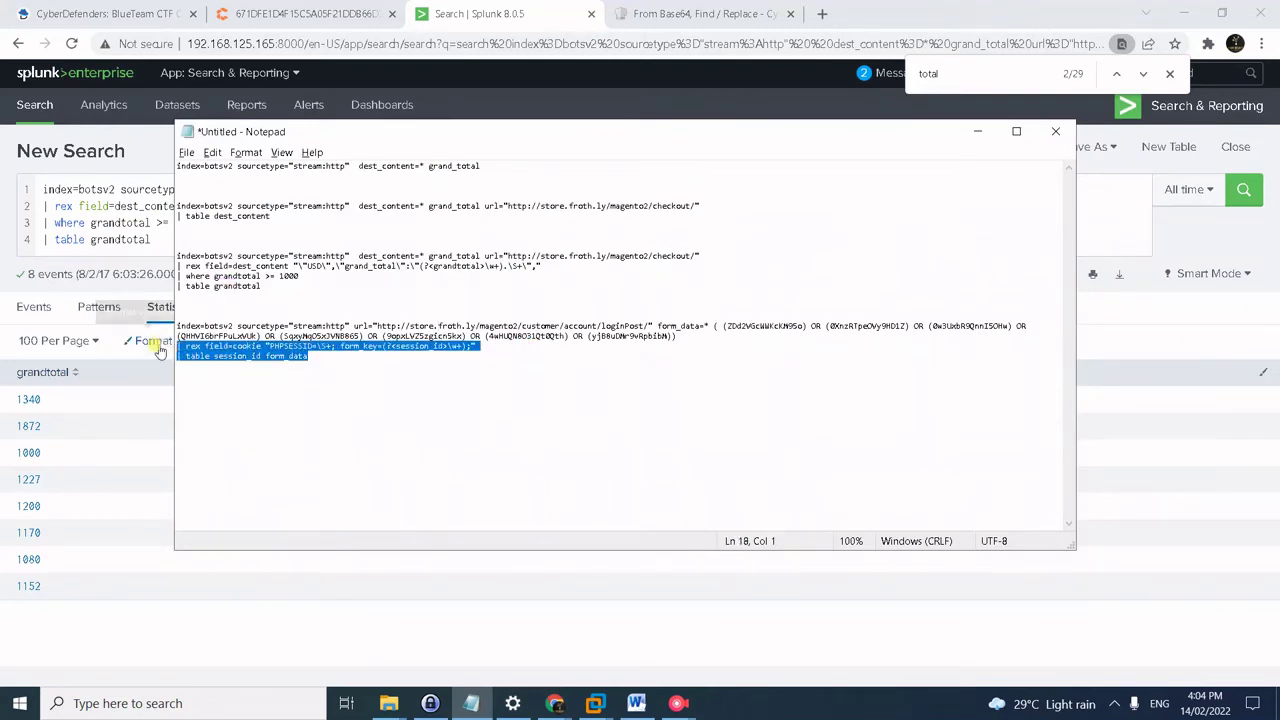
pyautogui.click(99, 249)
pyautogui.moveTo(154, 243); pyautogui.dragTo(46, 206)
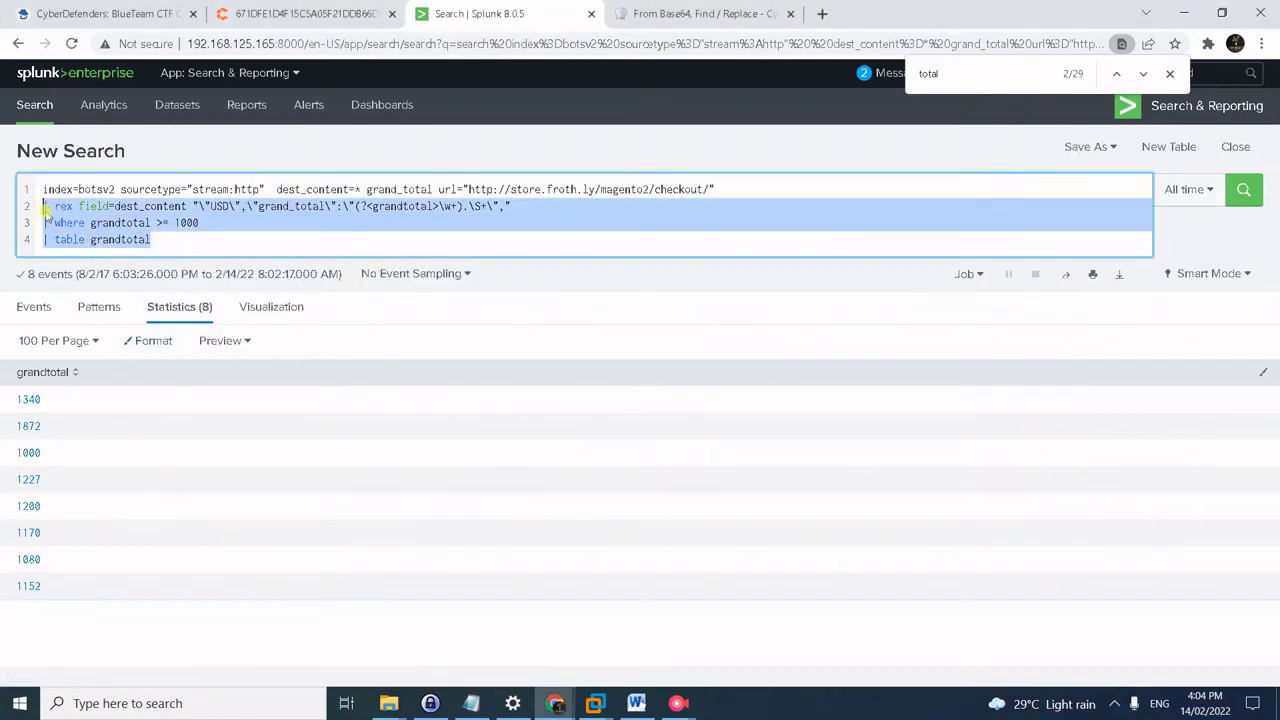
pyautogui.hotkey('ctrl', 'v')
# - Run the session_id extraction search and review its 148 events
pyautogui.press('Return')
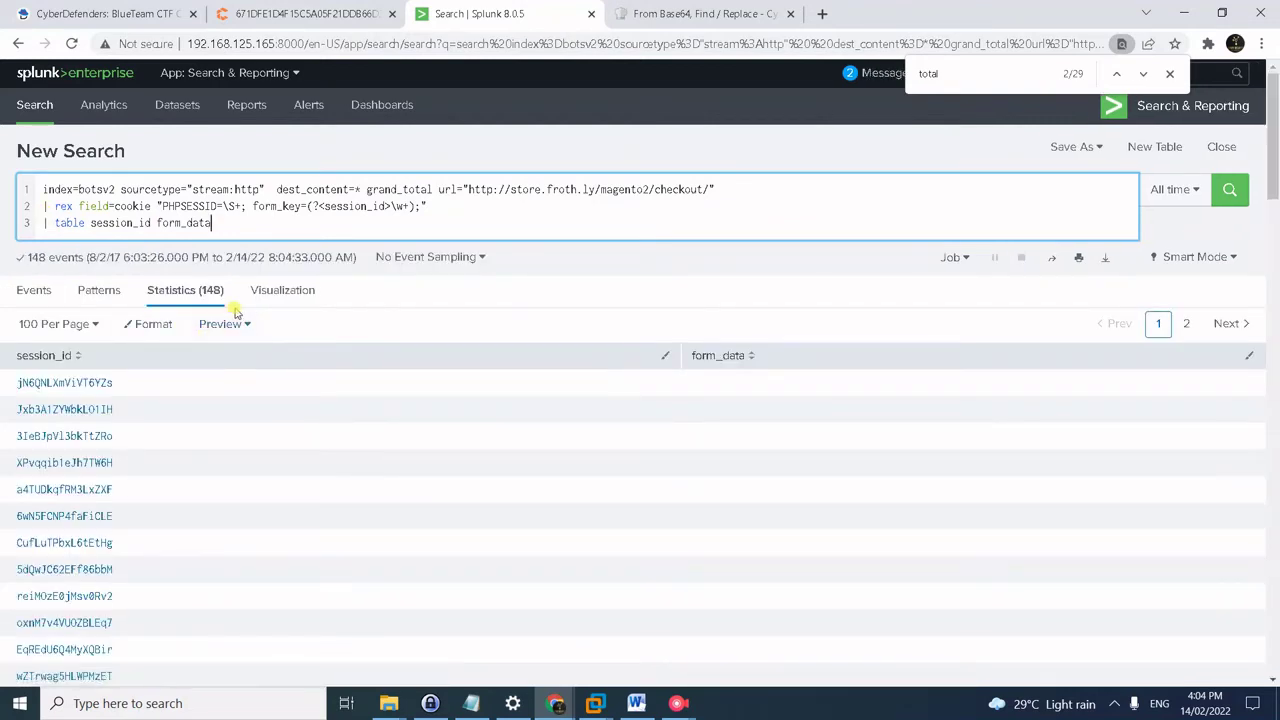
pyautogui.scroll(-2, 435, 535)
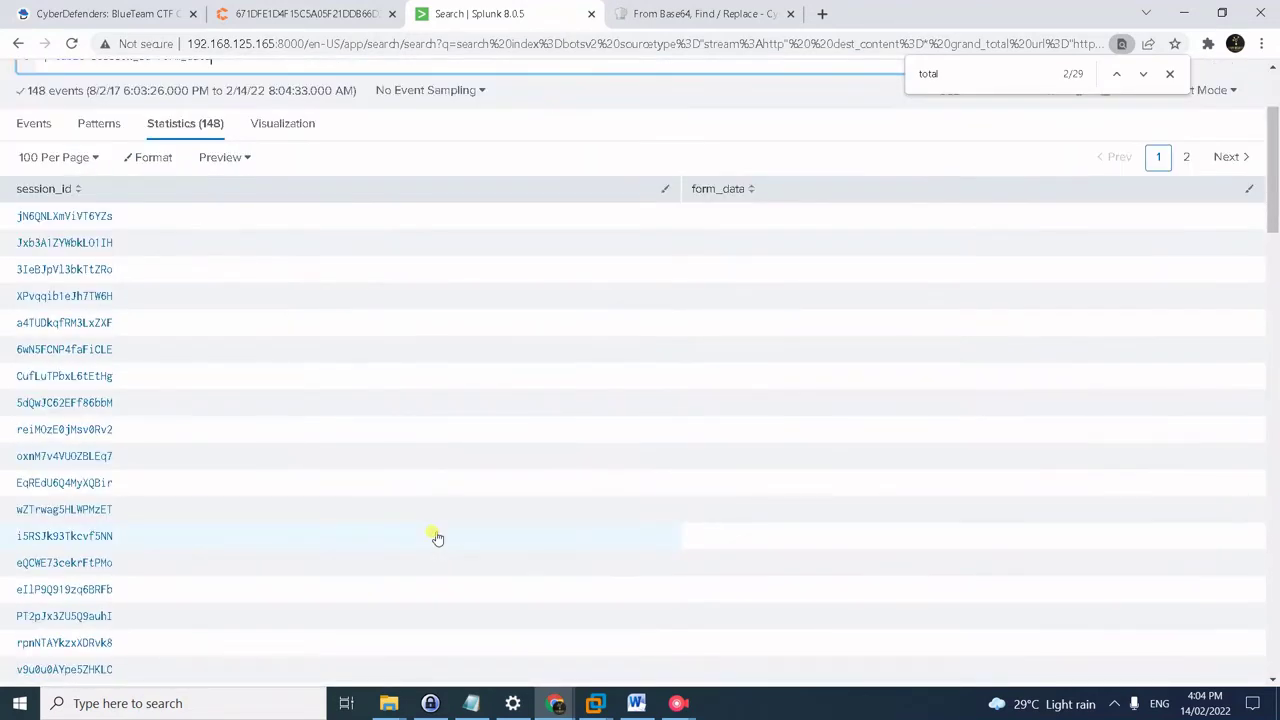
pyautogui.scroll(2, 436, 538)
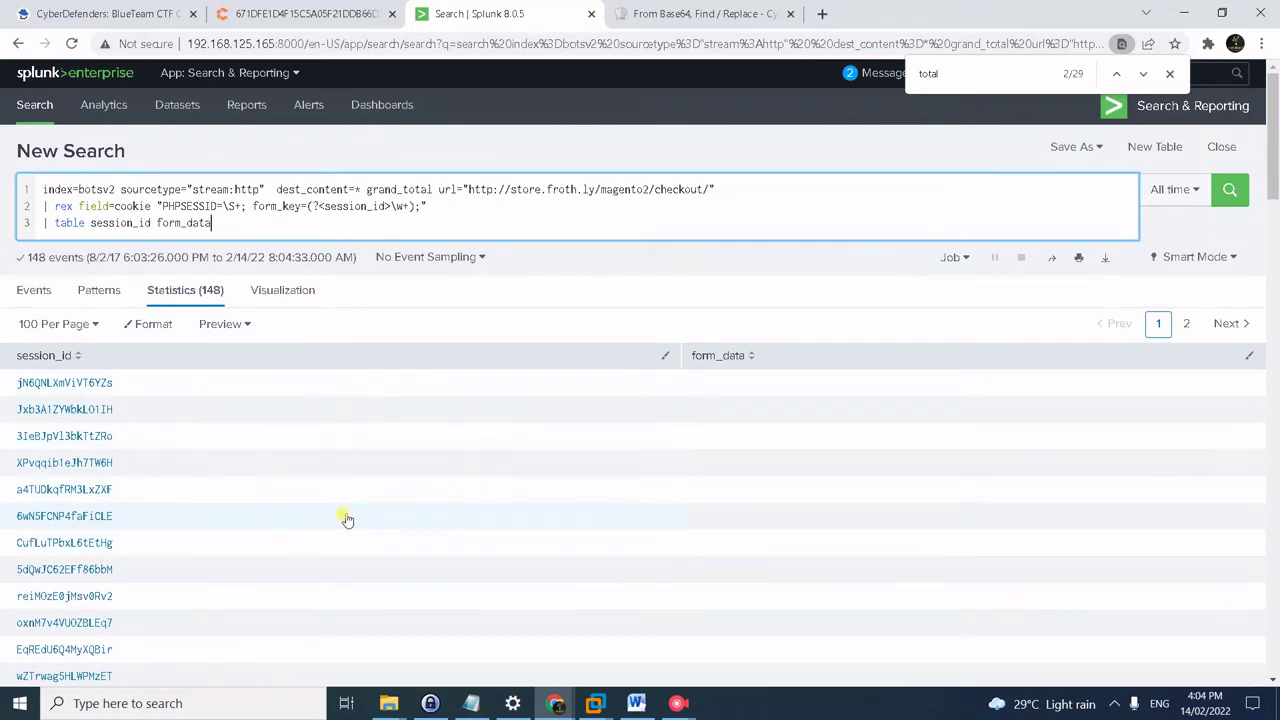
pyautogui.scroll(-4, 346, 519)
pyautogui.scroll(4, 343, 517)
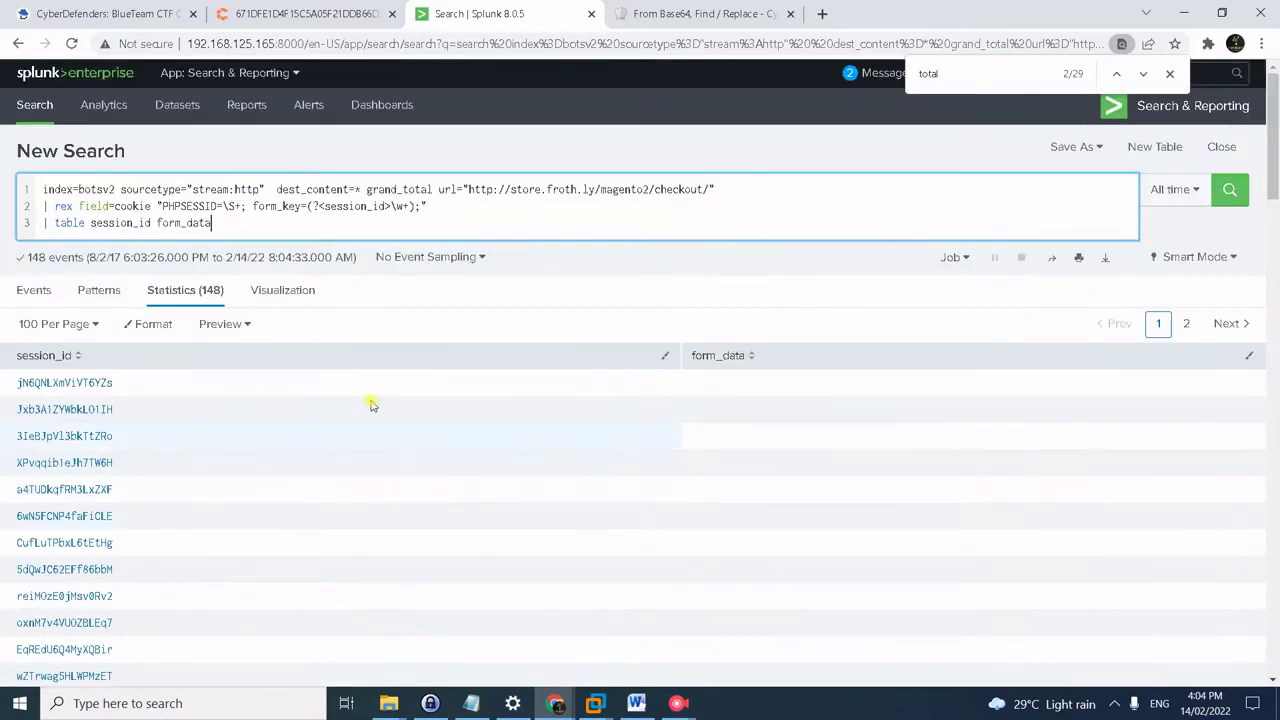
# - Add '| dedup session_id' after the rex line and rerun the search
pyautogui.click(478, 198)
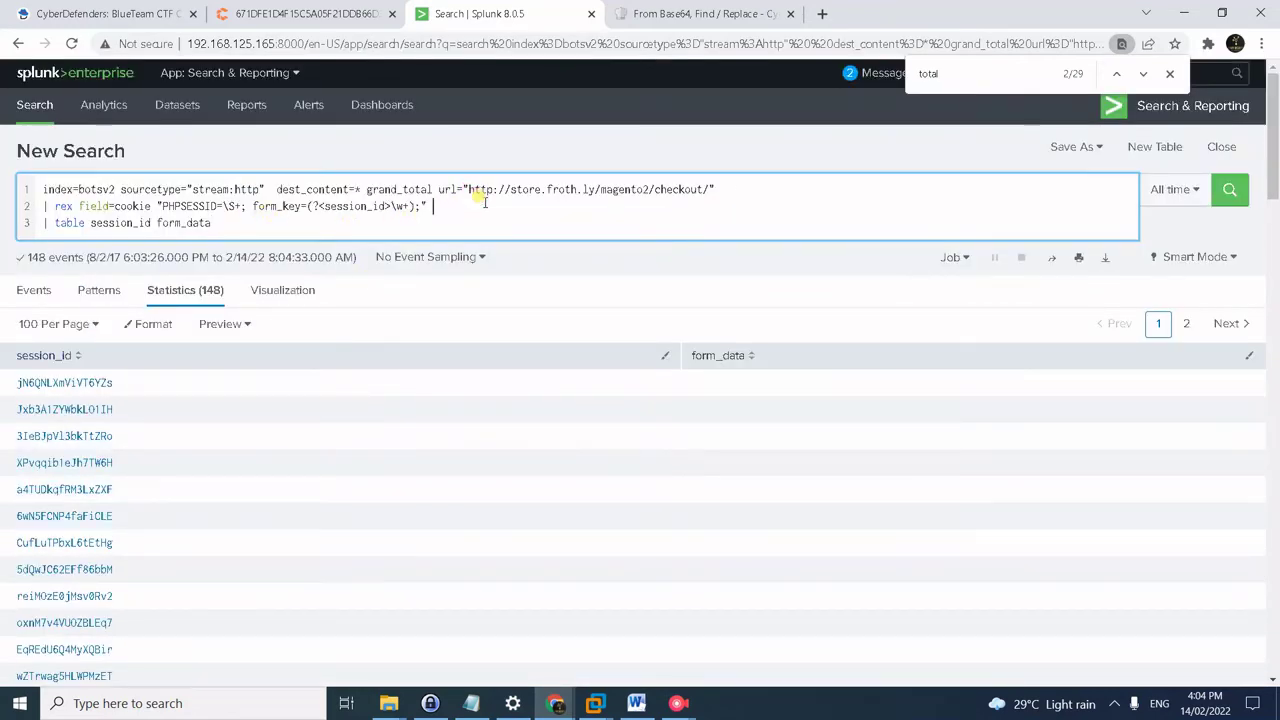
pyautogui.press('Return')
pyautogui.write('| dedup session_')
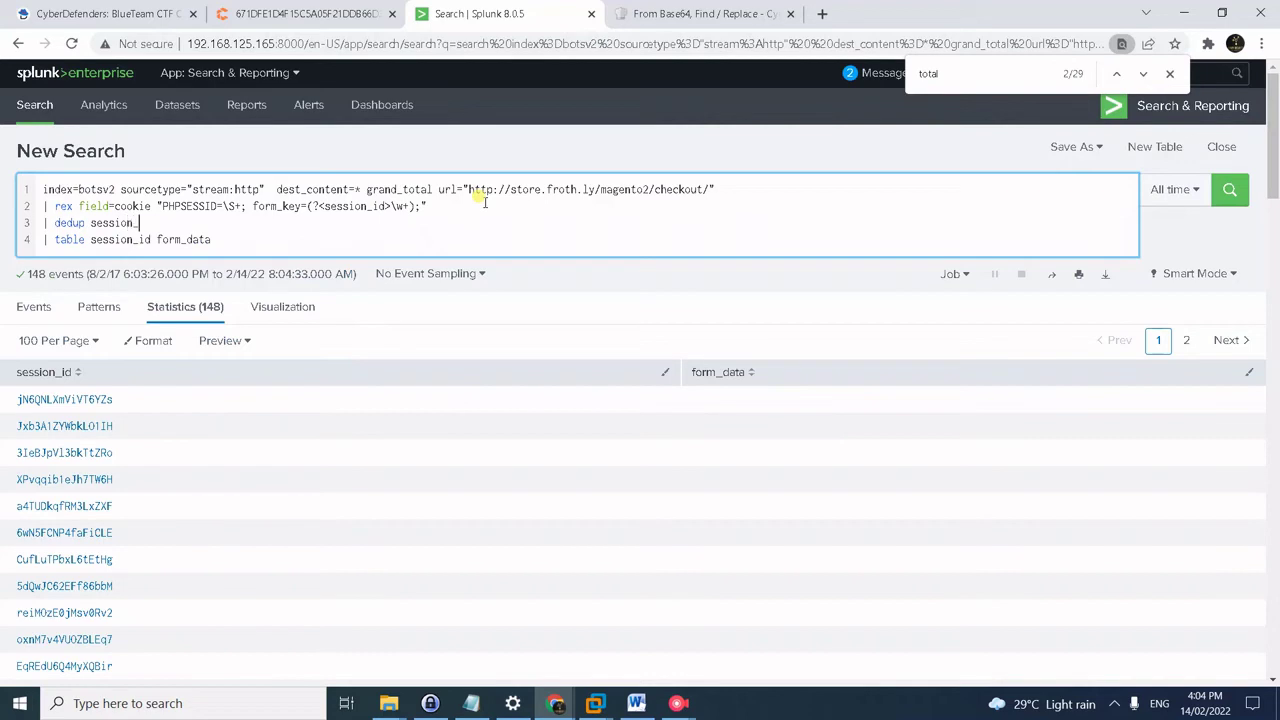
pyautogui.write('id')
pyautogui.press('Return')
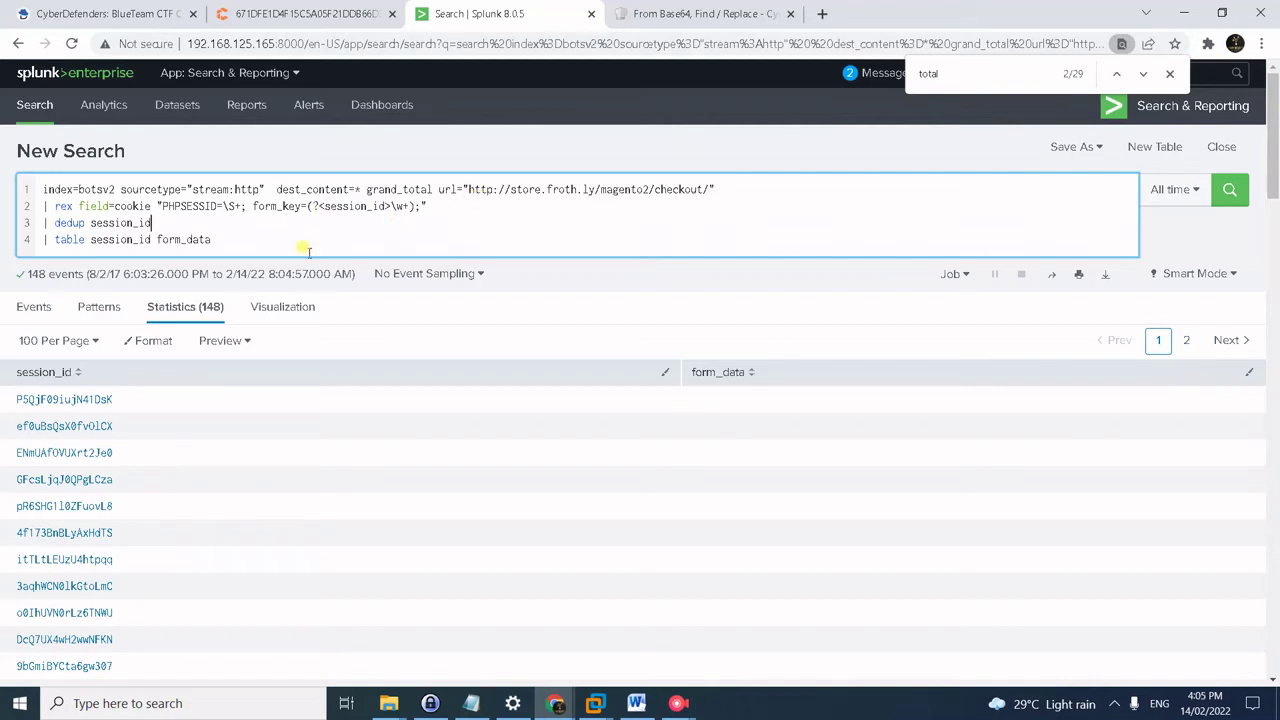
# - Select the grandtotal search block in the notes, then pause the recording
pyautogui.hotkey('alt', 'Tab')
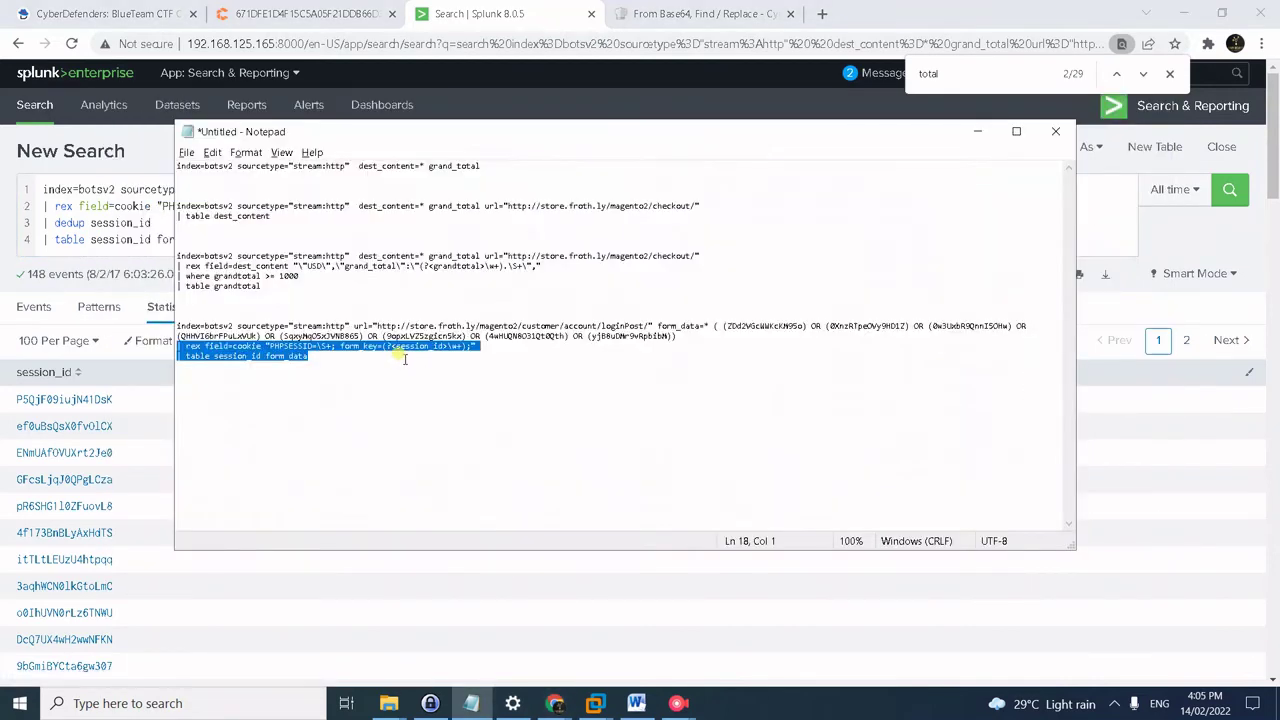
pyautogui.click(405, 360)
pyautogui.moveTo(290, 288); pyautogui.dragTo(157, 250)
pyautogui.moveTo(678, 703)
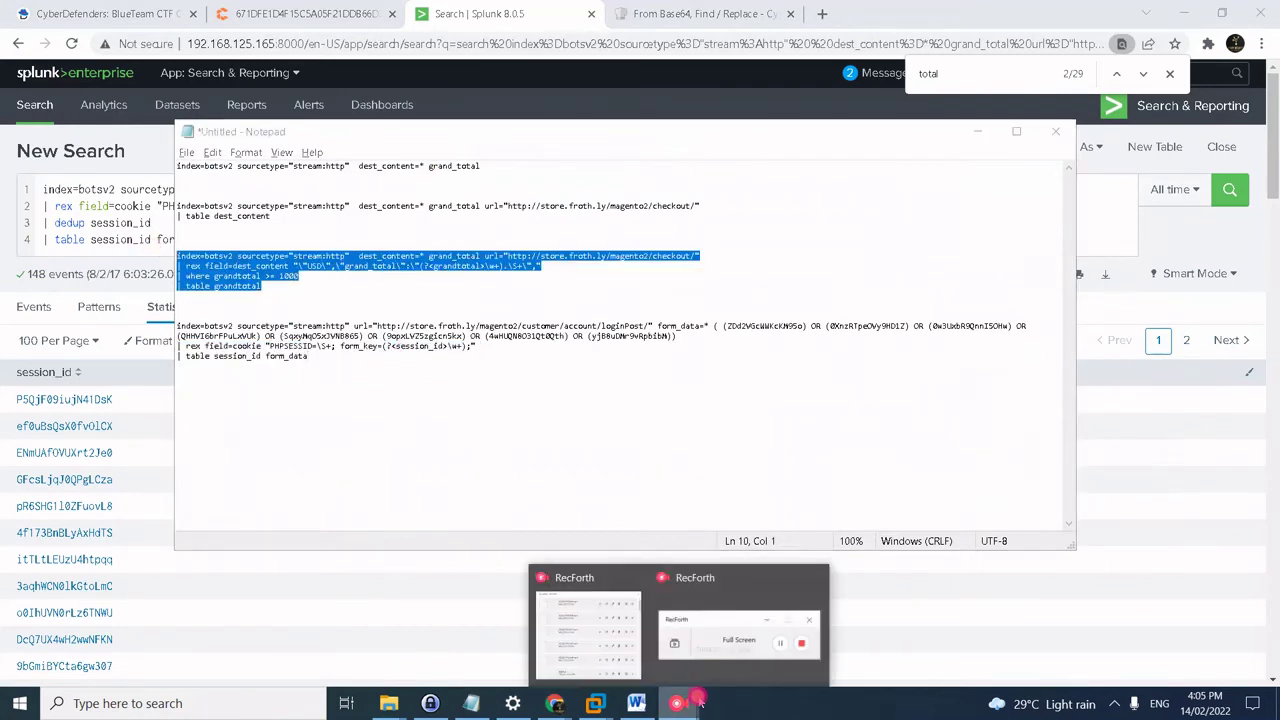
pyautogui.click(752, 628)
pyautogui.click(323, 183)
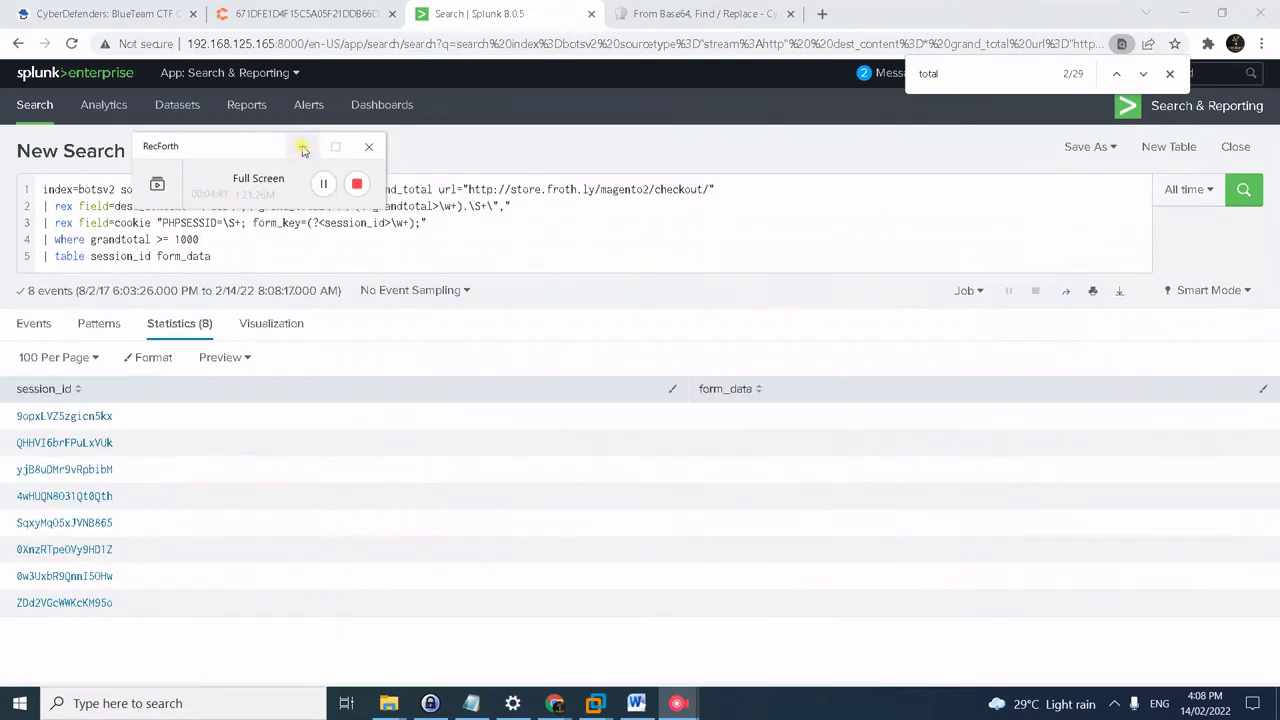
# - Edit within the rex cookie line of the combined grandtotal/session query
pyautogui.click(286, 255)
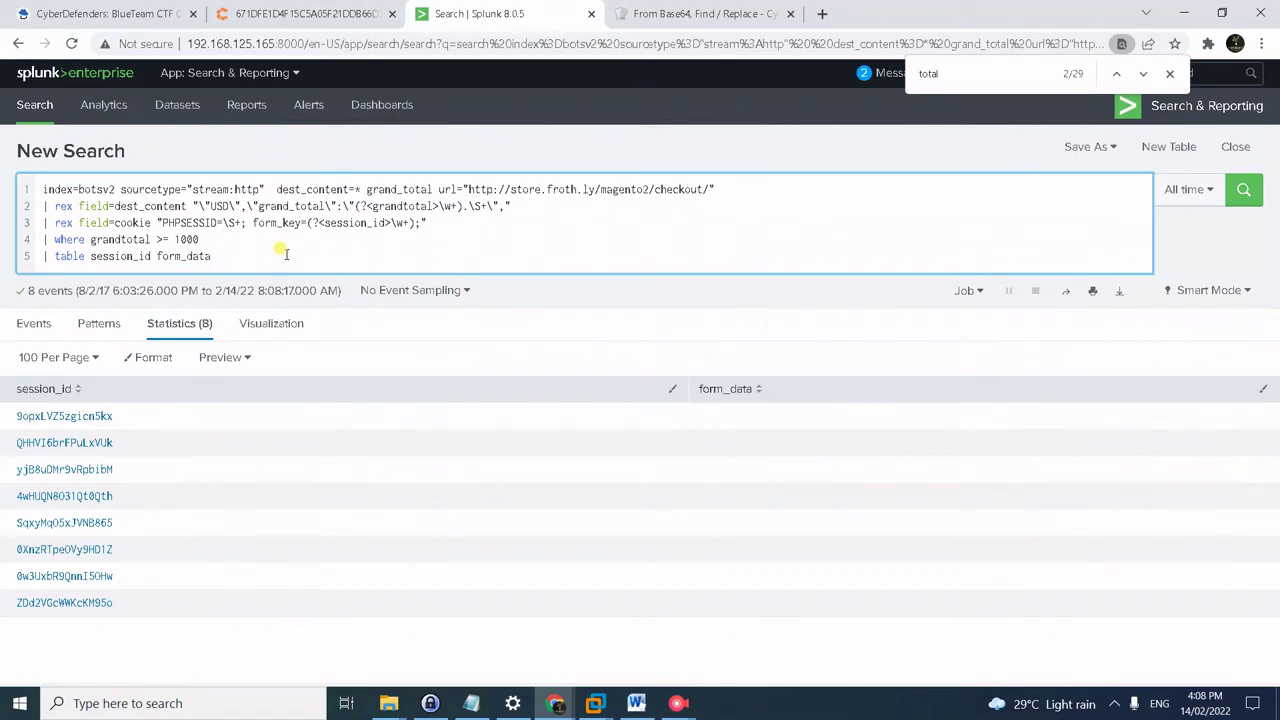
pyautogui.click(335, 222)
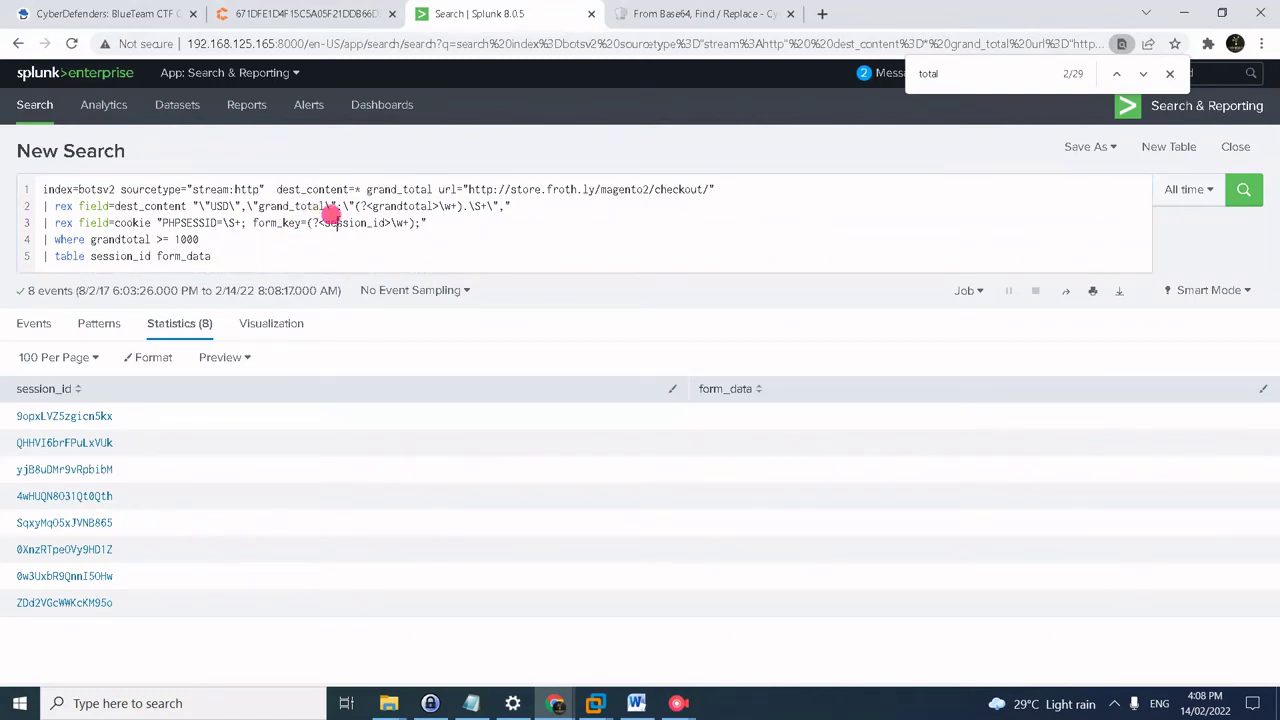
pyautogui.click(485, 227)
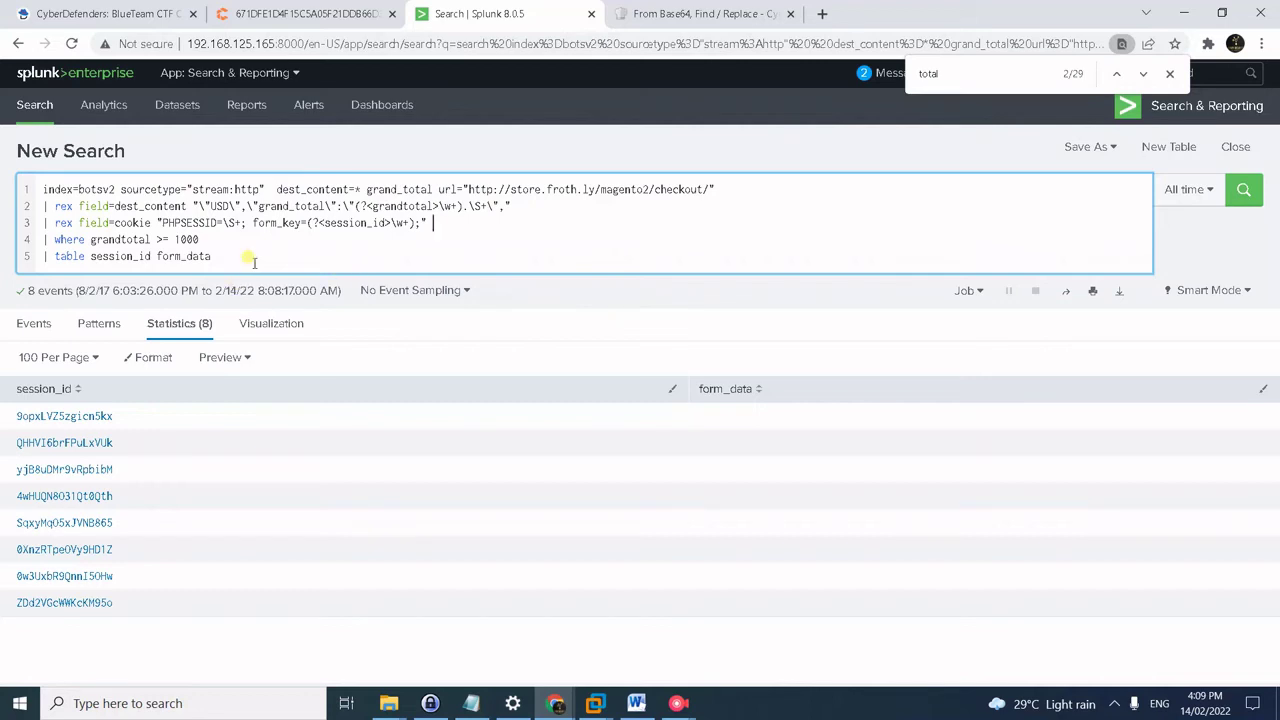
pyautogui.click(229, 222)
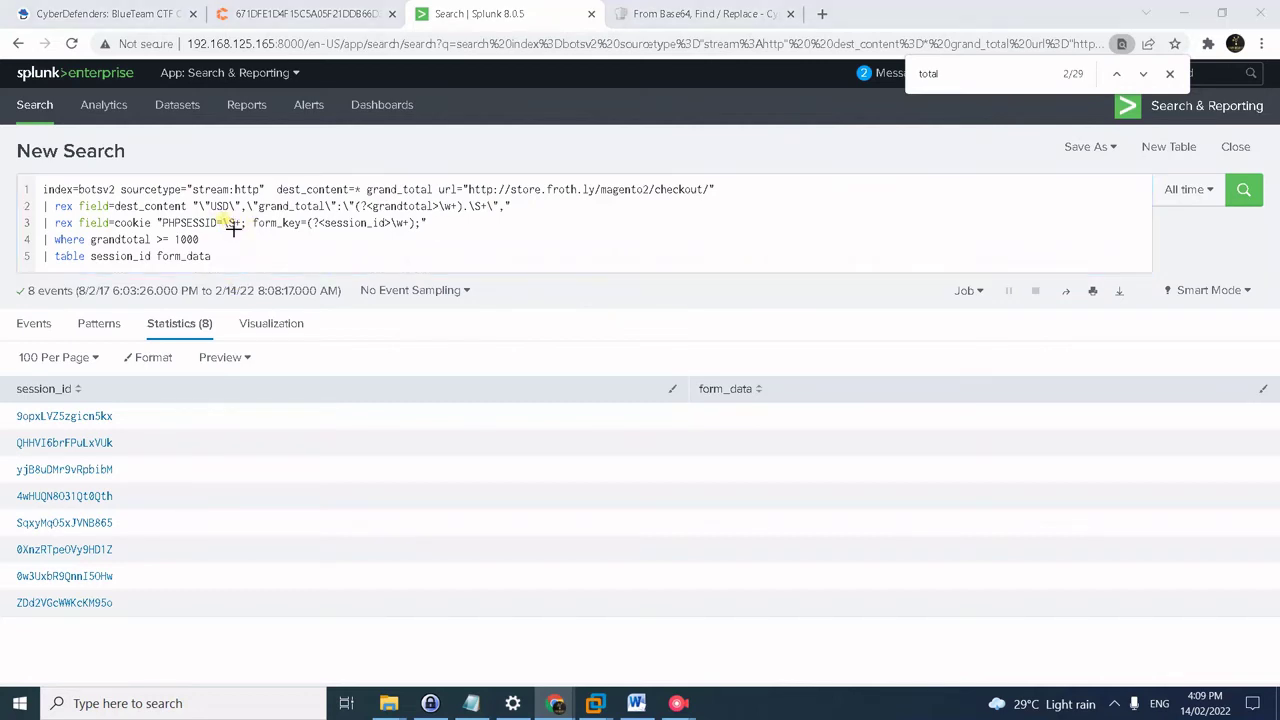
# - Paste the loginPost query block from the notes over the whole Splunk search
pyautogui.hotkey('alt', 'Tab')
pyautogui.hotkey('alt', 'Tab')
pyautogui.click(365, 352)
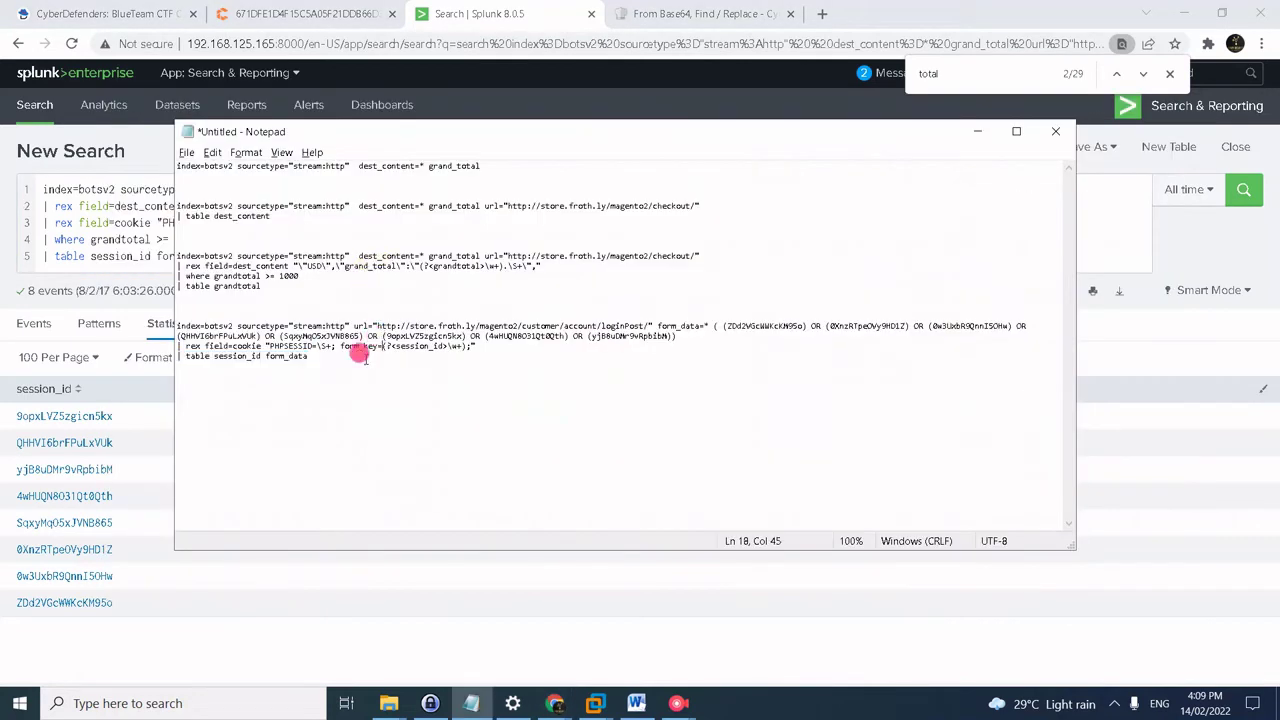
pyautogui.moveTo(316, 372); pyautogui.dragTo(160, 325)
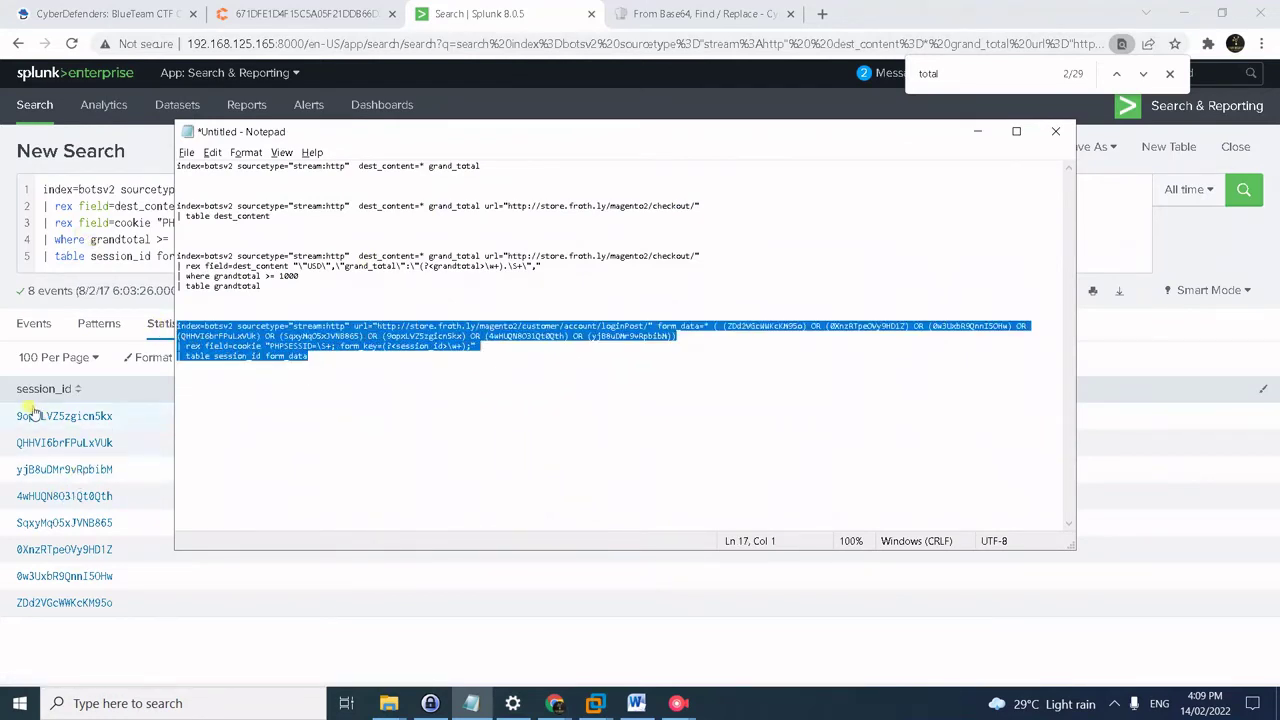
pyautogui.click(100, 240)
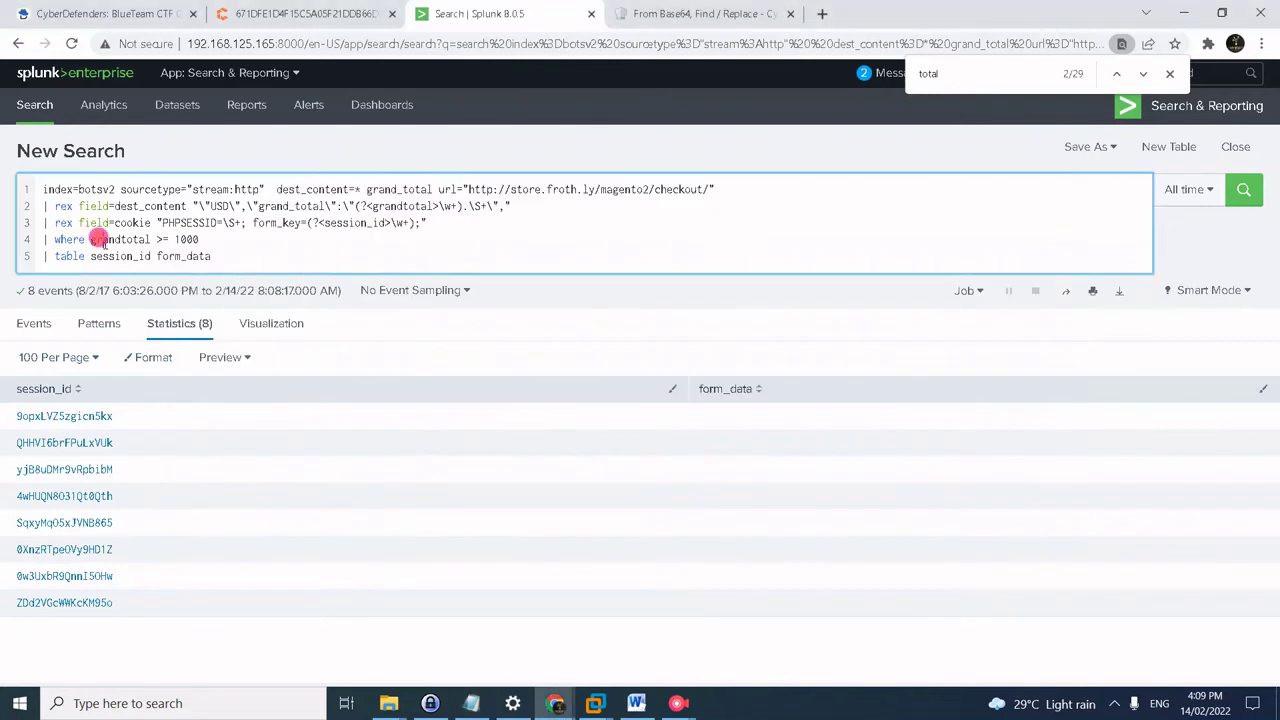
pyautogui.hotkey('ctrl', 'a')
pyautogui.write('index=botsv2 sourcetype="stream:http" url="http://store.froth.ly/magento2/customer/account/loginPost/" form_data=* ( (ZDd2VGcWWKcKM95o) OR (0XnzRTpeOVy9HD1Z) OR (0w3UxbR9QnnI5OHw) OR (QHHVI6brFPuLxVUk) OR (SqxyMq05xJVNB865) OR (9opxLVZ5zgicn5kx) OR (4wHUQN8031Qt0Qth) OR (yjB8uDMr9vRpbibM)) | rex field=cookie "PHPSESSID=\\S+; form_key=(?<session_id>\\w+);" | table session_id form_data')
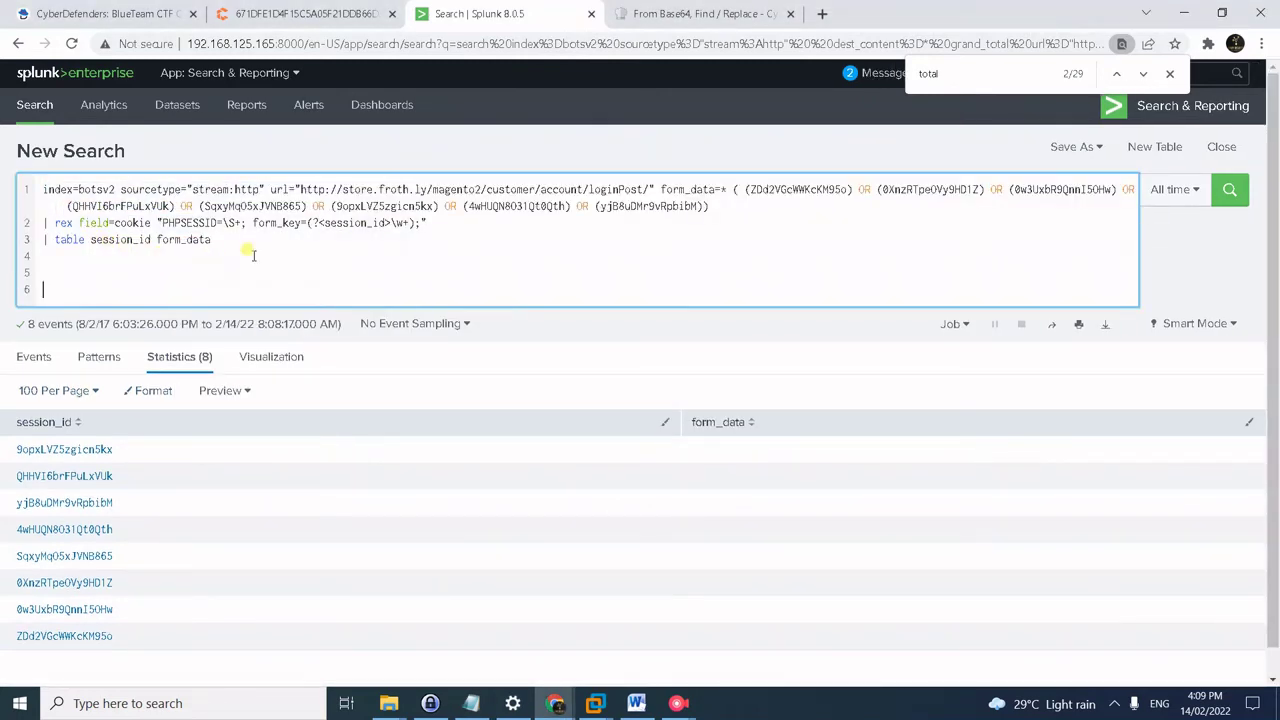
# - Run the loginPost search, showing eight session_id rows with their login username and password form_data
pyautogui.press('BackSpace')
pyautogui.press('BackSpace')
pyautogui.press('BackSpace')
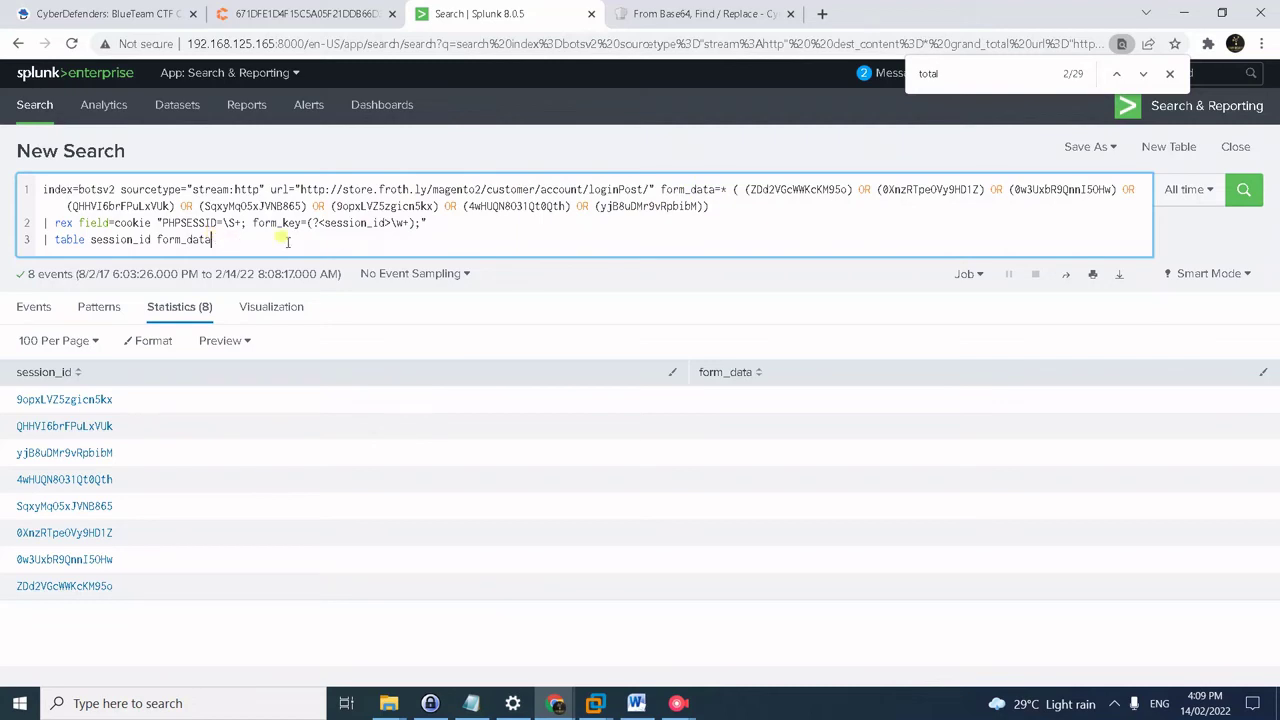
pyautogui.press('Return')
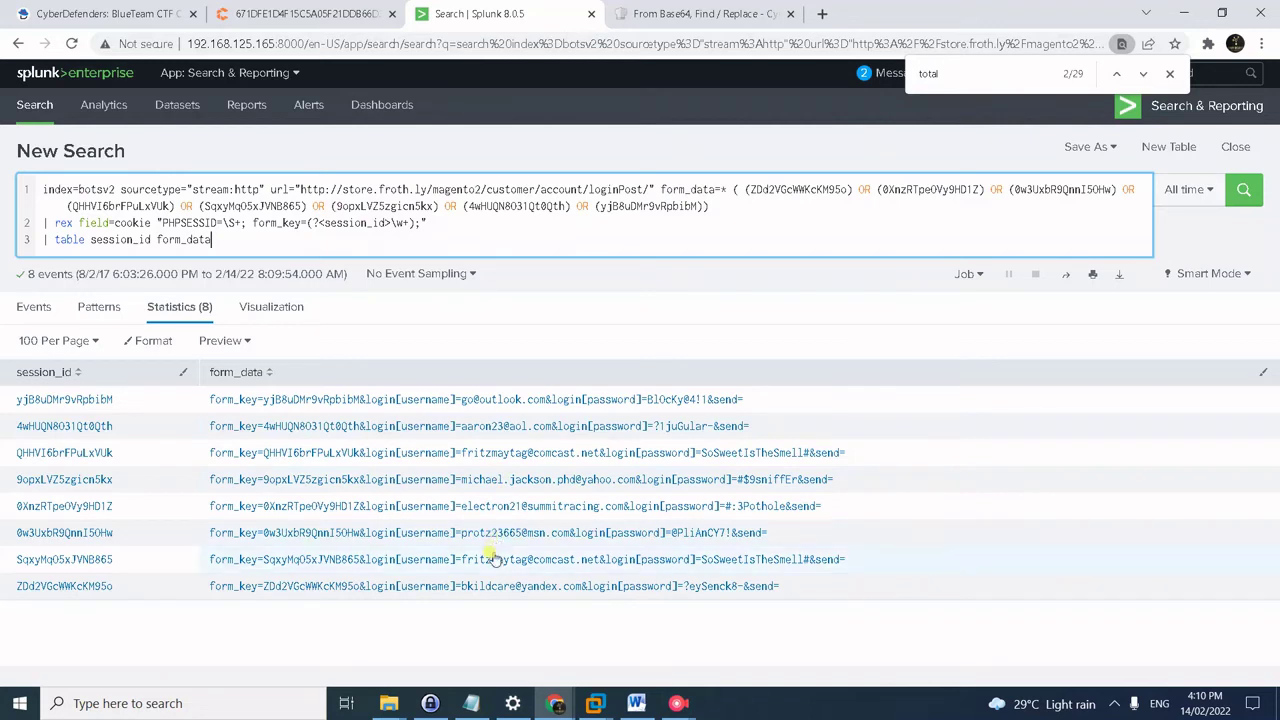
pyautogui.moveTo(462, 564); pyautogui.dragTo(577, 567)
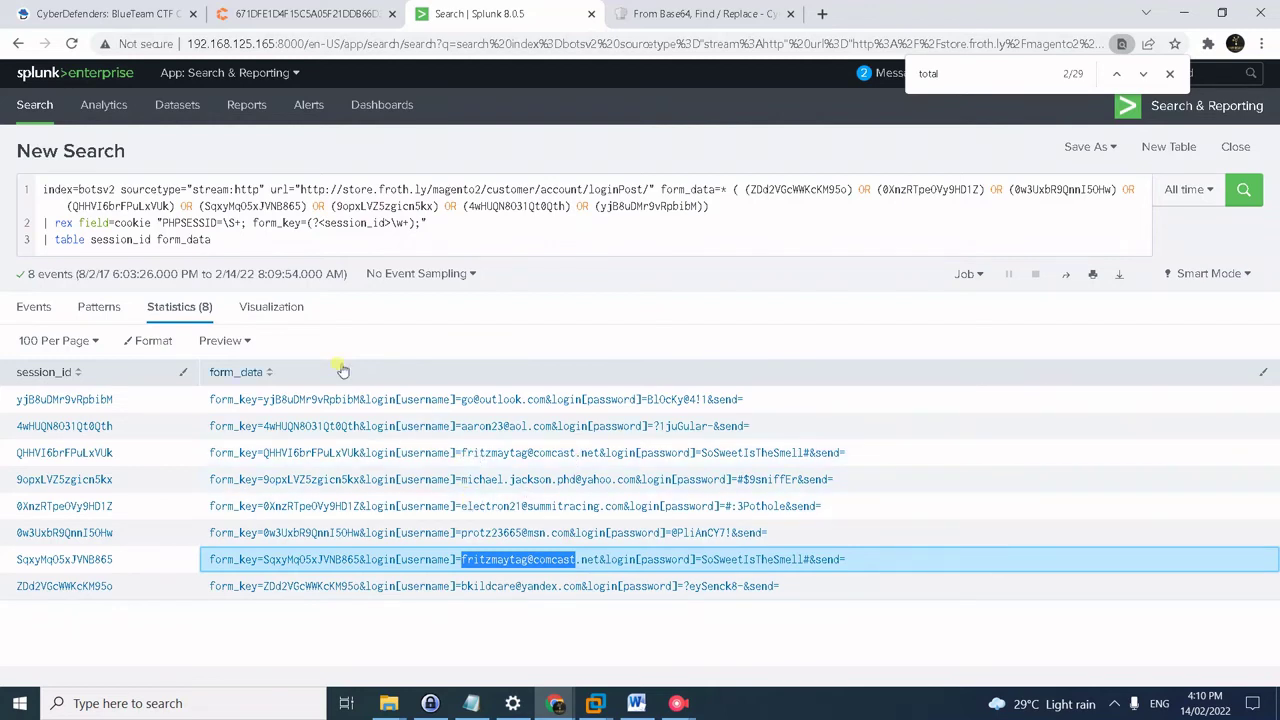
pyautogui.click(795, 340)
# - Answer CyberDefenders question #43 with 7
pyautogui.click(127, 14)
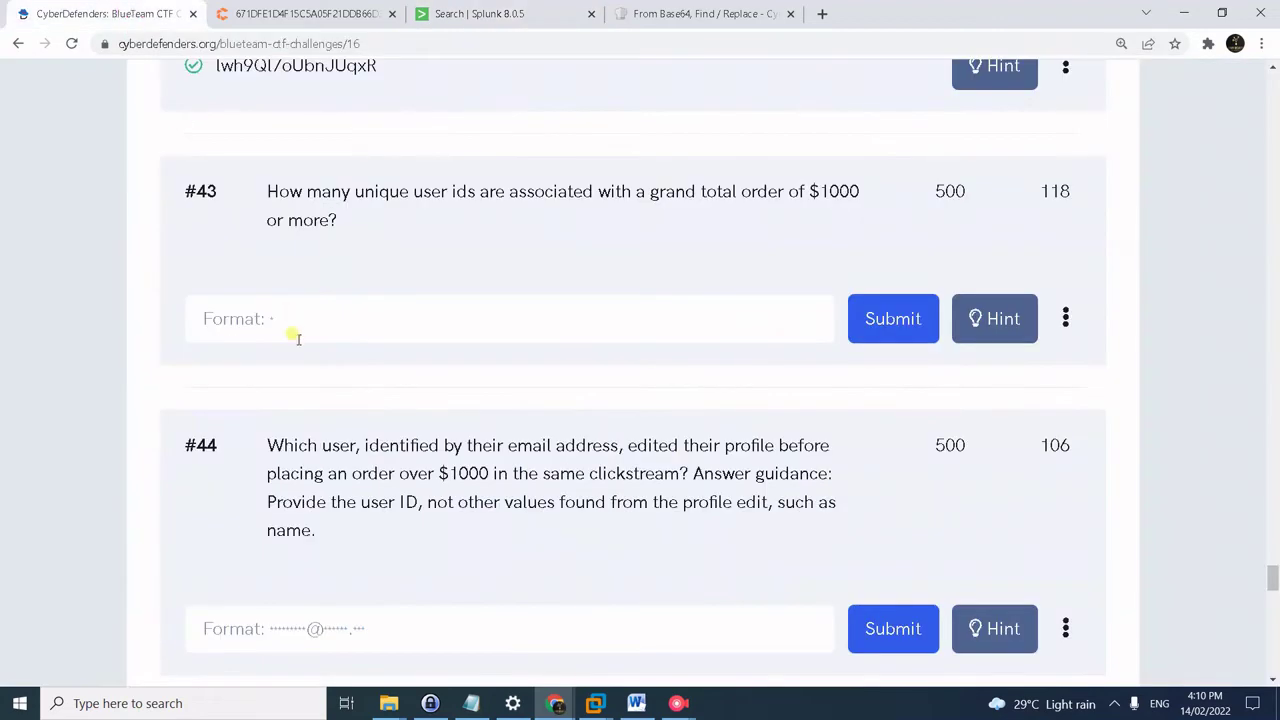
pyautogui.click(330, 298)
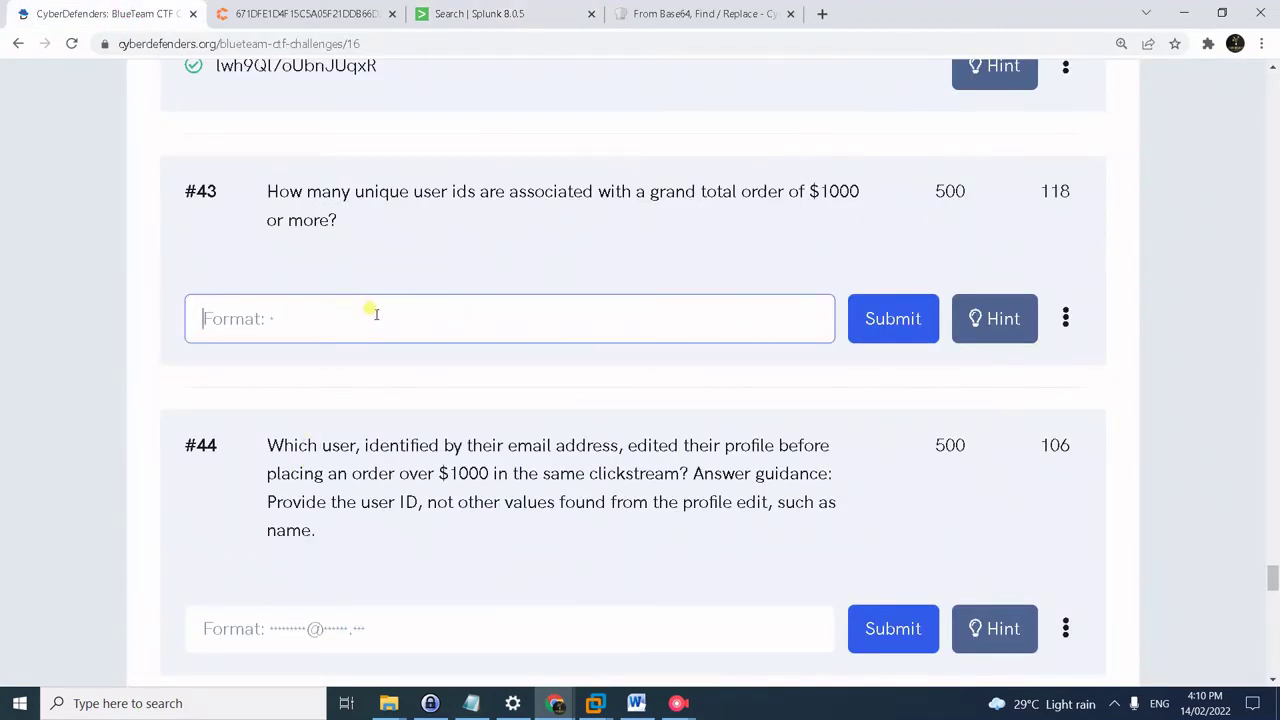
pyautogui.write('7')
pyautogui.press('Return')
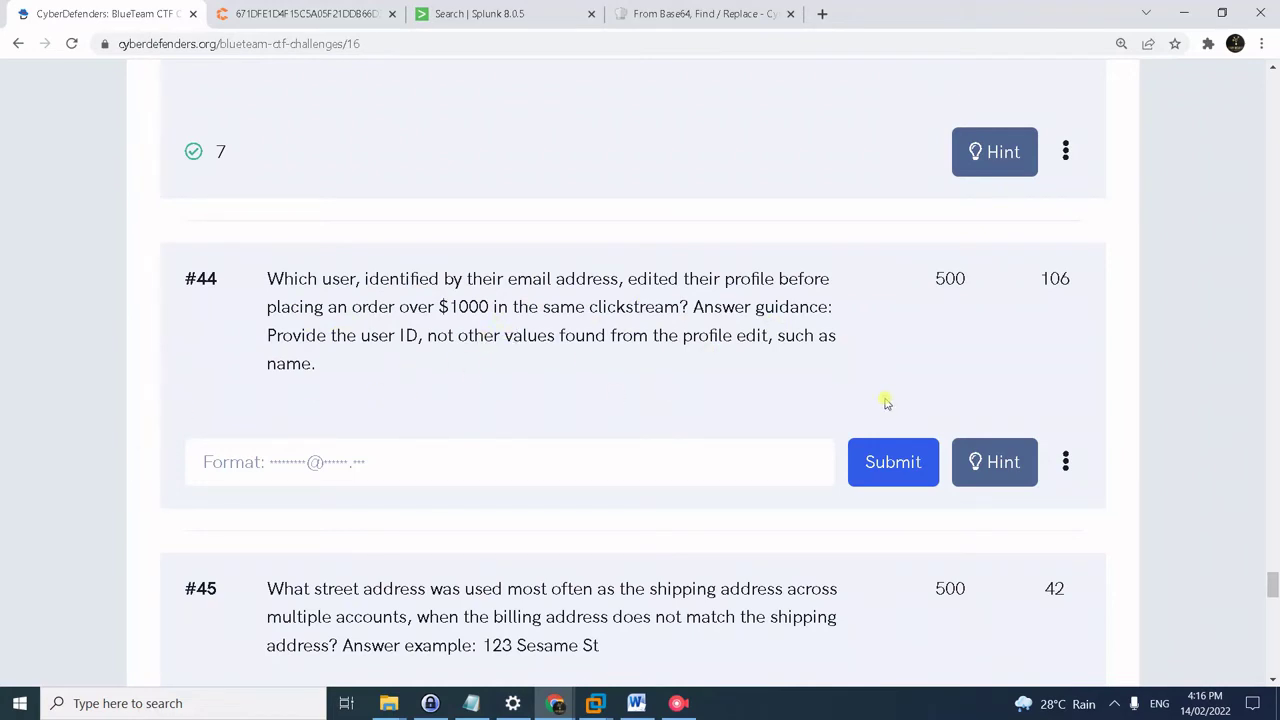
# - Reveal all three hints for question #44, noting the /magento2/customer/account/editPost/ path
pyautogui.click(1018, 468)
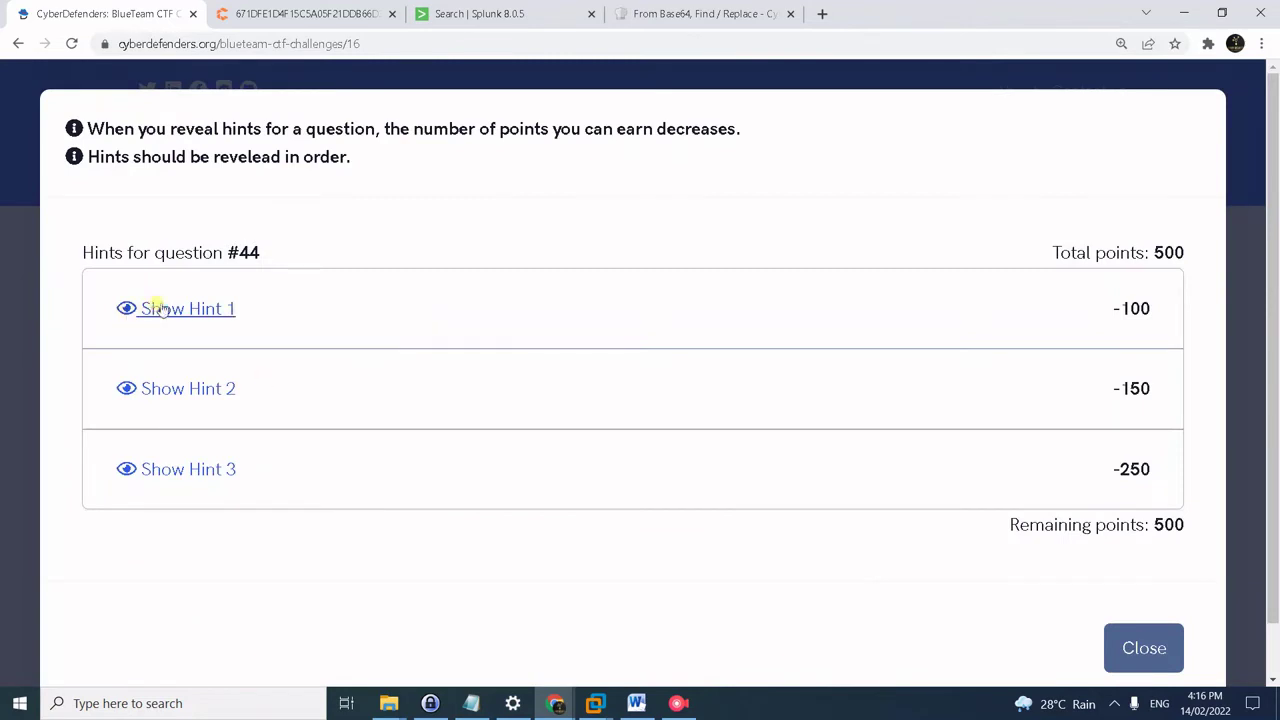
pyautogui.click(160, 309)
pyautogui.click(166, 448)
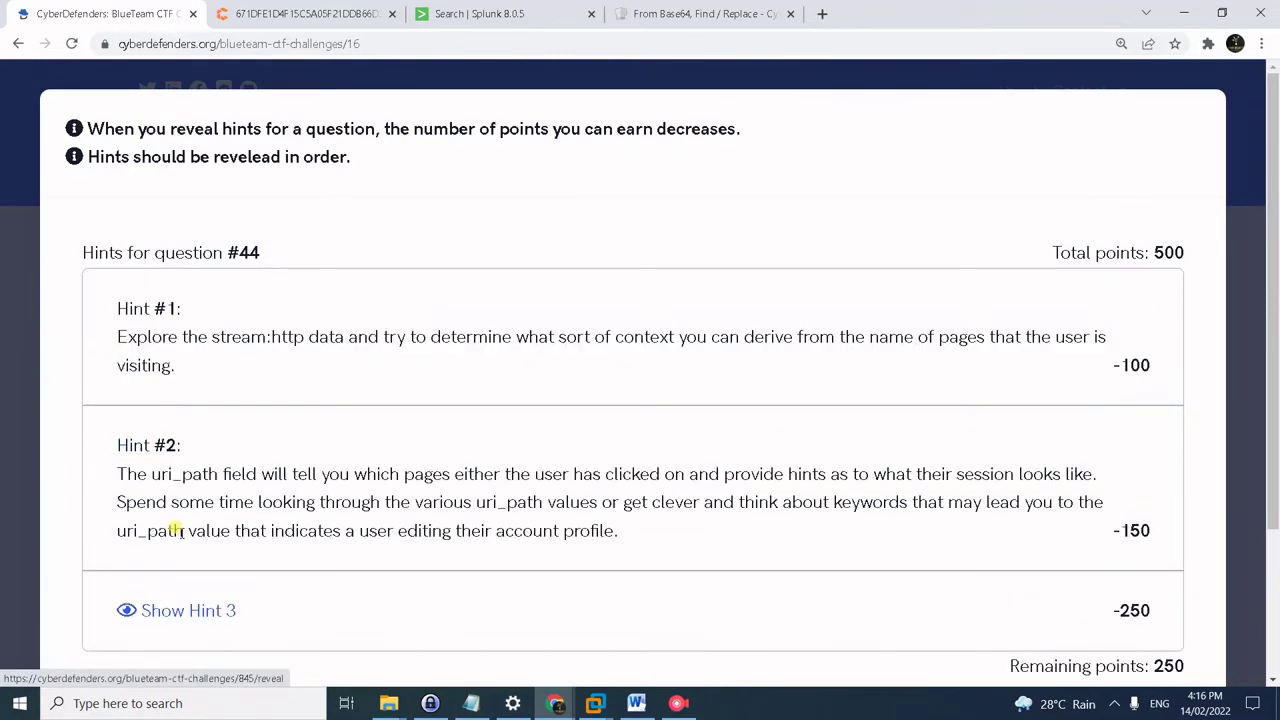
pyautogui.click(189, 611)
pyautogui.scroll(-2, 407, 576)
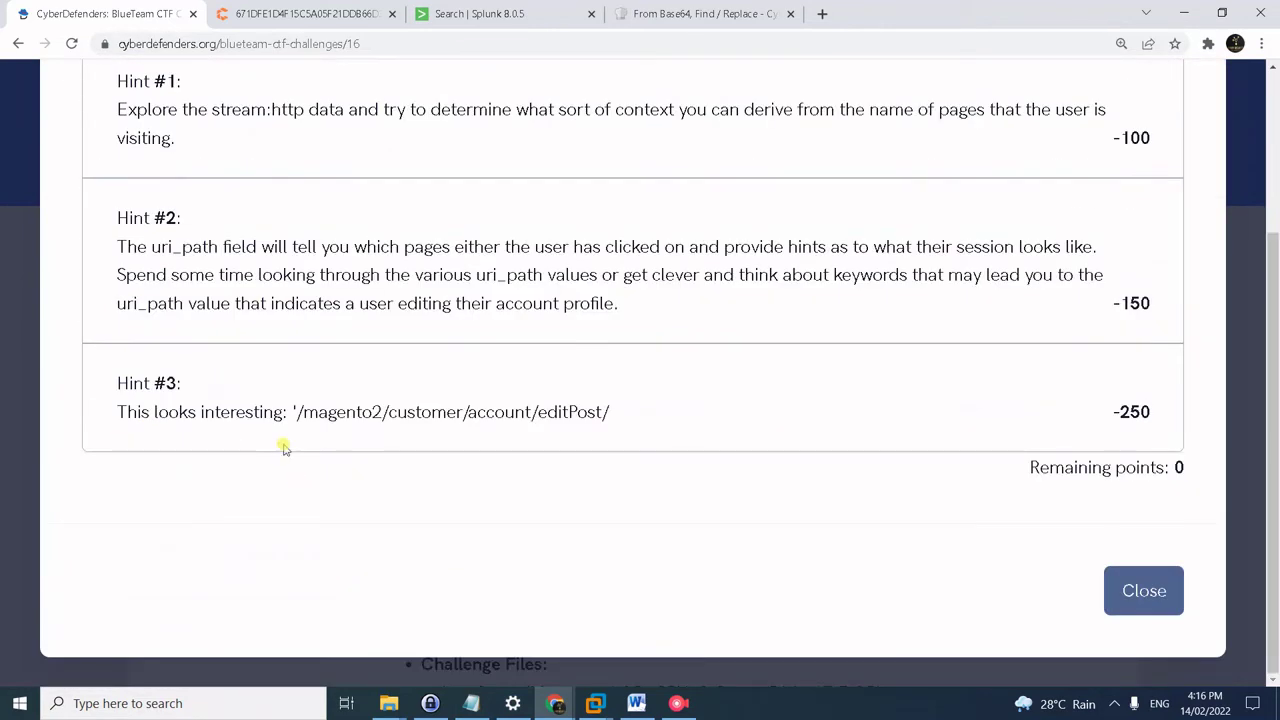
pyautogui.moveTo(296, 414); pyautogui.dragTo(645, 428)
pyautogui.click(669, 451)
pyautogui.click(1140, 591)
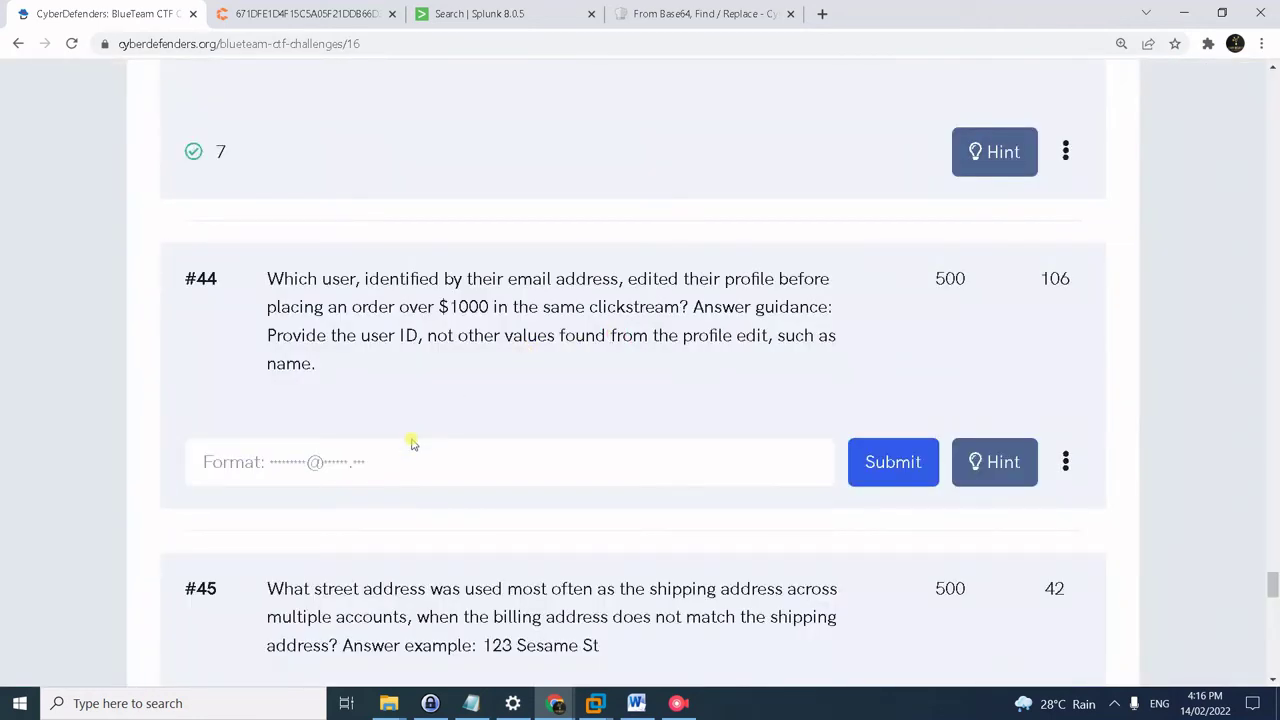
pyautogui.hotkey('alt', 'Tab')
pyautogui.click(315, 85)
# - Run the editPost uri search and view the summary of form_data values
pyautogui.click(425, 10)
pyautogui.click(290, 190)
pyautogui.hotkey('ctrl', 'a')
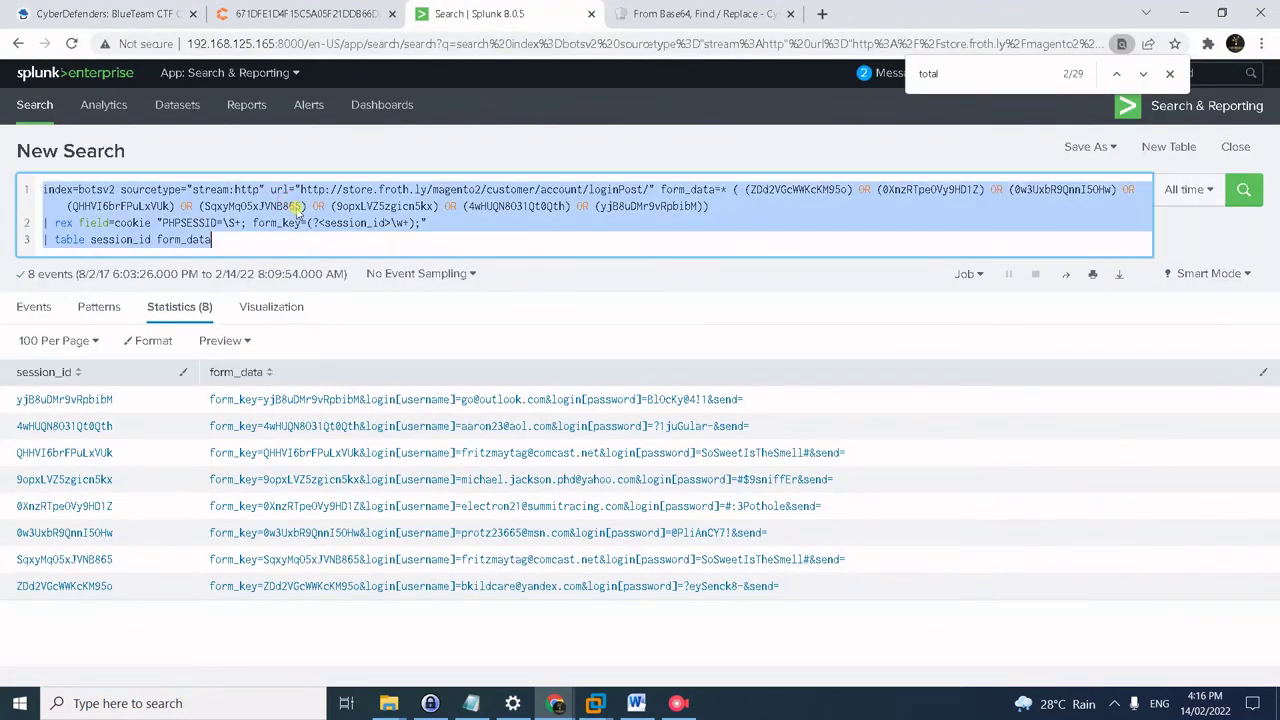
pyautogui.write('index=botsv2 sourcetype="stream:http" uri="*/magento2/customer/account/editPost/"')
pyautogui.press('Return')
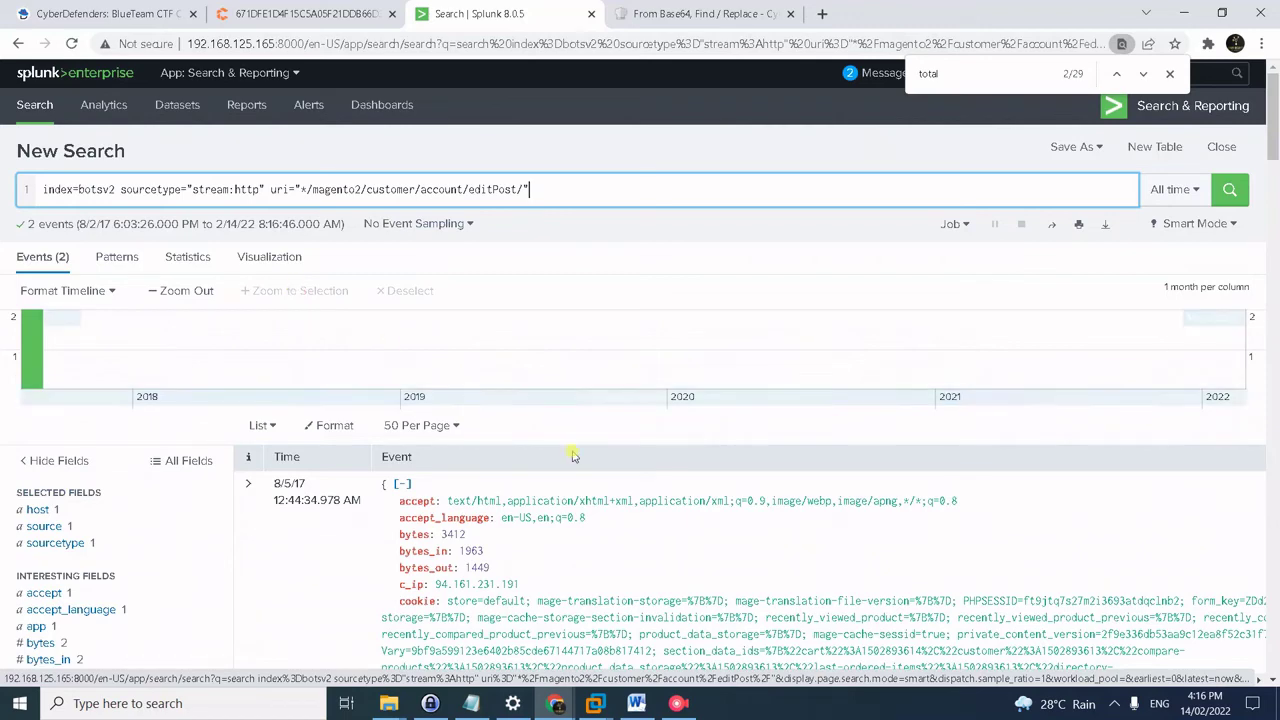
pyautogui.scroll(-10, 85, 495)
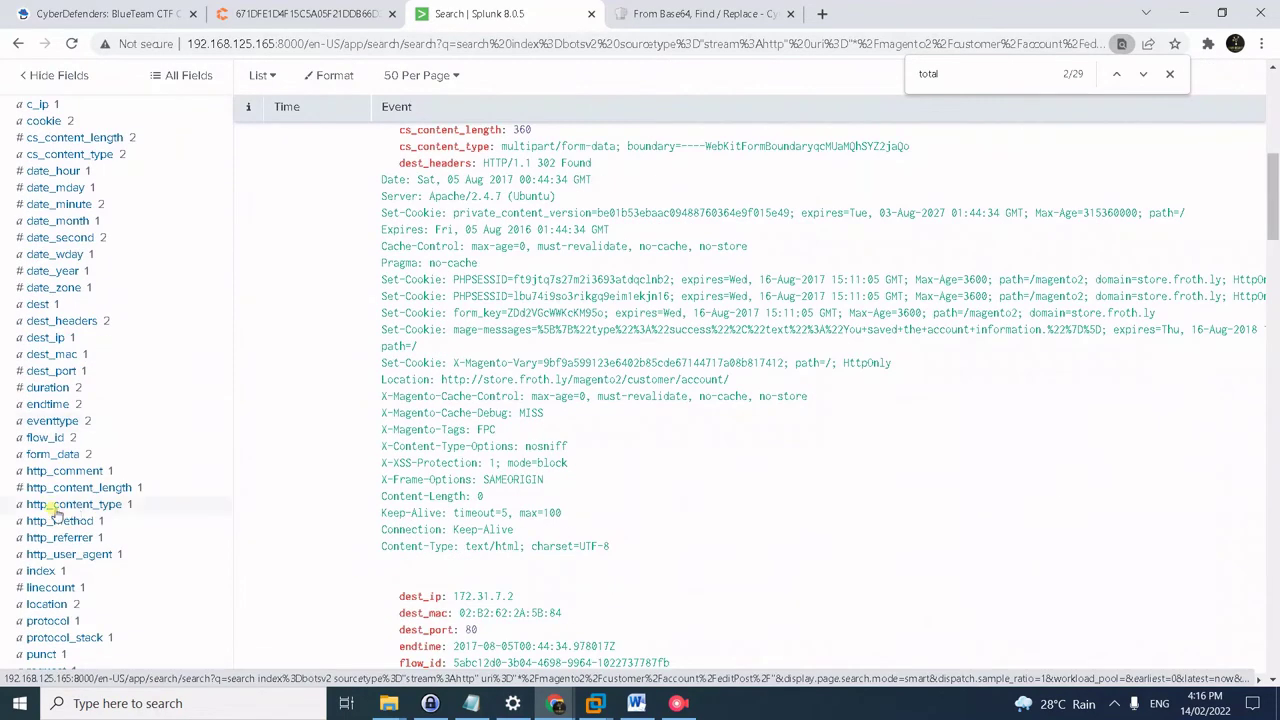
pyautogui.click(53, 455)
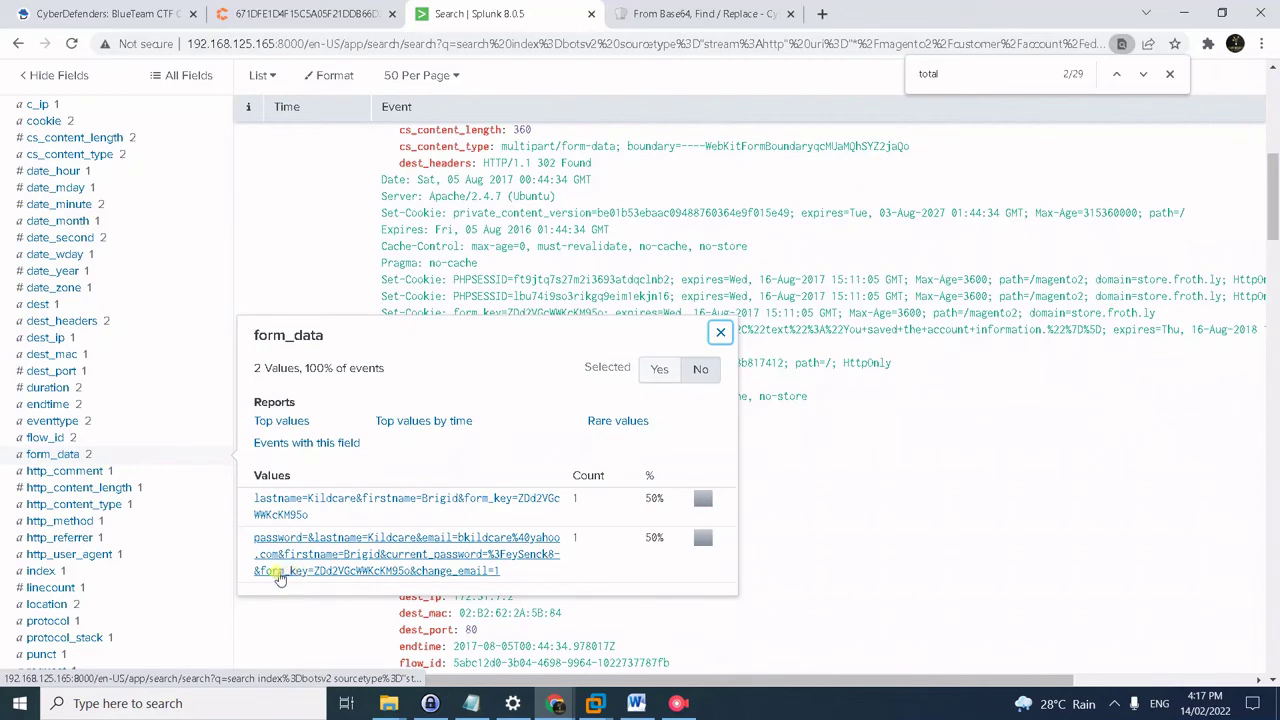
pyautogui.scroll(6, 556, 541)
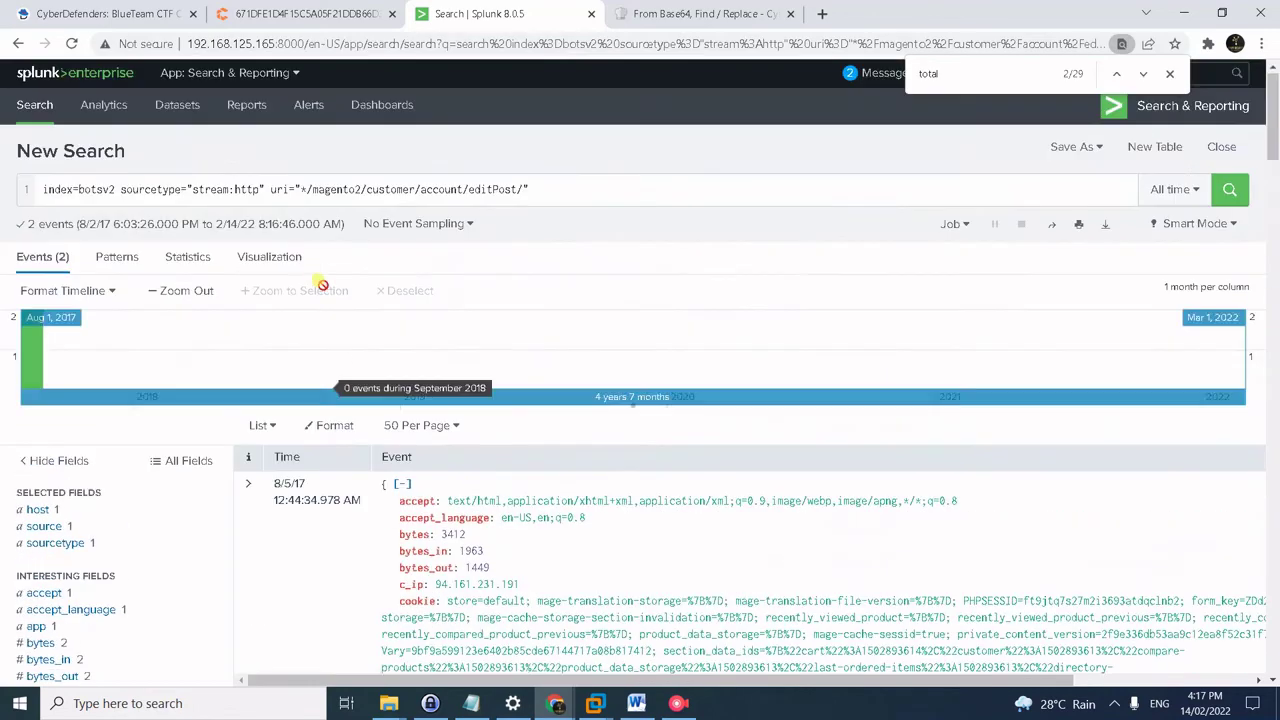
# - Rerun the loginPost session query and copy the email address from the last row
pyautogui.click(347, 189)
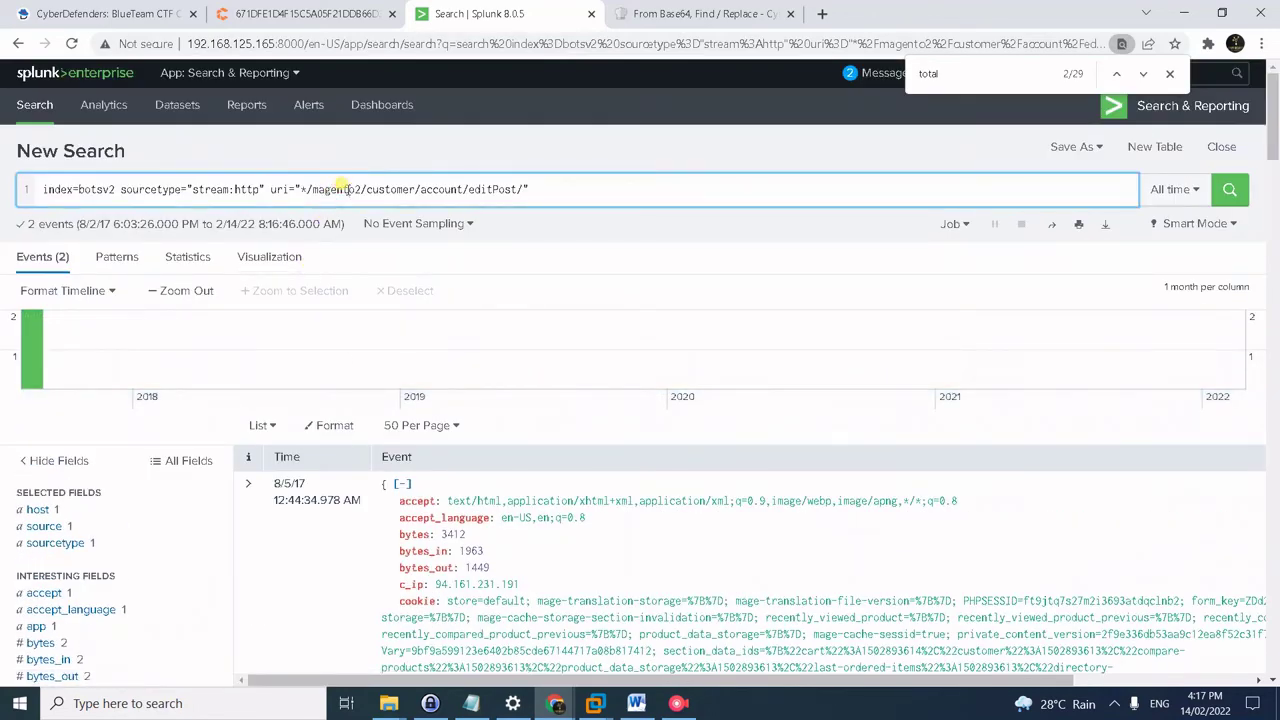
pyautogui.hotkey('ctrl', 'a')
pyautogui.hotkey('ctrl', 'v')
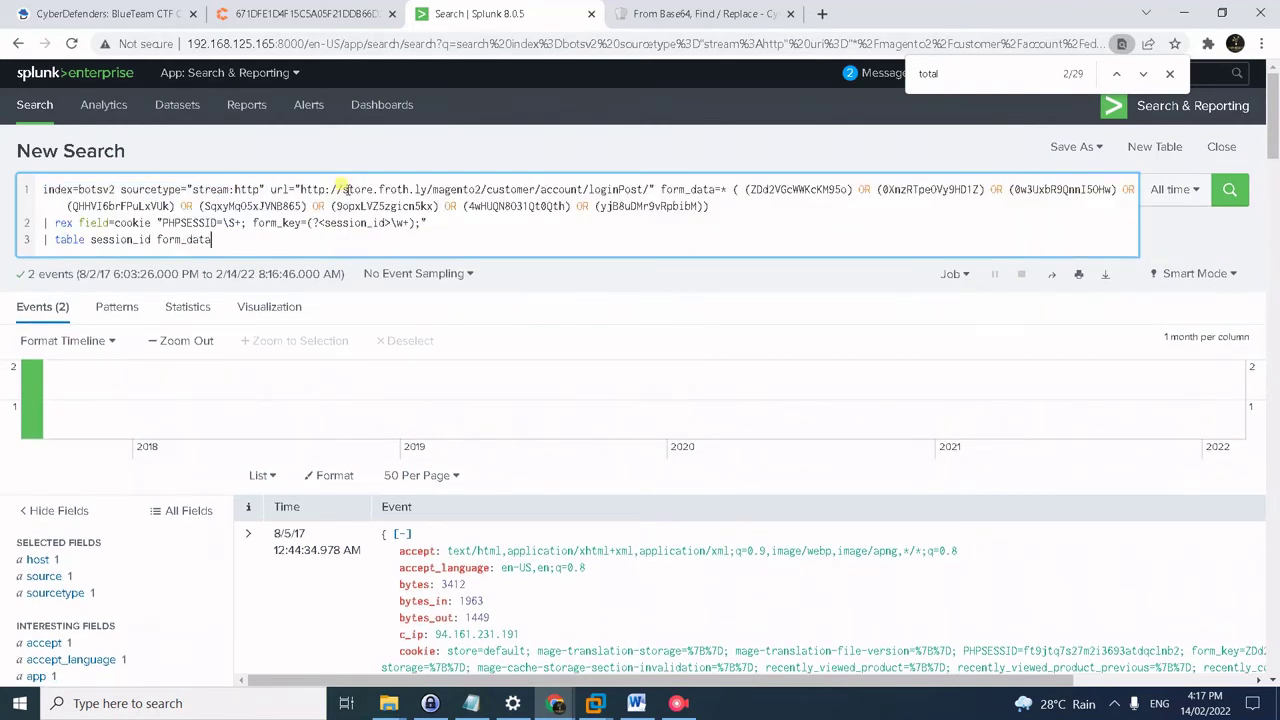
pyautogui.press('Return')
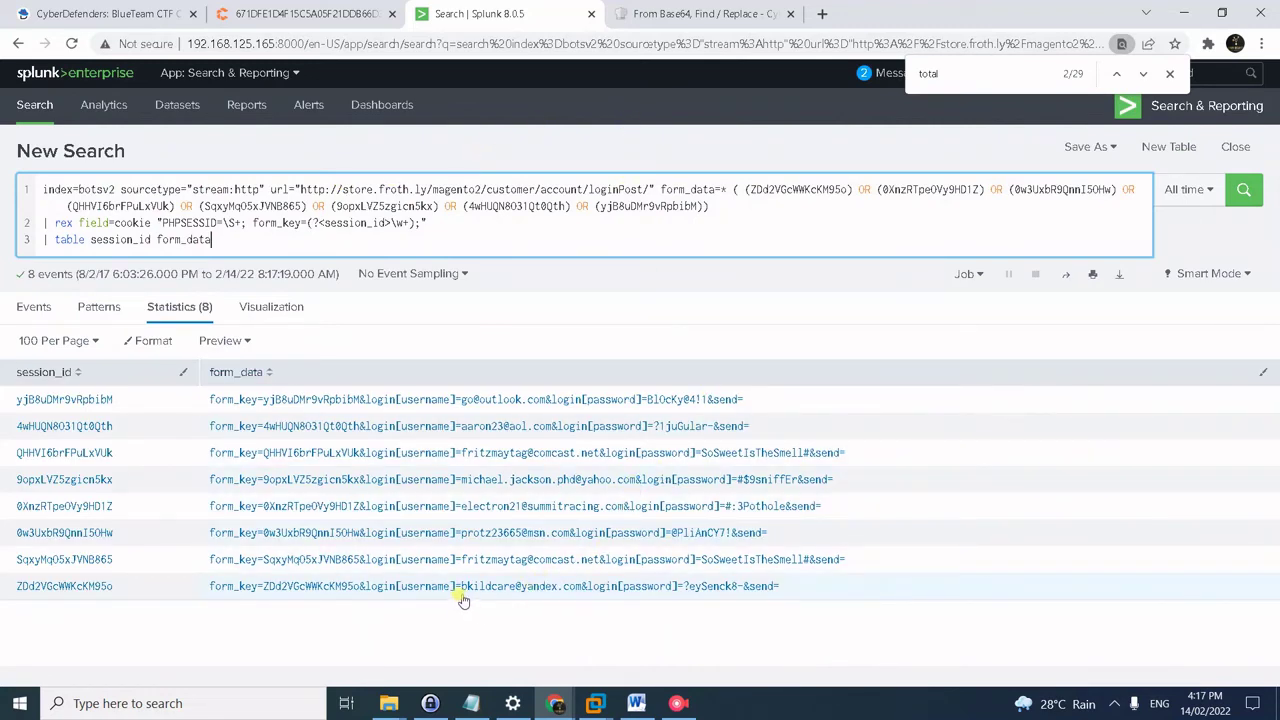
pyautogui.moveTo(462, 599); pyautogui.dragTo(580, 594)
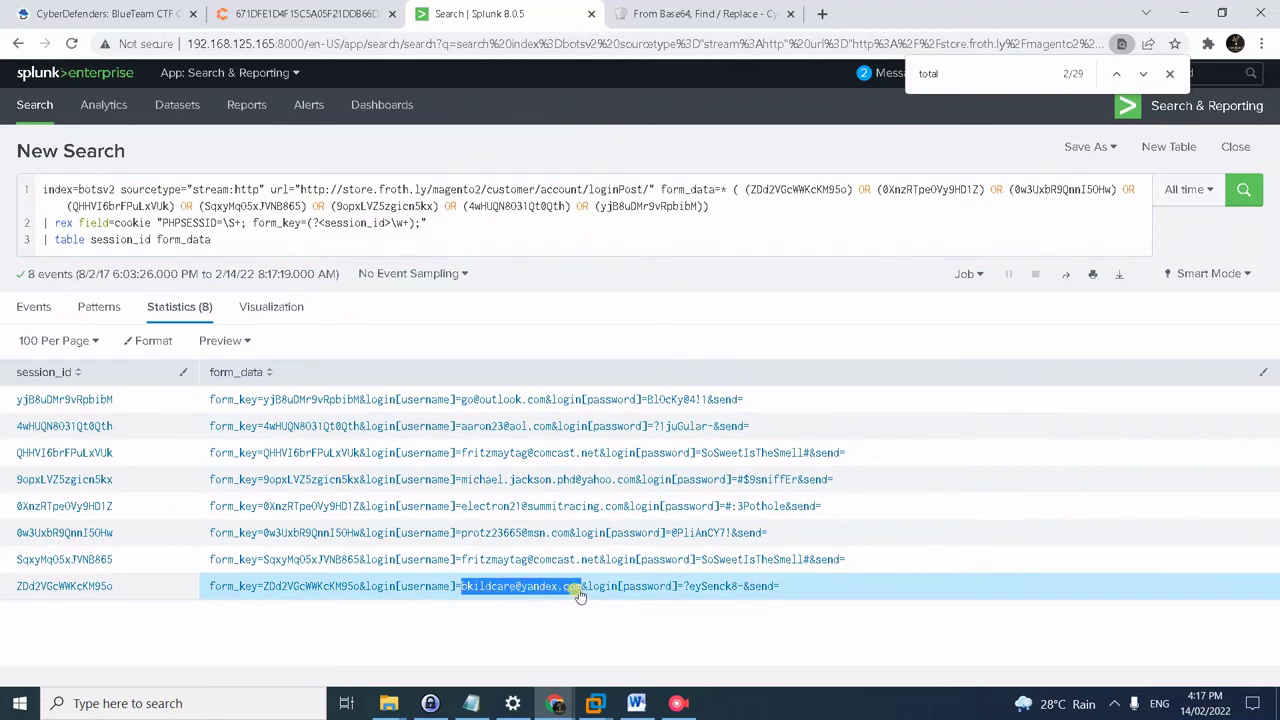
# - Answer question #44 with the copied user's email address
pyautogui.click(143, 10)
pyautogui.click(443, 471)
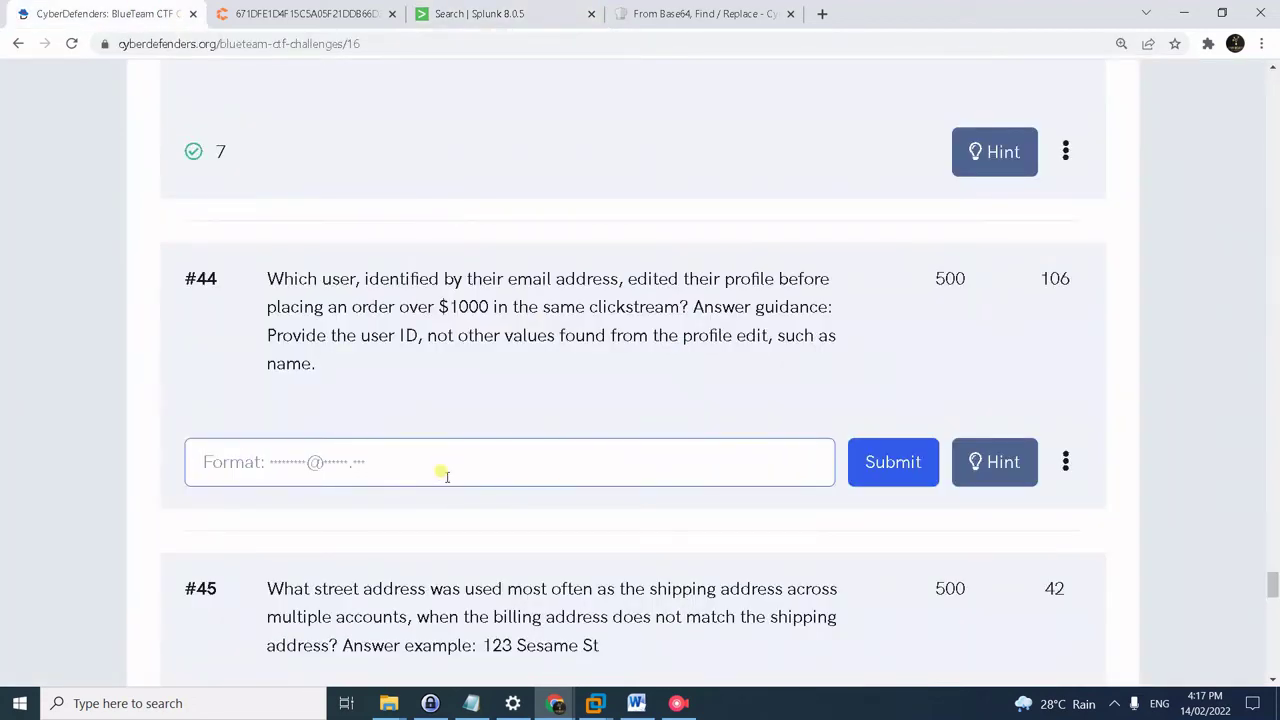
pyautogui.hotkey('ctrl', 'v')
pyautogui.press('Return')
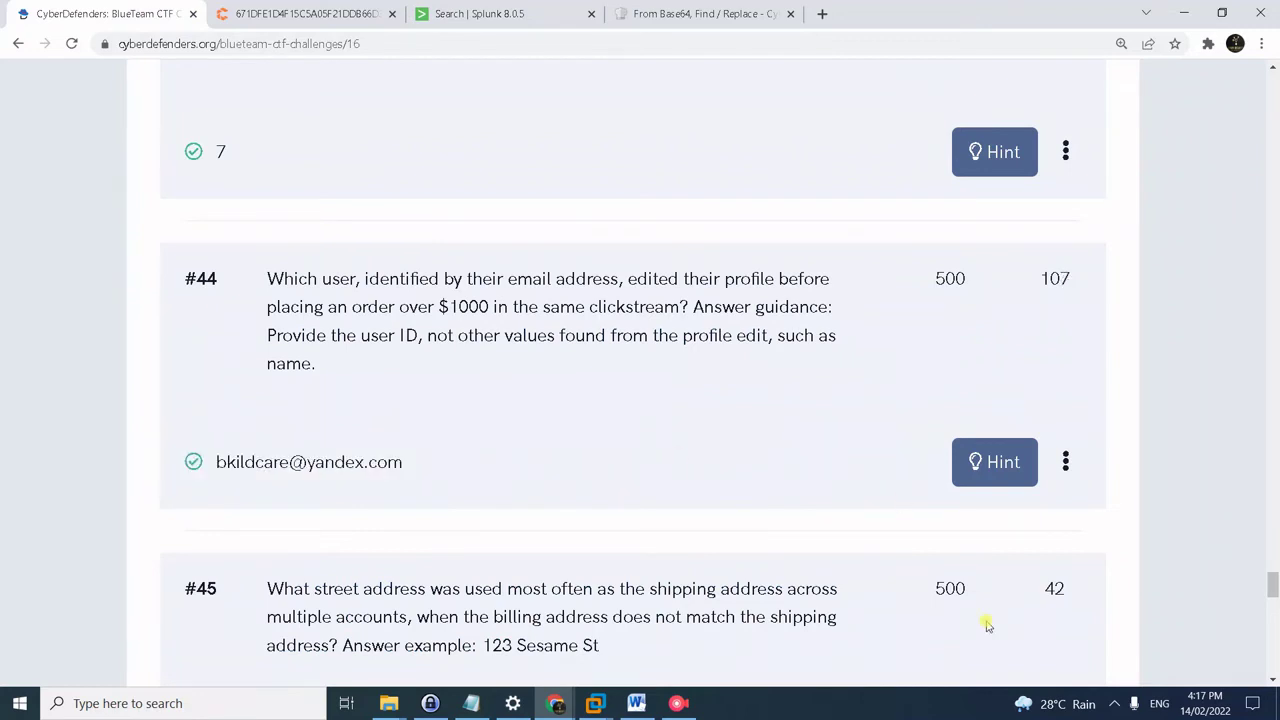
pyautogui.scroll(-2, 229, 386)
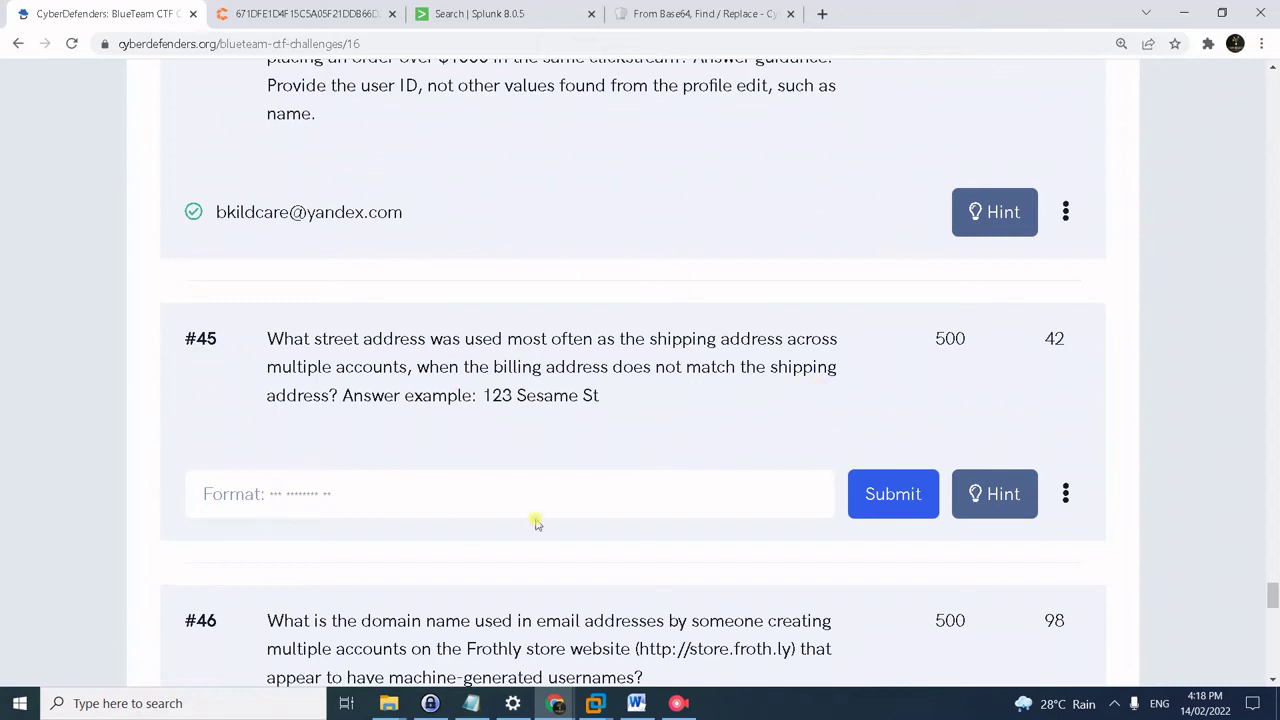
# - Reveal all four hints for question #45
pyautogui.click(1034, 505)
pyautogui.click(197, 337)
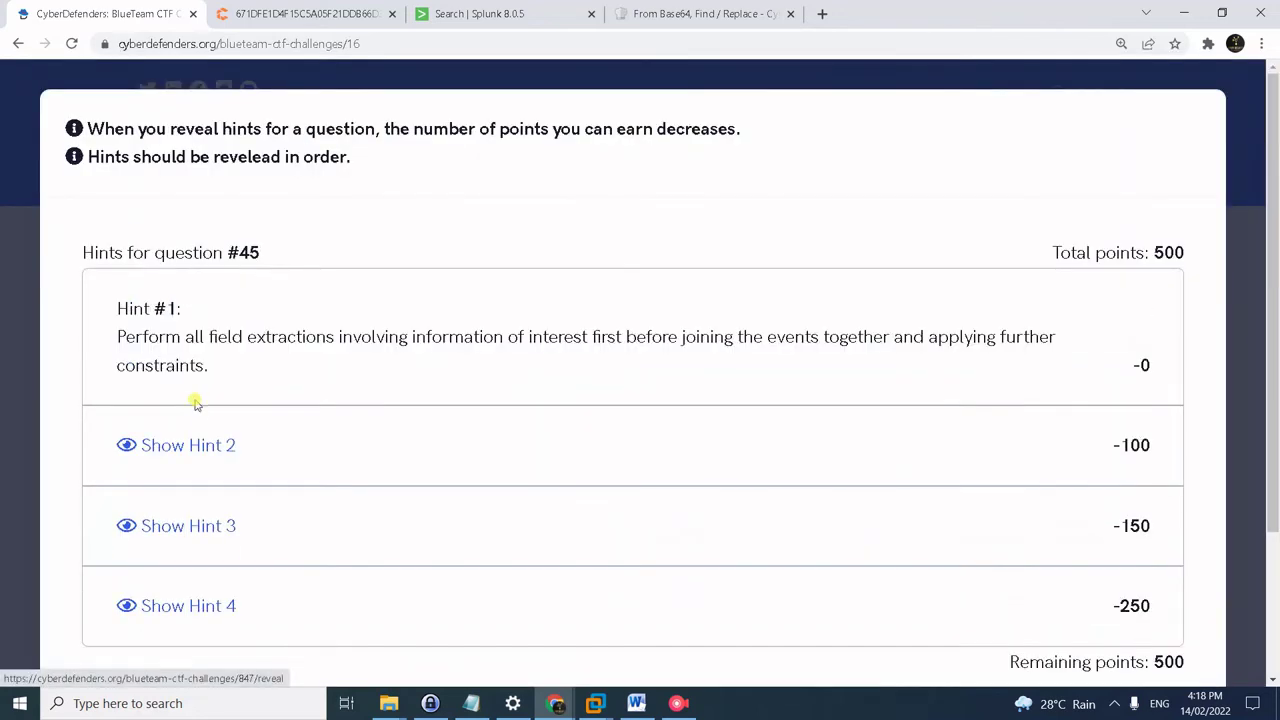
pyautogui.click(214, 446)
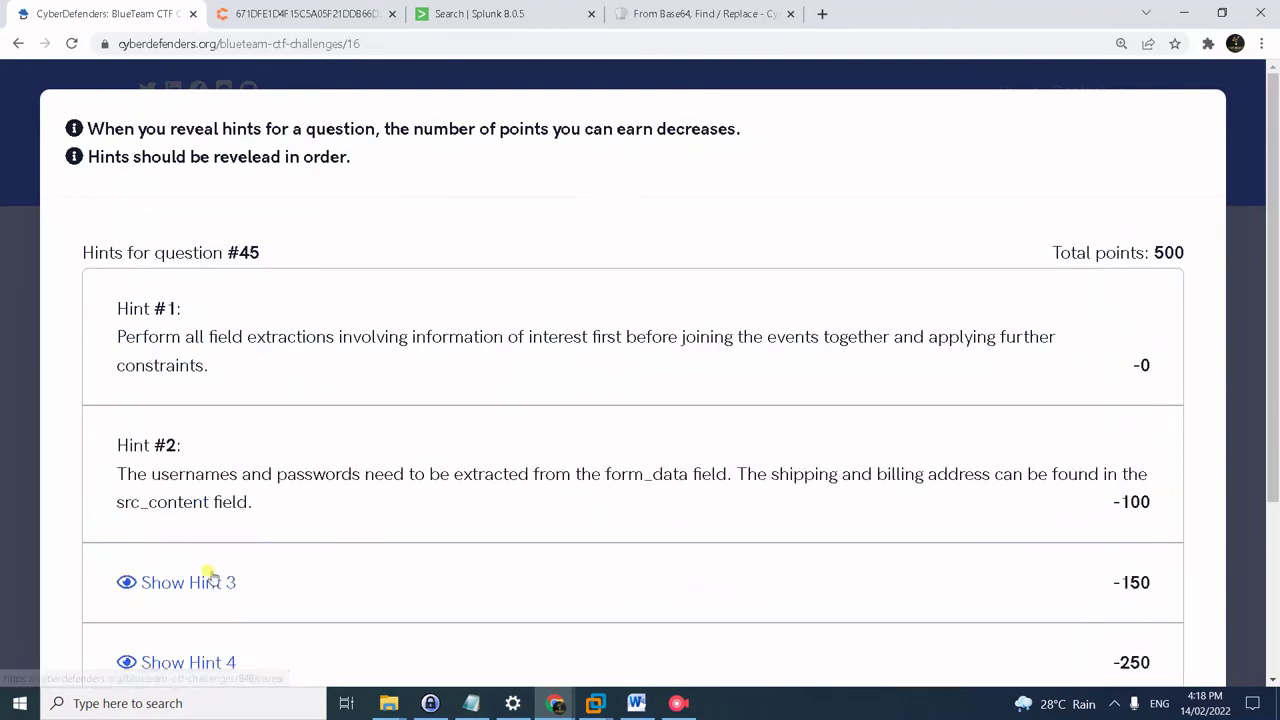
pyautogui.click(212, 580)
pyautogui.scroll(-2, 286, 566)
pyautogui.click(212, 582)
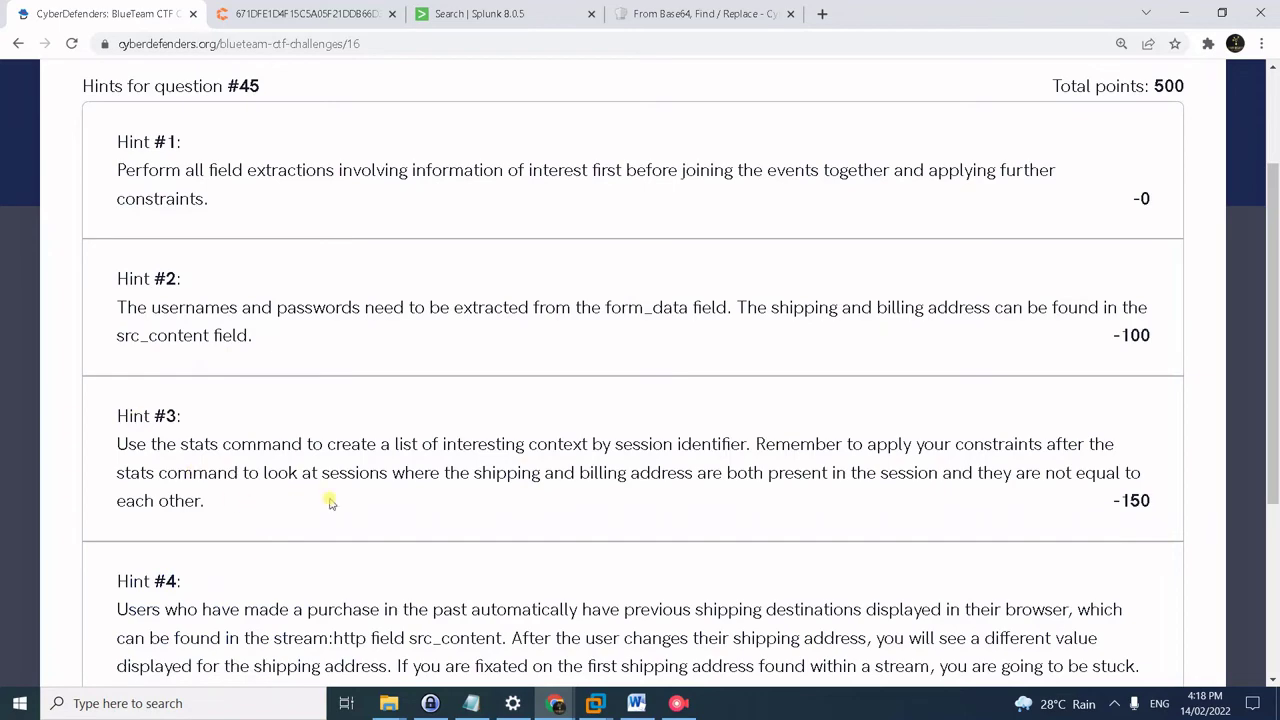
pyautogui.scroll(-3, 716, 525)
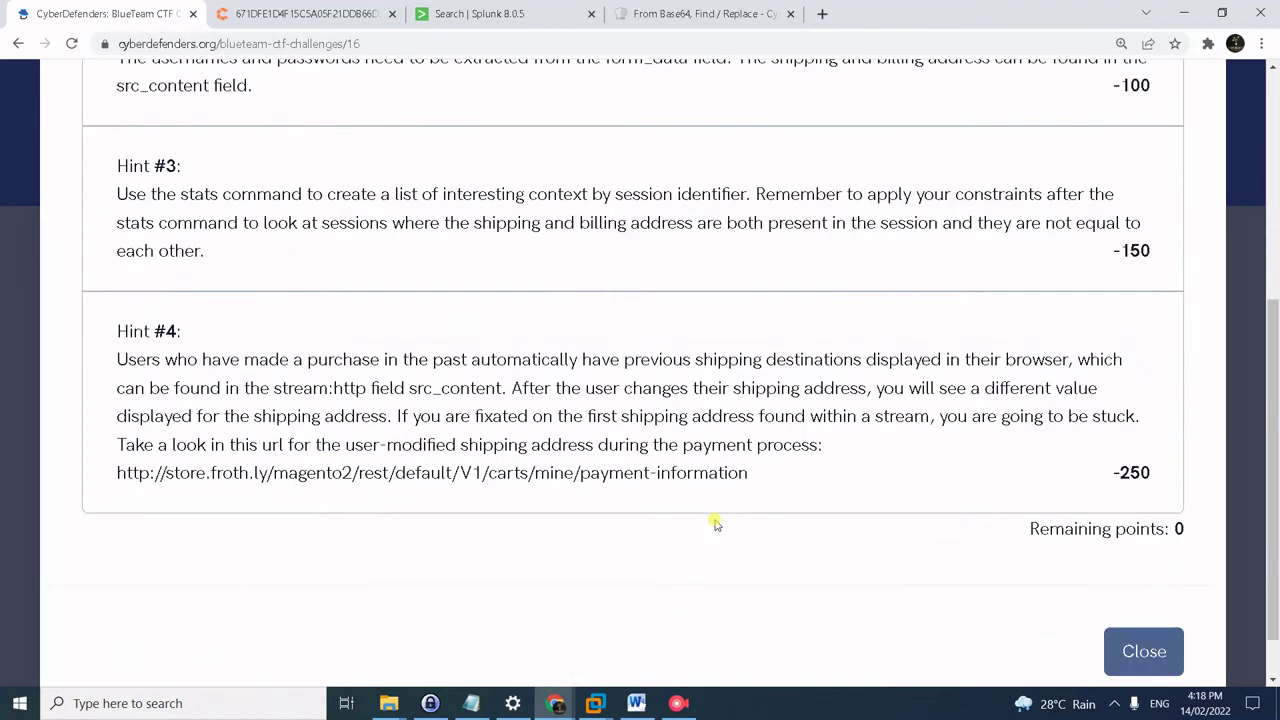
pyautogui.click(1157, 655)
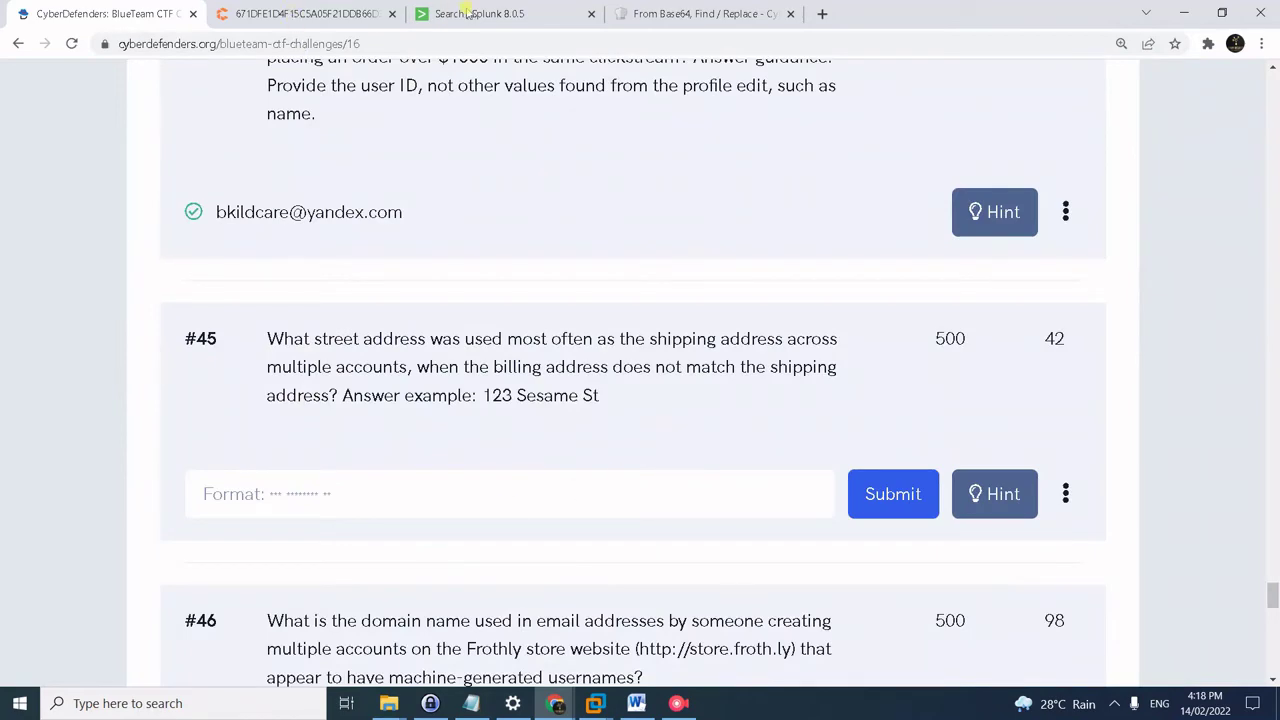
# - Paste the shipping/billing address query from the notes into Splunk and run it
pyautogui.click(467, 13)
pyautogui.hotkey('alt', 'Tab')
pyautogui.press('Tab')
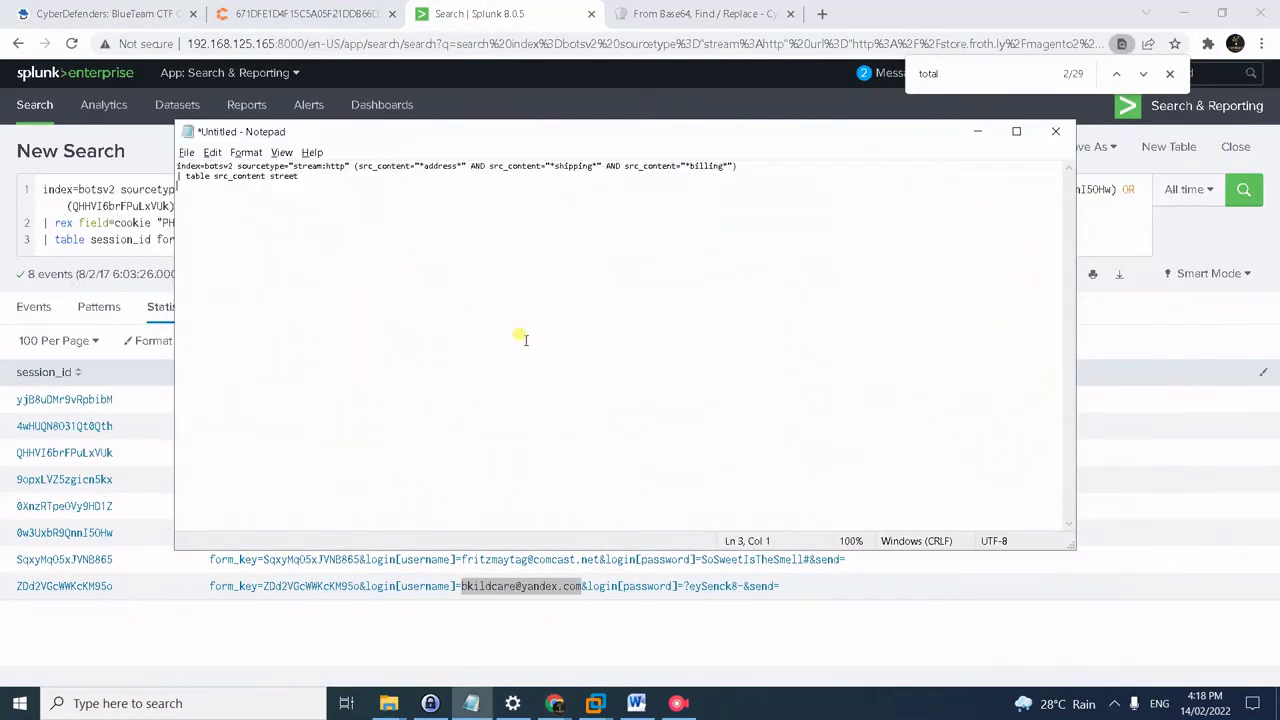
pyautogui.hotkey('ctrl', 'a')
pyautogui.hotkey('ctrl', 'c')
pyautogui.hotkey('alt', 'Tab')
pyautogui.hotkey('ctrl', 'a')
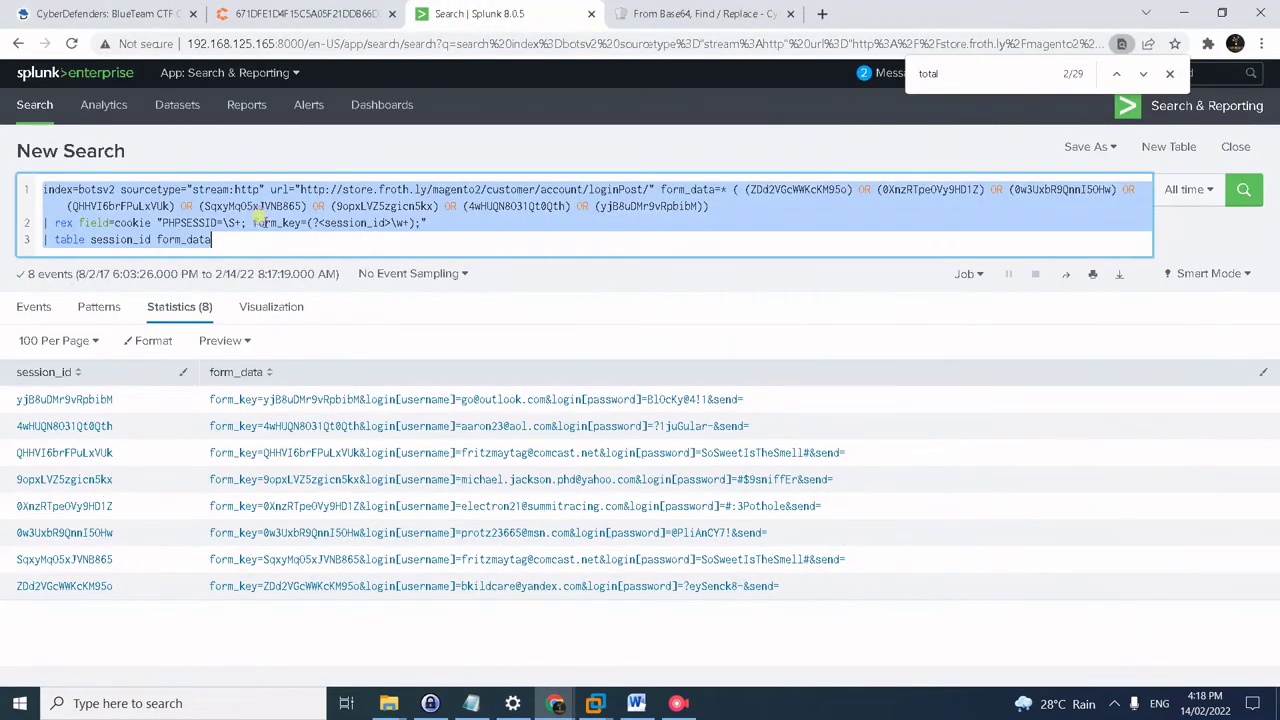
pyautogui.hotkey('ctrl', 'v')
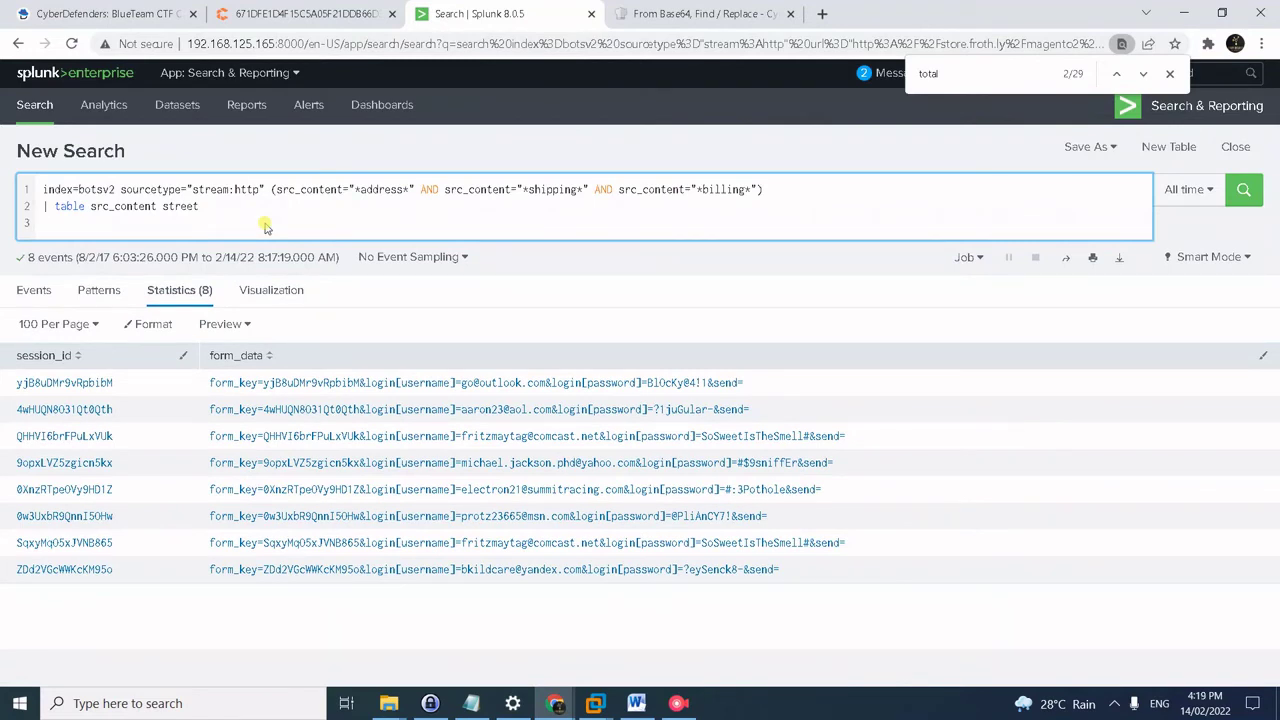
pyautogui.press('BackSpace')
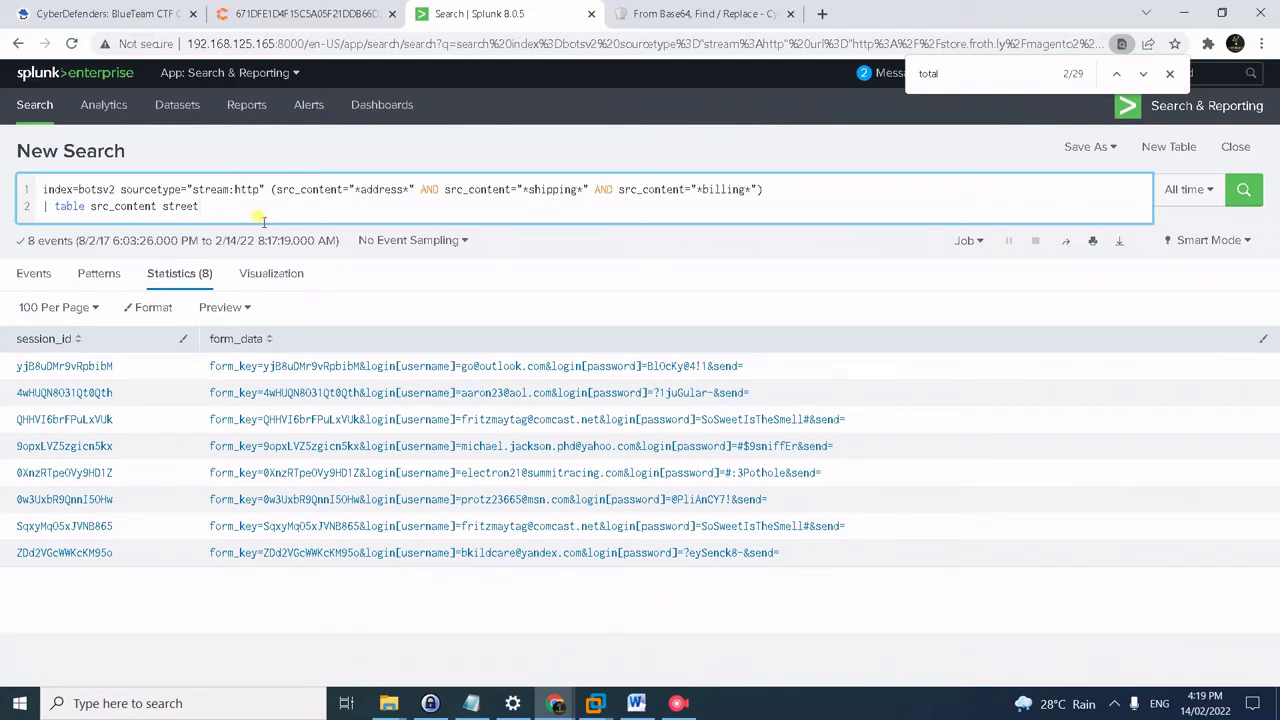
pyautogui.moveTo(271, 206)
pyautogui.mouseDown()
pyautogui.moveTo(271, 178)
pyautogui.moveTo(272, 190)
pyautogui.mouseUp()
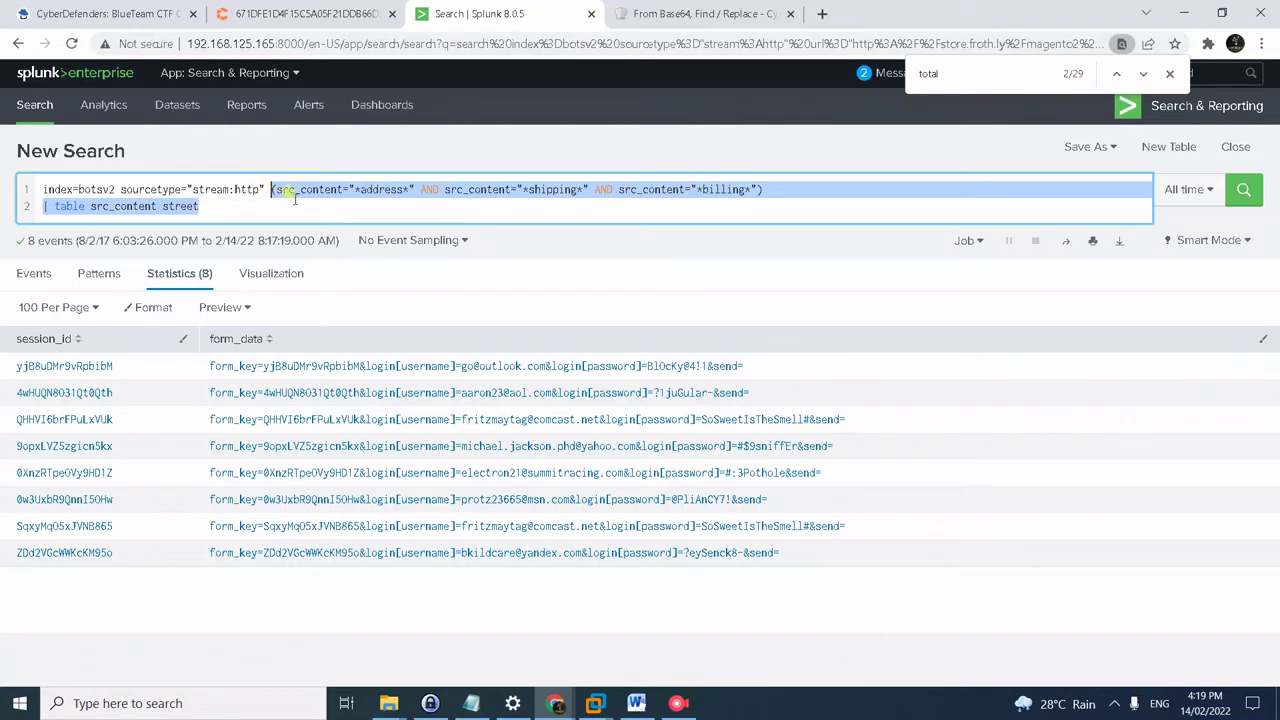
pyautogui.click(292, 198)
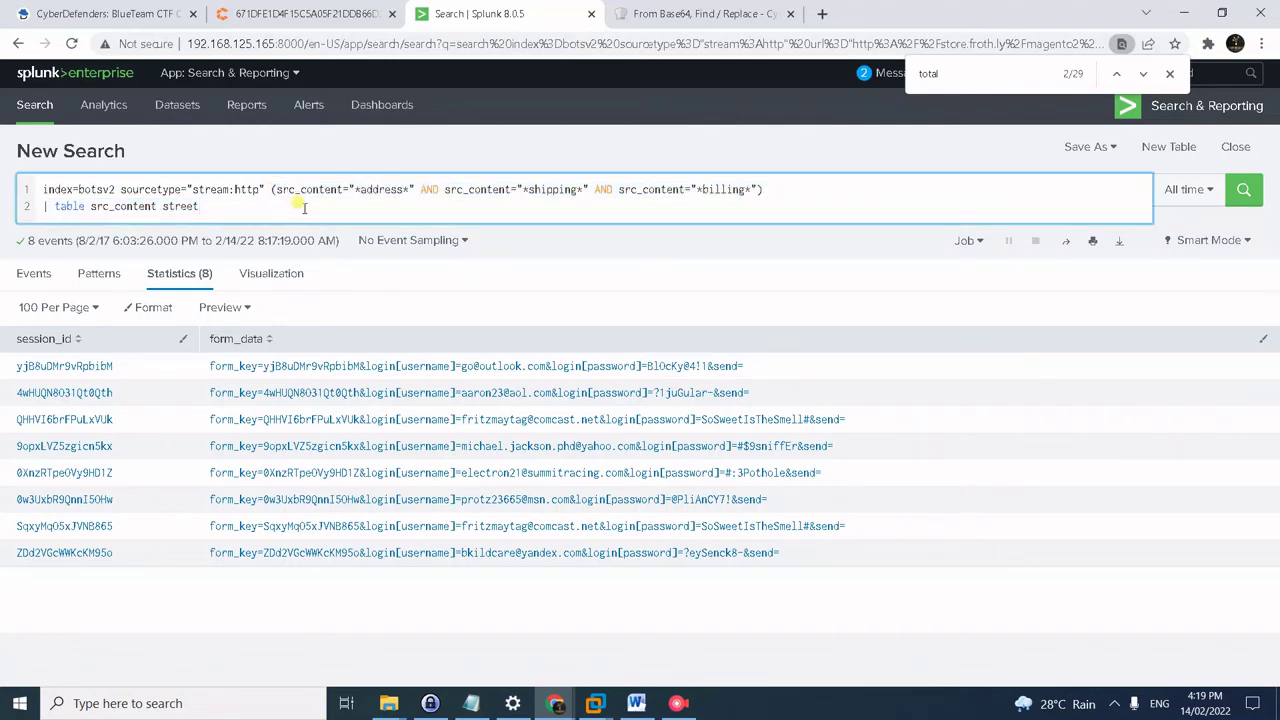
pyautogui.press('Return')
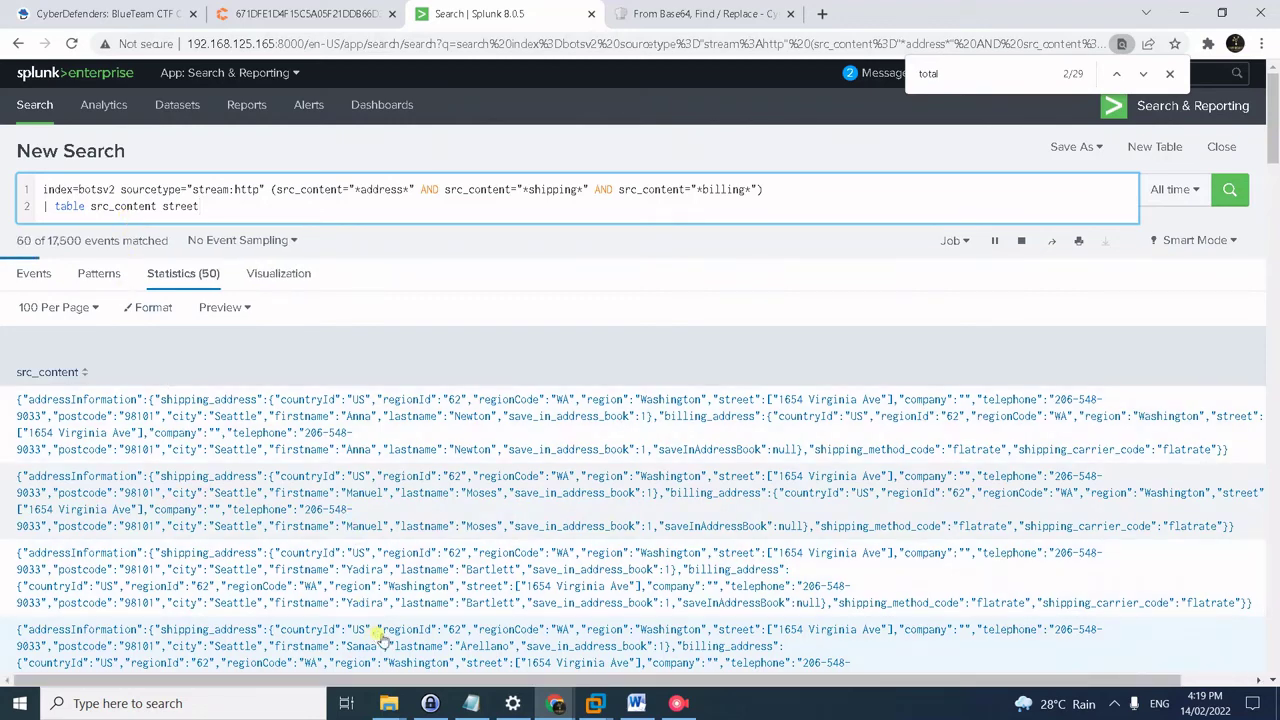
# - Remove street from the table clause so only src_content is shown, and rerun the search
pyautogui.moveTo(651, 676); pyautogui.dragTo(727, 670)
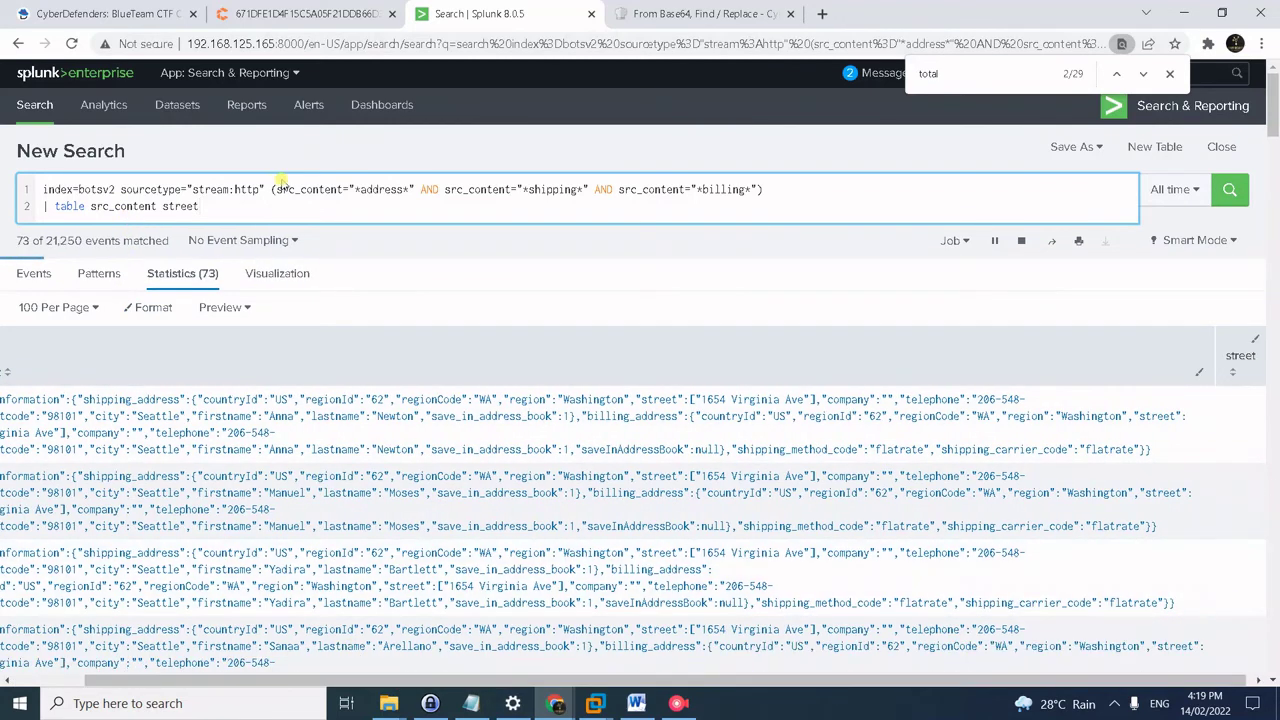
pyautogui.doubleClick(180, 206)
pyautogui.press('BackSpace')
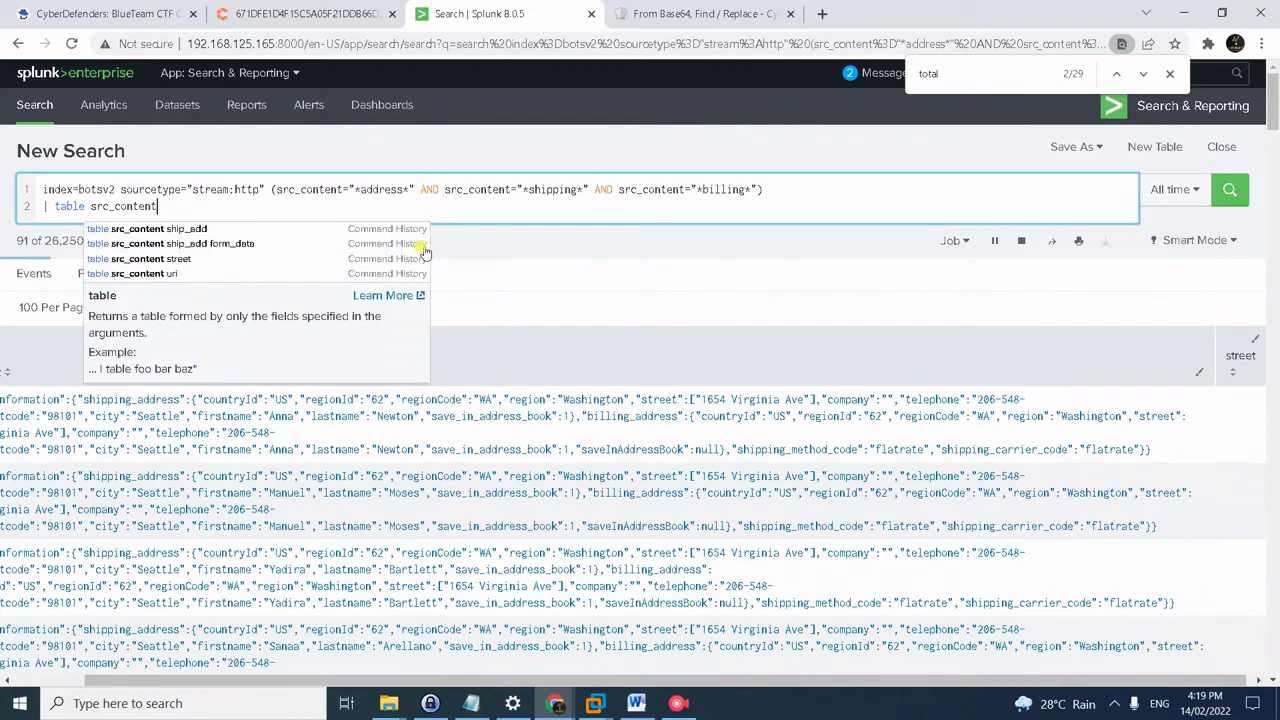
pyautogui.press('Return')
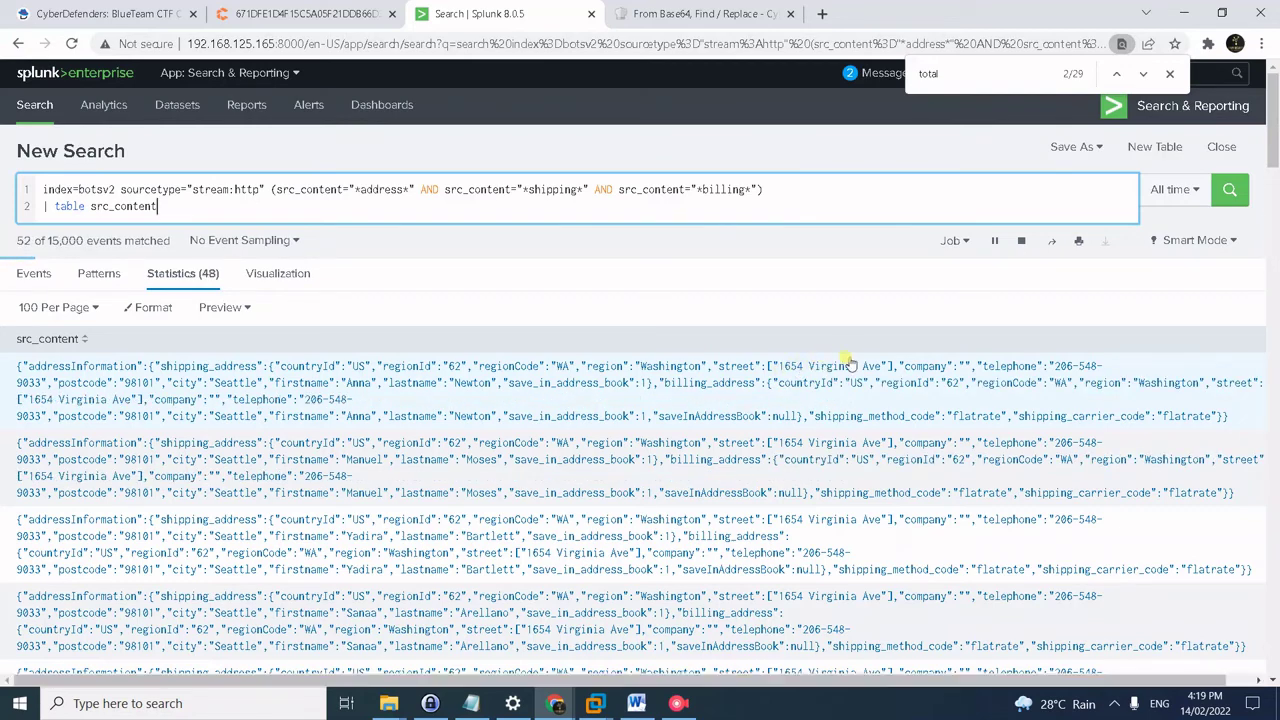
pyautogui.click(85, 8)
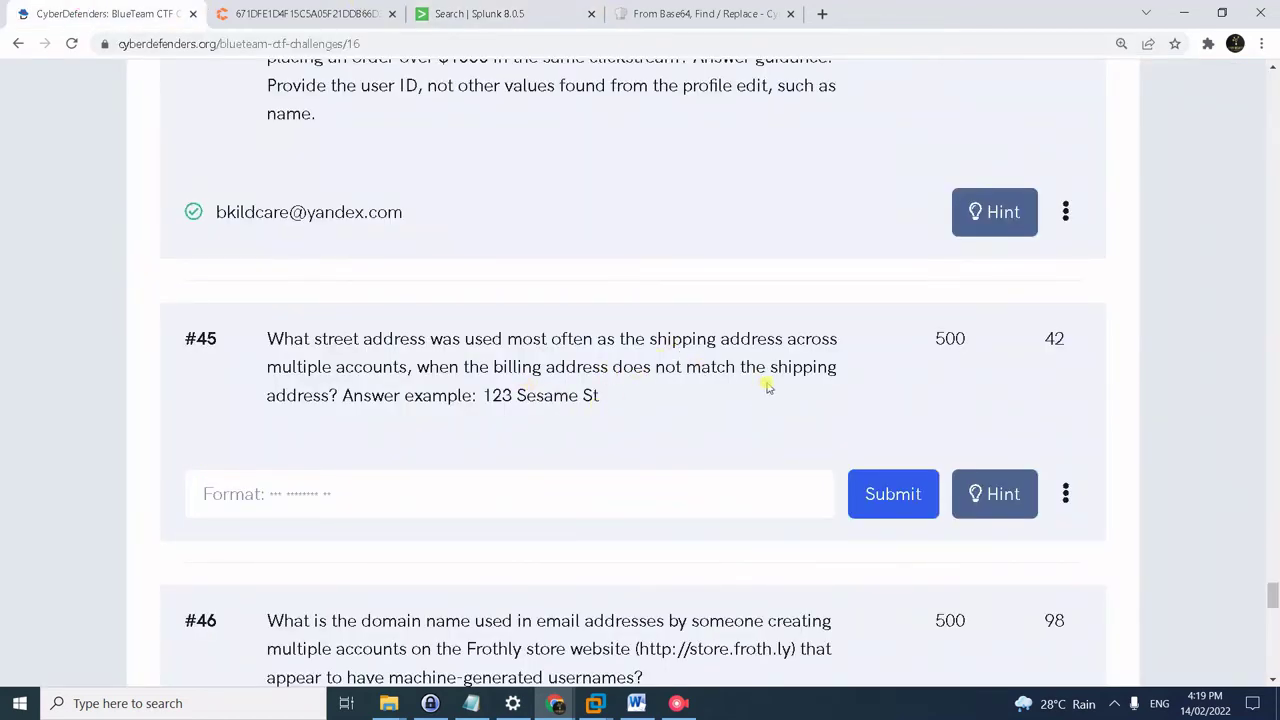
# - Review the src_content address results in Splunk, then return to CyberDefenders question #46
pyautogui.click(675, 14)
pyautogui.click(517, 13)
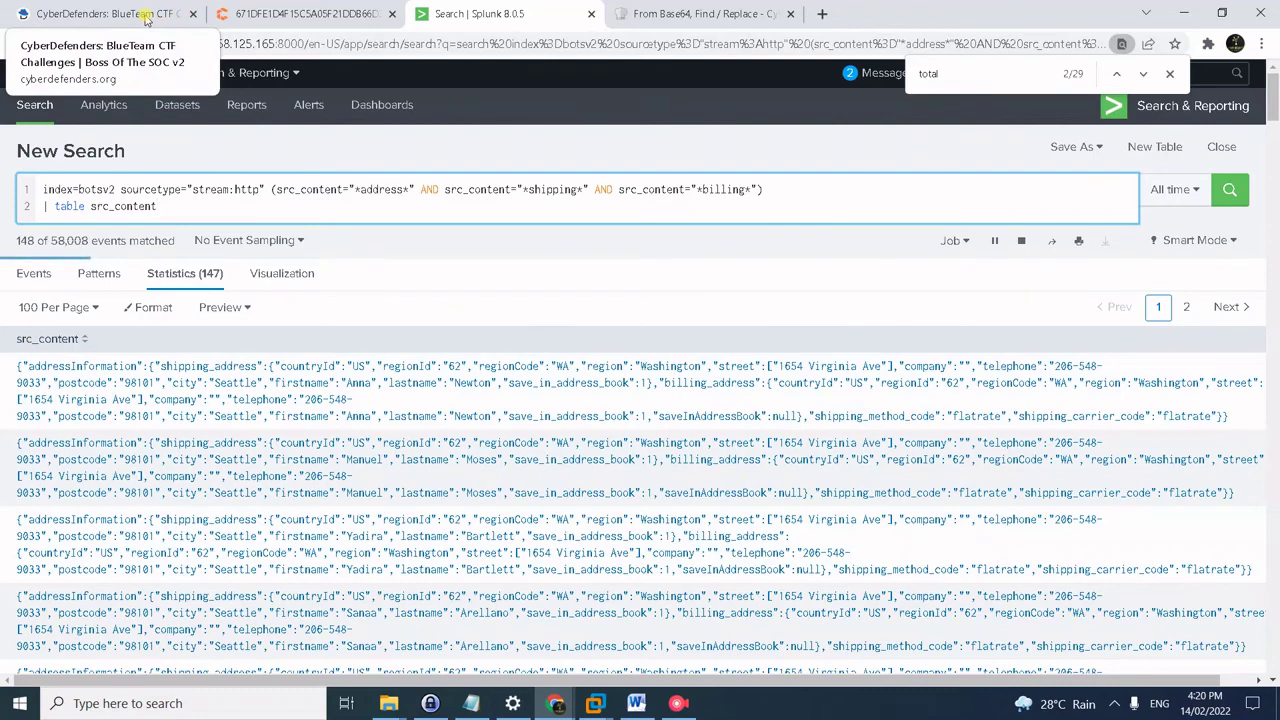
pyautogui.click(146, 18)
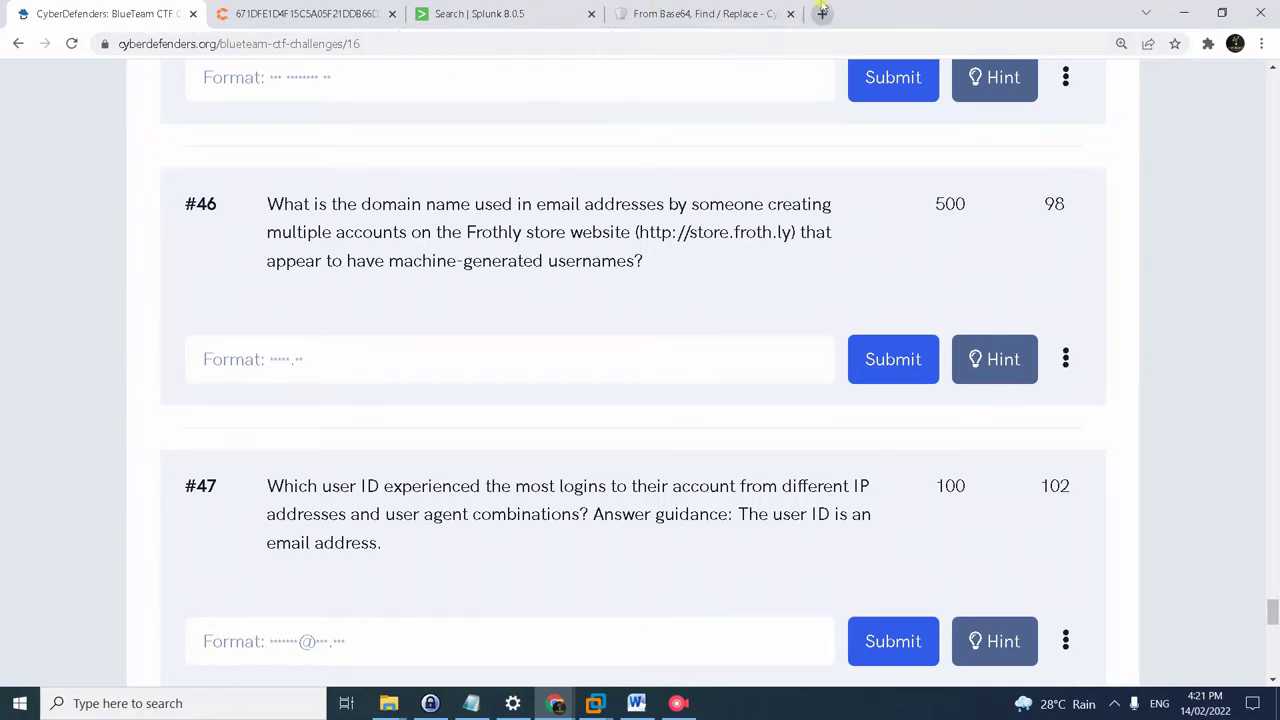
# - Run the loginPost search with dedup form_data, tabling url and form_data for 280 events
pyautogui.click(492, 13)
pyautogui.click(330, 195)
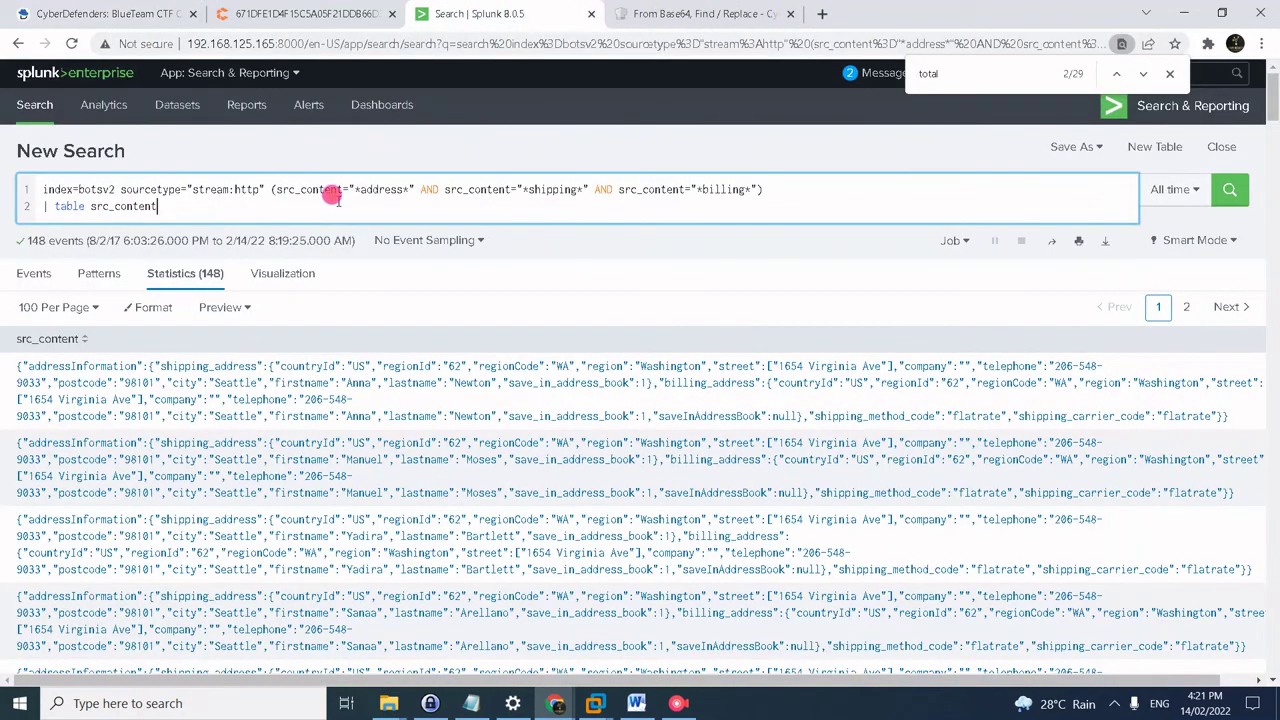
pyautogui.hotkey('ctrl', 'a')
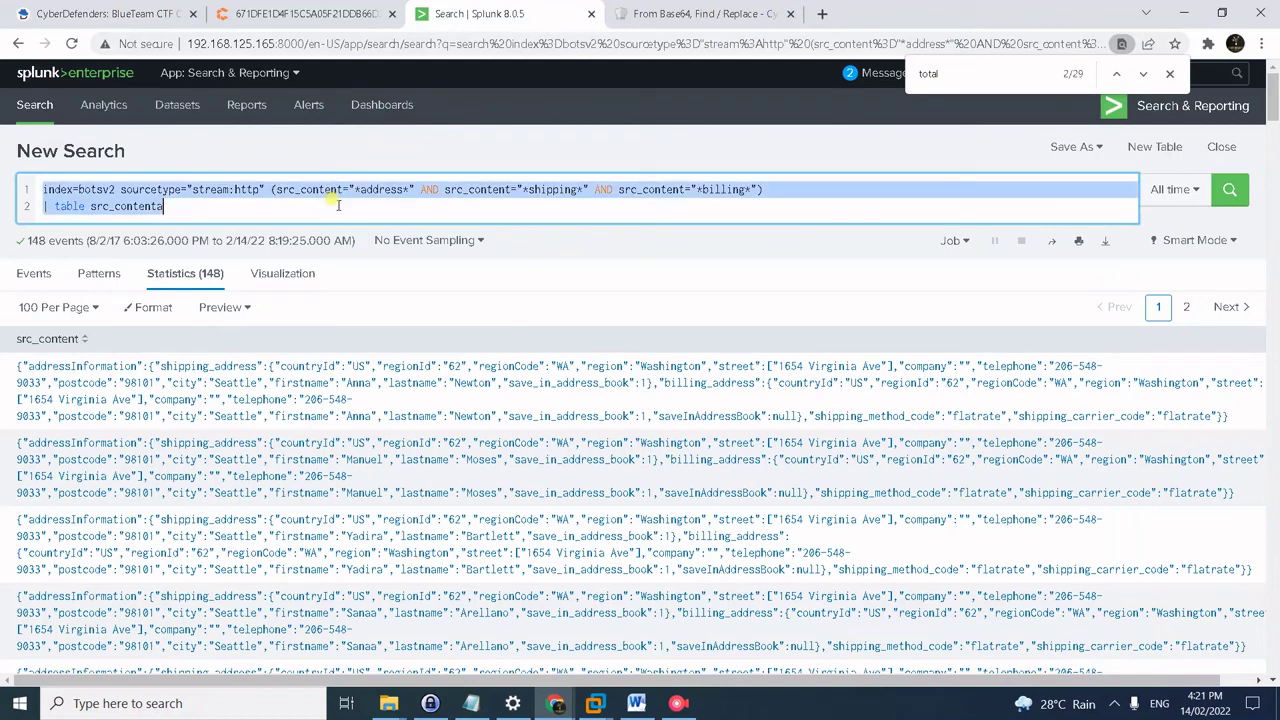
pyautogui.write('index=botsv2 sourcetype="stream:http" url="http://store.froth.ly/magento2/customer/account/loginPost/" form_data=* | dedup form_data | table url form_data')
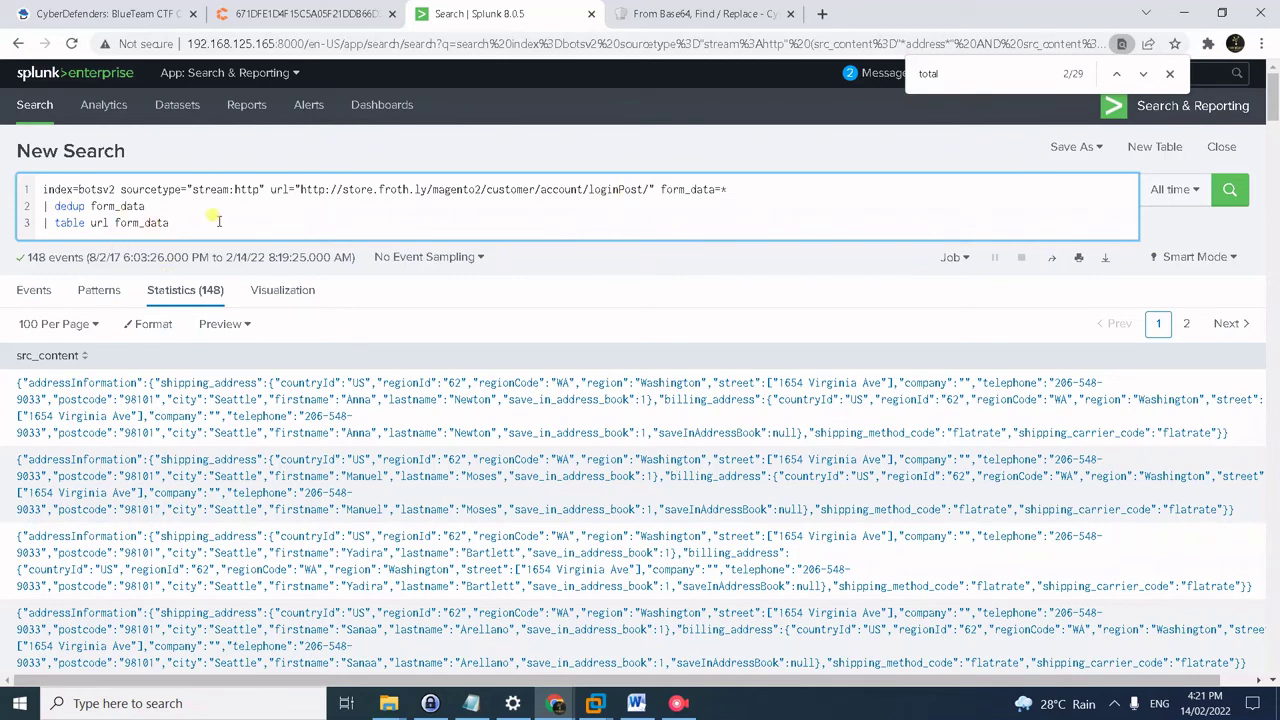
pyautogui.press('Return')
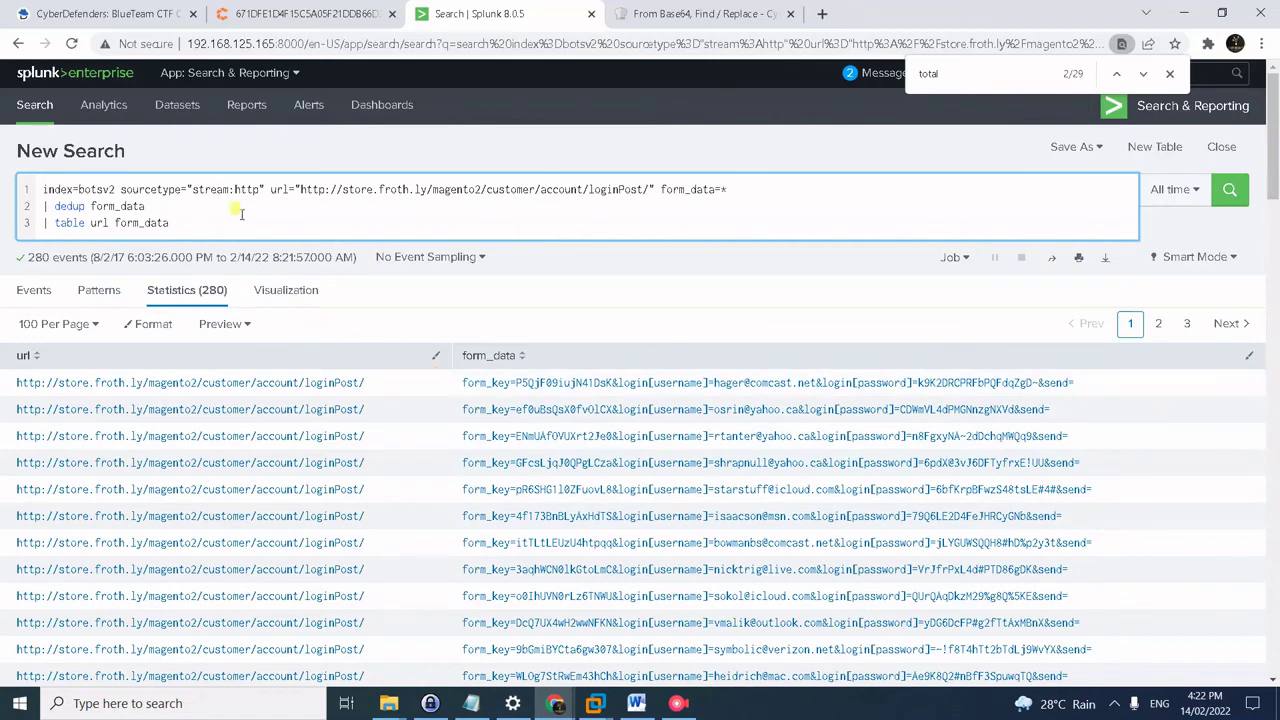
# - Select the saved username-and-domain rex extraction query in Notepad
pyautogui.hotkey('alt', 'Tab')
pyautogui.hotkey('alt', 'Tab')
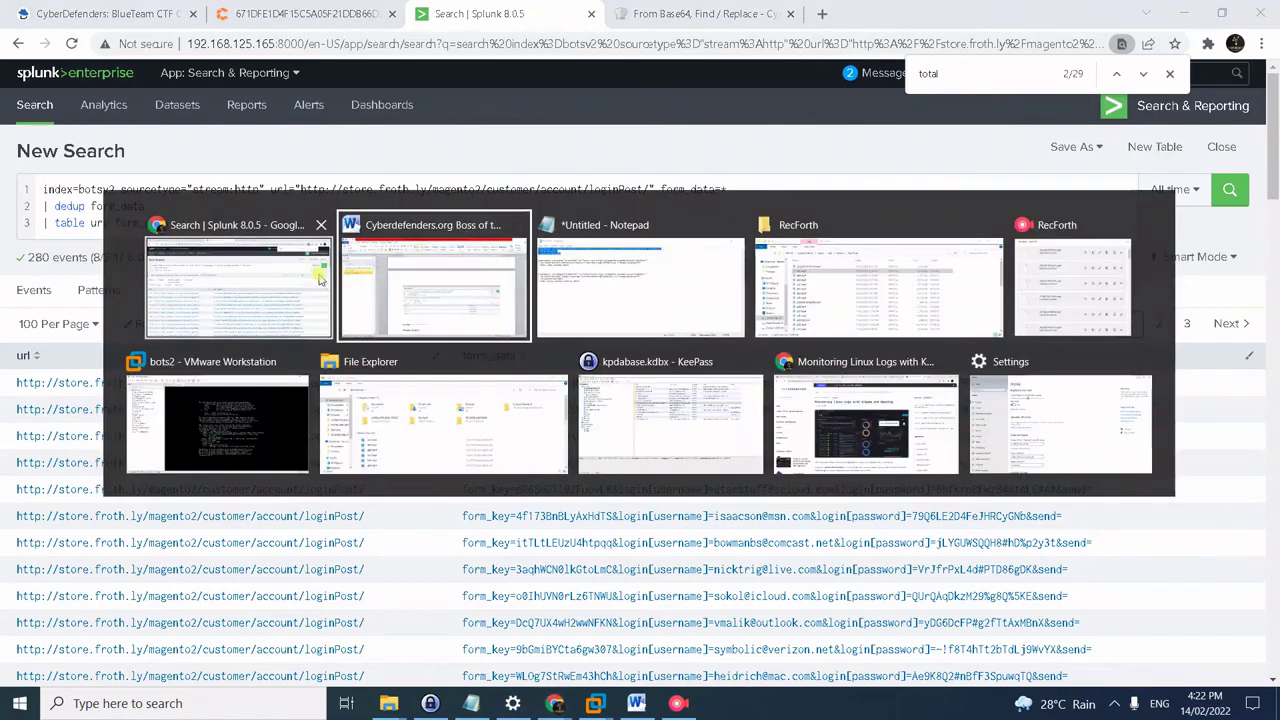
pyautogui.moveTo(318, 237); pyautogui.dragTo(252, 228)
pyautogui.click(340, 237)
pyautogui.moveTo(340, 237); pyautogui.dragTo(157, 217)
pyautogui.hotkey('ctrl', 'c')
# - Run the rex query tabling _time, username and domain for 280 loginPost events, then select the ut_shannon query in Notepad
pyautogui.click(112, 190)
pyautogui.hotkey('ctrl', 'a')
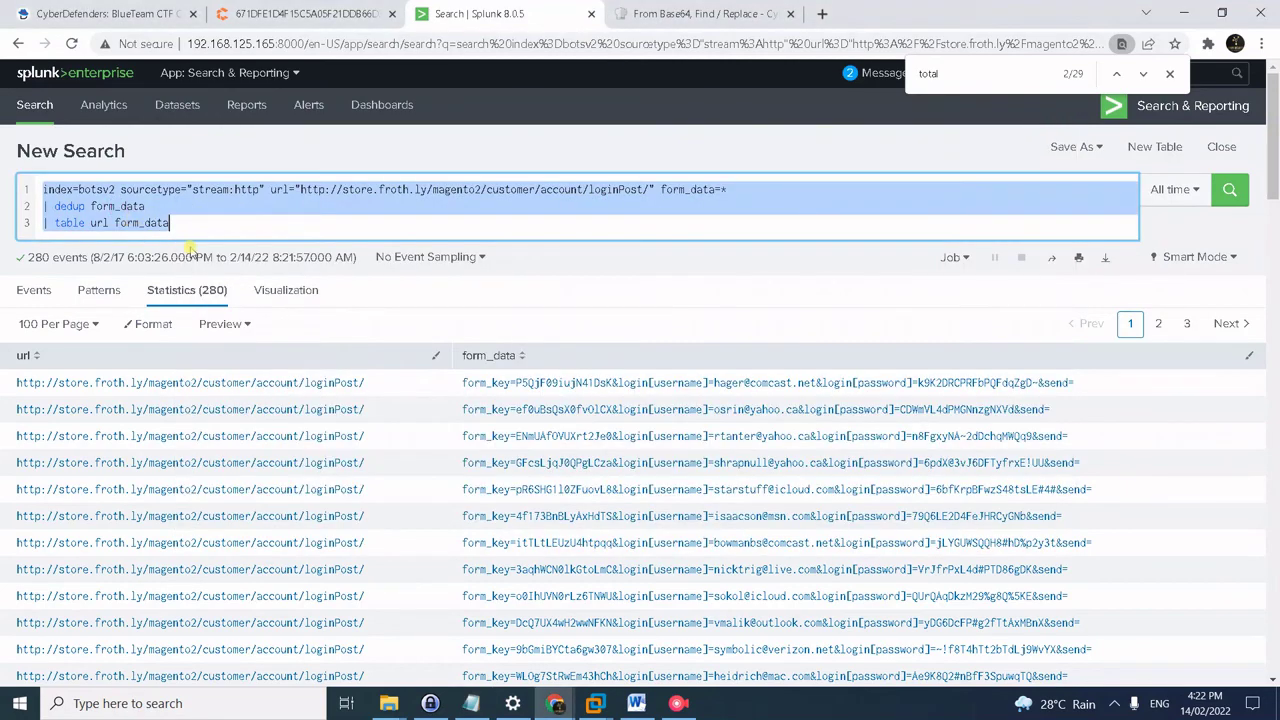
pyautogui.hotkey('ctrl', 'v')
pyautogui.press('BackSpace')
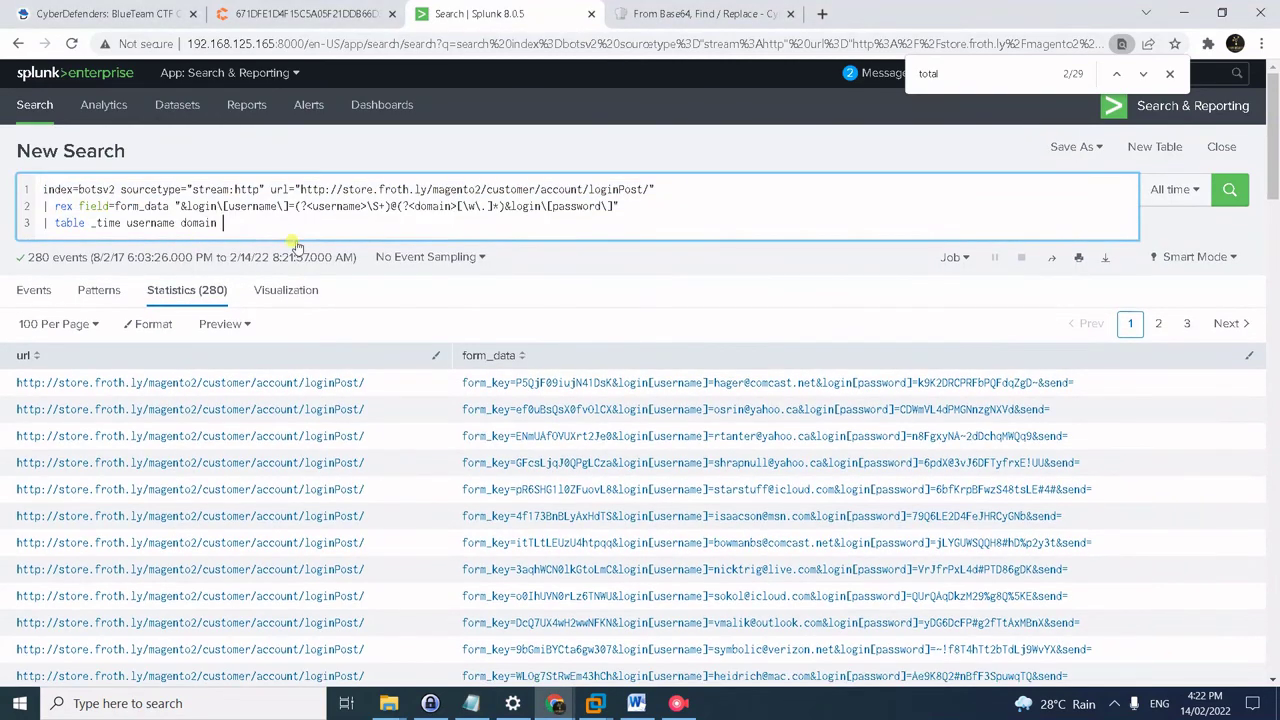
pyautogui.press('Return')
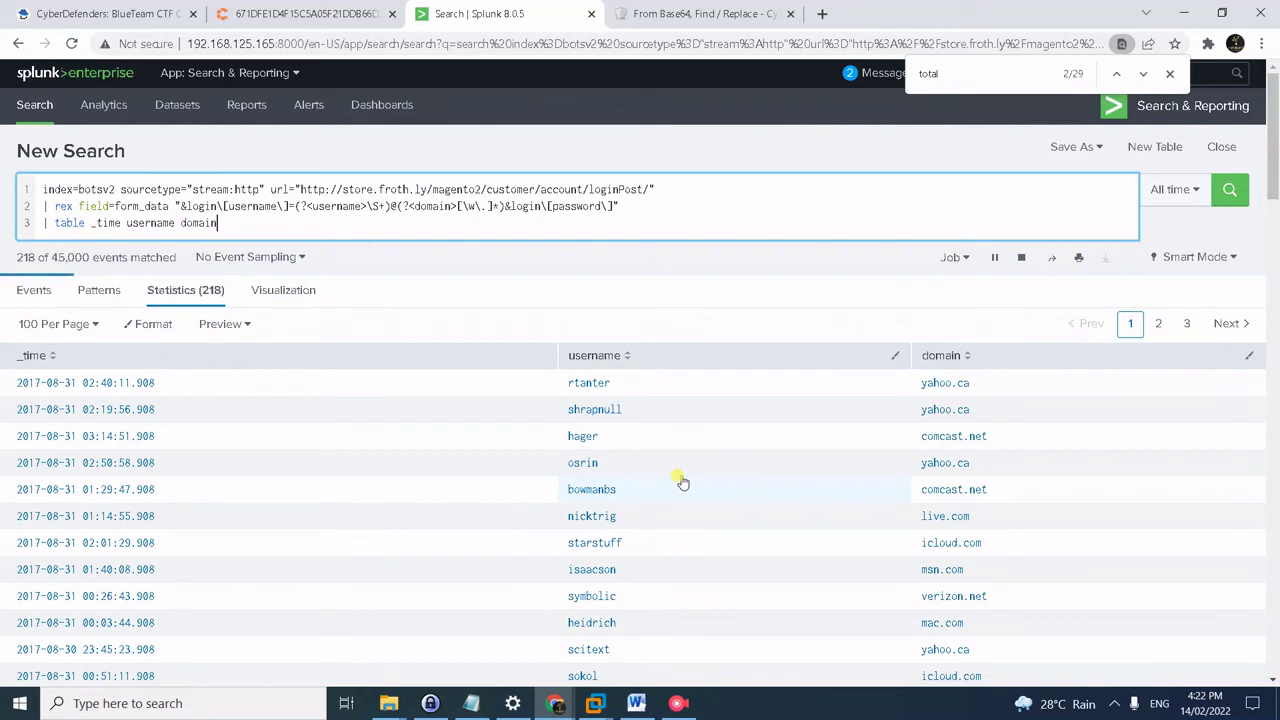
pyautogui.hotkey('alt', 'Tab')
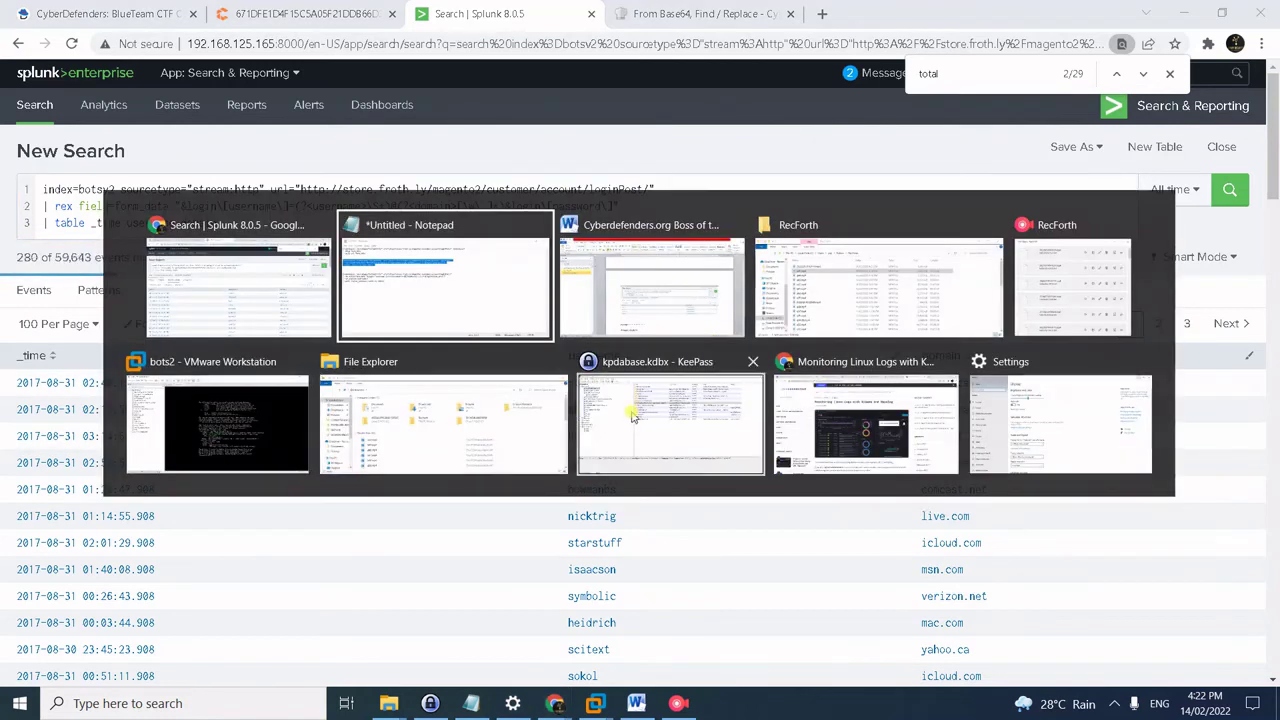
pyautogui.moveTo(386, 349); pyautogui.dragTo(150, 250)
pyautogui.hotkey('ctrl', 'c')
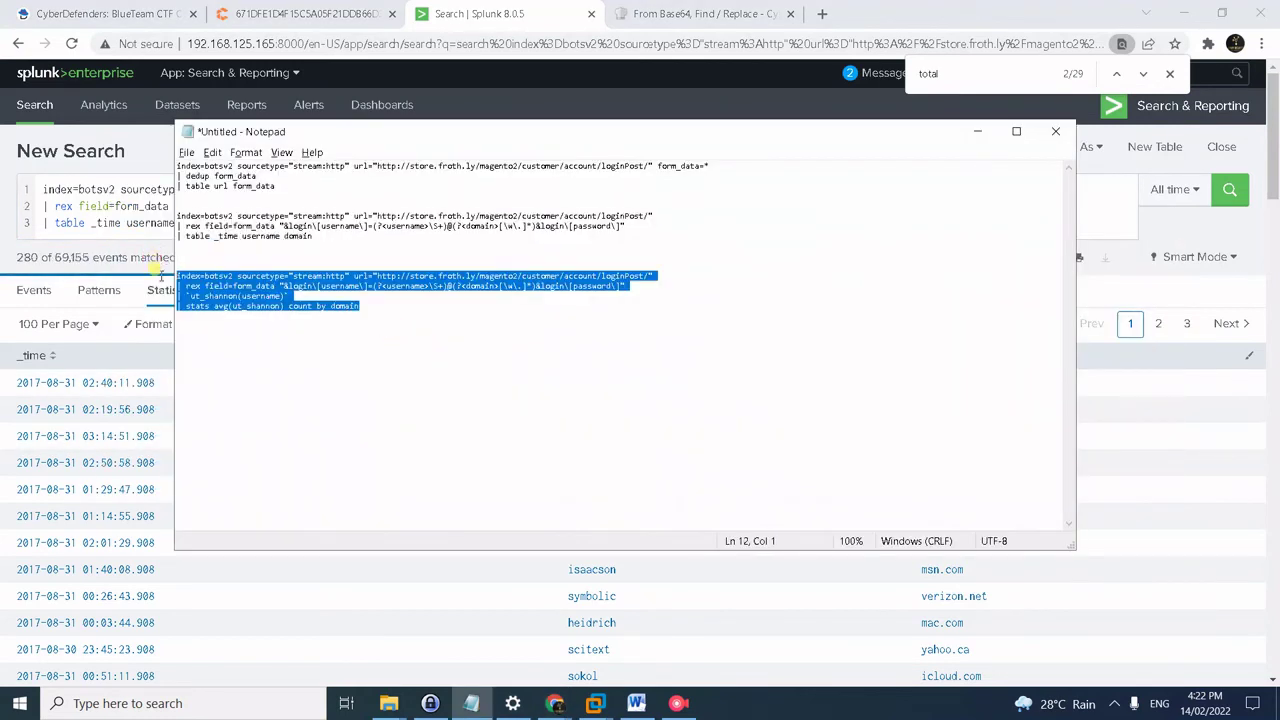
# - Run the ut_shannon stats query averaging username entropy across 22 domains, sorted by count with elude.in at 52
pyautogui.click(100, 212)
pyautogui.hotkey('ctrl', 'a')
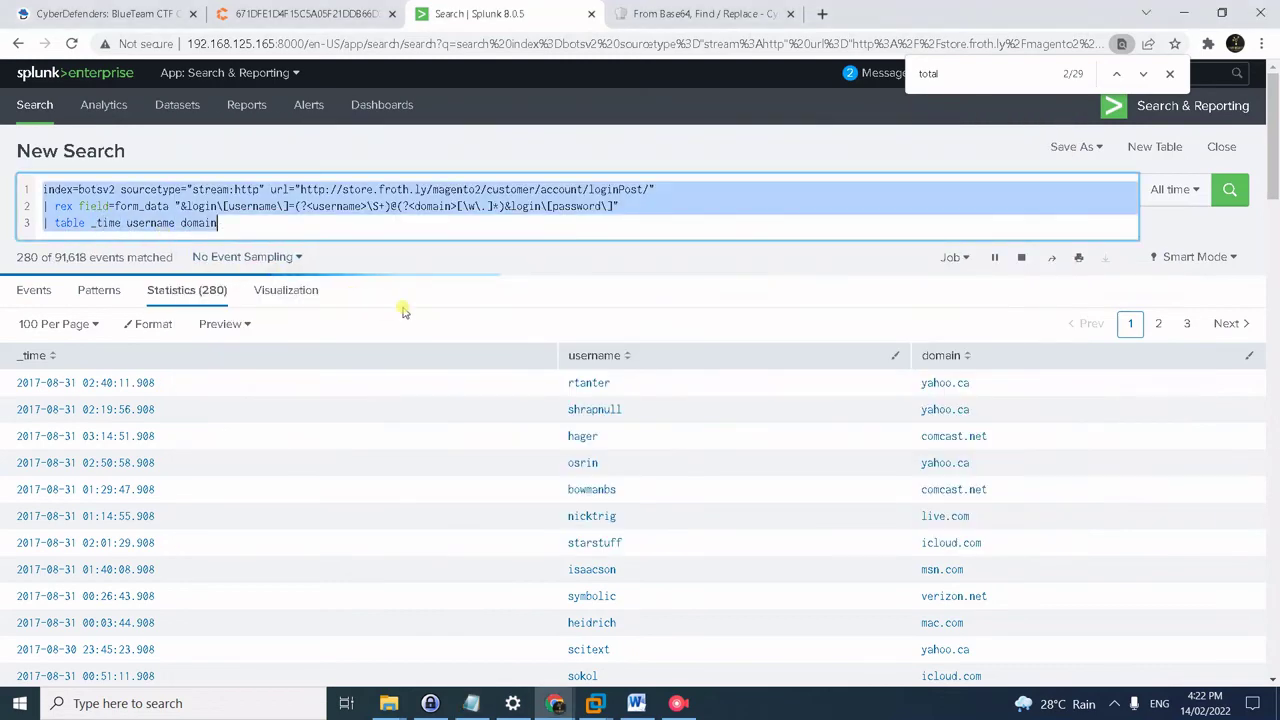
pyautogui.hotkey('ctrl', 'v')
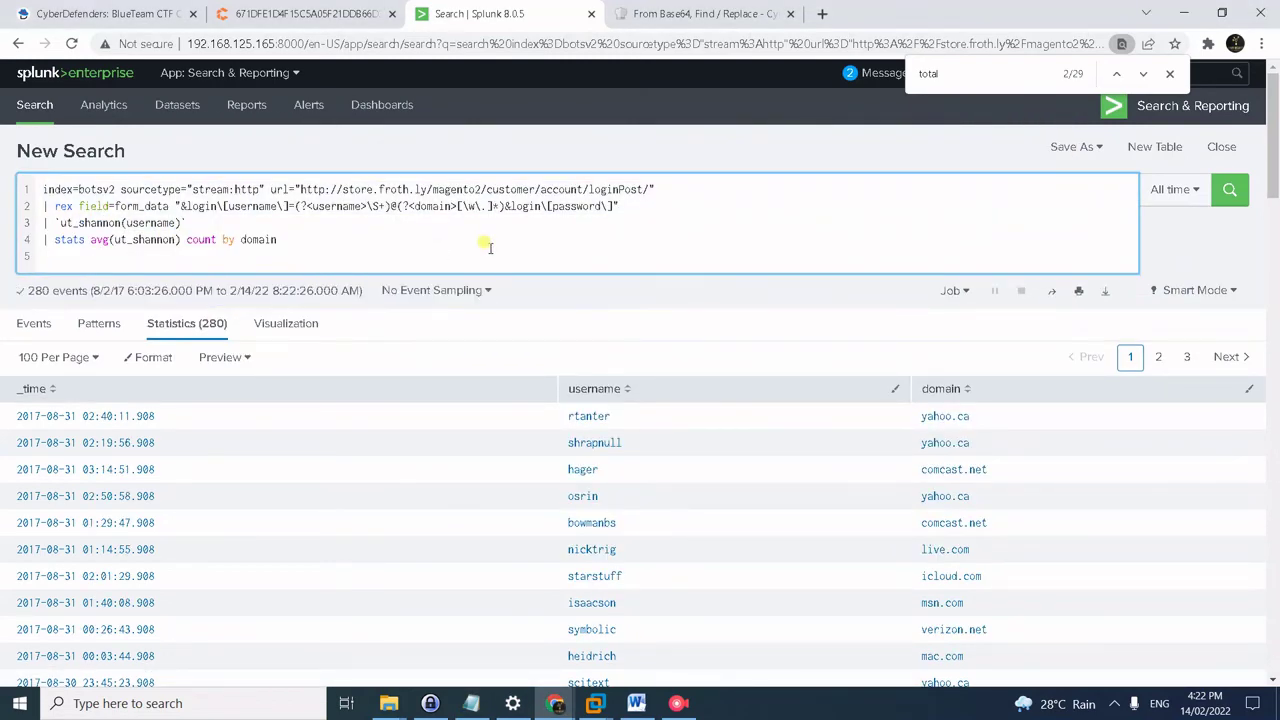
pyautogui.press('BackSpace')
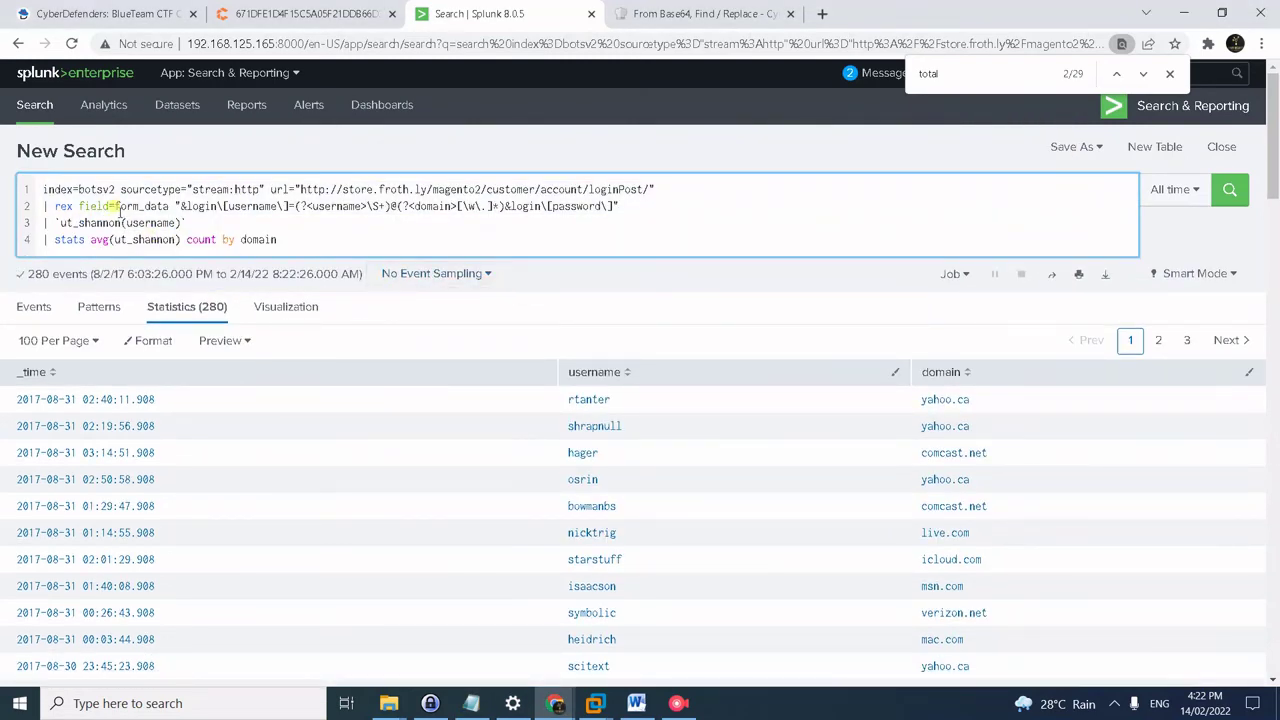
pyautogui.doubleClick(130, 222)
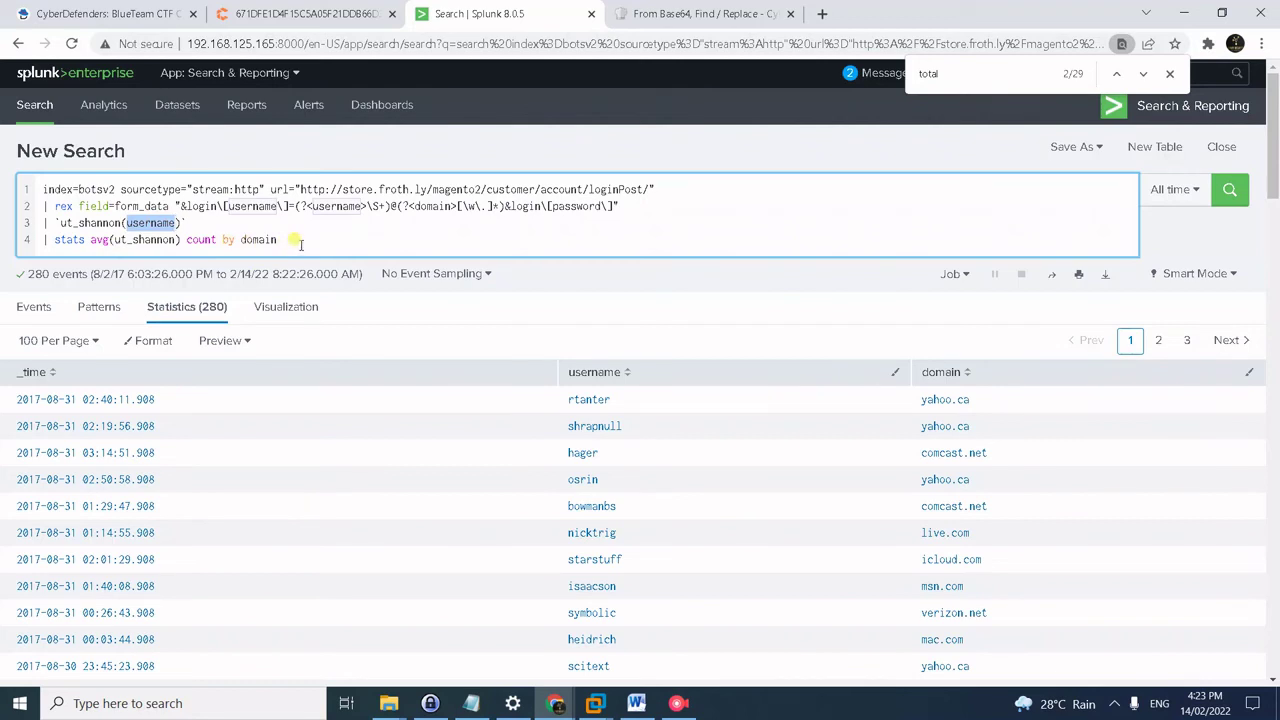
pyautogui.press('Right')
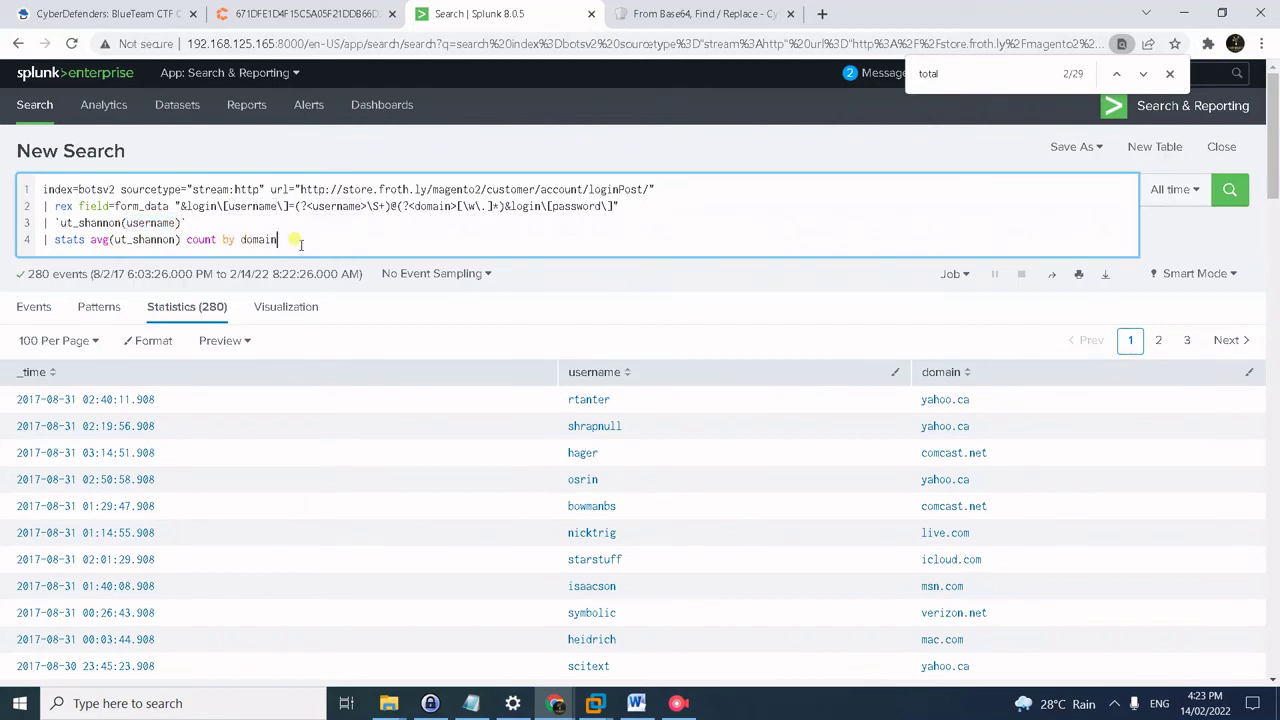
pyautogui.press('Return')
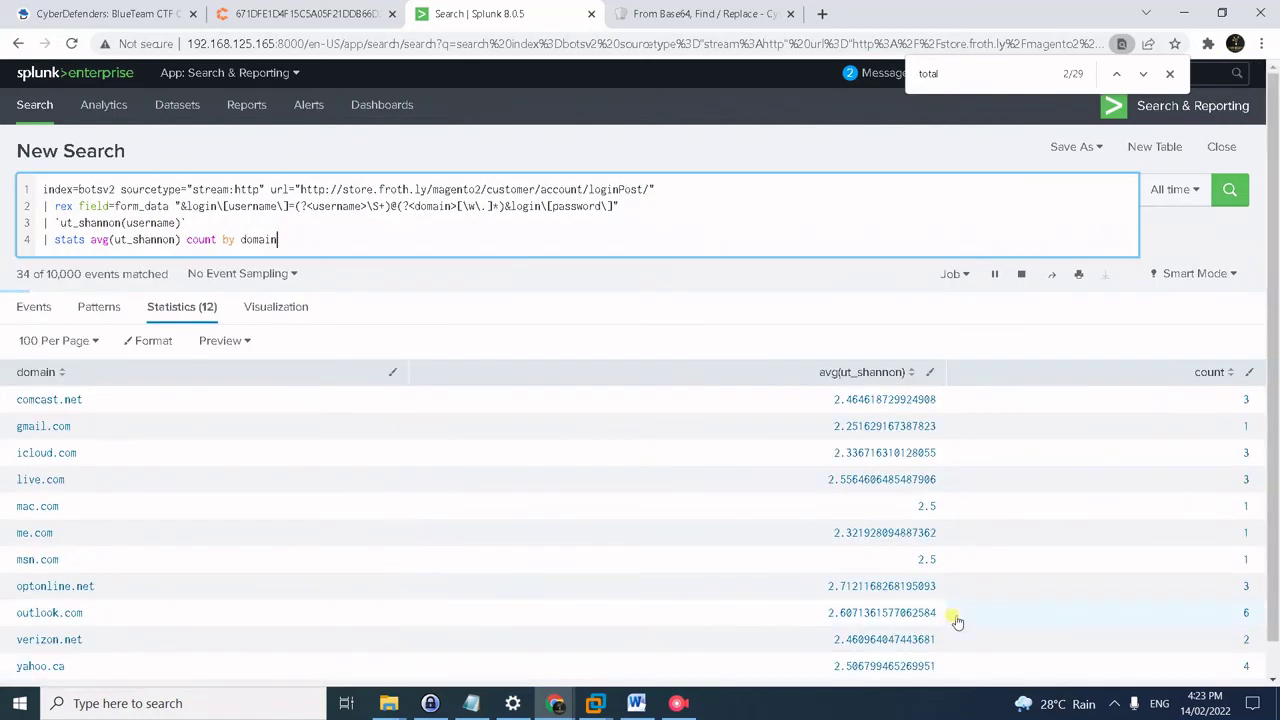
pyautogui.click(1231, 375)
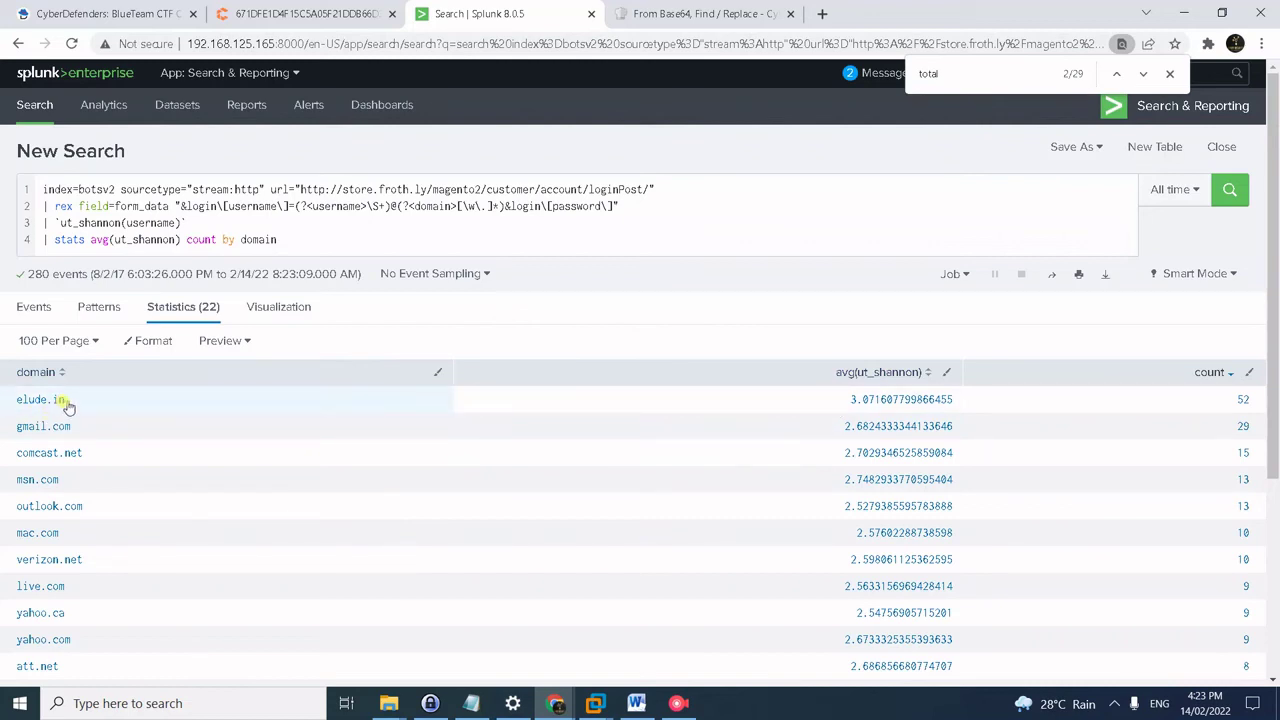
# - Submit elude.in as the answer to question #46
pyautogui.click(90, 17)
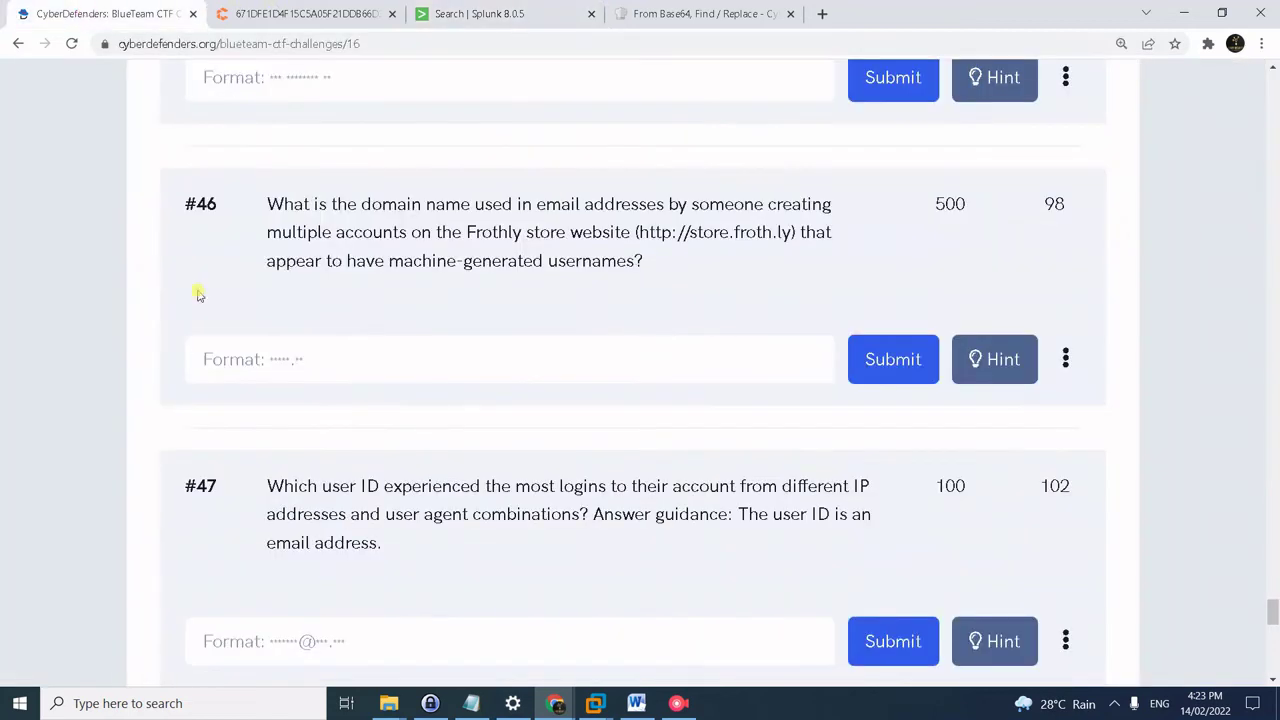
pyautogui.click(239, 377)
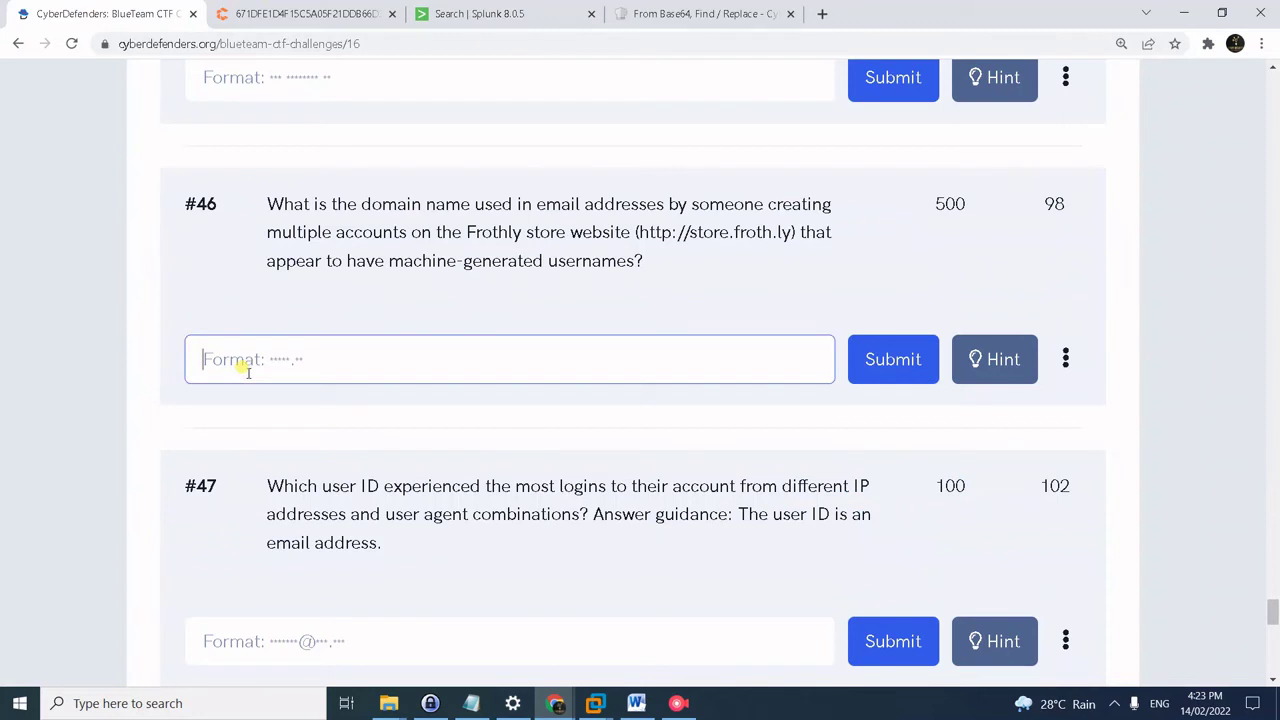
pyautogui.write('elude.in')
pyautogui.press('Return')
pyautogui.scroll(-2, 210, 420)
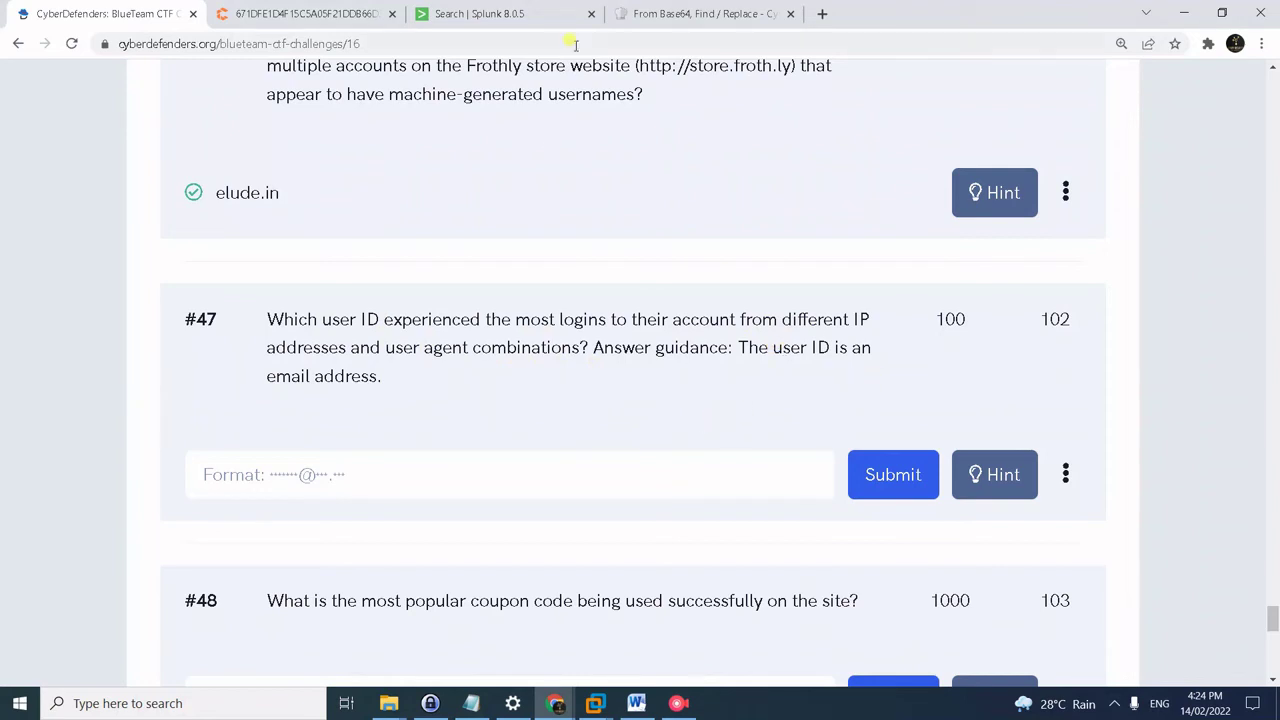
# - Run the saved rex/stats query listing login user agents per username, sorted by count
pyautogui.click(540, 14)
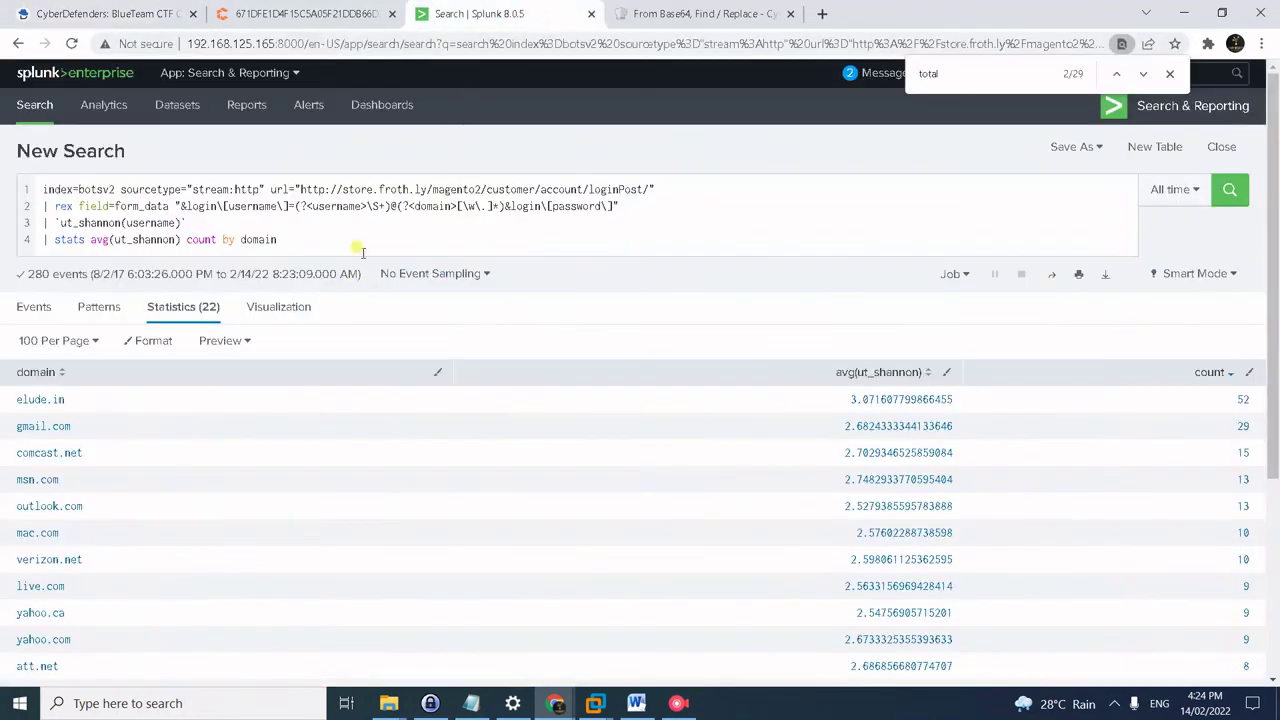
pyautogui.hotkey('alt', 'Tab')
pyautogui.click(538, 242)
pyautogui.hotkey('ctrl', 'a')
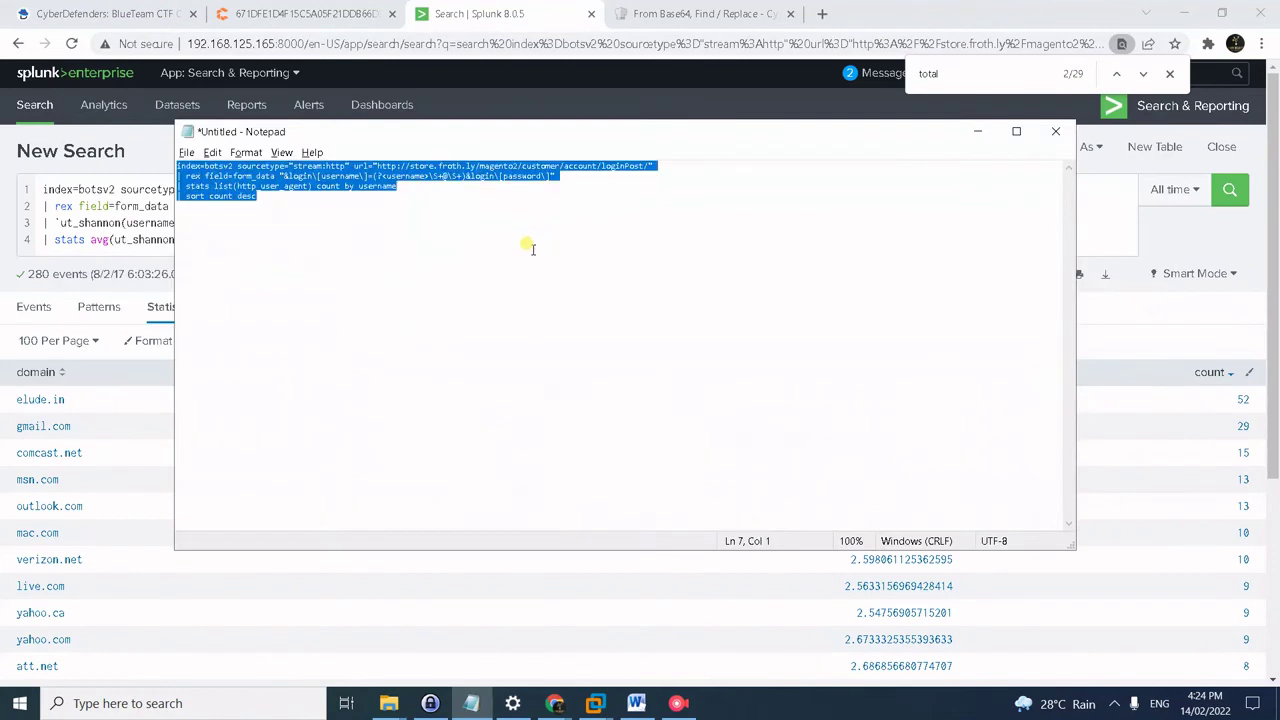
pyautogui.click(122, 191)
pyautogui.hotkey('ctrl', 'a')
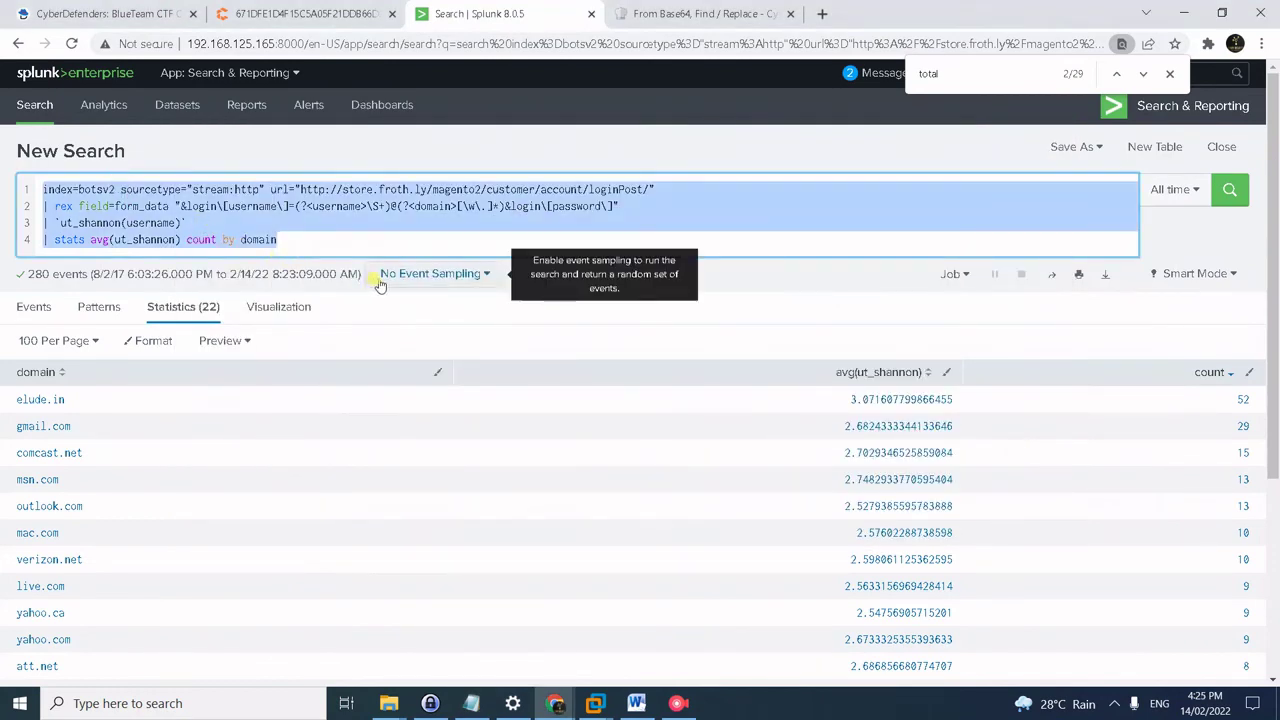
pyautogui.hotkey('ctrl', 'v')
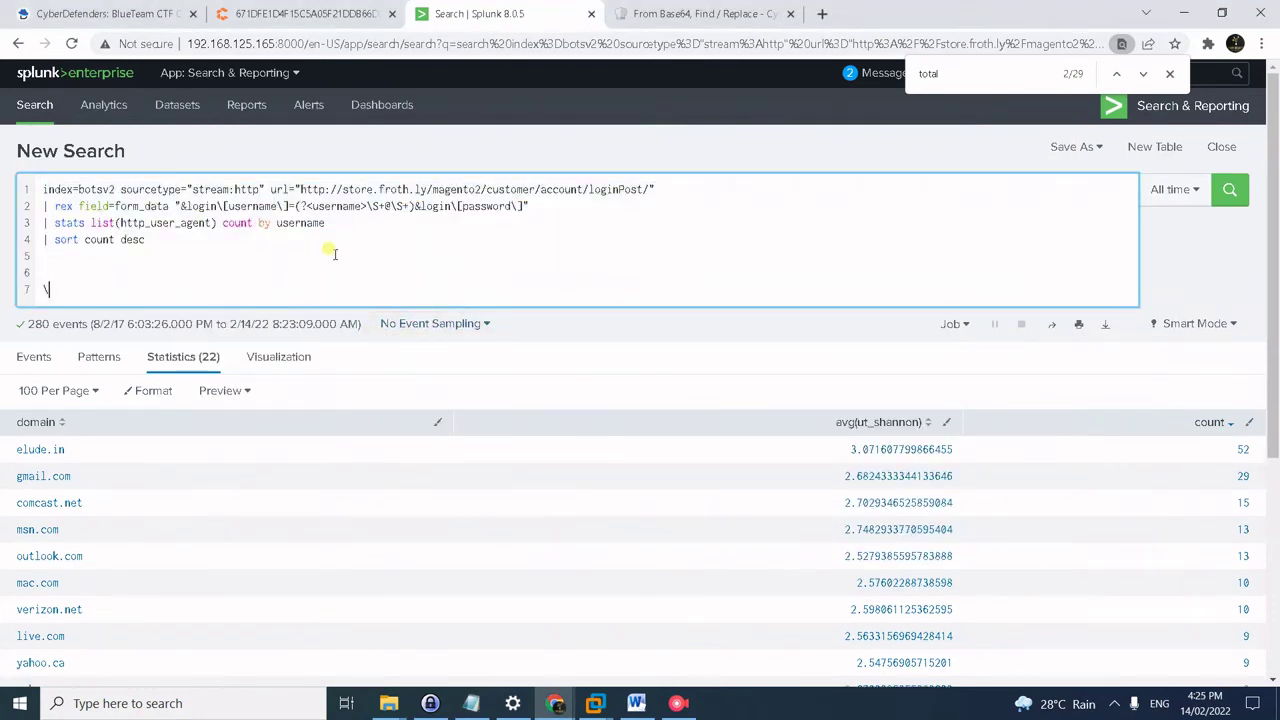
pyautogui.press('BackSpace')
pyautogui.press('BackSpace')
pyautogui.press('BackSpace')
pyautogui.press('BackSpace')
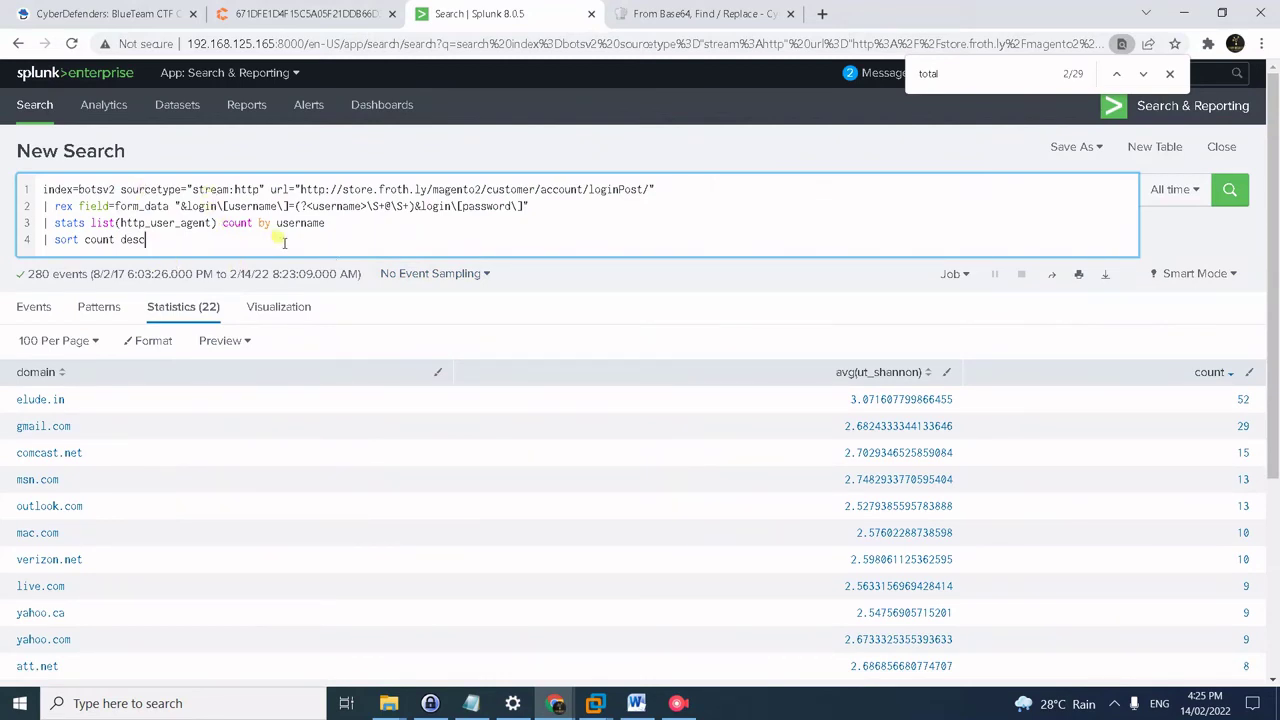
pyautogui.press('Return')
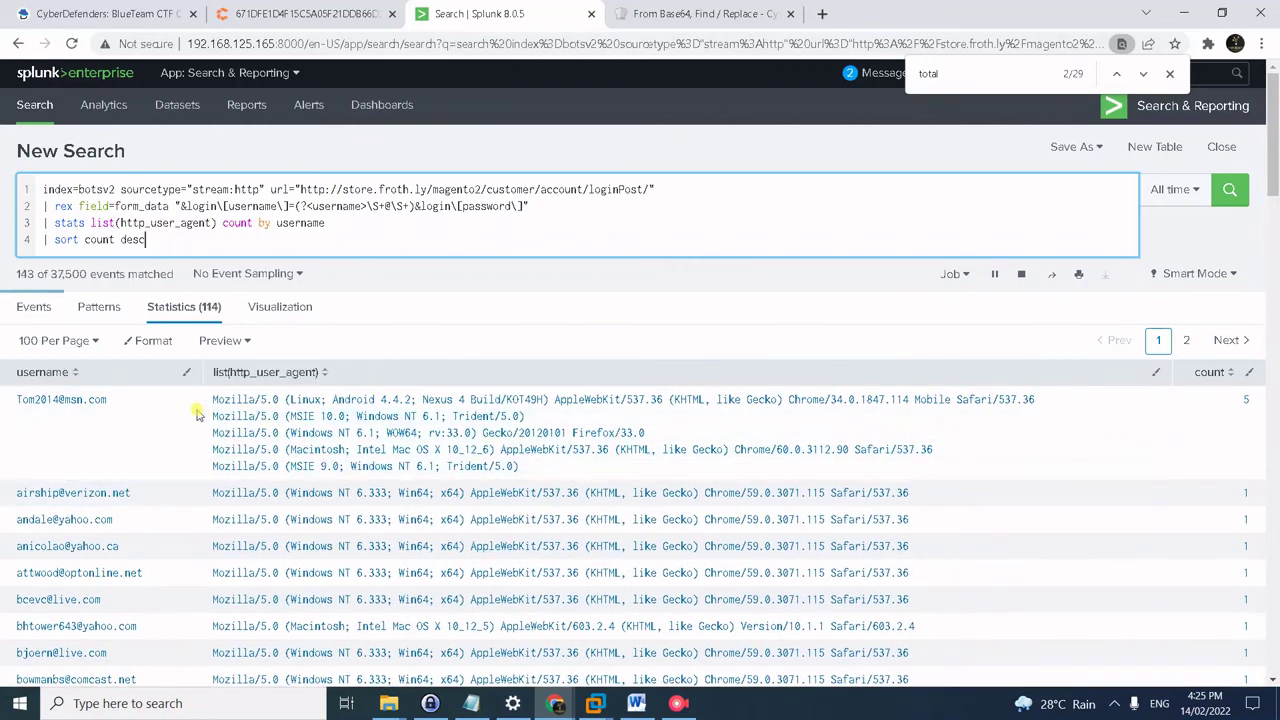
# - Select and copy the top username, the one with 5 user-agent combinations
pyautogui.moveTo(130, 404); pyautogui.dragTo(14, 399)
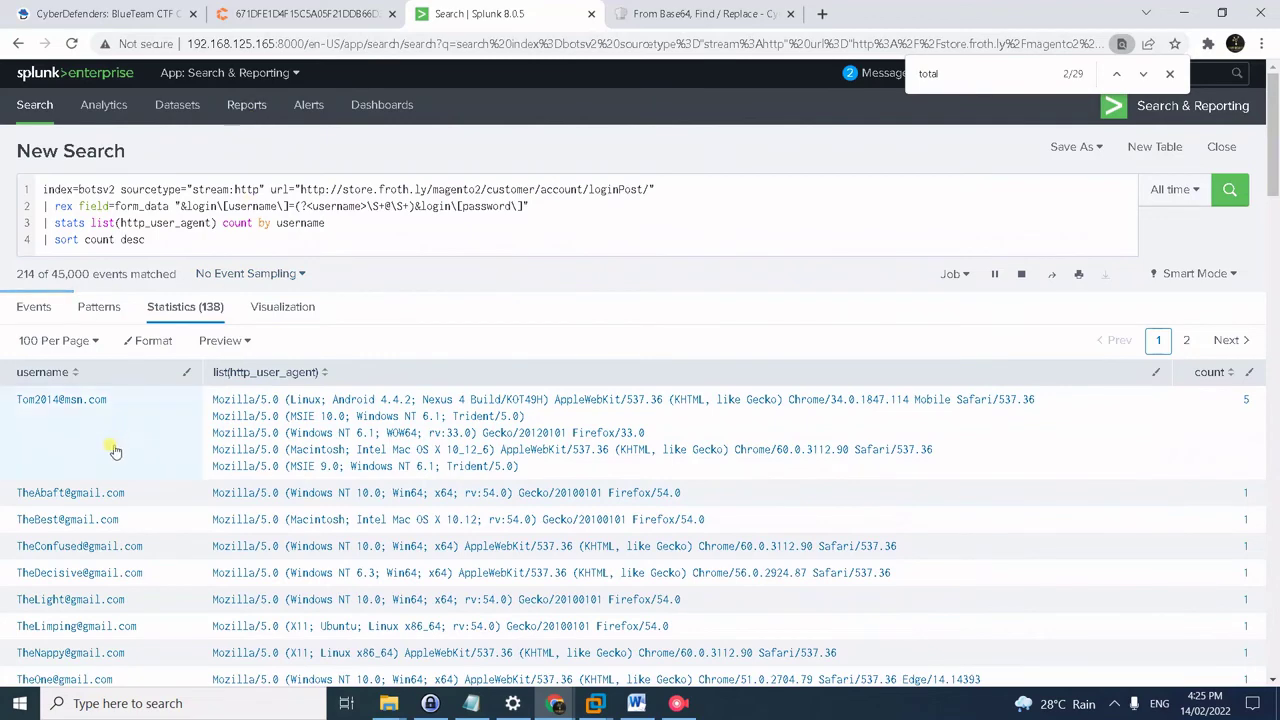
pyautogui.moveTo(108, 399); pyautogui.dragTo(18, 403)
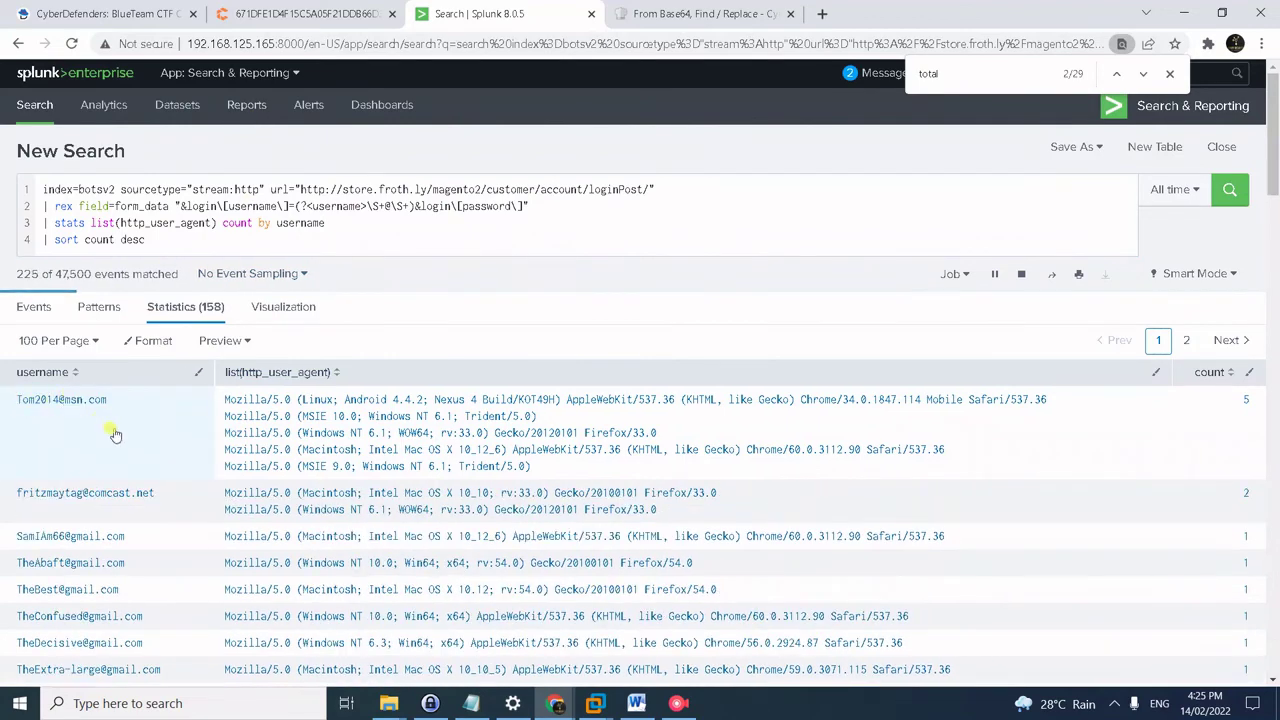
pyautogui.moveTo(108, 428); pyautogui.dragTo(20, 415)
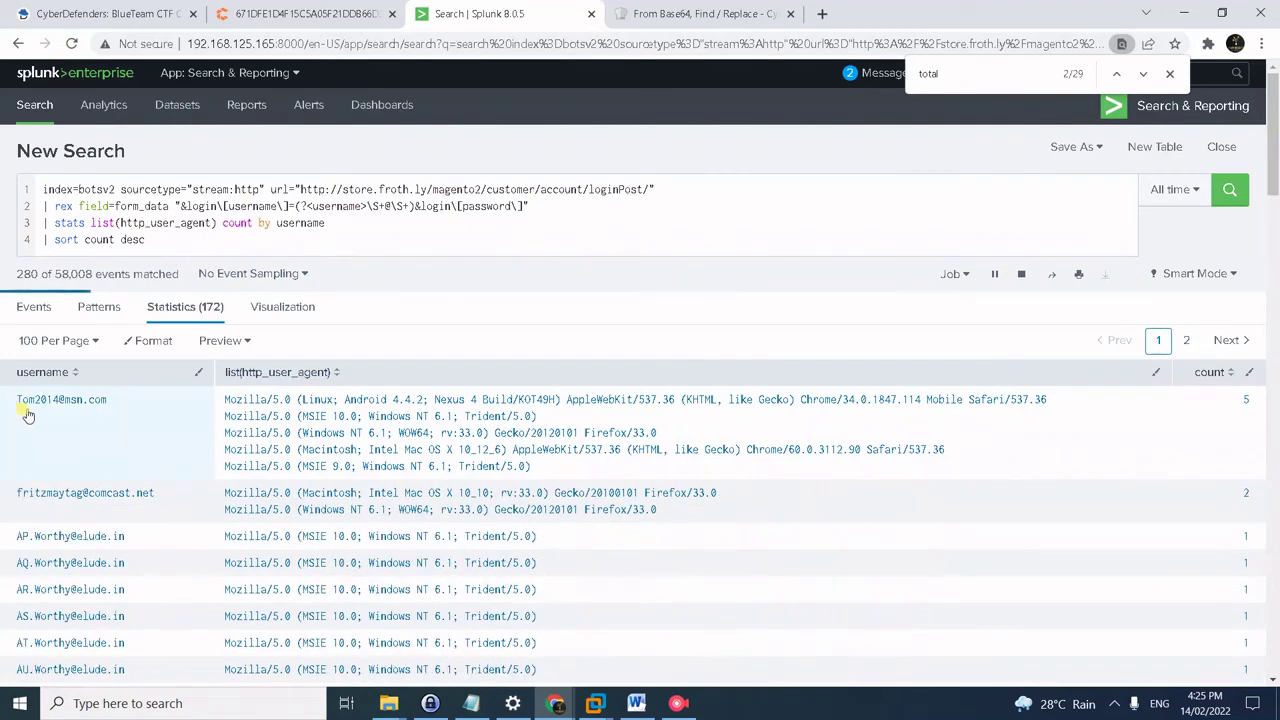
pyautogui.moveTo(108, 400); pyautogui.dragTo(20, 401)
pyautogui.hotkey('ctrl', 'c')
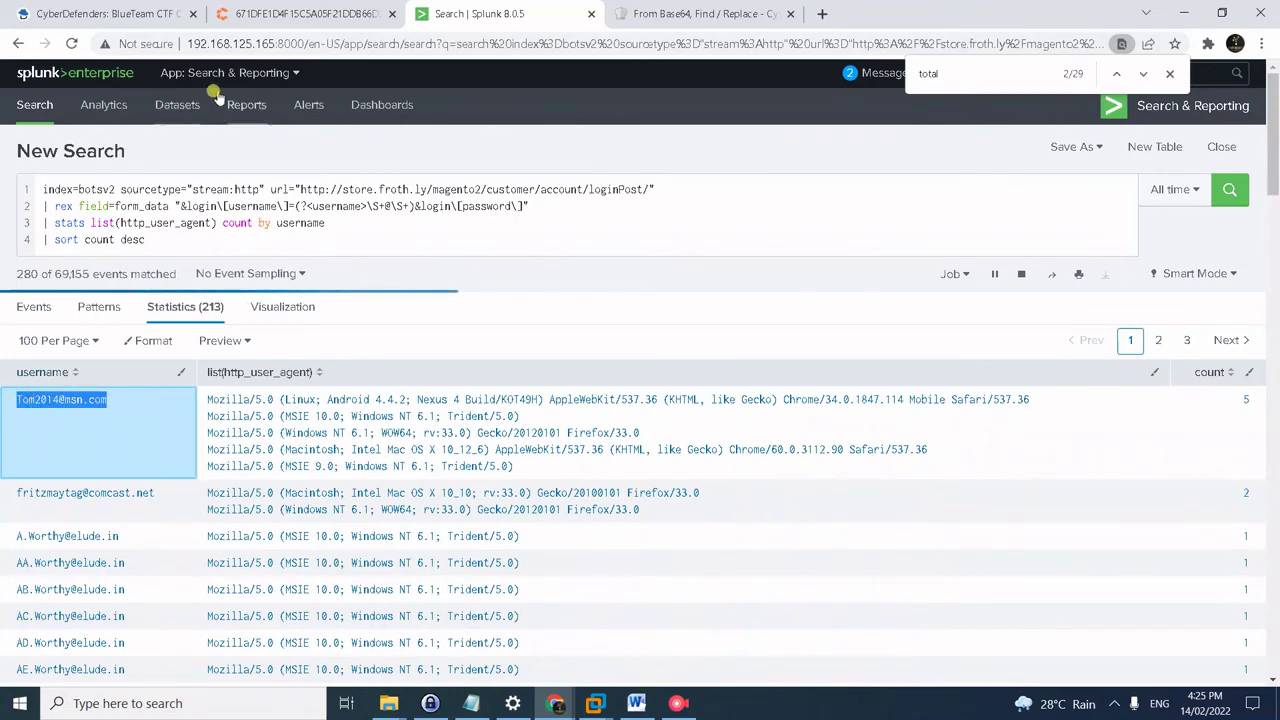
pyautogui.click(128, 12)
# - Paste the copied top username as the #47 answer and submit it
pyautogui.click(284, 472)
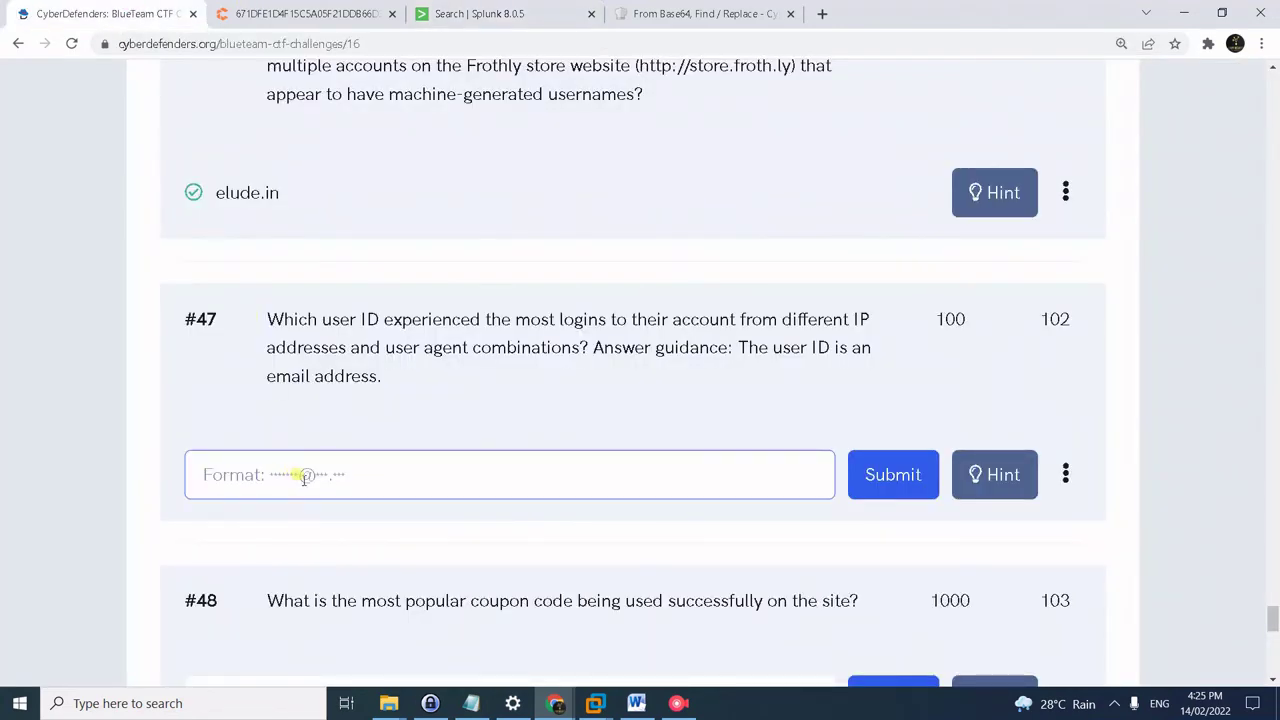
pyautogui.hotkey('ctrl', 'v')
pyautogui.press('Return')
pyautogui.scroll(-4, 349, 221)
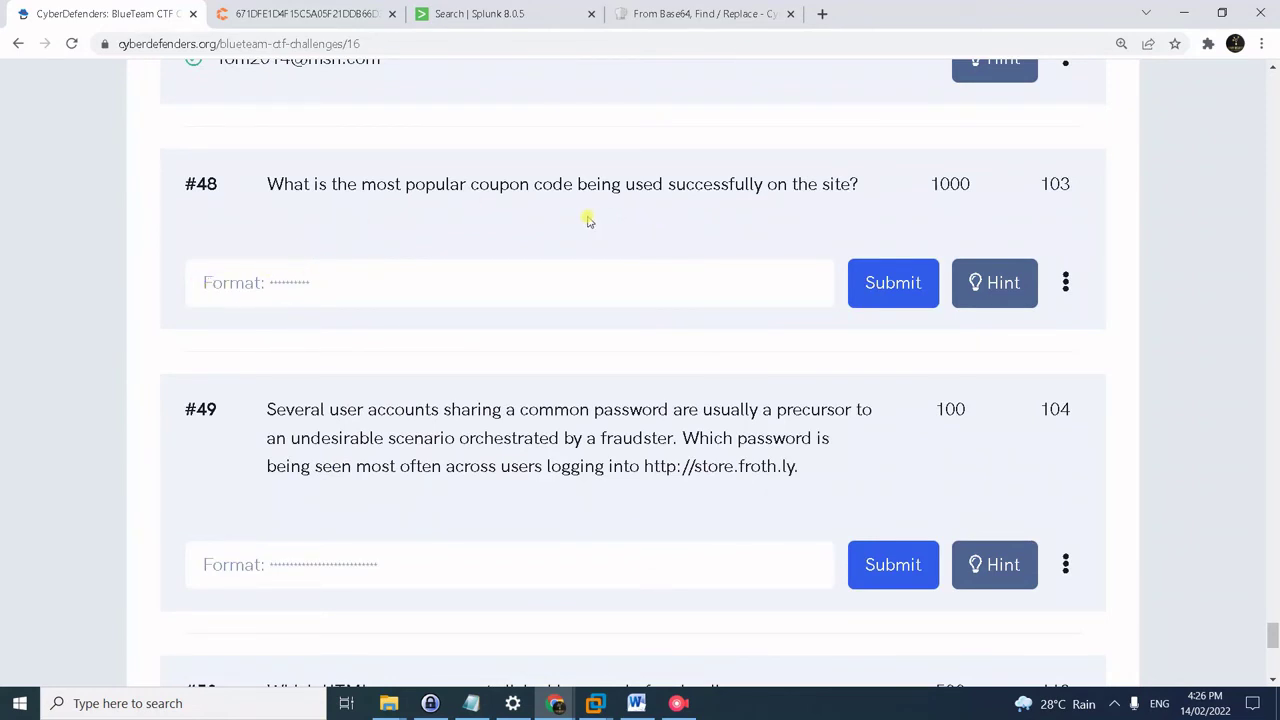
pyautogui.click(468, 12)
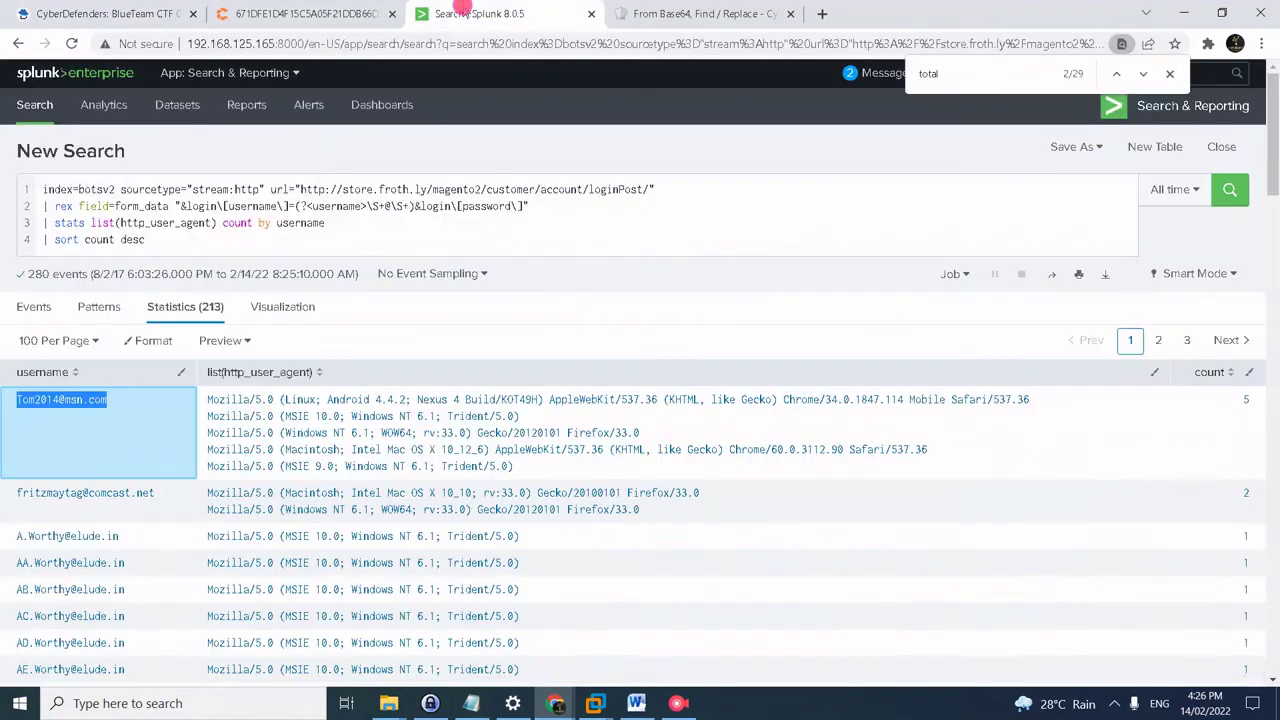
# - Run a stream:http coupon search returning 1,039 events
pyautogui.click(236, 192)
pyautogui.hotkey('ctrl', 'a')
pyautogui.write('index=botsv2 sourcetype="stream:http" coupon')
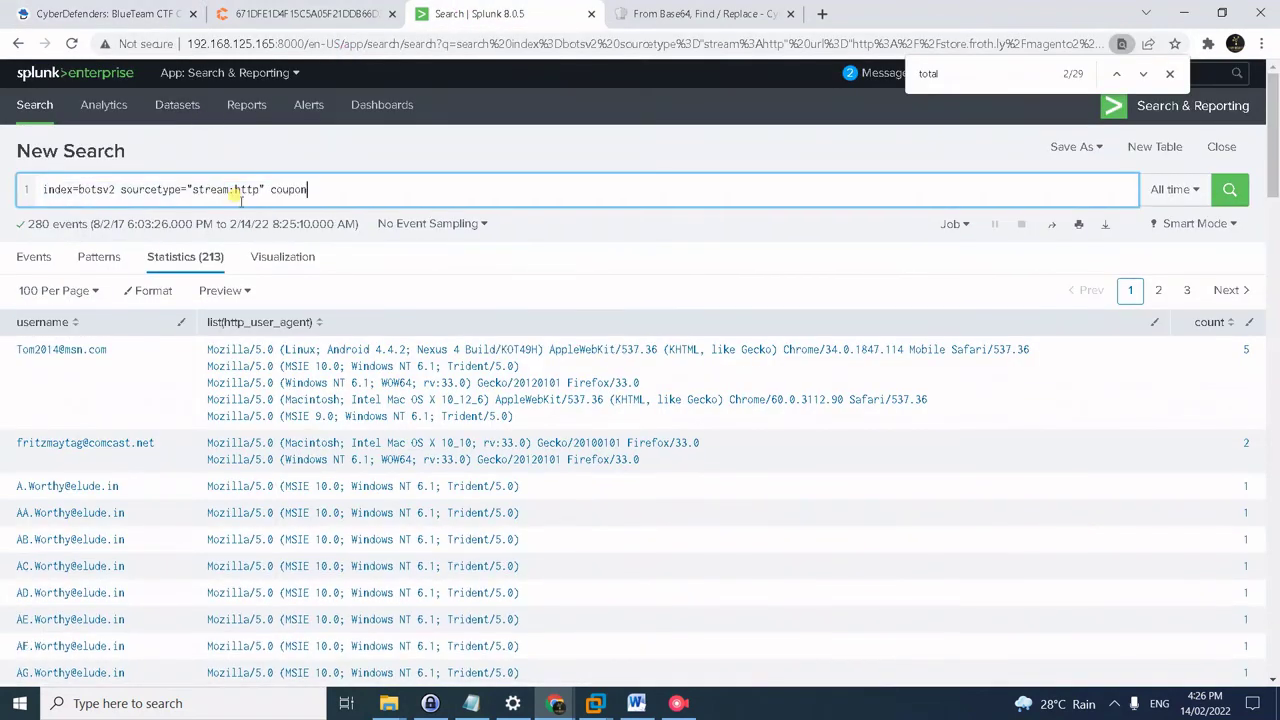
pyautogui.press('Return')
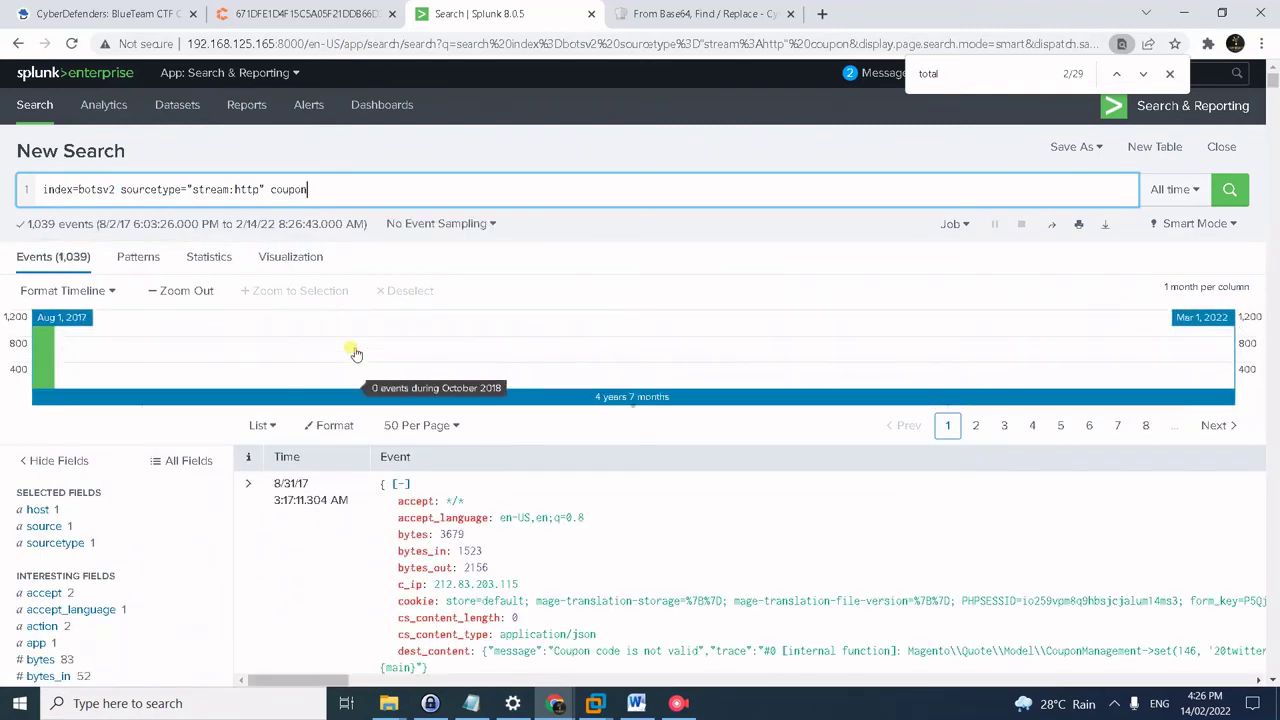
pyautogui.scroll(-2, 610, 566)
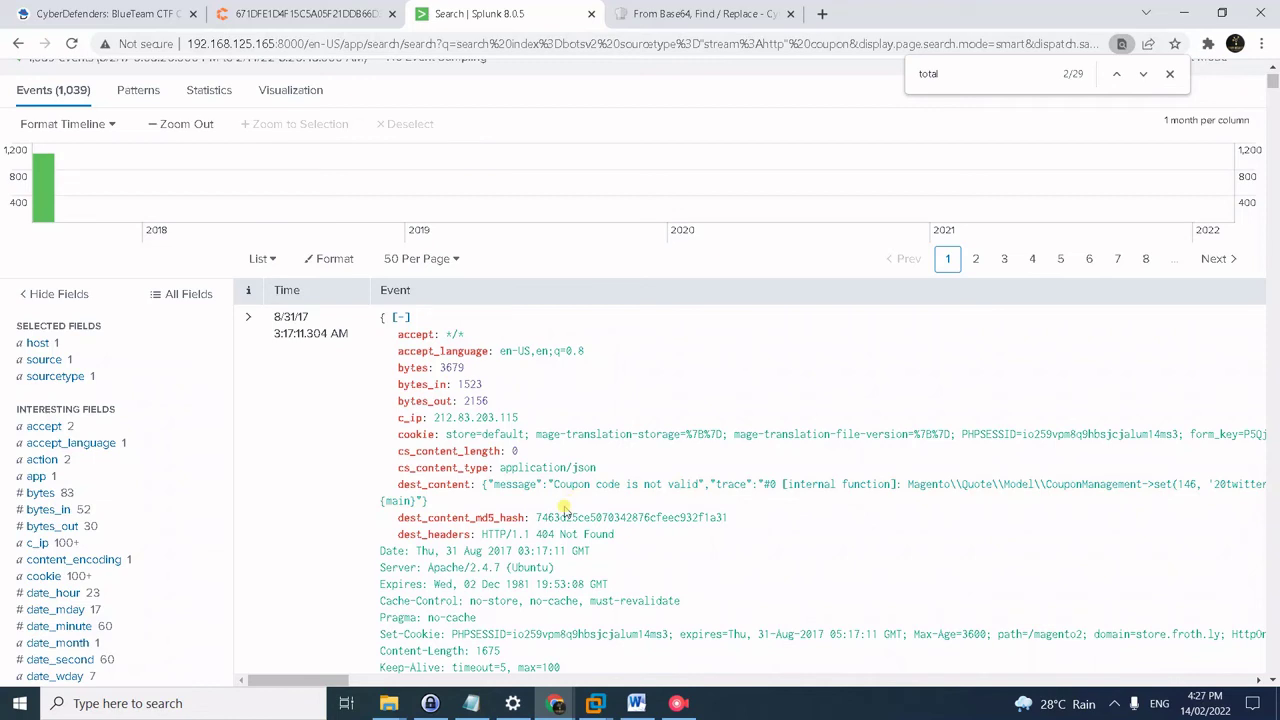
# - Select the saved PUT request table query in Notepad
pyautogui.hotkey('alt', 'Tab')
pyautogui.press('Tab')
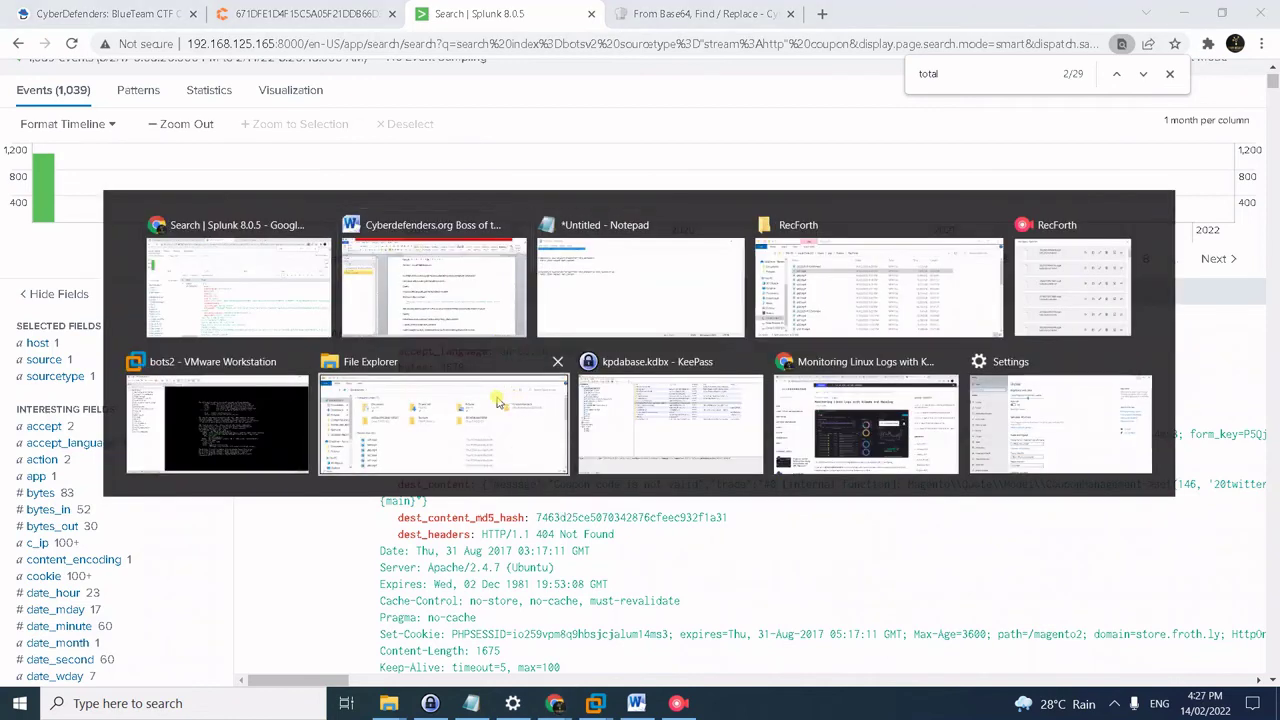
pyautogui.click(340, 222)
pyautogui.moveTo(341, 218); pyautogui.dragTo(155, 202)
pyautogui.hotkey('ctrl', 'c')
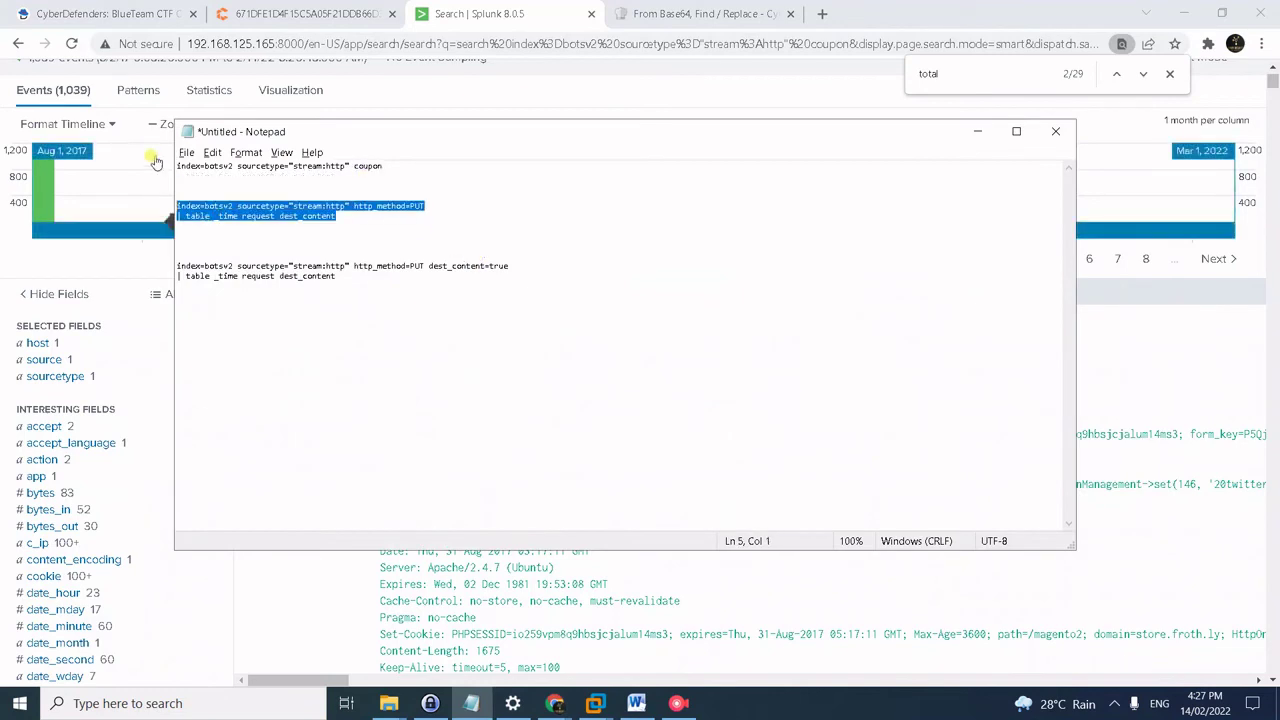
pyautogui.click(491, 78)
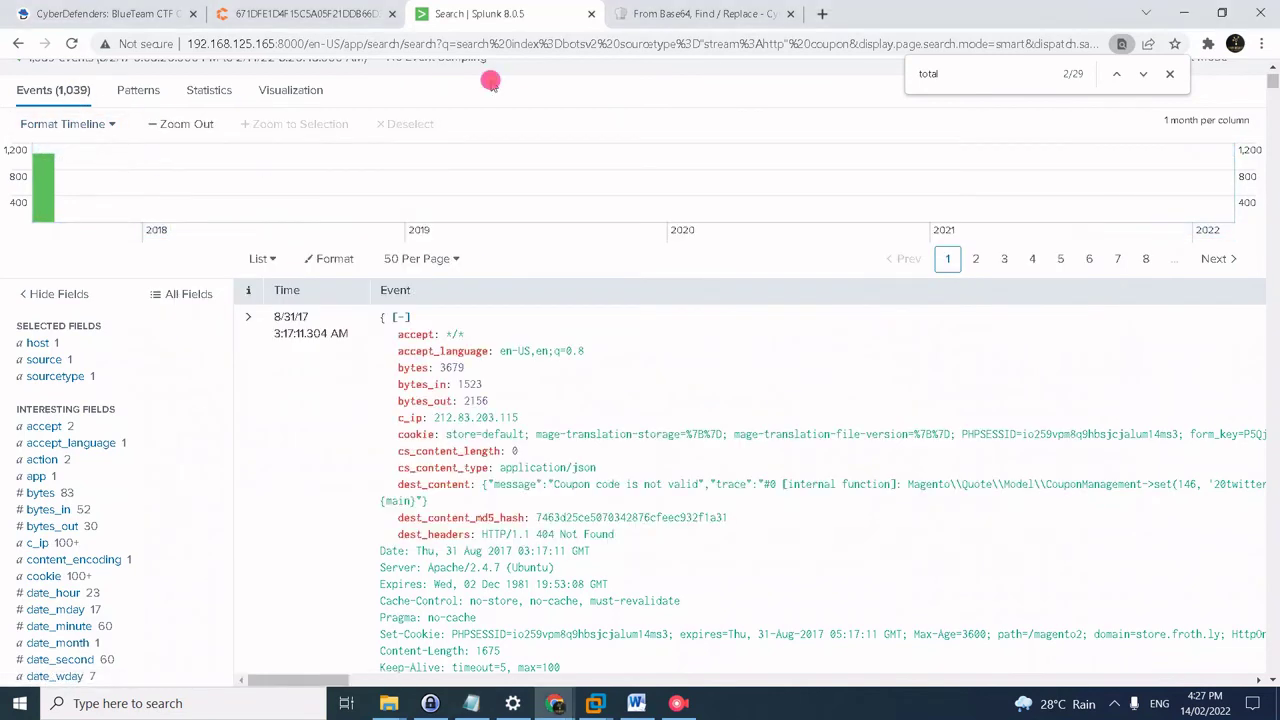
pyautogui.scroll(3, 491, 78)
# - Run the PUT request table query, sort by dest_content and inspect a true response
pyautogui.click(138, 190)
pyautogui.hotkey('ctrl', 'a')
pyautogui.hotkey('ctrl', 'v')
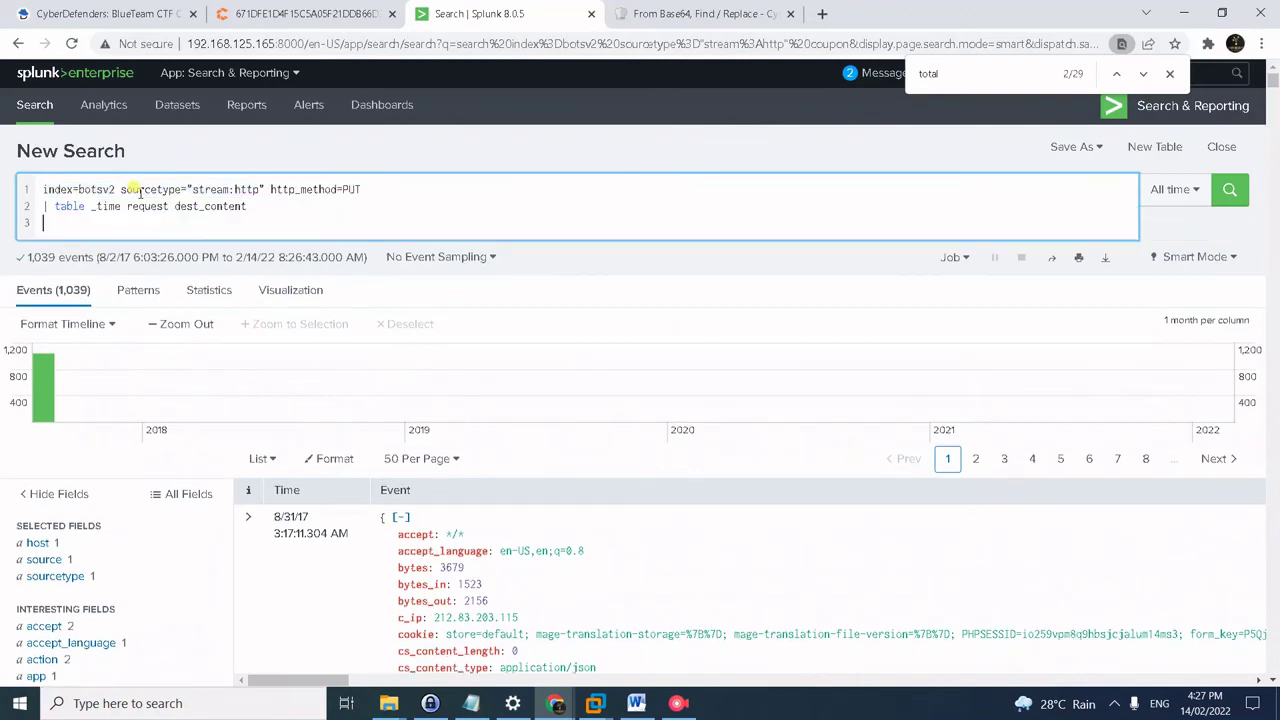
pyautogui.press('BackSpace')
pyautogui.press('Return')
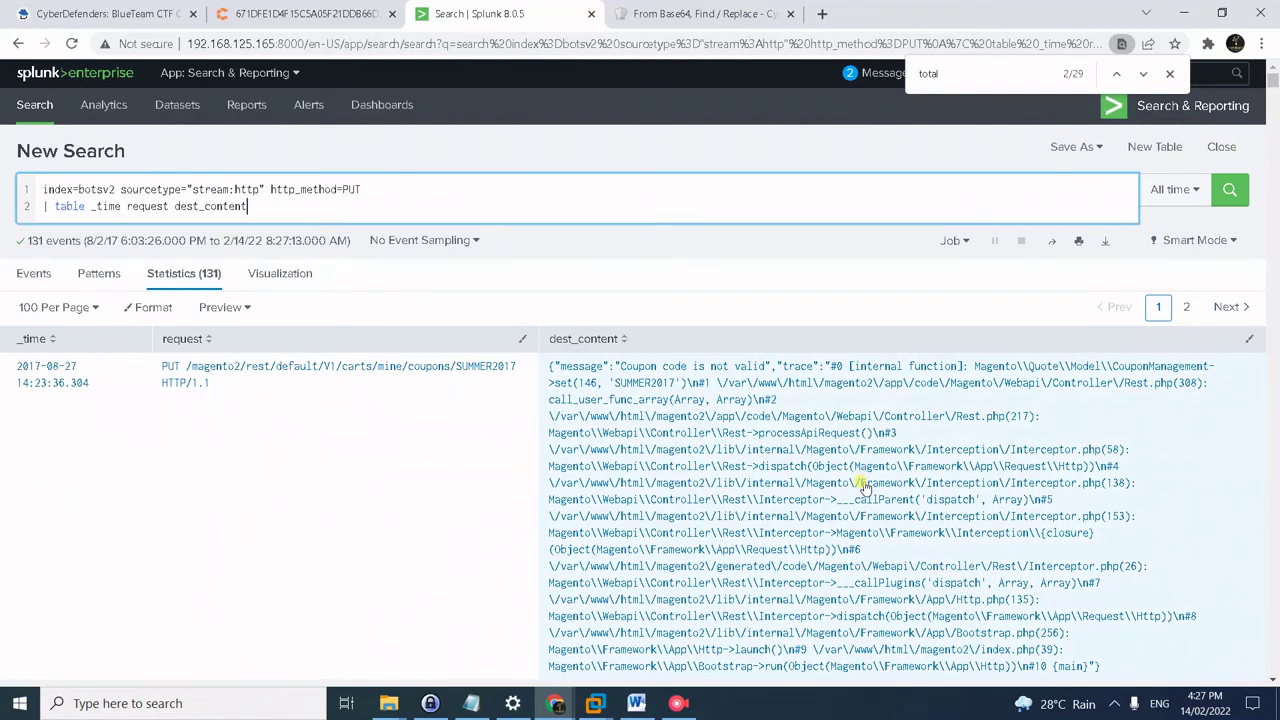
pyautogui.scroll(-3, 1110, 447)
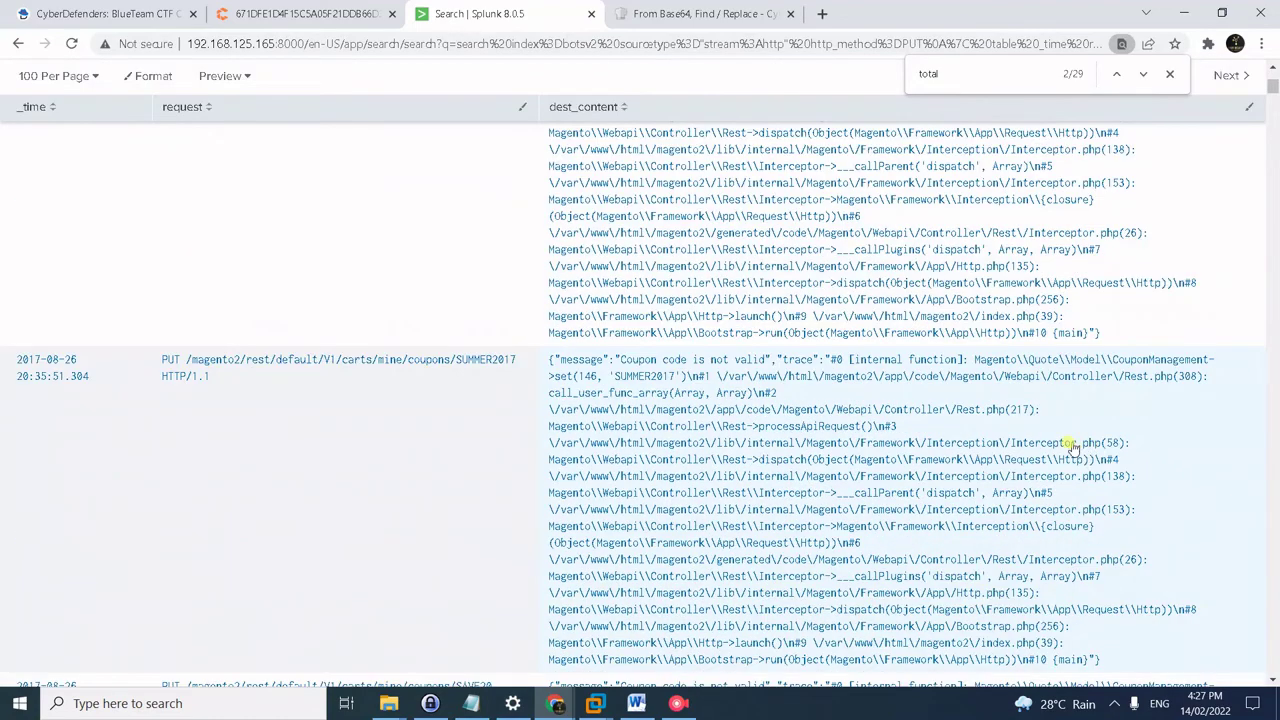
pyautogui.scroll(3, 1072, 447)
pyautogui.click(617, 340)
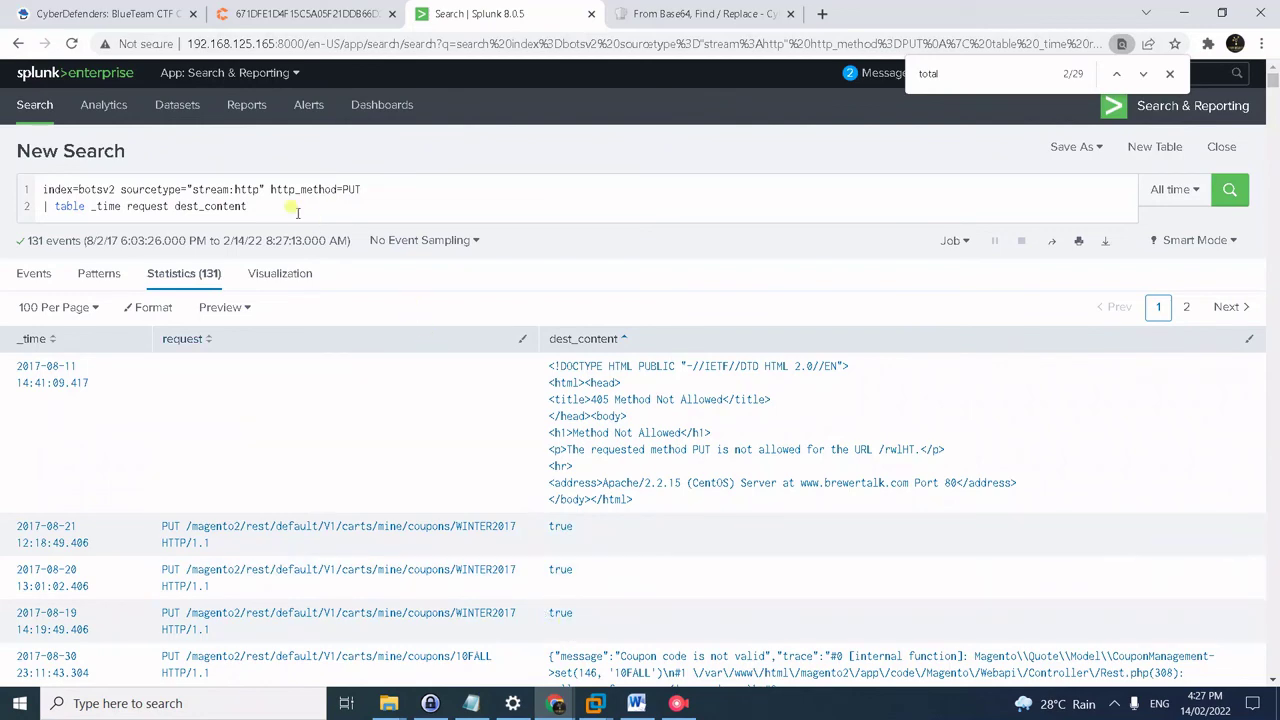
pyautogui.click(559, 527)
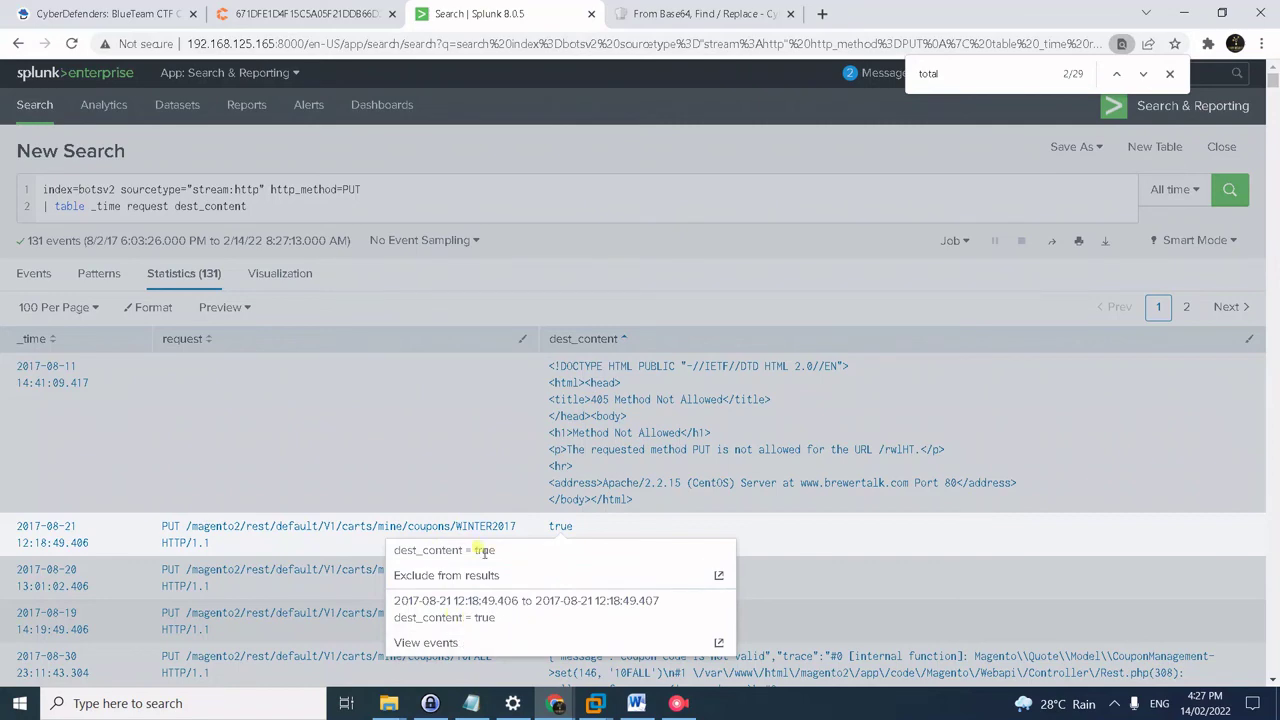
pyautogui.click(431, 204)
# - Run the dest_content=true query, leaving 3 successful WINTER2017 coupon requests
pyautogui.hotkey('alt', 'Tab')
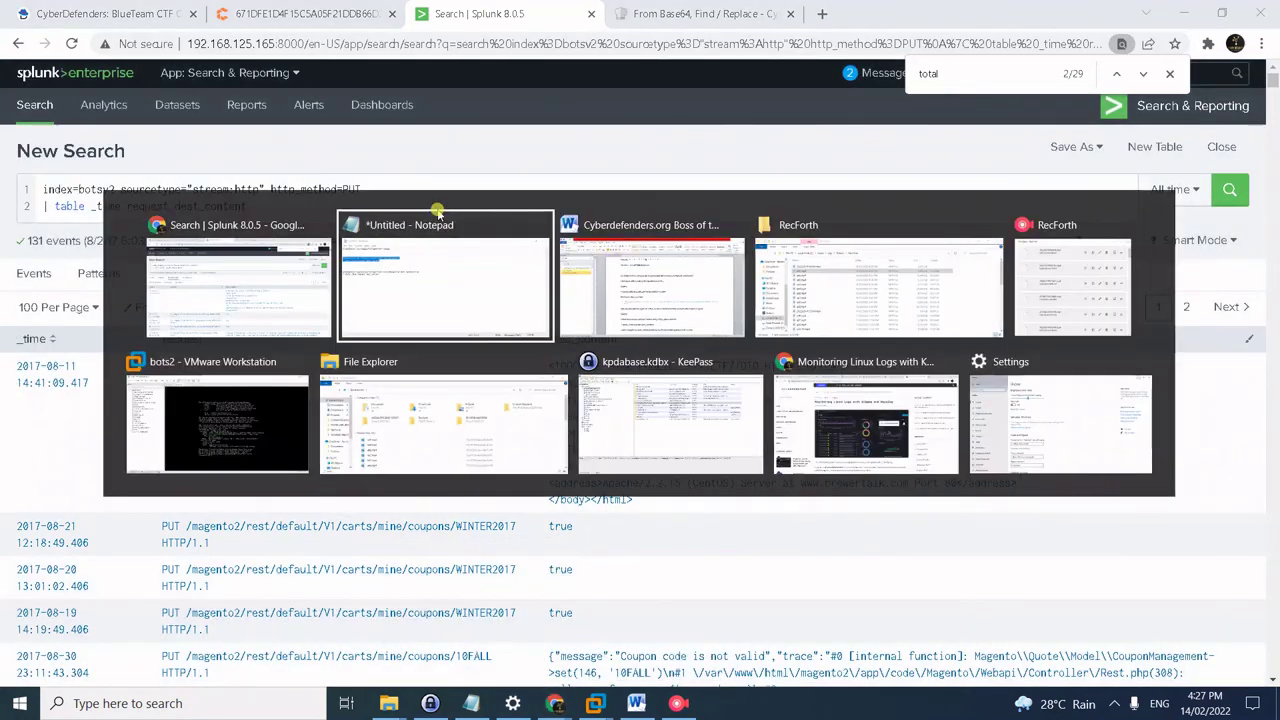
pyautogui.moveTo(336, 277); pyautogui.dragTo(177, 265)
pyautogui.hotkey('ctrl', 'c')
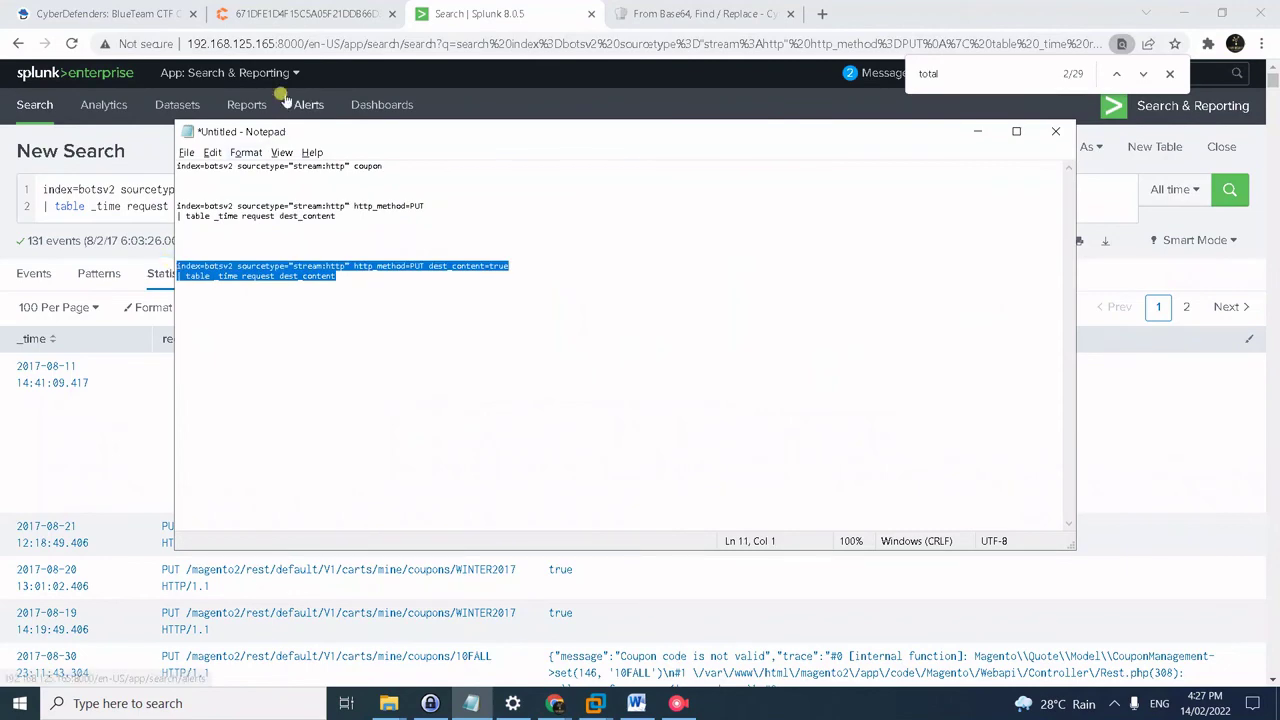
pyautogui.click(128, 190)
pyautogui.hotkey('ctrl', 'a')
pyautogui.hotkey('ctrl', 'v')
pyautogui.press('BackSpace')
pyautogui.press('Return')
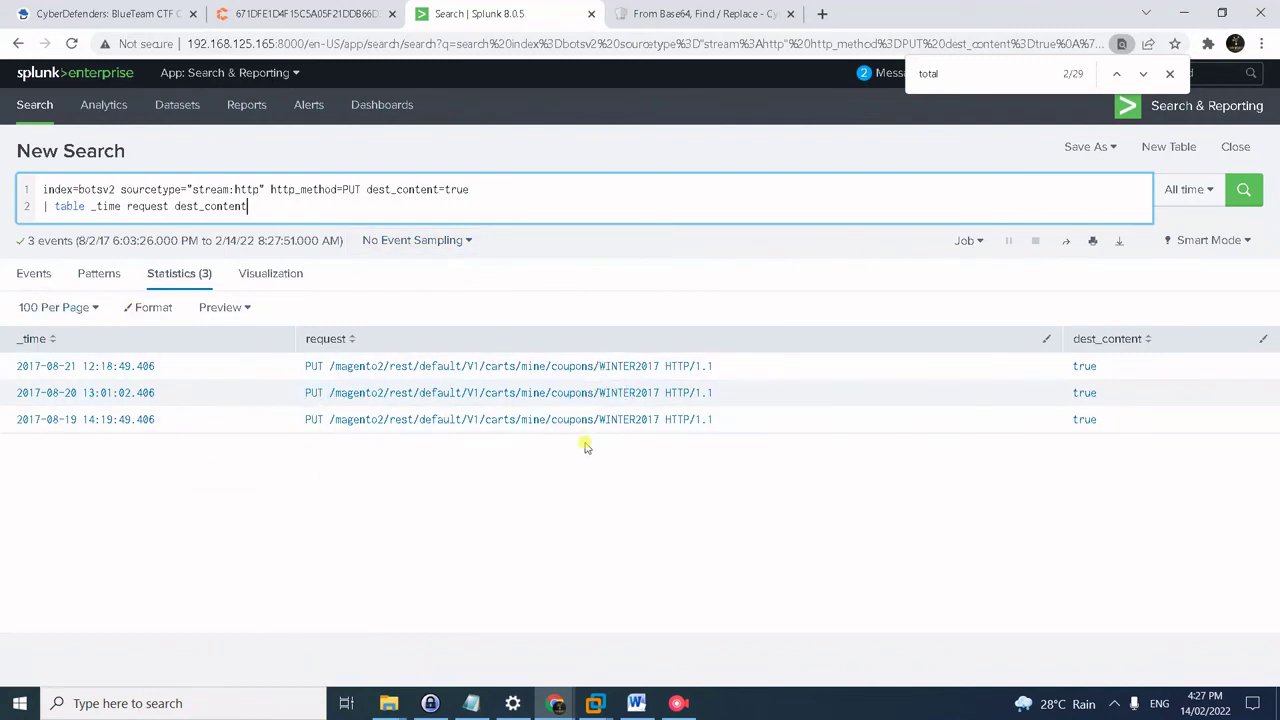
pyautogui.click(75, 12)
# - Enter WINTER2017 as the #48 answer and submit it
pyautogui.click(302, 266)
pyautogui.write('W')
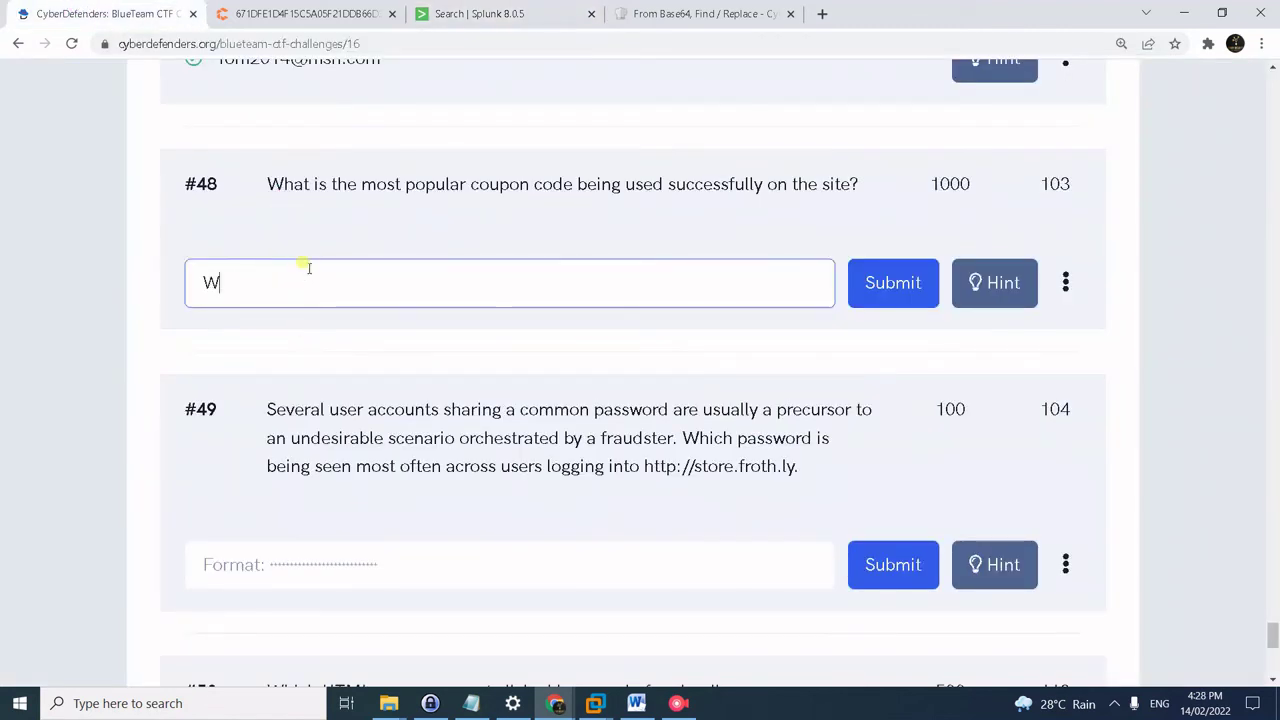
pyautogui.write('INTER2017')
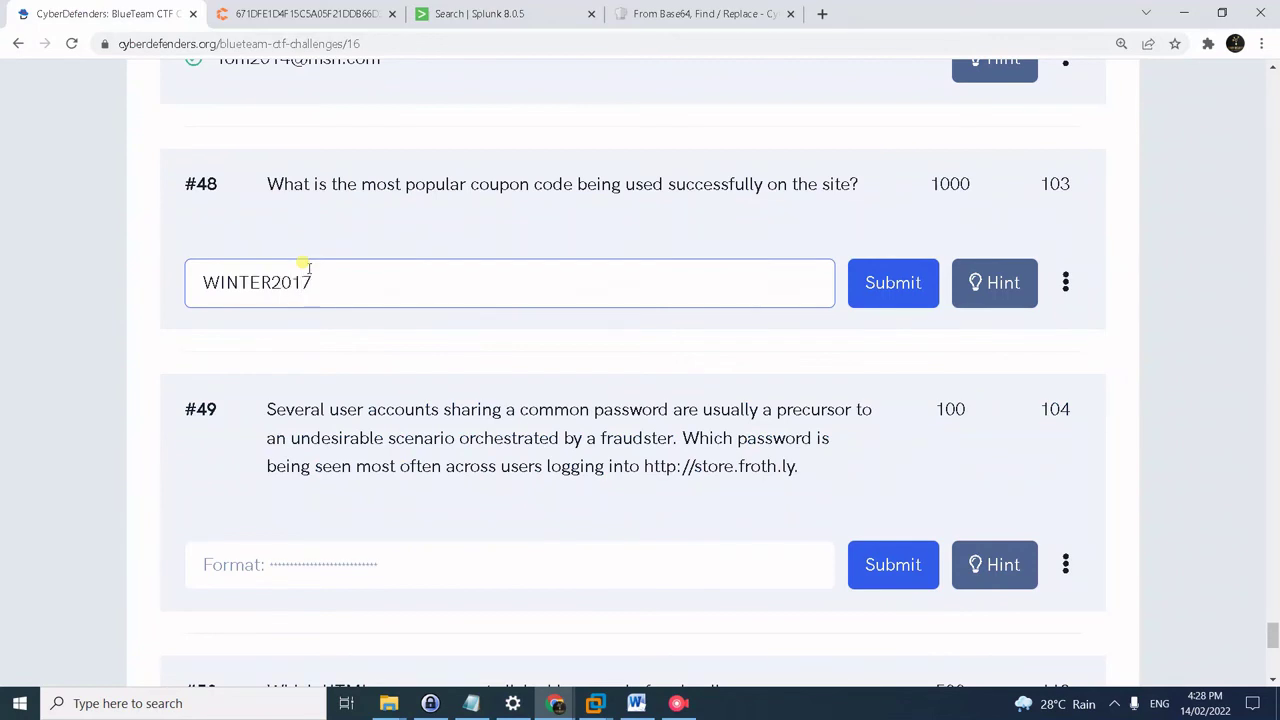
pyautogui.press('Return')
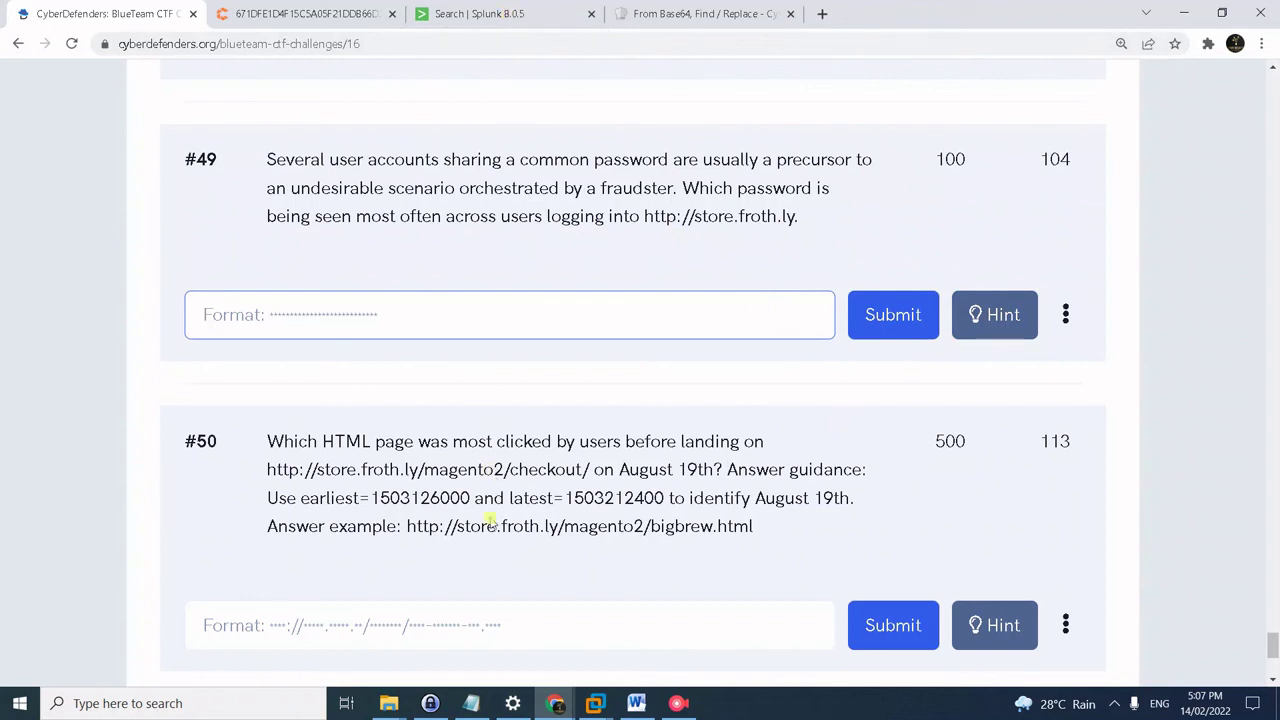
pyautogui.click(479, 14)
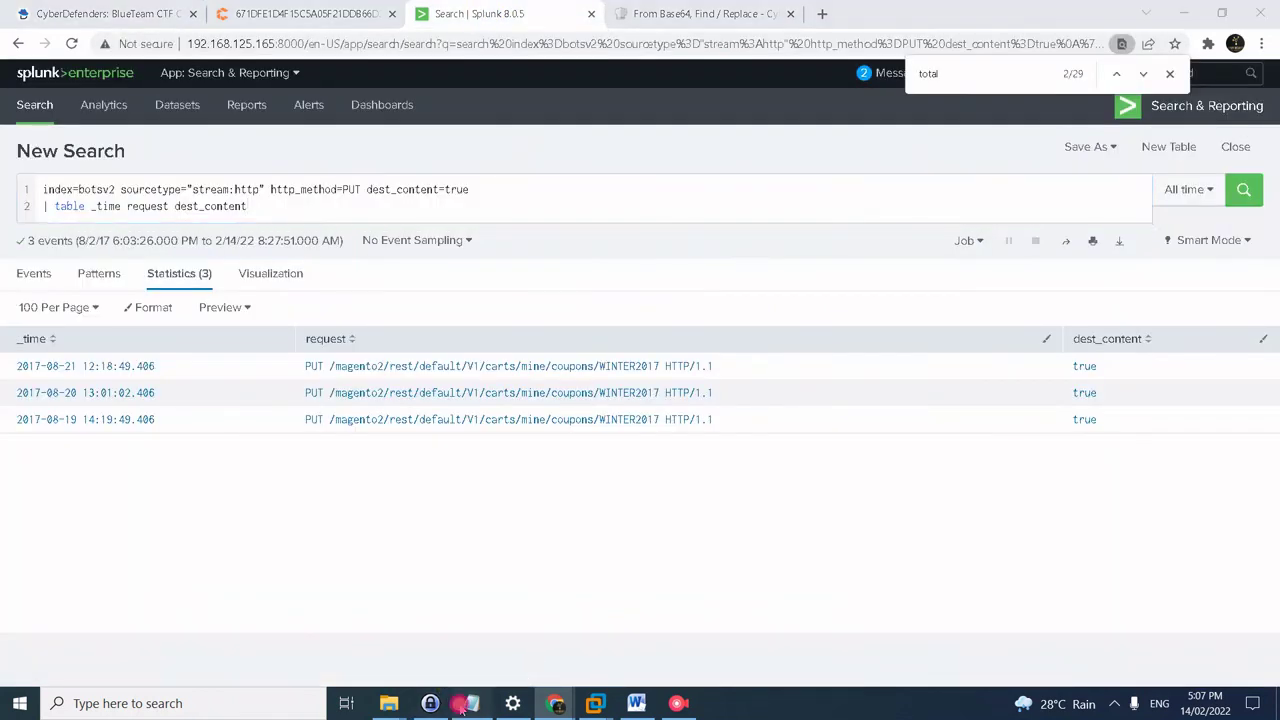
# - Paste the saved loginPost query extracting user and password into the Splunk search bar
pyautogui.click(471, 703)
pyautogui.hotkey('ctrl', 'a')
pyautogui.click(162, 232)
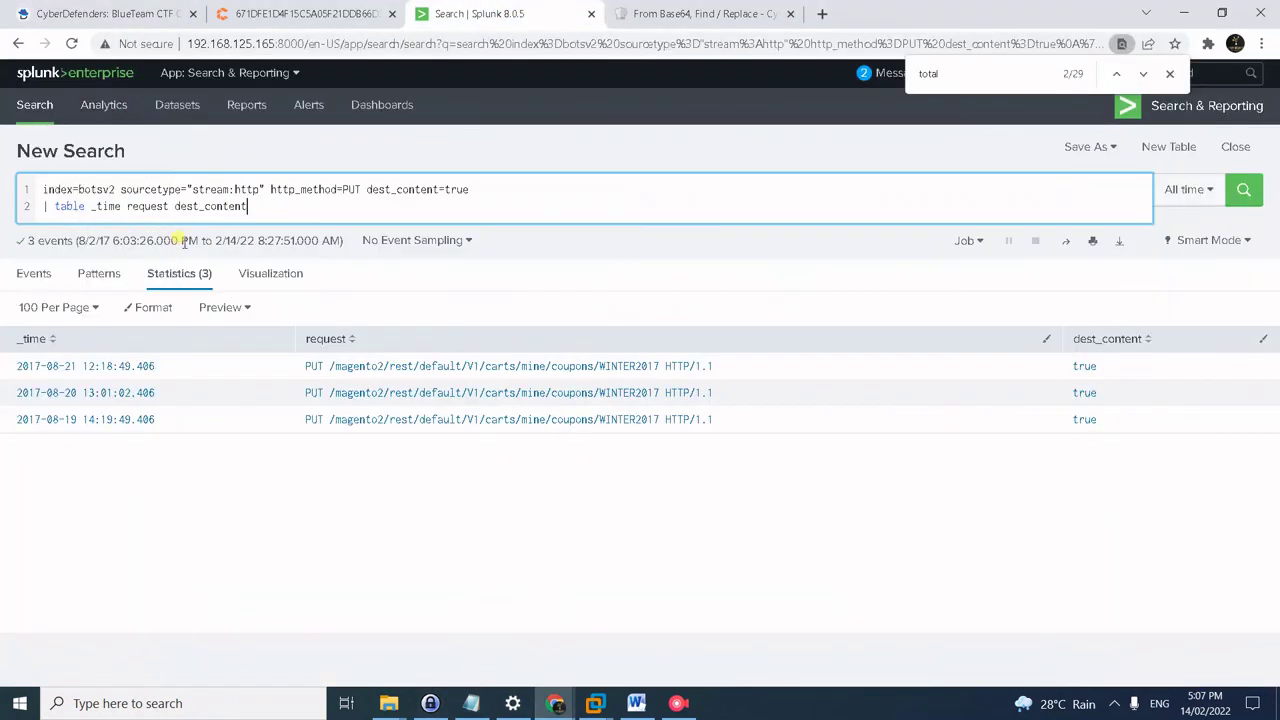
pyautogui.hotkey('ctrl', 'a')
pyautogui.hotkey('ctrl', 'v')
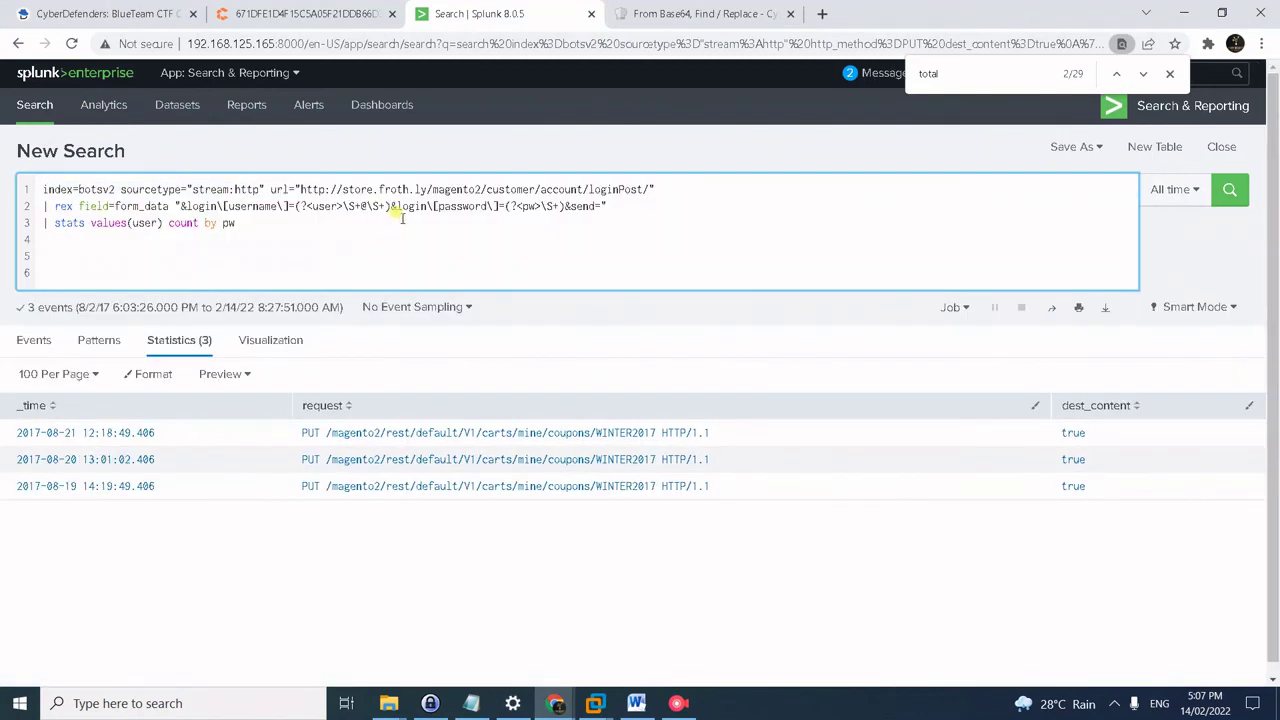
pyautogui.press('BackSpace')
pyautogui.press('BackSpace')
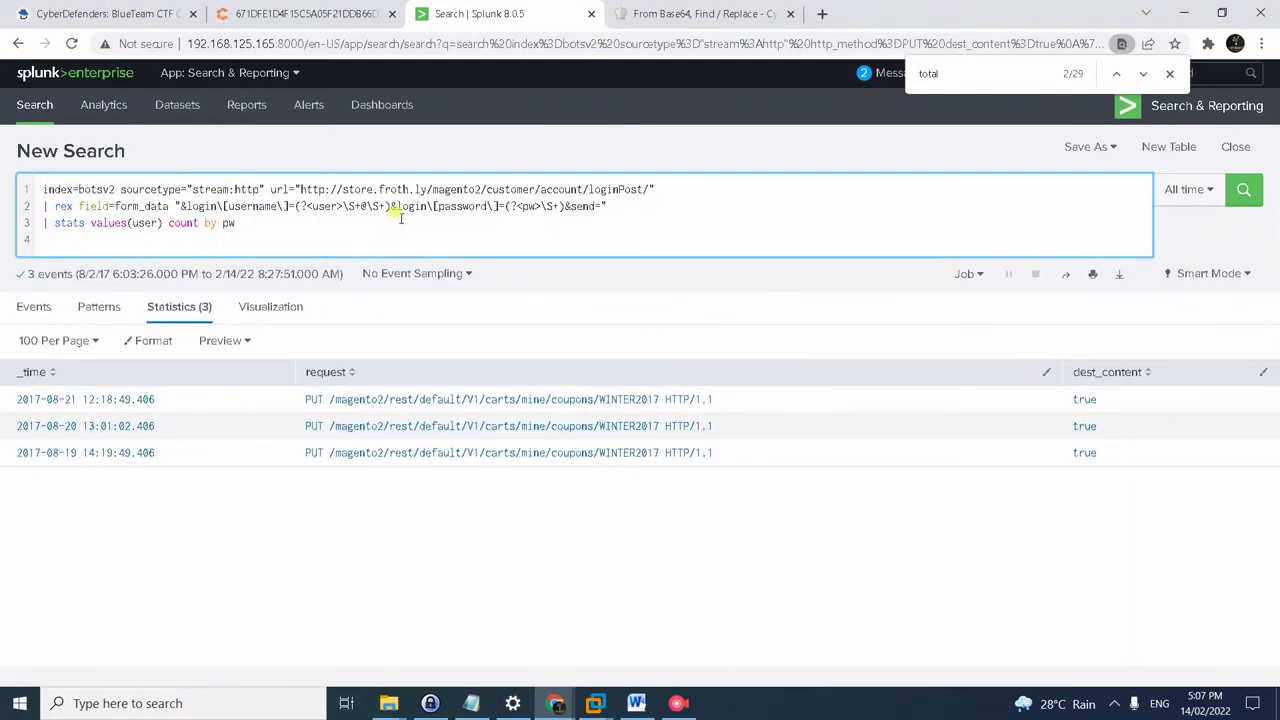
pyautogui.press('BackSpace')
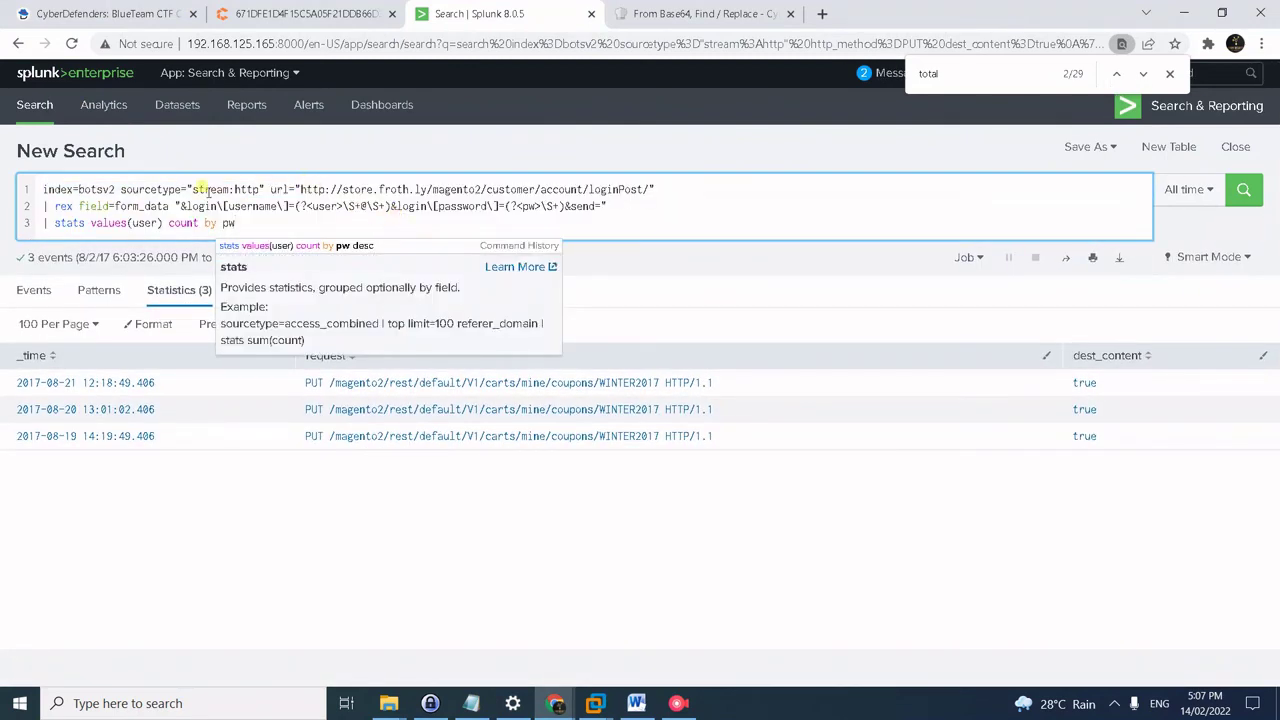
# - Run the password-counting search, sort by count and copy the top password shared by 19 accounts
pyautogui.moveTo(193, 189); pyautogui.dragTo(293, 189)
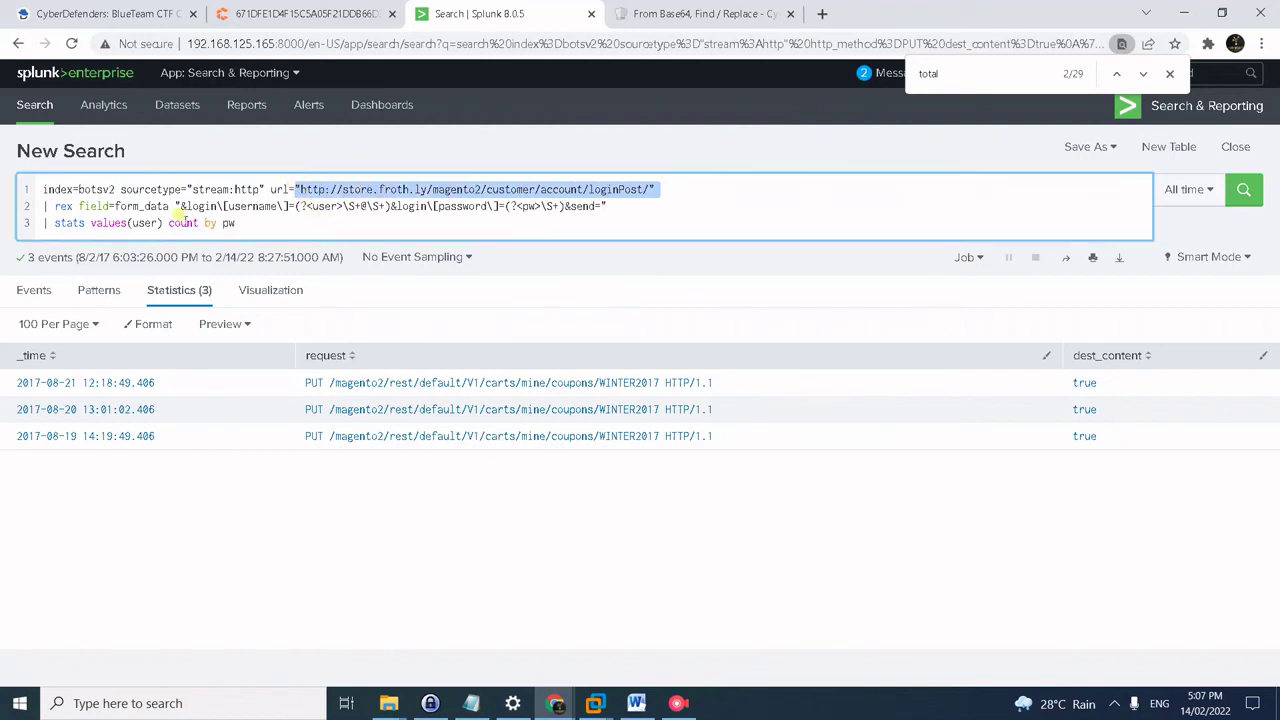
pyautogui.click(286, 206)
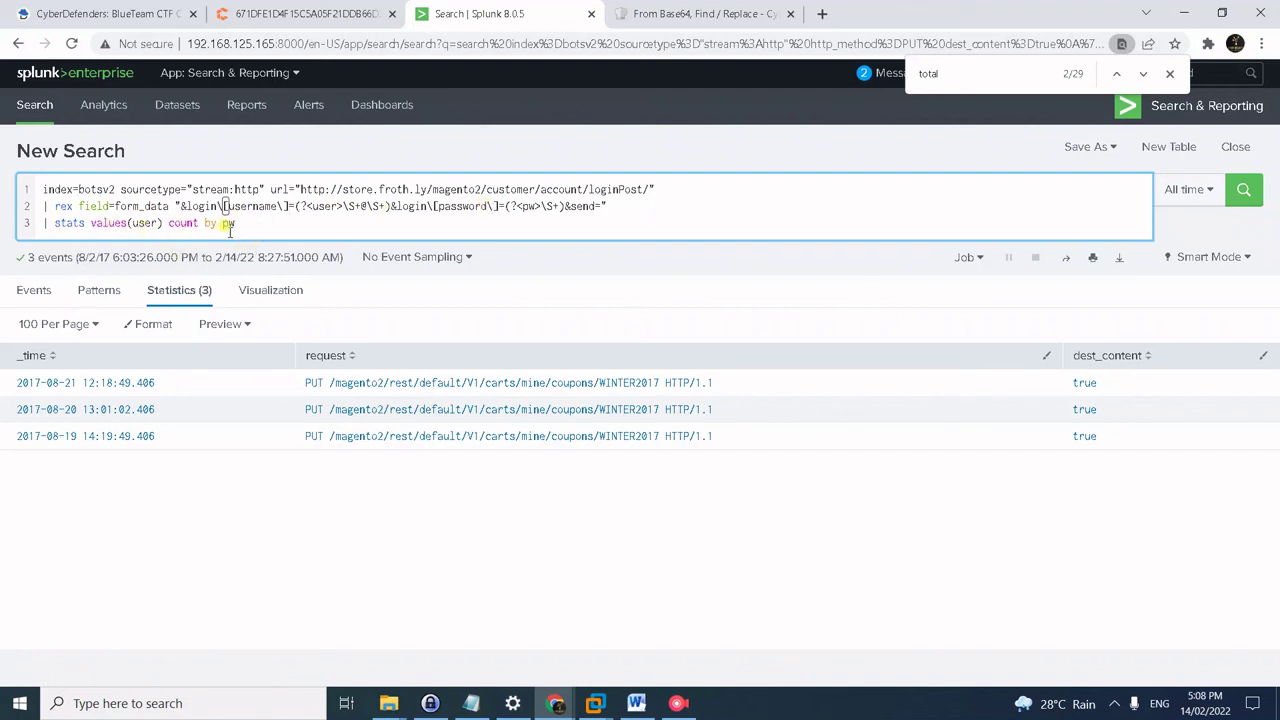
pyautogui.click(245, 228)
pyautogui.press('Return')
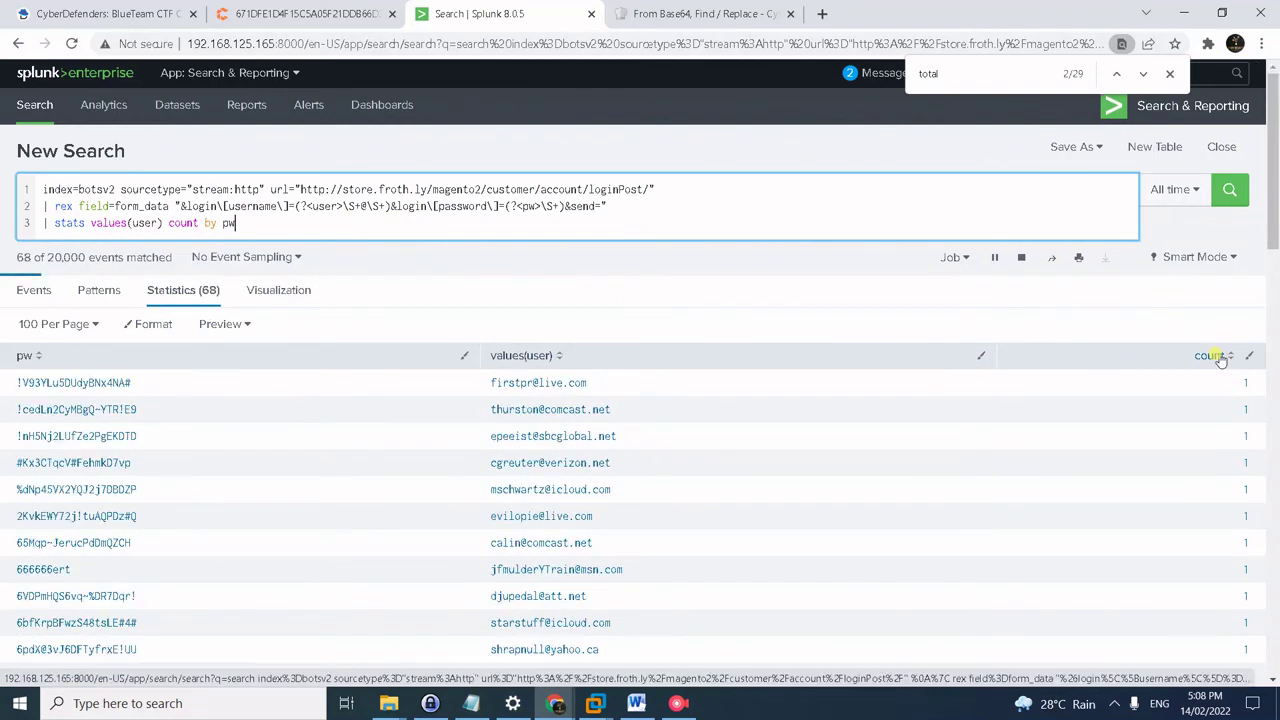
pyautogui.click(1218, 356)
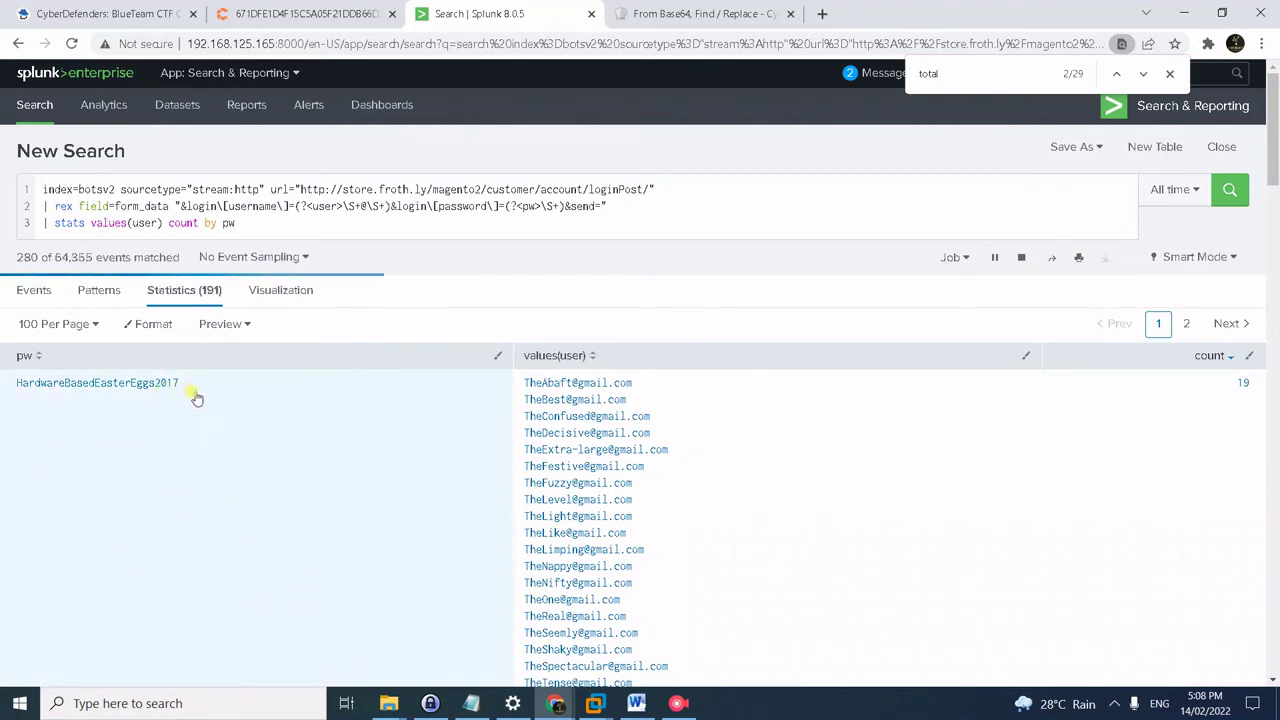
pyautogui.moveTo(190, 390); pyautogui.dragTo(14, 397)
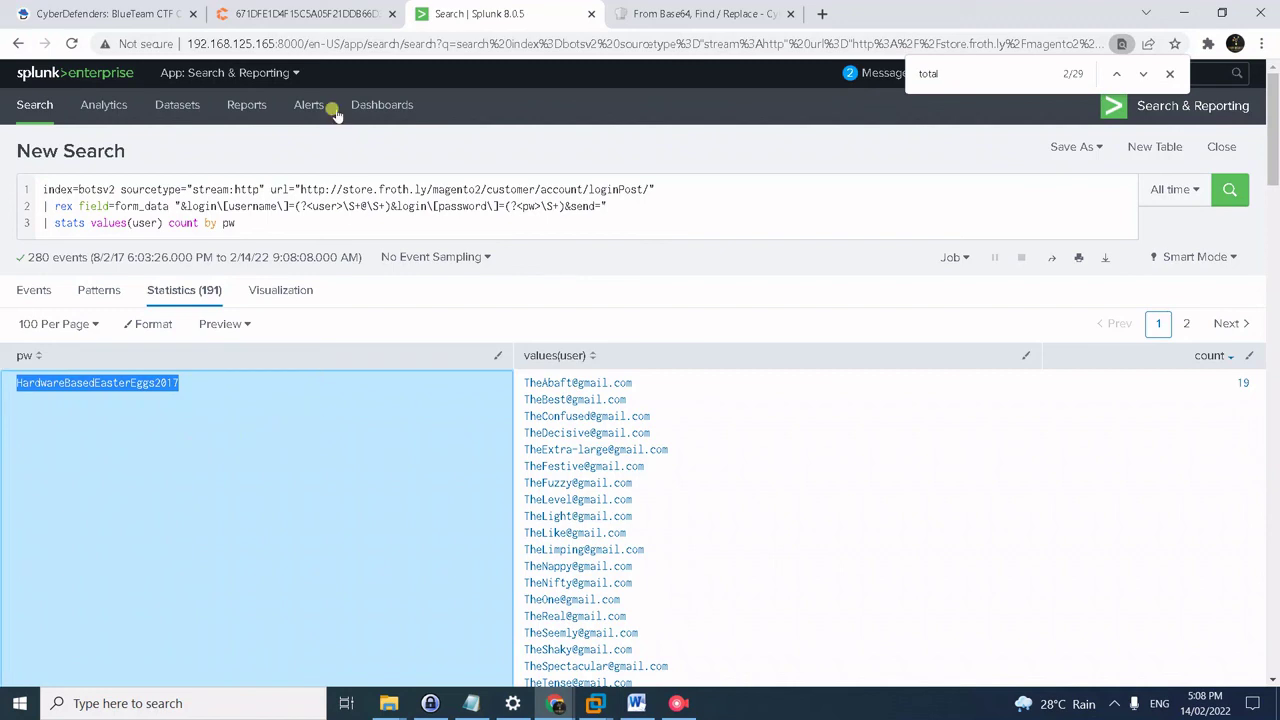
# - Paste the most-shared login password as the #49 answer, submit it, and scroll to #50
pyautogui.click(127, 14)
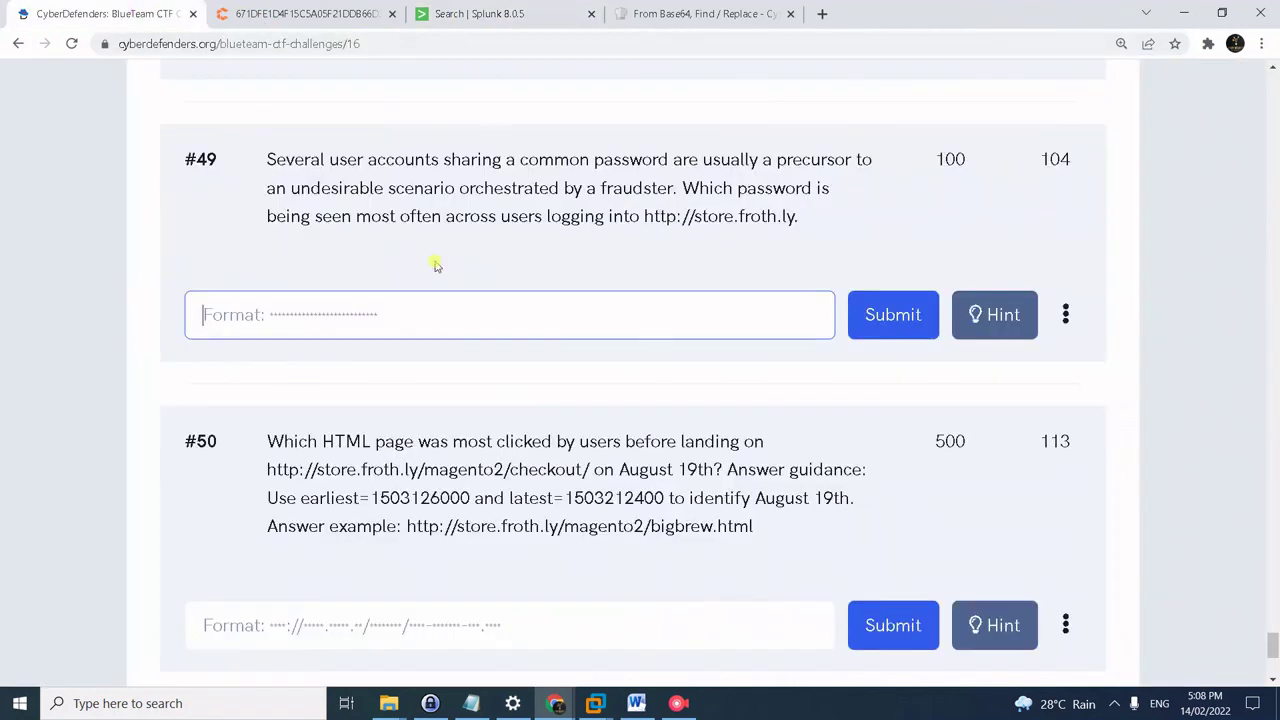
pyautogui.hotkey('ctrl', 'v')
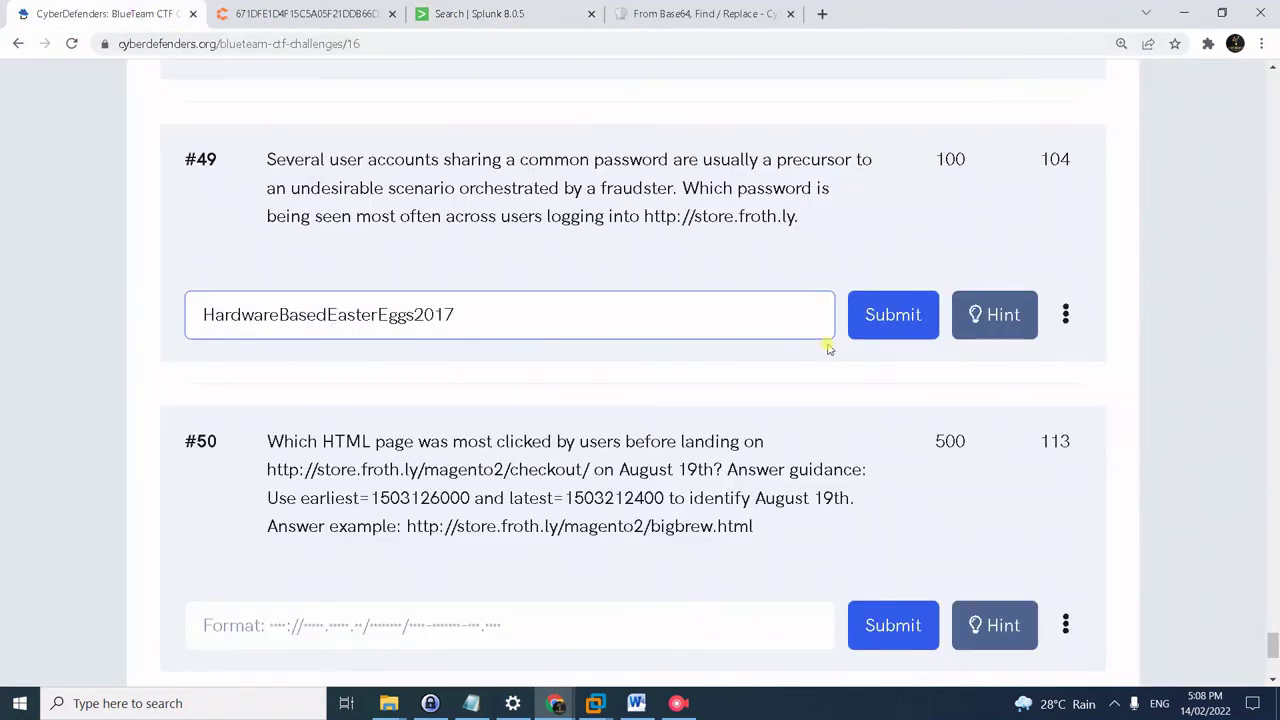
pyautogui.press('Return')
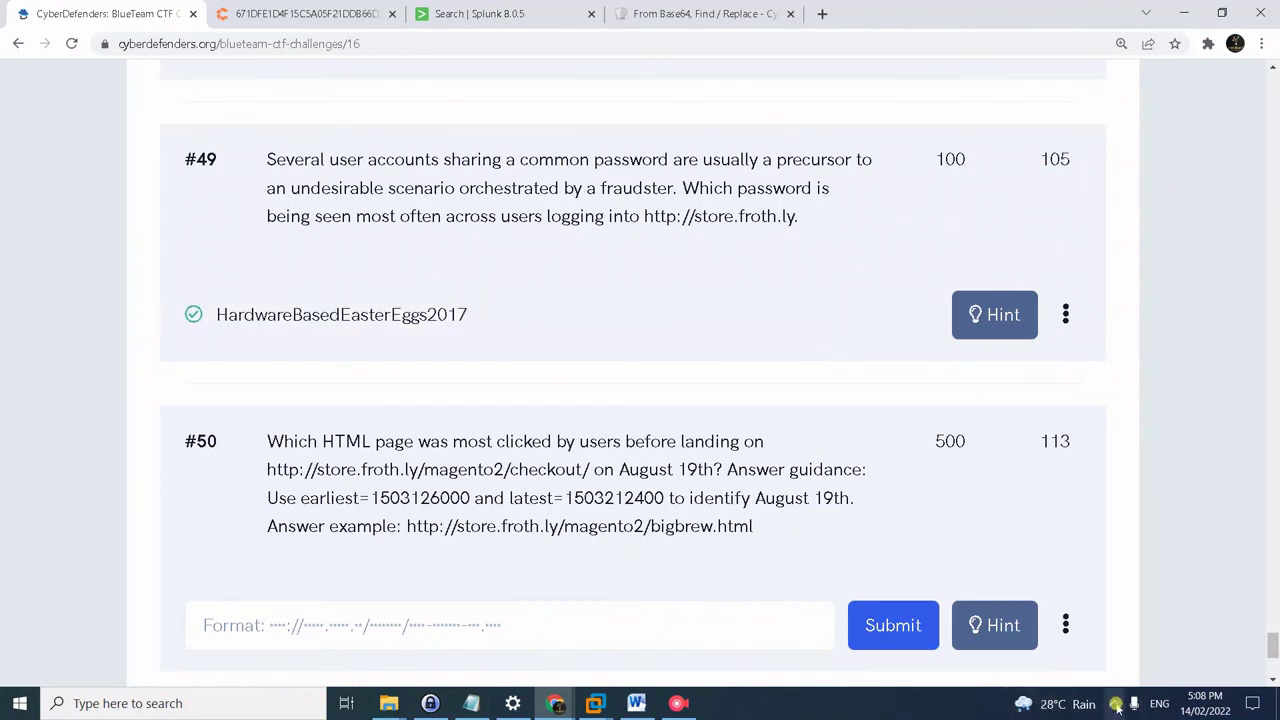
pyautogui.click(1113, 704)
pyautogui.click(1097, 670)
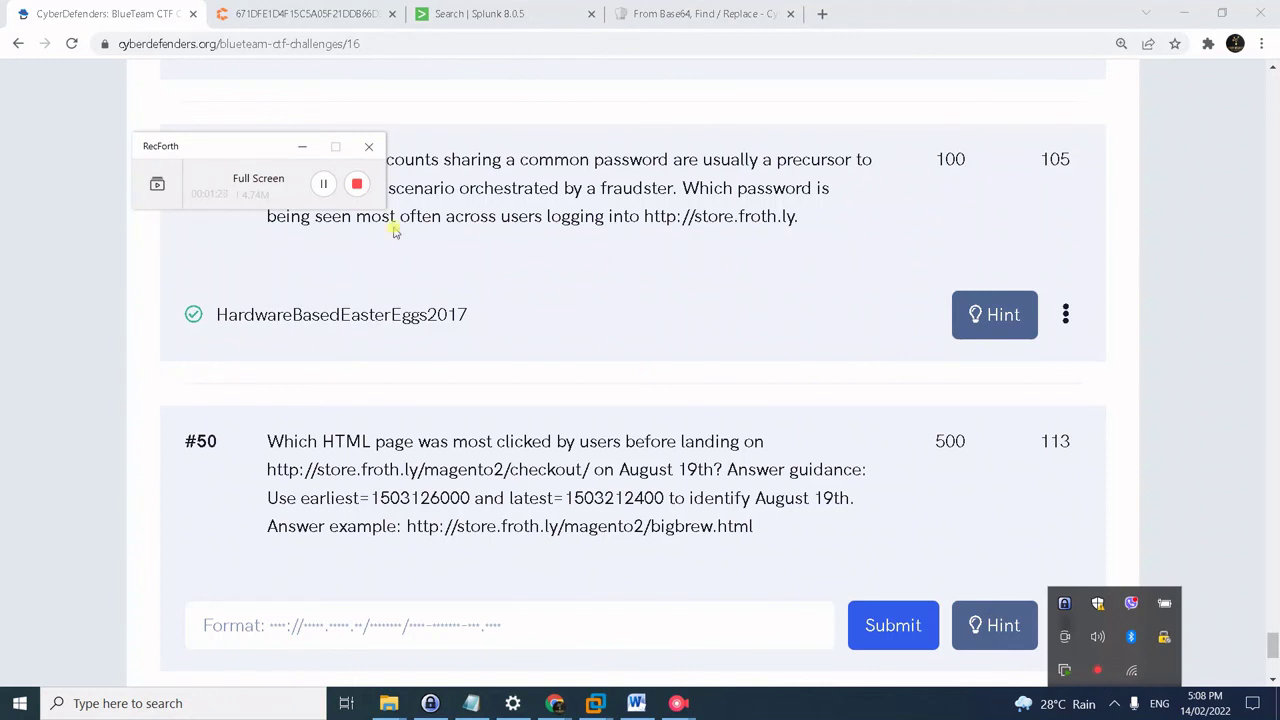
pyautogui.scroll(-2, 387, 494)
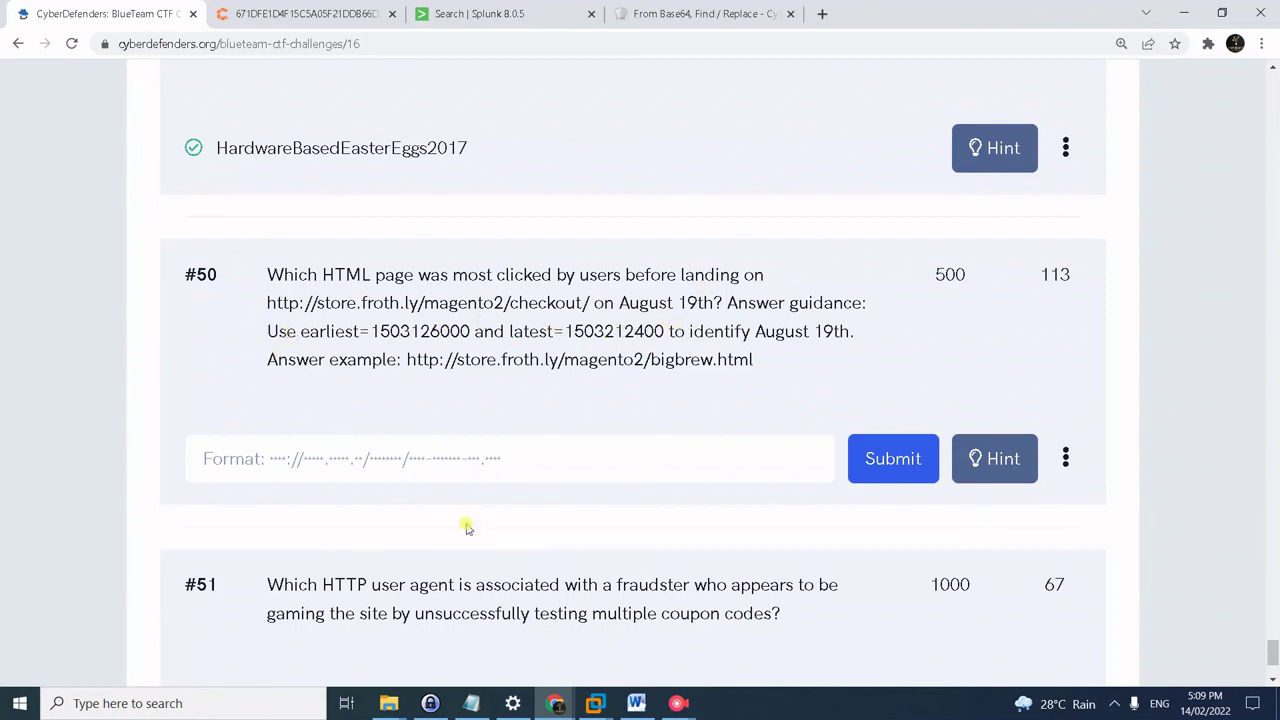
# - Run a Splunk stats count by http_referrer query over August 19 store traffic
pyautogui.click(515, 14)
pyautogui.click(490, 208)
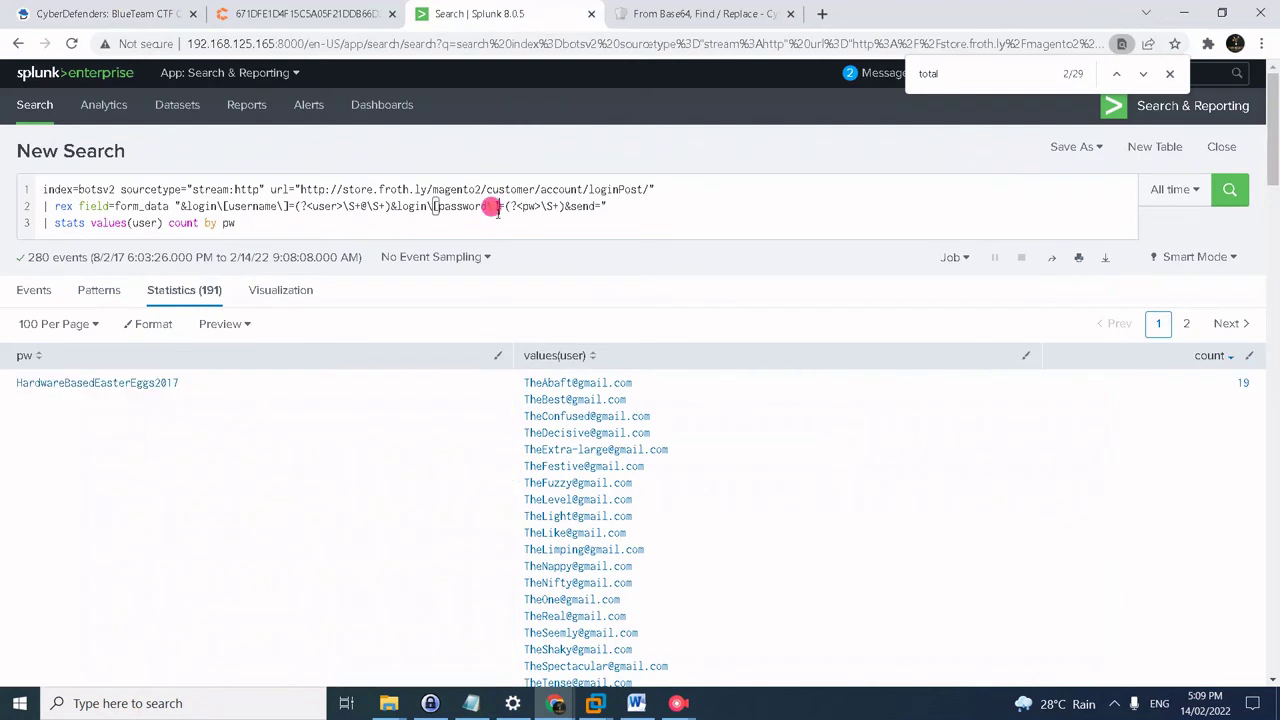
pyautogui.hotkey('ctrl', 'a')
pyautogui.hotkey('ctrl', 'v')
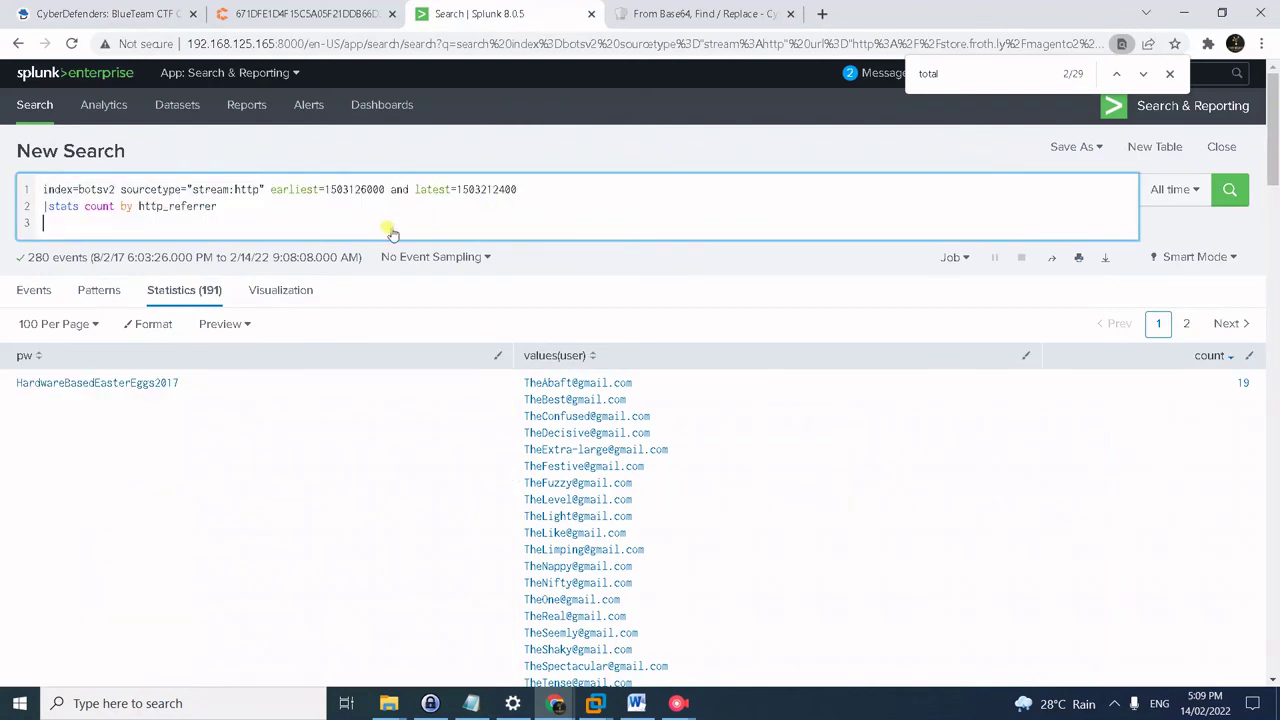
pyautogui.press('BackSpace')
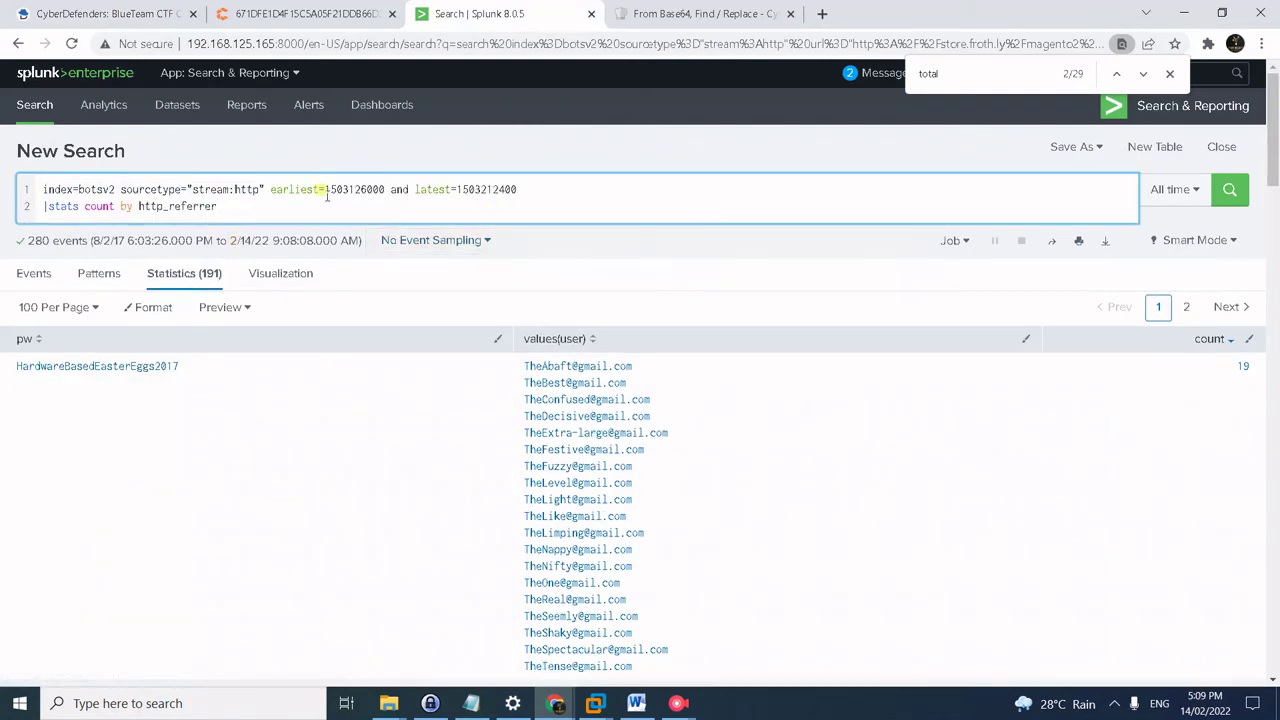
pyautogui.moveTo(575, 202); pyautogui.dragTo(342, 171)
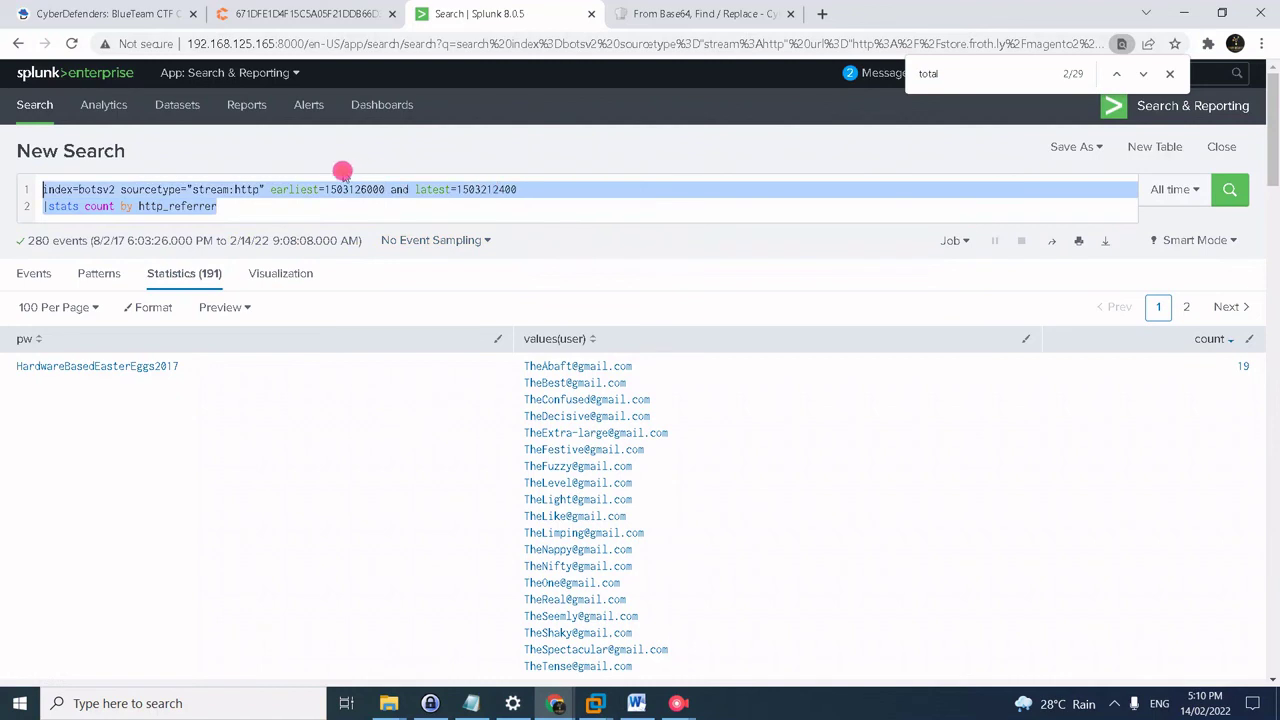
pyautogui.click(271, 189)
pyautogui.click(218, 206)
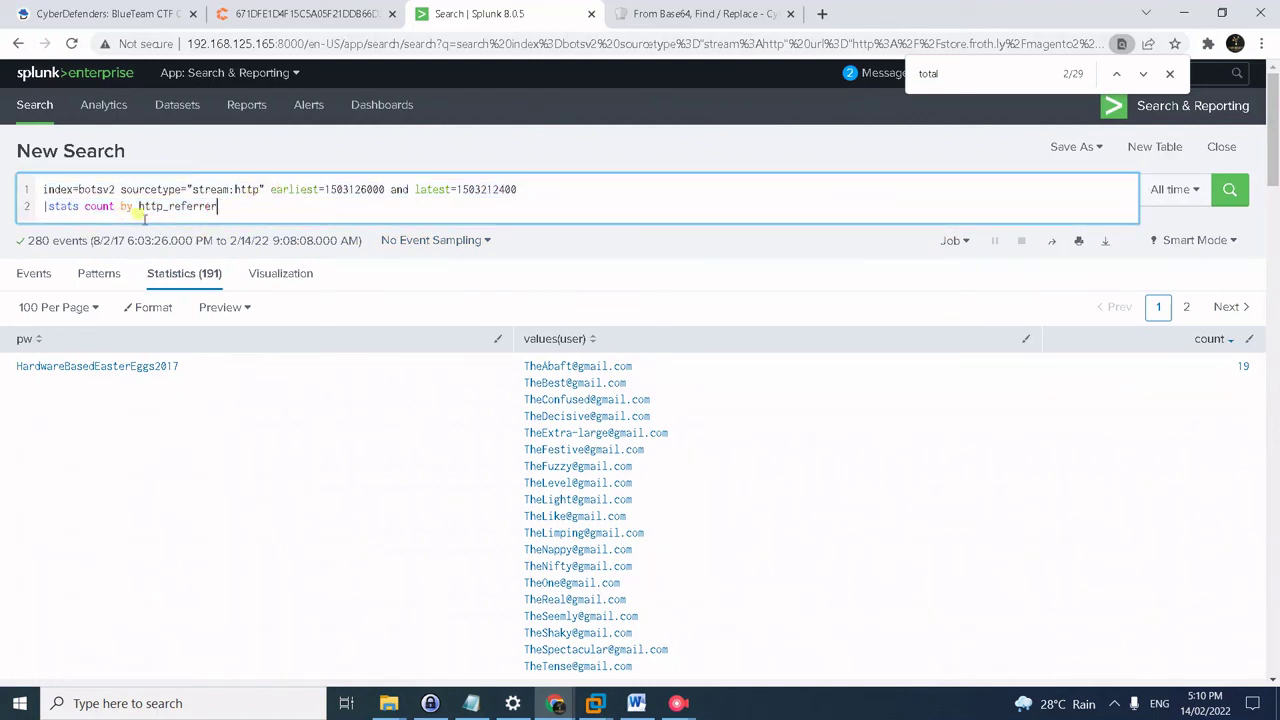
pyautogui.press('Return')
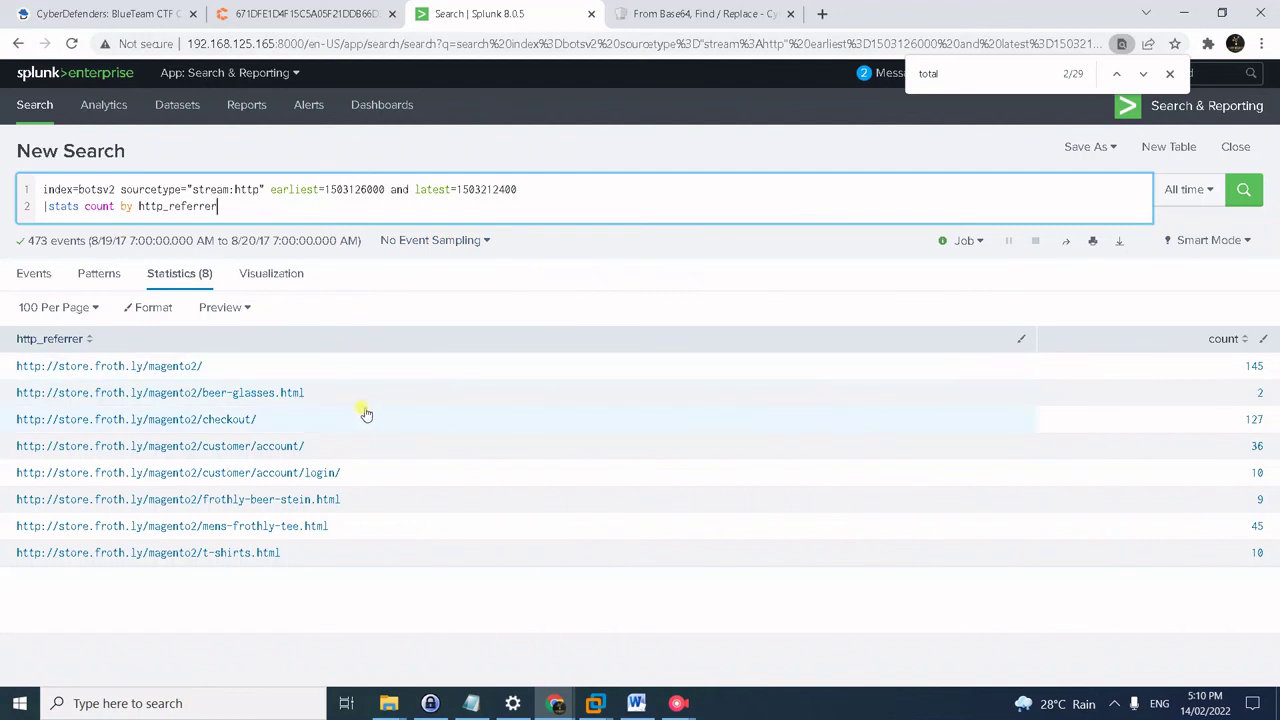
# - Rank referrers by count and select the top HTML page, mens-frothly-tee.html (45)
pyautogui.click(1226, 340)
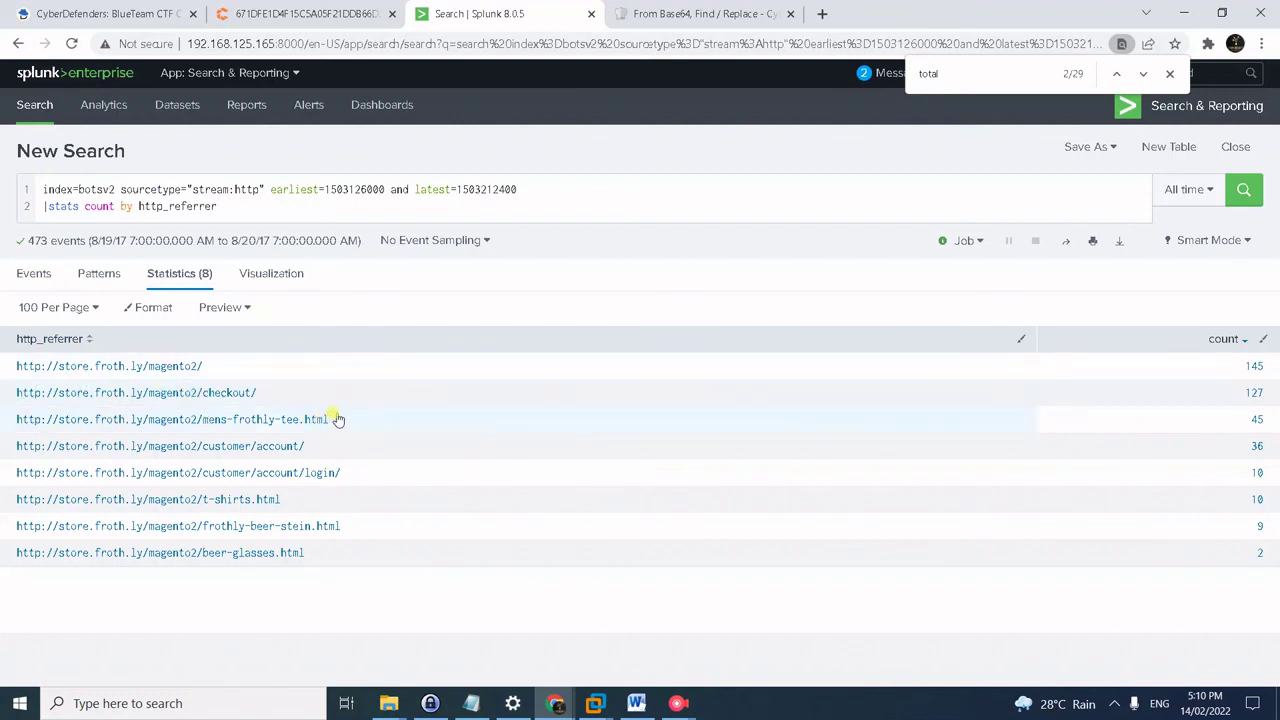
pyautogui.click(203, 425)
pyautogui.moveTo(203, 425); pyautogui.dragTo(297, 432)
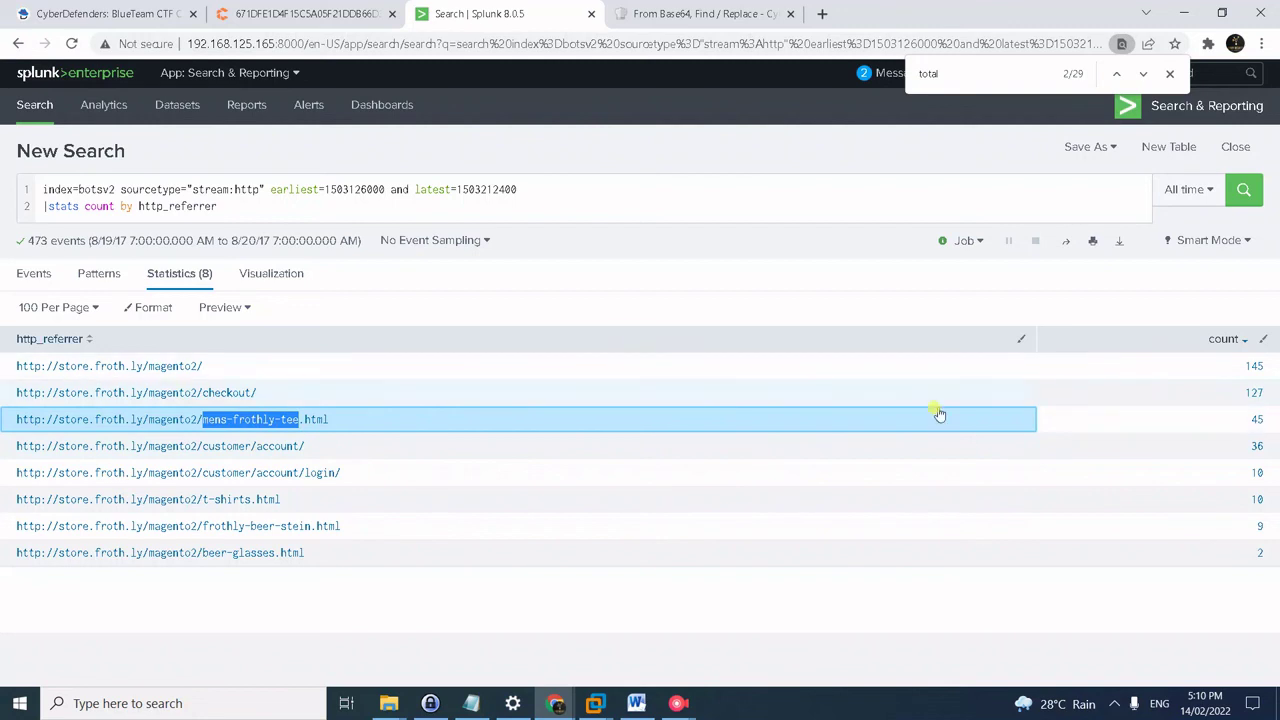
pyautogui.click(162, 14)
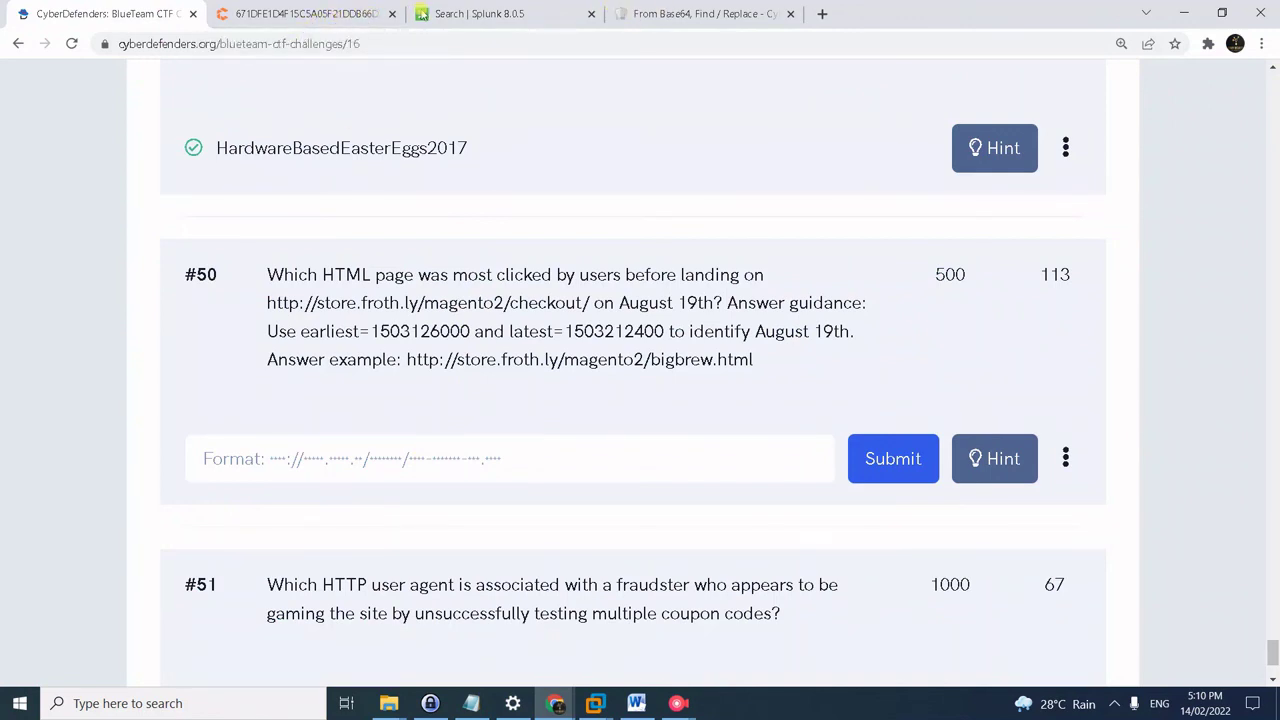
# - Copy the full mens-frothly-tee.html referrer URL and submit it as the answer to question #50
pyautogui.hotkey('ctrl', 'Tab')
pyautogui.hotkey('ctrl', 'Tab')
pyautogui.moveTo(349, 424); pyautogui.dragTo(16, 422)
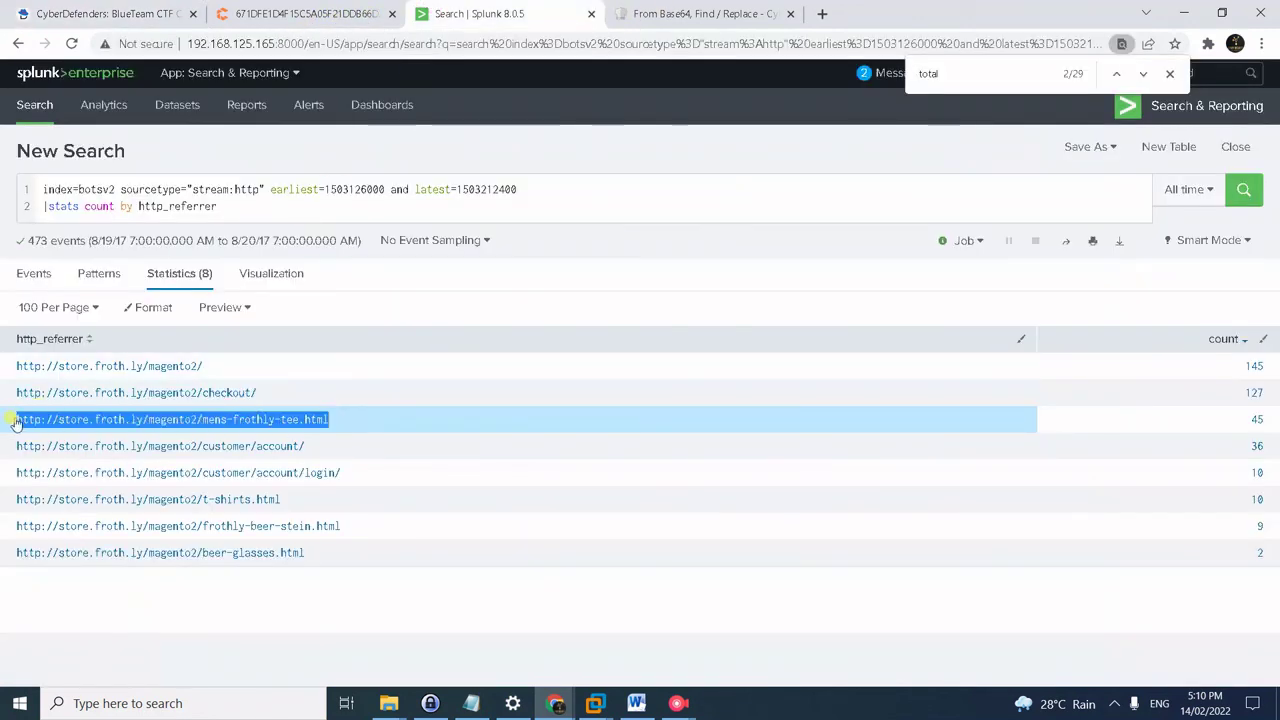
pyautogui.hotkey('ctrl', 'c')
pyautogui.hotkey('ctrl', 'shift', 'Tab')
pyautogui.hotkey('ctrl', 'shift', 'Tab')
pyautogui.click(230, 440)
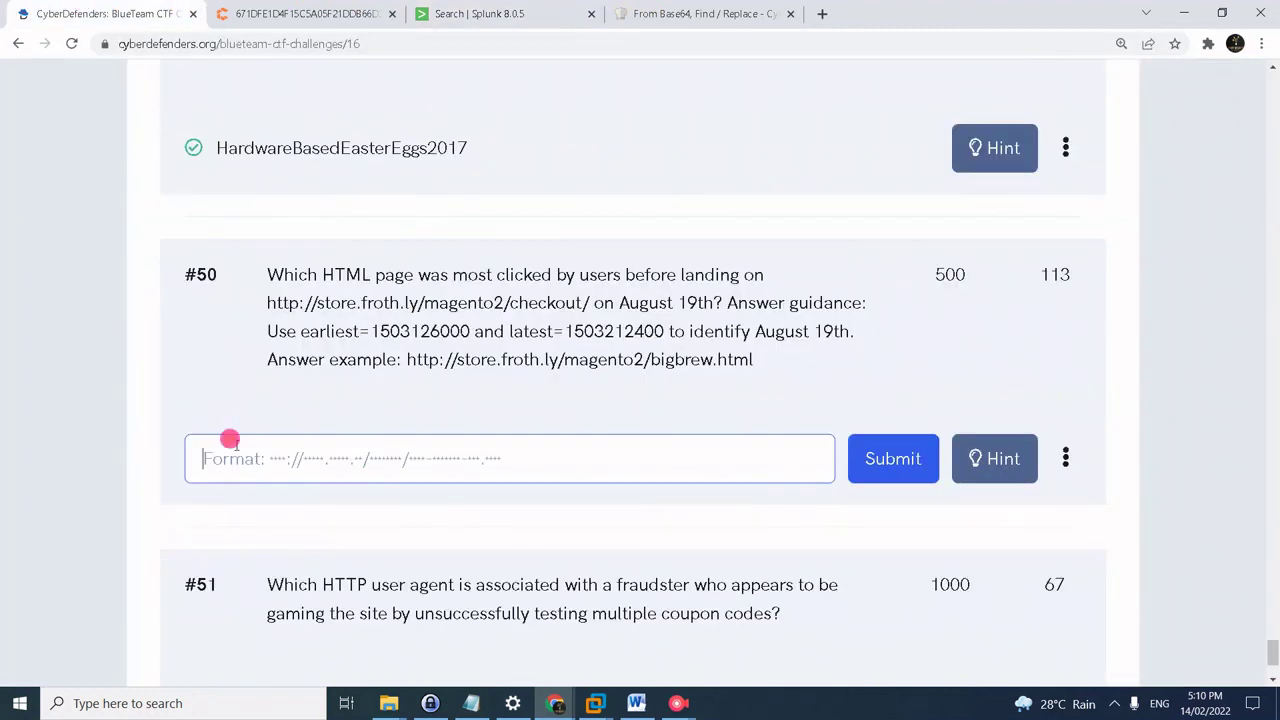
pyautogui.hotkey('ctrl', 'v')
pyautogui.click(856, 472)
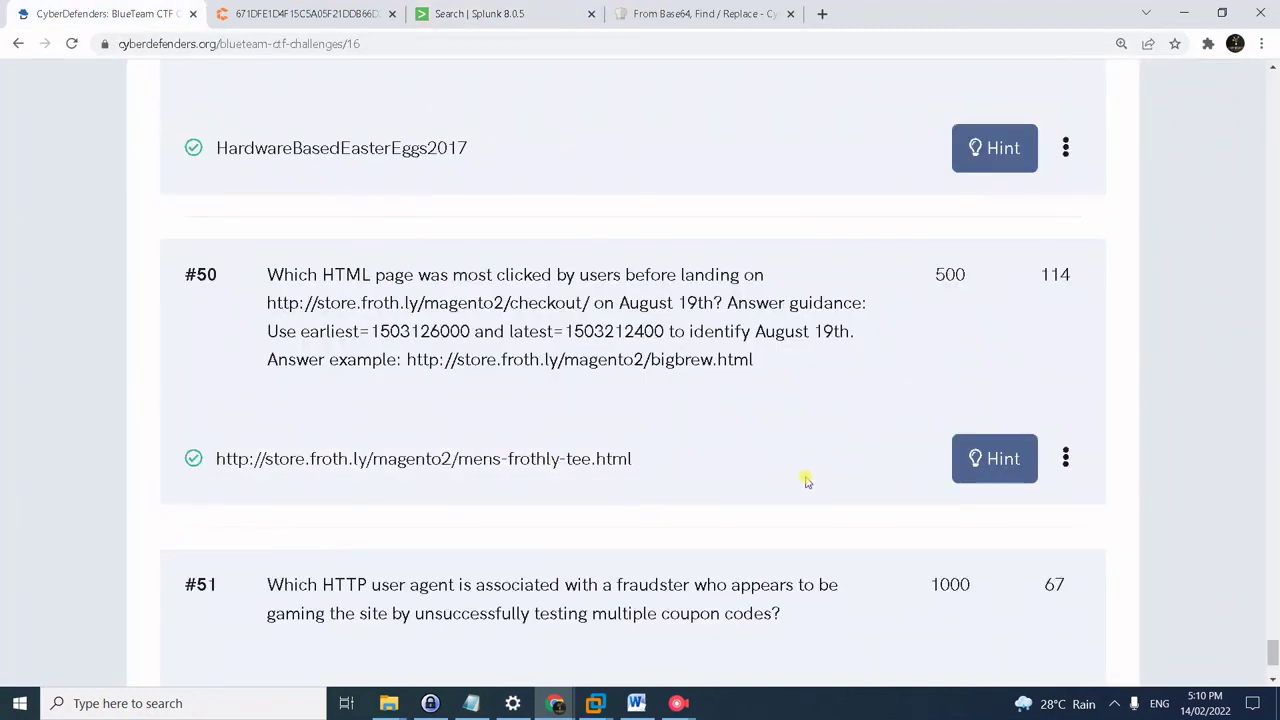
# - Scroll the CyberDefenders page down to question #51 about the coupon-testing user agent
pyautogui.moveTo(678, 703)
pyautogui.click(777, 560)
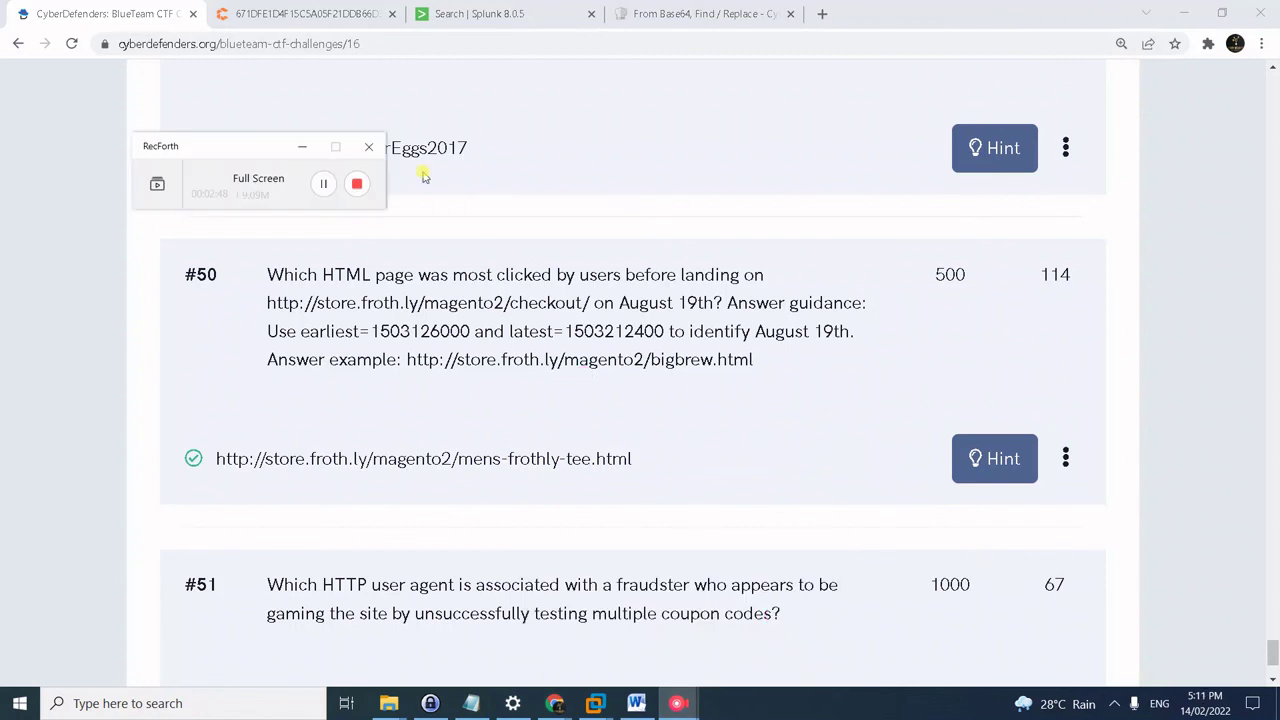
pyautogui.click(300, 290)
pyautogui.scroll(-2, 226, 394)
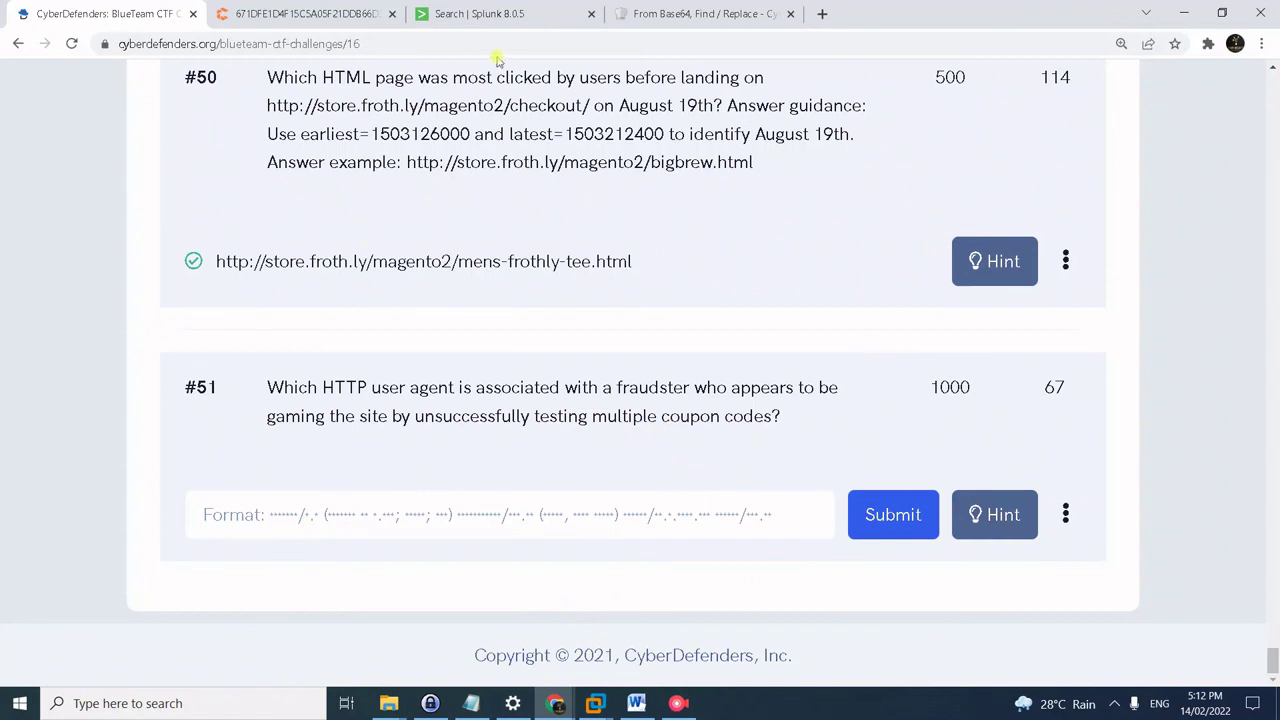
# - Search index=botsv2 sourcetype=stream:http http_method=PUT dest_content!=true in Splunk
pyautogui.click(480, 14)
pyautogui.click(371, 186)
pyautogui.hotkey('ctrl', 'z')
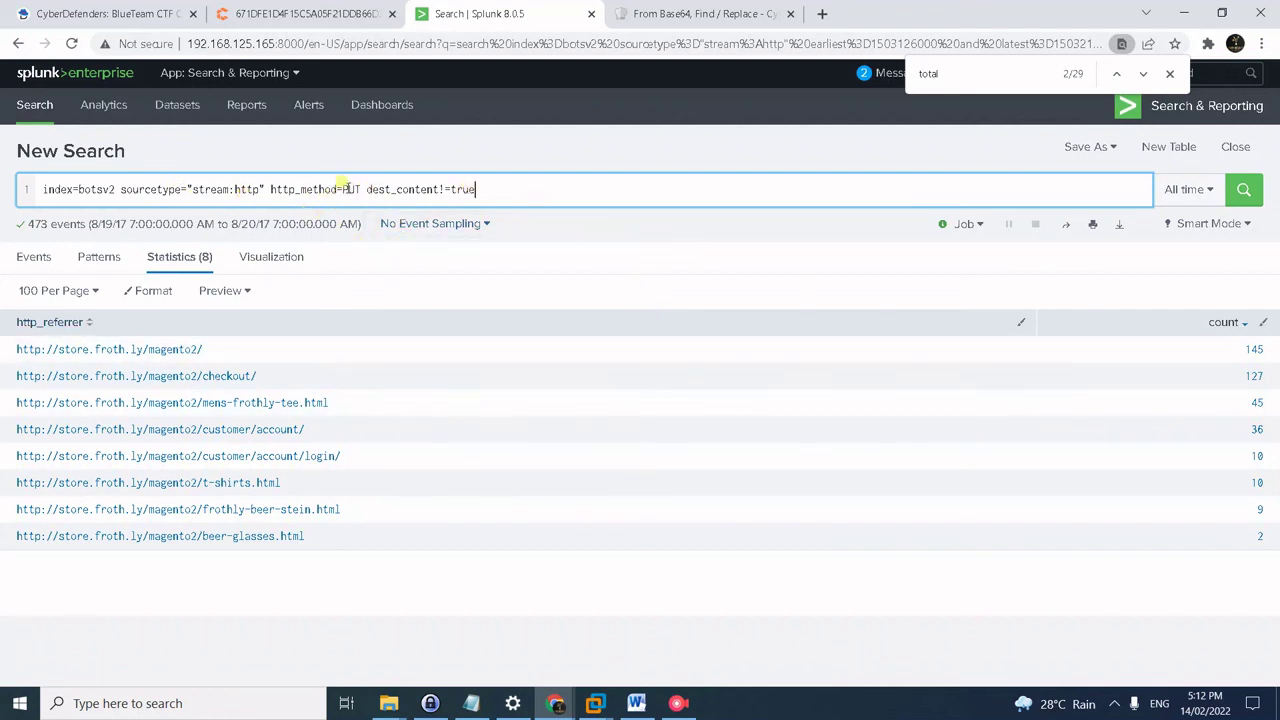
pyautogui.click(486, 184)
pyautogui.click(498, 189)
pyautogui.press('Return')
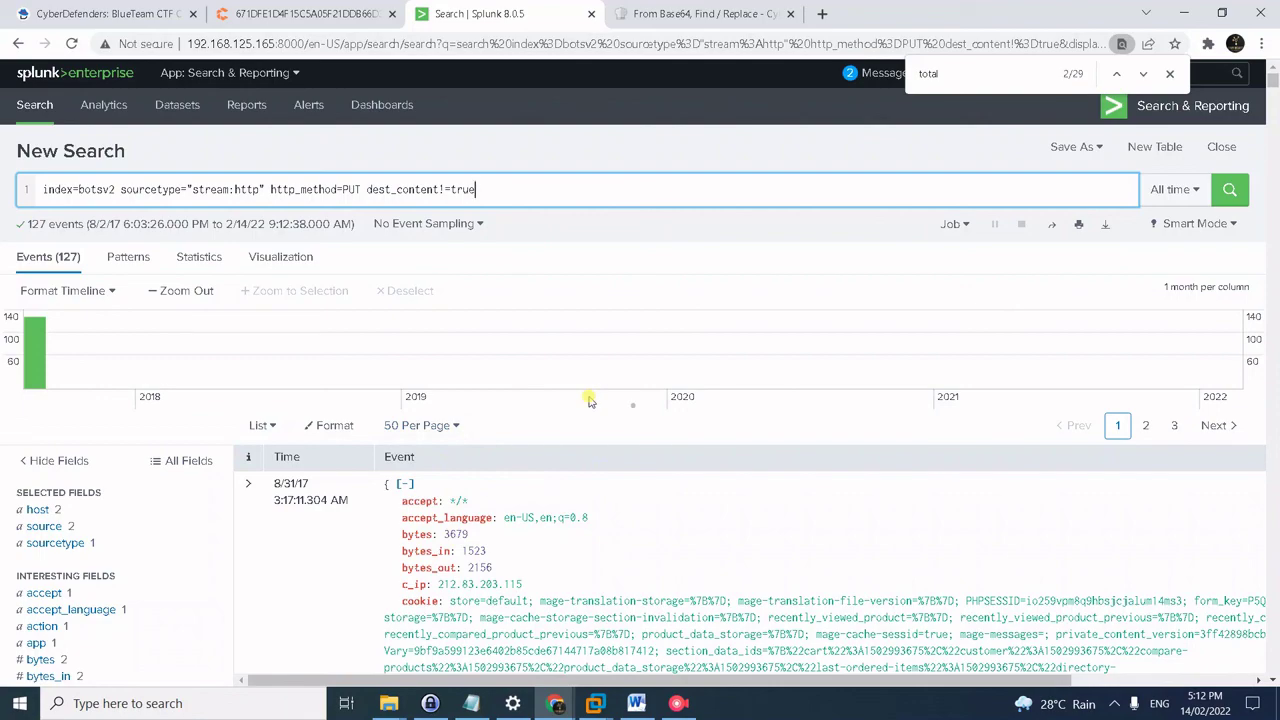
# - Copy the top http_user_agent value, the Windows NT 6.333 Chrome/59 agent seen in 99 events
pyautogui.scroll(-8, 166, 423)
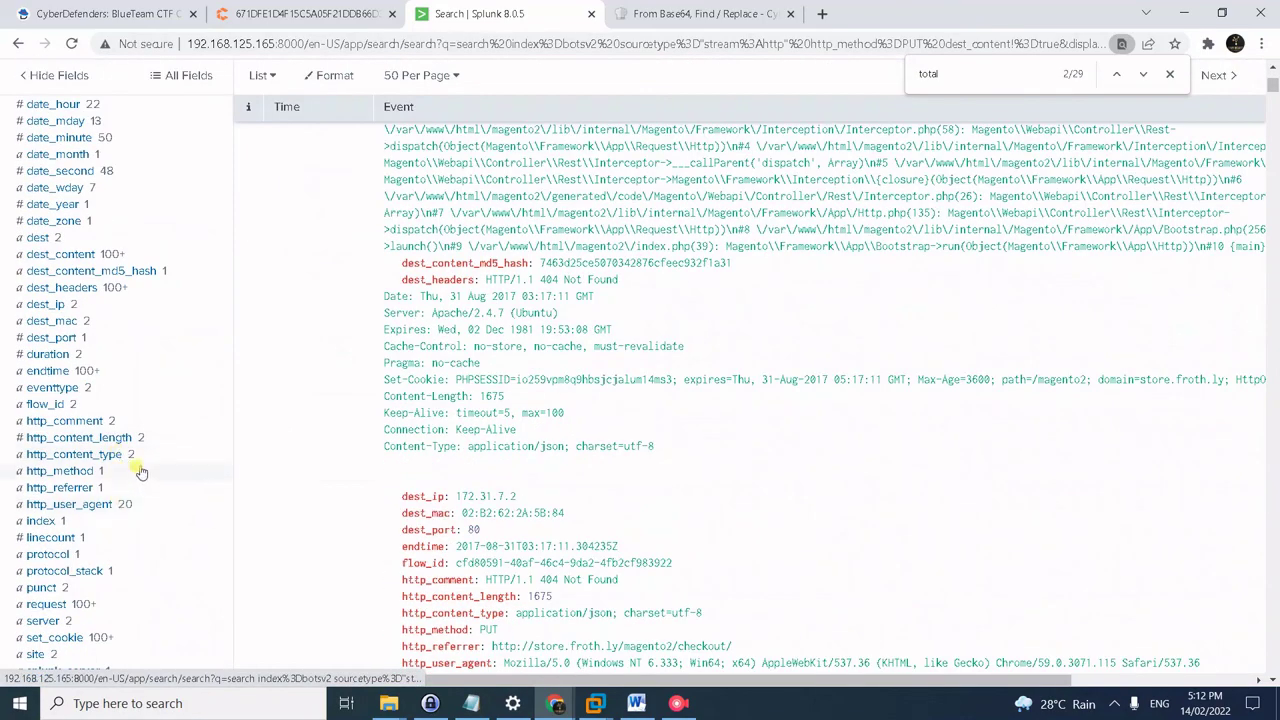
pyautogui.scroll(-1, 140, 471)
pyautogui.click(68, 422)
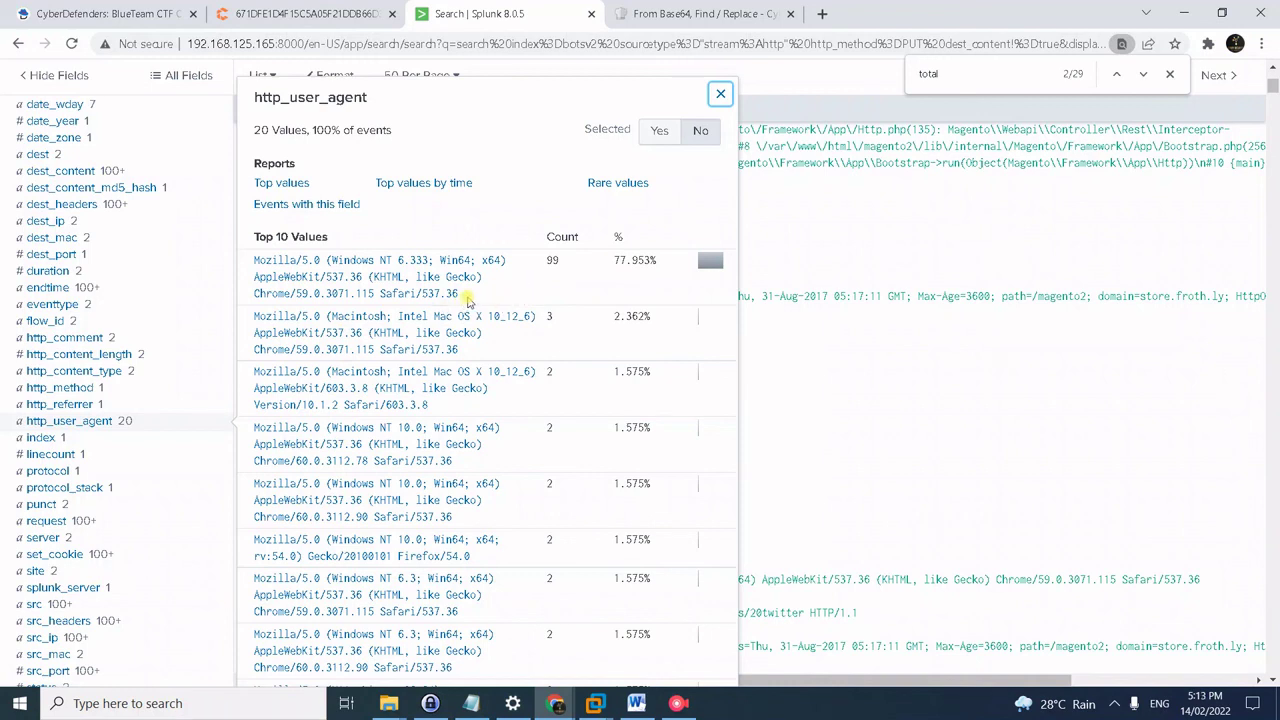
pyautogui.moveTo(462, 294); pyautogui.dragTo(253, 258)
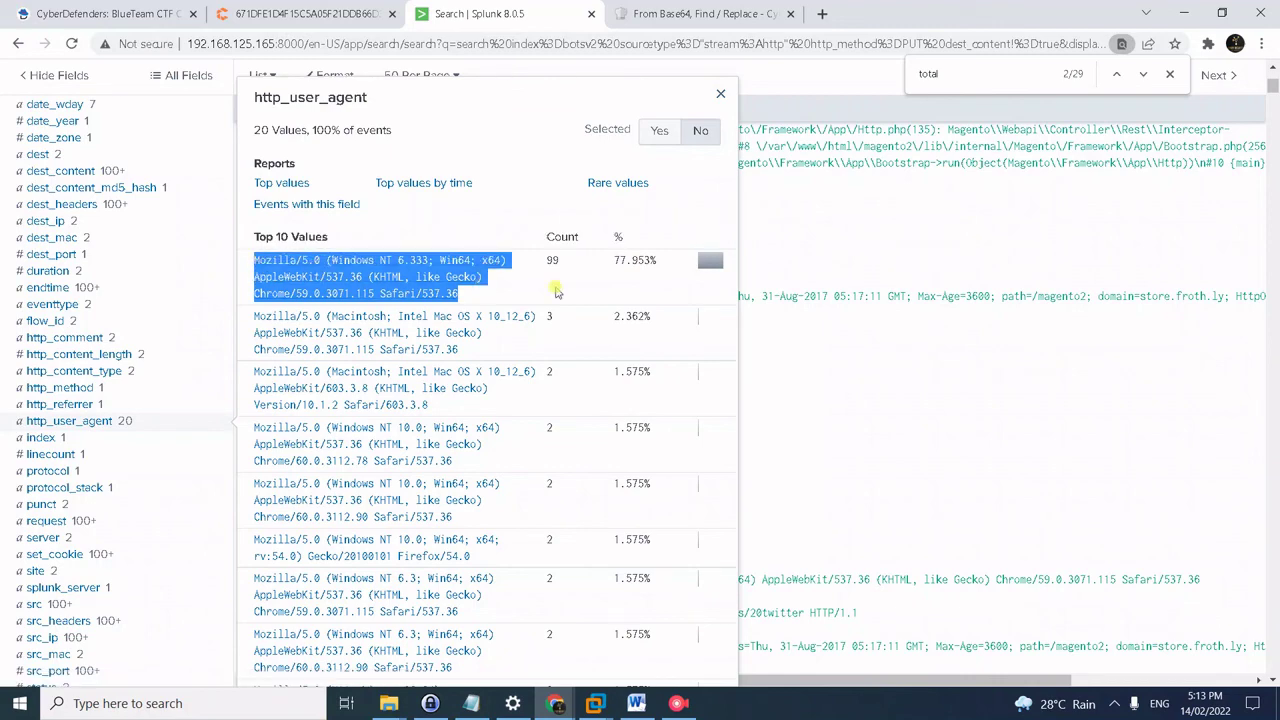
pyautogui.hotkey('ctrl', '1')
pyautogui.click(590, 526)
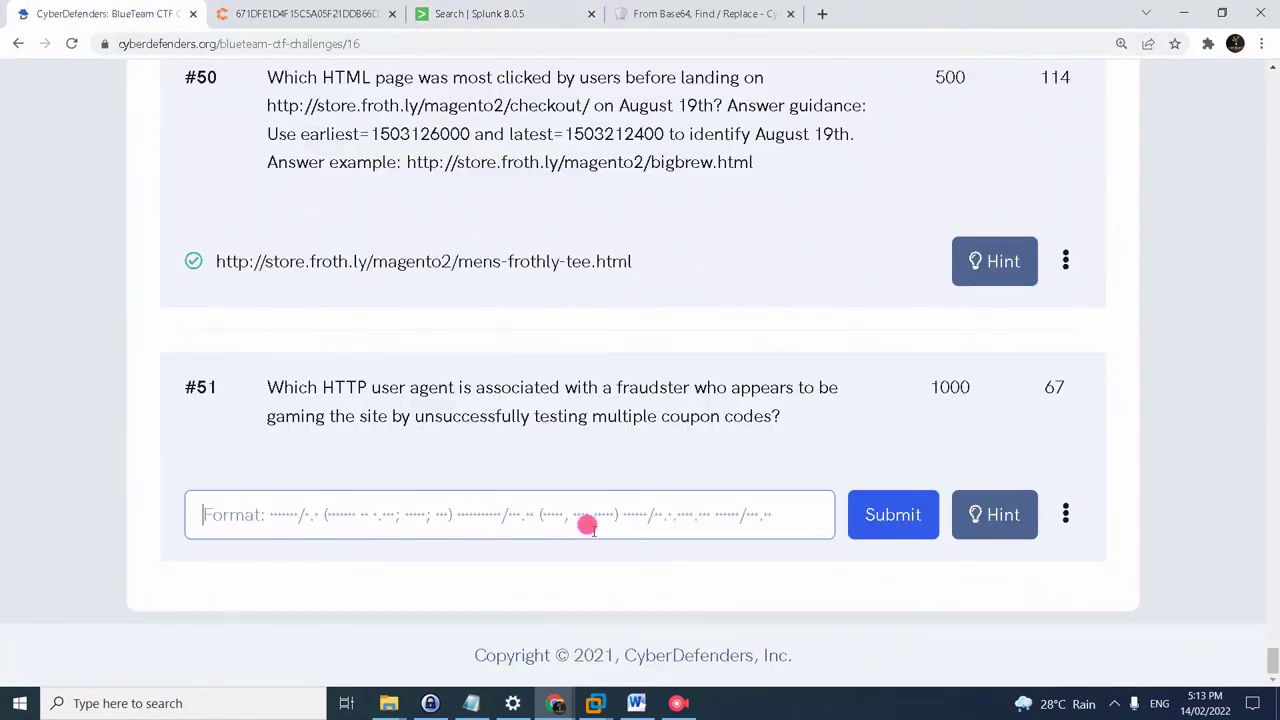
# - Submit the Windows NT 6.333 Chrome/59.0.3071.115 user agent as the answer to question #51
pyautogui.hotkey('ctrl', 'v')
pyautogui.click(860, 518)
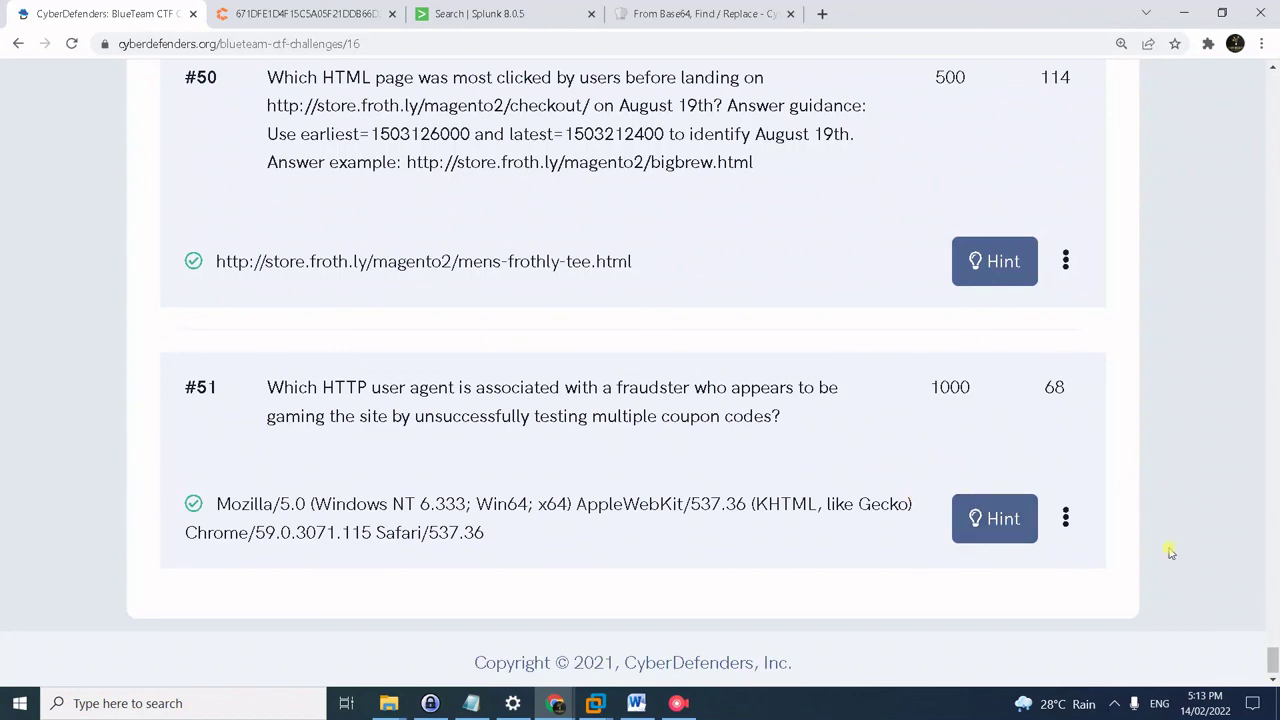
pyautogui.scroll(-1, 1210, 585)
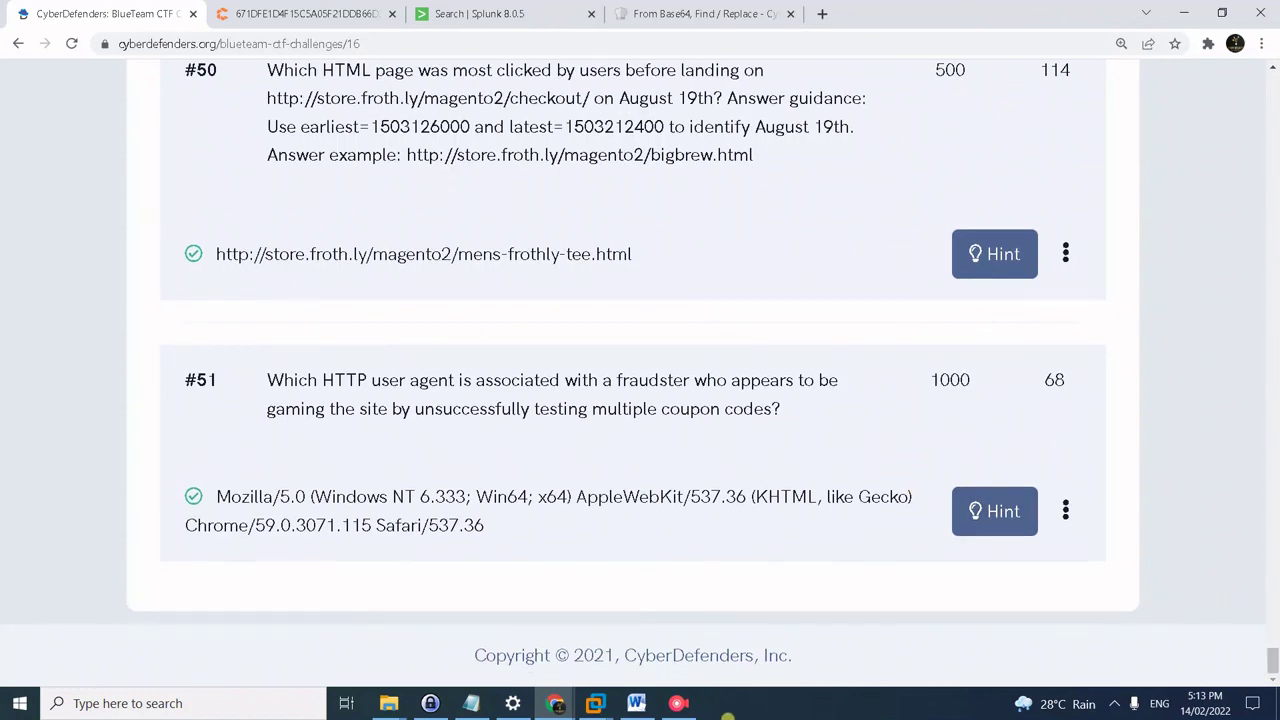